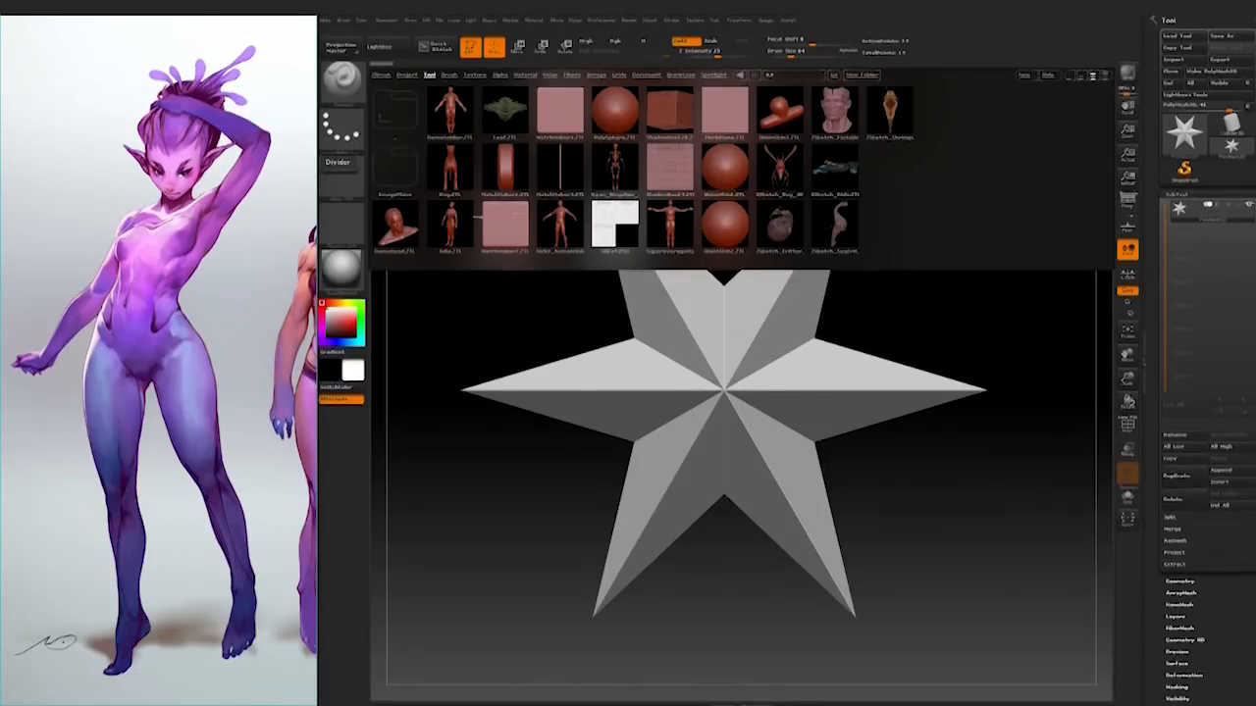
Step: Load the Julie female base figure and delete its clothing and hair subtools, keeping the body, eyes and teeth
click(450, 224)
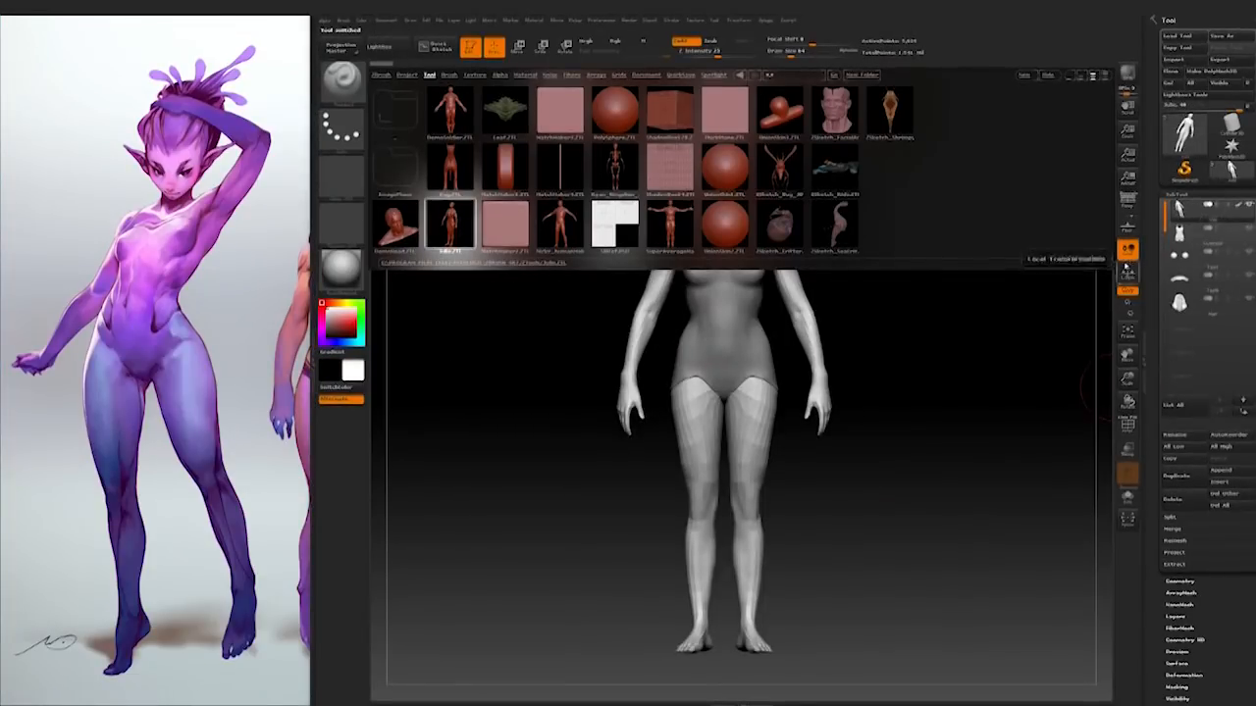
key(comma)
click(1179, 232)
click(1184, 498)
click(1180, 280)
click(1173, 498)
click(1206, 215)
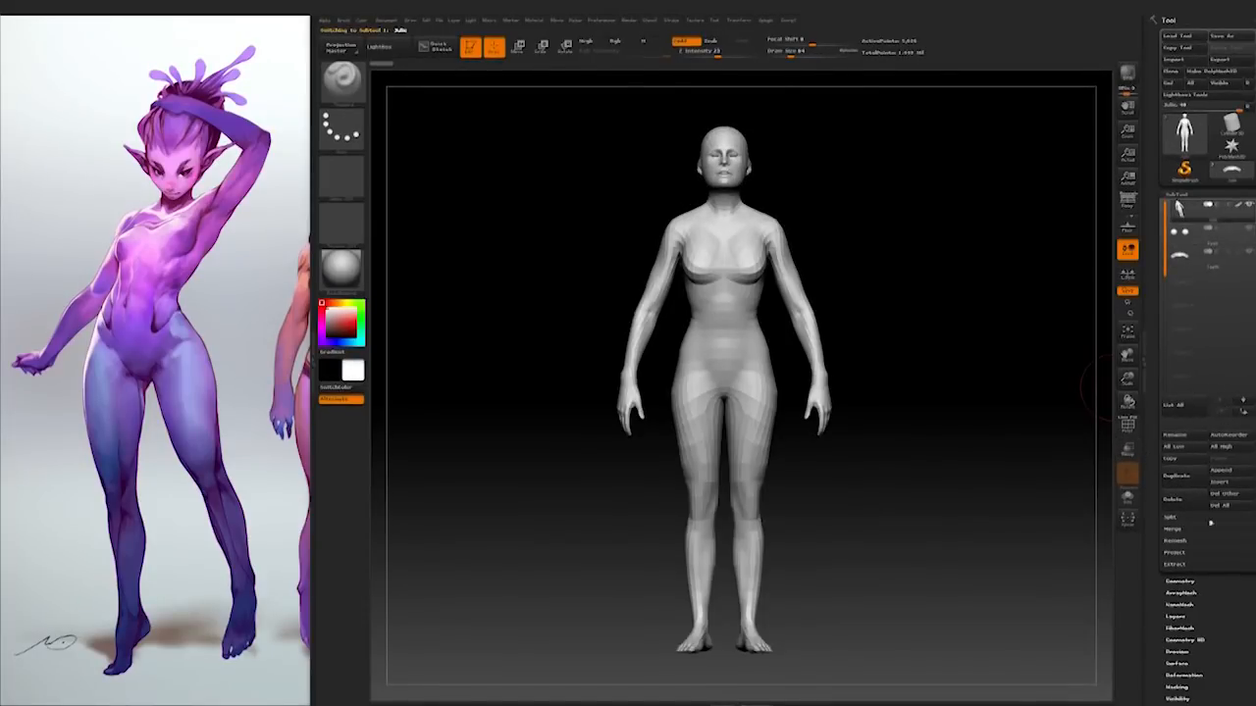
Step: Raise the body mesh to its highest subdivision level and bake all its sculpt layers
click(1187, 582)
click(1203, 230)
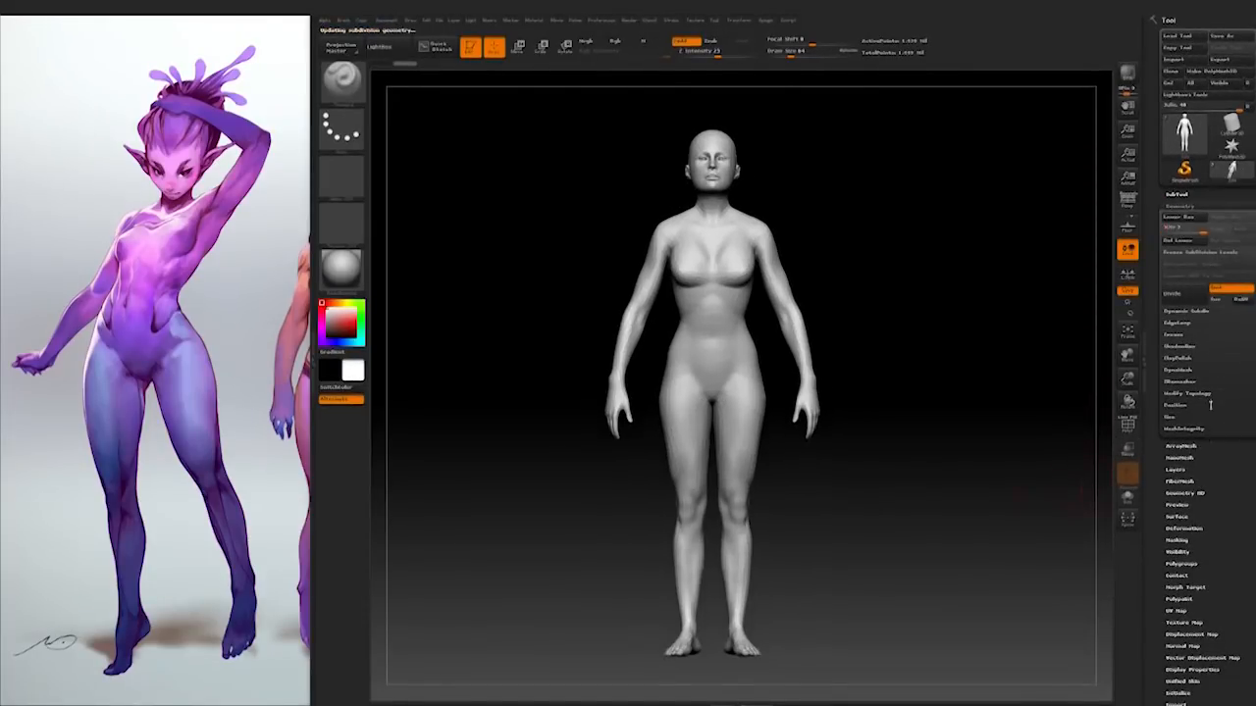
click(1177, 469)
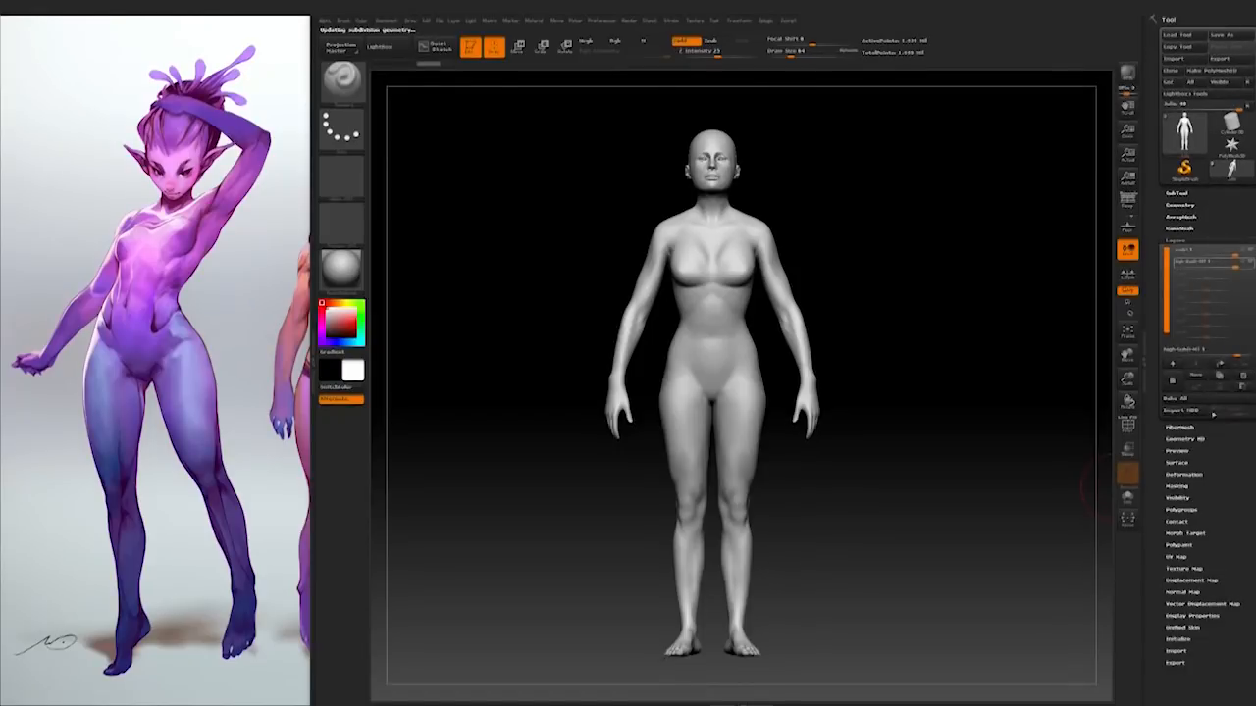
Step: Widen the figure's hips and buttocks from the back view with the Move brush, smoothing the surface
mouse_move(925, 457)
mouse_down()
mouse_move(835, 516)
mouse_move(785, 530)
mouse_move(835, 524)
mouse_move(835, 588)
mouse_move(916, 533)
mouse_move(887, 324)
mouse_move(501, 255)
mouse_up()
click(342, 79)
click(534, 182)
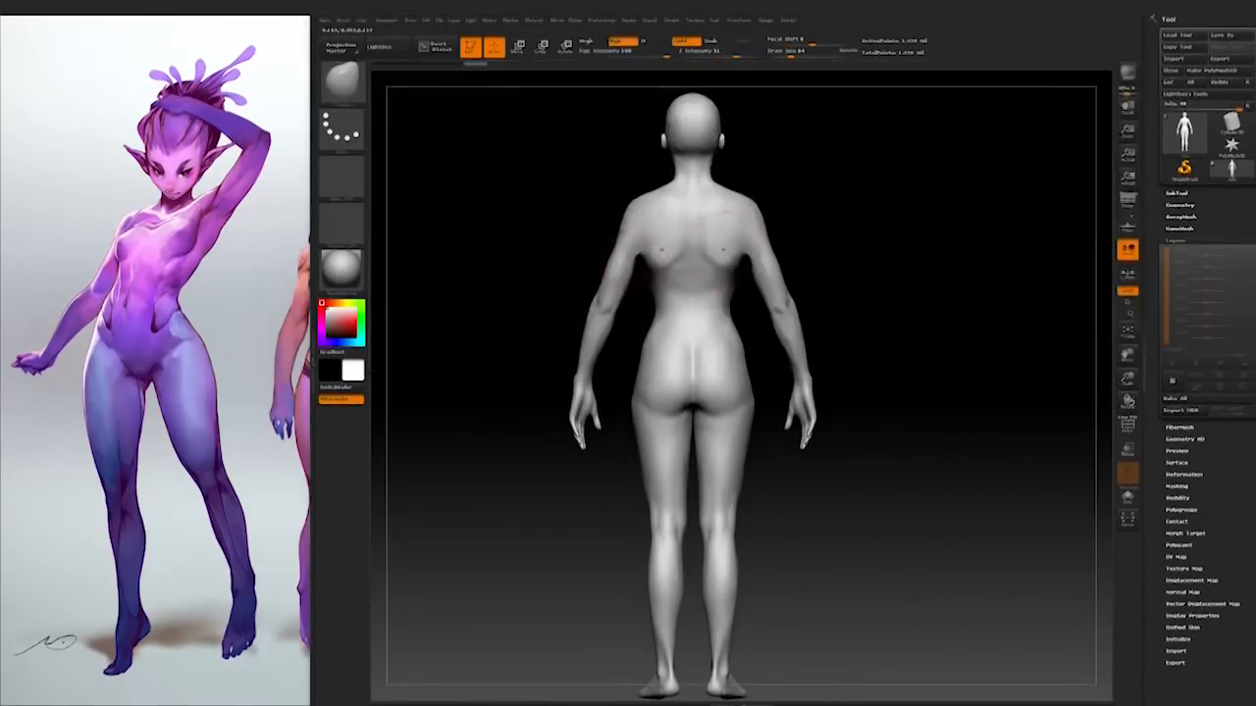
drag(791, 54, 785, 54)
mouse_move(892, 281)
alt+mouse_down()
mouse_move(880, 401)
mouse_move(880, 365)
alt+mouse_up()
drag(731, 358, 743, 348)
mouse_move(775, 304)
mouse_down()
mouse_move(791, 303)
mouse_move(774, 336)
mouse_move(825, 359)
mouse_up()
key(space)
drag(693, 408, 707, 408)
alt+drag(820, 378, 831, 225)
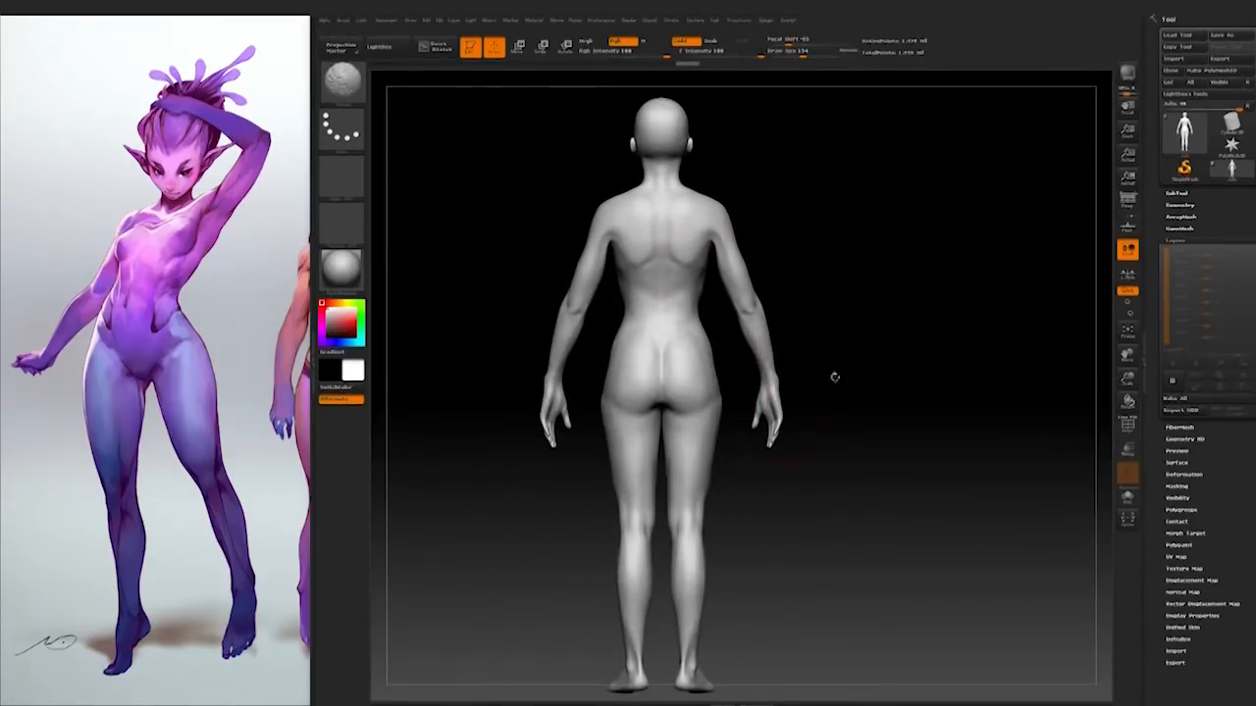
Step: Refine the waist, hip and thigh silhouette from the front view with the Move brush
mouse_move(830, 432)
mouse_down()
mouse_move(906, 435)
mouse_move(886, 462)
mouse_move(948, 389)
mouse_move(959, 441)
mouse_up()
key(space)
drag(719, 452, 708, 452)
alt+drag(888, 324, 883, 303)
alt+drag(874, 357, 832, 438)
key(shift)
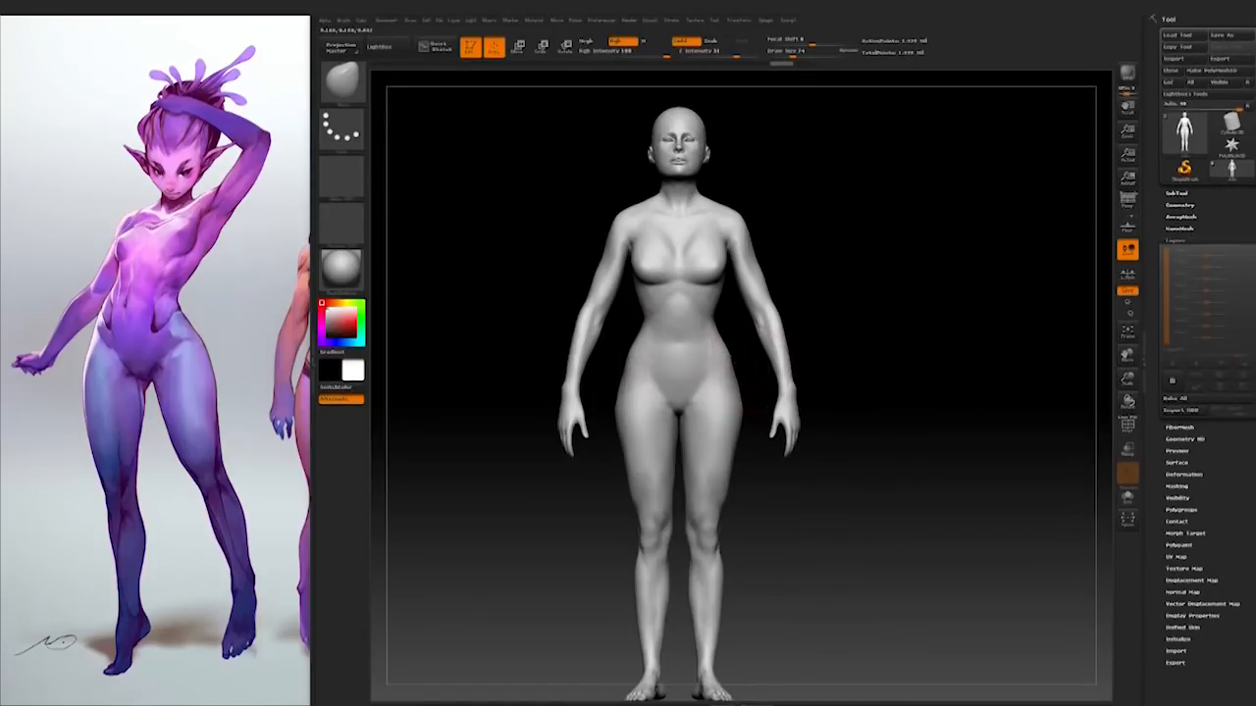
alt+drag(810, 492, 809, 471)
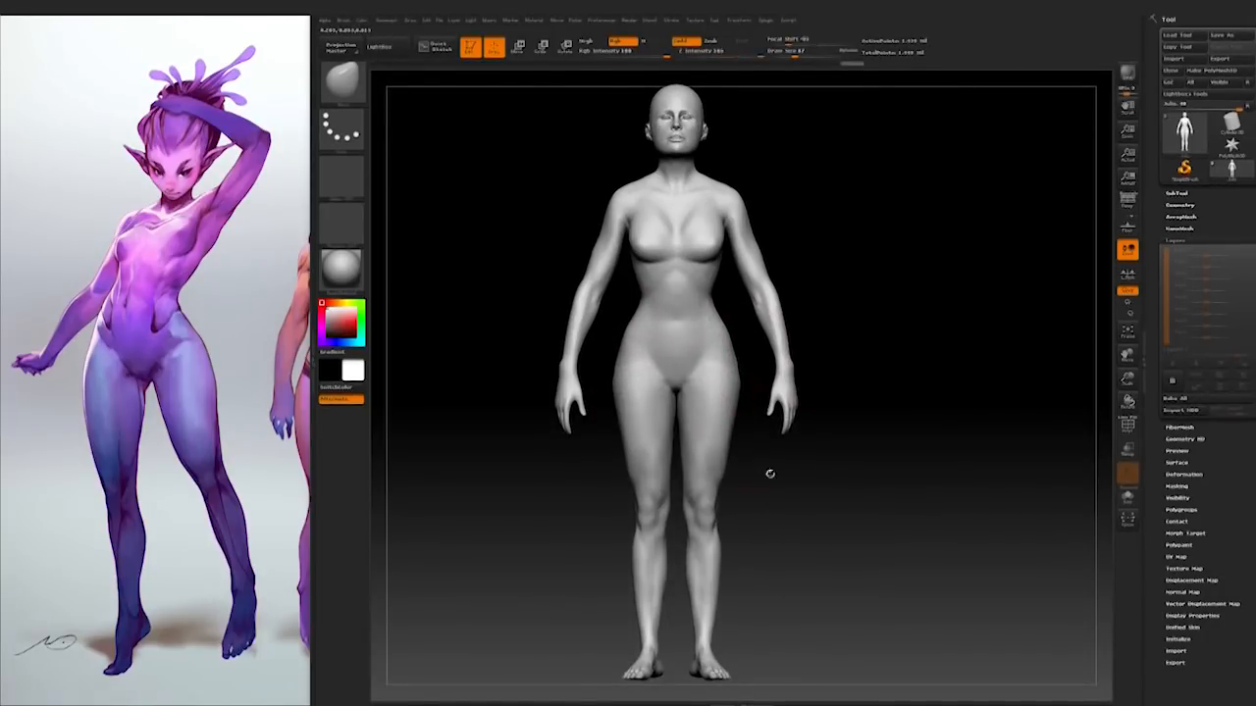
drag(731, 432, 822, 473)
shift+drag(891, 498, 824, 520)
Step: Mask both legs from the feet up to the crotch and soften the edge of the mask
alt+drag(852, 624, 757, 531)
ctrl+drag(663, 610, 712, 424)
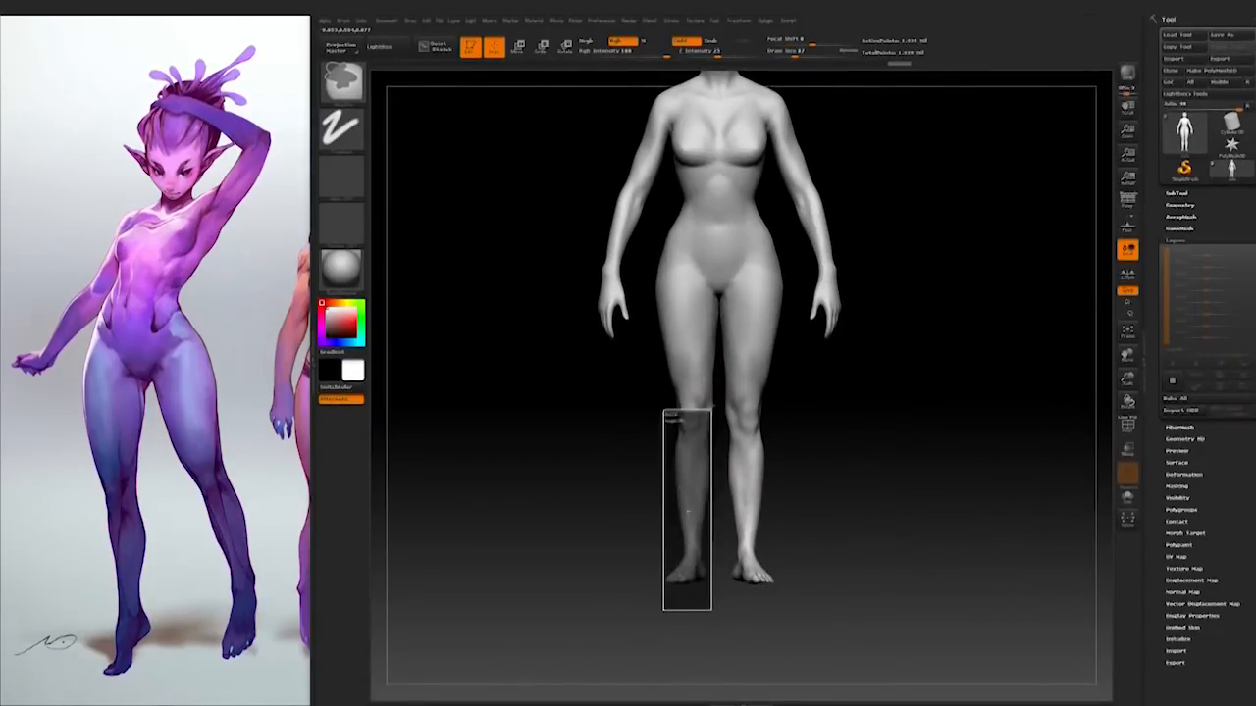
ctrl+drag(719, 307, 775, 307)
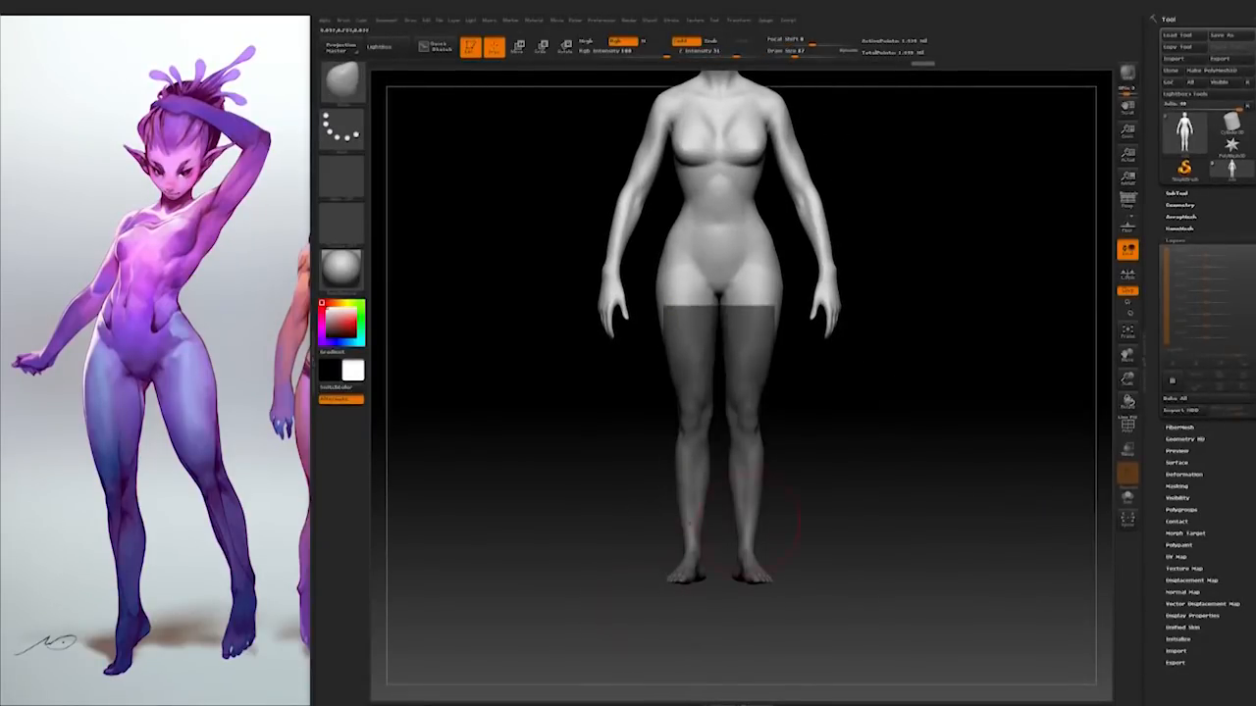
drag(627, 609, 641, 567)
drag(652, 316, 639, 412)
ctrl+drag(602, 605, 771, 371)
ctrl+drag(638, 436, 787, 304)
mouse_move(598, 507)
mouse_down()
mouse_move(788, 462)
mouse_move(927, 532)
mouse_move(932, 547)
mouse_up()
ctrl+click(715, 381)
key(space)
mouse_move(775, 333)
mouse_down()
mouse_move(755, 330)
mouse_move(779, 307)
mouse_move(811, 345)
mouse_move(773, 292)
mouse_move(795, 275)
mouse_up()
key(ctrl+z)
Step: Adjust the upper edge of the leg mask around the thighs, hips and buttocks
key(x)
mouse_move(991, 415)
mouse_down()
mouse_move(787, 415)
mouse_move(793, 280)
mouse_move(836, 349)
mouse_up()
drag(1040, 413, 961, 412)
alt+drag(961, 412, 745, 456)
mouse_move(726, 391)
ctrl+mouse_down()
mouse_move(691, 385)
mouse_move(783, 306)
ctrl+mouse_up()
drag(961, 412, 937, 392)
ctrl+alt+drag(775, 305, 731, 348)
mouse_move(961, 402)
mouse_down()
mouse_move(883, 402)
mouse_move(751, 510)
mouse_up()
mouse_move(857, 500)
shift+mouse_down()
mouse_move(858, 442)
mouse_move(860, 496)
mouse_move(827, 494)
shift+mouse_up()
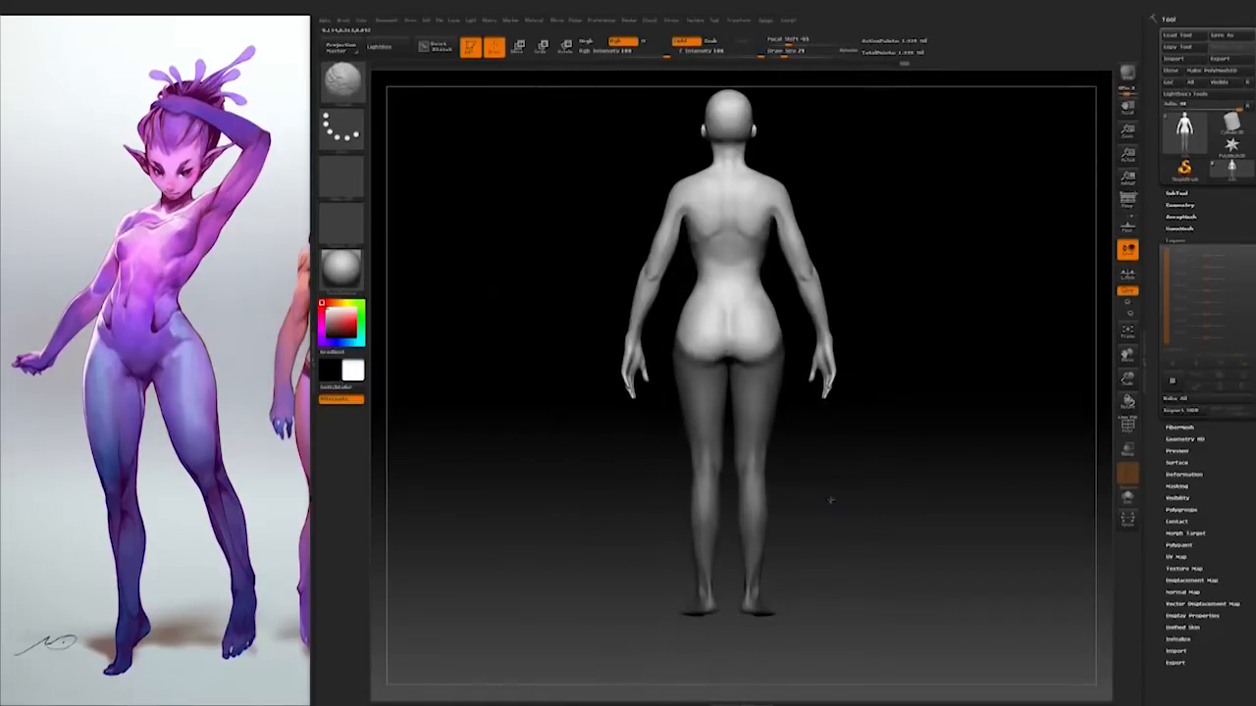
Step: Invert the mask and rotate both legs slightly inward from the hips using the Transpose line
key(ctrl+i)
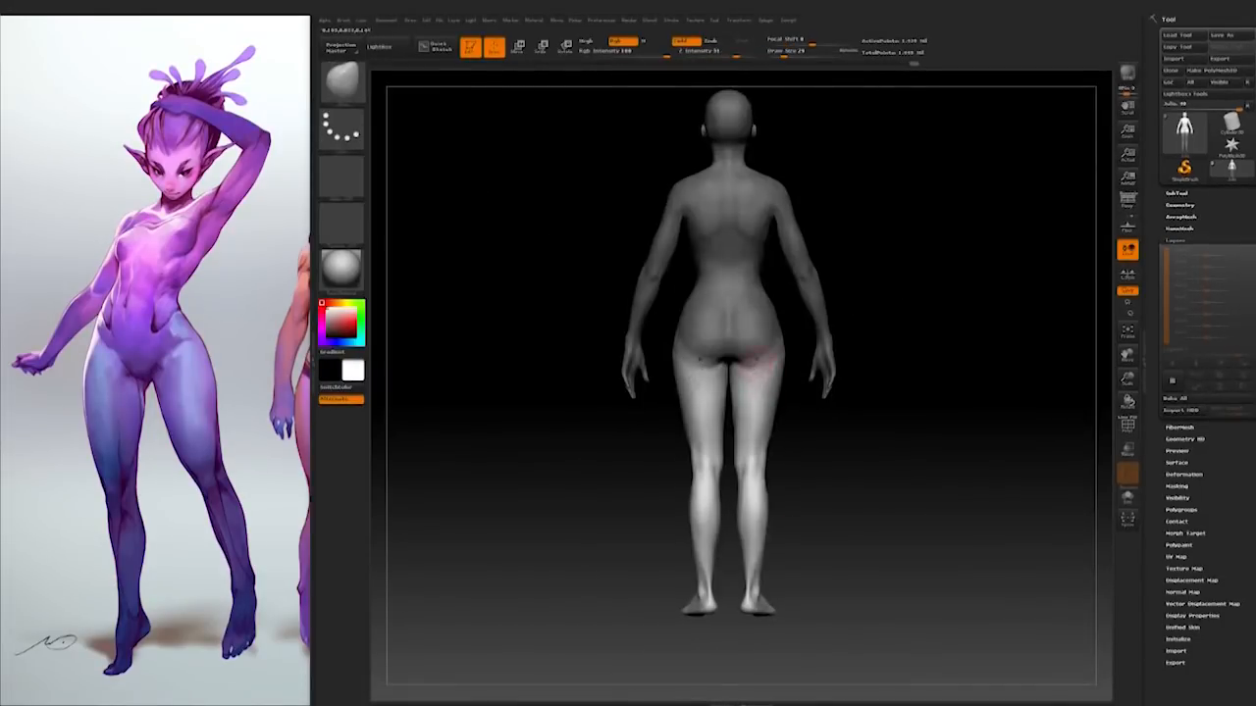
key(w)
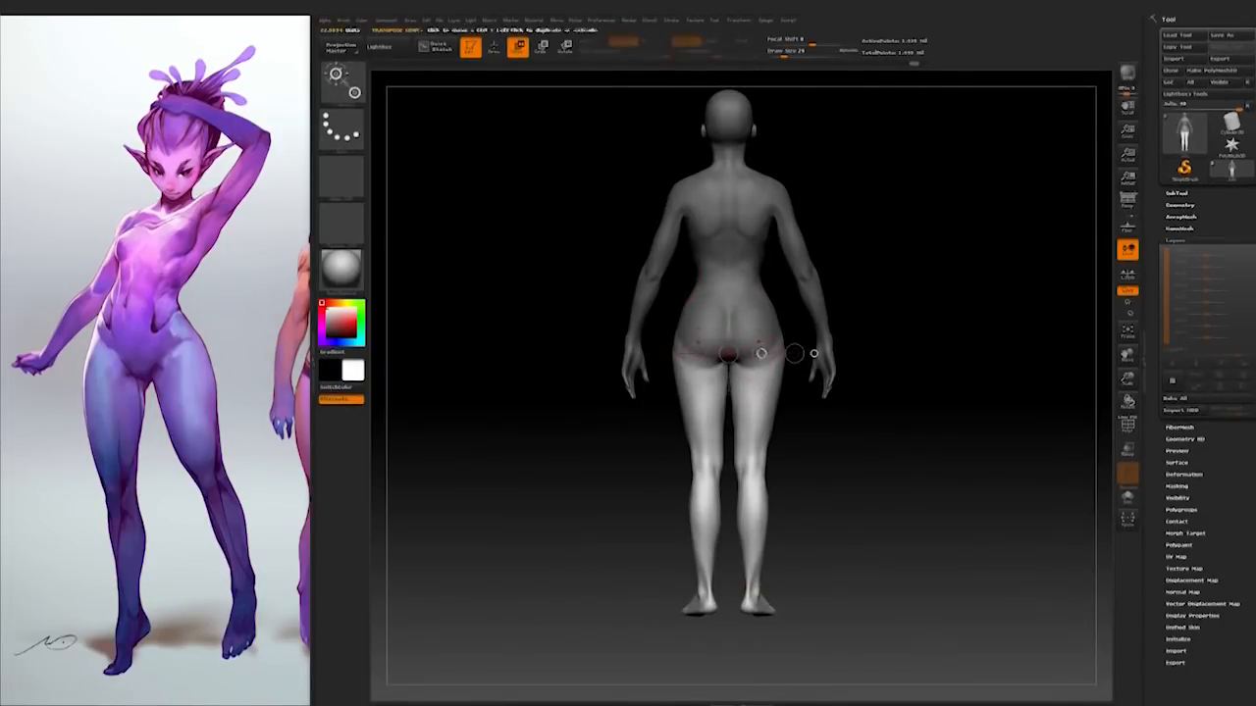
shift+drag(745, 628, 775, 609)
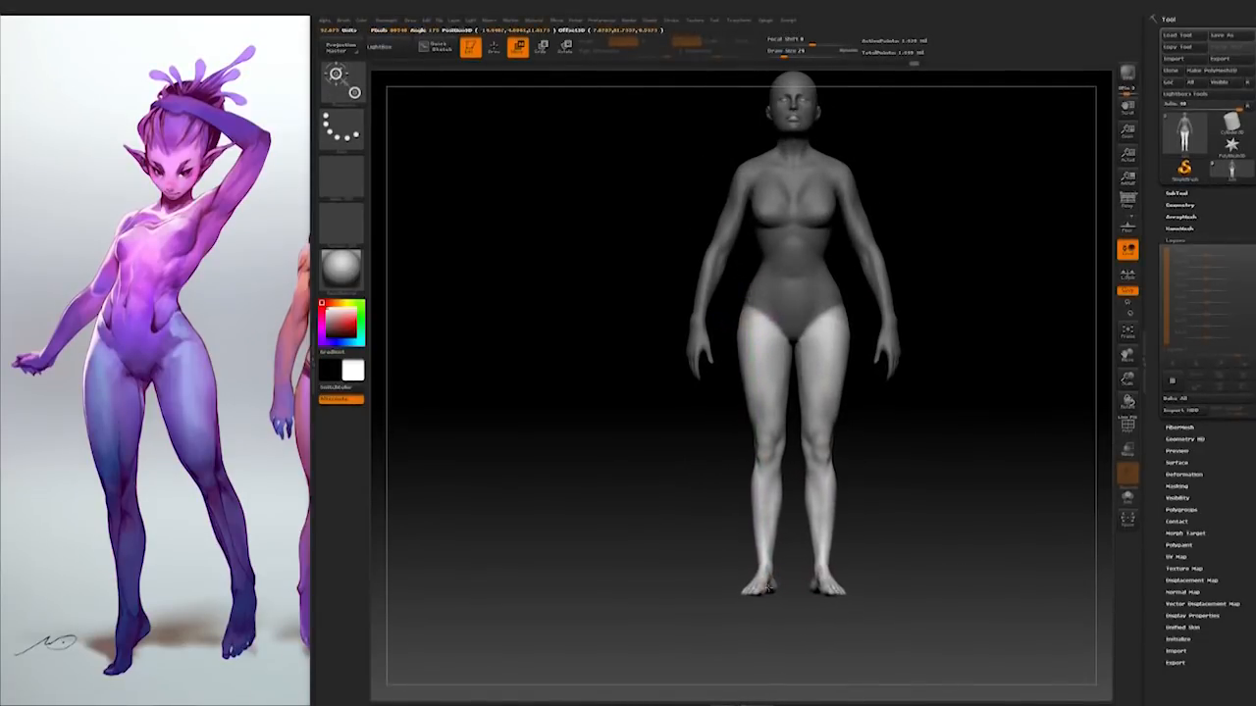
click(565, 46)
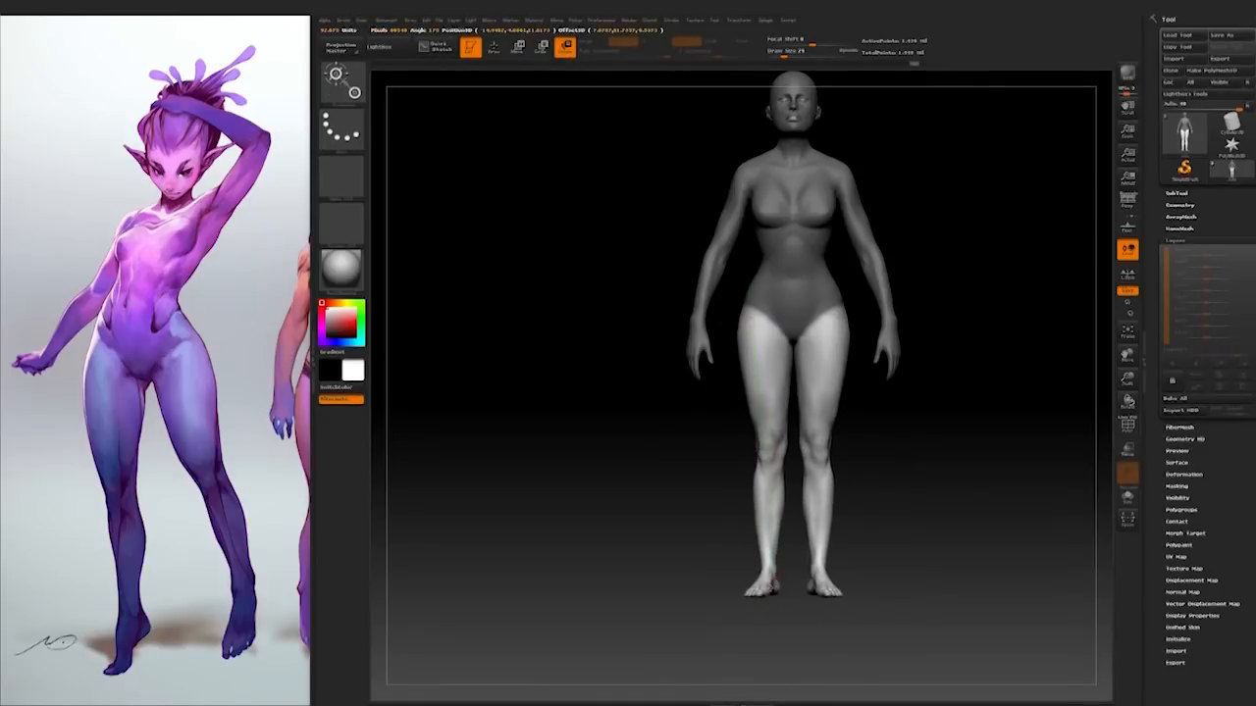
drag(770, 607, 743, 607)
drag(1039, 510, 1080, 581)
drag(1079, 581, 959, 508)
mouse_move(960, 508)
alt+mouse_down()
mouse_move(959, 569)
mouse_move(981, 569)
alt+mouse_up()
alt+drag(981, 569, 981, 508)
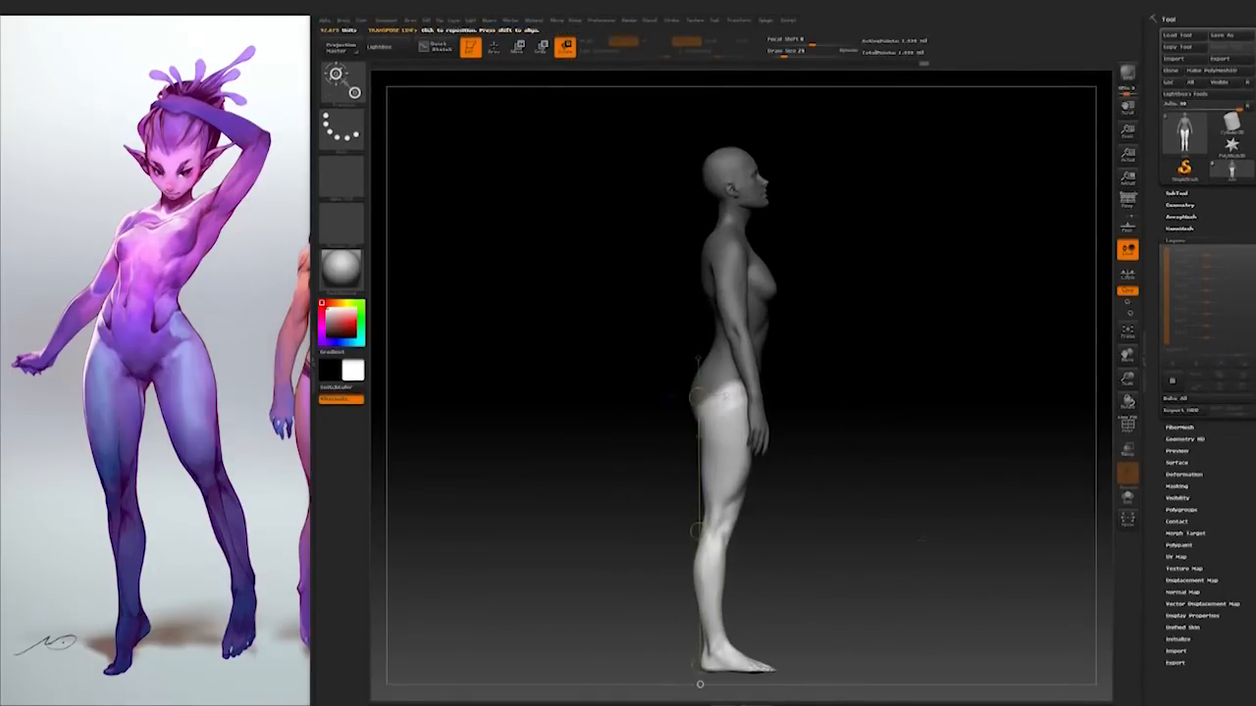
Step: Extend the mask over the whole upper body down to the waist and invert it to free the upper body
key(q)
mouse_move(852, 398)
alt+mouse_down()
mouse_move(824, 454)
mouse_move(869, 438)
mouse_move(941, 438)
alt+mouse_up()
ctrl+drag(560, 173, 794, 367)
ctrl+drag(513, 332, 619, 534)
ctrl+drag(522, 336, 639, 411)
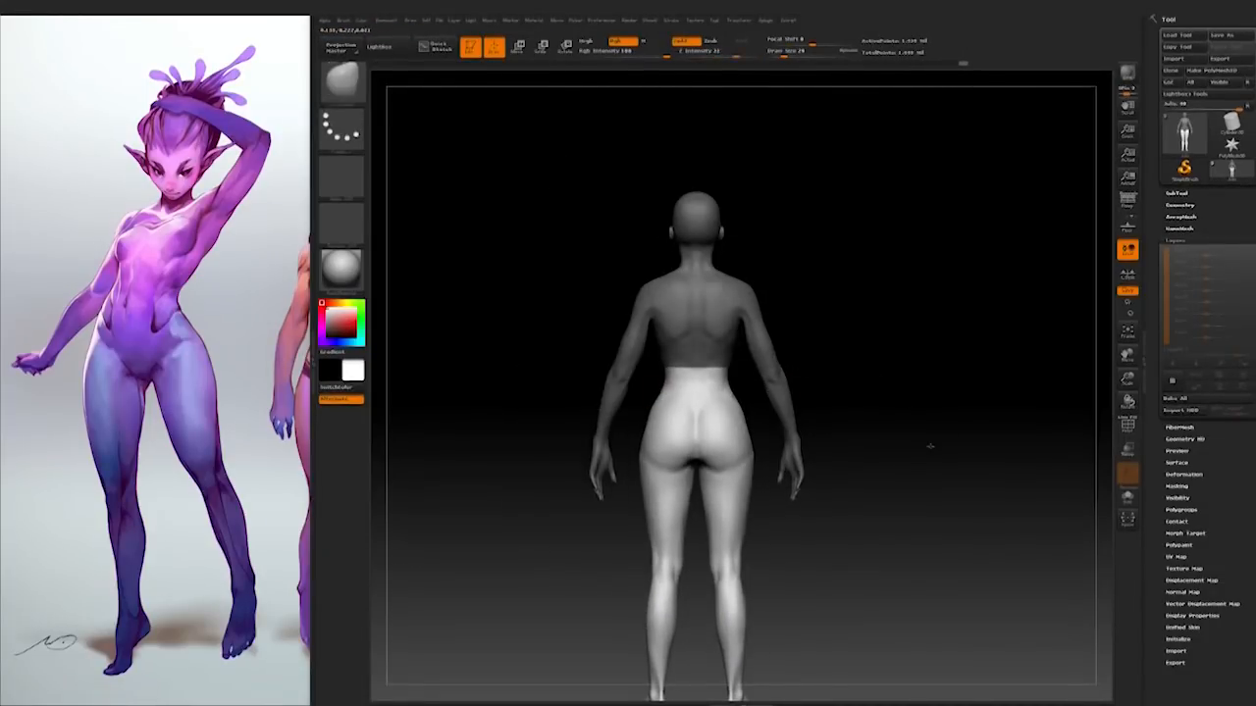
shift+drag(930, 445, 785, 446)
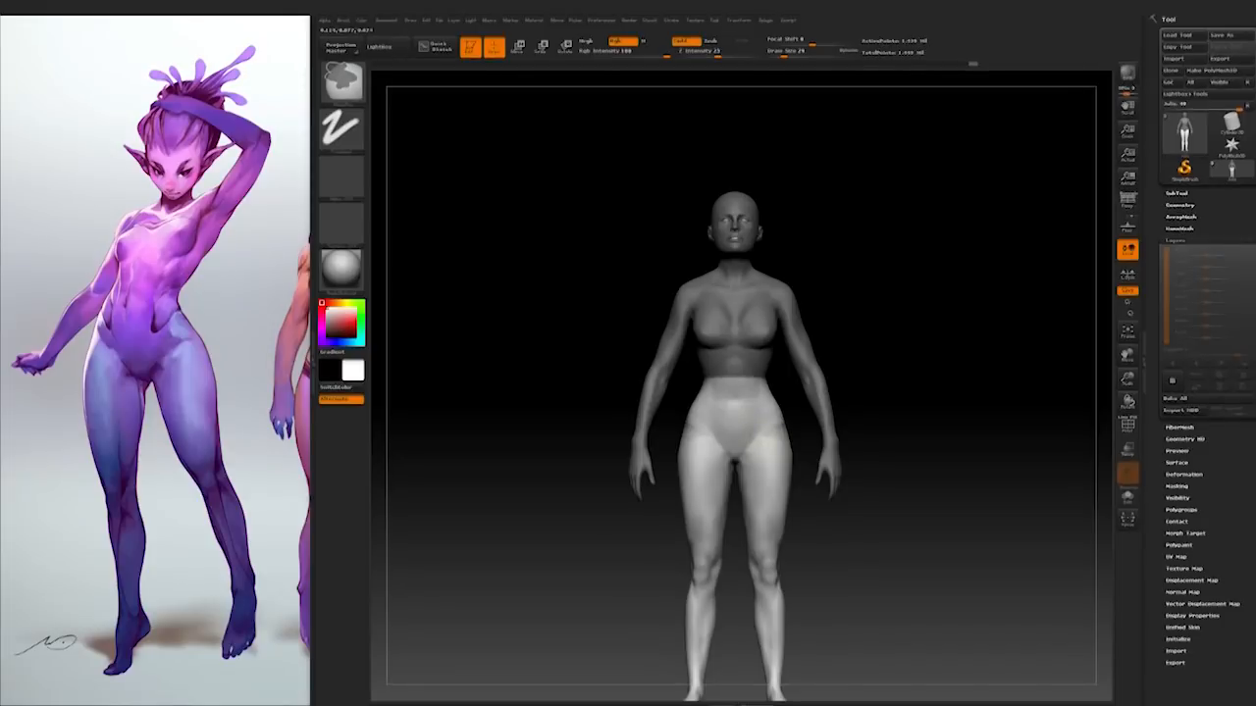
mouse_move(918, 403)
mouse_down()
mouse_move(995, 406)
mouse_move(981, 412)
mouse_up()
ctrl+click(958, 454)
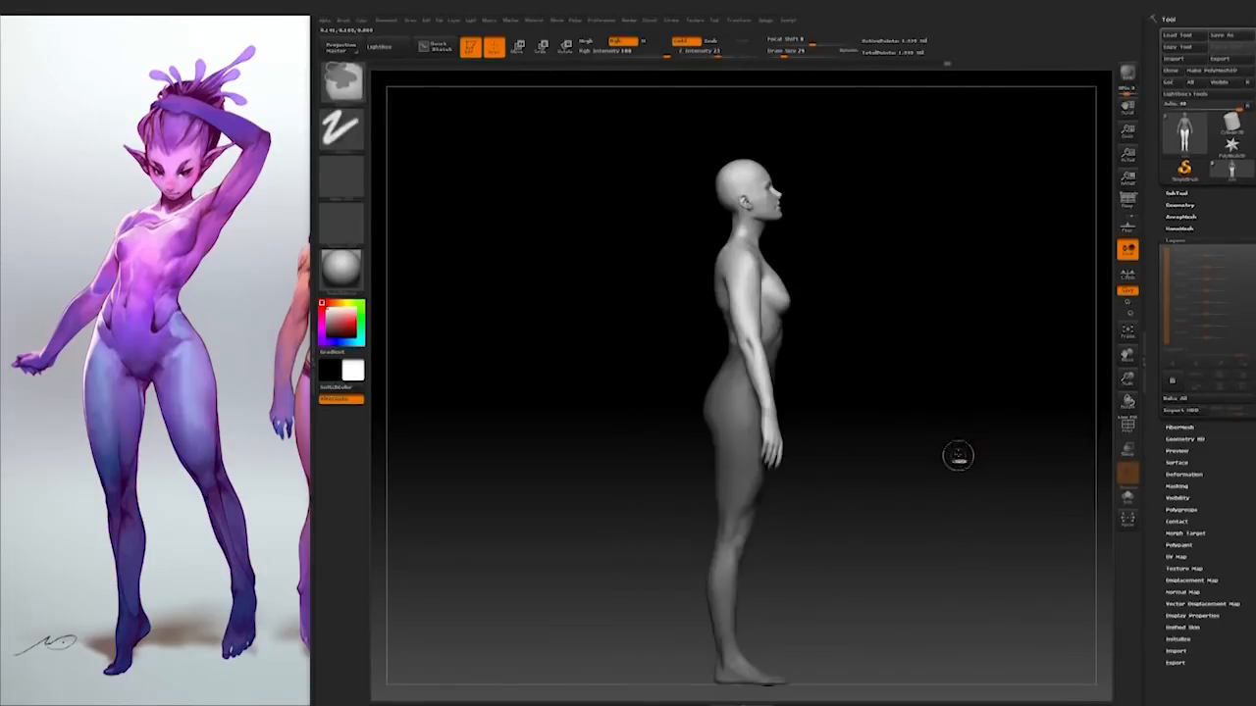
Step: Rotate the unmasked upper body backward from the waist with the Transpose line in side view
click(569, 47)
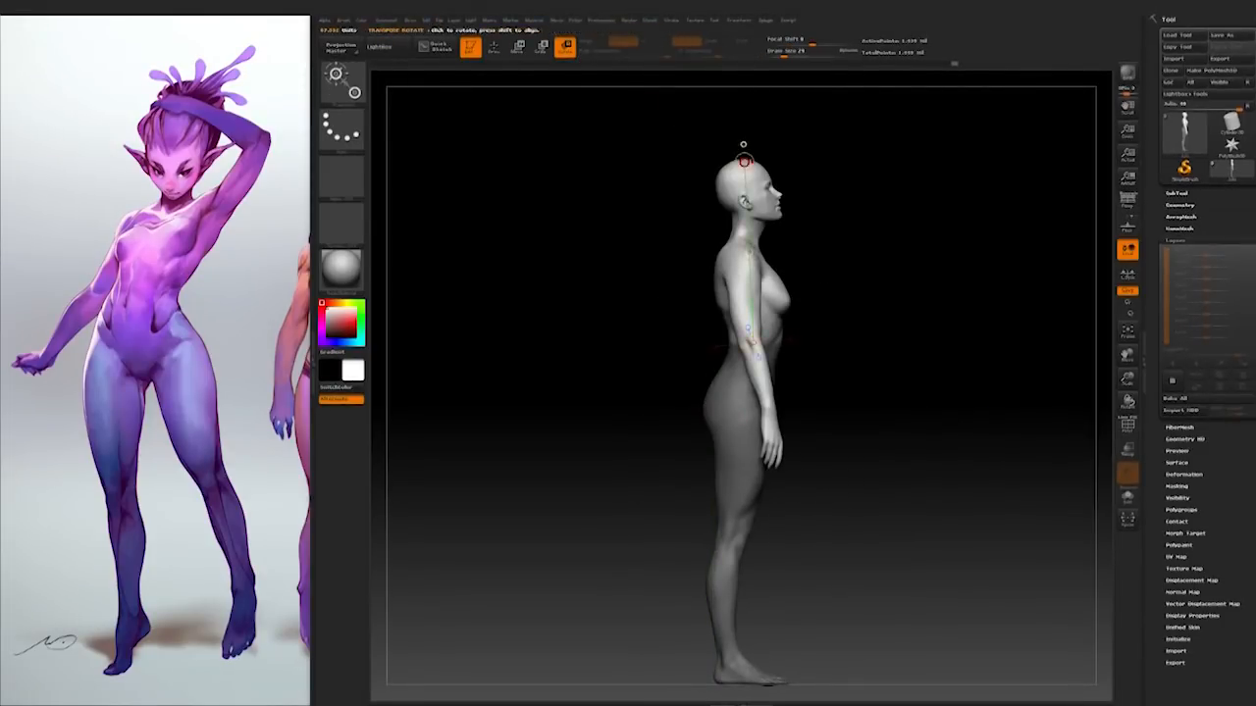
drag(742, 147, 724, 161)
shift+drag(880, 346, 986, 491)
mouse_move(986, 491)
shift+mouse_down()
mouse_move(936, 499)
mouse_move(961, 432)
shift+mouse_up()
mouse_move(961, 432)
alt+mouse_down()
mouse_move(939, 503)
mouse_move(995, 454)
alt+mouse_up()
shift+drag(888, 382, 948, 432)
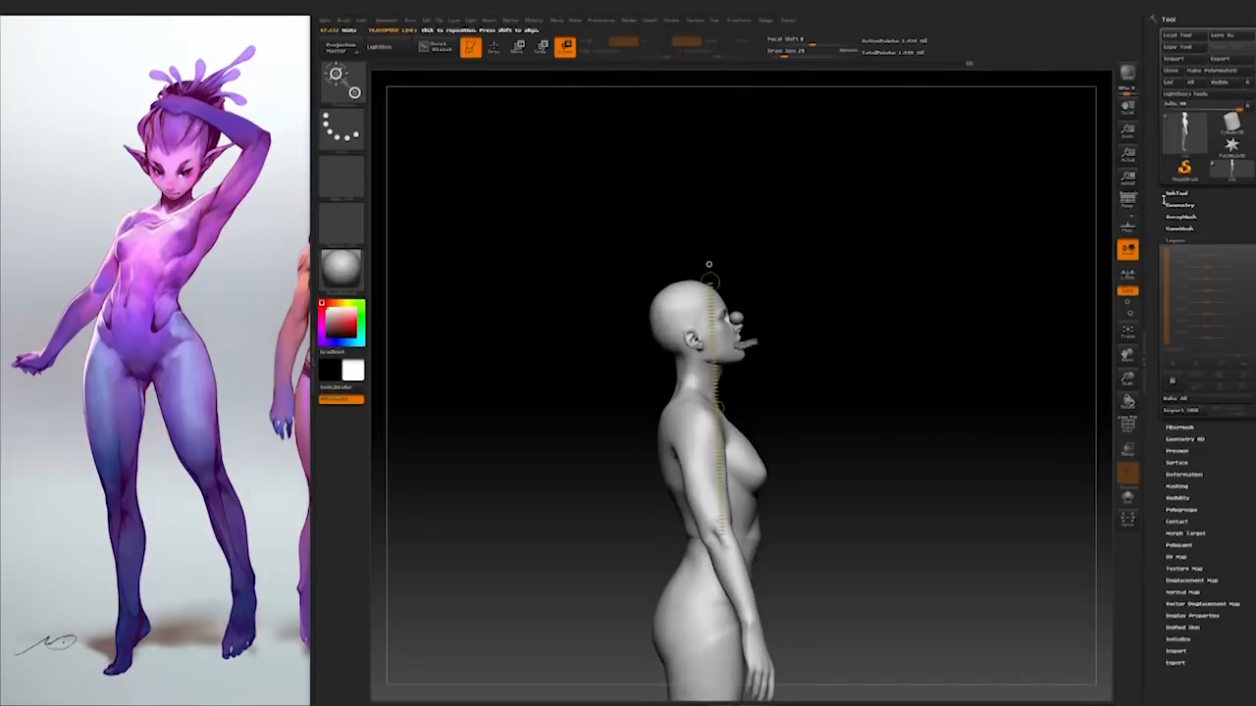
Step: Hide the eyes and teeth subtools
click(1176, 194)
click(1247, 228)
click(1248, 250)
alt+drag(822, 416, 826, 343)
Step: Mask the head and neck in side view and invert the mask so only they stay editable
key(q)
mouse_move(837, 275)
mouse_down()
mouse_move(667, 324)
mouse_move(838, 275)
mouse_up()
ctrl+drag(612, 174, 662, 207)
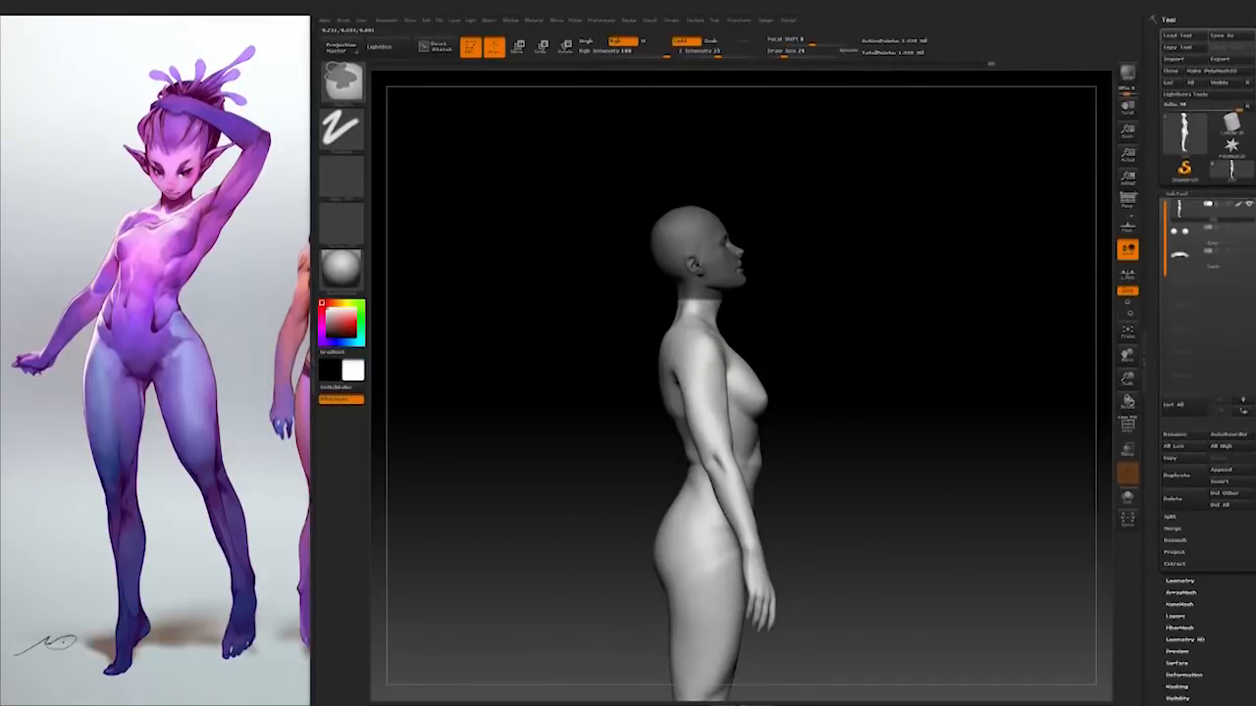
ctrl+drag(606, 172, 765, 310)
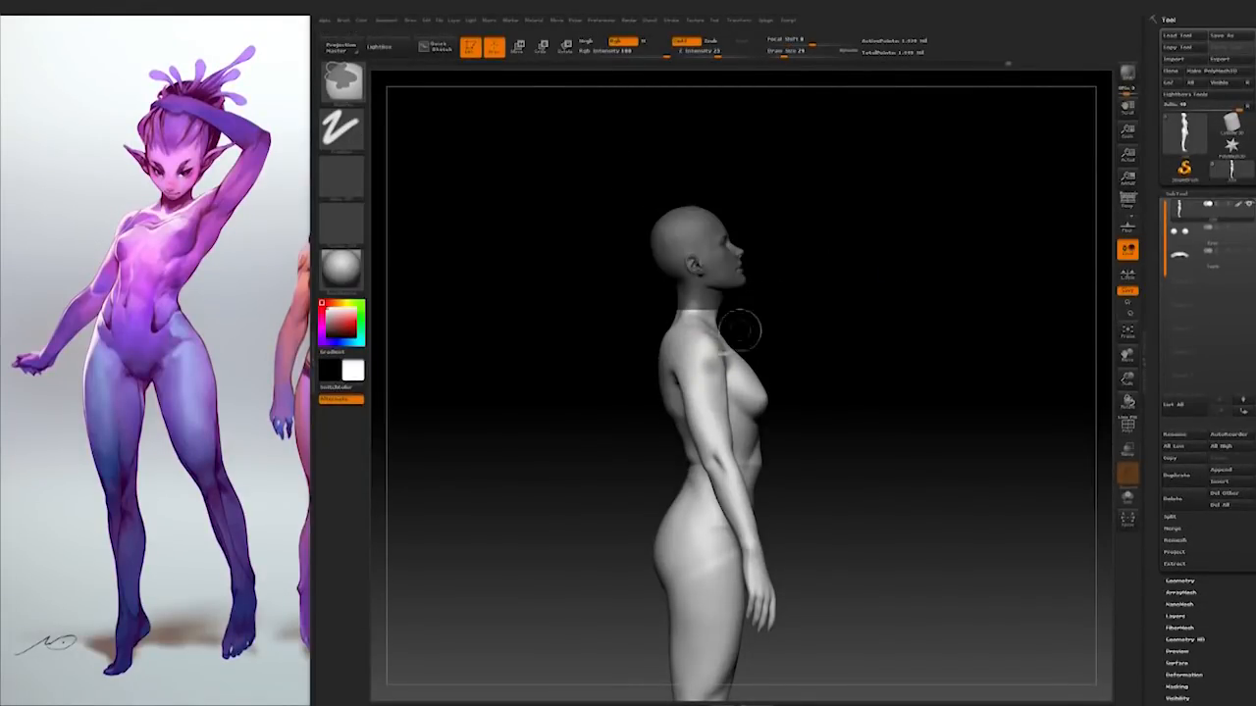
drag(937, 329, 978, 362)
ctrl+click(978, 362)
Step: Rotate the head forward at the neck with the Transpose line in side view and clear the mask
drag(955, 409, 921, 425)
key(w)
drag(680, 242, 690, 308)
drag(689, 201, 723, 203)
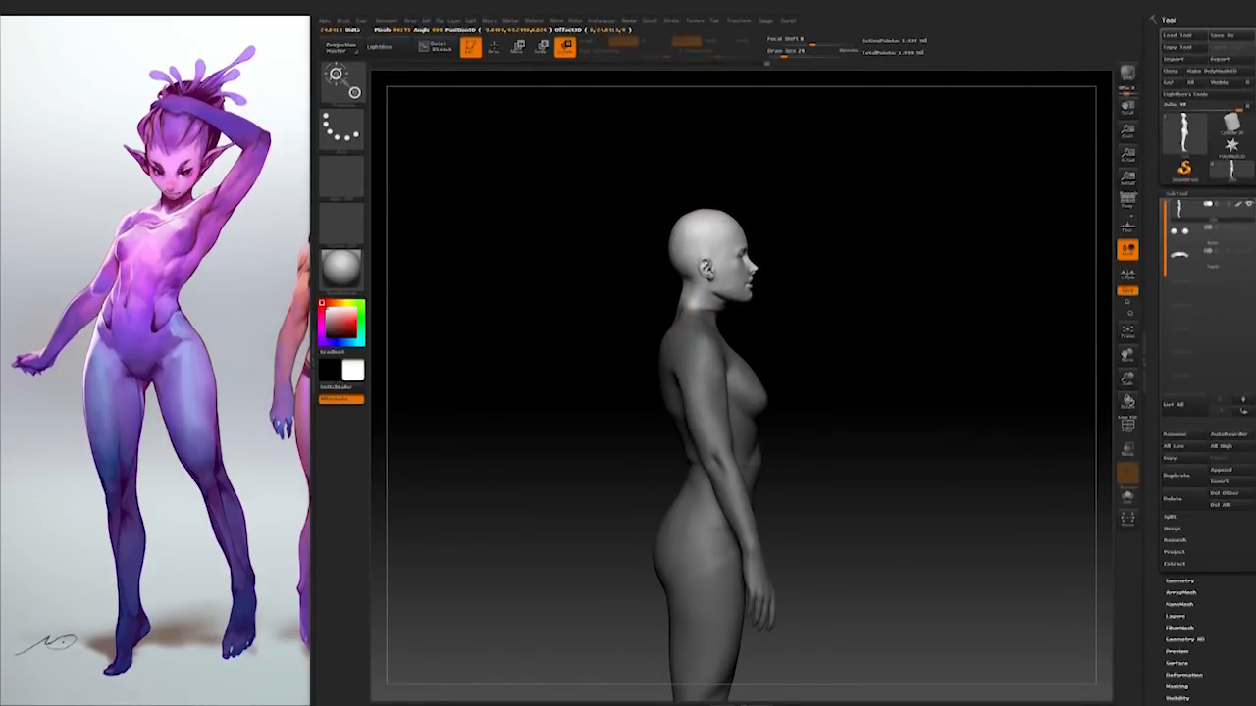
key(w)
alt+drag(877, 465, 907, 452)
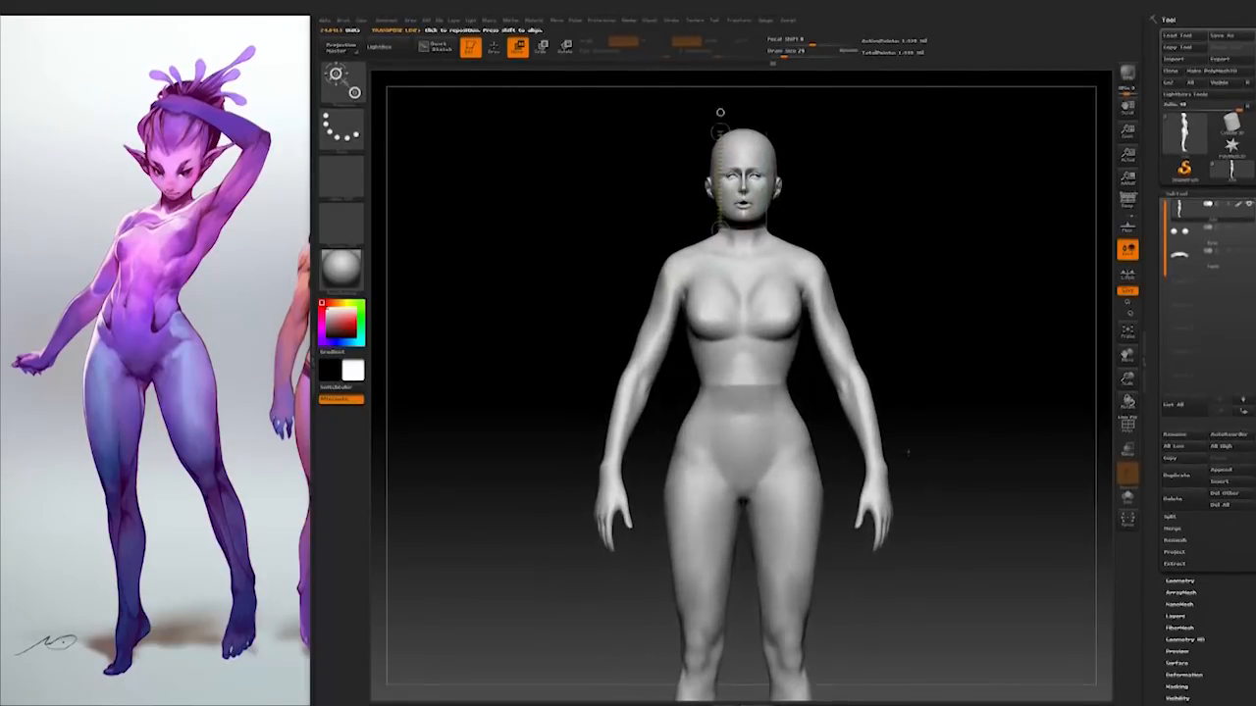
Step: Mask both arms from the hands up to the shoulders and invert the mask to leave only the arms editable
click(341, 78)
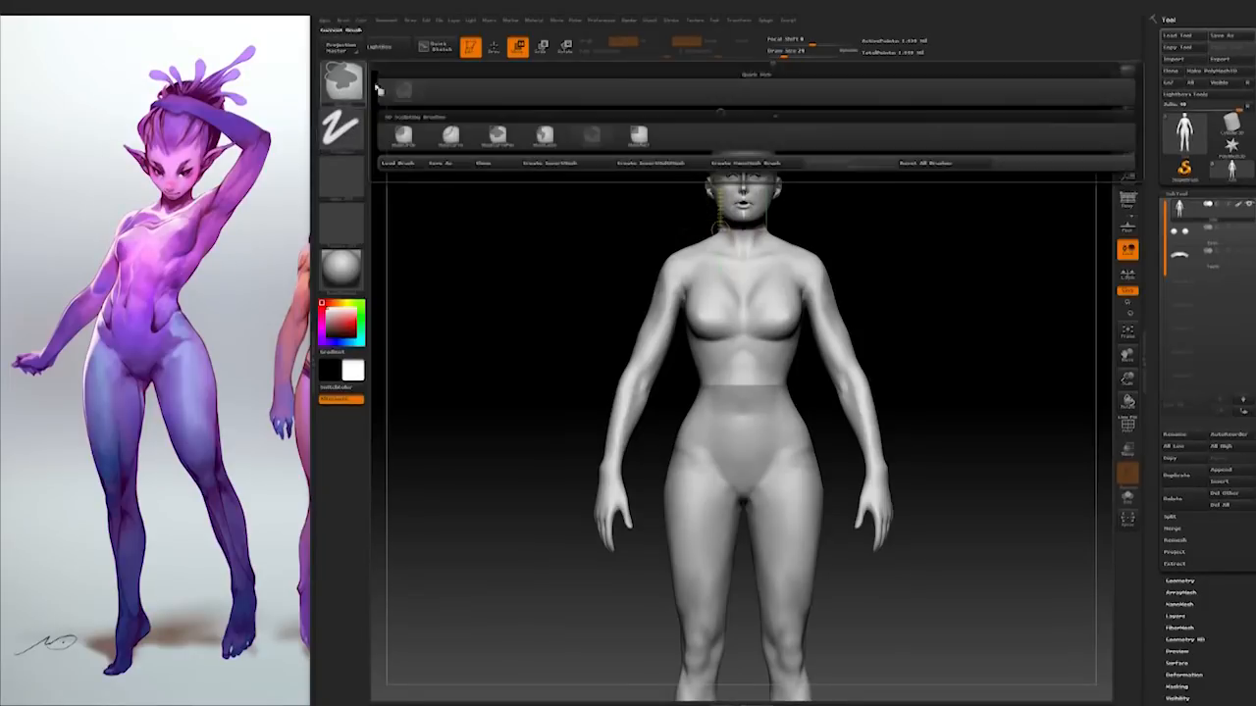
ctrl+drag(586, 603, 647, 450)
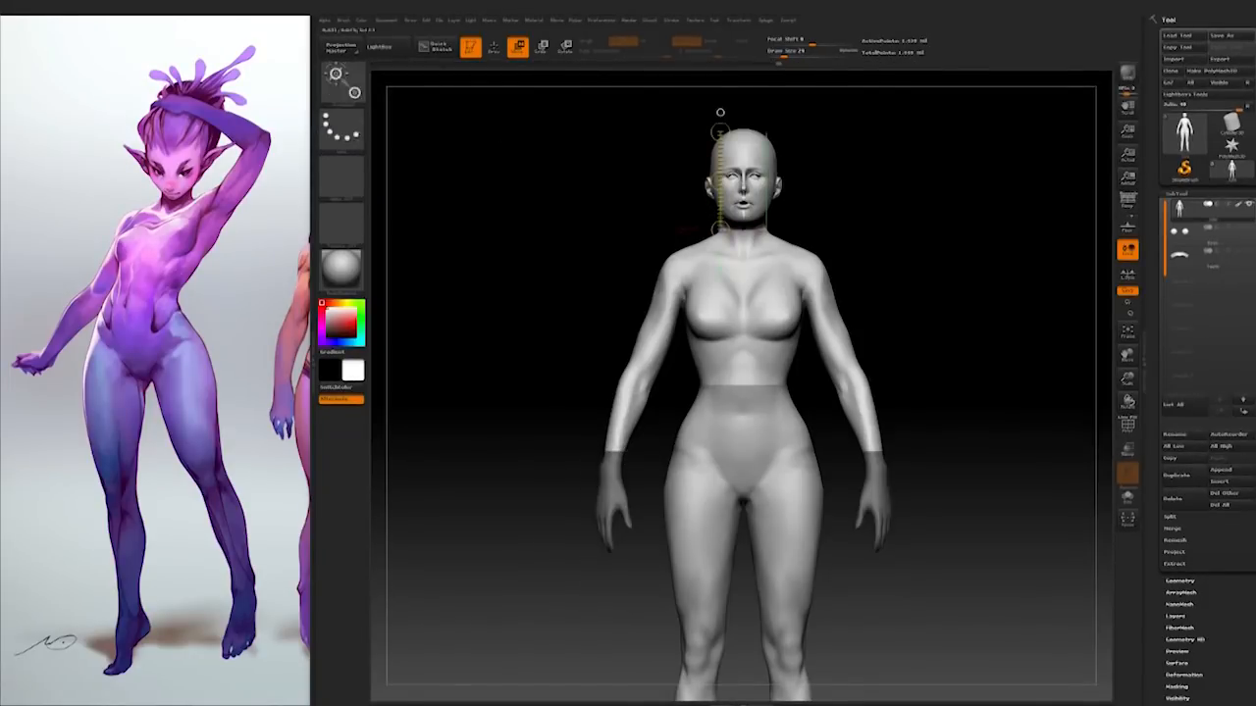
ctrl+drag(583, 575, 635, 512)
ctrl+click(341, 129)
ctrl+click(496, 161)
mouse_move(555, 451)
ctrl+mouse_down()
mouse_move(589, 586)
mouse_move(647, 471)
mouse_move(677, 324)
mouse_move(687, 240)
mouse_move(650, 243)
ctrl+mouse_up()
drag(997, 389, 1040, 393)
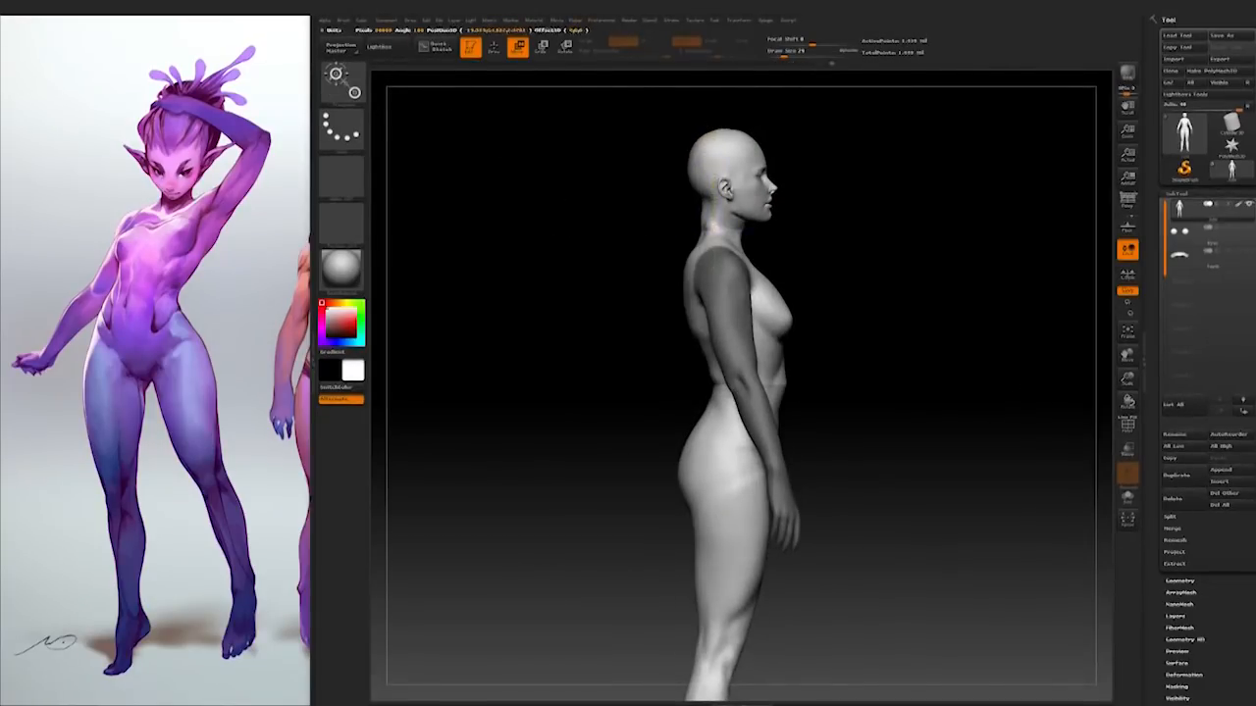
ctrl+click(885, 443)
Step: Rotate and reposition both arms from the shoulders with the Transpose line, and clear the mask
drag(715, 216, 771, 451)
drag(851, 446, 917, 482)
mouse_move(725, 263)
mouse_down()
mouse_move(785, 518)
mouse_move(735, 522)
mouse_up()
key(r)
shift+drag(883, 538, 827, 540)
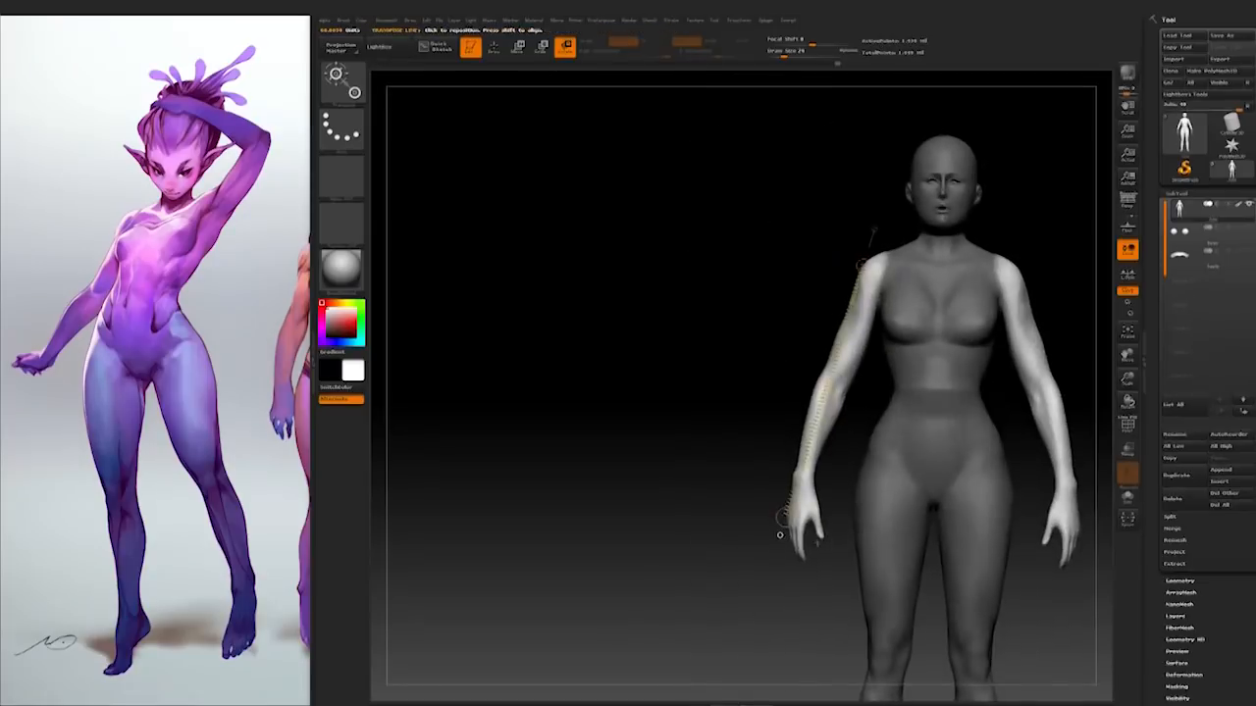
alt+drag(677, 618, 470, 552)
drag(971, 482, 979, 516)
mouse_move(980, 516)
mouse_down()
mouse_move(996, 516)
mouse_move(883, 524)
mouse_move(942, 521)
mouse_move(931, 621)
mouse_up()
mouse_move(931, 599)
ctrl+mouse_down()
mouse_move(933, 516)
mouse_move(967, 485)
ctrl+mouse_up()
Step: Adjust the overall body proportions using the Move brush at a larger draw size
key(b)
key(m)
key(v)
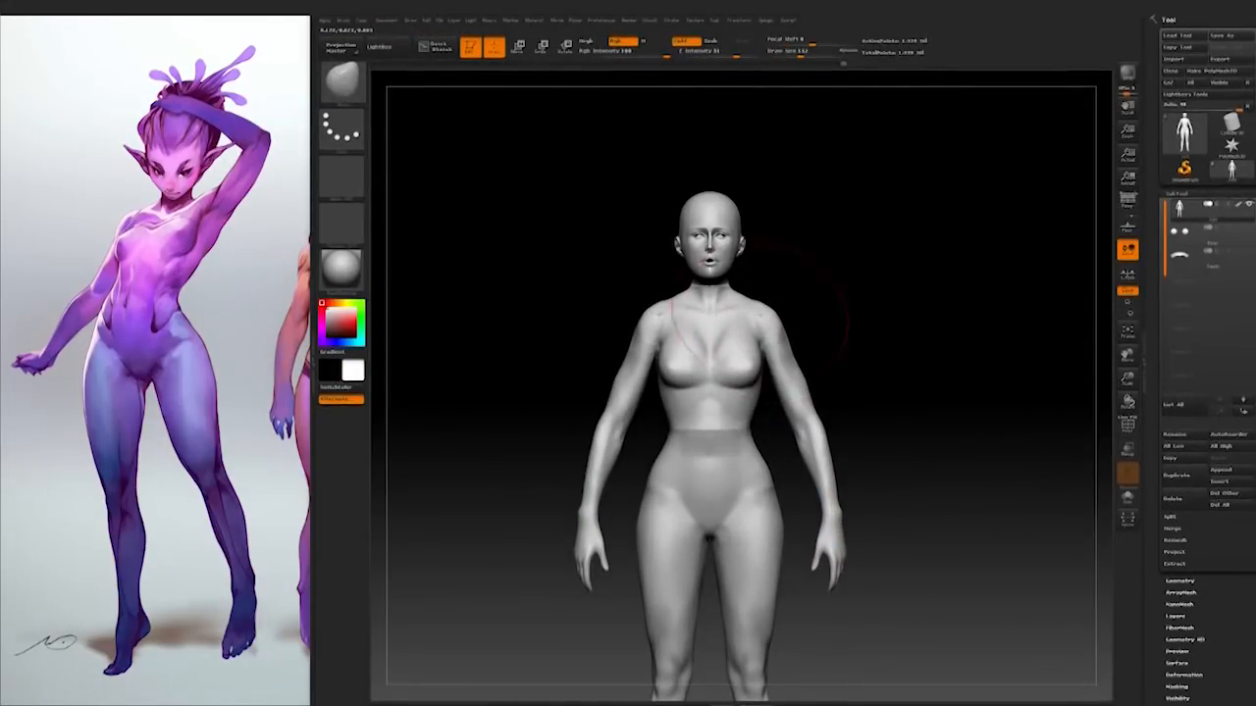
alt+drag(890, 391, 814, 505)
key(space)
drag(677, 414, 720, 400)
drag(925, 393, 678, 382)
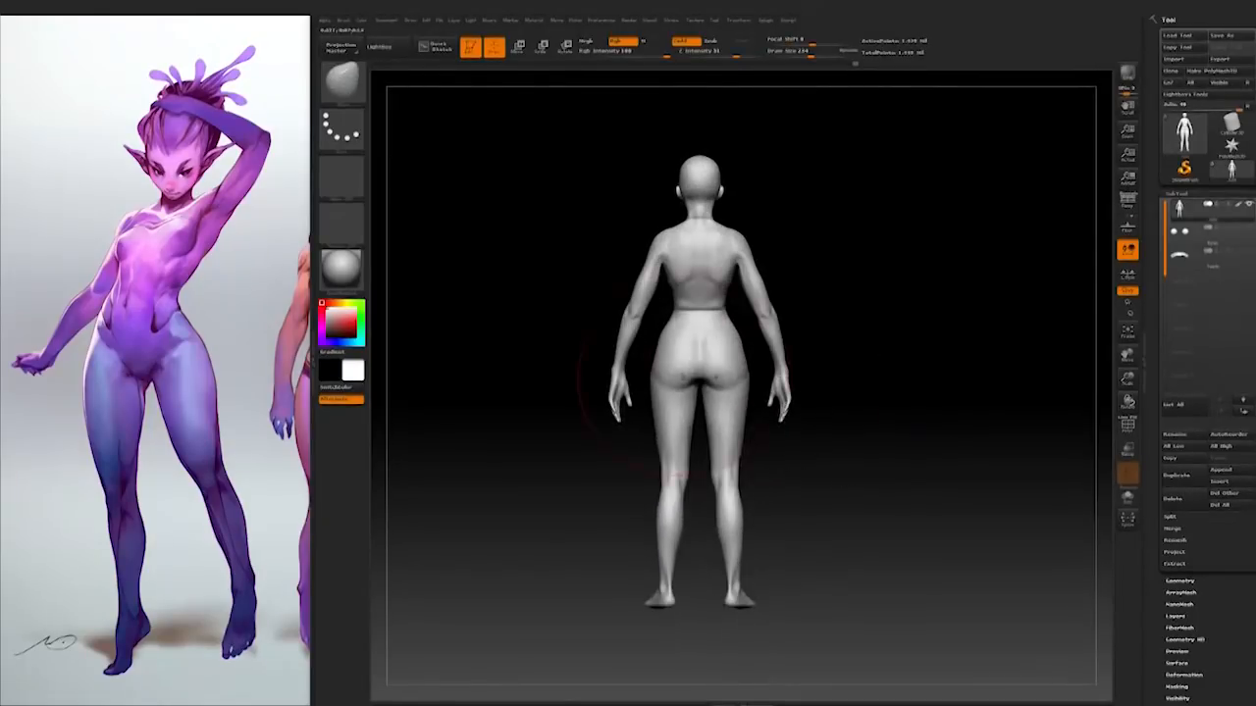
Step: Refine the buttocks and thighs from the back view with a smaller Move brush
key(space)
drag(740, 501, 729, 501)
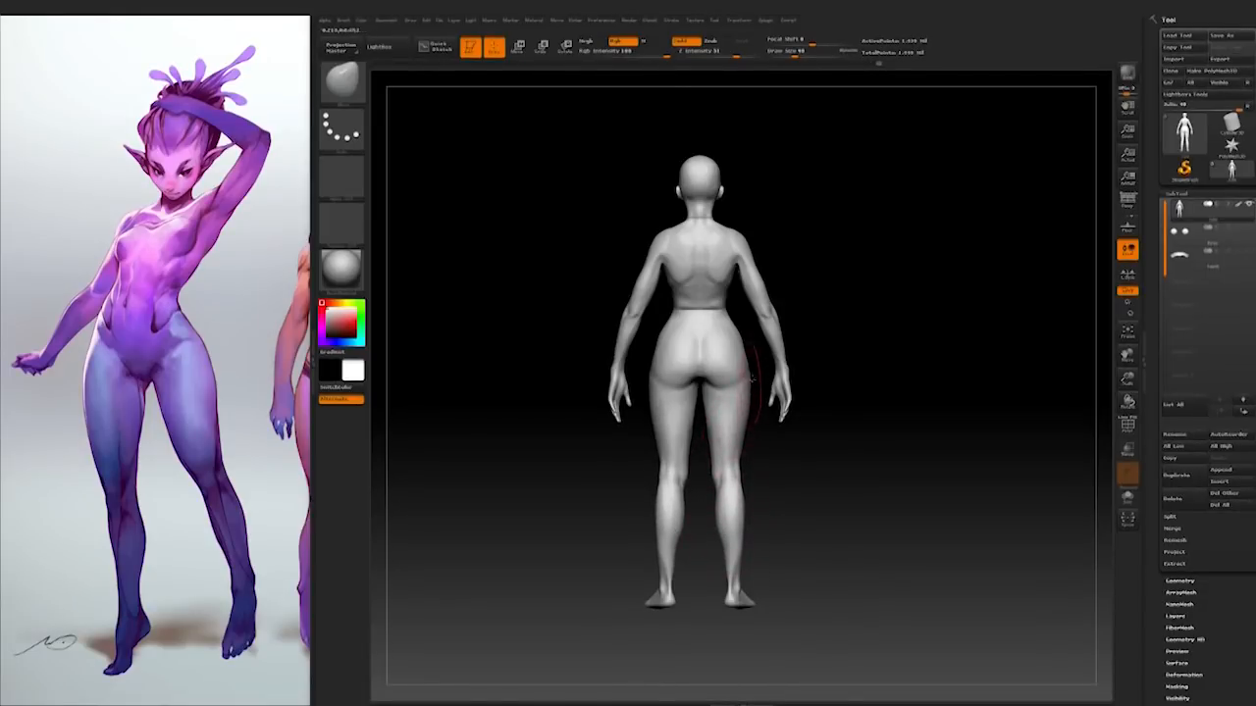
mouse_move(803, 495)
mouse_down()
mouse_move(726, 480)
mouse_move(714, 410)
mouse_move(728, 438)
mouse_up()
key(s)
mouse_move(722, 424)
mouse_down()
mouse_move(713, 412)
mouse_move(707, 463)
mouse_up()
mouse_move(794, 477)
mouse_down()
mouse_move(844, 499)
mouse_move(835, 398)
mouse_move(863, 364)
mouse_move(822, 392)
mouse_move(857, 432)
mouse_move(818, 396)
mouse_up()
key(s)
Step: Adjust the head, neck and shoulder proportions from the front with the Move brush
drag(966, 434, 1025, 435)
mouse_move(671, 455)
mouse_down()
mouse_move(955, 488)
mouse_move(932, 501)
mouse_move(1014, 448)
mouse_move(978, 440)
mouse_move(965, 462)
mouse_move(959, 426)
mouse_move(953, 535)
mouse_move(975, 500)
mouse_move(919, 330)
mouse_move(913, 462)
mouse_move(933, 434)
mouse_move(930, 451)
mouse_move(922, 354)
mouse_move(974, 690)
mouse_up()
key(f)
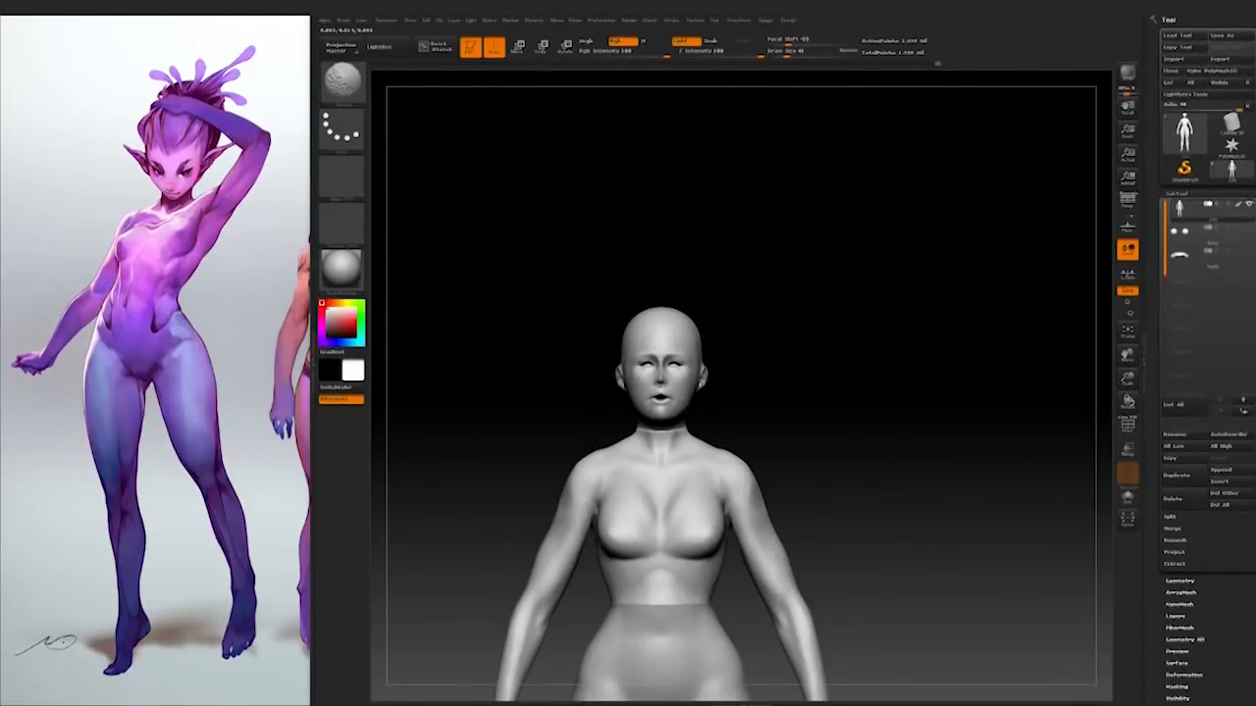
alt+right_drag(670, 365, 674, 344)
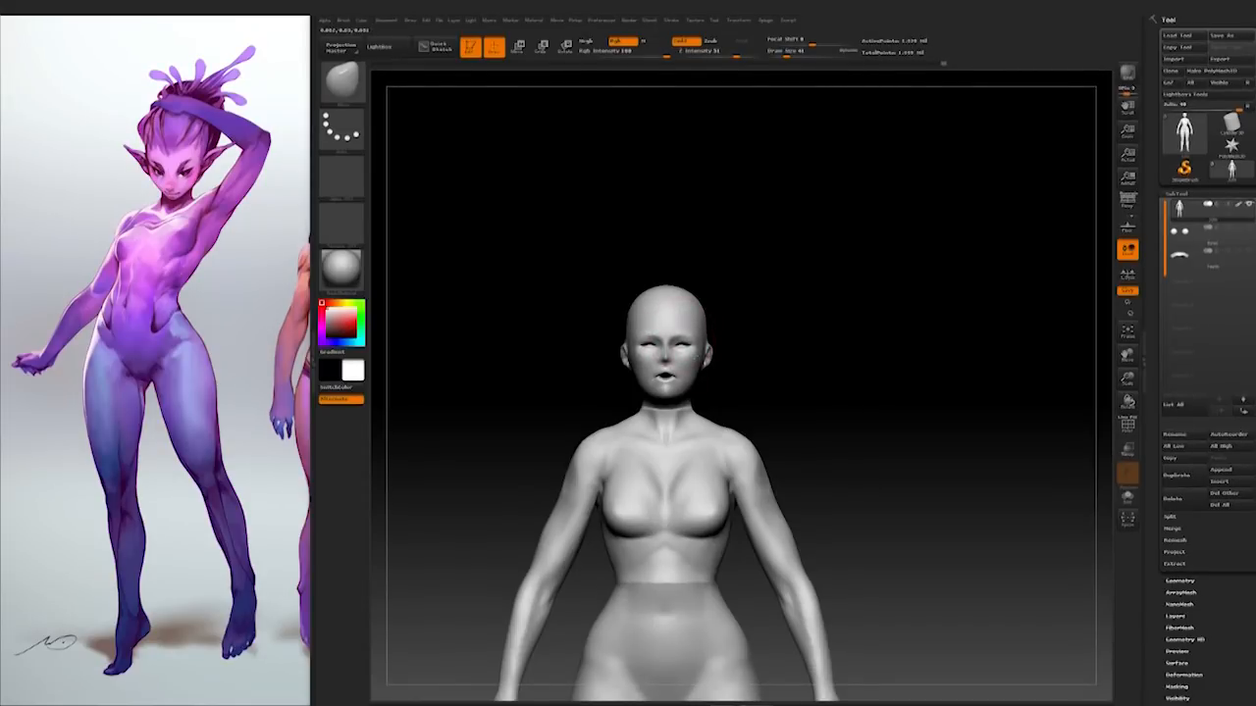
ctrl+right_drag(670, 365, 816, 440)
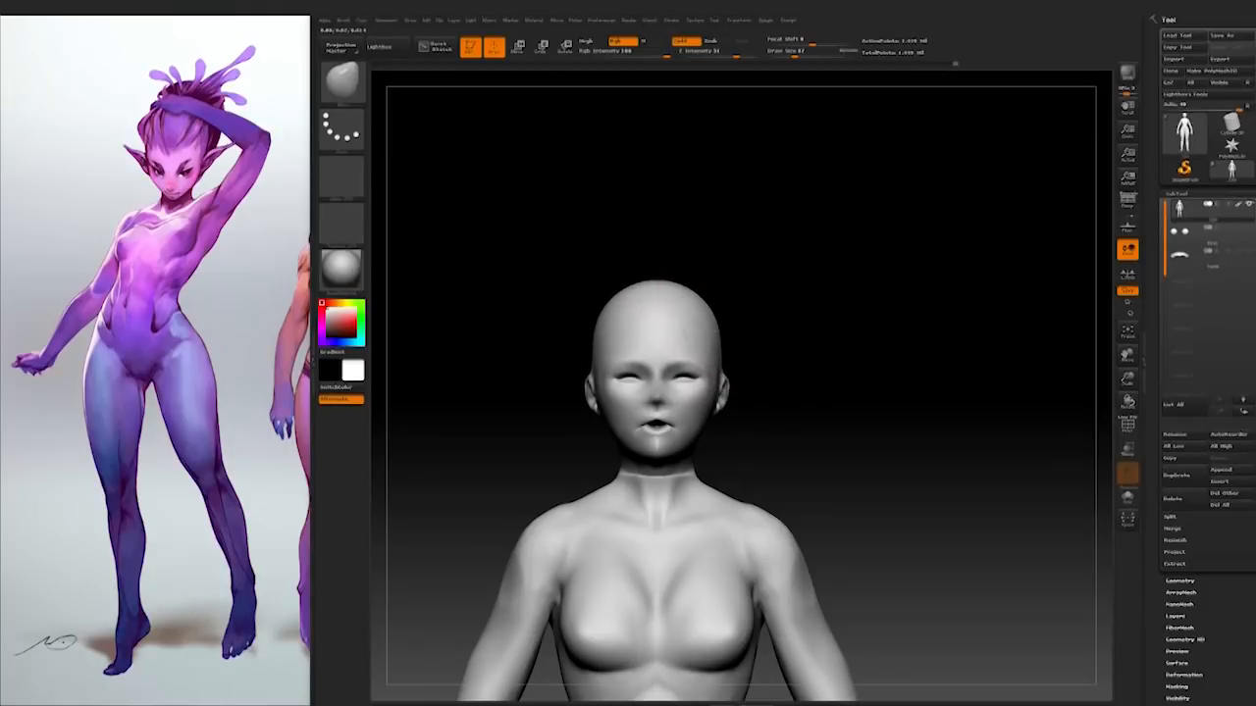
right_drag(710, 334, 861, 370)
Step: Reduce the draw size and reshape the upper torso and armpits with the Move brush, smoothing the forms
key(space)
drag(667, 473, 653, 475)
mouse_move(864, 525)
alt+mouse_down()
mouse_move(854, 465)
mouse_move(947, 465)
mouse_move(853, 475)
alt+mouse_up()
mouse_move(853, 476)
alt+mouse_down()
mouse_move(903, 356)
mouse_move(956, 356)
alt+mouse_up()
key(space)
drag(648, 487, 668, 487)
drag(931, 471, 1020, 471)
key(space)
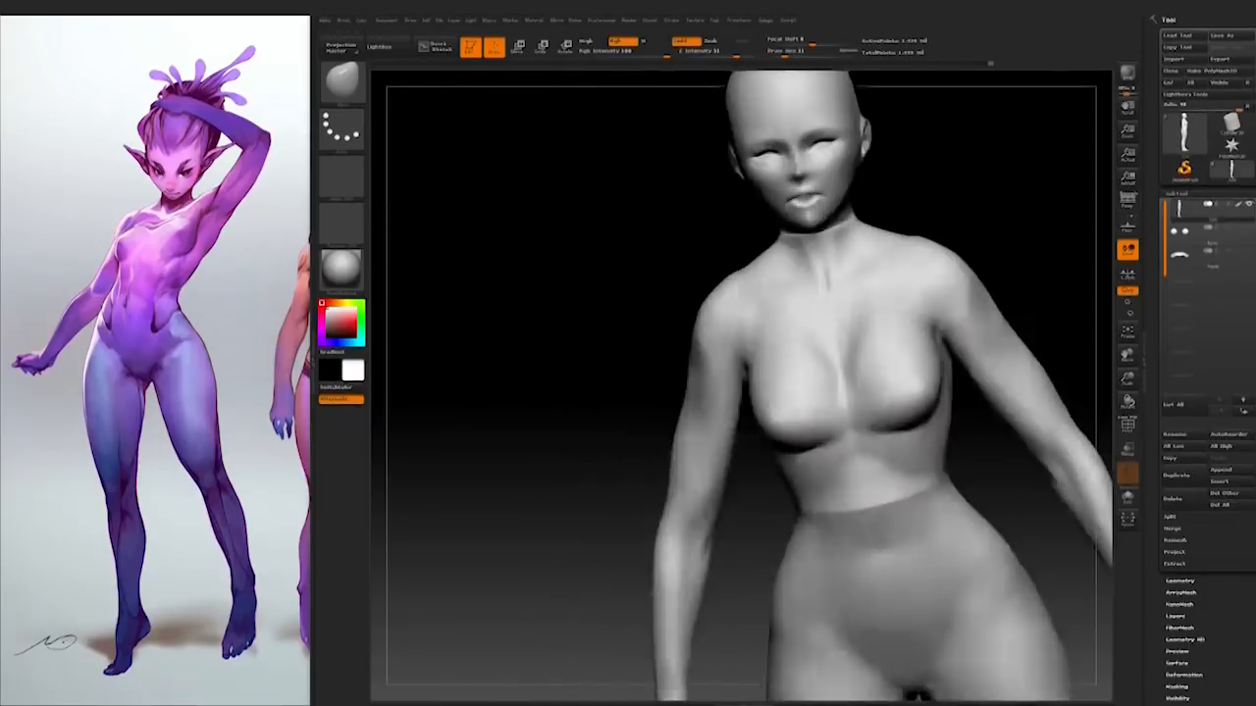
drag(981, 348, 1018, 349)
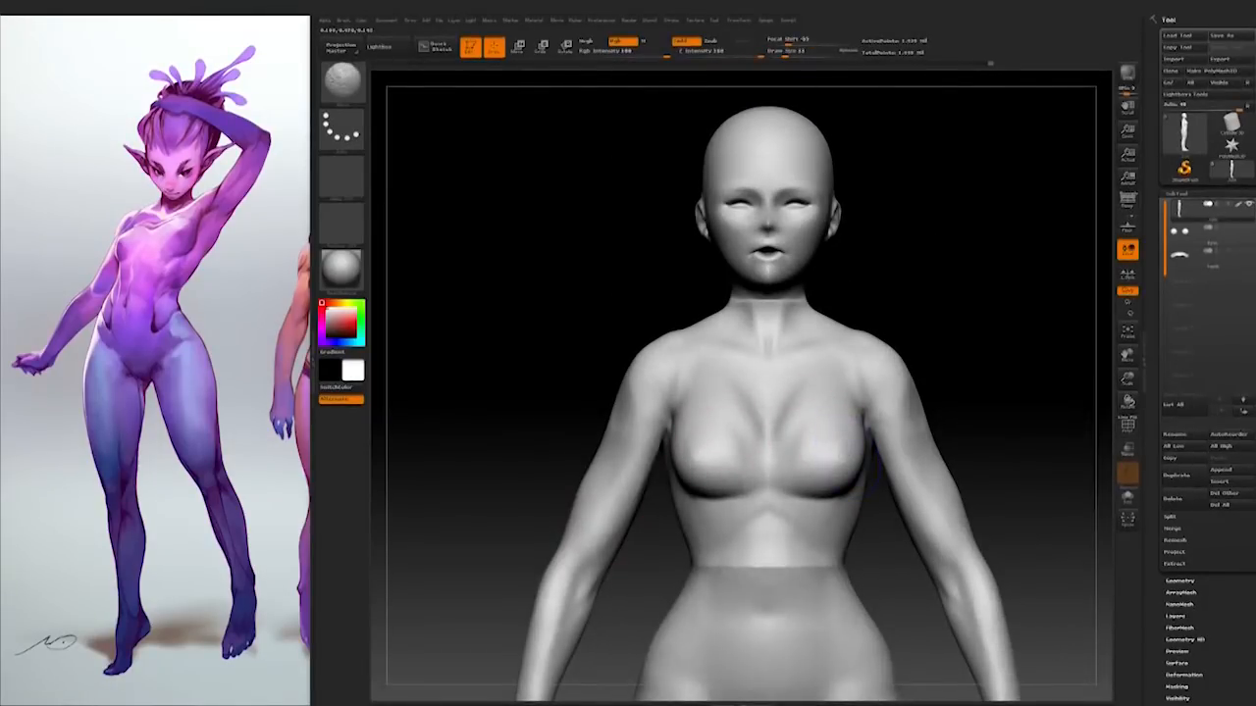
Step: Refine the silhouette of the arms, chest and waist from the front with a larger Move brush
drag(927, 461, 938, 461)
mouse_move(925, 363)
mouse_down()
mouse_move(880, 333)
mouse_move(978, 367)
mouse_move(1030, 367)
mouse_move(978, 353)
mouse_move(986, 419)
mouse_move(953, 390)
mouse_move(952, 333)
mouse_move(971, 338)
mouse_up()
drag(902, 435, 802, 371)
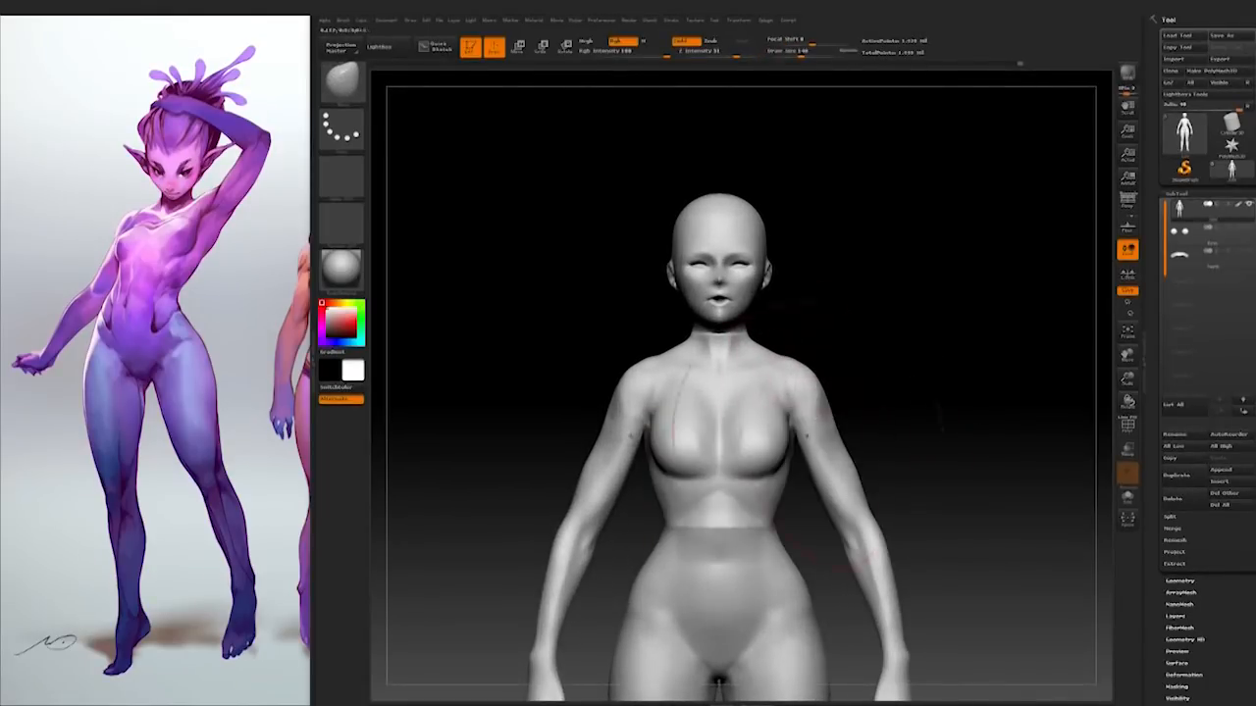
alt+drag(943, 561, 934, 432)
Step: Mask the body down to the wrists with the Transpose line and reposition the hands
key(w)
mouse_move(800, 213)
mouse_down()
mouse_move(856, 430)
mouse_move(849, 418)
mouse_up()
key(ctrl+z)
ctrl+drag(830, 324, 842, 361)
drag(855, 430, 851, 420)
drag(947, 340, 863, 355)
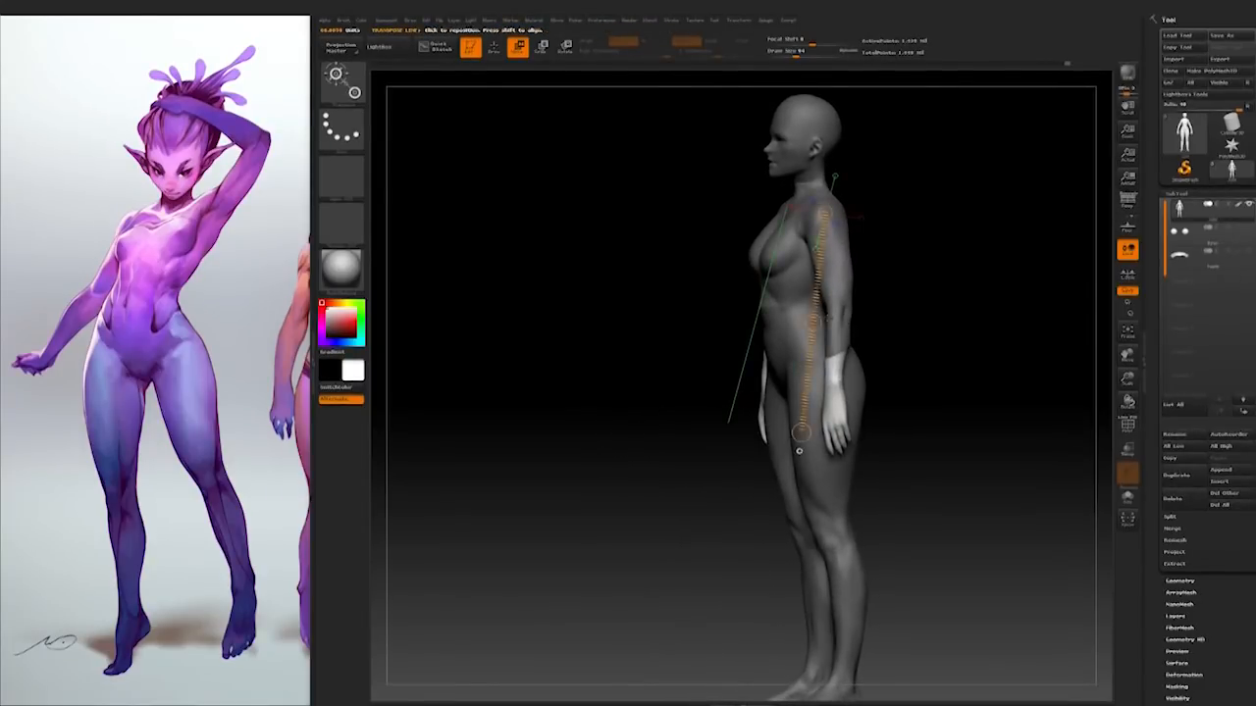
mouse_move(916, 303)
mouse_down()
mouse_move(948, 303)
mouse_move(978, 334)
mouse_move(987, 393)
mouse_up()
key(q)
Step: Refine the upper arms, armpits and back with a small Move brush from the back and side views
mouse_move(981, 384)
alt+mouse_down()
mouse_move(993, 419)
mouse_move(853, 380)
mouse_move(986, 329)
alt+mouse_up()
key(space)
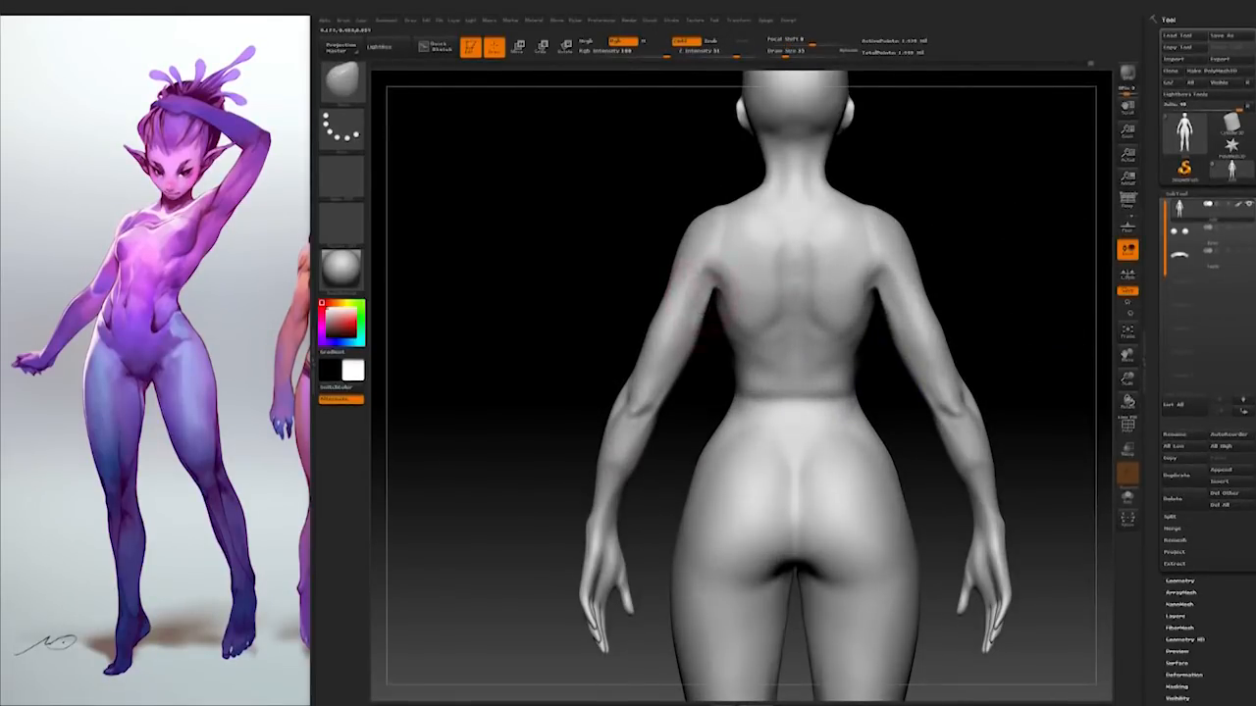
drag(704, 301, 622, 355)
mouse_move(704, 300)
mouse_down()
mouse_move(807, 289)
mouse_move(649, 302)
mouse_up()
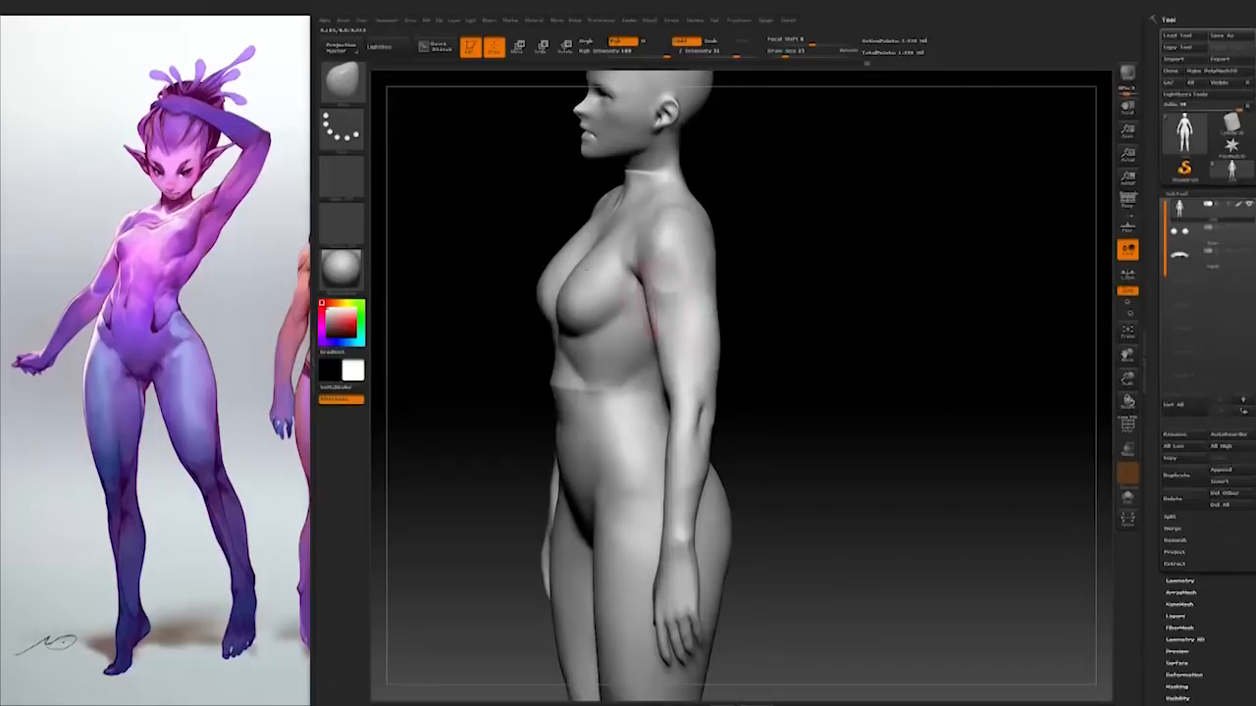
mouse_move(863, 393)
mouse_down()
mouse_move(807, 422)
mouse_move(706, 371)
mouse_up()
mouse_move(819, 355)
alt+mouse_down()
mouse_move(891, 401)
mouse_move(899, 428)
mouse_move(873, 442)
mouse_move(863, 429)
mouse_move(1017, 387)
mouse_move(749, 412)
alt+mouse_up()
alt+drag(930, 409, 888, 350)
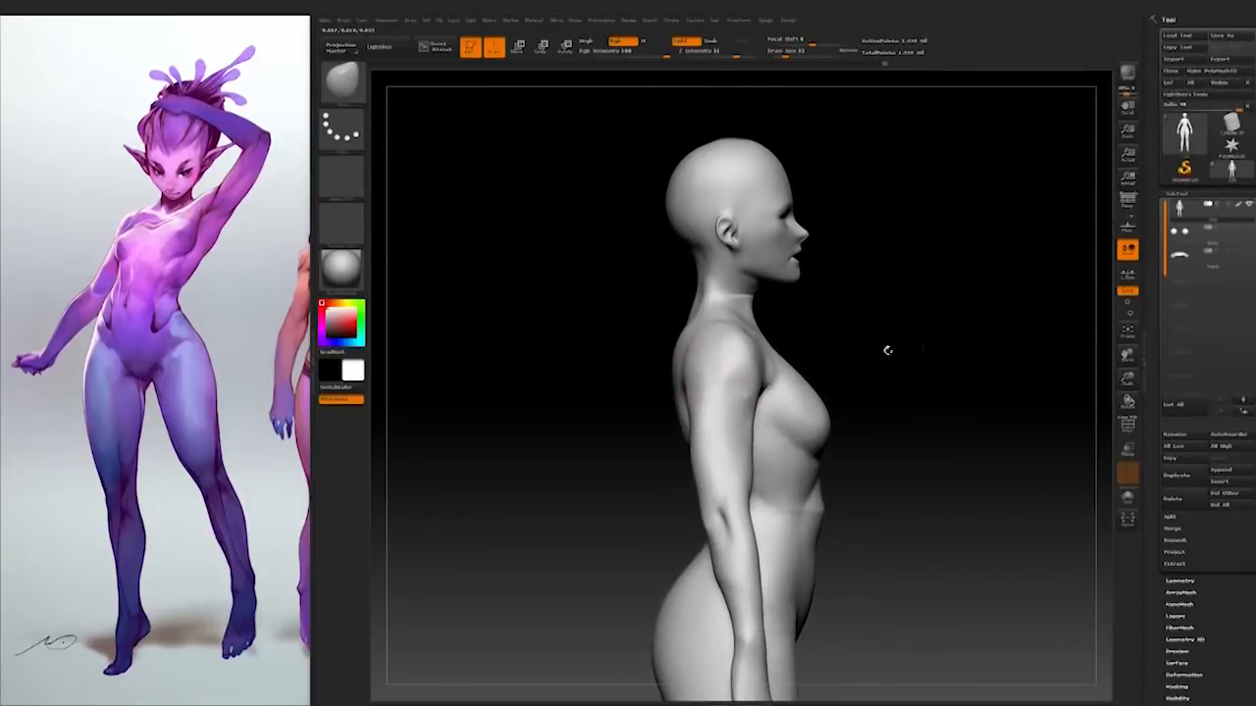
alt+drag(922, 495, 897, 373)
mouse_move(897, 373)
mouse_down()
mouse_move(925, 379)
mouse_move(888, 383)
mouse_up()
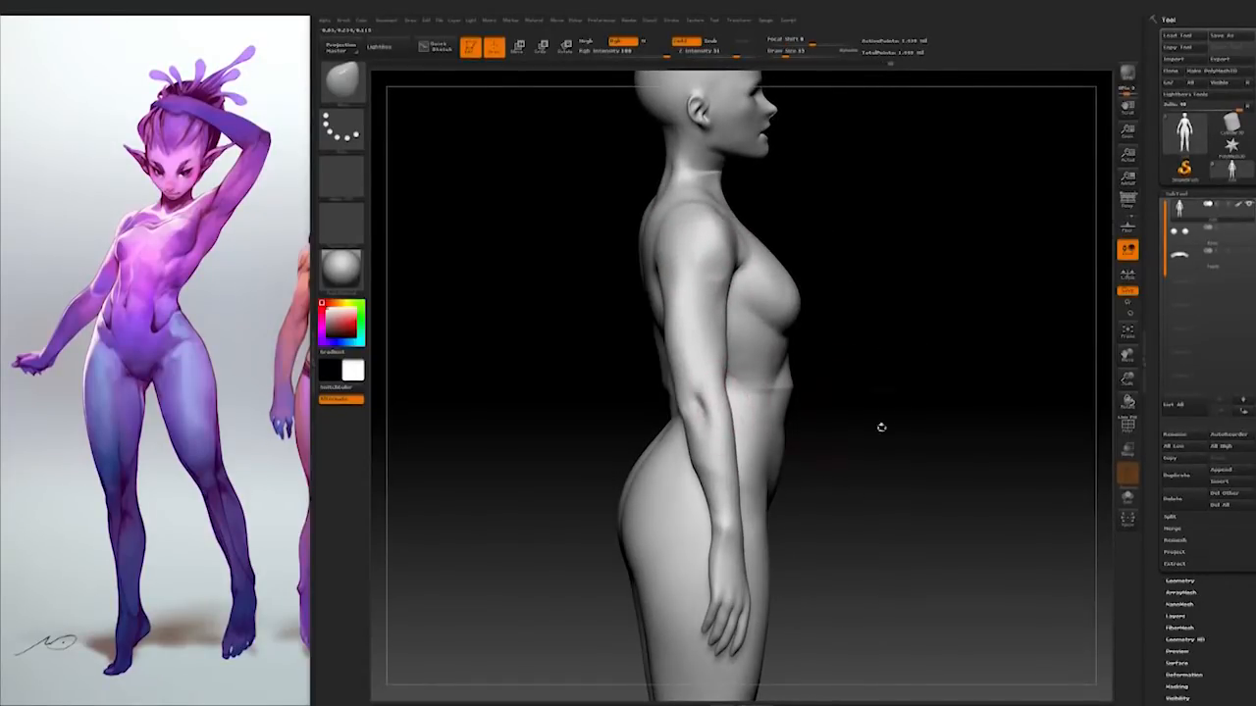
Step: Reshape the shoulders, elbows and forearms from the front and smooth the adjusted areas
drag(881, 427, 1079, 422)
mouse_move(797, 444)
mouse_down()
mouse_move(1079, 403)
mouse_move(947, 384)
mouse_up()
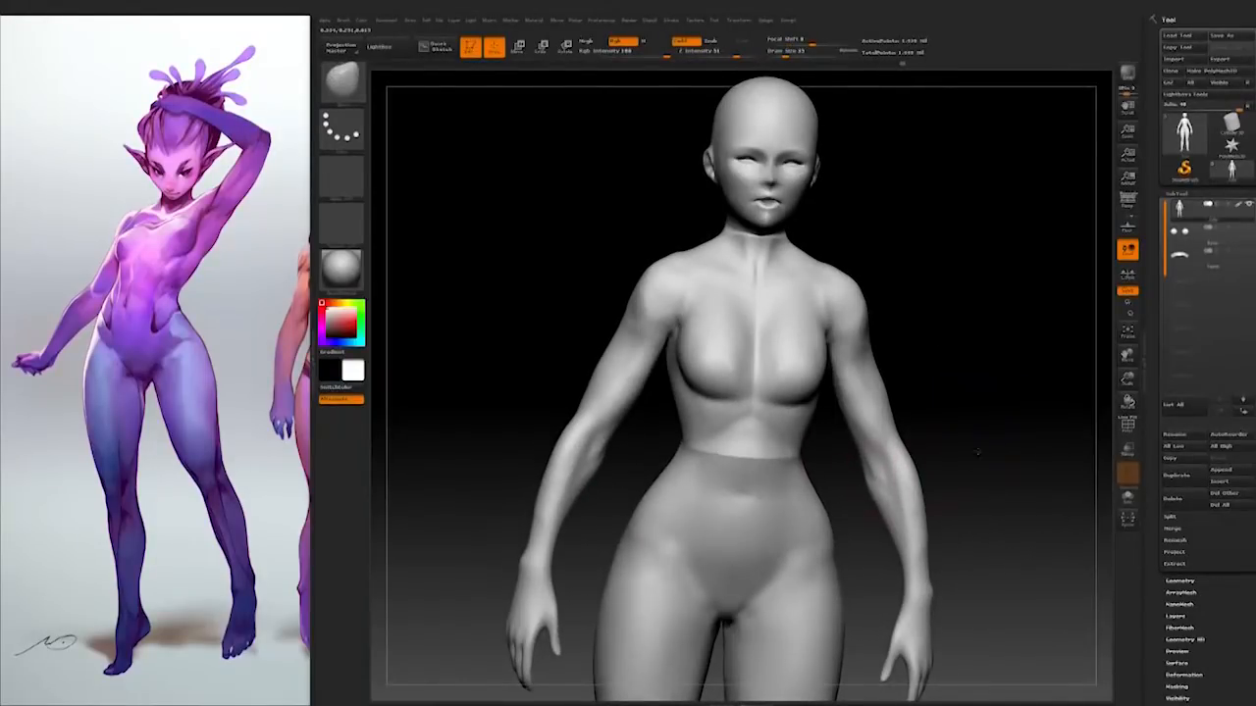
drag(978, 451, 933, 373)
mouse_move(948, 425)
alt+mouse_down()
mouse_move(970, 481)
mouse_move(951, 478)
mouse_move(994, 477)
mouse_move(926, 378)
mouse_move(939, 395)
mouse_move(914, 399)
mouse_move(947, 412)
alt+mouse_up()
alt+drag(948, 412, 985, 454)
mouse_move(863, 417)
mouse_down()
mouse_move(852, 395)
mouse_move(835, 448)
mouse_move(834, 396)
mouse_up()
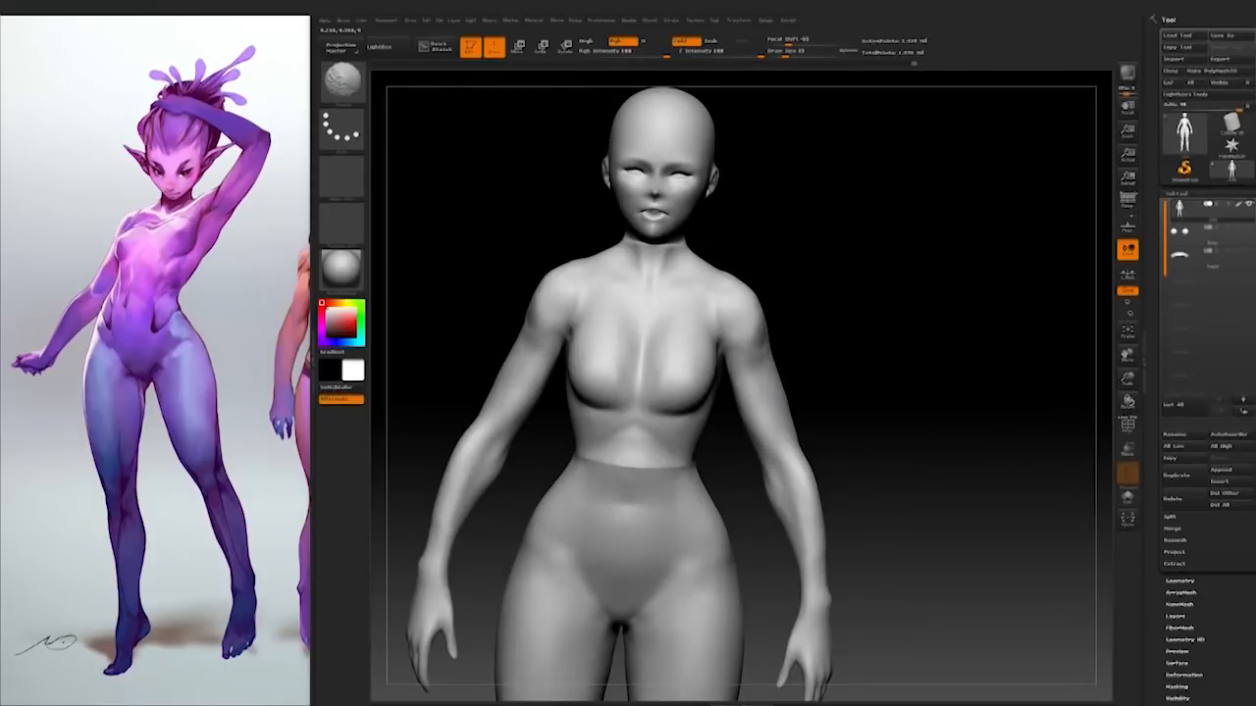
Step: Smooth the side of the head and check the whole figure from the front and back
mouse_move(814, 305)
alt+mouse_down()
mouse_move(799, 392)
mouse_move(758, 349)
mouse_move(892, 314)
mouse_move(827, 364)
mouse_move(726, 373)
mouse_move(896, 434)
mouse_move(803, 426)
alt+mouse_up()
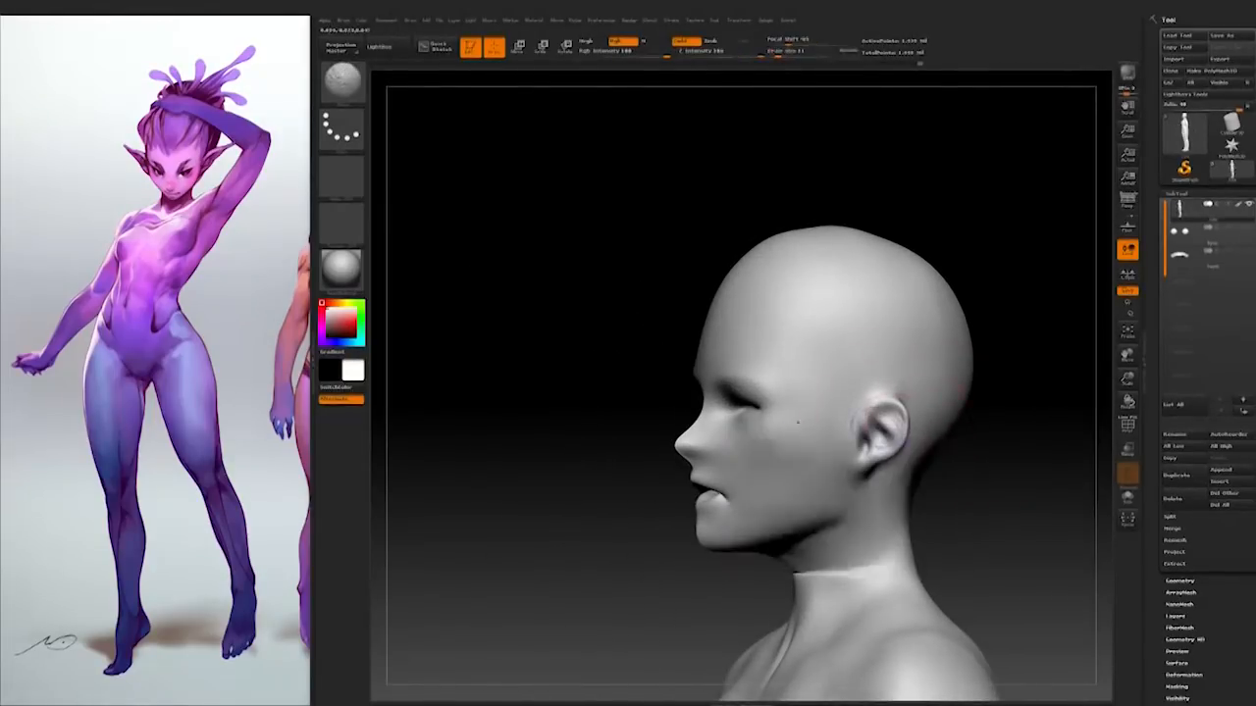
drag(942, 461, 883, 258)
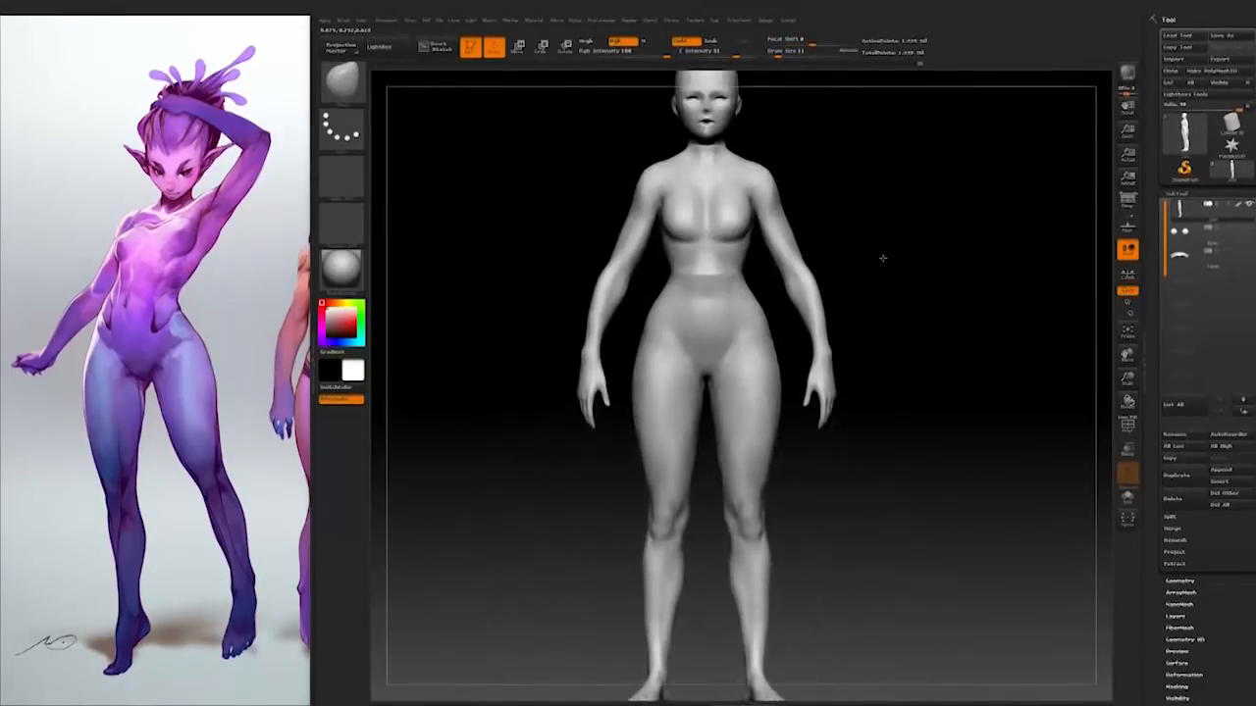
alt+drag(904, 492, 908, 456)
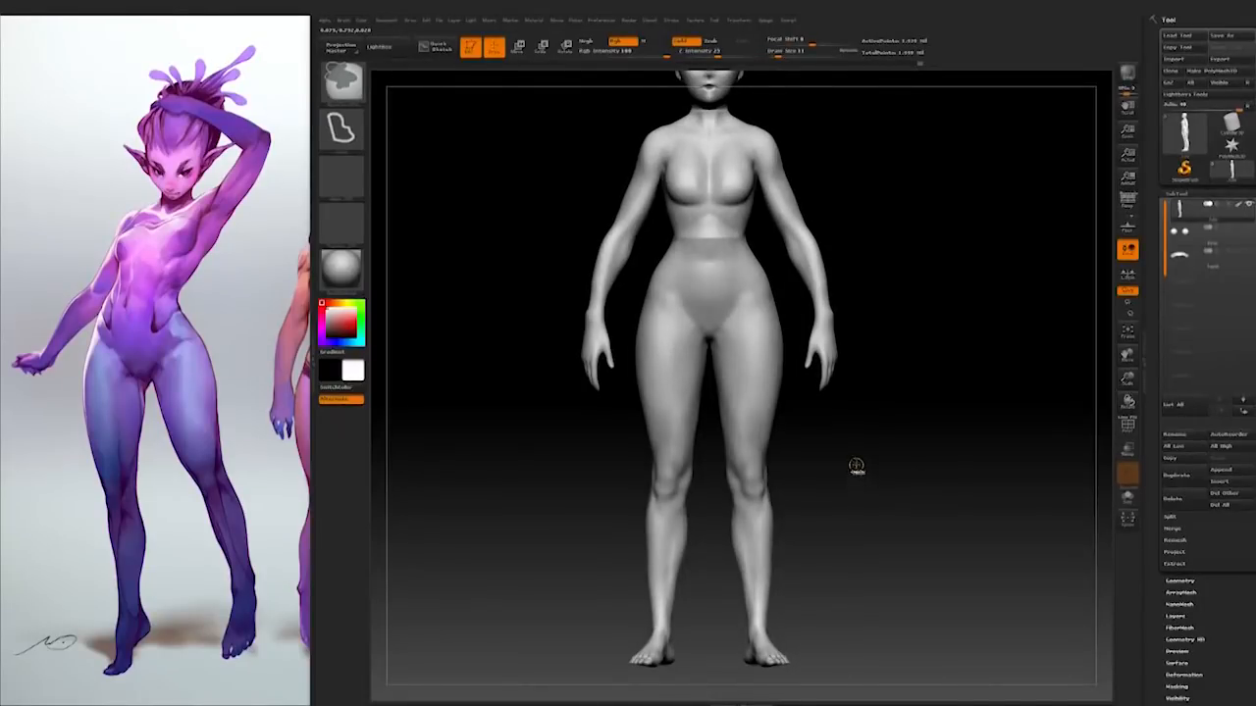
alt+drag(981, 510, 941, 412)
drag(864, 471, 927, 534)
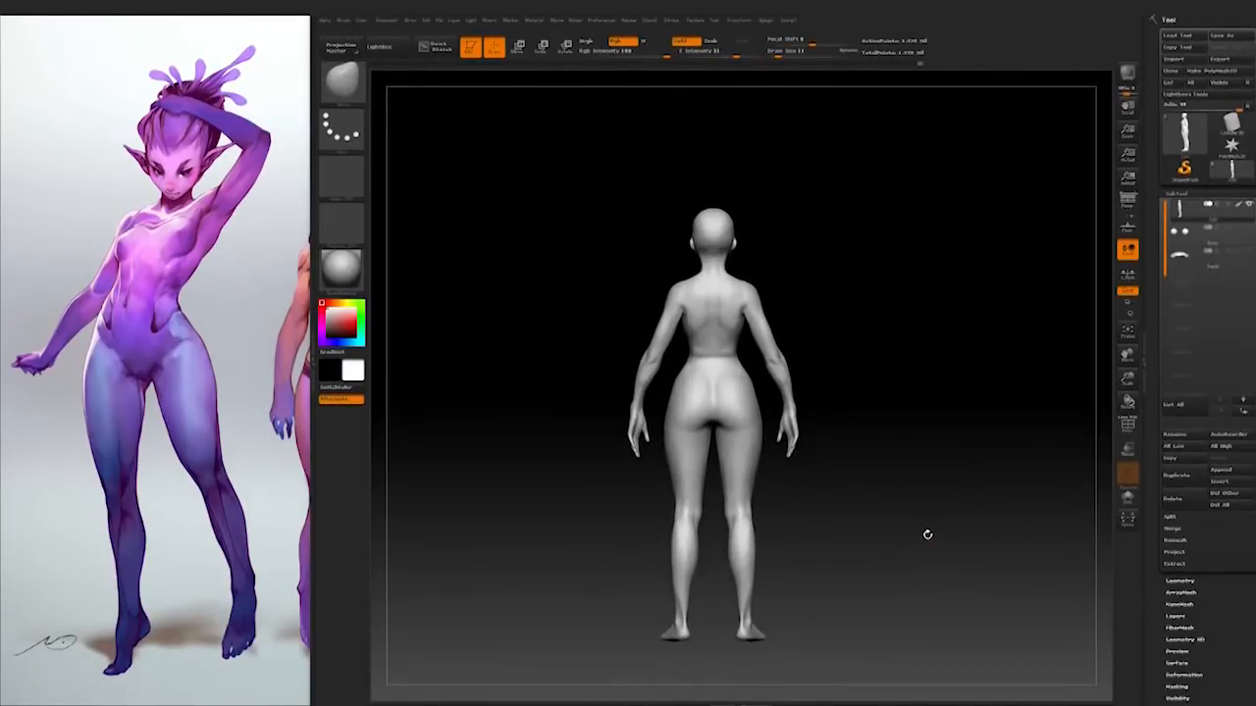
drag(902, 402, 775, 406)
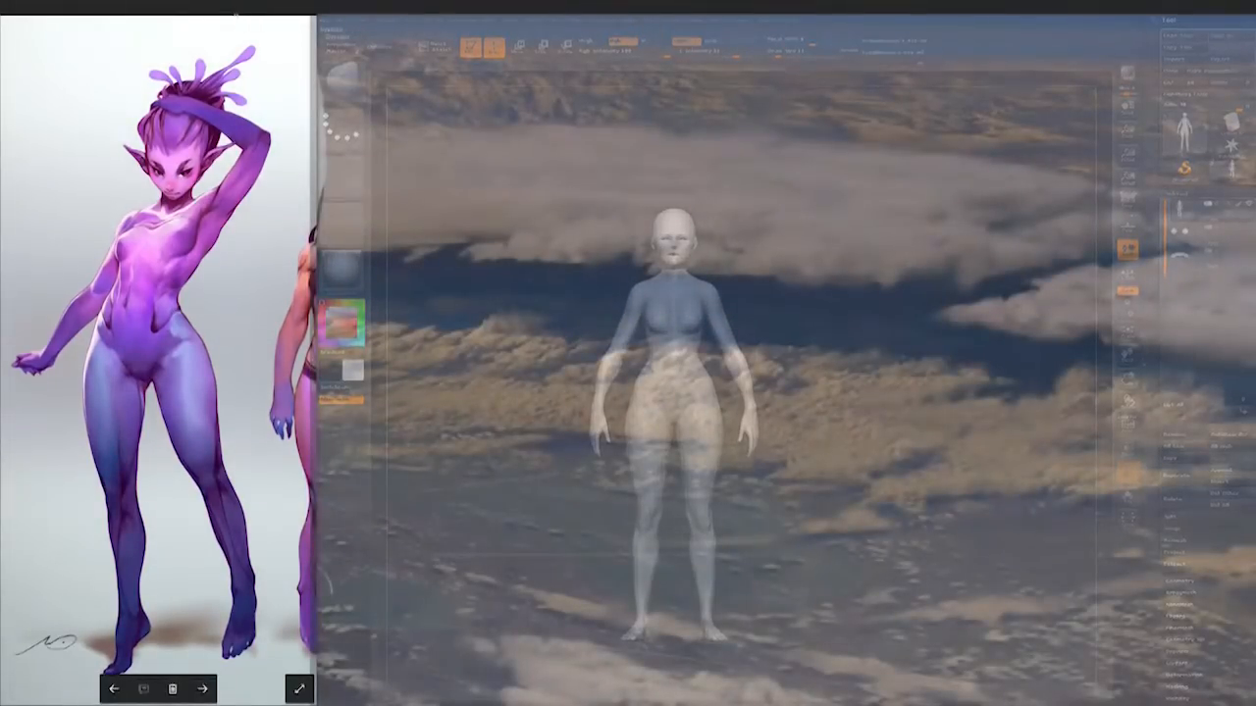
Step: Switch to the concept art image in Photos and reposition its window to show all three fairies
click(315, 186)
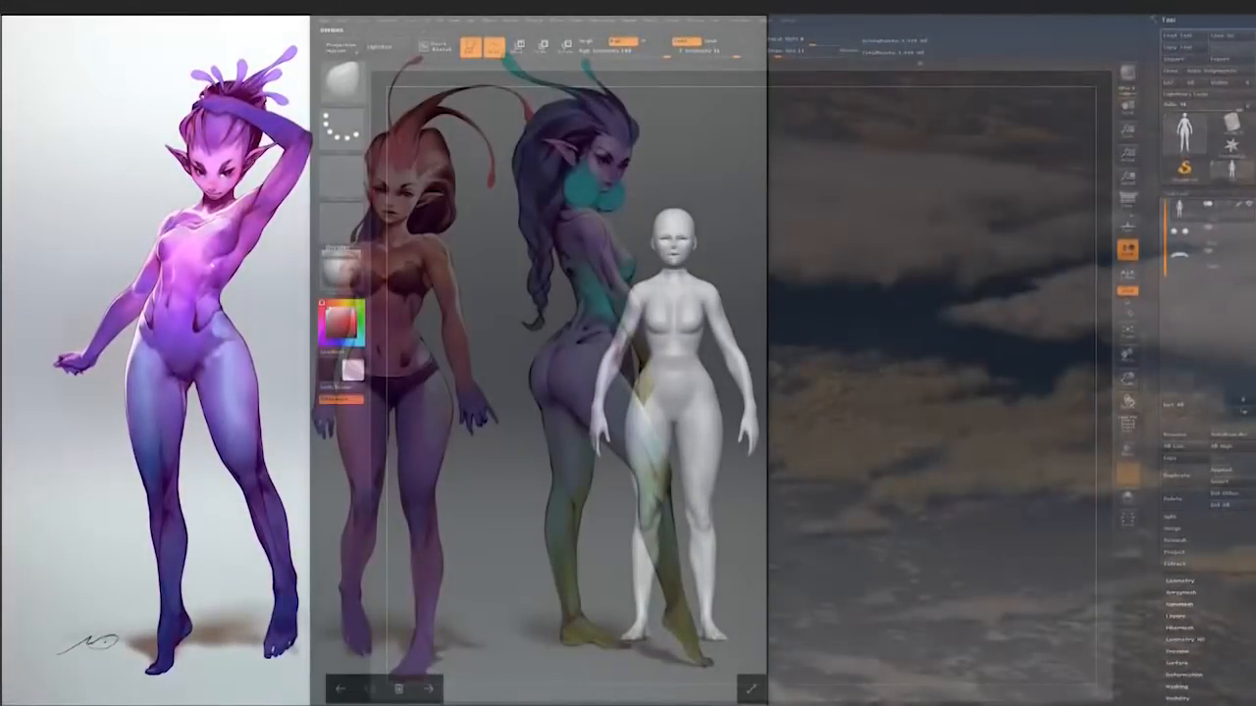
click(247, 18)
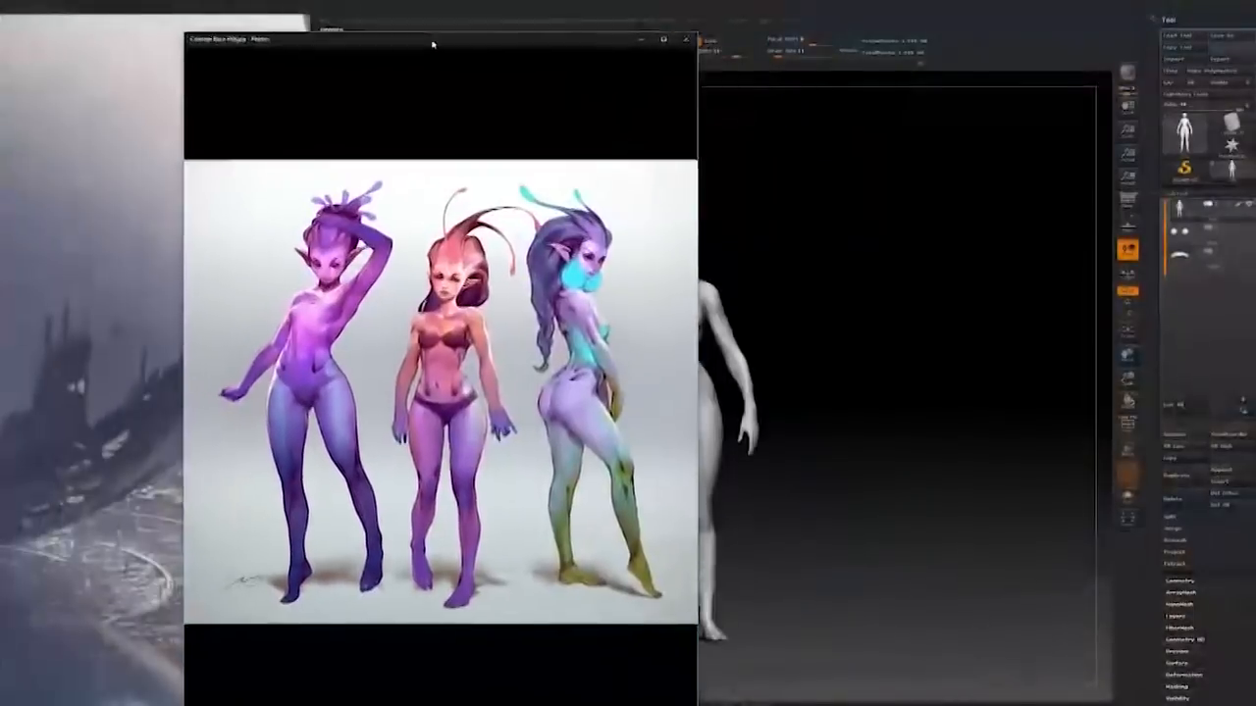
drag(435, 42, 502, 37)
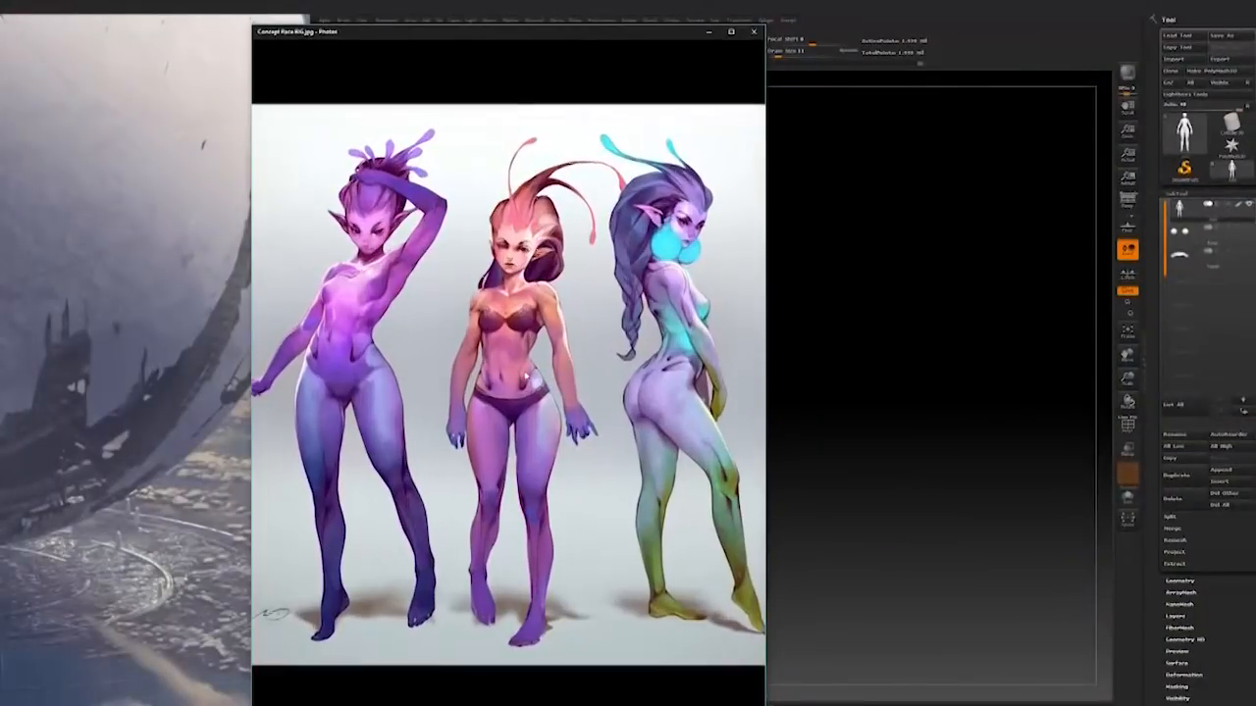
drag(610, 42, 786, 28)
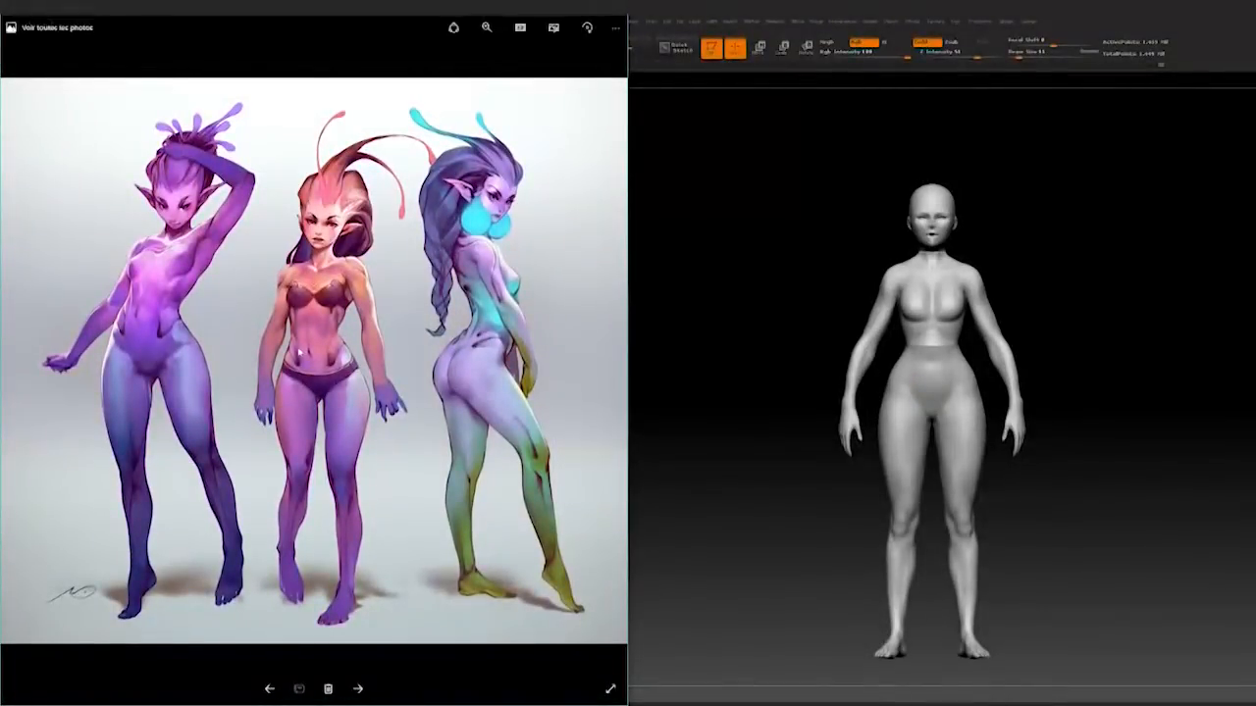
Step: Zoom into the concept art and center the view on the figures
click(486, 28)
drag(473, 52, 446, 52)
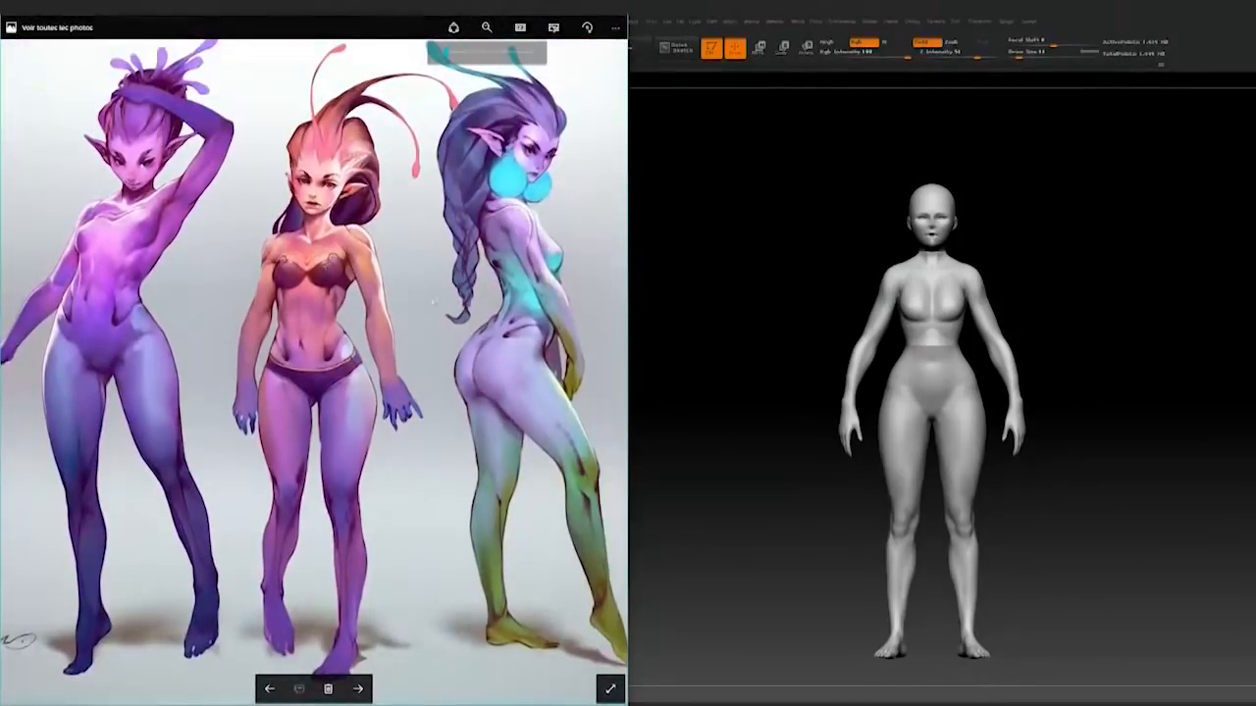
drag(324, 314, 349, 315)
scroll(348, 315, down, 1)
Step: Widen the ZBrush workspace beside the concept art so only the purple fairy stays visible as reference
drag(628, 264, 271, 266)
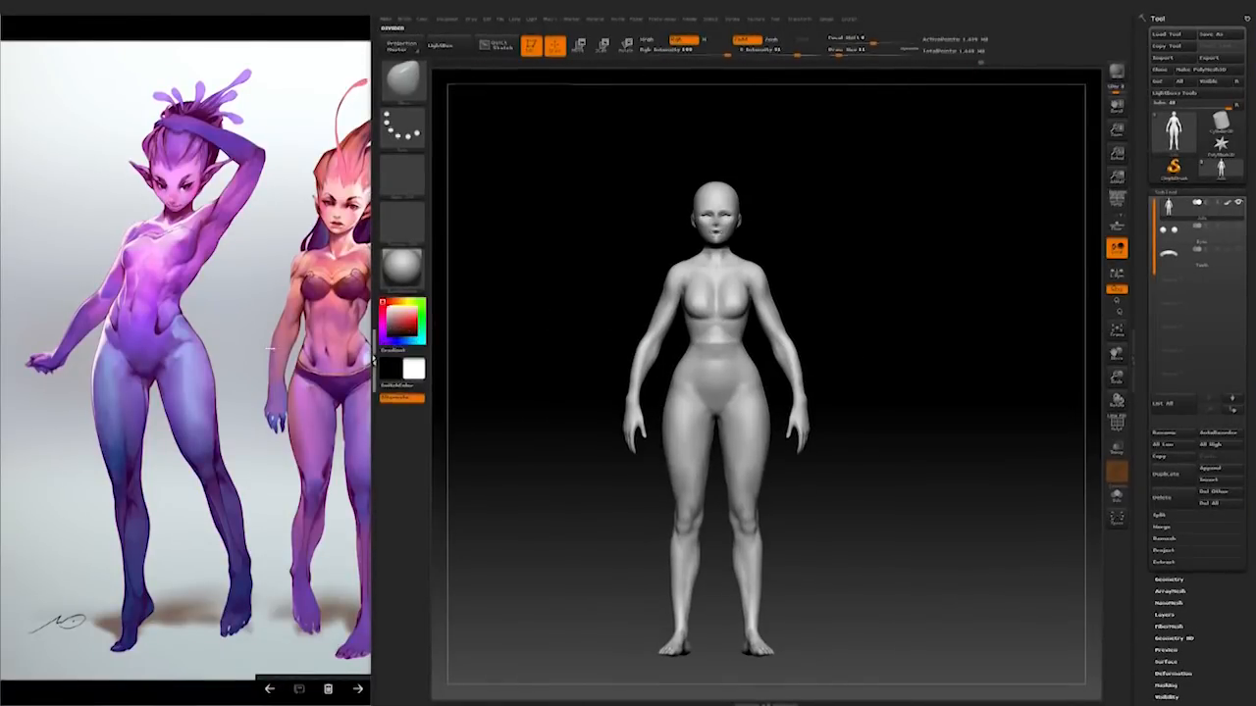
click(374, 359)
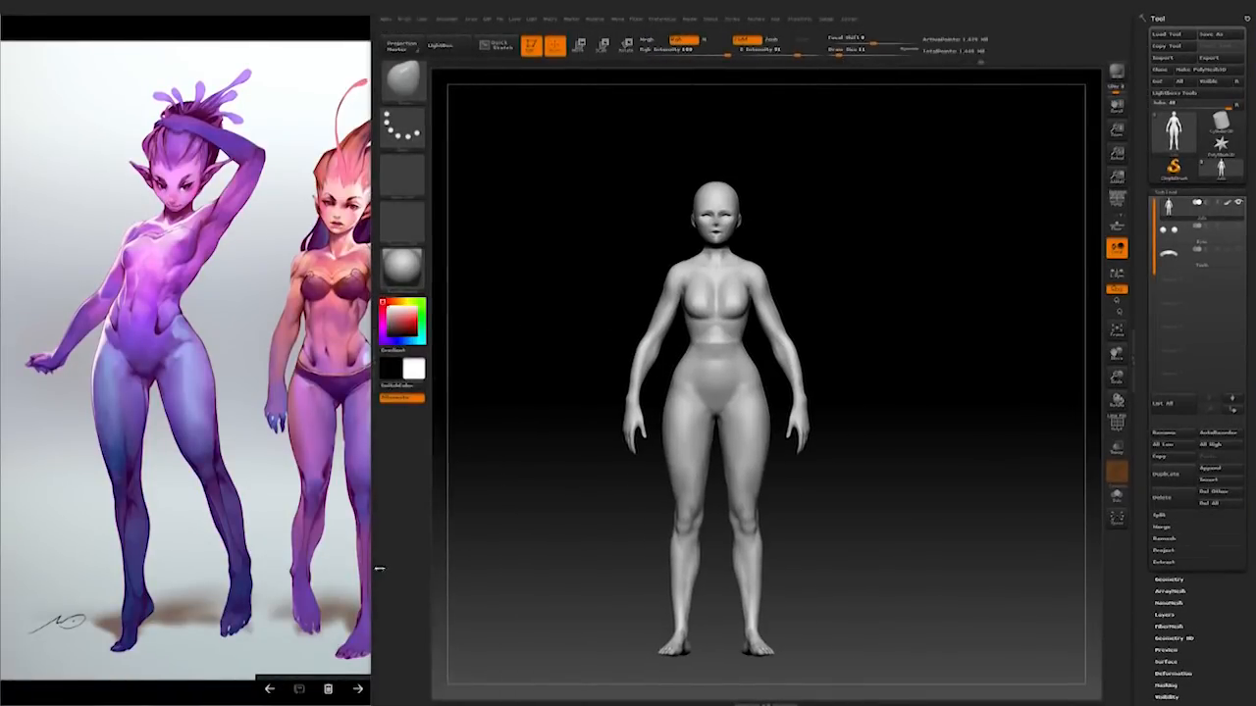
drag(378, 18, 265, 19)
click(389, 376)
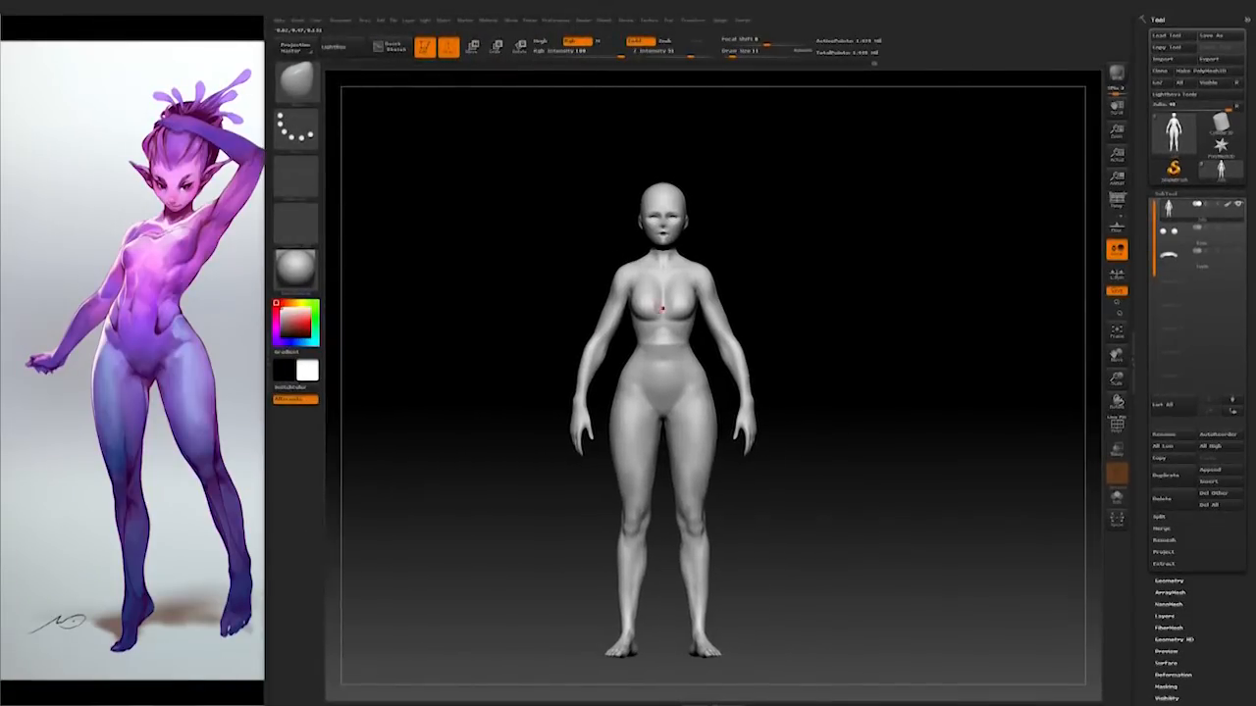
Step: Open the DynaMesh settings and inspect the spacing between the hands, hips and thighs up close
alt+drag(877, 445, 938, 473)
click(1167, 582)
click(1169, 371)
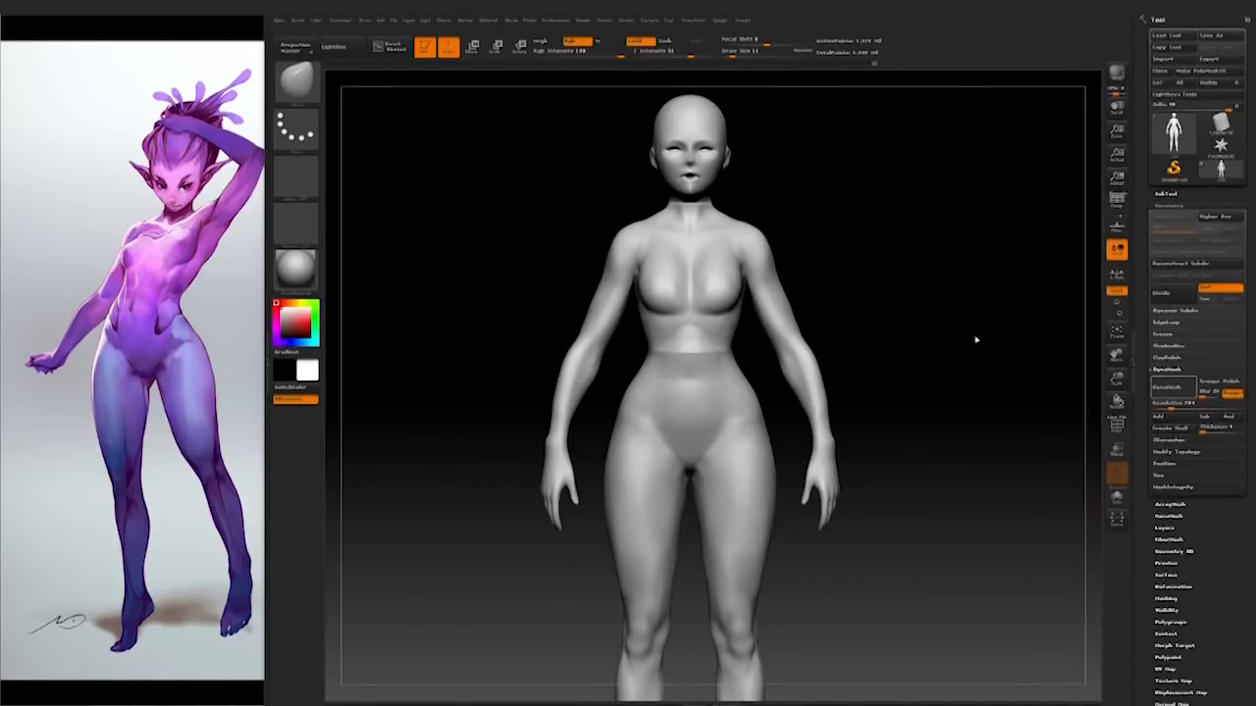
drag(939, 300, 805, 469)
key(ctrl+d)
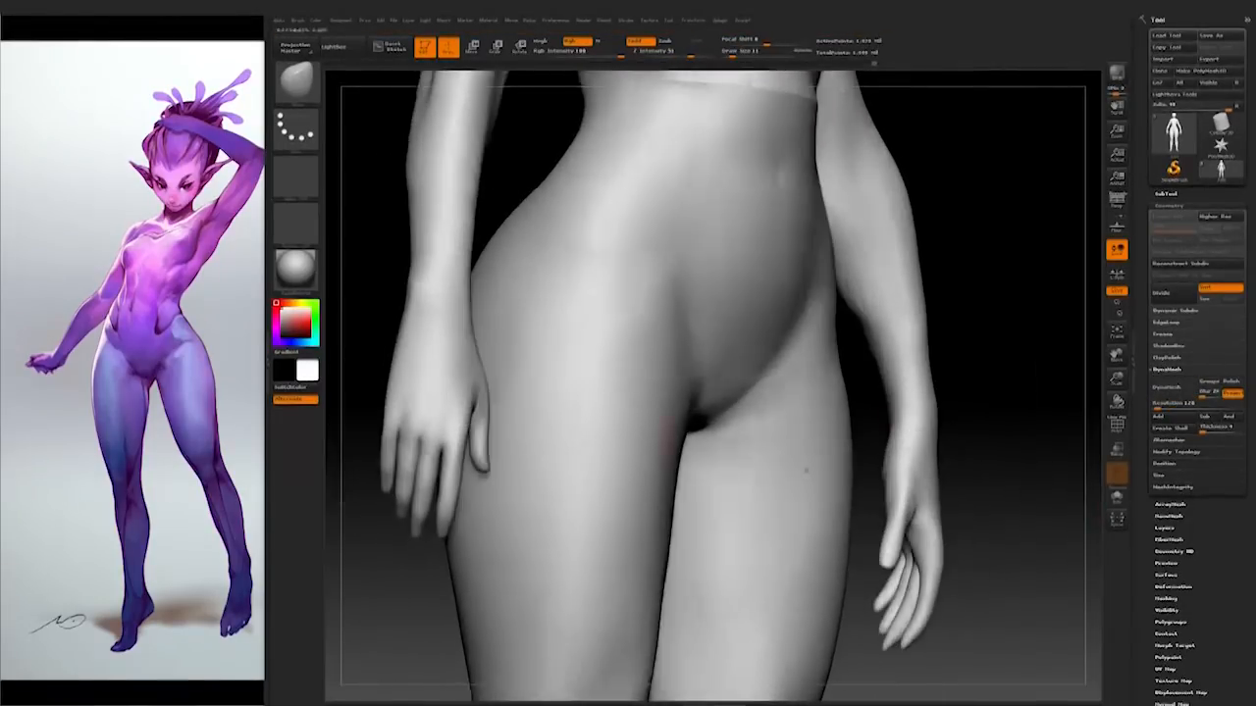
mouse_move(981, 589)
mouse_down()
mouse_move(524, 631)
mouse_move(446, 597)
mouse_move(478, 386)
mouse_move(480, 424)
mouse_up()
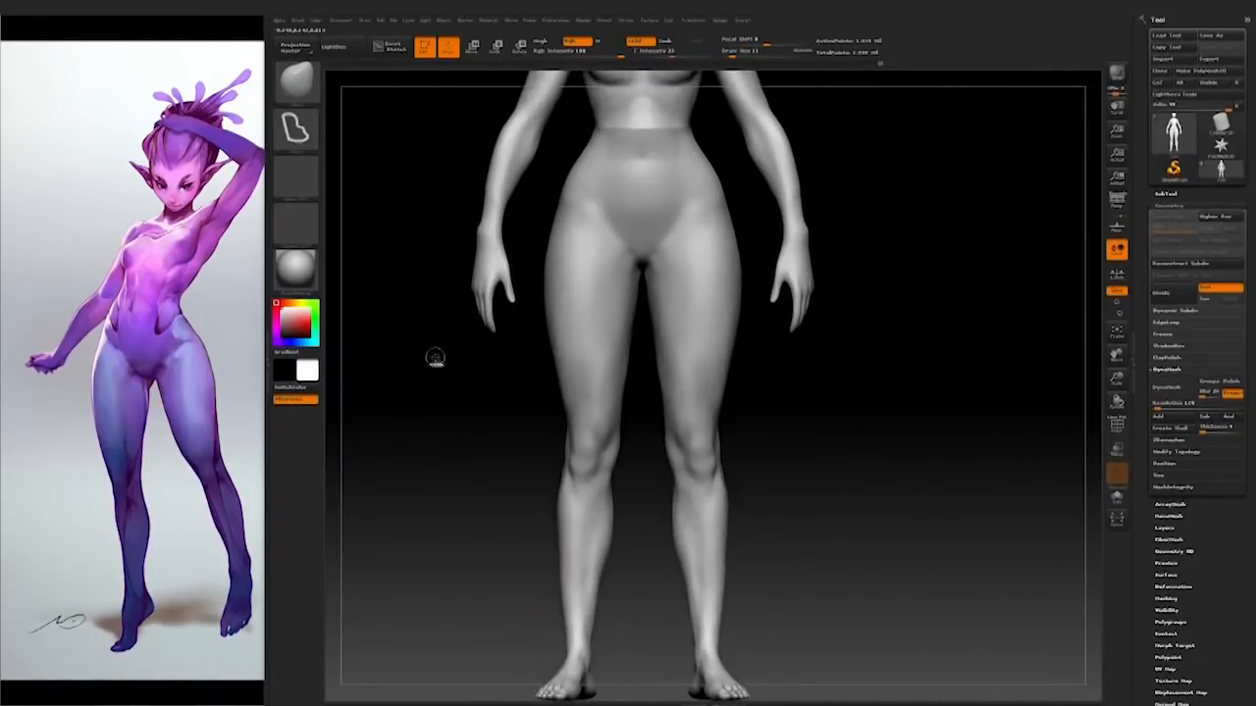
Step: Mask both hands from the wrists and both feet from the ankles with the lasso mask
click(312, 135)
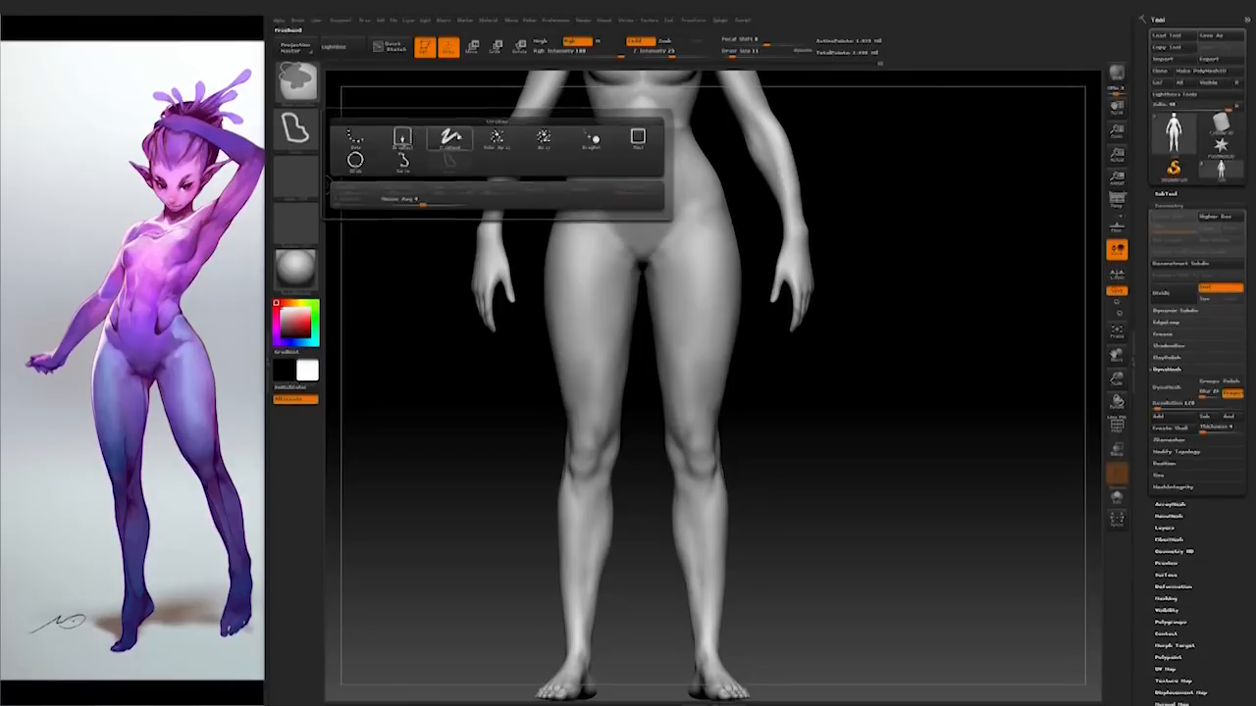
ctrl+click(454, 138)
ctrl+click(304, 86)
ctrl+shift+drag(443, 347, 522, 224)
mouse_move(465, 453)
alt+mouse_down()
mouse_move(465, 295)
mouse_move(608, 299)
mouse_move(554, 412)
mouse_move(465, 334)
alt+mouse_up()
mouse_move(496, 580)
ctrl+shift+mouse_down()
mouse_move(637, 464)
mouse_move(474, 471)
mouse_move(822, 468)
mouse_move(756, 521)
mouse_move(835, 579)
ctrl+shift+mouse_up()
key(f)
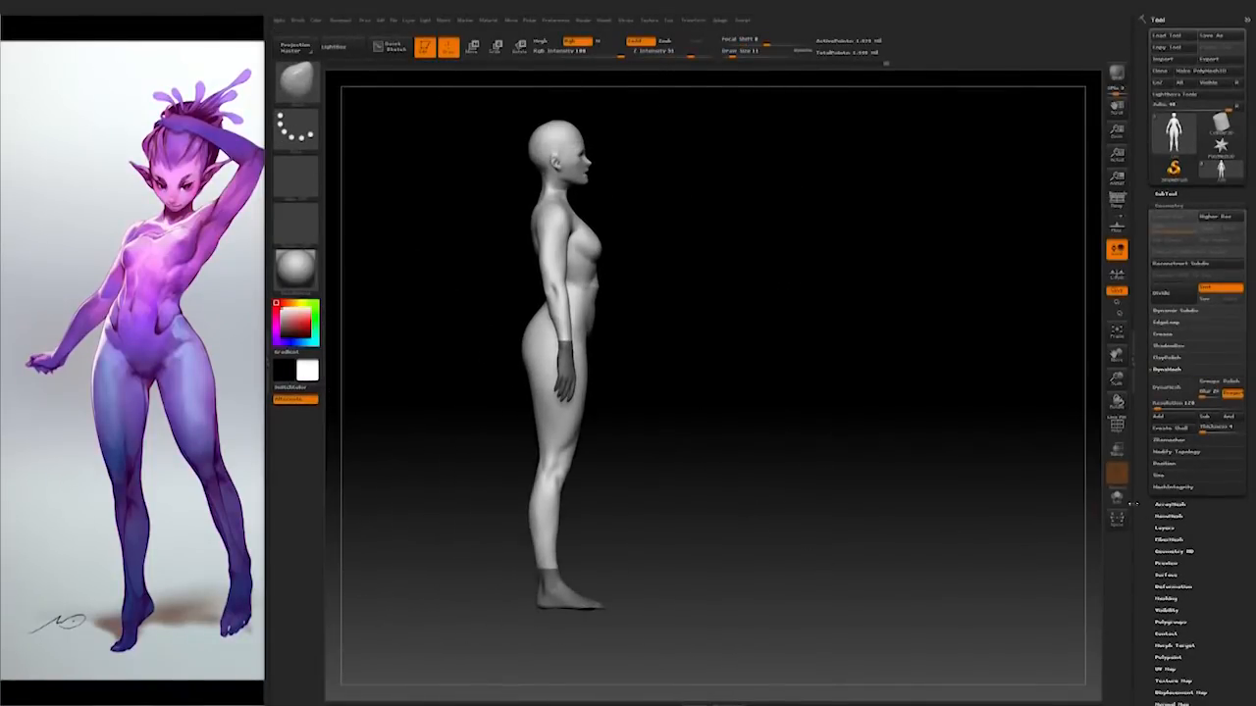
Step: Assign the masked hands and feet to their own polygroup and check the grouping with the polyframe display
click(1174, 621)
click(1189, 512)
drag(935, 475, 844, 479)
click(1117, 426)
click(1117, 428)
shift+drag(1010, 434, 963, 436)
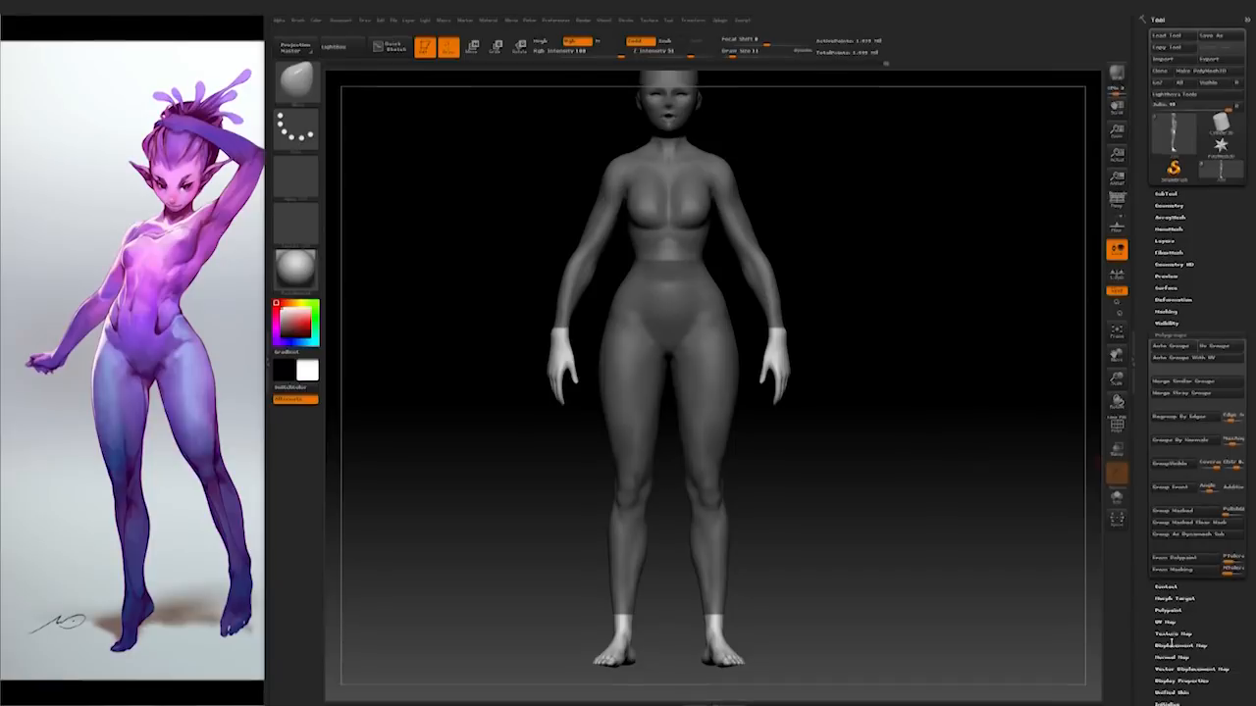
key(ctrl+i)
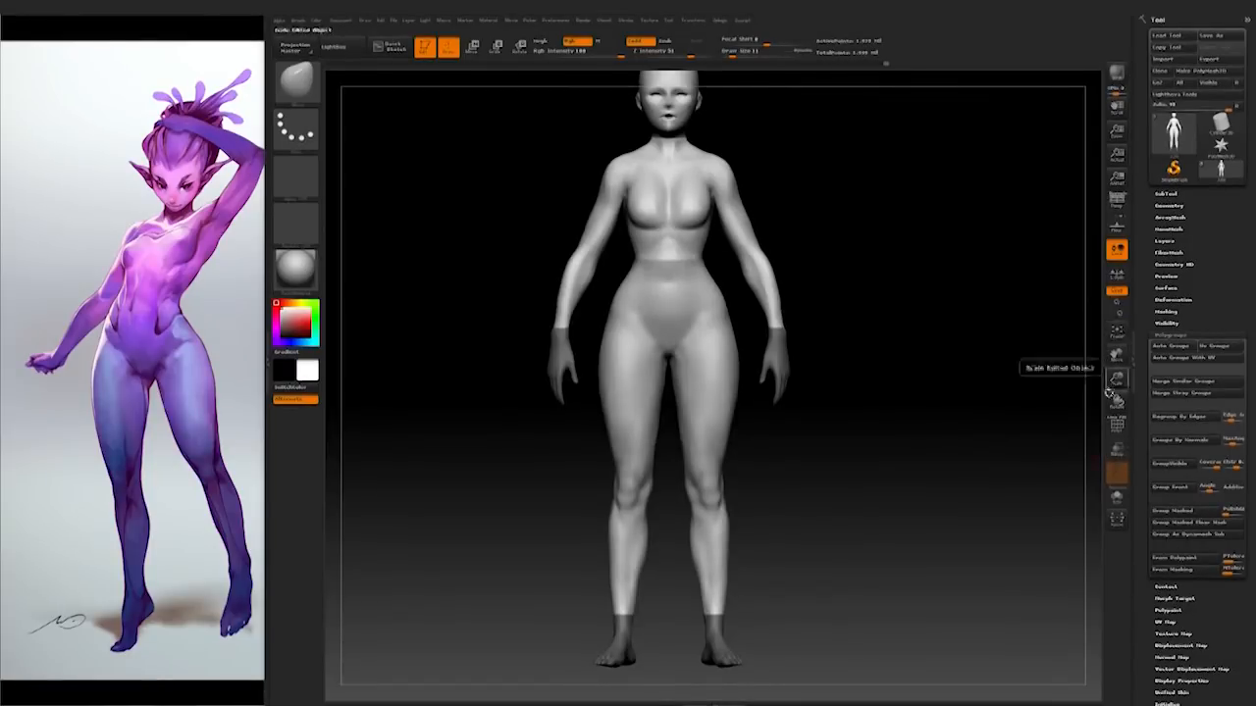
click(1119, 427)
click(1119, 428)
Step: Clear the mask, isolate the body polygroup and split the hidden hands and feet into a separate subtool
alt+drag(953, 345, 956, 476)
ctrl+click(864, 439)
ctrl+shift+click(702, 349)
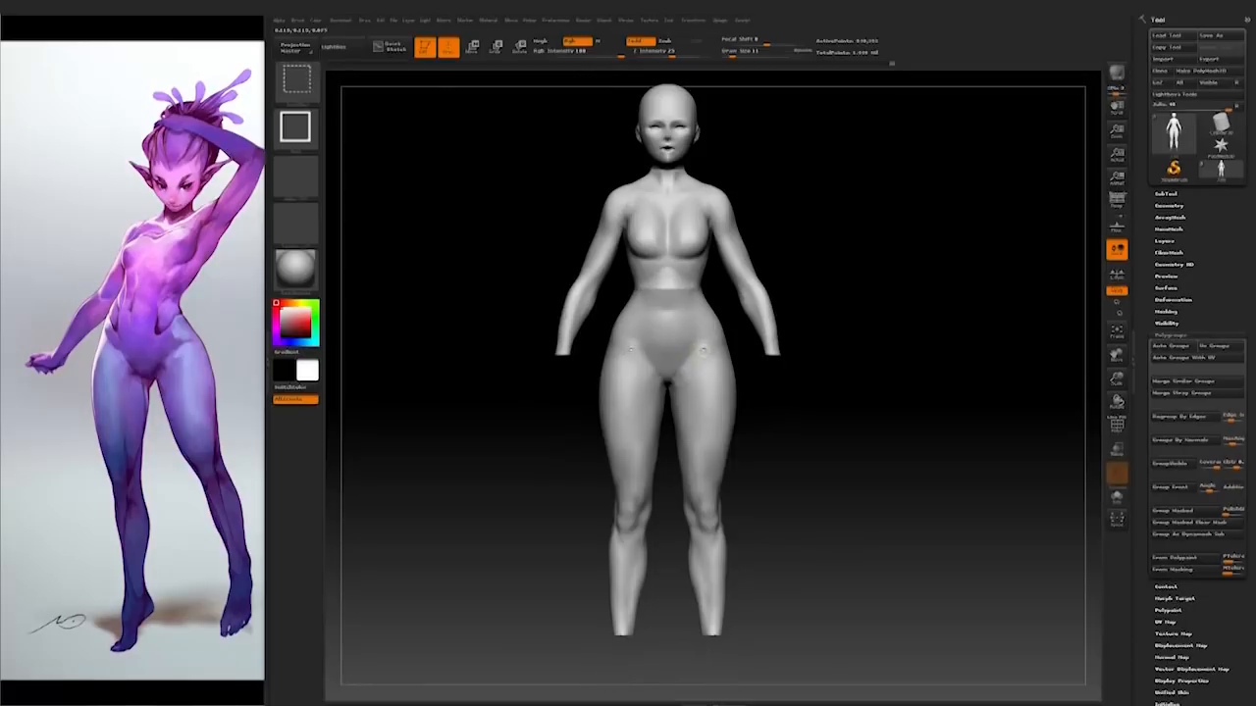
click(1165, 194)
click(1158, 518)
click(1172, 530)
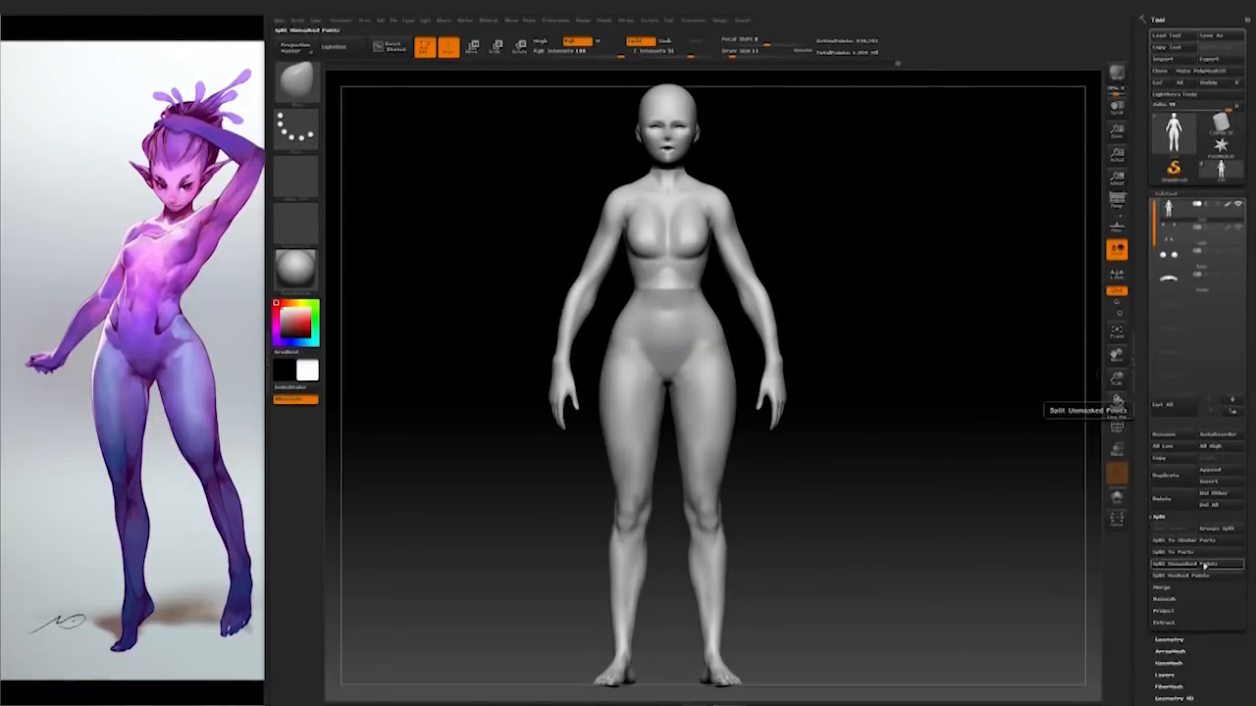
Step: Select the body subtool and remesh it with DynaMesh at a higher resolution
click(1198, 238)
click(1199, 212)
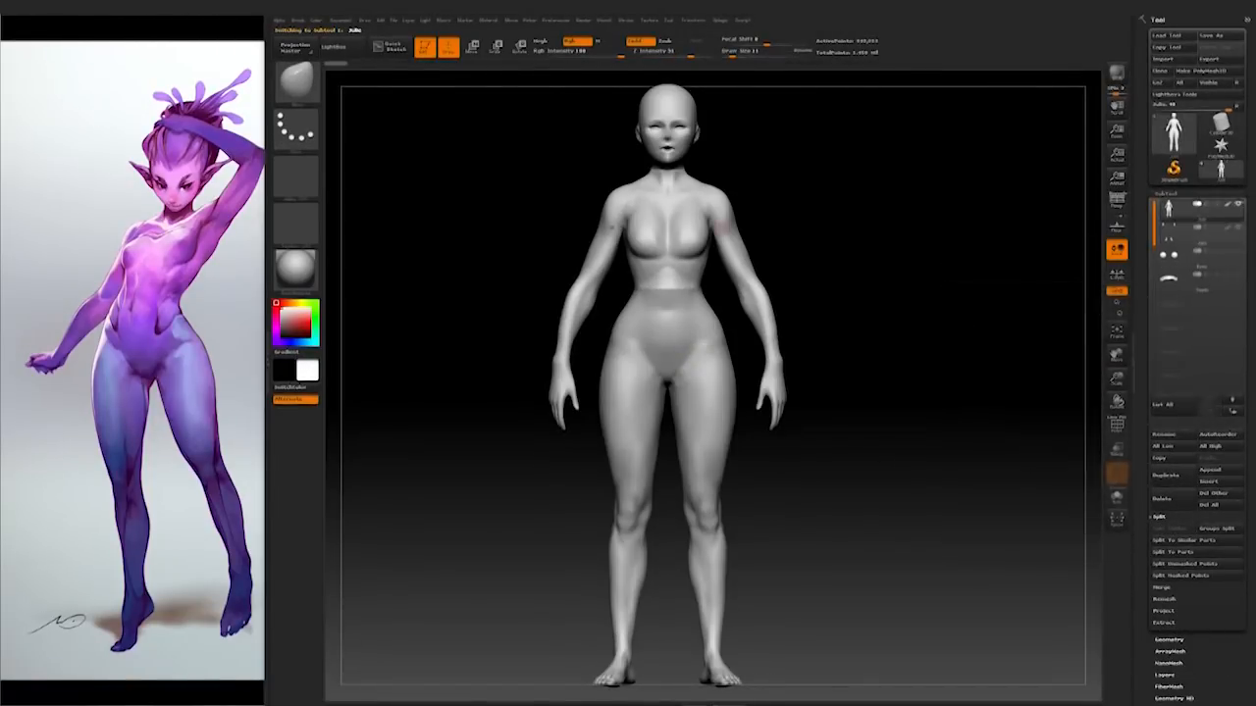
click(1177, 233)
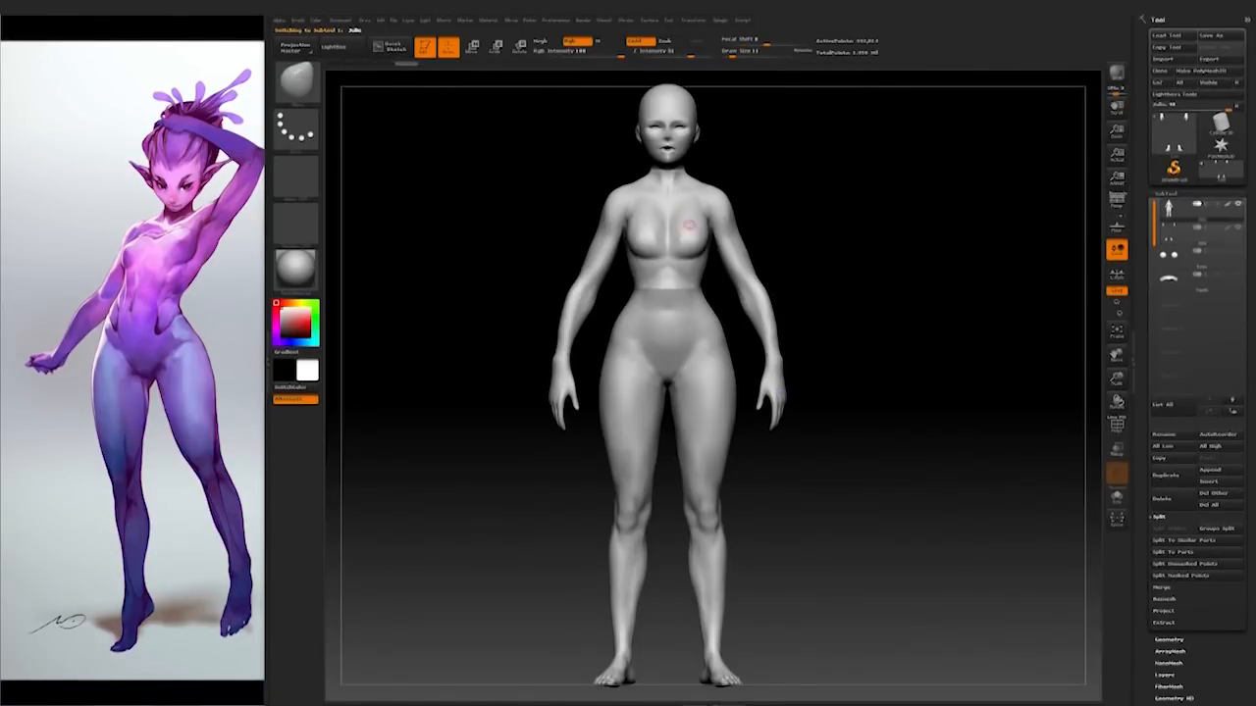
click(1168, 639)
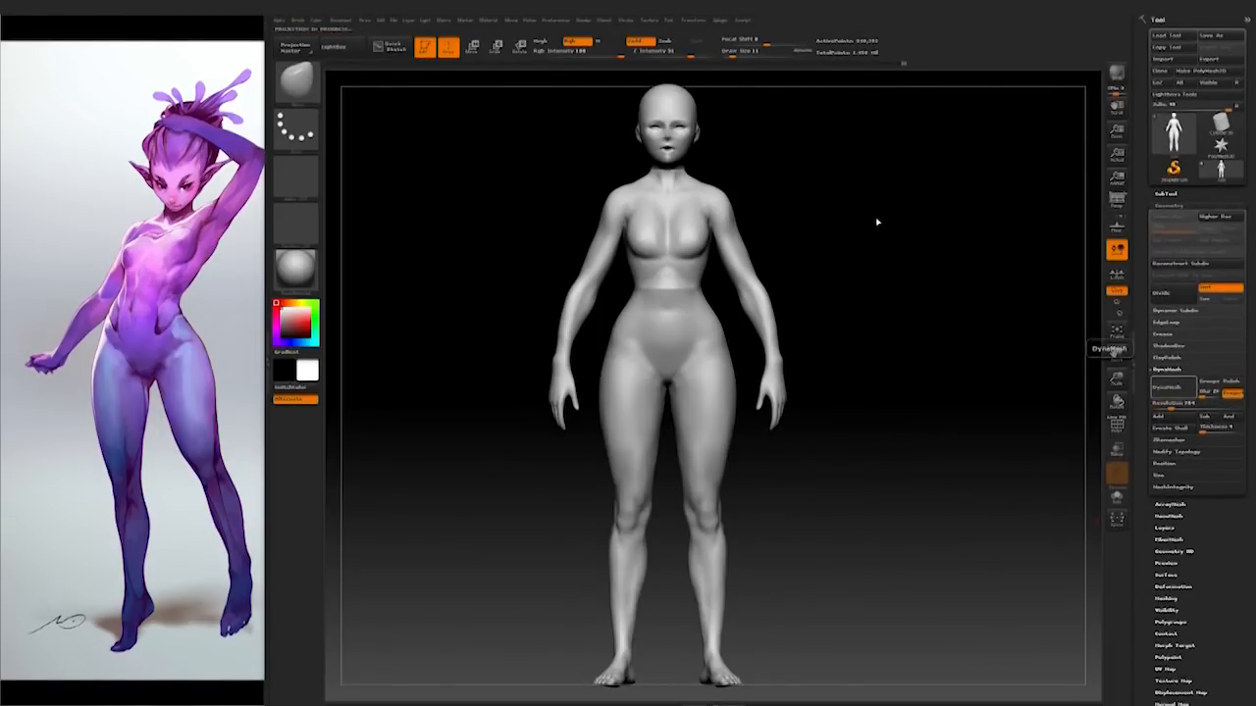
alt+drag(852, 159, 975, 325)
key(ctrl+z)
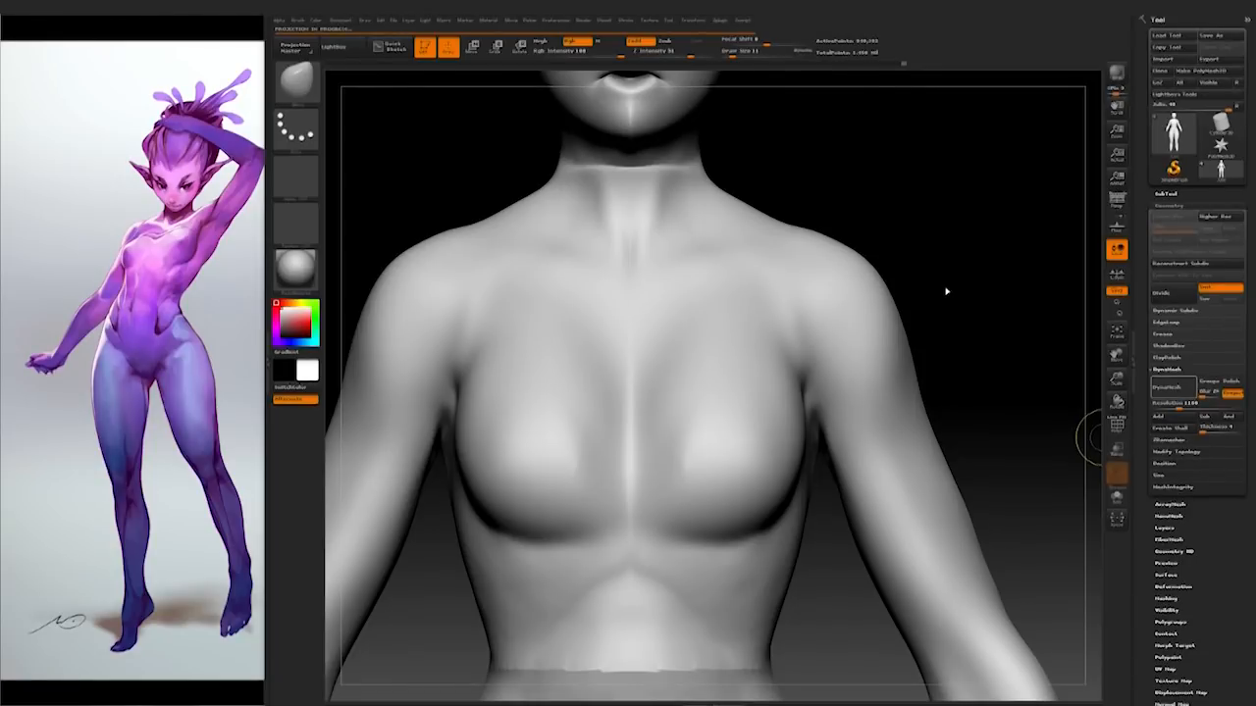
Step: Smooth the seam on the front of the neck and soften the facial features around the mouth and eyes
mouse_move(1007, 375)
alt+mouse_down()
mouse_move(975, 364)
mouse_move(900, 396)
mouse_move(873, 431)
alt+mouse_up()
shift+drag(873, 431, 876, 449)
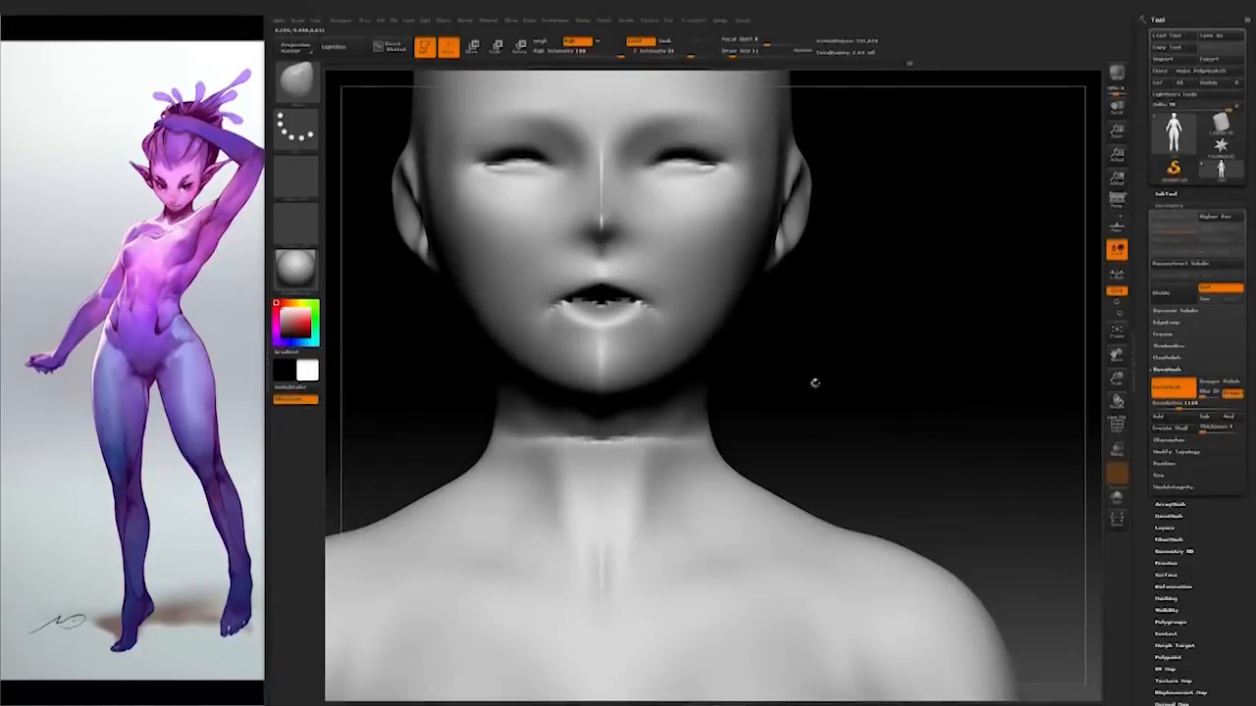
alt+drag(869, 370, 873, 530)
shift+drag(637, 461, 611, 469)
shift+drag(608, 383, 605, 324)
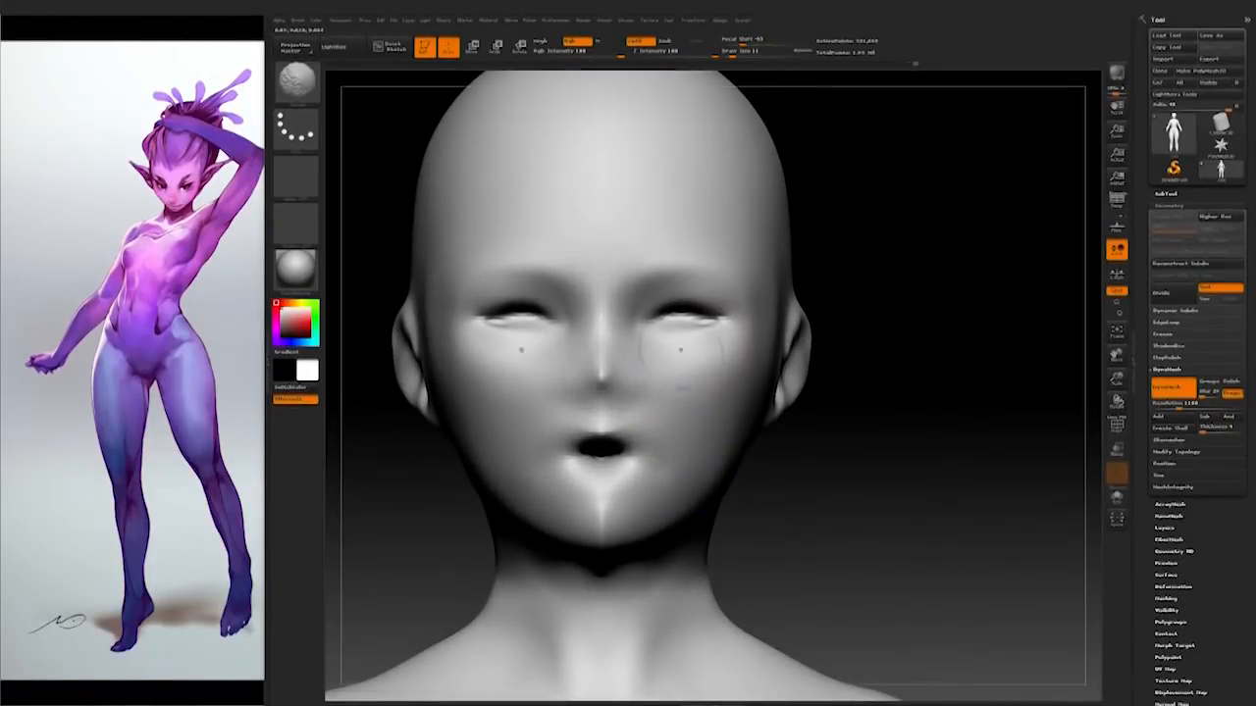
Step: Adjust the shape of the face and jaw with the Move brush from the front and the side
mouse_move(946, 369)
mouse_down()
mouse_move(796, 364)
mouse_move(756, 484)
mouse_move(947, 466)
mouse_move(861, 465)
mouse_move(801, 422)
mouse_move(945, 423)
mouse_move(925, 479)
mouse_move(907, 451)
mouse_up()
key(space)
drag(752, 448, 763, 448)
alt+drag(928, 381, 911, 423)
drag(771, 443, 758, 443)
mouse_move(706, 537)
mouse_down()
mouse_move(706, 549)
mouse_move(850, 481)
mouse_move(912, 432)
mouse_up()
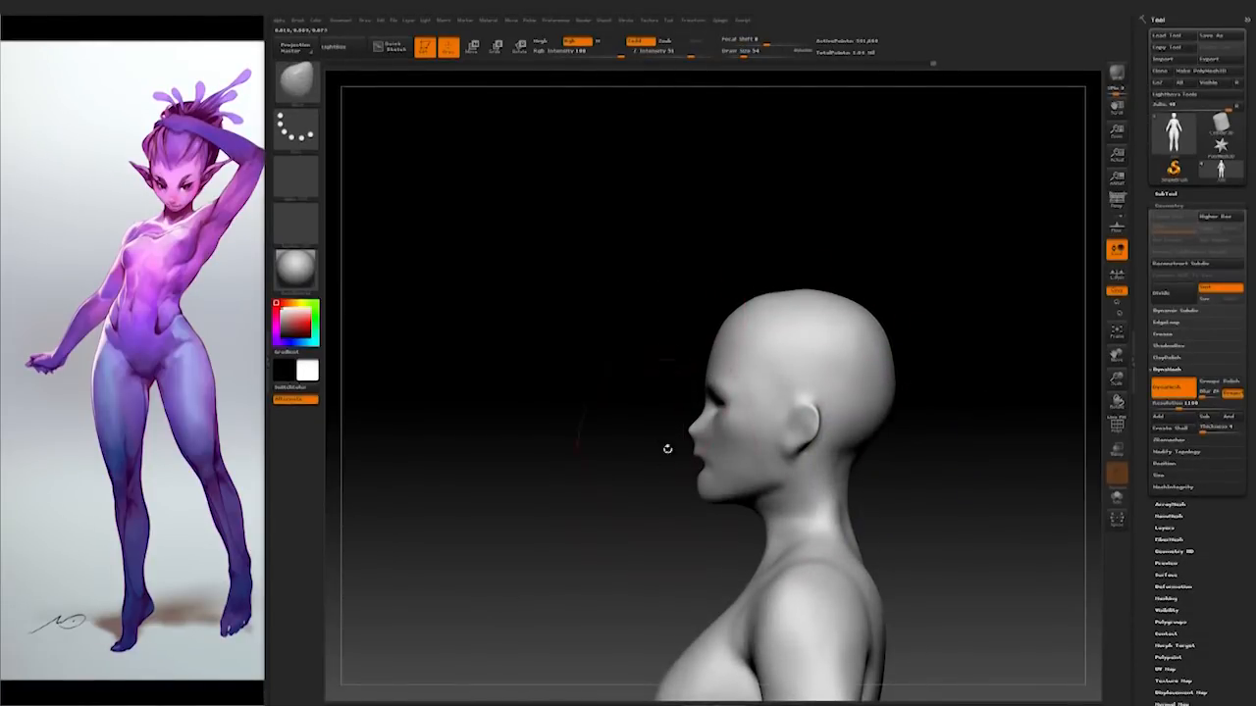
Step: Pull the nose forward into a pointed tip in profile with the Move brush at a smaller draw size
drag(667, 449, 676, 457)
key(space)
drag(739, 415, 726, 415)
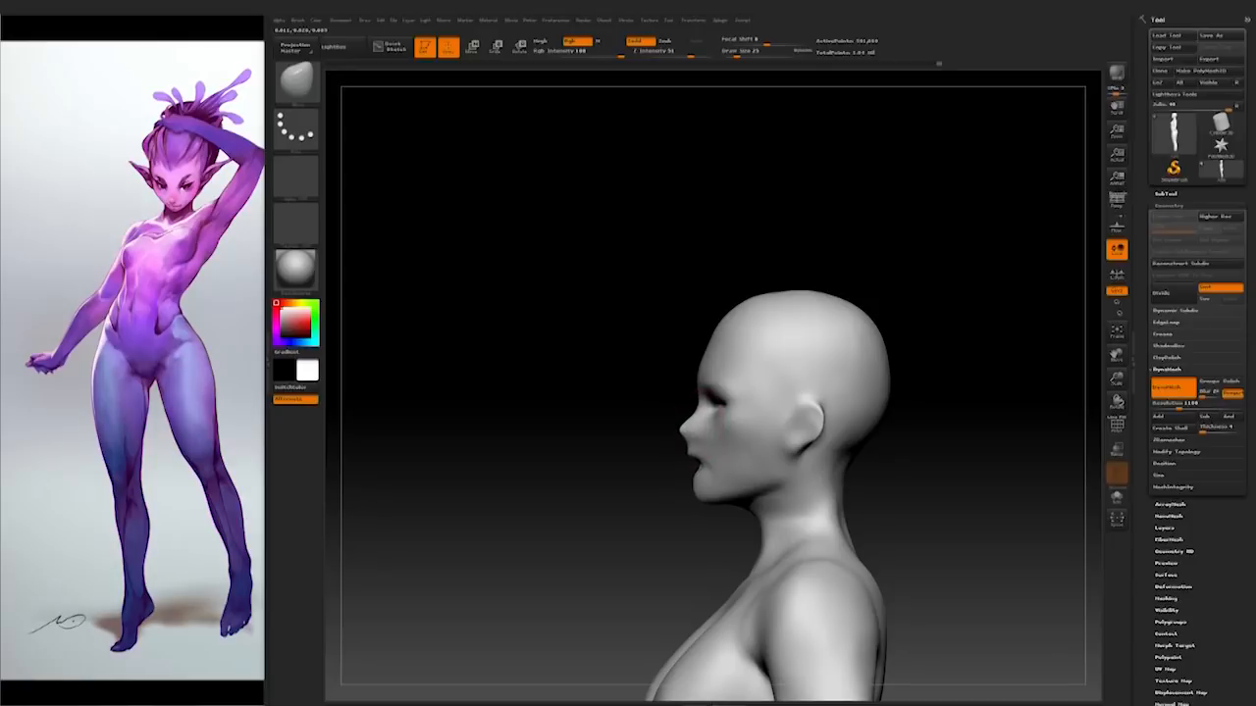
alt+drag(677, 521, 683, 430)
drag(682, 503, 672, 448)
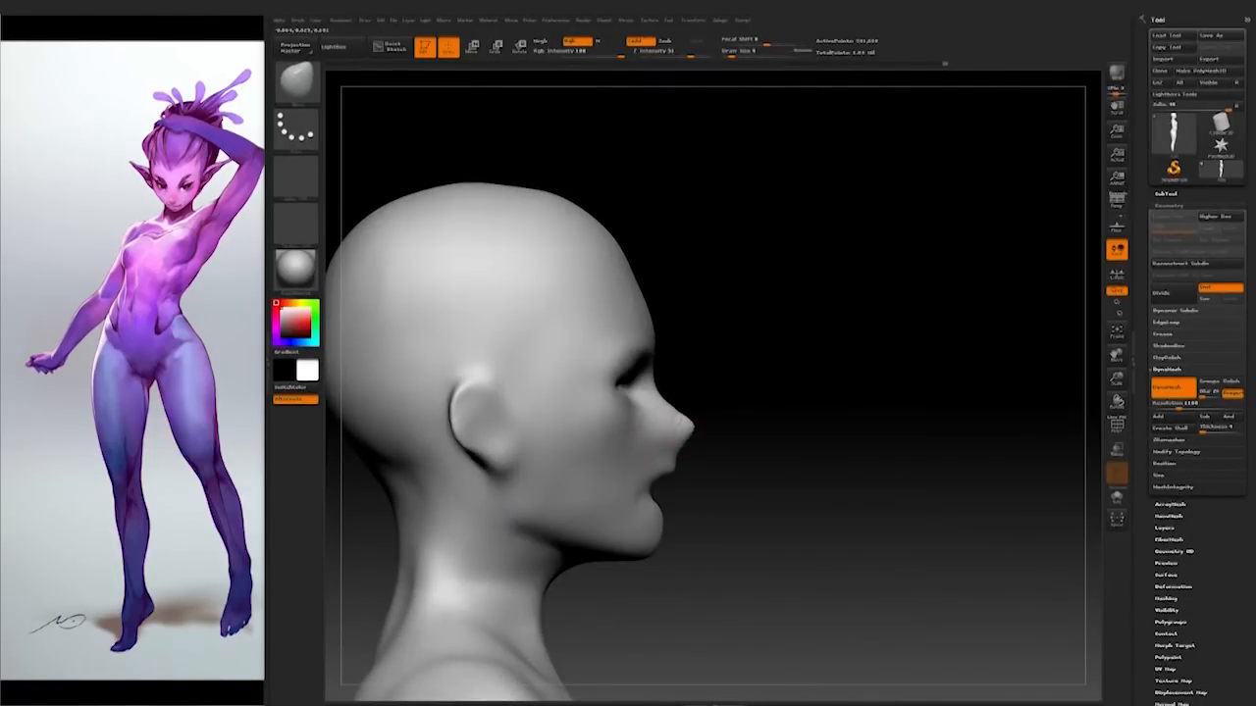
mouse_move(790, 476)
alt+mouse_down()
mouse_move(825, 439)
mouse_move(736, 482)
alt+mouse_up()
mouse_move(938, 427)
alt+mouse_down()
mouse_move(939, 490)
mouse_move(883, 491)
mouse_move(796, 439)
alt+mouse_up()
right_drag(728, 427, 580, 441)
Step: Smooth the open mouth closed and update the body's DynaMesh
key(b)
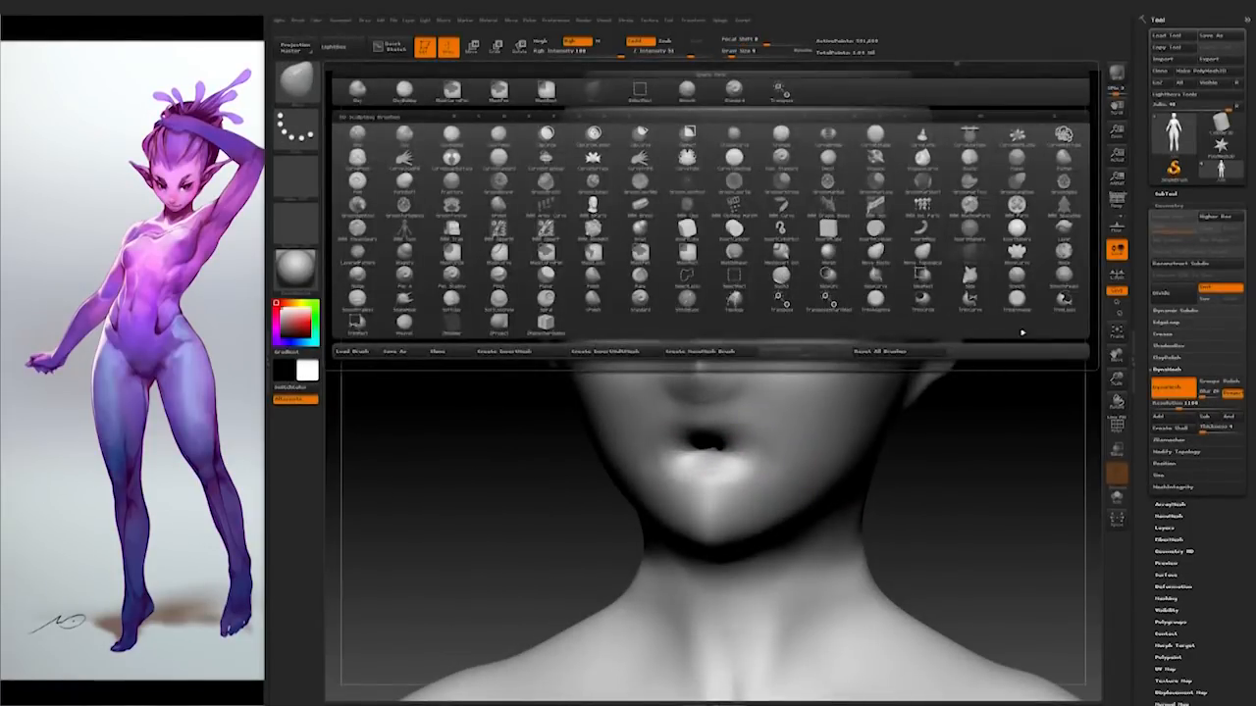
key(d)
key(s)
right_drag(780, 428, 831, 427)
mouse_move(737, 444)
shift+mouse_down()
mouse_move(726, 440)
mouse_move(730, 476)
mouse_move(716, 481)
shift+mouse_up()
right_drag(648, 461, 709, 461)
shift+drag(691, 470, 721, 491)
mouse_move(897, 442)
ctrl+right_down()
mouse_move(897, 504)
mouse_move(916, 495)
ctrl+right_up()
ctrl+drag(916, 496, 931, 505)
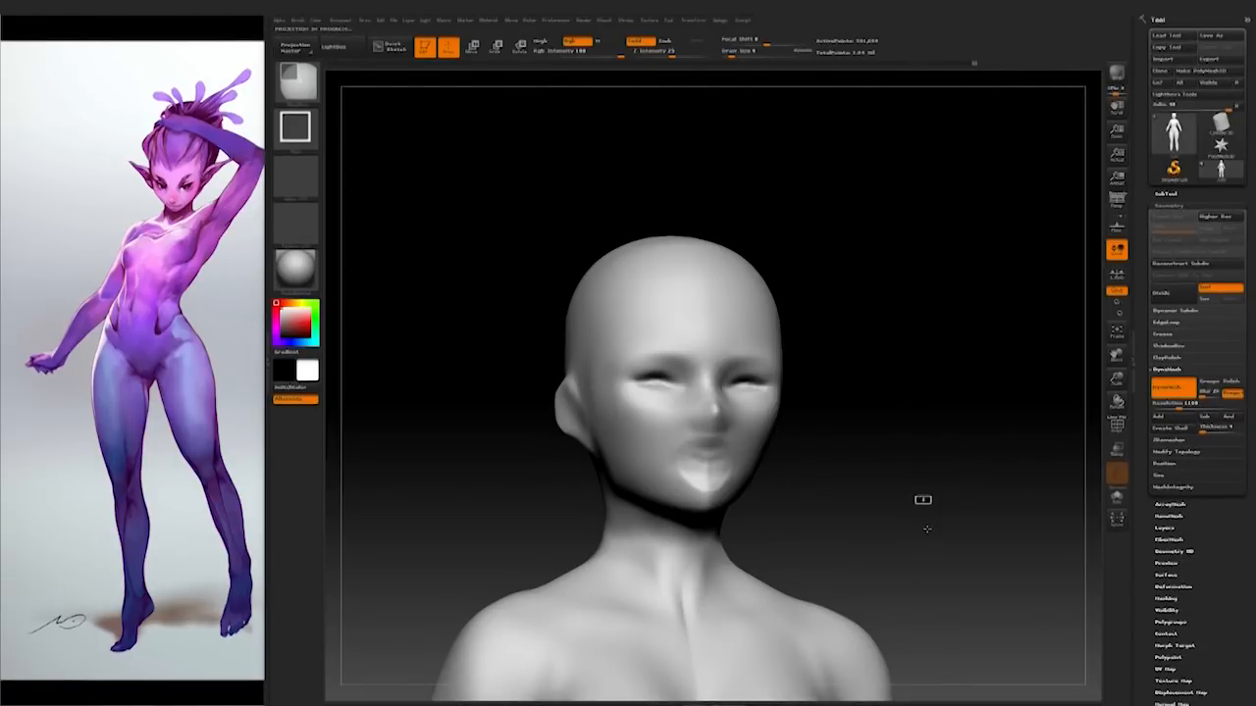
Step: Refine the area between nose and chin in profile with the Standard and Move brushes
right_drag(927, 528, 769, 488)
key(b)
key(s)
key(t)
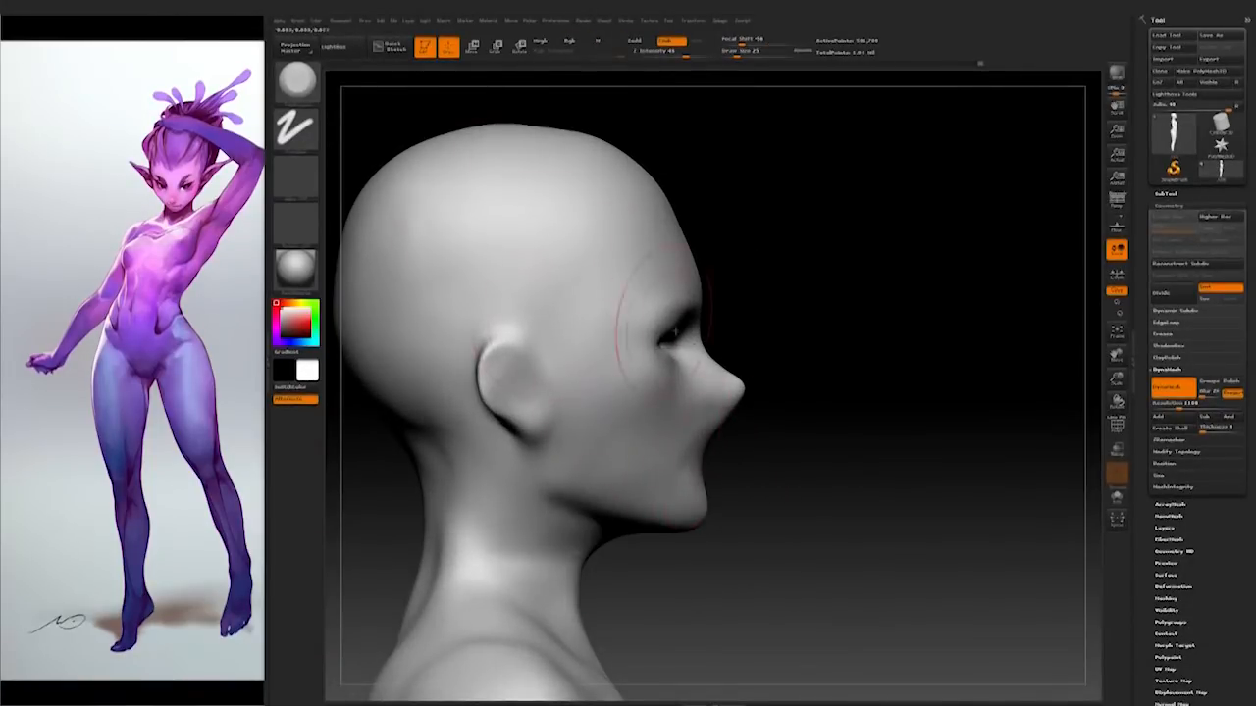
key(b)
key(s)
key(t)
key(b)
key(m)
key(v)
key(s)
drag(719, 440, 710, 441)
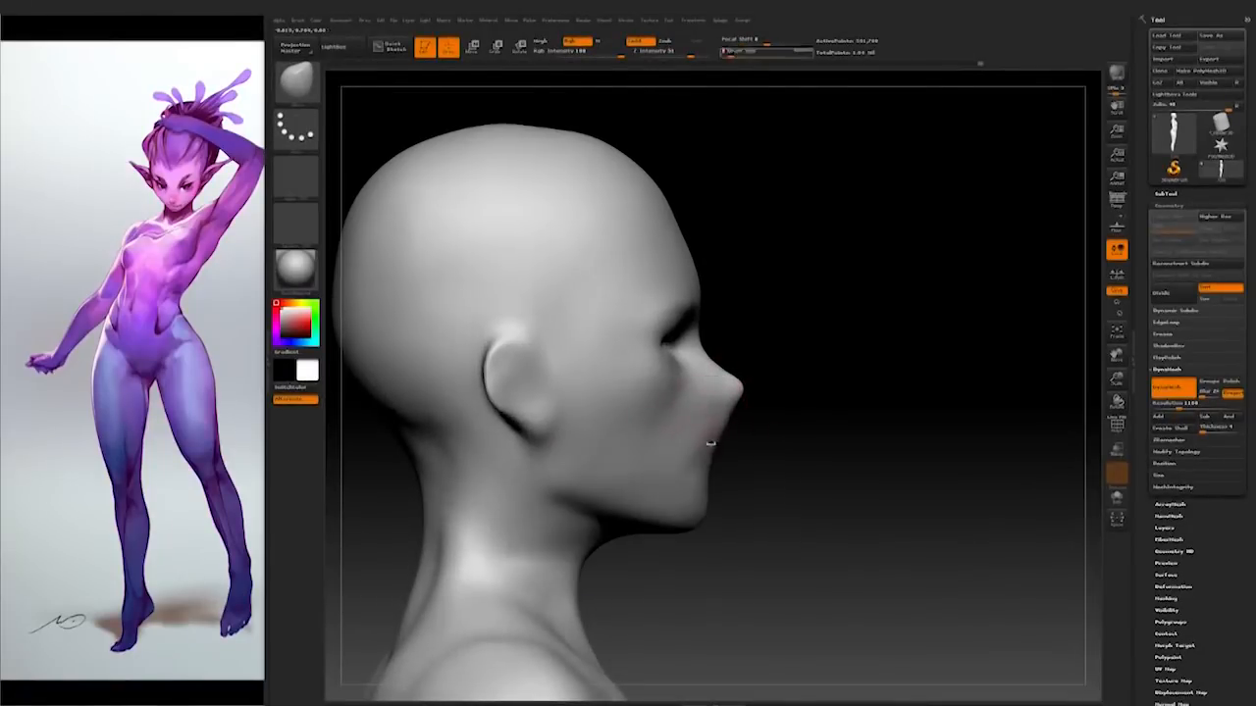
Step: Reshape and smooth the lower face into a simplified form from several angles
drag(941, 196, 765, 167)
mouse_move(588, 530)
mouse_down()
mouse_move(518, 526)
mouse_move(588, 580)
mouse_move(588, 638)
mouse_move(579, 549)
mouse_move(785, 510)
mouse_move(795, 500)
mouse_move(773, 444)
mouse_move(785, 588)
mouse_move(807, 504)
mouse_up()
key(space)
mouse_move(941, 434)
mouse_down()
mouse_move(902, 412)
mouse_move(883, 373)
mouse_move(944, 339)
mouse_move(748, 317)
mouse_move(807, 369)
mouse_move(827, 457)
mouse_move(906, 448)
mouse_move(908, 520)
mouse_up()
key(space)
key(f)
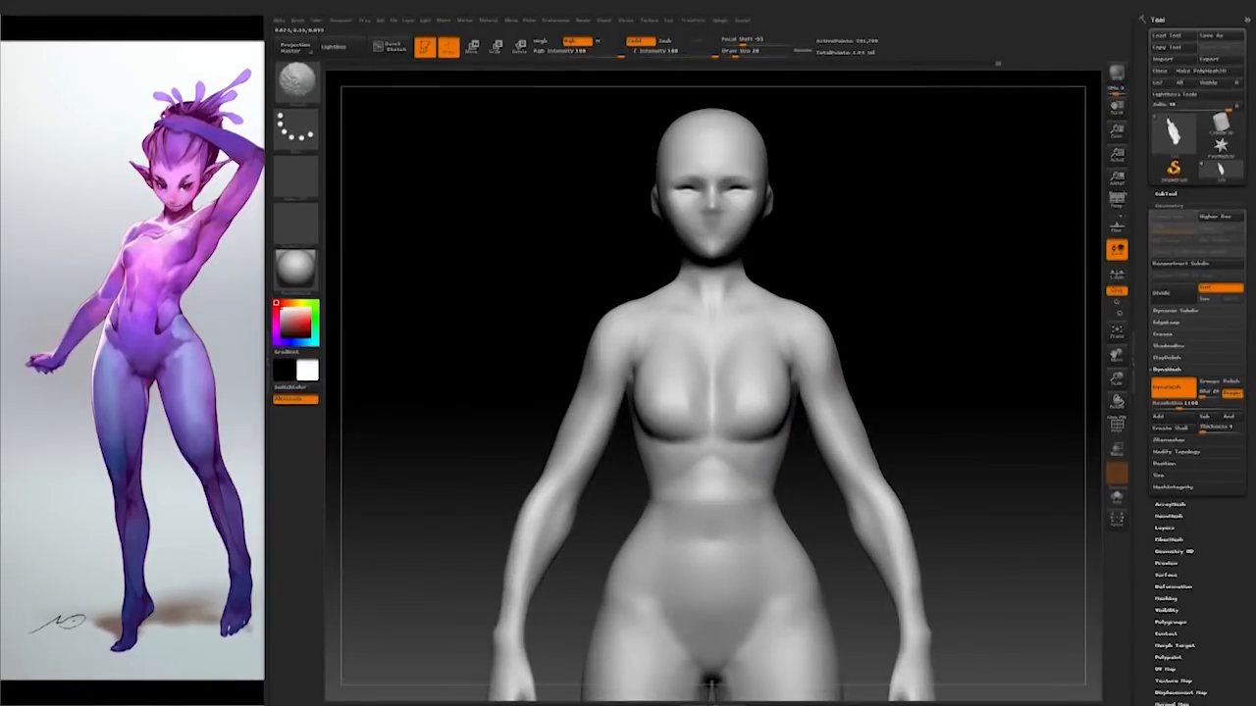
Step: Choose a different sculpting brush and build up the muscle forms on the upper back
click(297, 94)
click(829, 92)
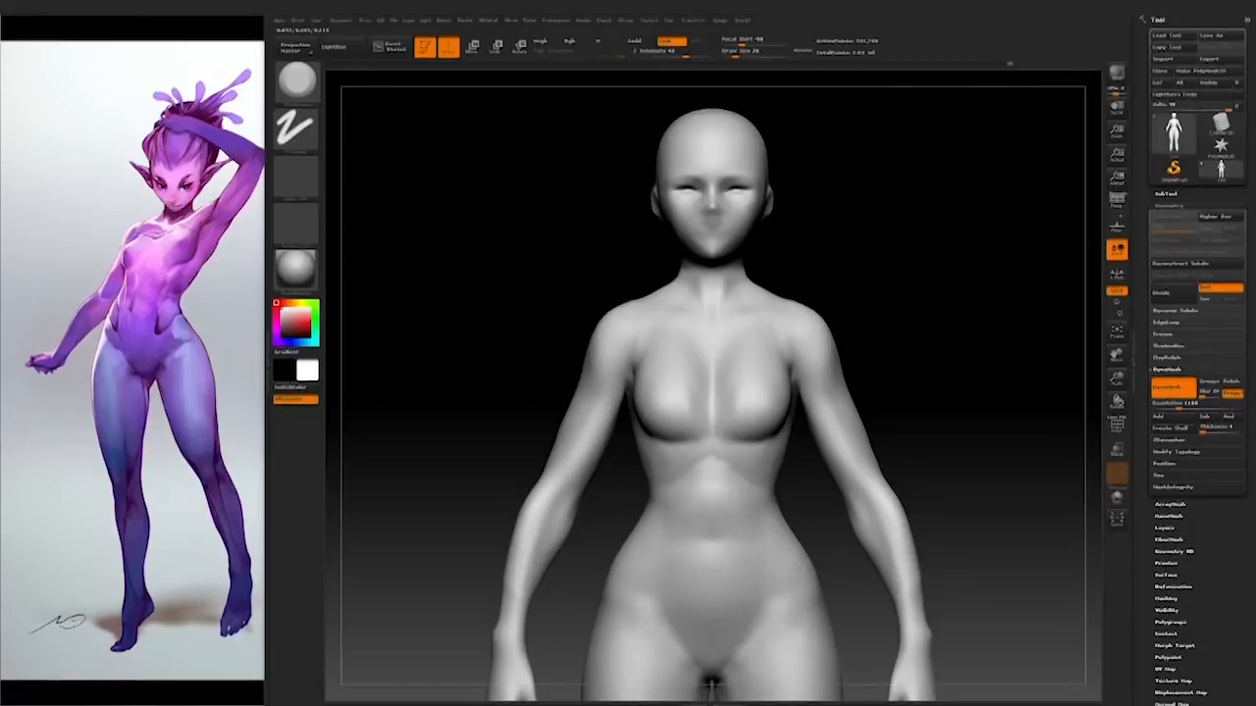
click(297, 81)
click(498, 206)
key(space)
drag(734, 469, 740, 469)
drag(971, 428, 834, 433)
key(space)
drag(769, 503, 781, 502)
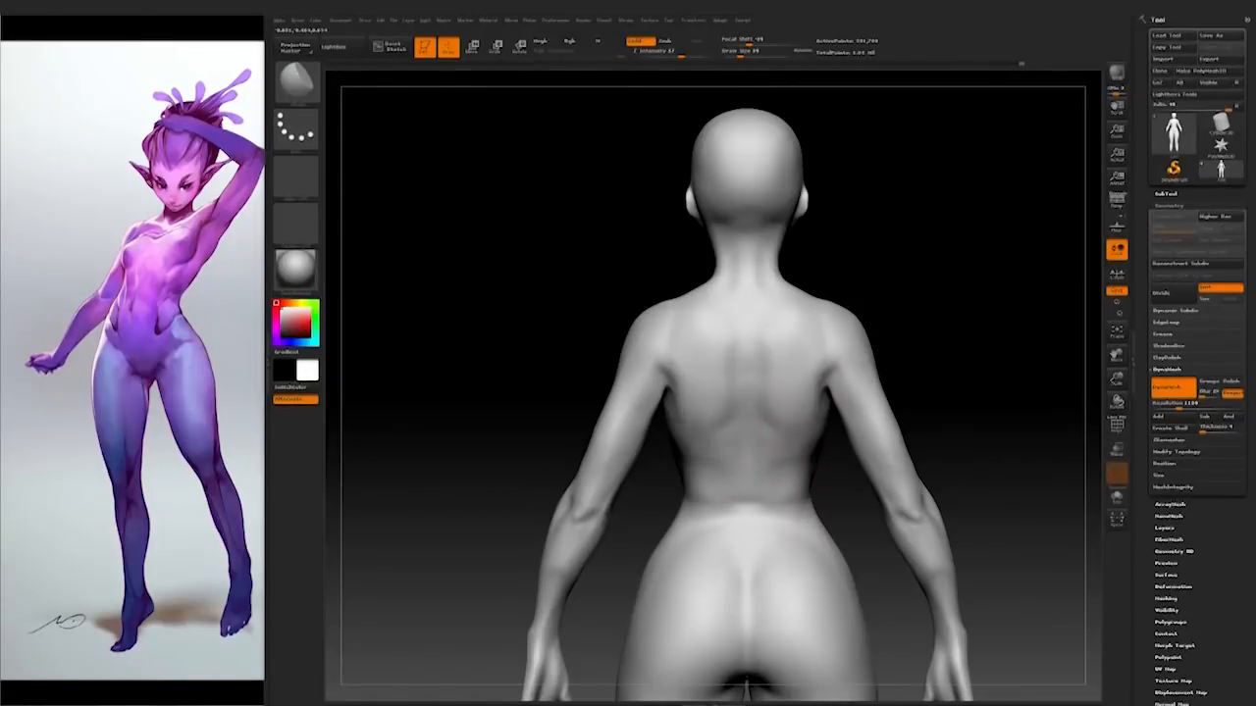
Step: Refine the shoulder blades and lower back and smooth the transitions towards the waist
drag(919, 448, 902, 432)
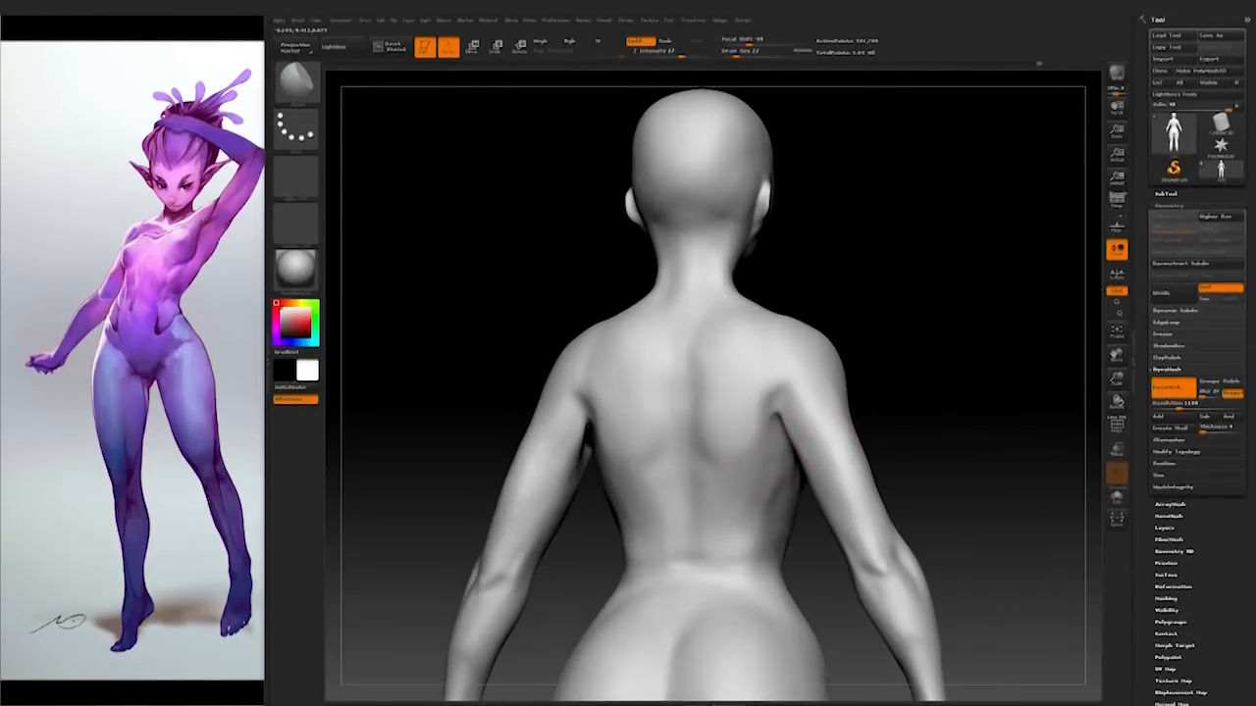
shift+drag(817, 565, 785, 561)
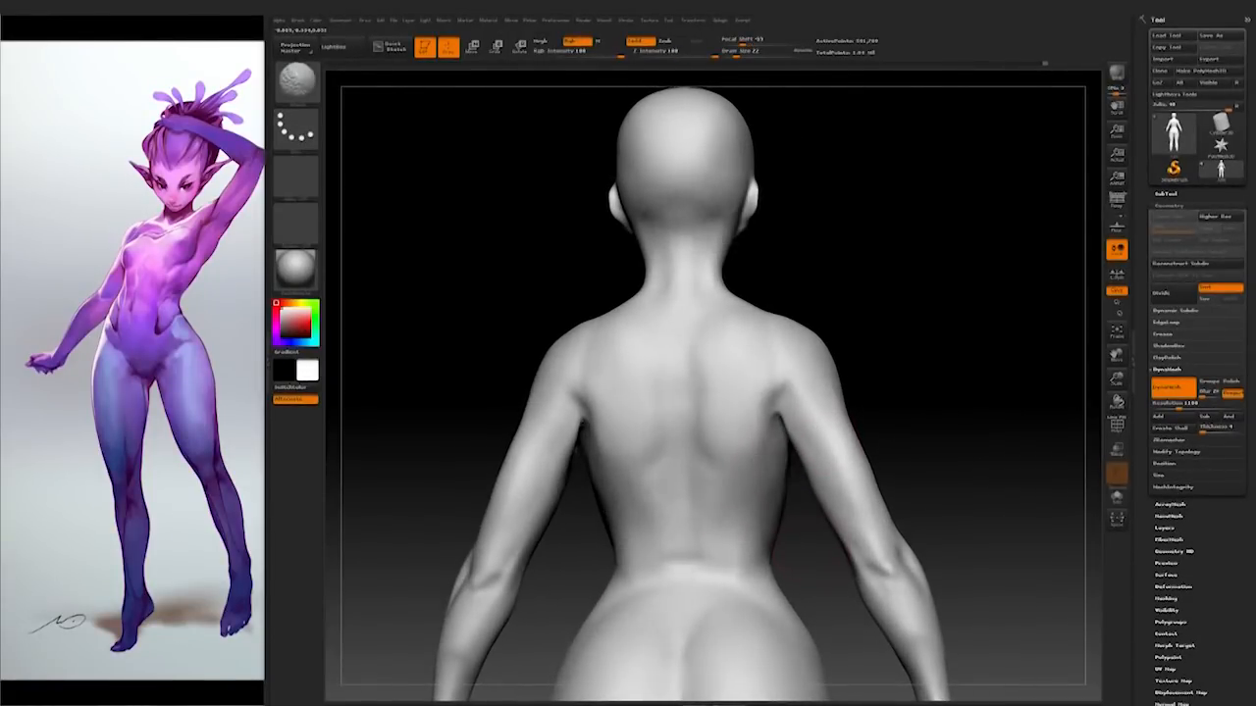
alt+drag(932, 431, 930, 353)
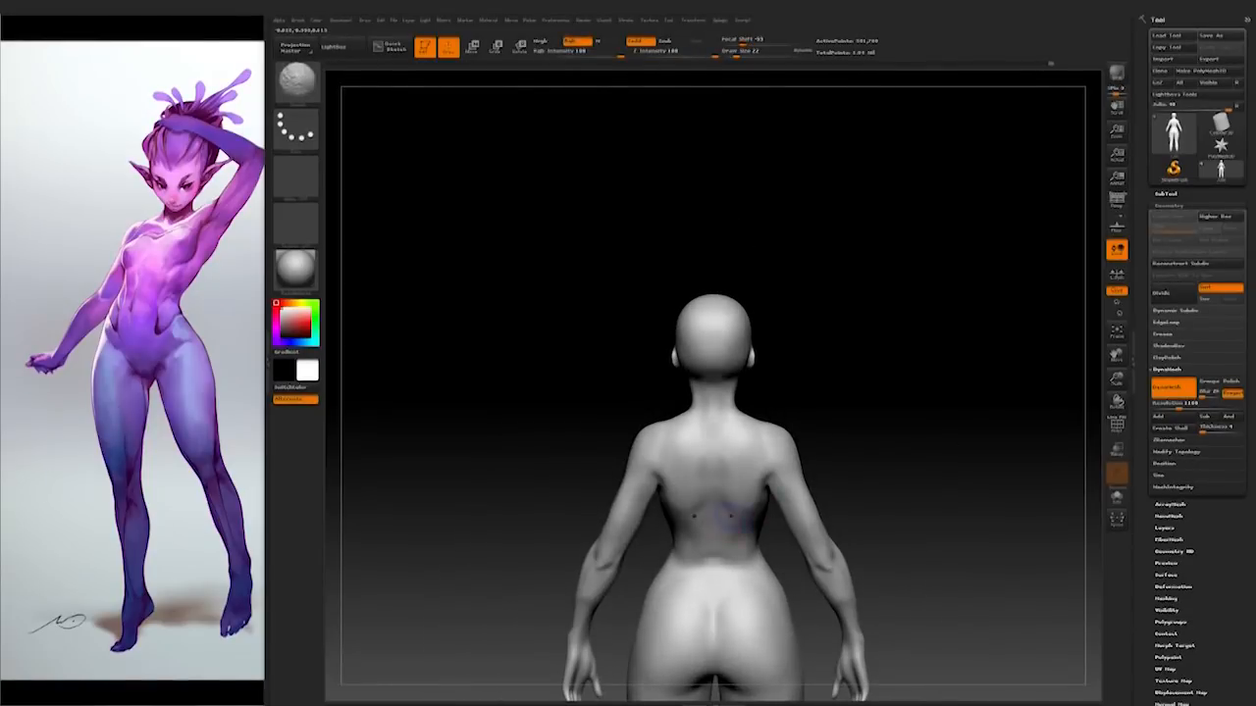
alt+drag(767, 514, 761, 529)
mouse_move(927, 412)
alt+mouse_down()
mouse_move(925, 359)
mouse_move(891, 372)
mouse_move(913, 363)
mouse_move(894, 348)
mouse_move(880, 359)
alt+mouse_up()
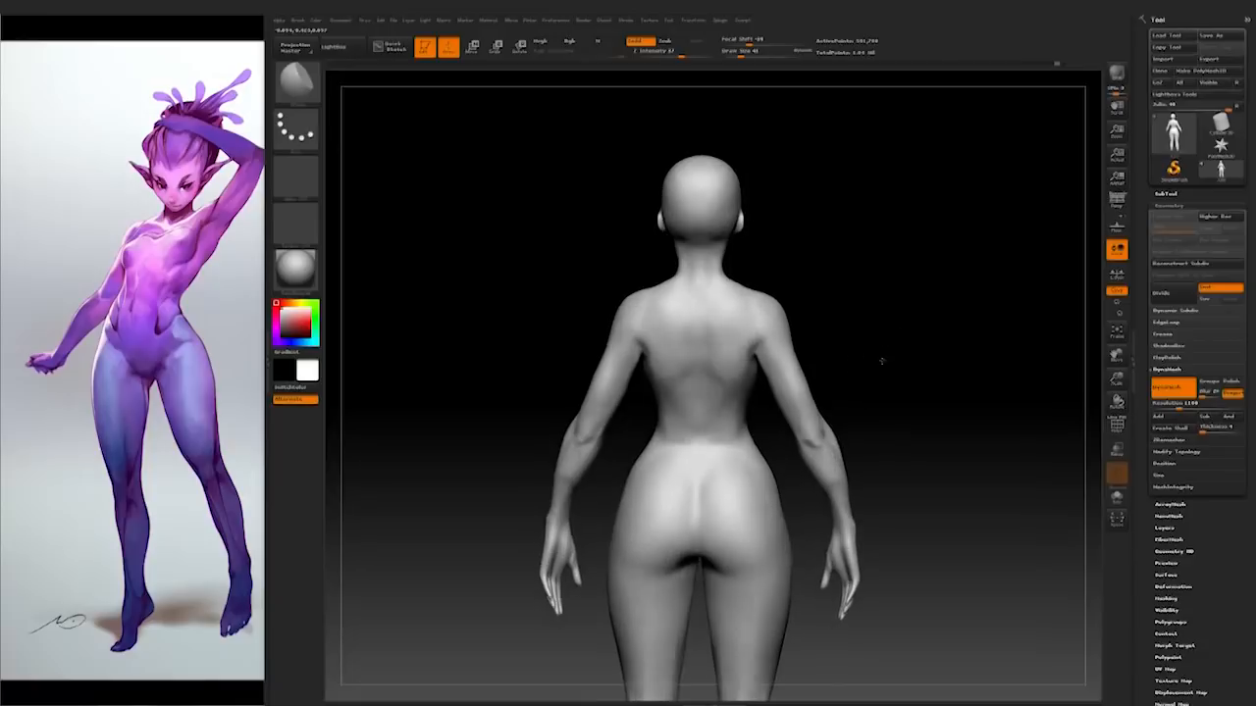
Step: Reshape the neck, shoulders and torso silhouette with a large Move brush from the back and the side
drag(936, 431, 931, 515)
key(b)
key(m)
key(v)
key(space)
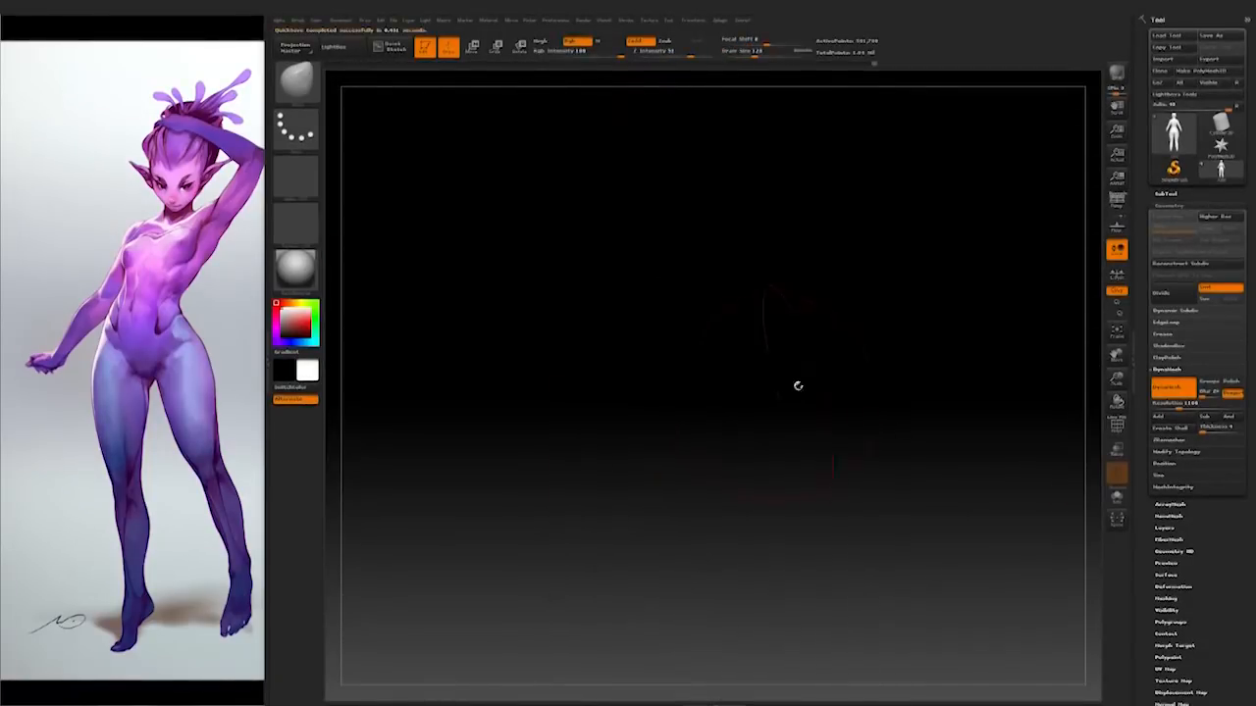
key(space)
drag(804, 376, 775, 376)
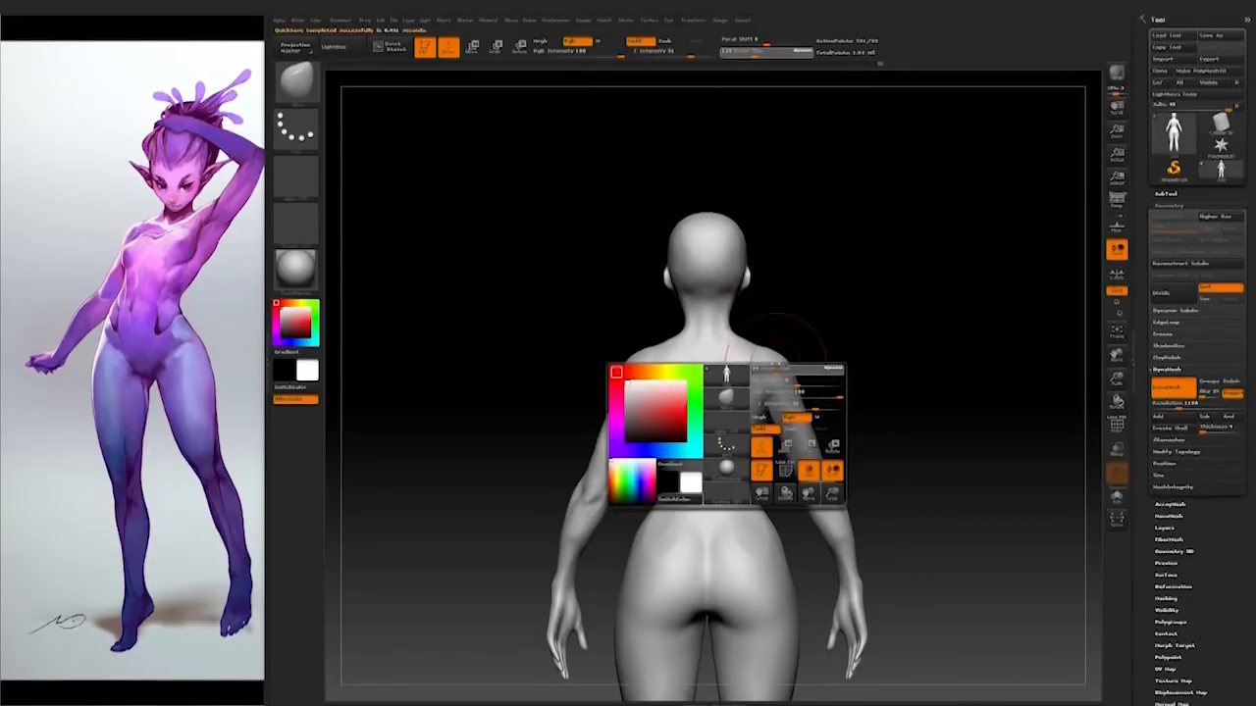
drag(857, 364, 687, 369)
alt+drag(981, 373, 922, 410)
drag(1069, 409, 945, 457)
mouse_move(926, 388)
alt+mouse_down()
mouse_move(915, 404)
mouse_move(914, 339)
alt+mouse_up()
Step: Mask the head, invert the mask, scale the head up slightly and clear the mask
mouse_move(736, 245)
mouse_down()
mouse_move(874, 294)
mouse_move(853, 285)
mouse_move(853, 358)
mouse_up()
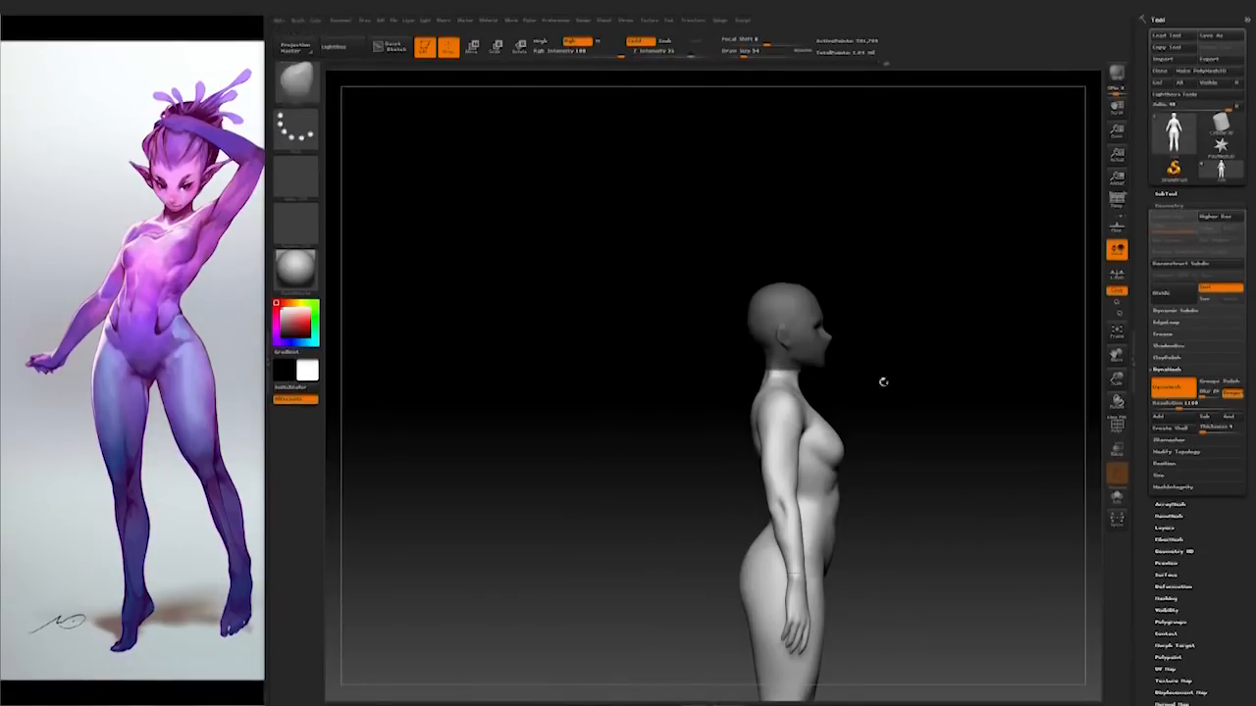
drag(981, 415, 825, 323)
ctrl+click(987, 420)
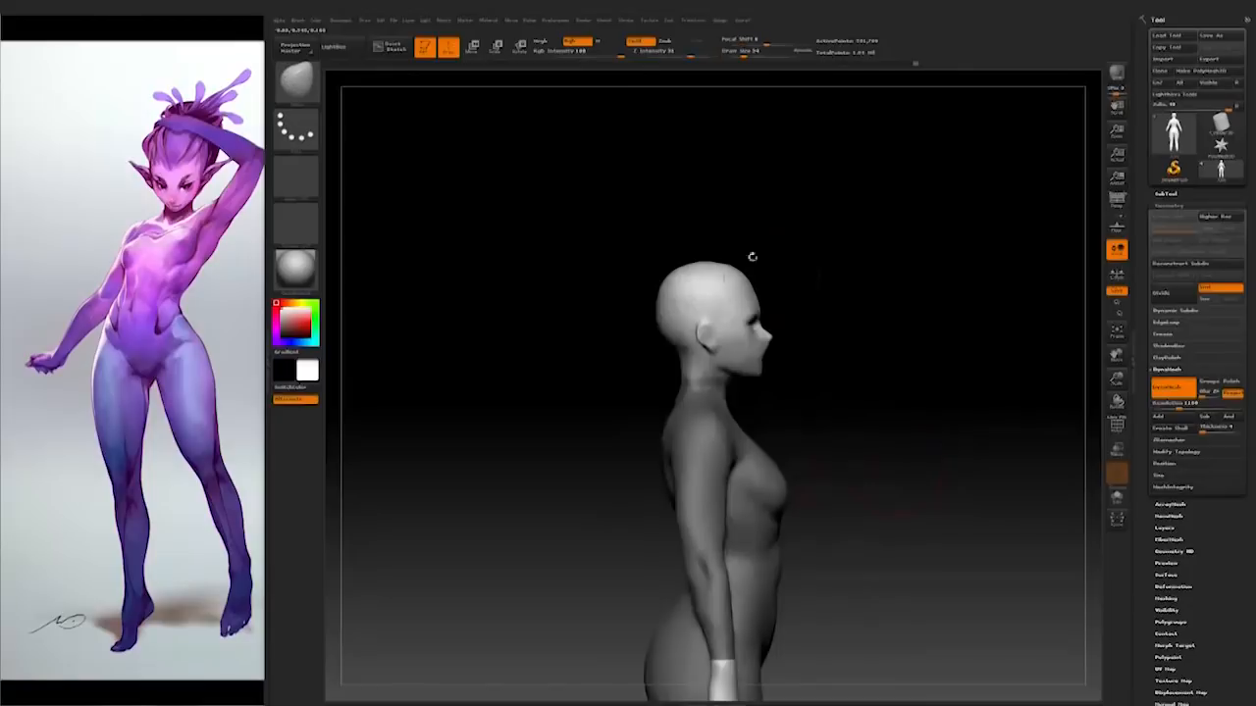
click(497, 47)
drag(708, 247, 708, 232)
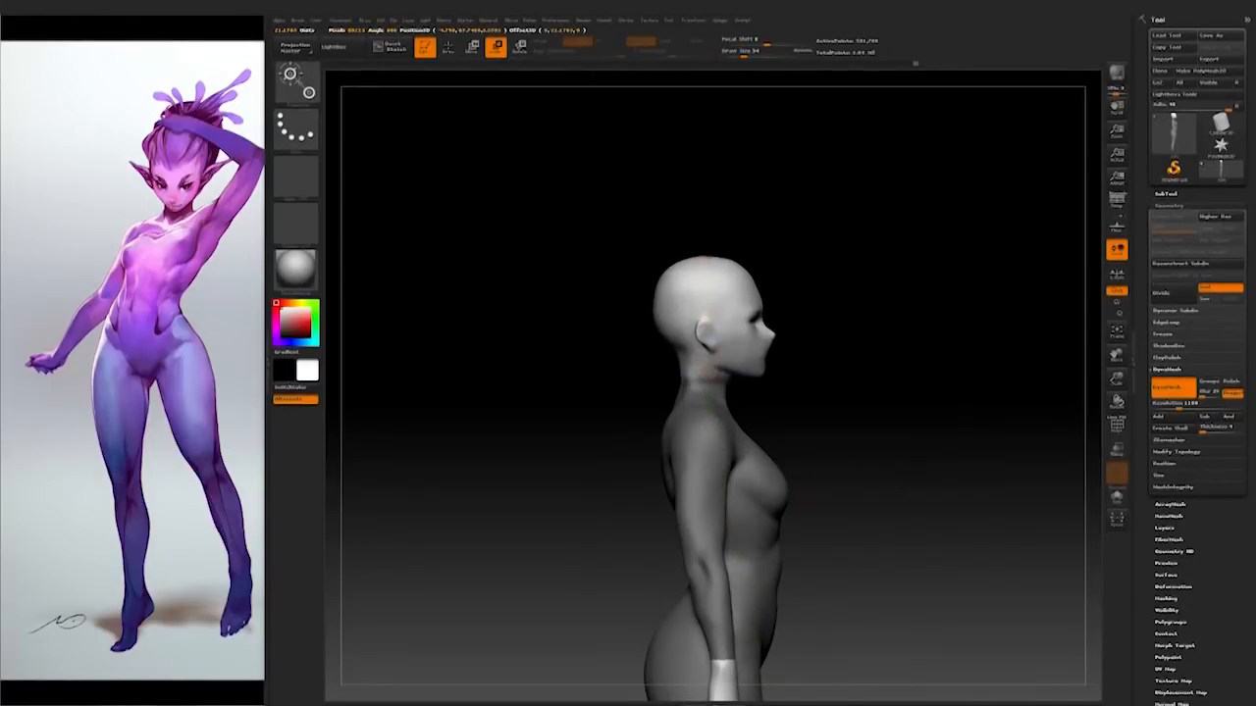
alt+drag(936, 550, 913, 477)
key(q)
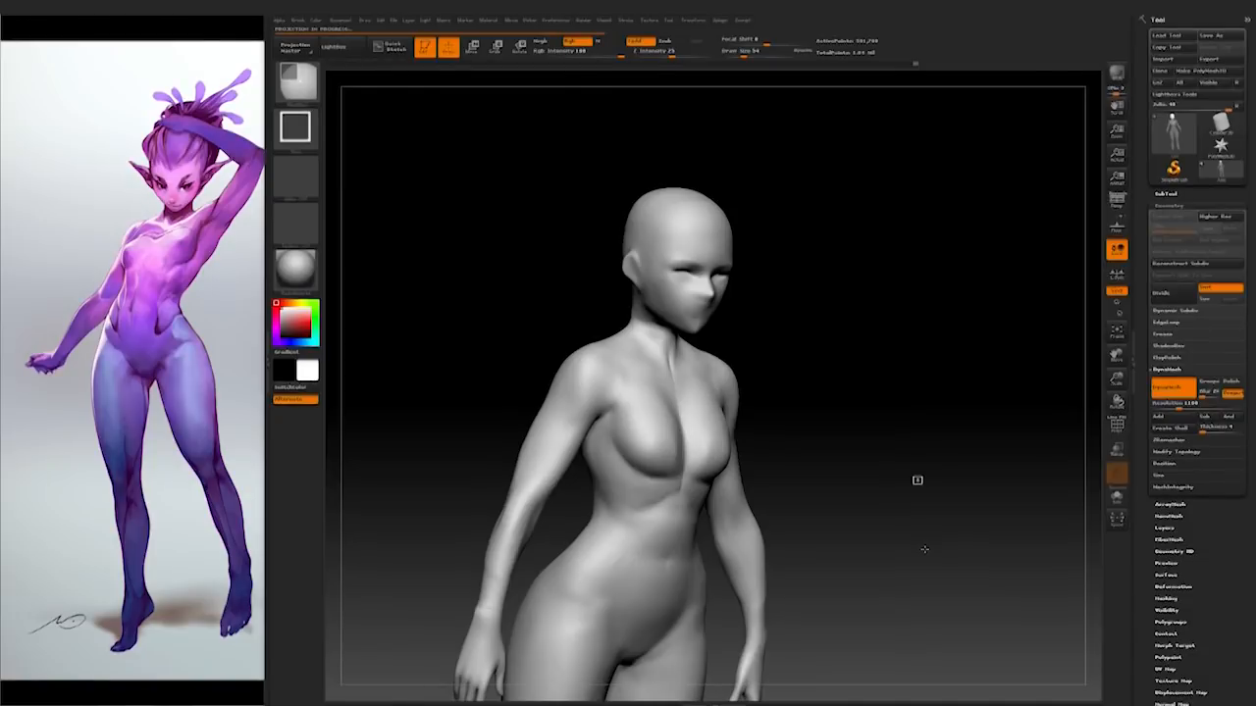
Step: Adjust the neck and its transition into the shoulders with a smaller Move brush
mouse_move(924, 549)
mouse_down()
mouse_move(944, 499)
mouse_move(920, 549)
mouse_move(919, 588)
mouse_up()
key(space)
drag(746, 535, 724, 535)
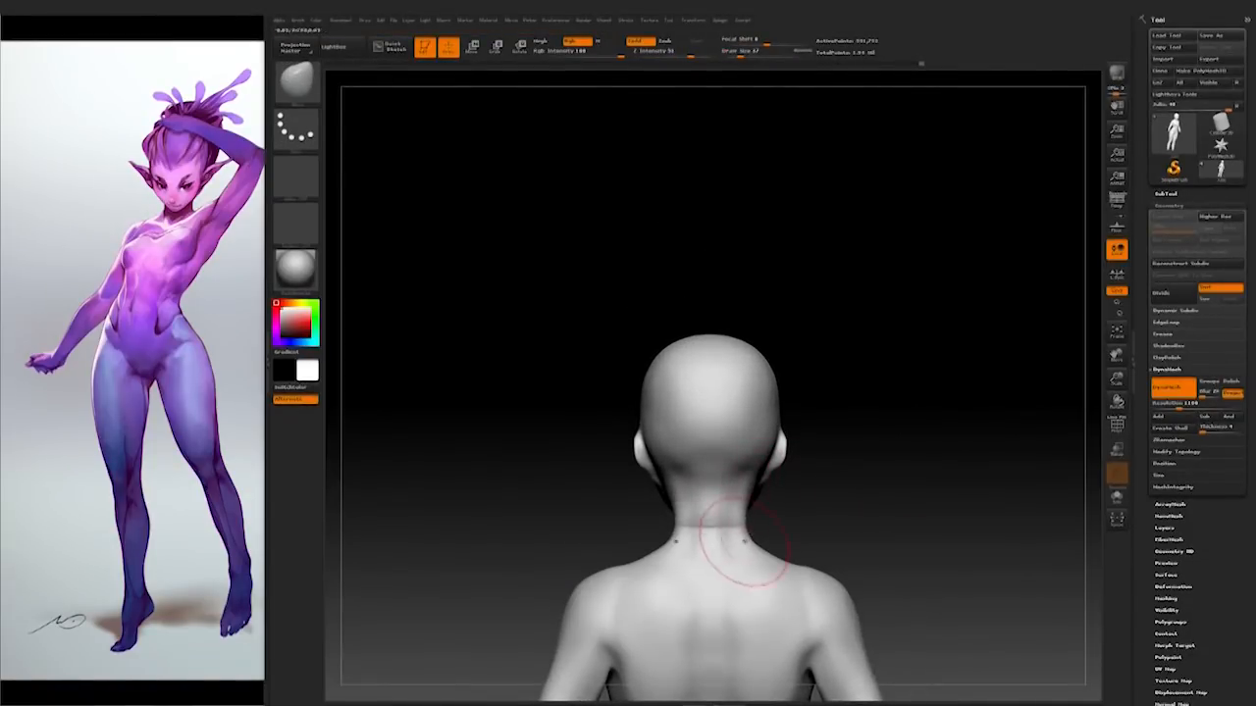
mouse_move(922, 520)
mouse_down()
mouse_move(742, 522)
mouse_move(869, 473)
mouse_move(912, 441)
mouse_move(951, 474)
mouse_move(919, 398)
mouse_move(978, 510)
mouse_move(930, 562)
mouse_move(877, 541)
mouse_move(923, 521)
mouse_up()
Step: Mask the head, invert the mask and move the head upward to lengthen the neck
mouse_move(615, 267)
mouse_down()
mouse_move(903, 336)
mouse_move(670, 314)
mouse_move(656, 290)
mouse_up()
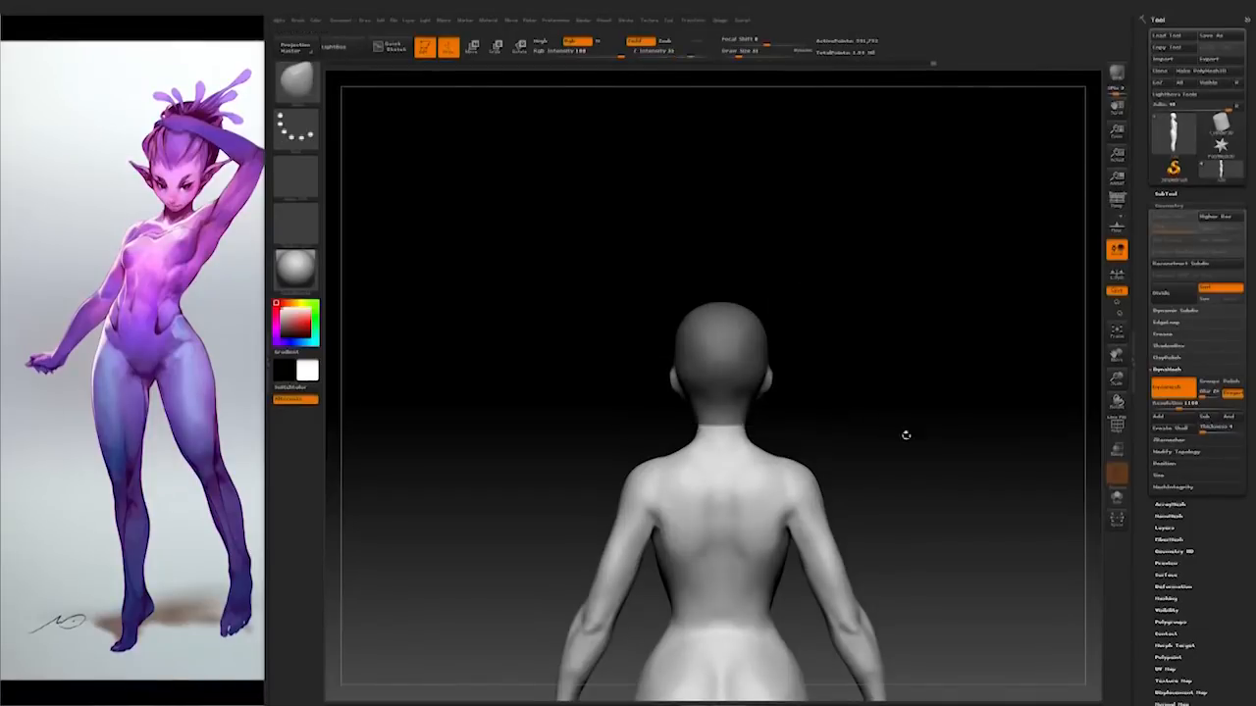
drag(877, 423, 808, 435)
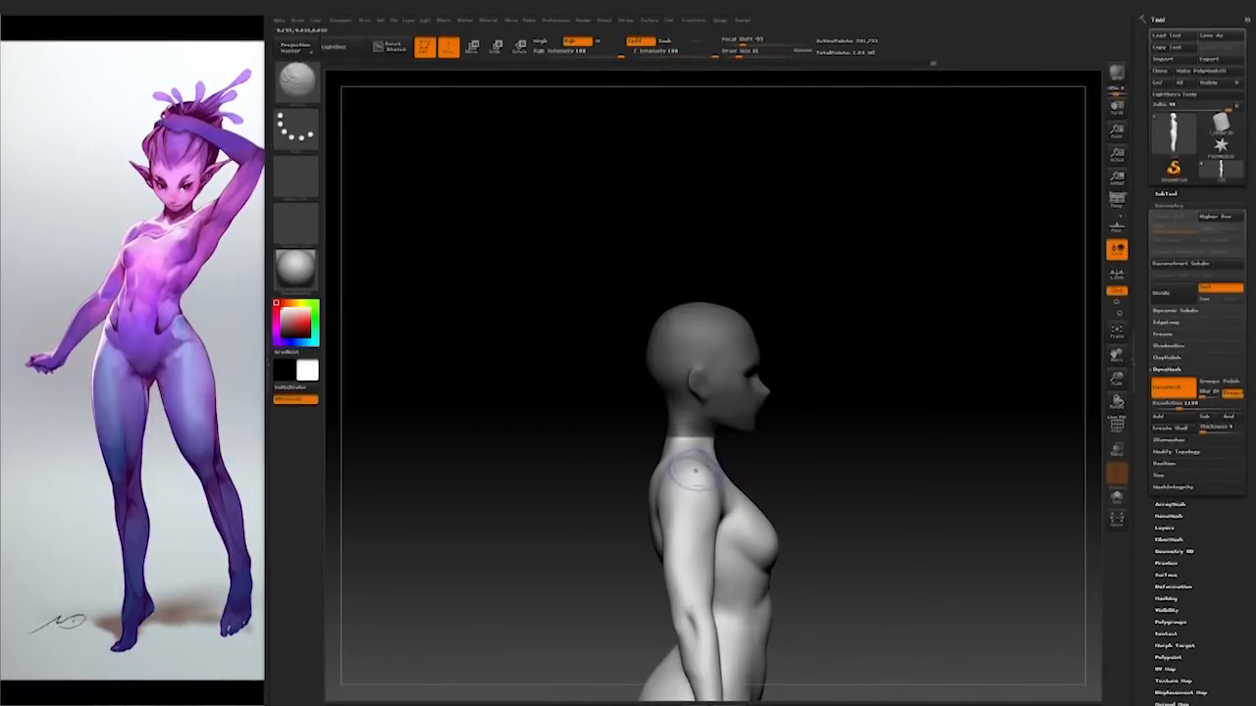
key(w)
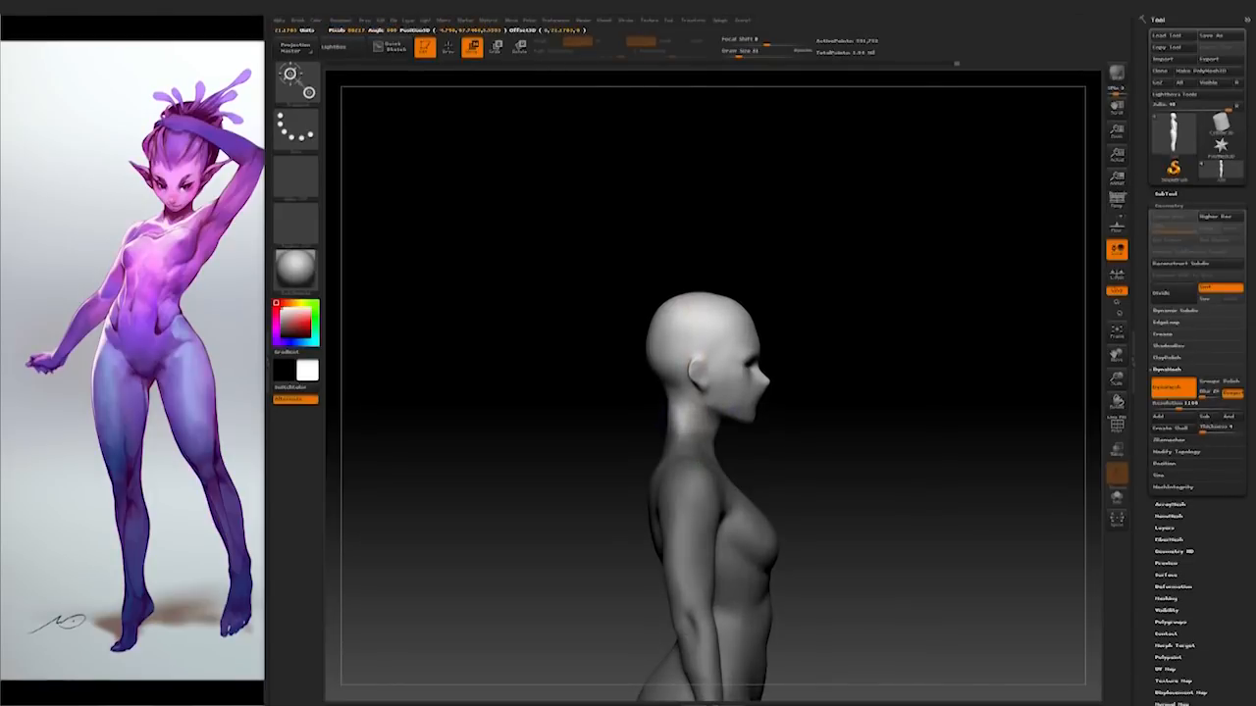
mouse_move(877, 487)
mouse_down()
mouse_move(782, 488)
mouse_move(890, 479)
mouse_move(894, 574)
mouse_move(937, 519)
mouse_move(889, 434)
mouse_move(888, 458)
mouse_move(915, 450)
mouse_move(878, 552)
mouse_move(889, 504)
mouse_move(819, 514)
mouse_up()
key(q)
Step: Switch to the hands and feet subtool, unmask the hands and scale them with the transpose line
key(Down)
mouse_move(513, 403)
shift+mouse_down()
mouse_move(533, 329)
mouse_move(590, 425)
shift+mouse_up()
alt+drag(567, 498, 624, 615)
key(w)
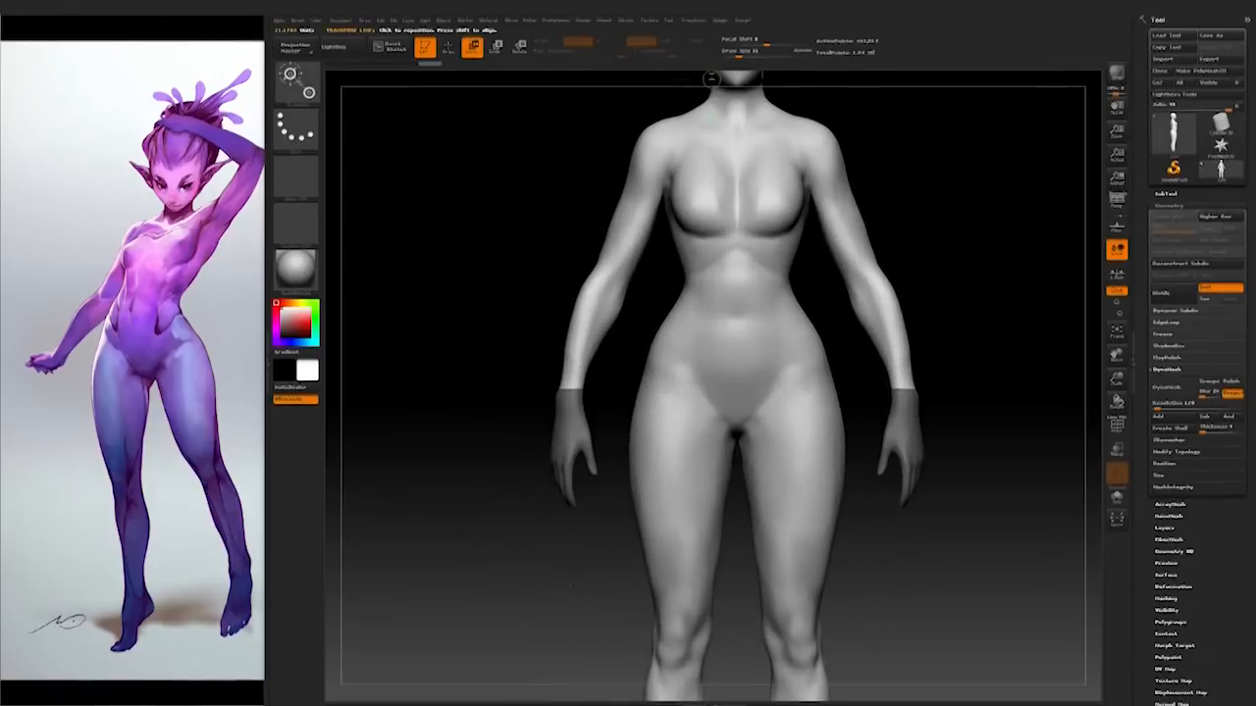
ctrl+drag(571, 401, 576, 406)
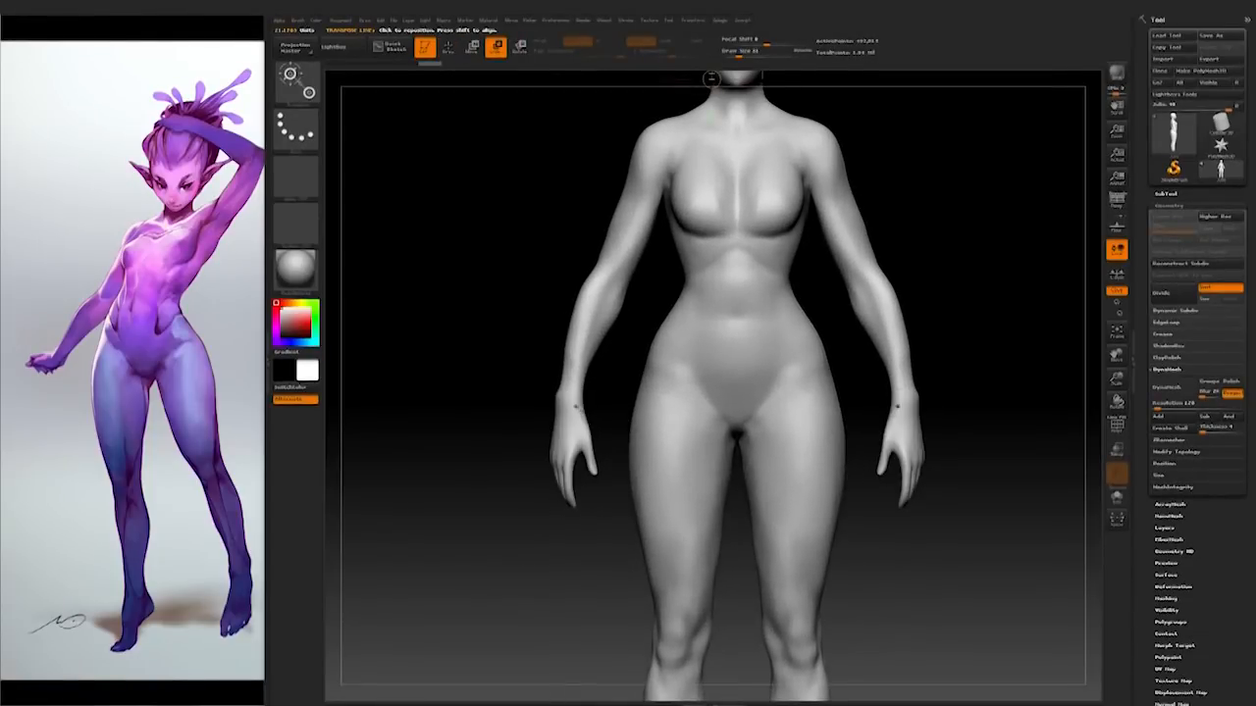
mouse_move(565, 509)
mouse_down()
mouse_move(526, 482)
mouse_move(569, 489)
mouse_up()
alt+drag(896, 535, 900, 398)
alt+drag(857, 484, 707, 468)
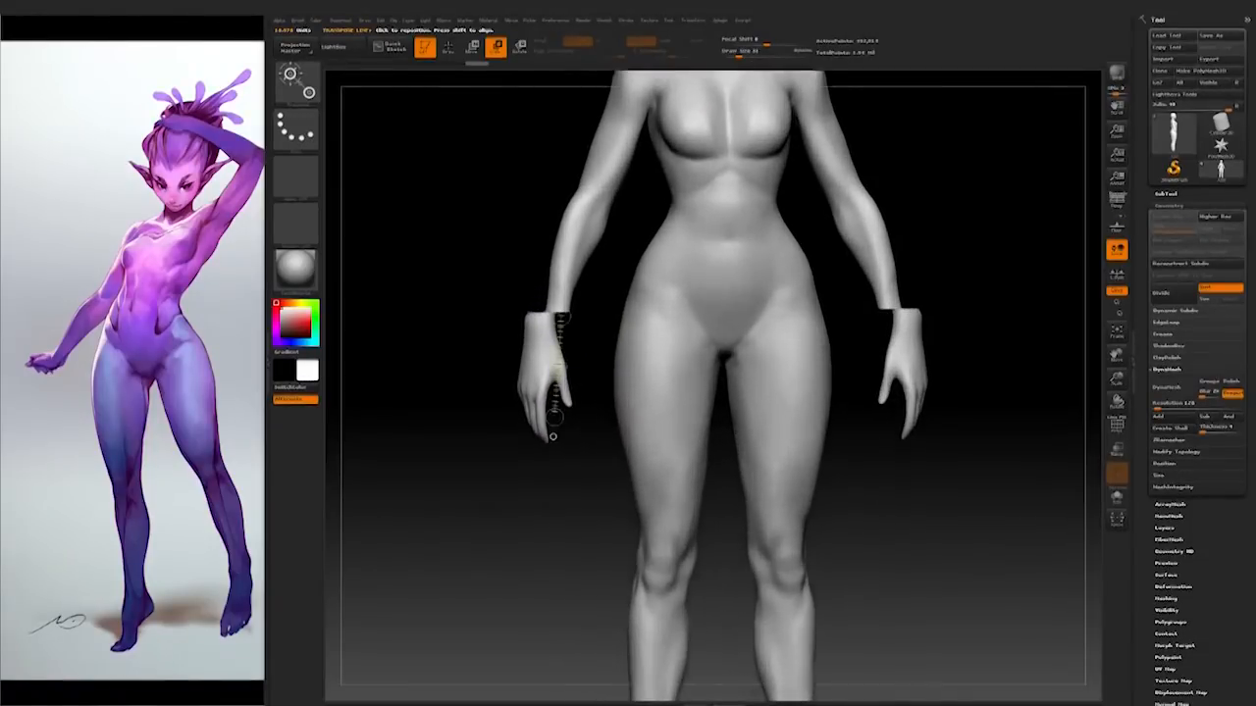
Step: Reposition the hands so that they line up with the wrists of the body
drag(579, 485, 469, 504)
drag(549, 367, 574, 367)
drag(579, 442, 824, 443)
mouse_move(640, 419)
mouse_down()
mouse_move(589, 407)
mouse_move(526, 523)
mouse_up()
drag(922, 574, 814, 580)
drag(551, 424, 635, 408)
Step: Mask the hands, check the fit of the hands and feet against the full body and return to the Move brush
ctrl+drag(843, 569, 869, 595)
mouse_move(834, 595)
mouse_down()
mouse_move(869, 594)
mouse_move(834, 594)
mouse_up()
alt+drag(534, 301, 960, 509)
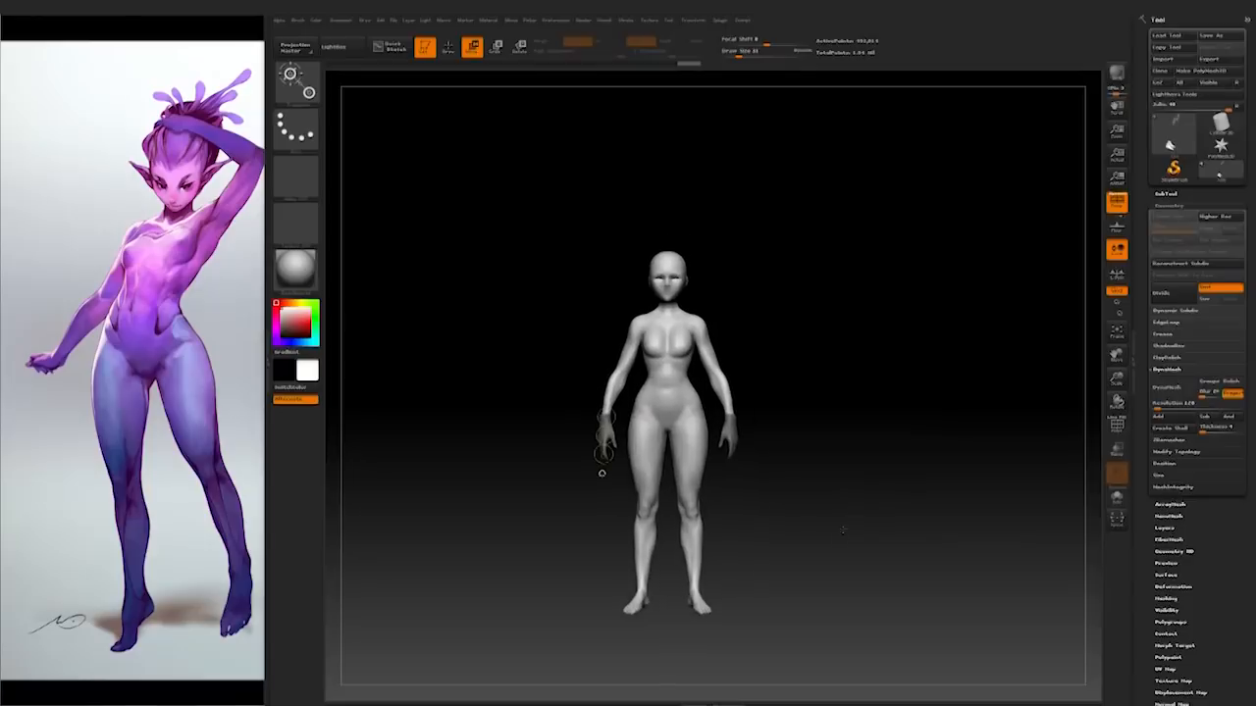
mouse_move(596, 468)
alt+mouse_down()
mouse_move(863, 538)
mouse_move(695, 506)
mouse_move(742, 470)
mouse_move(922, 491)
mouse_move(923, 608)
alt+mouse_up()
mouse_move(929, 96)
alt+mouse_down()
mouse_move(929, 548)
mouse_move(913, 412)
mouse_move(947, 500)
mouse_move(911, 294)
mouse_move(894, 482)
alt+mouse_up()
key(q)
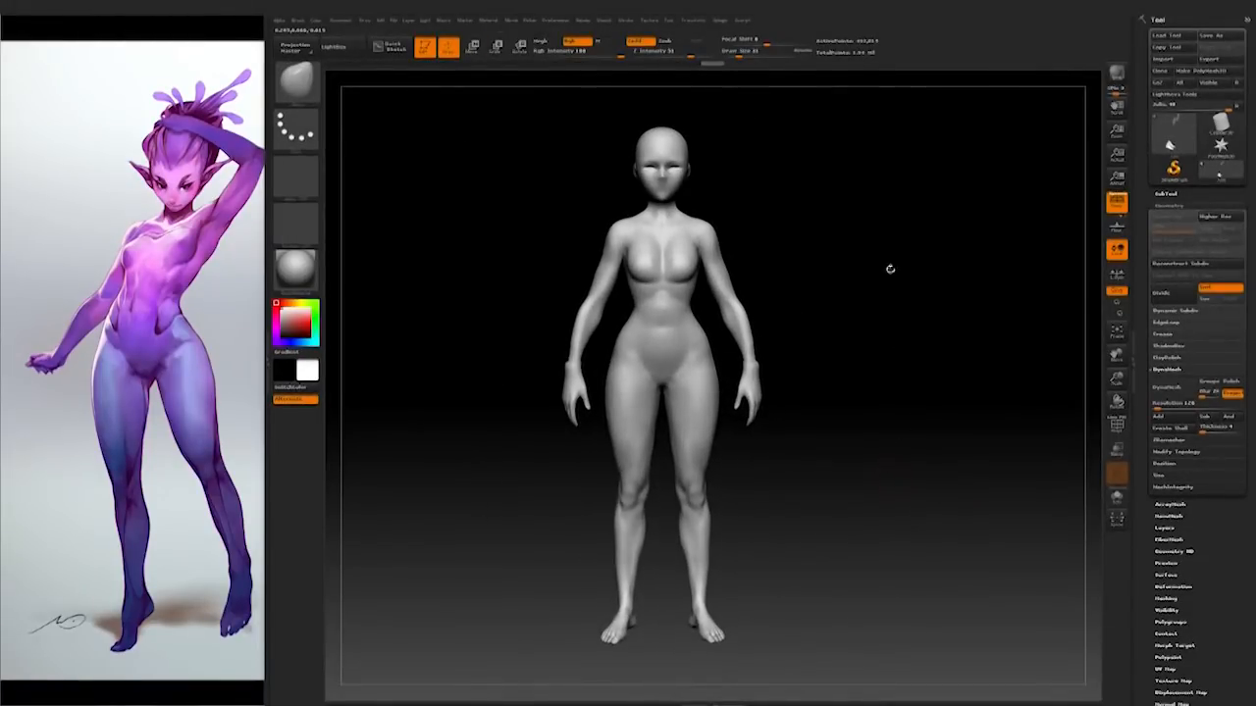
Step: Save the project as "Sculpt Naked" in a new "3D Artist" folder inside Dropbox
key(ctrl+s)
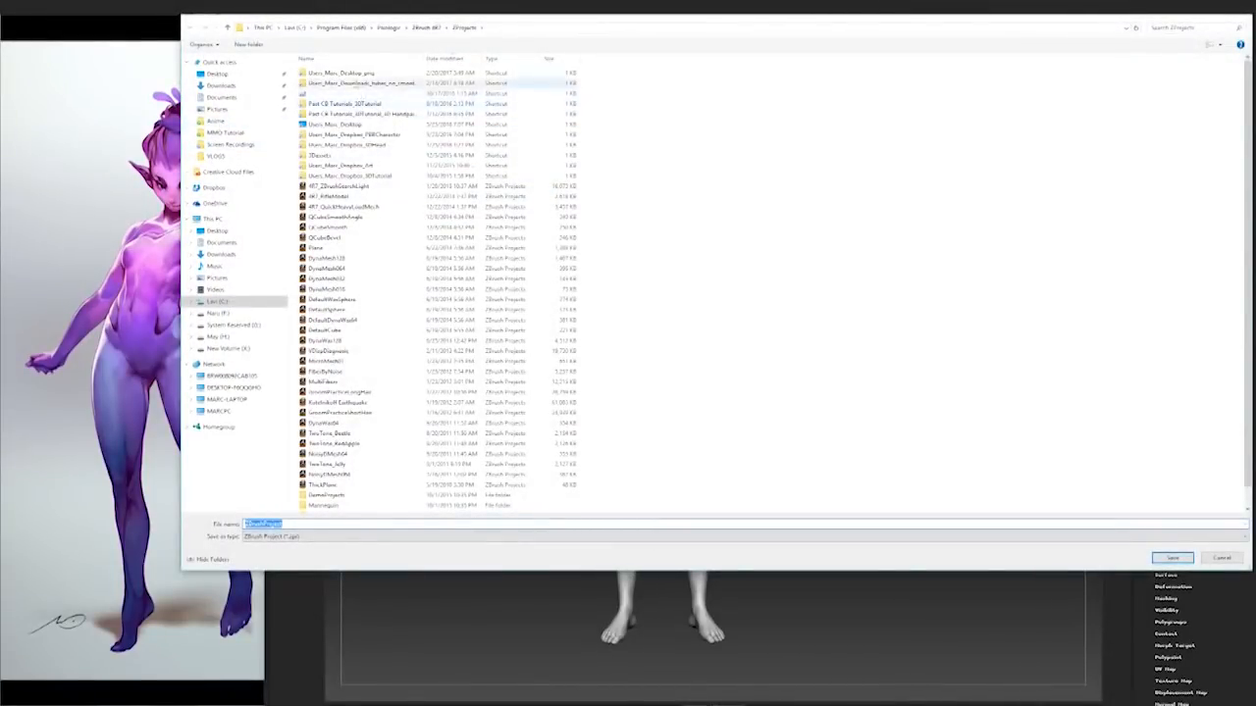
click(217, 120)
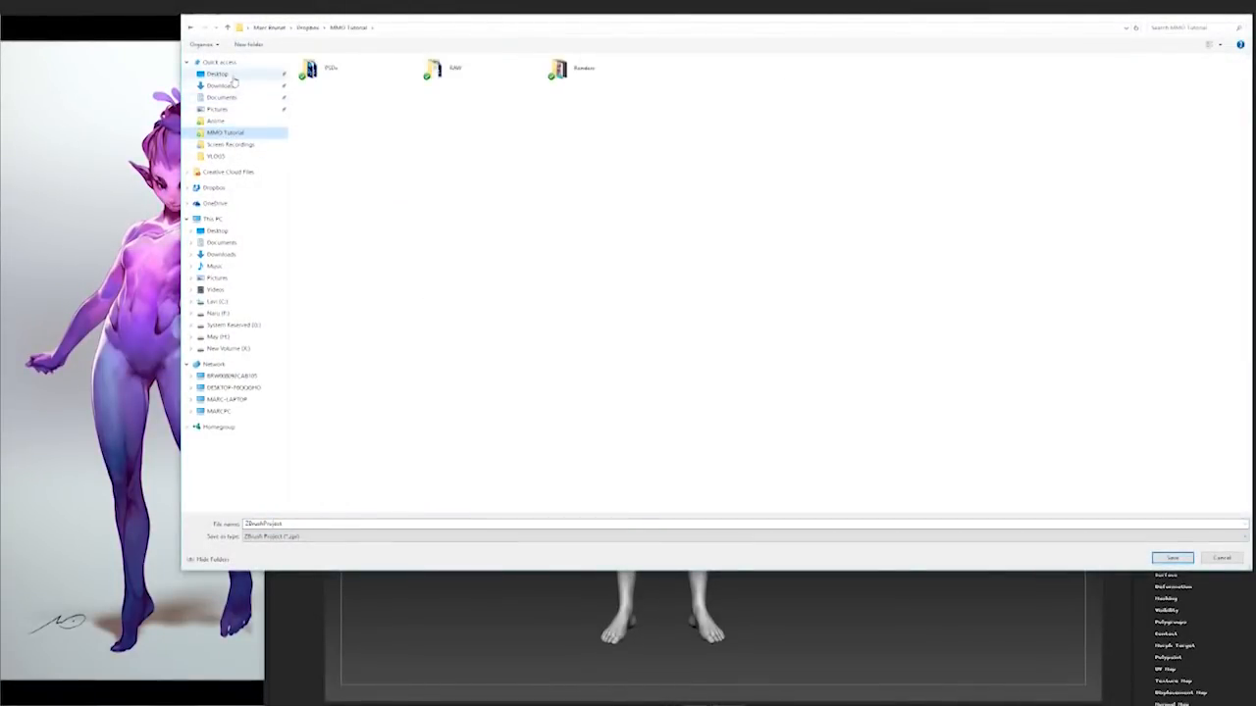
click(215, 188)
mouse_move(392, 367)
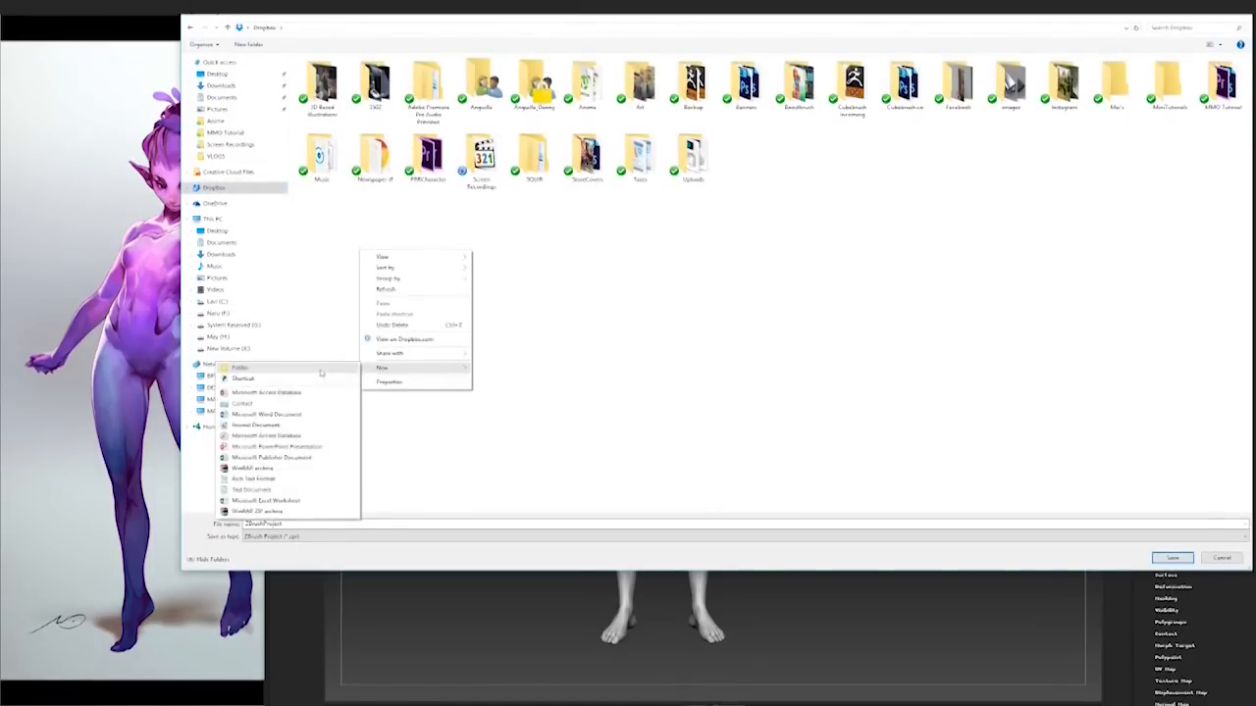
click(250, 371)
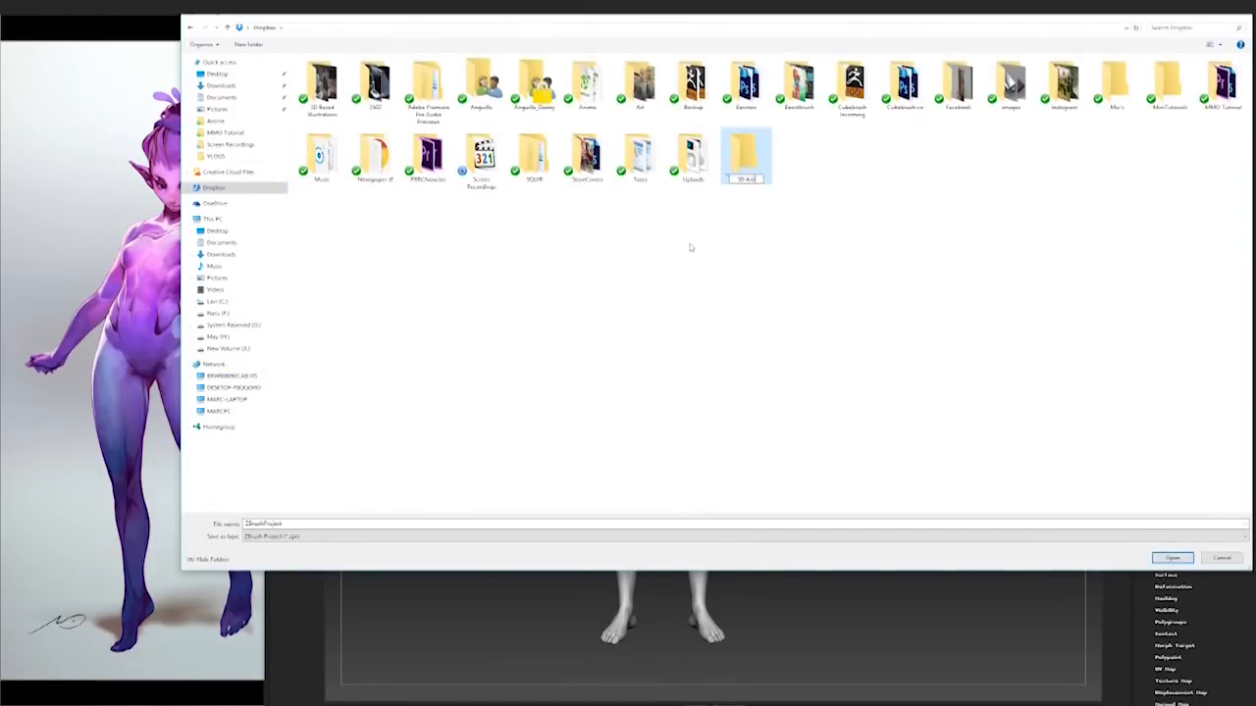
double_click(748, 152)
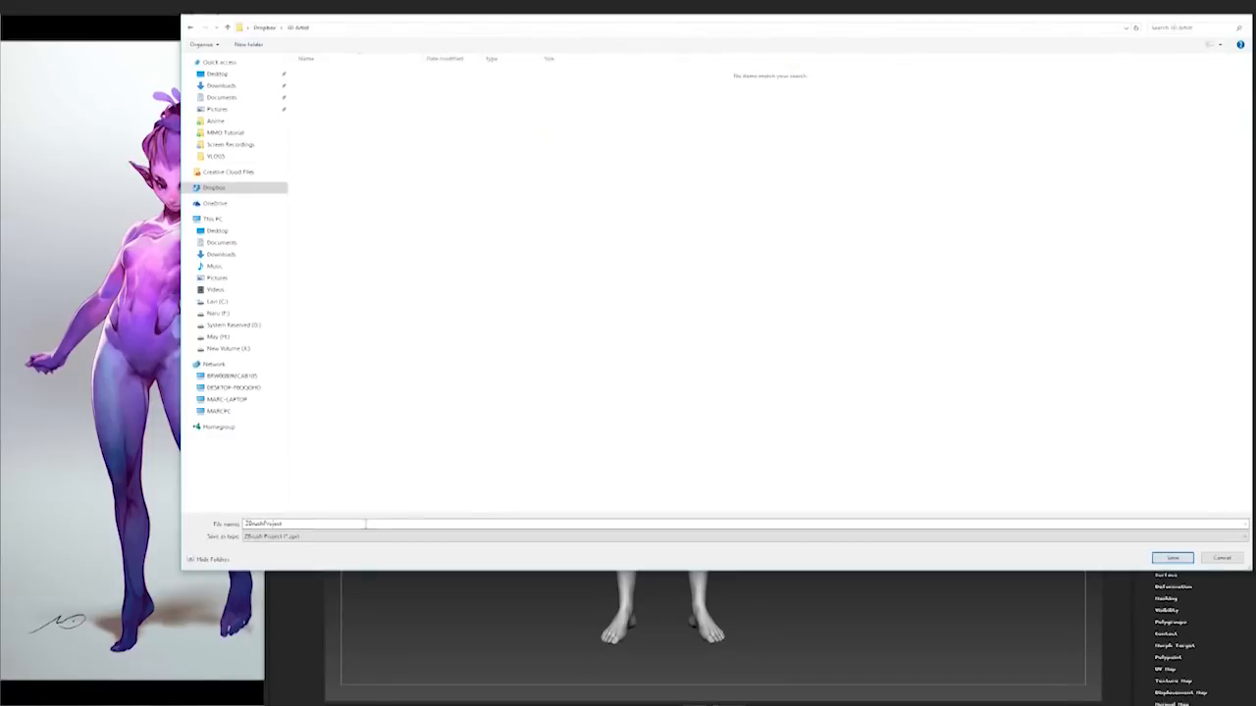
text(Sculpt Naked)
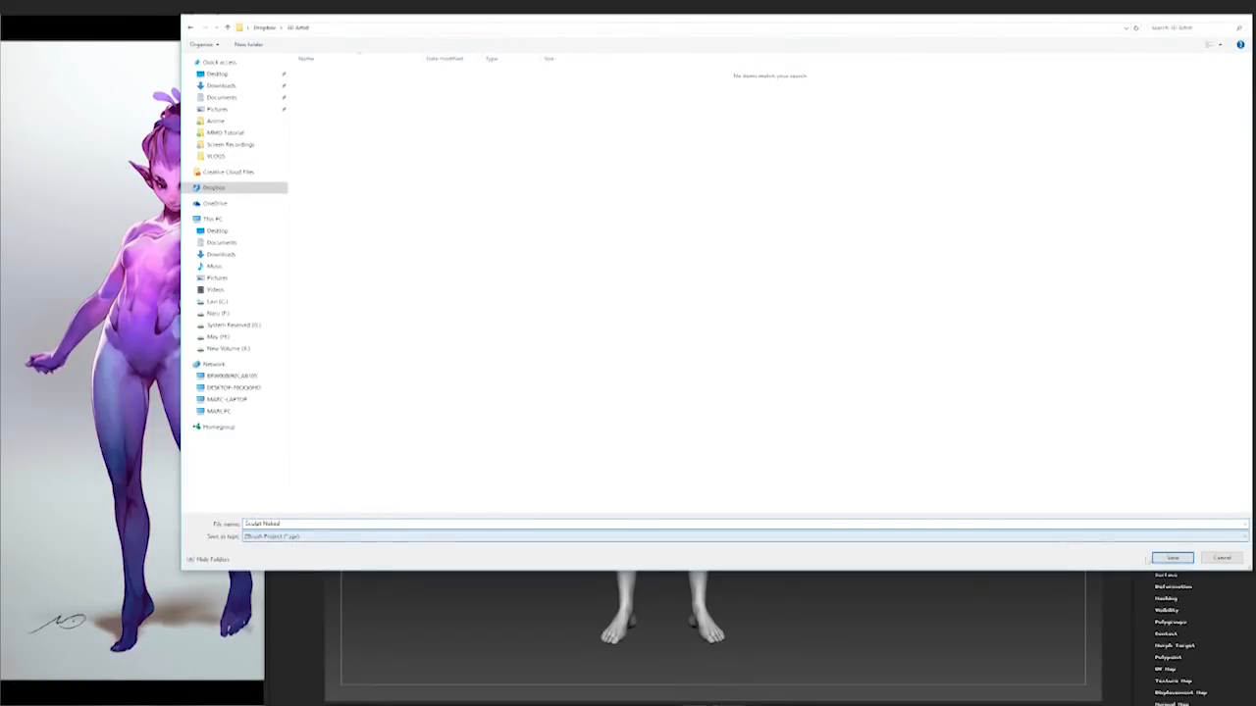
click(1173, 557)
Step: Change the sculpting brush, switch to the Julie body subtool and smooth the back of the torso
mouse_move(906, 361)
mouse_down()
mouse_move(912, 396)
mouse_move(838, 504)
mouse_move(834, 484)
mouse_move(932, 501)
mouse_move(897, 409)
mouse_move(874, 549)
mouse_move(879, 493)
mouse_move(916, 507)
mouse_move(923, 452)
mouse_up()
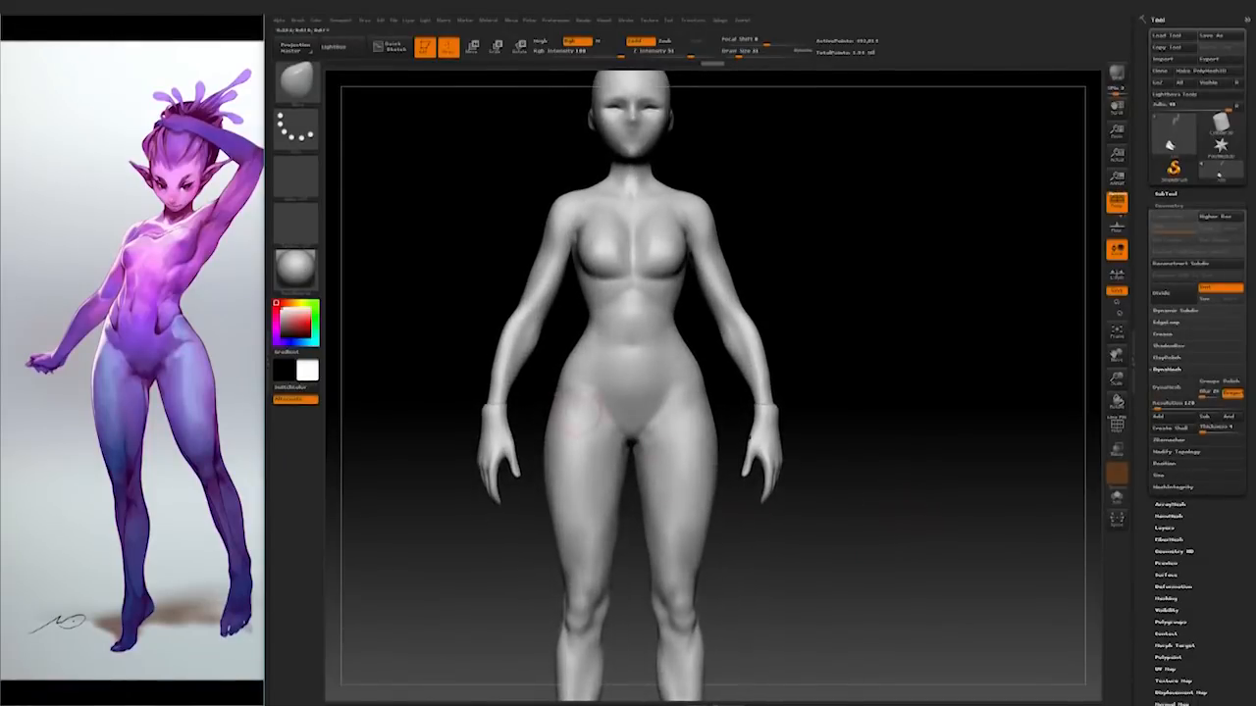
click(295, 79)
click(452, 92)
mouse_move(908, 324)
mouse_down()
mouse_move(859, 387)
mouse_move(853, 444)
mouse_move(877, 468)
mouse_move(948, 455)
mouse_move(945, 372)
mouse_move(942, 442)
mouse_up()
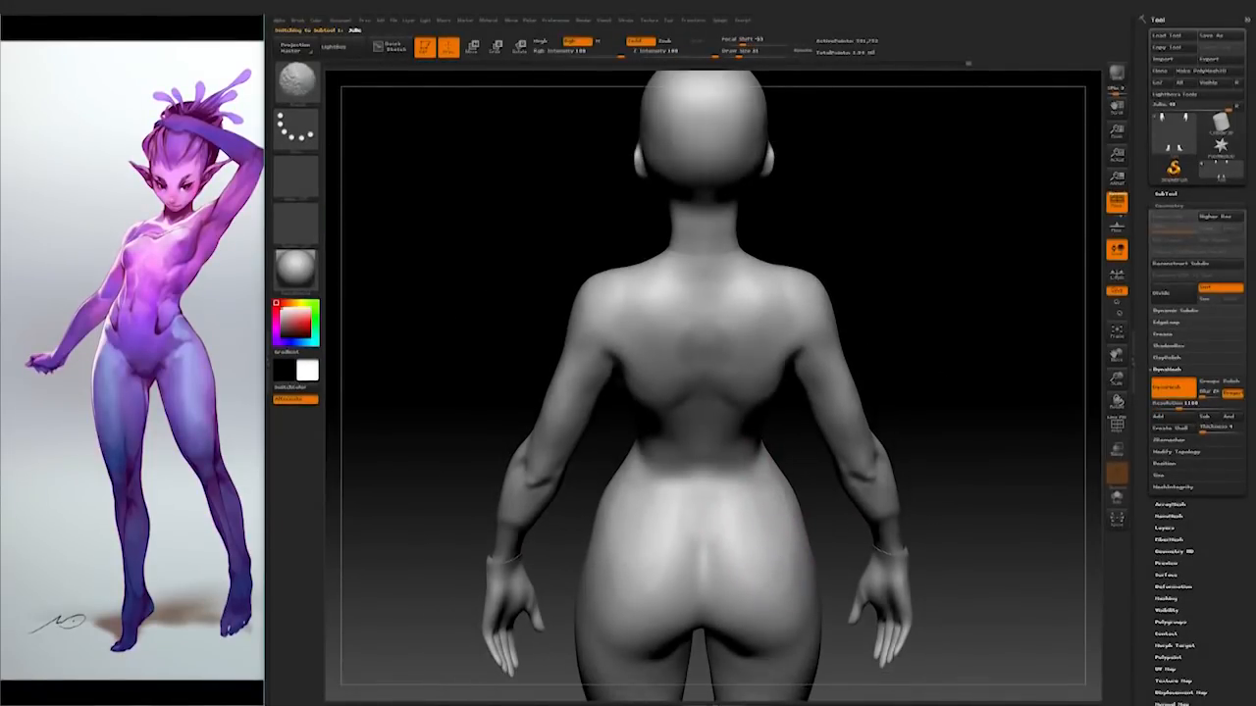
alt+drag(1001, 473, 970, 373)
mouse_move(976, 568)
alt+mouse_down()
mouse_move(1010, 325)
mouse_move(1010, 412)
mouse_move(1010, 342)
mouse_move(864, 343)
alt+mouse_up()
drag(739, 549, 628, 549)
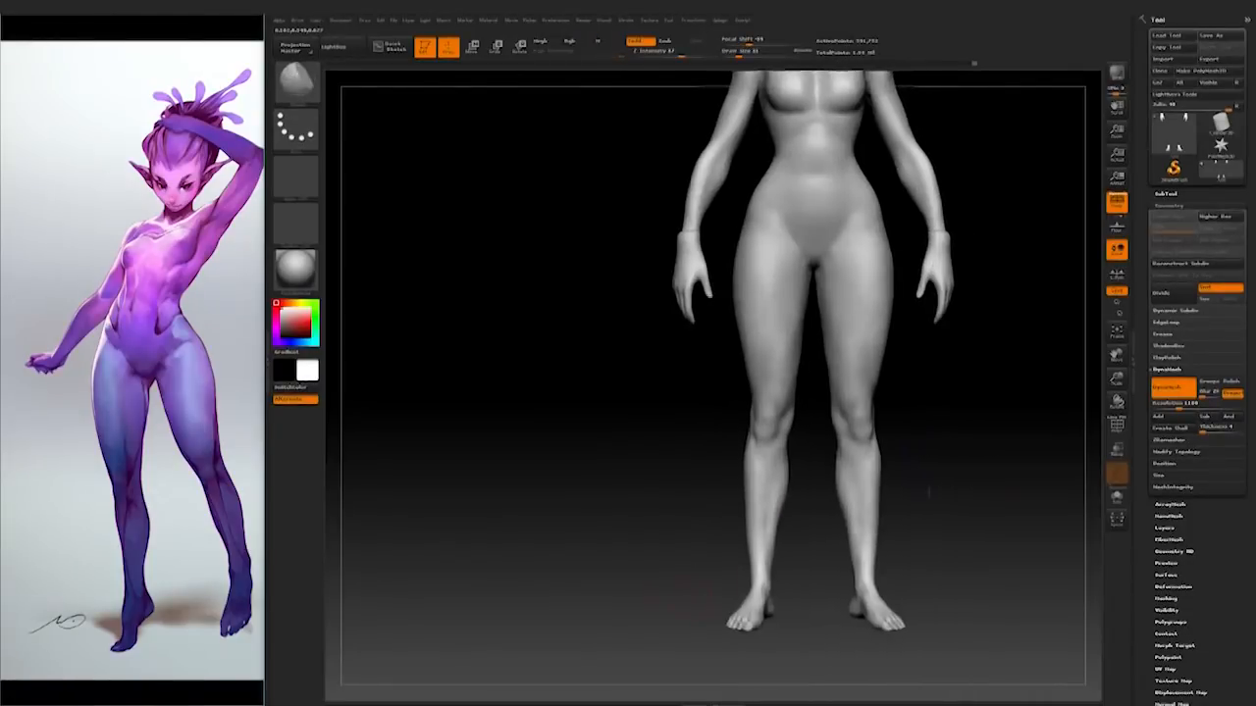
mouse_move(937, 429)
alt+mouse_down()
mouse_move(890, 428)
mouse_move(856, 512)
alt+mouse_up()
Step: Switch to the Move brush, adjust its size and reshape the knees and calves from the front
key(b)
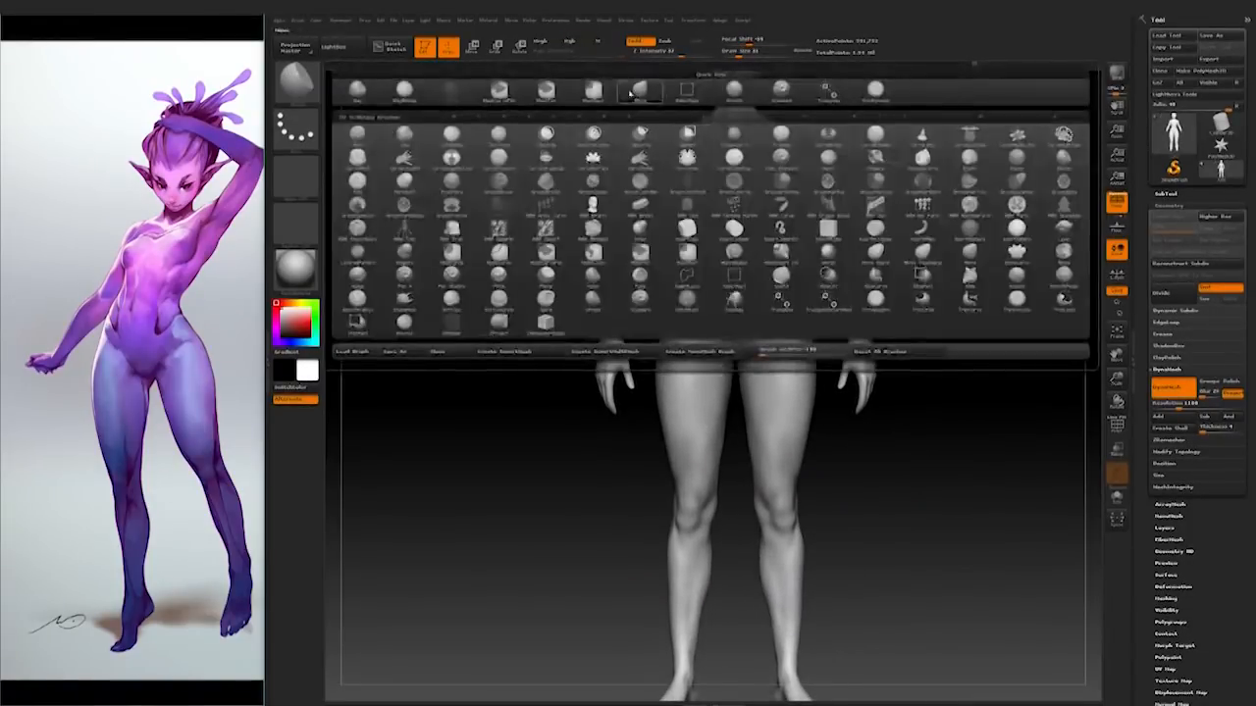
click(642, 91)
key(space)
key(f)
key(f)
mouse_move(718, 538)
mouse_down()
mouse_move(775, 512)
mouse_move(830, 510)
mouse_move(806, 471)
mouse_move(742, 541)
mouse_up()
key(space)
key(space)
mouse_move(797, 478)
mouse_down()
mouse_move(595, 566)
mouse_move(731, 486)
mouse_up()
alt+drag(889, 516, 871, 449)
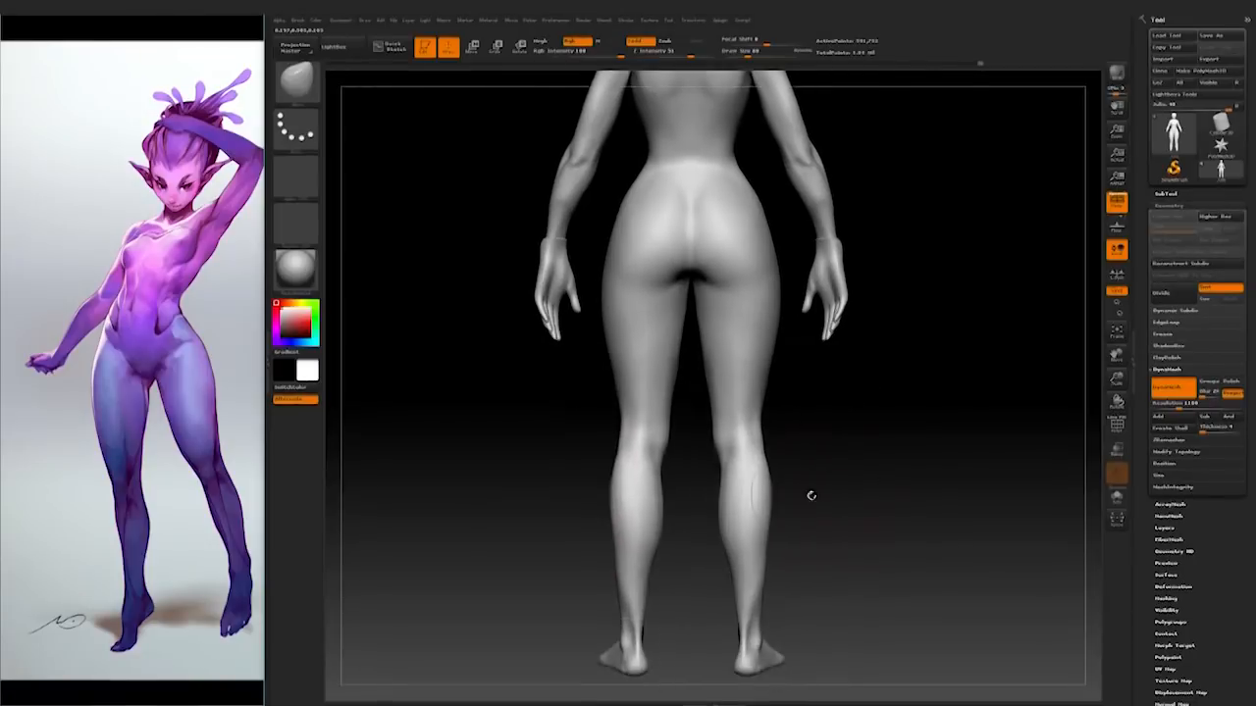
Step: Refine the contours of the calves and shins from the back and side with the Move brush
mouse_move(822, 504)
mouse_down()
mouse_move(903, 505)
mouse_move(752, 491)
mouse_move(755, 460)
mouse_move(731, 545)
mouse_up()
mouse_move(787, 491)
mouse_down()
mouse_move(746, 448)
mouse_move(616, 461)
mouse_move(677, 461)
mouse_move(626, 479)
mouse_up()
drag(611, 523, 618, 490)
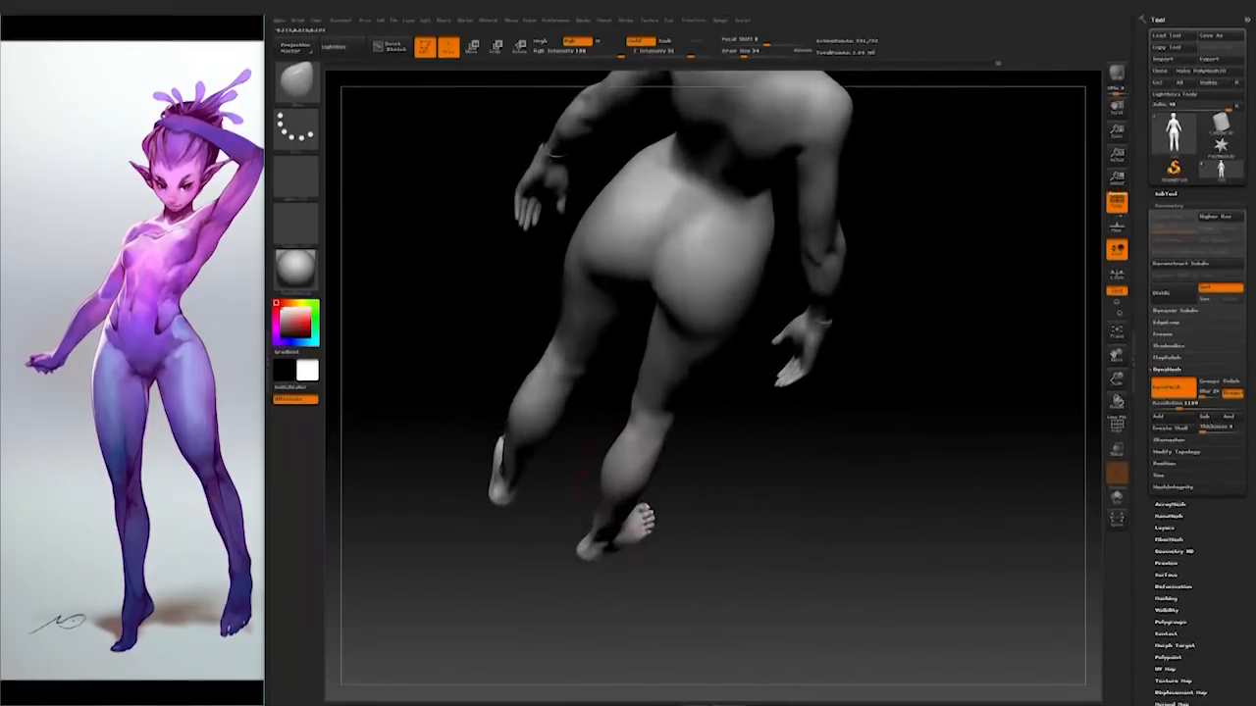
drag(574, 580, 790, 516)
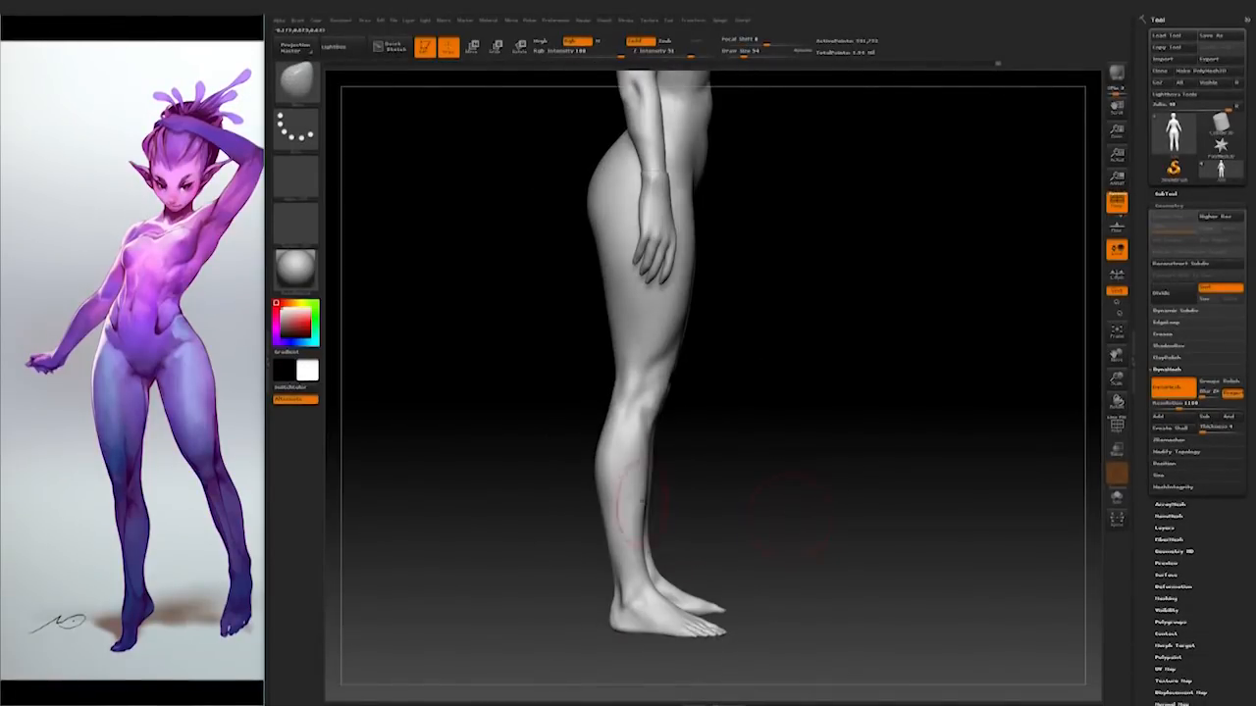
mouse_move(746, 530)
mouse_down()
mouse_move(802, 520)
mouse_move(830, 493)
mouse_move(816, 498)
mouse_up()
mouse_move(701, 488)
mouse_down()
mouse_move(770, 472)
mouse_move(842, 502)
mouse_move(814, 505)
mouse_move(887, 546)
mouse_up()
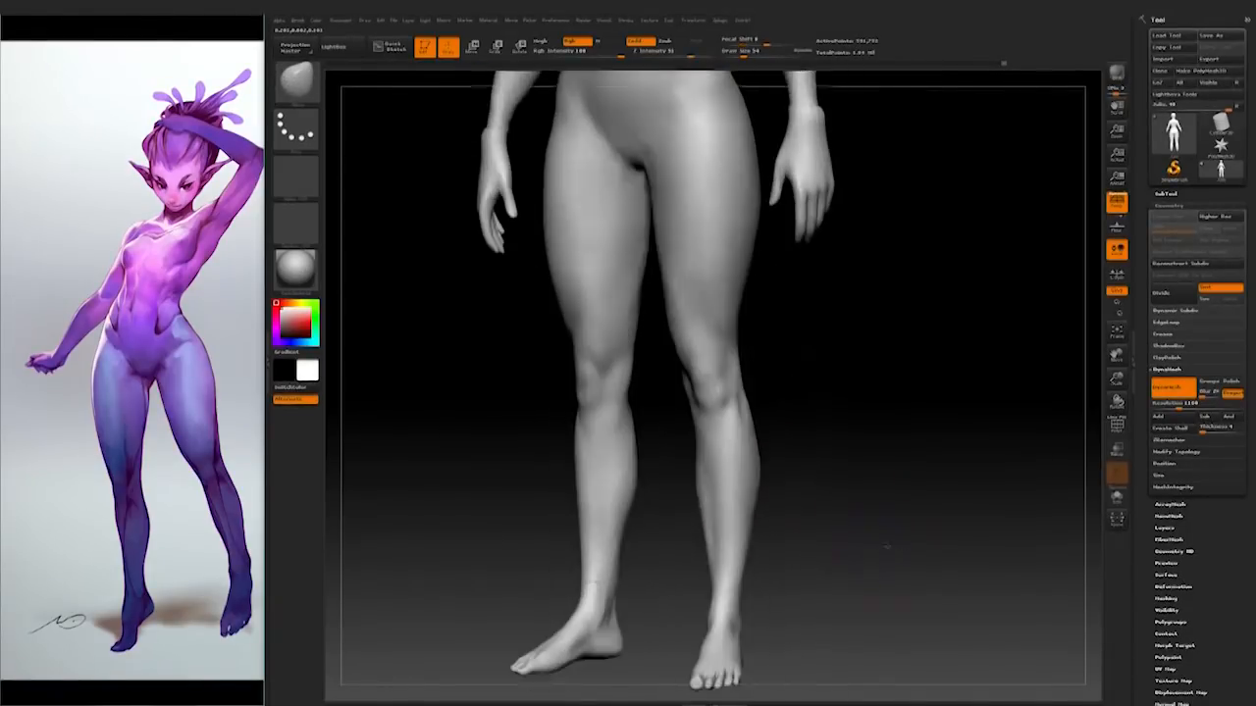
Step: Adjust the silhouette of the lower legs, hips and outer thighs to match the concept's proportions
alt+drag(765, 433, 717, 530)
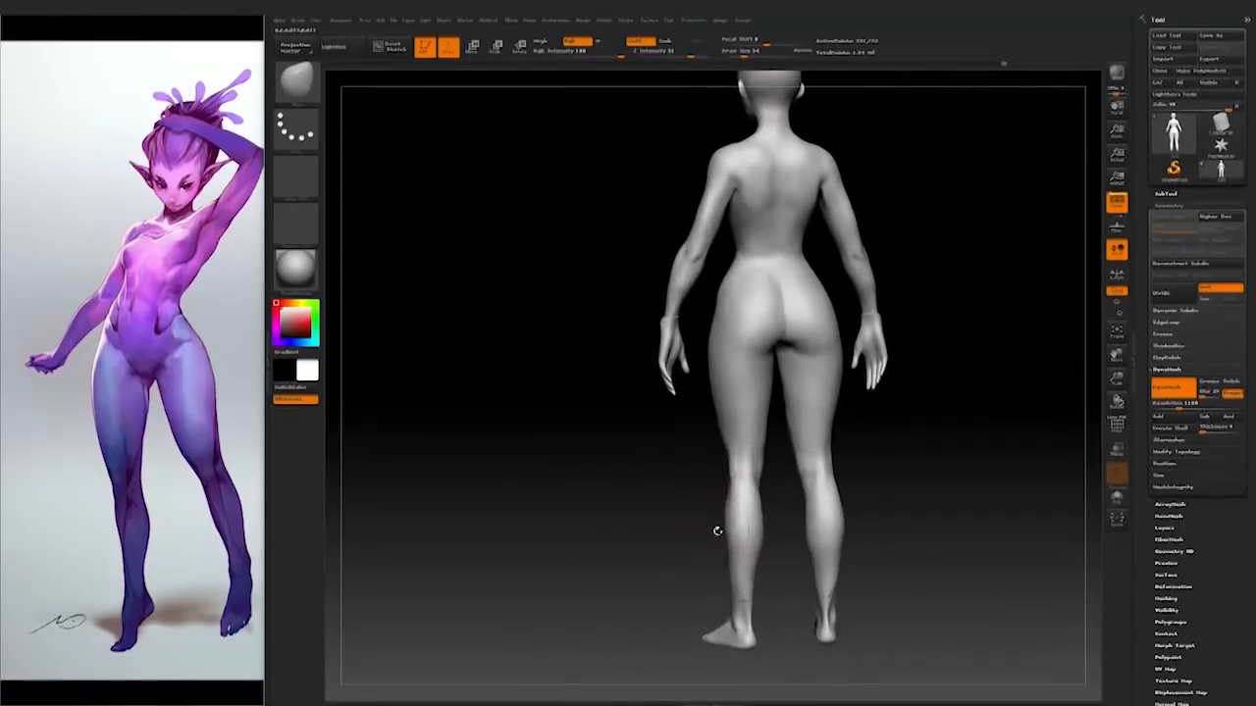
alt+drag(684, 584, 909, 587)
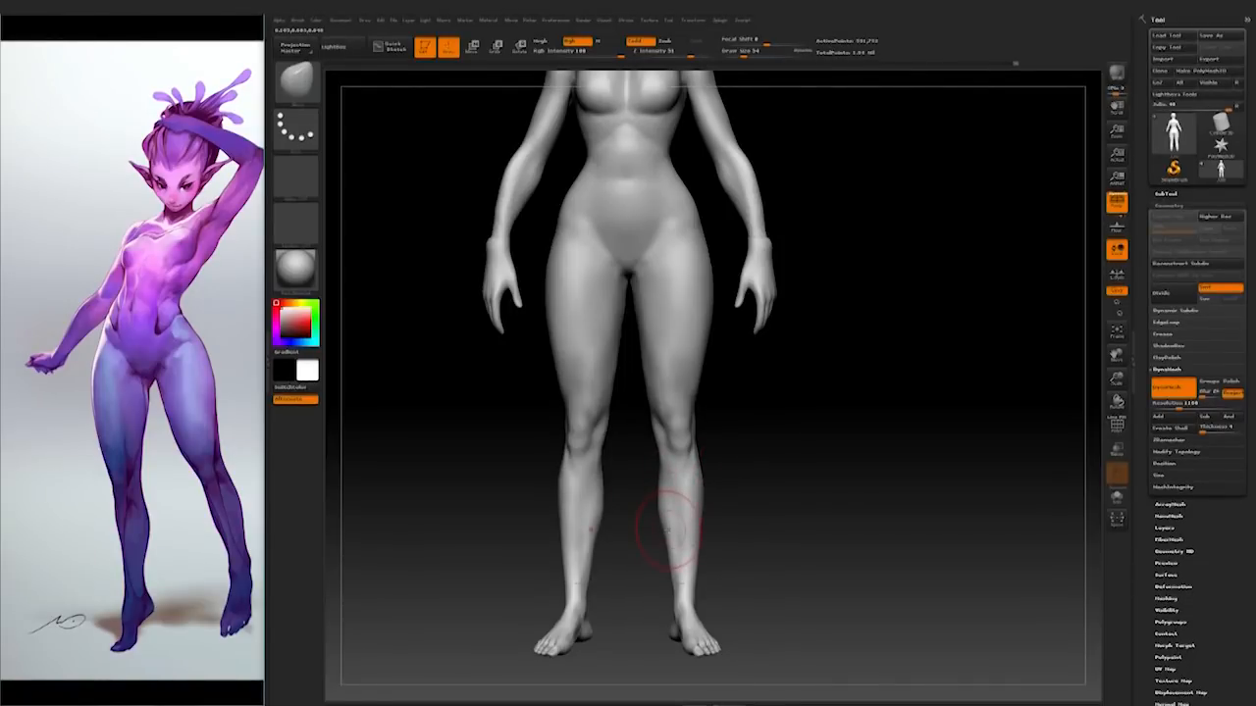
alt+drag(757, 449, 760, 527)
alt+drag(829, 401, 685, 463)
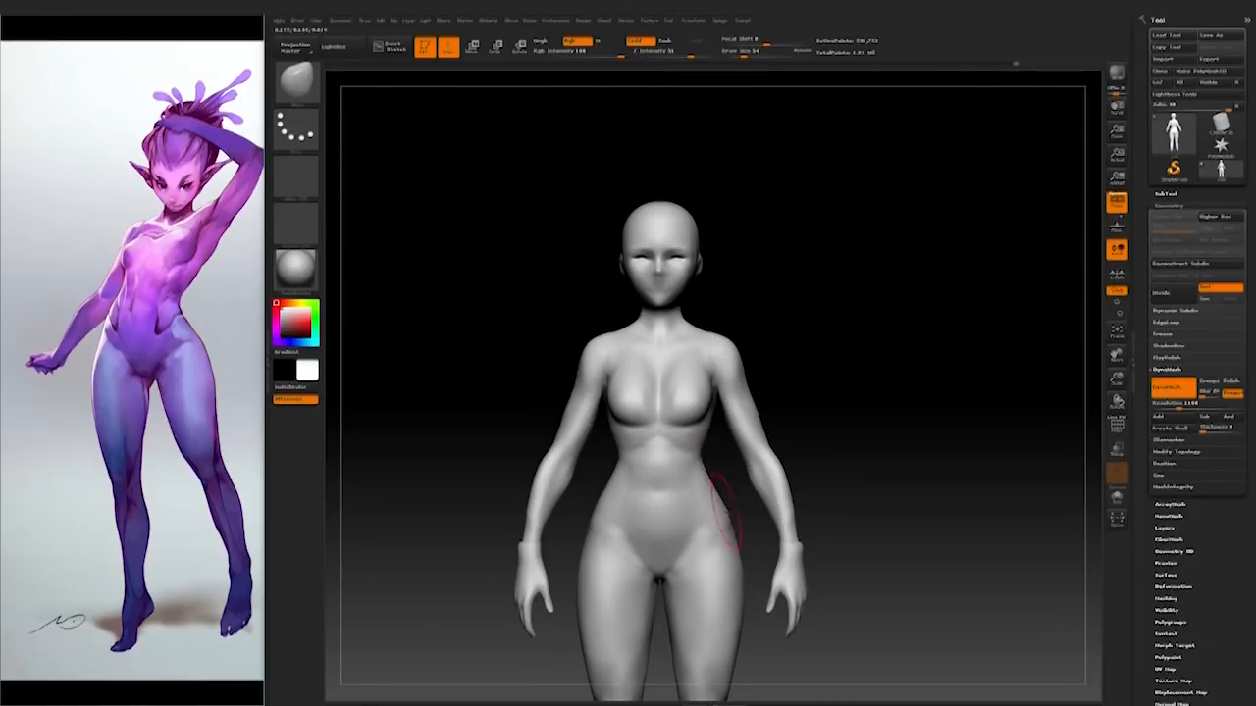
mouse_move(735, 537)
mouse_down()
mouse_move(864, 443)
mouse_move(817, 469)
mouse_up()
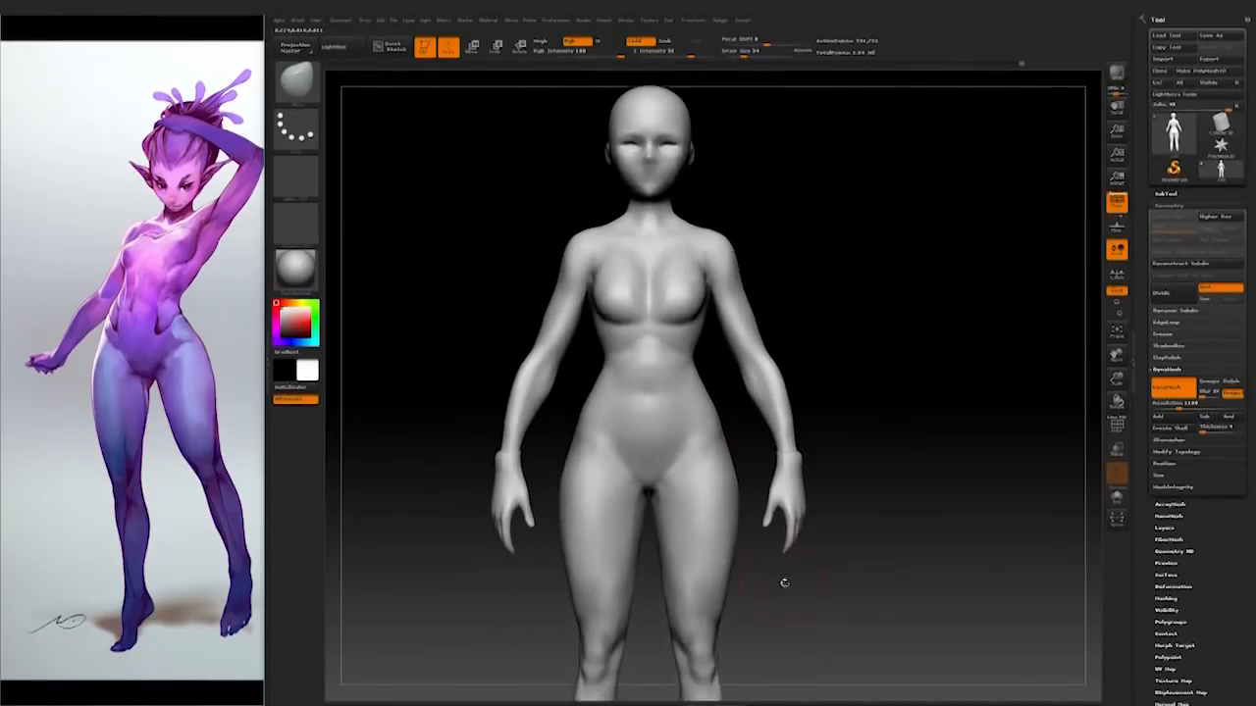
drag(782, 575, 698, 587)
mouse_move(1026, 439)
alt+mouse_down()
mouse_move(950, 471)
mouse_move(953, 445)
alt+mouse_up()
Step: Switch to a surface sculpting brush with a soft round alpha and reduce its size for work on the buttocks
key(b)
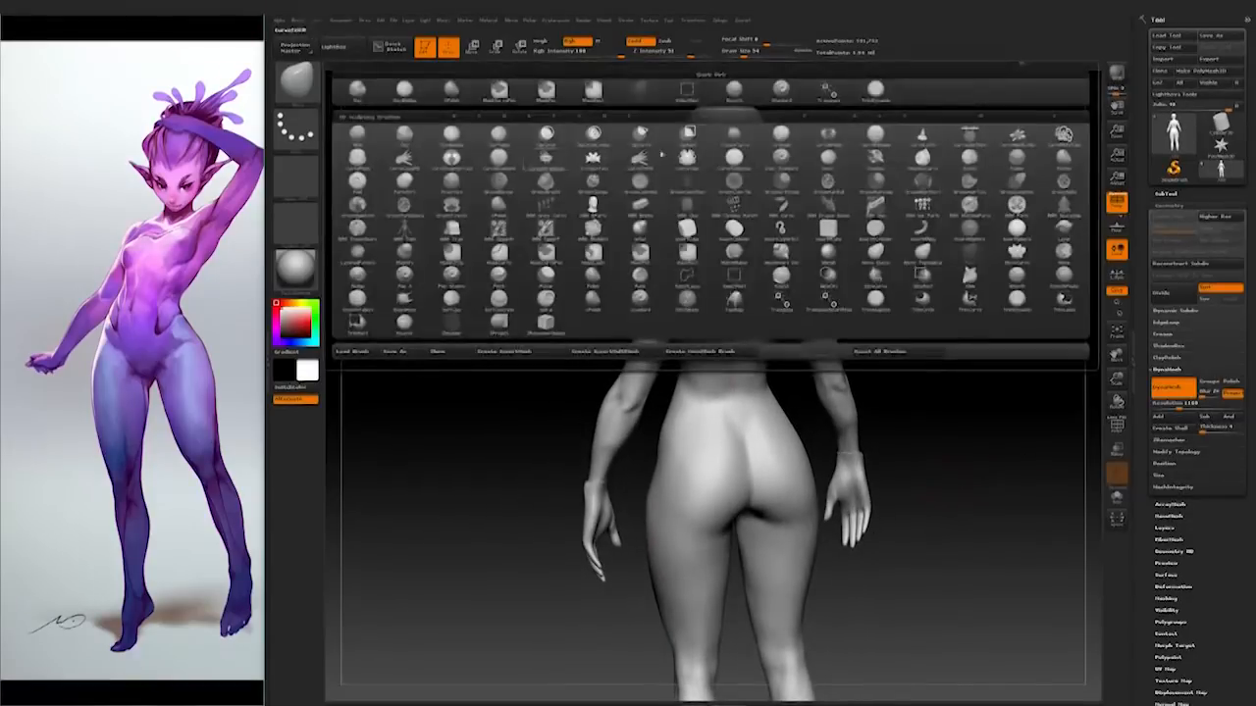
click(709, 89)
click(296, 176)
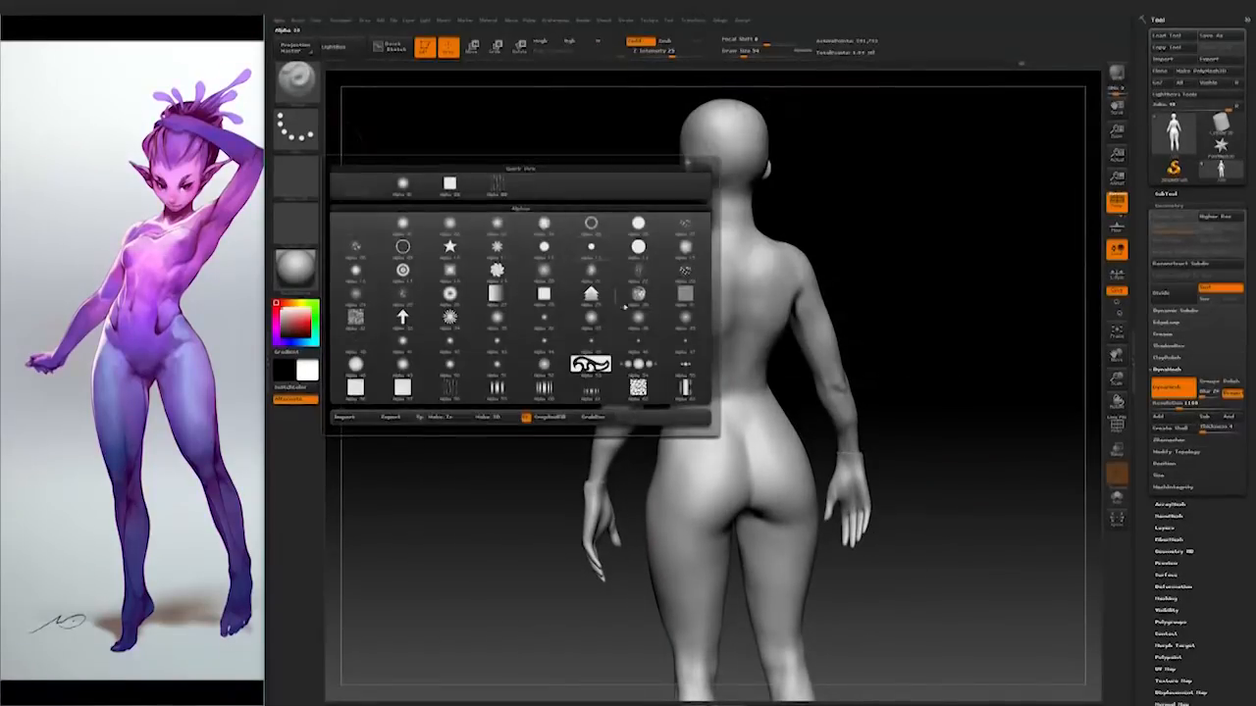
click(691, 324)
mouse_move(928, 367)
mouse_down()
mouse_move(970, 399)
mouse_move(970, 352)
mouse_up()
key(space)
drag(710, 447, 721, 447)
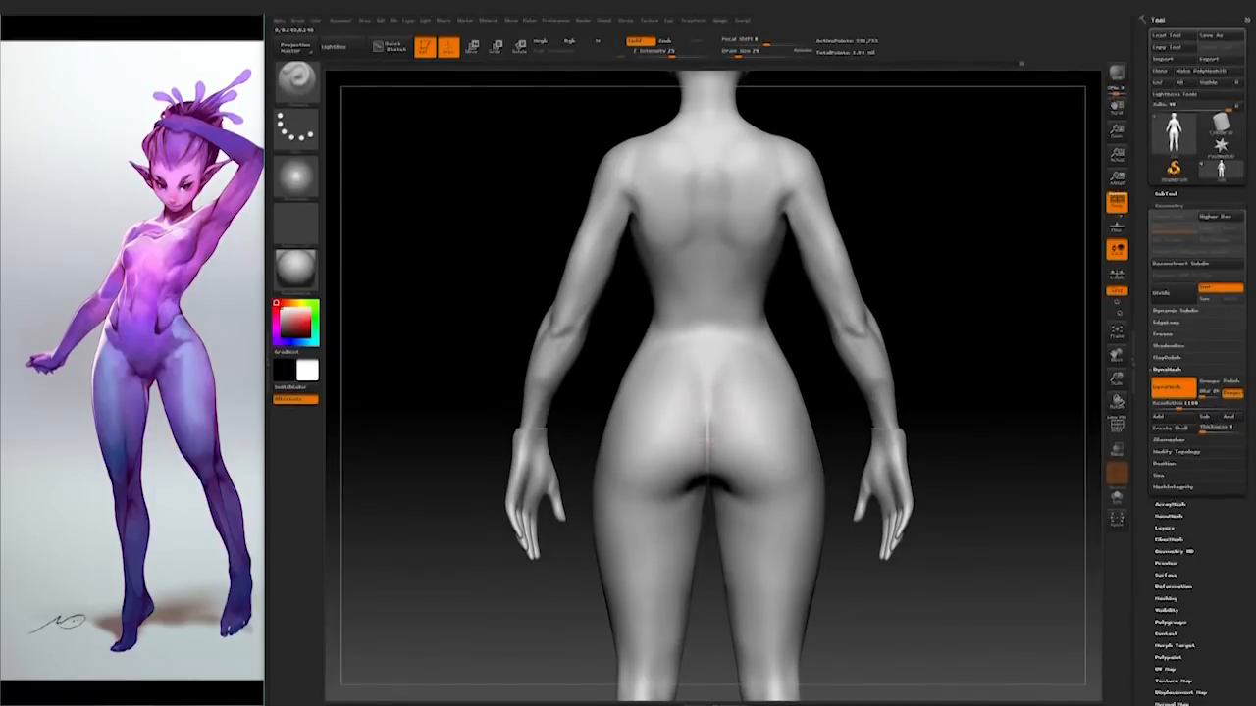
Step: Adjust the stroke settings, shrink the brush and define the crease between the buttocks
click(625, 20)
click(656, 182)
click(656, 181)
click(655, 194)
click(655, 204)
right_drag(744, 138, 745, 80)
key(space)
drag(677, 518, 669, 517)
mouse_move(932, 368)
mouse_down()
mouse_move(956, 415)
mouse_move(874, 405)
mouse_up()
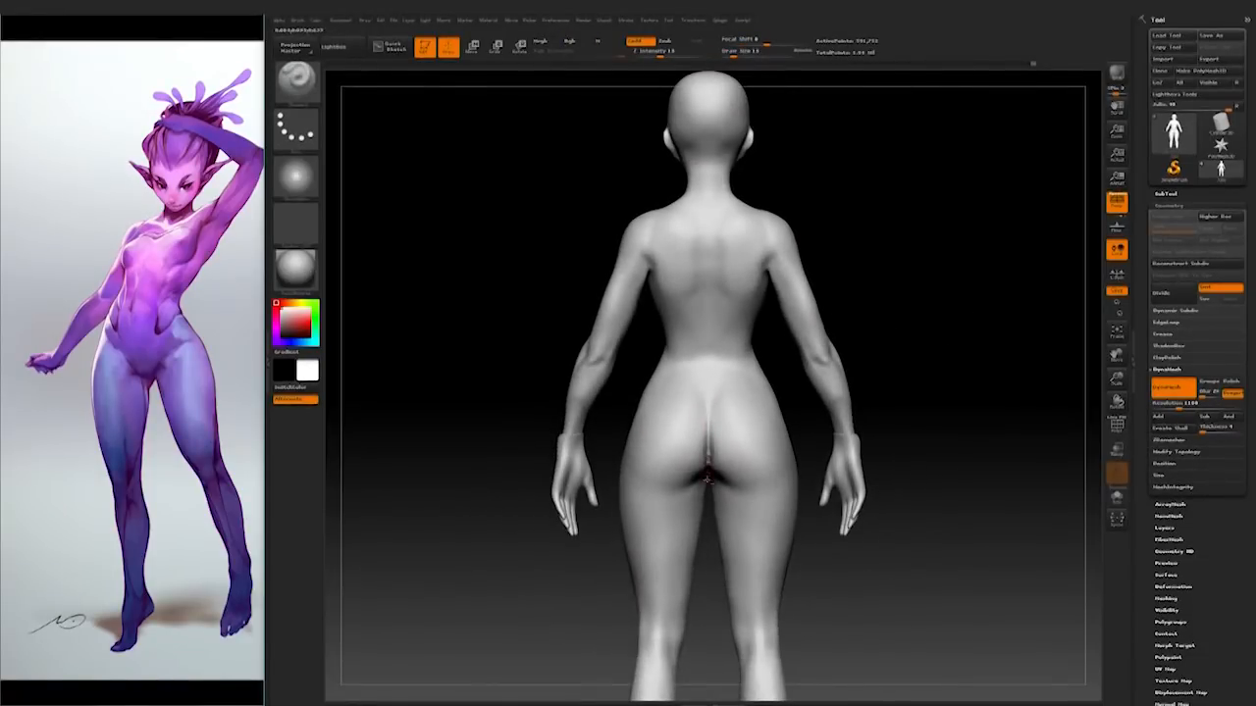
drag(826, 410, 901, 324)
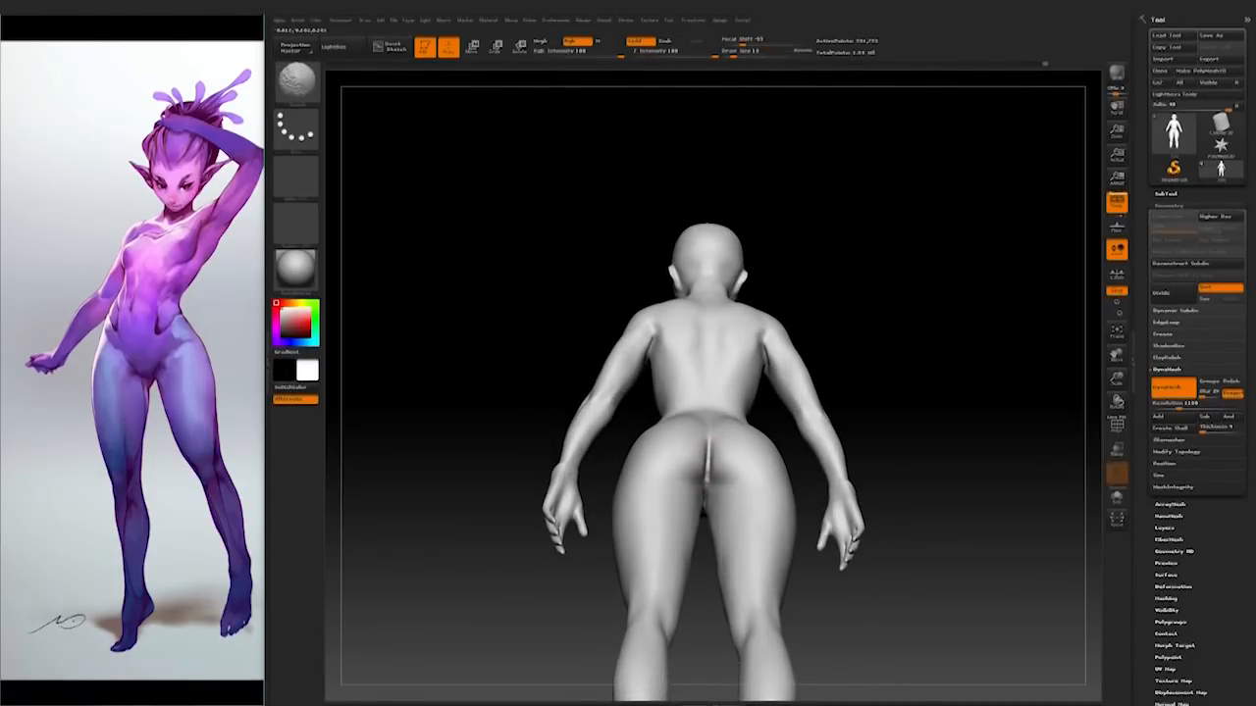
Step: Soften the crease between the buttocks, enlarge the brush and build up the volume of the buttocks
drag(900, 334, 883, 485)
right_drag(704, 485, 694, 485)
drag(965, 427, 867, 490)
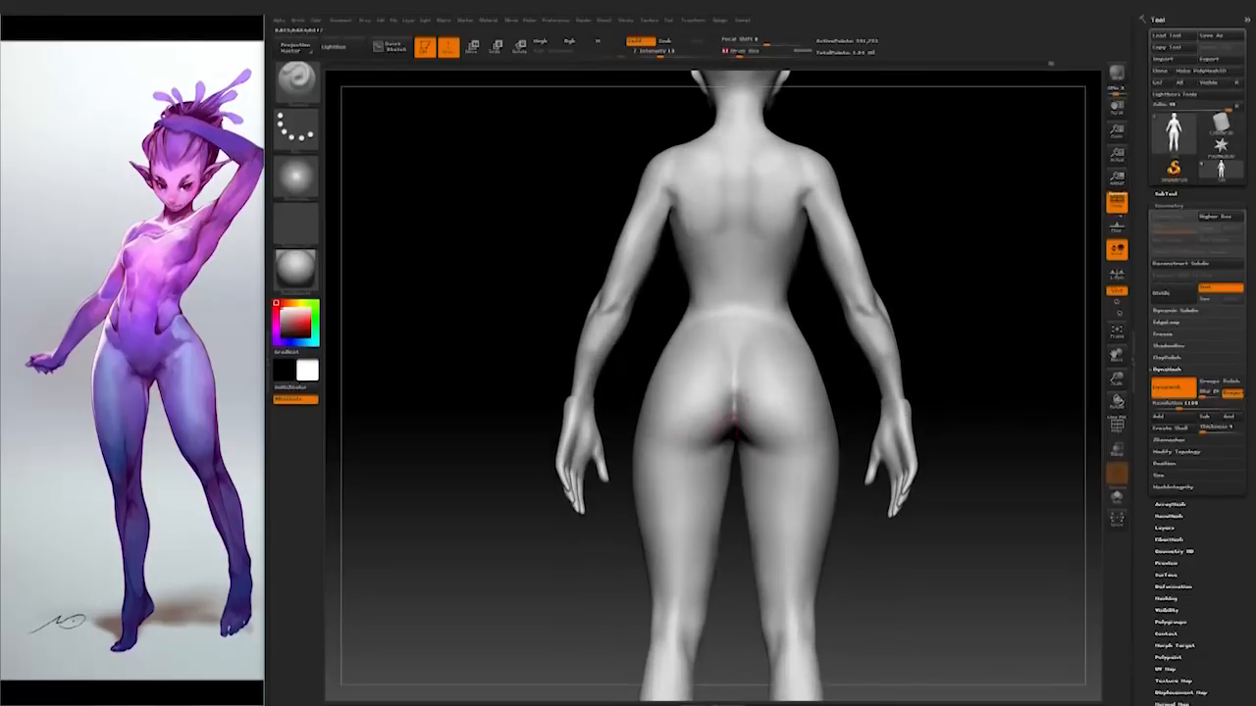
drag(1003, 339, 996, 457)
drag(924, 403, 936, 349)
mouse_move(1014, 370)
mouse_down()
mouse_move(978, 440)
mouse_move(998, 457)
mouse_move(948, 467)
mouse_move(949, 482)
mouse_move(995, 493)
mouse_move(998, 460)
mouse_move(955, 474)
mouse_move(1005, 471)
mouse_up()
key(s)
drag(748, 438, 754, 437)
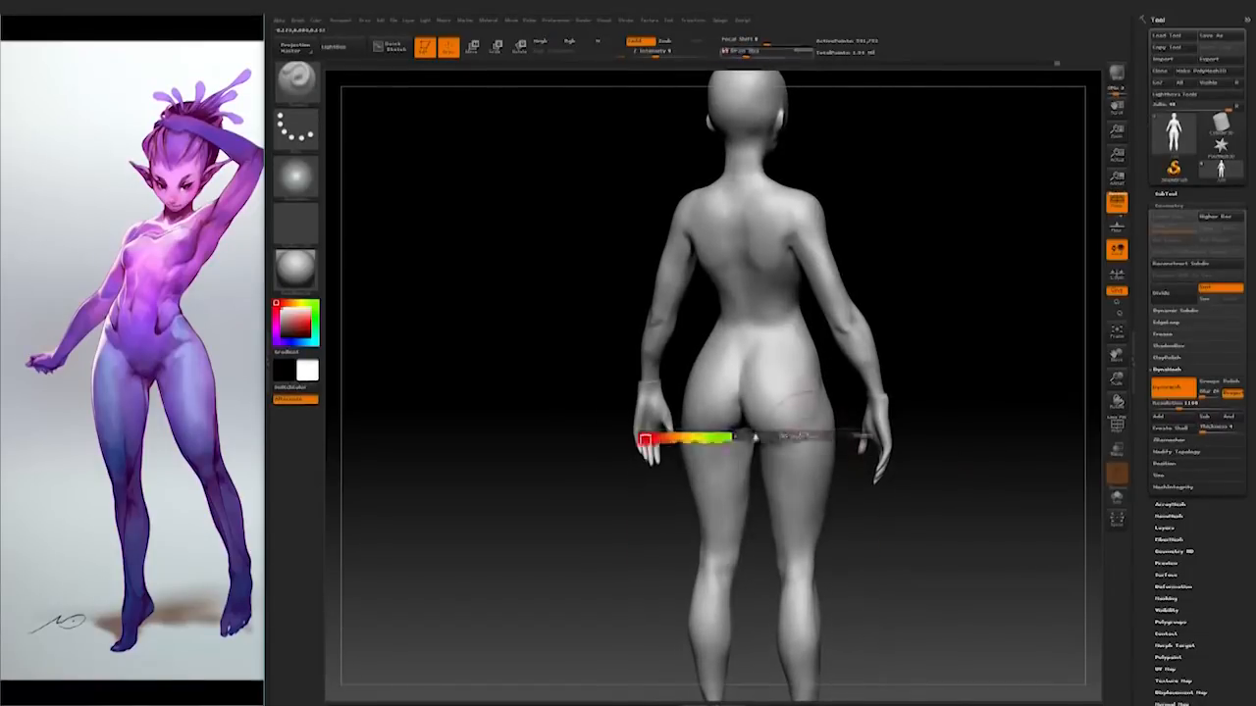
mouse_move(985, 401)
mouse_down()
mouse_move(962, 405)
mouse_move(975, 386)
mouse_up()
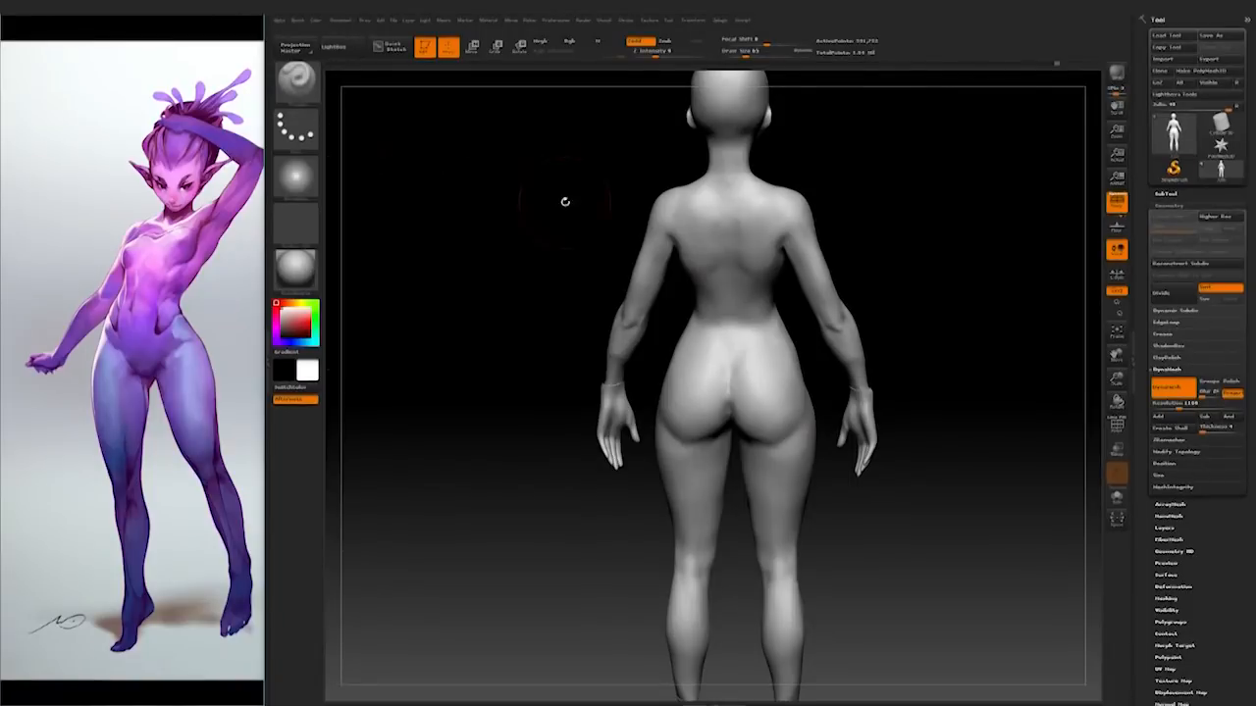
Step: Switch to the Move brush and reshape the buttocks and the base of their crease from behind and above
key(b)
key(m)
key(v)
mouse_move(818, 398)
mouse_down()
mouse_move(931, 462)
mouse_move(995, 370)
mouse_move(985, 279)
mouse_up()
drag(864, 349, 810, 339)
mouse_move(894, 351)
mouse_down()
mouse_move(577, 440)
mouse_move(580, 513)
mouse_move(824, 421)
mouse_move(887, 421)
mouse_move(819, 365)
mouse_move(721, 564)
mouse_up()
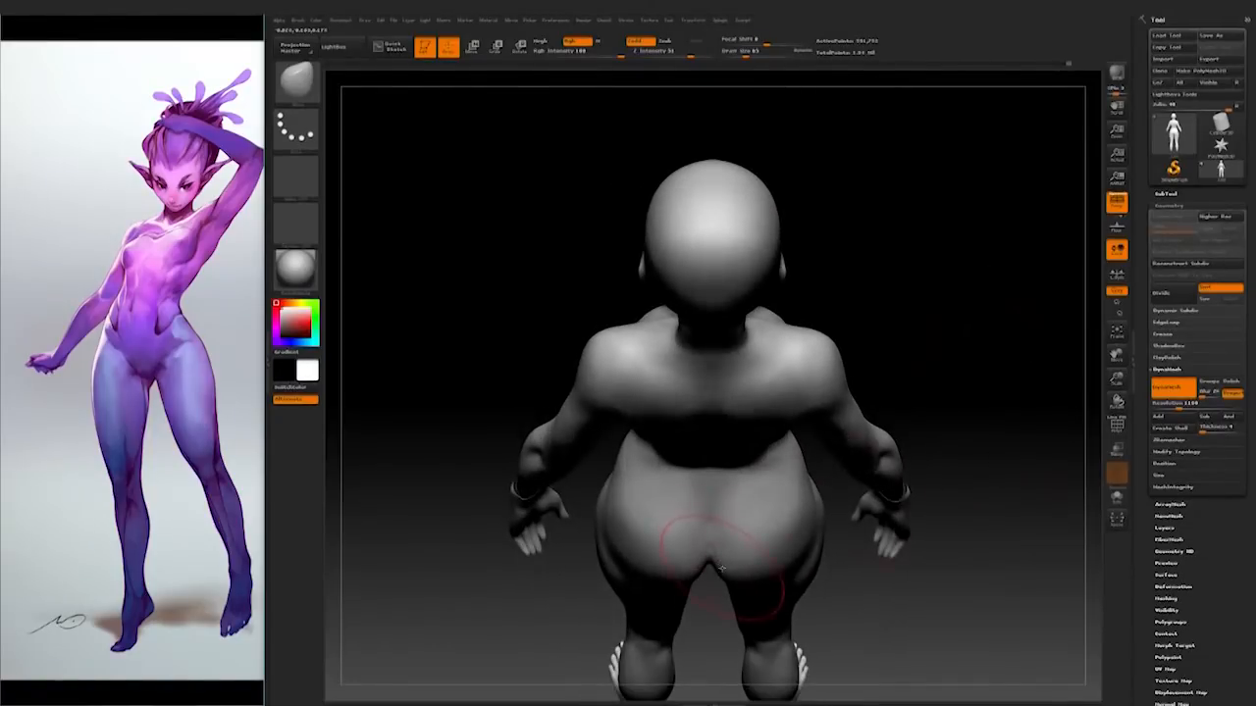
mouse_move(725, 570)
right_down()
mouse_move(709, 555)
mouse_move(723, 575)
right_up()
click(709, 570)
click(736, 557)
drag(717, 637, 717, 550)
Step: Refine the lower contour of the buttocks and smooth the area where they meet the thighs
mouse_move(964, 441)
mouse_down()
mouse_move(964, 338)
mouse_move(939, 456)
mouse_move(939, 372)
mouse_up()
key(bracketright)
drag(840, 425, 808, 425)
key(bracketleft)
right_drag(726, 436, 714, 461)
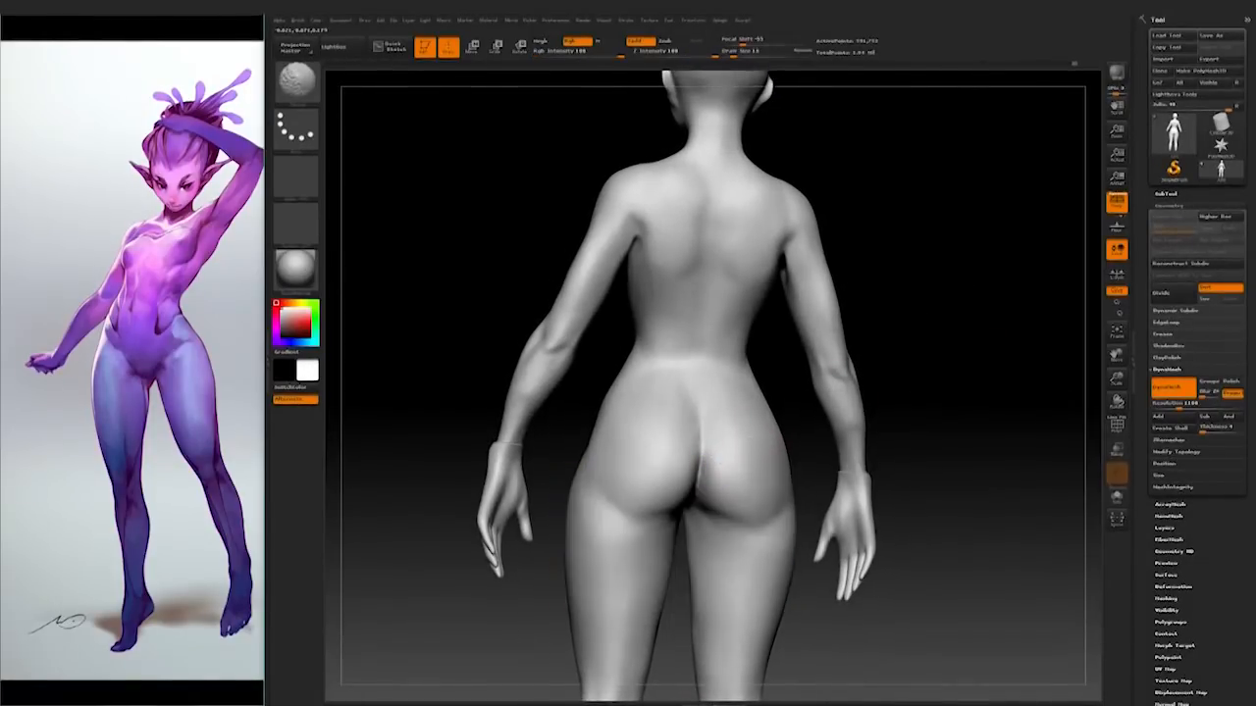
alt+drag(959, 461, 959, 390)
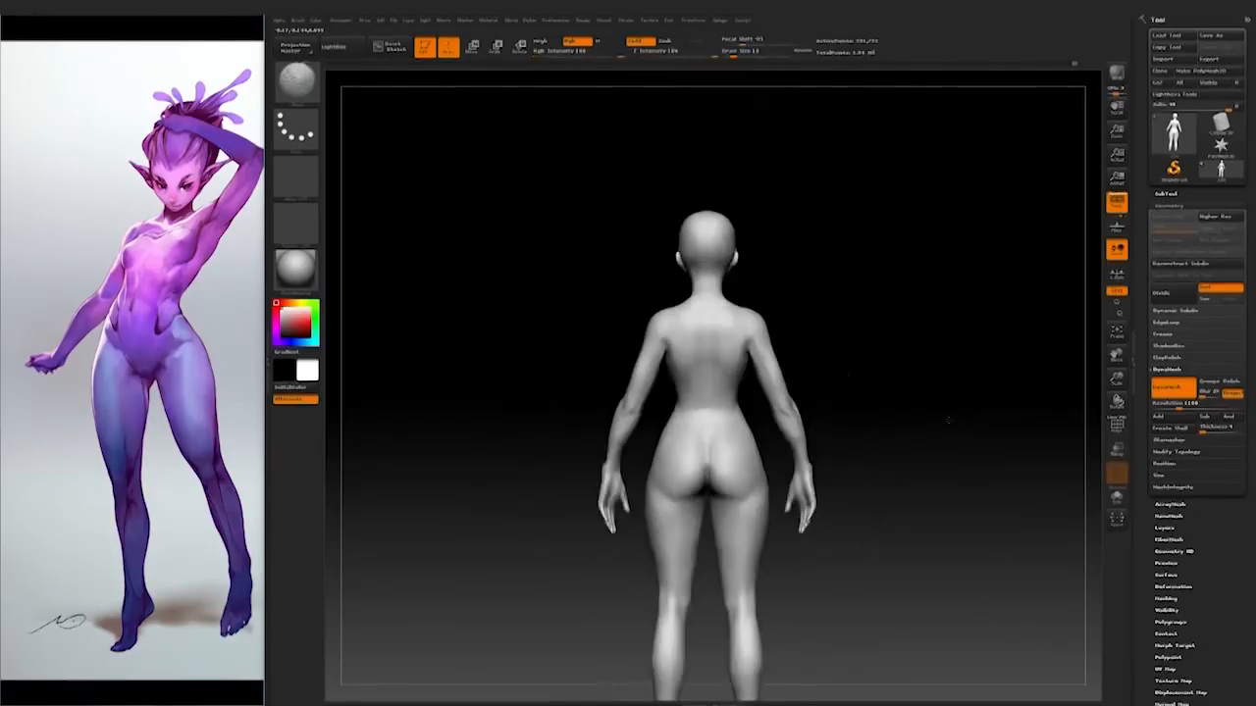
Step: Enlarge the Move brush and reshape the waist and hip contours from behind
alt+drag(942, 457, 942, 515)
key(bracketright)
mouse_move(837, 459)
mouse_down()
mouse_move(964, 471)
mouse_move(964, 515)
mouse_up()
alt+drag(883, 425, 946, 444)
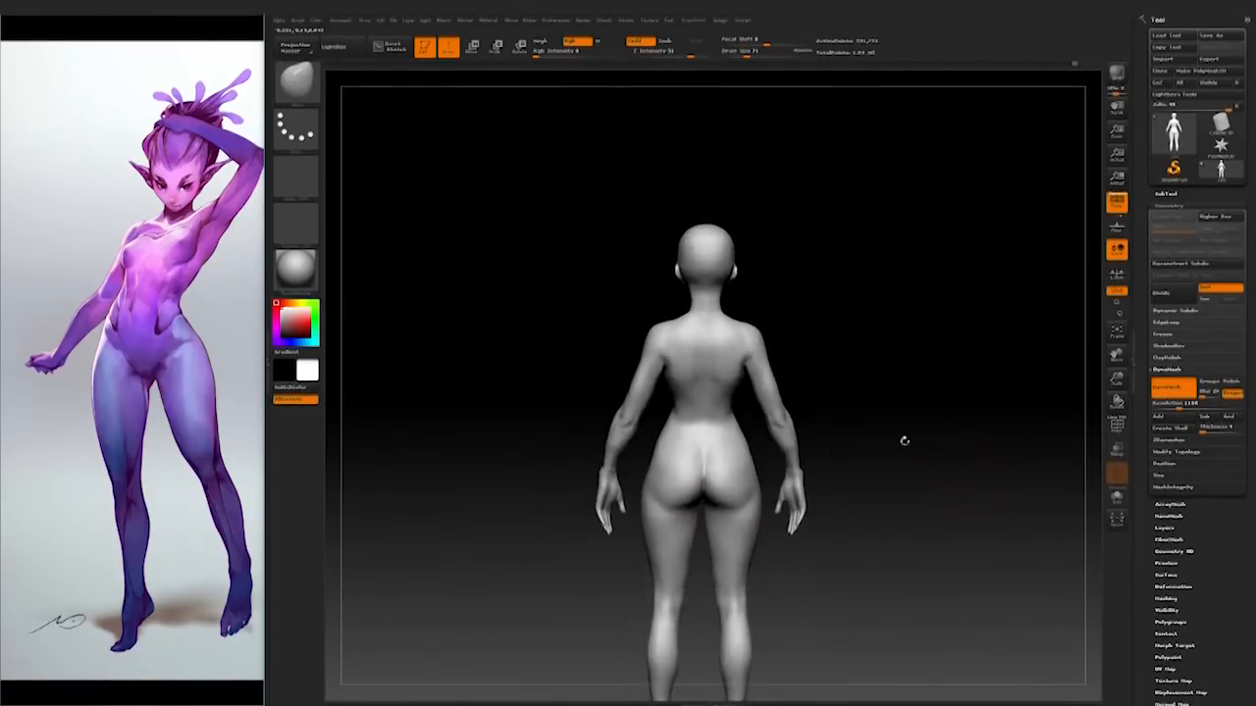
mouse_move(858, 429)
mouse_down()
mouse_move(873, 425)
mouse_move(860, 460)
mouse_up()
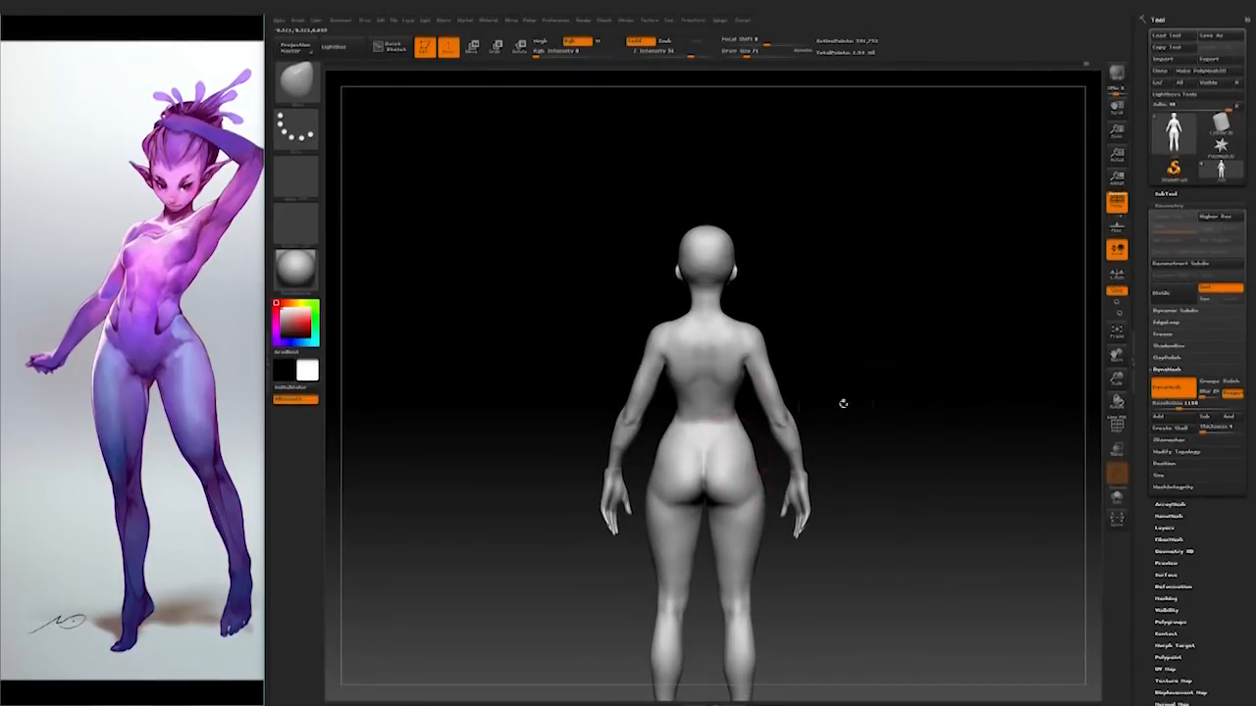
drag(834, 435, 747, 488)
key(bracketleft)
mouse_move(912, 491)
alt+mouse_down()
mouse_move(942, 425)
mouse_move(938, 481)
mouse_move(978, 473)
mouse_move(981, 500)
alt+mouse_up()
Step: Reshape the profile of the buttocks and upper thighs from the side, varying the Move brush size
key(space)
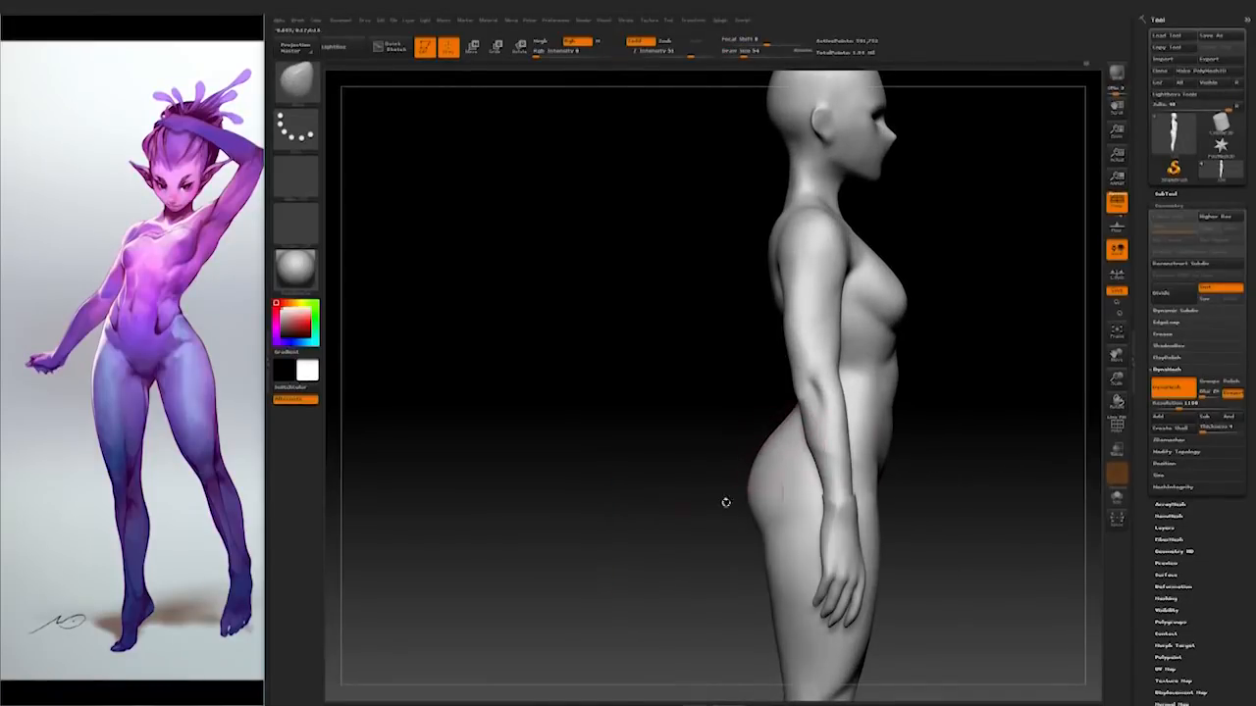
mouse_move(768, 579)
alt+mouse_down()
mouse_move(883, 461)
mouse_move(876, 497)
alt+mouse_up()
key(space)
drag(824, 461, 837, 461)
drag(928, 471, 863, 468)
drag(961, 480, 841, 471)
key(space)
drag(838, 522, 808, 522)
Step: Reshape and smooth the lower pelvis between the thighs from a low front angle
mouse_move(1029, 448)
mouse_down()
mouse_move(987, 370)
mouse_move(1031, 482)
mouse_move(1069, 498)
mouse_up()
mouse_move(808, 489)
mouse_down()
mouse_move(767, 527)
mouse_move(805, 522)
mouse_up()
key(space)
key(shift)
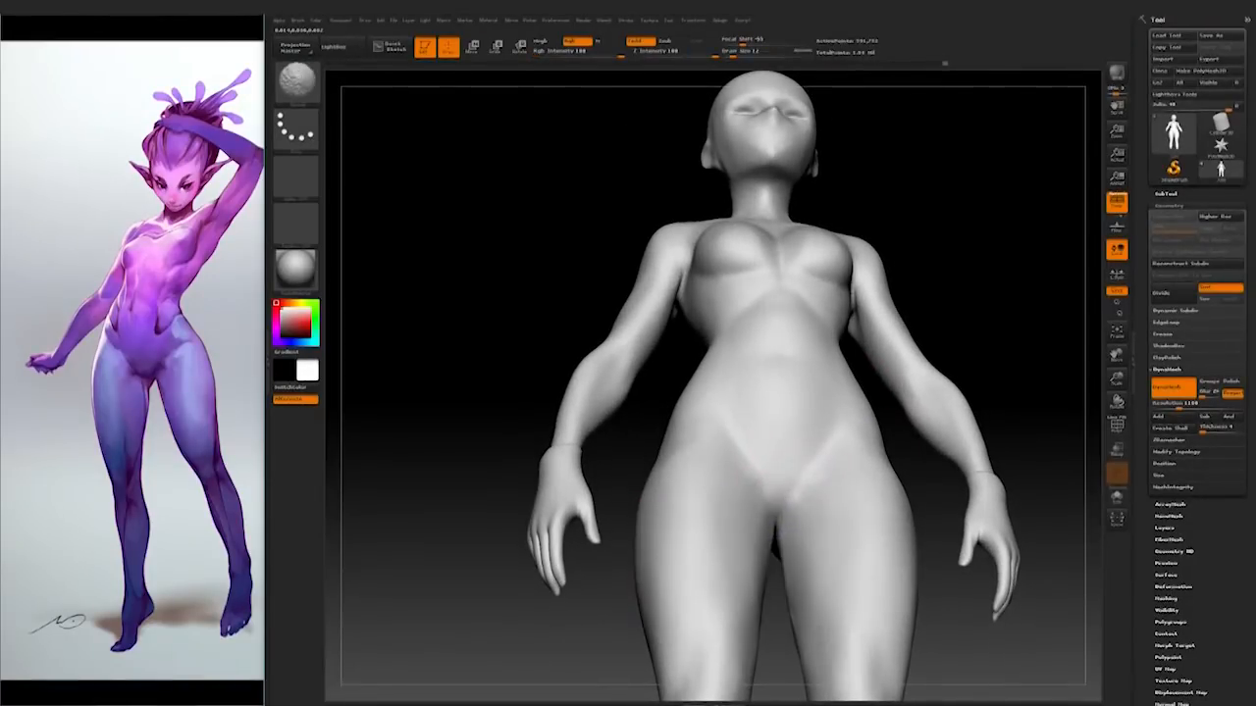
alt+drag(1027, 387, 1028, 461)
key(shift)
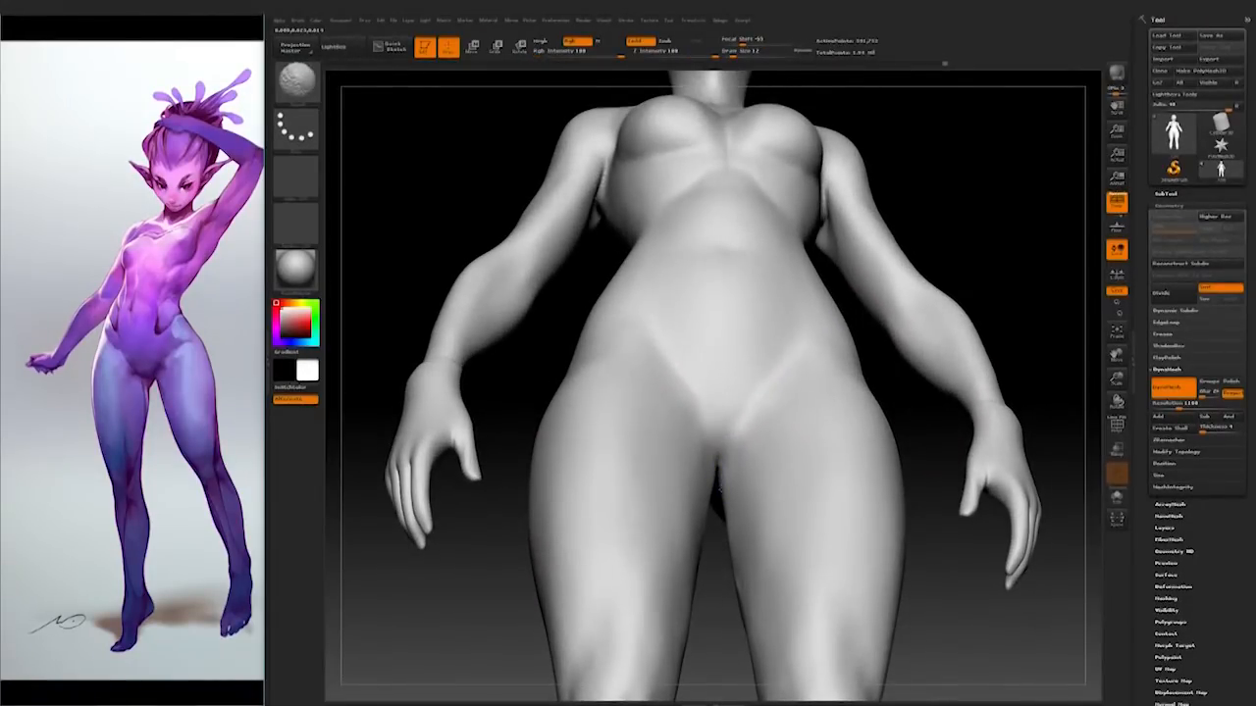
Step: Move the inner thighs and lower pelvis into shape, and switch back to the surface sculpting brush
key(space)
drag(721, 617, 816, 555)
mouse_move(736, 598)
mouse_down()
mouse_move(783, 529)
mouse_move(755, 510)
mouse_move(755, 488)
mouse_up()
key(space)
mouse_move(784, 312)
mouse_down()
mouse_move(780, 412)
mouse_move(762, 442)
mouse_move(860, 522)
mouse_up()
drag(752, 387, 749, 481)
key(b)
click(827, 135)
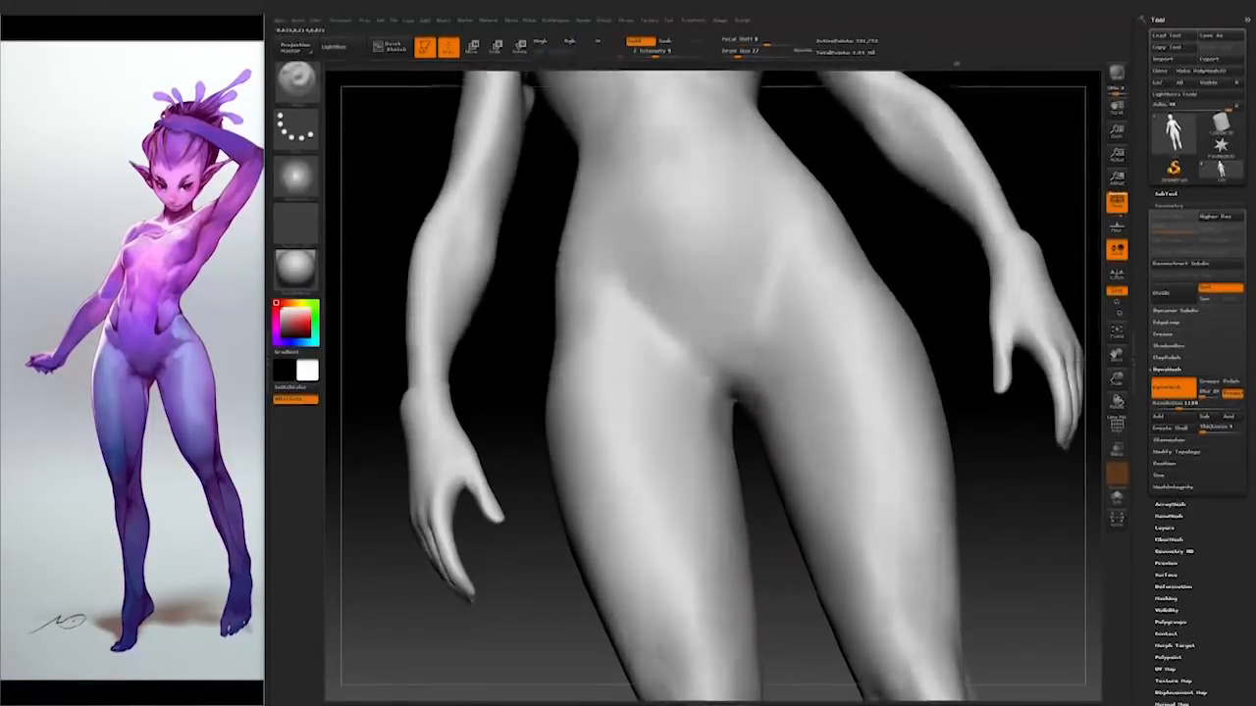
Step: Reduce the brush size and refine the creases between the upper thighs and pelvis from the front
key(space)
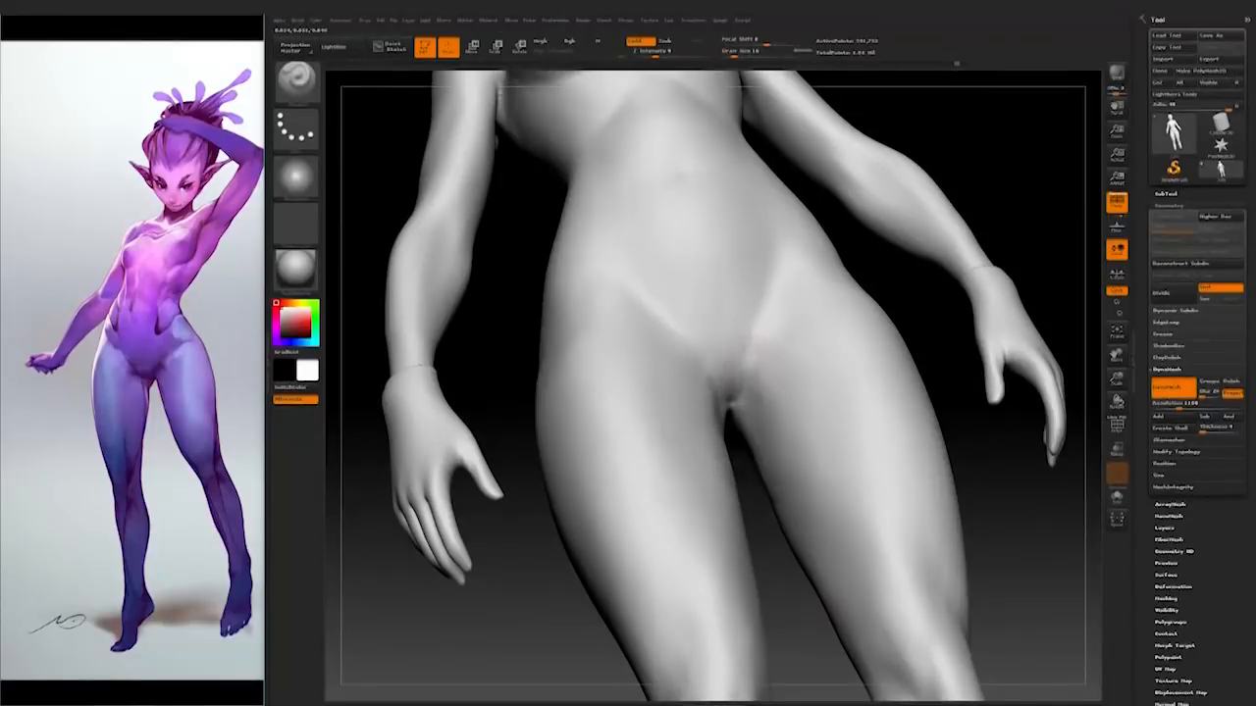
drag(972, 501, 996, 438)
drag(758, 378, 746, 550)
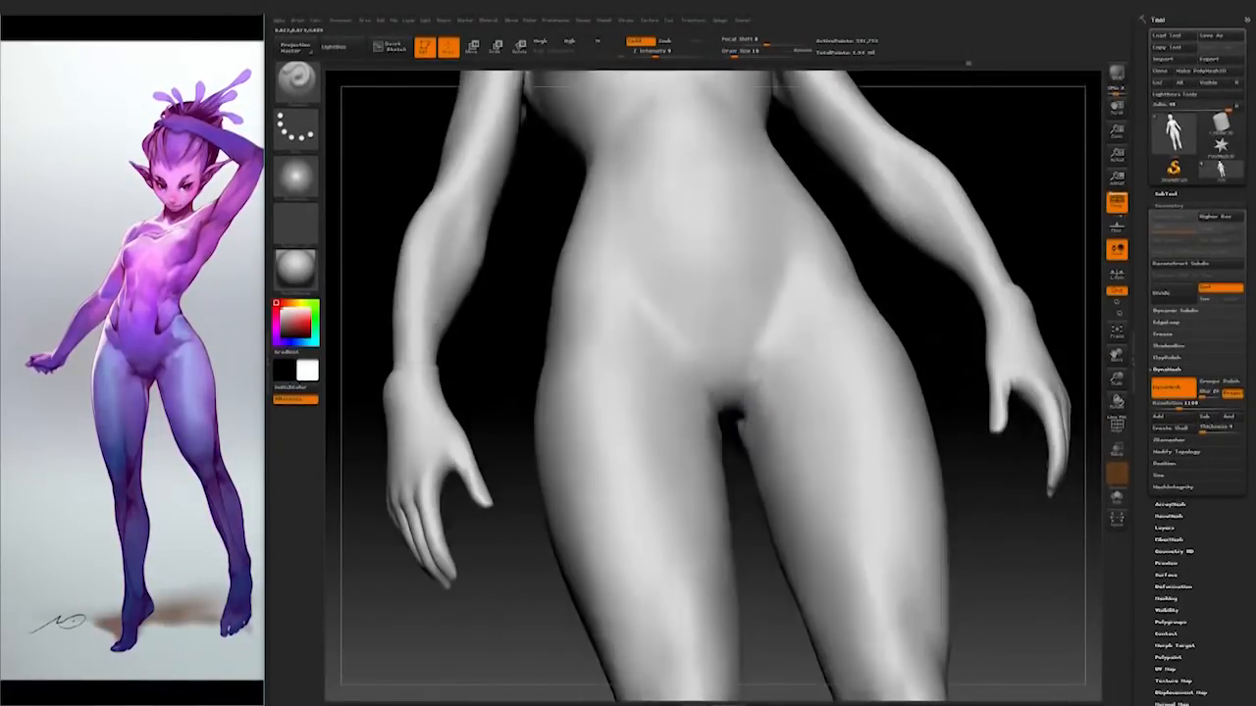
drag(905, 285, 851, 282)
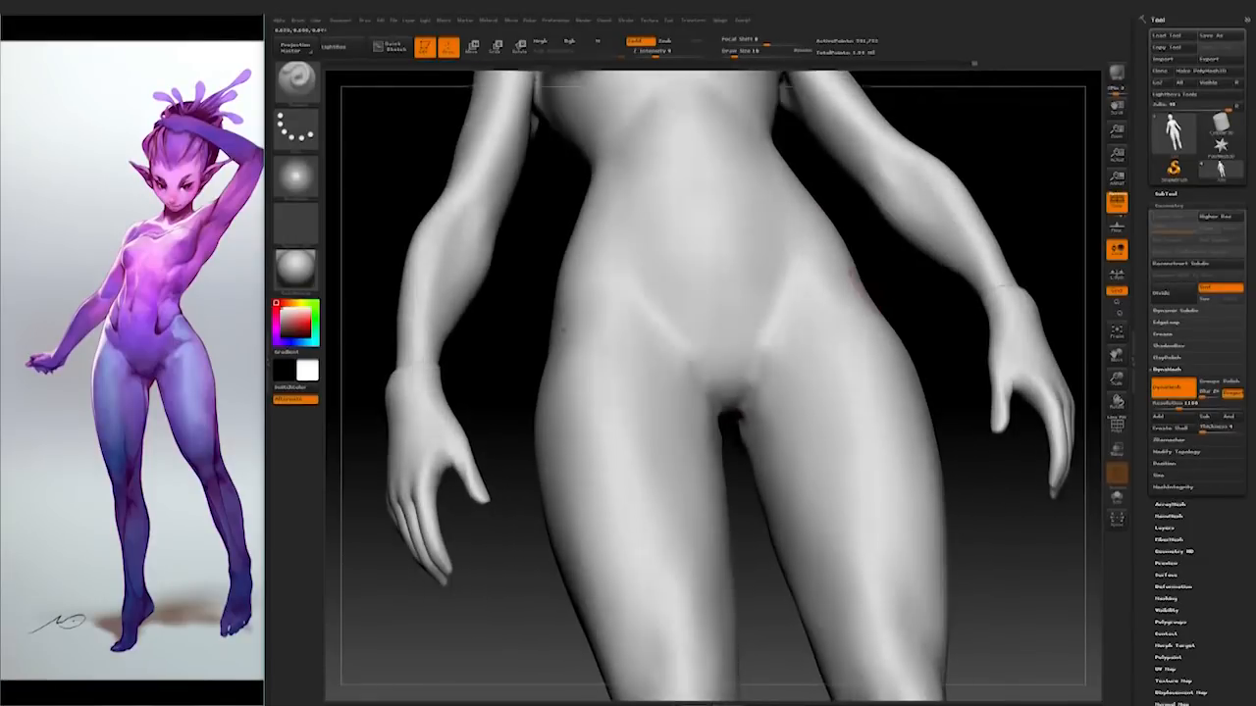
mouse_move(742, 463)
mouse_down()
mouse_move(753, 412)
mouse_move(834, 402)
mouse_up()
Step: Enlarge the brush and build up the transition from the inner thigh to the lower pelvis from low angles
key(space)
key(space)
mouse_move(1039, 345)
mouse_down()
mouse_move(1020, 504)
mouse_move(1055, 486)
mouse_move(837, 451)
mouse_move(755, 550)
mouse_move(714, 437)
mouse_up()
key(space)
drag(746, 390, 760, 391)
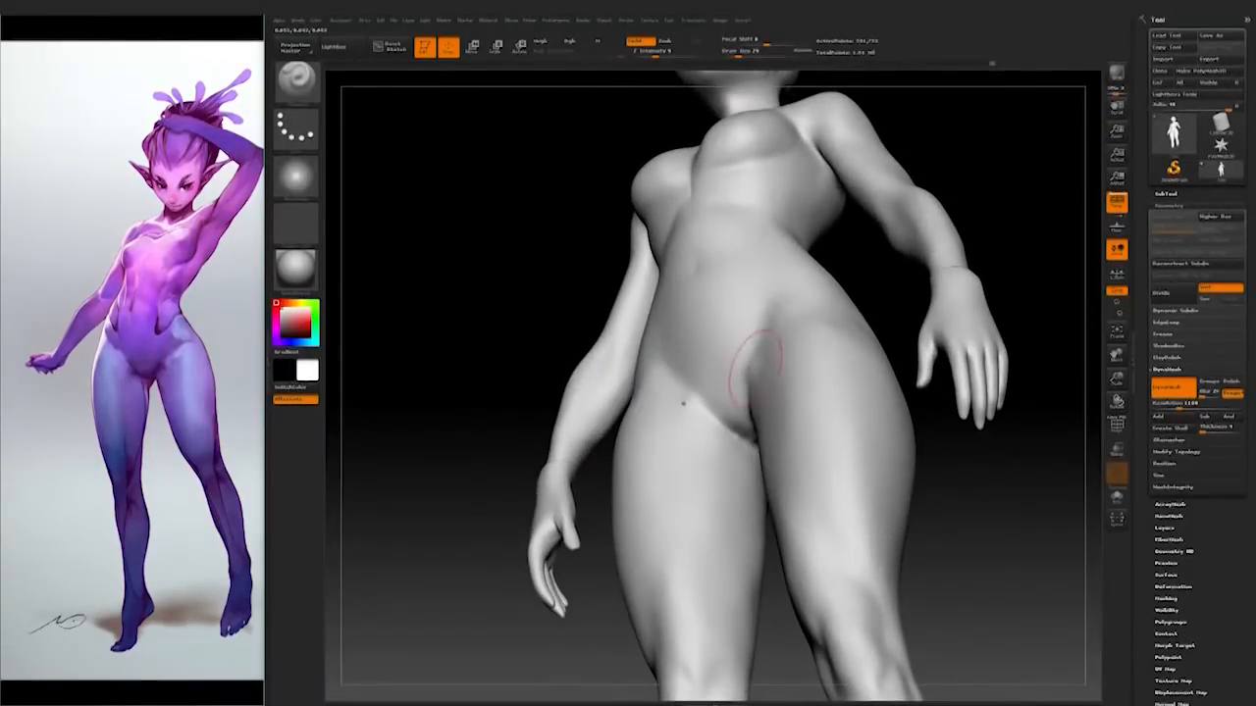
drag(574, 578, 490, 579)
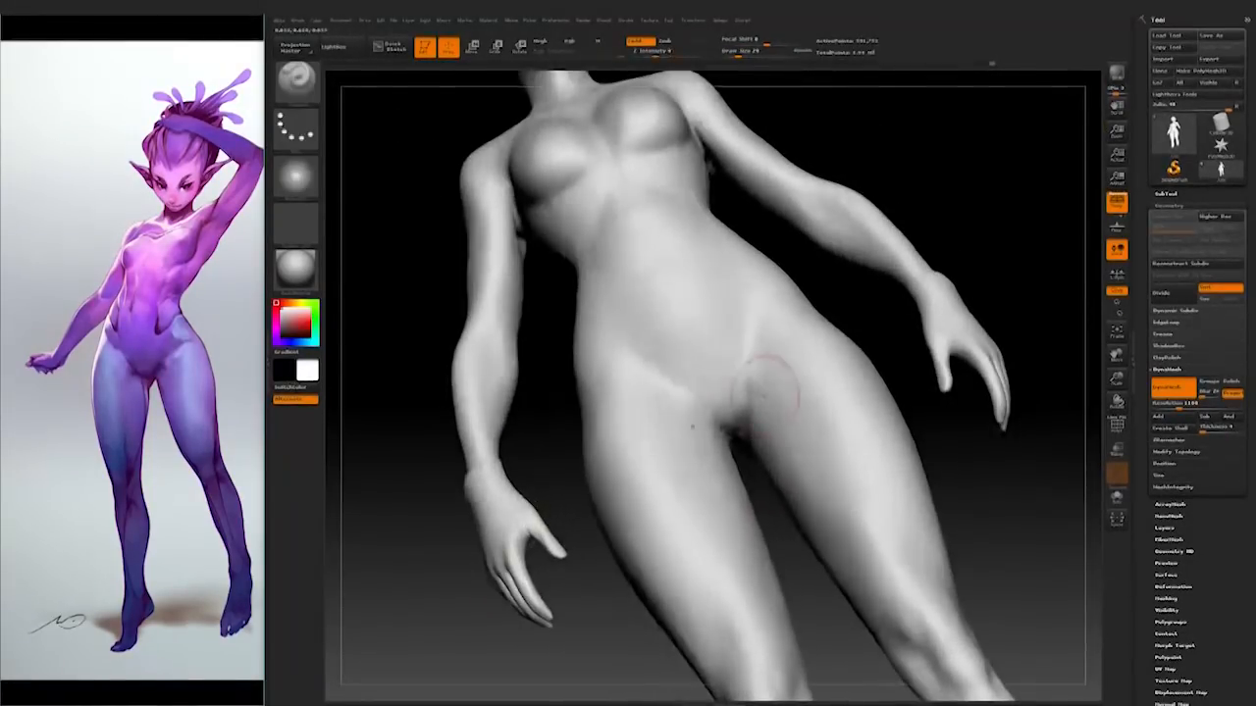
Step: Sculpt and smooth the hip creases and lower abdomen from the front, judging them against the whole figure
shift+drag(1020, 461, 1029, 538)
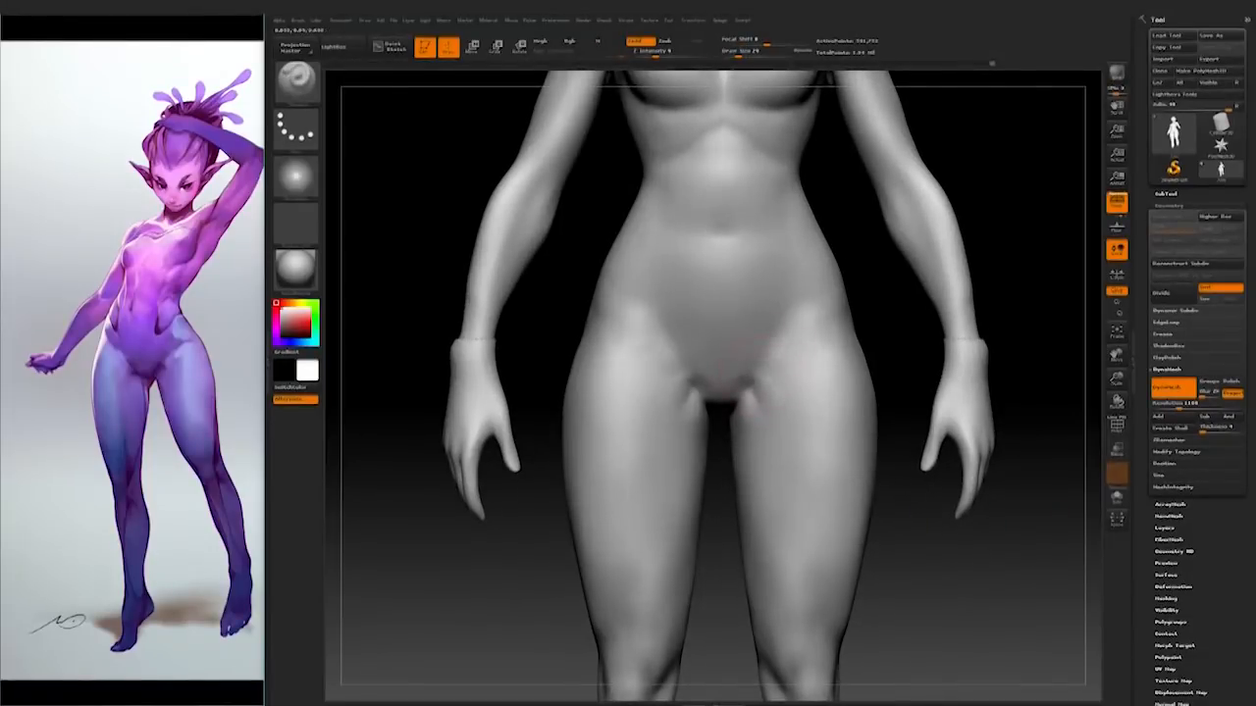
mouse_move(888, 461)
alt+mouse_down()
mouse_move(891, 527)
mouse_move(900, 504)
alt+mouse_up()
drag(785, 353, 796, 345)
drag(1005, 458, 1018, 459)
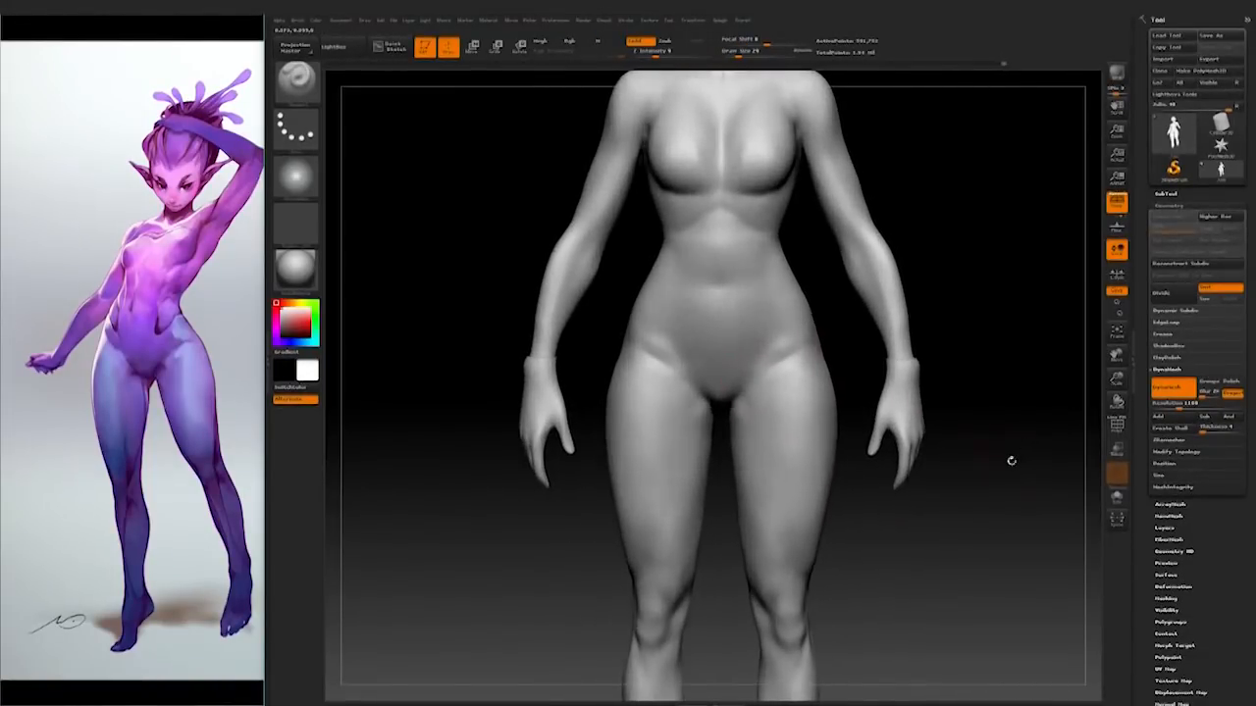
mouse_move(986, 368)
alt+mouse_down()
mouse_move(992, 434)
mouse_move(992, 377)
alt+mouse_up()
key(space)
drag(807, 448, 785, 448)
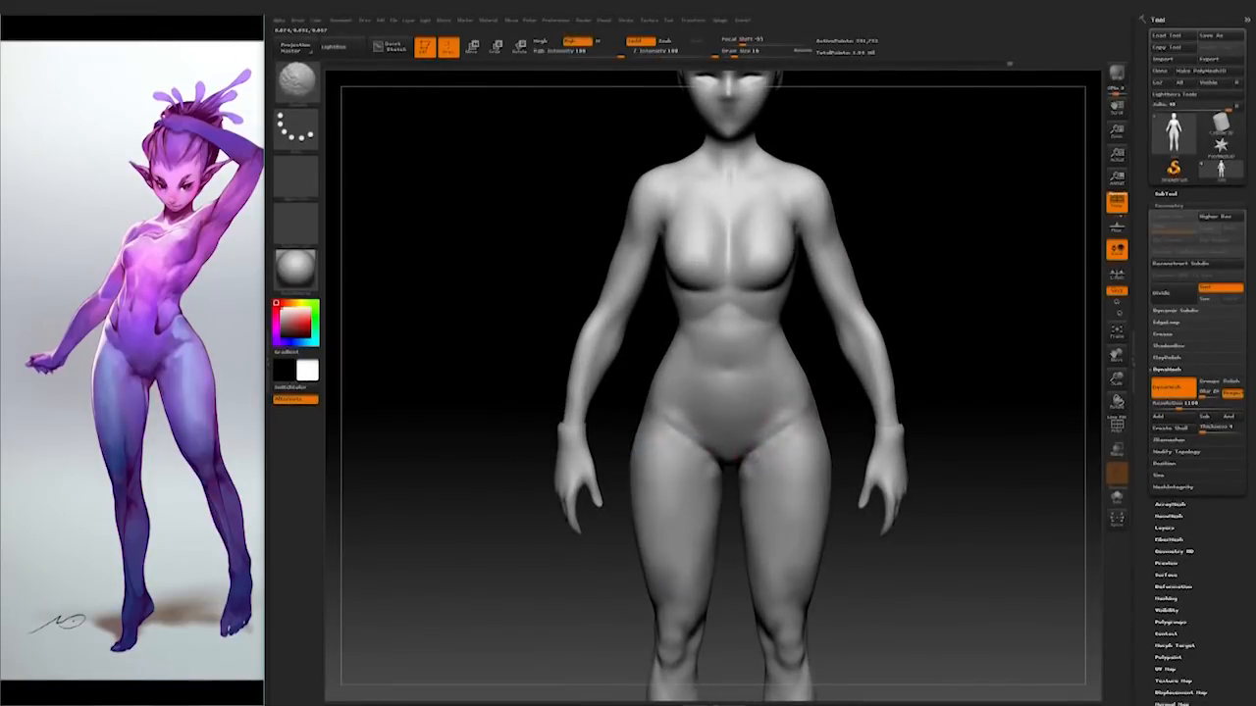
mouse_move(973, 357)
mouse_down()
mouse_move(973, 334)
mouse_move(951, 314)
mouse_move(951, 257)
mouse_up()
mouse_move(1020, 353)
mouse_down()
mouse_move(1027, 403)
mouse_move(975, 468)
mouse_move(976, 510)
mouse_move(969, 468)
mouse_up()
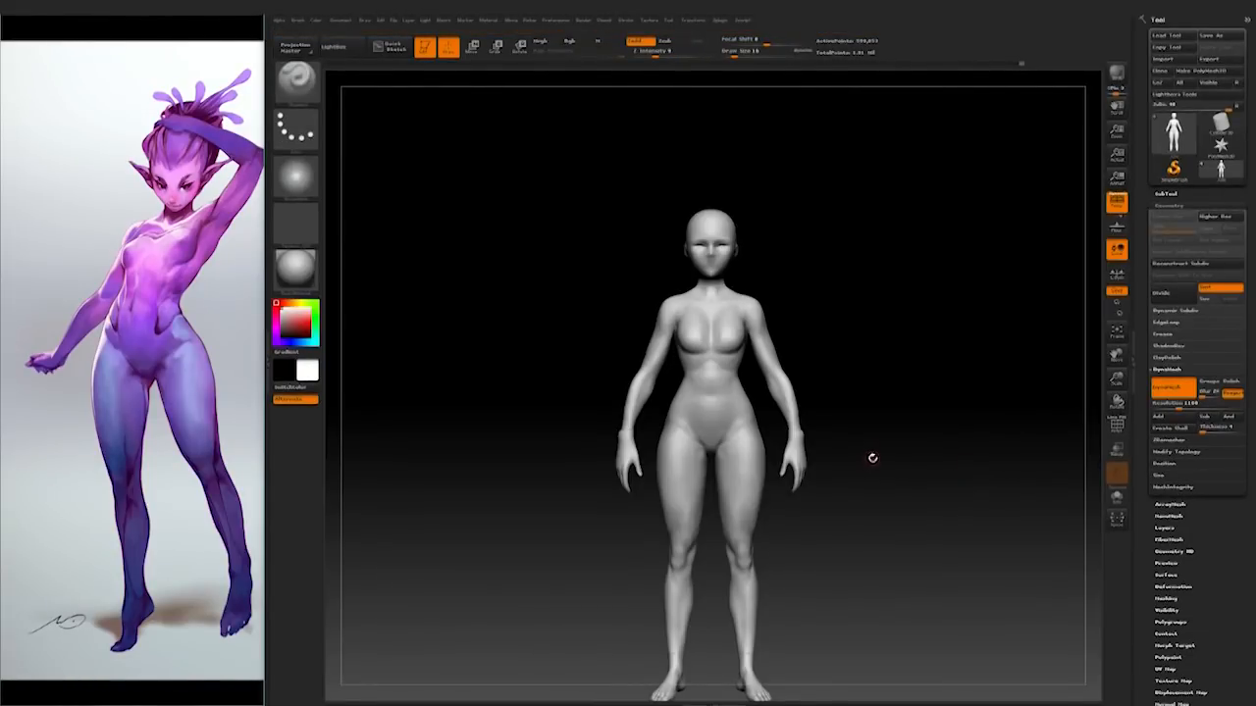
Step: Sculpt the collarbones and the tops of the shoulders from above and three-quarter angles with a smaller brush
mouse_move(897, 486)
mouse_down()
mouse_move(904, 468)
mouse_move(844, 556)
mouse_move(839, 527)
mouse_move(840, 549)
mouse_move(928, 521)
mouse_move(863, 521)
mouse_move(878, 540)
mouse_move(863, 537)
mouse_up()
mouse_move(530, 177)
mouse_down()
mouse_move(897, 401)
mouse_move(513, 236)
mouse_move(827, 314)
mouse_move(639, 377)
mouse_move(653, 392)
mouse_move(861, 356)
mouse_move(838, 315)
mouse_move(778, 341)
mouse_up()
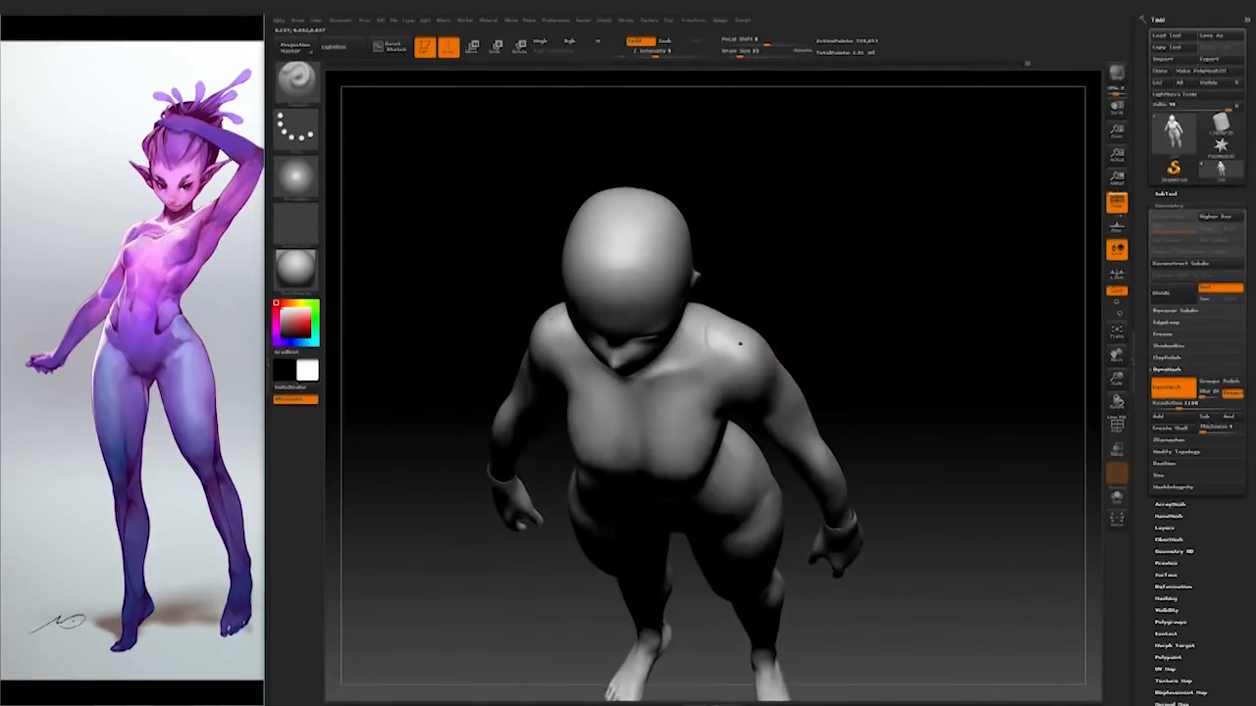
mouse_move(696, 353)
mouse_down()
mouse_move(824, 268)
mouse_move(767, 320)
mouse_up()
mouse_move(841, 275)
alt+mouse_down()
mouse_move(804, 376)
mouse_move(670, 402)
alt+mouse_up()
mouse_move(768, 349)
mouse_down()
mouse_move(774, 395)
mouse_move(776, 373)
mouse_move(868, 338)
mouse_up()
drag(739, 302, 734, 250)
mouse_move(784, 353)
mouse_down()
mouse_move(793, 361)
mouse_move(716, 373)
mouse_move(799, 385)
mouse_up()
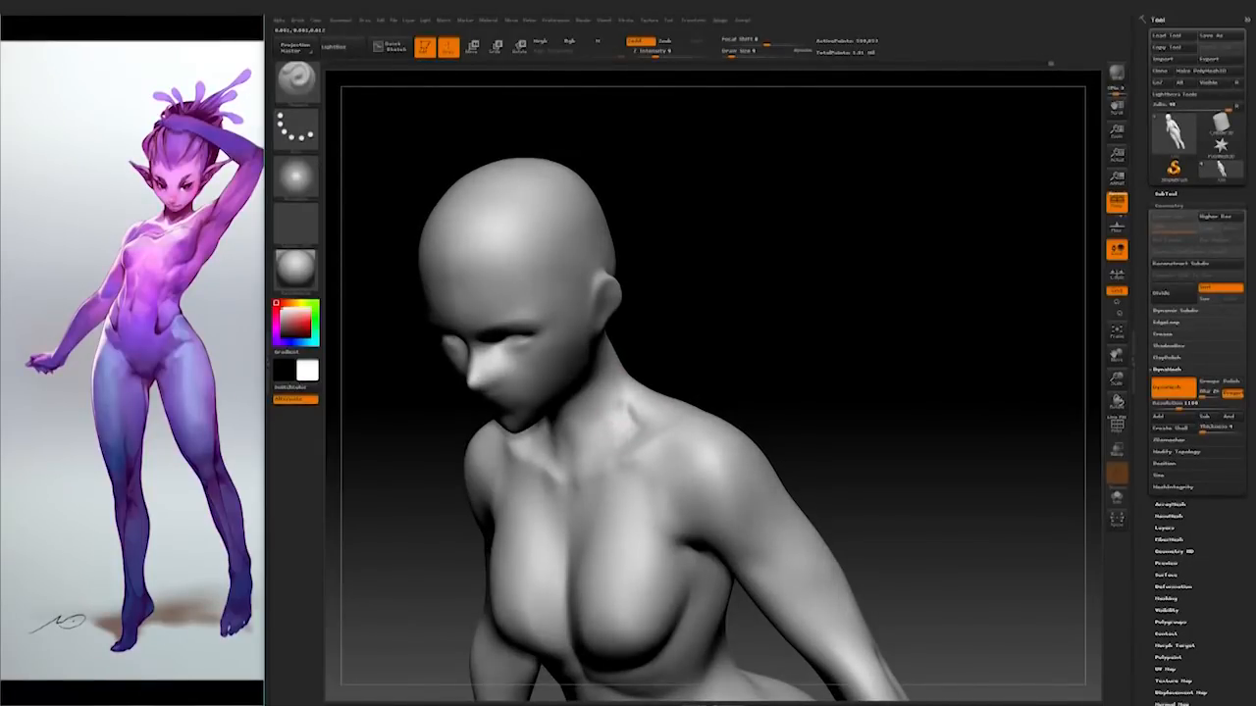
Step: Define the neck muscle running from behind the ear down to the collarbone
drag(745, 324, 603, 332)
mouse_move(703, 315)
mouse_down()
mouse_move(740, 257)
mouse_move(752, 303)
mouse_move(714, 310)
mouse_move(643, 403)
mouse_up()
mouse_move(556, 429)
mouse_down()
mouse_move(723, 343)
mouse_move(635, 401)
mouse_move(752, 328)
mouse_move(629, 420)
mouse_up()
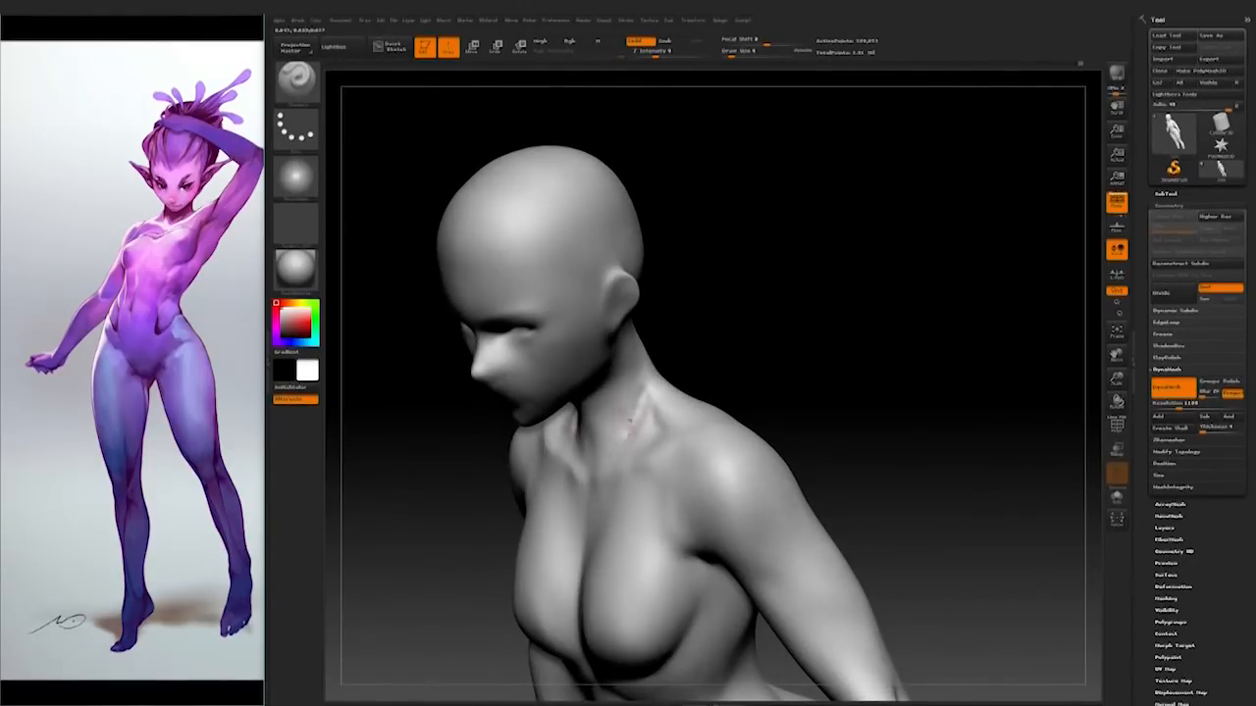
drag(734, 323, 611, 423)
mouse_move(702, 346)
mouse_down()
mouse_move(700, 395)
mouse_move(677, 432)
mouse_move(658, 359)
mouse_move(740, 275)
mouse_move(677, 363)
mouse_up()
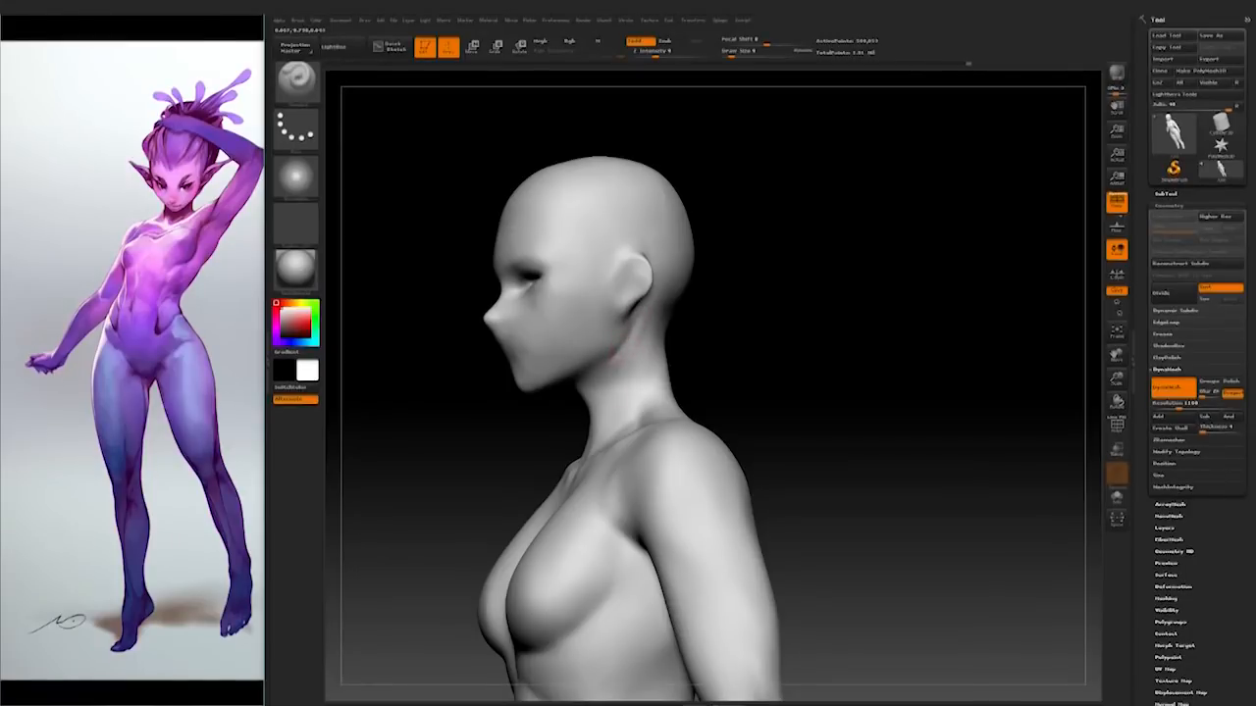
Step: Enlarge the brush and shape the underside of the jaw and its transition into the neck from the side
mouse_move(710, 332)
mouse_down()
mouse_move(638, 323)
mouse_move(757, 337)
mouse_move(610, 402)
mouse_move(723, 340)
mouse_move(706, 339)
mouse_move(720, 347)
mouse_move(628, 391)
mouse_move(762, 281)
mouse_move(628, 441)
mouse_move(691, 380)
mouse_up()
drag(626, 449, 645, 424)
mouse_move(813, 317)
mouse_down()
mouse_move(735, 397)
mouse_move(842, 377)
mouse_move(796, 319)
mouse_move(770, 456)
mouse_move(898, 477)
mouse_up()
key(space)
drag(716, 407, 647, 436)
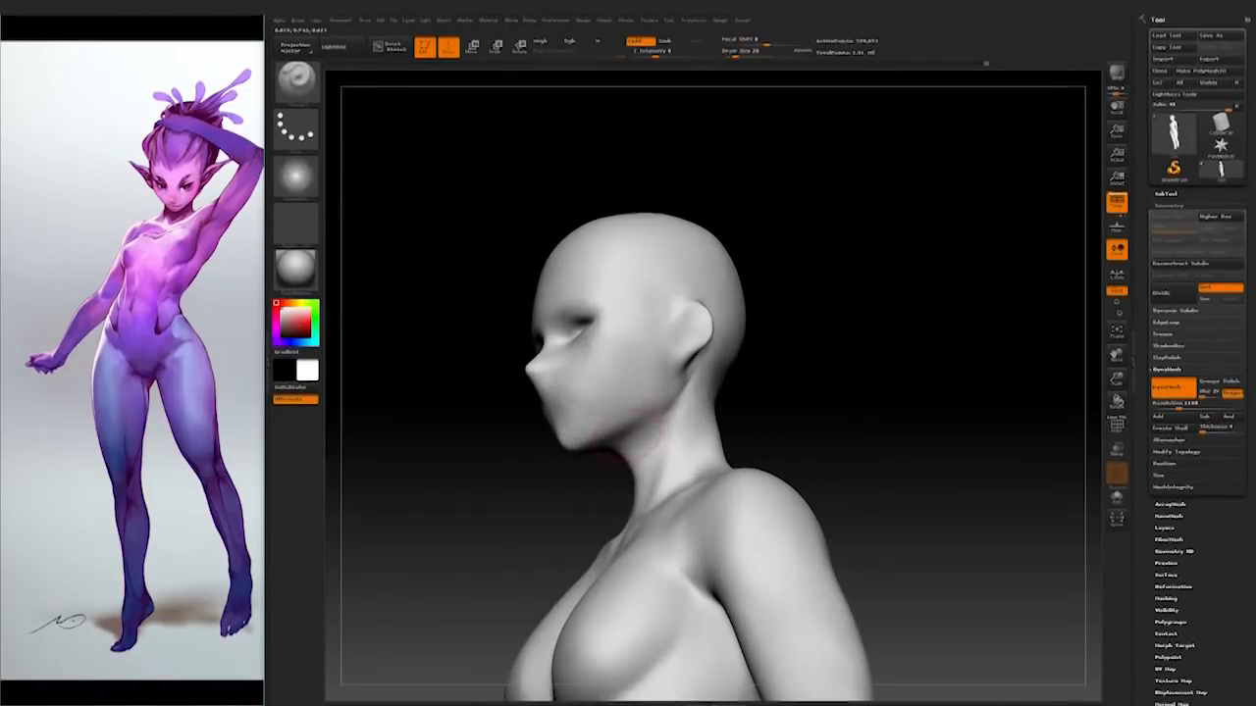
Step: Sculpt the area behind the ear and the nape of the neck from the back and side
mouse_move(815, 393)
mouse_down()
mouse_move(841, 344)
mouse_move(804, 379)
mouse_up()
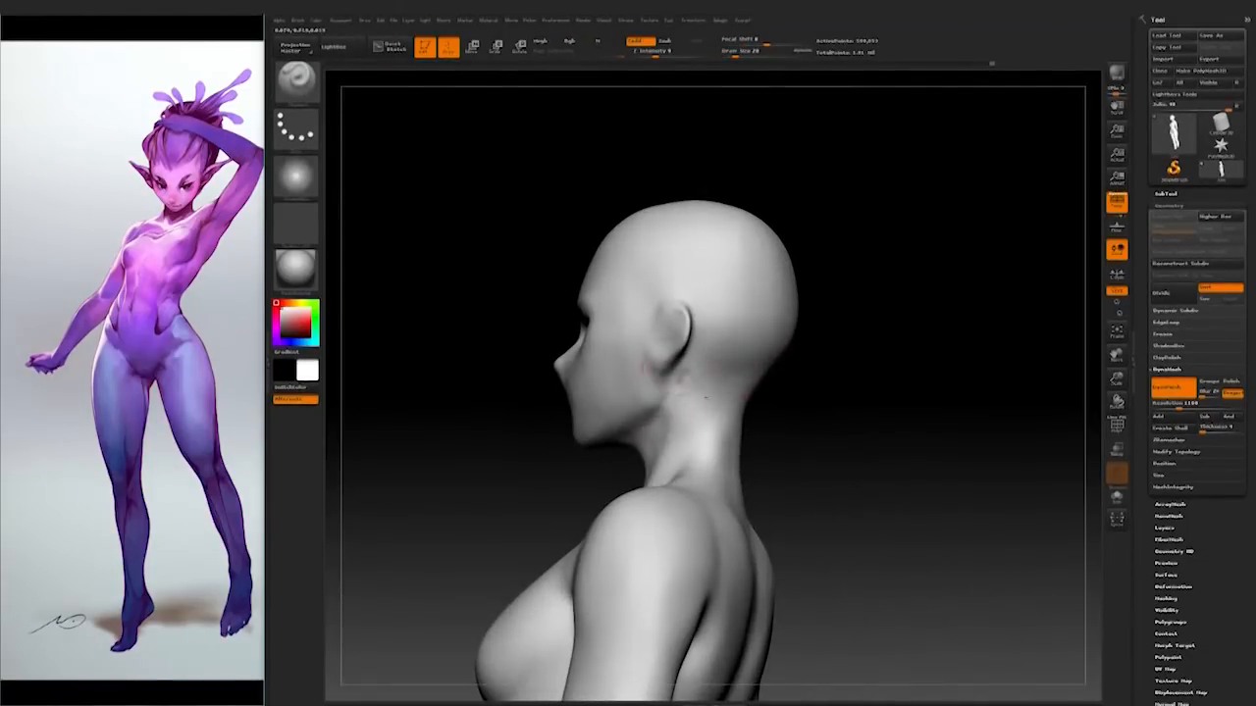
drag(853, 345, 886, 308)
drag(677, 312, 775, 380)
mouse_move(893, 447)
mouse_down()
mouse_move(941, 452)
mouse_move(713, 365)
mouse_up()
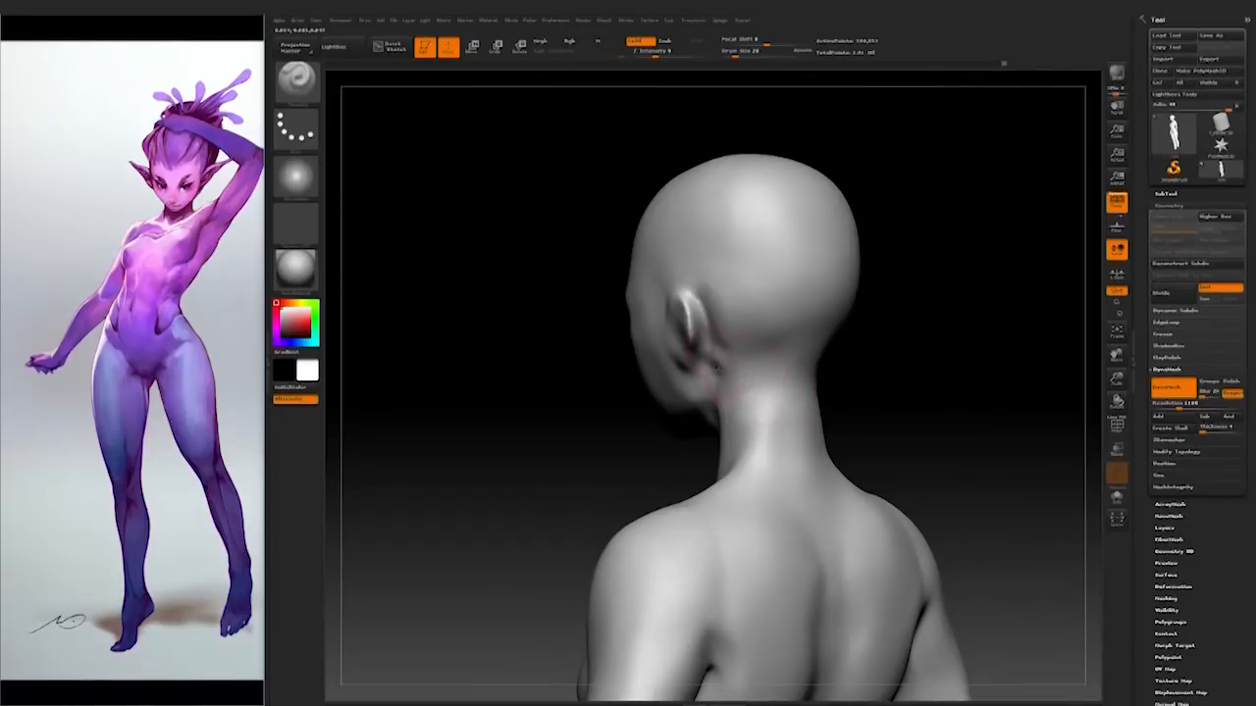
drag(791, 396, 731, 390)
mouse_move(812, 413)
mouse_down()
mouse_move(707, 402)
mouse_move(813, 376)
mouse_move(726, 392)
mouse_move(824, 422)
mouse_up()
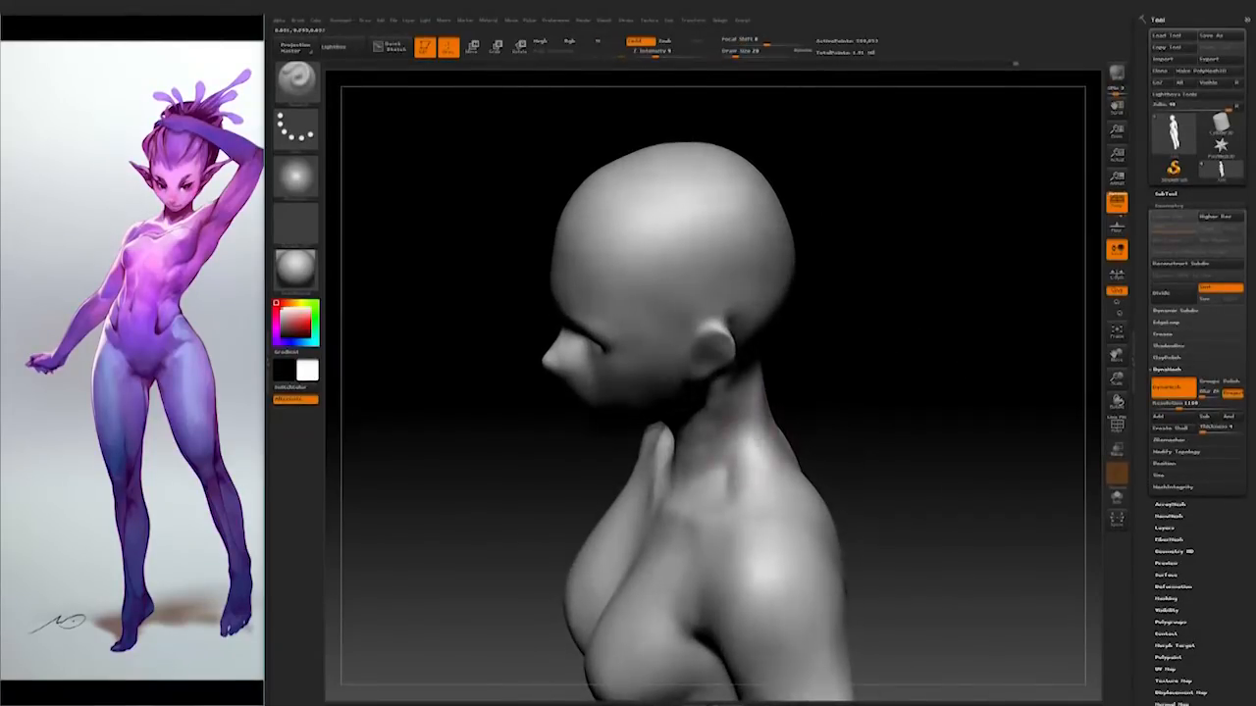
Step: Refine and smooth the inner eye corners and brow on the front of the face with a small brush
mouse_move(782, 375)
mouse_down()
mouse_move(970, 418)
mouse_move(991, 411)
mouse_move(955, 477)
mouse_move(973, 422)
mouse_move(902, 406)
mouse_move(962, 434)
mouse_move(757, 458)
mouse_move(814, 412)
mouse_move(877, 402)
mouse_up()
mouse_move(751, 343)
mouse_down()
mouse_move(623, 380)
mouse_move(569, 434)
mouse_move(872, 378)
mouse_move(806, 490)
mouse_up()
key(shift)
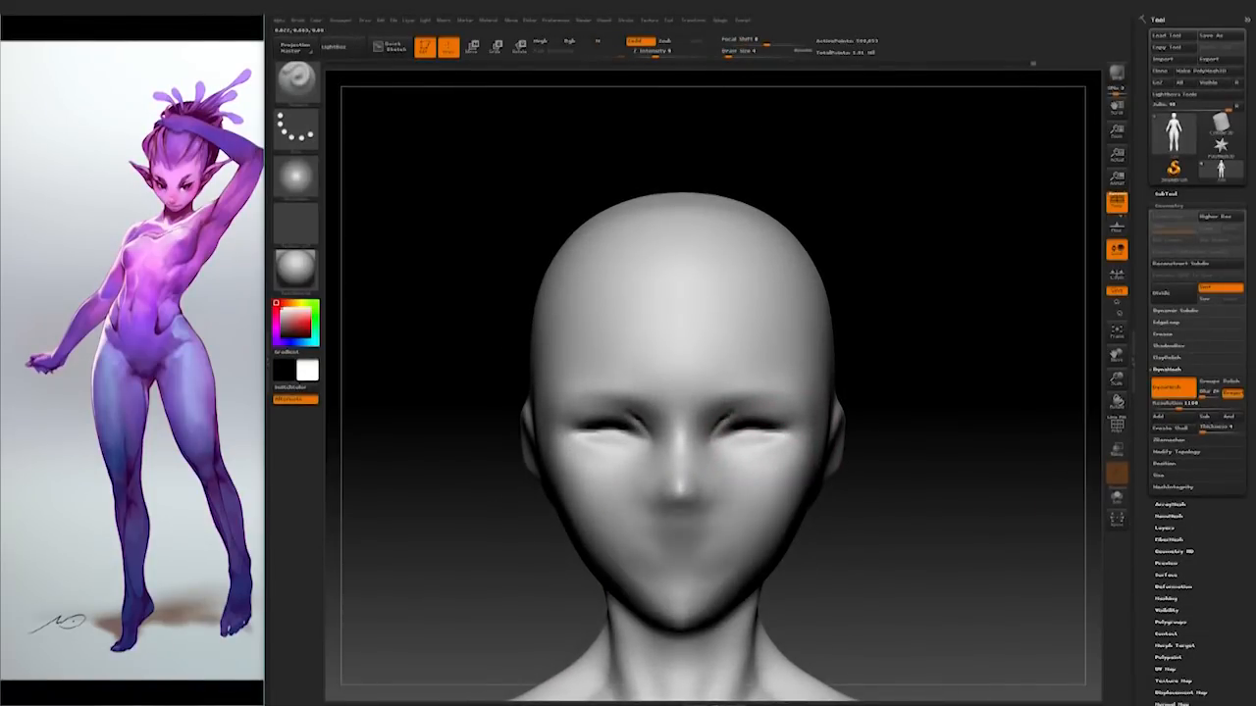
alt+drag(876, 382, 876, 437)
key(shift)
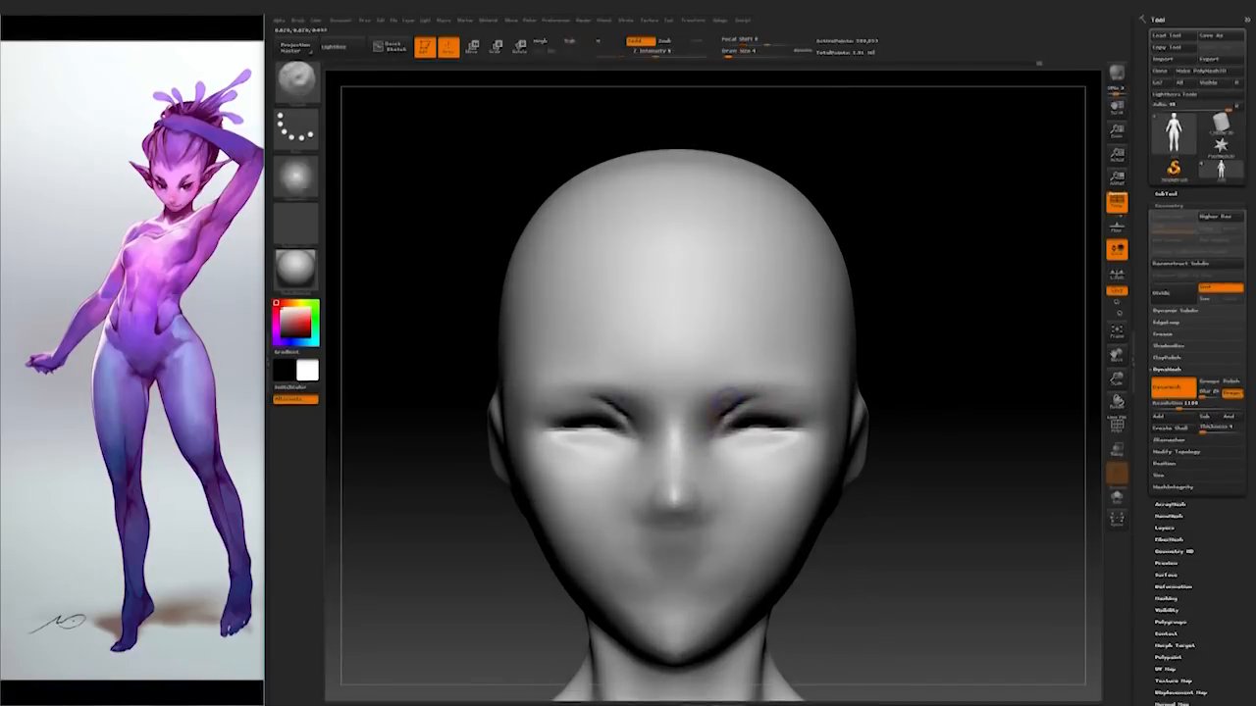
Step: Sculpt the bridge, sides and wings of the nose in profile and smooth them into the cheeks
drag(932, 412, 1007, 378)
mouse_move(785, 447)
mouse_down()
mouse_move(773, 461)
mouse_move(894, 449)
mouse_move(847, 427)
mouse_up()
key(bracketright)
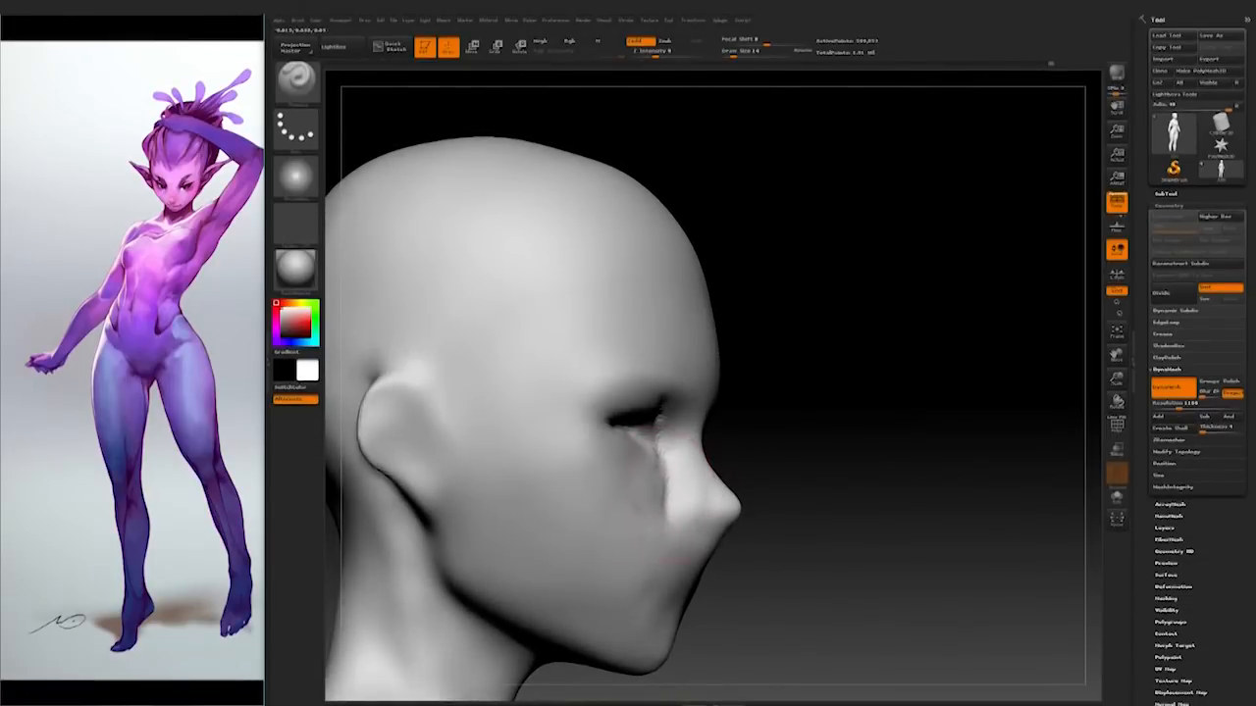
right_drag(687, 508, 703, 522)
drag(748, 528, 760, 526)
key(bracketleft)
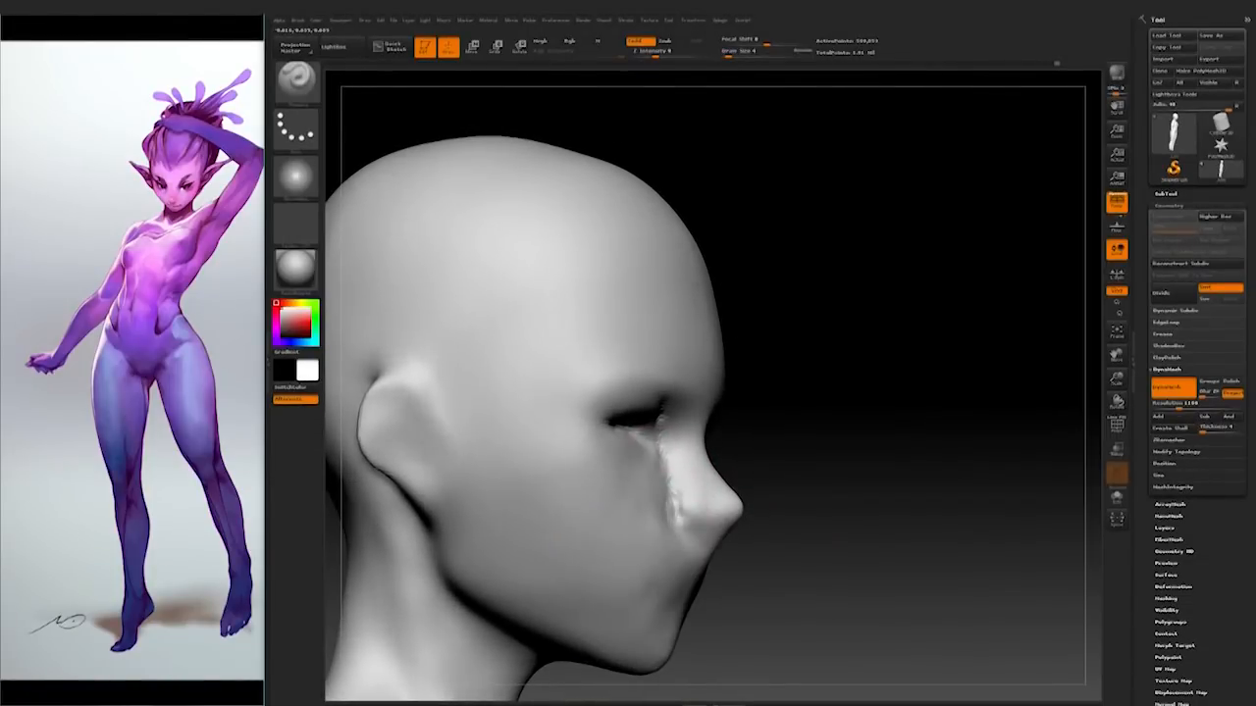
drag(942, 442, 832, 443)
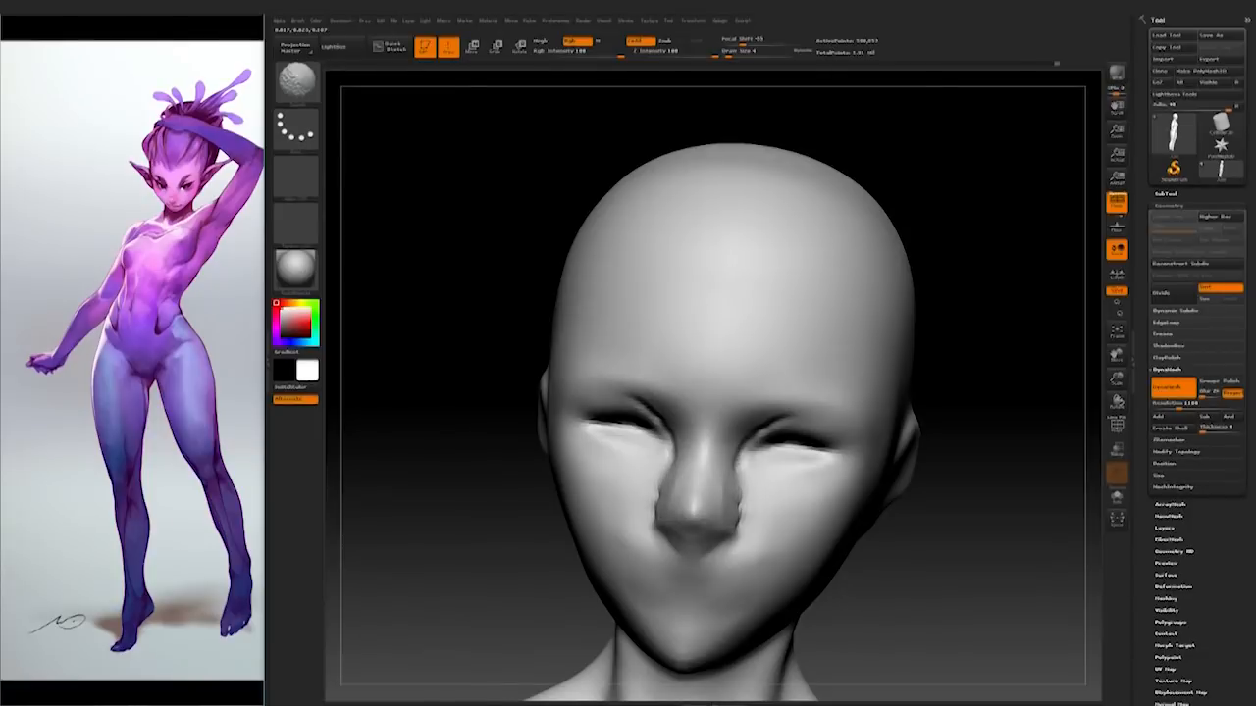
mouse_move(834, 589)
mouse_down()
mouse_move(637, 609)
mouse_move(707, 589)
mouse_up()
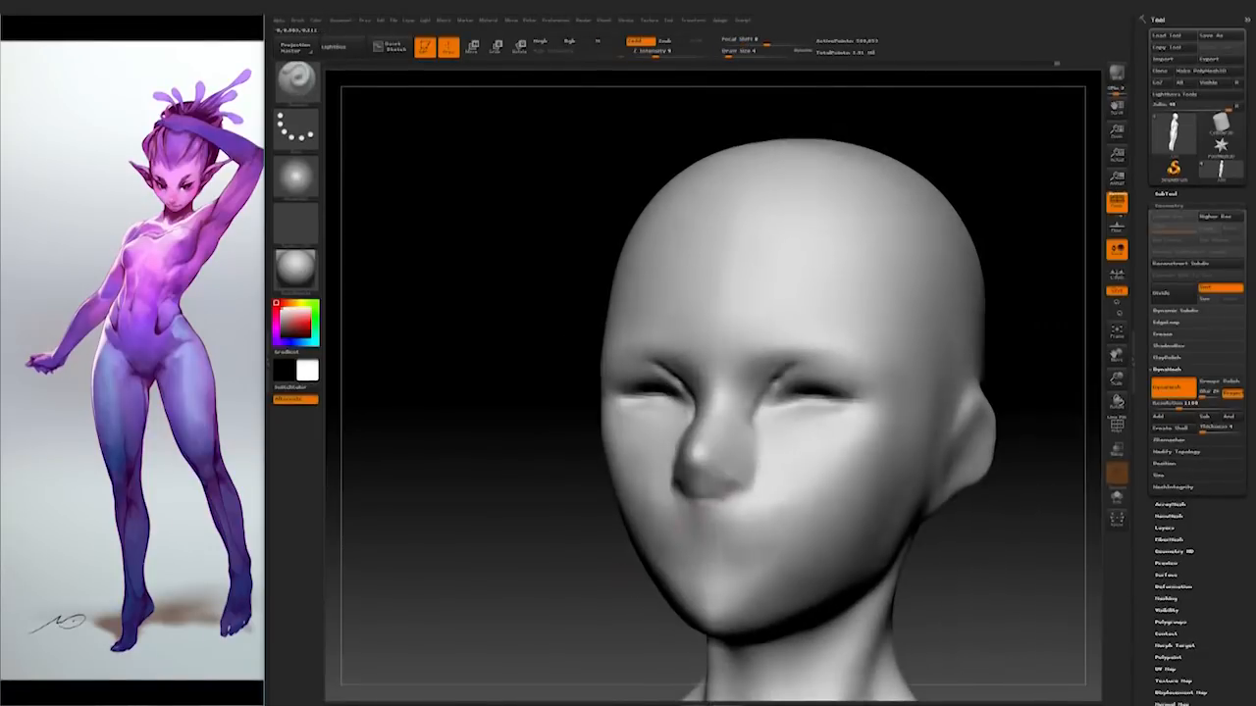
Step: Build up the muzzle beneath the nose, rough in the mouth line and smooth it
drag(1020, 569, 956, 569)
mouse_move(549, 442)
mouse_down()
mouse_move(471, 441)
mouse_move(525, 442)
mouse_up()
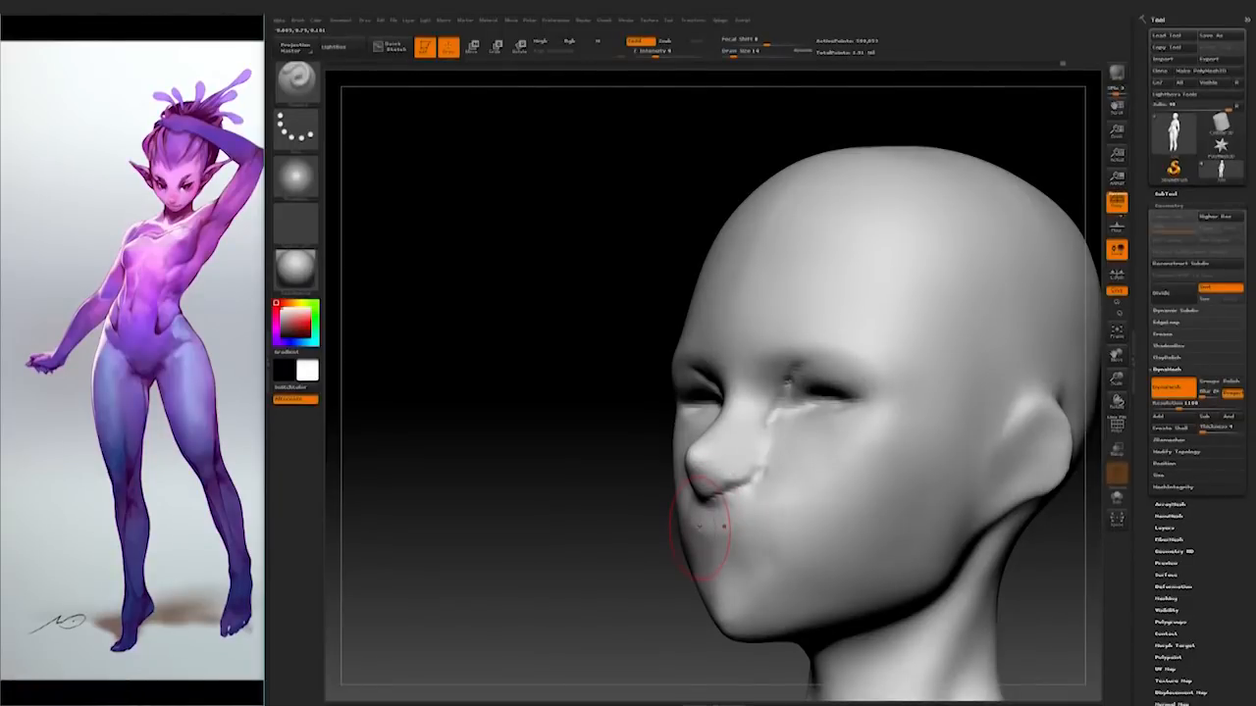
mouse_move(569, 588)
mouse_down()
mouse_move(524, 589)
mouse_move(701, 578)
mouse_up()
mouse_move(844, 490)
mouse_down()
mouse_move(687, 491)
mouse_move(900, 474)
mouse_move(928, 392)
mouse_move(785, 420)
mouse_move(892, 432)
mouse_move(720, 462)
mouse_move(866, 460)
mouse_move(735, 441)
mouse_move(870, 424)
mouse_move(838, 431)
mouse_up()
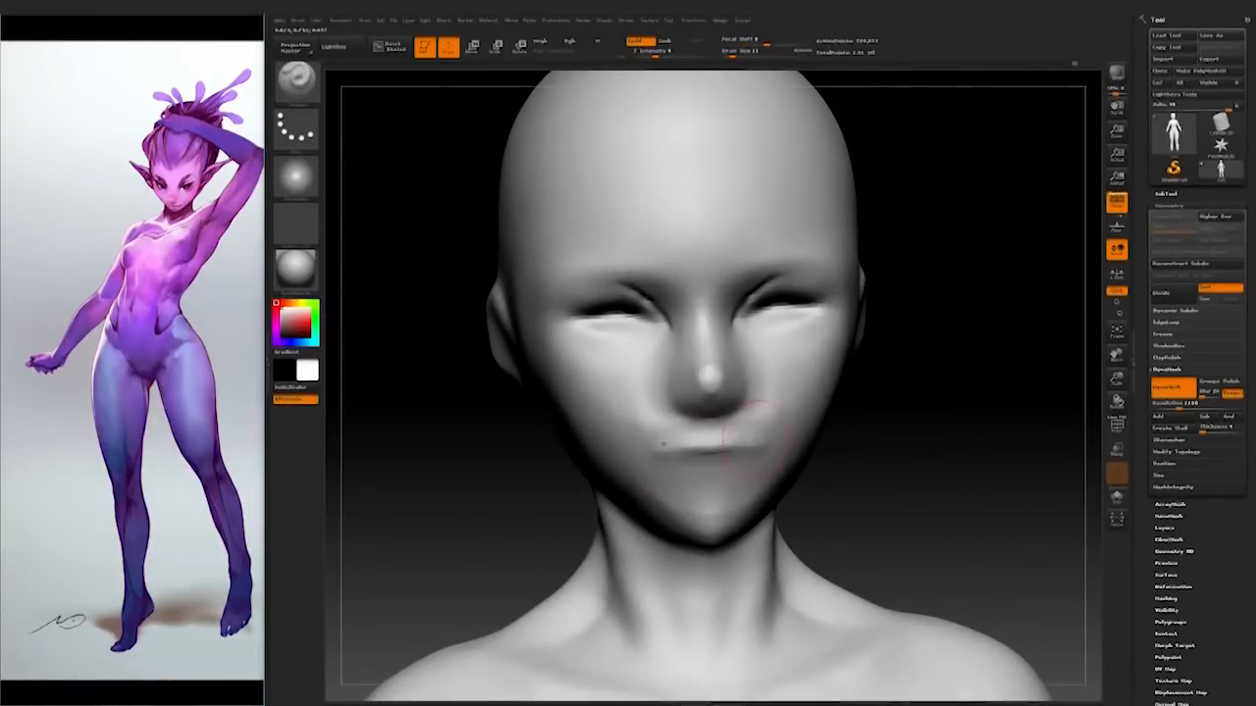
mouse_move(838, 432)
mouse_down()
mouse_move(916, 432)
mouse_move(850, 432)
mouse_up()
shift+drag(721, 448, 677, 455)
Step: Sculpt the upper and lower lips in profile and front view, reducing the brush size for the details
mouse_move(755, 446)
mouse_down()
mouse_move(682, 451)
mouse_move(722, 433)
mouse_move(821, 435)
mouse_move(785, 475)
mouse_move(637, 538)
mouse_up()
key(space)
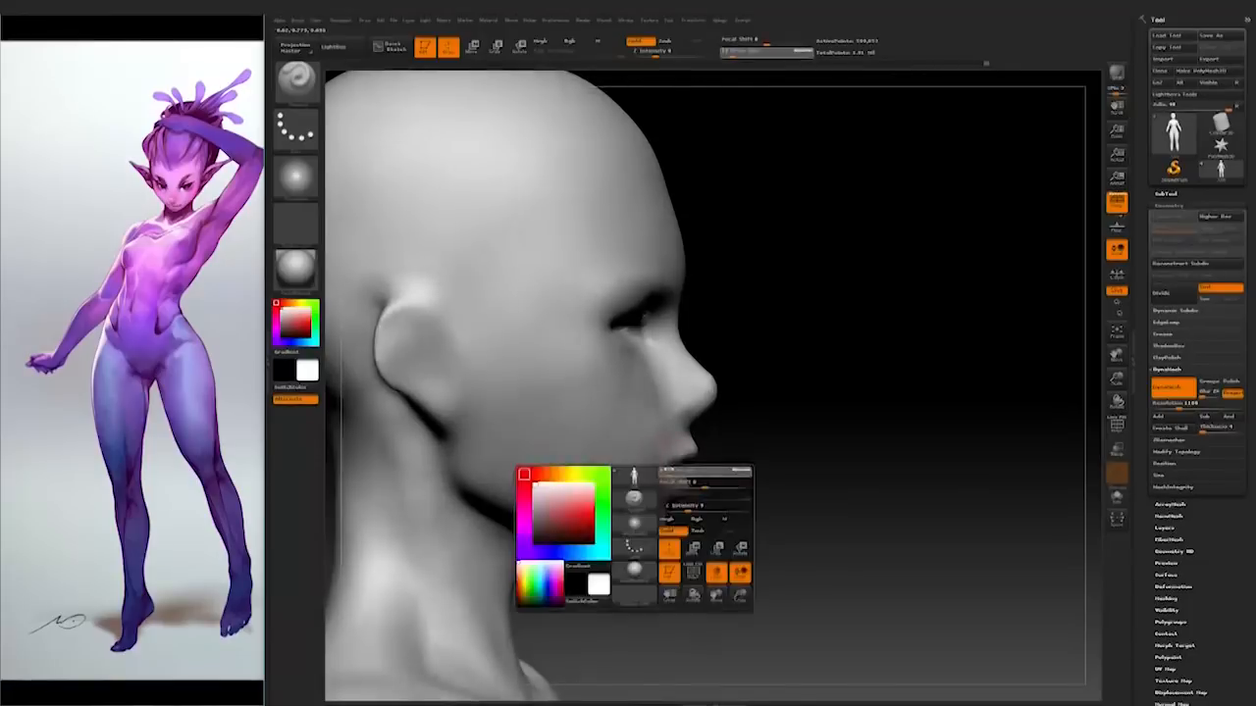
drag(687, 485, 675, 484)
alt+drag(750, 510, 745, 524)
key(space)
drag(687, 484, 667, 485)
drag(770, 473, 736, 471)
drag(790, 432, 804, 453)
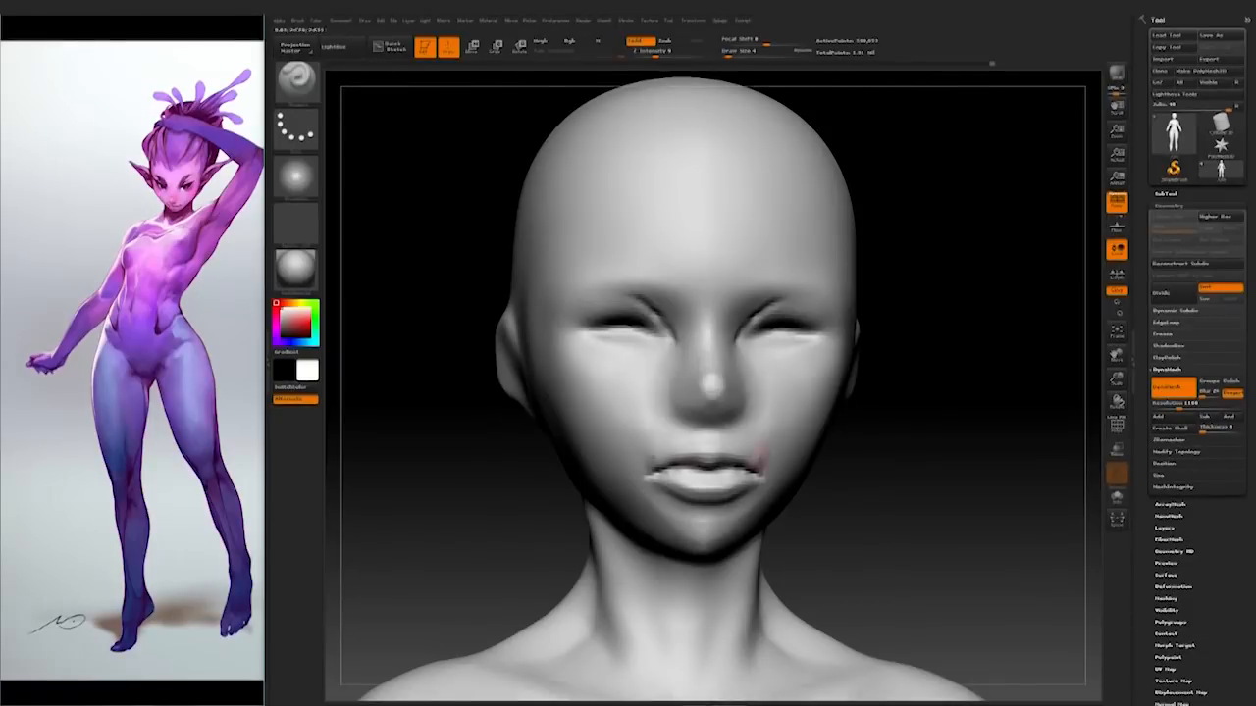
Step: Refine the lips and mouth corners and blend them into the cheeks from a three-quarter view
right_drag(730, 470, 713, 461)
drag(936, 497, 713, 449)
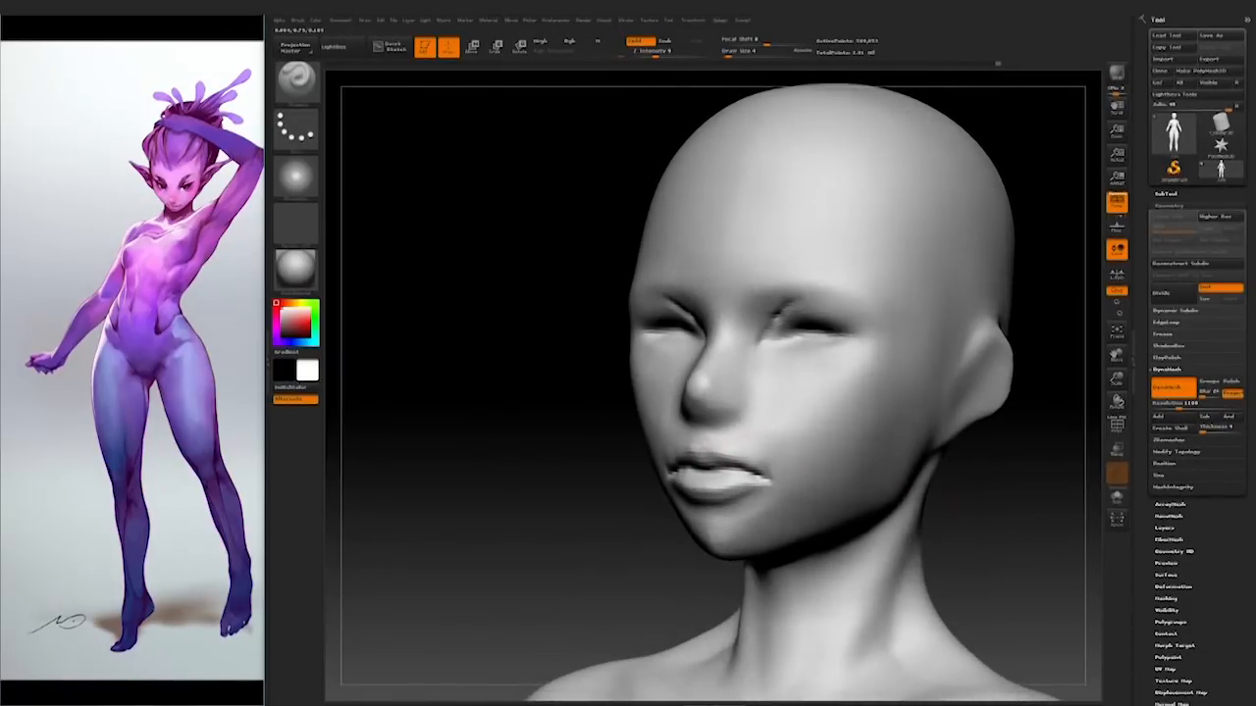
mouse_move(610, 552)
mouse_down()
mouse_move(498, 545)
mouse_move(687, 515)
mouse_up()
mouse_move(599, 516)
mouse_down()
mouse_move(844, 493)
mouse_move(707, 500)
mouse_up()
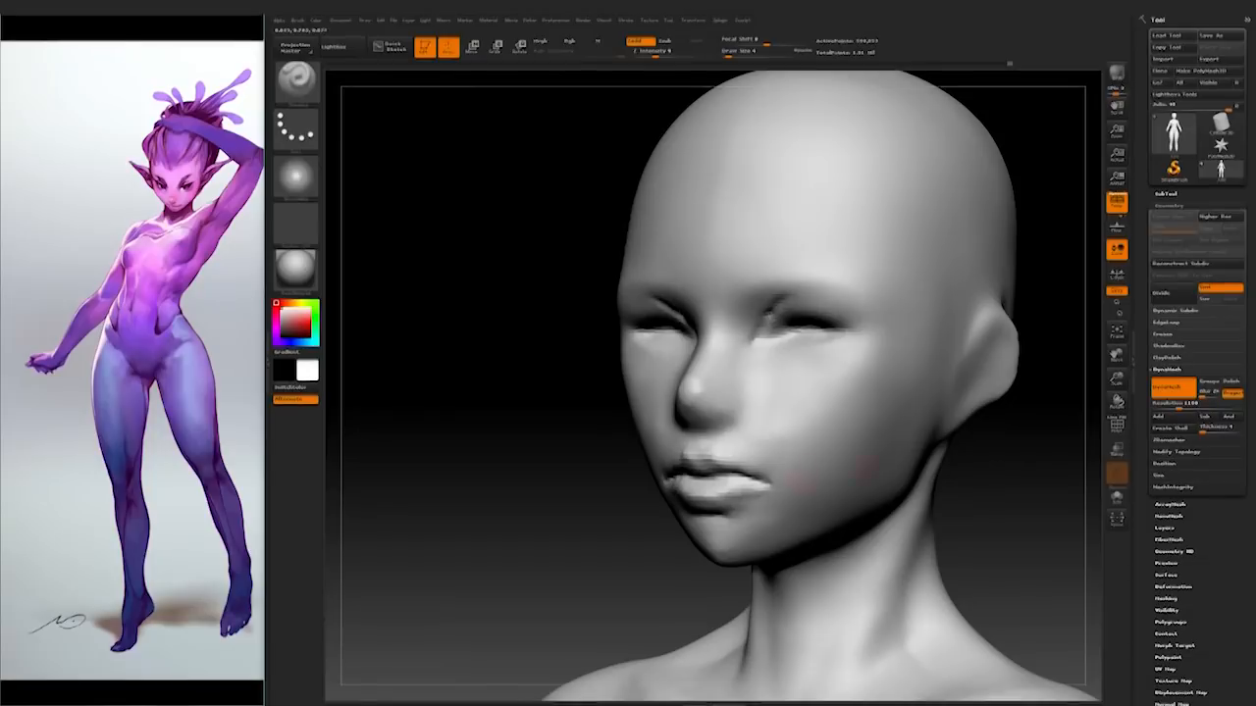
drag(805, 477, 766, 484)
mouse_move(883, 441)
mouse_down()
mouse_move(916, 426)
mouse_move(958, 472)
mouse_up()
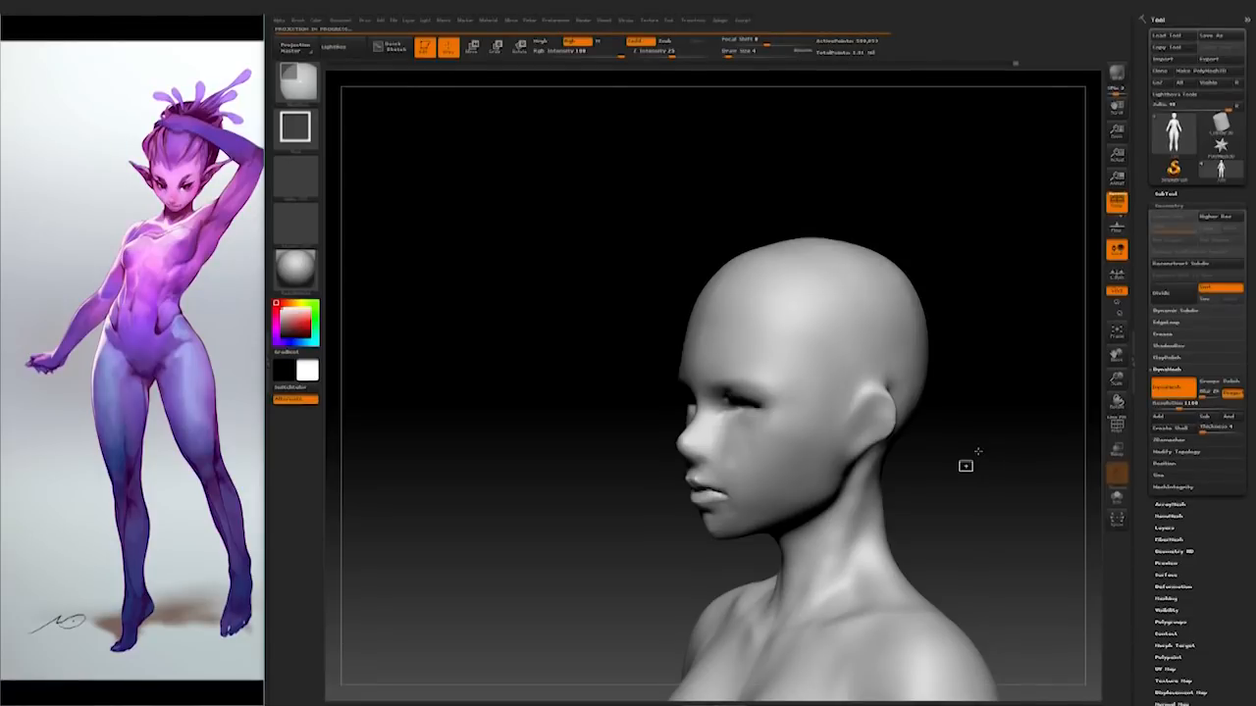
Step: Save the project
drag(958, 454, 967, 462)
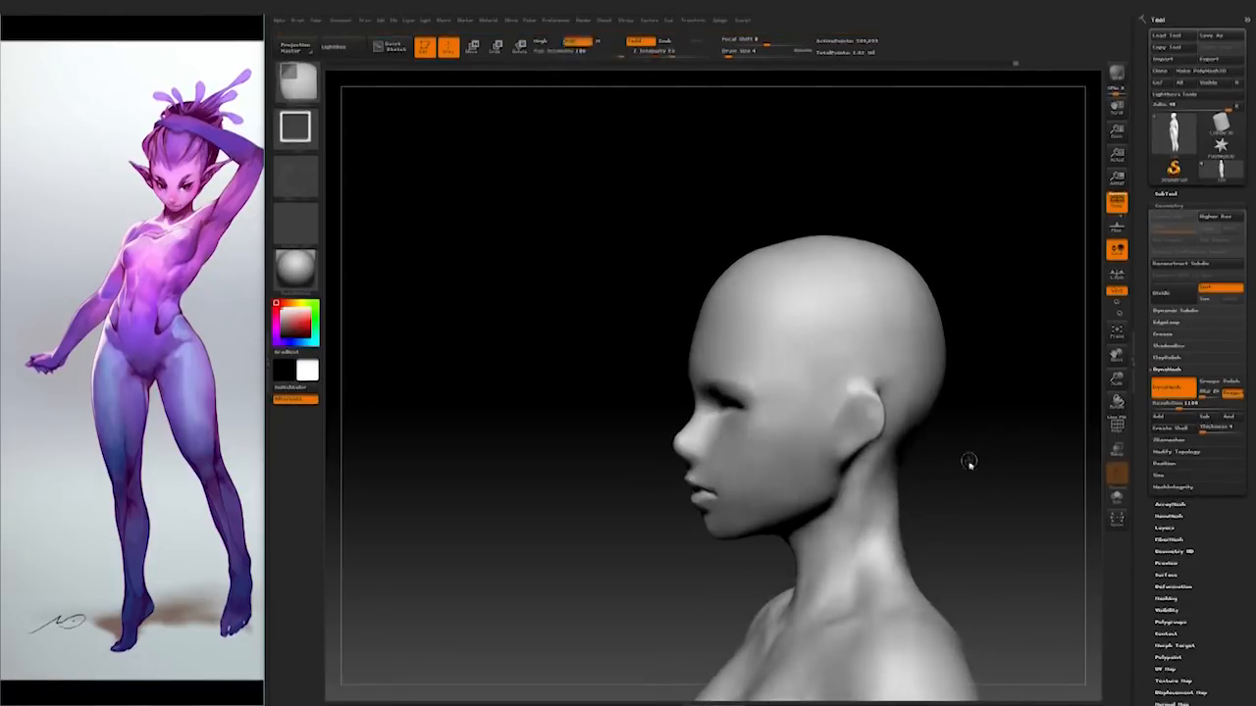
key(ctrl+s)
click(912, 523)
key(Return)
Step: Isolate the head and upper neck, split them from the body into a separate subtool, and switch the active subtool
drag(912, 533, 1050, 494)
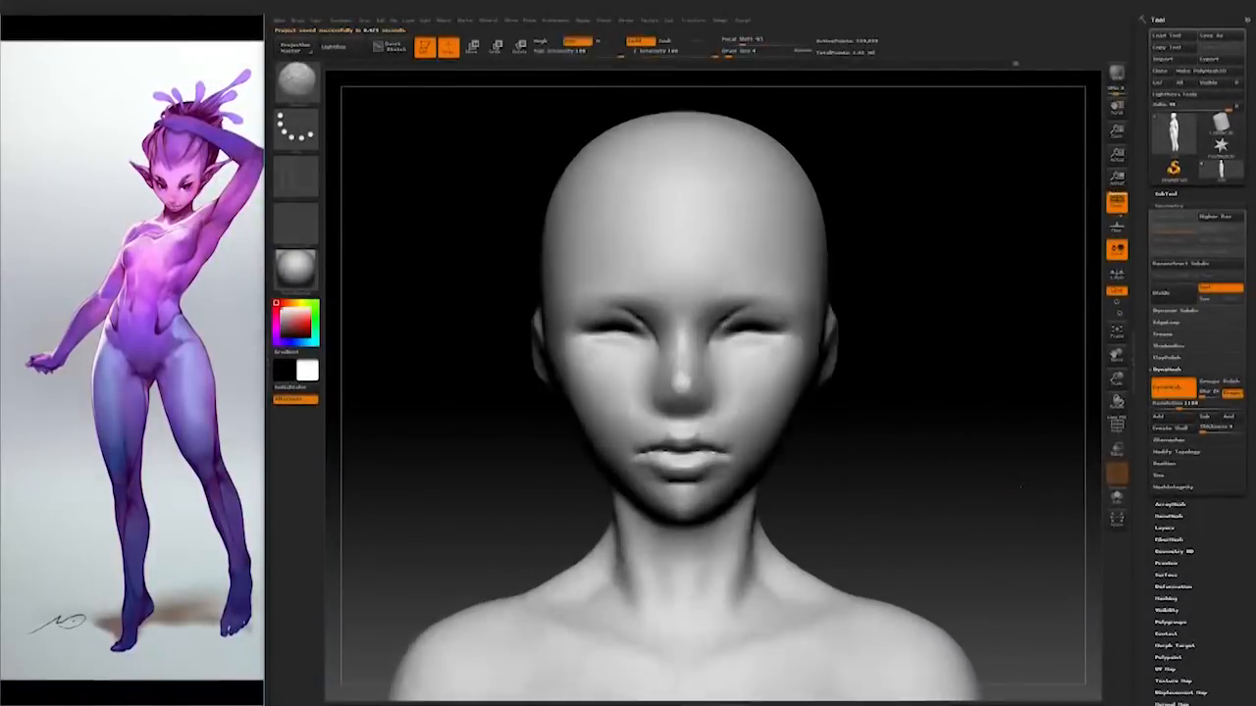
alt+drag(883, 490, 832, 432)
ctrl+shift+drag(490, 151, 837, 521)
drag(957, 520, 951, 429)
drag(1226, 648, 1227, 605)
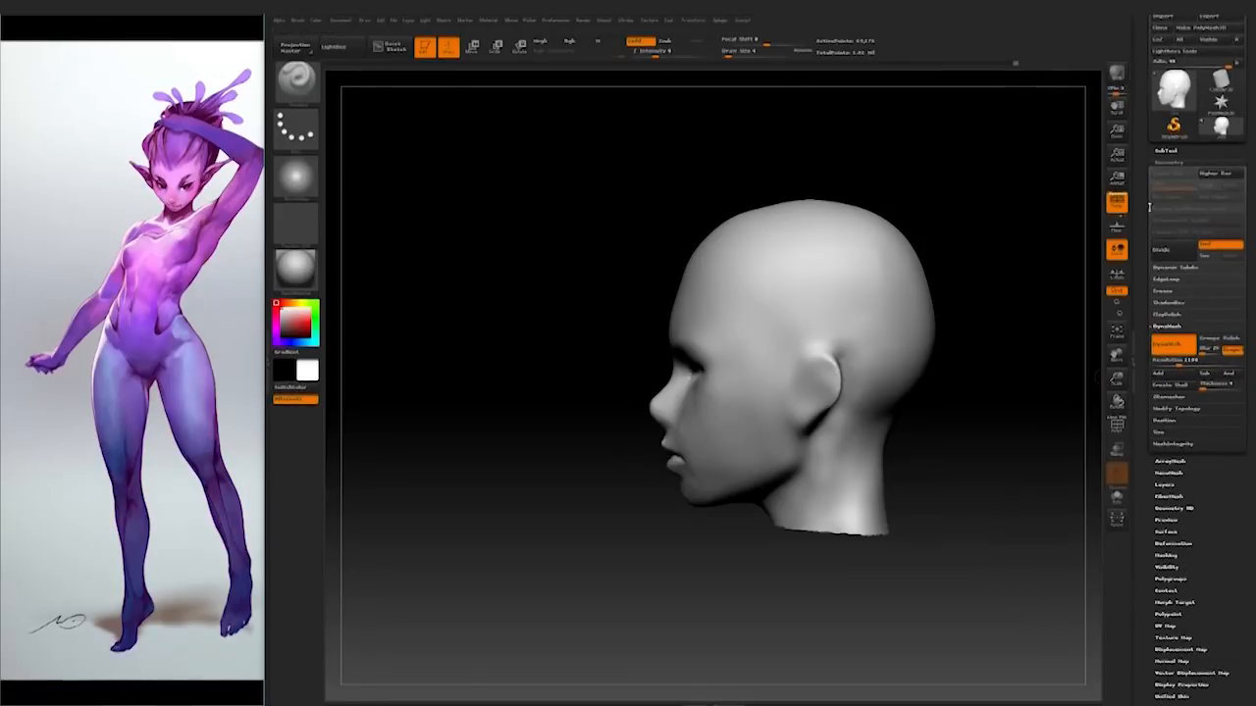
click(1166, 152)
click(1171, 485)
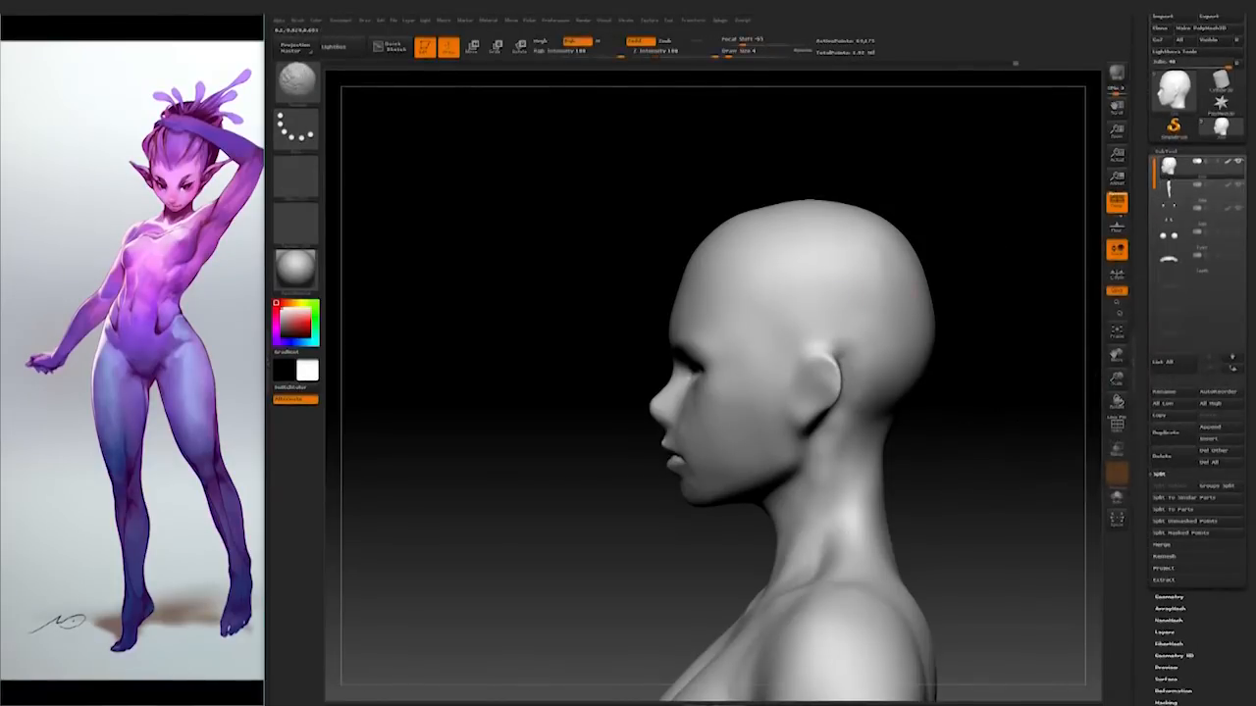
alt+click(869, 272)
shift+drag(956, 330, 932, 533)
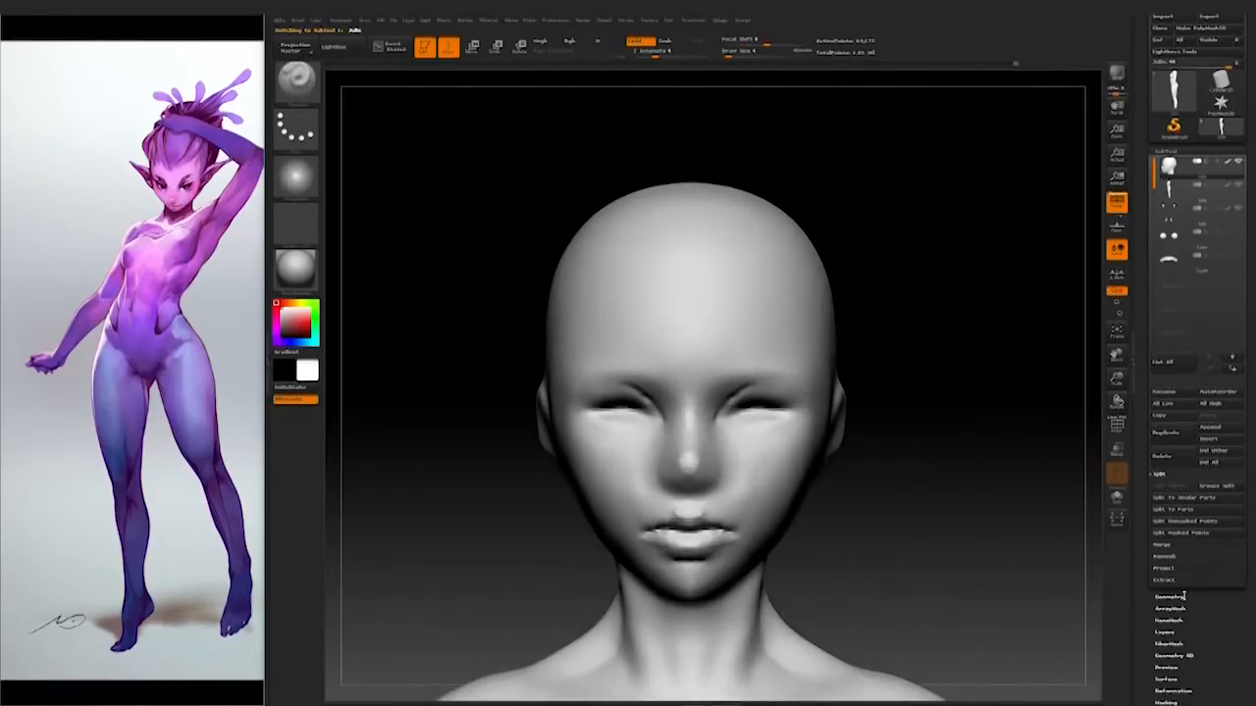
Step: Remesh the separated head subtool with DynaMesh at a high resolution
click(1176, 597)
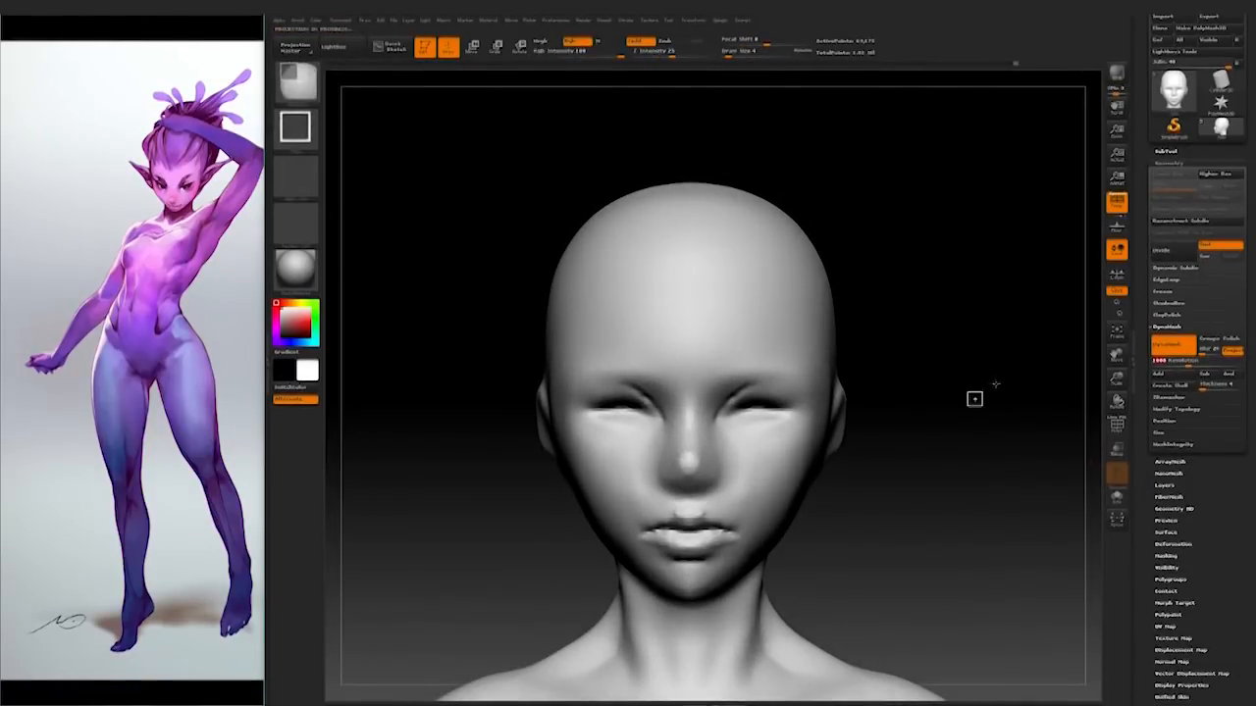
drag(984, 393, 838, 468)
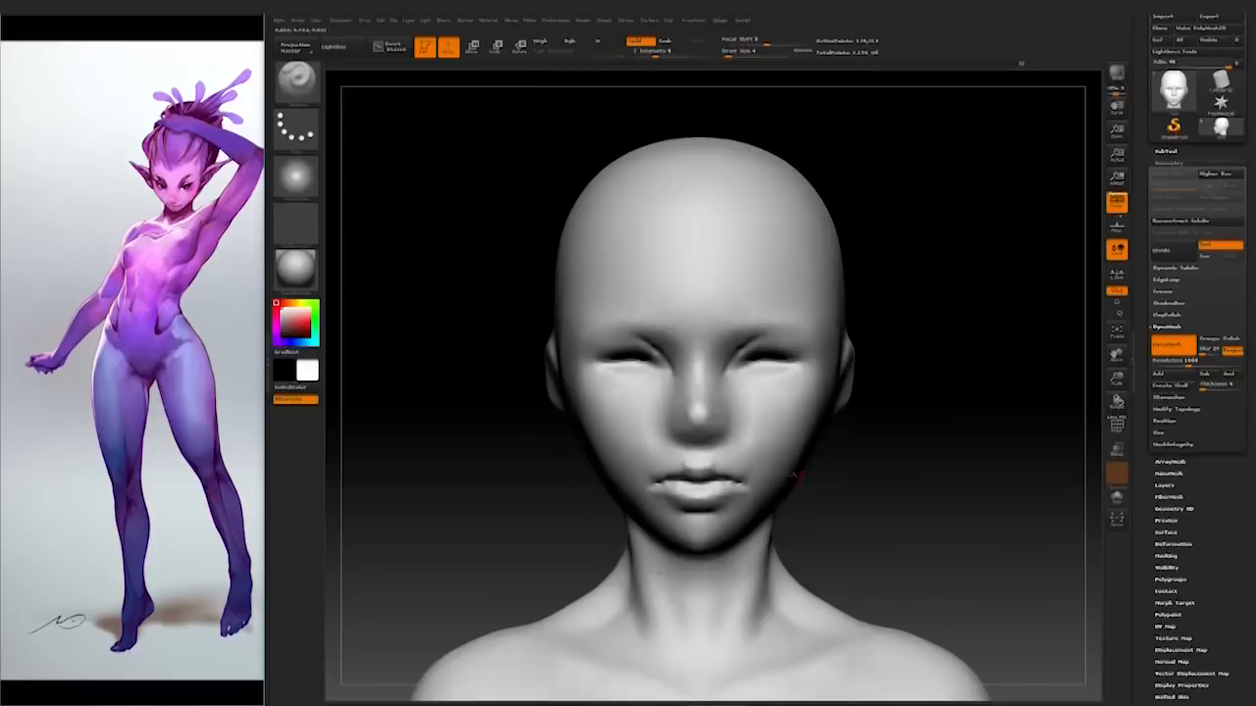
mouse_move(984, 477)
mouse_down()
mouse_move(896, 477)
mouse_move(1000, 480)
mouse_up()
mouse_move(861, 476)
mouse_down()
mouse_move(902, 476)
mouse_move(830, 476)
mouse_move(908, 477)
mouse_move(811, 477)
mouse_up()
mouse_move(677, 609)
mouse_down()
mouse_move(598, 625)
mouse_move(618, 571)
mouse_move(632, 588)
mouse_up()
Step: Reshape the underside of the nose and the upper lip in profile with the Move brush, adjusting the brush size
key(b)
key(m)
key(v)
key(s)
drag(653, 477, 660, 476)
mouse_move(687, 432)
mouse_down()
mouse_move(700, 431)
mouse_move(690, 424)
mouse_up()
key(space)
drag(656, 417, 642, 416)
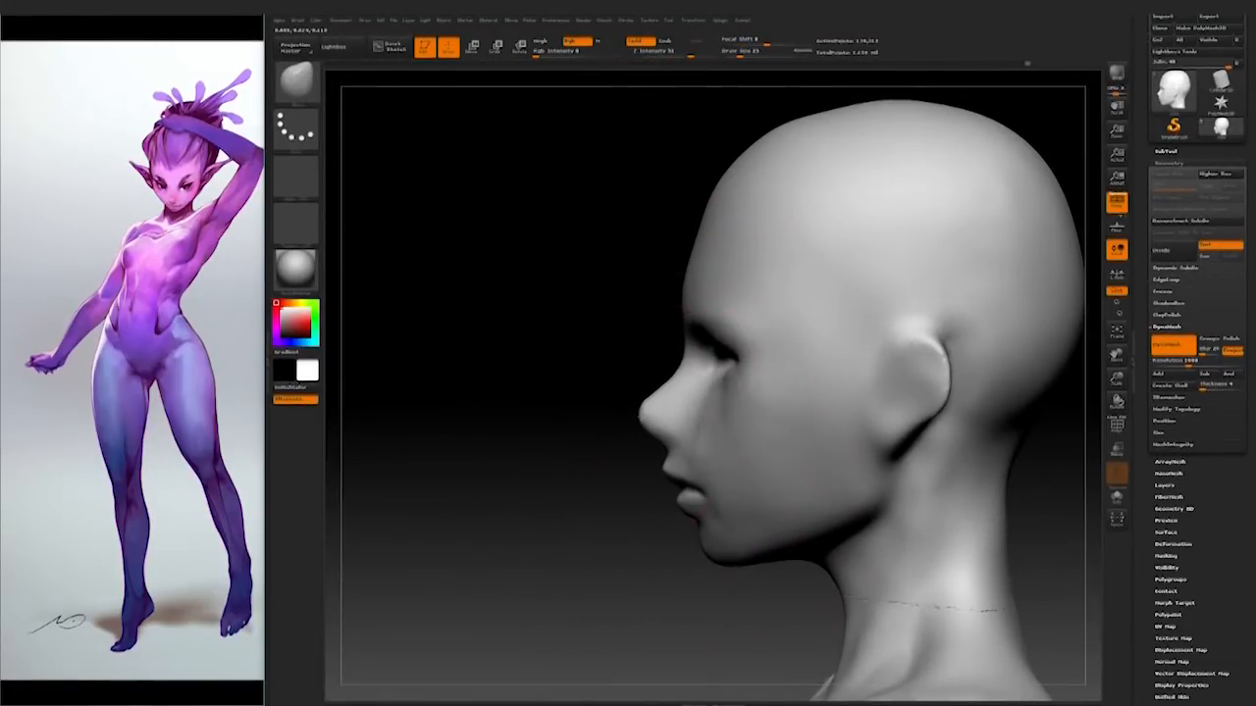
key(space)
drag(665, 442, 649, 432)
shift+drag(652, 597, 656, 579)
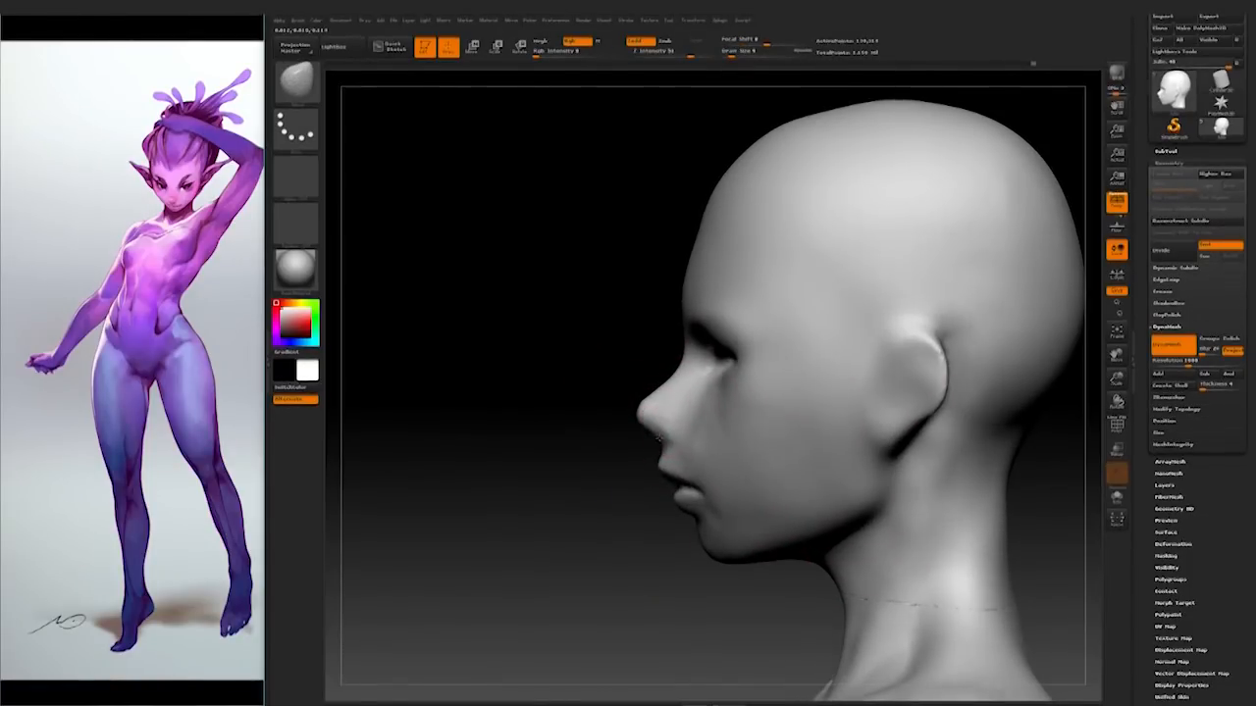
Step: Refine the nose tip, brow and lip contours in profile with the Move brush at varying sizes
ctrl+click(665, 570)
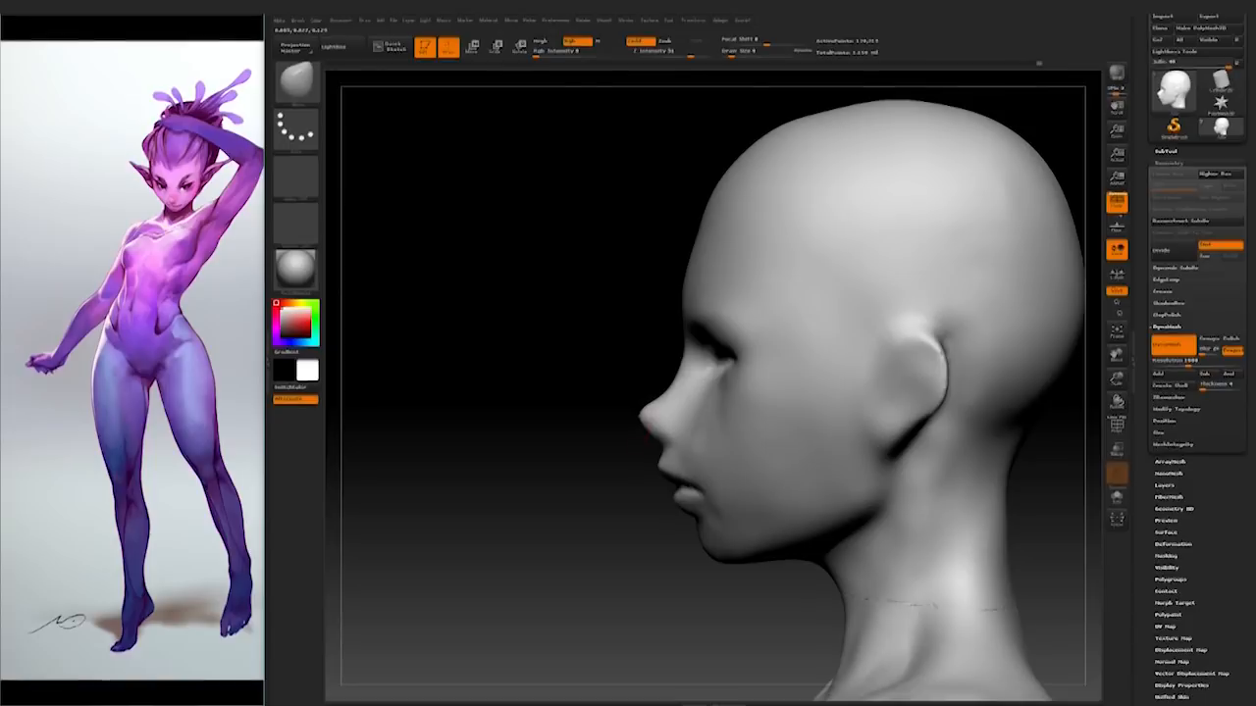
key(space)
key(space)
drag(650, 429, 659, 429)
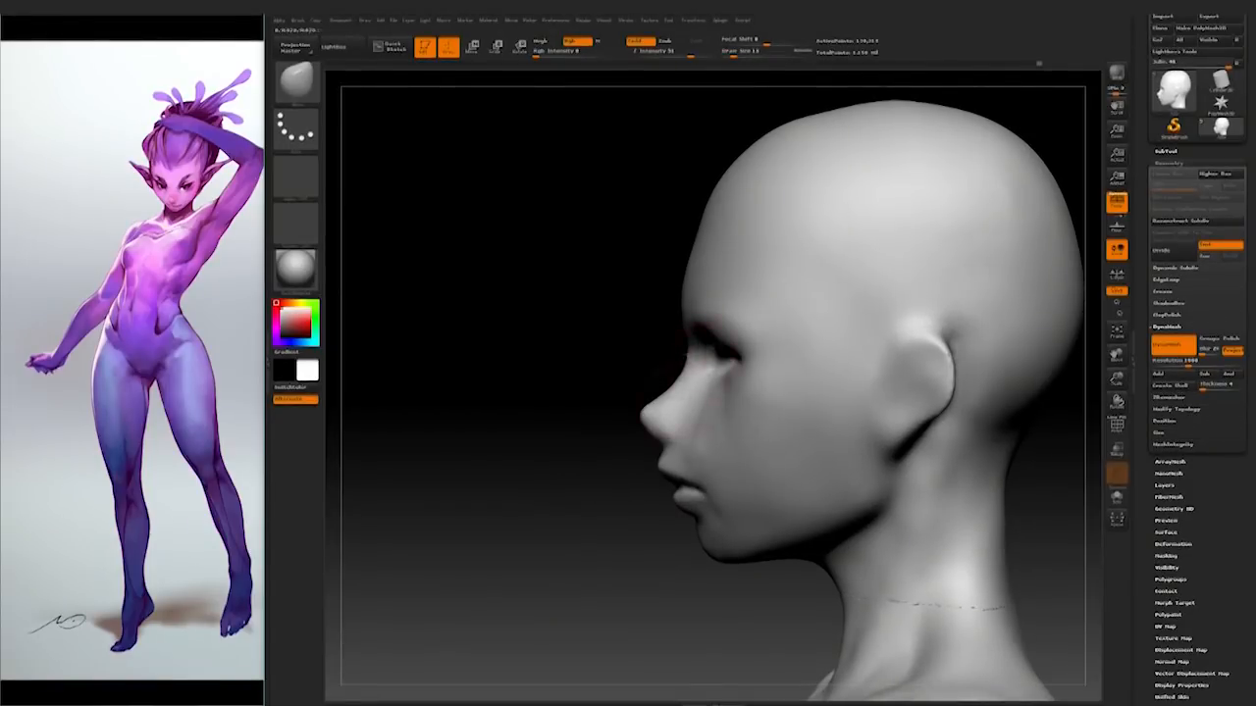
drag(615, 591, 621, 592)
key(space)
drag(708, 338, 724, 338)
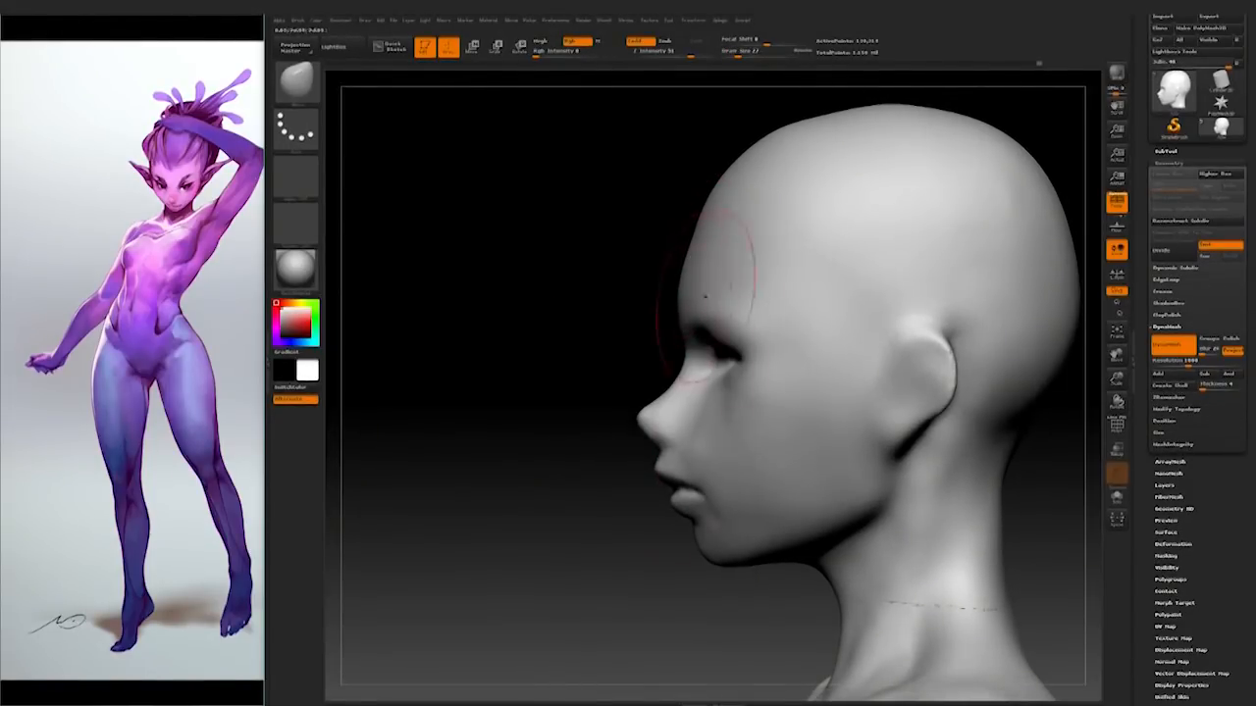
key(space)
drag(647, 569, 638, 570)
key(space)
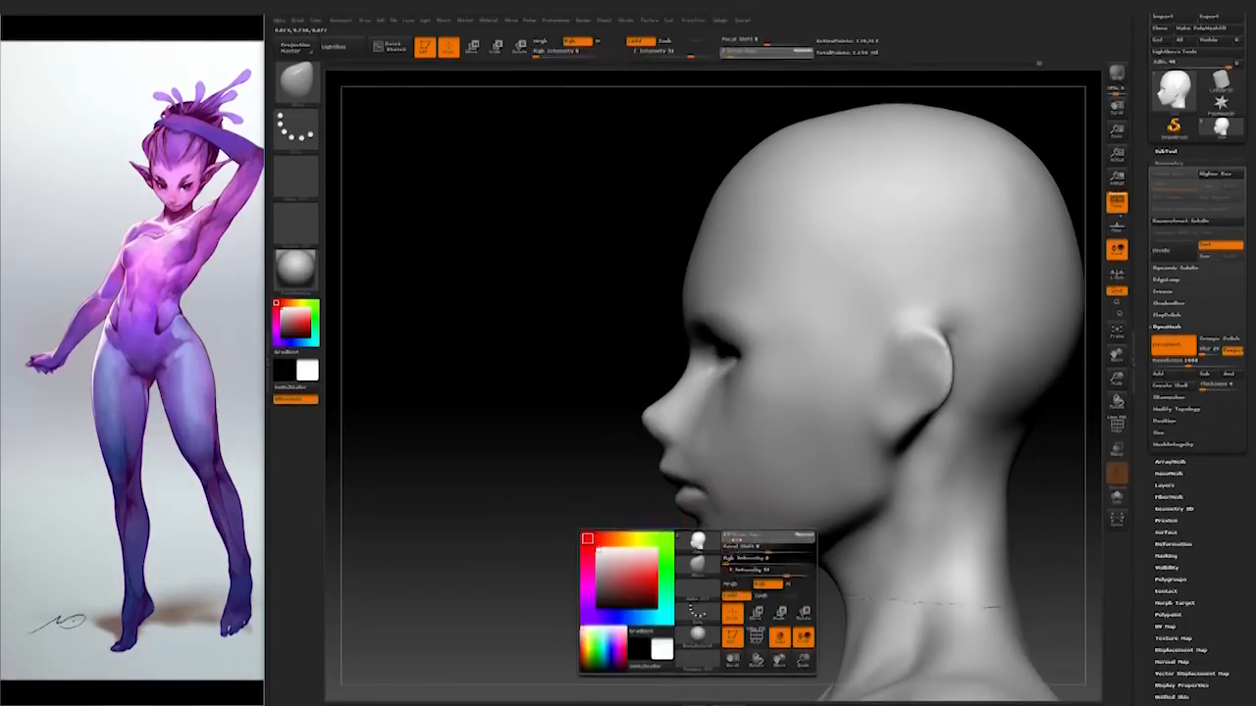
mouse_move(702, 628)
shift+mouse_down()
mouse_move(625, 611)
mouse_move(906, 507)
mouse_move(775, 490)
shift+mouse_up()
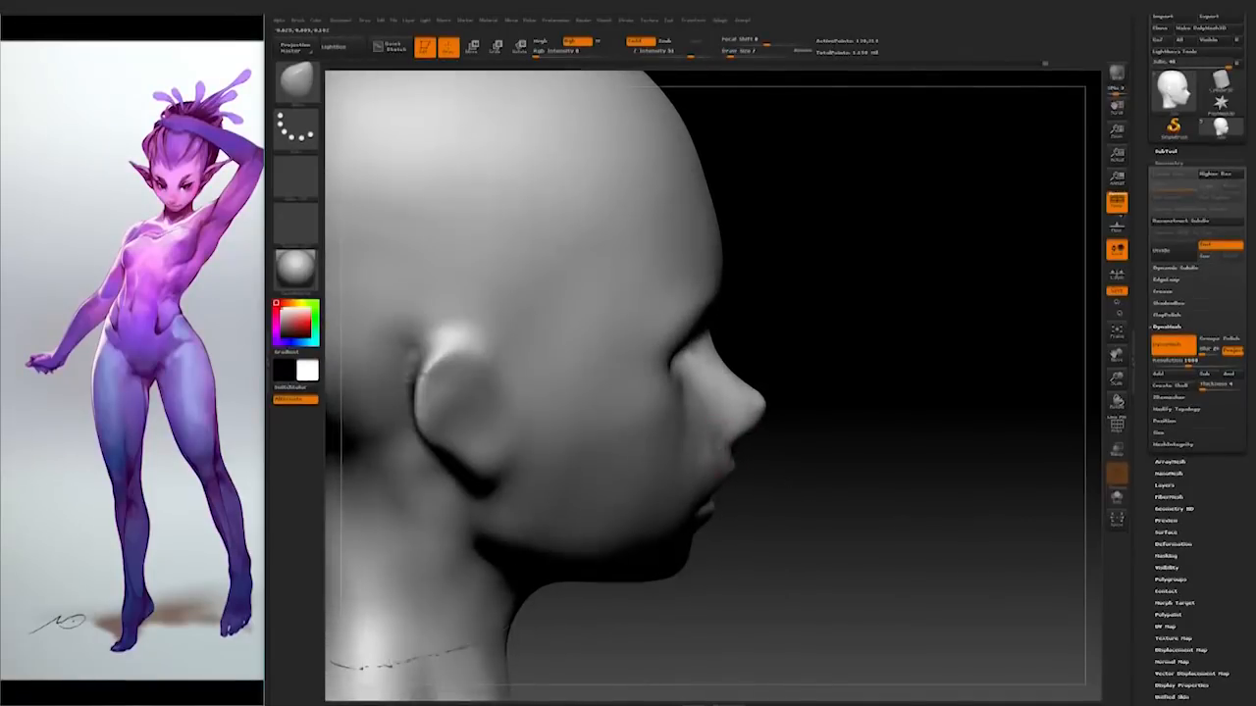
Step: Adjust the upper lip and mouth area from the opposite side of the face
drag(776, 437, 776, 382)
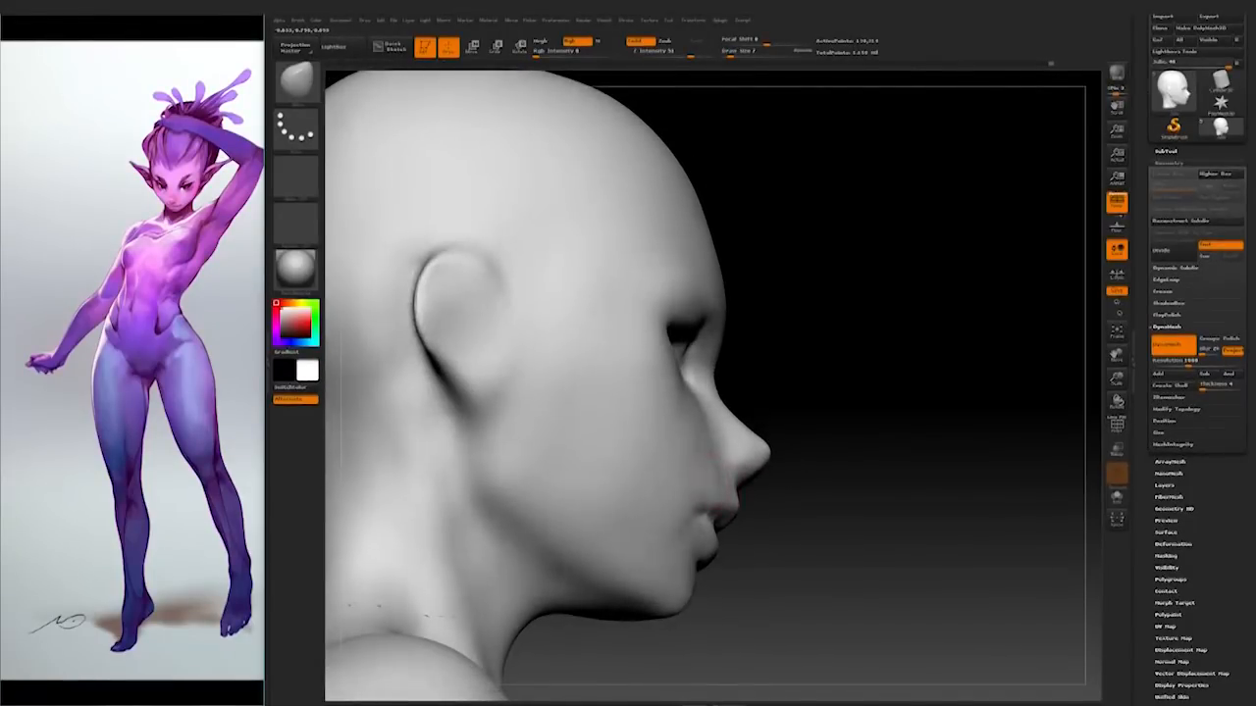
drag(700, 450, 745, 473)
drag(843, 491, 814, 520)
Step: Build up the chin and the area around the mouth from three-quarter and low front views
key(b)
key(m)
key(v)
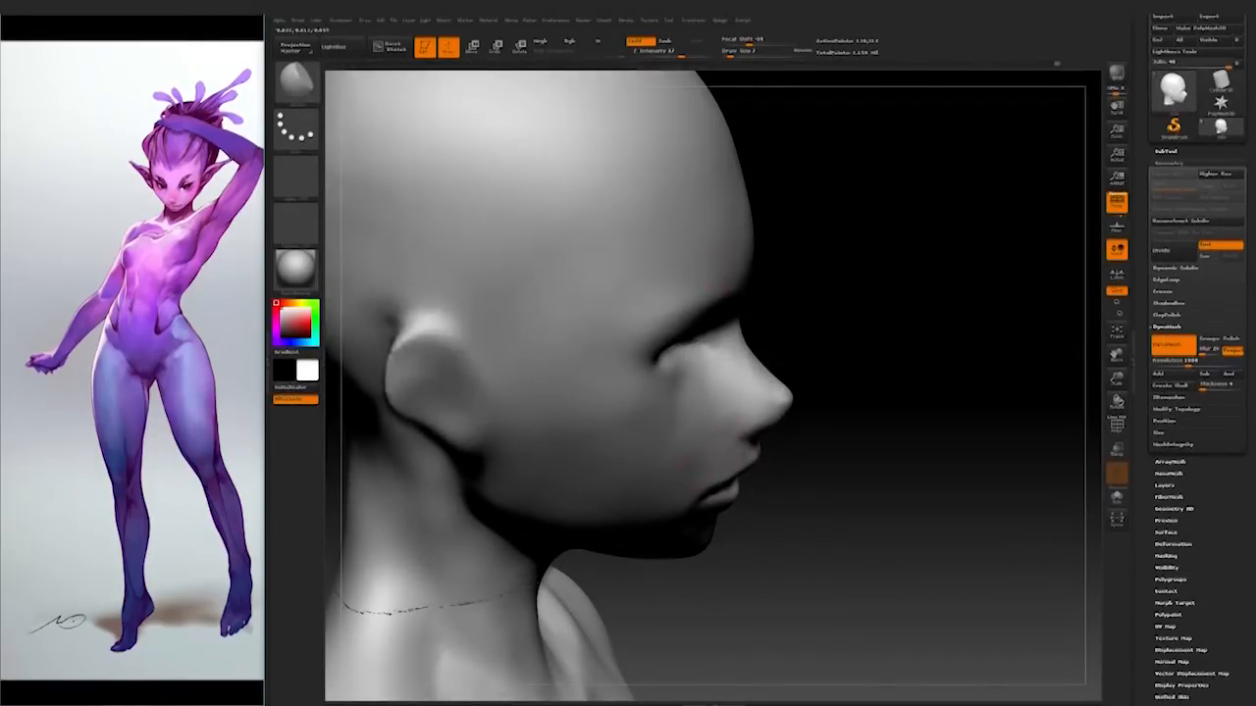
drag(842, 502, 765, 468)
mouse_move(990, 439)
alt+mouse_down()
mouse_move(910, 491)
mouse_move(844, 496)
alt+mouse_up()
mouse_move(955, 519)
mouse_down()
mouse_move(925, 533)
mouse_move(922, 490)
mouse_move(877, 555)
mouse_up()
drag(690, 615, 616, 618)
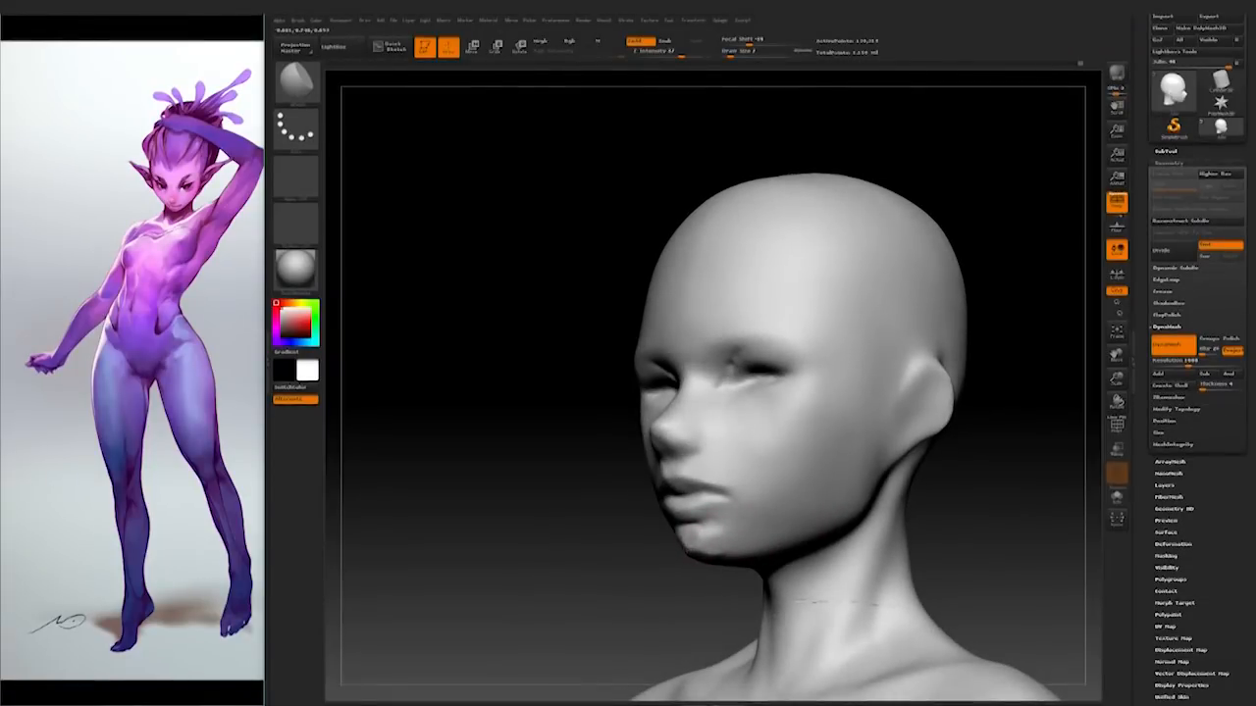
drag(819, 600, 708, 535)
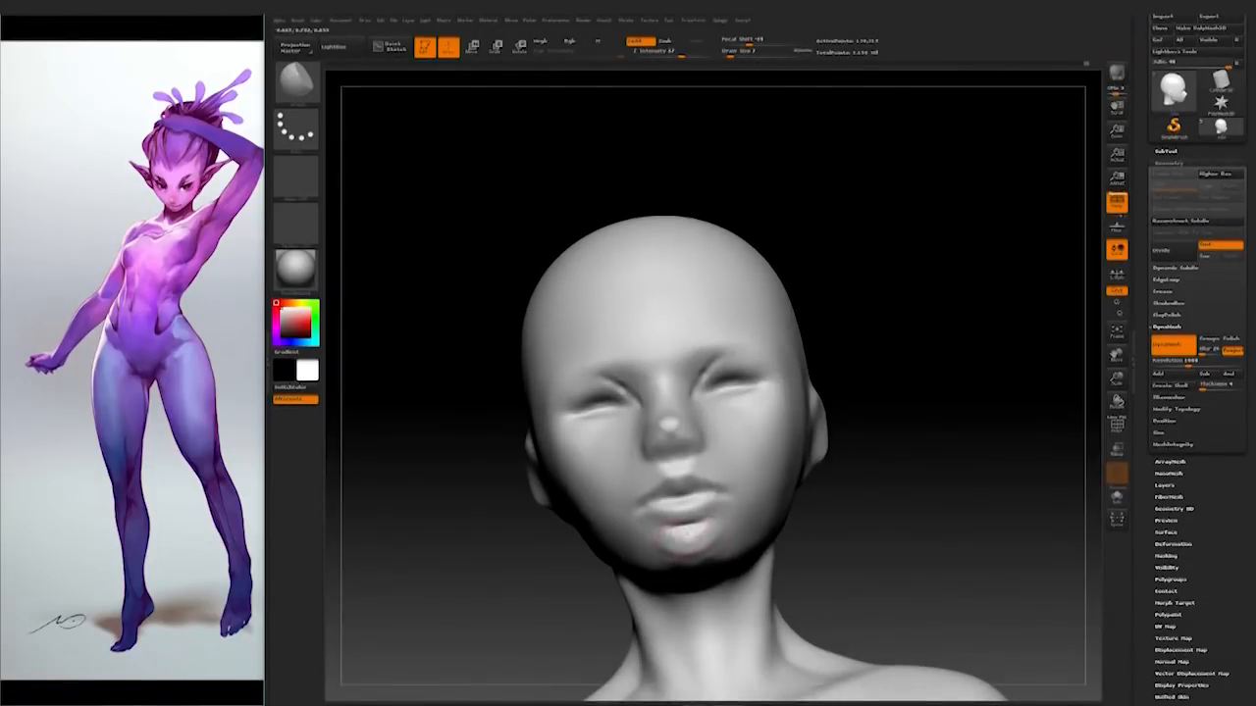
drag(863, 579, 628, 639)
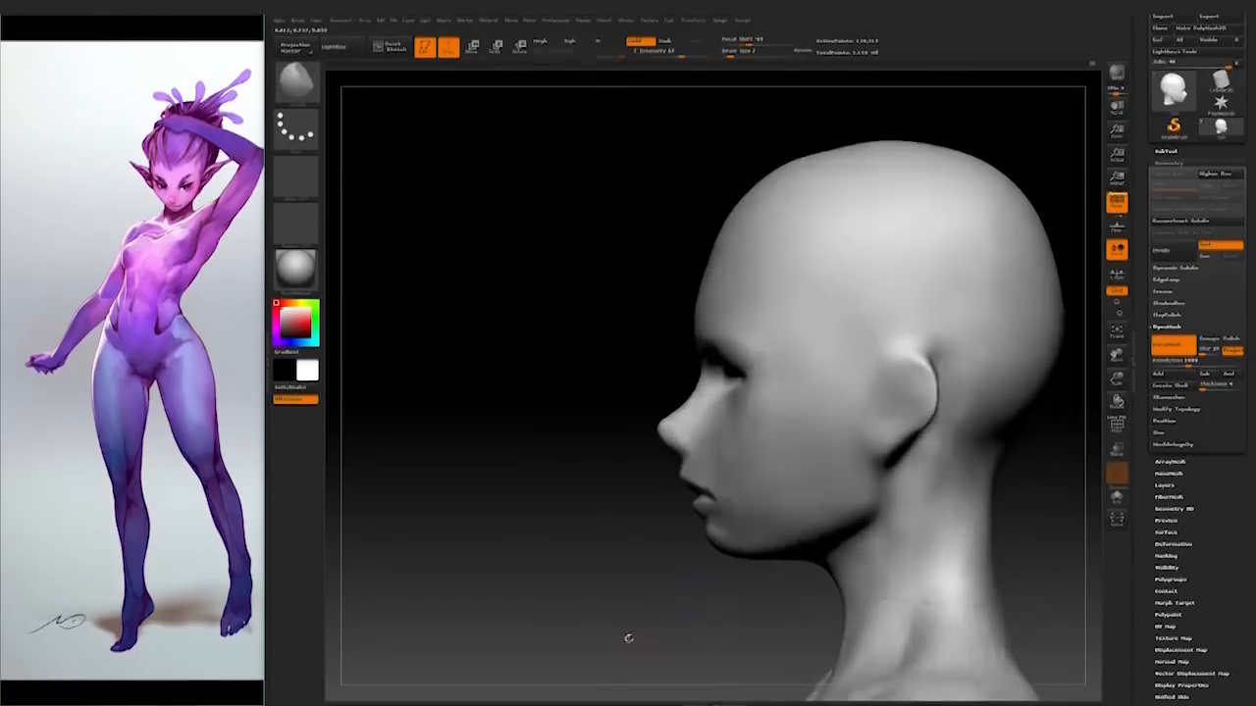
Step: Correct the chin and jaw contour in profile with the Move brush
click(297, 81)
key(m)
key(v)
key(space)
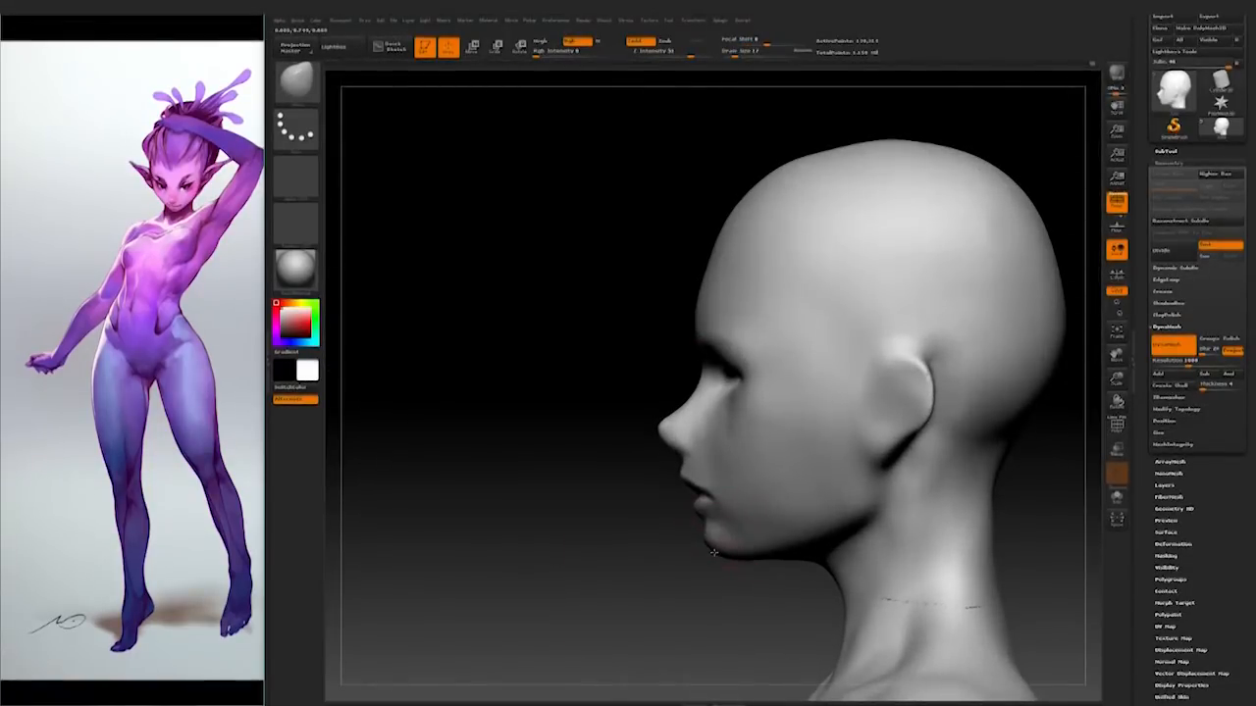
mouse_move(682, 565)
mouse_down()
mouse_move(967, 536)
mouse_move(916, 530)
mouse_move(931, 521)
mouse_move(803, 412)
mouse_move(892, 415)
mouse_move(785, 358)
mouse_move(872, 391)
mouse_move(848, 339)
mouse_up()
Step: Sculpt the planes of the forehead and temples from high front and three-quarter views
key(b)
key(m)
key(v)
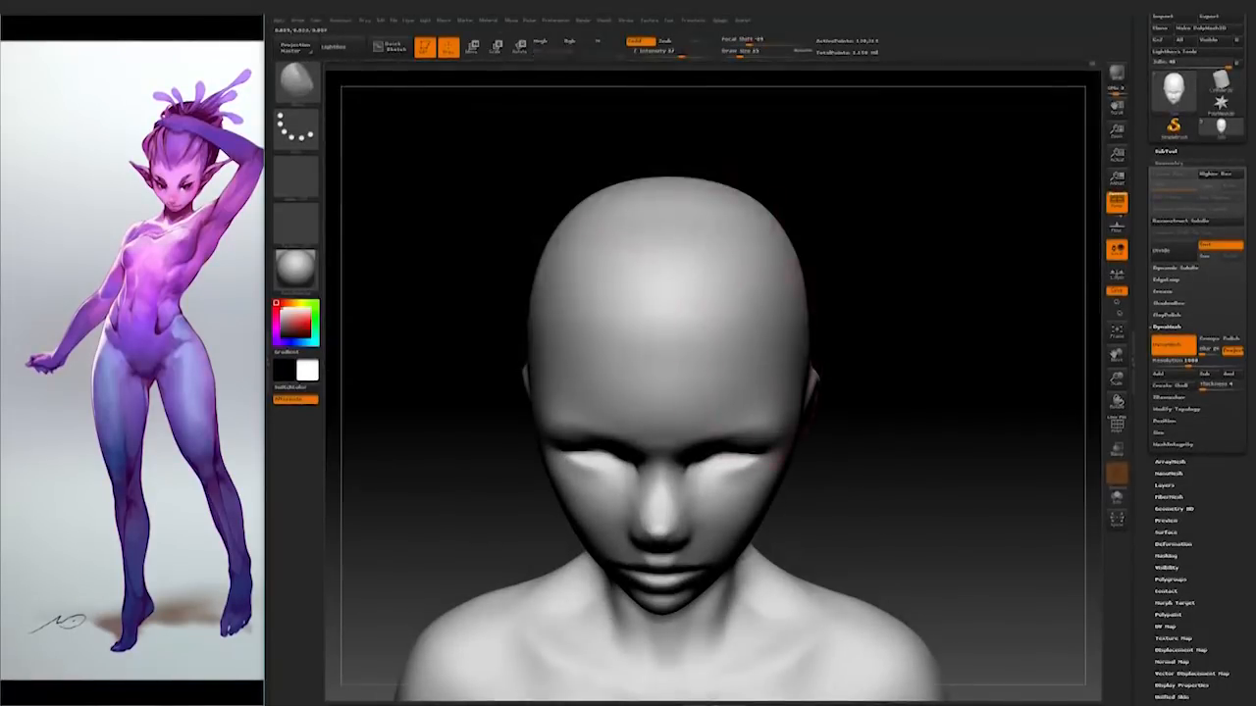
drag(756, 314, 863, 574)
mouse_move(933, 328)
mouse_down()
mouse_move(942, 353)
mouse_move(790, 323)
mouse_up()
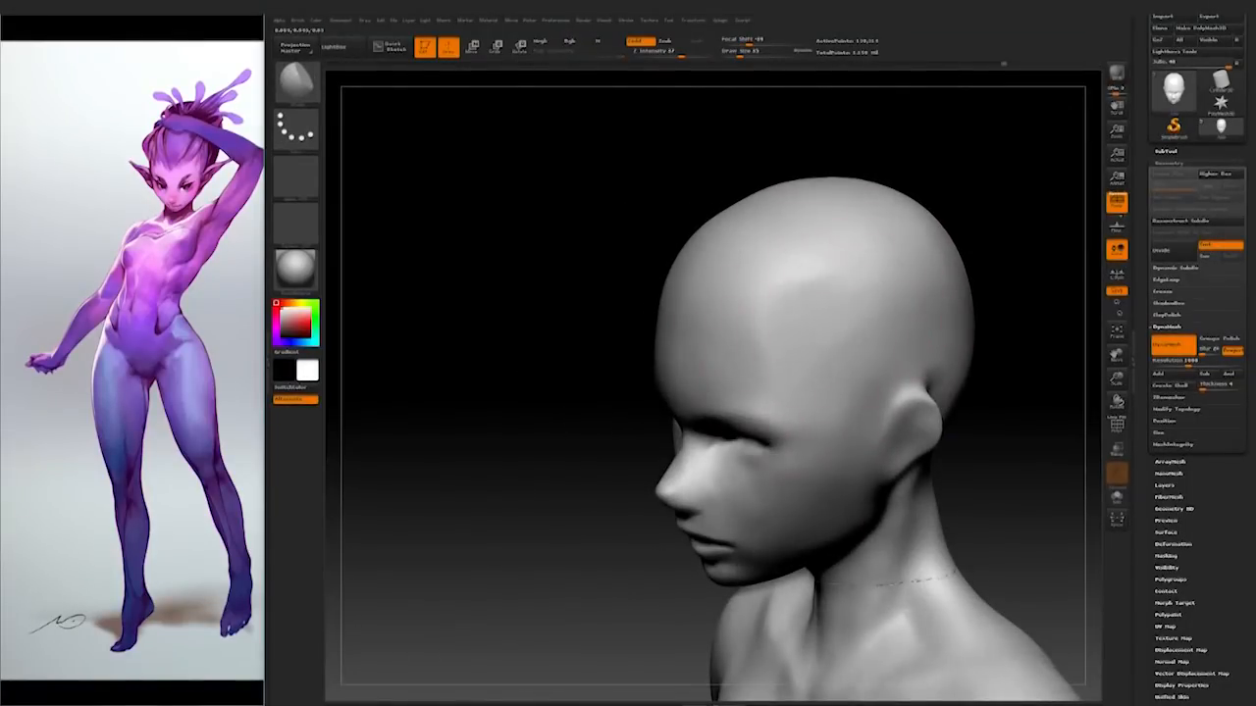
mouse_move(598, 547)
mouse_down()
mouse_move(989, 442)
mouse_move(958, 504)
mouse_move(967, 490)
mouse_move(949, 487)
mouse_up()
key(space)
click(843, 448)
drag(1021, 452, 840, 421)
Step: Mask the whole ear with the MaskPen brush from the side and back, and invert the mask
ctrl+click(297, 82)
ctrl+click(451, 135)
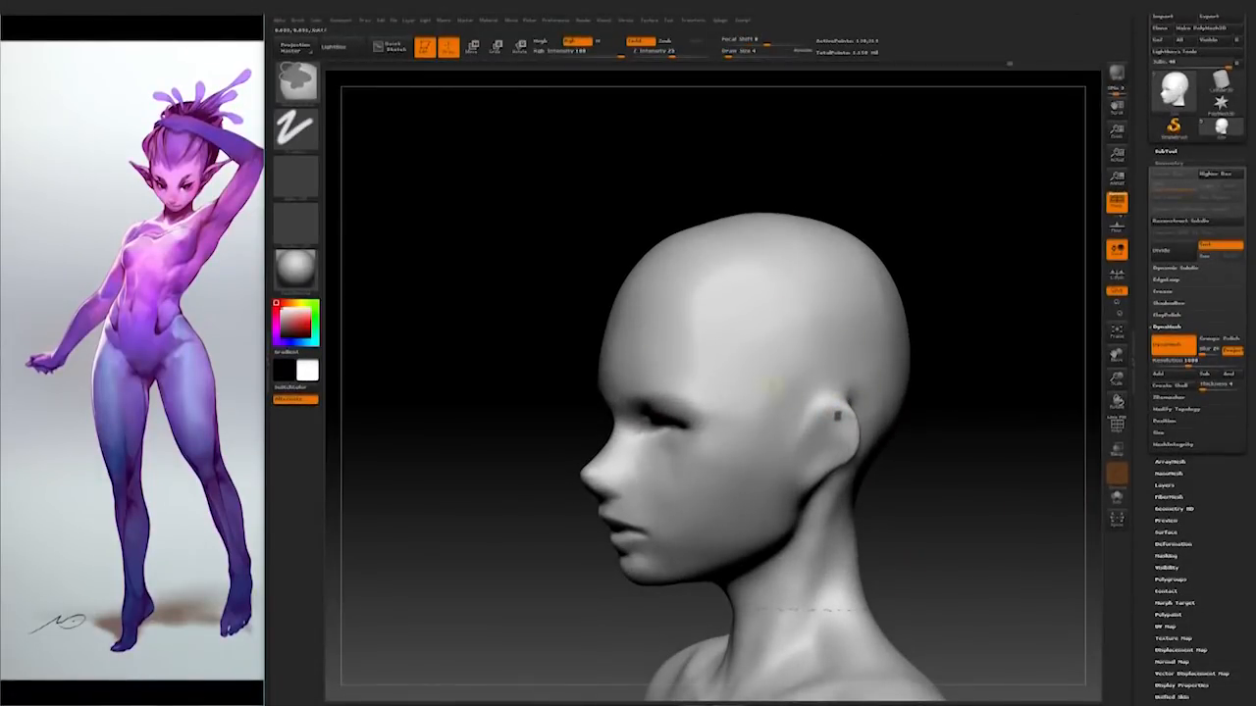
ctrl+click(298, 84)
ctrl+click(302, 88)
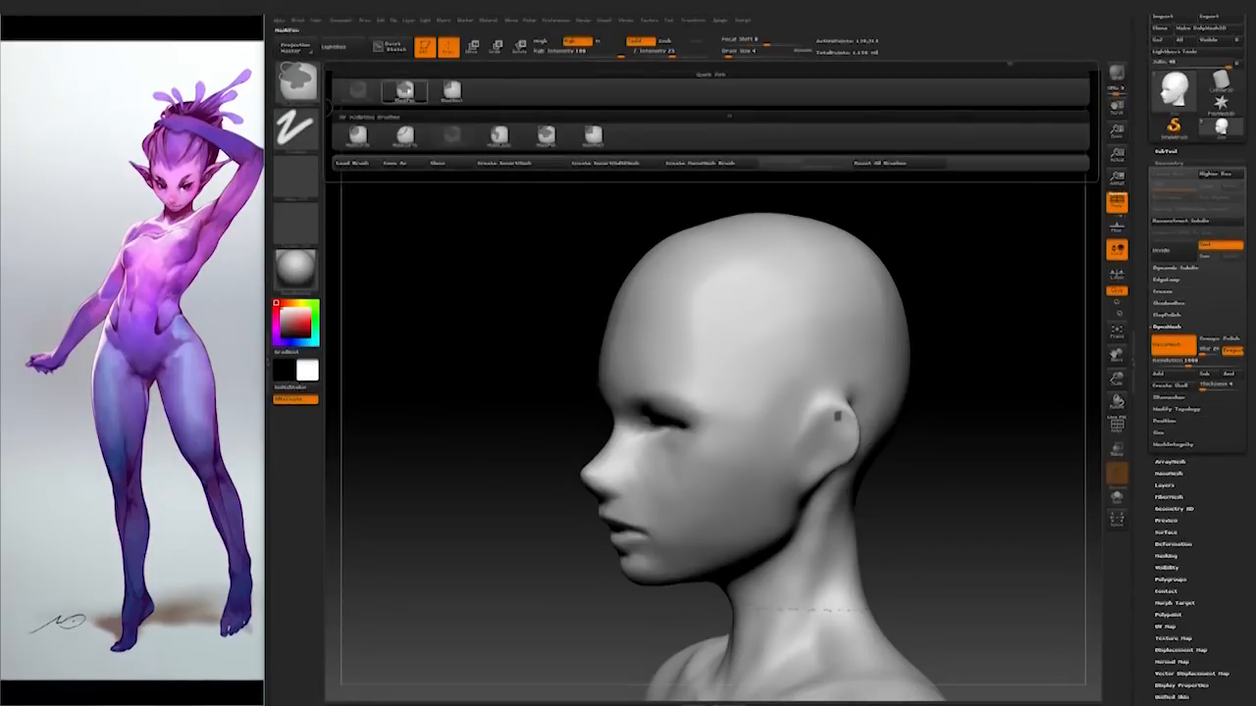
ctrl+click(404, 90)
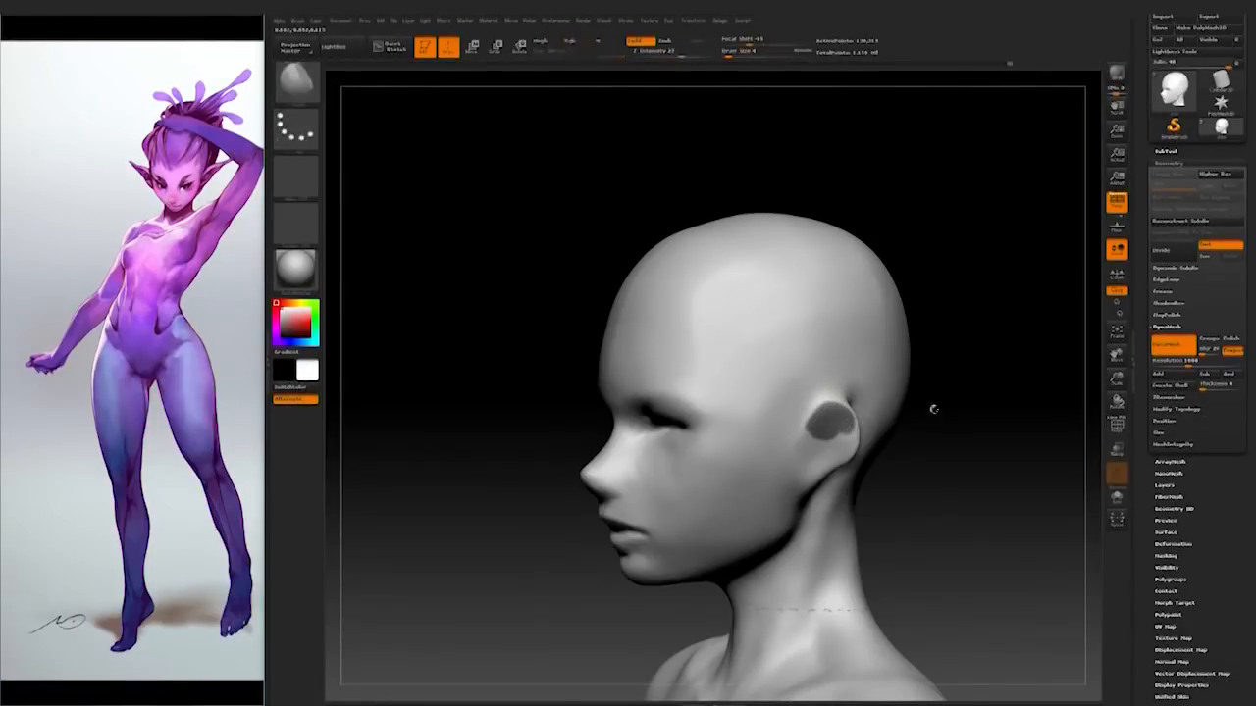
right_drag(779, 406, 647, 409)
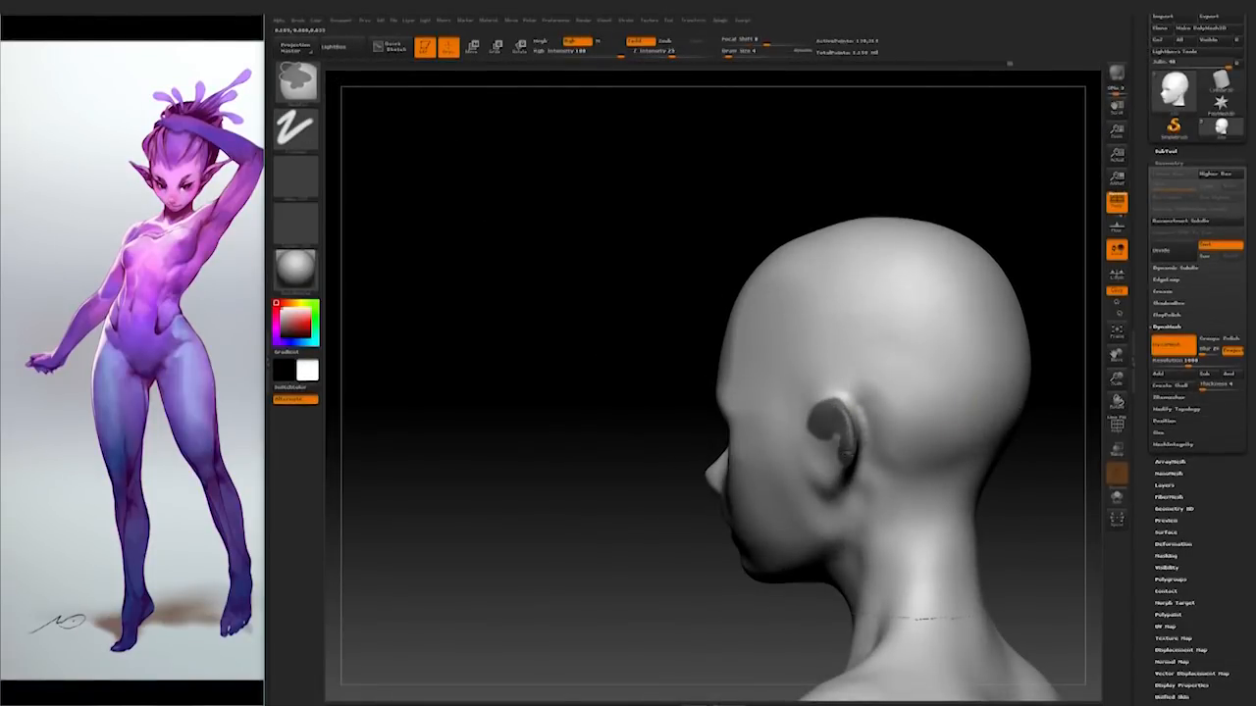
right_drag(759, 534, 687, 496)
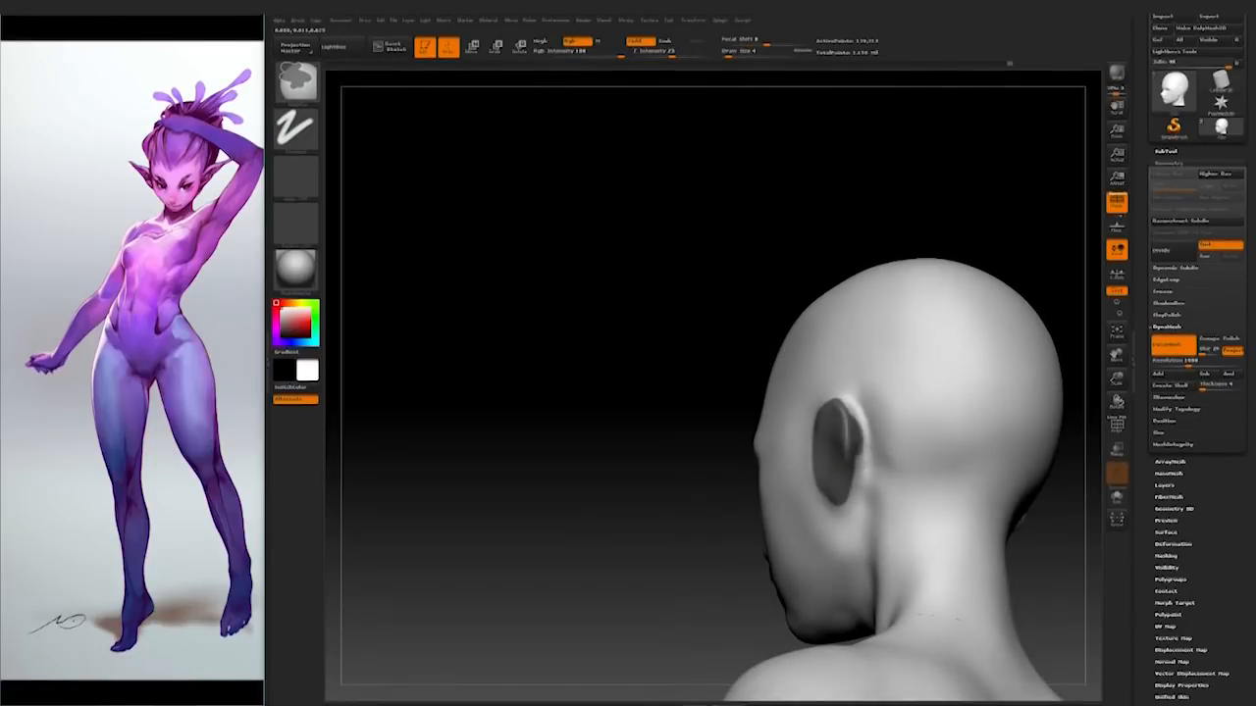
mouse_move(745, 437)
right_down()
mouse_move(984, 428)
mouse_move(863, 431)
right_up()
shift+right_drag(1031, 409, 1000, 436)
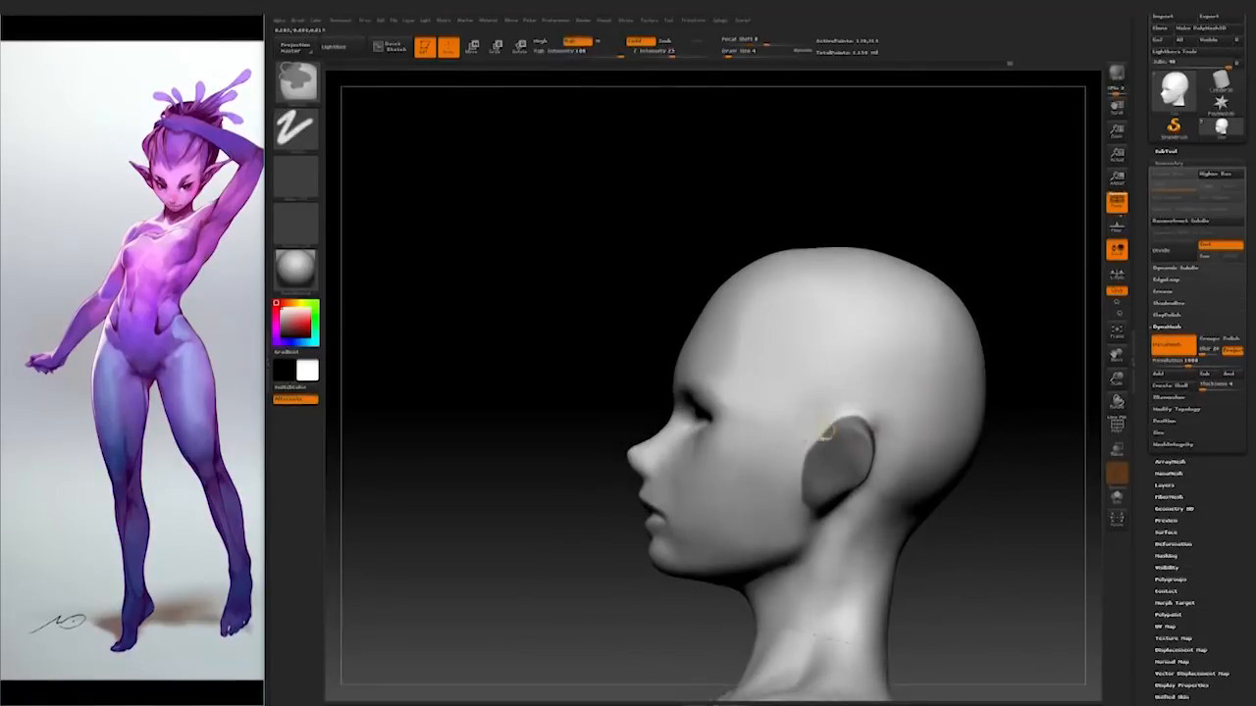
mouse_move(855, 434)
shift+right_down()
mouse_move(888, 417)
mouse_move(997, 458)
mouse_move(817, 430)
mouse_move(957, 462)
mouse_move(822, 454)
mouse_move(916, 435)
mouse_move(931, 447)
shift+right_up()
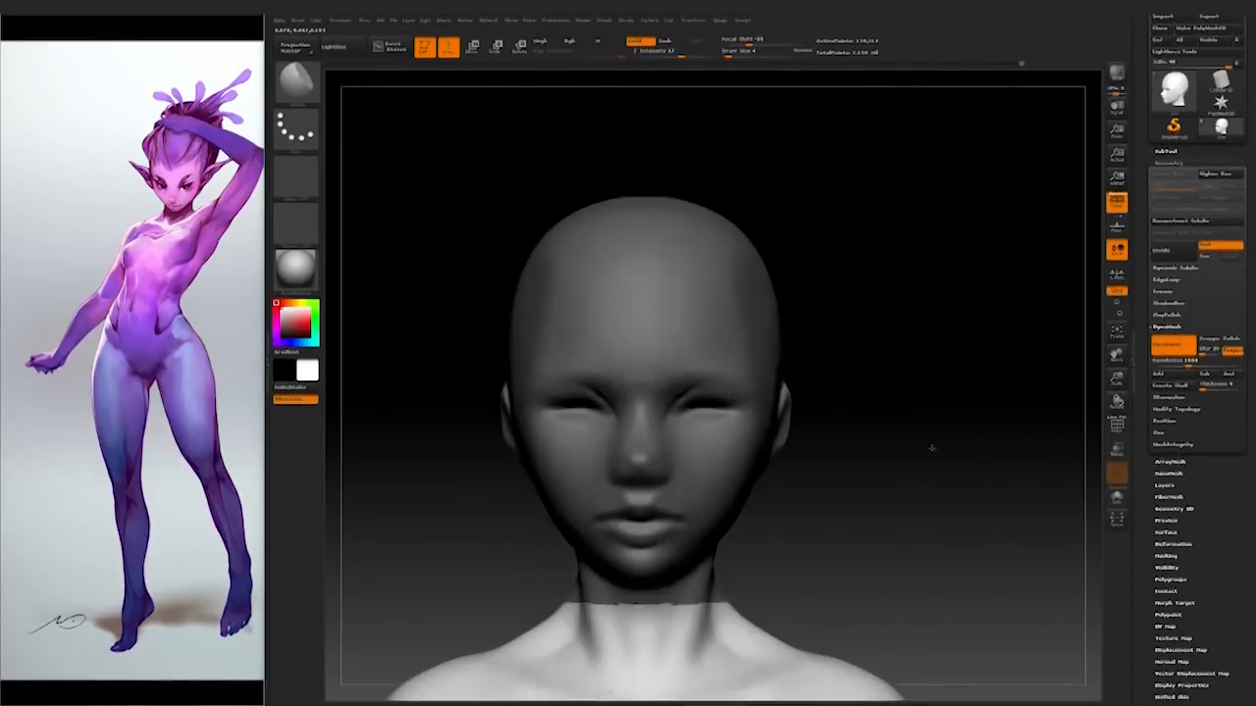
Step: Move the unmasked ears outward from the head with the transform tool and return to sculpting
key(w)
drag(788, 376, 759, 478)
drag(773, 428, 786, 428)
mouse_move(922, 473)
right_down()
mouse_move(799, 486)
mouse_move(888, 466)
mouse_move(957, 470)
mouse_move(930, 459)
mouse_move(921, 484)
mouse_move(766, 416)
right_up()
key(q)
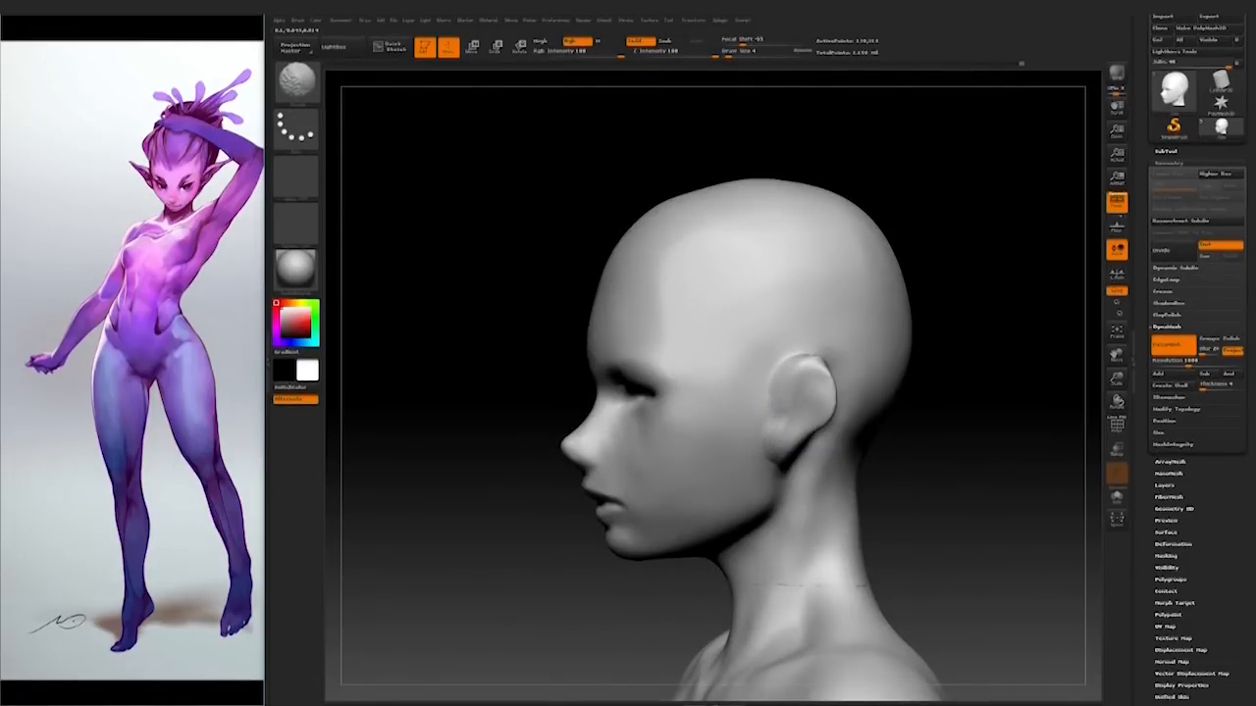
Step: Shape the outer contour of the ears with the Move brush from back, side and three-quarter views
right_drag(994, 373, 673, 392)
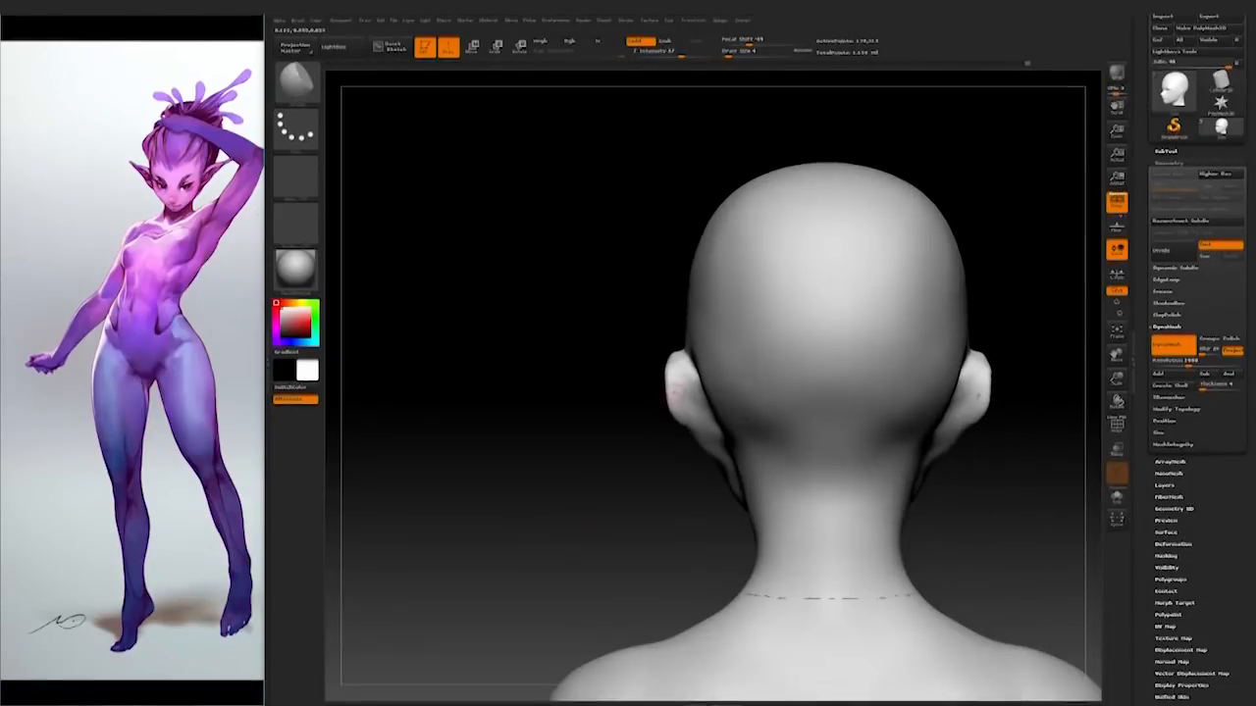
click(308, 91)
click(672, 166)
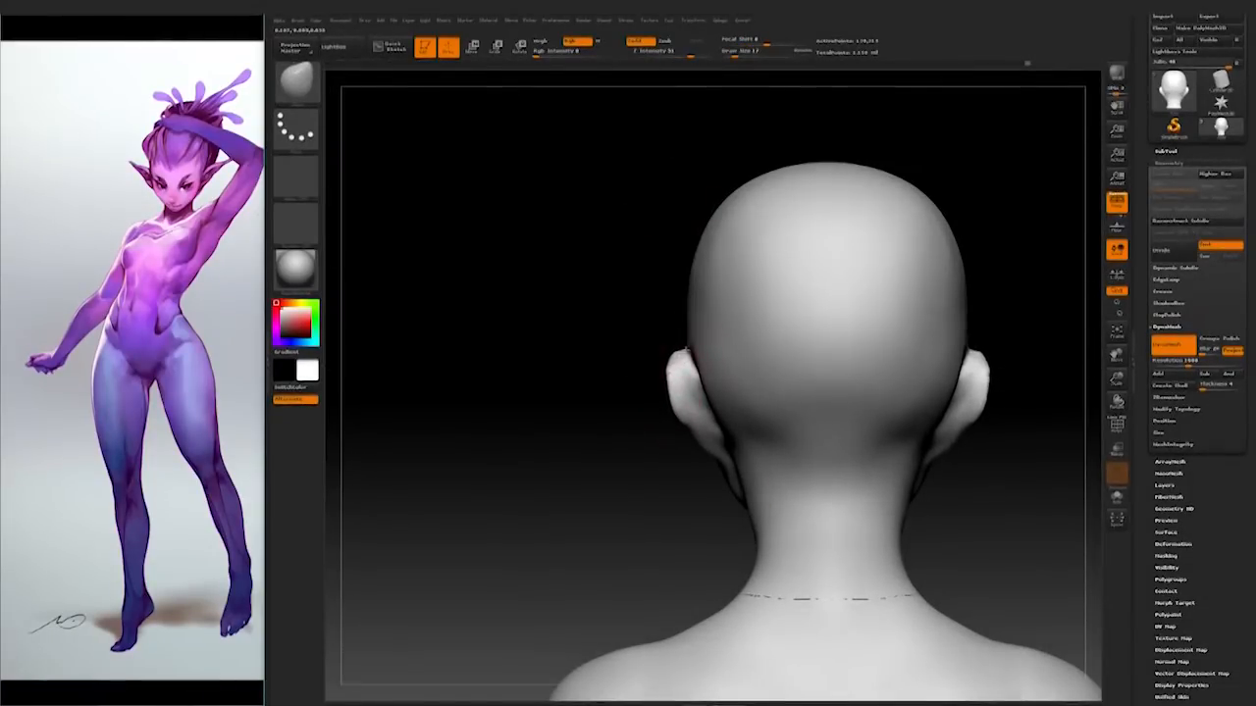
mouse_move(690, 451)
right_down()
mouse_move(556, 519)
mouse_move(913, 554)
mouse_move(928, 424)
right_up()
right_click(653, 476)
mouse_move(842, 436)
right_down()
mouse_move(737, 429)
mouse_move(608, 520)
mouse_move(567, 571)
mouse_move(726, 435)
mouse_move(653, 488)
right_up()
right_click(652, 488)
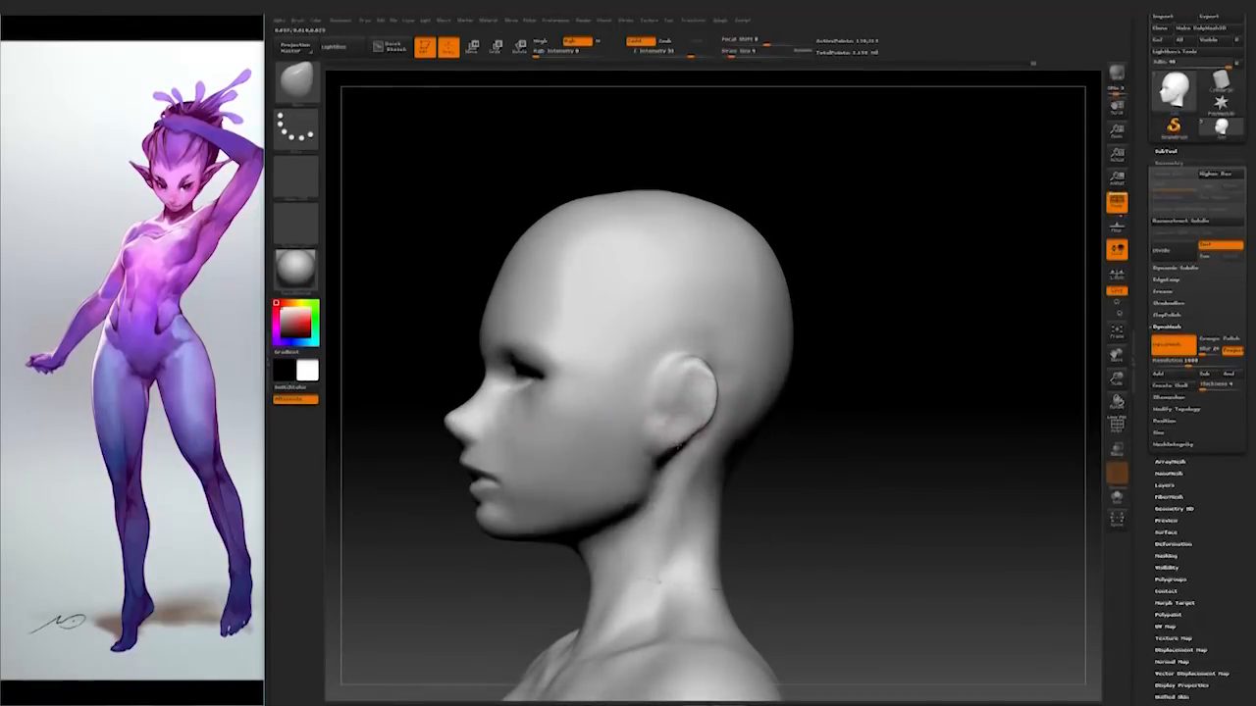
mouse_move(667, 454)
right_down()
mouse_move(854, 429)
mouse_move(681, 445)
mouse_move(734, 389)
mouse_move(529, 393)
right_up()
mouse_move(644, 479)
right_down()
mouse_move(790, 461)
mouse_move(711, 441)
mouse_move(555, 482)
mouse_move(461, 392)
right_up()
Step: Sculpt the ear rim, its inner hollow and the crease behind the ear with the Standard brush
click(296, 79)
click(774, 94)
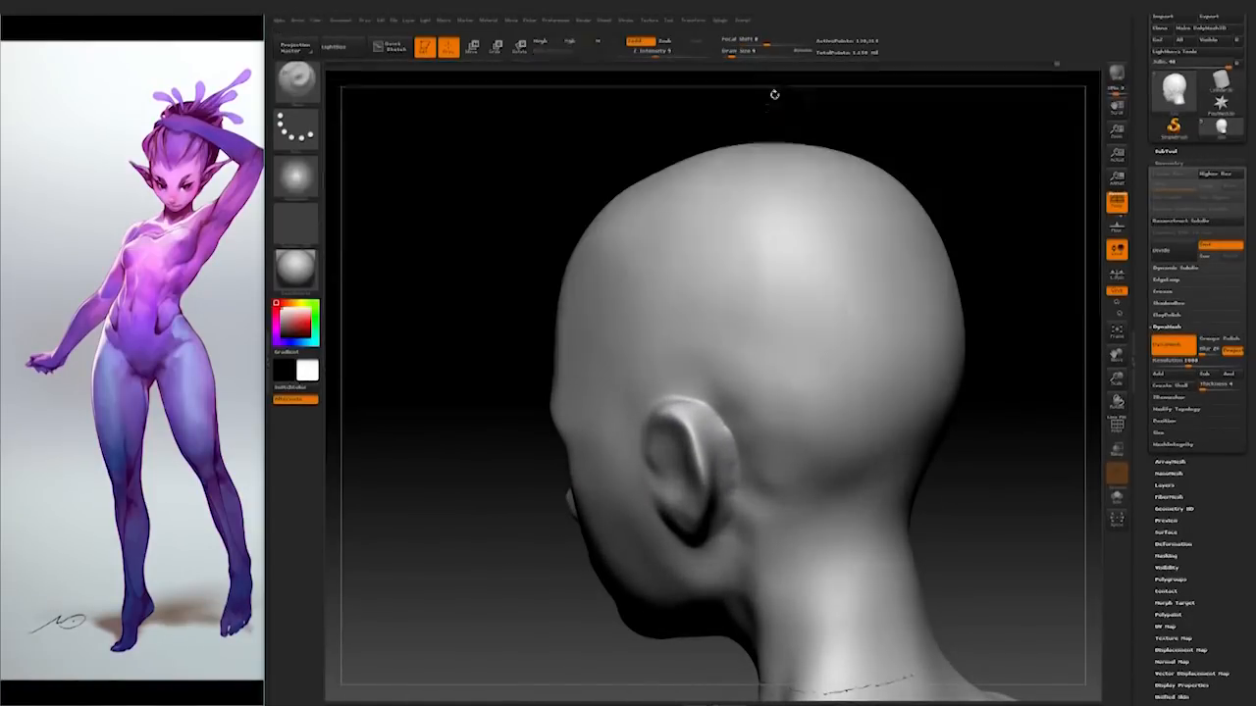
right_drag(708, 404, 728, 441)
mouse_move(654, 425)
right_down()
mouse_move(726, 422)
mouse_move(913, 370)
mouse_move(936, 417)
mouse_move(644, 410)
mouse_move(748, 386)
mouse_move(698, 384)
right_up()
right_click(770, 423)
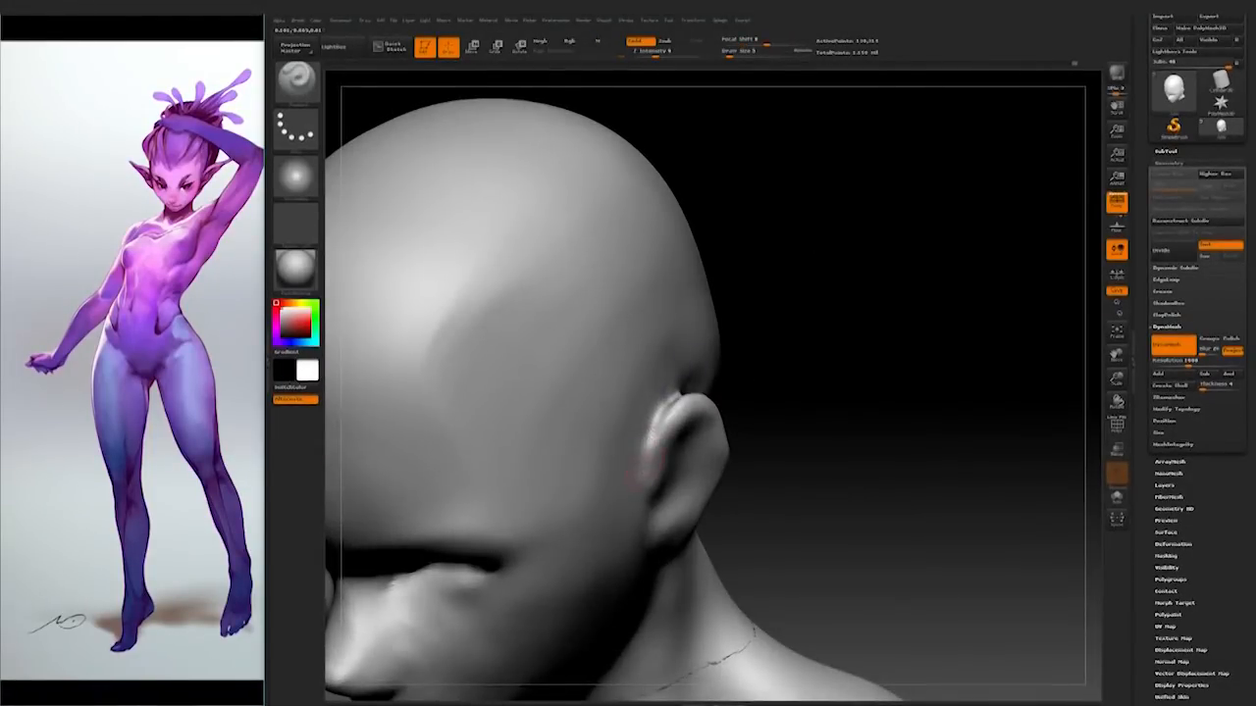
right_drag(642, 461, 750, 388)
right_drag(809, 298, 966, 235)
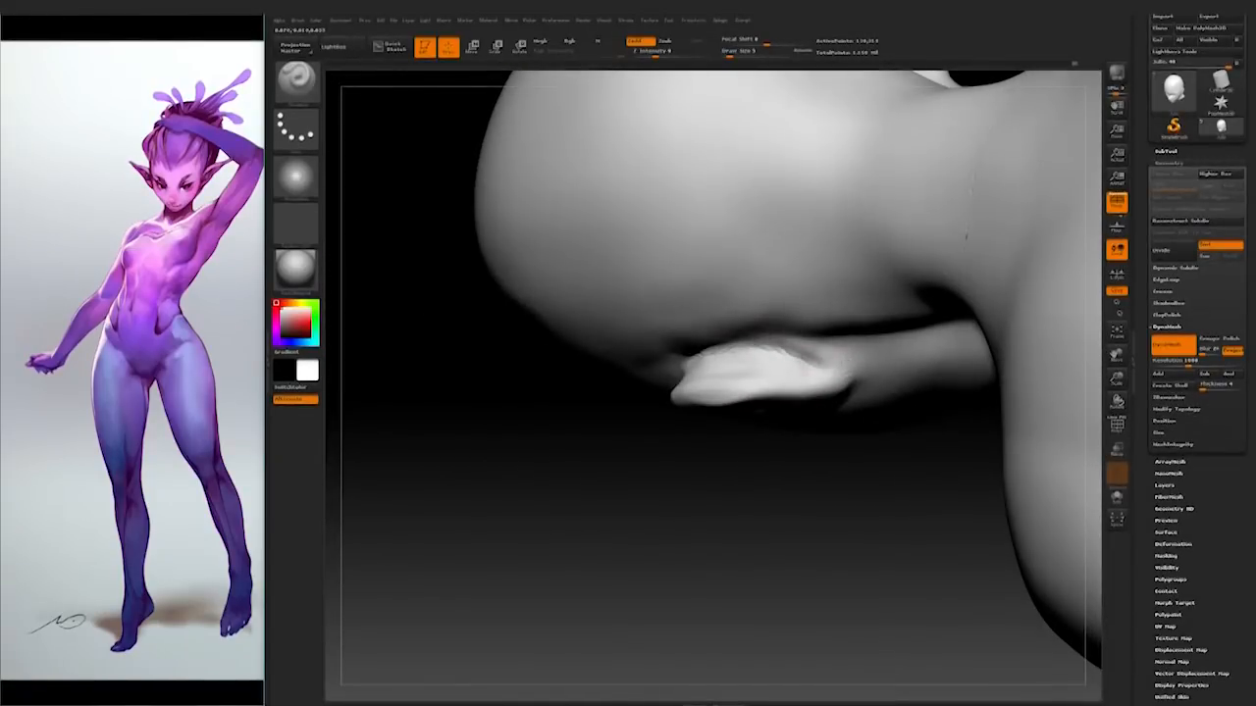
mouse_move(798, 501)
right_down()
mouse_move(824, 539)
mouse_move(857, 166)
mouse_move(935, 285)
mouse_move(1037, 300)
mouse_move(1003, 454)
mouse_move(601, 554)
mouse_move(693, 449)
mouse_move(987, 480)
mouse_move(874, 578)
mouse_move(902, 591)
mouse_move(747, 487)
right_up()
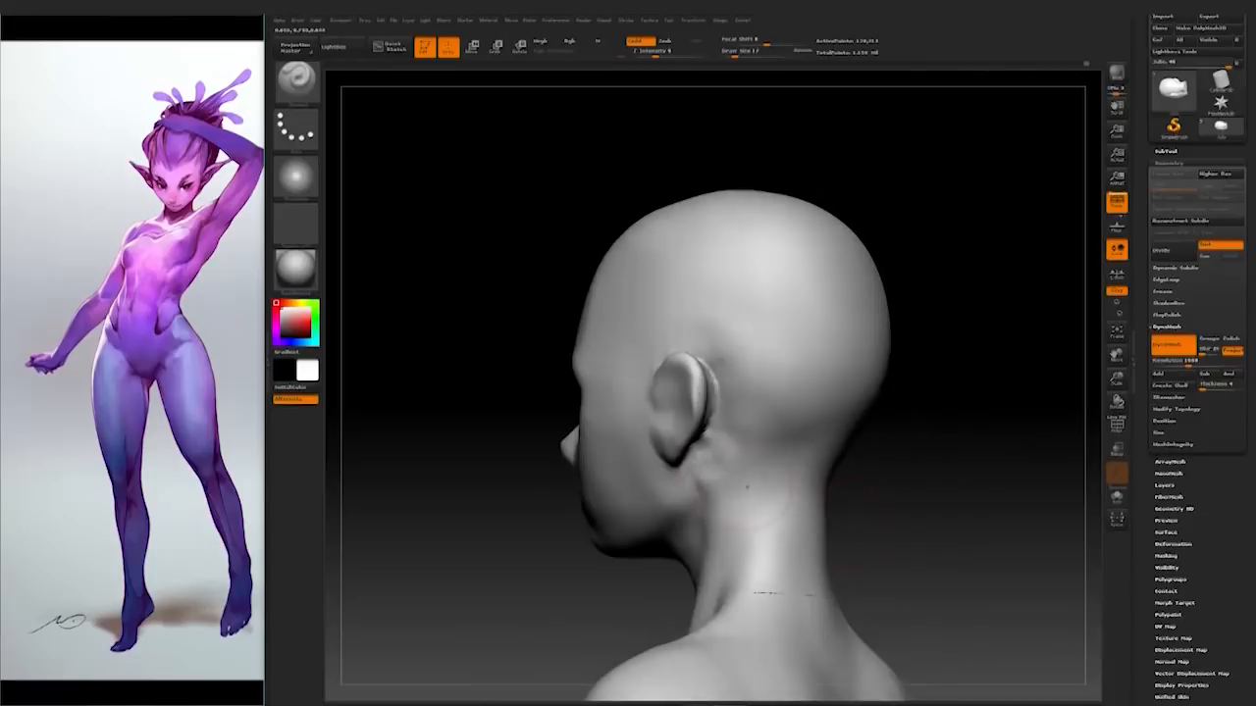
Step: Refine the back of the ear and its transition into the head and neck, adjusting the brush size
right_drag(782, 592, 687, 587)
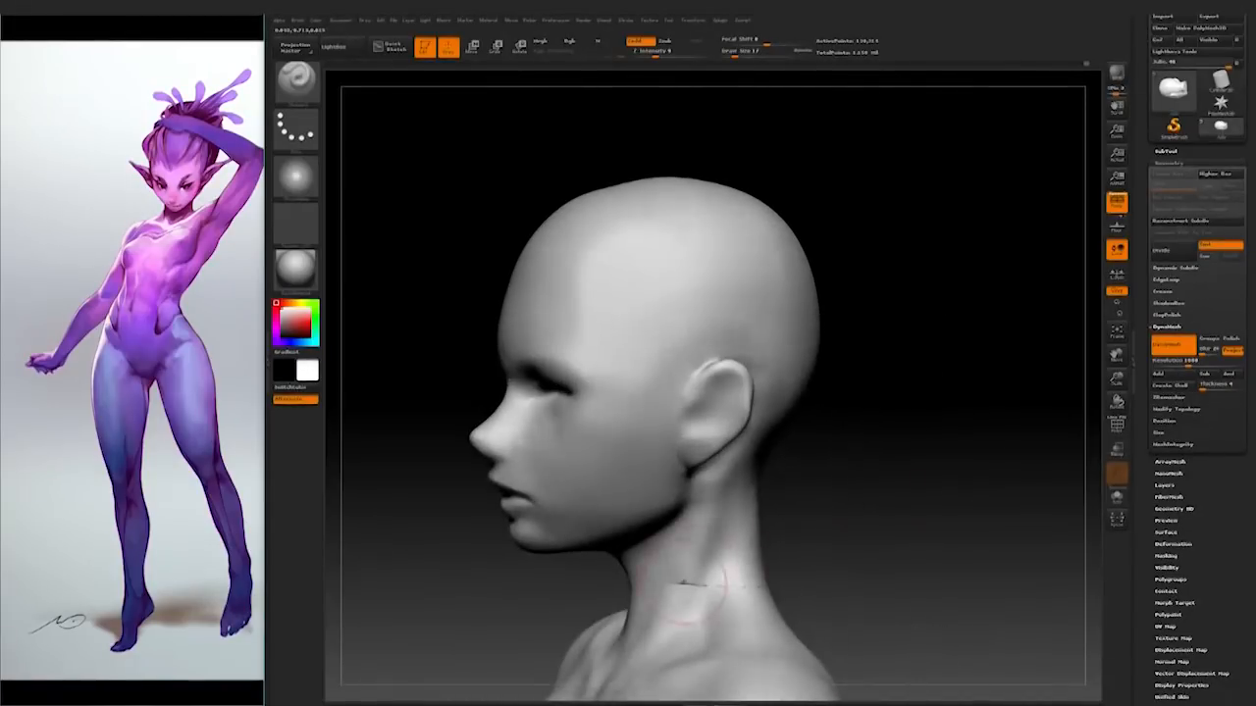
right_drag(832, 486, 912, 495)
key(space)
drag(673, 456, 673, 452)
mouse_move(673, 451)
right_down()
mouse_move(613, 451)
mouse_move(649, 448)
right_up()
mouse_move(888, 440)
right_down()
mouse_move(878, 432)
mouse_move(927, 422)
mouse_move(952, 446)
mouse_move(981, 432)
mouse_move(972, 449)
mouse_move(942, 412)
mouse_move(628, 520)
right_up()
key(space)
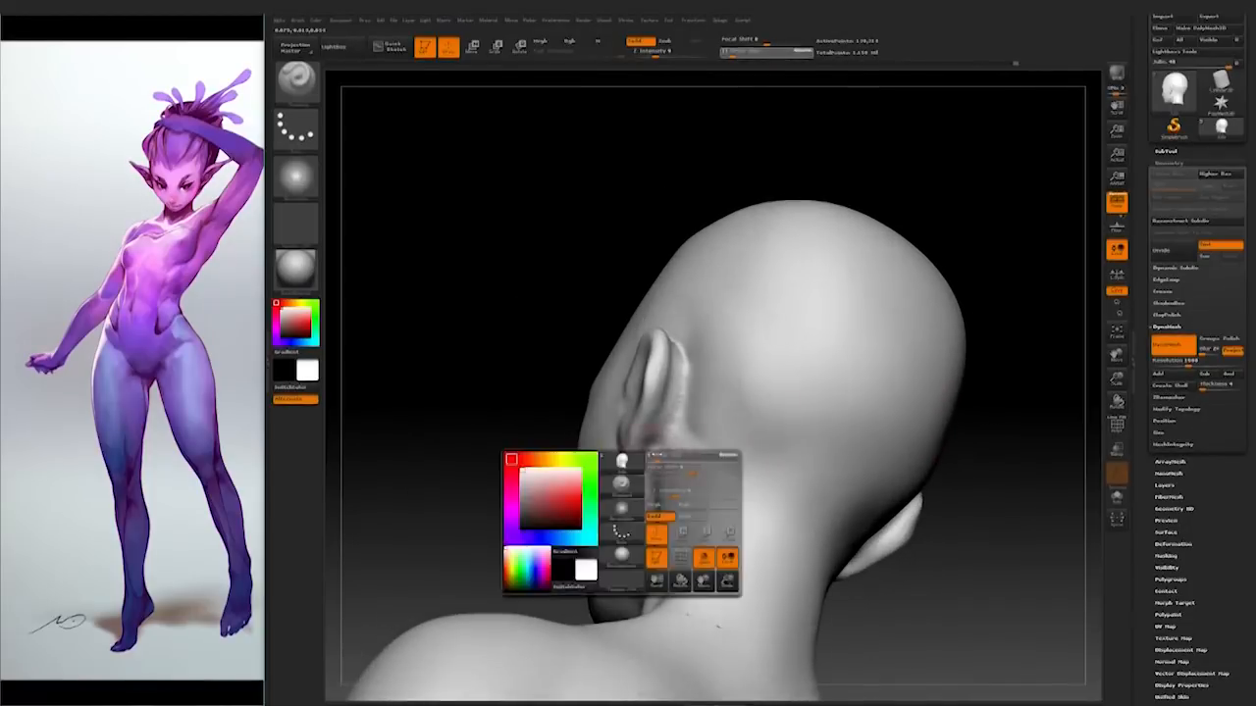
mouse_move(643, 460)
right_down()
mouse_move(668, 448)
mouse_move(663, 432)
right_up()
right_drag(629, 469, 991, 432)
key(shift)
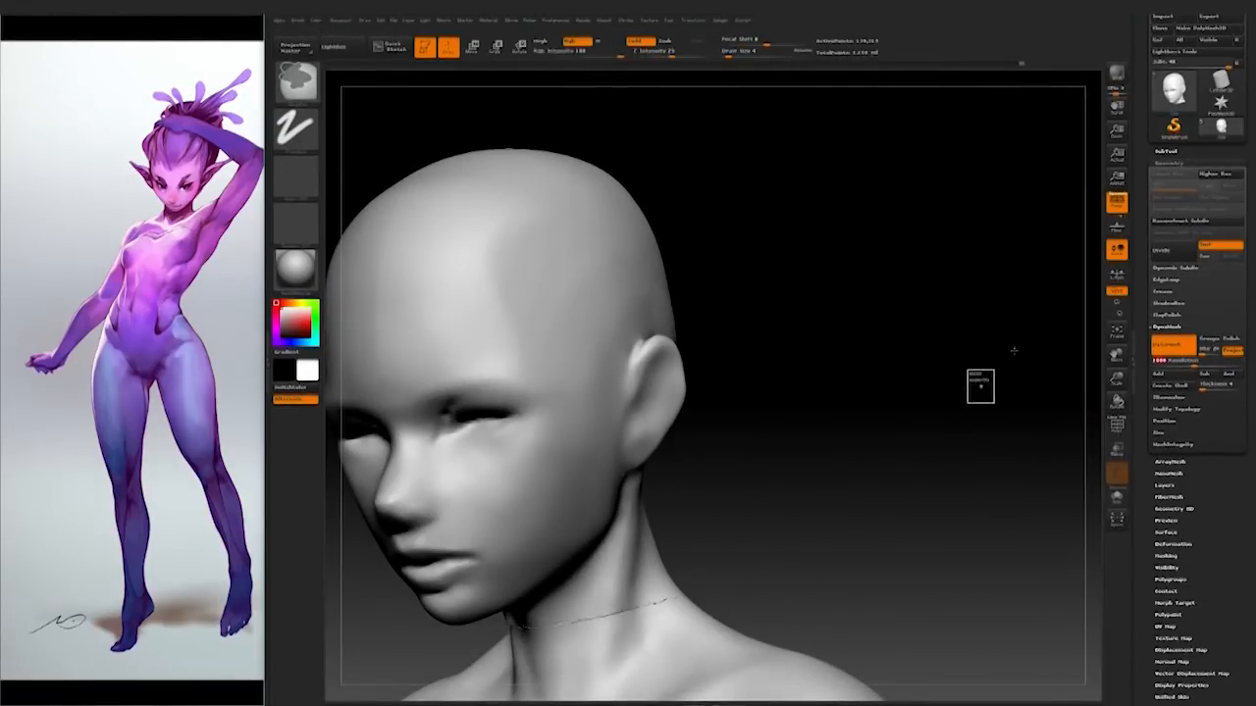
Step: Remesh the head at a higher DynaMesh resolution and refine the crease below the back of the ear
shift+drag(1014, 349, 1115, 455)
mouse_move(822, 438)
alt+mouse_down()
mouse_move(883, 438)
mouse_move(805, 438)
alt+mouse_up()
drag(1196, 363, 1205, 363)
mouse_move(1052, 389)
ctrl+mouse_down()
mouse_move(824, 426)
mouse_move(863, 426)
mouse_move(753, 454)
ctrl+mouse_up()
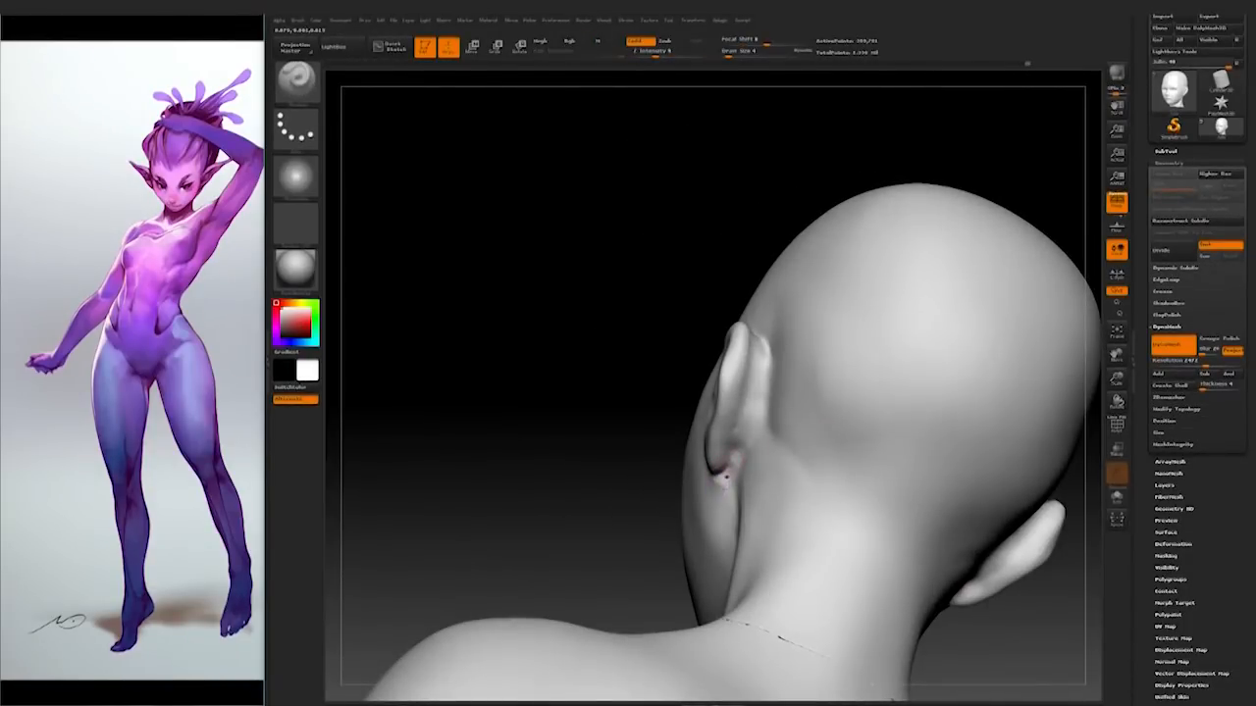
drag(721, 481, 945, 482)
mouse_move(863, 482)
mouse_down()
mouse_move(959, 474)
mouse_move(883, 471)
mouse_up()
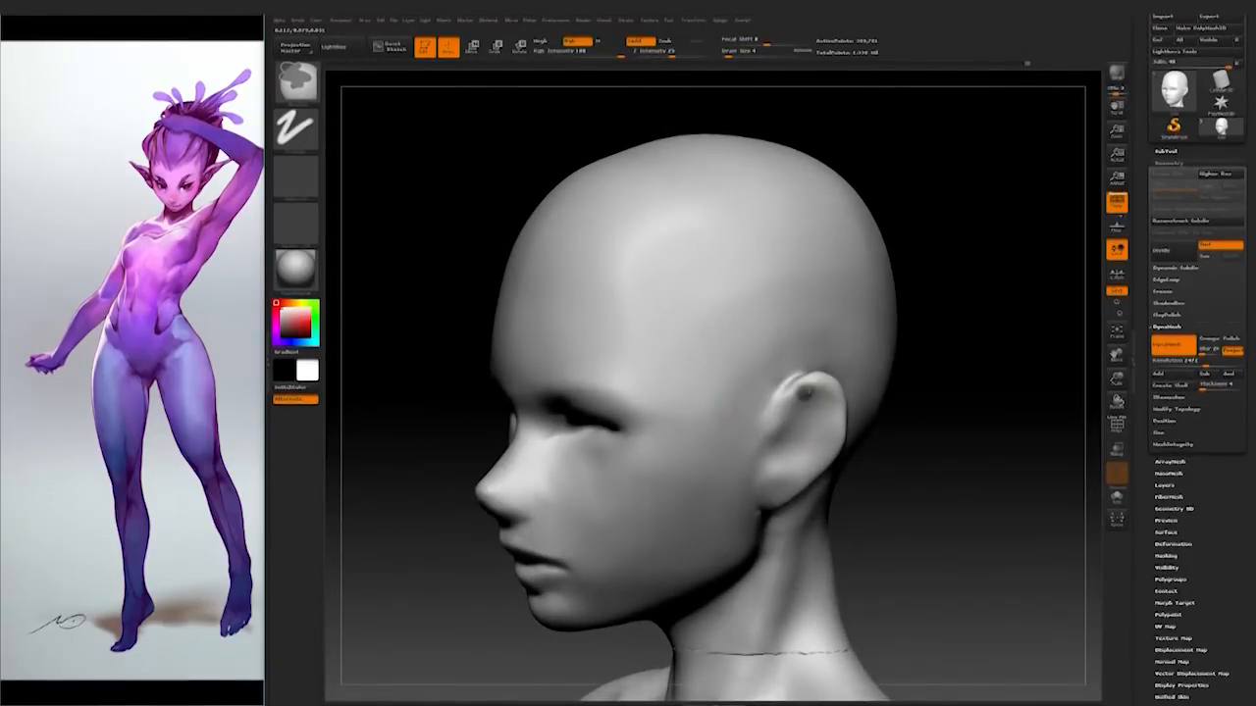
Step: Paint a mask over the upper part of the ears from the side views
drag(914, 367, 799, 385)
mouse_move(901, 412)
mouse_down()
mouse_move(1093, 416)
mouse_move(1040, 392)
mouse_move(1079, 422)
mouse_up()
mouse_move(845, 428)
mouse_down()
mouse_move(746, 458)
mouse_move(975, 347)
mouse_move(937, 427)
mouse_move(757, 549)
mouse_move(799, 406)
mouse_up()
drag(759, 564, 826, 451)
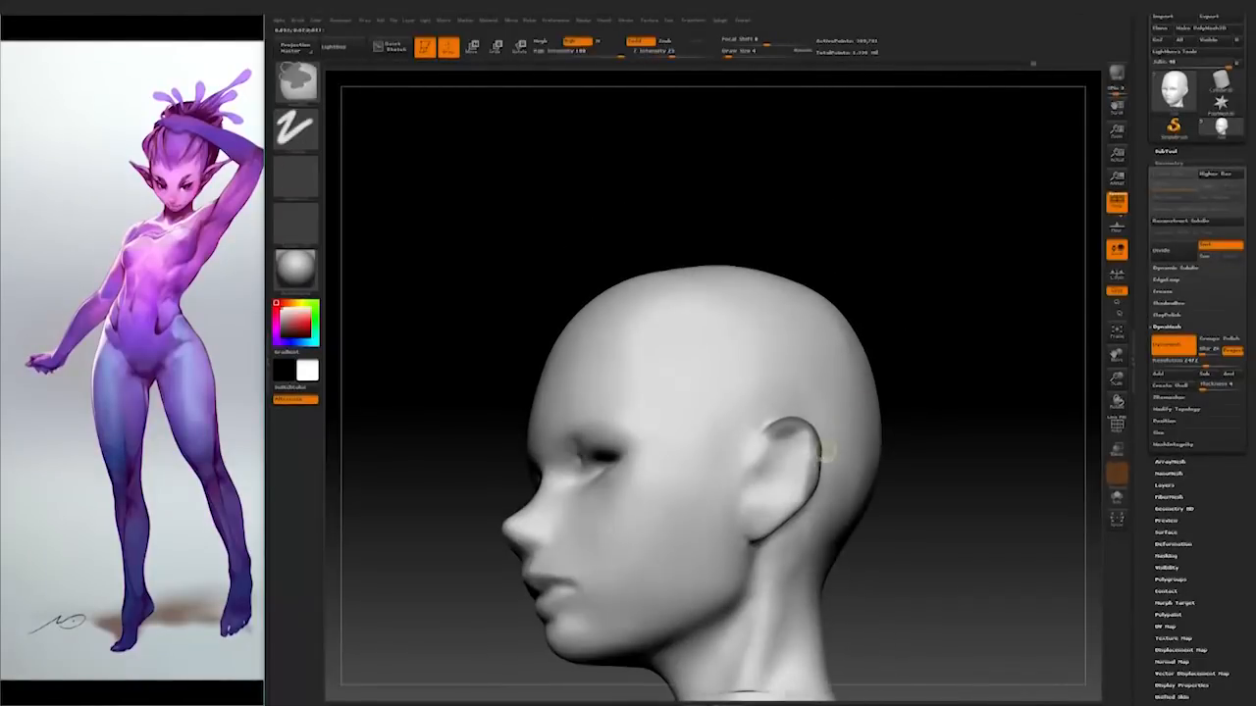
mouse_move(952, 417)
mouse_down()
mouse_move(967, 409)
mouse_move(985, 428)
mouse_up()
Step: Stretch the unmasked ear tips up and back with the transform tool and return to sculpting
key(w)
drag(788, 400, 741, 546)
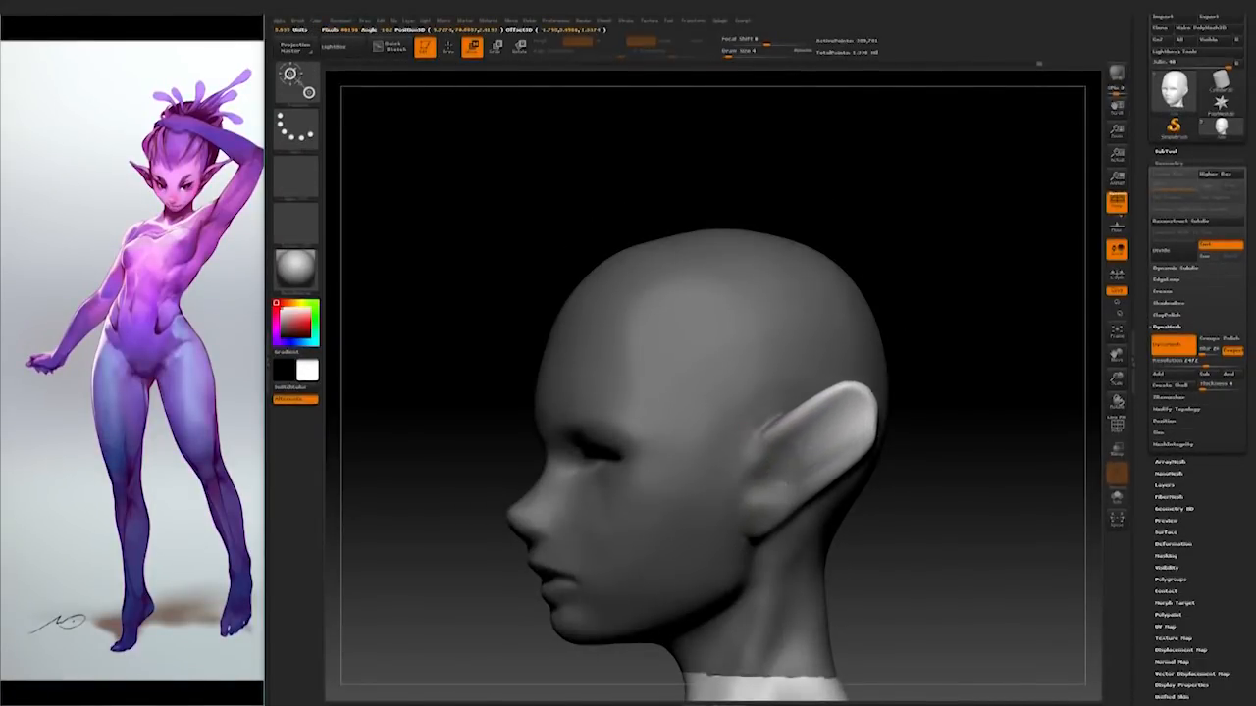
drag(957, 417, 972, 407)
key(space)
mouse_move(881, 441)
mouse_down()
mouse_move(899, 441)
mouse_move(863, 441)
mouse_move(862, 460)
mouse_up()
key(q)
key(space)
Step: Extend the ear tips outward into long points, clear the mask and remesh the head
drag(981, 422, 765, 421)
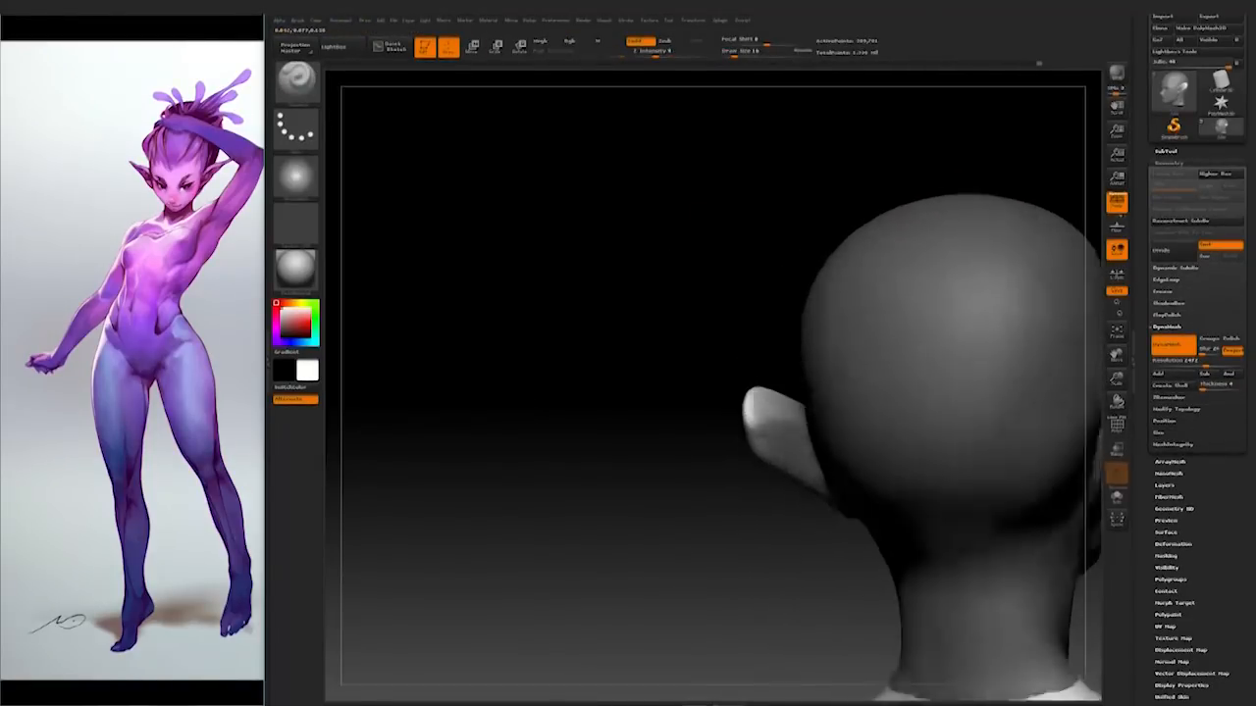
drag(756, 521, 746, 557)
drag(888, 373, 922, 338)
mouse_move(864, 491)
mouse_down()
mouse_move(971, 491)
mouse_move(896, 503)
mouse_move(905, 521)
mouse_move(962, 513)
mouse_move(940, 440)
mouse_move(971, 446)
mouse_move(927, 471)
mouse_move(933, 482)
mouse_move(834, 464)
mouse_move(913, 533)
mouse_move(866, 536)
mouse_move(978, 521)
mouse_move(934, 503)
mouse_up()
key(q)
mouse_move(931, 472)
ctrl+mouse_down()
mouse_move(902, 507)
mouse_move(931, 437)
ctrl+mouse_up()
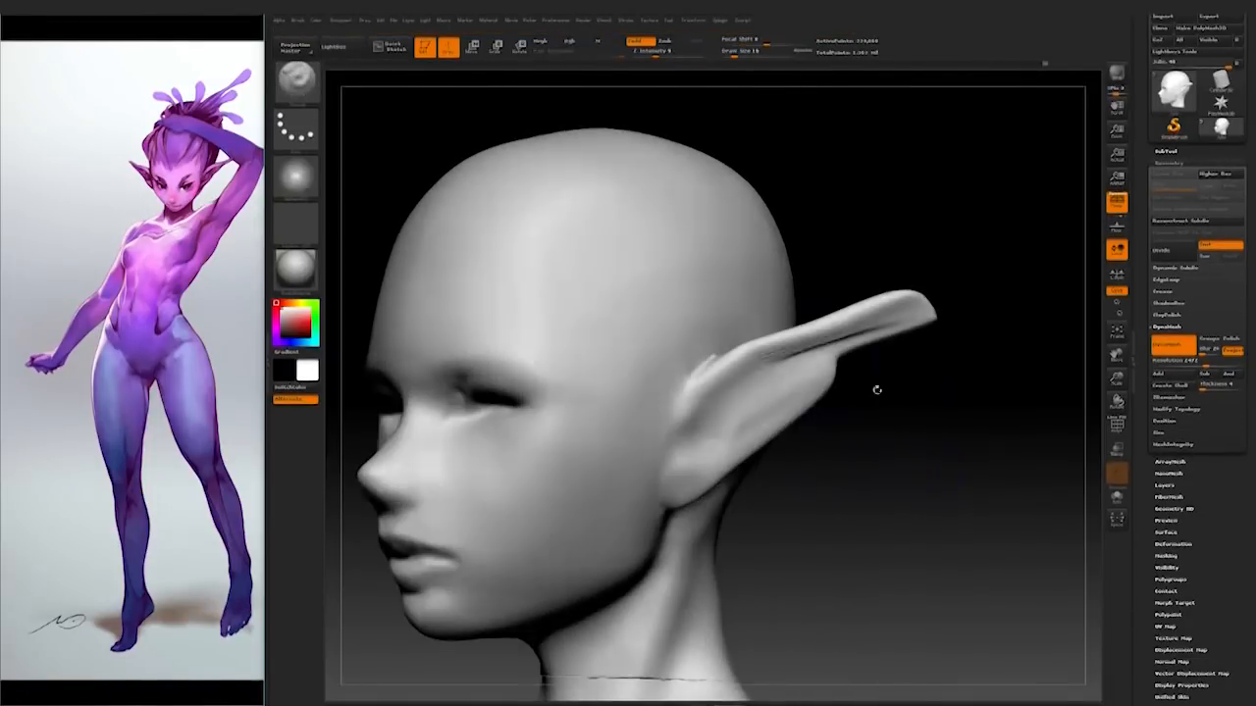
Step: Shape the elongated ears' outline and taper with the Move brush from side and three-quarter views
click(308, 96)
click(397, 84)
key(space)
drag(814, 396, 807, 396)
mouse_move(865, 441)
alt+mouse_down()
mouse_move(890, 415)
mouse_move(926, 419)
mouse_move(752, 446)
alt+mouse_up()
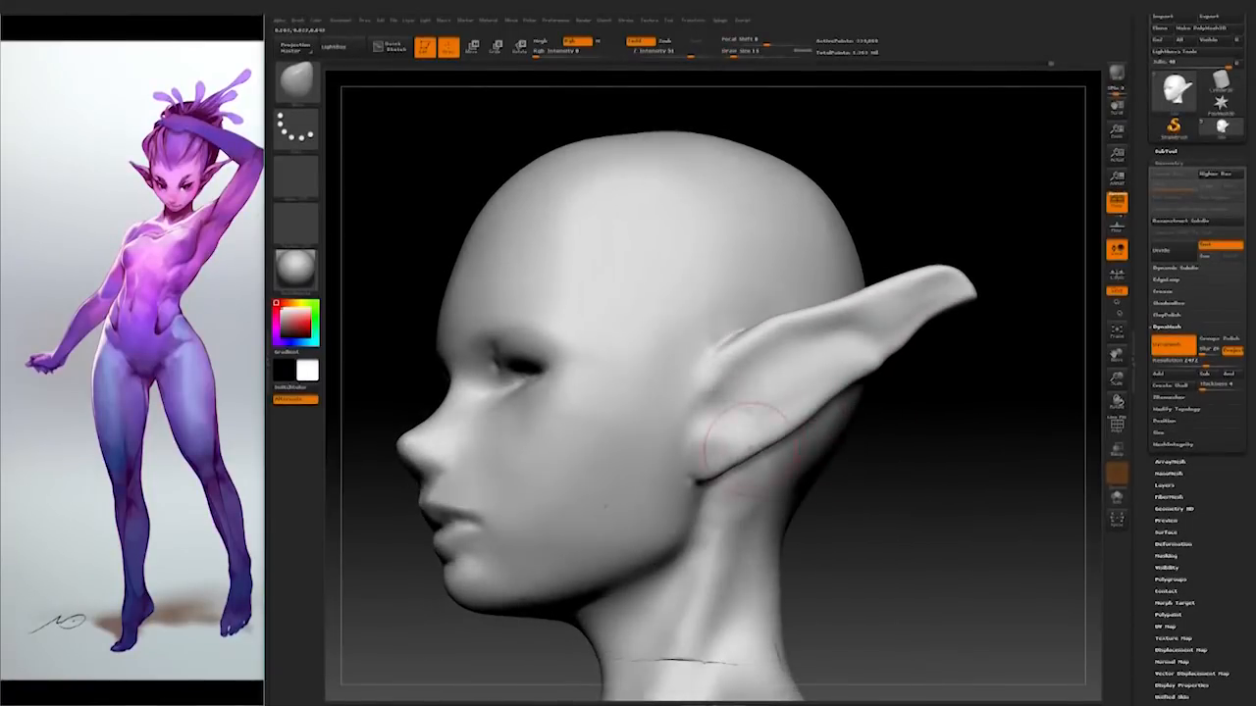
mouse_move(957, 324)
mouse_down()
mouse_move(949, 276)
mouse_move(1026, 293)
mouse_move(942, 393)
mouse_move(1027, 460)
mouse_move(913, 513)
mouse_move(930, 529)
mouse_move(981, 491)
mouse_move(942, 510)
mouse_move(934, 469)
mouse_move(860, 372)
mouse_move(921, 449)
mouse_move(793, 429)
mouse_move(799, 441)
mouse_up()
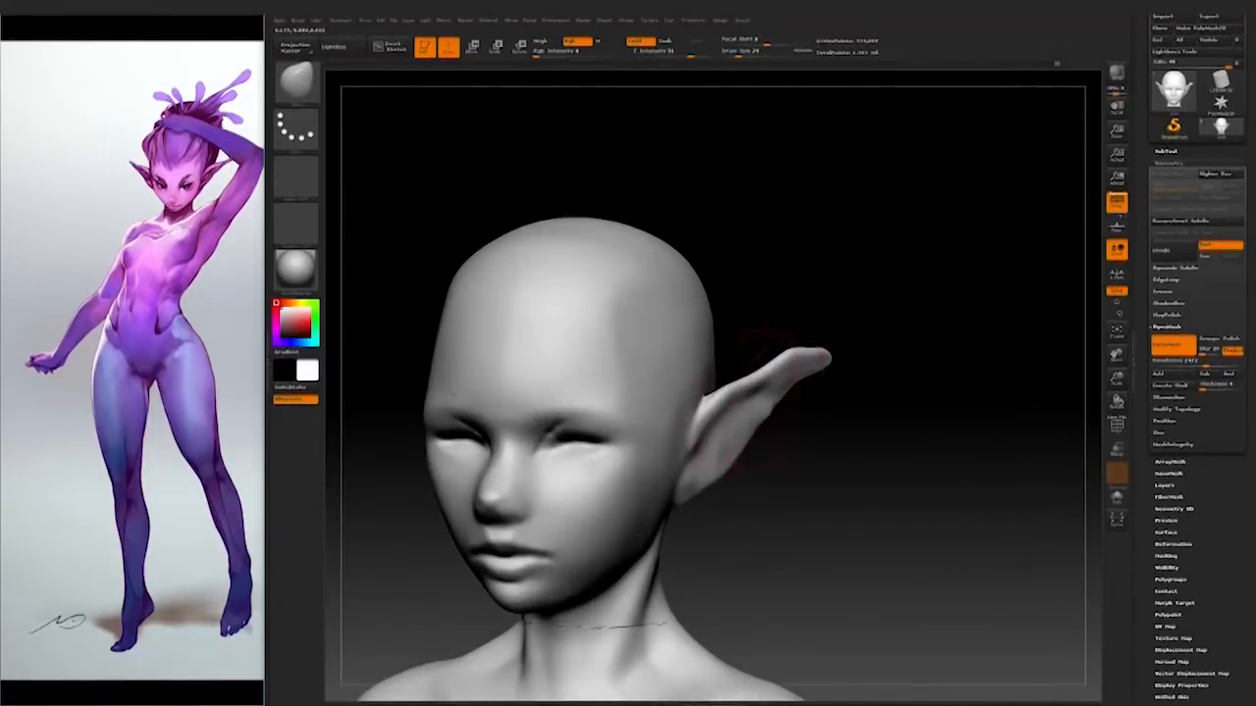
Step: Adjust the angle and outward sweep of the pointed ears from above and from the side
drag(880, 339, 904, 451)
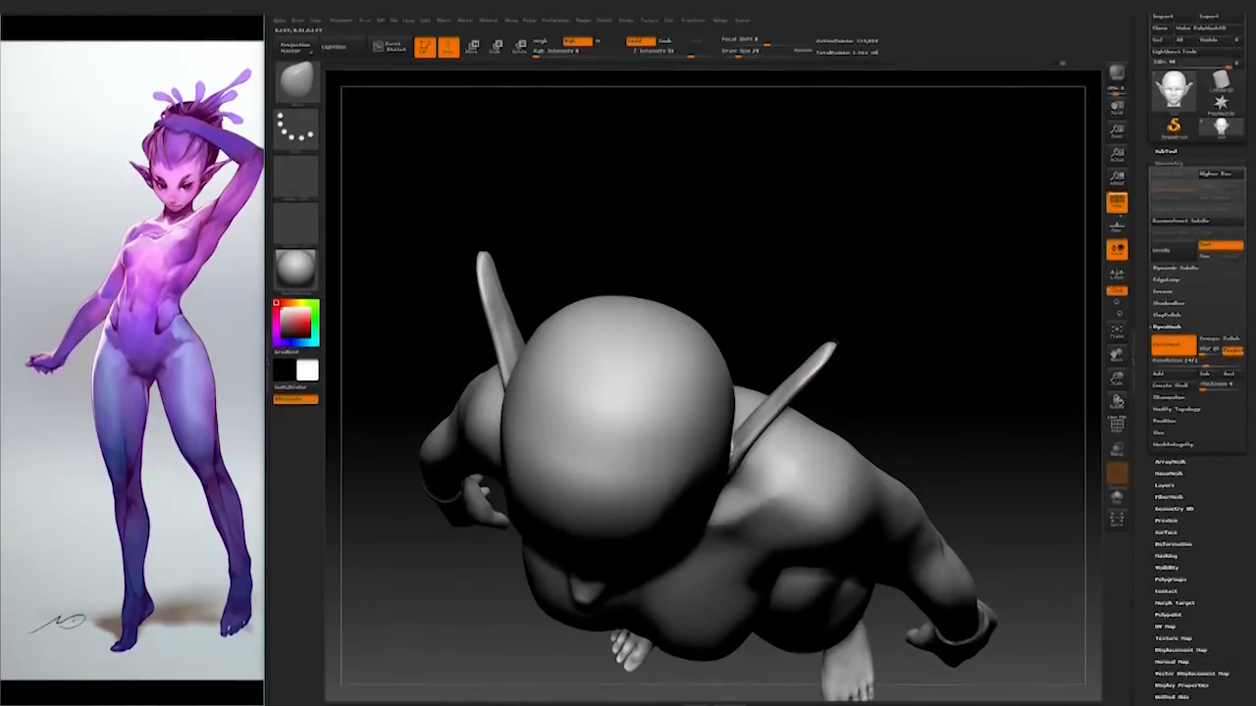
drag(871, 355, 855, 378)
key(space)
click(785, 435)
mouse_move(805, 421)
mouse_down()
mouse_move(850, 330)
mouse_move(821, 504)
mouse_move(830, 471)
mouse_move(878, 483)
mouse_move(775, 425)
mouse_move(931, 364)
mouse_move(928, 407)
mouse_move(964, 327)
mouse_up()
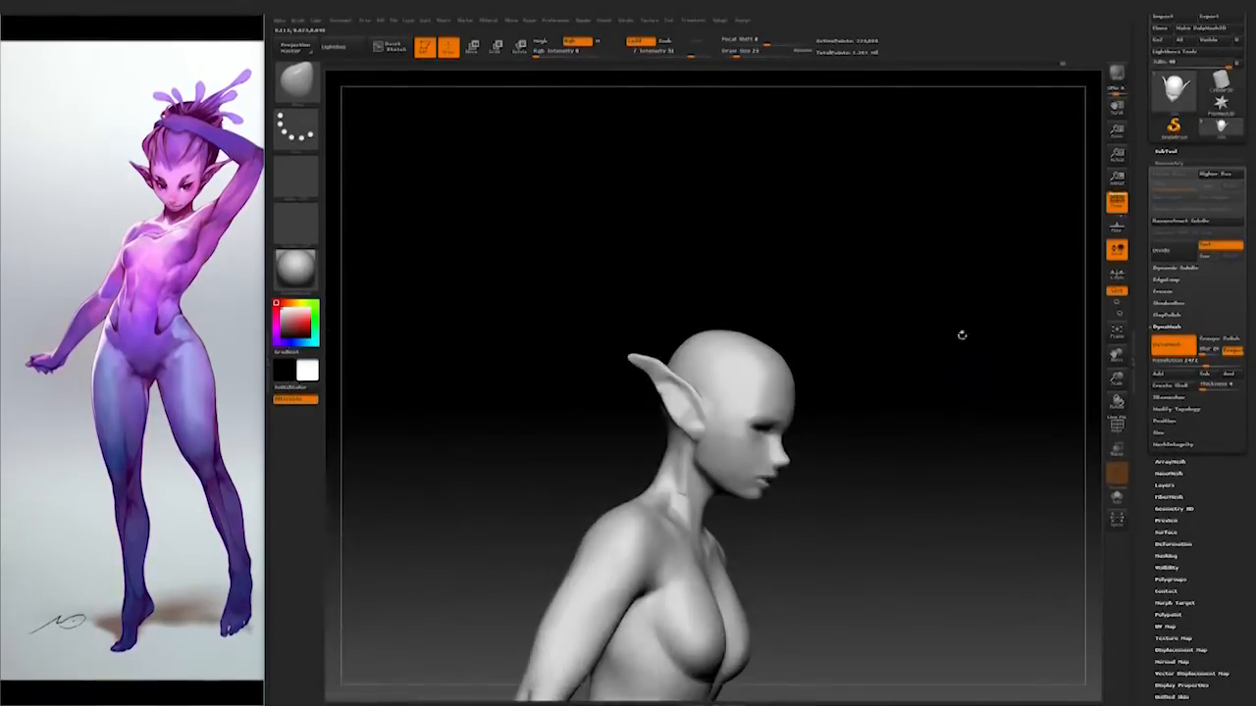
mouse_move(932, 406)
mouse_down()
mouse_move(873, 393)
mouse_move(877, 412)
mouse_move(840, 389)
mouse_move(873, 442)
mouse_move(746, 486)
mouse_move(696, 551)
mouse_up()
Step: Refine the curve of the ears and their tips with a smaller Move brush
key(space)
key(space)
drag(738, 499, 745, 498)
mouse_move(814, 500)
mouse_down()
mouse_move(746, 495)
mouse_move(797, 451)
mouse_up()
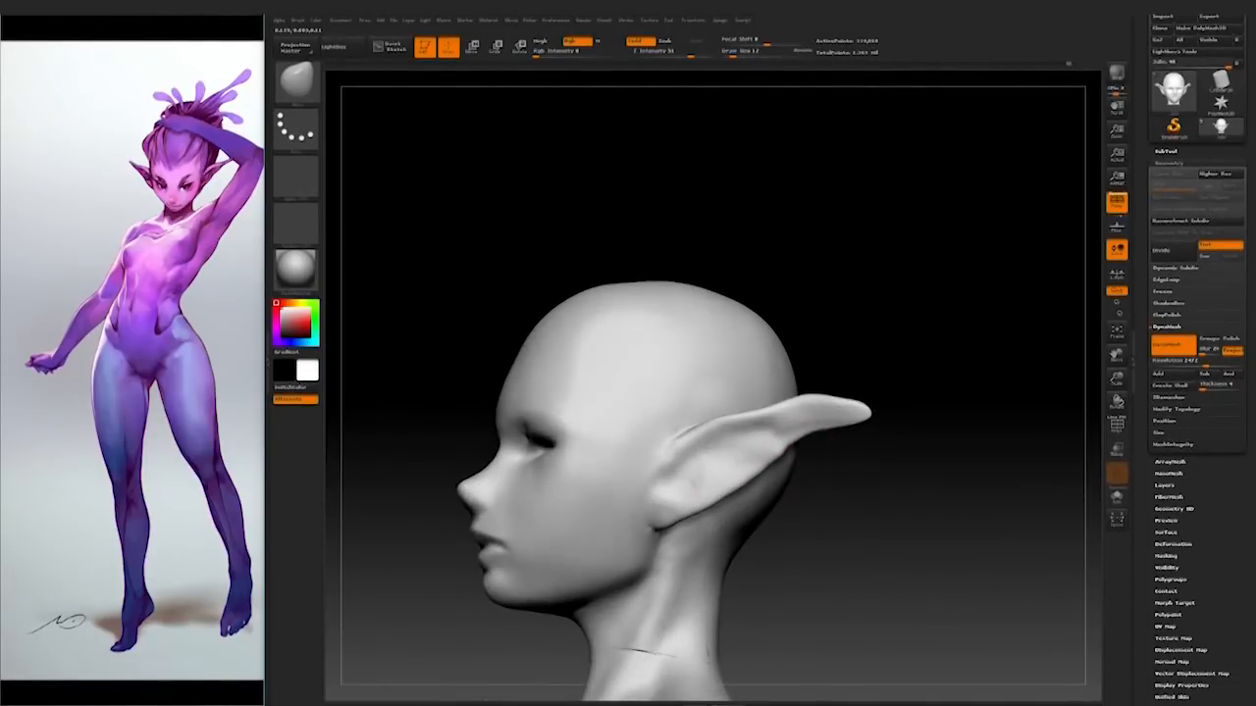
mouse_move(880, 408)
mouse_down()
mouse_move(942, 435)
mouse_move(800, 440)
mouse_move(857, 350)
mouse_move(734, 430)
mouse_move(905, 334)
mouse_move(932, 391)
mouse_up()
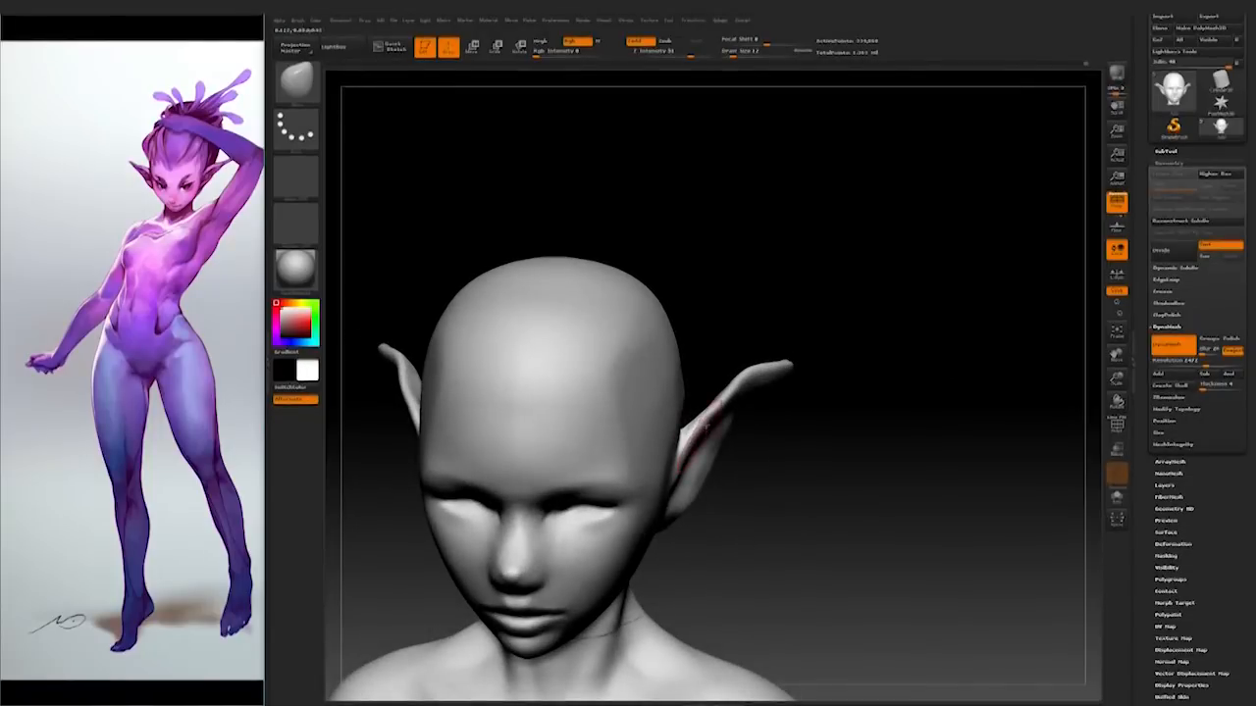
Step: Sculpt the ear's raised upper rim, front fold and ear opening with the Standard brush
drag(793, 104, 777, 524)
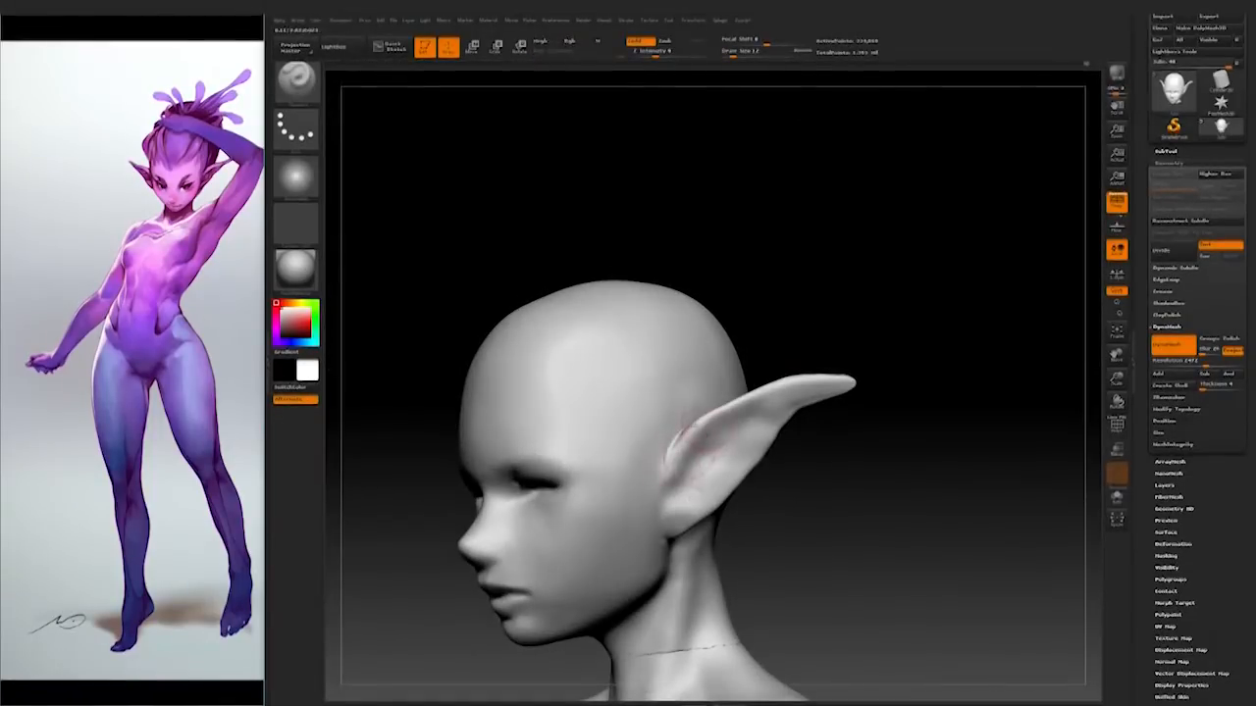
right_drag(651, 455, 669, 454)
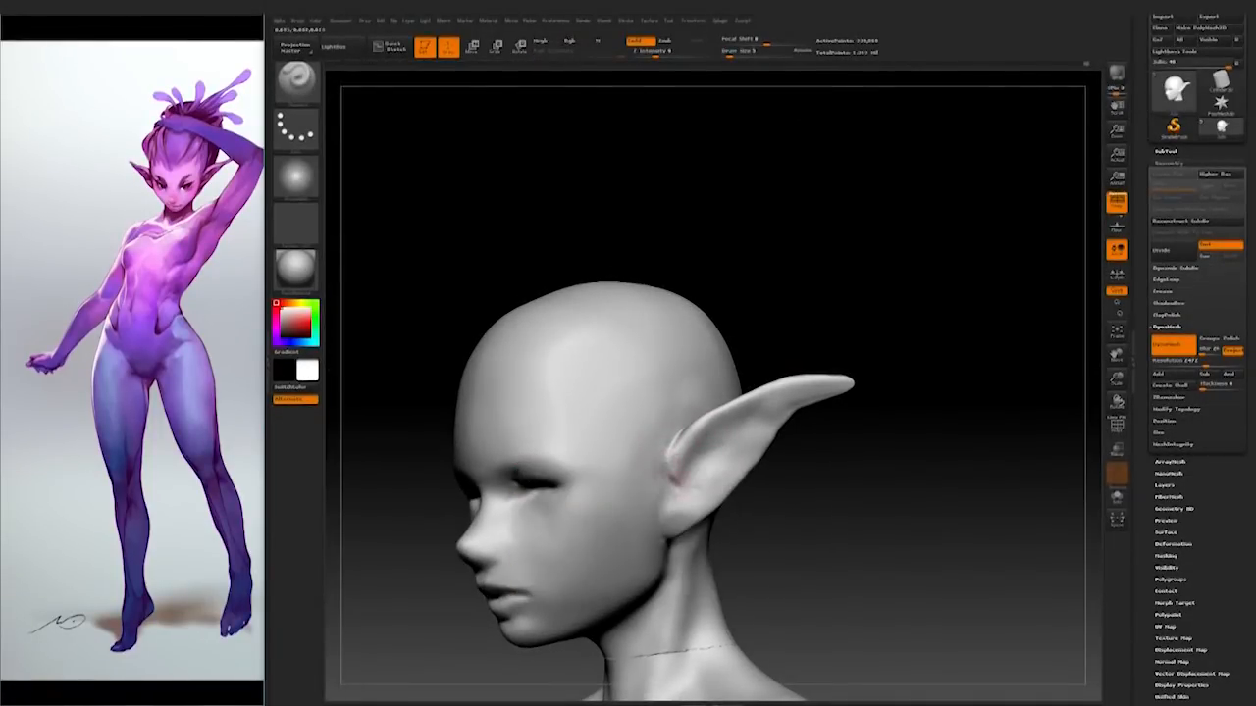
mouse_move(860, 484)
alt+mouse_down()
mouse_move(863, 474)
mouse_move(864, 534)
mouse_move(693, 498)
mouse_move(913, 448)
mouse_move(687, 479)
alt+mouse_up()
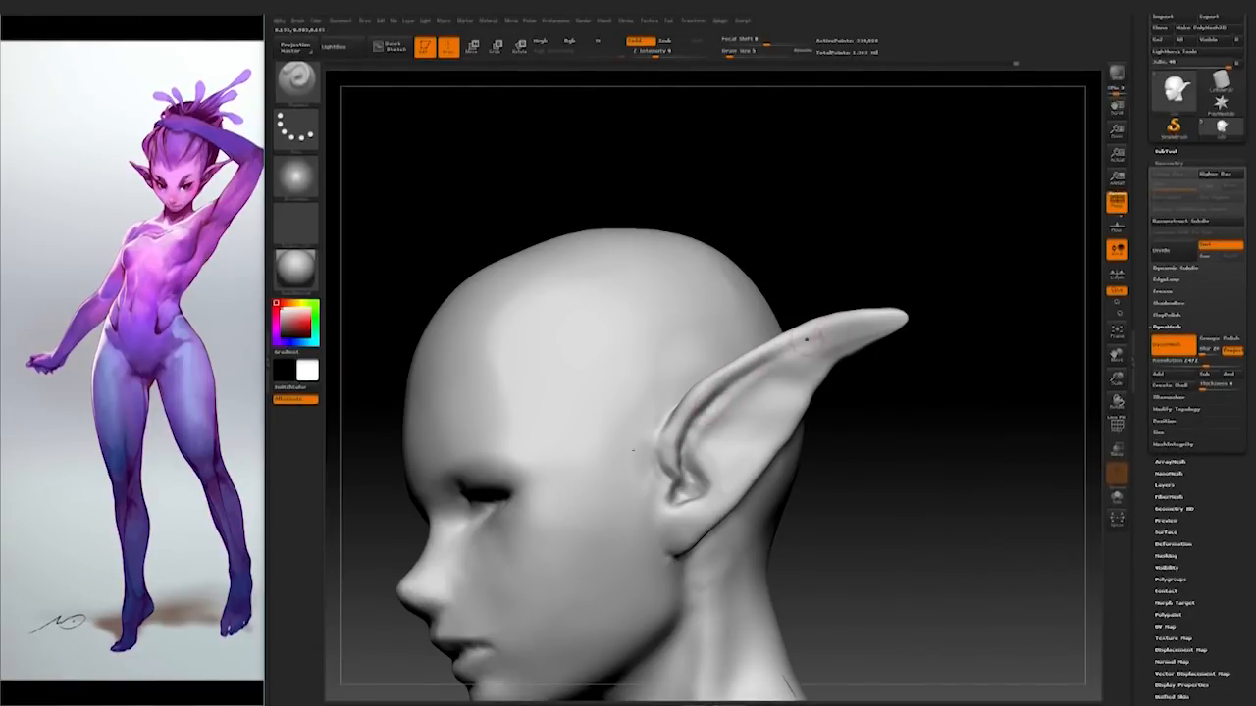
mouse_move(923, 340)
mouse_down()
mouse_move(947, 351)
mouse_move(932, 353)
mouse_up()
key(space)
drag(708, 455, 716, 456)
mouse_move(864, 392)
mouse_down()
mouse_move(933, 395)
mouse_move(772, 390)
mouse_up()
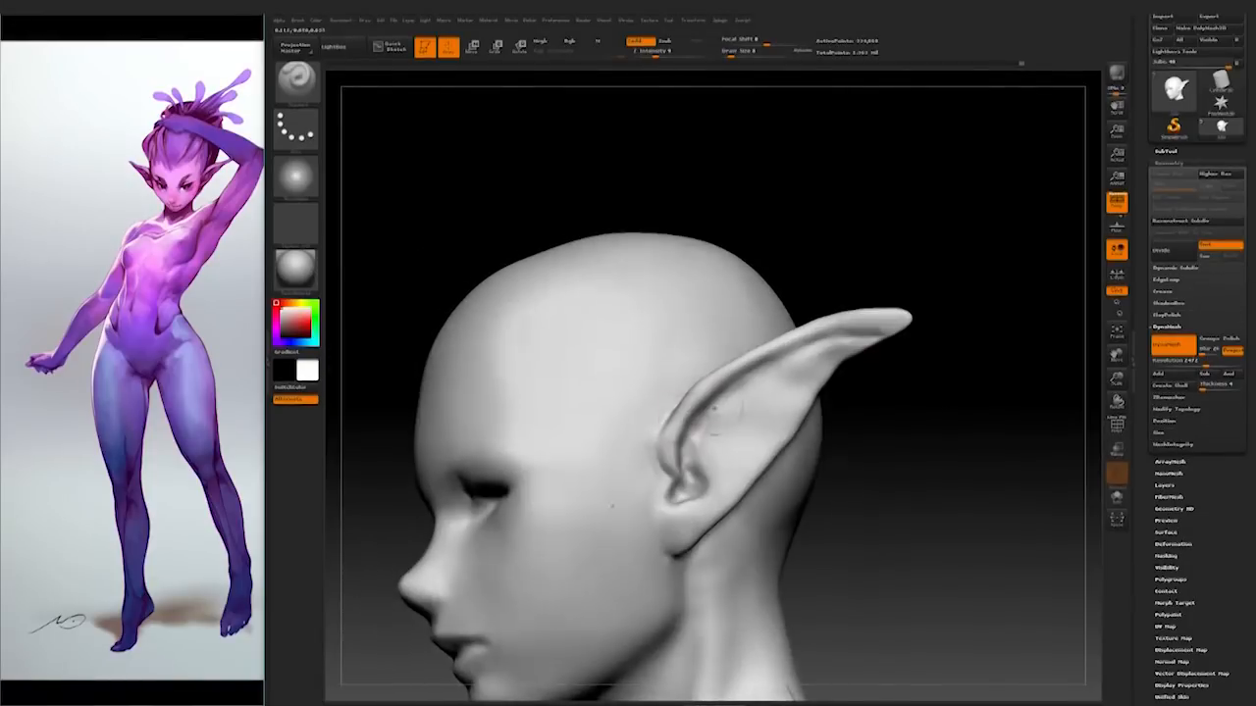
Step: Build up the inner ear folds and carve the hollow beneath the upper rim
mouse_move(971, 409)
mouse_down()
mouse_move(1001, 429)
mouse_move(869, 494)
mouse_move(822, 462)
mouse_move(859, 502)
mouse_move(708, 454)
mouse_move(718, 421)
mouse_up()
drag(835, 420, 756, 422)
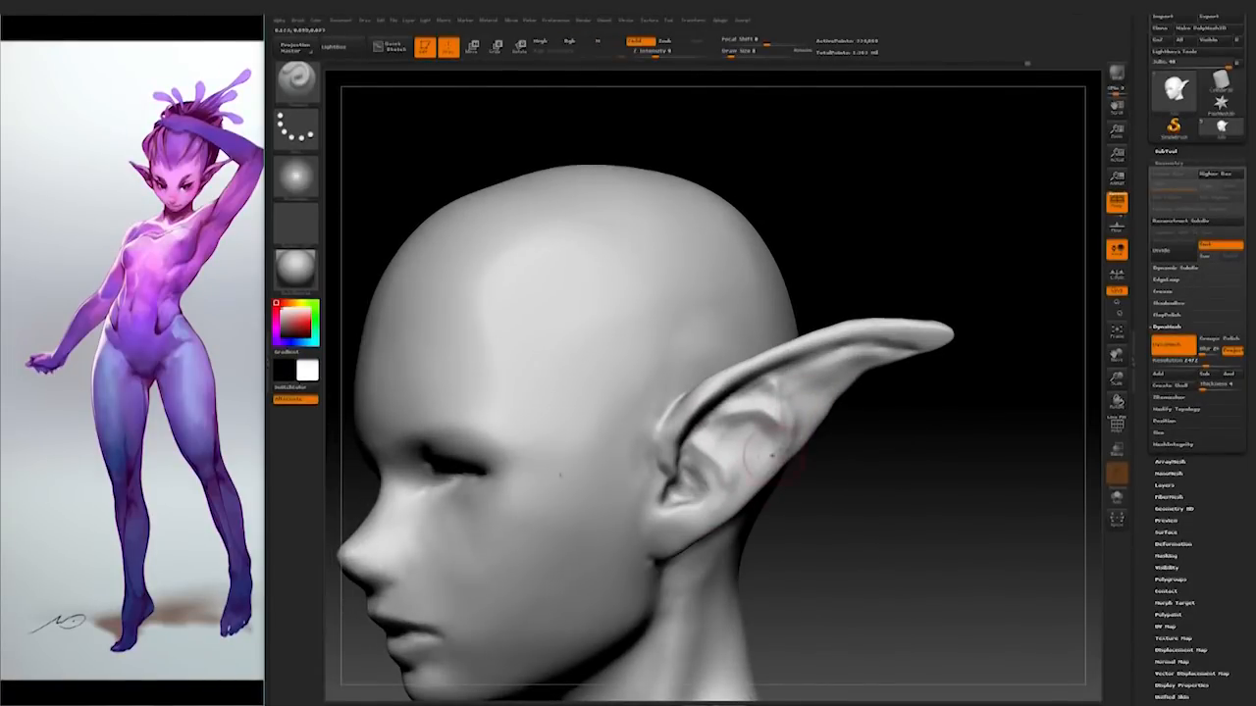
mouse_move(917, 391)
mouse_down()
mouse_move(857, 398)
mouse_move(922, 401)
mouse_move(864, 410)
mouse_up()
mouse_move(893, 371)
mouse_down()
mouse_move(883, 412)
mouse_move(1004, 390)
mouse_move(981, 390)
mouse_up()
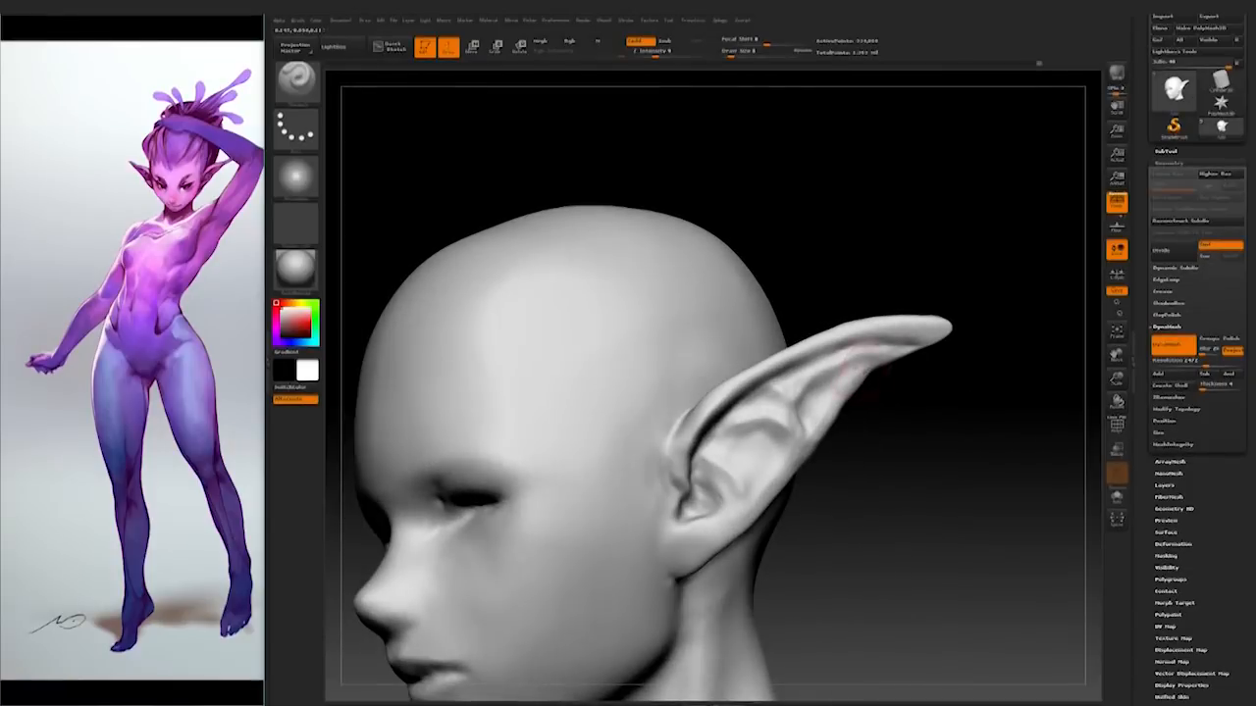
Step: Sculpt and smooth the rear rim and the inner fold leading toward the ear tip
mouse_move(923, 363)
mouse_down()
mouse_move(875, 362)
mouse_move(947, 455)
mouse_move(898, 478)
mouse_move(877, 457)
mouse_up()
ctrl+right_drag(877, 457, 877, 510)
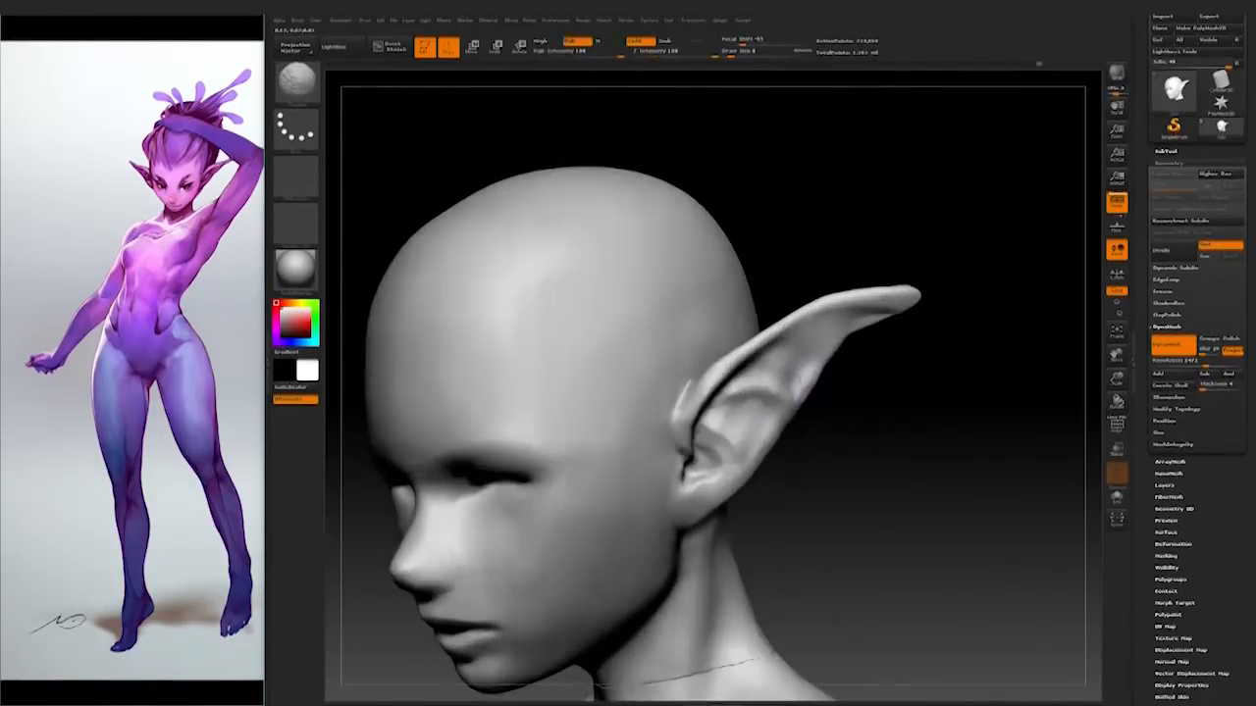
drag(877, 510, 888, 505)
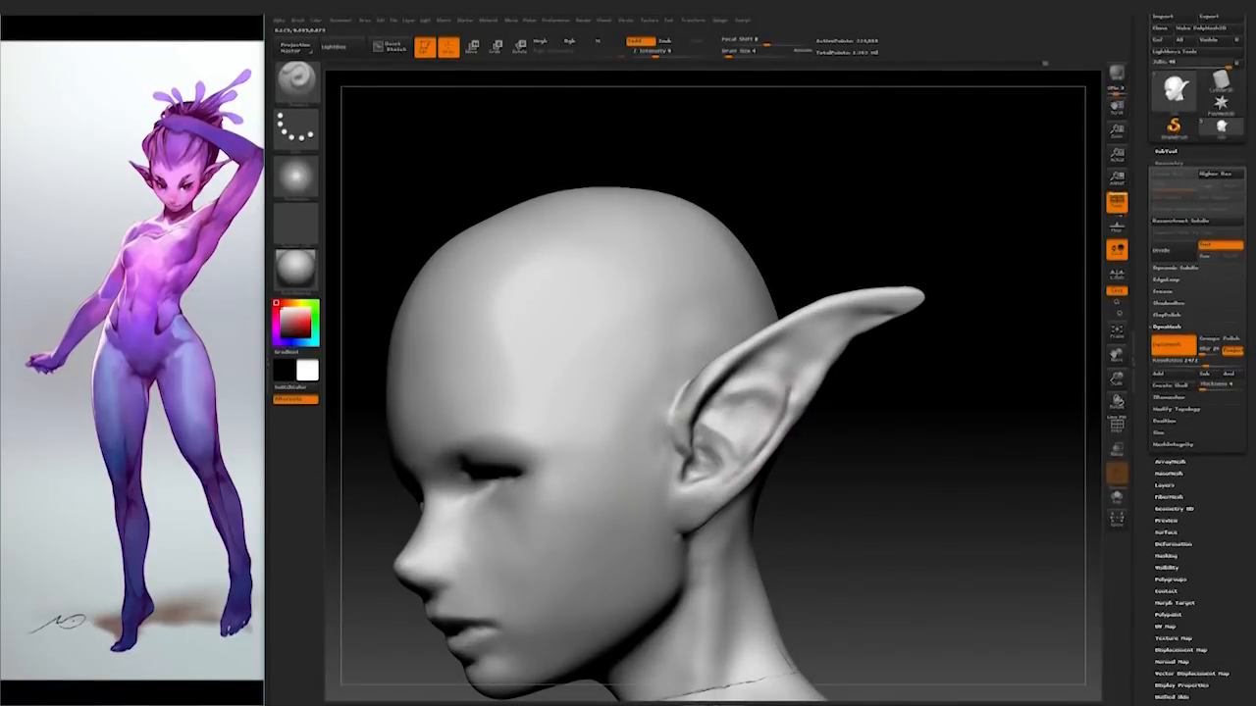
right_drag(806, 339, 806, 369)
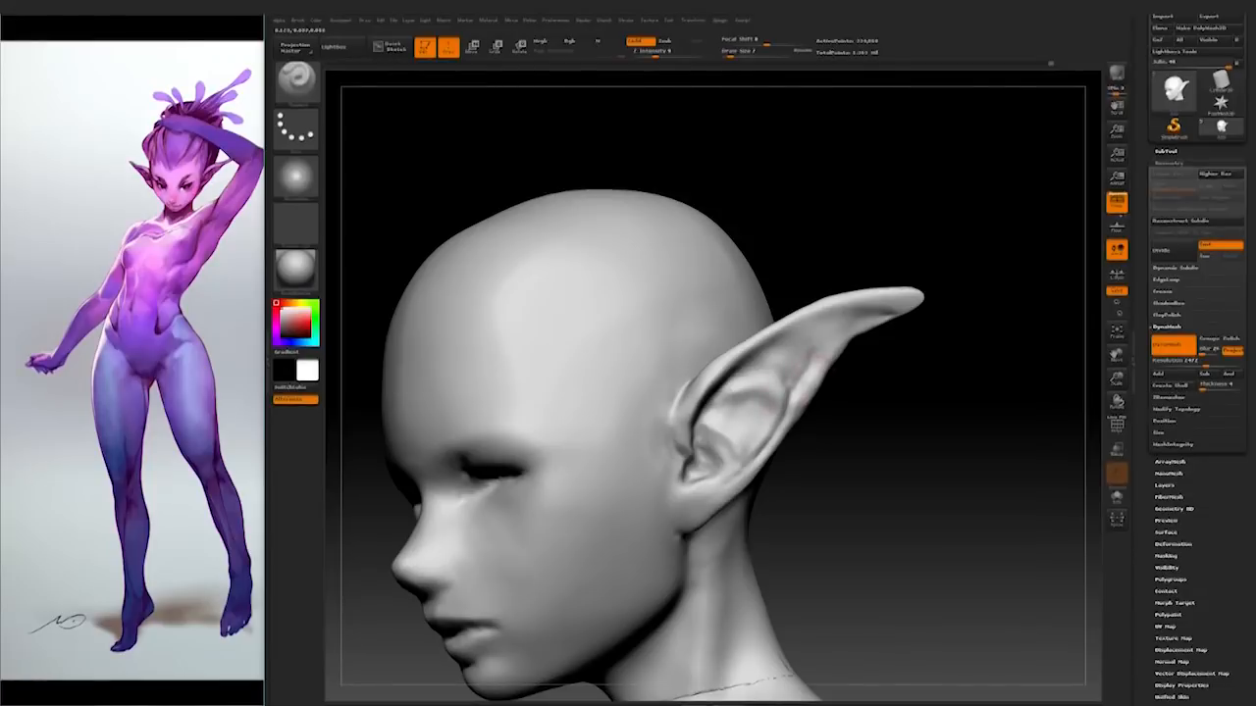
mouse_move(864, 384)
mouse_down()
mouse_move(939, 384)
mouse_move(954, 396)
mouse_move(849, 376)
mouse_move(883, 382)
mouse_up()
mouse_move(791, 418)
mouse_down()
mouse_move(819, 416)
mouse_move(835, 477)
mouse_move(897, 457)
mouse_move(867, 487)
mouse_move(923, 461)
mouse_move(932, 392)
mouse_move(921, 372)
mouse_up()
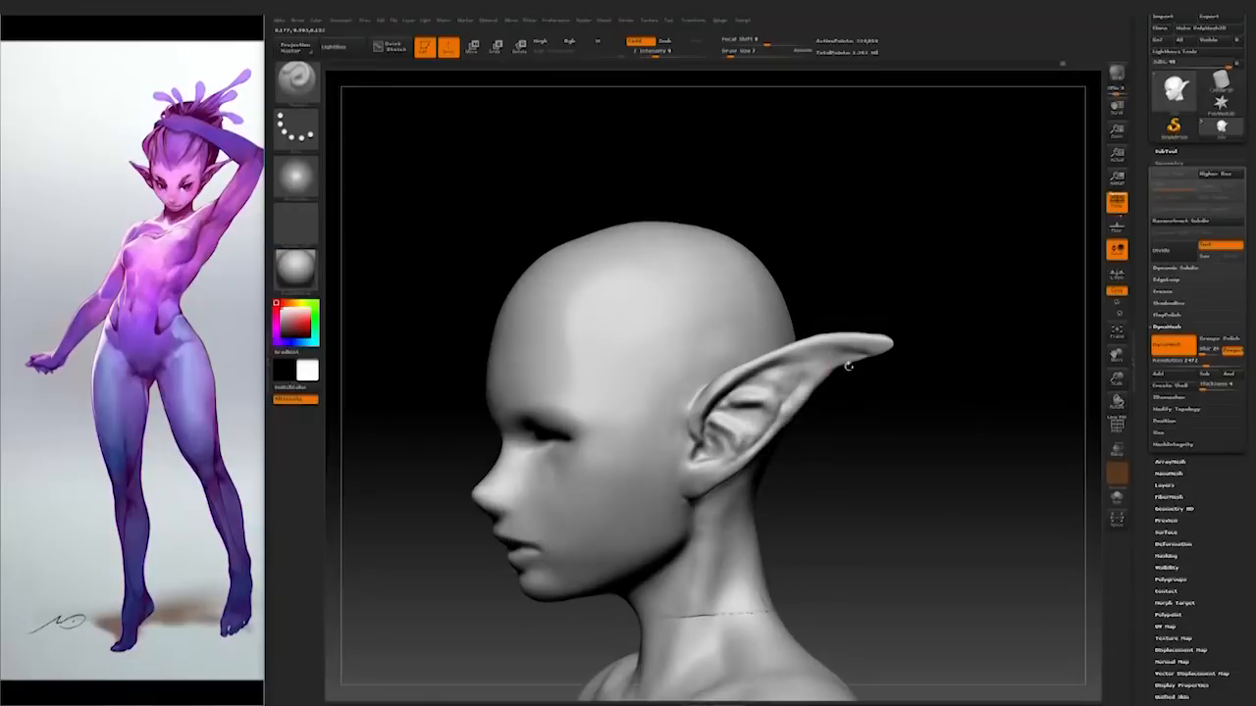
Step: Smooth the inner ear folds and deepen the bowl around the ear opening
drag(969, 402, 951, 451)
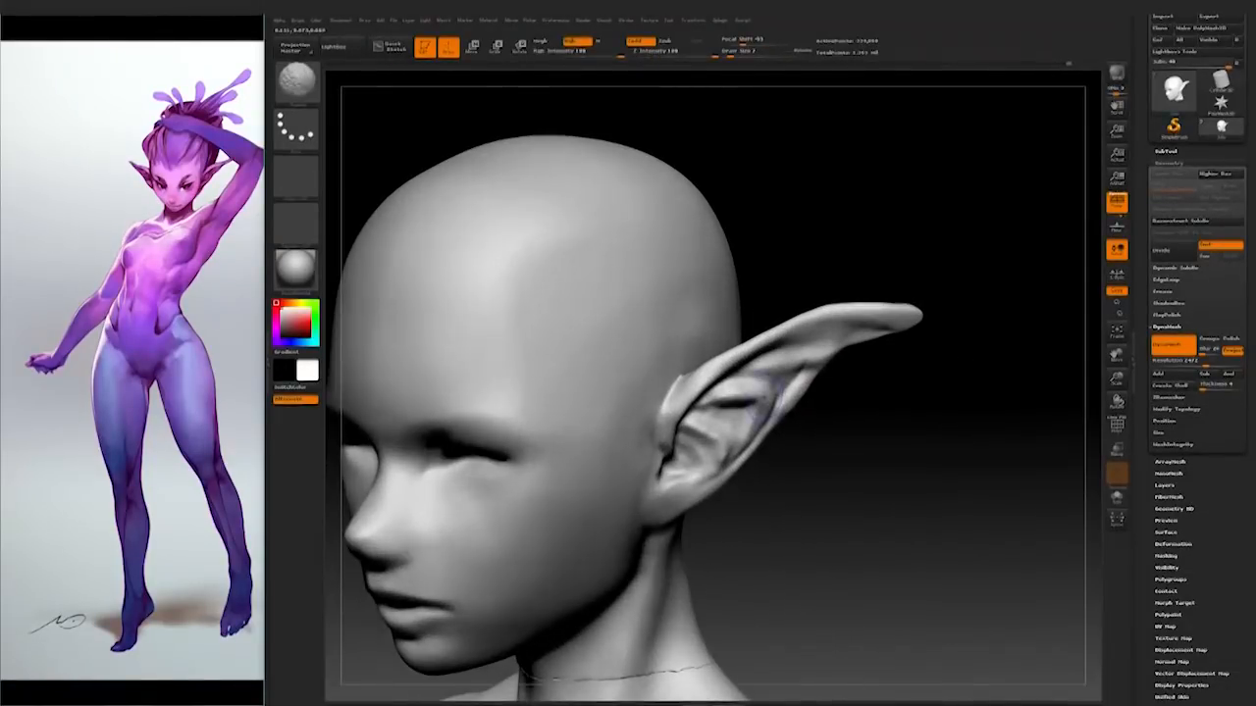
mouse_move(937, 403)
mouse_down()
mouse_move(919, 387)
mouse_move(956, 363)
mouse_up()
right_click(730, 474)
mouse_move(730, 474)
right_down()
mouse_move(775, 461)
mouse_move(756, 417)
right_up()
mouse_move(887, 393)
mouse_down()
mouse_move(824, 398)
mouse_move(950, 431)
mouse_move(927, 430)
mouse_up()
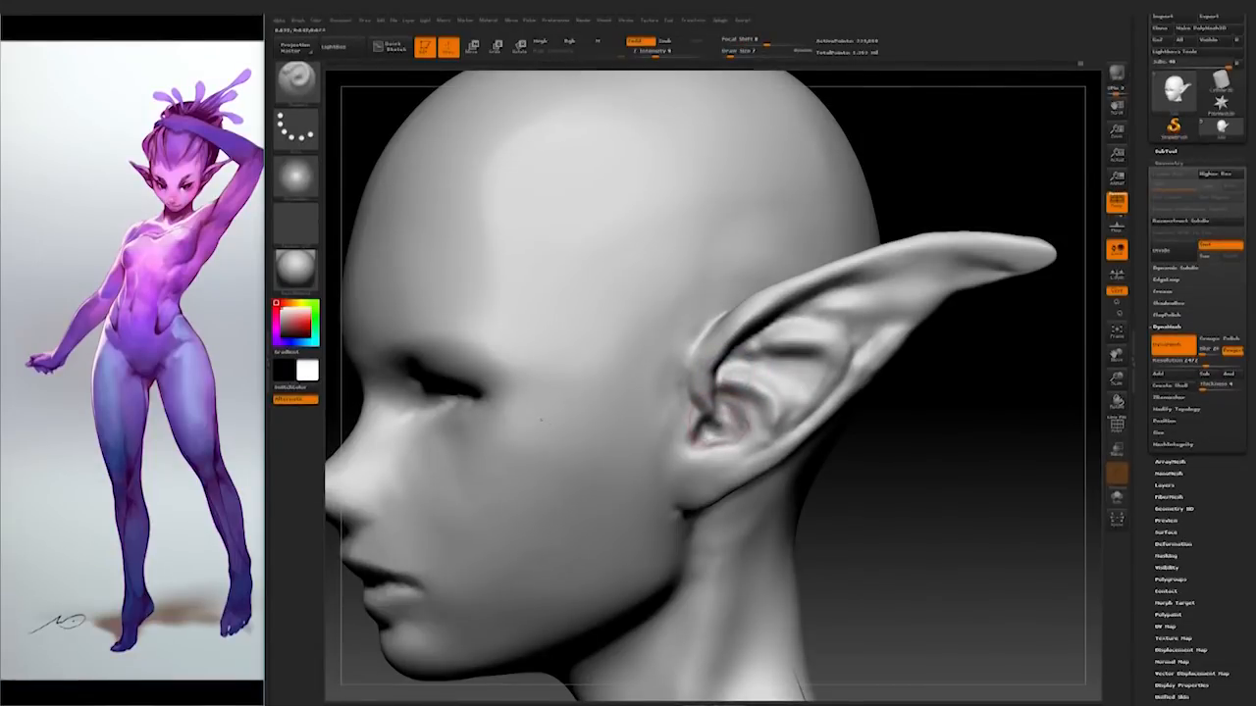
Step: Carve and smooth the ear canal and the small fold around it with a smaller brush
drag(942, 443, 944, 454)
key([)
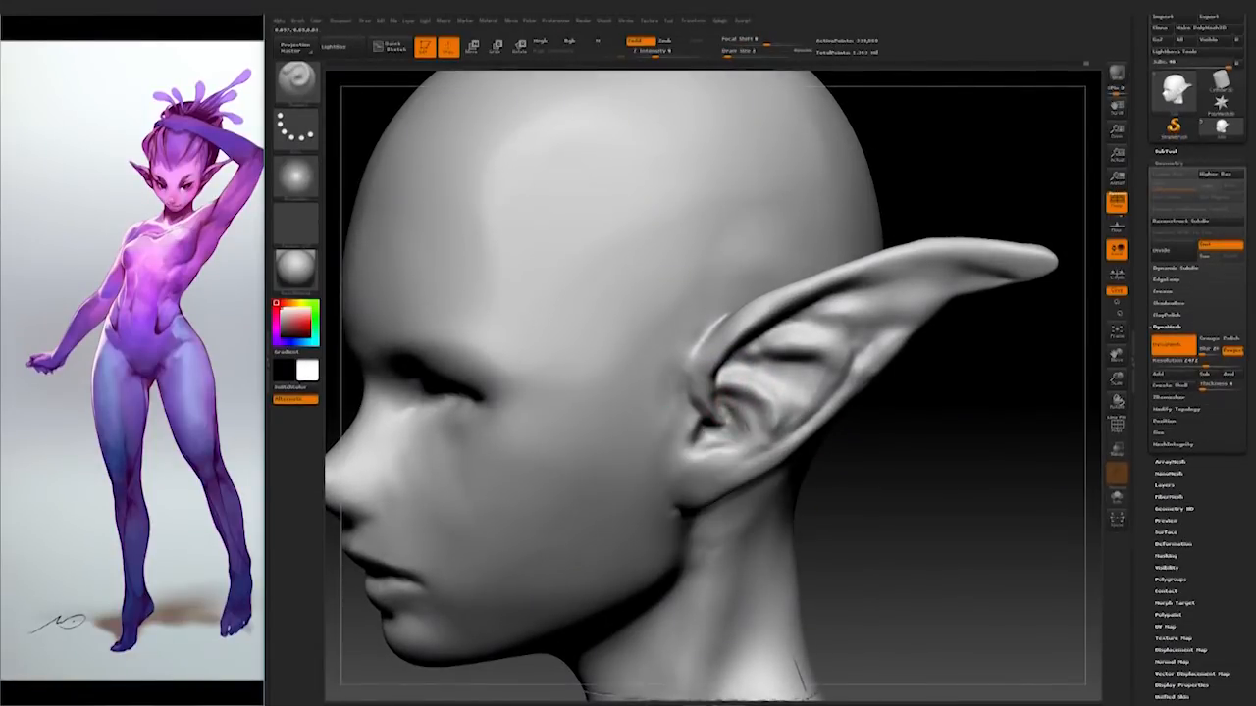
right_drag(717, 413, 724, 411)
shift+drag(727, 414, 734, 418)
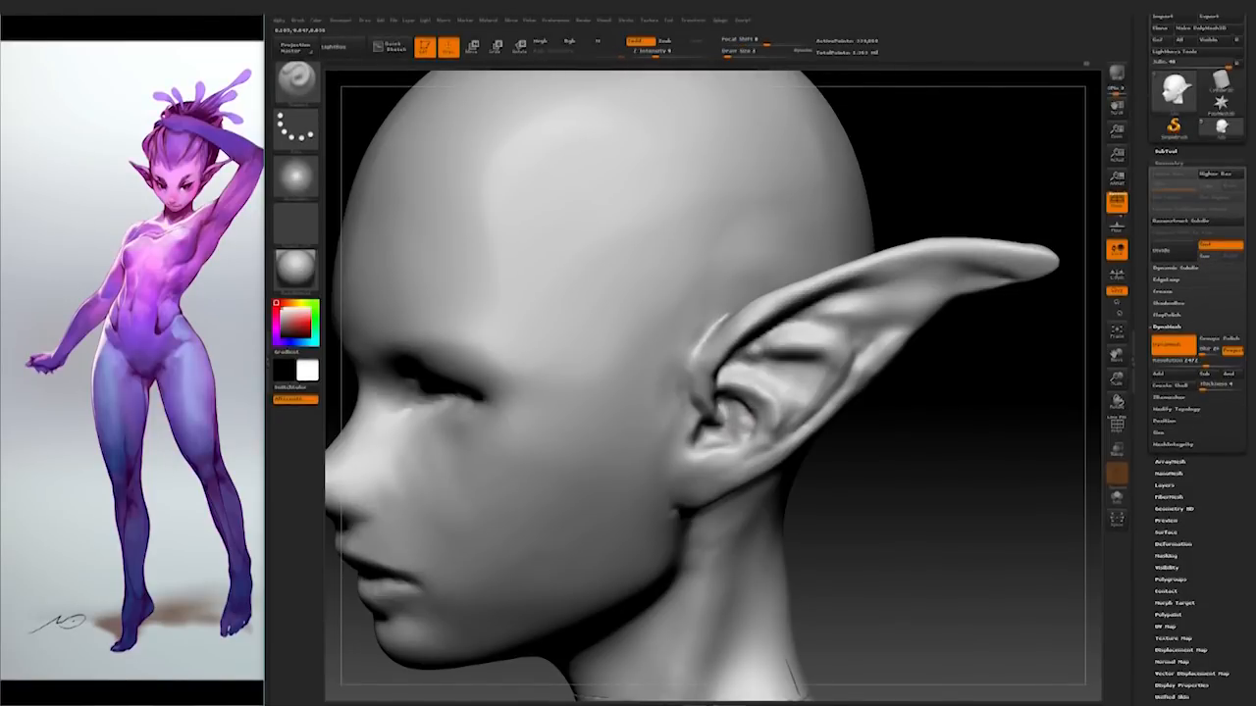
drag(901, 456, 732, 417)
right_drag(732, 417, 780, 432)
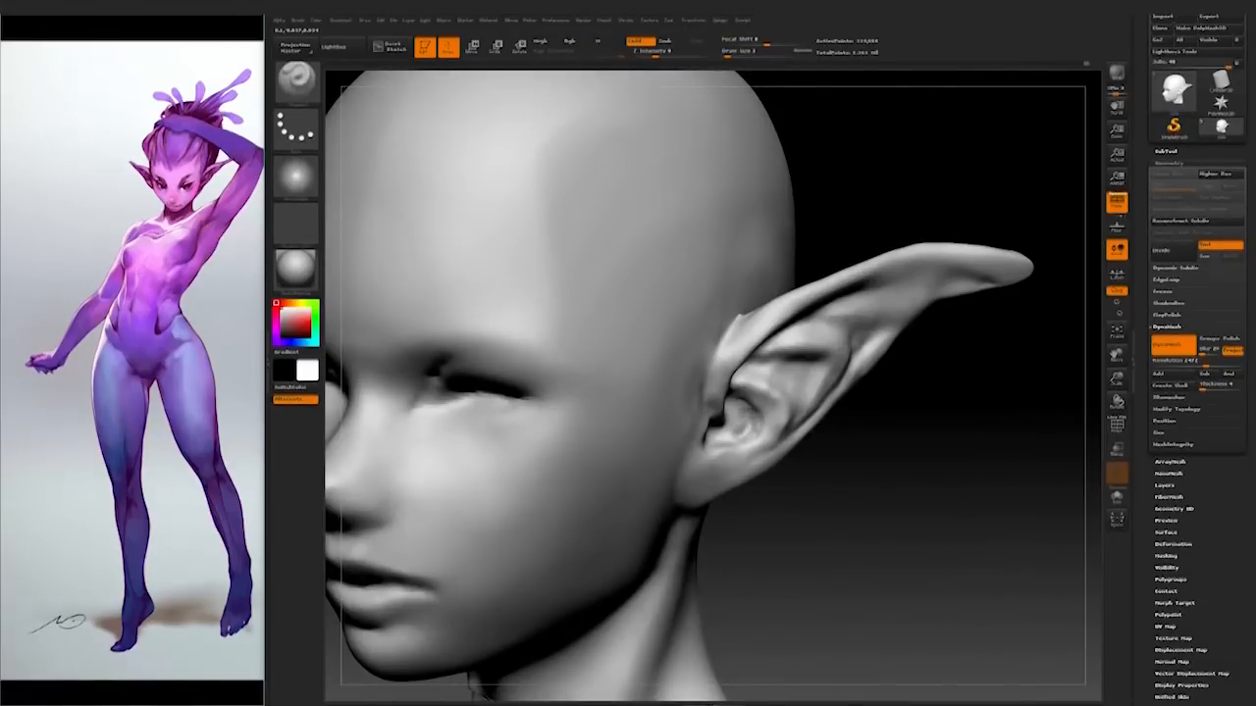
Step: Refine the lower bowl of the ear and its transition into the earlobe with a larger brush
drag(888, 481, 791, 493)
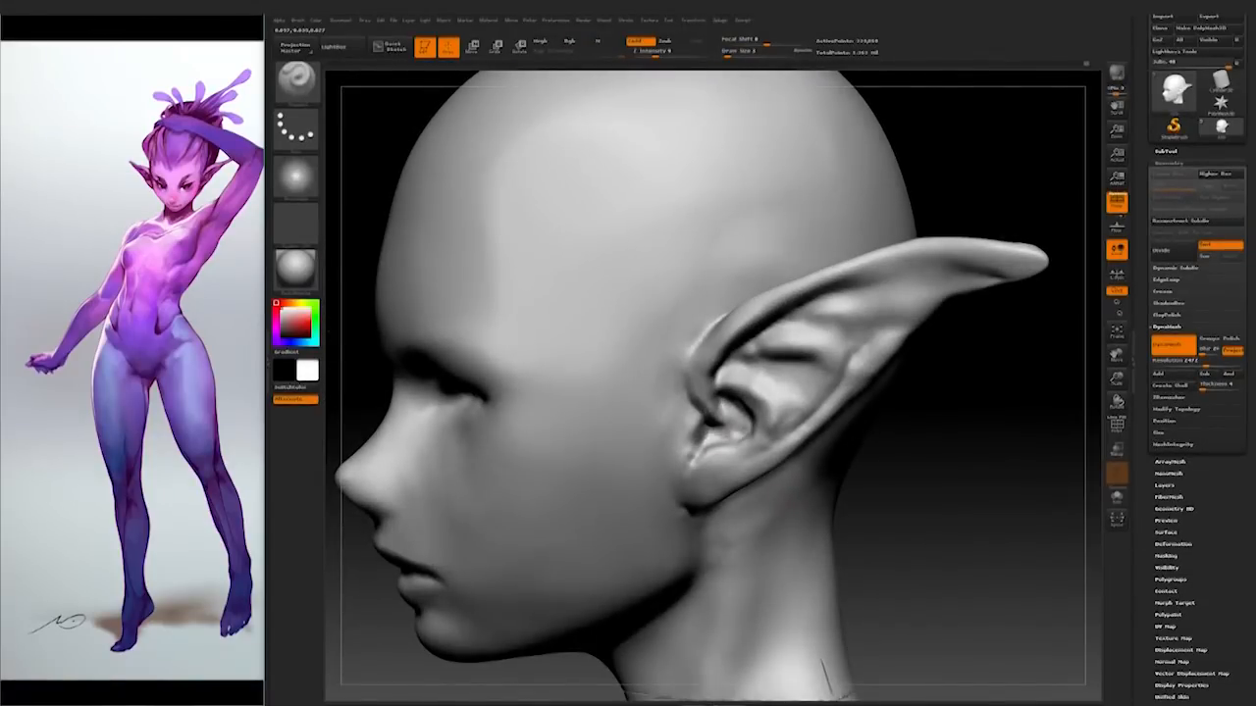
mouse_move(888, 475)
mouse_down()
mouse_move(864, 476)
mouse_move(1011, 456)
mouse_up()
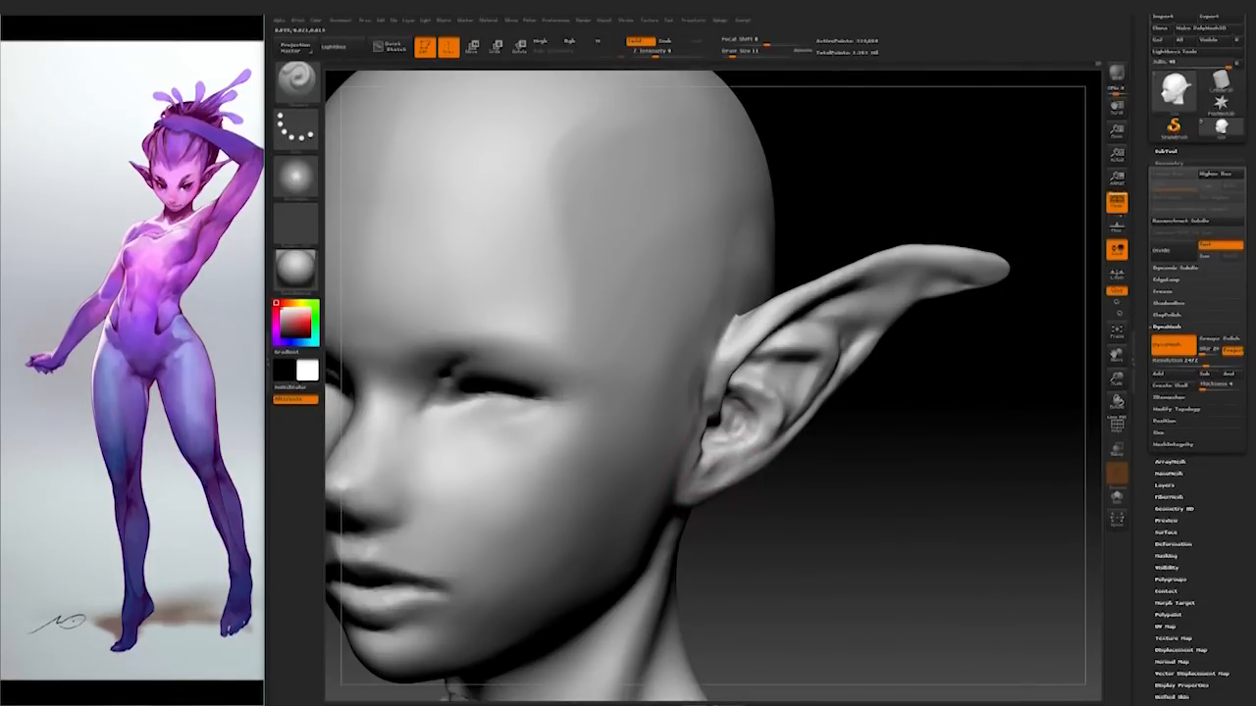
drag(814, 496, 729, 452)
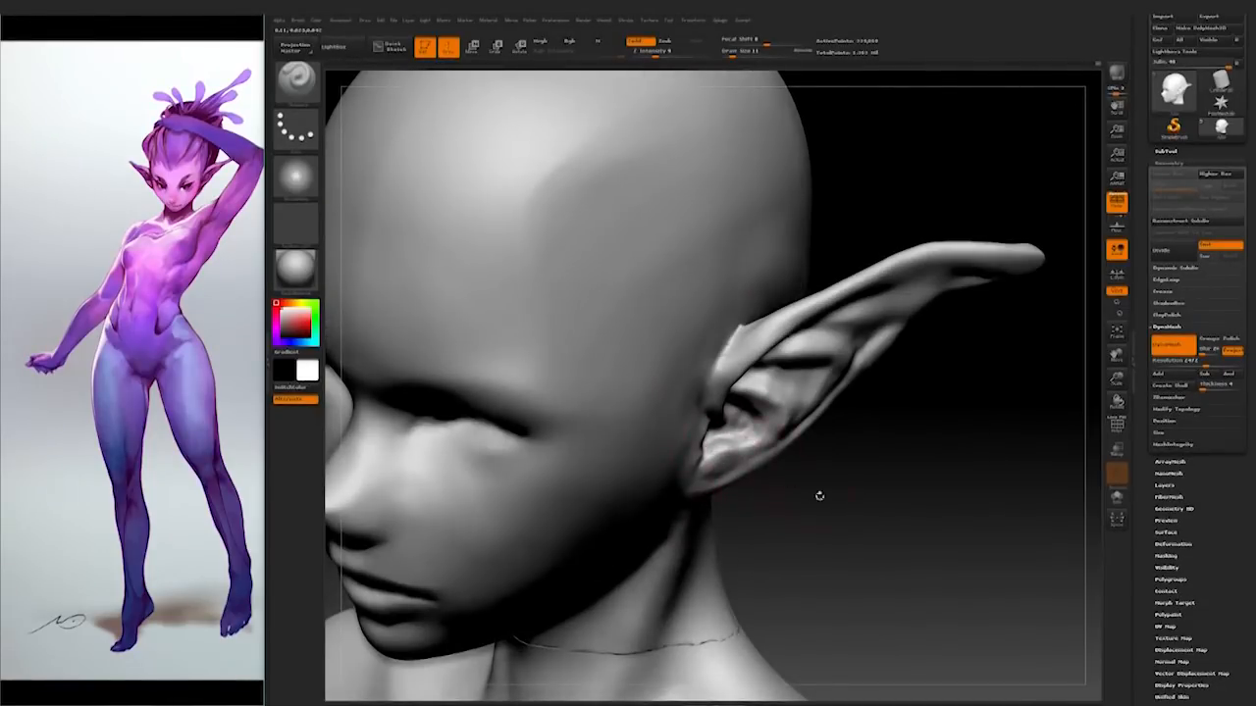
drag(790, 479, 746, 442)
drag(857, 462, 864, 450)
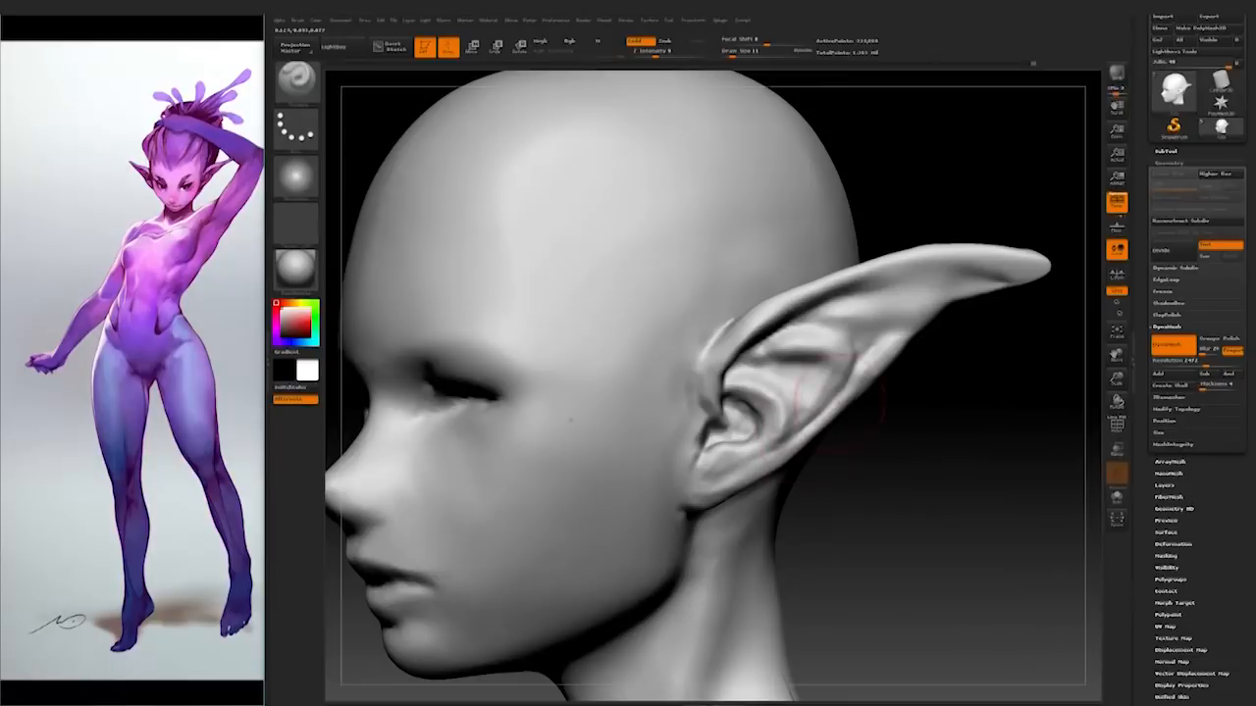
Step: Refine the groove between the inner fold and the rear rim, and remesh the head
key(space)
drag(851, 397, 824, 426)
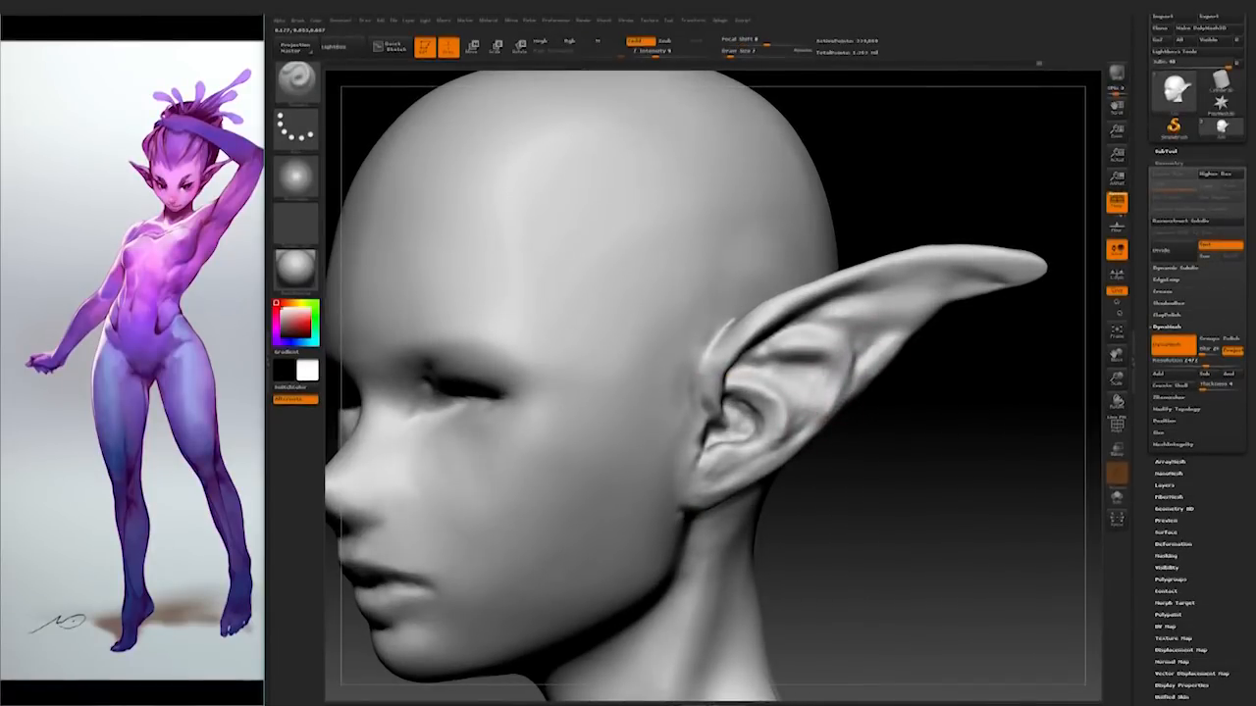
alt+drag(903, 404, 775, 436)
mouse_move(902, 450)
mouse_down()
mouse_move(959, 468)
mouse_move(823, 481)
mouse_move(976, 469)
mouse_move(834, 461)
mouse_move(933, 460)
mouse_up()
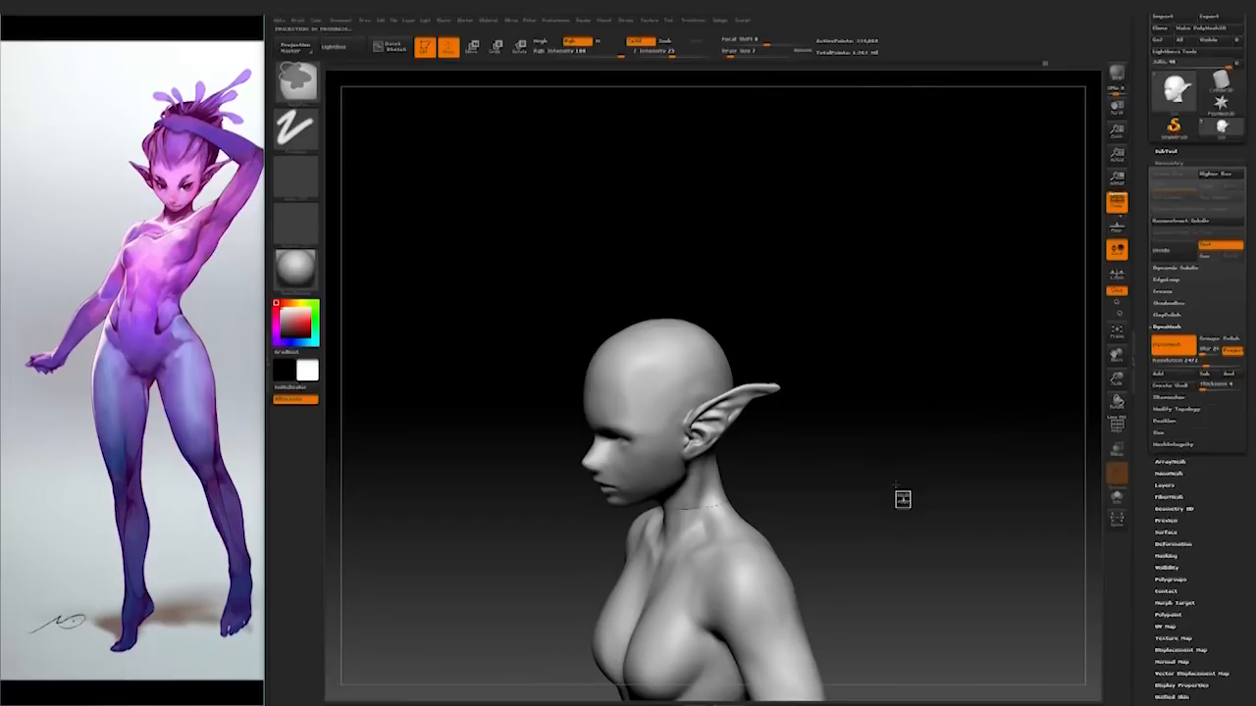
Step: Refine the ear's attachment to the skull and its rear surface
alt+drag(880, 496, 880, 549)
mouse_move(923, 383)
mouse_down()
mouse_move(877, 378)
mouse_move(908, 442)
mouse_move(925, 421)
mouse_move(909, 481)
mouse_up()
mouse_move(810, 462)
mouse_down()
mouse_move(800, 469)
mouse_move(804, 579)
mouse_up()
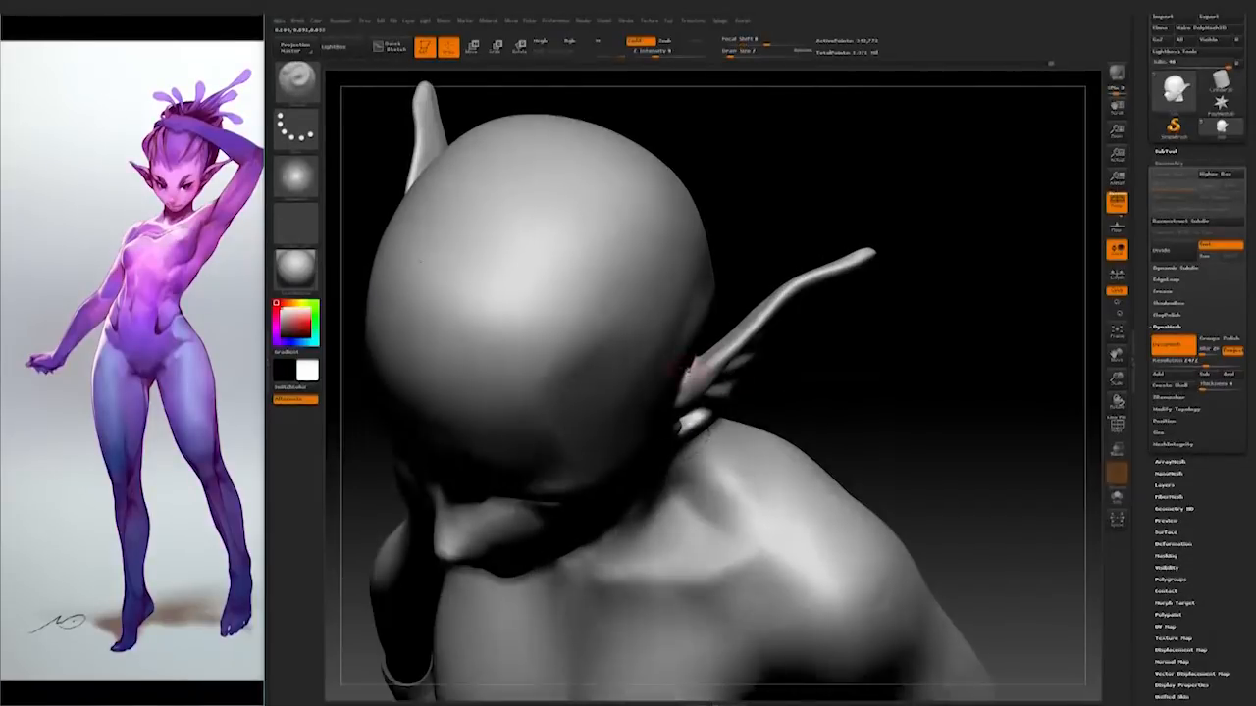
drag(774, 384, 906, 366)
drag(928, 381, 814, 421)
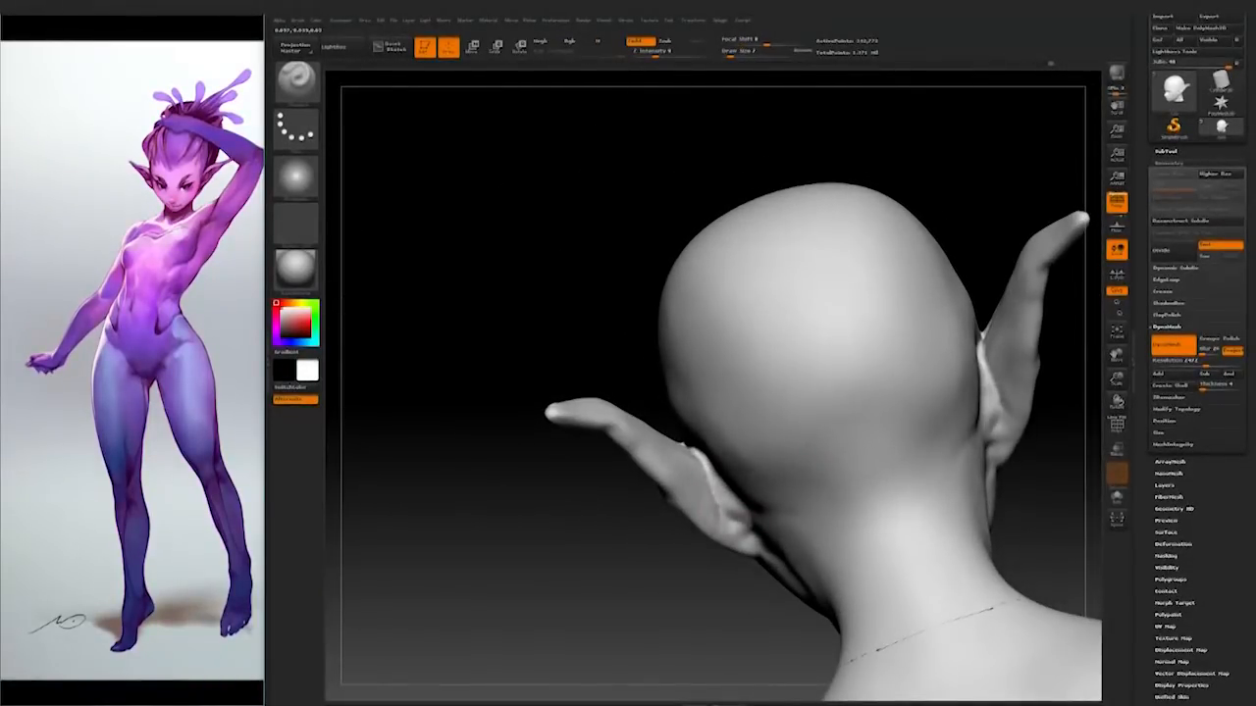
mouse_move(597, 648)
mouse_down()
mouse_move(597, 575)
mouse_move(981, 438)
mouse_move(923, 469)
mouse_move(788, 462)
mouse_move(848, 583)
mouse_move(893, 482)
mouse_move(947, 533)
mouse_move(904, 549)
mouse_move(888, 579)
mouse_up()
Step: Reshape the ear's outline and lower rear edge using the Move brush at an adjusted size
click(296, 83)
click(683, 185)
key(space)
drag(608, 505, 620, 506)
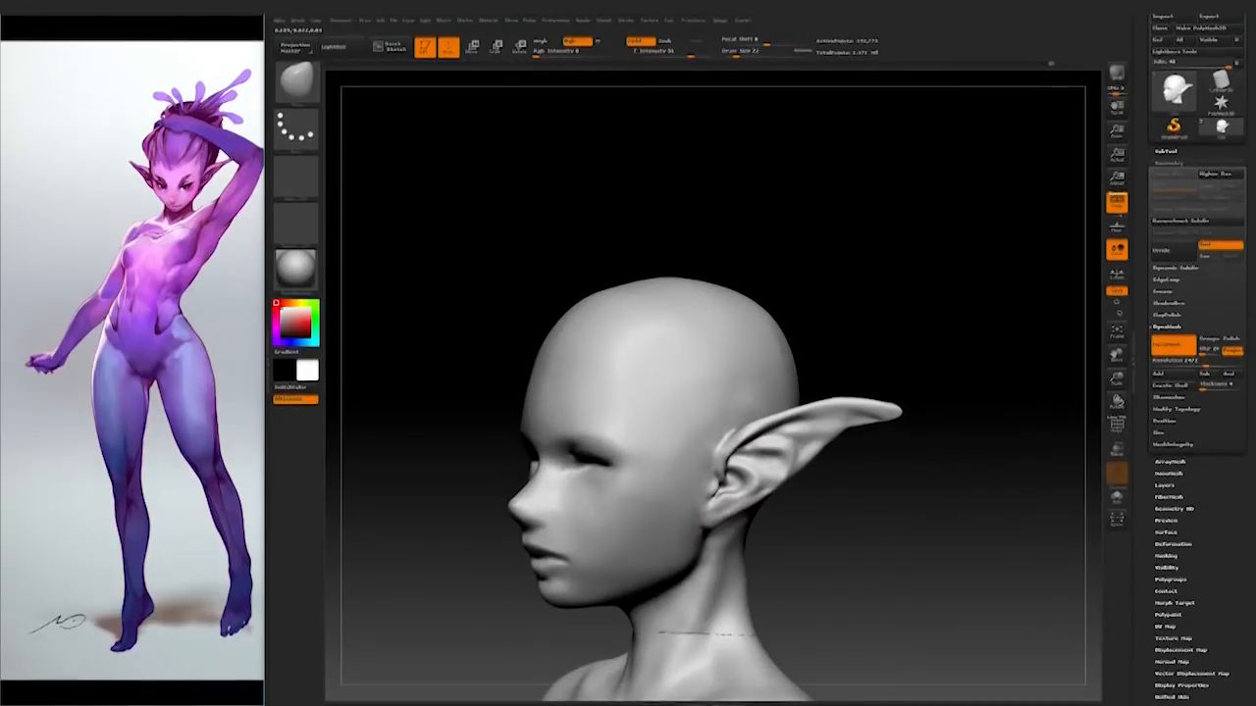
drag(844, 530, 898, 530)
drag(785, 499, 812, 471)
Step: Adjust the curve and direction of the pointed ear tips with the Move brush
mouse_move(944, 430)
mouse_down()
mouse_move(893, 430)
mouse_move(987, 412)
mouse_move(912, 443)
mouse_move(913, 506)
mouse_move(943, 520)
mouse_move(933, 505)
mouse_move(945, 507)
mouse_move(940, 548)
mouse_move(1010, 540)
mouse_up()
drag(1010, 540, 957, 516)
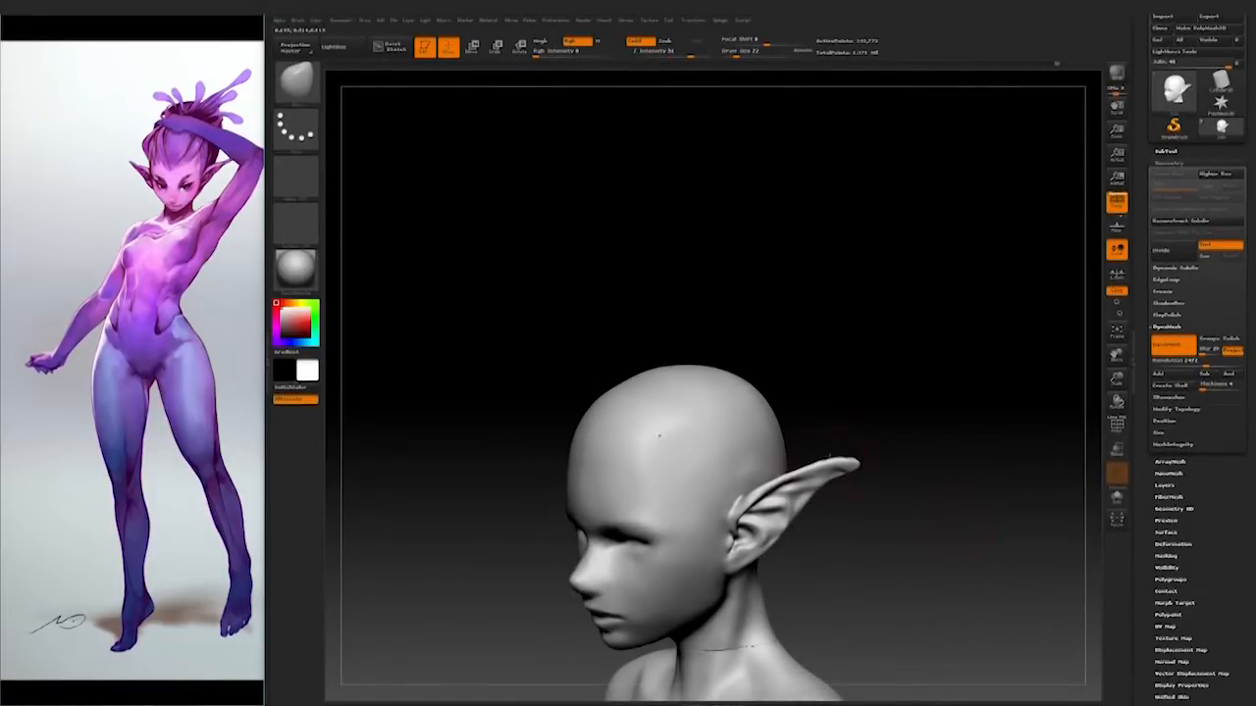
mouse_move(865, 452)
mouse_down()
mouse_move(942, 468)
mouse_move(877, 474)
mouse_up()
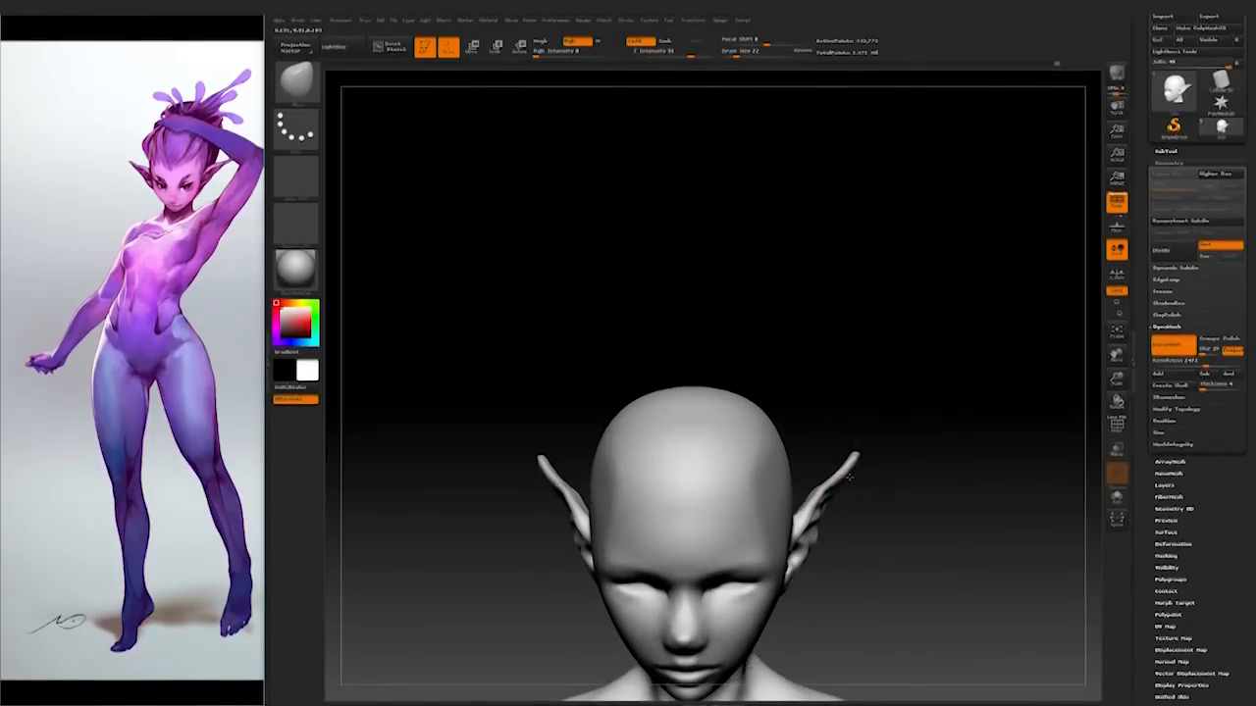
mouse_move(915, 493)
mouse_down()
mouse_move(850, 480)
mouse_move(945, 488)
mouse_move(932, 520)
mouse_up()
key(space)
drag(850, 465, 837, 465)
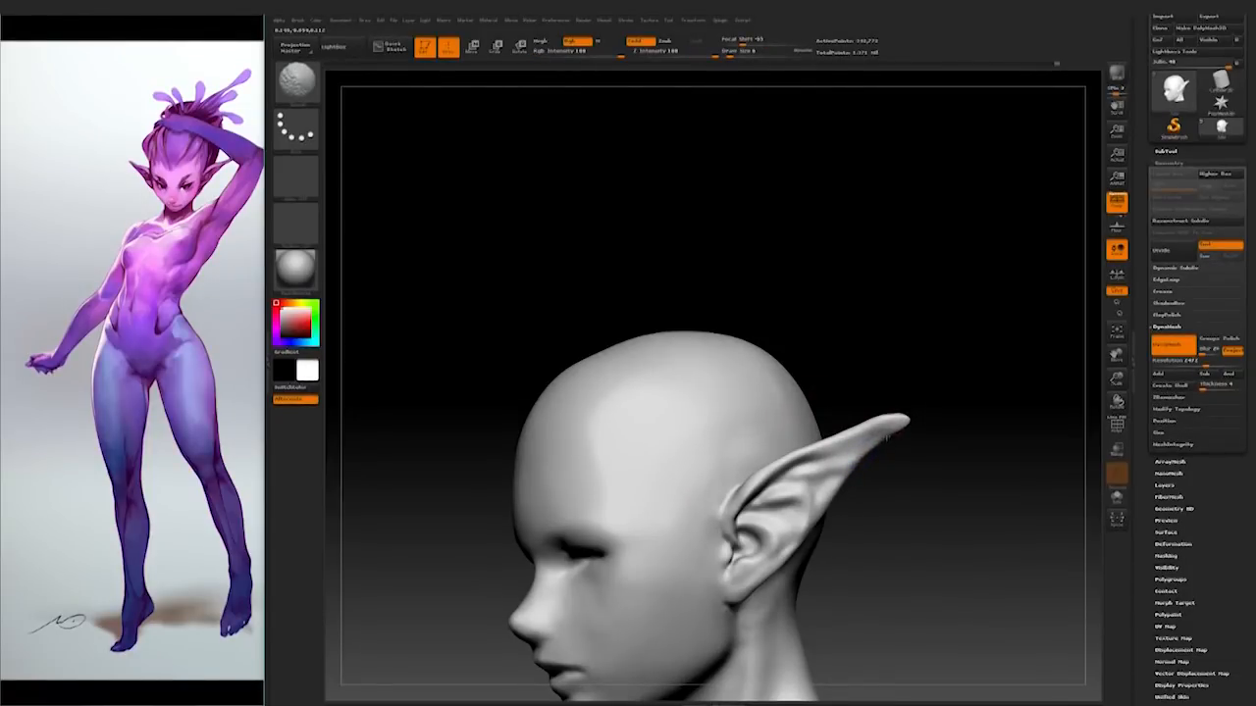
Step: Refine the inner surface and rim toward the ear tip with a sculpting brush
drag(849, 479, 842, 461)
key(b)
click(874, 90)
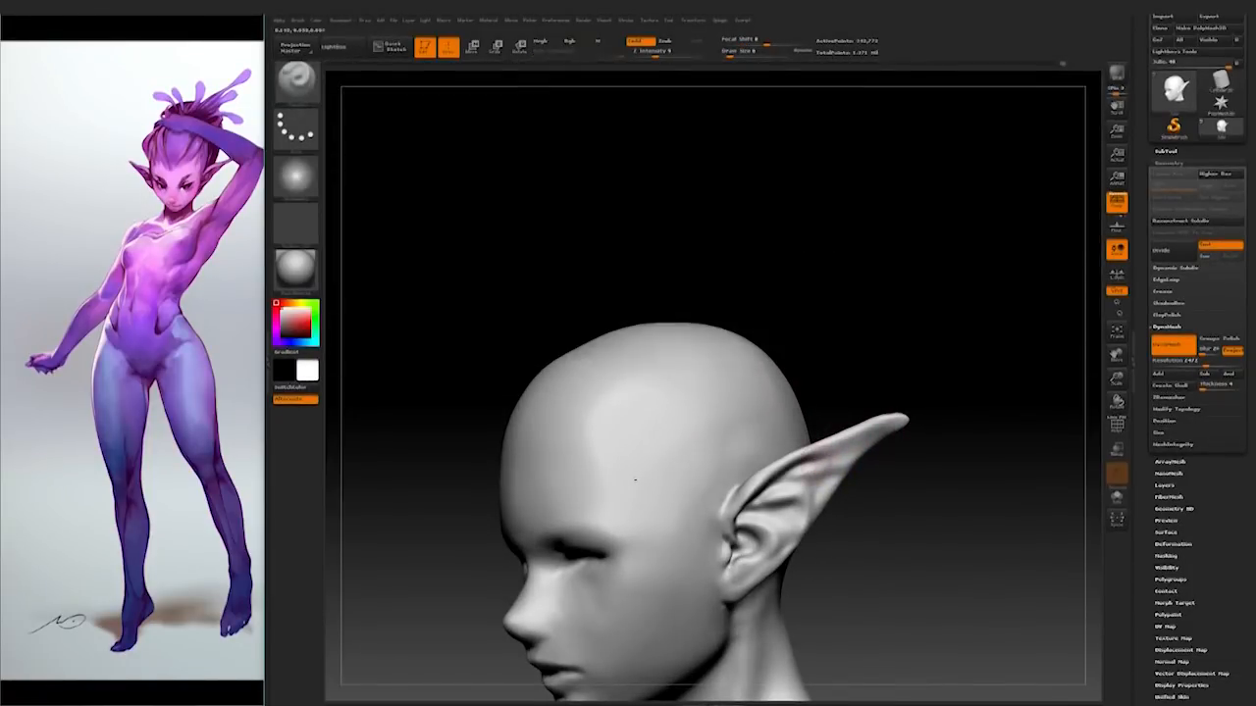
mouse_move(922, 449)
mouse_down()
mouse_move(925, 426)
mouse_move(952, 406)
mouse_move(948, 435)
mouse_move(873, 430)
mouse_move(1031, 482)
mouse_move(913, 446)
mouse_up()
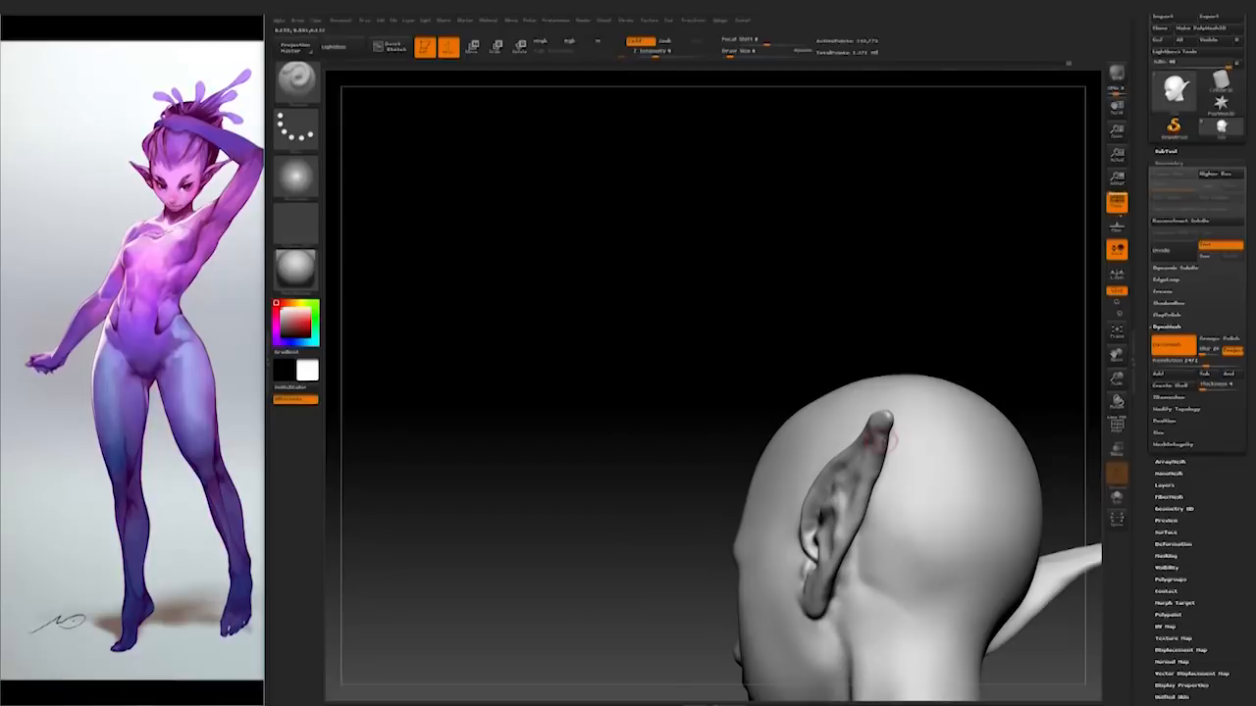
mouse_move(735, 499)
mouse_down()
mouse_move(876, 426)
mouse_move(978, 454)
mouse_move(893, 430)
mouse_up()
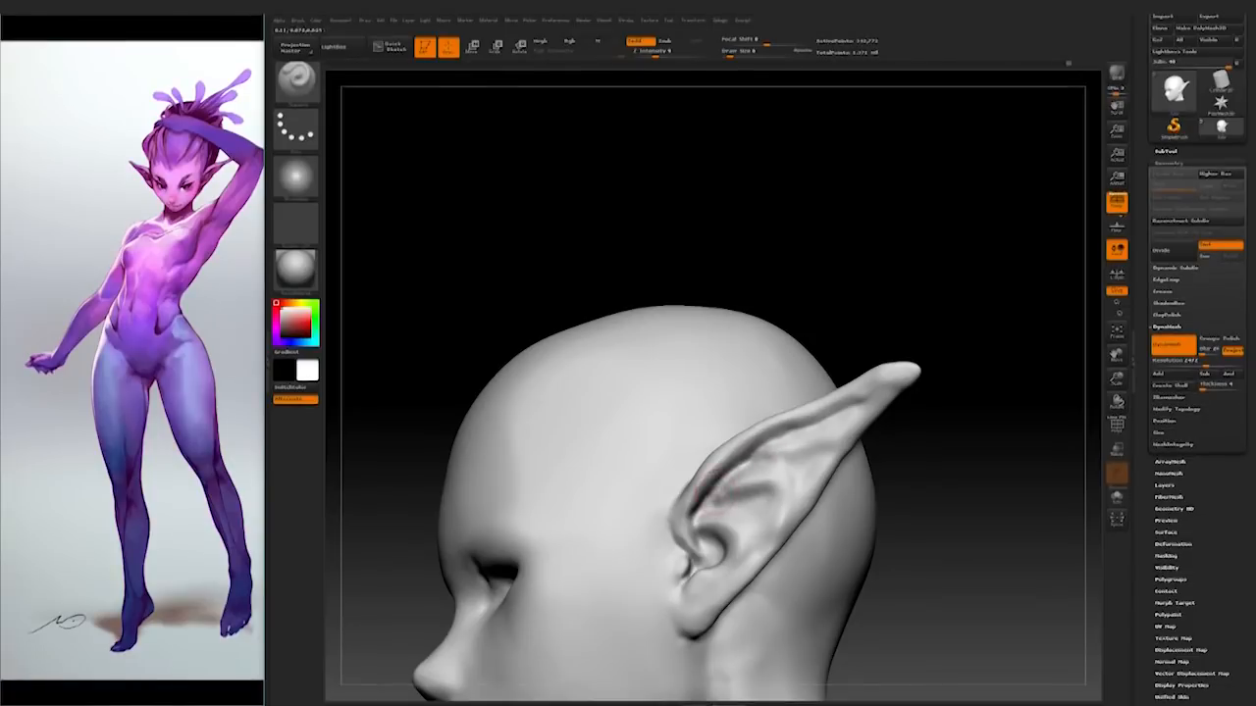
Step: Deepen the groove under the ear's upper rim and define the fold around the lower bowl
right_drag(714, 488, 731, 514)
drag(934, 526, 940, 564)
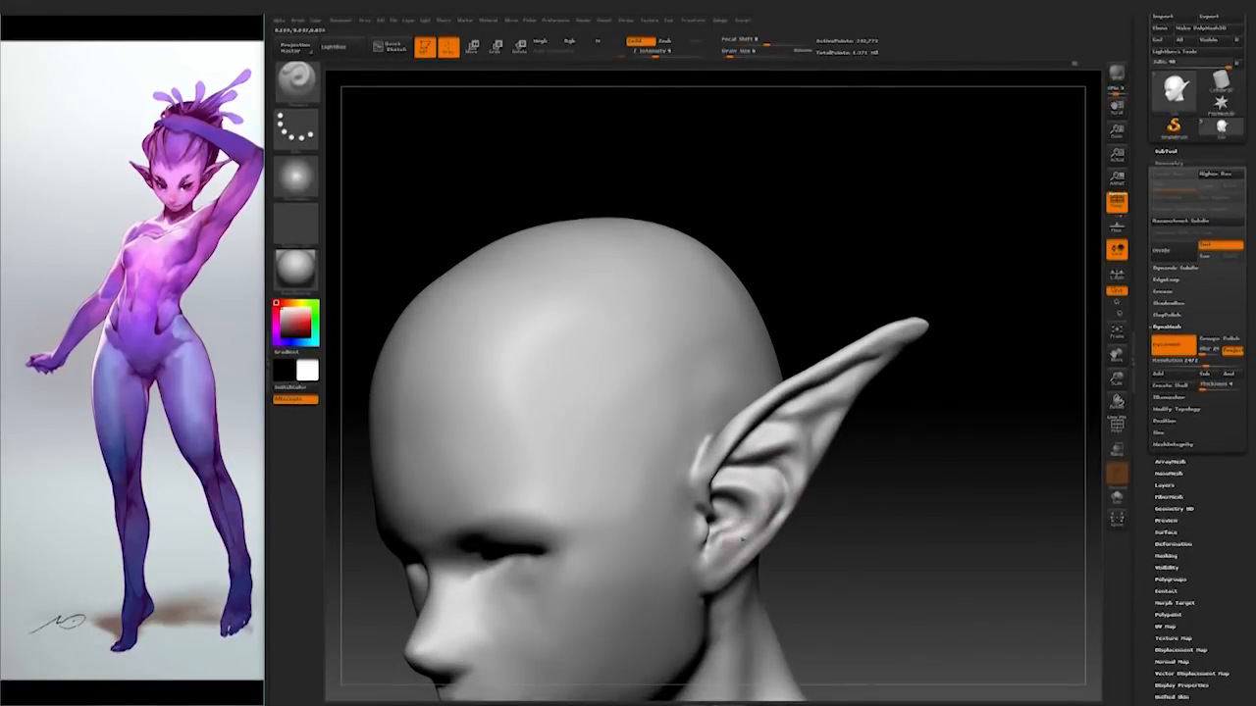
drag(829, 514, 767, 518)
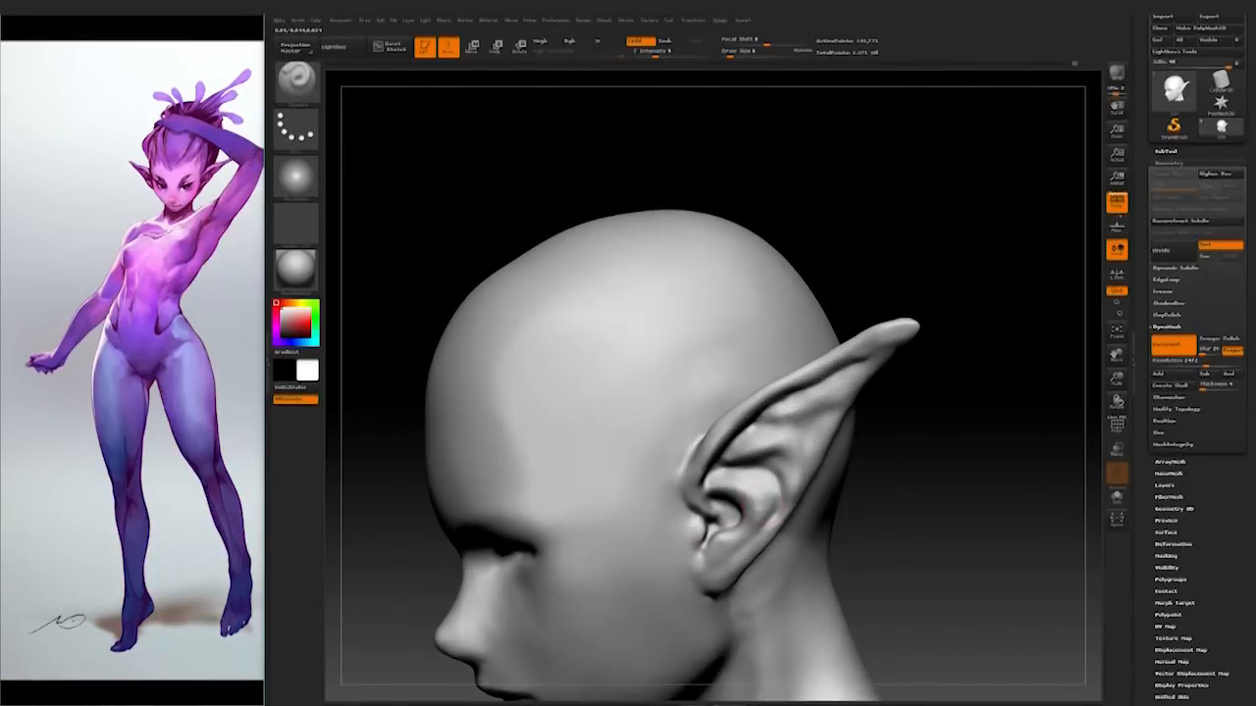
mouse_move(863, 469)
mouse_down()
mouse_move(913, 465)
mouse_move(958, 520)
mouse_move(1000, 523)
mouse_move(954, 508)
mouse_move(934, 427)
mouse_move(958, 521)
mouse_move(973, 488)
mouse_up()
Step: Save the project
key(ctrl+s)
key(Return)
key(Left)
key(Return)
Step: Adjust the front edge of the ear where it meets the head with a resized Move brush
key(b)
click(706, 171)
drag(714, 461, 687, 446)
mouse_move(863, 493)
mouse_down()
mouse_move(874, 491)
mouse_move(687, 490)
mouse_move(896, 500)
mouse_up()
key(space)
drag(737, 520, 717, 520)
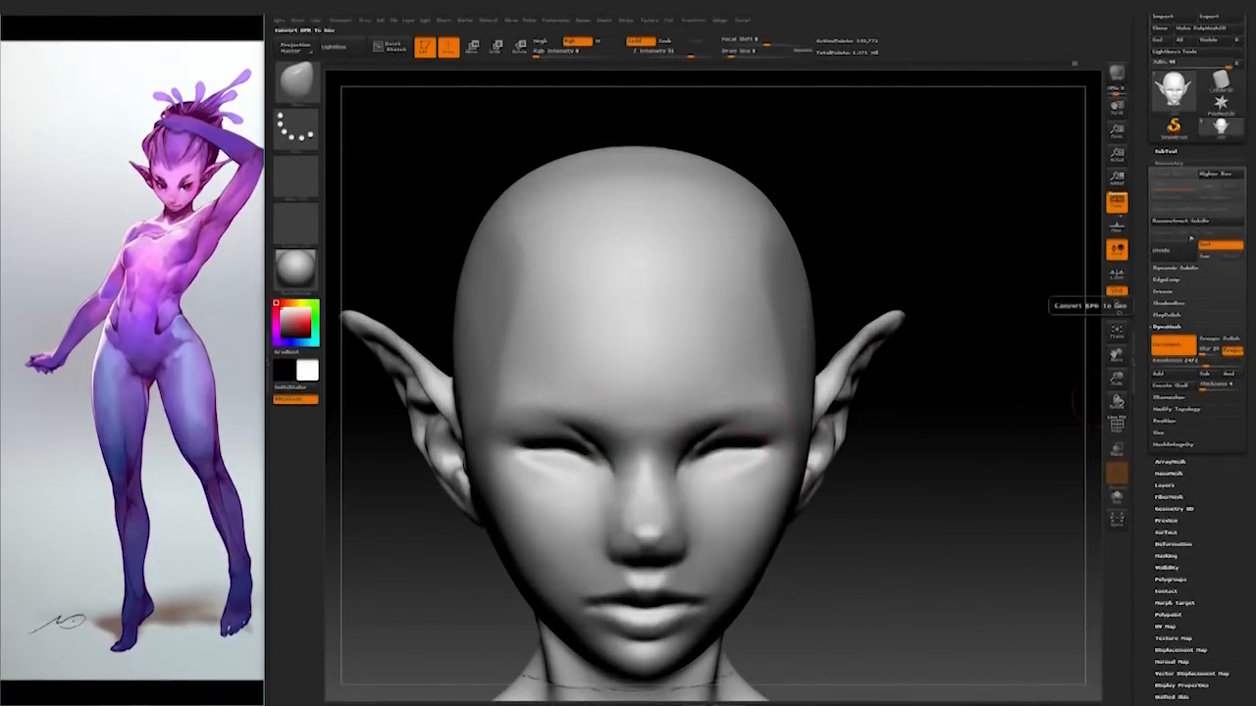
Step: Select the eyeballs subtool and try repositioning the eyeballs with the Move transpose line
click(1177, 151)
alt+drag(904, 483, 677, 459)
key(w)
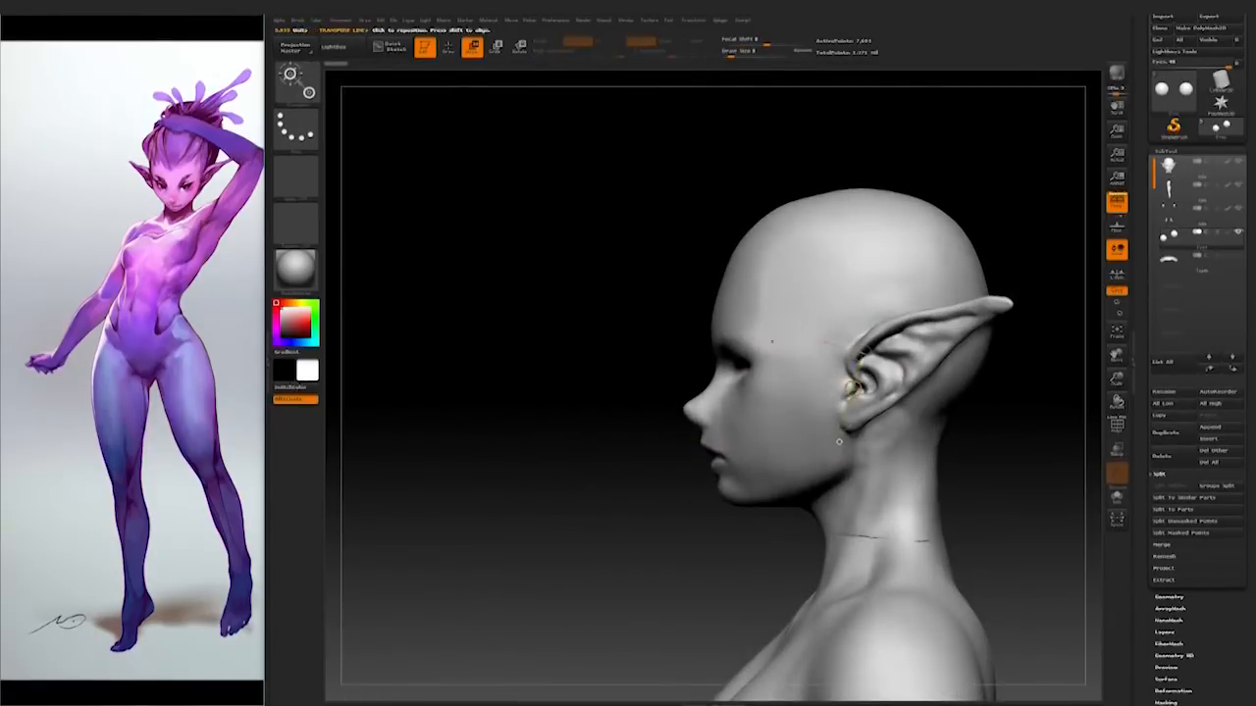
drag(853, 389, 736, 389)
drag(577, 580, 545, 421)
drag(605, 312, 648, 500)
key(ctrl+z)
key(ctrl+z)
Step: Move the eyeballs forward out of the head and align them with the eye sockets' height
drag(731, 406, 939, 406)
drag(835, 406, 785, 406)
shift+drag(505, 451, 774, 471)
drag(773, 398, 773, 438)
mouse_move(907, 456)
mouse_down()
mouse_move(916, 469)
mouse_move(785, 527)
mouse_up()
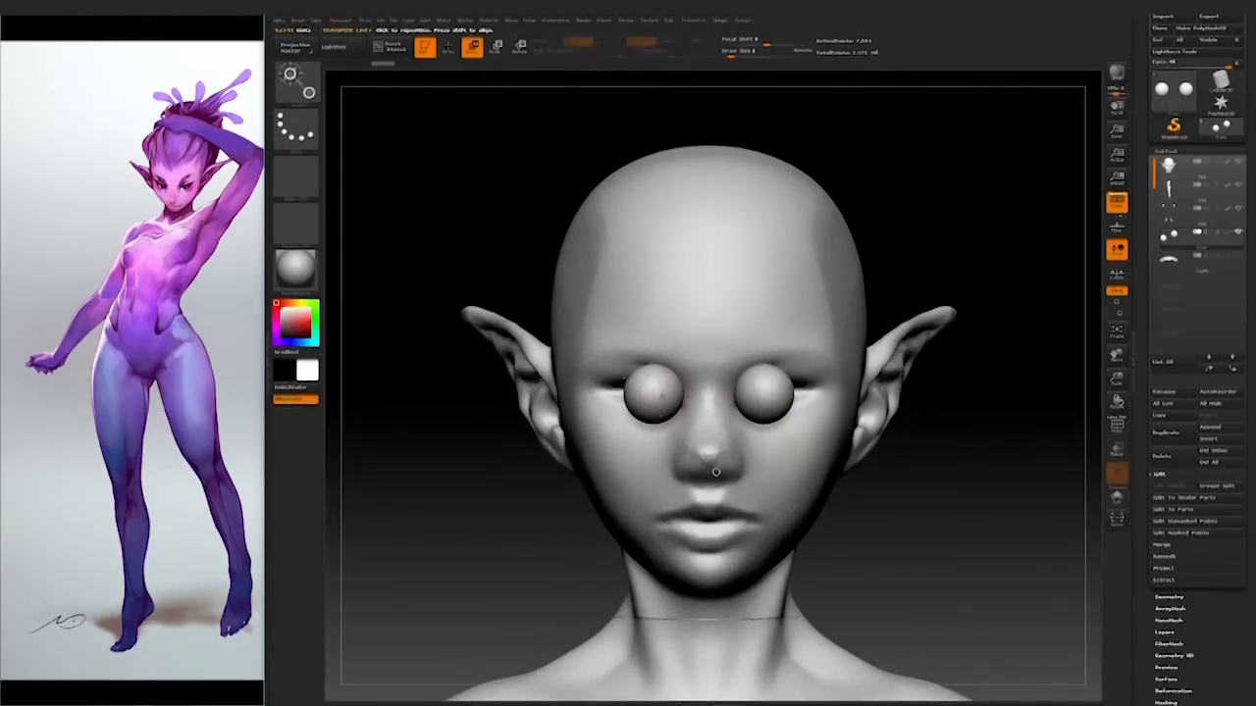
Step: Space the eyeballs farther apart, enlarge them, and bring them back in line with the sockets
drag(658, 403, 630, 398)
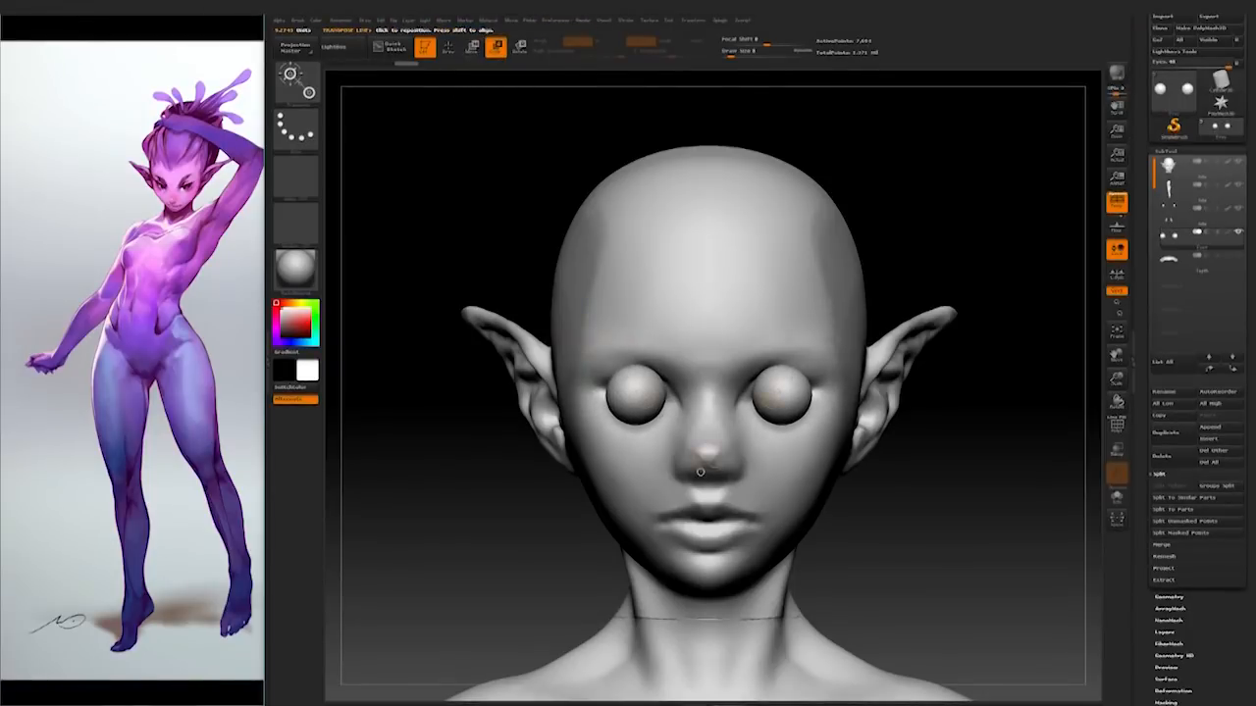
drag(700, 472, 708, 472)
key(w)
drag(1020, 504, 1011, 478)
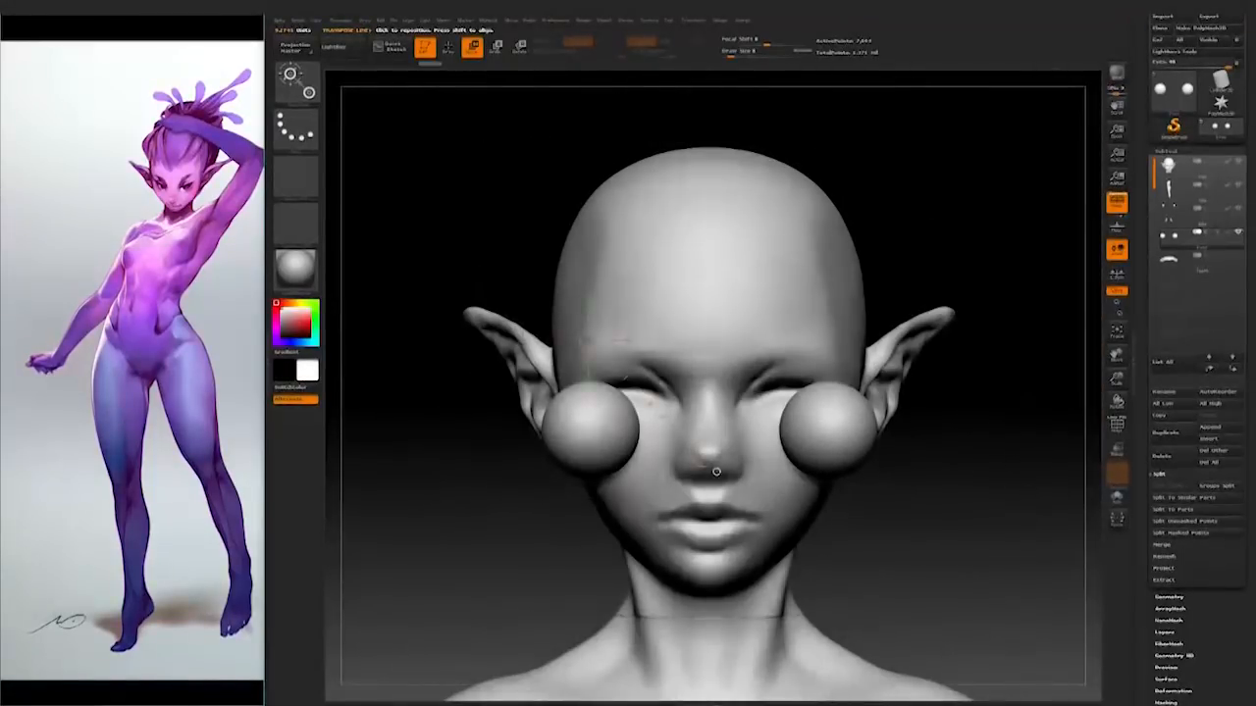
drag(642, 397, 677, 366)
Step: Push the enlarged eyeballs back into the sockets and fine-tune their depth in profile
shift+drag(981, 510, 510, 533)
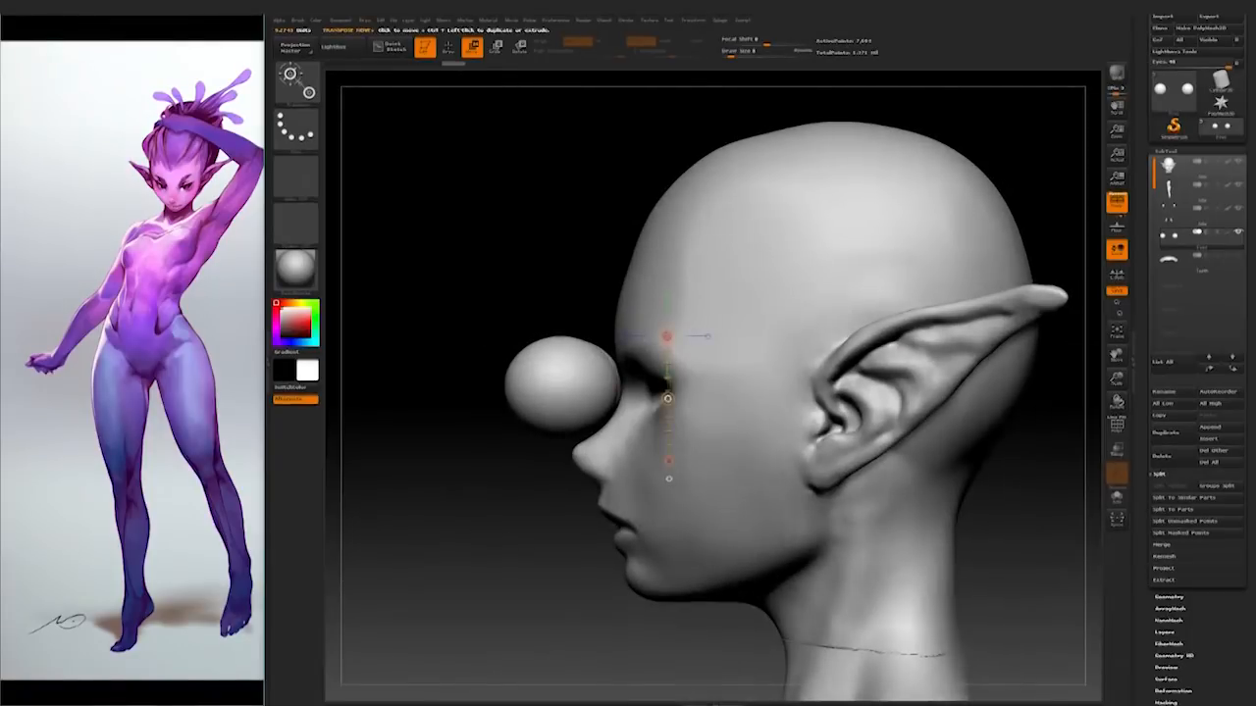
click(707, 336)
drag(756, 340, 778, 339)
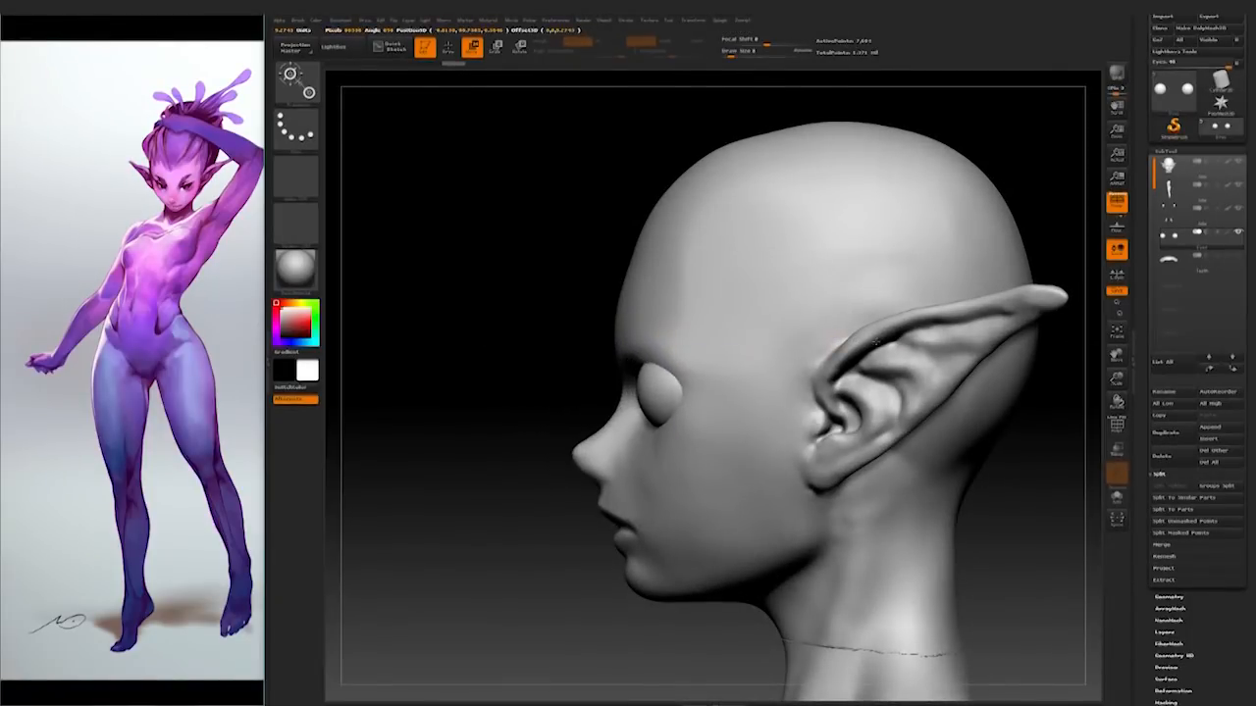
shift+drag(560, 378, 384, 428)
drag(458, 345, 466, 344)
shift+drag(432, 537, 235, 558)
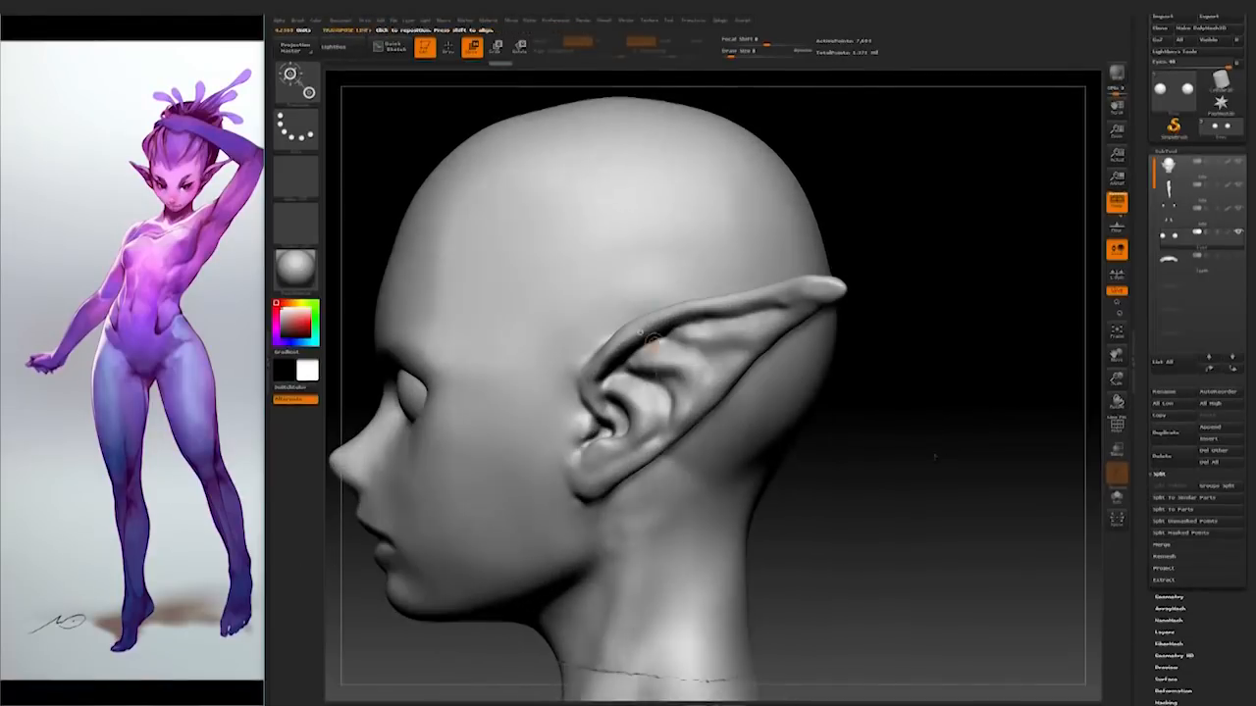
drag(696, 343, 710, 344)
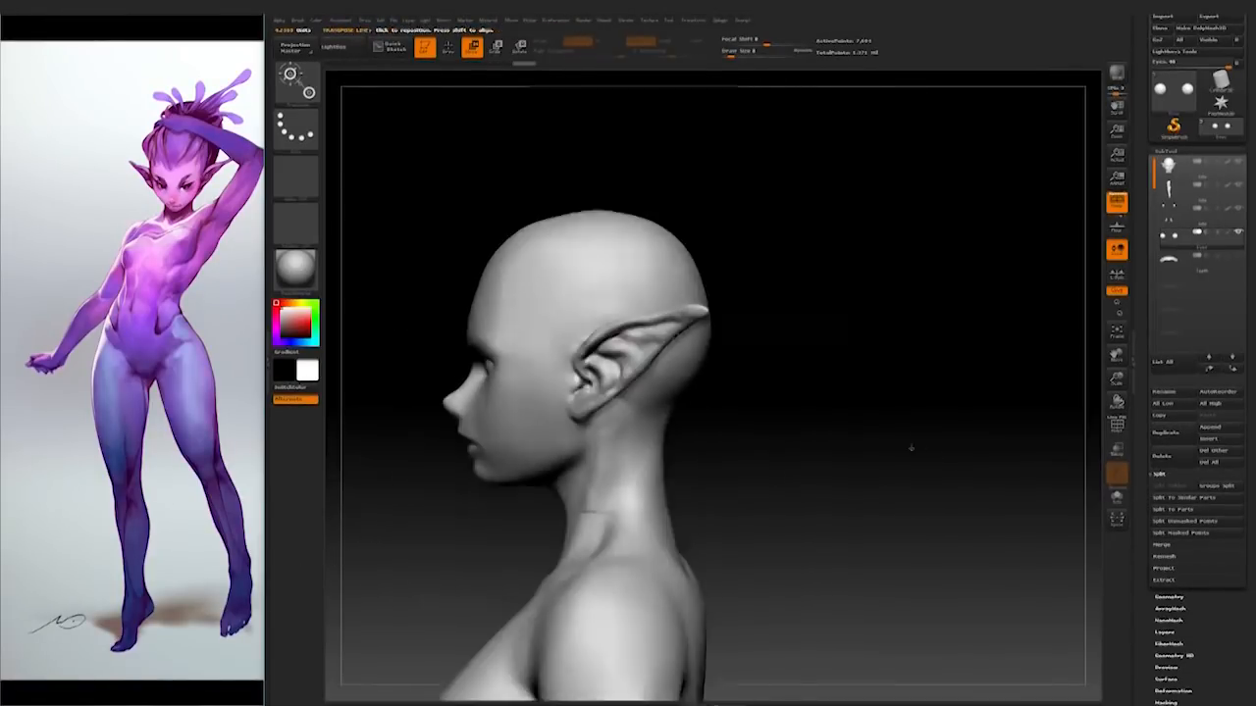
Step: Switch to the head and reshape the sides of the nose with the Move brush
mouse_move(908, 446)
mouse_down()
mouse_move(922, 457)
mouse_move(918, 442)
mouse_move(883, 453)
mouse_move(921, 461)
mouse_move(932, 447)
mouse_up()
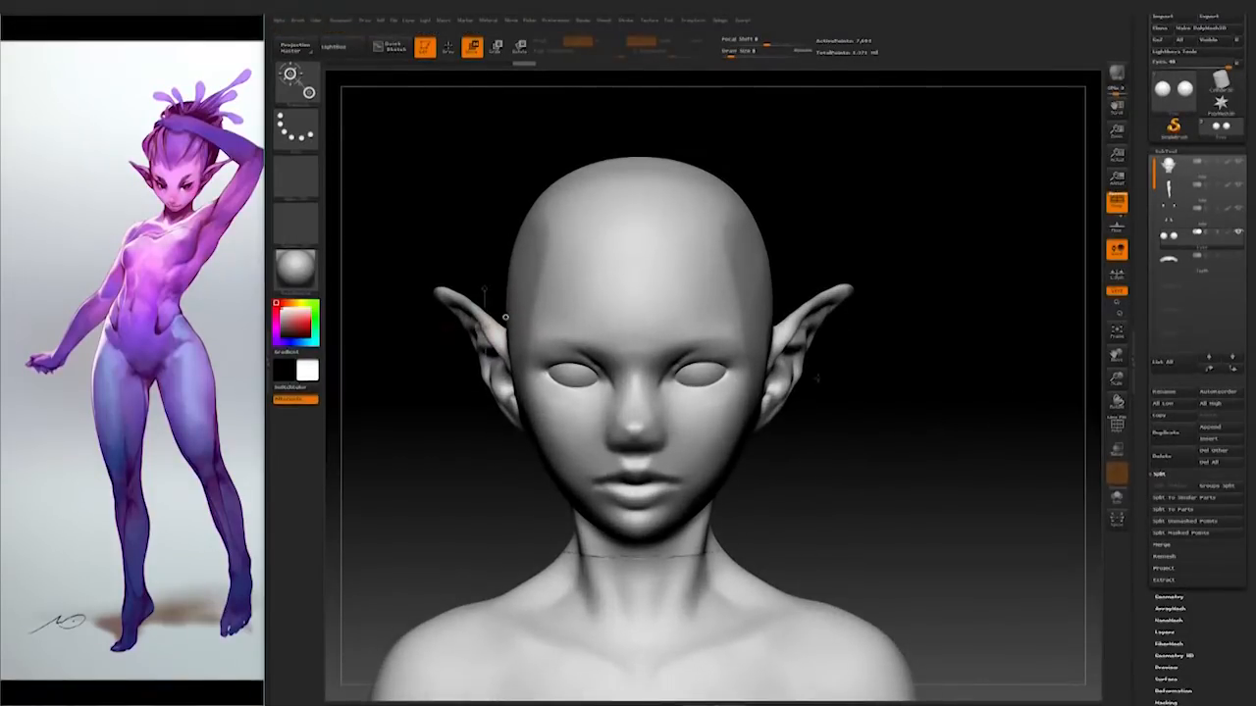
drag(942, 441, 768, 471)
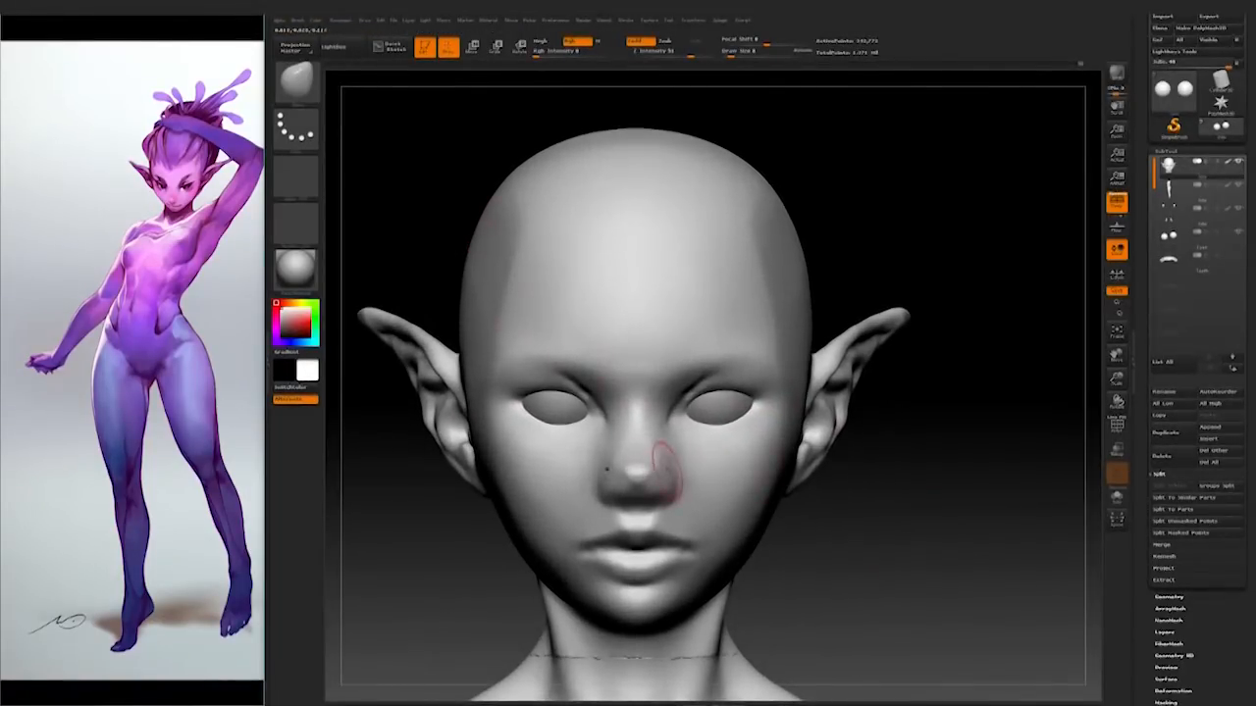
drag(667, 473, 673, 470)
key(bracketright)
drag(826, 500, 842, 486)
key(bracketleft)
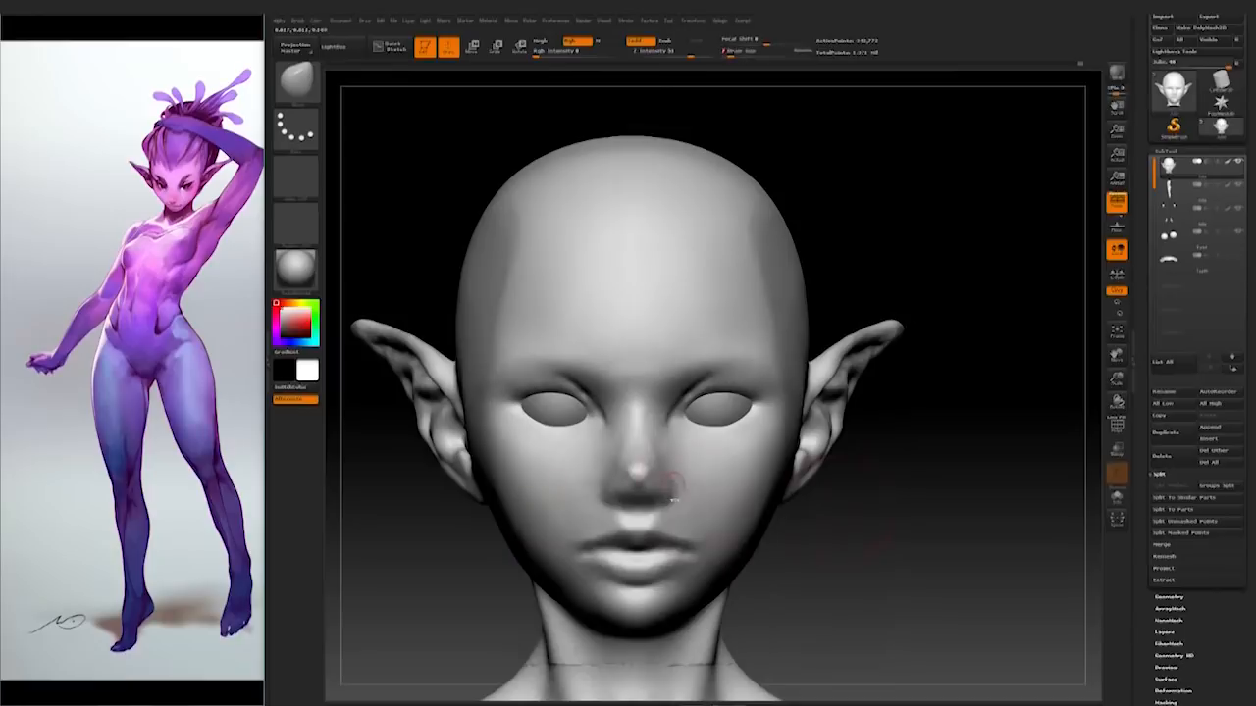
Step: Refine the nose tip, nostril area and profile down to the lips with the Move brush
right_drag(665, 496, 666, 499)
drag(783, 498, 655, 506)
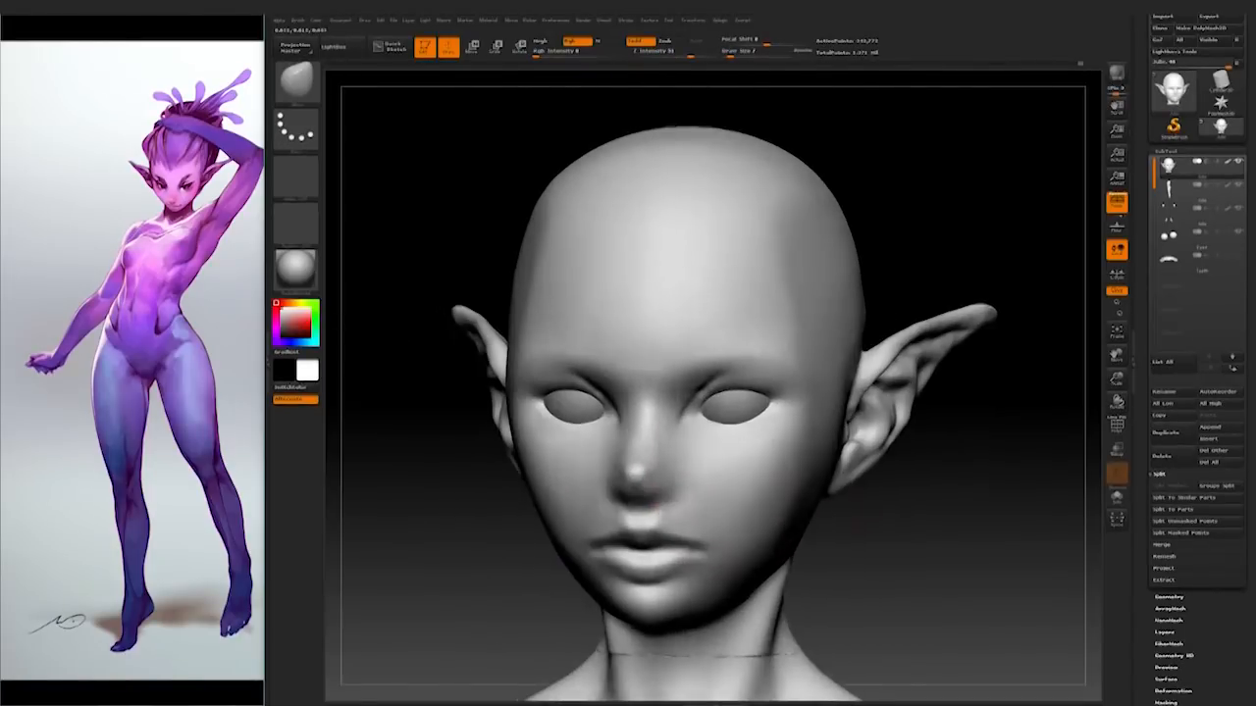
drag(888, 506, 640, 522)
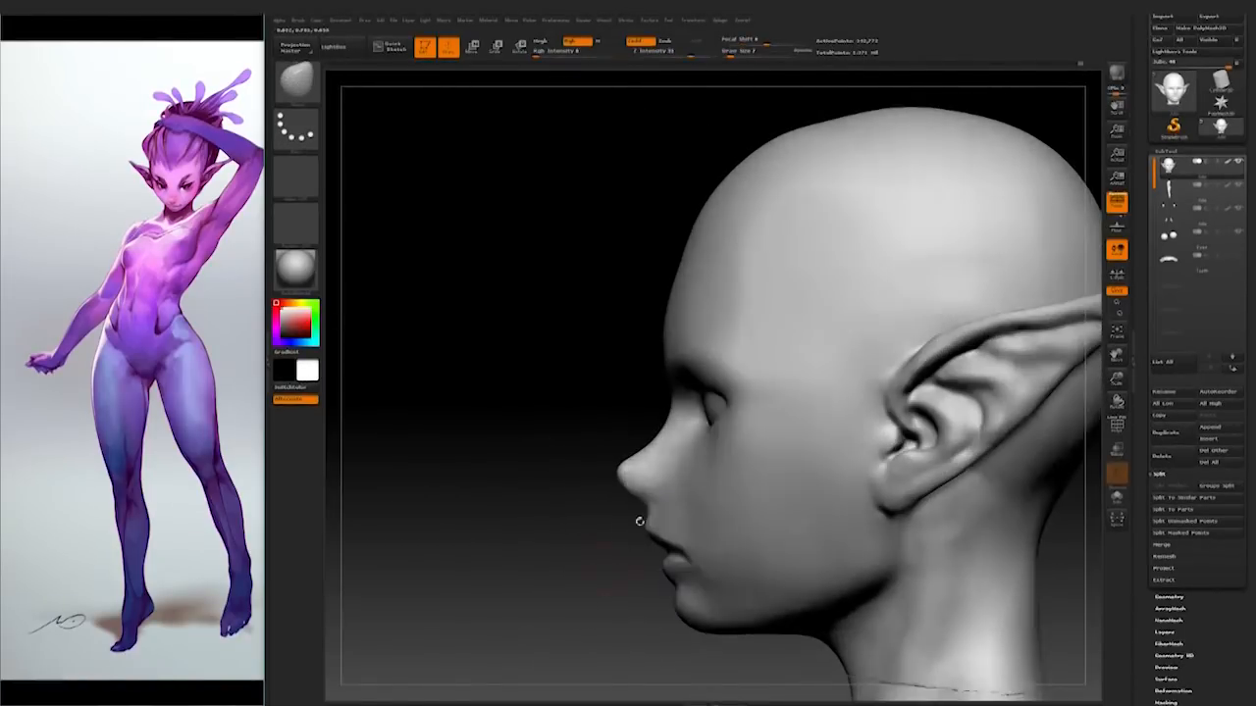
drag(606, 506, 758, 511)
drag(596, 451, 549, 608)
Step: Carve the upper eyelid creases above the eyeballs with a small sculpting brush and smooth them
click(305, 96)
click(830, 91)
mouse_move(932, 373)
alt+mouse_down()
mouse_move(978, 397)
mouse_move(976, 368)
alt+mouse_up()
key(space)
mouse_move(699, 438)
mouse_down()
mouse_move(682, 441)
mouse_move(759, 429)
mouse_up()
mouse_move(902, 320)
mouse_down()
mouse_move(922, 460)
mouse_move(942, 393)
mouse_up()
shift+drag(690, 375, 740, 378)
Step: Raise the DynaMesh resolution and remesh the head
drag(961, 305, 992, 499)
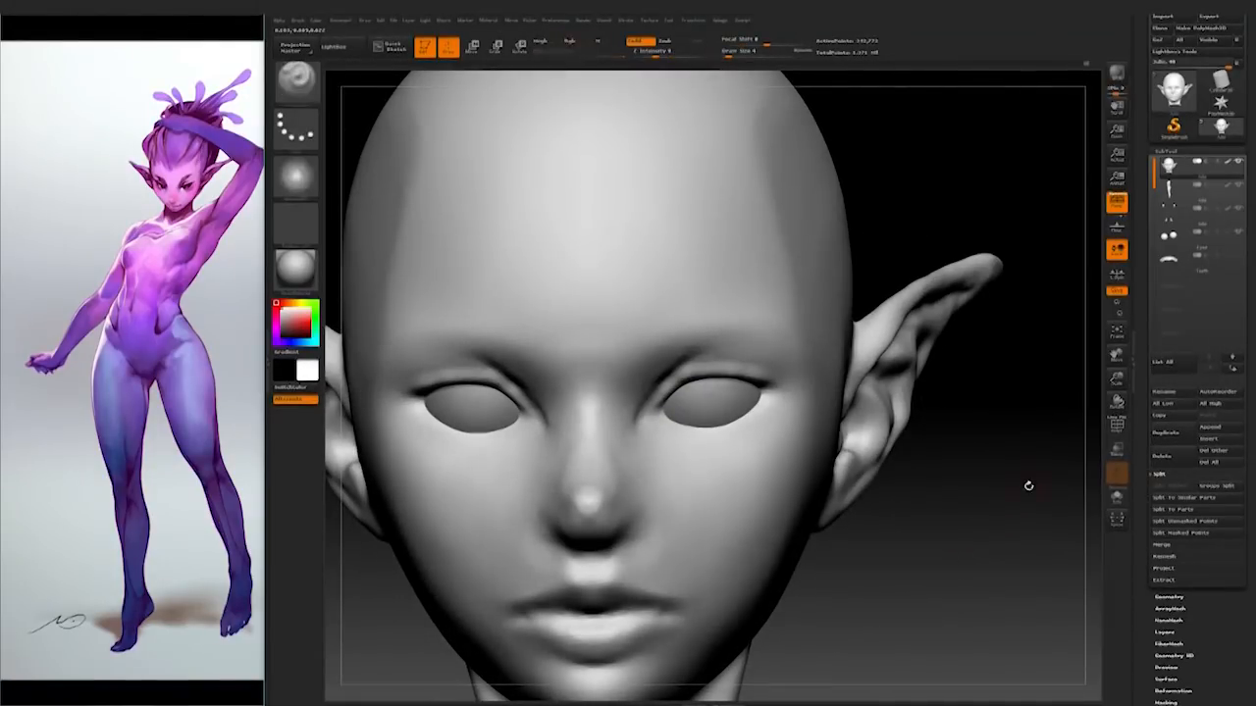
click(1169, 597)
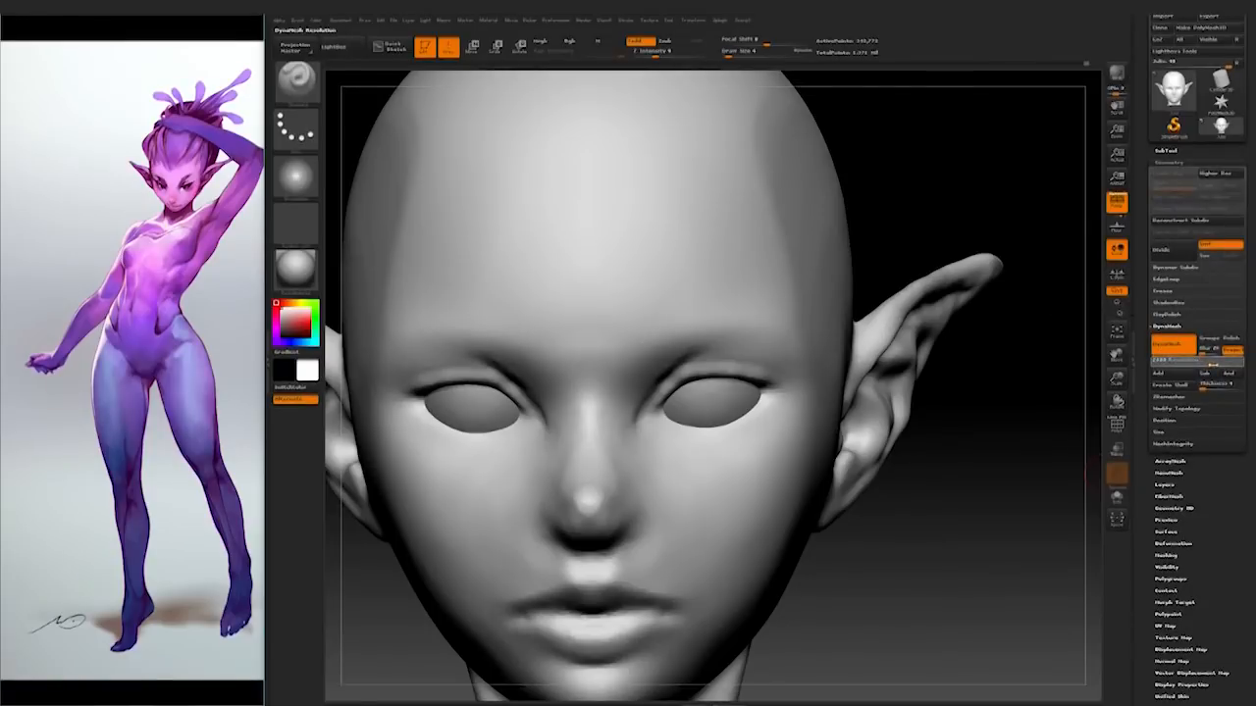
key(shift)
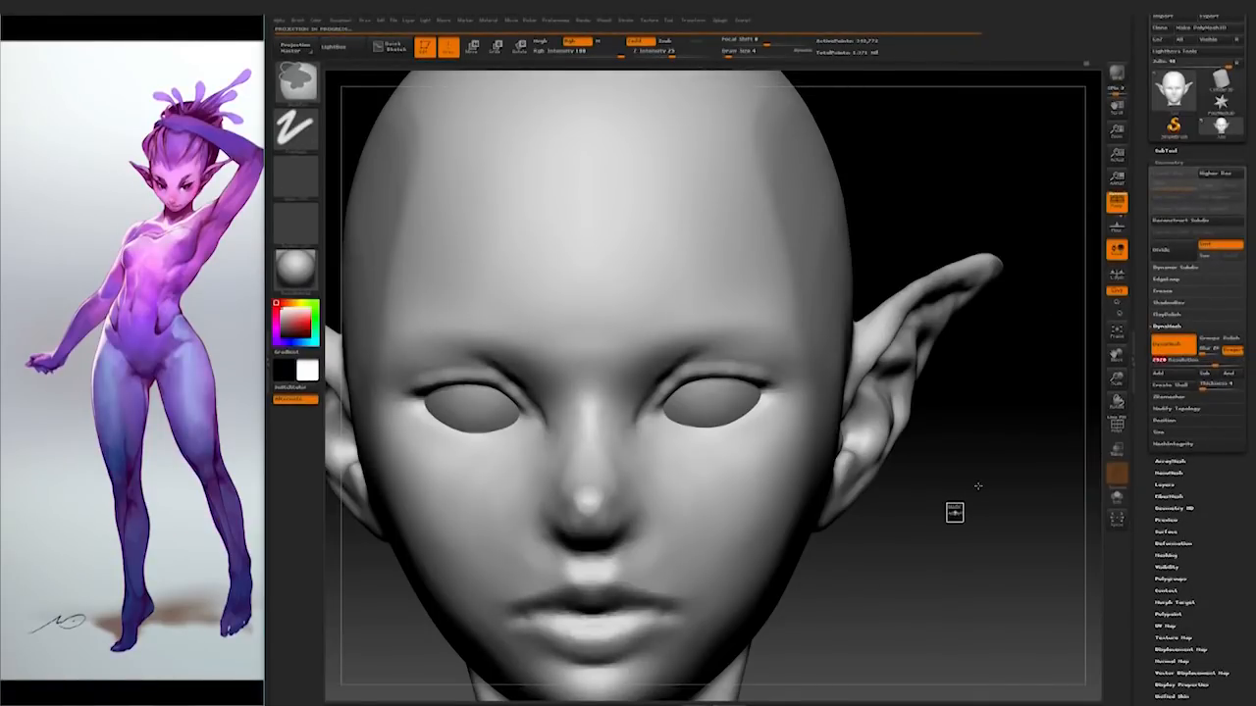
Step: Sharpen the upper eyelid and extend its crease past the outer corner of the eye
drag(683, 361, 742, 371)
mouse_move(930, 285)
mouse_down()
mouse_move(887, 167)
mouse_move(927, 294)
mouse_move(870, 373)
mouse_up()
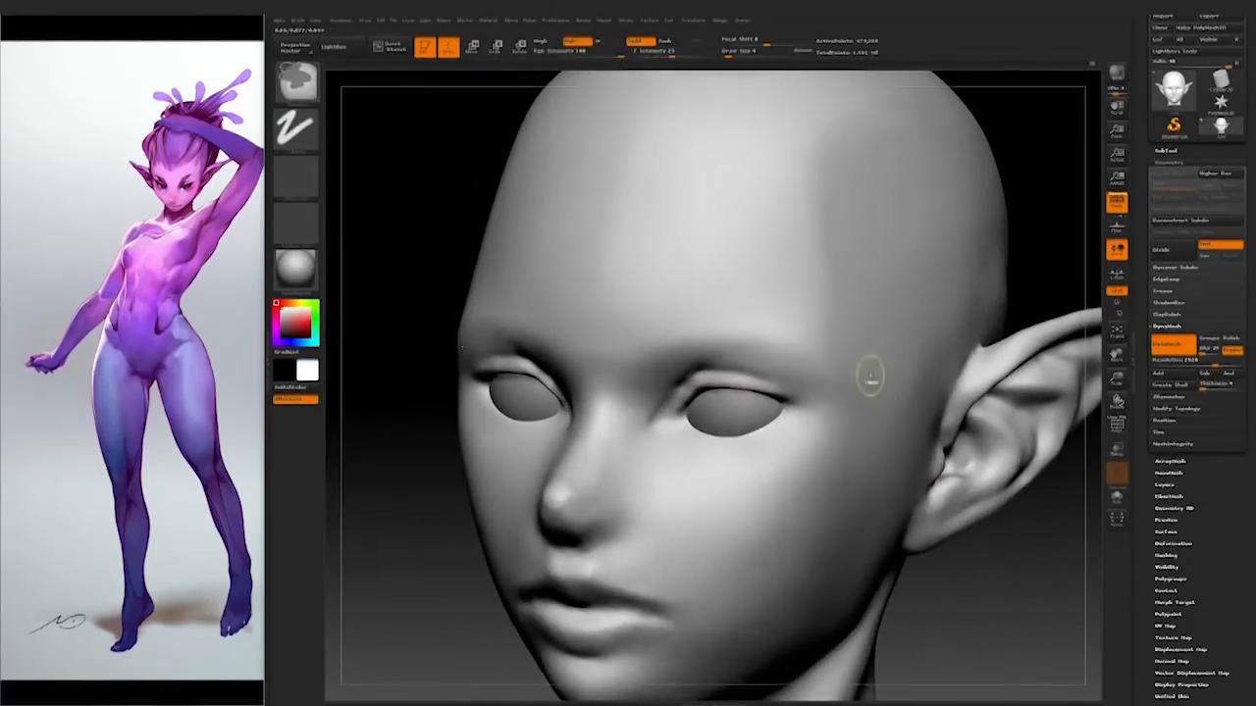
drag(1055, 534, 963, 537)
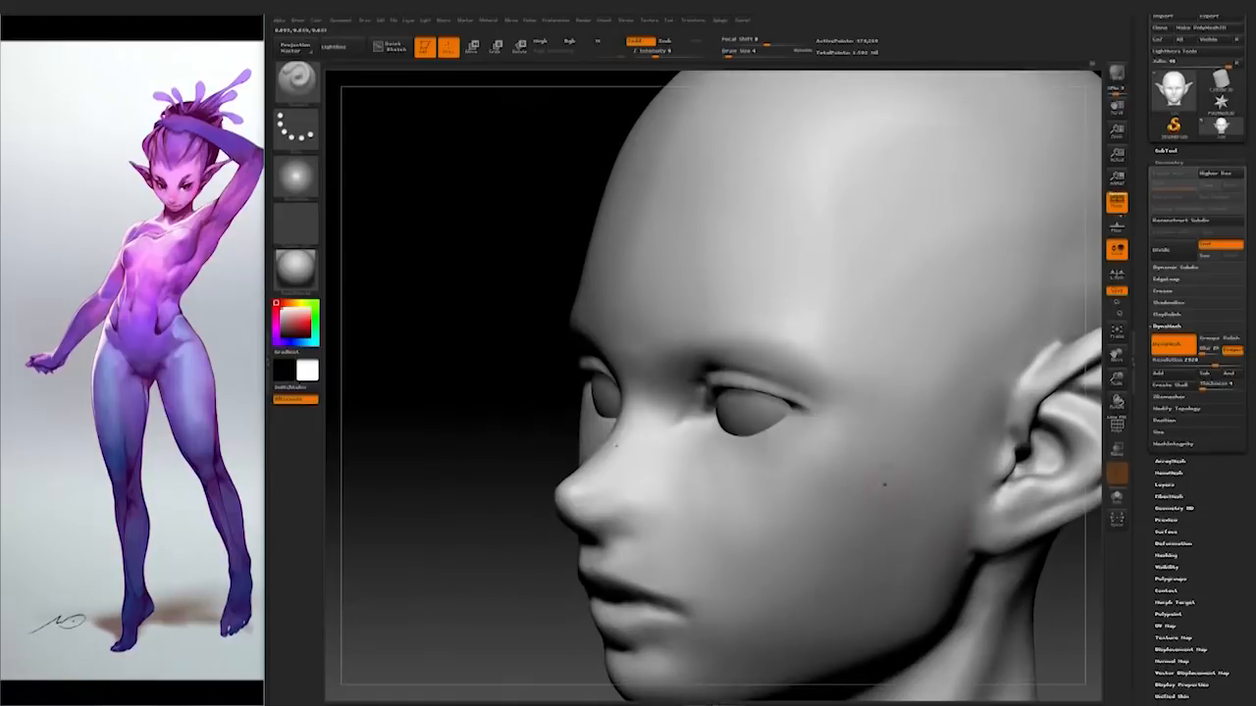
right_drag(824, 412, 932, 418)
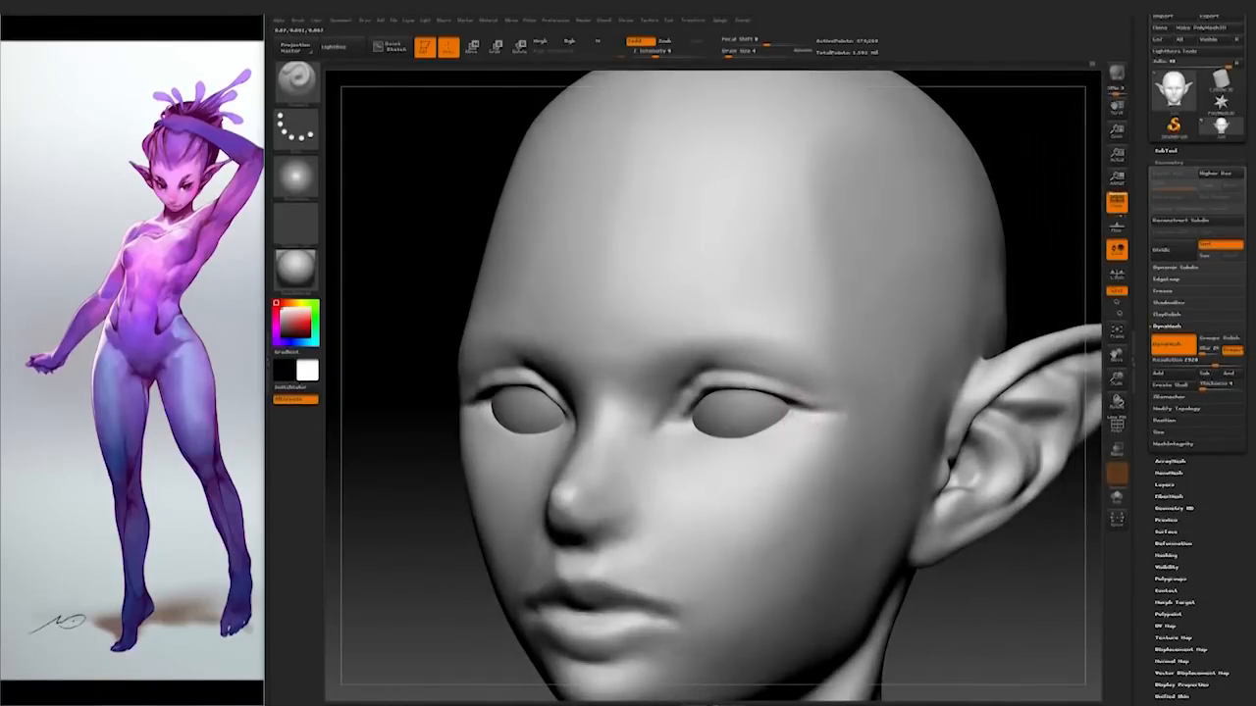
key(shift)
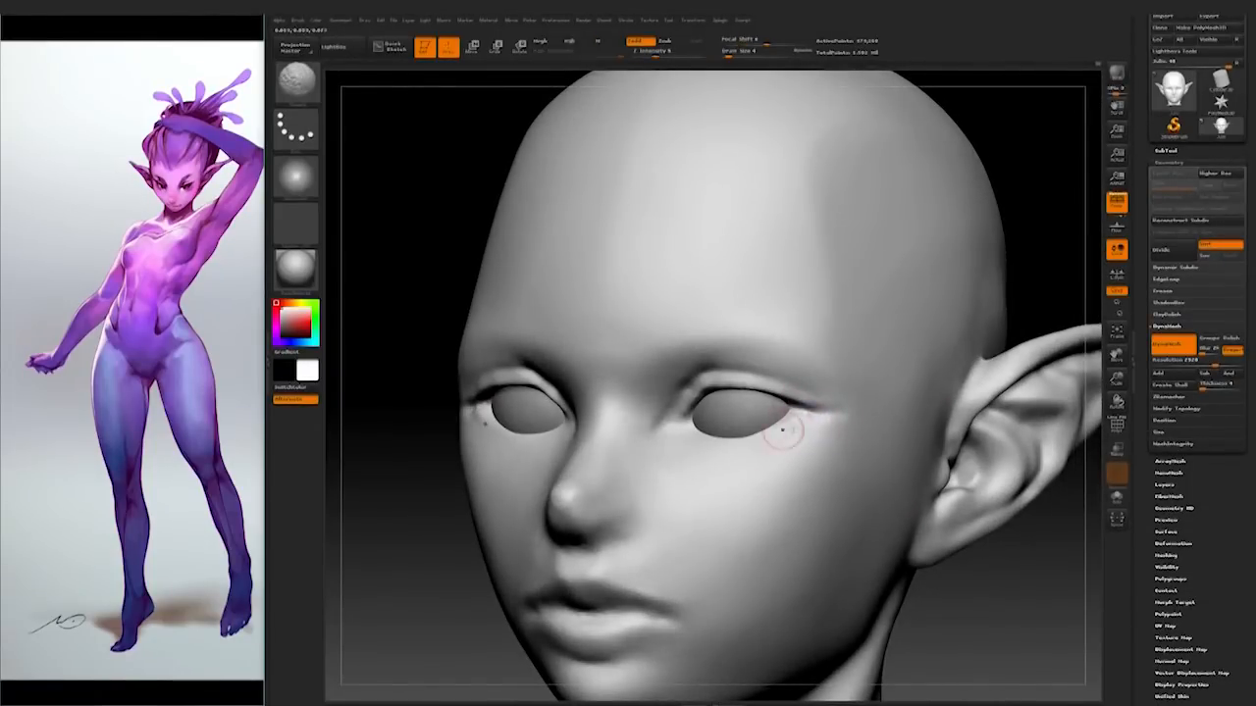
Step: Build up the lower eyelid rim from the outer corner toward the inner corner of the eye
right_drag(509, 531, 727, 450)
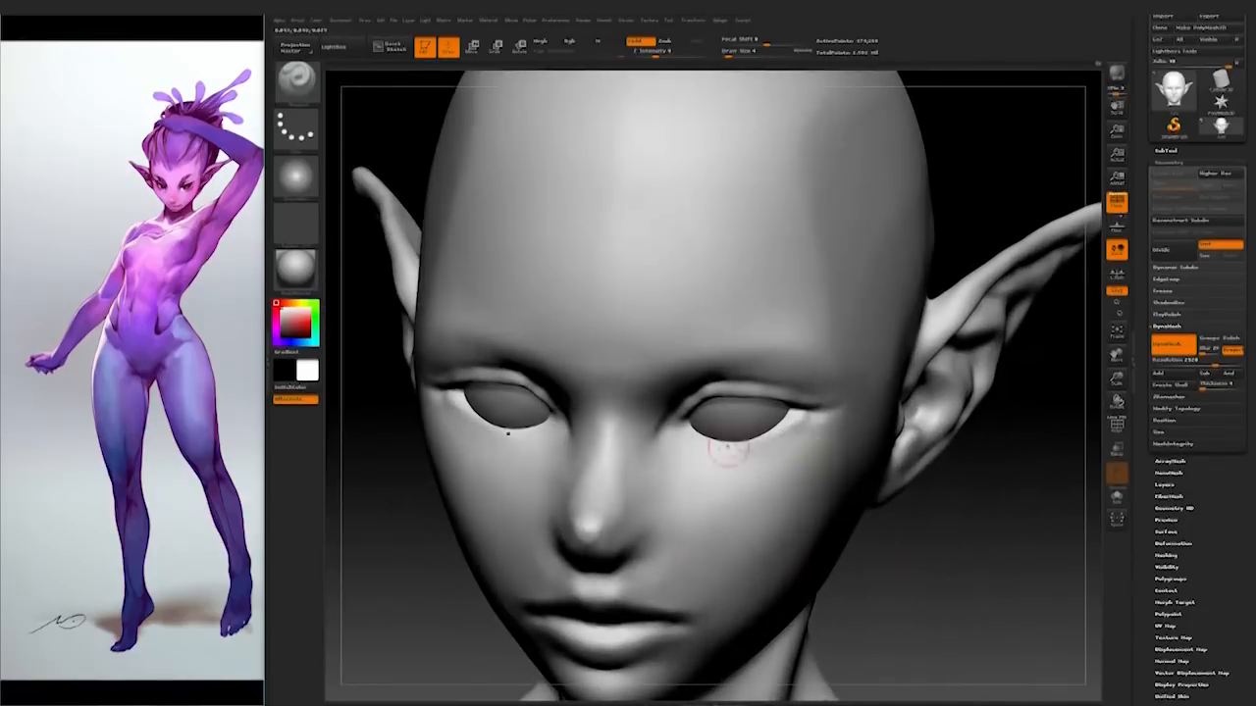
drag(742, 451, 815, 404)
mouse_move(680, 433)
right_down()
mouse_move(992, 539)
mouse_move(987, 564)
right_up()
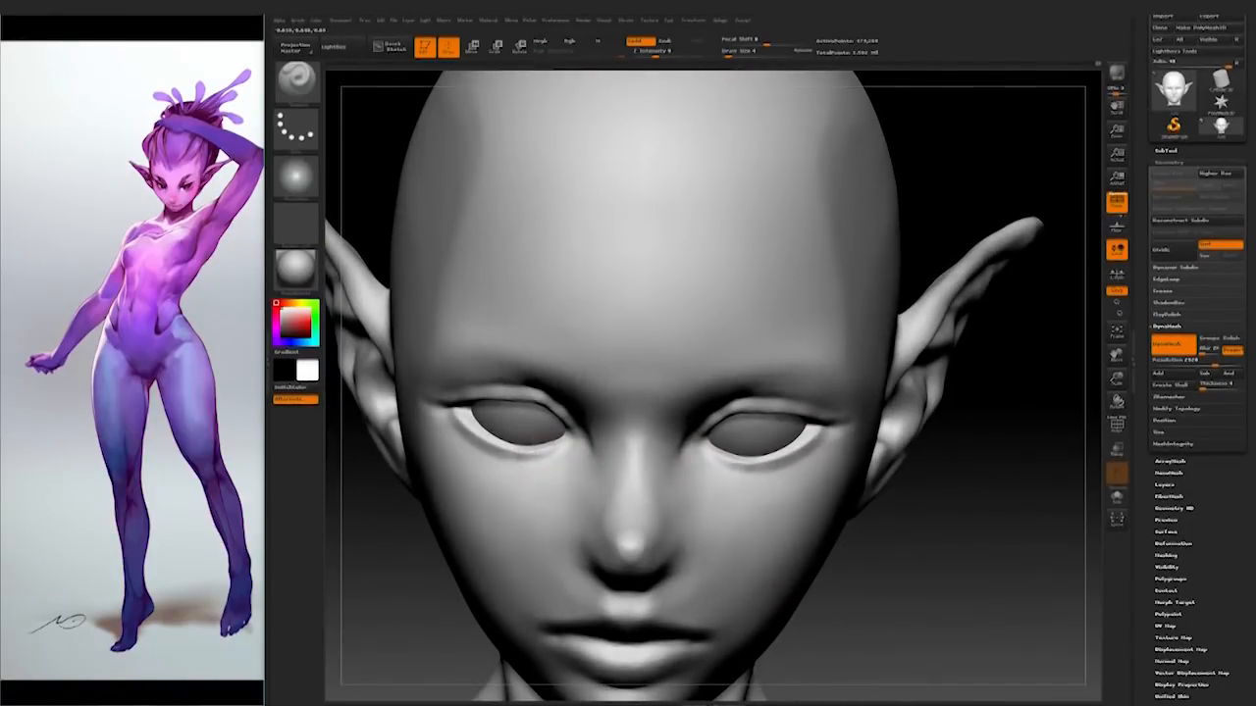
right_drag(893, 513, 511, 595)
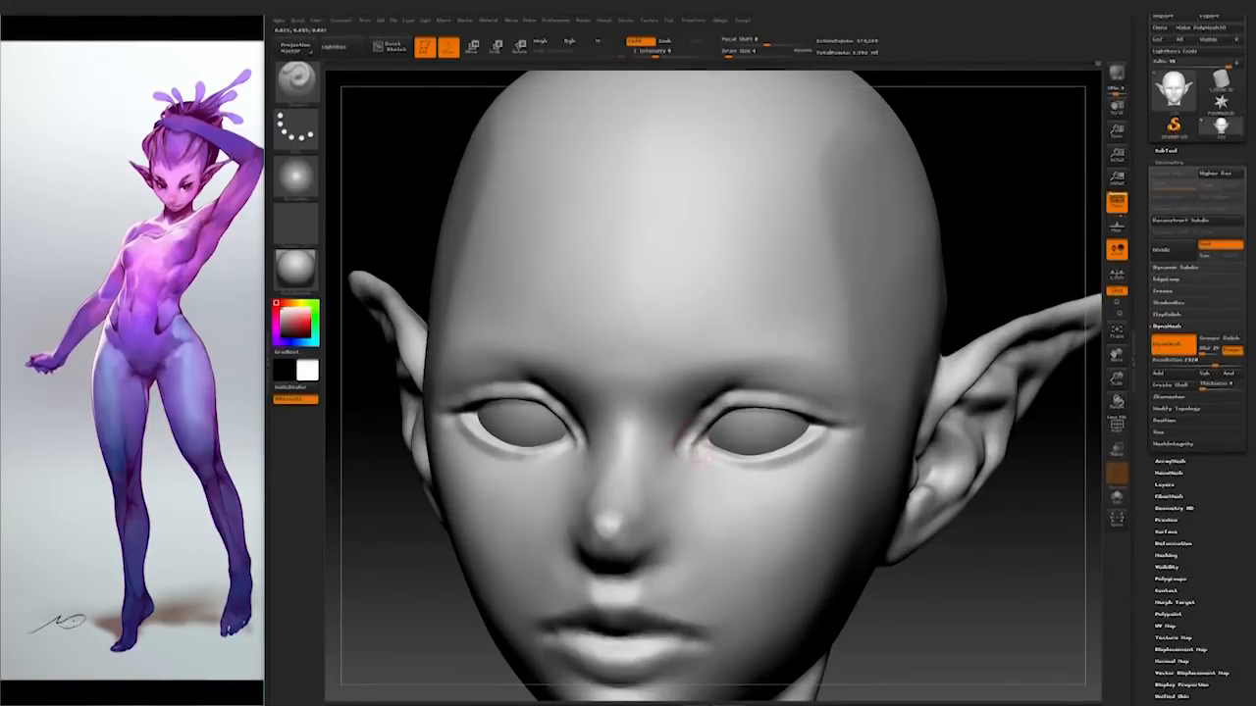
Step: Refine the inner corners of the eyes and smooth the skin beside the nose bridge
right_drag(873, 517, 696, 440)
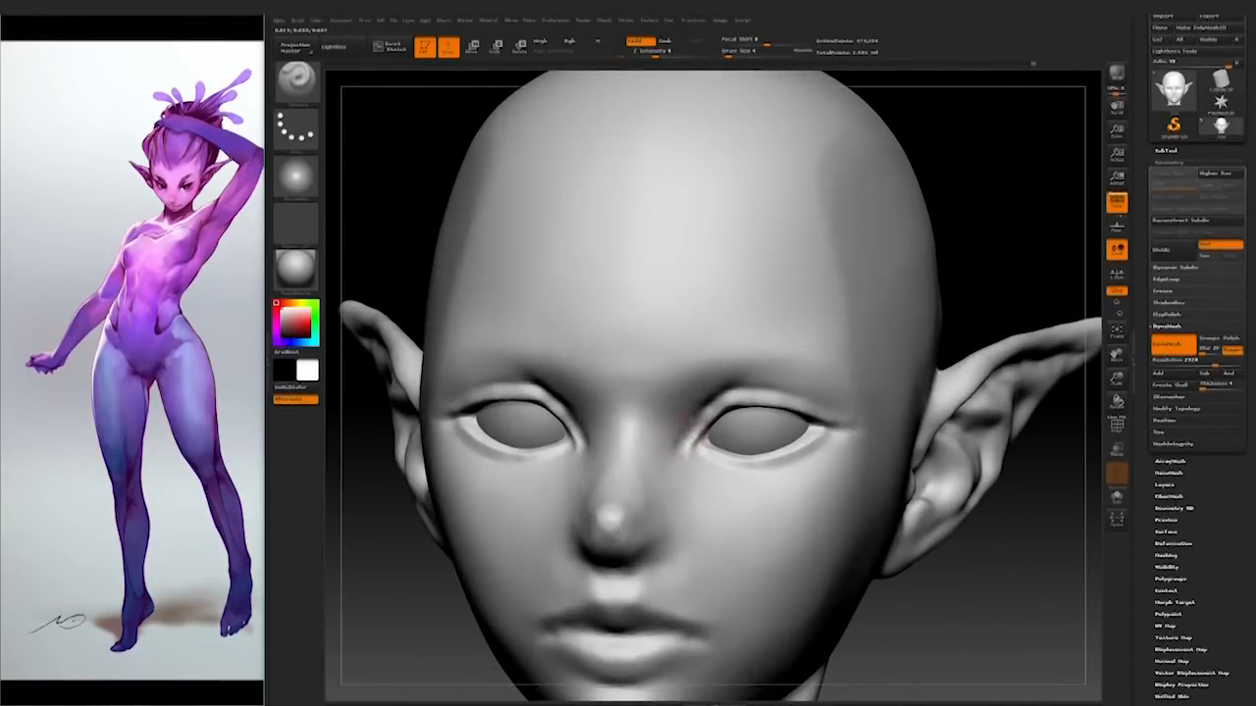
mouse_move(1031, 578)
ctrl+right_down()
mouse_move(1022, 510)
mouse_move(1019, 550)
ctrl+right_up()
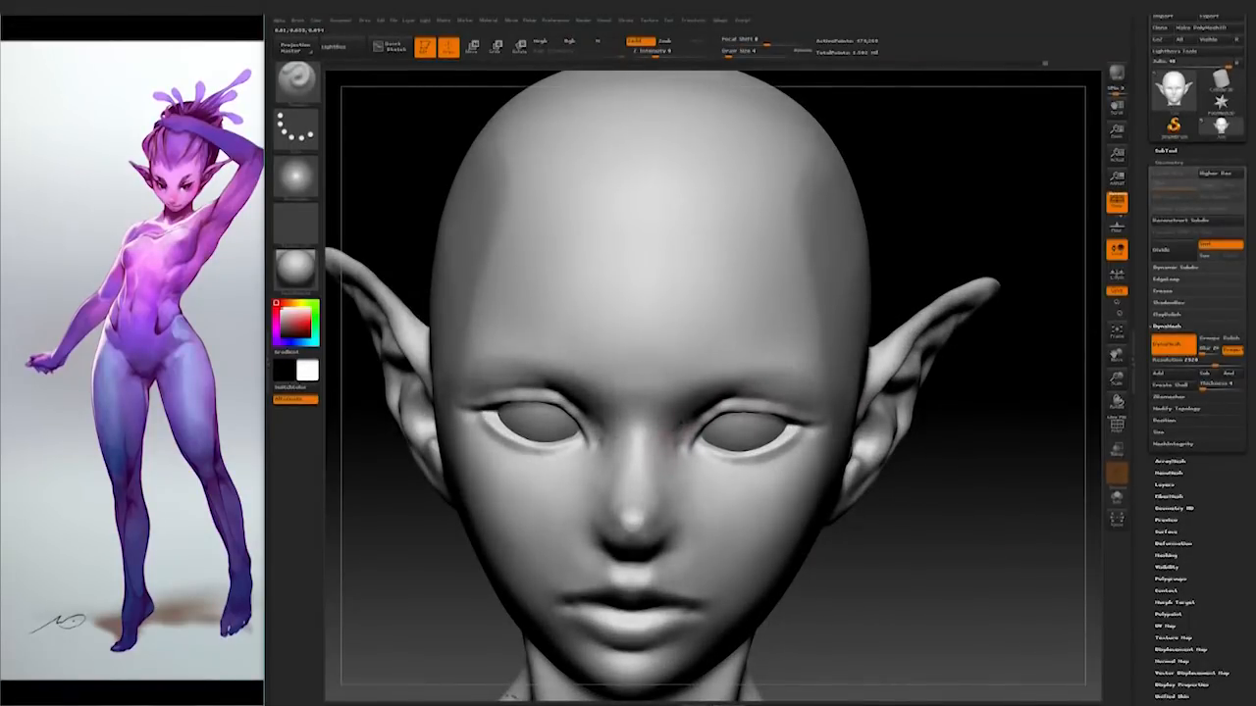
shift+drag(614, 429, 602, 422)
drag(909, 449, 863, 412)
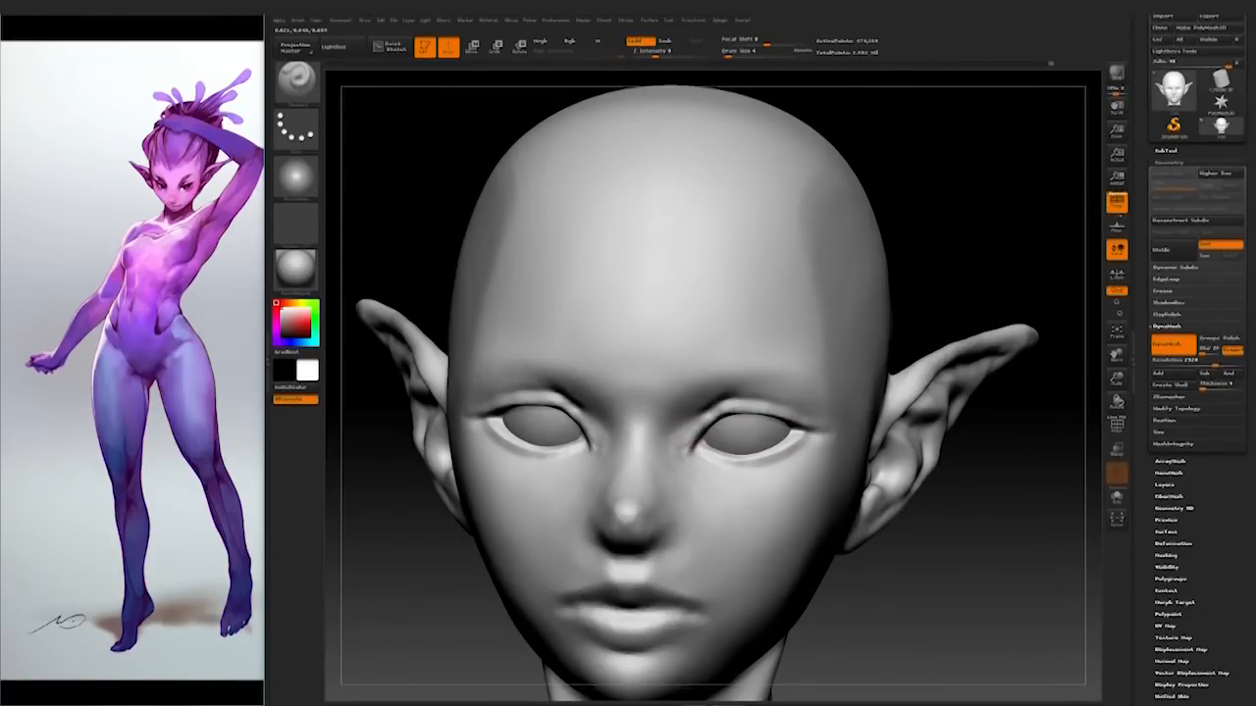
mouse_move(946, 530)
ctrl+right_down()
mouse_move(946, 462)
mouse_move(945, 534)
ctrl+right_up()
drag(946, 535, 448, 359)
Step: Reshape the nose bridge and inner eye corners with the Move brush and smooth the transition
click(296, 81)
click(639, 90)
right_drag(679, 431, 510, 432)
drag(580, 546, 555, 538)
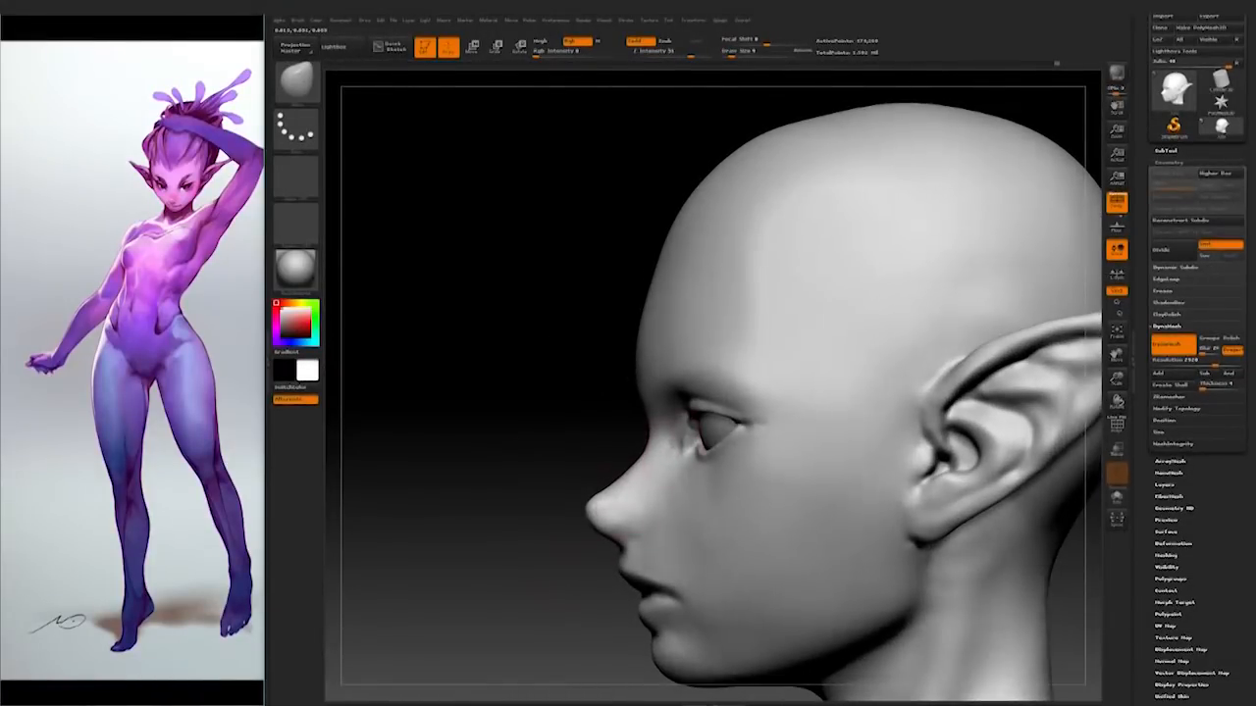
right_drag(686, 432, 747, 463)
right_drag(692, 429, 638, 436)
key(space)
drag(721, 431, 699, 431)
key(shift)
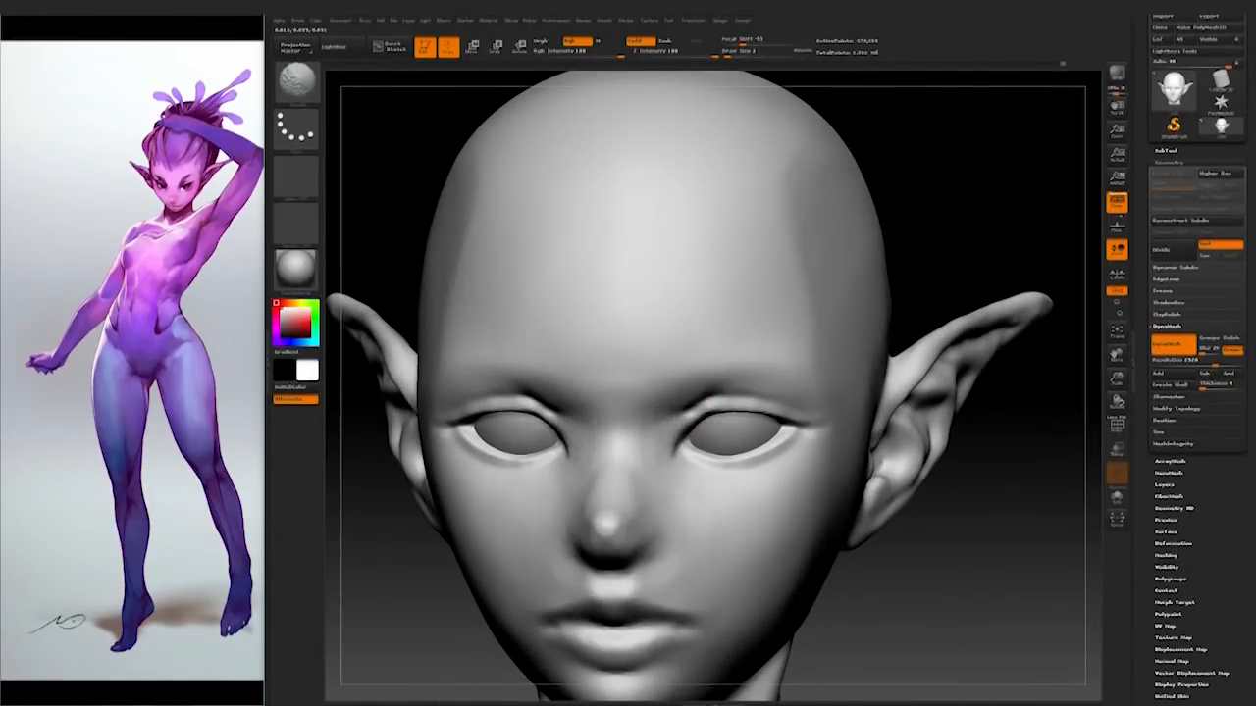
right_drag(699, 430, 725, 456)
mouse_move(660, 432)
right_down()
mouse_move(647, 431)
mouse_move(664, 434)
right_up()
mouse_move(767, 456)
ctrl+right_down()
mouse_move(841, 498)
mouse_move(858, 541)
mouse_move(893, 530)
mouse_move(755, 511)
ctrl+right_up()
Step: Build up the wings of the nose with the Standard brush and smooth them into the cheeks
click(296, 82)
shift+right_drag(849, 176, 804, 176)
key(b)
click(798, 98)
key(space)
right_drag(645, 533, 589, 480)
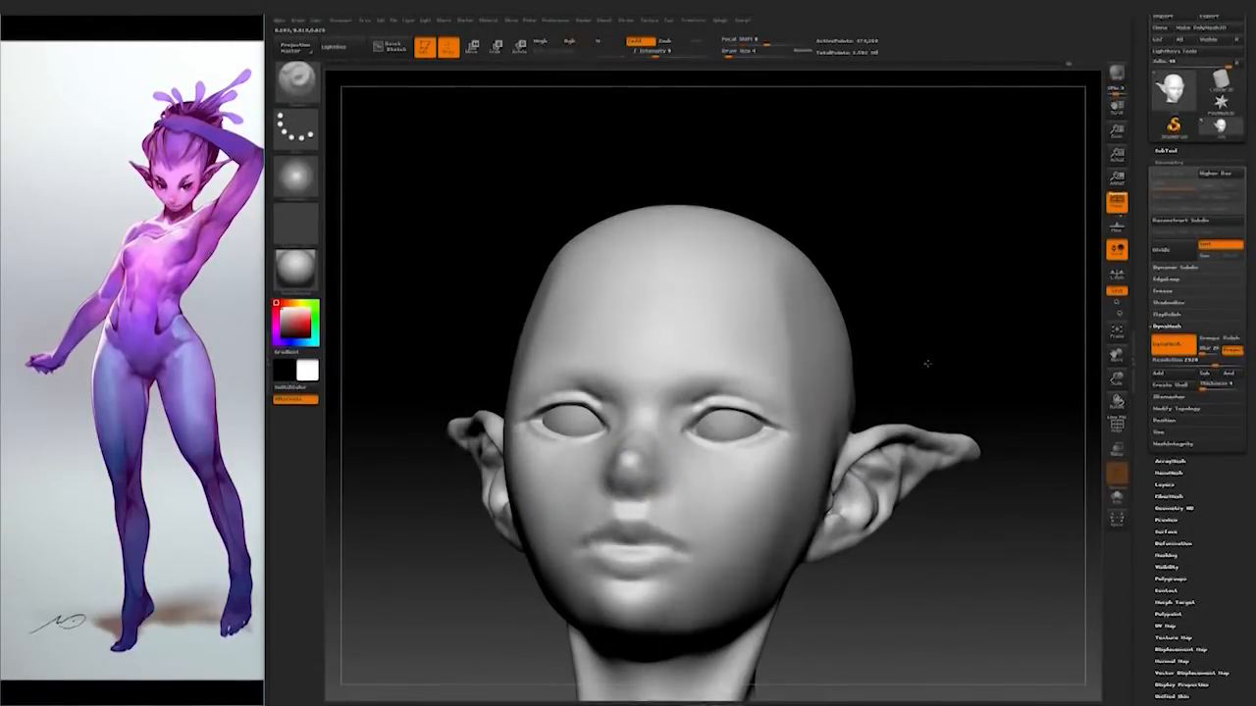
right_drag(928, 364, 874, 367)
shift+drag(676, 465, 652, 491)
mouse_move(496, 582)
mouse_down()
mouse_move(442, 574)
mouse_move(619, 535)
mouse_move(674, 484)
mouse_up()
drag(530, 579, 442, 572)
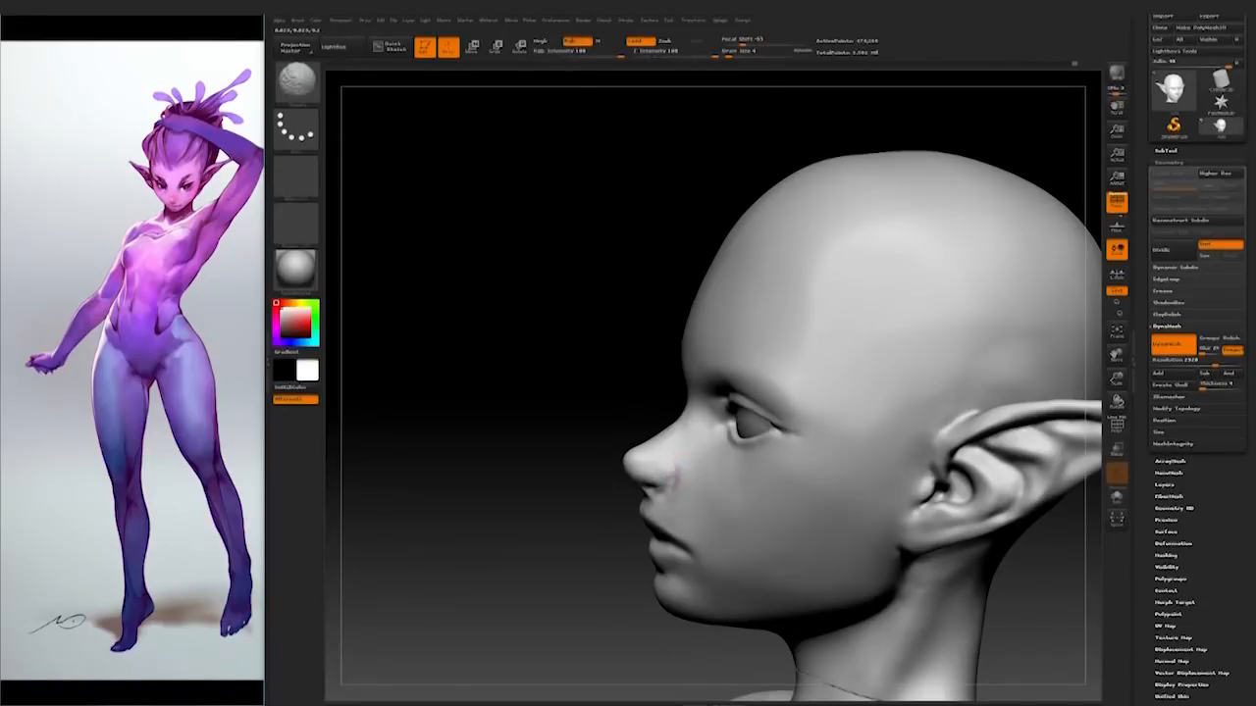
Step: Carve the nostrils and define the crease where the nose wings meet the cheeks
drag(549, 511, 745, 477)
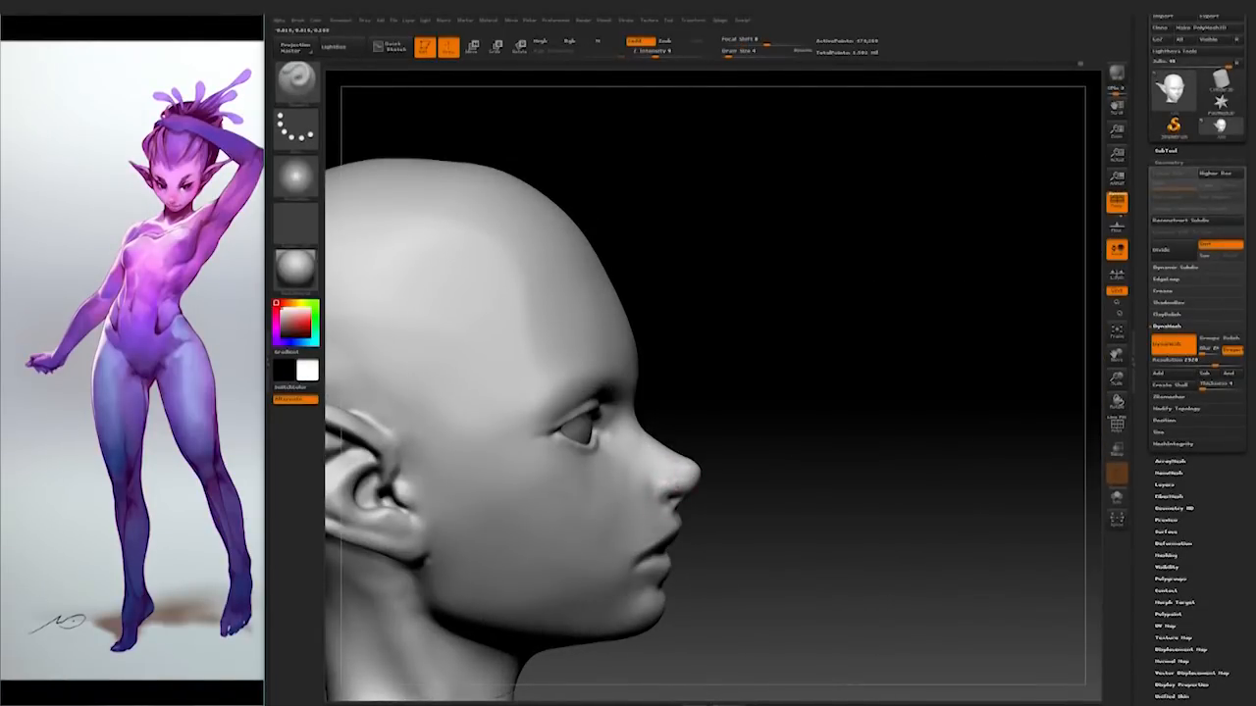
mouse_move(808, 470)
mouse_down()
mouse_move(780, 501)
mouse_move(745, 491)
mouse_up()
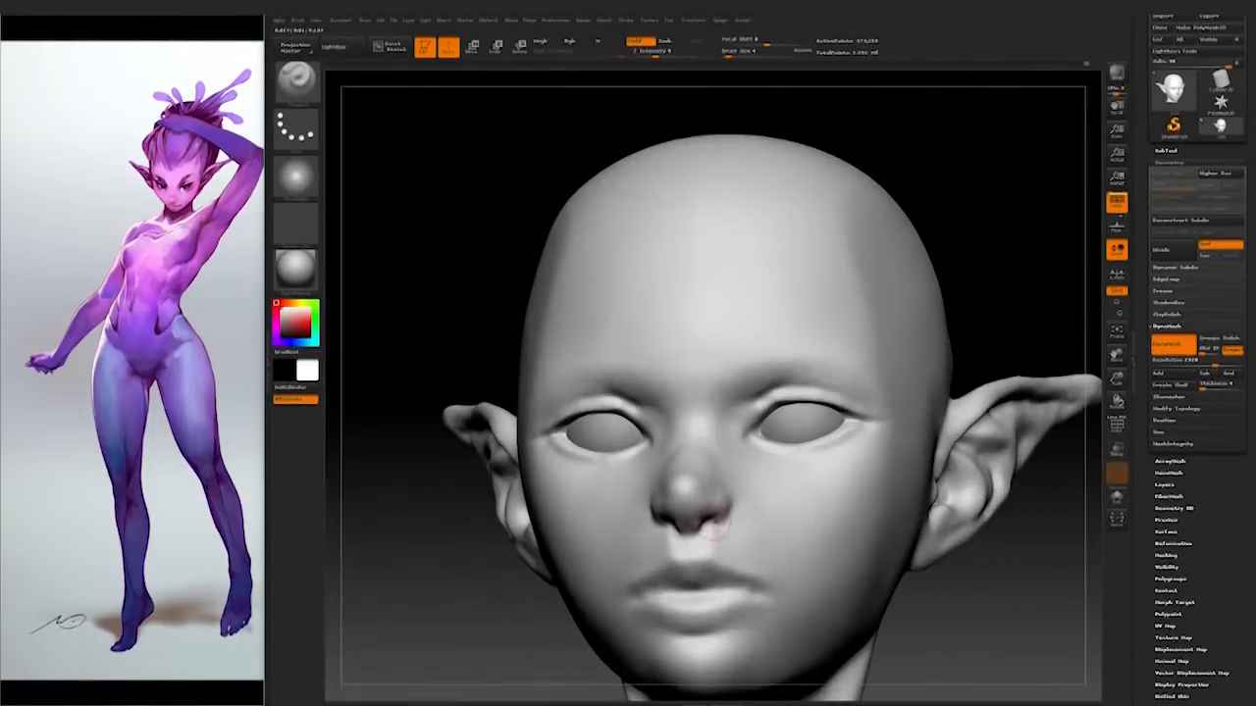
mouse_move(863, 510)
mouse_down()
mouse_move(927, 505)
mouse_move(887, 512)
mouse_move(949, 527)
mouse_up()
drag(814, 530, 699, 478)
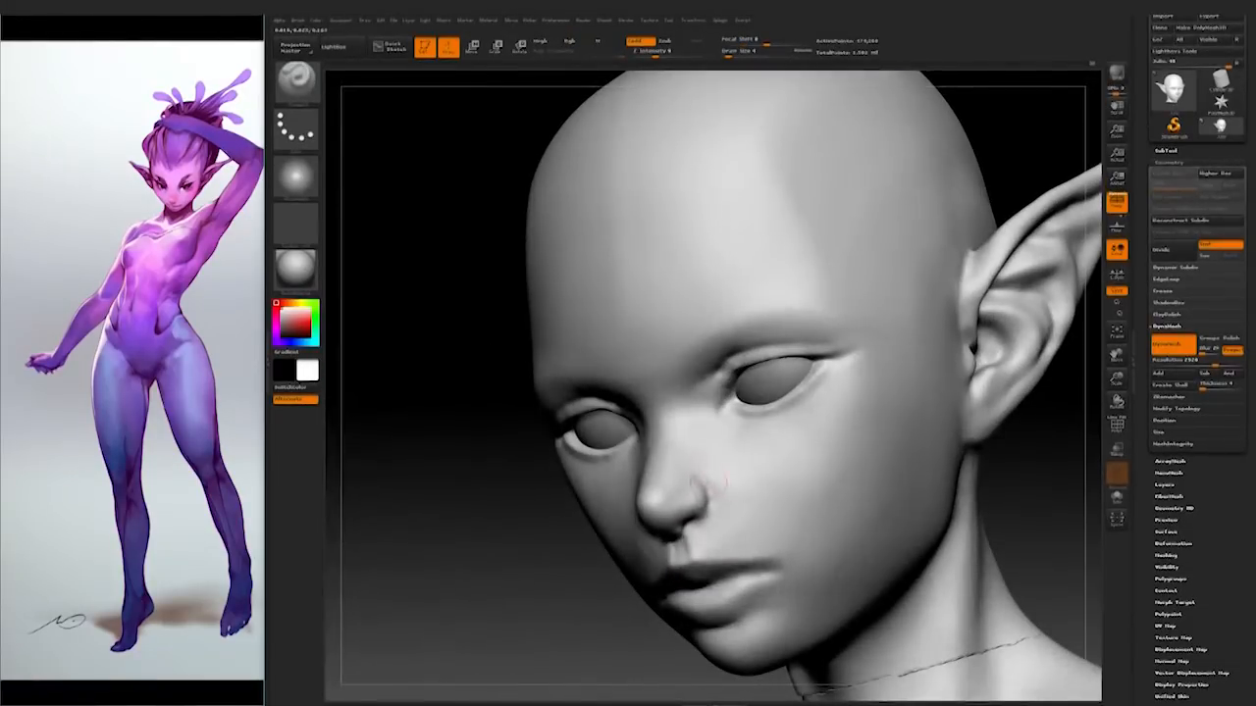
drag(442, 510, 681, 504)
mouse_move(844, 442)
mouse_down()
mouse_move(862, 437)
mouse_move(760, 453)
mouse_up()
drag(863, 461, 746, 530)
Step: Soften the volume of the cheeks beside the nose with a larger brush
key(space)
drag(771, 482, 782, 483)
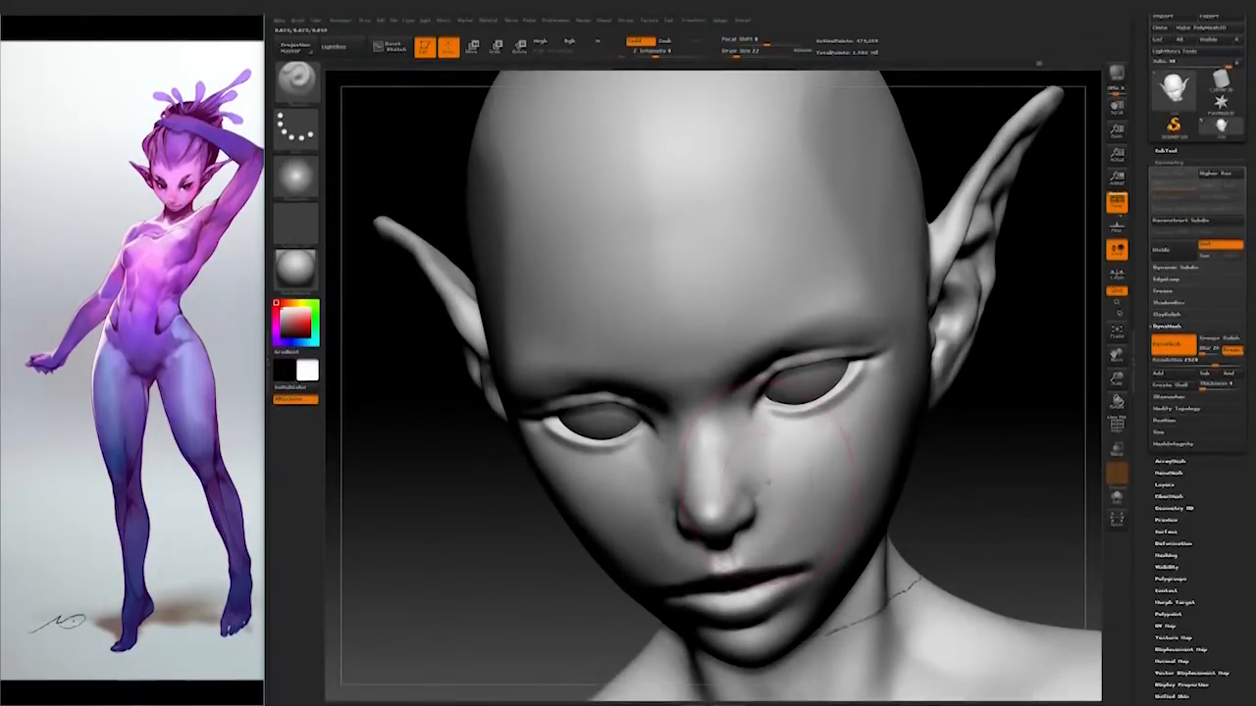
alt+drag(923, 510, 863, 471)
mouse_move(863, 506)
mouse_down()
mouse_move(987, 507)
mouse_move(821, 511)
mouse_move(911, 514)
mouse_move(510, 263)
mouse_up()
Step: Reshape the nose tip and nose wings with the Move brush at several brush sizes
key(b)
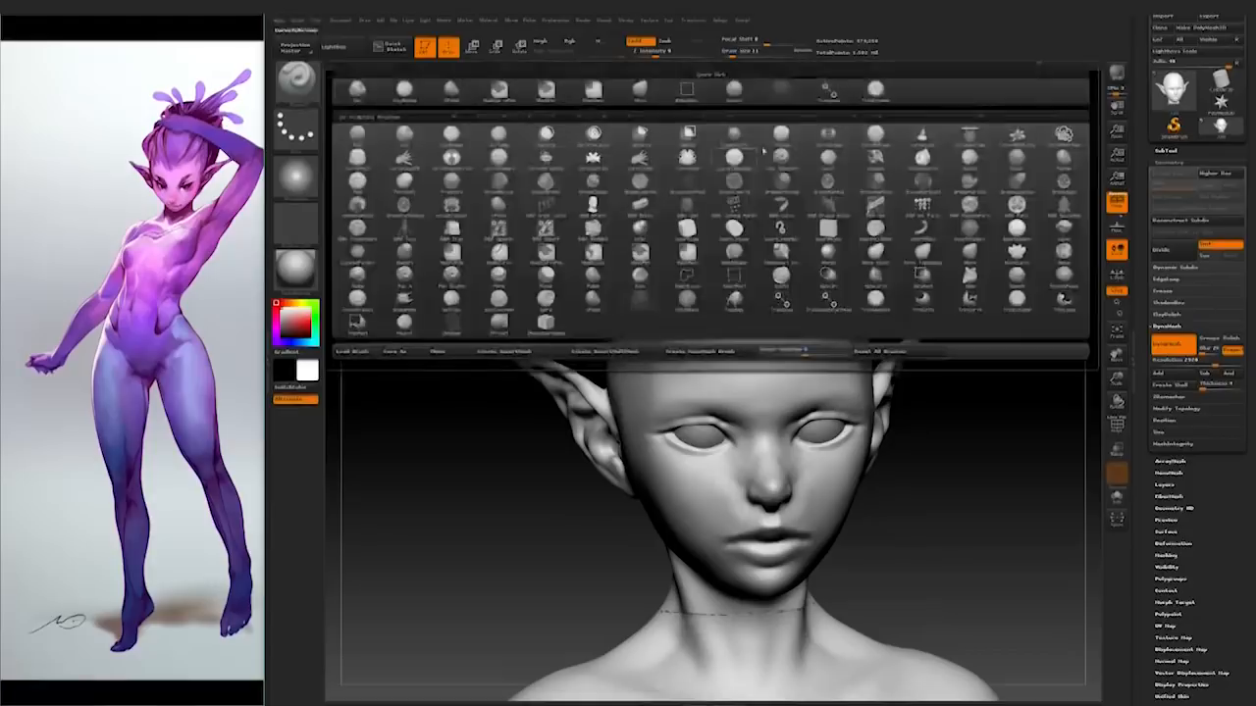
click(639, 95)
mouse_move(1022, 572)
alt+mouse_down()
mouse_move(975, 556)
mouse_move(932, 608)
mouse_move(664, 600)
mouse_move(581, 669)
mouse_move(707, 647)
mouse_move(1001, 552)
mouse_move(988, 572)
alt+mouse_up()
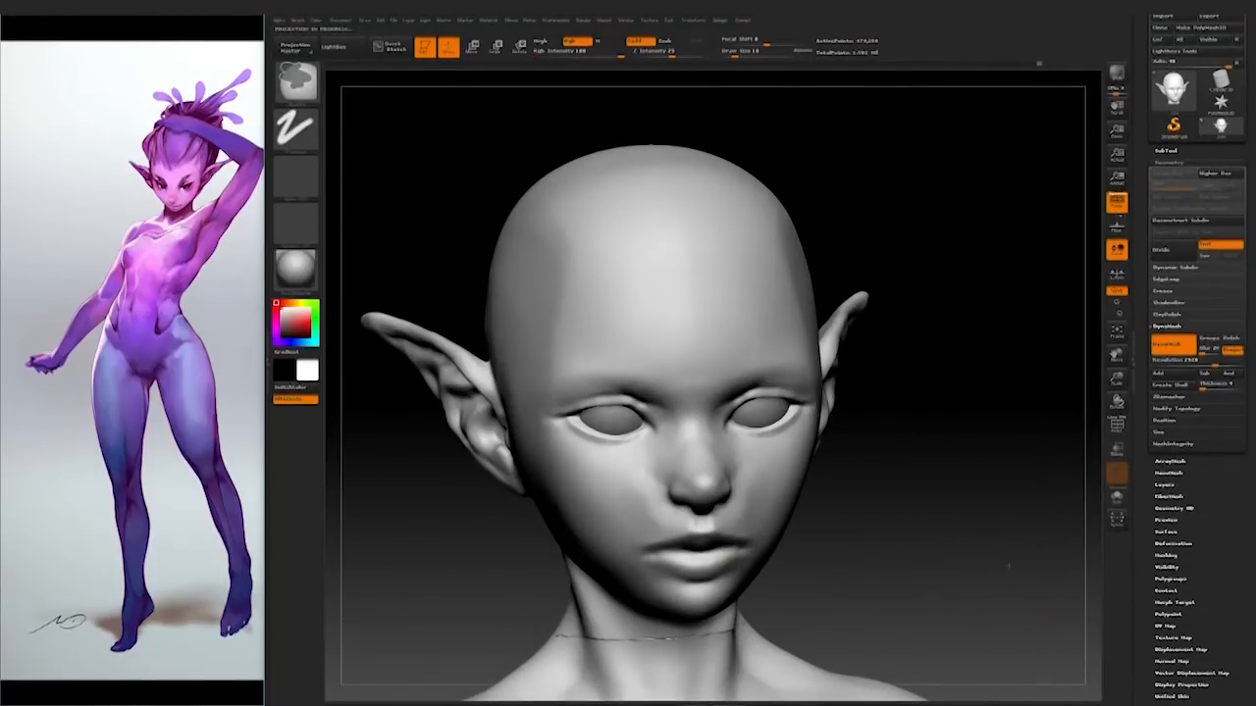
mouse_move(962, 586)
shift+mouse_down()
mouse_move(883, 569)
mouse_move(788, 521)
mouse_move(844, 524)
mouse_move(714, 483)
mouse_move(877, 434)
mouse_move(873, 417)
shift+mouse_up()
key(space)
drag(743, 544, 734, 544)
mouse_move(846, 510)
mouse_down()
mouse_move(835, 562)
mouse_move(830, 543)
mouse_move(878, 588)
mouse_move(784, 574)
mouse_up()
key(space)
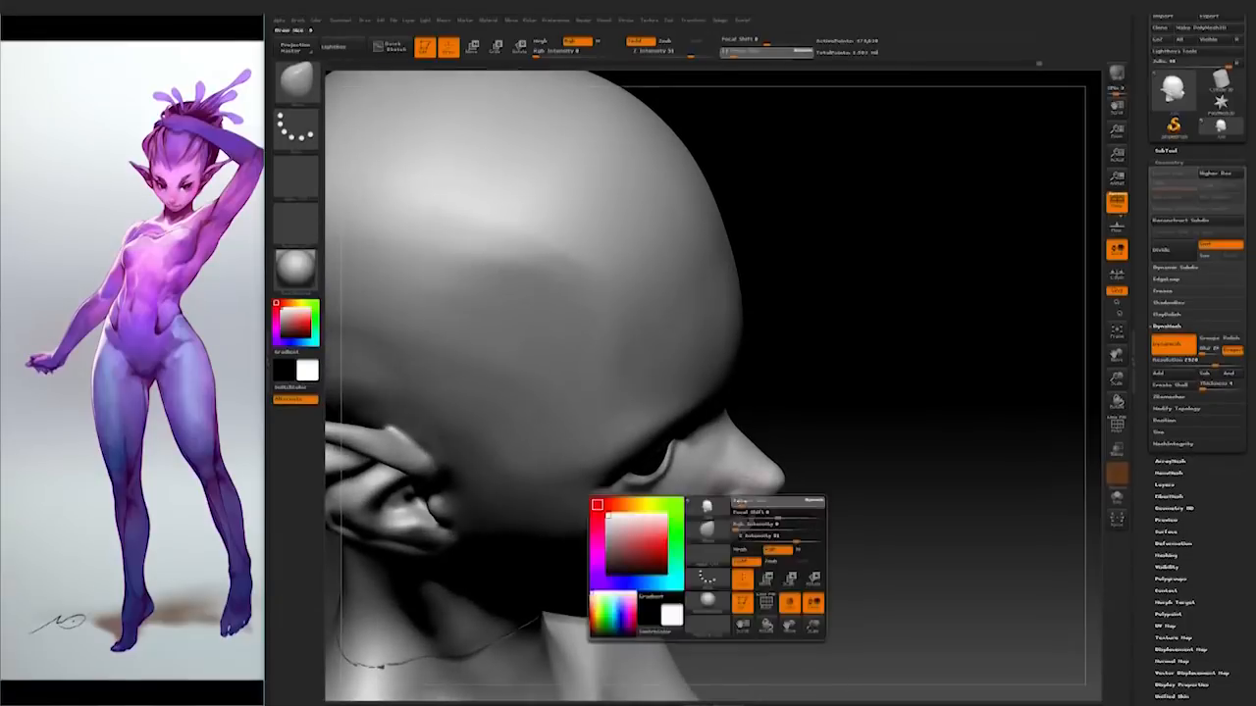
drag(869, 532, 768, 496)
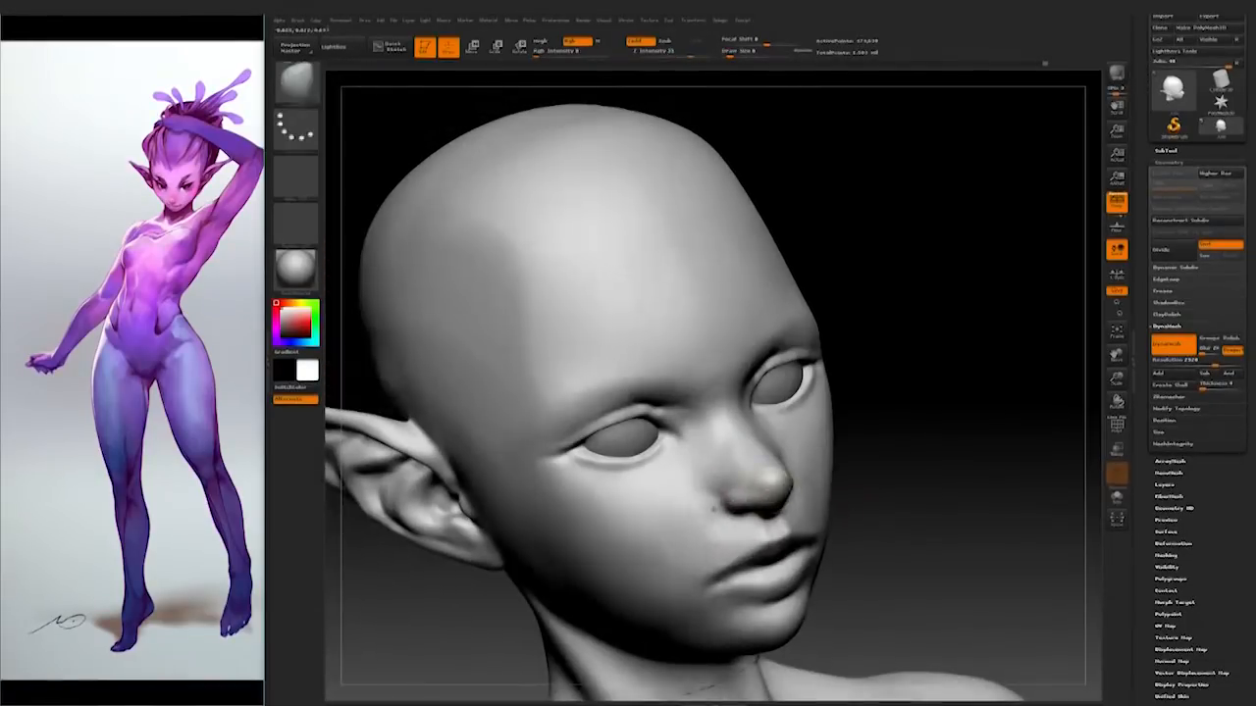
drag(895, 473, 923, 492)
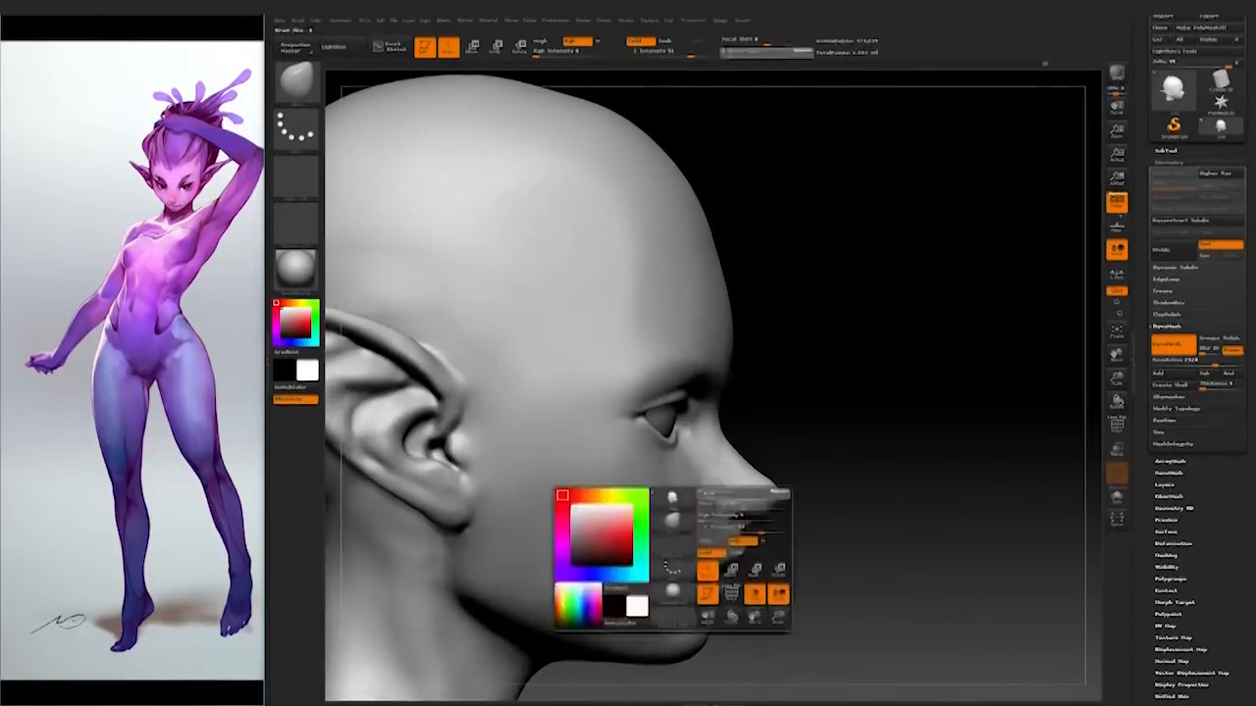
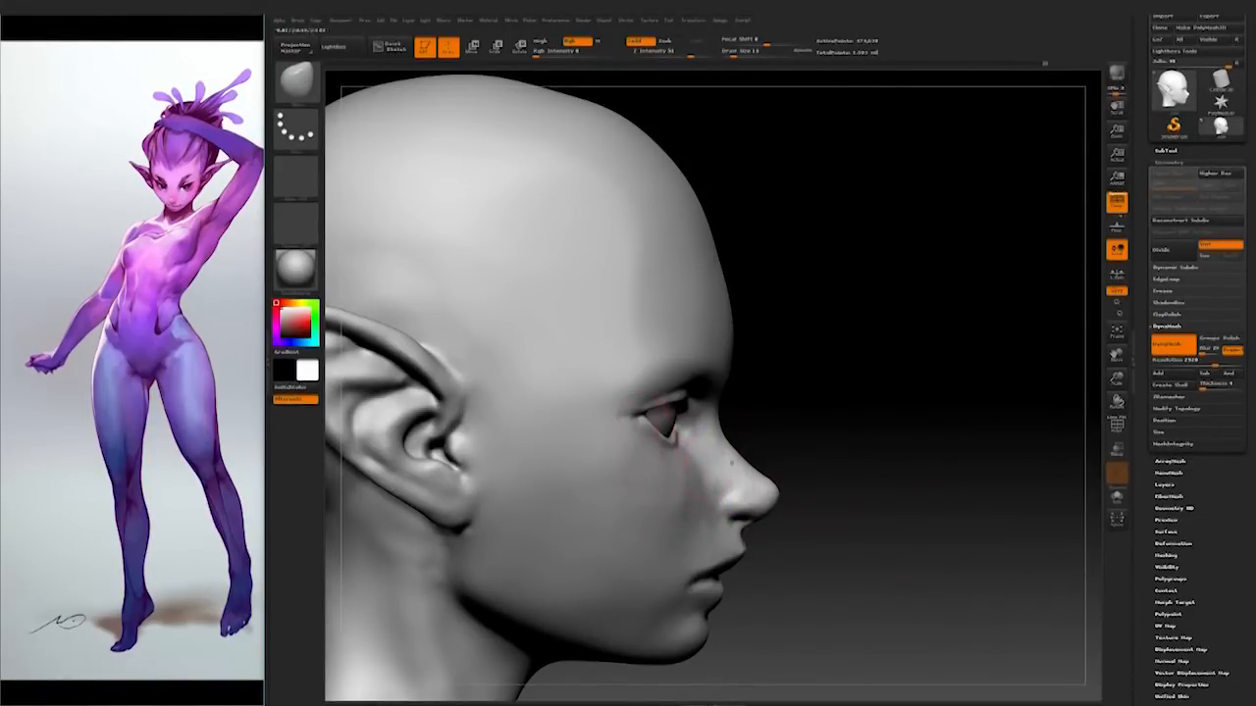
Step: Adjust the profile between the nose and the upper lip with the Move brush
alt+drag(885, 488, 686, 569)
drag(917, 528, 796, 480)
mouse_move(508, 539)
mouse_down()
mouse_move(495, 510)
mouse_move(500, 412)
mouse_move(549, 392)
mouse_move(637, 422)
mouse_move(848, 427)
mouse_move(729, 202)
mouse_move(686, 295)
mouse_move(805, 304)
mouse_move(695, 460)
mouse_move(535, 591)
mouse_move(696, 490)
mouse_up()
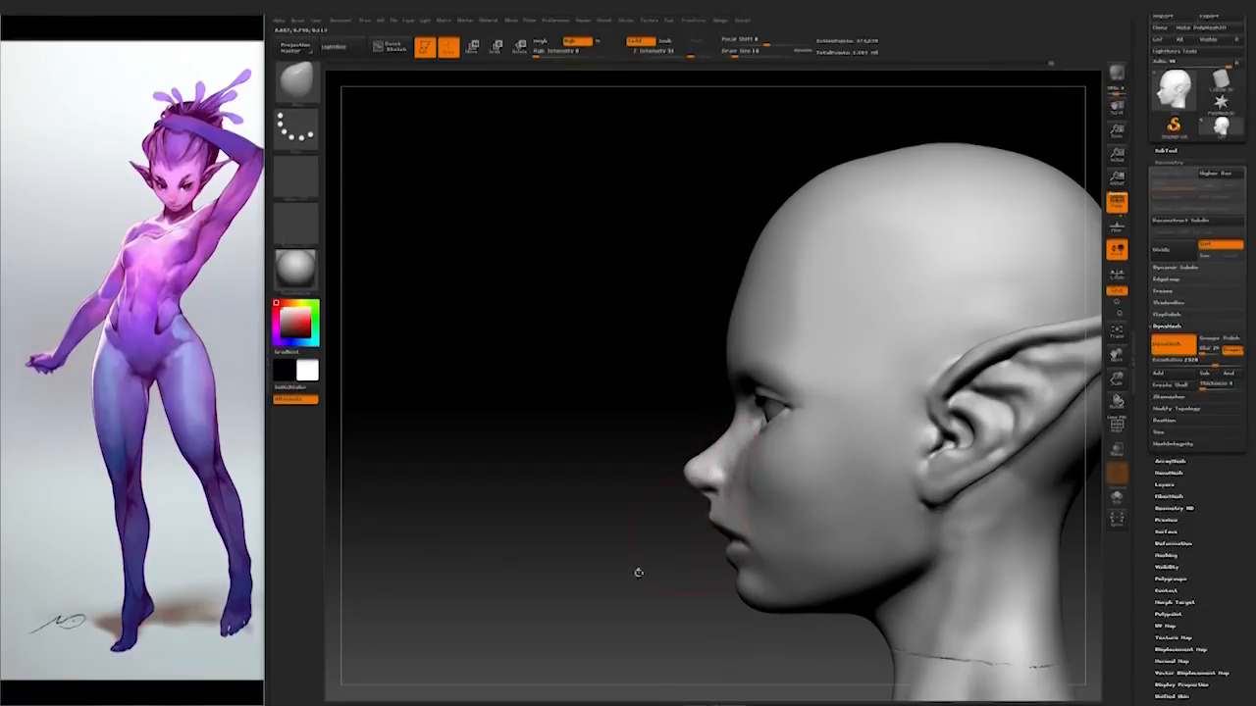
drag(646, 566, 667, 563)
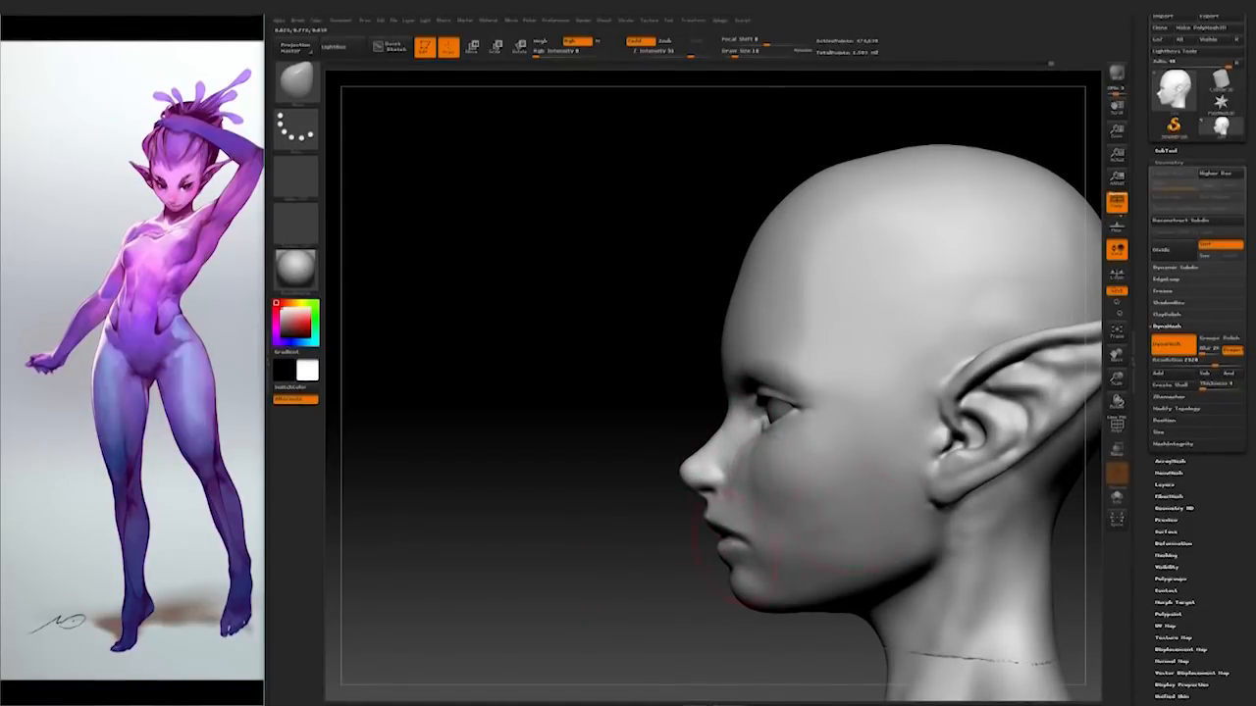
mouse_move(628, 632)
mouse_down()
mouse_move(775, 598)
mouse_move(771, 494)
mouse_up()
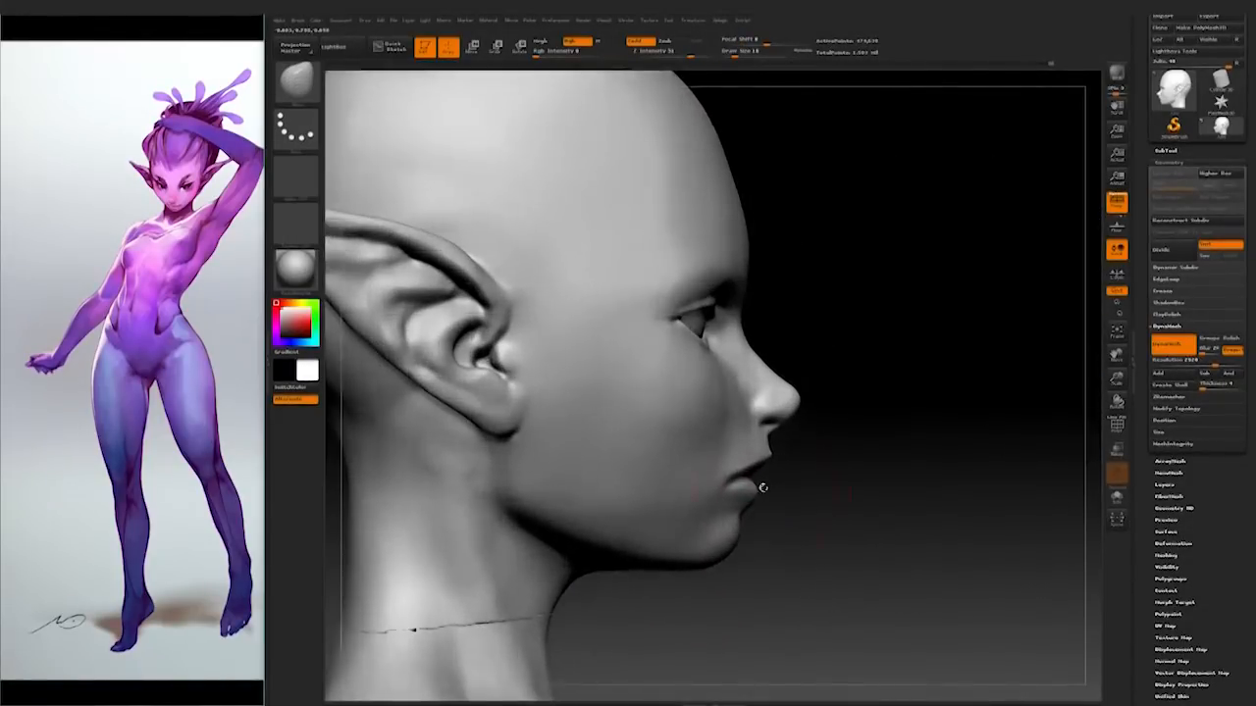
Step: Reshape the lips and chin in side view with the Move brush
key(space)
click(769, 488)
drag(864, 488, 770, 481)
drag(922, 484, 800, 526)
mouse_move(658, 542)
mouse_down()
mouse_move(672, 525)
mouse_move(746, 520)
mouse_up()
mouse_move(981, 461)
alt+mouse_down()
mouse_move(981, 524)
mouse_move(765, 524)
mouse_move(814, 558)
mouse_move(841, 549)
alt+mouse_up()
key(space)
key(space)
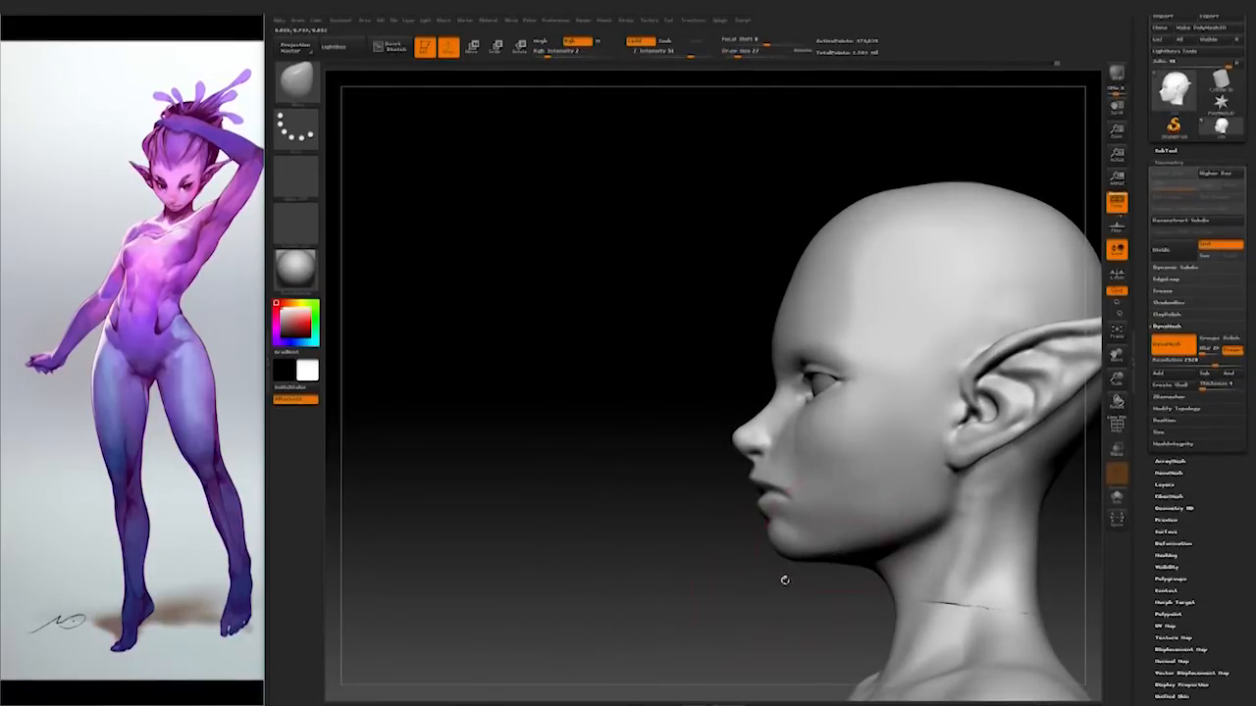
Step: Refine the mouth profile and smooth the area between the nose and the eye
drag(785, 581, 697, 608)
key(space)
drag(801, 479, 721, 478)
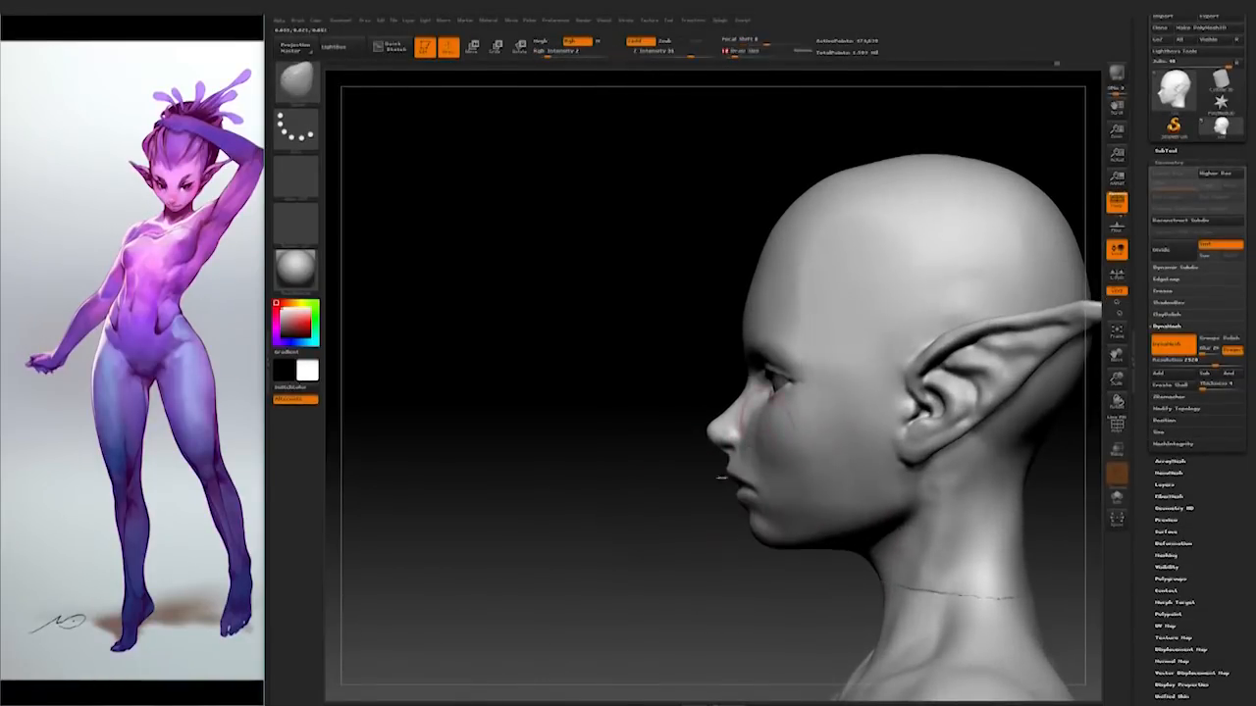
drag(660, 505, 716, 510)
key(space)
drag(753, 443, 743, 443)
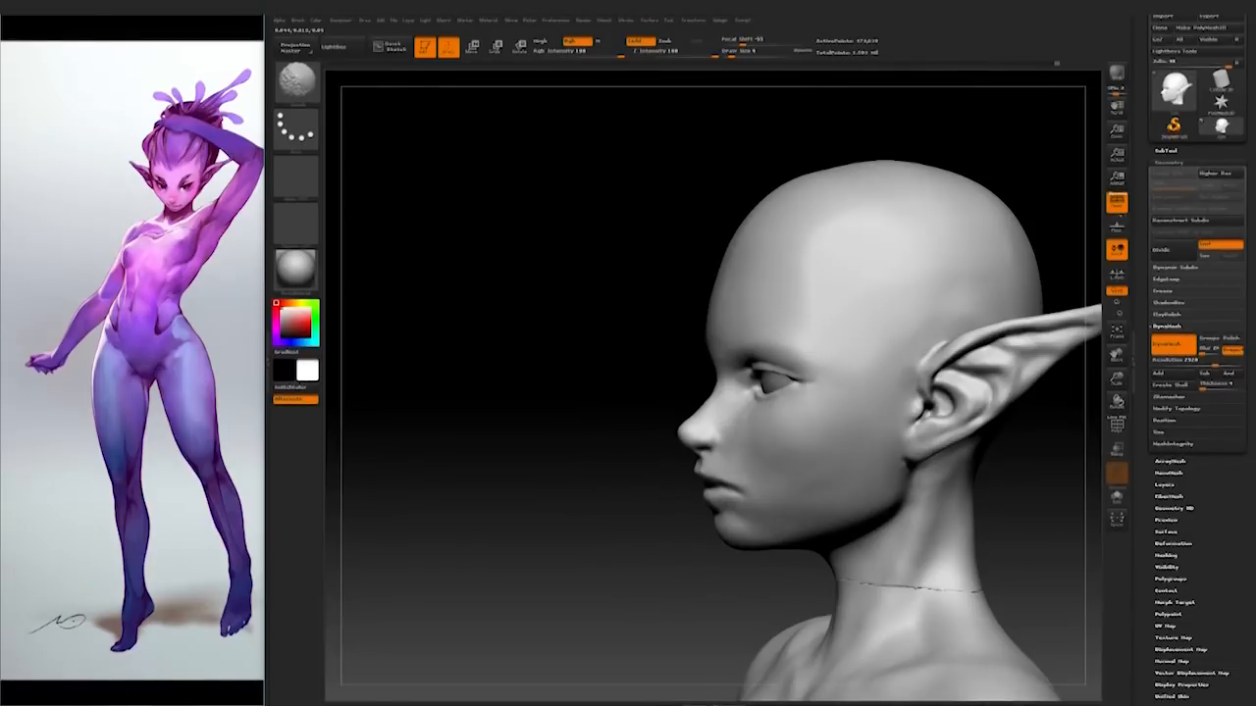
Step: Adjust the temples and cheeks with a large Move brush to balance the face shape
drag(824, 486, 905, 521)
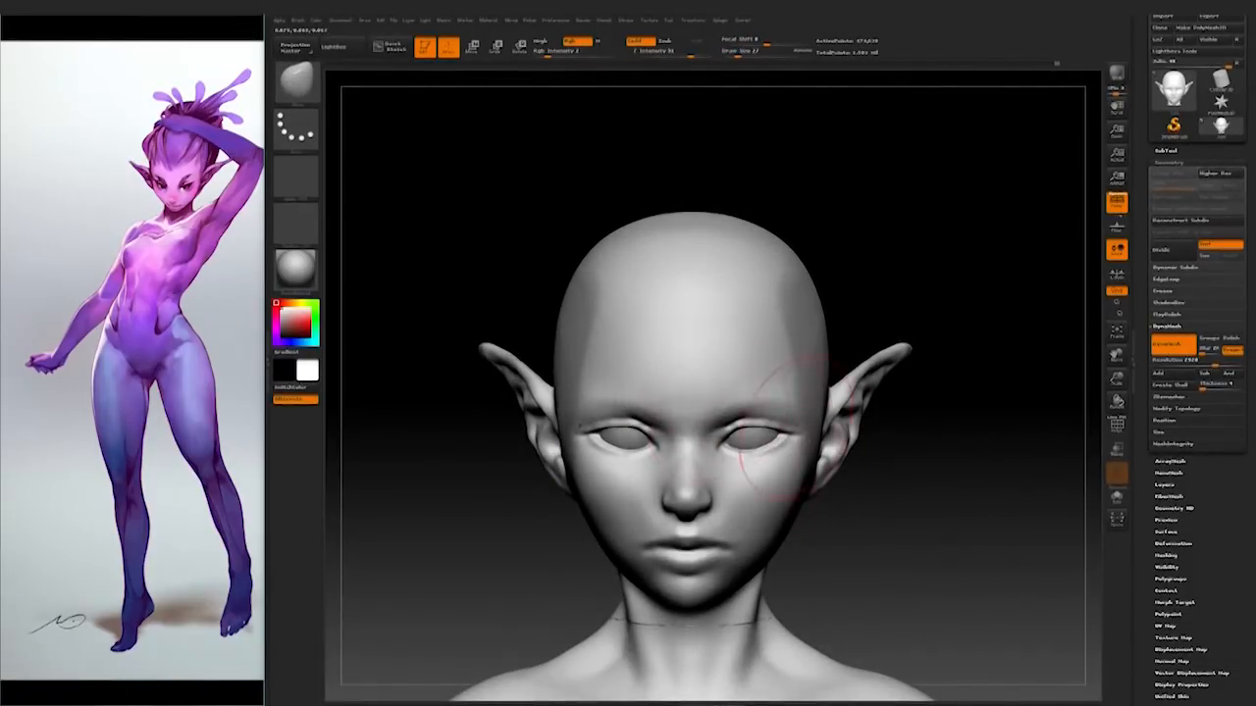
mouse_move(892, 533)
mouse_down()
mouse_move(877, 500)
mouse_move(854, 510)
mouse_move(896, 515)
mouse_move(939, 415)
mouse_move(931, 457)
mouse_move(986, 473)
mouse_move(858, 460)
mouse_move(796, 376)
mouse_move(780, 378)
mouse_move(905, 415)
mouse_move(758, 453)
mouse_up()
drag(866, 427, 830, 488)
alt+drag(960, 505, 990, 520)
drag(993, 441, 814, 470)
alt+drag(956, 529, 945, 421)
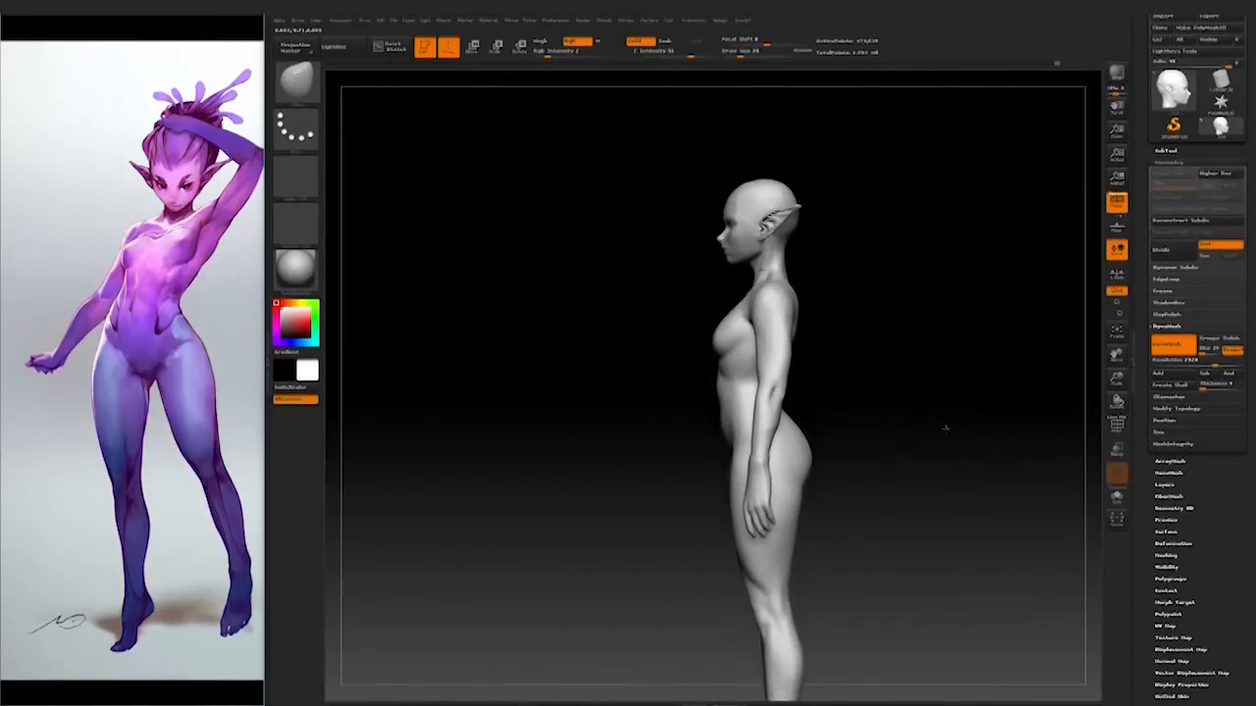
Step: Save the fairy sculpt
key(ctrl+s)
key(Return)
click(656, 360)
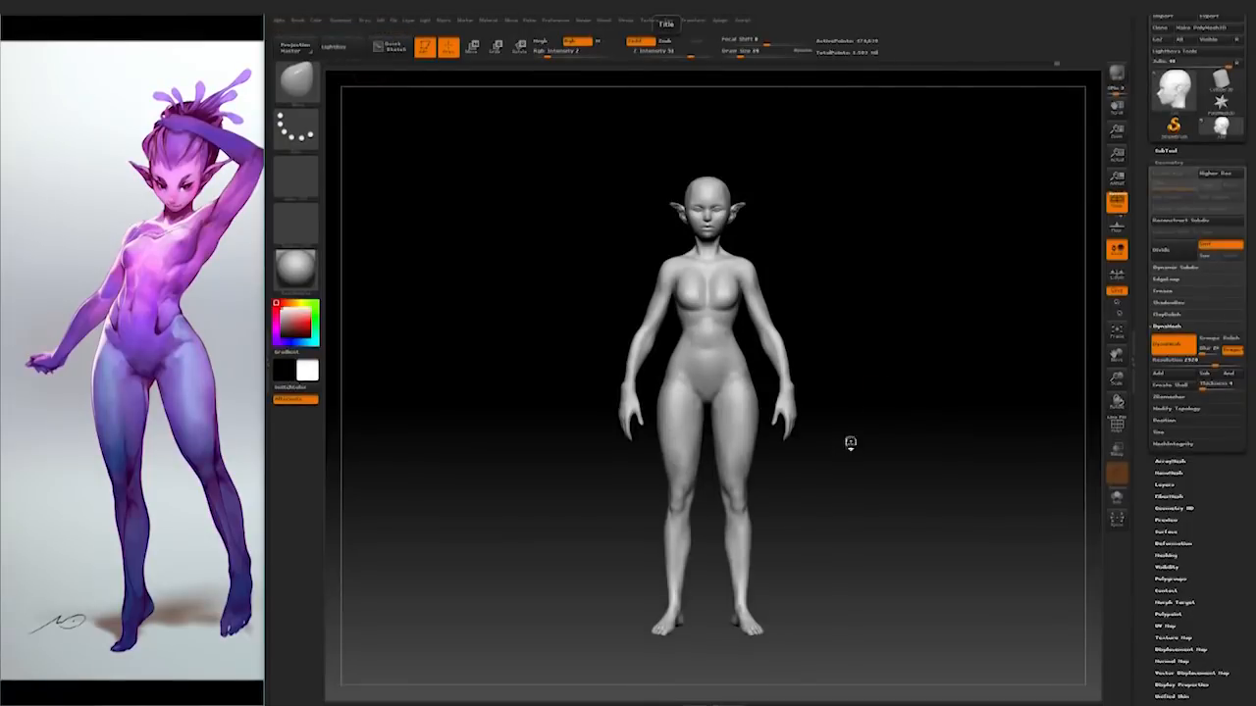
Step: Adjust the nose and mouth profile and the outer eye corners with the Move brush
mouse_move(850, 442)
mouse_down()
mouse_move(883, 473)
mouse_move(856, 480)
mouse_up()
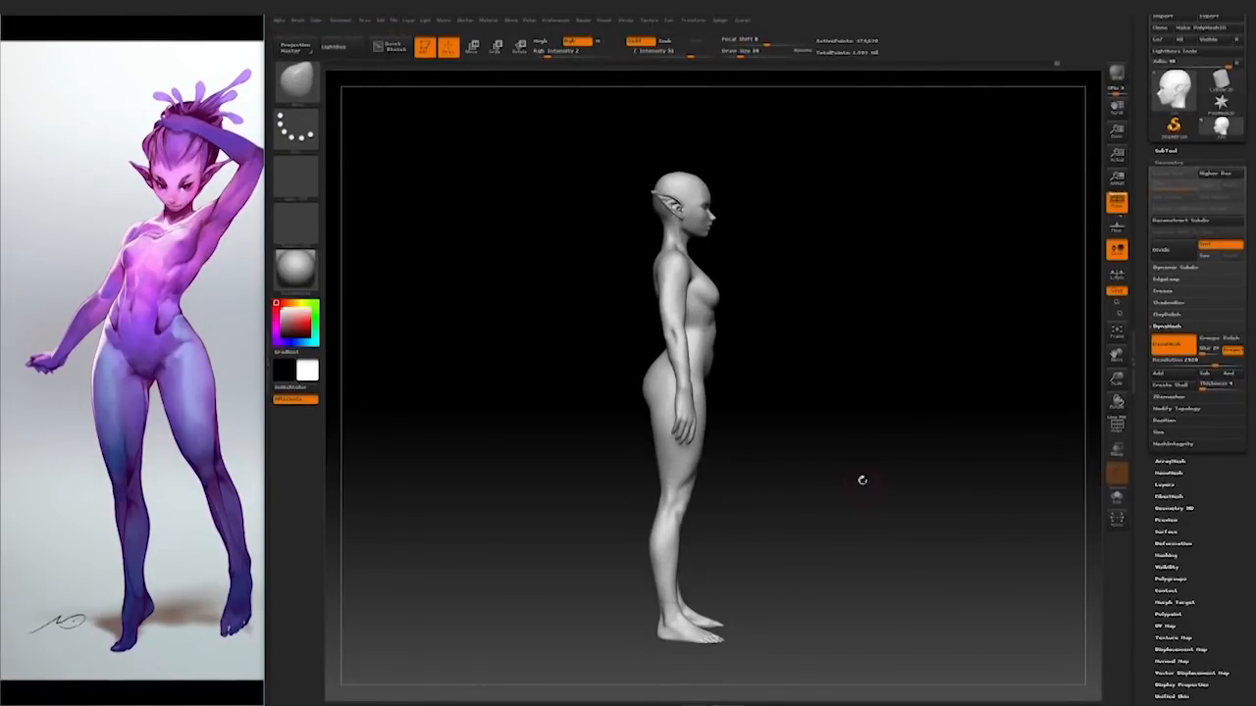
alt+drag(865, 488, 971, 564)
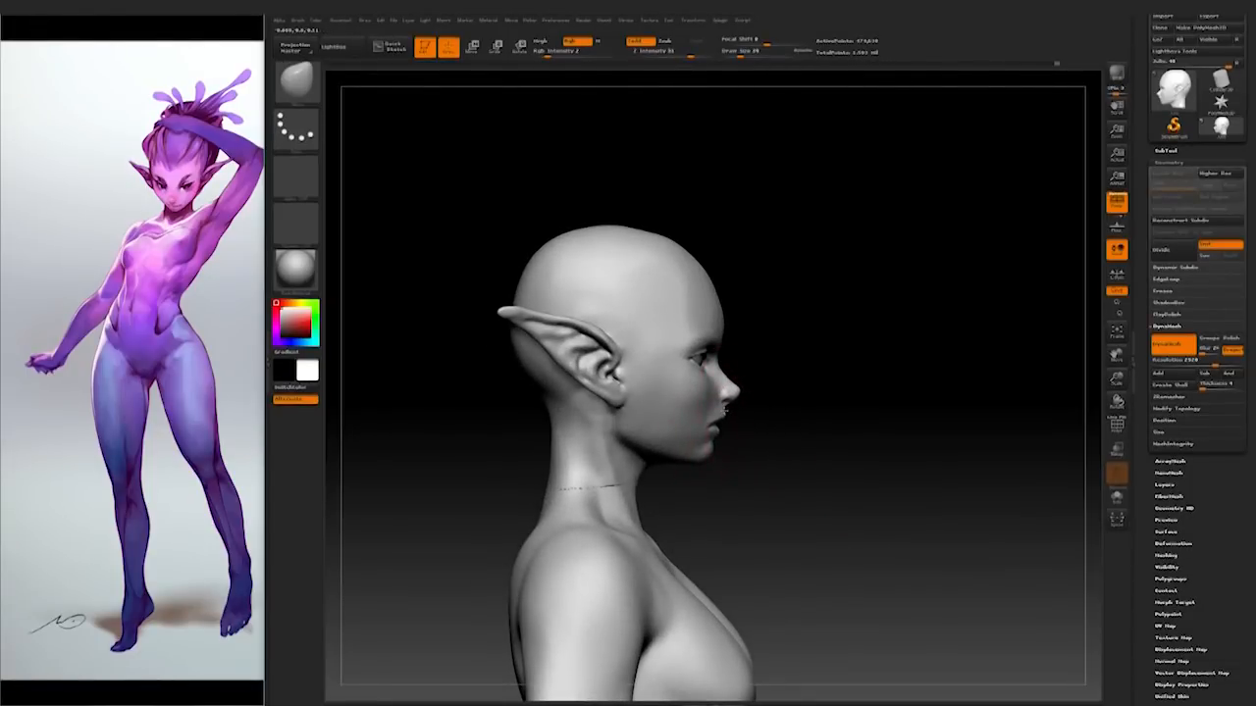
mouse_move(851, 427)
mouse_down()
mouse_move(818, 434)
mouse_move(855, 421)
mouse_up()
mouse_move(986, 368)
shift+mouse_down()
mouse_move(925, 362)
mouse_move(947, 378)
mouse_move(933, 378)
mouse_move(962, 373)
mouse_move(933, 393)
mouse_move(932, 412)
mouse_move(937, 357)
mouse_move(997, 344)
mouse_move(956, 346)
mouse_move(966, 314)
shift+mouse_up()
key(space)
click(785, 367)
alt+drag(967, 314, 963, 386)
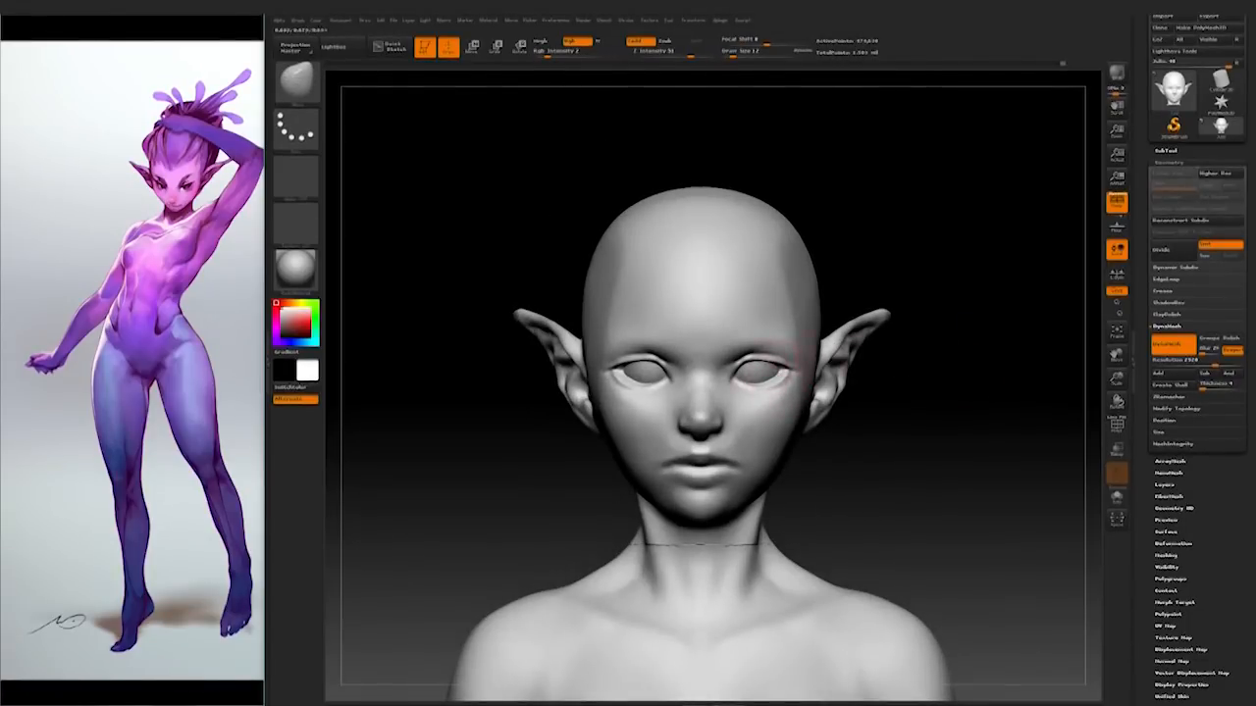
Step: Select the eyeballs, then rescale and reposition them within the eyelids using the transpose line
alt+drag(972, 418, 871, 355)
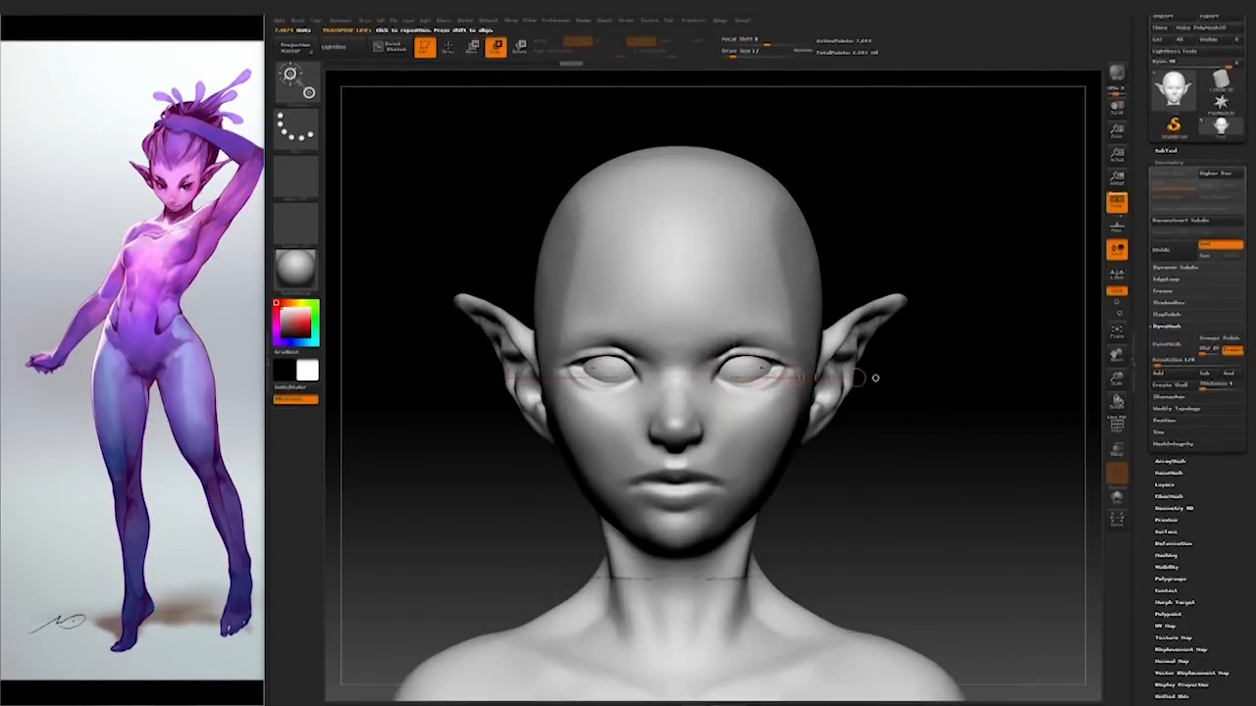
drag(860, 377, 865, 377)
drag(816, 366, 787, 365)
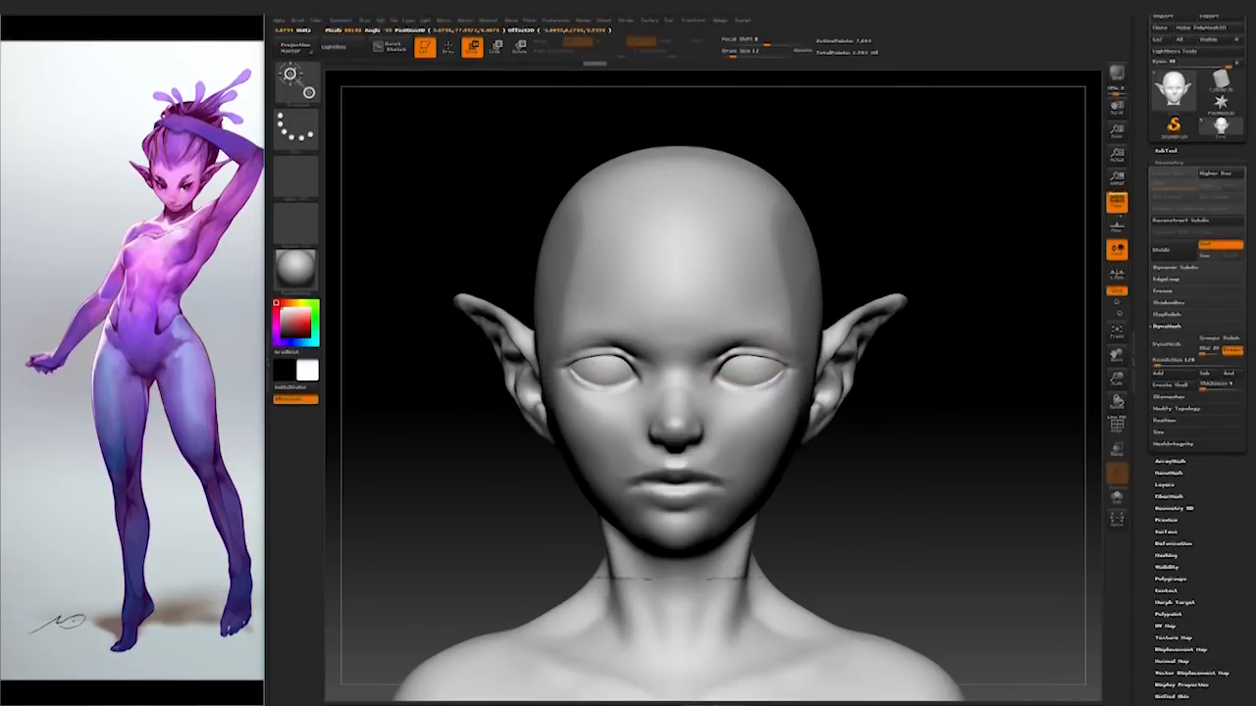
alt+drag(965, 350, 932, 378)
drag(932, 378, 562, 579)
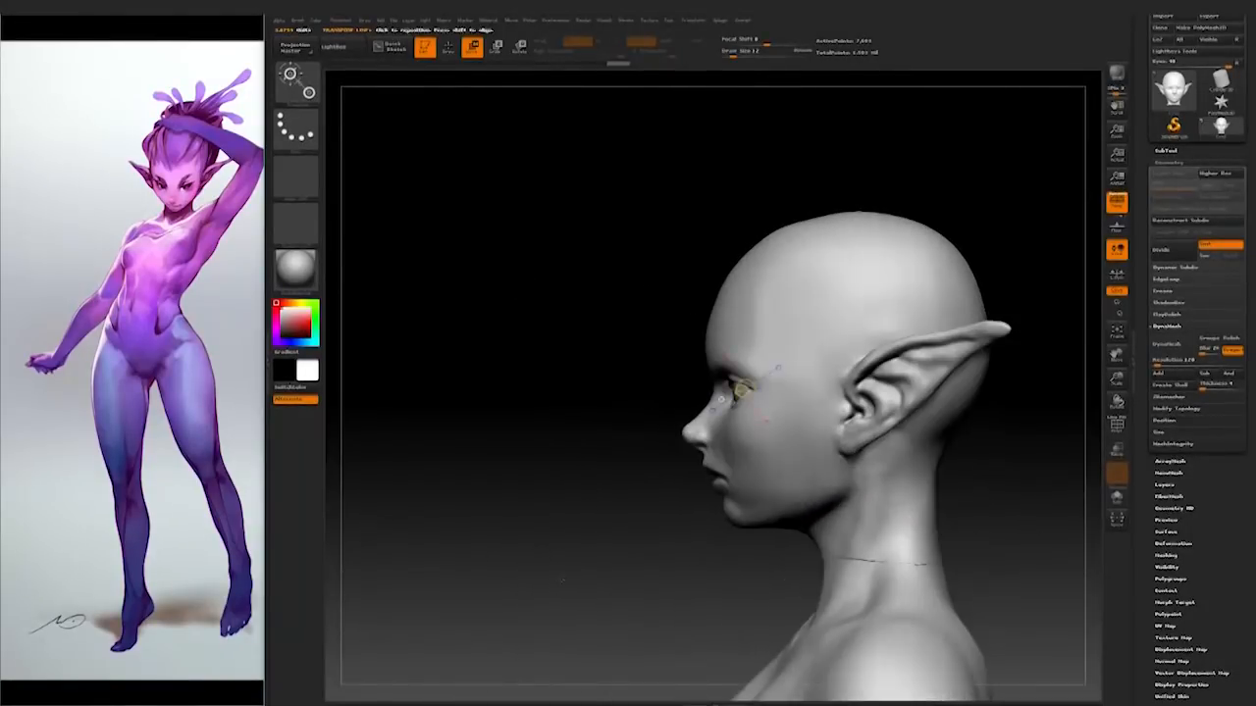
Step: Switch to the Move brush, make the body mesh the active subtool and adjust the eyelids around the eyeballs
key(b)
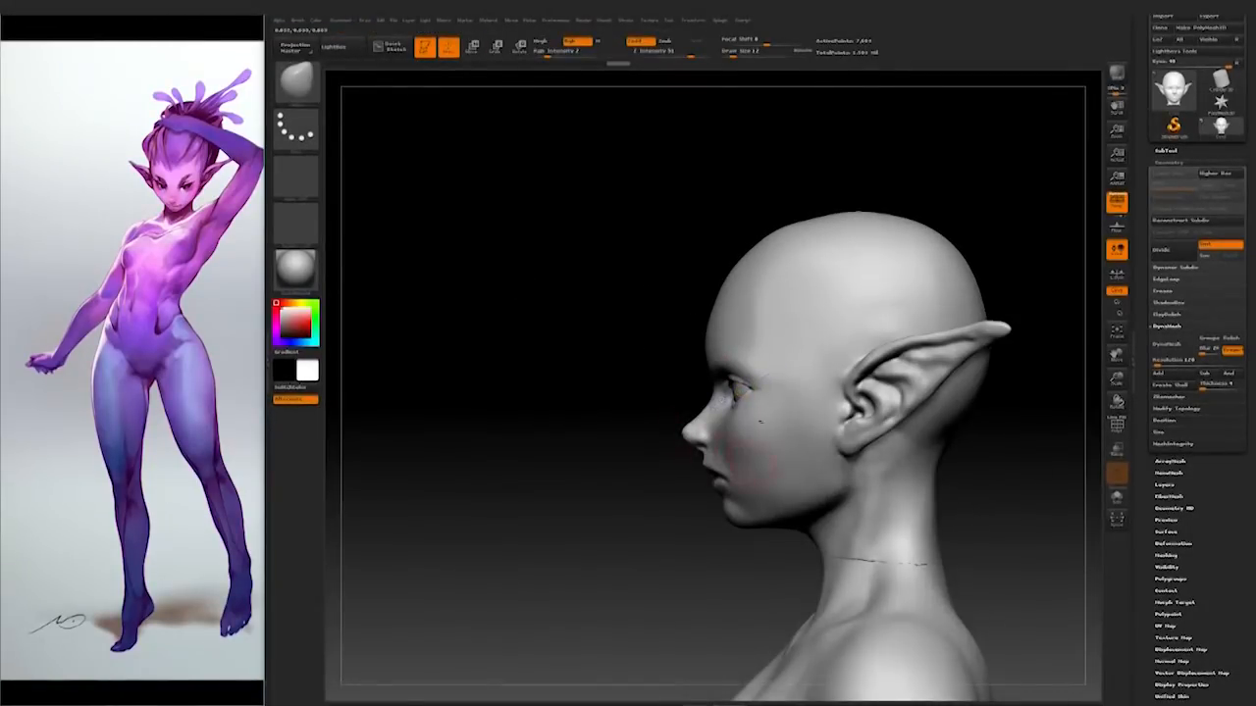
key(space)
drag(760, 395, 775, 394)
alt+click(738, 391)
mouse_move(549, 392)
mouse_down()
mouse_move(687, 255)
mouse_move(981, 278)
mouse_move(1001, 418)
mouse_move(886, 510)
mouse_move(923, 496)
mouse_move(937, 603)
mouse_up()
key(space)
drag(746, 376, 721, 376)
mouse_move(951, 378)
alt+mouse_down()
mouse_move(936, 481)
mouse_move(780, 505)
alt+mouse_up()
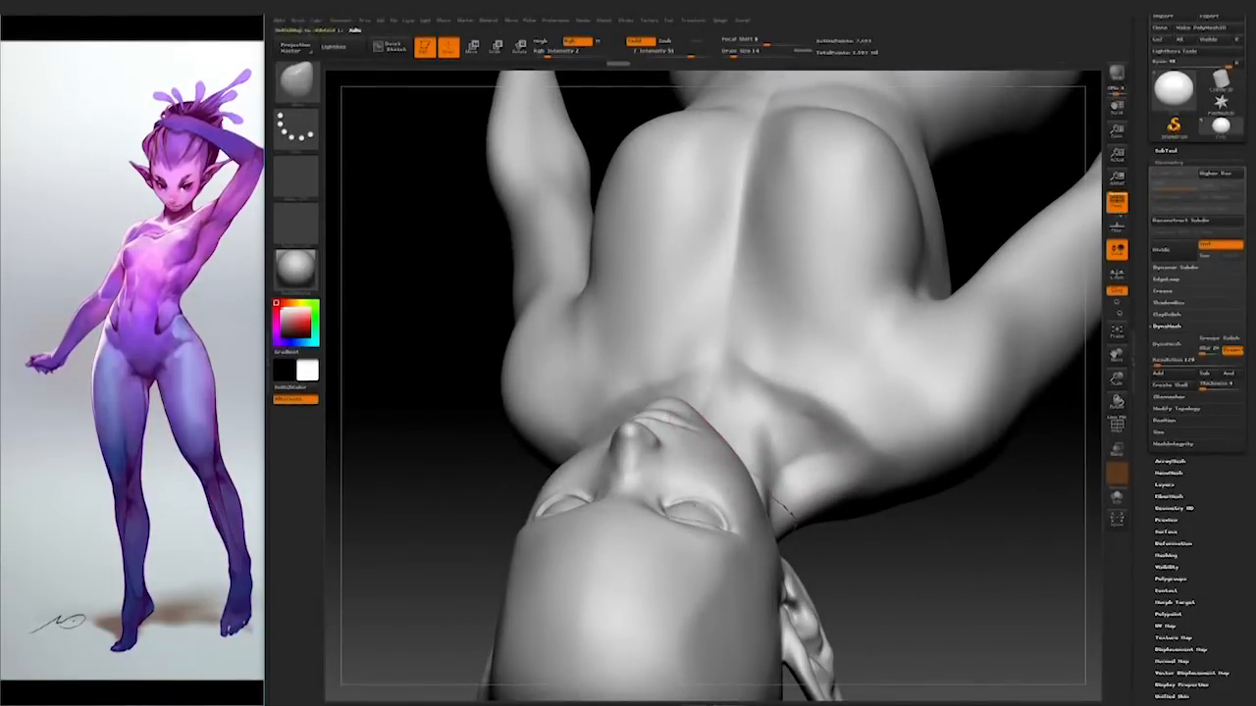
Step: Reshape the lips and chin profile with the Move brush, working from the top and both side views
mouse_move(451, 545)
mouse_down()
mouse_move(550, 540)
mouse_move(505, 539)
mouse_up()
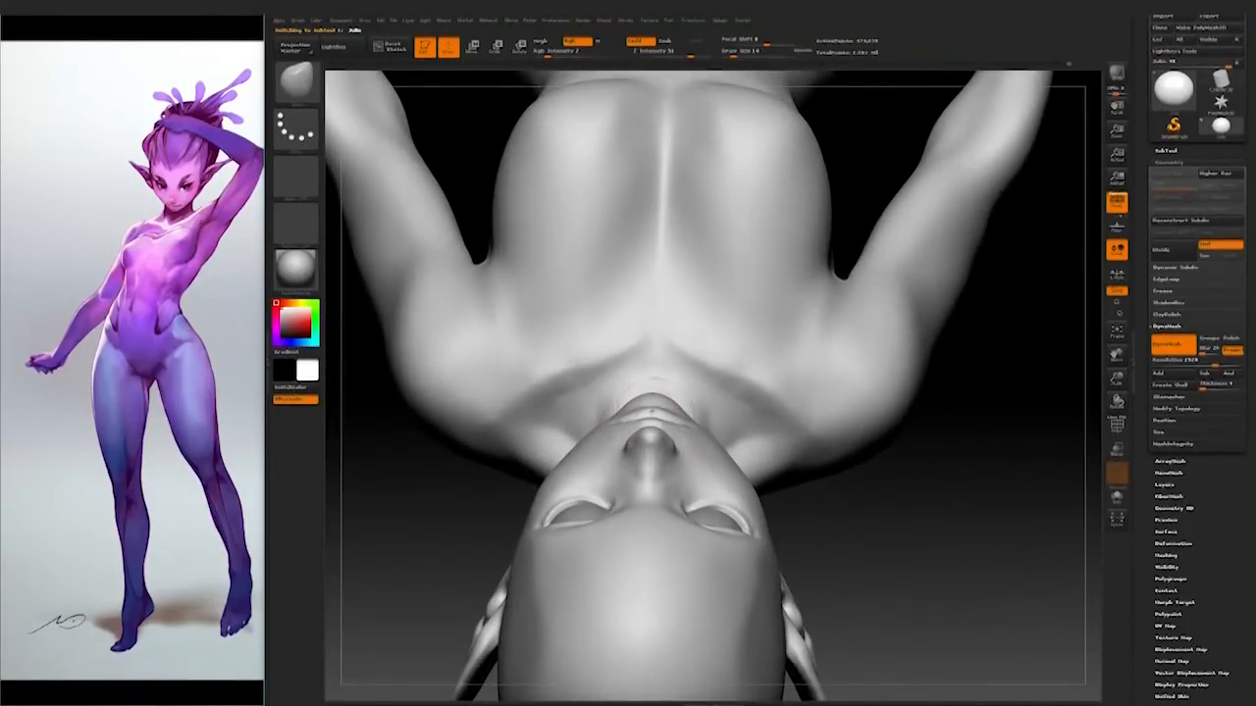
drag(968, 452, 881, 532)
mouse_move(708, 420)
mouse_down()
mouse_move(748, 382)
mouse_move(687, 461)
mouse_move(659, 534)
mouse_move(703, 424)
mouse_move(730, 426)
mouse_up()
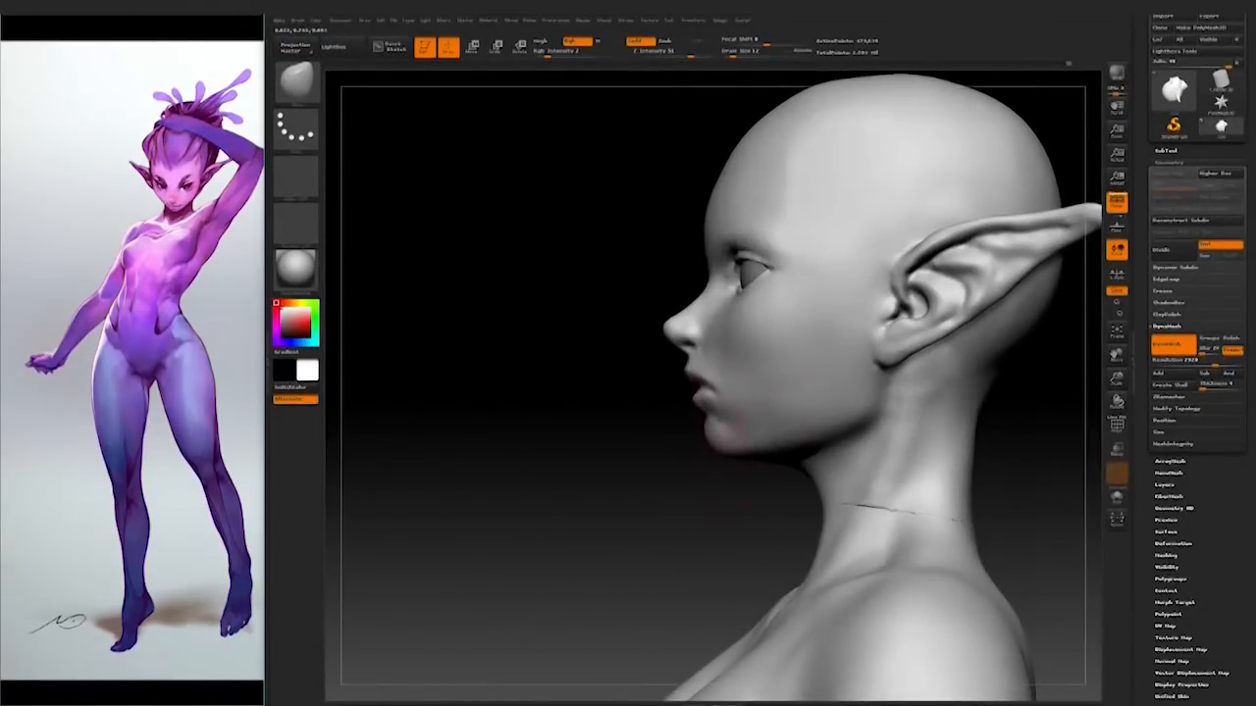
drag(668, 509, 720, 429)
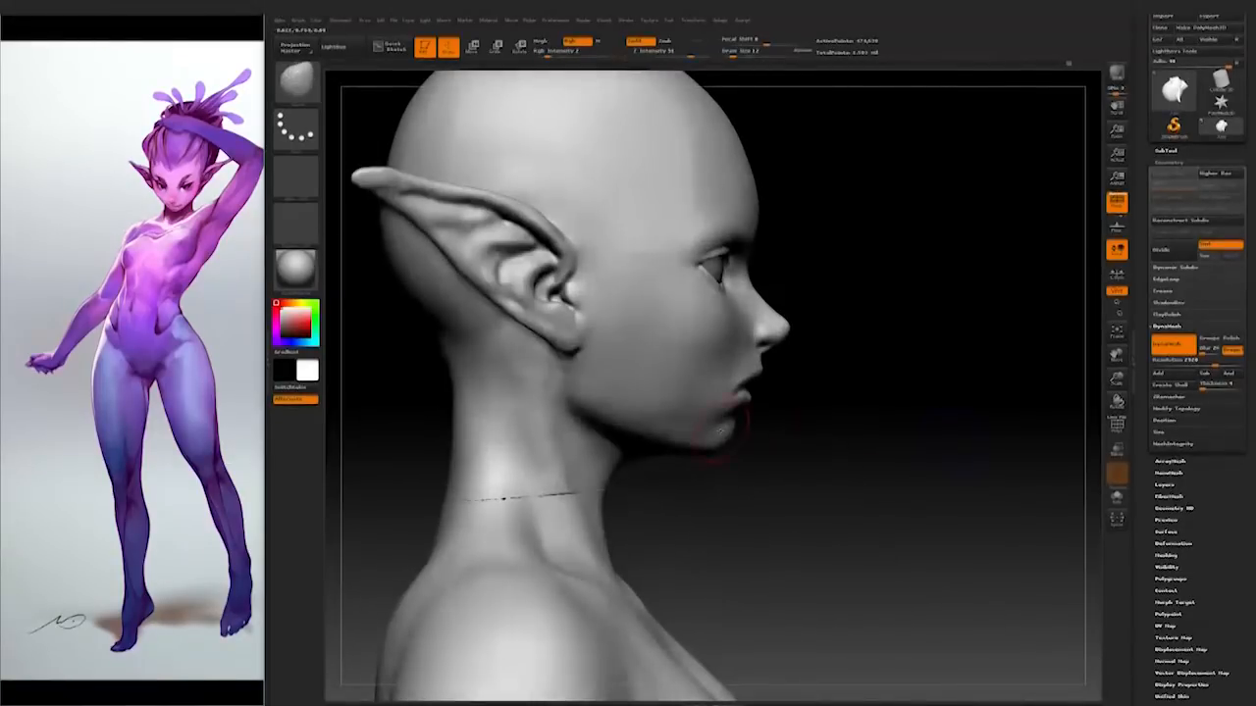
mouse_move(1040, 431)
mouse_down()
mouse_move(941, 409)
mouse_move(932, 363)
mouse_up()
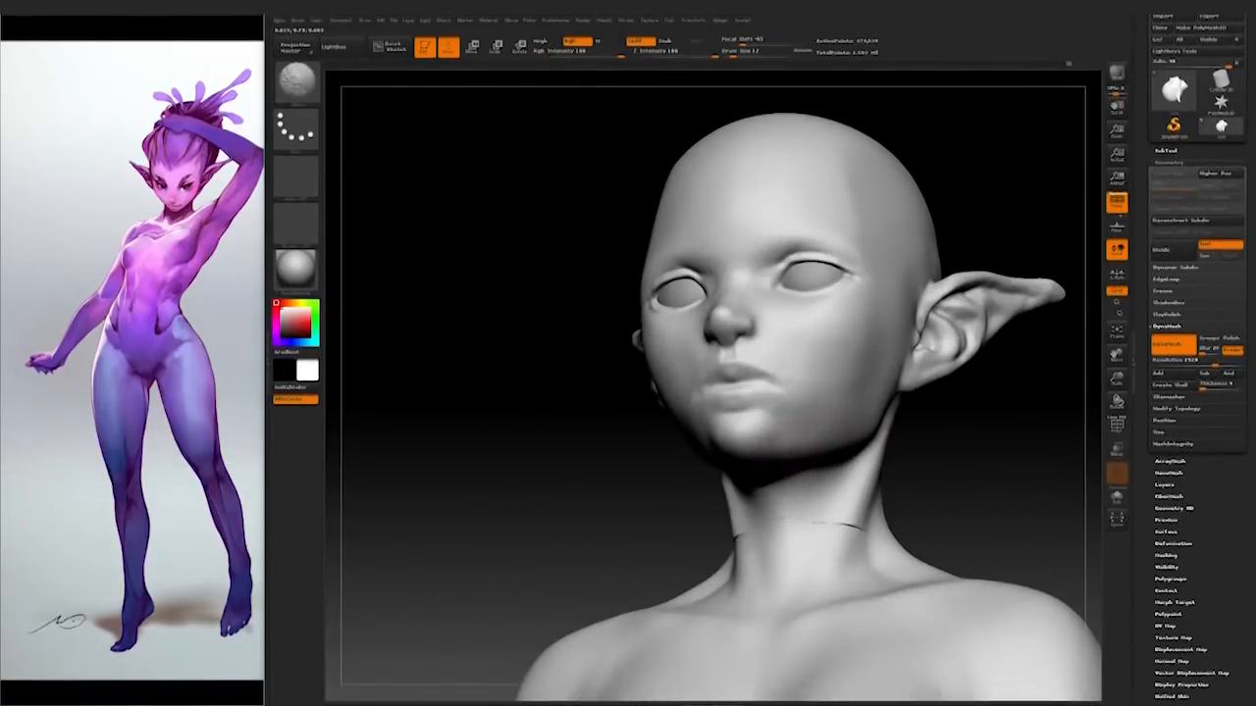
Step: Smooth the lower face and refine the cheek, jaw and chin planes with a low-intensity sculpting brush
drag(620, 520, 588, 519)
click(297, 82)
click(868, 98)
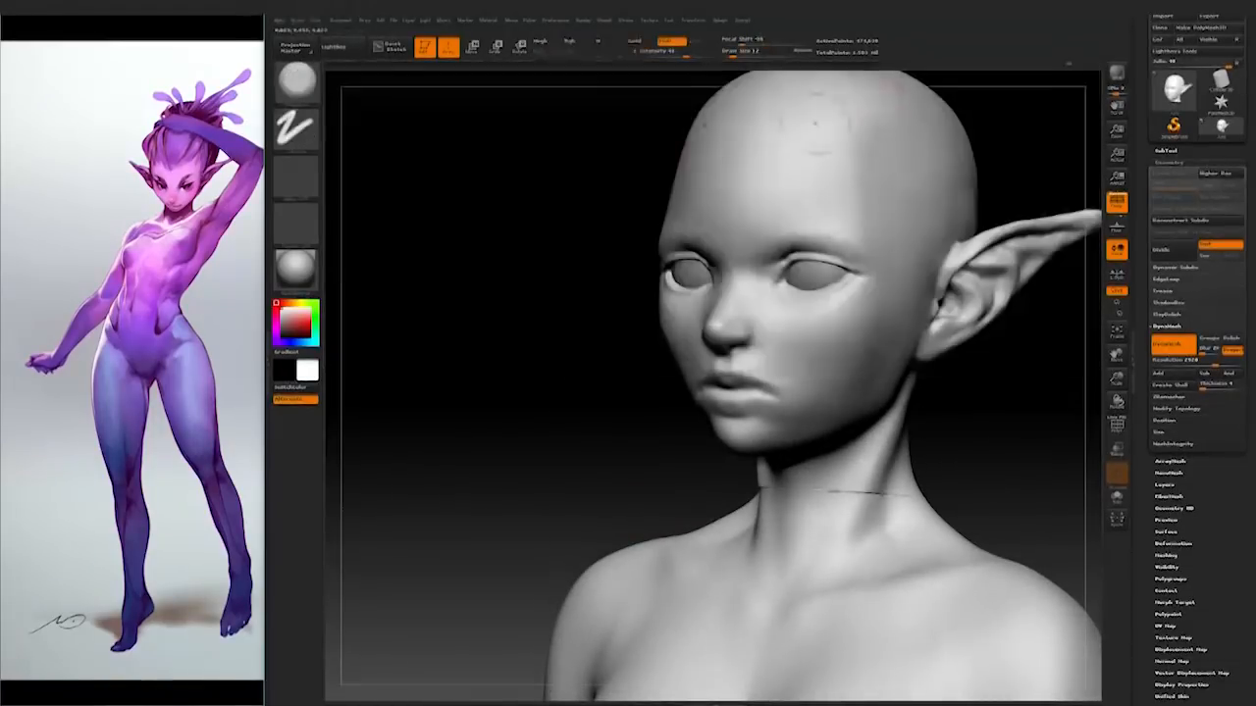
click(296, 83)
click(546, 92)
drag(526, 398, 568, 418)
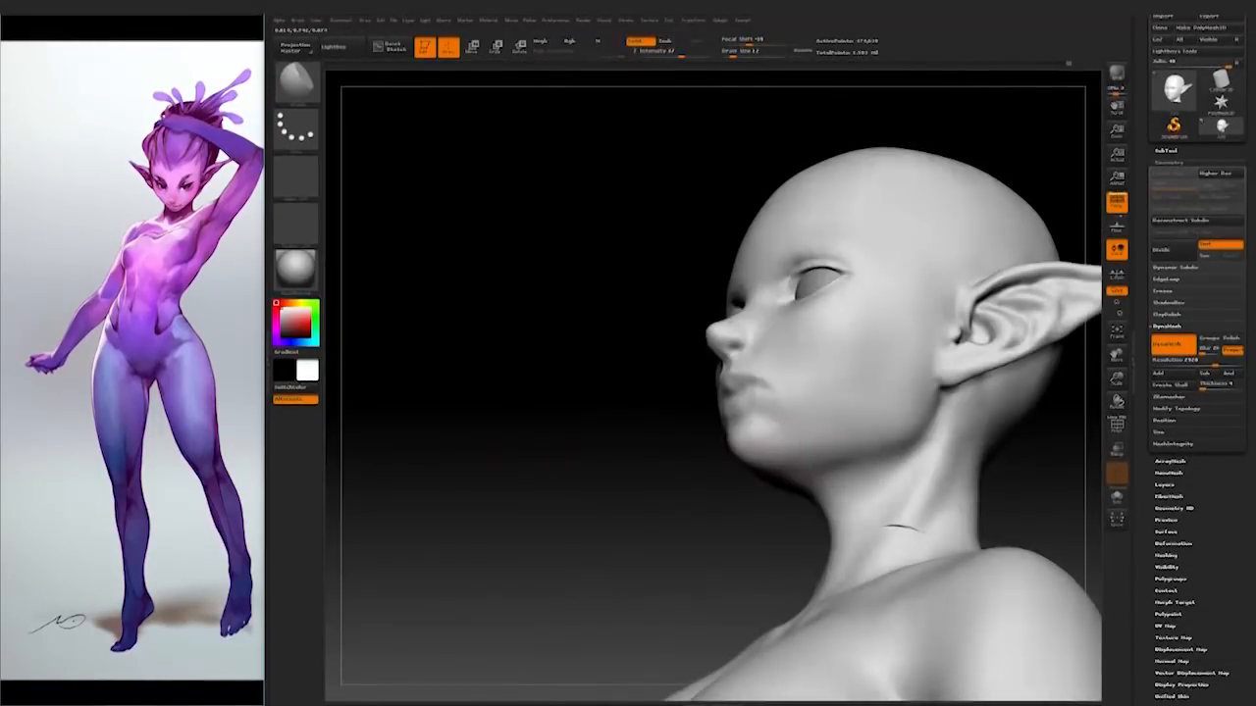
mouse_move(676, 495)
mouse_down()
mouse_move(655, 475)
mouse_move(649, 506)
mouse_move(600, 497)
mouse_up()
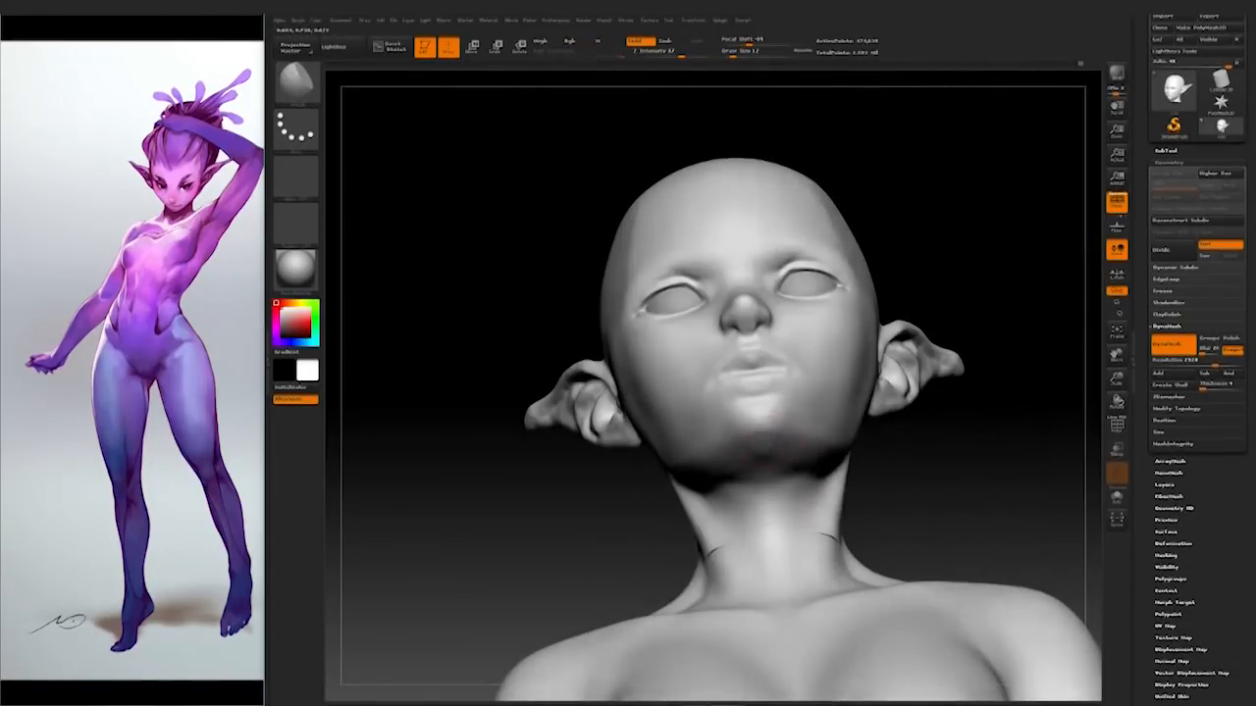
mouse_move(1052, 367)
mouse_down()
mouse_move(1034, 406)
mouse_move(916, 474)
mouse_move(936, 477)
mouse_move(931, 514)
mouse_move(898, 513)
mouse_move(937, 481)
mouse_up()
alt+drag(918, 480, 909, 462)
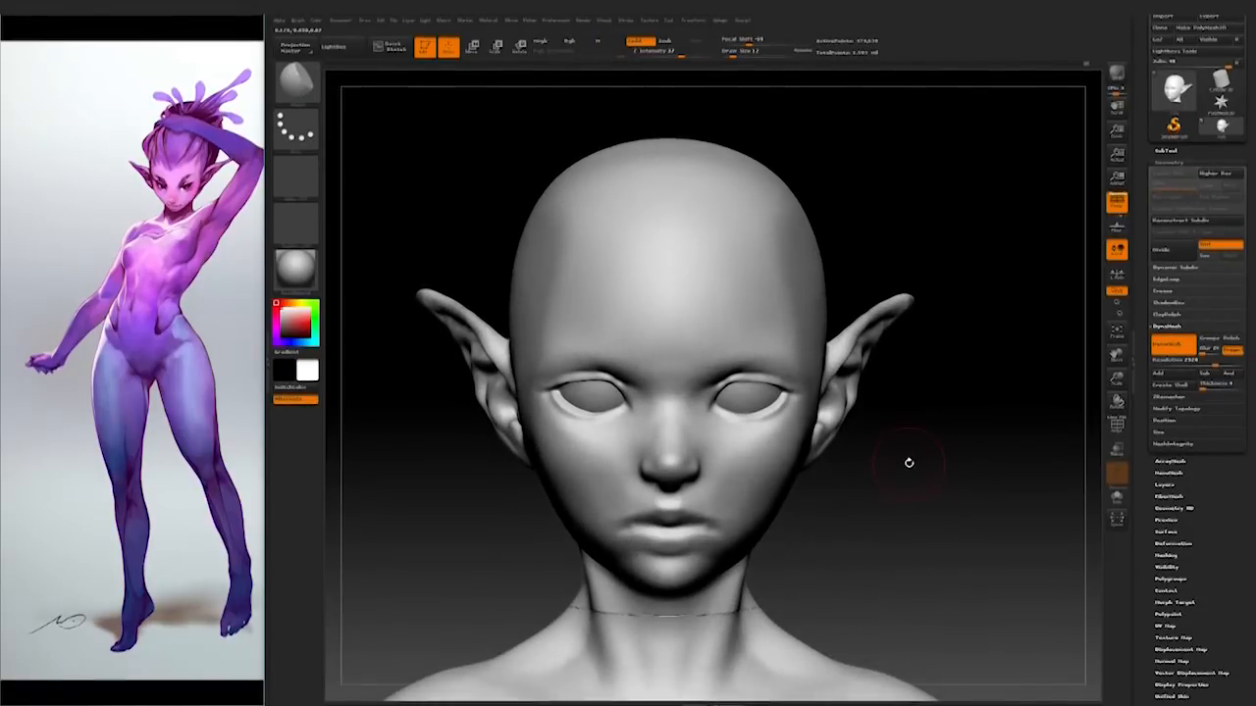
Step: Sculpt and smooth the outer corners of the eyelids using a small brush
click(296, 82)
click(620, 160)
drag(791, 390, 783, 384)
mouse_move(894, 490)
mouse_down()
mouse_move(976, 478)
mouse_move(931, 500)
mouse_move(939, 481)
mouse_move(1020, 481)
mouse_move(967, 343)
mouse_move(942, 437)
mouse_move(776, 432)
mouse_up()
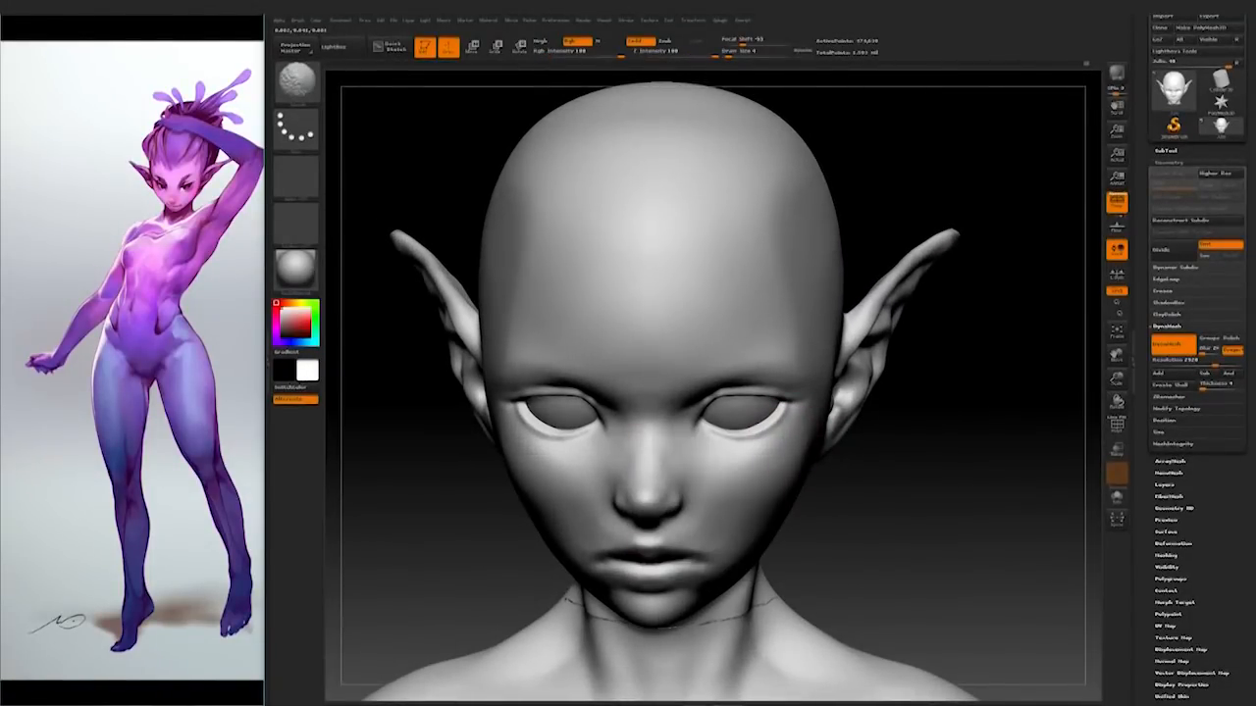
mouse_move(692, 426)
right_down()
mouse_move(628, 429)
mouse_move(693, 461)
right_up()
Step: Define the upper eyelid folds and outer eye corners with light additive strokes
key(b)
click(827, 93)
mouse_move(967, 453)
right_down()
mouse_move(909, 425)
mouse_move(908, 470)
right_up()
mouse_move(549, 393)
right_down()
mouse_move(650, 373)
mouse_move(860, 409)
right_up()
right_drag(628, 383, 495, 382)
mouse_move(879, 401)
right_down()
mouse_move(611, 412)
mouse_move(596, 380)
mouse_move(844, 334)
right_up()
mouse_move(834, 343)
mouse_down()
mouse_move(775, 380)
mouse_move(804, 373)
mouse_move(749, 392)
mouse_up()
mouse_move(692, 409)
right_down()
mouse_move(984, 451)
mouse_move(984, 393)
mouse_move(785, 402)
right_up()
mouse_move(785, 402)
ctrl+right_down()
mouse_move(741, 482)
mouse_move(716, 453)
mouse_move(642, 429)
ctrl+right_up()
mouse_move(504, 615)
alt+mouse_down()
mouse_move(499, 563)
mouse_move(513, 578)
alt+mouse_up()
alt+drag(915, 493, 940, 415)
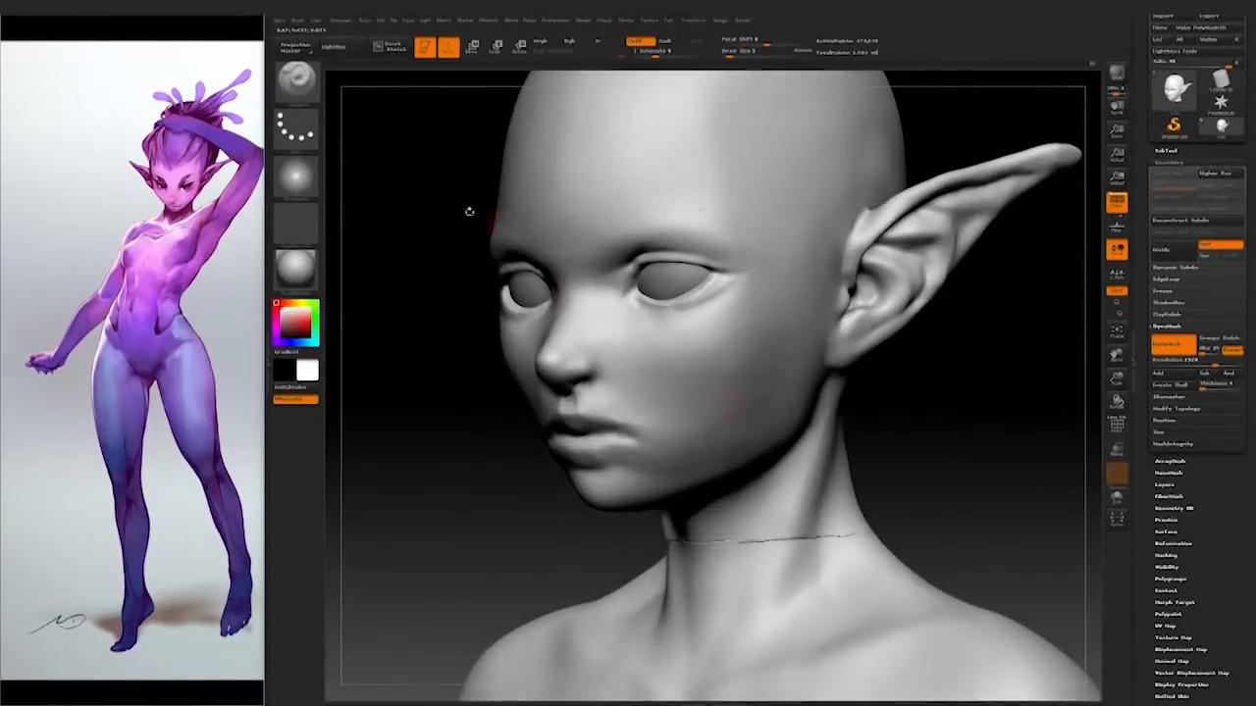
Step: Change the sculpting brush and refine the side of the face along the cheek and jaw
click(300, 93)
click(639, 90)
key(b)
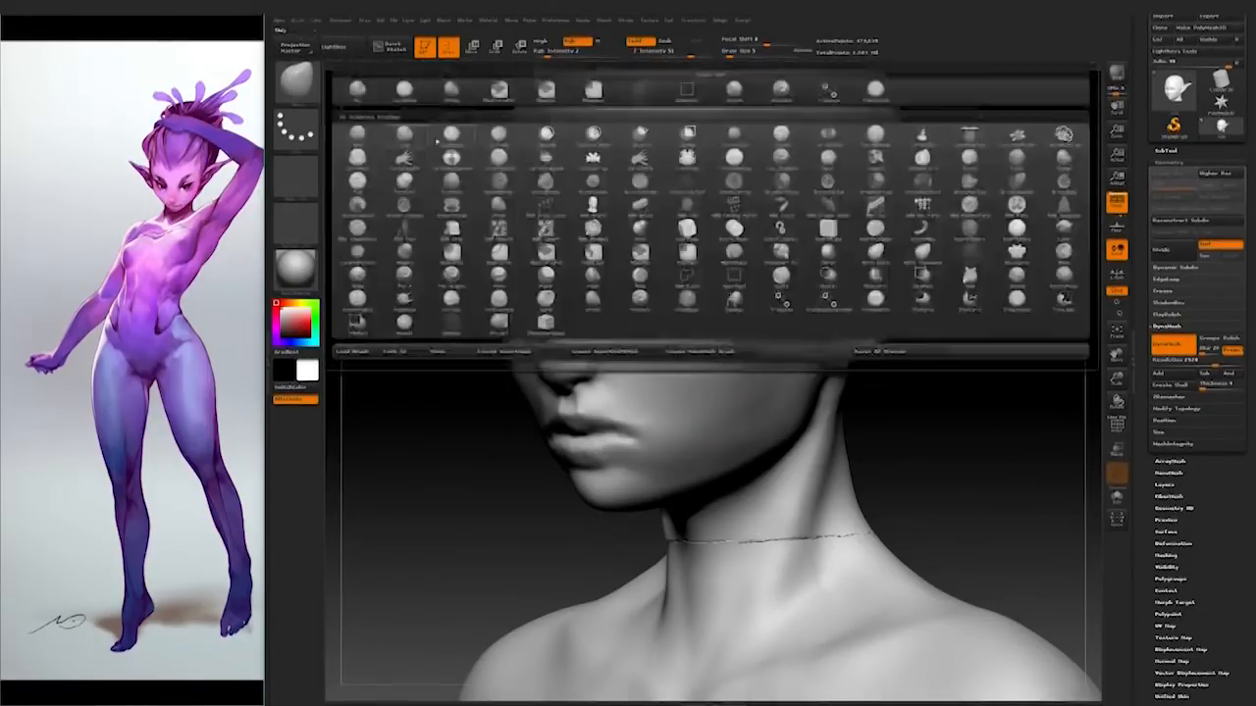
click(451, 90)
right_drag(758, 387, 743, 387)
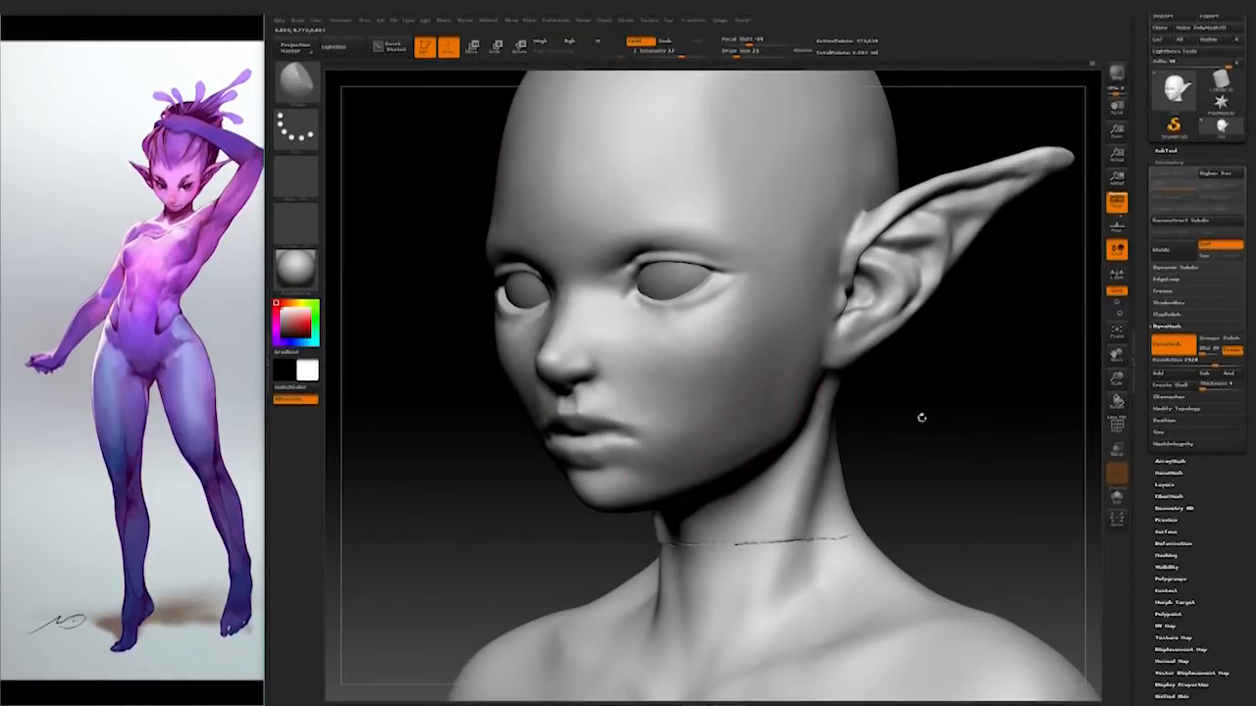
mouse_move(921, 418)
mouse_down()
mouse_move(945, 424)
mouse_move(916, 395)
mouse_move(628, 402)
mouse_up()
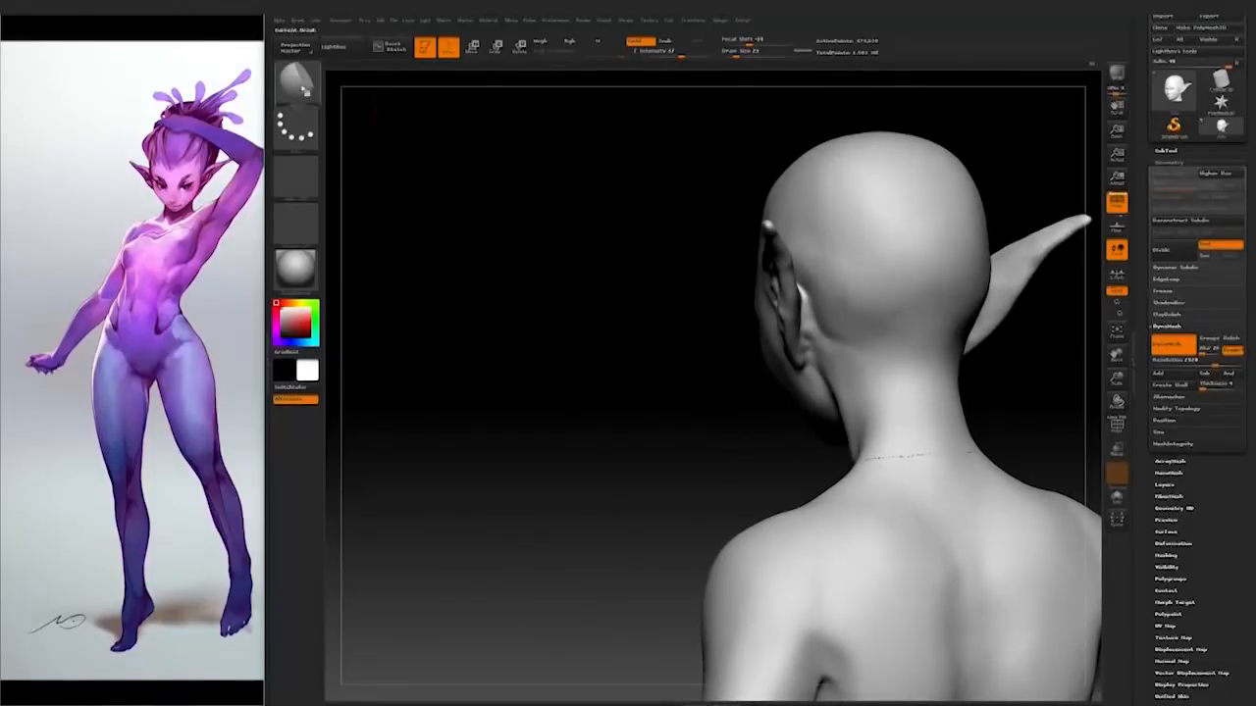
Step: Reshape the skull with a large Move brush and compare the head with the whole figure
click(300, 92)
click(722, 173)
drag(746, 393, 806, 397)
mouse_move(718, 467)
mouse_down()
mouse_move(967, 392)
mouse_move(953, 357)
mouse_move(928, 364)
mouse_move(907, 343)
mouse_move(943, 428)
mouse_move(908, 443)
mouse_move(933, 359)
mouse_move(927, 314)
mouse_up()
key(space)
drag(751, 429, 739, 429)
mouse_move(748, 367)
mouse_down()
mouse_move(971, 350)
mouse_move(830, 371)
mouse_move(892, 429)
mouse_move(845, 377)
mouse_up()
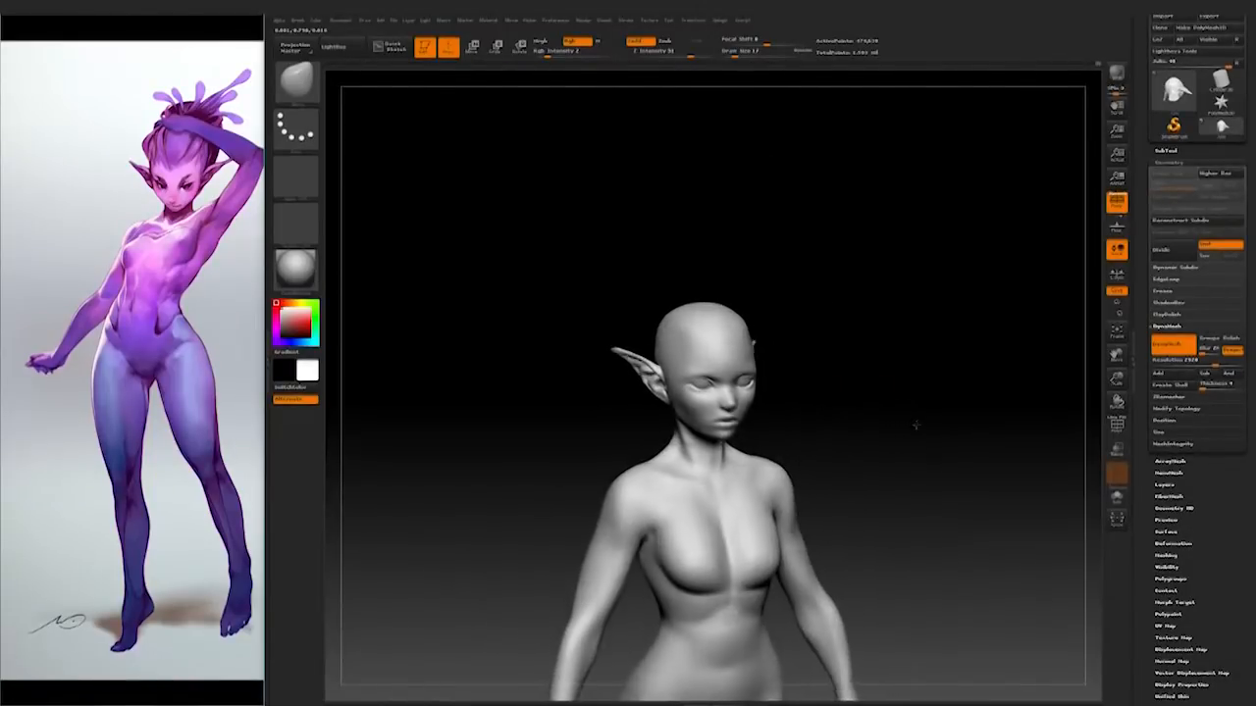
mouse_move(884, 428)
mouse_down()
mouse_move(976, 413)
mouse_move(952, 446)
mouse_move(847, 412)
mouse_move(935, 401)
mouse_move(874, 431)
mouse_move(893, 397)
mouse_move(937, 404)
mouse_move(853, 412)
mouse_move(873, 408)
mouse_move(852, 449)
mouse_move(766, 442)
mouse_move(914, 457)
mouse_move(874, 468)
mouse_move(902, 465)
mouse_move(915, 482)
mouse_move(866, 466)
mouse_up()
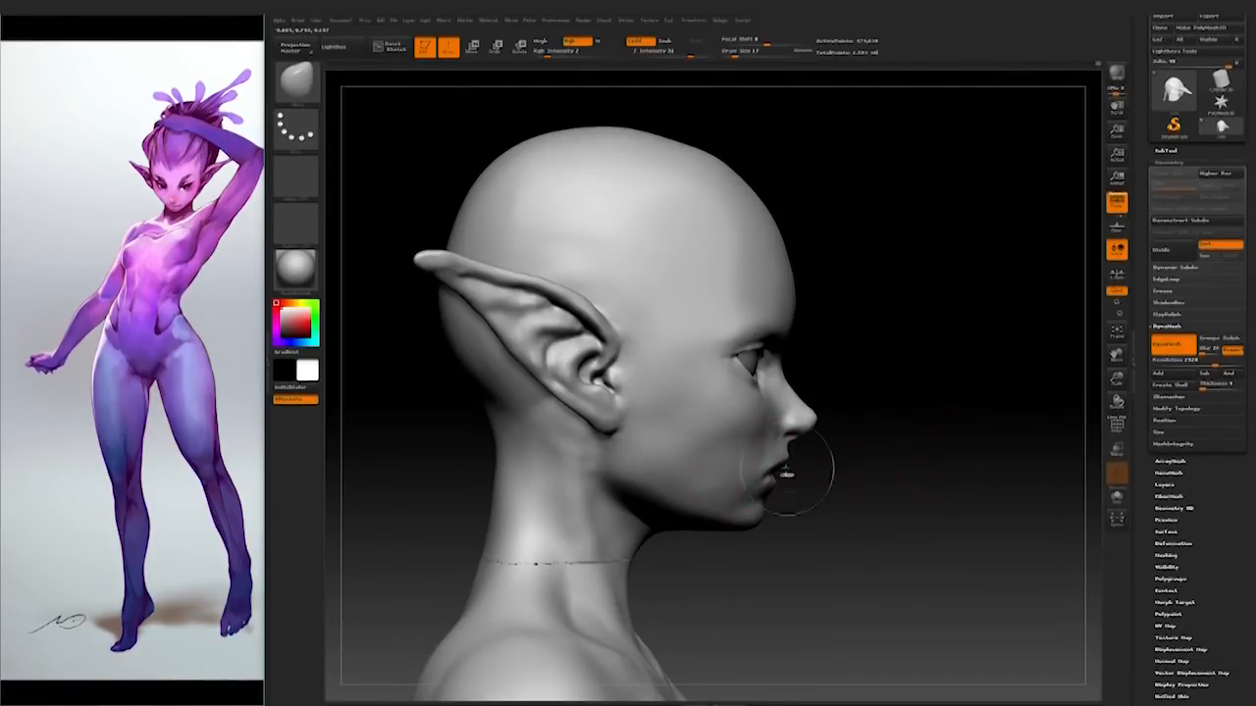
Step: Reduce the Move brush size and reshape the lips, mouth corners and chin
key(space)
drag(787, 473, 775, 473)
alt+drag(892, 471, 692, 475)
key(space)
mouse_move(799, 464)
mouse_down()
mouse_move(701, 471)
mouse_move(785, 469)
mouse_move(838, 437)
mouse_move(872, 477)
mouse_move(709, 530)
mouse_up()
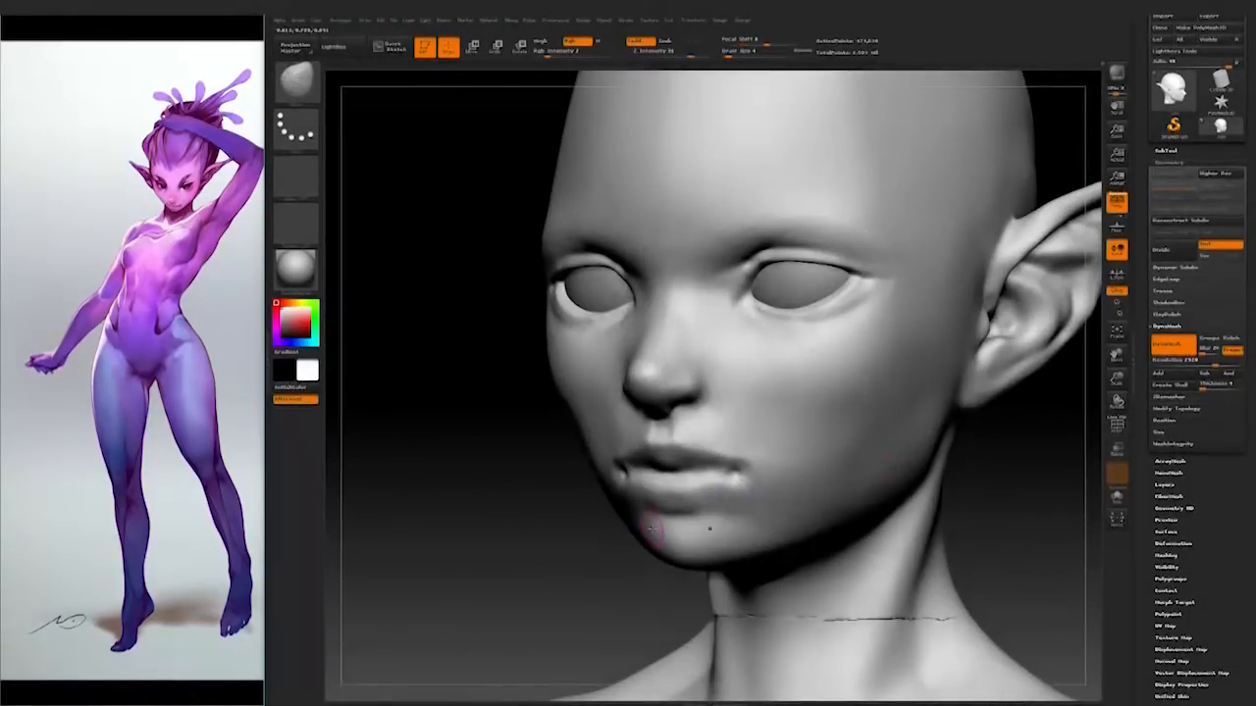
mouse_move(650, 529)
right_down()
mouse_move(762, 529)
mouse_move(716, 576)
right_up()
Step: Change the brush and its size, and refine and smooth the area around the eyelids
key(b)
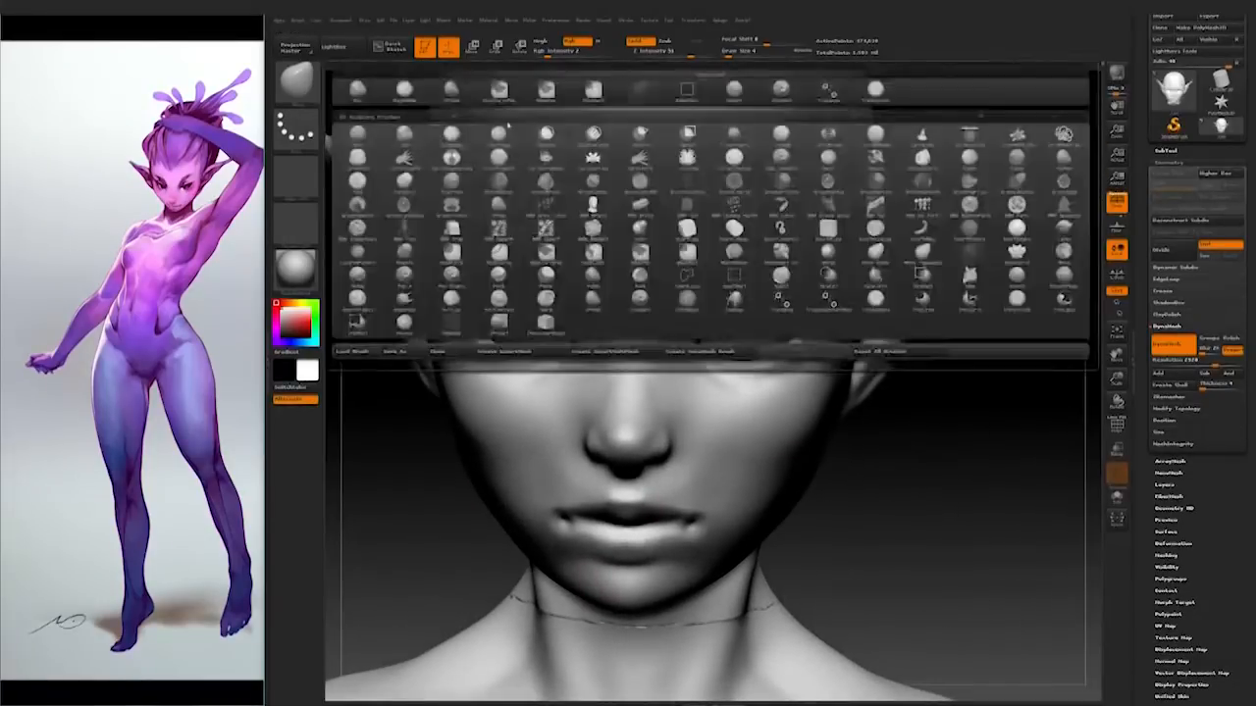
key(m)
key(v)
key(s)
click(760, 371)
right_drag(790, 359, 821, 341)
key(space)
click(797, 365)
shift+drag(799, 365, 828, 338)
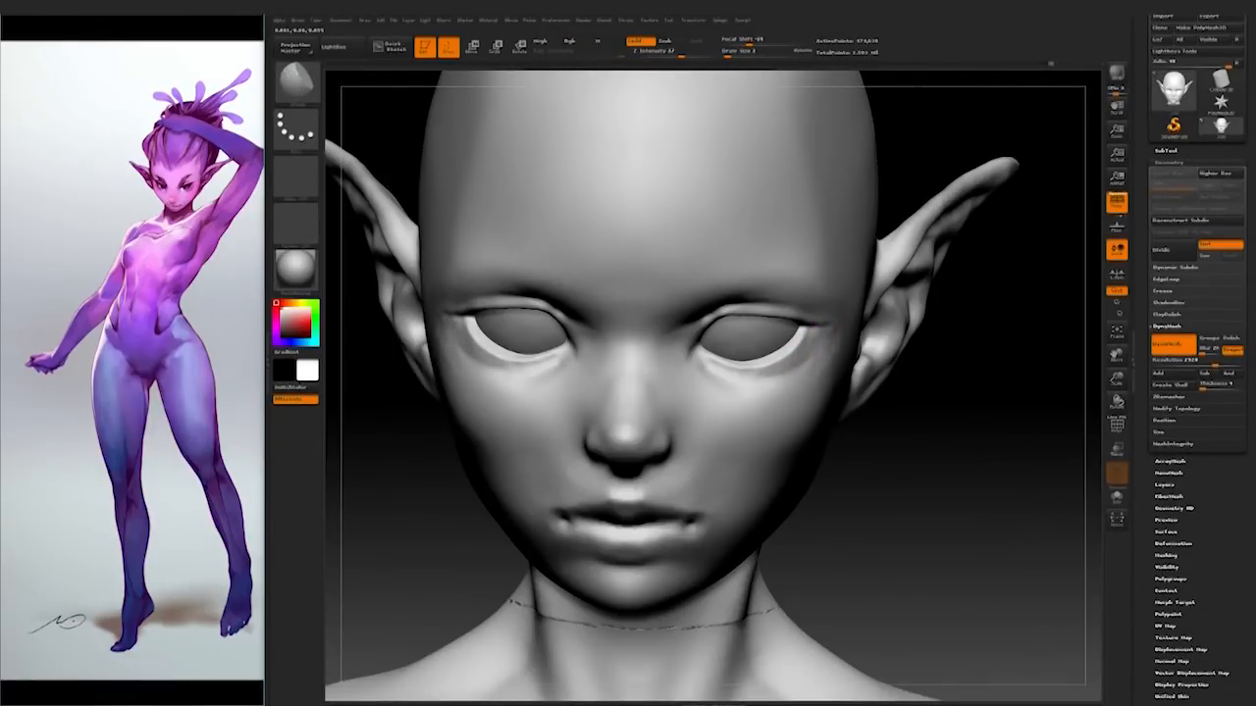
mouse_move(928, 428)
mouse_down()
mouse_move(922, 449)
mouse_move(849, 465)
mouse_move(912, 443)
mouse_move(864, 471)
mouse_up()
Step: Extend the upper eyelid crease past the outer eye corners with fine strokes and smooth it
key(b)
key(d)
key(s)
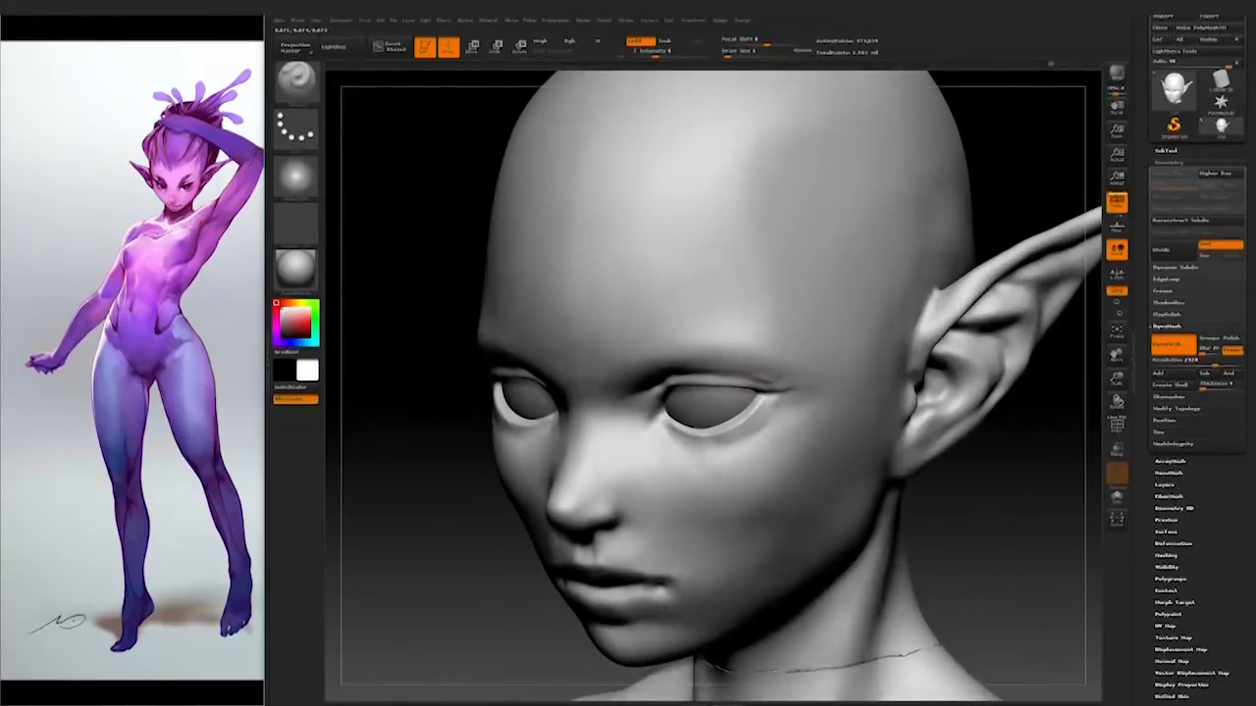
key(shift)
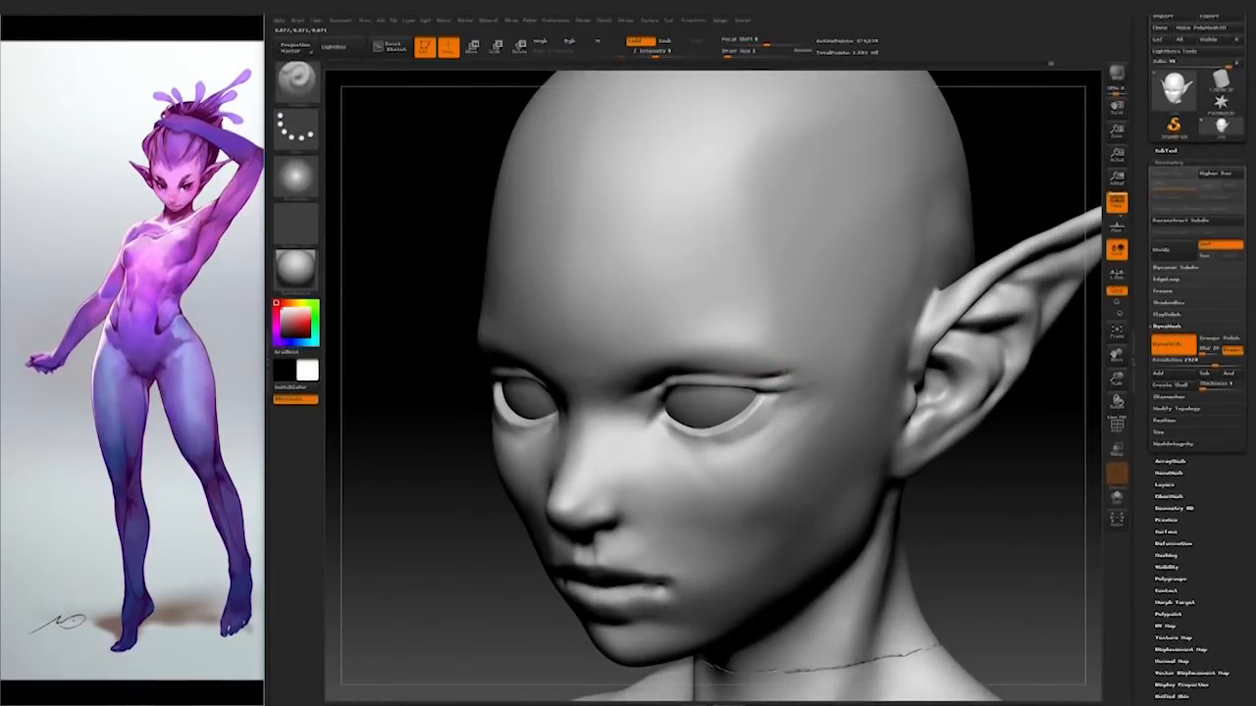
mouse_move(944, 471)
shift+mouse_down()
mouse_move(1020, 482)
mouse_move(878, 473)
shift+mouse_up()
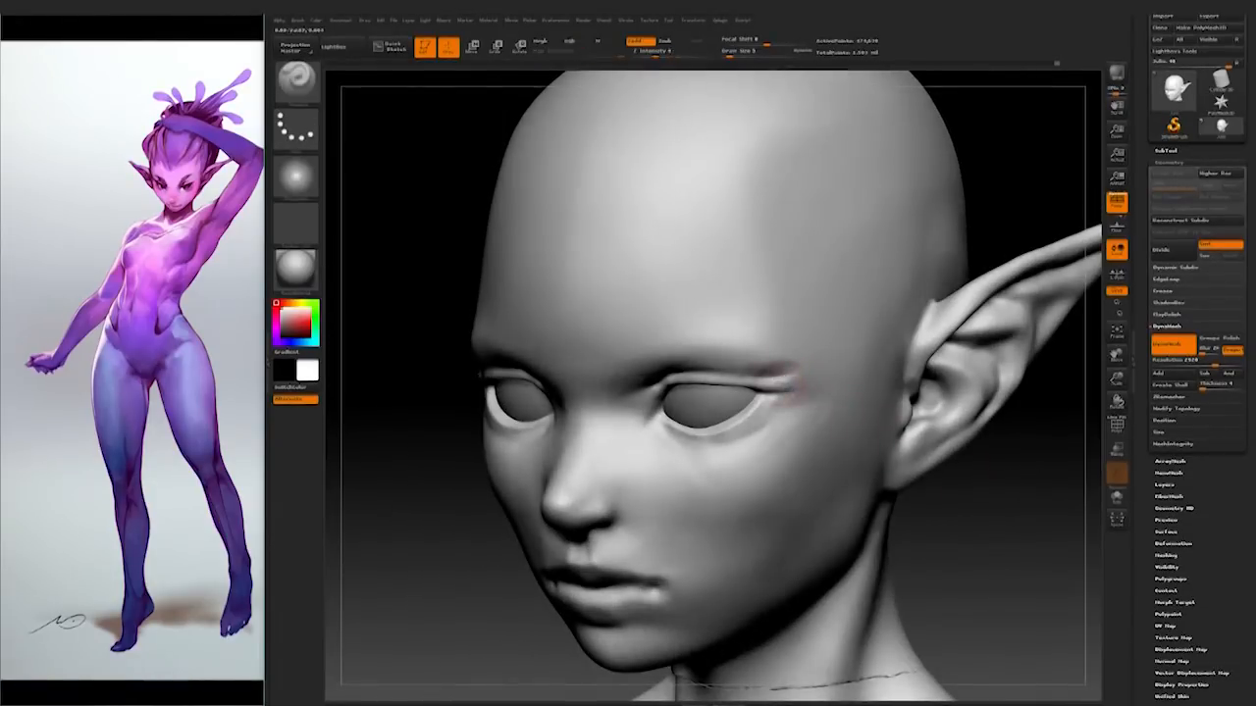
key(bracketright)
mouse_move(943, 471)
mouse_down()
mouse_move(1012, 465)
mouse_move(1021, 482)
mouse_up()
Step: Build up the fold between the upper eyelids and the brow near the outer eye corners
drag(805, 369, 794, 400)
mouse_move(996, 473)
mouse_down()
mouse_move(936, 451)
mouse_move(863, 451)
mouse_up()
mouse_move(935, 451)
alt+mouse_down()
mouse_move(971, 490)
mouse_move(971, 474)
mouse_move(1045, 472)
alt+mouse_up()
drag(765, 399, 757, 412)
mouse_move(923, 457)
mouse_down()
mouse_move(928, 476)
mouse_move(873, 470)
mouse_move(875, 459)
mouse_up()
drag(796, 391, 800, 400)
drag(731, 366, 742, 386)
drag(945, 429, 1026, 445)
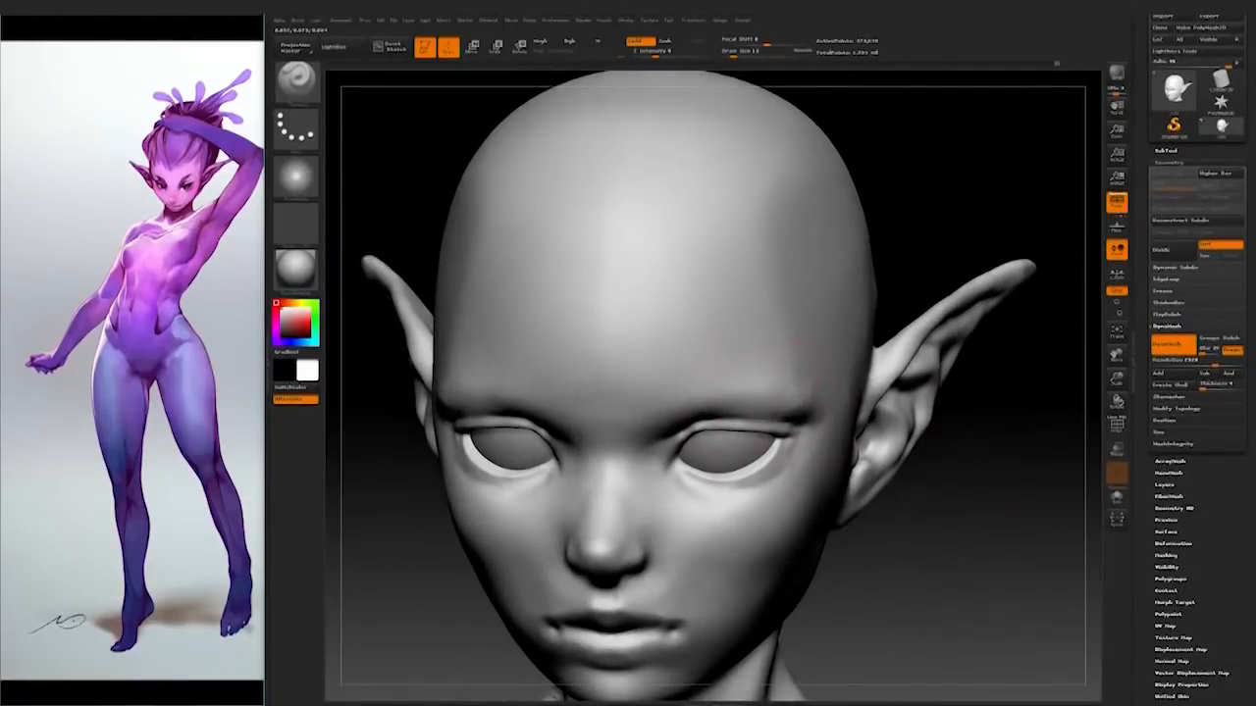
Step: Sculpt raised, angled outer brow ridges above the eyes and smooth them
drag(813, 365, 765, 373)
drag(978, 492, 902, 498)
drag(1018, 518, 1057, 526)
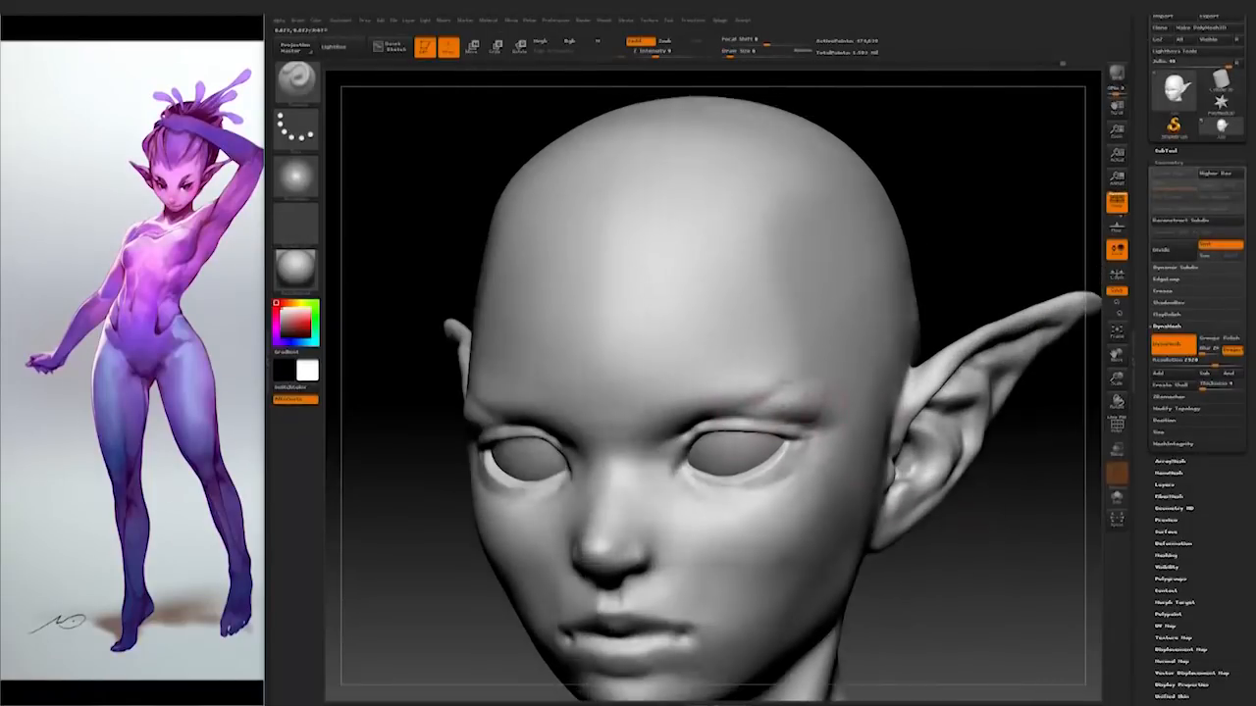
drag(832, 404, 785, 410)
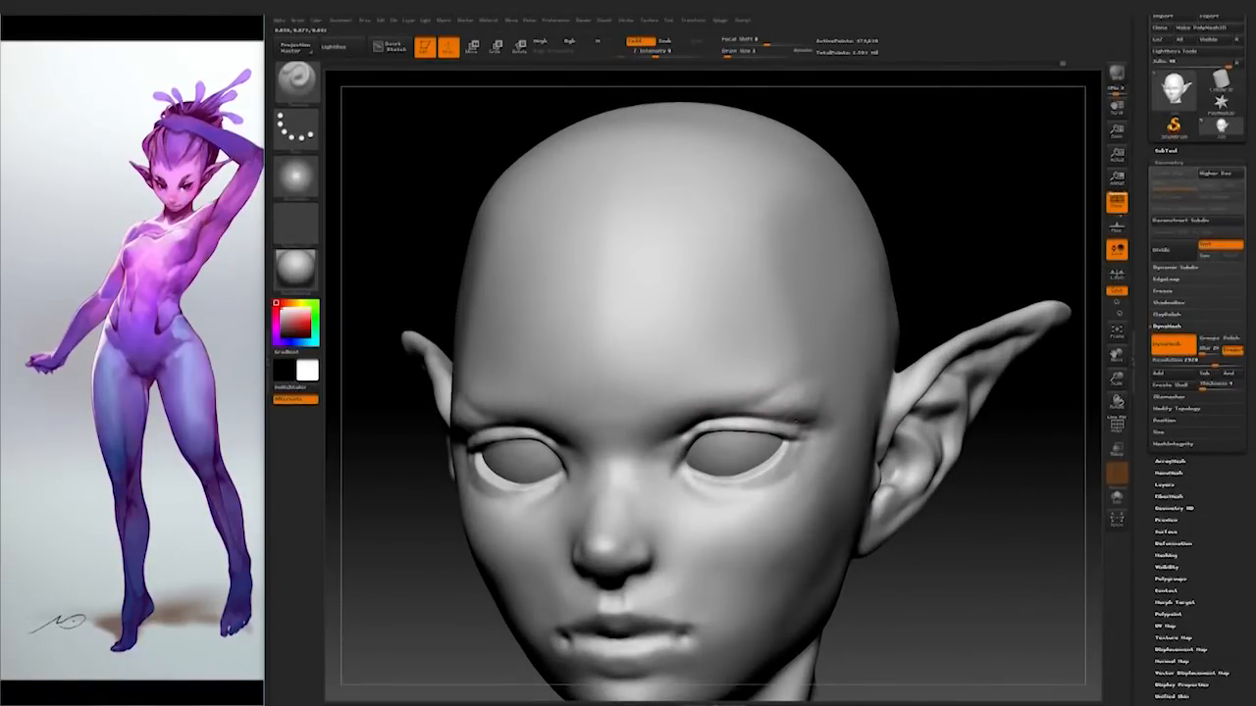
key(shift)
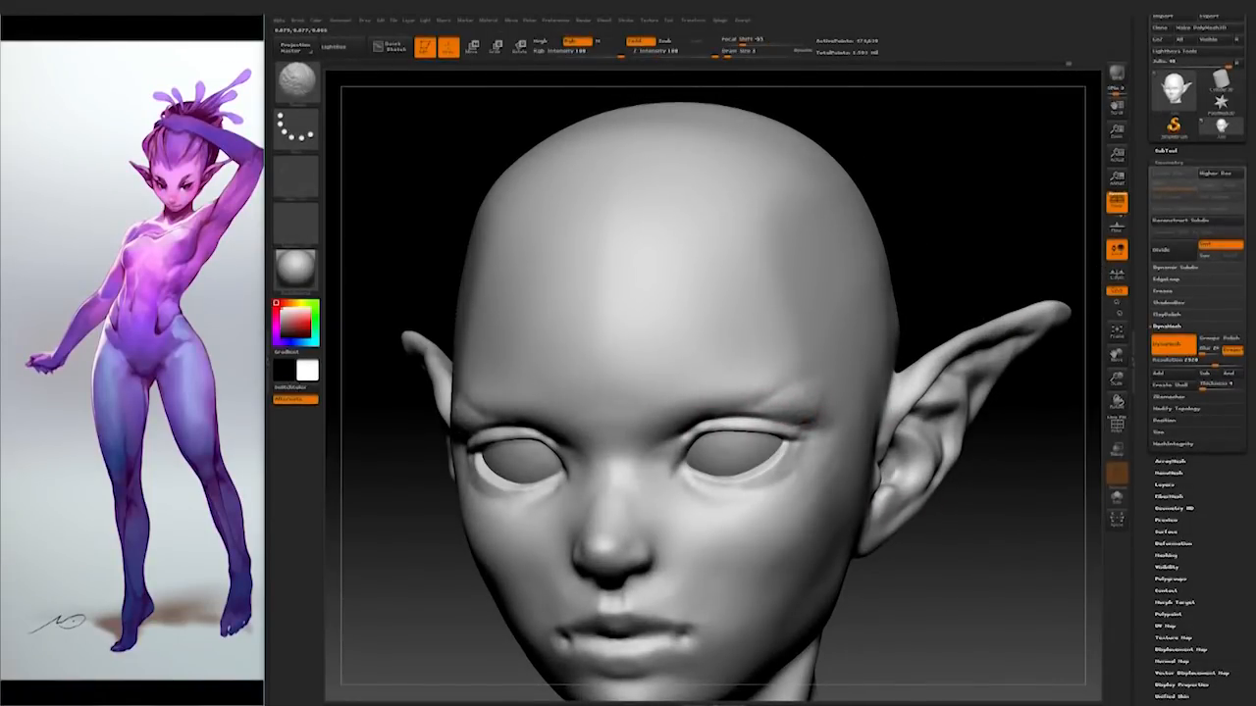
drag(911, 448, 853, 453)
Step: Carve the upper eyelid crease toward the outer eye corner with the DamStandard brush
mouse_move(530, 393)
mouse_down()
mouse_move(912, 362)
mouse_move(979, 346)
mouse_move(1011, 288)
mouse_move(869, 326)
mouse_up()
key(b)
key(d)
key(s)
key(shift)
drag(644, 409, 701, 386)
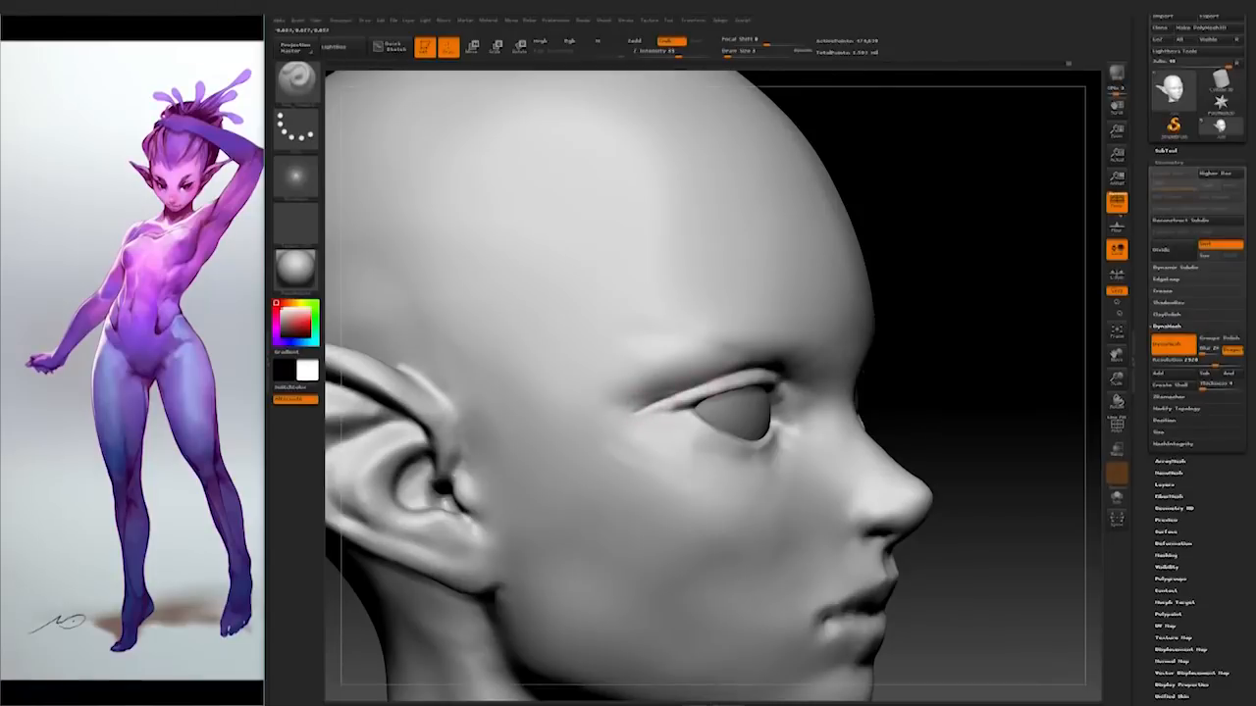
drag(967, 354, 677, 392)
mouse_move(1040, 347)
mouse_down()
mouse_move(967, 377)
mouse_move(906, 431)
mouse_up()
drag(583, 522, 686, 520)
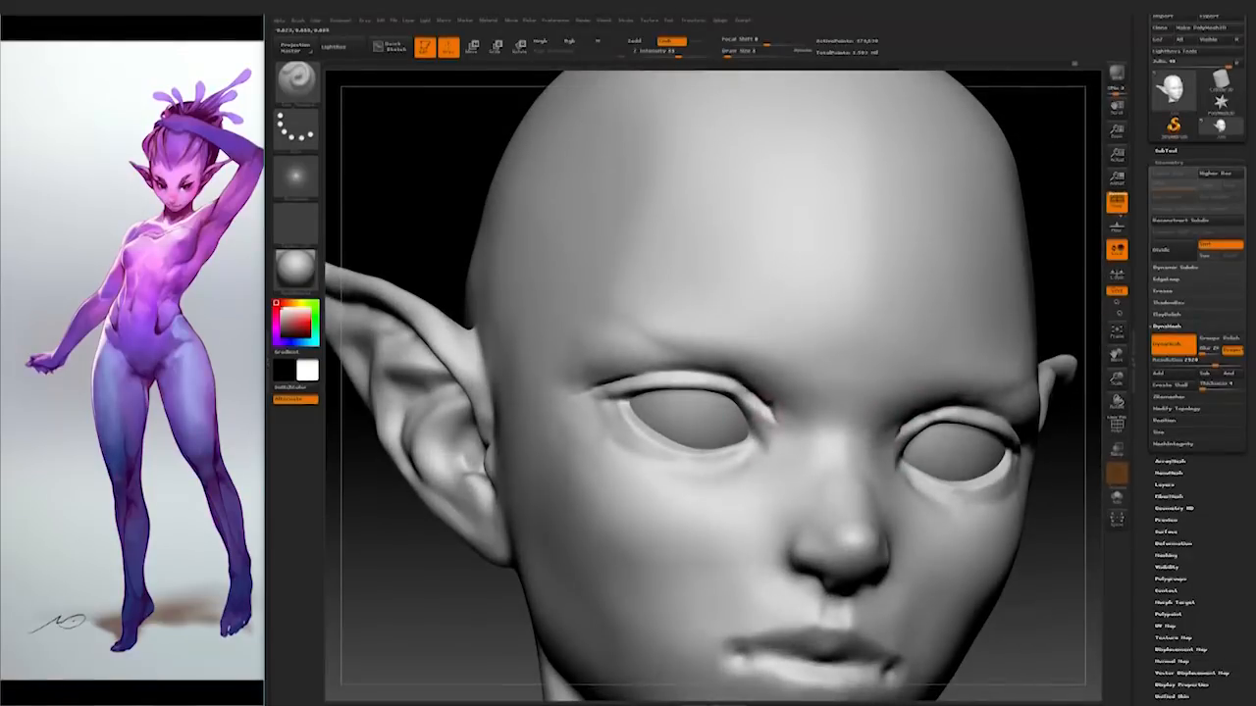
Step: Carve the inner eye corners beside the nose bridge and smooth the transitions
drag(771, 410, 917, 440)
mouse_move(527, 608)
mouse_down()
mouse_move(527, 673)
mouse_move(426, 653)
mouse_move(427, 665)
mouse_up()
drag(1020, 541, 956, 471)
drag(442, 491, 628, 490)
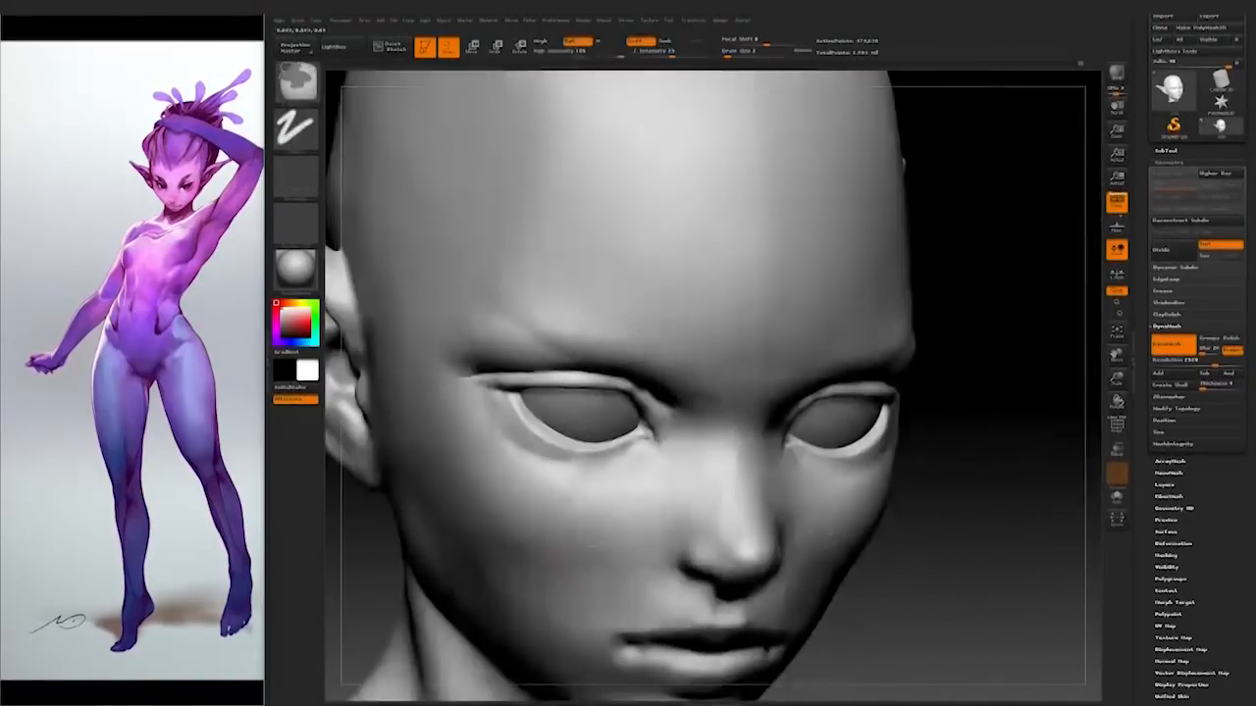
mouse_move(643, 441)
shift+mouse_down()
mouse_move(663, 448)
mouse_move(618, 445)
shift+mouse_up()
drag(991, 465, 850, 453)
Step: Switch to the Standard brush, adjust its size and build up tear ducts at the inner eye corners
key(b)
key(s)
key(t)
key(space)
click(742, 439)
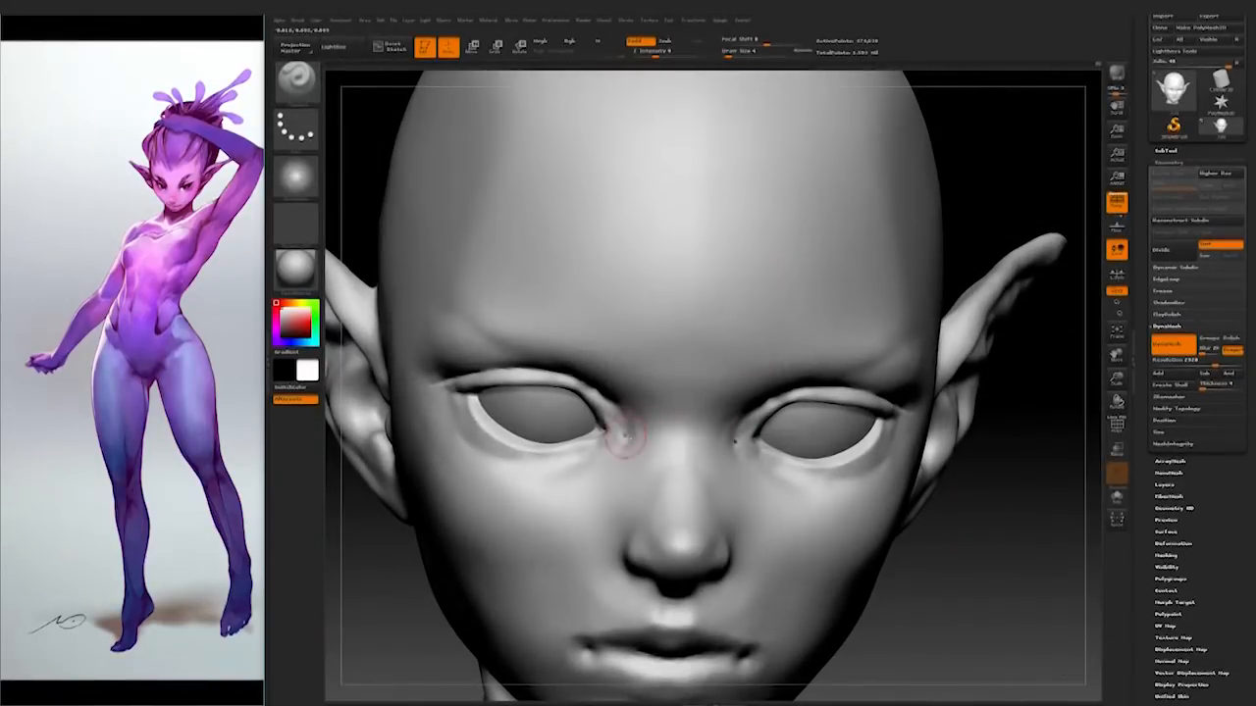
drag(992, 465, 941, 491)
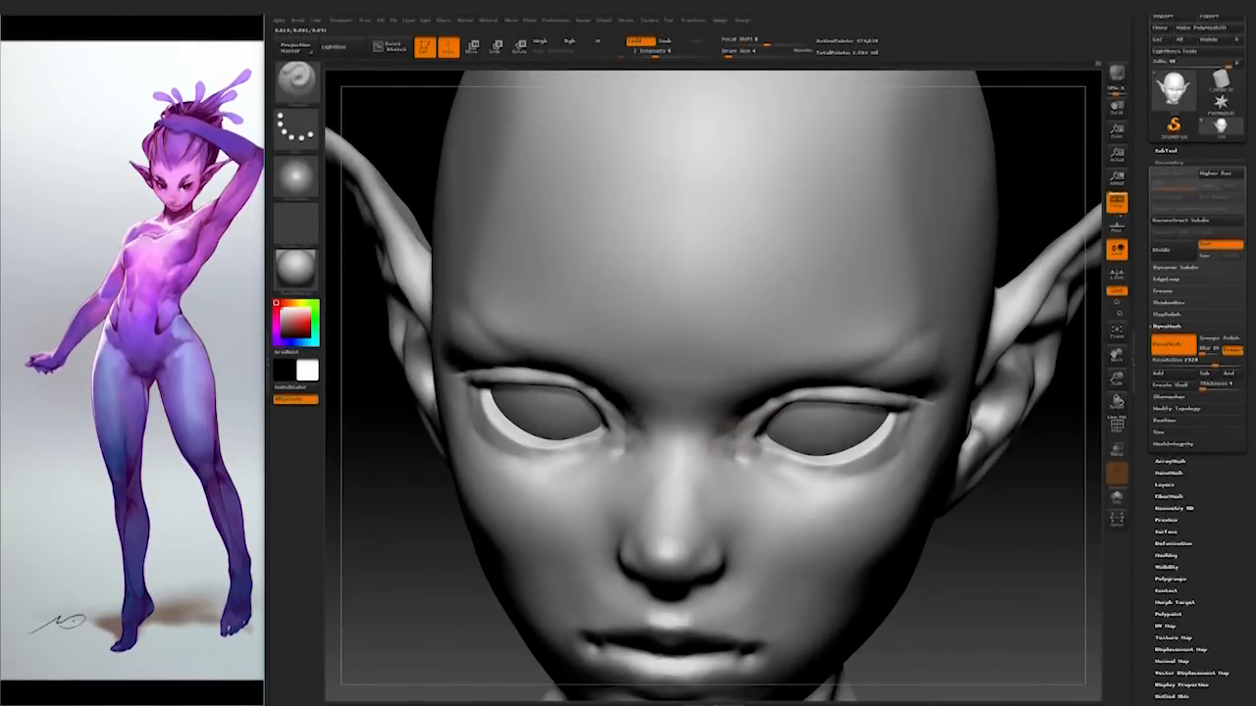
mouse_move(1000, 569)
alt+mouse_down()
mouse_move(917, 510)
mouse_move(917, 589)
alt+mouse_up()
mouse_move(1069, 441)
mouse_down()
mouse_move(1032, 324)
mouse_move(1020, 383)
mouse_up()
mouse_move(469, 419)
mouse_down()
mouse_move(589, 441)
mouse_move(628, 412)
mouse_up()
Step: Switch to the DamStandard brush, refine the creases at the mouth corners and smooth the skin around them
key(b)
key(d)
key(s)
mouse_move(874, 110)
mouse_down()
mouse_move(853, 363)
mouse_move(876, 401)
mouse_up()
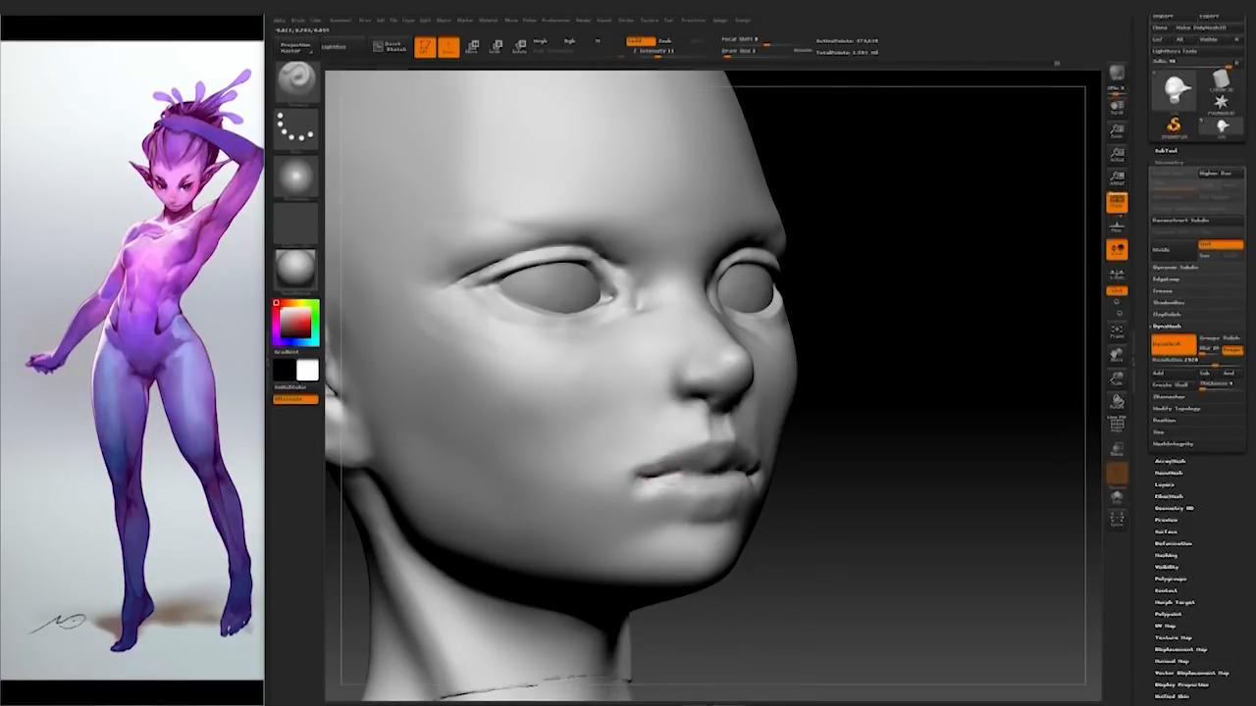
drag(866, 480, 628, 473)
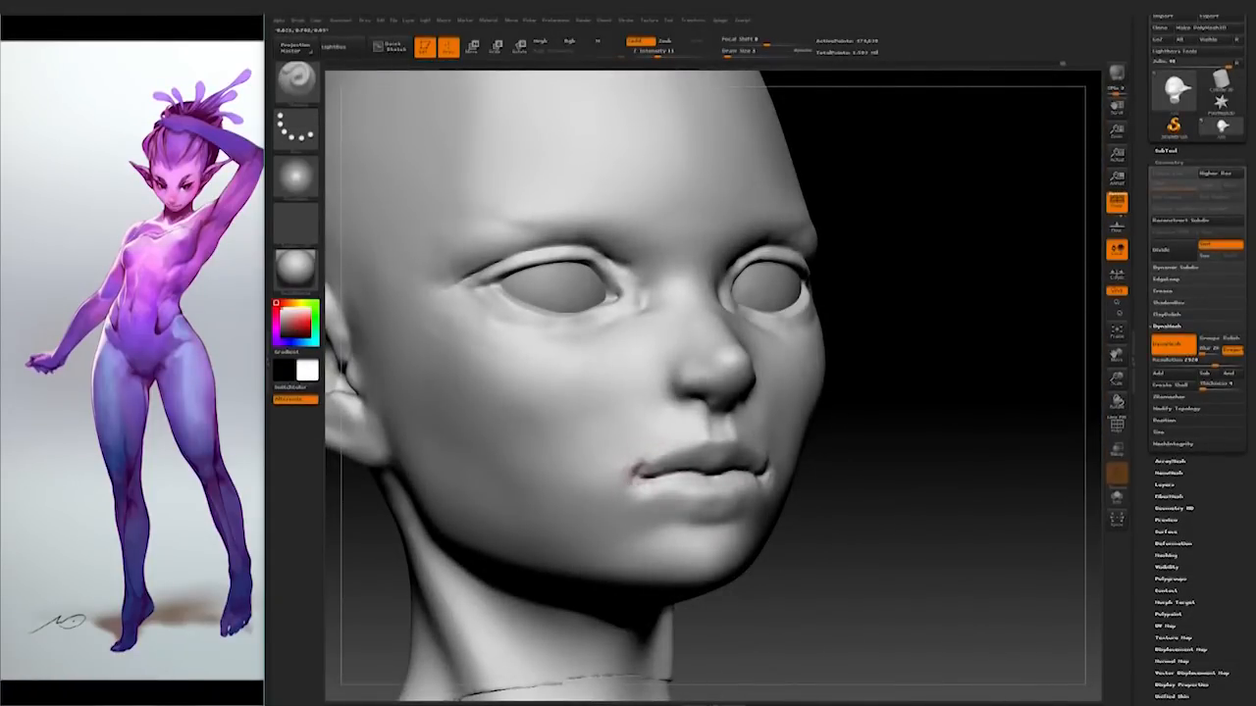
key(shift)
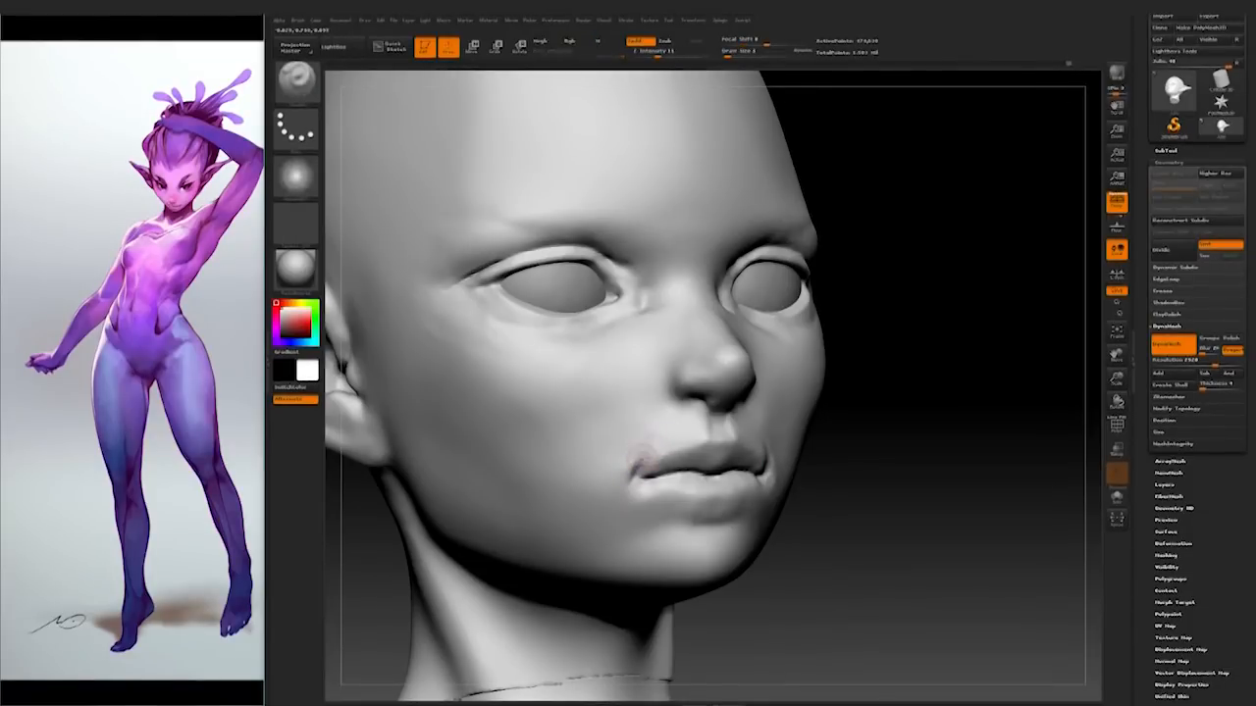
shift+drag(905, 416, 991, 420)
Step: Refine the upper lip and the parting line at the centre of the mouth, smoothing the transitions
drag(814, 441, 696, 440)
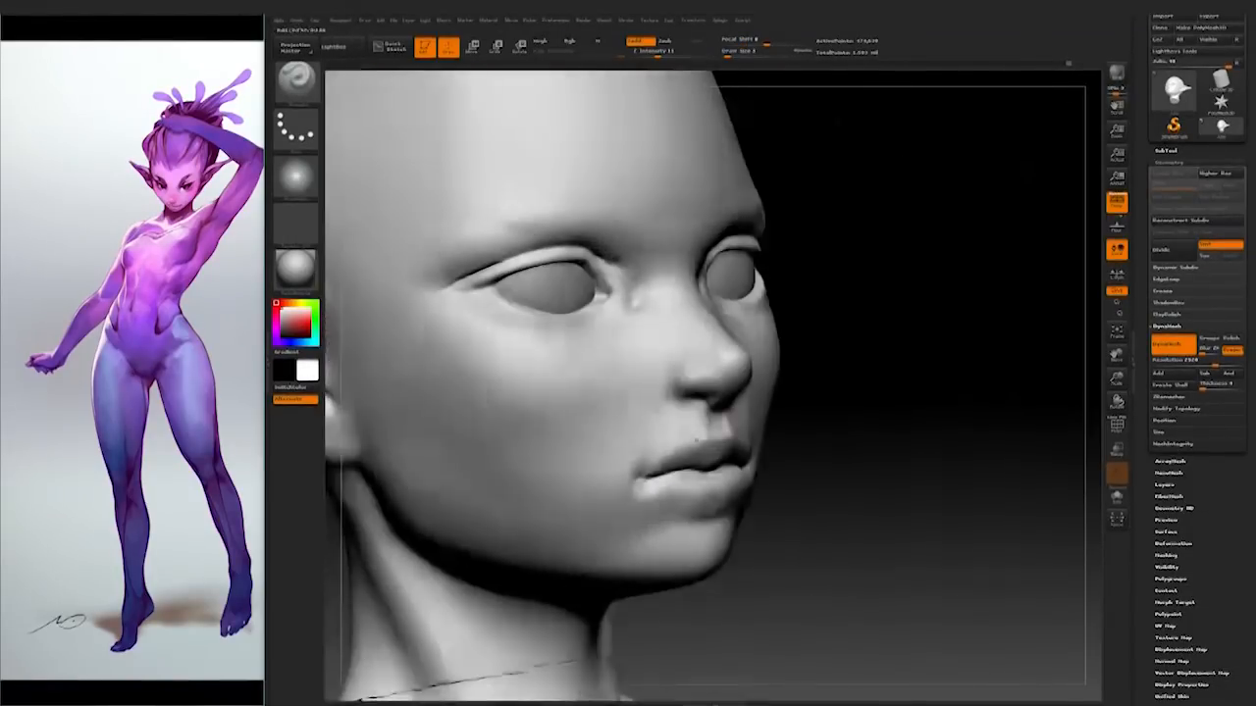
mouse_move(881, 421)
mouse_down()
mouse_move(824, 432)
mouse_move(941, 412)
mouse_move(875, 404)
mouse_up()
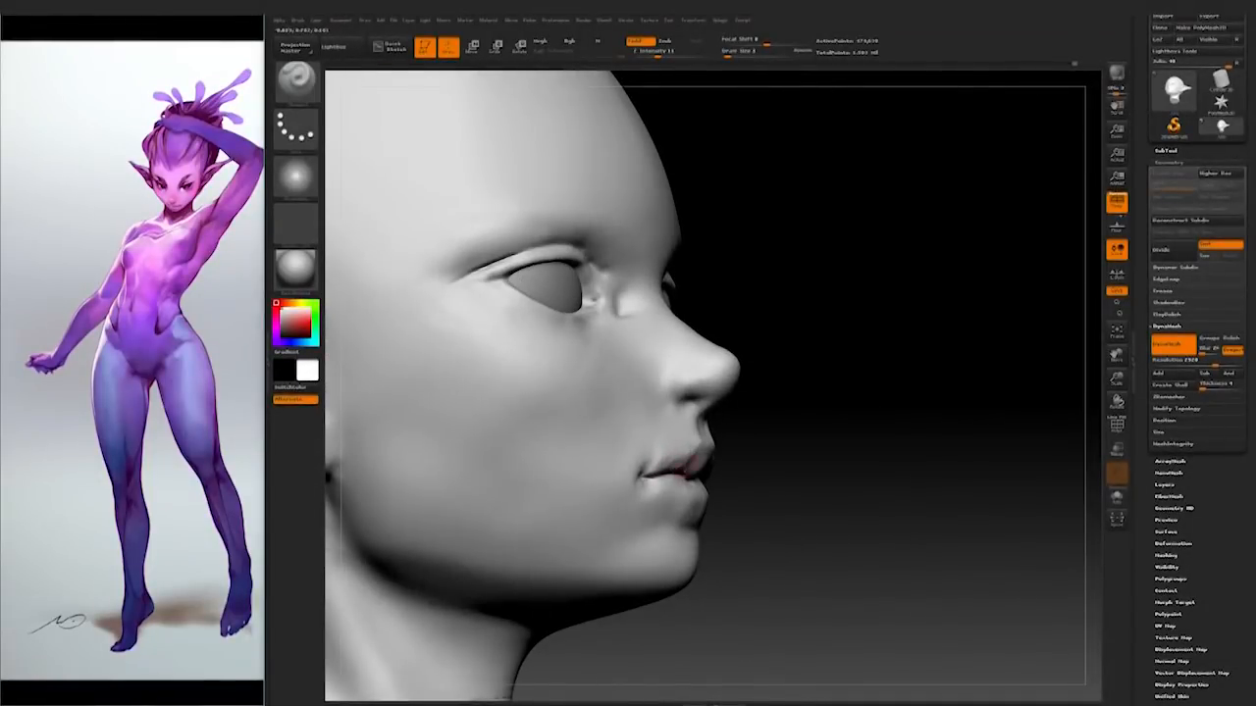
drag(779, 434, 696, 451)
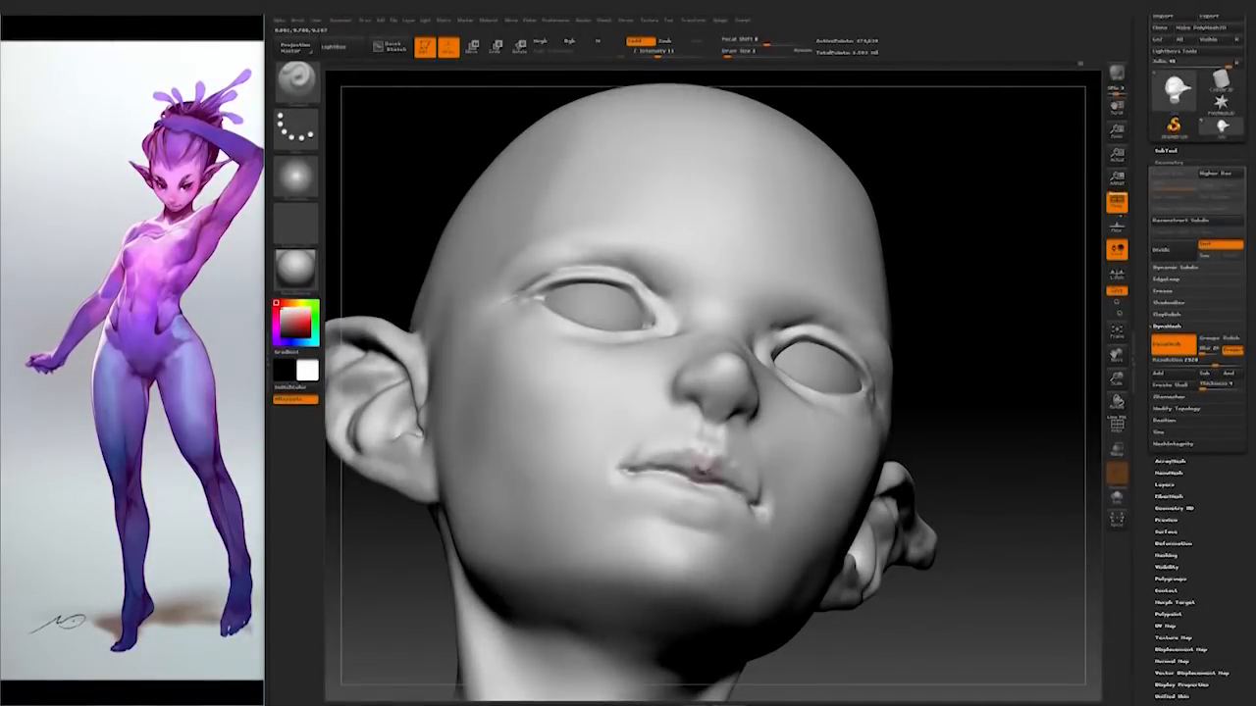
mouse_move(903, 402)
mouse_down()
mouse_move(948, 442)
mouse_move(932, 443)
mouse_up()
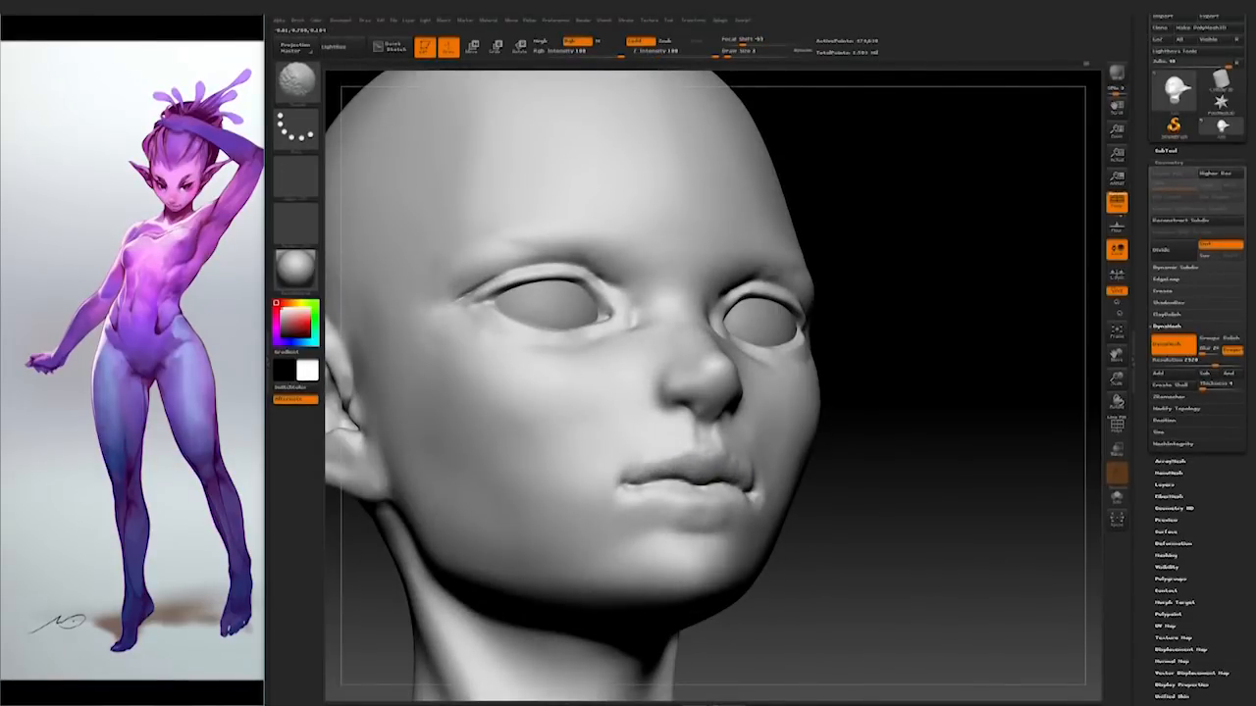
mouse_move(932, 491)
mouse_down()
mouse_move(843, 510)
mouse_move(923, 530)
mouse_move(783, 532)
mouse_move(827, 465)
mouse_move(883, 465)
mouse_move(914, 535)
mouse_up()
Step: Make the eyes subtool active, subdivide it and add a new sculpt layer to it
alt+click(751, 338)
drag(978, 373, 967, 500)
click(1169, 251)
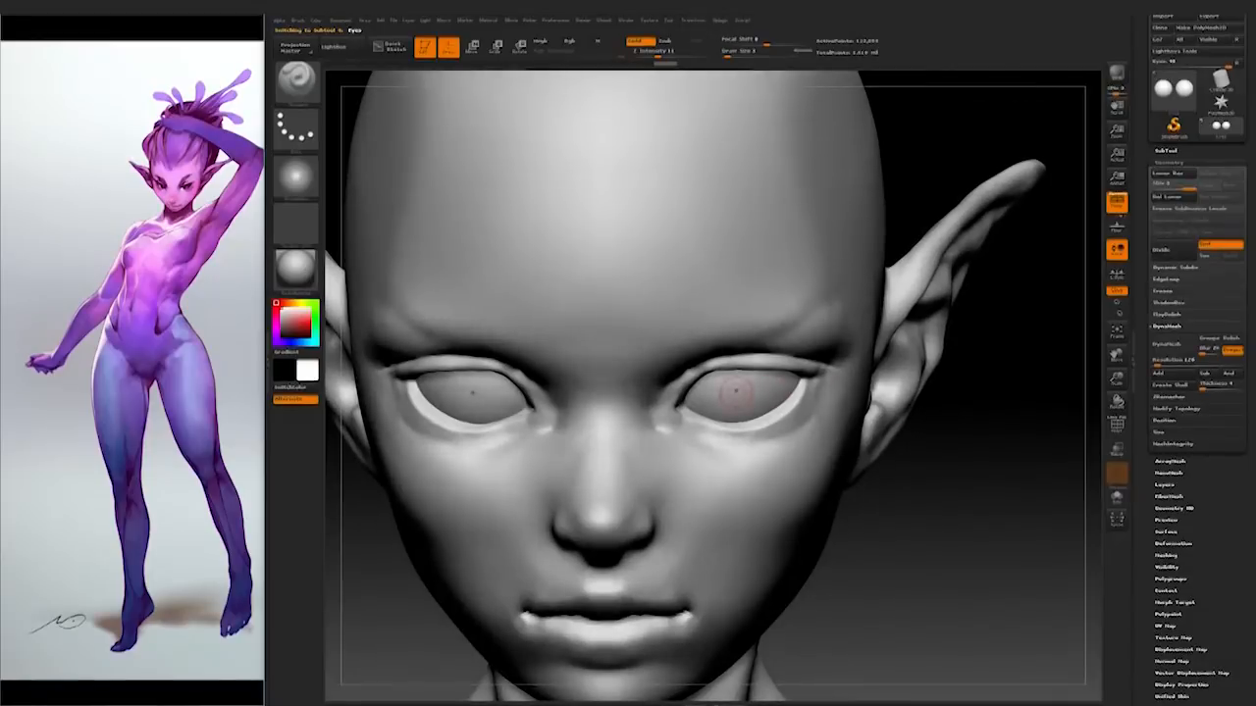
scroll(1169, 467, down, 2)
click(1166, 433)
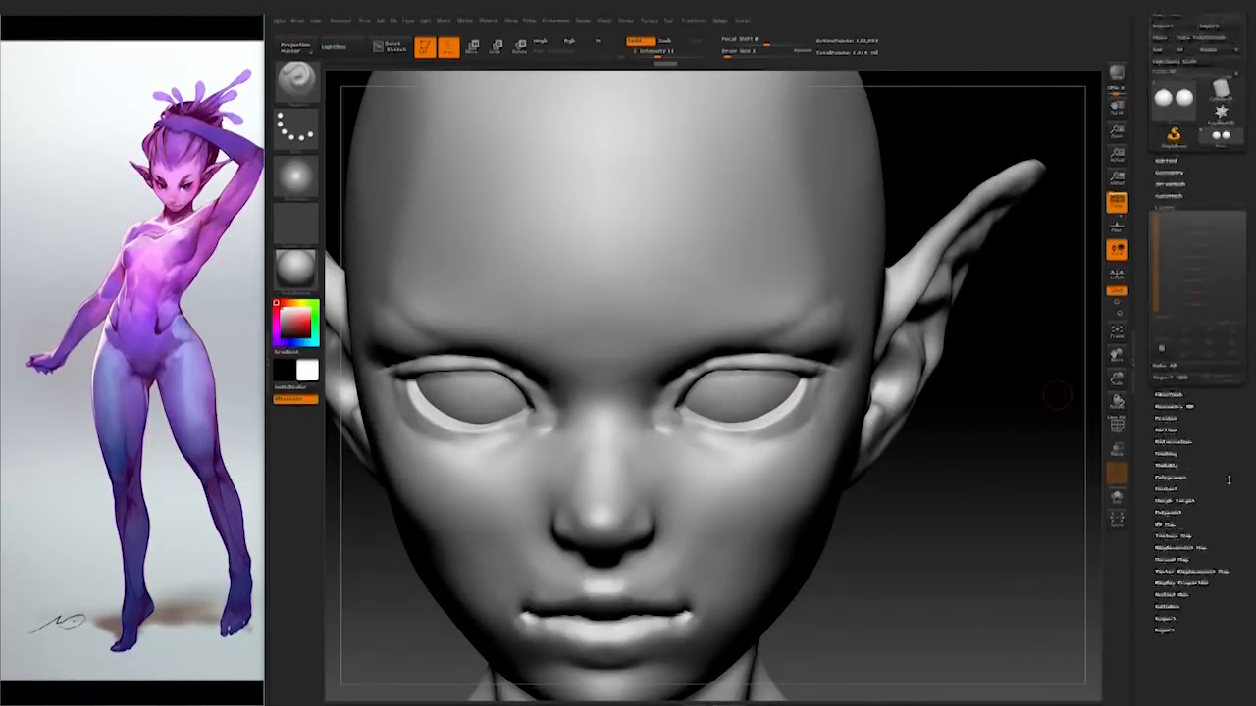
click(1163, 378)
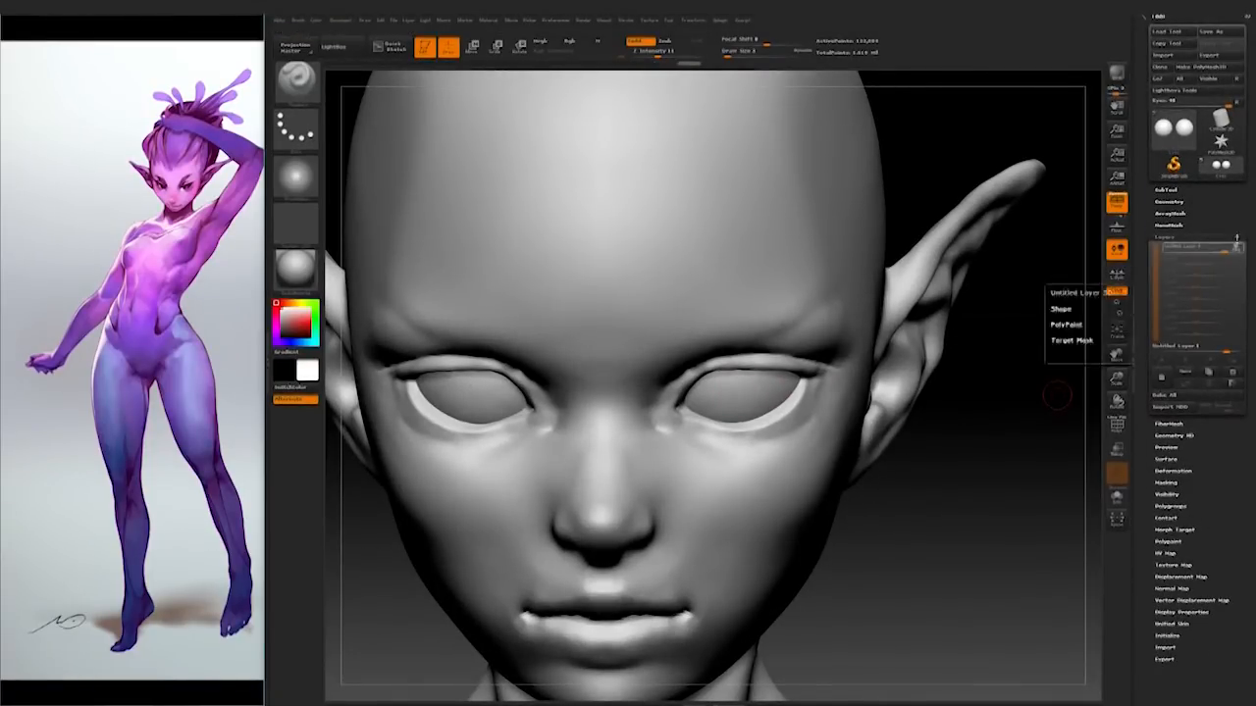
Step: Choose a new sculpting brush for the eyeballs and set its stroke to DragRect
mouse_move(929, 442)
alt+mouse_down()
mouse_move(974, 480)
mouse_move(937, 442)
mouse_move(961, 430)
alt+mouse_up()
click(296, 81)
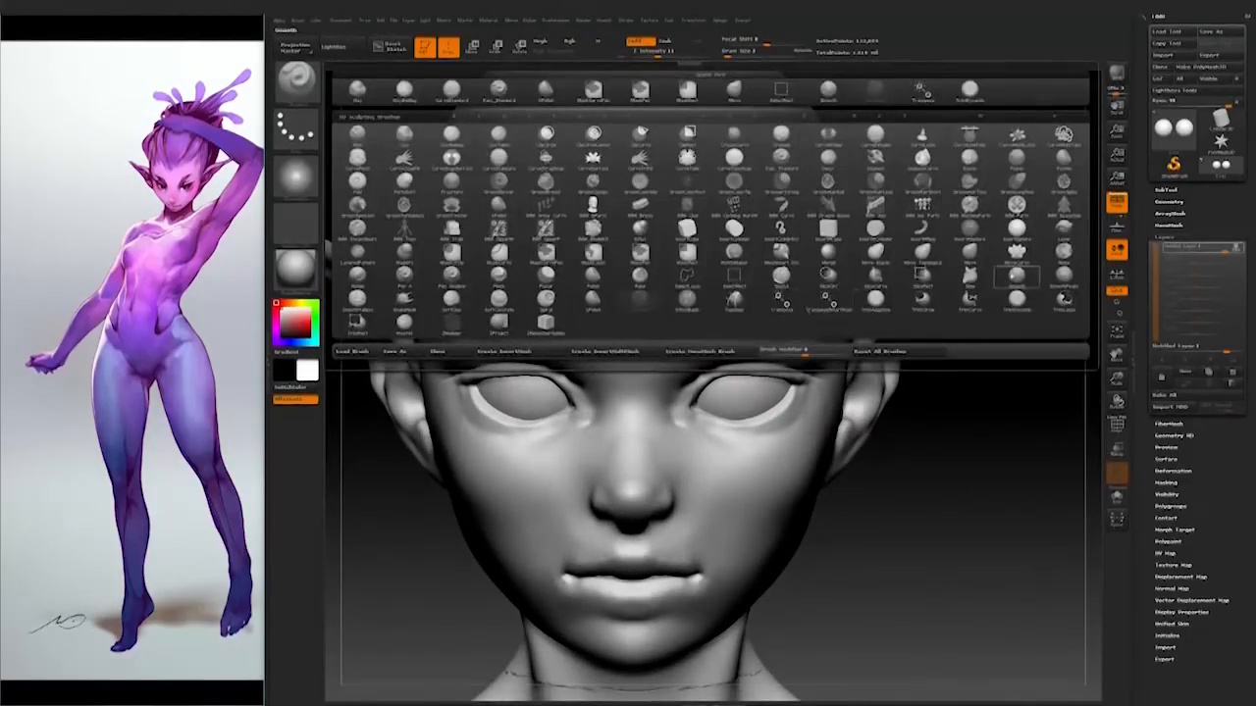
click(1016, 278)
click(295, 178)
click(295, 128)
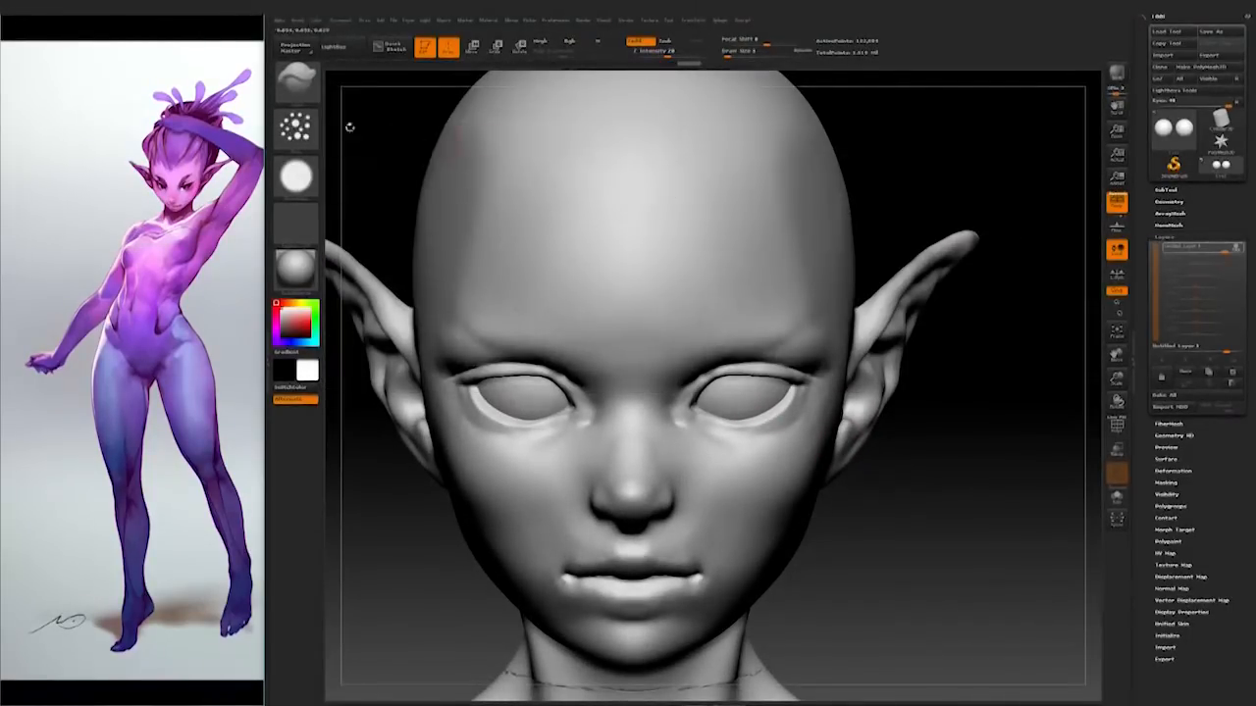
Step: Try stamping irises on the eyeballs with the concentric-ring alpha
click(295, 178)
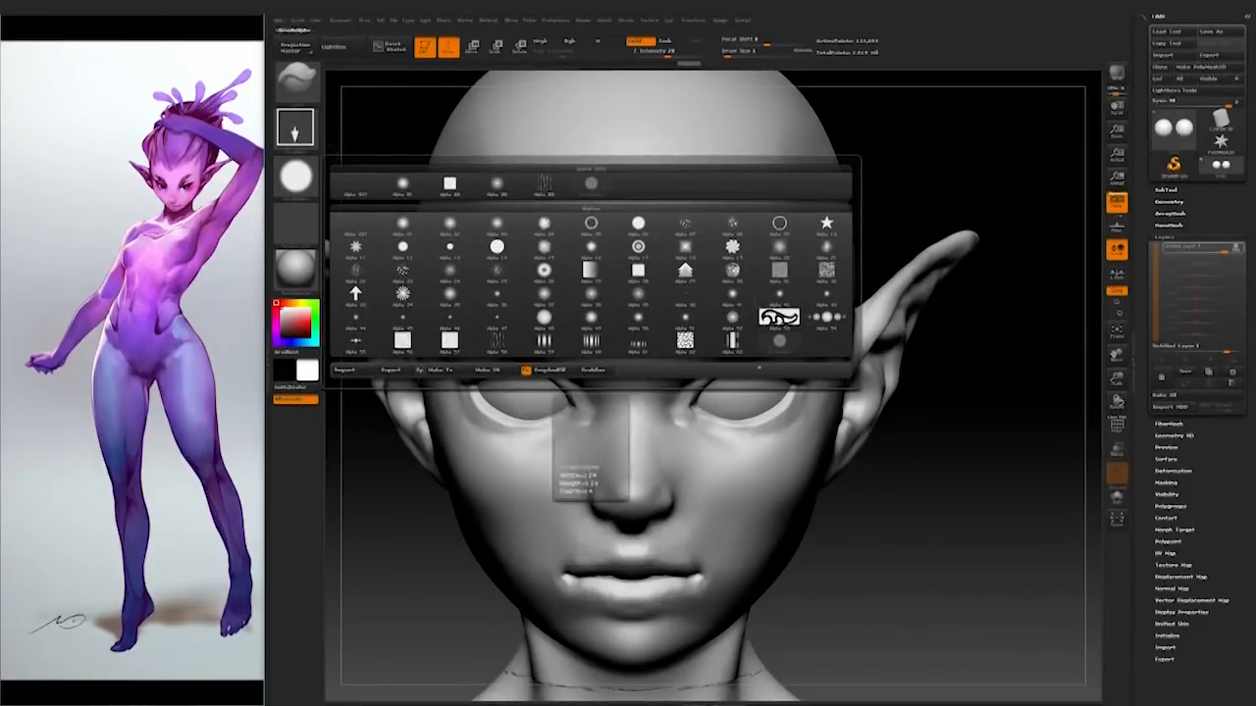
click(637, 246)
drag(738, 391, 752, 391)
key(ctrl+z)
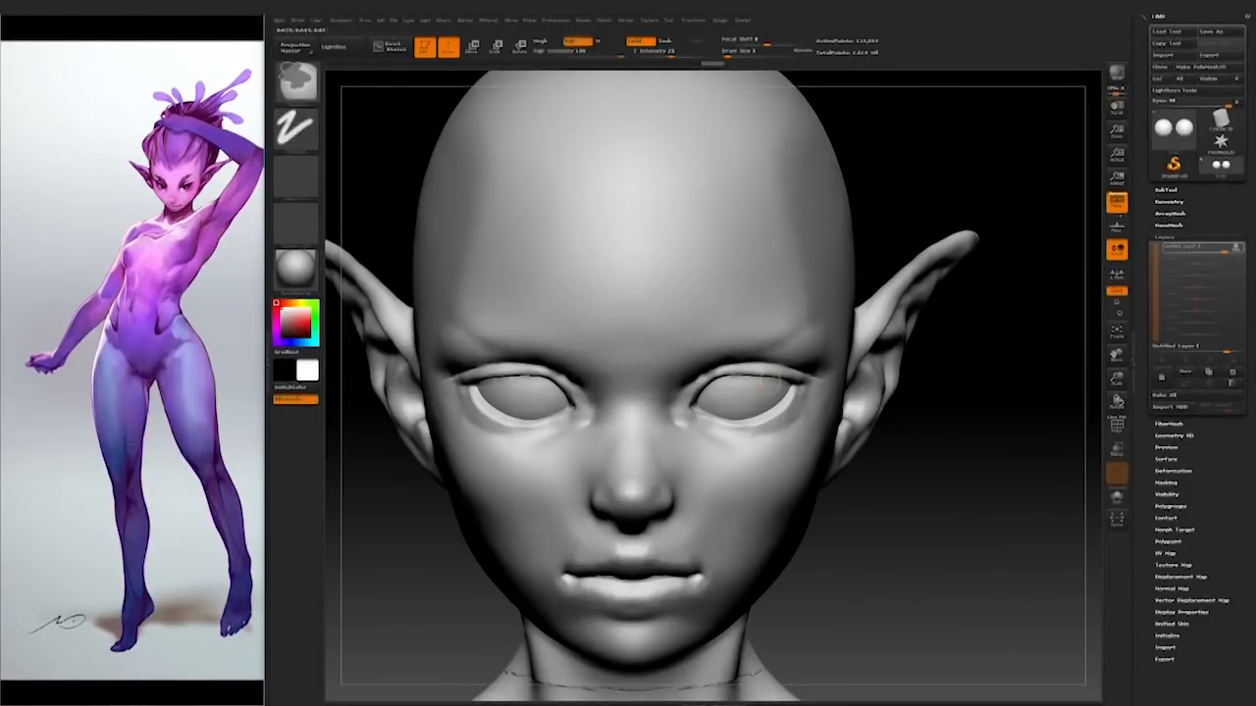
Step: Choose a soft round alpha, lower the brush's Z intensity and stamp circular irises on both eyeballs
click(295, 178)
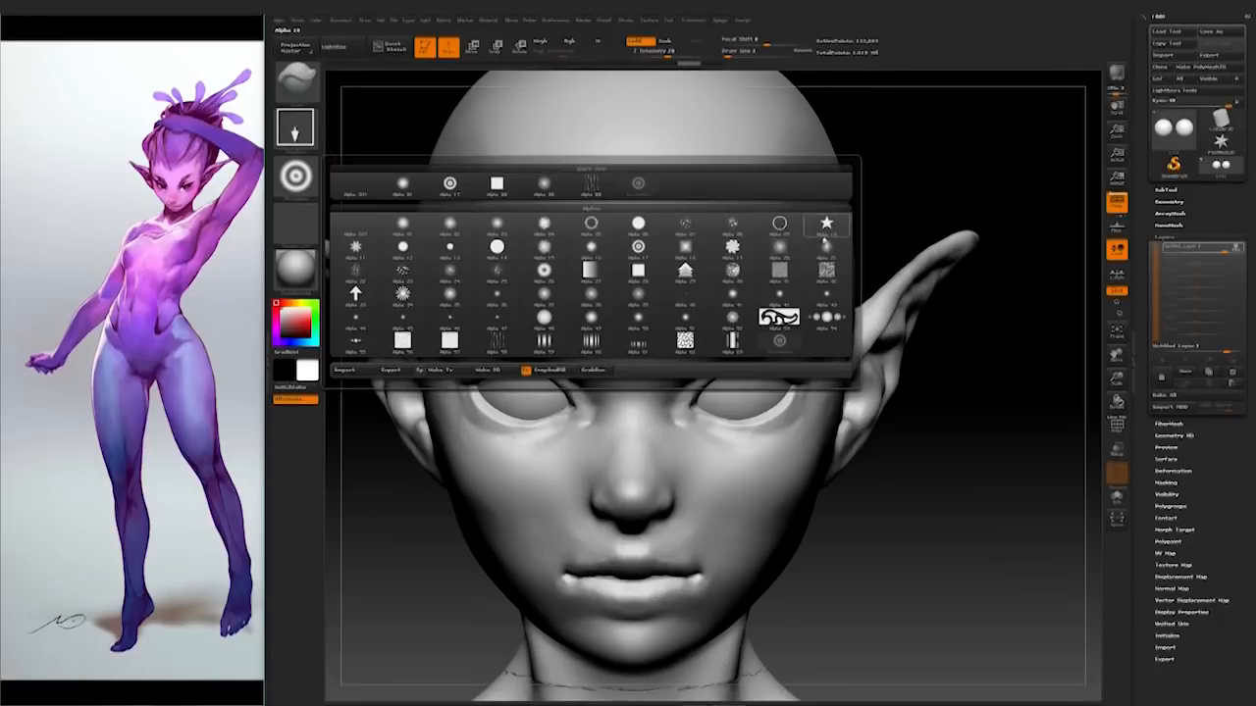
click(638, 295)
drag(738, 390, 753, 400)
key(ctrl+z)
drag(667, 53, 650, 53)
drag(737, 390, 751, 398)
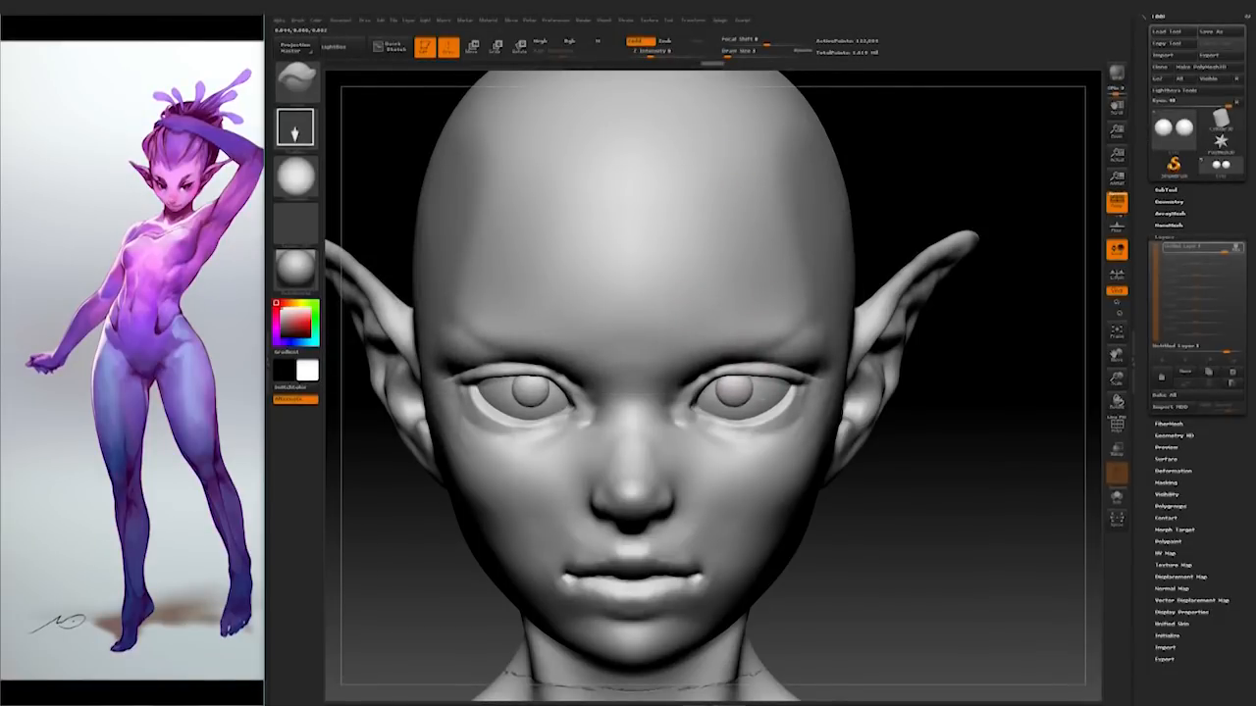
Step: Undo the iris stamp and stamp fainter circular irises on both eyeballs with a lower Z intensity
mouse_move(771, 398)
right_down()
mouse_move(490, 295)
mouse_move(687, 323)
right_up()
key(ctrl+z)
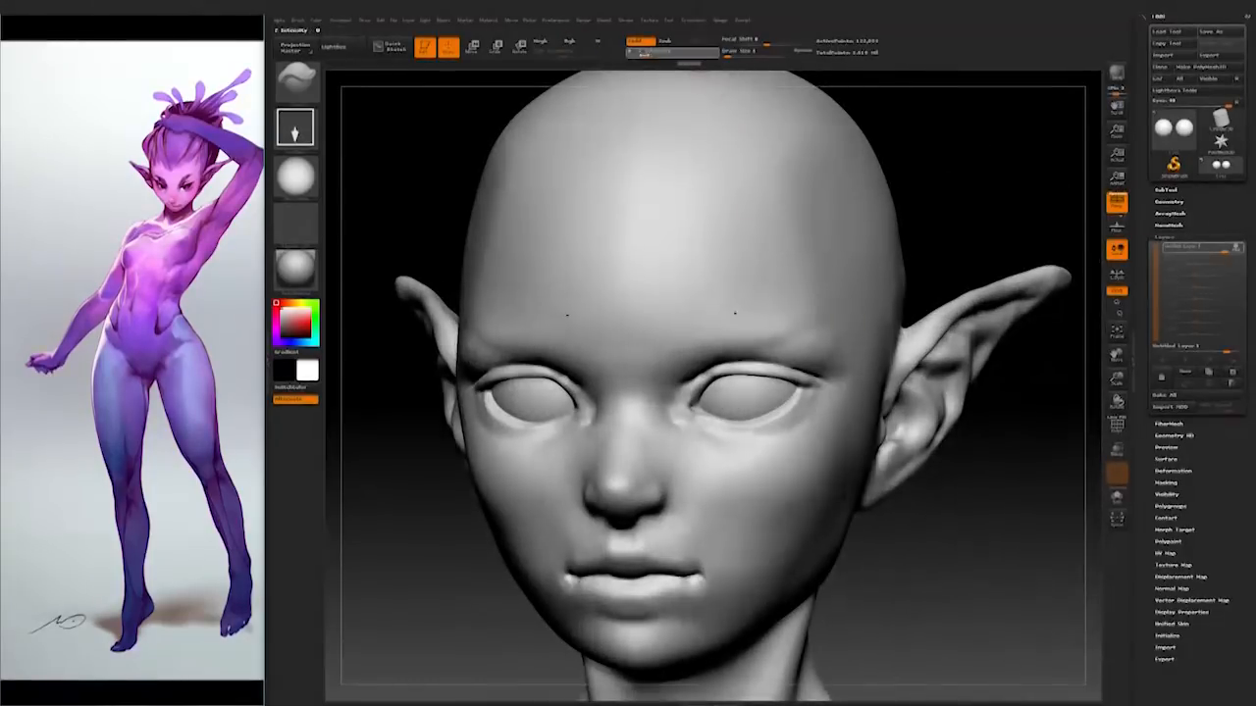
shift+right_drag(738, 385, 739, 389)
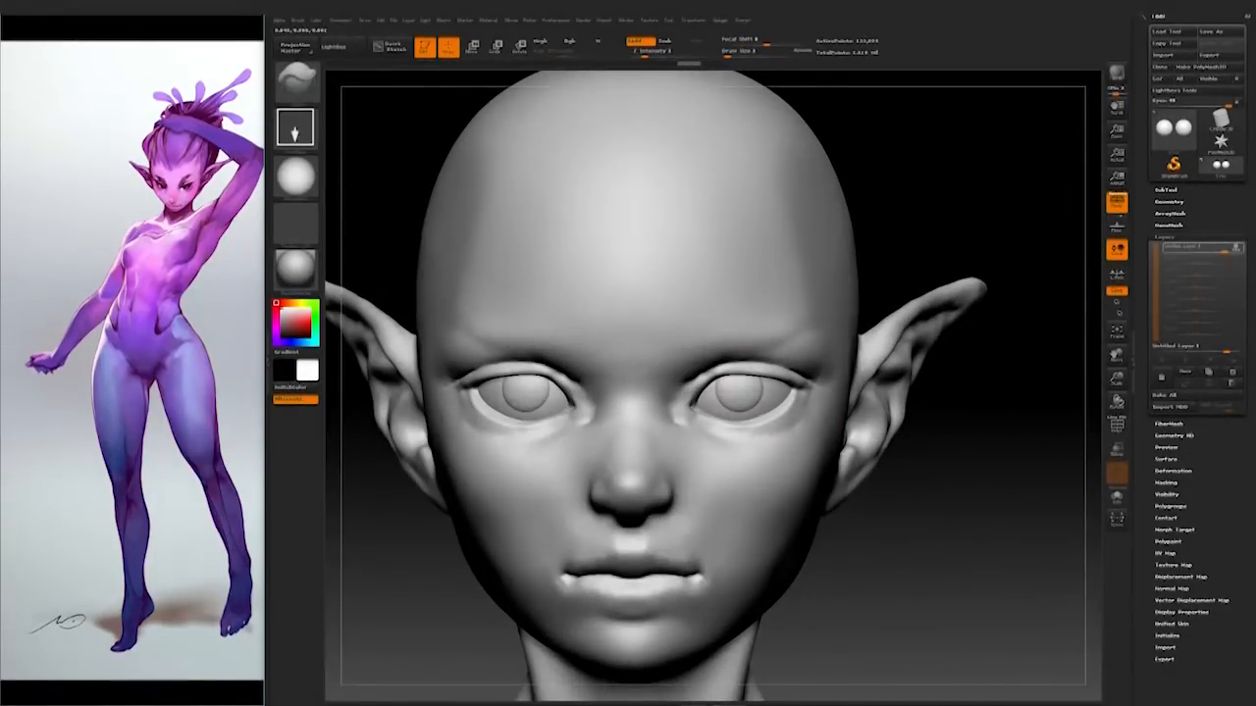
key(ctrl+shift+z)
Step: Examine the irises and the head's proportions against the upper body from several angles and distances
mouse_move(956, 477)
right_down()
mouse_move(814, 437)
mouse_move(959, 454)
mouse_move(746, 390)
right_up()
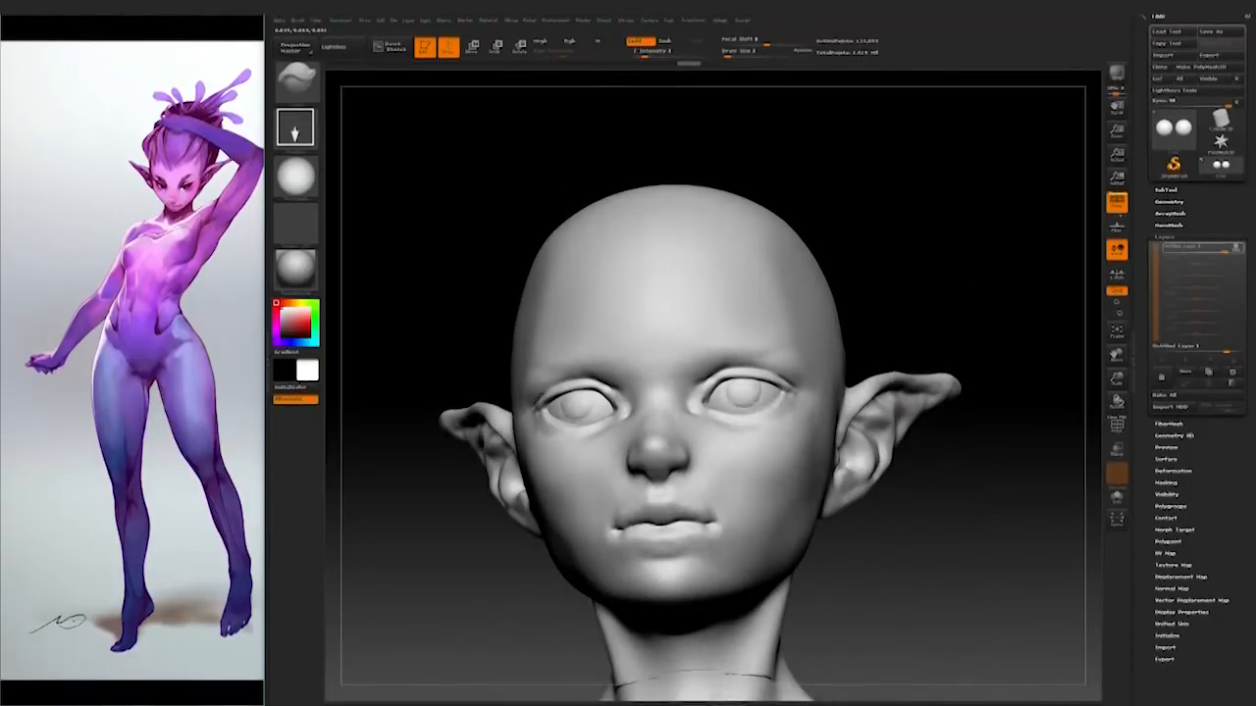
right_drag(957, 461, 937, 412)
ctrl+right_drag(936, 412, 967, 441)
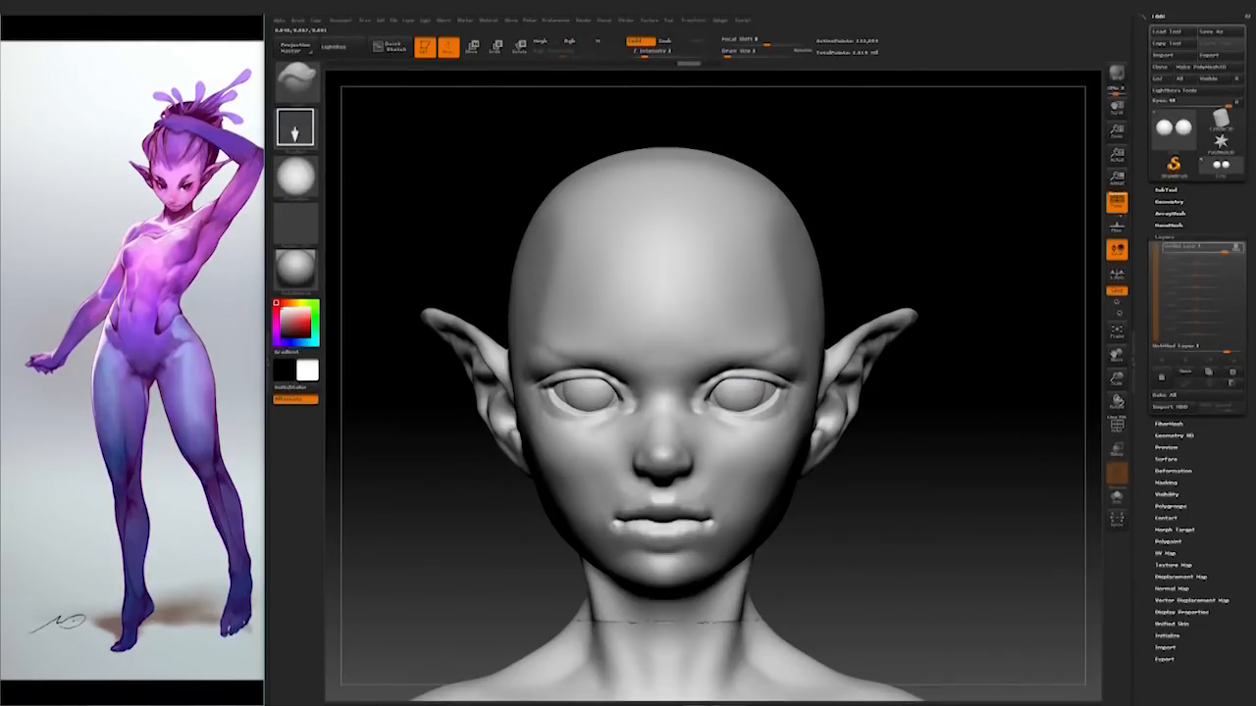
right_drag(966, 441, 991, 463)
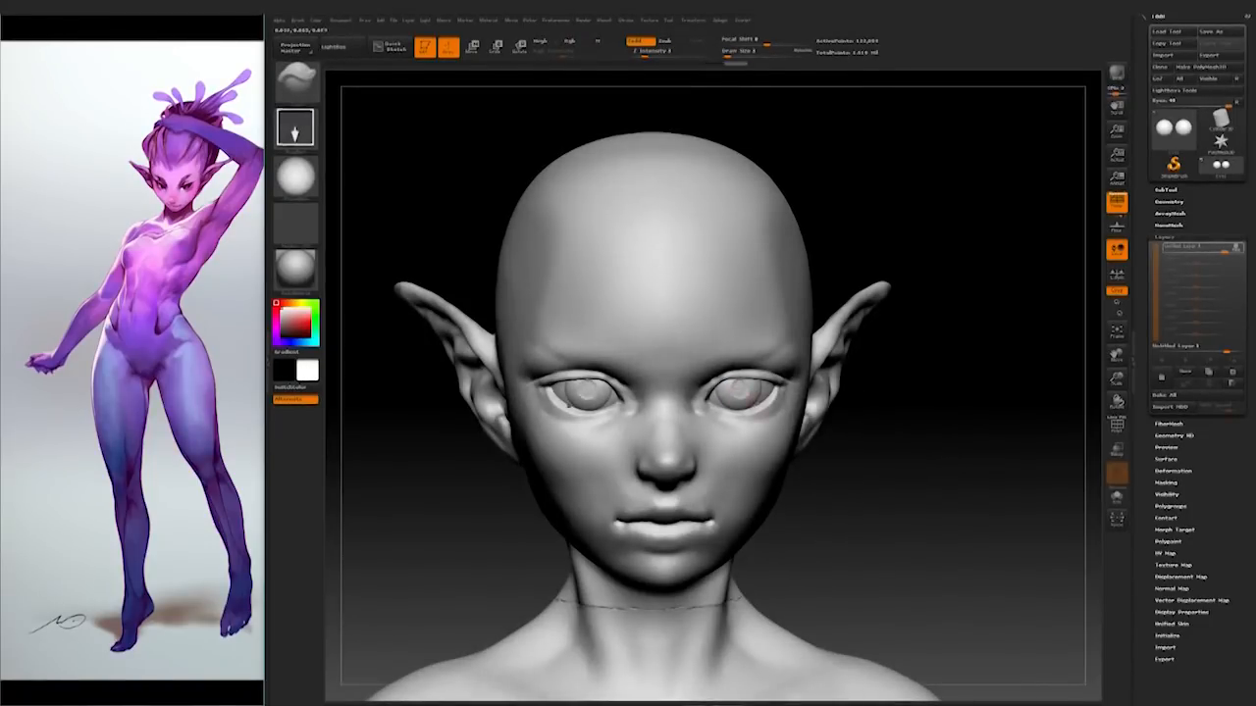
drag(803, 146, 788, 168)
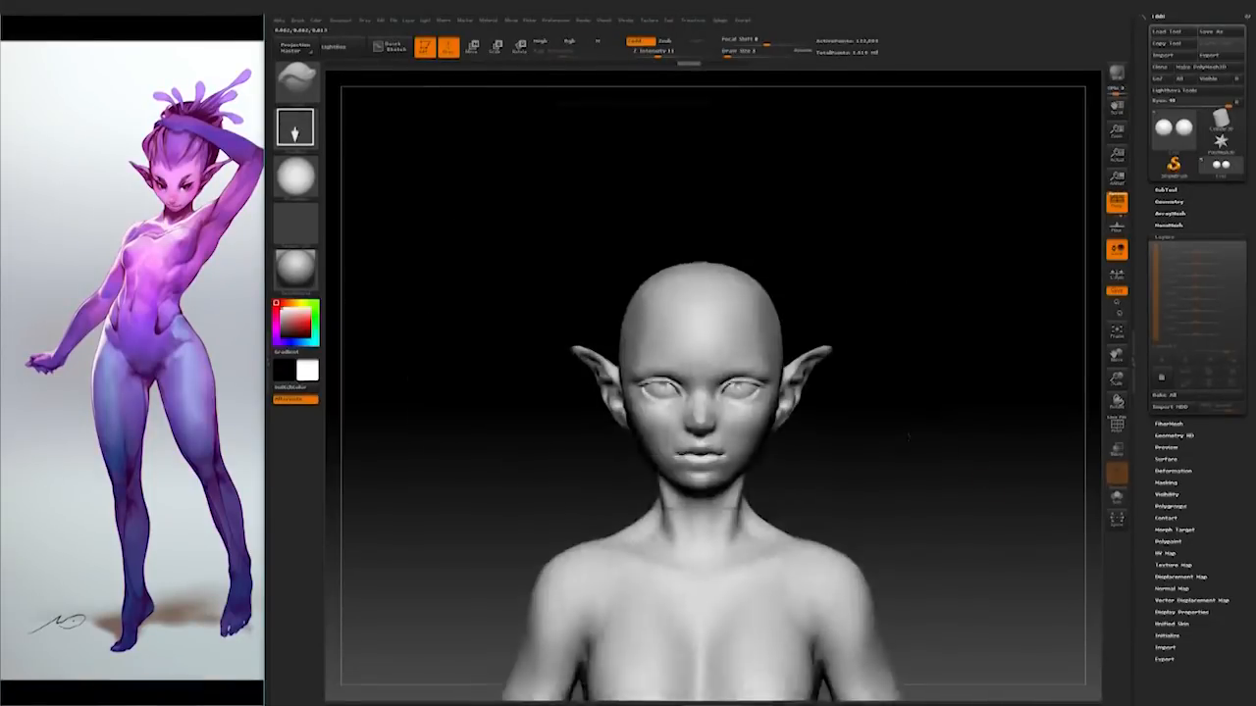
mouse_move(923, 451)
mouse_down()
mouse_move(844, 441)
mouse_move(891, 435)
mouse_move(880, 462)
mouse_move(911, 462)
mouse_move(901, 462)
mouse_up()
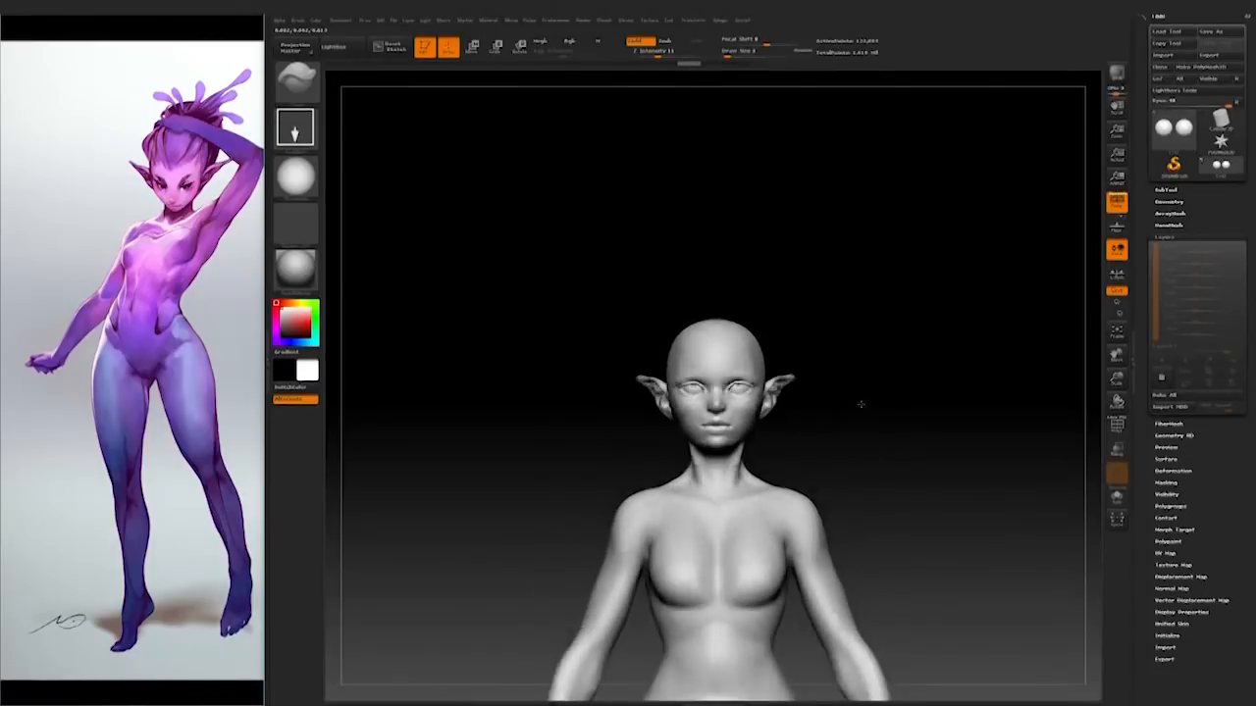
drag(861, 403, 922, 451)
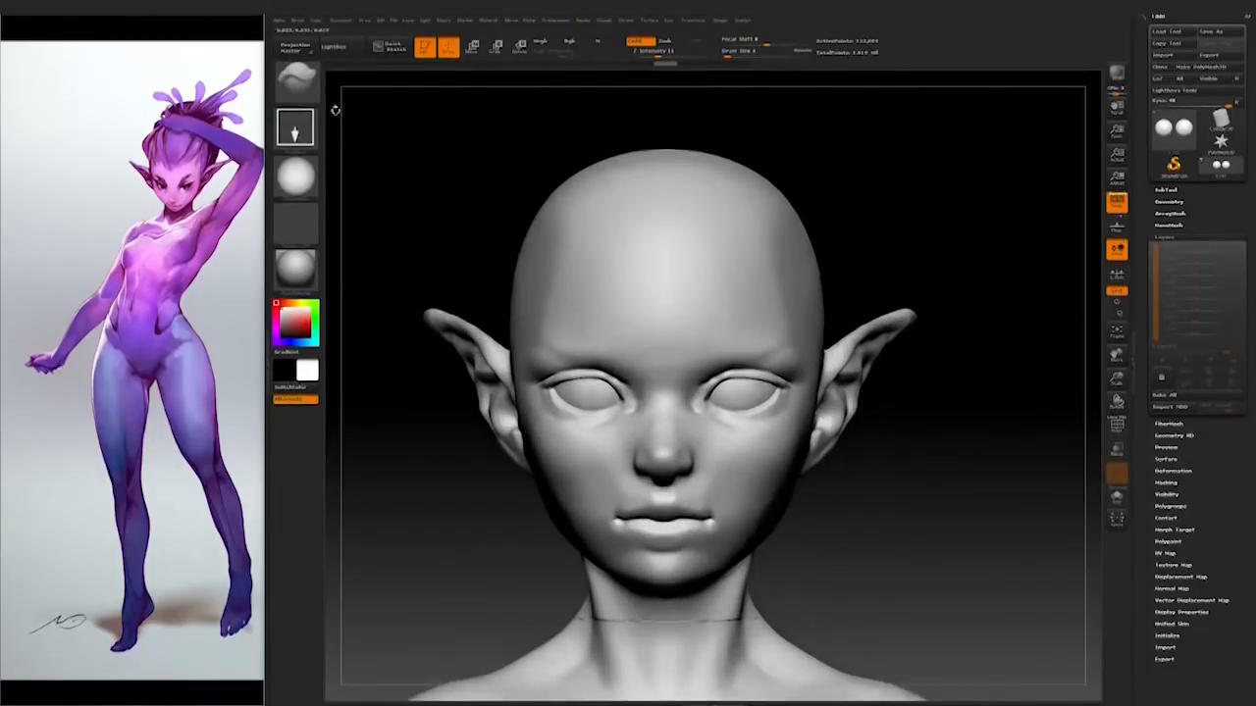
Step: Pick another sculpting brush and make the Julie subtool active again
click(295, 77)
click(827, 154)
drag(827, 154, 851, 465)
alt+click(794, 428)
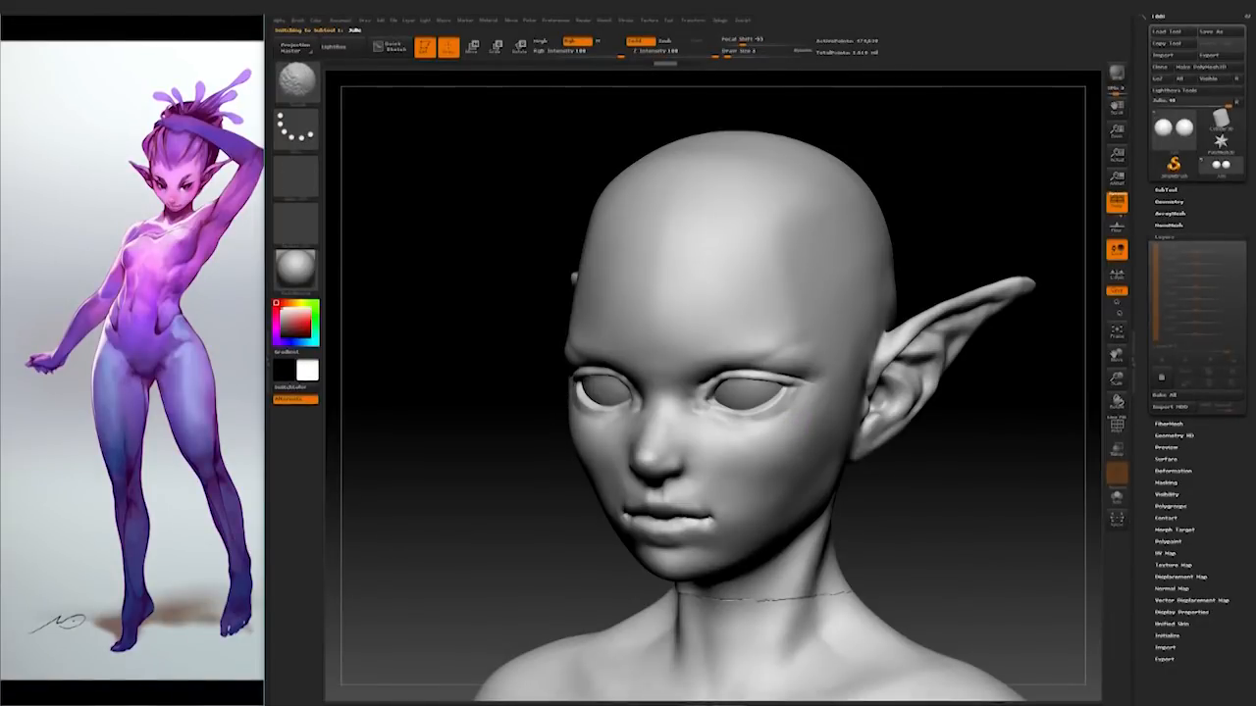
Step: Reshape the eyelids and outer eye corners with the Move brush, smoothing the area around the inner corner
mouse_move(932, 432)
mouse_down()
mouse_move(964, 431)
mouse_move(966, 499)
mouse_up()
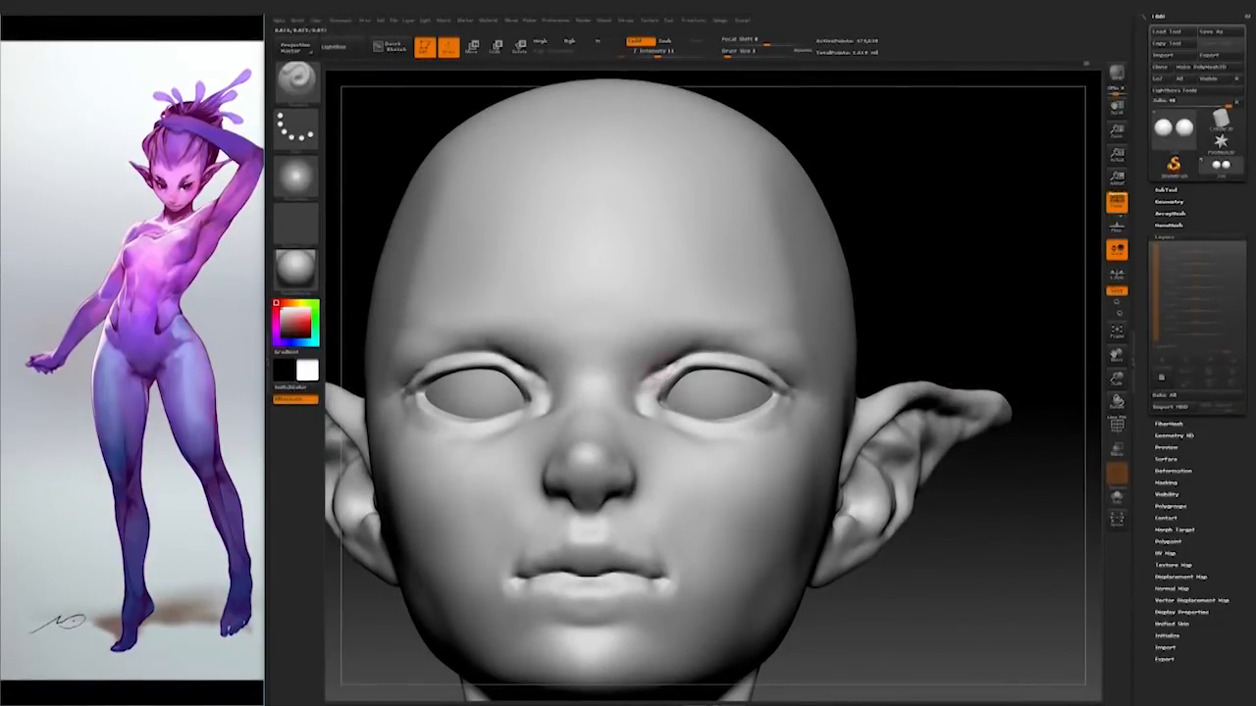
key(shift)
drag(932, 412, 932, 462)
click(295, 81)
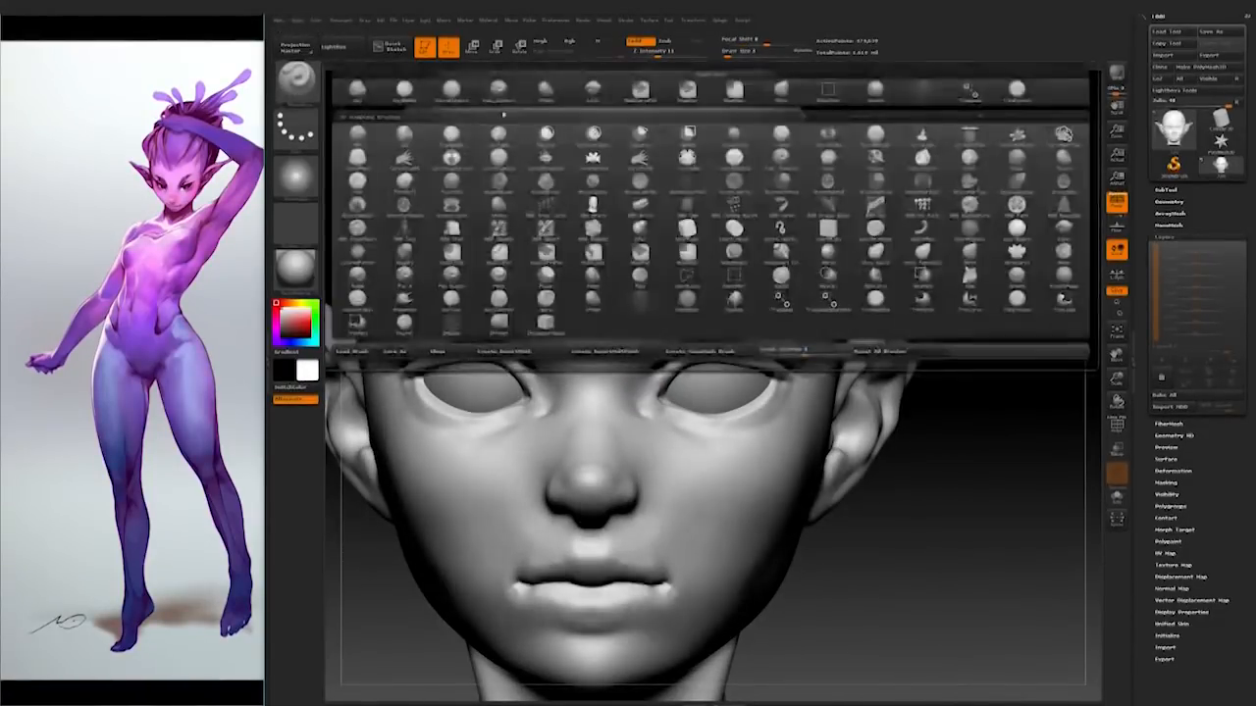
click(295, 82)
key(m)
key(v)
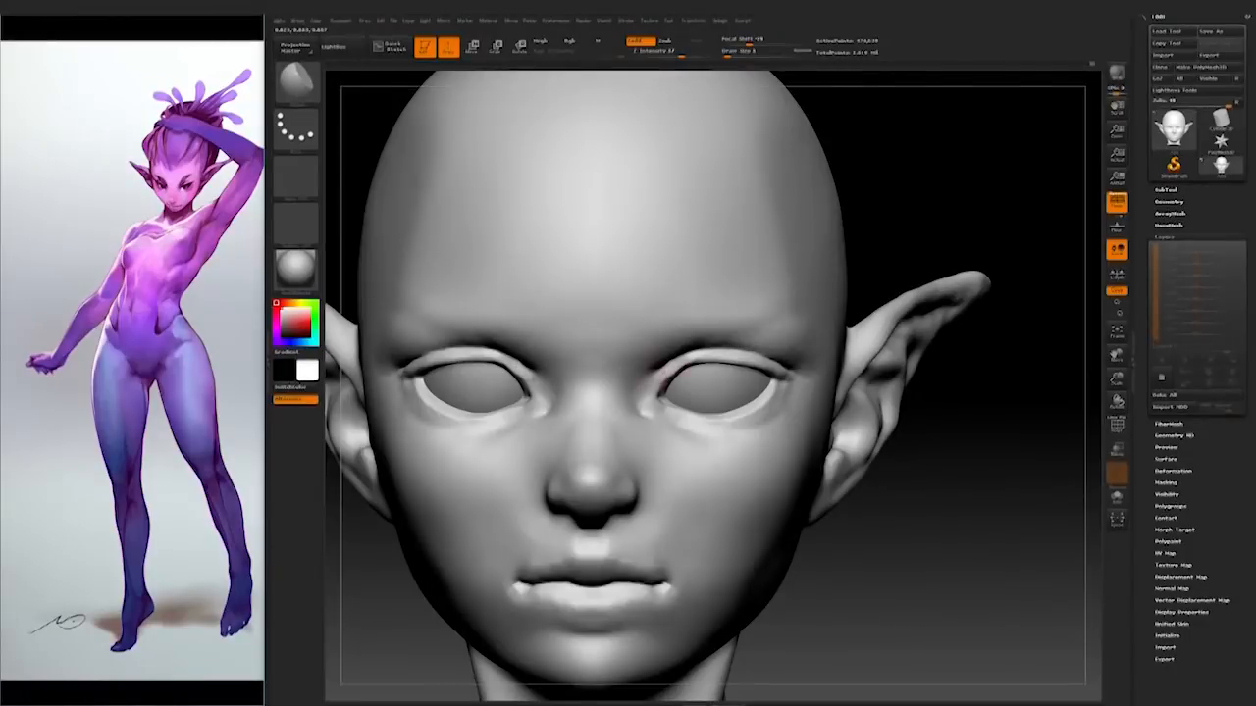
drag(883, 236, 785, 220)
mouse_move(912, 147)
mouse_down()
mouse_move(987, 266)
mouse_move(956, 275)
mouse_up()
shift+drag(673, 369, 687, 383)
drag(942, 285, 834, 309)
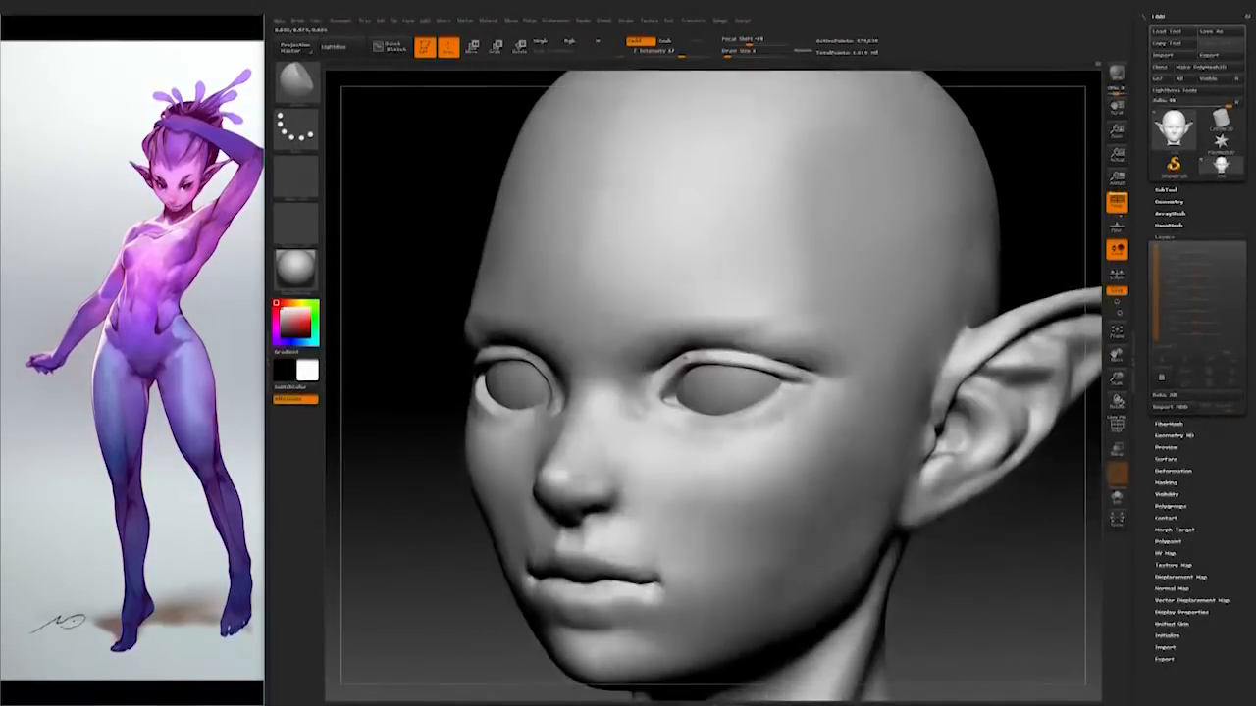
Step: Smooth the surface around the eyes and brow ridge
right_drag(815, 405, 848, 422)
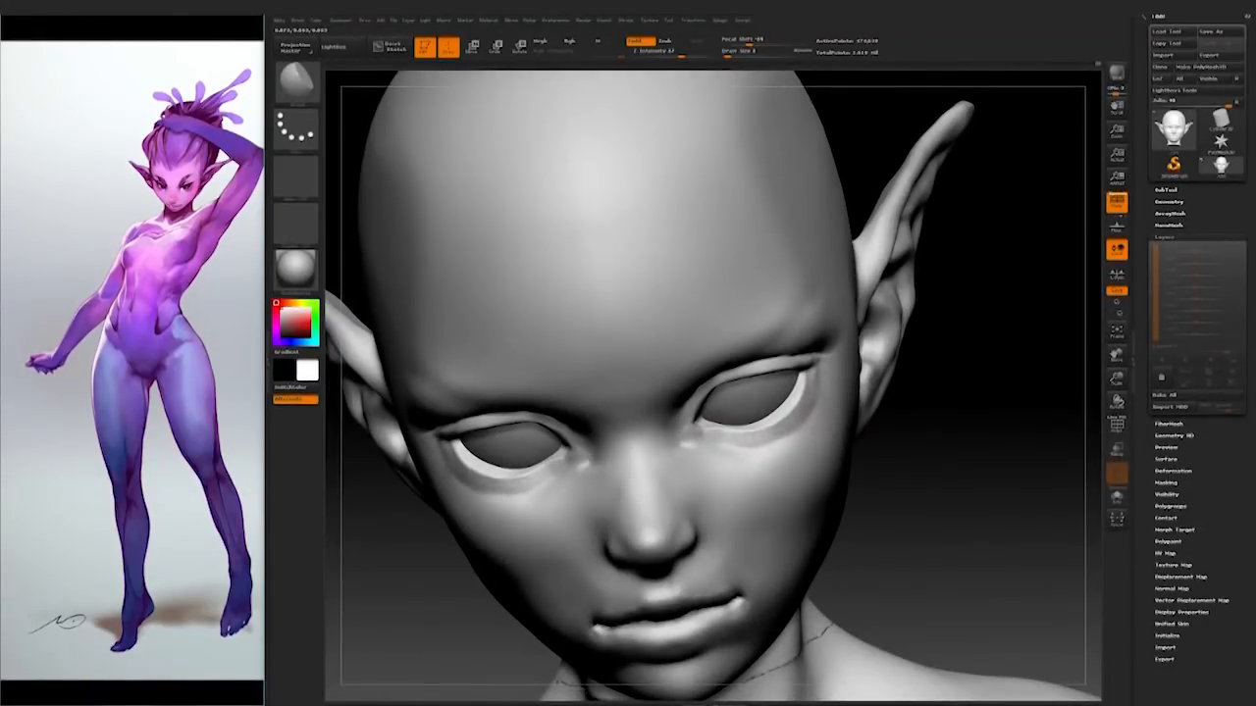
key(shift)
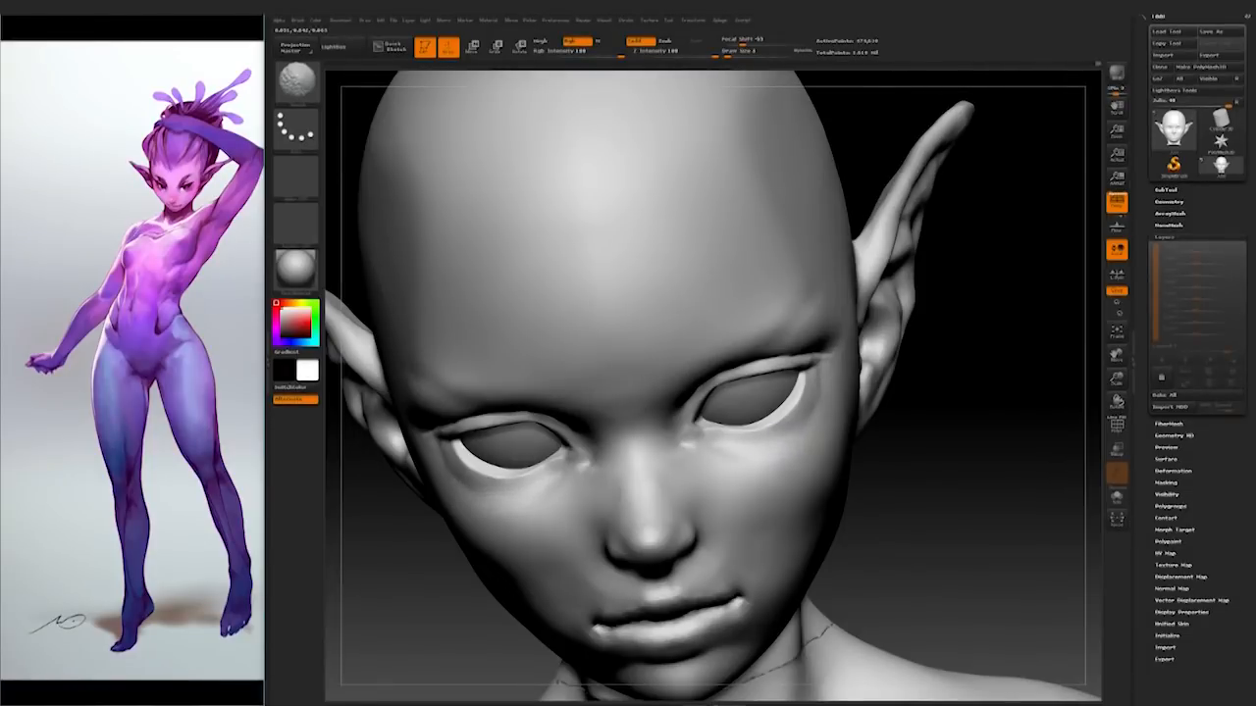
ctrl+right_drag(919, 510, 1001, 498)
mouse_move(595, 560)
shift+right_down()
mouse_move(519, 595)
mouse_move(545, 568)
mouse_move(687, 510)
shift+right_up()
Step: Resize the brush and adjust the side profile of the face with the Move brush
key(space)
drag(743, 457, 755, 456)
click(295, 83)
click(496, 93)
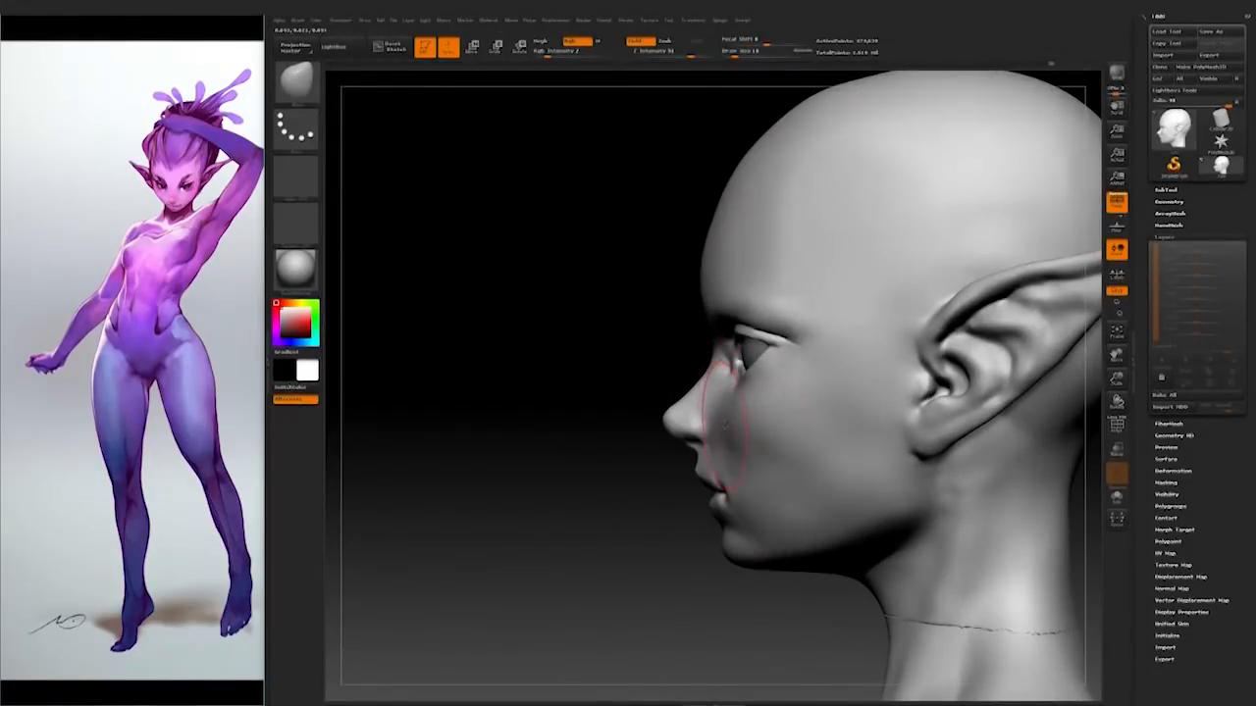
drag(659, 551, 792, 491)
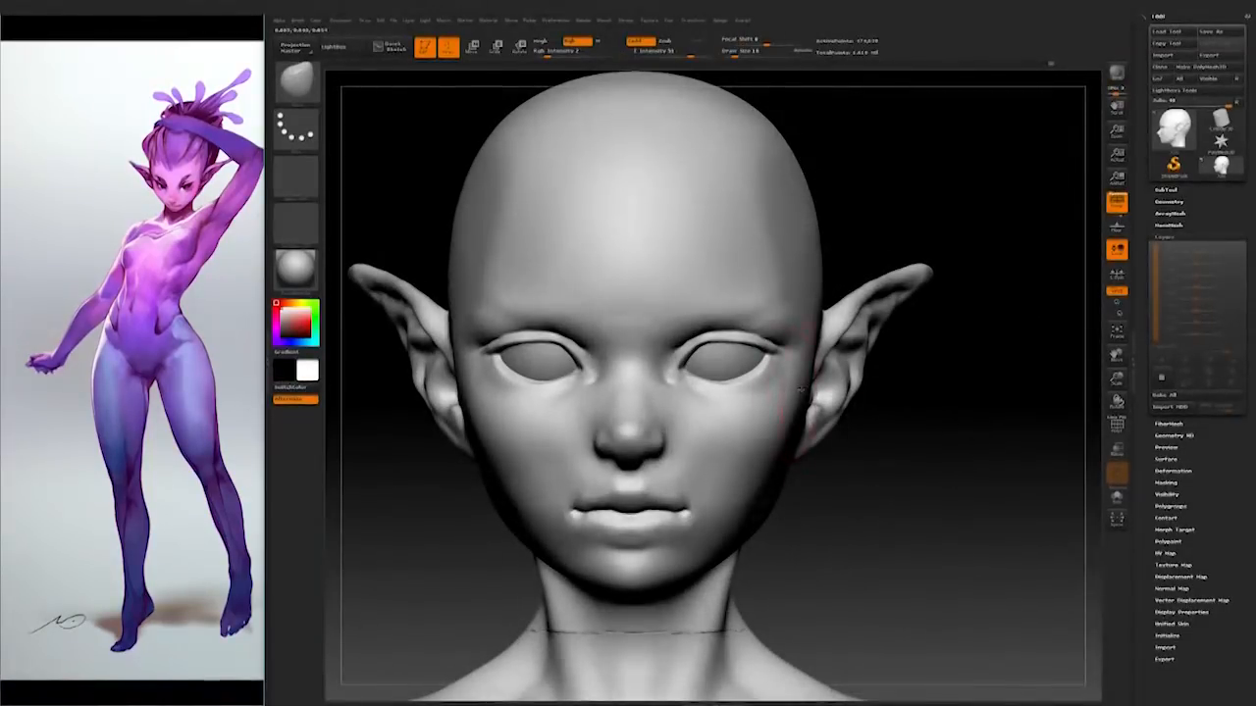
Step: Turn off perspective and refine the proportions of the head and face from front and side with the Move brush
click(1116, 203)
alt+drag(1034, 294, 773, 364)
mouse_move(911, 288)
mouse_down()
mouse_move(955, 353)
mouse_move(863, 423)
mouse_move(814, 420)
mouse_up()
drag(925, 386, 972, 470)
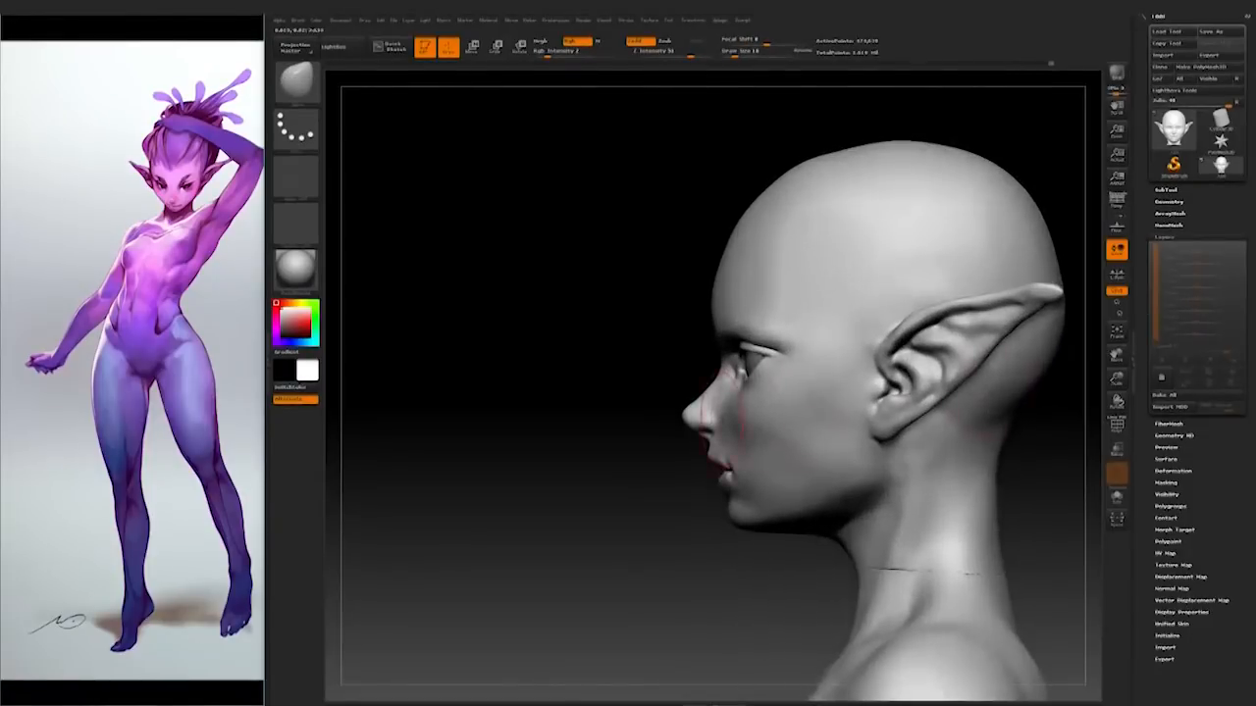
drag(723, 577, 846, 567)
drag(692, 390, 863, 334)
mouse_move(681, 439)
mouse_down()
mouse_move(872, 423)
mouse_move(834, 412)
mouse_move(853, 428)
mouse_move(908, 429)
mouse_up()
Step: Build up volume on the lower lip with a sculpting brush and smooth its surface
click(296, 81)
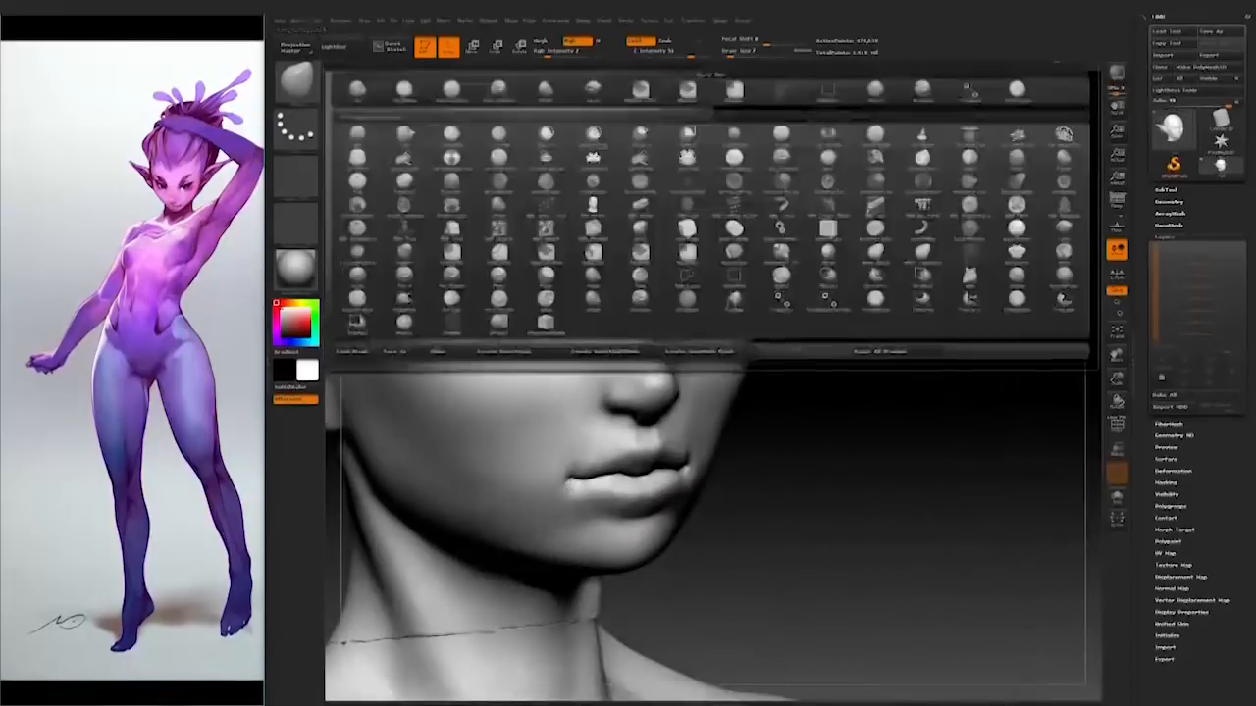
click(919, 98)
drag(919, 115, 919, 78)
click(295, 177)
click(637, 294)
right_drag(583, 303, 665, 437)
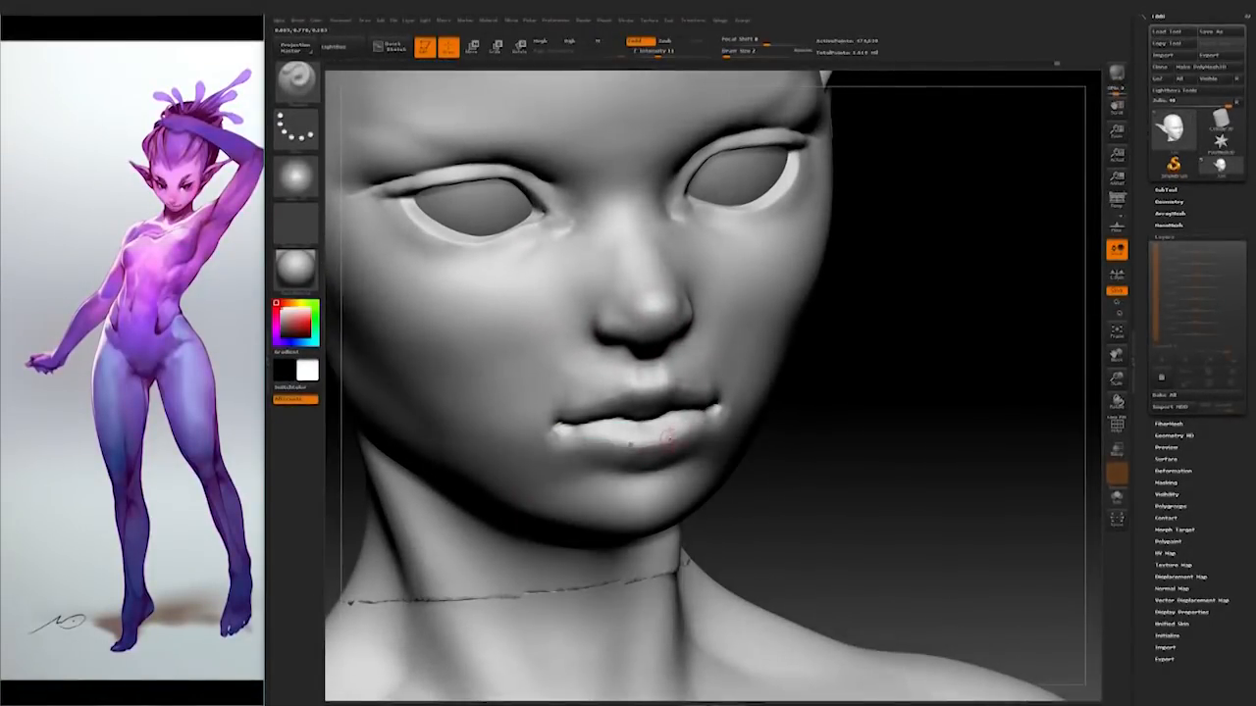
drag(883, 402, 687, 431)
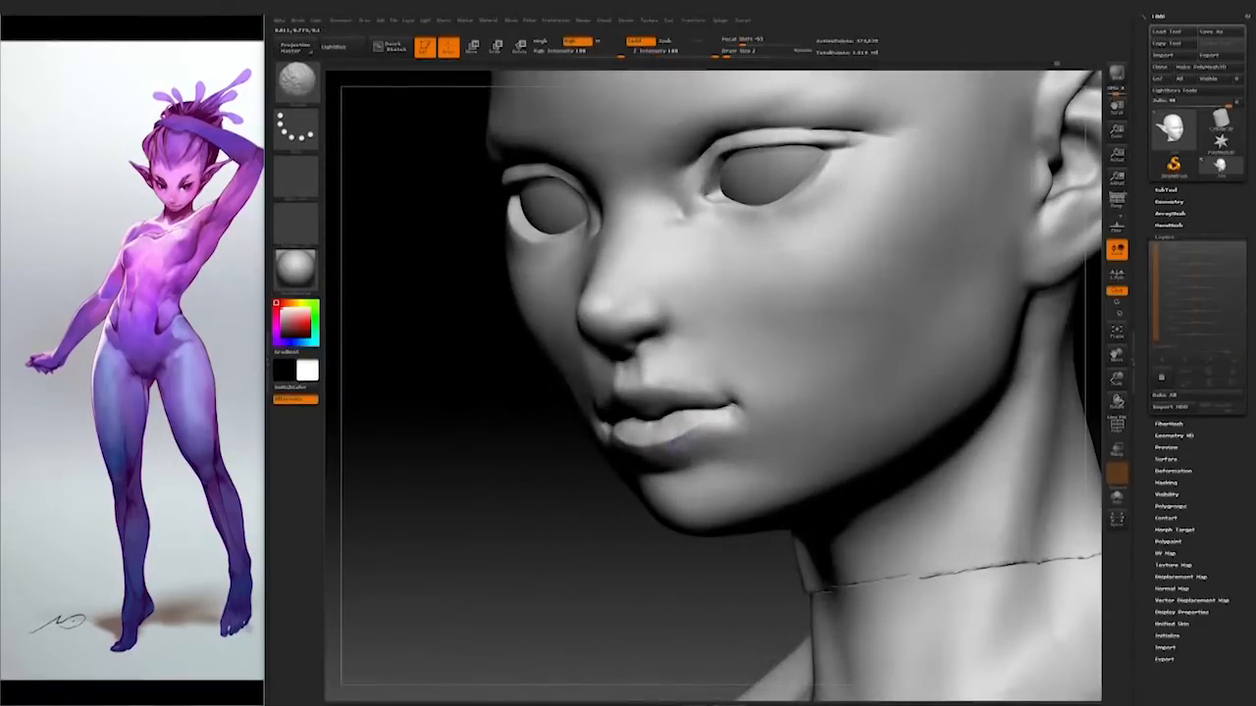
drag(617, 532, 745, 530)
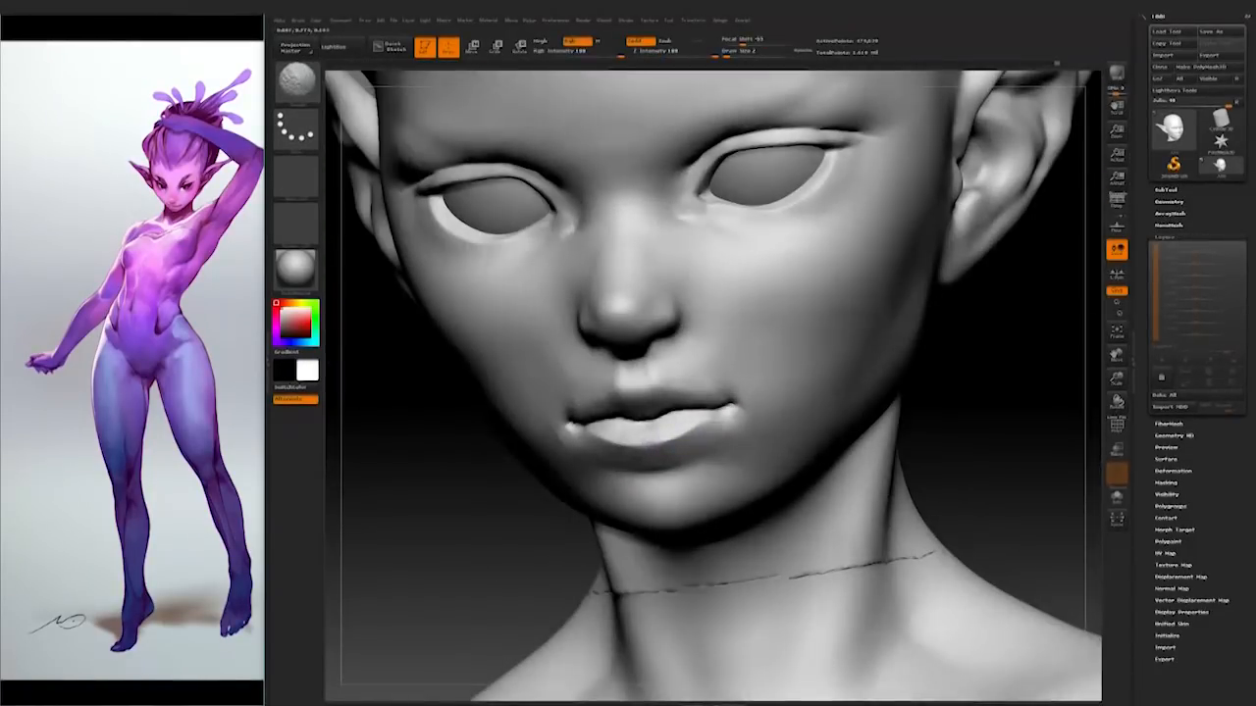
shift+drag(673, 420, 639, 429)
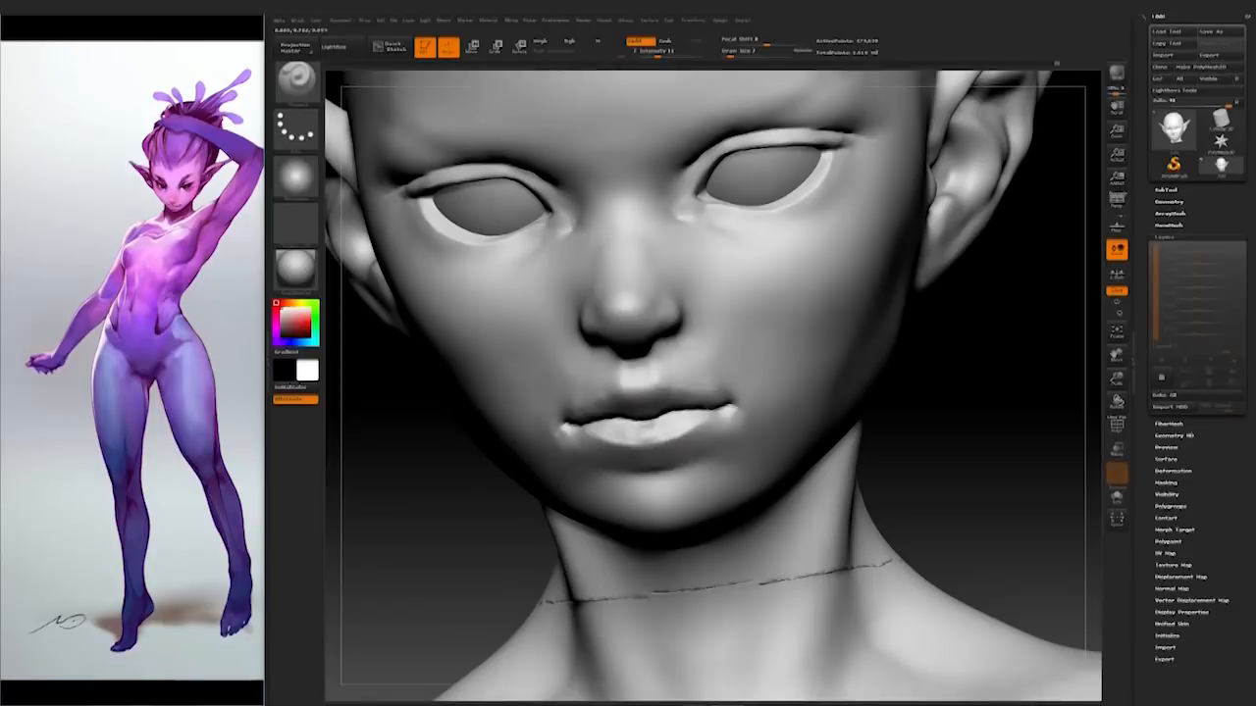
Step: Resize the brush and sculpt the transition between the lower lip and the chin
mouse_move(989, 382)
mouse_down()
mouse_move(834, 387)
mouse_move(886, 364)
mouse_move(755, 383)
mouse_move(784, 402)
mouse_up()
key(space)
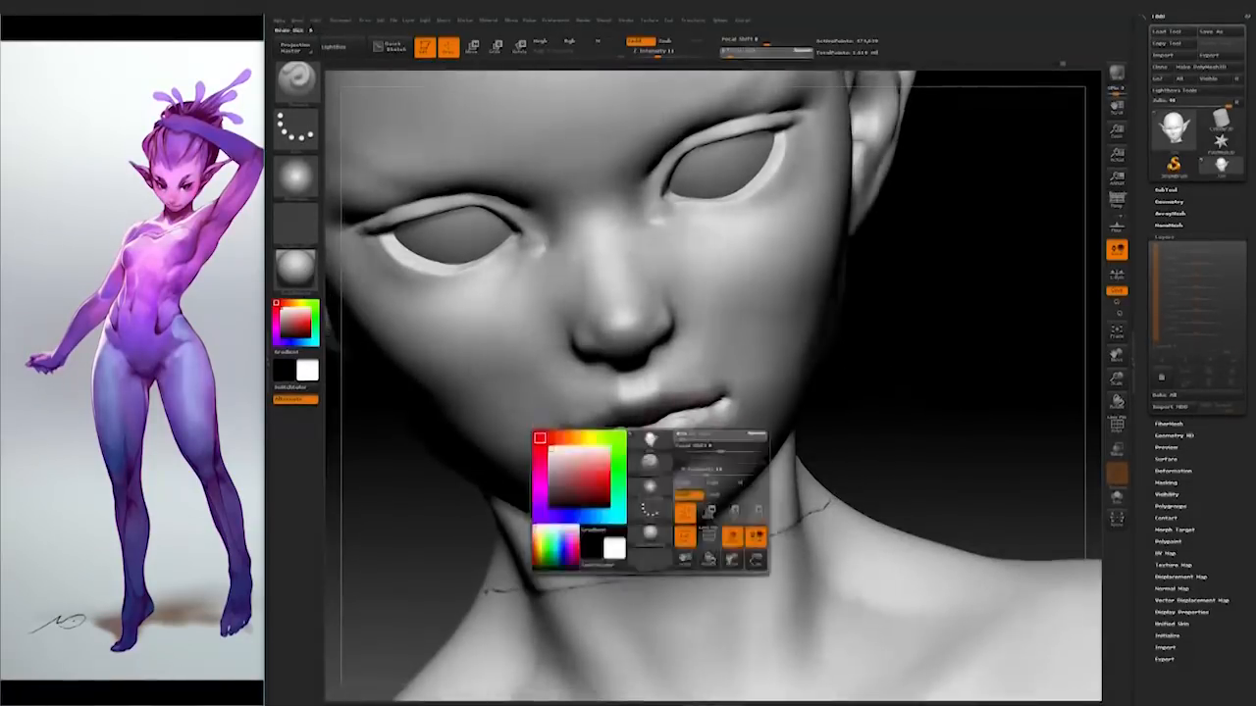
drag(687, 428, 677, 428)
drag(883, 392, 912, 392)
key(space)
drag(814, 383, 707, 393)
drag(594, 566, 677, 549)
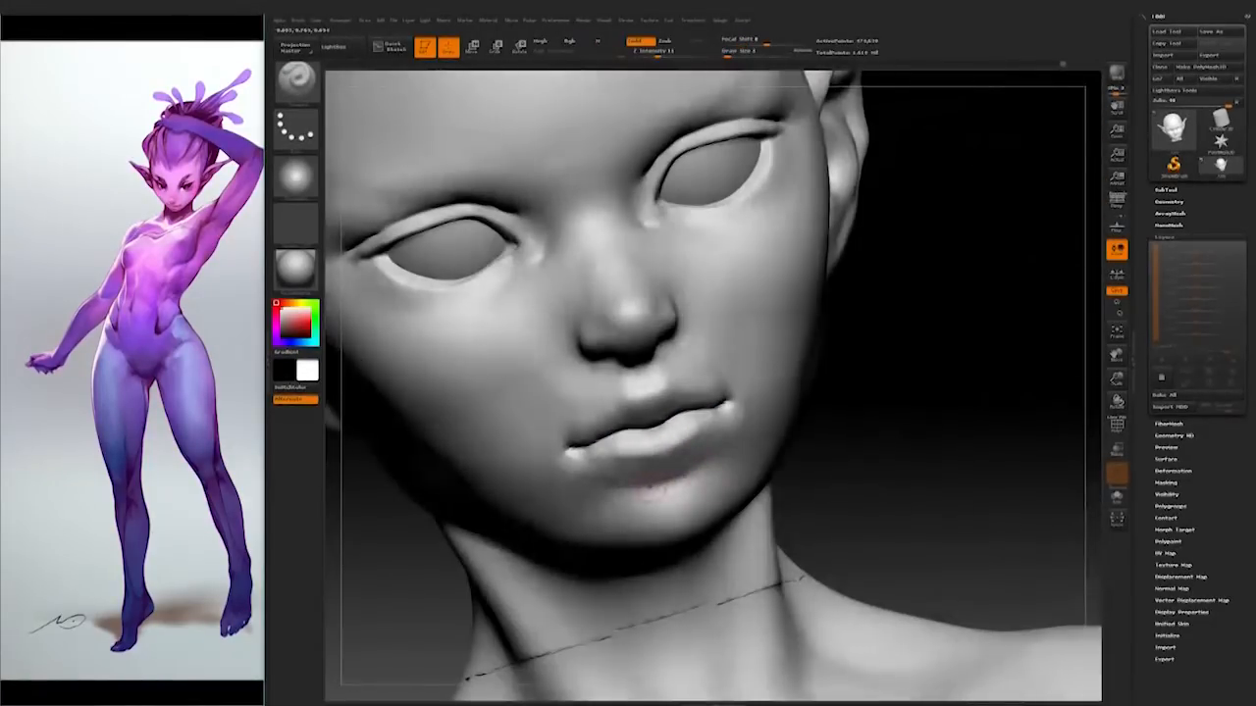
Step: Refine the mouth corners and the upper lip's contour, smoothing the transitions into the cheeks
key(shift)
mouse_move(883, 412)
mouse_down()
mouse_move(1020, 412)
mouse_move(873, 402)
mouse_move(883, 412)
mouse_move(824, 441)
mouse_up()
drag(553, 539, 638, 535)
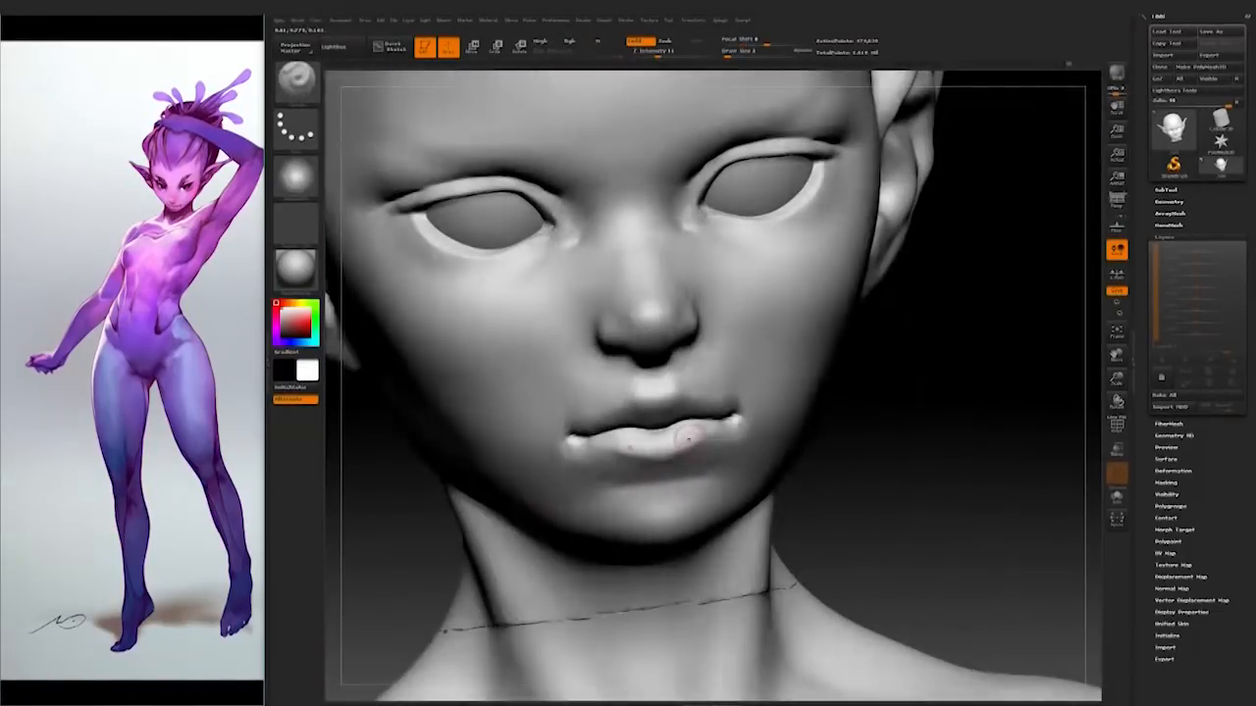
mouse_move(981, 490)
mouse_down()
mouse_move(844, 491)
mouse_move(1040, 480)
mouse_up()
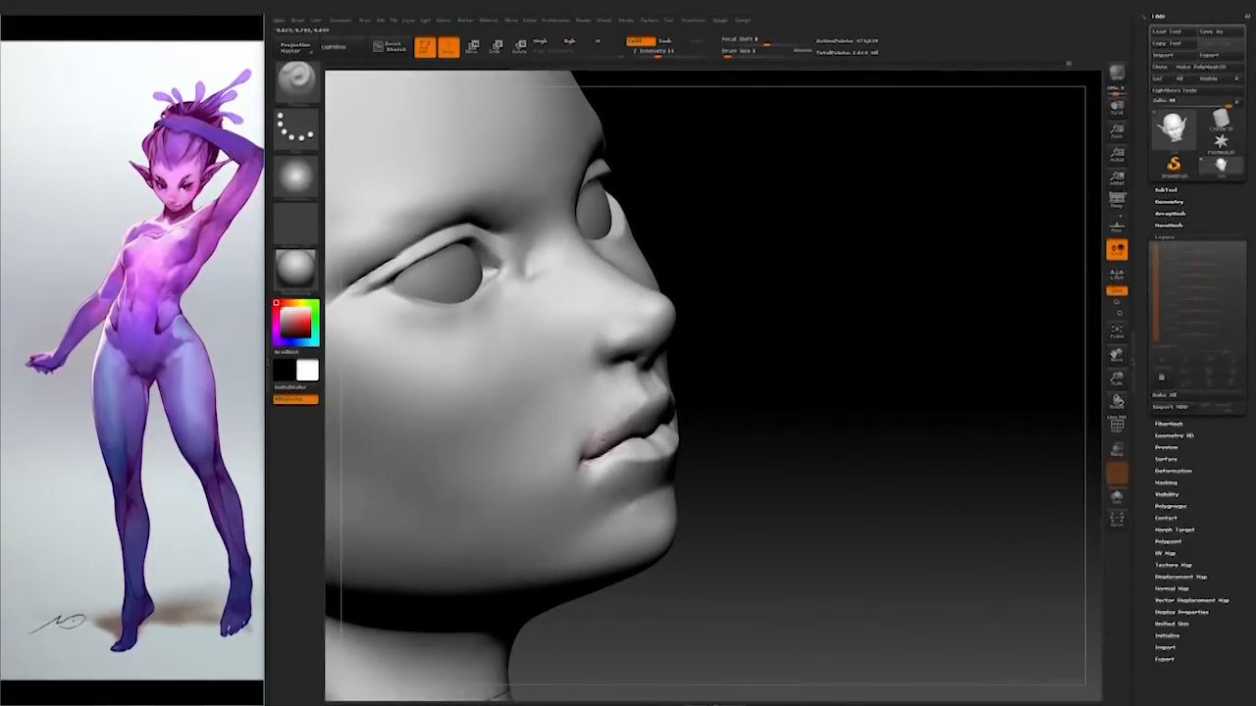
drag(883, 471, 824, 471)
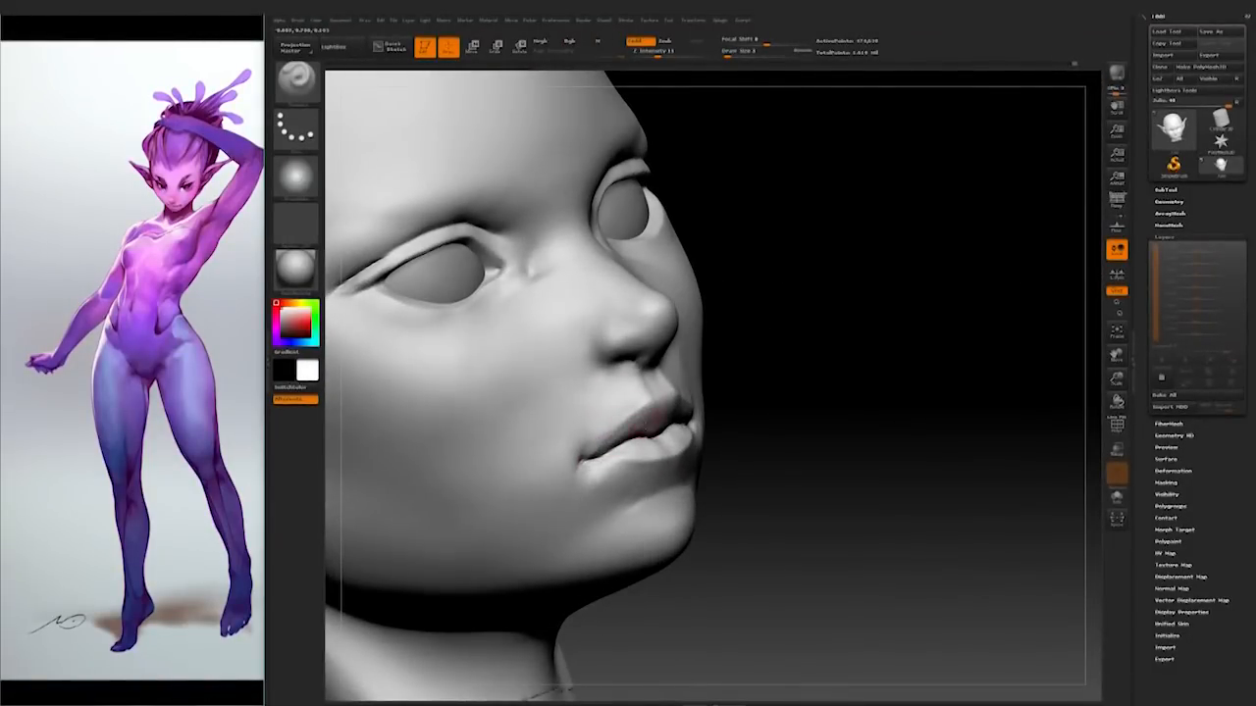
mouse_move(746, 461)
mouse_down()
mouse_move(687, 442)
mouse_move(643, 400)
mouse_up()
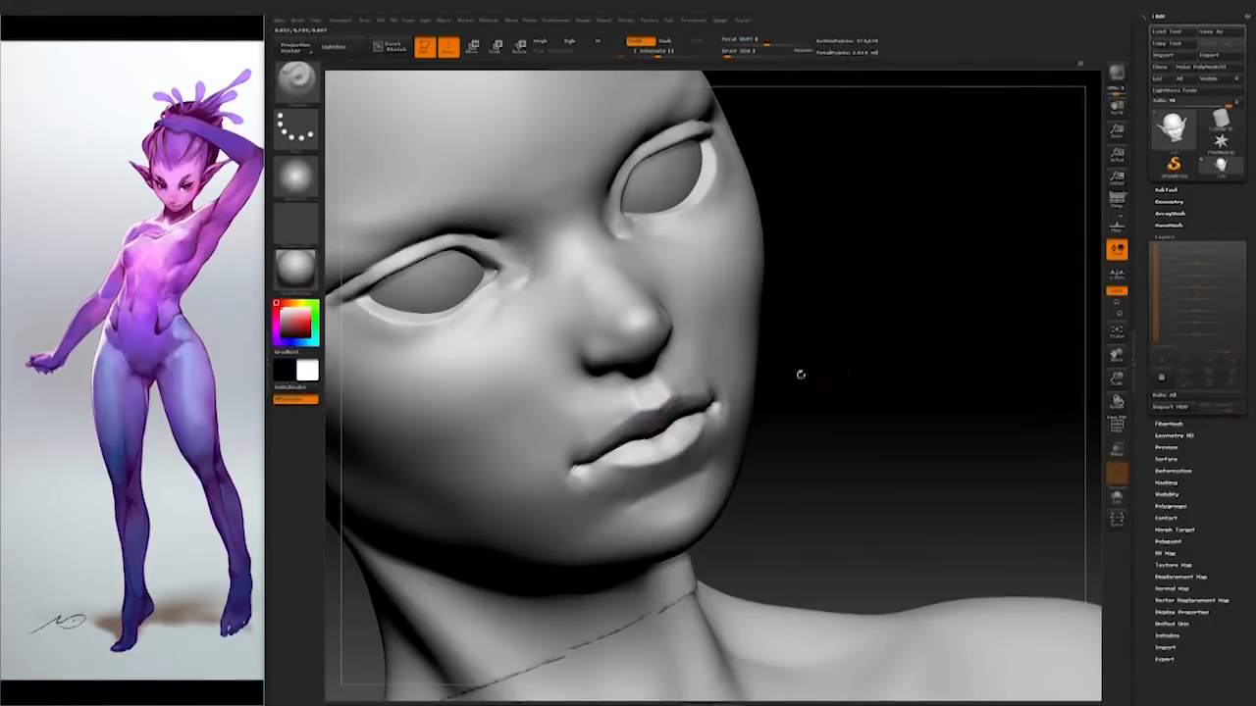
Step: Add fullness around the lips with the Inflat brush, checking the mouth against the whole face
mouse_move(832, 370)
mouse_down()
mouse_move(845, 380)
mouse_move(833, 317)
mouse_up()
key(b)
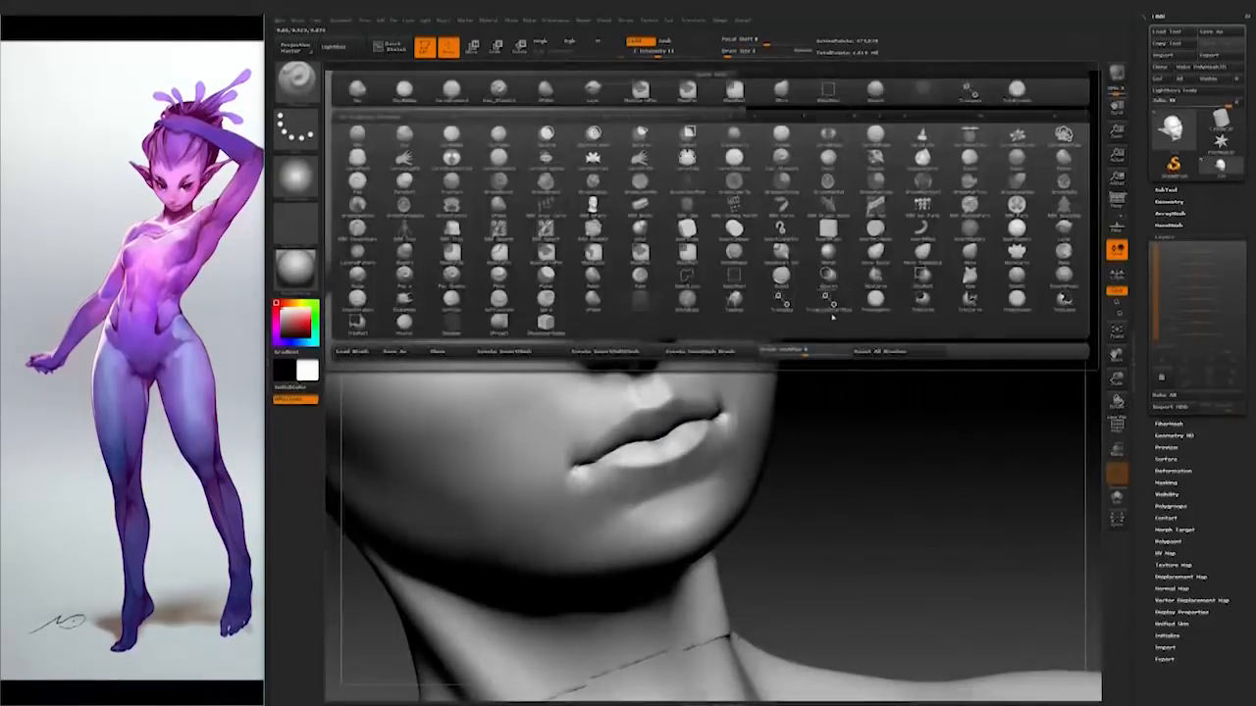
key(i)
key(n)
drag(834, 324, 819, 324)
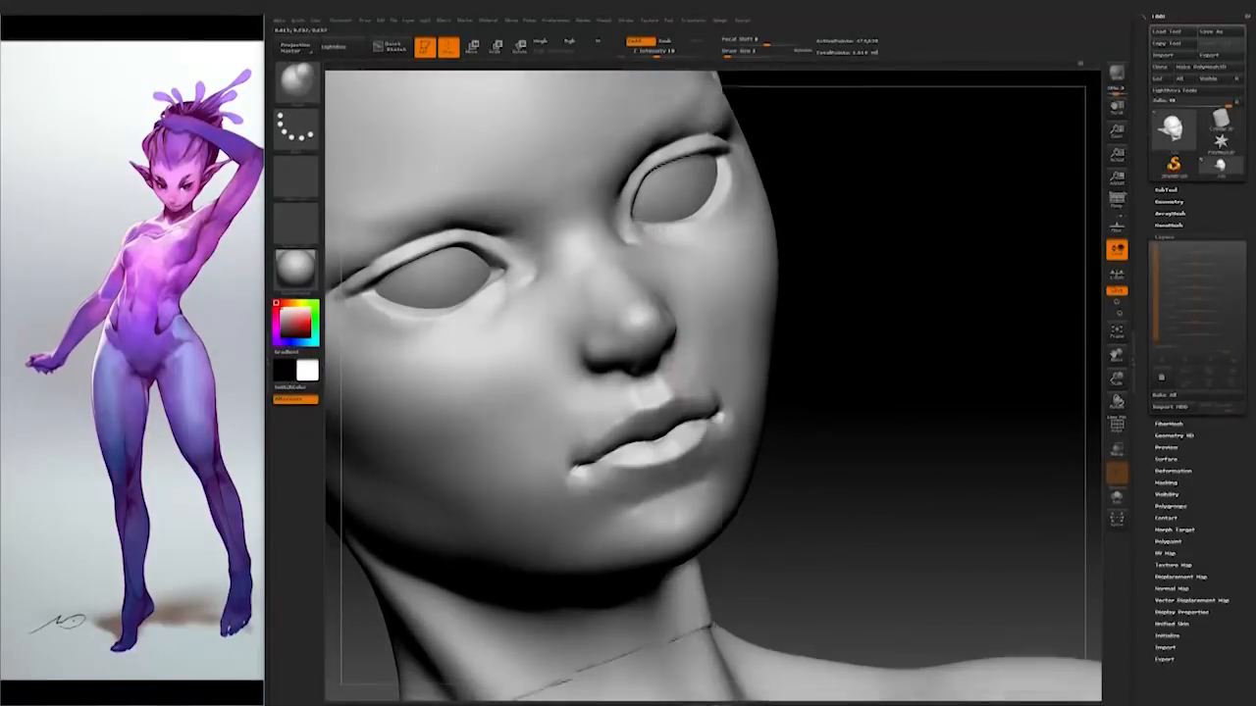
mouse_move(890, 352)
mouse_down()
mouse_move(838, 341)
mouse_move(796, 368)
mouse_up()
mouse_move(898, 392)
mouse_down()
mouse_move(944, 428)
mouse_move(924, 400)
mouse_move(751, 496)
mouse_move(672, 524)
mouse_up()
mouse_move(860, 488)
alt+mouse_down()
mouse_move(841, 438)
mouse_move(833, 498)
mouse_move(917, 481)
alt+mouse_up()
mouse_move(883, 373)
alt+mouse_down()
mouse_move(847, 426)
mouse_move(910, 340)
mouse_move(851, 342)
mouse_move(922, 373)
mouse_move(917, 422)
alt+mouse_up()
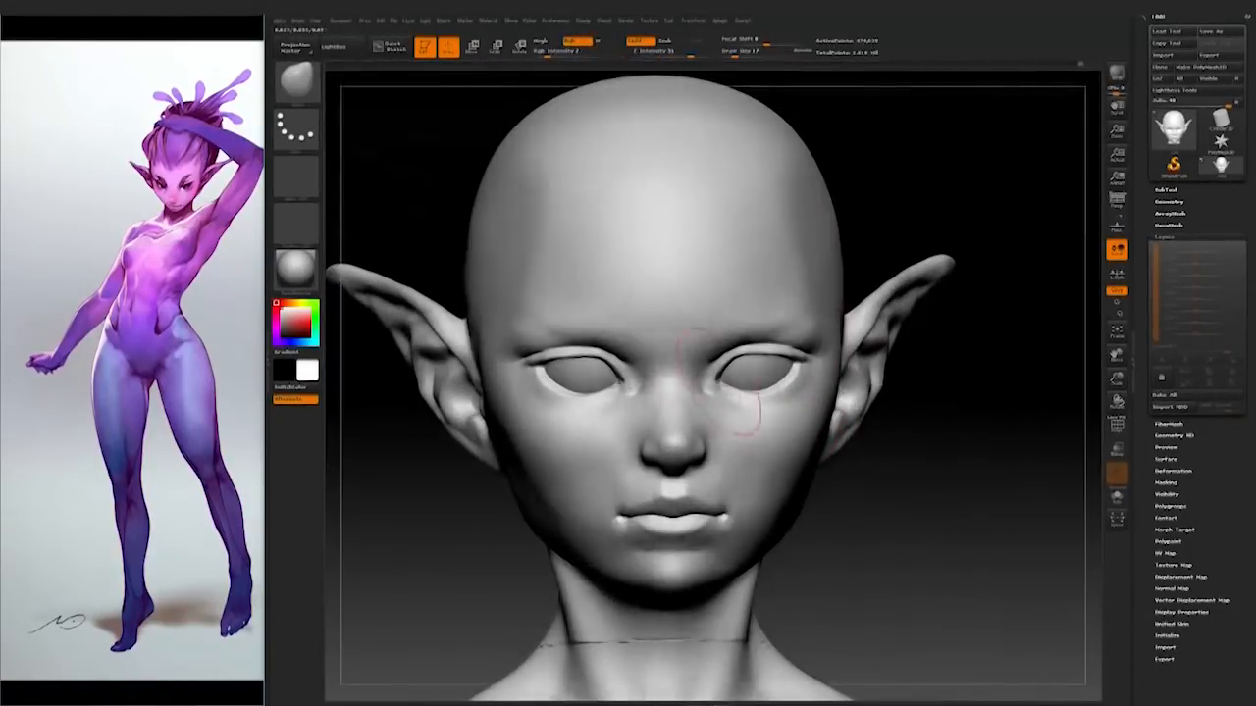
Step: Try to pull the outer eye corners upward into a sharp slant with a resized Move brush
right_drag(659, 351, 656, 383)
key(space)
drag(728, 398, 714, 399)
mouse_move(901, 204)
mouse_down()
mouse_move(971, 208)
mouse_move(883, 216)
mouse_up()
alt+drag(1009, 391, 922, 431)
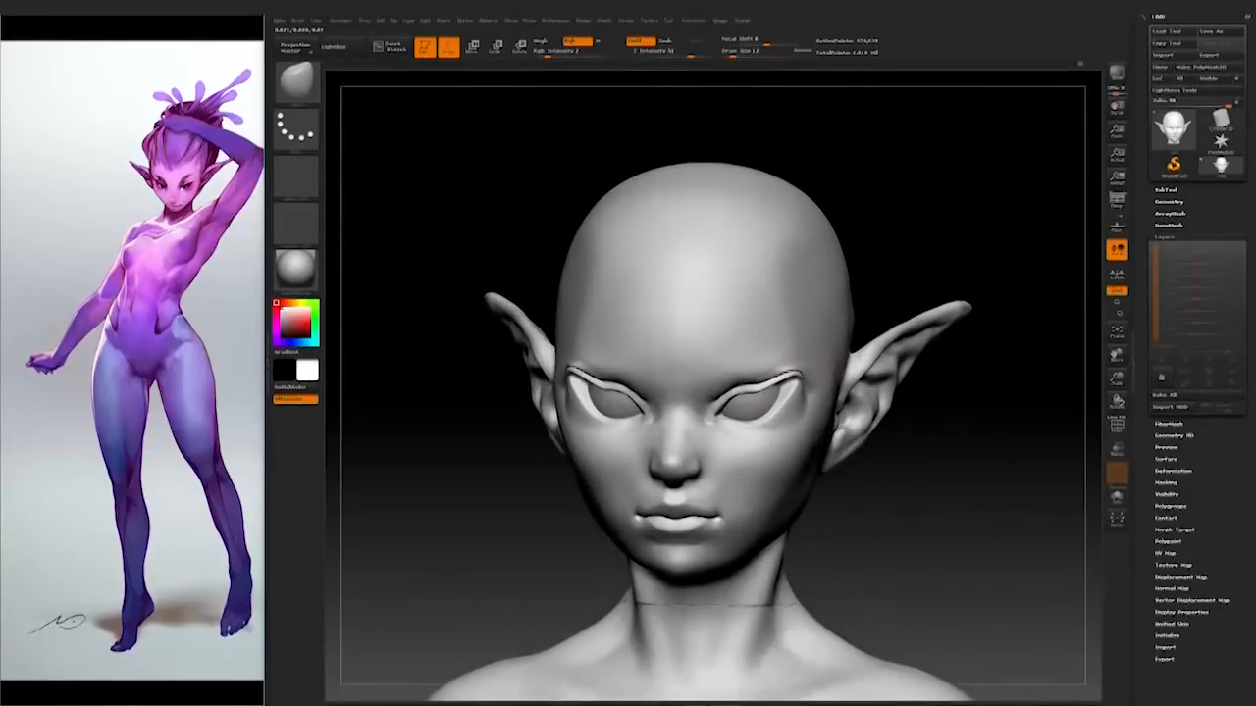
drag(922, 432, 778, 461)
key(space)
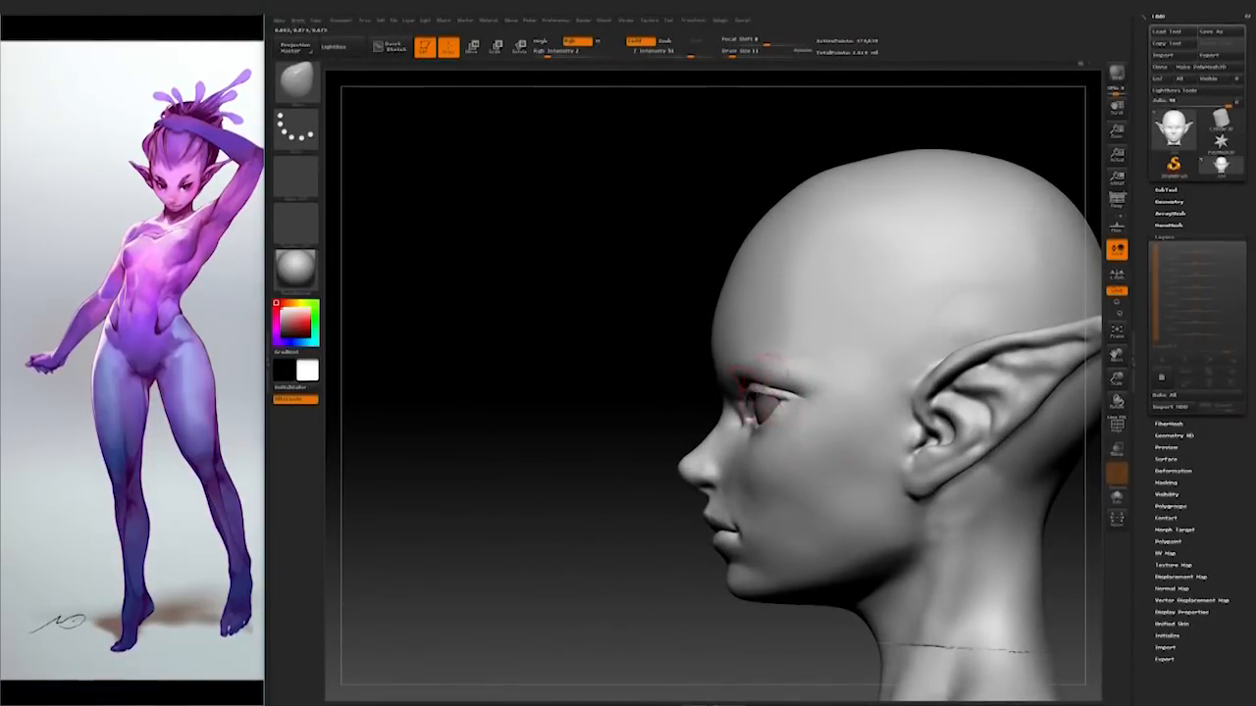
Step: Carve the nostril openings on the underside of the nose with a small sculpting brush and smooth around them
drag(621, 594, 883, 559)
mouse_move(883, 432)
alt+mouse_down()
mouse_move(919, 491)
mouse_move(863, 373)
alt+mouse_up()
key(b)
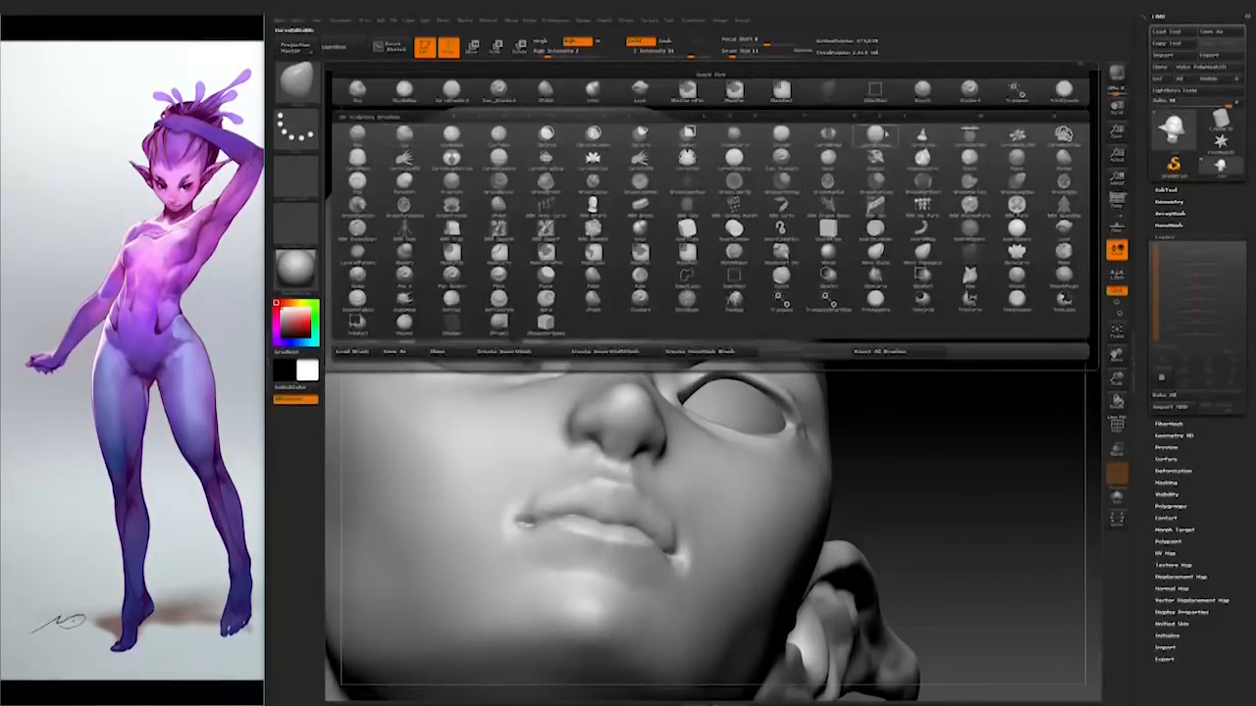
click(969, 92)
key(space)
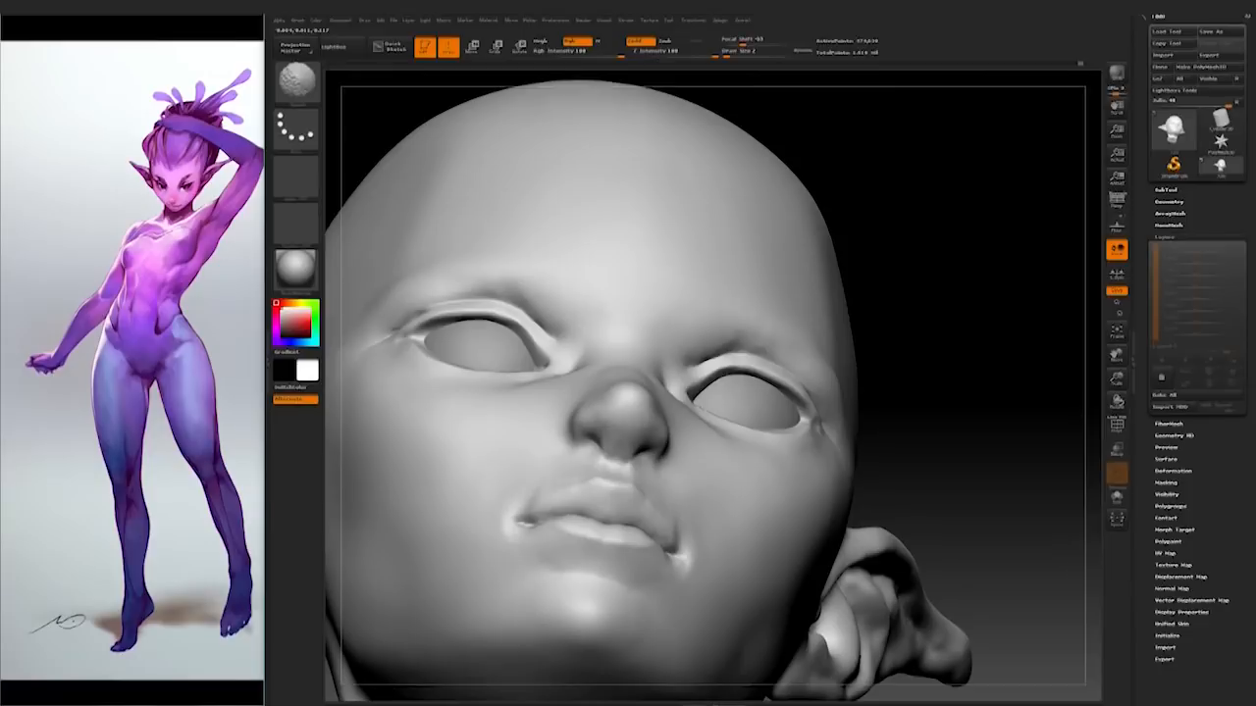
right_drag(604, 449, 682, 402)
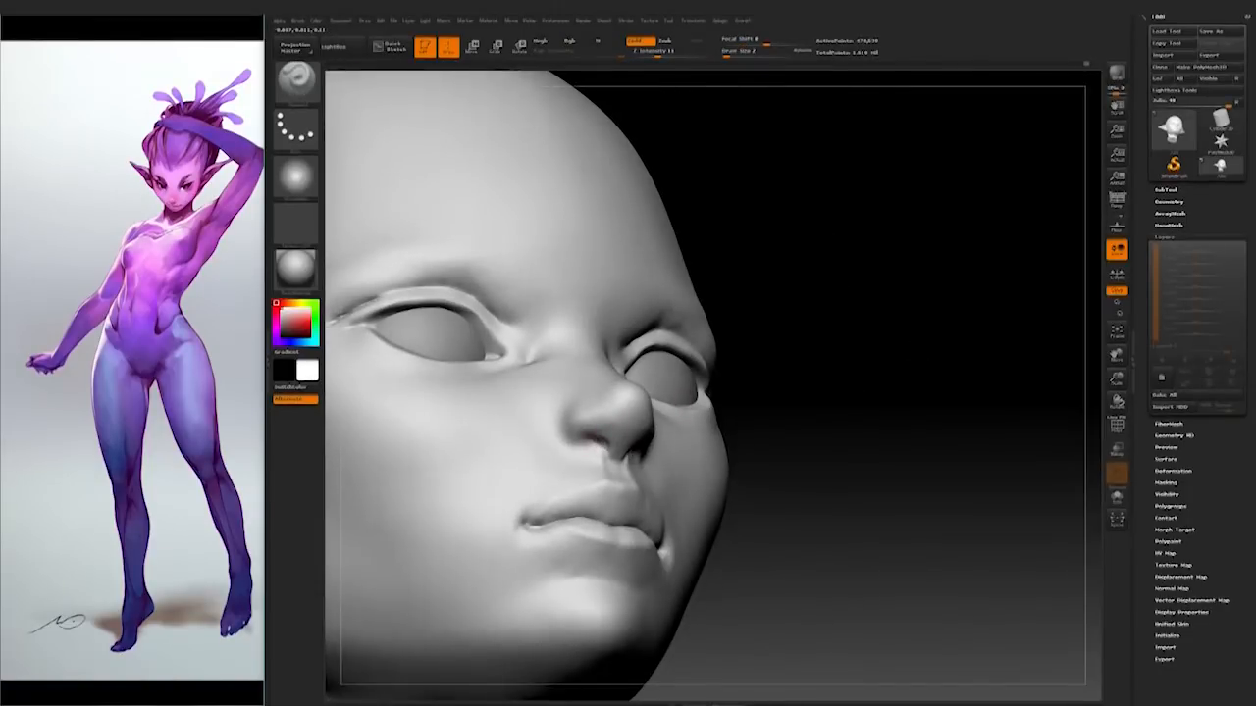
drag(793, 368, 653, 403)
shift+drag(605, 439, 613, 429)
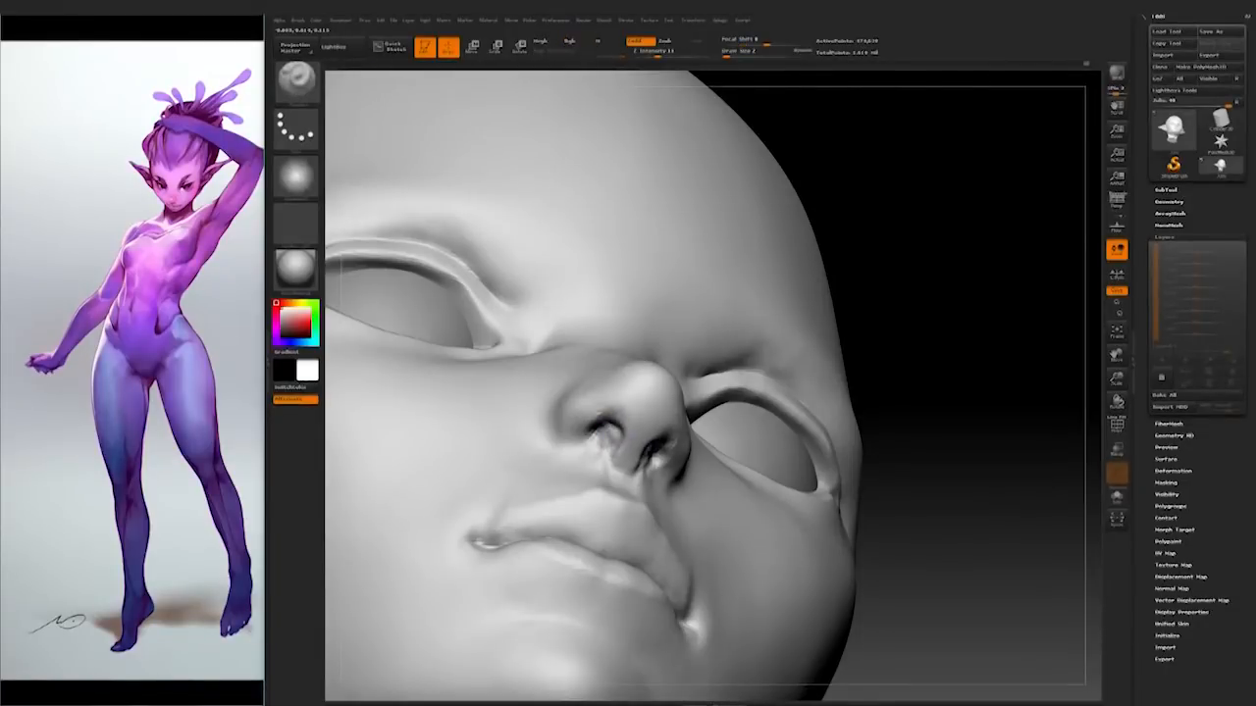
Step: Define the nostril rims and the columella where the nose meets the upper lip
drag(880, 348, 742, 399)
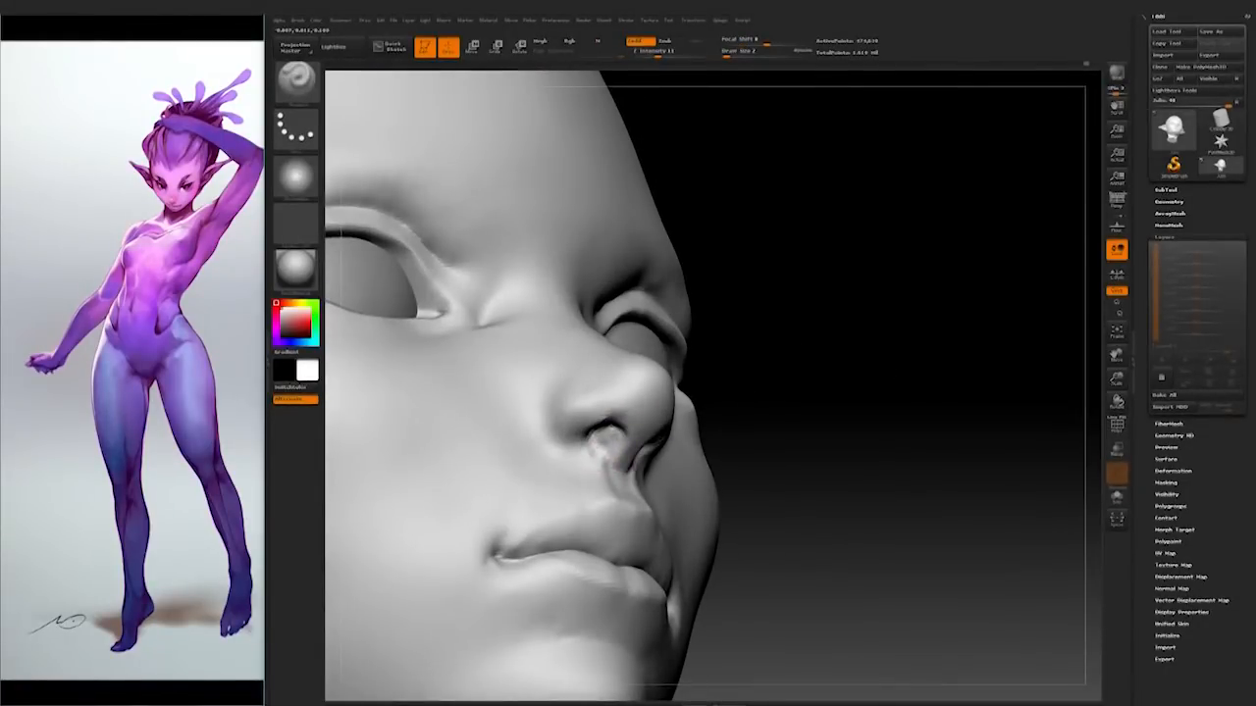
drag(765, 379, 779, 423)
drag(863, 426, 740, 415)
drag(585, 453, 652, 459)
mouse_move(663, 454)
right_down()
mouse_move(656, 463)
mouse_move(782, 441)
mouse_move(794, 398)
mouse_move(656, 417)
right_up()
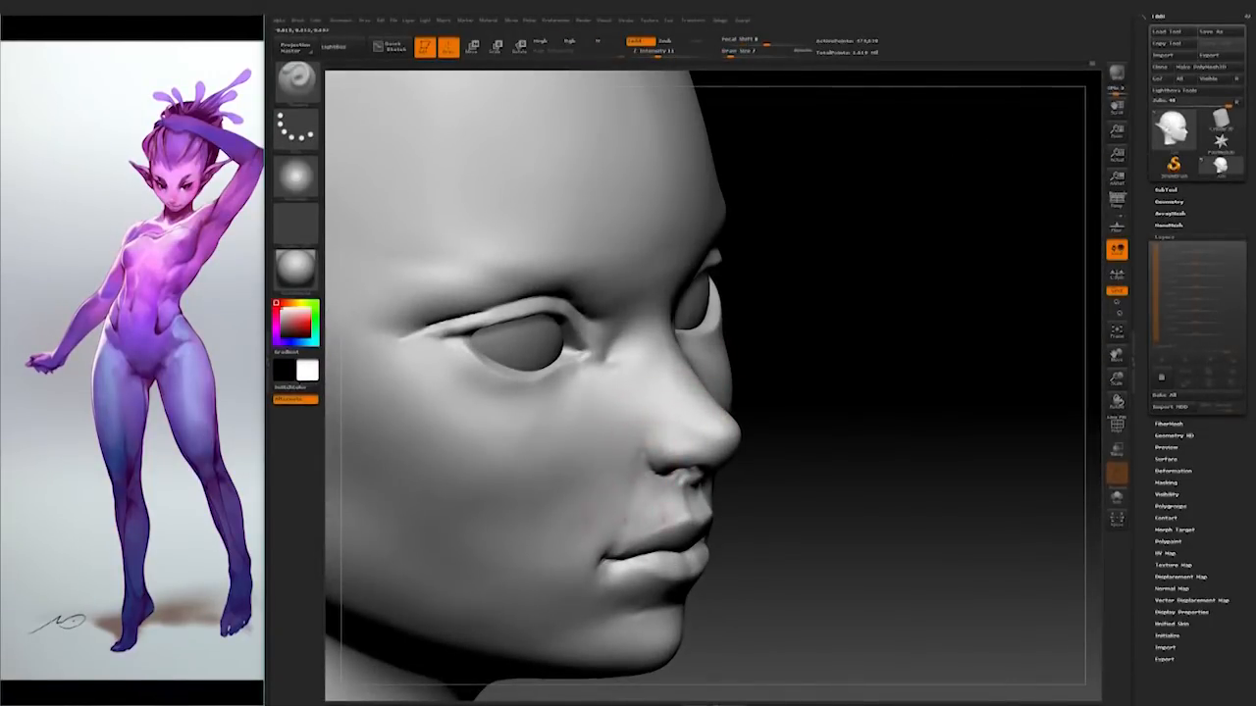
Step: Sculpt the area beside the upper lip and the base of the nose wing with a resized brush
right_drag(645, 518, 849, 421)
key(space)
drag(638, 476, 620, 475)
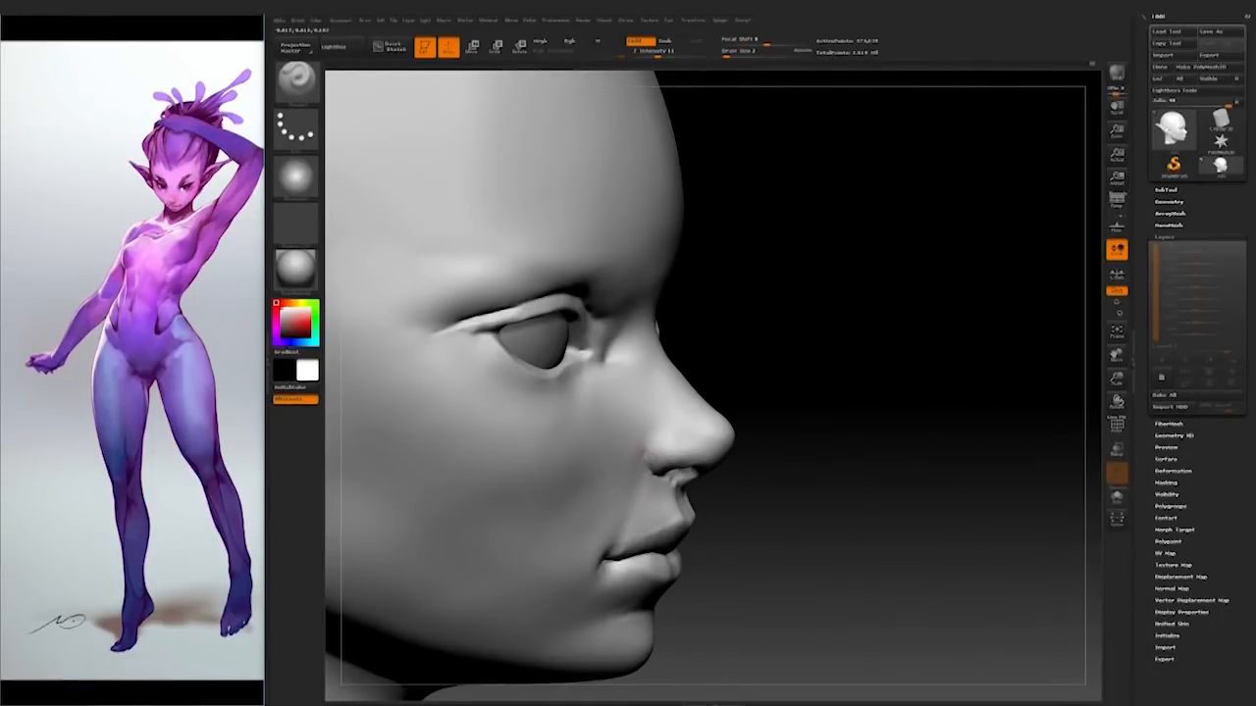
mouse_move(785, 391)
mouse_down()
mouse_move(830, 373)
mouse_move(791, 383)
mouse_up()
mouse_move(981, 383)
mouse_down()
mouse_move(883, 388)
mouse_move(908, 378)
mouse_move(922, 402)
mouse_move(929, 393)
mouse_move(755, 373)
mouse_up()
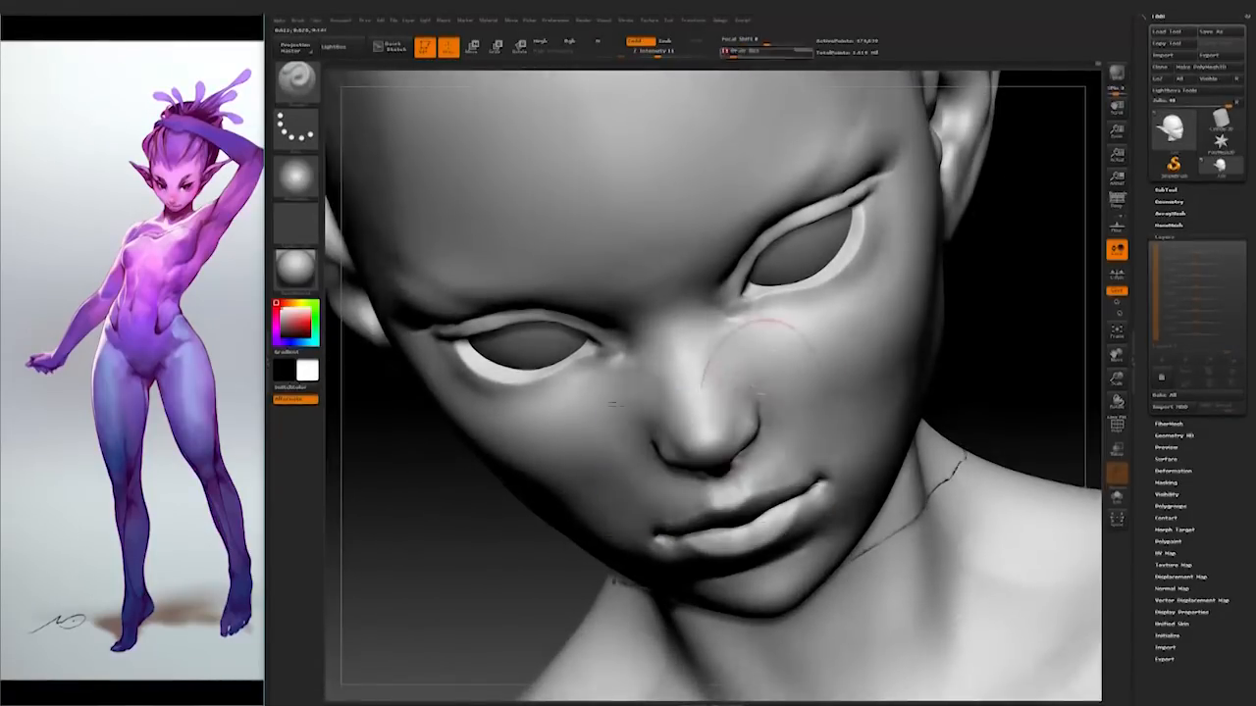
Step: Refine the transition from the nose bridge and sides into the cheeks with a resized sculpting brush
drag(975, 328, 930, 355)
key(space)
drag(751, 442, 734, 441)
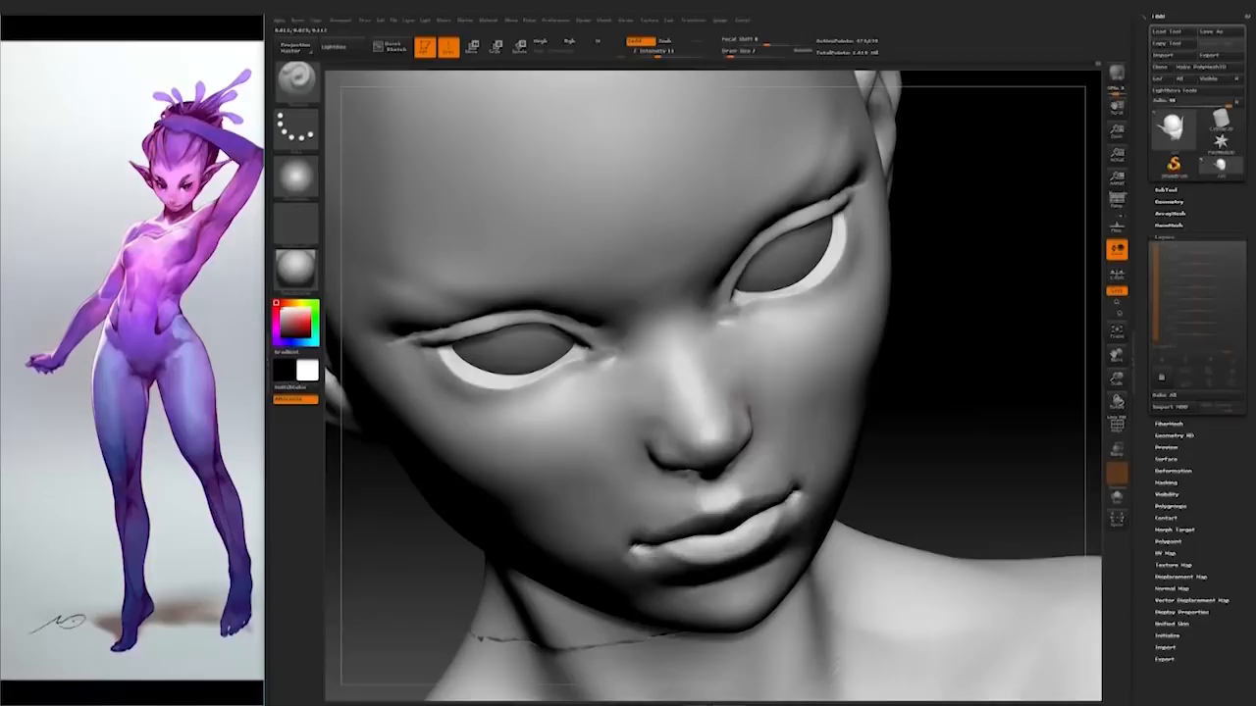
drag(955, 354, 724, 397)
drag(926, 377, 846, 408)
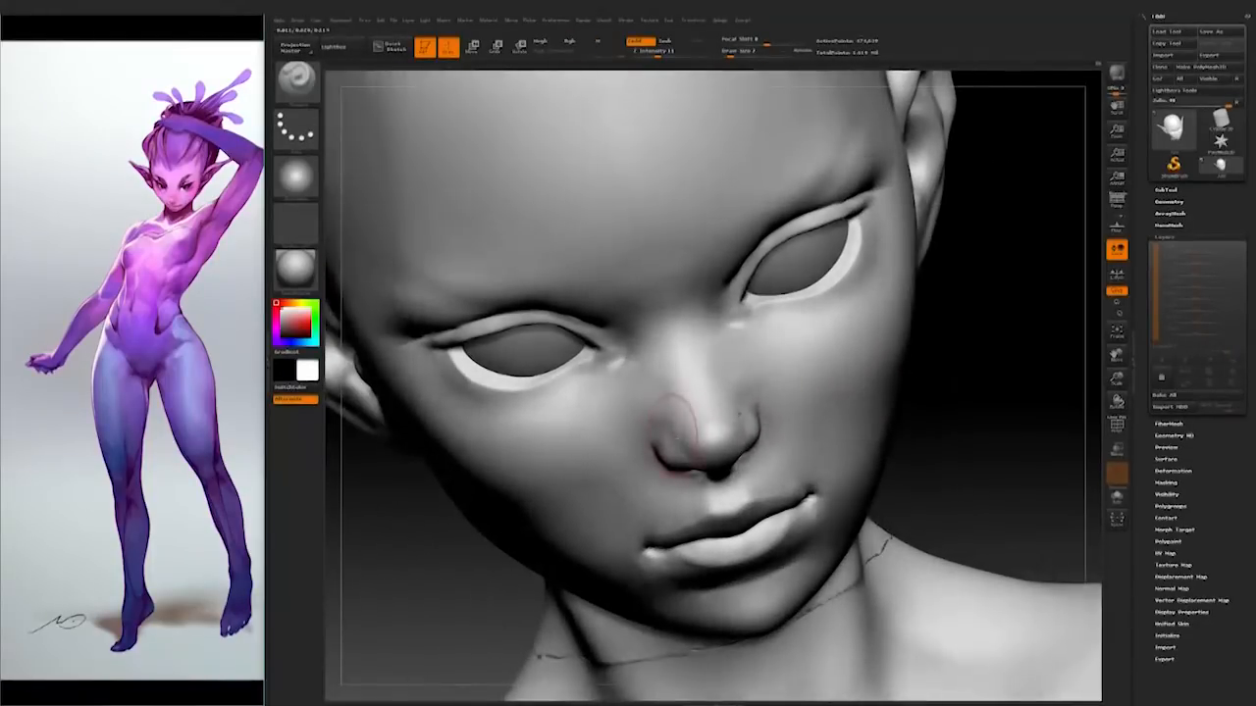
mouse_move(958, 386)
mouse_down()
mouse_move(1010, 383)
mouse_move(916, 371)
mouse_move(721, 393)
mouse_move(687, 415)
mouse_up()
Step: Sculpt the nose wing and the underside of the nose tip around the nostrils with a small brush
key(space)
mouse_move(763, 393)
mouse_down()
mouse_move(898, 383)
mouse_move(813, 437)
mouse_move(755, 441)
mouse_up()
key(space)
mouse_move(721, 461)
mouse_down()
mouse_move(708, 461)
mouse_move(767, 438)
mouse_move(951, 433)
mouse_move(940, 423)
mouse_up()
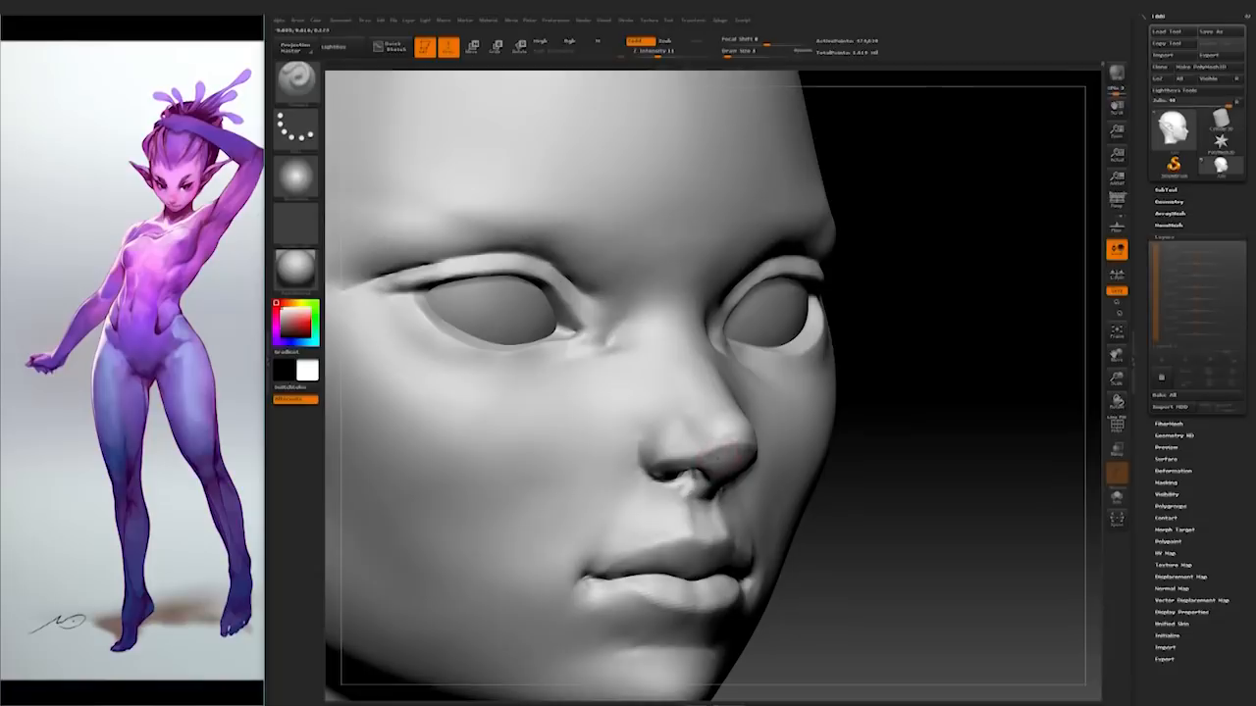
mouse_move(824, 432)
mouse_down()
mouse_move(849, 403)
mouse_move(735, 412)
mouse_move(888, 426)
mouse_move(853, 417)
mouse_move(863, 409)
mouse_move(841, 428)
mouse_move(878, 457)
mouse_move(854, 442)
mouse_move(941, 440)
mouse_move(933, 448)
mouse_move(955, 468)
mouse_move(917, 446)
mouse_move(868, 451)
mouse_move(892, 477)
mouse_move(877, 389)
mouse_move(866, 399)
mouse_move(880, 454)
mouse_move(873, 431)
mouse_up()
key(space)
drag(677, 477, 684, 477)
drag(873, 431, 794, 392)
Step: Hide every subtool except the head and bring the whole head into view
drag(1092, 395, 1070, 451)
click(1165, 191)
shift+click(1231, 202)
drag(1040, 392, 942, 392)
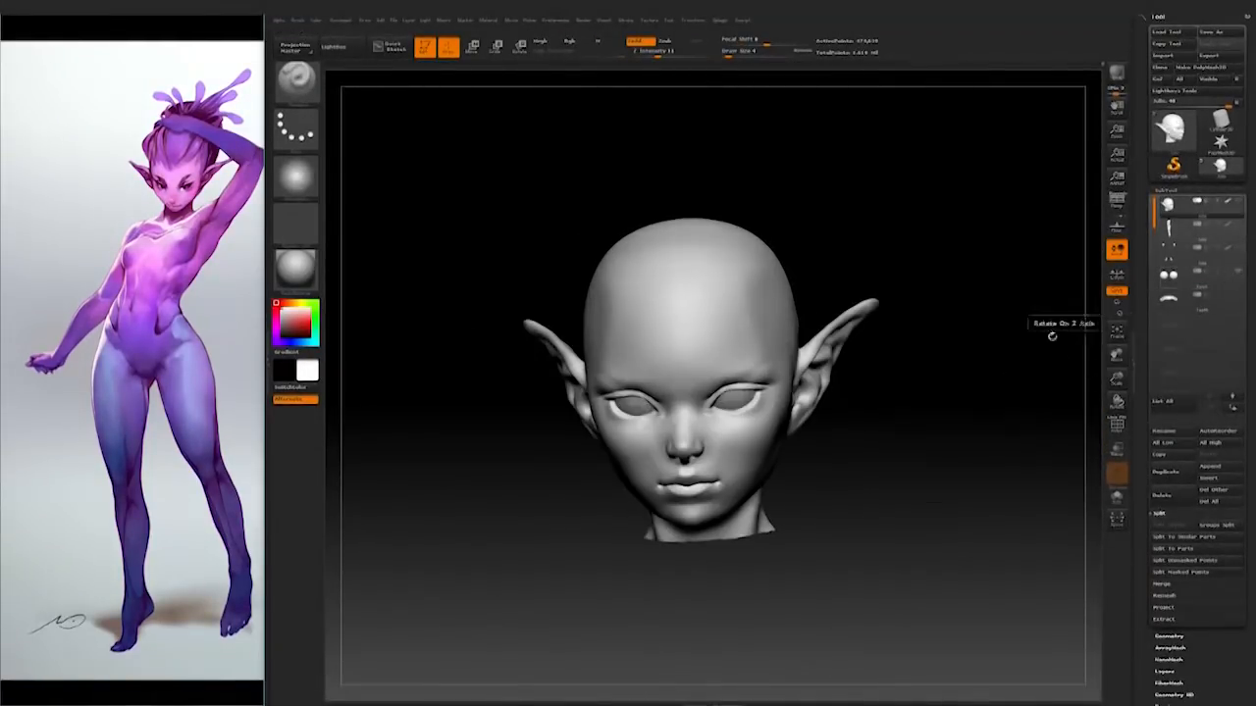
Step: Smooth and shape the chin and lower jaw from the front and side of the head
mouse_move(1052, 337)
mouse_down()
mouse_move(902, 435)
mouse_move(922, 520)
mouse_move(745, 520)
mouse_move(983, 521)
mouse_move(699, 531)
mouse_up()
drag(923, 510, 782, 532)
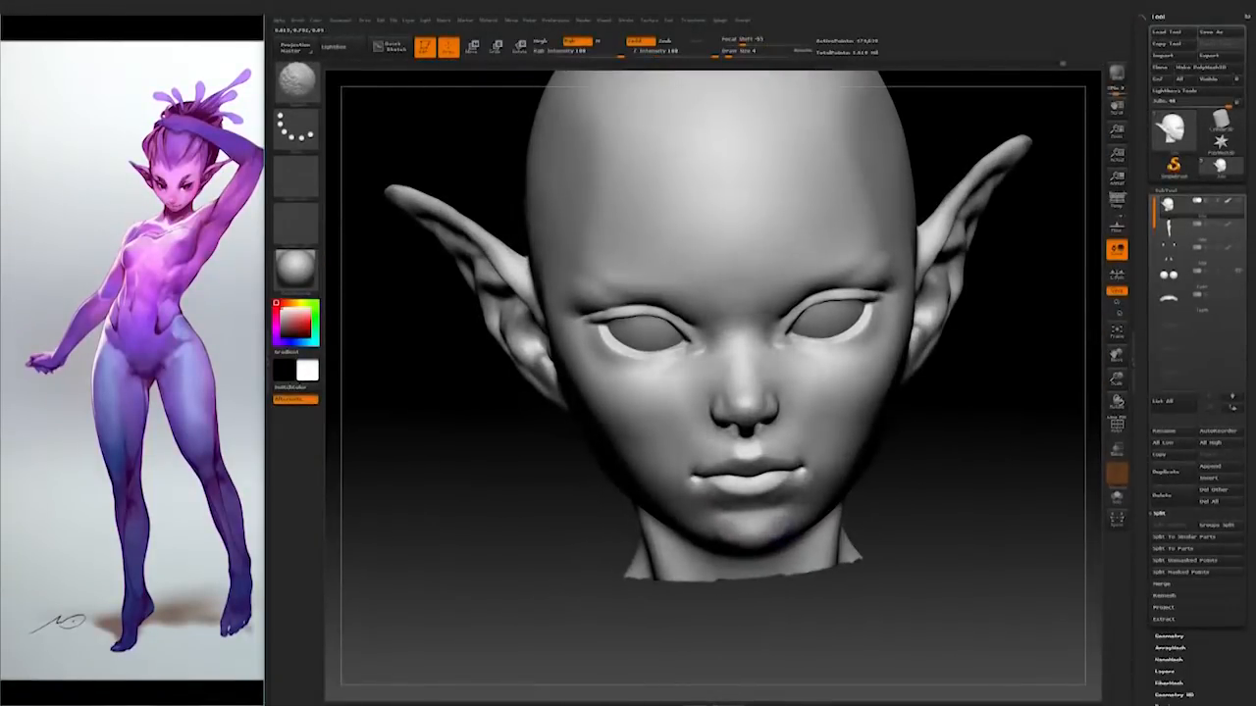
mouse_move(883, 560)
mouse_down()
mouse_move(731, 574)
mouse_move(991, 578)
mouse_up()
right_click(767, 583)
mouse_move(854, 529)
mouse_down()
mouse_move(657, 533)
mouse_move(702, 531)
mouse_move(788, 586)
mouse_up()
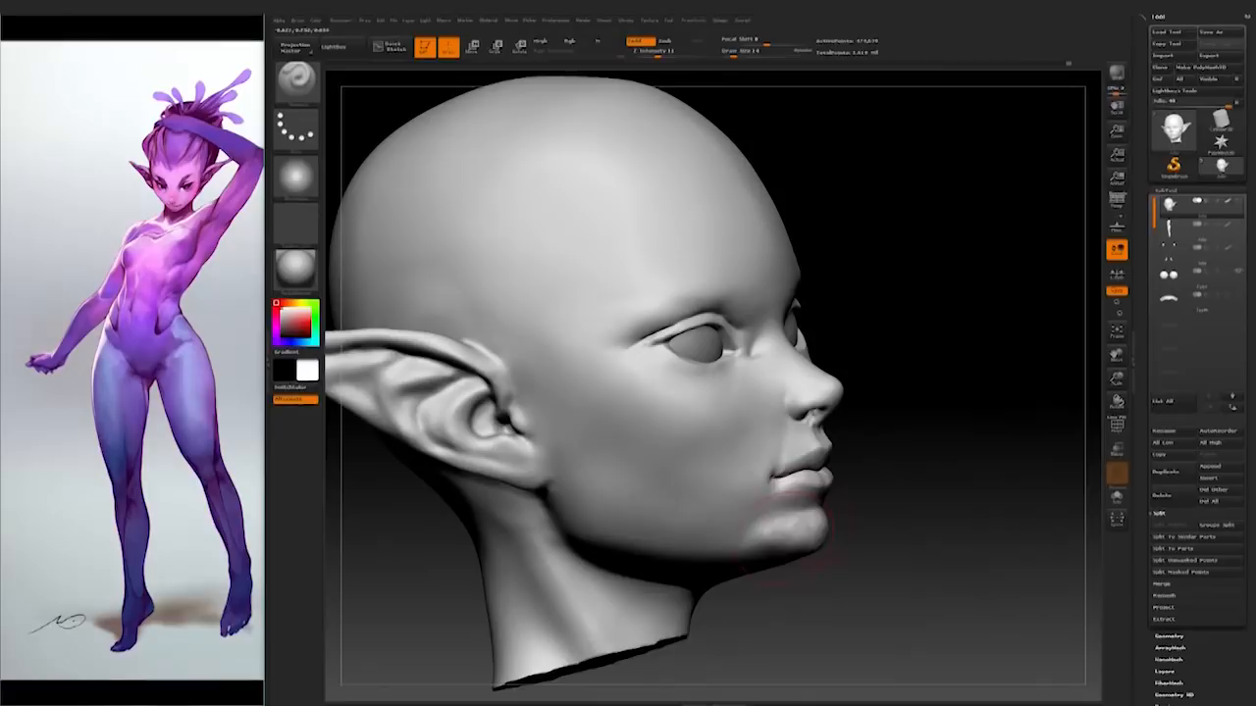
Step: Refine the chin volume and jawline below the mouth, smoothing the surface between strokes
alt+drag(922, 550, 922, 431)
drag(941, 490, 853, 471)
mouse_move(922, 451)
alt+mouse_down()
mouse_move(945, 510)
mouse_move(814, 505)
alt+mouse_up()
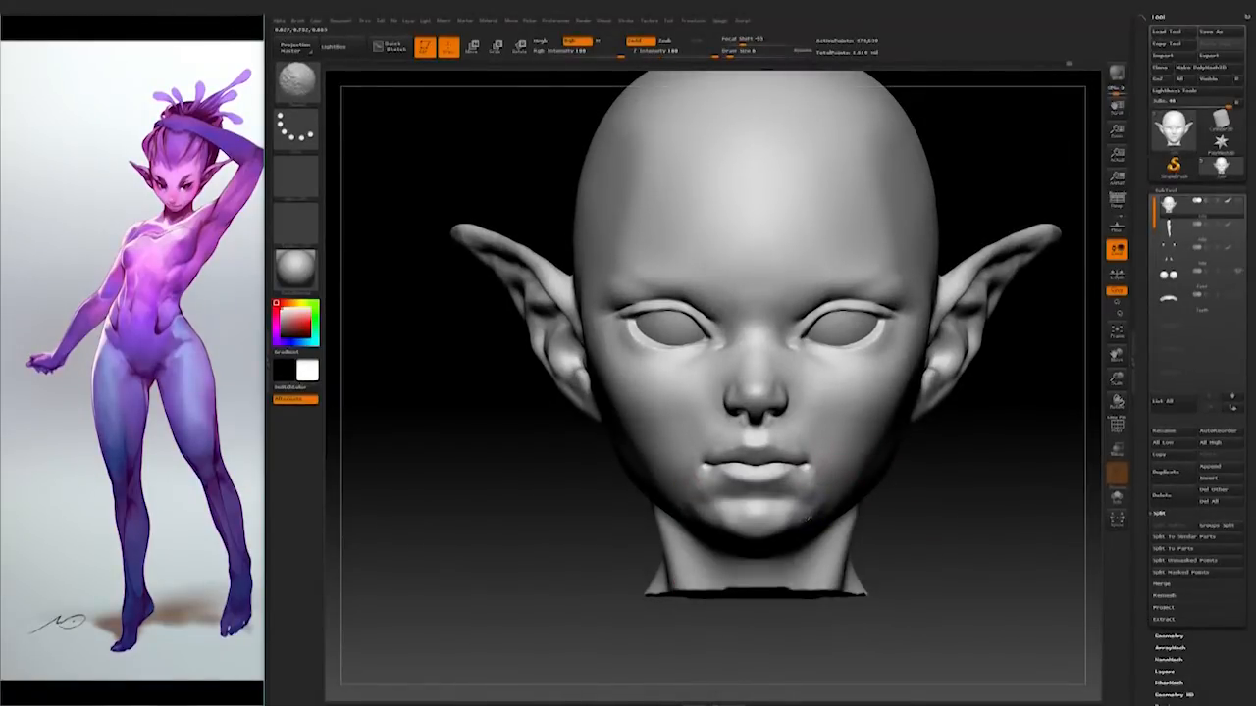
mouse_move(971, 496)
mouse_down()
mouse_move(808, 520)
mouse_move(956, 462)
mouse_move(1025, 461)
mouse_up()
drag(922, 485, 858, 496)
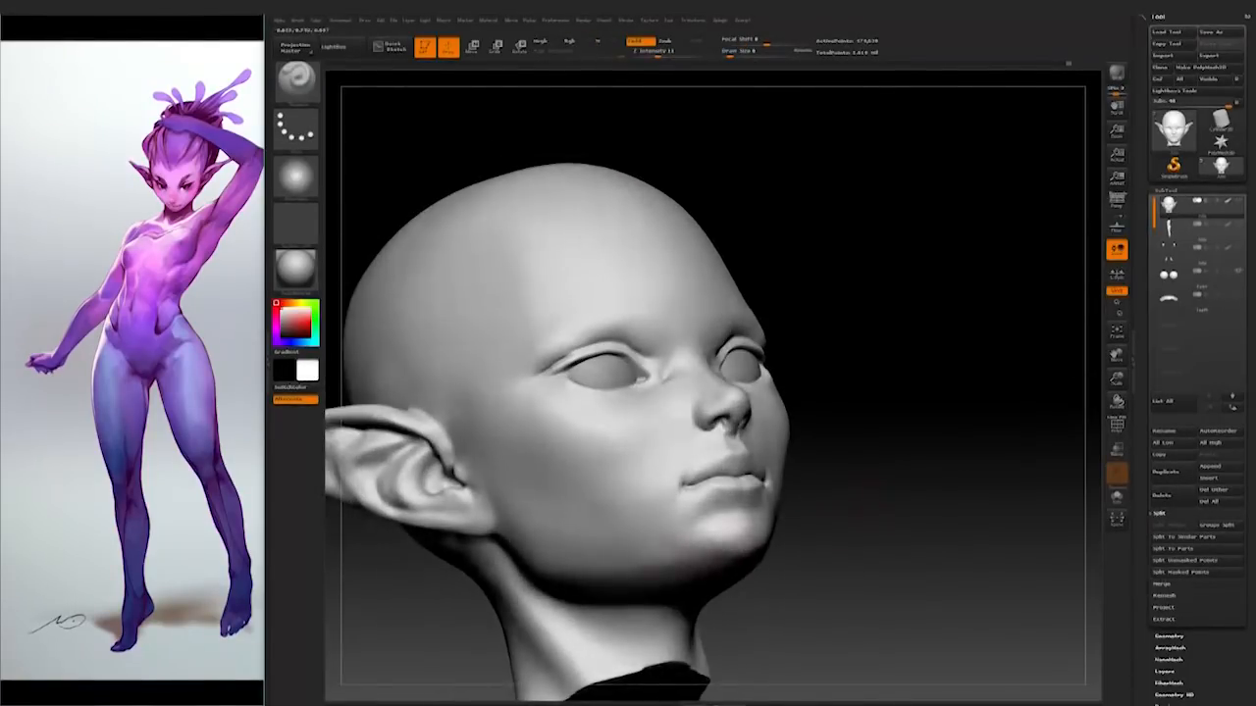
drag(760, 546, 728, 554)
drag(922, 500, 736, 539)
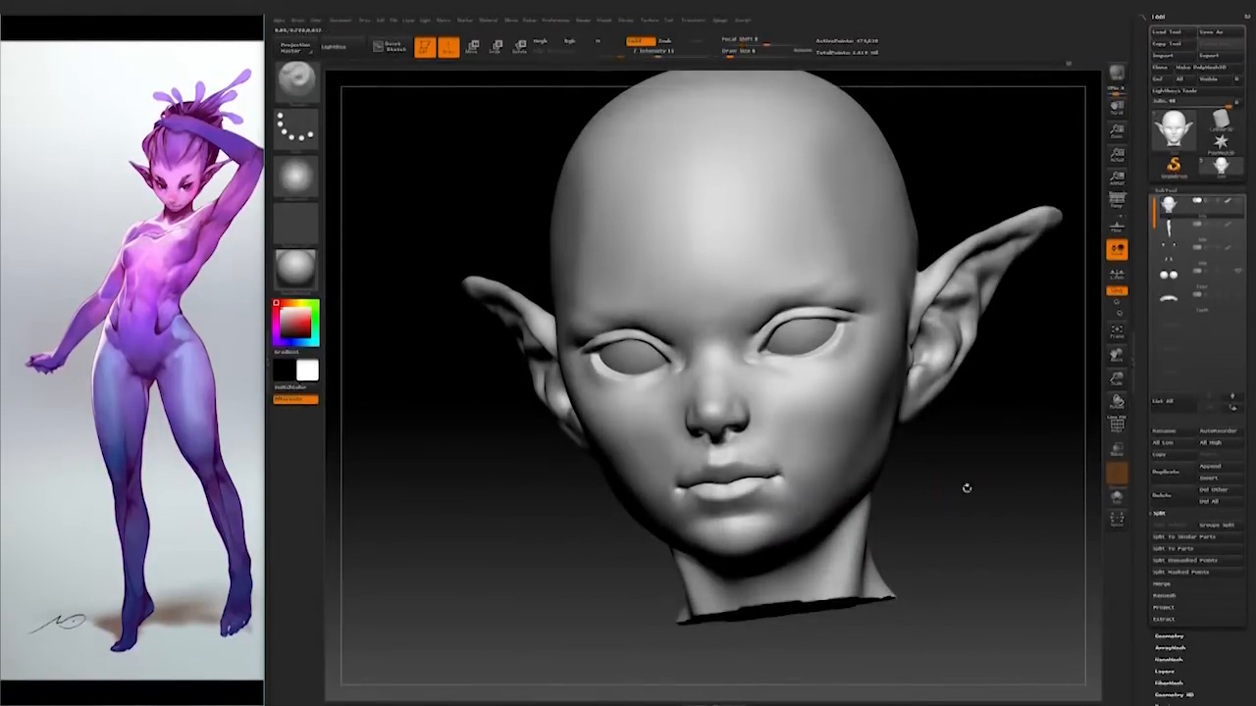
Step: Switch to the Move brush for reshaping the face
shift+drag(966, 488, 864, 454)
click(295, 80)
click(593, 90)
click(296, 80)
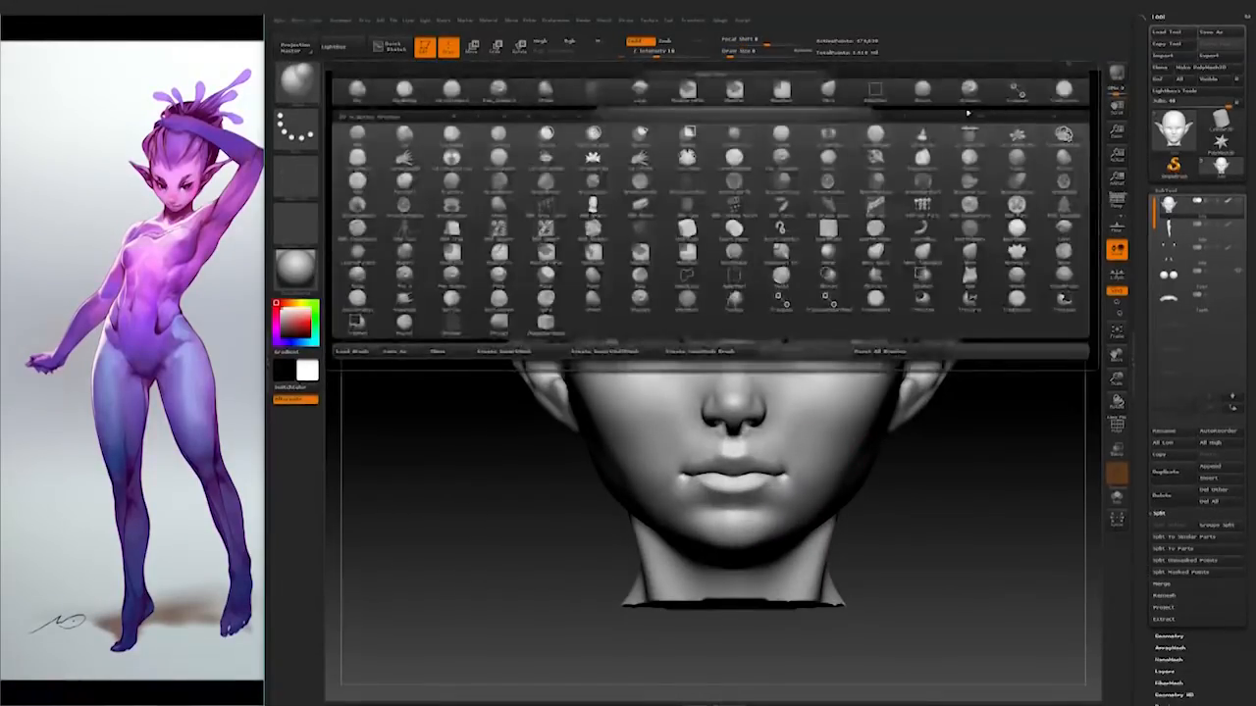
click(641, 96)
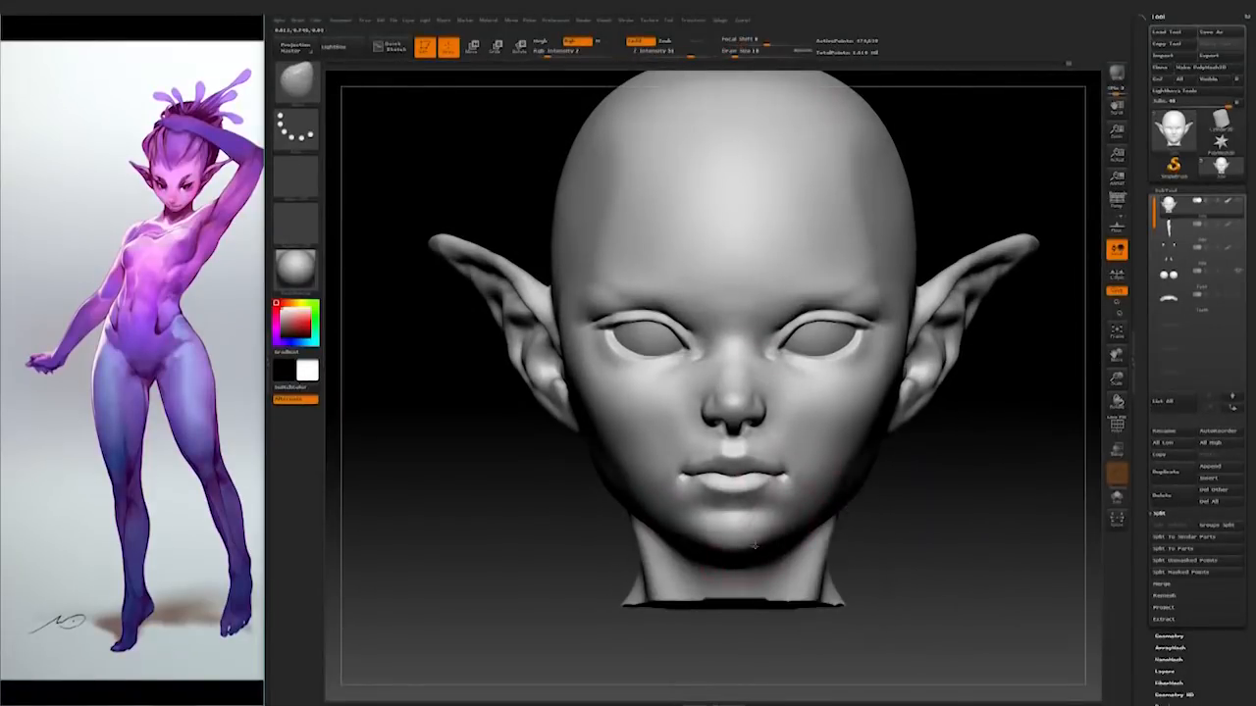
Step: Apply a glossier standard material to the head so its surface highlights show
drag(986, 512, 944, 501)
key(m)
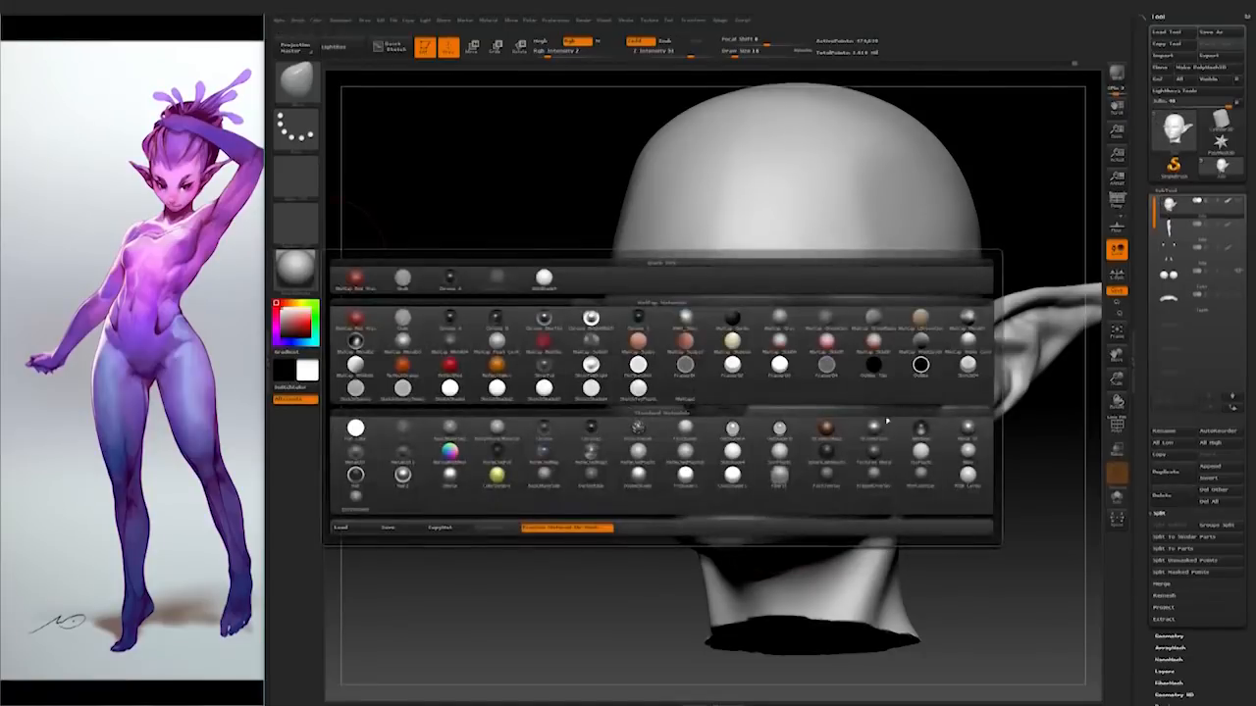
click(454, 439)
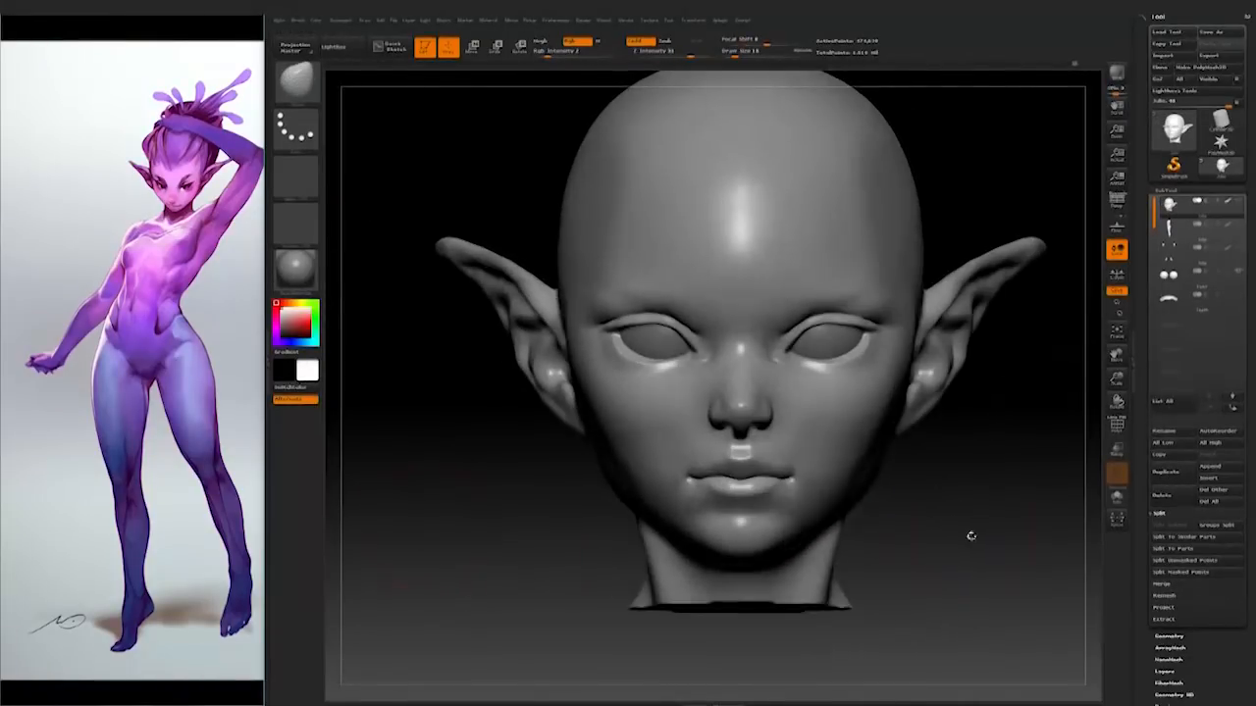
key(m)
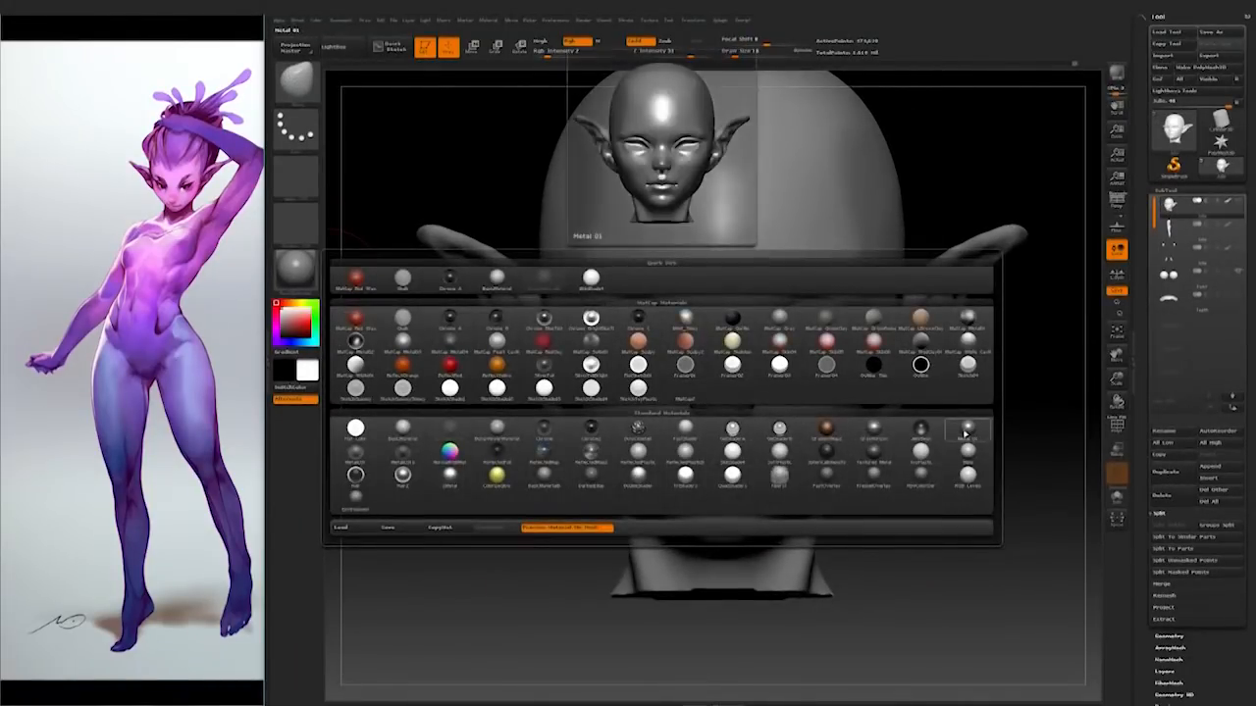
click(499, 432)
drag(967, 502, 914, 392)
Step: Reshape the mouth and adjust how far the lips project in profile with a resized Move brush
alt+drag(912, 481, 919, 579)
key(space)
drag(747, 483, 728, 483)
drag(856, 490, 1020, 501)
key(space)
drag(751, 462, 769, 461)
drag(856, 545, 812, 534)
drag(763, 472, 766, 473)
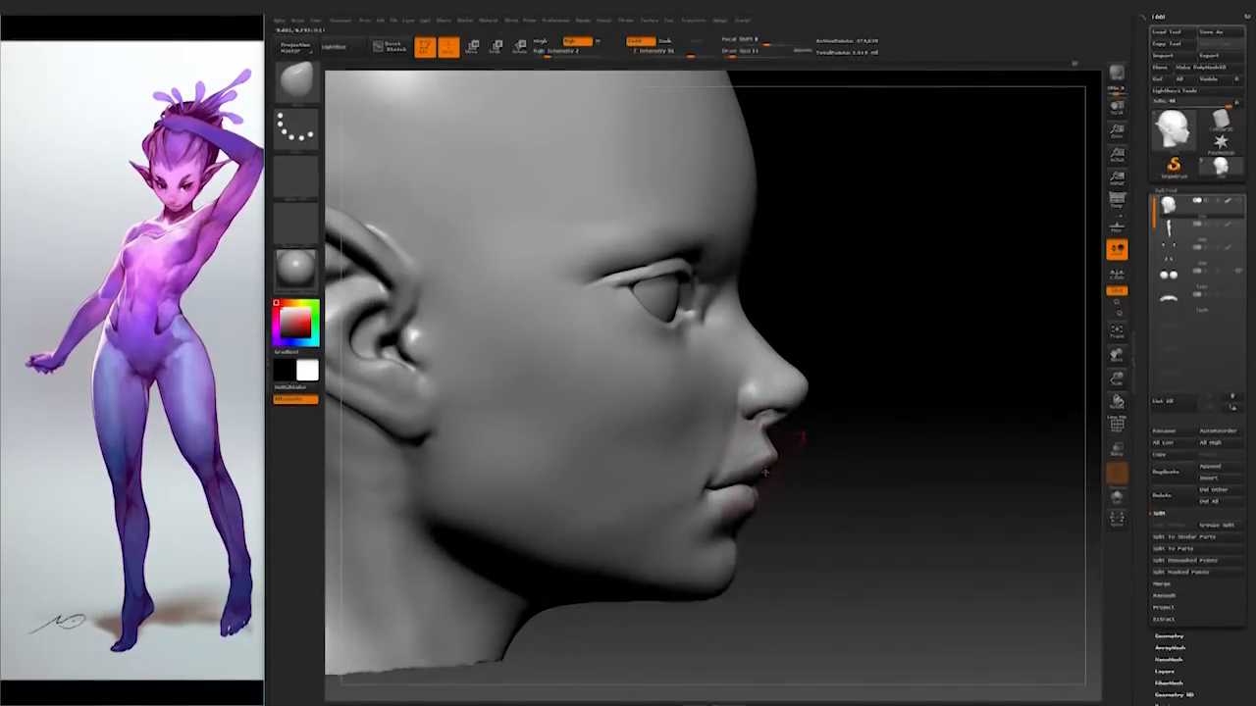
Step: Adjust the lower lip and chin contour in profile with a smaller Move brush
key(space)
drag(735, 529, 726, 530)
mouse_move(804, 477)
mouse_down()
mouse_move(748, 479)
mouse_move(802, 480)
mouse_up()
mouse_move(957, 518)
mouse_down()
mouse_move(888, 522)
mouse_move(916, 537)
mouse_move(869, 520)
mouse_up()
mouse_move(959, 499)
alt+mouse_down()
mouse_move(949, 541)
mouse_move(978, 526)
mouse_move(805, 461)
alt+mouse_up()
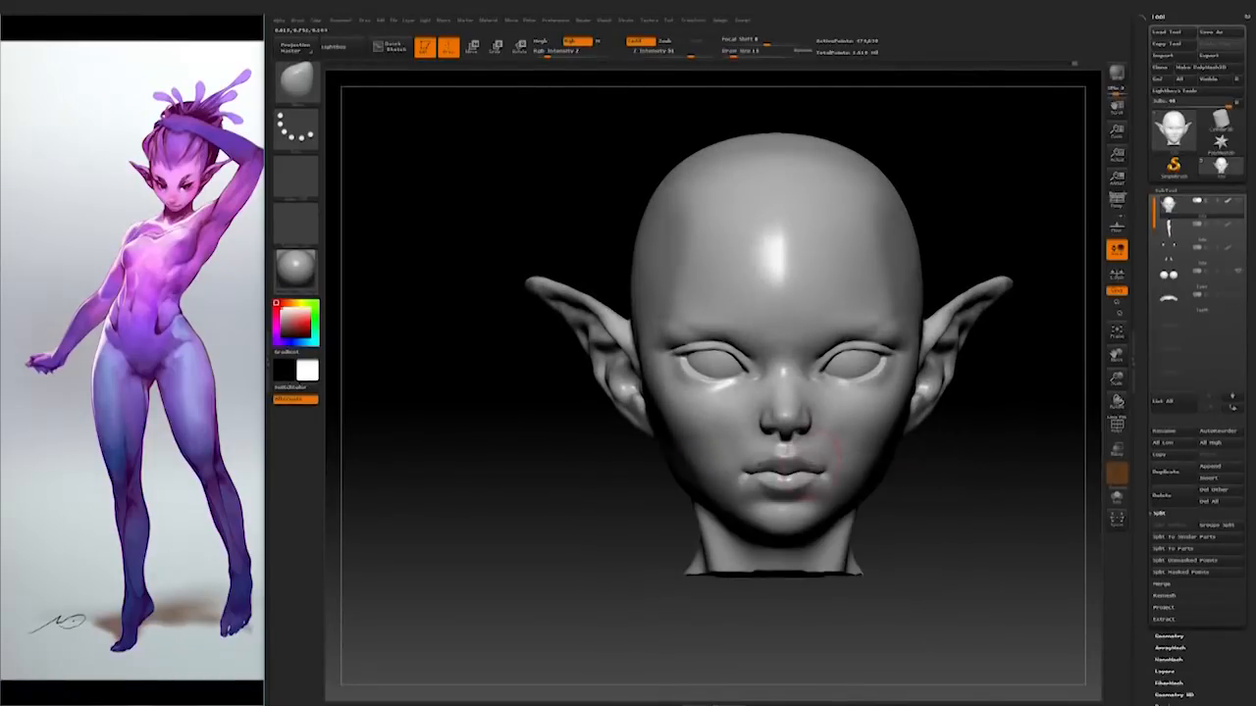
Step: Reshape the curve of the lips around the mouth opening, working from beneath the face
mouse_move(947, 520)
alt+mouse_down()
mouse_move(956, 507)
mouse_move(924, 468)
mouse_move(942, 482)
mouse_move(919, 481)
mouse_move(939, 495)
mouse_move(883, 466)
alt+mouse_up()
mouse_move(883, 466)
mouse_down()
mouse_move(820, 431)
mouse_move(941, 513)
mouse_move(784, 471)
mouse_move(883, 471)
mouse_move(814, 510)
mouse_move(863, 491)
mouse_up()
alt+drag(1059, 589, 998, 481)
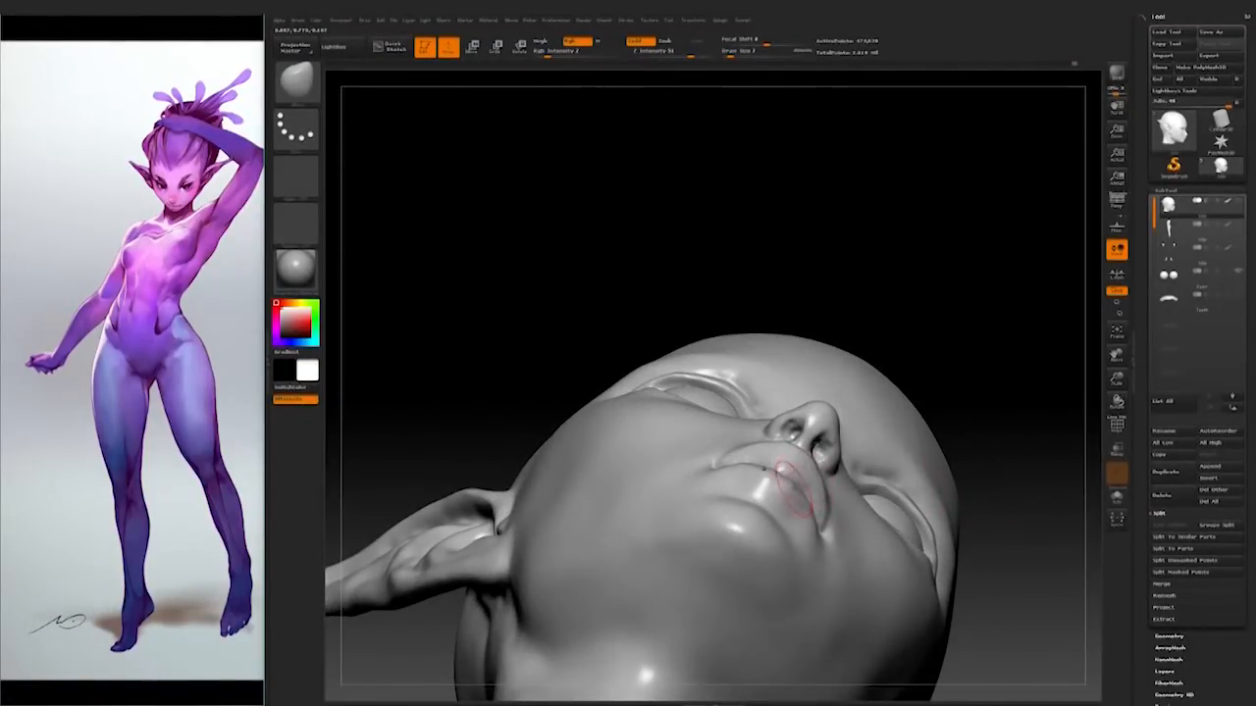
mouse_move(800, 495)
mouse_down()
mouse_move(838, 477)
mouse_move(807, 464)
mouse_up()
Step: Refine the line between the upper and lower lips with a Move brush of size 4
key(space)
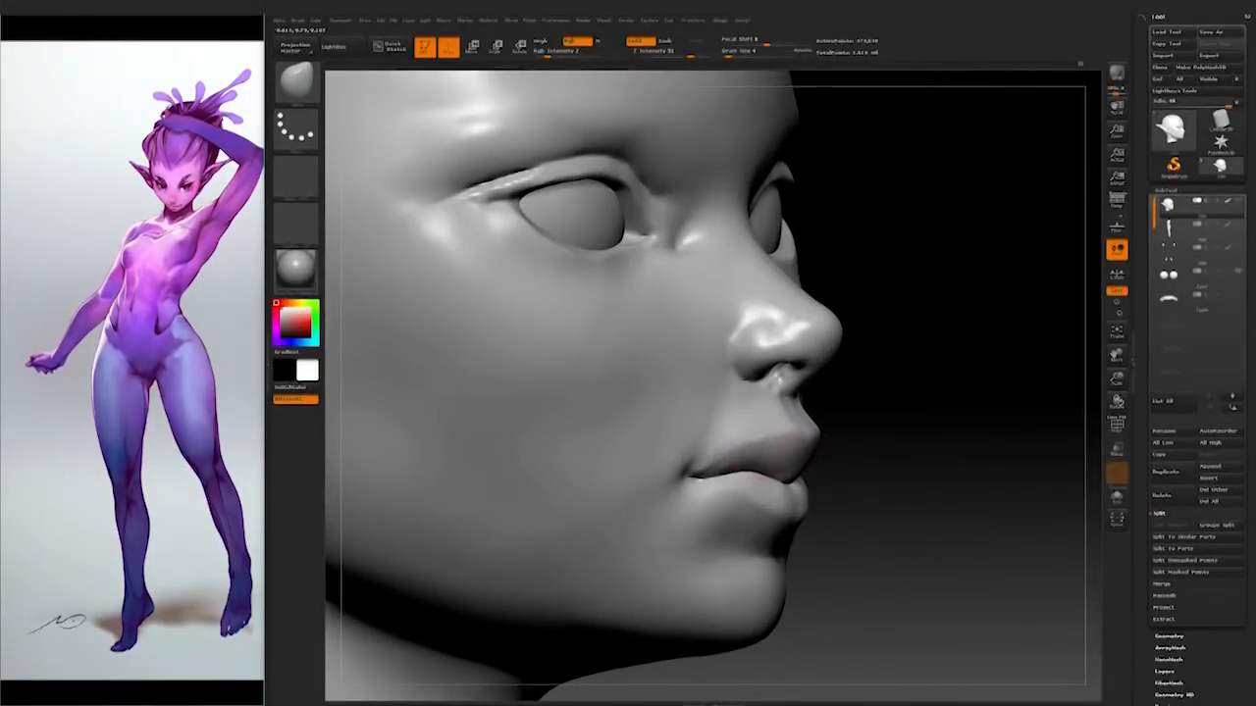
drag(885, 466, 826, 467)
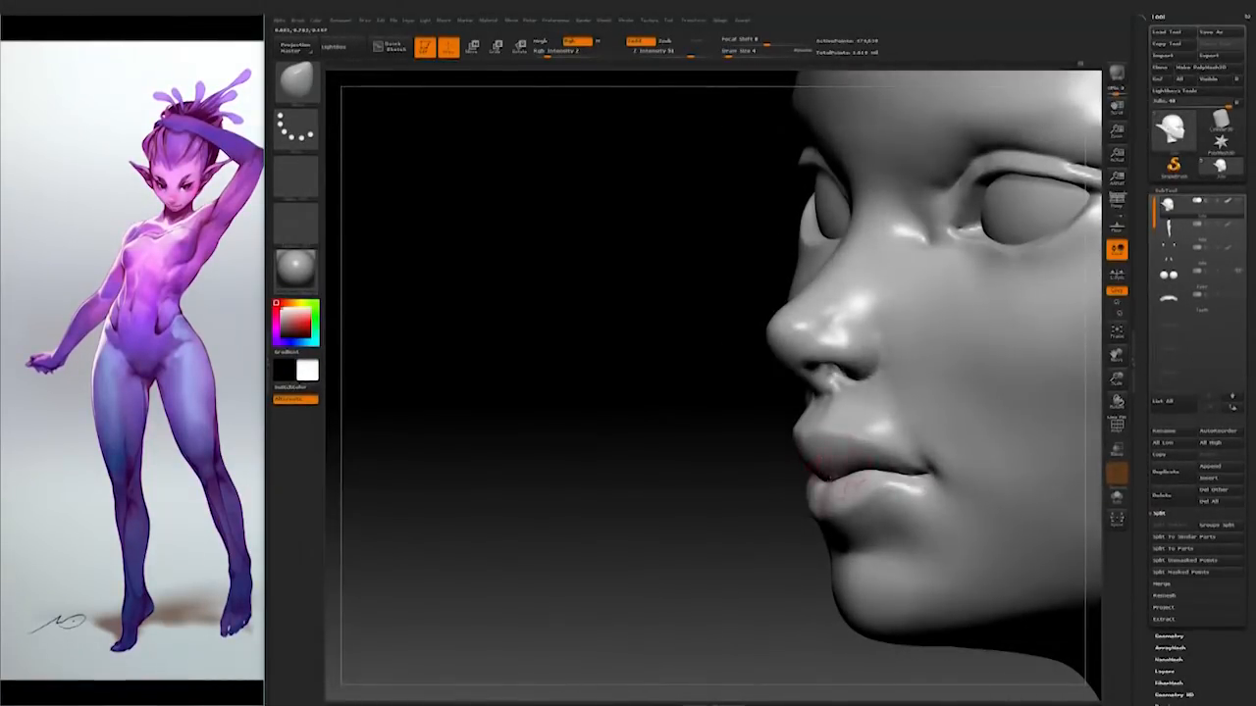
drag(744, 528, 759, 498)
drag(830, 447, 848, 471)
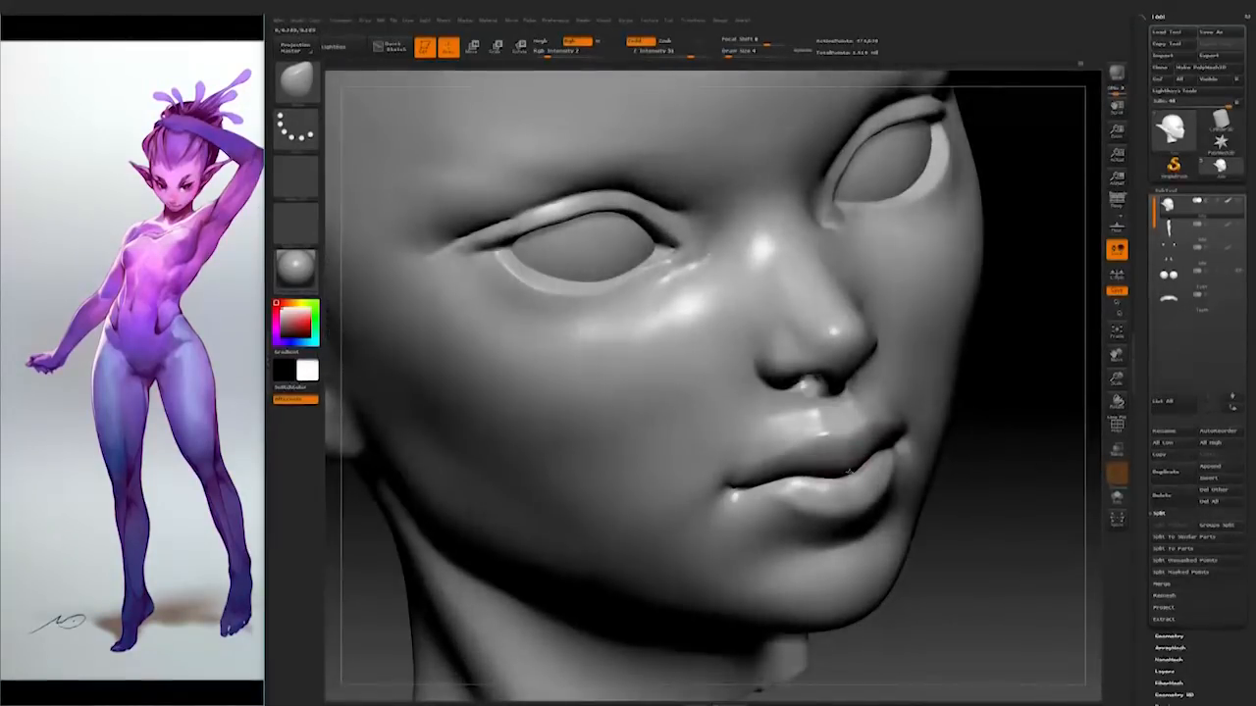
Step: Adjust the fullness of the lips and the mouth corners with a resized Move brush
right_drag(877, 443, 820, 535)
key(space)
drag(881, 475, 869, 474)
mouse_move(1017, 498)
mouse_down()
mouse_move(1027, 487)
mouse_move(1089, 490)
mouse_move(832, 558)
mouse_up()
key(space)
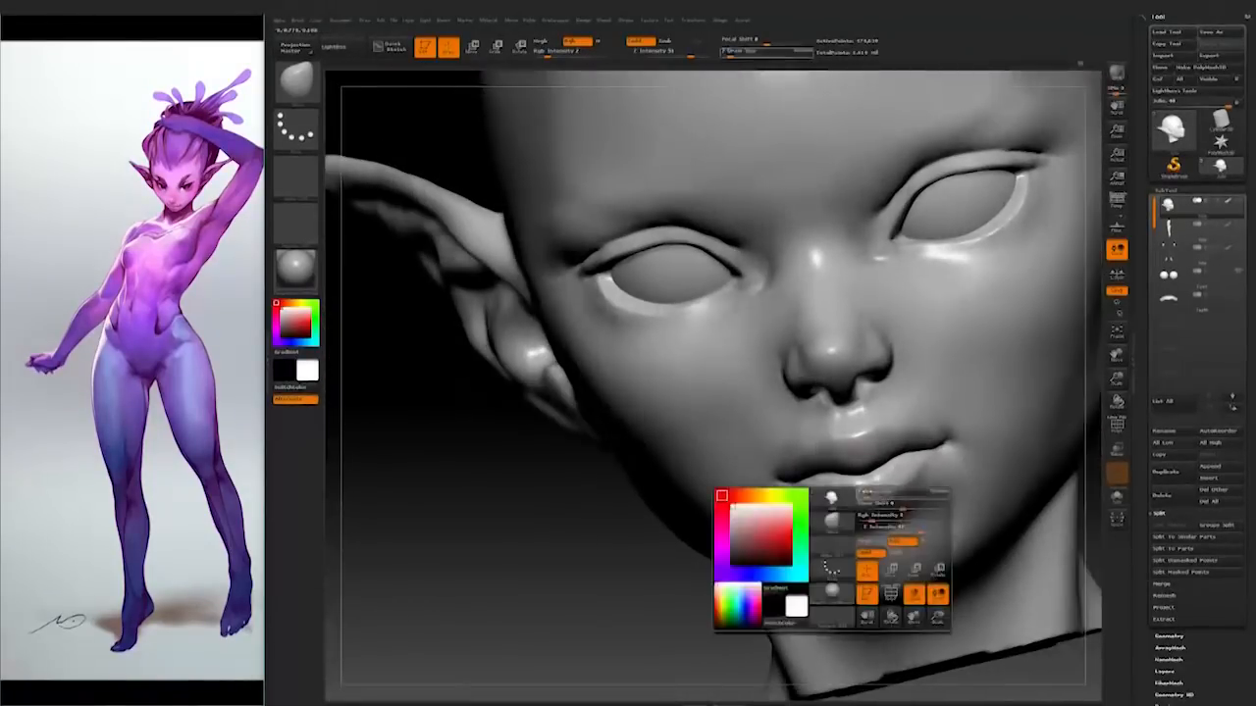
drag(891, 496, 903, 496)
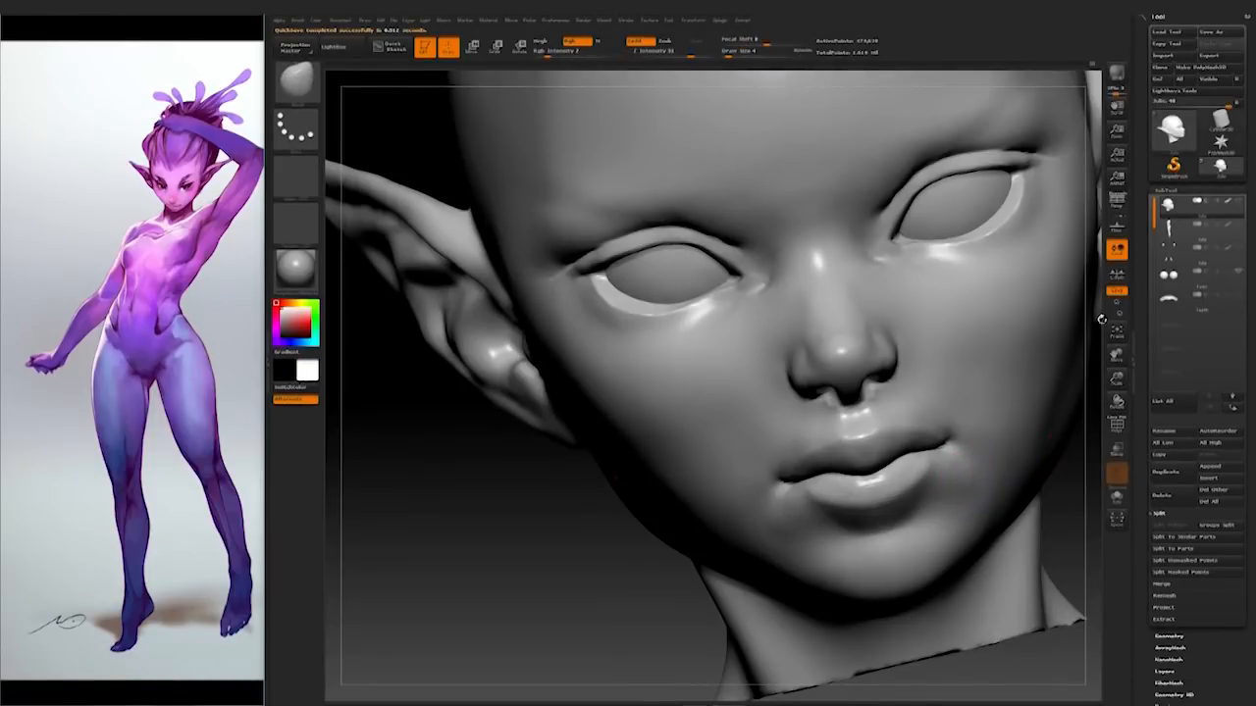
Step: Reshape the nose and mouth area in profile with a large Move brush
mouse_move(454, 588)
shift+mouse_down()
mouse_move(423, 555)
mouse_move(422, 500)
mouse_move(423, 549)
mouse_move(628, 510)
shift+mouse_up()
mouse_move(986, 531)
alt+mouse_down()
mouse_move(883, 541)
mouse_move(853, 520)
alt+mouse_up()
key(space)
key(space)
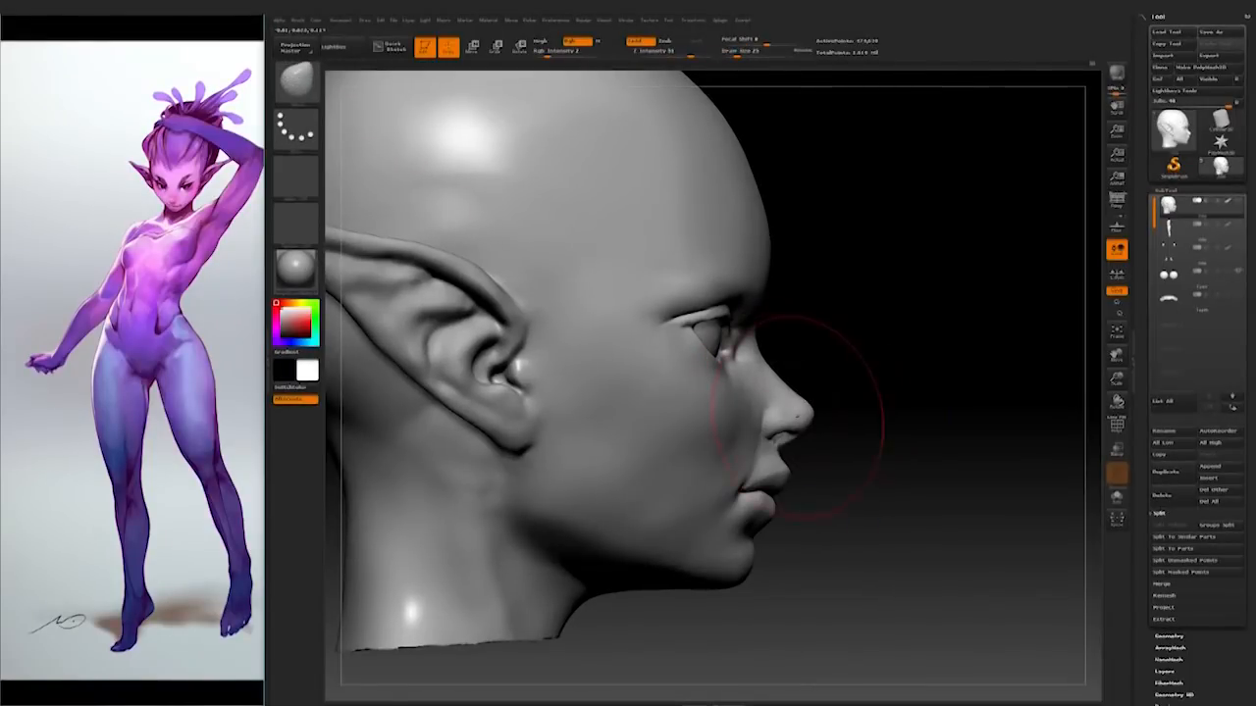
mouse_move(826, 412)
alt+mouse_down()
mouse_move(830, 389)
mouse_move(785, 461)
mouse_move(780, 448)
mouse_move(806, 463)
alt+mouse_up()
key(space)
mouse_move(895, 439)
mouse_down()
mouse_move(942, 446)
mouse_move(834, 450)
mouse_move(922, 451)
mouse_move(888, 454)
mouse_up()
Step: Adjust the jaw contour and the nose bridge in profile with resized Move brush strokes
key(s)
drag(731, 527, 720, 527)
shift+drag(877, 400, 785, 471)
mouse_move(883, 471)
mouse_down()
mouse_move(761, 486)
mouse_move(814, 495)
mouse_move(892, 480)
mouse_move(890, 398)
mouse_move(834, 403)
mouse_up()
key(space)
drag(873, 363, 926, 308)
key(space)
drag(813, 346, 802, 346)
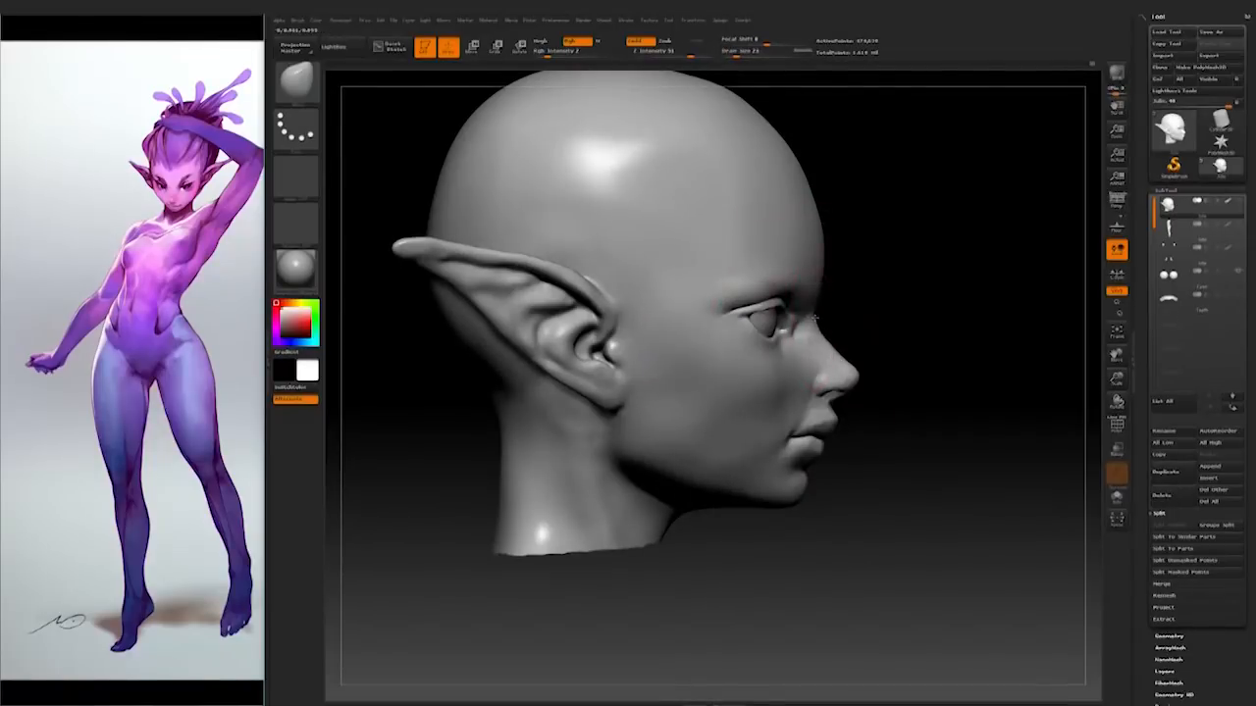
Step: Refine the nose, upper lip and mouth corner in the opposite profile, varying the Move brush size
drag(959, 343, 750, 432)
key(space)
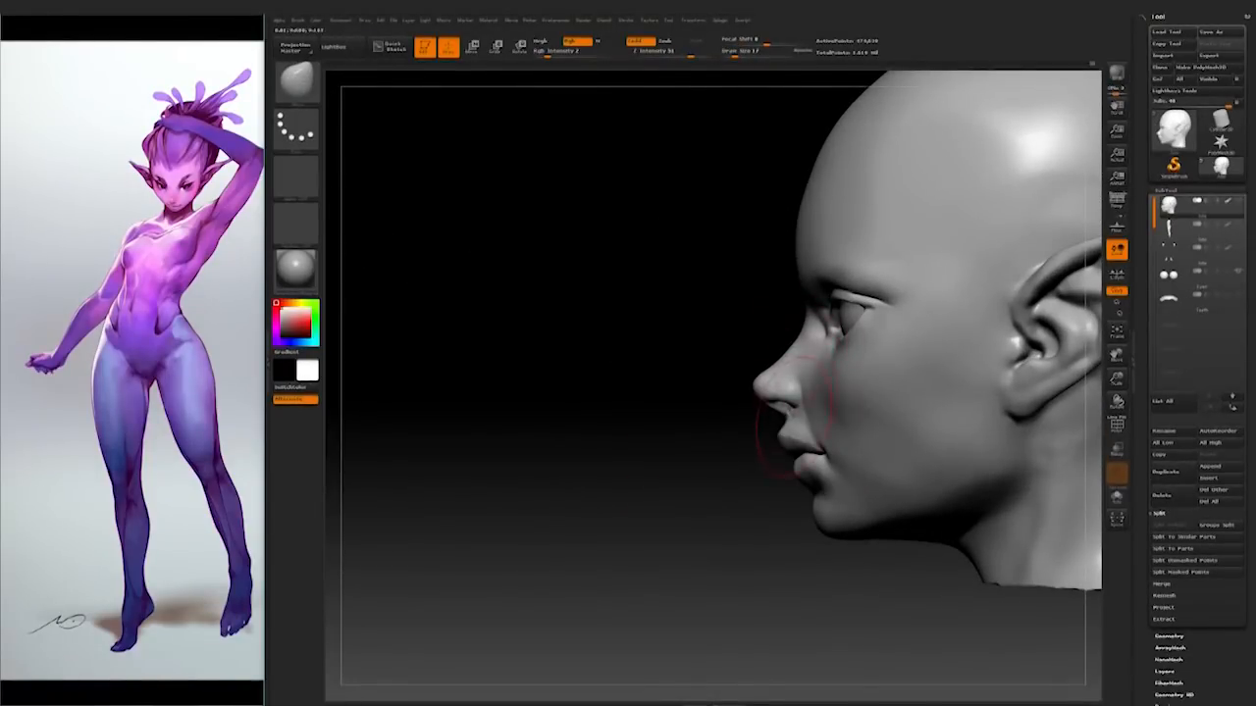
key(space)
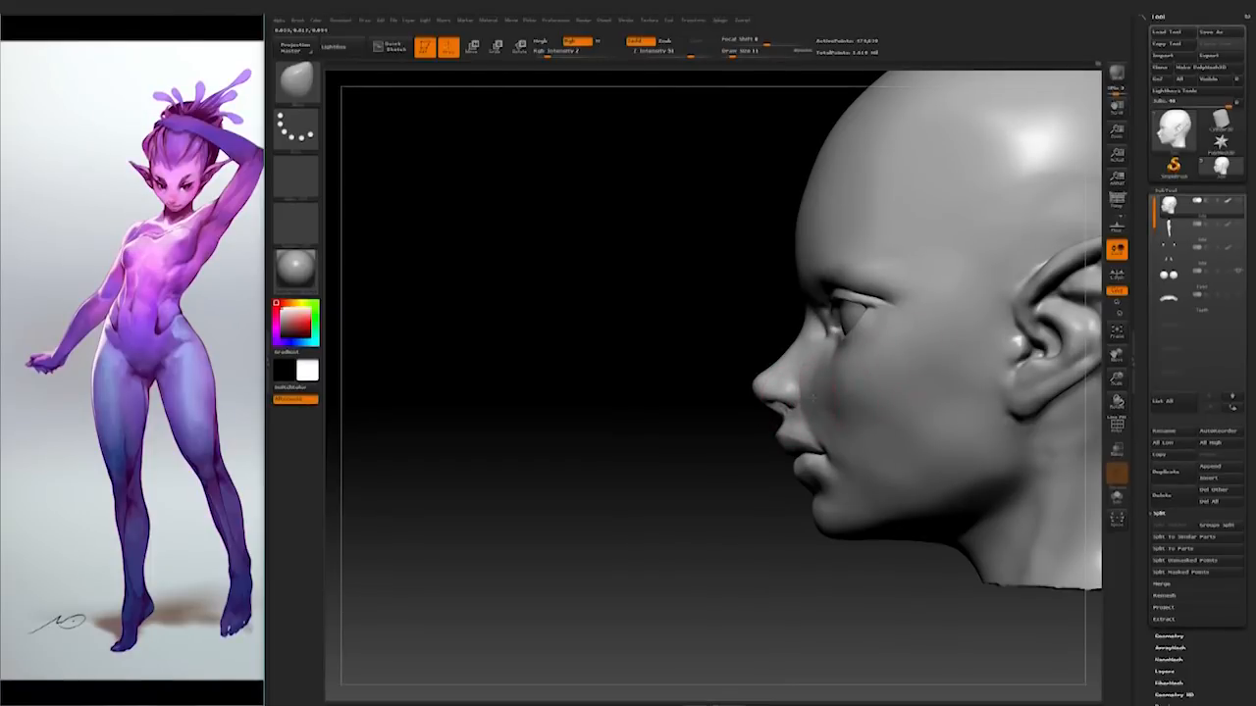
key(space)
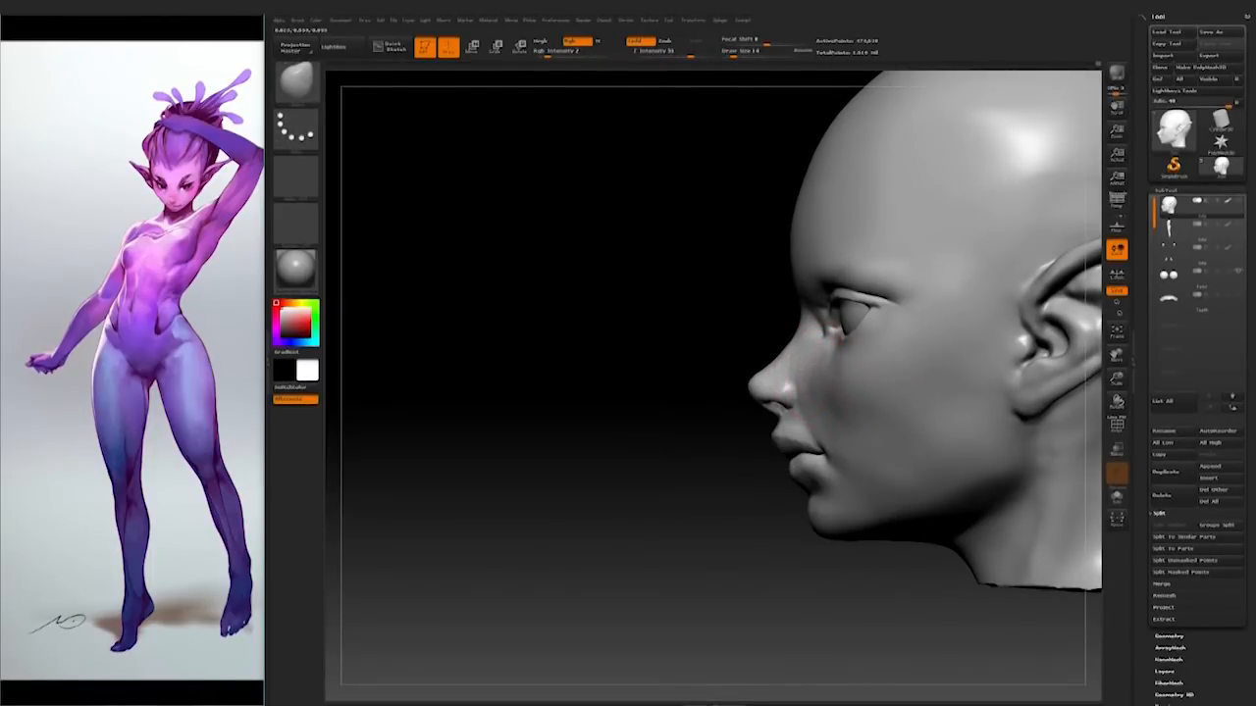
key(space)
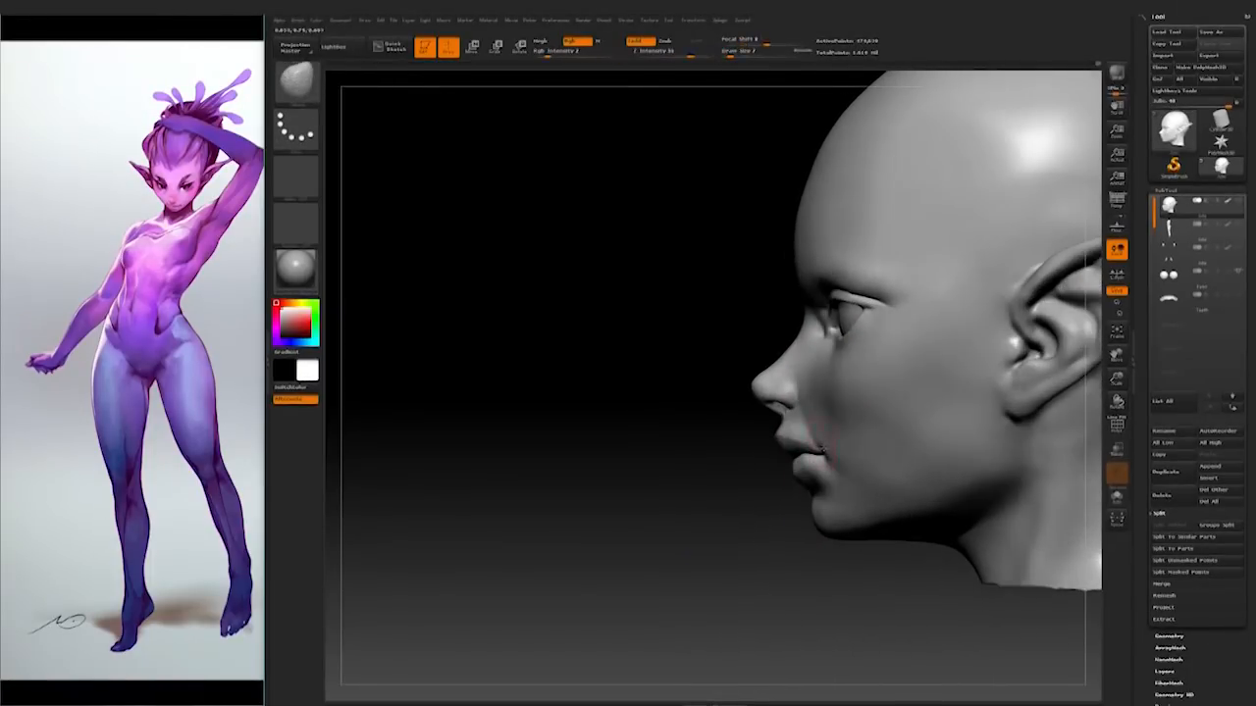
key(space)
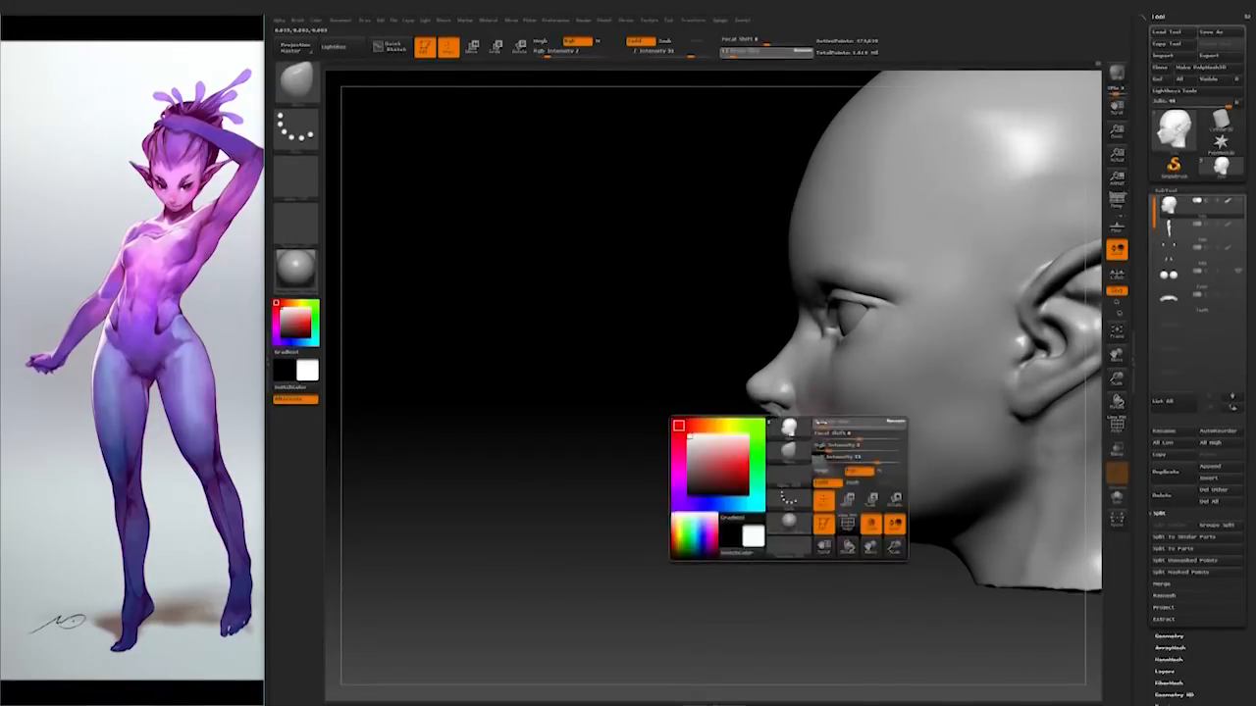
mouse_move(549, 579)
mouse_down()
mouse_move(726, 581)
mouse_move(745, 613)
mouse_move(770, 613)
mouse_up()
mouse_move(859, 459)
mouse_down()
mouse_move(888, 461)
mouse_move(471, 452)
mouse_up()
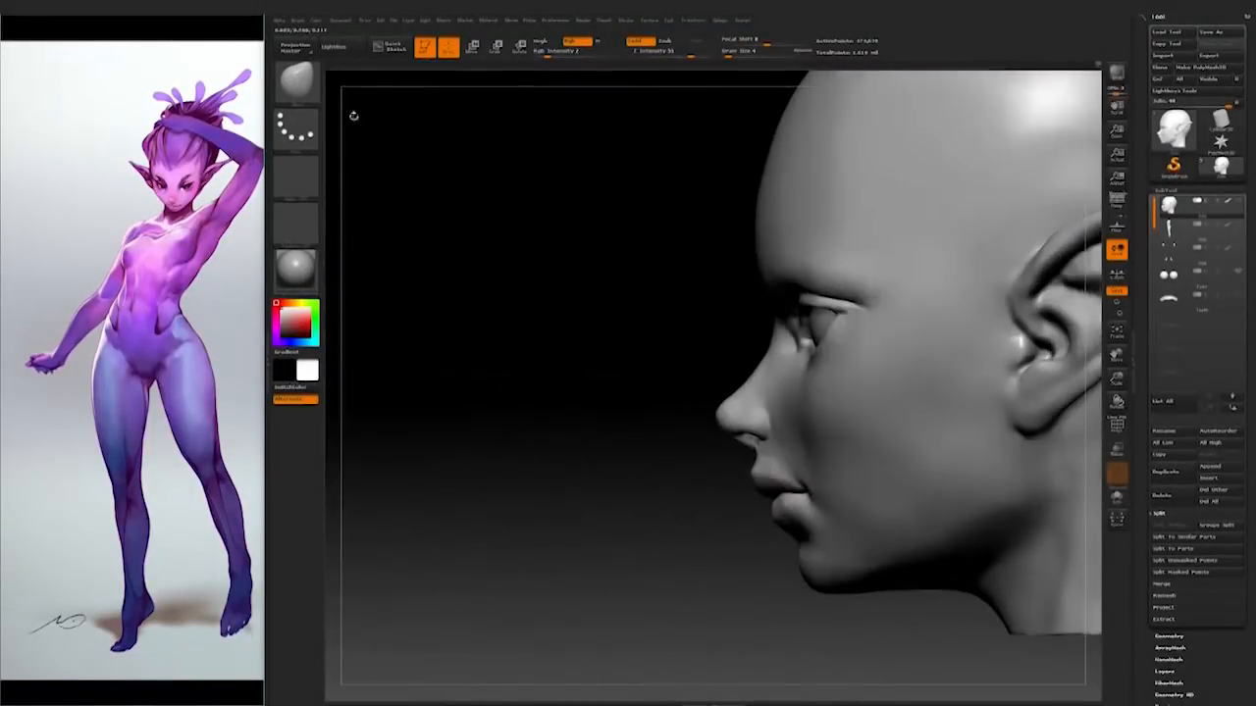
Step: Define the border of the upper lip with a very small sculpting brush
click(296, 81)
click(968, 95)
mouse_move(627, 548)
mouse_down()
mouse_move(916, 488)
mouse_move(883, 504)
mouse_move(884, 475)
mouse_move(810, 462)
mouse_move(883, 466)
mouse_move(747, 478)
mouse_move(799, 459)
mouse_up()
key(space)
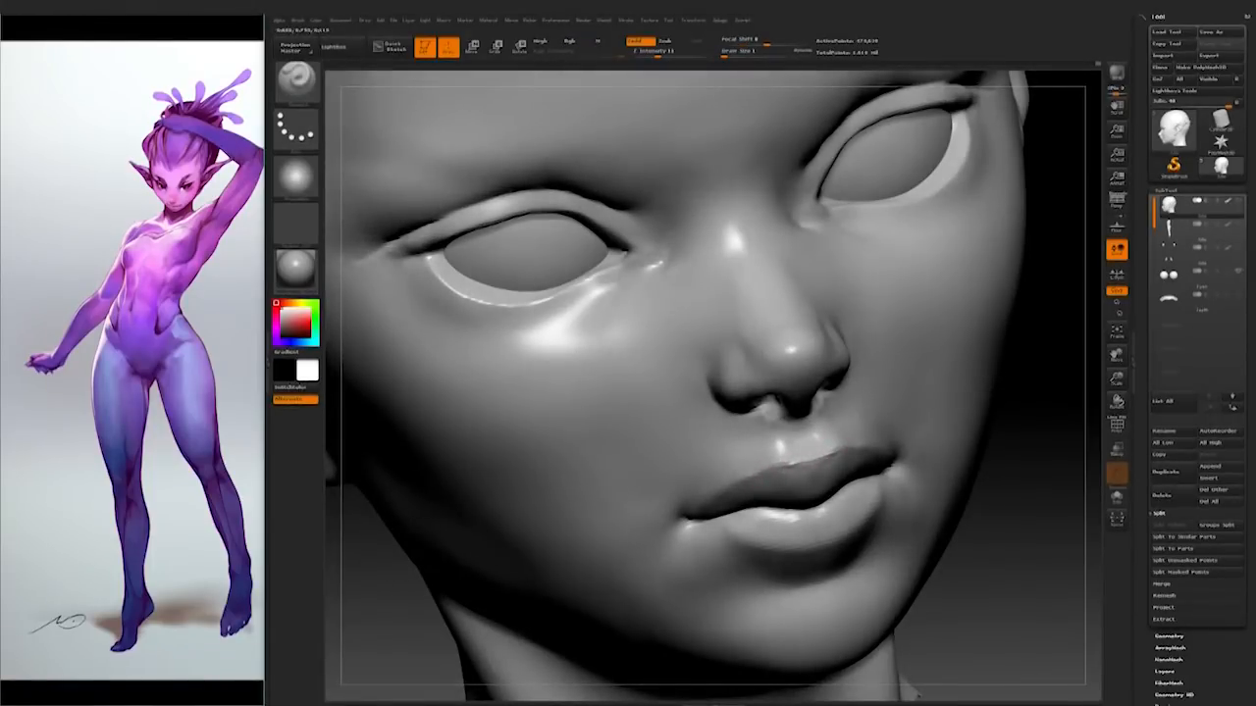
drag(1001, 441, 797, 474)
mouse_move(920, 438)
mouse_down()
mouse_move(1010, 446)
mouse_move(1025, 463)
mouse_up()
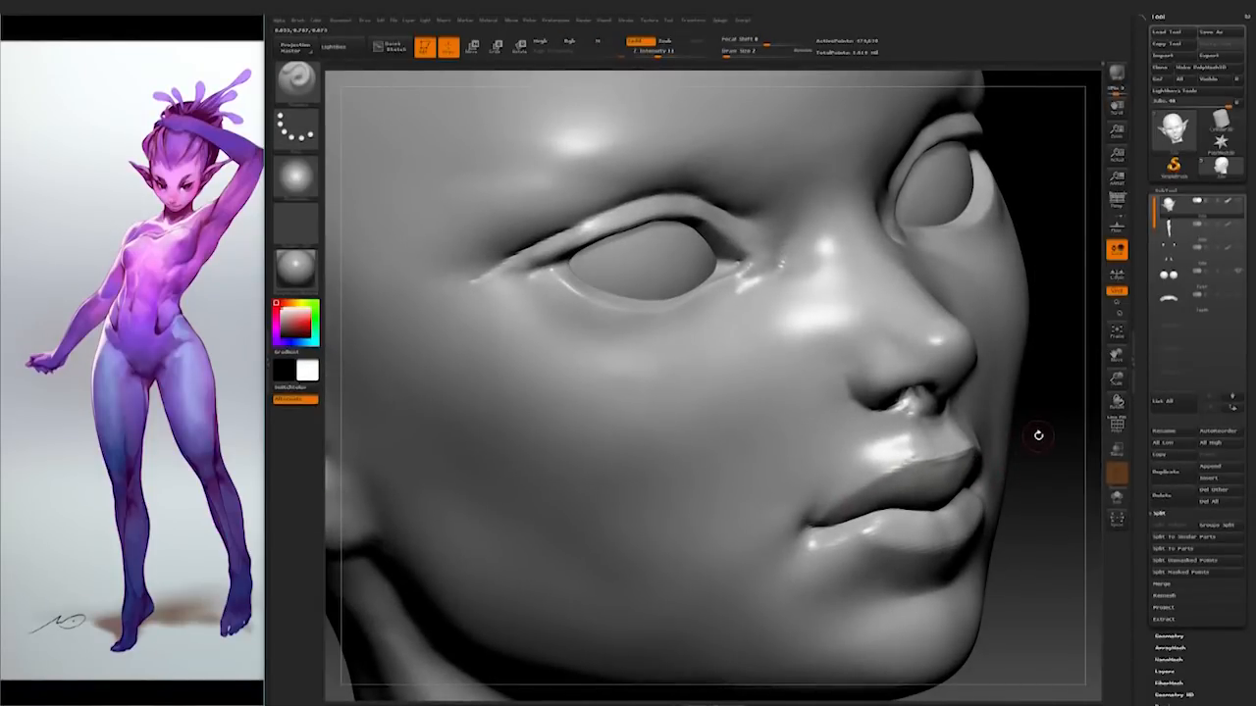
drag(1036, 464, 876, 474)
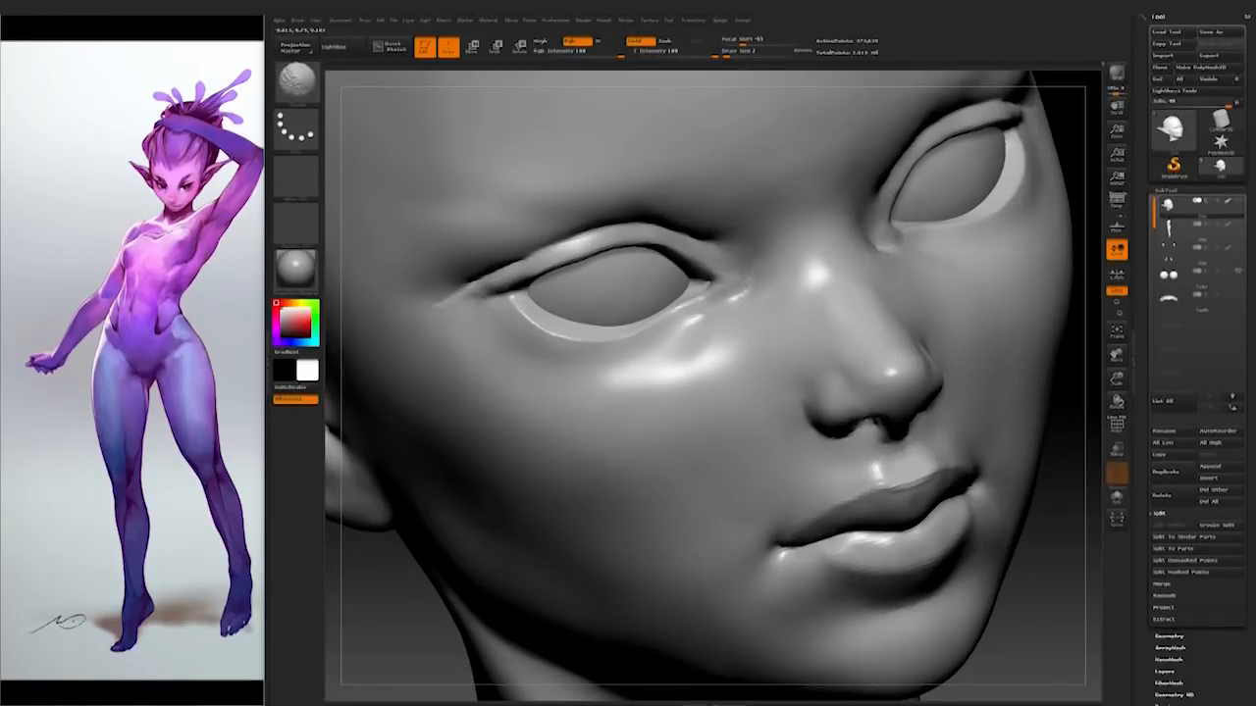
Step: Sculpt and smooth the lower lip's edge and the hollow between it and the chin
mouse_move(871, 520)
mouse_down()
mouse_move(978, 485)
mouse_move(756, 515)
mouse_up()
mouse_move(905, 493)
mouse_down()
mouse_move(775, 501)
mouse_move(971, 450)
mouse_move(883, 457)
mouse_up()
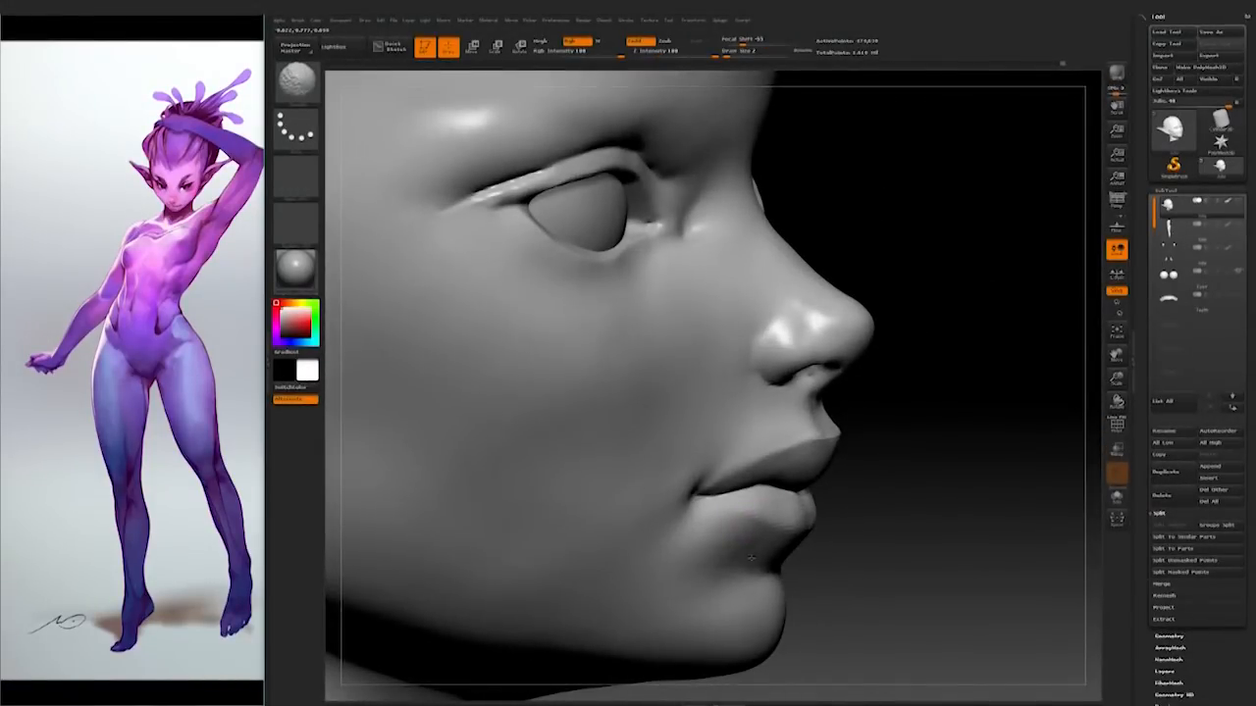
drag(971, 450, 814, 457)
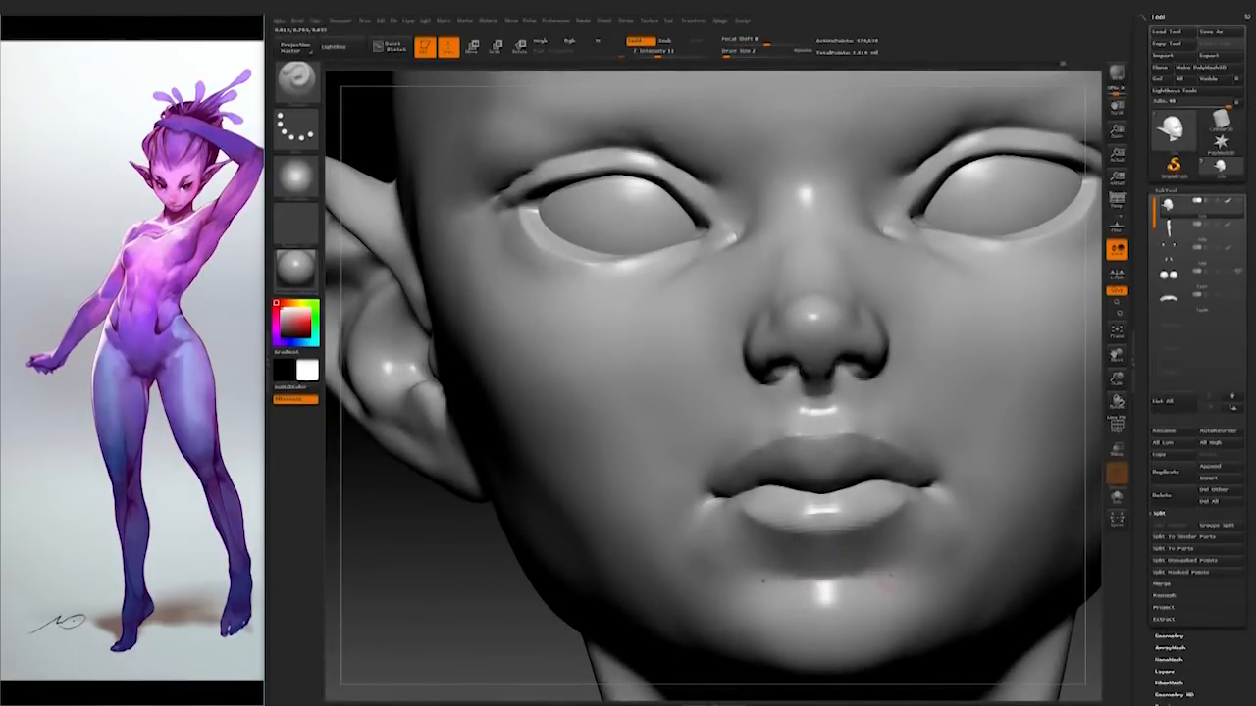
Step: Smooth the transition between the lower lip and the chin
shift+drag(827, 578, 815, 593)
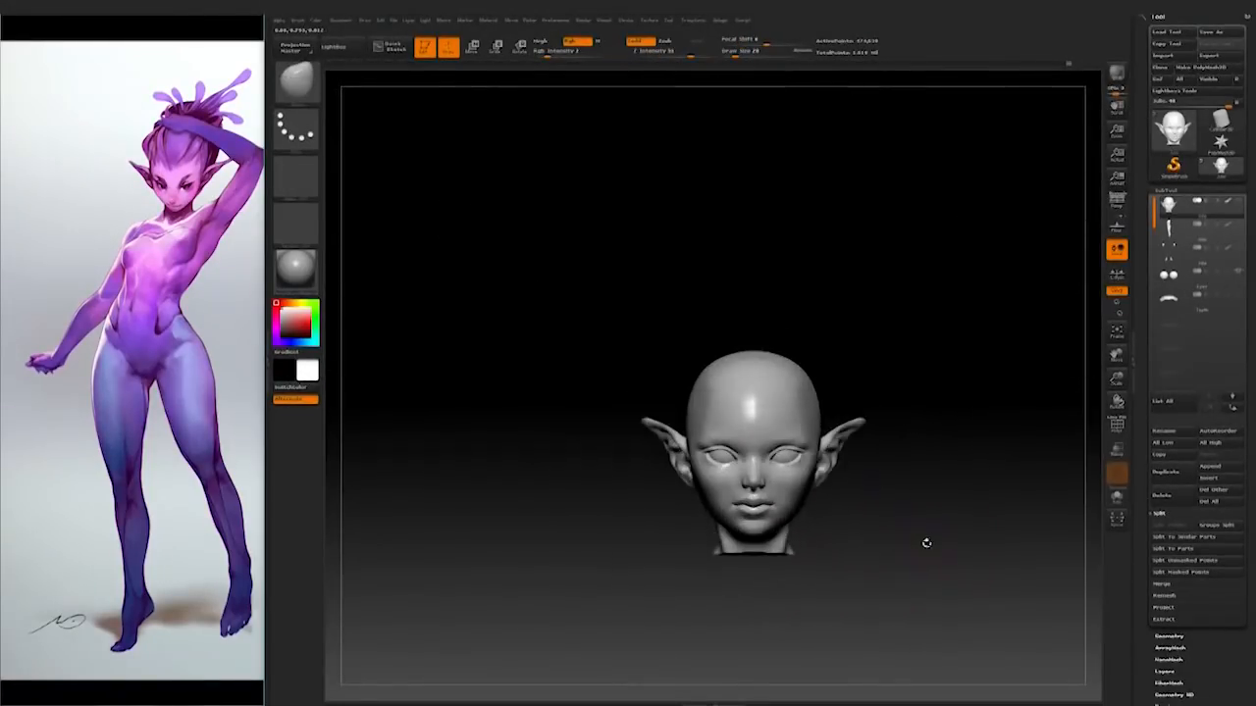
mouse_move(926, 542)
mouse_down()
mouse_move(785, 542)
mouse_move(1049, 543)
mouse_move(912, 588)
mouse_move(905, 545)
mouse_up()
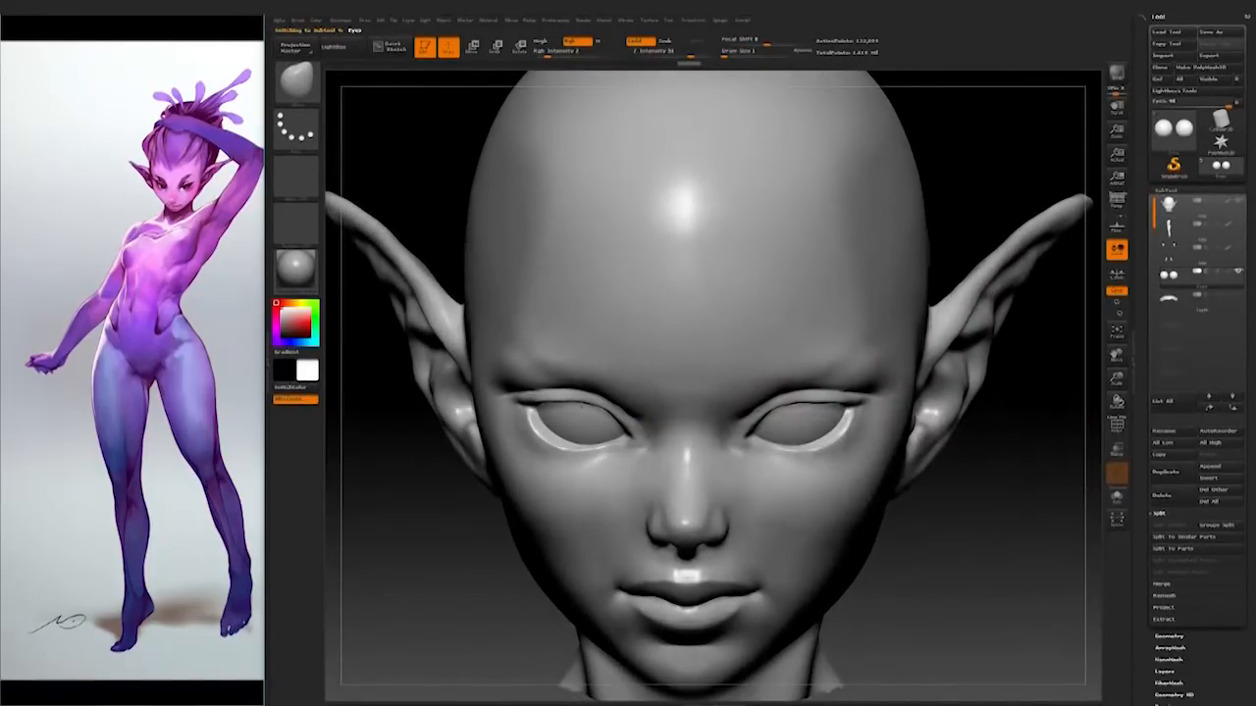
Step: Sculpt an iris and pupil into both eyeballs with a small freehand-stroke brush and soften them
click(296, 80)
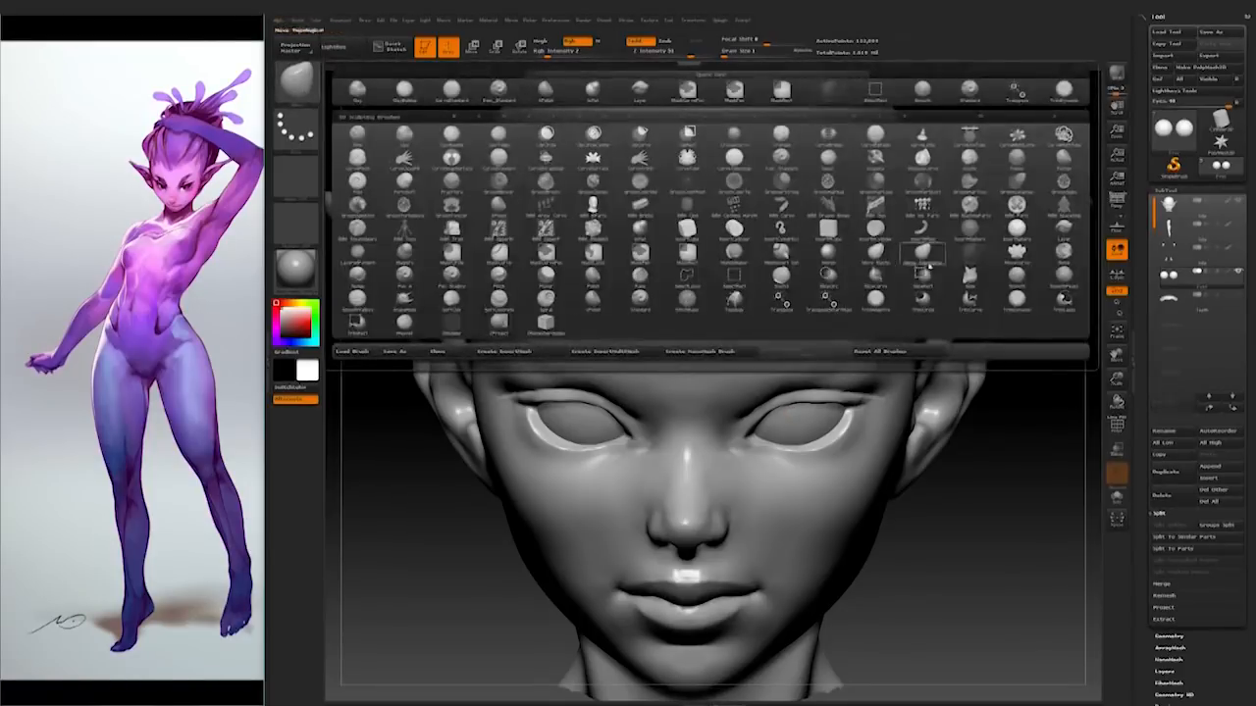
click(1063, 251)
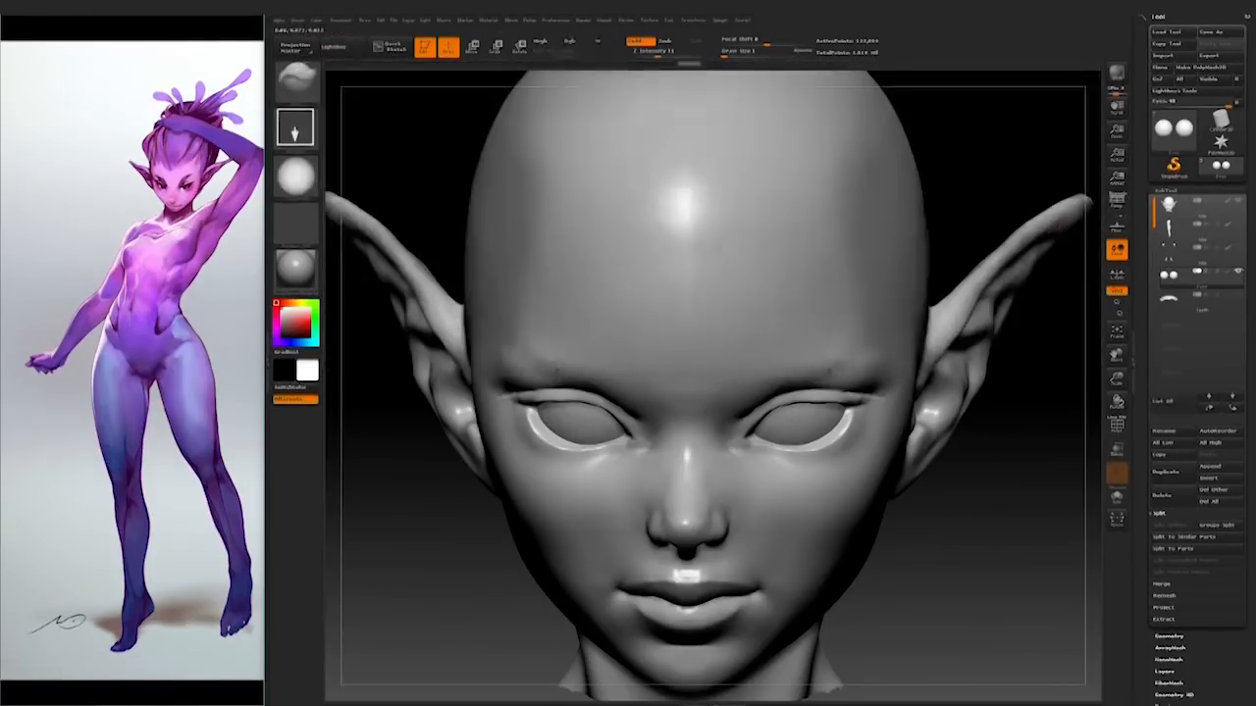
click(307, 138)
click(461, 137)
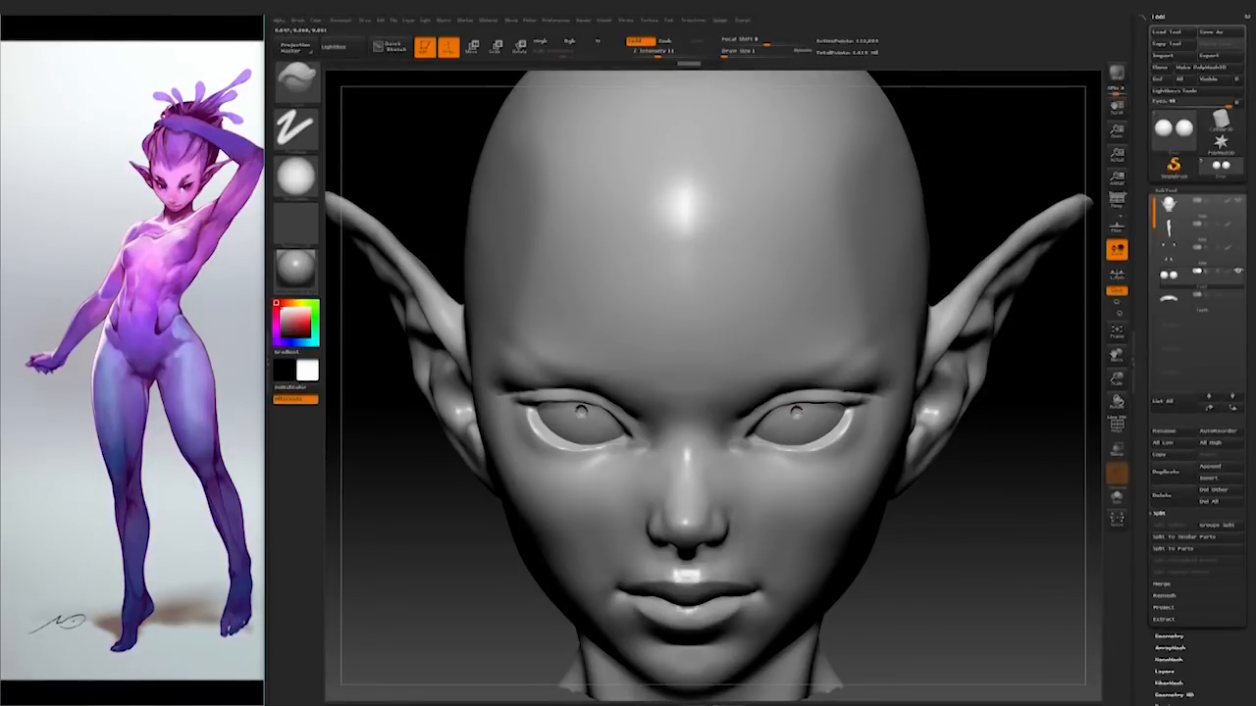
right_click(765, 477)
drag(789, 459, 796, 460)
mouse_move(876, 398)
ctrl+right_down()
mouse_move(920, 406)
mouse_move(914, 435)
mouse_move(944, 435)
mouse_move(1001, 480)
mouse_move(982, 440)
ctrl+right_up()
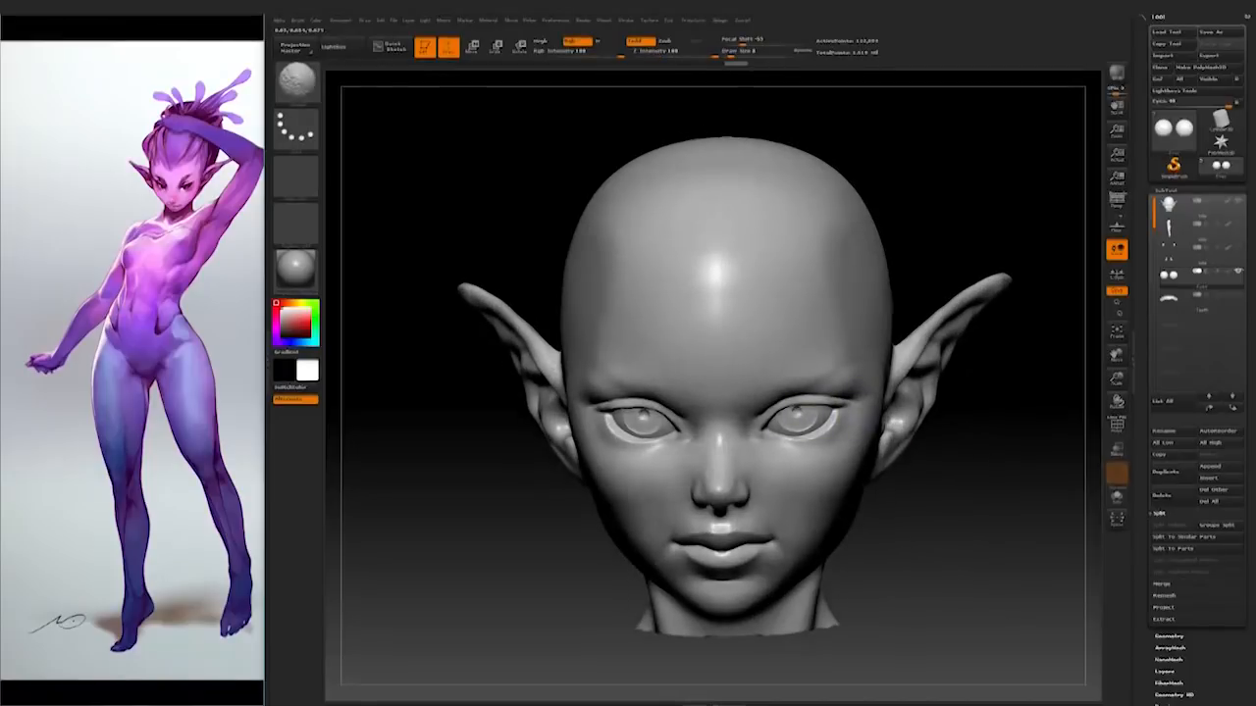
mouse_move(986, 515)
ctrl+right_down()
mouse_move(933, 478)
mouse_move(925, 496)
mouse_move(890, 469)
mouse_move(888, 491)
mouse_move(844, 487)
mouse_move(793, 604)
mouse_move(754, 569)
mouse_move(784, 628)
ctrl+right_up()
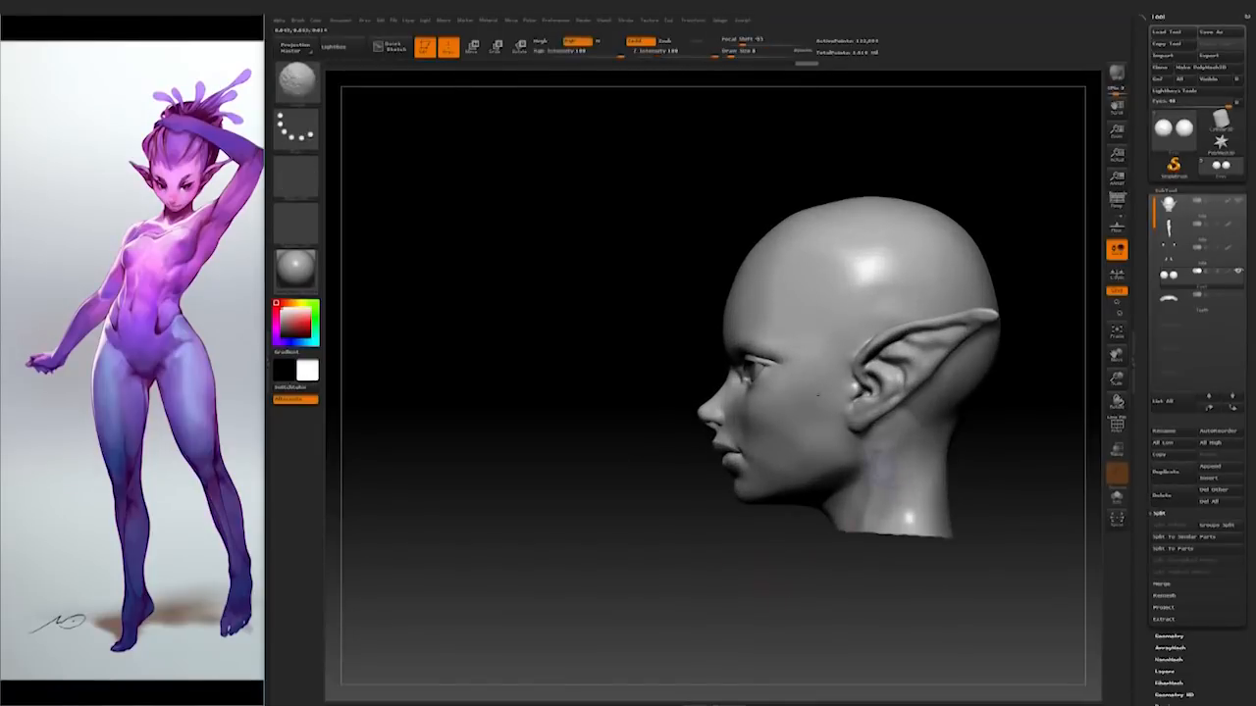
Step: Make the head the active subtool and sculpt the neck muscle running down from behind the ear
alt+click(883, 454)
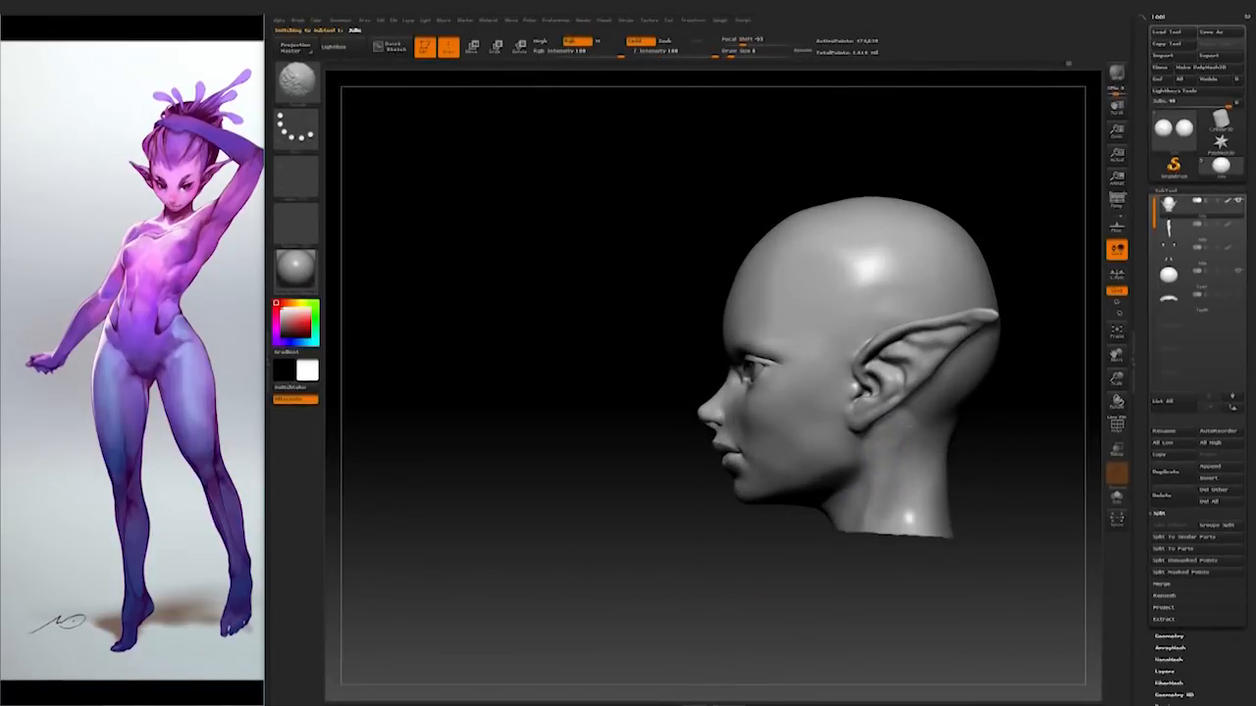
right_drag(818, 533, 850, 481)
click(296, 80)
click(962, 92)
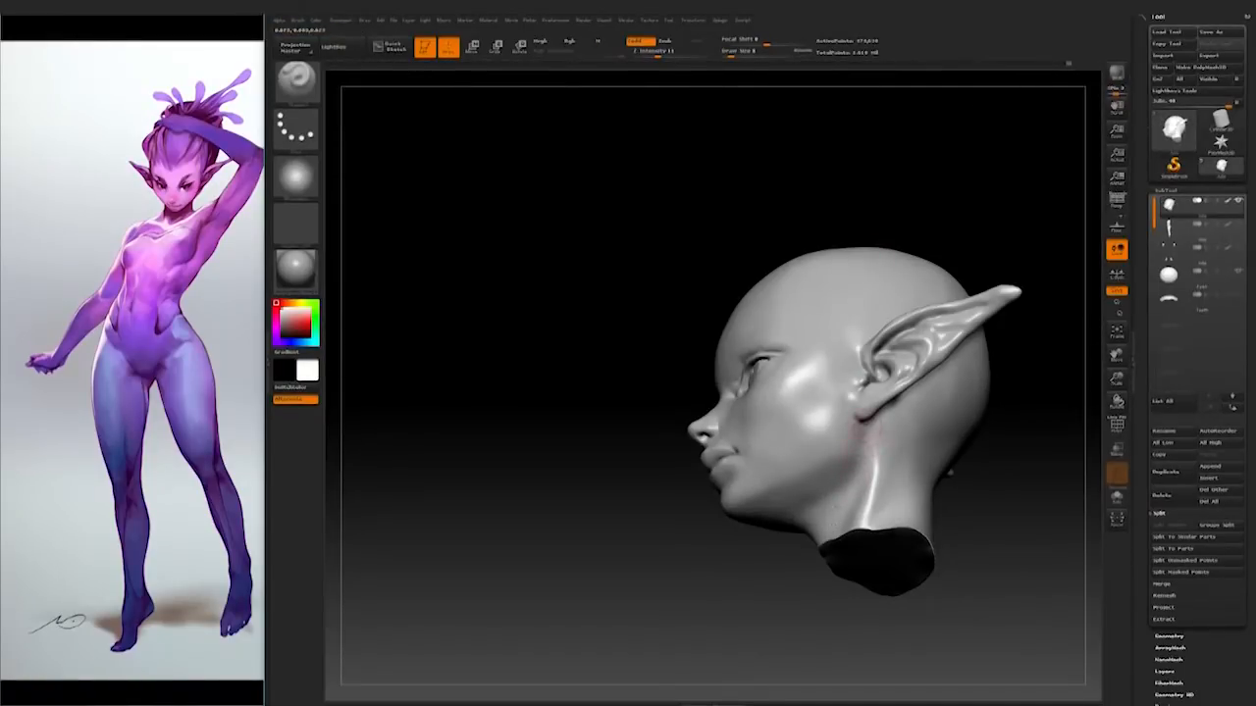
mouse_move(761, 563)
right_down()
mouse_move(765, 589)
mouse_move(775, 529)
mouse_move(778, 570)
mouse_move(756, 620)
mouse_move(760, 569)
mouse_move(764, 579)
mouse_move(834, 545)
mouse_move(1023, 356)
mouse_move(955, 387)
mouse_move(961, 373)
mouse_move(927, 488)
mouse_move(972, 468)
mouse_move(995, 379)
mouse_move(956, 505)
mouse_move(954, 320)
right_up()
Step: Reshape the neck and the underside of the jaw from below and in profile with the Move brush
click(295, 76)
click(828, 90)
key(space)
drag(802, 503, 813, 504)
right_drag(813, 485, 813, 423)
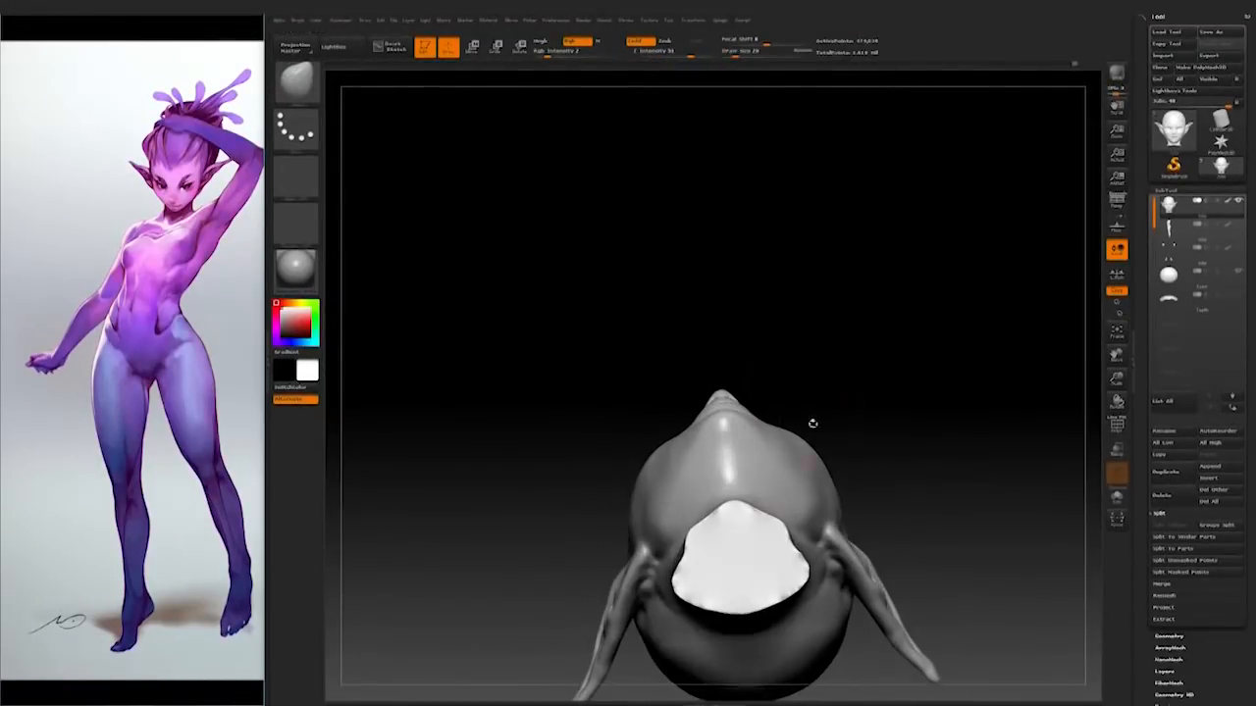
mouse_move(812, 422)
right_down()
mouse_move(892, 555)
mouse_move(819, 557)
right_up()
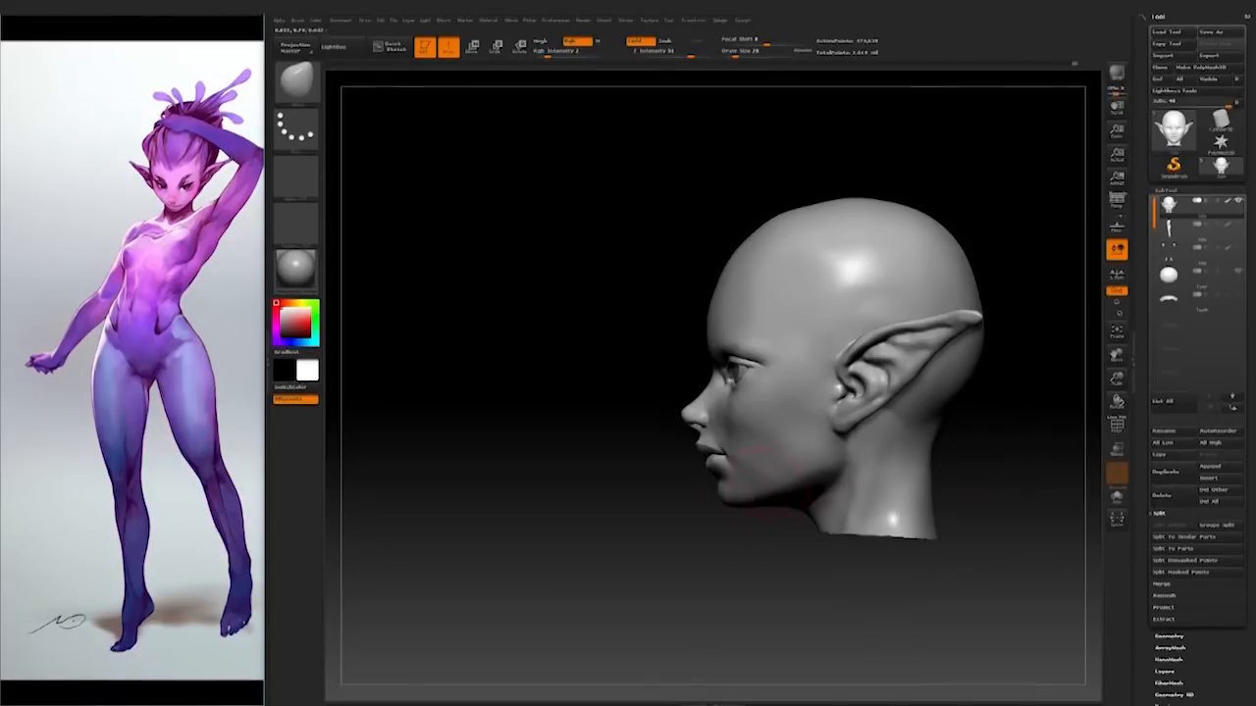
mouse_move(824, 586)
right_down()
mouse_move(990, 593)
mouse_move(833, 616)
mouse_move(921, 561)
mouse_move(833, 603)
mouse_move(834, 579)
right_up()
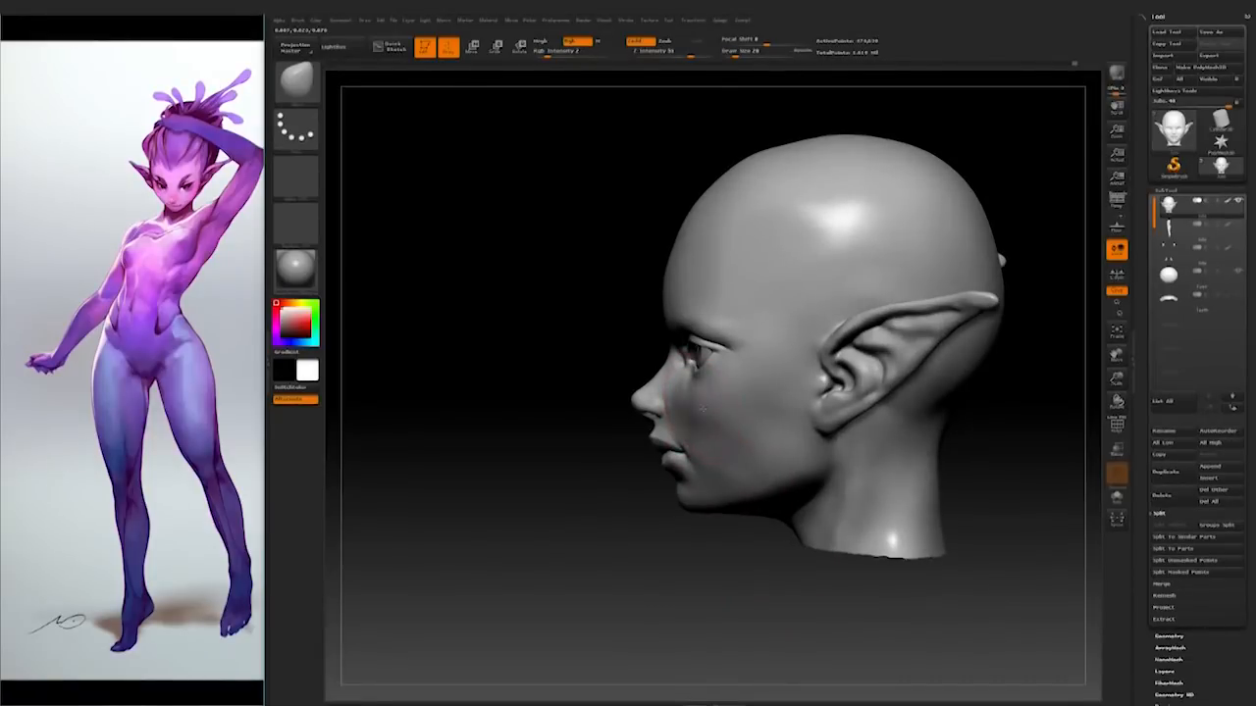
Step: Refine the cheek, jaw and facial contours from three-quarter and front views with an enlarged Move brush
right_drag(704, 459, 708, 499)
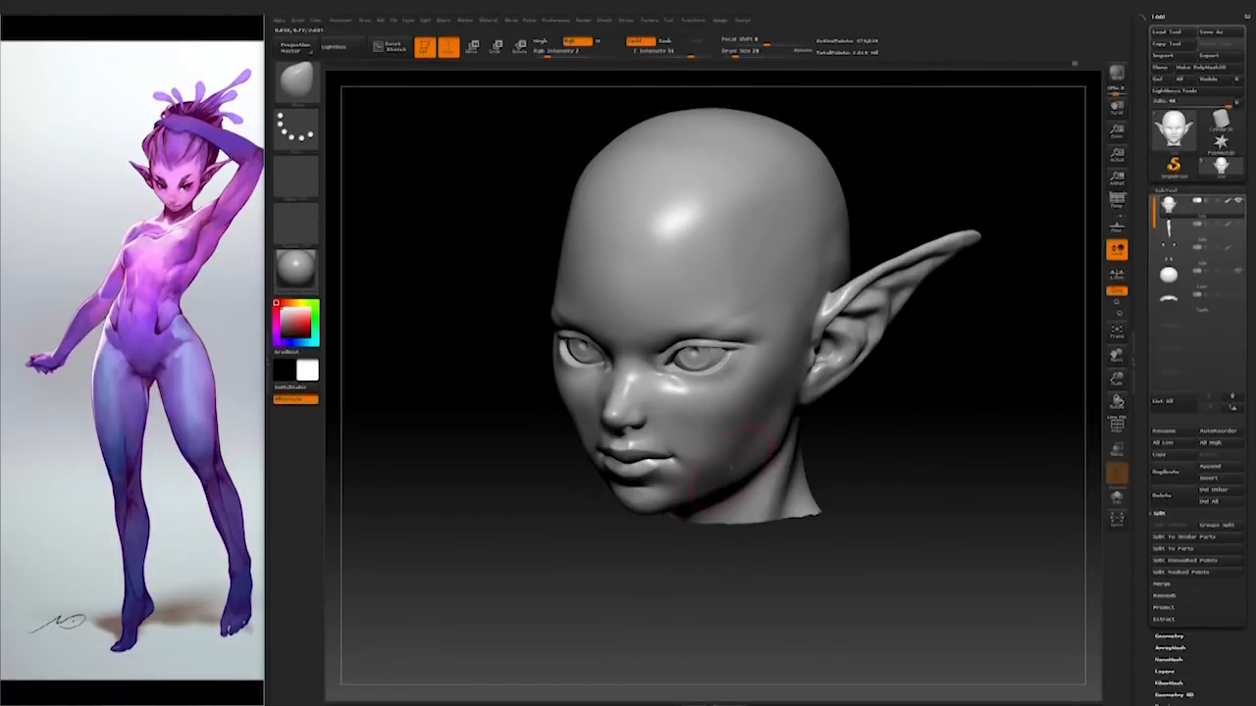
mouse_move(686, 469)
right_down()
mouse_move(712, 473)
mouse_move(580, 521)
right_up()
key(bracketright)
right_click(684, 501)
right_drag(647, 498, 807, 473)
right_click(684, 526)
drag(727, 460, 719, 457)
right_drag(820, 457, 810, 462)
right_click(745, 377)
mouse_move(744, 376)
right_down()
mouse_move(726, 379)
mouse_move(742, 377)
mouse_move(734, 365)
mouse_move(721, 381)
right_up()
mouse_move(618, 500)
right_down()
mouse_move(891, 454)
mouse_move(869, 463)
mouse_move(883, 510)
right_up()
Step: Sculpt the outer area beneath the lower eyelids with a small brush and smooth the strokes
click(307, 88)
click(966, 99)
key(space)
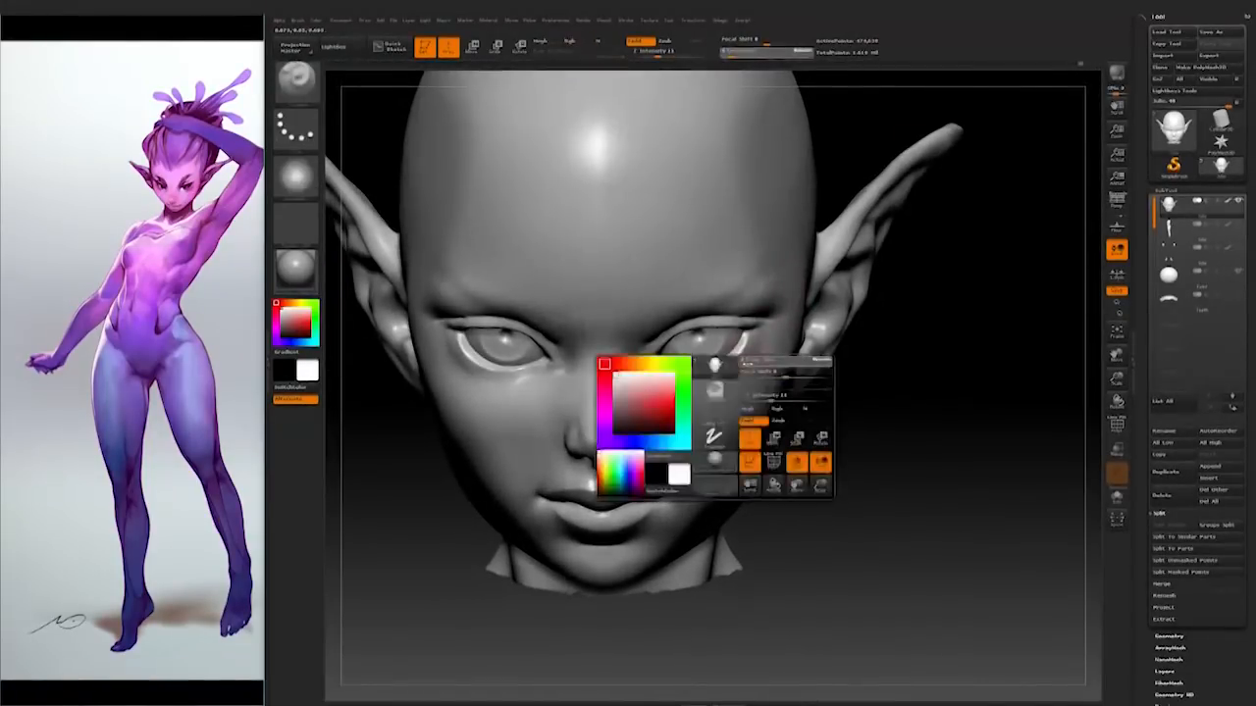
key(shift)
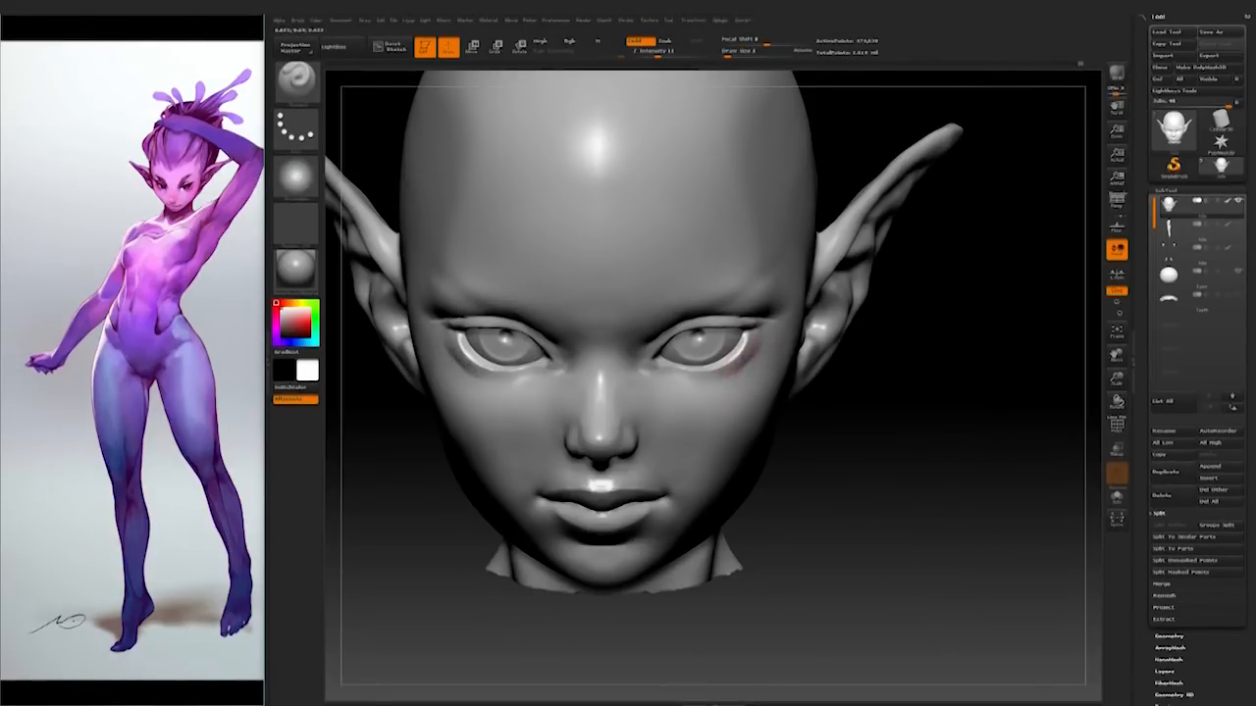
key(shift)
mouse_move(901, 379)
mouse_down()
mouse_move(853, 393)
mouse_move(907, 384)
mouse_up()
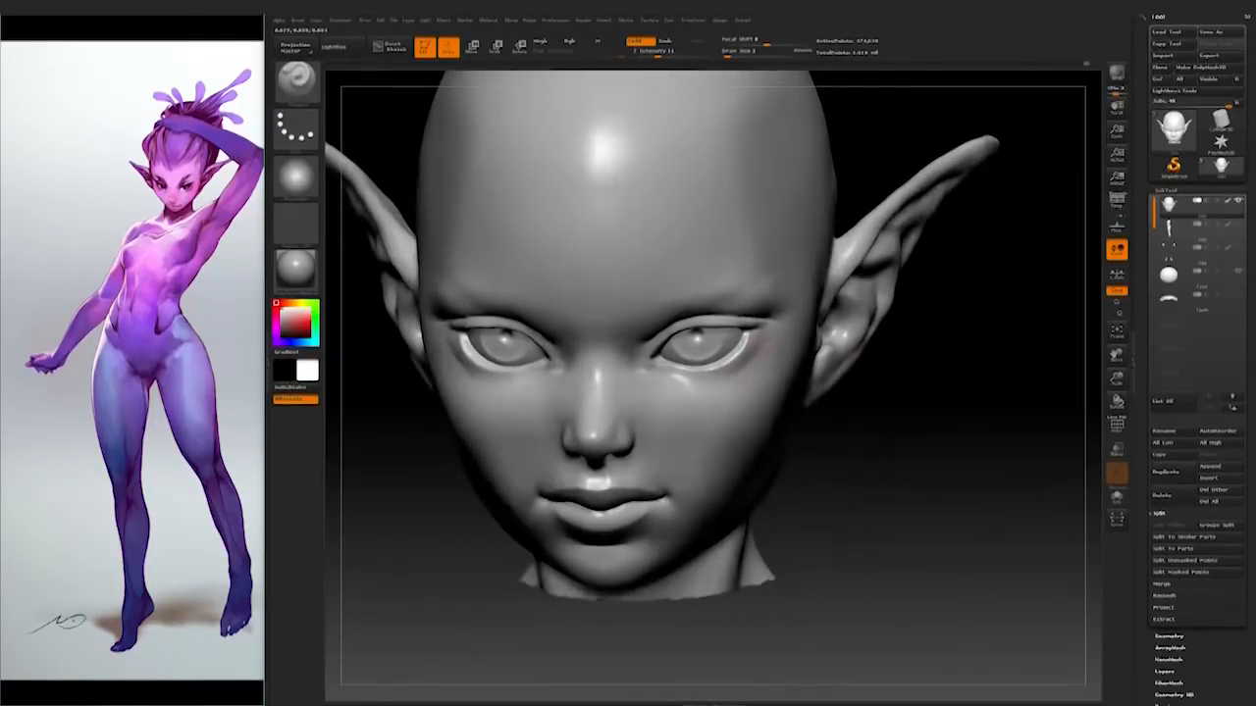
key(shift)
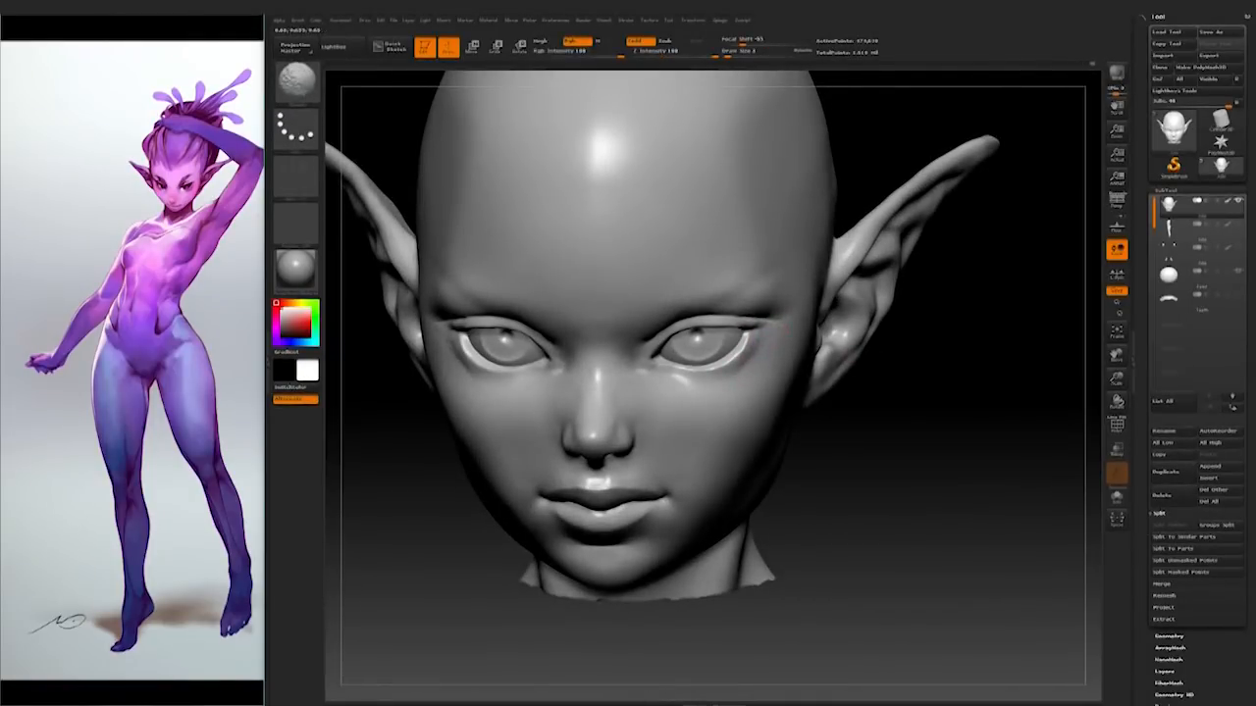
Step: Refine and smooth the skin around the outer eye corners with a different sculpting brush, working from several angles
key(b)
click(572, 101)
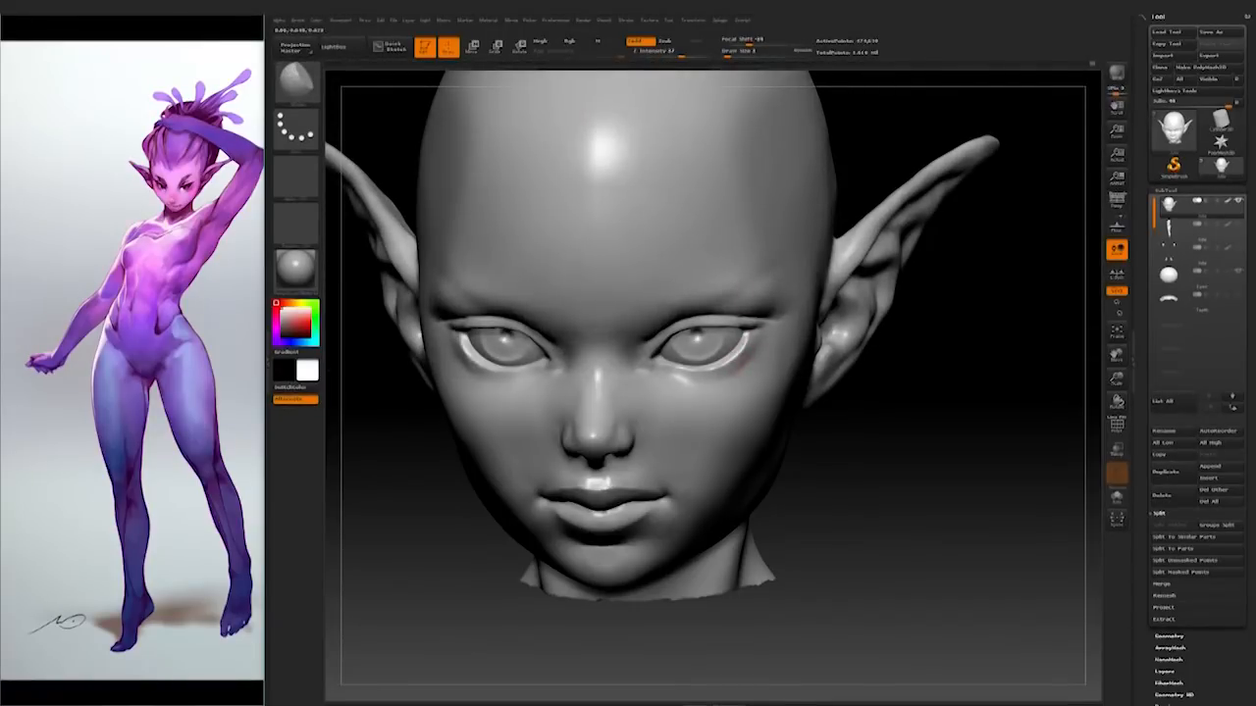
key(shift)
mouse_move(895, 476)
alt+mouse_down()
mouse_move(913, 435)
mouse_move(874, 482)
mouse_move(896, 476)
mouse_move(822, 375)
alt+mouse_up()
drag(899, 409, 834, 412)
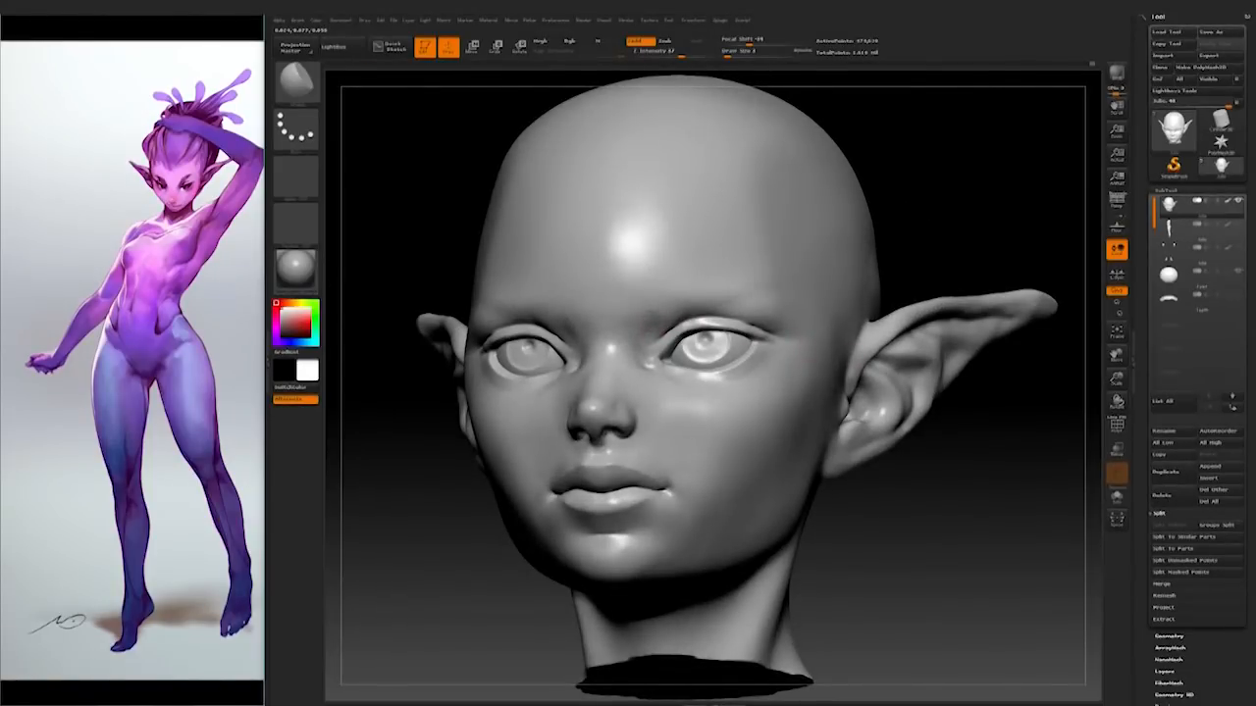
mouse_move(902, 252)
mouse_down()
mouse_move(971, 252)
mouse_move(908, 284)
mouse_move(874, 386)
mouse_move(874, 442)
mouse_up()
key(shift)
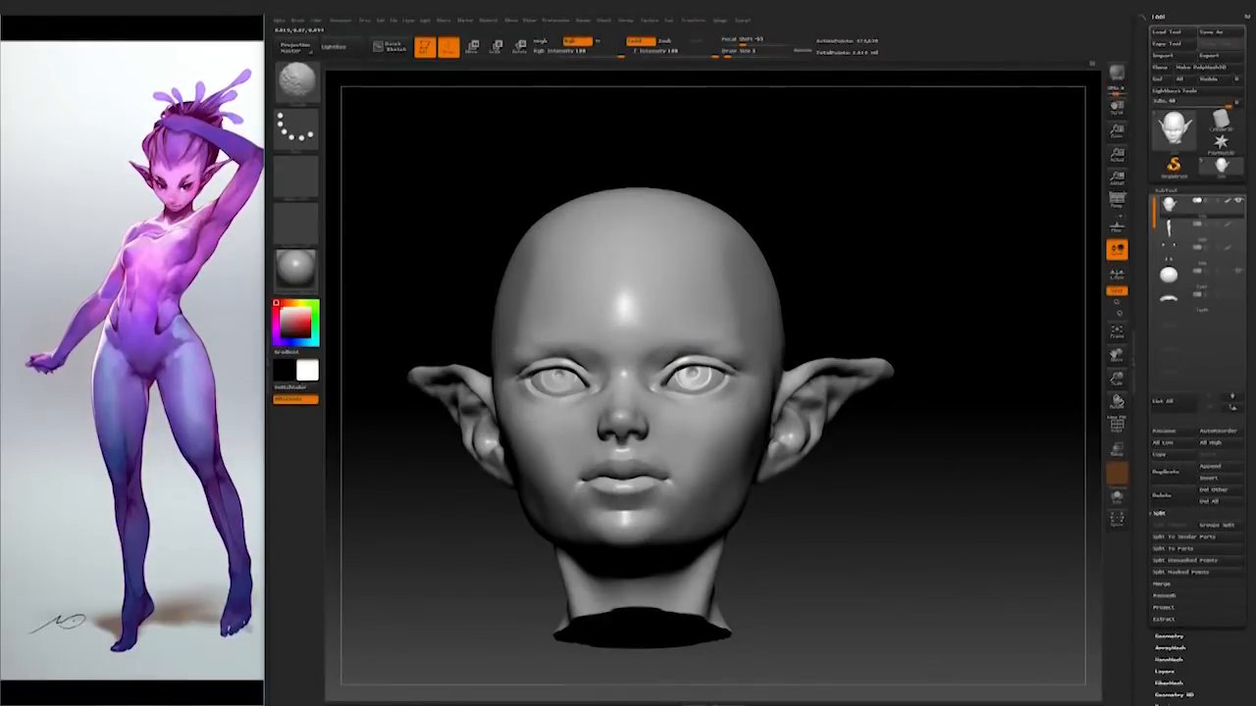
mouse_move(892, 300)
mouse_down()
mouse_move(784, 393)
mouse_move(640, 359)
mouse_up()
mouse_move(900, 338)
mouse_down()
mouse_move(886, 379)
mouse_move(870, 353)
mouse_up()
key(shift)
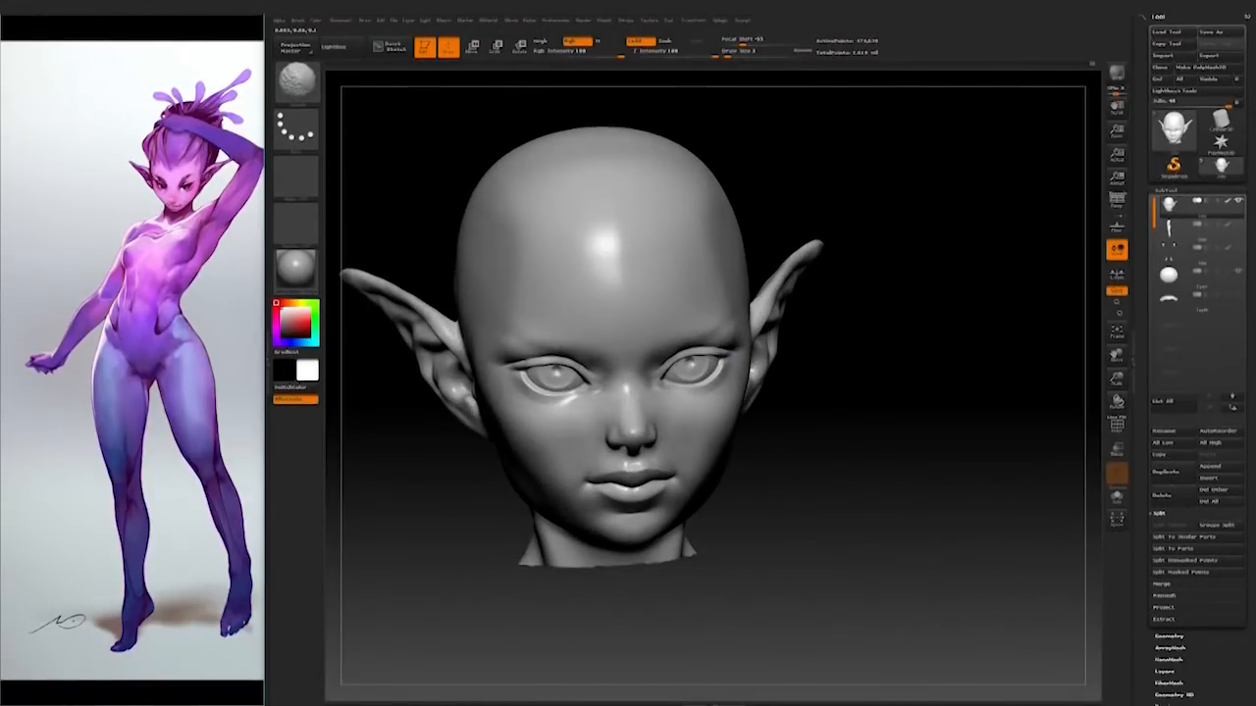
mouse_move(857, 421)
mouse_down()
mouse_move(857, 393)
mouse_move(858, 418)
mouse_move(902, 450)
mouse_move(896, 473)
mouse_move(938, 473)
mouse_up()
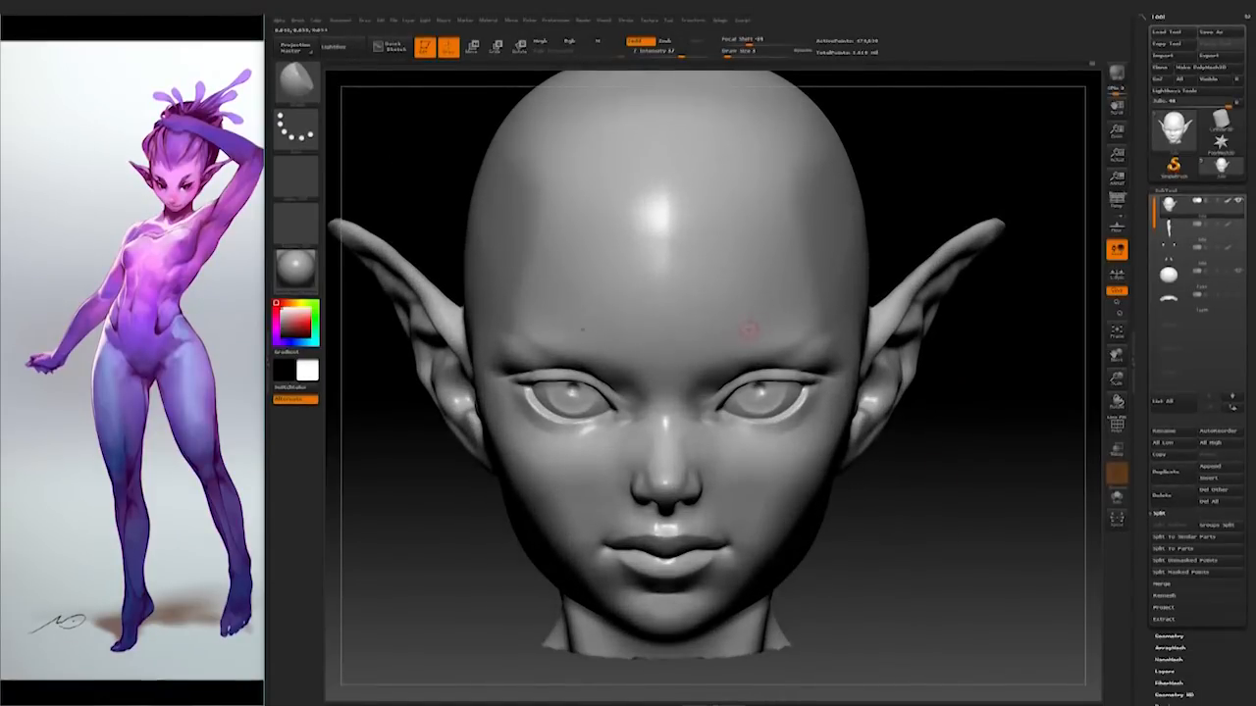
Step: Try to mask the inner ends of both eyebrows above the eyes
drag(736, 338, 726, 353)
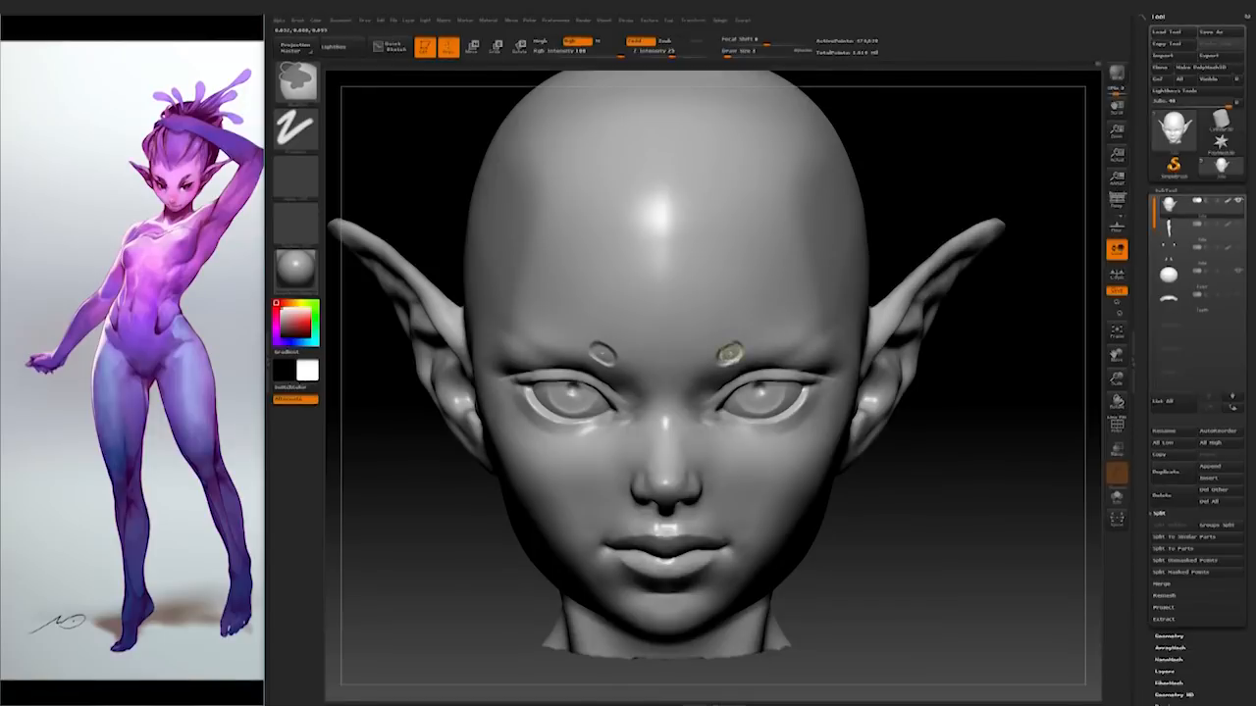
alt+drag(1020, 406, 1004, 398)
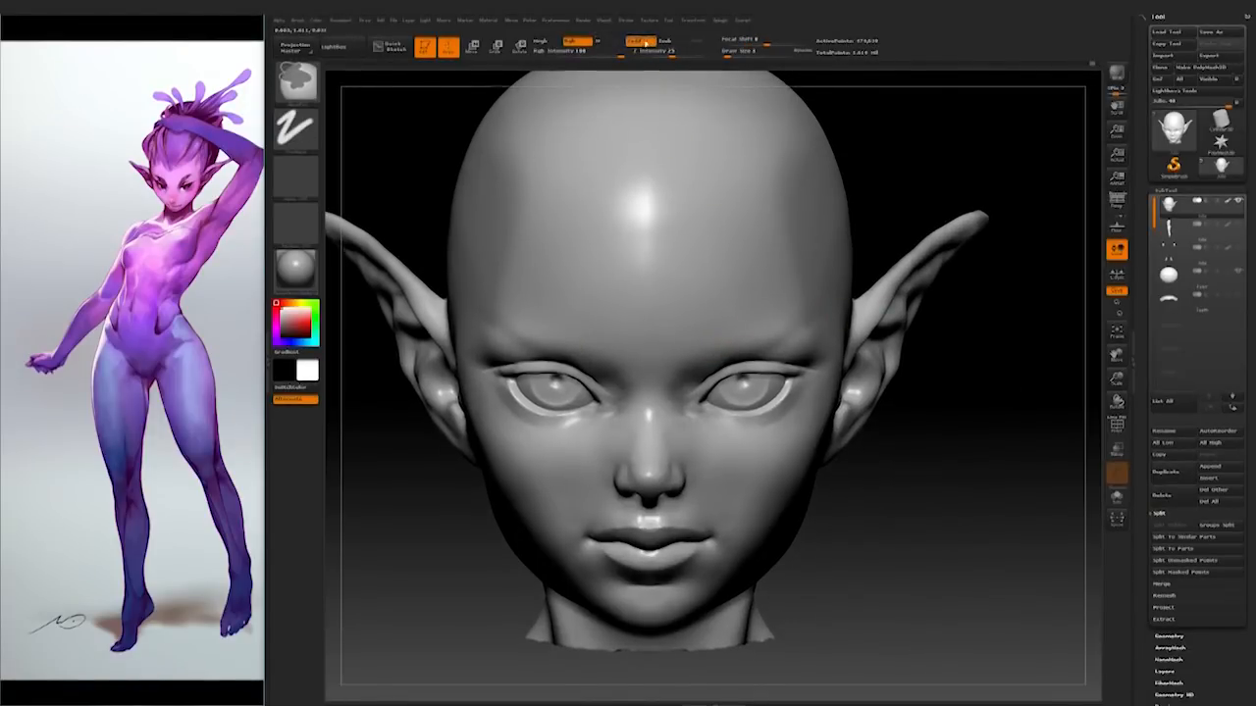
shift+drag(701, 345, 721, 354)
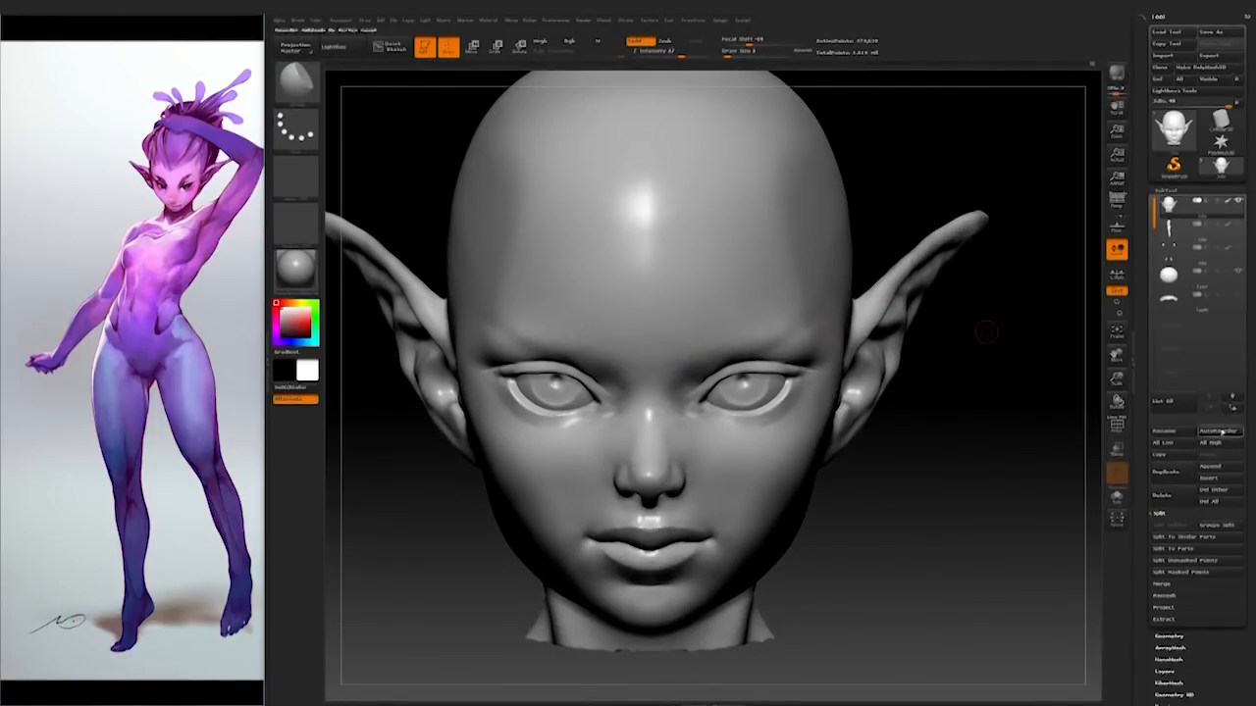
Step: Save the project
drag(1249, 502, 1215, 529)
click(1173, 579)
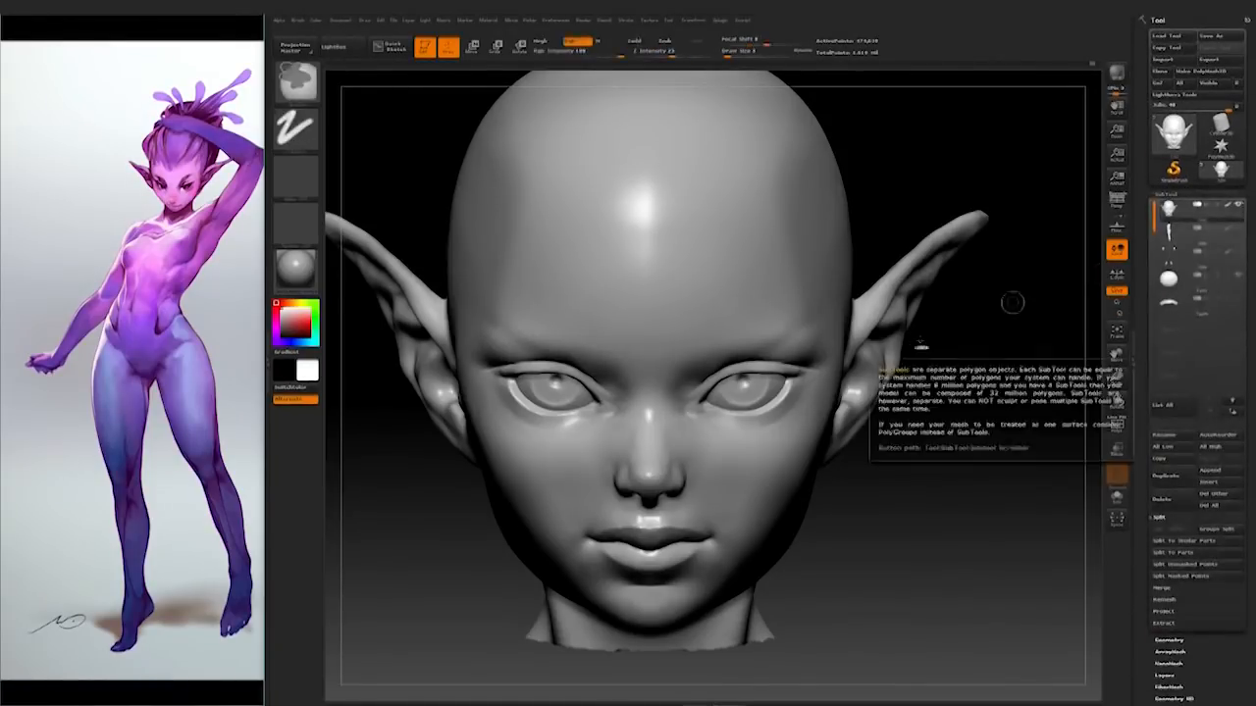
key(ctrl+s)
key(Return)
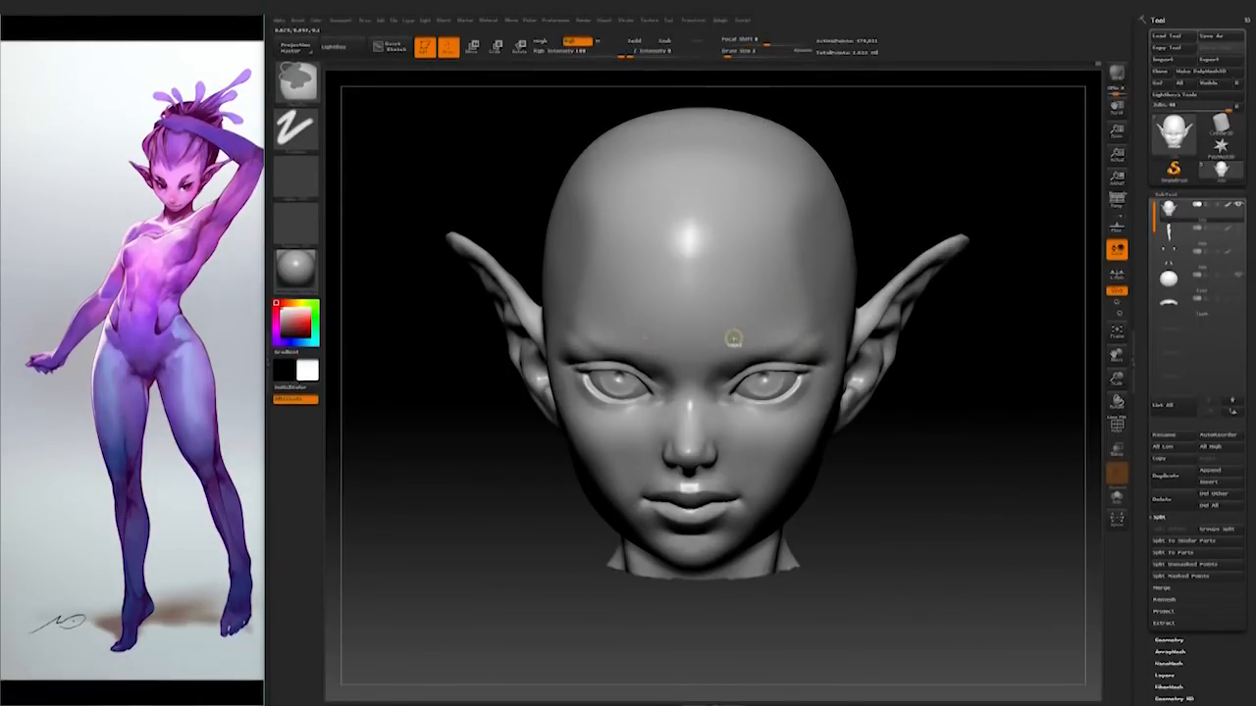
key(shift)
drag(937, 488, 936, 462)
drag(897, 583, 928, 616)
mouse_move(1229, 215)
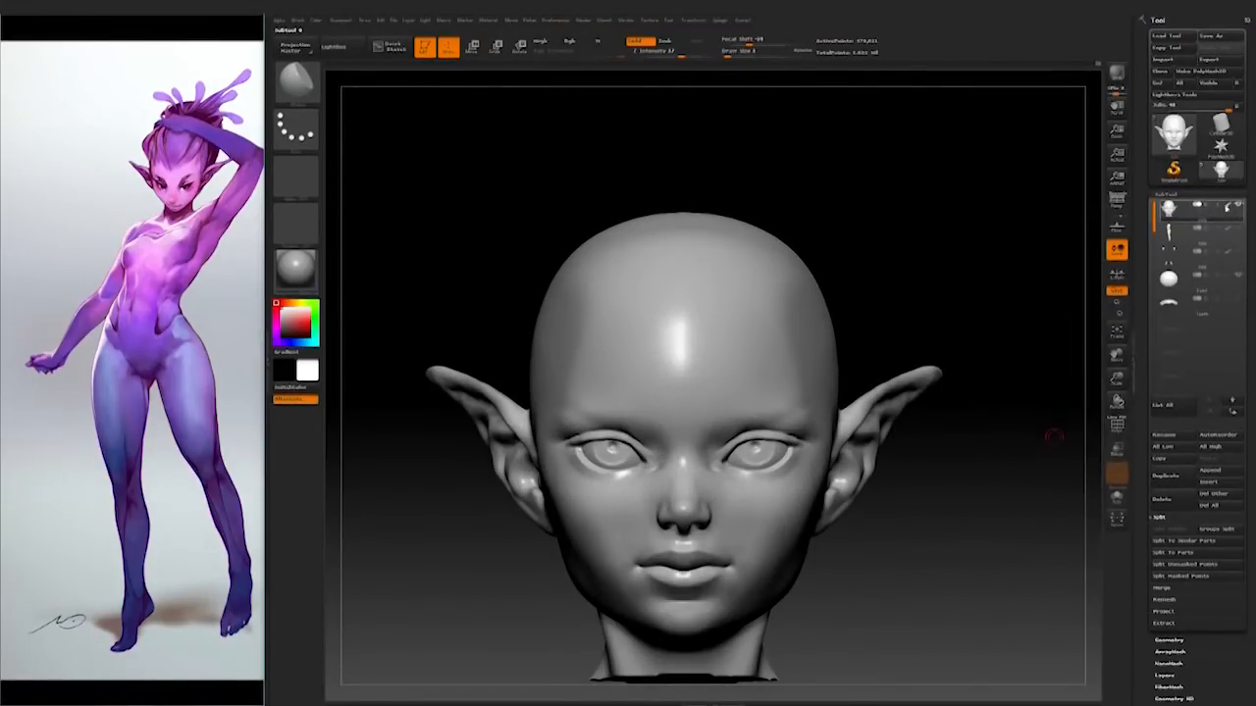
drag(724, 416, 838, 367)
drag(908, 317, 850, 347)
key(ctrl+z)
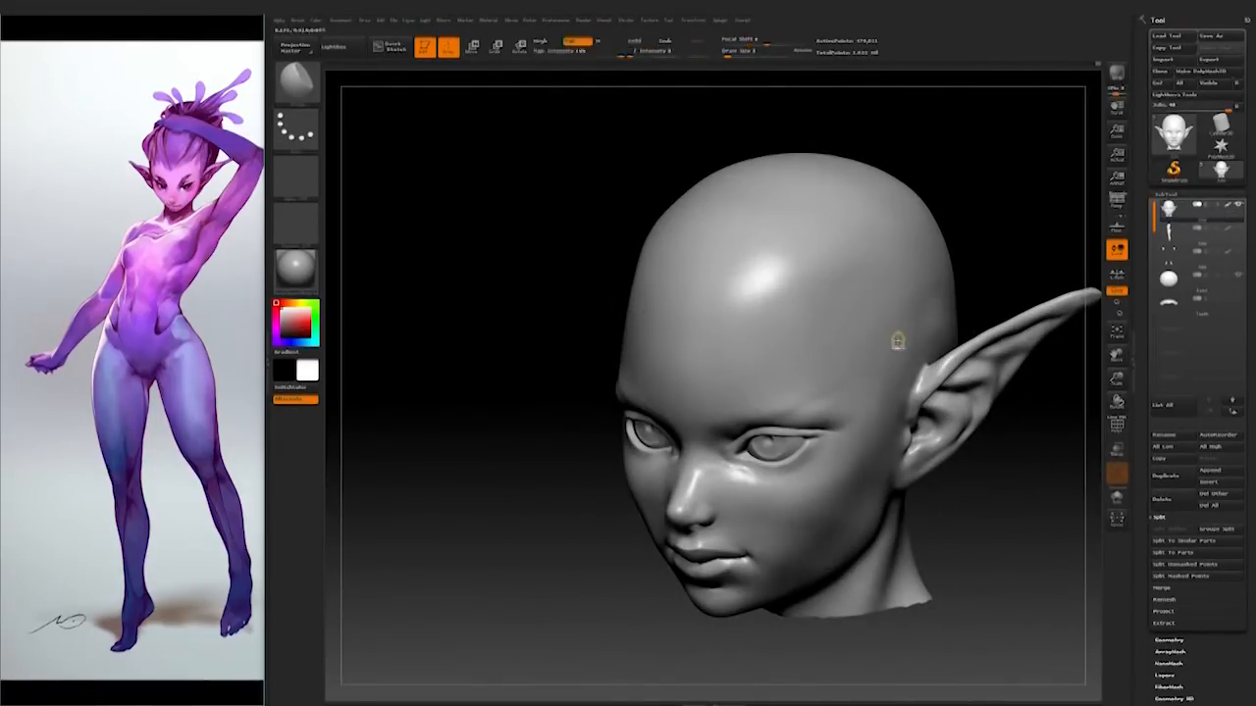
Step: Try to draw slanted eyebrow outlines above both eyes, and undo them
key(ctrl)
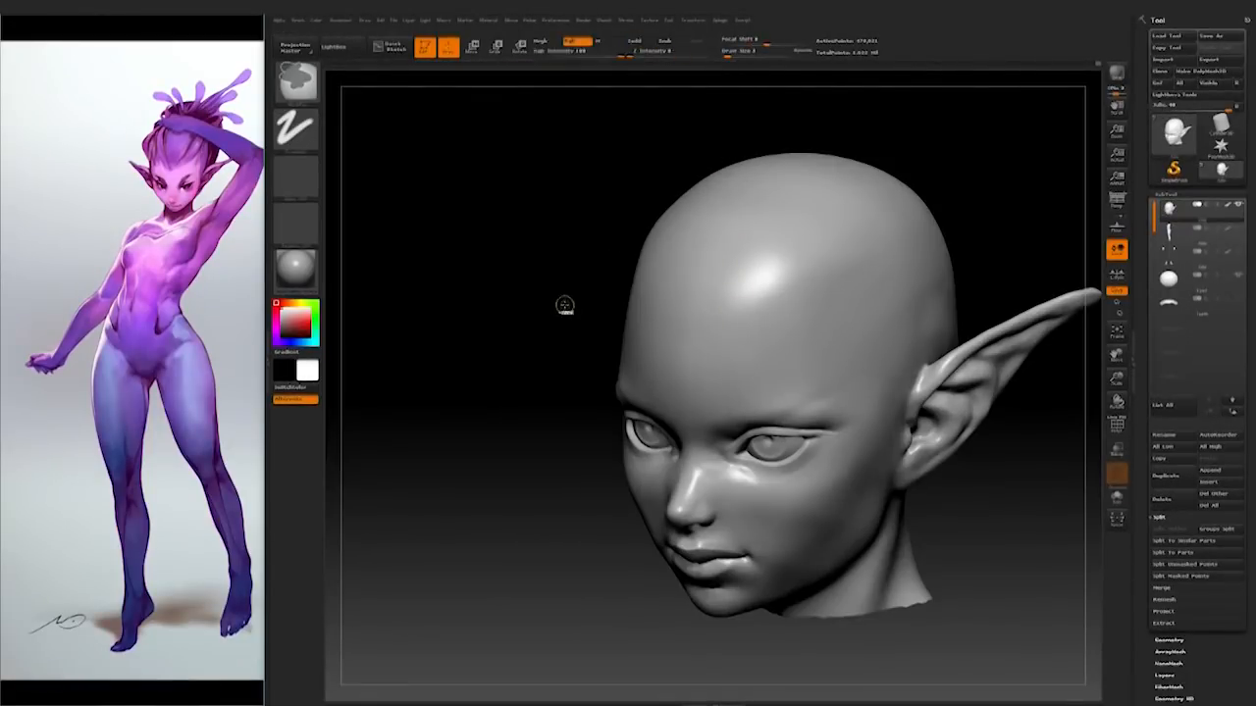
ctrl+click(291, 137)
ctrl+click(296, 84)
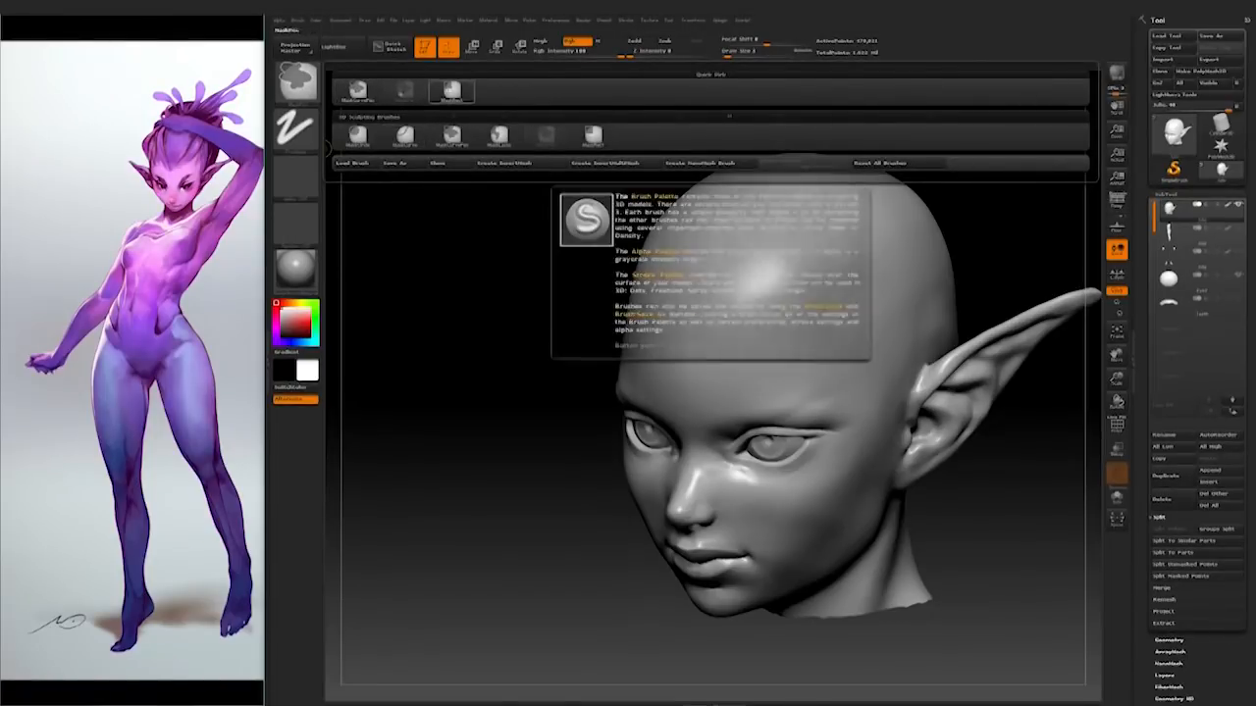
shift+drag(505, 554, 572, 590)
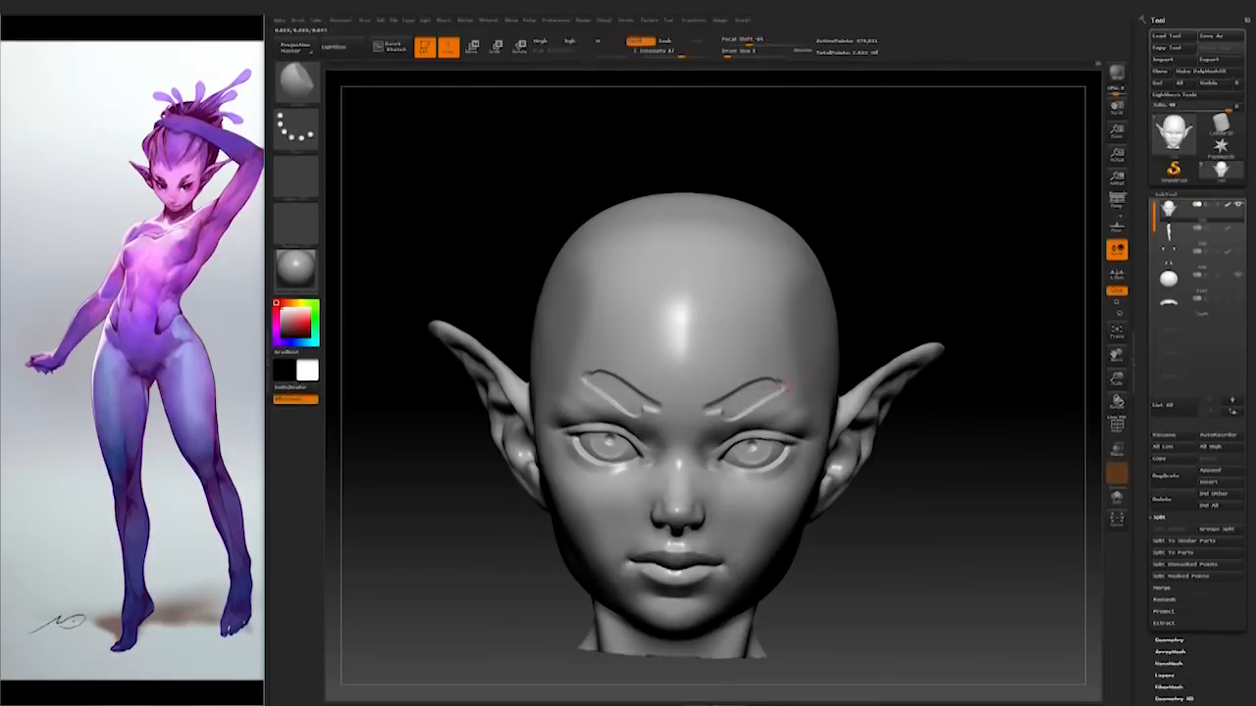
key(ctrl+z)
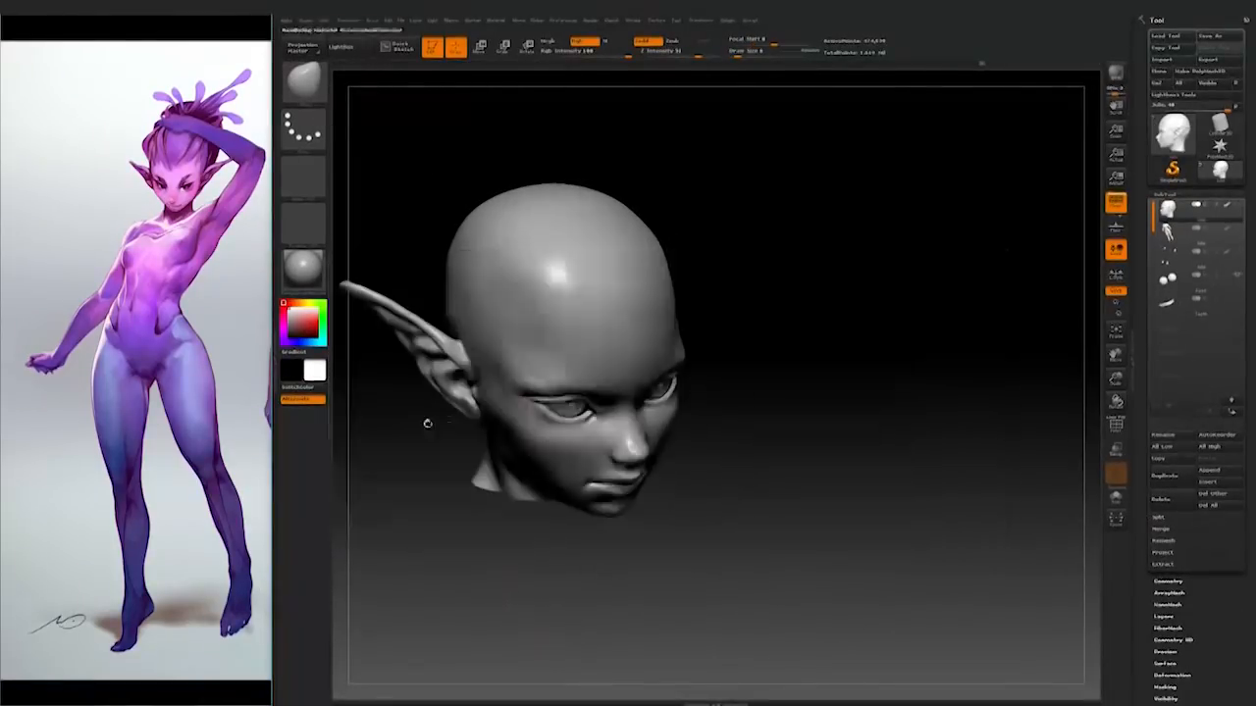
Step: Paint symmetrical masks in the shape of slanted eyebrows above both eyes with a small mask brush
mouse_move(878, 482)
mouse_down()
mouse_move(886, 472)
mouse_move(937, 499)
mouse_up()
mouse_move(846, 521)
mouse_down()
mouse_move(812, 522)
mouse_move(873, 558)
mouse_move(956, 568)
mouse_move(966, 544)
mouse_up()
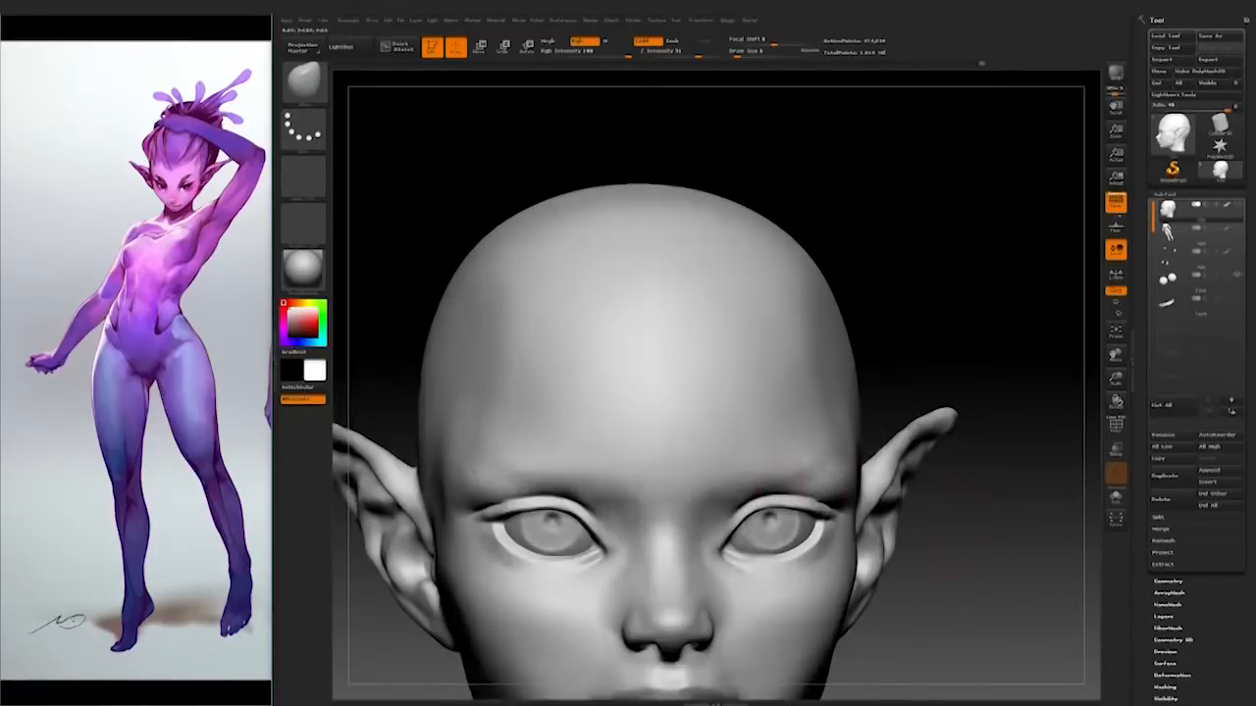
key(space)
drag(699, 556, 677, 556)
ctrl+drag(724, 481, 706, 493)
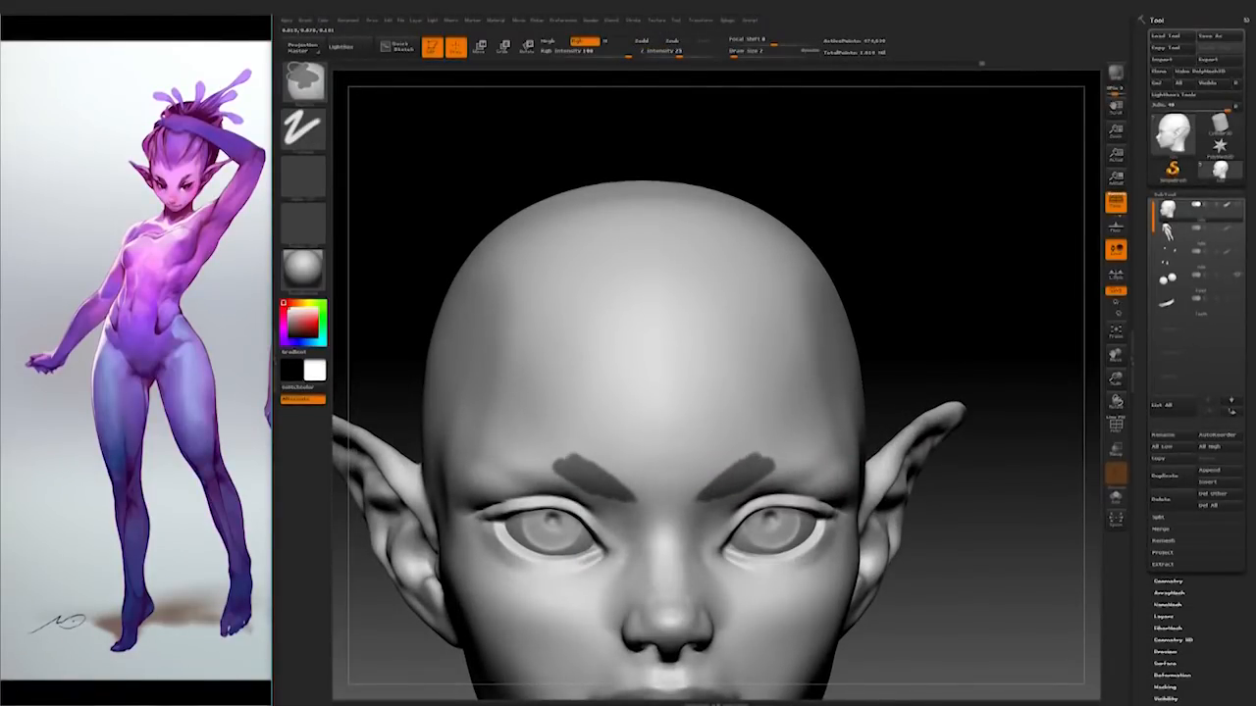
Step: Extend the symmetrical eyebrow masks outward into tapered tails and clean up their edges
drag(473, 217, 439, 312)
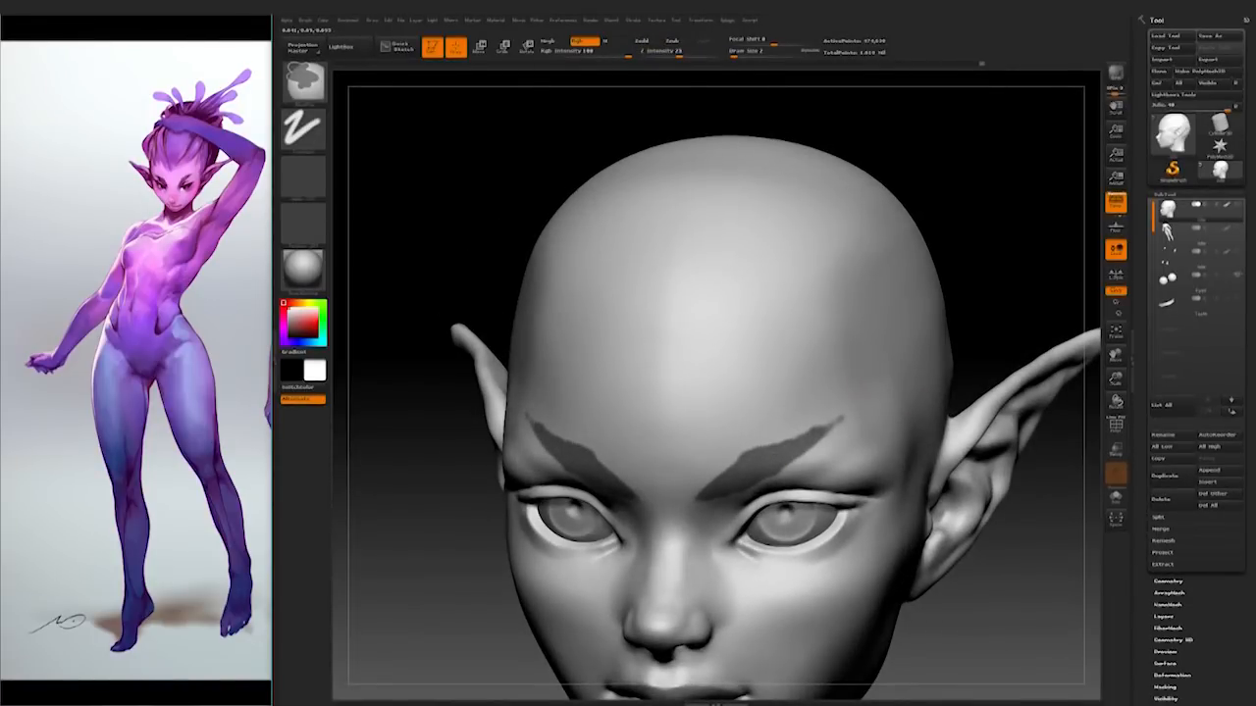
mouse_move(1021, 550)
alt+mouse_down()
mouse_move(903, 292)
mouse_move(925, 438)
mouse_move(994, 465)
mouse_move(994, 492)
mouse_move(924, 543)
mouse_move(998, 587)
alt+mouse_up()
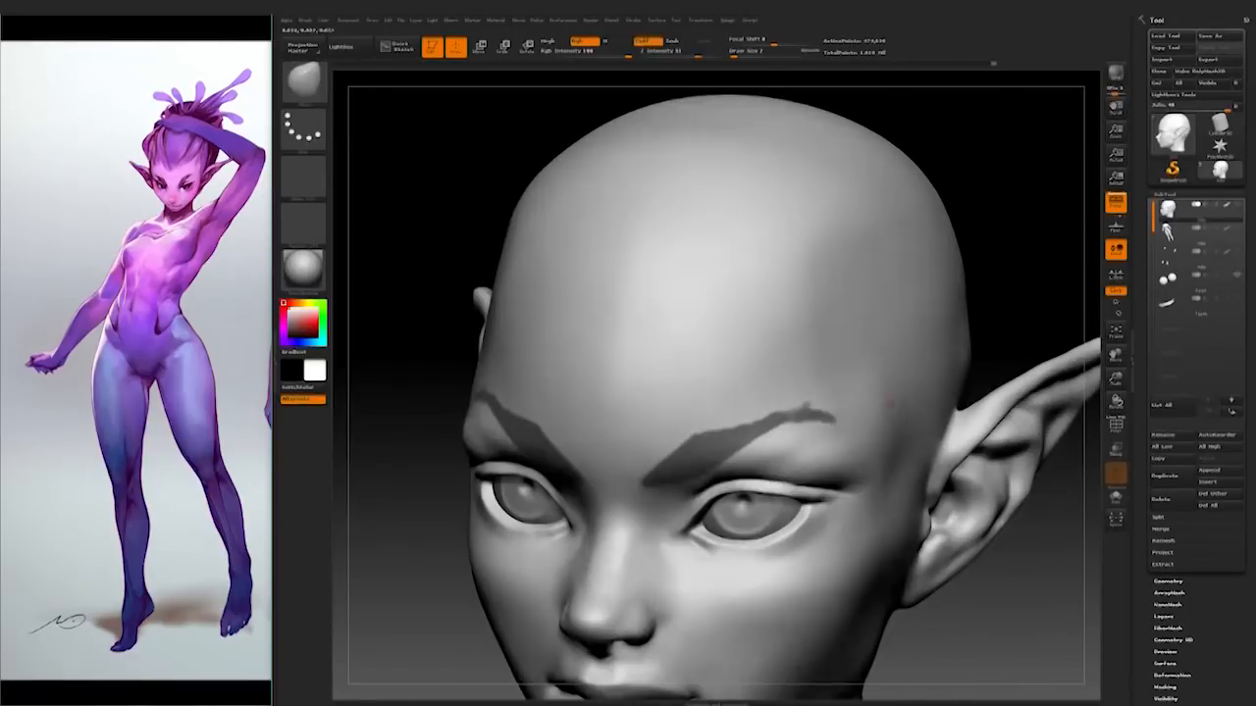
key(space)
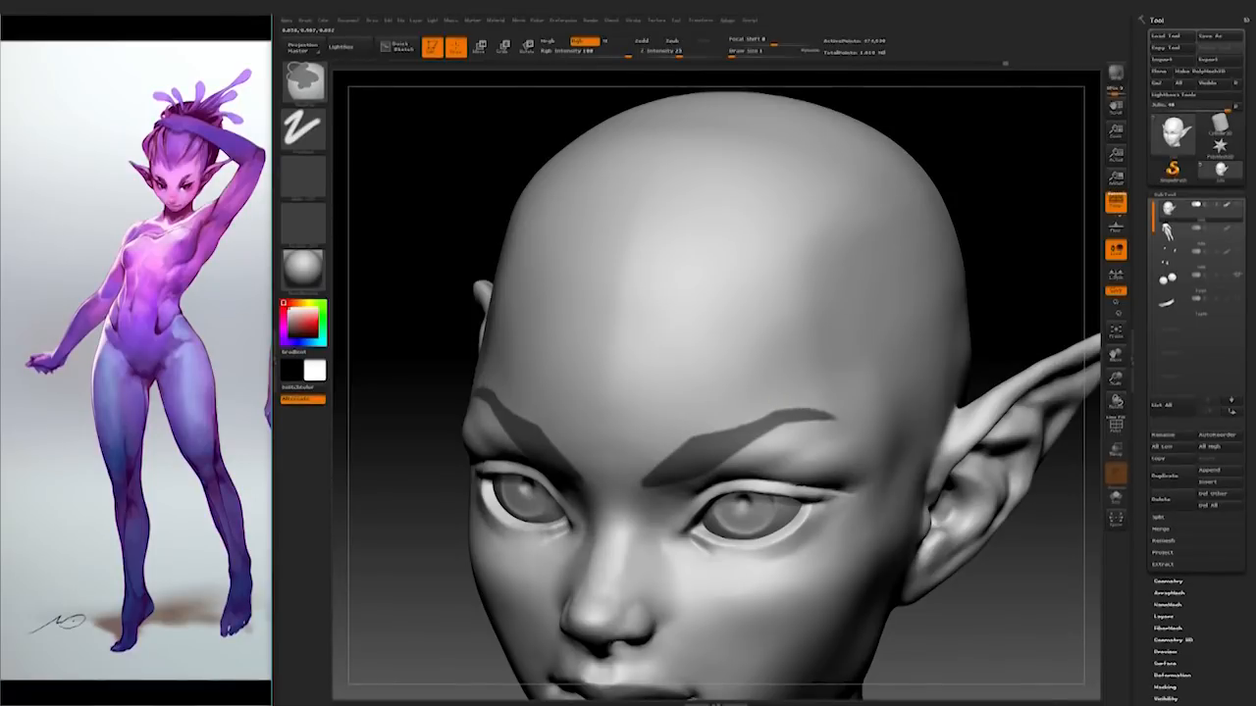
mouse_move(1011, 294)
shift+mouse_down()
mouse_move(1064, 294)
mouse_move(1064, 265)
shift+mouse_up()
drag(936, 324, 873, 472)
mouse_move(888, 266)
shift+mouse_down()
mouse_move(906, 266)
mouse_move(937, 527)
shift+mouse_up()
alt+drag(882, 495, 927, 519)
Step: Extract the masked eyebrow shapes as a separate mesh with a thickness of 0.005 and accept the result
click(1164, 564)
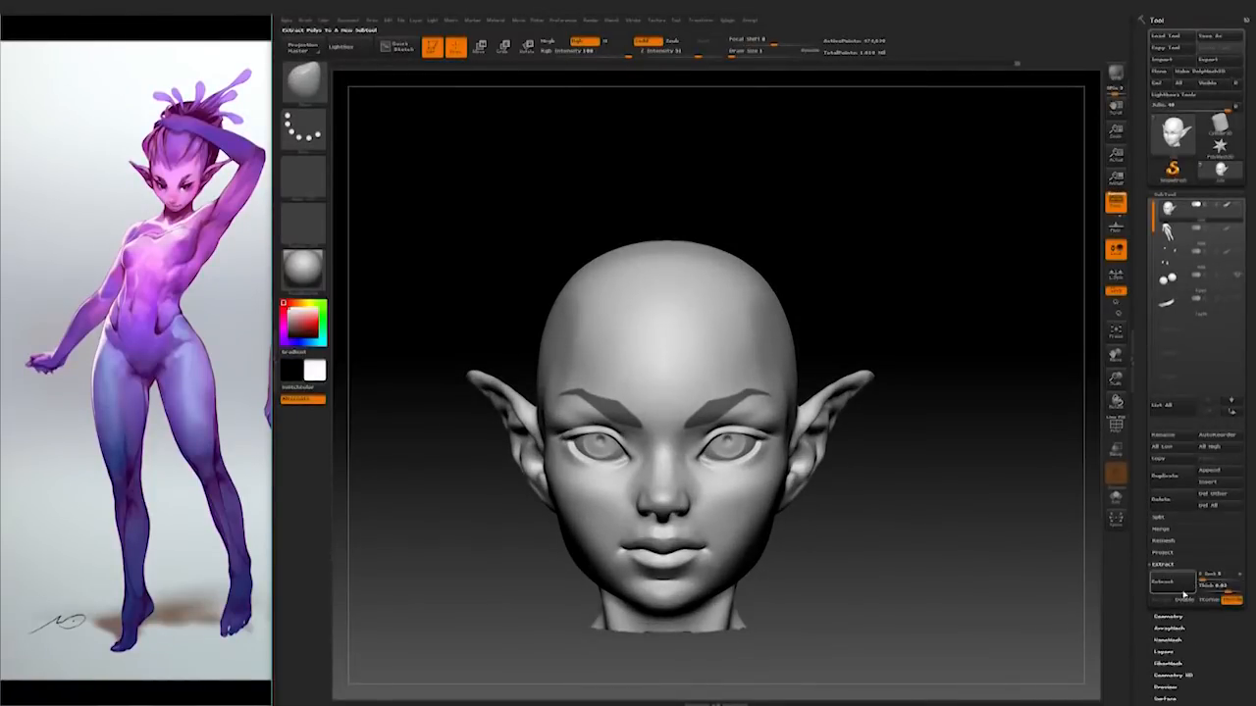
click(1223, 589)
text(0.005)
key(Return)
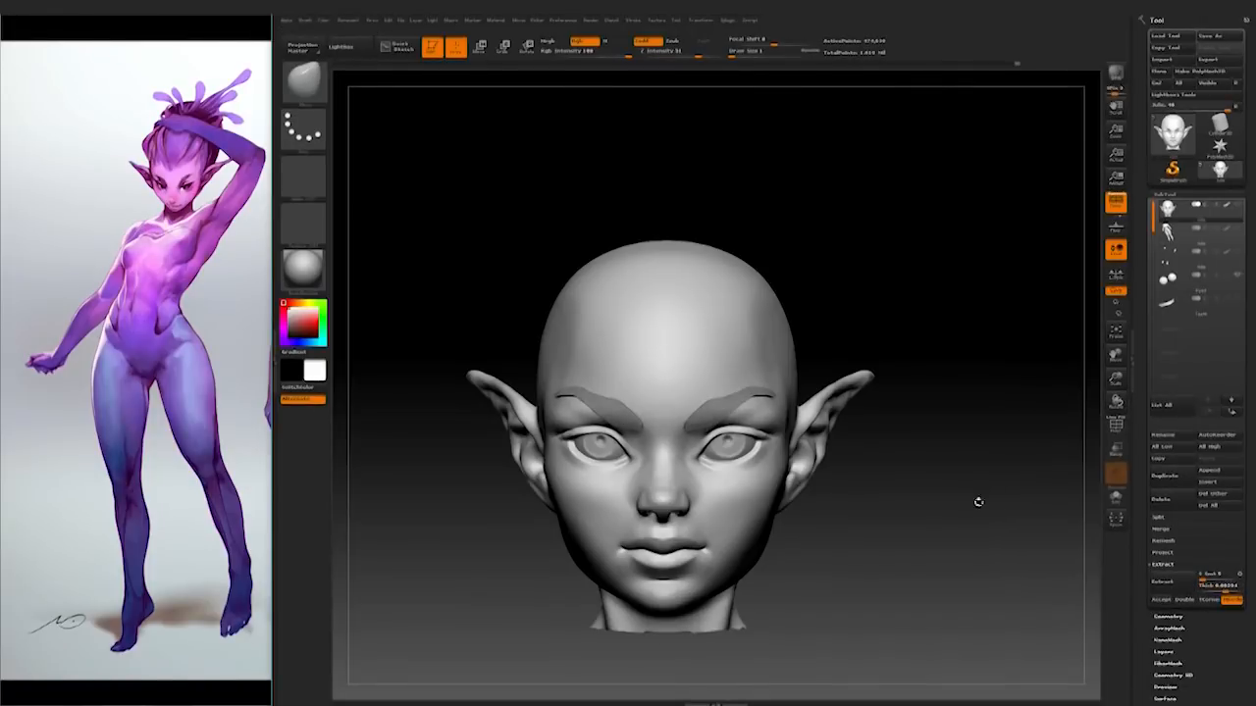
click(1162, 600)
Step: Make the extracted eyebrows the active subtool and rebuild their topology with ZRemesher
mouse_move(1030, 564)
mouse_down()
mouse_move(844, 554)
mouse_move(1012, 550)
mouse_up()
alt+click(759, 403)
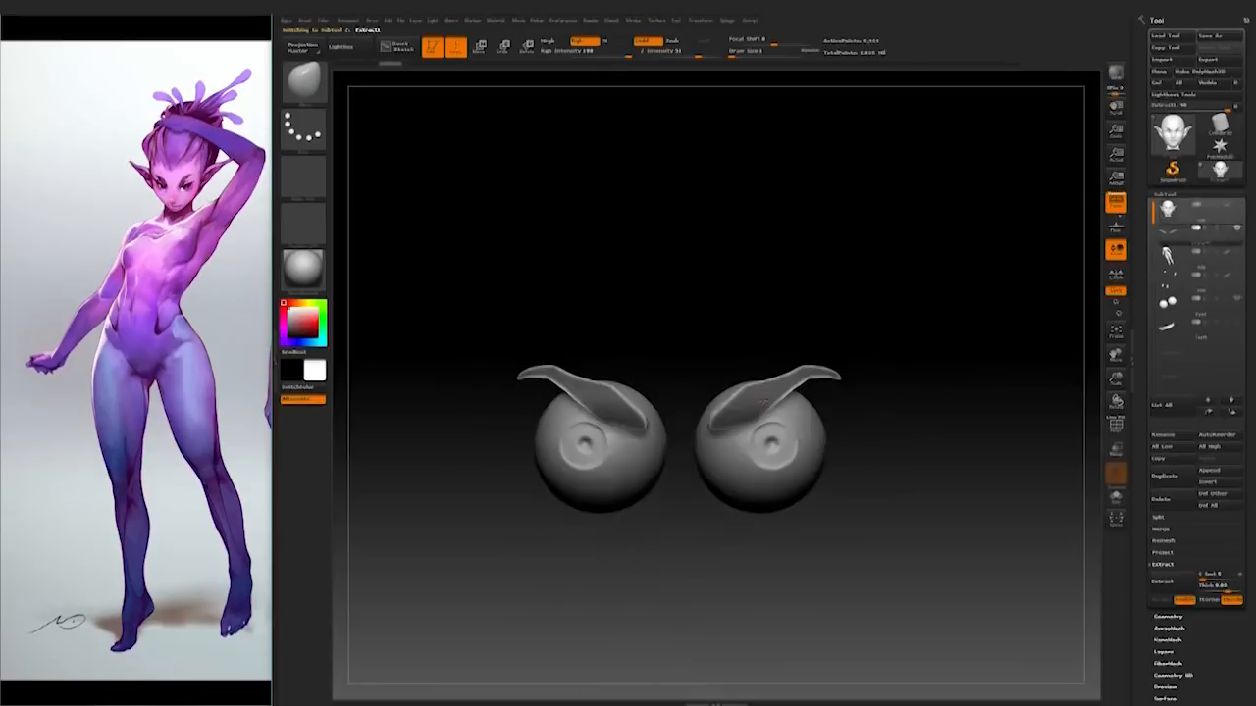
drag(974, 469, 883, 461)
right_click(746, 456)
click(1169, 616)
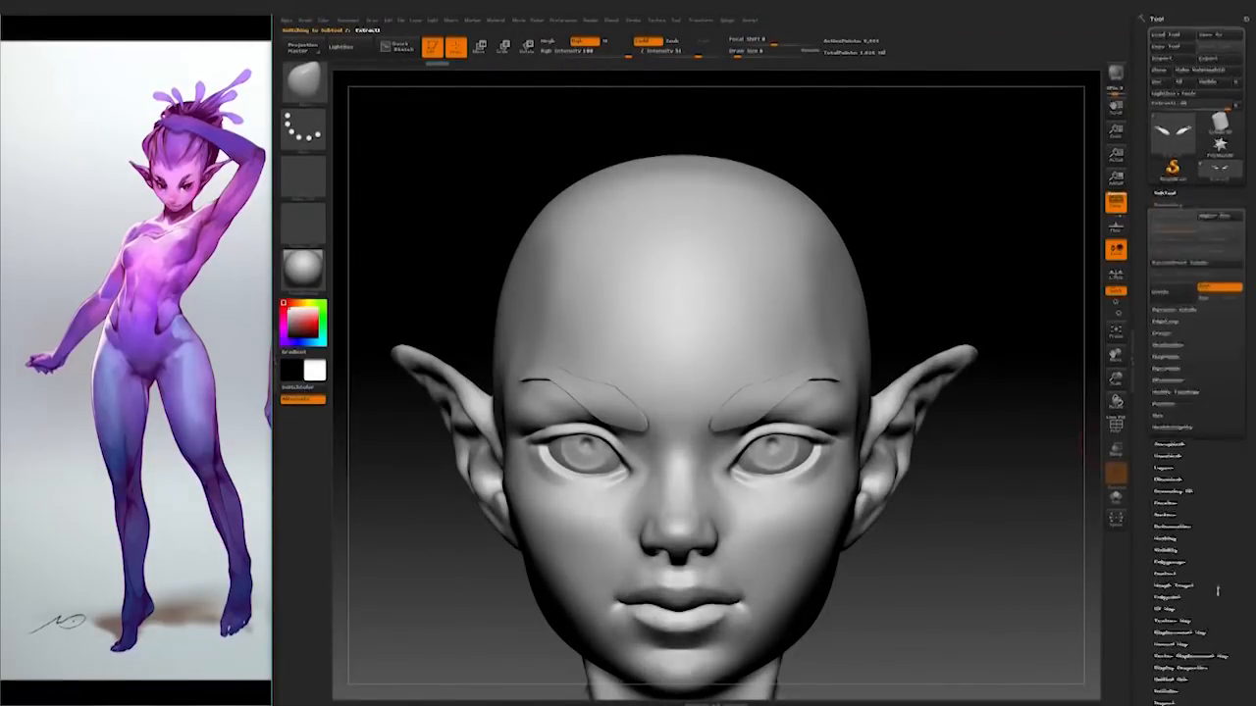
click(1179, 410)
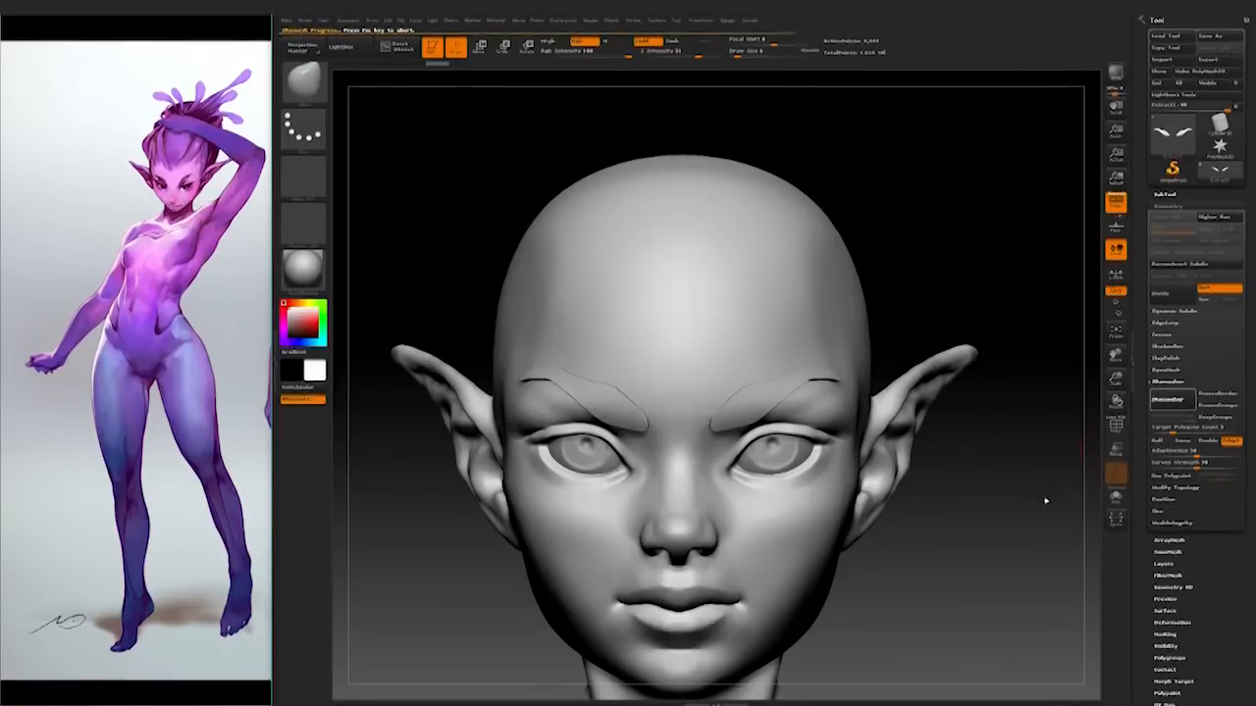
mouse_move(1015, 513)
mouse_down()
mouse_move(967, 569)
mouse_move(912, 361)
mouse_move(834, 378)
mouse_up()
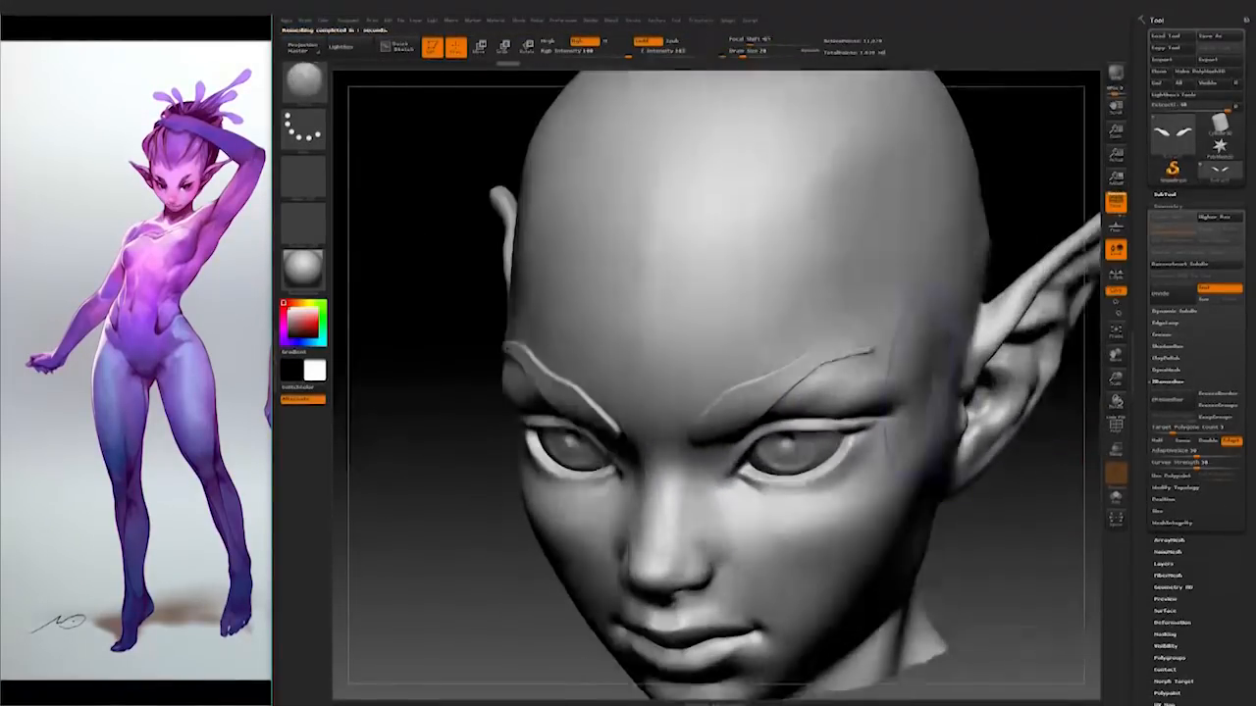
Step: Smooth the eyebrow mesh and set up a small, low-intensity sculpting brush with a soft round alpha
mouse_move(922, 471)
mouse_down()
mouse_move(1000, 471)
mouse_move(1010, 495)
mouse_move(1026, 485)
mouse_move(961, 491)
mouse_up()
click(305, 19)
key(space)
click(304, 80)
click(697, 94)
drag(971, 294, 937, 294)
key(space)
drag(726, 412, 711, 412)
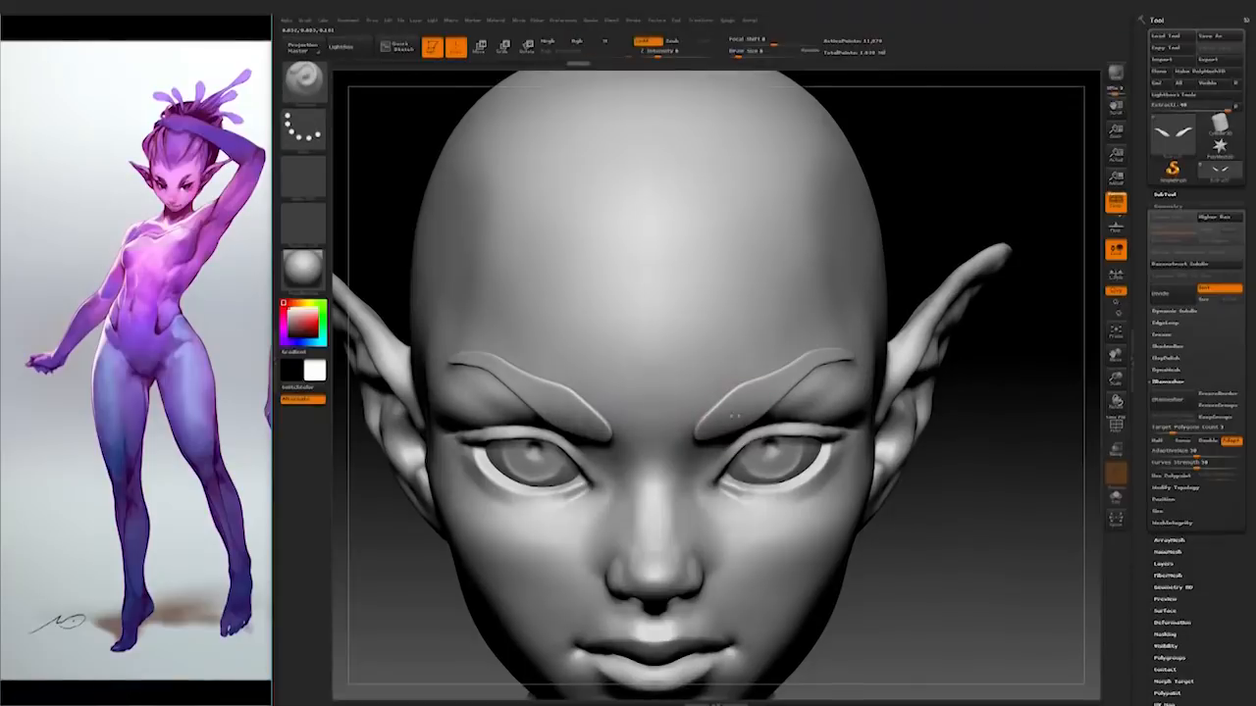
click(304, 176)
click(692, 323)
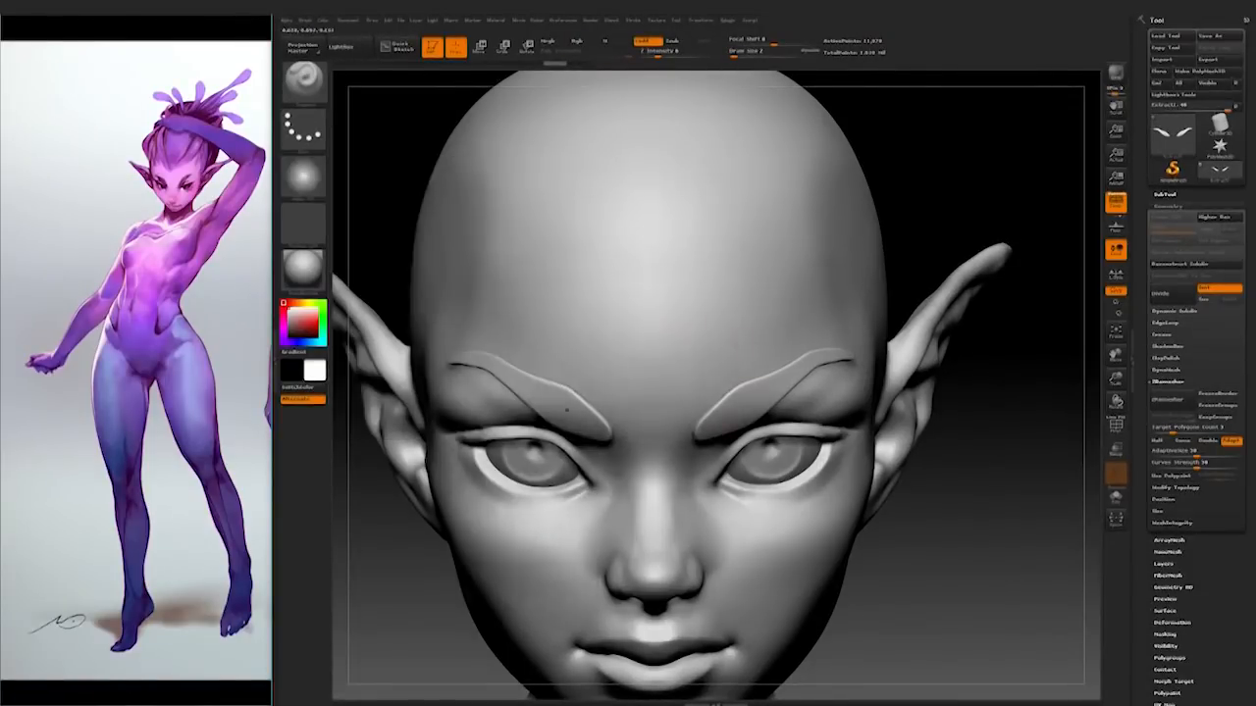
key(space)
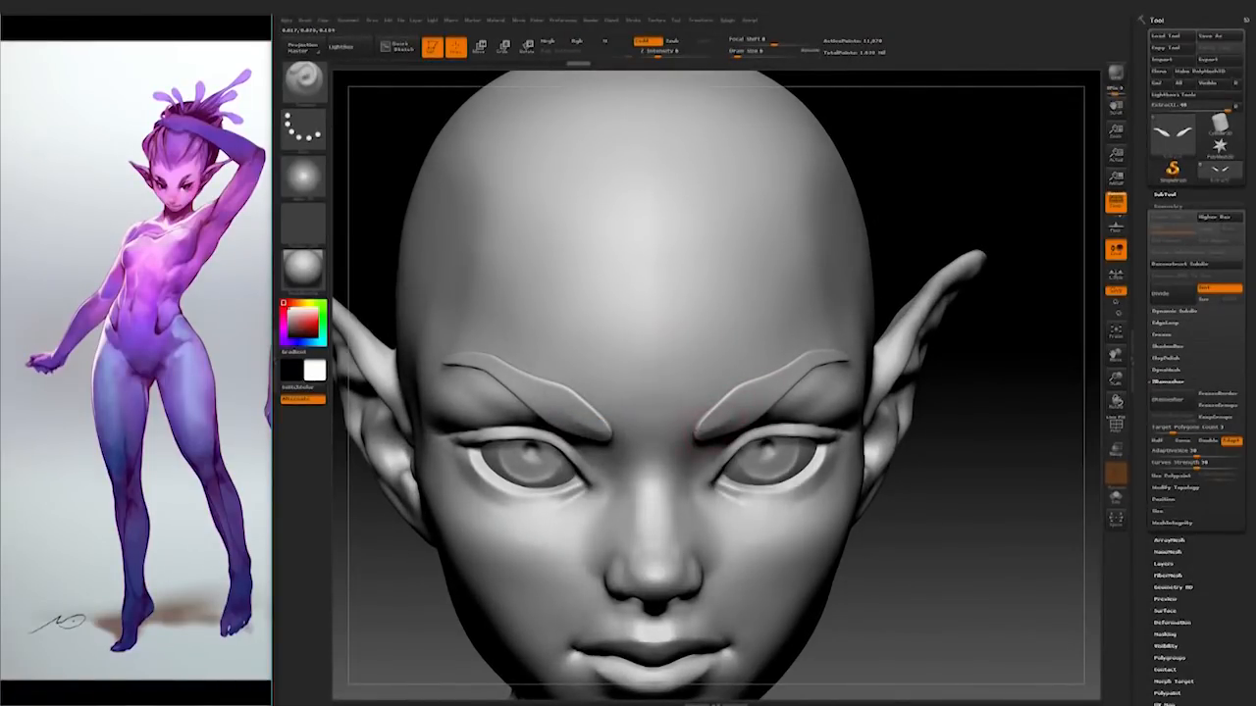
Step: Try to sculpt ridges along the length of both eyebrows, and undo the strokes
drag(721, 423, 800, 367)
mouse_move(1016, 419)
mouse_down()
mouse_move(981, 530)
mouse_move(947, 417)
mouse_up()
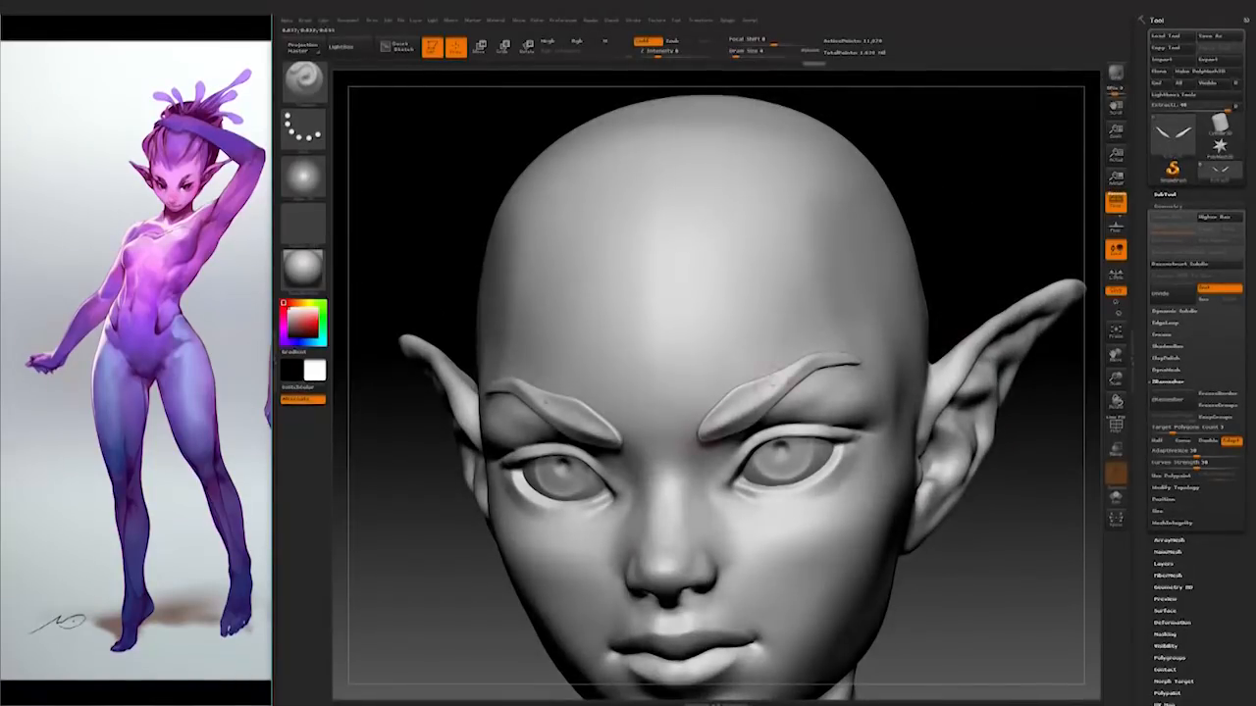
key(ctrl+z)
key(ctrl+z)
key(ctrl+z)
key(ctrl+z)
key(ctrl+z)
key(ctrl+z)
key(ctrl+z)
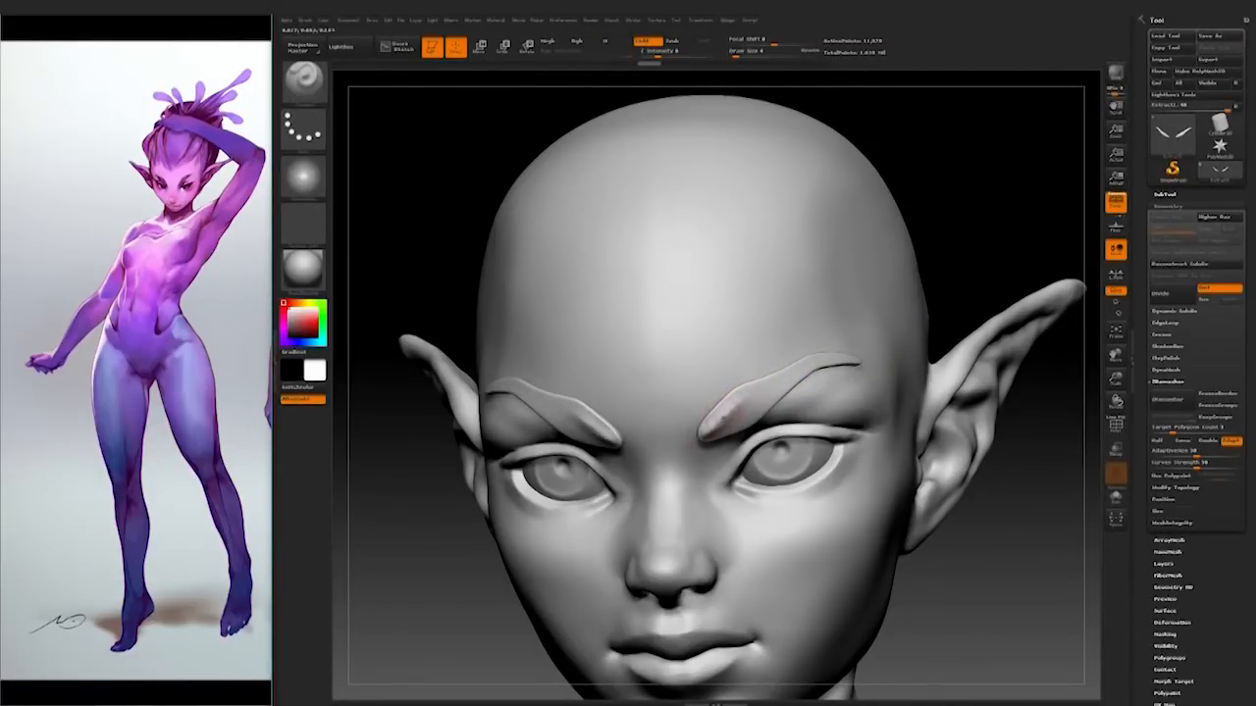
Step: Sculpt and smooth a soft ridge along both eyebrows and remesh them again with ZRemesher
mouse_move(997, 530)
alt+mouse_down()
mouse_move(954, 443)
mouse_move(952, 468)
mouse_move(892, 384)
alt+mouse_up()
mouse_move(735, 419)
shift+mouse_down()
mouse_move(837, 371)
mouse_move(748, 412)
shift+mouse_up()
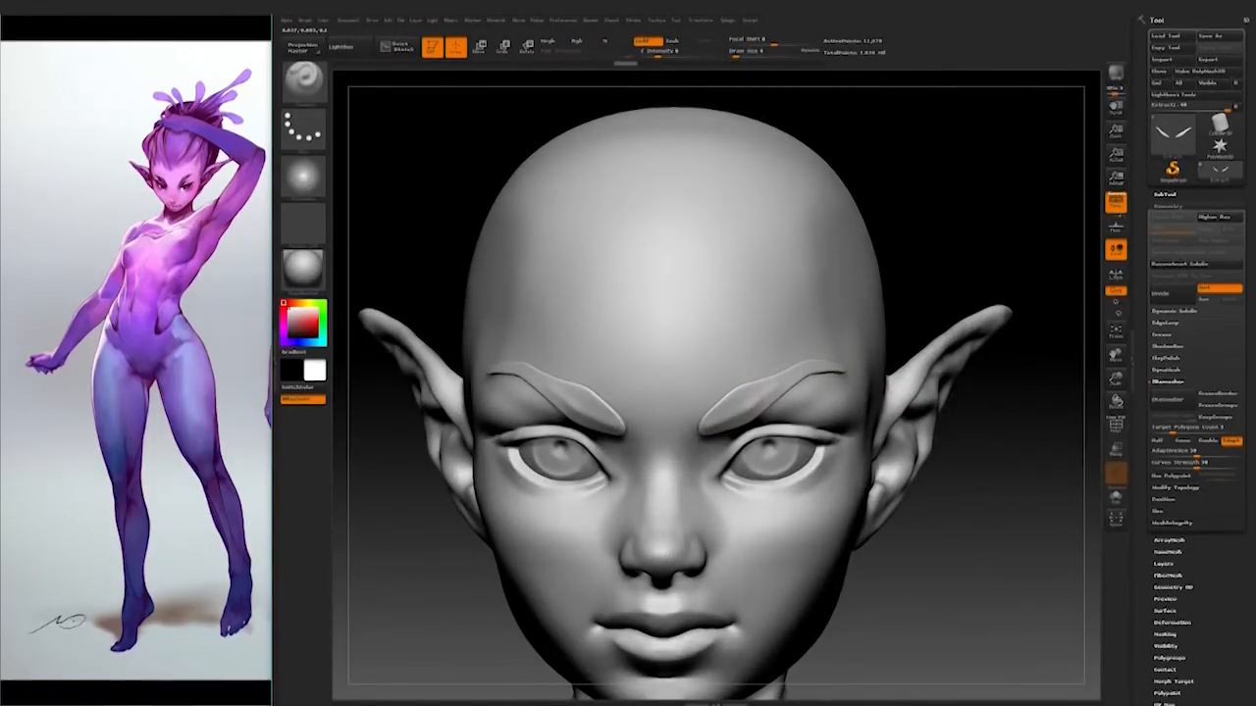
drag(922, 315, 912, 343)
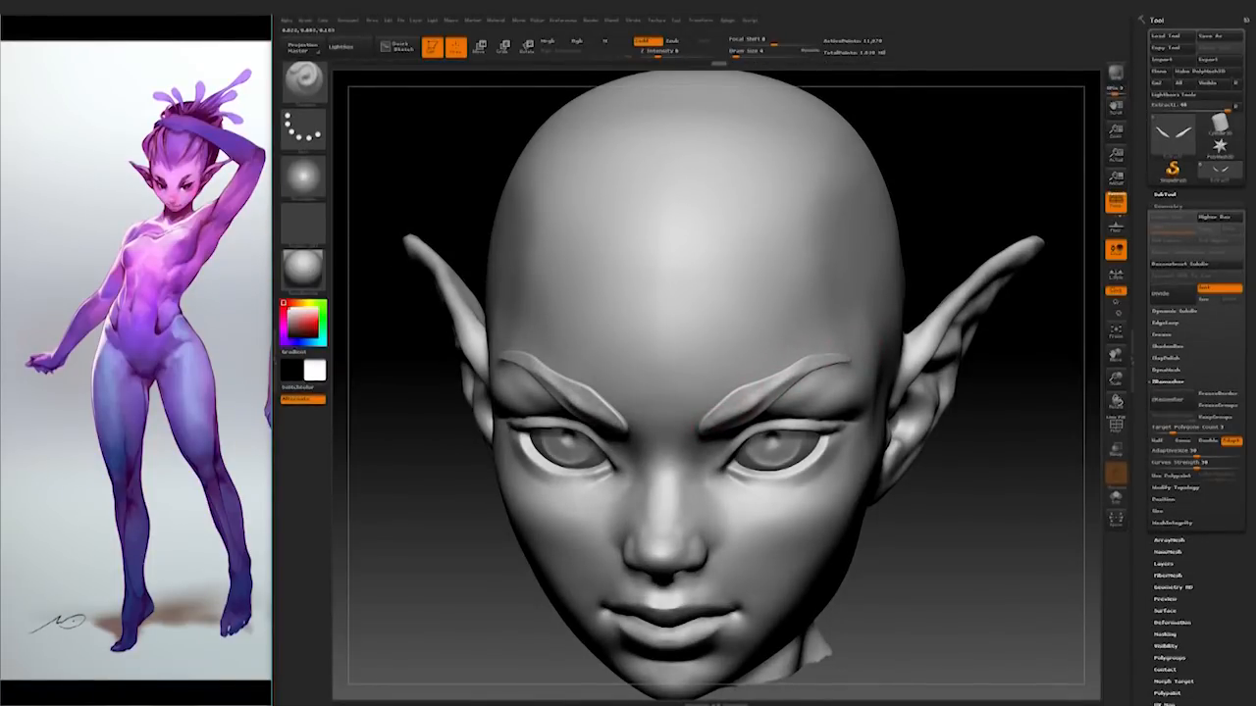
drag(1030, 461, 986, 402)
drag(1010, 265, 1039, 452)
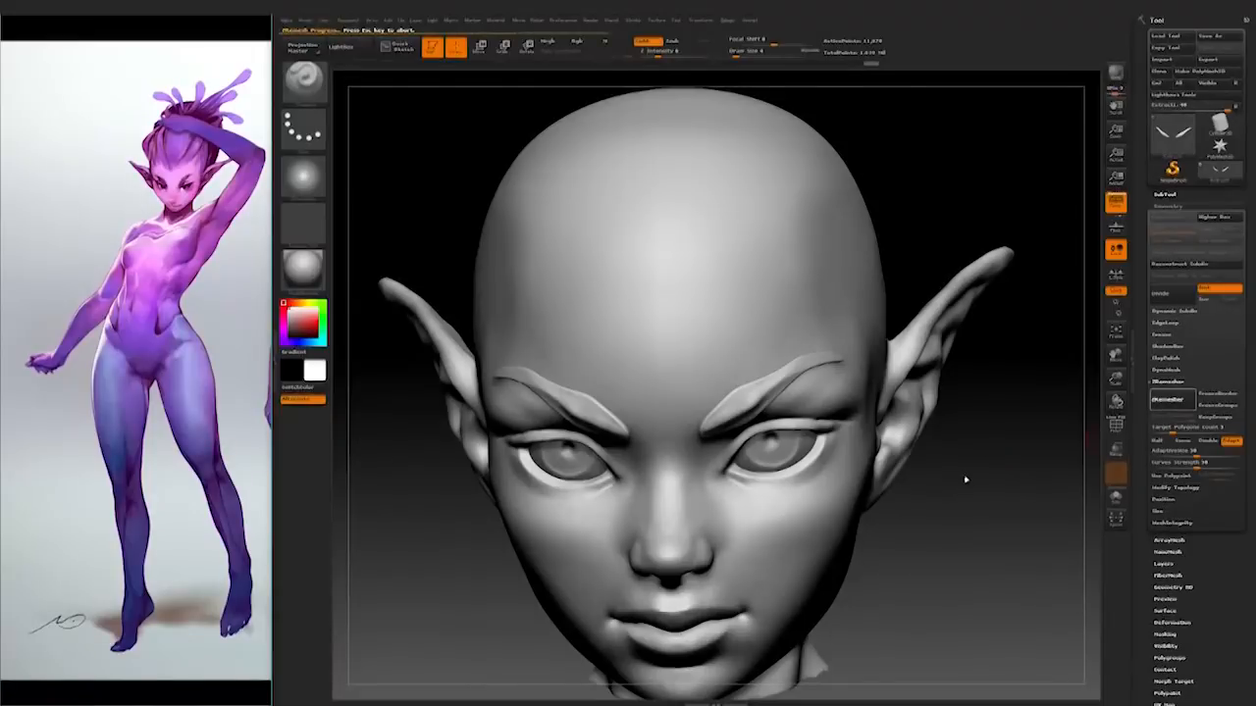
Step: Refine the eyebrows' edges and surface planes from several angles and smooth their inner halves
key(b)
key(m)
key(v)
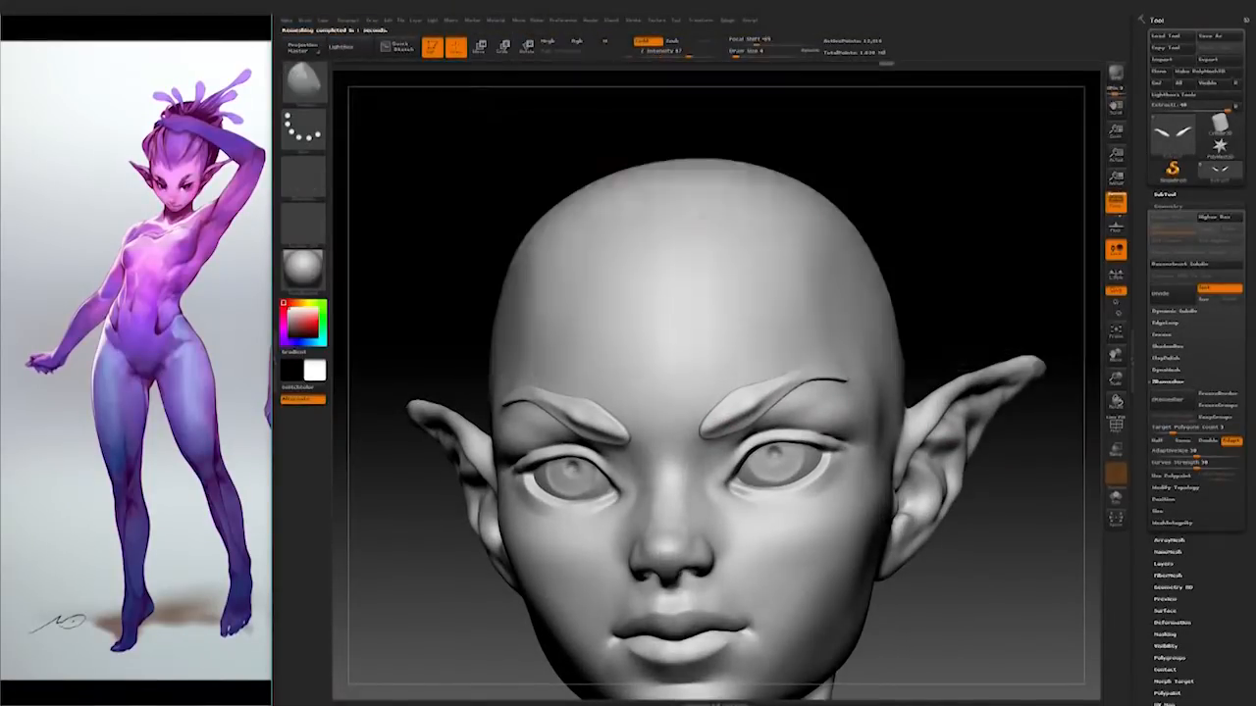
drag(540, 129, 456, 108)
key(shift)
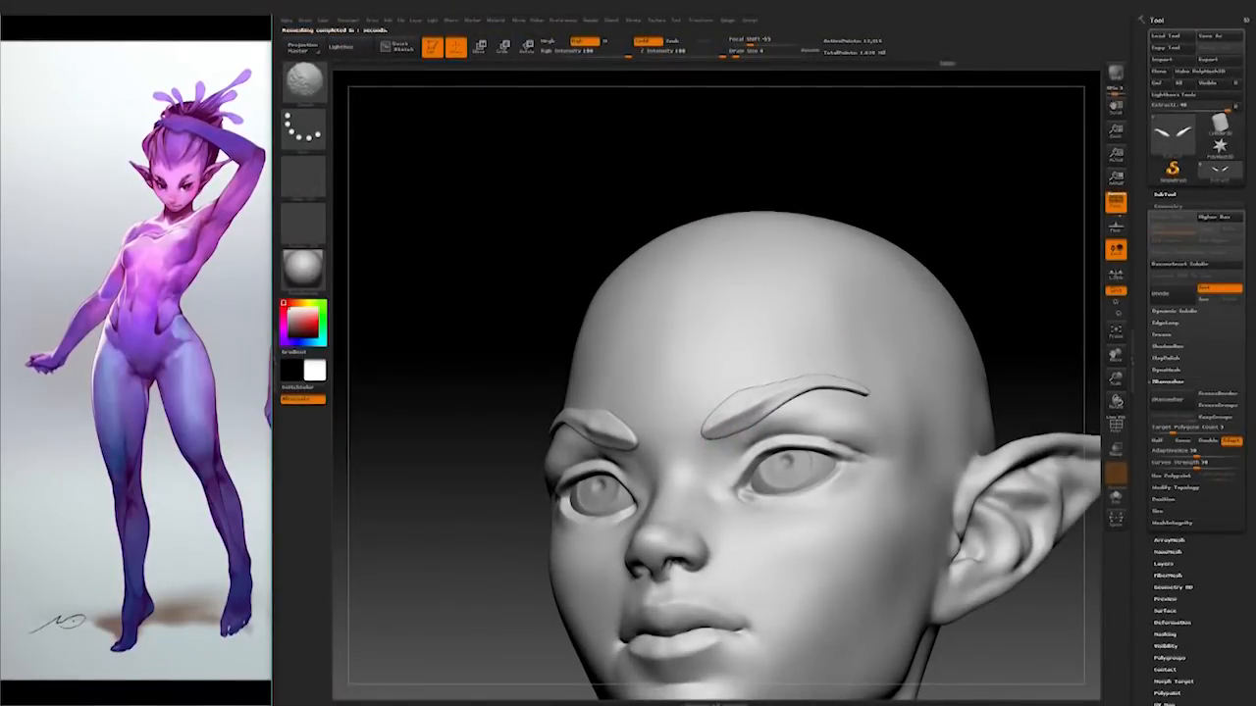
mouse_move(1040, 292)
shift+mouse_down()
mouse_move(1043, 331)
mouse_move(1016, 270)
mouse_move(1020, 363)
shift+mouse_up()
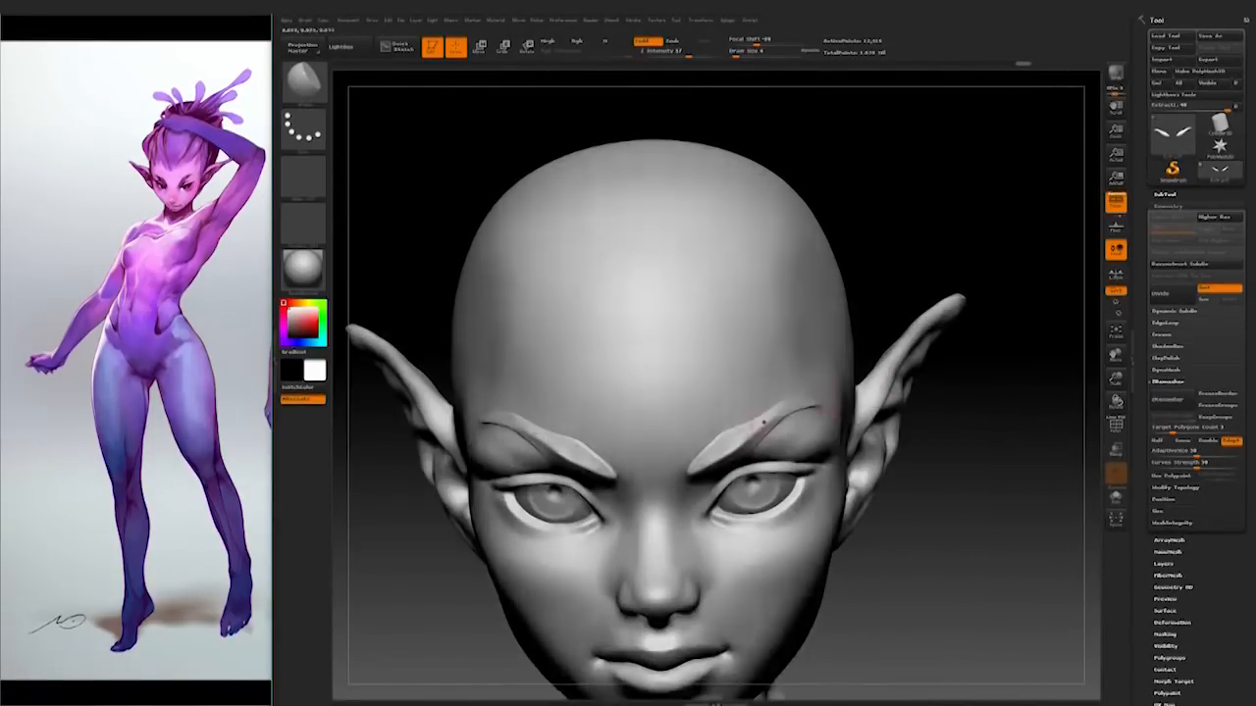
drag(873, 347, 788, 408)
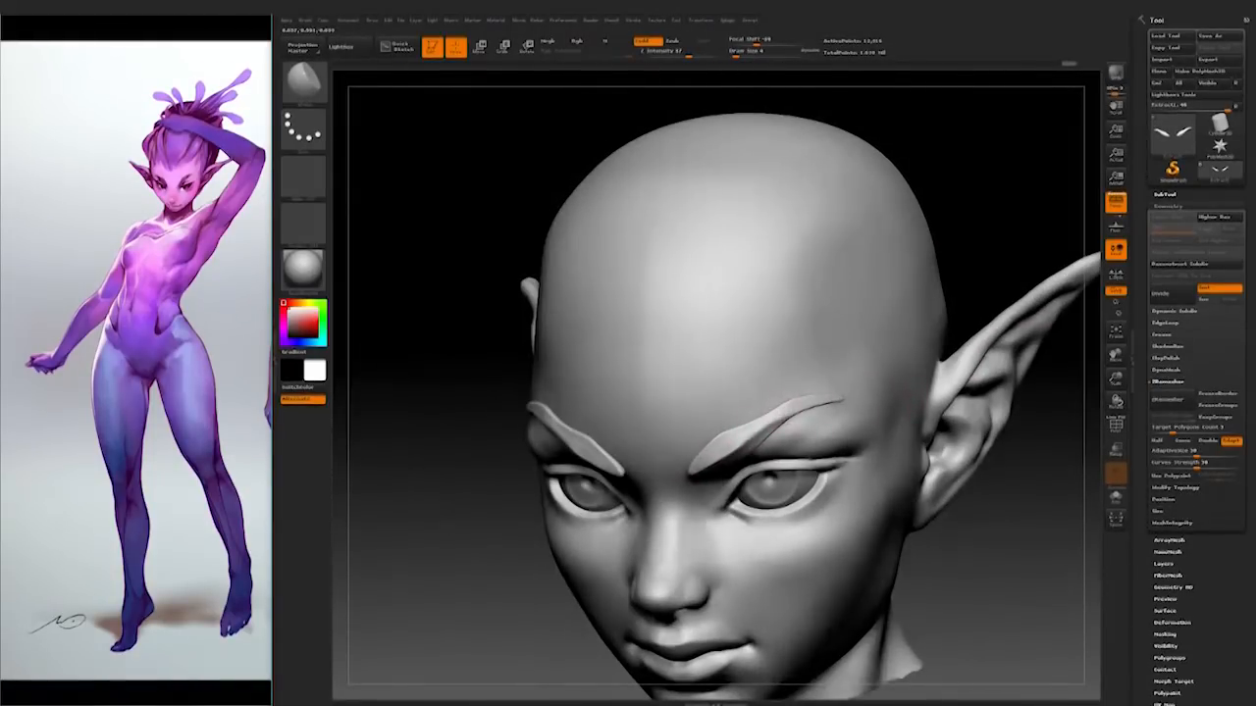
drag(1011, 257, 883, 192)
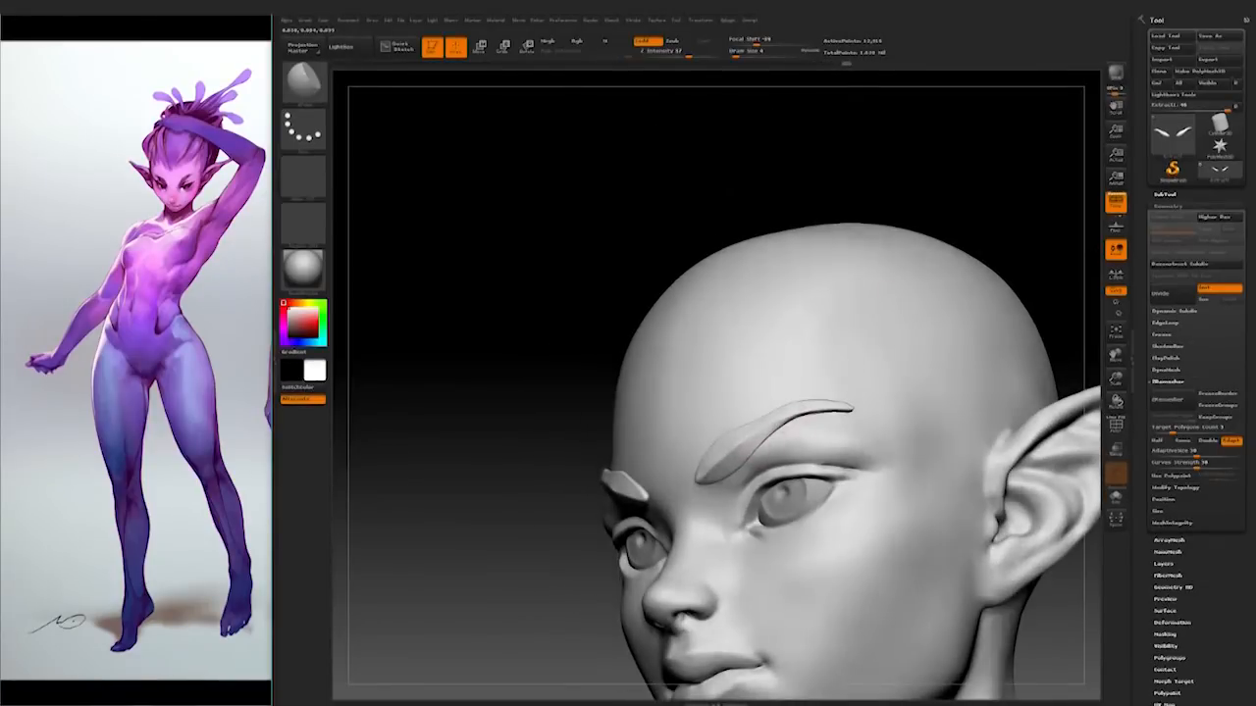
drag(1022, 267, 961, 460)
mouse_move(873, 454)
mouse_down()
mouse_move(965, 465)
mouse_move(964, 569)
mouse_move(864, 559)
mouse_move(883, 550)
mouse_up()
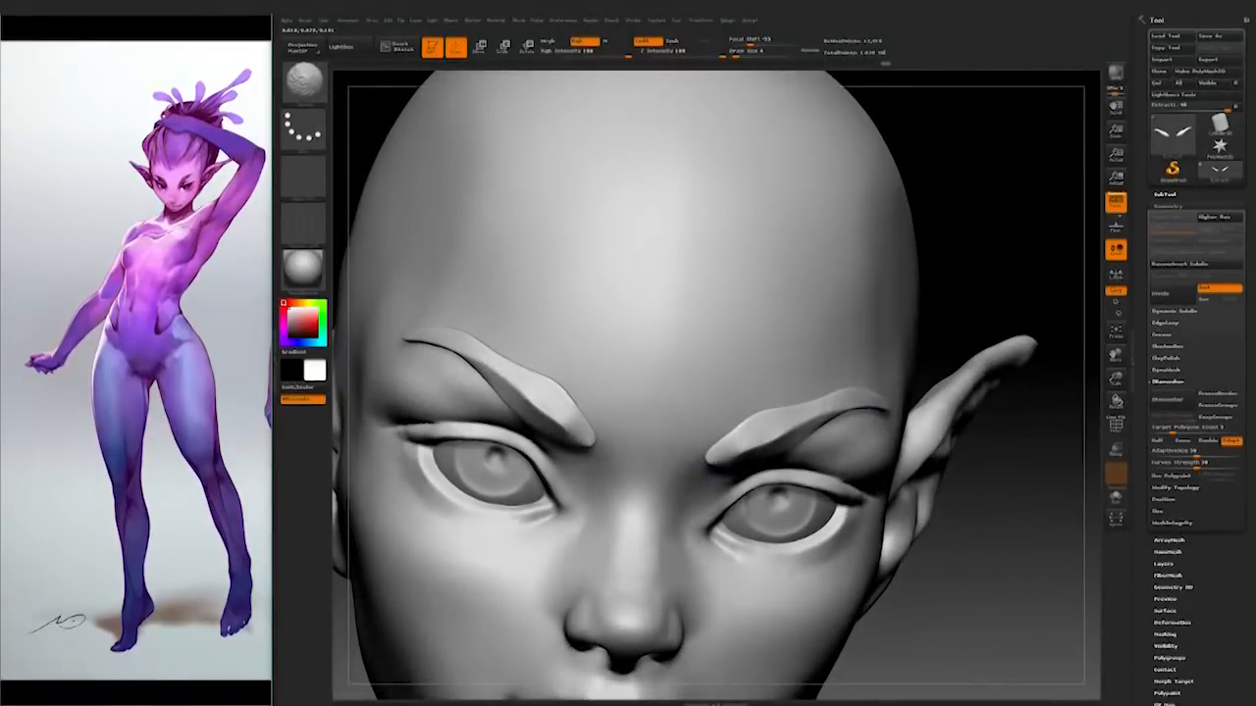
Step: Try to reshape the eyebrows with a larger Move brush, and undo the strokes
mouse_move(976, 500)
alt+mouse_down()
mouse_move(971, 412)
mouse_move(971, 495)
mouse_move(905, 503)
mouse_move(937, 489)
mouse_move(957, 412)
mouse_move(987, 460)
alt+mouse_up()
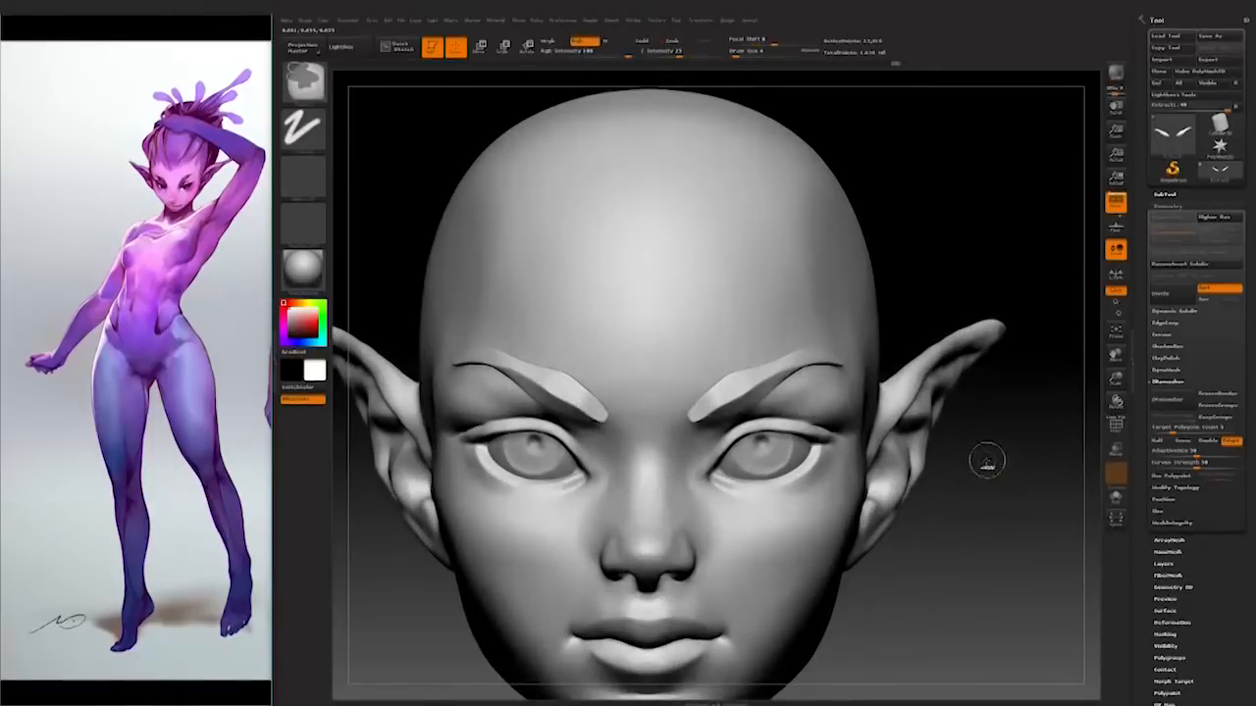
click(300, 90)
click(527, 90)
drag(735, 52, 745, 52)
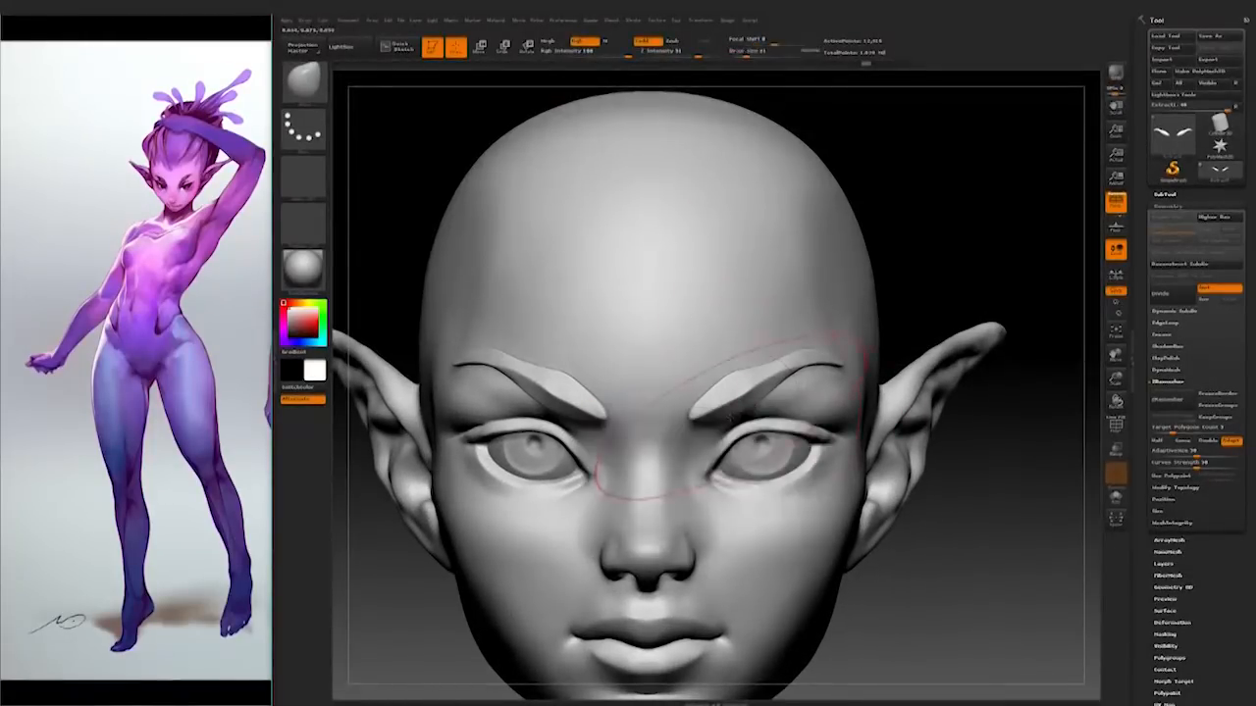
key(ctrl+z)
key(ctrl+z)
key(ctrl+z)
Step: Fit the eyebrows to the curve of the brow in three-quarter and side views with the Move brush
alt+drag(989, 504, 812, 423)
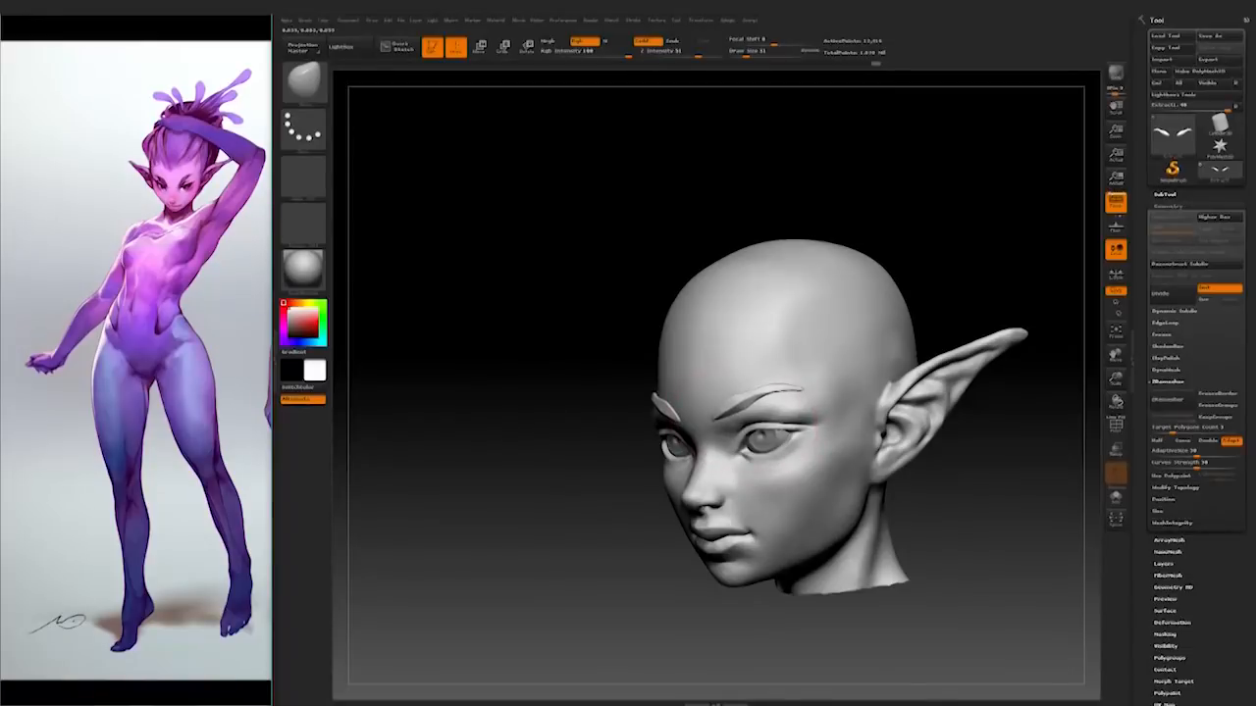
mouse_move(605, 528)
mouse_down()
mouse_move(745, 525)
mouse_move(613, 515)
mouse_up()
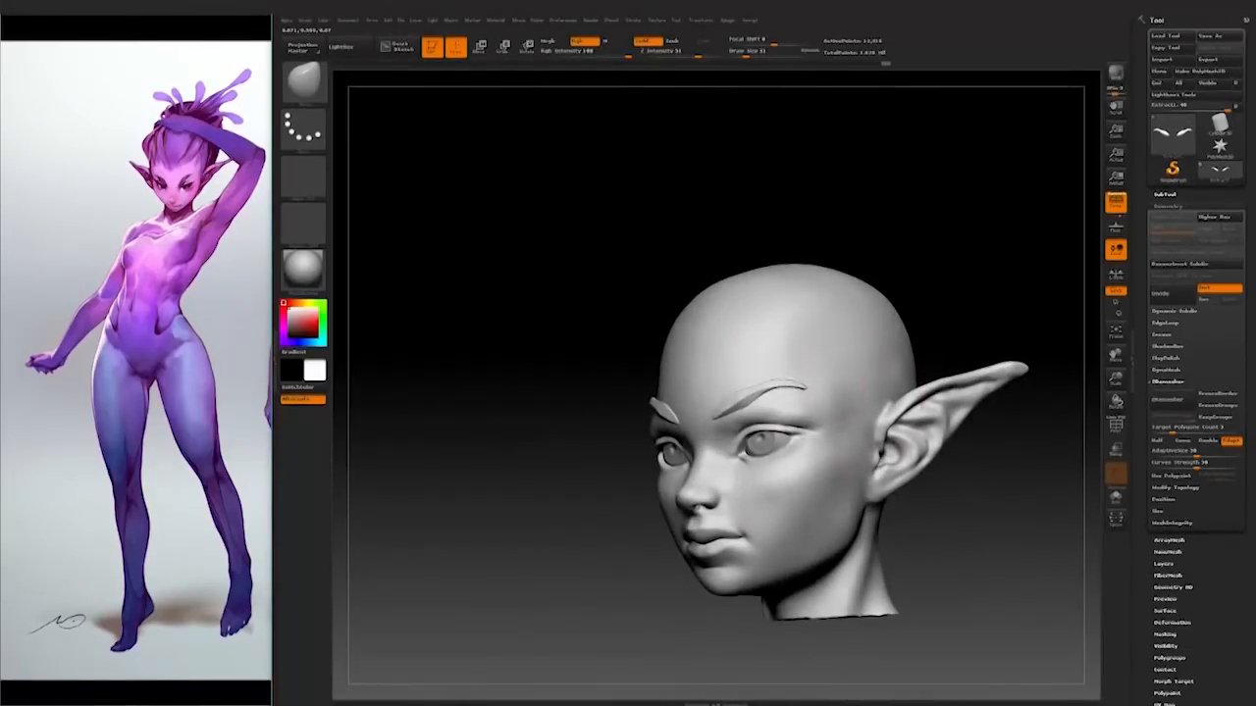
alt+drag(950, 314, 917, 346)
drag(923, 420, 991, 432)
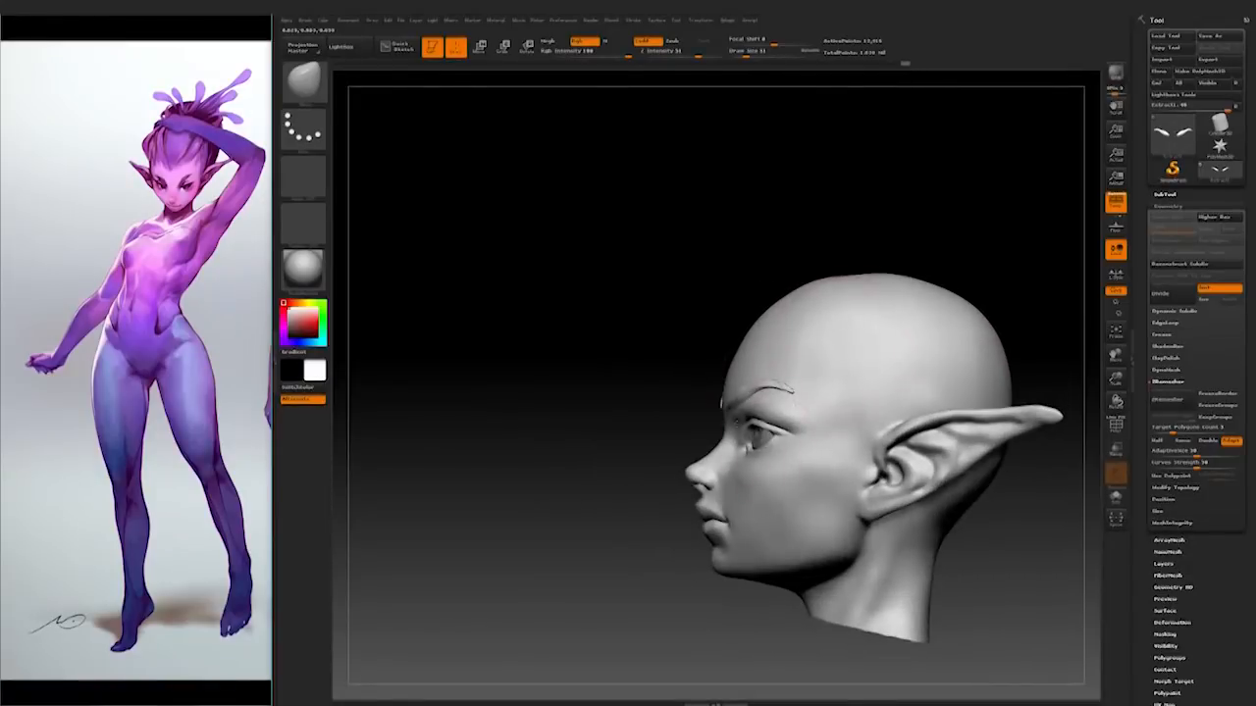
drag(815, 377, 794, 397)
mouse_move(552, 567)
mouse_down()
mouse_move(835, 484)
mouse_move(751, 555)
mouse_move(907, 472)
mouse_move(939, 491)
mouse_move(919, 454)
mouse_move(730, 378)
mouse_up()
Step: Pull the eyebrows' upper edges into angular corners and sharpen their inner ends with a small Move brush
key(space)
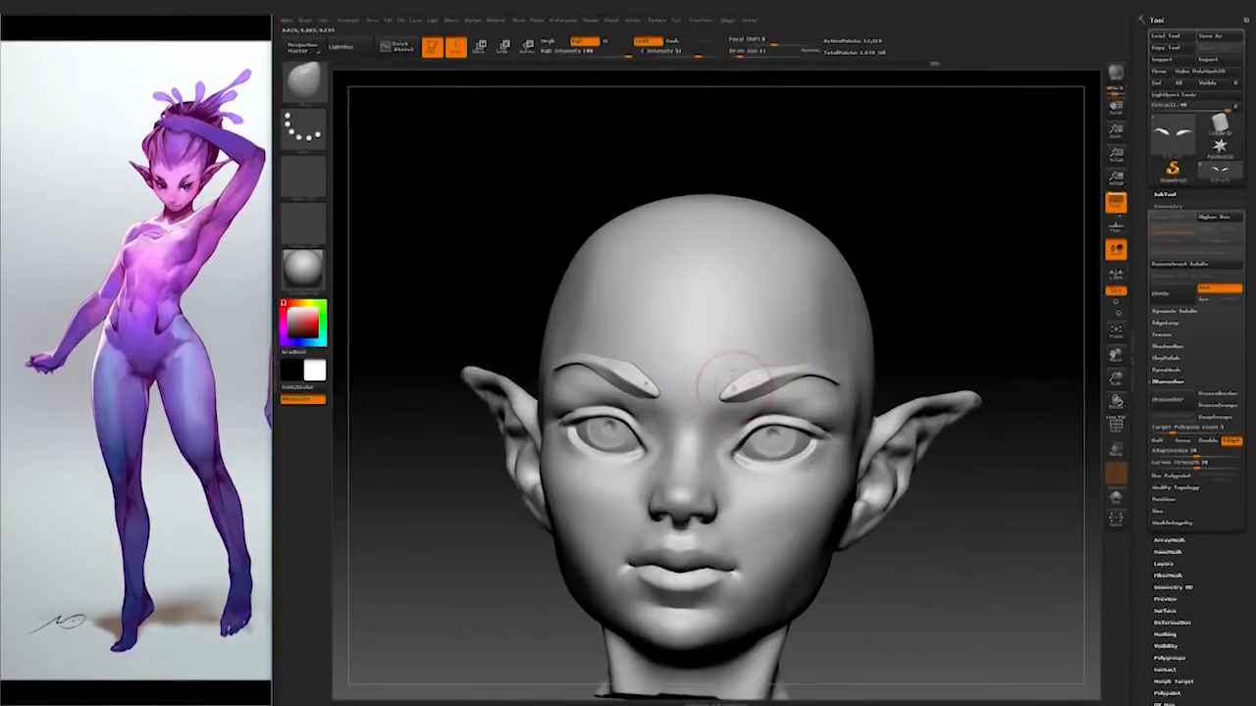
mouse_move(927, 312)
alt+mouse_down()
mouse_move(997, 390)
mouse_move(925, 395)
mouse_move(896, 417)
mouse_move(986, 409)
mouse_move(992, 425)
mouse_move(971, 423)
alt+mouse_up()
key(space)
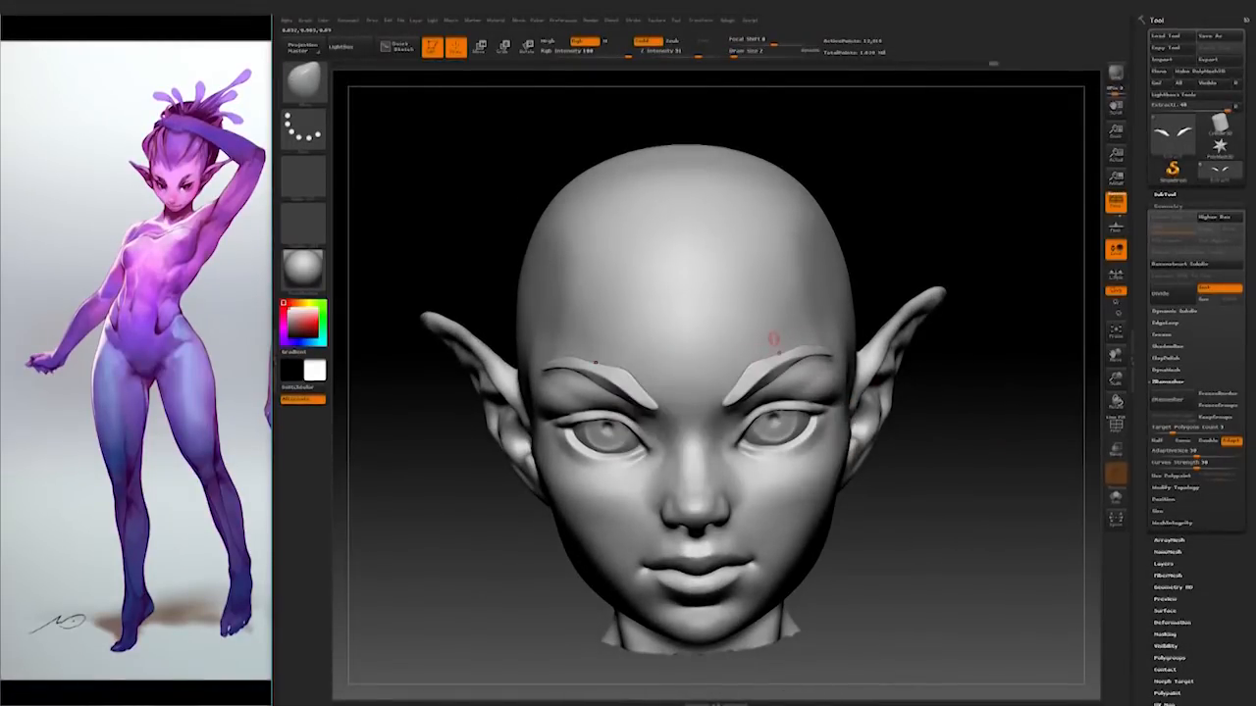
drag(768, 340, 724, 398)
mouse_move(730, 429)
right_down()
mouse_move(714, 471)
mouse_move(701, 422)
right_up()
key(shift)
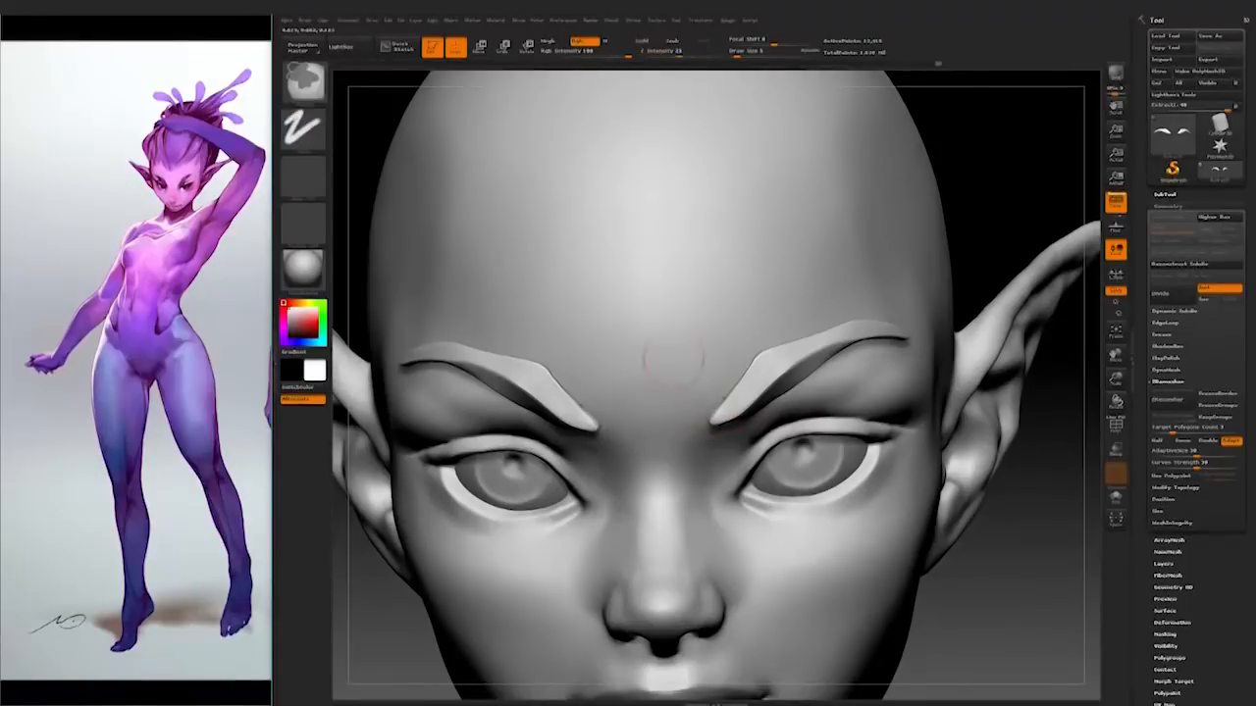
Step: Adjust the eyebrows' inner ends to follow the brow surface and check the whole head from the front
right_drag(607, 459, 623, 422)
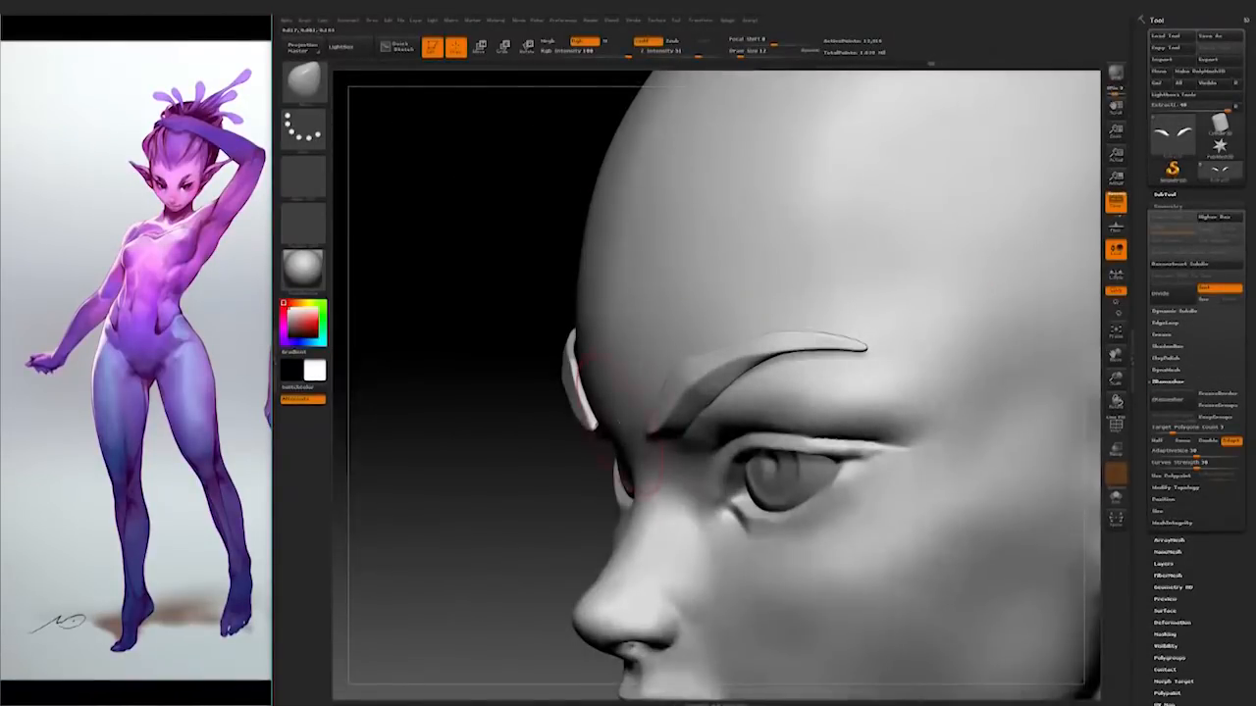
right_drag(547, 493, 912, 458)
right_drag(977, 392, 860, 522)
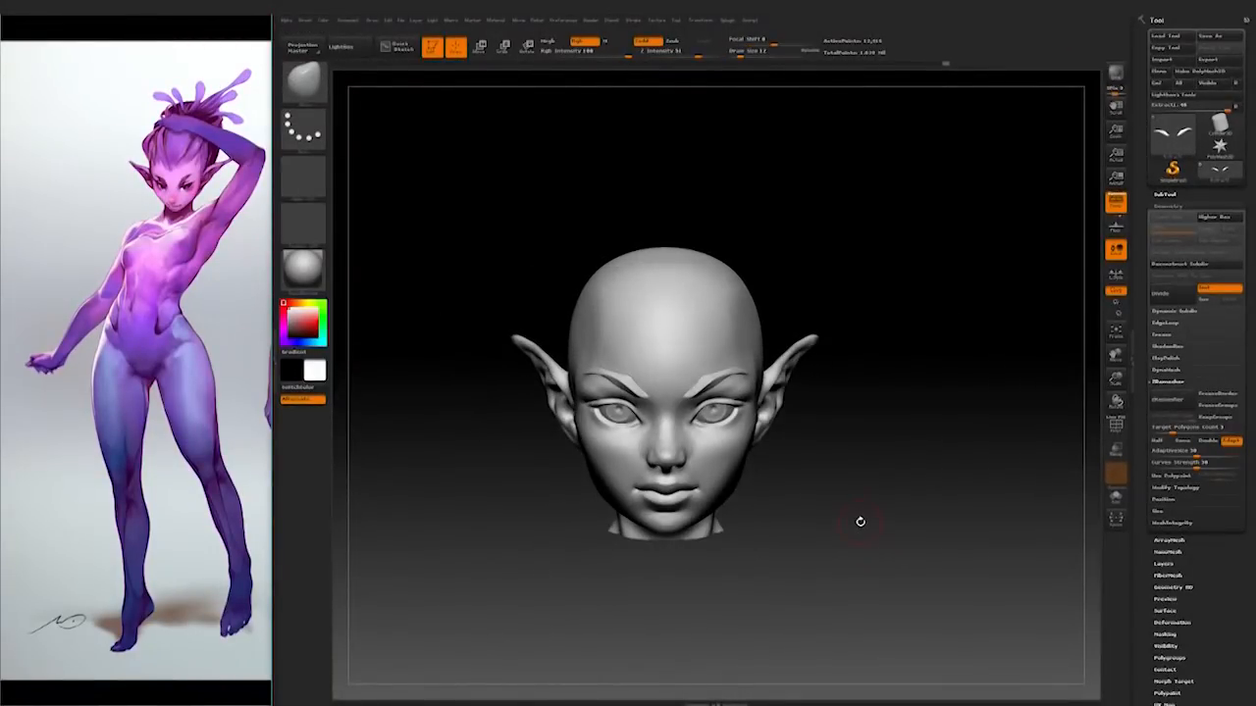
mouse_move(860, 521)
right_down()
mouse_move(871, 428)
mouse_move(919, 414)
mouse_move(855, 440)
mouse_move(971, 453)
mouse_move(931, 453)
mouse_move(908, 507)
right_up()
Step: Mask the hairline band across the forehead with a central point, and continue it down to the temples
ctrl+drag(728, 393, 652, 427)
mouse_move(765, 324)
right_down()
mouse_move(905, 297)
mouse_move(912, 348)
right_up()
ctrl+drag(638, 416, 638, 439)
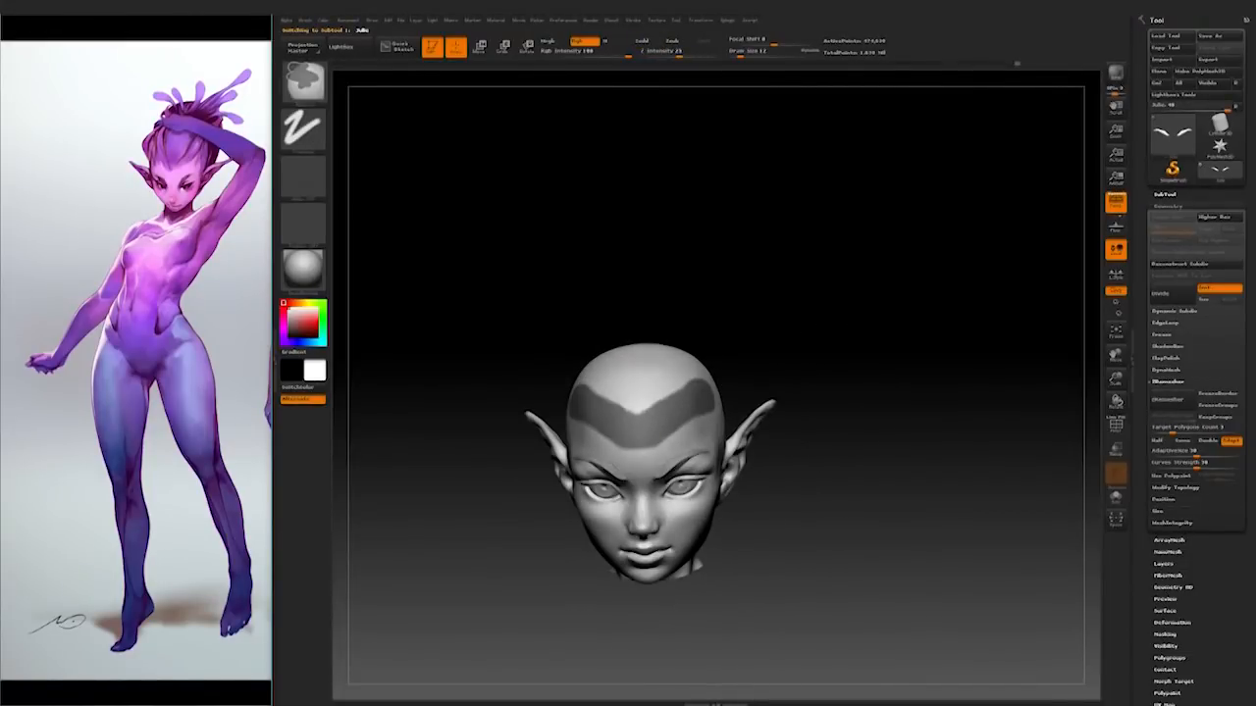
ctrl+drag(595, 392, 610, 396)
right_drag(746, 371, 651, 372)
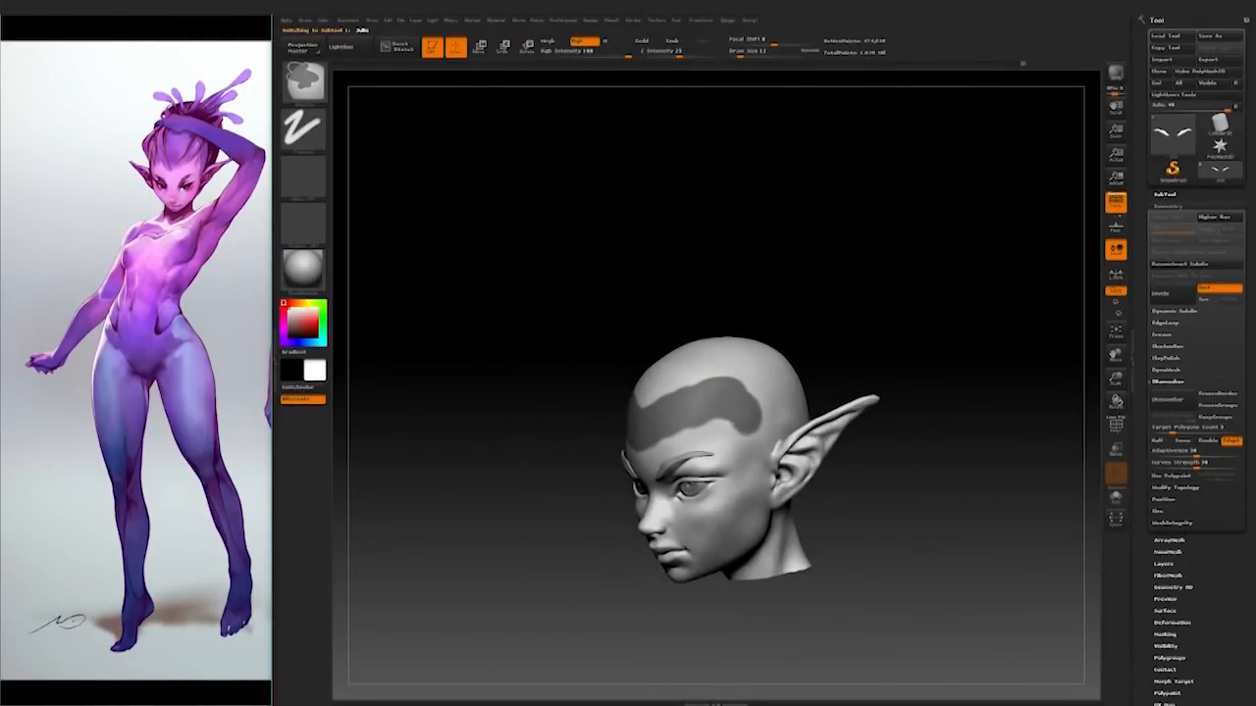
right_drag(765, 393, 706, 395)
key(space)
click(729, 490)
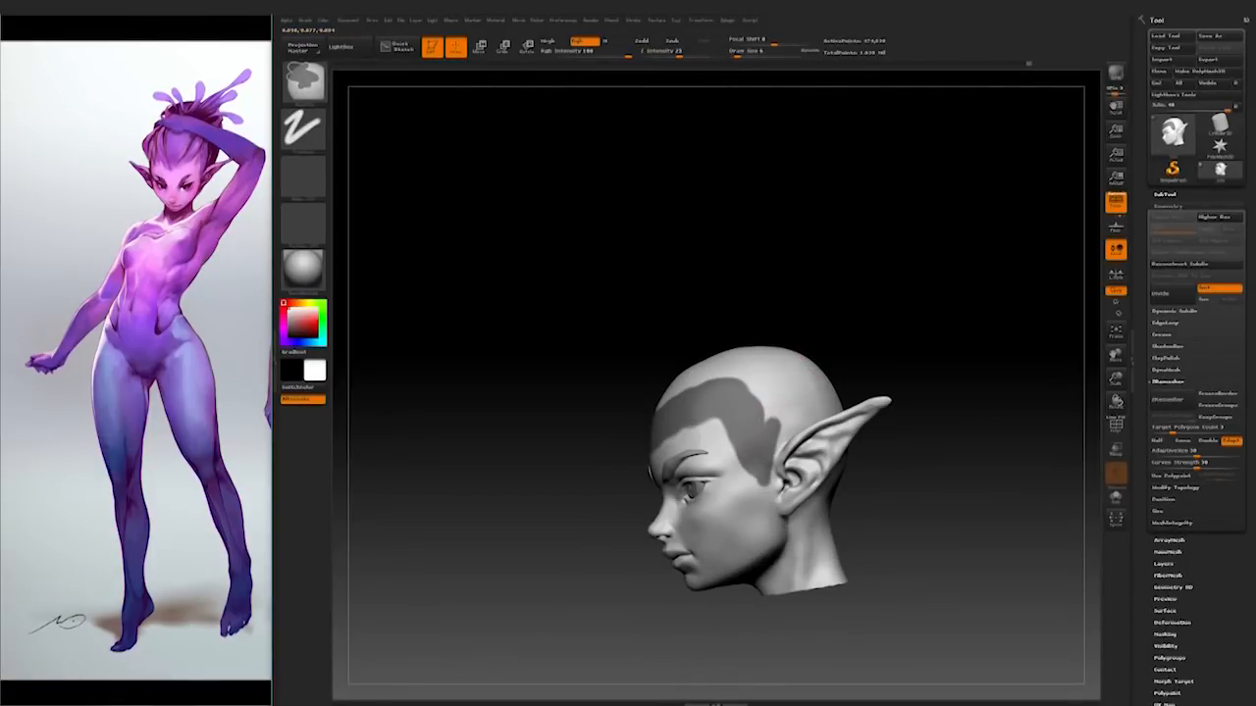
Step: Extend the hairline mask over the top and sides of the skull and around behind the ears
drag(824, 314, 1020, 306)
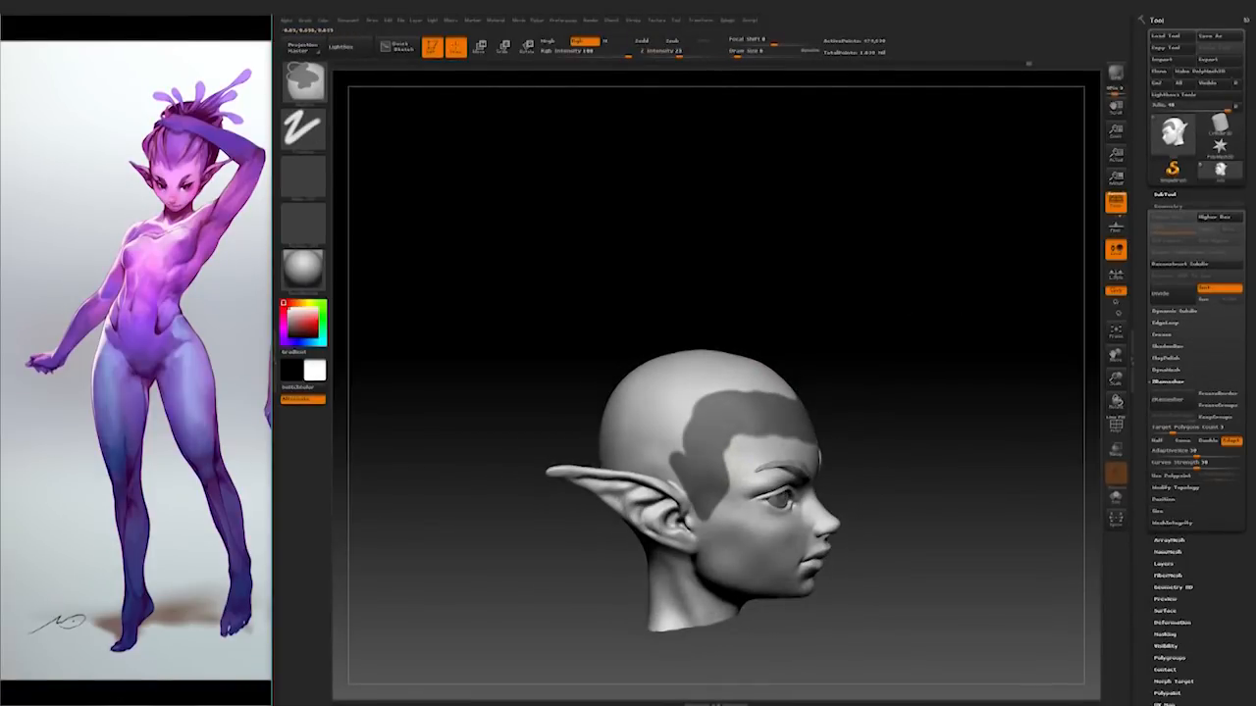
mouse_move(897, 387)
mouse_down()
mouse_move(862, 391)
mouse_move(815, 365)
mouse_up()
ctrl+alt+drag(852, 408, 745, 439)
mouse_move(932, 333)
mouse_down()
mouse_move(1020, 350)
mouse_move(922, 368)
mouse_up()
ctrl+drag(675, 407, 824, 365)
key(space)
mouse_move(1020, 324)
mouse_down()
mouse_move(891, 294)
mouse_move(893, 363)
mouse_up()
mouse_move(844, 402)
ctrl+mouse_down()
mouse_move(873, 431)
mouse_move(863, 476)
mouse_move(775, 534)
ctrl+mouse_up()
drag(638, 510, 775, 515)
key(space)
mouse_move(824, 442)
mouse_down()
mouse_move(697, 438)
mouse_move(737, 492)
mouse_up()
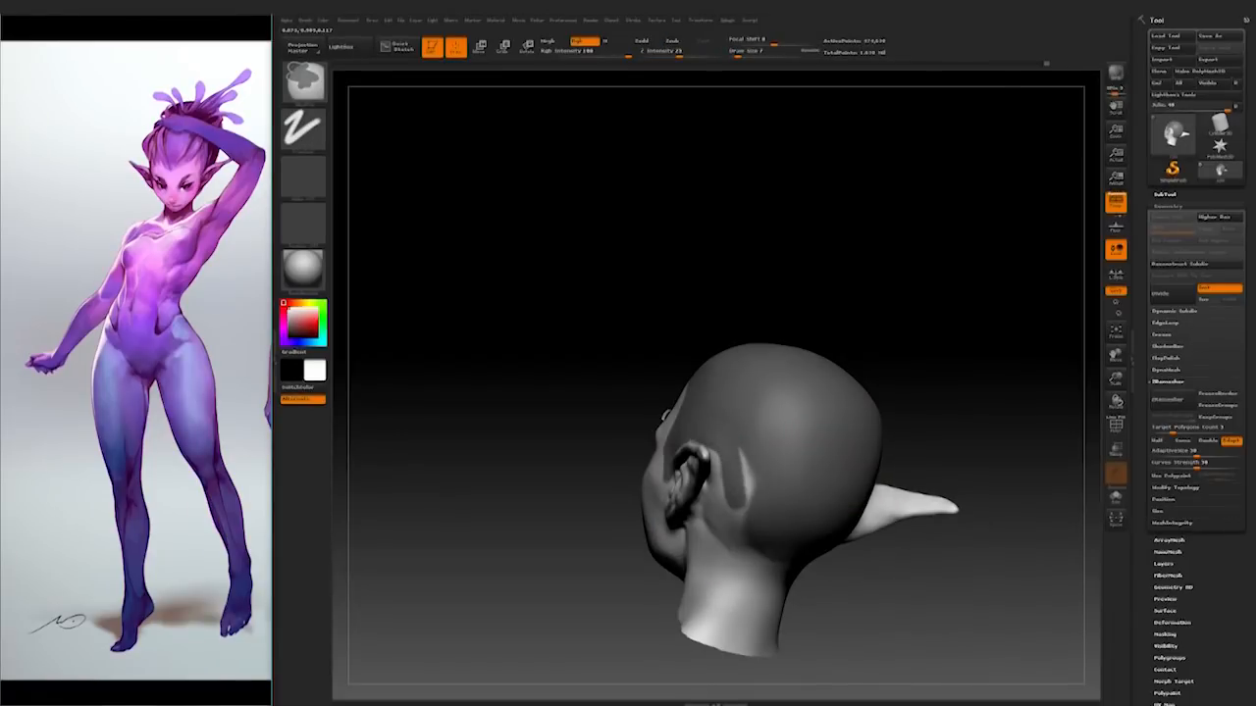
Step: Finish the scalp mask behind the ears and along the nape, trimming its lower edge
drag(930, 355, 785, 339)
ctrl+drag(704, 518, 775, 565)
drag(903, 343, 944, 418)
drag(814, 358, 957, 350)
ctrl+alt+drag(662, 497, 659, 528)
drag(844, 407, 755, 437)
alt+drag(950, 432, 950, 351)
shift+drag(949, 351, 887, 397)
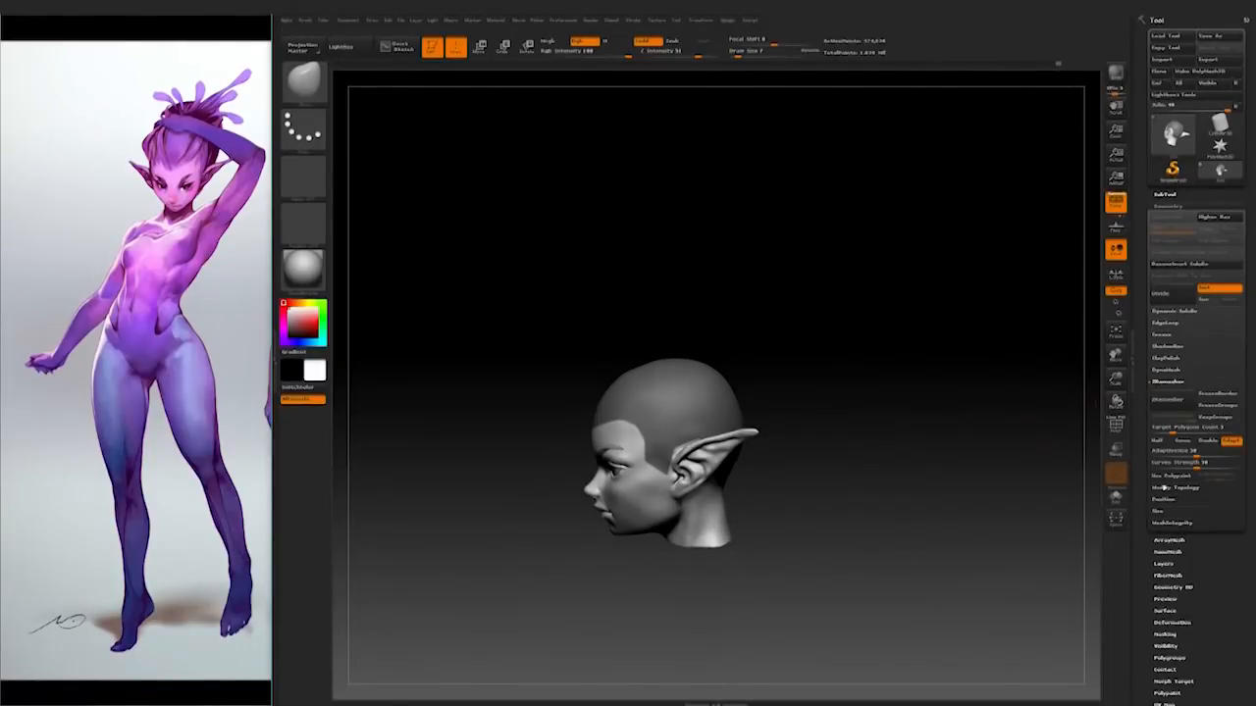
Step: Extract the masked scalp as a thick hair shell in a new subtool and accept it
click(1162, 194)
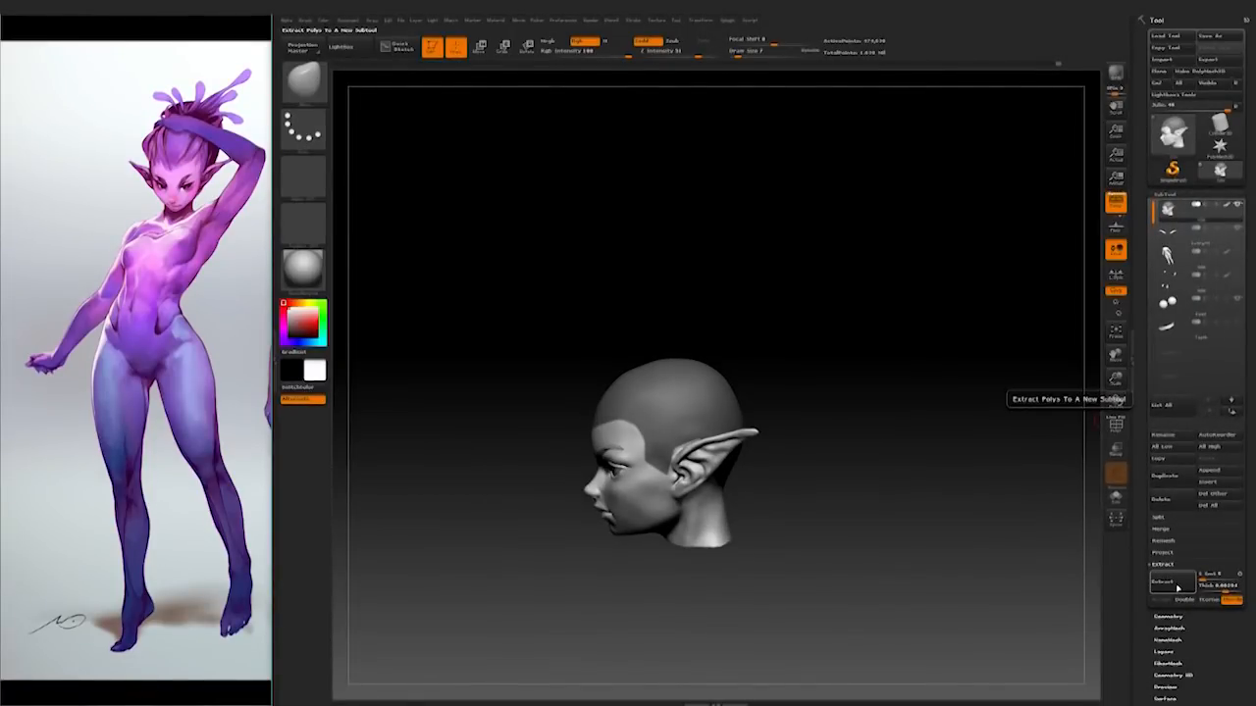
drag(861, 474, 888, 456)
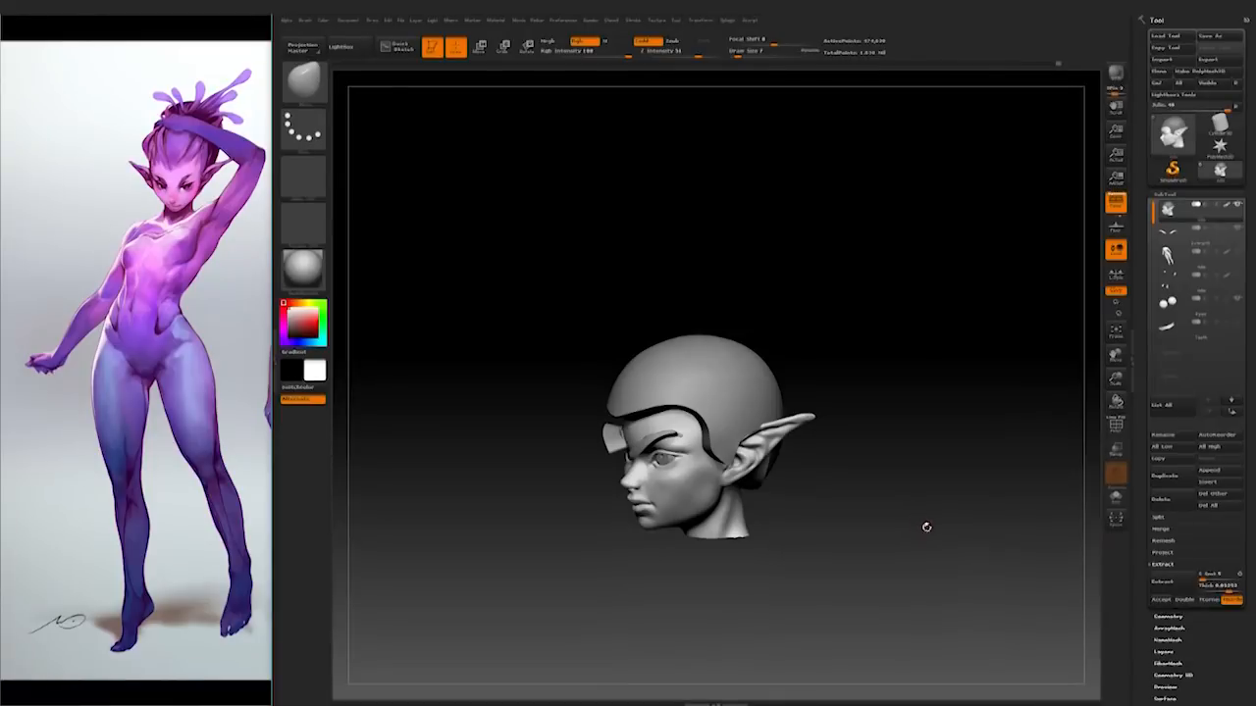
click(1162, 600)
drag(914, 574, 948, 578)
ctrl+right_drag(948, 579, 1017, 591)
drag(958, 558, 1041, 493)
drag(1202, 640, 1195, 546)
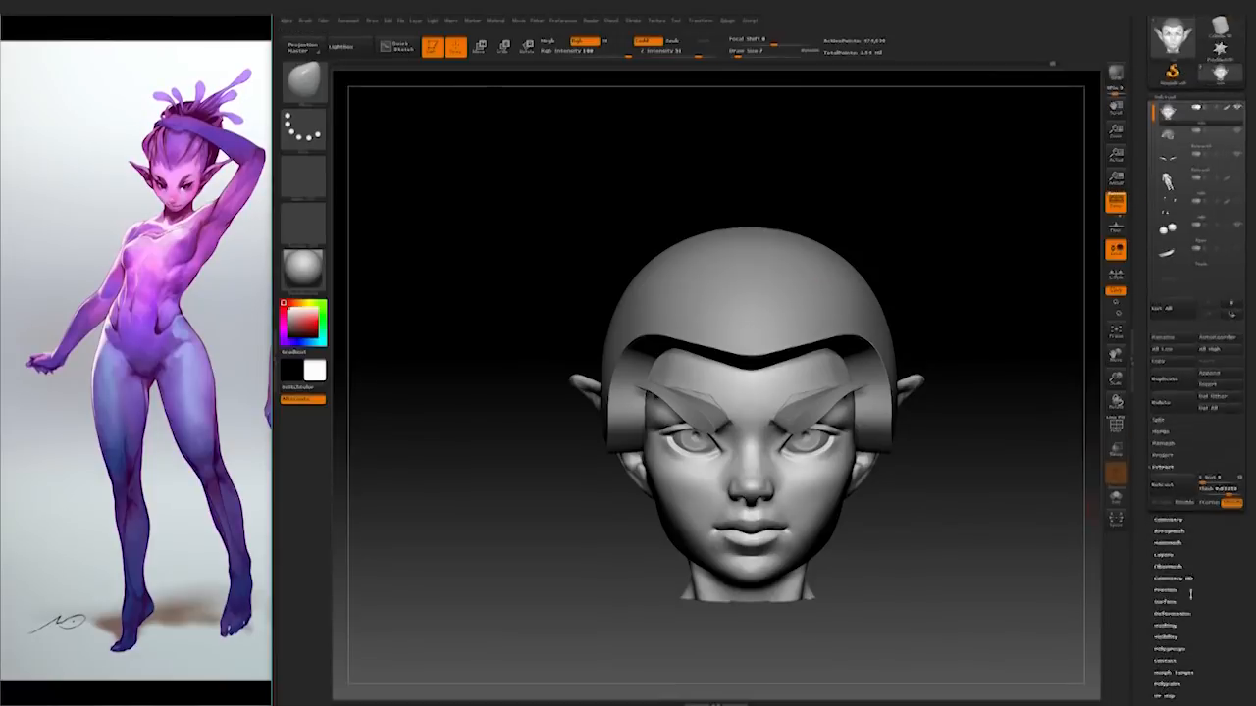
Step: Select the extracted shell and isolate its polygroups to separate the hair cap from the extra eyebrow pieces
click(1171, 649)
drag(996, 373, 863, 367)
alt+click(815, 324)
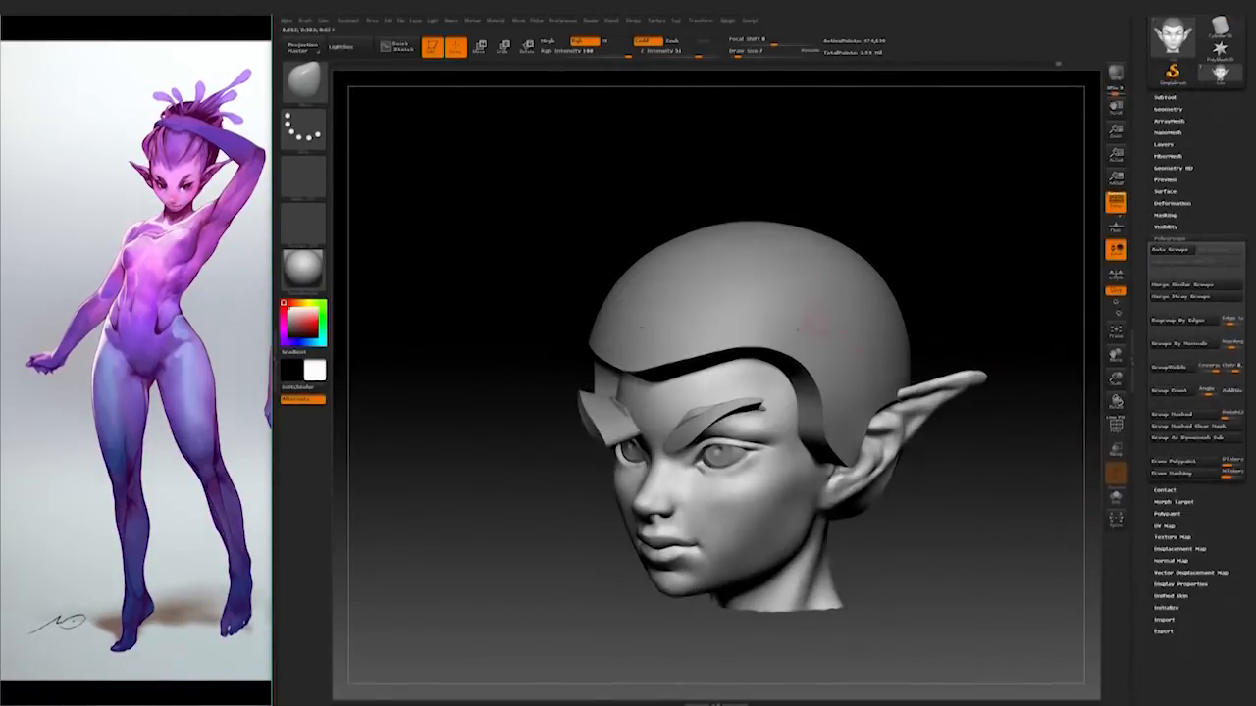
ctrl+shift+click(810, 316)
ctrl+click(1005, 262)
ctrl+shift+click(855, 281)
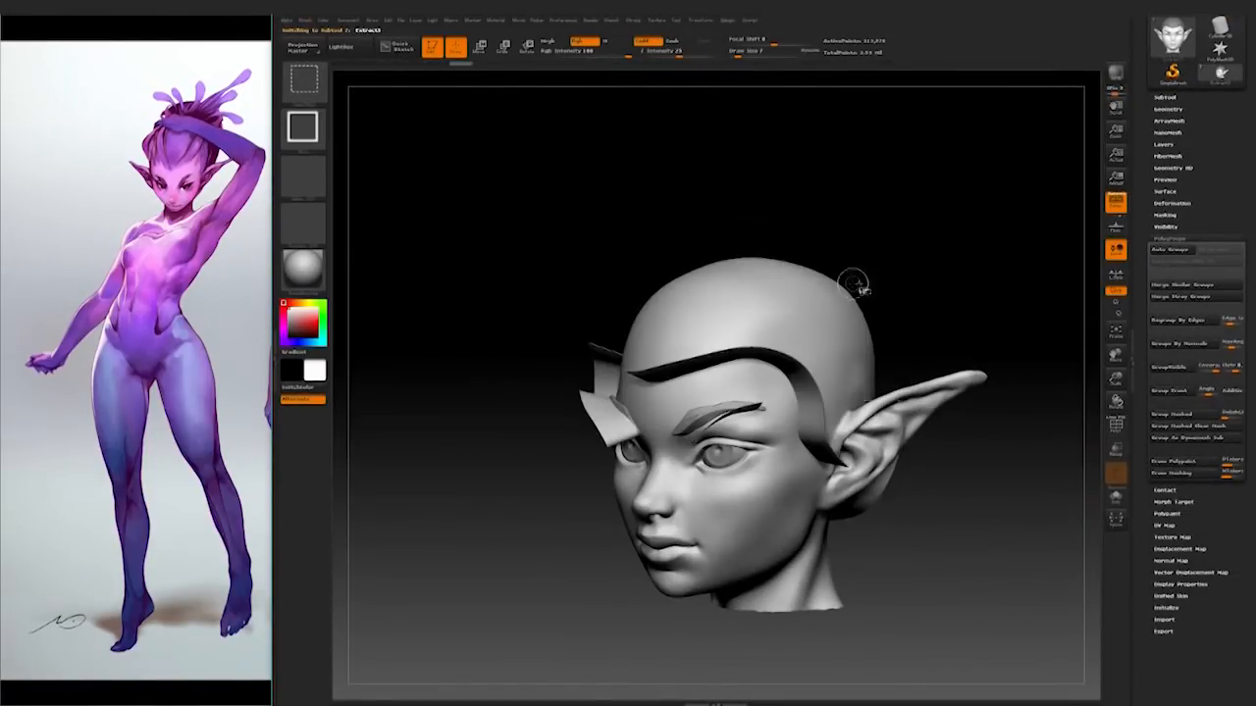
ctrl+shift+click(1014, 293)
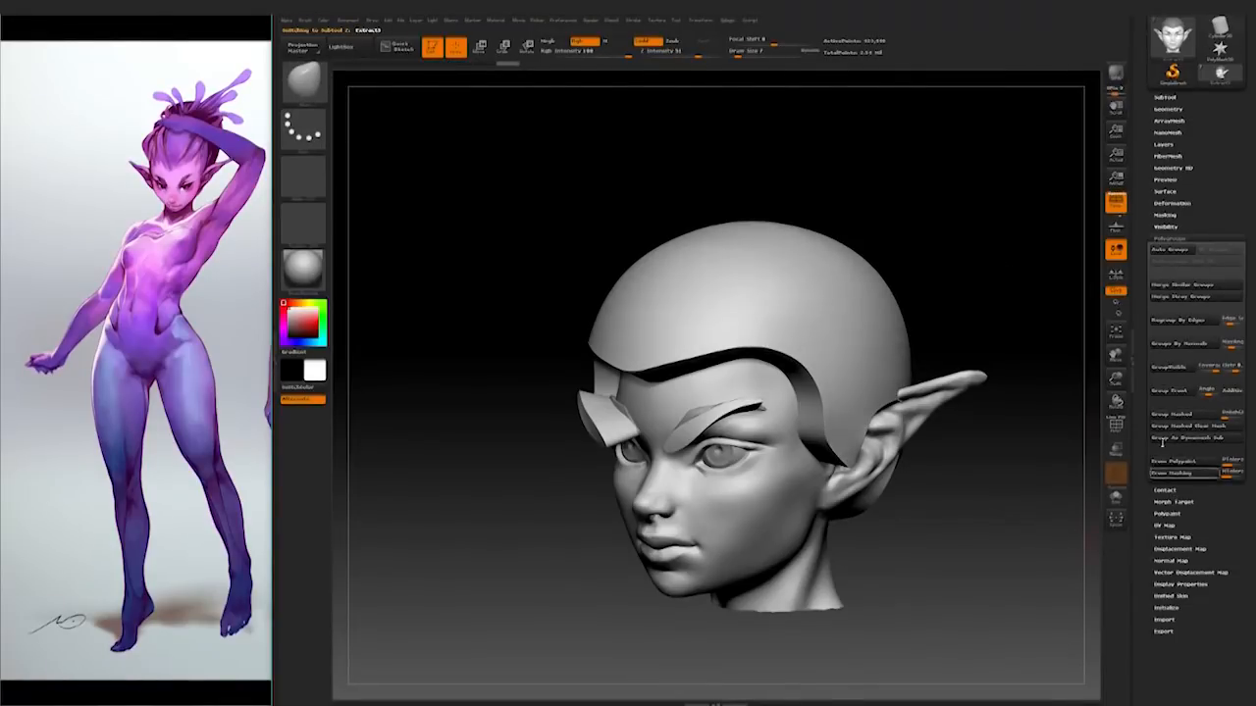
ctrl+shift+click(832, 308)
Step: Split the extracted mesh by groups and delete the subtool with the extra eyebrow pieces
drag(1152, 324, 1151, 421)
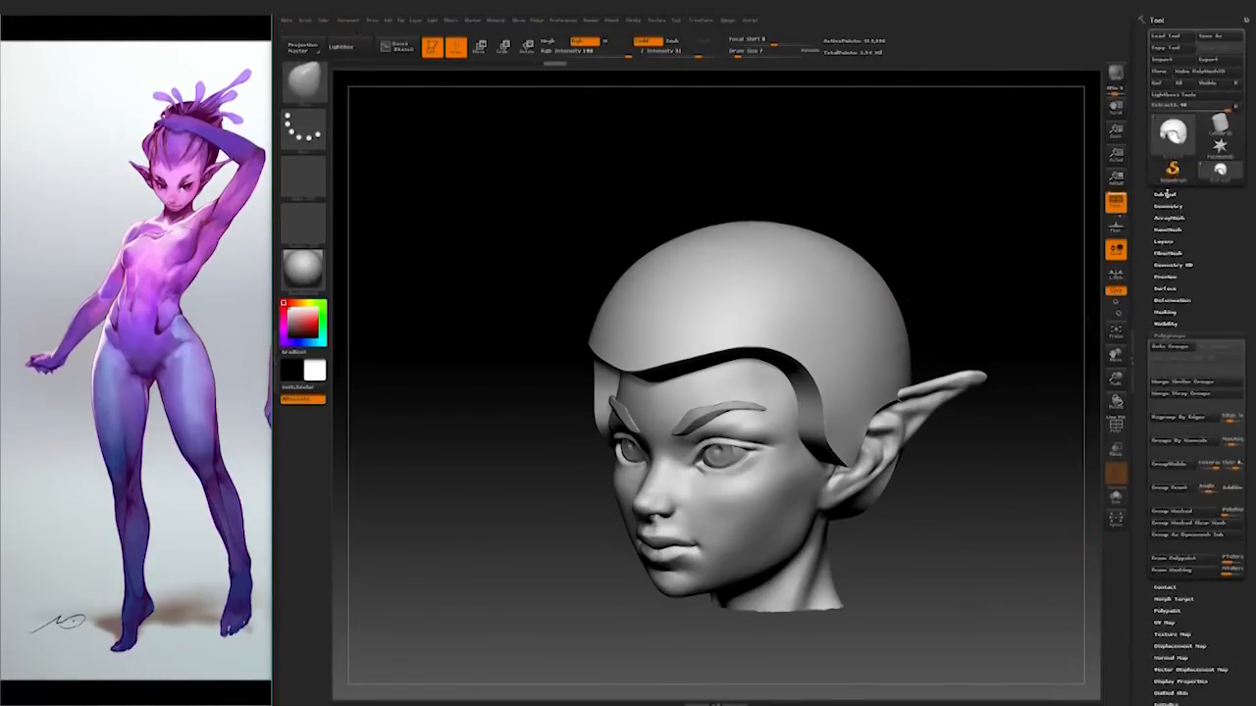
click(1171, 195)
click(1158, 517)
click(1173, 529)
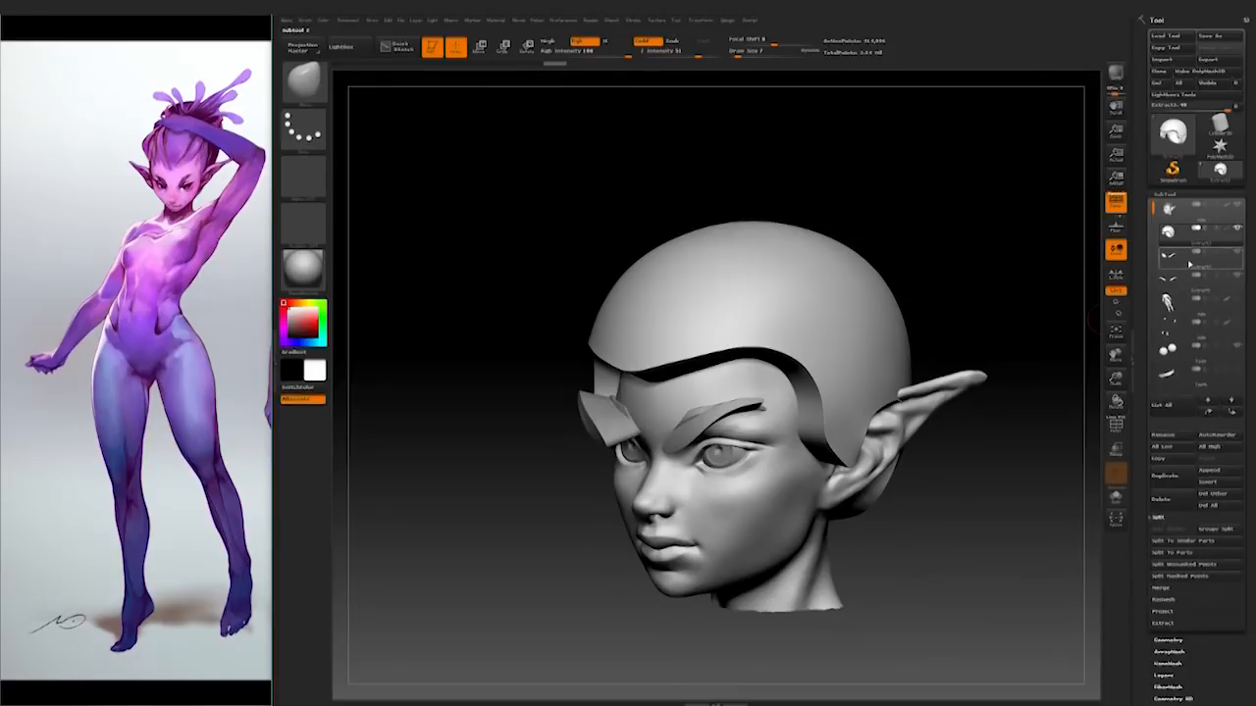
click(1188, 261)
click(1172, 504)
click(1073, 527)
mouse_move(966, 257)
mouse_down()
mouse_move(1045, 250)
mouse_move(908, 248)
mouse_move(953, 356)
mouse_up()
Step: Cut flat facets into one side and the top of the hair cap with the TrimRect brush
alt+click(805, 294)
click(303, 81)
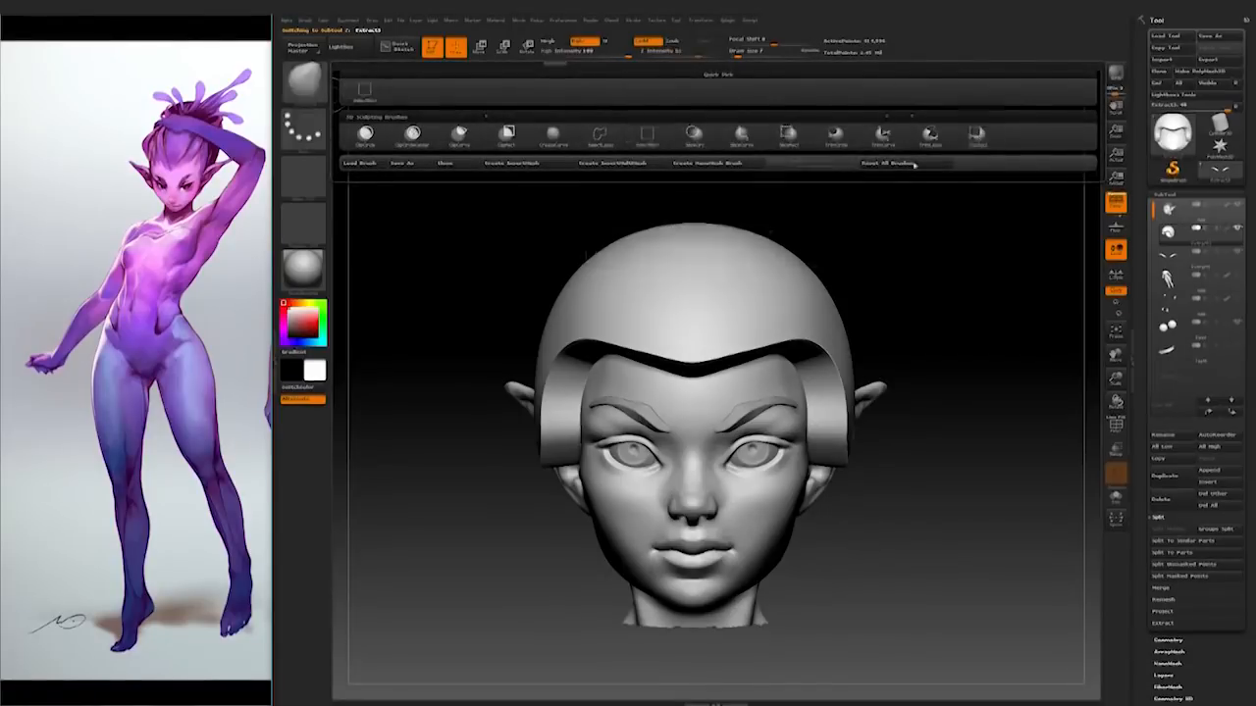
click(976, 137)
ctrl+alt+shift+drag(453, 215, 664, 553)
mouse_move(863, 432)
mouse_down()
mouse_move(756, 432)
mouse_move(846, 428)
mouse_up()
mouse_move(957, 359)
mouse_down()
mouse_move(956, 374)
mouse_move(818, 172)
mouse_up()
drag(981, 376, 365, 559)
ctrl+shift+drag(503, 124, 813, 251)
drag(811, 177, 971, 400)
Step: Mirror and weld the trimmed hair cap so both sides match
key(f)
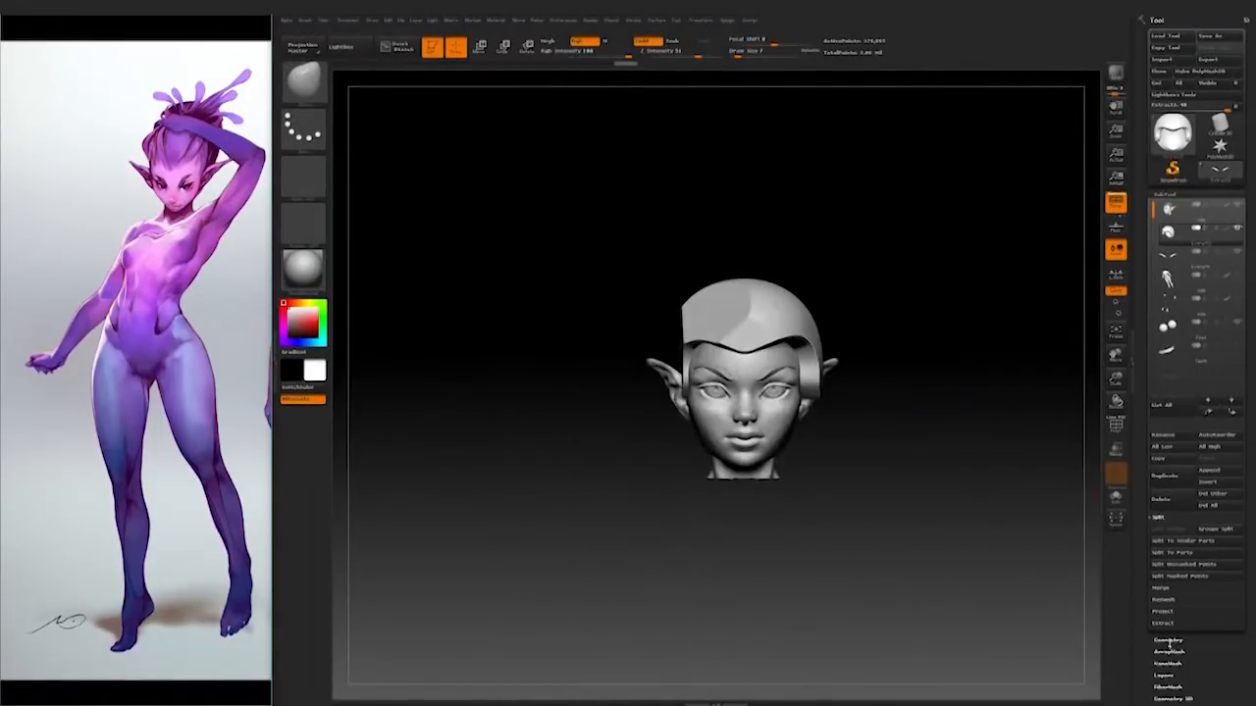
click(1168, 640)
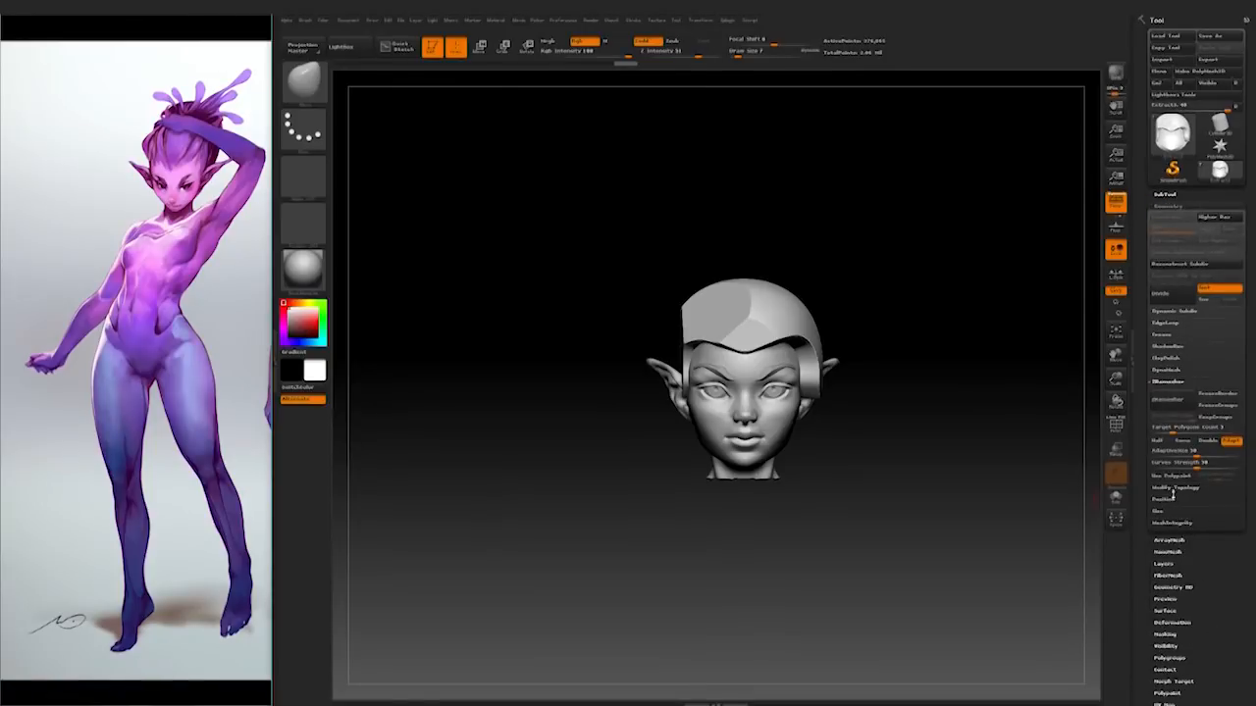
click(1174, 489)
click(1206, 432)
alt+drag(956, 447, 1003, 554)
drag(920, 357, 905, 341)
Step: Adjust the hair cap's volume with a large Move brush and retopologize it with ZRemesher
key(space)
drag(708, 400, 736, 400)
shift+drag(833, 296, 921, 291)
mouse_move(818, 336)
alt+mouse_down()
mouse_move(893, 331)
mouse_move(863, 300)
alt+mouse_up()
click(1173, 381)
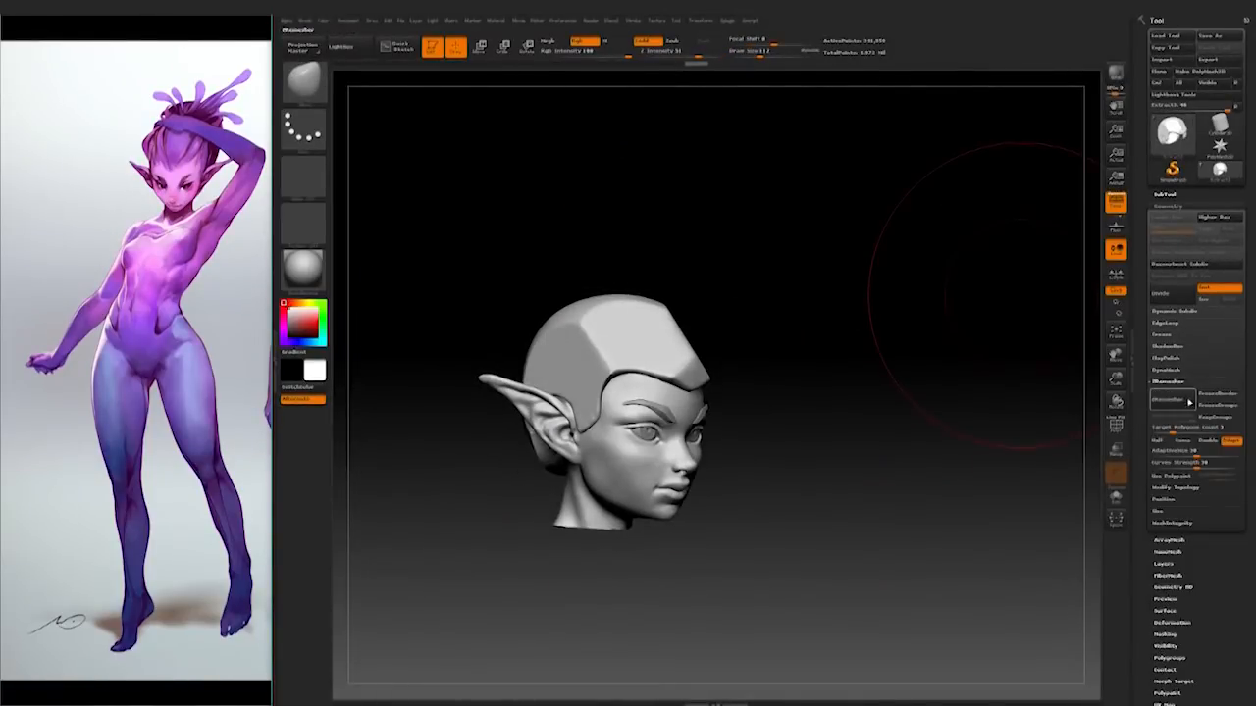
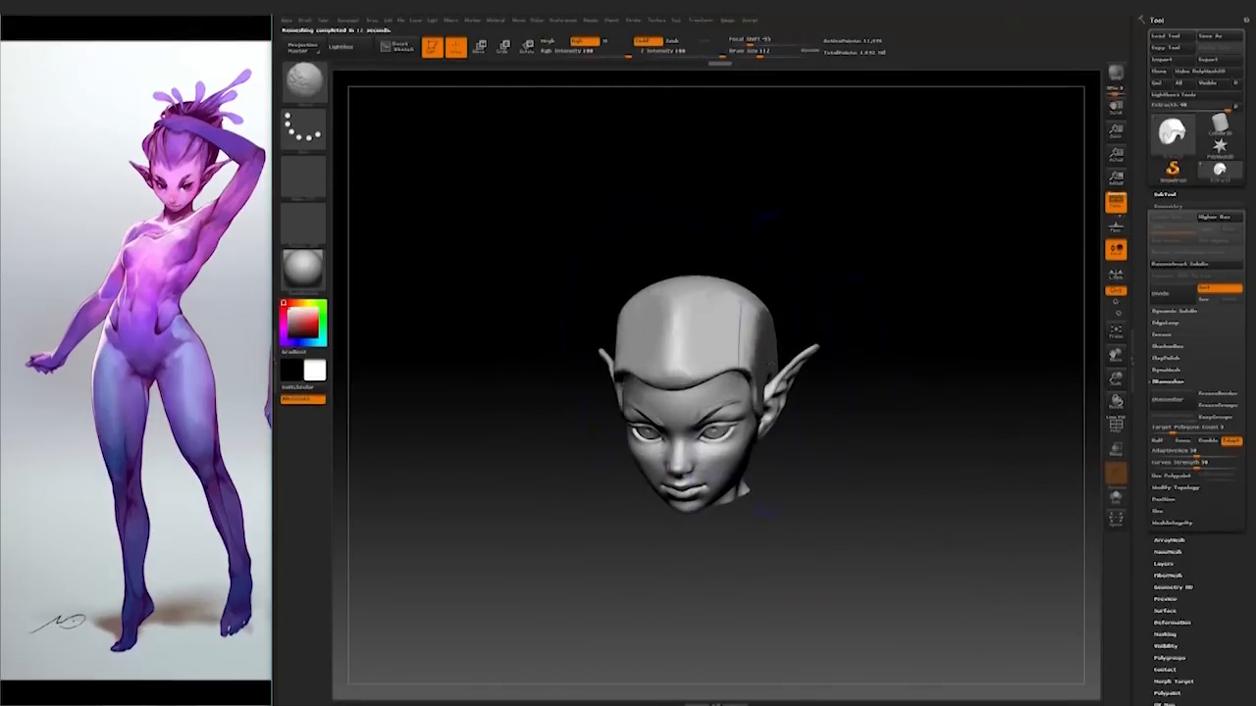
Step: Smooth the remeshed hair cap's flat facets into a rounded form and refine its edge
mouse_move(750, 363)
mouse_down()
mouse_move(919, 356)
mouse_move(920, 412)
mouse_move(867, 389)
mouse_up()
key(space)
drag(788, 402, 769, 402)
mouse_move(850, 398)
mouse_down()
mouse_move(848, 381)
mouse_move(716, 386)
mouse_move(913, 348)
mouse_move(797, 360)
mouse_up()
key(space)
key(shift)
Step: Turn on backface masking for the Move brush and adjust the lower back of the hair cap
click(305, 19)
click(359, 530)
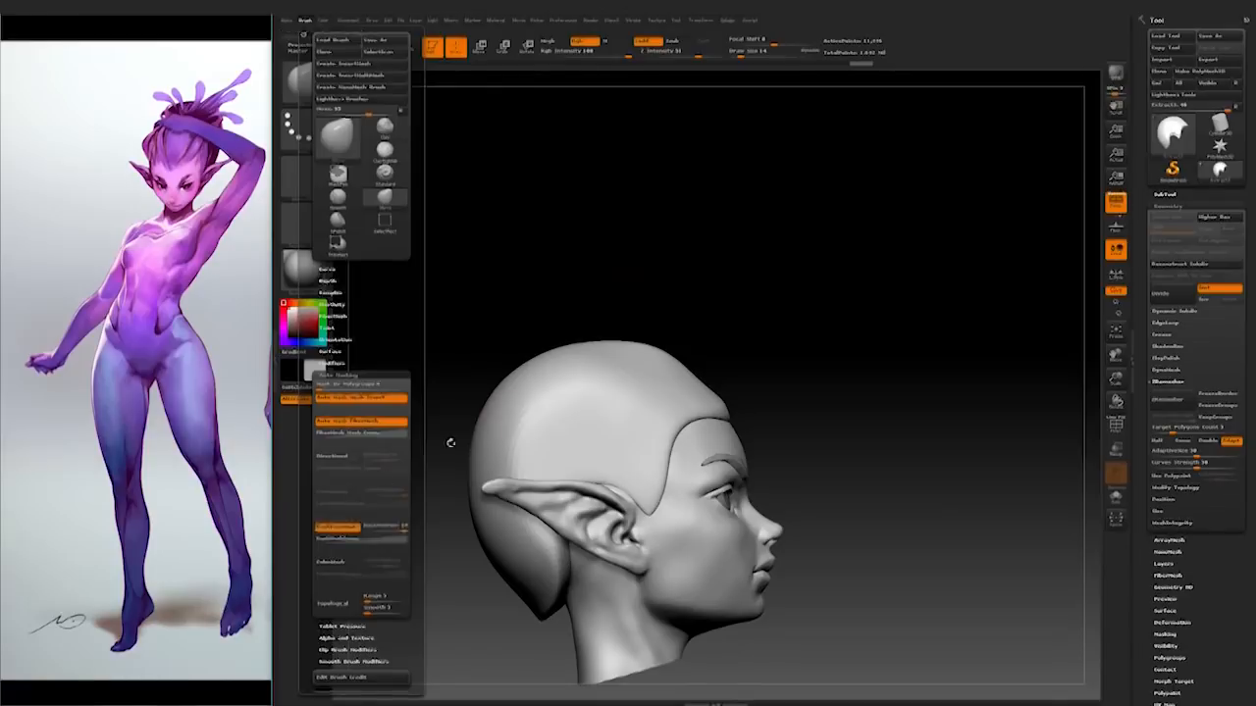
drag(448, 443, 437, 387)
key(shift)
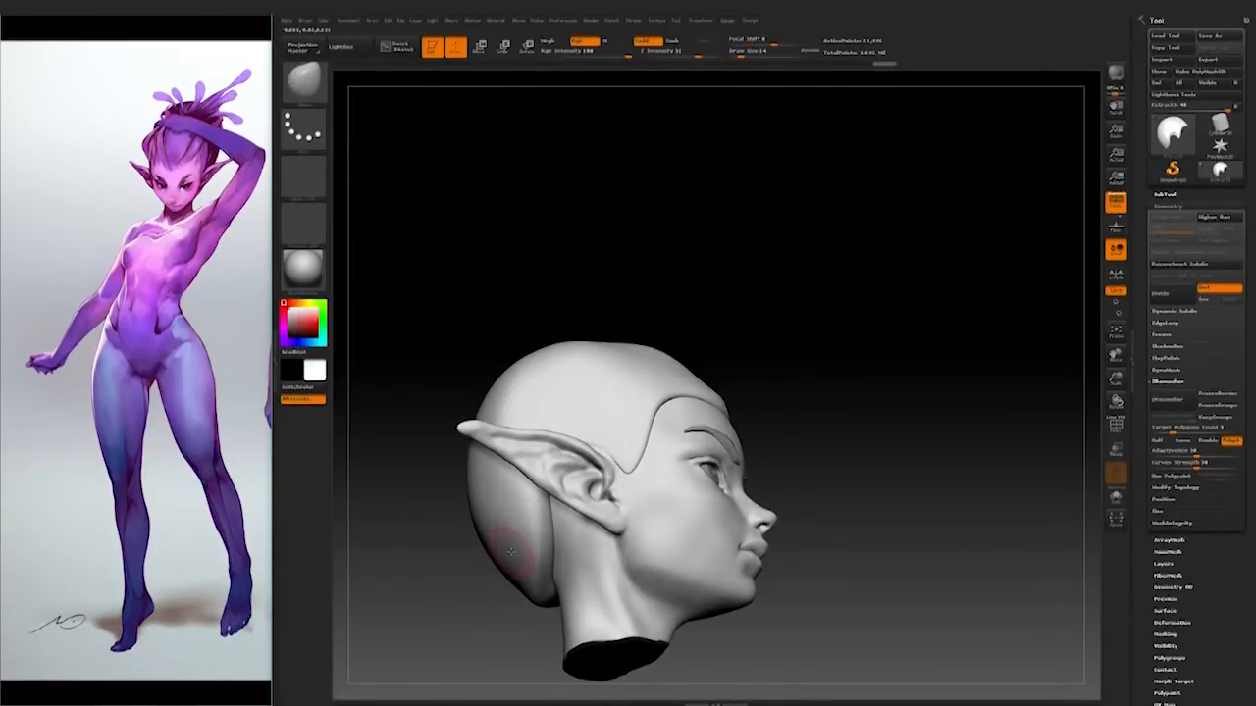
mouse_move(510, 552)
mouse_down()
mouse_move(704, 346)
mouse_move(745, 363)
mouse_up()
Step: Switch to the SnakeHook brush and bring the long-haired pink fairy into view in the reference image
key(space)
alt+drag(804, 330, 678, 275)
click(304, 84)
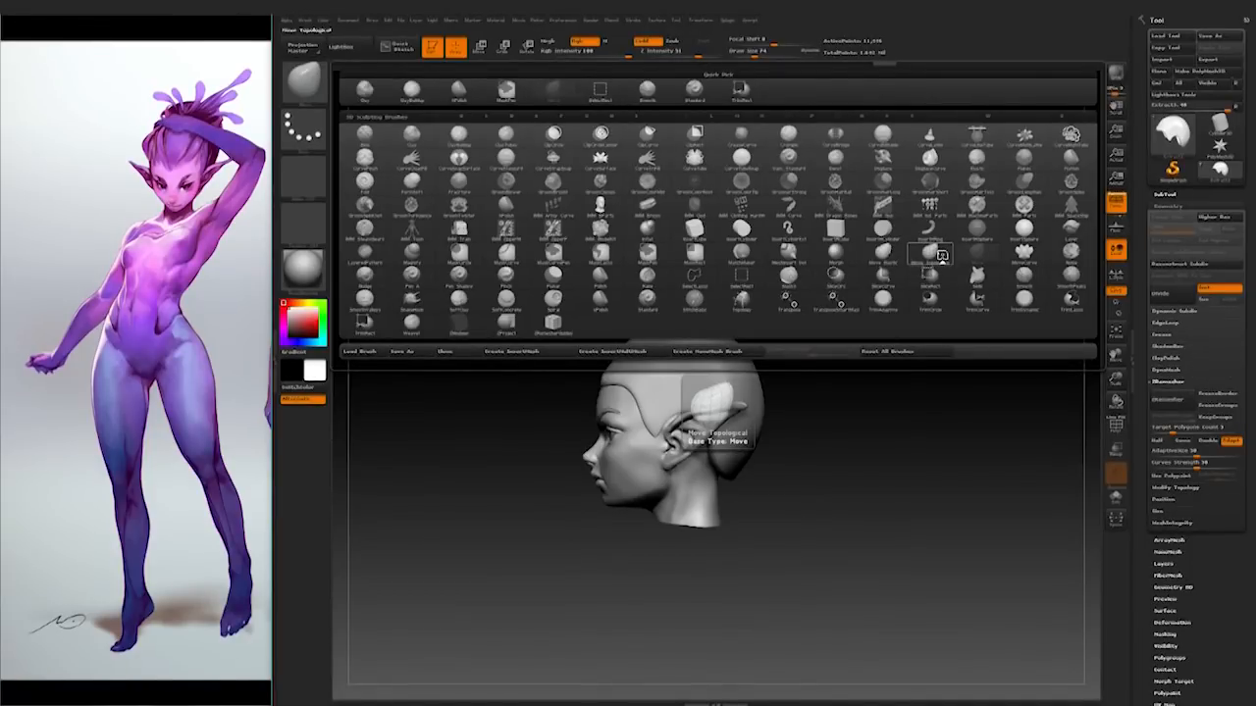
click(940, 256)
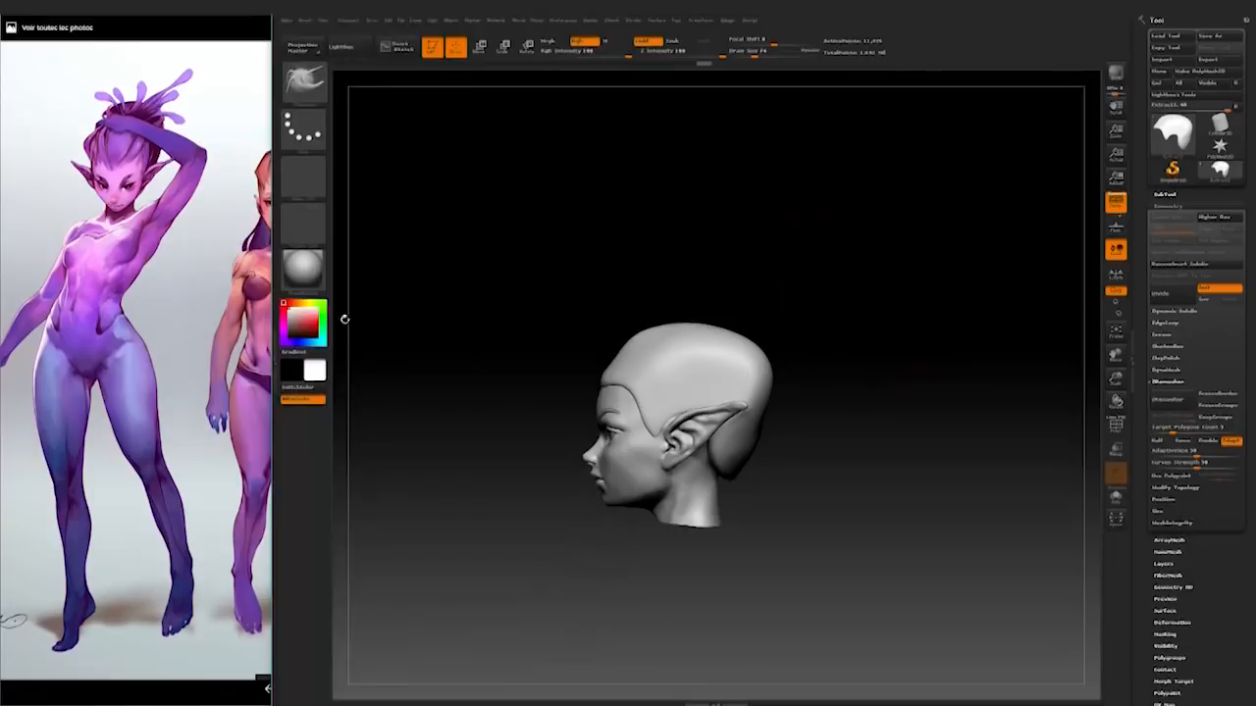
drag(193, 16, 81, 16)
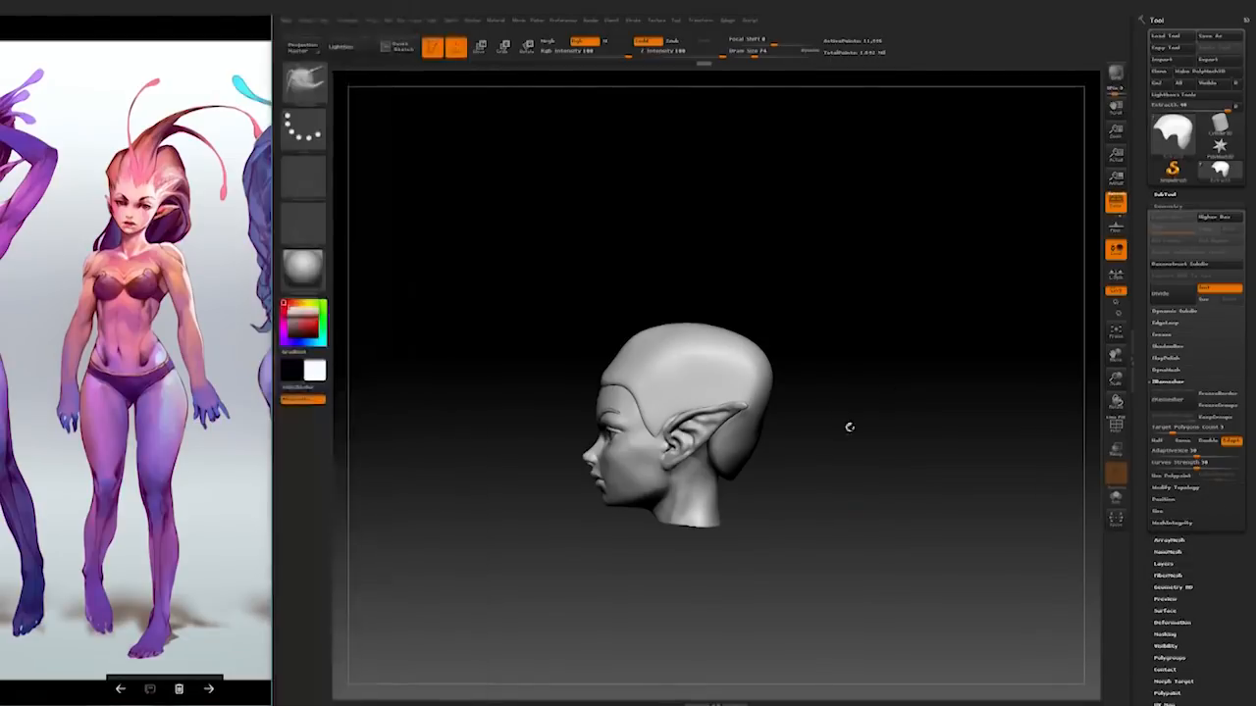
Step: Pull the back of the hair cap down into a long tail below the neck and taper its tip
drag(809, 333, 814, 611)
key(ctrl+z)
key(ctrl+shift+z)
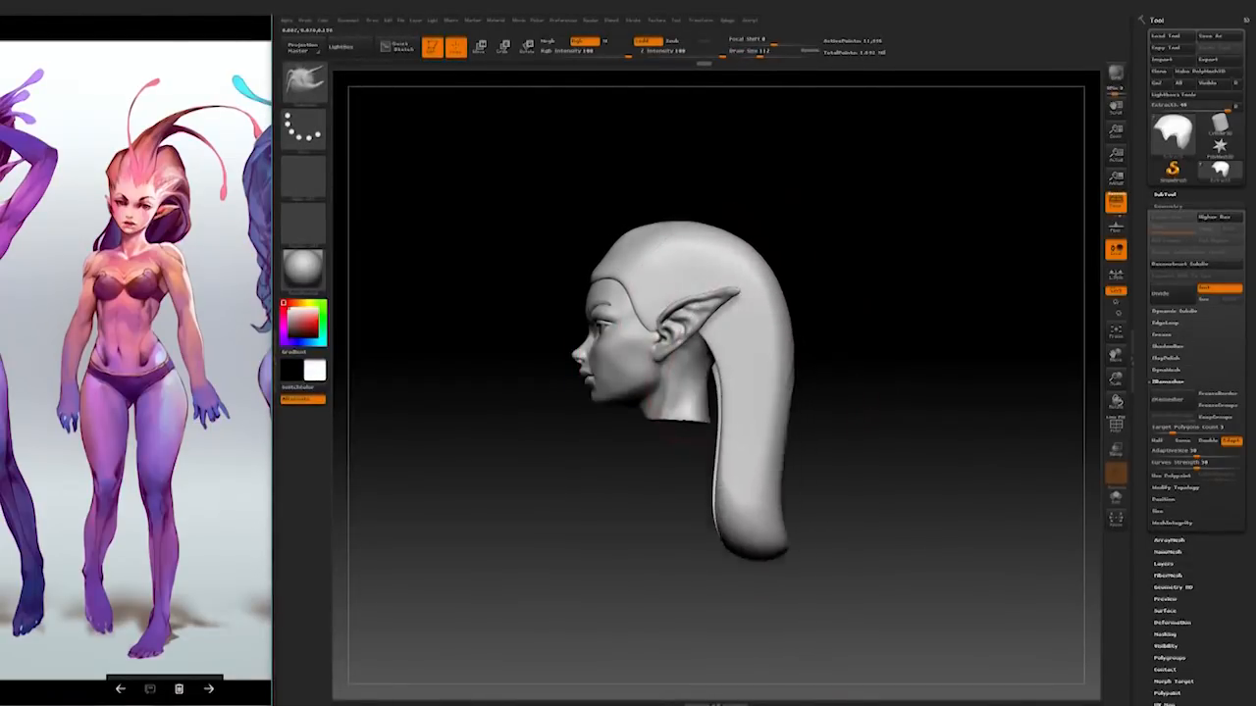
key(ctrl+z)
key(ctrl+shift+z)
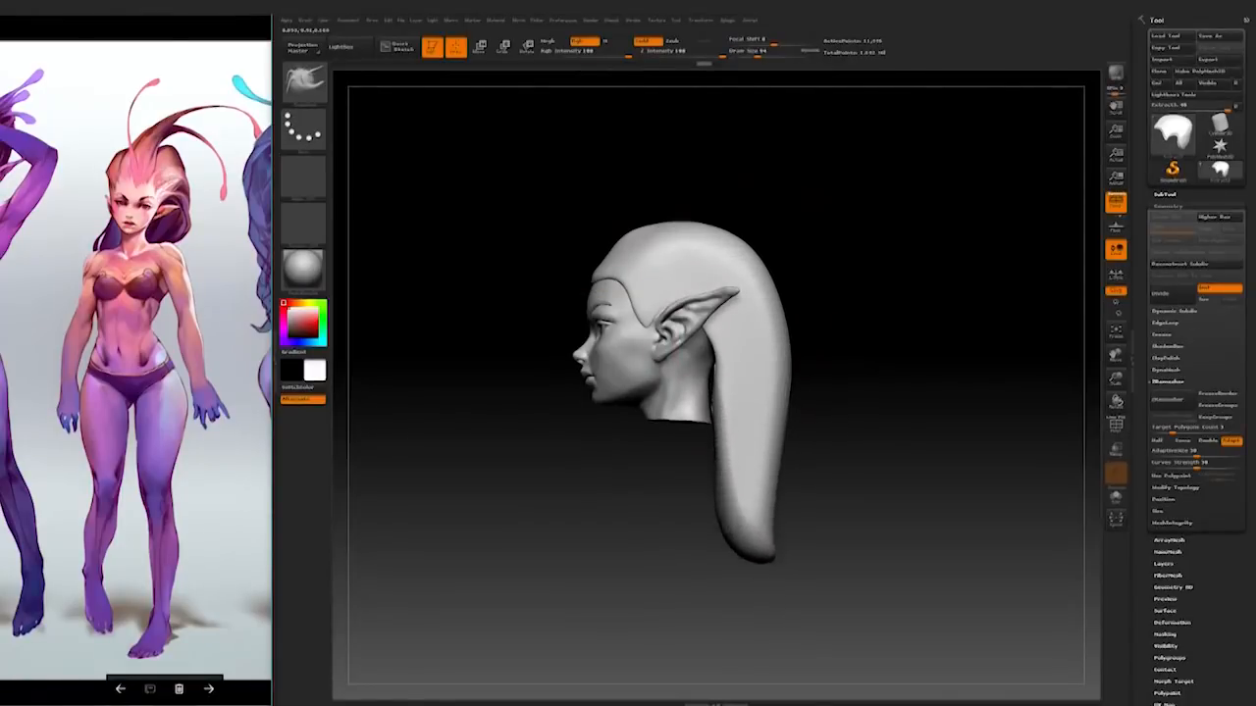
drag(761, 545, 751, 610)
Step: Shape the tail's lower end and its contour behind the neck and ear with the SnakeHook brush
drag(863, 499, 1030, 500)
alt+drag(883, 535, 861, 496)
drag(739, 559, 712, 520)
drag(759, 431, 748, 424)
right_drag(785, 299, 780, 310)
drag(758, 316, 768, 320)
key(space)
Step: Fill out the long hair behind the ears and neck, and smooth the surface of the tail
mouse_move(1020, 392)
mouse_down()
mouse_move(883, 412)
mouse_move(931, 293)
mouse_move(880, 246)
mouse_move(864, 191)
mouse_up()
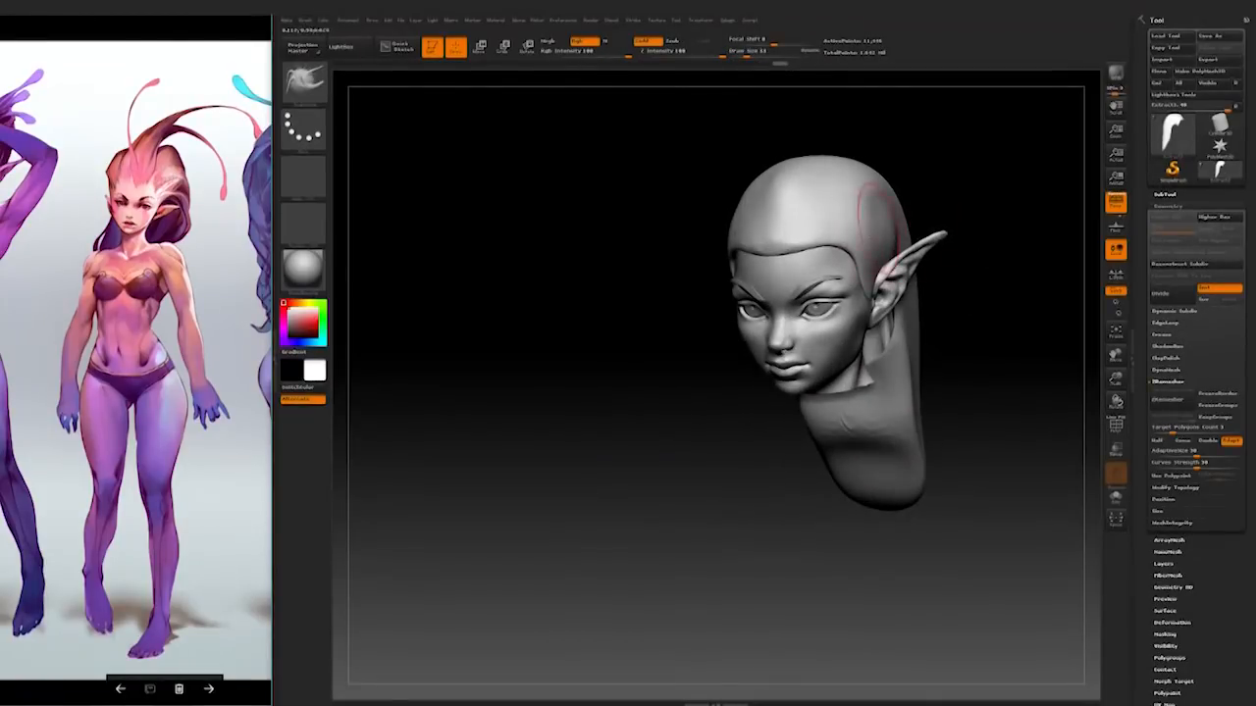
shift+drag(988, 202, 955, 280)
mouse_move(921, 365)
mouse_down()
mouse_move(902, 334)
mouse_move(834, 344)
mouse_up()
mouse_move(800, 388)
mouse_down()
mouse_move(797, 324)
mouse_move(816, 471)
mouse_up()
mouse_move(701, 515)
mouse_down()
mouse_move(738, 521)
mouse_move(740, 470)
mouse_move(754, 534)
mouse_move(731, 421)
mouse_move(689, 470)
mouse_move(677, 549)
mouse_up()
drag(677, 549, 834, 573)
mouse_move(702, 375)
shift+mouse_down()
mouse_move(692, 475)
mouse_move(729, 476)
mouse_move(769, 449)
mouse_move(754, 422)
shift+mouse_up()
mouse_move(824, 471)
mouse_down()
mouse_move(756, 504)
mouse_move(834, 500)
mouse_move(785, 471)
mouse_move(827, 473)
mouse_up()
drag(966, 457, 910, 432)
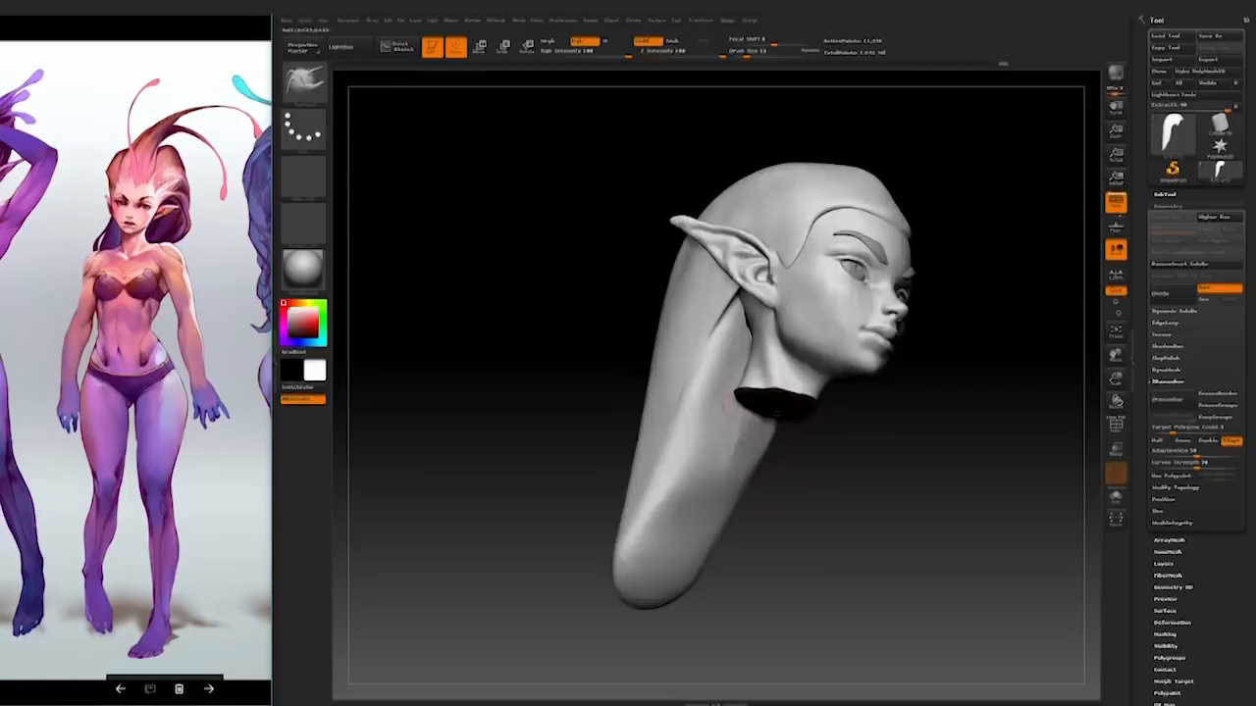
Step: Rebuild the stretched hair mesh with DynaMesh and show only the hair subtool
click(1168, 370)
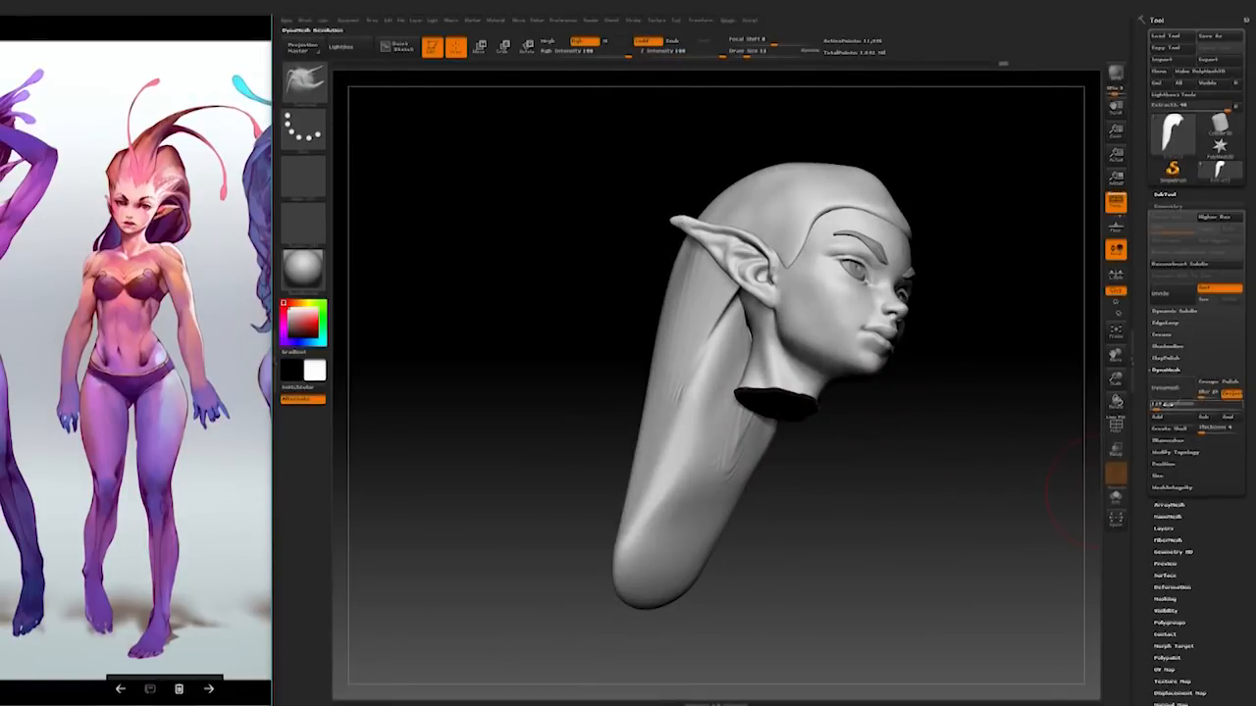
drag(987, 493, 1043, 522)
click(1179, 195)
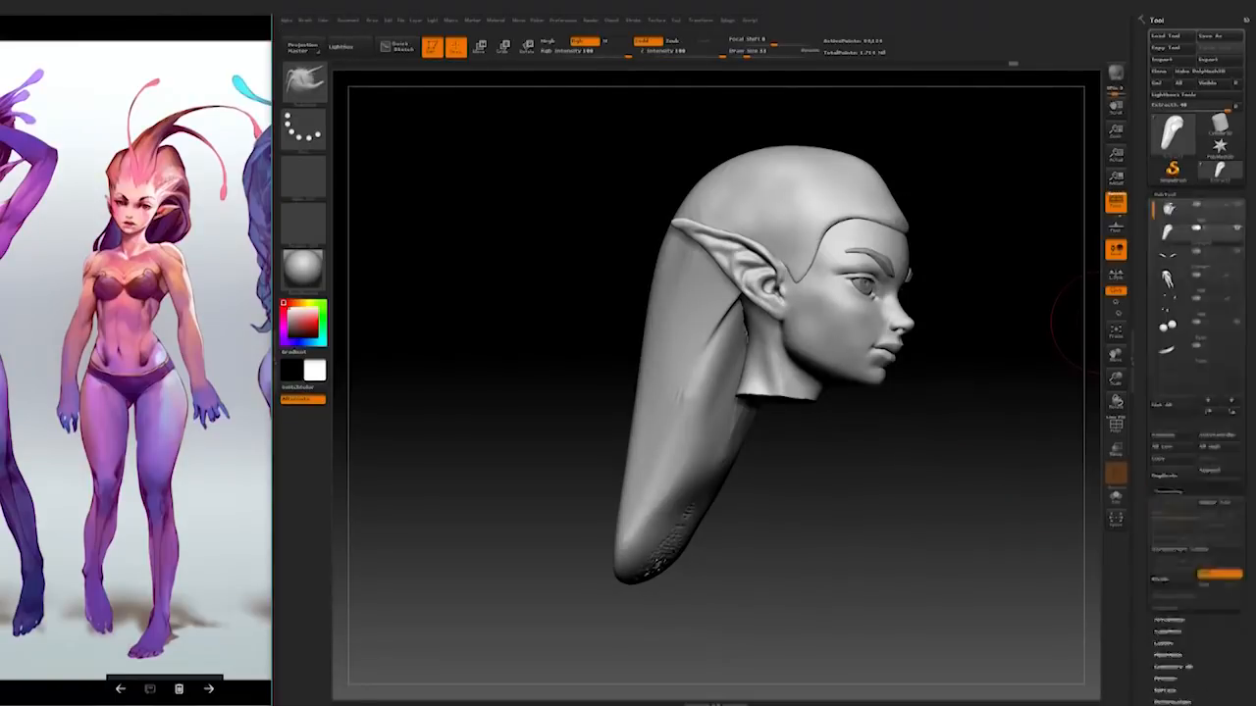
click(1236, 228)
mouse_move(1059, 323)
mouse_down()
mouse_move(922, 328)
mouse_move(935, 315)
mouse_move(962, 294)
mouse_move(889, 392)
mouse_move(920, 357)
mouse_move(876, 483)
mouse_move(860, 480)
mouse_move(870, 506)
mouse_move(880, 498)
mouse_up()
Step: Smooth the torn folds inside the hollow of the hair where the head sits
click(304, 19)
mouse_move(866, 437)
mouse_down()
mouse_move(888, 432)
mouse_move(874, 275)
mouse_move(853, 265)
mouse_up()
drag(871, 323, 770, 397)
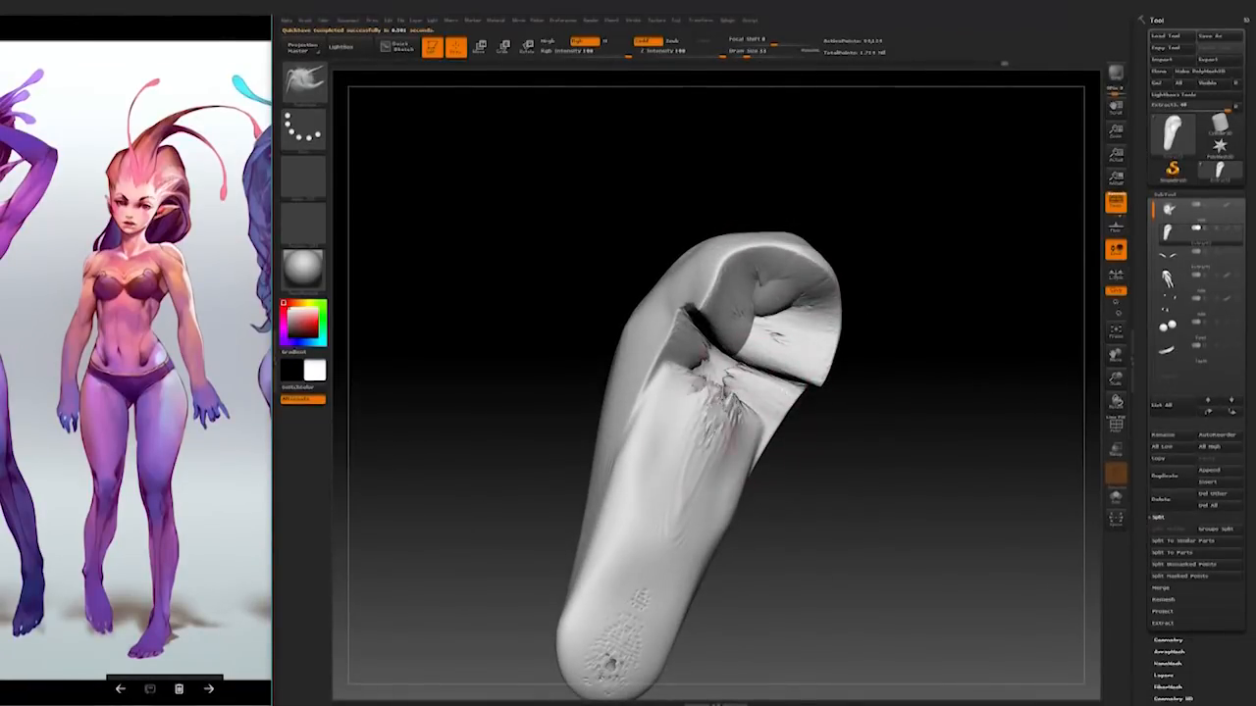
drag(785, 398, 839, 393)
mouse_move(956, 306)
mouse_down()
mouse_move(962, 373)
mouse_move(942, 373)
mouse_up()
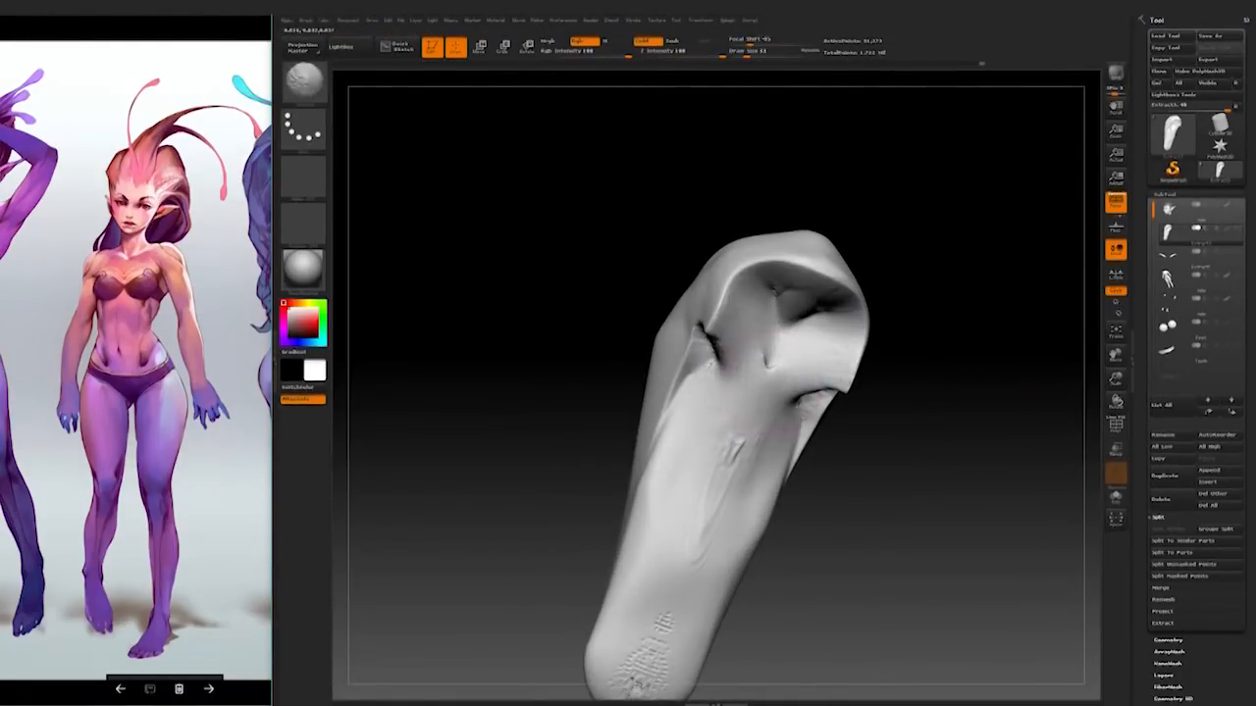
Step: Smooth the inner side and rough tip of the hair tail, refreshing the DynaMesh between passes
shift+drag(738, 441, 724, 476)
alt+drag(868, 487, 884, 379)
mouse_move(854, 461)
ctrl+mouse_down()
mouse_move(869, 485)
mouse_move(863, 431)
ctrl+mouse_up()
shift+drag(659, 579, 674, 549)
ctrl+drag(861, 443, 895, 466)
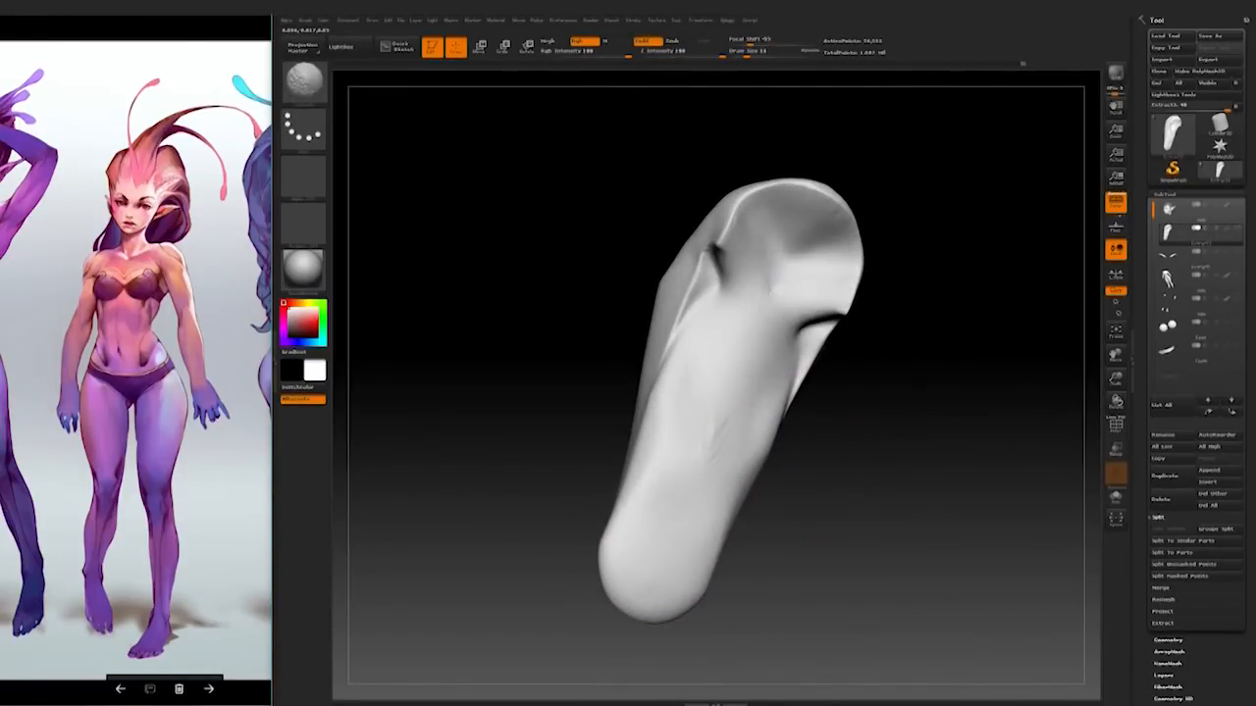
drag(920, 343, 746, 393)
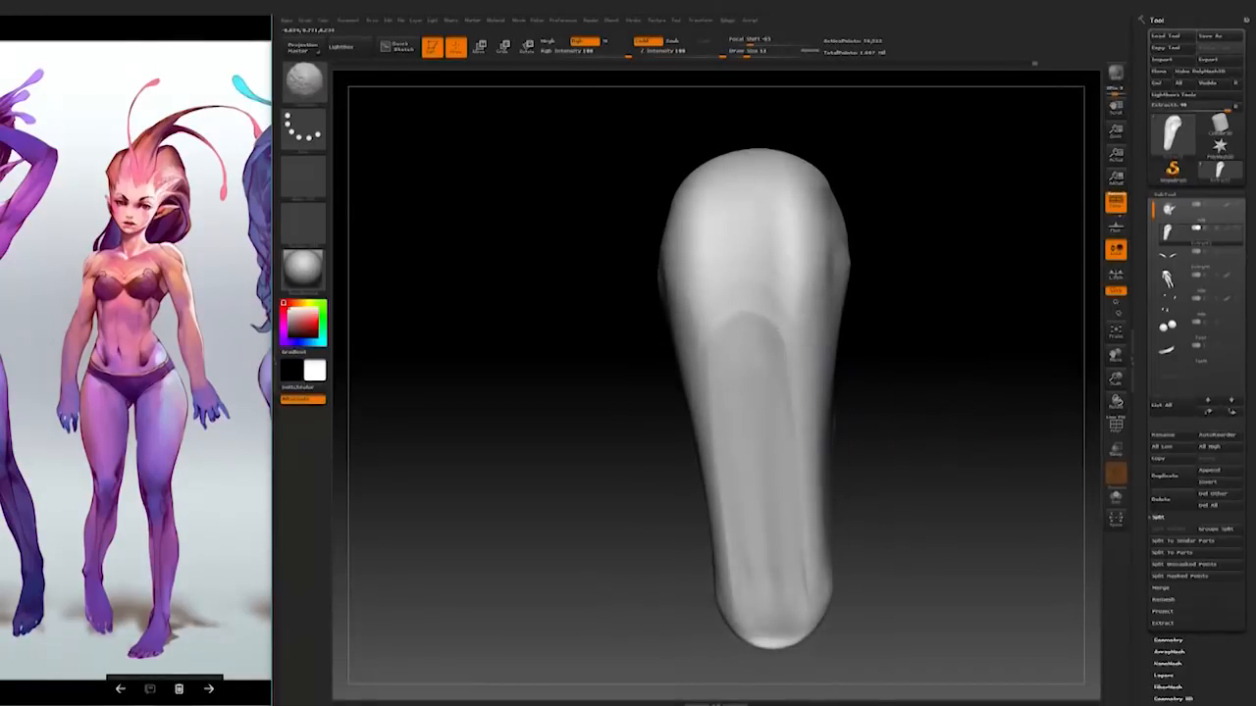
Step: Show the head again together with the hair, select the head subtool and check it from the front
drag(1030, 432, 890, 476)
drag(922, 432, 990, 412)
click(1237, 209)
alt+drag(1000, 461, 966, 471)
key(Up)
drag(932, 476, 918, 520)
mouse_move(931, 319)
alt+mouse_down()
mouse_move(911, 356)
mouse_move(807, 325)
alt+mouse_up()
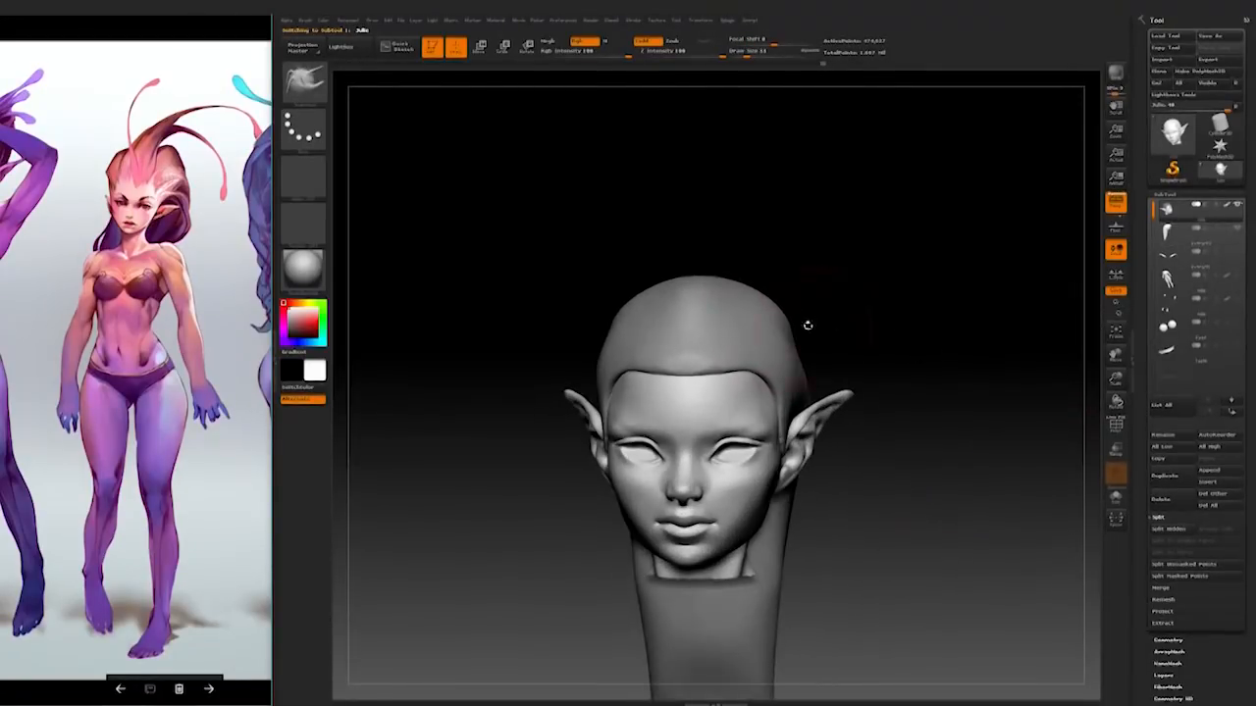
Step: Select the hair subtool and pull its front edge into a pointed hairline over the forehead with the Move brush
alt+click(733, 316)
click(304, 83)
click(578, 109)
mouse_move(655, 374)
mouse_down()
mouse_move(677, 381)
mouse_move(669, 367)
mouse_up()
drag(848, 325, 681, 403)
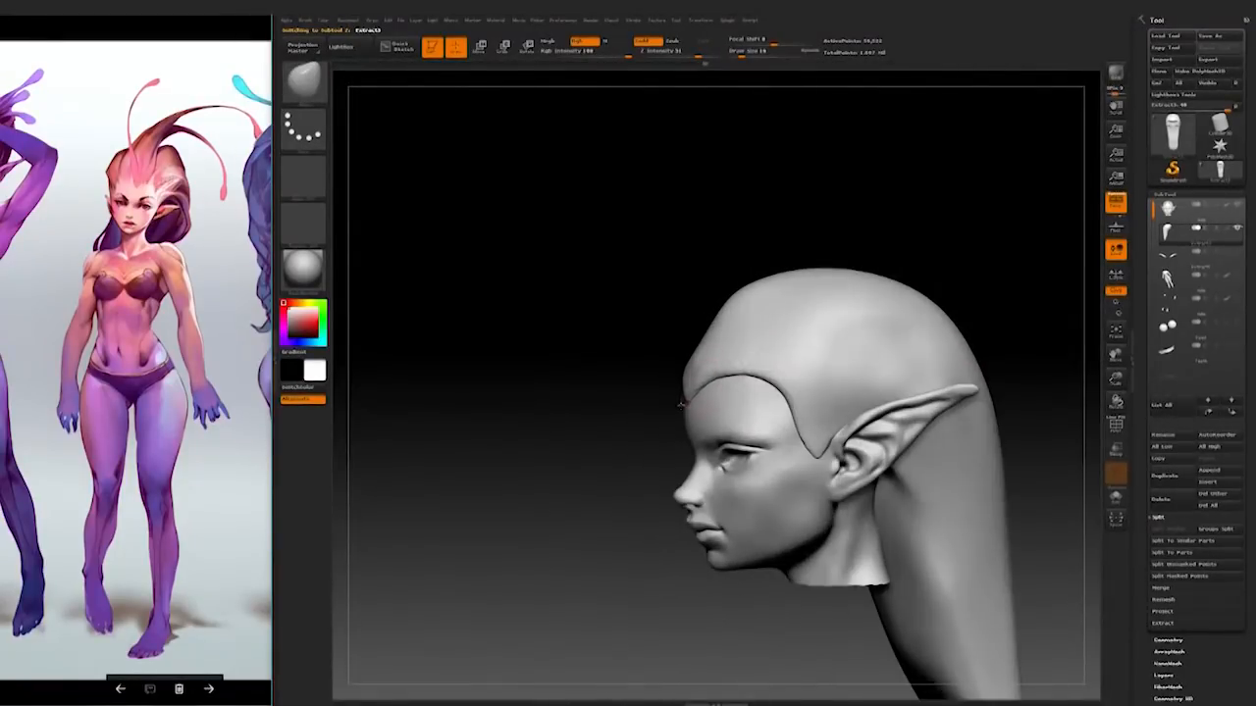
drag(619, 497, 687, 495)
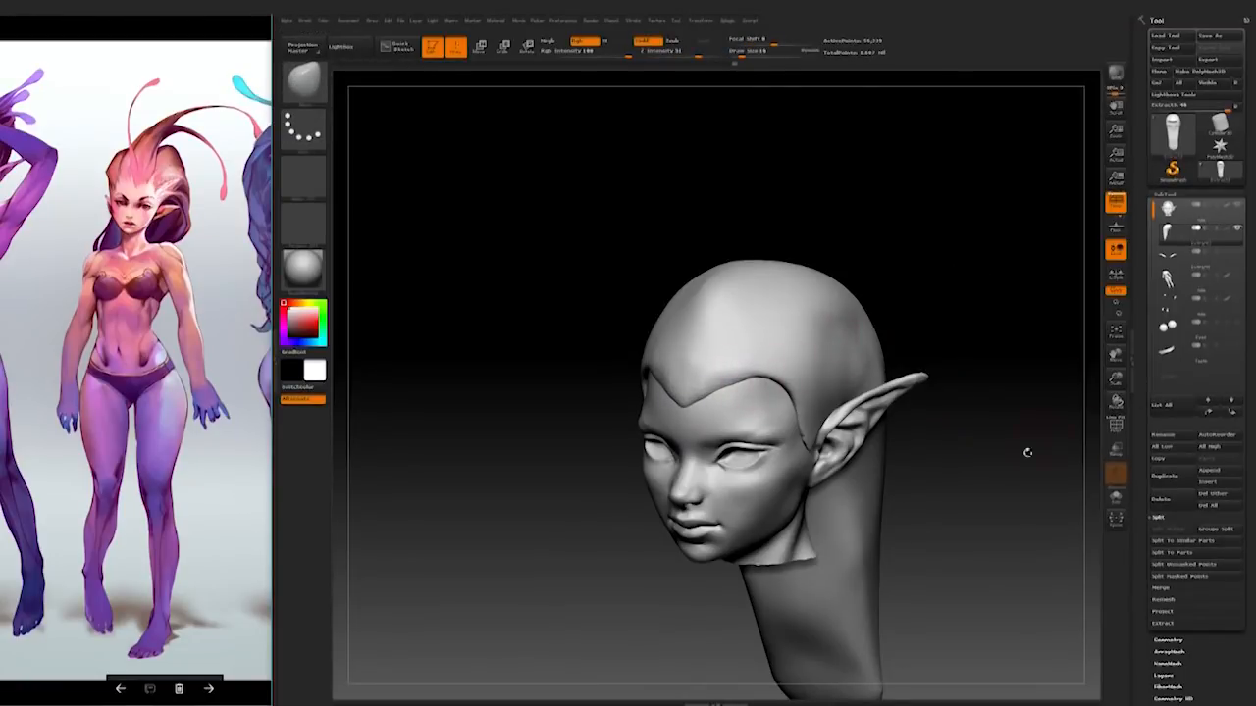
alt+drag(1027, 452, 1003, 413)
Step: Raise the hair's DynaMesh resolution and reshape the hair edge along the temple and in front of the ear
click(1181, 641)
click(1181, 405)
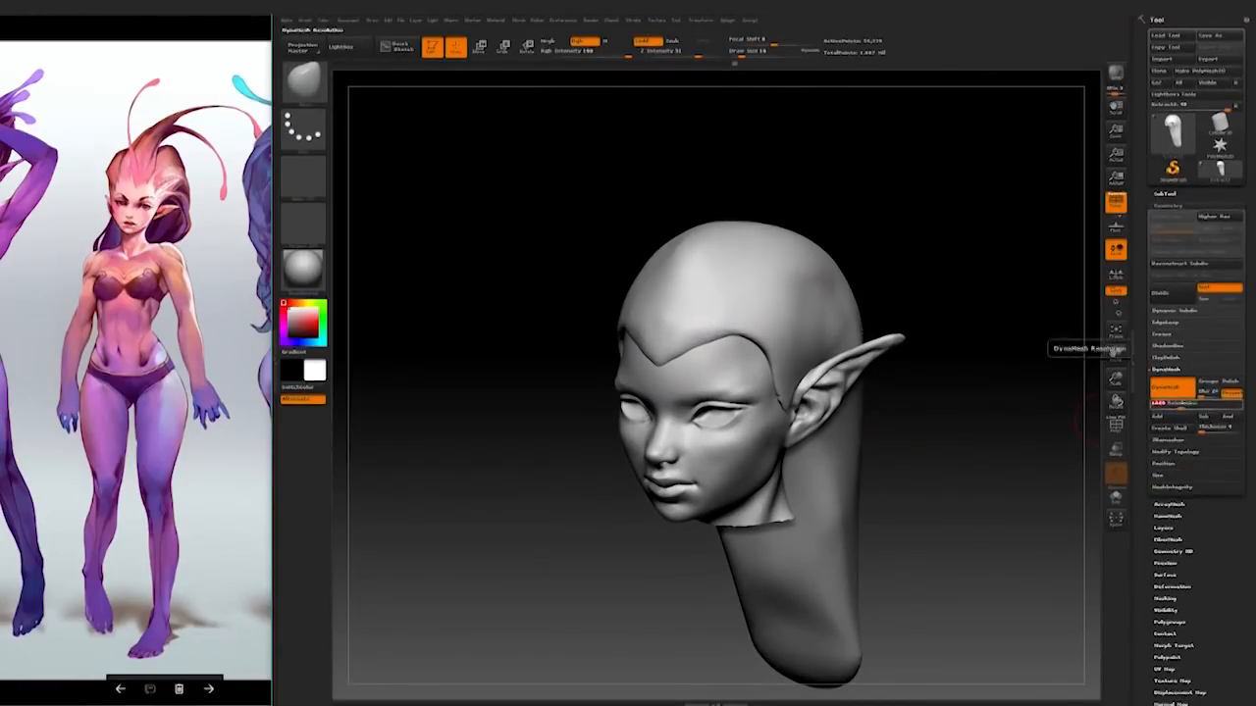
drag(942, 293, 863, 296)
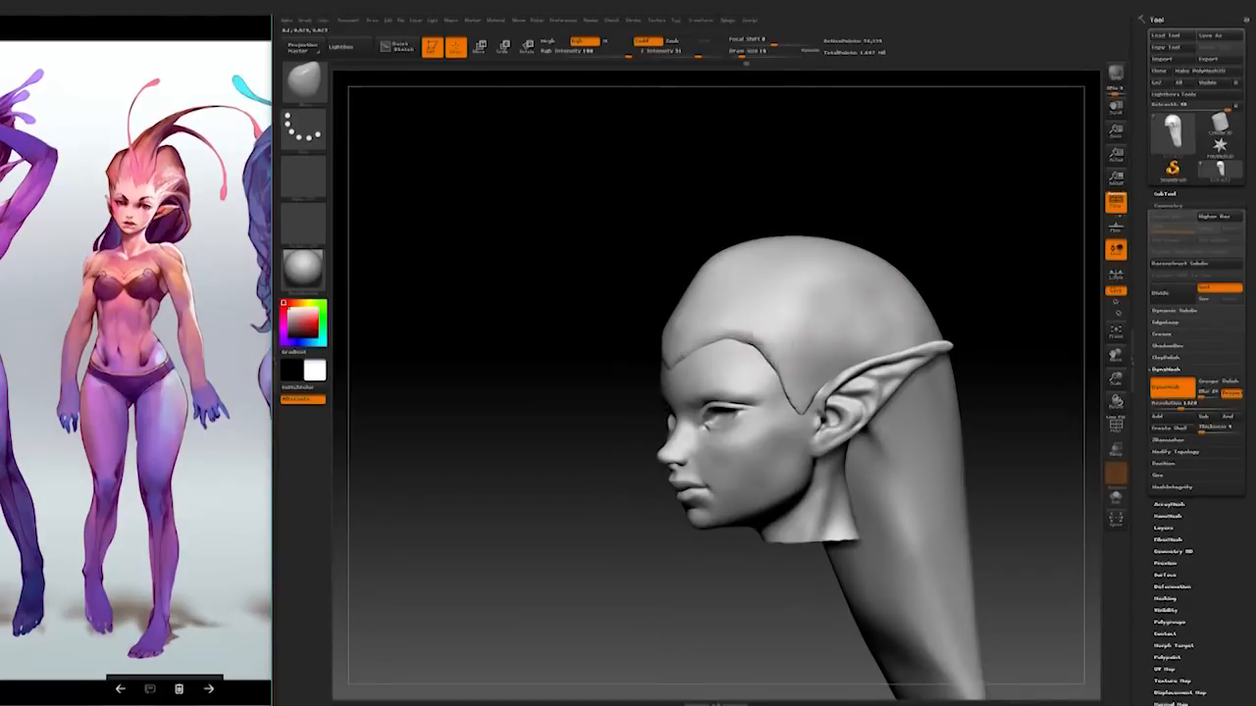
drag(991, 392, 1025, 382)
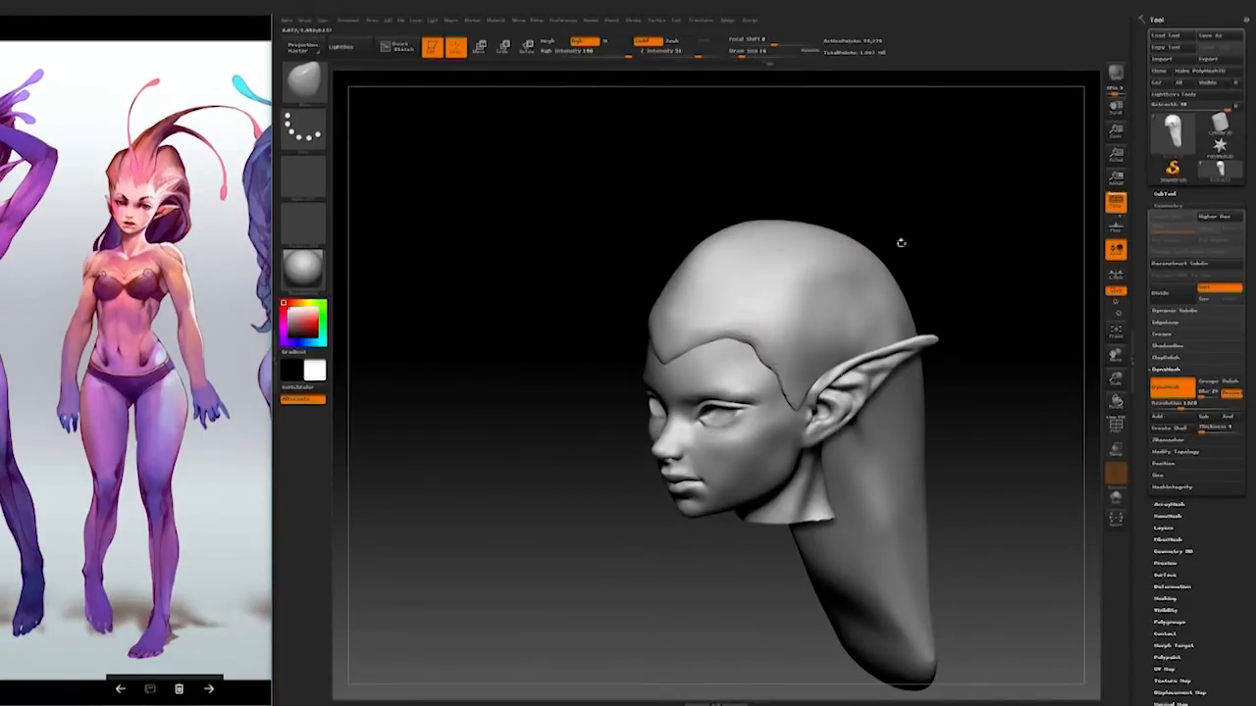
drag(900, 243, 949, 326)
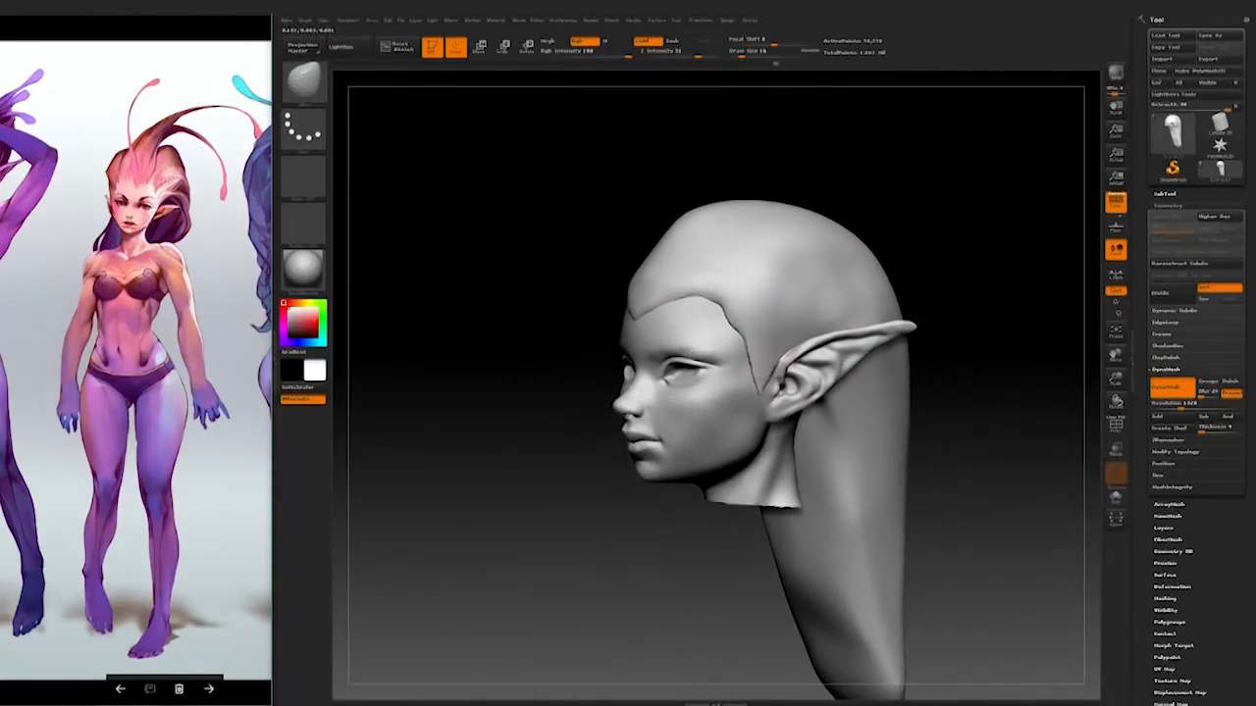
drag(549, 324, 832, 321)
mouse_move(936, 337)
mouse_down()
mouse_move(936, 359)
mouse_move(922, 334)
mouse_move(830, 395)
mouse_move(859, 381)
mouse_up()
Step: Push the crown and sides of the hair into a fuller silhouette with a larger brush and smooth the side
key(])
drag(613, 300, 600, 383)
drag(535, 324, 501, 316)
drag(666, 208, 616, 208)
drag(770, 181, 707, 186)
drag(672, 204, 670, 187)
mouse_move(918, 197)
mouse_down()
mouse_move(812, 206)
mouse_move(796, 190)
mouse_move(693, 327)
mouse_move(763, 267)
mouse_move(802, 269)
mouse_move(834, 309)
mouse_move(807, 358)
mouse_move(863, 304)
mouse_move(902, 319)
mouse_up()
key([)
click(305, 20)
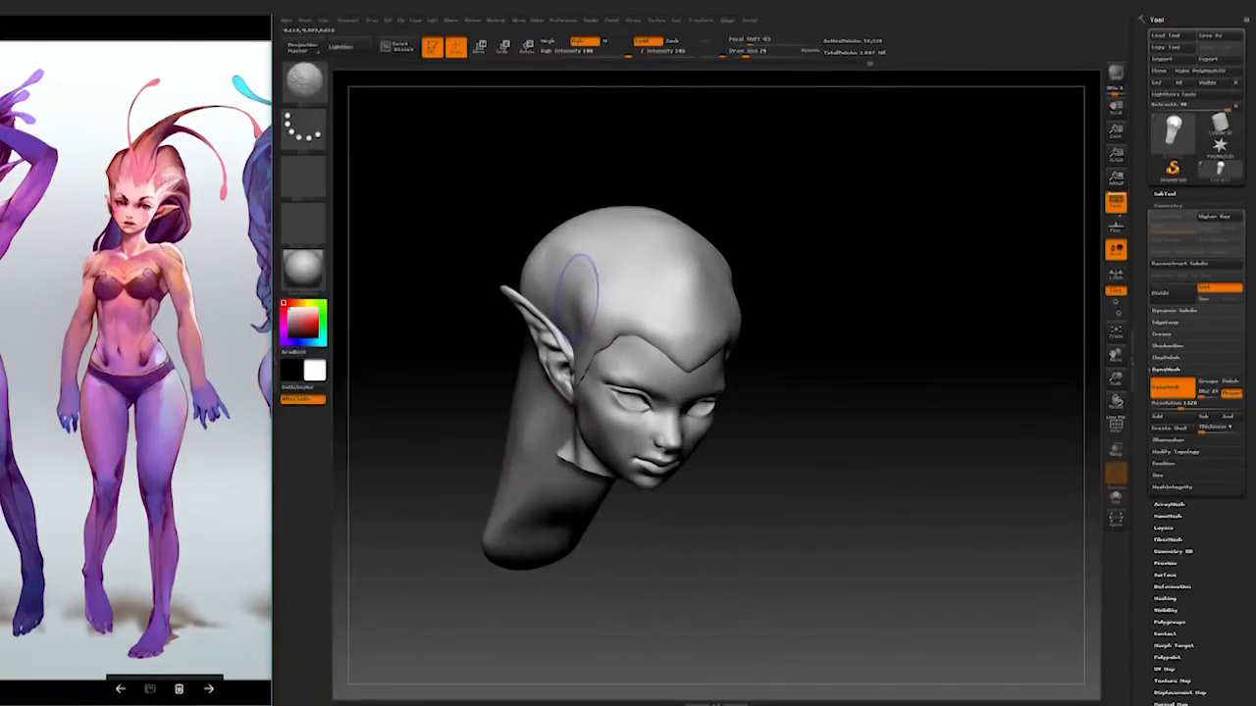
shift+drag(708, 243, 728, 266)
Step: Rebuild the hair with DynaMesh and sculpt the first short strand grooves at the temple hairline with a small brush
mouse_move(877, 414)
ctrl+mouse_down()
mouse_move(872, 426)
mouse_move(475, 184)
ctrl+mouse_up()
key(b)
click(812, 280)
drag(876, 275, 851, 279)
key(space)
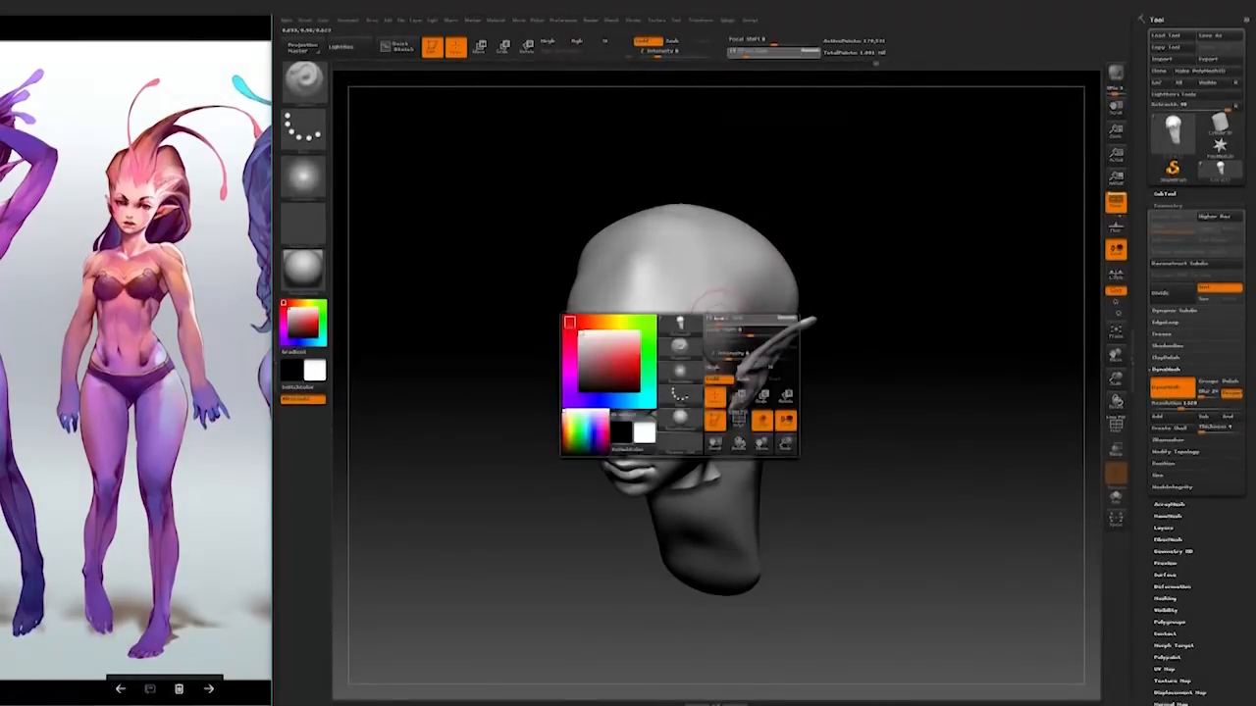
drag(742, 331, 724, 331)
drag(863, 265, 836, 309)
drag(681, 242, 894, 260)
drag(593, 404, 678, 323)
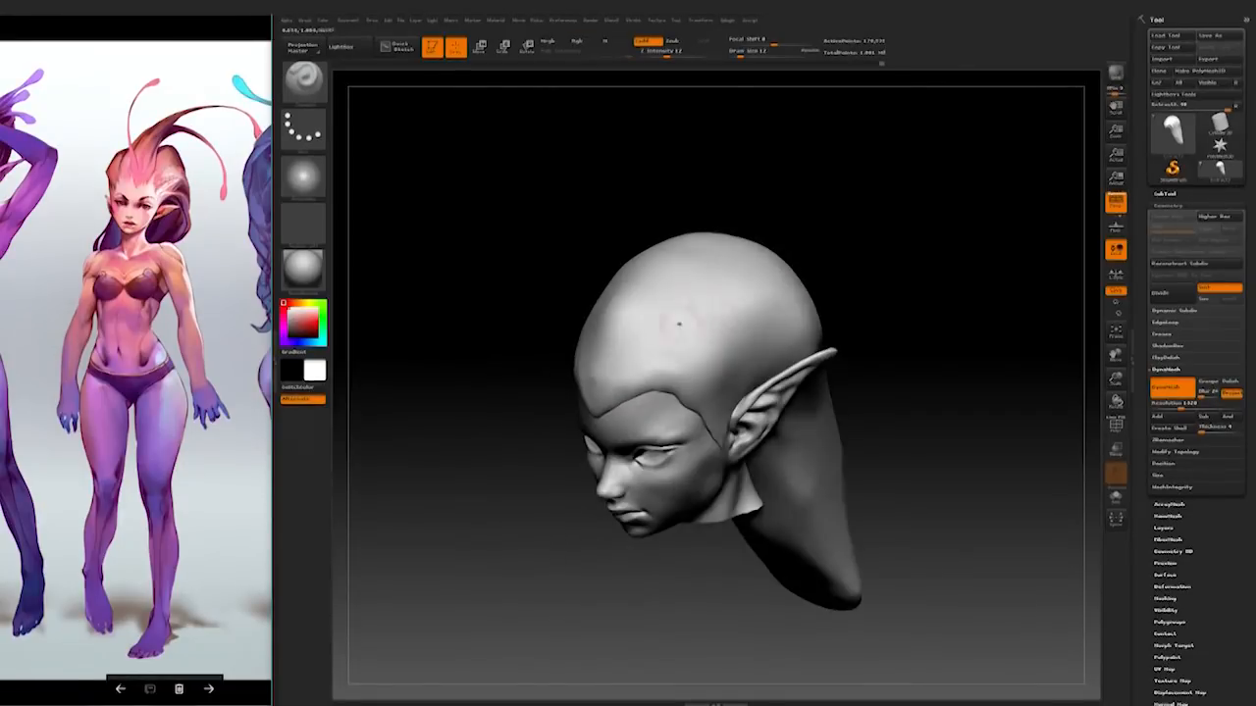
mouse_move(826, 276)
mouse_down()
mouse_move(791, 288)
mouse_move(833, 235)
mouse_up()
drag(673, 374, 651, 391)
key(s)
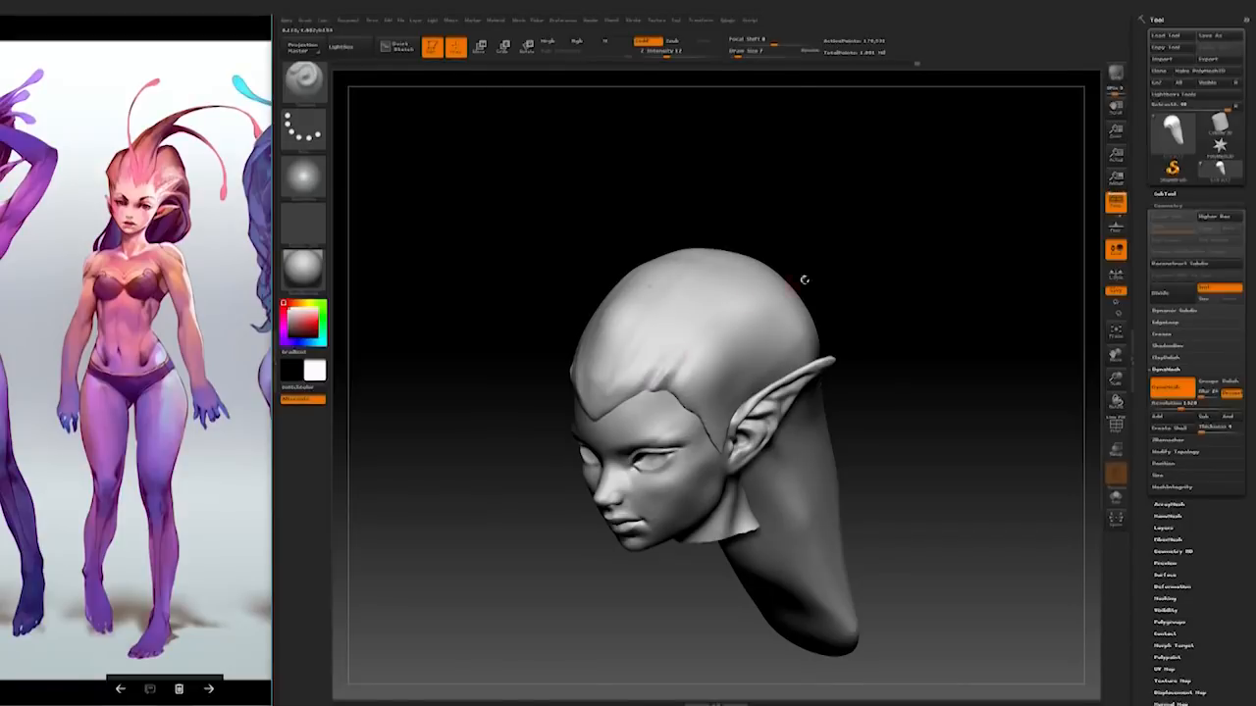
Step: Deepen the strand grooves at the hairline and extend them back over the ear with a gradually larger brush
drag(804, 280, 683, 378)
right_drag(681, 404, 642, 400)
key(bracketright)
right_drag(702, 363, 659, 365)
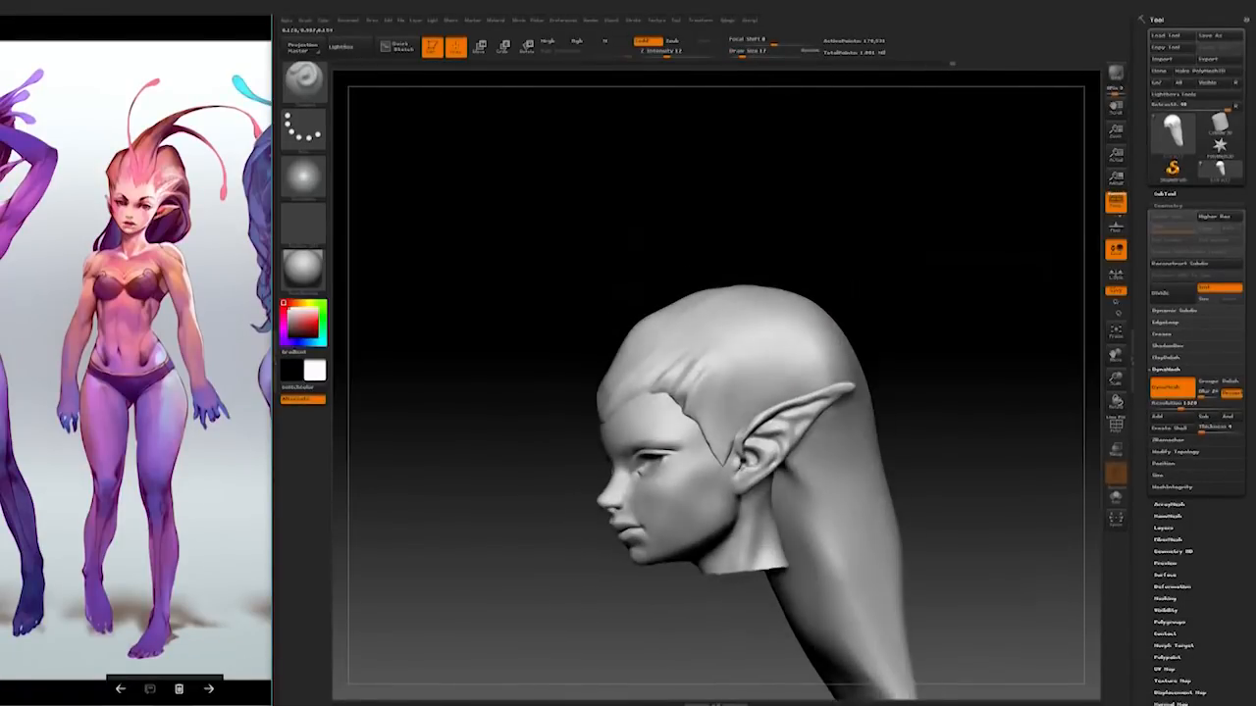
right_drag(689, 422, 588, 412)
key(bracketright)
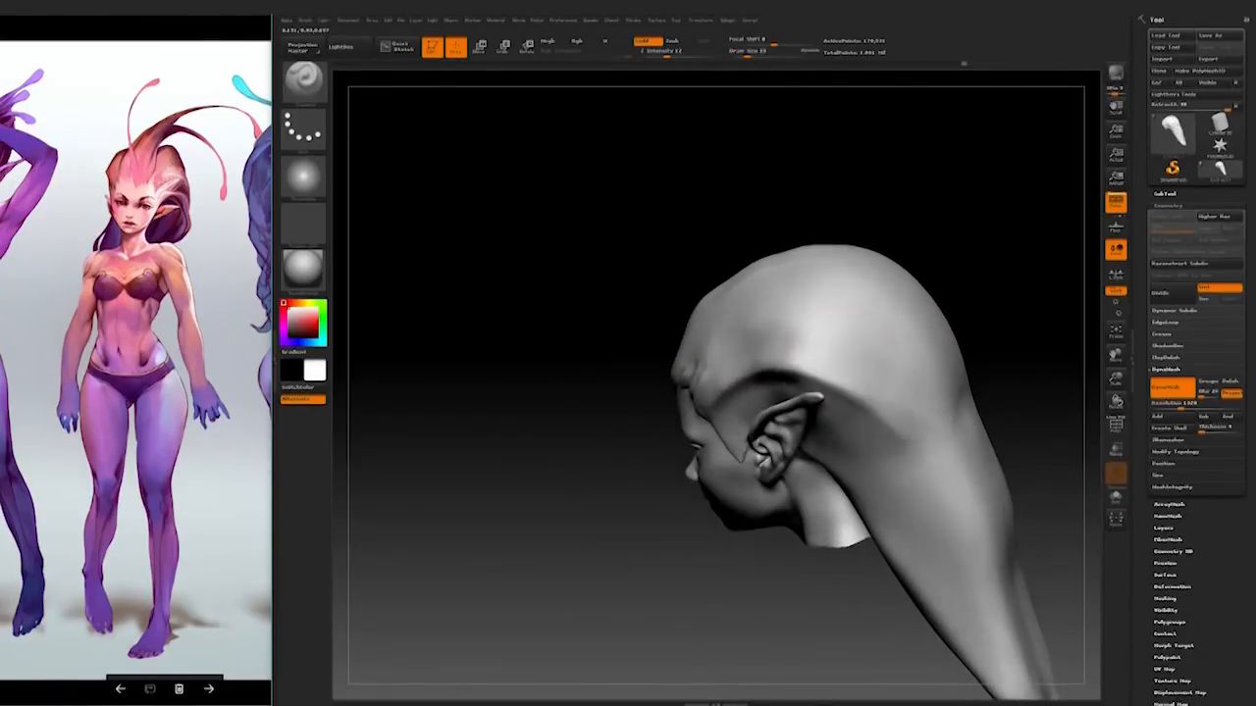
Step: Build broad hair ridges that sweep from above the ear around the back of the head into the tail
drag(806, 343, 922, 461)
right_drag(923, 461, 804, 412)
drag(864, 265, 839, 336)
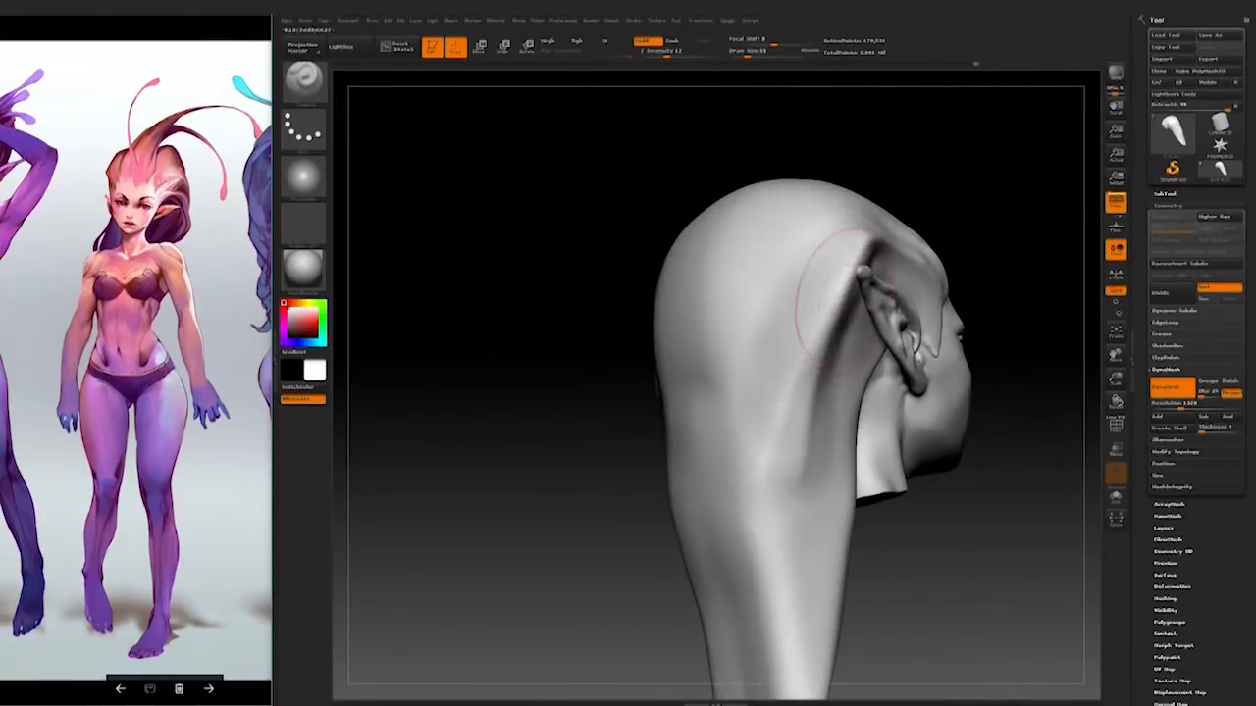
mouse_move(839, 329)
right_down()
mouse_move(888, 520)
mouse_move(947, 524)
mouse_move(785, 499)
mouse_move(965, 464)
mouse_move(883, 461)
mouse_move(798, 520)
right_up()
drag(721, 304, 878, 245)
right_drag(883, 461, 785, 471)
drag(785, 285, 952, 319)
drag(814, 304, 971, 333)
Step: Strengthen the raised locks running from the temple hairline over the top of the ear
mouse_move(788, 482)
right_down()
mouse_move(961, 414)
mouse_move(873, 481)
right_up()
drag(709, 379, 765, 262)
right_drag(765, 263, 796, 284)
mouse_move(628, 403)
mouse_down()
mouse_move(701, 257)
mouse_move(687, 290)
mouse_up()
mouse_move(835, 397)
right_down()
mouse_move(874, 310)
mouse_move(852, 382)
mouse_move(814, 385)
mouse_move(847, 501)
mouse_move(760, 498)
mouse_move(885, 495)
right_up()
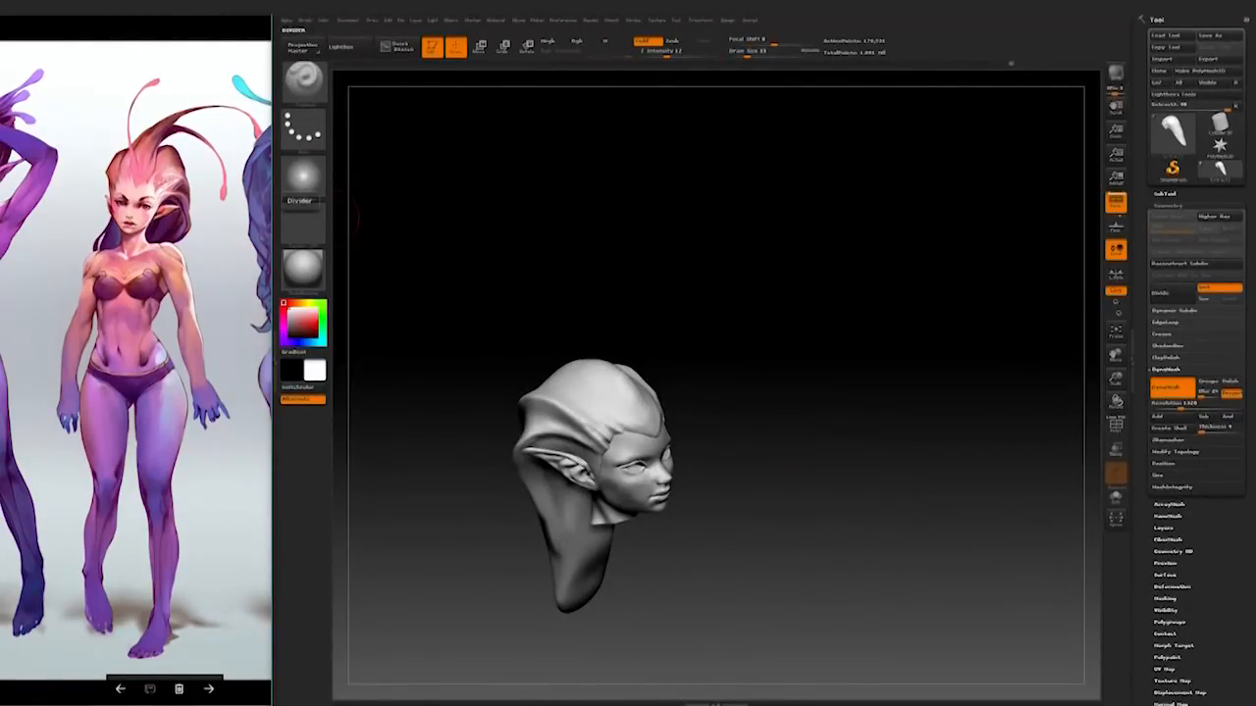
Step: Pan the reference sheet to the blue-haired figure and turn the sculpted hair to compare its back
click(186, 27)
drag(238, 17, 73, 17)
click(661, 216)
mouse_move(736, 456)
right_down()
mouse_move(783, 461)
mouse_move(726, 490)
mouse_move(608, 451)
right_up()
Step: Adjust the outline of the hair at the forehead, crown and sides with the Move brush to match the reference
click(303, 81)
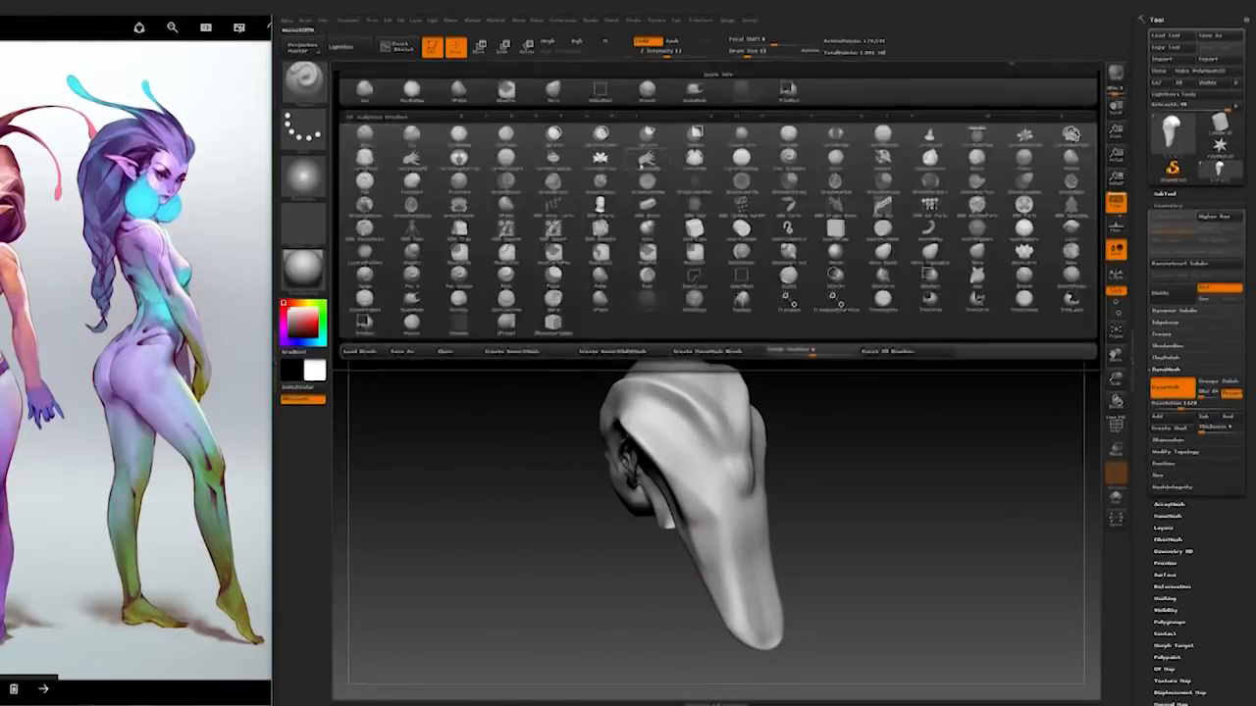
click(642, 162)
mouse_move(594, 435)
right_down()
mouse_move(833, 413)
mouse_move(772, 424)
mouse_move(771, 441)
mouse_move(698, 392)
right_up()
key(space)
drag(634, 486, 622, 487)
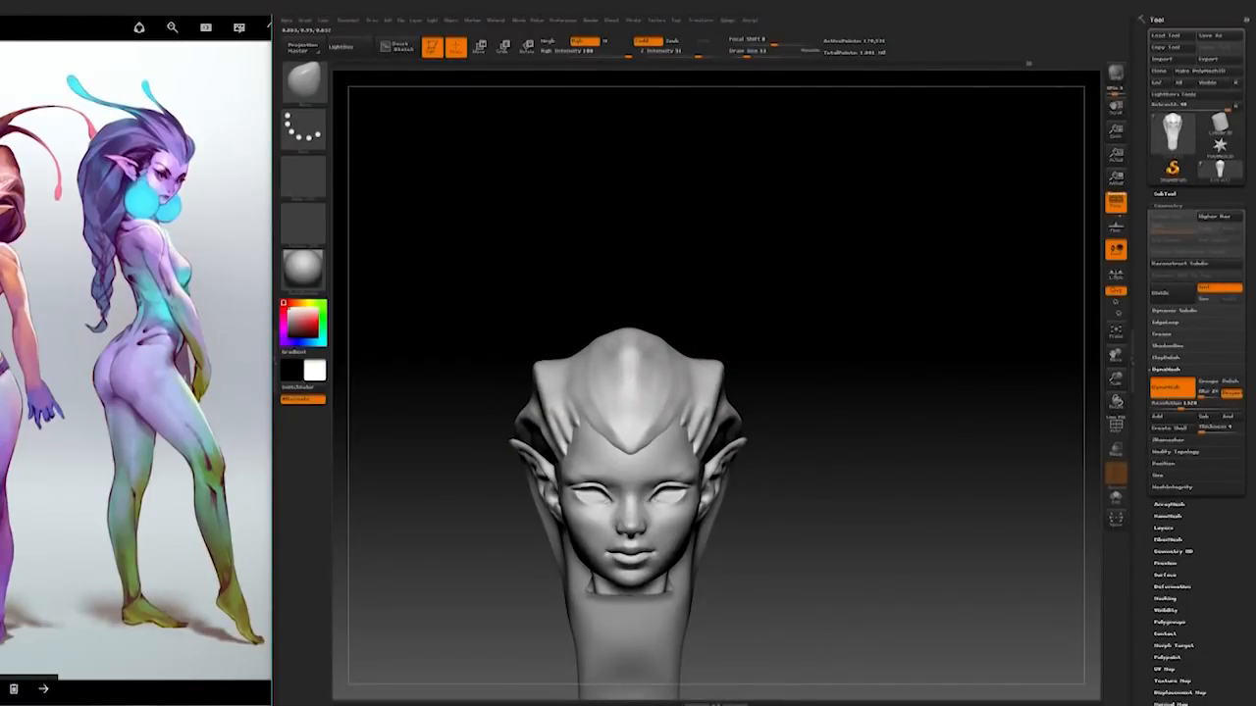
right_drag(785, 432, 643, 419)
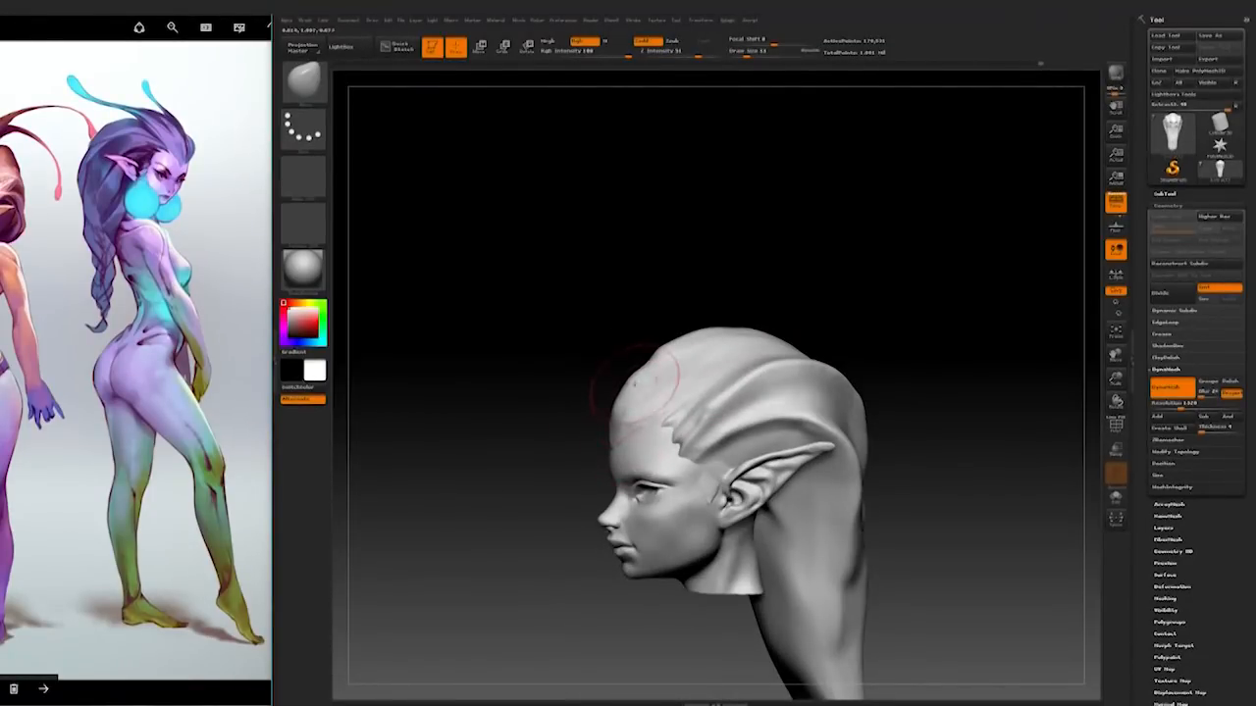
right_drag(750, 334, 791, 339)
mouse_move(920, 352)
right_down()
mouse_move(857, 389)
mouse_move(1004, 406)
mouse_move(925, 381)
mouse_move(916, 399)
mouse_move(775, 461)
right_up()
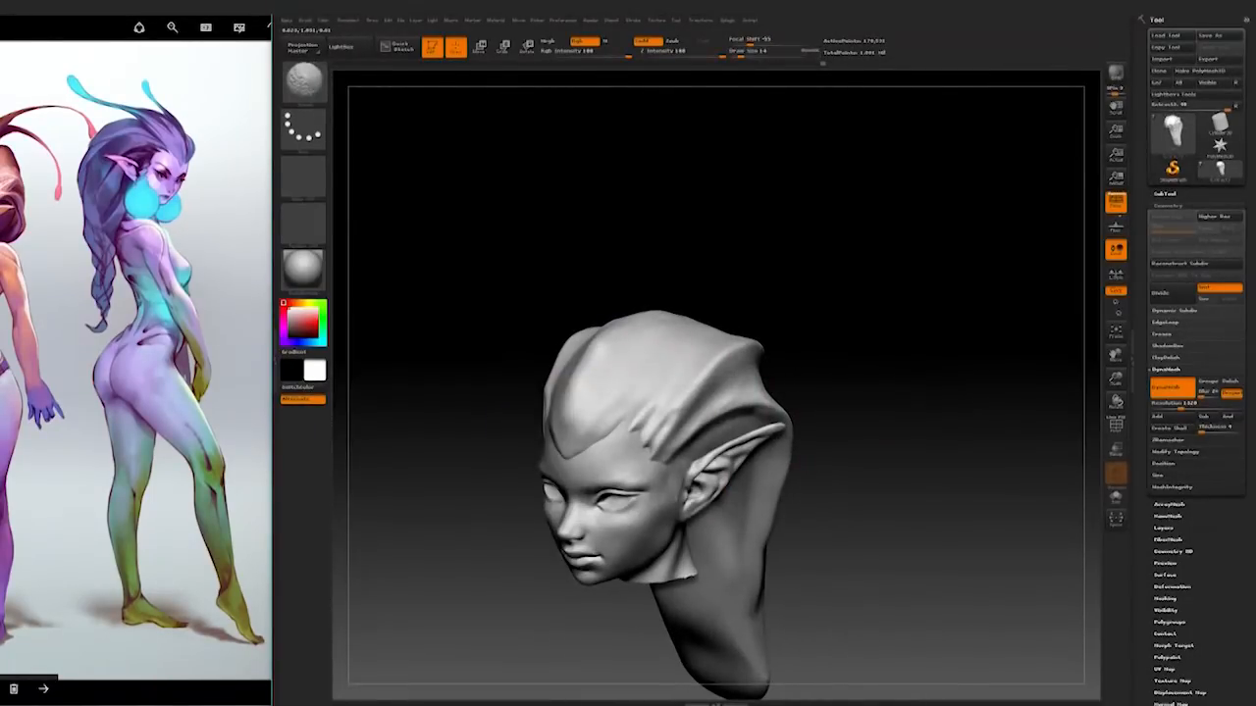
Step: Switch to a polishing brush and flatten the front and crown of the hair into clean planes
click(304, 80)
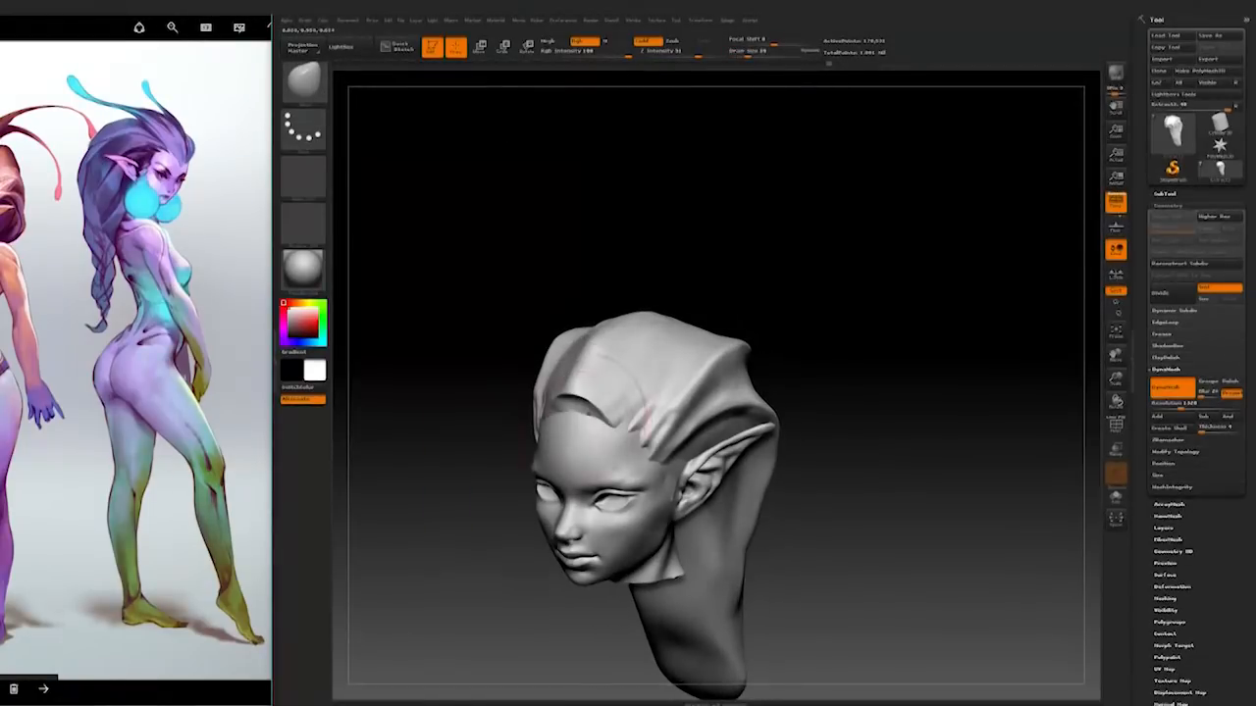
click(304, 81)
click(457, 90)
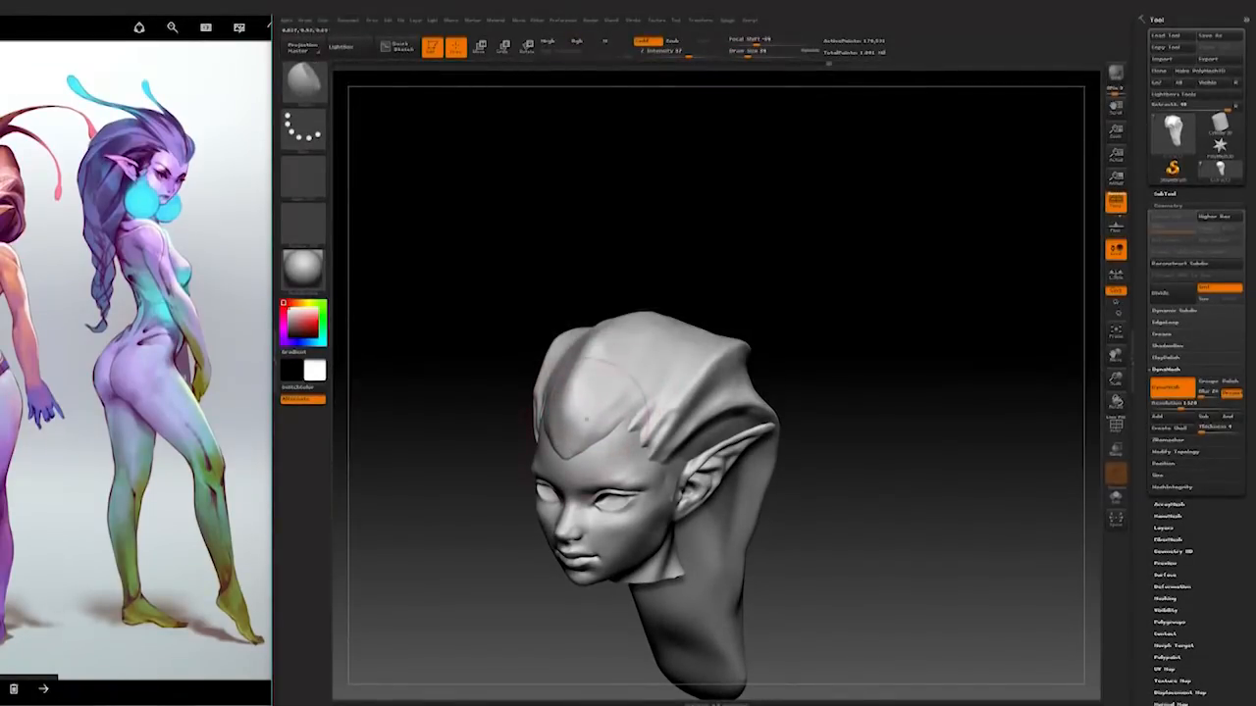
mouse_move(914, 295)
right_down()
mouse_move(827, 281)
mouse_move(817, 412)
right_up()
right_drag(867, 270, 854, 294)
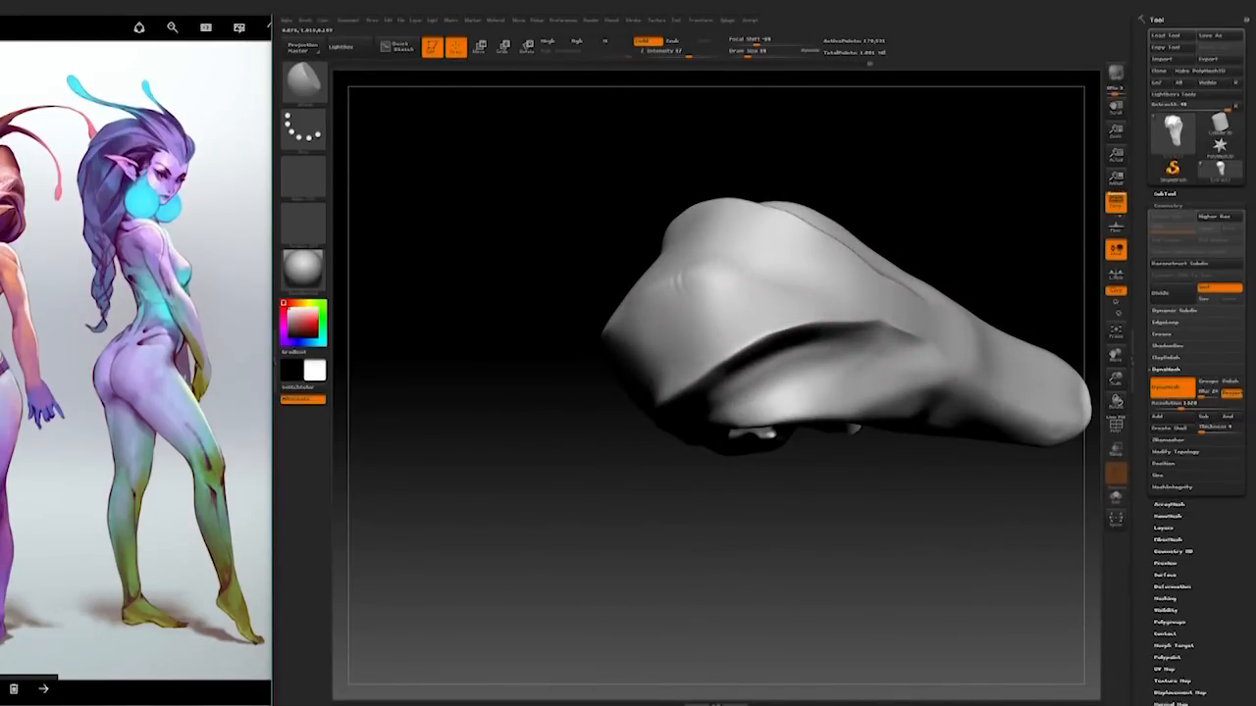
key(shift)
shift+drag(842, 330, 735, 337)
right_drag(735, 337, 734, 304)
Step: Reduce the brush size and polish crisp edges along the locks running from the hairline over the ear
key(space)
drag(791, 317, 780, 317)
right_drag(780, 317, 873, 299)
drag(820, 293, 903, 283)
right_drag(976, 272, 785, 265)
right_drag(728, 304, 865, 268)
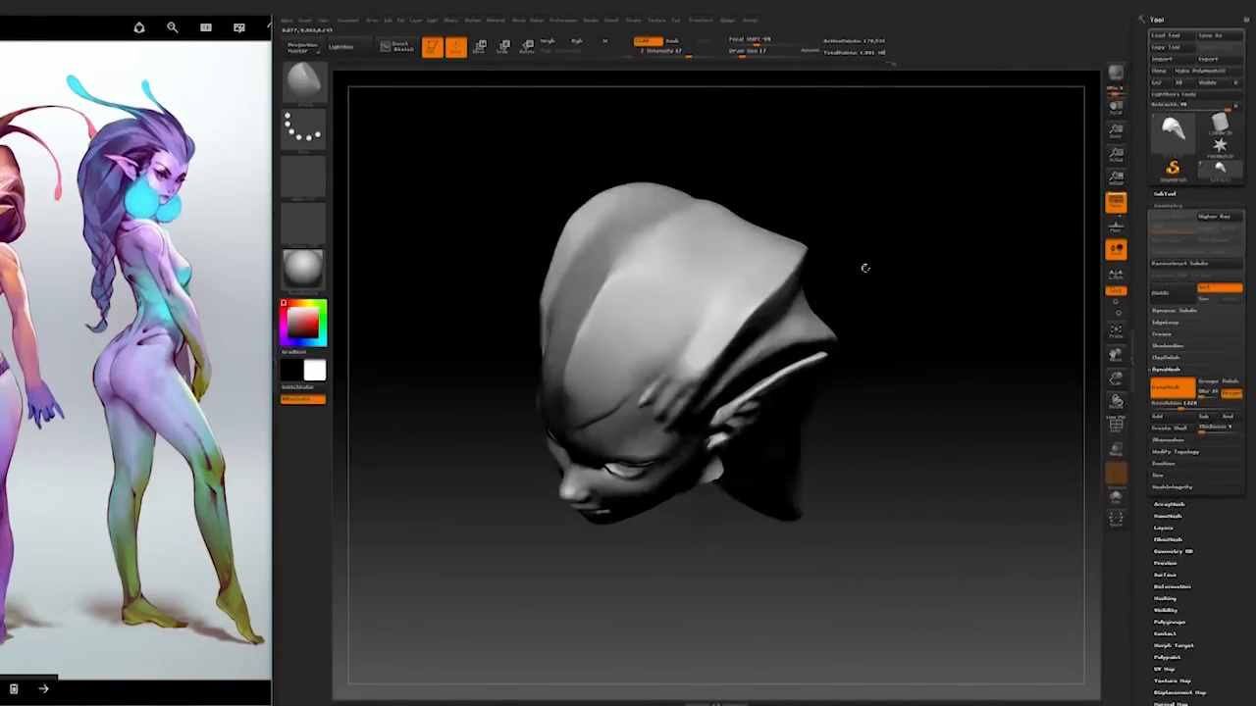
mouse_move(686, 490)
right_down()
mouse_move(667, 394)
mouse_move(864, 314)
mouse_move(706, 483)
right_up()
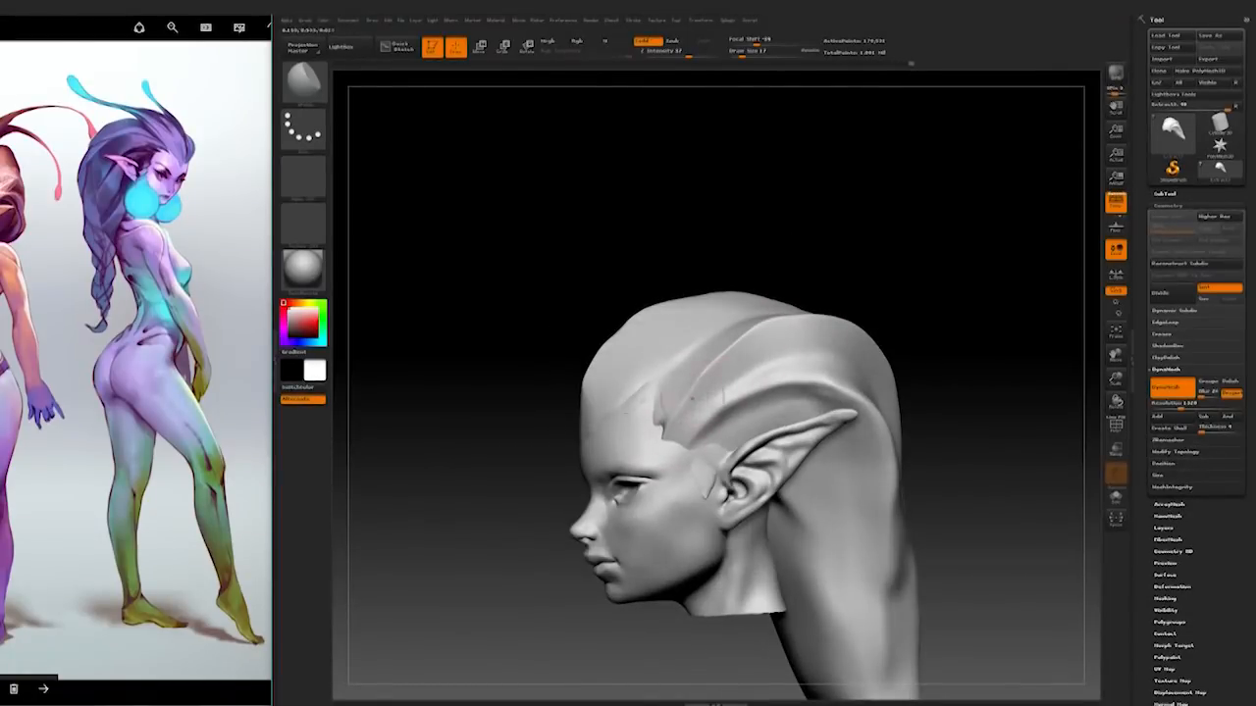
right_drag(797, 316, 950, 331)
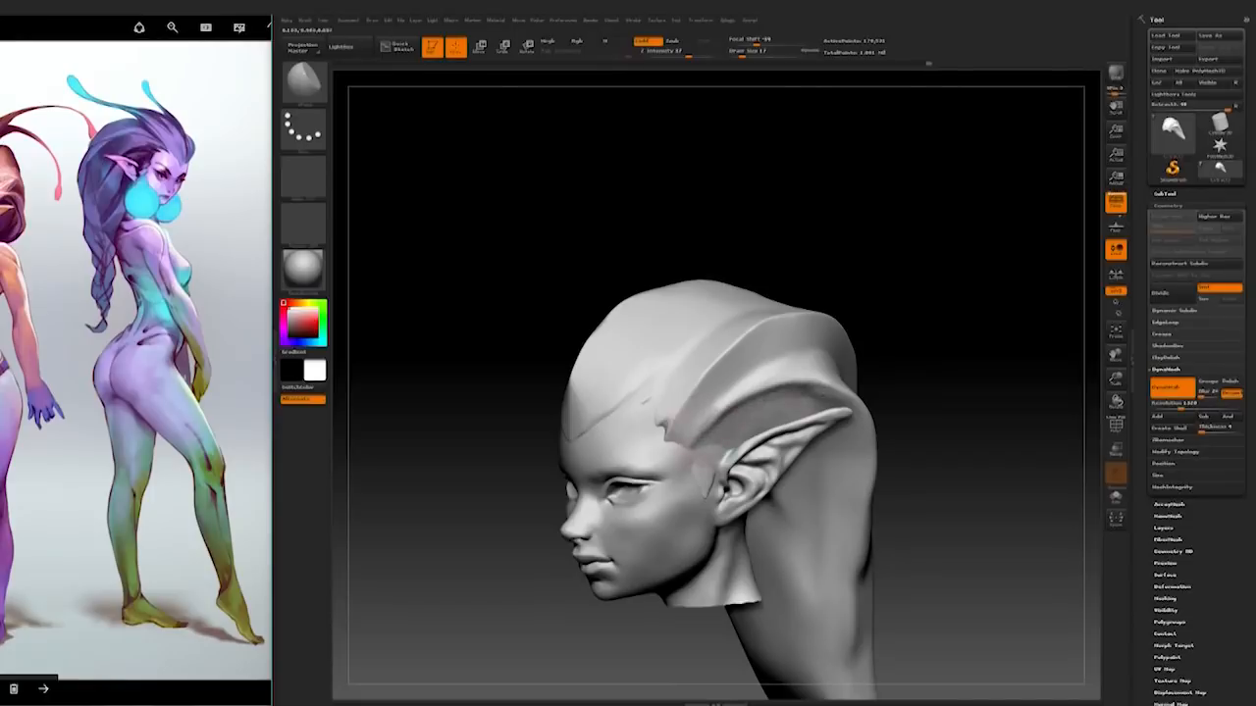
mouse_move(691, 417)
right_down()
mouse_move(932, 350)
mouse_move(902, 379)
mouse_move(819, 391)
right_up()
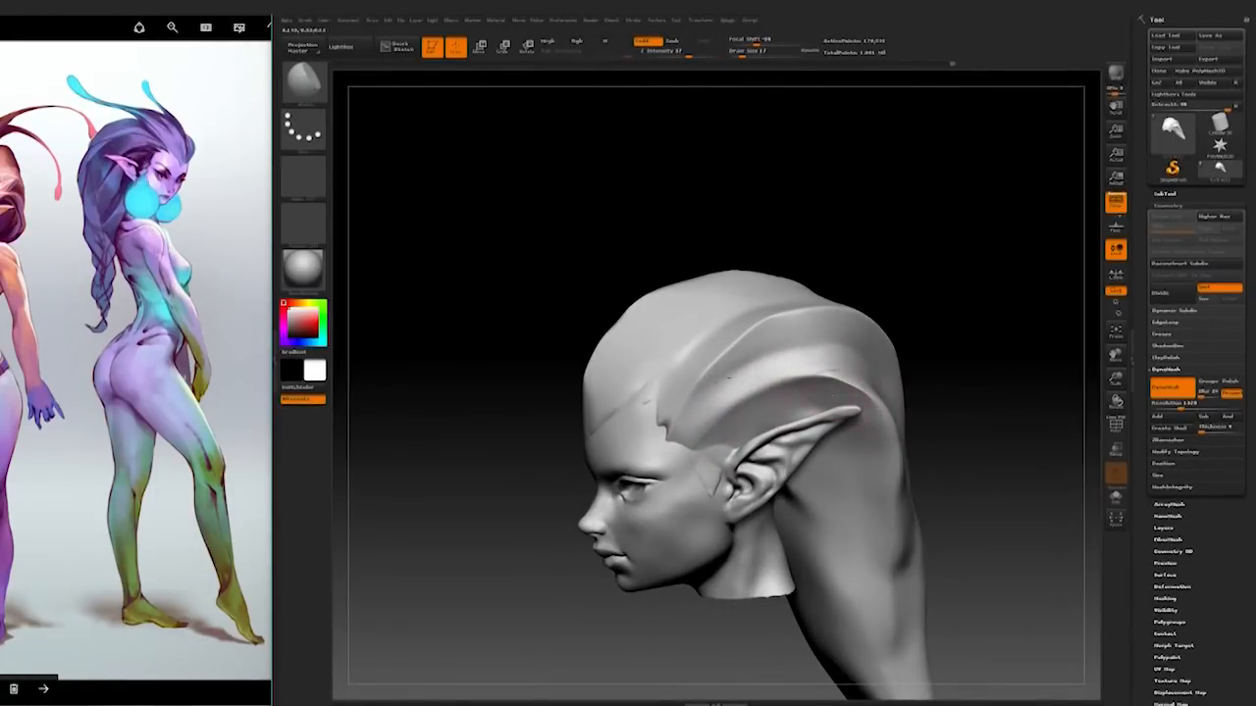
Step: Polish the ridges at the back of the hair and along the tail into smoother planes with a larger brush
mouse_move(846, 397)
right_down()
mouse_move(834, 390)
mouse_move(863, 333)
mouse_move(781, 350)
mouse_move(847, 392)
mouse_move(899, 474)
mouse_move(878, 532)
mouse_move(800, 586)
mouse_move(826, 585)
right_up()
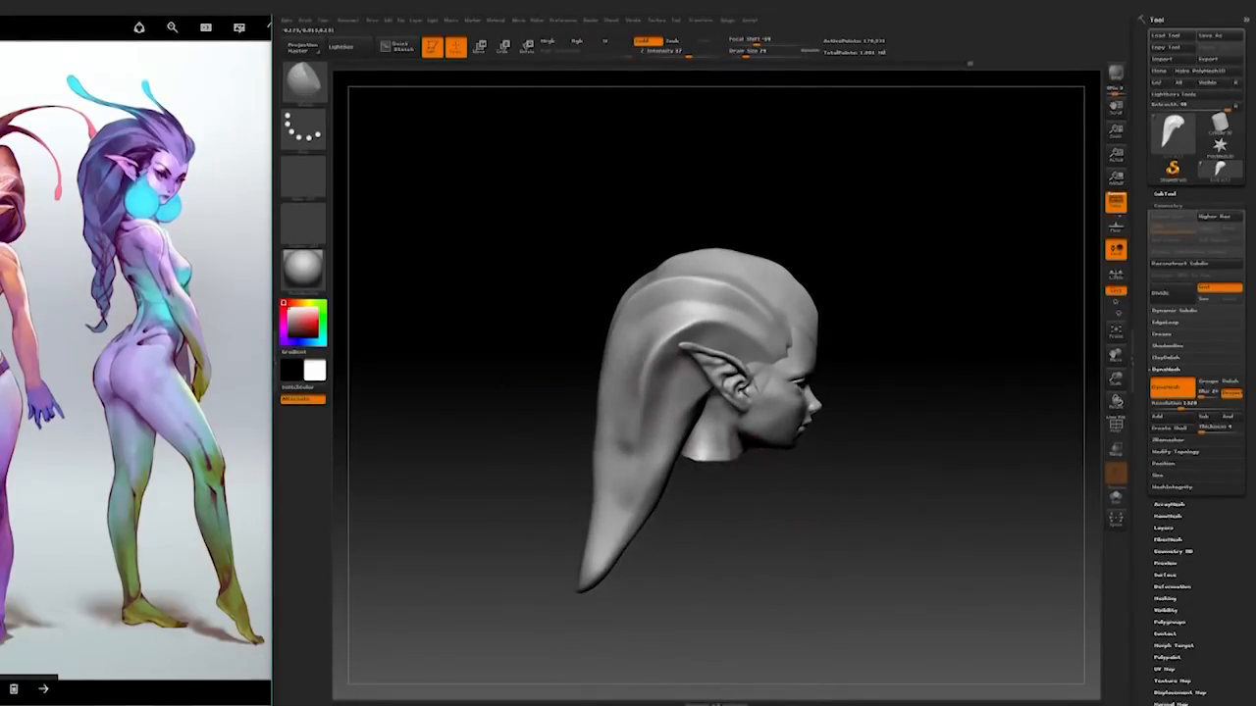
right_drag(580, 469, 666, 467)
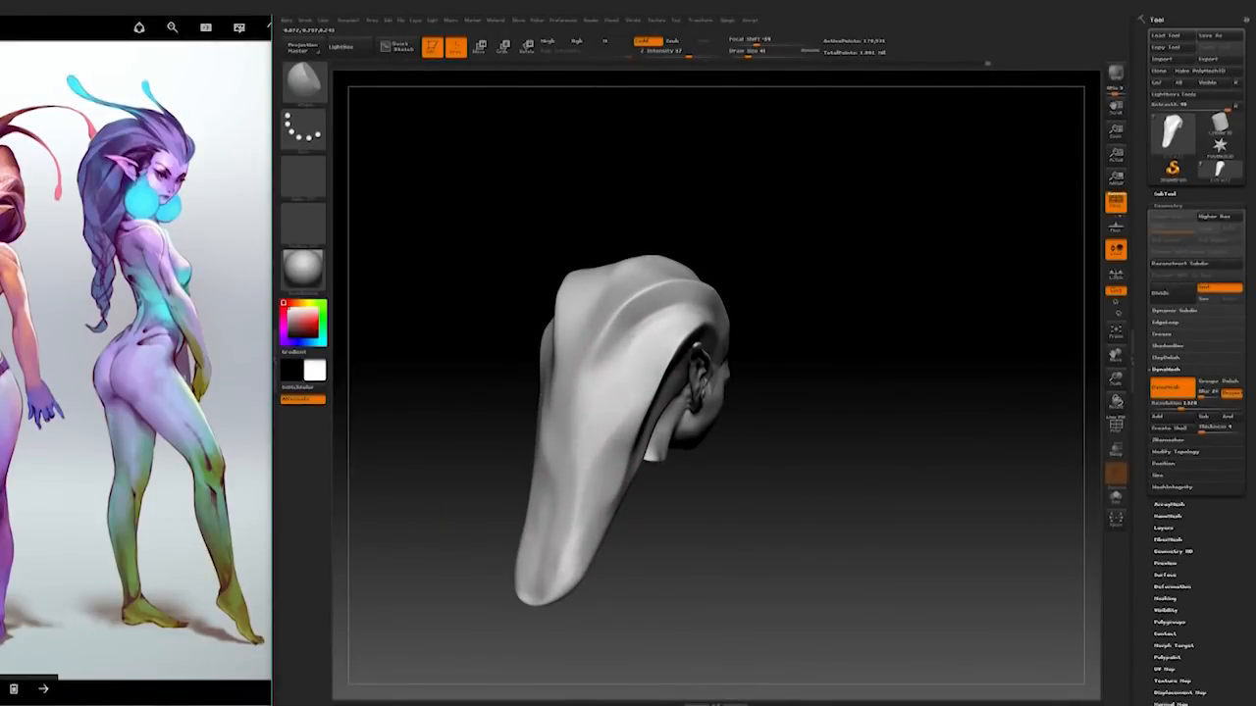
mouse_move(546, 422)
right_down()
mouse_move(639, 519)
mouse_move(644, 454)
right_up()
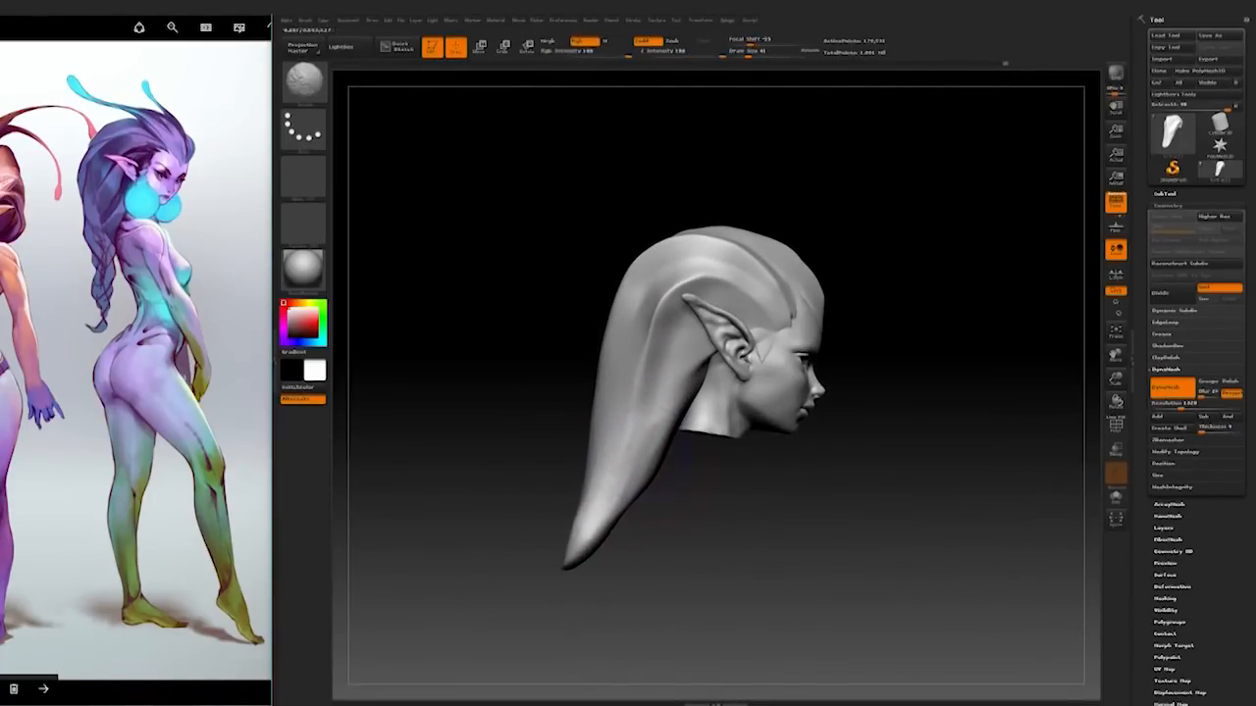
right_drag(737, 518, 604, 538)
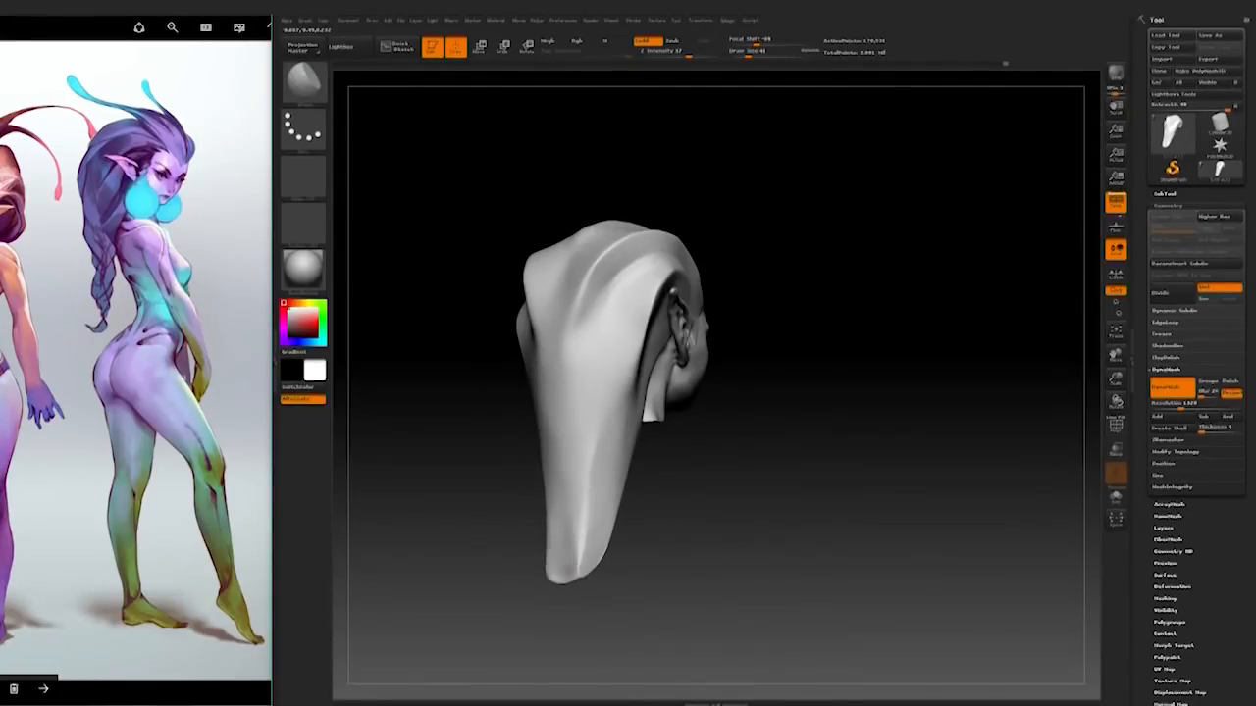
Step: Smooth the tip of the tail and the upper locks, then refine the planes at the front of the hair
shift+drag(599, 550, 564, 577)
mouse_move(656, 529)
right_down()
mouse_move(757, 526)
mouse_move(773, 508)
right_up()
shift+drag(628, 338, 633, 279)
mouse_move(667, 589)
right_down()
mouse_move(688, 596)
mouse_move(832, 460)
mouse_move(742, 539)
mouse_move(692, 561)
mouse_move(734, 583)
mouse_move(757, 518)
mouse_move(884, 516)
mouse_move(960, 418)
mouse_move(944, 366)
right_up()
mouse_move(861, 358)
right_down()
mouse_move(877, 466)
mouse_move(855, 479)
mouse_move(894, 454)
right_up()
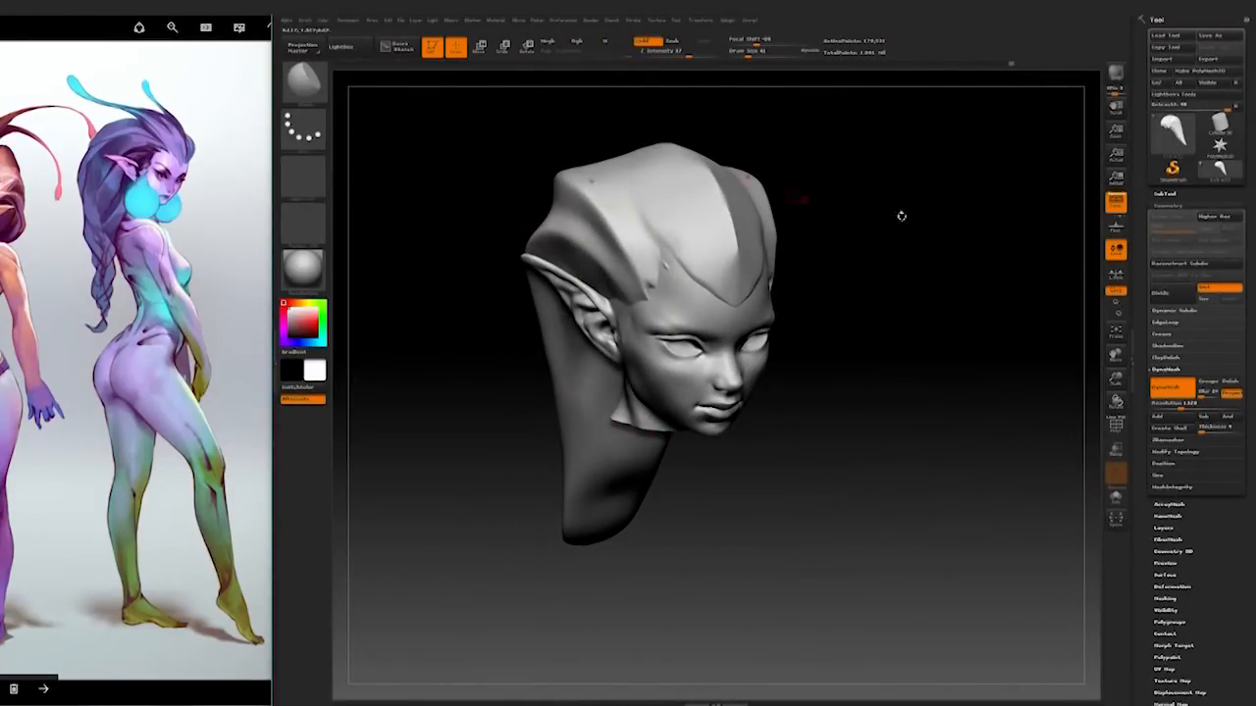
Step: Insert a mirrored pair of spheres beside the jaw with the InsertSphere brush, redoing the first placement
click(308, 85)
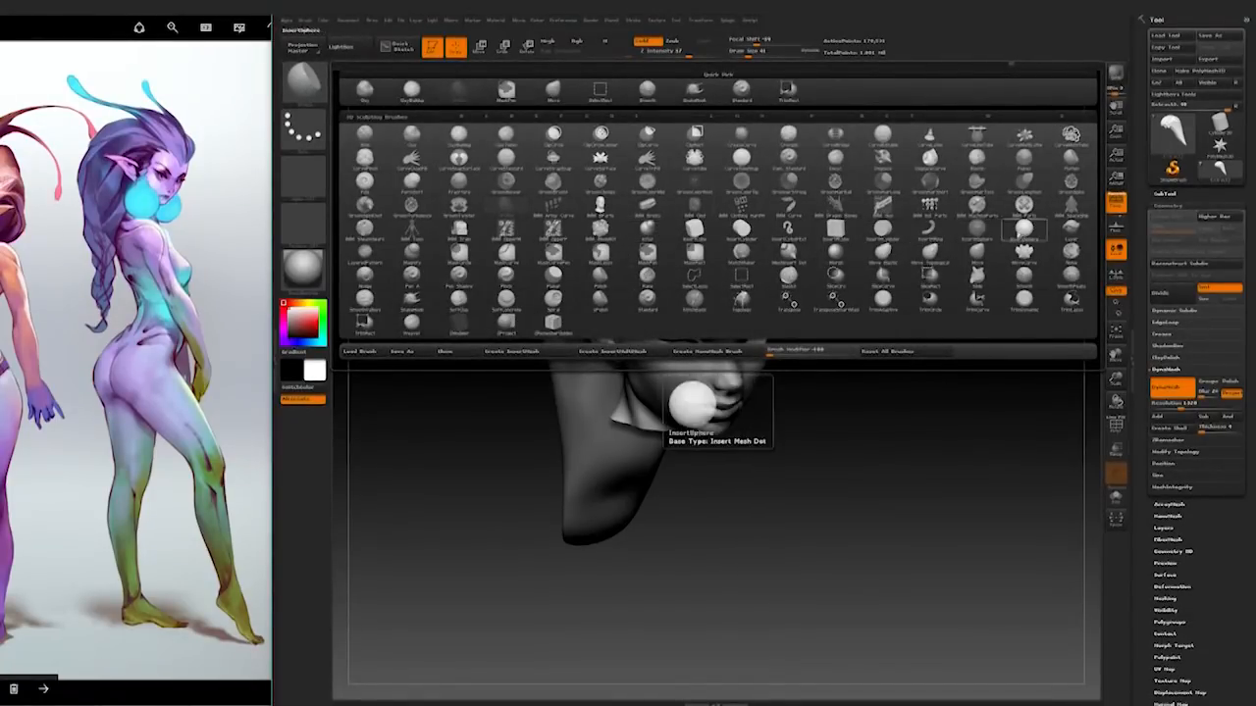
click(1002, 241)
drag(620, 339, 666, 423)
key(ctrl+z)
drag(726, 462, 852, 462)
key(w)
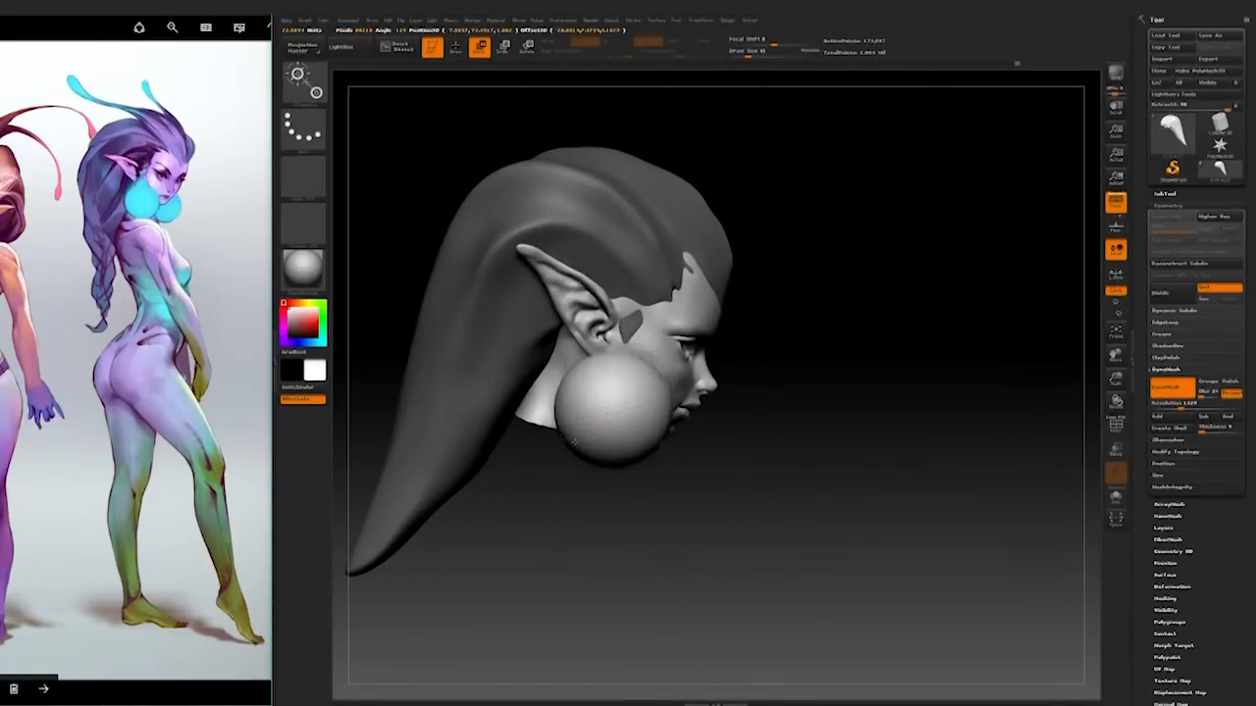
Step: Move the two spheres out beside the jaw below the ears and undo the last transform
shift+drag(742, 532, 483, 323)
mouse_move(792, 521)
mouse_down()
mouse_move(713, 521)
mouse_move(870, 521)
mouse_move(791, 521)
mouse_move(795, 501)
mouse_move(895, 514)
mouse_move(765, 504)
mouse_move(782, 514)
mouse_up()
alt+drag(782, 514, 800, 567)
drag(429, 402, 471, 391)
click(522, 46)
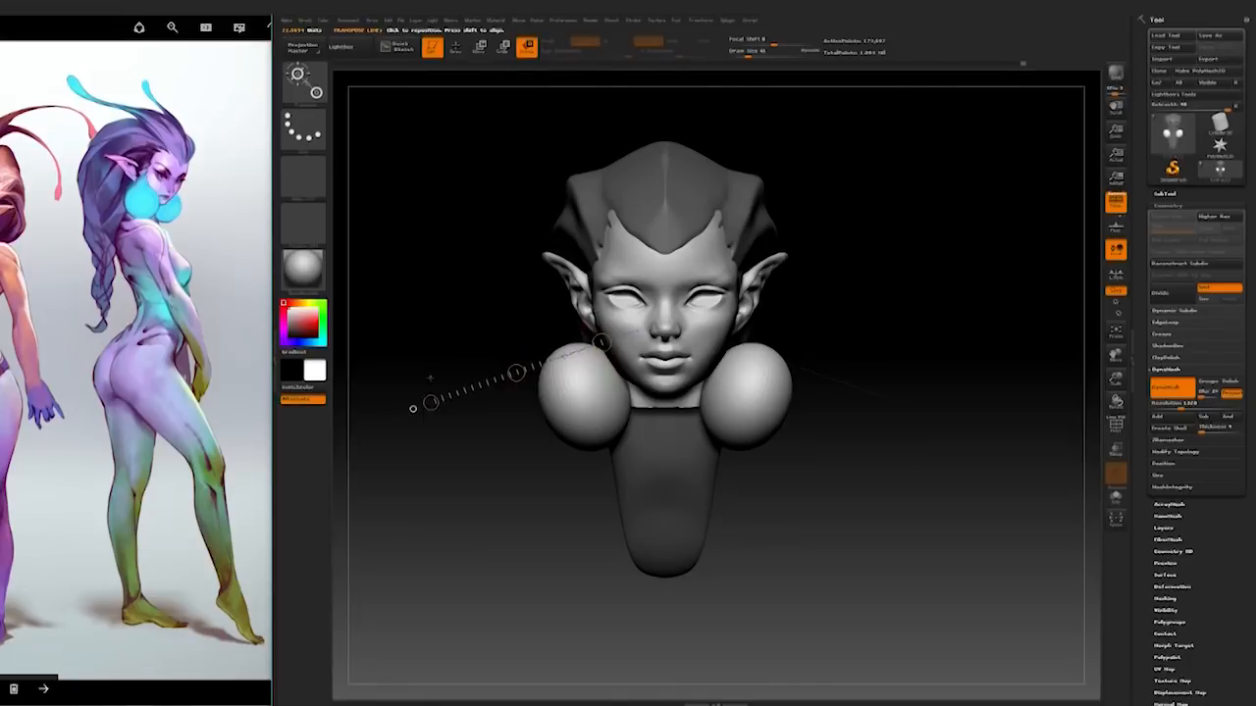
key(ctrl+z)
Step: Fine-tune the spheres' position beneath the ears, clear the mask on the hair and return to draw mode
drag(434, 328, 486, 332)
drag(439, 416, 515, 428)
key(w)
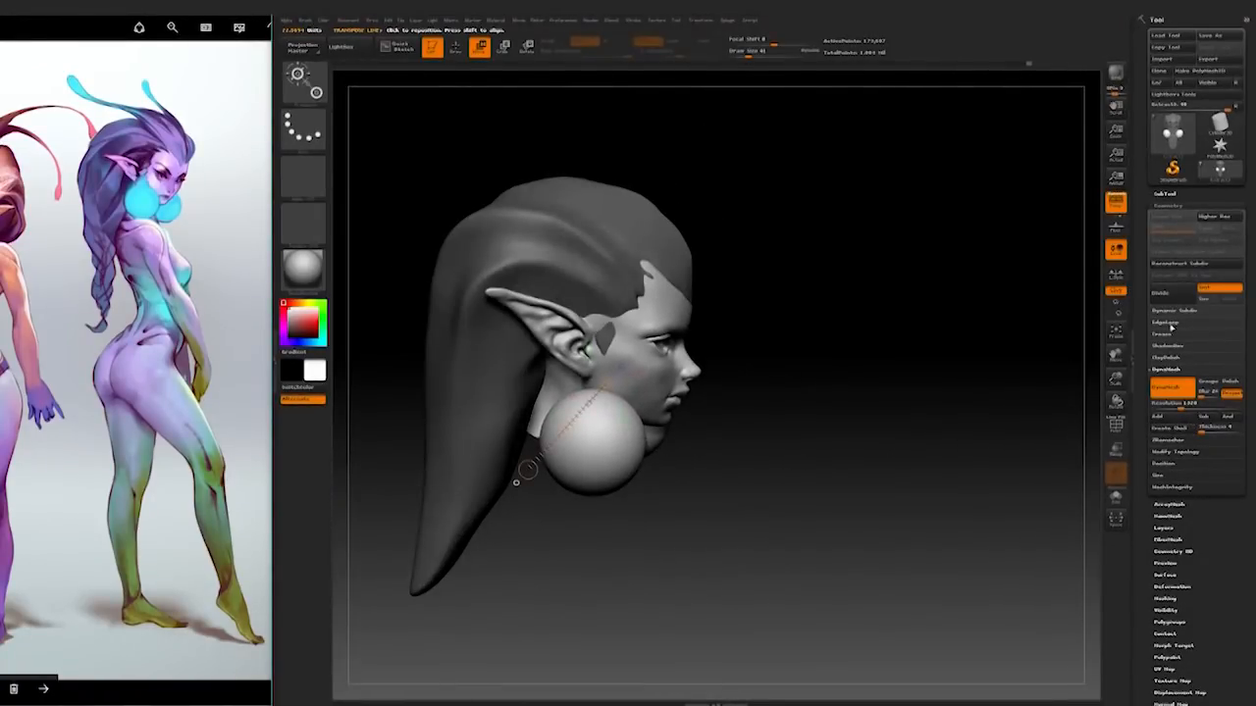
mouse_move(847, 494)
ctrl+mouse_down()
mouse_move(940, 390)
mouse_move(889, 471)
mouse_move(911, 491)
mouse_move(917, 466)
mouse_move(868, 412)
ctrl+mouse_up()
key(q)
alt+click(661, 378)
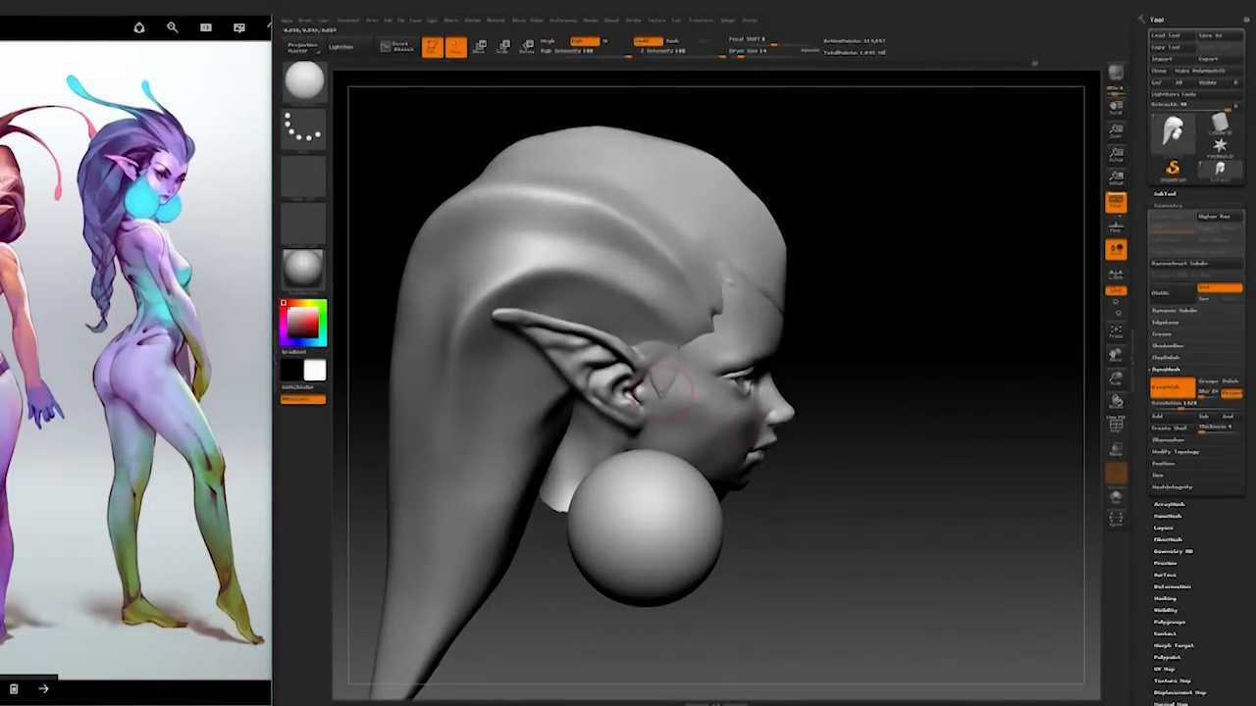
Step: Shape a thin stem linking each sphere to the hair in front of the ear with the Move brush
key(b)
click(598, 93)
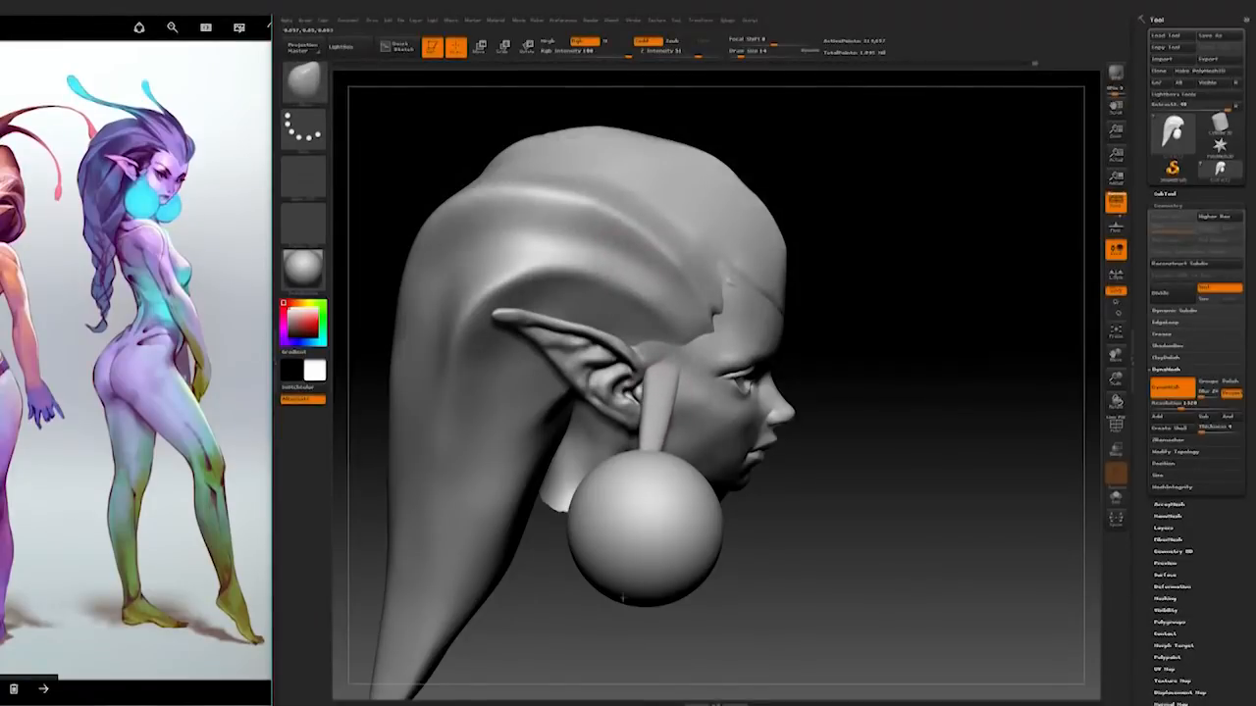
drag(815, 552, 712, 545)
drag(522, 606, 611, 614)
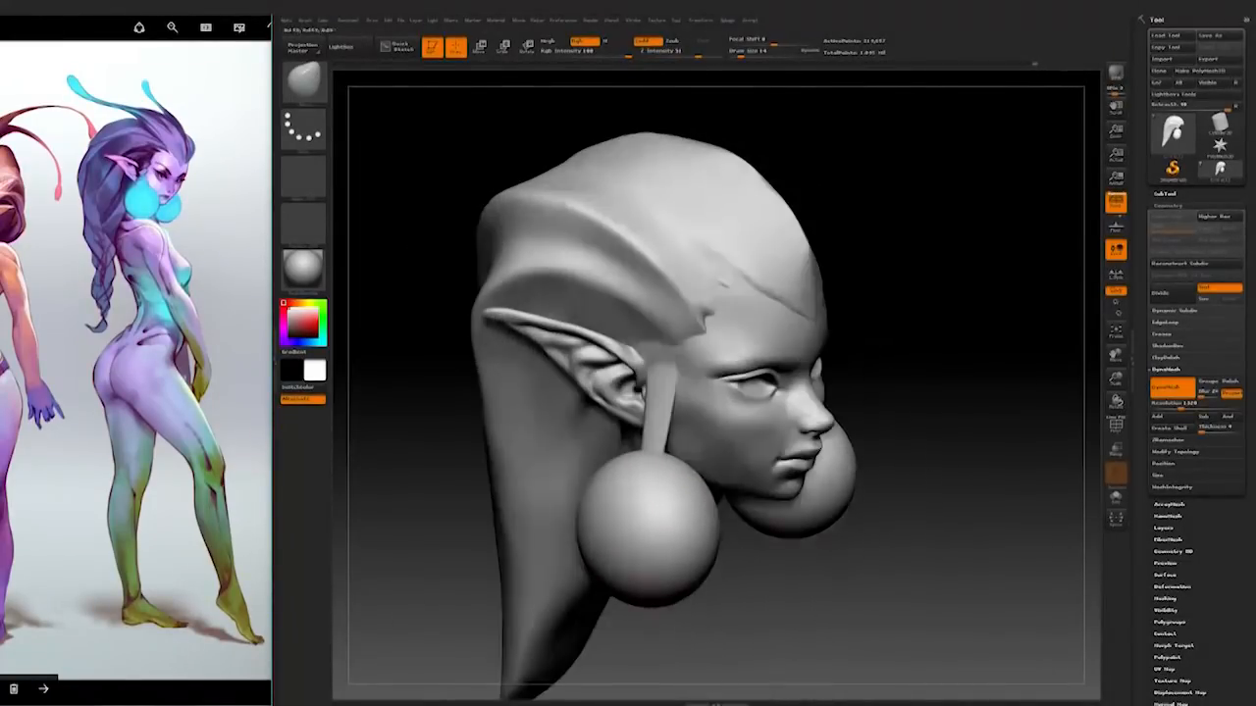
mouse_move(952, 513)
mouse_down()
mouse_move(971, 510)
mouse_move(863, 501)
mouse_up()
key(space)
drag(966, 333, 873, 333)
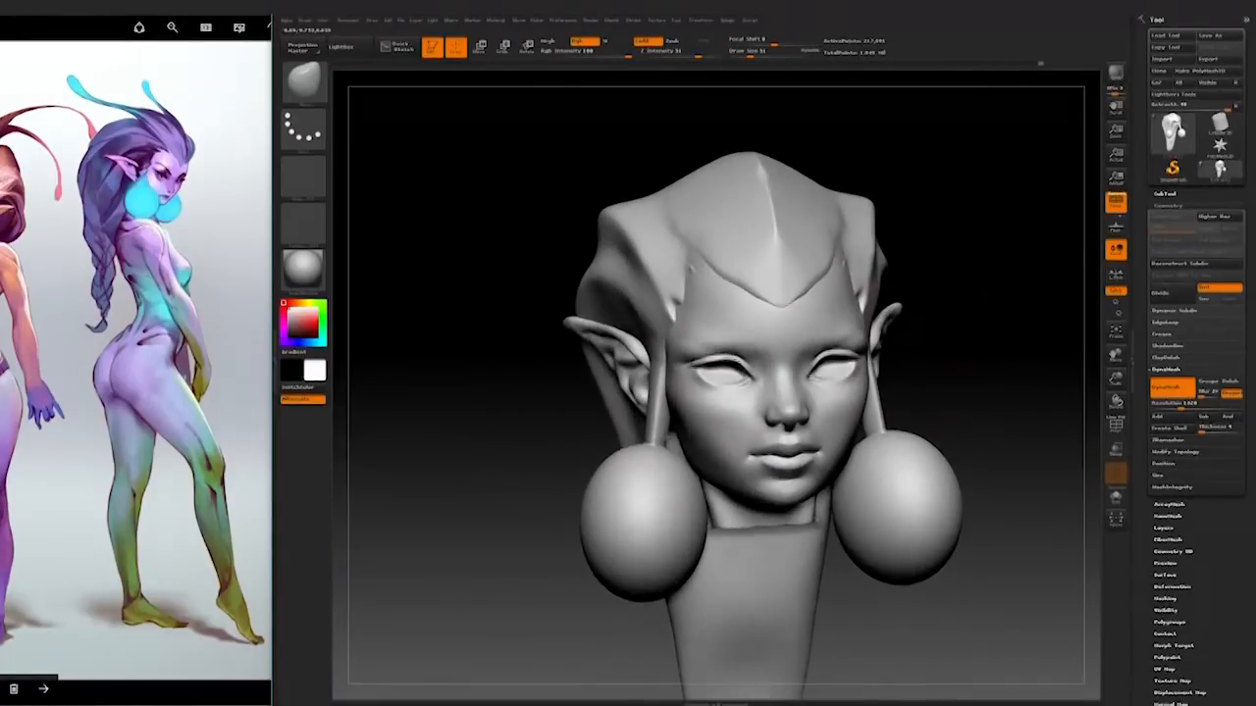
Step: Narrow the two spheres below the ears into slightly elongated drops with the Move brush
drag(549, 520, 588, 495)
key(space)
drag(615, 495, 598, 494)
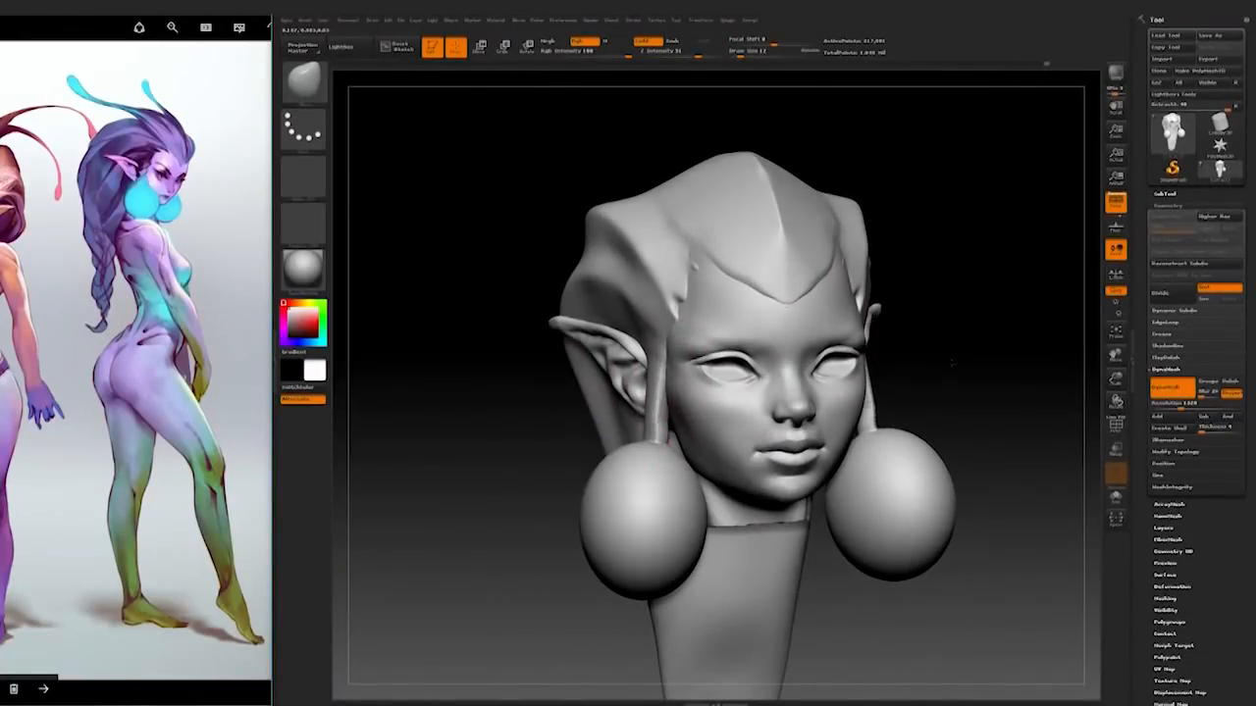
drag(952, 363, 836, 406)
key(space)
drag(618, 397, 628, 398)
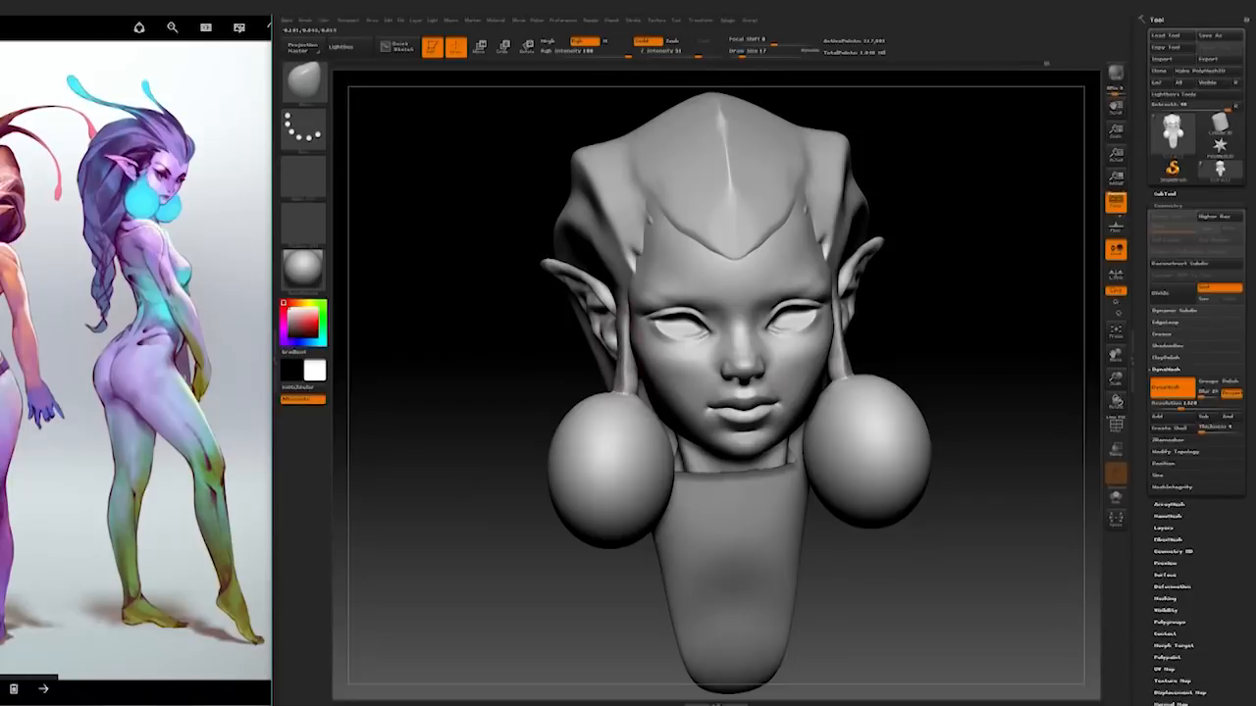
drag(520, 419, 530, 420)
Step: Nudge the hair edge beside the forehead to refine the front silhouette
key(space)
drag(624, 405, 639, 405)
mouse_move(578, 599)
mouse_down()
mouse_move(559, 490)
mouse_move(544, 500)
mouse_move(687, 451)
mouse_move(677, 436)
mouse_up()
key(space)
drag(588, 347, 582, 347)
mouse_move(806, 272)
mouse_down()
mouse_move(832, 255)
mouse_move(796, 279)
mouse_move(804, 299)
mouse_up()
mouse_move(863, 263)
mouse_down()
mouse_move(902, 278)
mouse_move(922, 504)
mouse_move(830, 558)
mouse_move(888, 561)
mouse_move(826, 589)
mouse_move(820, 540)
mouse_move(858, 507)
mouse_move(916, 491)
mouse_move(916, 438)
mouse_up()
Step: Paint a V-shaped mask on the front of the hair with symmetrical strips running back over the crown
ctrl+drag(600, 418, 630, 410)
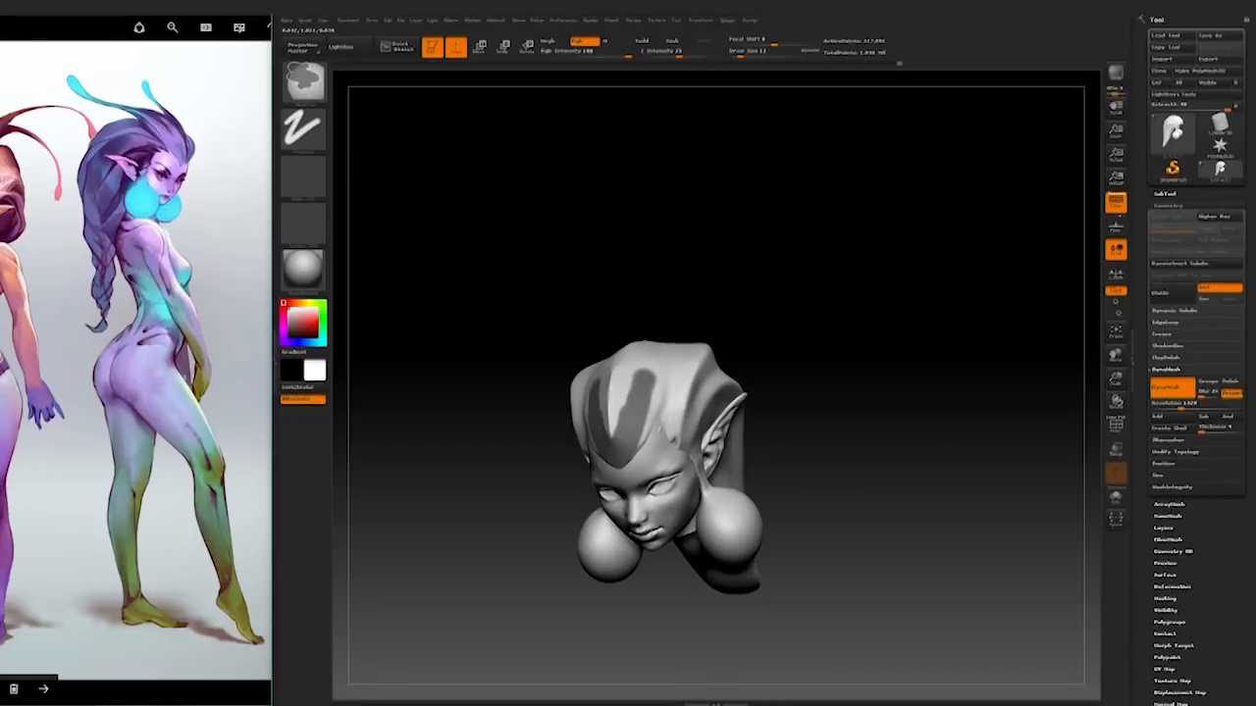
drag(749, 304, 745, 289)
key(space)
drag(668, 386, 655, 387)
mouse_move(756, 314)
mouse_down()
mouse_move(726, 383)
mouse_move(671, 357)
mouse_move(740, 358)
mouse_up()
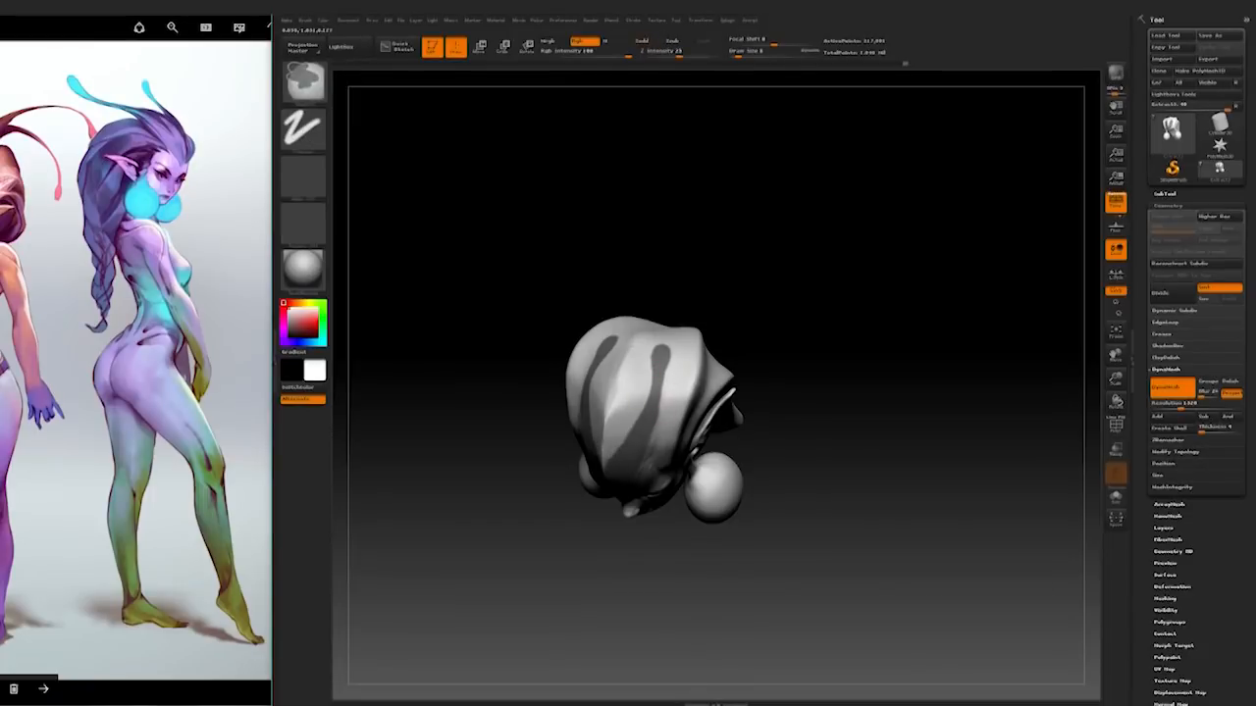
Step: Trim and clean up the inner edges of the V-shaped mask above the forehead
ctrl+alt+drag(656, 415, 647, 451)
drag(791, 328, 799, 321)
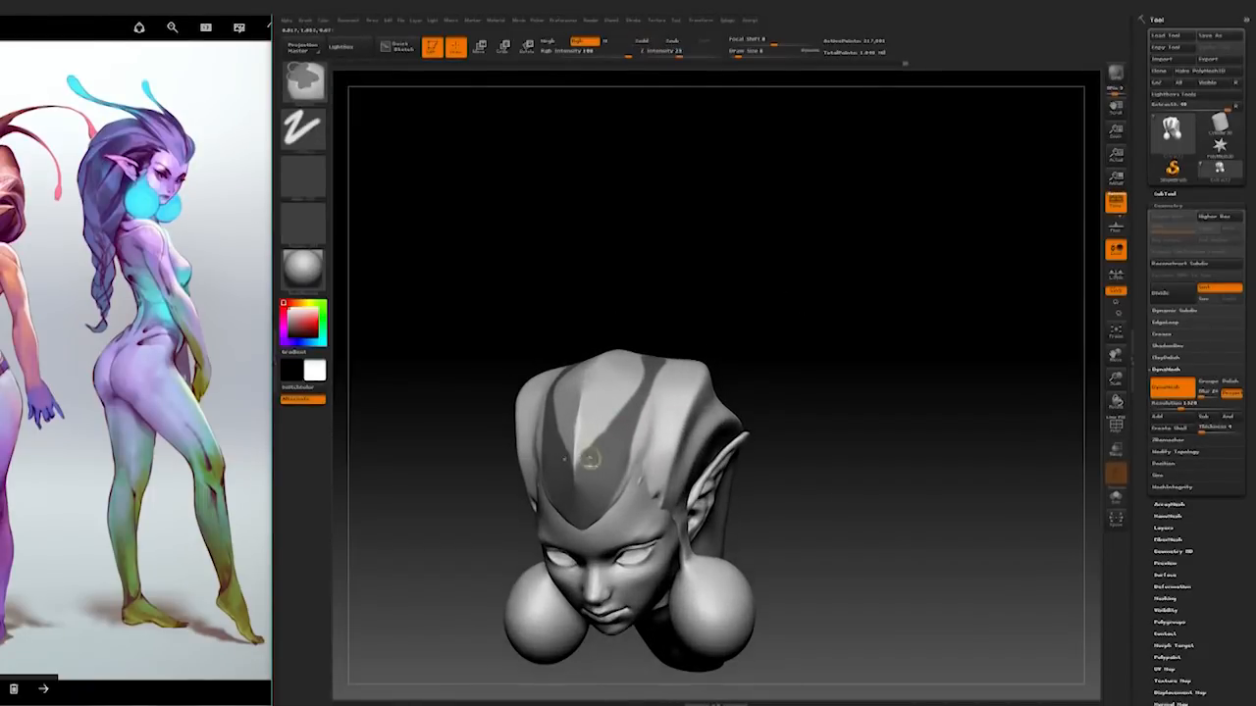
ctrl+alt+drag(618, 391, 612, 416)
ctrl+alt+drag(624, 473, 616, 496)
drag(746, 373, 745, 314)
key(space)
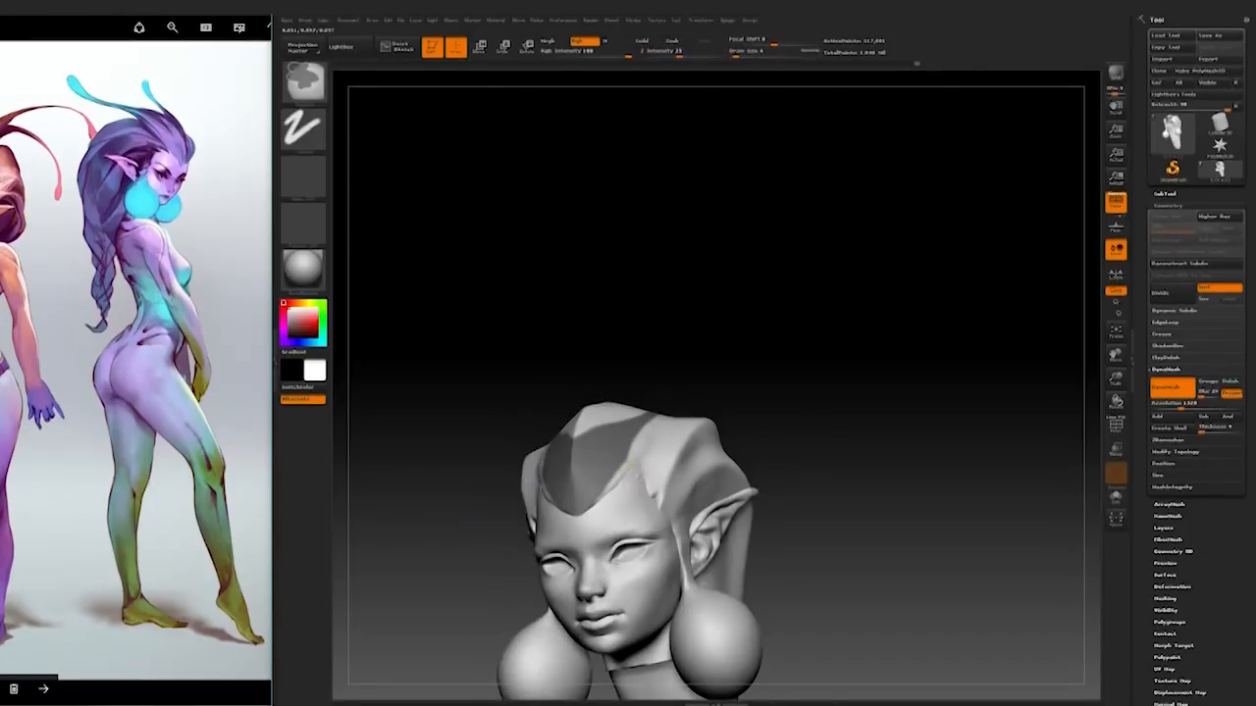
Step: Extract the masked V-shaped area of the hair and accept it as a separate subtool
drag(834, 422, 889, 408)
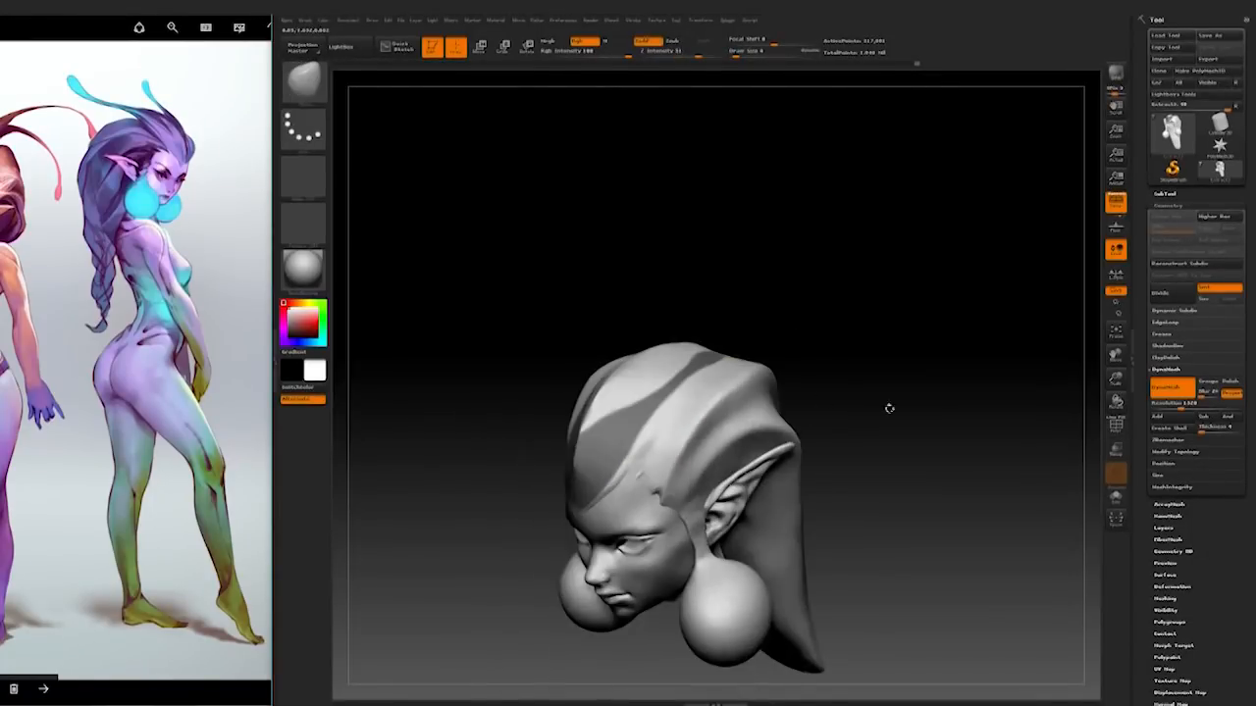
click(1165, 194)
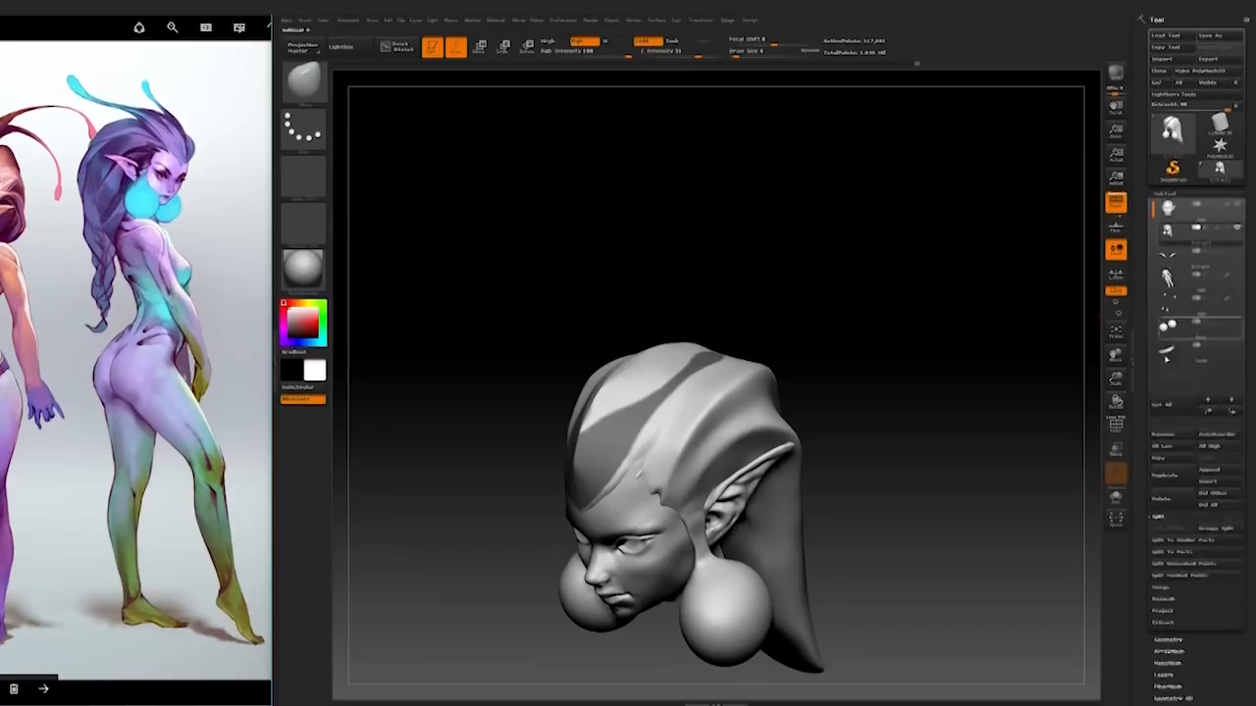
click(1162, 581)
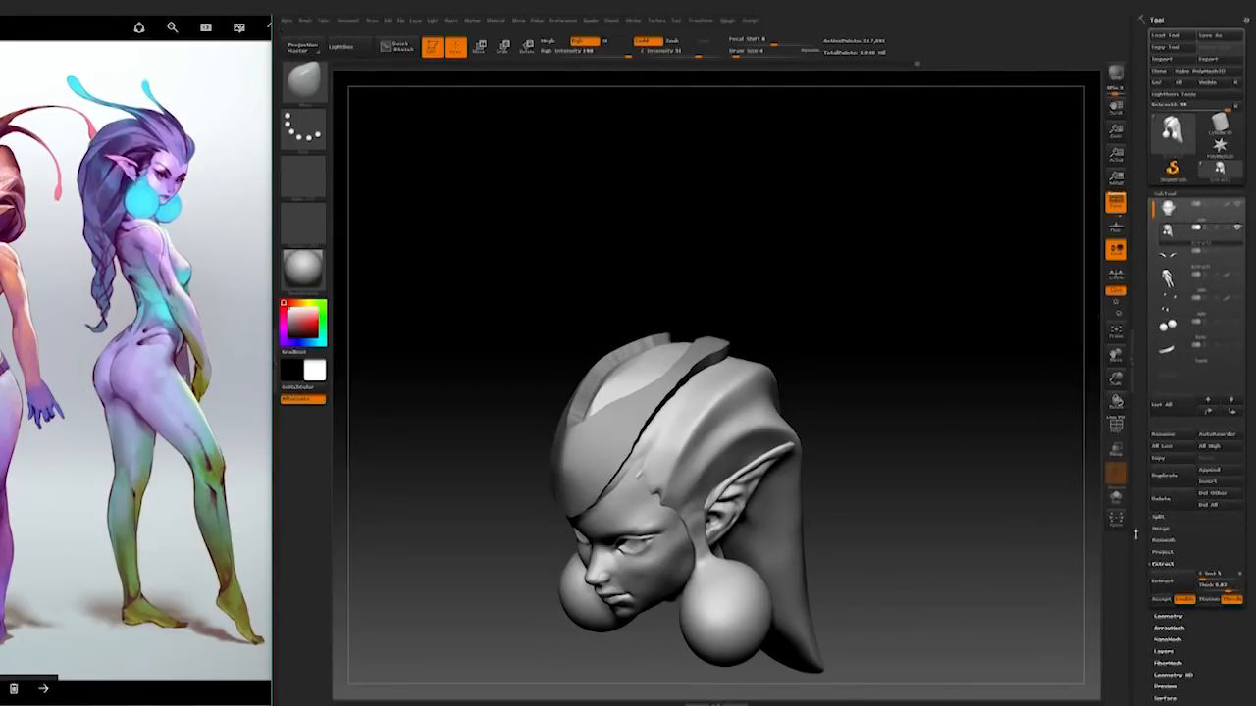
click(1160, 599)
drag(863, 462, 849, 338)
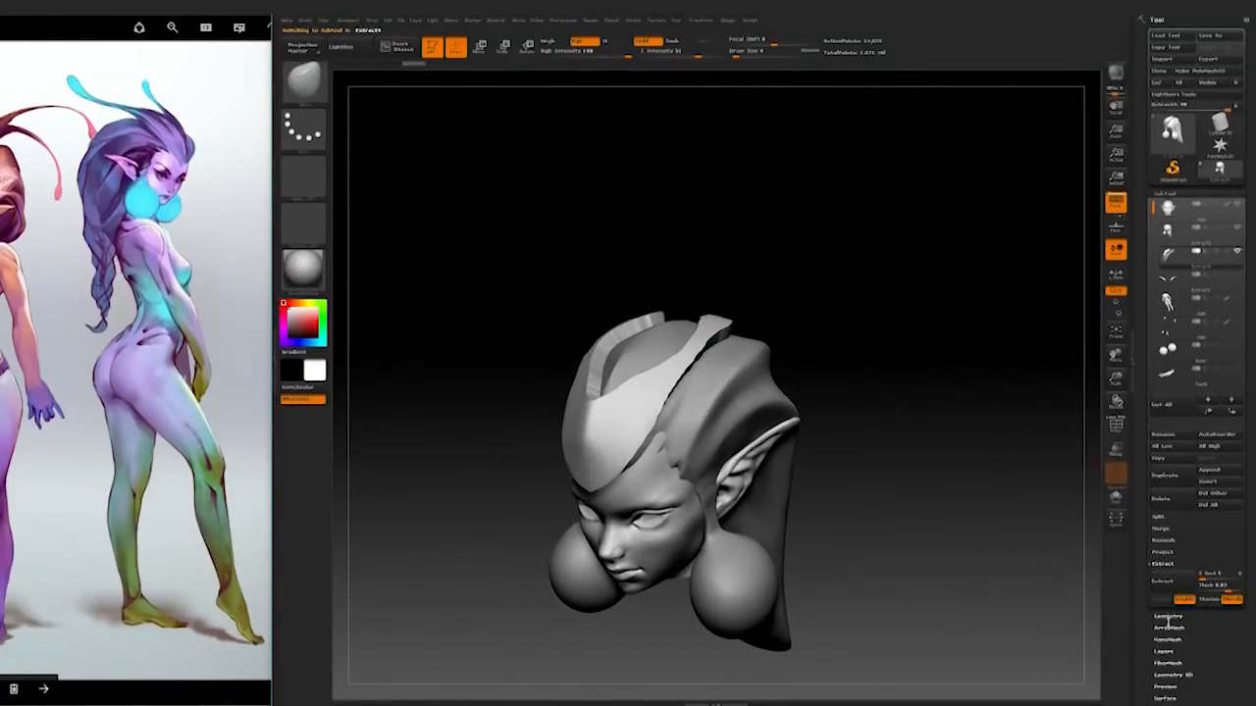
Step: Smooth the extracted V-shaped piece, set up its remeshing with ZRemesher and save the project
click(1167, 617)
key(space)
shift+drag(655, 395, 715, 381)
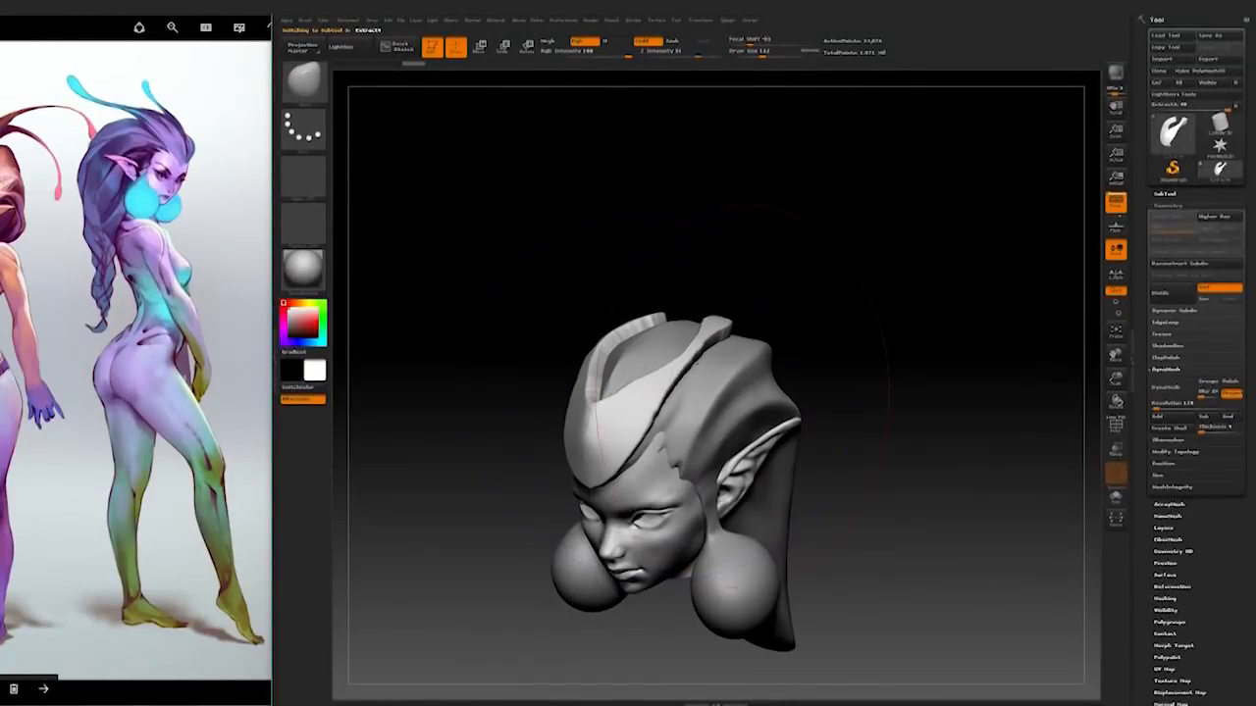
click(1168, 441)
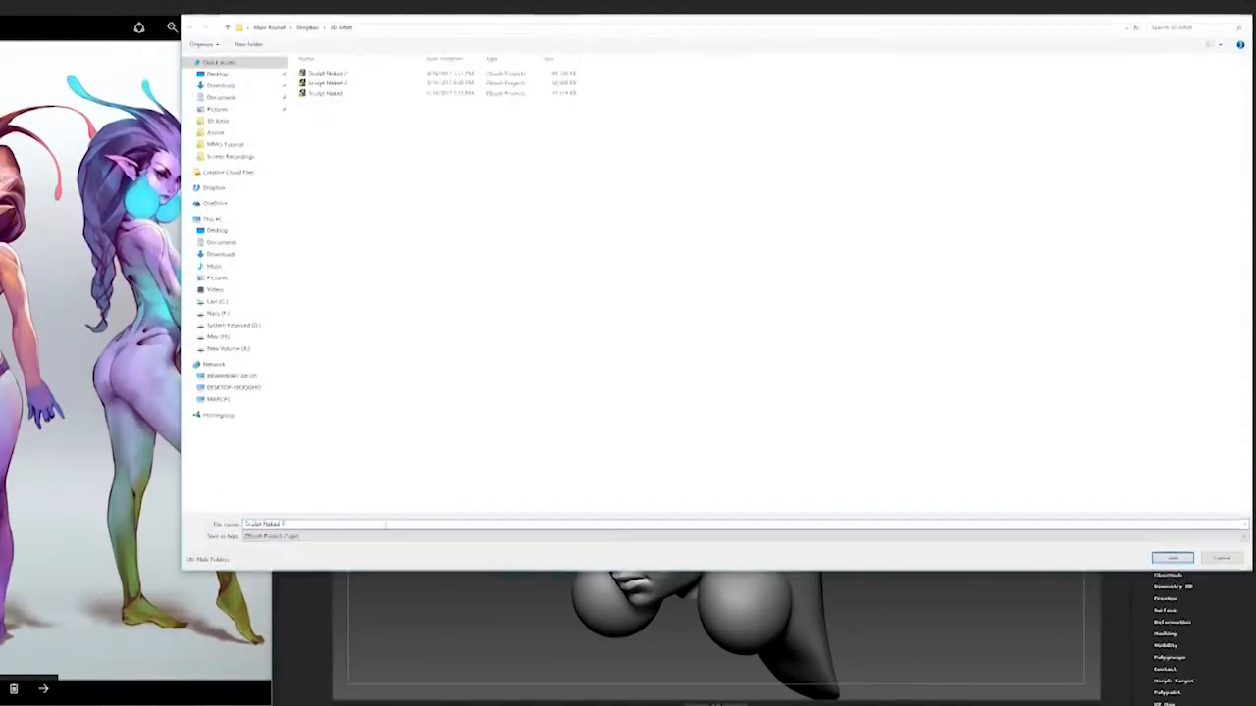
key(Return)
Step: Shape the extracted piece into a smooth headpiece that follows the forehead and narrows toward its two prongs
drag(903, 386, 937, 486)
drag(773, 425, 638, 425)
drag(549, 461, 599, 466)
key(space)
drag(665, 438, 645, 447)
alt+click(643, 442)
drag(628, 532, 784, 402)
drag(602, 431, 597, 467)
mouse_move(685, 458)
mouse_down()
mouse_move(550, 441)
mouse_move(656, 412)
mouse_up()
Step: Mirror and weld the headpiece so both sides match
shift+drag(823, 374, 822, 400)
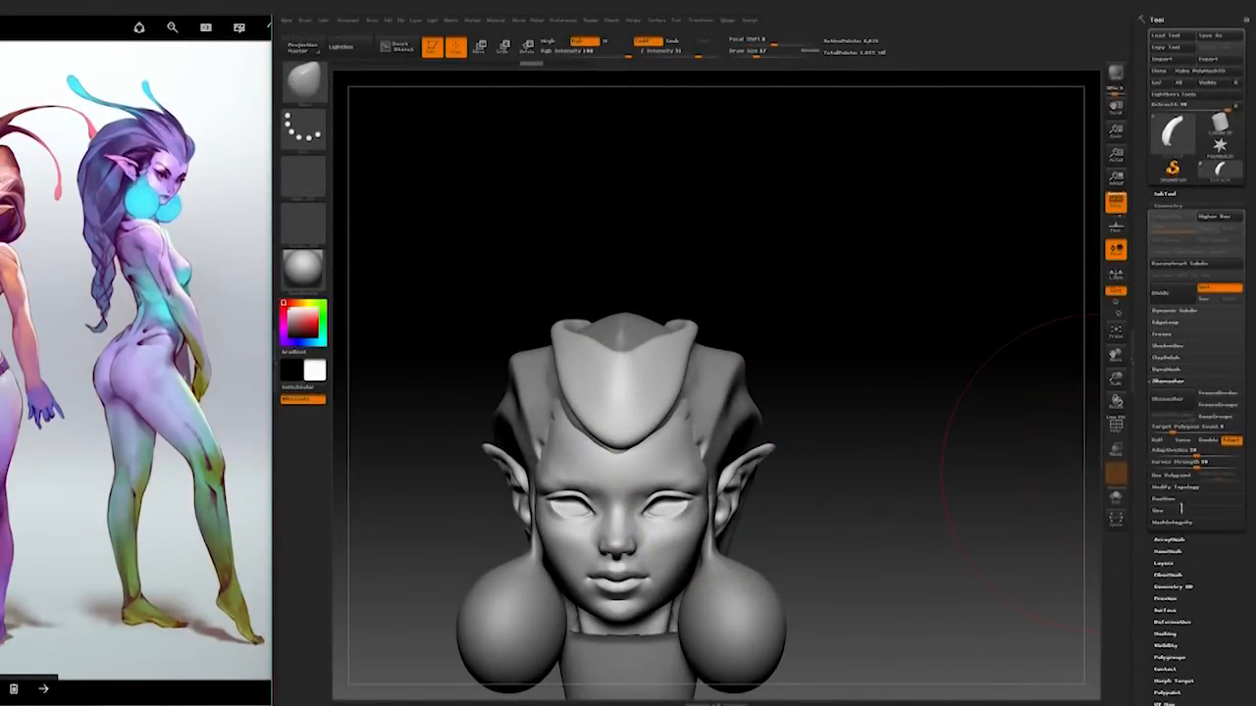
click(1169, 488)
click(1174, 428)
drag(914, 398, 940, 392)
drag(892, 451, 839, 375)
Step: Pull the headpiece's prongs up and back into long antennae with the Move brush
mouse_move(588, 325)
mouse_down()
mouse_move(557, 221)
mouse_move(408, 100)
mouse_up()
drag(611, 294, 620, 343)
right_click(555, 232)
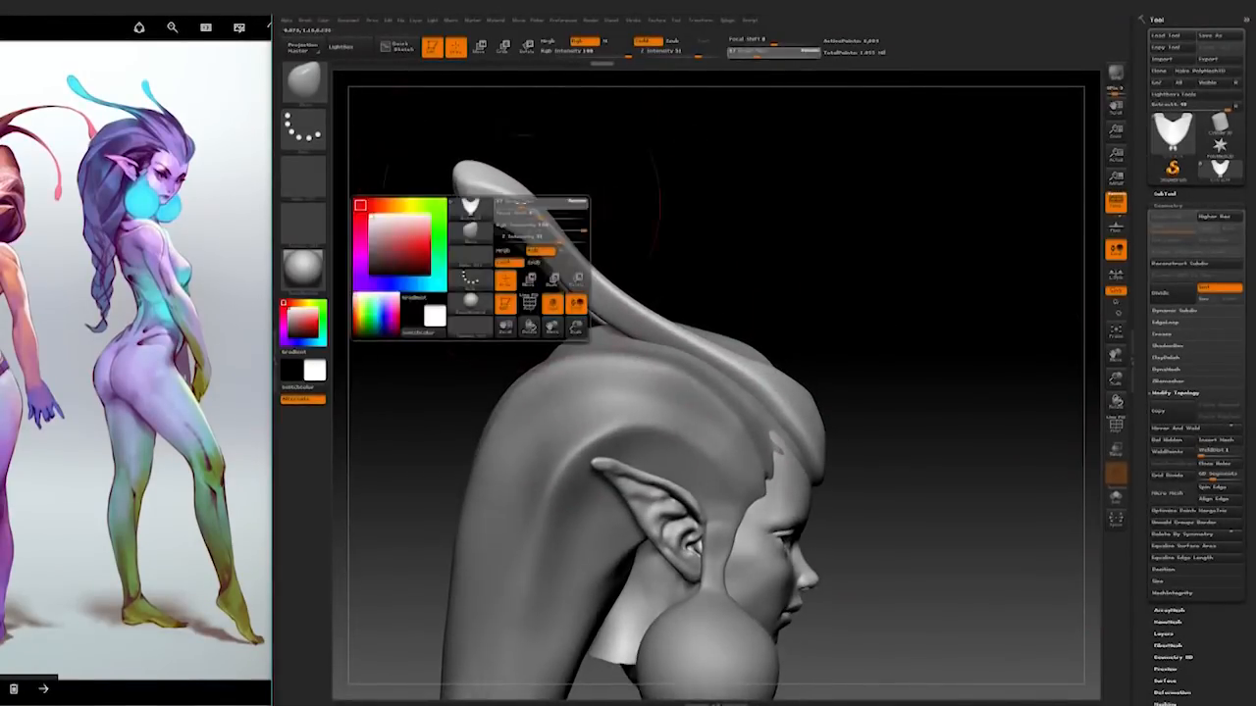
drag(551, 224, 538, 223)
drag(471, 161, 509, 134)
drag(537, 218, 546, 245)
drag(560, 147, 470, 171)
Step: Adjust the antennae's stems and rounded tips from the front and above
ctrl+right_drag(651, 182, 745, 246)
drag(745, 245, 740, 316)
right_click(555, 299)
drag(561, 294, 589, 295)
drag(605, 235, 351, 130)
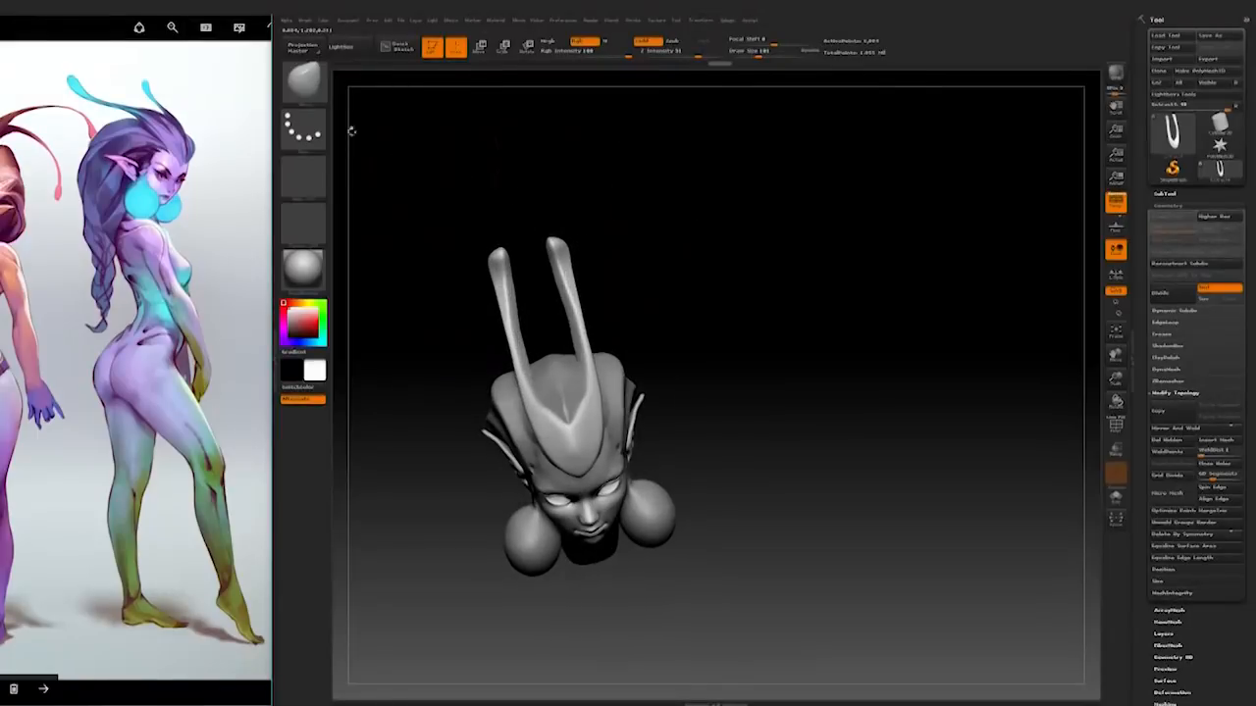
right_click(511, 322)
mouse_move(575, 256)
mouse_down()
mouse_move(560, 256)
mouse_move(588, 377)
mouse_move(574, 437)
mouse_up()
mouse_move(673, 326)
mouse_down()
mouse_move(661, 331)
mouse_move(767, 341)
mouse_up()
Step: Rotate the antennae outward from the head with the transpose line and return to draw mode
click(527, 47)
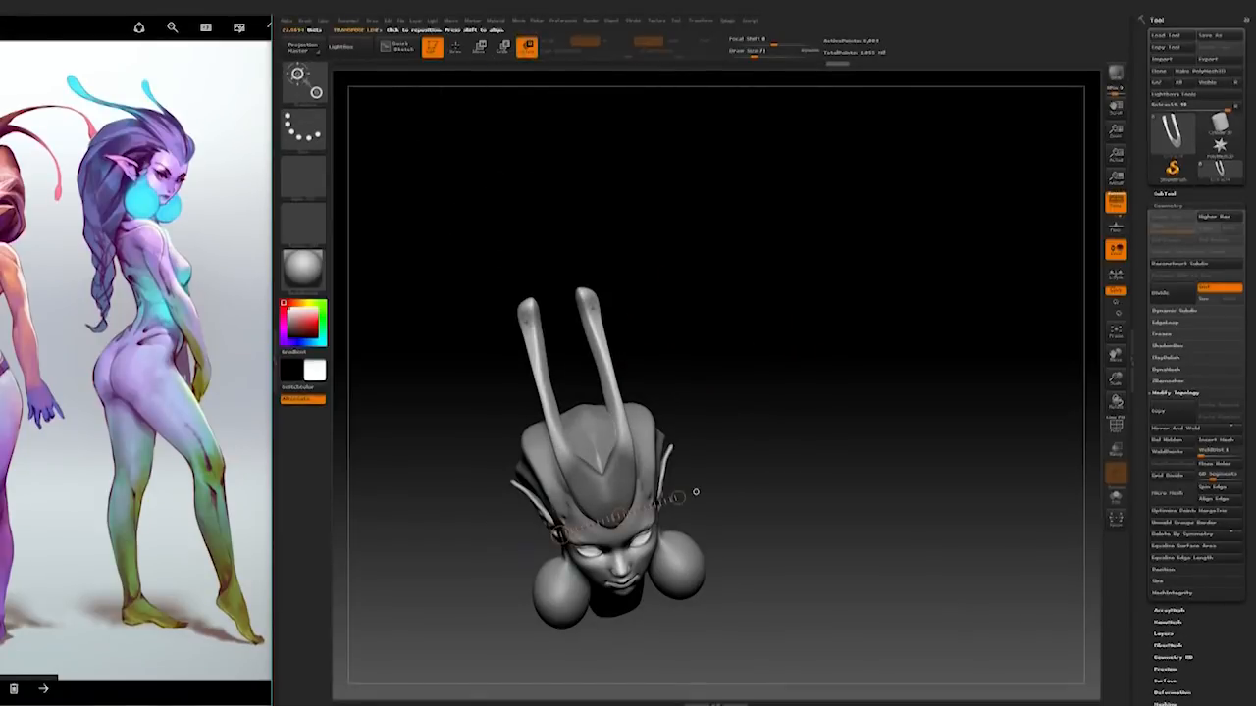
drag(517, 285, 462, 313)
mouse_move(687, 339)
mouse_down()
mouse_move(841, 353)
mouse_move(809, 358)
mouse_move(756, 398)
mouse_move(827, 415)
mouse_move(854, 462)
mouse_move(883, 454)
mouse_move(775, 436)
mouse_move(602, 319)
mouse_up()
key(q)
key(w)
key(q)
Step: Curve the antenna stems with the Move brush and smooth their surface
key(space)
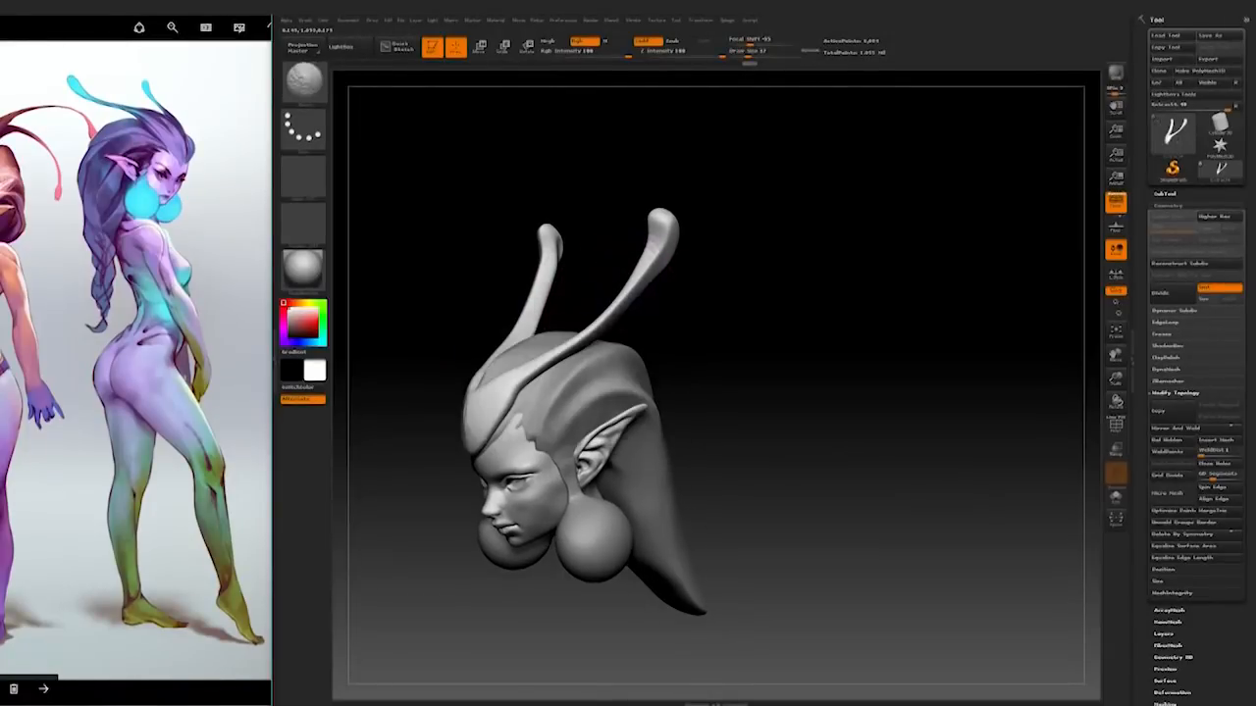
key(b)
key(m)
key(v)
mouse_move(605, 330)
mouse_down()
mouse_move(745, 384)
mouse_move(623, 397)
mouse_move(636, 369)
mouse_up()
key(space)
shift+drag(655, 304, 660, 288)
drag(806, 309, 756, 333)
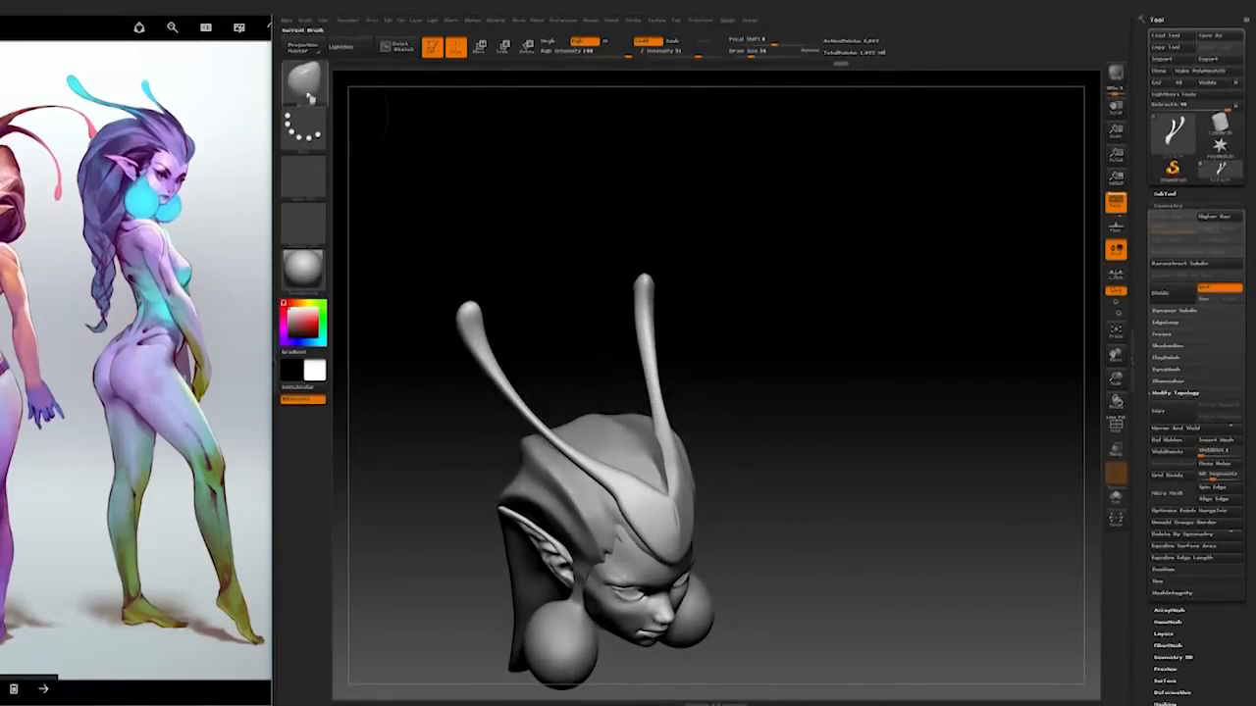
Step: Pick another sculpting brush and soften the headpiece where the antennae sweep over the crown
click(310, 96)
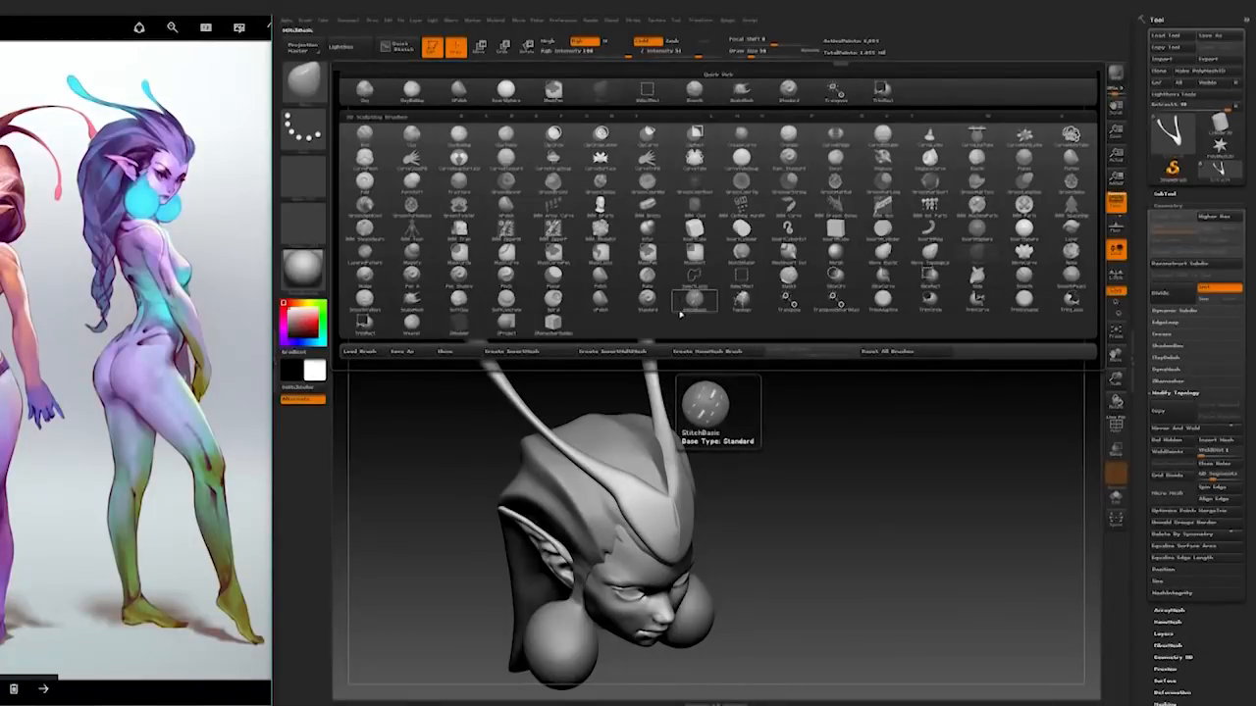
click(681, 311)
mouse_move(695, 300)
mouse_down()
mouse_move(844, 340)
mouse_move(869, 451)
mouse_move(812, 525)
mouse_move(846, 491)
mouse_move(854, 550)
mouse_up()
key(space)
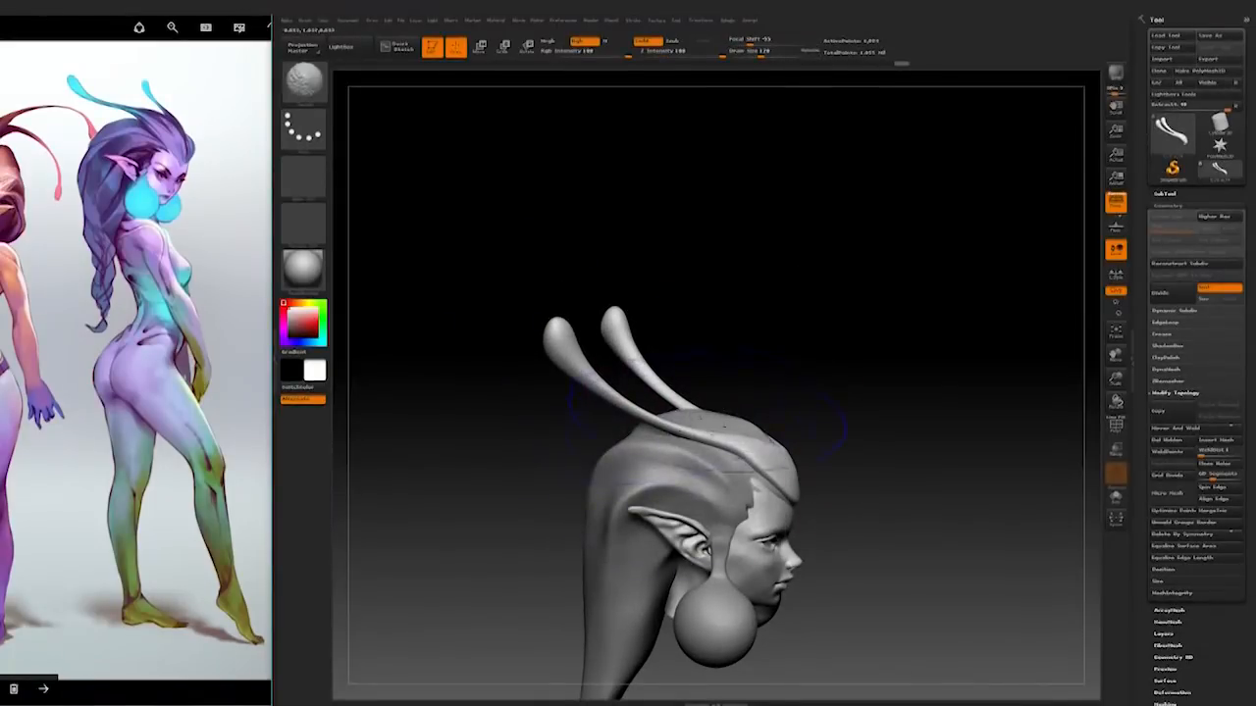
key(space)
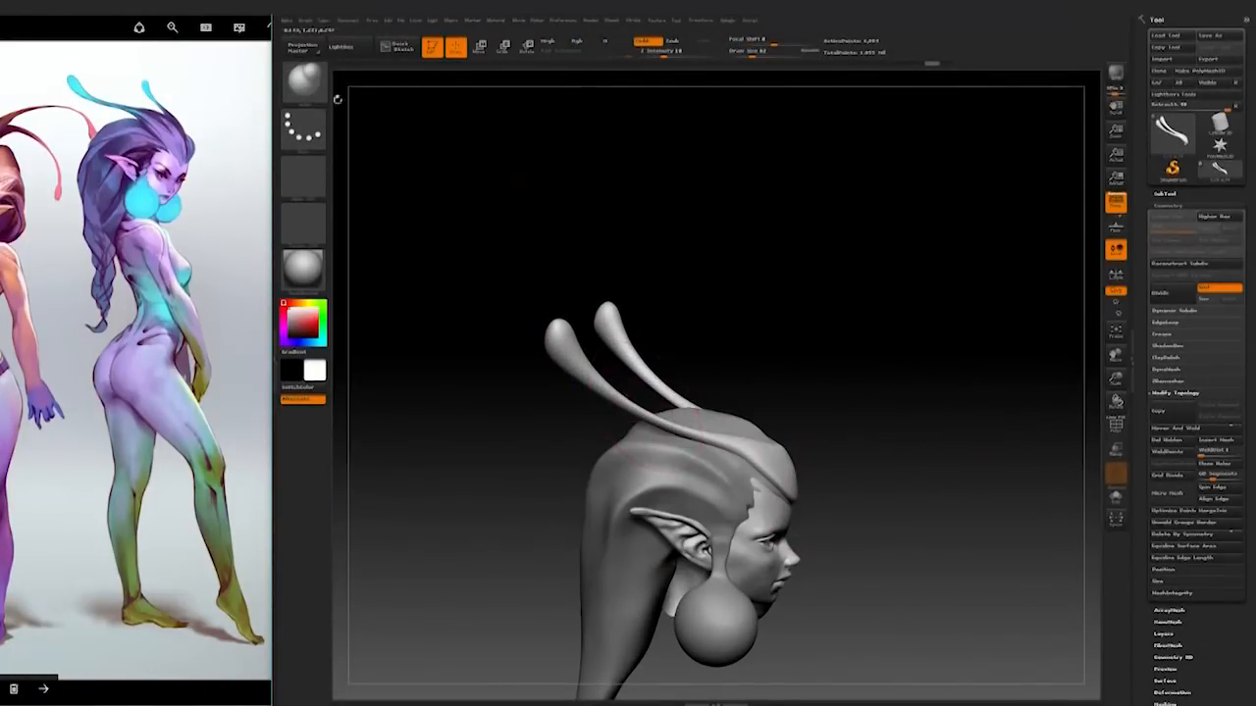
Step: Reposition the antennae above the crown with the Move brush, keeping them sweeping backward
key(b)
key(m)
key(v)
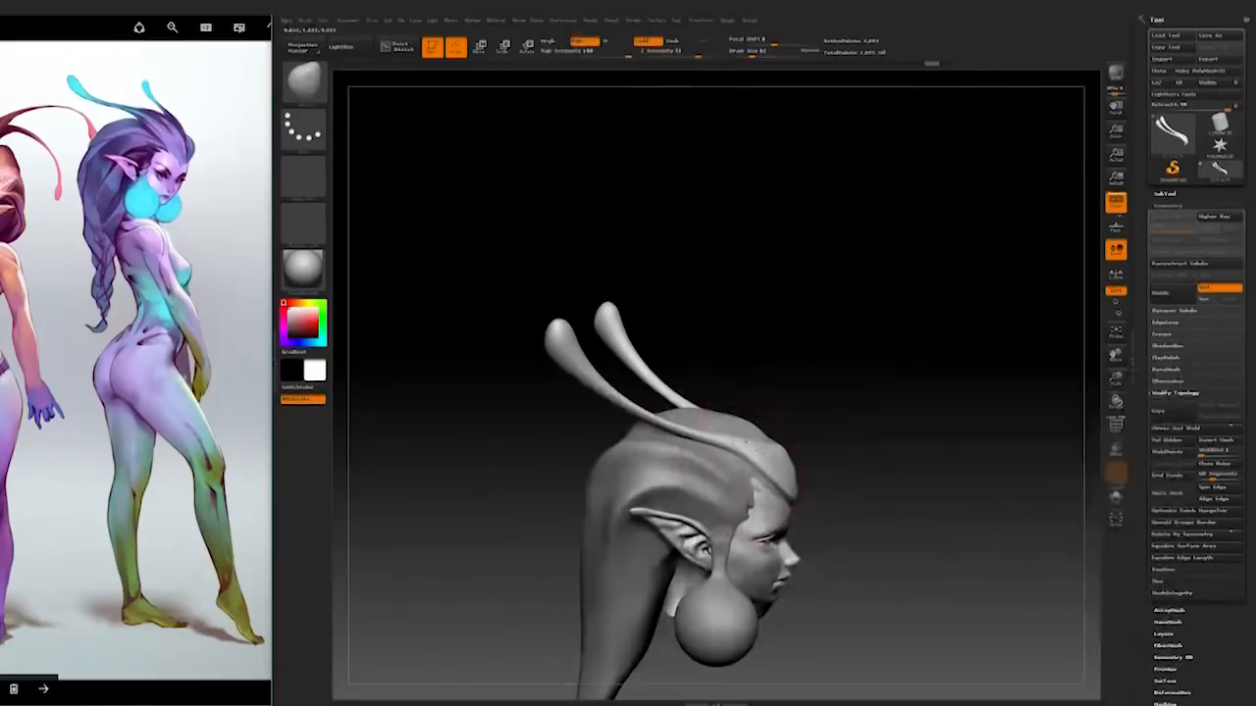
mouse_move(697, 393)
mouse_down()
mouse_move(796, 364)
mouse_move(769, 375)
mouse_up()
mouse_move(643, 361)
mouse_down()
mouse_move(922, 342)
mouse_move(743, 390)
mouse_up()
mouse_move(677, 481)
mouse_down()
mouse_move(648, 494)
mouse_move(627, 484)
mouse_up()
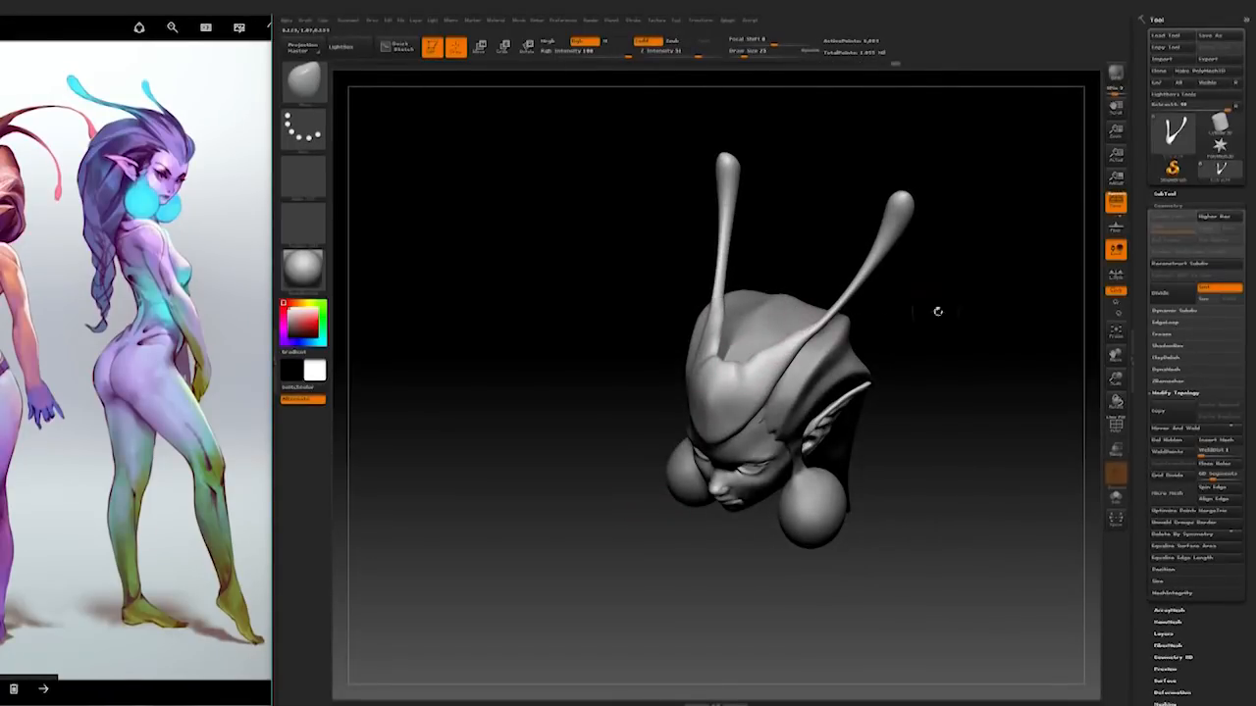
Step: Subdivide the antenna headpiece for finer sculpting
drag(913, 307, 790, 349)
drag(972, 392, 854, 368)
click(1170, 294)
click(1170, 216)
Step: Sculpt the V-shaped crease and center plane of the headpiece between the antenna bases with a small brush
key(b)
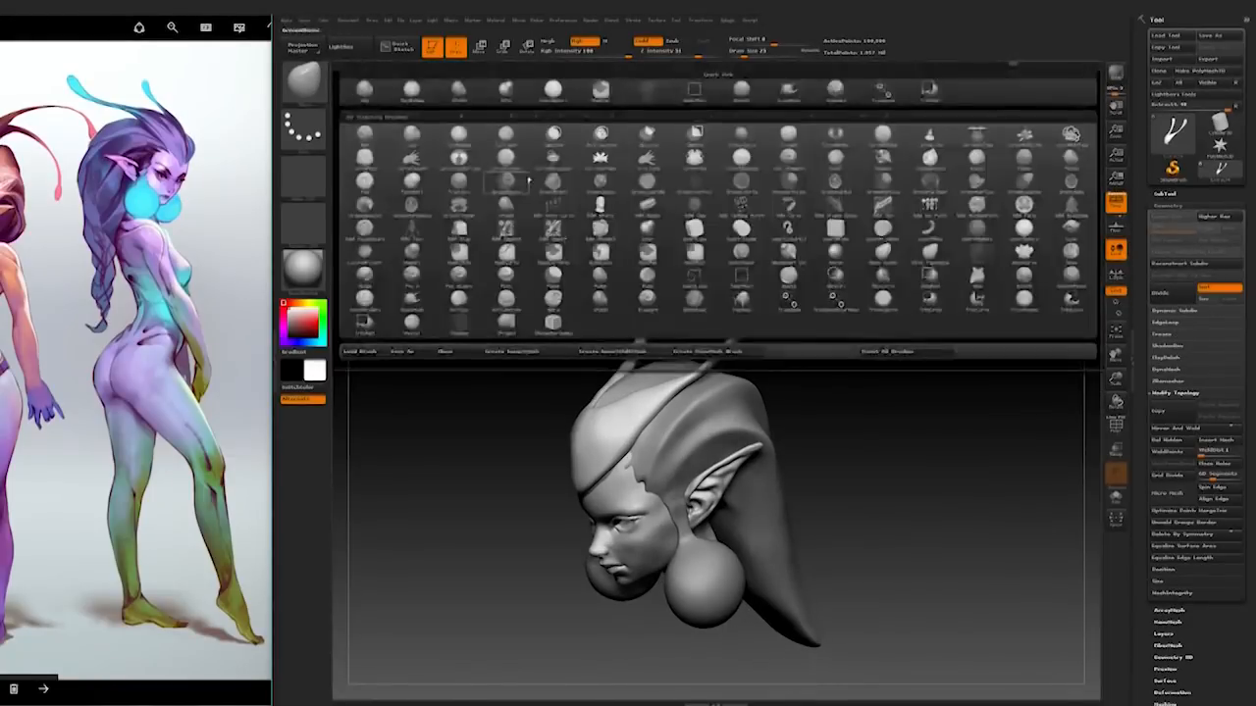
click(838, 92)
drag(870, 303, 785, 353)
right_drag(616, 412, 610, 406)
key(s)
drag(628, 404, 616, 403)
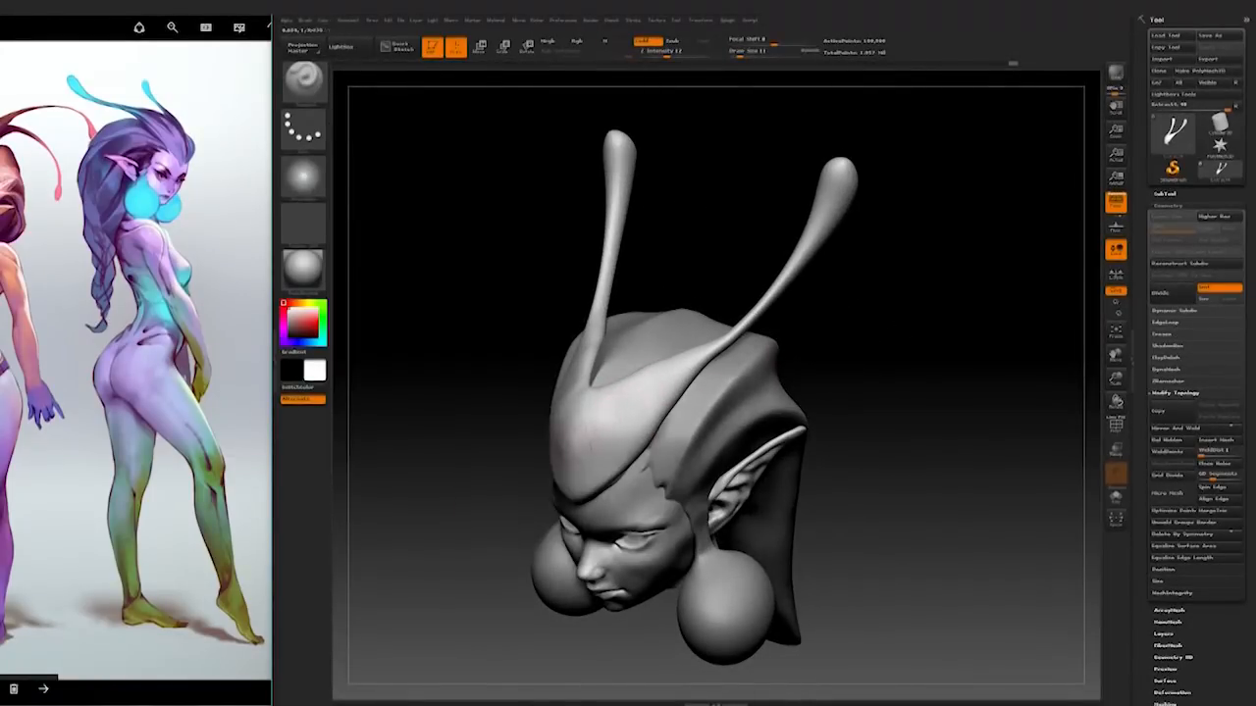
right_drag(701, 350, 593, 387)
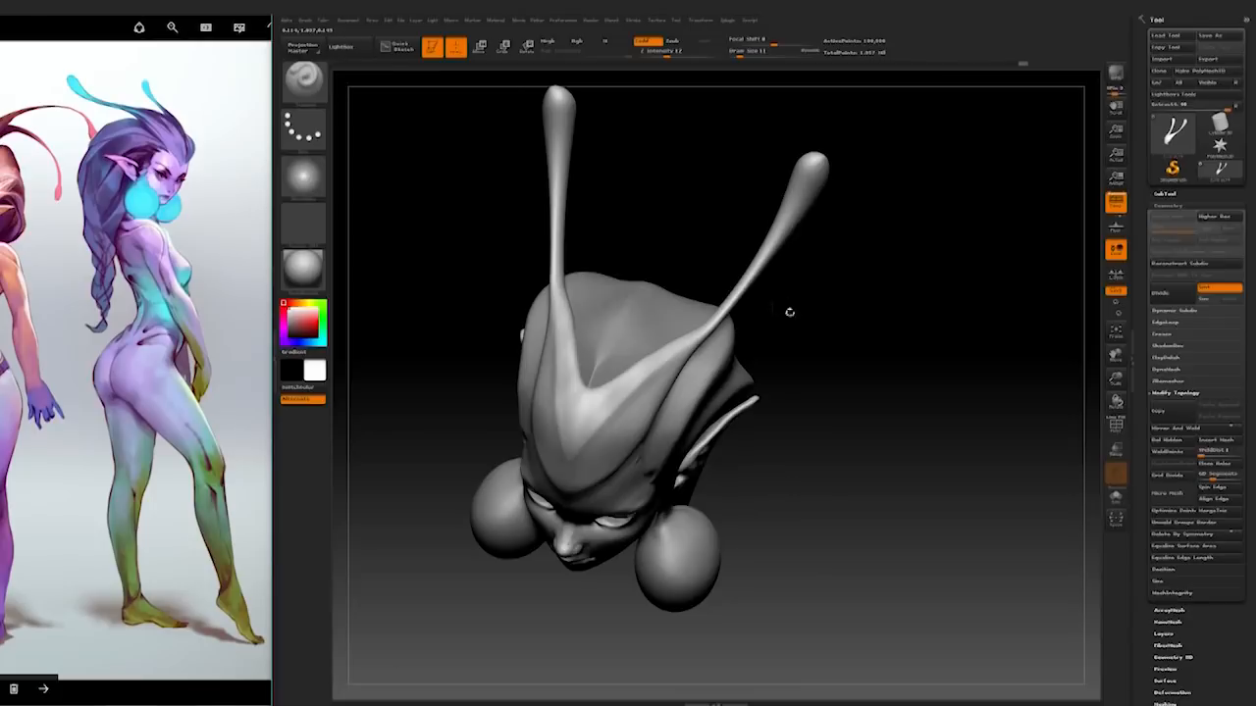
right_drag(776, 300, 574, 380)
right_drag(796, 354, 800, 312)
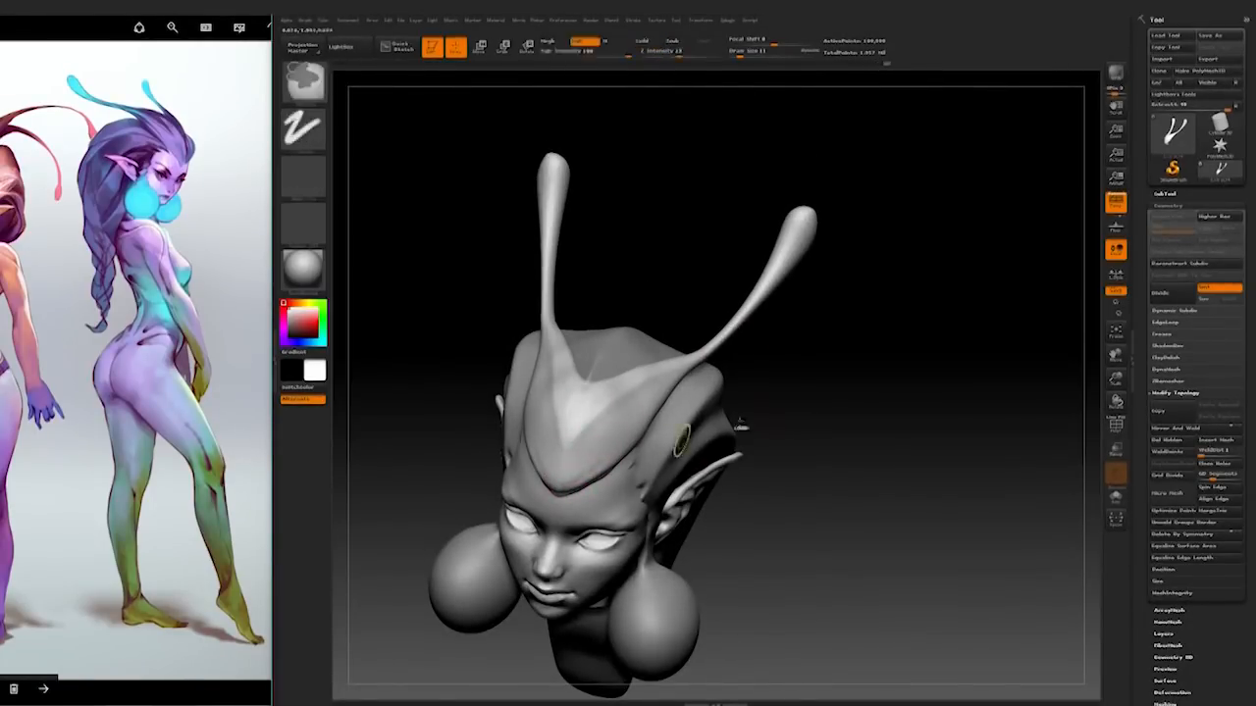
right_drag(740, 426, 682, 409)
mouse_move(561, 487)
right_down()
mouse_move(579, 453)
mouse_move(481, 294)
mouse_move(453, 202)
right_up()
Step: Reshape the headpiece's front edge into a pointed V with the Move brush and undo the last stroke
key(b)
click(643, 90)
key(space)
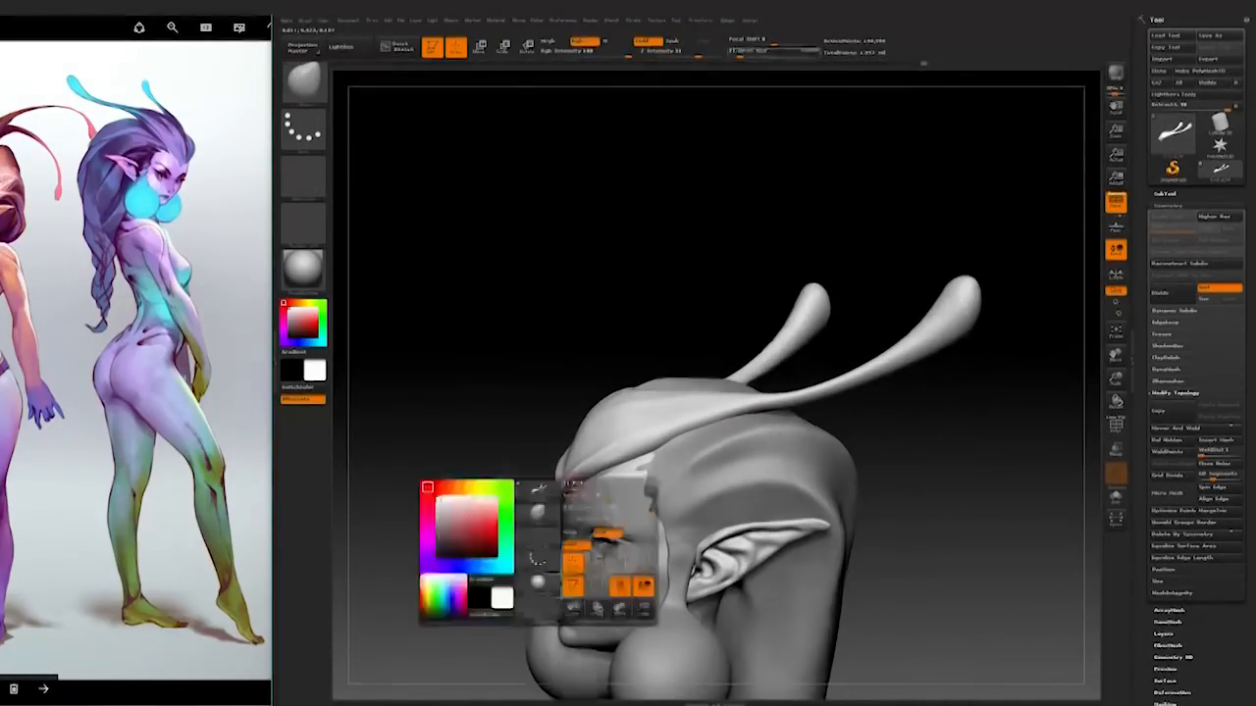
mouse_move(459, 491)
right_down()
mouse_move(591, 495)
mouse_move(577, 492)
right_up()
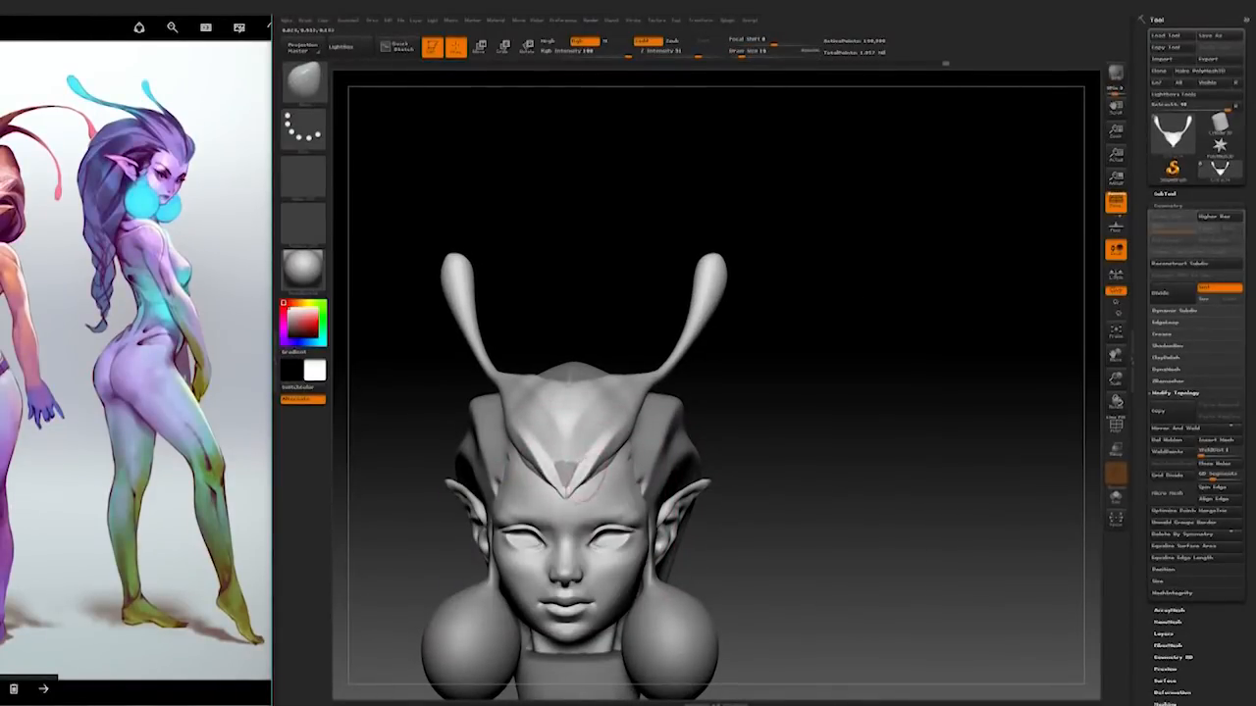
mouse_move(608, 453)
right_down()
mouse_move(549, 457)
mouse_move(574, 461)
mouse_move(597, 436)
right_up()
key(bracketright)
key(ctrl+z)
right_drag(497, 570, 480, 572)
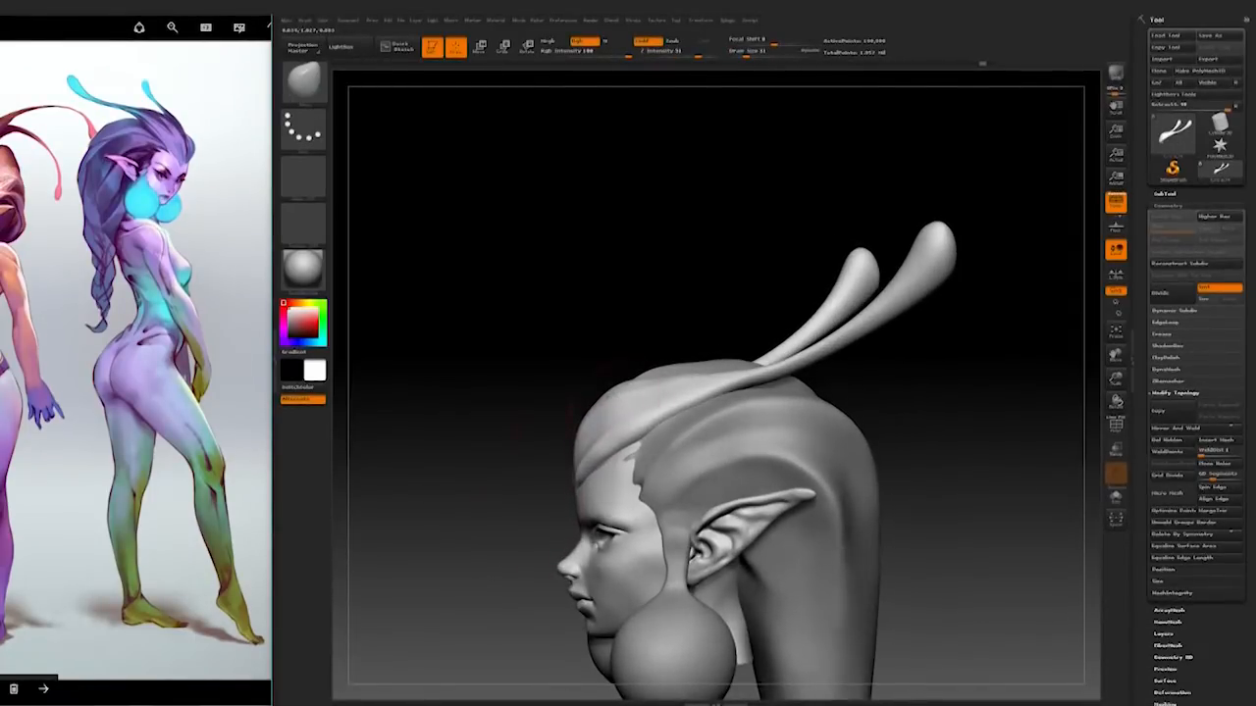
Step: Refine the headpiece around the notch between the antenna bases with the Move brush
mouse_move(638, 363)
ctrl+right_down()
mouse_move(905, 465)
mouse_move(785, 510)
mouse_move(815, 552)
mouse_move(857, 556)
mouse_move(687, 393)
ctrl+right_up()
mouse_move(686, 392)
right_down()
mouse_move(434, 176)
mouse_move(412, 255)
right_up()
key(b)
key(m)
key(v)
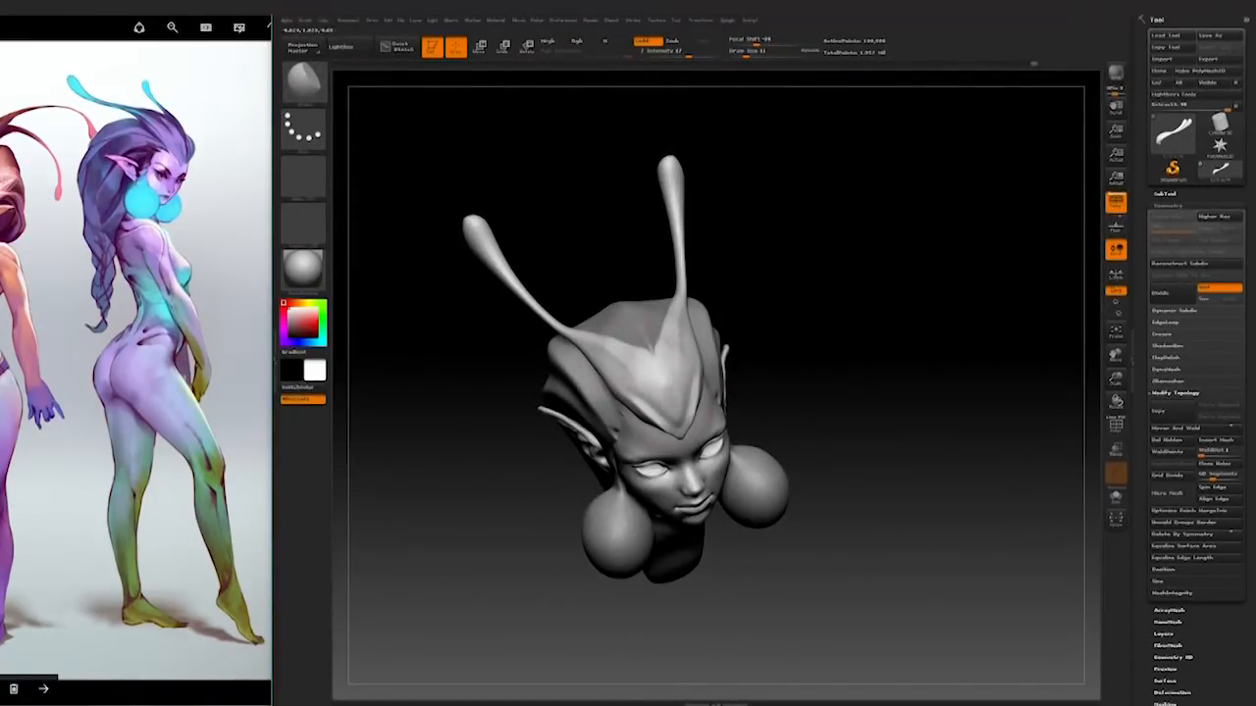
mouse_move(670, 402)
right_down()
mouse_move(688, 365)
mouse_move(644, 395)
right_up()
key(space)
drag(692, 331, 684, 331)
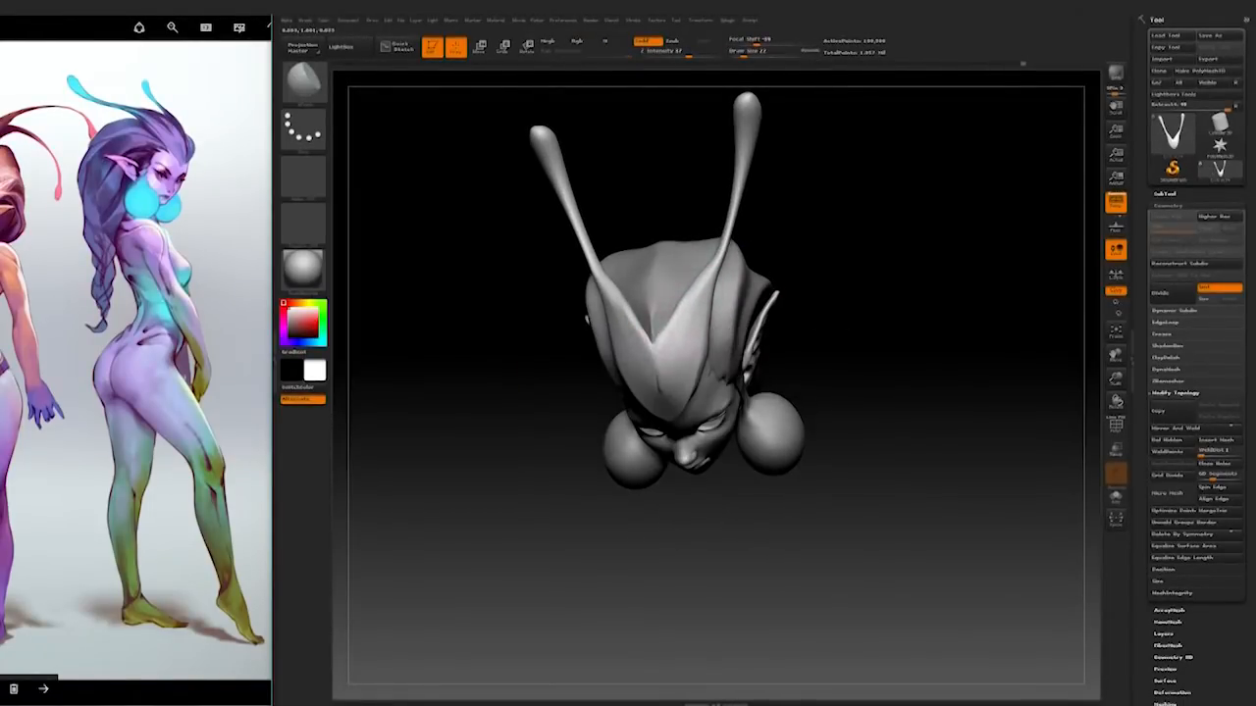
drag(831, 275, 756, 245)
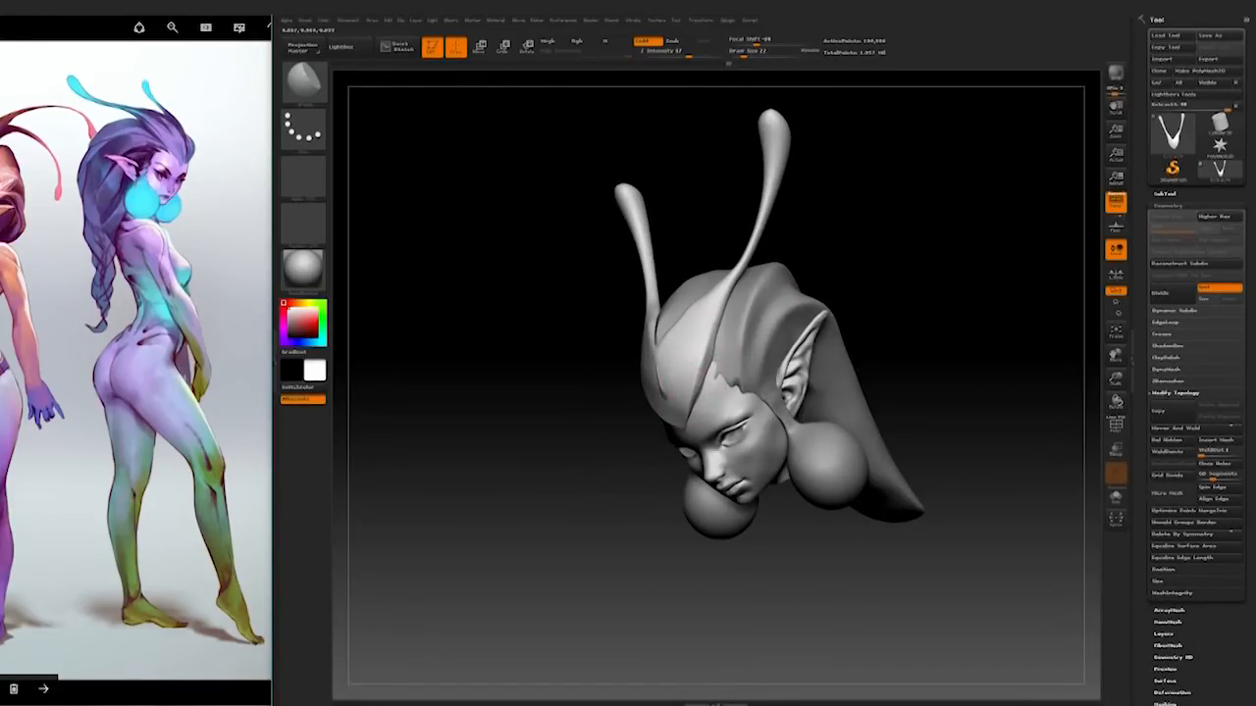
drag(629, 512, 706, 503)
mouse_move(864, 304)
mouse_down()
mouse_move(775, 304)
mouse_move(800, 299)
mouse_move(794, 349)
mouse_move(838, 349)
mouse_up()
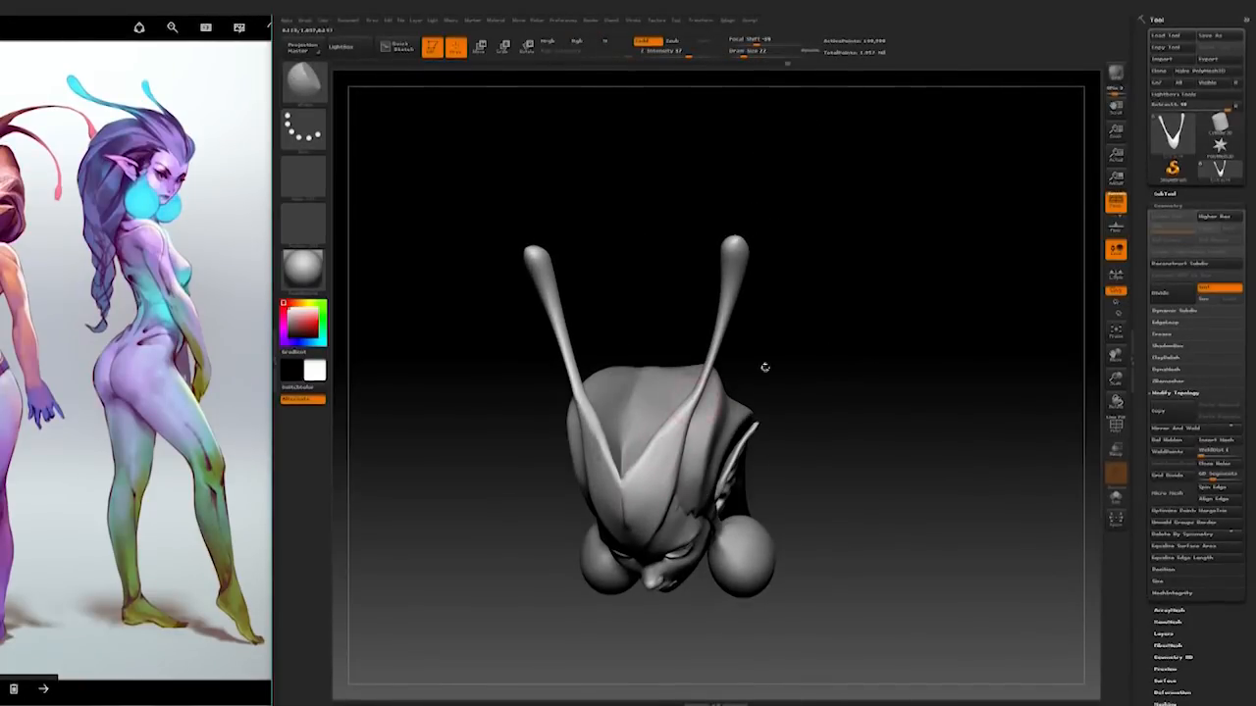
drag(764, 367, 716, 369)
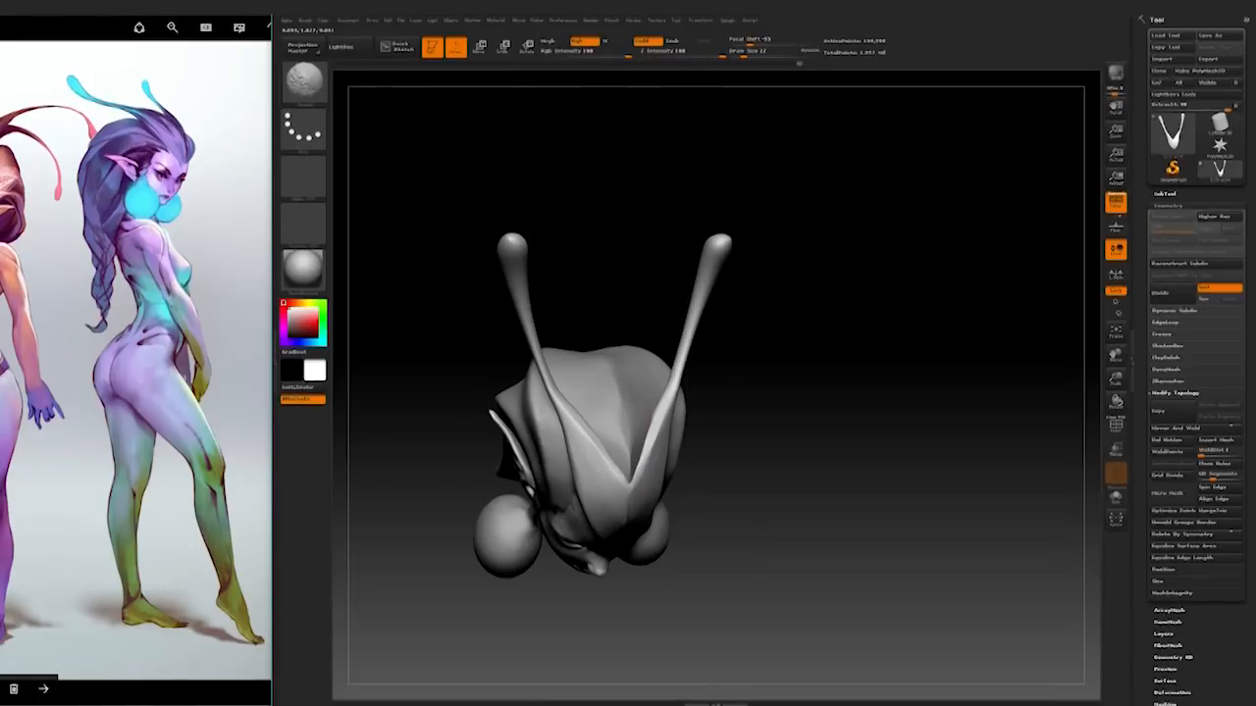
drag(756, 351, 892, 410)
Step: Save the sculpt as a ZBrush project file in the 3D Artist folder
alt+click(758, 446)
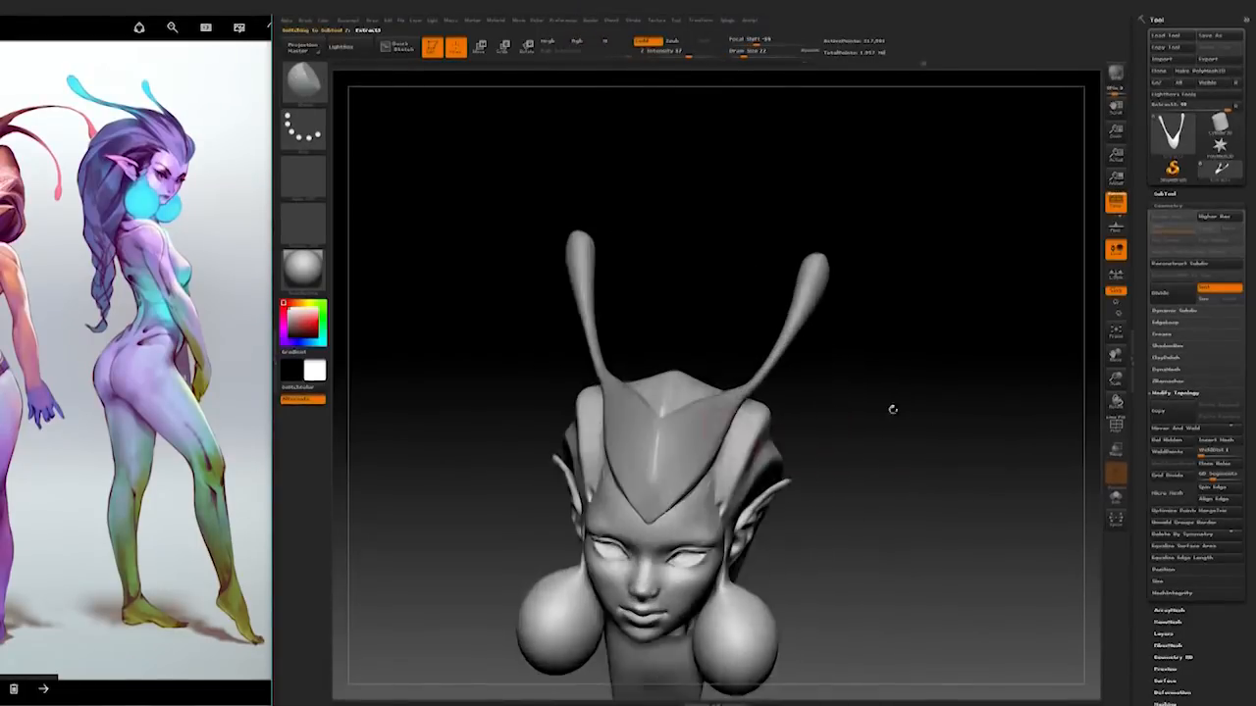
mouse_move(1020, 510)
mouse_down()
mouse_move(950, 529)
mouse_move(1010, 520)
mouse_up()
mouse_move(894, 424)
alt+mouse_down()
mouse_move(894, 481)
mouse_move(896, 446)
alt+mouse_up()
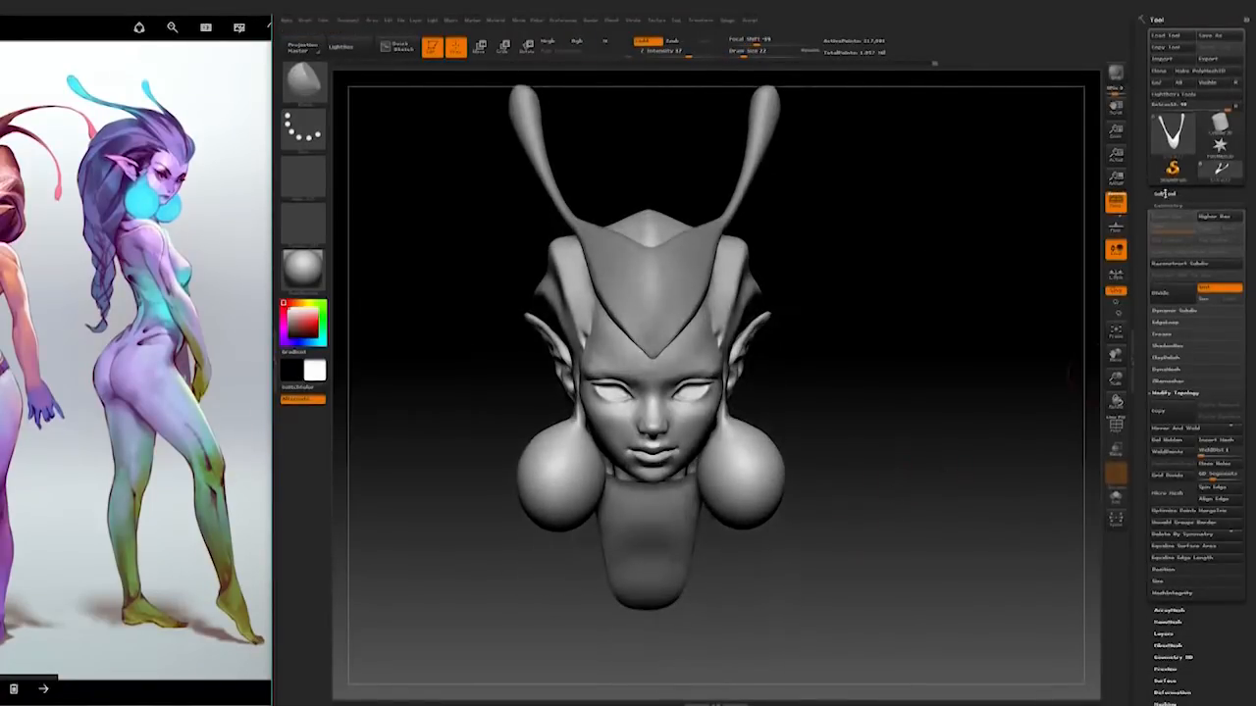
click(1164, 193)
mouse_move(972, 359)
mouse_down()
mouse_move(902, 396)
mouse_move(922, 381)
mouse_move(922, 406)
mouse_up()
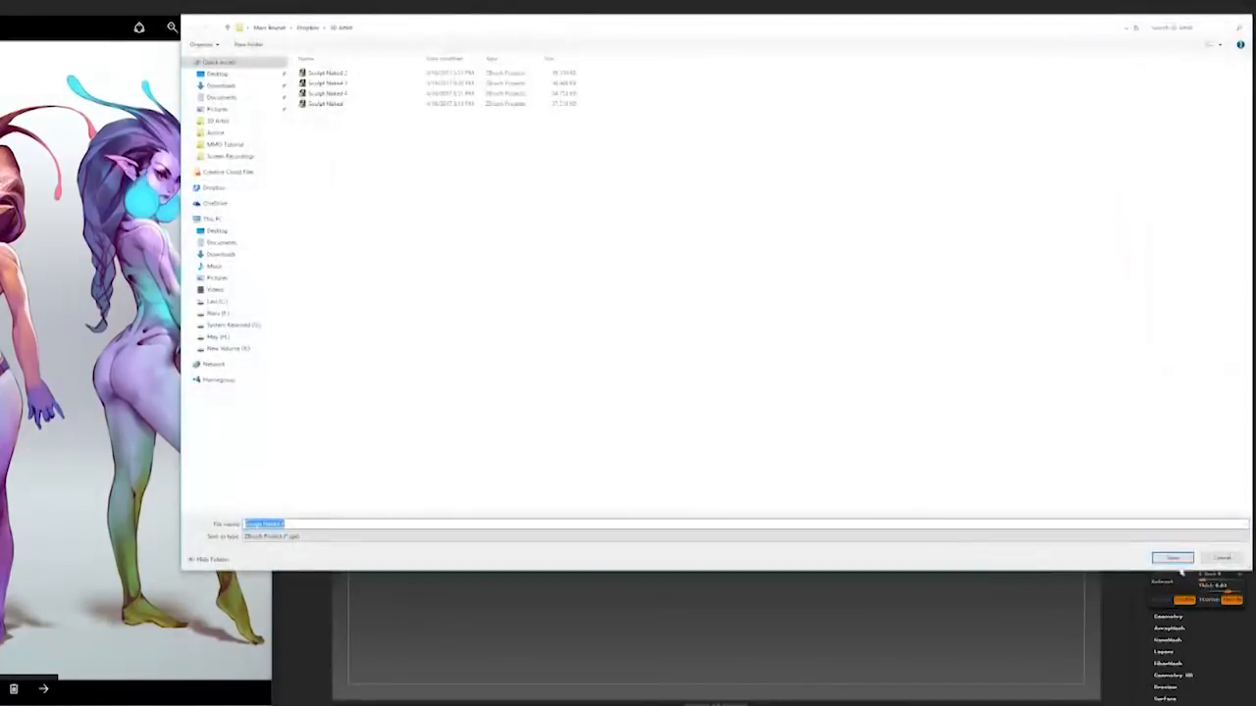
click(1175, 560)
click(657, 361)
Step: Make the head subtool active and export it as an OBJ file named Head
mouse_move(872, 524)
mouse_down()
mouse_move(860, 562)
mouse_move(762, 536)
mouse_up()
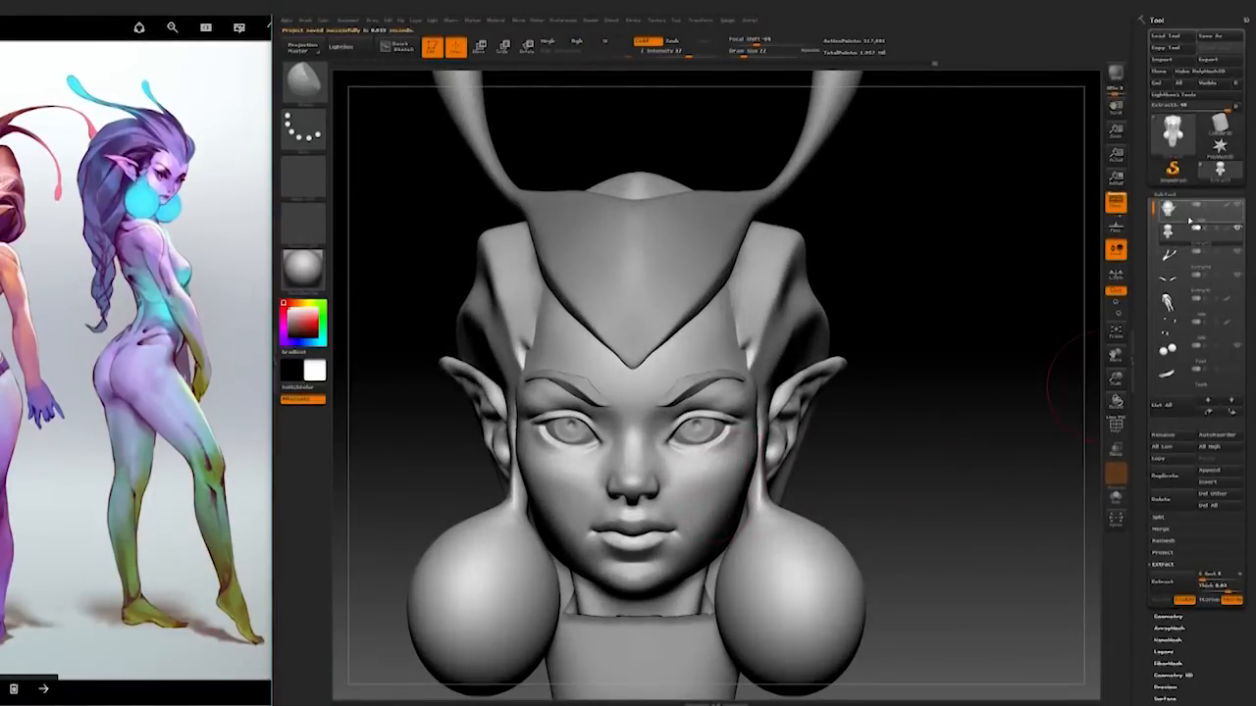
click(1190, 219)
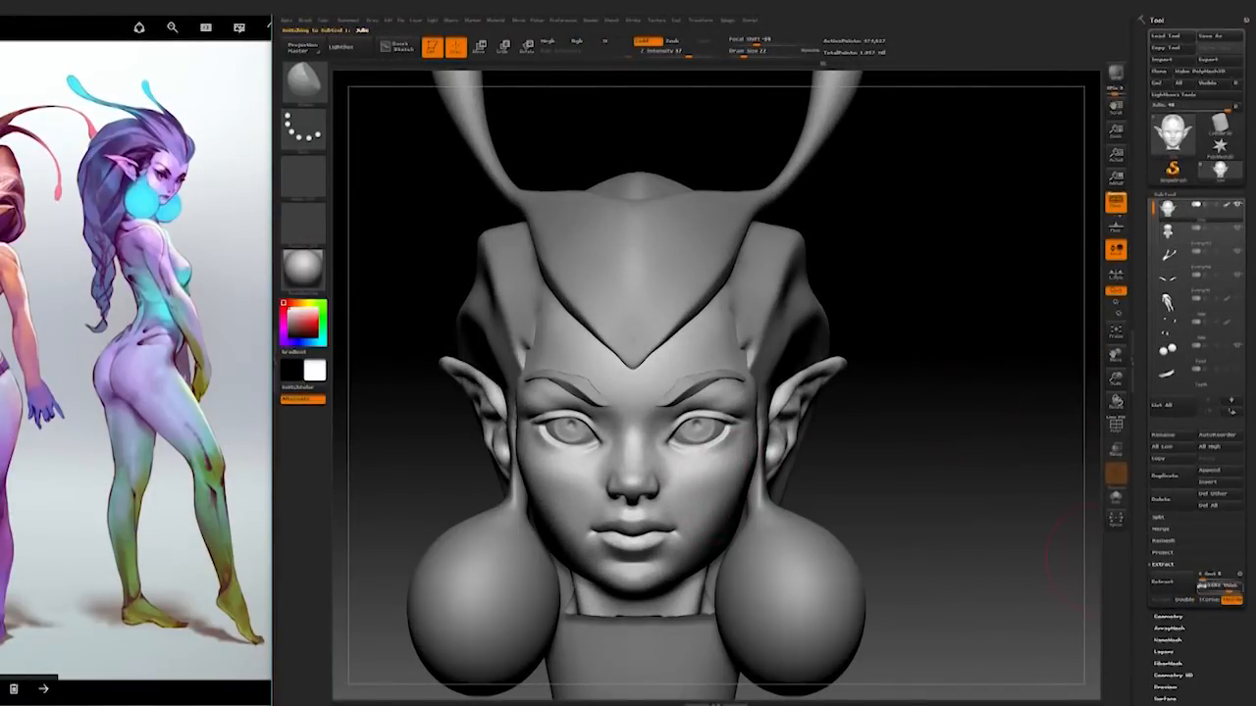
scroll(1207, 635, down, 2)
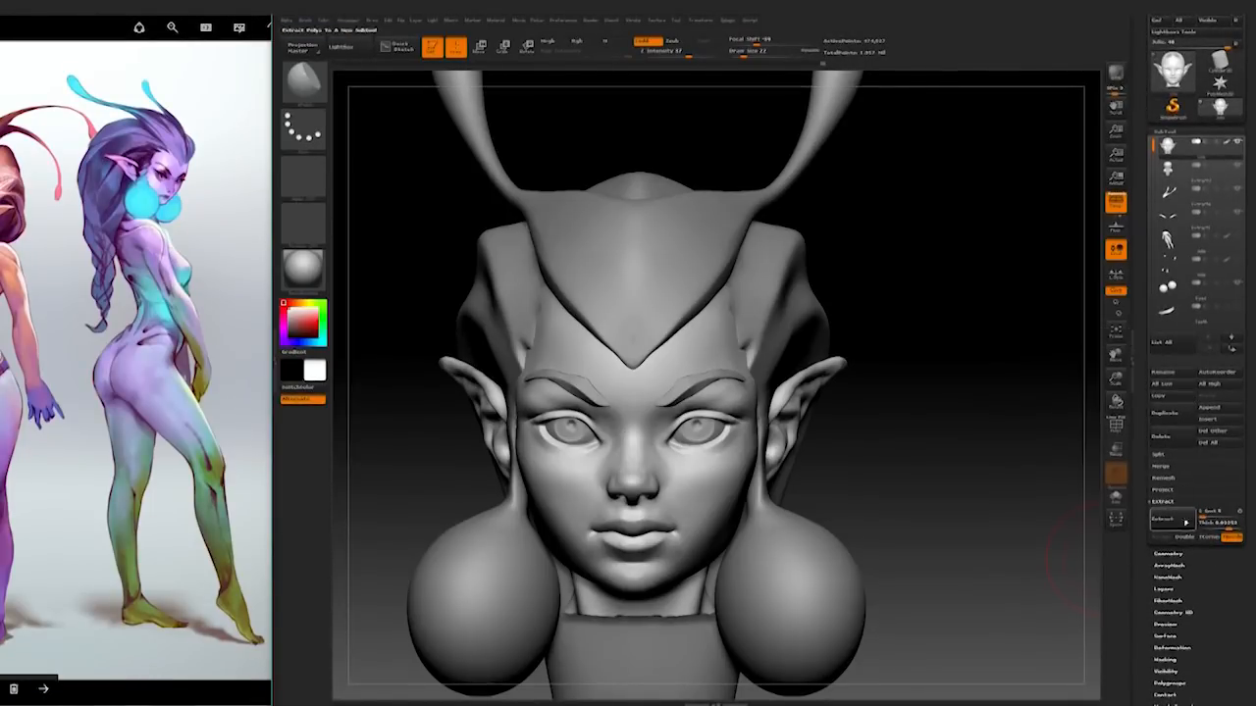
click(1166, 470)
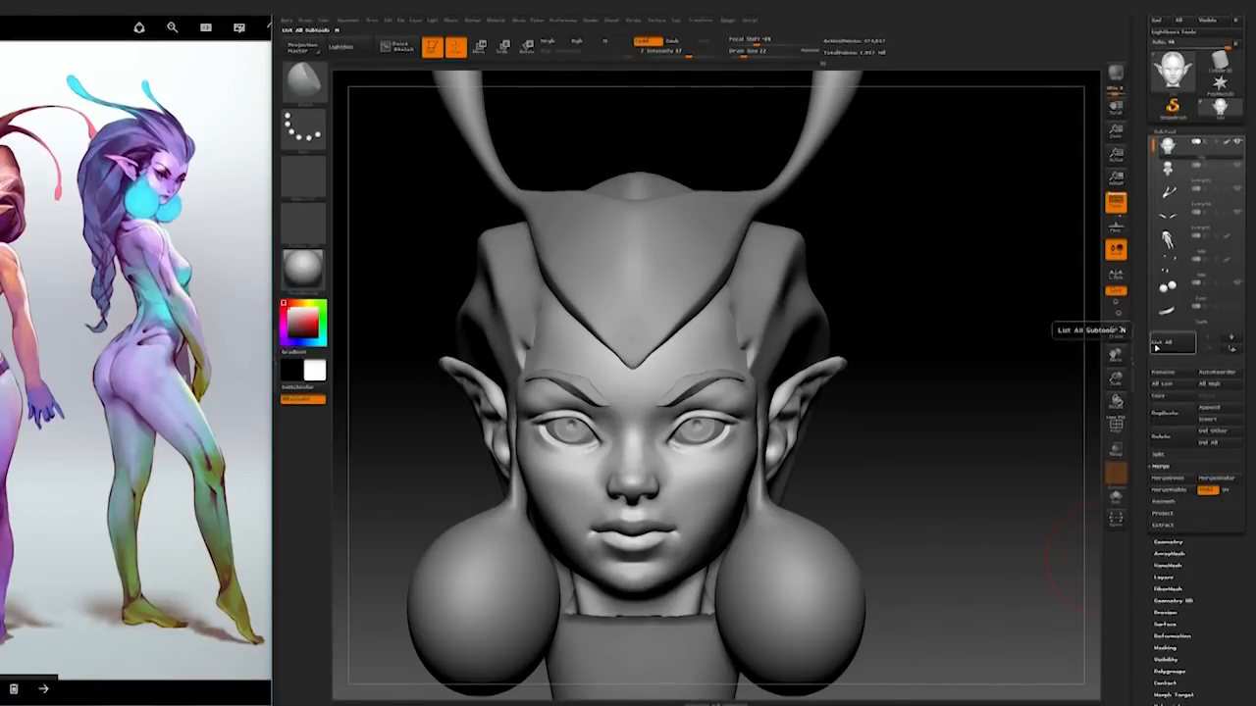
drag(938, 479, 966, 442)
drag(1219, 174, 1220, 238)
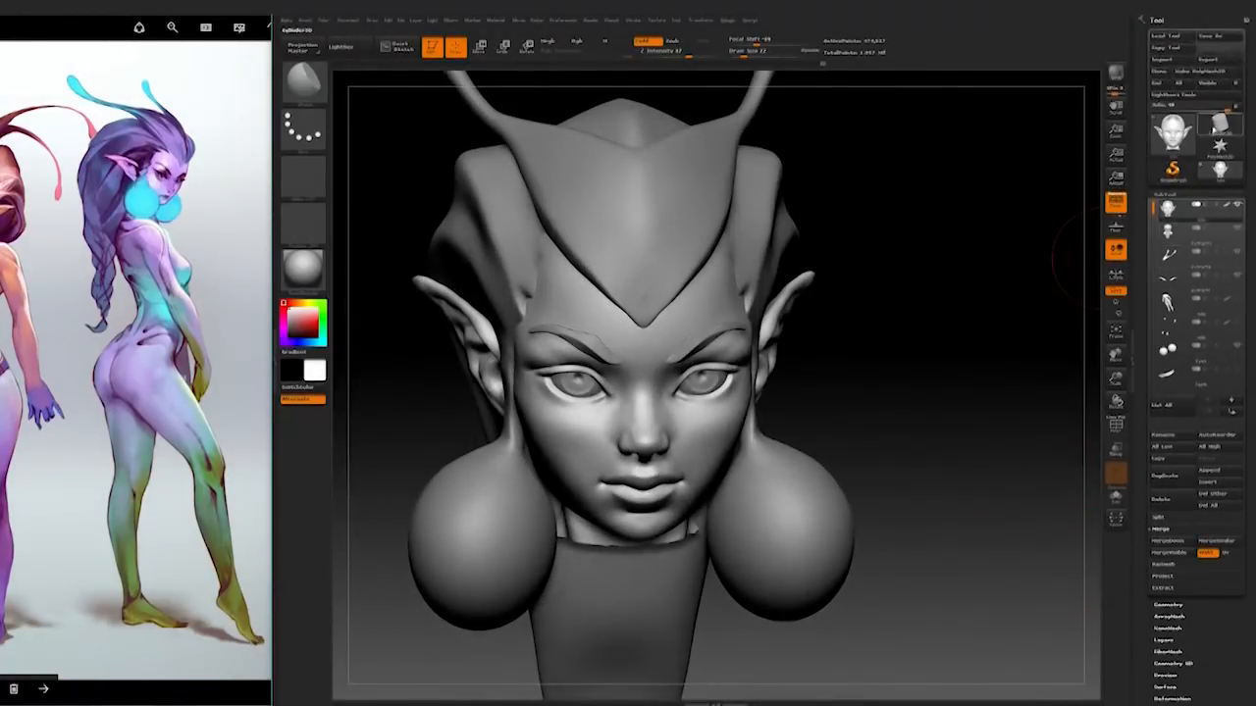
click(1217, 60)
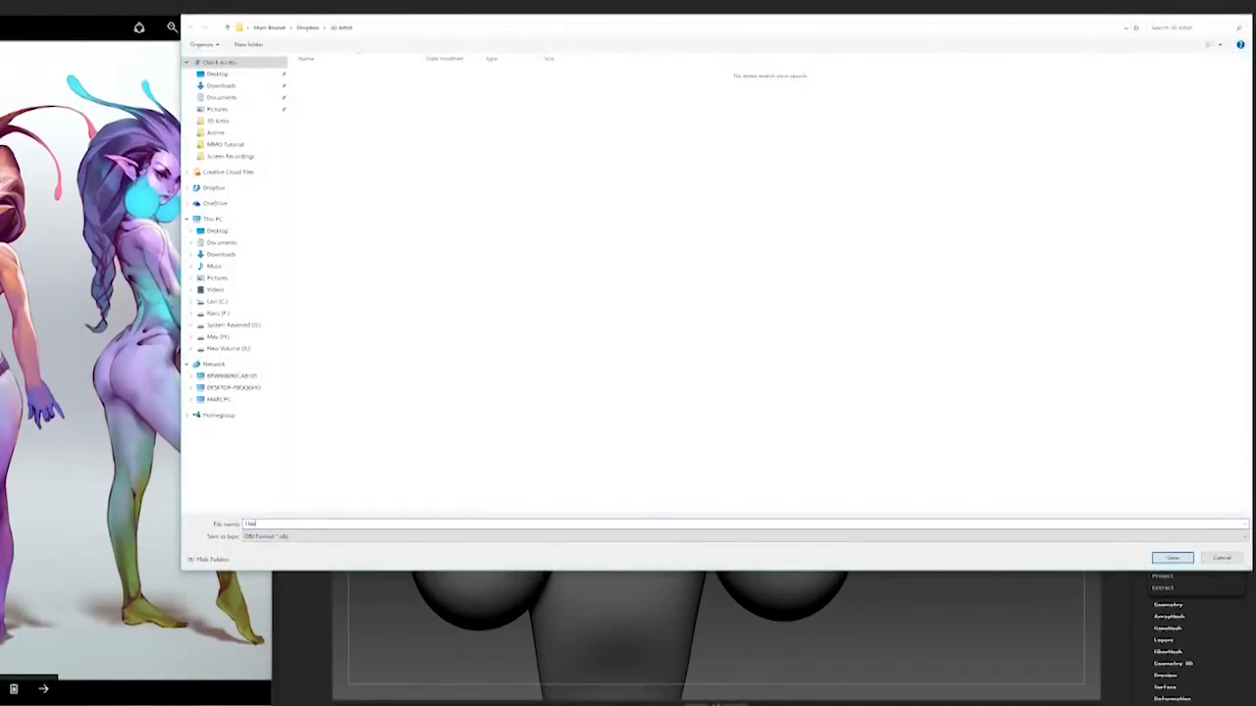
click(1173, 557)
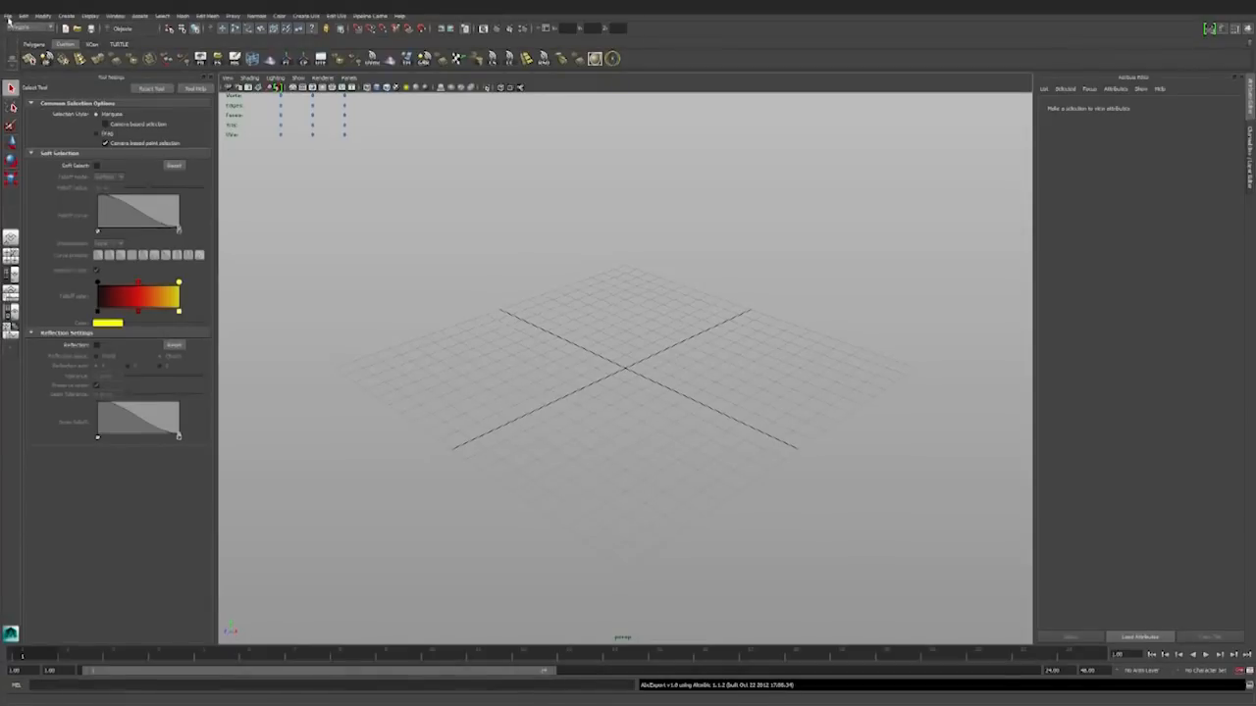
Step: Switch to Maya, import the Head OBJ file and display the head framed with smooth shading
click(8, 16)
click(76, 153)
click(71, 129)
double_click(246, 80)
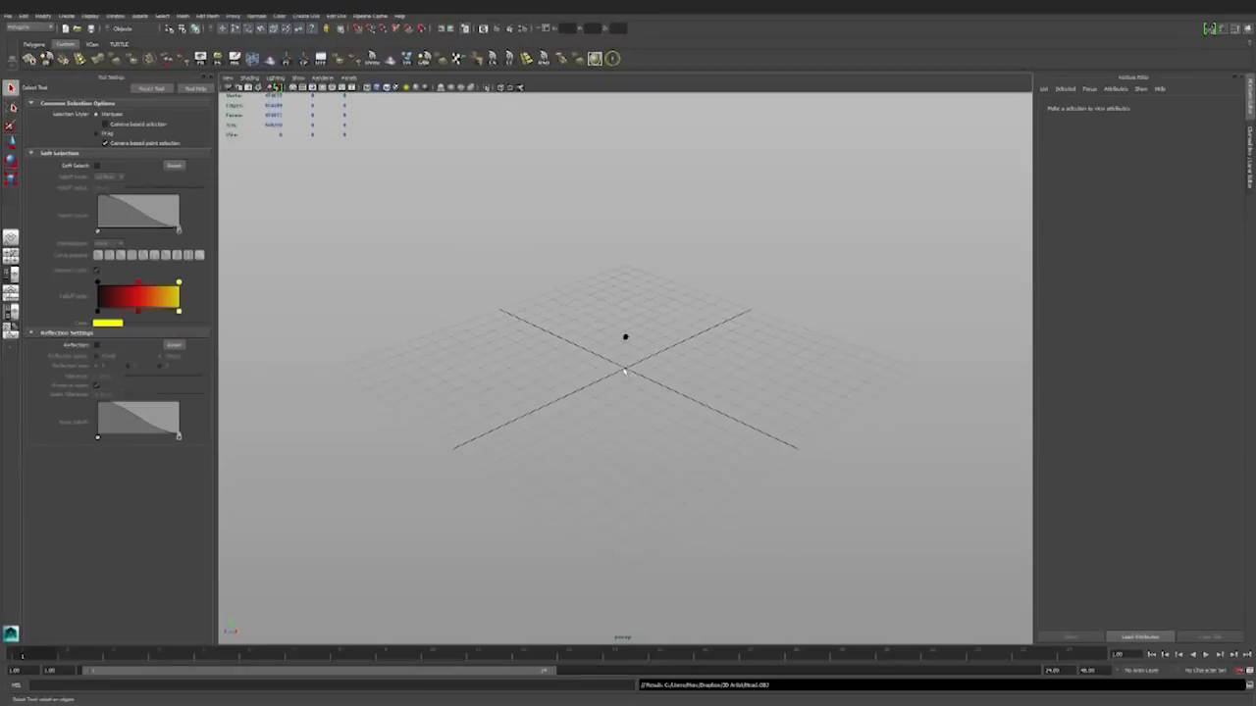
key(f)
mouse_move(626, 347)
alt+mouse_down()
mouse_move(569, 311)
mouse_move(706, 288)
mouse_move(648, 302)
alt+mouse_up()
key(5)
alt+right_drag(723, 308, 843, 351)
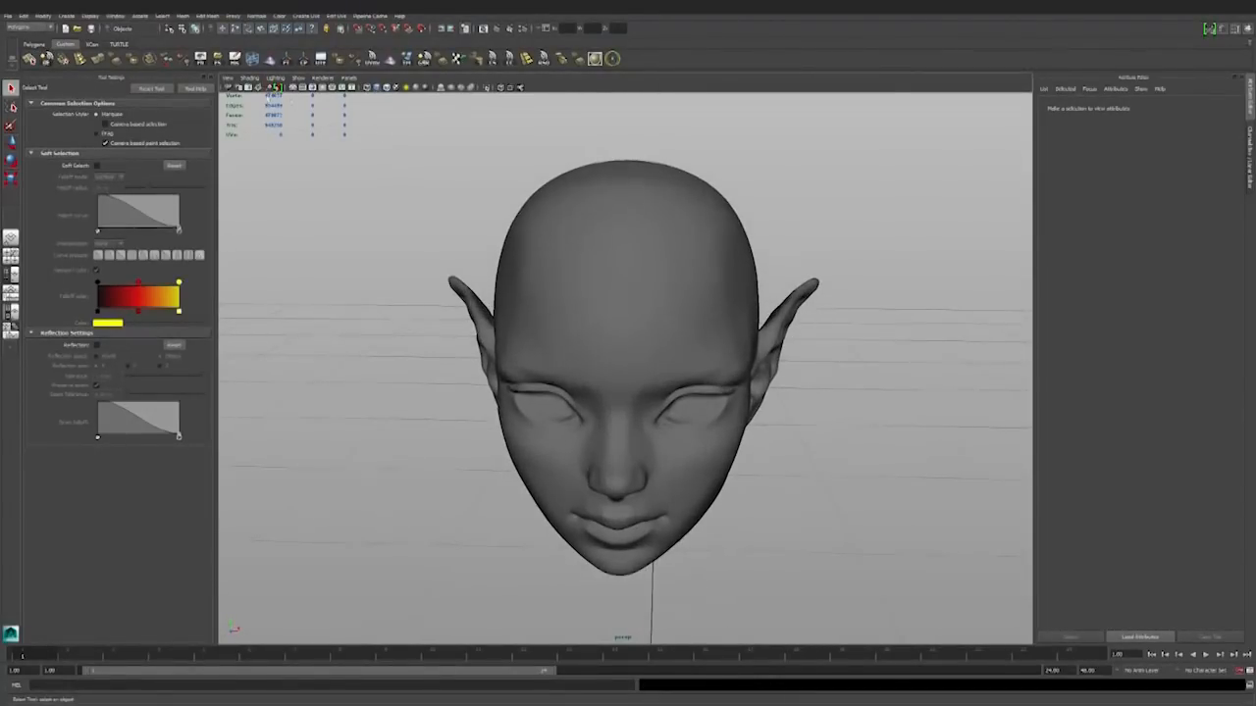
Step: Set the perspective view's renderer to Viewport 2.0
click(253, 78)
mouse_move(323, 78)
click(334, 110)
alt+drag(787, 440, 634, 379)
alt+right_drag(634, 379, 835, 431)
Step: Create a small polygon plane on the grid for the eyelashes
key(space)
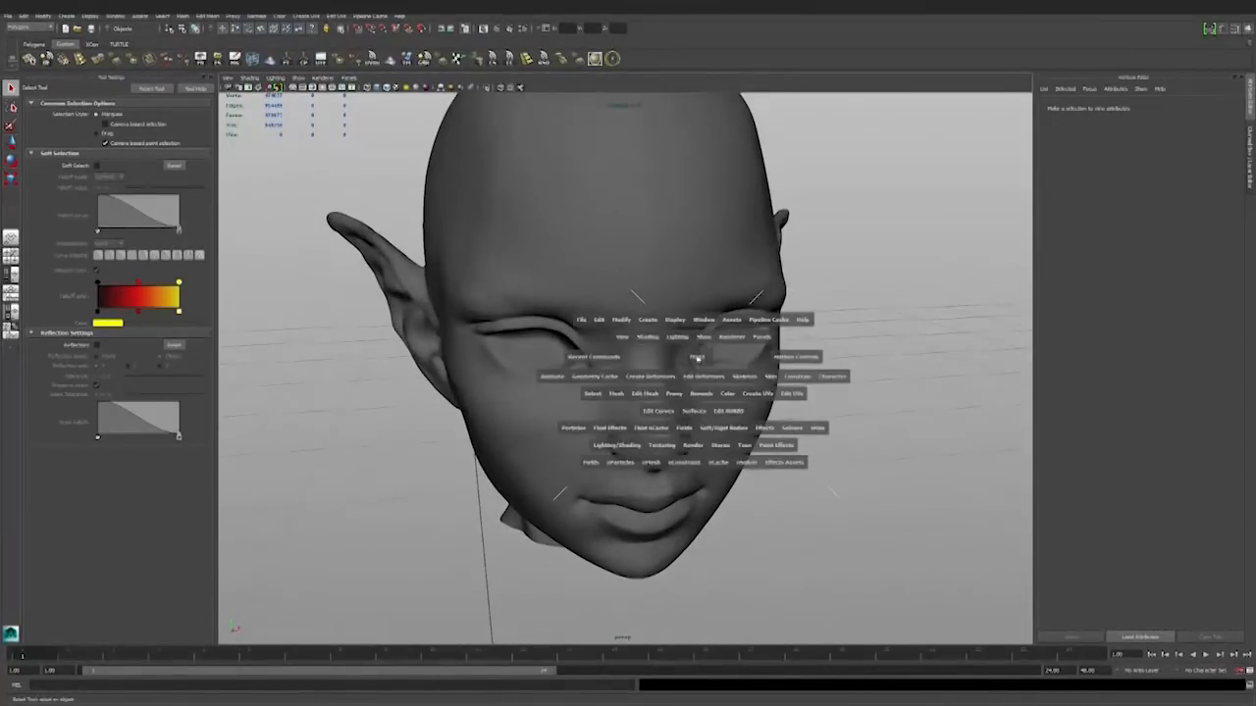
click(648, 320)
mouse_move(662, 346)
click(770, 388)
alt+drag(771, 392, 760, 490)
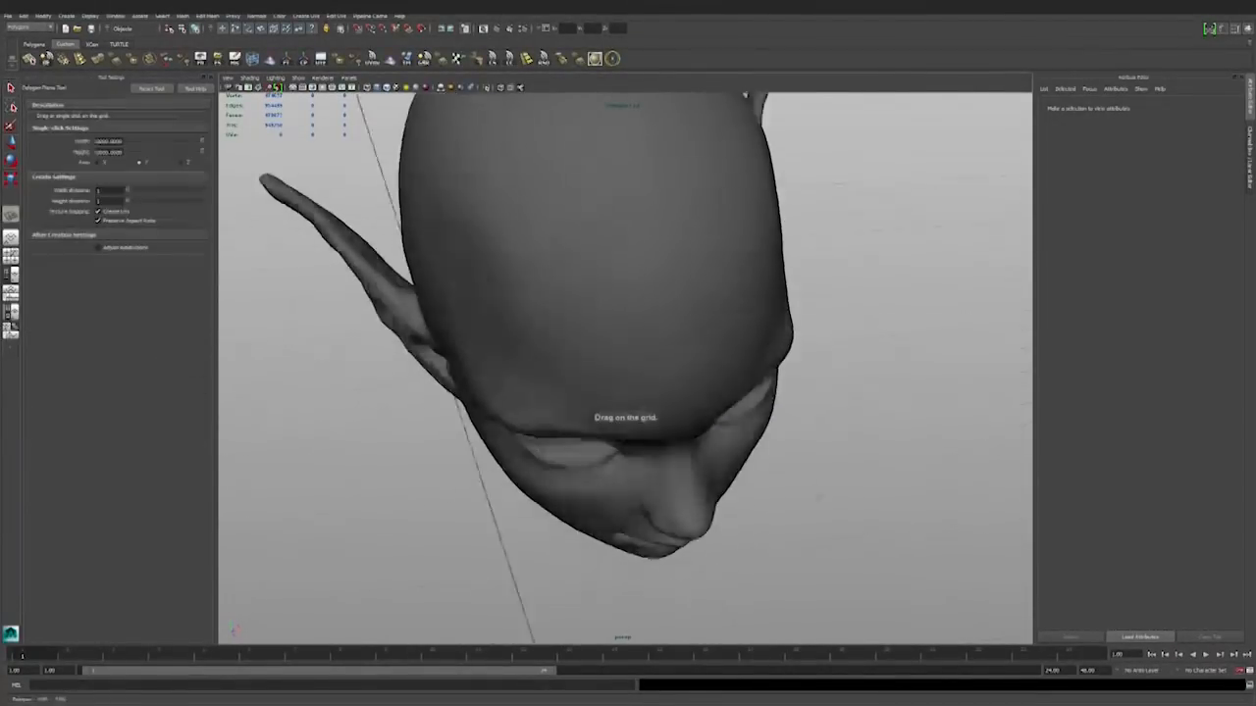
alt+right_drag(824, 490, 747, 527)
drag(800, 509, 799, 507)
Step: Move the polygon plane up from the grid and place it in front of the face at eye height
alt+drag(798, 507, 709, 448)
key(f)
alt+right_drag(709, 448, 648, 471)
key(w)
alt+drag(648, 471, 647, 414)
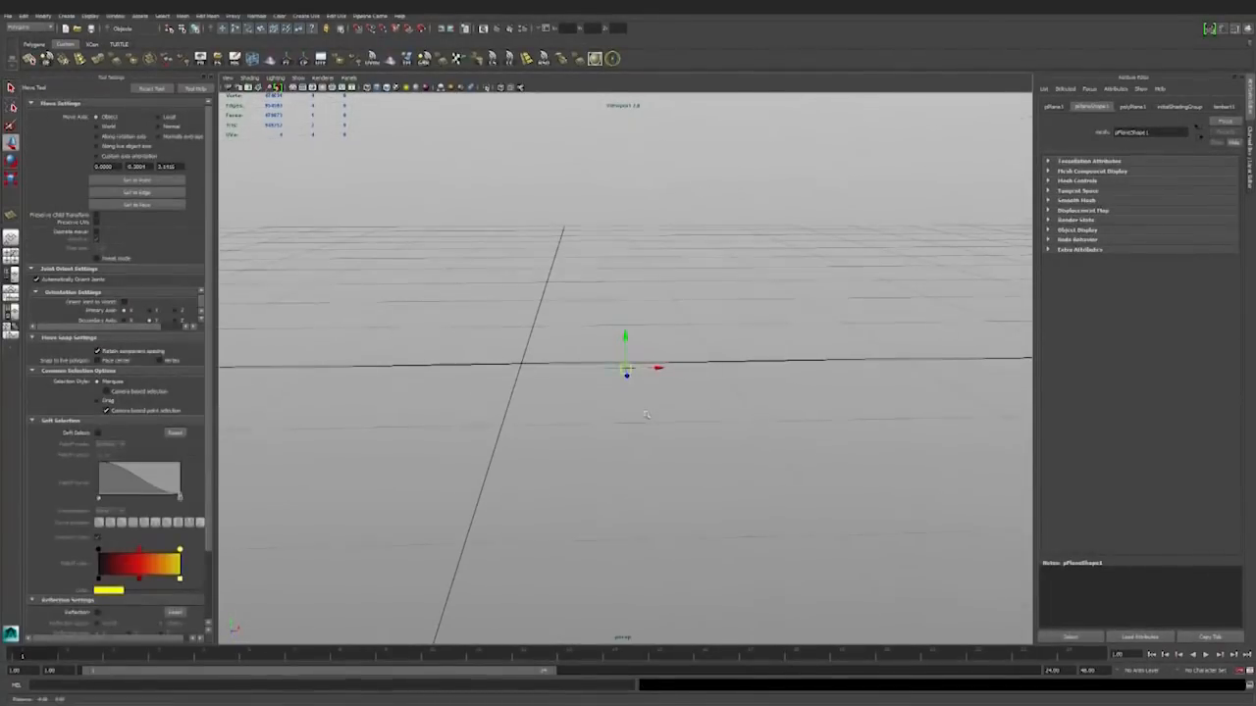
alt+middle_drag(633, 353, 735, 515)
drag(663, 261, 550, 246)
key(f)
drag(426, 364, 339, 361)
mouse_move(338, 361)
alt+right_down()
mouse_move(415, 372)
mouse_move(353, 373)
alt+right_up()
alt+drag(415, 373, 638, 359)
drag(639, 364, 667, 358)
alt+right_drag(667, 358, 698, 362)
key(f)
Step: Scale the plane down to the eye's width and place it as a thin strip across the right upper eyelid
key(r)
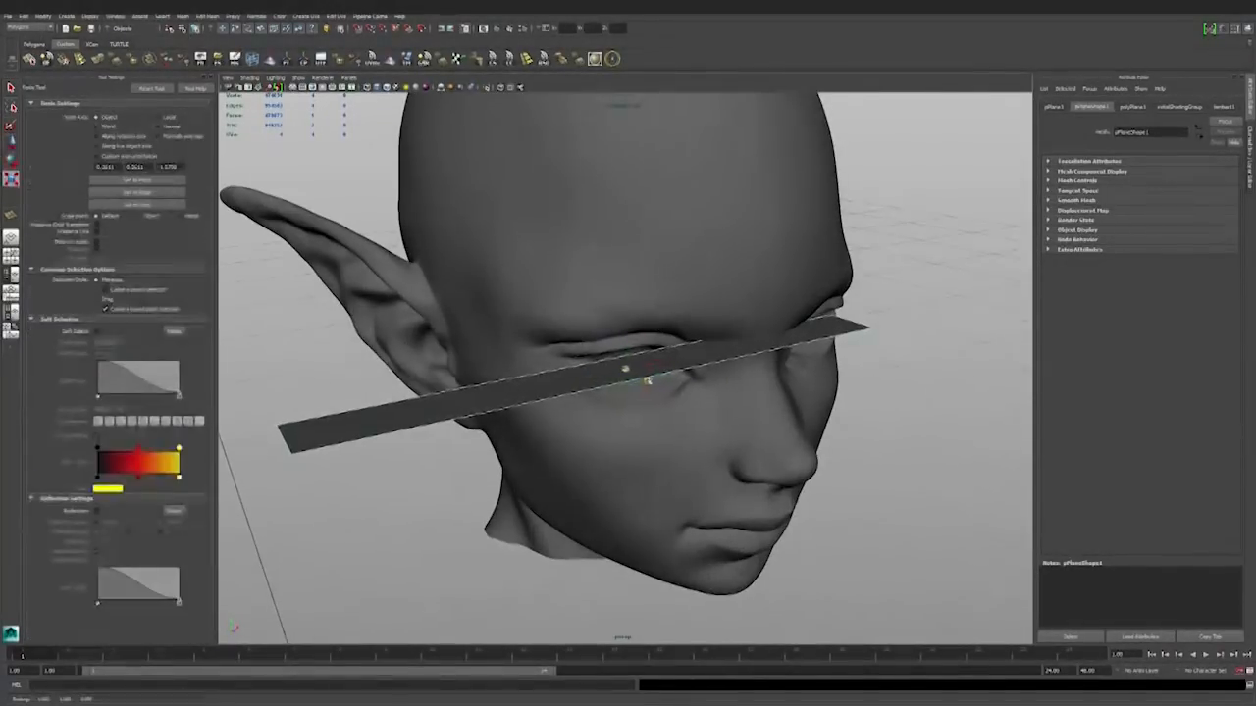
drag(625, 368, 559, 380)
key(w)
drag(663, 365, 479, 398)
key(e)
alt+right_drag(479, 398, 572, 396)
alt+drag(572, 395, 581, 353)
key(w)
alt+drag(580, 353, 591, 331)
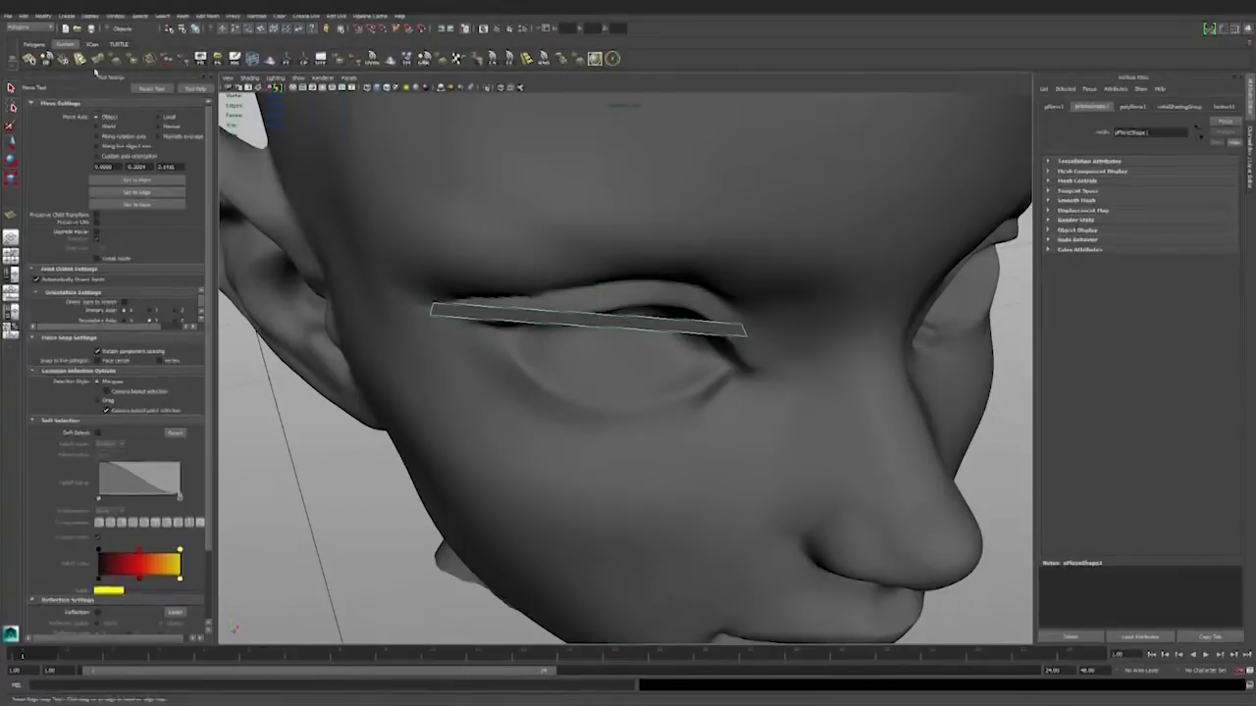
Step: Insert seven edge loops across the length of the eyelid strip
click(81, 60)
click(499, 318)
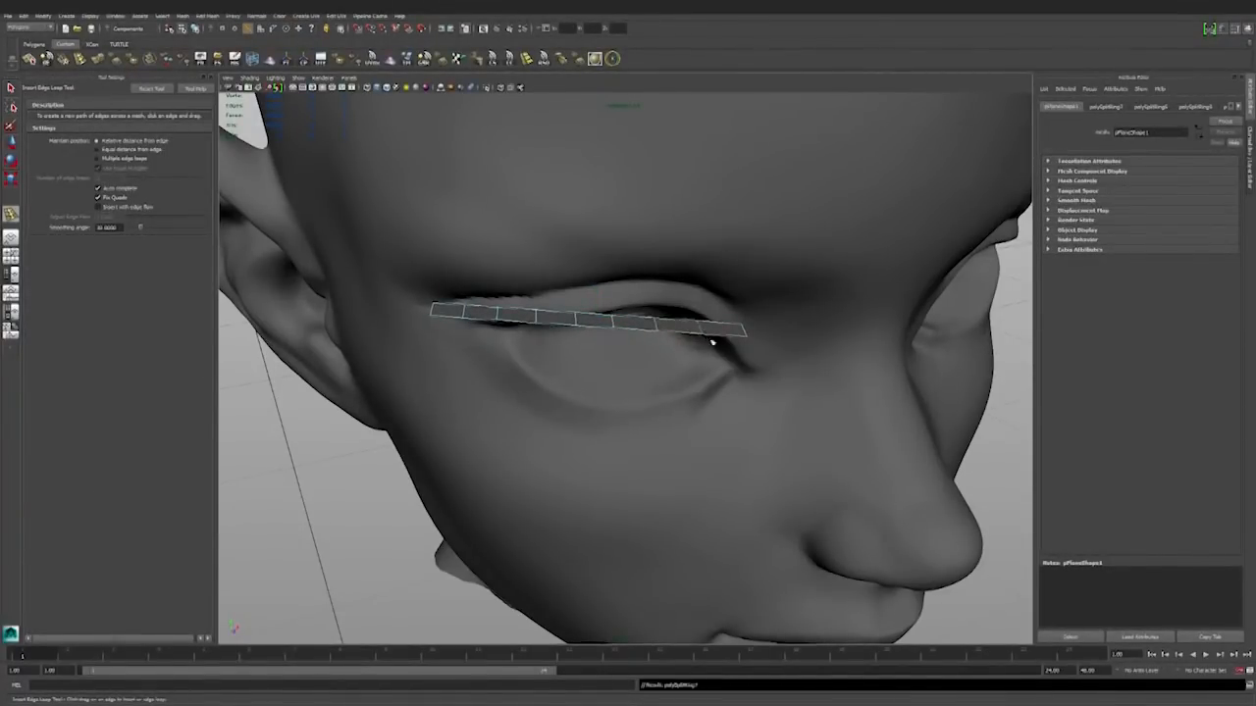
Step: Move the strip's vertices toward the upper eyelid so the segments begin following its edge
alt+drag(710, 341, 684, 356)
key(w)
mouse_move(784, 346)
alt+right_down()
mouse_move(705, 429)
mouse_move(776, 362)
alt+right_up()
alt+drag(776, 362, 764, 511)
alt+right_drag(763, 511, 663, 420)
alt+drag(663, 421, 566, 320)
key(f)
alt+right_drag(670, 320, 550, 333)
alt+drag(785, 324, 746, 334)
drag(633, 373, 677, 407)
key(g)
alt+drag(687, 377, 579, 408)
drag(658, 390, 664, 383)
Step: Move and rotate the strip's segments to follow the curve of the upper eyelid toward the inner eye corner
alt+drag(588, 388, 593, 255)
click(560, 327)
drag(560, 327, 580, 356)
mouse_move(667, 304)
alt+mouse_down()
mouse_move(599, 351)
mouse_move(611, 303)
mouse_move(622, 317)
mouse_move(517, 312)
mouse_move(622, 361)
mouse_move(594, 363)
mouse_move(622, 359)
mouse_move(611, 392)
mouse_move(611, 379)
mouse_move(623, 402)
mouse_move(585, 407)
mouse_move(549, 356)
mouse_move(579, 368)
mouse_move(495, 382)
mouse_move(462, 356)
mouse_move(479, 344)
mouse_move(520, 402)
mouse_move(530, 386)
alt+mouse_up()
key(w)
key(e)
key(w)
key(e)
key(w)
key(e)
key(w)
Step: Adjust the segments at the strip's outer end so they continue past the outer eye corner
mouse_move(504, 327)
alt+mouse_down()
mouse_move(521, 387)
mouse_move(474, 342)
mouse_move(490, 402)
mouse_move(477, 285)
mouse_move(554, 353)
mouse_move(513, 266)
mouse_move(506, 356)
mouse_move(485, 317)
alt+mouse_up()
click(482, 399)
key(ctrl+z)
key(e)
key(w)
key(e)
key(w)
key(r)
key(w)
drag(482, 379, 479, 374)
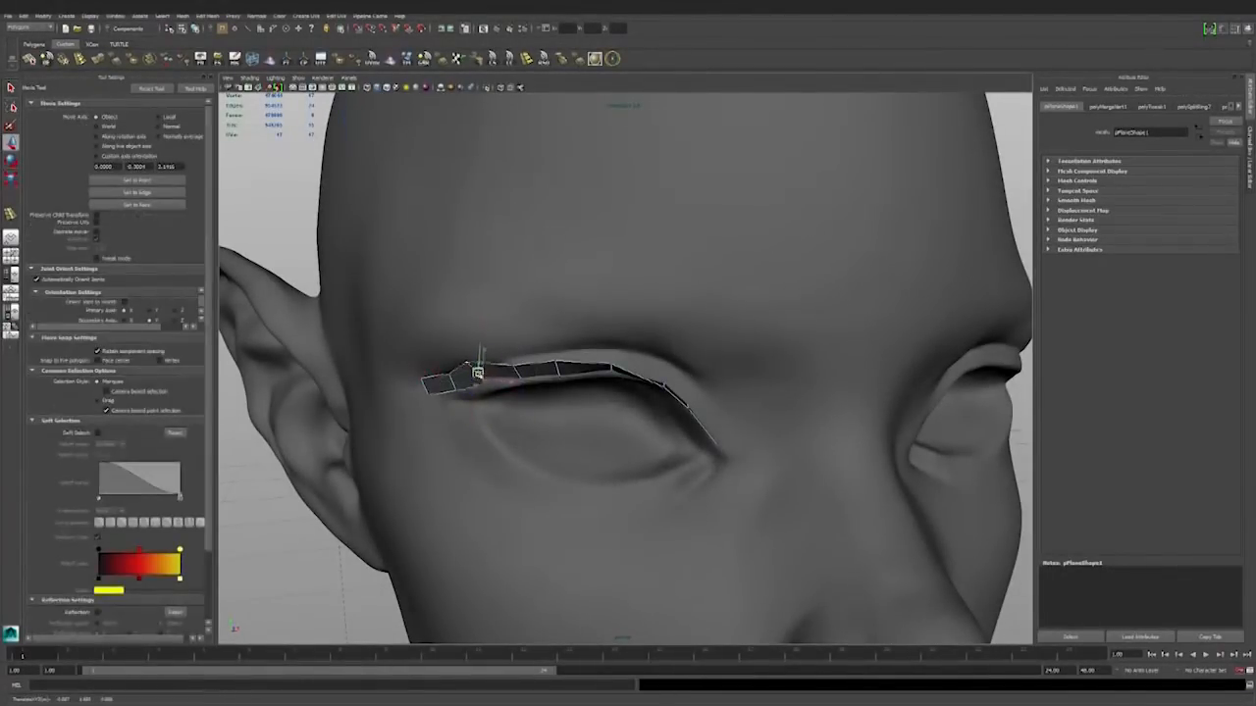
Step: Fit the strip's outer vertices against the eyelid, matching the head's surface from the side and front
key(f)
alt+right_drag(622, 364, 650, 364)
alt+drag(651, 364, 631, 364)
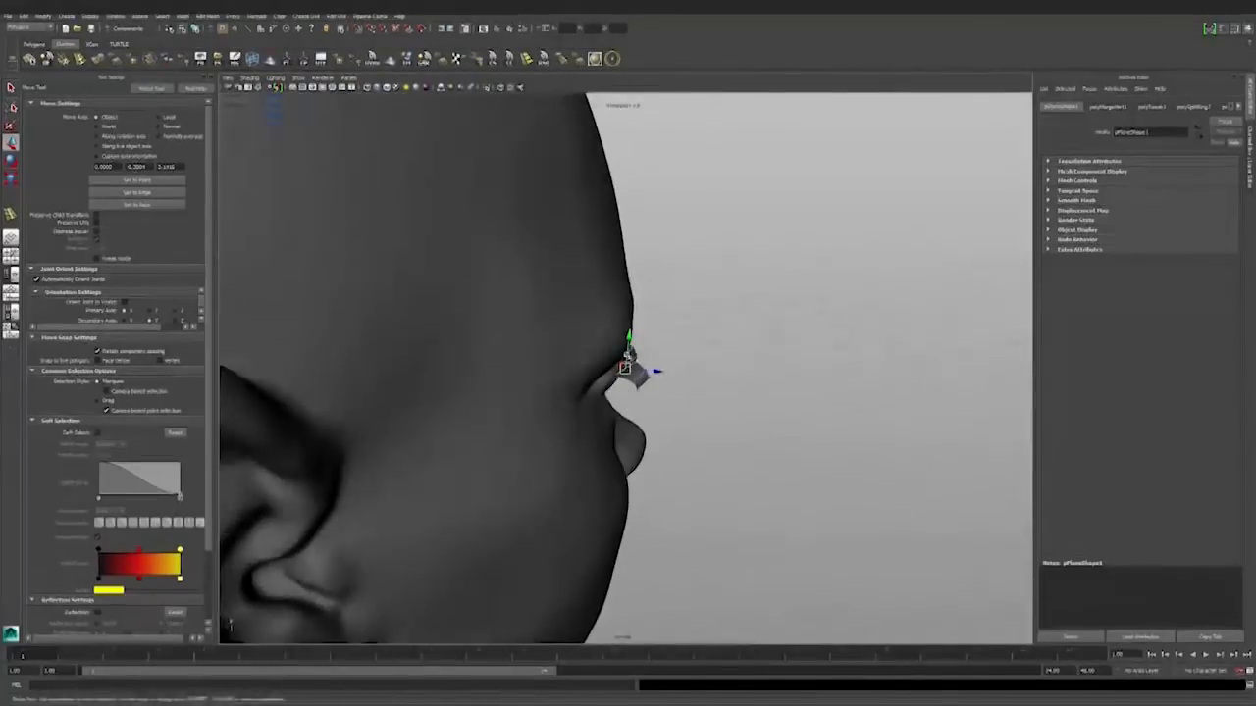
alt+right_drag(630, 364, 628, 369)
mouse_move(628, 369)
alt+mouse_down()
mouse_move(599, 367)
mouse_move(617, 369)
mouse_move(622, 389)
alt+mouse_up()
click(595, 366)
click(618, 368)
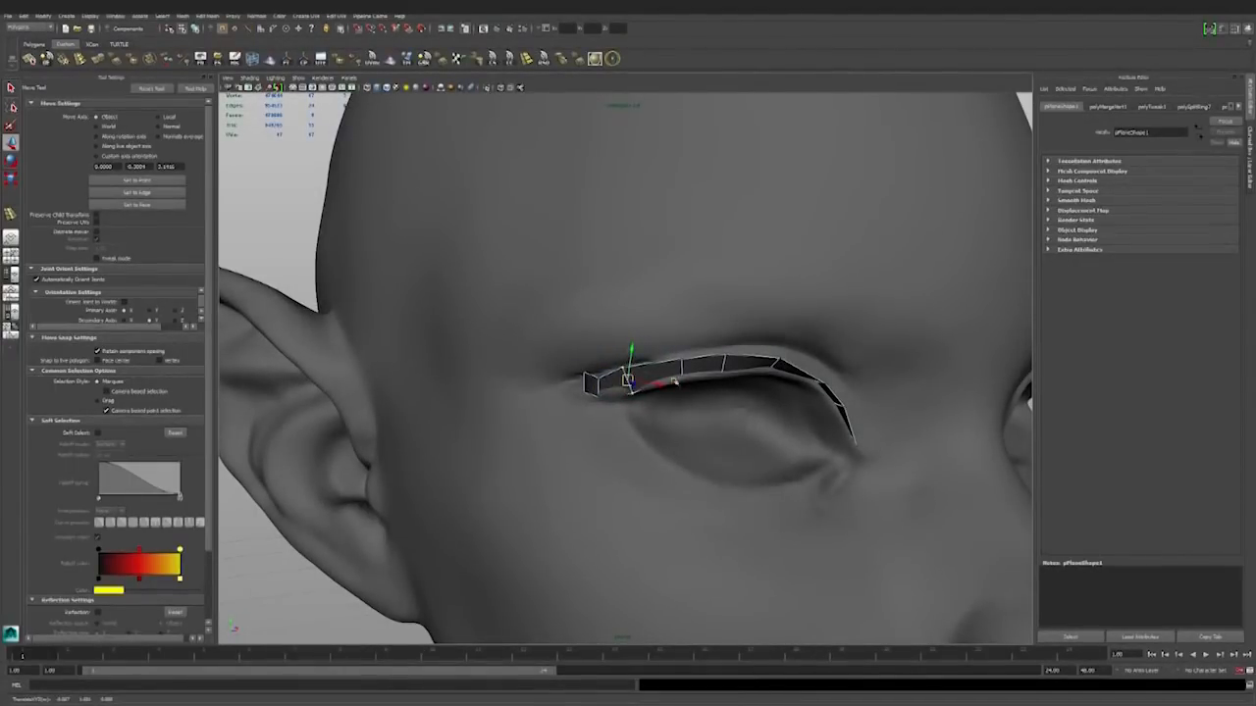
Step: Raise the outer end's upper vertices and merge the end into a pointed, upswept eyelash tip
alt+drag(720, 343, 723, 362)
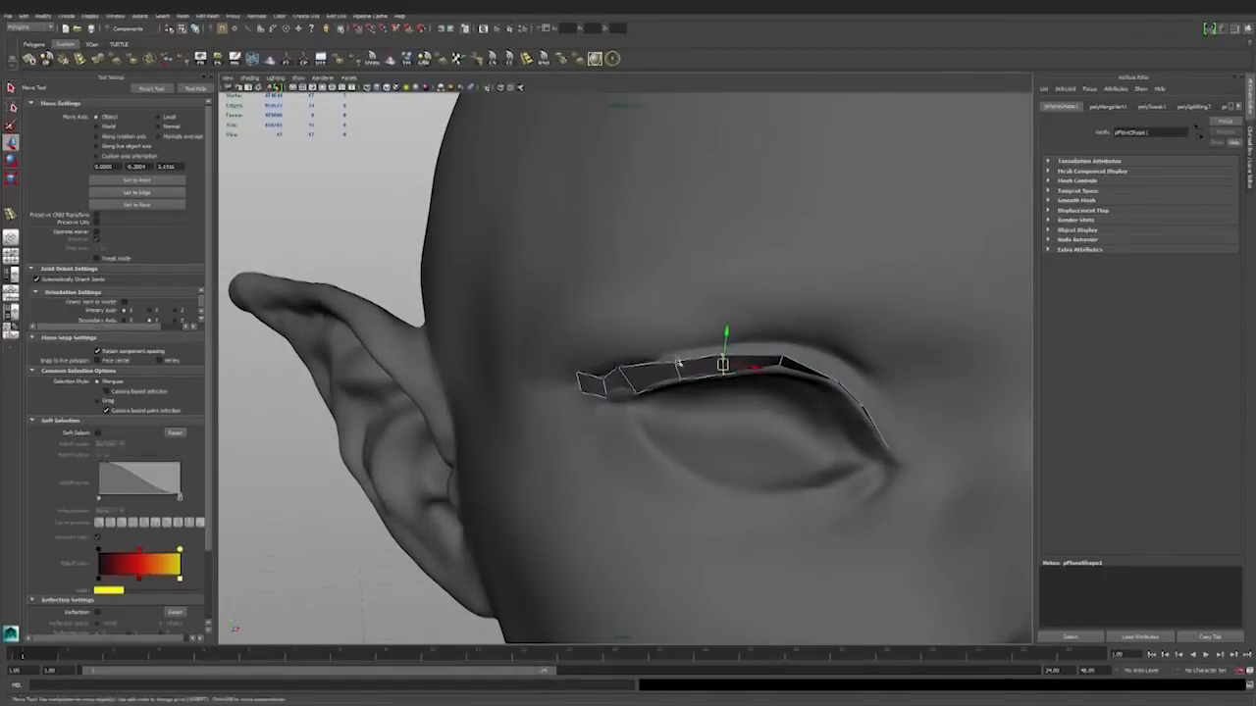
alt+drag(619, 365, 603, 378)
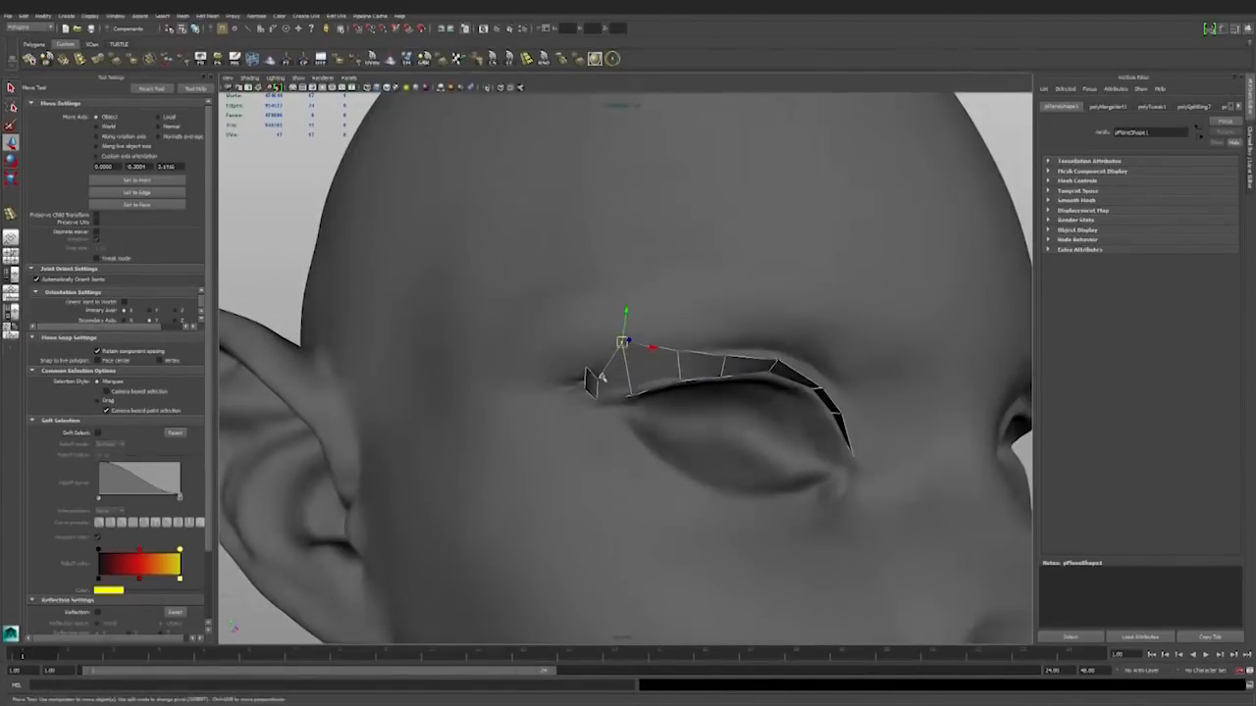
alt+drag(576, 337, 500, 343)
click(596, 390)
alt+drag(596, 389, 722, 350)
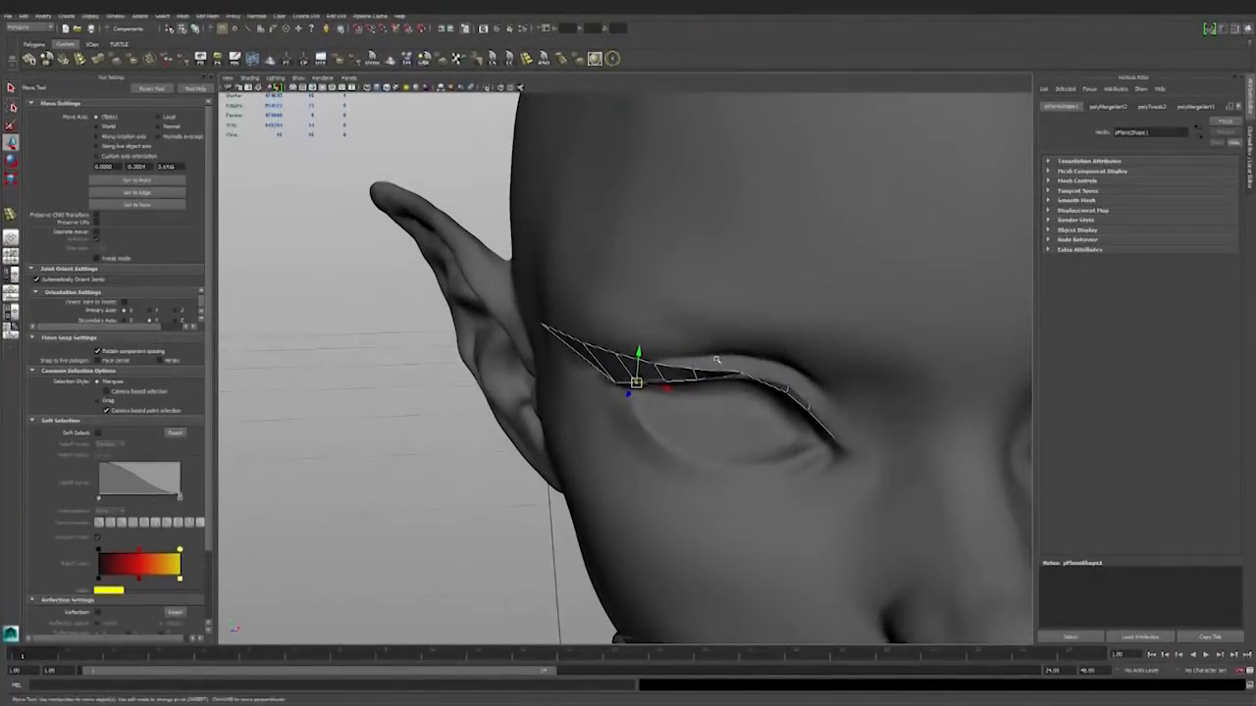
Step: Reposition the strip's vertices over the inner half of the eyelid to smooth its curve
click(746, 375)
key(e)
click(798, 386)
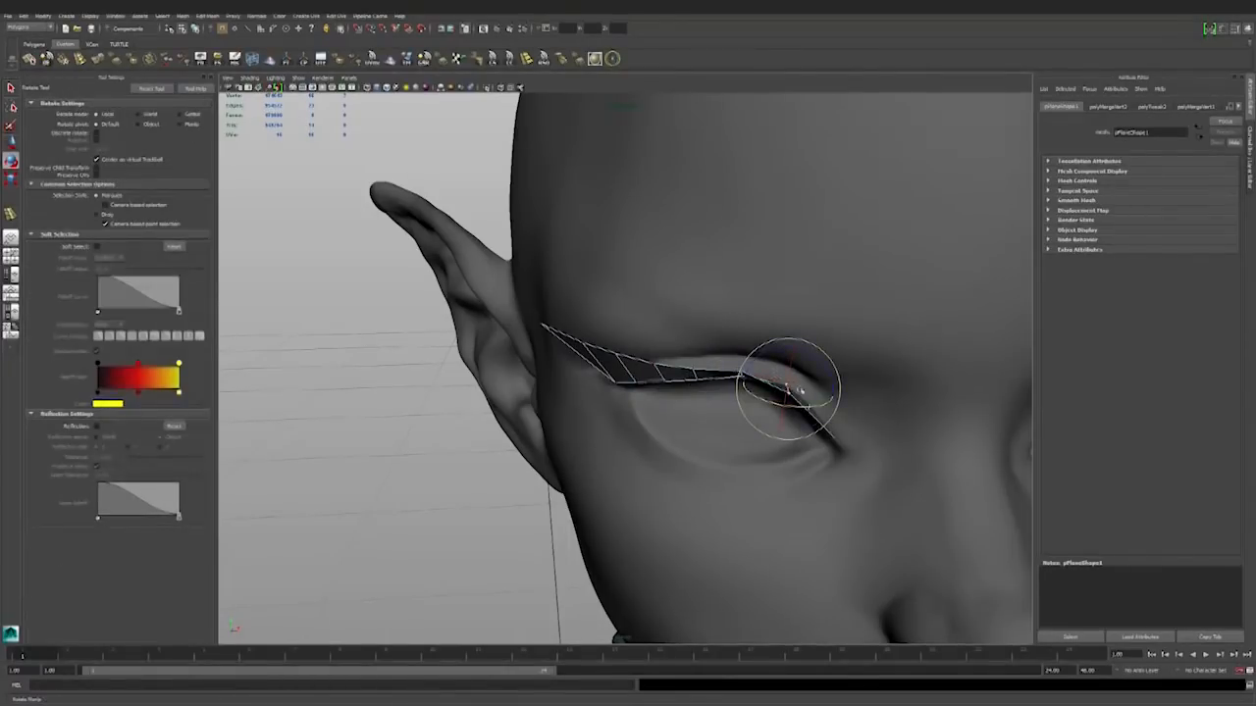
key(w)
click(809, 407)
key(e)
key(w)
alt+drag(809, 404, 700, 364)
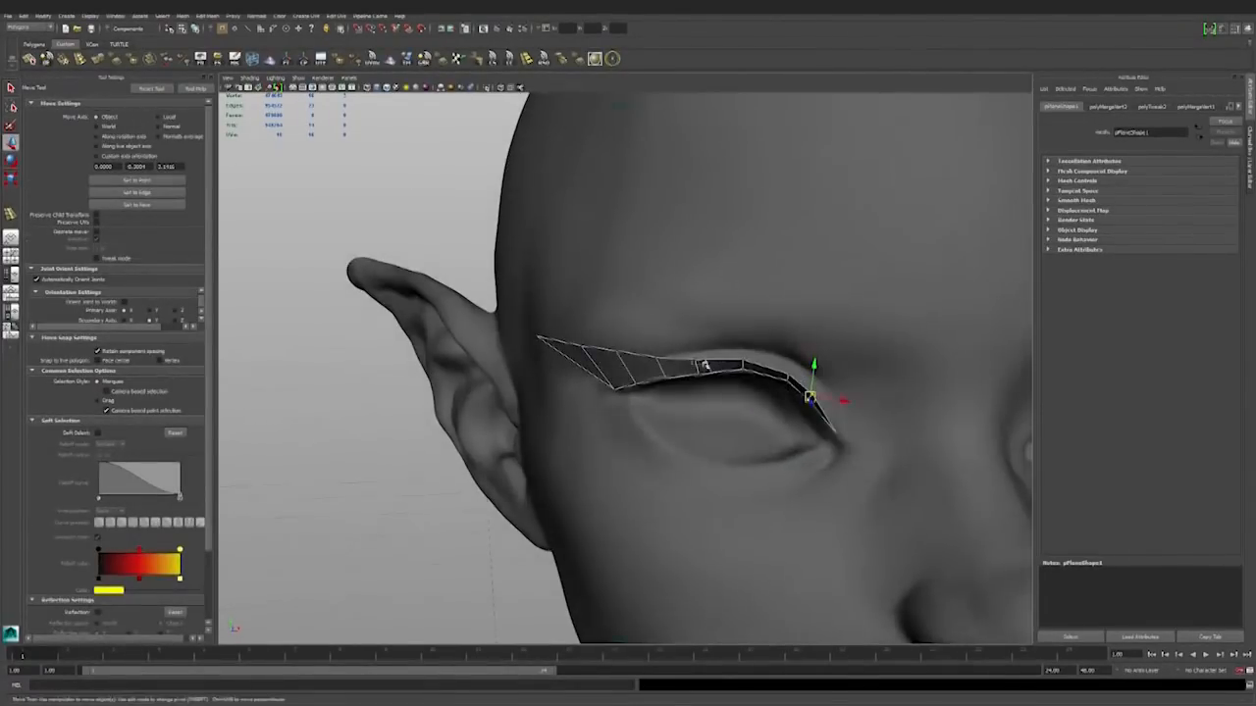
Step: Adjust the upper-edge vertices along the outer wing of the eyelash strip
alt+right_drag(655, 359, 633, 364)
alt+drag(634, 364, 619, 347)
key(F8)
click(503, 372)
mouse_move(502, 371)
alt+mouse_down()
mouse_move(543, 374)
mouse_move(498, 382)
alt+mouse_up()
alt+right_drag(579, 383, 560, 345)
click(643, 370)
alt+drag(559, 349, 618, 355)
shift+click(617, 352)
shift+click(583, 347)
key(ctrl+z)
shift+click(583, 346)
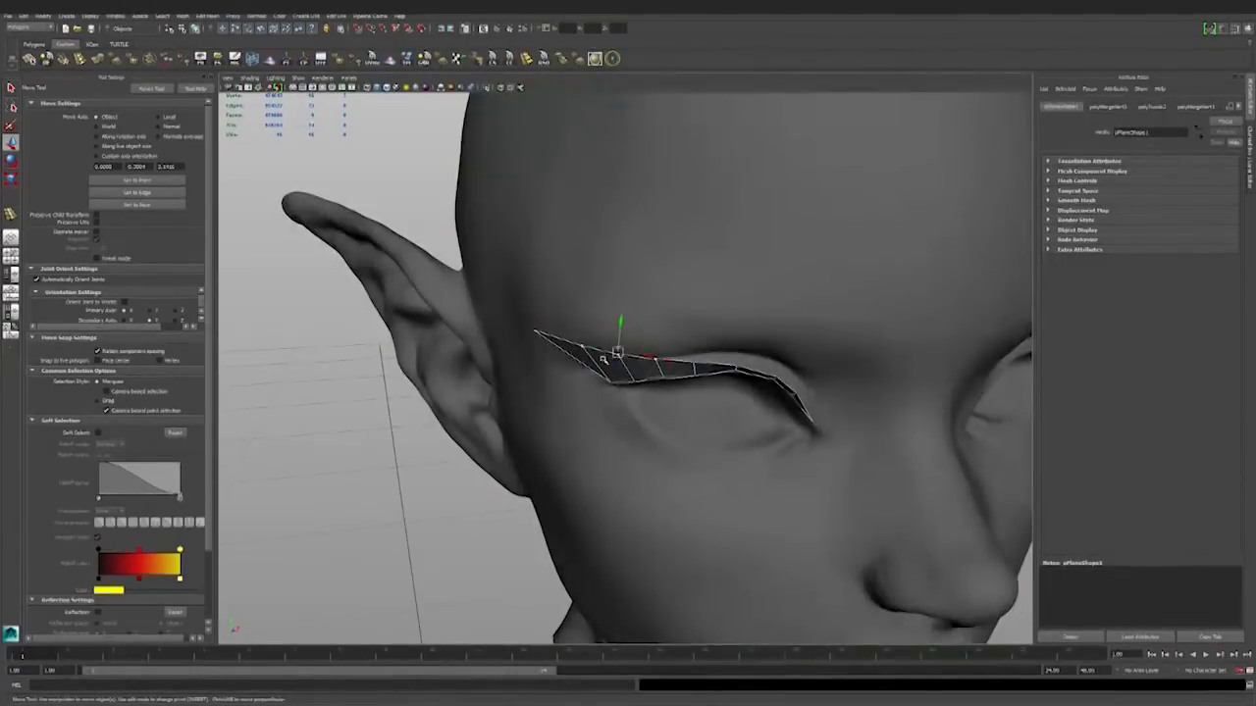
mouse_move(618, 353)
alt+mouse_down()
mouse_move(652, 359)
mouse_move(604, 339)
mouse_move(677, 344)
mouse_move(674, 375)
mouse_move(636, 349)
alt+mouse_up()
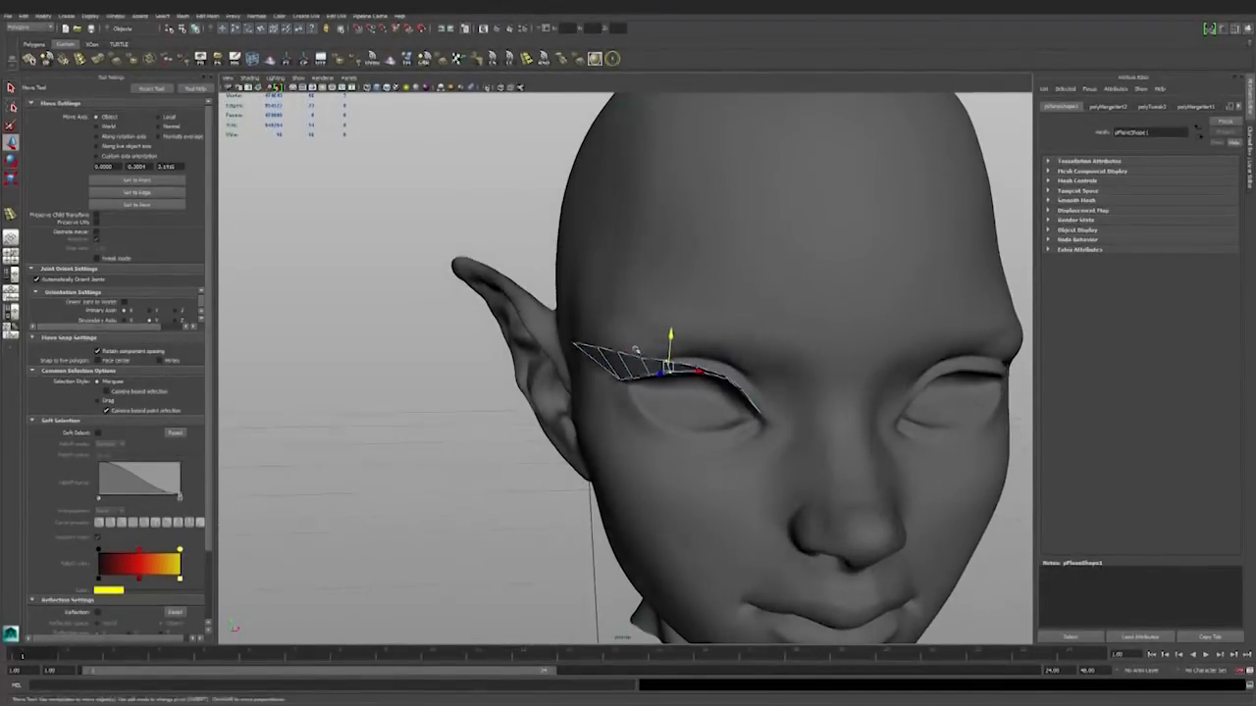
Step: Raise the upper-edge vertices near the inner eye corner to widen that part of the eyelash strip
alt+right_drag(647, 334, 595, 417)
click(540, 425)
mouse_move(595, 416)
alt+mouse_down()
mouse_move(595, 434)
mouse_move(602, 415)
alt+mouse_up()
click(750, 375)
drag(750, 345, 752, 342)
click(771, 397)
drag(771, 397, 771, 391)
Step: Examine the eyelash strip's shape and its fit against the eyelid from several angles
mouse_move(724, 355)
alt+mouse_down()
mouse_move(711, 371)
mouse_move(711, 335)
alt+mouse_up()
alt+right_drag(711, 336, 628, 392)
alt+drag(628, 393, 701, 388)
alt+right_drag(701, 388, 770, 383)
alt+drag(769, 383, 785, 383)
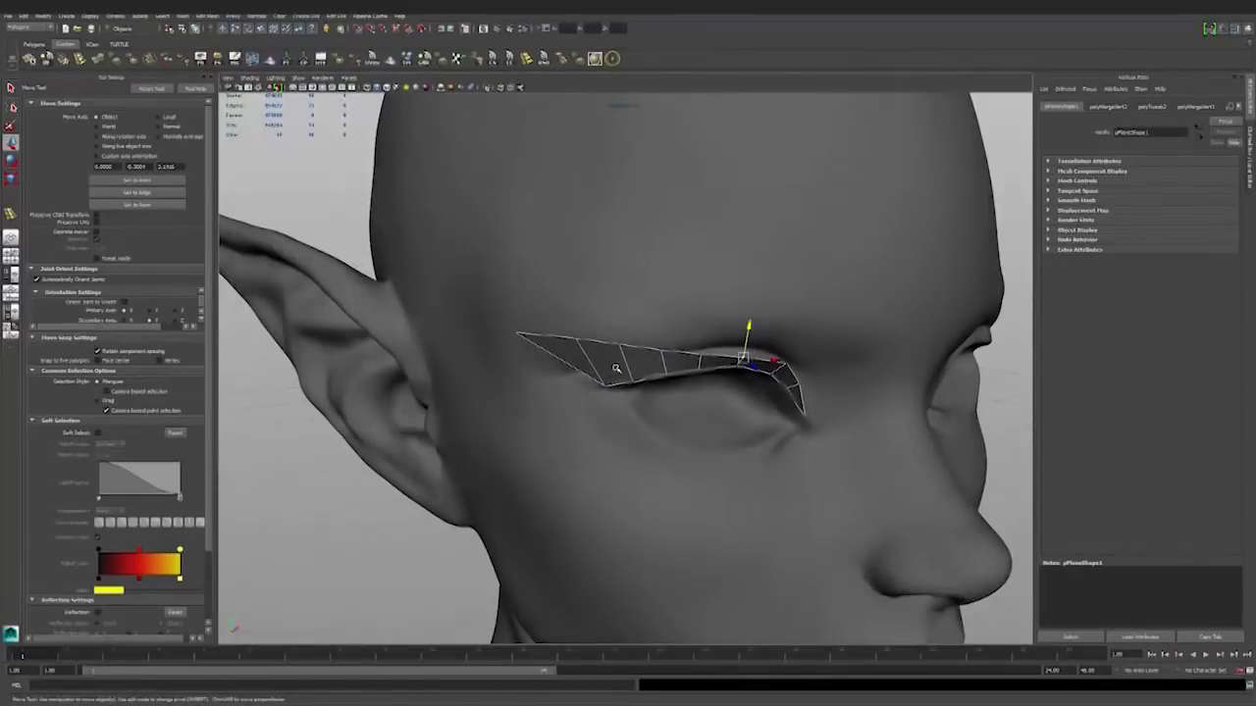
alt+drag(616, 367, 622, 369)
alt+right_drag(622, 369, 614, 370)
alt+drag(614, 370, 667, 365)
alt+right_drag(667, 365, 720, 389)
alt+drag(721, 390, 664, 367)
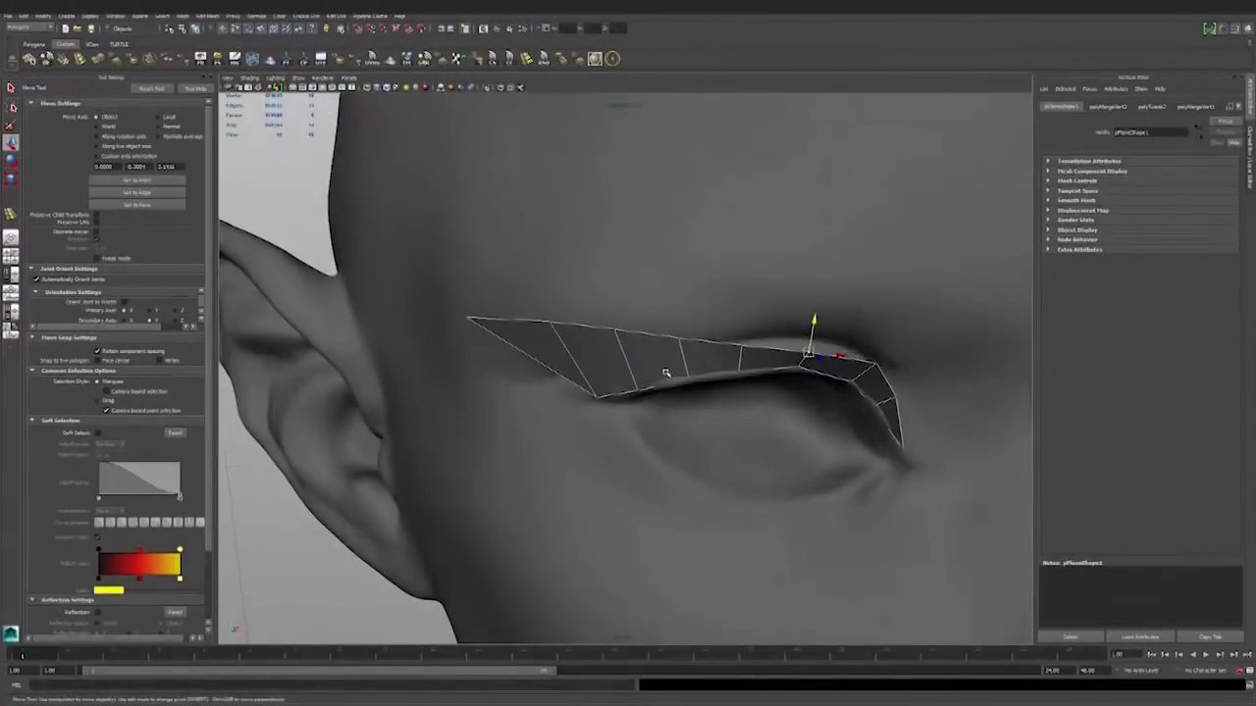
Step: Duplicate a single face from the outer half of the upper eyelash strip as a separate piece
click(652, 361)
click(182, 16)
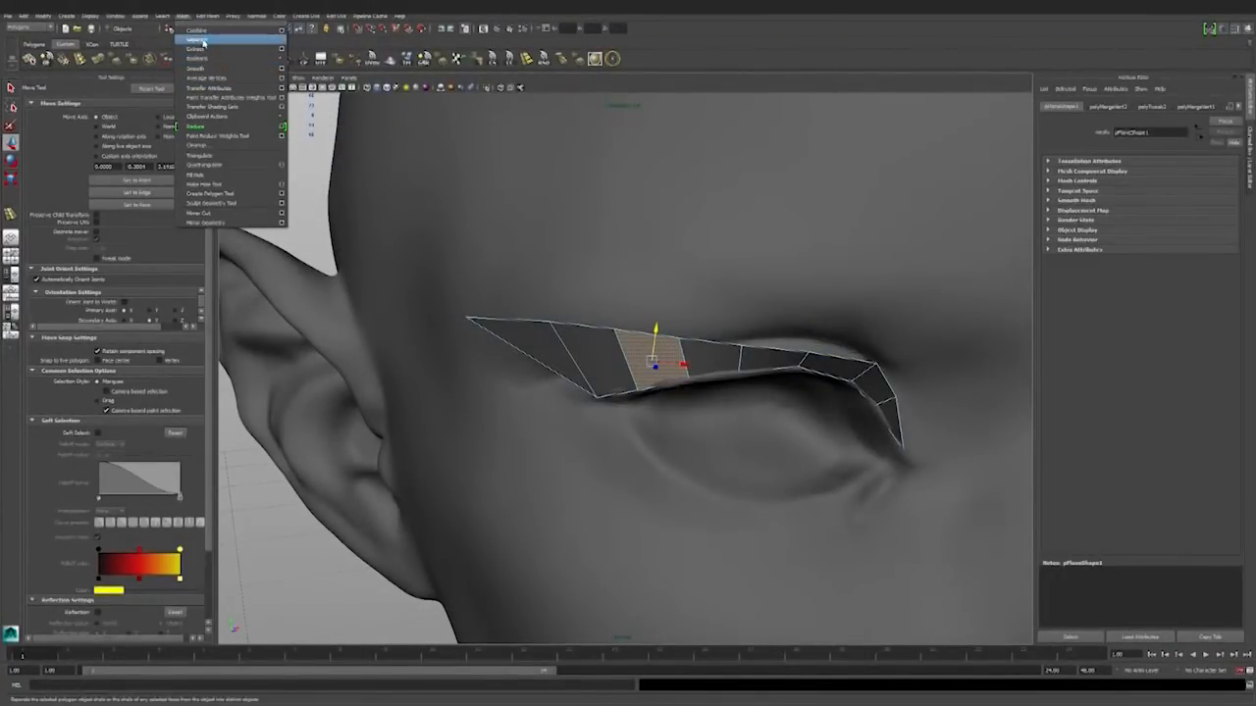
click(208, 16)
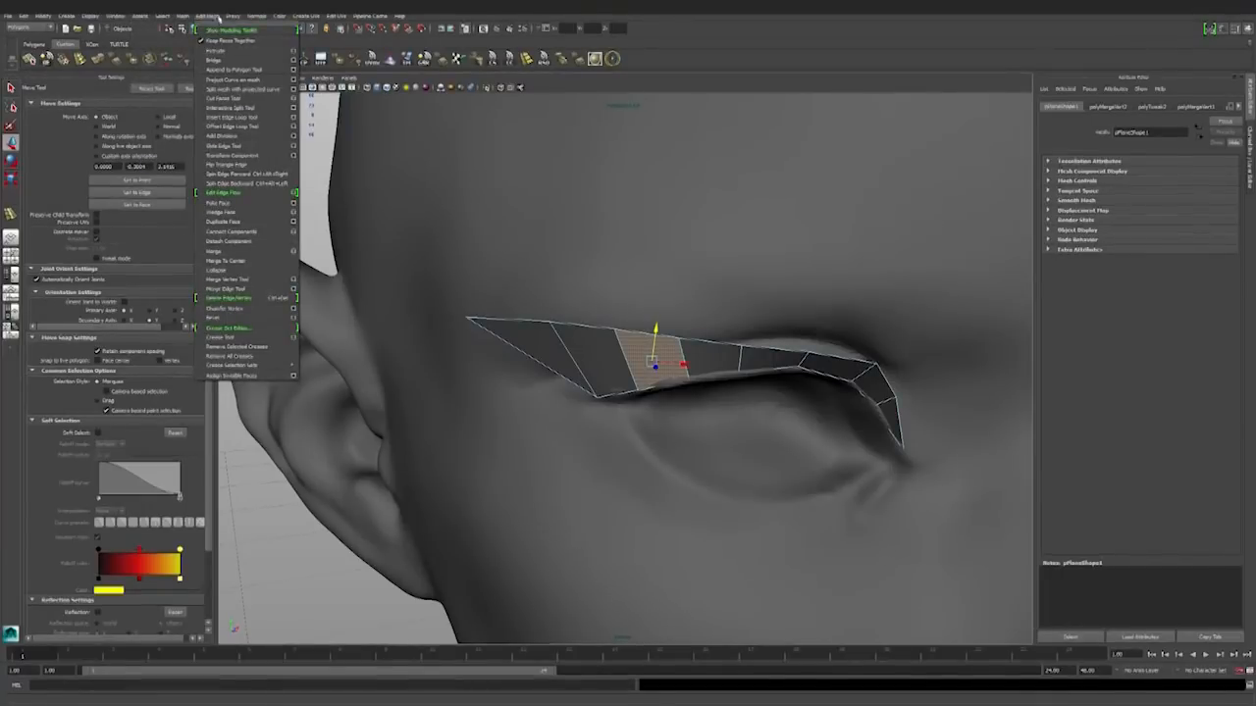
click(209, 16)
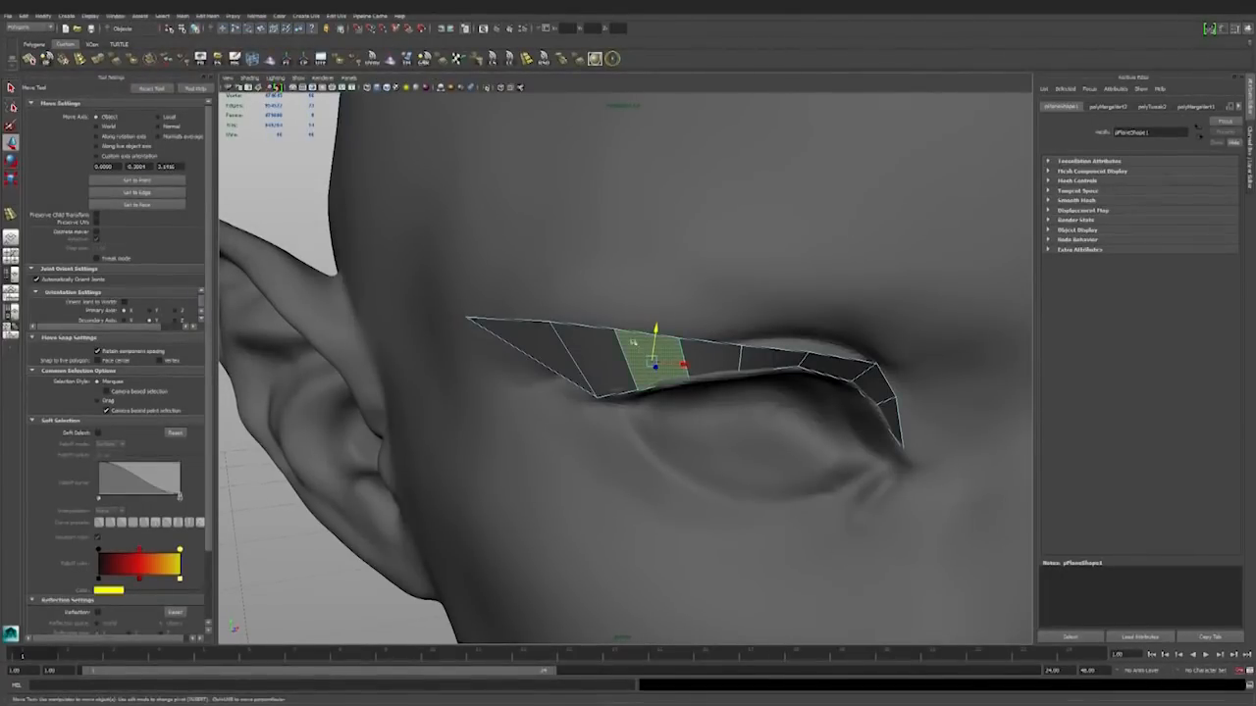
click(91, 16)
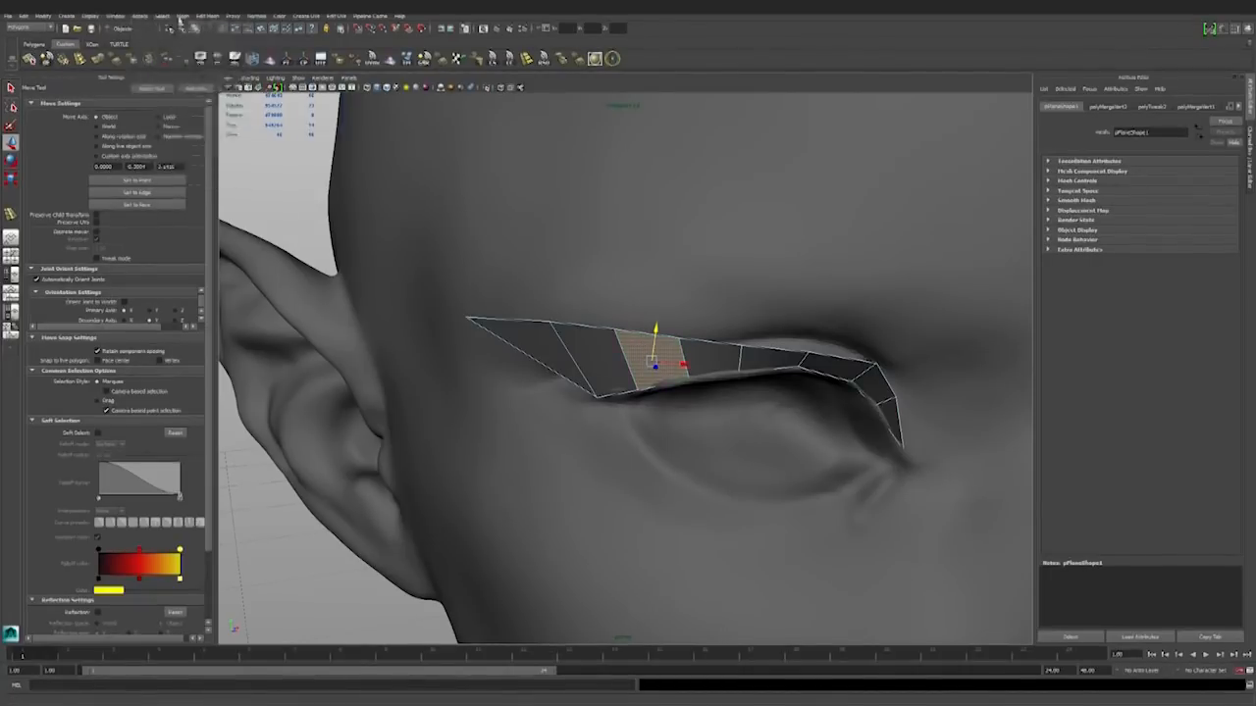
mouse_move(208, 16)
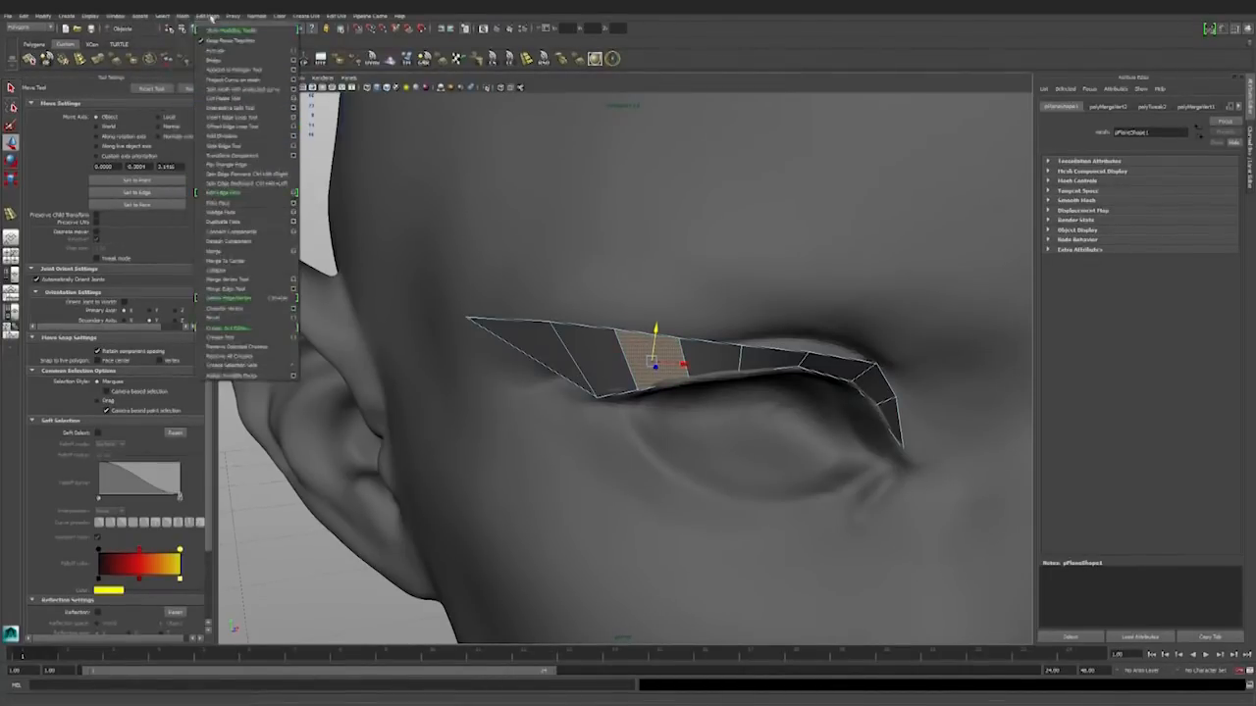
click(226, 222)
alt+drag(588, 339, 702, 419)
key(F8)
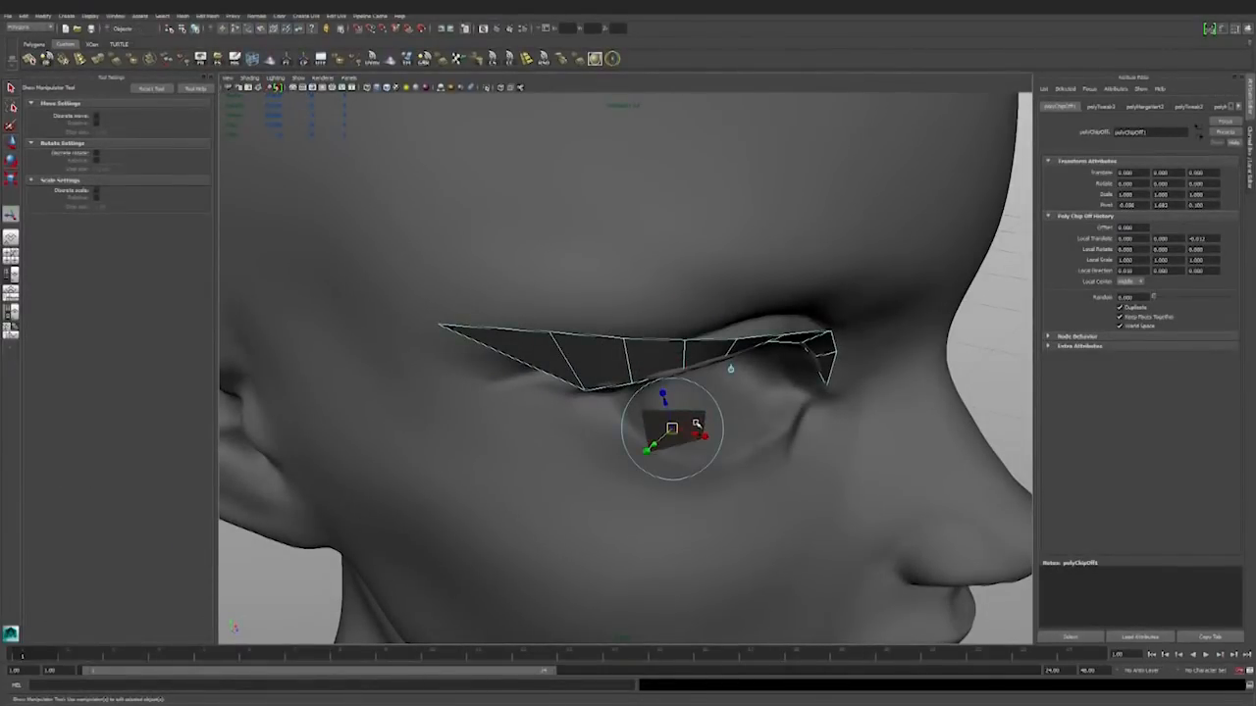
Step: Place the duplicated face below the outer eye corner as the starting piece of the lower eyelash
key(w)
click(662, 410)
right_drag(672, 429, 670, 447)
click(672, 431)
key(e)
alt+drag(625, 314, 651, 408)
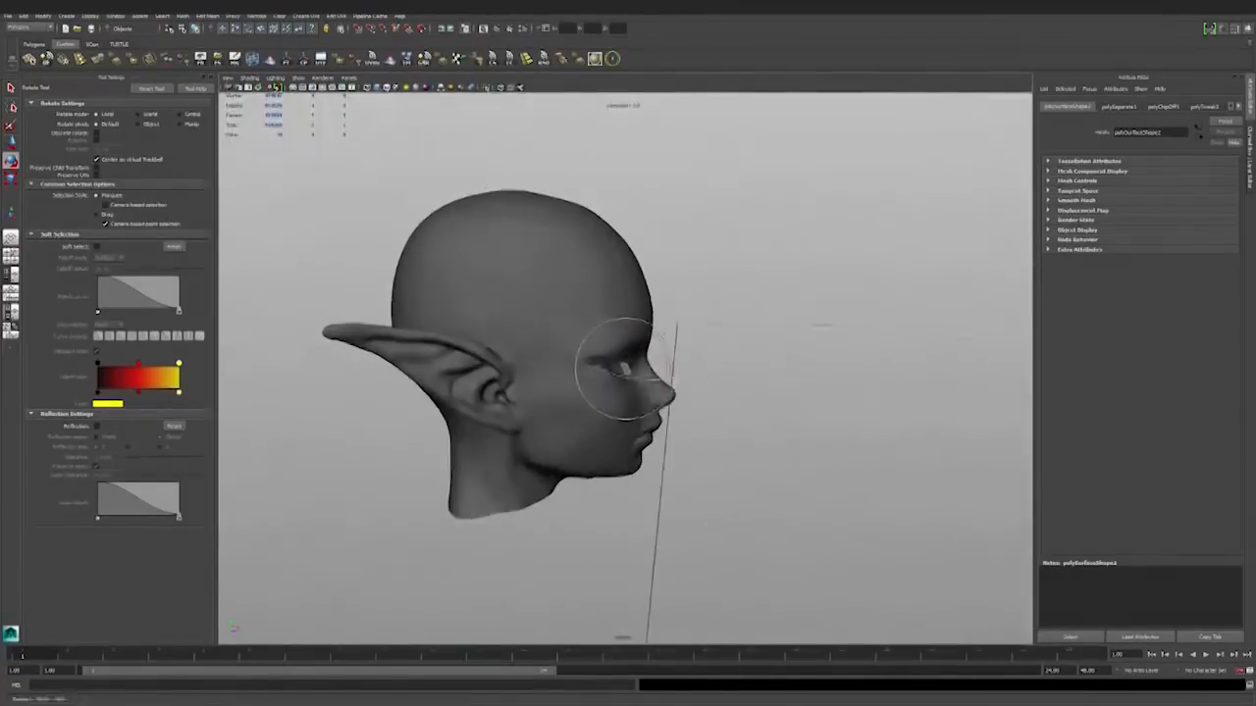
scroll(625, 368, up, 3)
key(w)
alt+drag(585, 364, 550, 393)
scroll(616, 391, up, 3)
scroll(617, 394, up, 6)
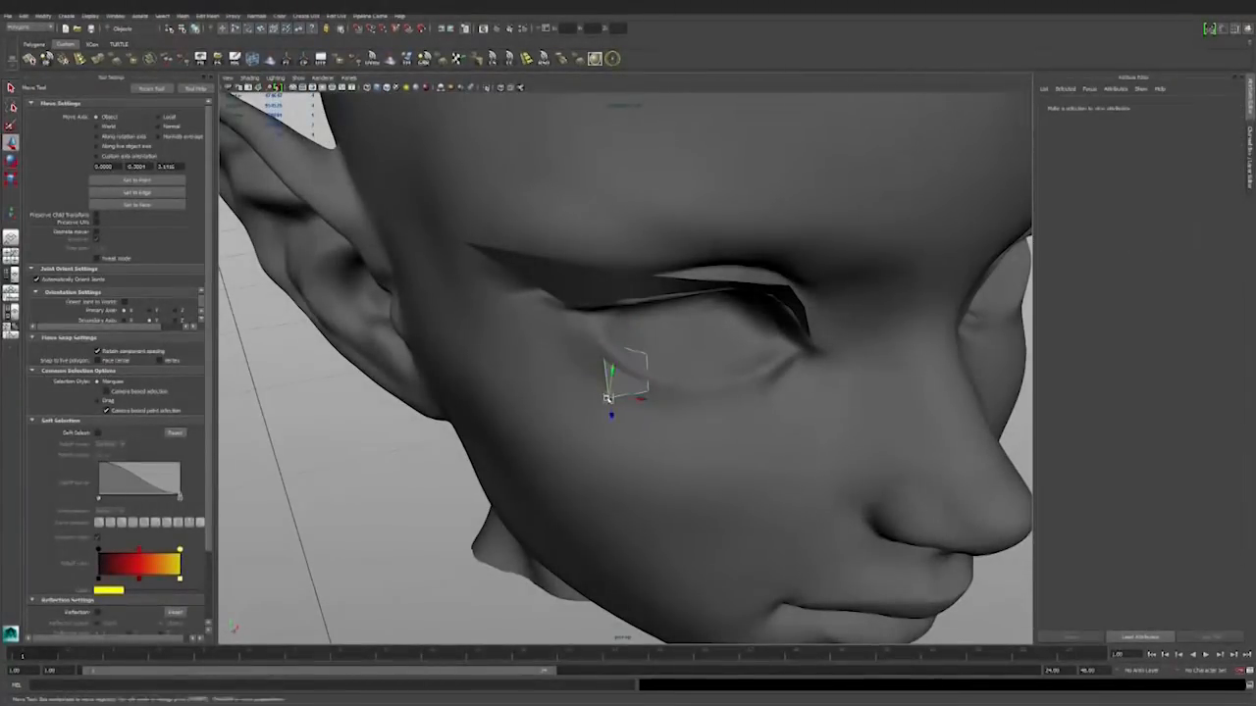
Step: Move the duplicated face's corner vertices to fit it against the outer part of the lower eyelid
alt+drag(587, 337, 596, 383)
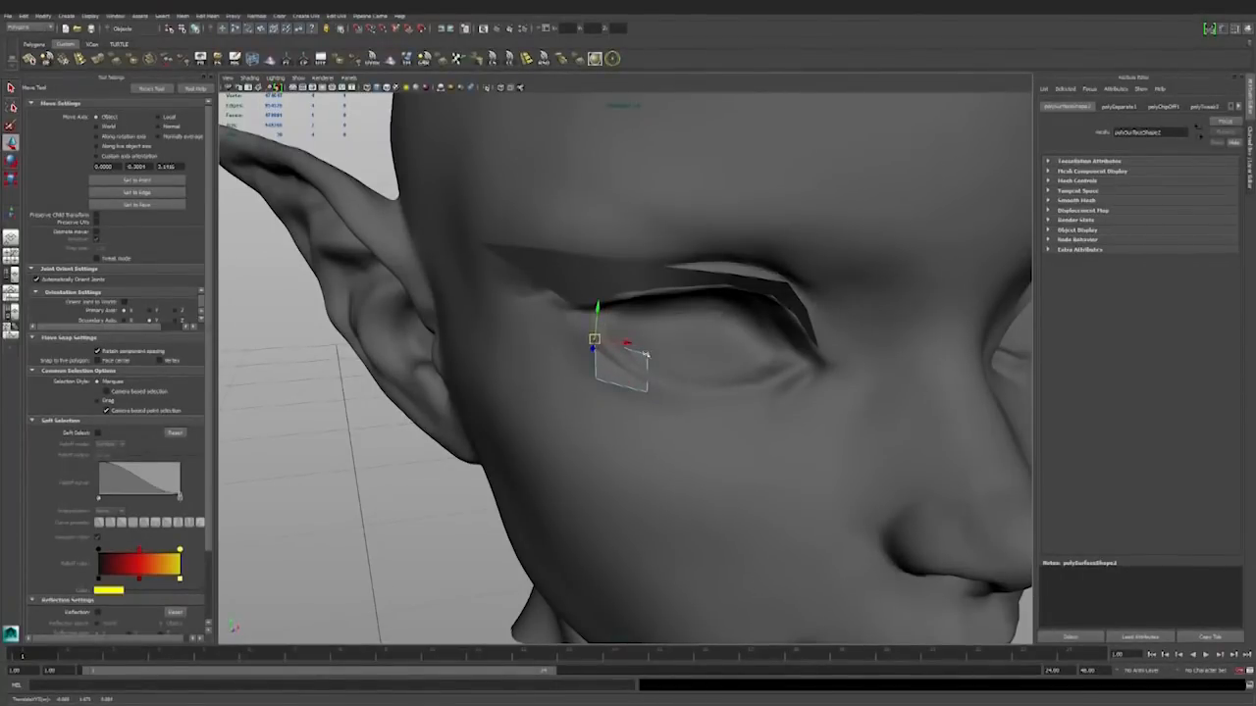
alt+drag(649, 392, 578, 387)
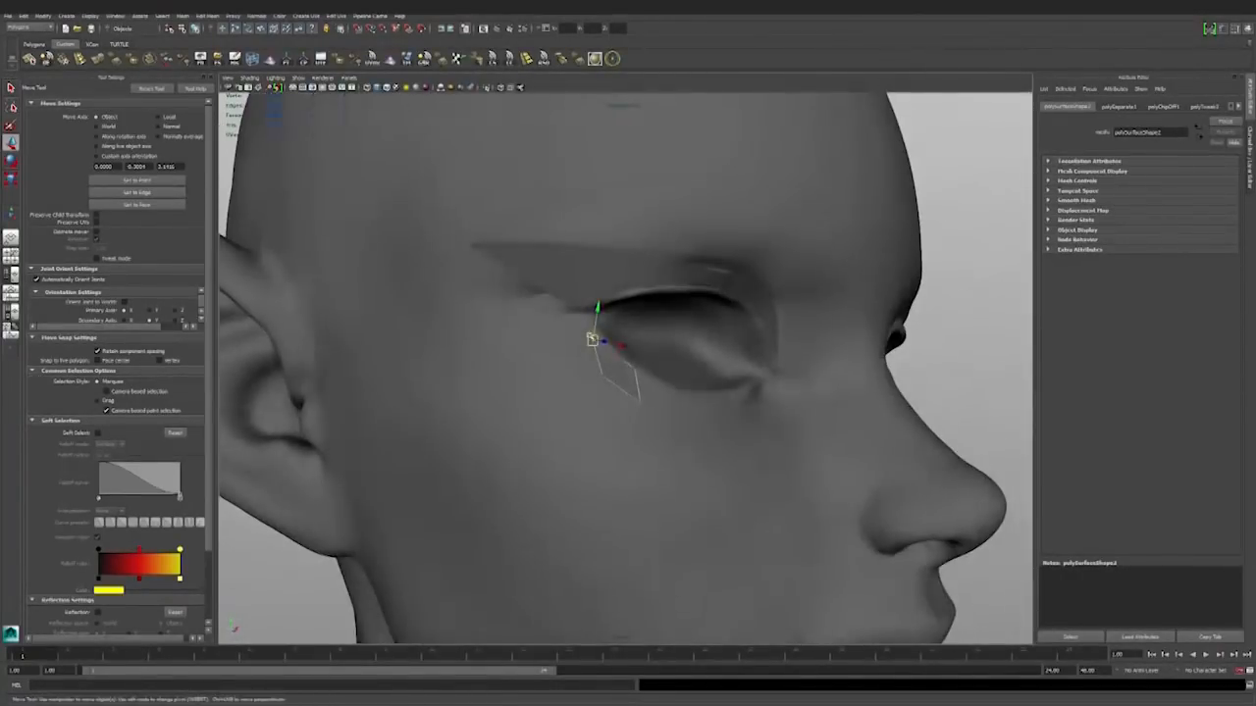
alt+drag(611, 342, 598, 377)
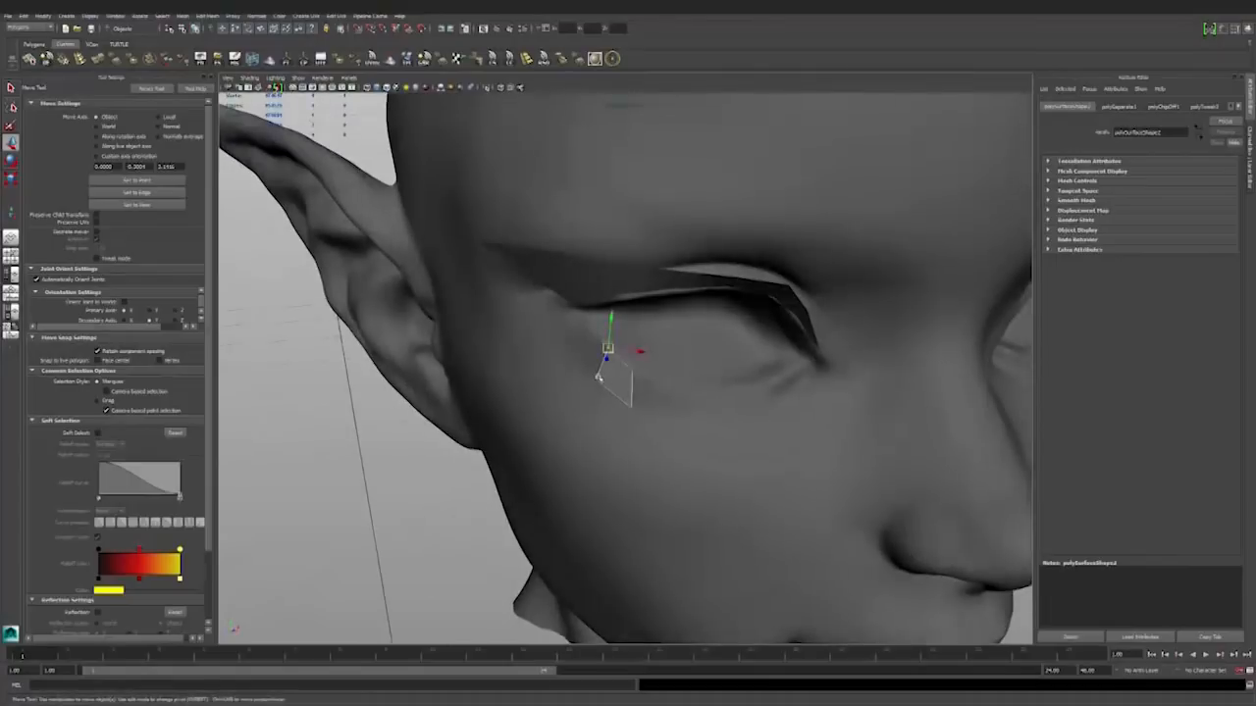
scroll(632, 409, up, 3)
Step: Extrude the face's inner edge in successive segments along the lower eyelid towards the nose
click(633, 380)
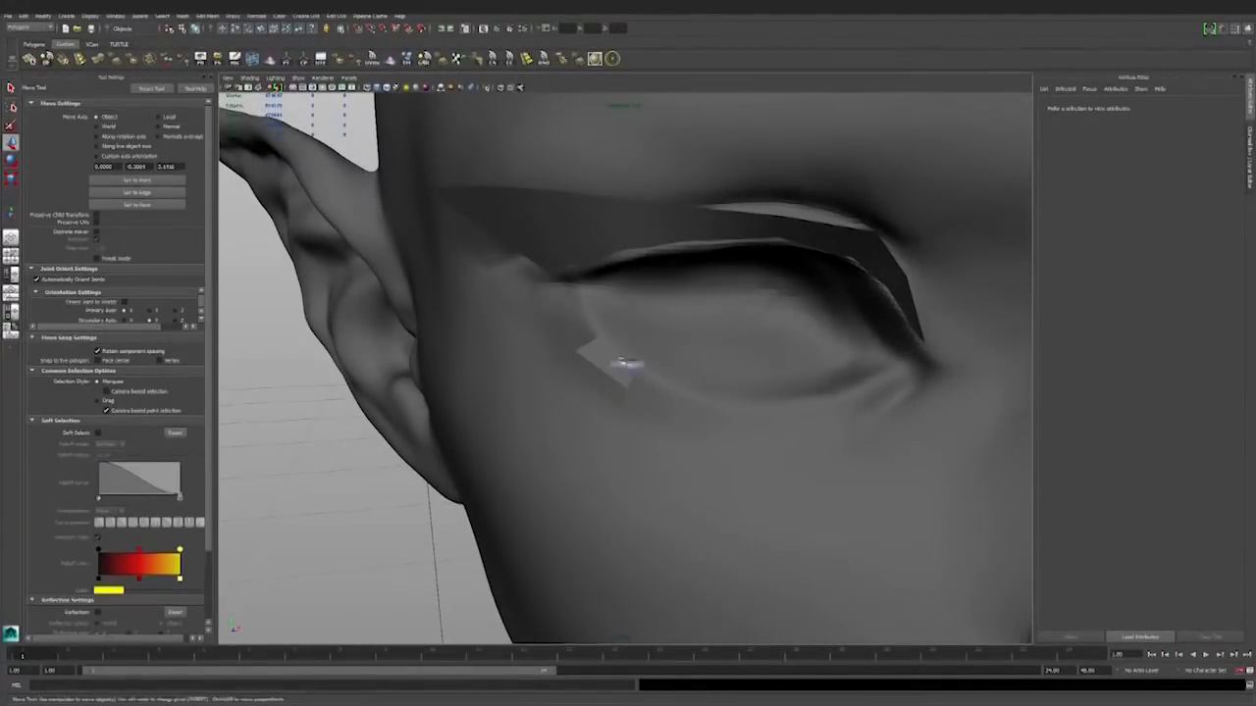
right_drag(620, 349, 620, 316)
click(631, 378)
shift+right_drag(628, 378, 616, 451)
key(w)
drag(632, 378, 660, 401)
alt+drag(714, 395, 741, 373)
key(g)
key(w)
drag(669, 398, 681, 410)
mouse_move(730, 406)
alt+mouse_down()
mouse_move(715, 422)
mouse_move(618, 424)
mouse_move(746, 426)
alt+mouse_up()
alt+right_drag(746, 426, 718, 432)
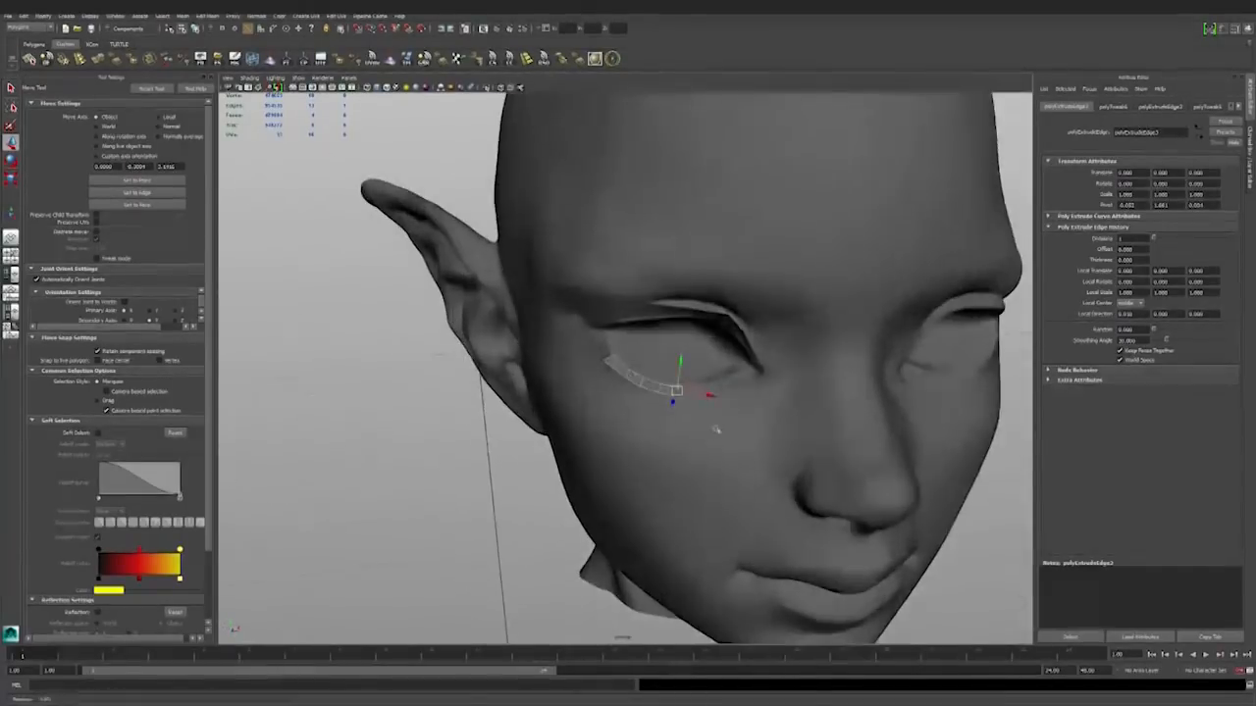
Step: Extend the lower eyelash strip with another extruded segment towards the inner eye corner
alt+drag(717, 432, 699, 431)
key(g)
alt+right_drag(699, 432, 785, 432)
key(w)
alt+right_drag(761, 483, 694, 442)
mouse_move(695, 442)
alt+mouse_down()
mouse_move(618, 432)
mouse_move(702, 427)
alt+mouse_up()
alt+right_drag(785, 426, 743, 426)
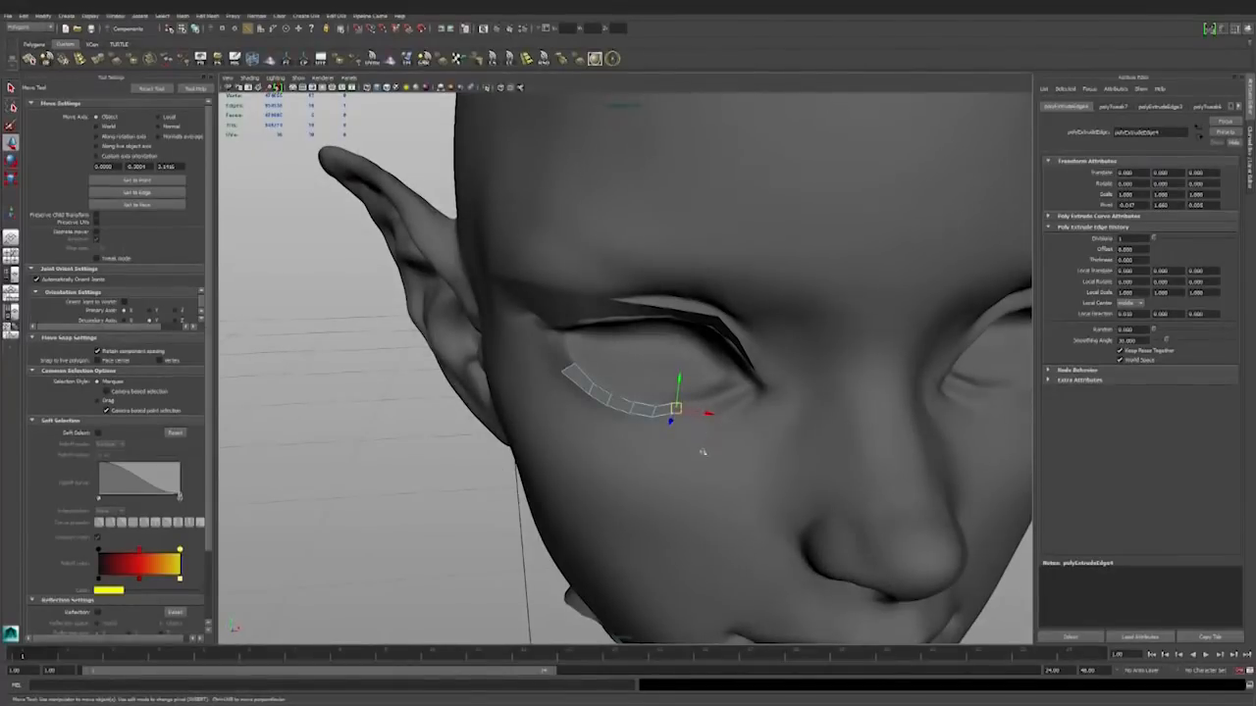
Step: Merge the lower strip's inner end to a point and shift its nearby vertices to follow the eyelid
scroll(703, 453, up, 3)
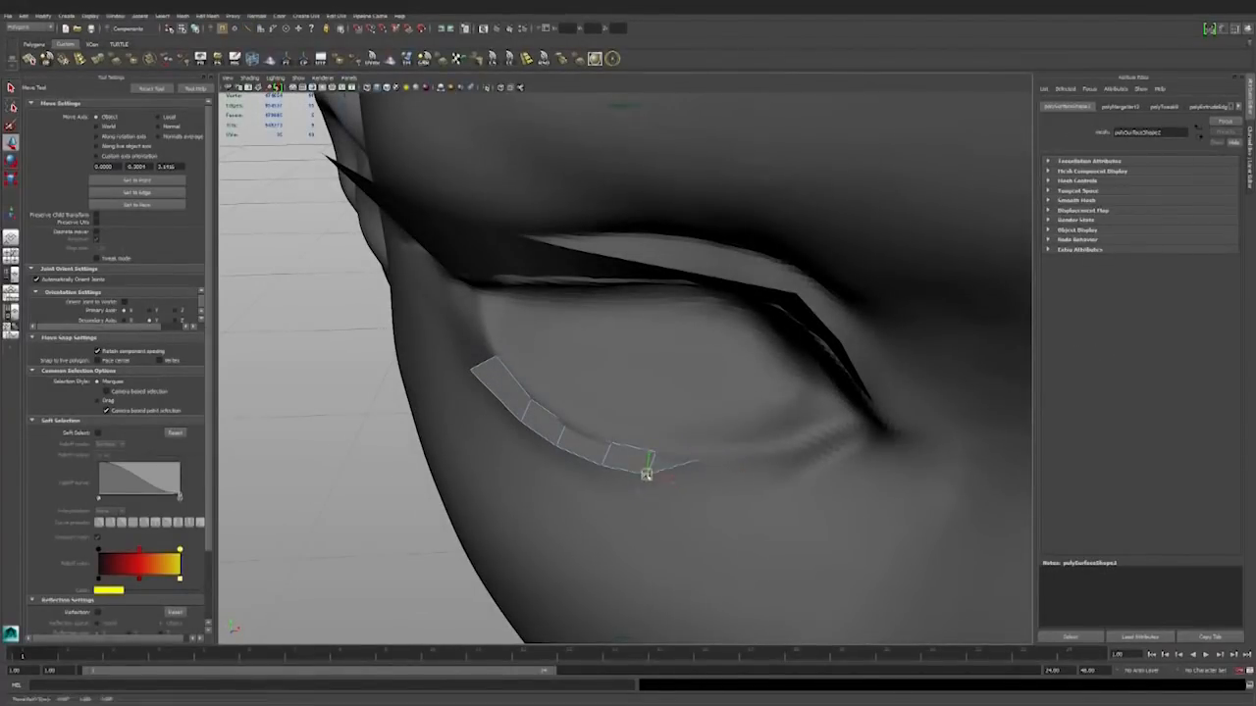
alt+drag(647, 473, 694, 413)
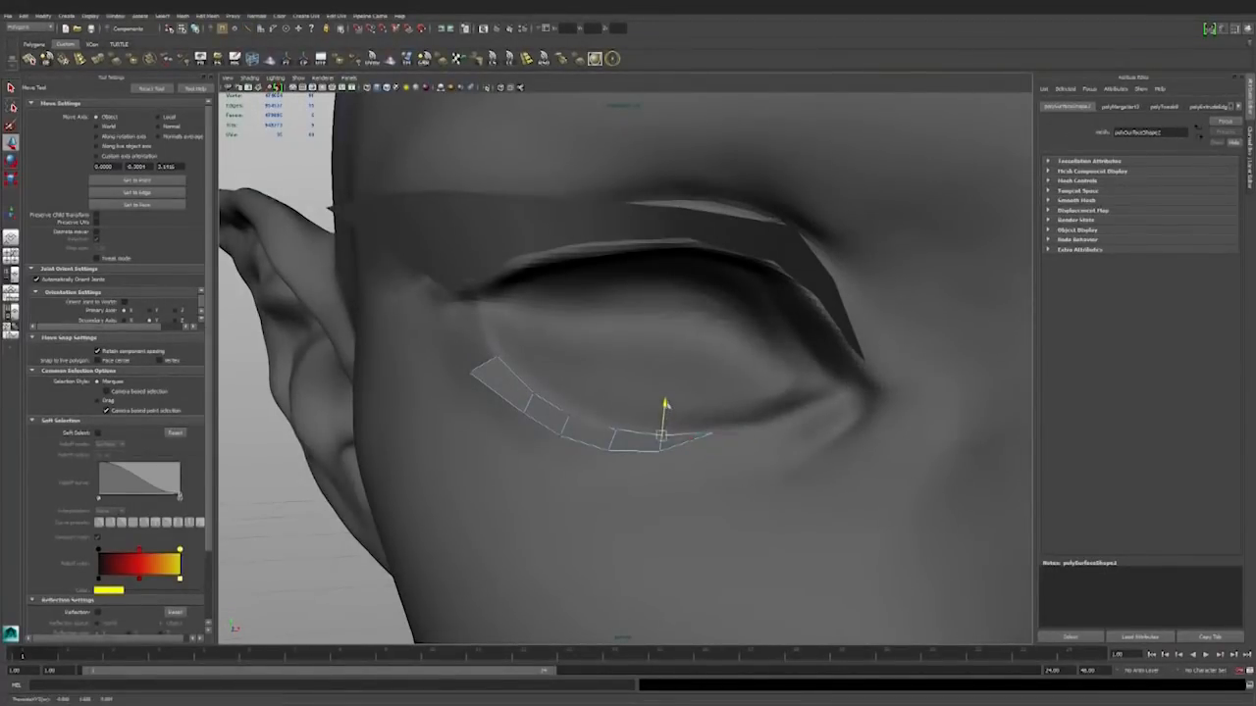
alt+drag(596, 388, 628, 417)
drag(594, 426, 587, 420)
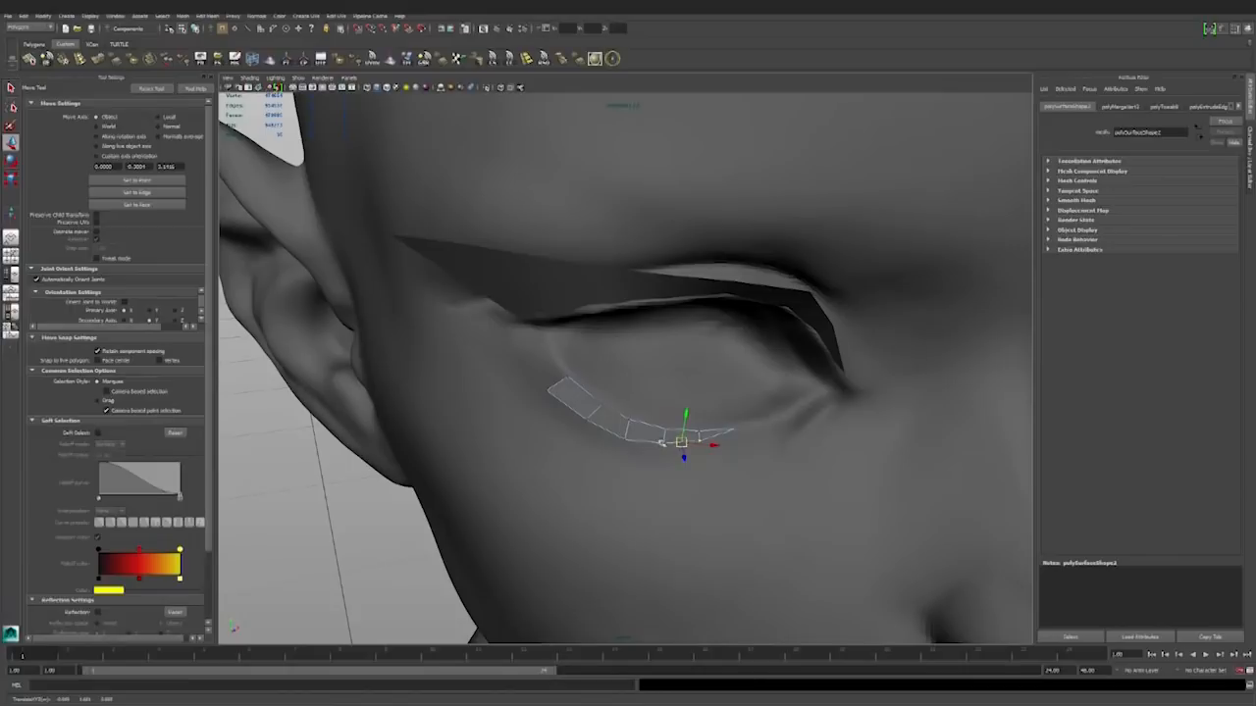
Step: Extrude the lower strip's outer edge up towards the outer eye corner and reposition its end vertices
alt+drag(581, 384, 595, 391)
right_drag(594, 392, 593, 366)
click(582, 383)
shift+drag(586, 385, 612, 334)
shift+right_drag(613, 333, 613, 373)
drag(570, 364, 505, 330)
click(551, 350)
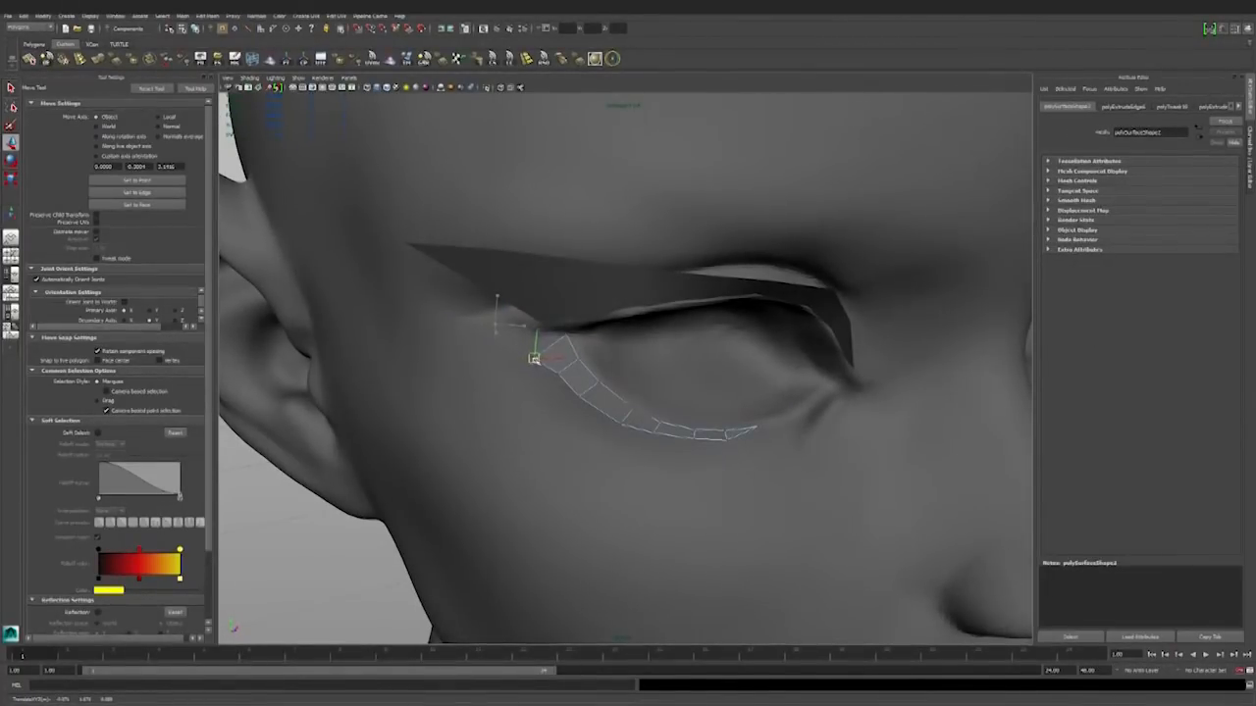
Step: Adjust the vertices along the lower eyelash strip to smooth its curve and taper it inwards
alt+drag(523, 329, 652, 397)
alt+drag(606, 363, 610, 415)
click(617, 367)
click(629, 390)
click(644, 437)
alt+drag(719, 447, 681, 451)
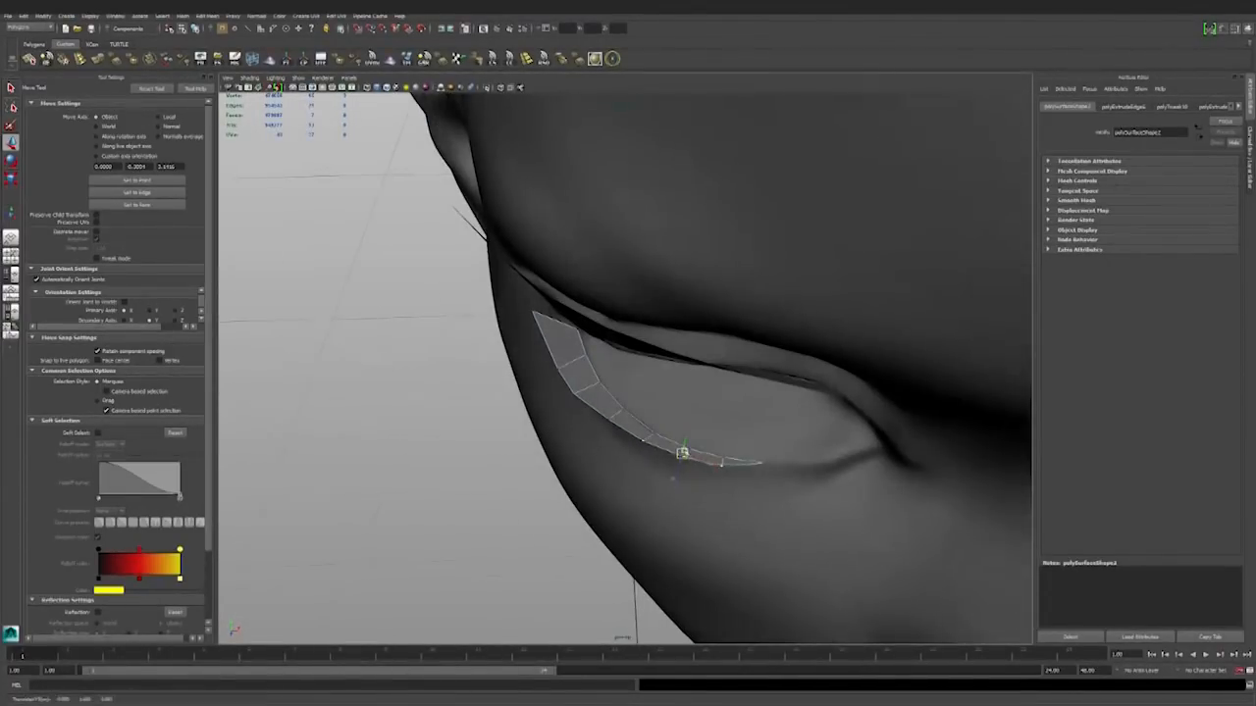
alt+right_drag(680, 451, 618, 431)
alt+drag(644, 412, 628, 407)
Step: Combine the upper and lower eyelash strips and merge their vertices at the outer eye corner
click(507, 371)
mouse_move(506, 371)
alt+mouse_down()
mouse_move(481, 417)
mouse_move(502, 367)
alt+mouse_up()
right_drag(602, 341, 646, 323)
alt+drag(645, 322, 589, 350)
alt+right_drag(589, 350, 620, 338)
alt+drag(620, 339, 626, 329)
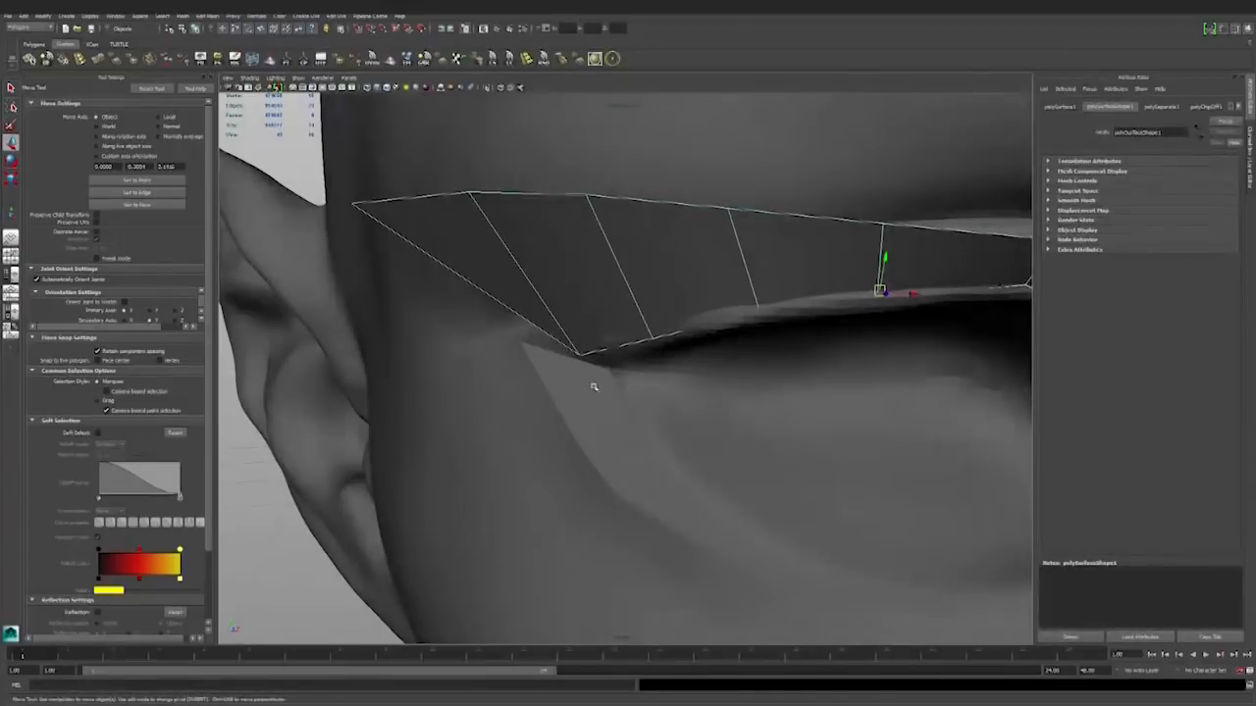
shift+click(594, 384)
right_drag(599, 384, 599, 385)
click(147, 58)
right_drag(563, 369, 518, 370)
drag(621, 380, 571, 346)
shift+right_drag(594, 377, 594, 334)
mouse_move(613, 373)
alt+mouse_down()
mouse_move(591, 373)
mouse_move(628, 375)
alt+mouse_up()
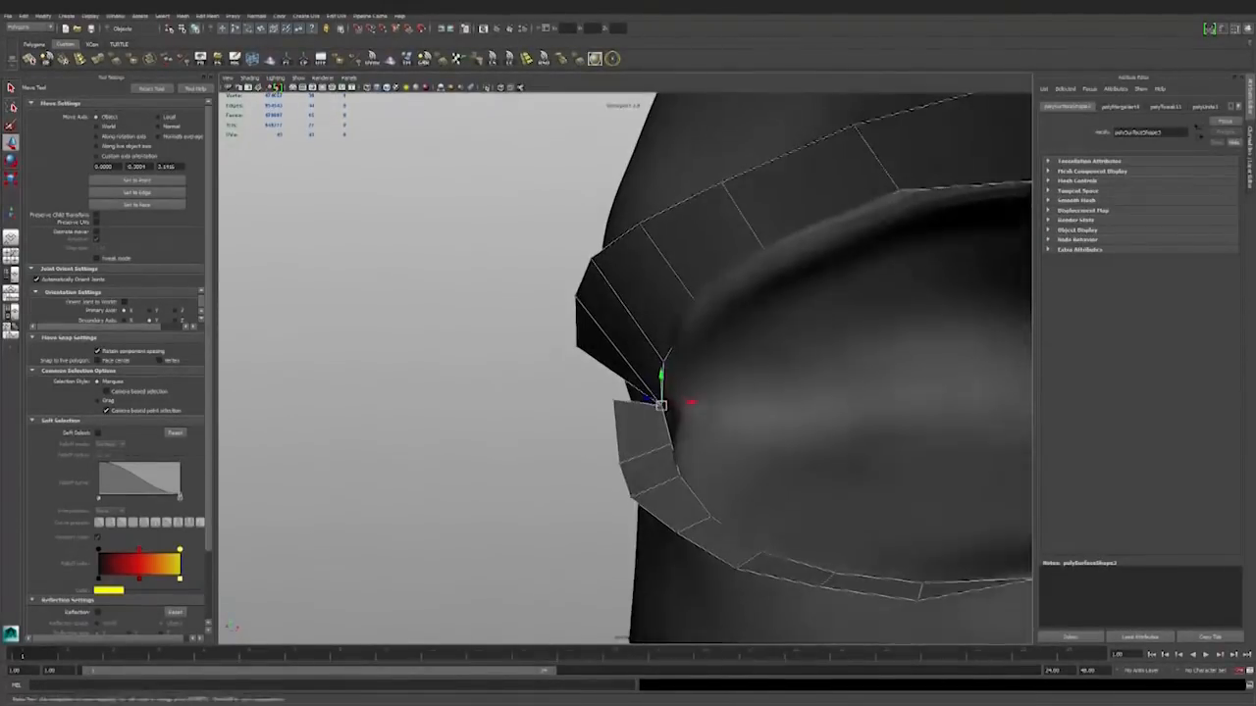
Step: Mirror the finished eyelash mesh onto the other eye with Duplicate Special and select both sides
alt+drag(668, 412, 520, 350)
alt+right_drag(520, 352, 447, 390)
alt+drag(447, 390, 635, 385)
alt+right_drag(636, 385, 602, 392)
alt+drag(602, 391, 622, 401)
click(602, 391)
right_drag(622, 363, 663, 345)
click(688, 363)
key(ctrl+shift+d)
alt+drag(622, 376, 597, 343)
shift+click(589, 390)
Step: Combine both eyelashes into one mesh and export it as the OBJ file Eyelashes
click(152, 59)
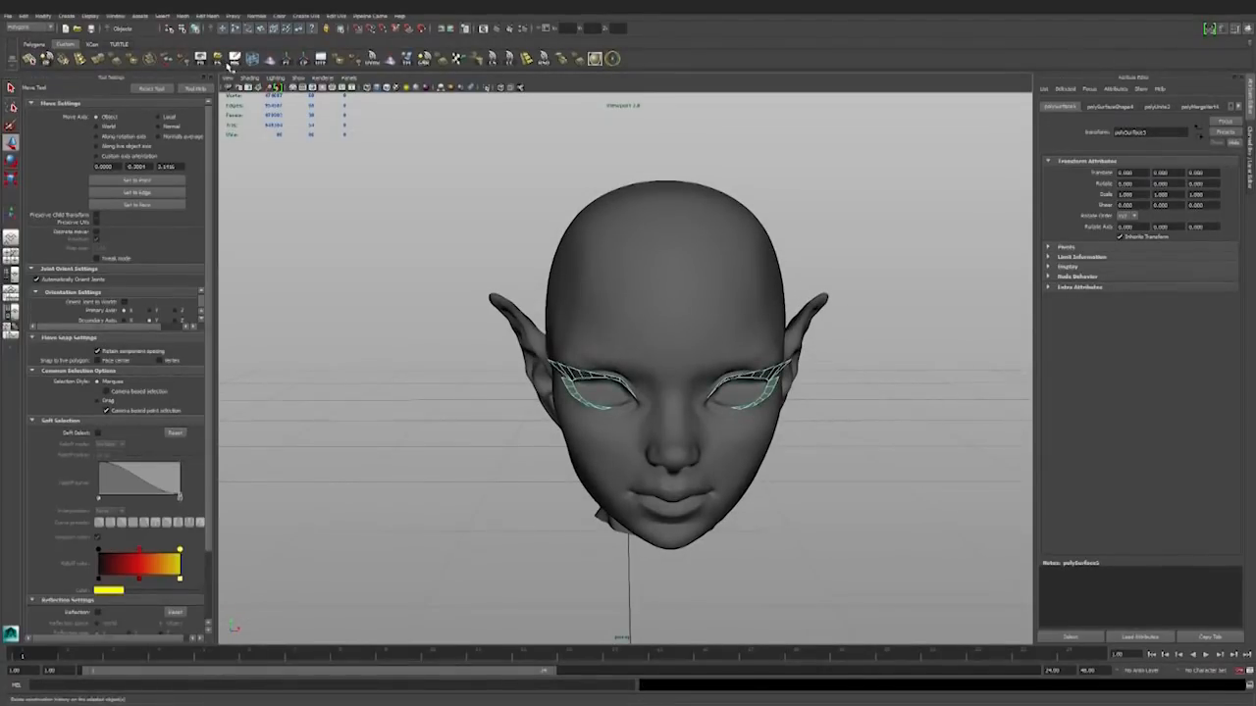
click(234, 59)
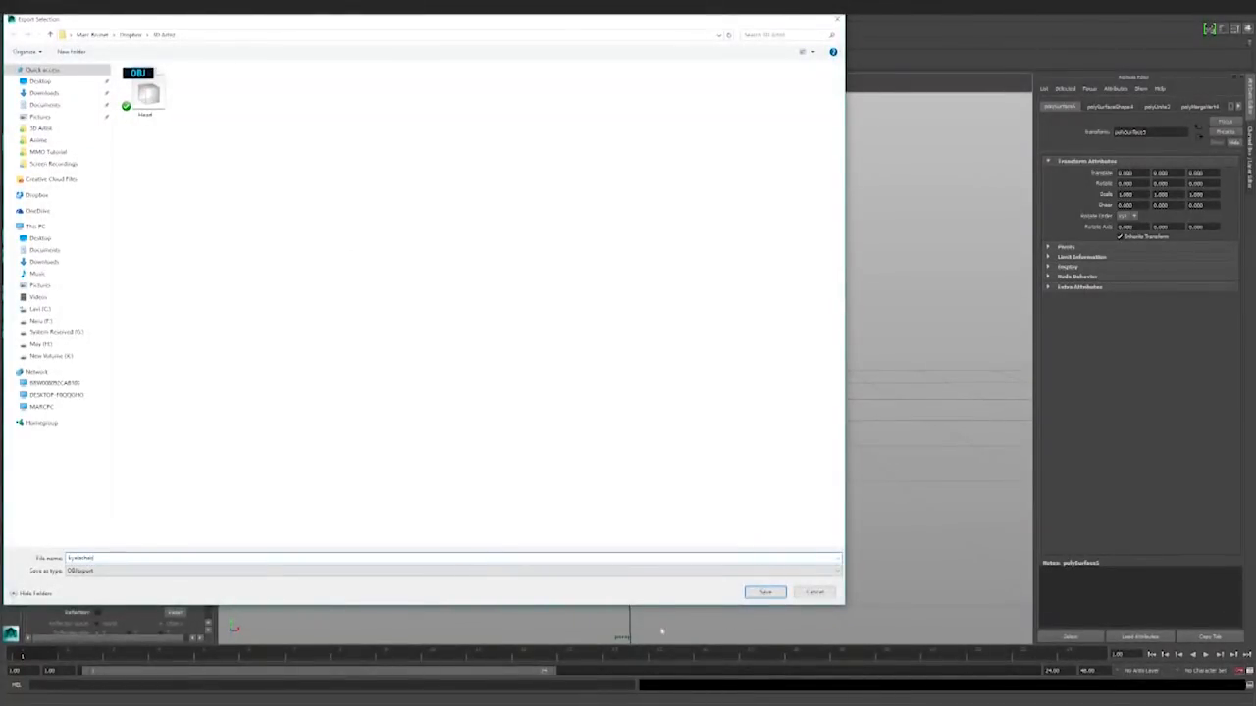
key(Return)
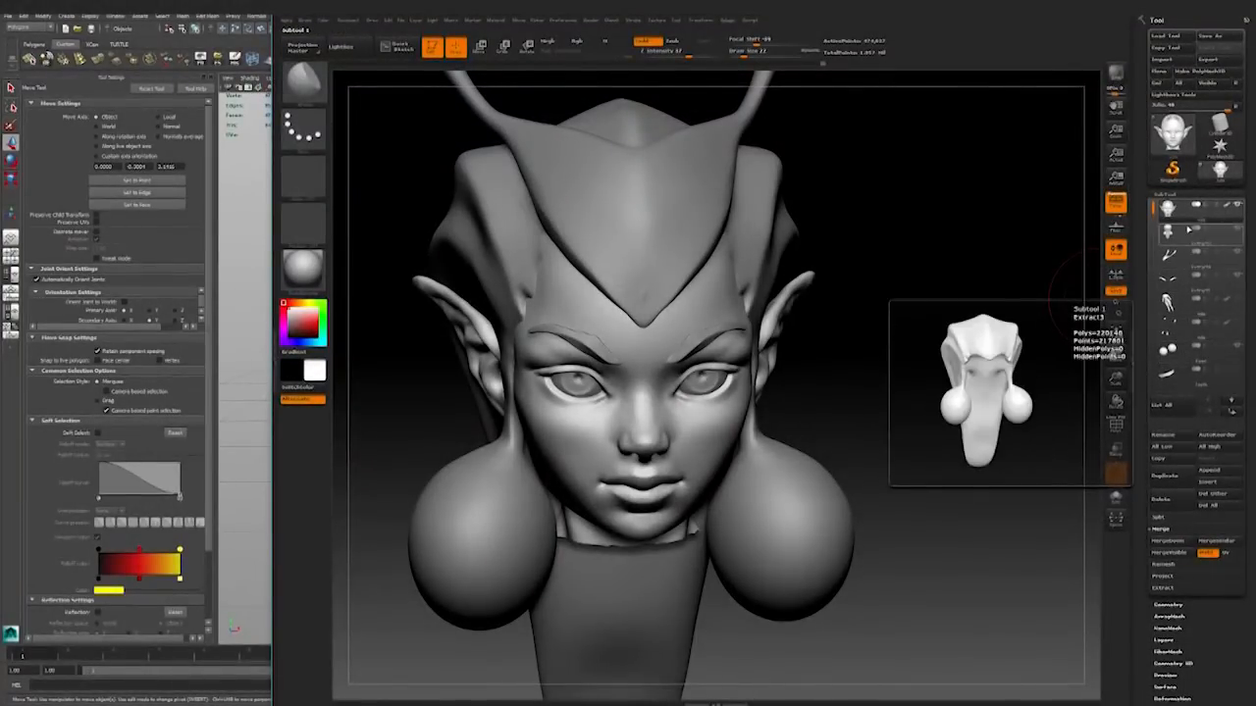
Step: Switch to ZBrush, append a cylinder subtool directly below the head, and import the eyelashes mesh in its place
click(1170, 604)
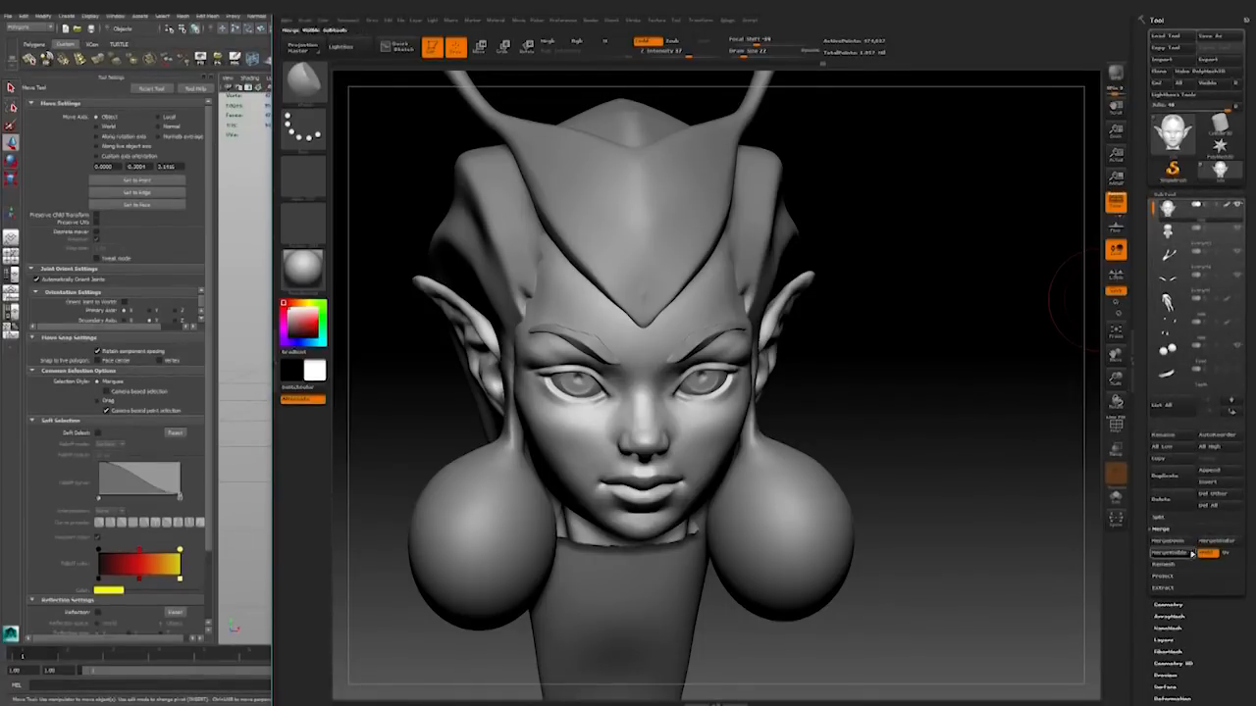
click(1210, 477)
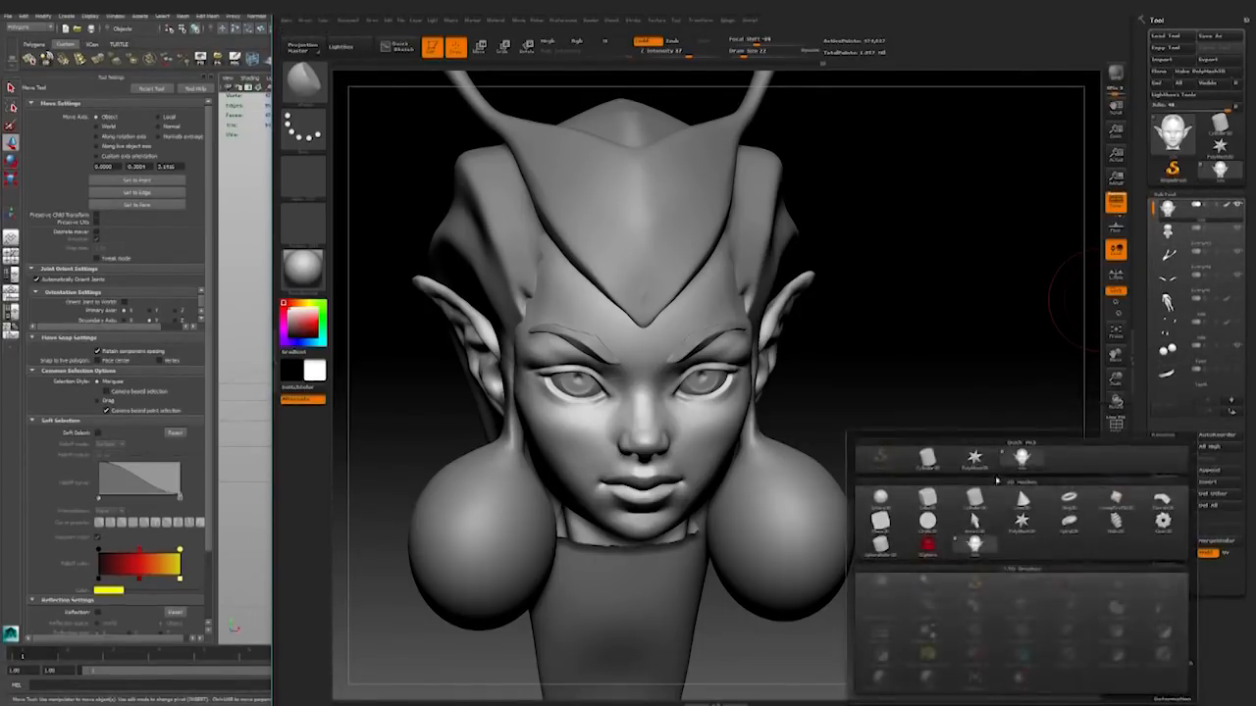
click(934, 467)
drag(1155, 214, 1157, 246)
click(1191, 349)
click(1210, 414)
click(1210, 415)
click(1210, 413)
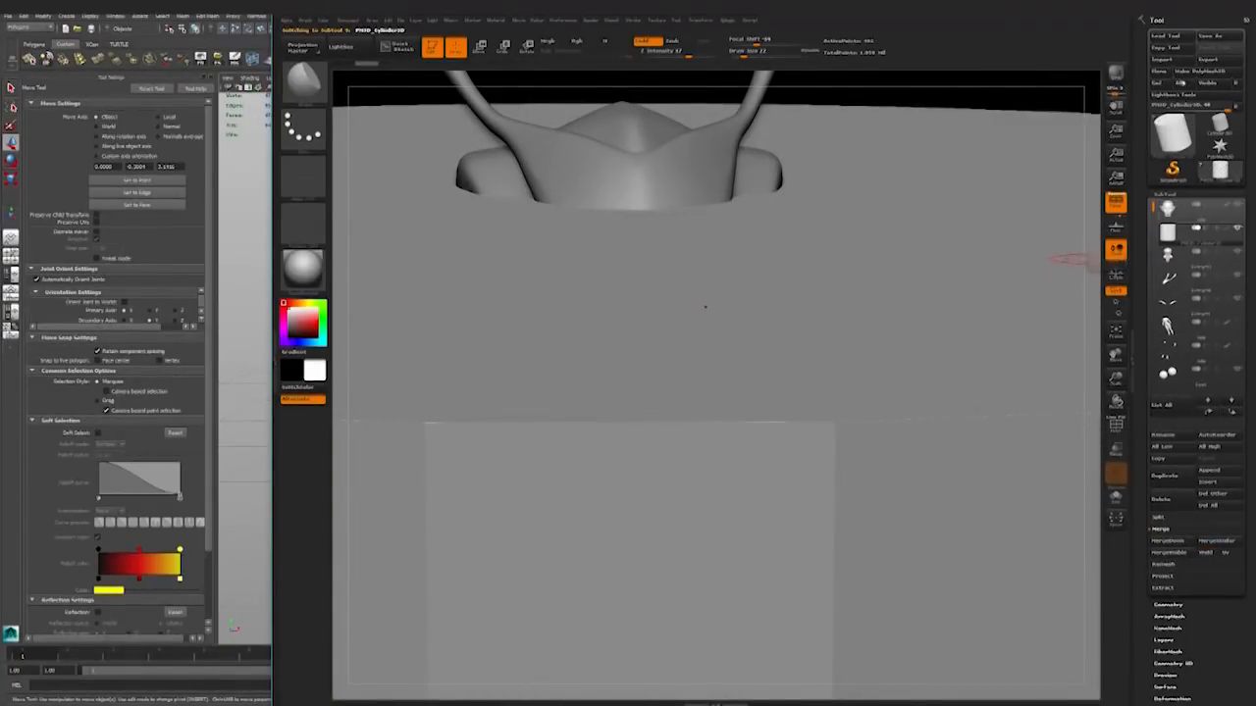
click(1174, 60)
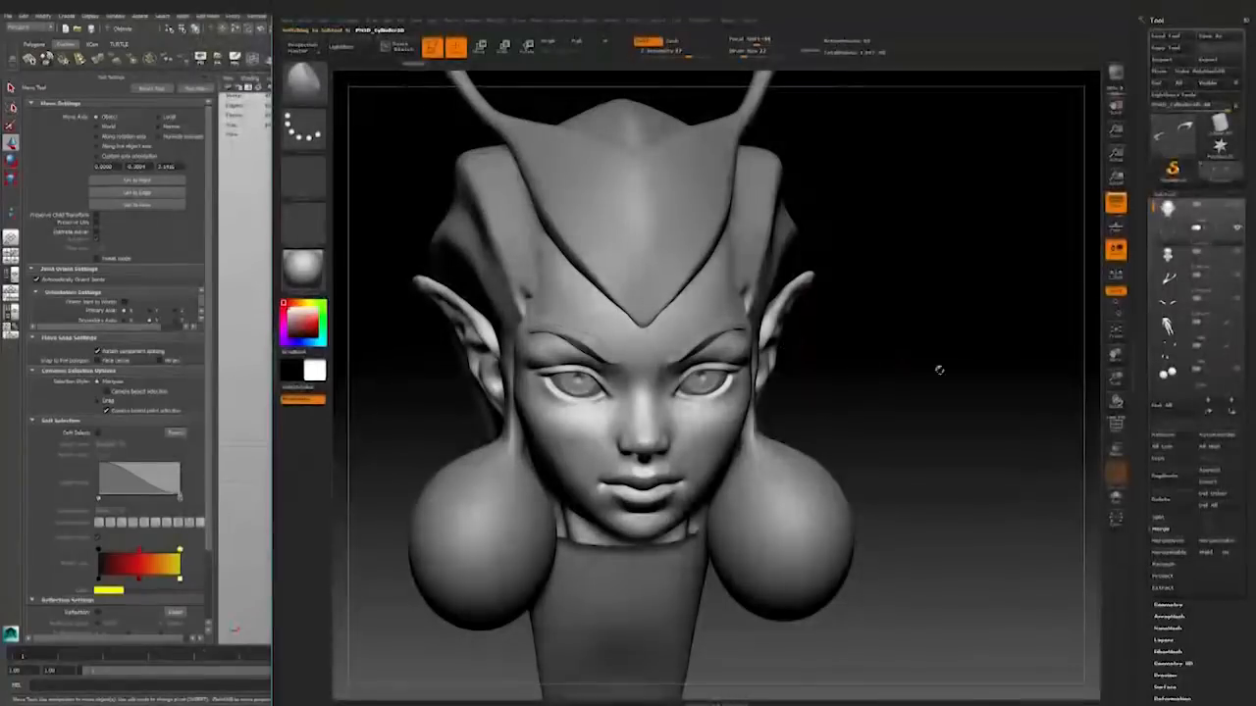
mouse_move(916, 373)
mouse_down()
mouse_move(947, 376)
mouse_move(902, 377)
mouse_up()
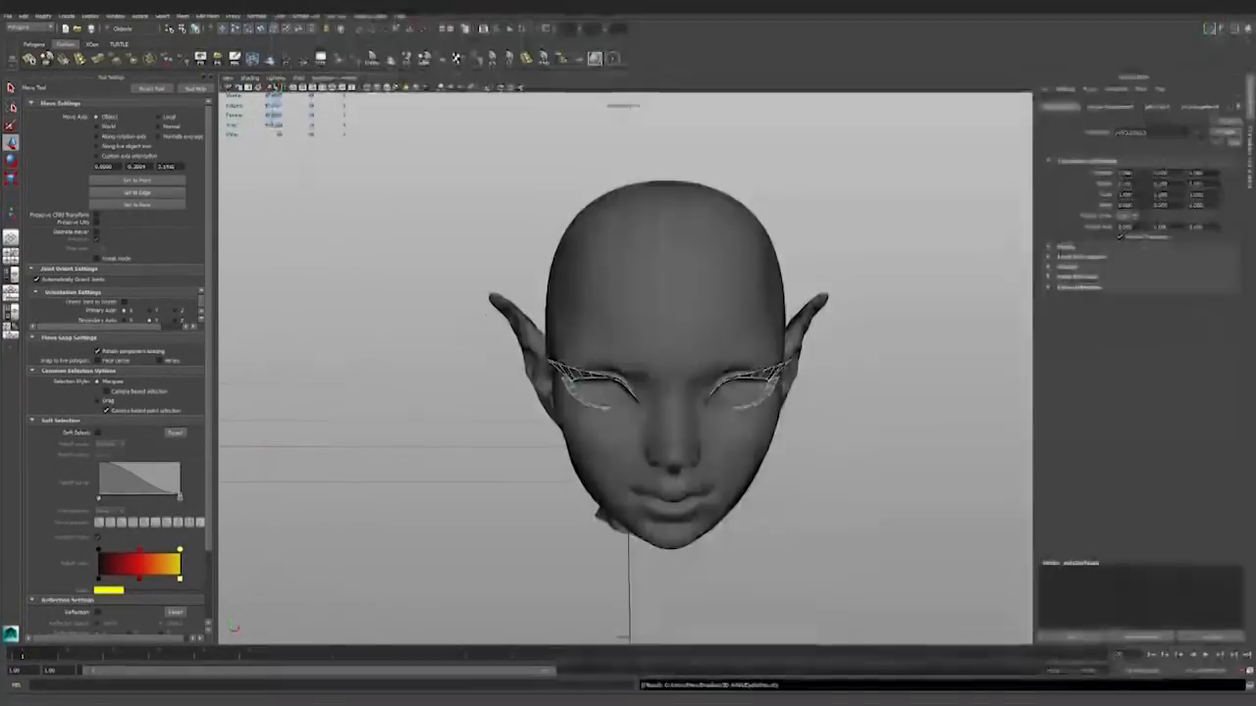
Step: Return to Maya and reverse the normals of the combined eyelash mesh
alt+drag(628, 372, 667, 324)
scroll(628, 373, up, 5)
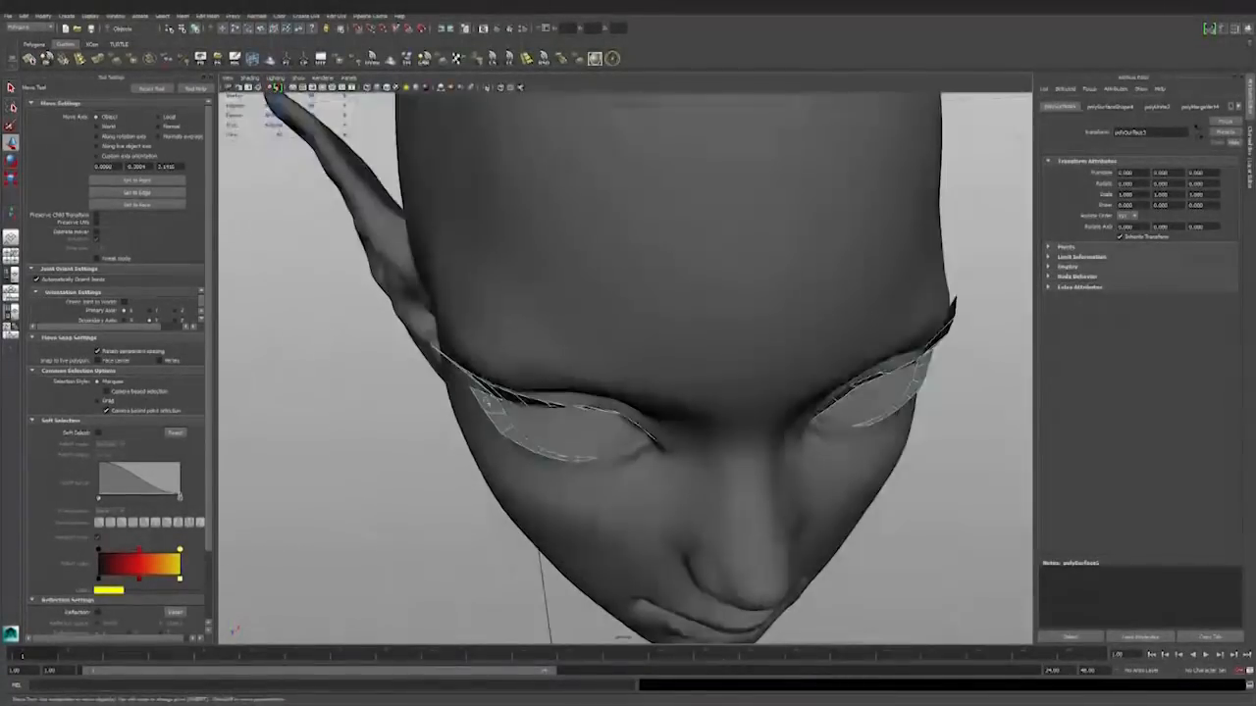
alt+drag(628, 372, 785, 323)
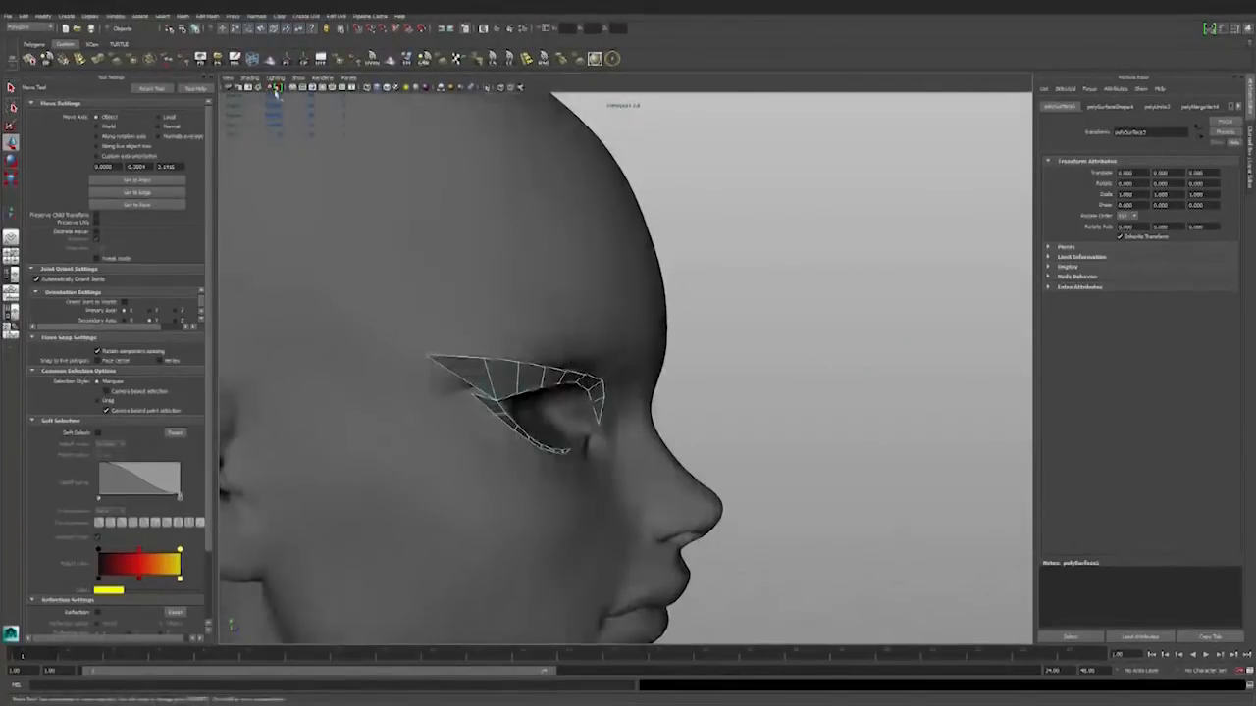
click(185, 57)
click(824, 412)
alt+drag(824, 412, 742, 410)
click(487, 381)
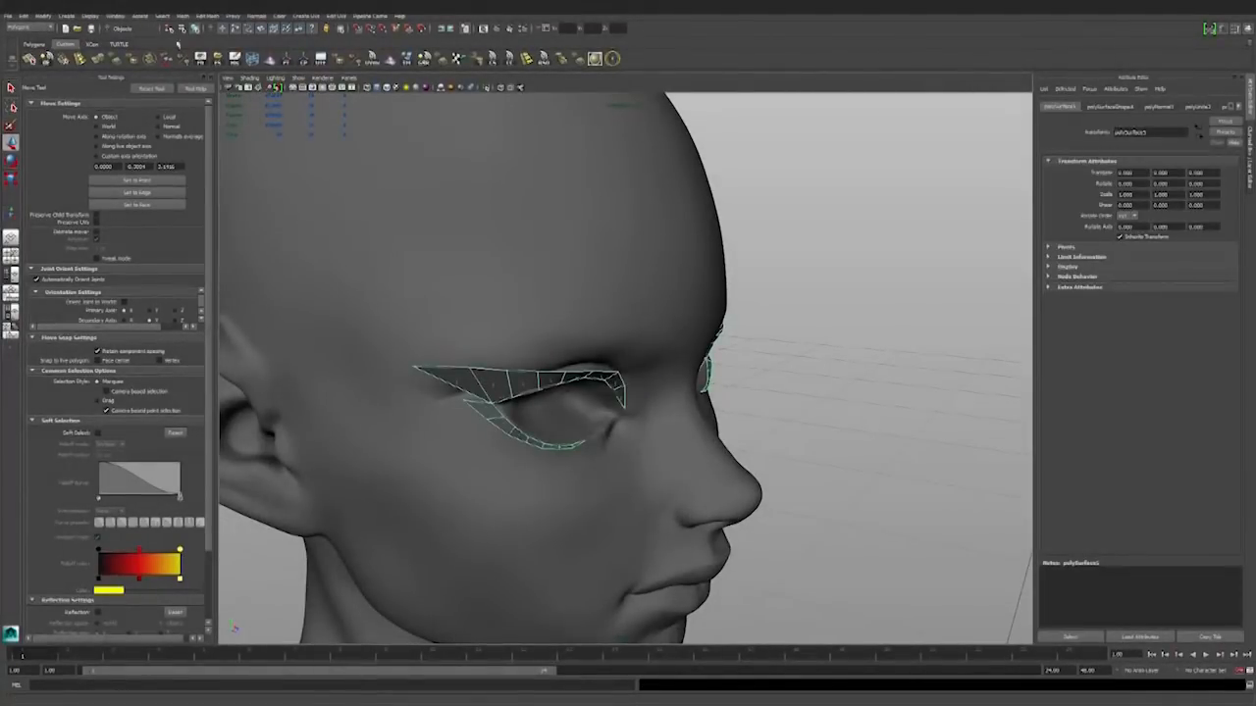
Step: Export the corrected eyelash mesh again, overwriting the existing Eyelashes OBJ file
click(221, 60)
double_click(146, 98)
click(655, 361)
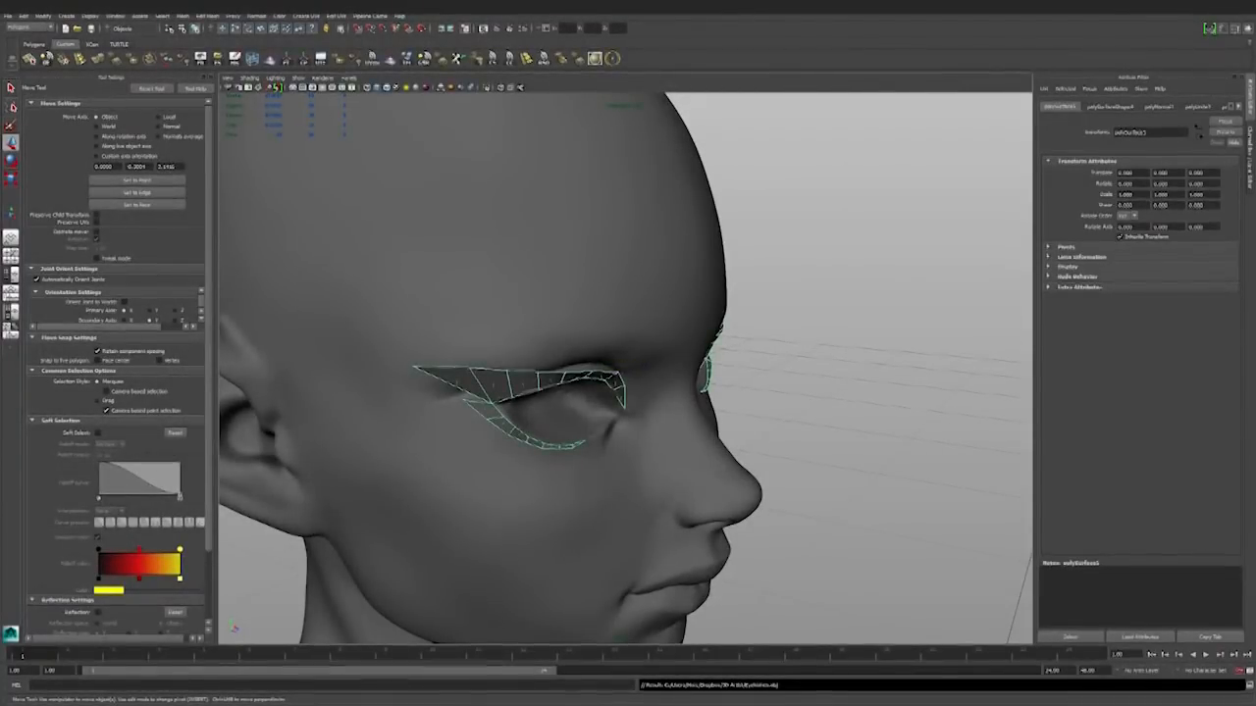
Step: Switch to ZBrush and reimport the corrected Eyelashes OBJ into the eyelash subtool
key(alt+Tab)
click(1173, 59)
double_click(381, 84)
Step: Set the active colour to black with the eyelash subtool selected
drag(852, 276, 1052, 329)
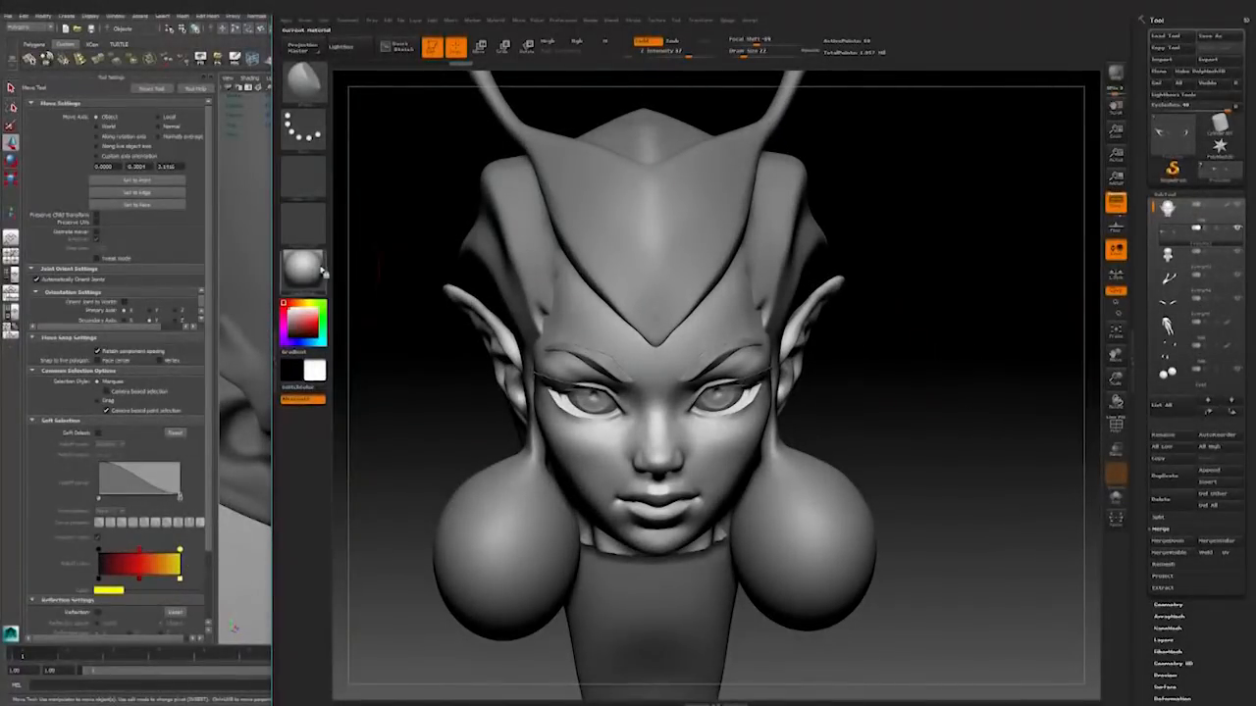
click(285, 336)
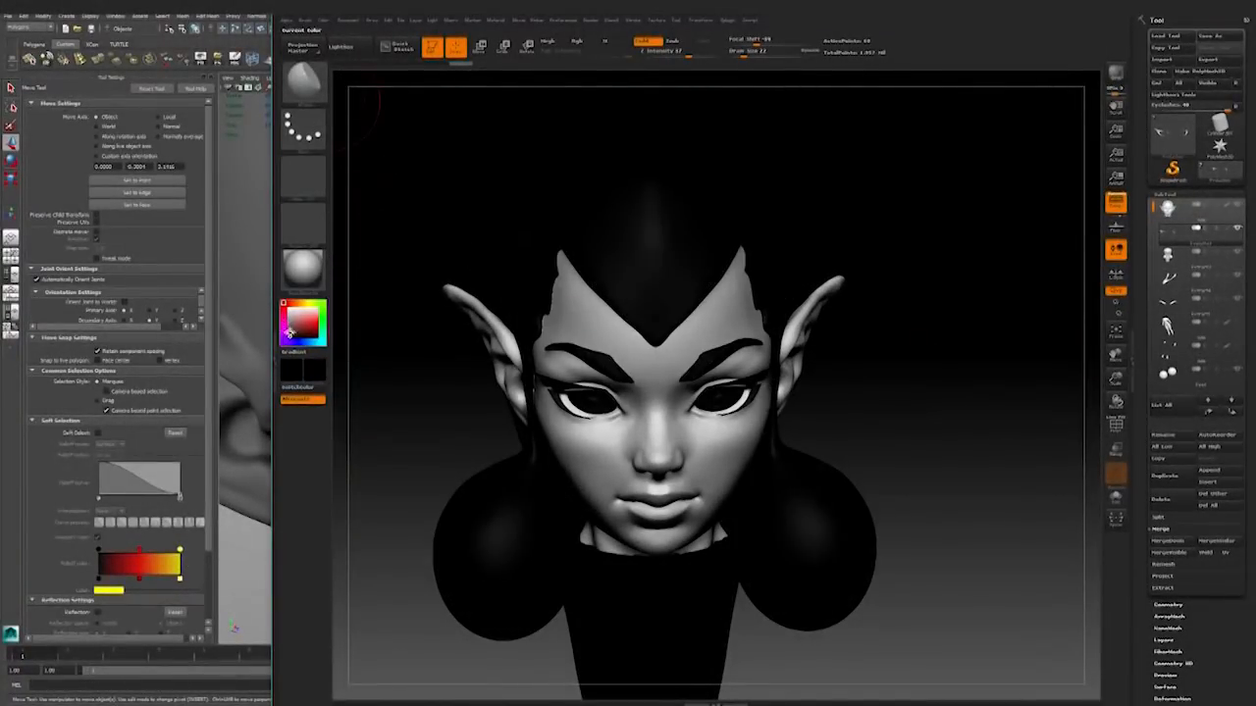
Step: Pick a near-black active colour and fill the eyelash subtool with it
click(289, 332)
click(323, 21)
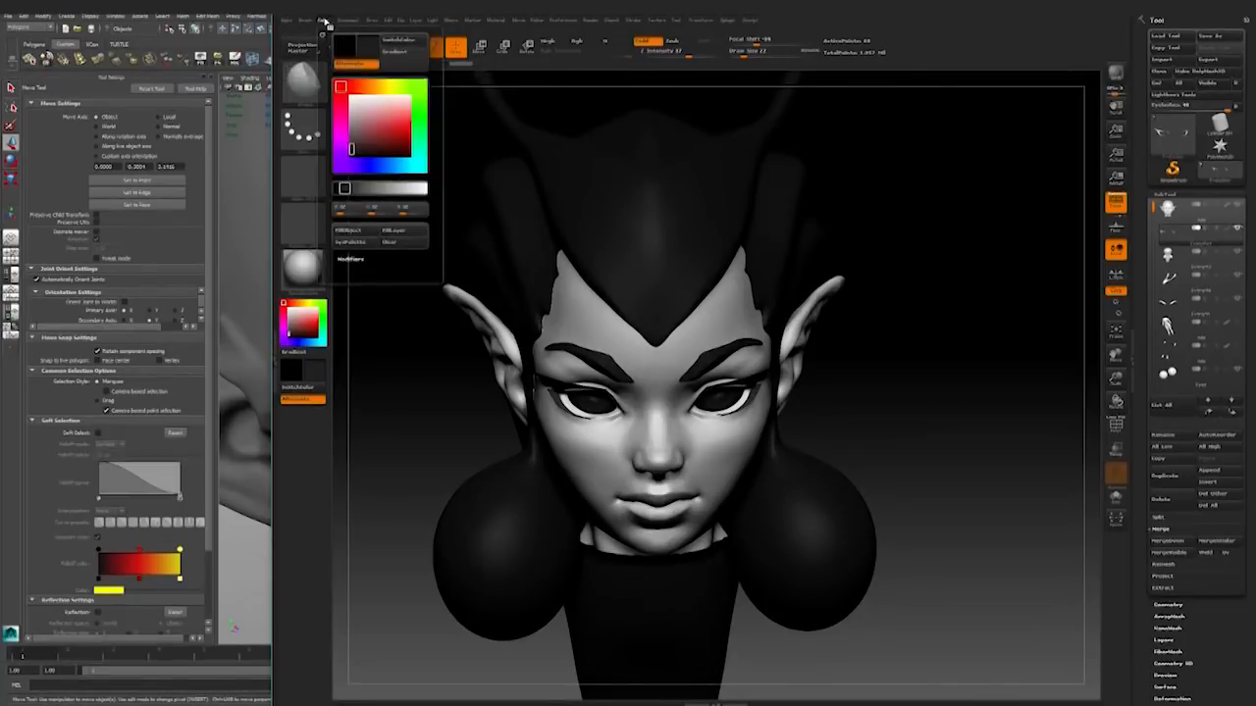
click(355, 230)
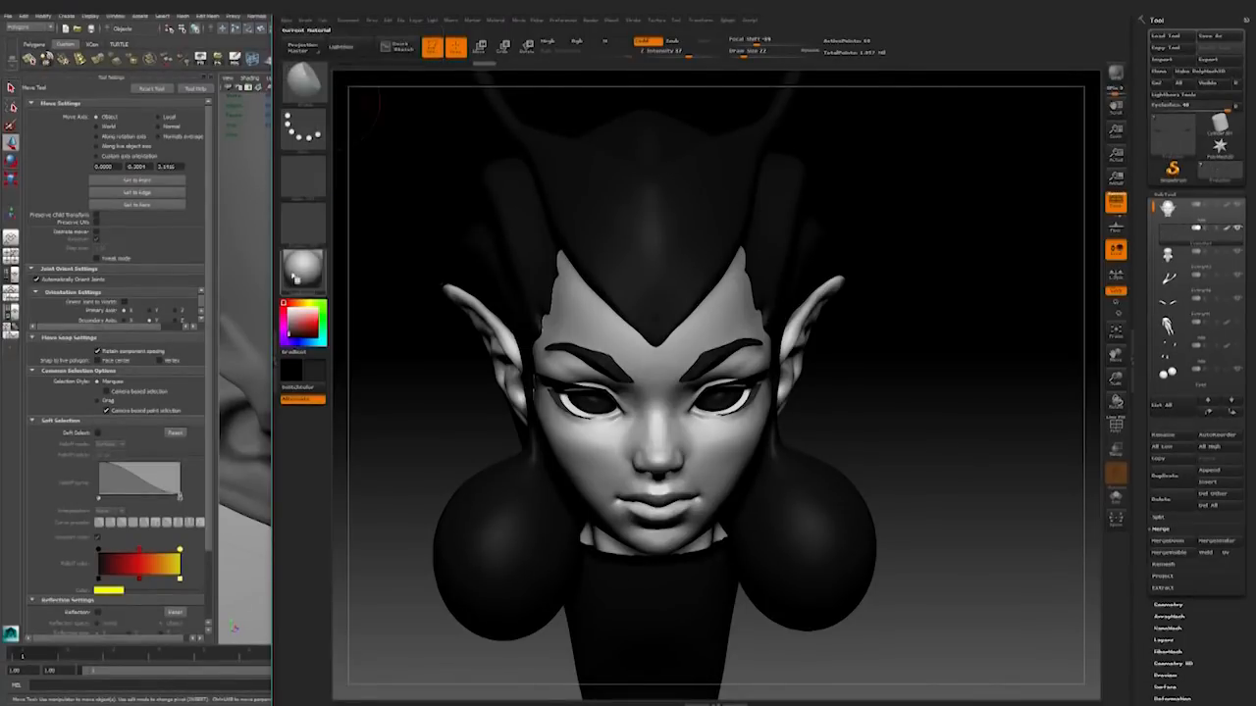
Step: Save the ZBrush project, replacing the existing Sculpt Naked 4 file
mouse_move(968, 338)
mouse_down()
mouse_move(924, 349)
mouse_move(947, 344)
mouse_move(946, 289)
mouse_move(942, 341)
mouse_move(903, 350)
mouse_move(886, 323)
mouse_move(886, 337)
mouse_up()
key(ctrl+s)
key(Return)
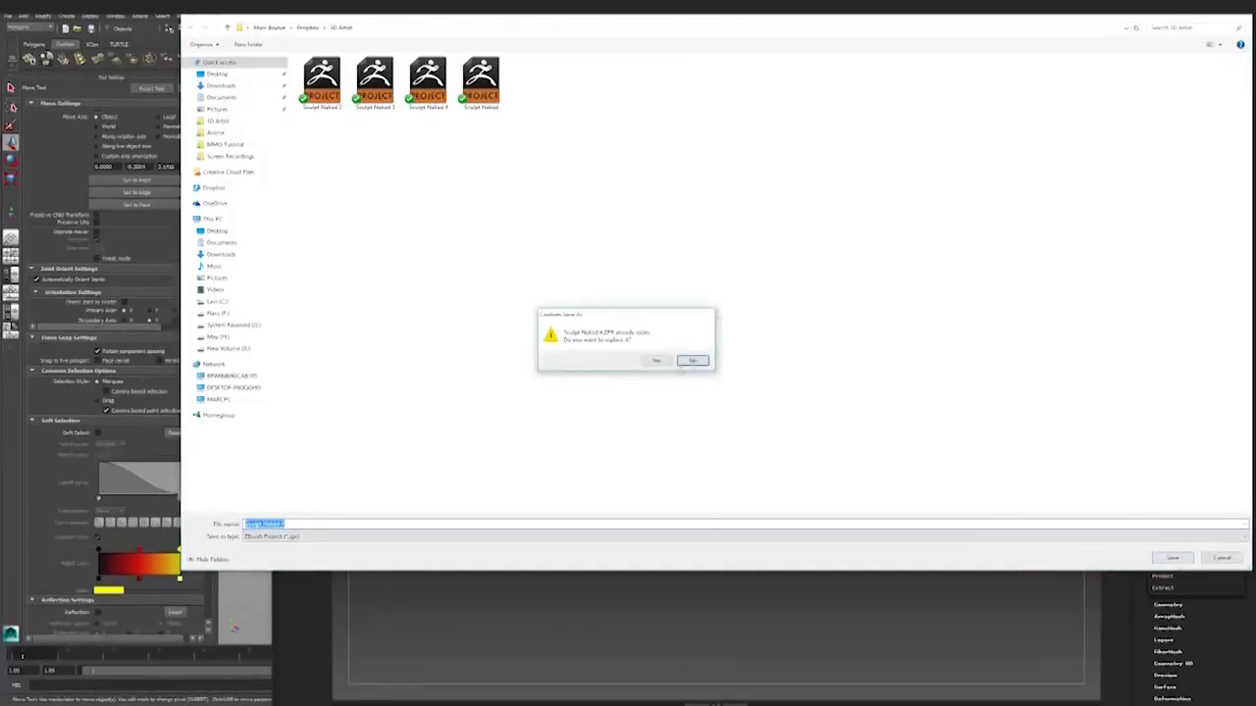
click(655, 361)
Step: Hide the hair, body and antenna cap subtools to expose the bald head
alt+drag(827, 376, 952, 365)
click(1236, 251)
drag(984, 272, 1030, 298)
mouse_move(1239, 279)
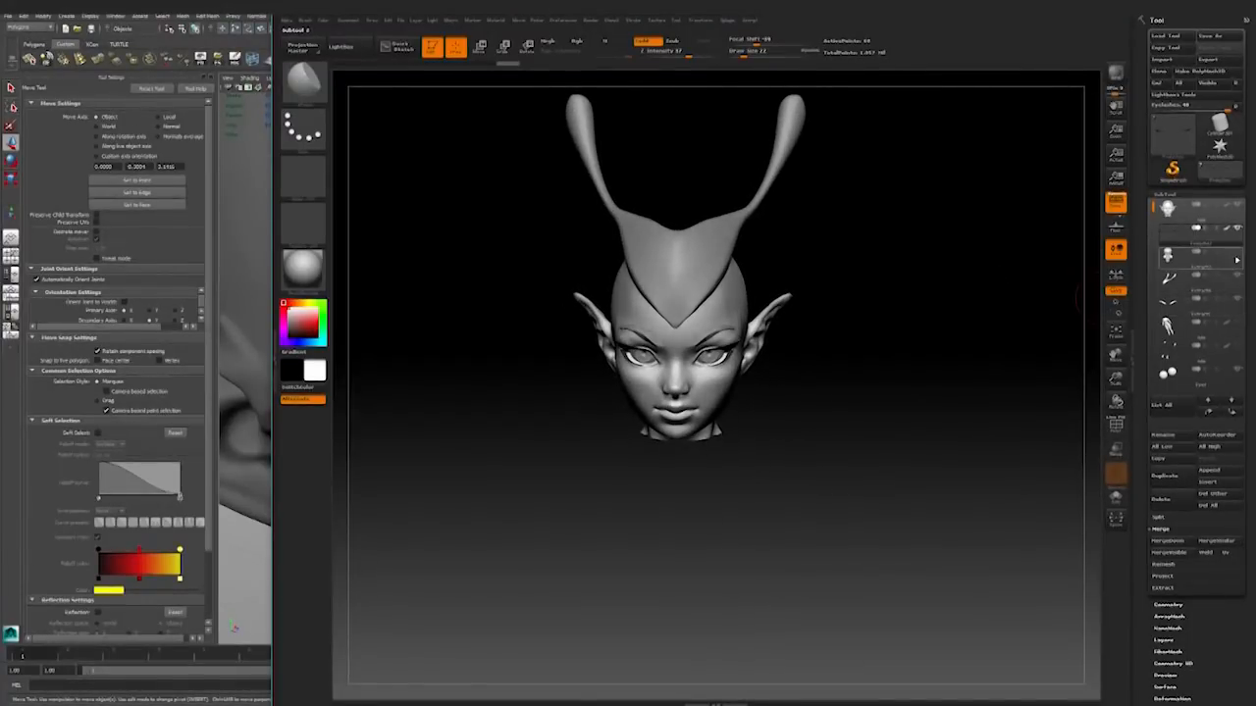
click(1236, 261)
Step: Try to mask and remesh the forehead of the head subtool, and undo the changes made there
drag(925, 308, 925, 252)
mouse_move(951, 342)
mouse_down()
mouse_move(972, 348)
mouse_move(942, 302)
mouse_move(949, 312)
mouse_up()
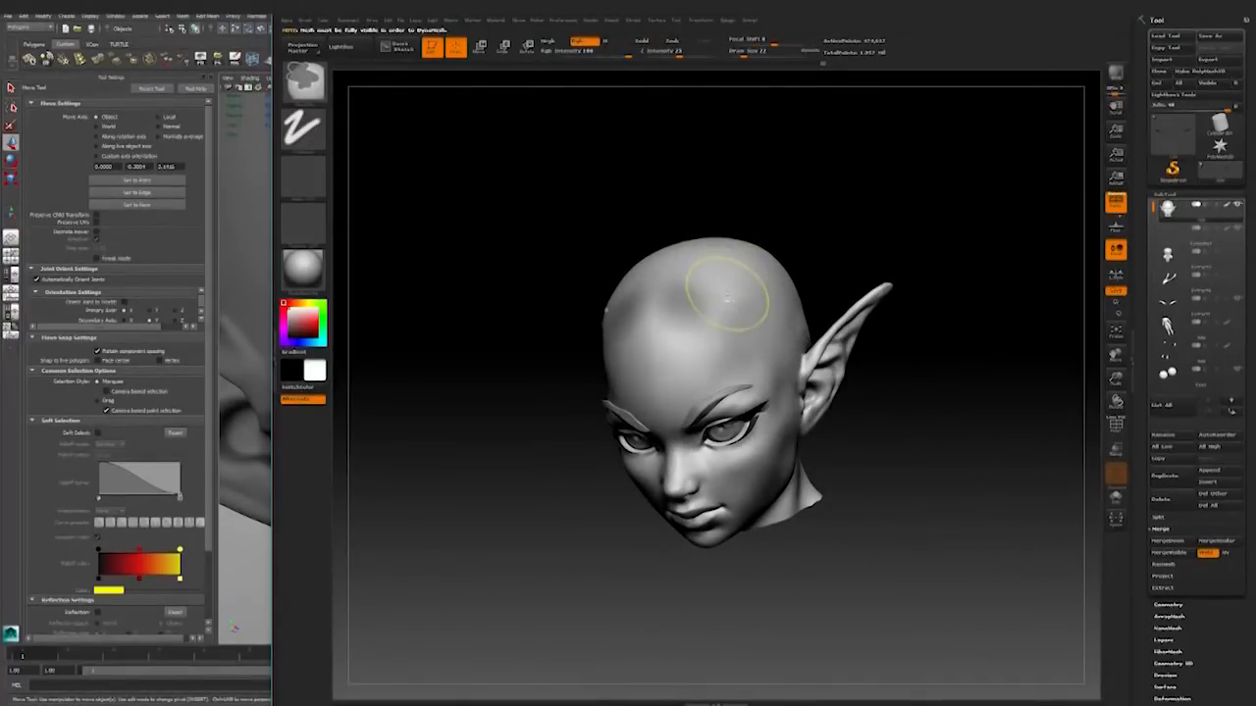
ctrl+drag(731, 300, 686, 314)
mouse_move(932, 252)
ctrl+mouse_down()
mouse_move(961, 268)
mouse_move(1014, 265)
mouse_move(973, 270)
ctrl+mouse_up()
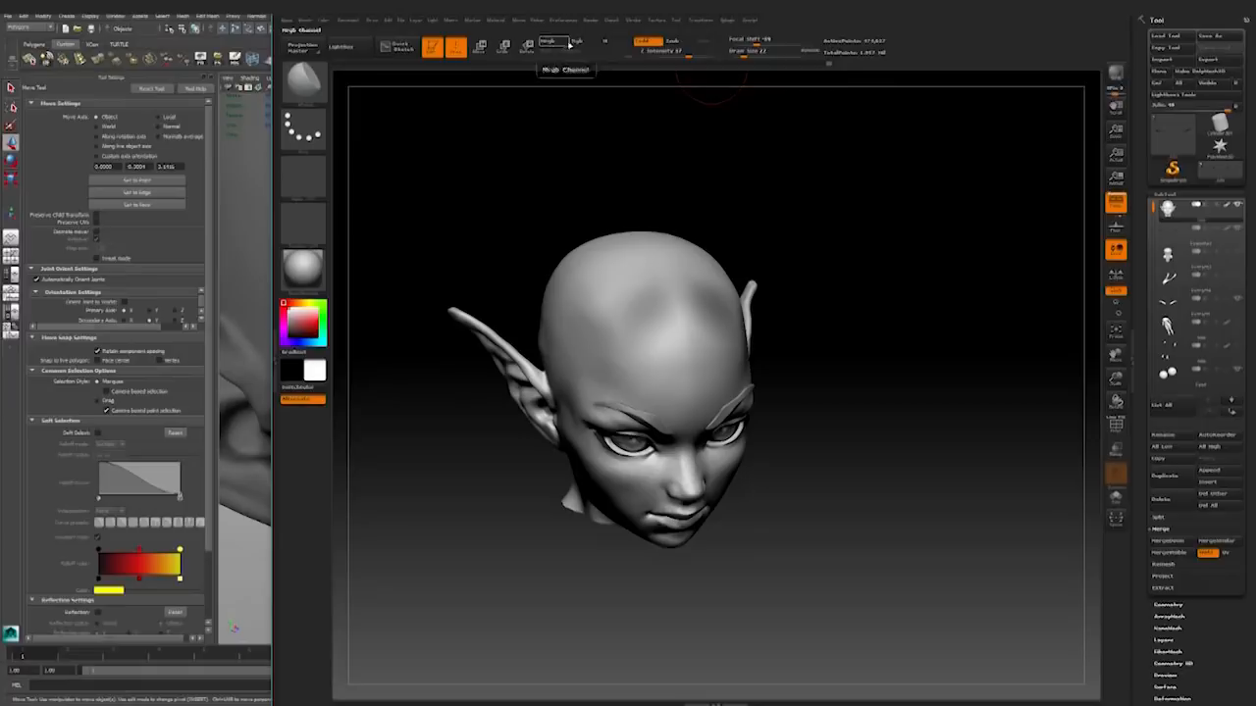
key(ctrl+z)
key(ctrl+z)
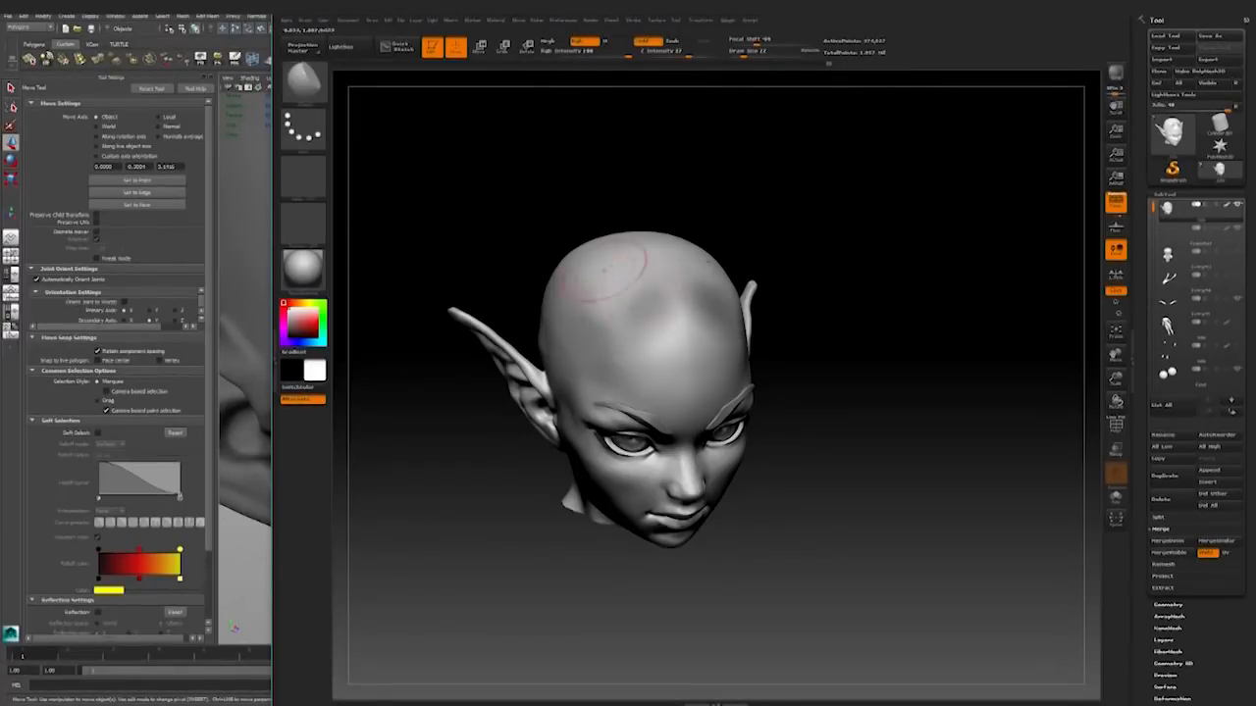
key(ctrl+z)
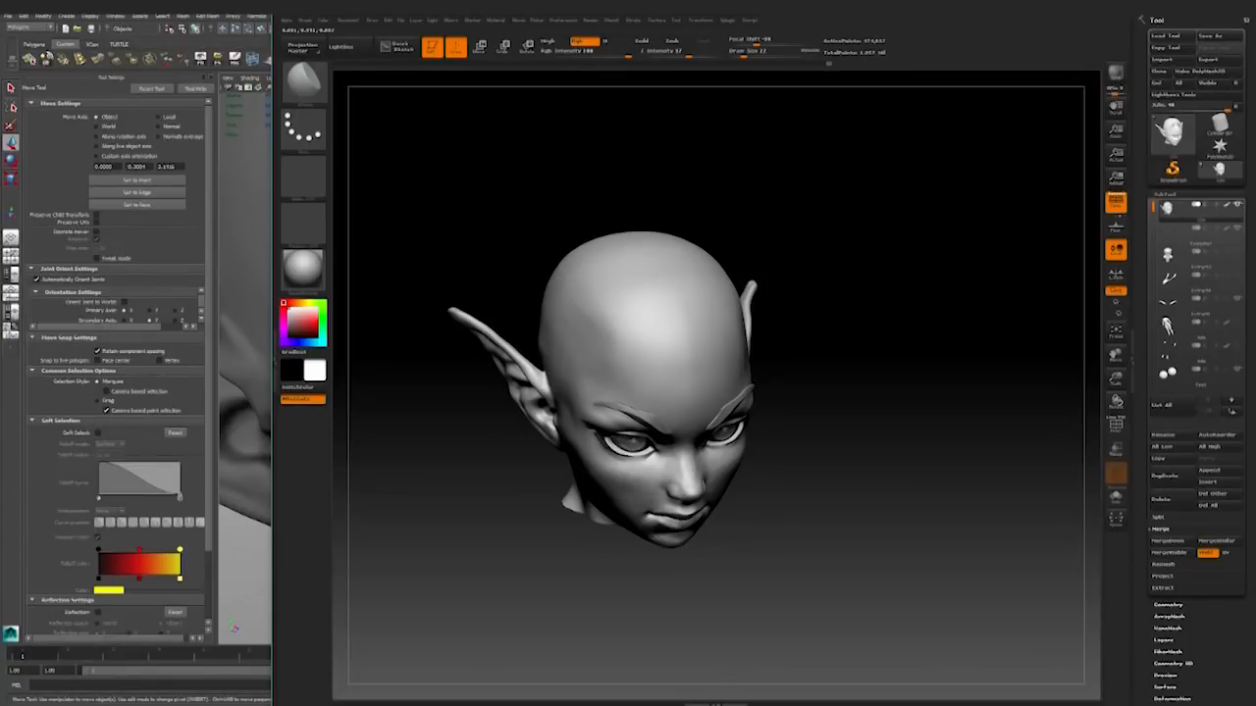
Step: Set the brush to sculpt with Zadd only by turning Rgb off and Zadd on
click(582, 41)
click(644, 41)
drag(883, 211, 746, 221)
drag(870, 258, 929, 364)
drag(835, 471, 910, 475)
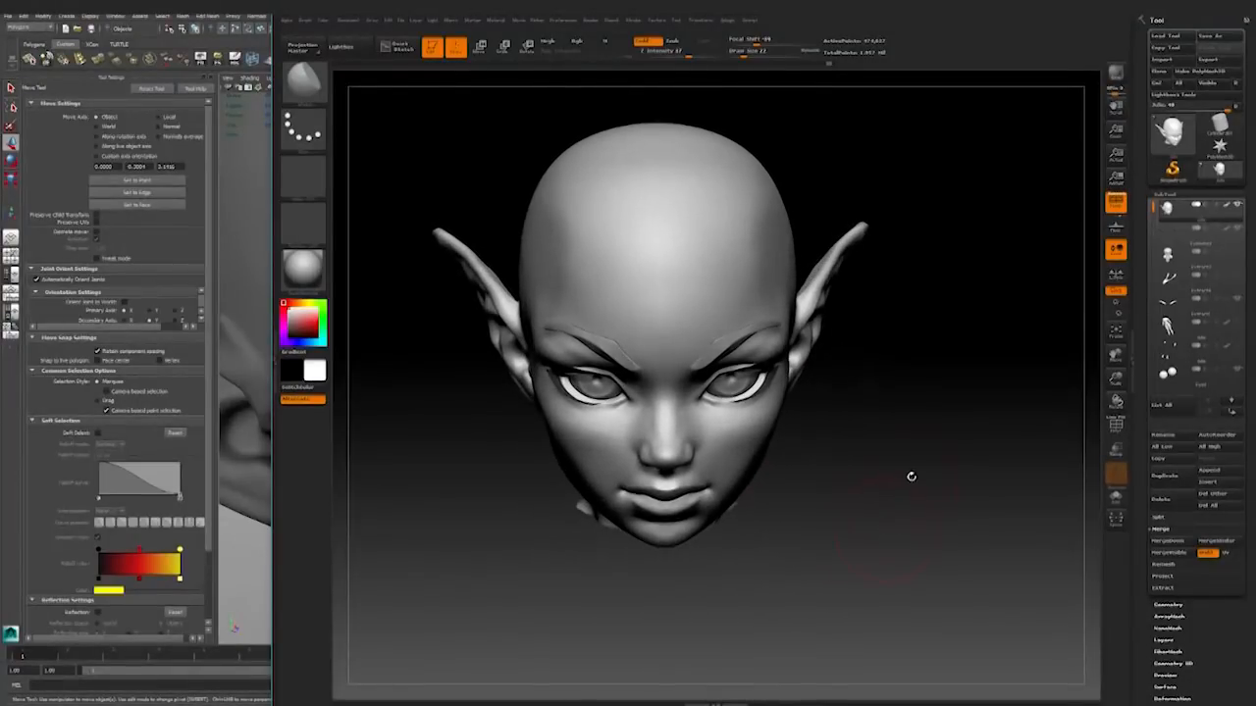
Step: Select the eyebrow subtool and refine the inner ends of both brows with a small brush
click(1195, 313)
drag(1010, 431, 1034, 446)
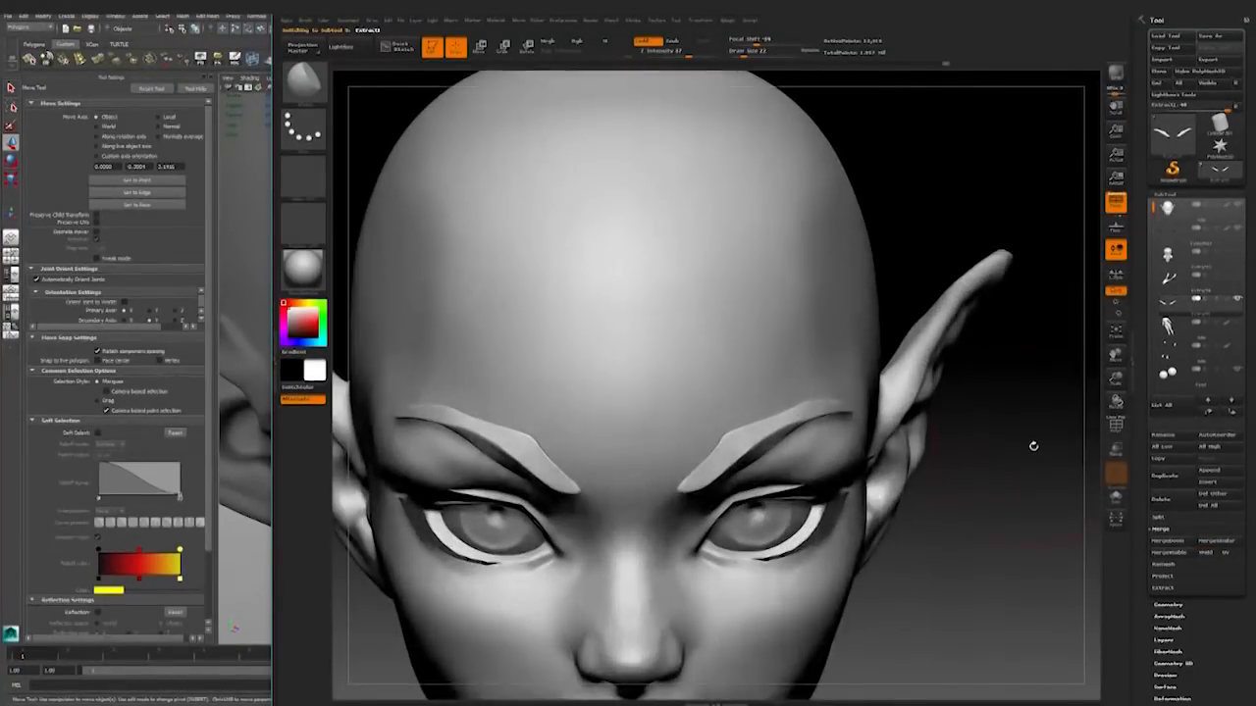
drag(987, 498, 892, 465)
key(space)
drag(708, 454, 691, 454)
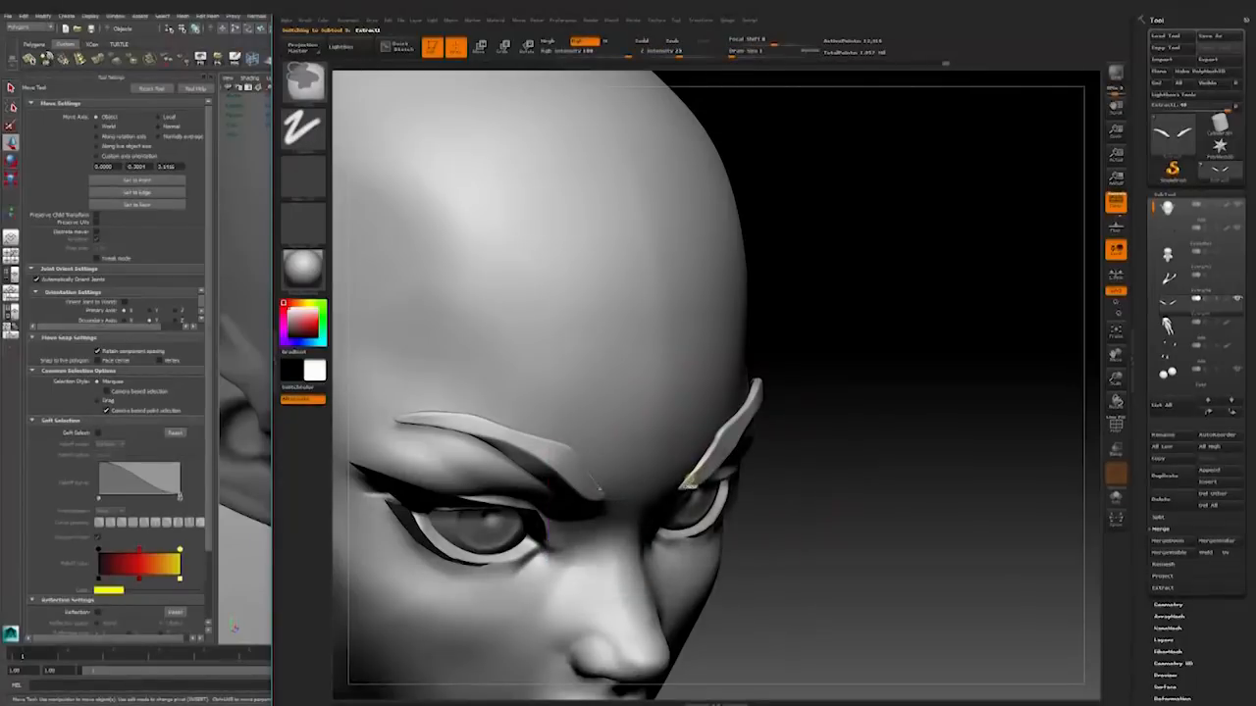
key(space)
drag(911, 323, 822, 381)
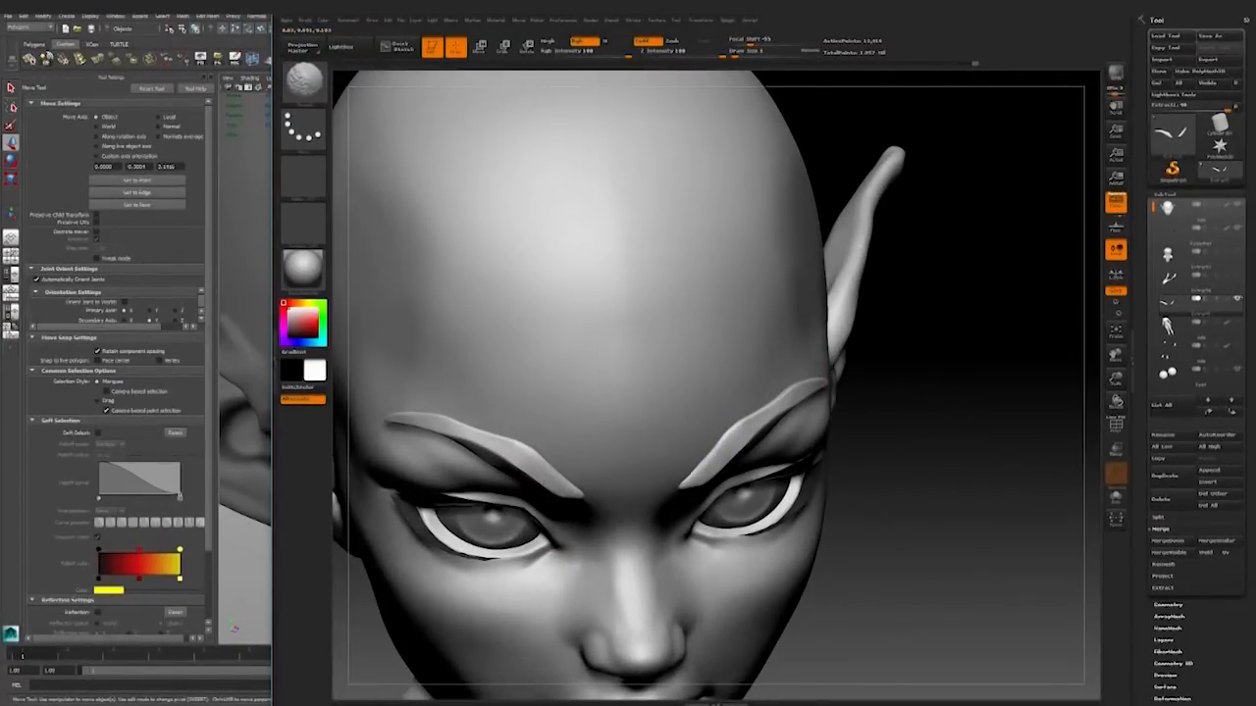
Step: Smooth the eyebrows and reshape their contours with the Move brush at draw size 2
shift+drag(863, 376, 902, 373)
ctrl+right_drag(902, 373, 916, 370)
drag(916, 370, 908, 401)
ctrl+right_drag(908, 402, 981, 367)
key(space)
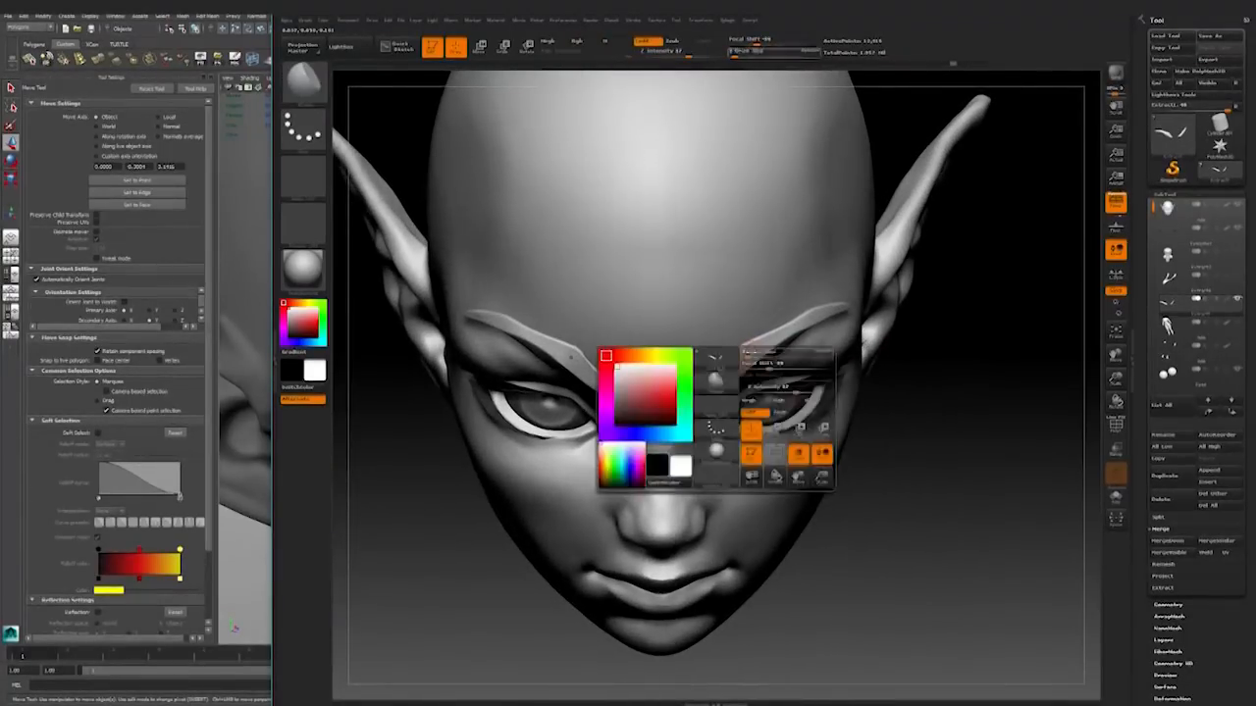
mouse_move(981, 304)
mouse_down()
mouse_move(1001, 328)
mouse_move(942, 294)
mouse_move(1020, 324)
mouse_move(932, 342)
mouse_move(990, 314)
mouse_move(963, 305)
mouse_move(1017, 349)
mouse_up()
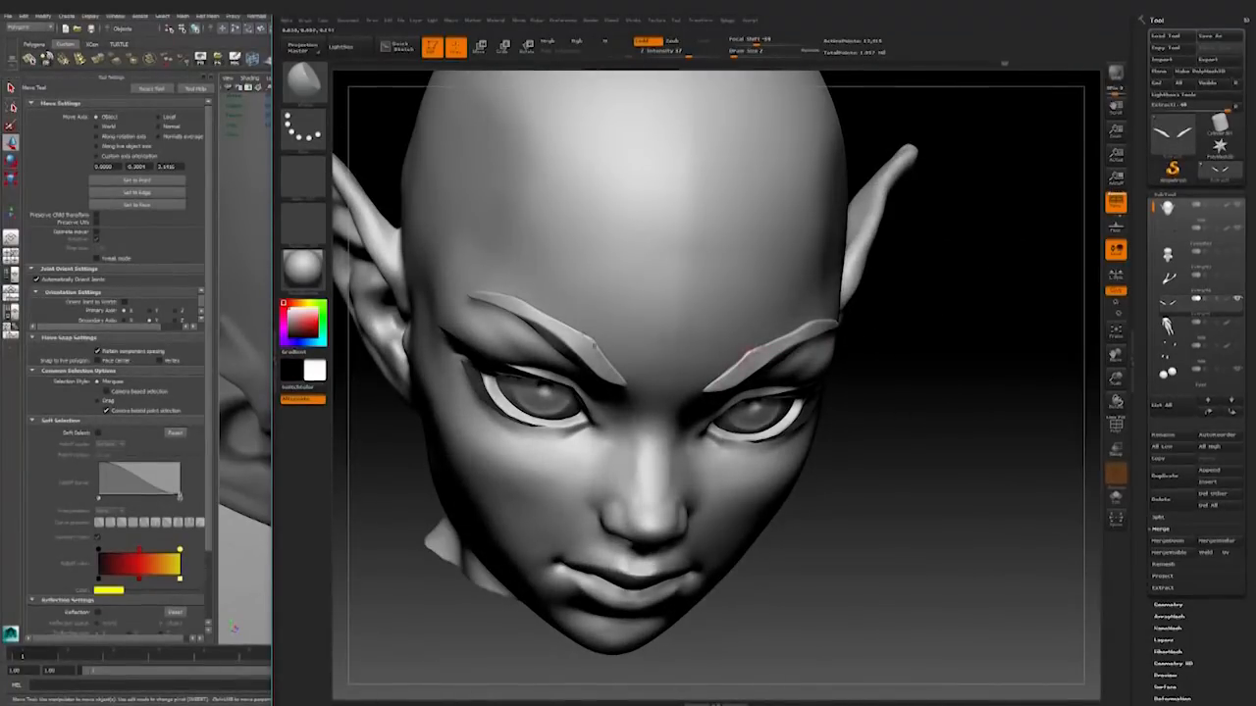
mouse_move(899, 337)
mouse_down()
mouse_move(1030, 407)
mouse_move(925, 356)
mouse_move(942, 412)
mouse_move(900, 400)
mouse_move(901, 490)
mouse_up()
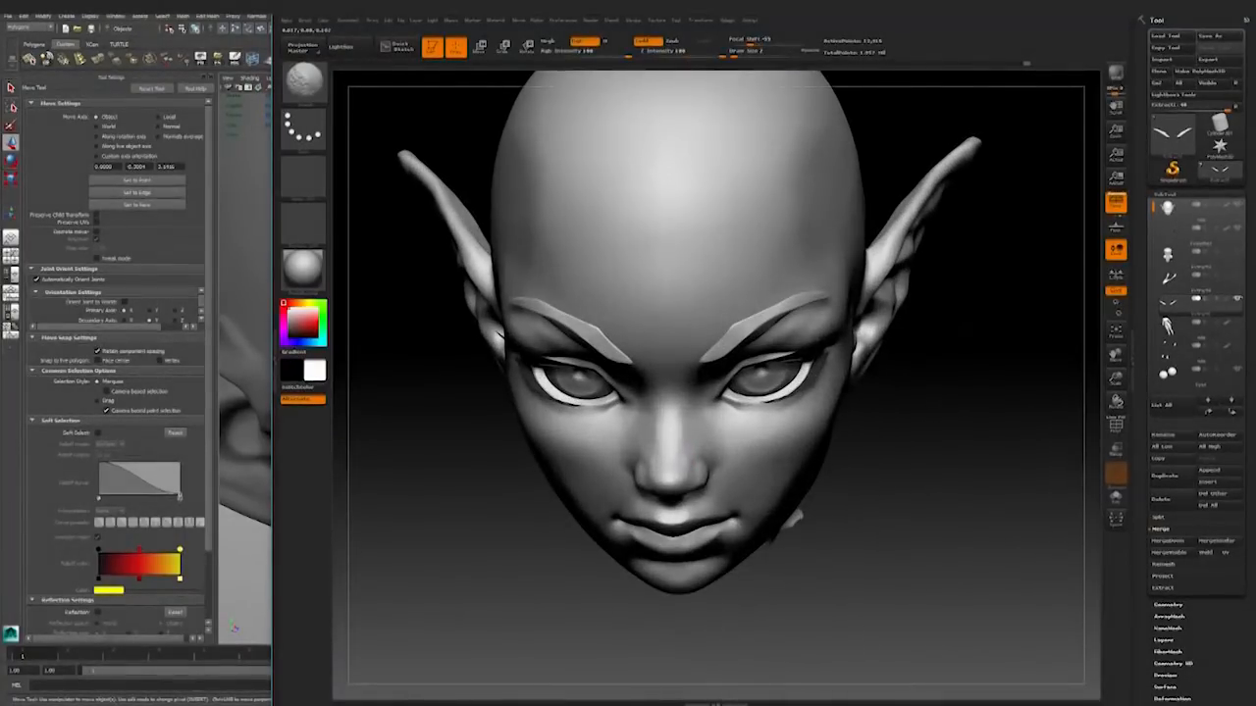
Step: Select the head subtool and sculpt the skin around the eye corners with a small Zadd brush
alt+click(690, 463)
mouse_move(939, 402)
mouse_down()
mouse_move(939, 342)
mouse_move(888, 365)
mouse_move(944, 343)
mouse_move(920, 461)
mouse_up()
key(b)
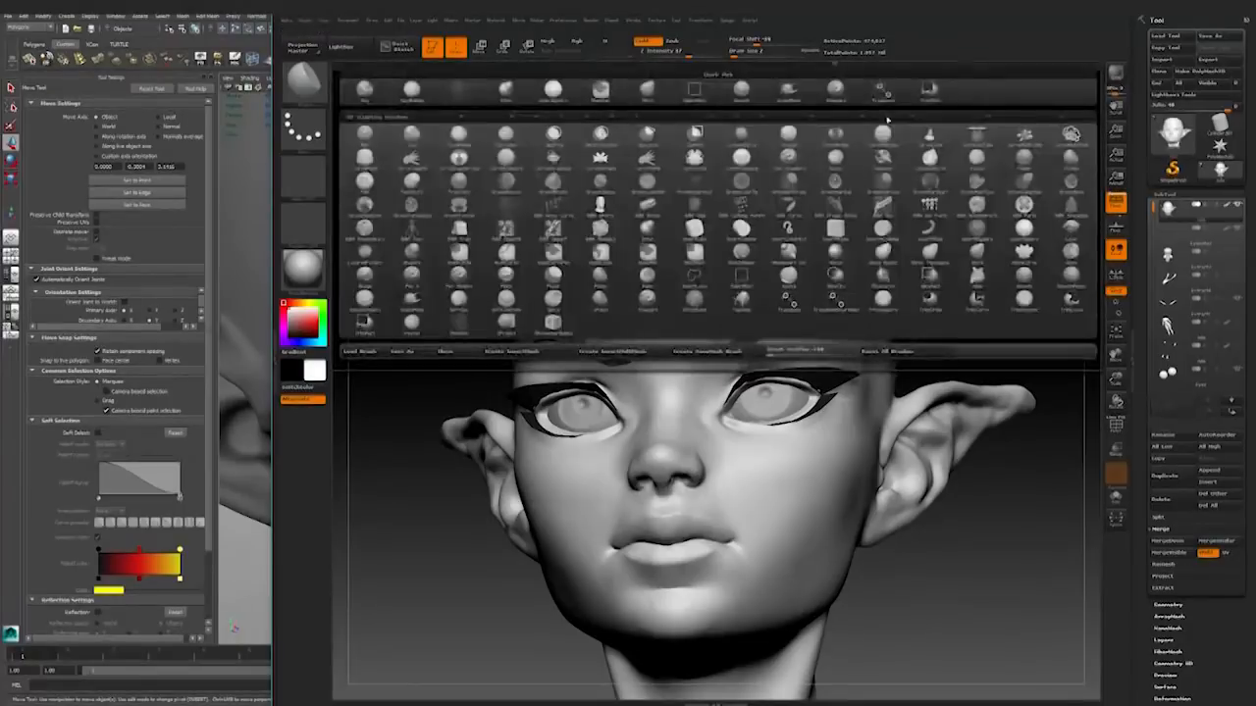
key(d)
key(s)
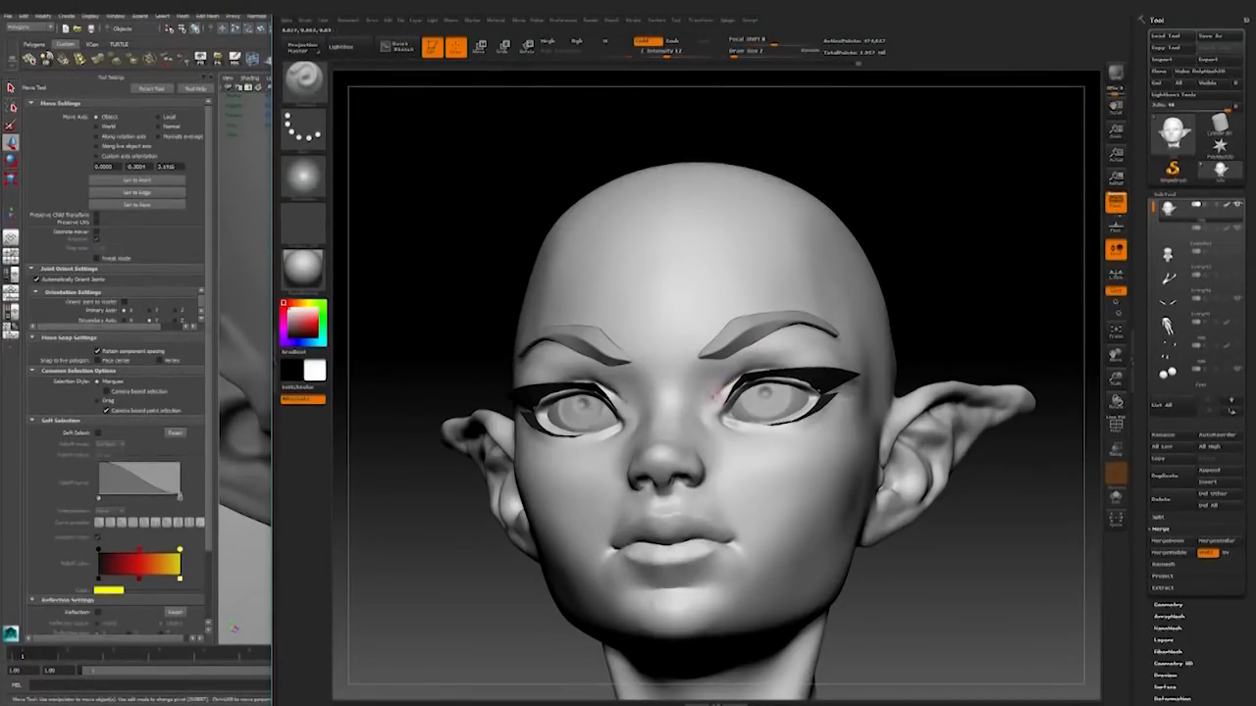
drag(939, 281, 928, 297)
drag(932, 392, 744, 418)
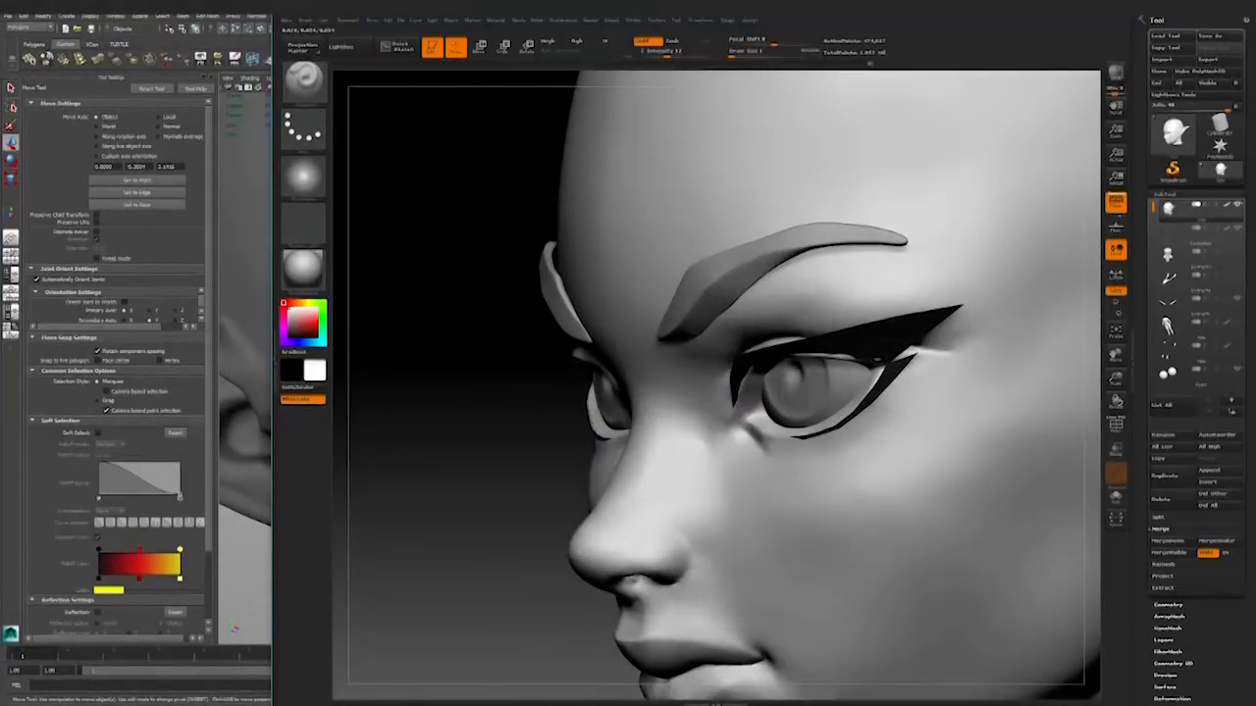
drag(461, 471, 565, 533)
alt+drag(981, 470, 1045, 336)
Step: Hide the other subtools and remesh the head with DynaMesh
click(1178, 605)
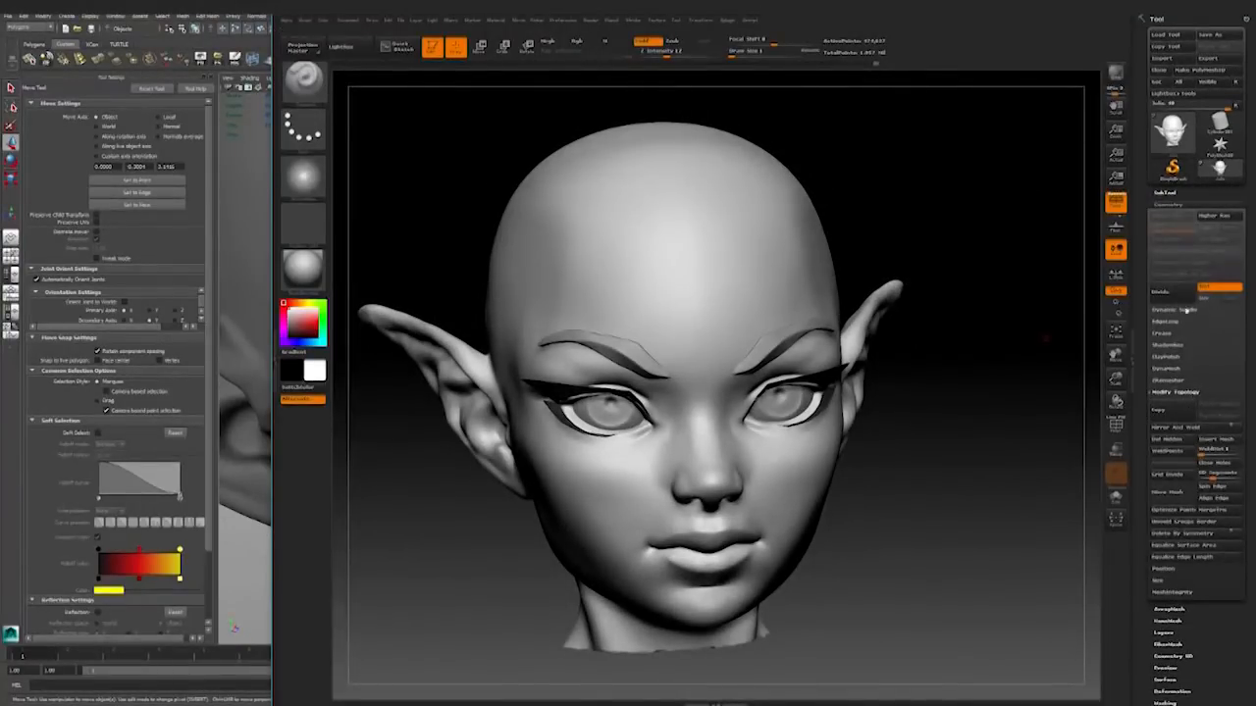
click(1173, 370)
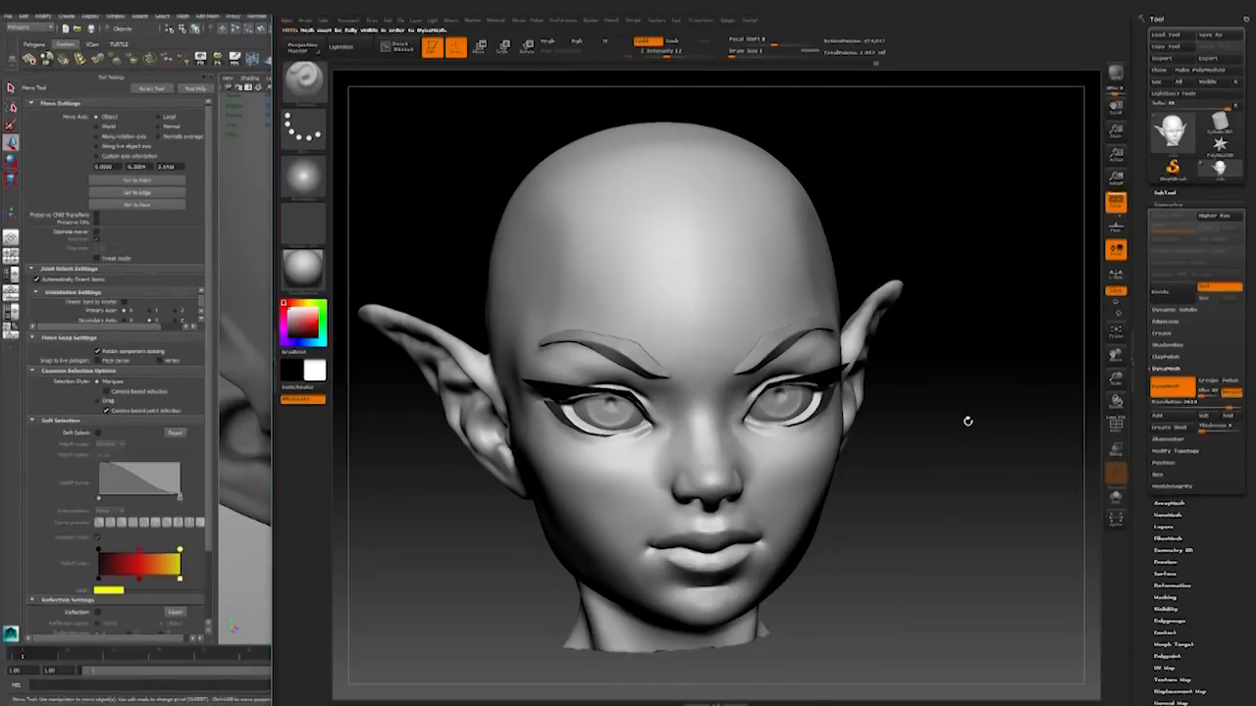
drag(967, 421, 927, 498)
click(1168, 193)
click(1237, 204)
ctrl+right_drag(932, 549, 928, 441)
drag(969, 408, 937, 506)
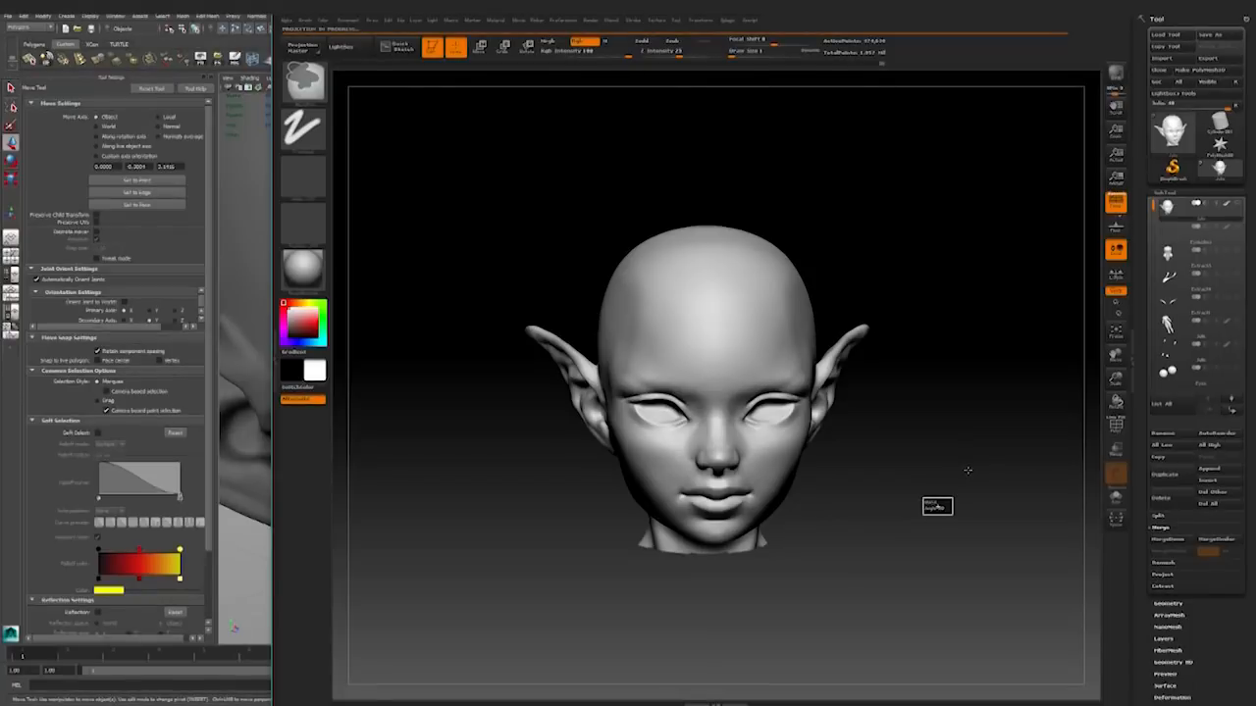
Step: Raise the head's DynaMesh resolution to its maximum and remesh it for finer eyelid detail
mouse_move(972, 460)
alt+mouse_down()
mouse_move(998, 474)
mouse_move(1031, 560)
mouse_move(1011, 545)
alt+mouse_up()
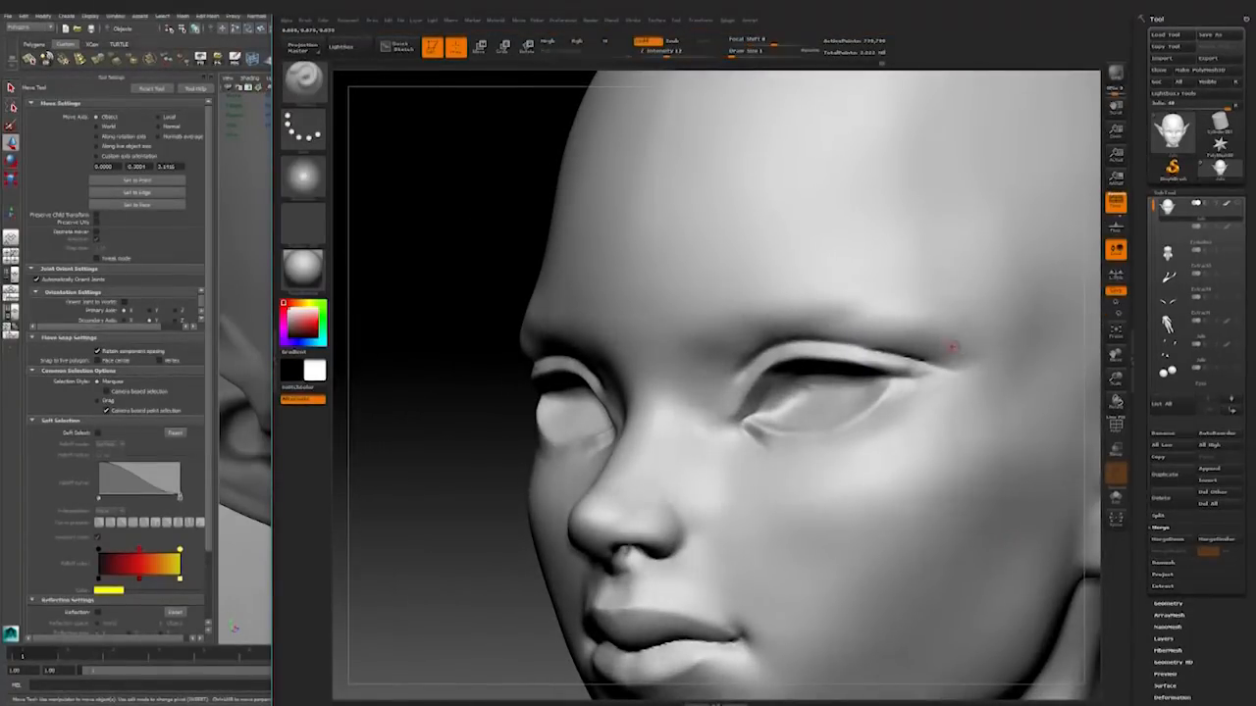
click(1178, 601)
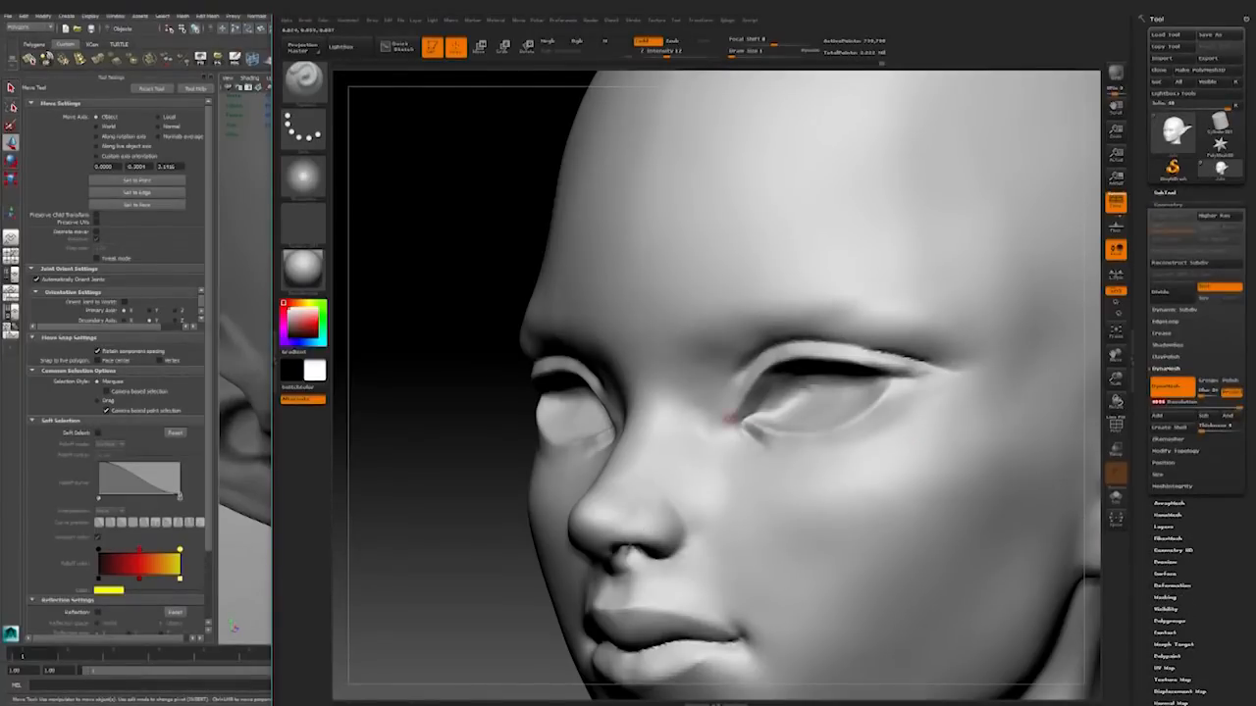
key(ctrl)
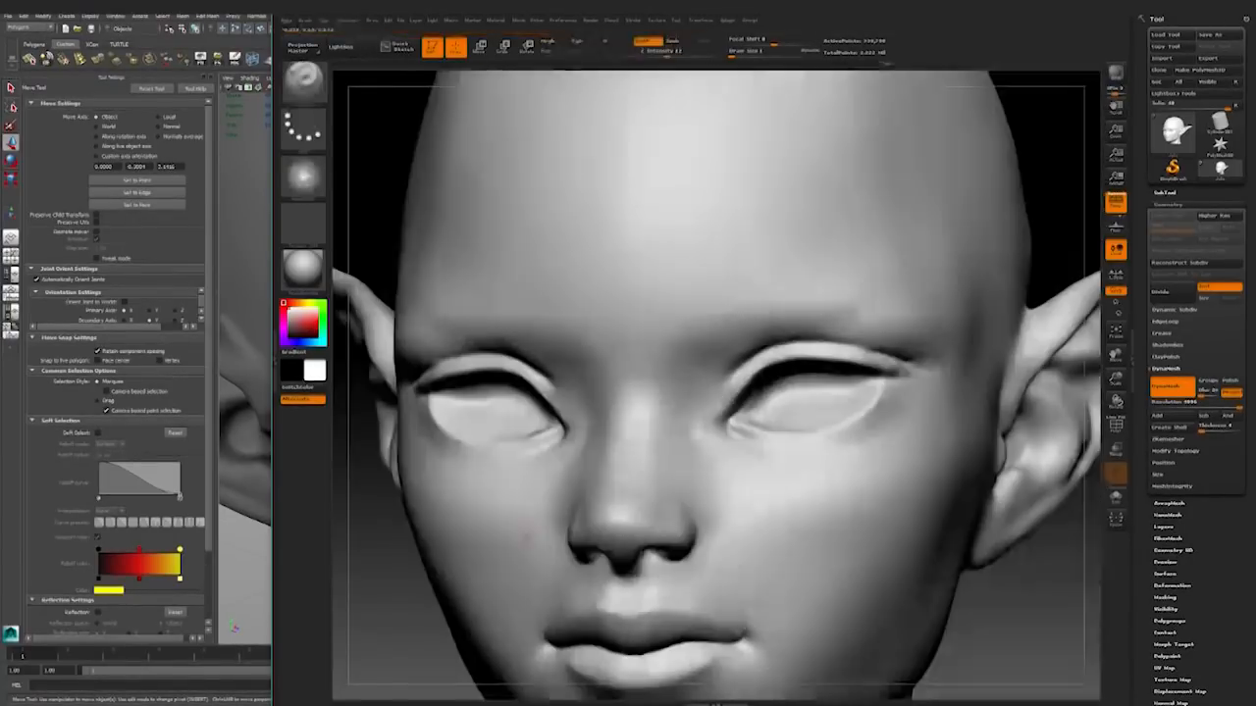
key(shift)
mouse_move(968, 337)
mouse_down()
mouse_move(972, 249)
mouse_move(1040, 245)
mouse_up()
Step: Switch to a Zsub carving brush and cut the upper eyelid crease to a sharp point at the outer corner
key(b)
click(915, 162)
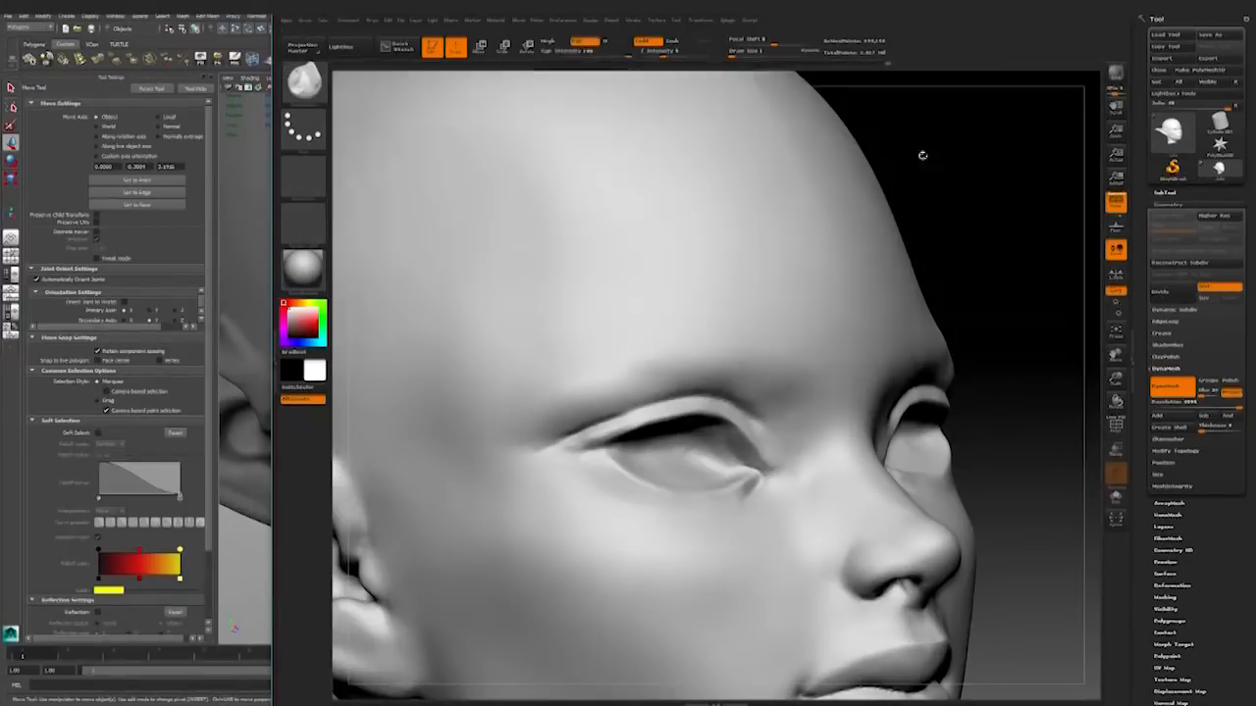
key(b)
click(790, 159)
alt+right_drag(548, 448, 647, 433)
key(])
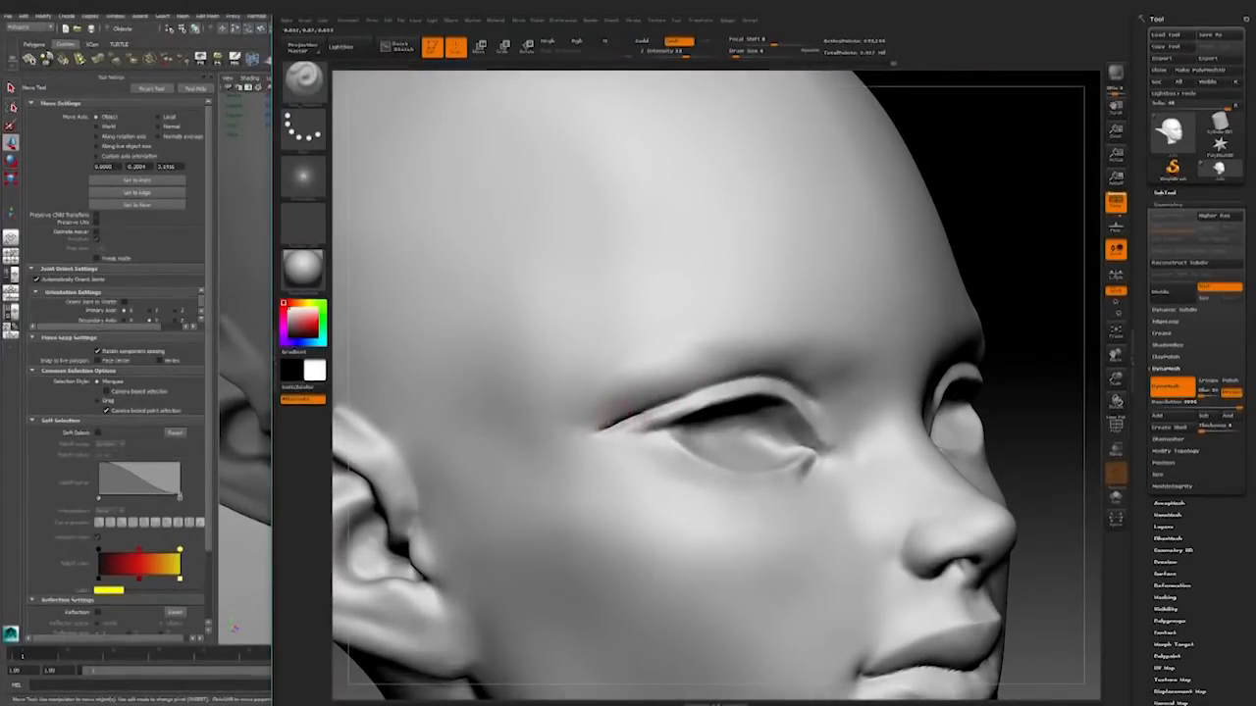
Step: Carve the eyelid creases more sharply around both eyes, including the inner corners
mouse_move(648, 412)
right_down()
mouse_move(471, 417)
mouse_move(490, 417)
right_up()
alt+right_drag(648, 353, 559, 341)
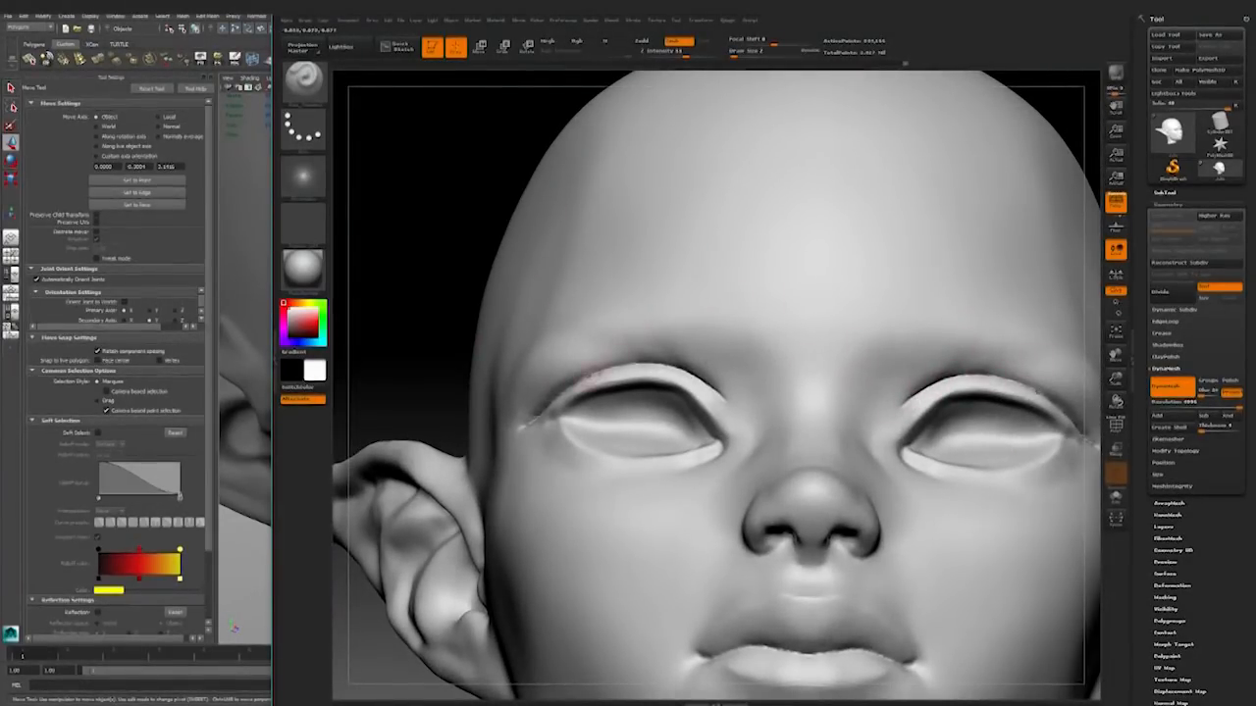
ctrl+right_drag(648, 395, 628, 294)
right_drag(941, 196, 959, 412)
right_drag(471, 579, 718, 420)
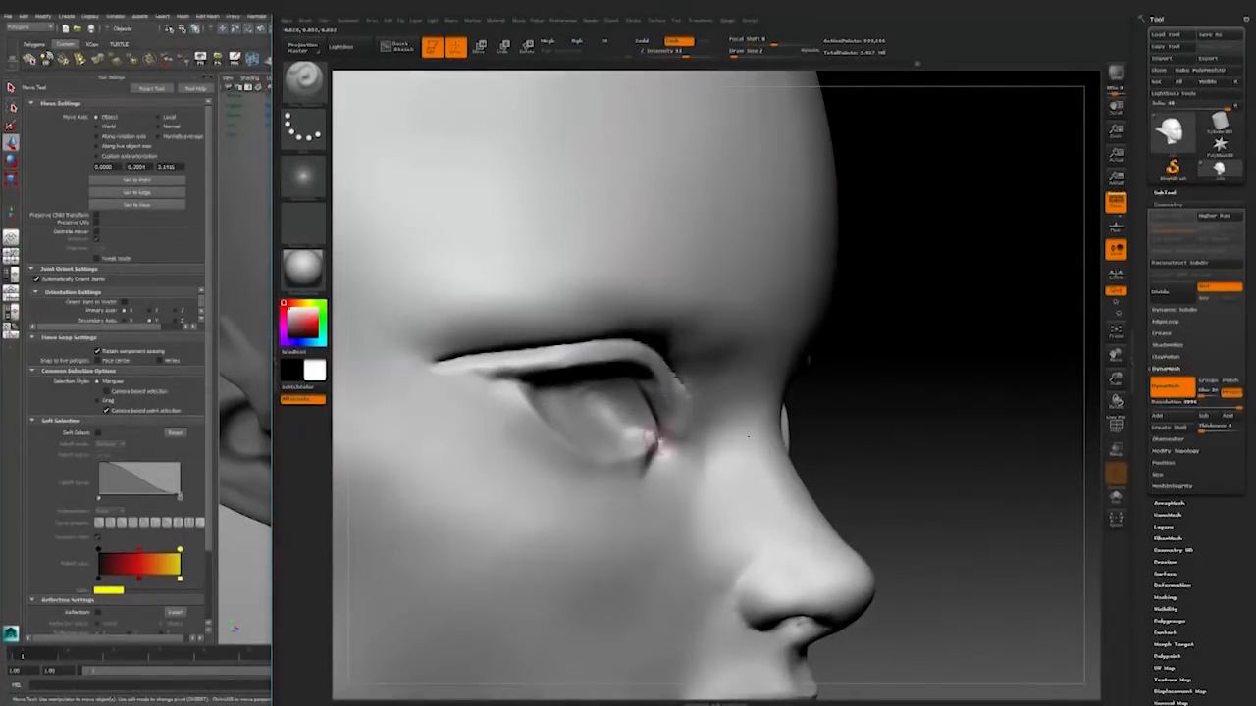
mouse_move(966, 329)
mouse_down()
mouse_move(911, 328)
mouse_move(945, 328)
mouse_up()
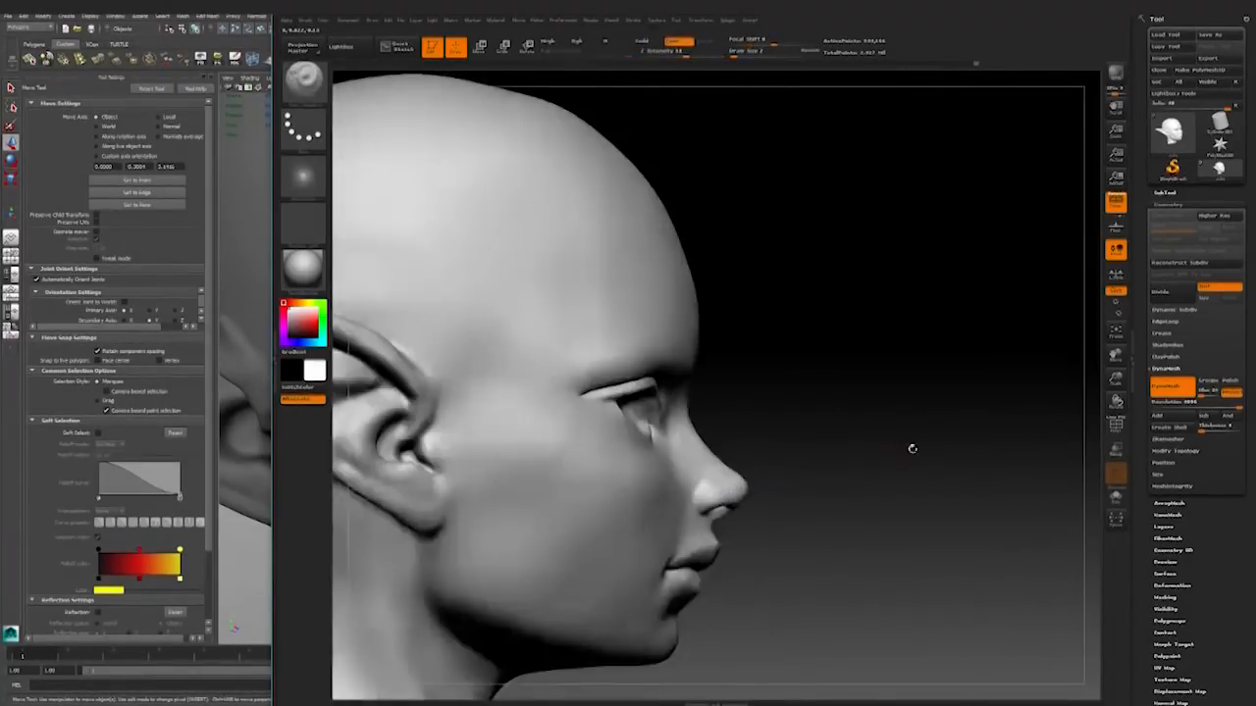
Step: Carve the mouth corners and sharpen the line between the lips
mouse_move(911, 445)
mouse_down()
mouse_move(875, 464)
mouse_move(919, 472)
mouse_move(920, 449)
mouse_move(912, 460)
mouse_up()
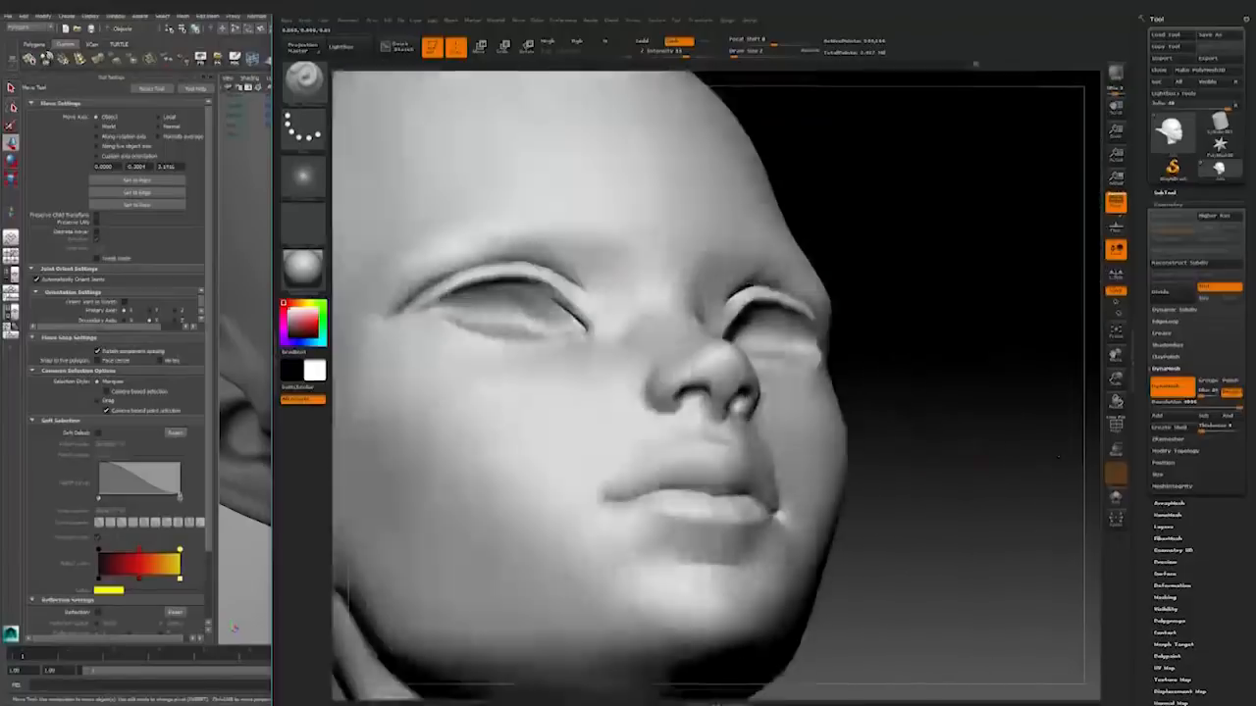
drag(631, 337, 722, 499)
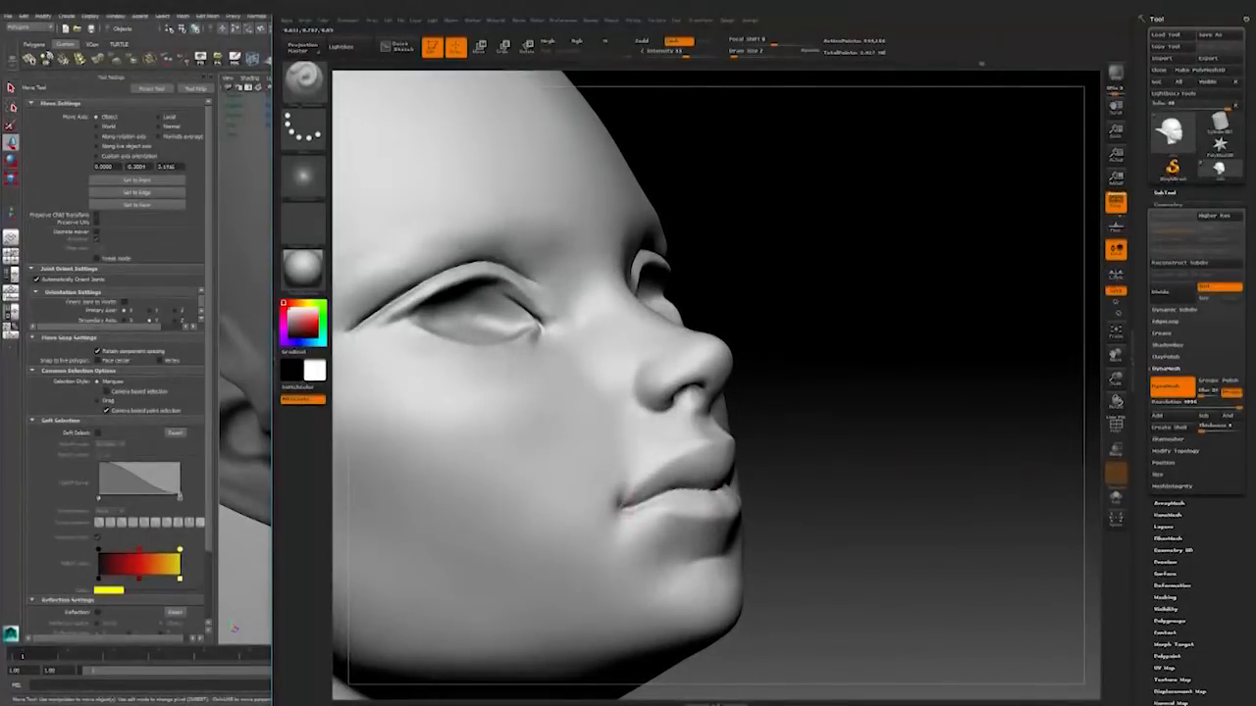
mouse_move(636, 506)
mouse_down()
mouse_move(816, 437)
mouse_move(770, 451)
mouse_up()
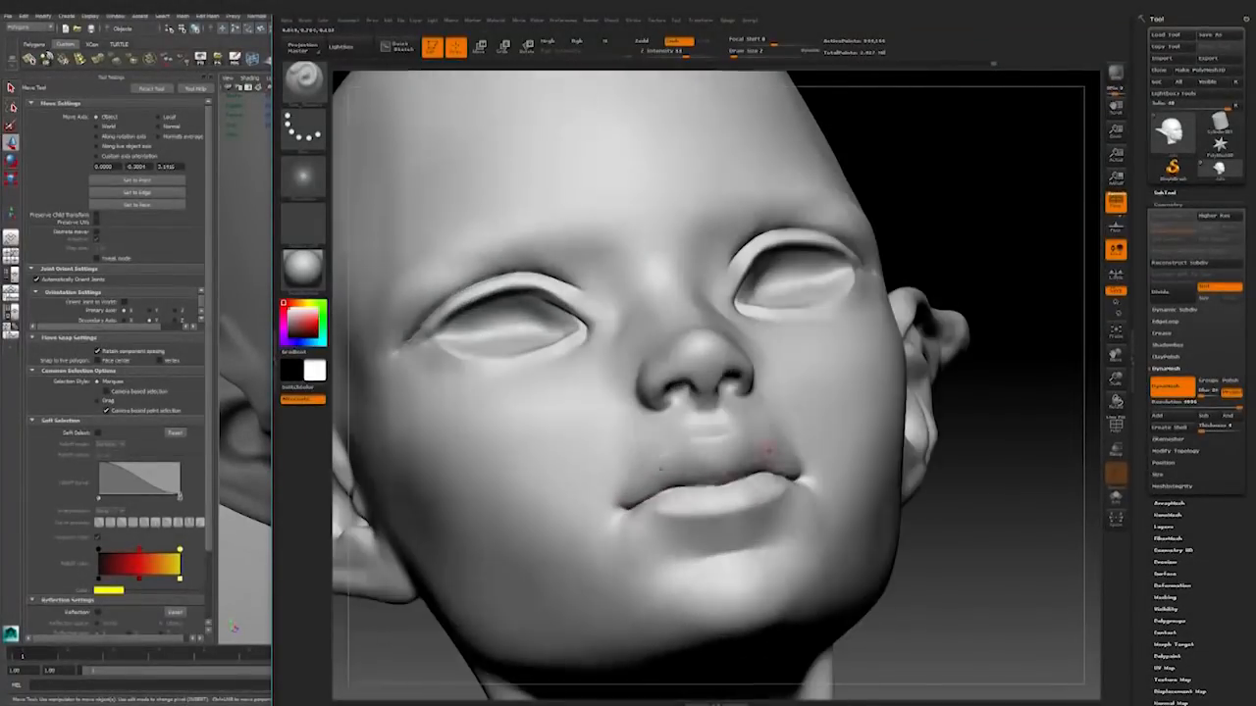
drag(883, 471, 914, 454)
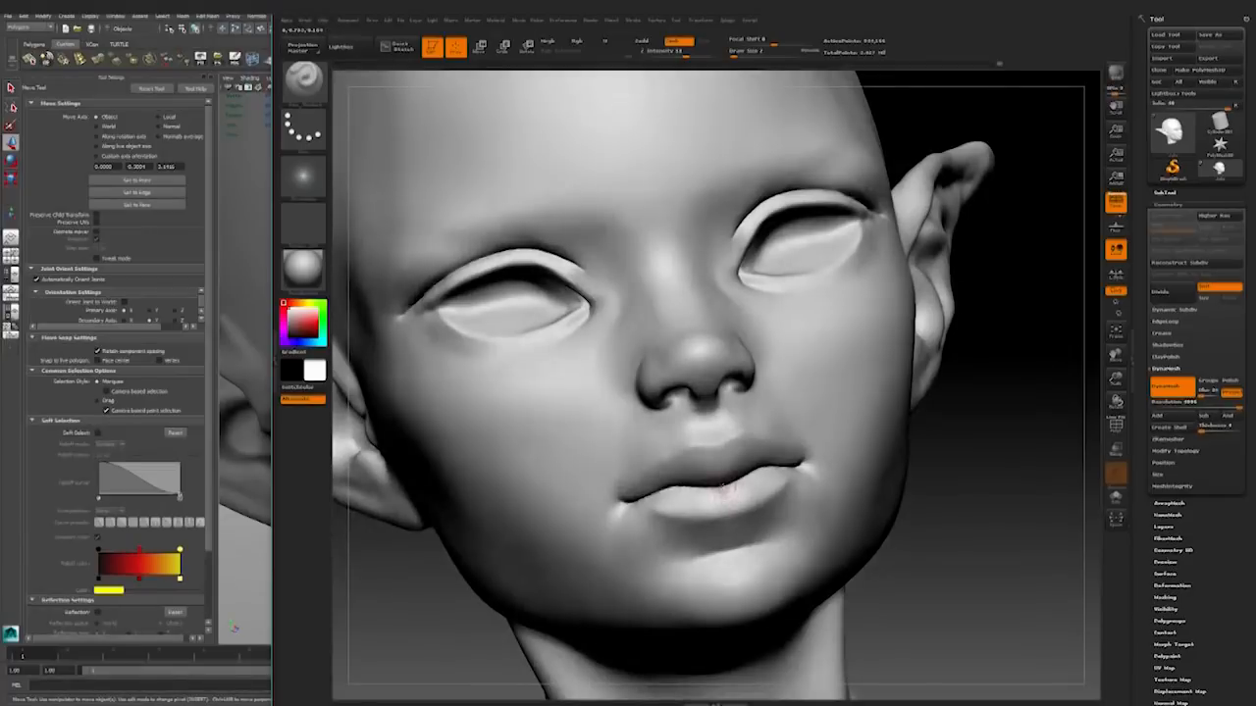
drag(723, 490, 726, 503)
mouse_move(942, 441)
mouse_down()
mouse_move(934, 500)
mouse_move(971, 505)
mouse_up()
mouse_move(972, 461)
mouse_down()
mouse_move(961, 412)
mouse_move(833, 423)
mouse_move(972, 392)
mouse_move(905, 416)
mouse_move(981, 362)
mouse_move(832, 390)
mouse_move(947, 431)
mouse_move(883, 434)
mouse_move(804, 393)
mouse_move(932, 422)
mouse_move(948, 441)
mouse_move(886, 445)
mouse_up()
Step: Show the eyelash and eyeball subtools again and select the eyebrow subtool
click(1166, 193)
click(1237, 225)
click(1236, 366)
mouse_move(971, 480)
mouse_down()
mouse_move(969, 426)
mouse_move(954, 507)
mouse_up()
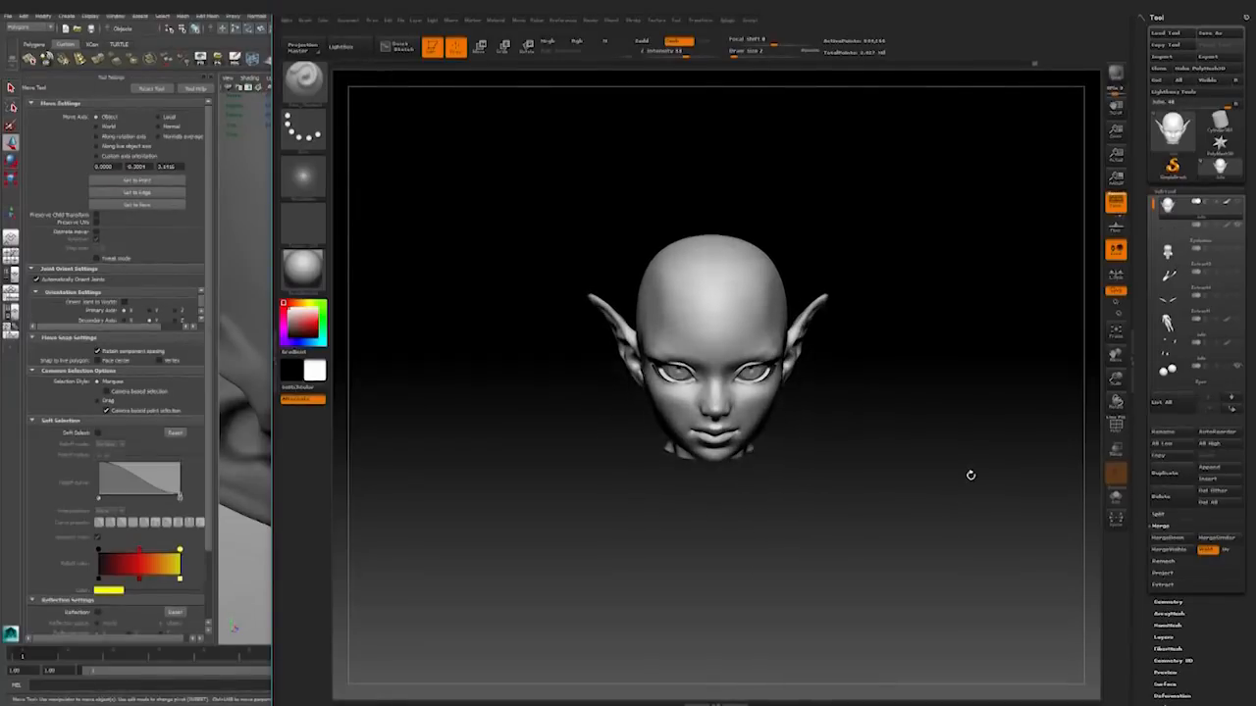
drag(926, 481, 1043, 477)
alt+click(760, 358)
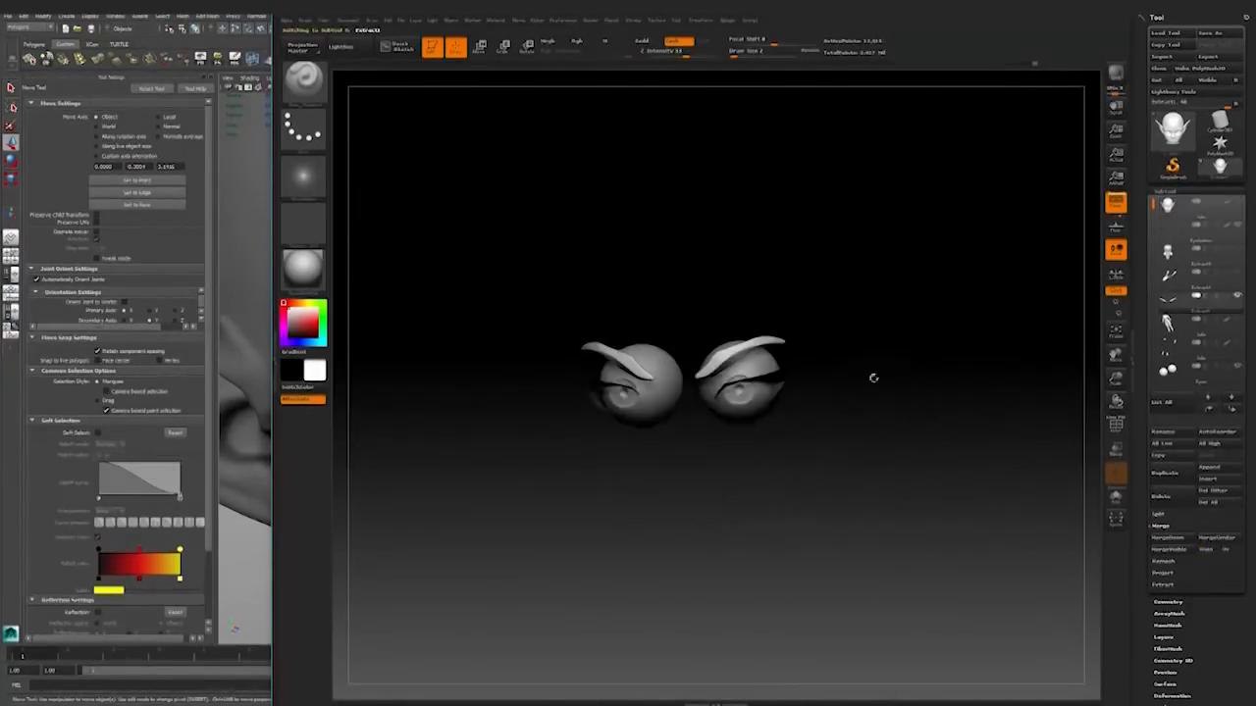
Step: Switch to the Move brush, adjust its size and rework the overall sweep of the eyebrows
click(303, 82)
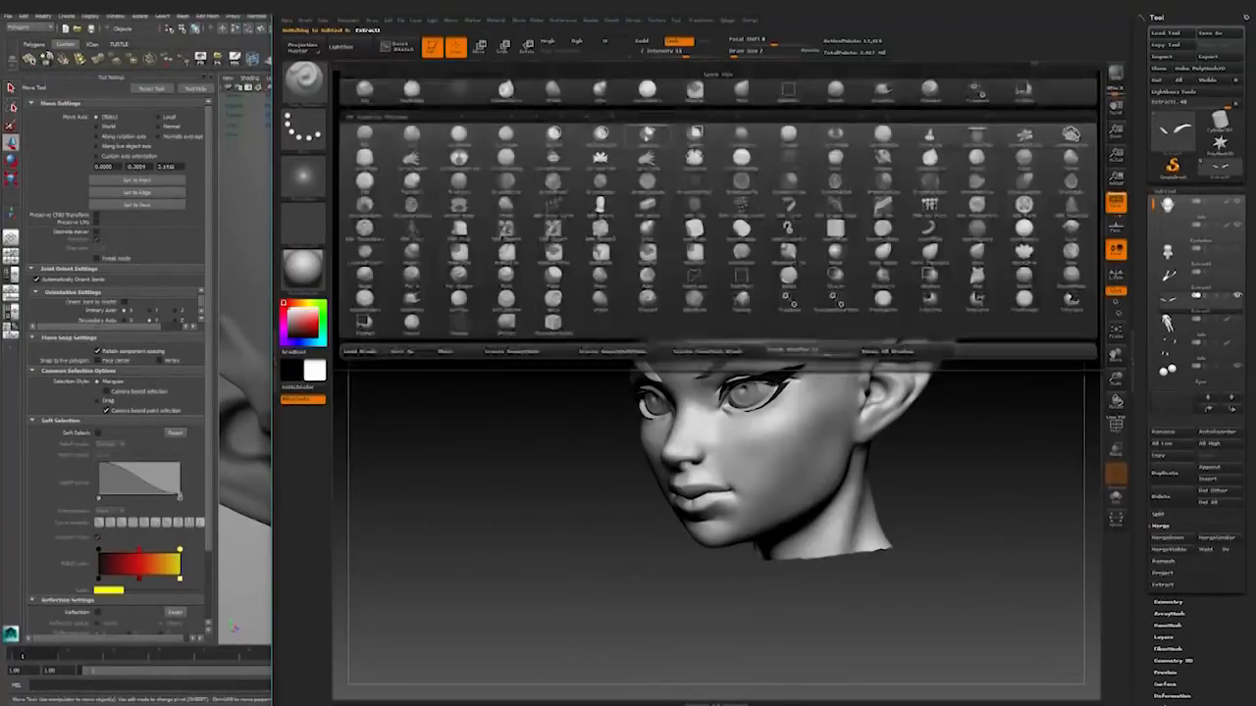
key(m)
key(v)
key(space)
drag(810, 364, 830, 364)
mouse_move(863, 220)
mouse_down()
mouse_move(964, 230)
mouse_move(936, 313)
mouse_move(924, 287)
mouse_up()
mouse_move(755, 579)
mouse_down()
mouse_move(653, 594)
mouse_move(739, 592)
mouse_up()
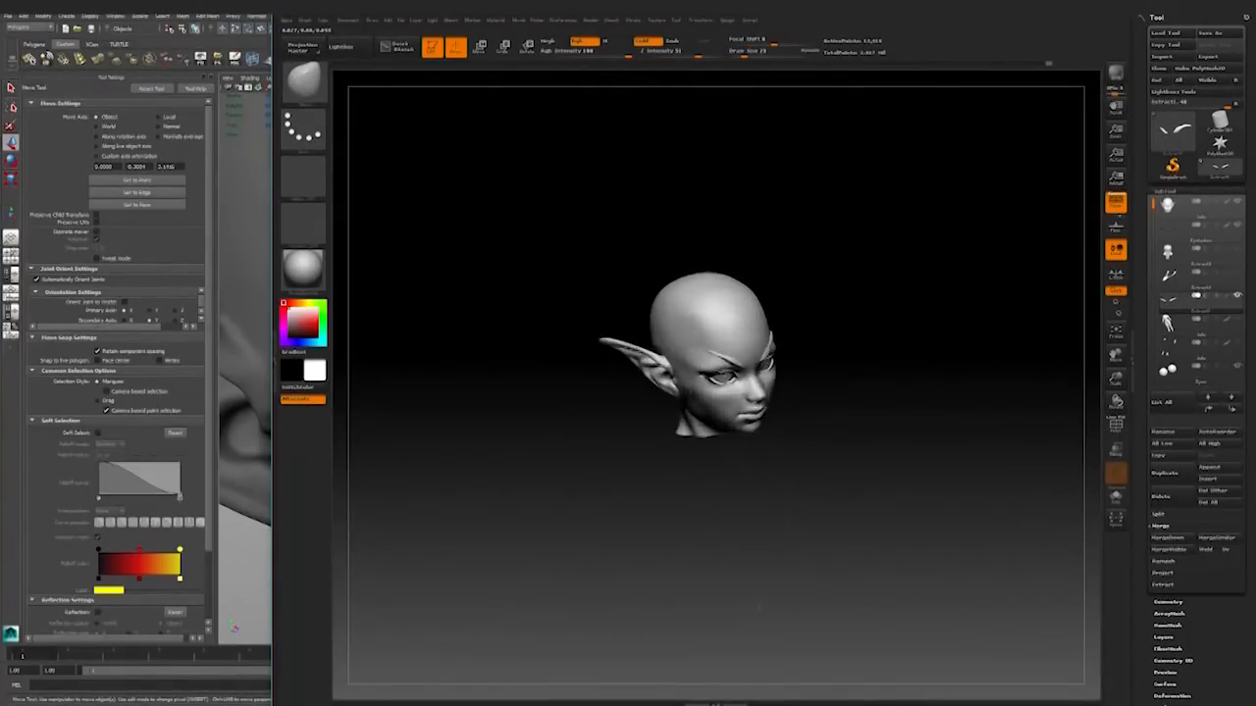
Step: Reduce the brush size and pull the eyebrows into a steeper slant towards the nose bridge
drag(929, 564, 863, 549)
key([)
mouse_move(820, 319)
mouse_down()
mouse_move(835, 325)
mouse_move(775, 265)
mouse_move(791, 336)
mouse_move(805, 326)
mouse_move(793, 337)
mouse_up()
drag(668, 391, 721, 383)
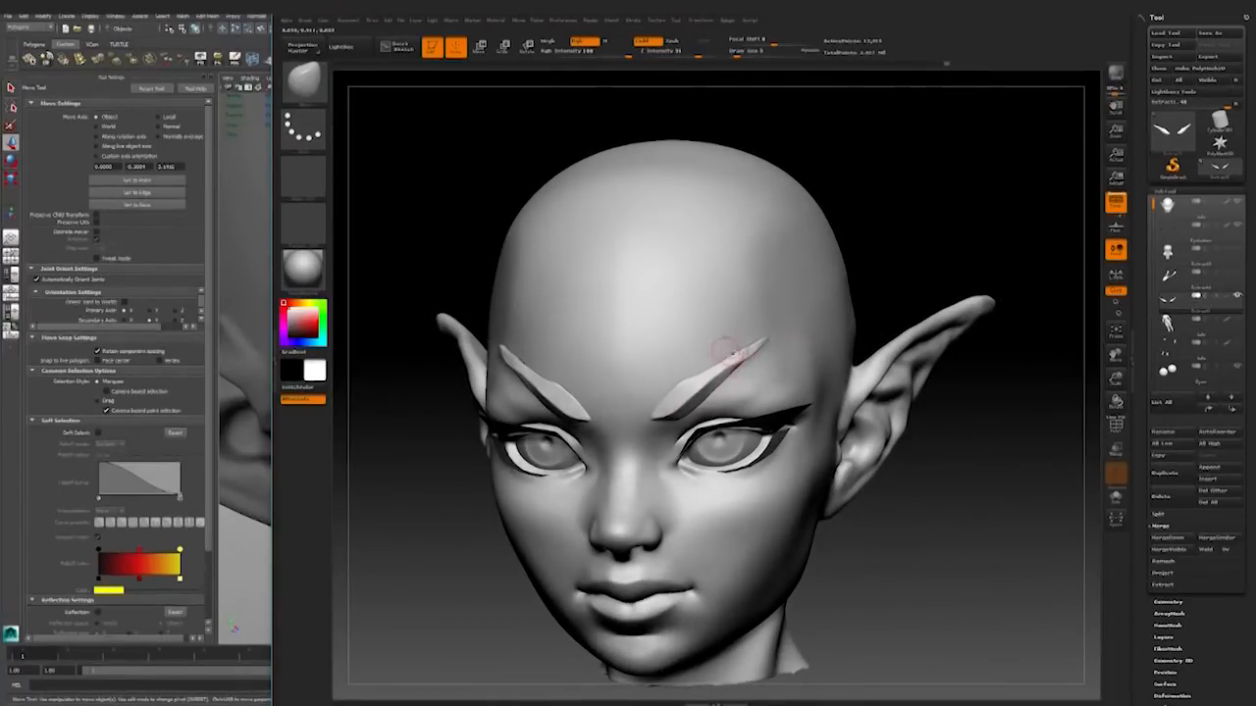
Step: Enlarge the Move brush and refine the eyebrow tails from the front and three-quarter views
mouse_move(863, 349)
right_down()
mouse_move(768, 336)
mouse_move(873, 343)
mouse_move(888, 387)
mouse_move(667, 378)
mouse_move(863, 368)
right_up()
key(])
right_drag(780, 373, 765, 422)
mouse_move(785, 363)
ctrl+right_down()
mouse_move(925, 448)
mouse_move(883, 589)
mouse_move(771, 355)
ctrl+right_up()
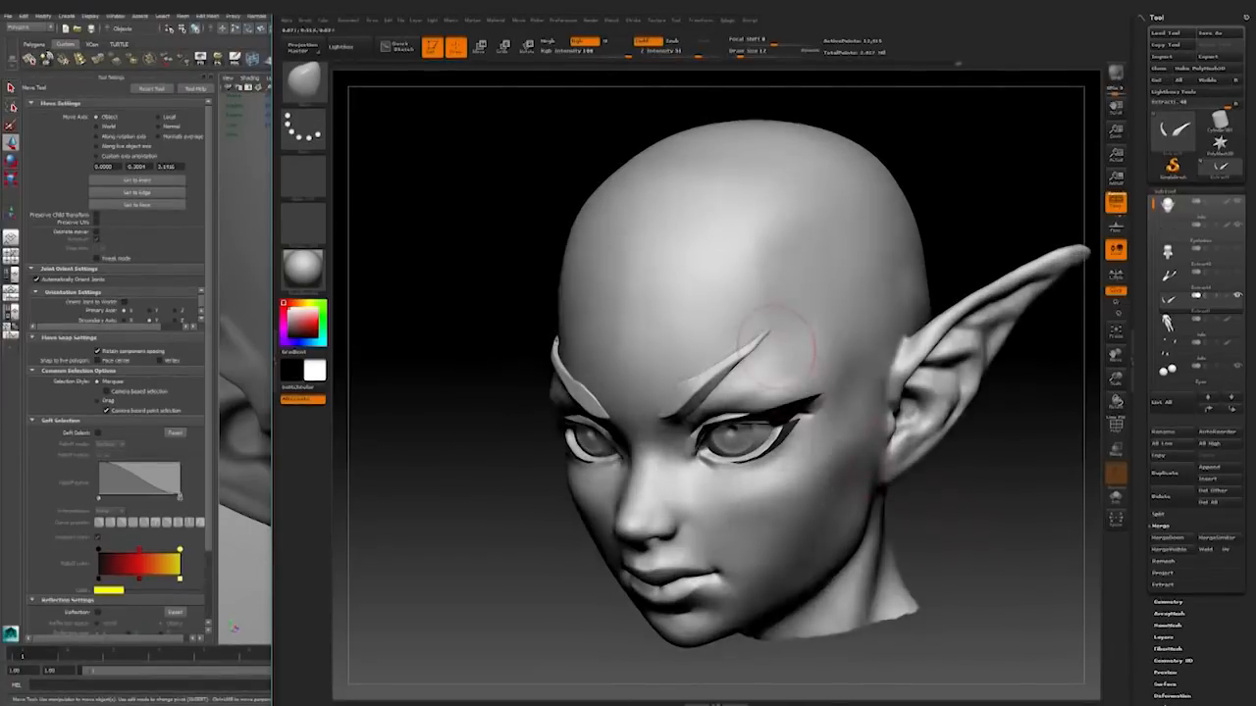
mouse_move(554, 345)
right_down()
mouse_move(986, 442)
mouse_move(755, 363)
right_up()
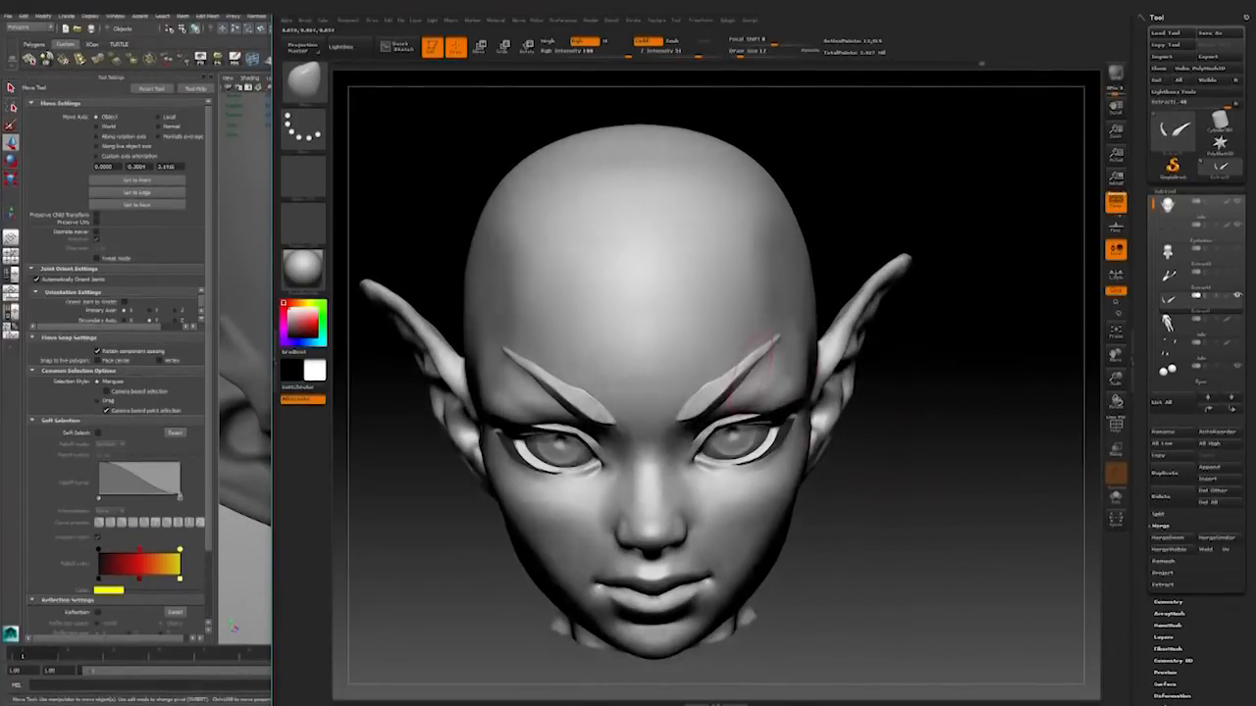
mouse_move(900, 448)
ctrl+right_down()
mouse_move(883, 510)
mouse_move(711, 378)
mouse_move(892, 476)
mouse_move(863, 451)
mouse_move(834, 456)
mouse_move(951, 376)
mouse_move(925, 519)
mouse_move(942, 461)
ctrl+right_up()
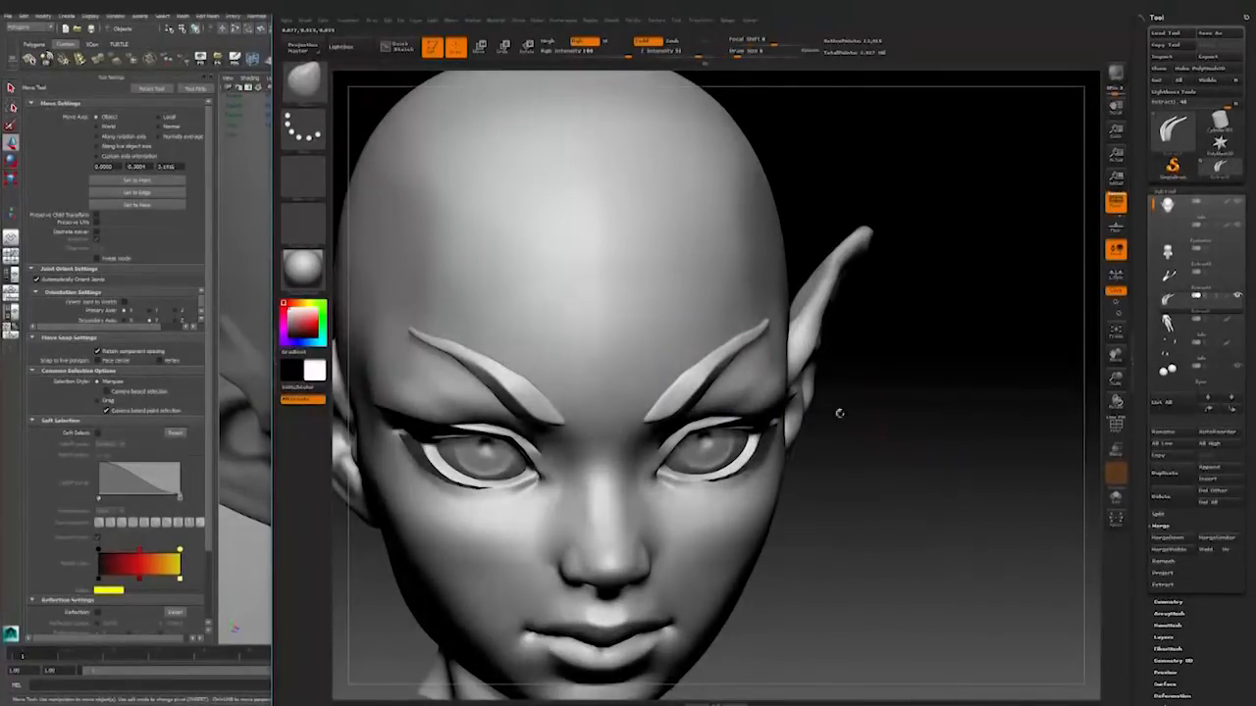
Step: Shape the upper edge and outer tips of the eyebrows with a resized Move brush
right_drag(831, 421, 836, 392)
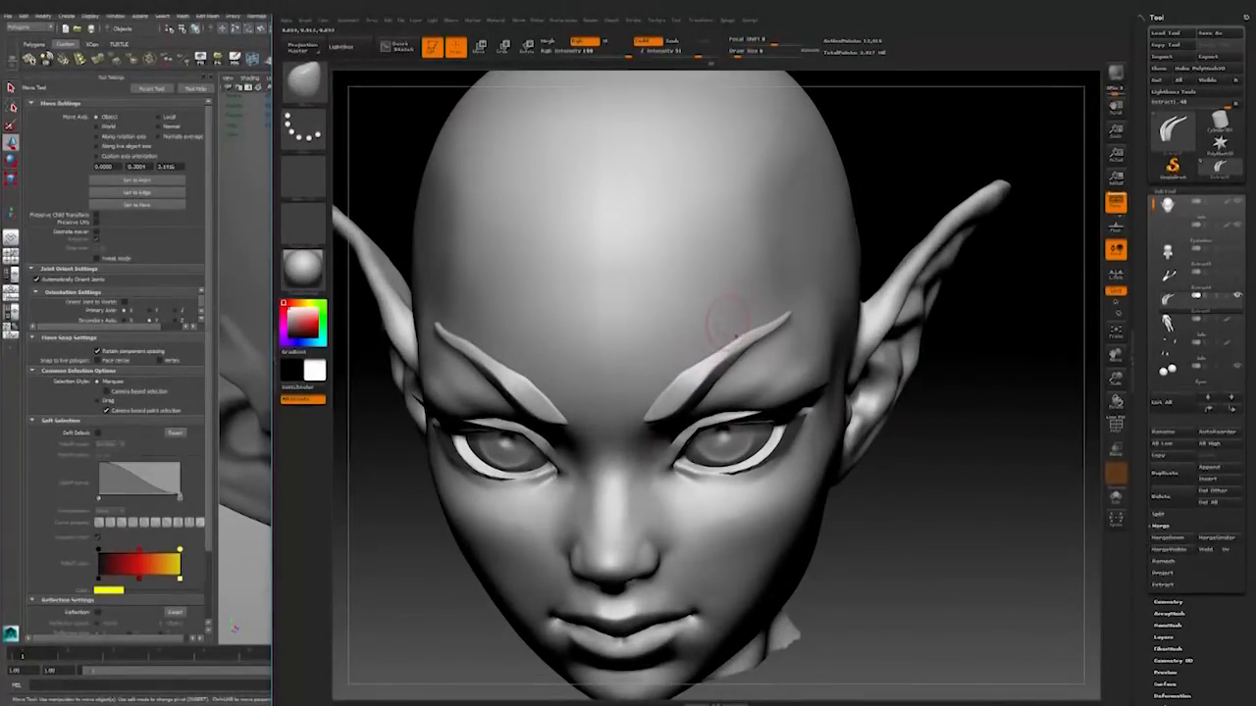
right_drag(765, 328, 745, 331)
key(space)
drag(791, 355, 752, 335)
key(space)
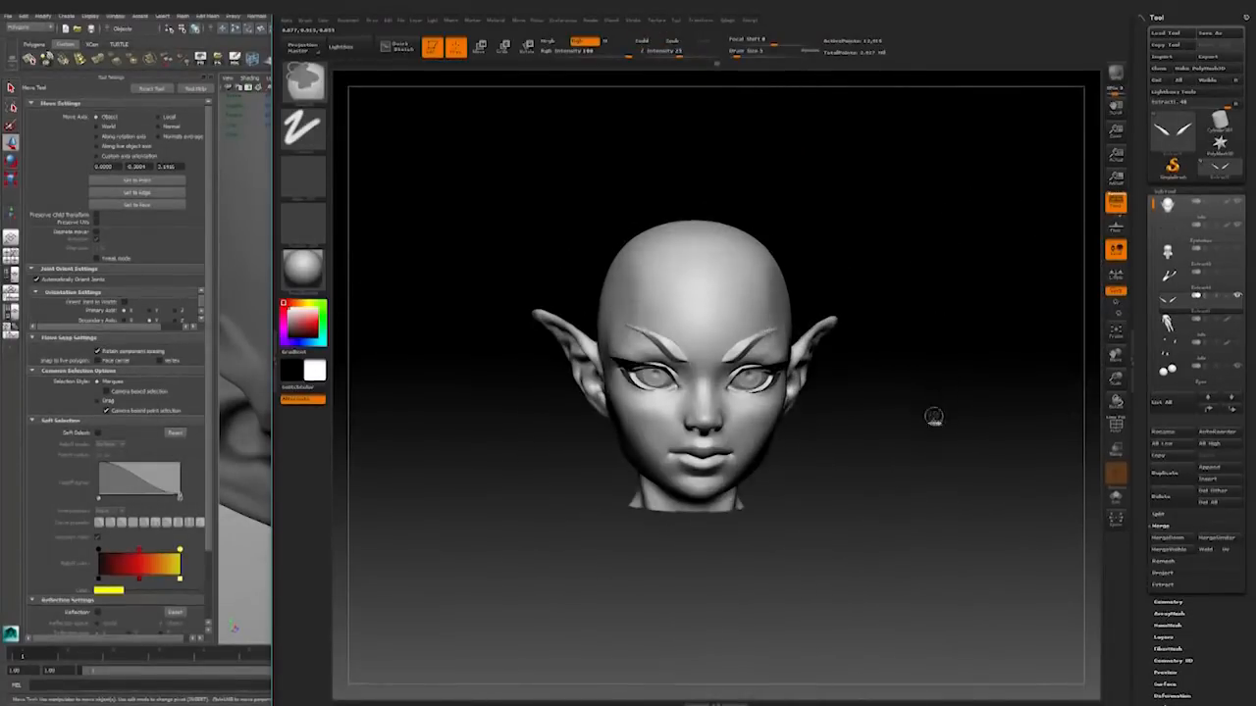
Step: Fit the eyebrows to the curve of the forehead, working from below and above the head
drag(936, 448, 780, 302)
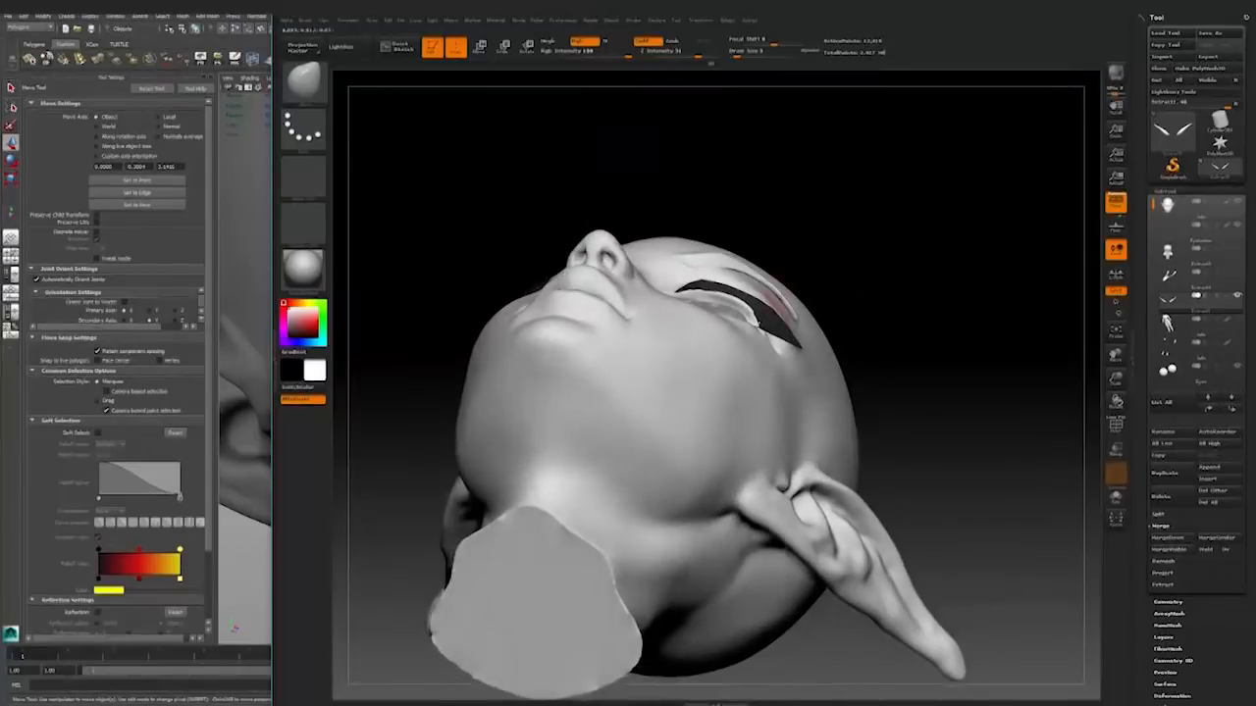
key(space)
mouse_move(755, 278)
mouse_down()
mouse_move(897, 280)
mouse_move(922, 424)
mouse_move(953, 402)
mouse_move(844, 382)
mouse_move(942, 412)
mouse_move(991, 461)
mouse_move(877, 533)
mouse_move(856, 574)
mouse_move(748, 449)
mouse_up()
mouse_move(651, 504)
mouse_down()
mouse_move(861, 502)
mouse_move(804, 501)
mouse_move(882, 350)
mouse_move(863, 524)
mouse_up()
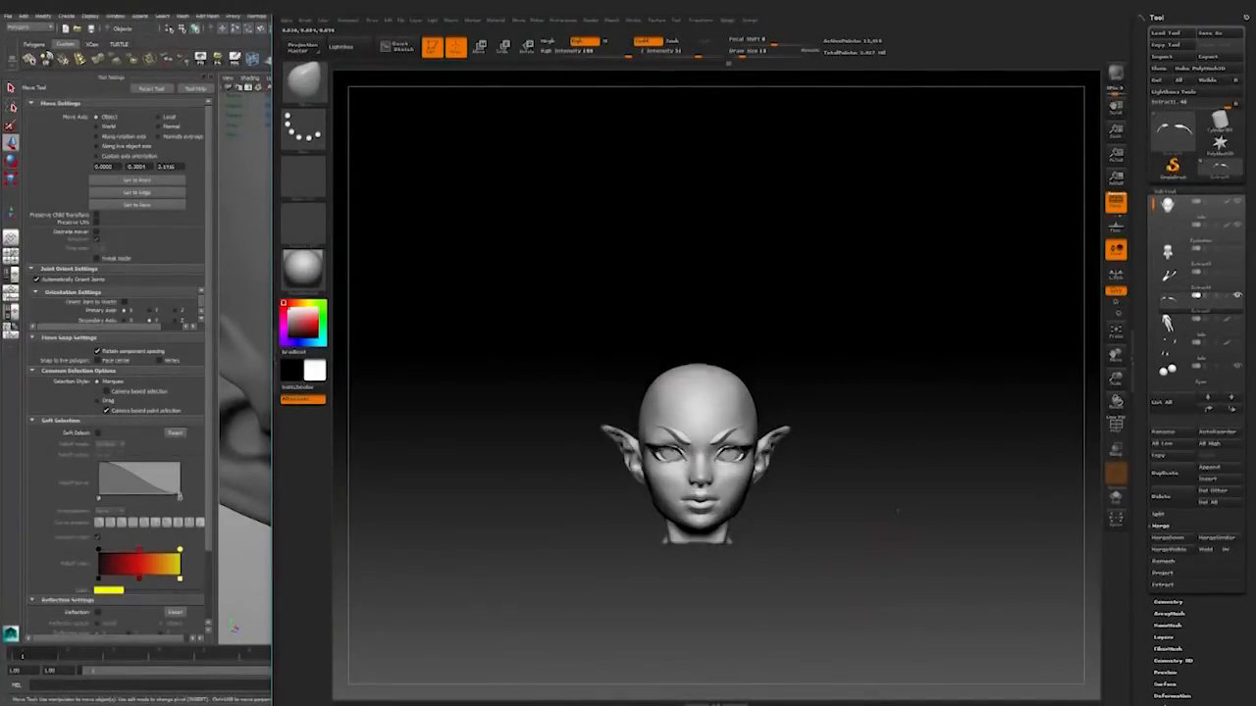
mouse_move(863, 553)
mouse_down()
mouse_move(904, 546)
mouse_move(913, 571)
mouse_move(898, 576)
mouse_move(953, 579)
mouse_move(936, 628)
mouse_move(944, 608)
mouse_move(966, 615)
mouse_up()
mouse_move(990, 324)
alt+mouse_down()
mouse_move(974, 381)
mouse_move(957, 390)
alt+mouse_up()
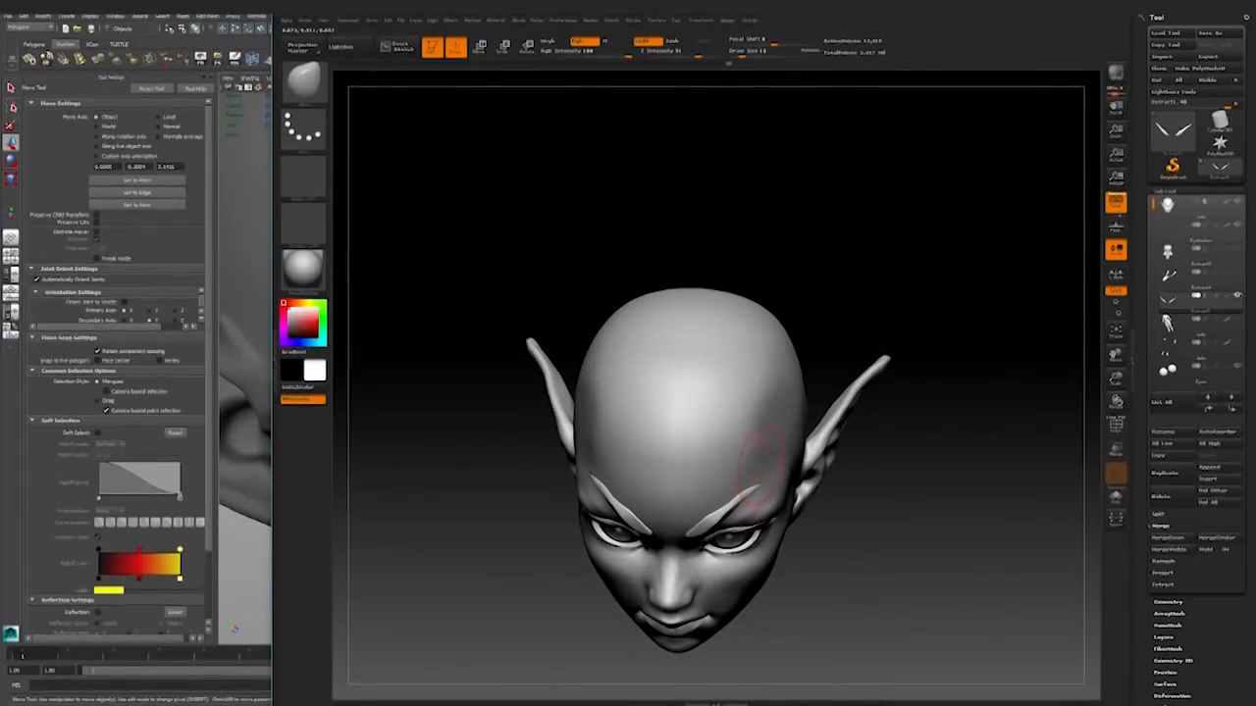
Step: Select the head subtool and reshape the brow and temple area beside the eyebrows with the Move brush
alt+click(760, 452)
key(space)
drag(782, 504, 774, 504)
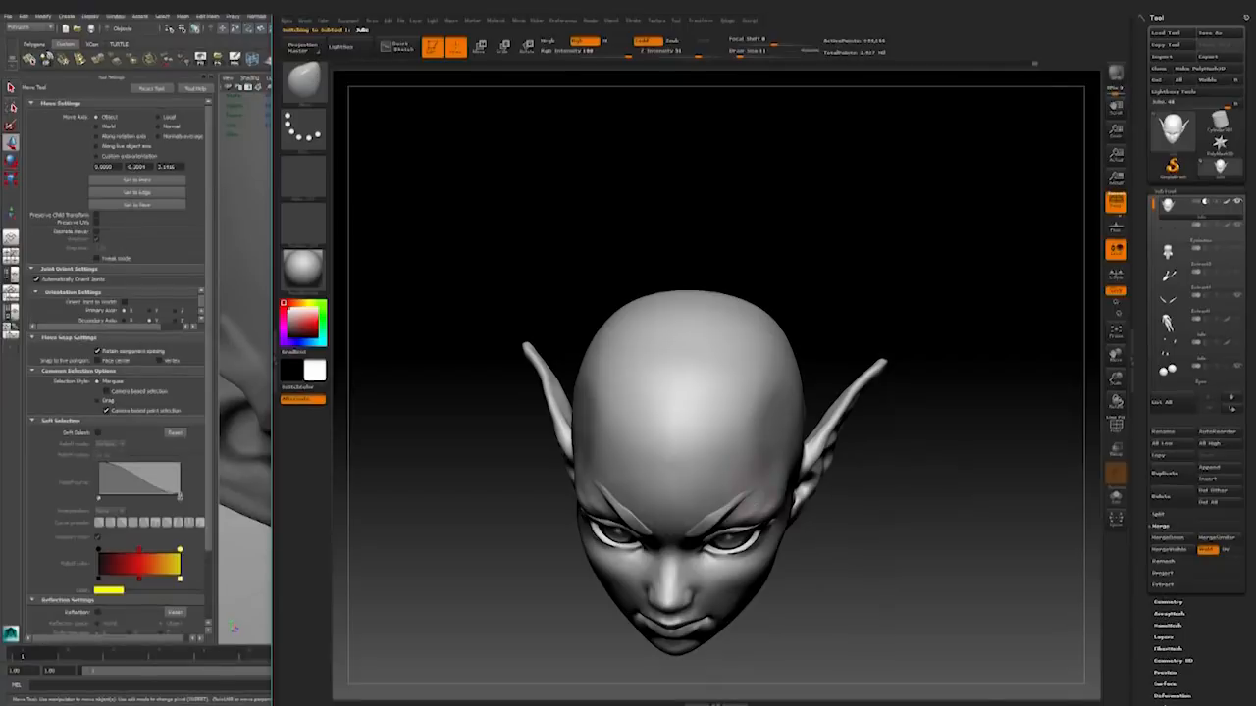
drag(865, 438, 733, 490)
drag(984, 444, 1002, 390)
drag(834, 449, 812, 452)
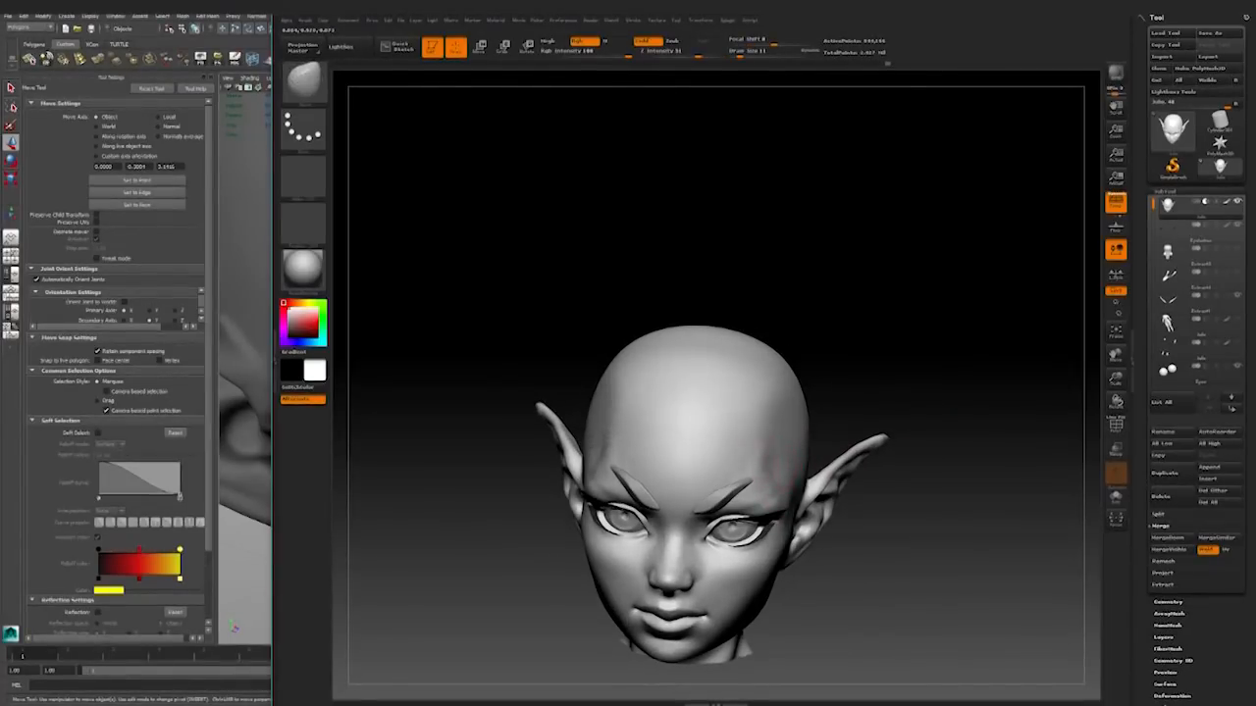
mouse_move(935, 391)
mouse_down()
mouse_move(925, 415)
mouse_move(898, 410)
mouse_up()
drag(778, 431, 799, 429)
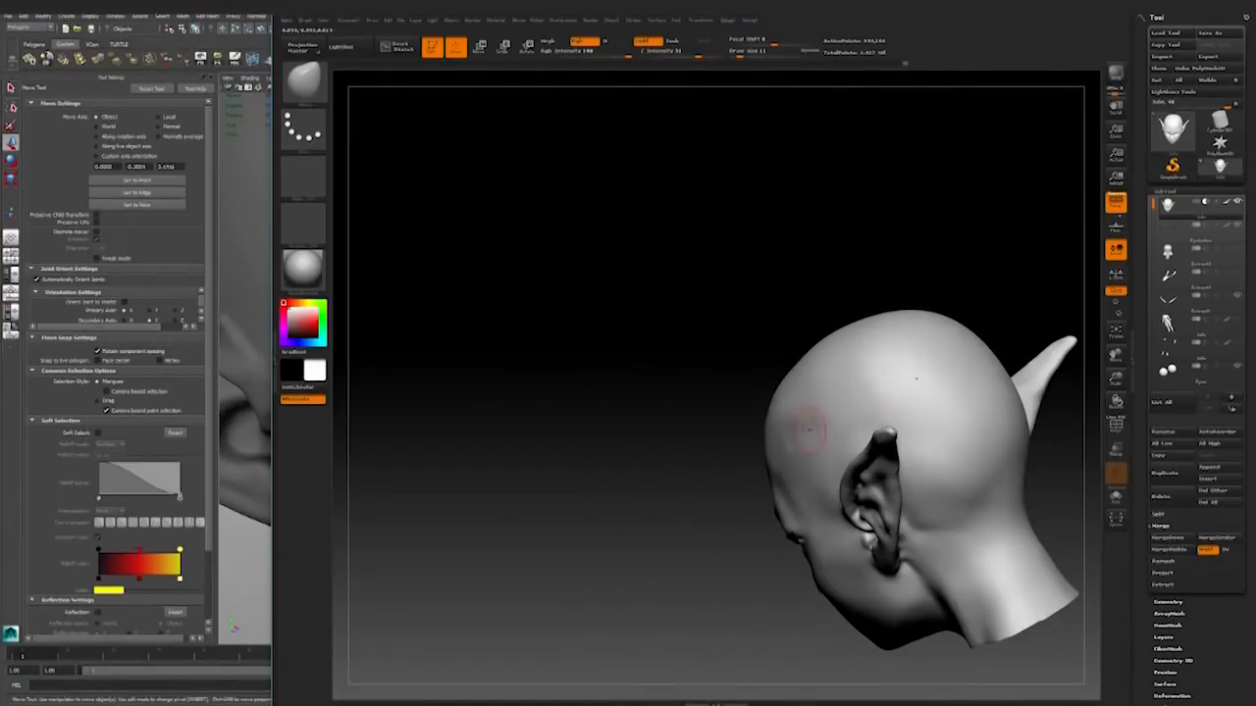
mouse_move(686, 560)
mouse_down()
mouse_move(1014, 438)
mouse_move(975, 418)
mouse_move(960, 470)
mouse_move(878, 410)
mouse_move(839, 402)
mouse_up()
Step: Switch to another sculpting brush, adjust its size and refine the surface of the forehead and temples
key(b)
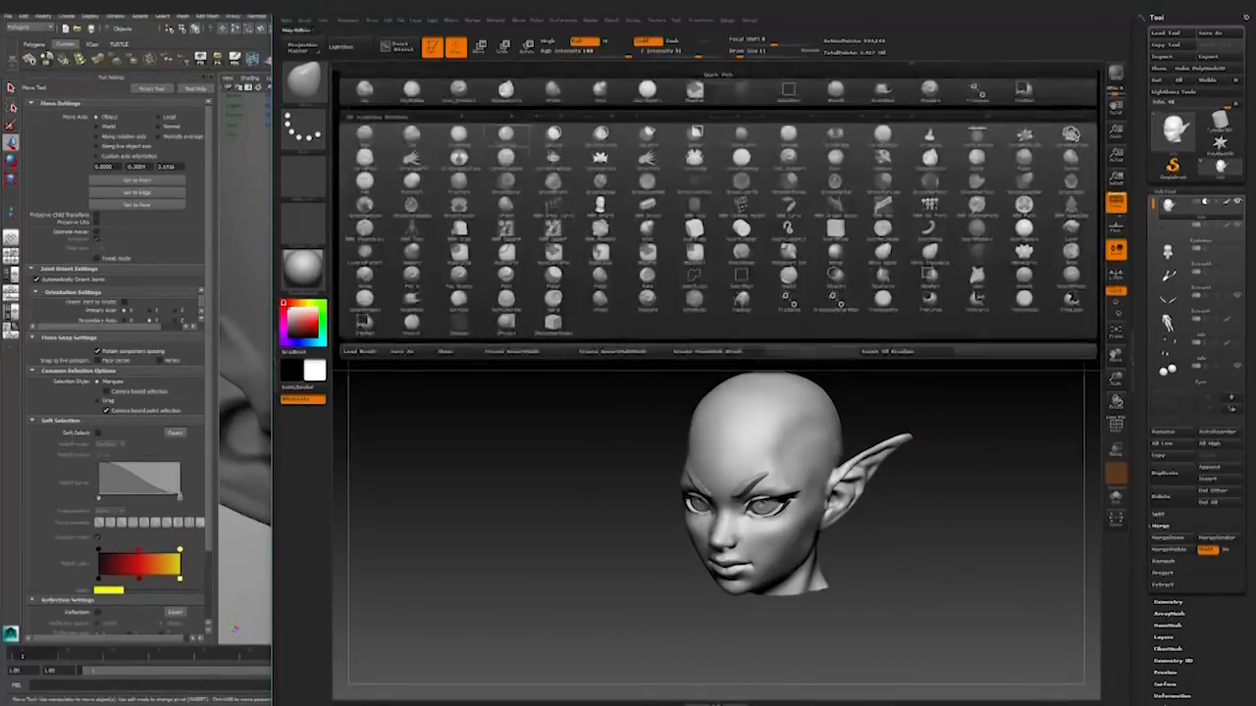
click(559, 91)
drag(857, 360, 807, 387)
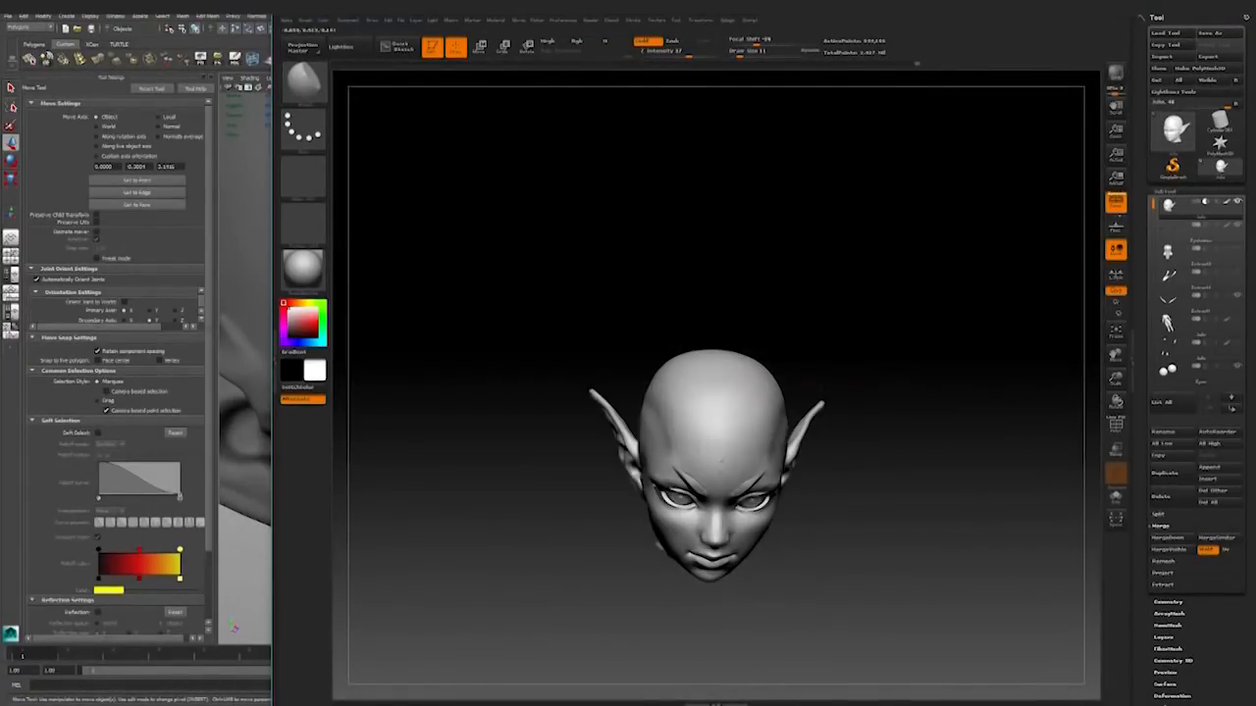
mouse_move(888, 400)
mouse_down()
mouse_move(908, 398)
mouse_move(865, 388)
mouse_up()
key(space)
drag(745, 485, 758, 485)
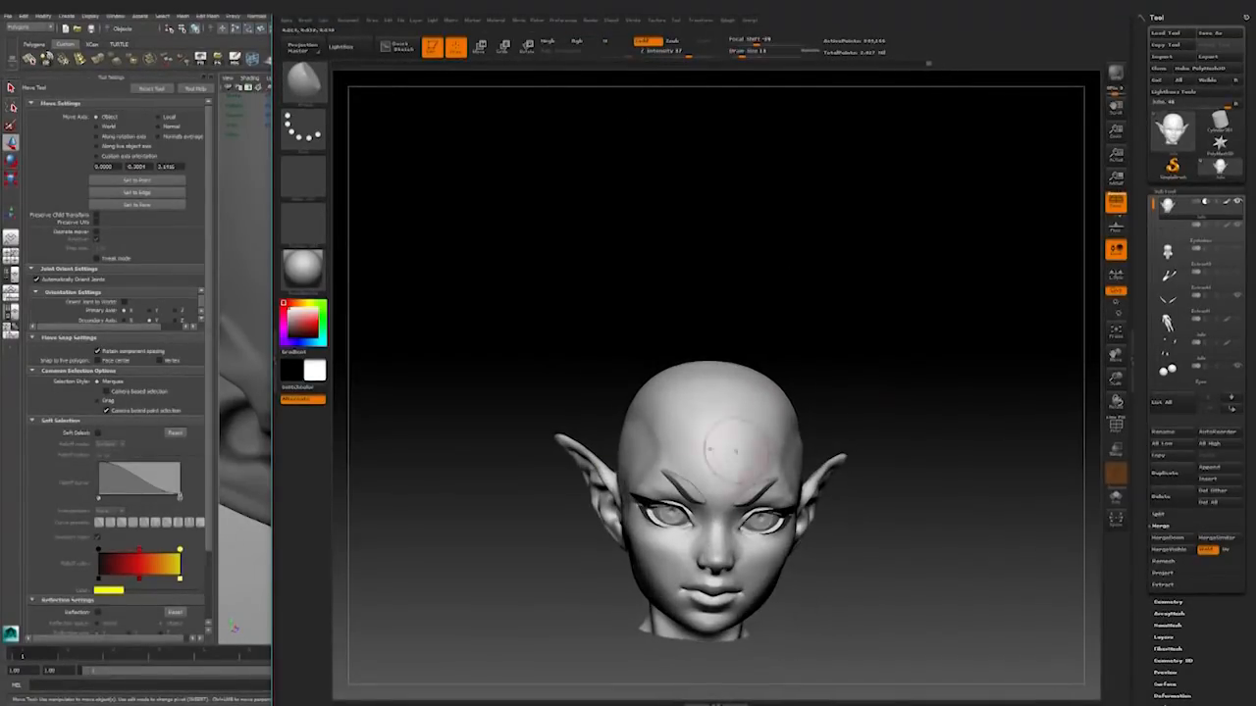
drag(812, 428, 859, 417)
mouse_move(932, 374)
mouse_down()
mouse_move(888, 379)
mouse_move(989, 371)
mouse_up()
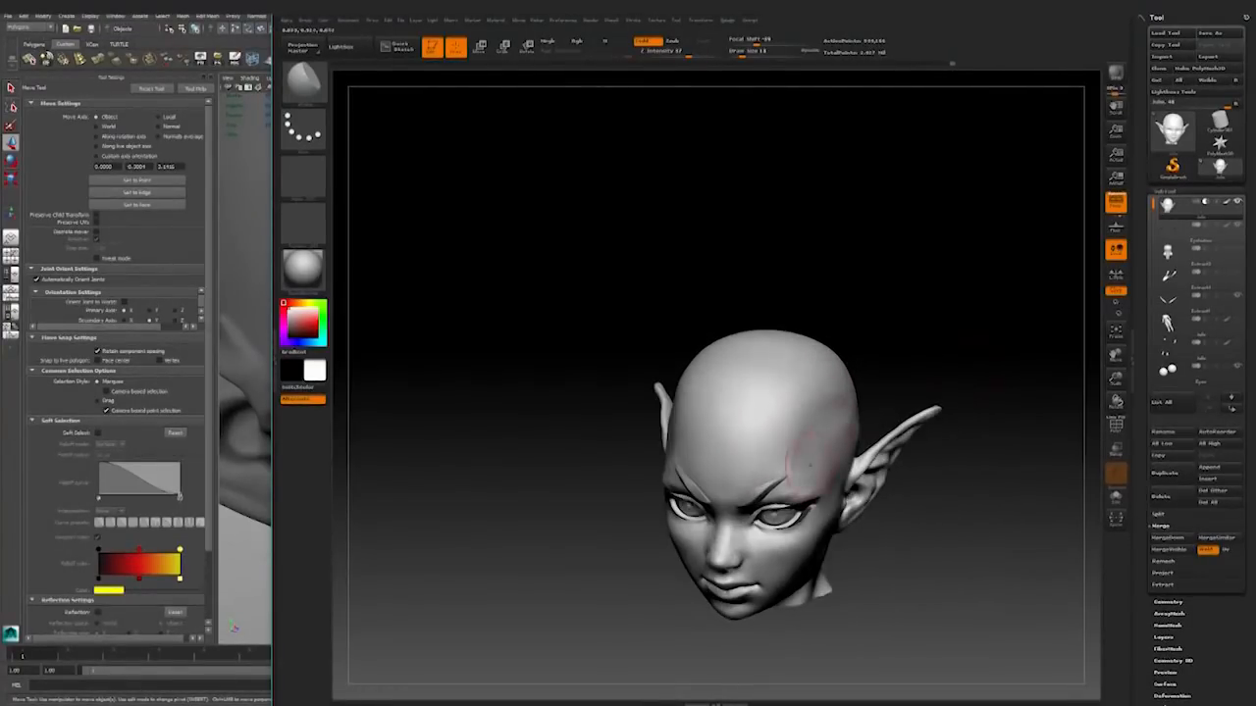
drag(826, 442, 888, 383)
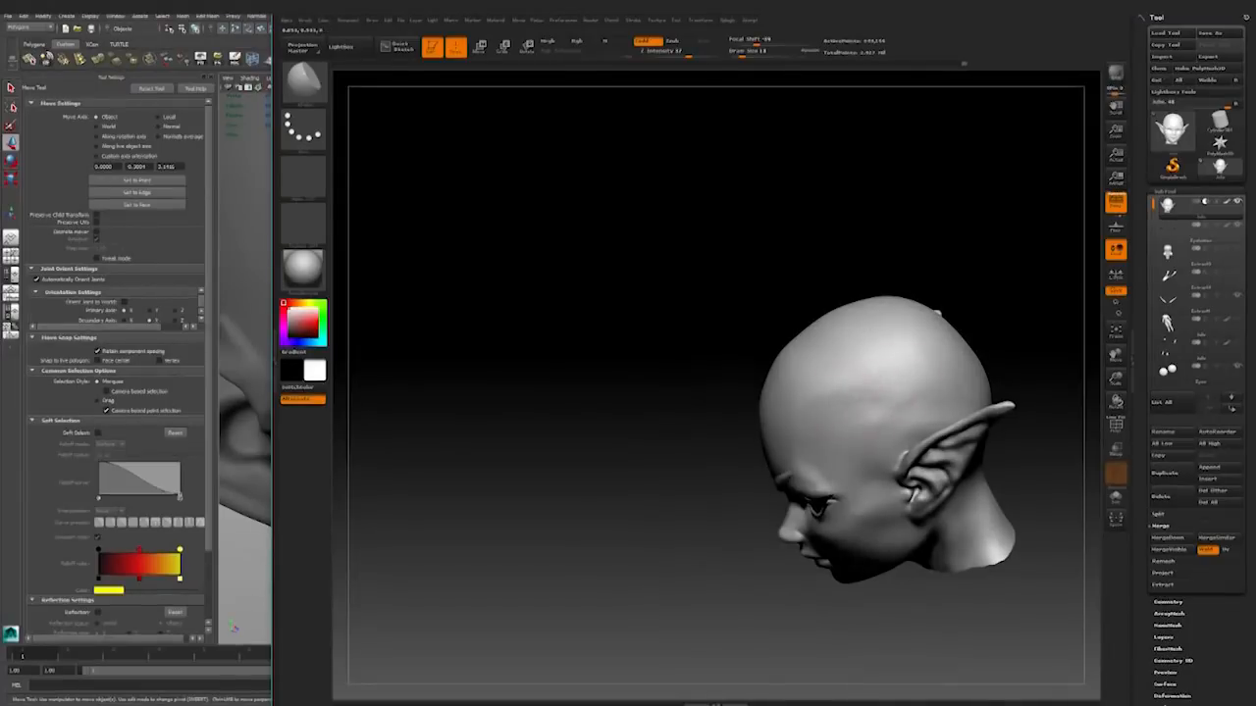
mouse_move(734, 473)
mouse_down()
mouse_move(978, 493)
mouse_move(978, 520)
mouse_up()
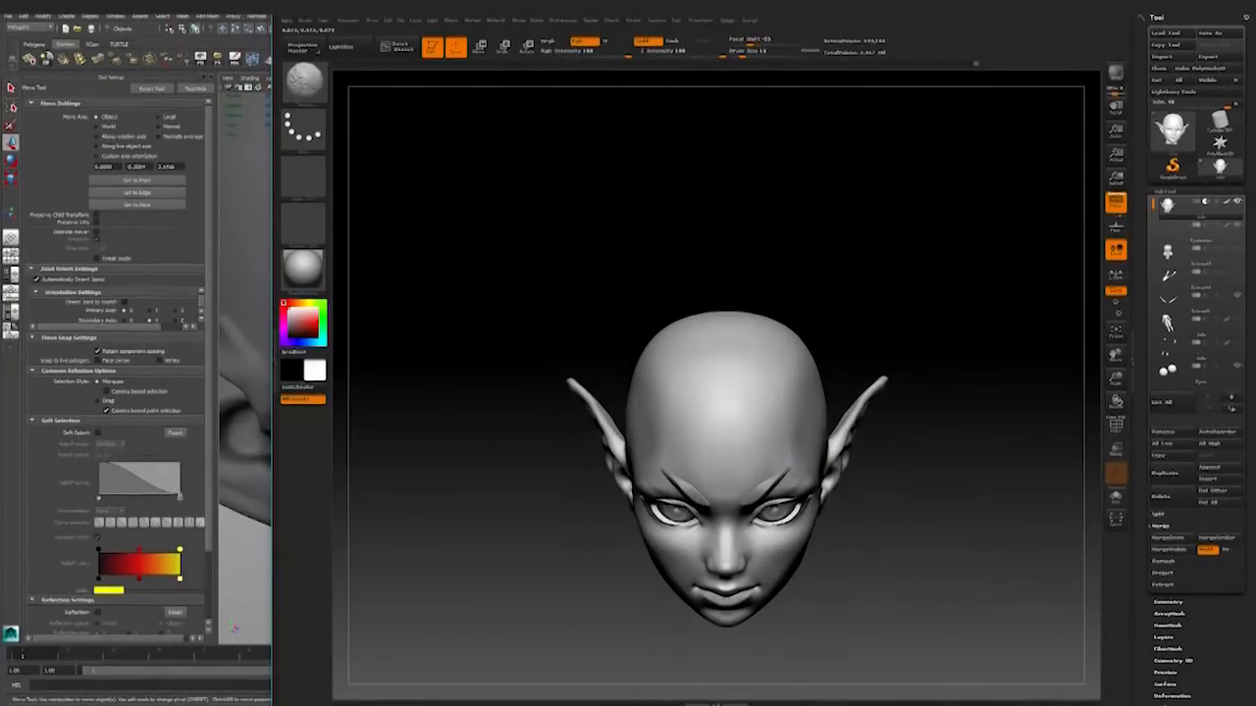
Step: Switch back to the Move brush, enlarge it and adjust the shape of the forehead above the eyebrow
mouse_move(916, 423)
mouse_down()
mouse_move(916, 388)
mouse_move(950, 413)
mouse_move(833, 504)
mouse_up()
key(space)
key(b)
click(751, 88)
key(bracketright)
drag(812, 465, 800, 427)
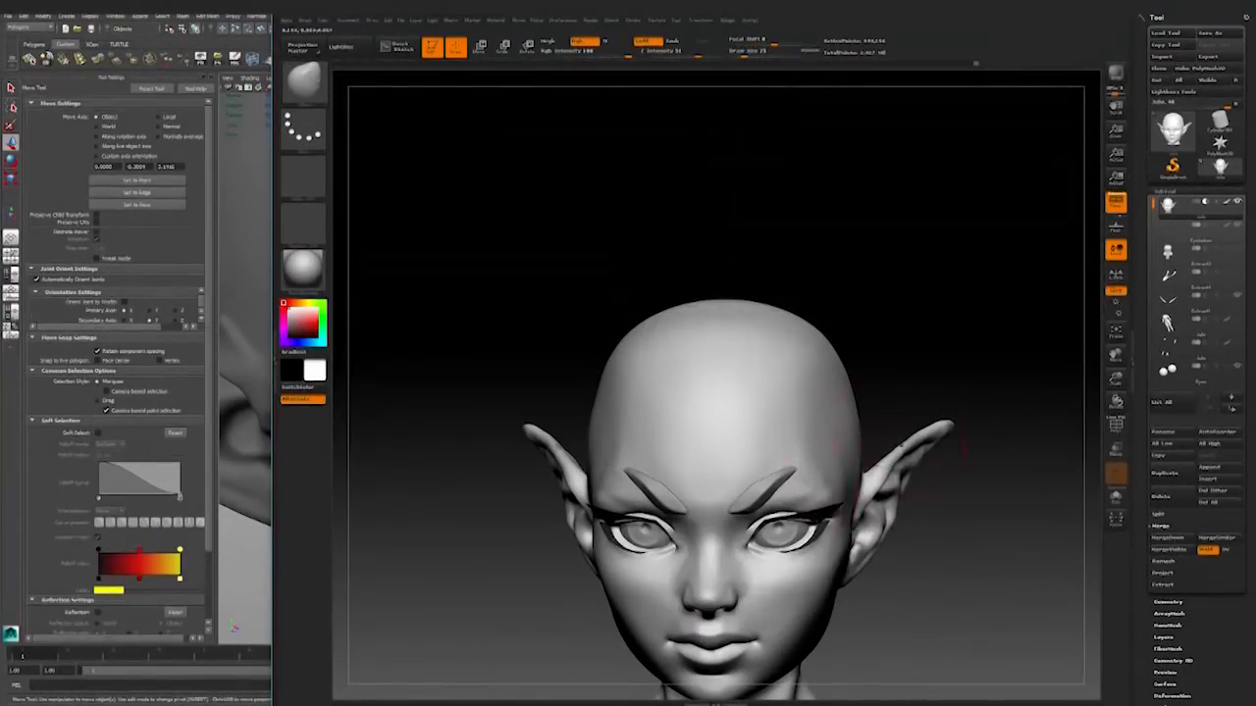
Step: Reshape the sides of the elf head around the temples and ears with the Move brush, adjusting its draw size
drag(905, 437, 889, 431)
key(space)
drag(804, 432, 814, 469)
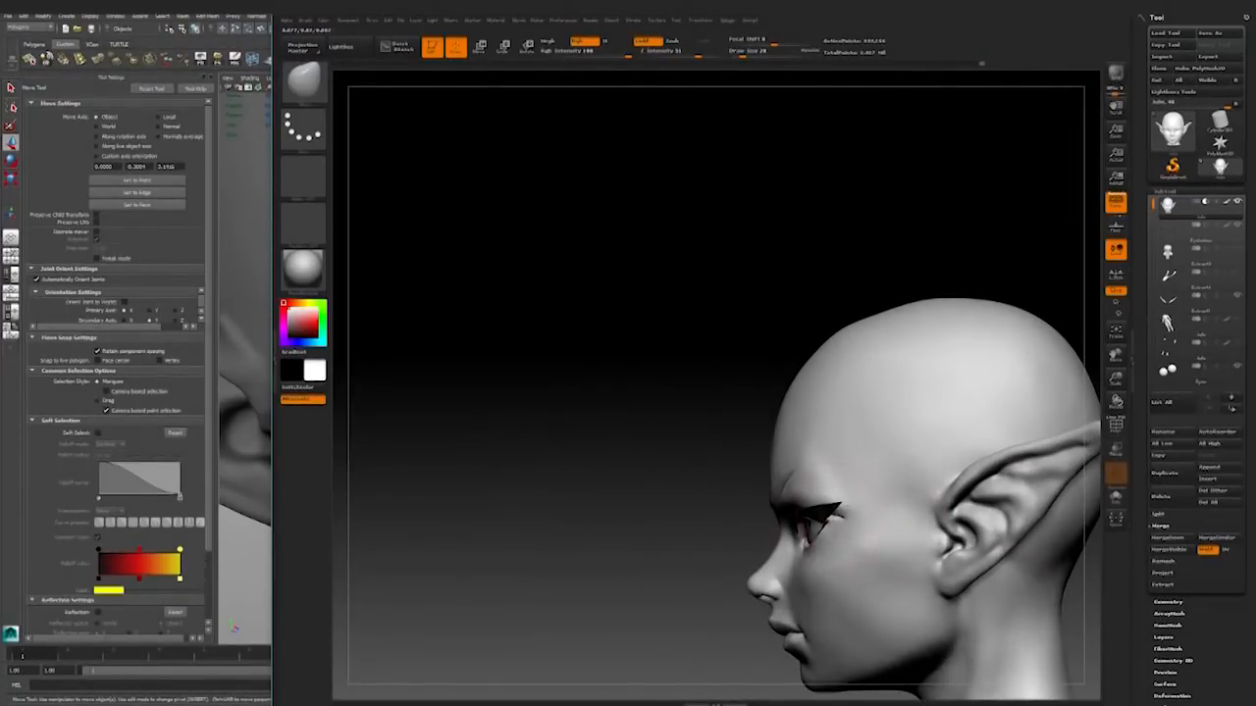
key(space)
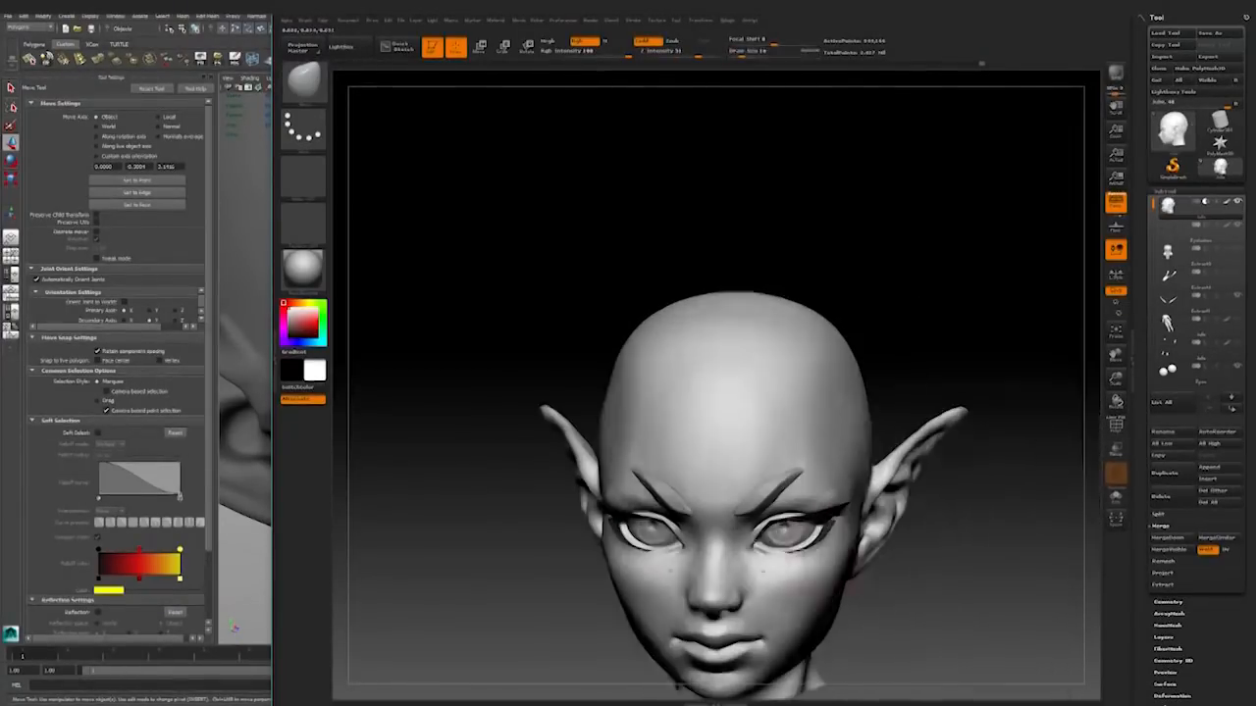
mouse_move(855, 580)
mouse_down()
mouse_move(864, 589)
mouse_move(803, 567)
mouse_up()
key(space)
drag(851, 497, 842, 497)
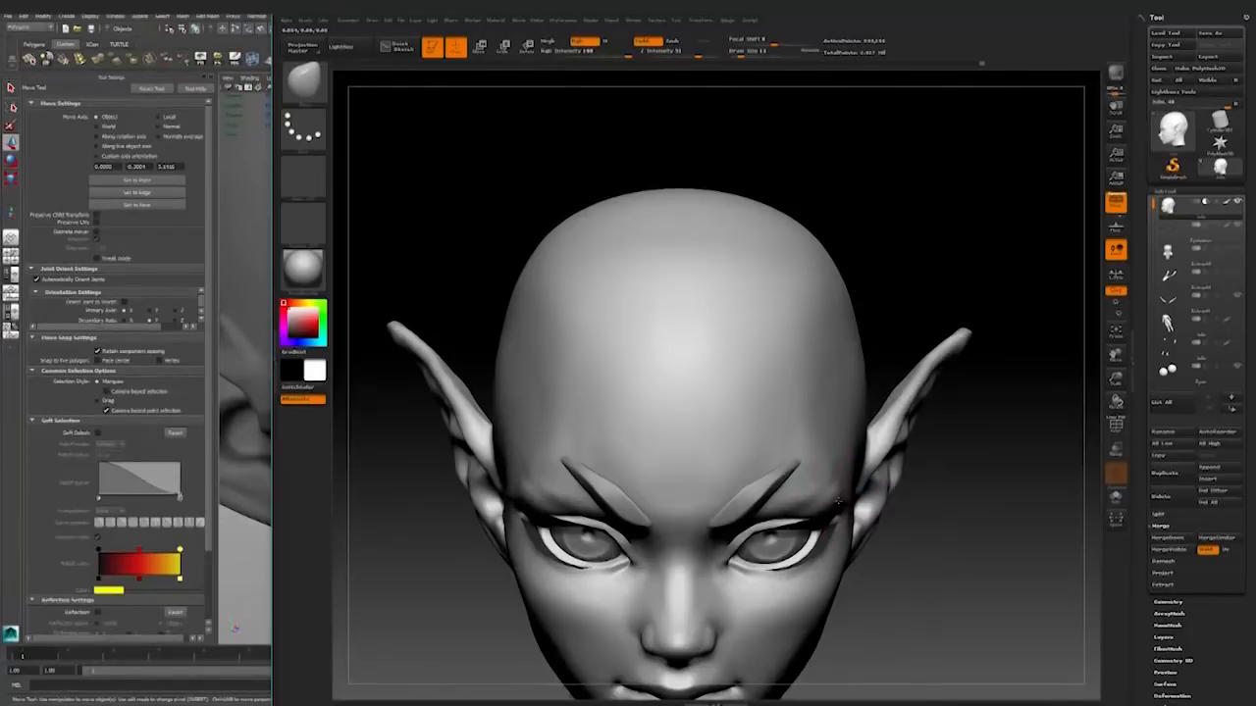
Step: Adjust the temple and outer brow contours above the eye with a smaller Move brush
mouse_move(963, 484)
mouse_down()
mouse_move(909, 460)
mouse_move(913, 556)
mouse_up()
alt+drag(922, 490, 932, 469)
key(space)
drag(822, 488, 814, 487)
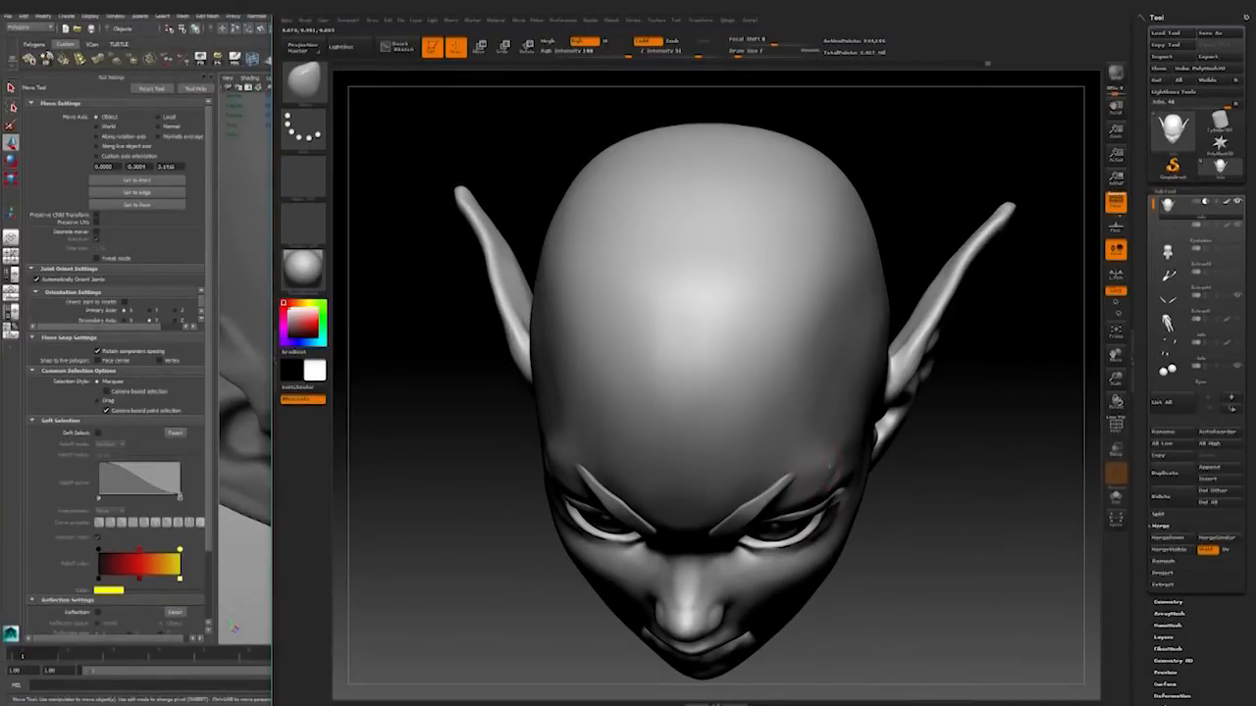
mouse_move(989, 451)
mouse_down()
mouse_move(987, 436)
mouse_move(956, 428)
mouse_move(989, 451)
mouse_up()
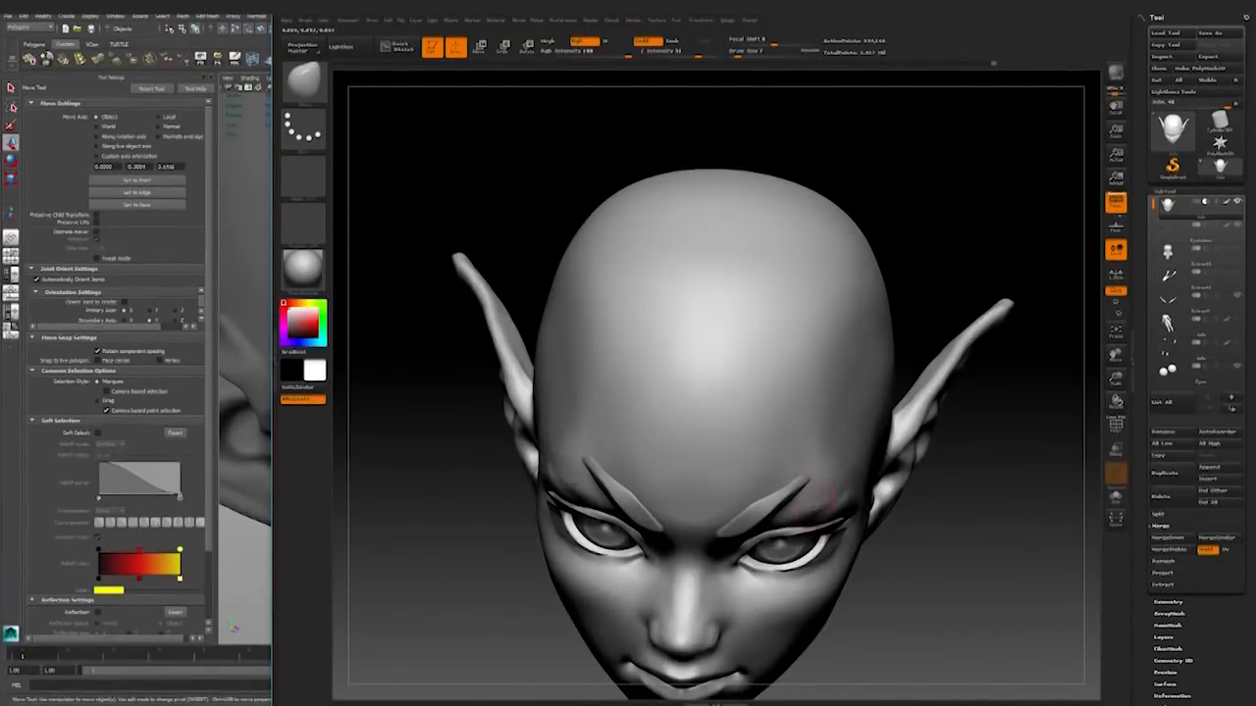
mouse_move(890, 522)
mouse_down()
mouse_move(883, 493)
mouse_move(816, 501)
mouse_move(830, 484)
mouse_up()
drag(950, 380, 916, 440)
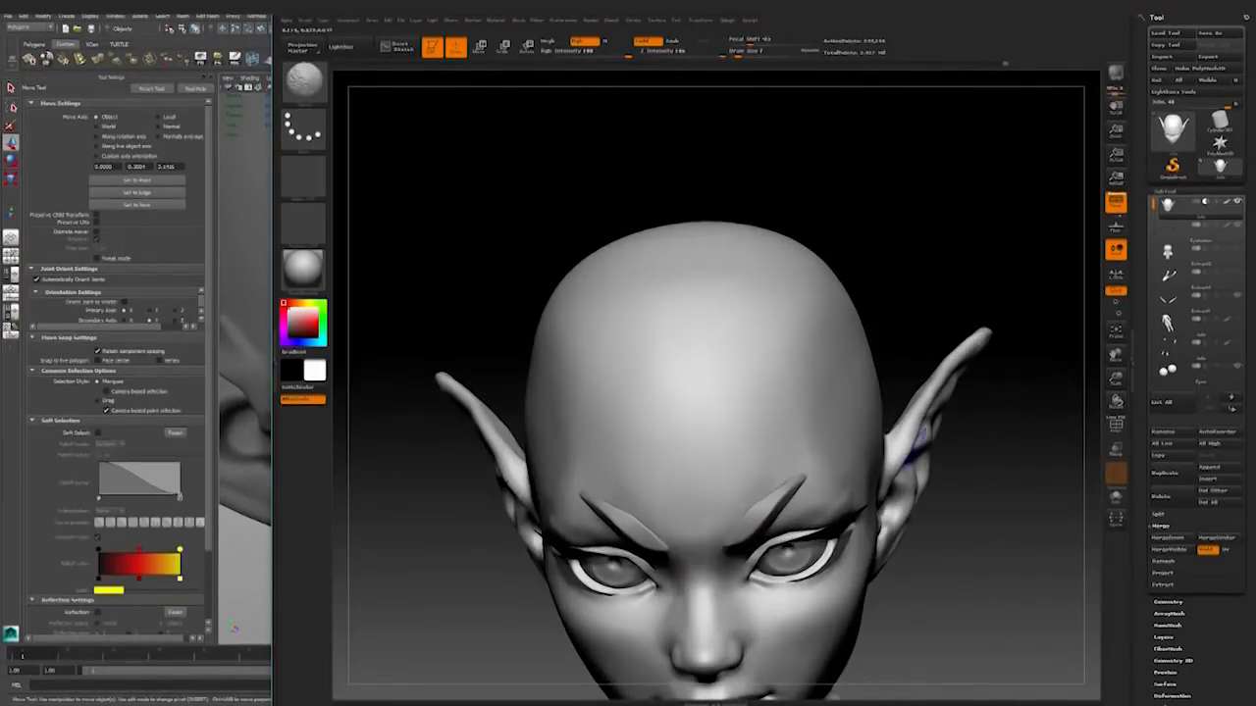
Step: Refine the forehead and temple silhouette with the Move and Smooth brushes, checking it from several angles
key(b)
key(m)
key(v)
mouse_move(987, 549)
alt+mouse_down()
mouse_move(945, 650)
mouse_move(905, 536)
mouse_move(891, 558)
mouse_move(813, 586)
mouse_move(772, 501)
alt+mouse_up()
mouse_move(888, 535)
right_down()
mouse_move(919, 487)
mouse_move(962, 497)
mouse_move(871, 603)
mouse_move(765, 549)
mouse_move(775, 441)
mouse_move(785, 638)
mouse_move(785, 564)
mouse_move(785, 638)
mouse_move(763, 575)
right_up()
right_click(763, 575)
right_drag(912, 515, 858, 530)
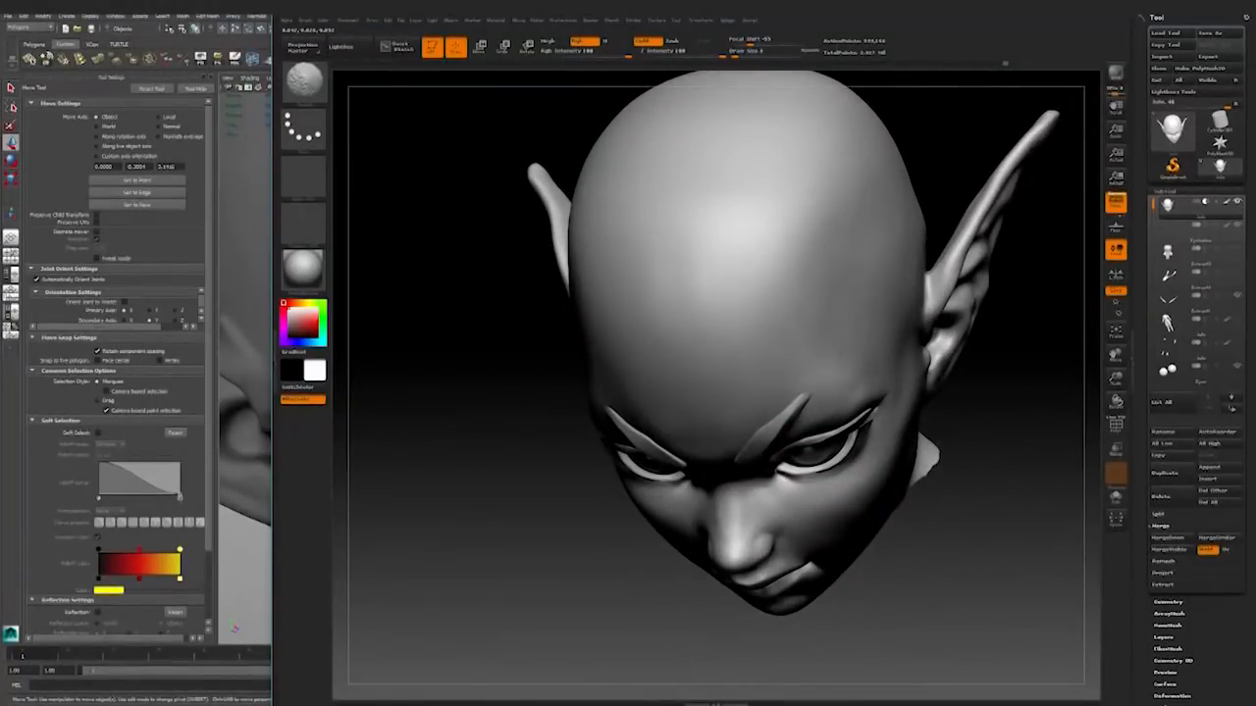
right_drag(957, 498, 925, 479)
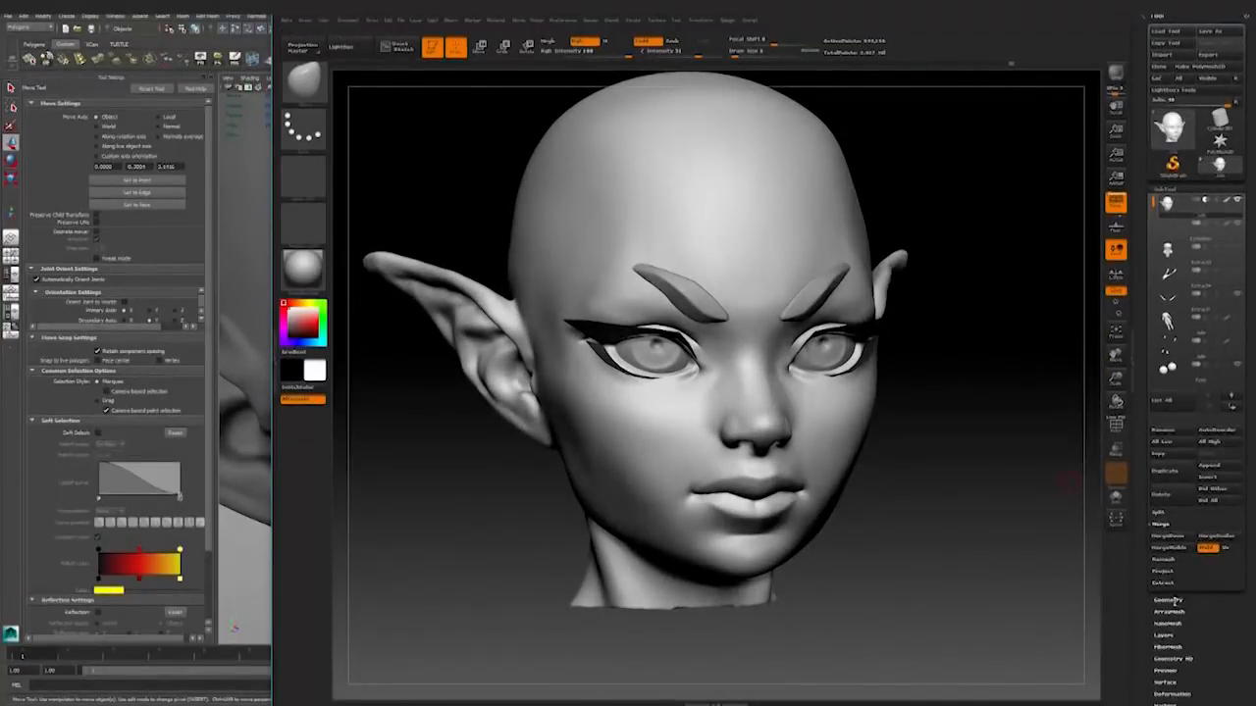
Step: Subdivide the head's geometry with Divide for a smoother surface
click(1172, 602)
click(1168, 286)
right_drag(932, 574, 797, 515)
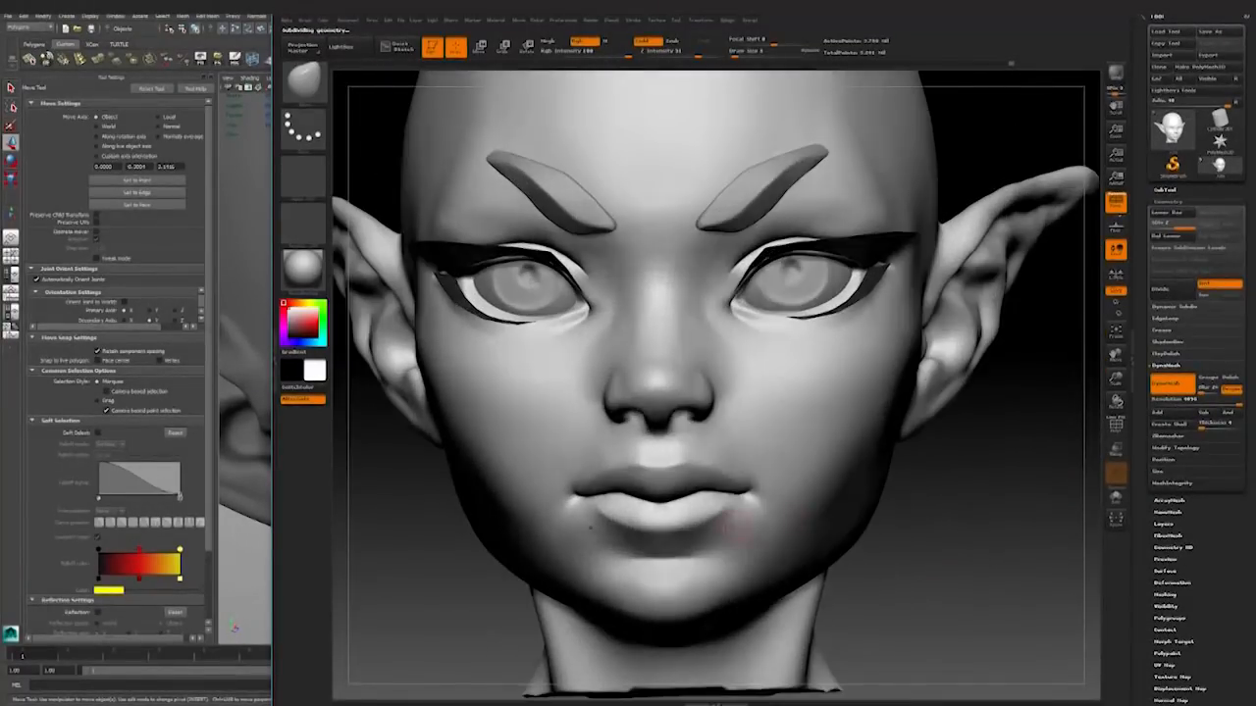
Step: Choose a finer sculpting brush and refine the lower lip, mouth corners and surrounding chin area
click(304, 80)
click(553, 90)
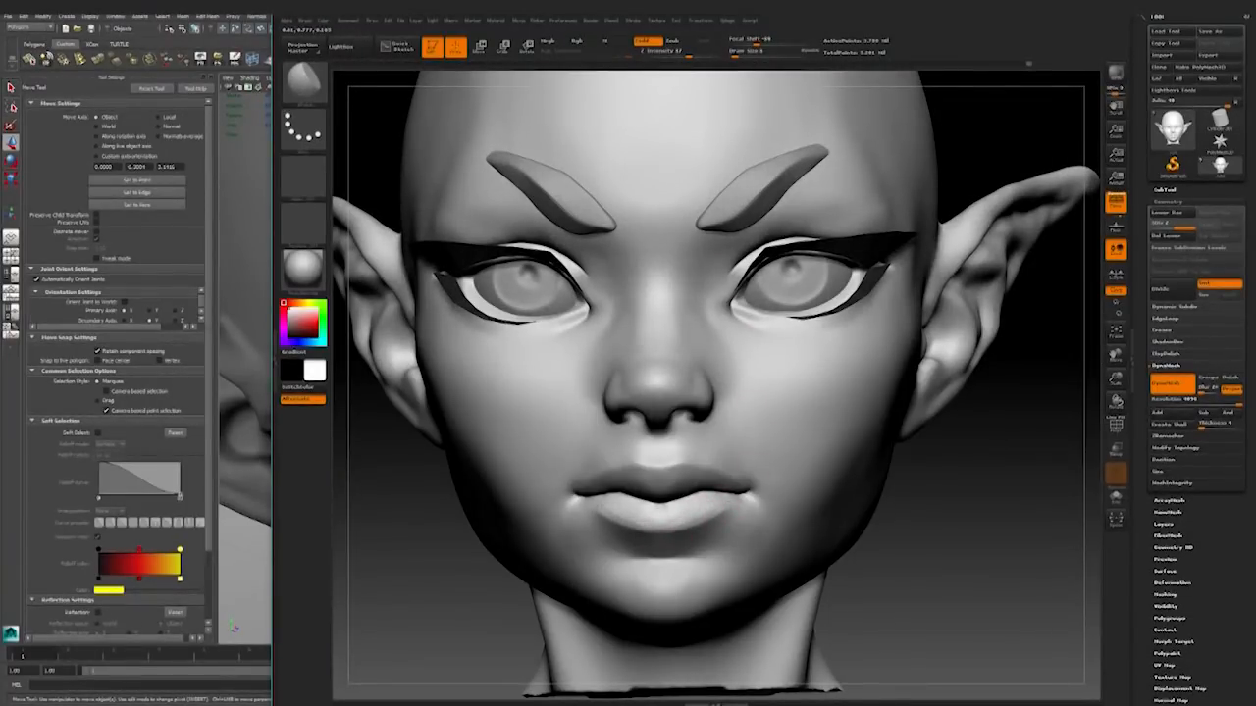
shift+drag(742, 506, 721, 502)
mouse_move(892, 522)
right_down()
mouse_move(885, 476)
mouse_move(1020, 490)
mouse_move(803, 538)
right_up()
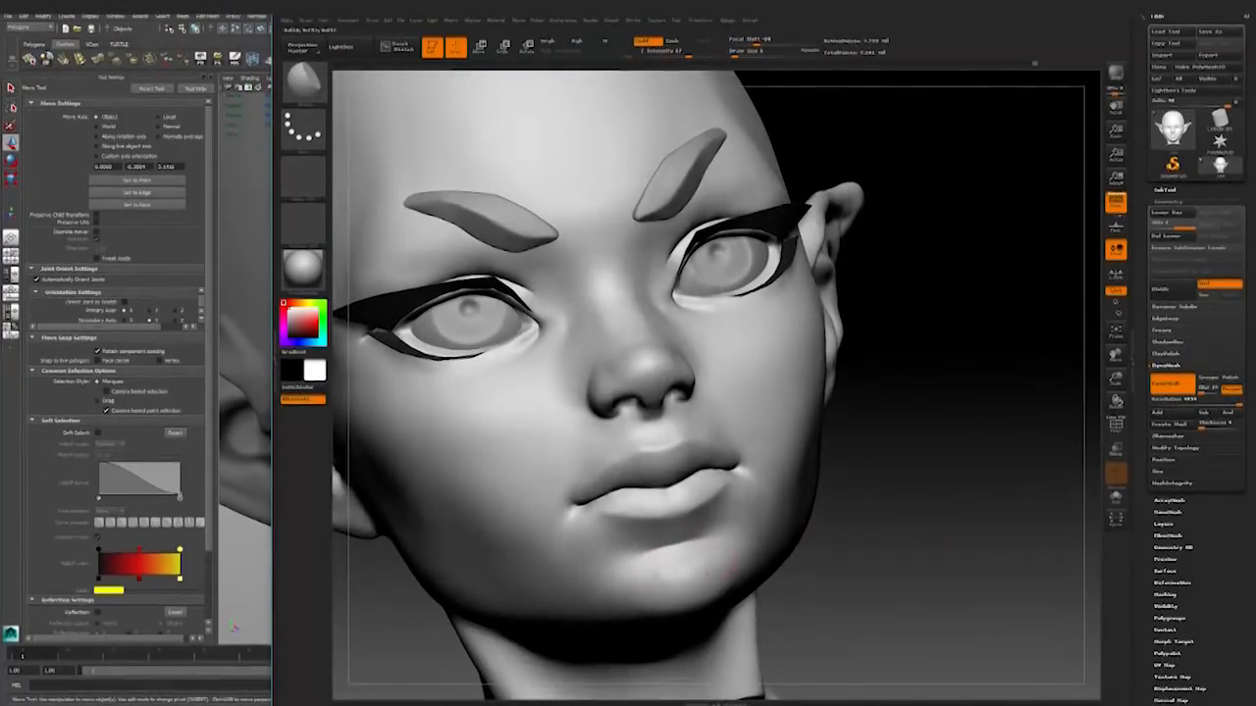
right_drag(731, 567, 680, 584)
mouse_move(804, 428)
right_down()
mouse_move(578, 492)
mouse_move(663, 461)
mouse_move(656, 478)
mouse_move(644, 454)
right_up()
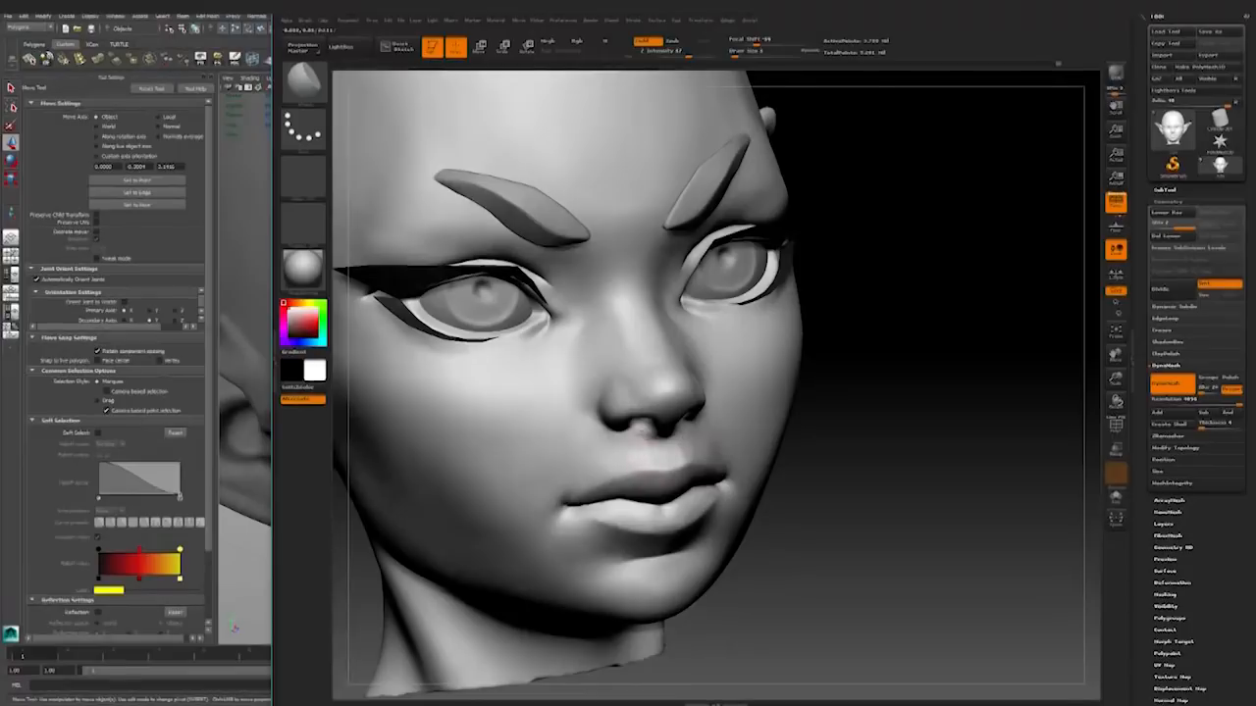
right_drag(759, 409, 638, 456)
mouse_move(797, 410)
right_down()
mouse_move(694, 451)
mouse_move(691, 429)
mouse_move(530, 591)
mouse_move(593, 567)
mouse_move(500, 554)
right_up()
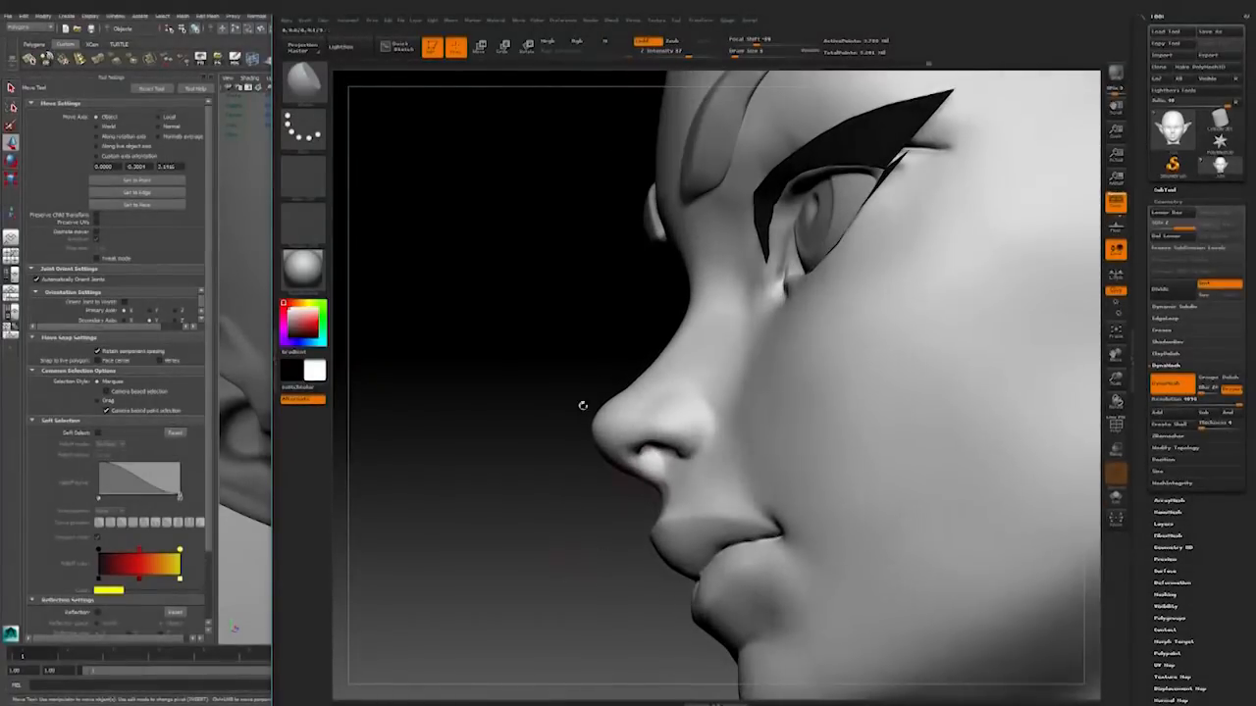
Step: Sculpt the underside of the nose between the nostrils and smooth its transition into the upper lip
key(b)
click(929, 92)
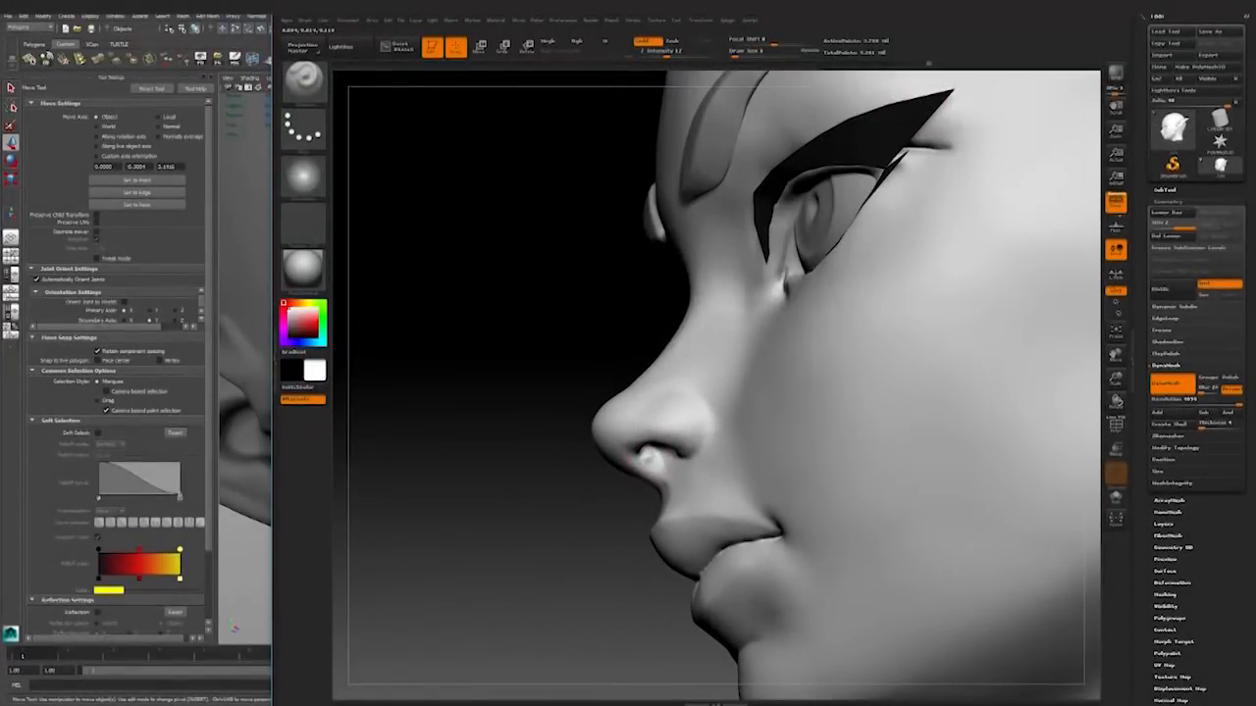
right_drag(589, 452, 658, 468)
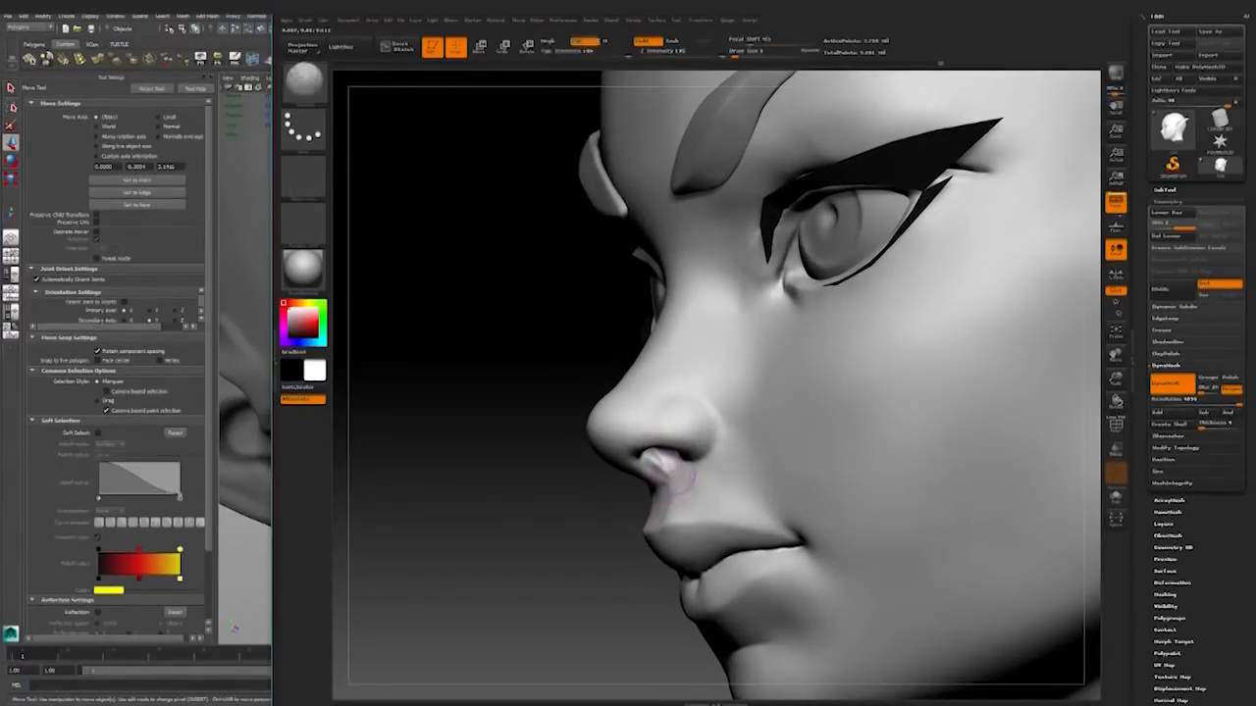
key(space)
mouse_move(675, 474)
right_down()
mouse_move(652, 481)
mouse_move(655, 469)
right_up()
mouse_move(609, 515)
right_down()
mouse_move(461, 481)
mouse_move(779, 440)
mouse_move(955, 445)
mouse_move(639, 486)
mouse_move(549, 480)
mouse_move(687, 471)
mouse_move(707, 412)
right_up()
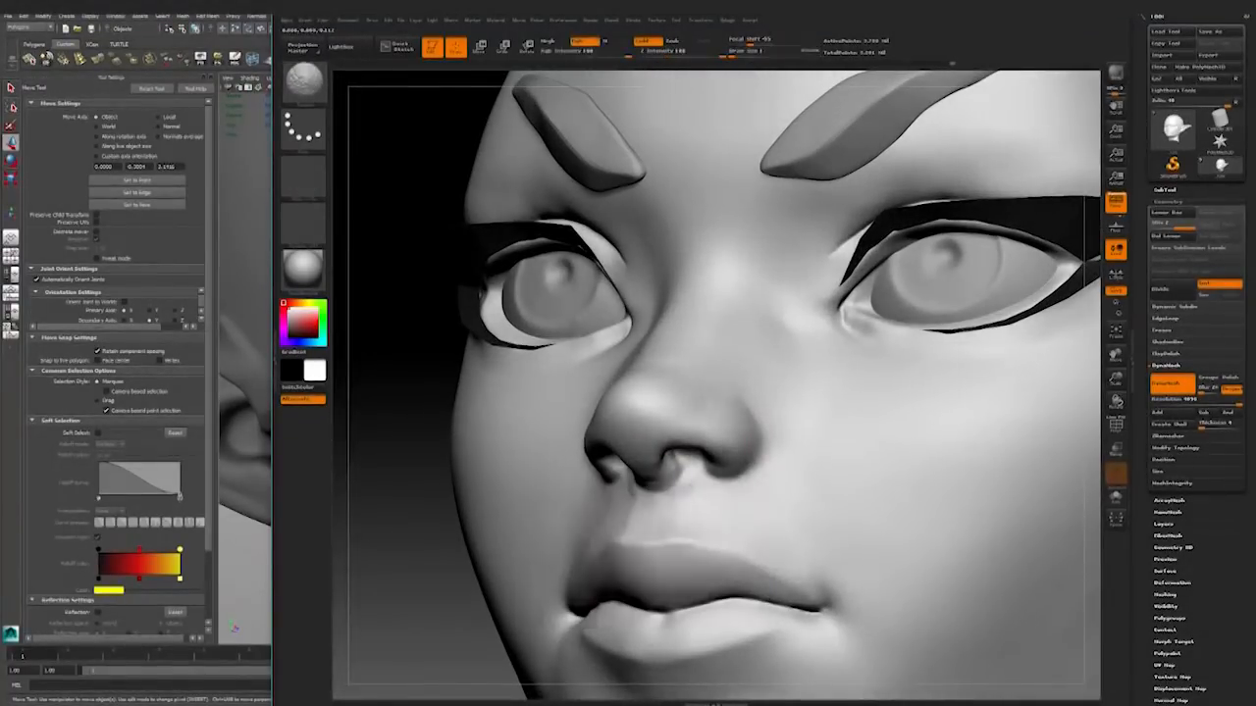
Step: Sculpt the crease where the back of the ear joins the head, using an adjusted brush size
mouse_move(677, 510)
right_down()
mouse_move(663, 454)
mouse_move(454, 569)
mouse_move(548, 589)
mouse_move(872, 471)
mouse_move(746, 505)
mouse_move(864, 505)
mouse_move(844, 566)
mouse_move(677, 549)
mouse_move(736, 549)
mouse_move(677, 550)
mouse_move(677, 500)
right_up()
key(f)
alt+right_drag(677, 500, 599, 530)
ctrl+right_drag(908, 530, 864, 617)
ctrl+right_drag(865, 617, 864, 677)
mouse_move(708, 516)
right_down()
mouse_move(685, 473)
mouse_move(608, 501)
mouse_move(639, 467)
mouse_move(677, 487)
right_up()
key(space)
click(687, 520)
drag(698, 455, 722, 400)
right_drag(729, 388, 707, 478)
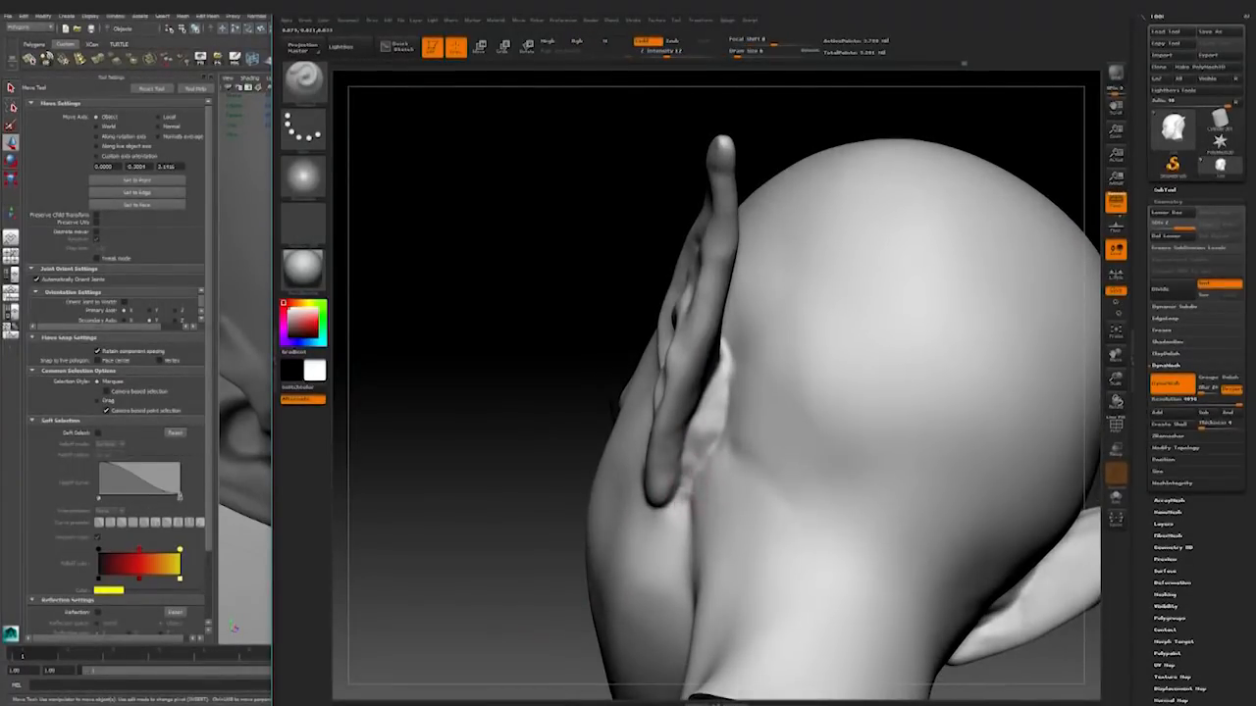
Step: Switch to another sculpting brush and refine the back surface of the ear, smoothing it near the lobe
right_drag(539, 546, 675, 574)
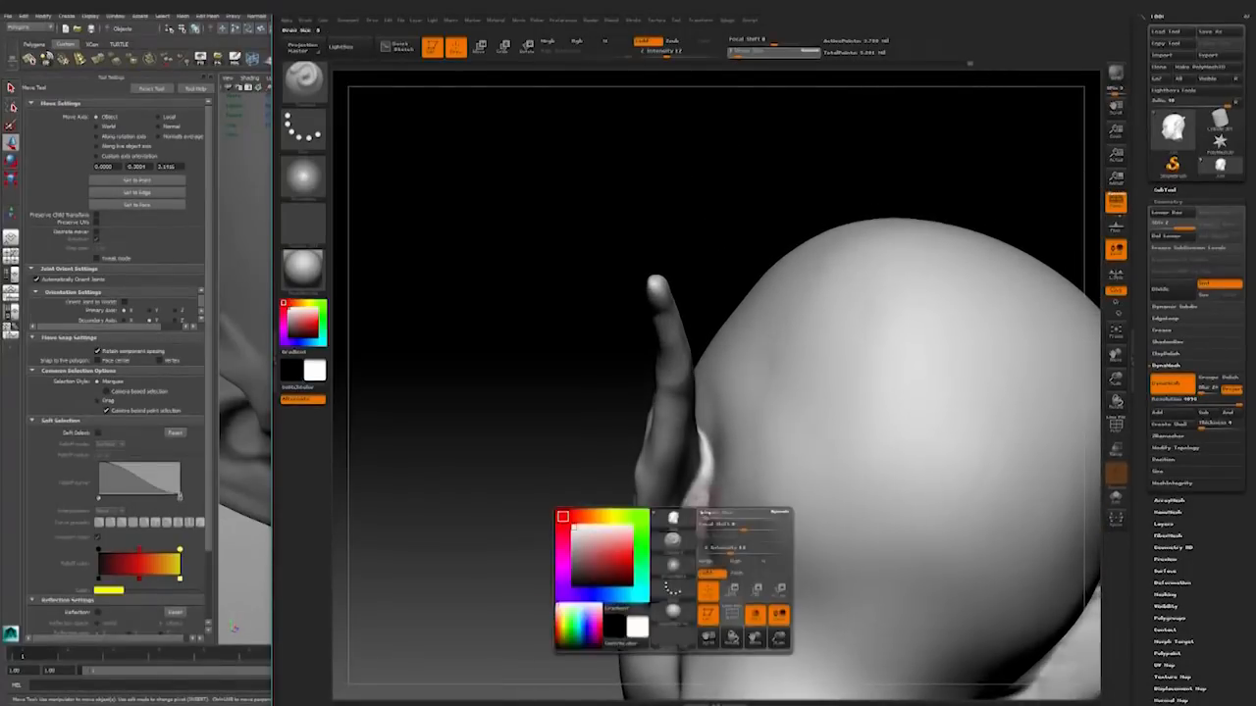
key(b)
click(624, 291)
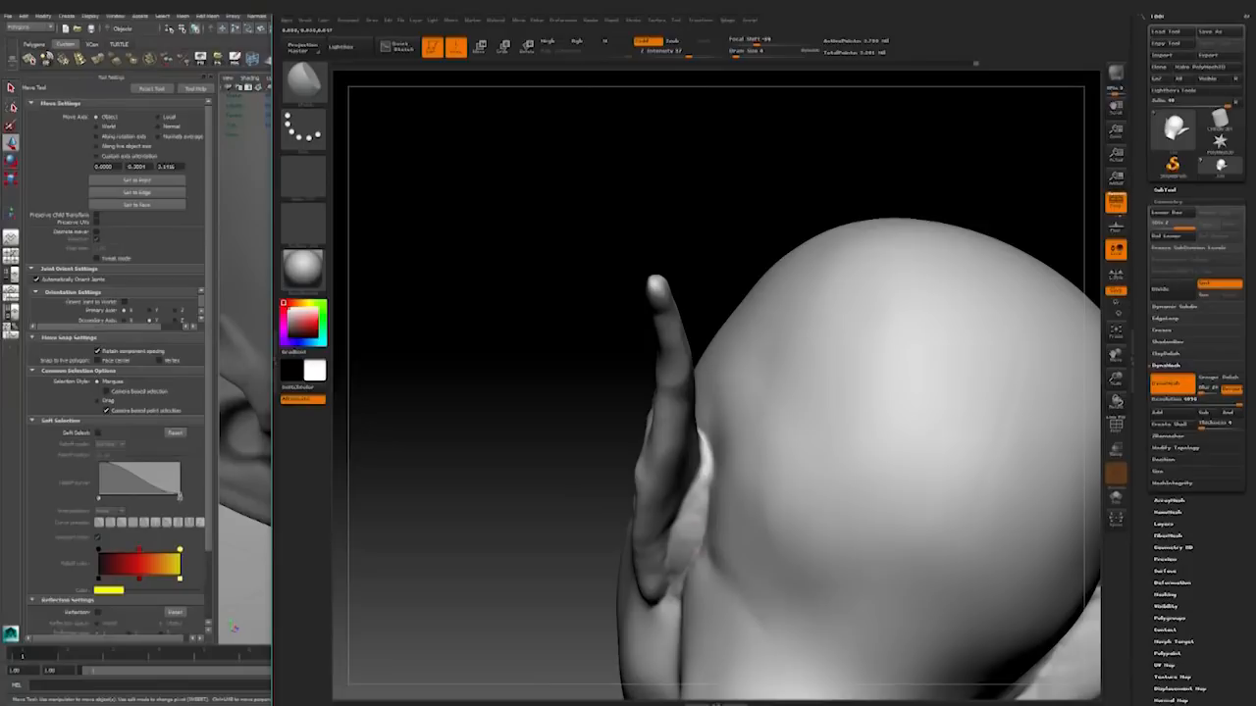
right_drag(673, 595, 625, 539)
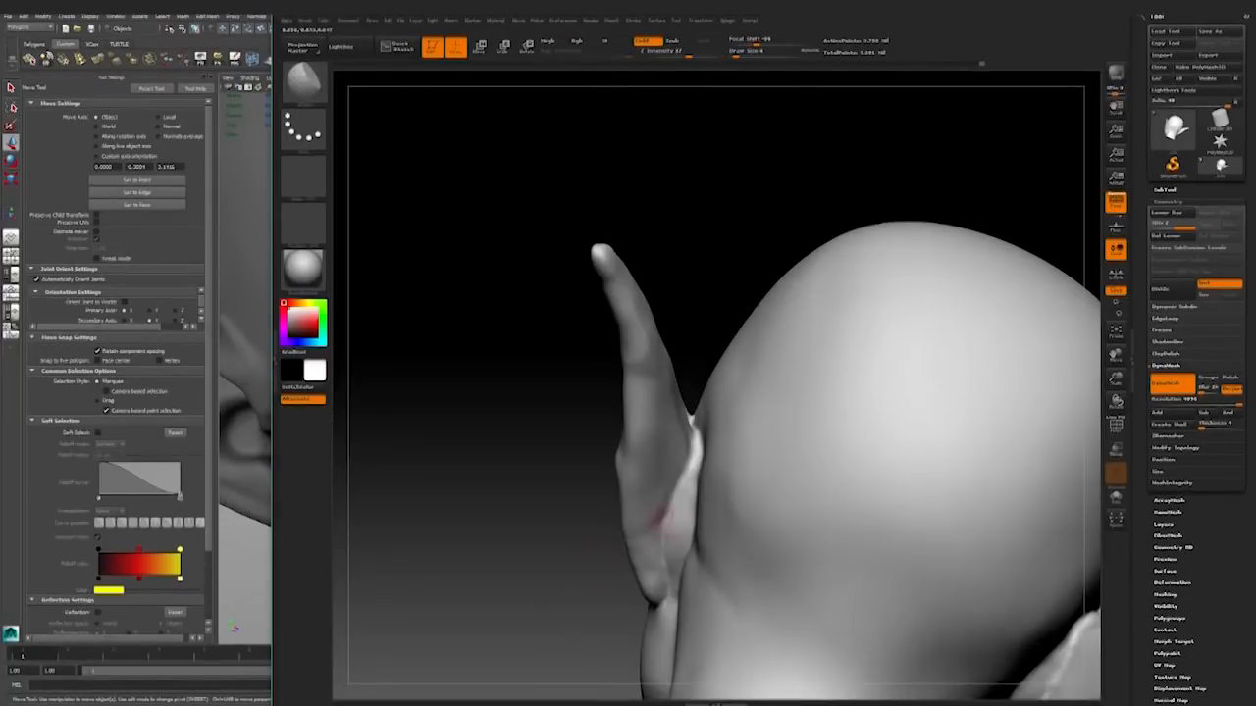
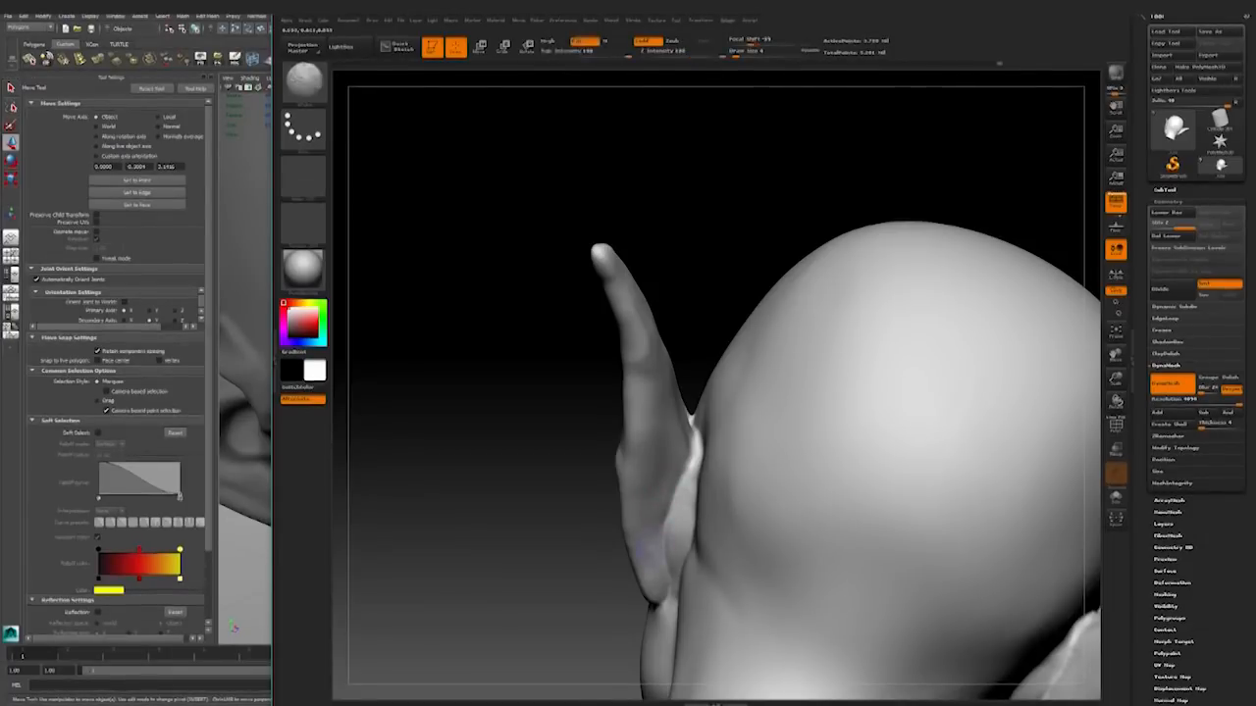
right_drag(618, 471, 673, 530)
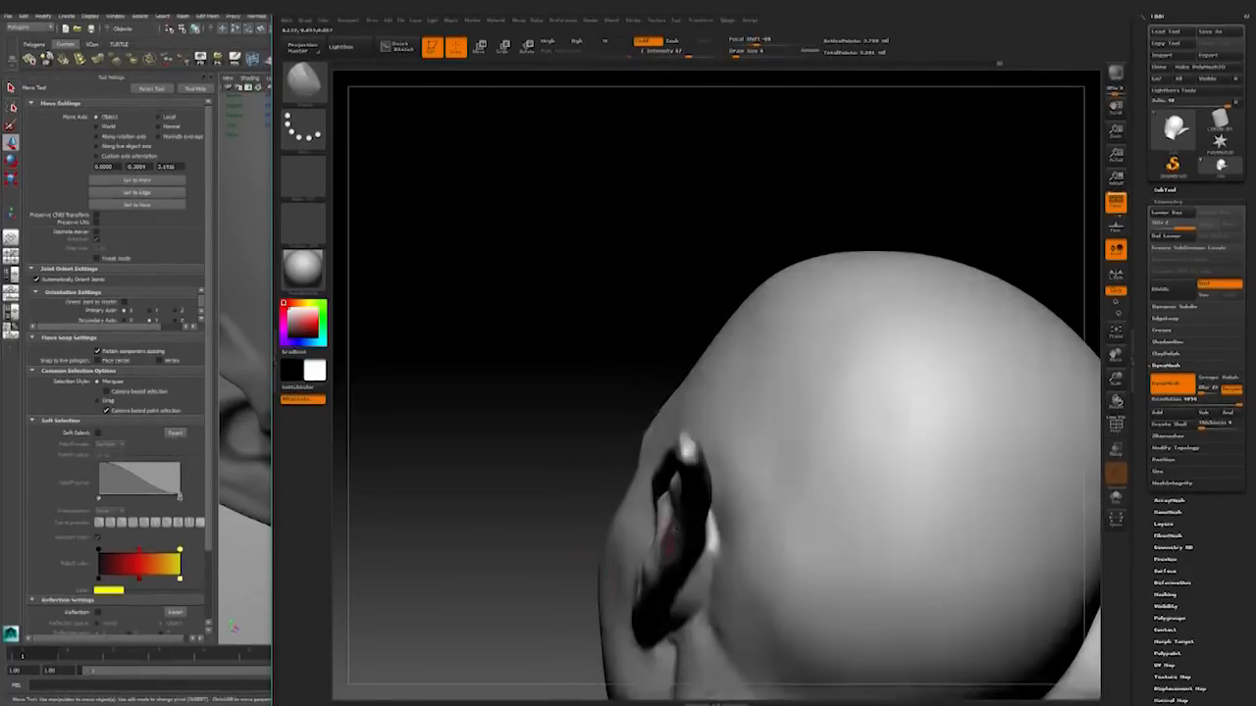
mouse_move(702, 589)
right_down()
mouse_move(855, 494)
mouse_move(614, 367)
right_up()
Step: Select the Dam_Standard brush and define the crease where the top of the ear meets the head
key(b)
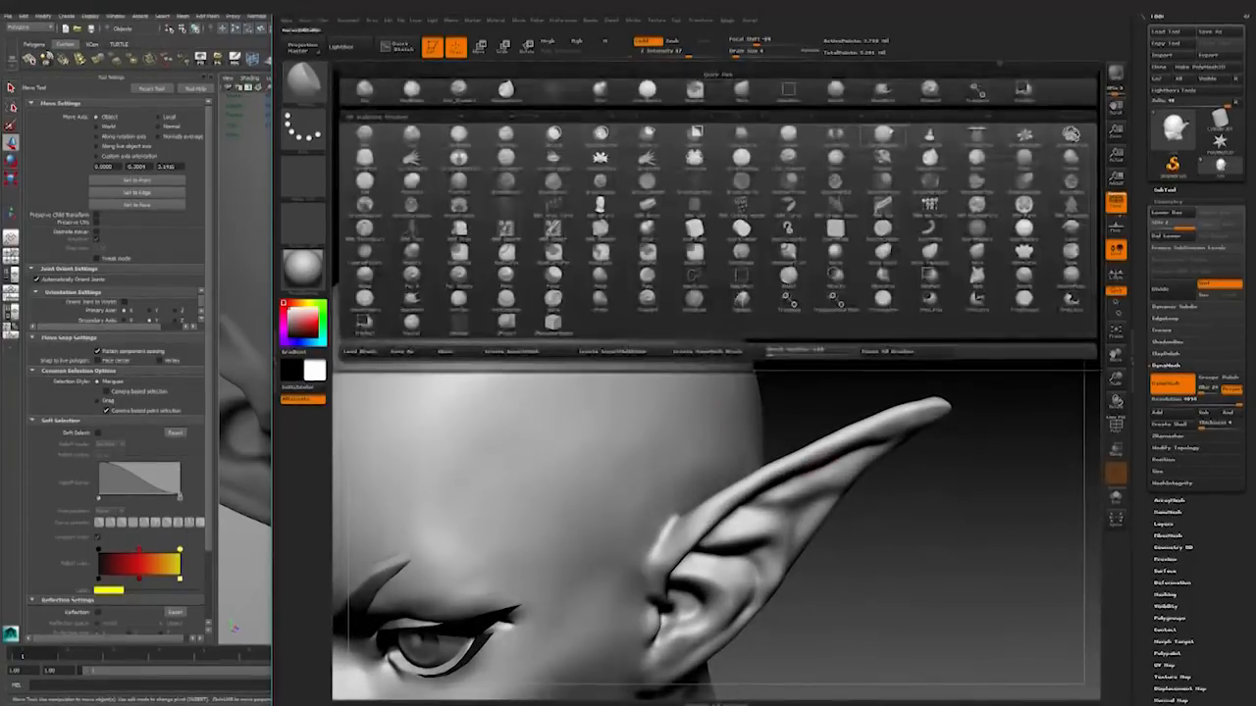
key(Escape)
mouse_move(717, 213)
right_down()
mouse_move(721, 169)
mouse_move(741, 147)
right_up()
key(b)
key(d)
key(s)
right_drag(741, 441, 752, 489)
mouse_move(801, 364)
right_down()
mouse_move(925, 331)
mouse_move(896, 480)
mouse_move(840, 505)
right_up()
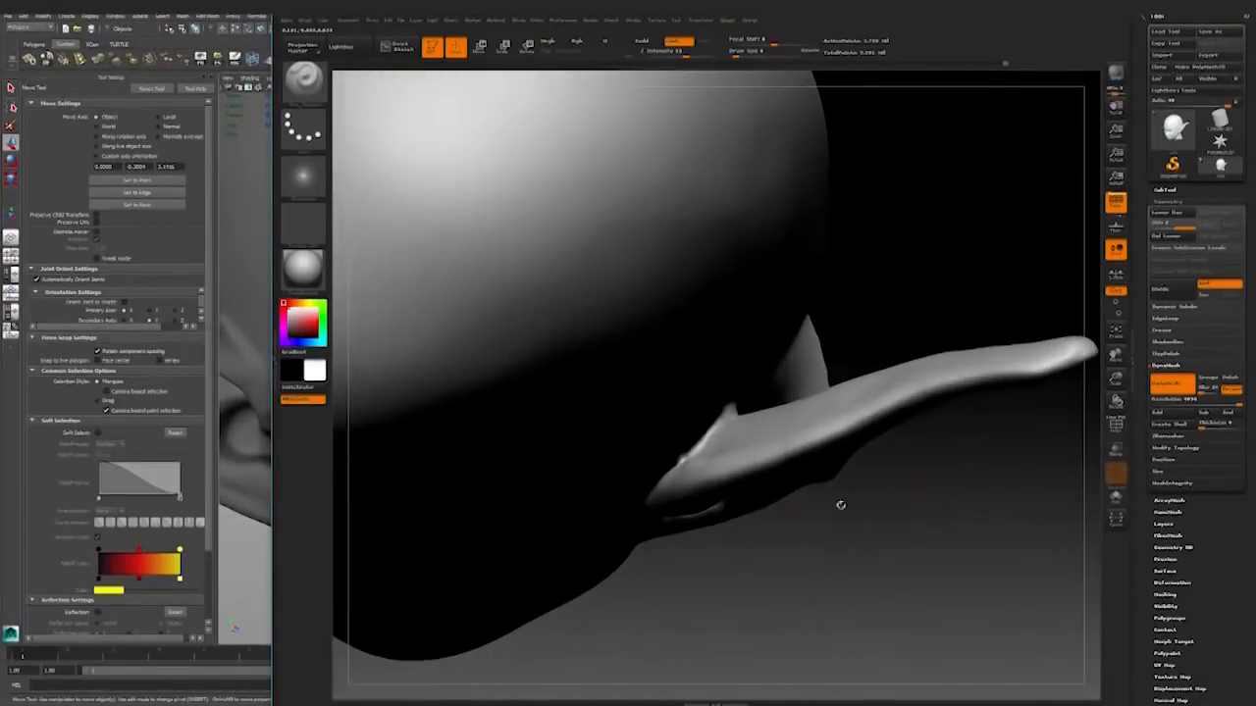
click(302, 265)
mouse_move(756, 594)
right_down()
mouse_move(721, 491)
mouse_move(643, 540)
right_up()
right_click(643, 540)
click(673, 495)
Step: Clean up the seam behind the upper ear rim from the top and rear of the head
mouse_move(765, 496)
right_down()
mouse_move(933, 465)
mouse_move(628, 461)
mouse_move(928, 368)
mouse_move(843, 393)
right_up()
mouse_move(683, 478)
right_down()
mouse_move(659, 477)
mouse_move(663, 540)
mouse_move(513, 513)
mouse_move(1061, 508)
mouse_move(841, 513)
mouse_move(1004, 457)
right_up()
right_click(663, 541)
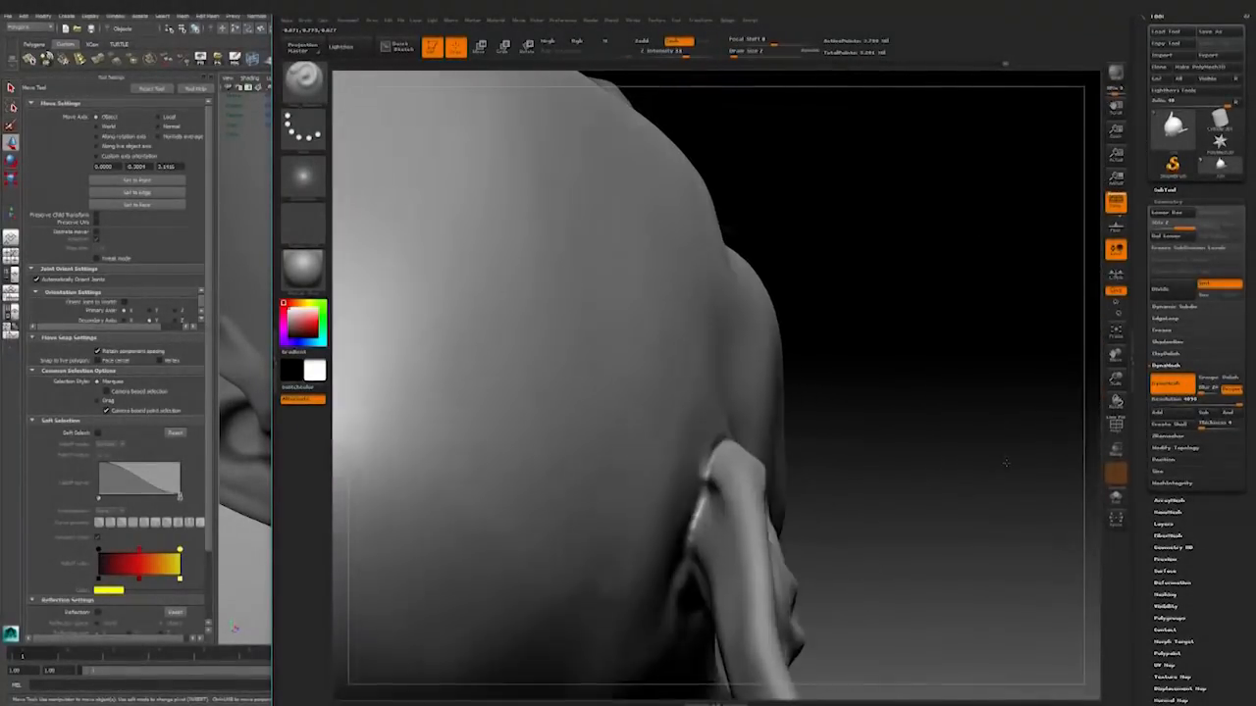
right_click(724, 475)
mouse_move(882, 401)
right_down()
mouse_move(833, 452)
mouse_move(821, 432)
right_up()
right_click(721, 471)
mouse_move(883, 431)
right_down()
mouse_move(834, 412)
mouse_move(822, 429)
right_up()
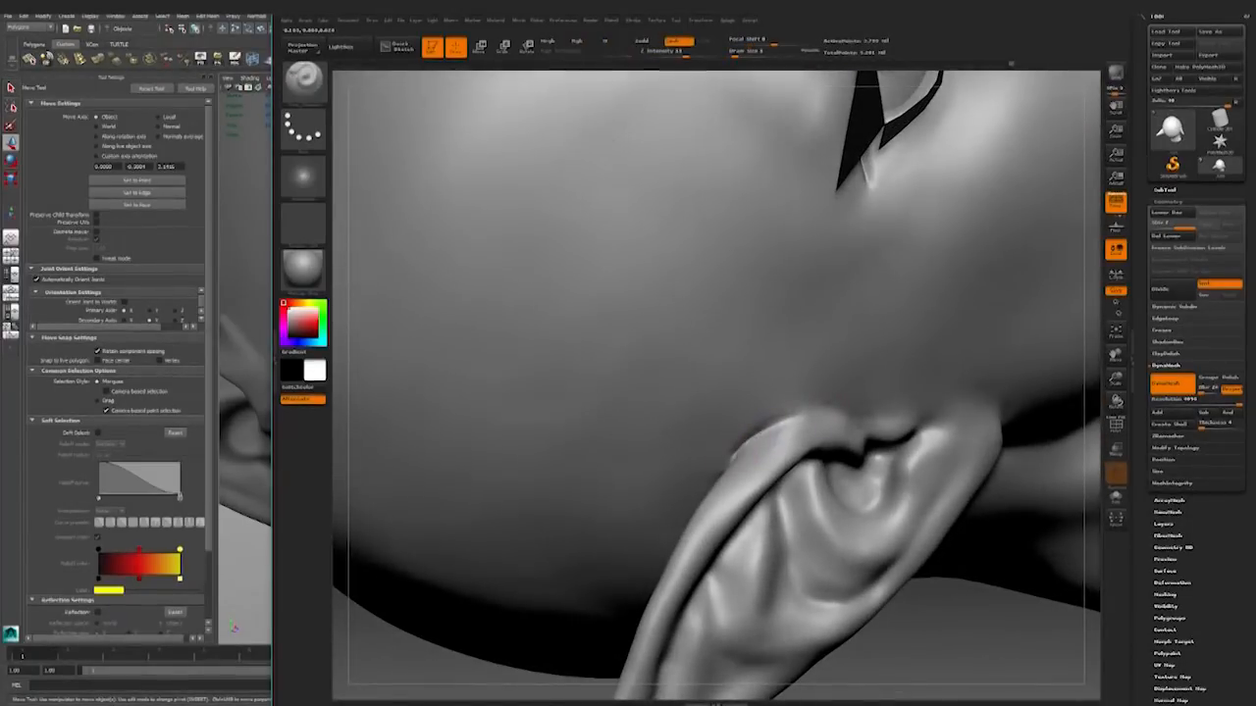
right_drag(765, 442, 891, 507)
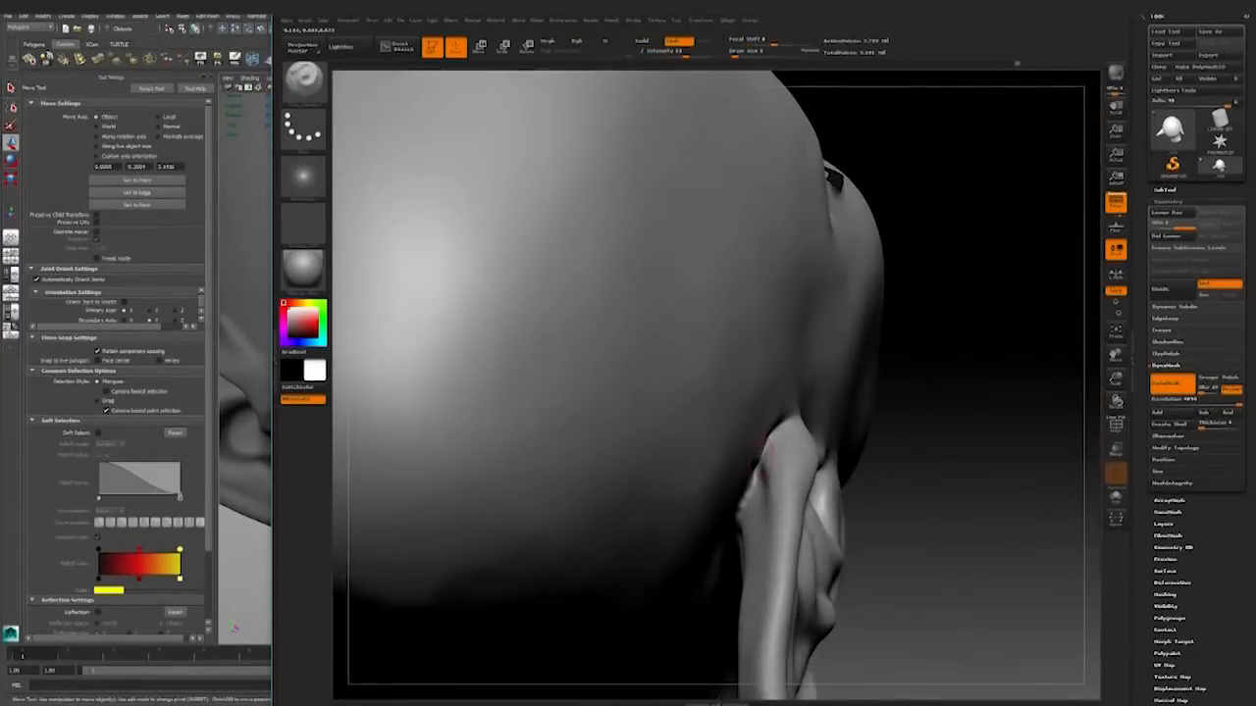
right_drag(763, 452, 775, 432)
Step: Adjust the upper ear's attachment to the side of the head with the Move brush
key(b)
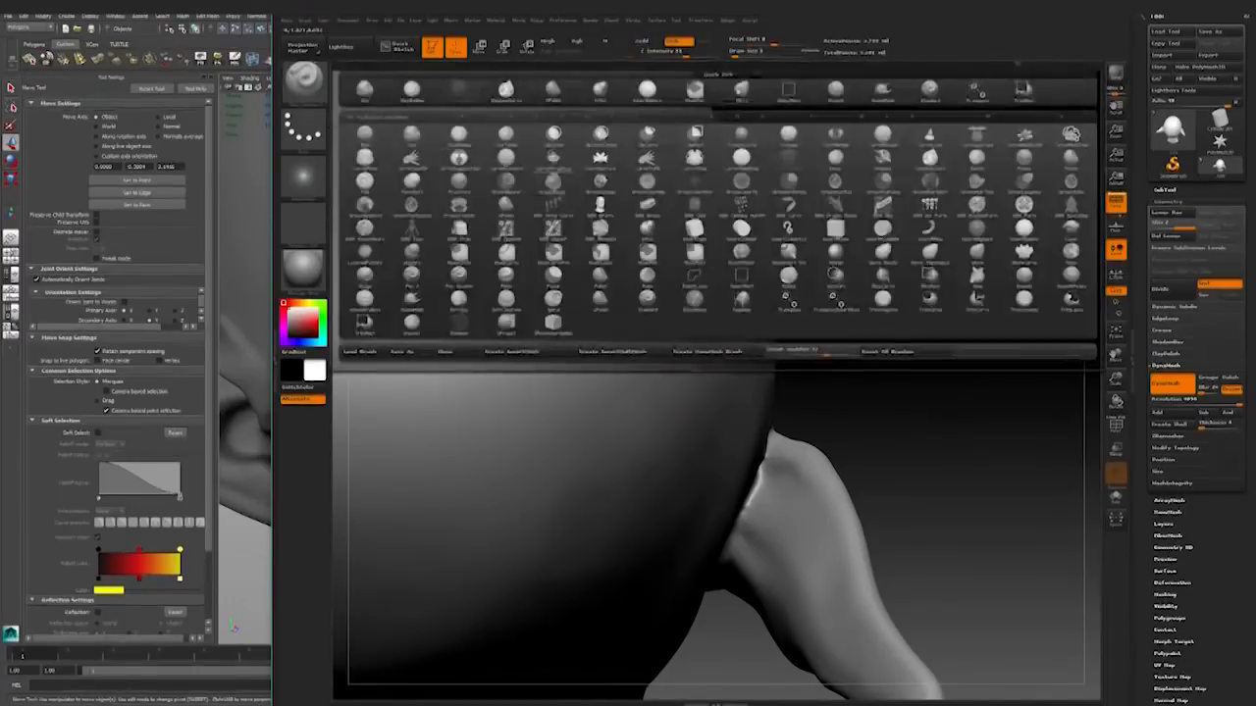
click(740, 101)
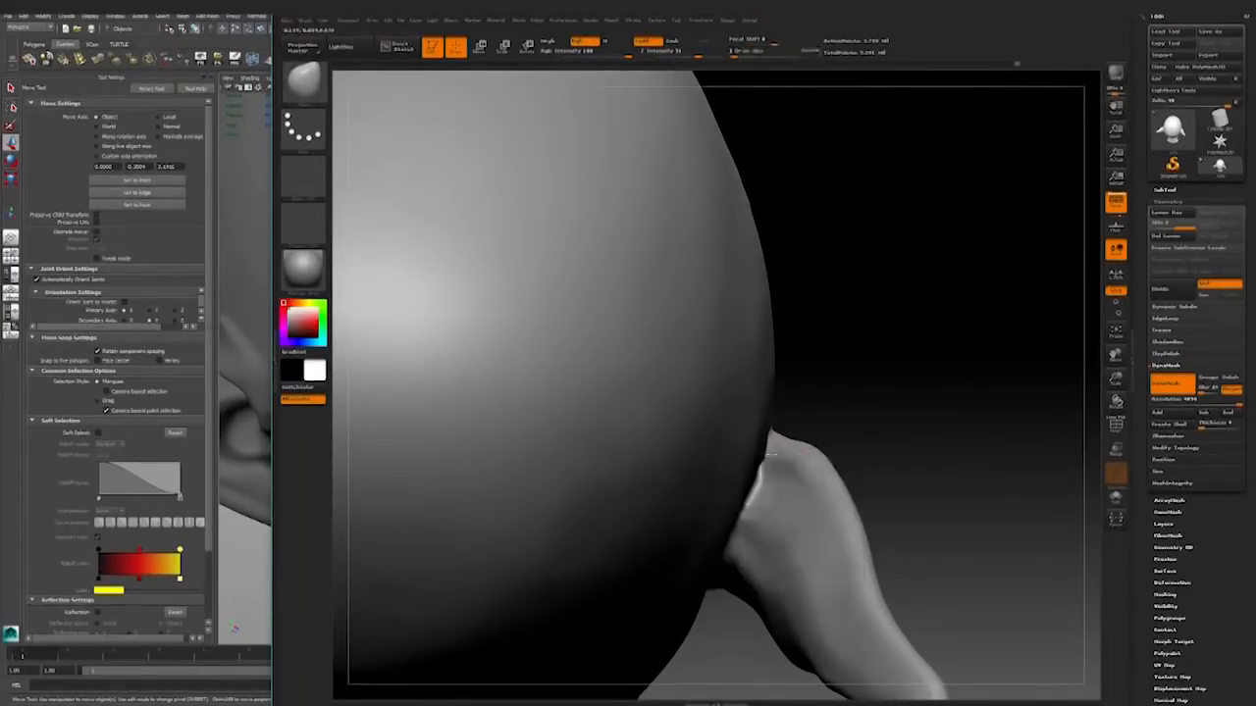
mouse_move(765, 447)
right_down()
mouse_move(880, 389)
mouse_move(888, 373)
mouse_move(686, 383)
mouse_move(891, 358)
mouse_move(766, 457)
mouse_move(1091, 461)
mouse_move(385, 615)
right_up()
key(b)
key(m)
key(v)
mouse_move(932, 487)
right_down()
mouse_move(707, 490)
mouse_move(932, 487)
mouse_move(906, 457)
right_up()
Step: Switch back to Dam_Standard and smooth the inner edge of the upper ear rim
key(b)
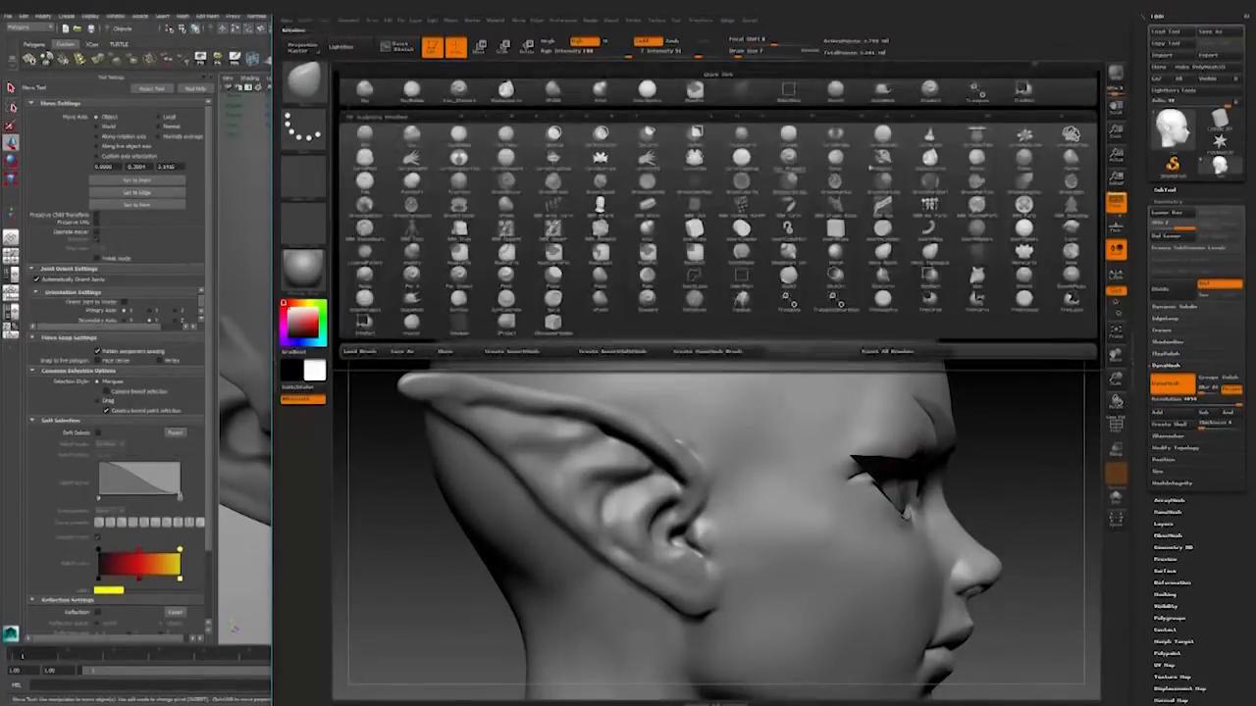
click(922, 102)
click(322, 97)
click(458, 91)
right_drag(863, 147, 933, 190)
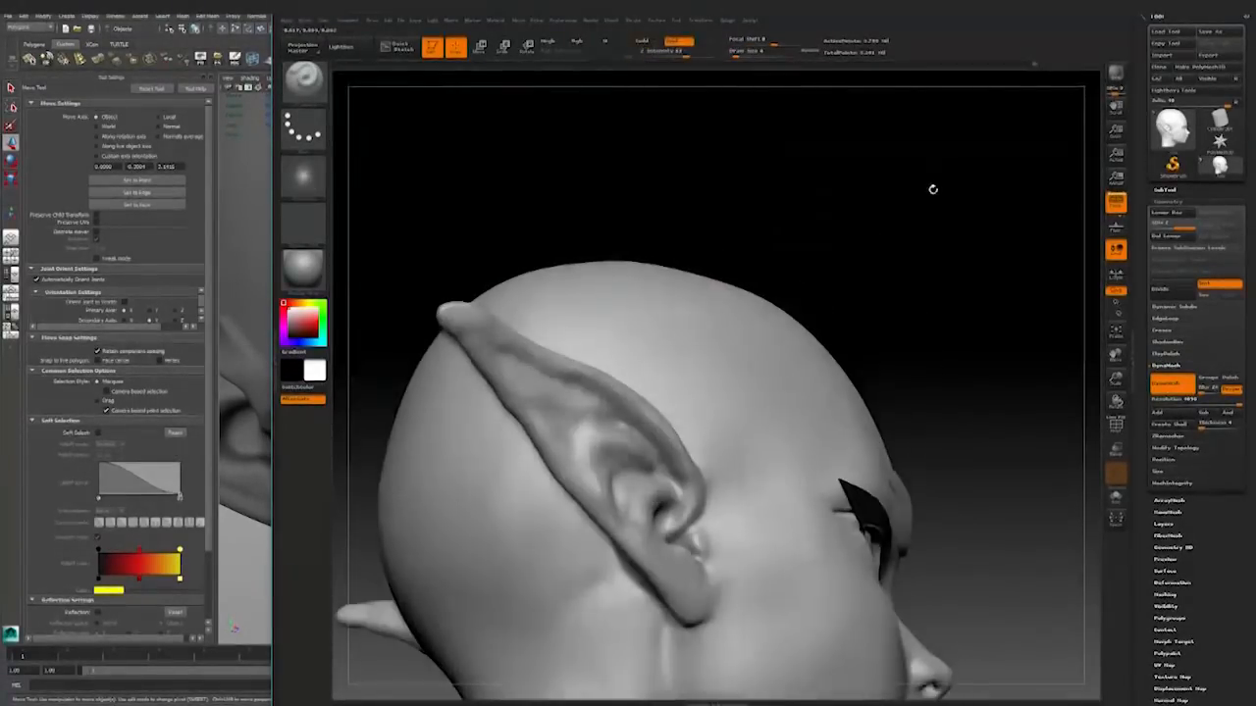
shift+drag(653, 446, 650, 415)
right_drag(567, 644, 551, 637)
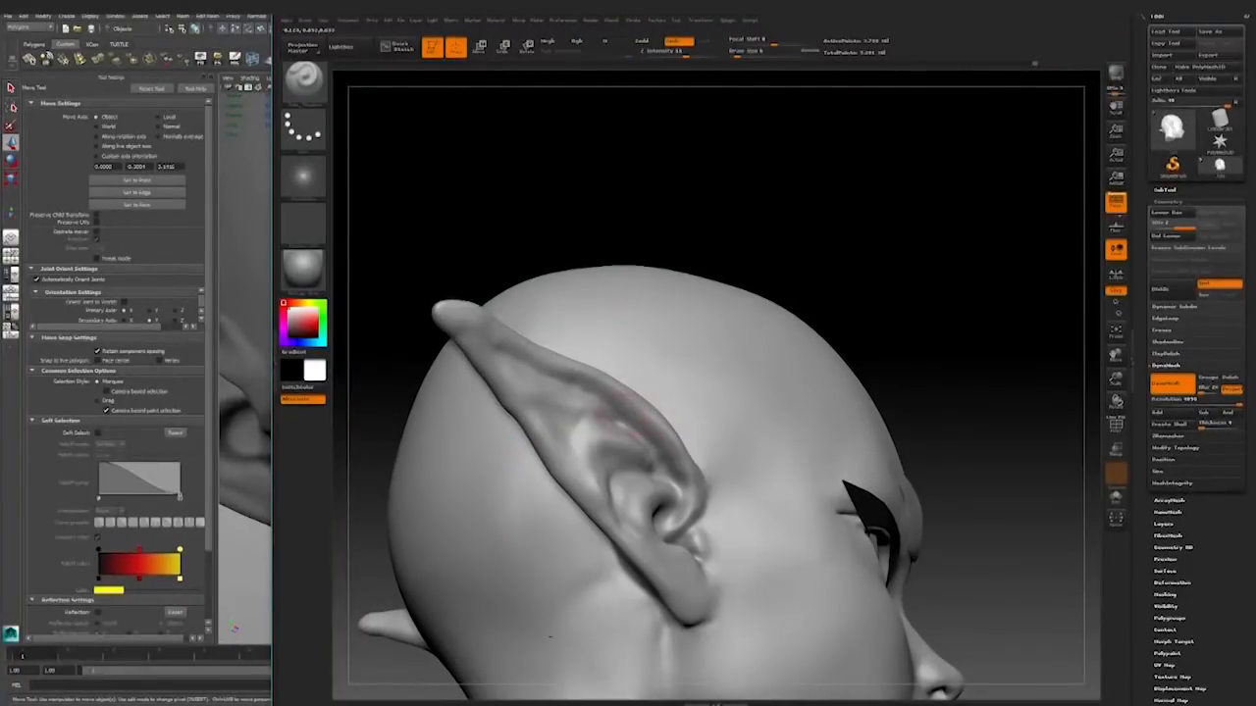
right_drag(785, 324, 827, 272)
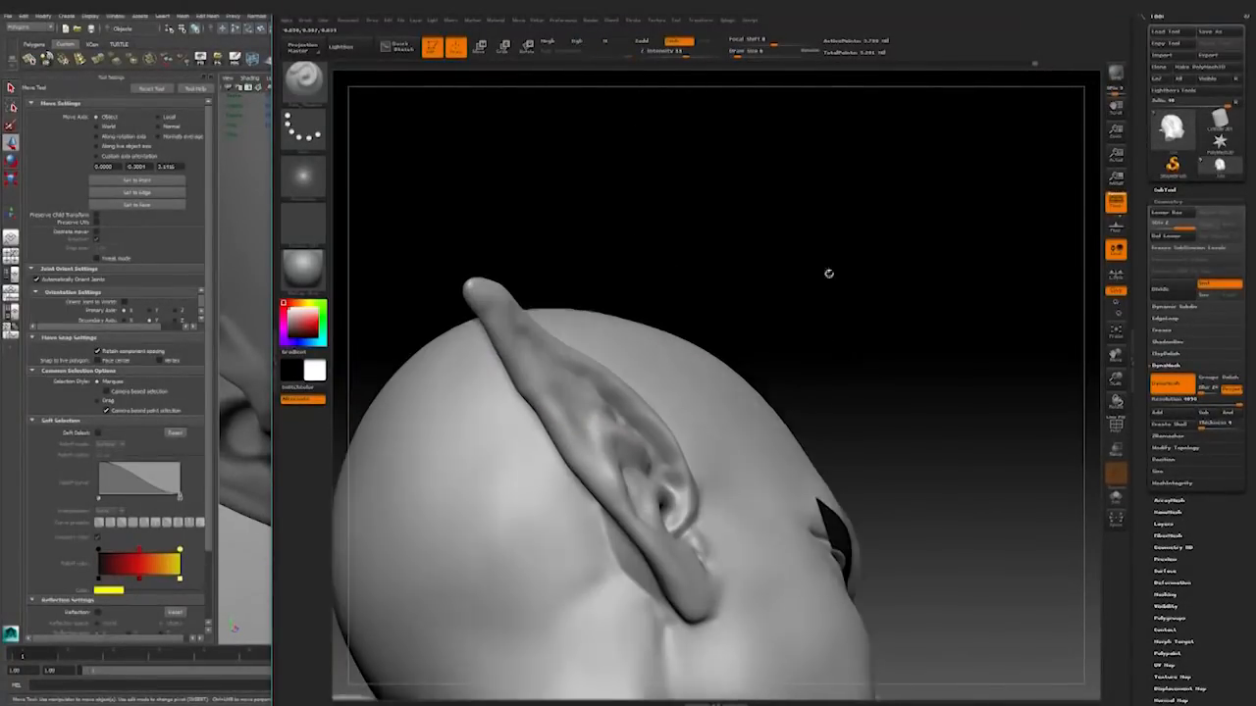
shift+drag(653, 425, 667, 448)
right_drag(667, 449, 679, 442)
Step: Deepen the folds inside the upper ear and the spot where the rim curls in above the canal with Dam_Standard
right_drag(601, 438, 619, 487)
key(space)
drag(644, 432, 654, 431)
mouse_move(738, 400)
right_down()
mouse_move(813, 415)
mouse_move(970, 276)
mouse_move(765, 348)
right_up()
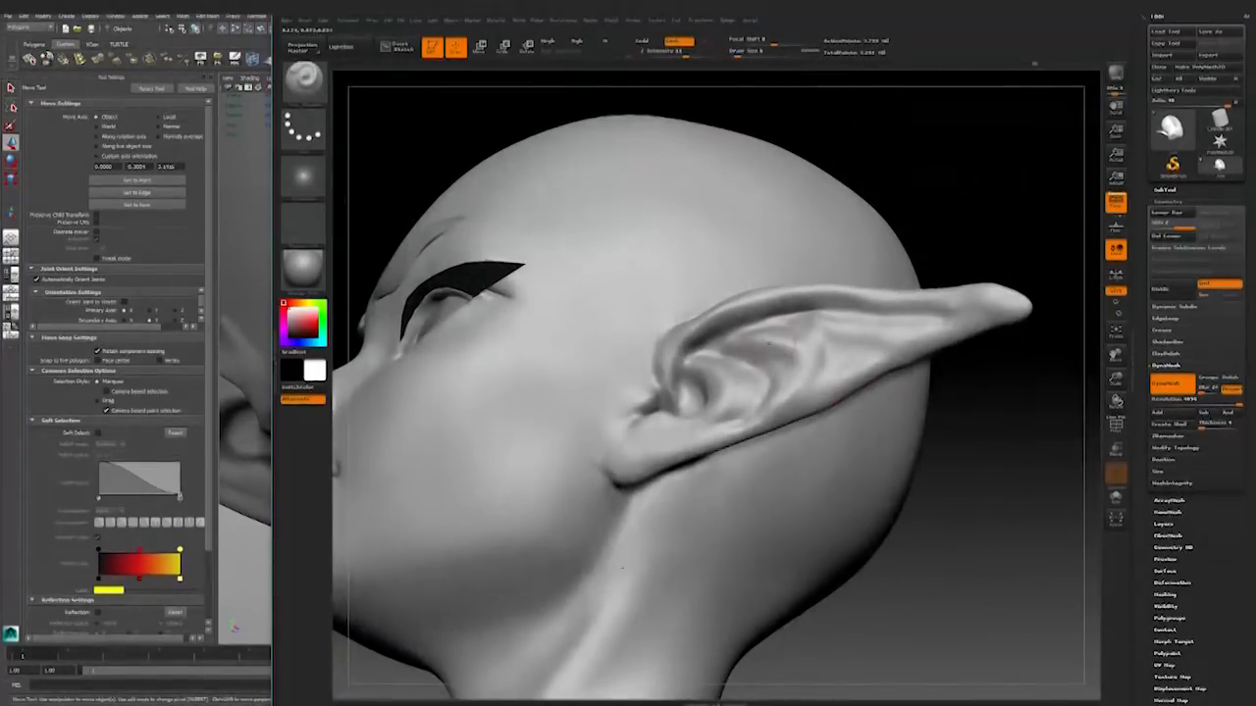
key(space)
right_drag(972, 392, 910, 340)
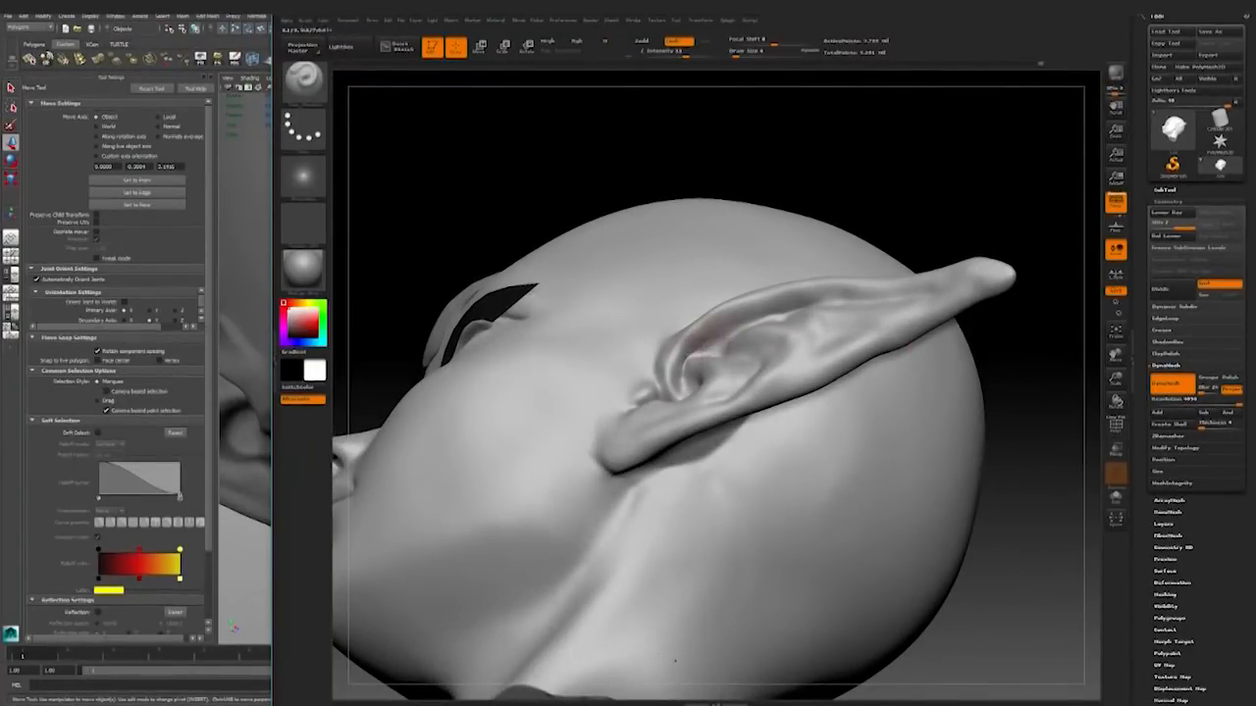
mouse_move(908, 347)
right_down()
mouse_move(928, 241)
mouse_move(769, 319)
mouse_move(814, 393)
mouse_move(828, 302)
right_up()
mouse_move(980, 343)
mouse_down()
mouse_move(961, 355)
mouse_move(937, 309)
mouse_up()
mouse_move(967, 382)
mouse_down()
mouse_move(1005, 442)
mouse_move(961, 456)
mouse_up()
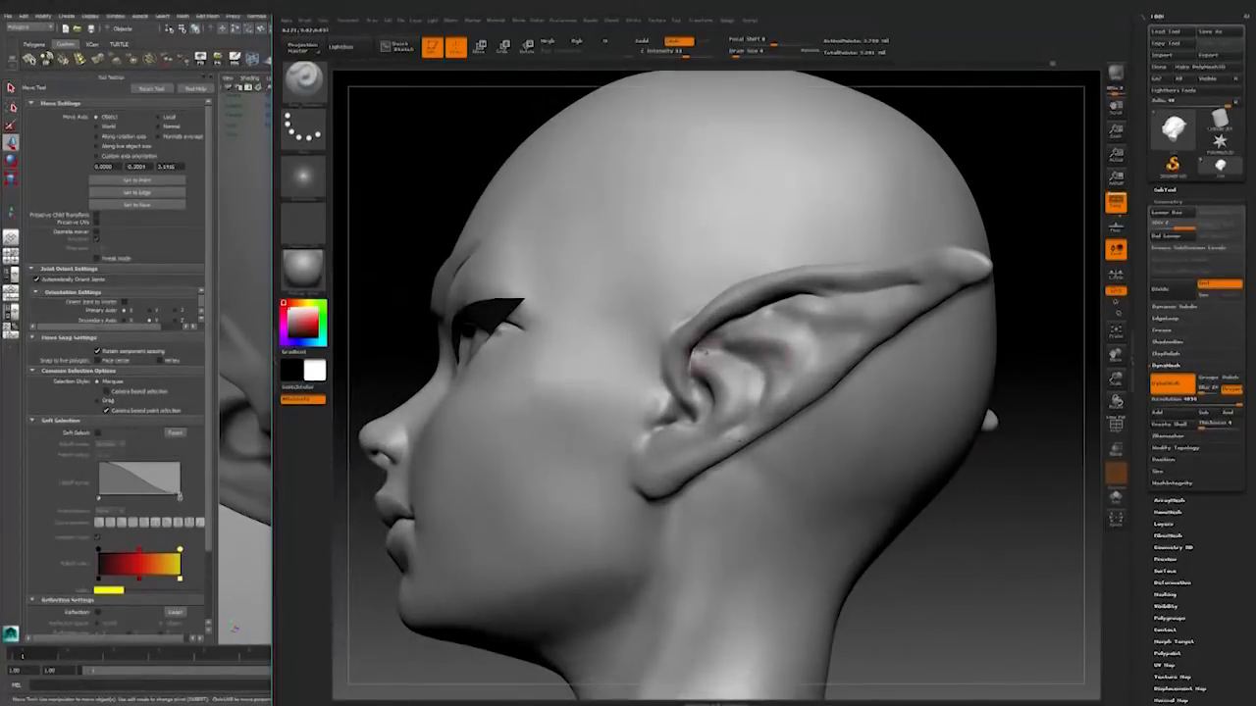
Step: Carve and smooth the inner ridge and hollow beneath the upper rim of the ear
right_drag(760, 363, 834, 355)
key(shift)
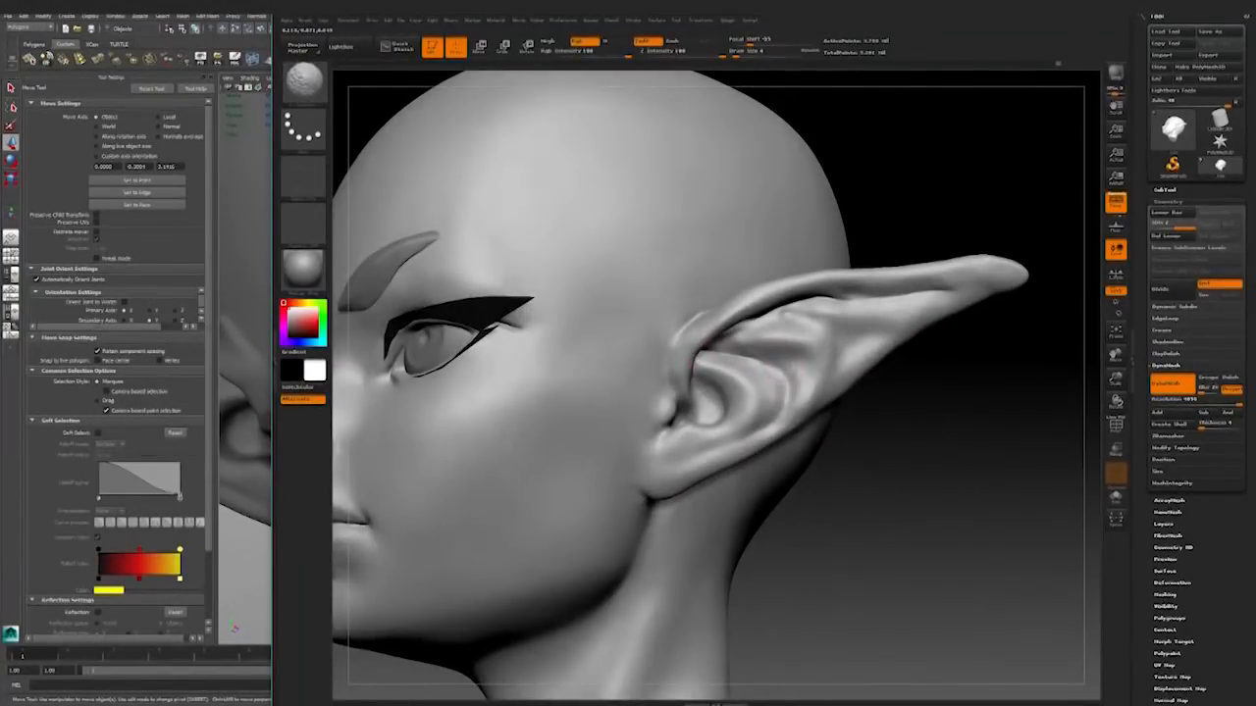
drag(981, 355, 908, 328)
drag(976, 249, 1040, 216)
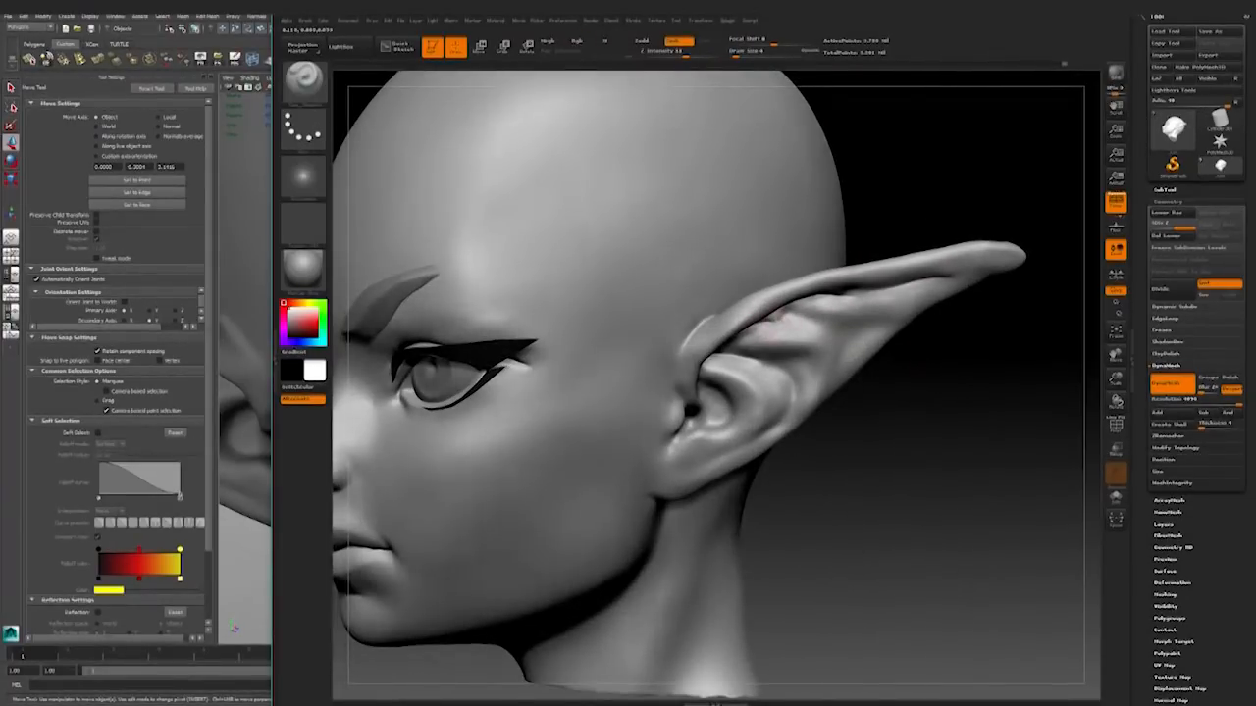
drag(975, 373, 878, 347)
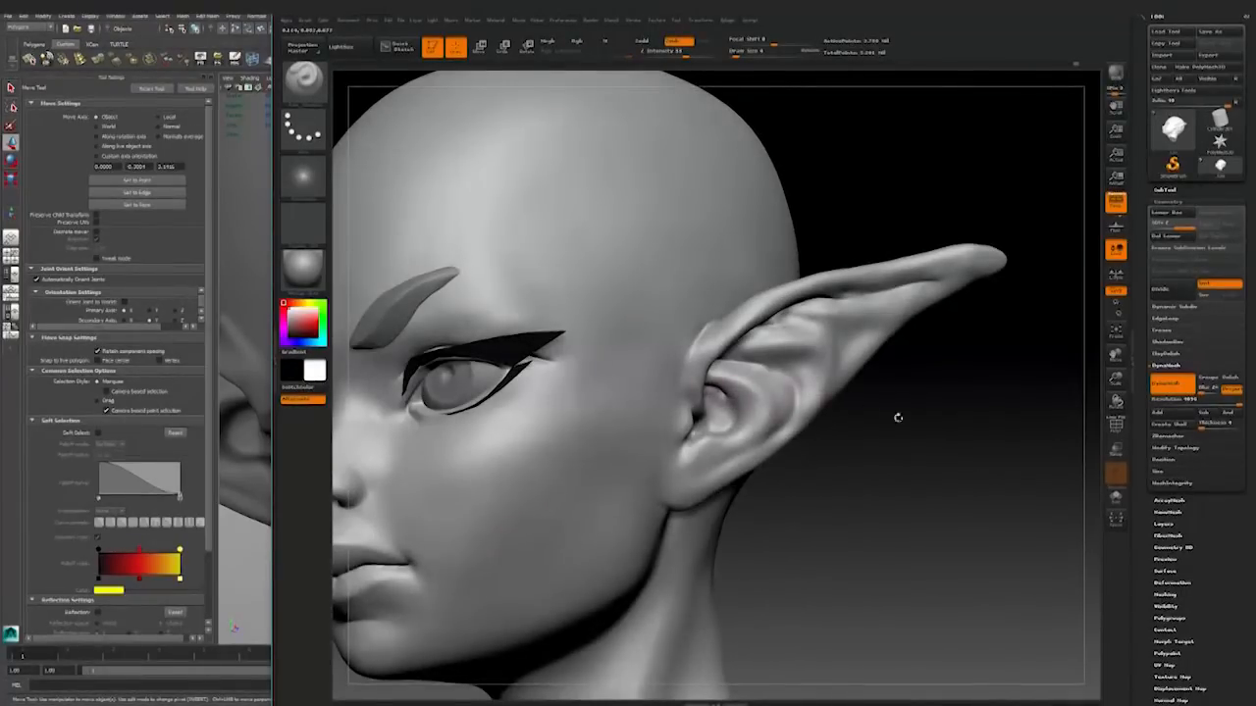
drag(898, 418, 864, 412)
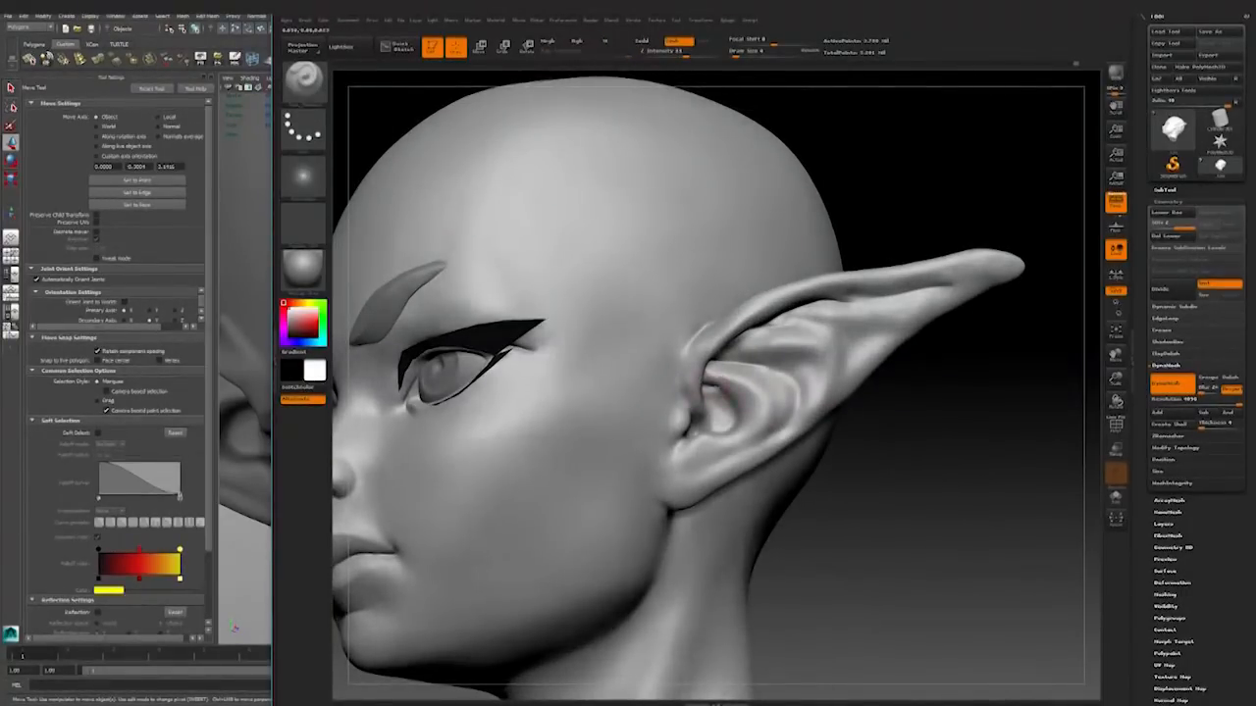
Step: Smooth the inner ear bowl and sharpen the notch between the ear canal and the earlobe
key(shift)
mouse_move(922, 442)
mouse_down()
mouse_move(795, 441)
mouse_move(913, 441)
mouse_move(804, 456)
mouse_up()
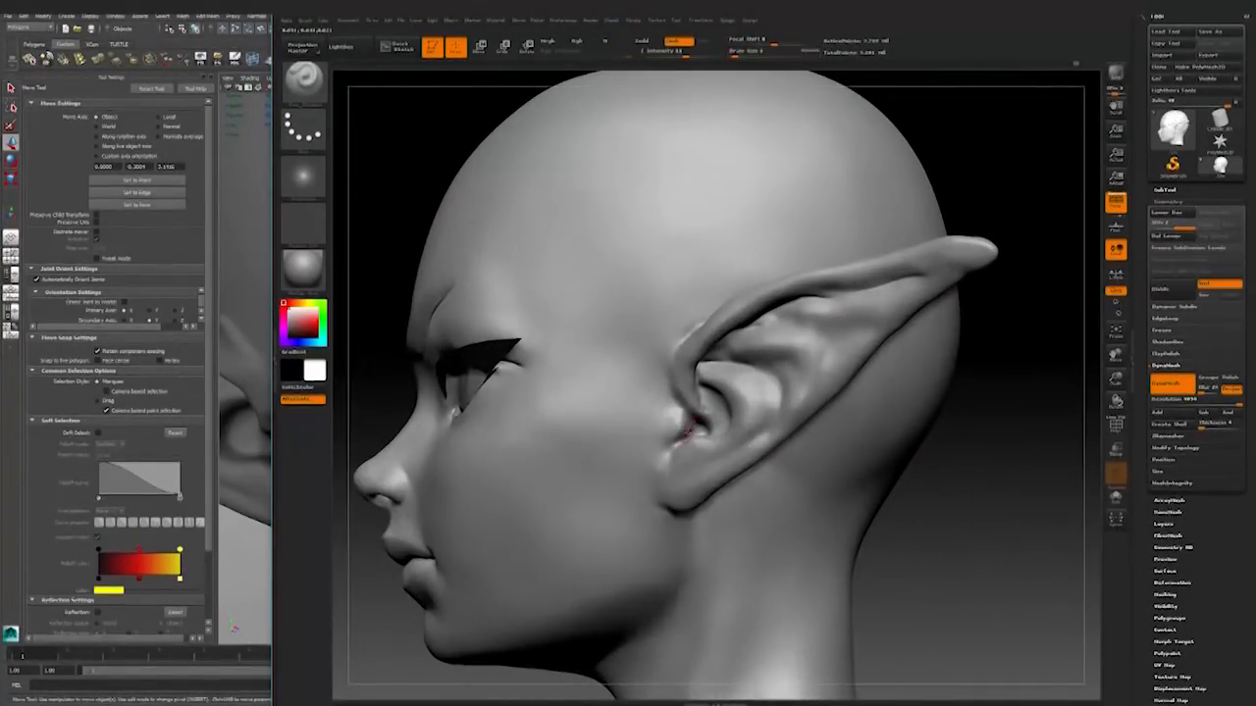
mouse_move(1021, 441)
mouse_down()
mouse_move(922, 442)
mouse_move(1015, 426)
mouse_move(903, 456)
mouse_move(986, 436)
mouse_up()
drag(874, 423, 785, 427)
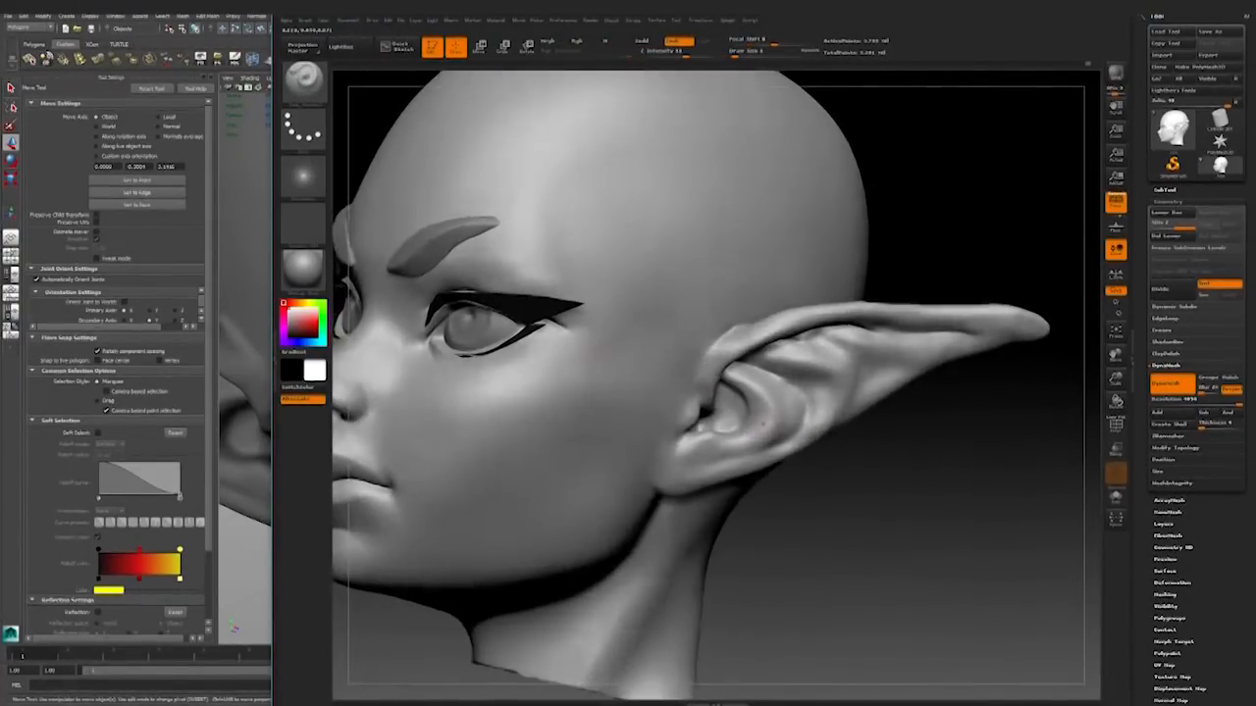
Step: Switch to the Standard brush and build up the small flap in front of the ear canal
key(b)
key(s)
key(t)
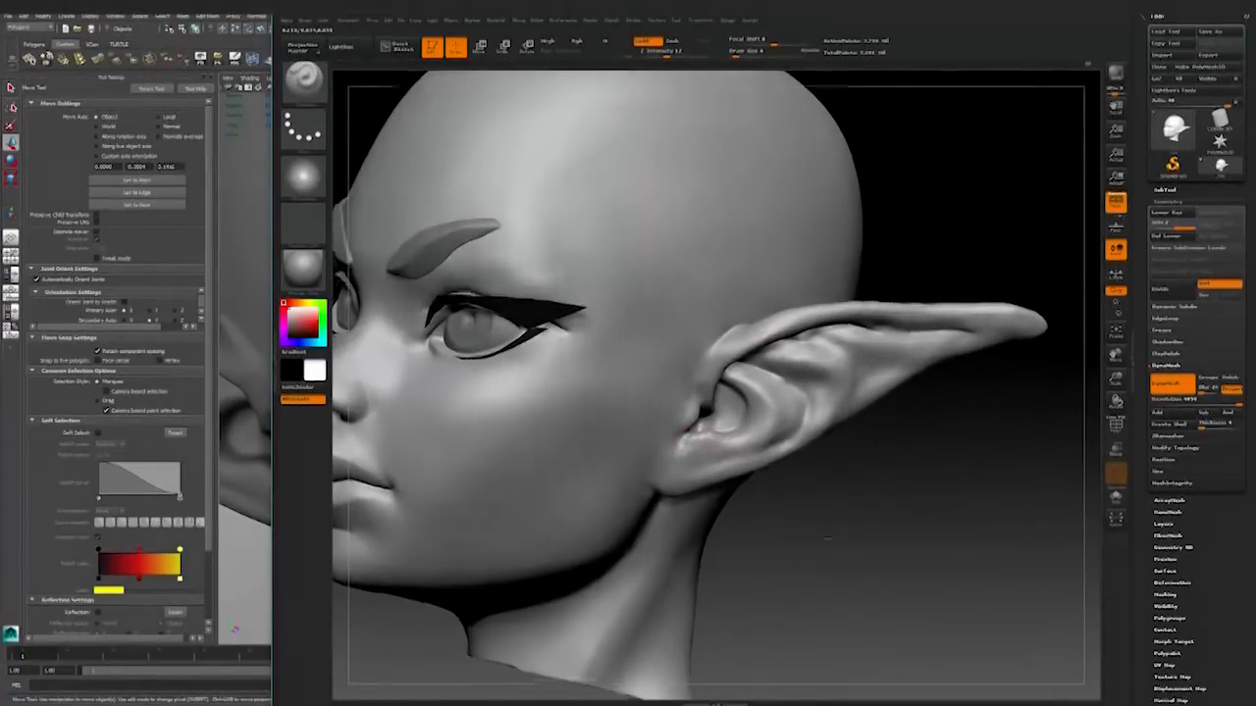
drag(829, 524, 829, 564)
drag(925, 471, 834, 518)
drag(981, 490, 1044, 489)
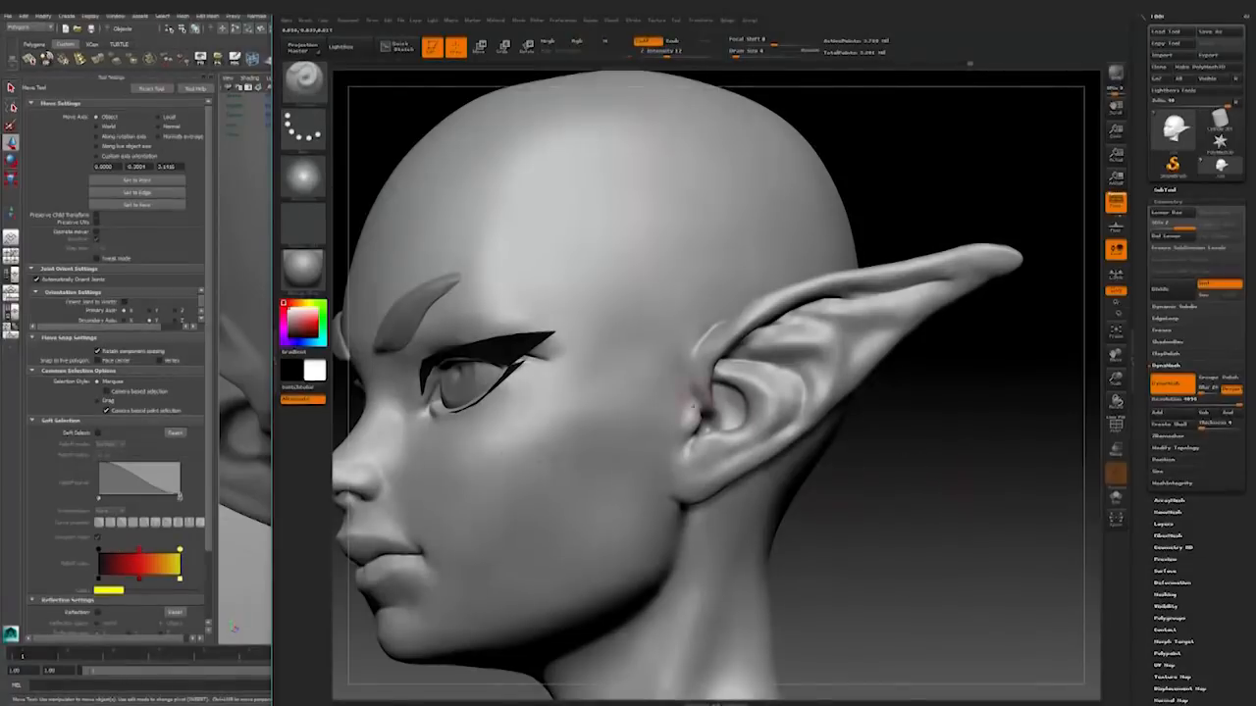
mouse_move(902, 466)
mouse_down()
mouse_move(874, 440)
mouse_move(846, 440)
mouse_up()
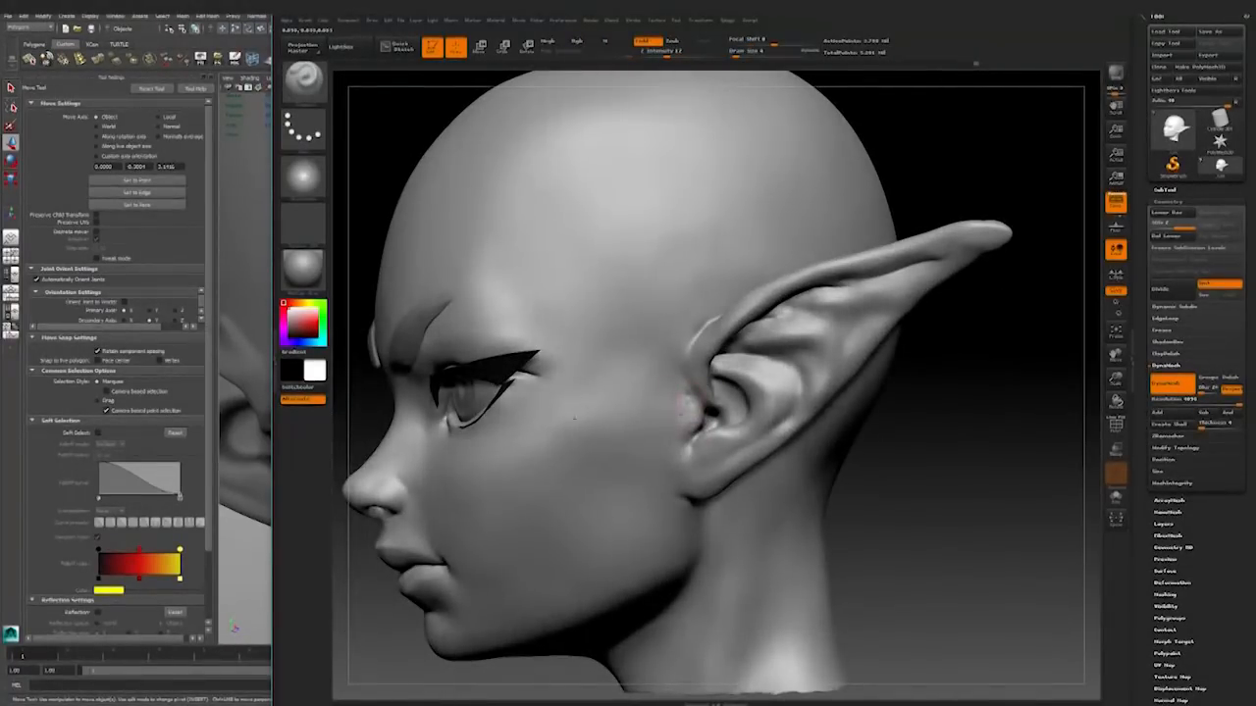
Step: Add volume to the earlobe and lower outer rim of the ear, and smooth them
key(shift)
mouse_move(930, 412)
mouse_down()
mouse_move(990, 415)
mouse_move(933, 412)
mouse_up()
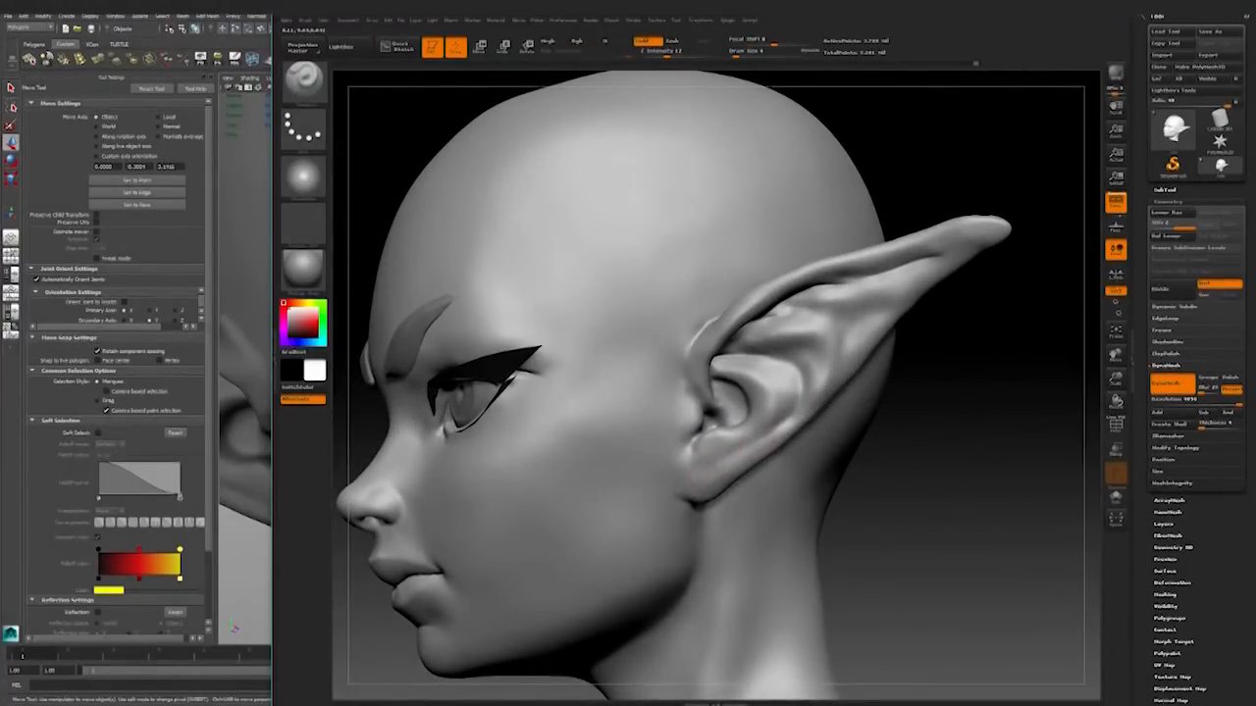
drag(956, 368, 944, 370)
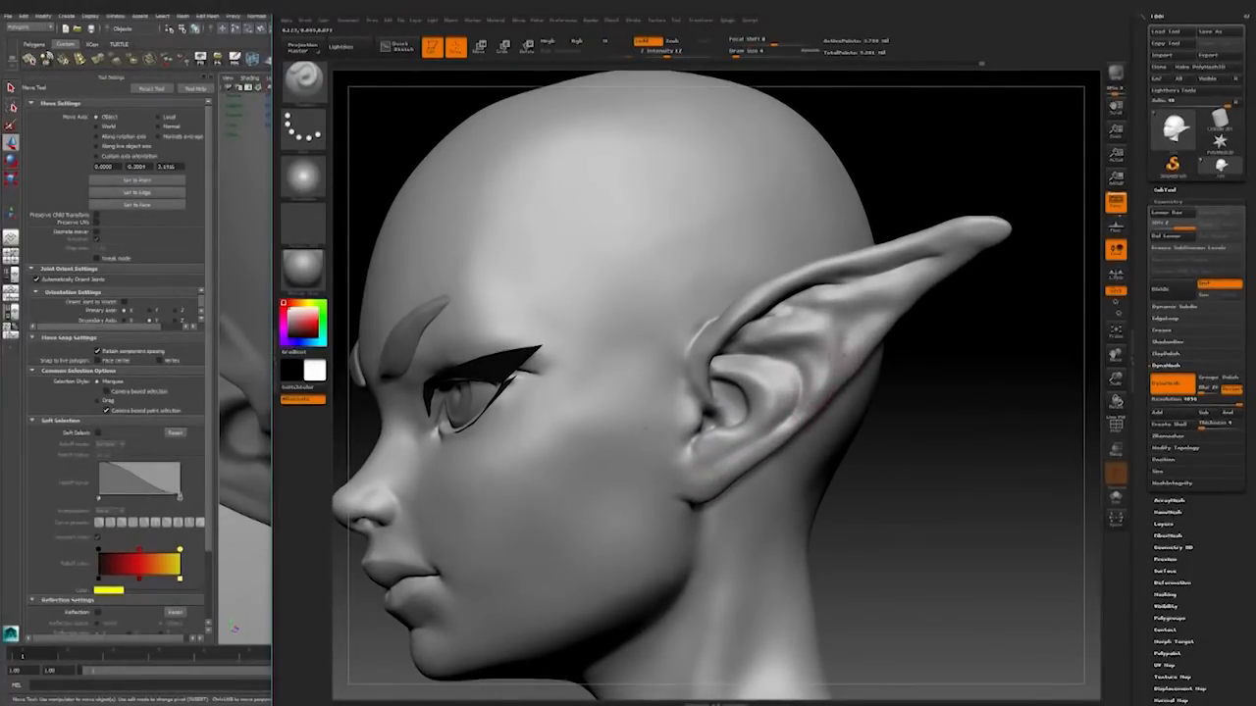
key(shift)
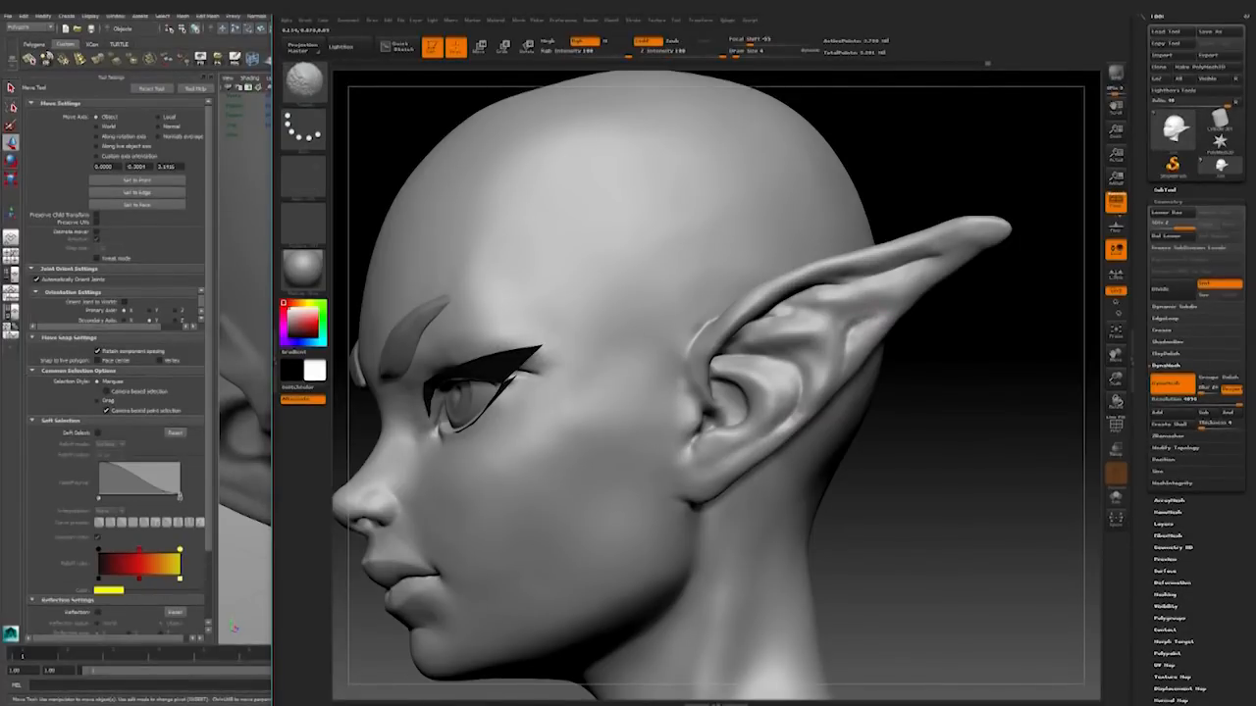
Step: Refine and smooth the front edge of the ear where it joins the side of the face
alt+drag(955, 367, 917, 451)
mouse_move(986, 338)
mouse_down()
mouse_move(971, 314)
mouse_move(1010, 358)
mouse_move(974, 397)
mouse_move(979, 447)
mouse_up()
key(f)
mouse_move(925, 392)
mouse_down()
mouse_move(970, 396)
mouse_move(911, 395)
mouse_move(932, 397)
mouse_move(548, 592)
mouse_up()
drag(758, 384, 851, 491)
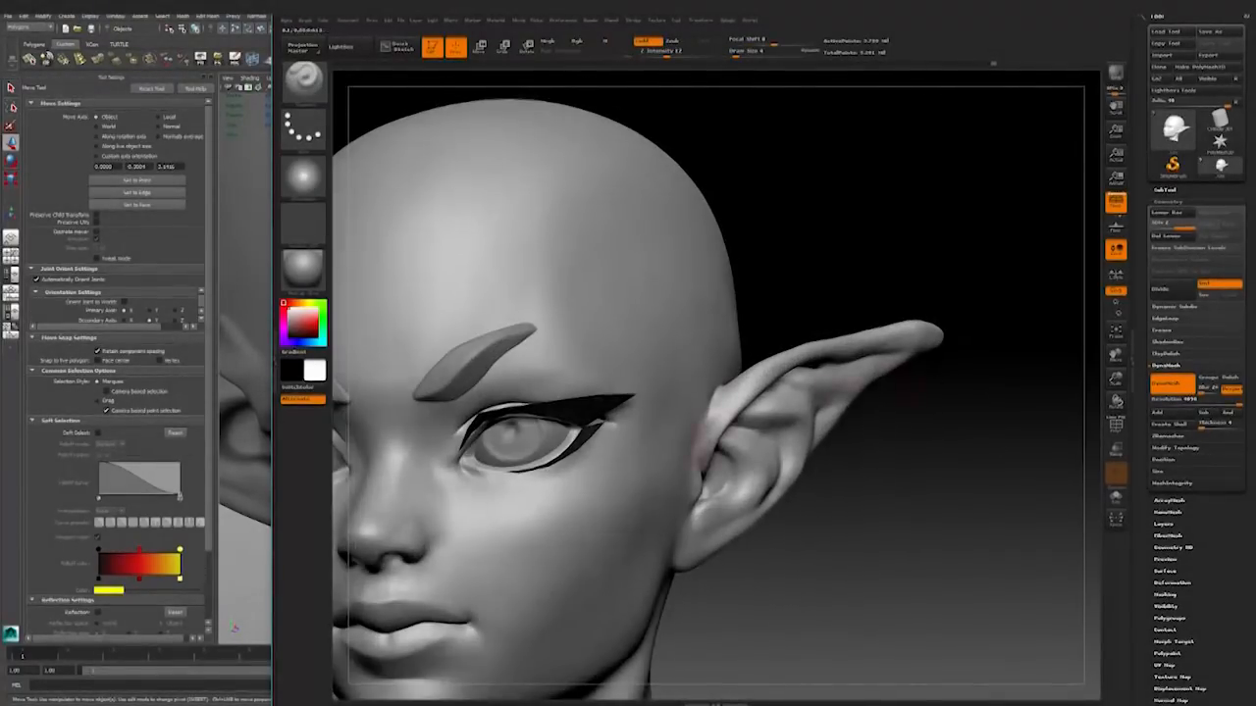
drag(923, 412, 903, 471)
right_drag(731, 402, 743, 403)
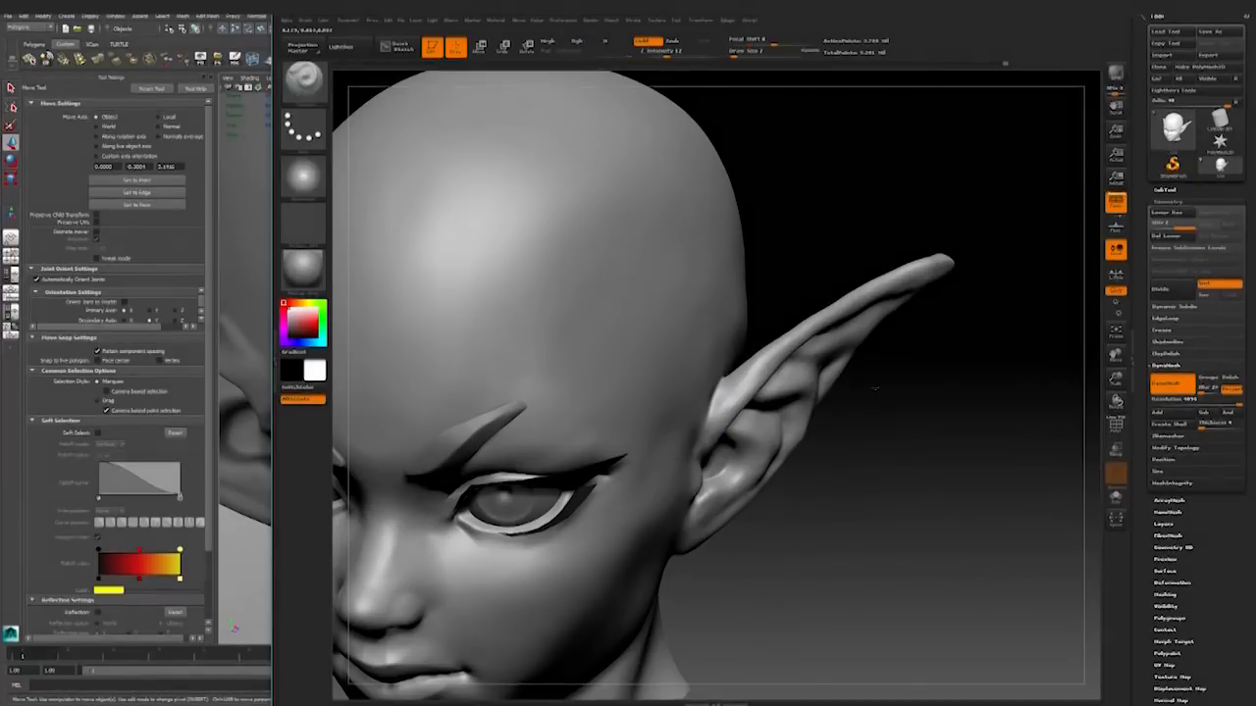
drag(886, 398, 880, 336)
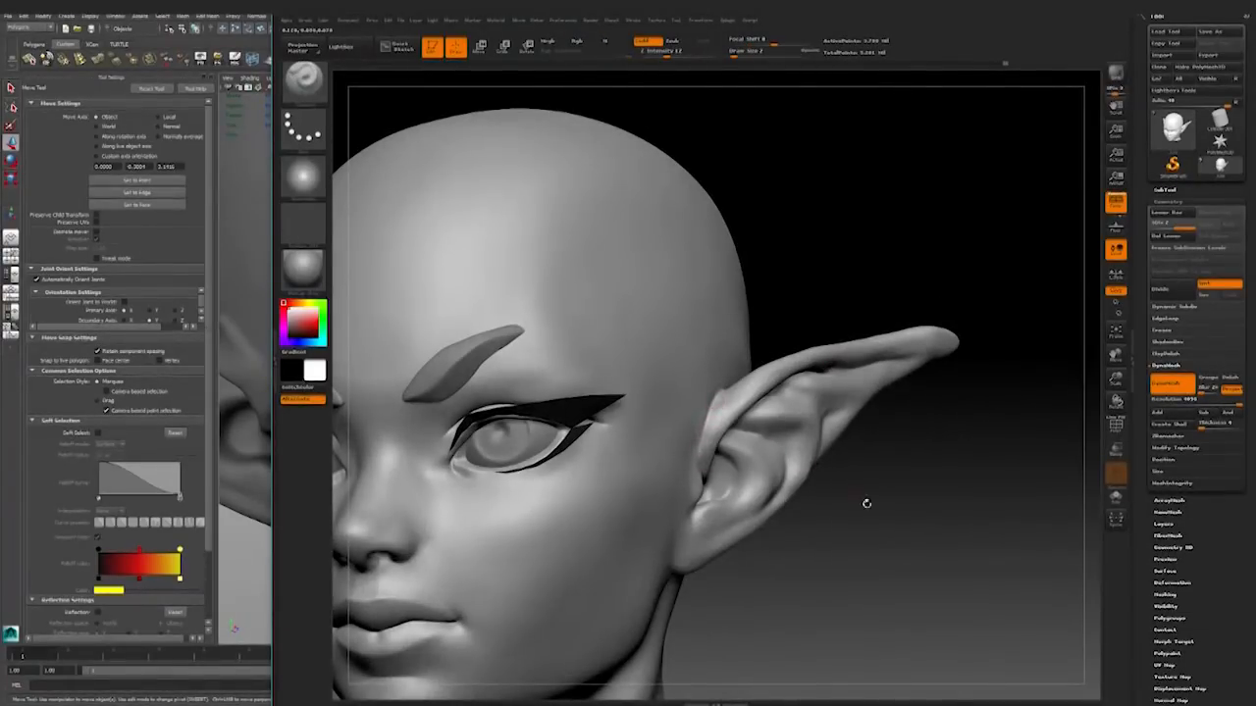
drag(845, 480, 896, 359)
key(shift)
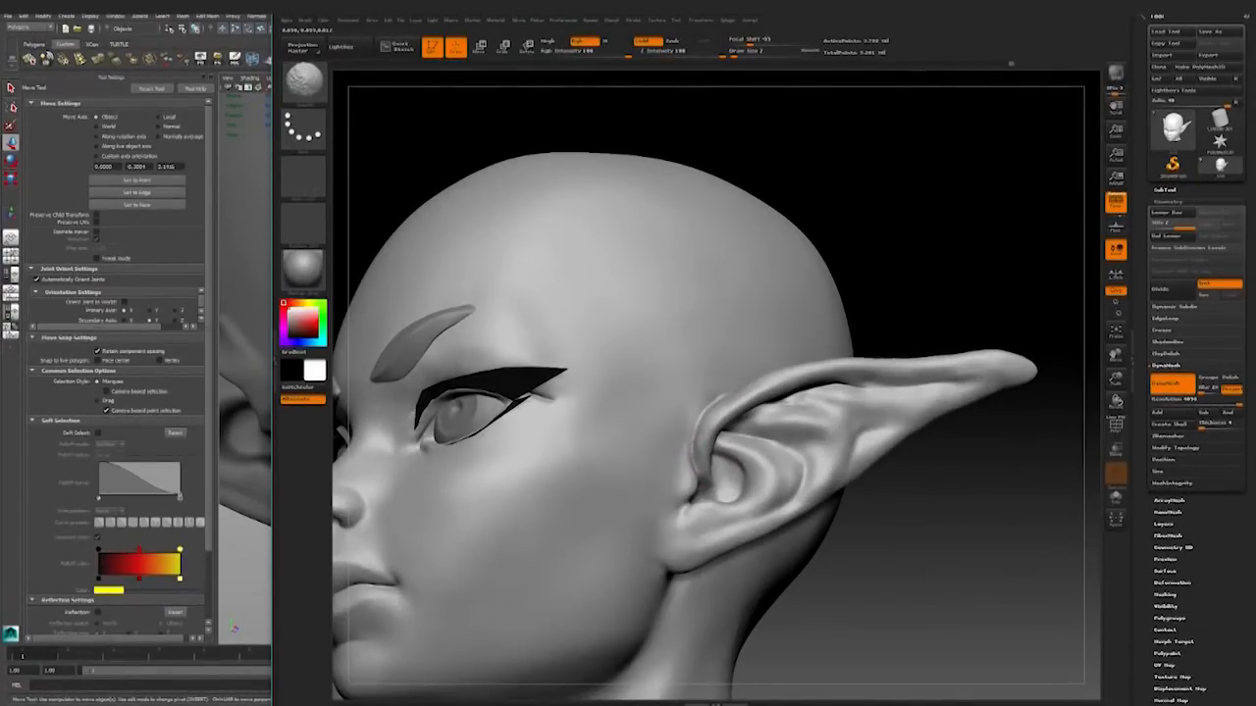
Step: Enlarge the brush and even out the cheek and jaw surface in front of the ear
drag(863, 368, 826, 491)
right_click(656, 558)
drag(685, 500, 696, 500)
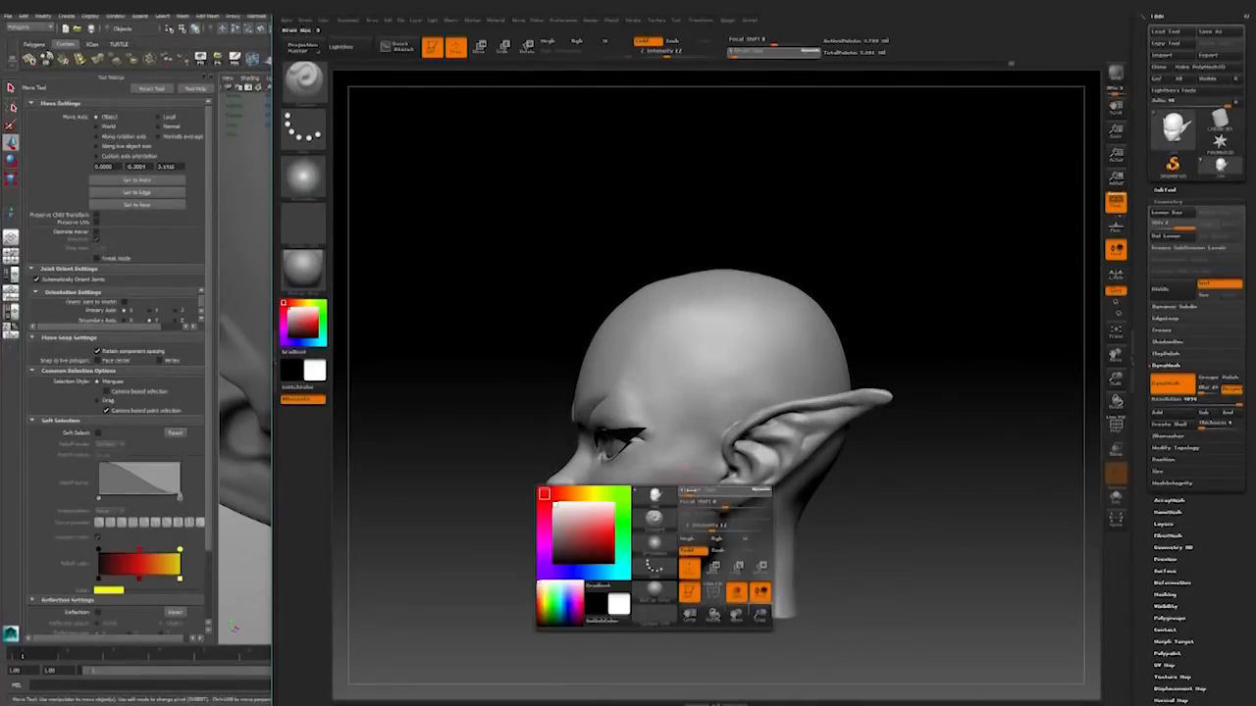
shift+right_drag(686, 550, 654, 555)
right_click(644, 569)
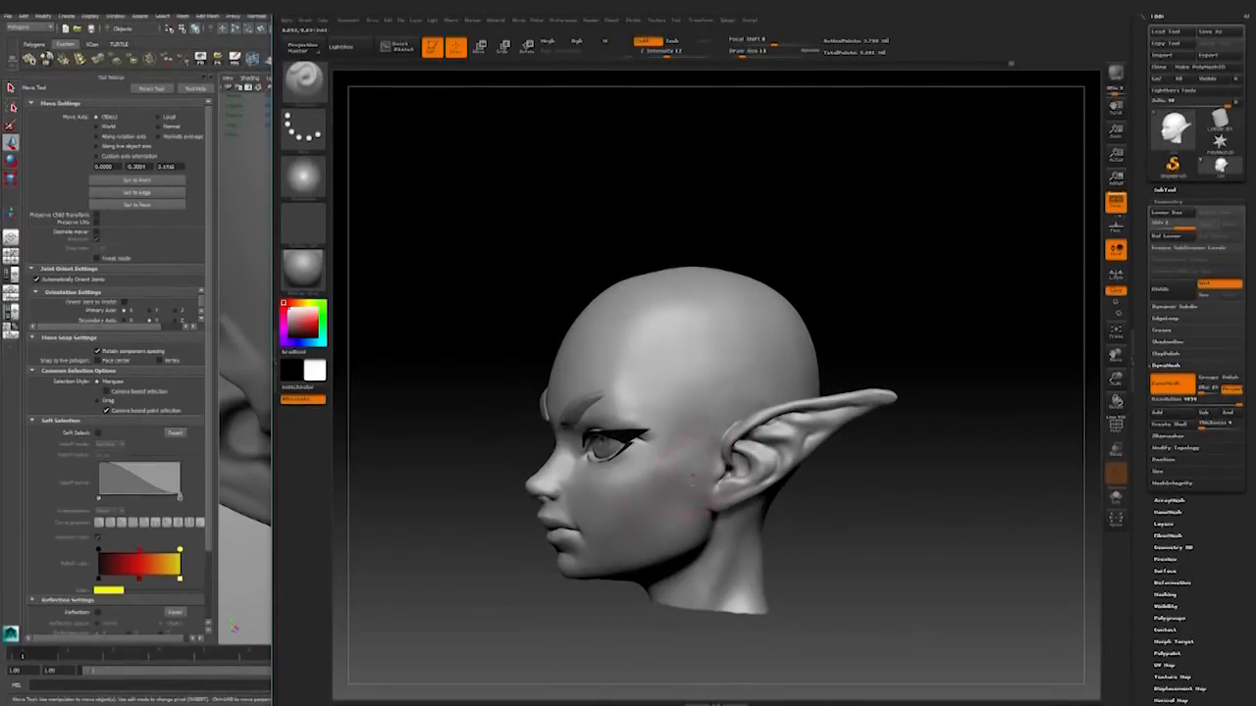
mouse_move(889, 525)
mouse_down()
mouse_move(855, 524)
mouse_move(932, 518)
mouse_move(903, 507)
mouse_up()
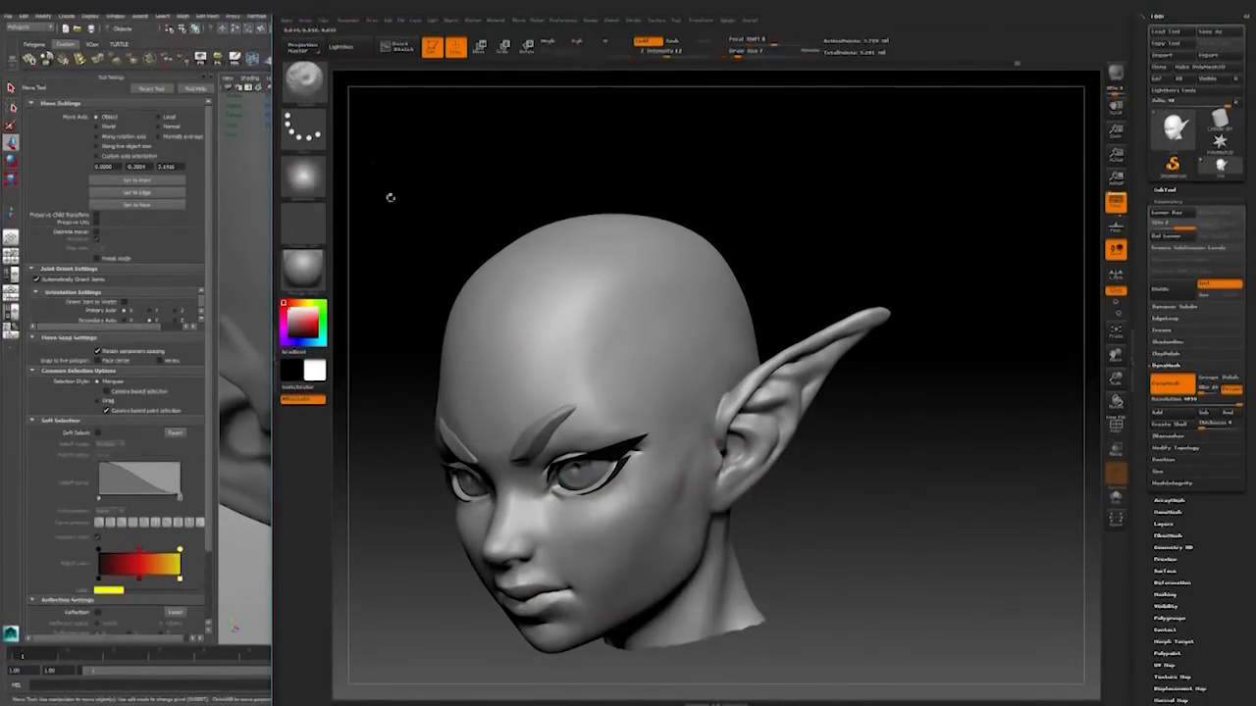
Step: Change the sculpting brush and shape the back of the cheekbone just in front of the ear
key(b)
key(c)
key(b)
key(b)
key(m)
key(v)
drag(457, 261, 457, 255)
right_drag(702, 469, 685, 476)
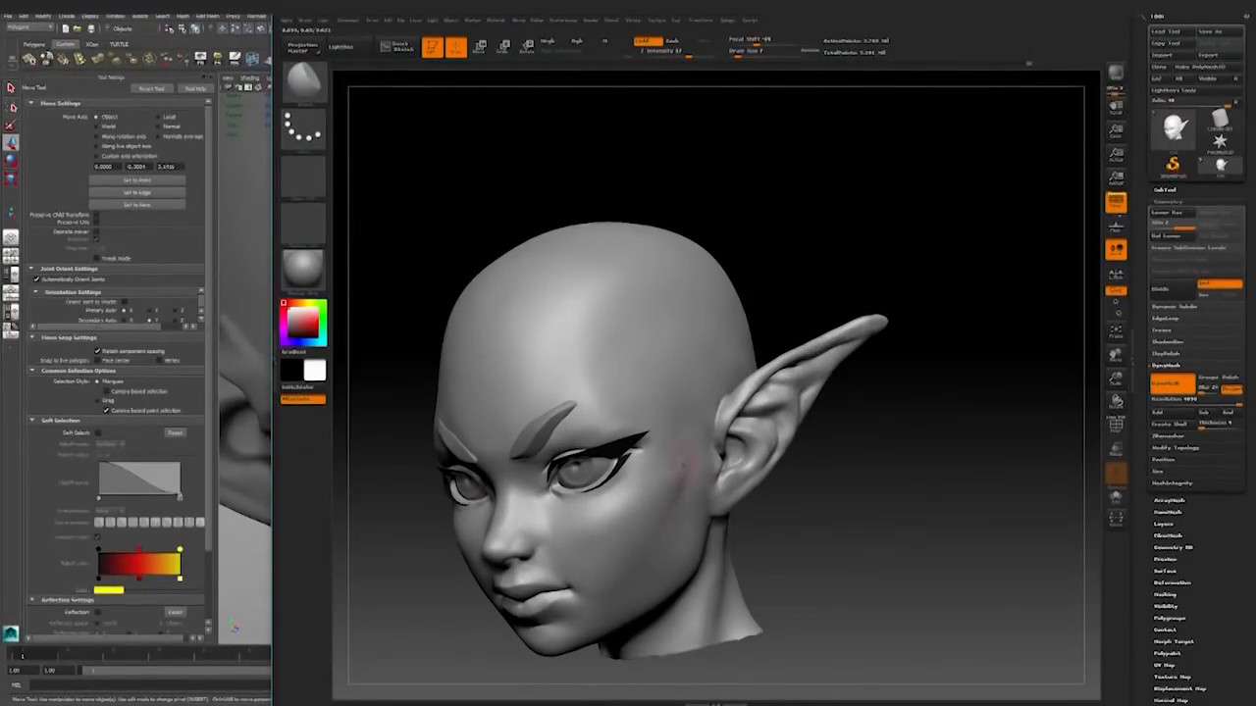
mouse_move(771, 517)
mouse_down()
mouse_move(809, 476)
mouse_move(932, 477)
mouse_move(854, 480)
mouse_up()
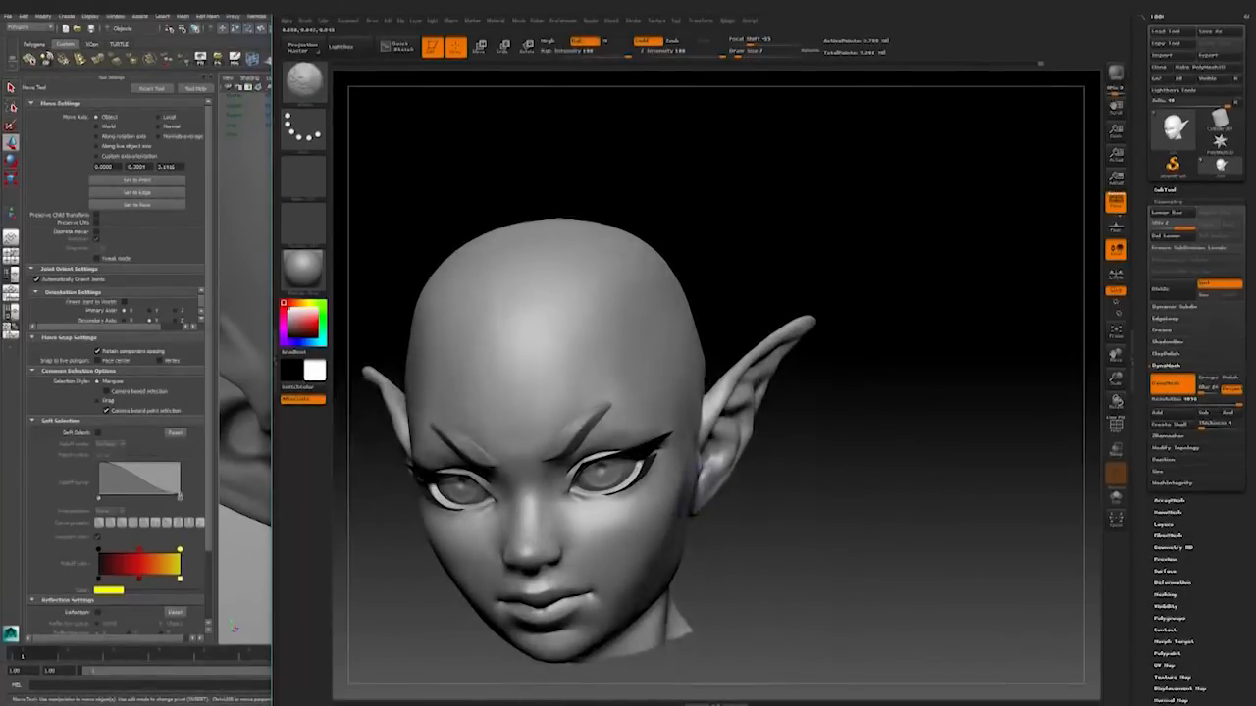
Step: Refine the surfaces of the lower cheek, jaw and temple from both sides of the head
right_drag(662, 536, 734, 517)
mouse_move(687, 562)
ctrl+right_down()
mouse_move(841, 510)
mouse_move(932, 520)
mouse_move(840, 533)
mouse_move(714, 500)
ctrl+right_up()
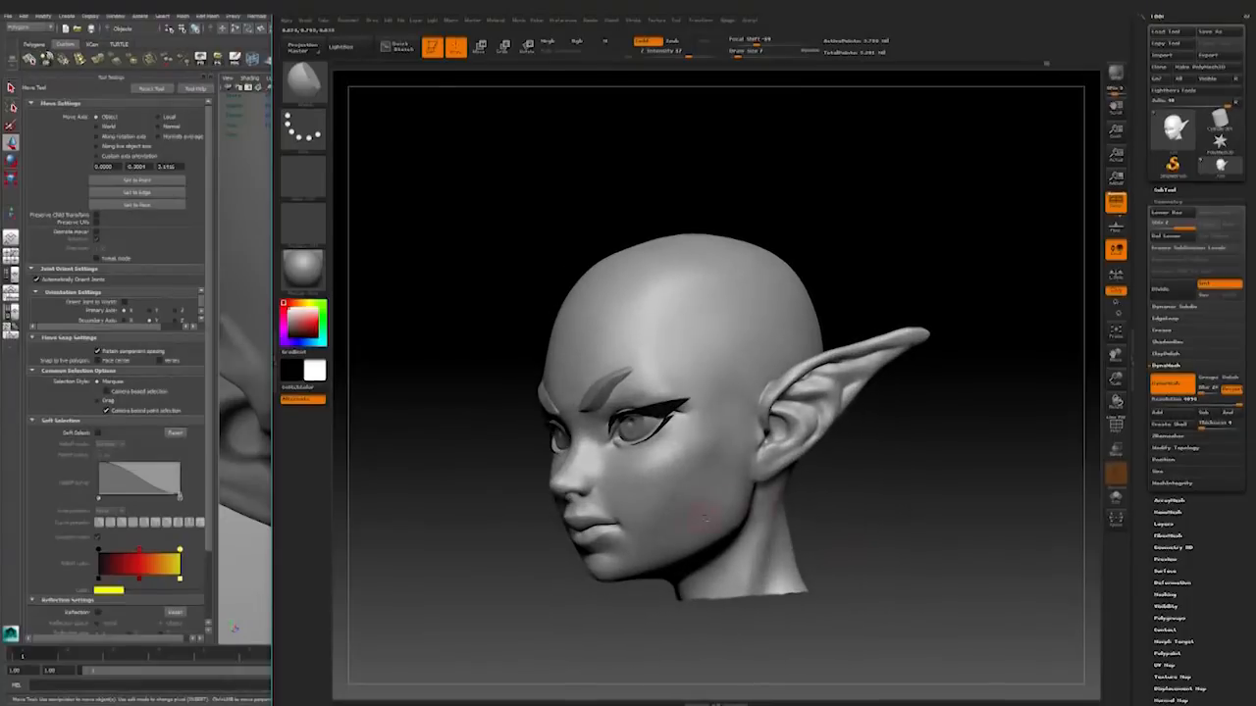
mouse_move(846, 505)
right_down()
mouse_move(918, 513)
mouse_move(911, 579)
mouse_move(804, 535)
mouse_move(874, 555)
mouse_move(967, 520)
mouse_move(1021, 530)
right_up()
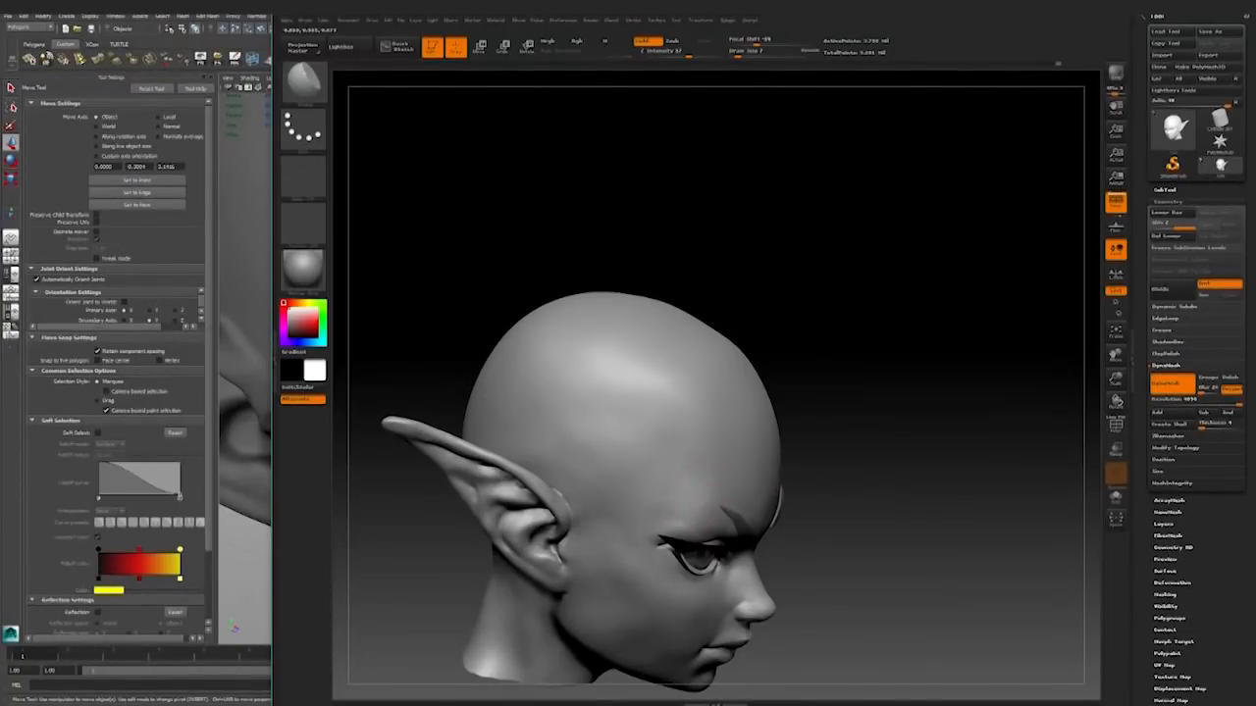
right_drag(880, 435, 827, 448)
right_drag(698, 500, 579, 501)
ctrl+right_drag(995, 403, 957, 535)
right_drag(956, 534, 893, 359)
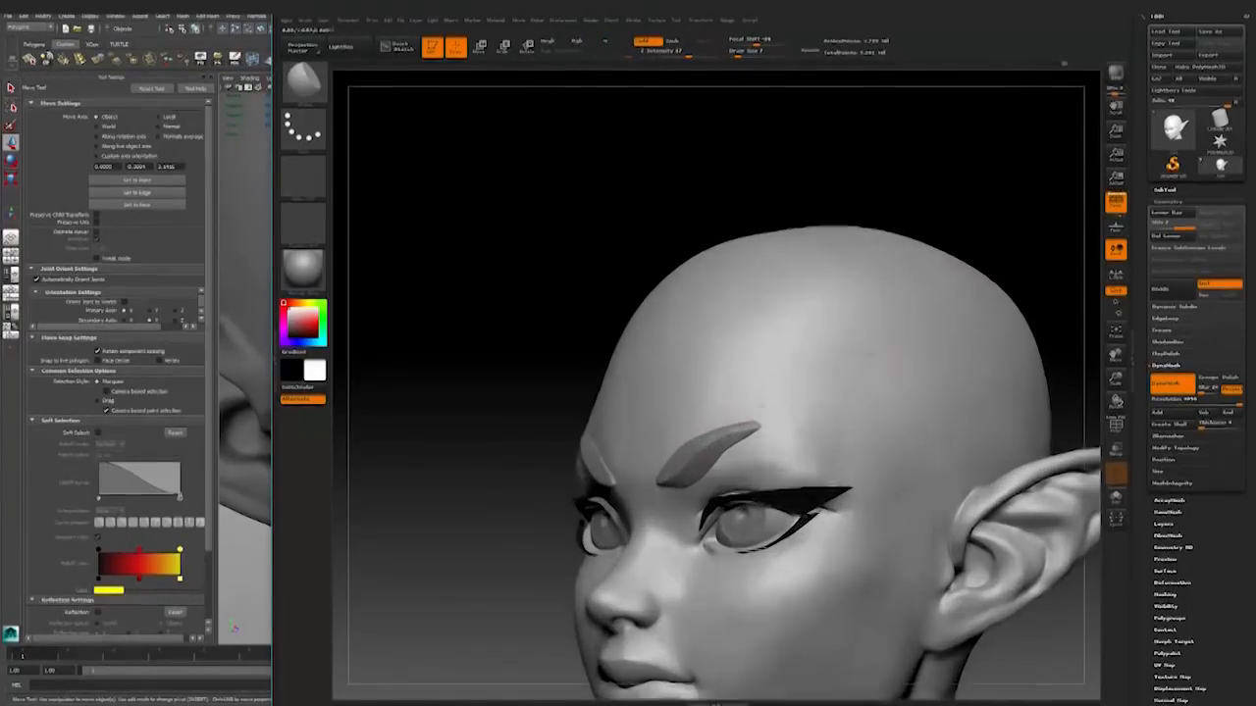
Step: Make the eyebrows the active subtool and adjust their fit on the brow with the Move brush
right_click(692, 463)
alt+click(721, 438)
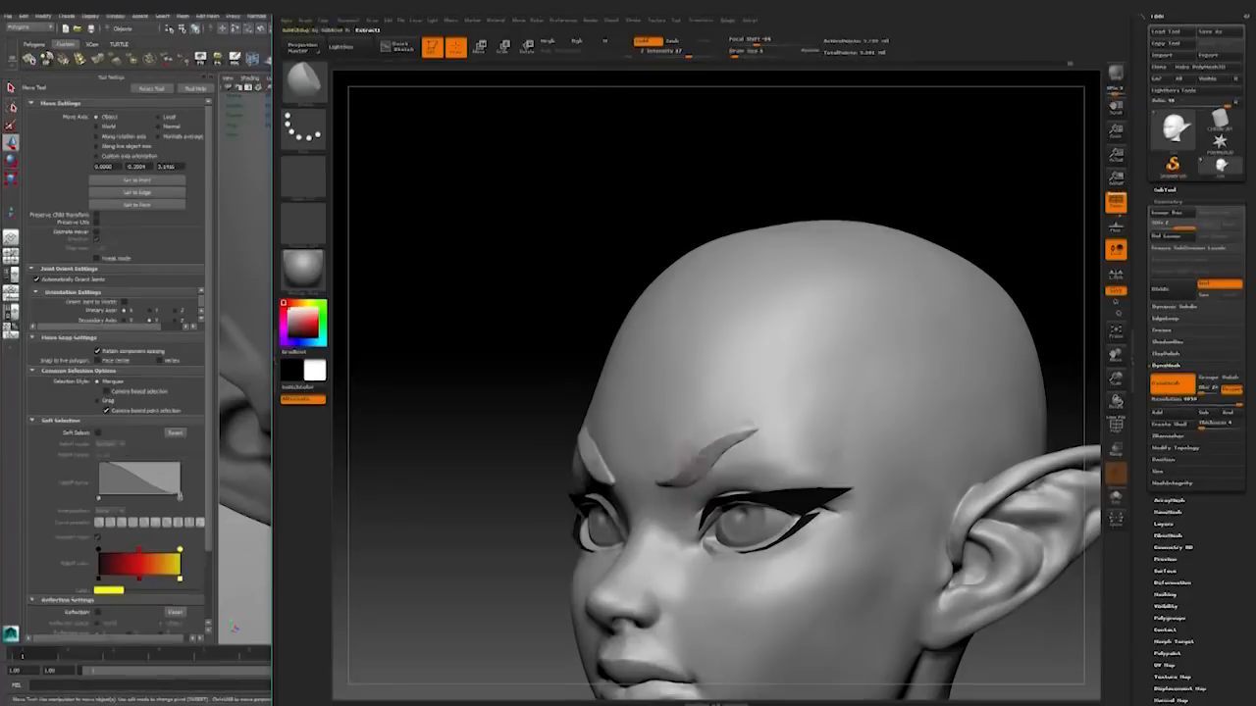
click(303, 85)
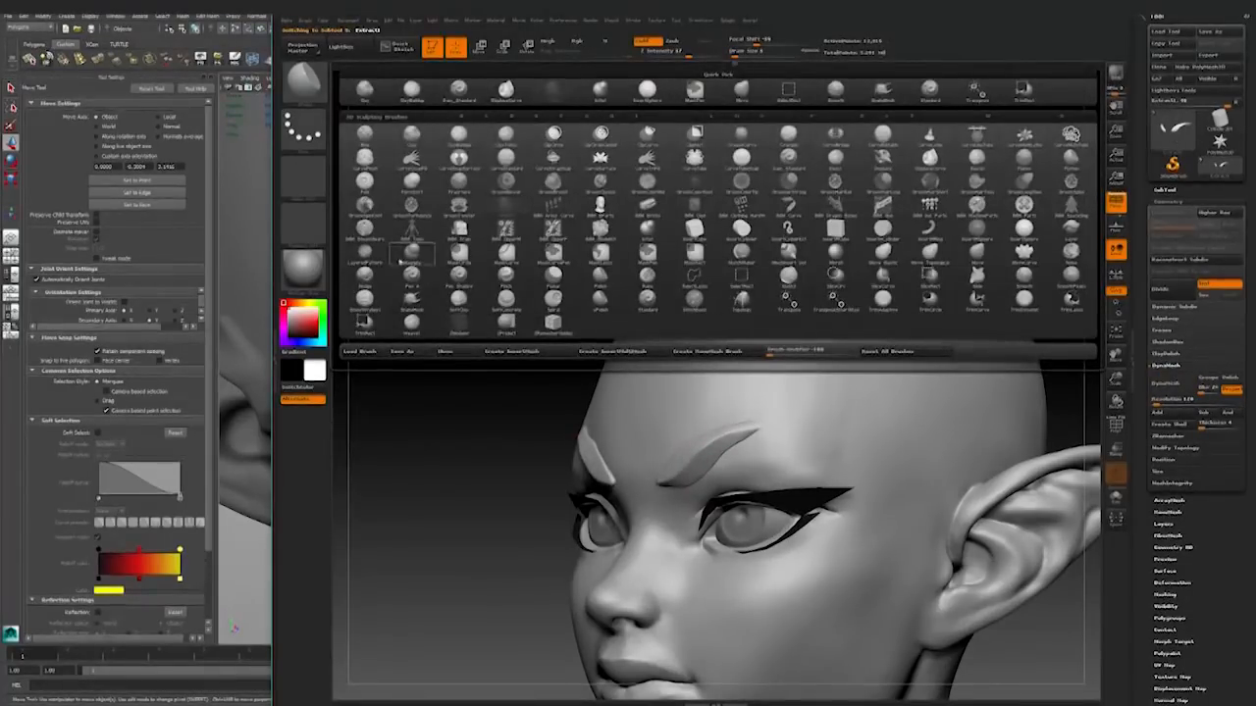
click(742, 91)
right_drag(746, 471, 765, 434)
key(space)
right_drag(916, 272, 902, 197)
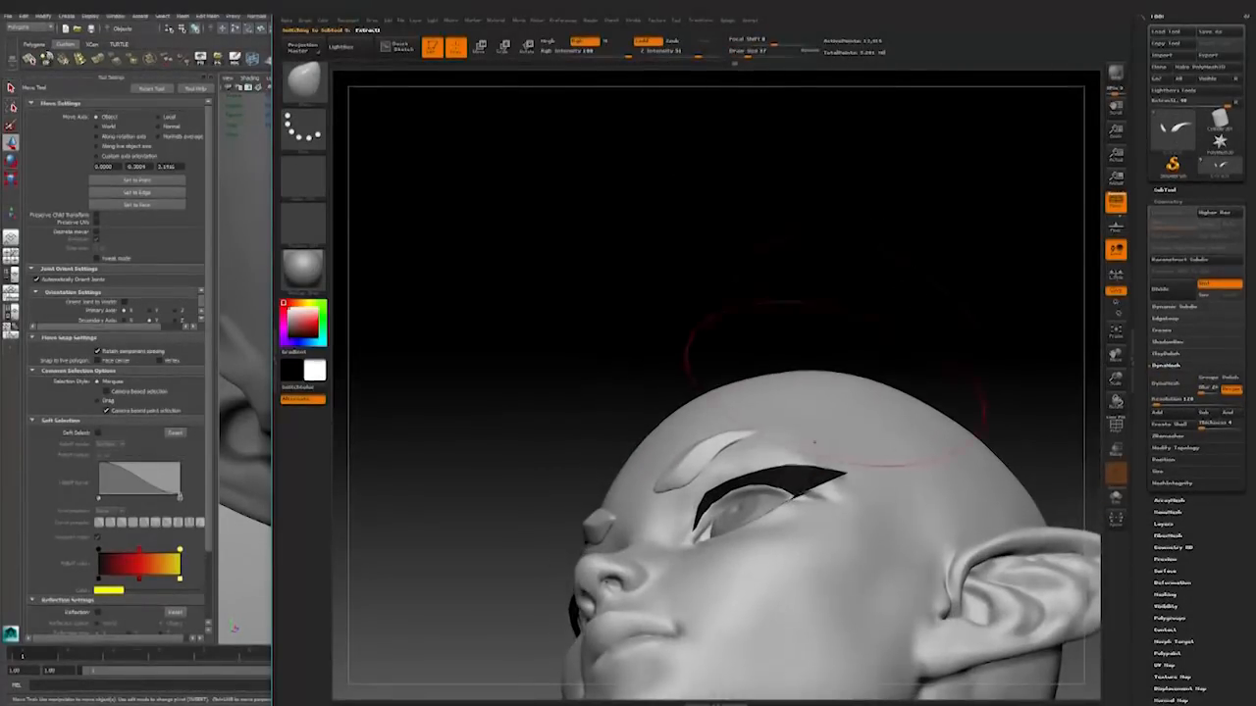
key(space)
right_drag(785, 295, 903, 533)
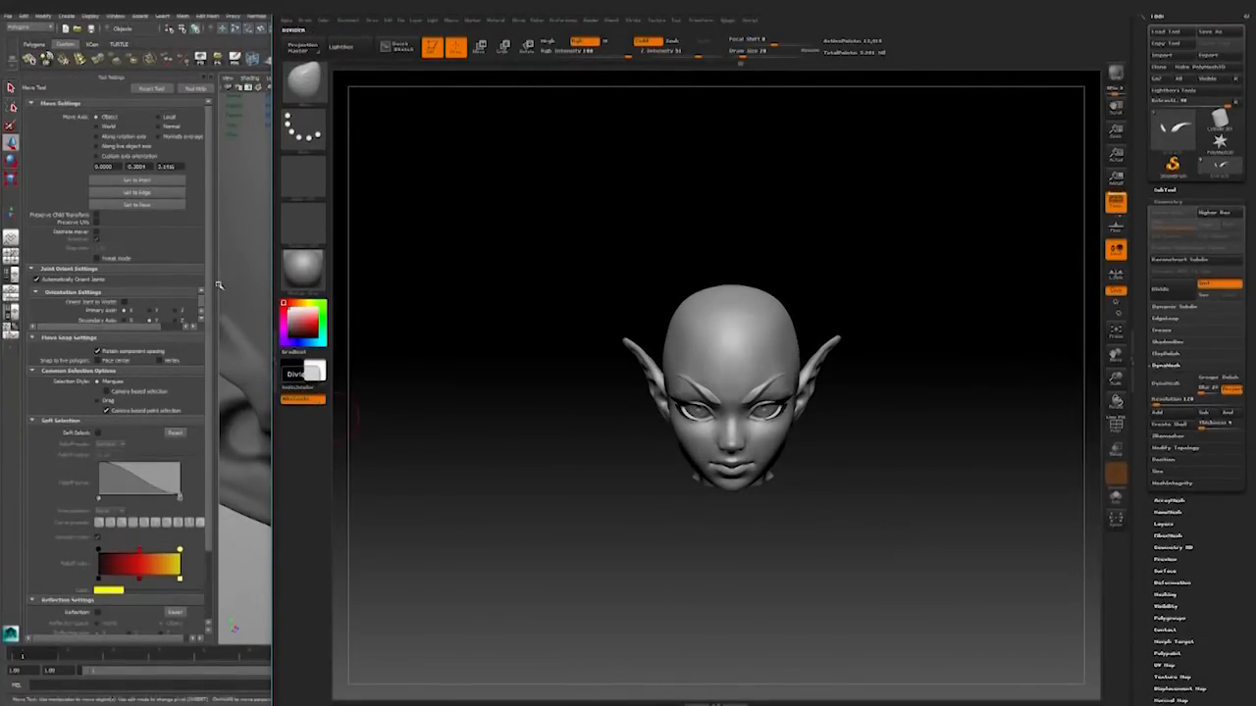
Step: Bring up the character concept art beside the sculpt and show all of the character's subtools
key(alt+Tab)
ctrl+right_drag(810, 423, 969, 515)
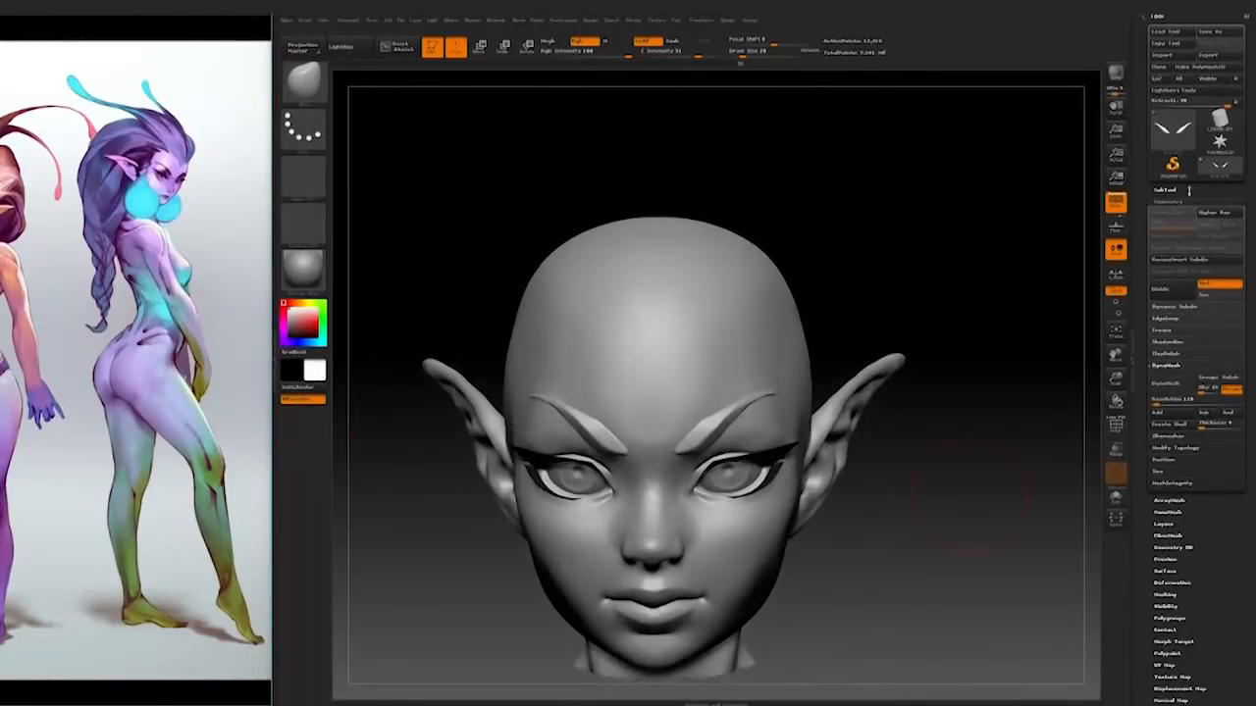
click(1165, 190)
shift+click(1236, 295)
ctrl+right_drag(987, 453, 942, 456)
click(1236, 318)
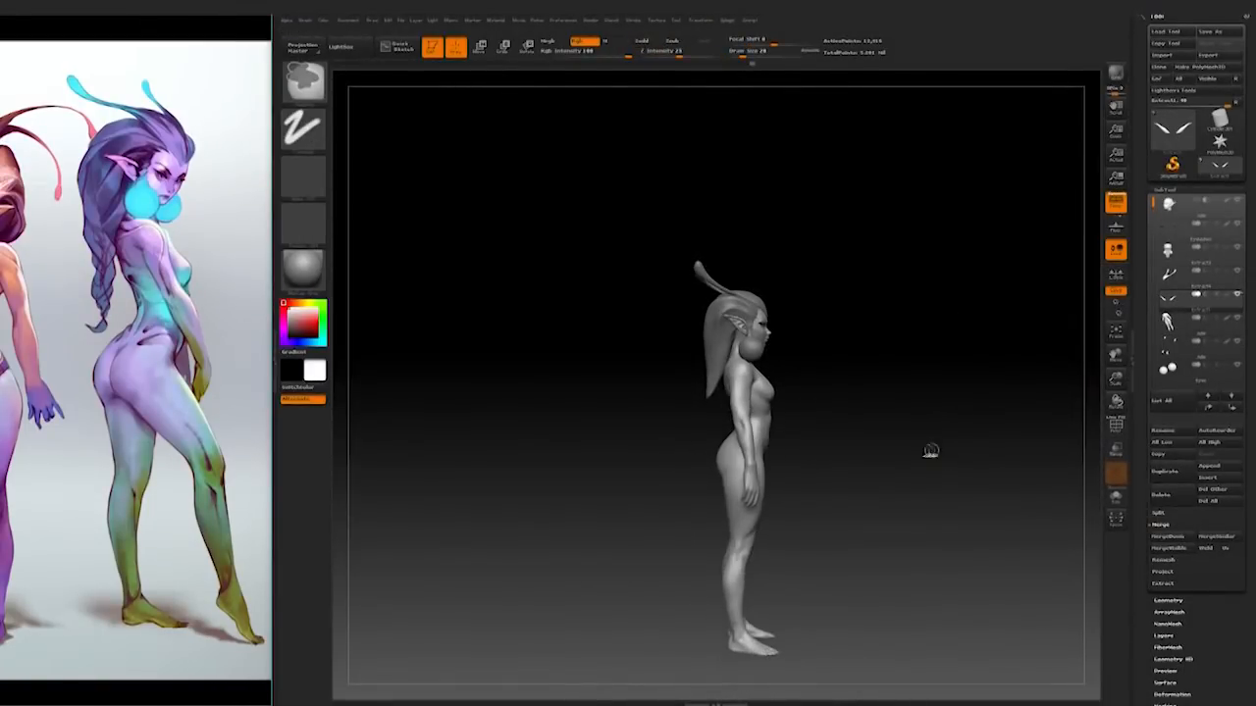
Step: Save the sculpt over the existing file
key(ctrl+s)
key(Return)
key(y)
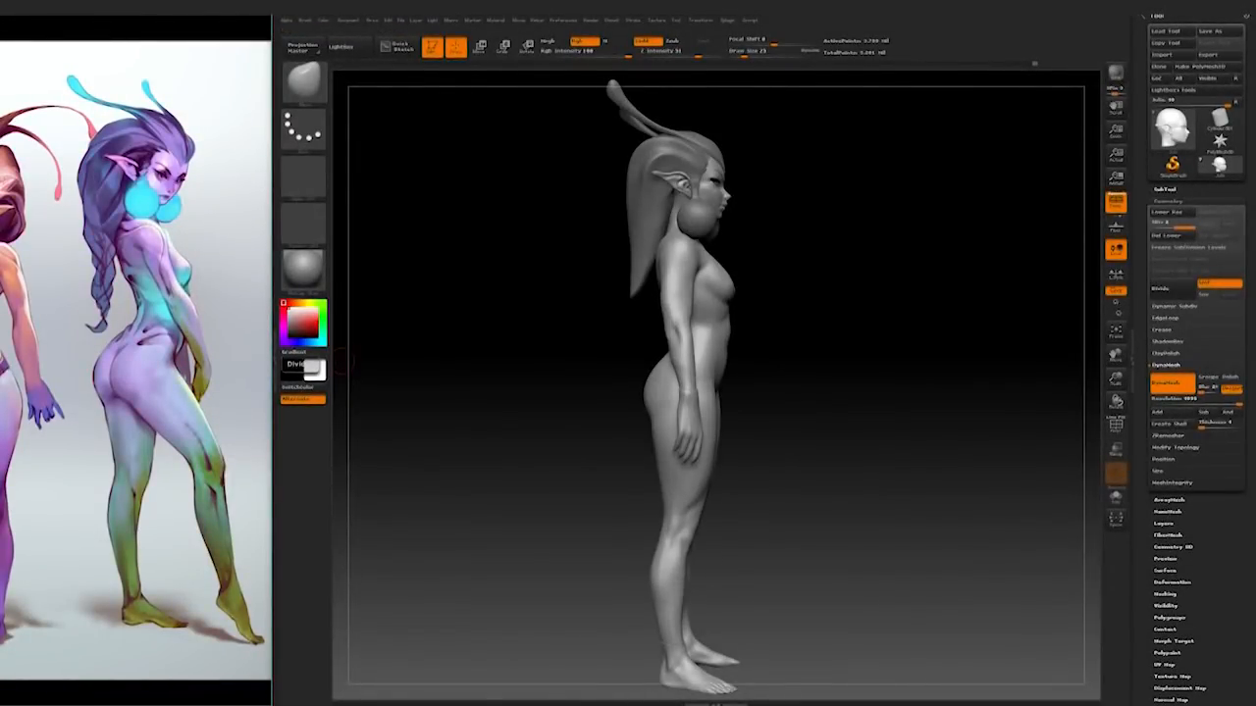
Step: Frame the head in profile and hide the hair and the round cheek-side spheres so the bare head is accessible
drag(865, 432, 1030, 488)
click(1167, 191)
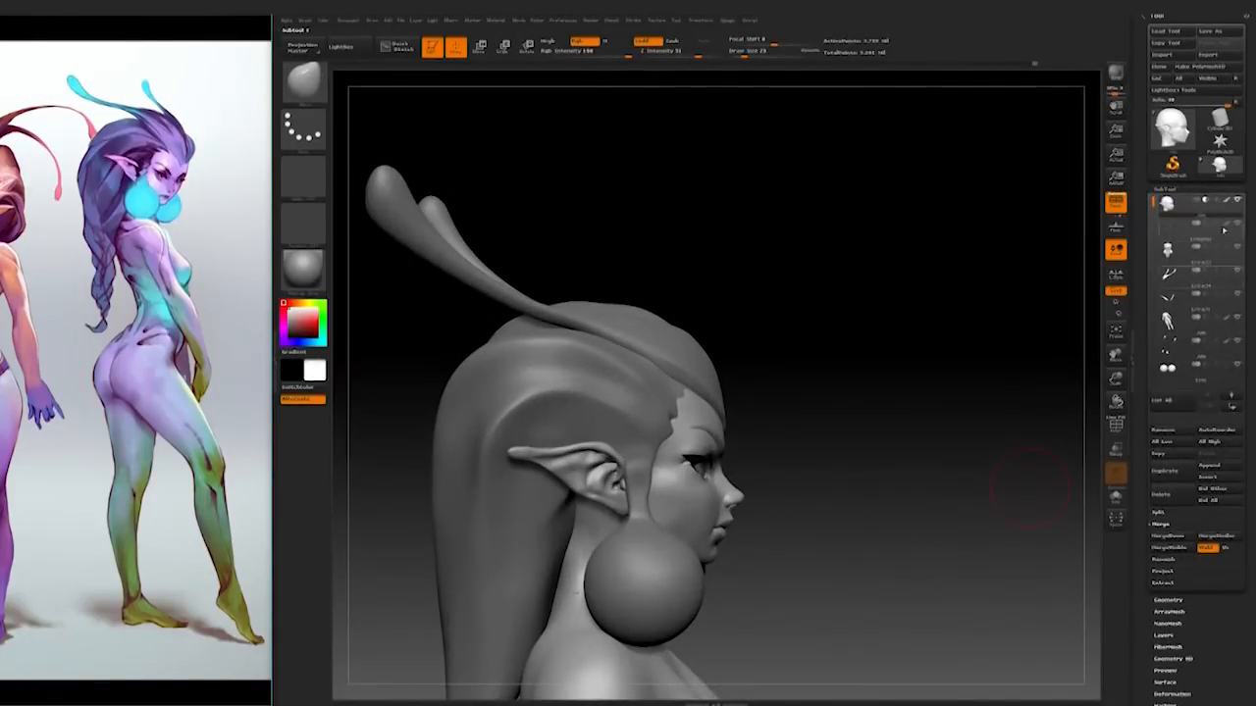
click(1236, 246)
mouse_move(902, 437)
alt+mouse_down()
mouse_move(922, 393)
mouse_move(883, 461)
alt+mouse_up()
Step: Rework the temple and upper cheek between the ear and eye in profile, alternating light build-up strokes with smoothing
key(space)
key(space)
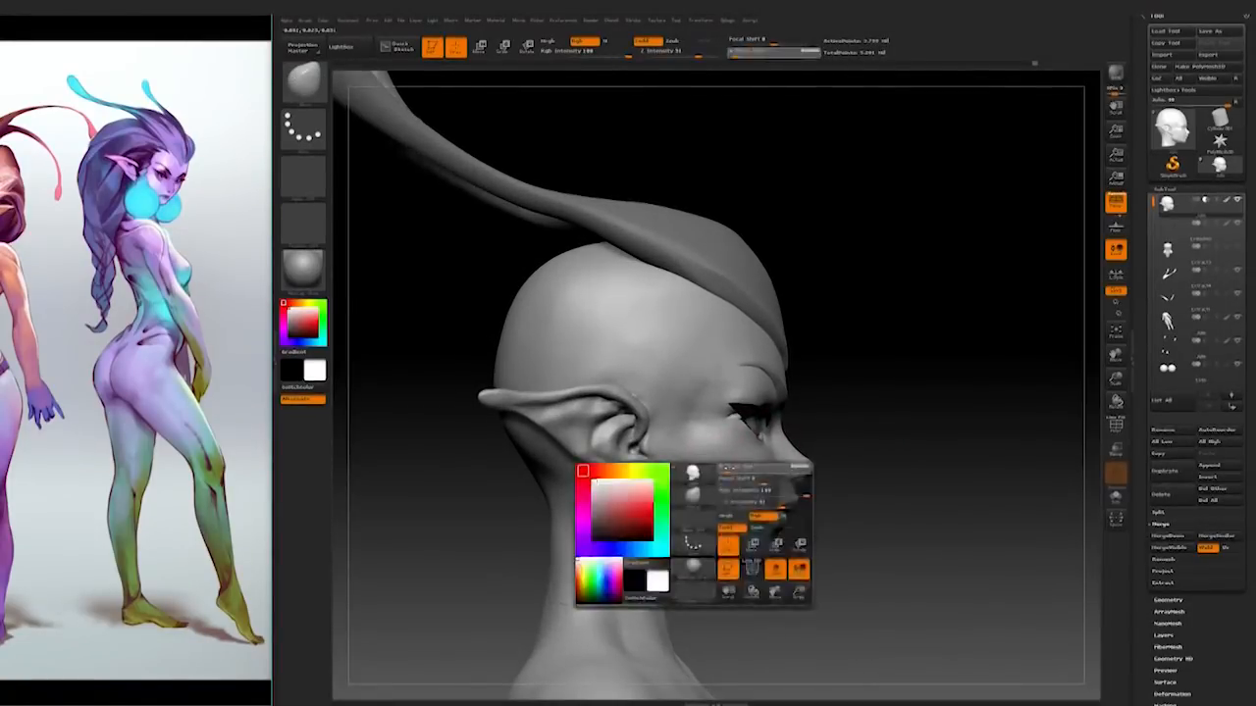
key(b)
click(928, 90)
drag(677, 432, 655, 432)
key(ctrl+z)
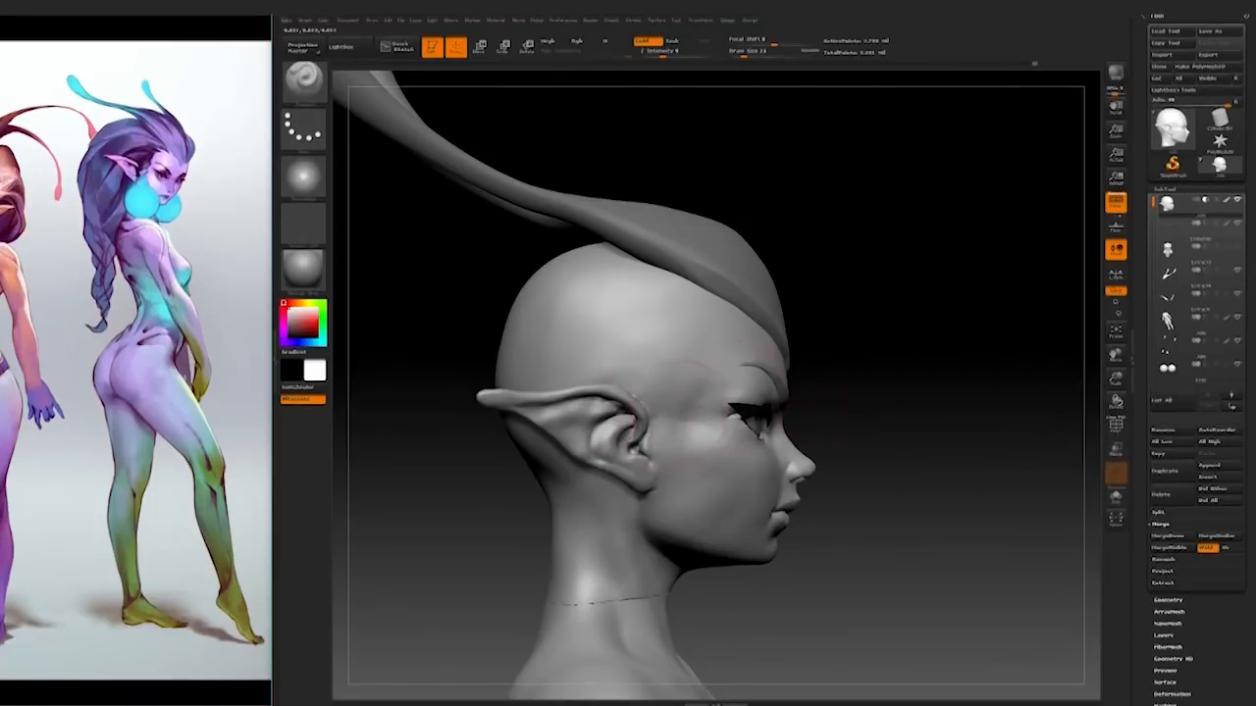
key(space)
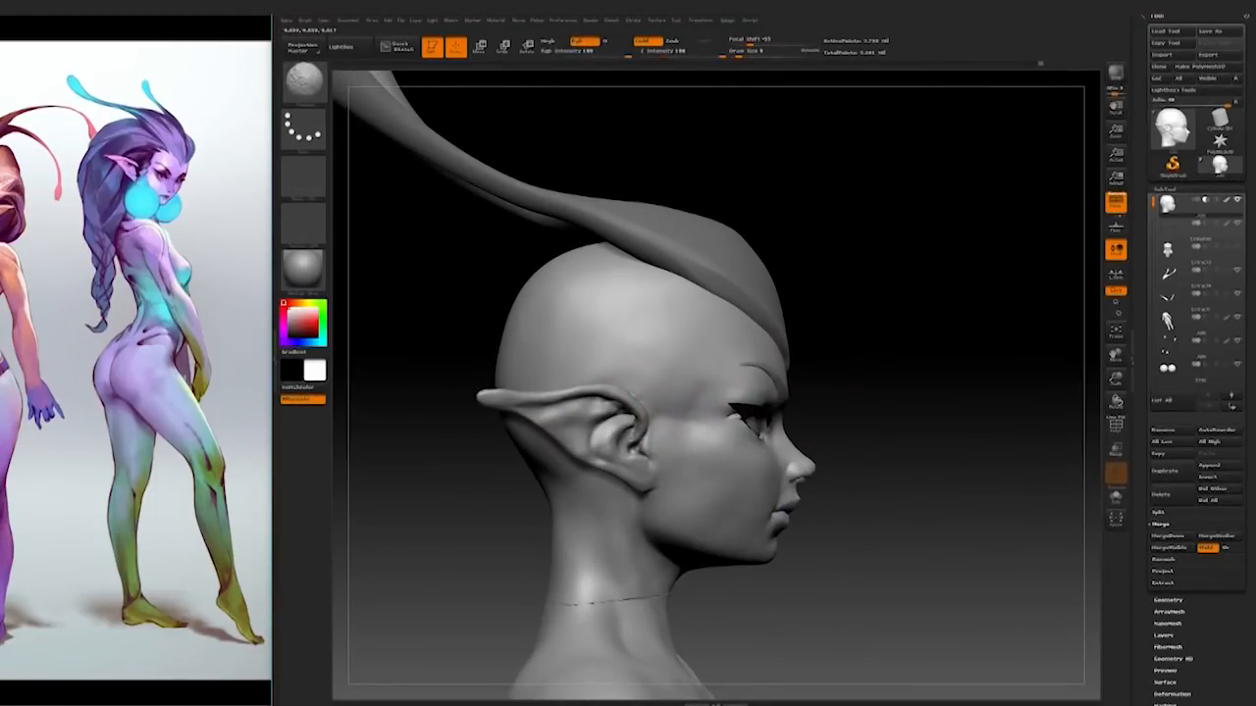
right_drag(675, 420, 687, 403)
key(bracketright)
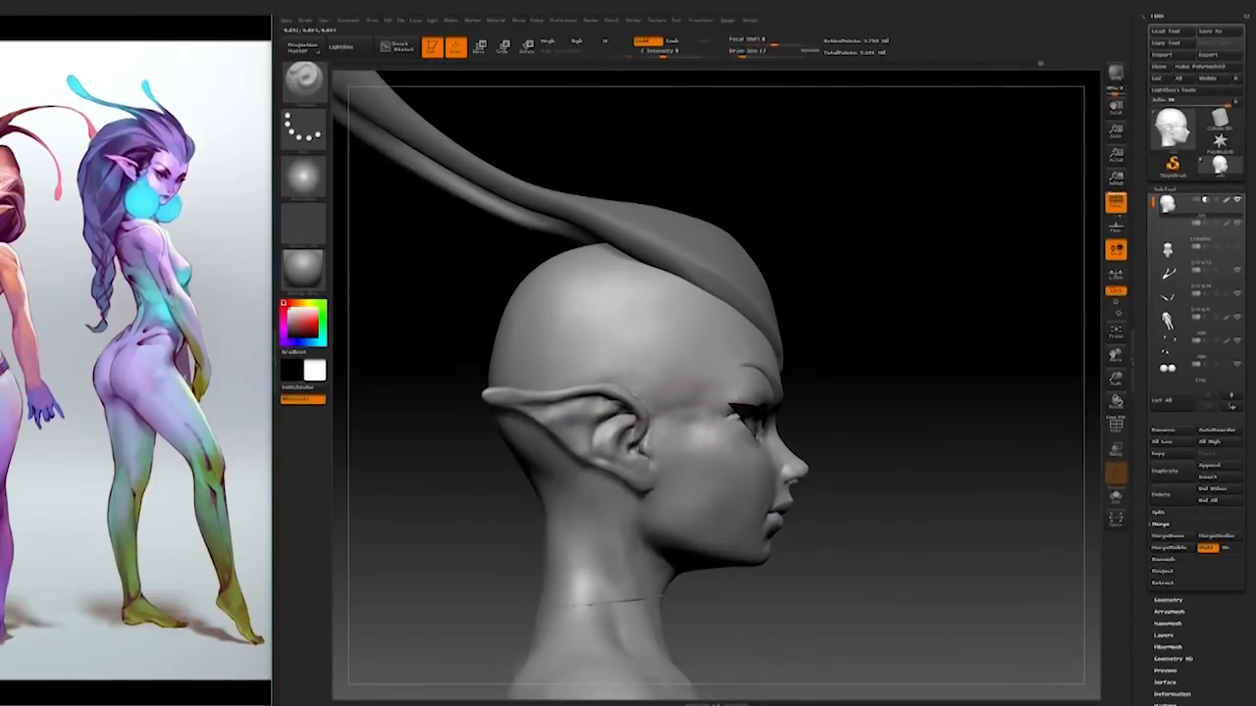
drag(869, 381, 850, 382)
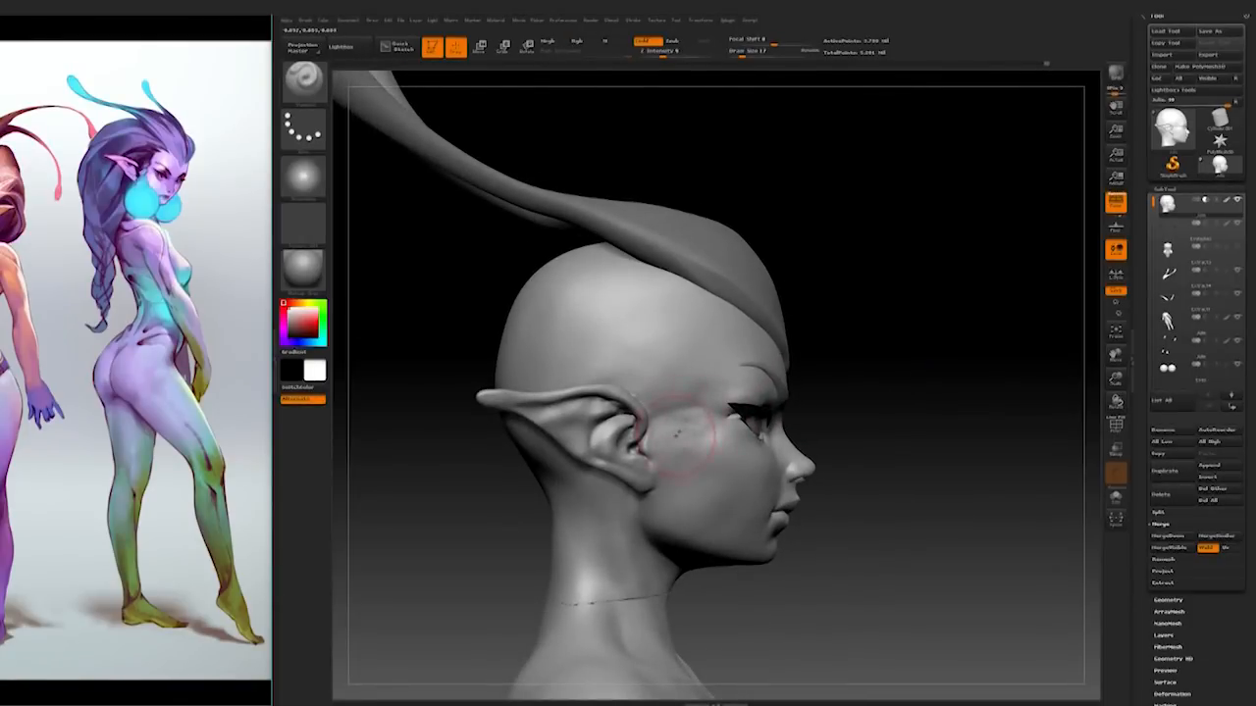
key(space)
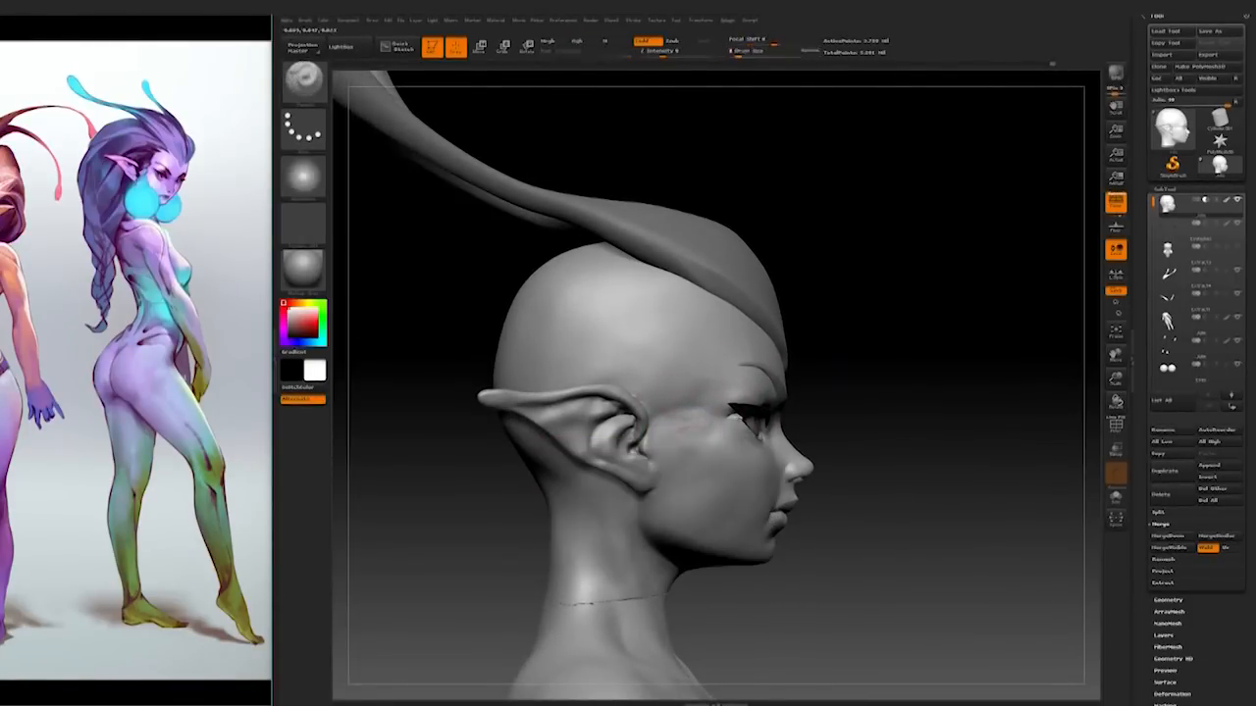
Step: Adjust the temple and side of the forehead with a different brush, checking the form in profile and three-quarter view
click(303, 80)
click(582, 102)
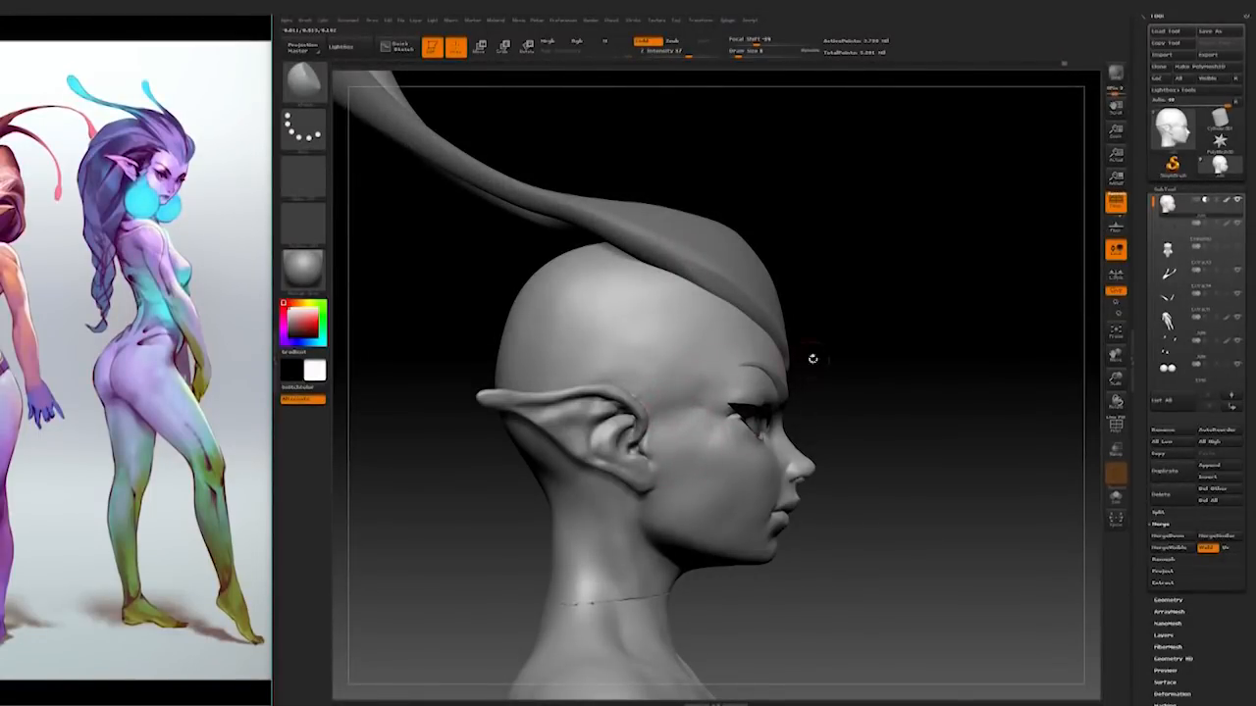
drag(867, 345, 711, 439)
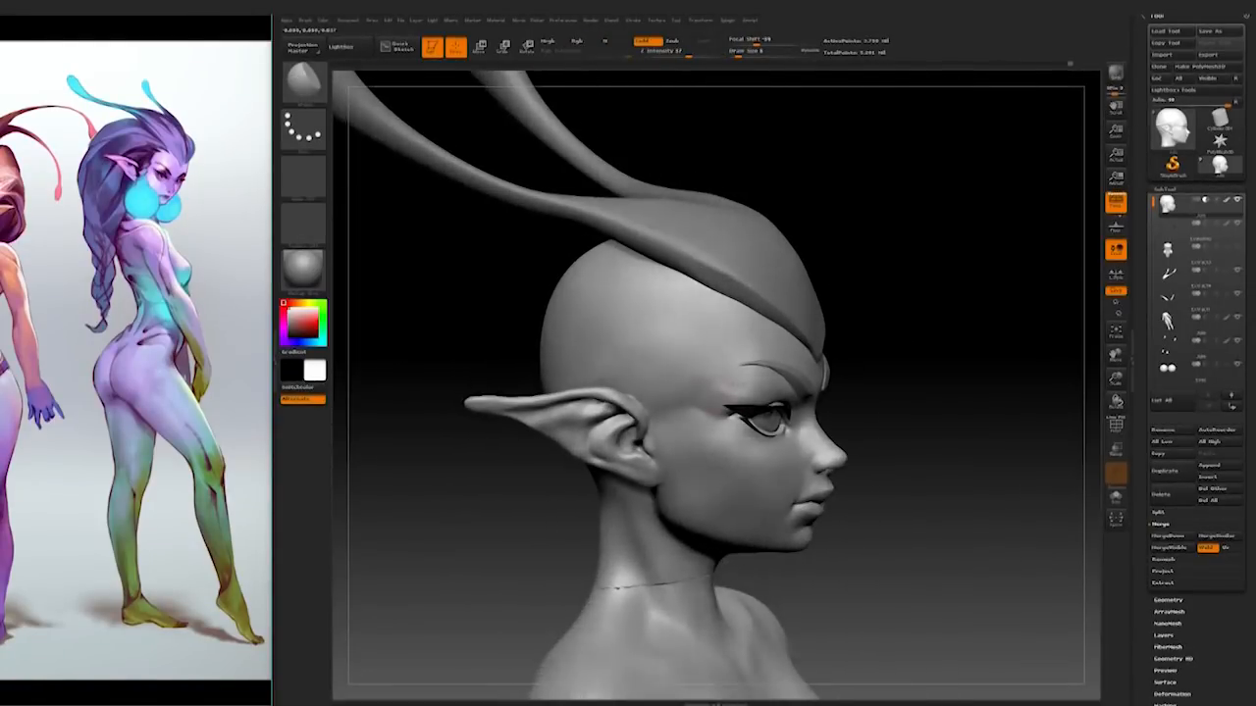
mouse_move(864, 363)
mouse_down()
mouse_move(914, 372)
mouse_move(909, 421)
mouse_move(920, 412)
mouse_up()
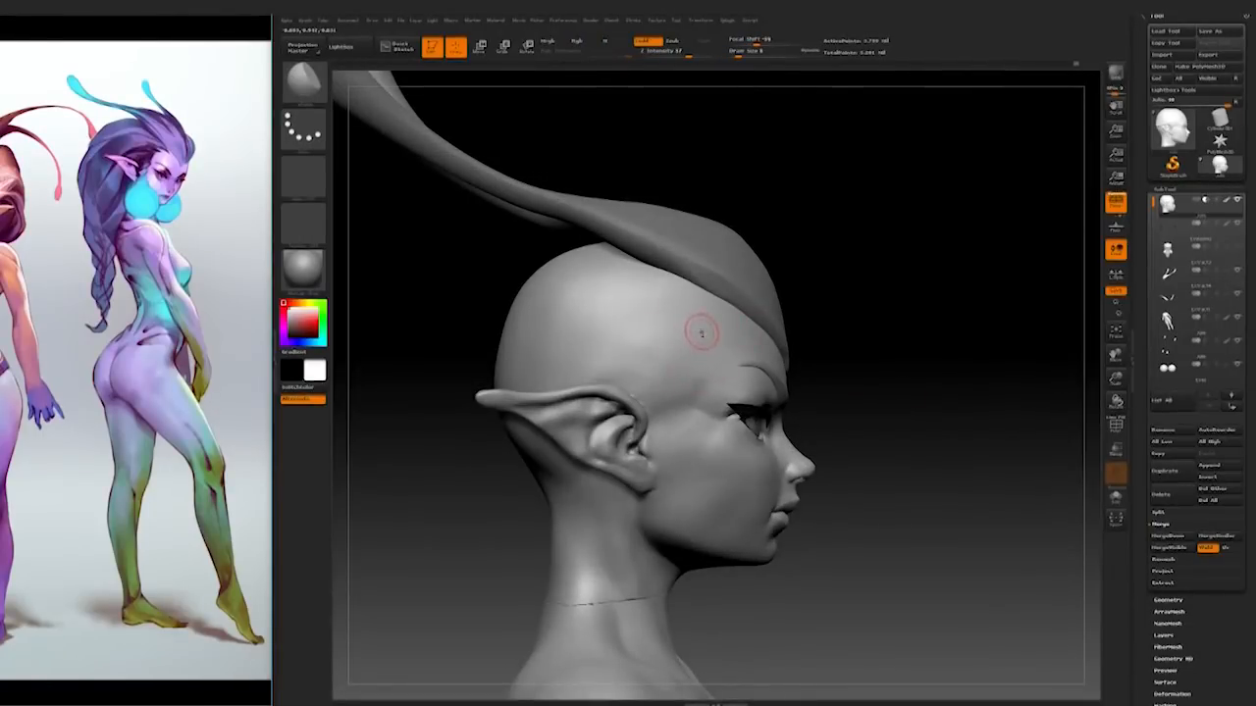
drag(890, 363, 886, 359)
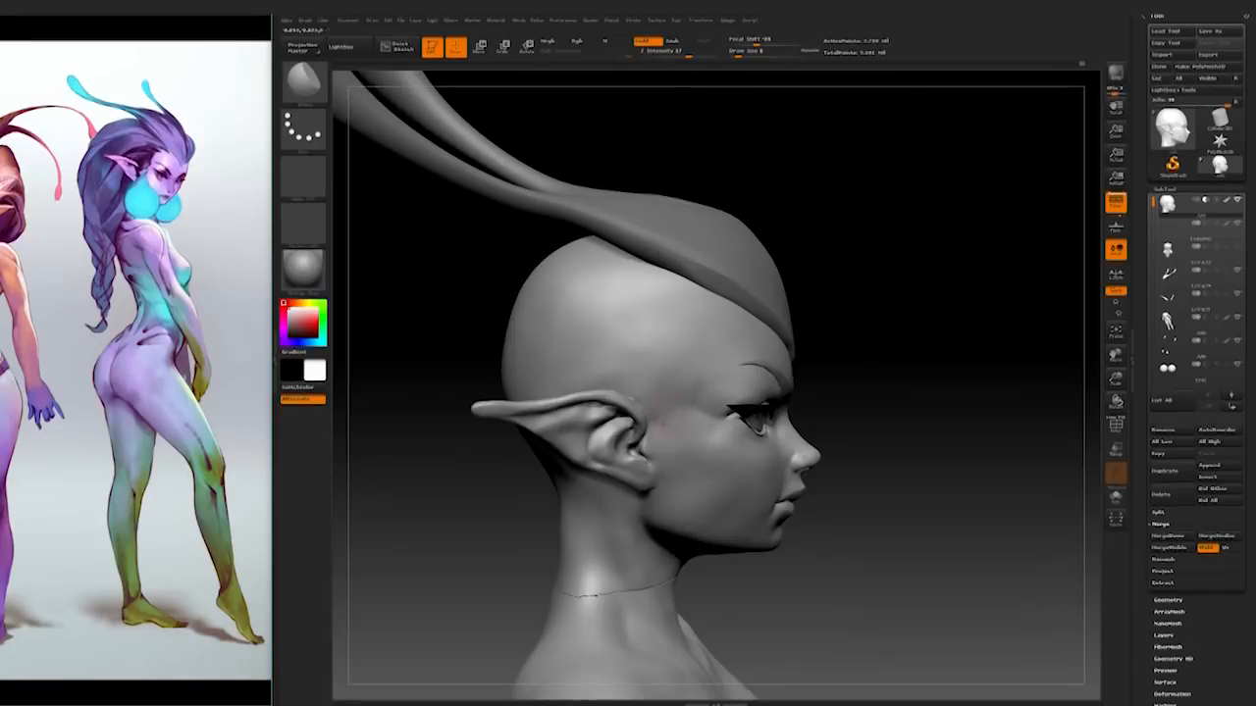
mouse_move(880, 397)
shift+mouse_down()
mouse_move(819, 425)
mouse_move(840, 423)
mouse_move(767, 426)
shift+mouse_up()
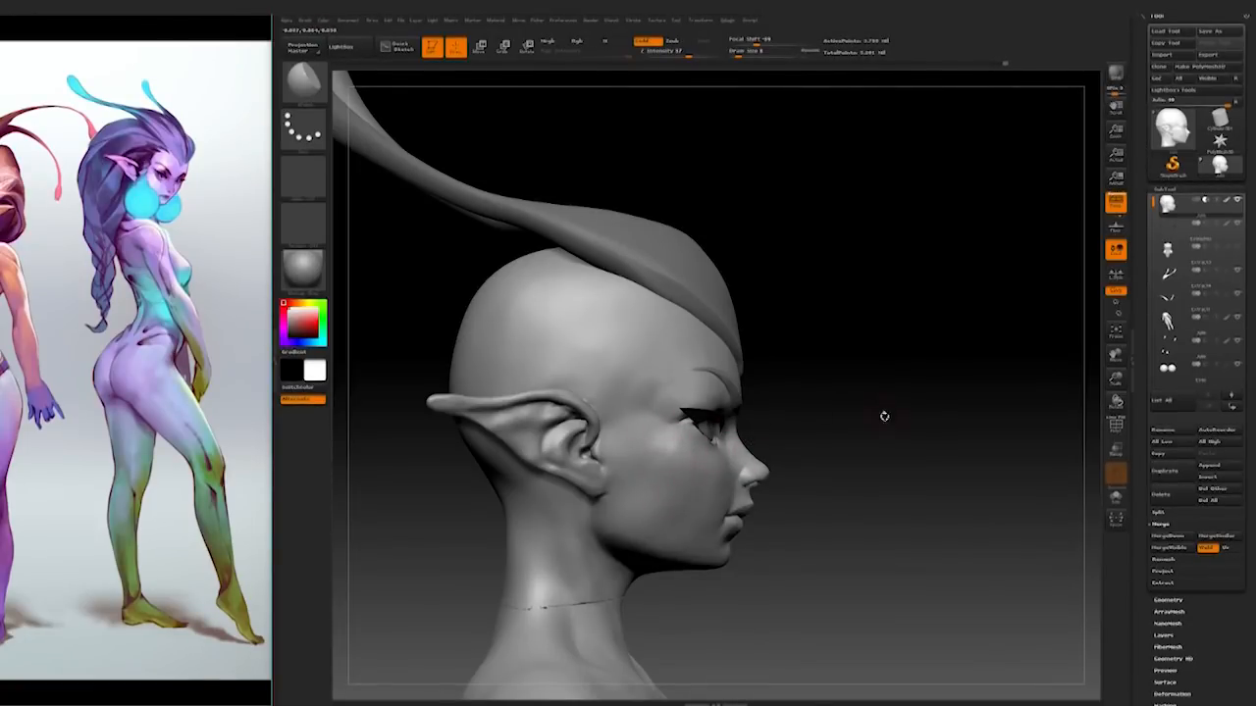
Step: Refine the contour of the cheek and jaw from three-quarter and profile views
drag(877, 442, 819, 451)
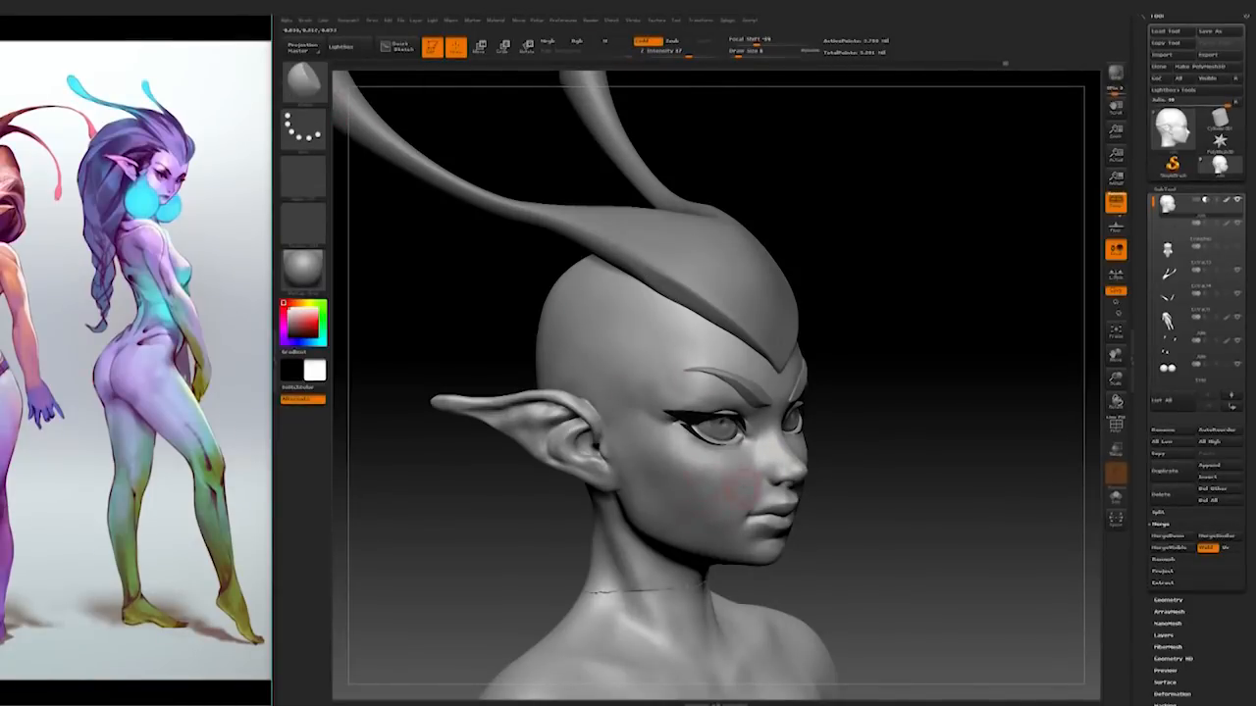
shift+drag(922, 434, 715, 529)
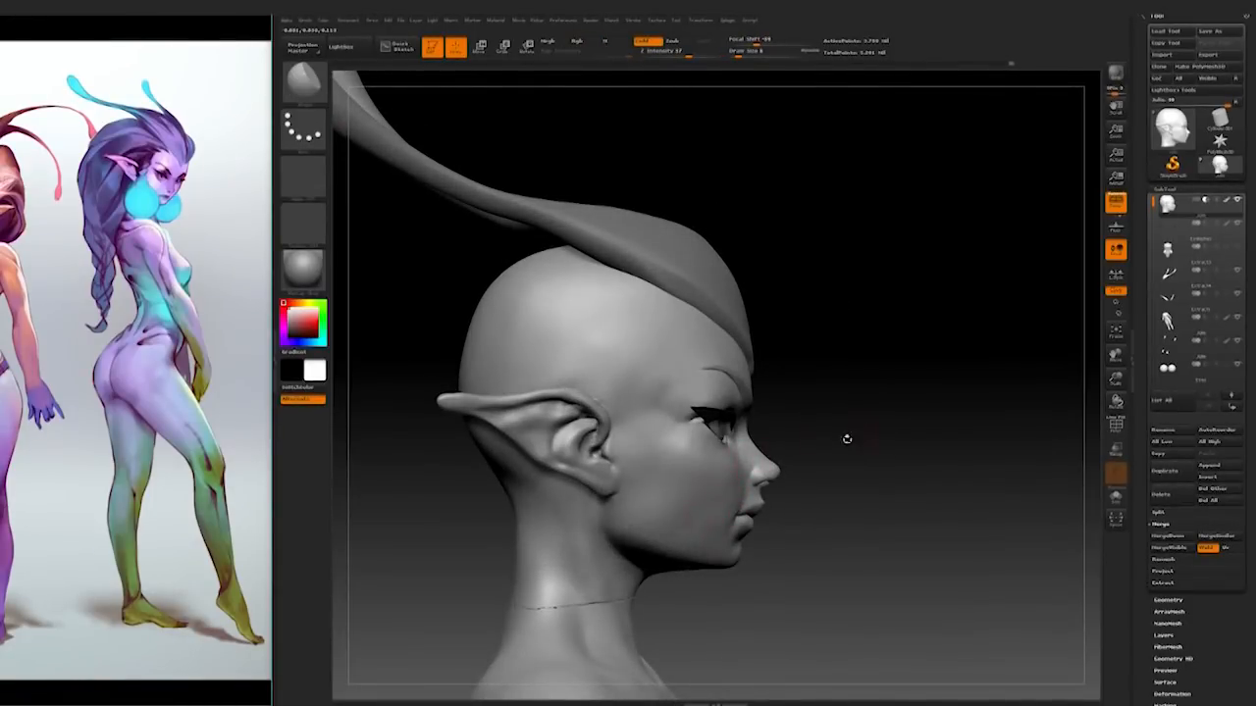
mouse_move(910, 424)
alt+mouse_down()
mouse_move(893, 475)
mouse_move(846, 470)
alt+mouse_up()
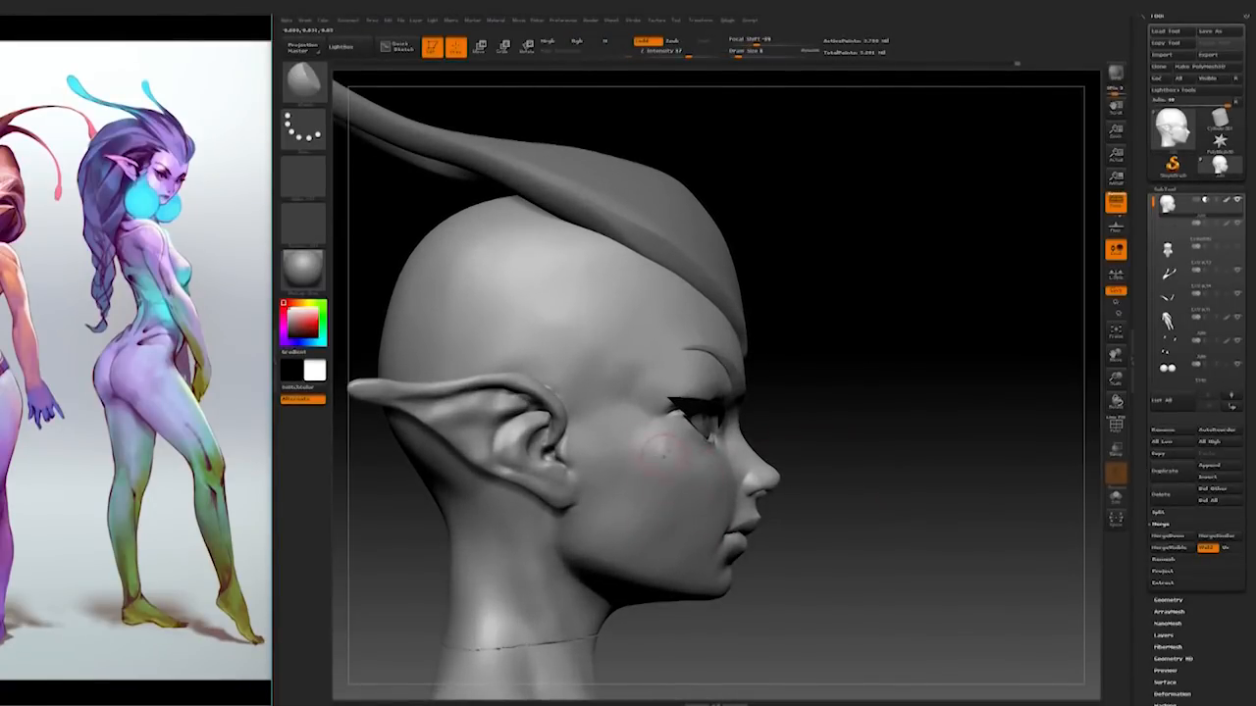
mouse_move(848, 425)
mouse_down()
mouse_move(952, 441)
mouse_move(883, 480)
mouse_move(765, 475)
mouse_up()
Step: Reshape and smooth the cheek surface just below the outer corner of the eye using a small brush
key(b)
click(917, 101)
key(space)
drag(644, 513, 631, 513)
drag(863, 408, 589, 412)
alt+drag(1020, 529, 995, 479)
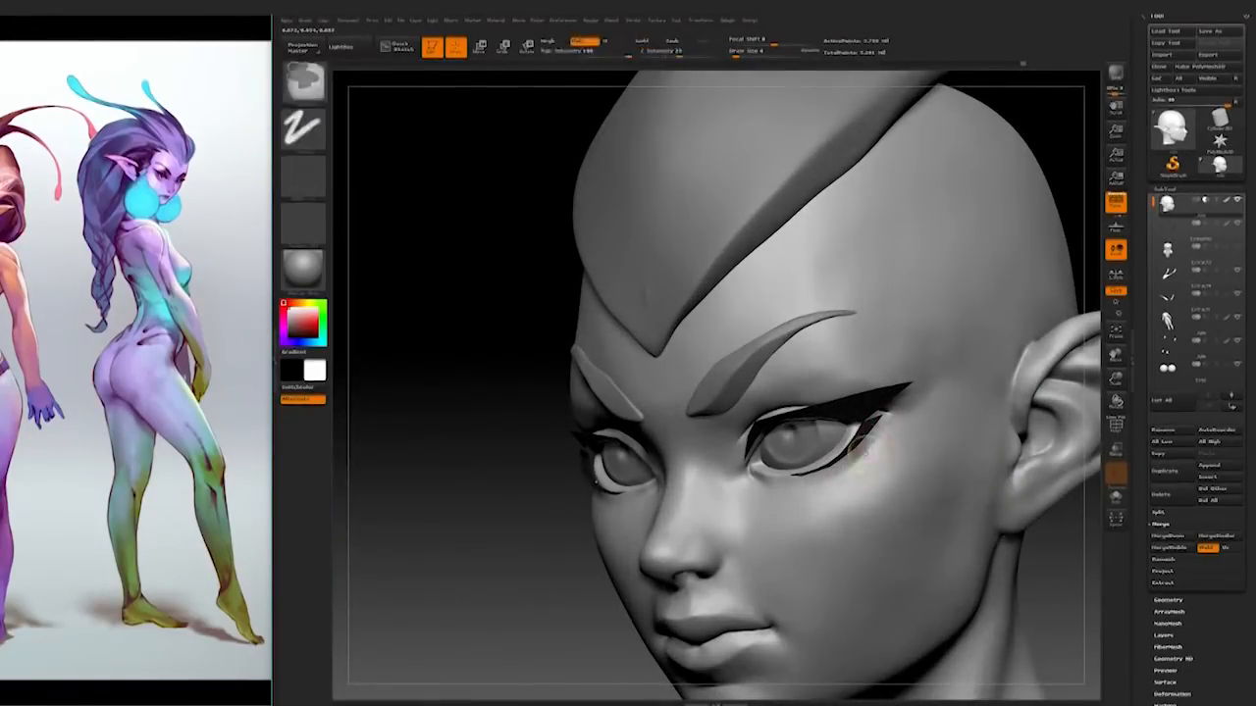
alt+drag(874, 444, 847, 472)
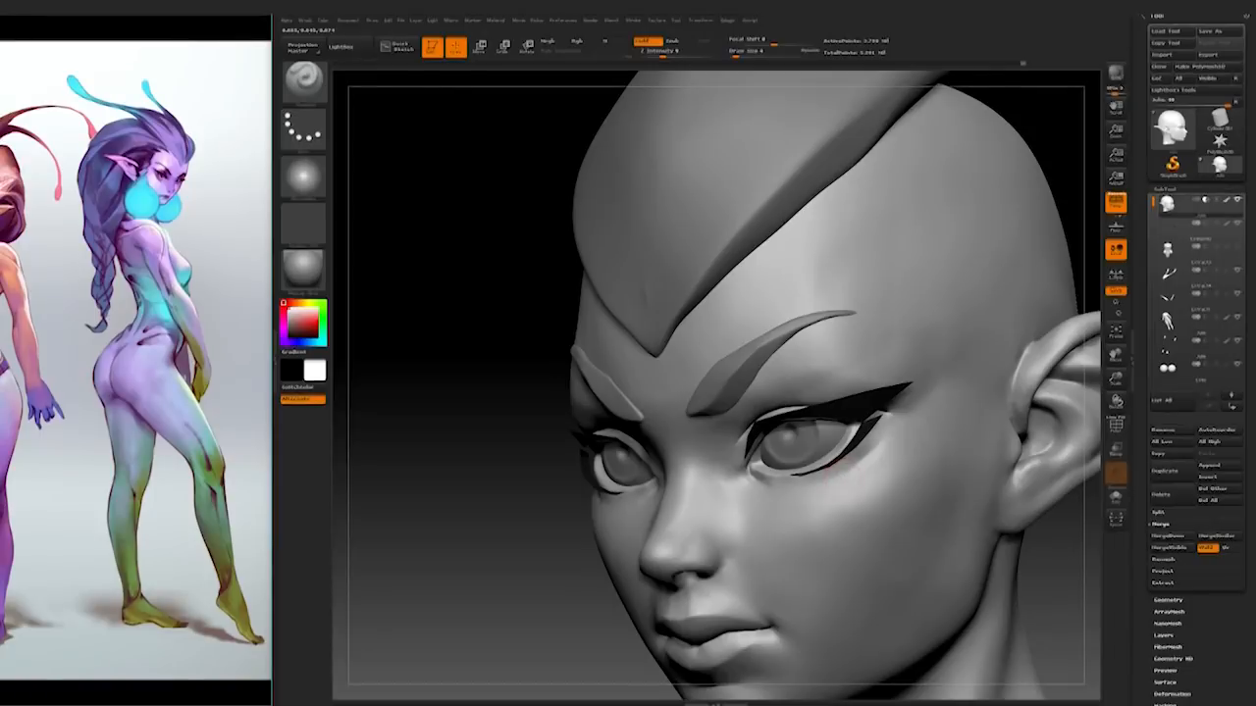
key(shift)
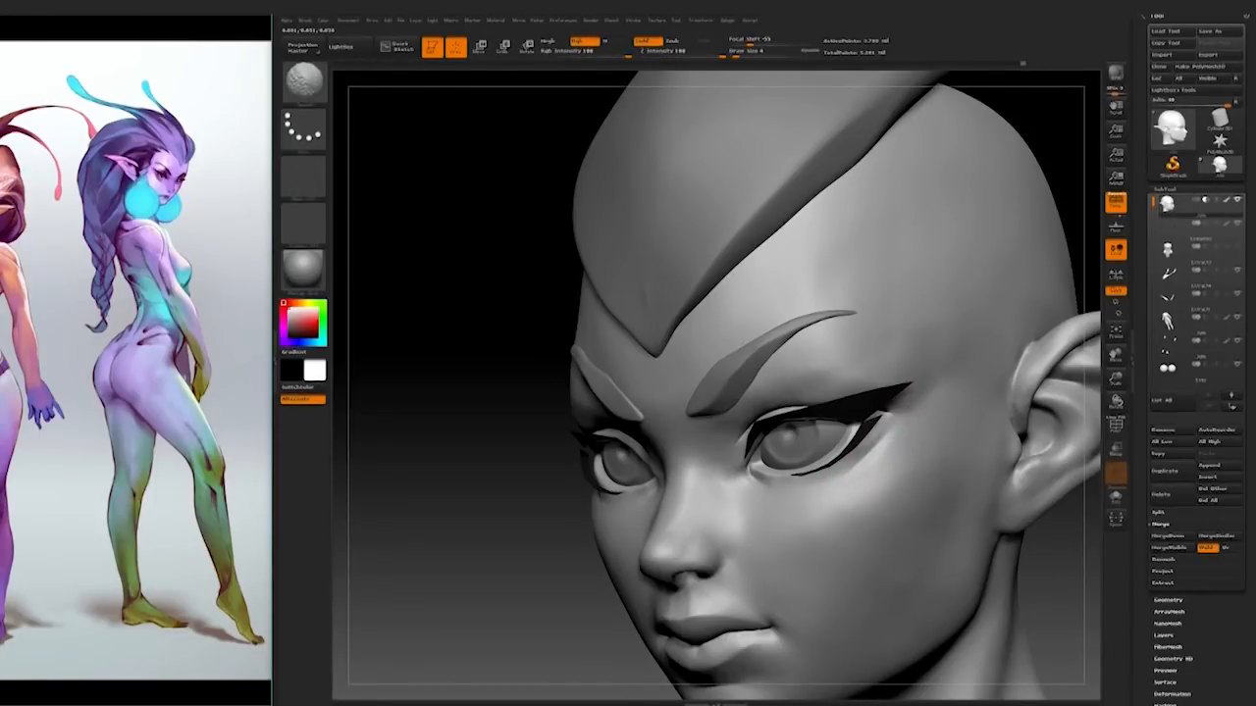
shift+drag(452, 530, 549, 530)
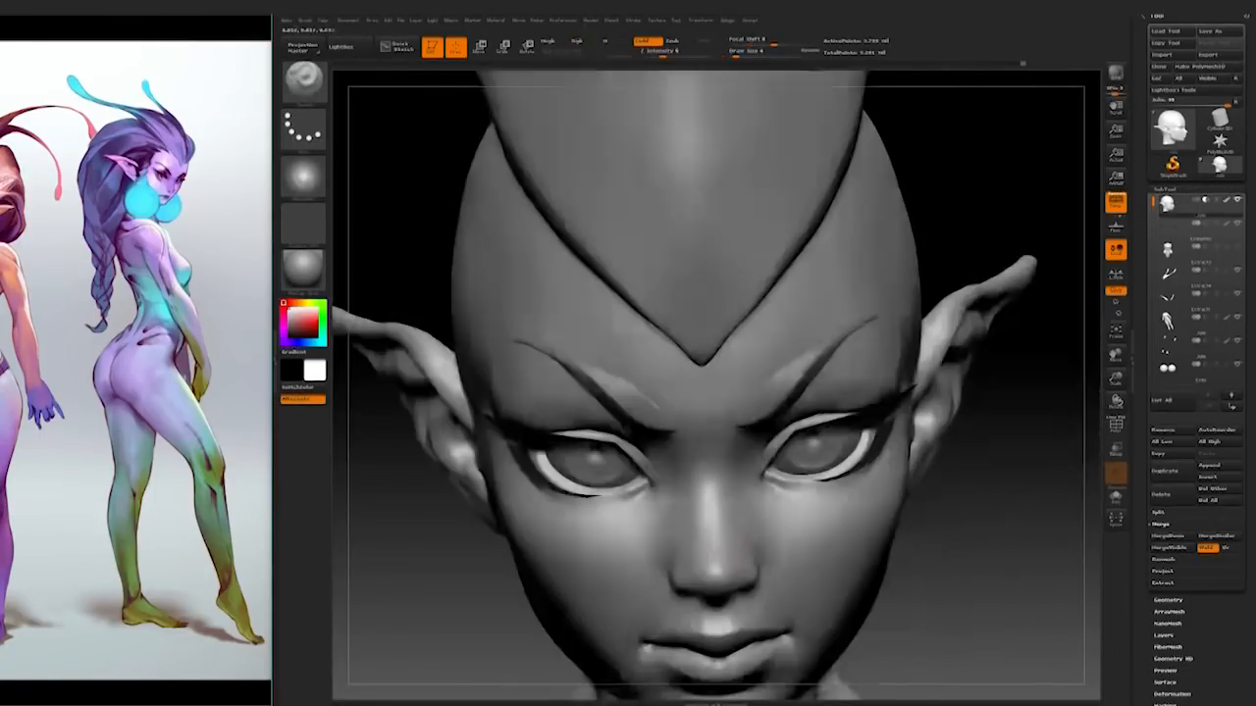
Step: Refine the cheek contours from front and three-quarter views, switching brushes and adjusting the brush size
alt+drag(1030, 532, 995, 480)
mouse_move(864, 533)
mouse_down()
mouse_move(954, 533)
mouse_move(687, 532)
mouse_up()
mouse_move(745, 647)
alt+mouse_down()
mouse_move(730, 594)
mouse_move(947, 524)
mouse_move(954, 536)
alt+mouse_up()
key(space)
click(674, 482)
key(b)
click(556, 96)
key(space)
key(space)
click(664, 502)
mouse_move(859, 428)
mouse_down()
mouse_move(875, 428)
mouse_move(819, 446)
mouse_move(865, 443)
mouse_move(837, 454)
mouse_up()
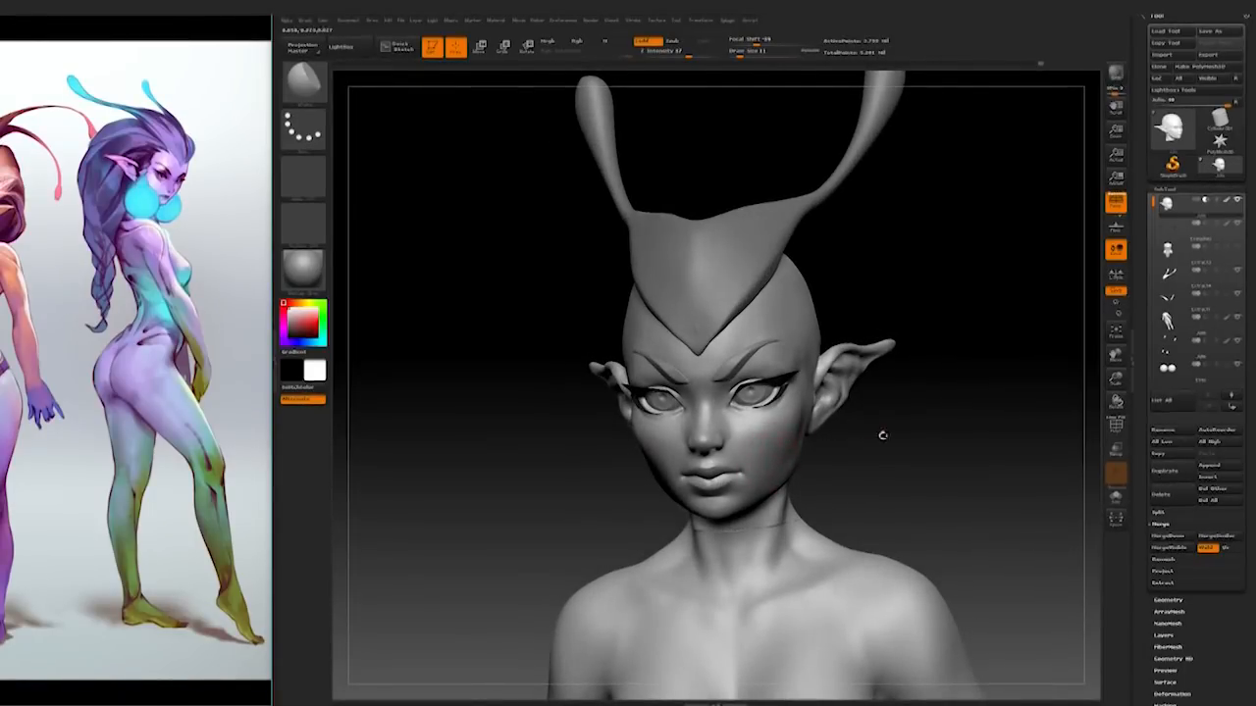
Step: Hide the dark eyelash subtool and bring the face to a front view with the eyelids exposed
mouse_move(868, 427)
mouse_down()
mouse_move(981, 435)
mouse_move(975, 421)
mouse_move(902, 442)
mouse_move(946, 451)
mouse_move(853, 480)
mouse_move(805, 387)
mouse_move(964, 319)
mouse_move(986, 323)
mouse_move(804, 378)
mouse_up()
click(1237, 223)
mouse_move(946, 343)
mouse_down()
mouse_move(993, 336)
mouse_move(975, 314)
mouse_move(958, 324)
mouse_up()
Step: Sculpt the outer brow and temple beside the eyes with a new brush, enlarging the brush for broader strokes
key(b)
click(883, 136)
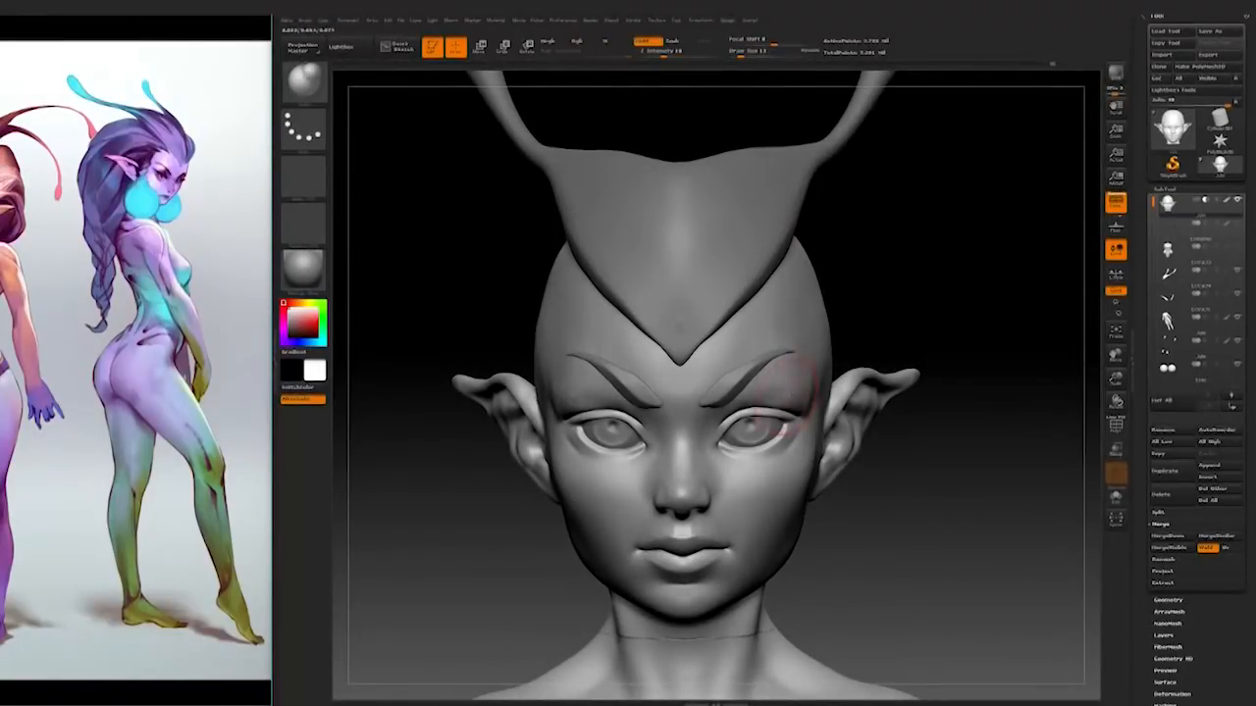
mouse_move(887, 331)
mouse_down()
mouse_move(933, 335)
mouse_move(799, 330)
mouse_up()
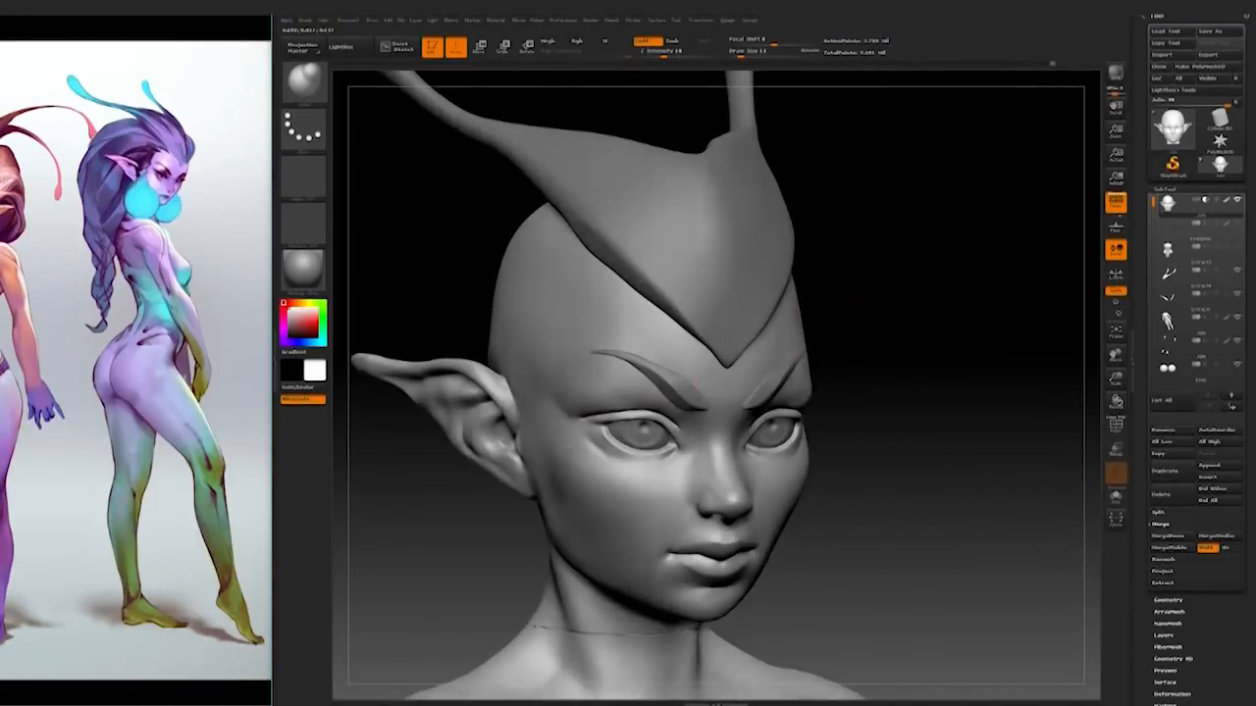
drag(583, 351, 573, 365)
key(bracketright)
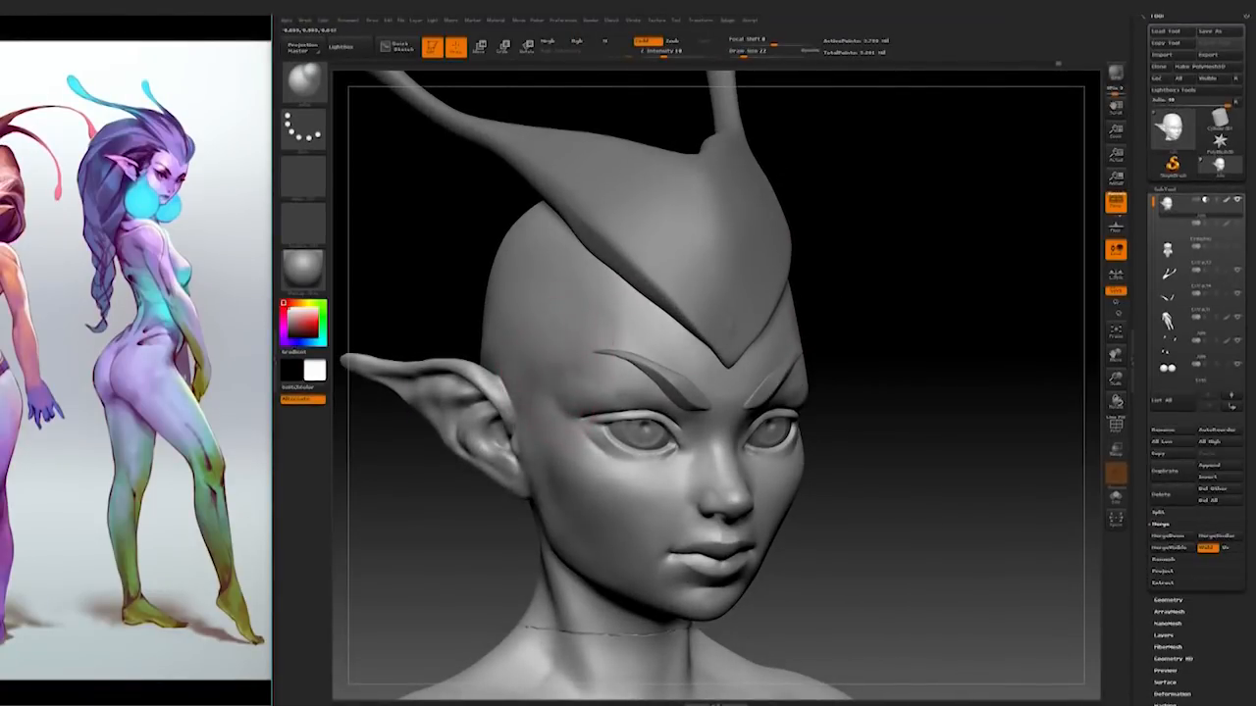
mouse_move(971, 316)
mouse_down()
mouse_move(864, 324)
mouse_move(824, 361)
mouse_up()
mouse_move(995, 272)
alt+mouse_down()
mouse_move(925, 285)
mouse_move(959, 320)
mouse_move(936, 324)
mouse_move(958, 348)
mouse_move(788, 392)
alt+mouse_up()
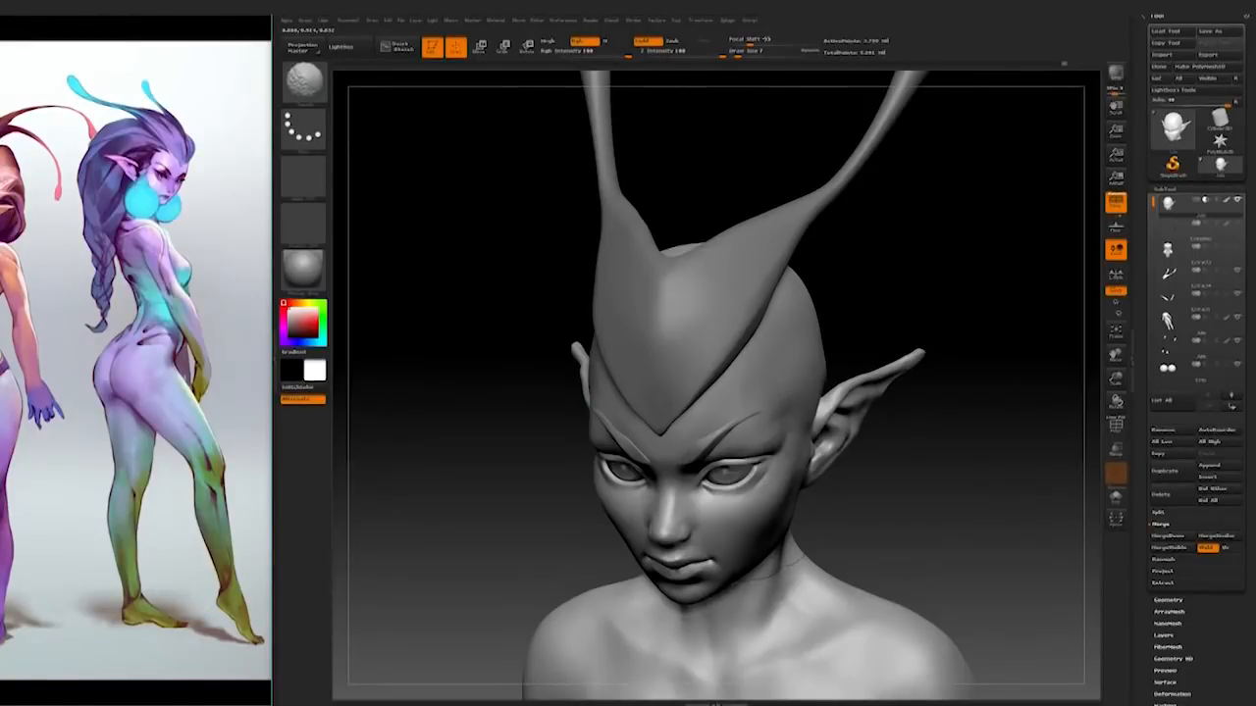
Step: Smooth and refine the outer eye sockets below the eyebrow tails from several head angles
mouse_move(772, 443)
shift+mouse_down()
mouse_move(981, 359)
mouse_move(780, 432)
shift+mouse_up()
drag(927, 423, 834, 437)
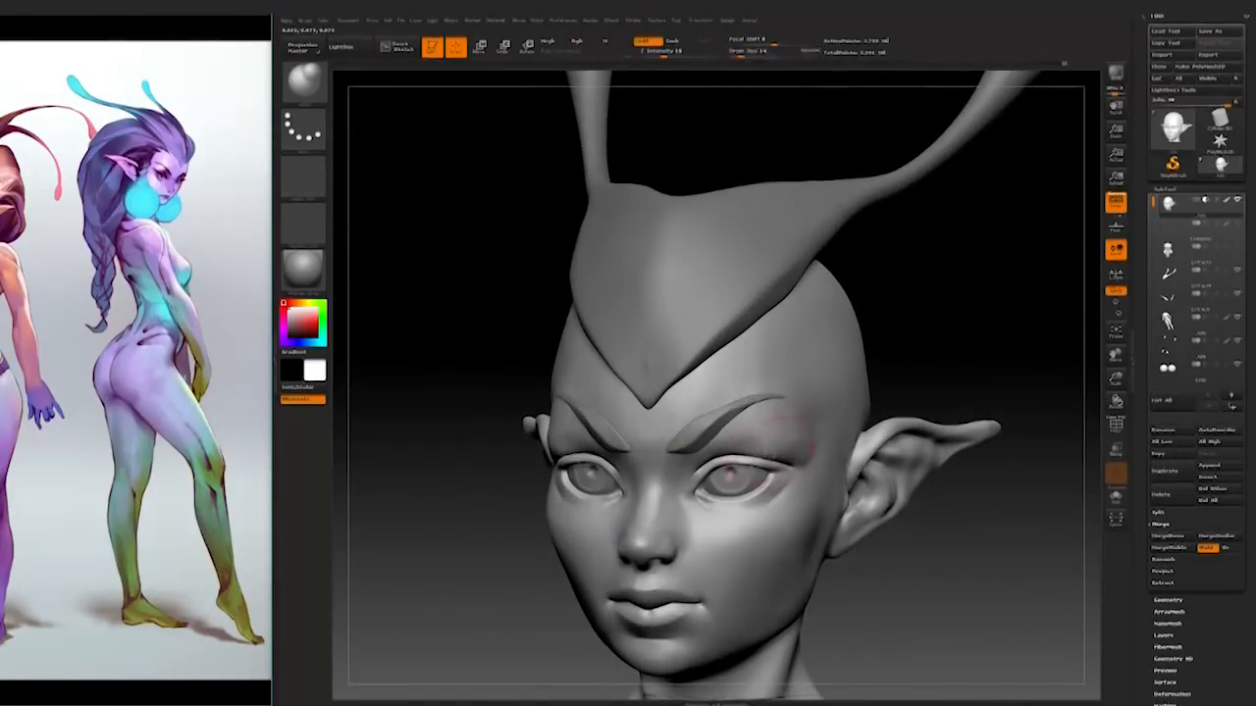
drag(953, 382, 908, 417)
shift+drag(978, 393, 853, 466)
Step: Reduce the brush size and refine the skin around the outer eye corner and lower lid, smoothing it up close
key(space)
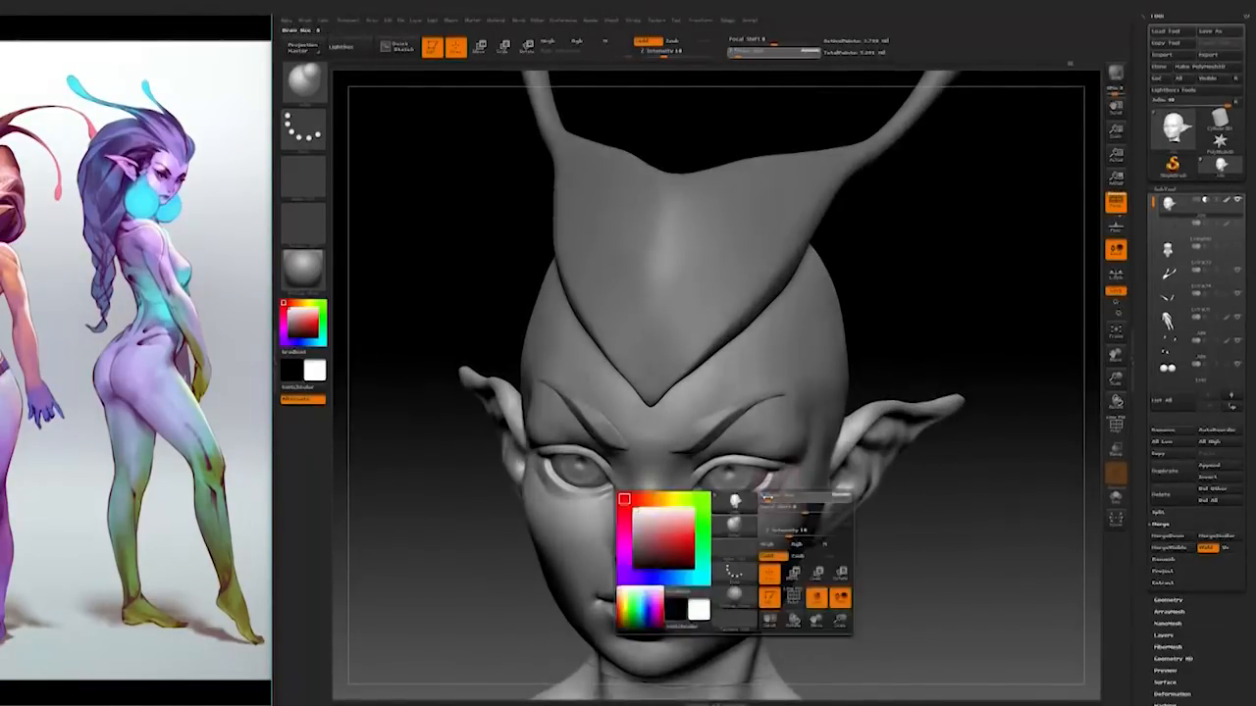
key(ctrl)
key(shift)
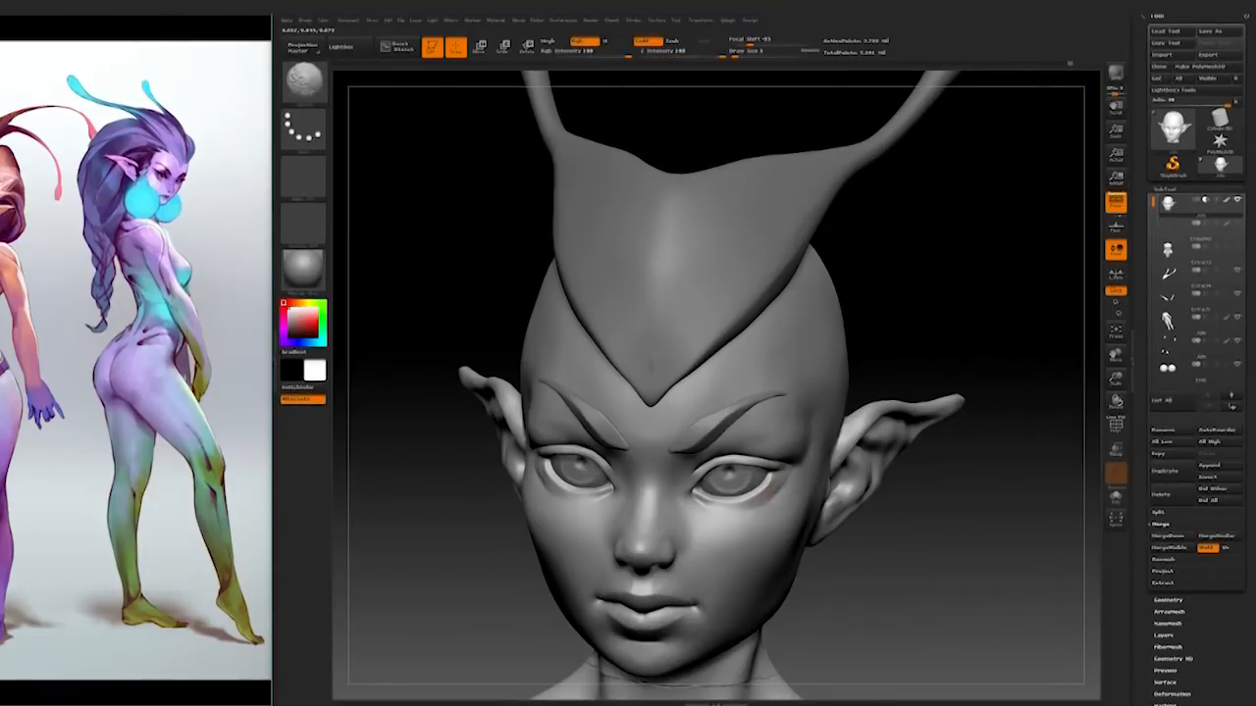
mouse_move(925, 527)
mouse_down()
mouse_move(1041, 466)
mouse_move(1043, 549)
mouse_up()
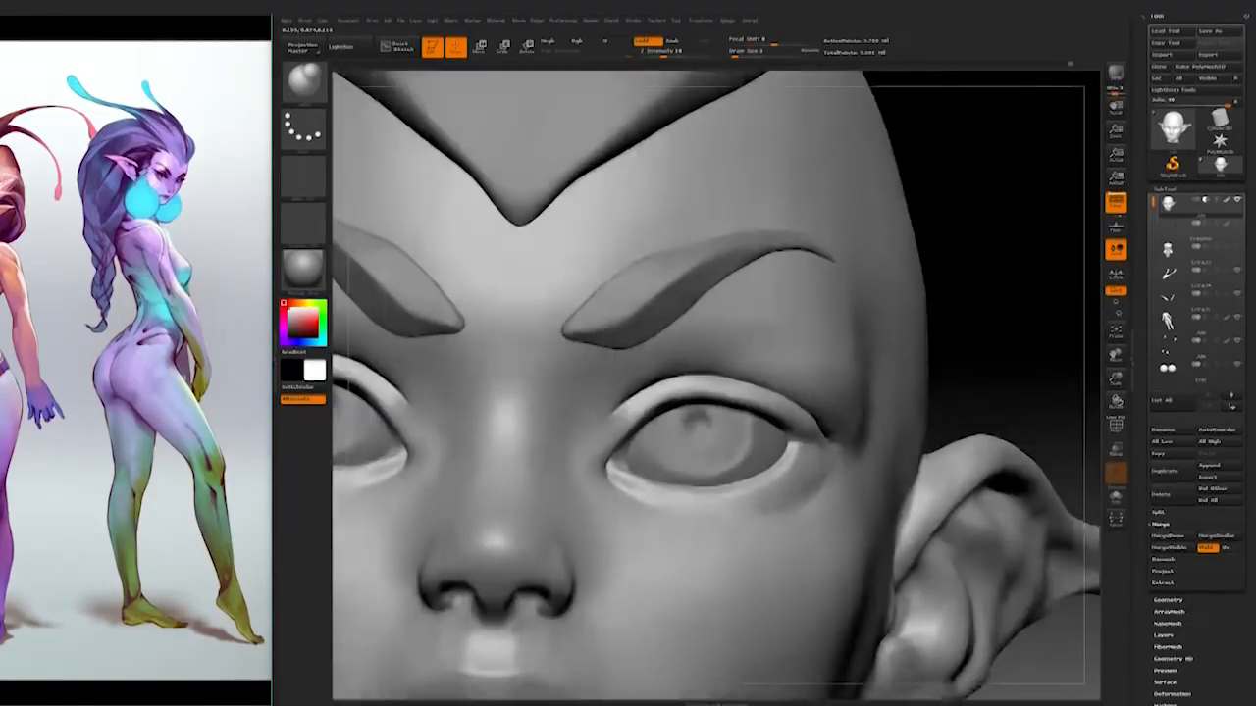
drag(1020, 471, 1050, 520)
key(space)
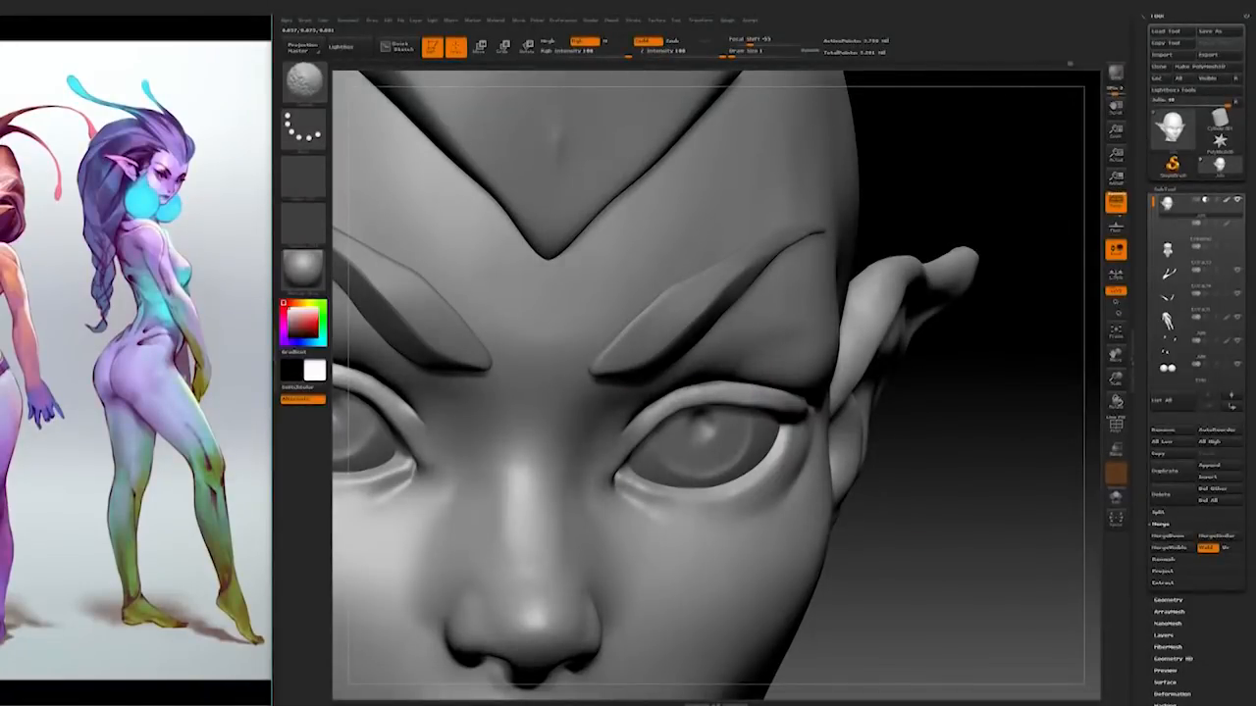
drag(1020, 471, 932, 471)
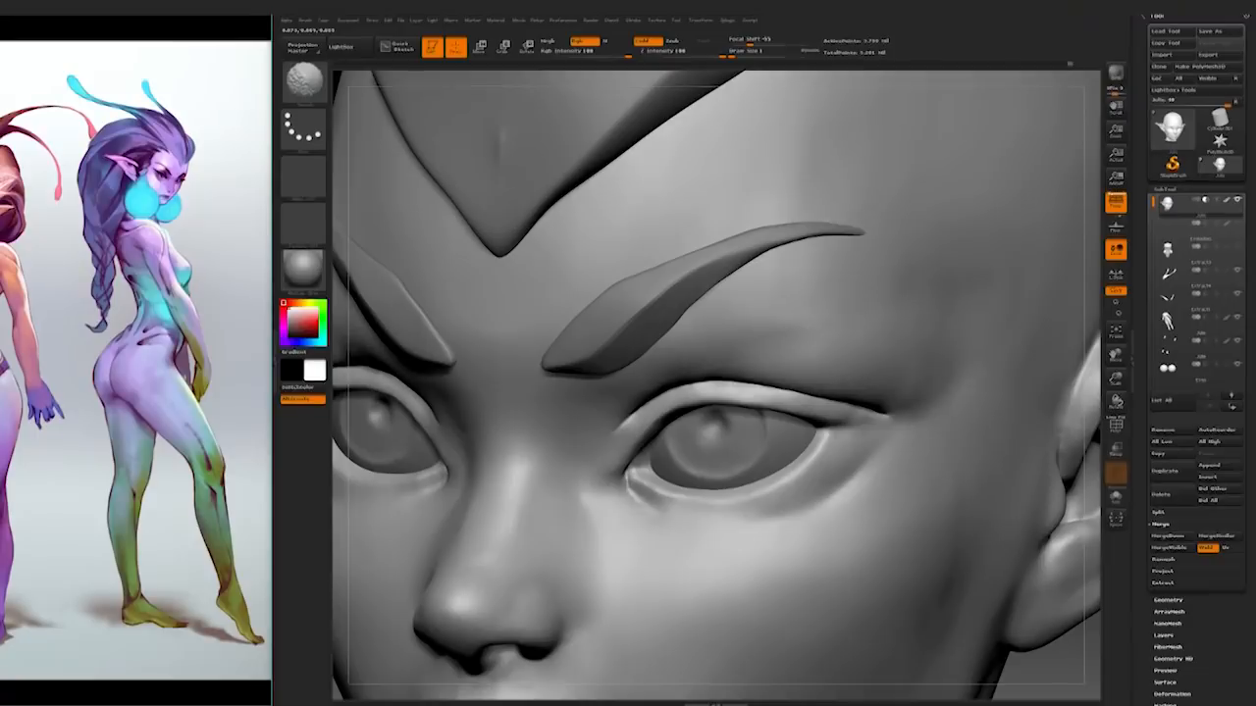
Step: Adjust the outer corner where the upper and lower eyelids meet, using a different brush at size 2
click(304, 83)
click(641, 156)
right_drag(716, 393, 691, 403)
key(space)
drag(716, 398, 728, 398)
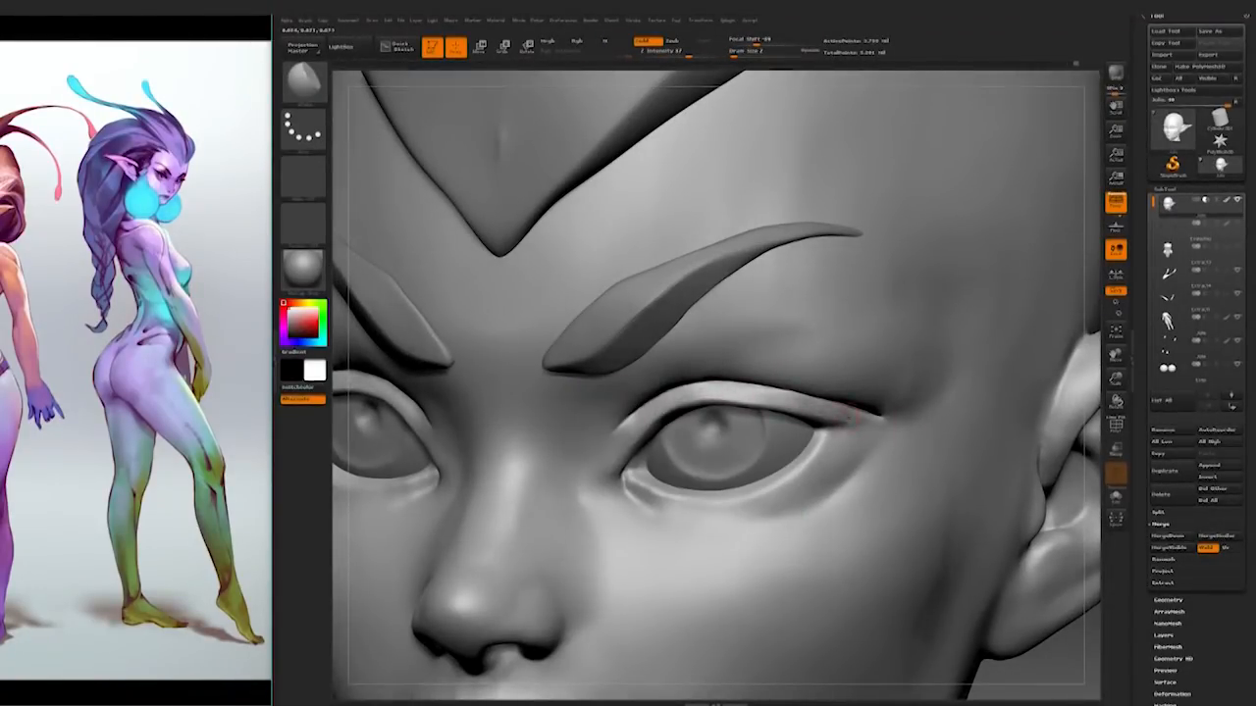
mouse_move(973, 469)
right_down()
mouse_move(1015, 463)
mouse_move(1001, 469)
right_up()
Step: Shape the lower eyelid rim and its outer corner with a very small, soft-alpha brush at size 1
key(b)
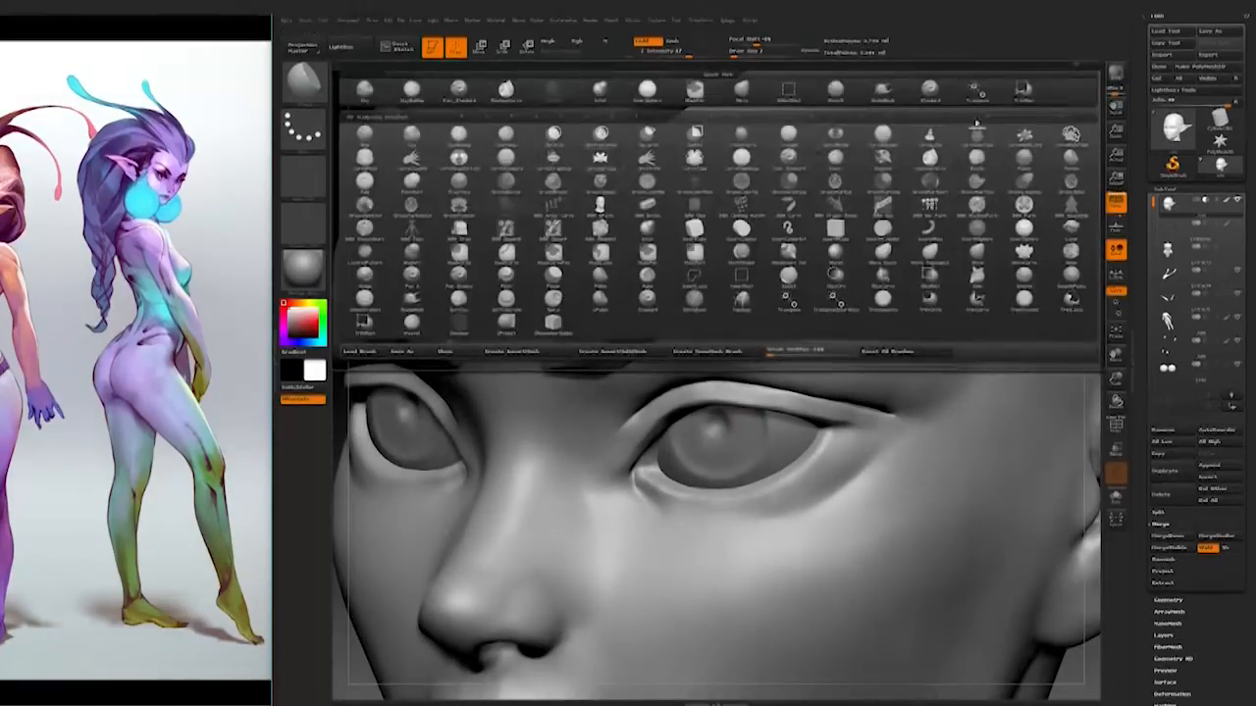
click(695, 90)
right_drag(839, 424, 856, 427)
key(space)
drag(849, 457, 840, 457)
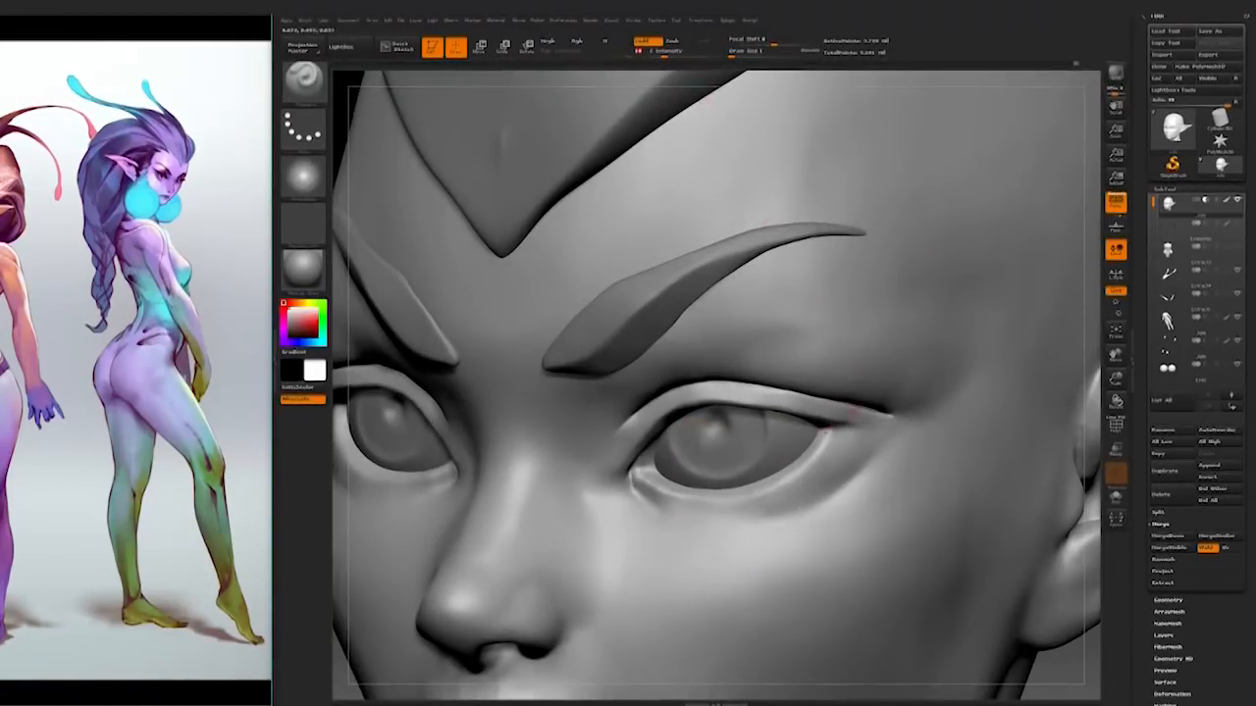
right_drag(932, 417, 883, 400)
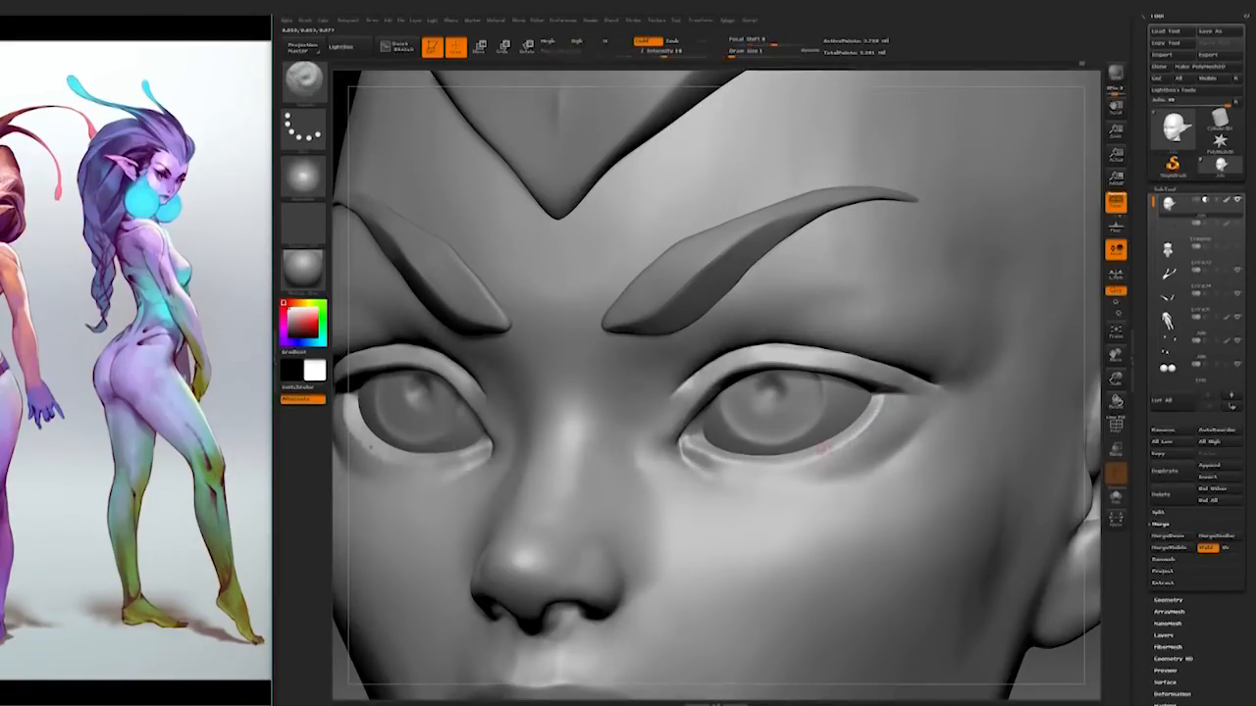
right_drag(1095, 500, 1040, 495)
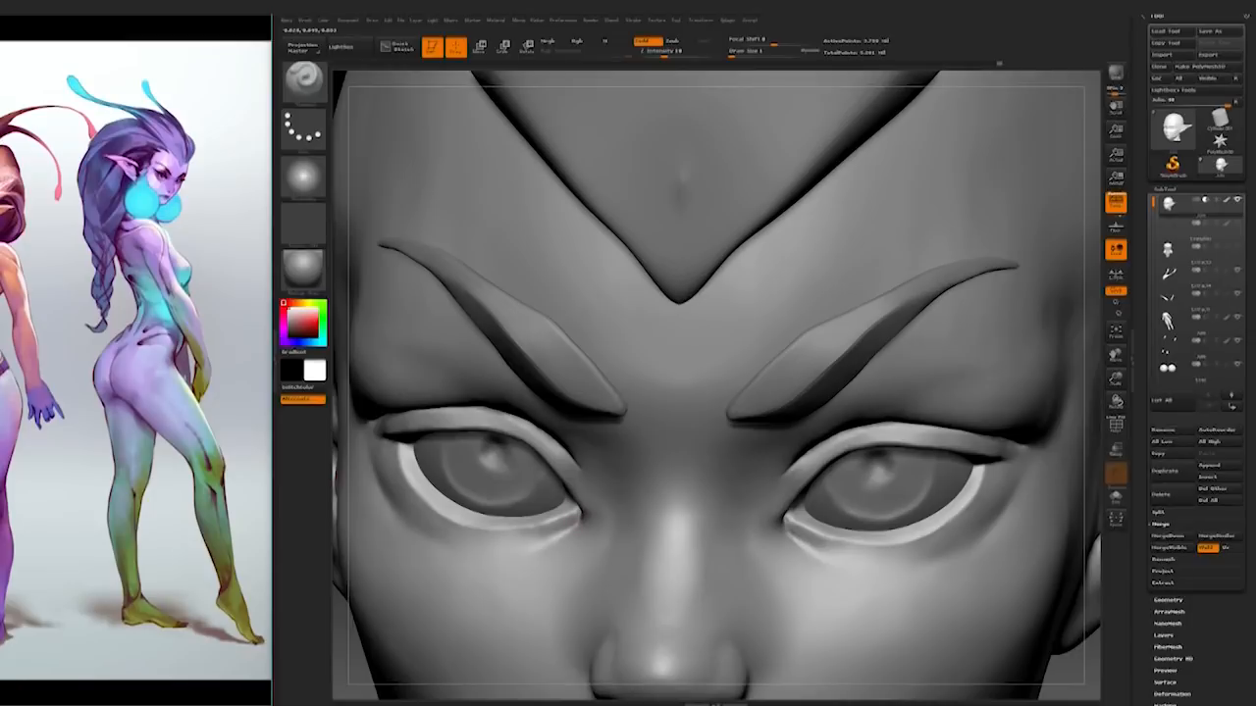
Step: Touch up the inner eye corner with a slightly larger brush while viewing the whole face
mouse_move(1058, 567)
ctrl+right_down()
mouse_move(1061, 525)
mouse_move(919, 443)
mouse_move(736, 443)
ctrl+right_up()
right_drag(589, 443, 761, 441)
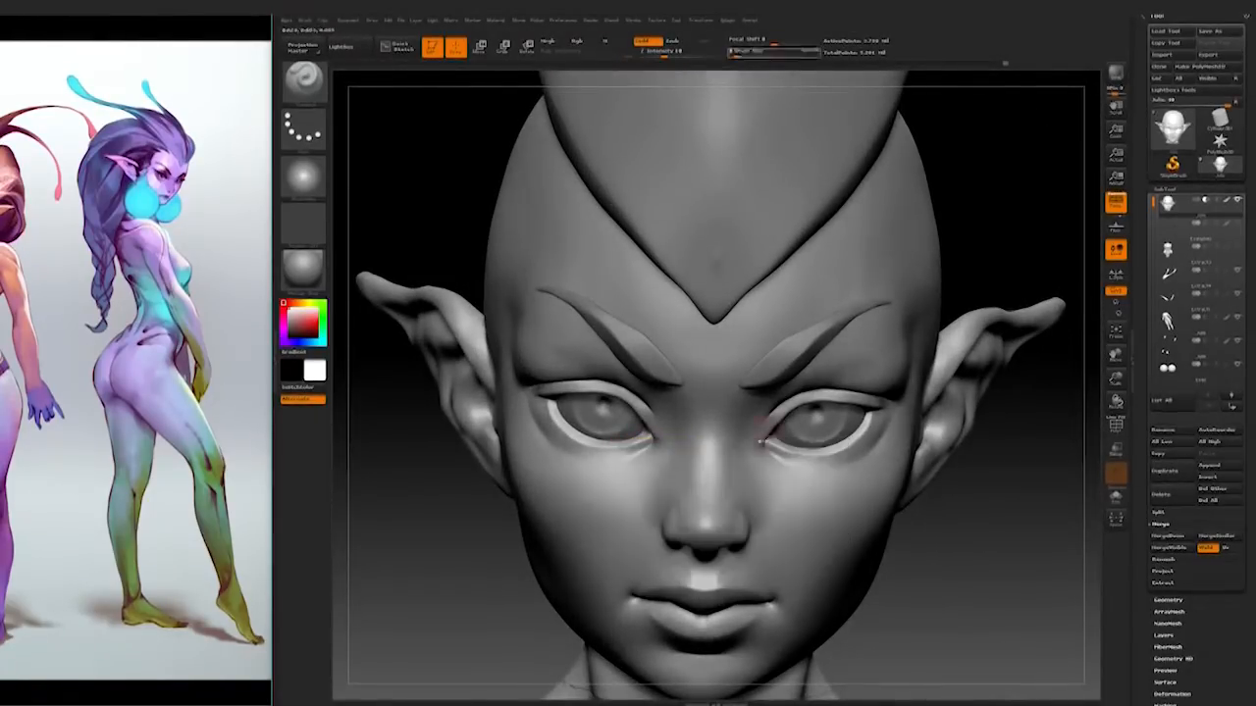
key(space)
key(space)
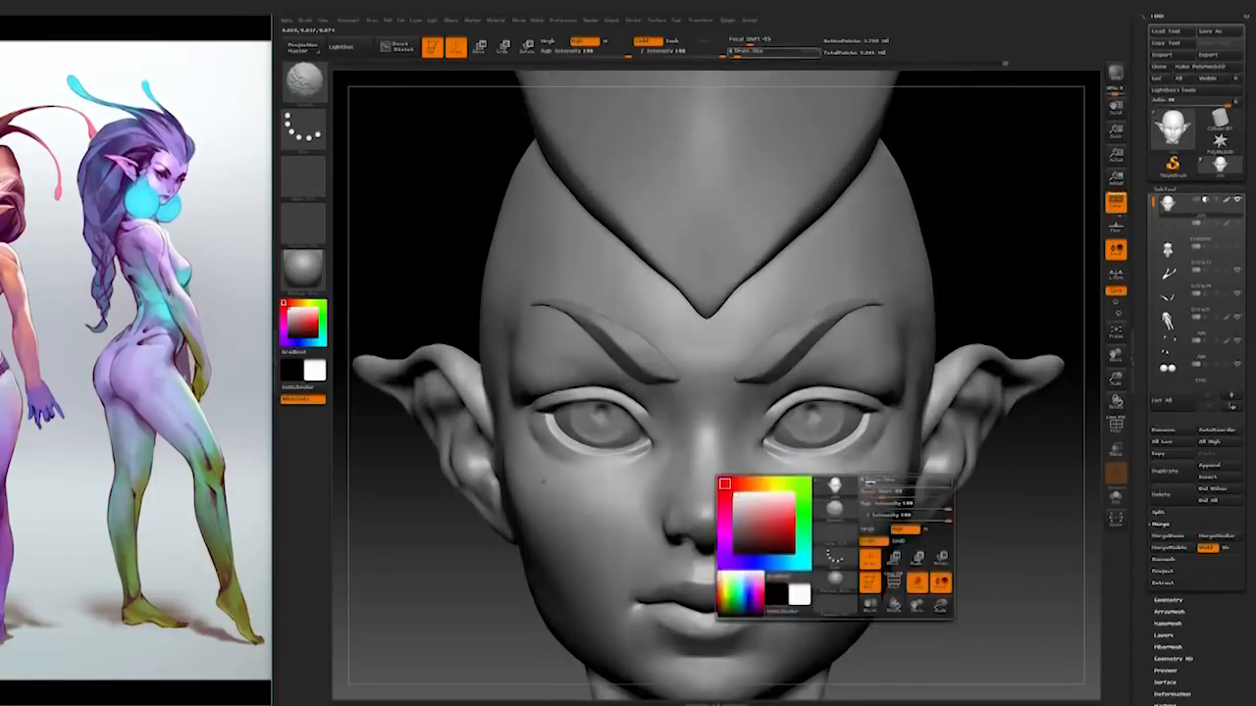
right_drag(863, 469, 780, 459)
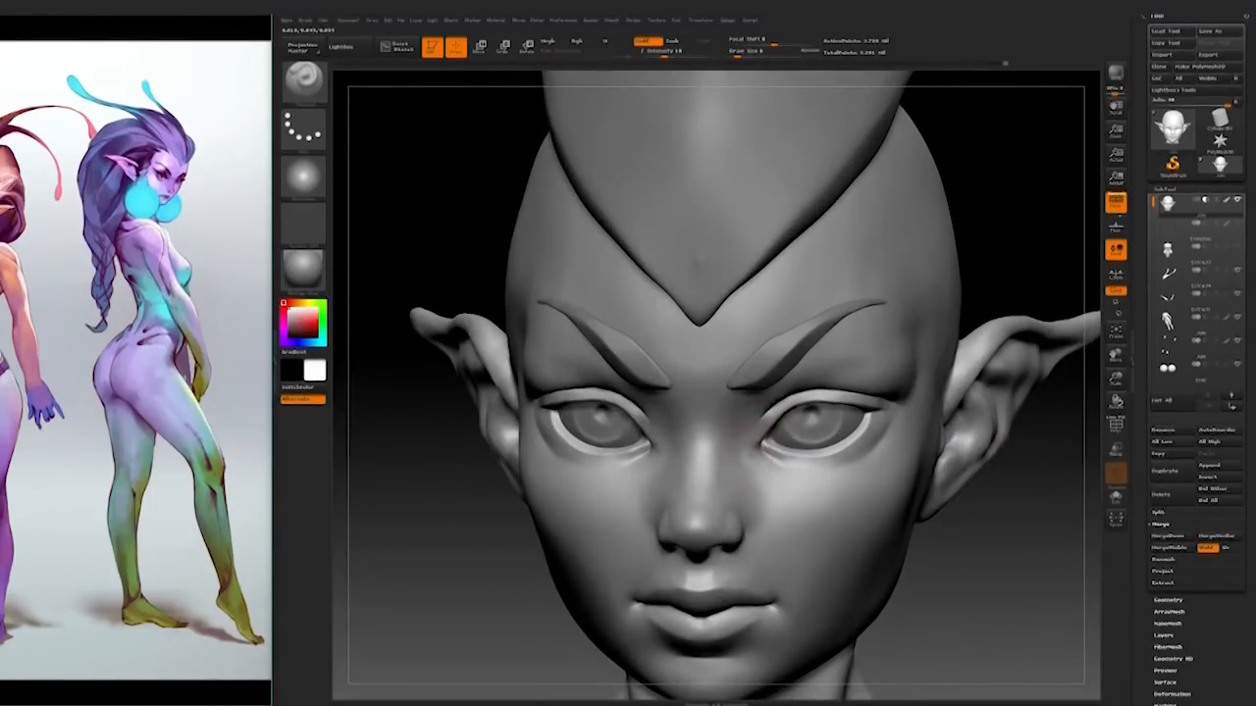
Step: Isolate the head subtool and start shaping the upper eyelid's inner rim from below with a different brush at size 2
mouse_move(998, 553)
ctrl+right_down()
mouse_move(998, 471)
mouse_move(997, 483)
mouse_move(834, 529)
mouse_move(919, 547)
mouse_move(855, 442)
mouse_move(939, 457)
mouse_move(936, 608)
ctrl+right_up()
click(1236, 200)
mouse_move(834, 579)
right_down()
mouse_move(906, 454)
mouse_move(797, 289)
mouse_move(906, 285)
right_up()
key(b)
click(504, 87)
key(space)
drag(649, 481, 609, 481)
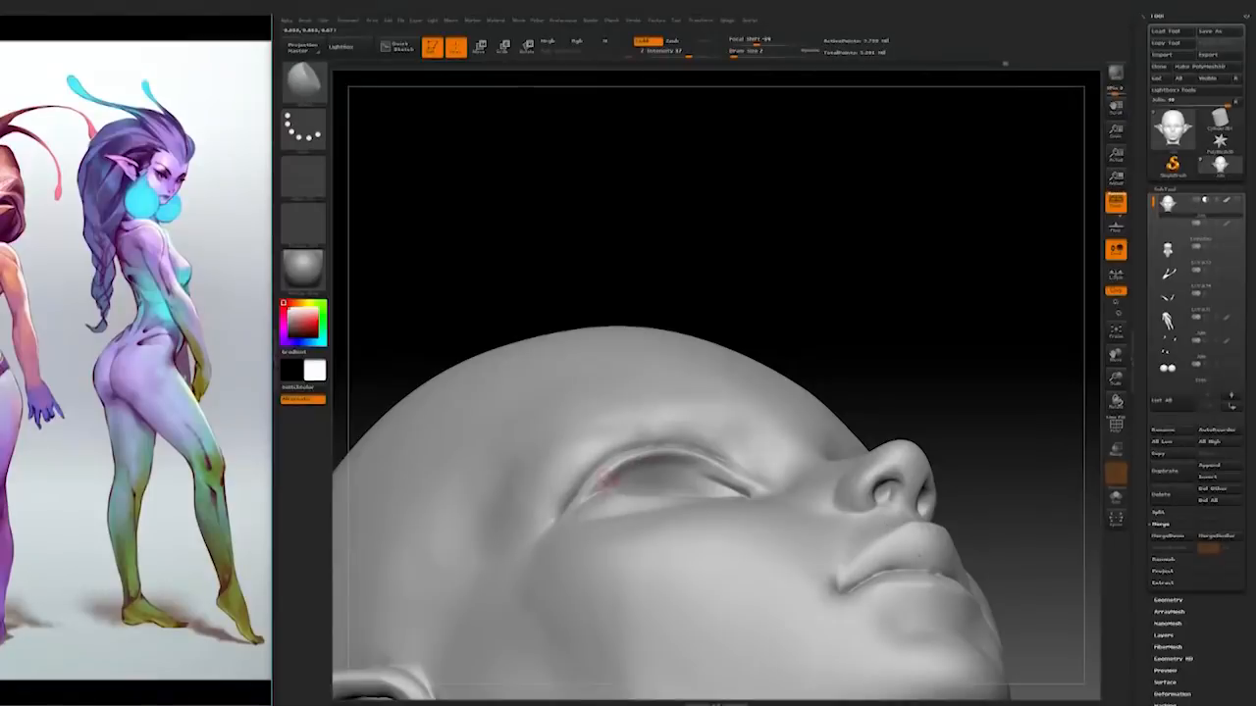
Step: Refine the inside of the eye opening and the lid rims from low and high side angles with the brush at size 4
right_drag(609, 480, 629, 480)
right_drag(822, 346, 849, 467)
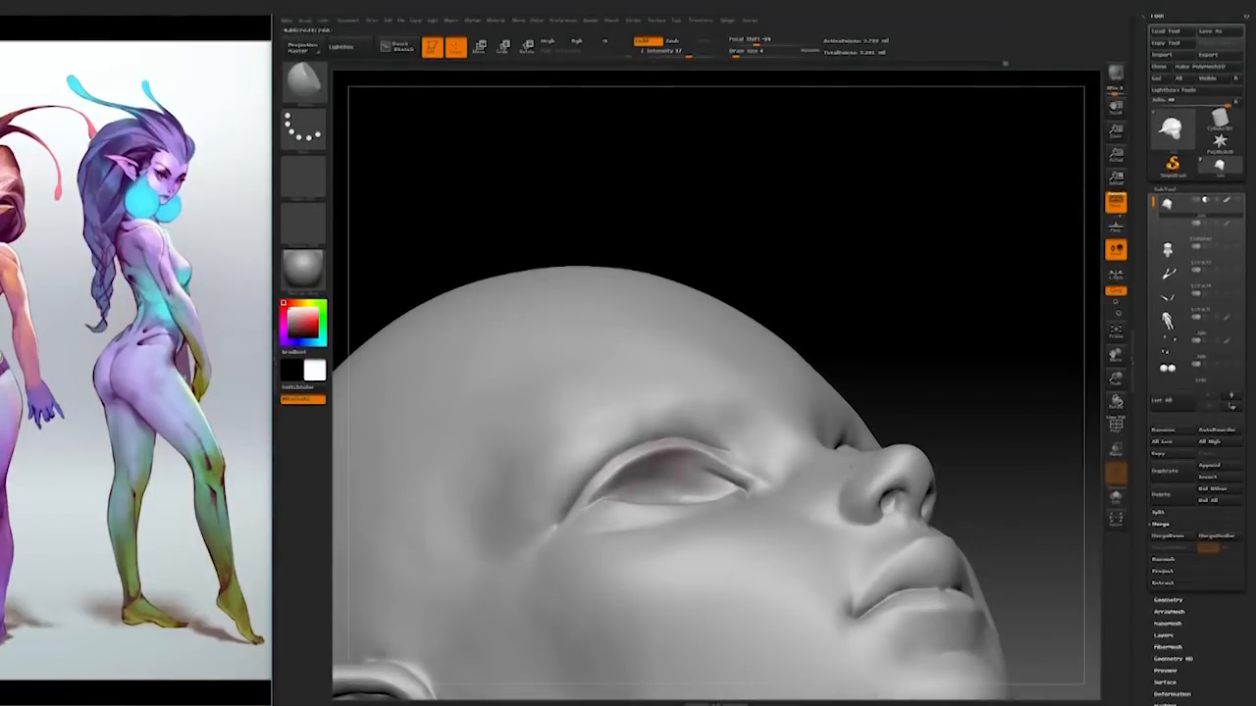
right_drag(756, 450, 728, 385)
right_drag(652, 525, 726, 483)
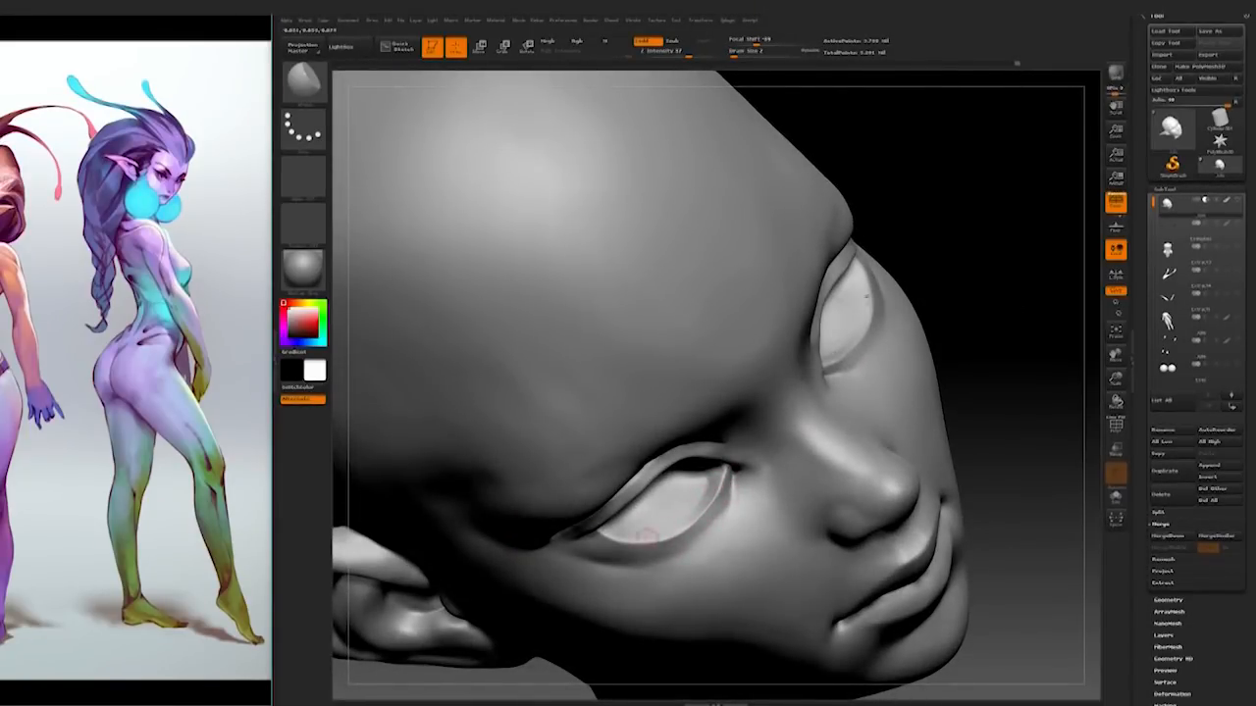
Step: Show the eyelashes and eyeballs with the head again, making the eyeballs the active subtool
mouse_move(938, 251)
right_down()
mouse_move(917, 230)
mouse_move(923, 342)
mouse_move(879, 443)
mouse_move(1047, 415)
mouse_move(1079, 392)
right_up()
click(1237, 223)
right_drag(1011, 412, 991, 451)
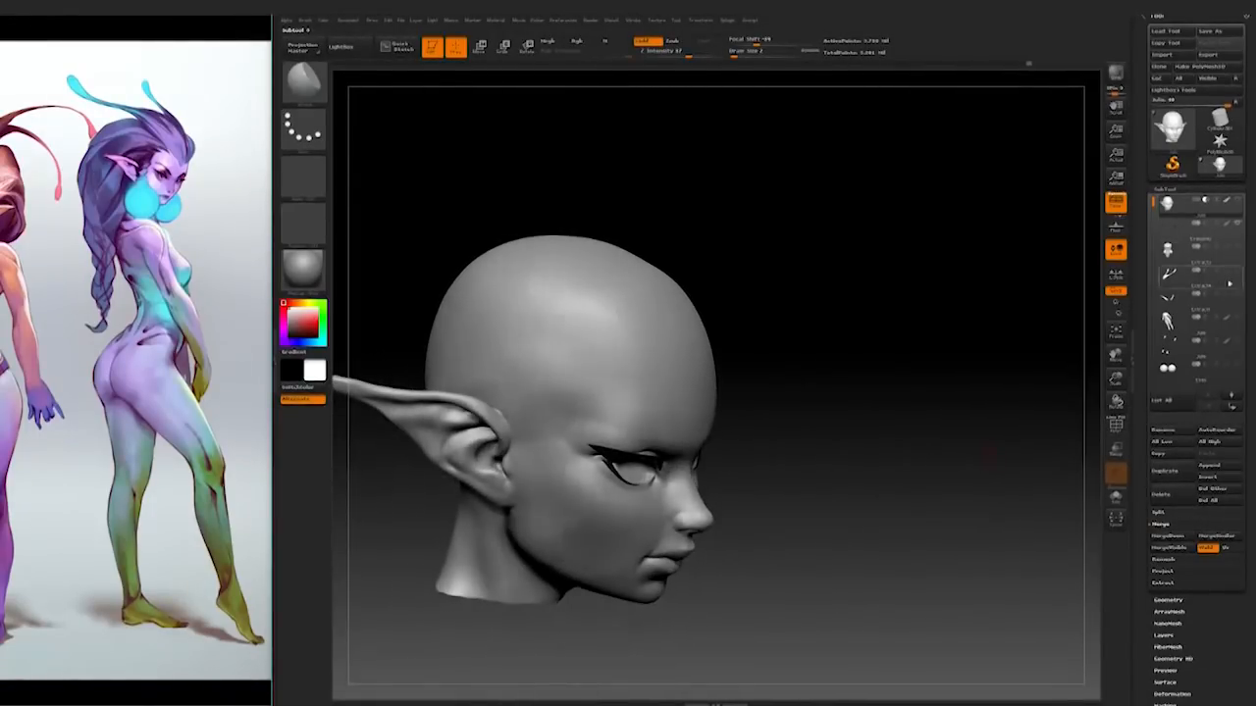
click(1202, 371)
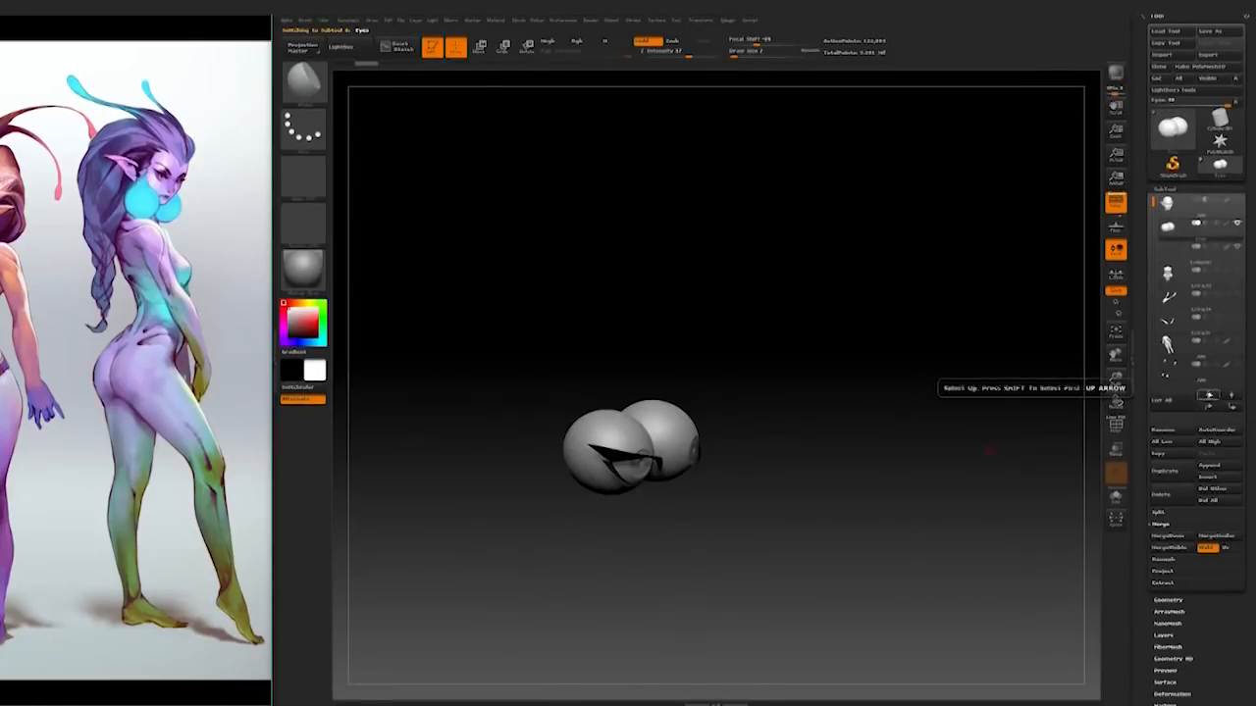
click(1236, 199)
right_drag(1027, 426, 922, 476)
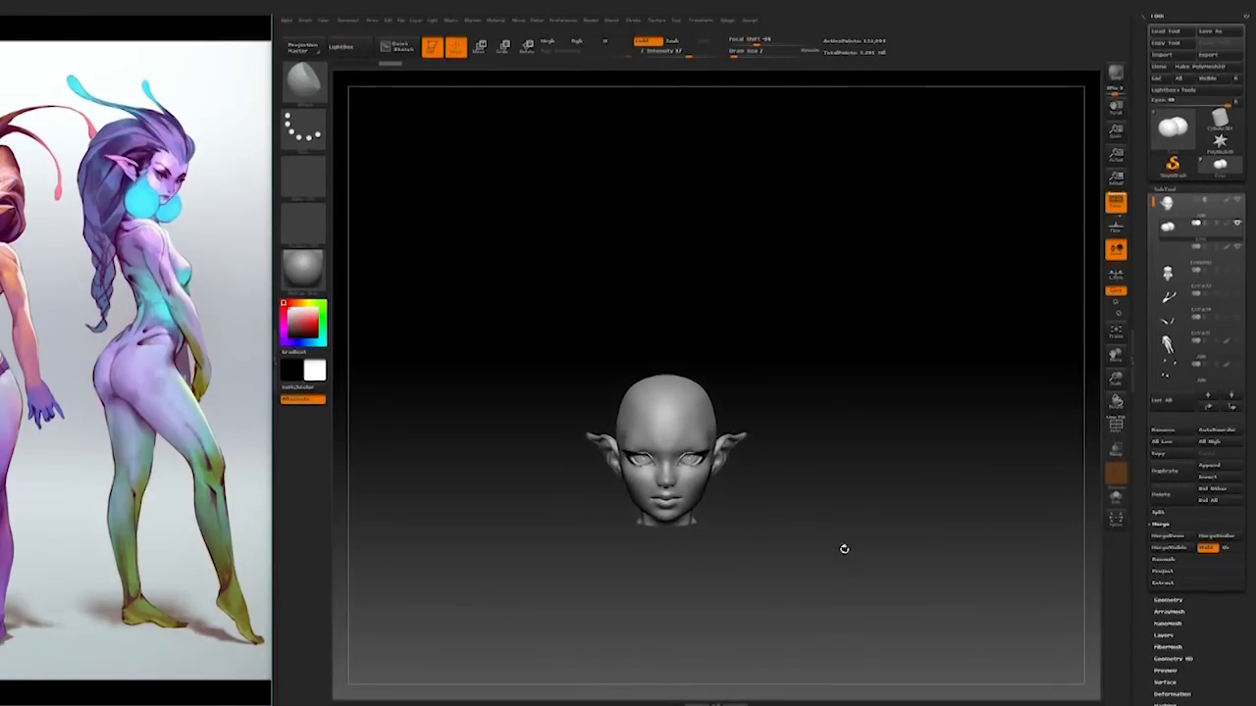
Step: Bring the hair, antennae and eyebrows back into view and make the eyebrows the active subtool
key(space)
drag(759, 440, 771, 439)
click(1237, 270)
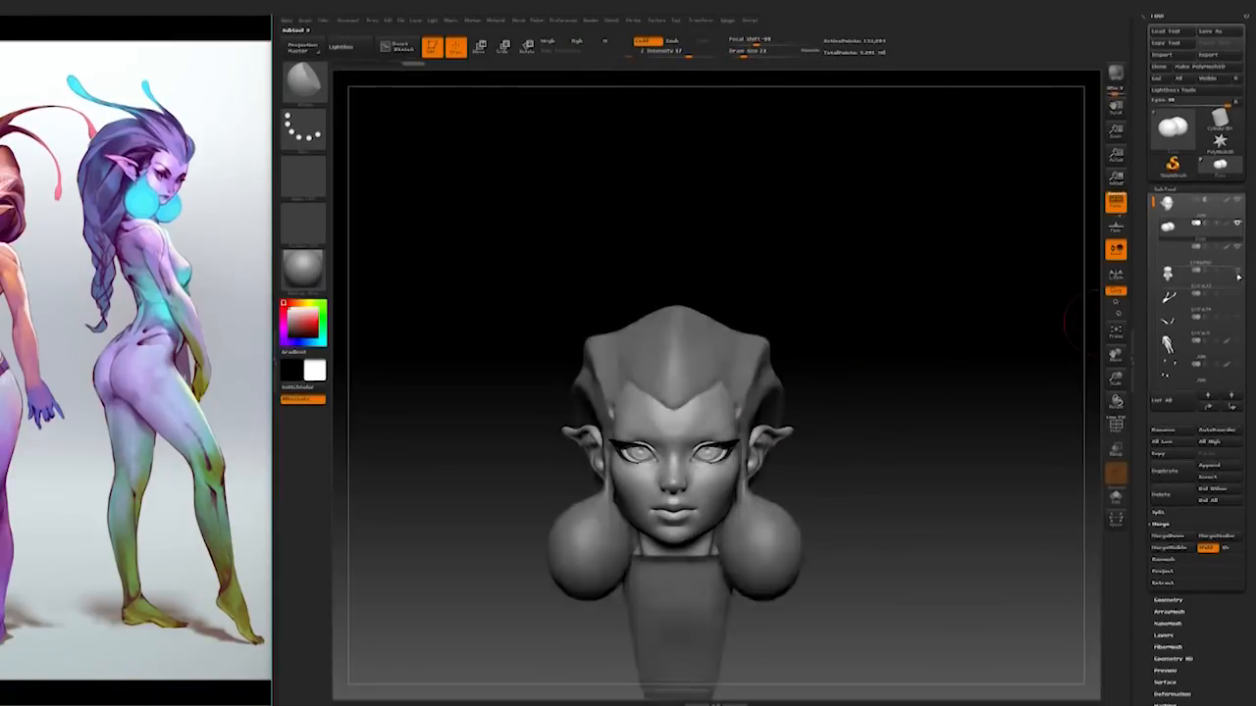
mouse_move(922, 488)
right_down()
mouse_move(804, 488)
mouse_move(941, 487)
mouse_move(872, 488)
mouse_move(1063, 374)
right_up()
click(1237, 294)
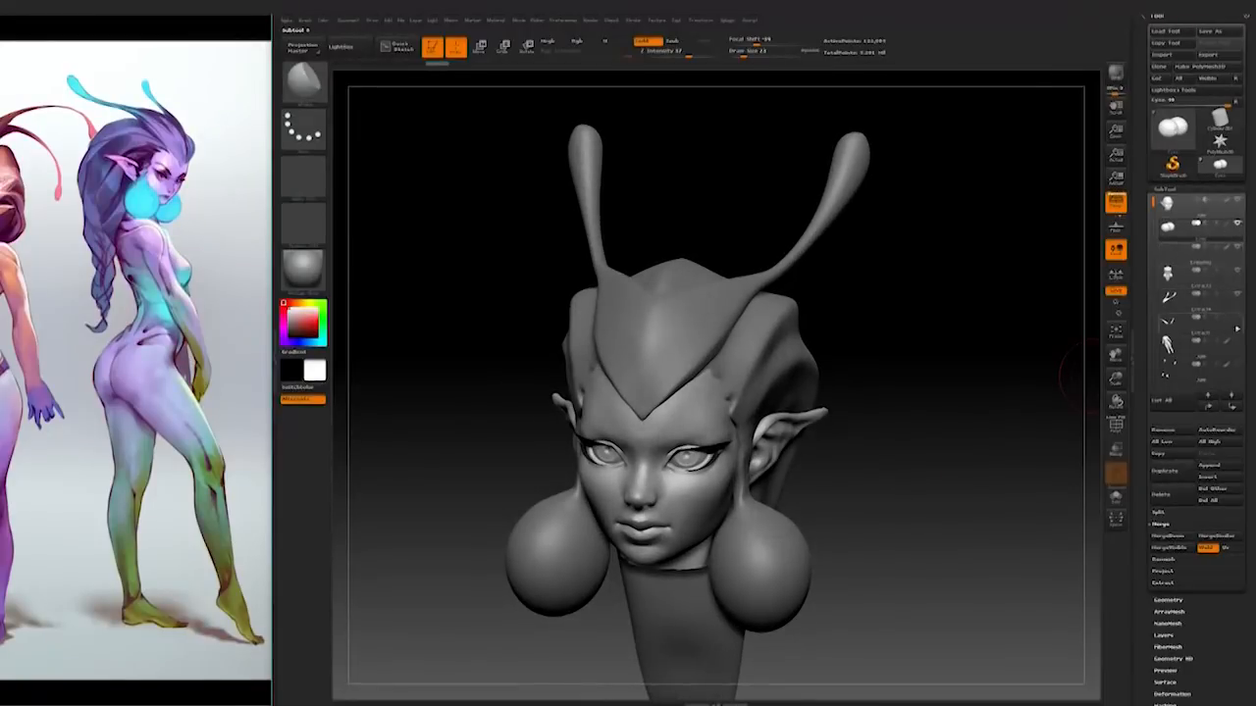
click(1192, 365)
shift+click(1210, 409)
Step: Adjust the eyebrows' shape and their fit against the brow from several angles, reducing the brush size to 11
mouse_move(942, 491)
right_down()
mouse_move(883, 500)
mouse_move(932, 520)
mouse_move(909, 535)
mouse_move(942, 530)
mouse_move(911, 532)
mouse_move(859, 485)
right_up()
right_drag(920, 419, 863, 432)
key(b)
click(729, 96)
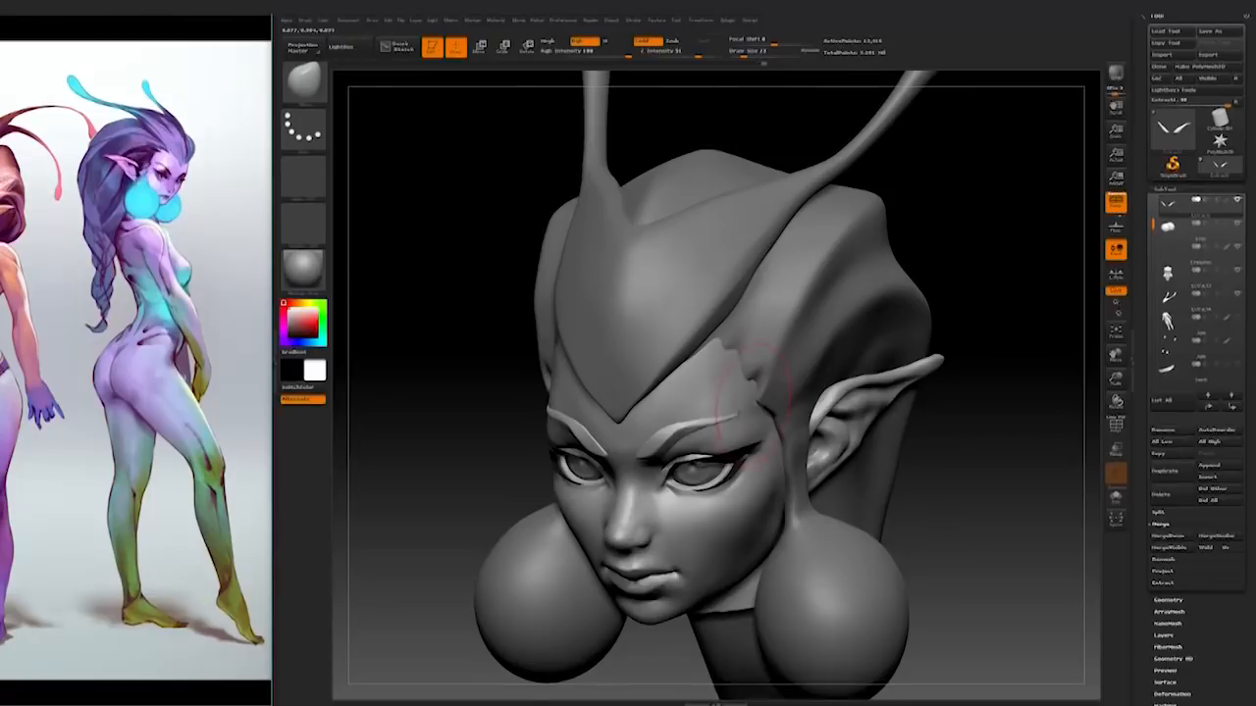
mouse_move(991, 444)
right_down()
mouse_move(834, 442)
mouse_move(931, 440)
right_up()
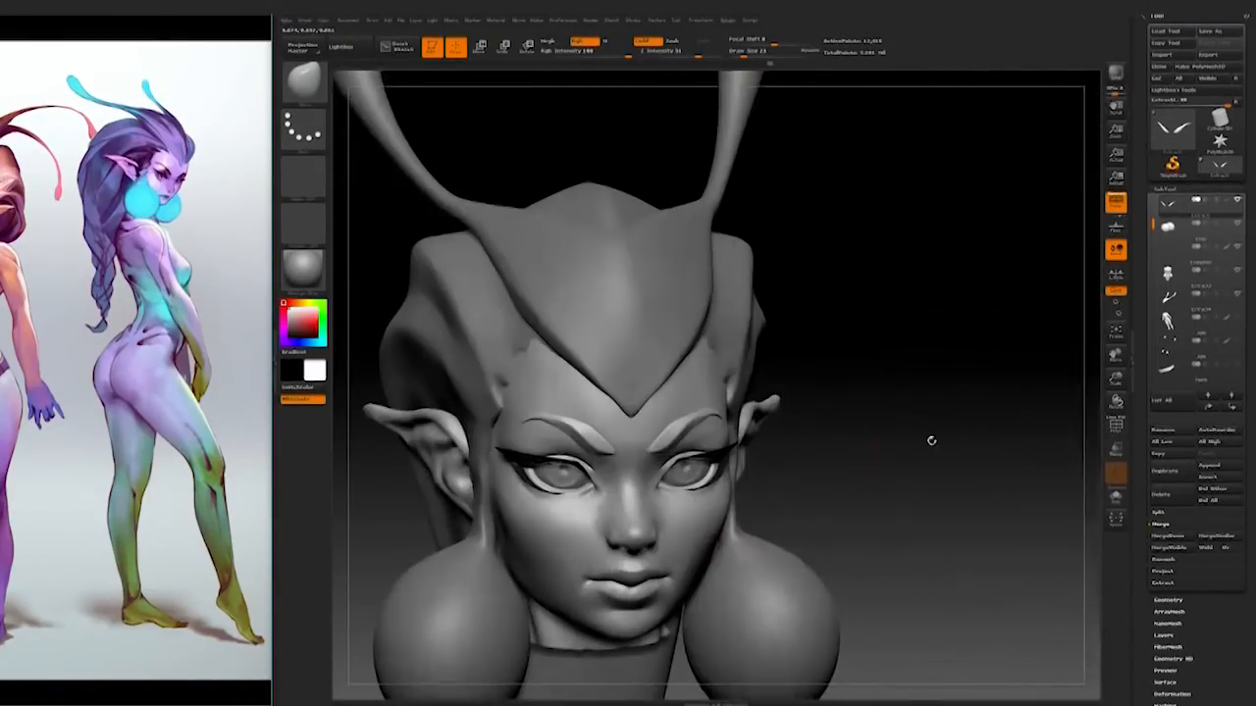
mouse_move(692, 439)
right_down()
mouse_move(896, 426)
mouse_move(820, 354)
right_up()
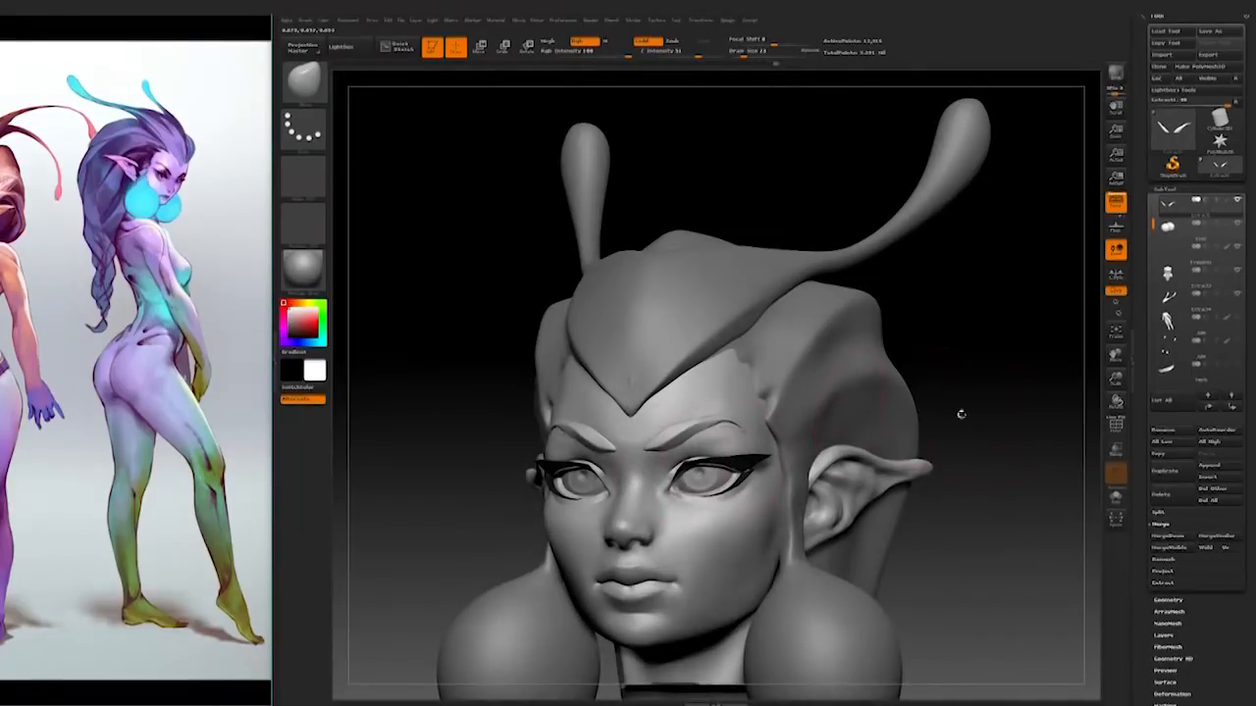
right_drag(961, 414, 731, 424)
mouse_move(666, 446)
ctrl+right_down()
mouse_move(886, 399)
mouse_move(877, 488)
mouse_move(933, 451)
mouse_move(874, 491)
mouse_move(886, 500)
mouse_move(883, 461)
mouse_move(793, 432)
mouse_move(852, 403)
mouse_move(796, 458)
ctrl+right_up()
key(space)
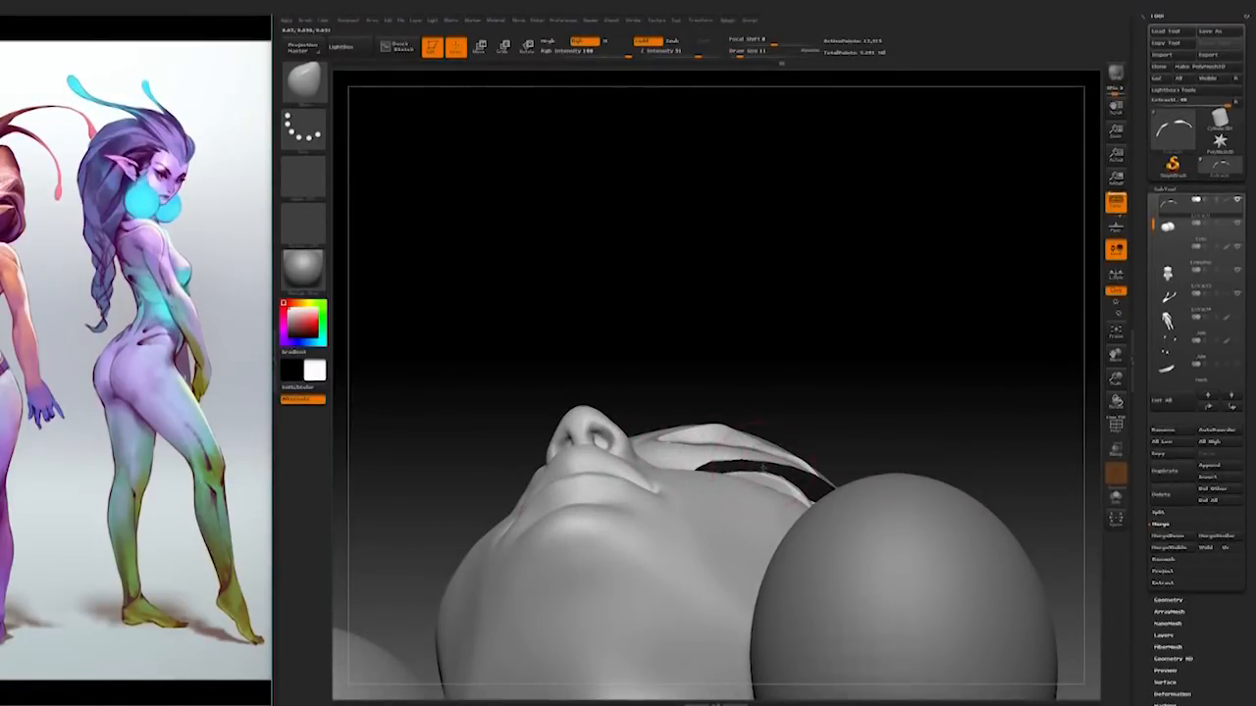
Step: Select the hair subtool and carve a long groove from the temple hairline back above the ear
mouse_move(797, 458)
right_down()
mouse_move(844, 549)
mouse_move(922, 520)
mouse_move(919, 487)
mouse_move(987, 462)
mouse_move(1015, 513)
mouse_move(1020, 462)
mouse_move(791, 524)
mouse_move(944, 403)
mouse_move(1012, 413)
right_up()
key(b)
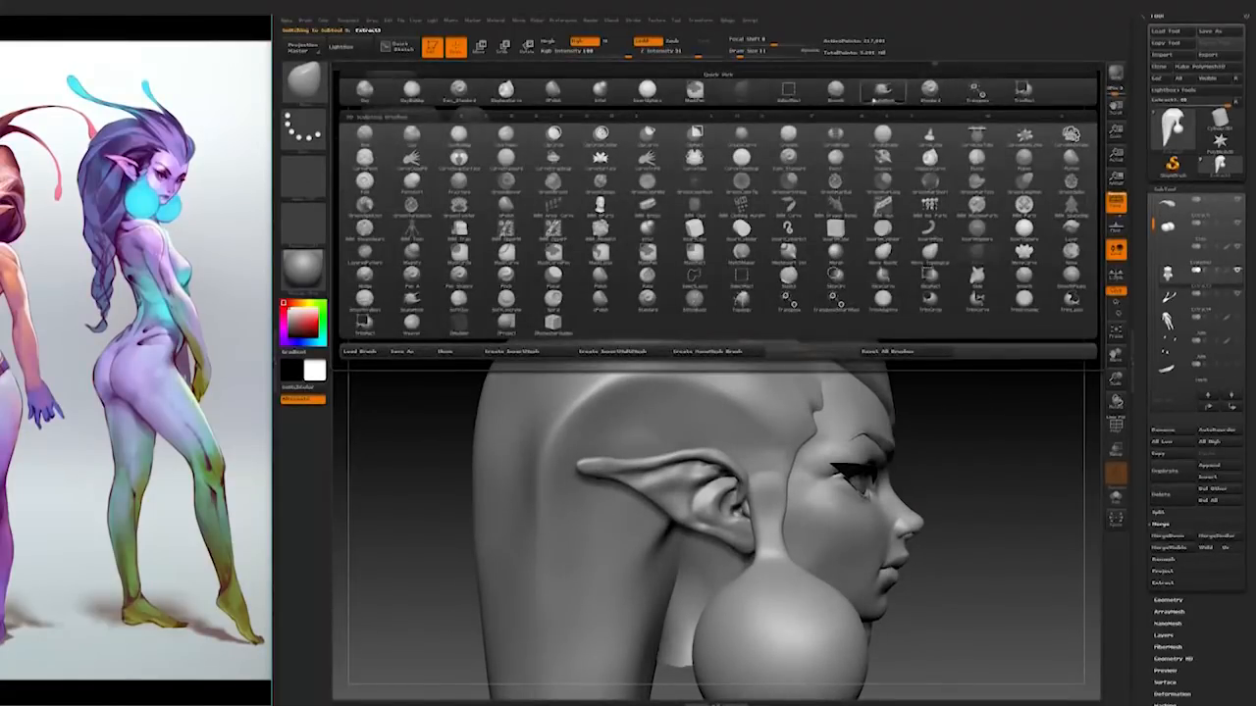
key(s)
key(h)
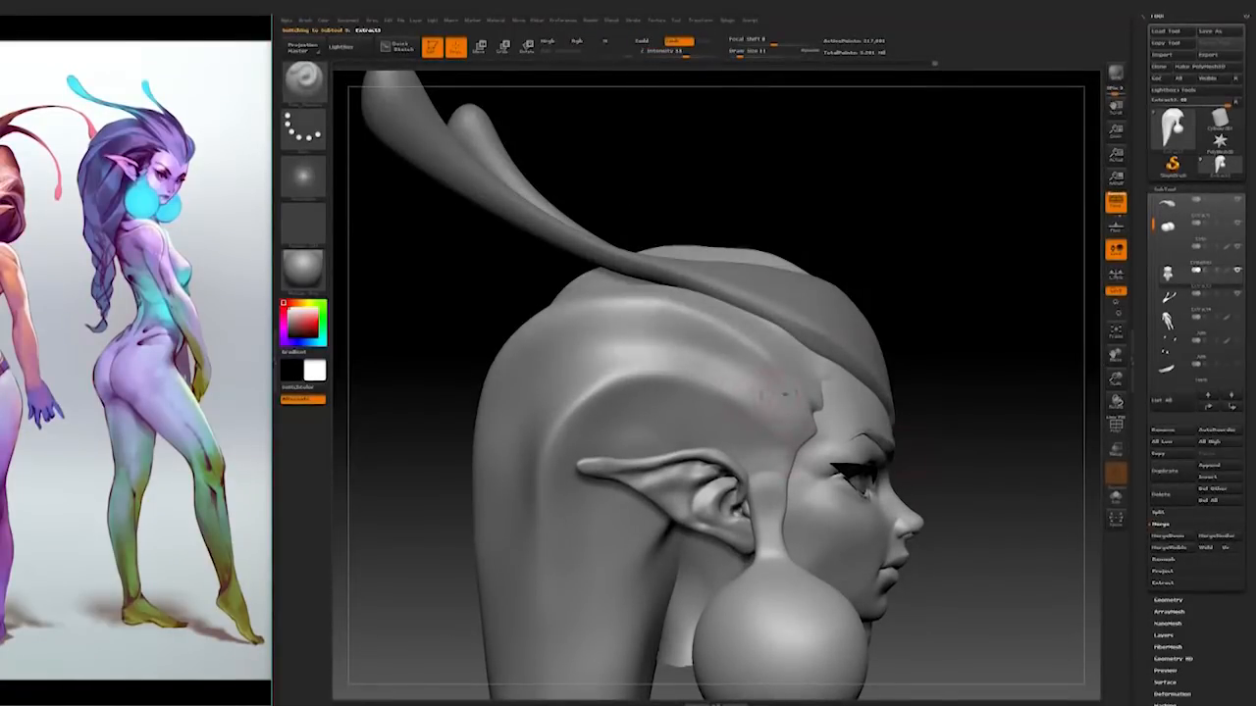
key(shift)
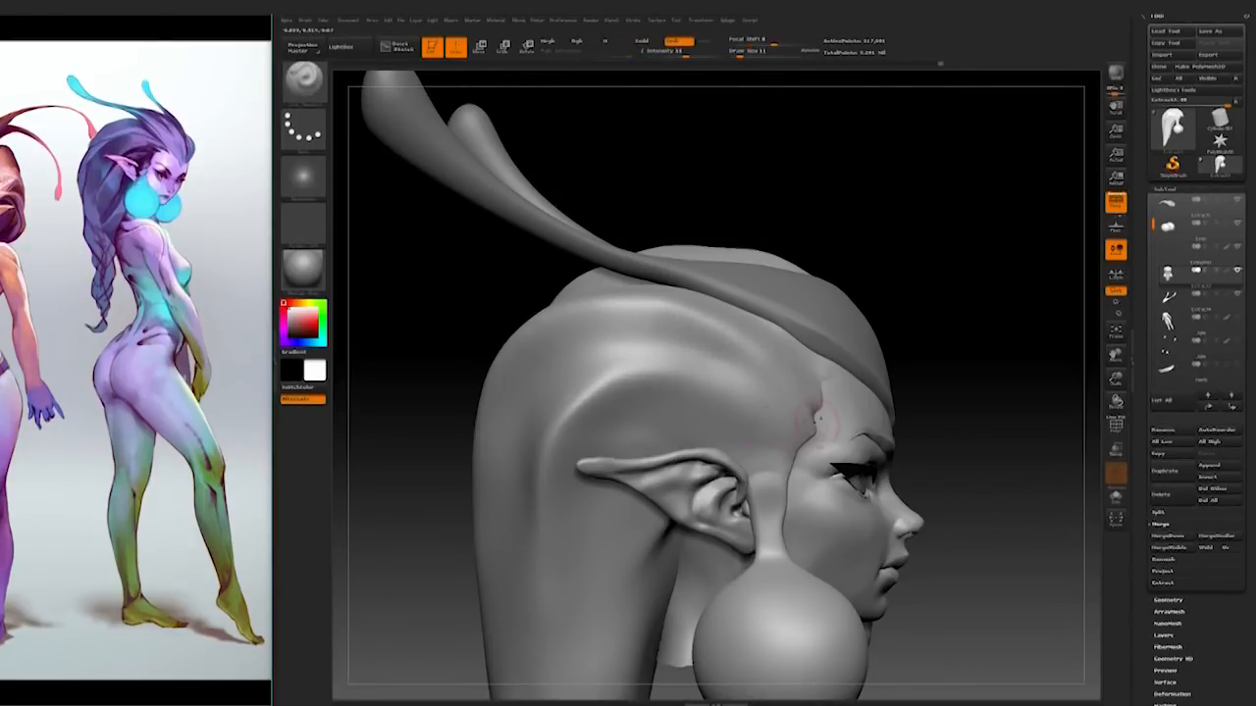
mouse_move(989, 426)
mouse_down()
mouse_move(1011, 431)
mouse_move(924, 438)
mouse_up()
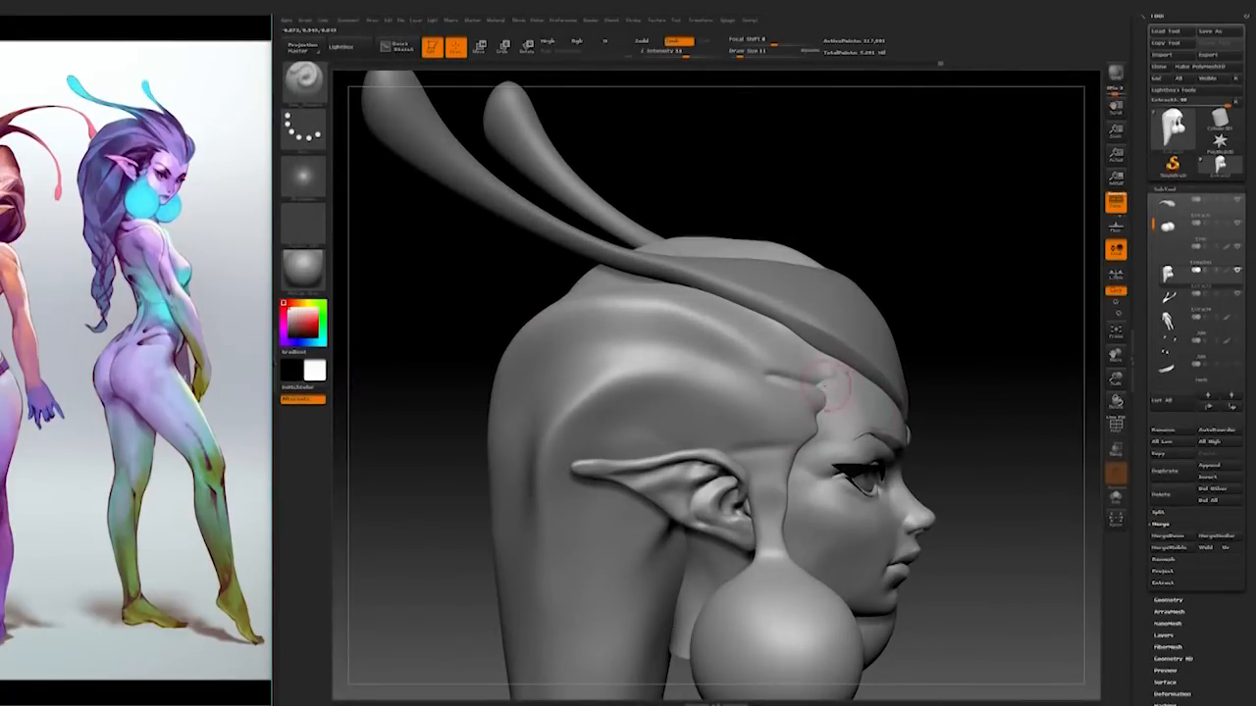
mouse_move(838, 374)
mouse_down()
mouse_move(635, 374)
mouse_move(831, 359)
mouse_up()
key(ctrl+z)
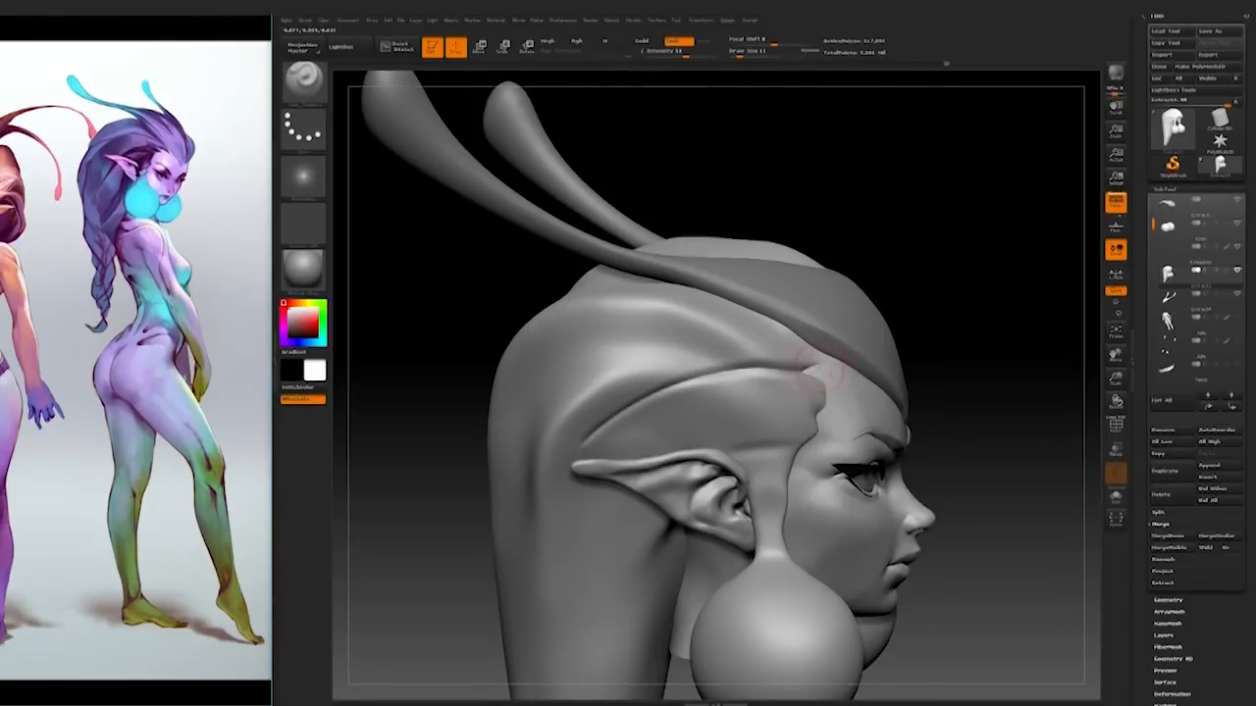
drag(944, 412, 889, 407)
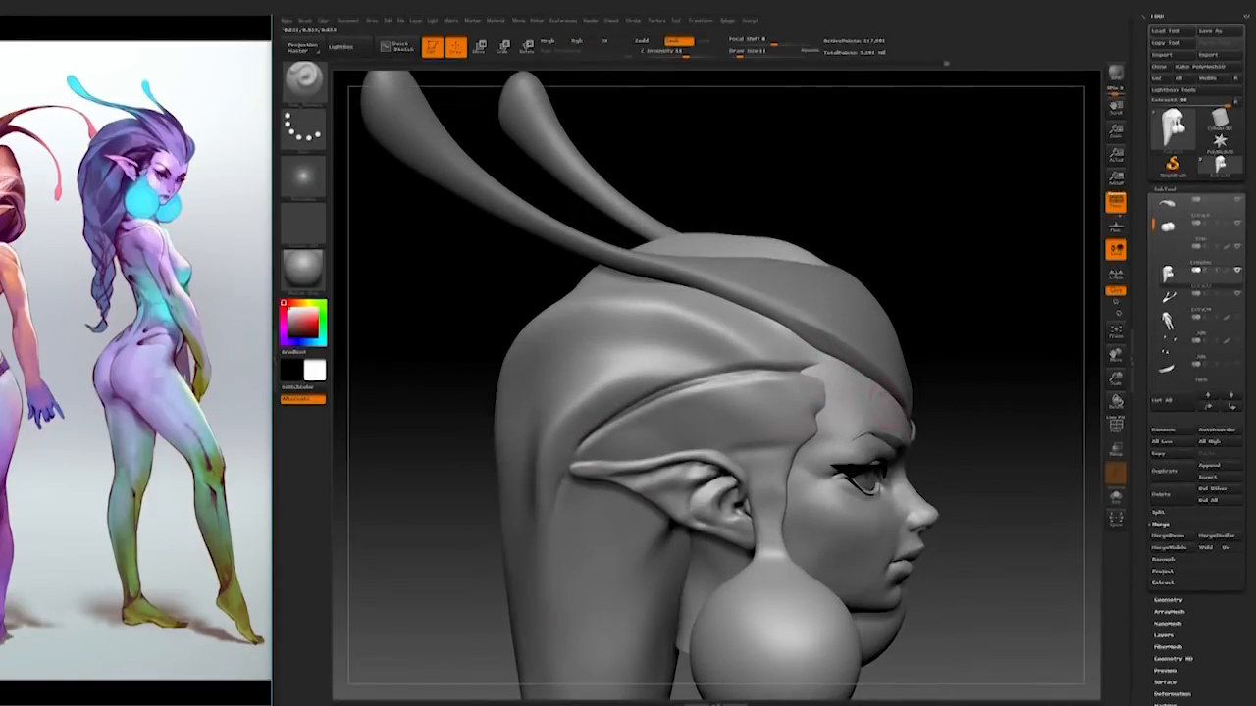
Step: Carve additional strand grooves into the temple hair between the long groove and the ear
mouse_move(1030, 408)
mouse_down()
mouse_move(992, 403)
mouse_move(1003, 404)
mouse_up()
drag(787, 430, 812, 422)
drag(1024, 412, 974, 401)
drag(782, 369, 746, 372)
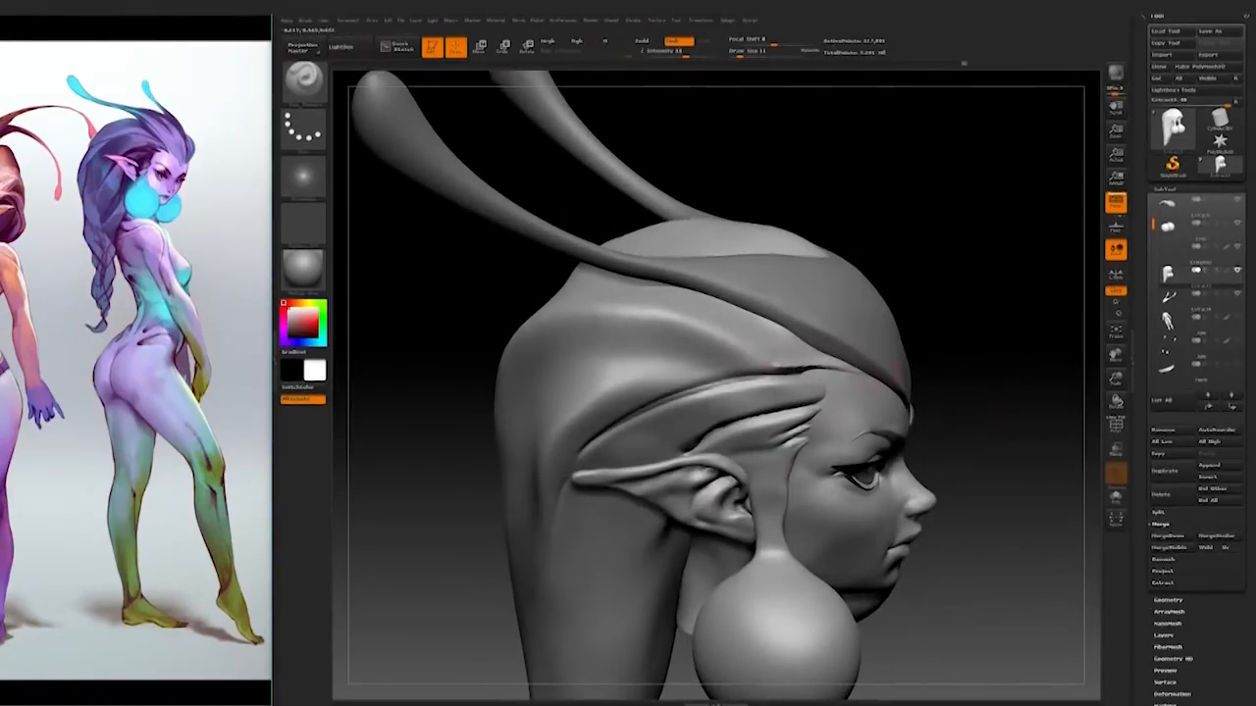
Step: Smooth the long groove above the ear and sharpen the strand where it meets the temple hairline
drag(991, 392, 944, 375)
shift+drag(775, 370, 647, 398)
mouse_move(995, 412)
mouse_down()
mouse_move(941, 407)
mouse_move(1017, 426)
mouse_move(992, 395)
mouse_up()
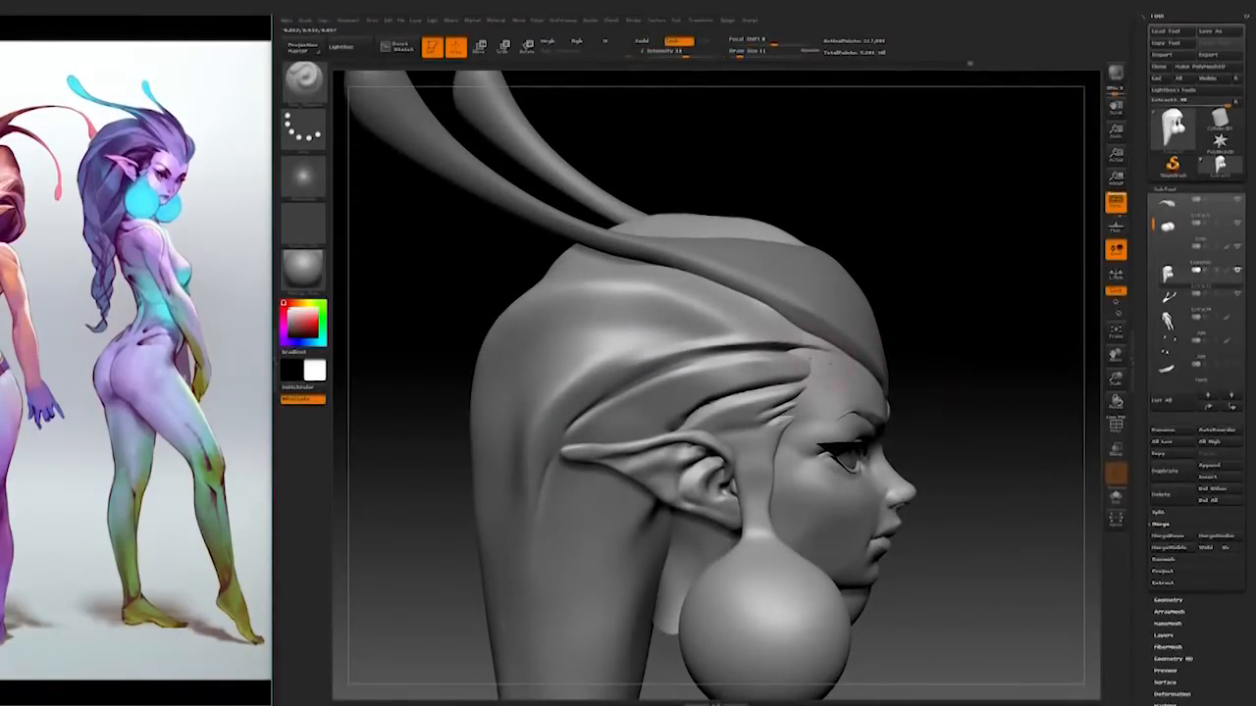
drag(827, 373, 771, 385)
Step: Make the eyeballs the active subtool and frame the face from the front
drag(984, 412, 912, 402)
mouse_move(1015, 378)
mouse_down()
mouse_move(1000, 402)
mouse_move(1040, 400)
mouse_up()
alt+drag(1040, 400, 922, 598)
alt+click(783, 499)
key(space)
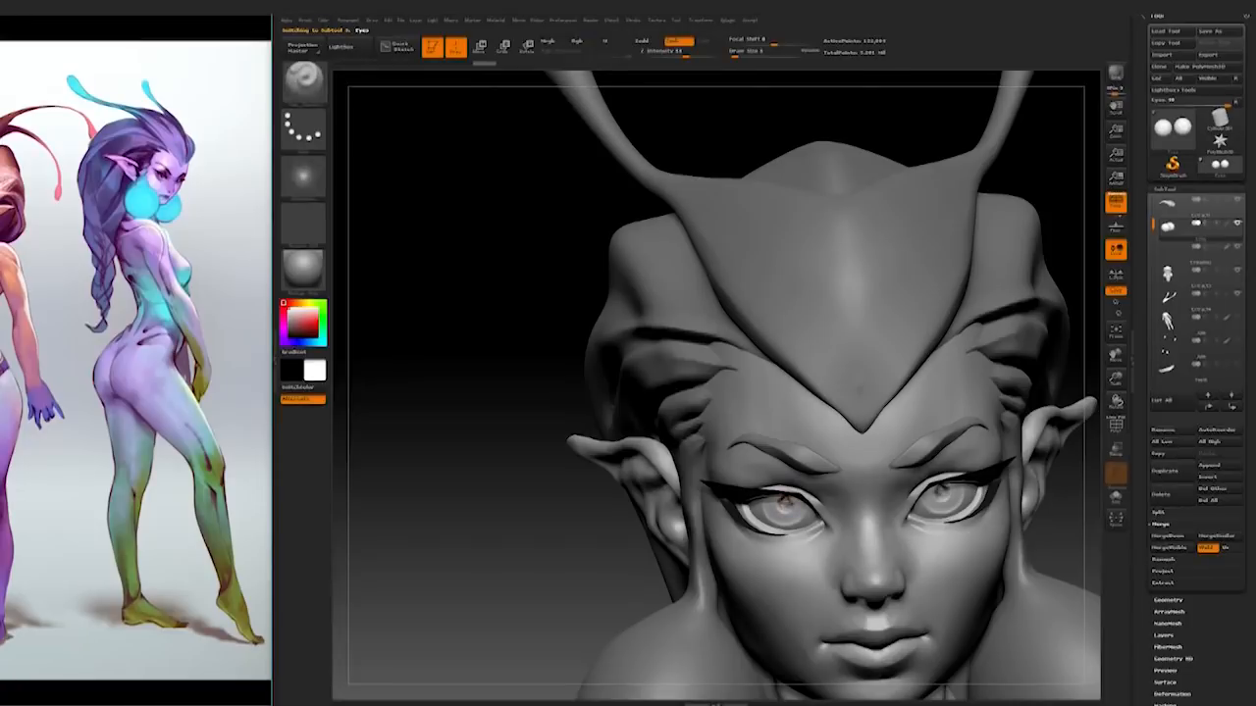
alt+drag(1042, 505, 922, 481)
alt+drag(1004, 473, 1065, 492)
Step: Set up another sculpting brush for the irises with a round white alpha and a changed stroke type
click(306, 87)
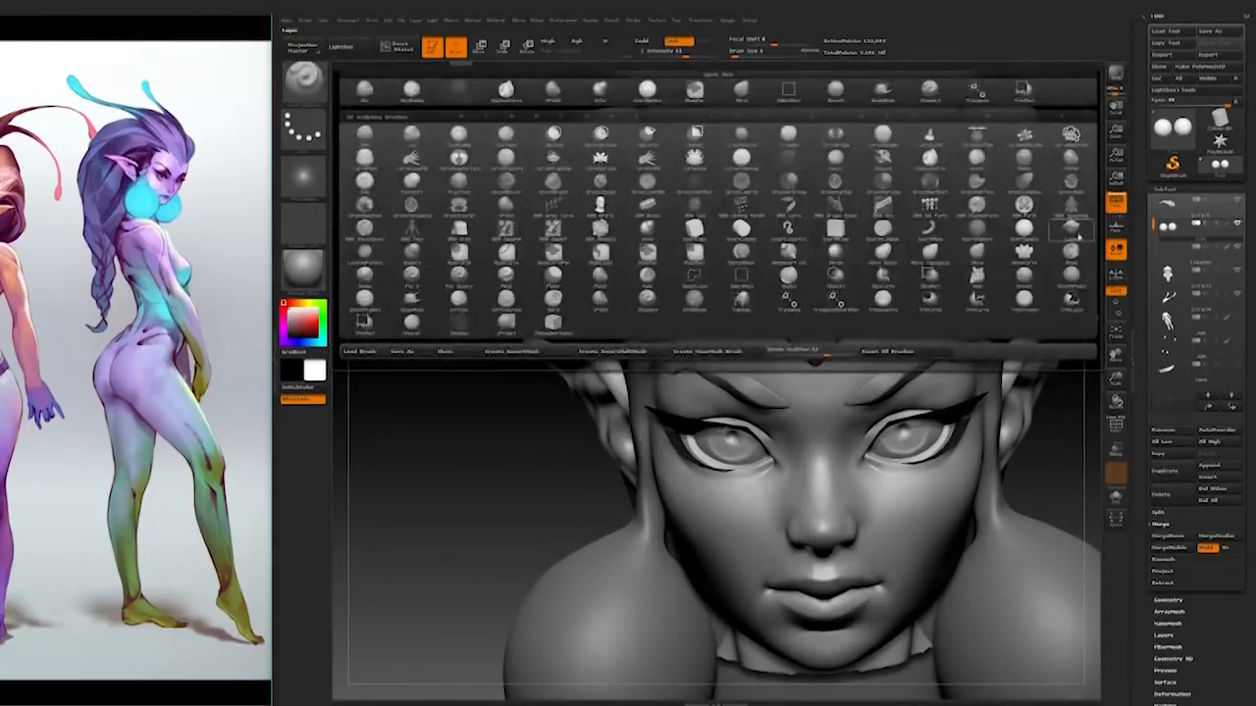
click(412, 298)
click(306, 180)
click(702, 297)
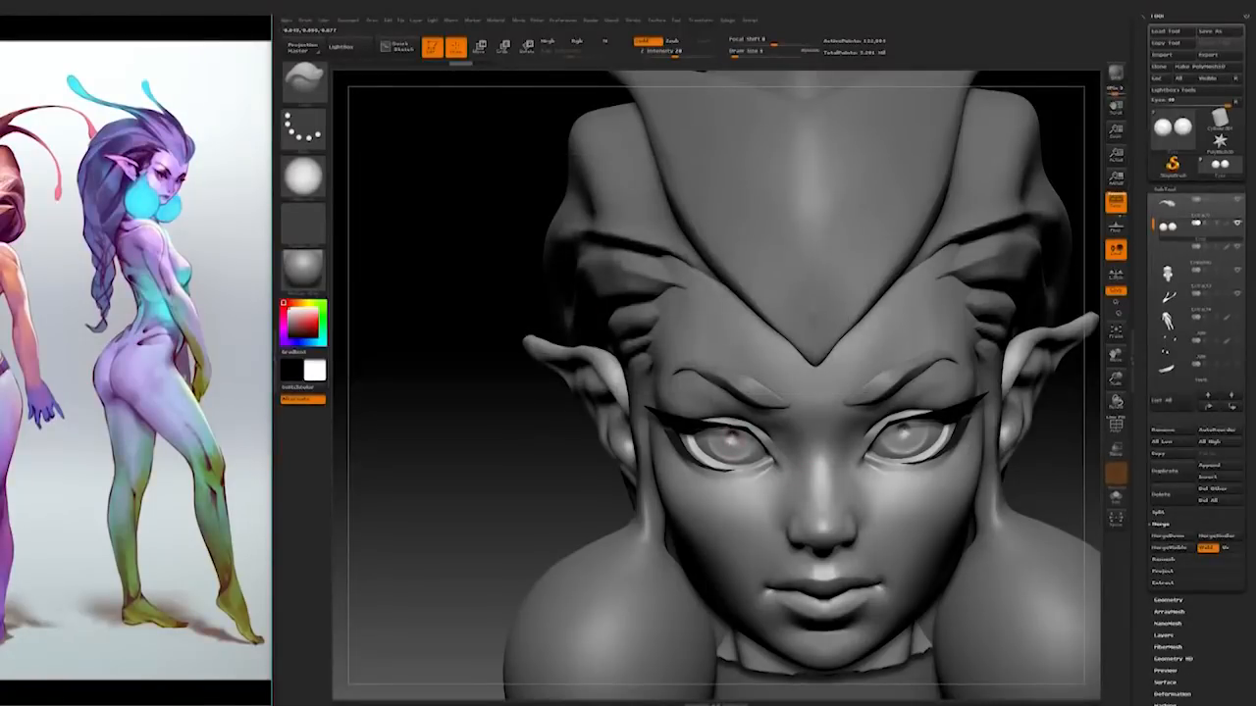
drag(412, 441, 508, 446)
click(302, 177)
click(302, 129)
click(303, 128)
click(420, 134)
Step: Return to the hair subtool and carve fine strand ends around the temple and in front of the ear at brush size 7
mouse_move(1021, 471)
mouse_down()
mouse_move(932, 471)
mouse_move(986, 486)
mouse_move(922, 495)
mouse_move(942, 501)
mouse_move(883, 518)
mouse_move(883, 608)
mouse_move(937, 590)
mouse_up()
alt+click(475, 271)
click(458, 89)
alt+drag(908, 347, 956, 343)
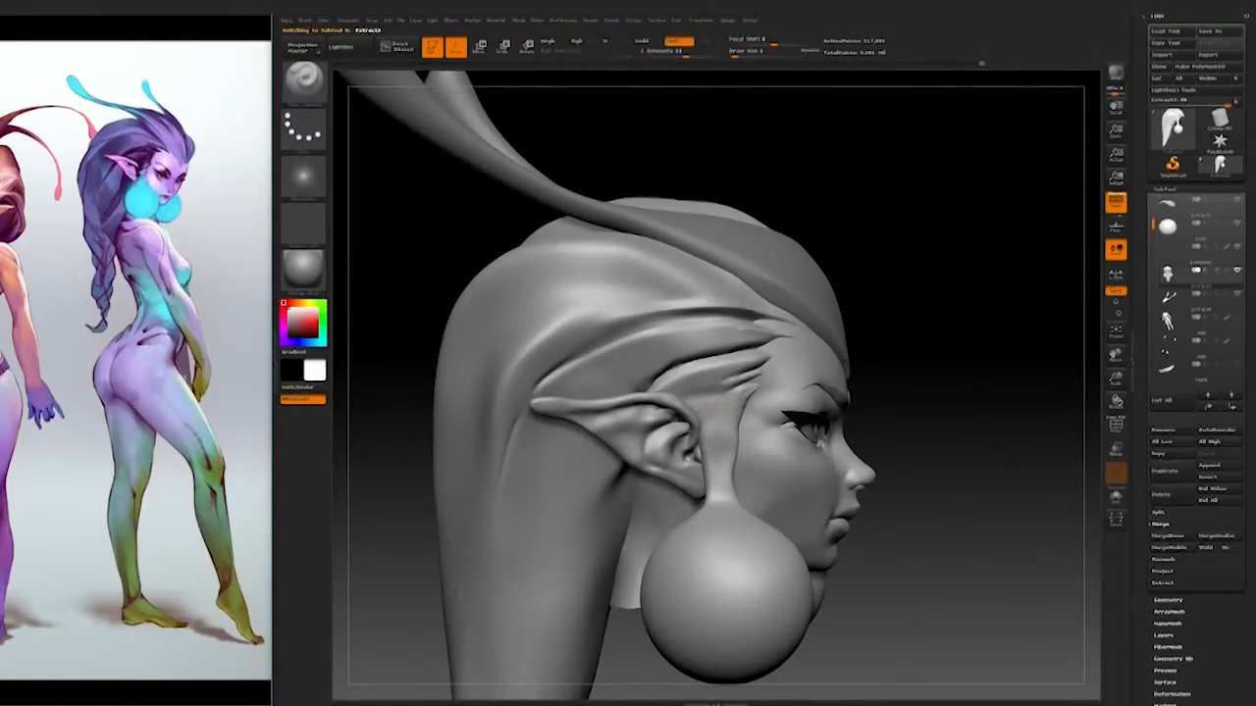
right_drag(727, 409, 735, 397)
key(bracketright)
drag(942, 365, 894, 367)
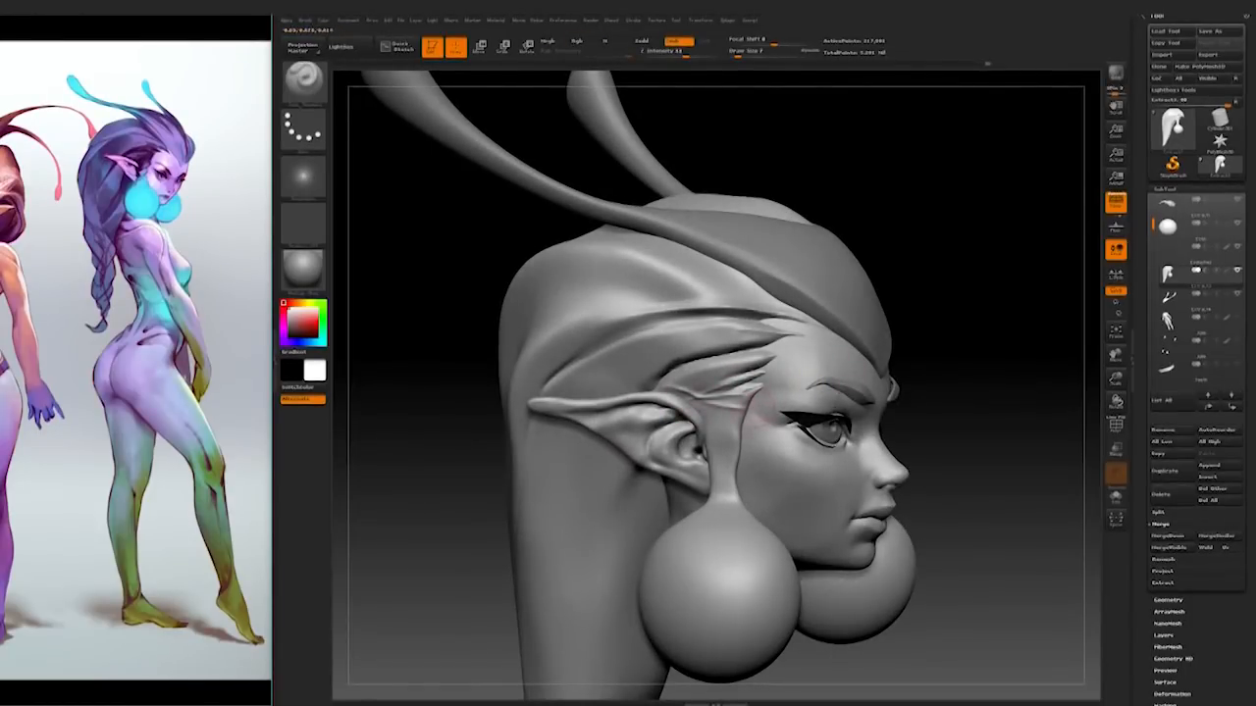
mouse_move(1050, 406)
mouse_down()
mouse_move(998, 406)
mouse_move(1046, 406)
mouse_up()
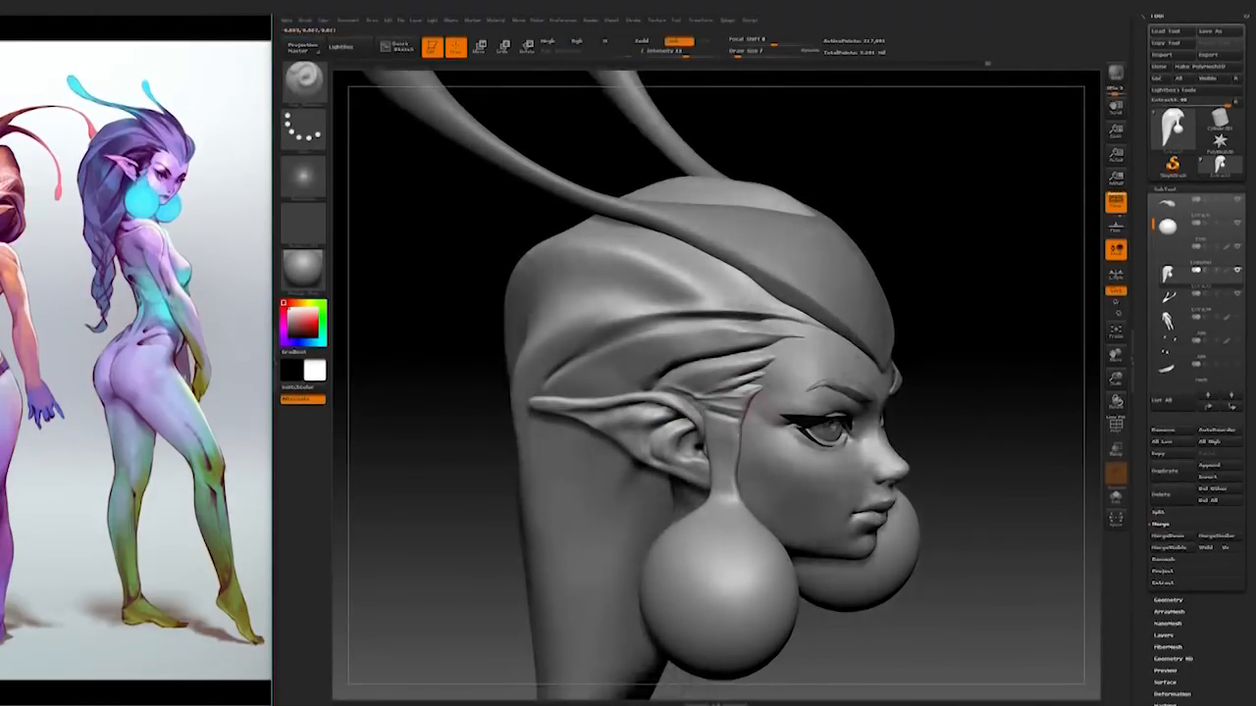
drag(910, 402, 940, 402)
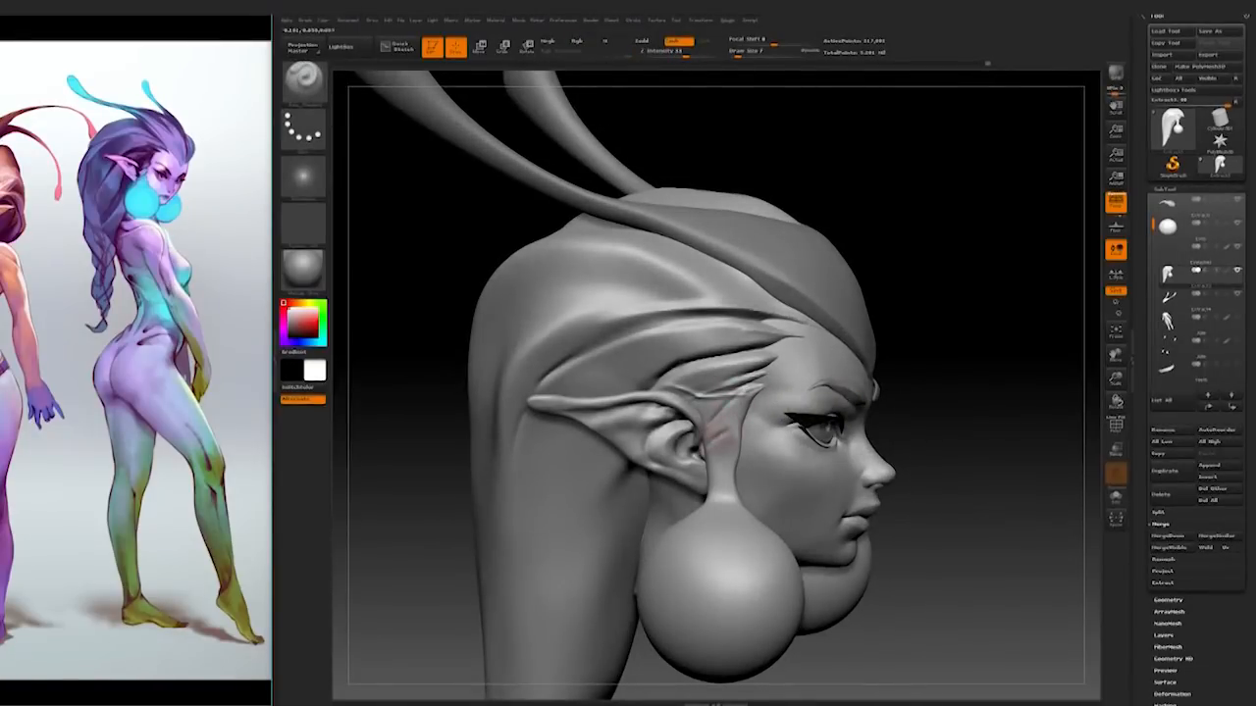
Step: Build up a raised strand above the long hair groove with an additive, soft-alpha brush at intensity 12
mouse_move(956, 412)
mouse_down()
mouse_move(863, 412)
mouse_move(952, 417)
mouse_move(993, 400)
mouse_move(887, 400)
mouse_move(989, 396)
mouse_move(905, 373)
mouse_up()
key(b)
click(685, 93)
key(b)
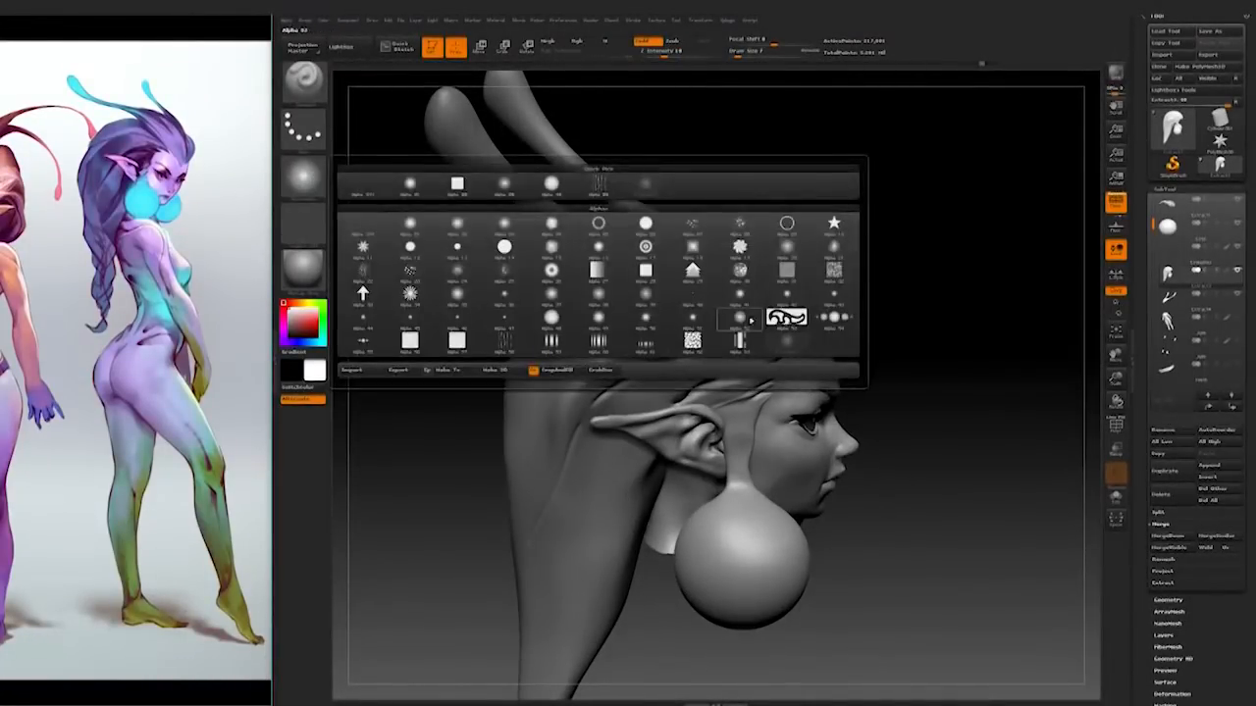
key(Return)
drag(850, 216, 870, 251)
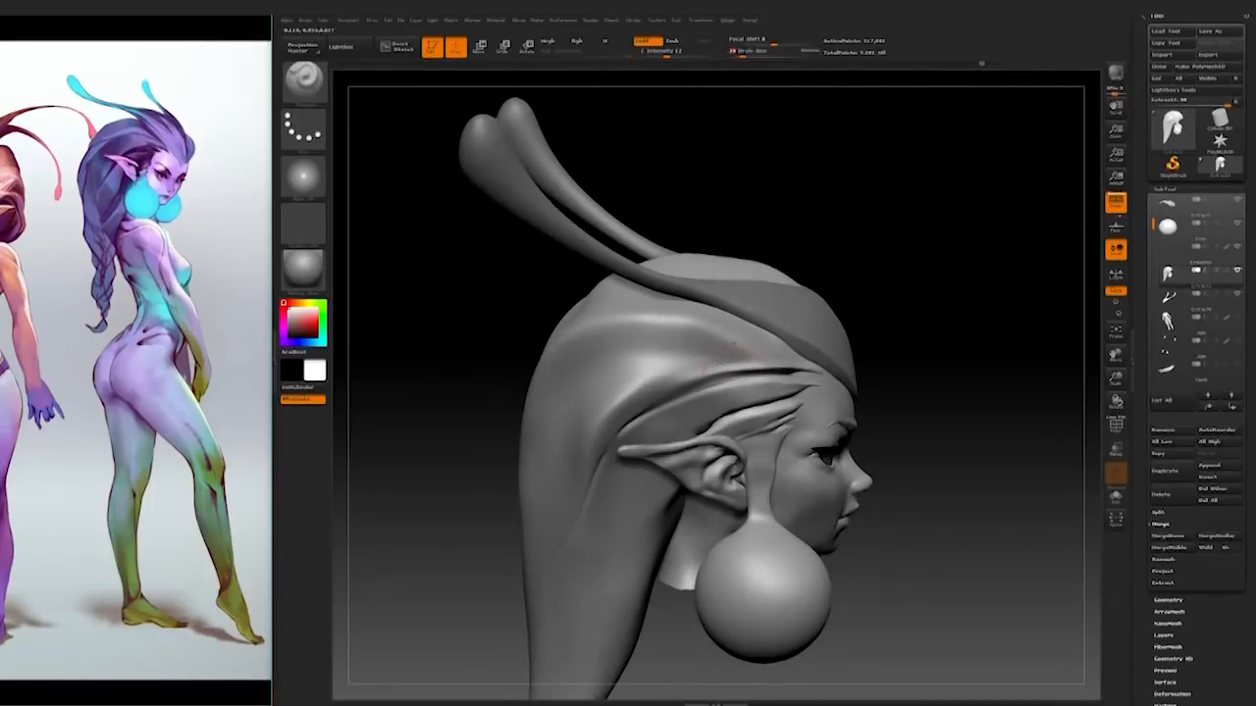
key(bracketright)
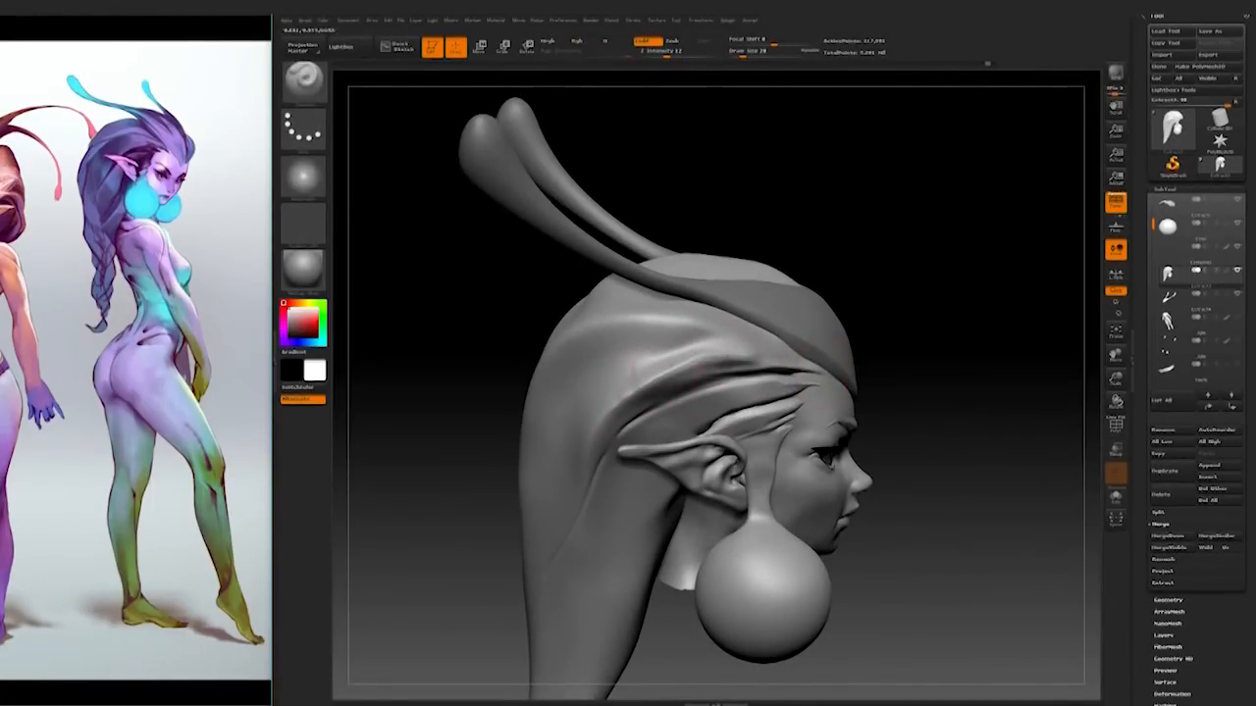
Step: Build up another flowing strand across the upper side of the hair above the long groove
mouse_move(963, 369)
mouse_down()
mouse_move(902, 359)
mouse_move(964, 337)
mouse_move(830, 395)
mouse_up()
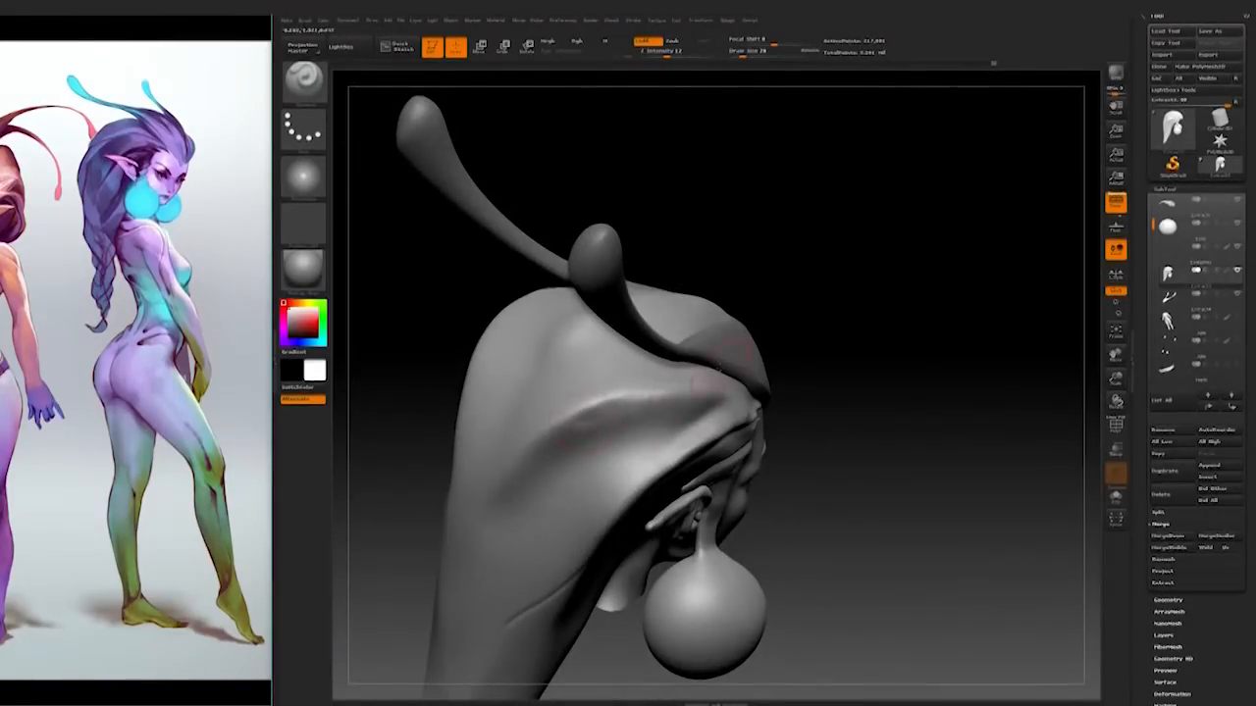
drag(668, 395, 565, 432)
drag(873, 378, 804, 365)
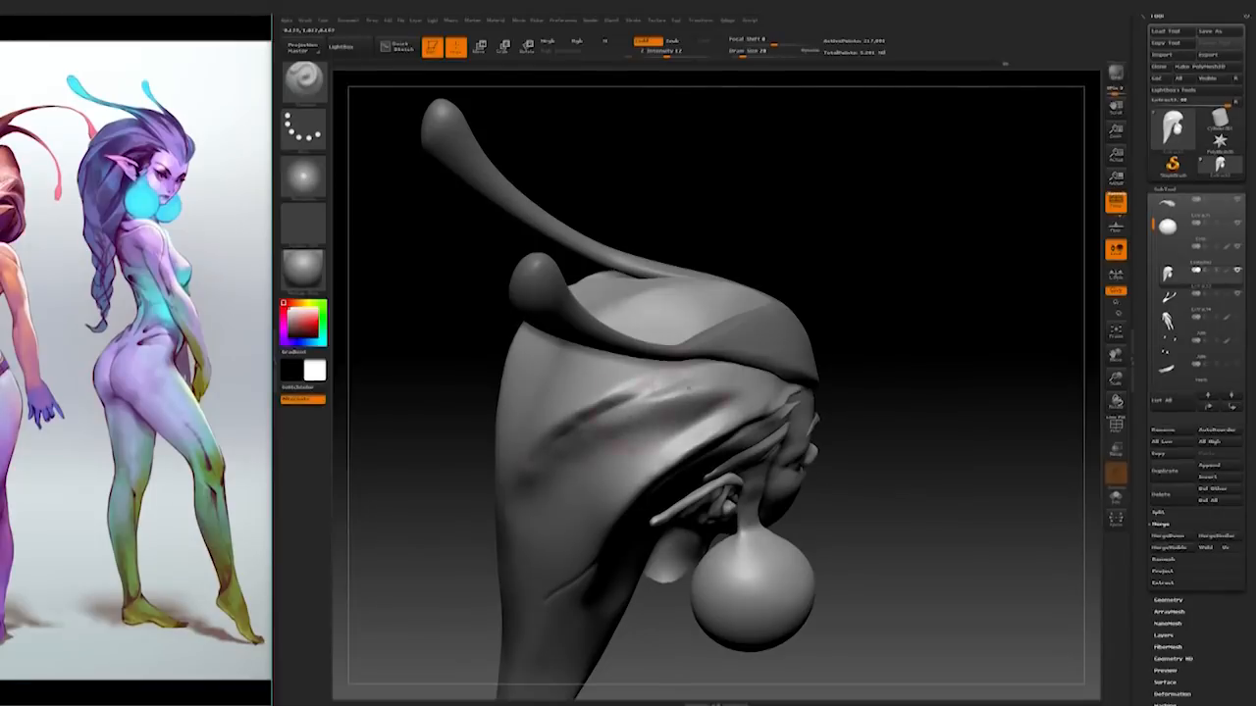
drag(888, 378, 885, 267)
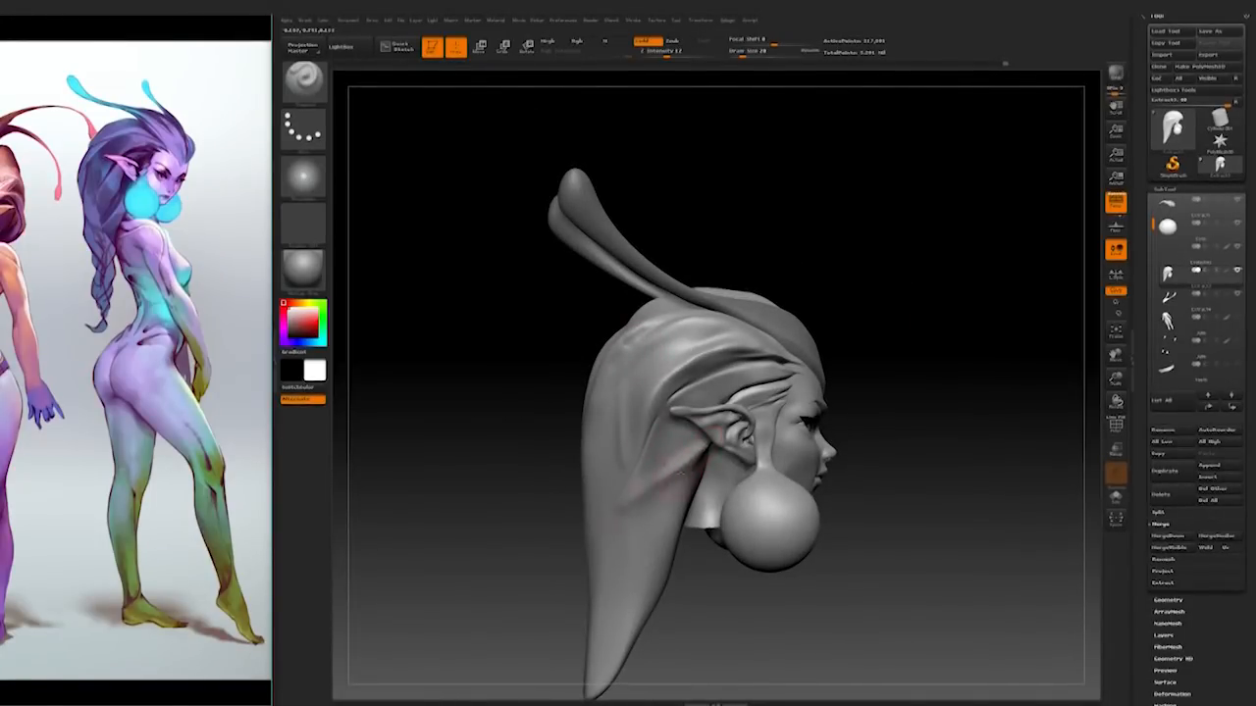
Step: Sculpt diagonal strand folds in the hair behind and below the ear and blend their edges
drag(640, 507, 702, 461)
drag(908, 412, 855, 406)
drag(960, 338, 917, 356)
drag(907, 447, 890, 465)
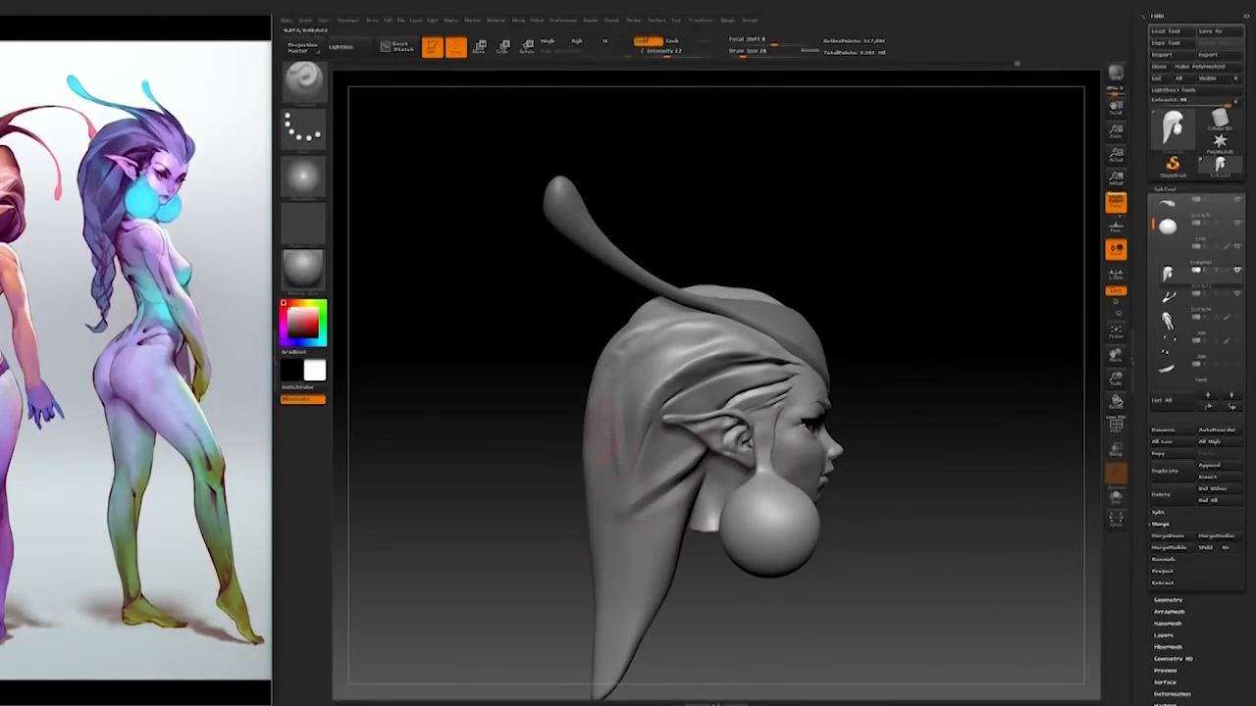
drag(898, 402, 986, 356)
mouse_move(679, 503)
mouse_down()
mouse_move(589, 530)
mouse_move(680, 575)
mouse_move(673, 549)
mouse_up()
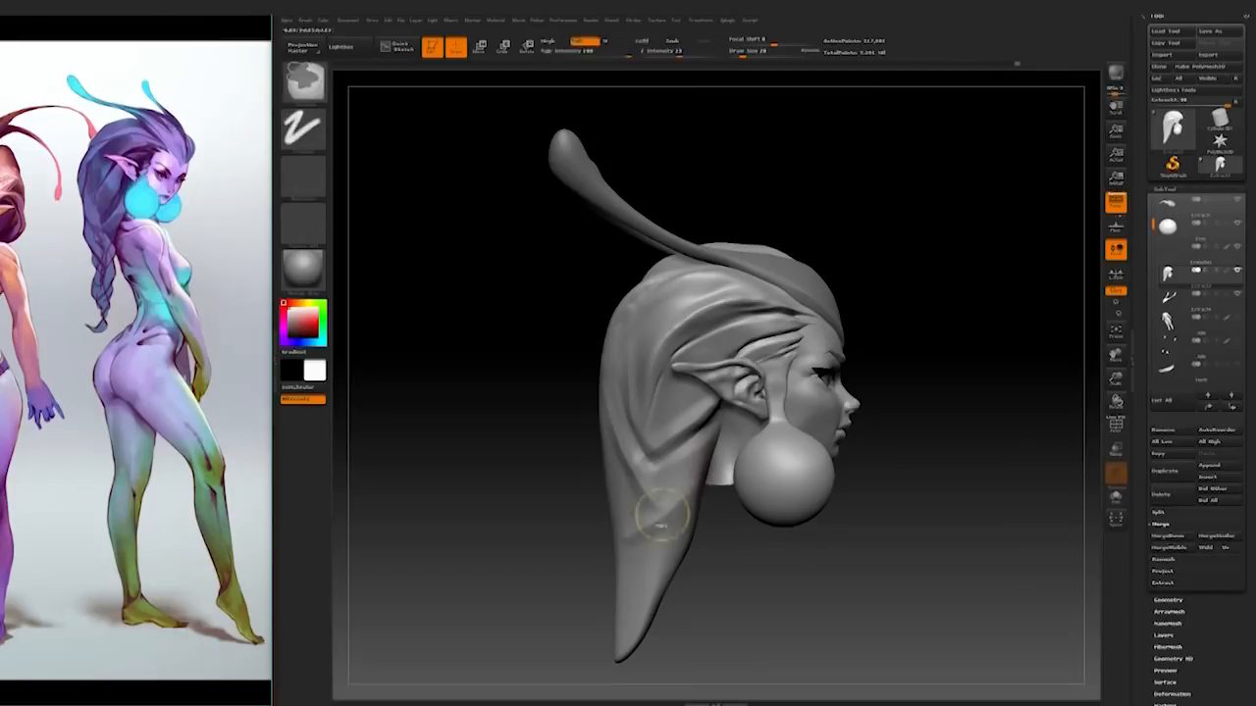
Step: Extend the diagonal strand grooves across the lower, tapering part of the hair and smooth between them
mouse_move(766, 588)
mouse_down()
mouse_move(657, 627)
mouse_move(783, 589)
mouse_move(692, 599)
mouse_move(761, 581)
mouse_up()
drag(608, 488, 659, 469)
mouse_move(746, 574)
mouse_down()
mouse_move(834, 564)
mouse_move(799, 573)
mouse_up()
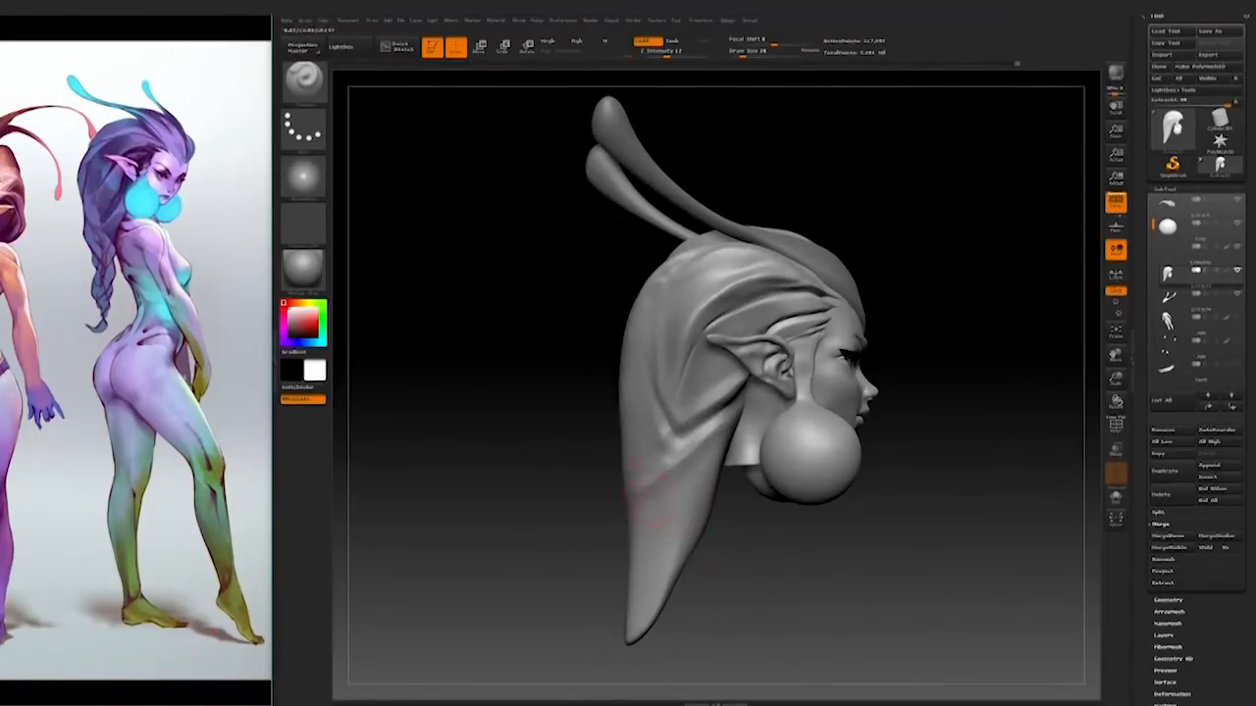
mouse_move(630, 542)
mouse_down()
mouse_move(687, 550)
mouse_move(648, 549)
mouse_move(706, 530)
mouse_move(723, 498)
mouse_up()
drag(728, 545, 746, 549)
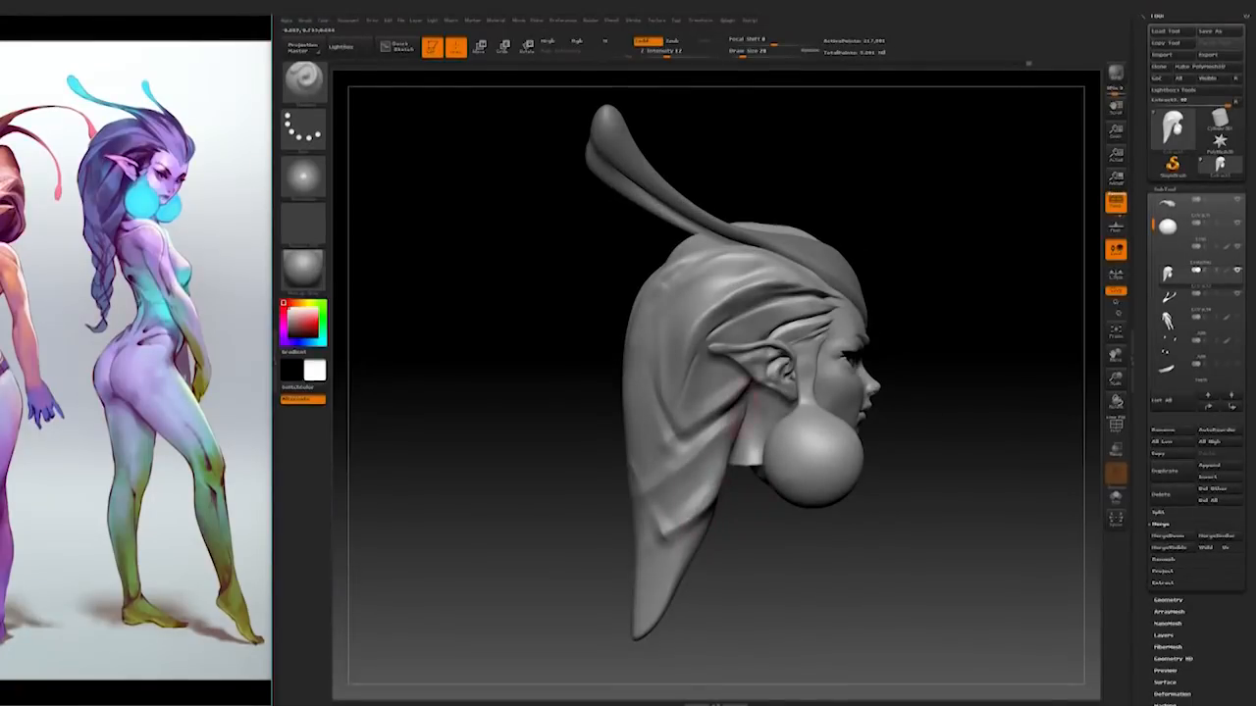
Step: Switch to the Move brush and adjust the hair's shape in side view, from the crown to the lower strands
ctrl+right_drag(746, 550, 784, 589)
drag(785, 588, 746, 616)
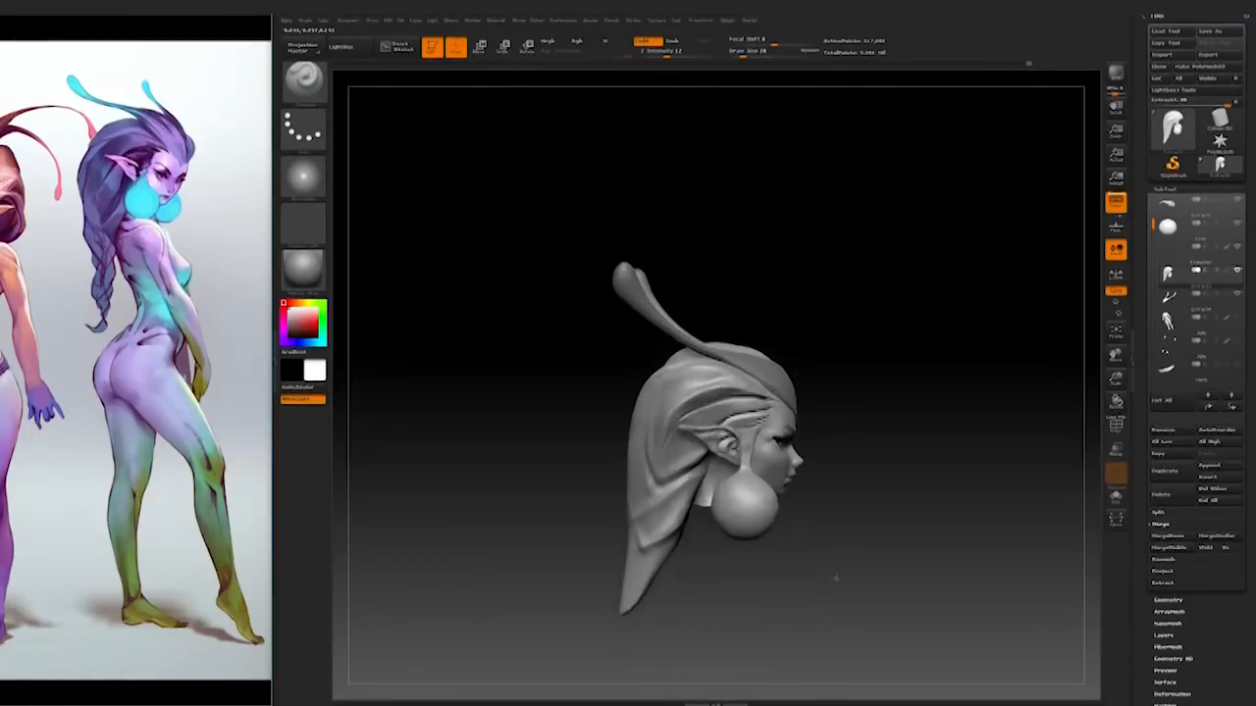
ctrl+right_drag(835, 577, 763, 412)
alt+drag(821, 350, 832, 371)
key(b)
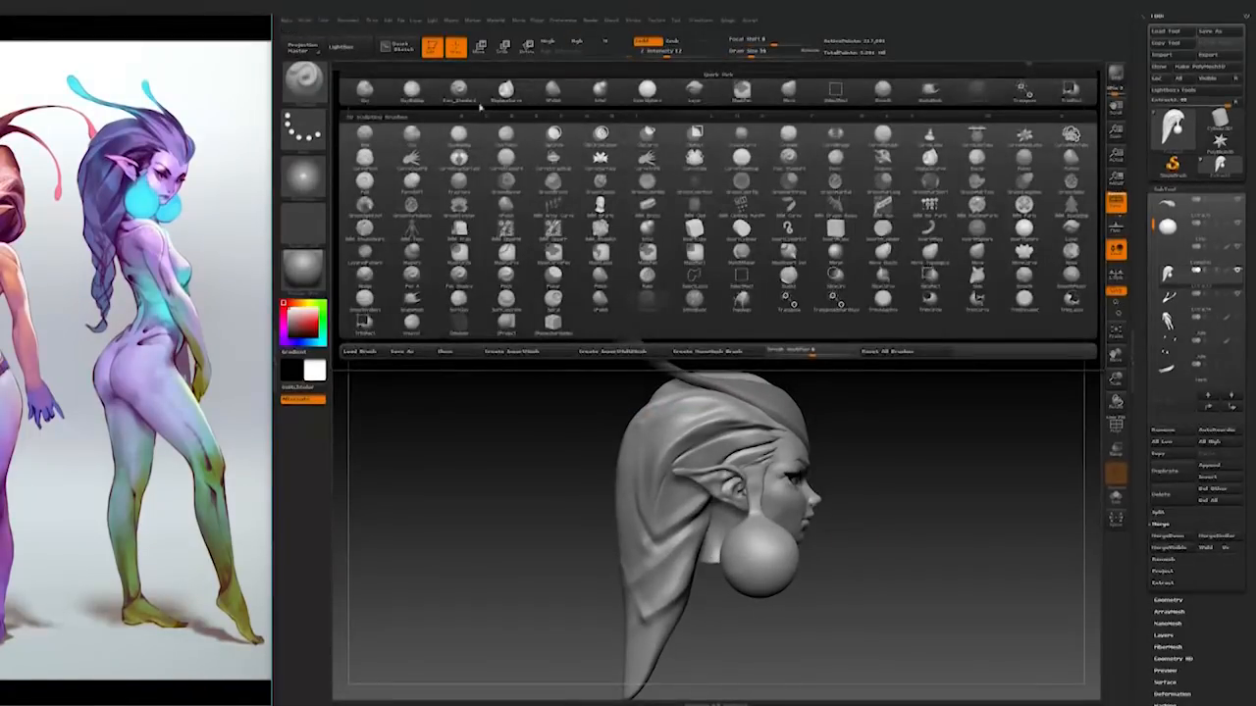
click(802, 101)
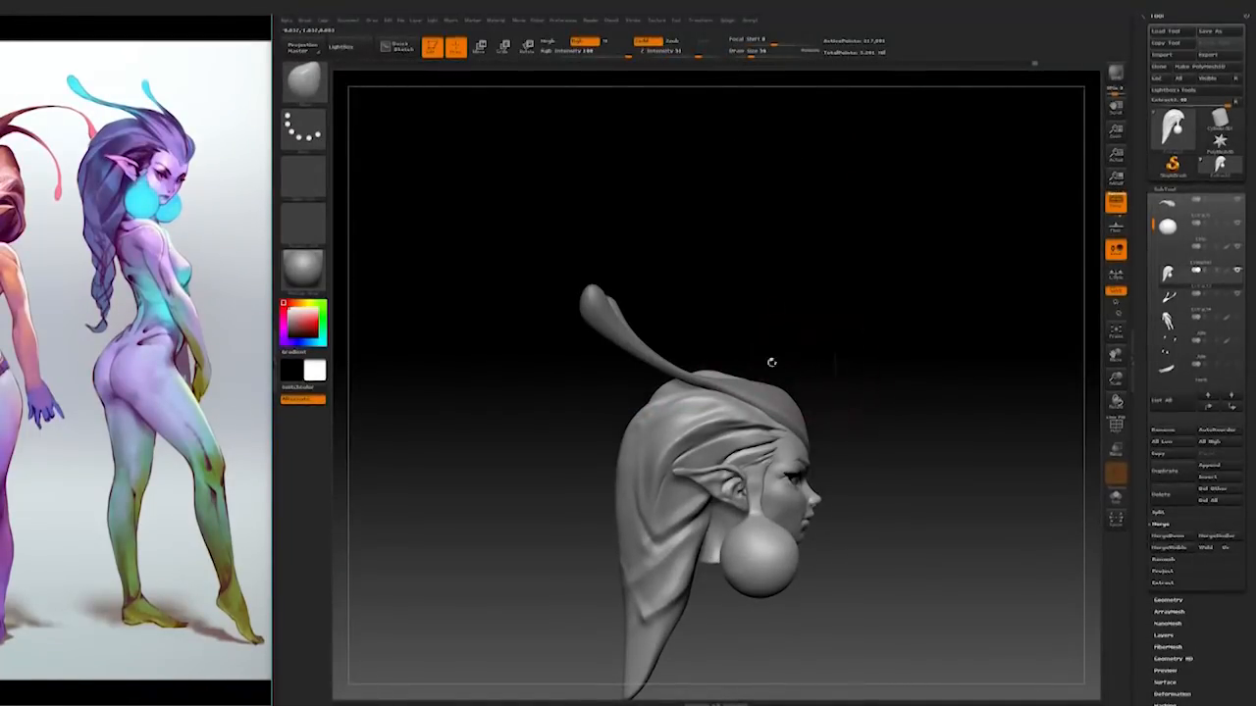
mouse_move(821, 347)
mouse_down()
mouse_move(866, 379)
mouse_move(971, 416)
mouse_move(795, 569)
mouse_move(871, 493)
mouse_move(799, 512)
mouse_move(758, 450)
mouse_move(713, 442)
mouse_up()
mouse_move(727, 498)
mouse_down()
mouse_move(785, 520)
mouse_move(726, 540)
mouse_move(796, 550)
mouse_up()
mouse_move(772, 488)
mouse_down()
mouse_move(691, 577)
mouse_move(686, 515)
mouse_move(657, 515)
mouse_move(655, 589)
mouse_up()
Step: Switch to a finer brush at size 17 and sharpen the strand lines above and behind the ear
click(303, 82)
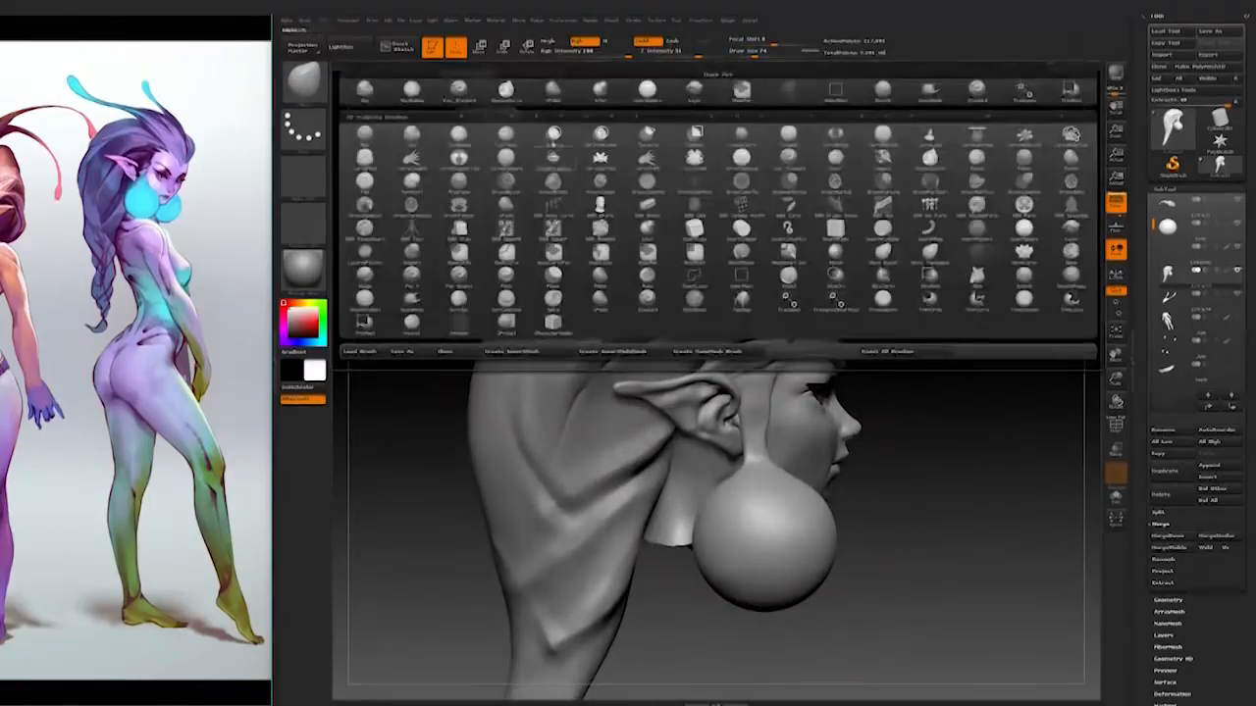
click(582, 99)
mouse_move(872, 327)
mouse_down()
mouse_move(886, 455)
mouse_move(641, 374)
mouse_move(613, 378)
mouse_move(851, 331)
mouse_move(868, 338)
mouse_up()
drag(606, 468, 739, 427)
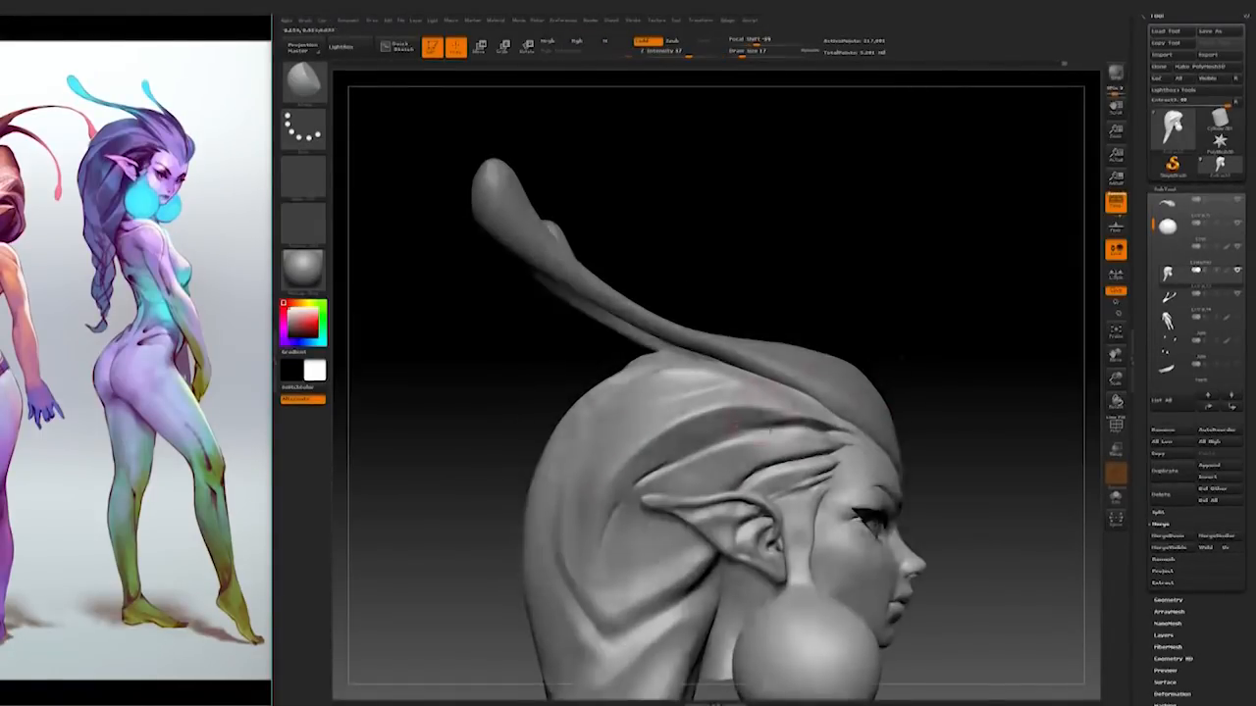
mouse_move(956, 395)
shift+mouse_down()
mouse_move(954, 412)
mouse_move(887, 441)
mouse_move(981, 378)
shift+mouse_up()
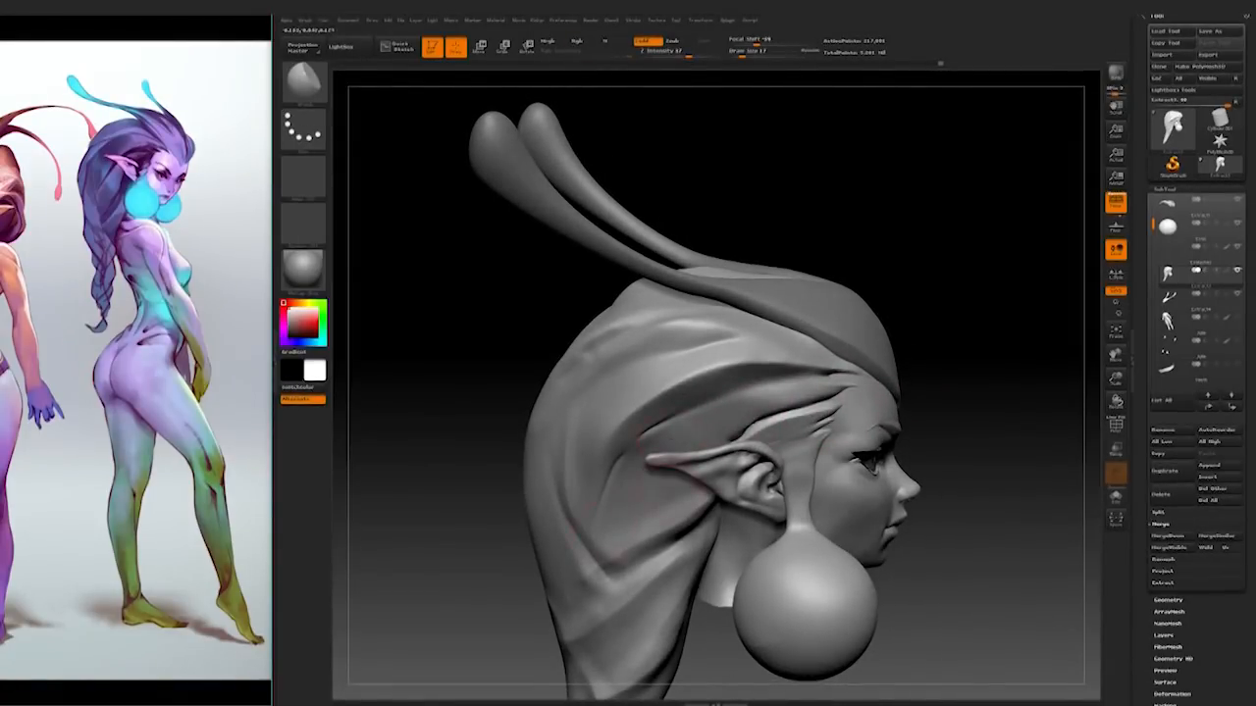
mouse_move(967, 433)
mouse_down()
mouse_move(932, 437)
mouse_move(939, 375)
mouse_move(949, 443)
mouse_move(910, 534)
mouse_move(925, 507)
mouse_move(961, 546)
mouse_move(975, 536)
mouse_move(814, 559)
mouse_move(939, 513)
mouse_up()
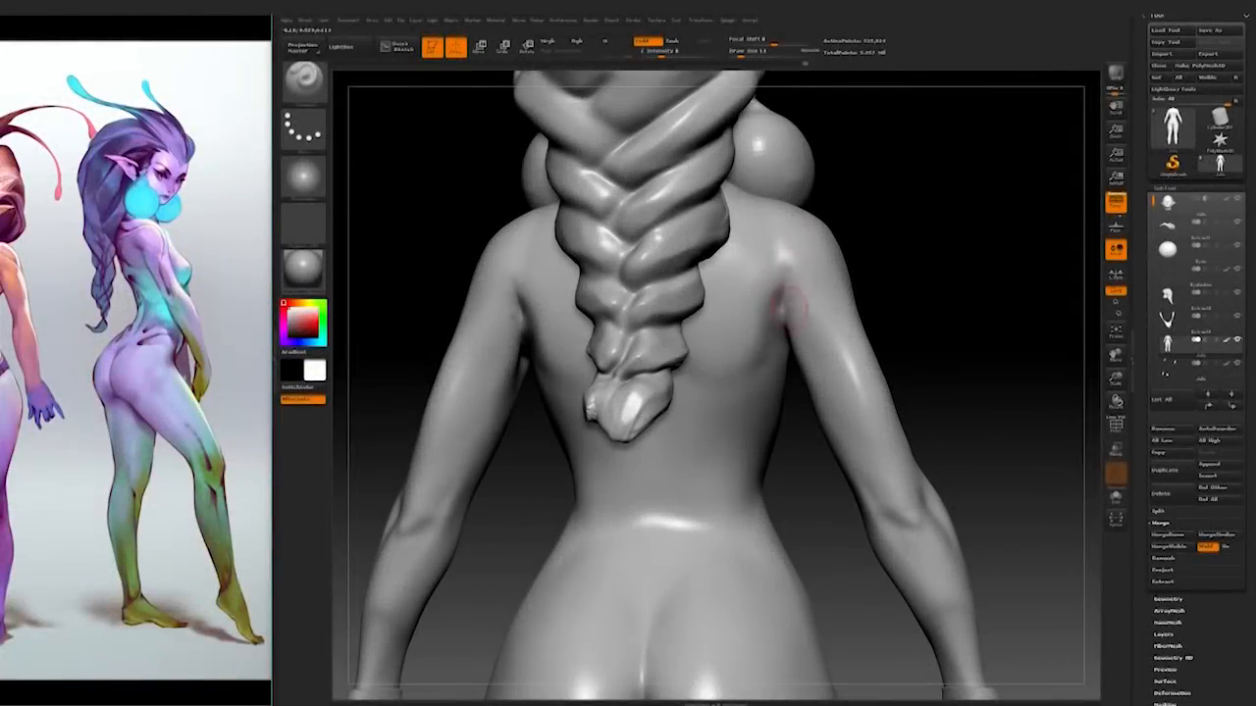
Step: Switch to a broader volume brush on the body subtool and shape the shoulder blade and back of the shoulder
mouse_move(874, 338)
mouse_down()
mouse_move(874, 265)
mouse_move(874, 278)
mouse_move(805, 284)
mouse_up()
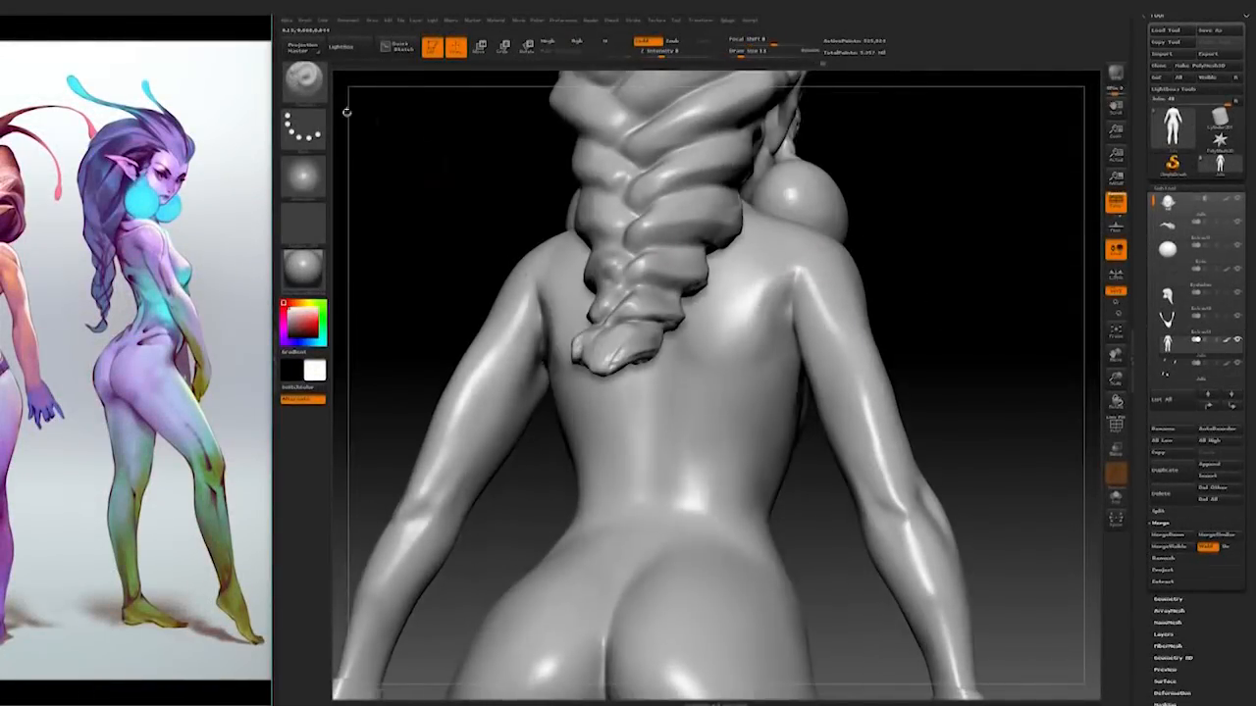
key(b)
click(835, 91)
drag(863, 196, 878, 197)
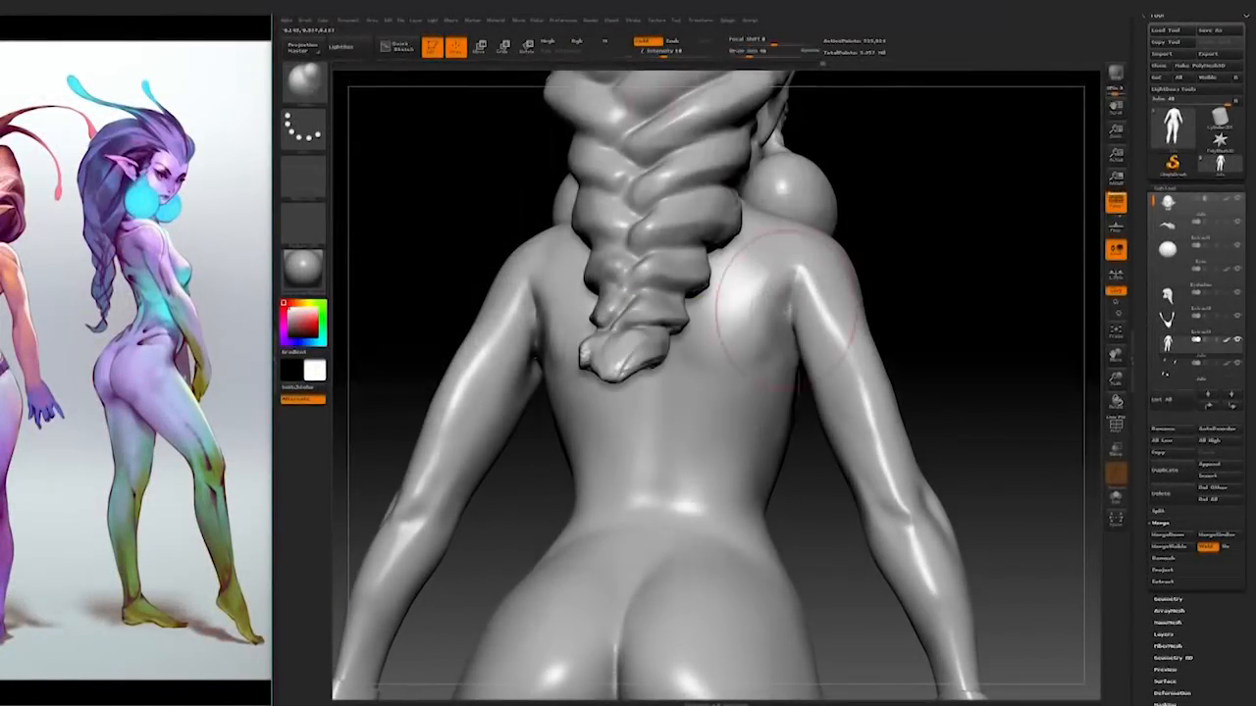
drag(883, 274, 837, 341)
drag(937, 277, 981, 382)
mouse_move(932, 441)
mouse_down()
mouse_move(981, 407)
mouse_move(902, 384)
mouse_move(952, 420)
mouse_move(918, 395)
mouse_move(896, 396)
mouse_up()
key(bracketright)
key(bracketright)
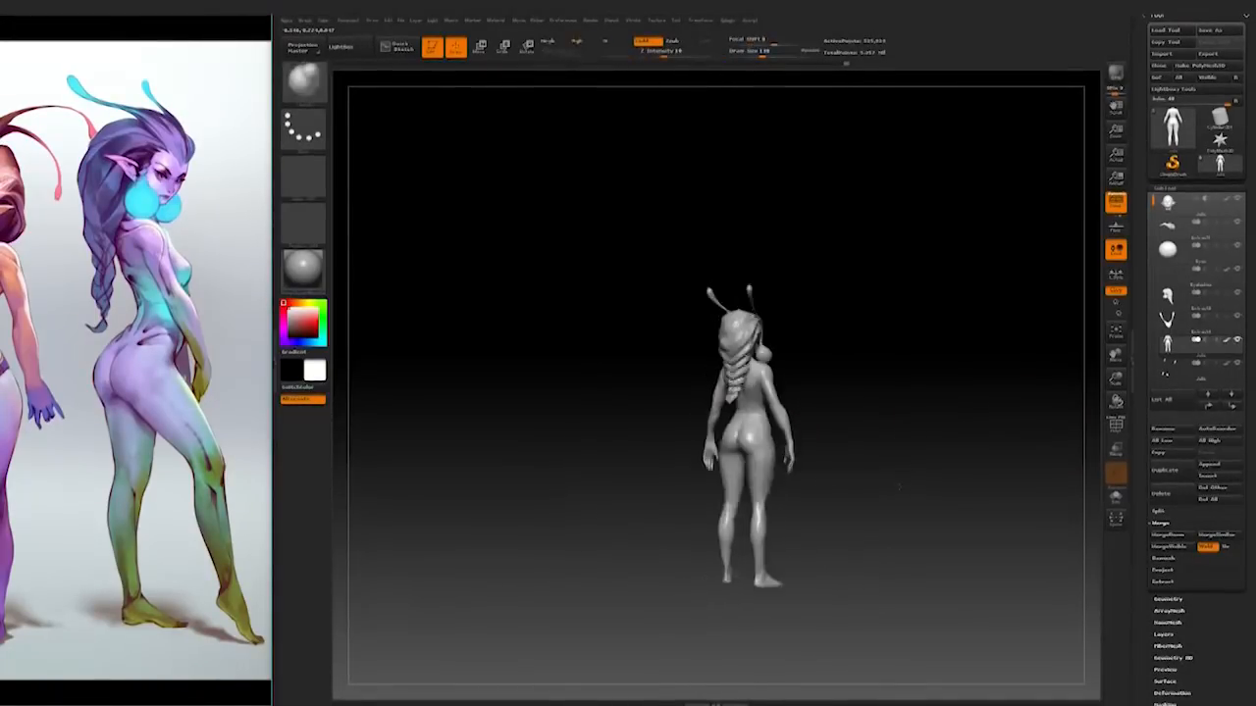
Step: Switch to the Move brush at a reduced size and adjust the upper arm contours from the front
alt+drag(918, 492, 942, 414)
mouse_move(781, 409)
mouse_down()
mouse_move(900, 397)
mouse_move(786, 469)
mouse_move(939, 373)
mouse_move(896, 376)
mouse_move(844, 423)
mouse_up()
drag(927, 416, 785, 461)
drag(863, 419, 896, 475)
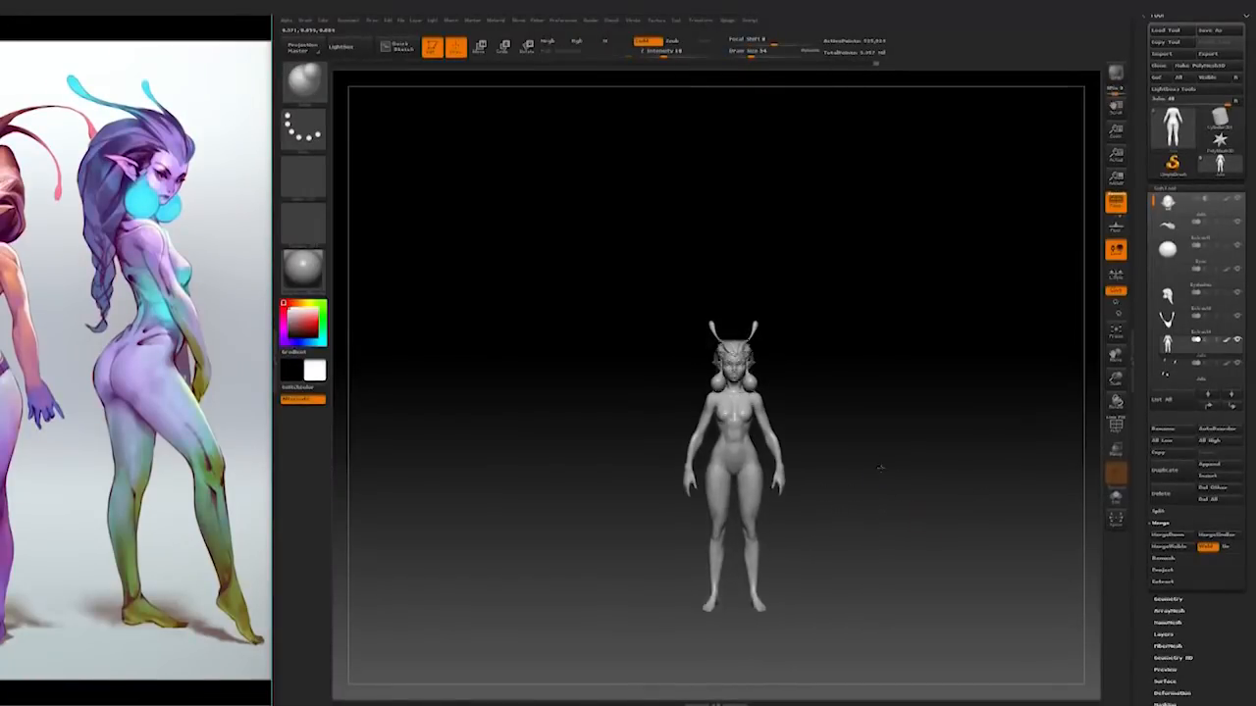
mouse_move(883, 533)
alt+mouse_down()
mouse_move(981, 523)
mouse_move(922, 512)
mouse_move(922, 549)
alt+mouse_up()
click(304, 82)
click(731, 96)
drag(834, 278, 956, 278)
key(bracketleft)
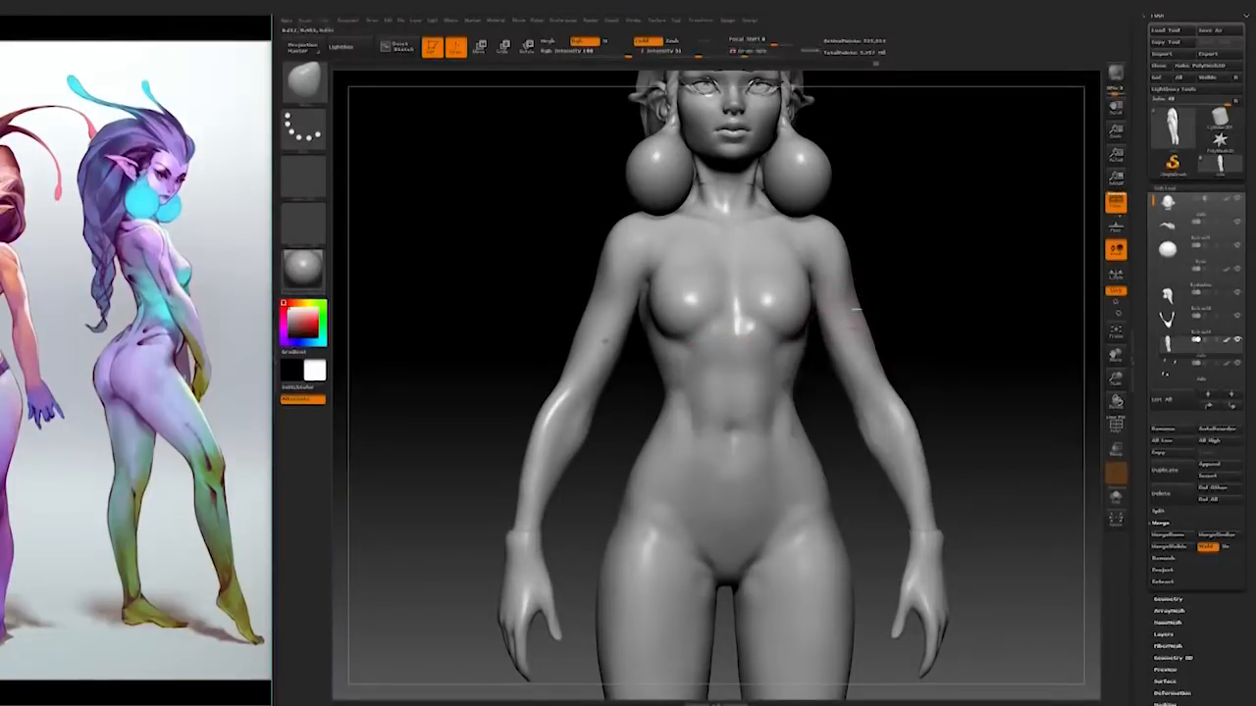
mouse_move(956, 306)
mouse_down()
mouse_move(863, 308)
mouse_move(959, 297)
mouse_move(829, 427)
mouse_up()
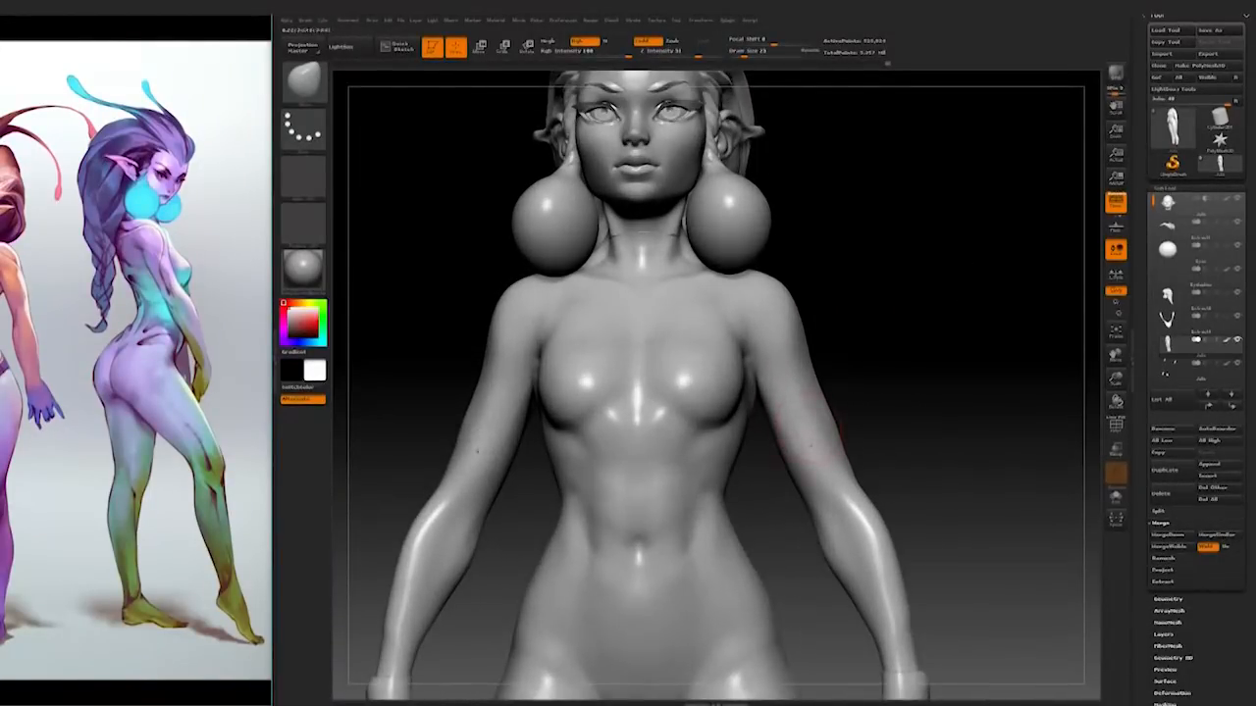
Step: Switch to the soft-alpha sculpting brush at intensity 8 and define the shoulder, armpit and upper arm forms
click(304, 82)
click(1023, 94)
drag(923, 382, 789, 382)
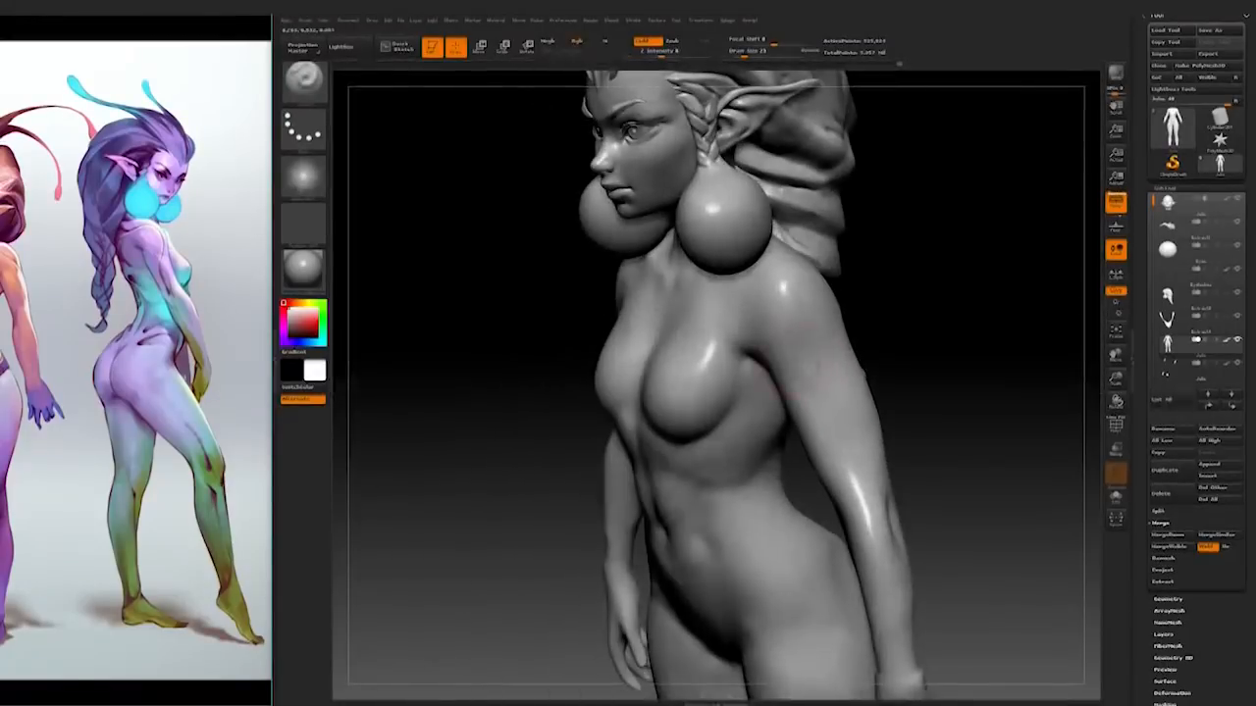
mouse_move(957, 346)
mouse_down()
mouse_move(1001, 303)
mouse_move(883, 356)
mouse_move(950, 345)
mouse_move(863, 421)
mouse_up()
mouse_move(924, 349)
mouse_down()
mouse_move(825, 363)
mouse_move(942, 412)
mouse_move(987, 501)
mouse_move(971, 471)
mouse_up()
mouse_move(810, 437)
mouse_down()
mouse_move(686, 431)
mouse_move(922, 432)
mouse_move(860, 446)
mouse_up()
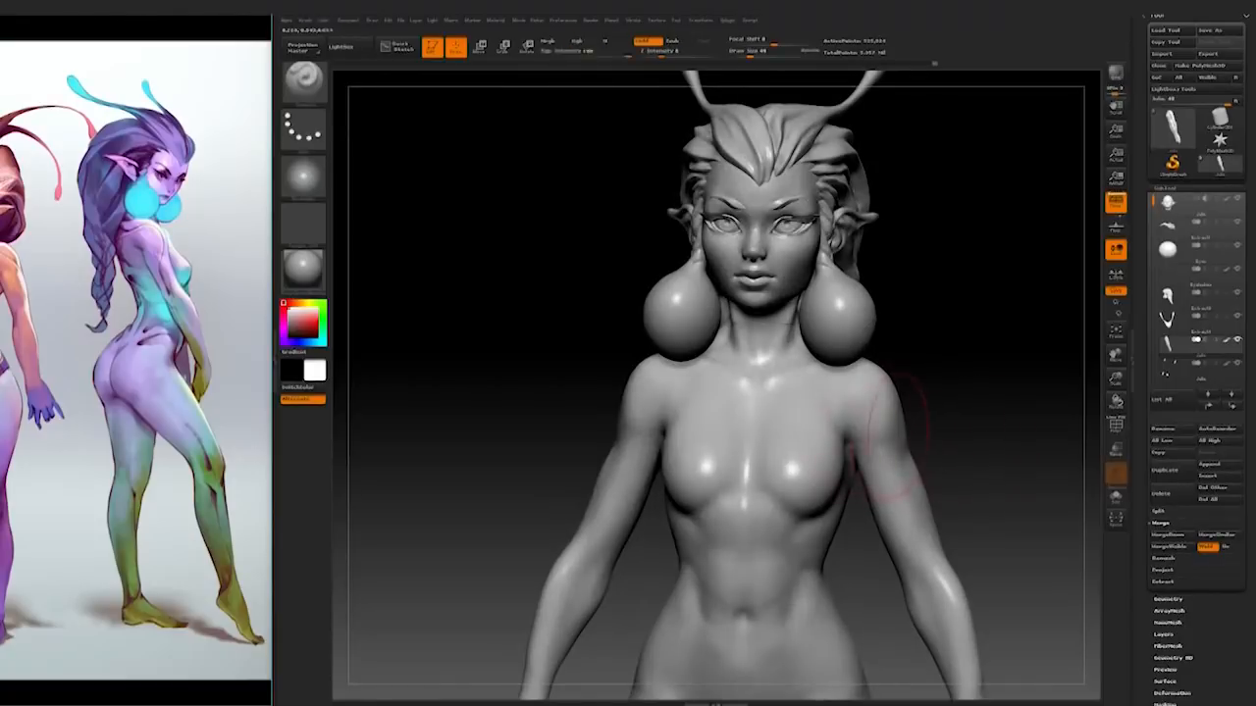
drag(967, 421, 916, 438)
Step: Smooth and refine the shoulder blade and upper back beside the braid
mouse_move(992, 415)
alt+mouse_down()
mouse_move(976, 477)
mouse_move(972, 443)
mouse_move(972, 481)
mouse_move(1013, 443)
mouse_move(947, 443)
mouse_move(991, 454)
mouse_move(939, 462)
mouse_move(763, 471)
alt+mouse_up()
key(shift)
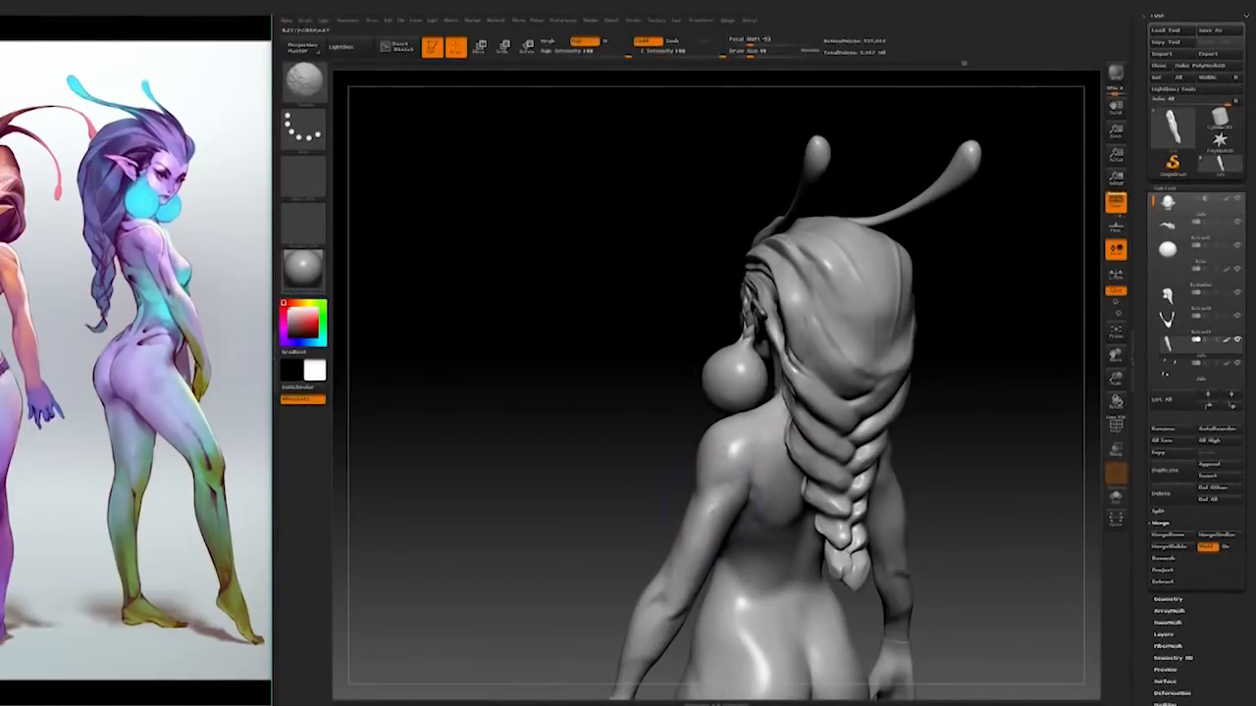
mouse_move(917, 433)
mouse_down()
mouse_move(981, 438)
mouse_move(984, 474)
mouse_move(951, 413)
mouse_move(922, 461)
mouse_move(976, 481)
mouse_move(947, 480)
mouse_move(970, 465)
mouse_move(956, 455)
mouse_move(967, 390)
mouse_move(907, 416)
mouse_up()
mouse_move(966, 461)
mouse_down()
mouse_move(975, 395)
mouse_move(999, 479)
mouse_move(991, 461)
mouse_move(950, 458)
mouse_up()
mouse_move(922, 505)
mouse_down()
mouse_move(972, 491)
mouse_move(963, 538)
mouse_move(937, 530)
mouse_up()
Step: Refine the elbow and forearm forms with the soft-alpha brush at intensity 8
mouse_move(880, 502)
ctrl+right_down()
mouse_move(937, 579)
mouse_move(1020, 451)
ctrl+right_up()
drag(1021, 451, 882, 488)
alt+drag(981, 481, 922, 559)
mouse_move(745, 550)
mouse_down()
mouse_move(691, 550)
mouse_move(762, 535)
mouse_move(807, 564)
mouse_move(751, 531)
mouse_up()
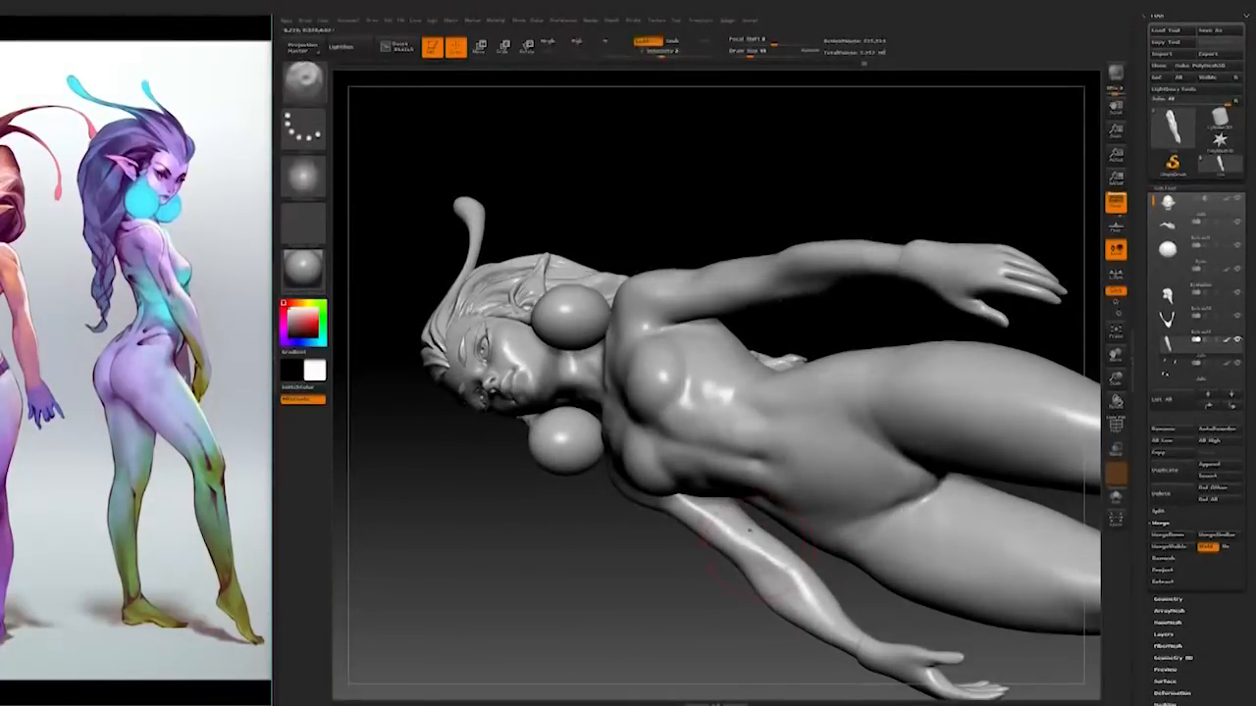
drag(701, 609, 791, 550)
Step: Sculpt and smooth the hip and lower abdomen transition into the upper thigh
drag(457, 425, 832, 363)
mouse_move(942, 470)
alt+mouse_down()
mouse_move(892, 538)
mouse_move(931, 591)
mouse_move(819, 527)
mouse_move(844, 493)
mouse_move(962, 488)
mouse_move(863, 490)
alt+mouse_up()
mouse_move(913, 302)
alt+mouse_down()
mouse_move(920, 385)
mouse_move(835, 392)
alt+mouse_up()
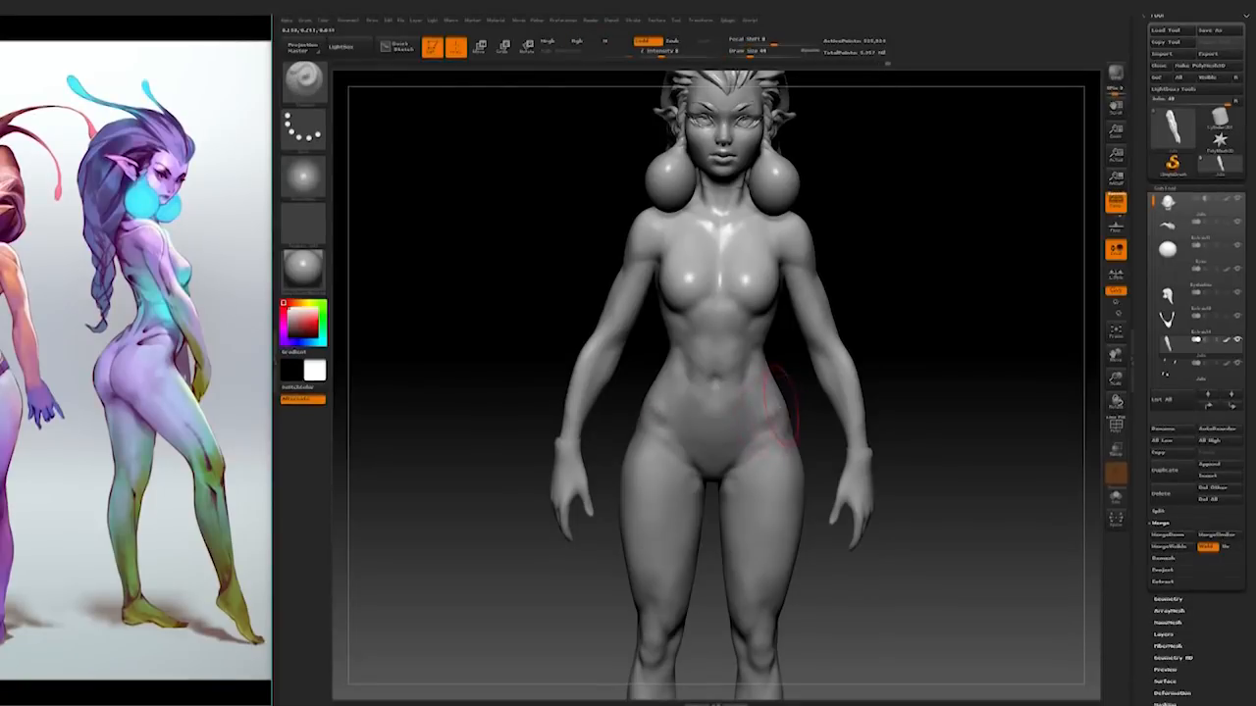
mouse_move(797, 385)
mouse_down()
mouse_move(728, 373)
mouse_move(871, 359)
mouse_move(940, 482)
mouse_move(978, 475)
mouse_move(760, 470)
mouse_up()
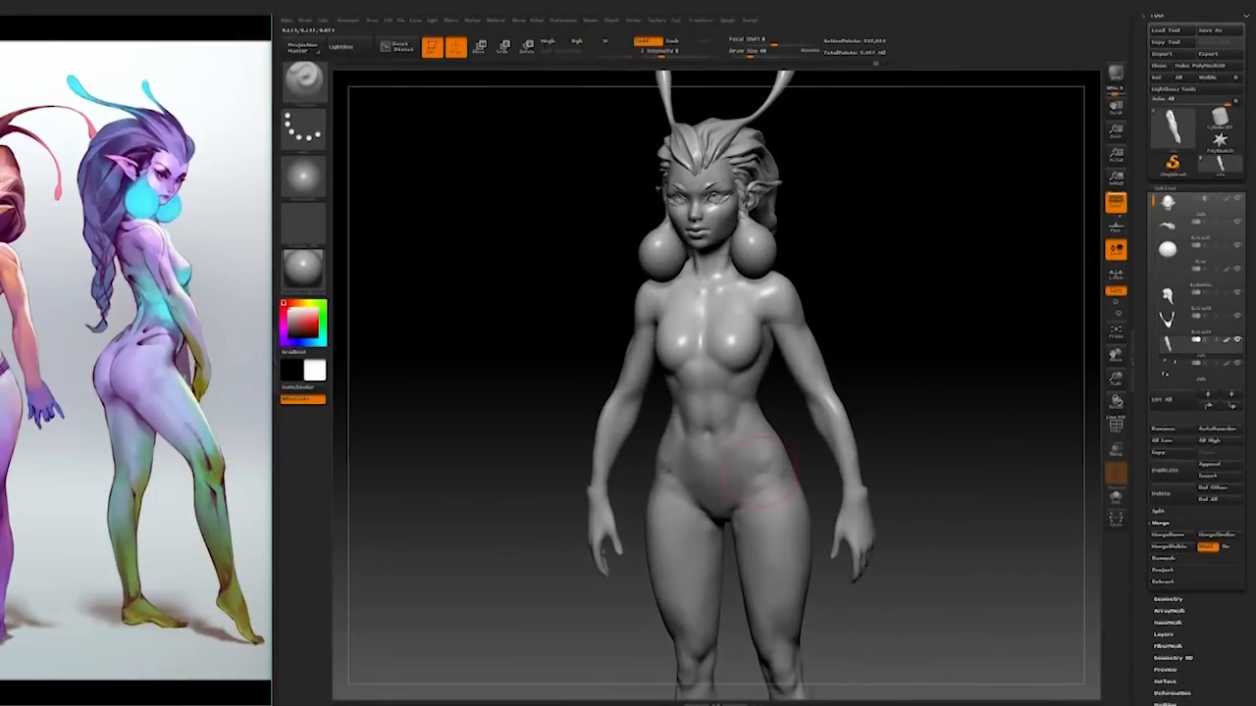
key(shift)
mouse_move(927, 387)
mouse_down()
mouse_move(900, 409)
mouse_move(803, 426)
mouse_up()
mouse_move(967, 398)
mouse_down()
mouse_move(913, 395)
mouse_move(951, 353)
mouse_move(925, 384)
mouse_move(971, 402)
mouse_up()
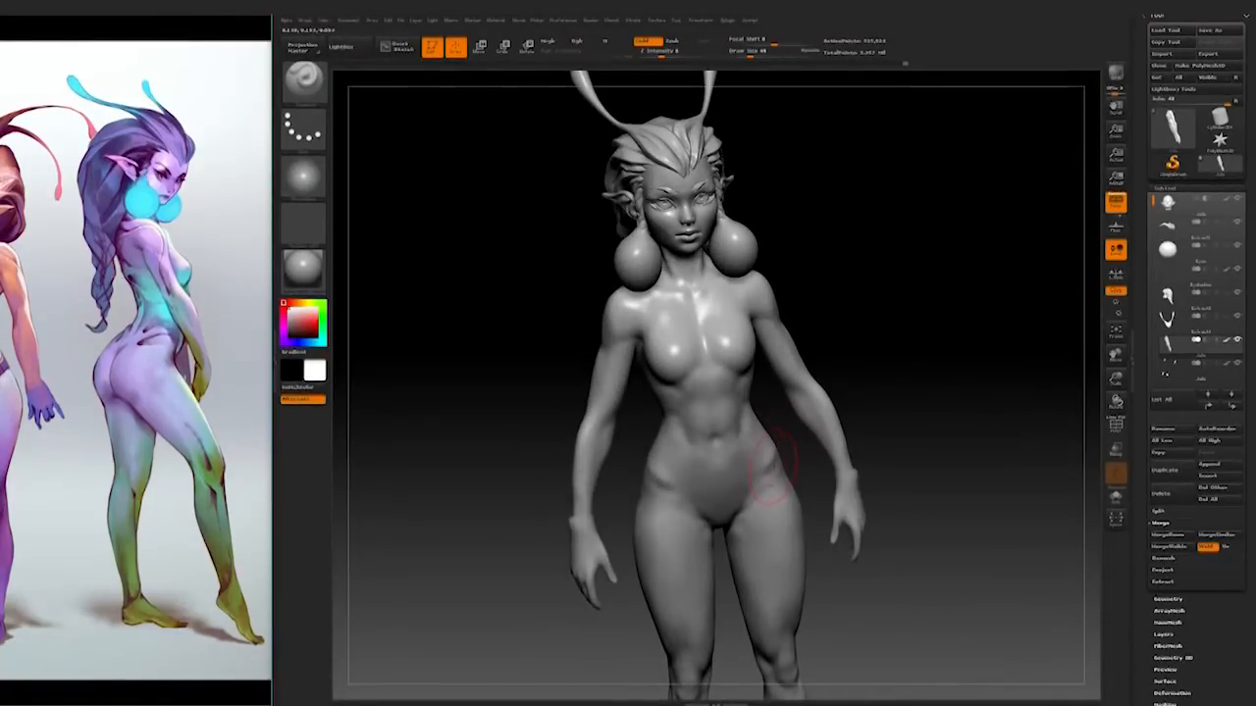
shift+drag(883, 461, 922, 461)
Step: Refine the groin creases where the thighs meet the pelvis with the brush at size 14
ctrl+right_drag(925, 491, 925, 435)
alt+drag(925, 434, 925, 409)
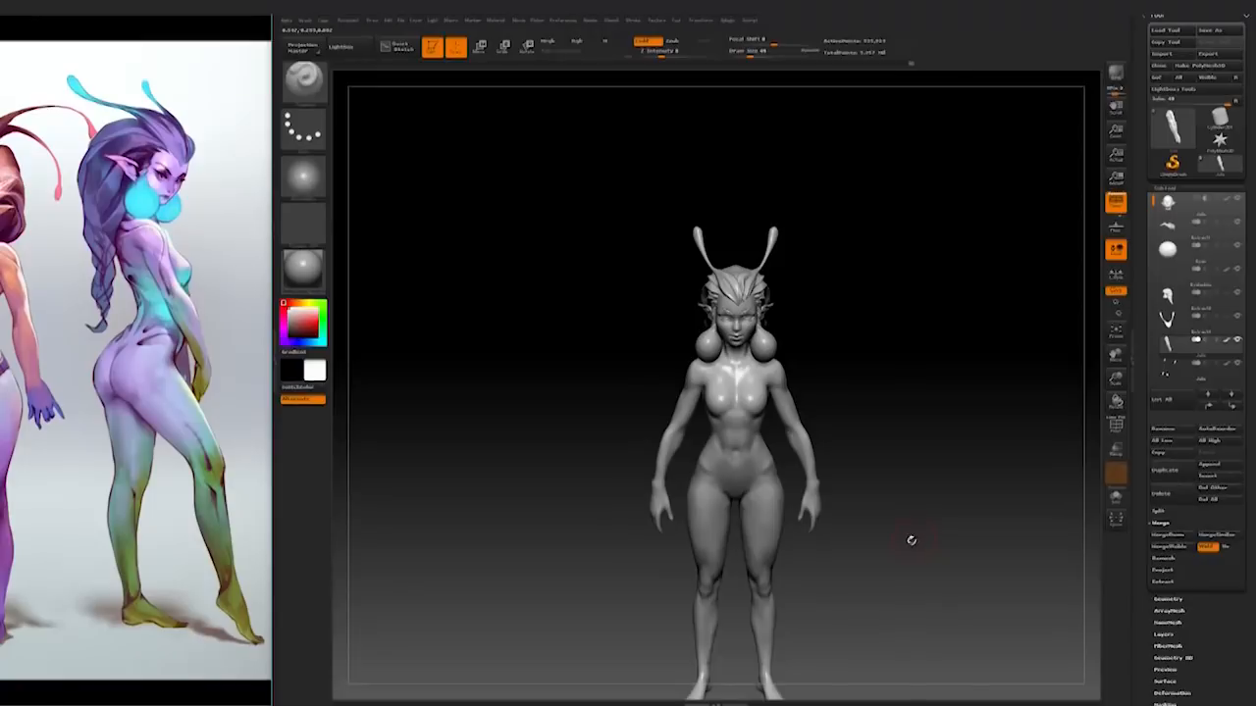
alt+drag(912, 540, 911, 500)
ctrl+right_drag(911, 500, 911, 594)
alt+drag(912, 559, 911, 589)
mouse_move(809, 421)
mouse_down()
mouse_move(752, 477)
mouse_move(853, 363)
mouse_up()
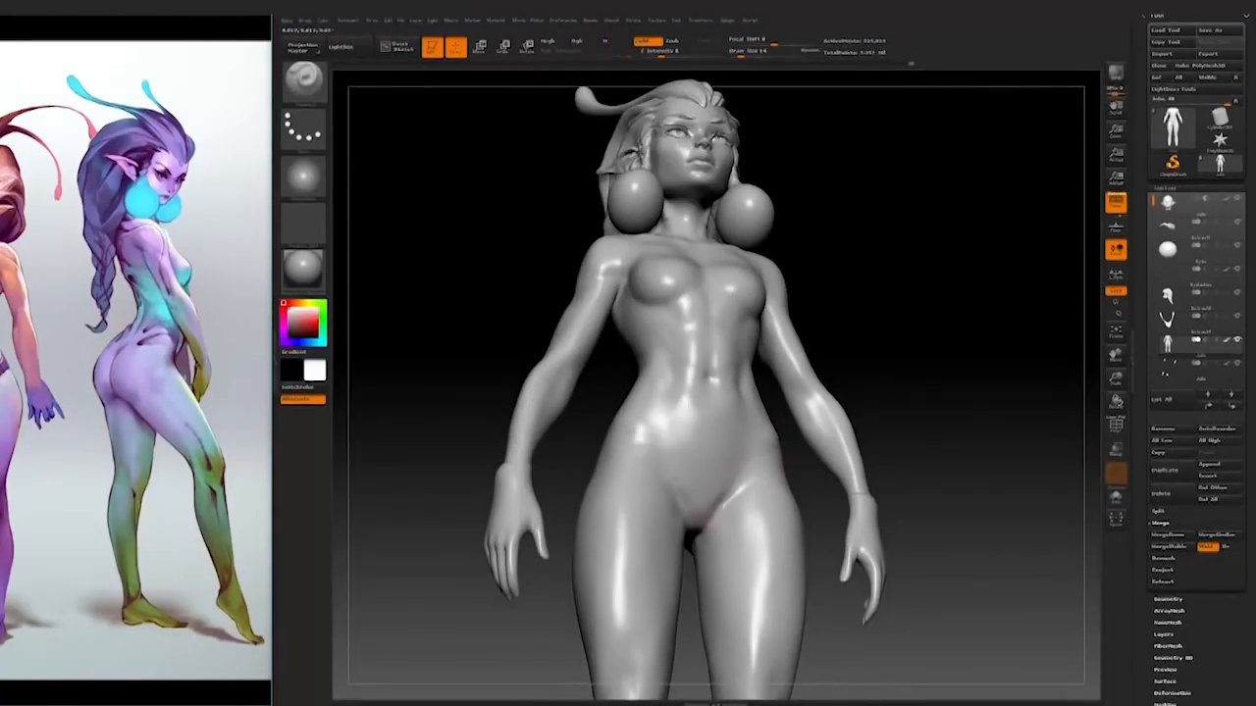
drag(938, 407, 962, 398)
mouse_move(907, 437)
mouse_down()
mouse_move(997, 426)
mouse_move(868, 469)
mouse_up()
Step: Switch to the Move brush and reshape the abdomen's front contour in side view
key(b)
key(m)
key(v)
mouse_move(603, 542)
mouse_down()
mouse_move(608, 520)
mouse_move(753, 459)
mouse_move(750, 421)
mouse_up()
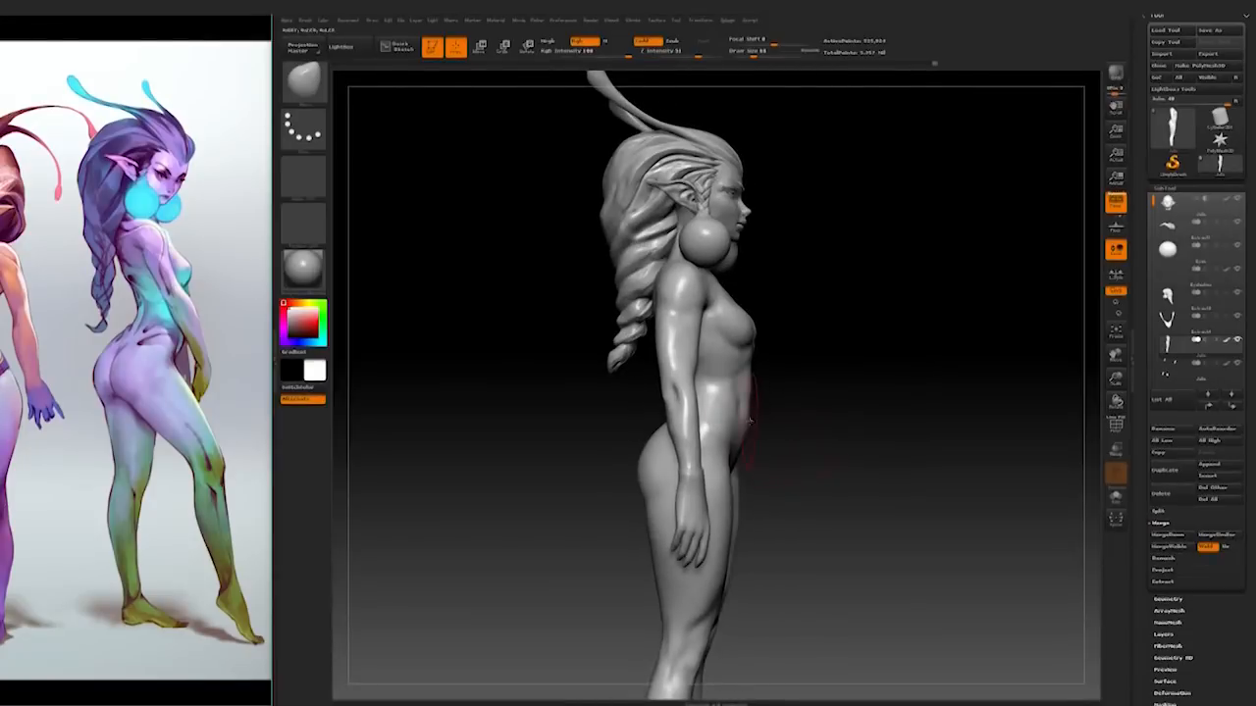
alt+drag(845, 426, 882, 478)
drag(812, 405, 731, 400)
Step: Resize the Move brush and adjust the profile of the chest and ribcage from both sides
key(space)
drag(734, 339, 741, 338)
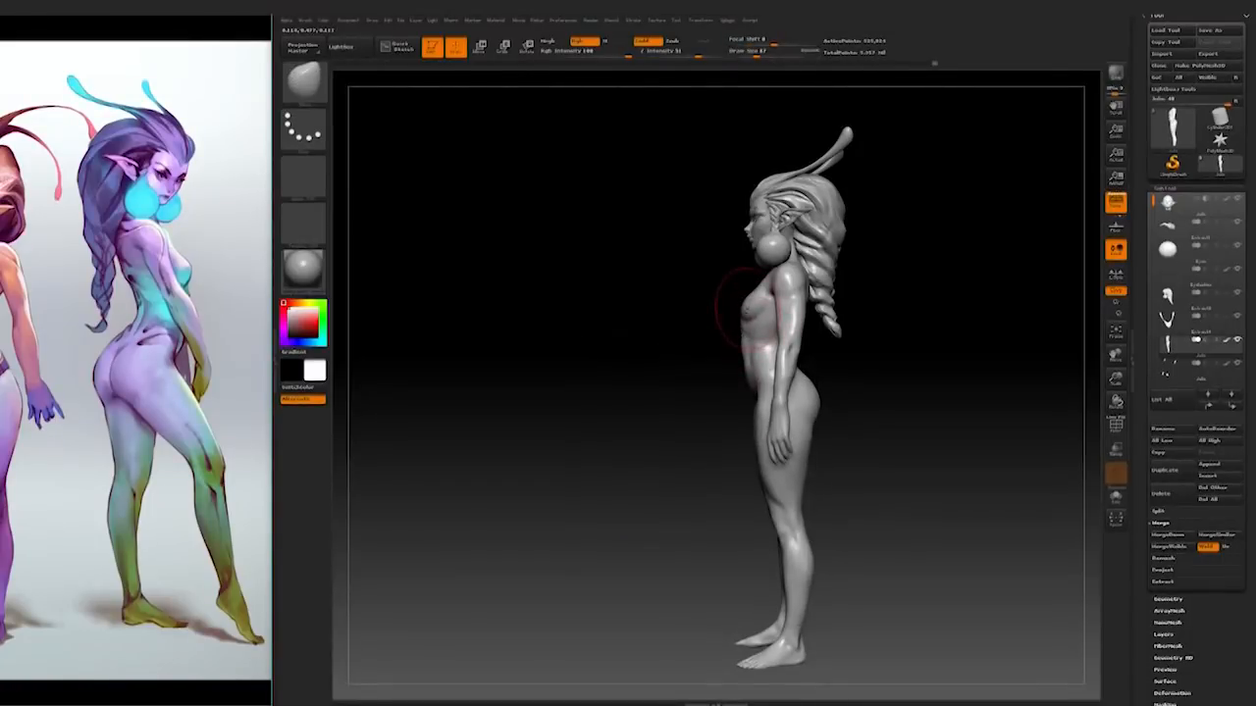
key(space)
drag(747, 340, 741, 339)
drag(939, 352, 745, 344)
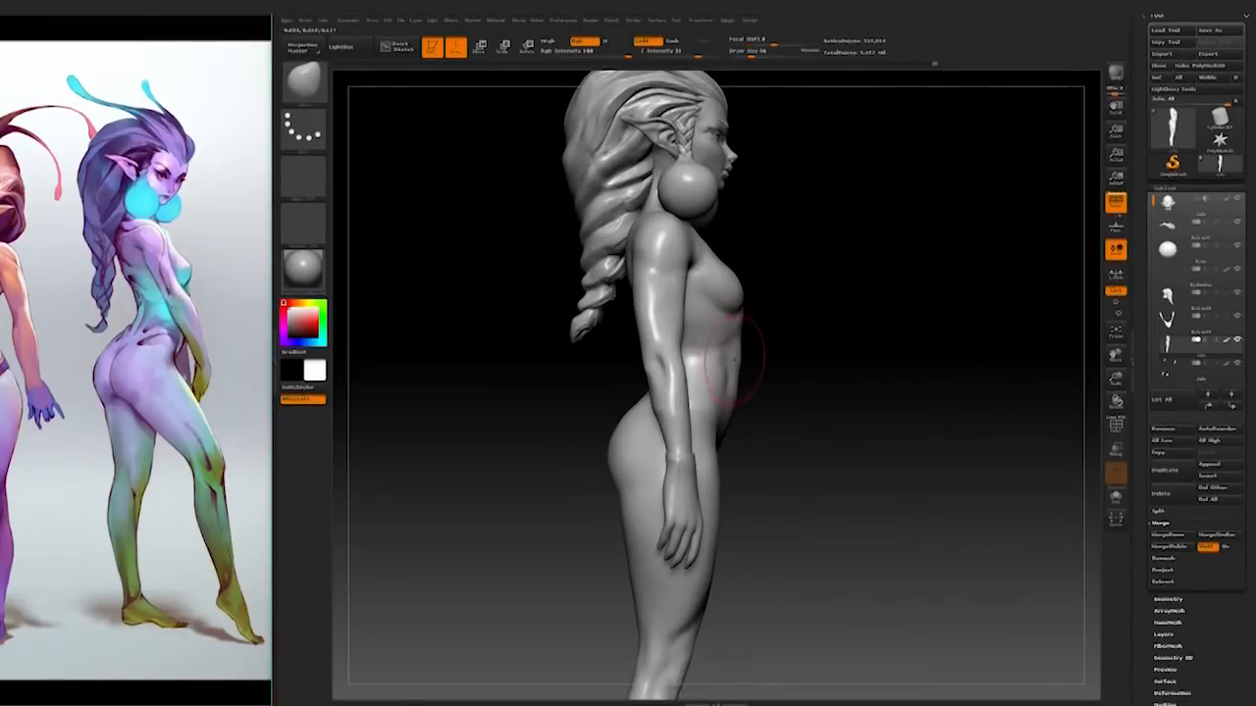
Step: Reshape the lower back and waist curve behind the arm with the Move brush
mouse_move(797, 360)
mouse_down()
mouse_move(886, 438)
mouse_move(872, 421)
mouse_move(962, 424)
mouse_move(888, 428)
mouse_up()
mouse_move(833, 334)
mouse_down()
mouse_move(771, 367)
mouse_move(855, 401)
mouse_move(830, 395)
mouse_move(830, 359)
mouse_move(692, 347)
mouse_up()
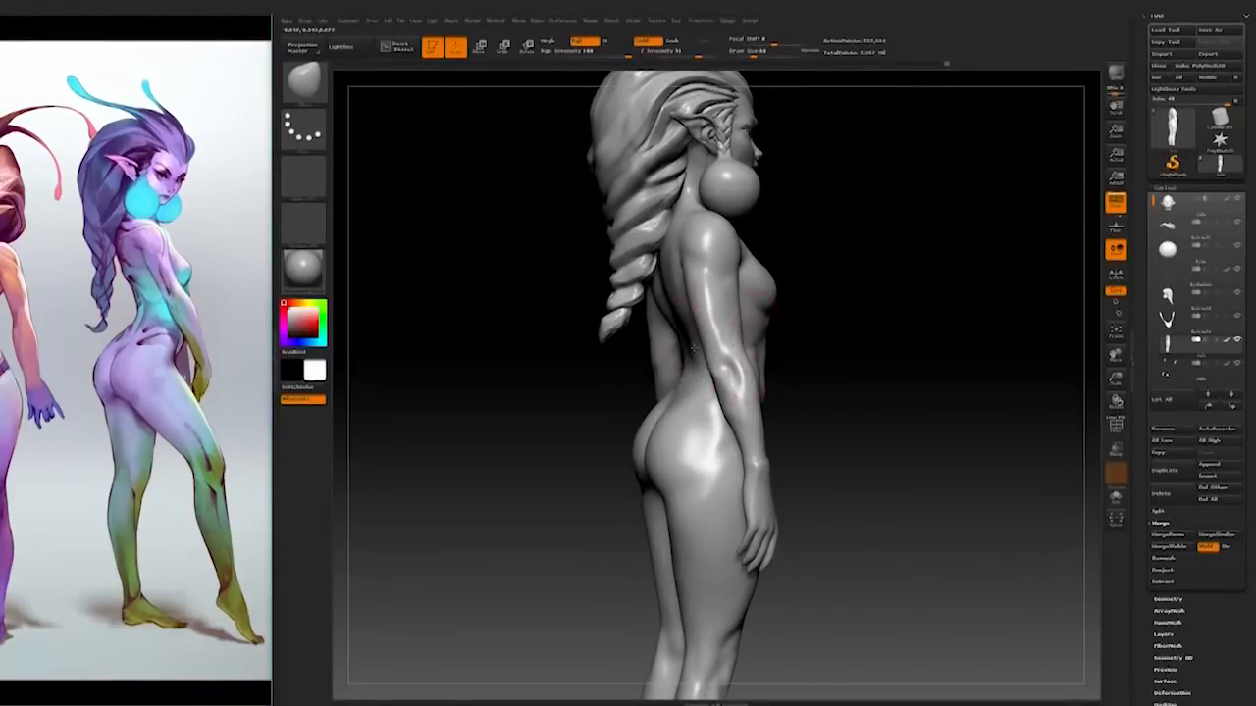
mouse_move(859, 339)
mouse_down()
mouse_move(948, 311)
mouse_move(740, 380)
mouse_up()
mouse_move(839, 360)
mouse_down()
mouse_move(844, 467)
mouse_move(829, 411)
mouse_up()
mouse_move(897, 382)
mouse_down()
mouse_move(818, 395)
mouse_move(939, 415)
mouse_move(881, 404)
mouse_up()
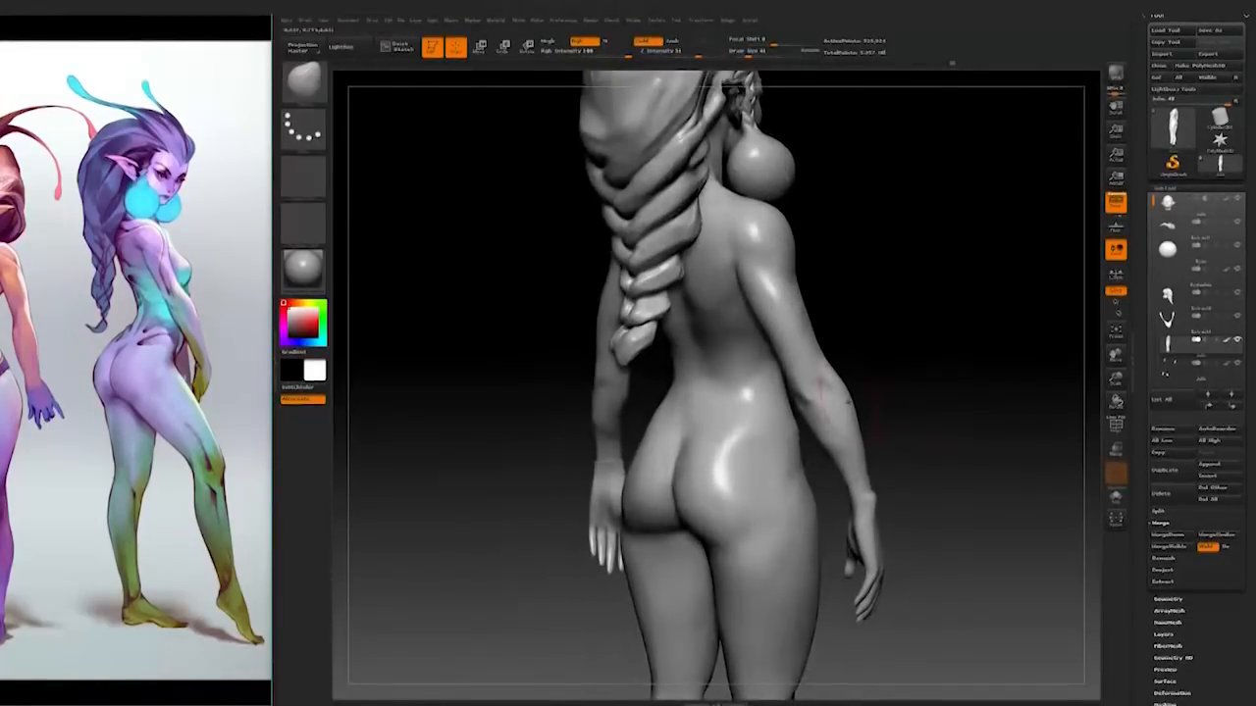
mouse_move(879, 309)
mouse_down()
mouse_move(882, 280)
mouse_move(704, 319)
mouse_up()
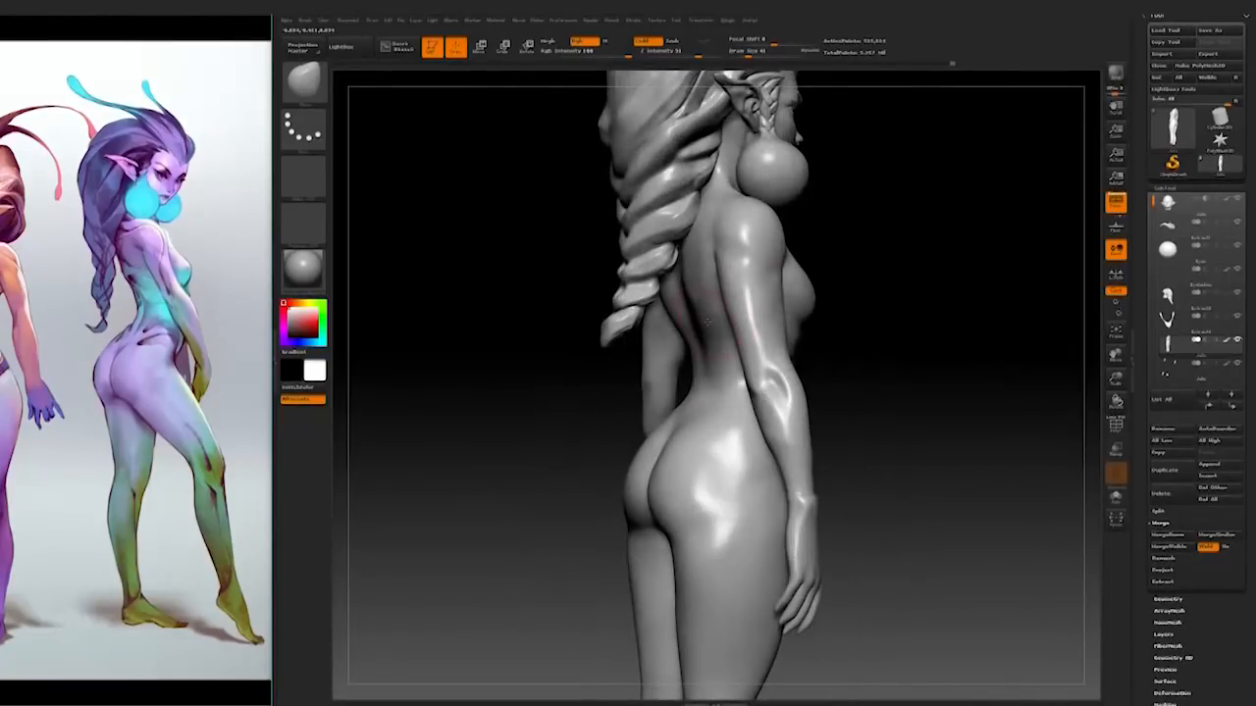
Step: Switch from the Move brush to a sculpting brush and add subtle muscle forms across the lower back beside the spine
key(b)
click(953, 135)
drag(926, 359, 692, 401)
drag(881, 312, 906, 313)
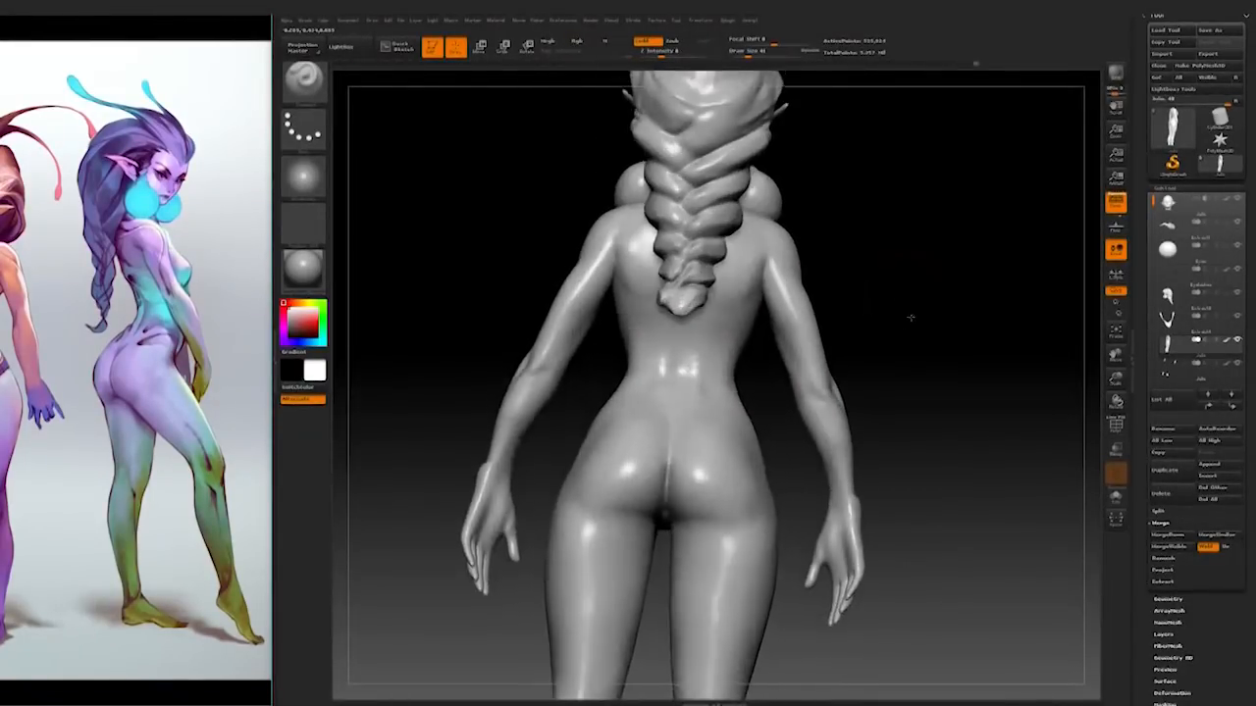
key(shift)
mouse_move(926, 295)
mouse_down()
mouse_move(874, 264)
mouse_move(914, 257)
mouse_up()
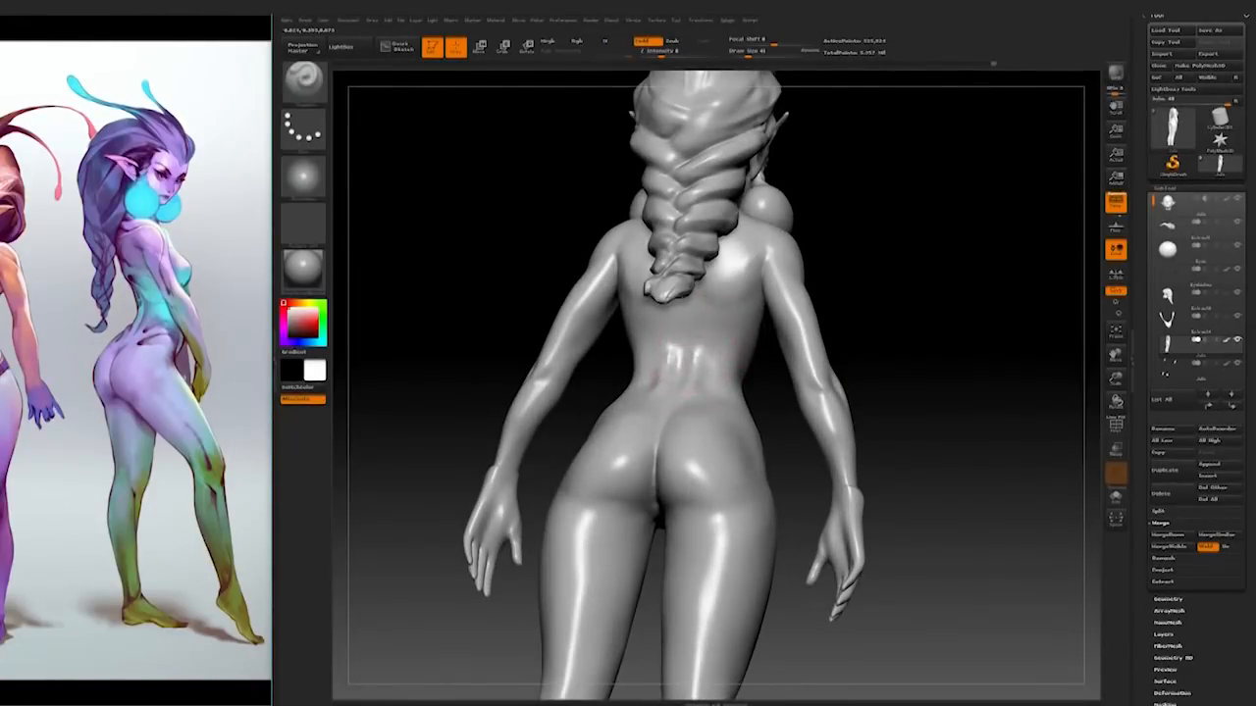
Step: Sculpt and smooth the transition between the lower back and the tops of the buttocks
drag(925, 343, 747, 392)
mouse_move(912, 345)
mouse_down()
mouse_move(925, 340)
mouse_move(880, 355)
mouse_move(866, 235)
mouse_up()
mouse_move(873, 294)
shift+mouse_down()
mouse_move(922, 300)
mouse_move(952, 433)
shift+mouse_up()
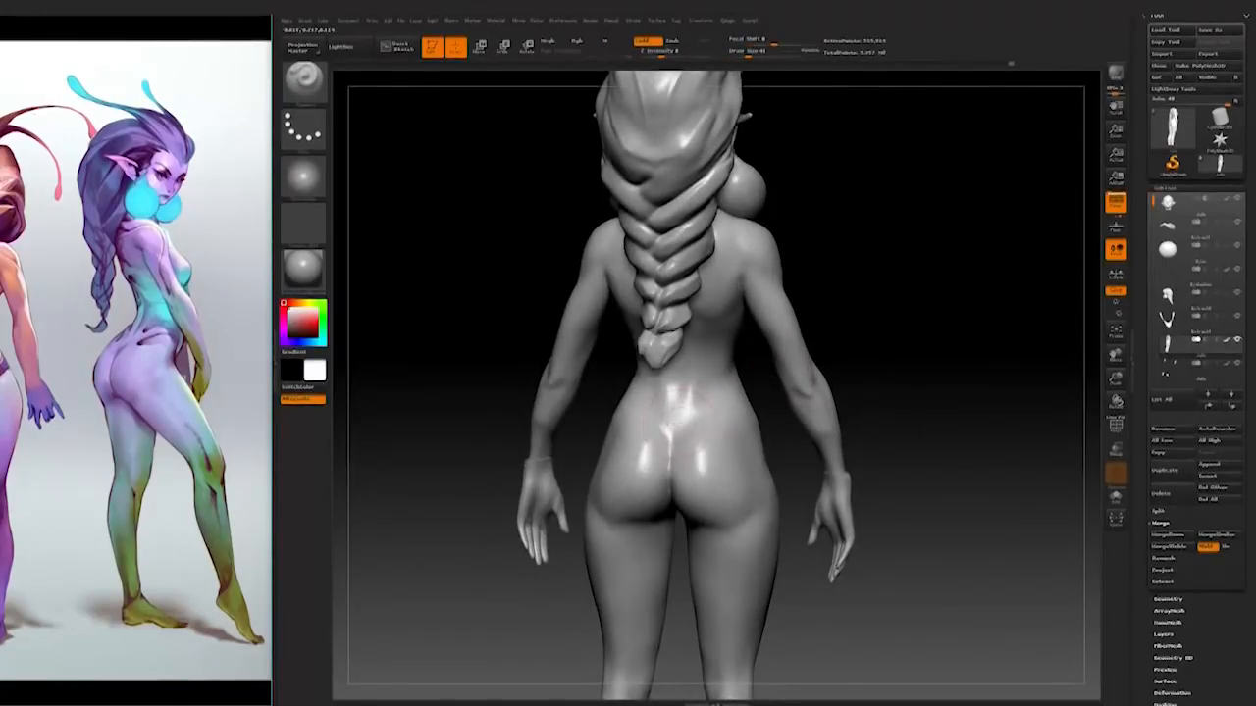
key(shift)
key(shift)
mouse_move(827, 286)
shift+mouse_down()
mouse_move(863, 265)
mouse_move(834, 314)
mouse_move(888, 363)
mouse_move(864, 364)
mouse_move(942, 372)
mouse_move(789, 394)
mouse_move(892, 359)
mouse_move(868, 361)
shift+mouse_up()
mouse_move(753, 392)
mouse_down()
mouse_move(883, 359)
mouse_move(699, 426)
mouse_up()
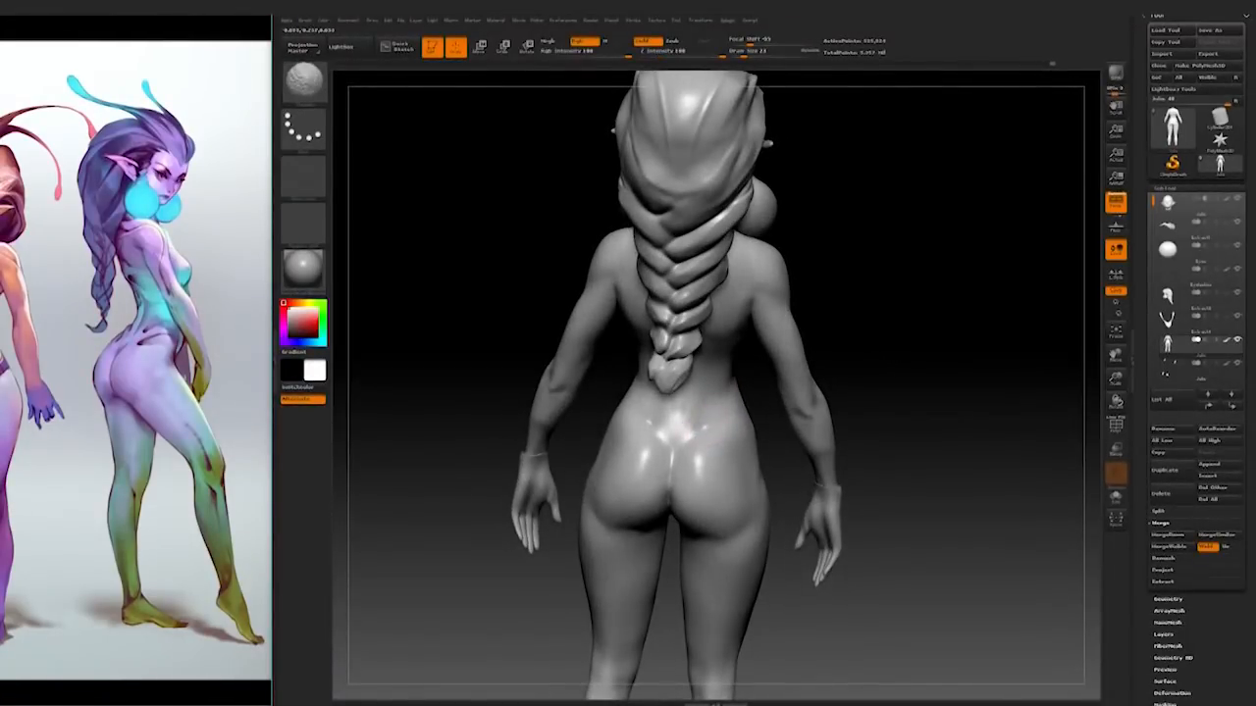
Step: Smooth the buttocks, hips and waist, checking the body from the back, side and front
mouse_move(491, 420)
mouse_down()
mouse_move(916, 448)
mouse_move(703, 429)
mouse_up()
mouse_move(909, 367)
mouse_down()
mouse_move(913, 347)
mouse_move(864, 361)
mouse_move(818, 330)
mouse_up()
mouse_move(857, 503)
mouse_down()
mouse_move(877, 474)
mouse_move(754, 433)
mouse_up()
mouse_move(863, 402)
mouse_down()
mouse_move(920, 327)
mouse_move(886, 342)
mouse_move(903, 400)
mouse_move(882, 509)
mouse_up()
drag(883, 412, 922, 412)
alt+drag(922, 412, 922, 343)
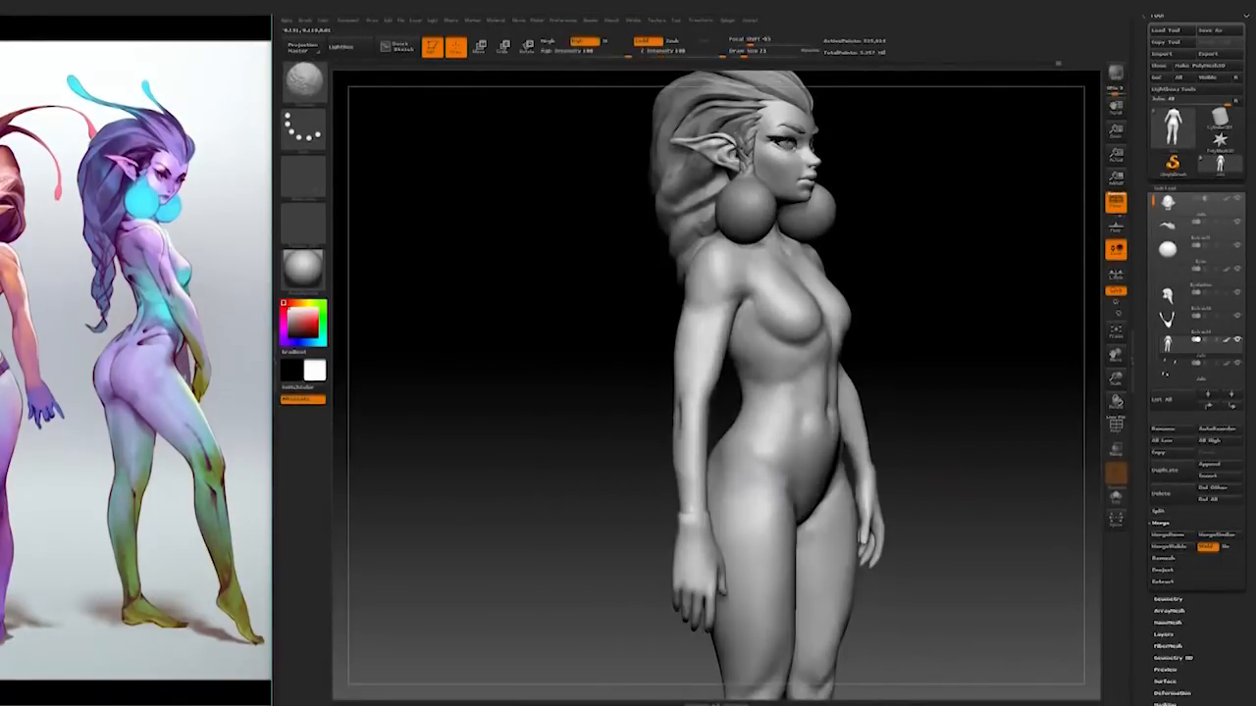
mouse_move(1032, 442)
mouse_down()
mouse_move(996, 448)
mouse_move(953, 486)
mouse_move(979, 469)
mouse_move(960, 393)
mouse_up()
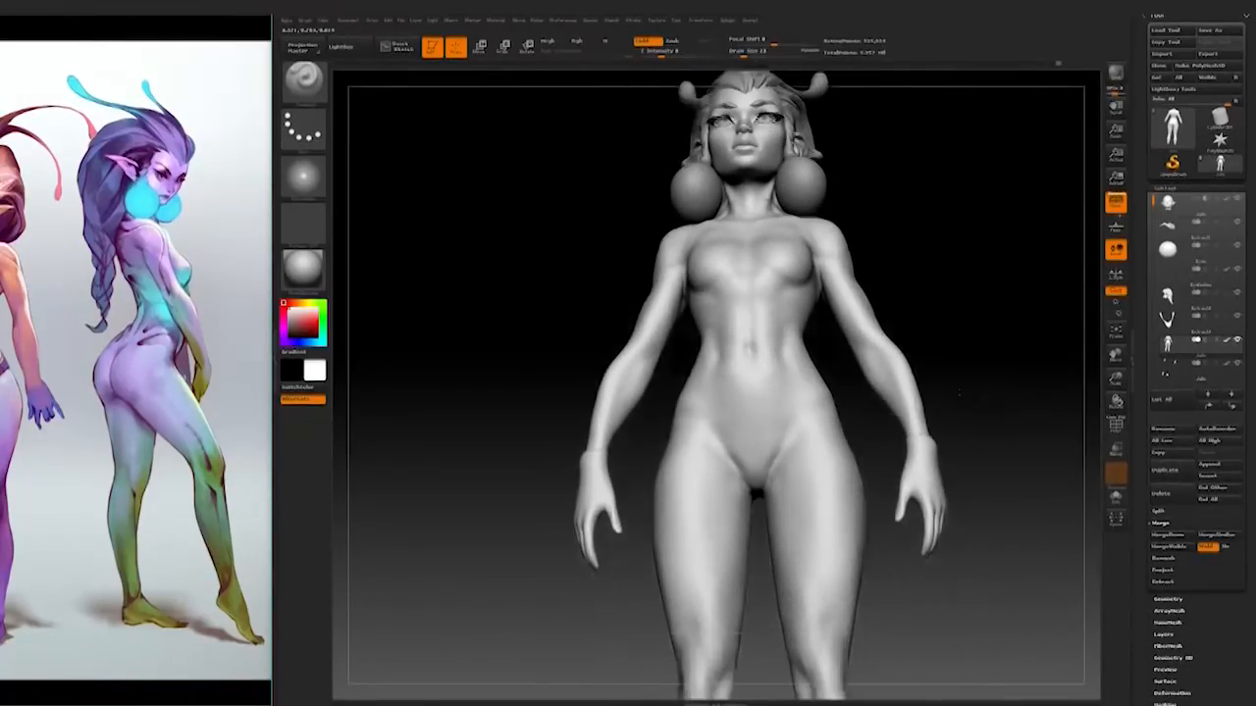
Step: Switch to the Move brush, reshape the inner thighs and groin seen from below, and smooth the crease
drag(576, 609, 618, 600)
key(b)
key(m)
key(v)
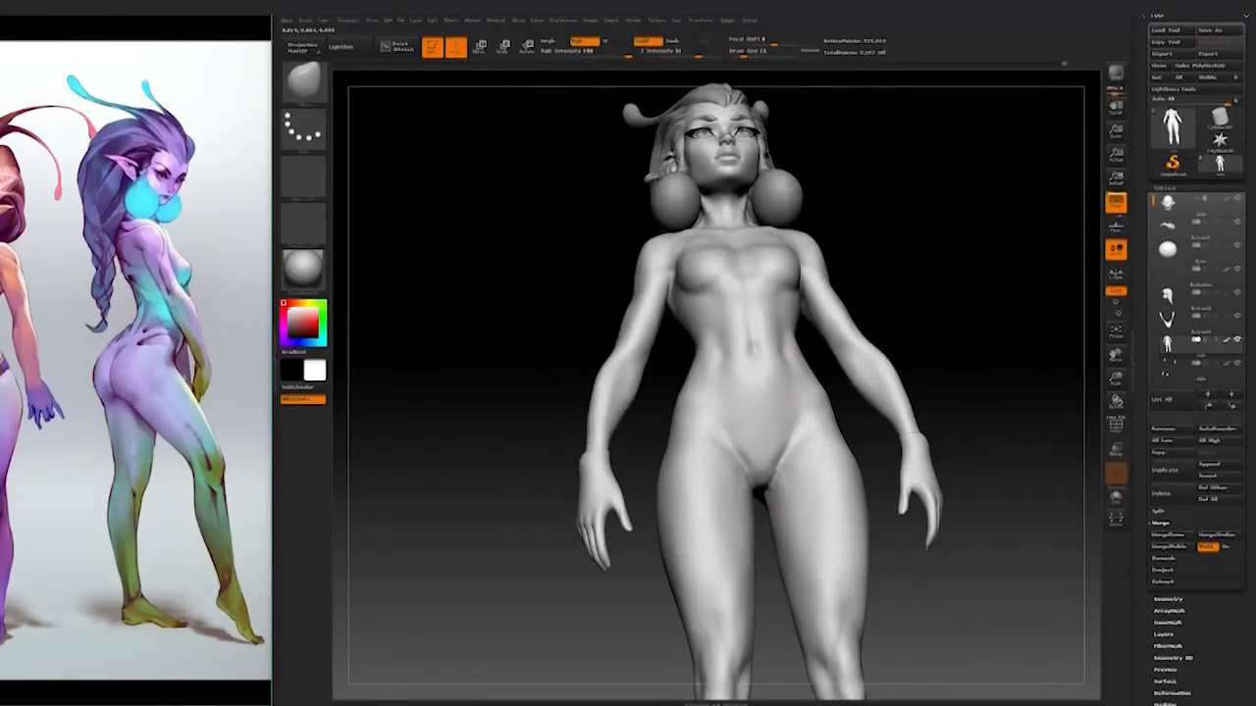
mouse_move(1011, 484)
mouse_down()
mouse_move(999, 522)
mouse_move(997, 510)
mouse_up()
drag(1000, 422, 997, 278)
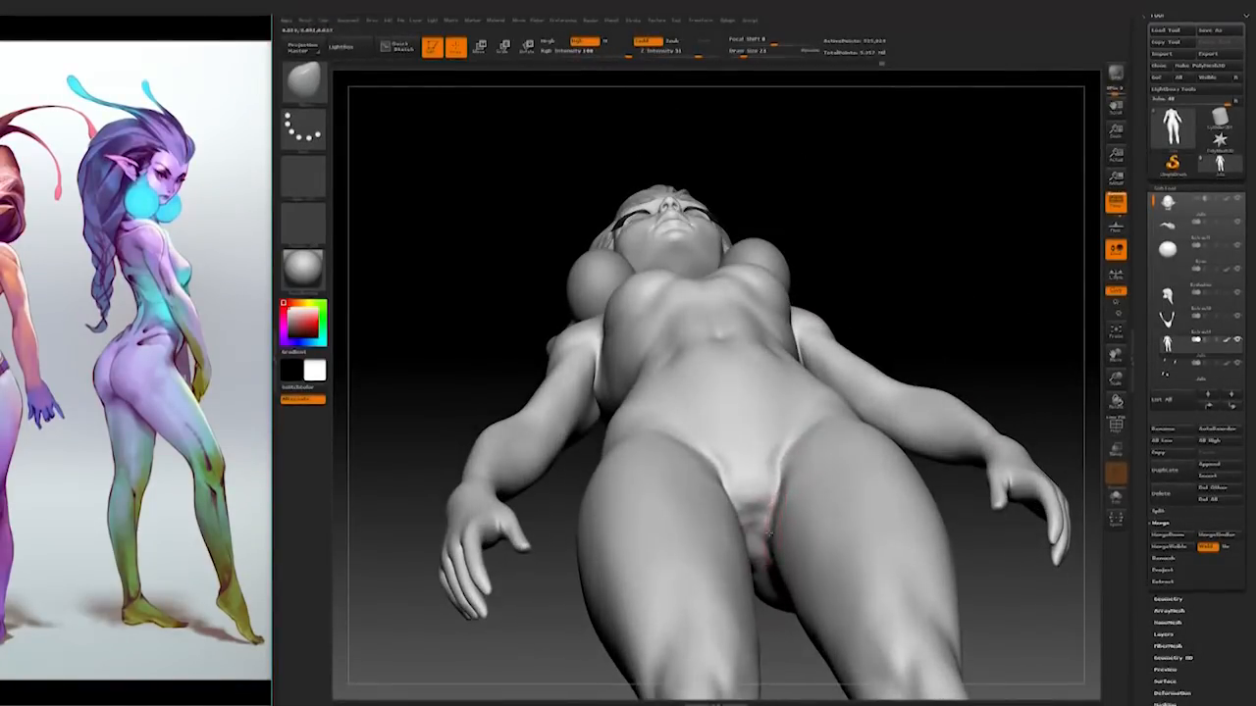
shift+drag(785, 486, 793, 472)
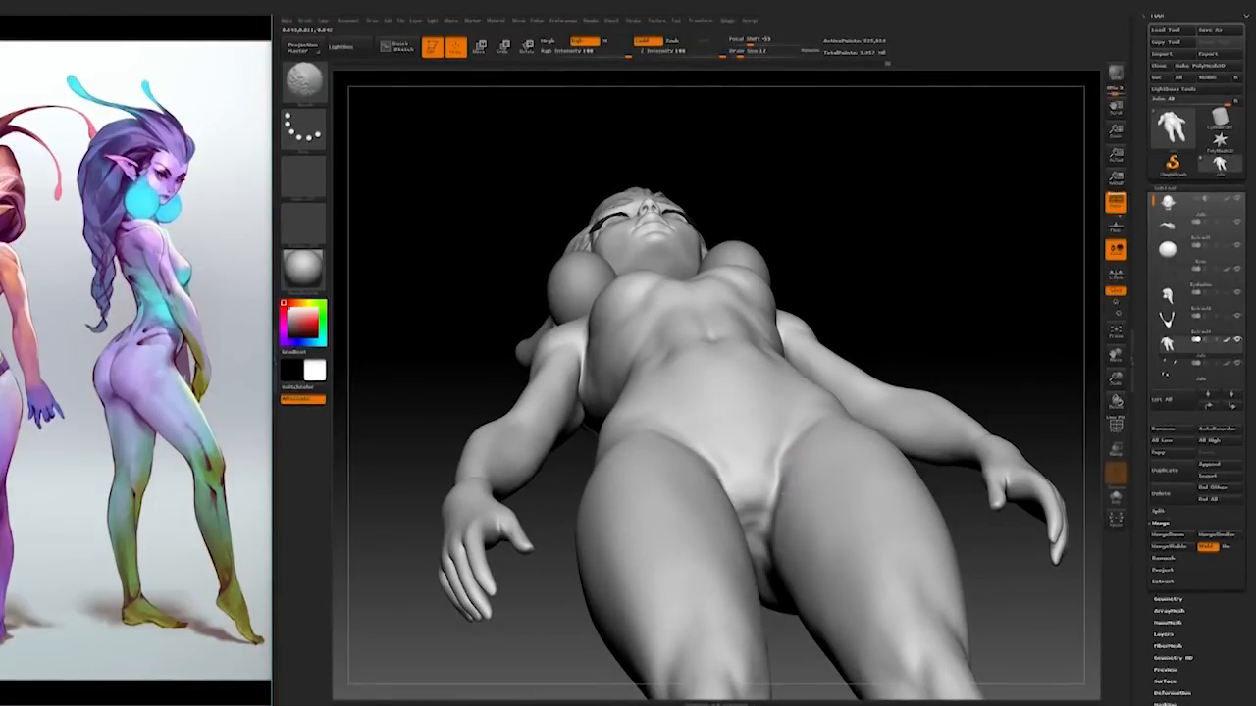
Step: Carve the underside creases between the pelvis and inner thighs with a subtractive brush and smooth them
mouse_move(947, 312)
mouse_down()
mouse_move(939, 386)
mouse_move(909, 337)
mouse_up()
click(303, 81)
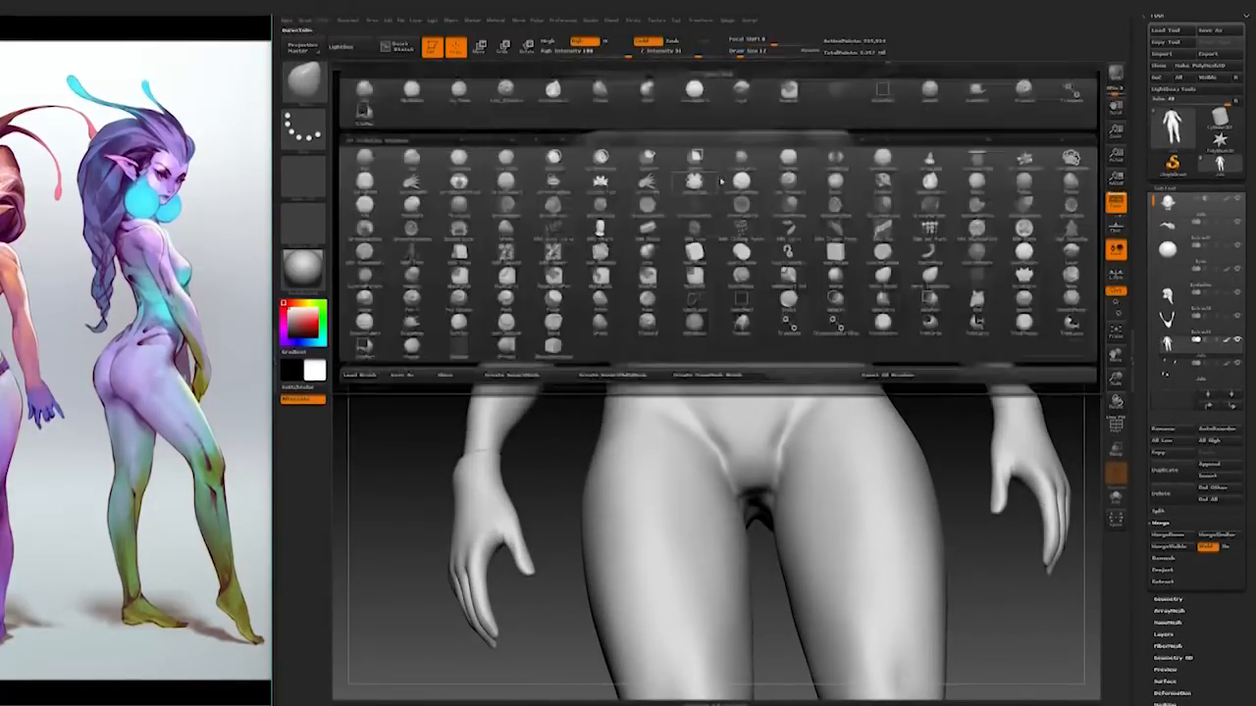
click(1026, 90)
click(318, 95)
click(422, 90)
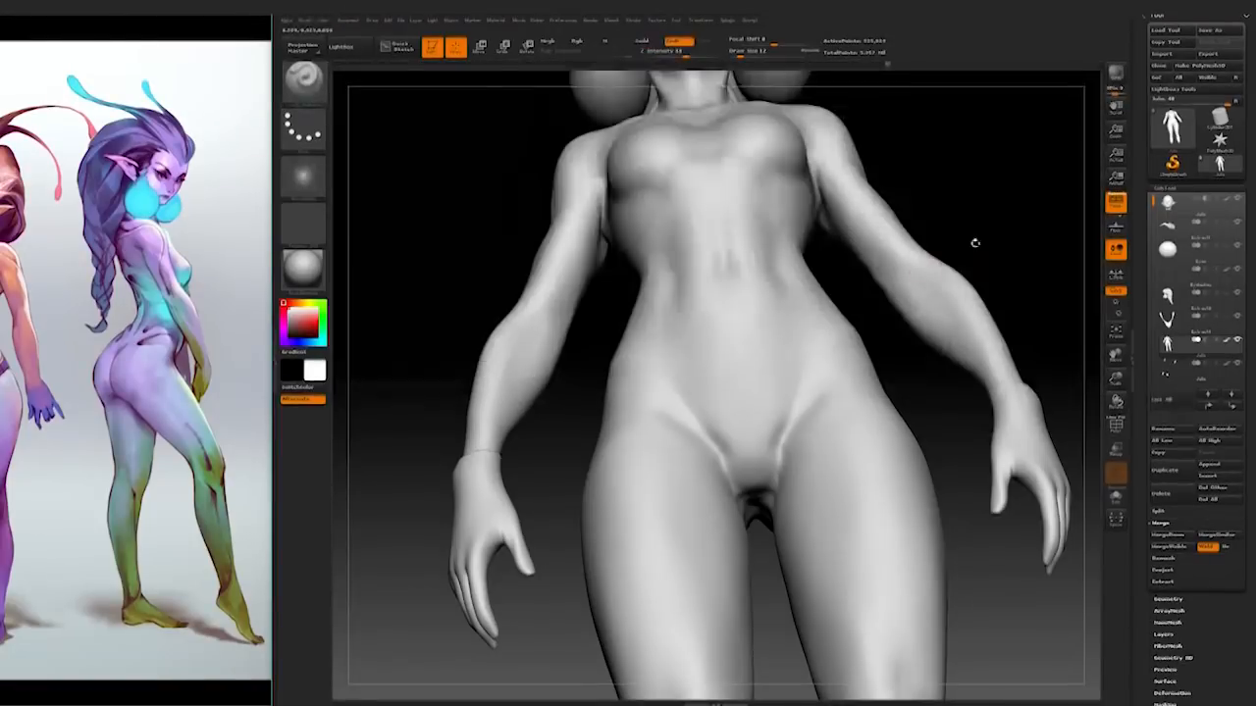
drag(947, 323, 863, 393)
drag(928, 323, 878, 345)
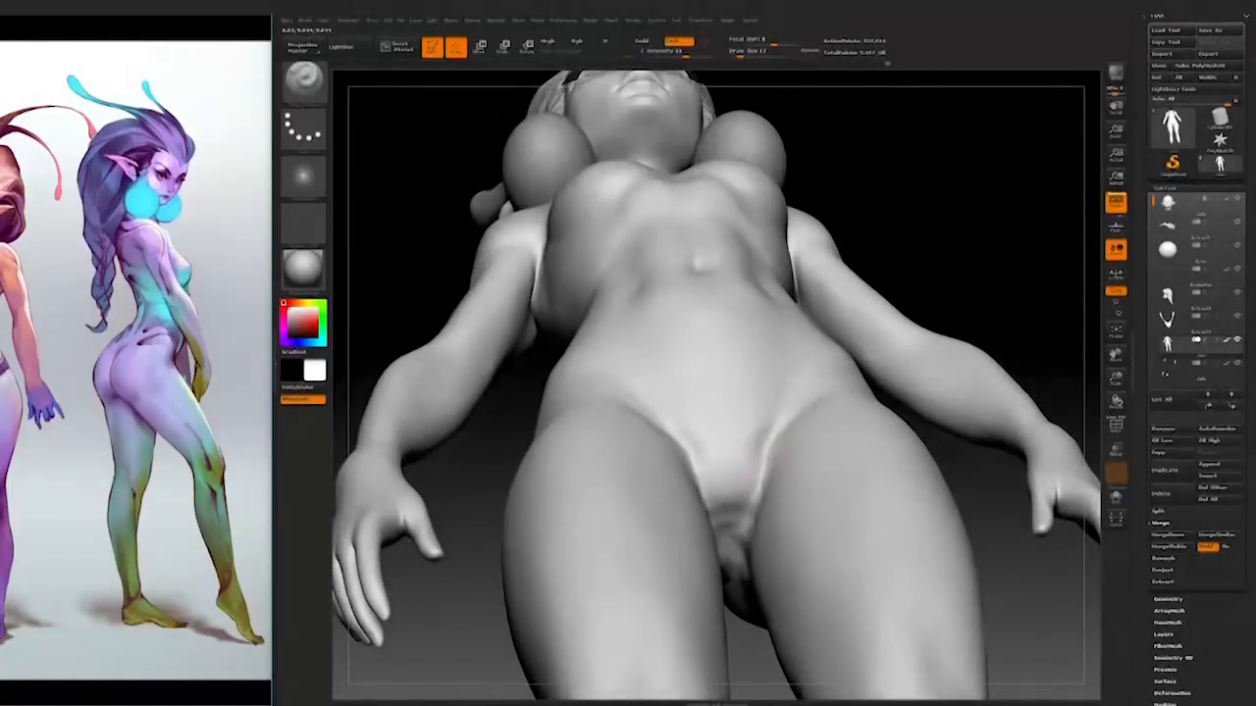
right_drag(726, 596, 751, 538)
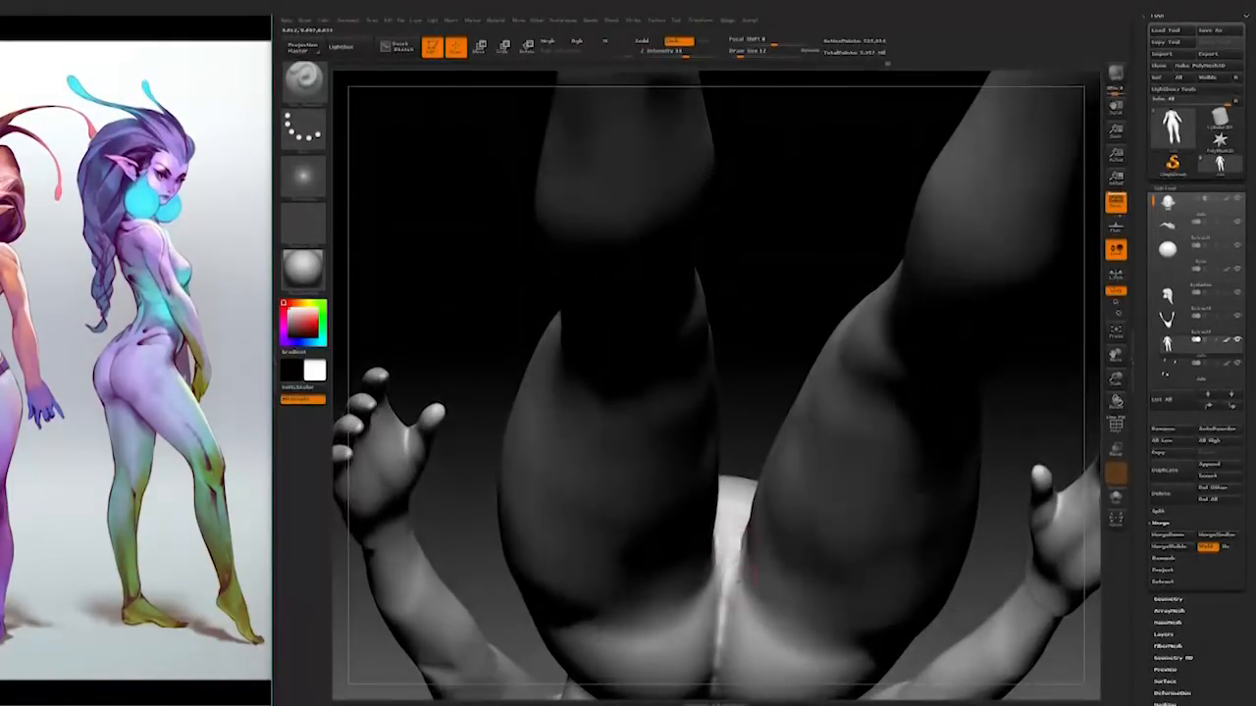
shift+drag(742, 600, 742, 561)
mouse_move(742, 561)
right_down()
mouse_move(734, 533)
mouse_move(947, 414)
right_up()
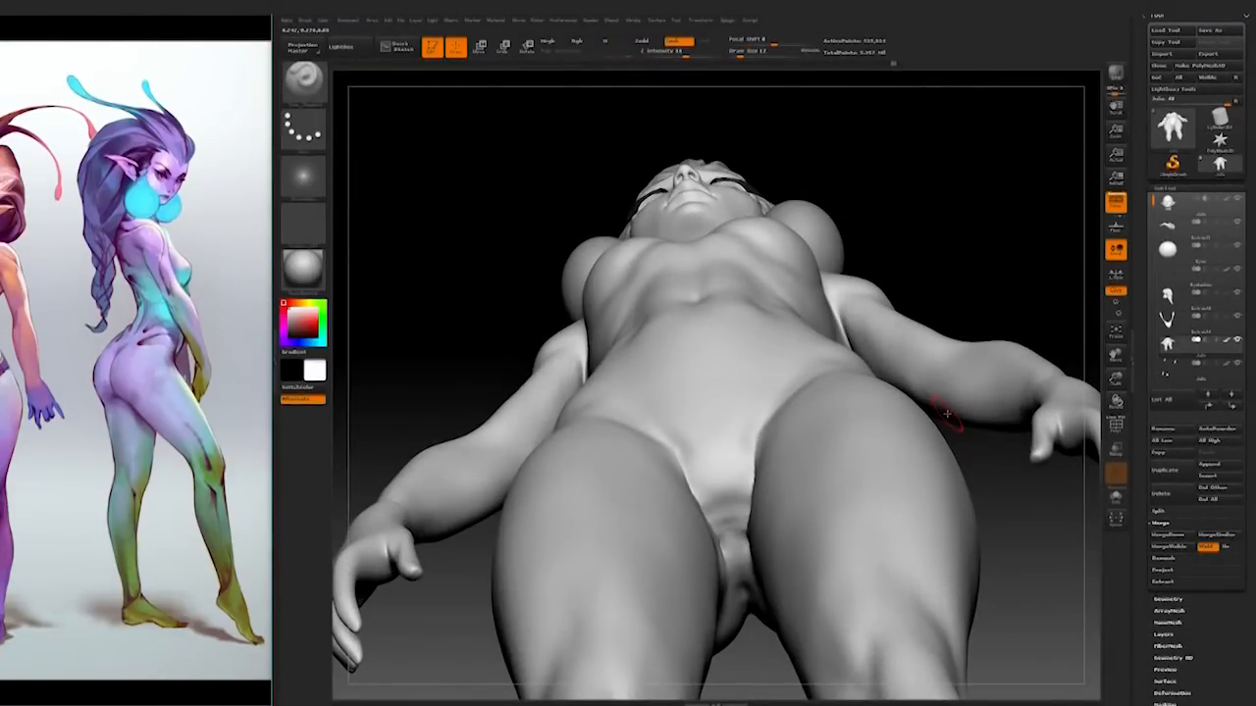
Step: Refine the creases at the tops of the inner thighs from below and from the front
right_drag(976, 260, 1000, 260)
mouse_move(799, 384)
right_down()
mouse_move(919, 359)
mouse_move(922, 344)
right_up()
mouse_move(750, 452)
mouse_down()
mouse_move(769, 416)
mouse_move(765, 385)
mouse_up()
mouse_move(785, 392)
right_down()
mouse_move(850, 418)
mouse_move(804, 393)
right_up()
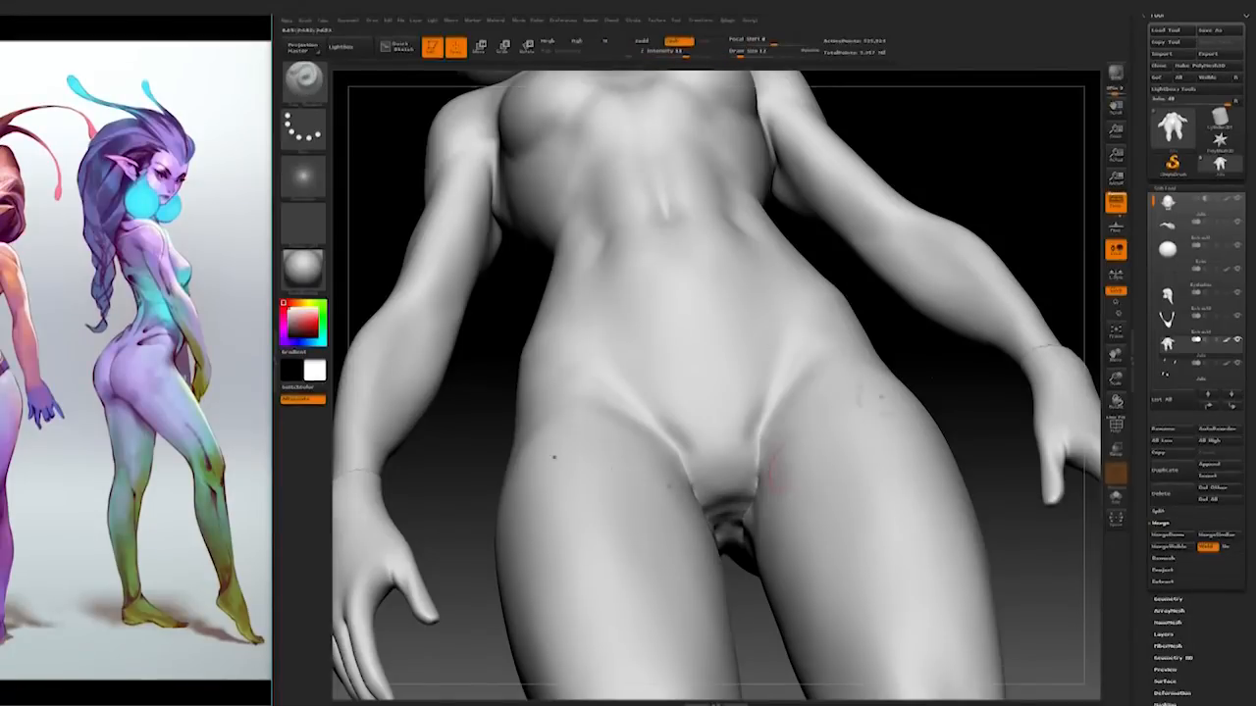
right_drag(771, 481, 756, 454)
mouse_move(876, 374)
right_down()
mouse_move(918, 362)
mouse_move(947, 572)
right_up()
mouse_move(983, 385)
right_down()
mouse_move(997, 379)
mouse_move(991, 294)
right_up()
Step: Adjust the groin line with the Move brush, then soften the inner-thigh transitions with the Standard brush
click(303, 81)
click(905, 106)
right_drag(888, 343, 880, 326)
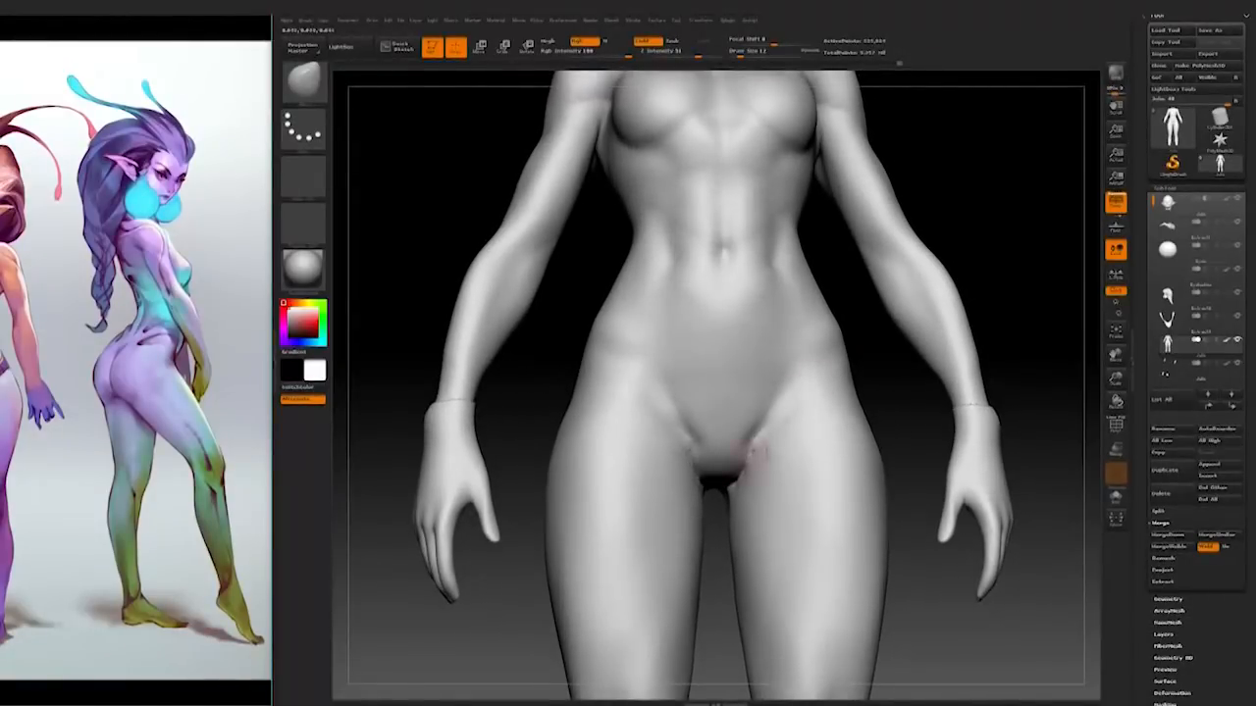
click(304, 81)
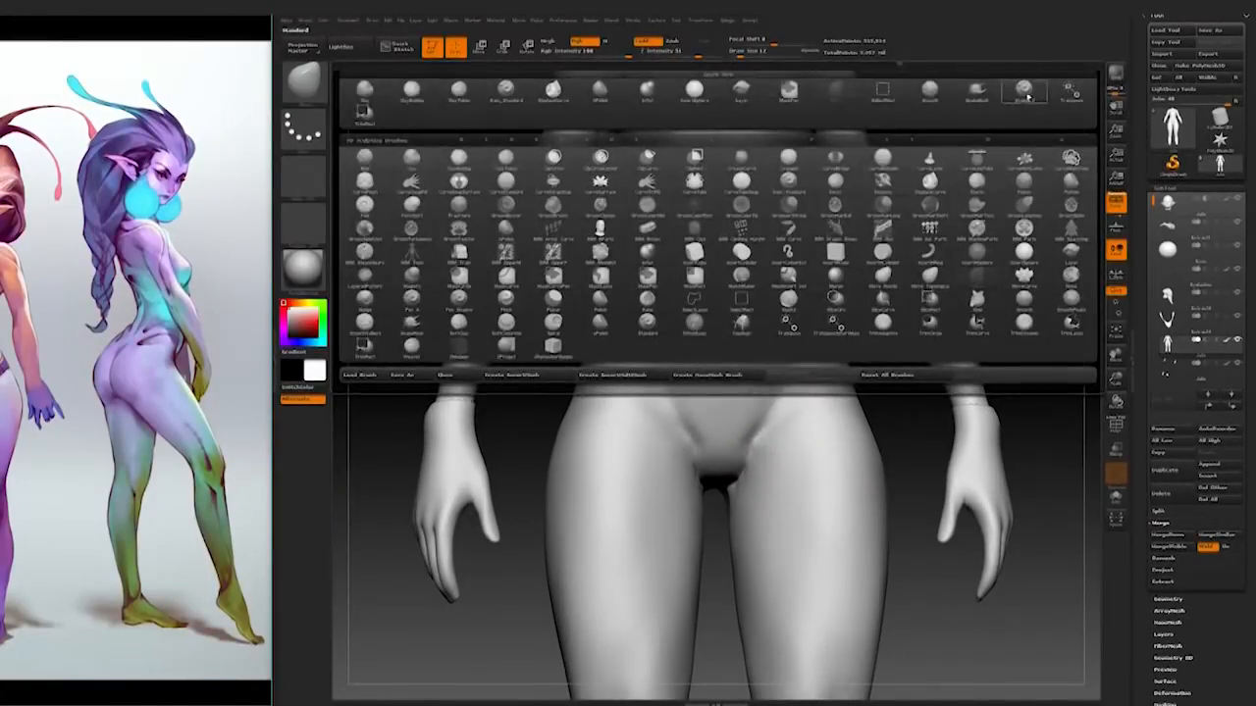
click(1024, 92)
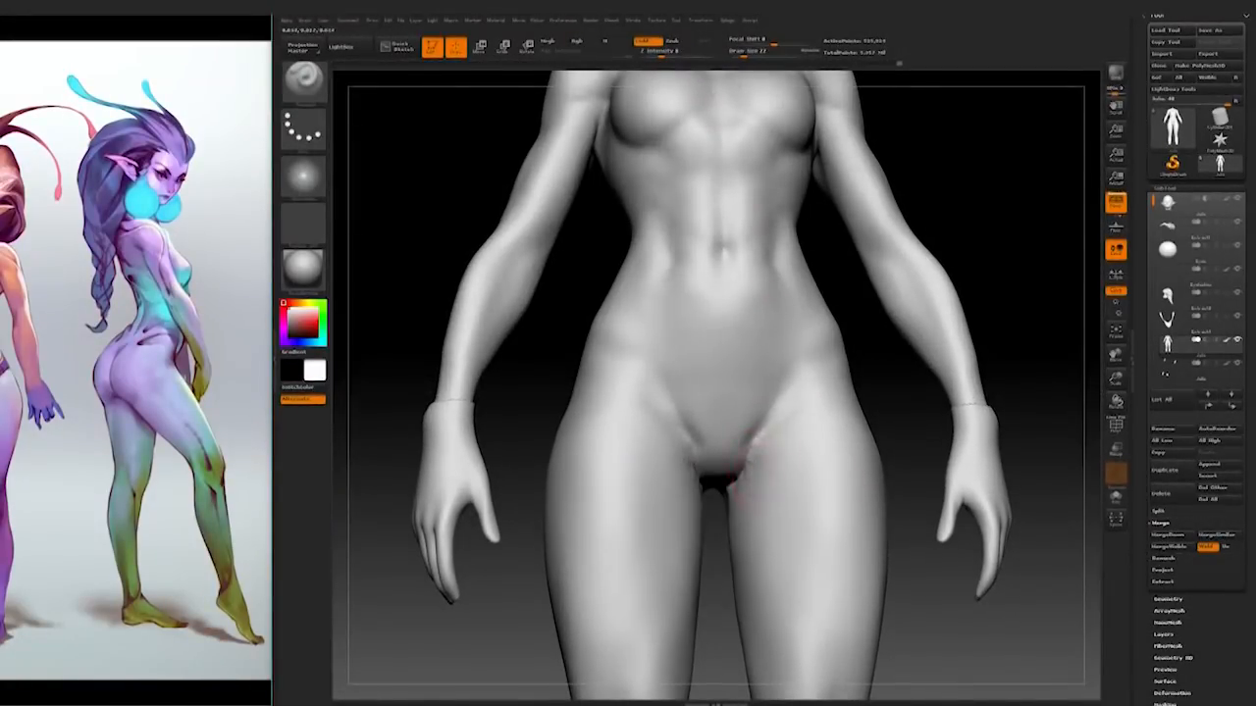
mouse_move(750, 469)
right_down()
mouse_move(892, 384)
mouse_move(757, 454)
right_up()
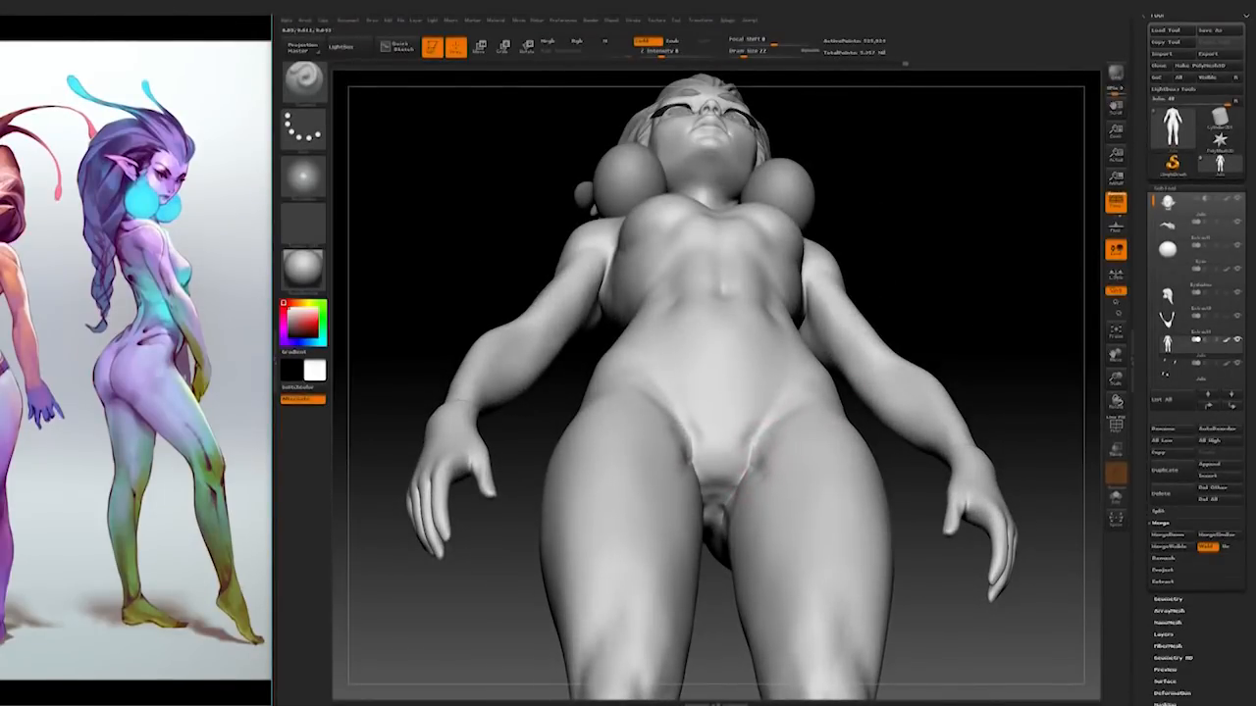
right_drag(987, 325, 922, 542)
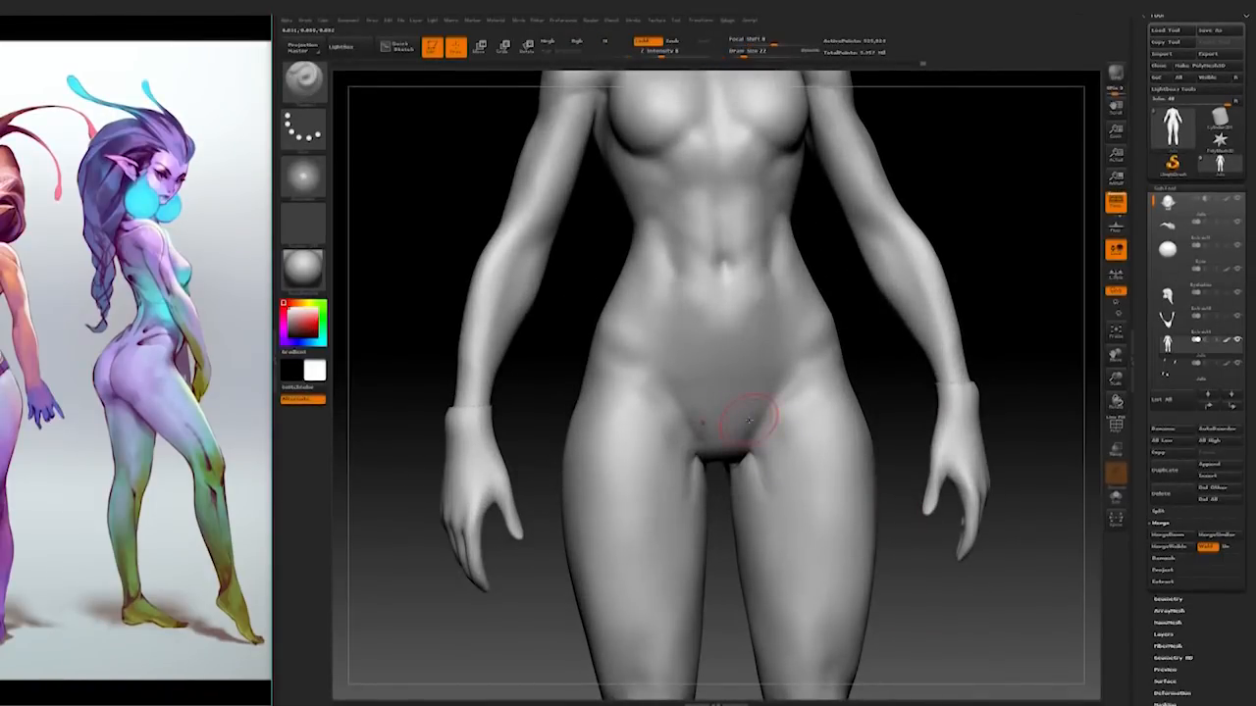
Step: Build up and smooth the muscle volumes of the hips and upper front thighs below the groin creases
right_drag(993, 391, 1008, 363)
right_drag(898, 567, 829, 382)
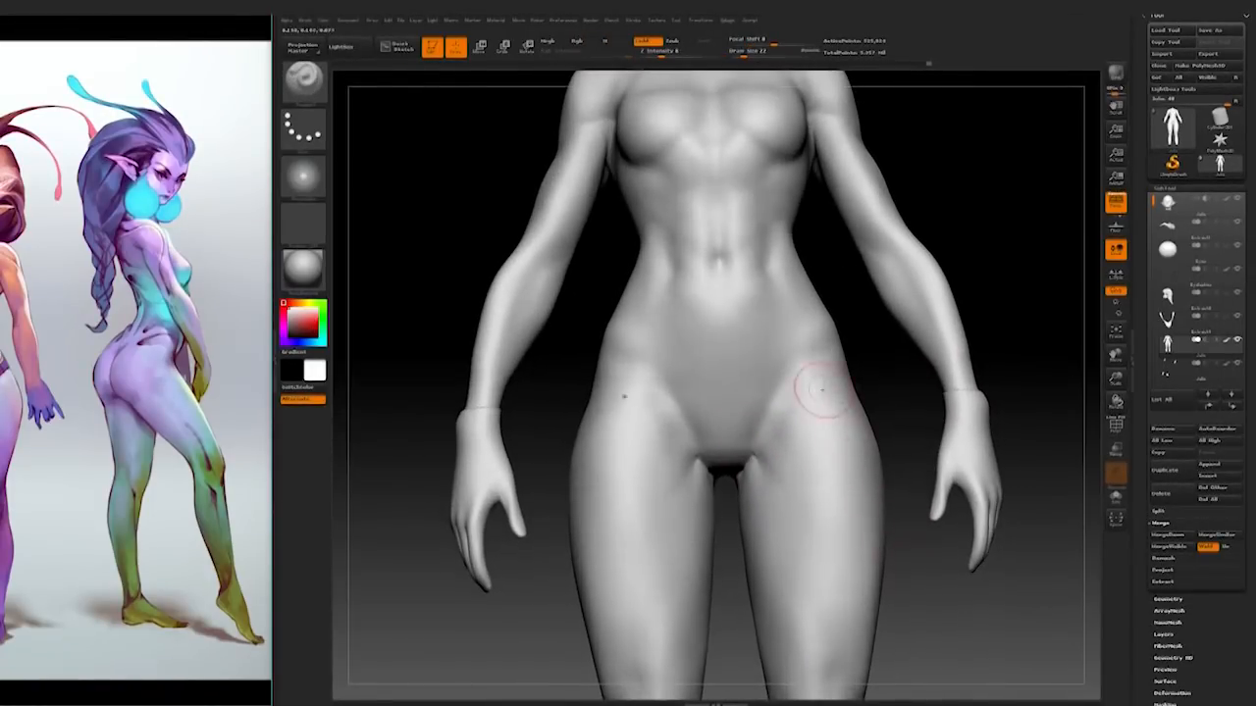
right_drag(829, 628, 810, 373)
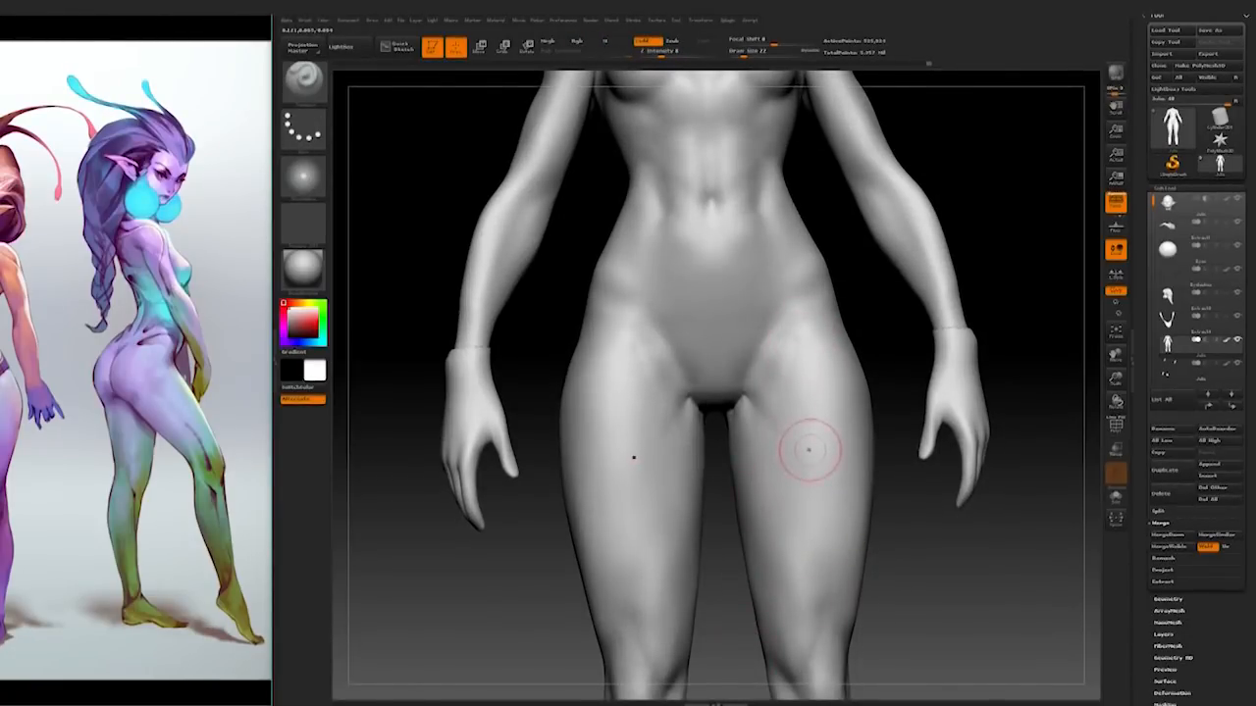
right_drag(910, 543, 770, 398)
right_drag(902, 557, 775, 398)
right_drag(759, 594, 801, 444)
mouse_move(712, 569)
right_down()
mouse_move(729, 589)
mouse_move(872, 563)
mouse_move(799, 481)
right_up()
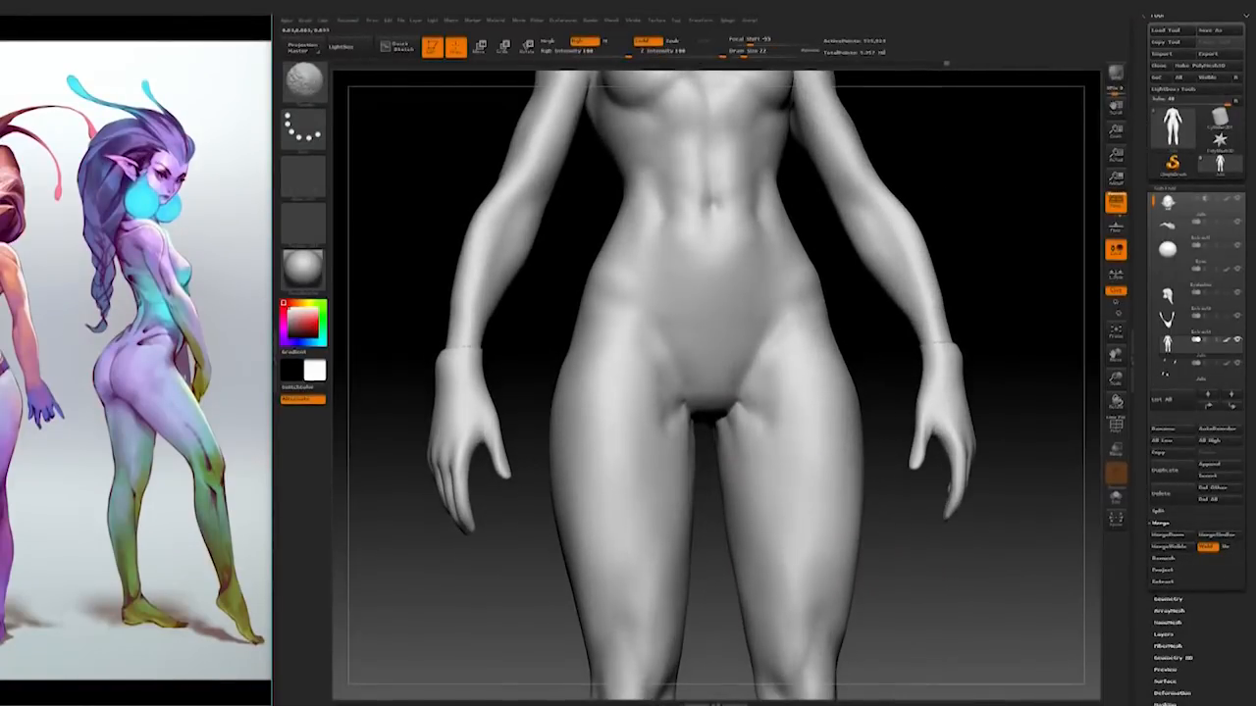
Step: Switch back to the Move brush, enlarge it and reshape the upper inner thighs and thigh gap in front view
mouse_move(897, 627)
ctrl+right_down()
mouse_move(896, 535)
mouse_move(864, 501)
mouse_move(895, 598)
mouse_move(877, 588)
mouse_move(897, 575)
ctrl+right_up()
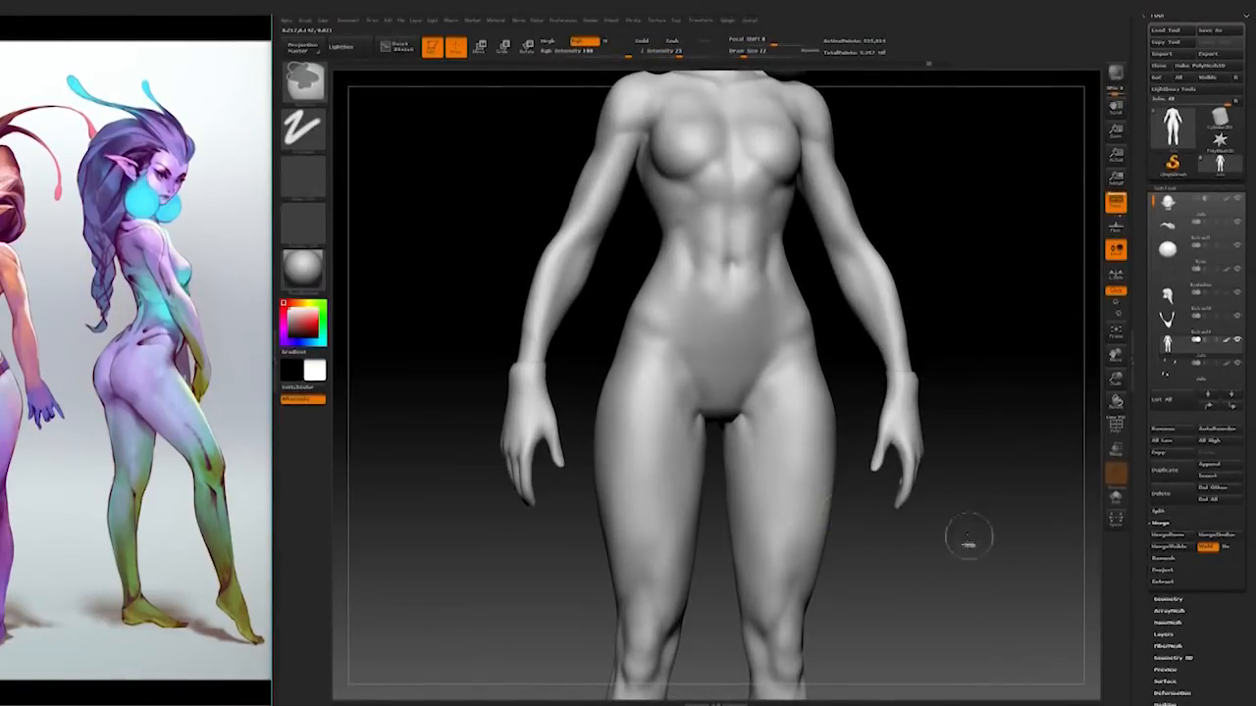
shift+right_drag(968, 537, 942, 530)
ctrl+right_drag(883, 599, 875, 539)
click(303, 81)
click(580, 160)
ctrl+right_drag(860, 291, 971, 375)
key(ctrl+z)
key(ctrl+shift+z)
key(bracketright)
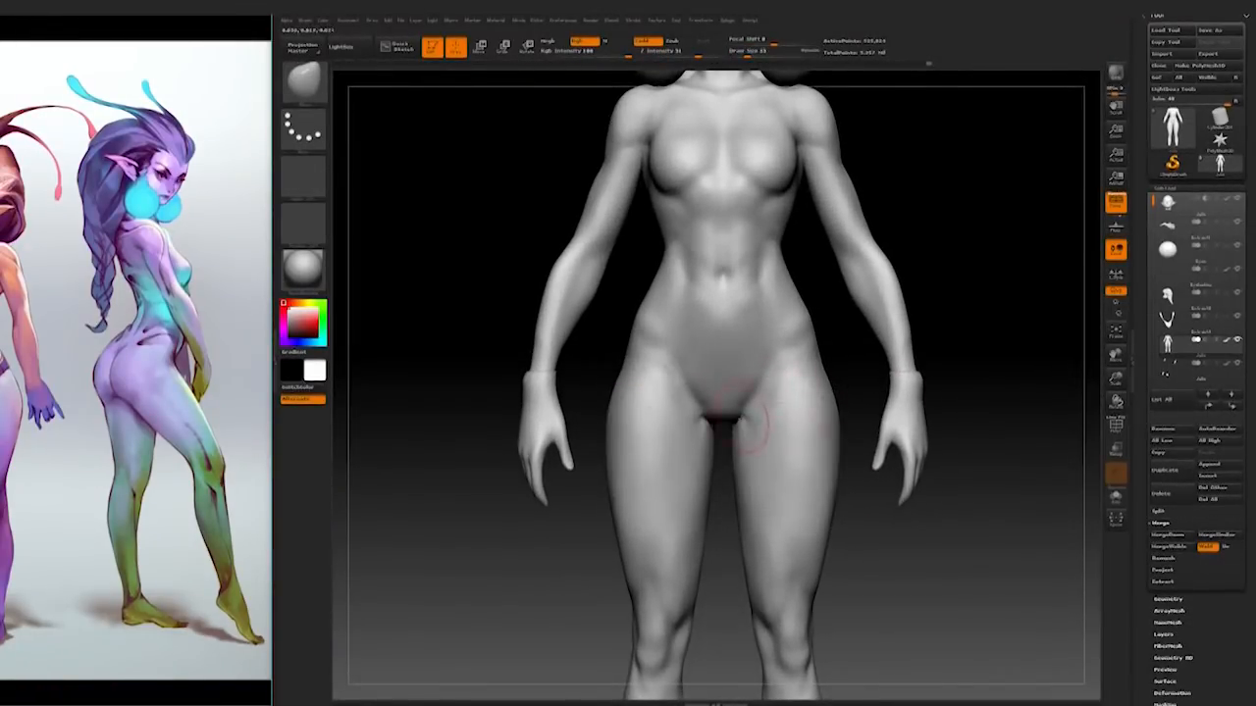
drag(564, 312, 490, 312)
mouse_move(705, 421)
mouse_down()
mouse_move(702, 402)
mouse_move(709, 432)
mouse_up()
Step: Adjust the hip creases on the upper thighs with the Move brush and smooth them from below
drag(883, 550, 952, 549)
alt+drag(883, 574, 868, 490)
mouse_move(870, 574)
alt+mouse_down()
mouse_move(893, 432)
mouse_move(915, 457)
mouse_move(916, 432)
alt+mouse_up()
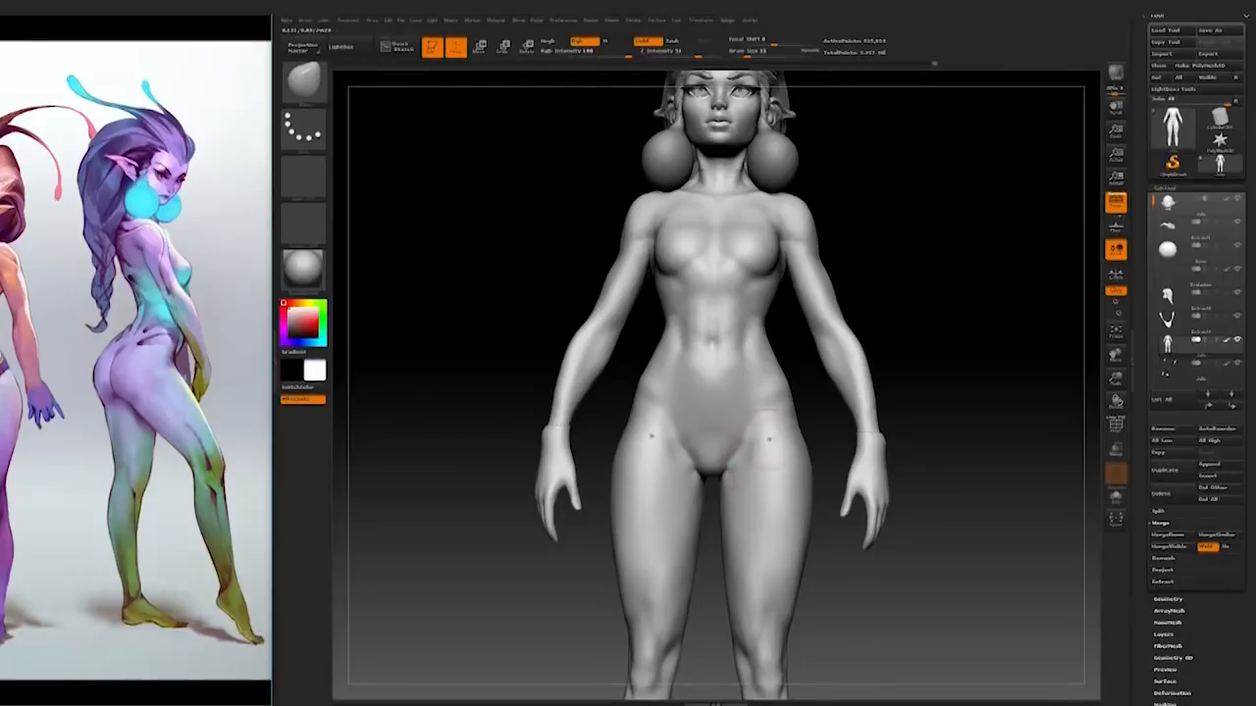
mouse_move(769, 440)
mouse_down()
mouse_move(953, 291)
mouse_move(981, 359)
mouse_move(883, 412)
mouse_move(765, 449)
mouse_up()
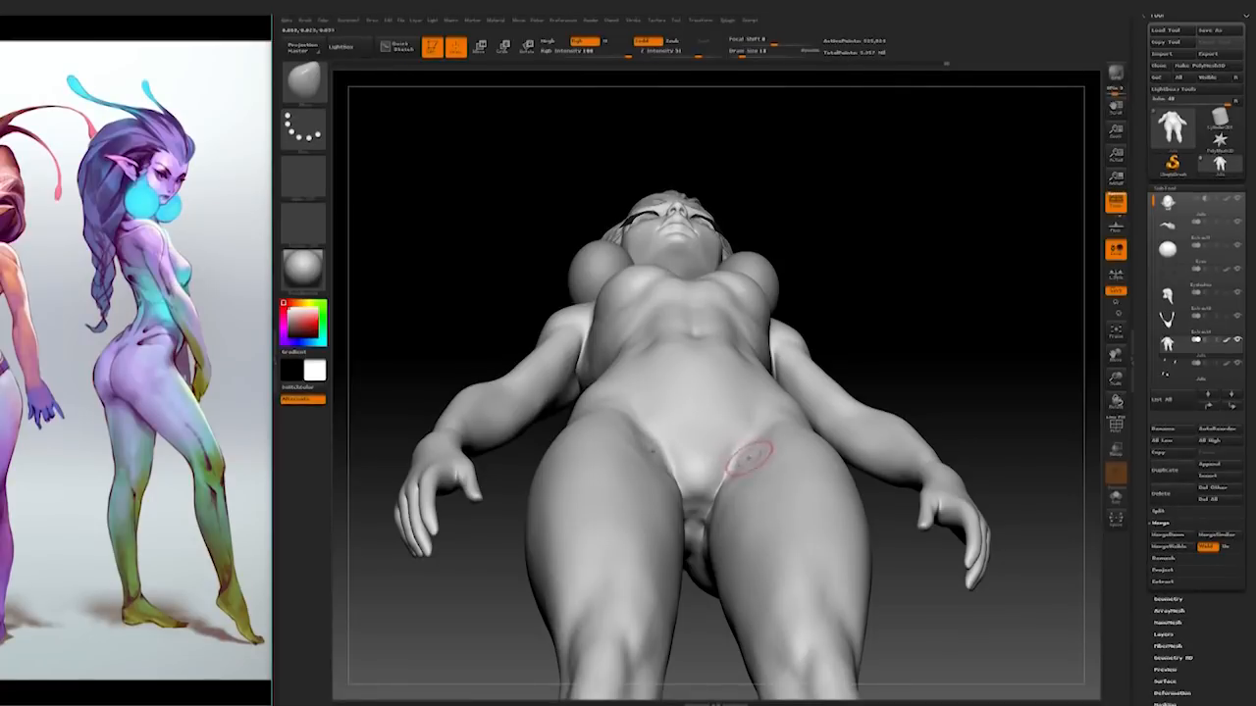
mouse_move(885, 366)
shift+mouse_down()
mouse_move(738, 459)
mouse_move(743, 469)
shift+mouse_up()
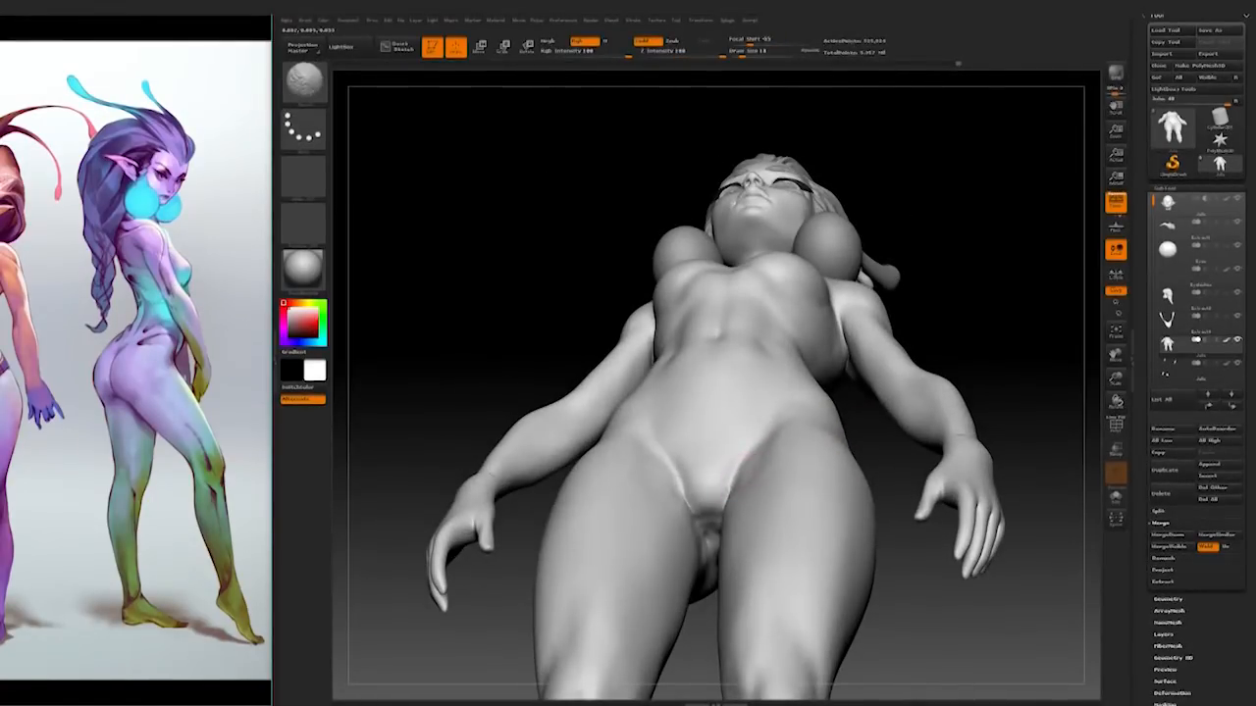
Step: Enlarge the Move brush to size 44 and adjust the hip and thigh silhouette
mouse_move(984, 390)
mouse_down()
mouse_move(1018, 438)
mouse_move(928, 437)
mouse_move(985, 441)
mouse_move(913, 407)
mouse_move(800, 510)
mouse_move(901, 551)
mouse_move(915, 520)
mouse_move(966, 533)
mouse_move(917, 484)
mouse_move(958, 510)
mouse_up()
key(space)
click(765, 487)
mouse_move(765, 487)
mouse_down()
mouse_move(726, 453)
mouse_move(991, 529)
mouse_move(986, 549)
mouse_move(649, 611)
mouse_move(711, 550)
mouse_move(785, 540)
mouse_move(746, 545)
mouse_move(765, 554)
mouse_move(883, 530)
mouse_move(843, 535)
mouse_move(976, 468)
mouse_move(945, 523)
mouse_move(721, 383)
mouse_up()
alt+drag(948, 401, 839, 522)
alt+drag(839, 522, 1016, 508)
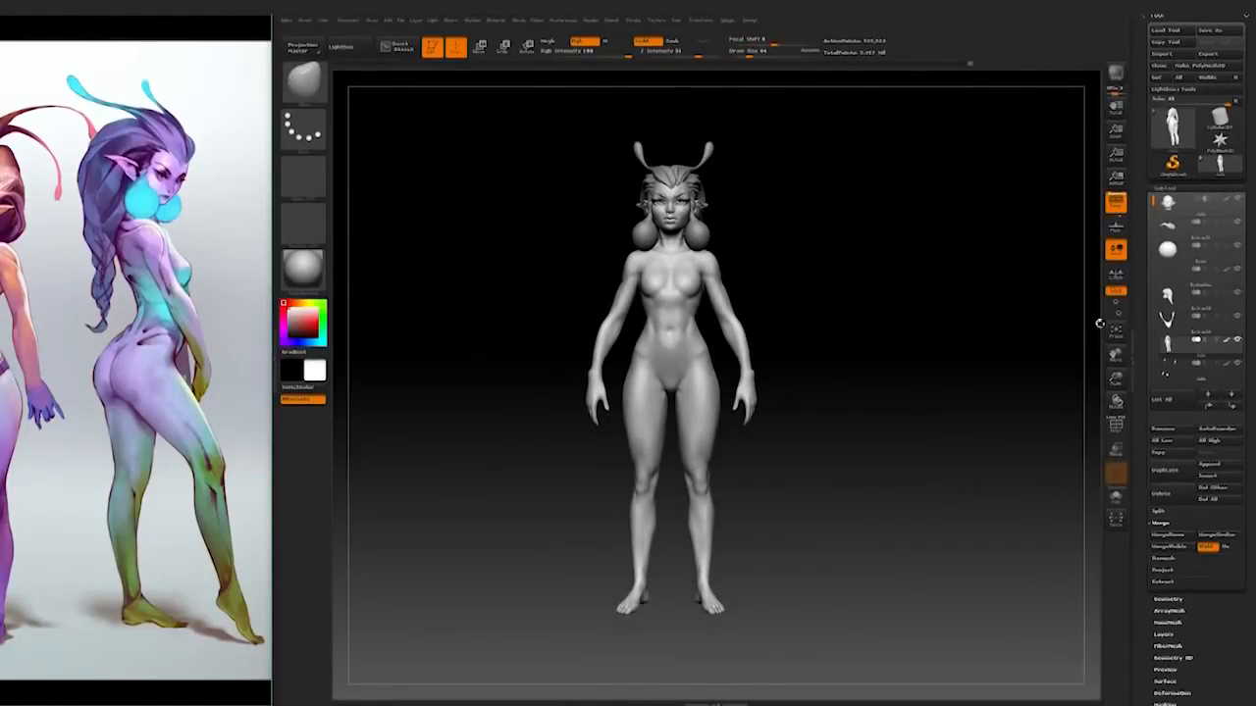
Step: Review the full figure, then save the project over the existing Sculpt Naked file
alt+drag(1072, 363, 860, 302)
mouse_move(896, 417)
mouse_down()
mouse_move(898, 454)
mouse_move(836, 457)
mouse_move(866, 454)
mouse_move(869, 472)
mouse_up()
key(ctrl+s)
key(Return)
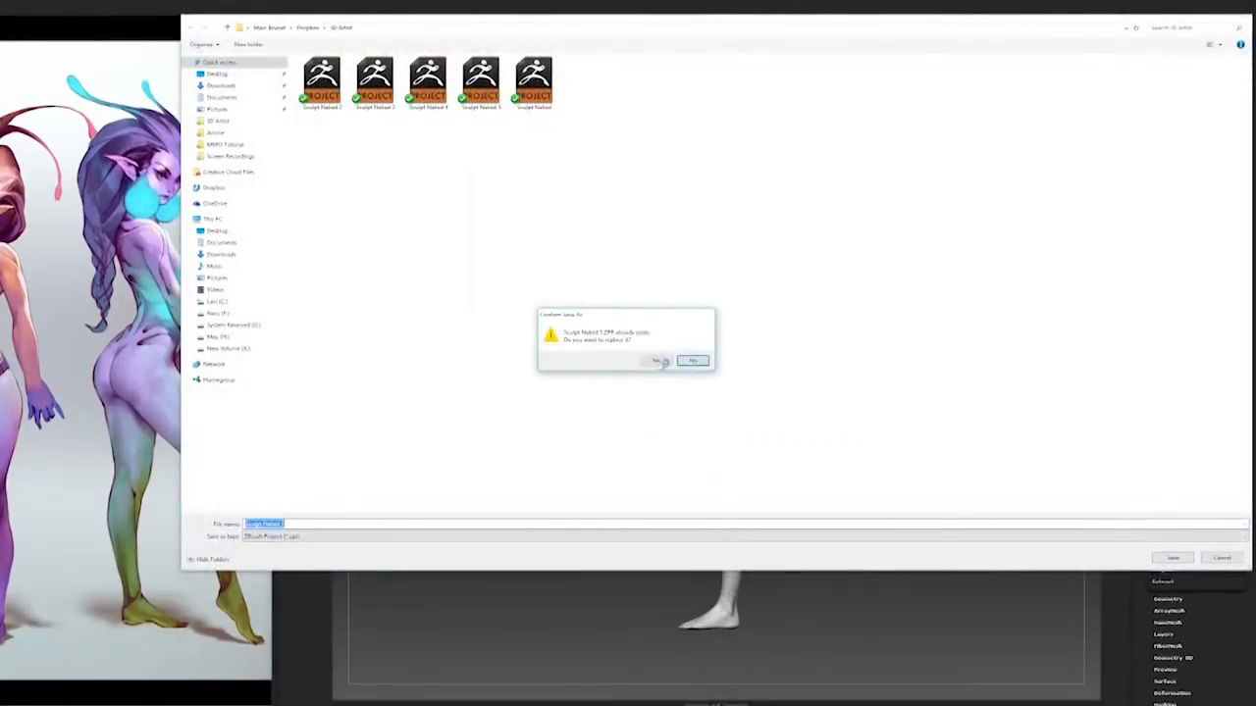
key(y)
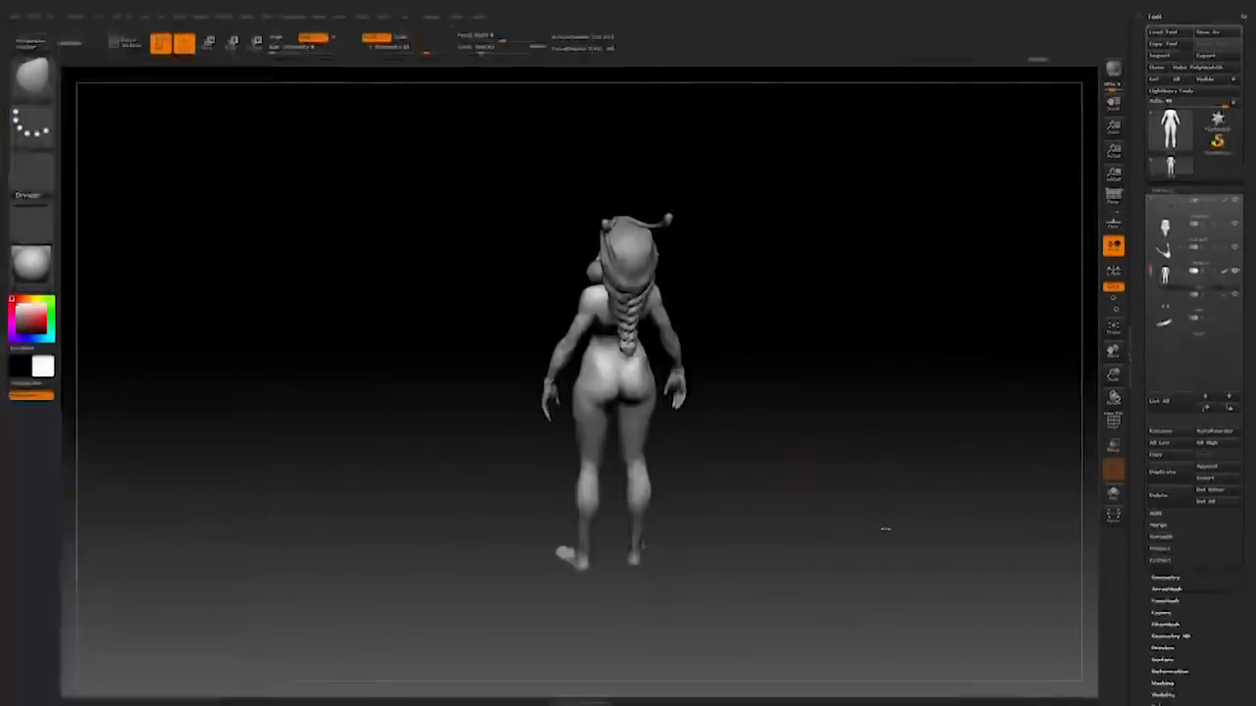
Step: Choose the ClayBuildup brush and reduce its size for sculpting the legs
mouse_move(835, 574)
mouse_down()
mouse_move(863, 550)
mouse_move(890, 579)
mouse_move(850, 608)
mouse_move(712, 507)
mouse_up()
click(42, 86)
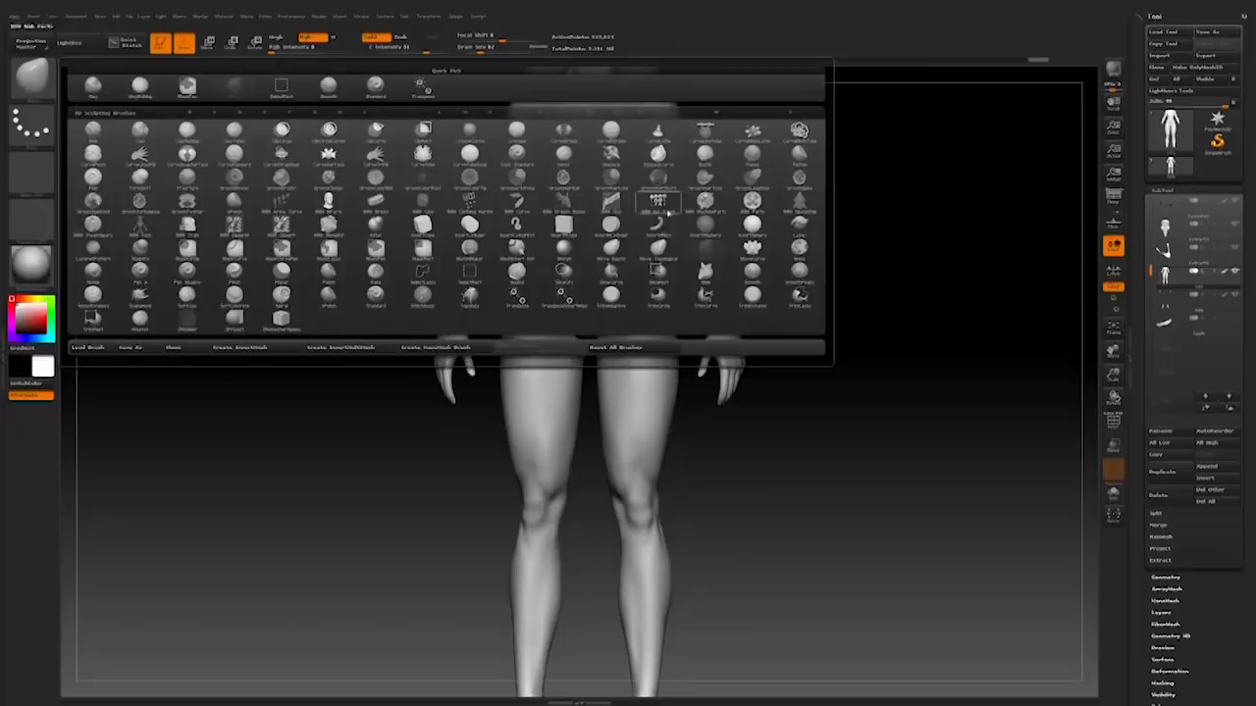
click(239, 204)
mouse_move(834, 520)
alt+mouse_down()
mouse_move(814, 411)
mouse_move(843, 477)
mouse_move(801, 376)
mouse_move(745, 431)
mouse_move(750, 518)
mouse_move(785, 479)
mouse_move(616, 478)
mouse_move(746, 479)
mouse_move(659, 489)
mouse_move(643, 476)
mouse_move(830, 451)
mouse_move(844, 422)
mouse_move(741, 407)
alt+mouse_up()
key([)
key(b)
key(c)
key(b)
key(shift)
key(b)
key(c)
key(b)
Step: Assign a soft round alpha to the brush and adjust its Z Intensity
click(31, 172)
click(32, 172)
click(420, 336)
click(388, 15)
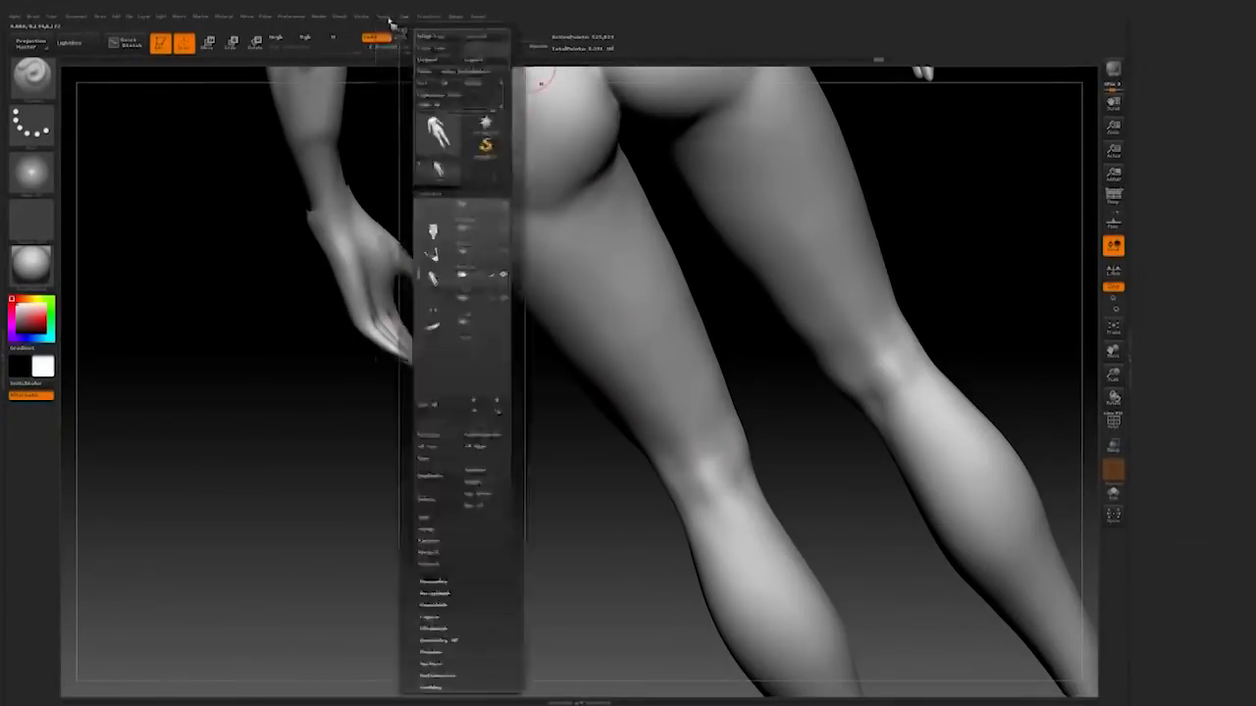
mouse_move(361, 16)
click(392, 167)
key(Return)
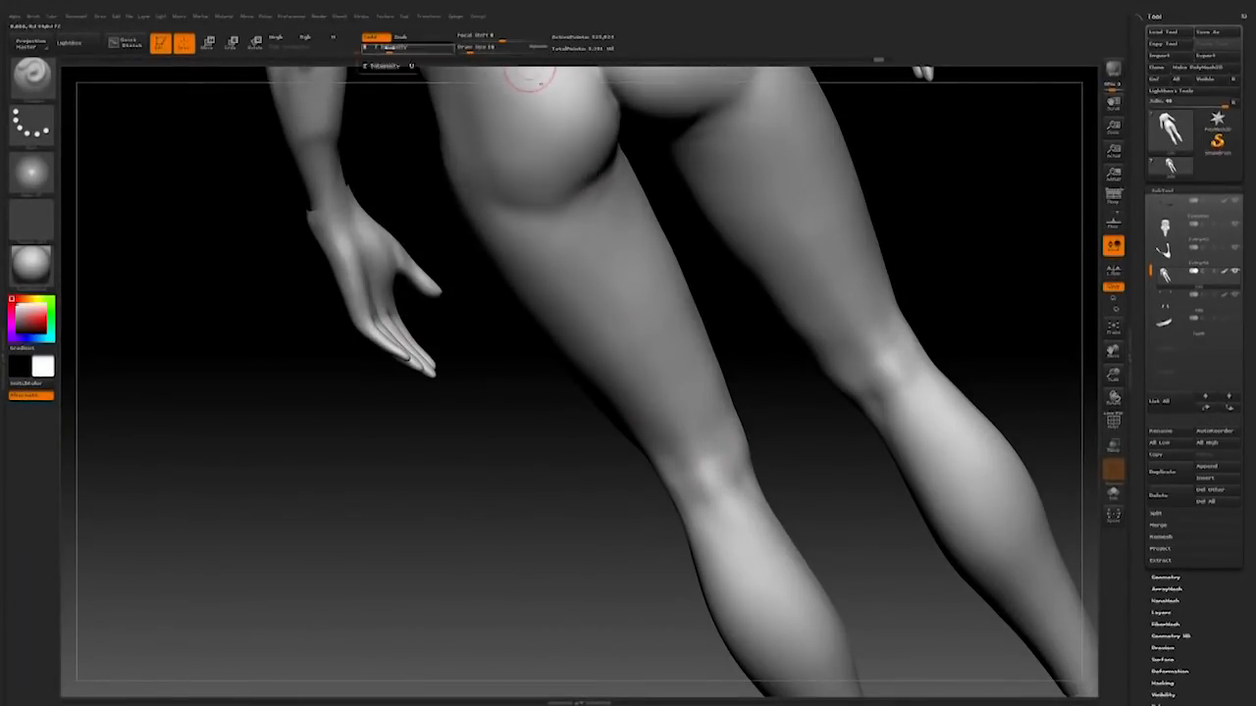
Step: Sculpt the creases and hollows behind both knees, smoothing them into the thighs and calves
drag(814, 461, 694, 465)
shift+drag(789, 443, 886, 433)
drag(981, 471, 922, 579)
mouse_move(835, 412)
mouse_down()
mouse_move(815, 419)
mouse_move(882, 431)
mouse_move(834, 416)
mouse_up()
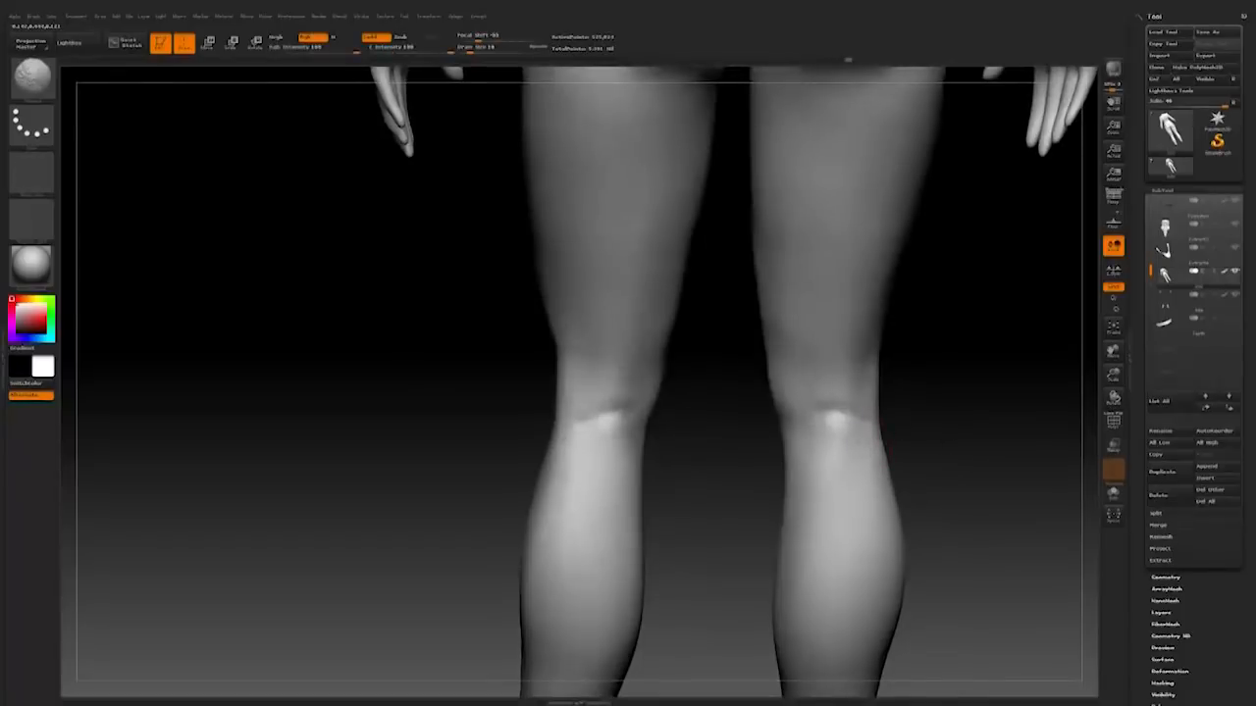
Step: Switch to the planing brush and flatten the raised bumps and creases behind both knees
click(31, 73)
click(329, 131)
mouse_move(868, 373)
mouse_down()
mouse_move(894, 390)
mouse_move(887, 382)
mouse_up()
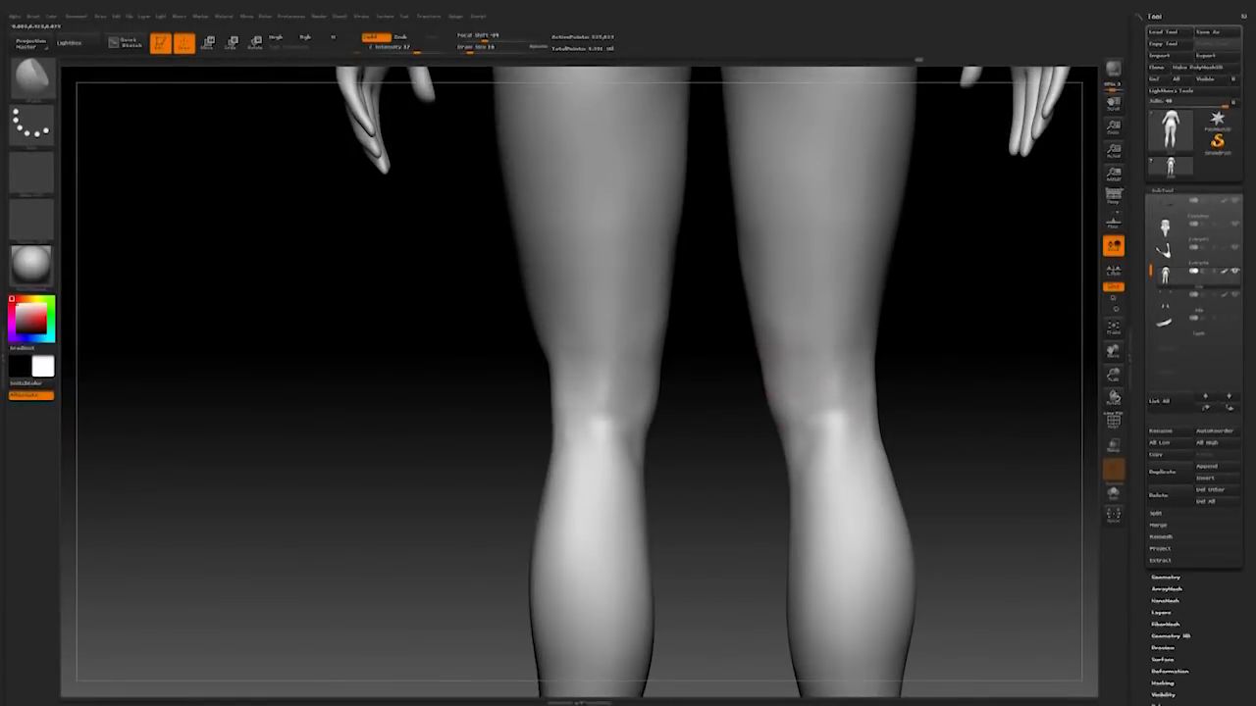
drag(721, 448, 684, 370)
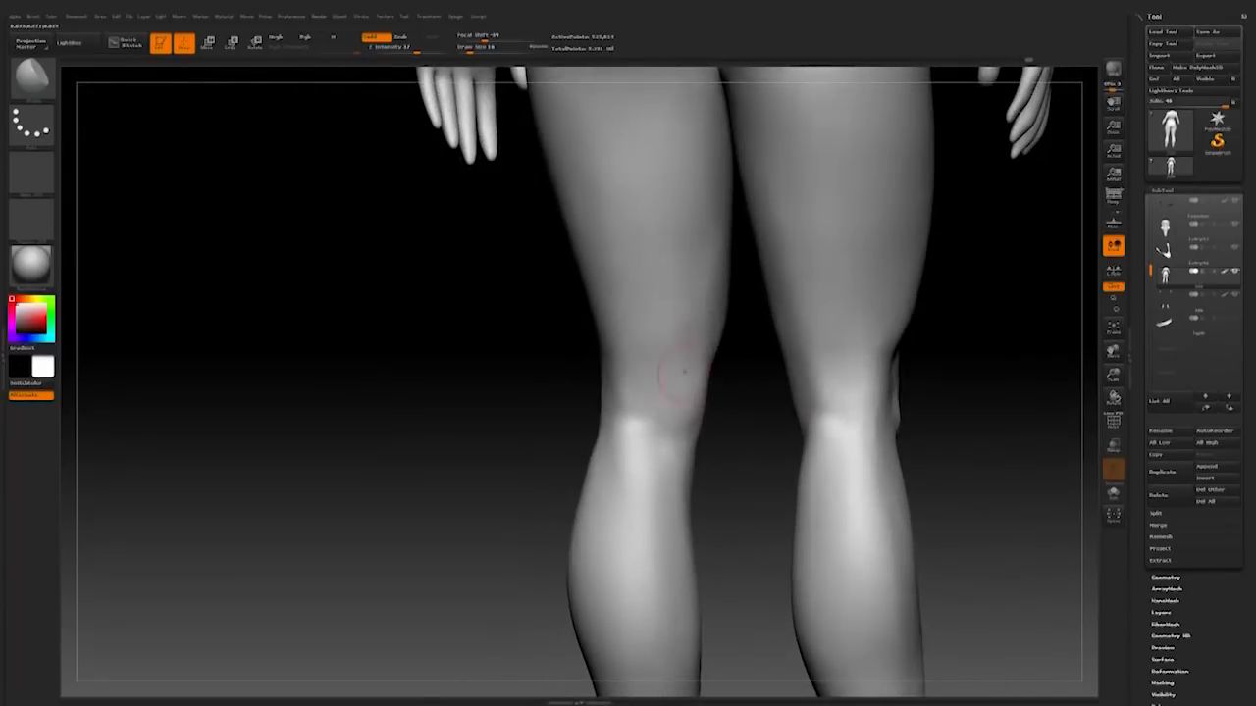
Step: Plane and soften the inner lower thighs just above the knees from the front
drag(323, 412, 736, 425)
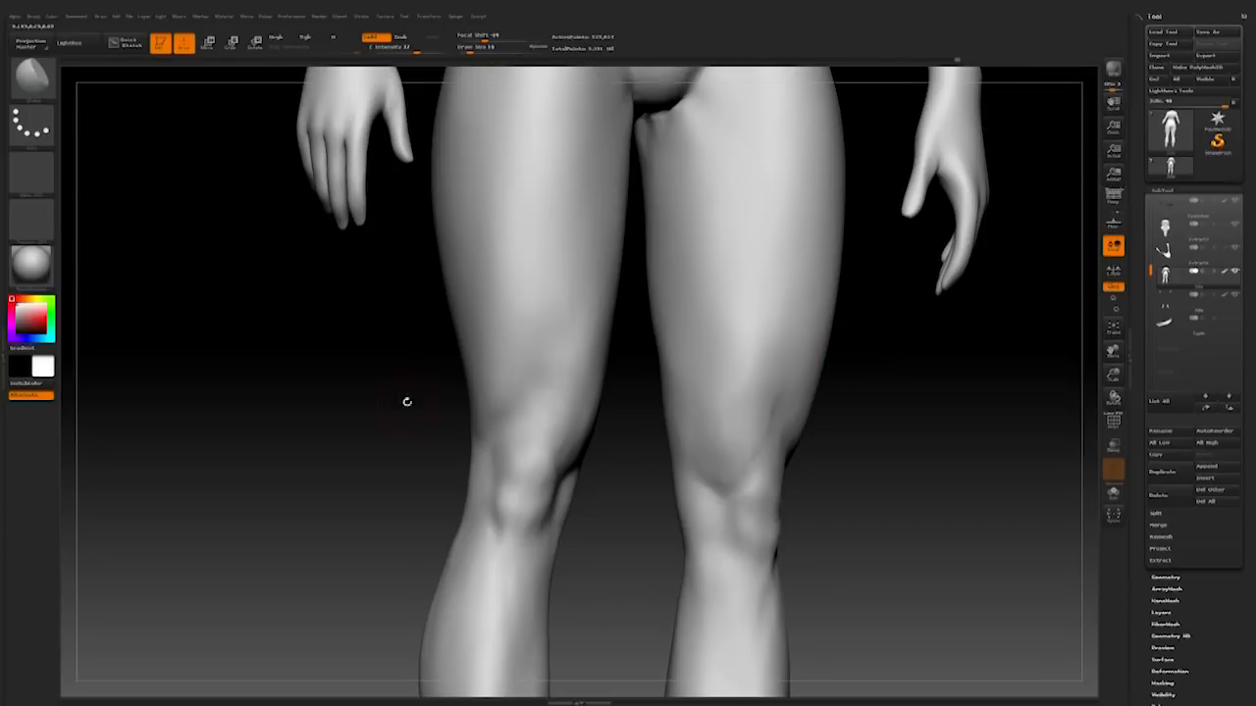
drag(98, 324, 177, 324)
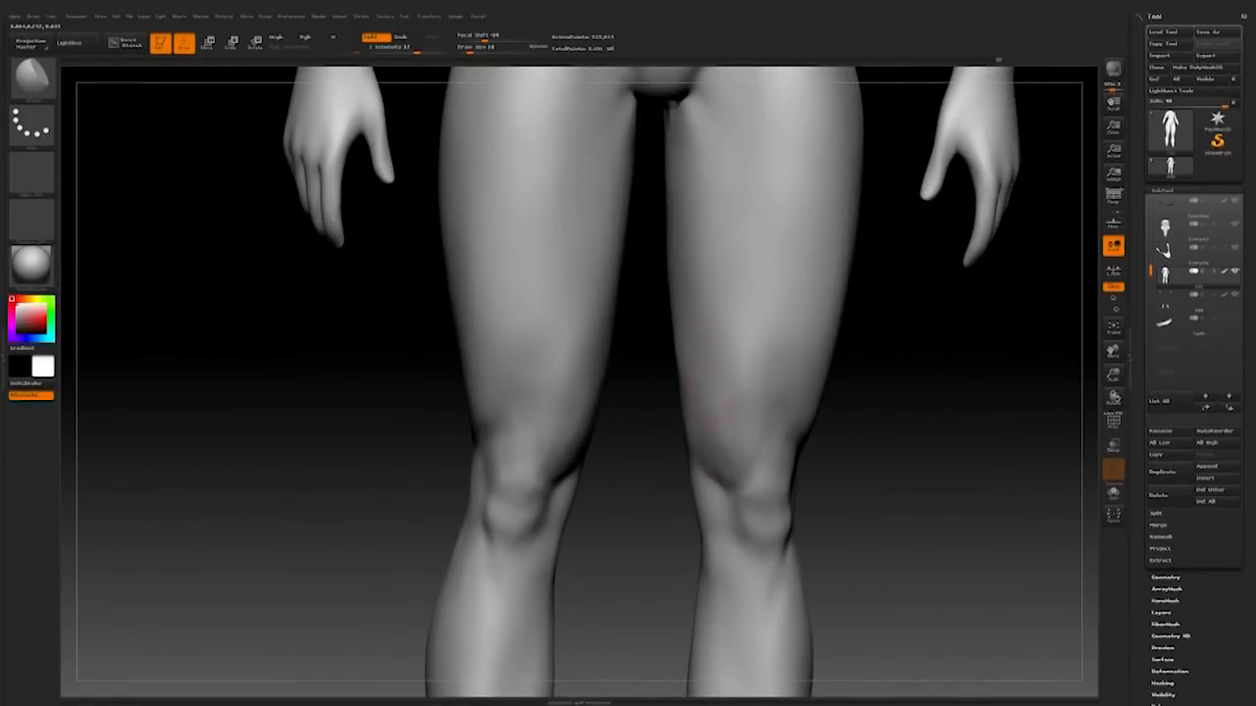
key(shift)
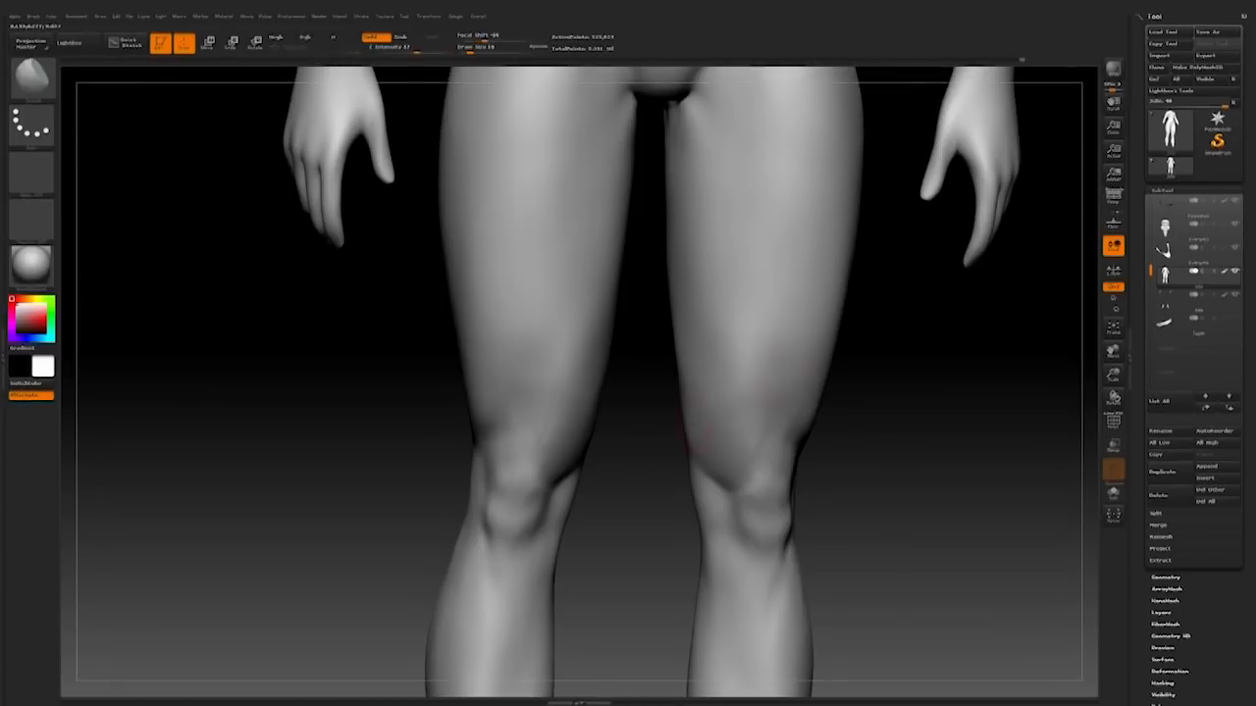
Step: Choose the Move brush, enlarge it and reshape the inner contours of both thighs
alt+shift+drag(687, 440, 687, 567)
click(31, 79)
click(356, 111)
key(bracketright)
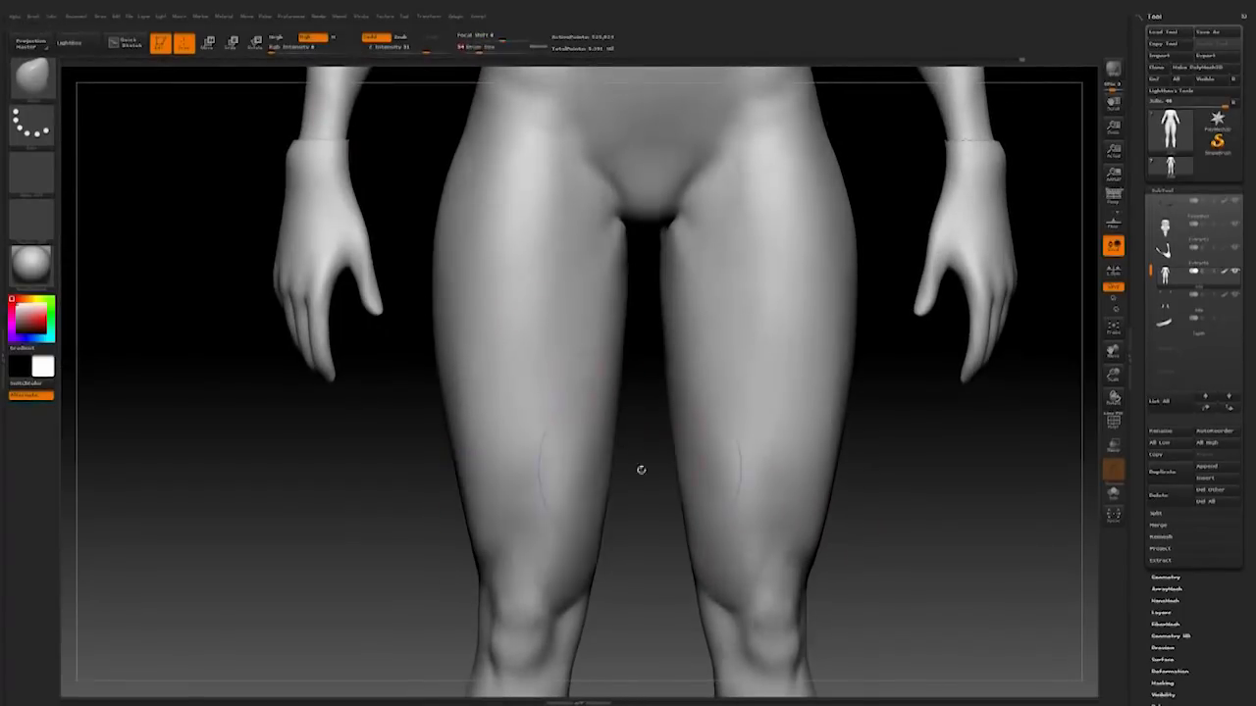
drag(622, 441, 612, 430)
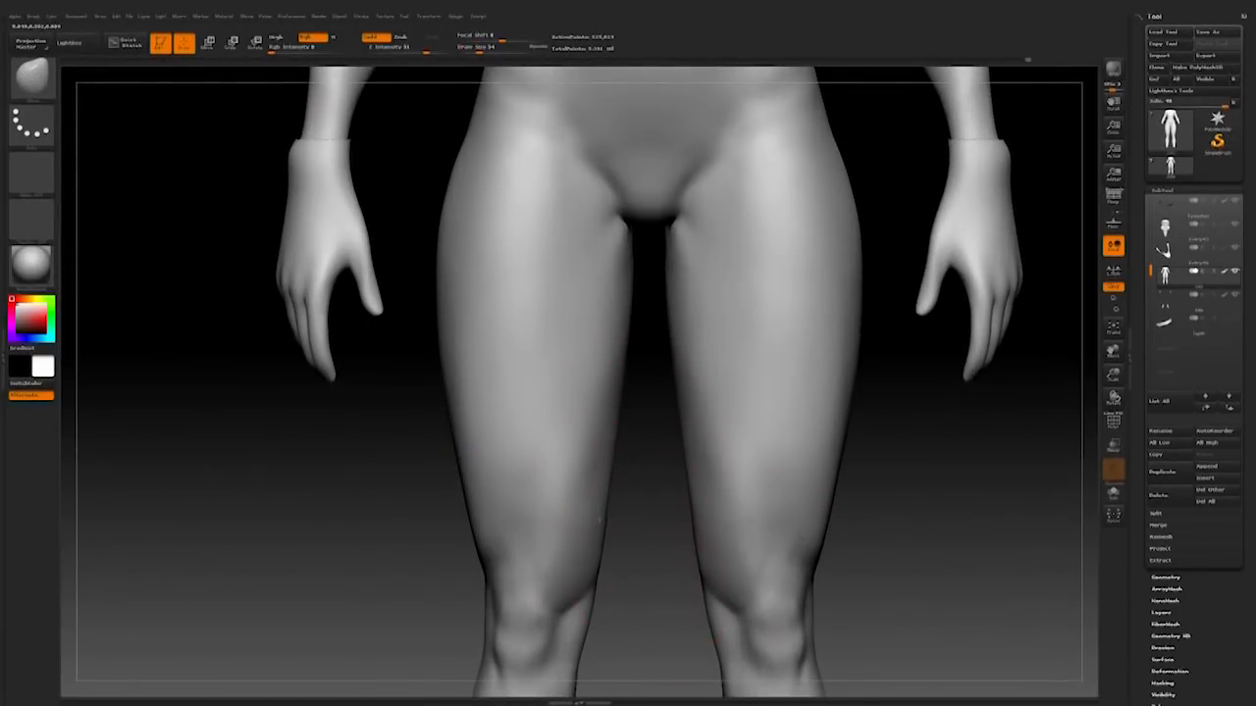
drag(654, 511, 863, 412)
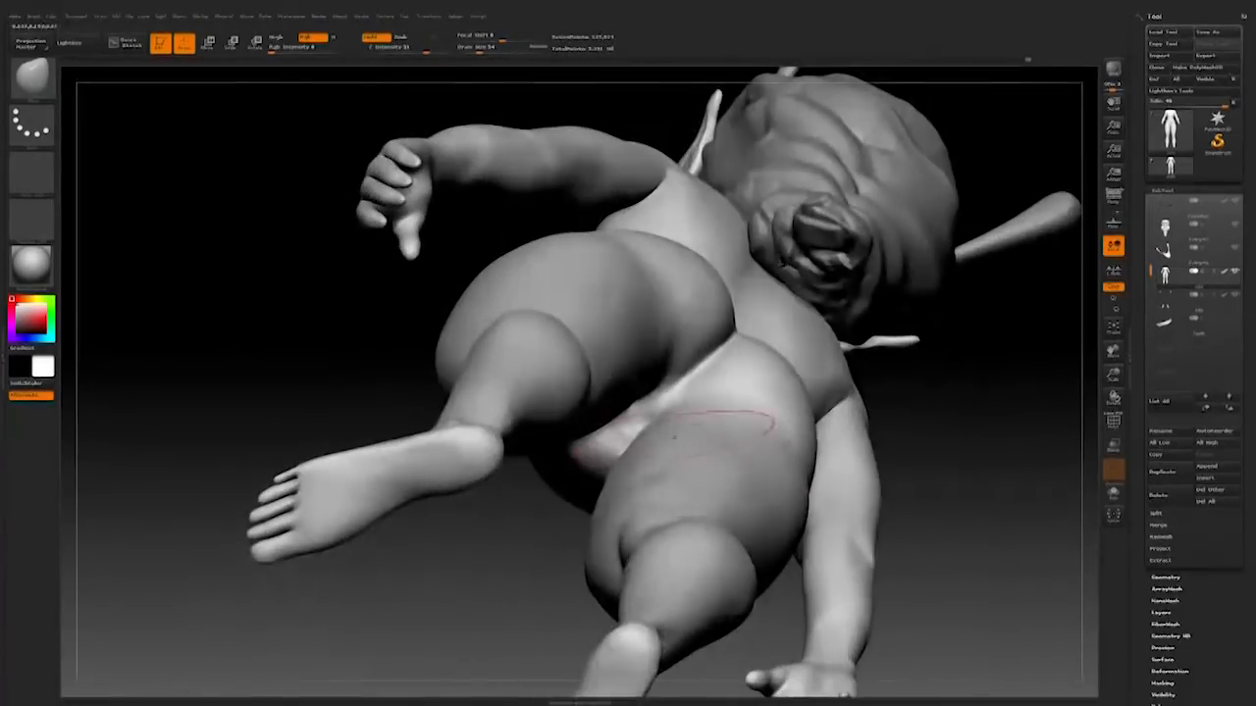
drag(784, 262, 736, 446)
Step: Reduce the Move brush size and adjust the thigh silhouettes from the groin down towards the knees
right_click(721, 521)
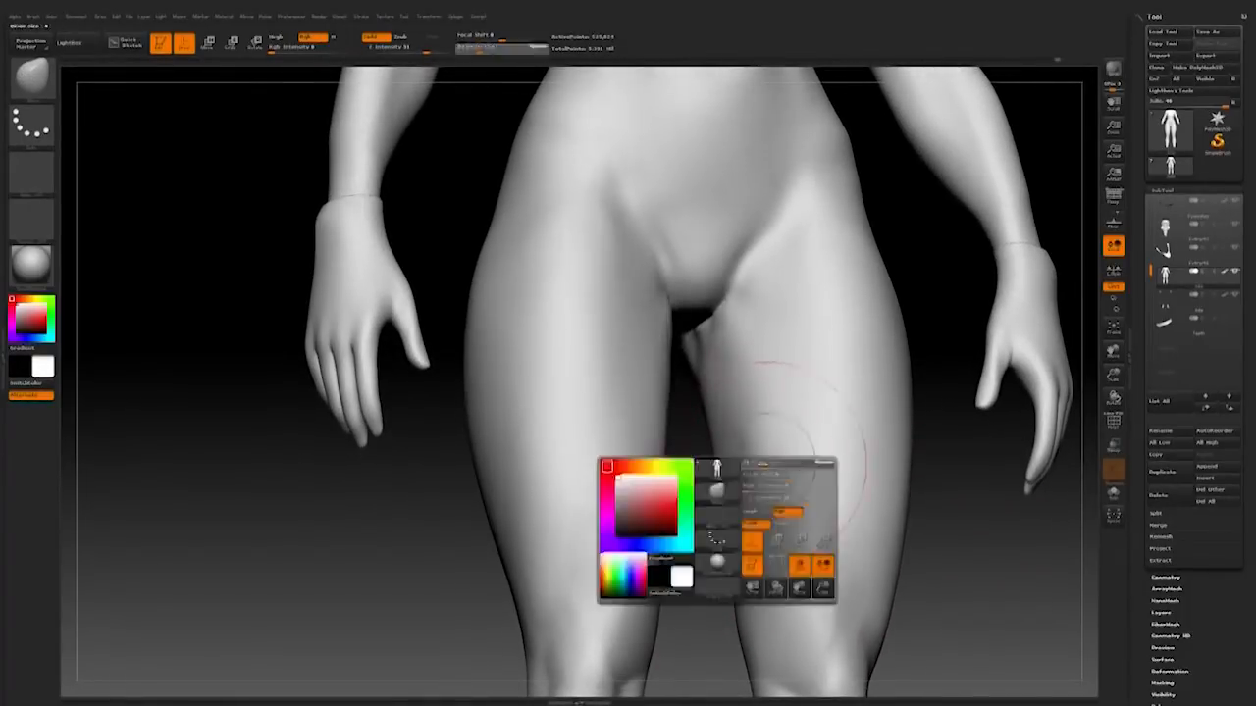
drag(791, 487, 768, 487)
right_drag(795, 495, 855, 496)
right_drag(746, 510, 709, 515)
right_drag(726, 461, 757, 402)
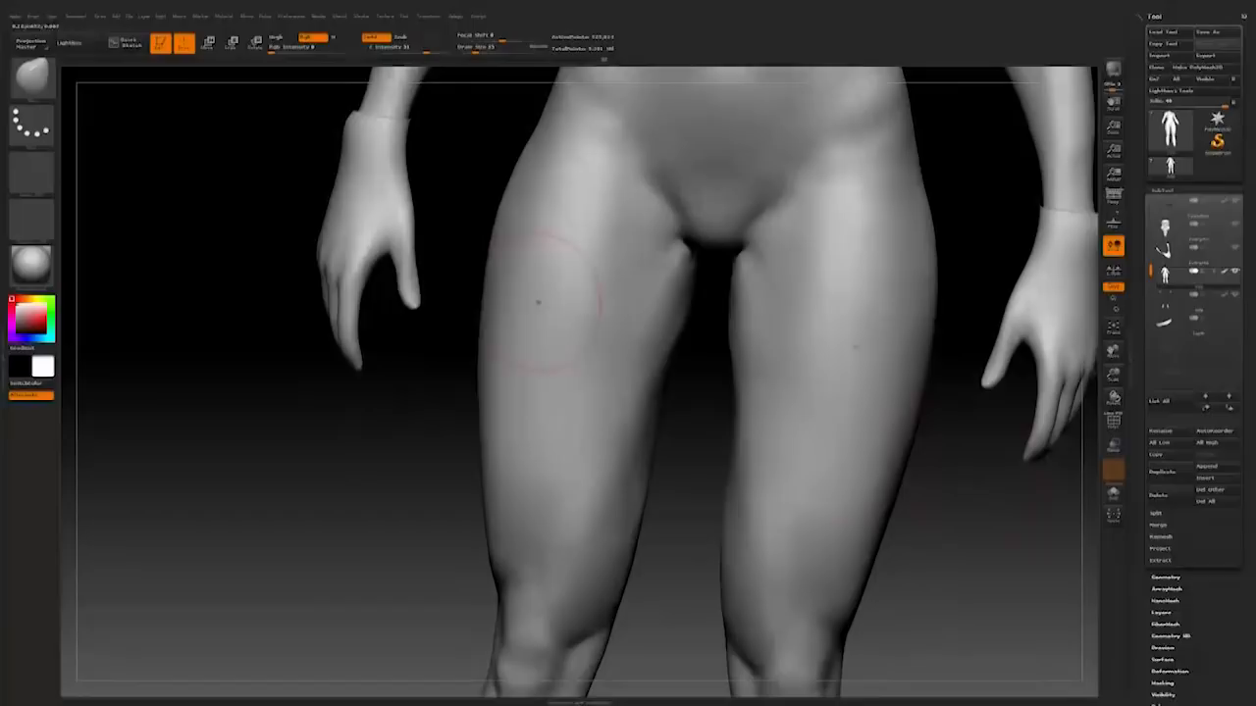
Step: Switch back to the planing brush and smooth the front and inner surfaces of the upper thighs
key(b)
click(236, 88)
right_drag(719, 373, 644, 375)
right_drag(650, 493, 788, 323)
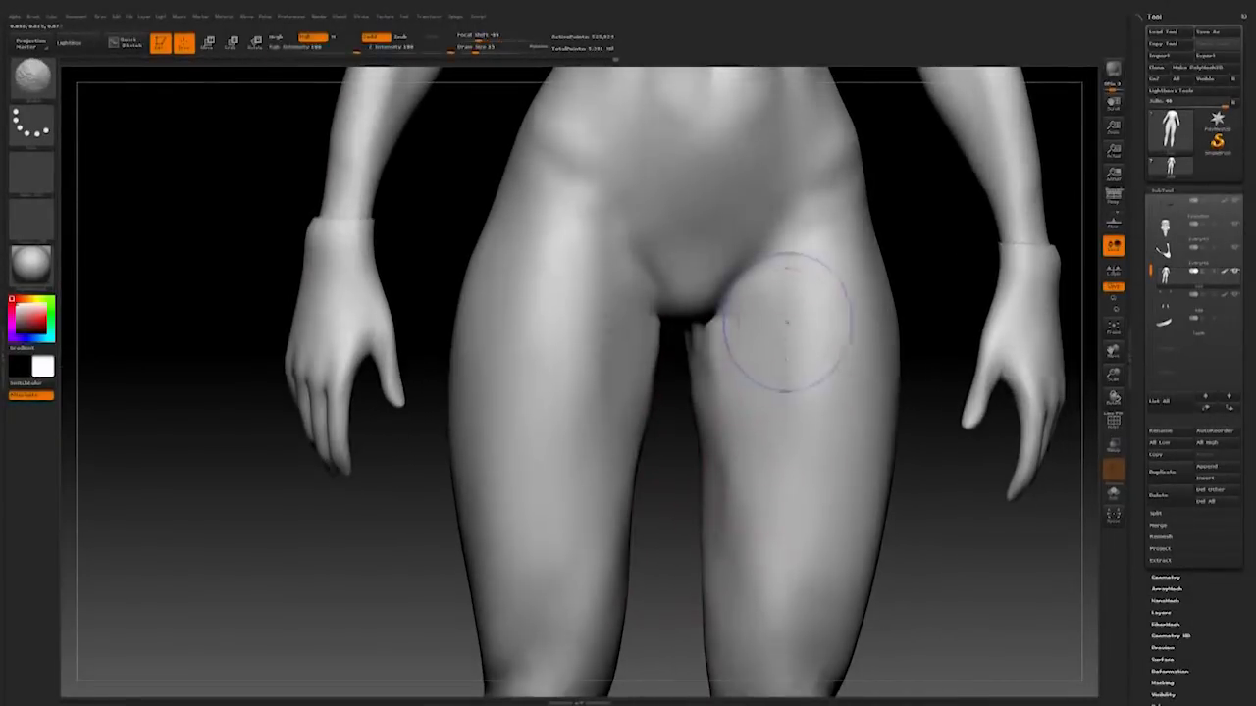
mouse_move(715, 451)
ctrl+right_down()
mouse_move(714, 333)
mouse_move(677, 441)
mouse_move(719, 447)
ctrl+right_up()
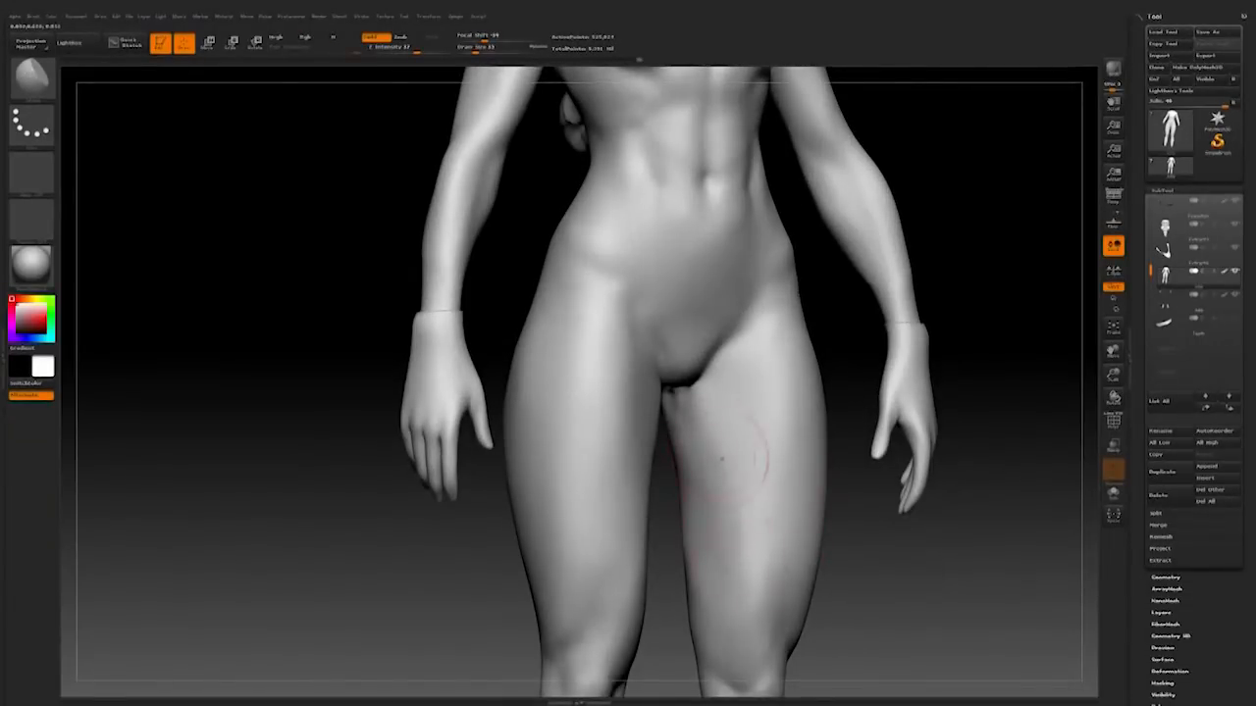
Step: Plane and smooth the backs and inner sides of the thighs down to the knees
right_drag(883, 579, 789, 569)
right_drag(991, 501, 751, 471)
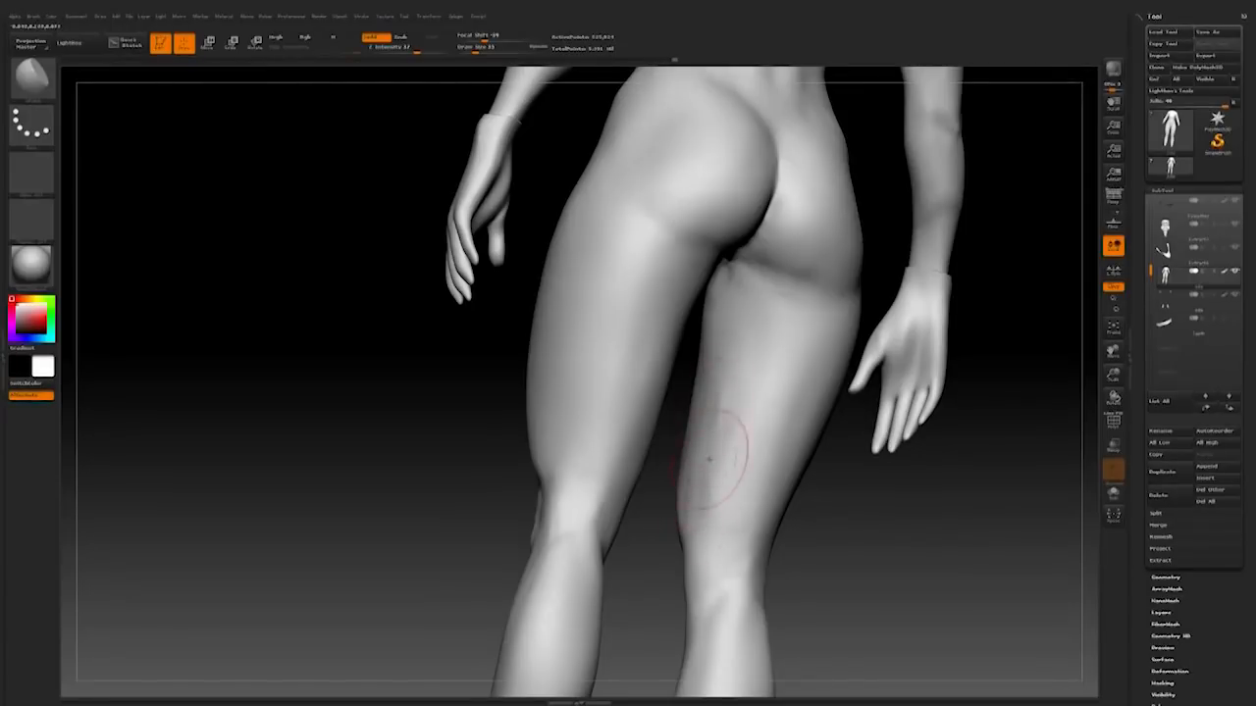
drag(689, 412, 665, 456)
mouse_move(628, 471)
right_down()
mouse_move(824, 510)
mouse_move(716, 537)
right_up()
right_drag(834, 433, 740, 505)
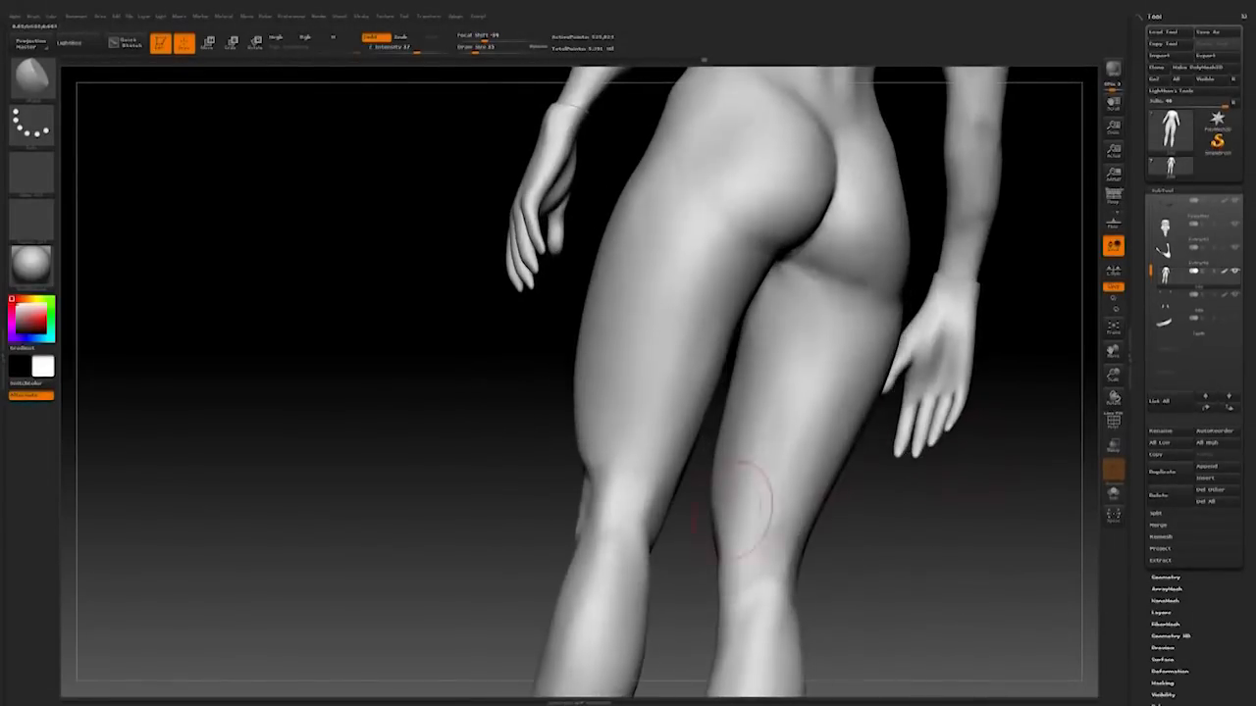
drag(711, 413, 700, 416)
key(shift)
Step: Reduce the brush size and define the inner thigh muscle where it meets the kneecap
mouse_move(971, 559)
right_down()
mouse_move(933, 569)
mouse_move(981, 519)
mouse_move(843, 542)
right_up()
ctrl+right_drag(843, 542, 670, 490)
key(space)
drag(640, 475, 628, 476)
mouse_move(648, 476)
right_down()
mouse_move(618, 469)
mouse_move(690, 586)
mouse_move(648, 602)
mouse_move(677, 532)
right_up()
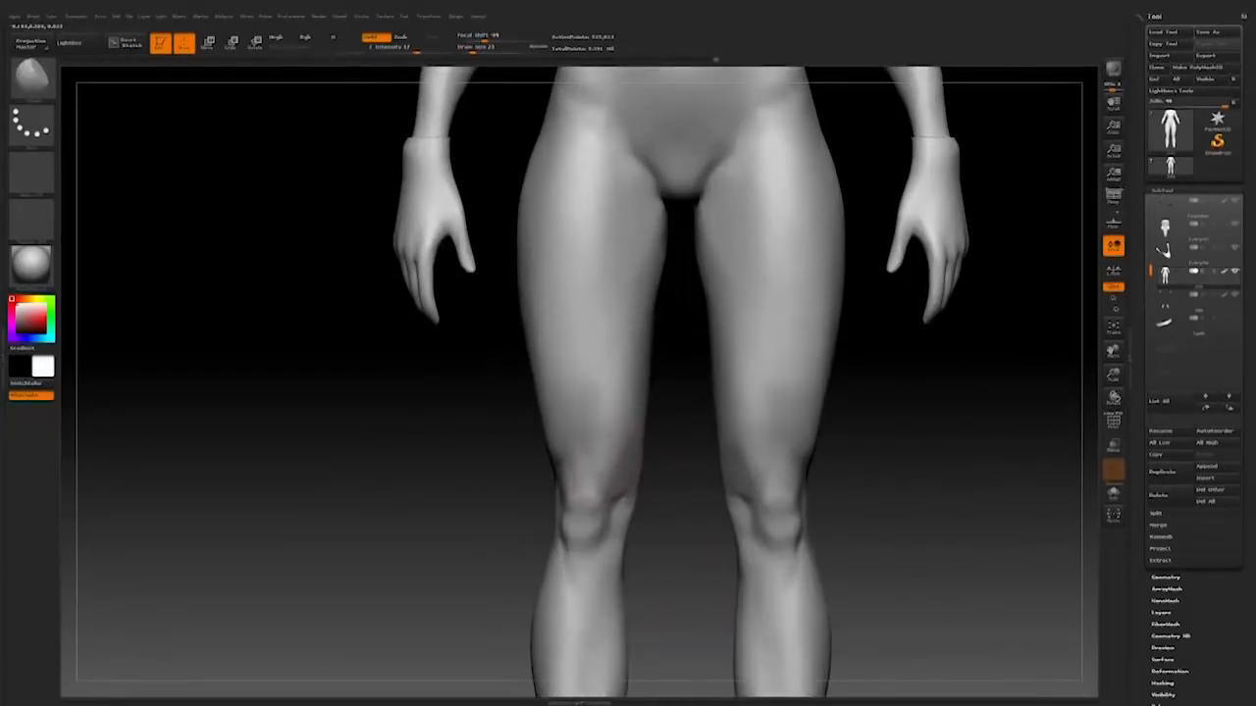
key(shift)
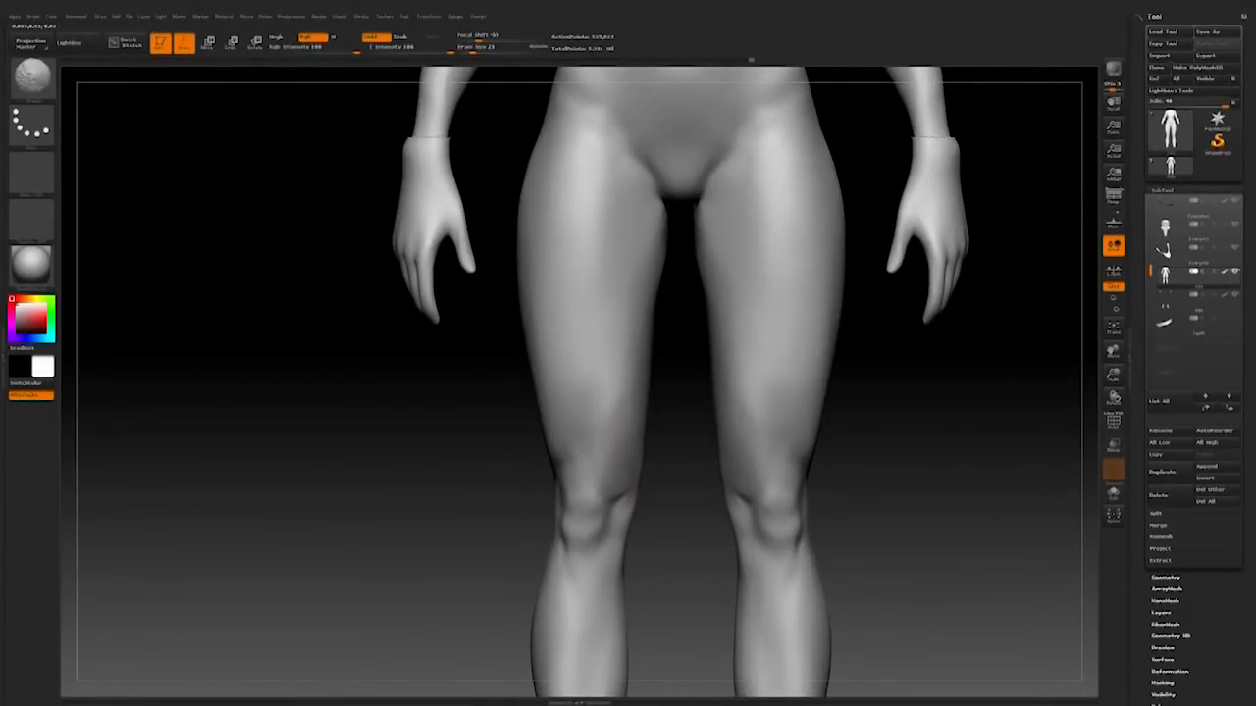
mouse_move(677, 533)
ctrl+right_down()
mouse_move(659, 609)
mouse_move(762, 505)
ctrl+right_up()
Step: Sculpt the kneecap forms with a low-intensity soft-alpha brush, then return to the planing brush
click(32, 78)
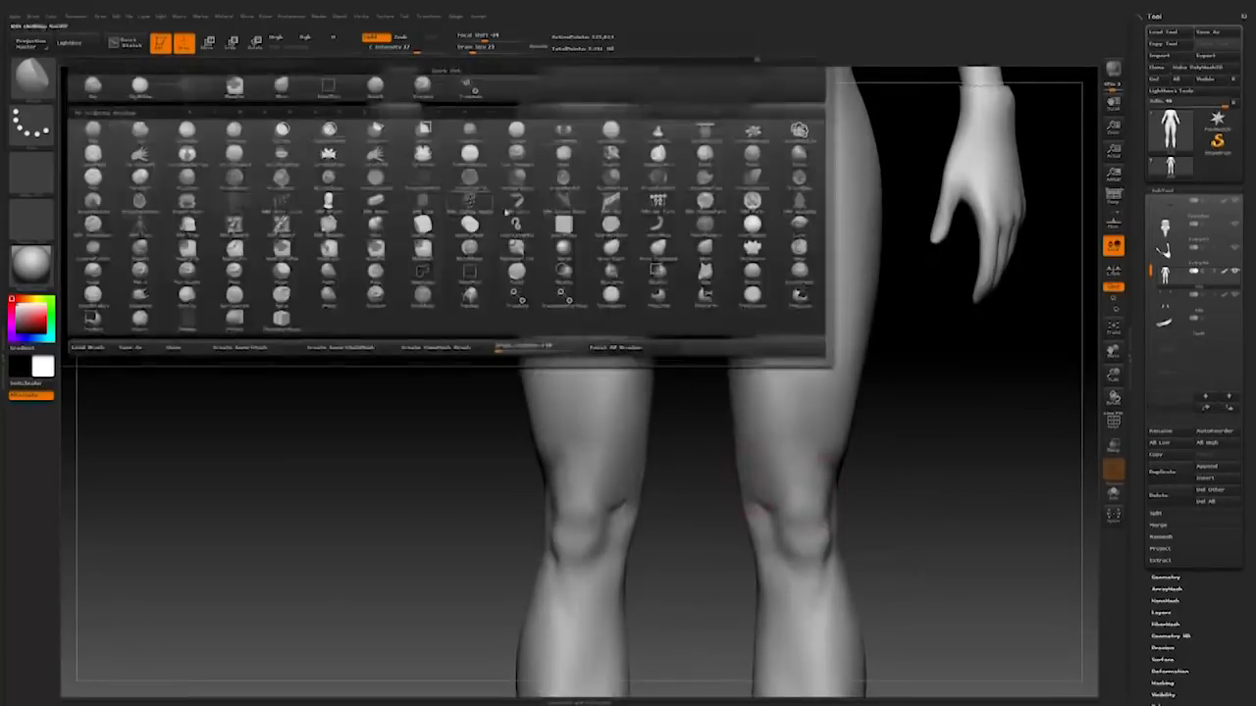
click(403, 89)
right_drag(793, 478, 820, 389)
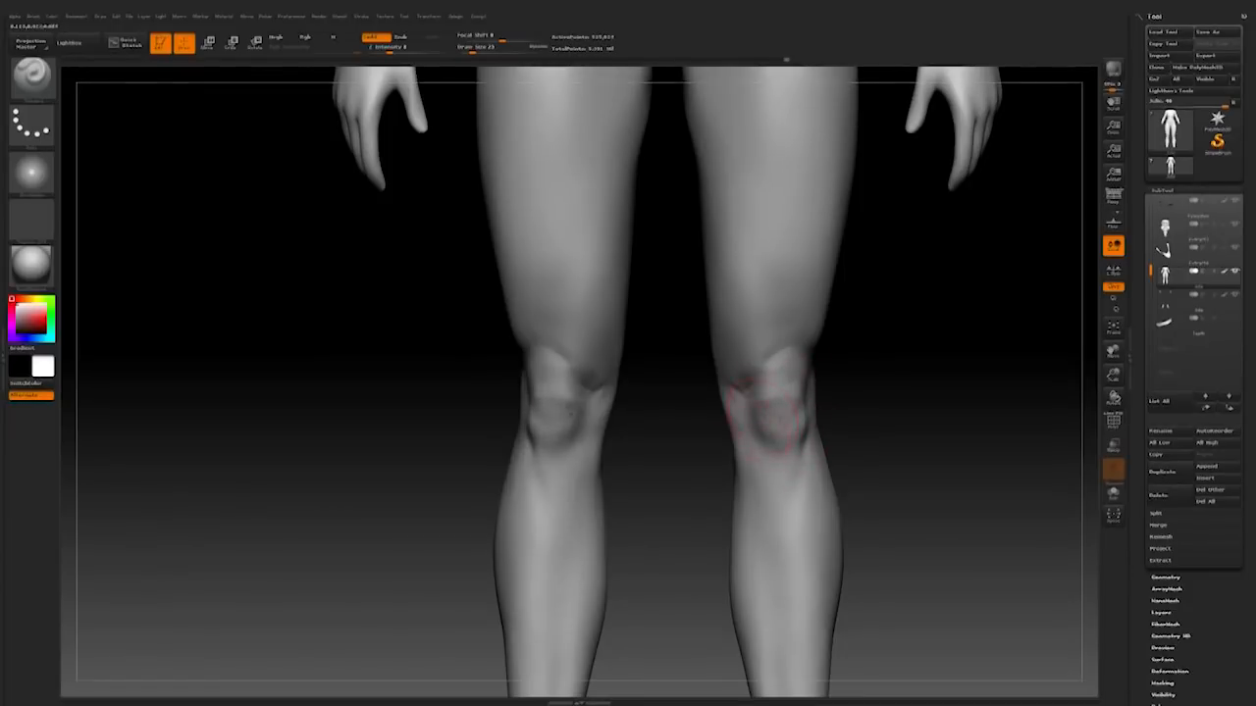
click(33, 78)
click(185, 92)
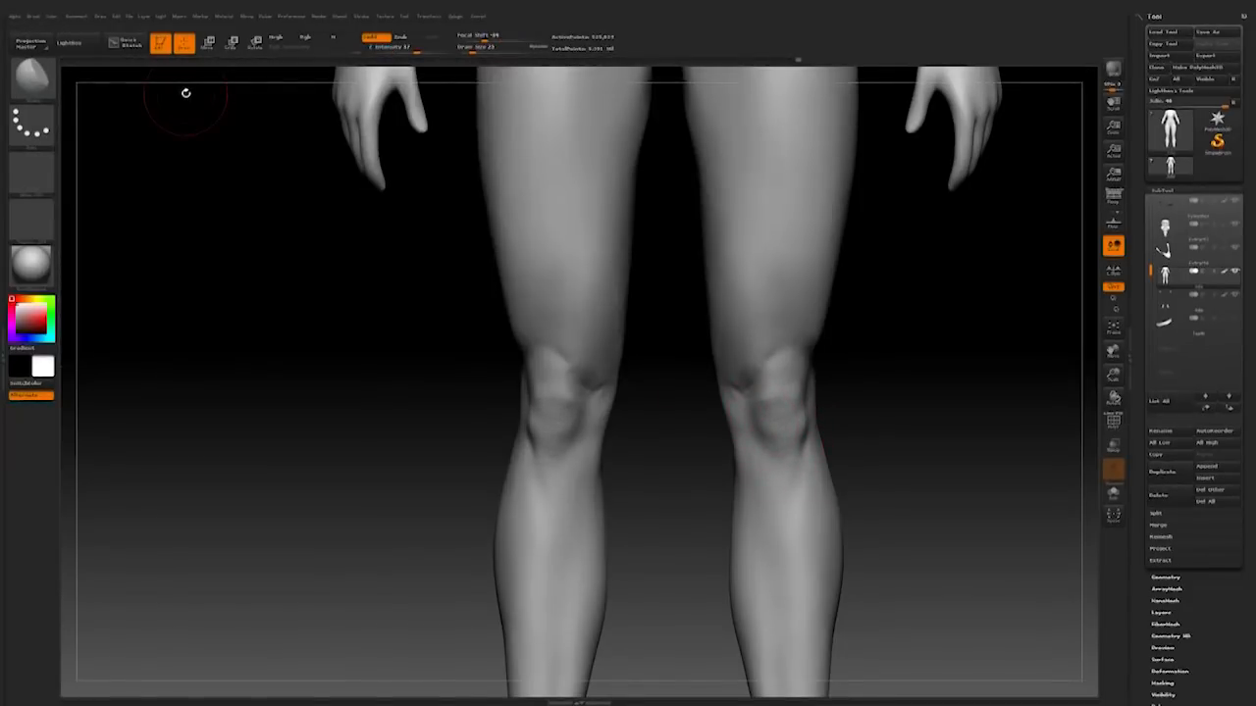
Step: Shrink the planing brush and flatten the kneecaps into clear planes, smoothing their edges
mouse_move(871, 400)
alt+right_down()
mouse_move(860, 432)
mouse_move(824, 459)
alt+right_up()
key(space)
drag(816, 457, 804, 461)
mouse_move(836, 441)
right_down()
mouse_move(883, 420)
mouse_move(864, 440)
mouse_move(824, 424)
mouse_move(798, 440)
mouse_move(811, 406)
mouse_move(791, 396)
mouse_move(817, 383)
mouse_move(856, 394)
right_up()
drag(897, 422, 846, 424)
shift+right_drag(780, 422, 756, 421)
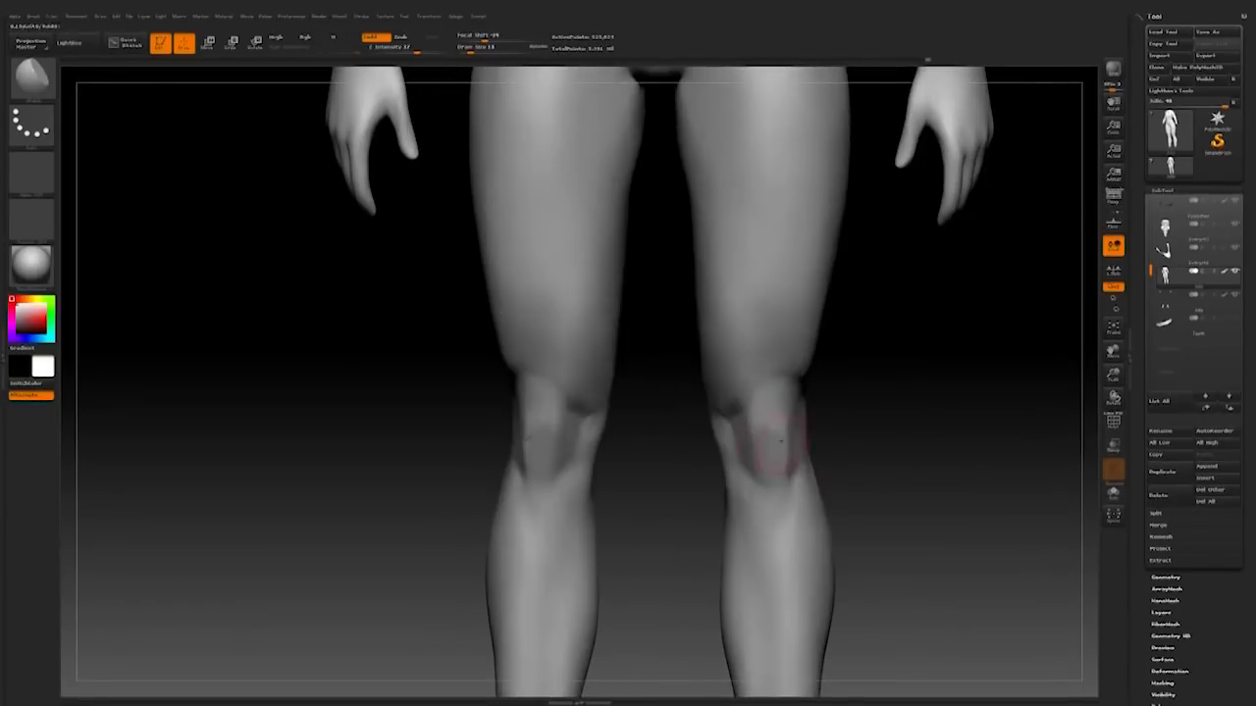
Step: Refine the crease between the lower thigh and the knee on both legs from angled side views
mouse_move(882, 440)
right_down()
mouse_move(736, 425)
mouse_move(760, 417)
right_up()
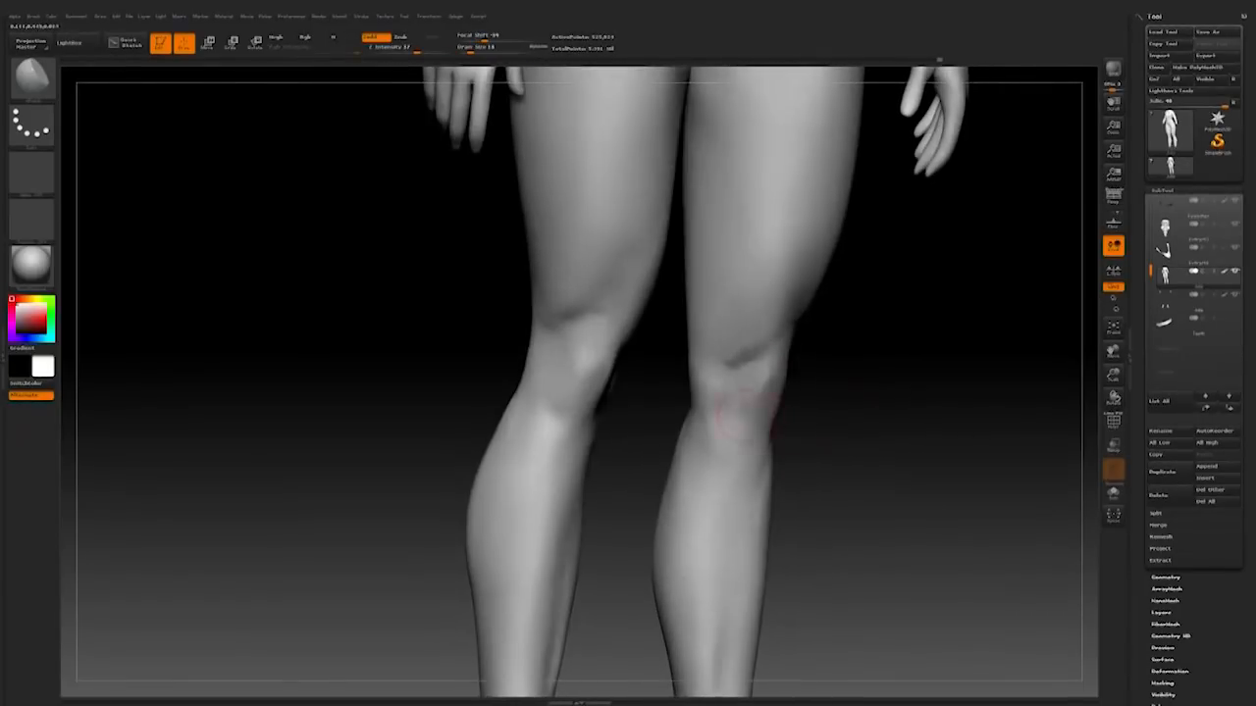
mouse_move(815, 442)
mouse_down()
mouse_move(761, 435)
mouse_move(810, 430)
mouse_move(843, 394)
mouse_move(739, 423)
mouse_up()
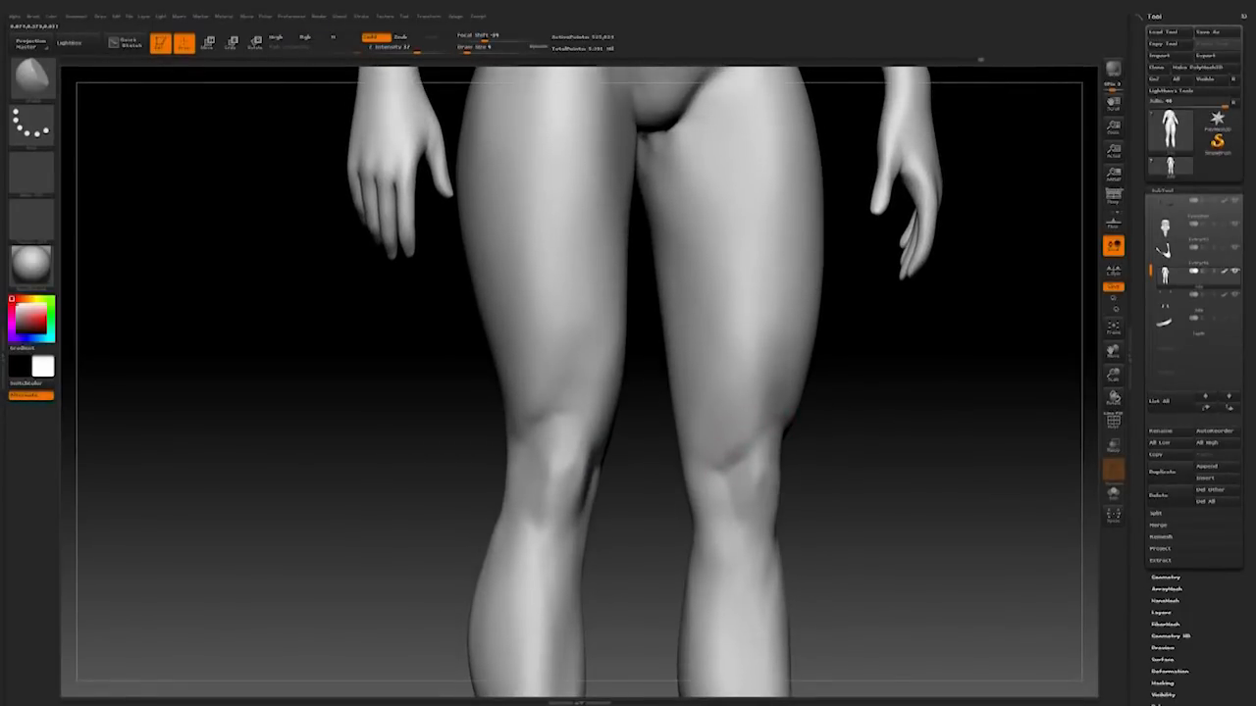
drag(815, 410, 697, 404)
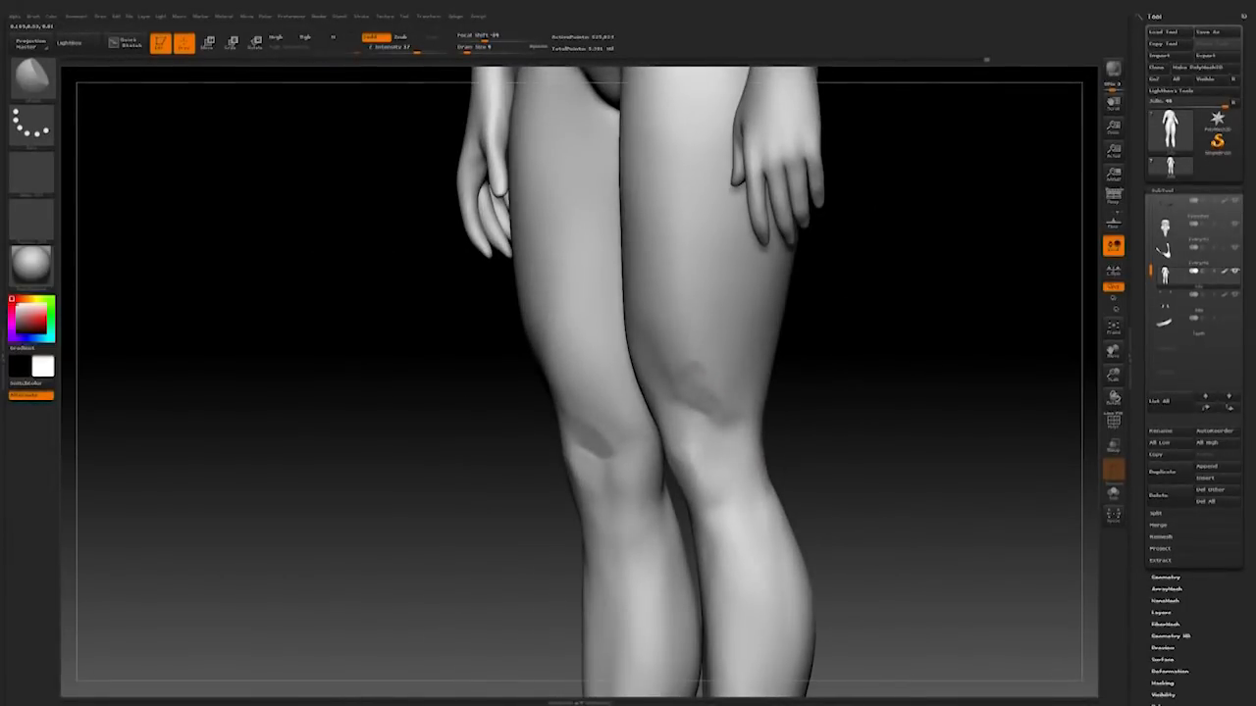
Step: Enlarge the brush, plane the outer lower thigh above the knee and smooth the result
right_drag(698, 458, 696, 441)
key(space)
drag(724, 414, 736, 414)
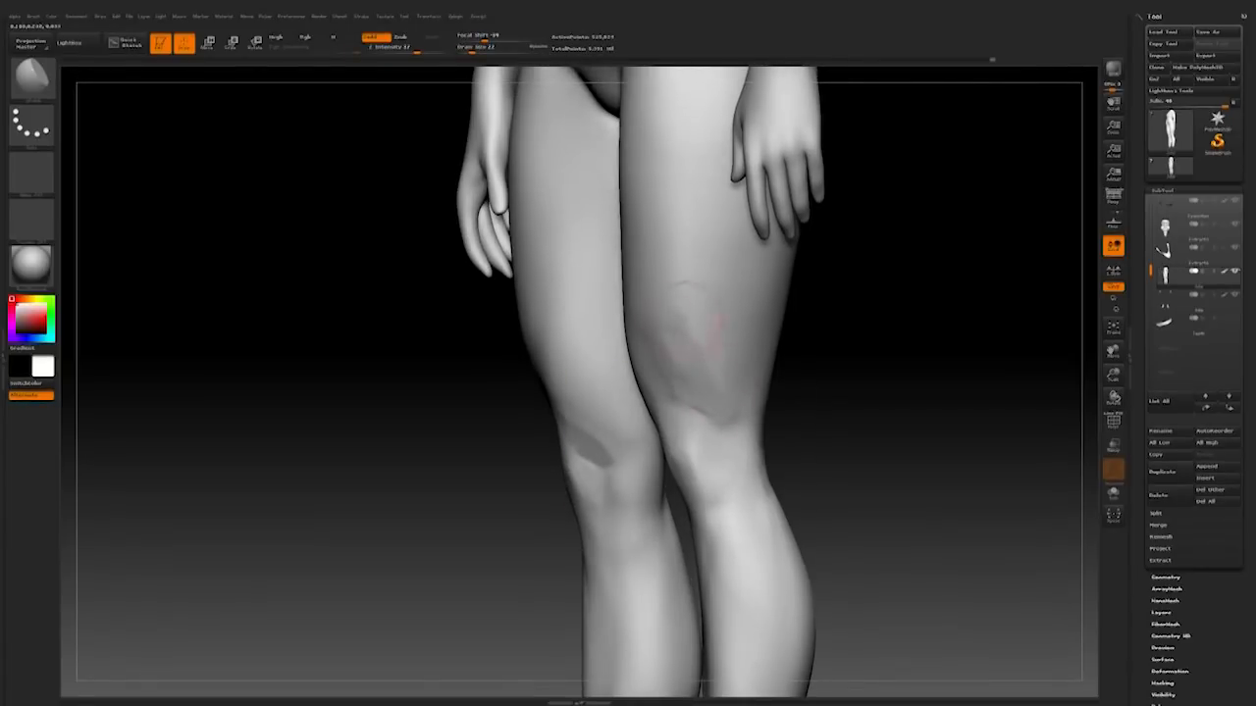
drag(778, 424, 847, 438)
alt+drag(848, 438, 923, 555)
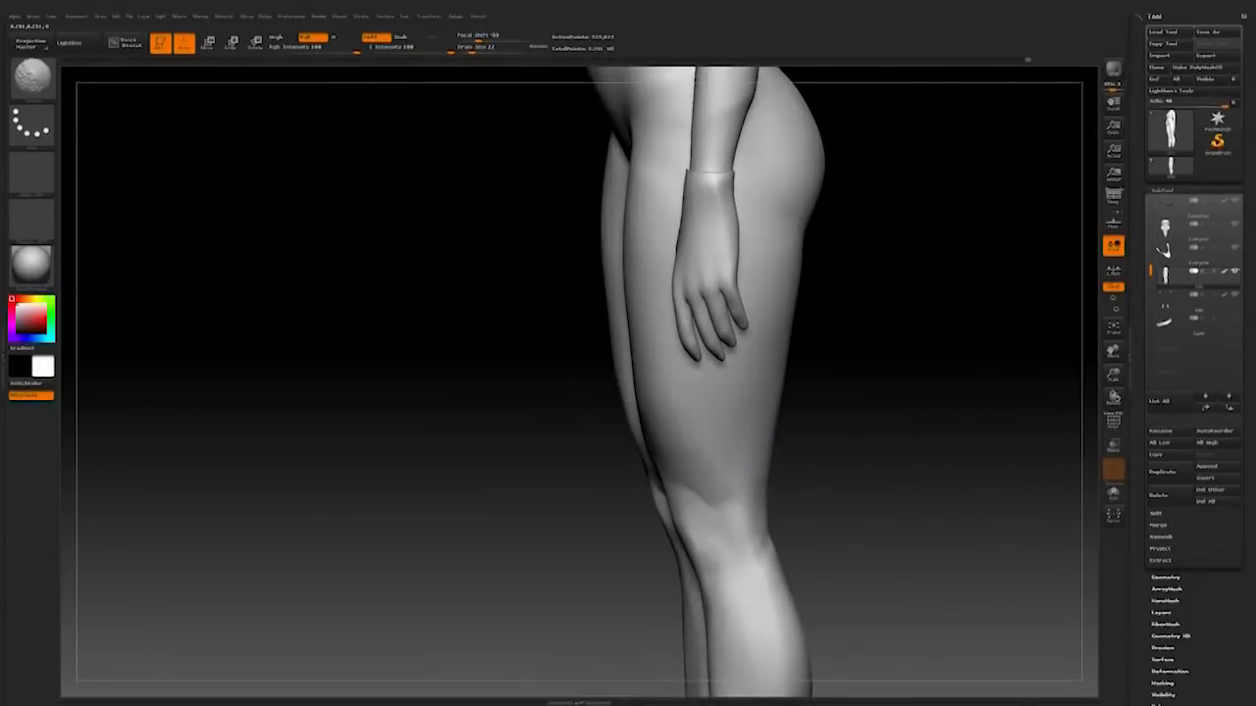
shift+drag(657, 427, 925, 465)
Step: Blend the area above and around the kneecaps into the thighs from the front
alt+drag(699, 450, 773, 429)
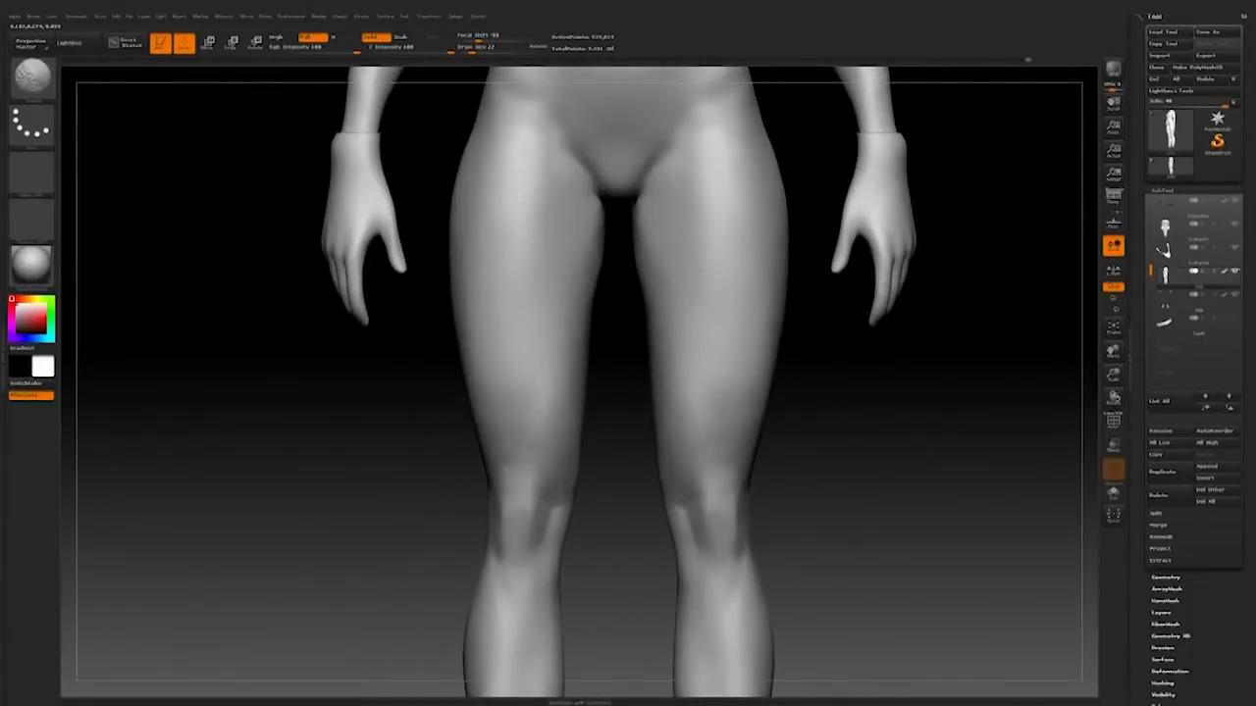
drag(844, 466, 852, 536)
shift+drag(747, 461, 726, 449)
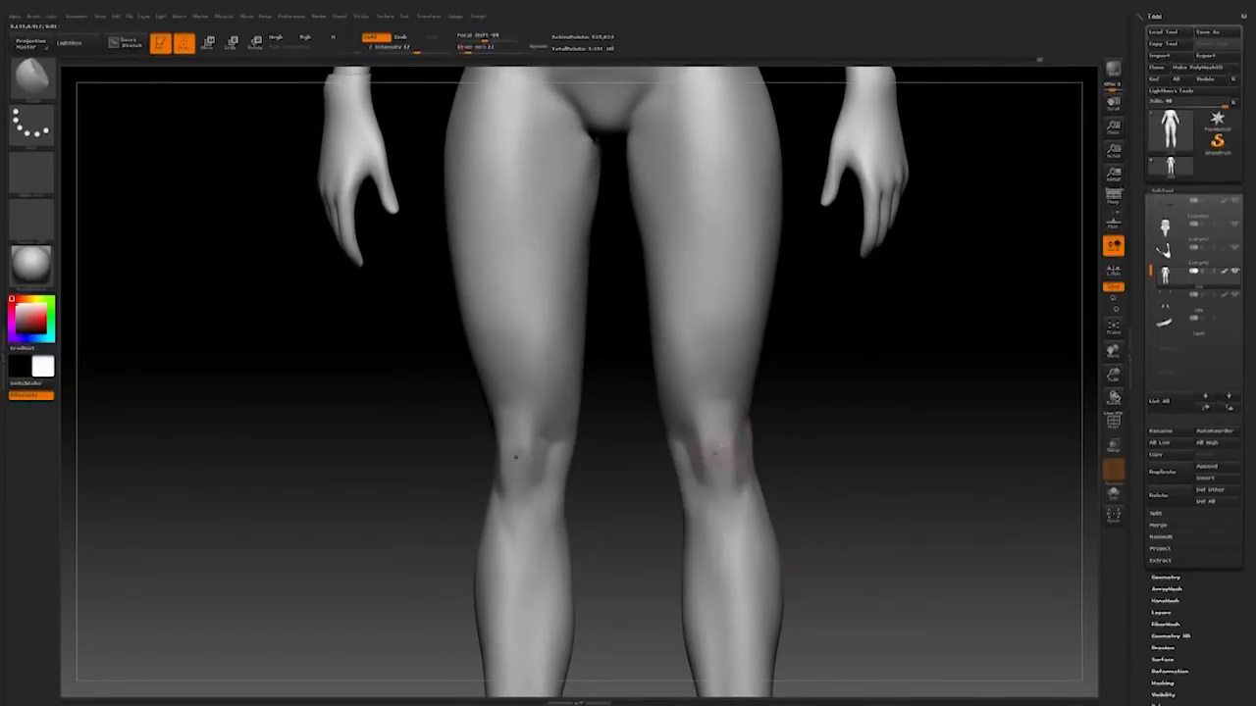
mouse_move(785, 461)
alt+mouse_down()
mouse_move(782, 415)
mouse_move(782, 483)
mouse_move(841, 415)
alt+mouse_up()
Step: Refine the hollows behind both knees and smooth them into the thighs and calves
drag(863, 550, 759, 467)
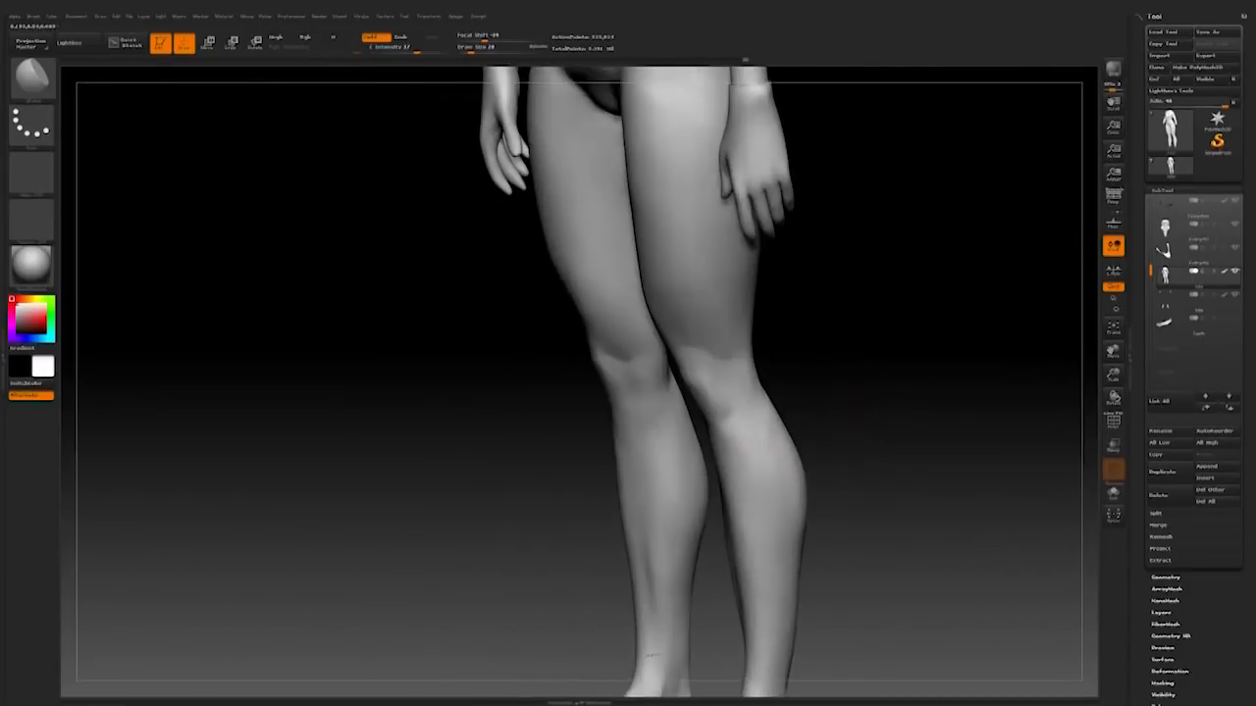
drag(868, 378, 771, 419)
drag(735, 551, 701, 461)
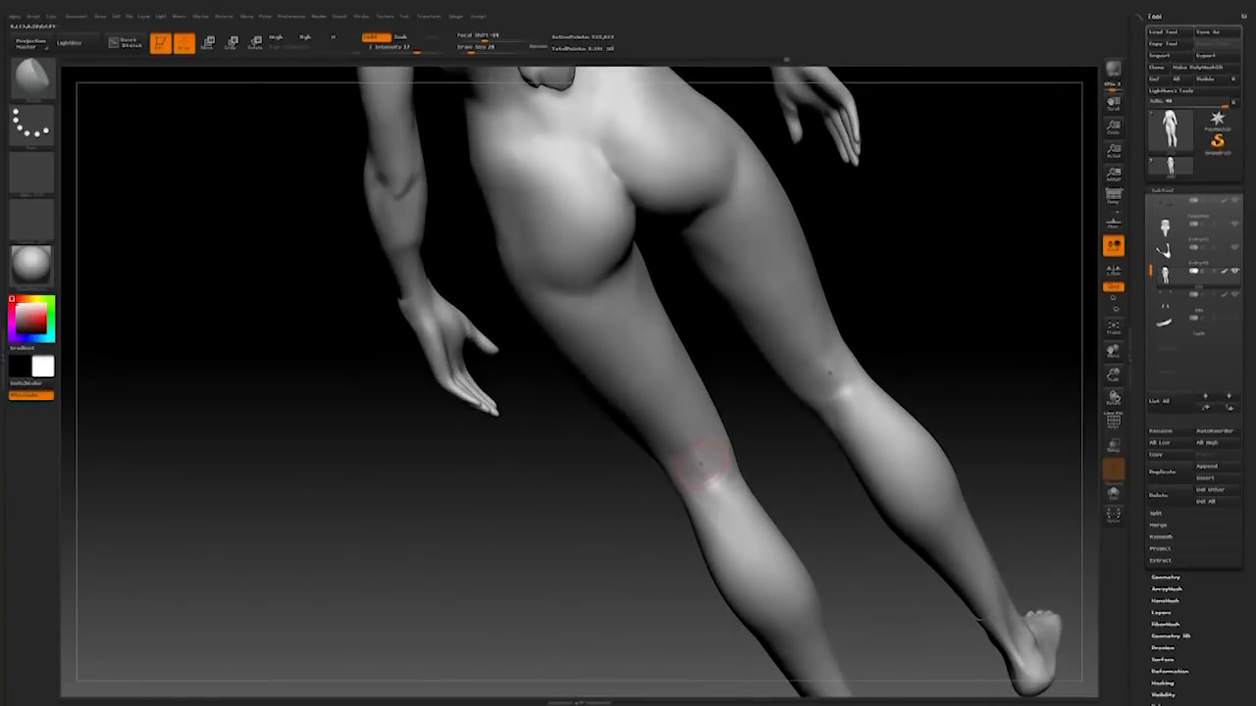
drag(722, 418, 721, 488)
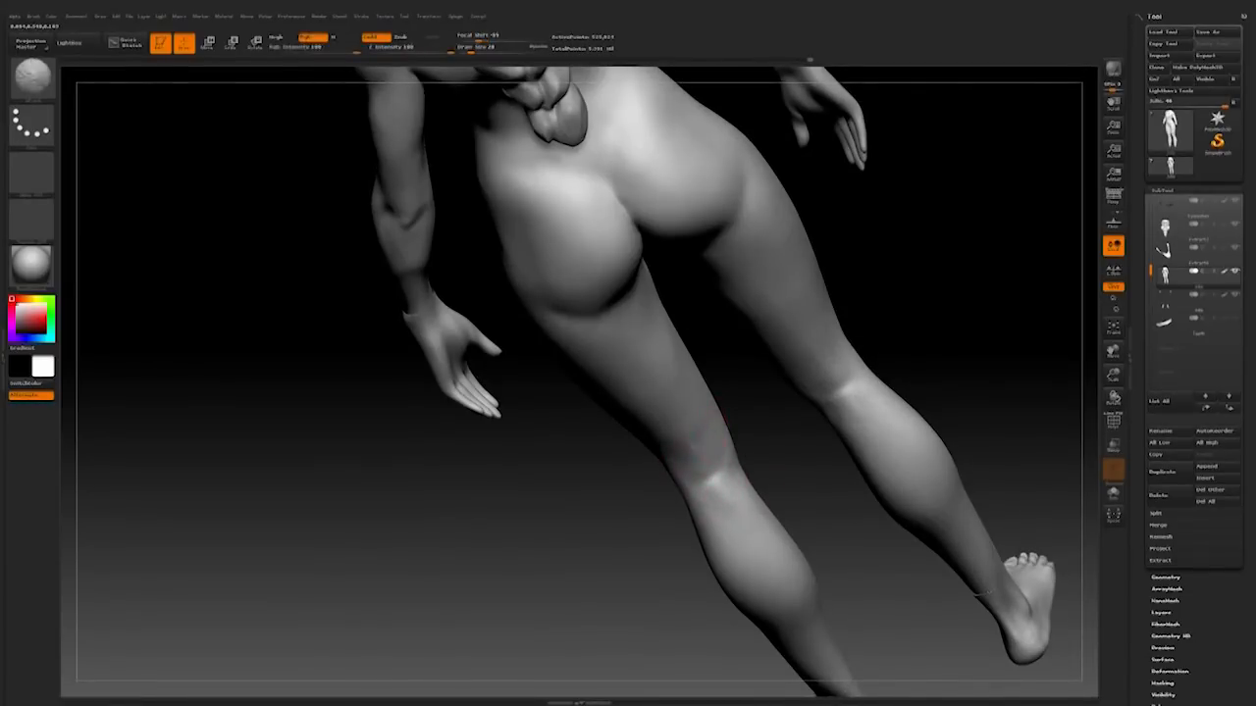
mouse_move(713, 467)
right_down()
mouse_move(737, 459)
mouse_move(723, 458)
right_up()
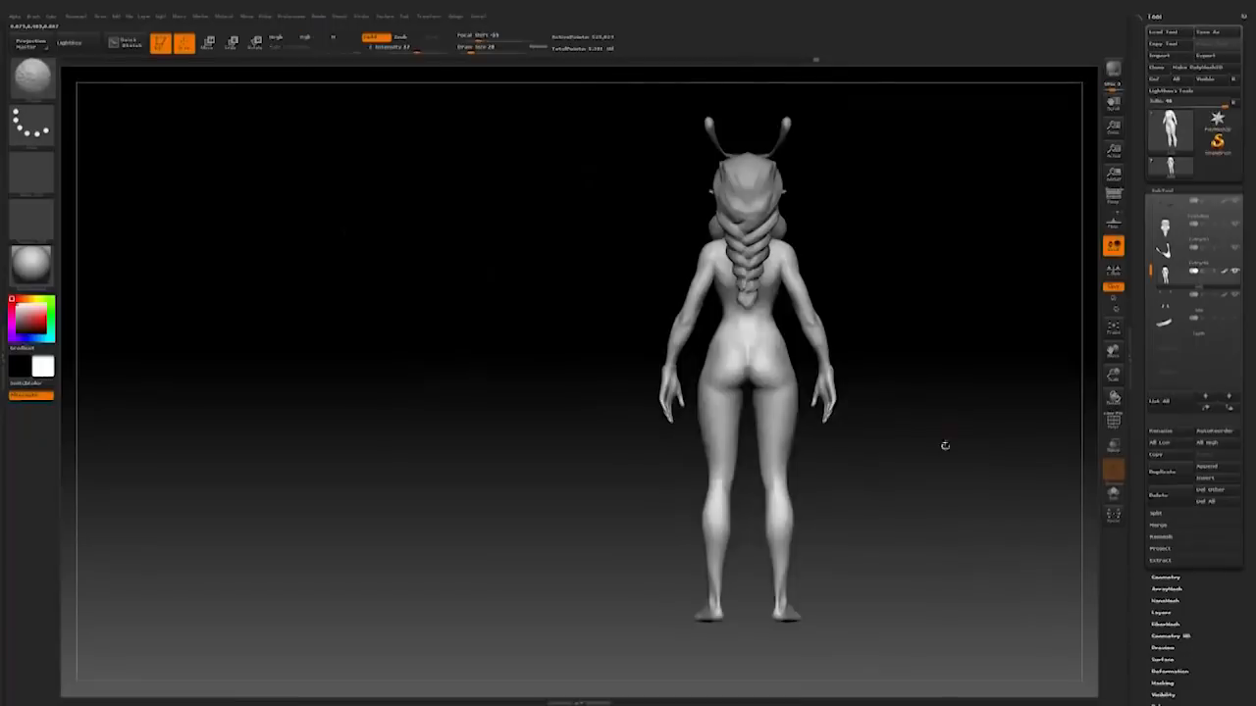
Step: Plane and smooth the upper calves below the knees, checking the legs' silhouette from behind
scroll(942, 442, up, 6)
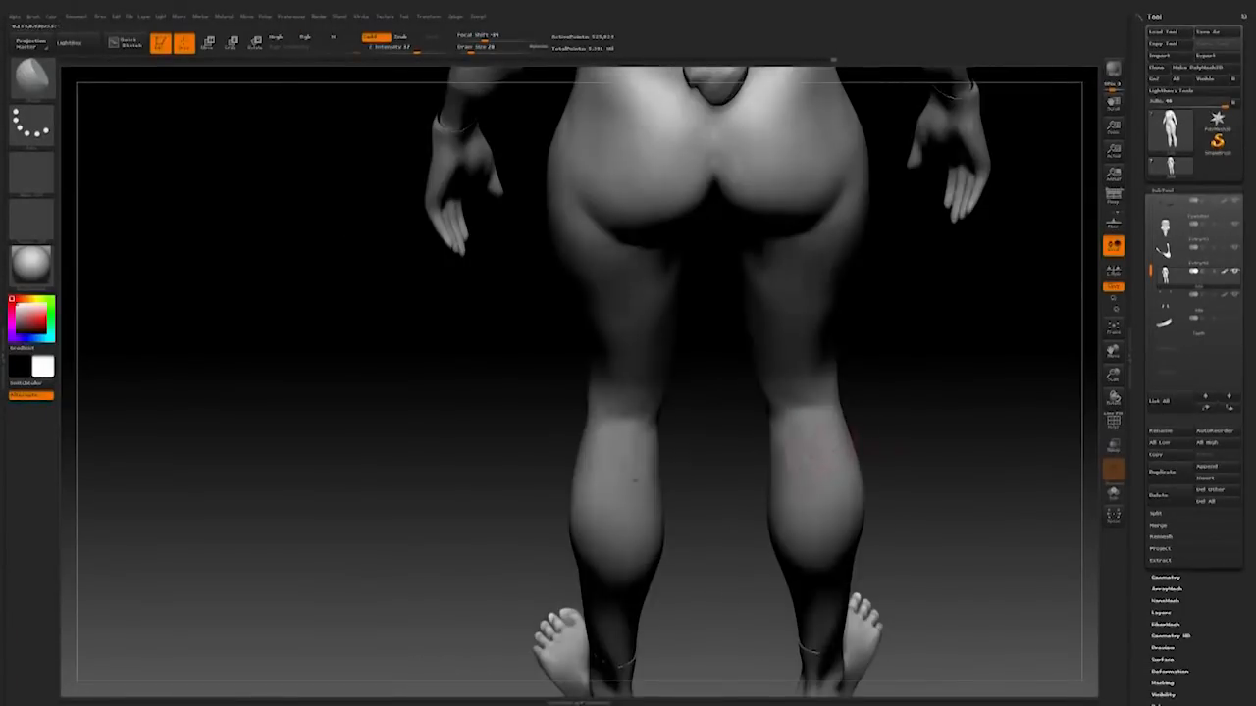
right_drag(819, 451, 761, 509)
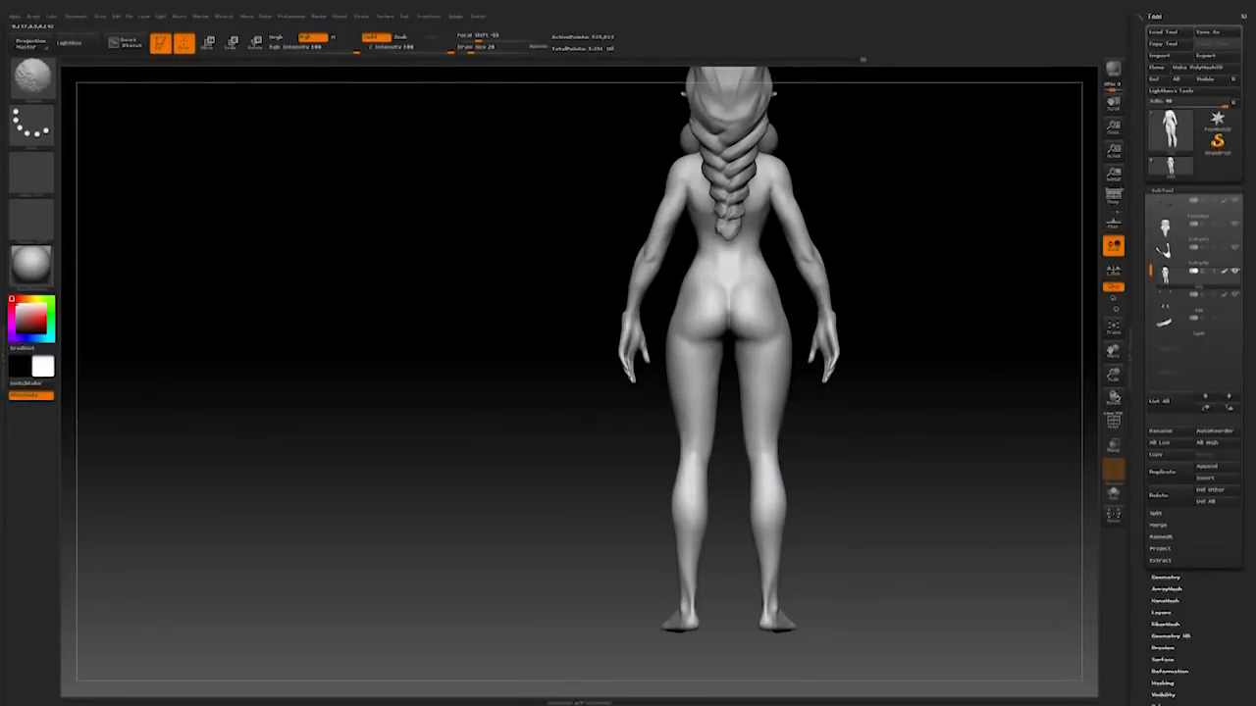
ctrl+right_drag(880, 393, 880, 510)
mouse_move(734, 440)
right_down()
mouse_move(715, 486)
mouse_move(745, 462)
mouse_move(754, 473)
mouse_move(829, 459)
mouse_move(792, 472)
mouse_move(756, 461)
mouse_move(794, 457)
right_up()
right_drag(822, 498, 755, 515)
key(shift)
Step: Smooth the transition from the outer buttocks into the upper thighs from behind
alt+right_drag(837, 474, 853, 530)
mouse_move(852, 529)
right_down()
mouse_move(852, 552)
mouse_move(905, 473)
mouse_move(874, 660)
mouse_move(920, 471)
right_up()
mouse_move(868, 268)
alt+right_down()
mouse_move(818, 400)
mouse_move(863, 476)
mouse_move(881, 422)
alt+right_up()
key(shift)
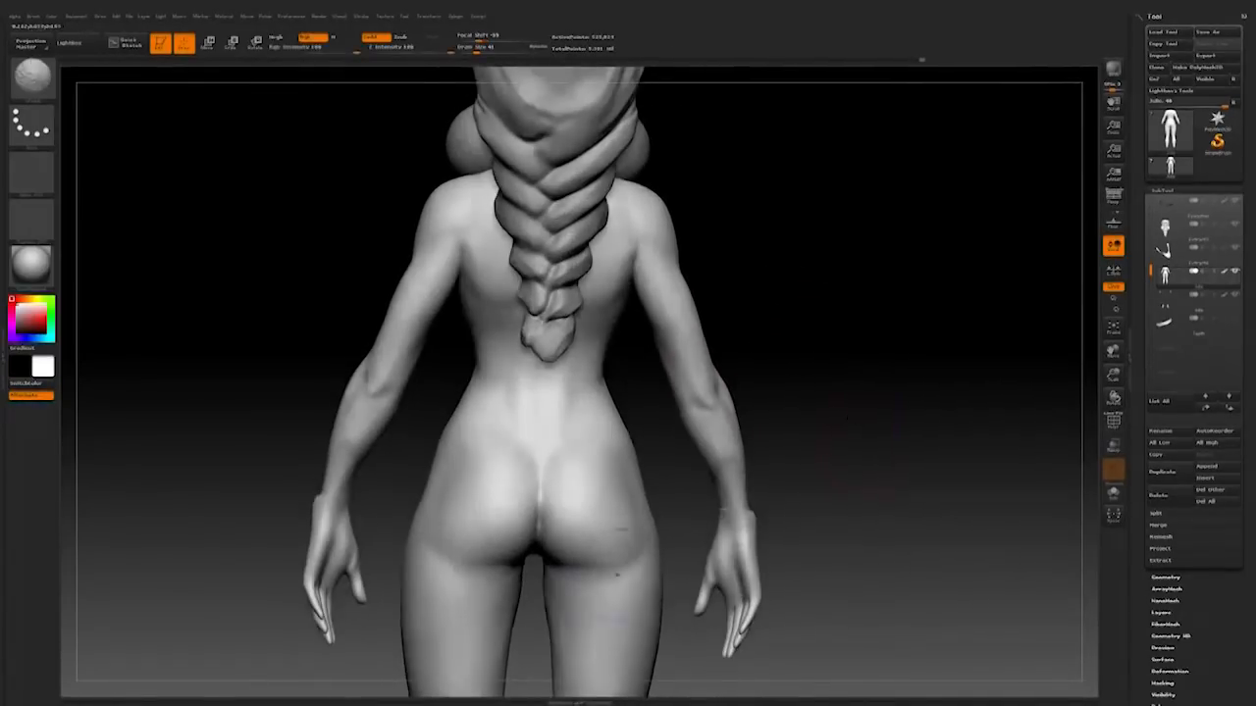
Step: Define the bony point of the elbow and the hollows beside it from behind with a smaller brush
alt+right_drag(842, 499, 862, 432)
key(space)
drag(643, 532, 630, 532)
key(shift)
mouse_move(870, 425)
alt+right_down()
mouse_move(913, 418)
mouse_move(906, 438)
alt+right_up()
right_drag(236, 387, 236, 377)
mouse_move(921, 438)
alt+right_down()
mouse_move(880, 499)
mouse_move(899, 471)
mouse_move(847, 481)
mouse_move(875, 513)
mouse_move(732, 470)
mouse_move(830, 432)
mouse_move(834, 461)
mouse_move(739, 455)
mouse_move(742, 500)
alt+right_up()
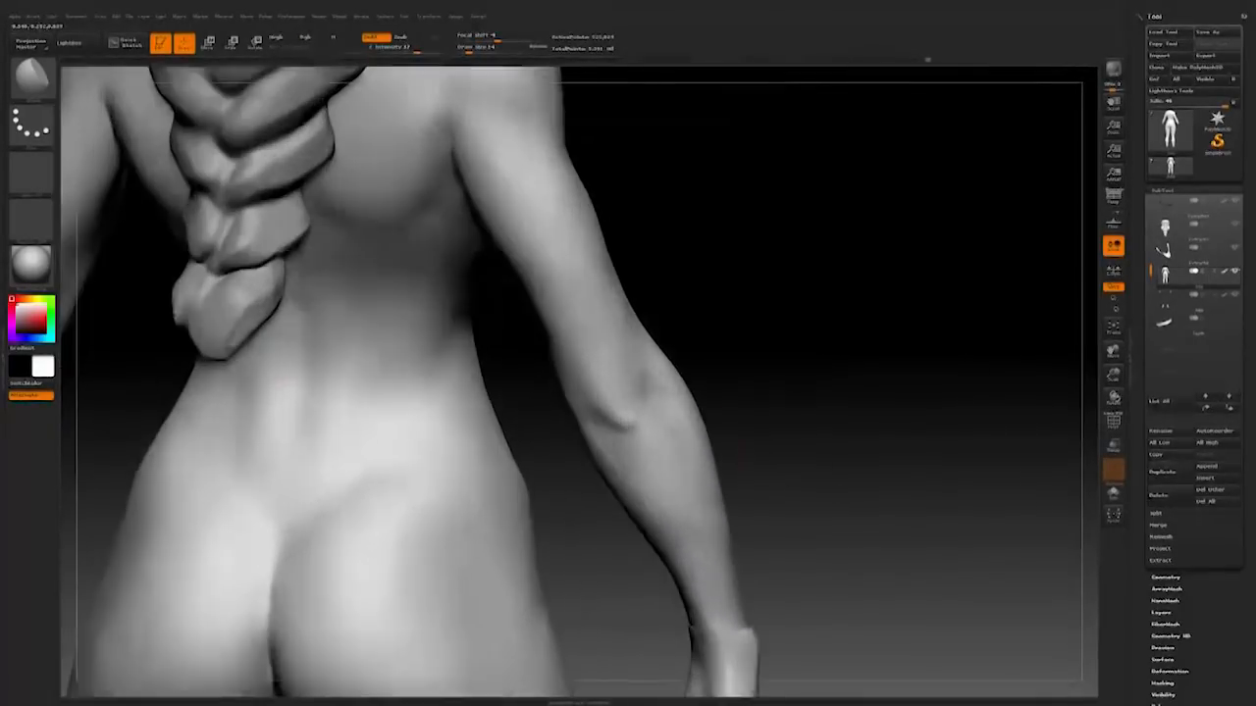
right_drag(619, 401, 599, 363)
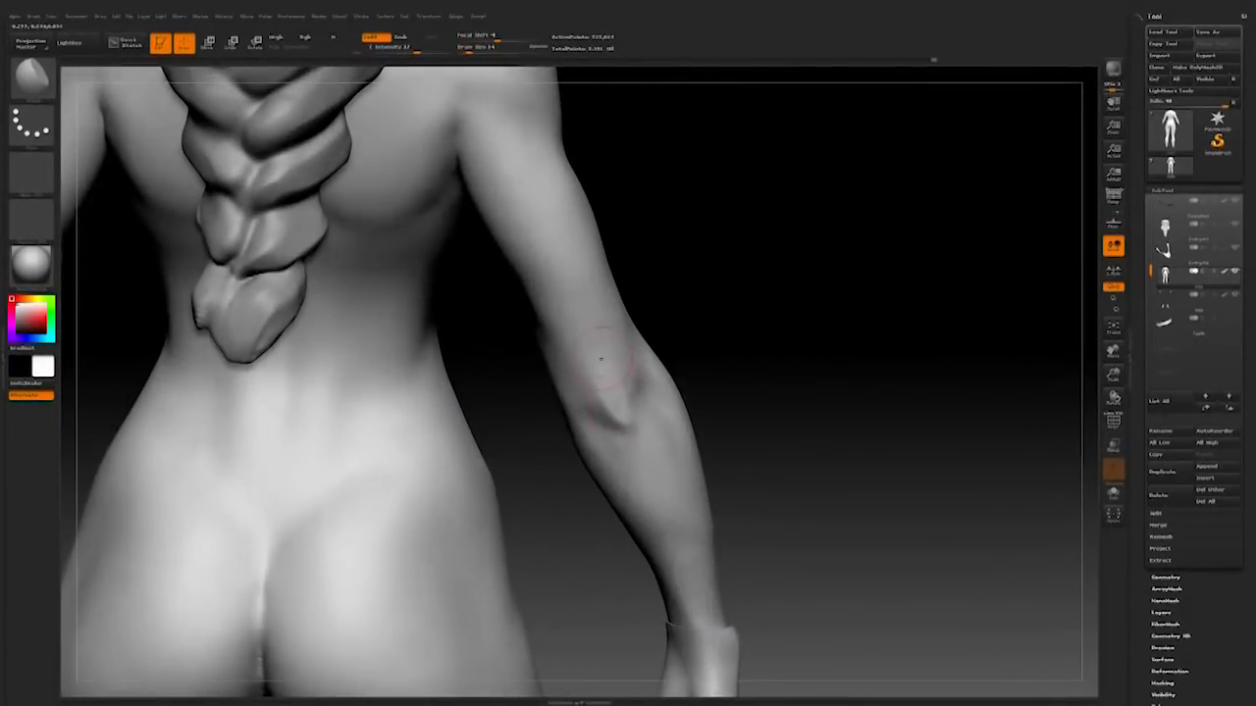
right_drag(627, 424, 619, 420)
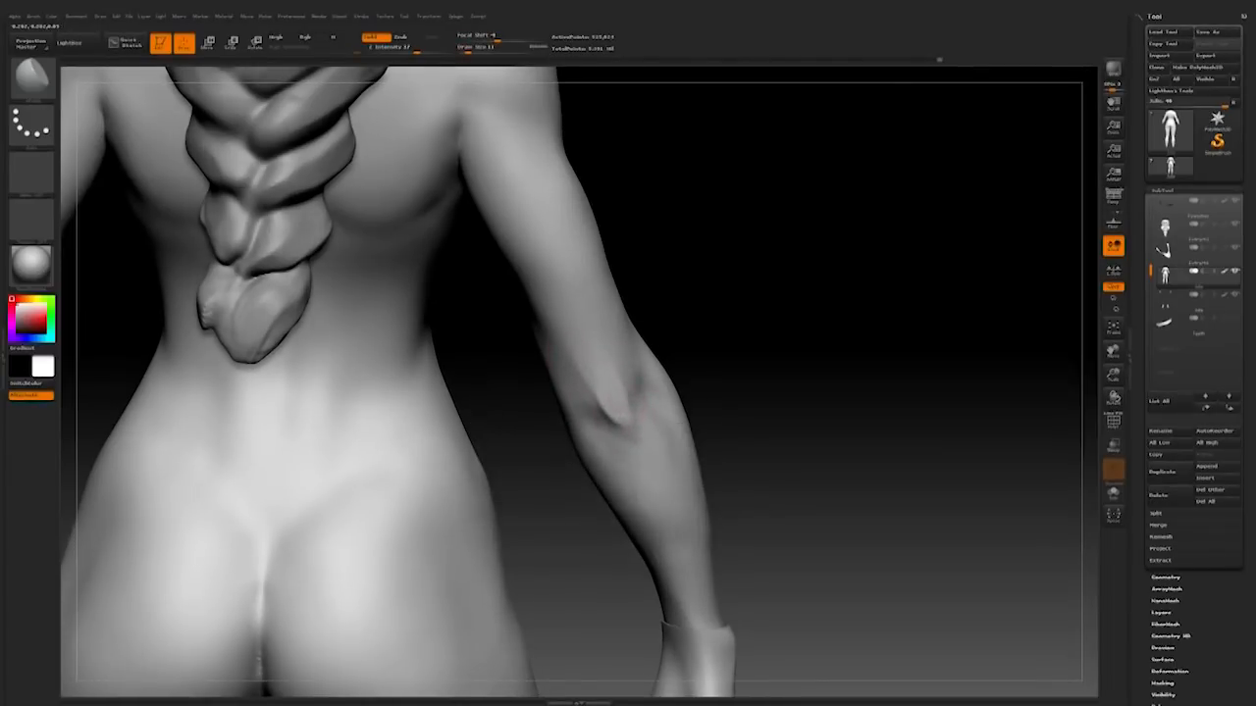
Step: Shape the outer side of the elbow and smooth it into the upper forearm
right_drag(655, 349, 692, 375)
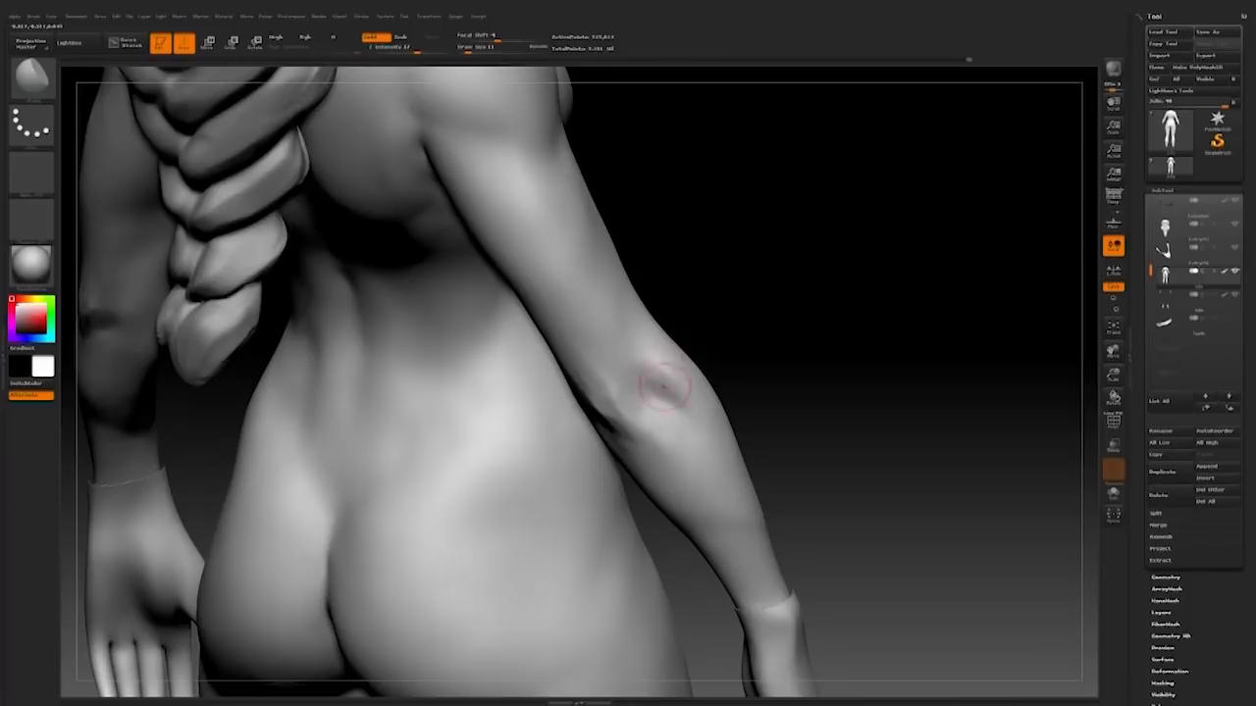
shift+drag(668, 358, 687, 387)
right_drag(708, 377, 751, 383)
mouse_move(751, 383)
ctrl+right_down()
mouse_move(751, 343)
mouse_move(752, 382)
ctrl+right_up()
alt+right_drag(702, 276, 746, 348)
shift+right_drag(797, 397, 762, 398)
mouse_move(762, 397)
ctrl+right_down()
mouse_move(762, 438)
mouse_move(667, 471)
ctrl+right_up()
Step: Refine and soften the elbow's transitions into the upper arm and forearm from several angles
mouse_move(690, 386)
right_down()
mouse_move(693, 374)
mouse_move(734, 374)
right_up()
right_drag(679, 428, 588, 432)
shift+right_drag(579, 482, 569, 548)
key(shift)
alt+right_drag(723, 483, 809, 488)
ctrl+right_drag(593, 465, 785, 480)
ctrl+right_drag(542, 345, 542, 462)
right_drag(517, 393, 550, 393)
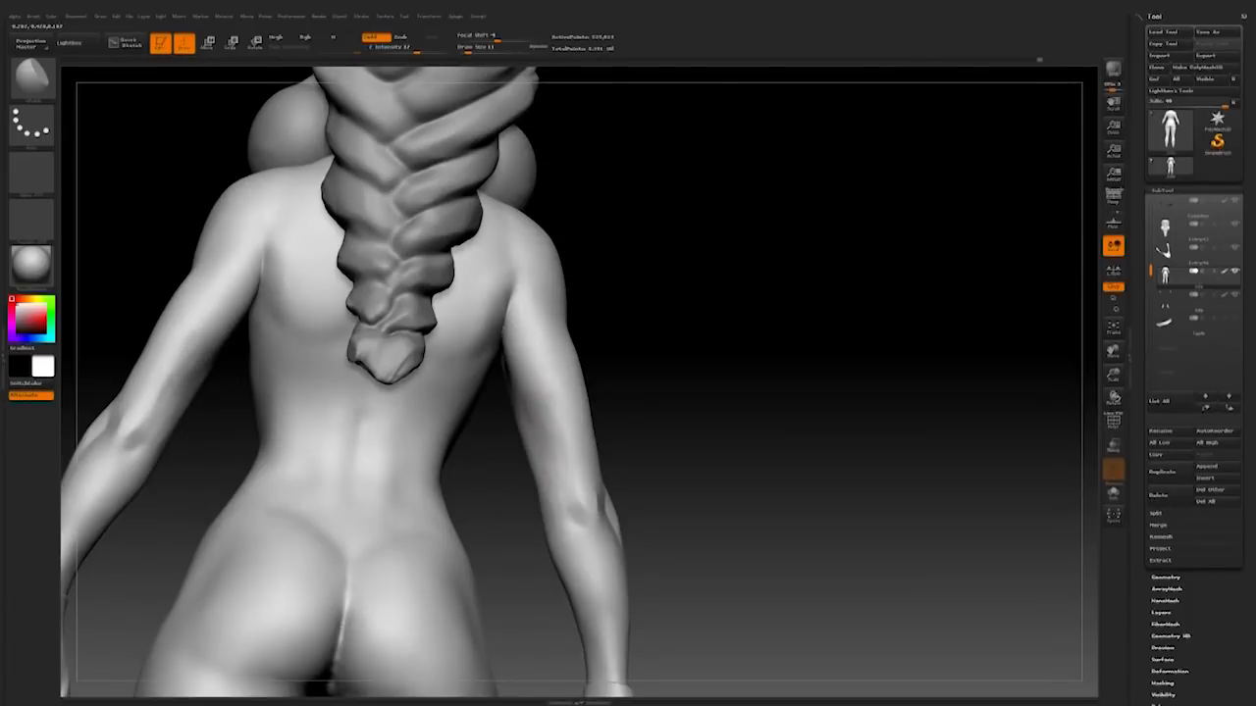
Step: Plane the back of the upper arms to suggest the triceps, adjusting the brush size for the area above the elbow
alt+right_drag(702, 377, 756, 461)
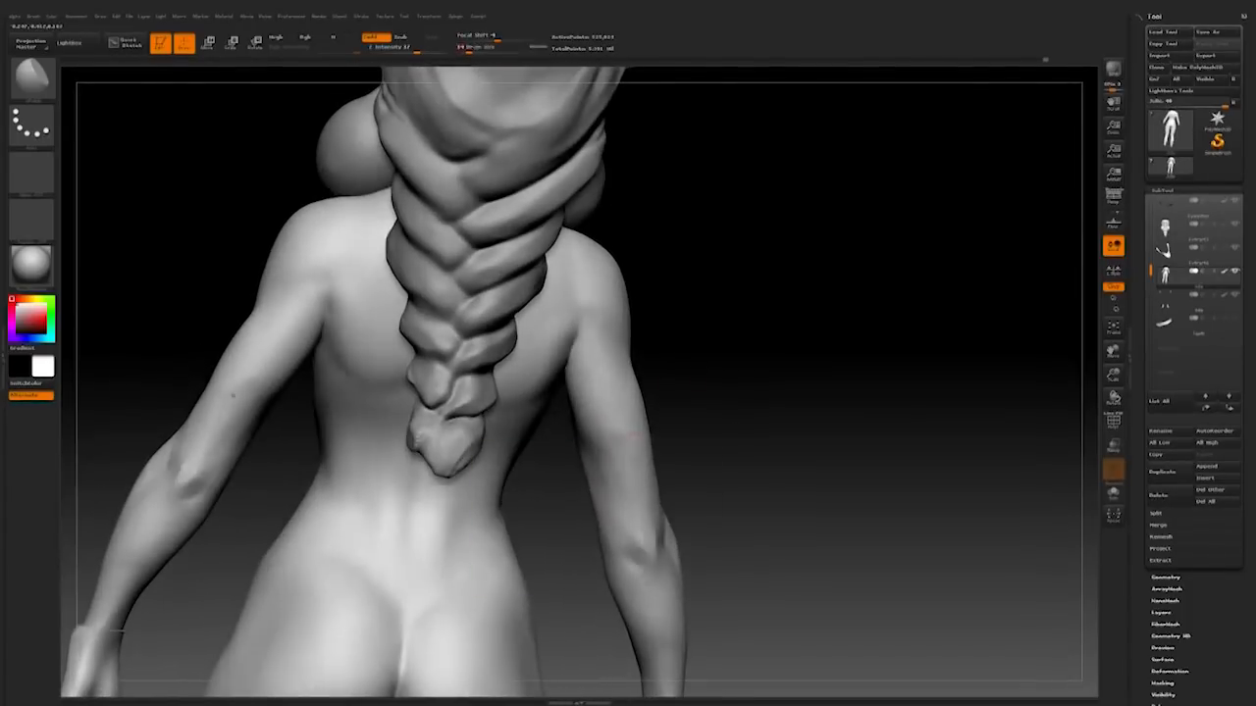
right_drag(693, 403, 603, 449)
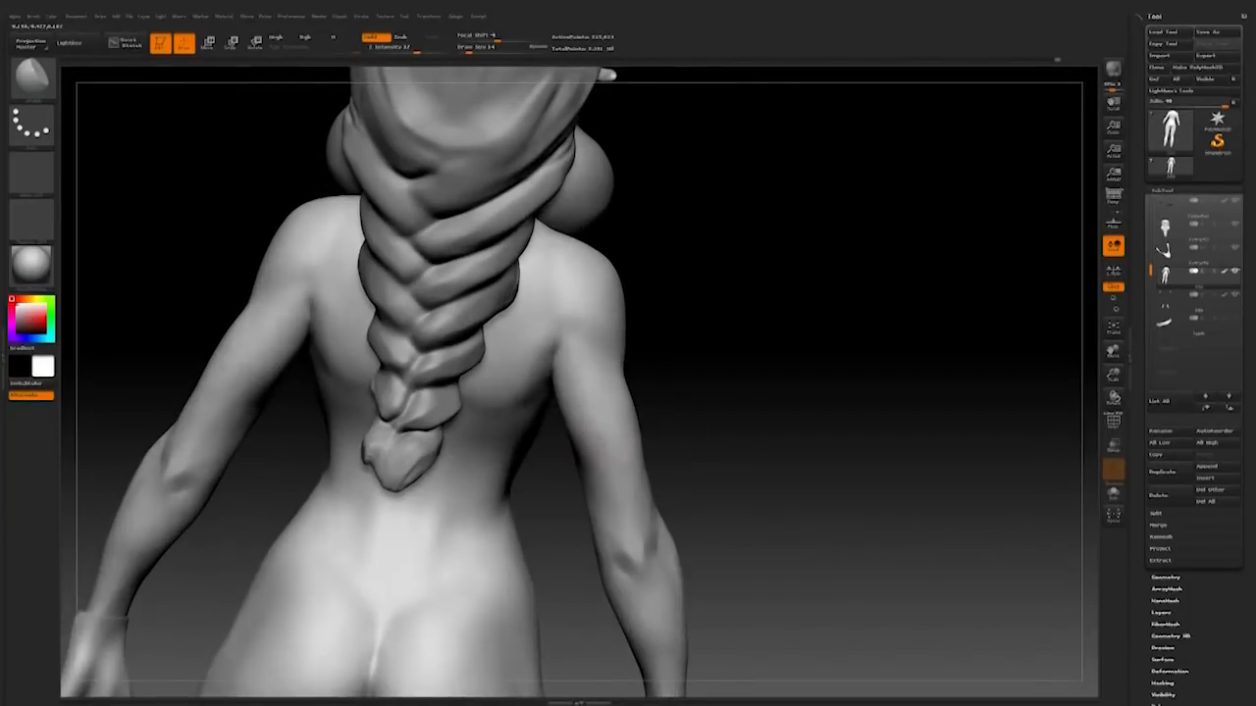
mouse_move(696, 444)
right_down()
mouse_move(667, 432)
mouse_move(712, 432)
mouse_move(720, 403)
mouse_move(701, 408)
right_up()
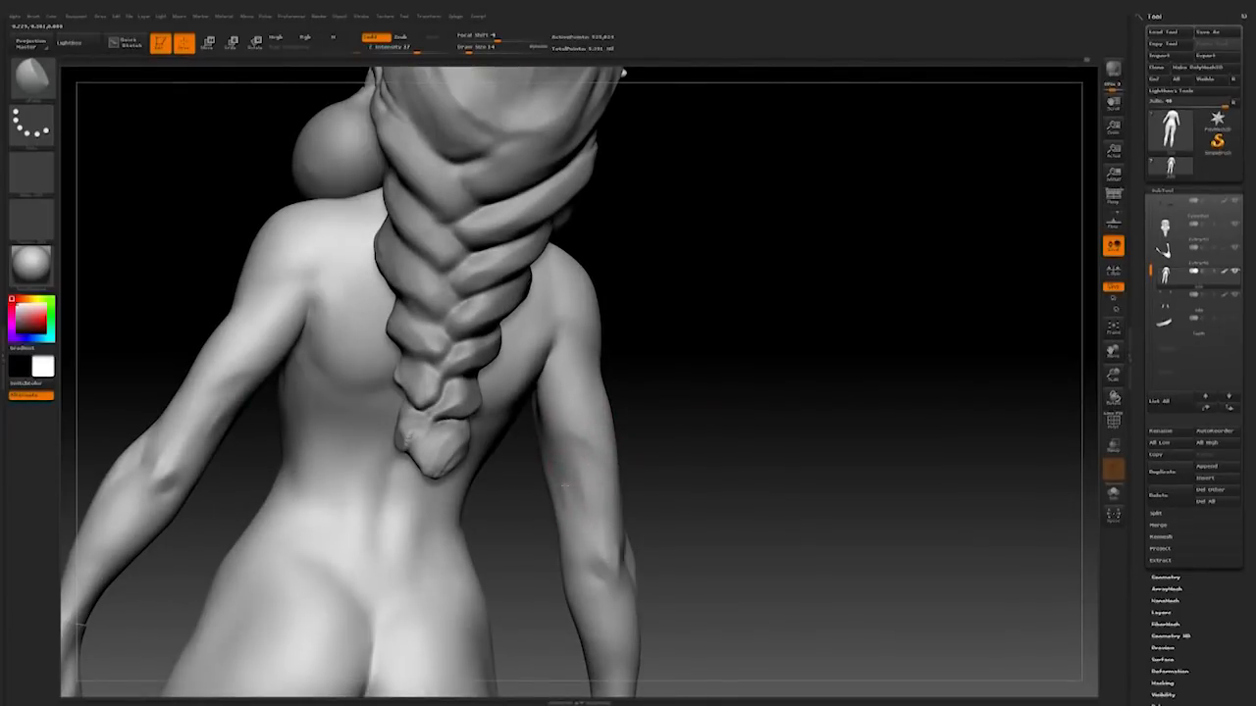
right_drag(546, 574, 557, 567)
key(space)
click(587, 504)
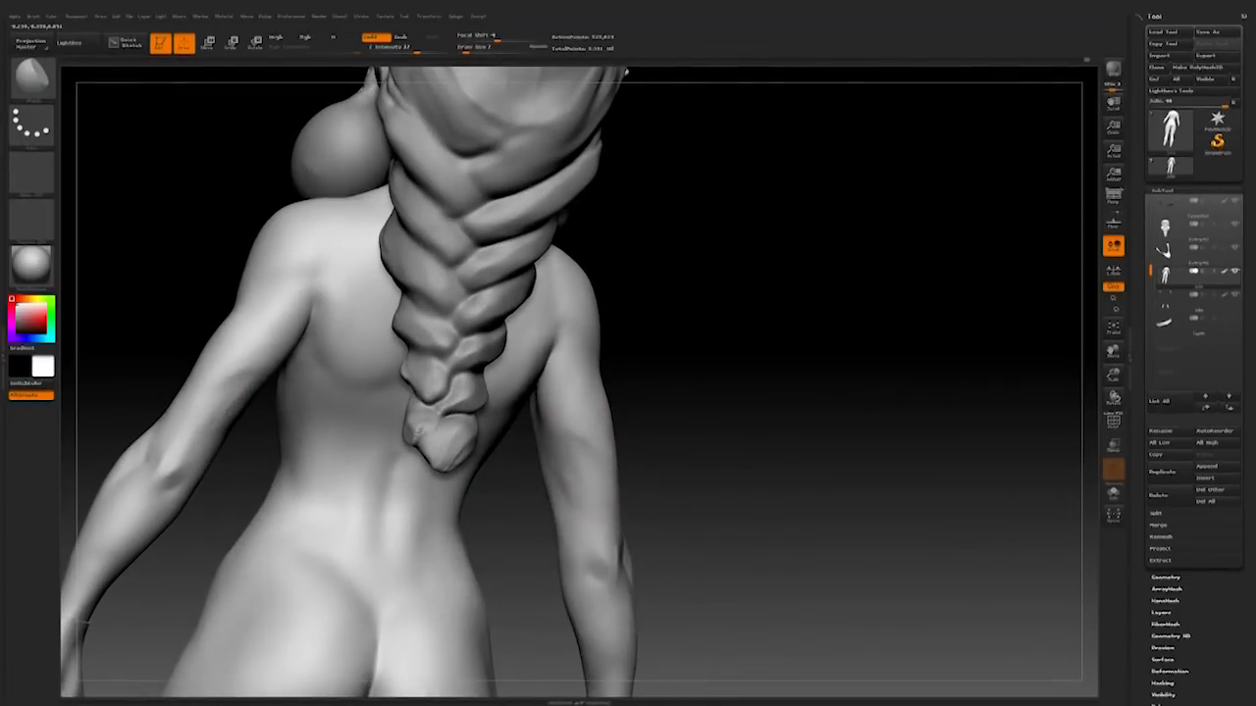
Step: Model the outer upper arm just above the elbow and smooth it toward the shoulder
mouse_move(642, 496)
right_down()
mouse_move(613, 491)
mouse_move(610, 432)
mouse_move(598, 471)
mouse_move(586, 451)
mouse_move(726, 446)
mouse_move(706, 393)
mouse_move(687, 383)
mouse_move(686, 432)
mouse_move(686, 372)
right_up()
key(shift)
right_drag(636, 419, 626, 375)
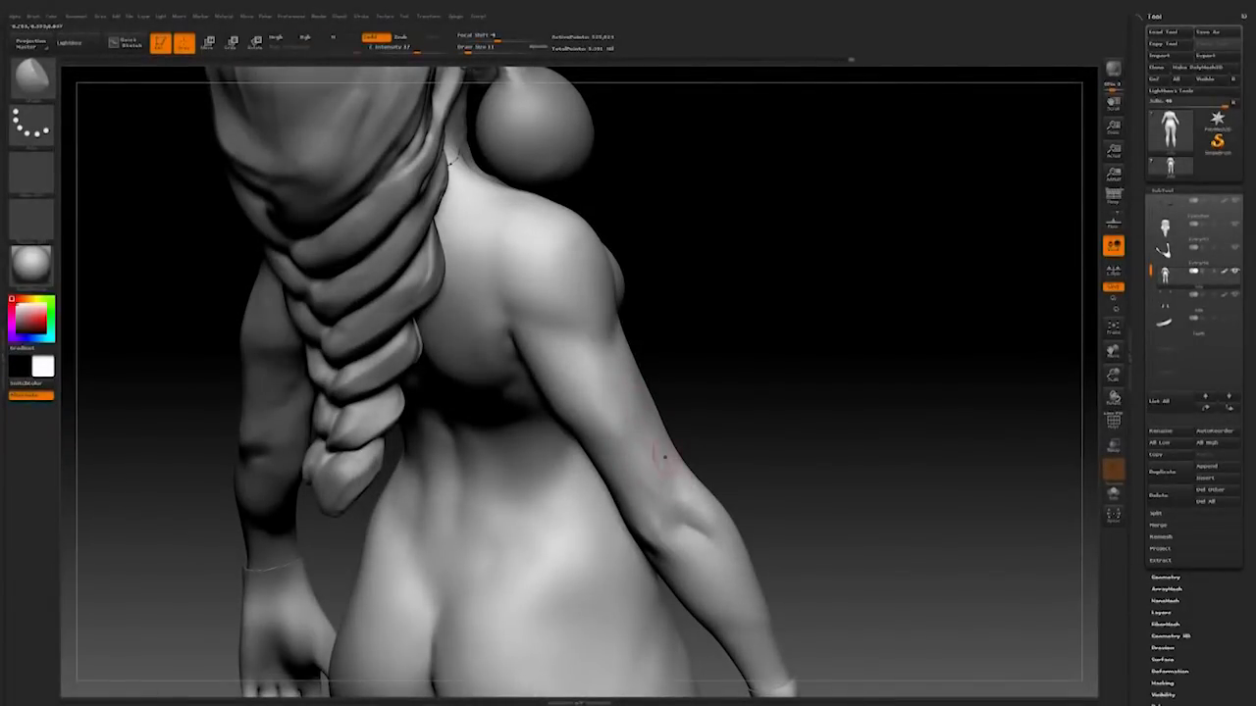
mouse_move(703, 395)
shift+right_down()
mouse_move(608, 380)
mouse_move(686, 370)
mouse_move(686, 478)
mouse_move(681, 451)
mouse_move(751, 496)
mouse_move(790, 501)
mouse_move(681, 351)
mouse_move(599, 383)
mouse_move(693, 400)
mouse_move(586, 380)
mouse_move(597, 407)
mouse_move(588, 391)
shift+right_up()
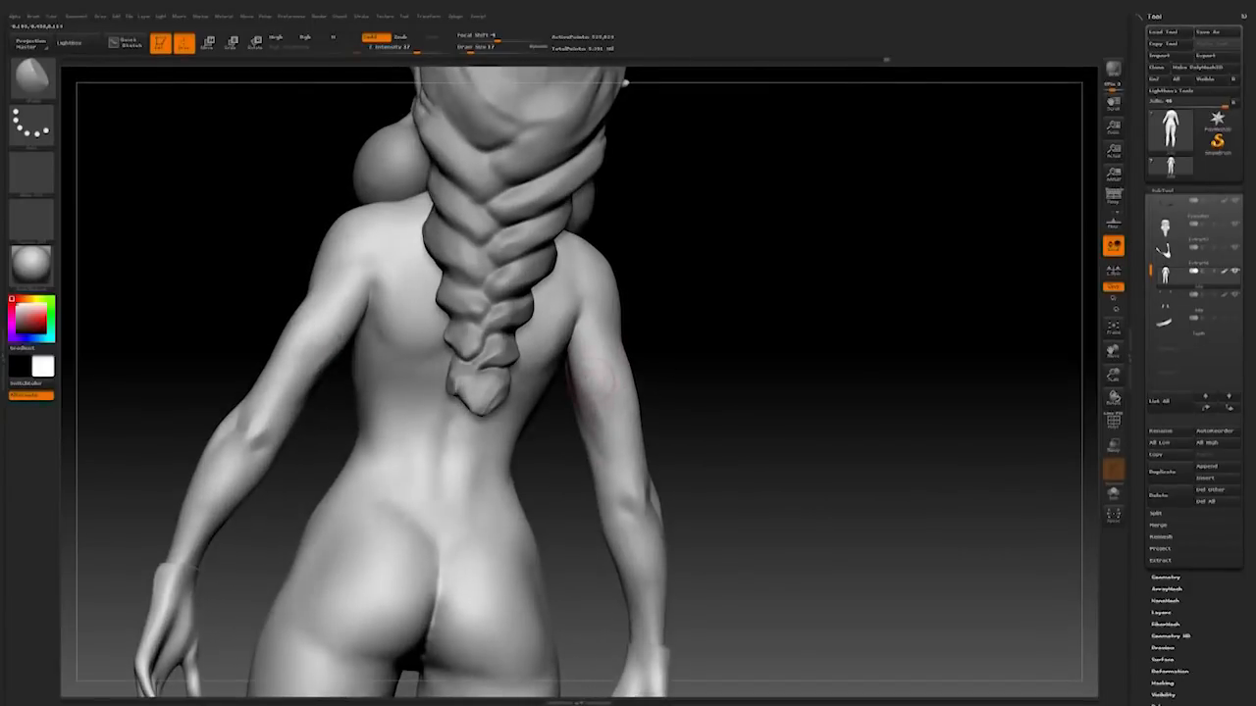
Step: Refine the upper arm's volume and its transition into the deltoid from the rear and side
right_drag(673, 347, 700, 376)
key(f)
right_drag(770, 501, 633, 453)
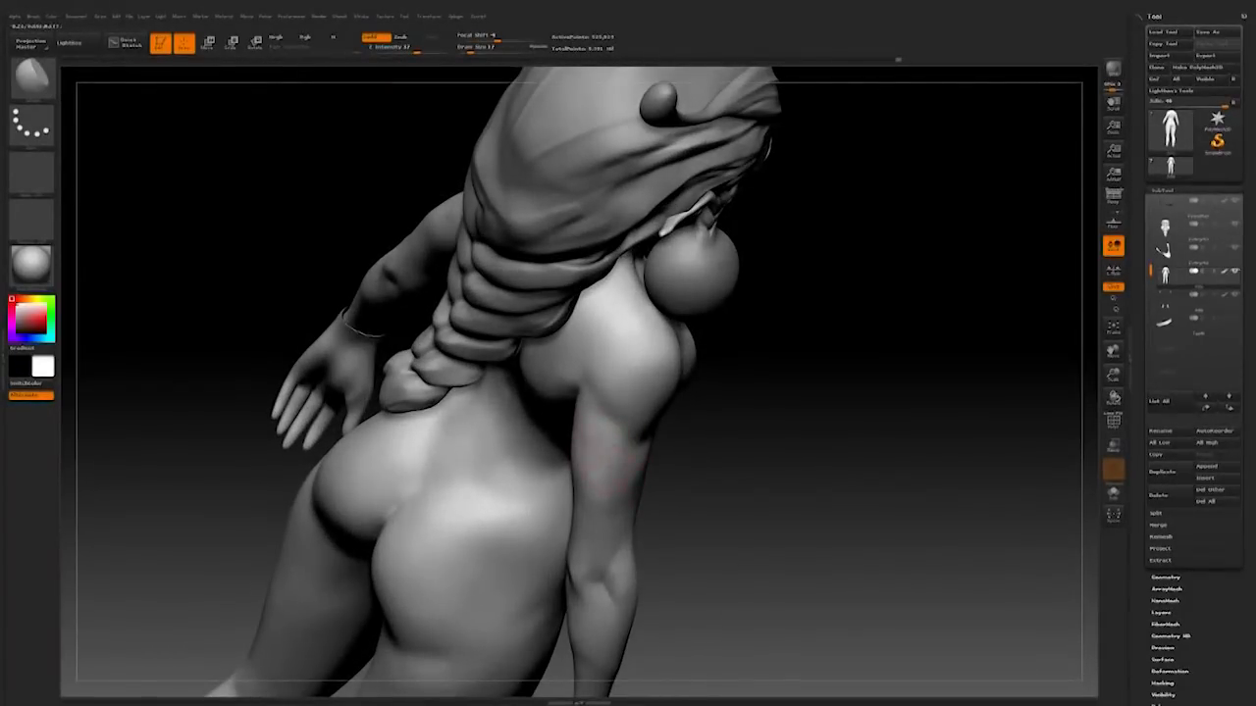
right_drag(730, 470, 588, 432)
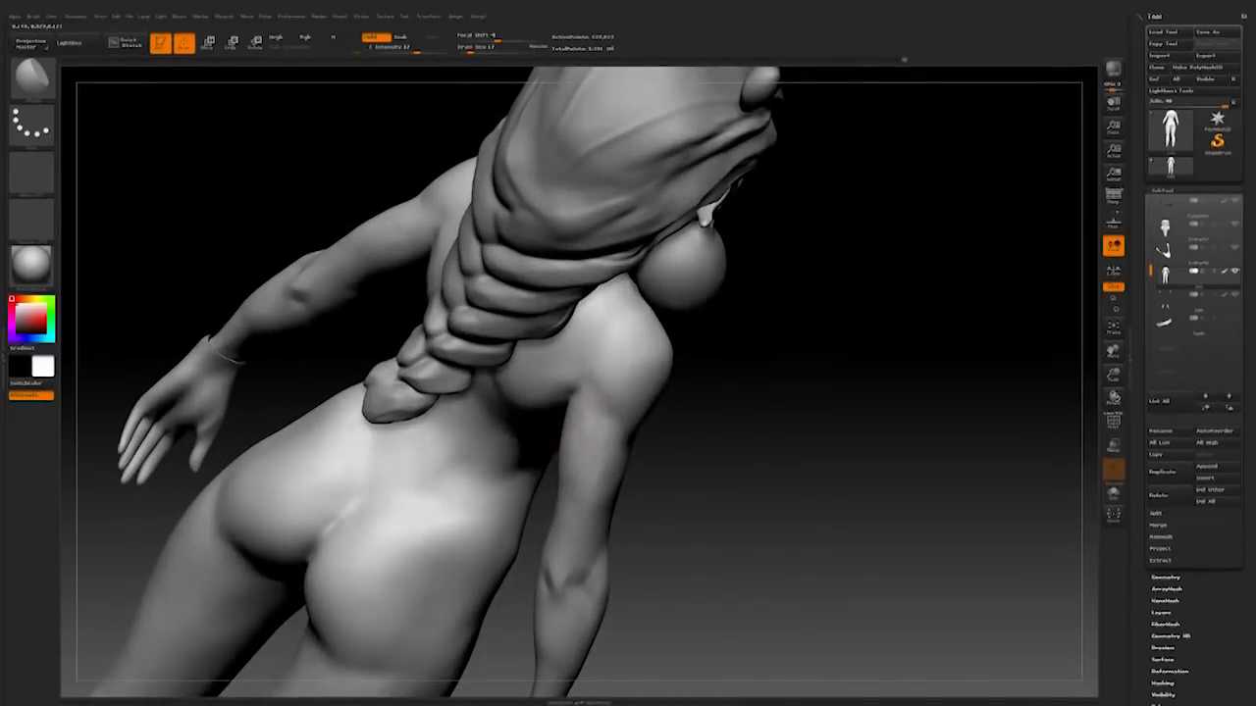
right_drag(667, 455, 550, 444)
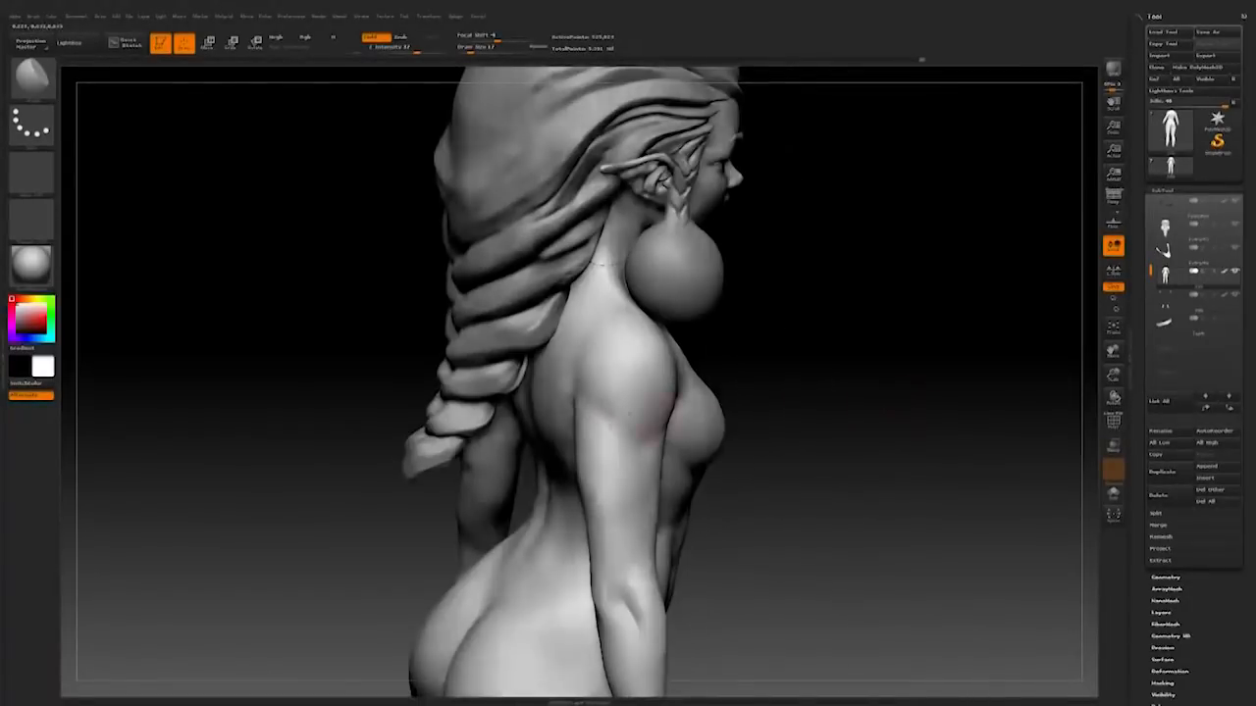
right_drag(660, 423, 559, 437)
Step: Shape the inner elbow and upper forearm muscles from the front with a reduced brush size
right_drag(814, 472, 745, 442)
ctrl+right_drag(840, 409, 706, 451)
right_drag(523, 490, 567, 515)
right_drag(567, 456, 545, 482)
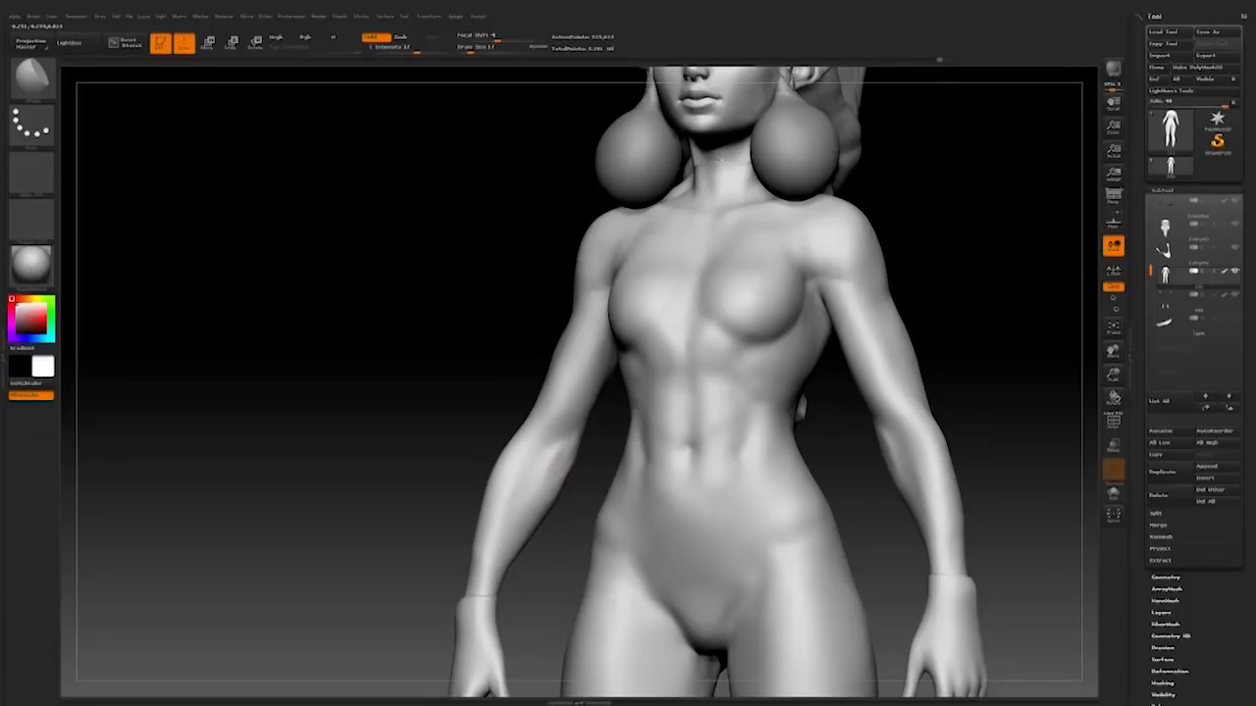
key(space)
drag(571, 489, 557, 489)
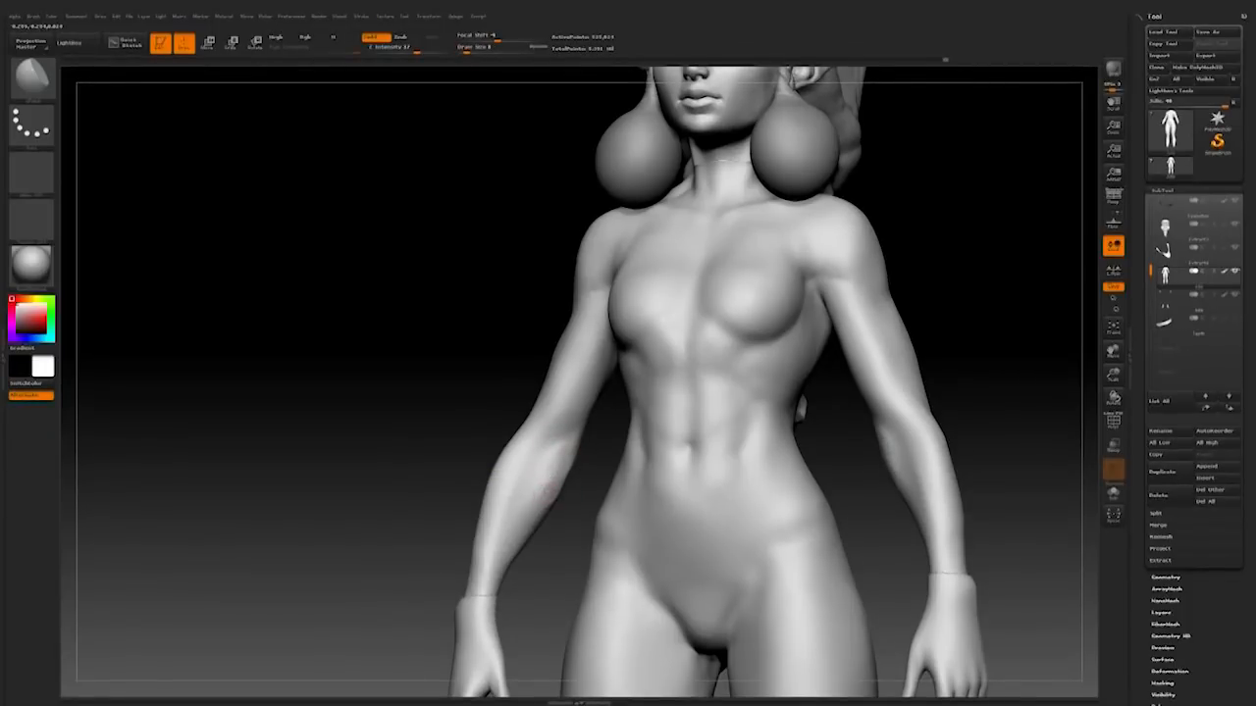
mouse_move(557, 493)
right_down()
mouse_move(576, 473)
mouse_move(785, 481)
mouse_move(808, 529)
mouse_move(808, 466)
right_up()
mouse_move(564, 404)
ctrl+right_down()
mouse_move(612, 510)
mouse_move(549, 495)
mouse_move(588, 490)
mouse_move(471, 373)
mouse_move(393, 412)
mouse_move(328, 379)
mouse_move(412, 294)
mouse_move(530, 422)
mouse_move(687, 481)
ctrl+right_up()
mouse_move(687, 480)
ctrl+right_down()
mouse_move(824, 422)
mouse_move(864, 560)
ctrl+right_up()
Step: Carve the navel as a narrow vertical crease with the Dam Standard brush and soften the belly around it
key(b)
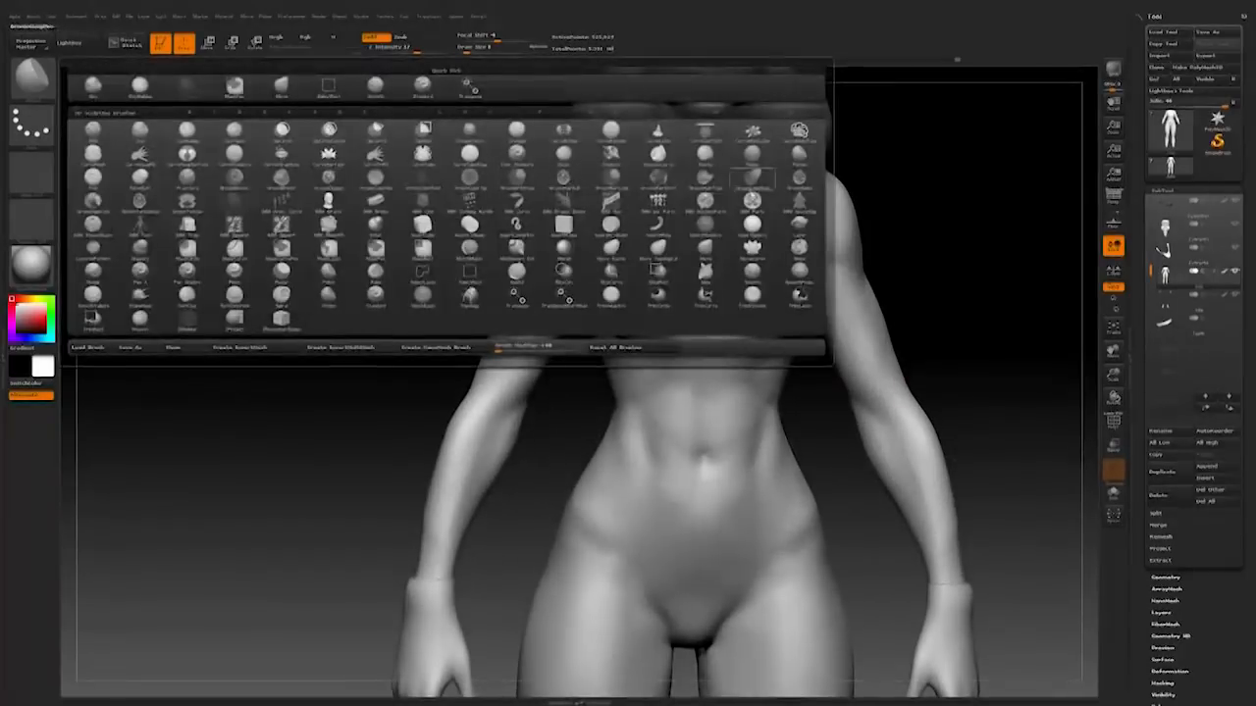
click(567, 157)
right_drag(702, 461, 690, 440)
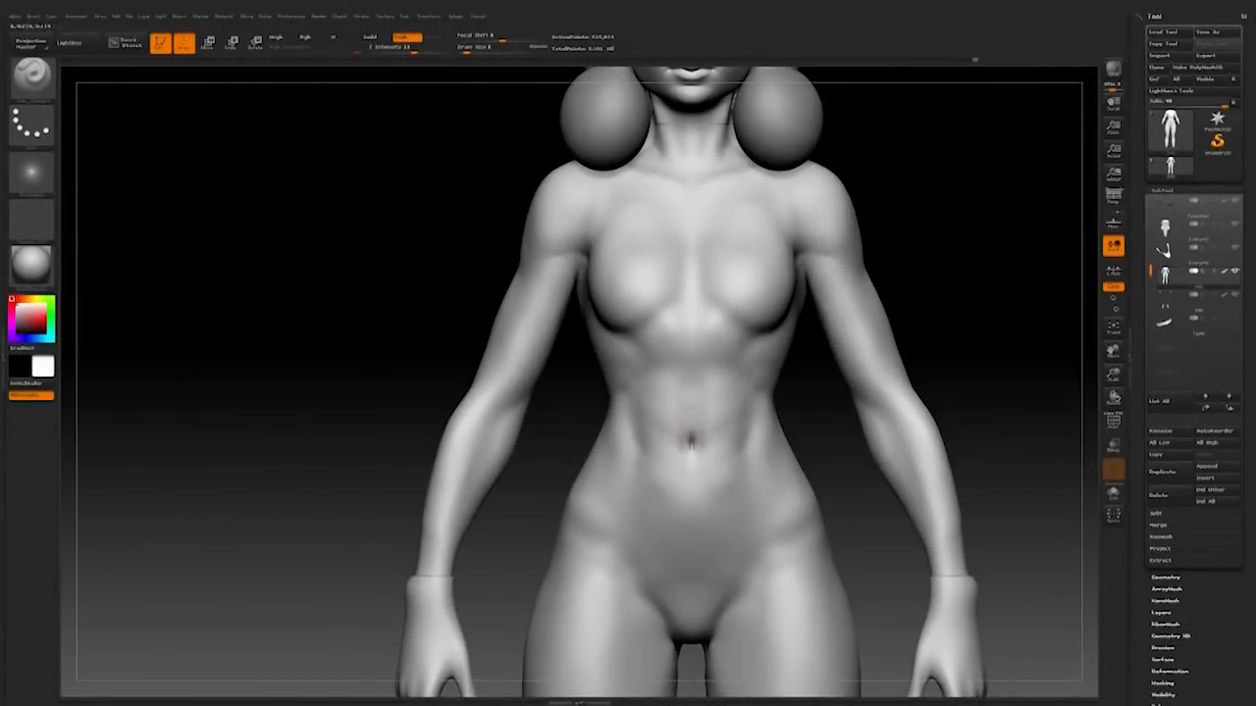
mouse_move(698, 382)
right_down()
mouse_move(956, 365)
mouse_move(687, 344)
mouse_move(953, 338)
right_up()
click(397, 49)
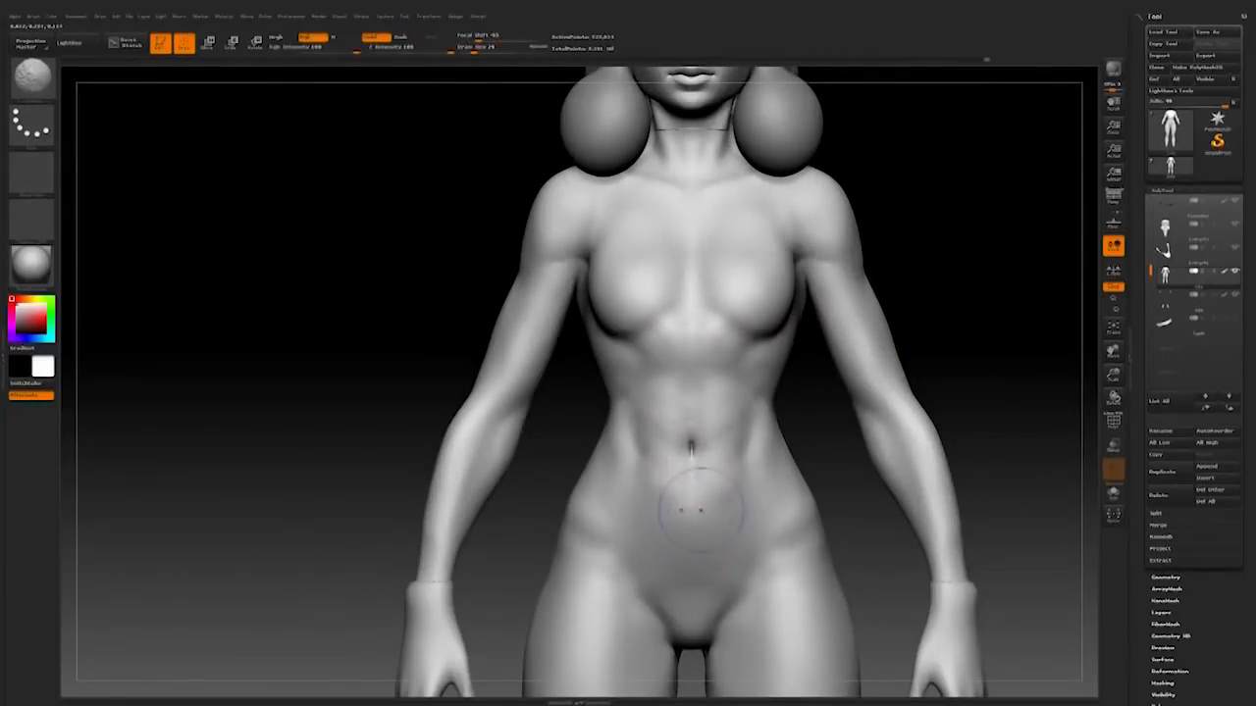
Step: Refine the transition between the front of the hips and the upper thighs with a larger Dam Standard brush
key(f)
right_drag(922, 420, 582, 453)
right_drag(638, 399, 897, 418)
ctrl+right_drag(897, 418, 869, 435)
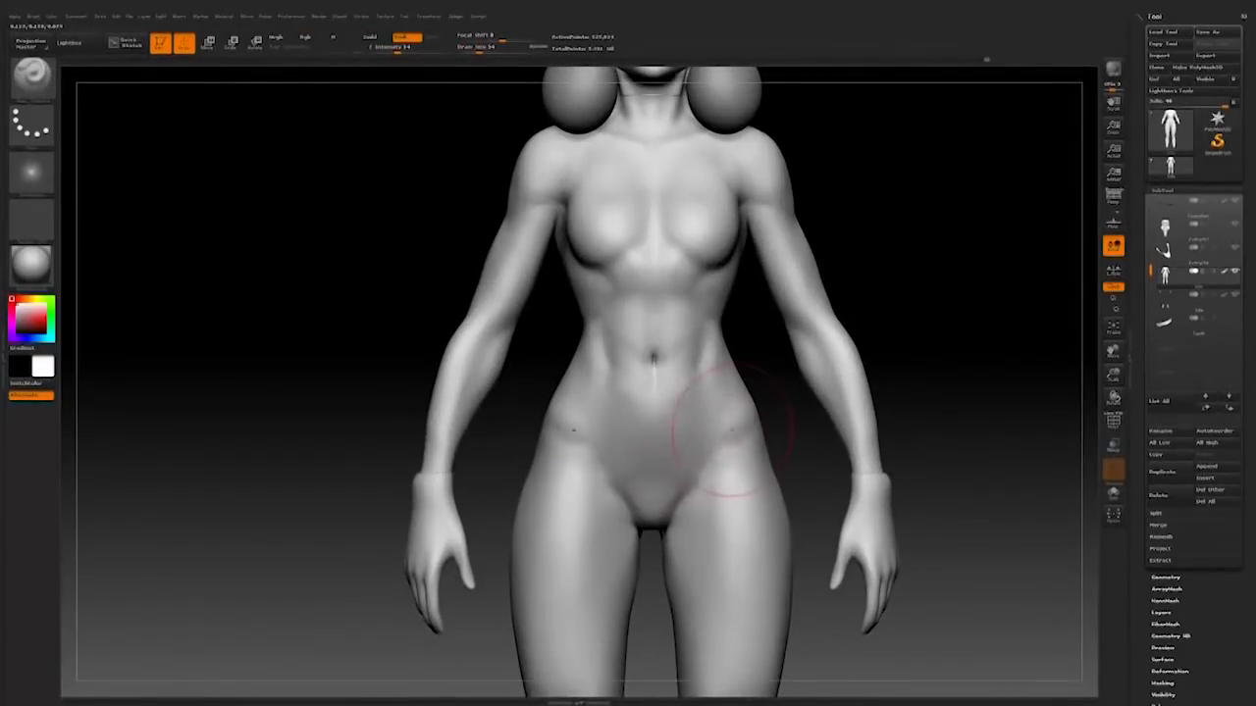
right_drag(936, 385, 930, 399)
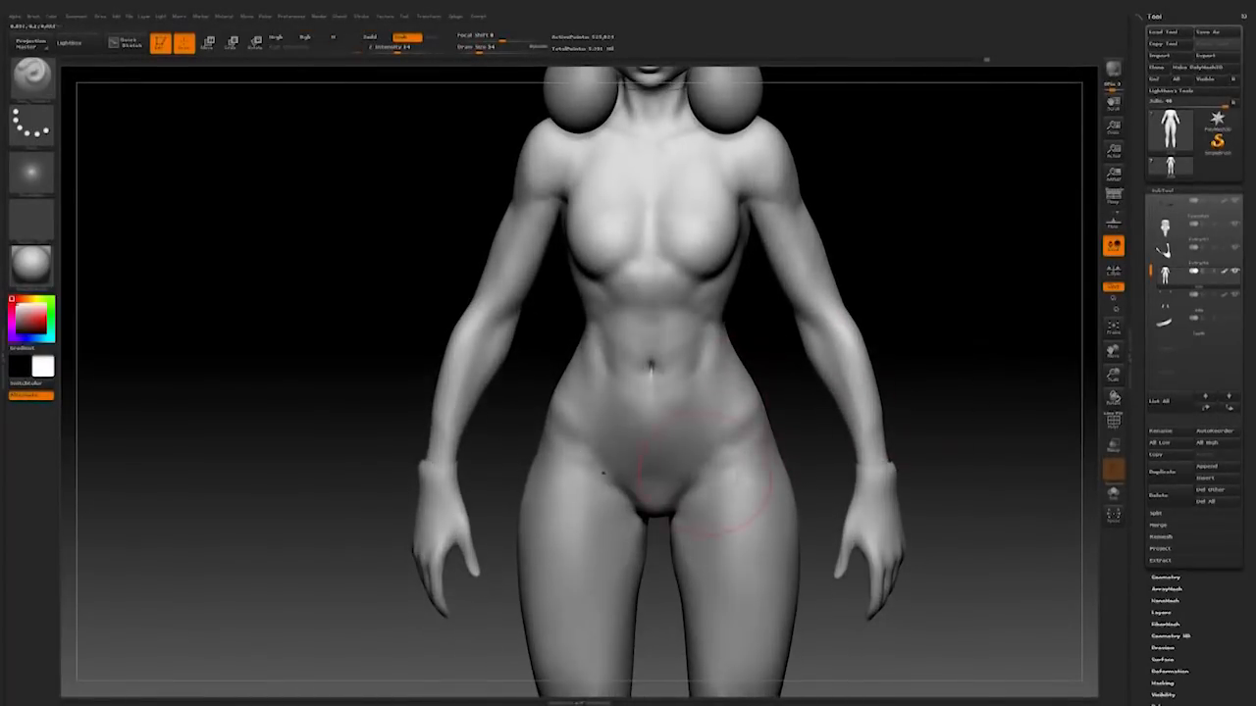
alt+drag(809, 424, 255, 274)
Step: Adjust the silhouette of the hips and legs from the front with the Move brush
key(b)
click(330, 87)
mouse_move(412, 324)
mouse_down()
mouse_move(294, 333)
mouse_move(373, 363)
mouse_move(537, 302)
mouse_move(616, 293)
mouse_up()
mouse_move(864, 294)
mouse_down()
mouse_move(891, 366)
mouse_move(914, 384)
mouse_up()
mouse_move(818, 355)
alt+mouse_down()
mouse_move(790, 449)
mouse_move(725, 450)
mouse_move(785, 455)
mouse_move(853, 491)
mouse_move(789, 446)
alt+mouse_up()
Step: Undo the last strokes, then plane the thighs above the knees with a polishing brush at higher intensity
click(44, 82)
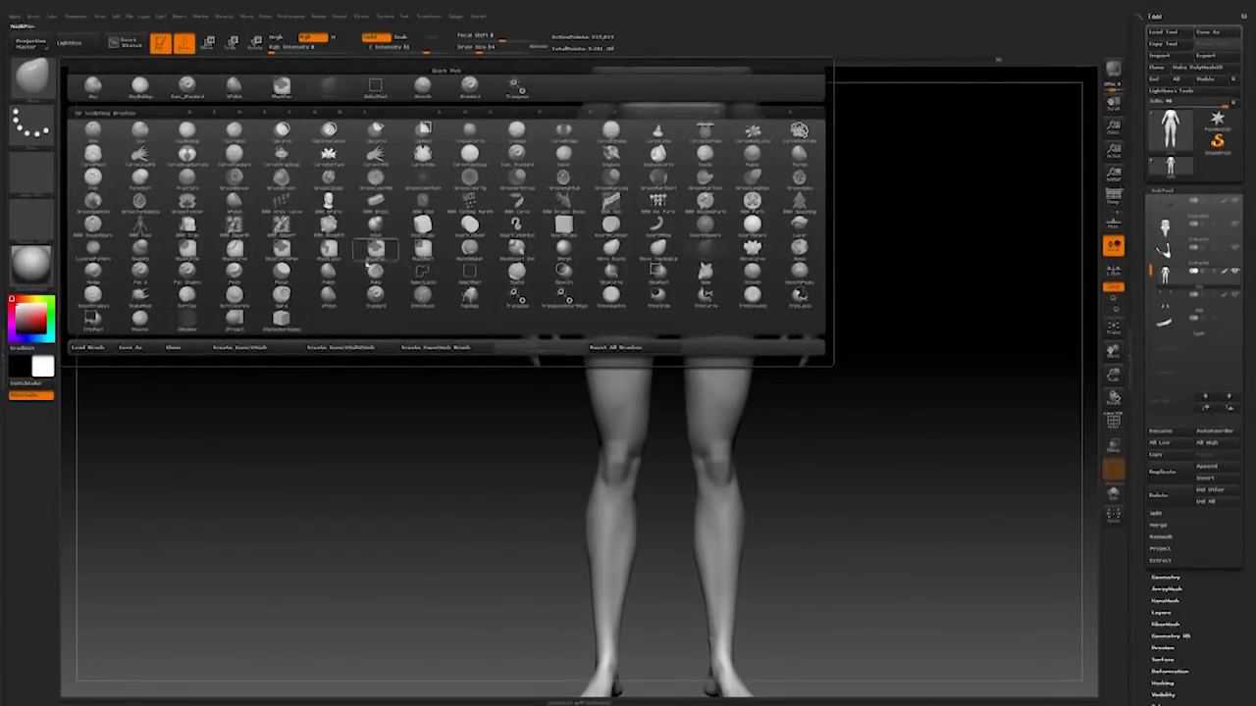
click(329, 295)
key(space)
key(ctrl+z)
key(ctrl+z)
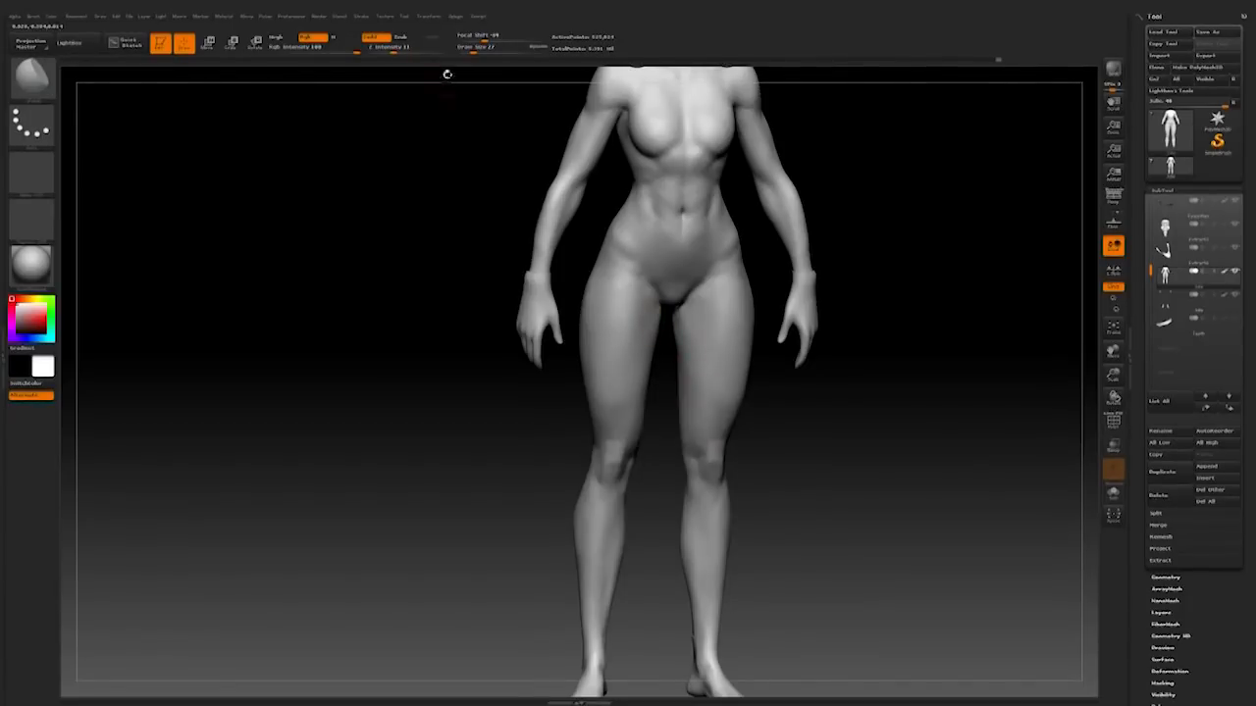
key(ctrl+z)
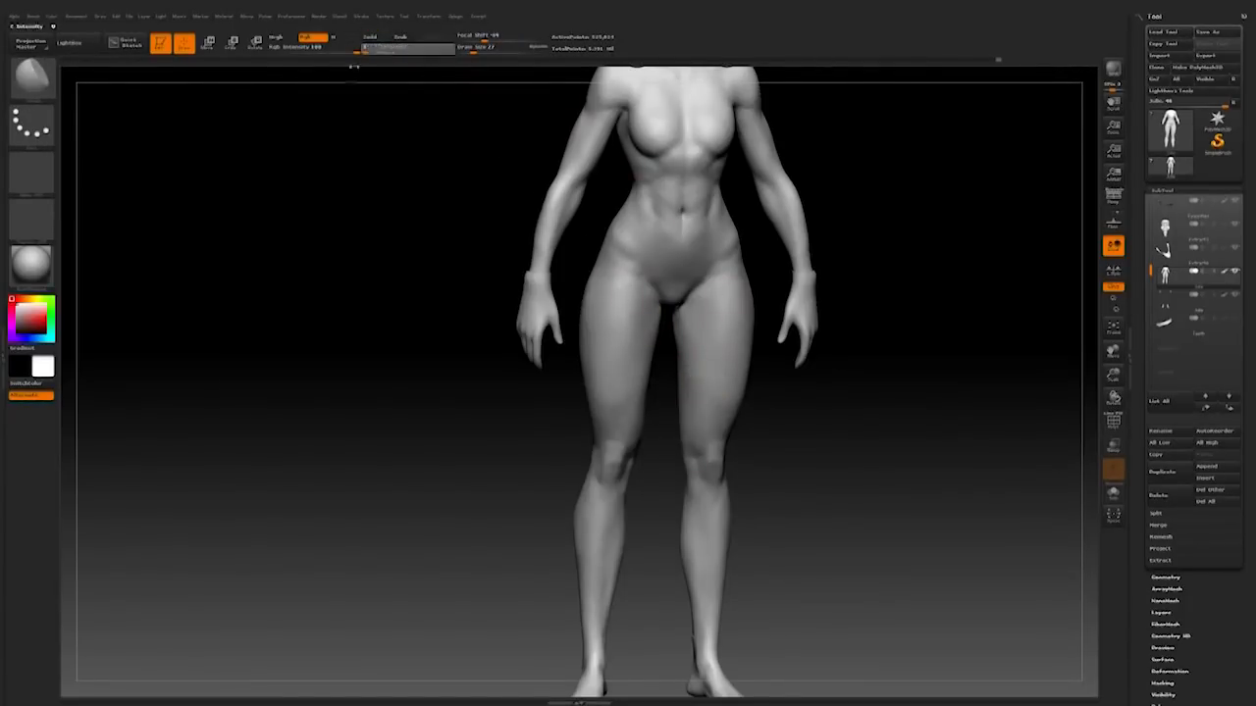
drag(690, 439, 760, 403)
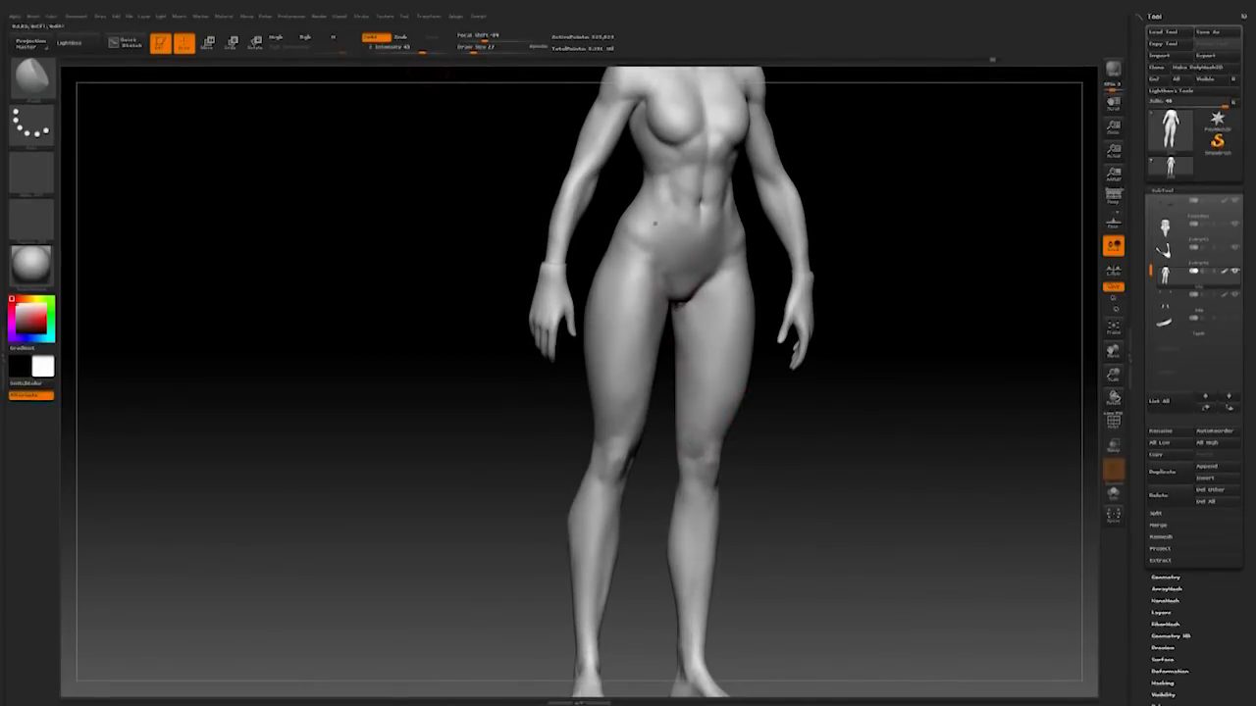
mouse_move(756, 451)
mouse_down()
mouse_move(782, 454)
mouse_move(691, 398)
mouse_up()
mouse_move(770, 426)
mouse_down()
mouse_move(774, 488)
mouse_move(773, 432)
mouse_up()
drag(773, 432, 691, 457)
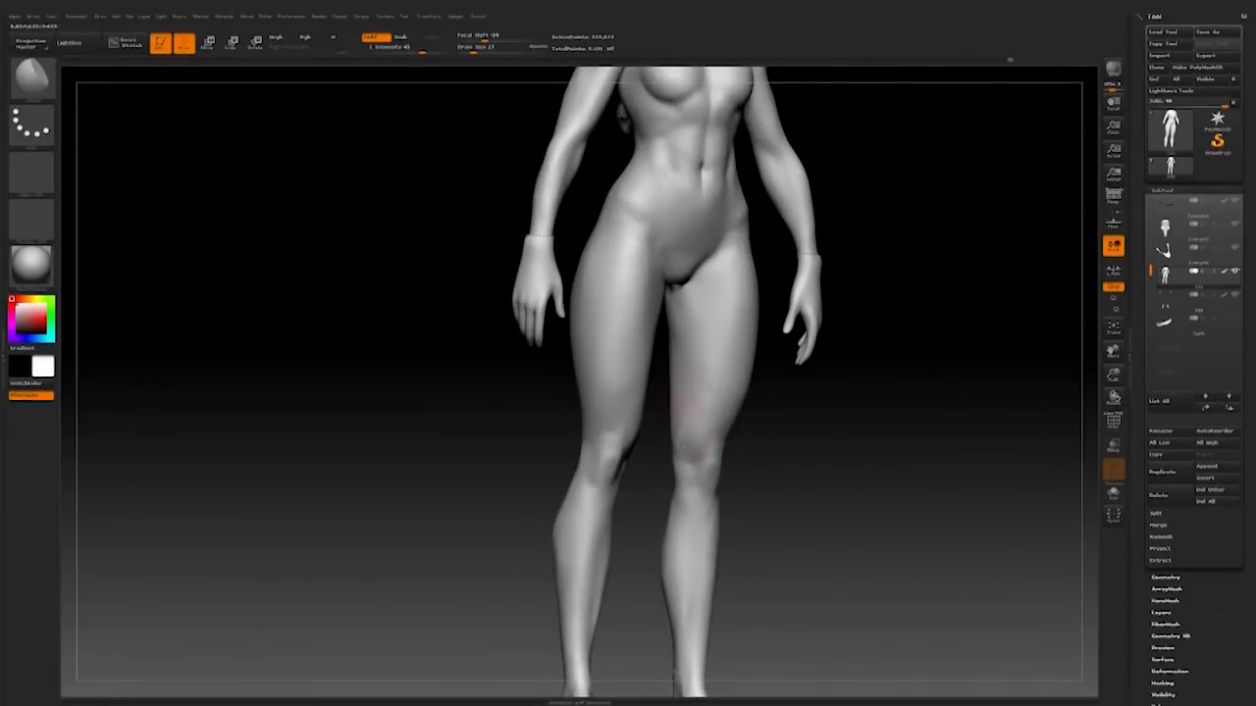
Step: Plane the front and outer sides of the thighs, checking their contour from the opposite angle and the front
mouse_move(716, 417)
right_down()
mouse_move(687, 402)
mouse_move(770, 500)
mouse_move(861, 446)
right_up()
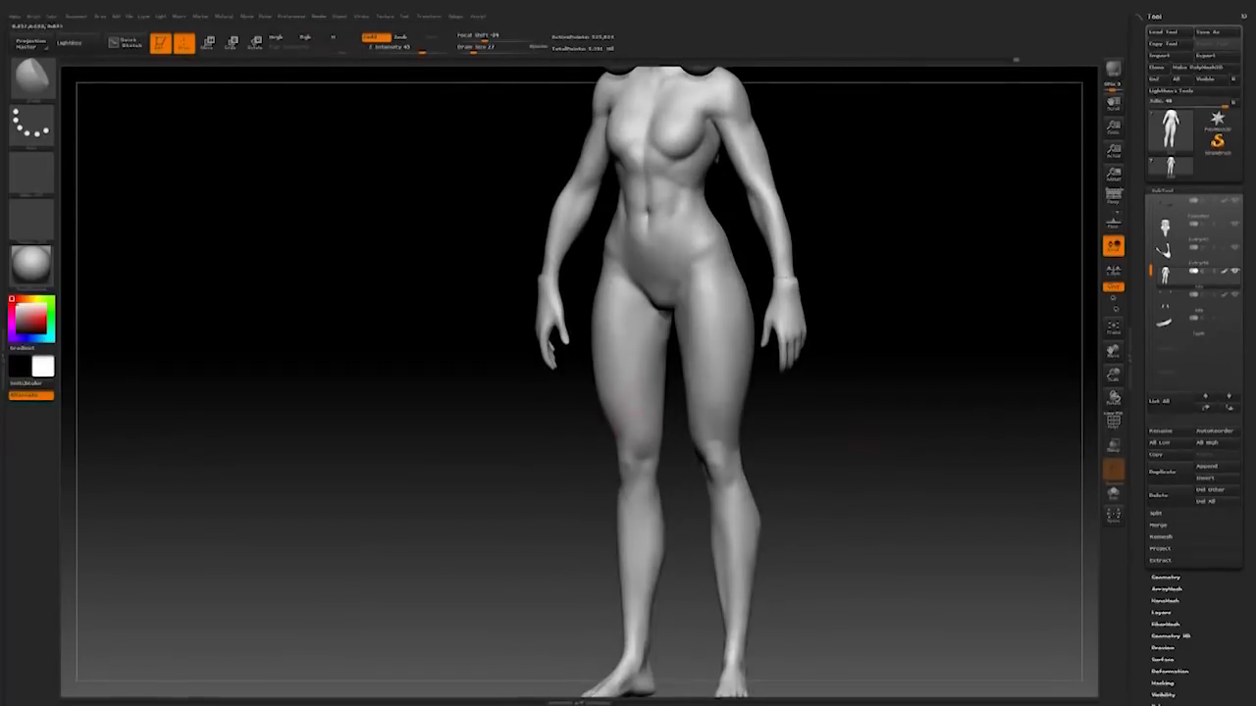
mouse_move(784, 402)
ctrl+right_down()
mouse_move(807, 458)
mouse_move(801, 543)
mouse_move(796, 431)
mouse_move(771, 391)
mouse_move(790, 454)
mouse_move(779, 398)
ctrl+right_up()
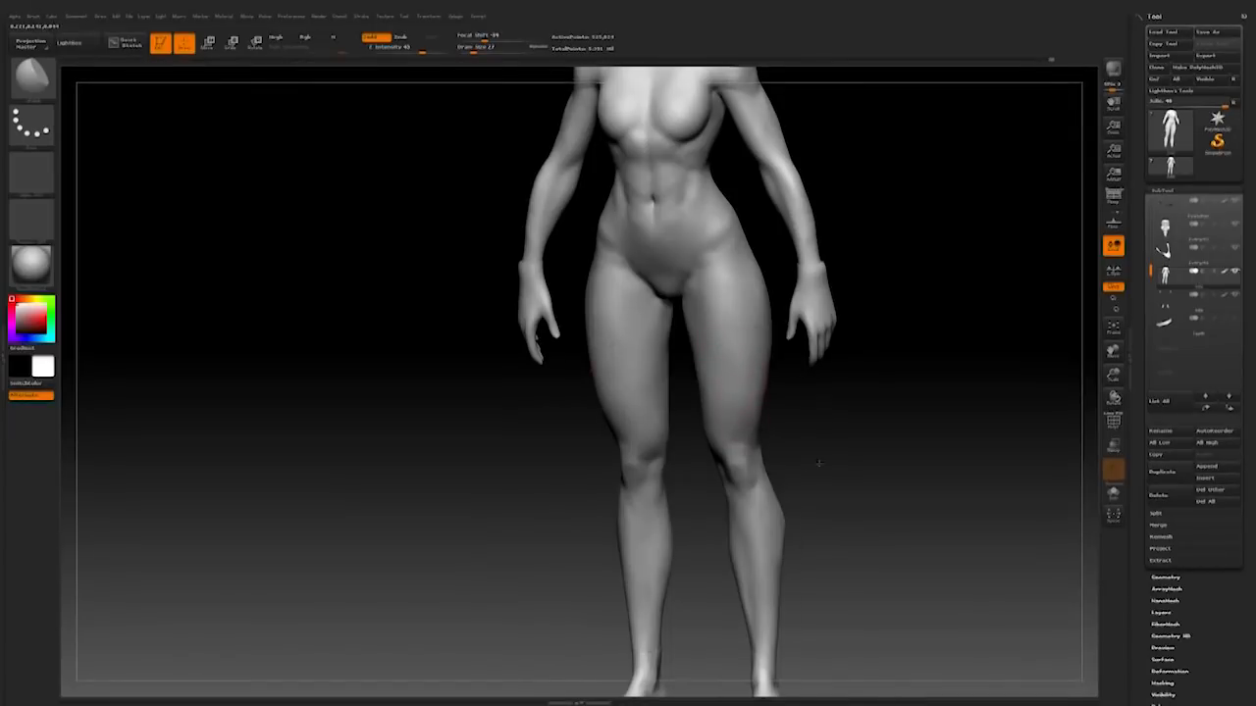
right_drag(827, 453, 863, 432)
key(f)
right_drag(847, 386, 1030, 495)
alt+right_drag(916, 481, 897, 574)
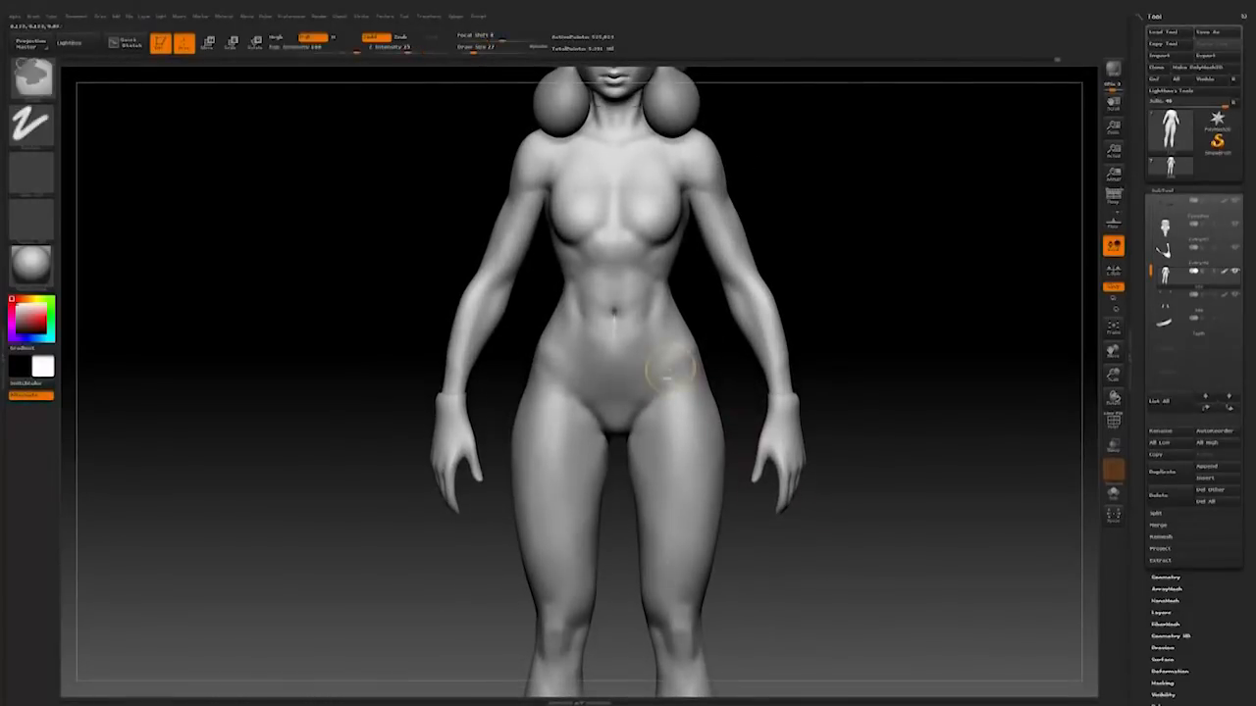
mouse_move(890, 376)
ctrl+right_down()
mouse_move(866, 415)
mouse_move(880, 460)
mouse_move(760, 392)
mouse_move(921, 412)
mouse_move(827, 319)
mouse_move(892, 353)
mouse_move(869, 423)
mouse_move(908, 420)
mouse_move(861, 465)
mouse_move(874, 481)
mouse_move(854, 442)
ctrl+right_up()
Step: Adjust the body's silhouette from the front and side with the Move brush
key(b)
key(m)
key(v)
right_drag(803, 320, 785, 320)
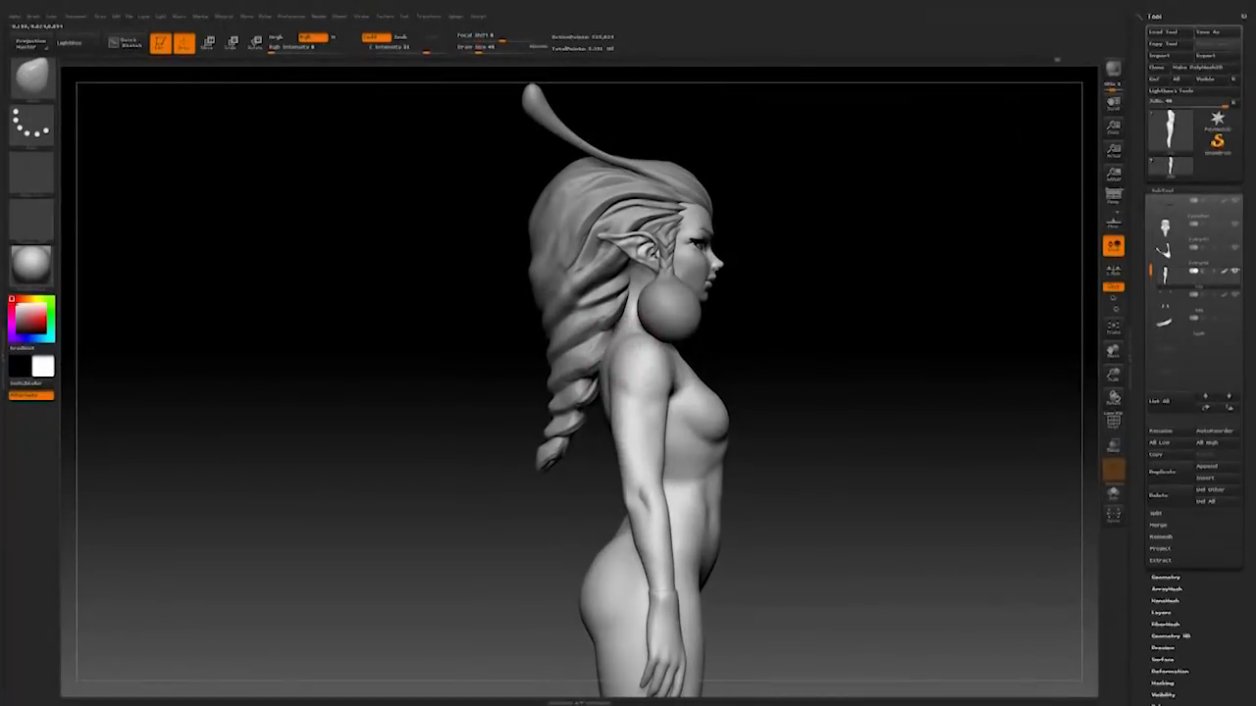
mouse_move(882, 373)
right_down()
mouse_move(899, 412)
mouse_move(888, 412)
mouse_move(873, 470)
mouse_move(695, 491)
mouse_move(903, 500)
right_up()
mouse_move(902, 500)
ctrl+right_down()
mouse_move(934, 466)
mouse_move(866, 483)
mouse_move(912, 510)
mouse_move(922, 392)
mouse_move(883, 382)
ctrl+right_up()
Step: Carve the armpit crease between the chest and upper arm with a small Dam Standard brush
key(b)
click(516, 153)
key(space)
drag(579, 443, 529, 426)
key(b)
click(234, 88)
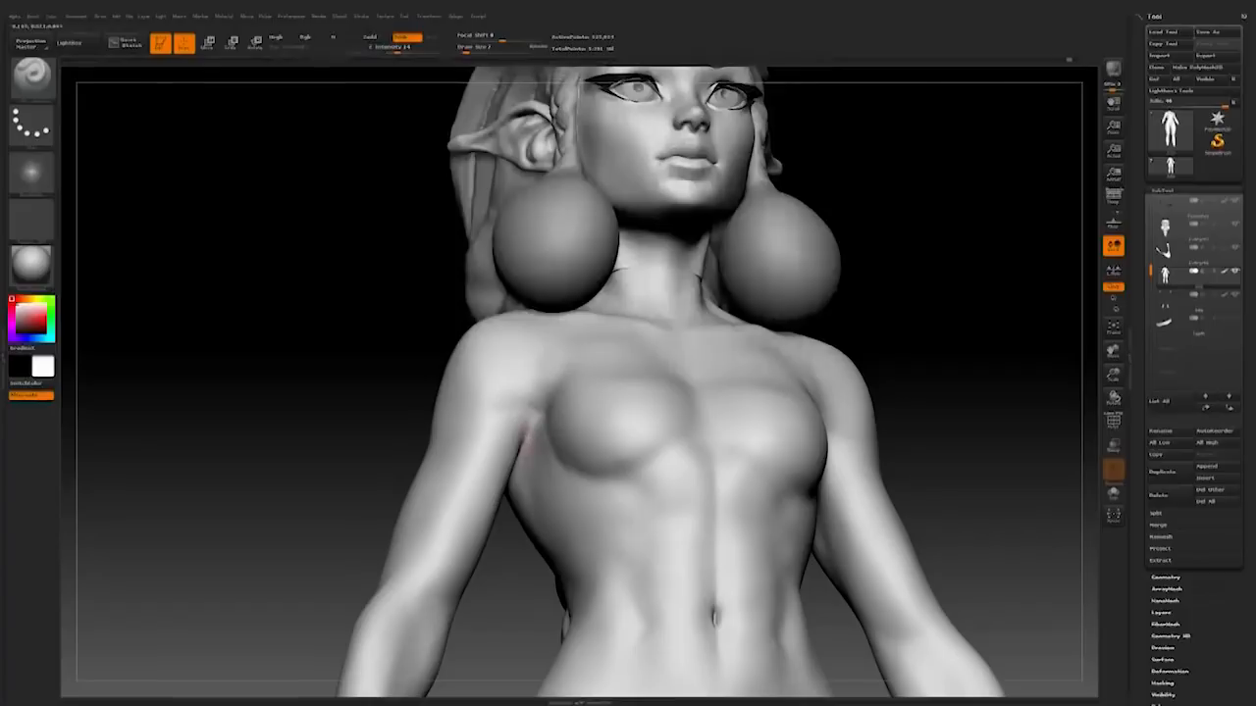
right_drag(392, 513, 422, 534)
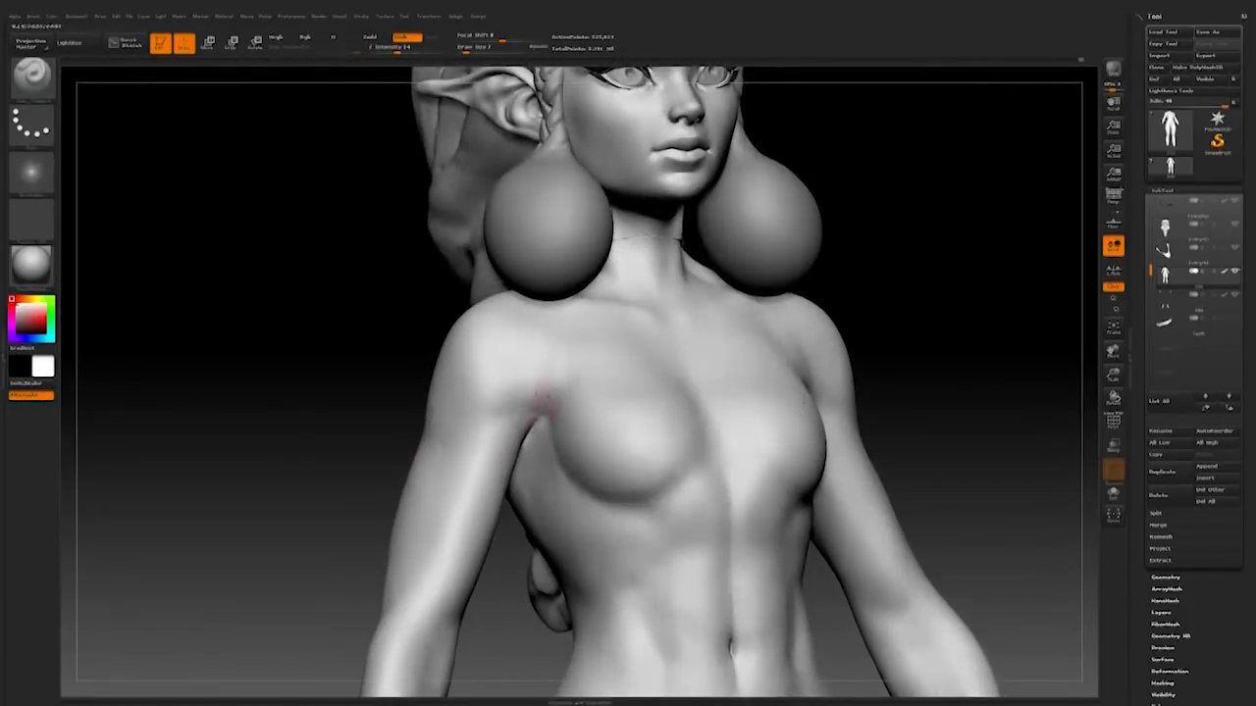
Step: Smooth and refine the armpit fold and the outer edge of the breast from both sides
mouse_move(883, 324)
right_down()
mouse_move(914, 316)
mouse_move(889, 362)
mouse_move(888, 412)
right_up()
shift+drag(552, 387, 552, 364)
right_drag(893, 348, 754, 358)
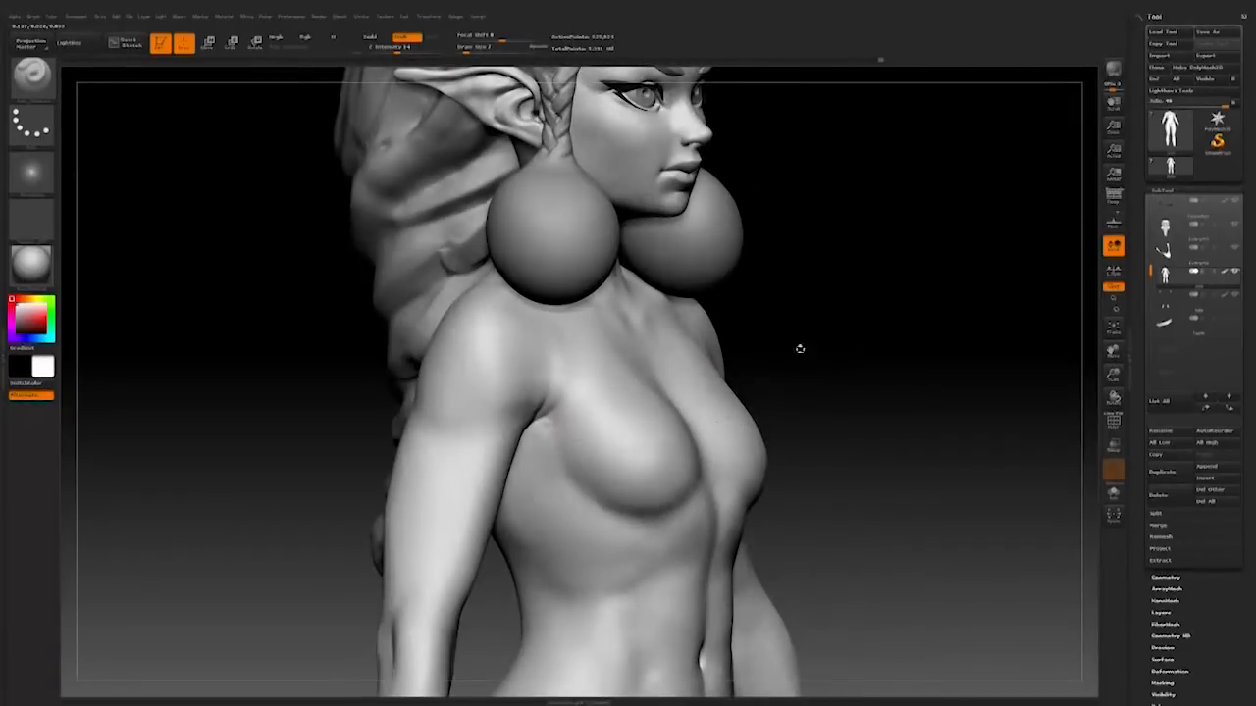
right_drag(836, 343, 638, 356)
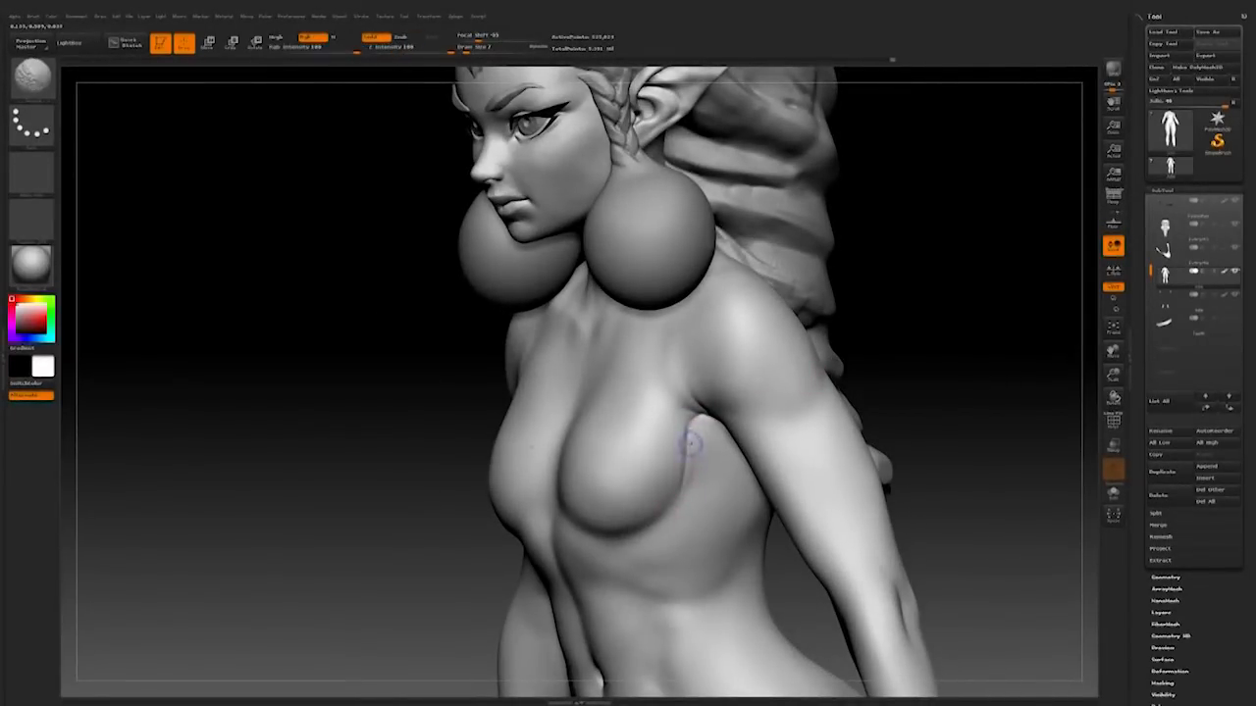
right_drag(944, 382, 425, 466)
mouse_move(923, 560)
ctrl+right_down()
mouse_move(872, 459)
mouse_move(813, 406)
mouse_move(699, 412)
mouse_move(816, 392)
mouse_move(868, 461)
mouse_move(856, 385)
mouse_move(910, 443)
mouse_move(835, 326)
ctrl+right_up()
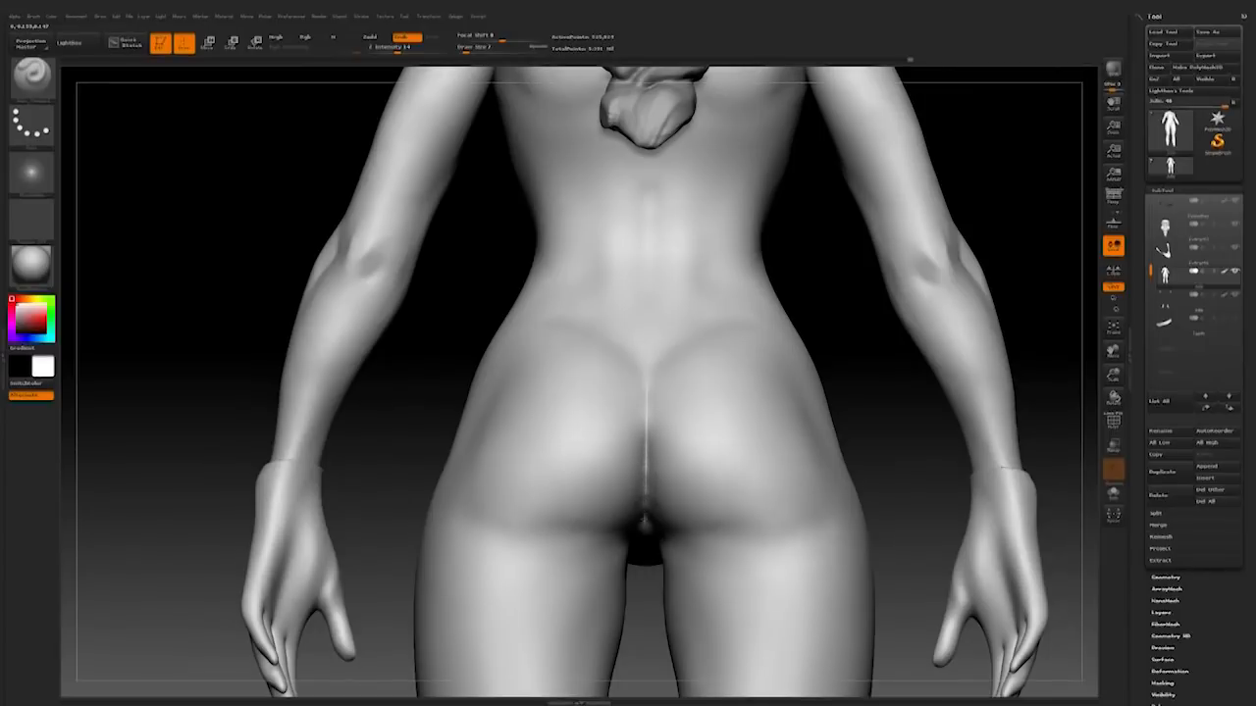
Step: Refine the crease between the buttocks and inner thighs with the ClayBuildup brush, working from behind and below
right_drag(643, 491, 637, 424)
right_drag(643, 500, 642, 421)
mouse_move(992, 397)
mouse_down()
mouse_move(883, 412)
mouse_move(863, 245)
mouse_up()
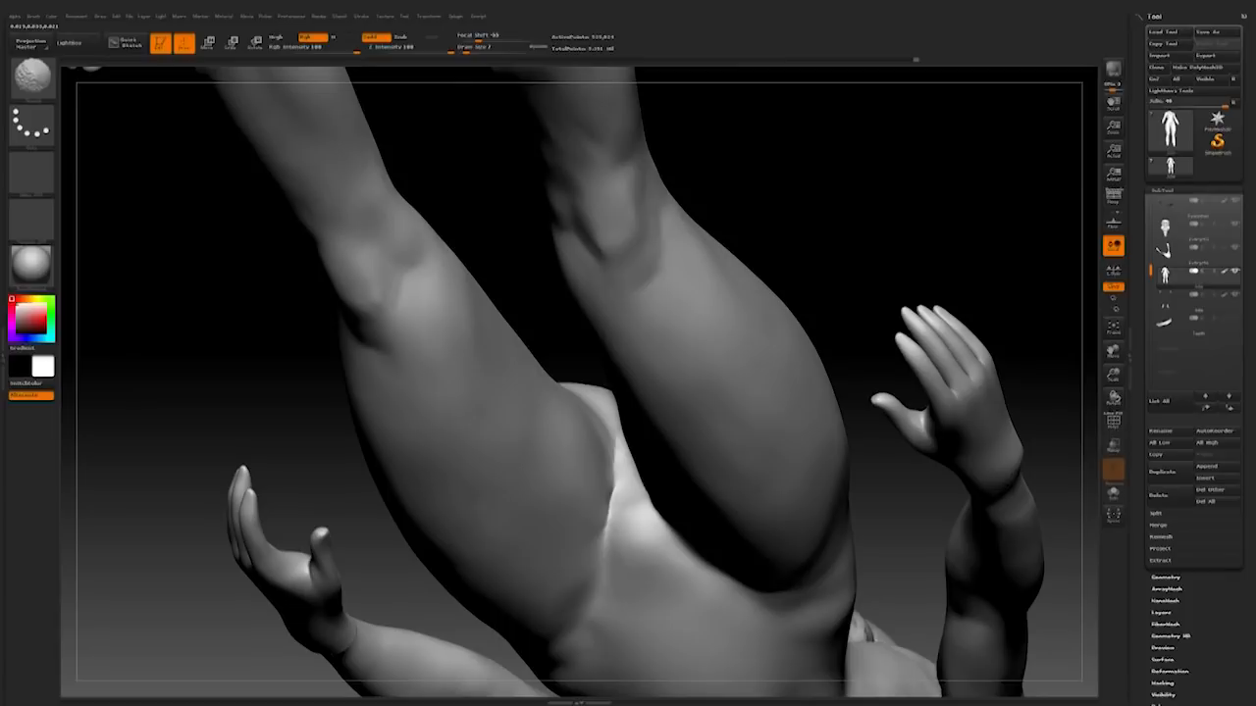
mouse_move(813, 282)
mouse_down()
mouse_move(891, 403)
mouse_move(785, 559)
mouse_move(743, 587)
mouse_move(794, 510)
mouse_move(834, 520)
mouse_move(840, 507)
mouse_move(834, 523)
mouse_move(889, 477)
mouse_move(899, 496)
mouse_move(856, 507)
mouse_move(854, 412)
mouse_up()
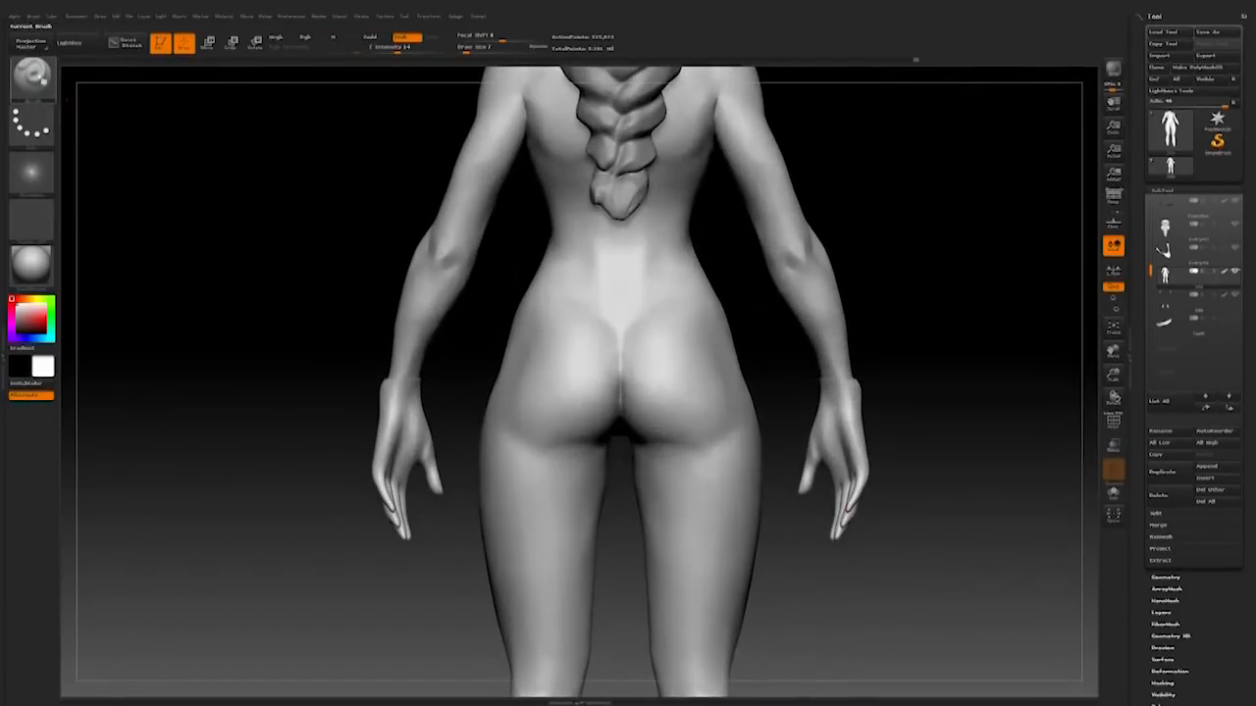
Step: Choose the Planar brush and smooth the crotch area where the buttocks meet the inner thighs
click(32, 74)
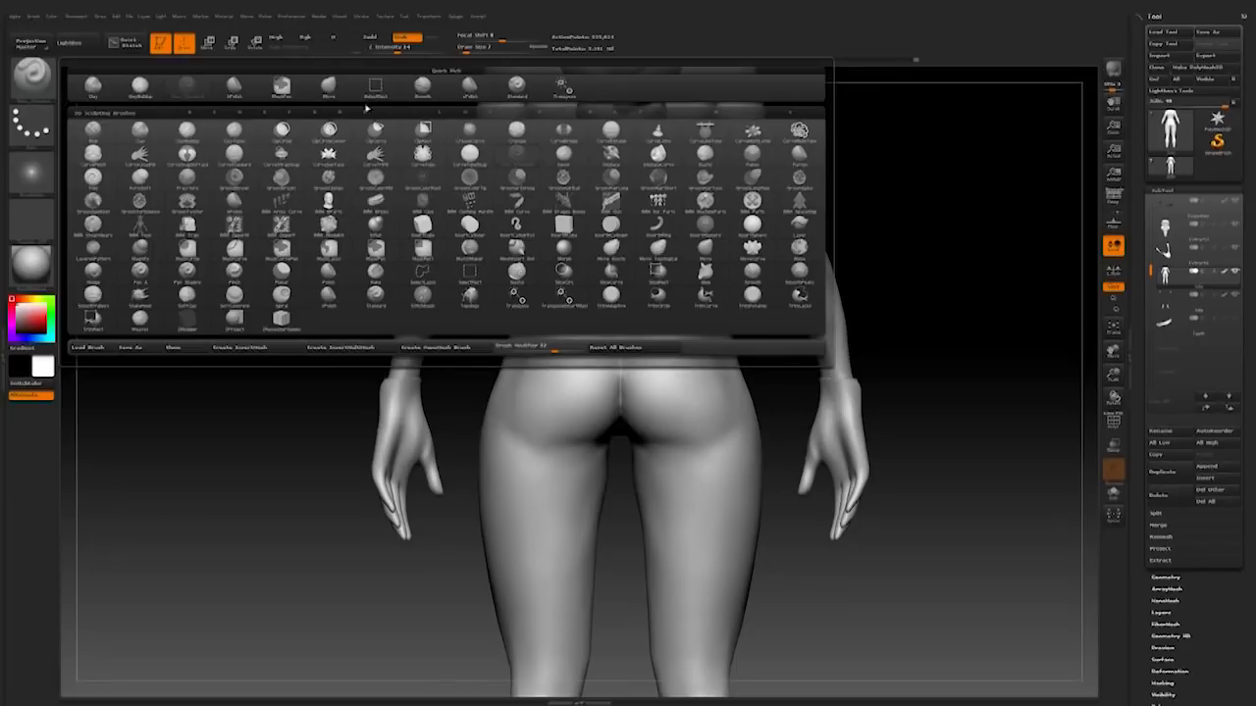
key(p)
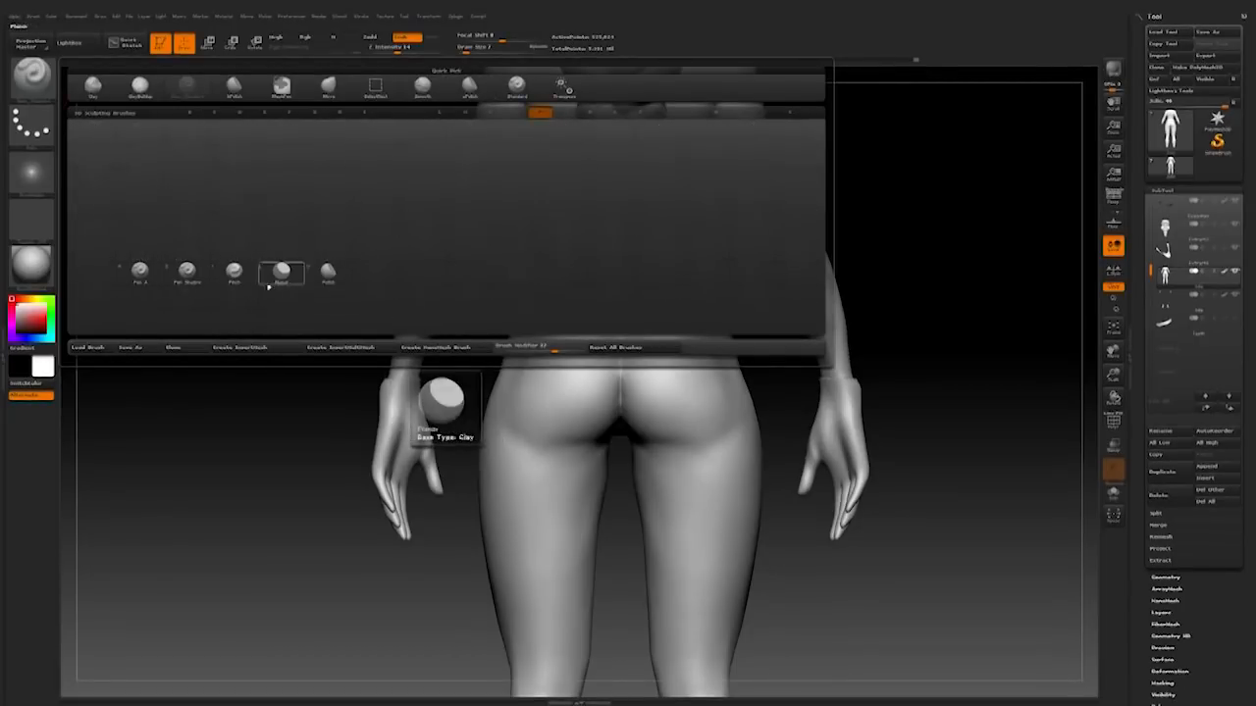
click(286, 280)
shift+drag(622, 443, 630, 392)
mouse_move(931, 481)
mouse_down()
mouse_move(950, 521)
mouse_move(887, 462)
mouse_move(863, 541)
mouse_move(867, 522)
mouse_move(834, 516)
mouse_move(860, 539)
mouse_move(820, 532)
mouse_move(834, 534)
mouse_move(830, 475)
mouse_move(840, 554)
mouse_move(972, 570)
mouse_move(974, 503)
mouse_move(932, 502)
mouse_up()
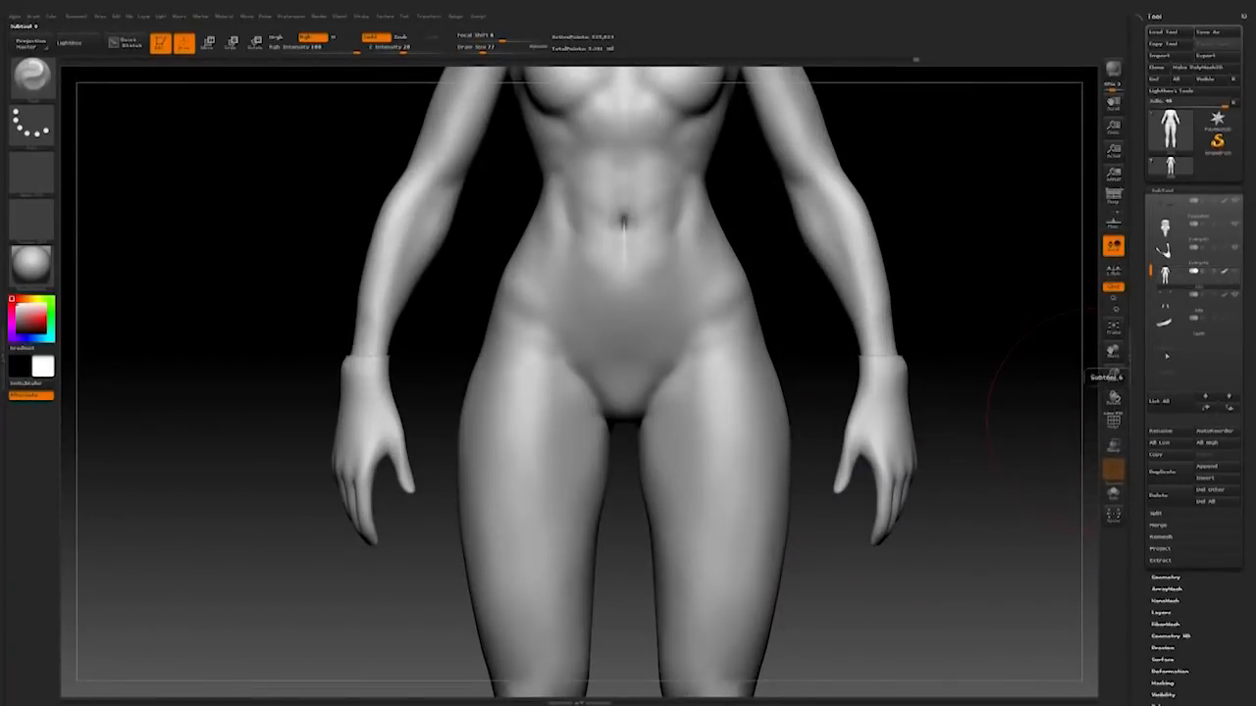
Step: Merge the separate hands subtool into the body and save the project
click(1169, 538)
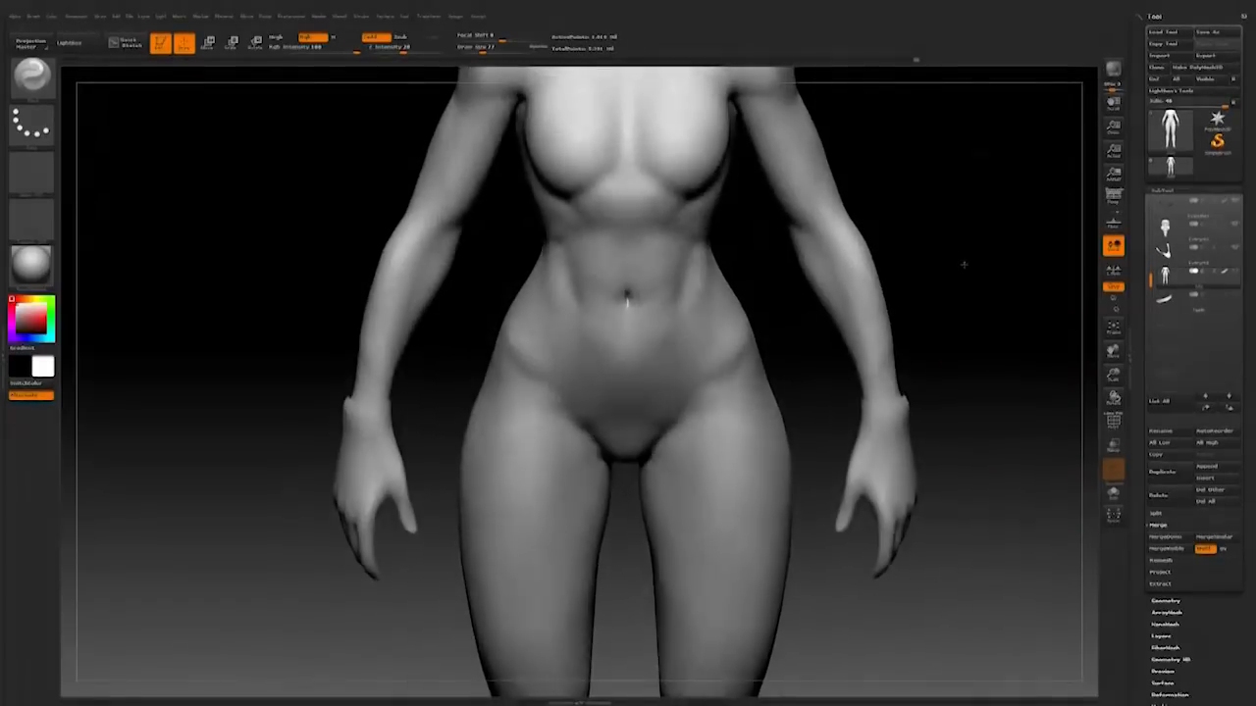
key(ctrl+s)
click(994, 554)
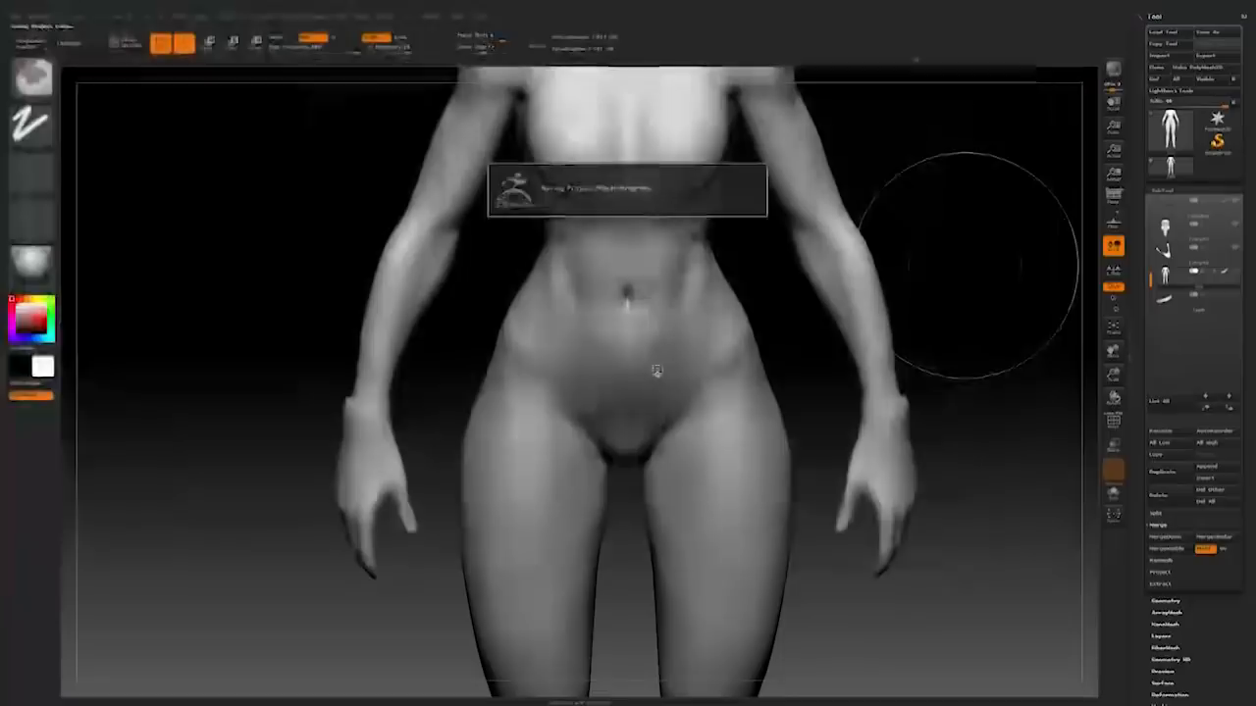
Step: Raise the DynaMesh resolution for the merged body and hands
mouse_move(1009, 384)
mouse_down()
mouse_move(966, 390)
mouse_move(969, 379)
mouse_move(966, 496)
mouse_up()
click(1165, 600)
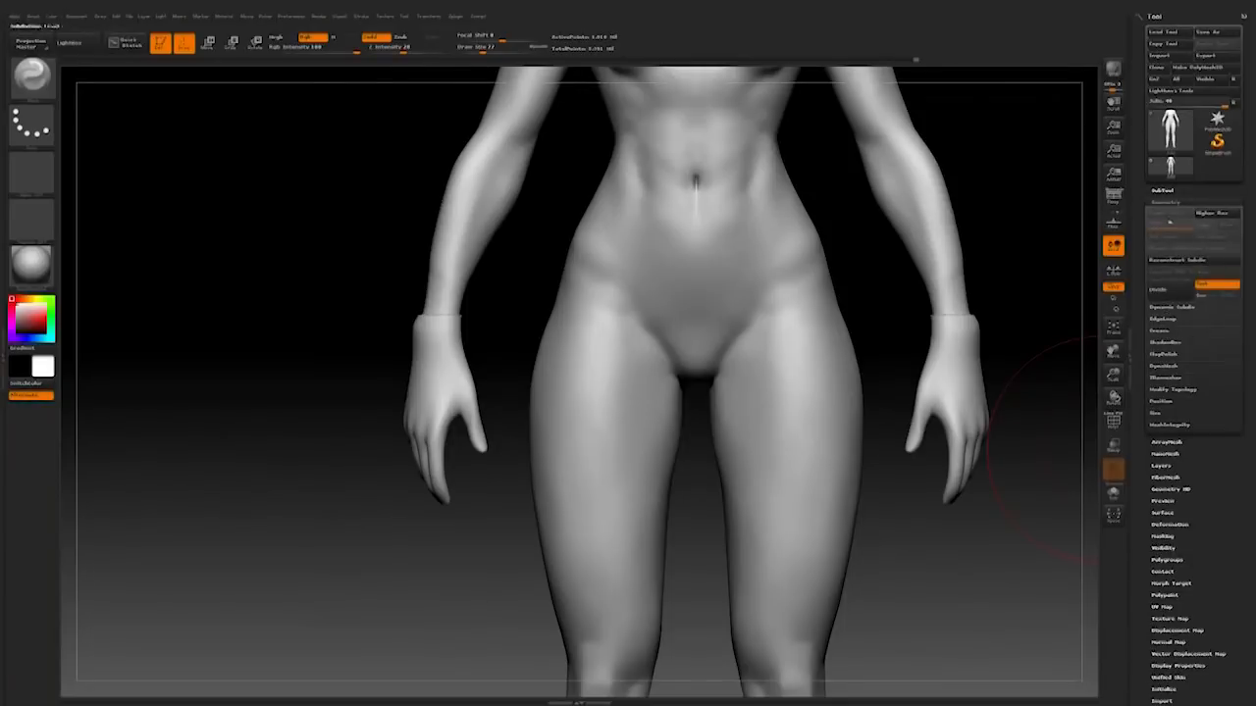
click(1163, 366)
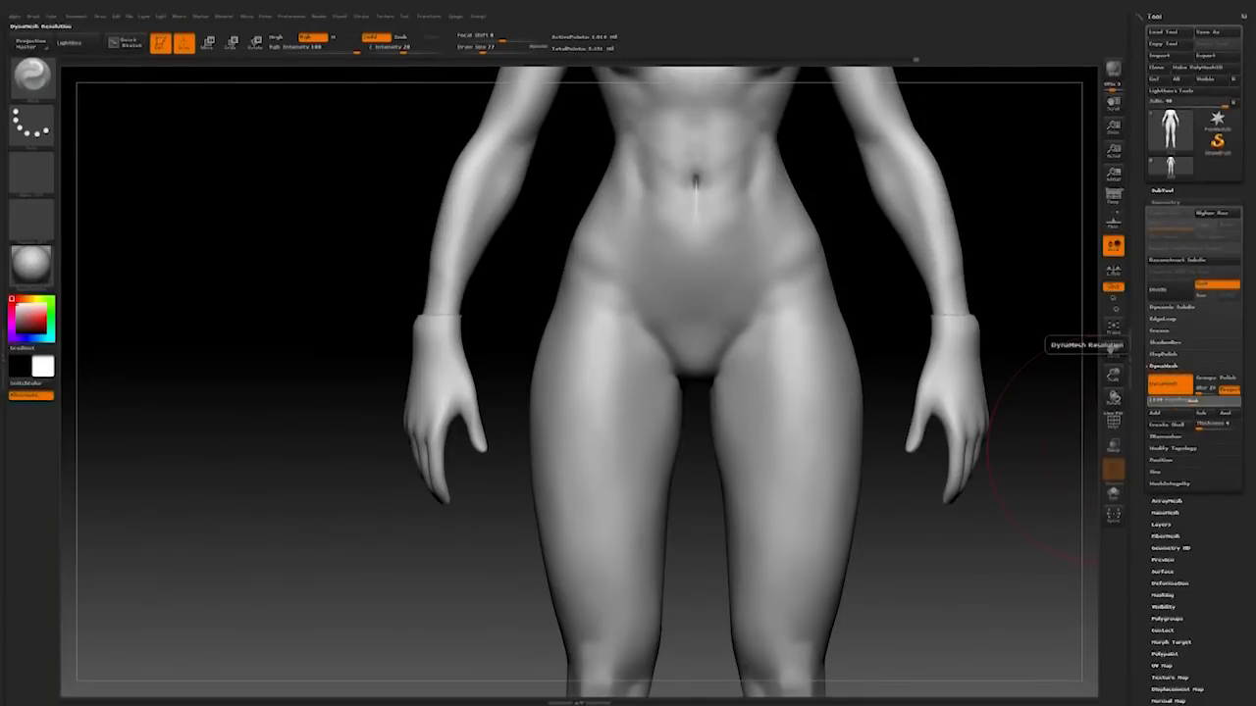
alt+drag(280, 461, 464, 443)
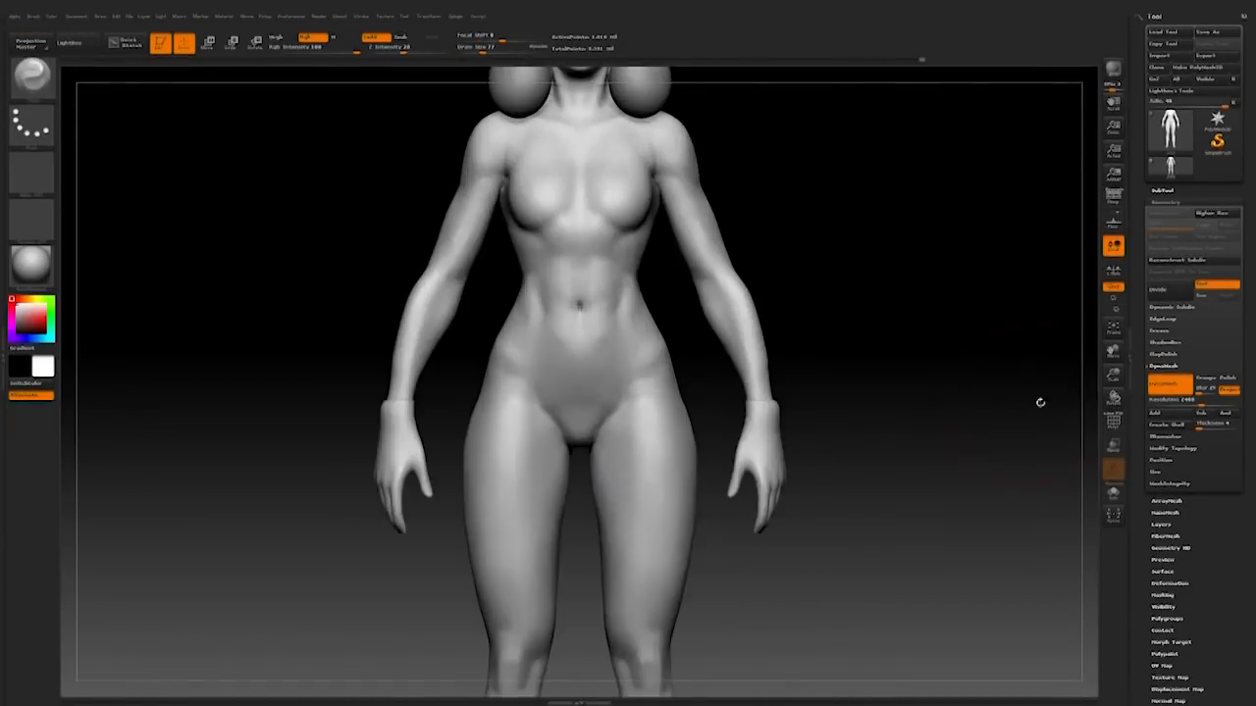
alt+drag(891, 560, 894, 276)
mouse_move(894, 452)
mouse_down()
mouse_move(609, 461)
mouse_move(746, 510)
mouse_up()
Step: Reduce the draw size to 22 and leave only the body subtool visible
key(s)
drag(706, 578, 677, 579)
mouse_move(900, 512)
mouse_down()
mouse_move(844, 515)
mouse_move(856, 501)
mouse_up()
mouse_move(900, 460)
mouse_down()
mouse_move(762, 478)
mouse_move(814, 495)
mouse_move(880, 482)
mouse_move(759, 423)
mouse_move(1075, 486)
mouse_up()
click(1164, 190)
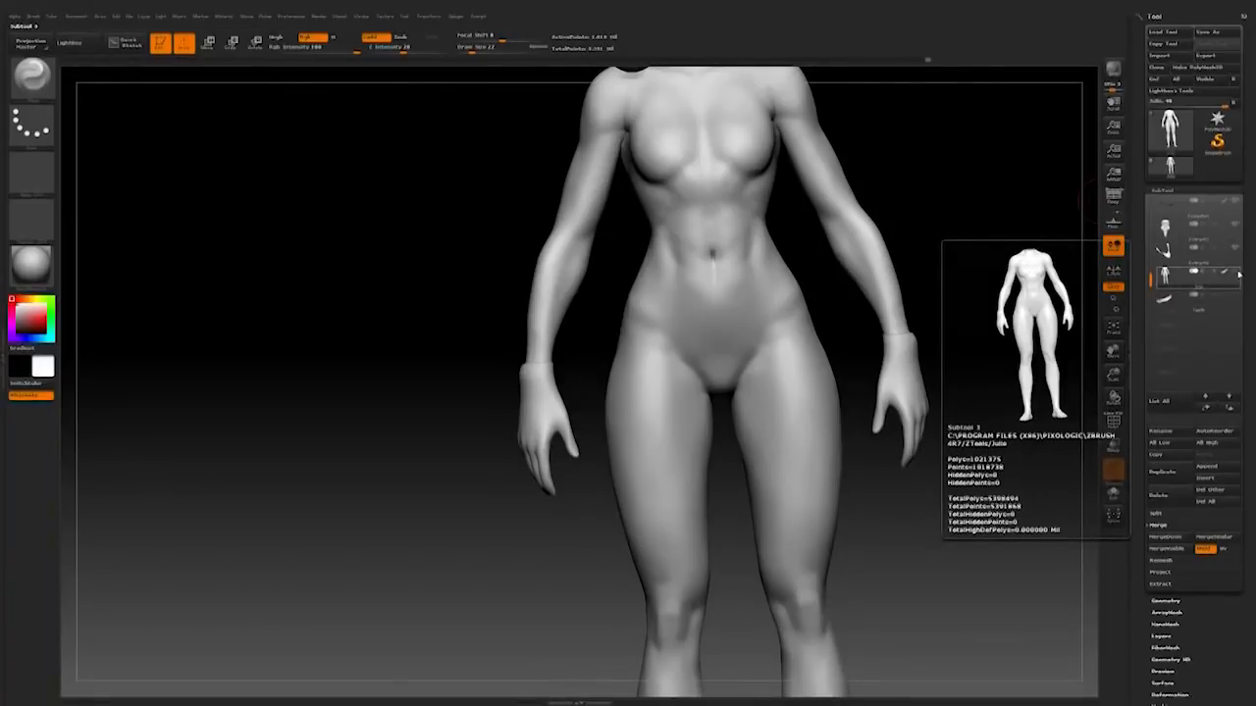
Step: Smooth the fingers and the back of the hand beside the thigh
alt+drag(393, 331, 492, 344)
mouse_move(313, 294)
alt+mouse_down()
mouse_move(446, 426)
mouse_move(511, 412)
alt+mouse_up()
alt+drag(510, 412, 460, 384)
mouse_move(362, 534)
alt+mouse_down()
mouse_move(378, 422)
mouse_move(412, 491)
mouse_move(397, 490)
mouse_move(412, 486)
alt+mouse_up()
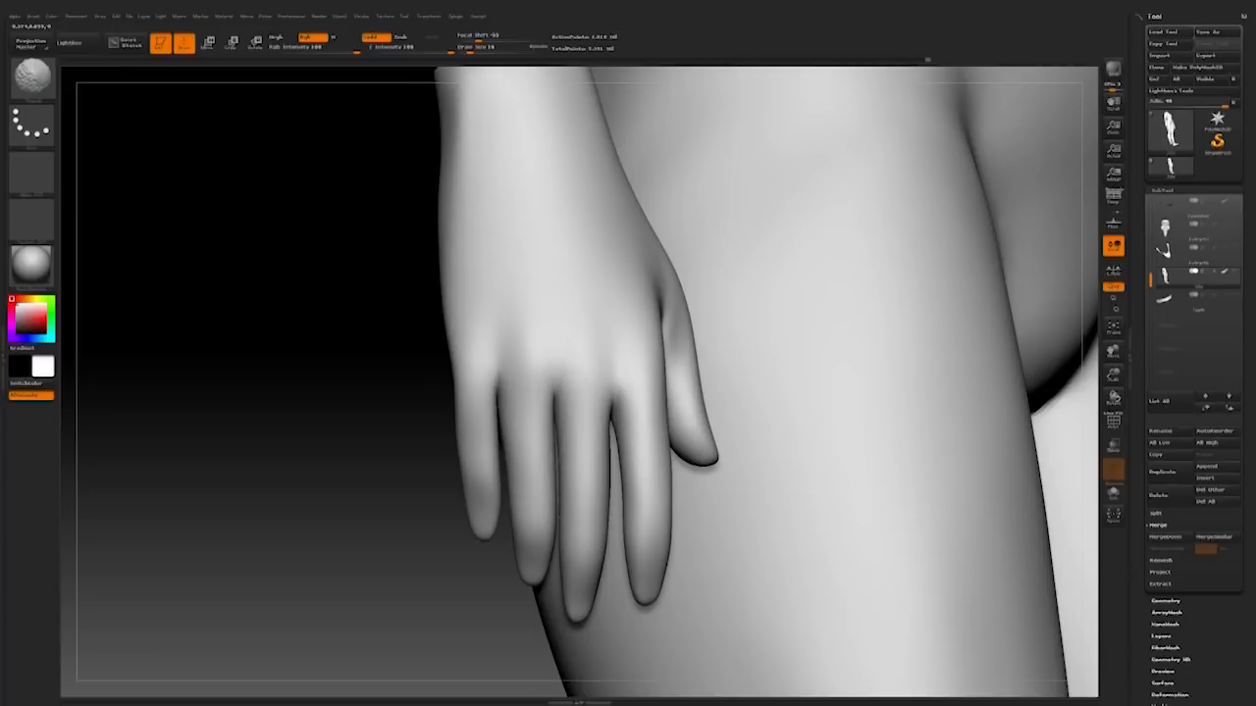
shift+drag(412, 588, 468, 607)
drag(412, 490, 461, 491)
mouse_move(324, 392)
mouse_down()
mouse_move(245, 393)
mouse_move(441, 373)
mouse_move(710, 297)
mouse_move(715, 415)
mouse_move(731, 442)
mouse_move(718, 433)
mouse_move(457, 588)
mouse_move(458, 560)
mouse_move(425, 550)
mouse_move(460, 558)
mouse_move(456, 589)
mouse_move(493, 471)
mouse_move(560, 568)
mouse_move(560, 510)
mouse_move(560, 555)
mouse_move(548, 535)
mouse_up()
Step: Adjust the hand's shape and position against the thigh with a resized Move brush
click(31, 79)
click(332, 86)
key(space)
mouse_move(594, 448)
mouse_down()
mouse_move(577, 448)
mouse_move(619, 426)
mouse_up()
key(space)
drag(587, 576, 611, 553)
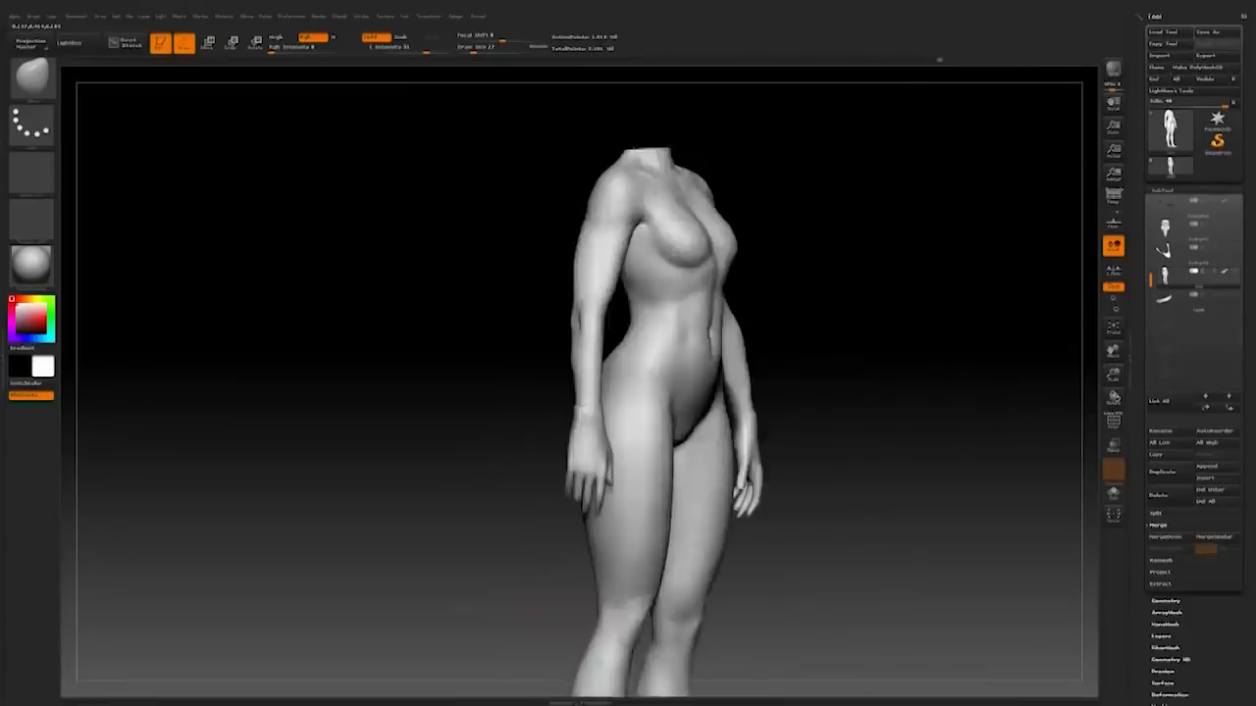
mouse_move(507, 600)
mouse_down()
mouse_move(496, 552)
mouse_move(726, 571)
mouse_move(566, 480)
mouse_move(513, 615)
mouse_up()
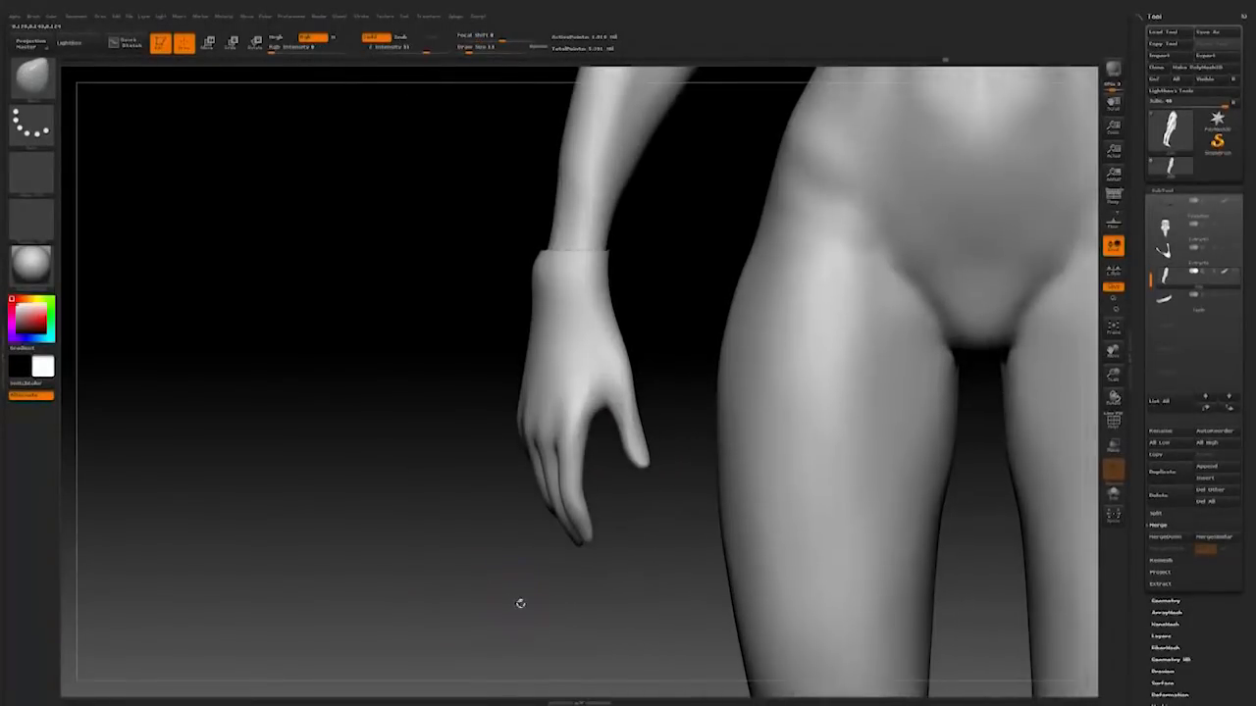
Step: Isolate the hands, split them from the body, and set their DynaMesh resolution to 4096
alt+drag(349, 355, 348, 257)
ctrl+shift+click(496, 417)
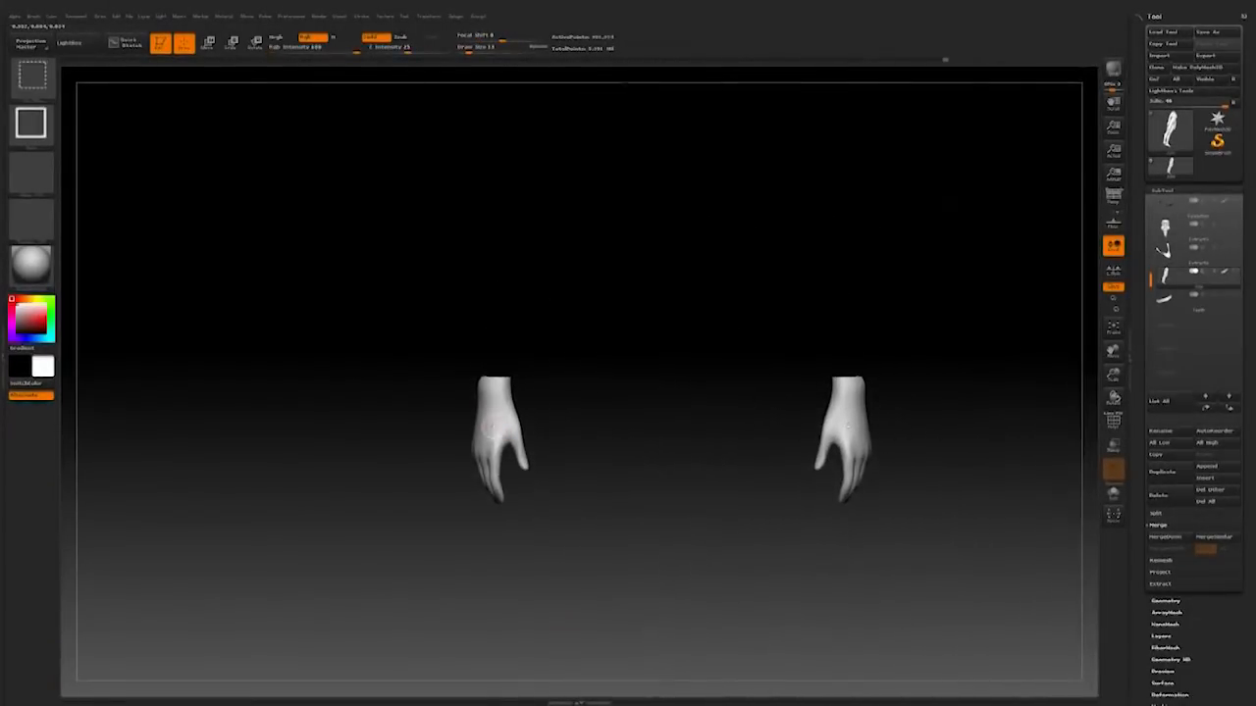
alt+drag(950, 437, 939, 423)
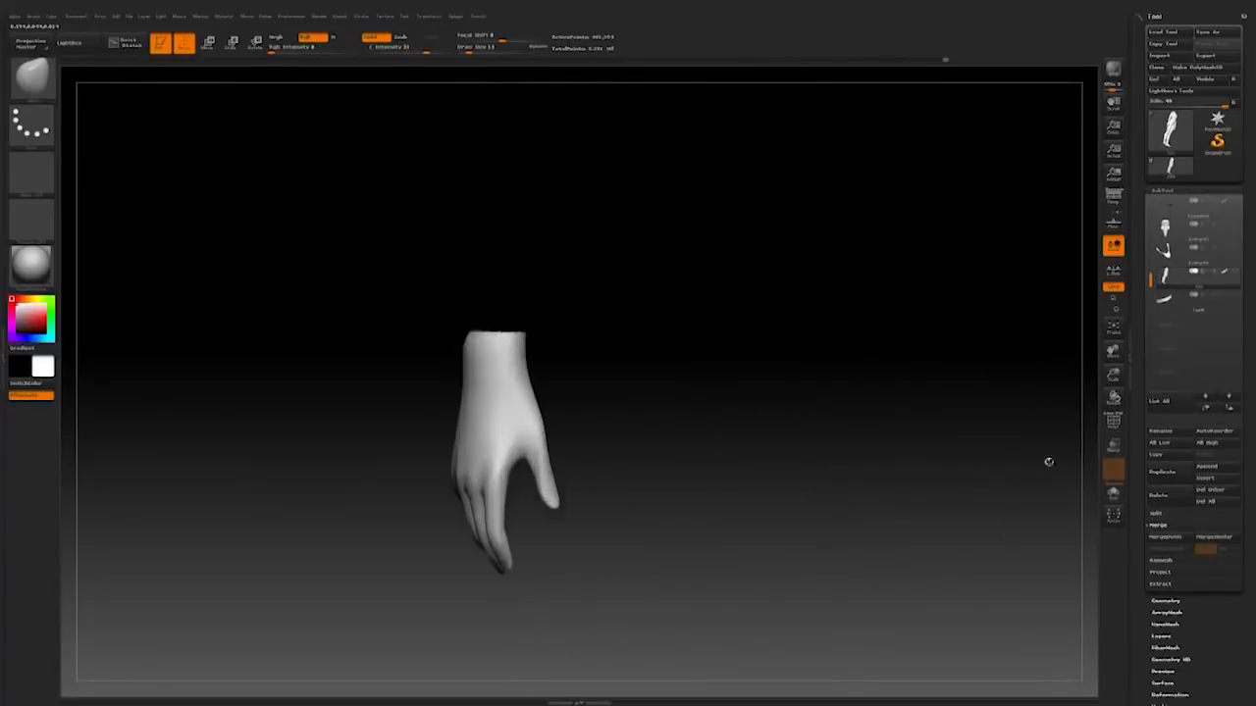
click(1164, 518)
alt+drag(663, 391, 521, 316)
ctrl+shift+drag(505, 272, 863, 422)
mouse_move(535, 381)
alt+mouse_down()
mouse_move(617, 454)
mouse_move(903, 373)
mouse_move(774, 496)
mouse_move(703, 385)
alt+mouse_up()
Step: Set up the ClayBuildup brush with a round alpha and a smaller size for fingertip detail
click(32, 77)
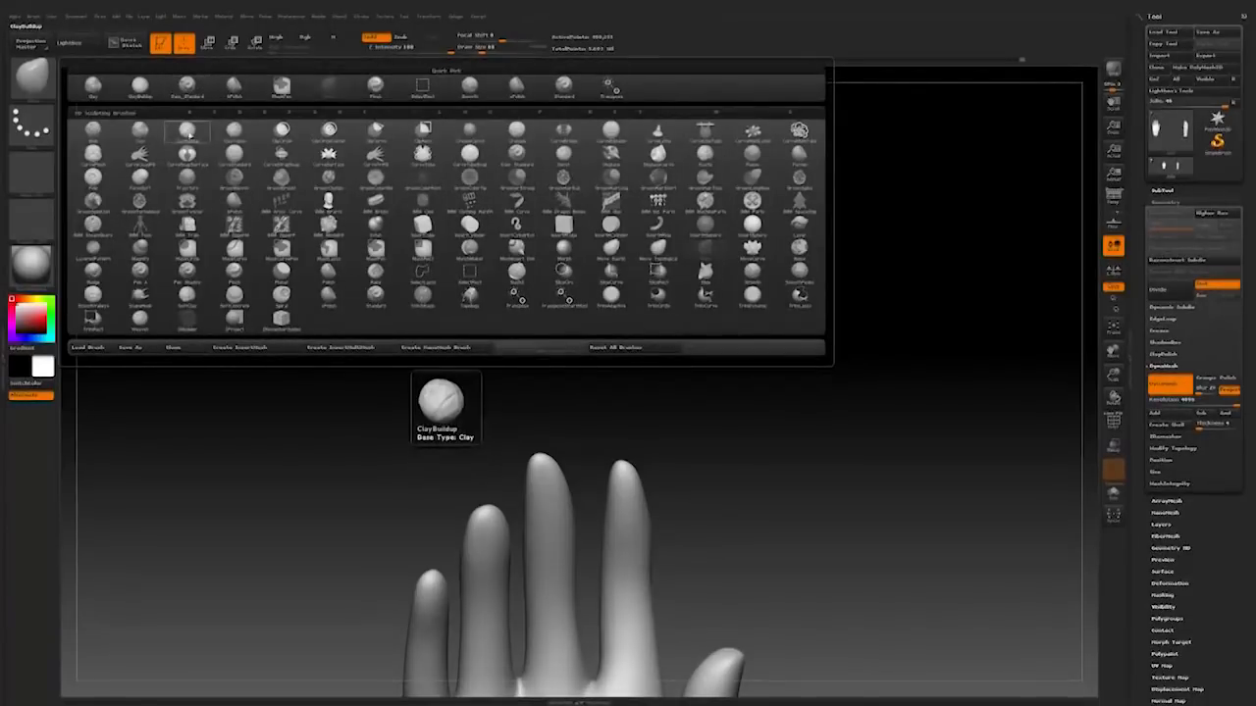
click(190, 128)
click(32, 79)
click(31, 173)
click(412, 224)
key(space)
drag(648, 521, 640, 521)
Step: Sculpt a nail shape onto the tip of the index finger
drag(693, 475, 618, 479)
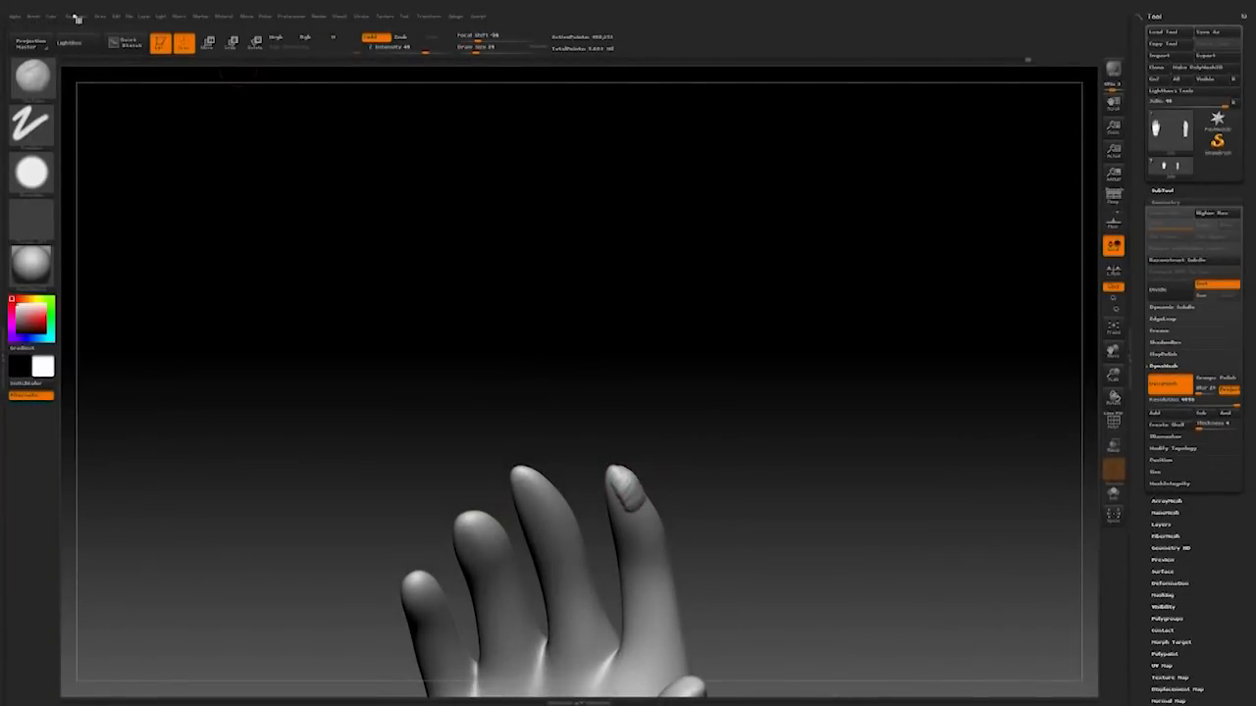
click(34, 16)
drag(393, 392, 626, 490)
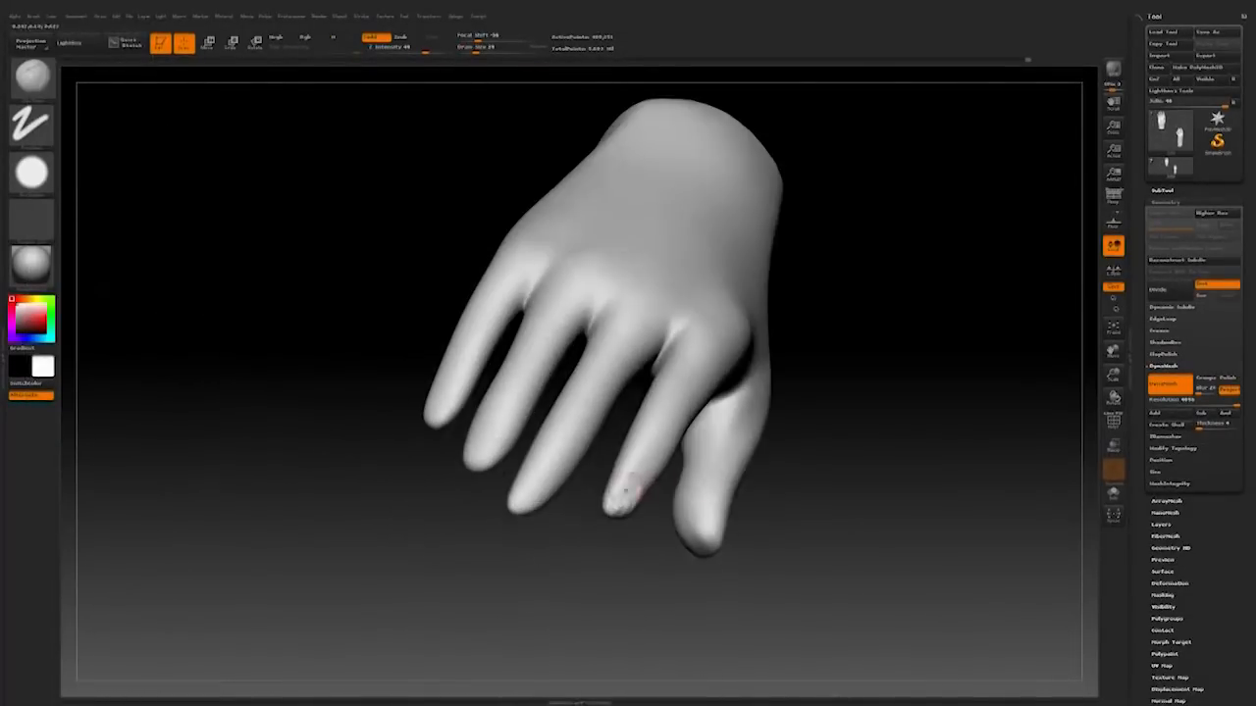
drag(649, 559, 622, 518)
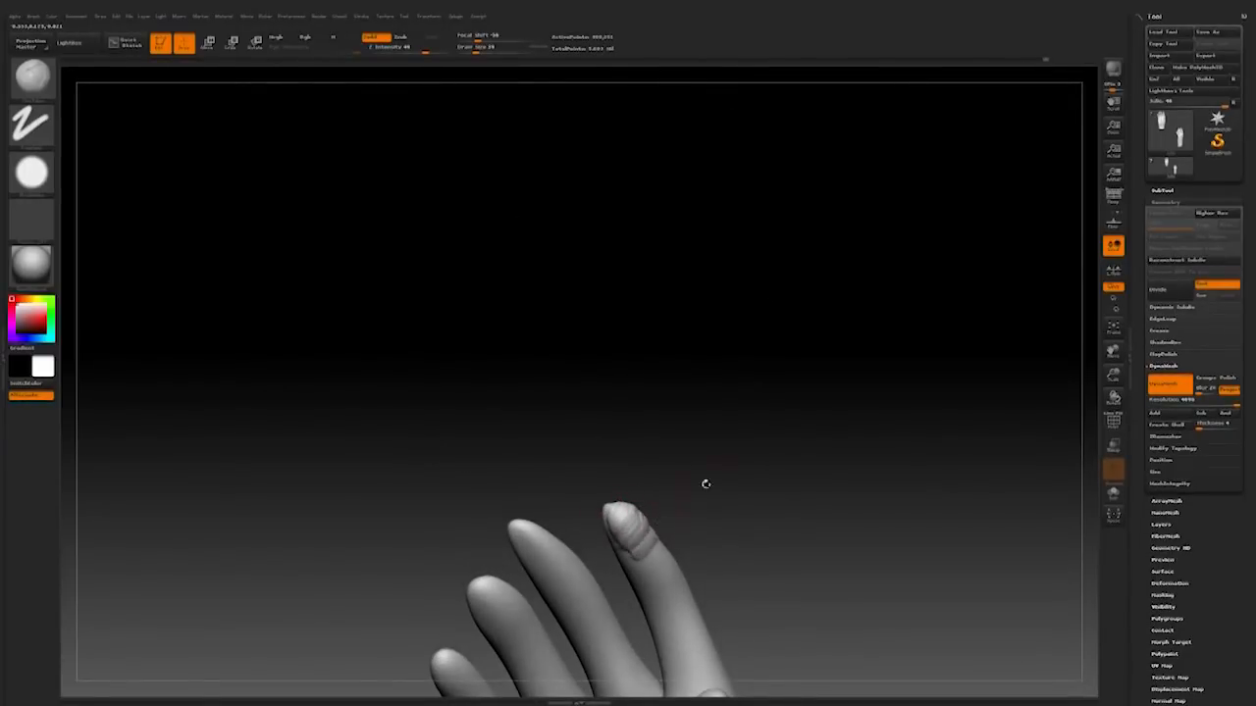
drag(706, 484, 736, 488)
mouse_move(662, 515)
mouse_down()
mouse_move(657, 547)
mouse_move(687, 504)
mouse_move(746, 500)
mouse_move(746, 432)
mouse_move(670, 483)
mouse_move(692, 369)
mouse_up()
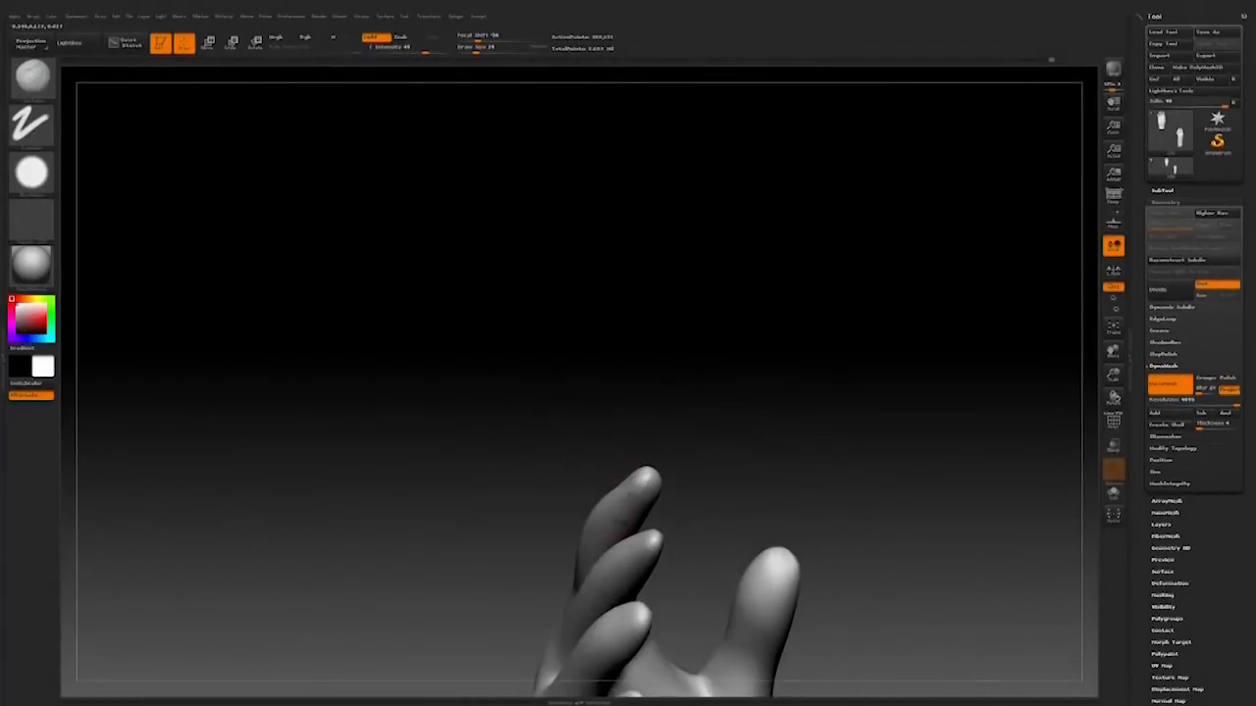
Step: Smooth the index fingertip and build up the nail form on the middle finger
shift+drag(643, 486, 620, 512)
drag(746, 445, 686, 471)
mouse_move(724, 424)
mouse_down()
mouse_move(728, 481)
mouse_move(686, 491)
mouse_move(629, 471)
mouse_move(628, 483)
mouse_move(653, 443)
mouse_move(763, 390)
mouse_move(666, 377)
mouse_move(670, 344)
mouse_move(668, 355)
mouse_up()
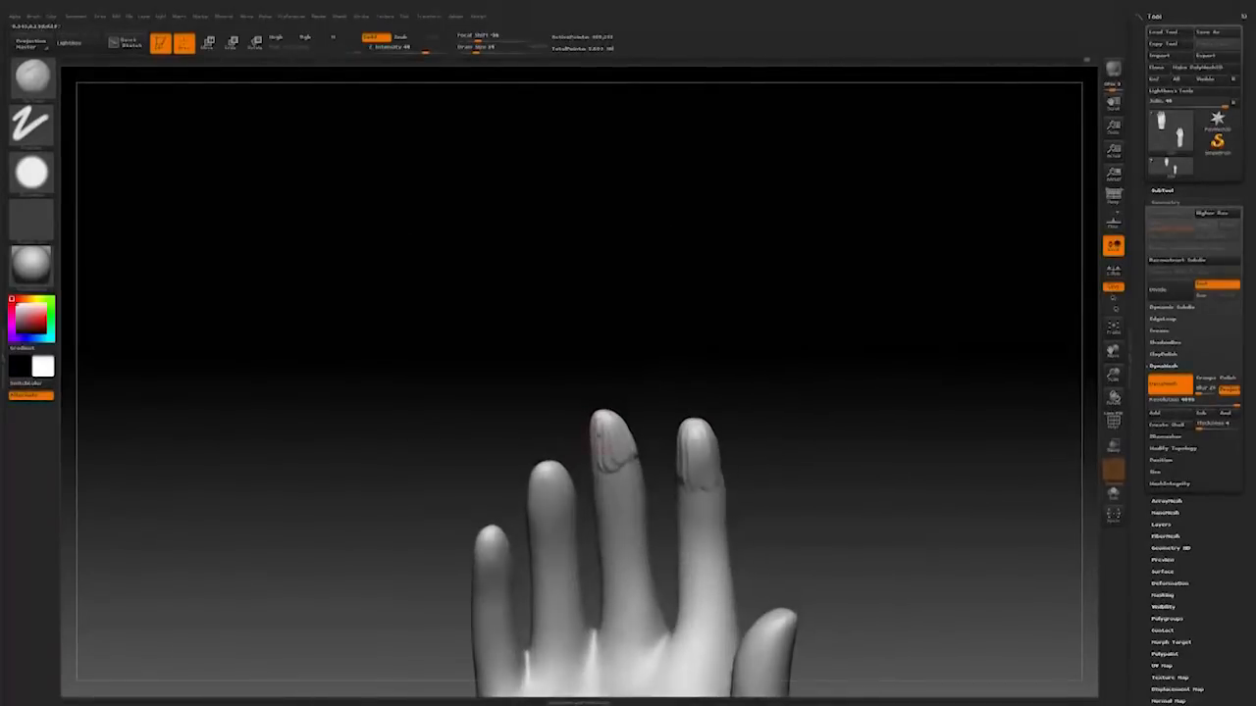
mouse_move(601, 432)
mouse_down()
mouse_move(785, 345)
mouse_move(615, 420)
mouse_up()
drag(629, 469, 829, 417)
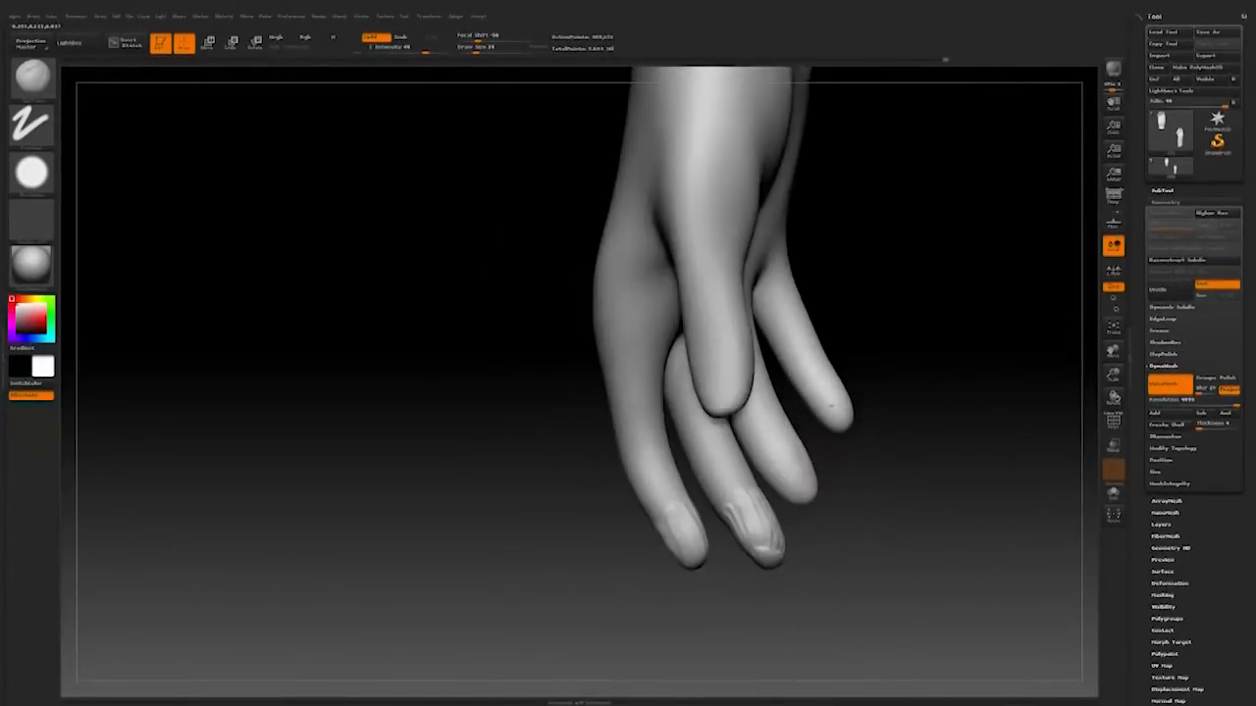
drag(762, 440, 785, 515)
Step: Enlarge the brush and shape the nails on the ring and little fingers
alt+drag(652, 595, 529, 579)
mouse_move(931, 504)
mouse_down()
mouse_move(946, 298)
mouse_move(943, 311)
mouse_up()
key(space)
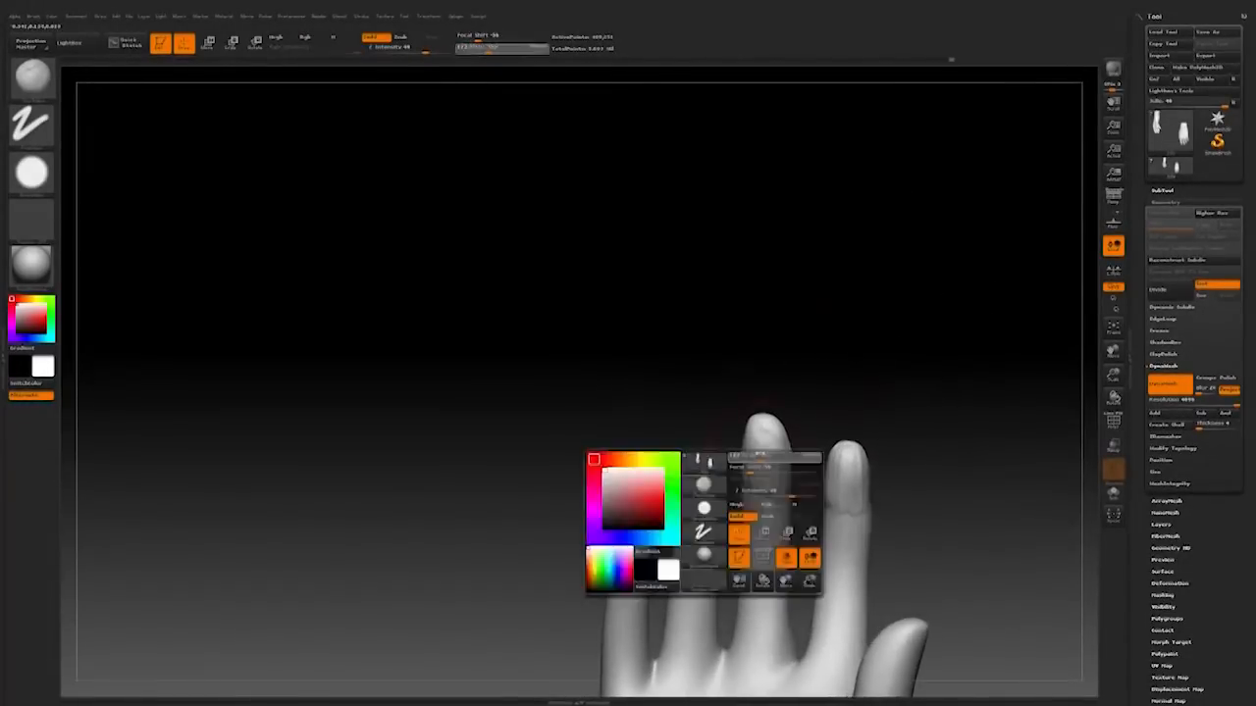
mouse_move(749, 473)
right_down()
mouse_move(731, 467)
mouse_move(905, 401)
mouse_move(709, 448)
mouse_move(785, 378)
mouse_move(743, 437)
right_up()
right_drag(817, 413, 714, 383)
right_drag(771, 347, 520, 385)
right_drag(825, 408, 613, 353)
right_drag(719, 308, 579, 349)
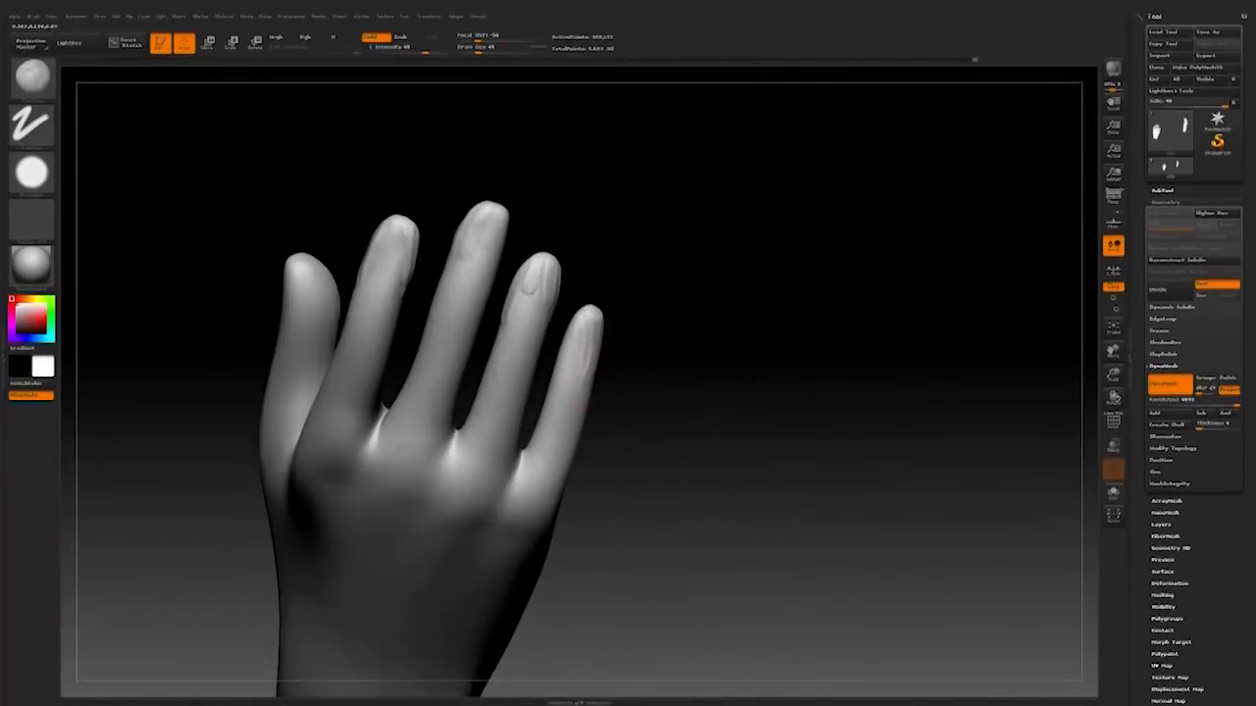
Step: Sculpt the thumb's nail and knuckle creases, refining its form from several angles
right_drag(695, 378, 504, 502)
right_drag(592, 340, 586, 420)
right_drag(967, 341, 930, 347)
mouse_move(785, 406)
right_down()
mouse_move(723, 401)
mouse_move(775, 422)
right_up()
right_drag(706, 334, 812, 474)
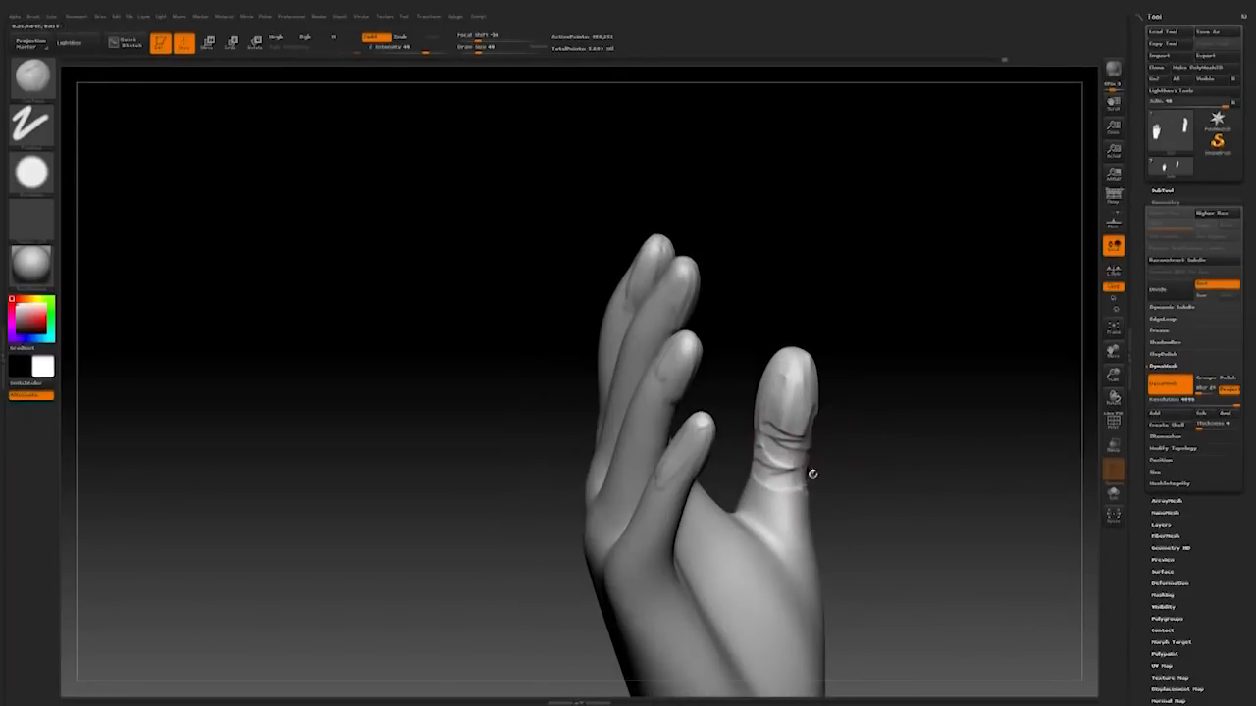
right_drag(864, 423, 820, 429)
right_drag(655, 555, 736, 334)
mouse_move(883, 431)
right_down()
mouse_move(928, 438)
mouse_move(906, 457)
mouse_move(932, 454)
mouse_move(889, 428)
mouse_move(871, 385)
right_up()
Step: Mask the hands with a lasso, invert the mask to protect the wrists, shift the hands with transpose Move, and clear the mask
right_drag(667, 308, 766, 422)
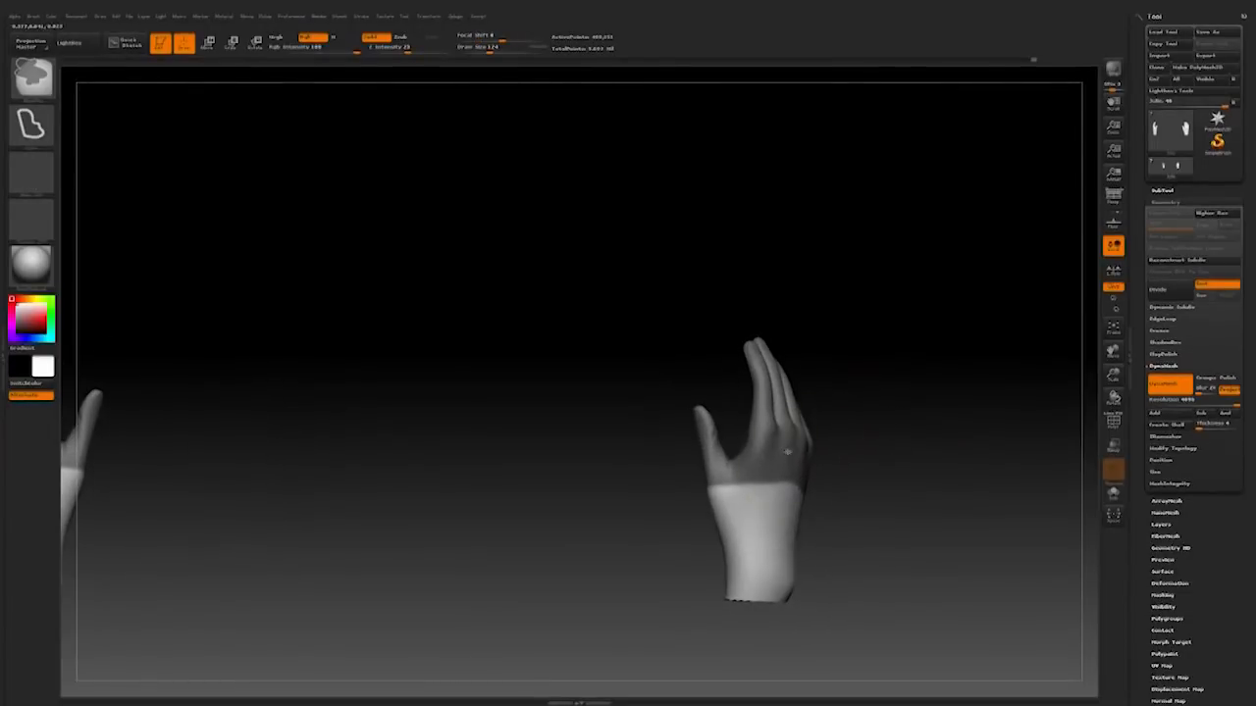
right_drag(671, 492, 825, 457)
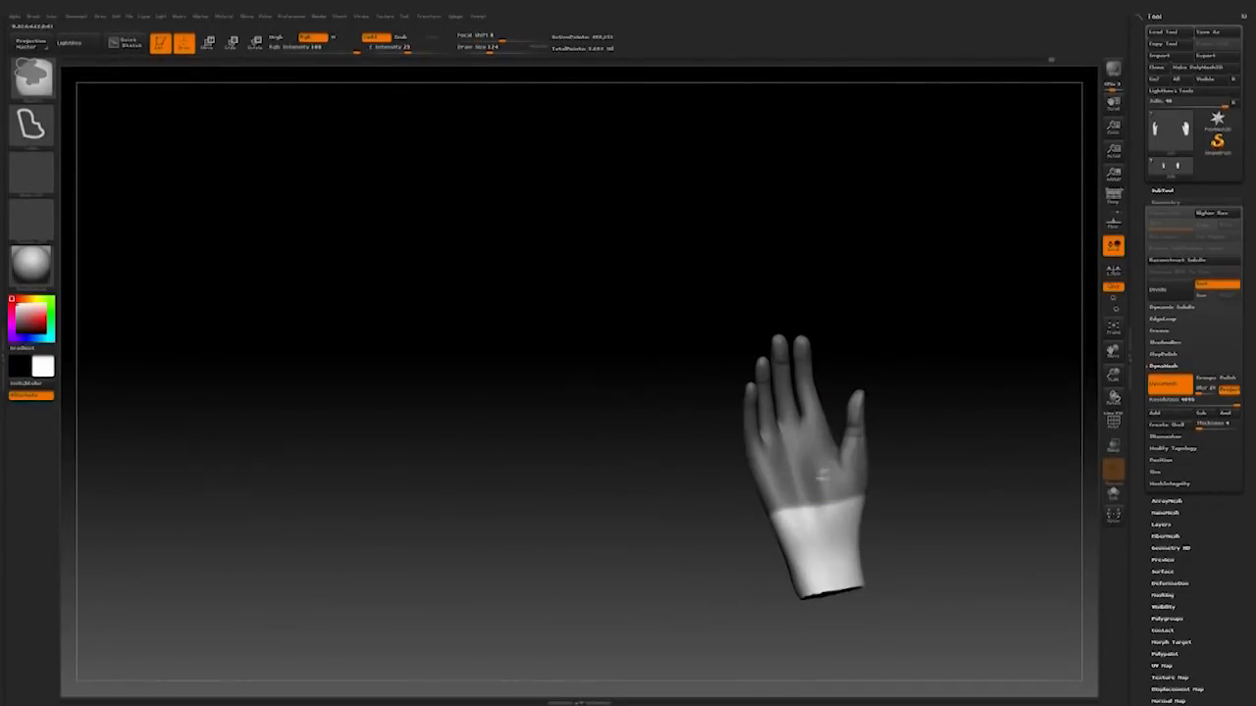
key(w)
drag(935, 68, 997, 374)
key(ctrl+i)
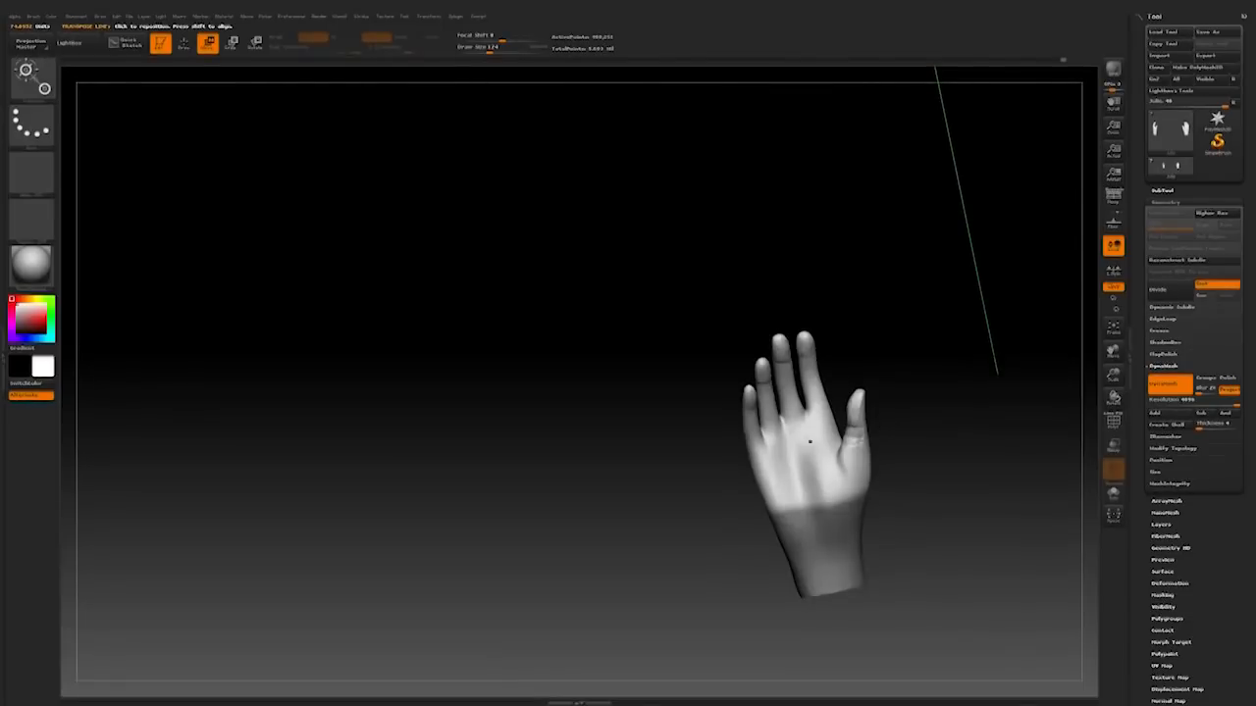
right_drag(745, 452, 944, 412)
drag(801, 473, 802, 478)
mouse_move(942, 397)
right_down()
mouse_move(942, 412)
mouse_move(1026, 409)
mouse_move(1015, 417)
right_up()
ctrl+click(941, 438)
ctrl+drag(942, 438, 938, 436)
key(q)
Step: Reshape the palm and overall hand proportions using a large Move brush
mouse_move(953, 439)
right_down()
mouse_move(911, 454)
mouse_move(922, 453)
mouse_move(871, 422)
right_up()
click(39, 86)
click(675, 295)
key(space)
drag(785, 461, 803, 461)
mouse_move(871, 422)
right_down()
mouse_move(846, 423)
mouse_move(925, 408)
mouse_move(833, 402)
mouse_move(995, 389)
mouse_move(745, 471)
right_up()
ctrl+right_drag(746, 471, 888, 585)
ctrl+right_drag(888, 458, 863, 510)
right_drag(863, 510, 893, 505)
key(space)
drag(802, 456, 790, 456)
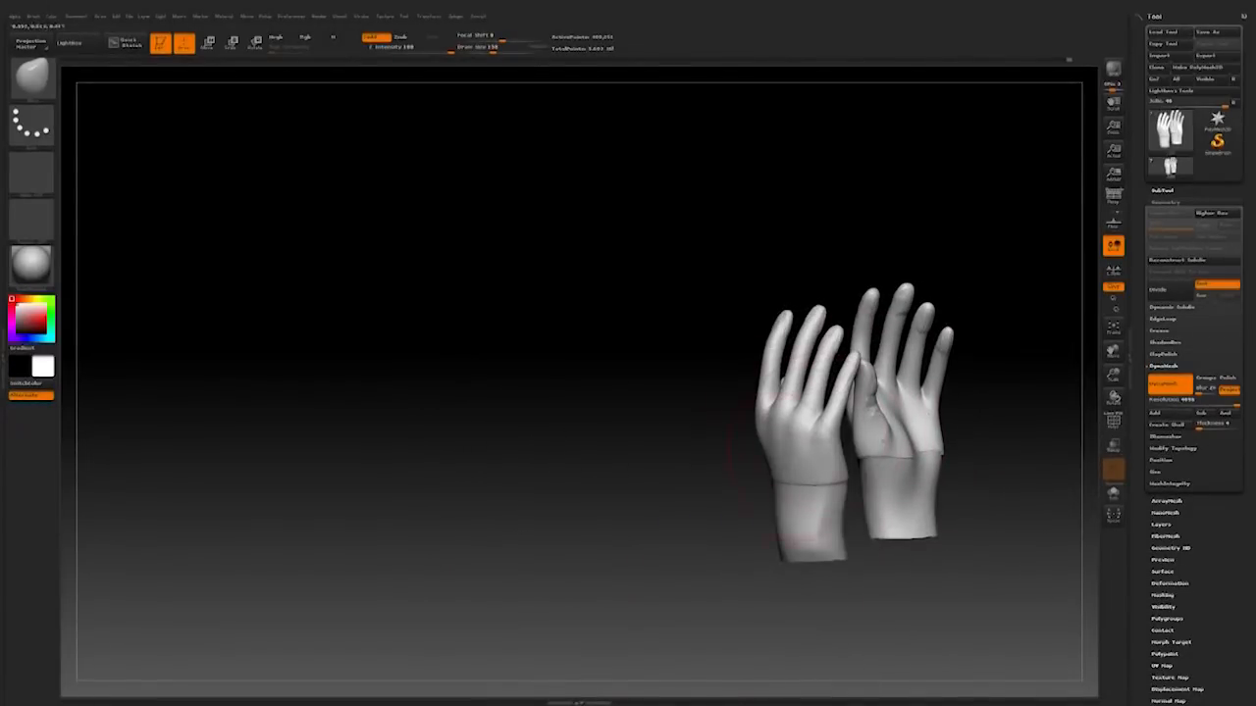
Step: Adjust the curvature of the fingers and hand from the side with a smaller brush
shift+right_drag(789, 464, 793, 455)
key(space)
drag(832, 441, 820, 442)
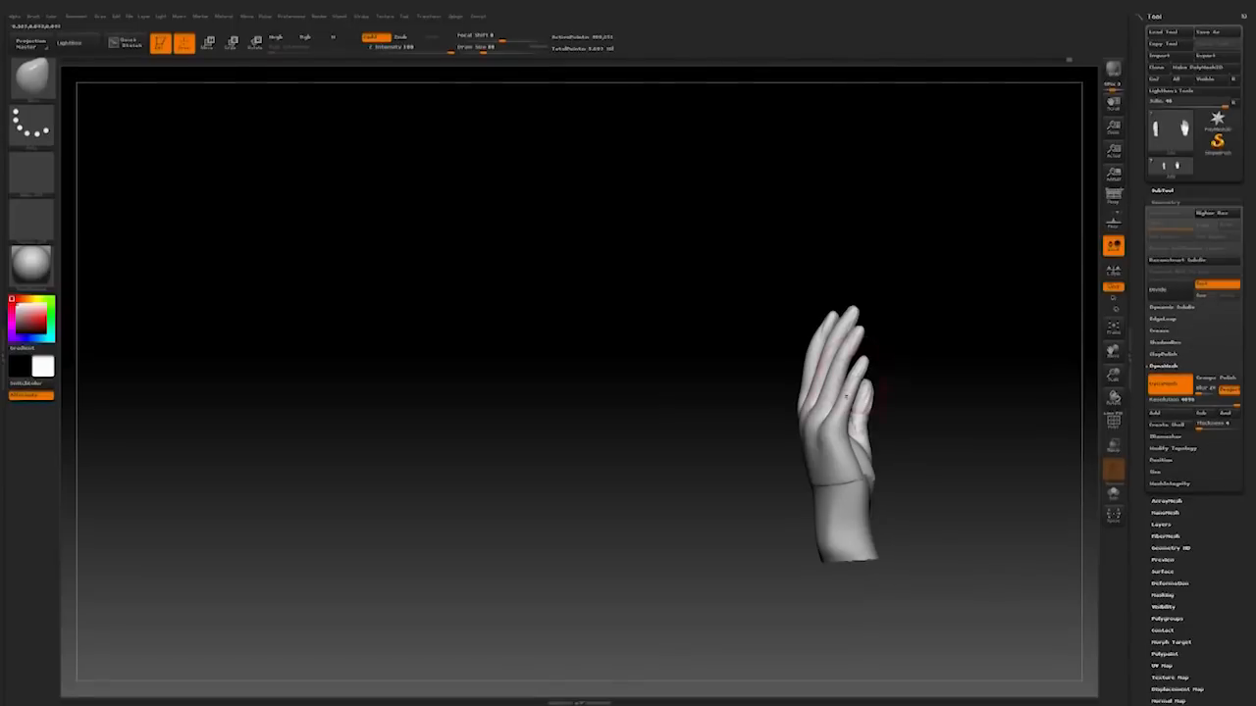
key(space)
drag(832, 443, 825, 443)
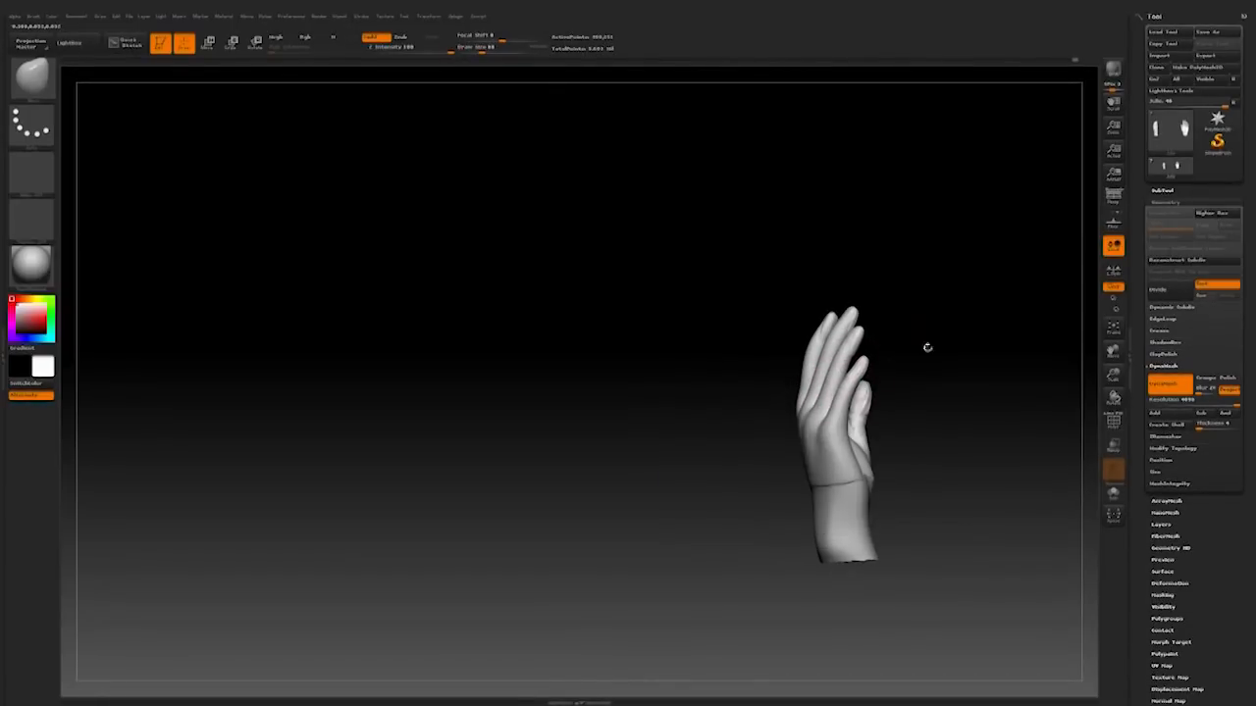
mouse_move(927, 347)
right_down()
mouse_move(971, 344)
mouse_move(937, 349)
right_up()
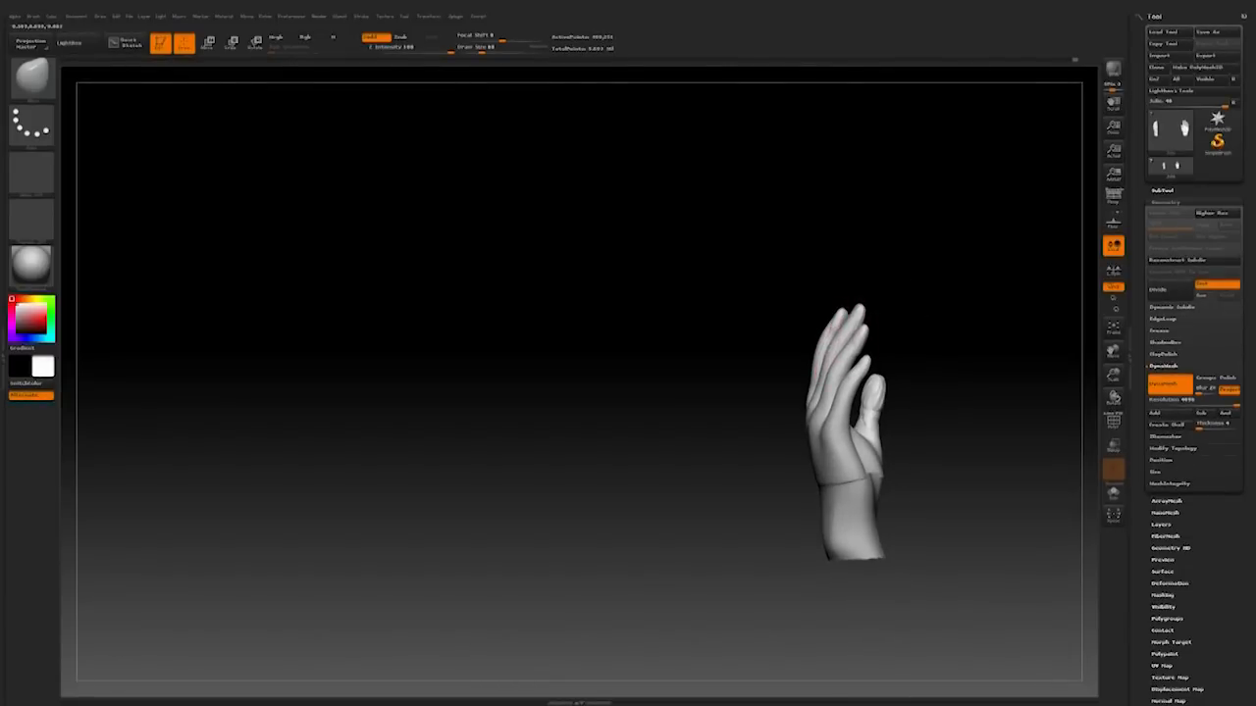
right_drag(1021, 339, 845, 347)
mouse_move(937, 332)
right_down()
mouse_move(961, 370)
mouse_move(841, 477)
mouse_move(835, 435)
right_up()
Step: Fine-tune the palm with a slightly larger brush and remesh the hands with DynaMesh
key(space)
drag(776, 416, 780, 416)
mouse_move(780, 416)
right_down()
mouse_move(777, 404)
mouse_move(859, 415)
mouse_move(869, 432)
mouse_move(812, 417)
mouse_move(959, 398)
mouse_move(826, 433)
right_up()
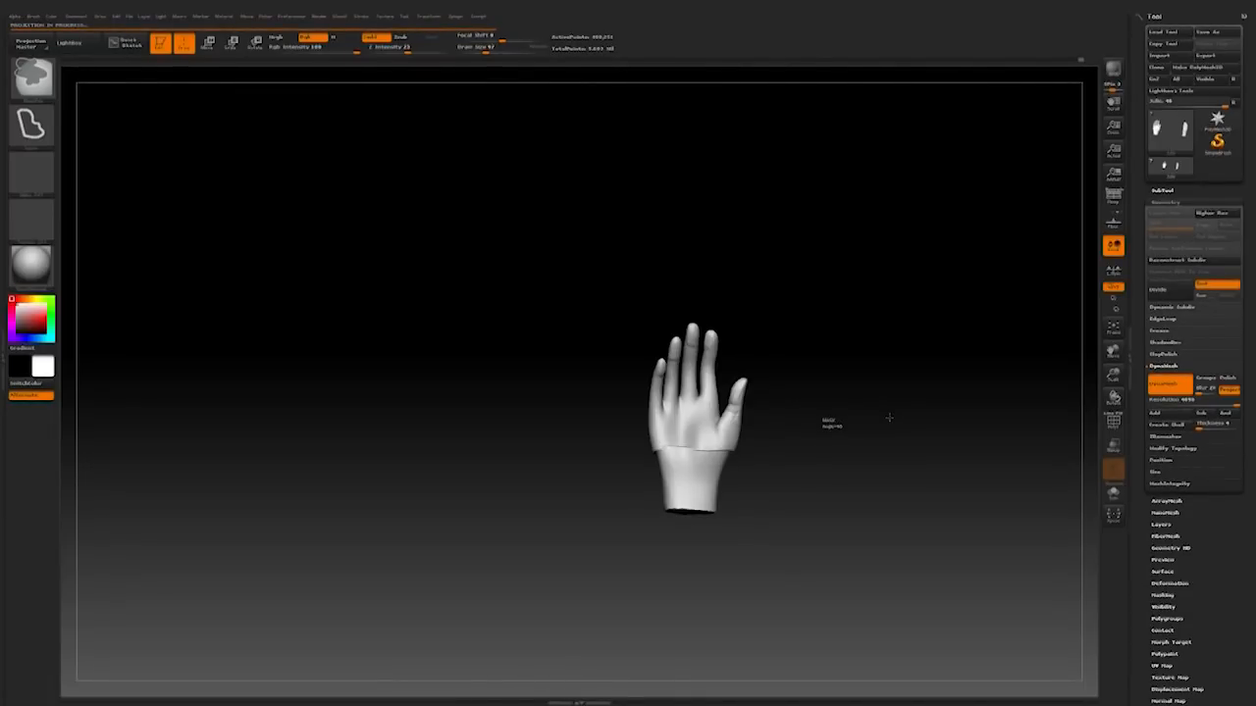
right_drag(889, 418, 852, 495)
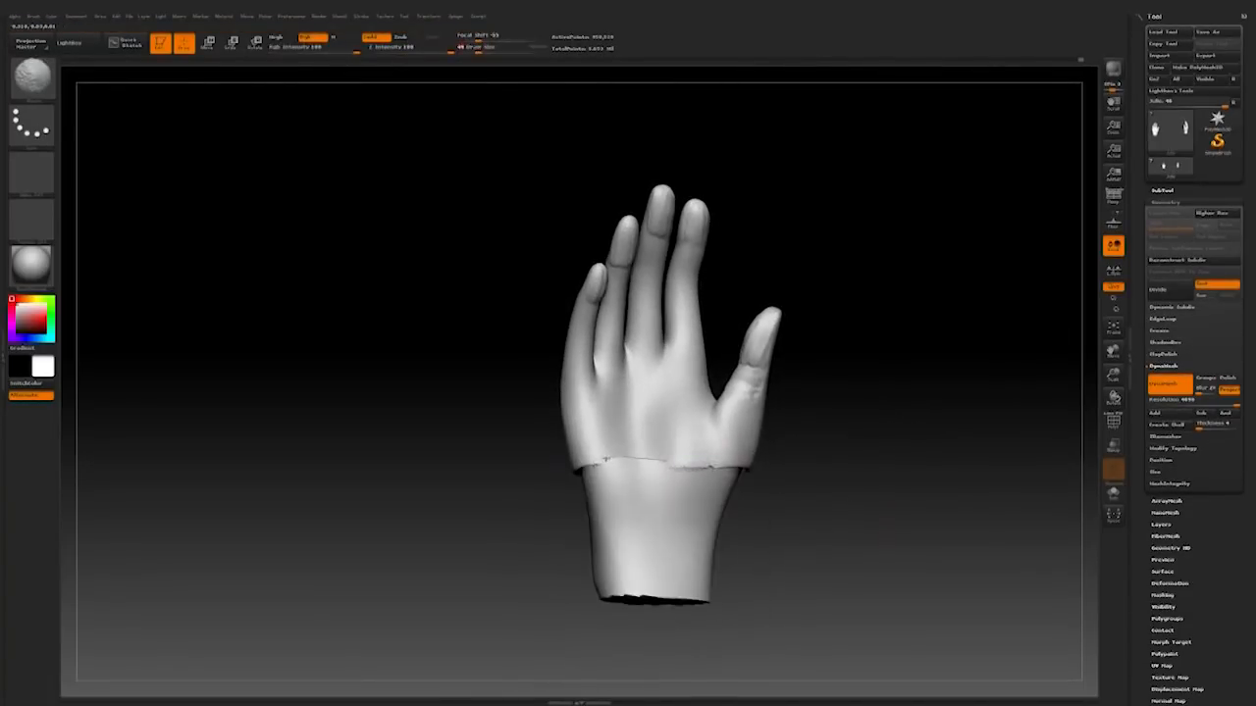
Step: Build up clay over the seam between hand and wrist with a clay brush to blend the two together
mouse_move(800, 424)
right_down()
mouse_move(872, 369)
mouse_move(864, 393)
right_up()
click(33, 78)
click(191, 86)
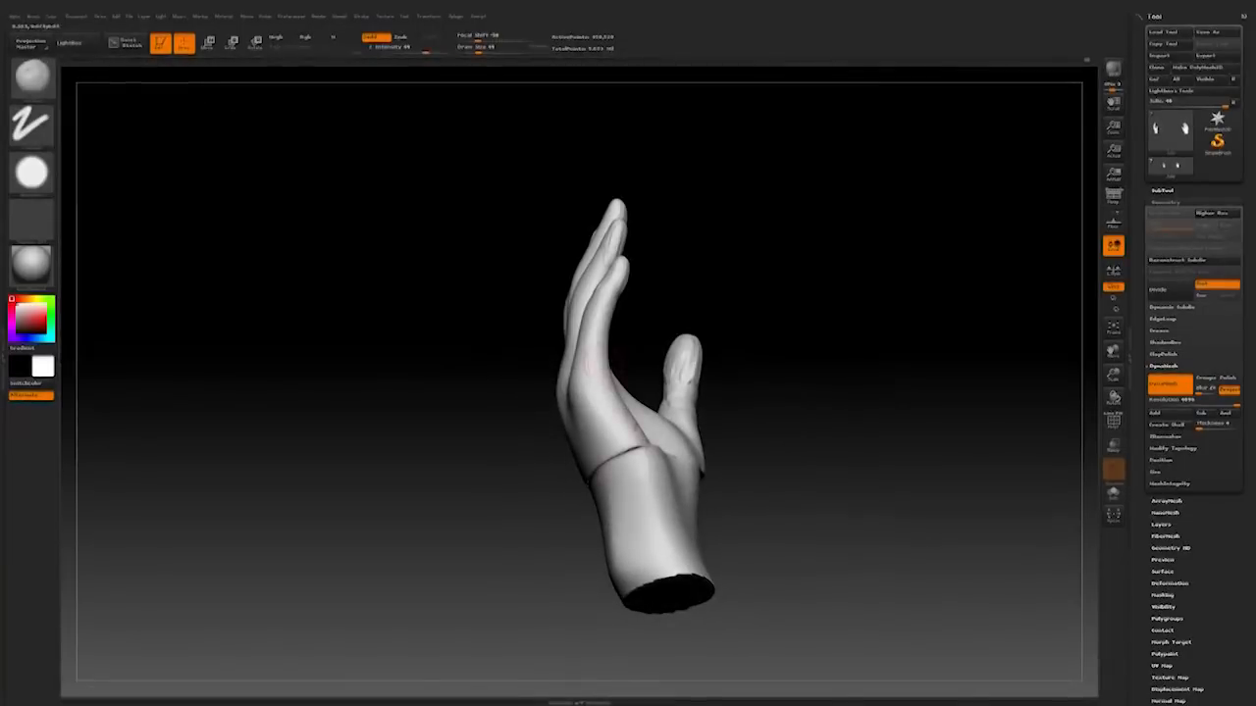
drag(637, 451, 601, 476)
mouse_move(801, 424)
right_down()
mouse_move(815, 362)
mouse_move(800, 424)
right_up()
drag(637, 457, 578, 491)
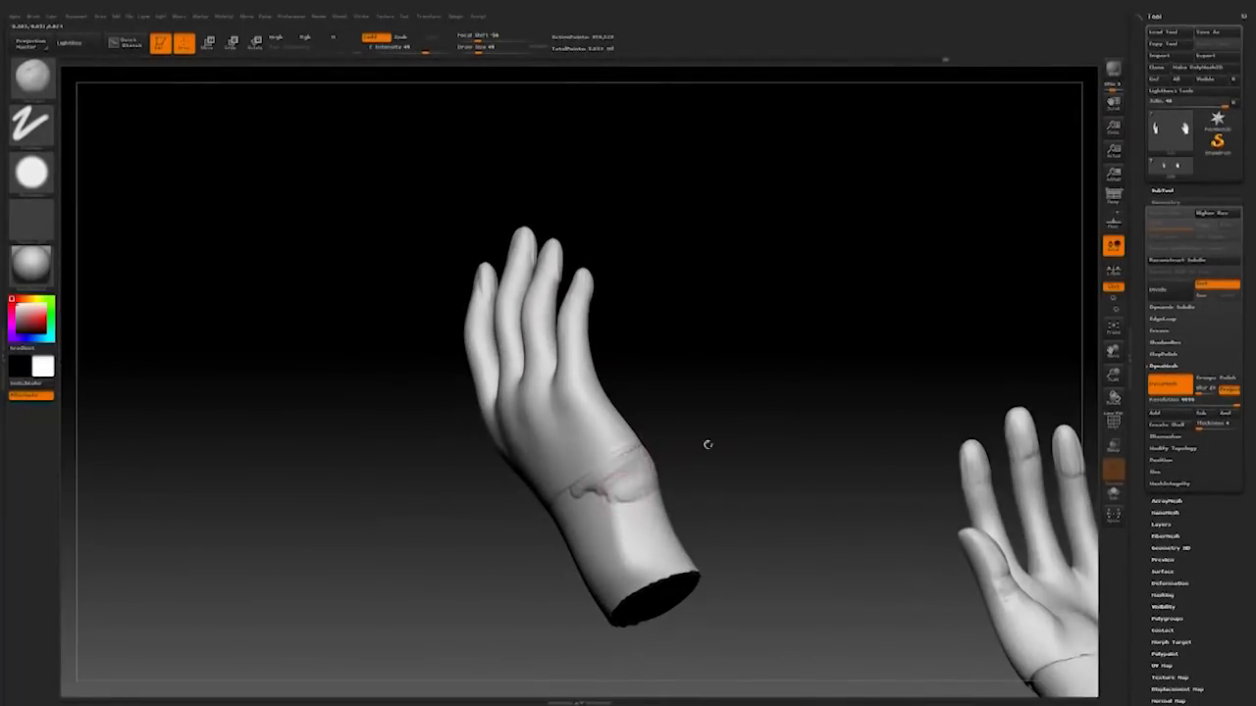
right_drag(708, 444, 677, 449)
Step: Sculpt tendon strokes down the back of the hand, smooth them into the wrist, and remesh with DynaMesh
right_drag(815, 427, 763, 443)
drag(863, 424, 806, 426)
drag(673, 428, 679, 510)
mouse_move(815, 424)
mouse_down()
mouse_move(833, 415)
mouse_move(816, 421)
mouse_up()
mouse_move(761, 412)
mouse_down()
mouse_move(740, 448)
mouse_move(750, 482)
mouse_up()
mouse_move(863, 412)
mouse_down()
mouse_move(827, 408)
mouse_move(847, 452)
mouse_move(822, 437)
mouse_up()
mouse_move(986, 437)
mouse_down()
mouse_move(907, 432)
mouse_move(936, 428)
mouse_up()
drag(829, 425, 941, 449)
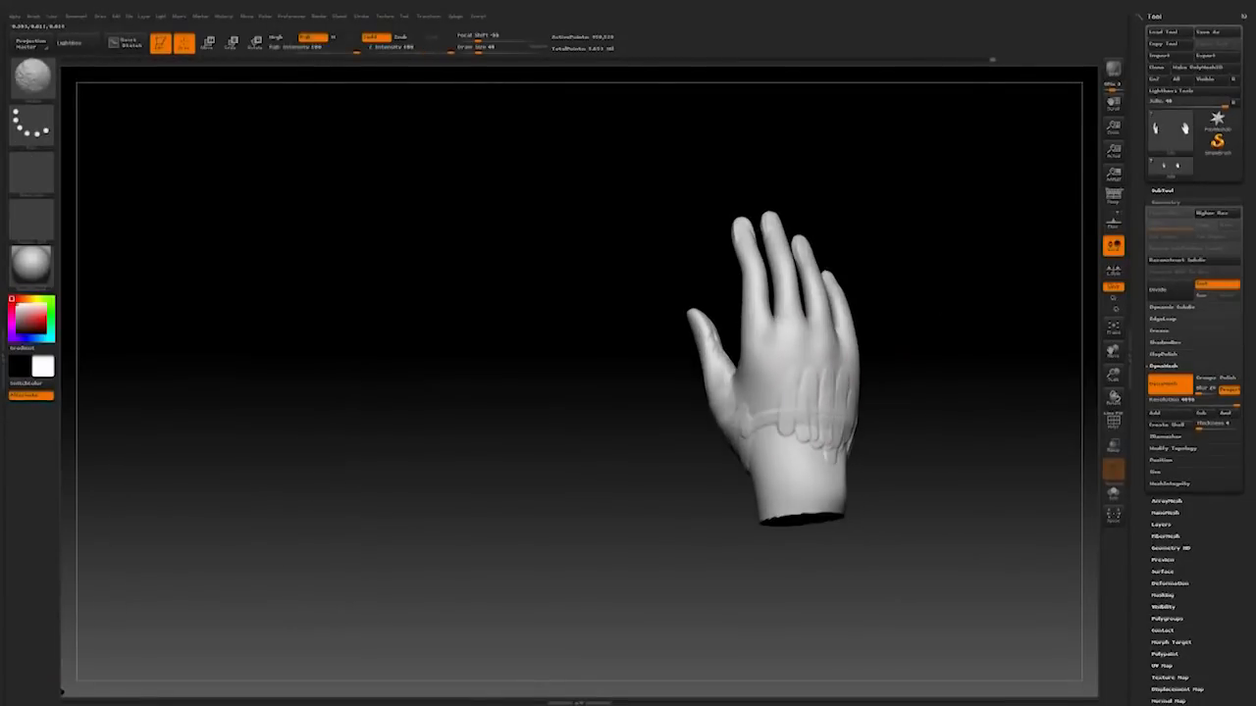
drag(800, 432, 836, 373)
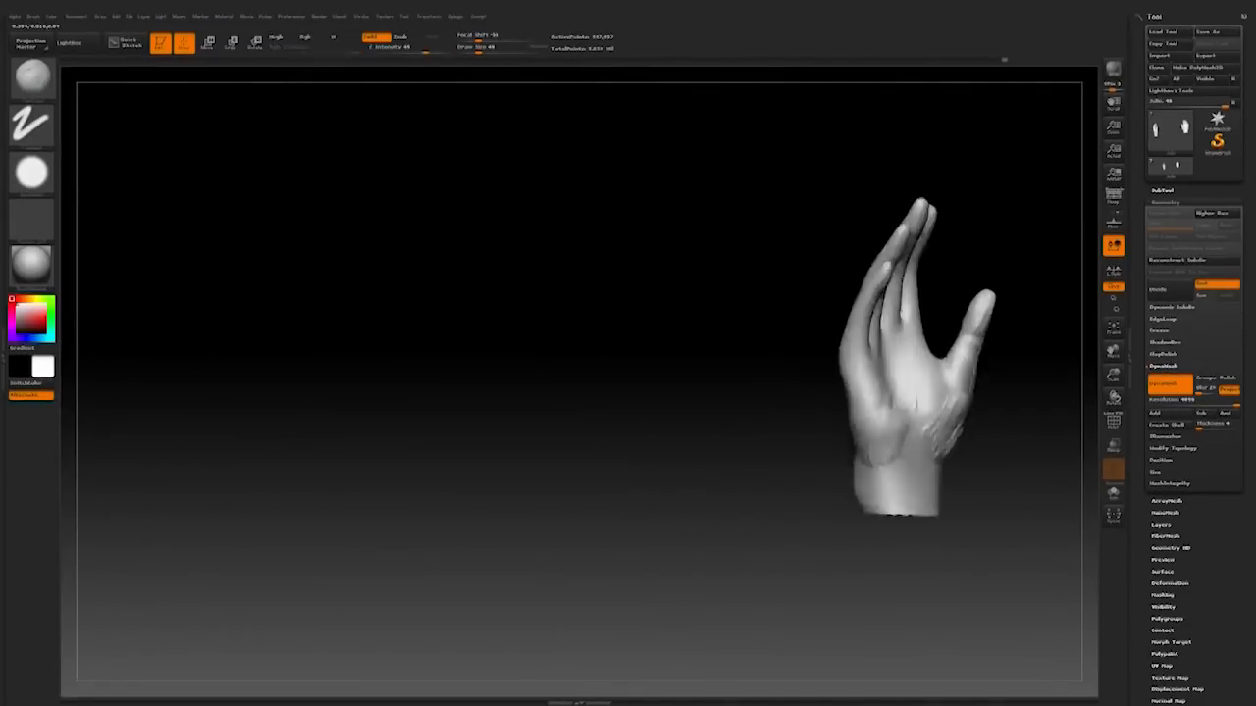
Step: Sculpt the palm's fleshy forms, building up the heel, the thumb pad and the ridge below the fingers
drag(550, 504, 659, 504)
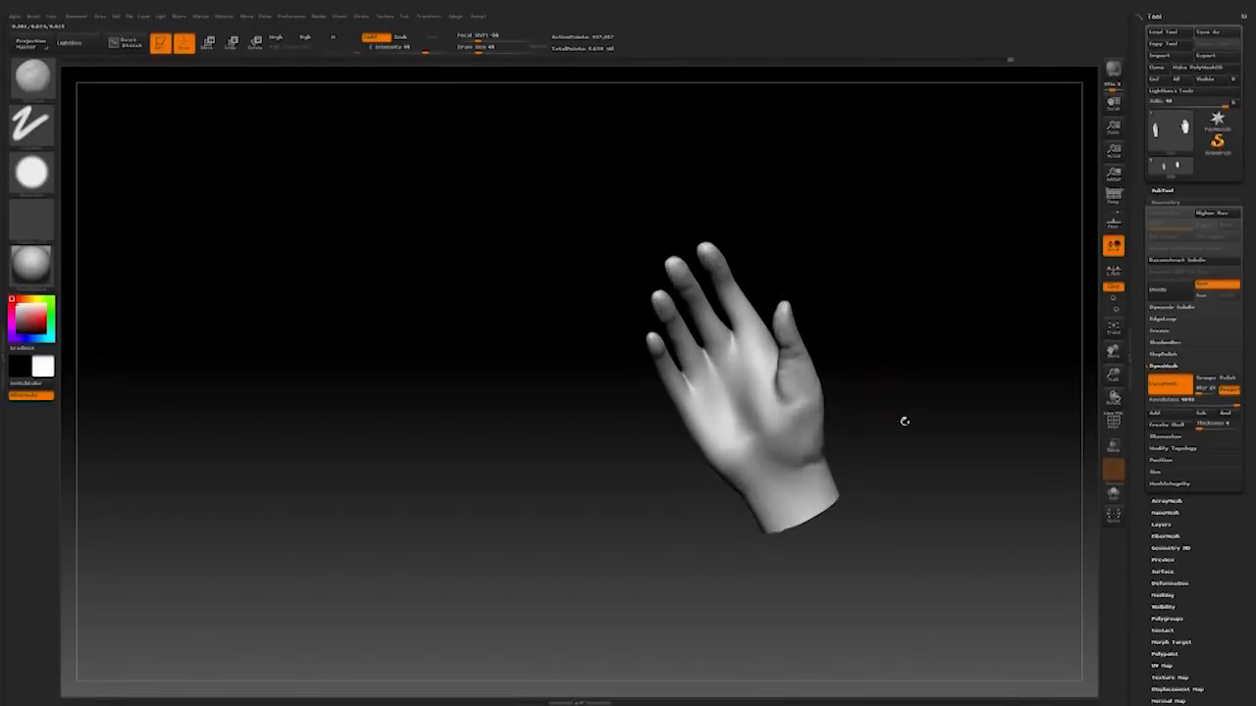
mouse_move(903, 421)
mouse_down()
mouse_move(877, 401)
mouse_move(905, 363)
mouse_up()
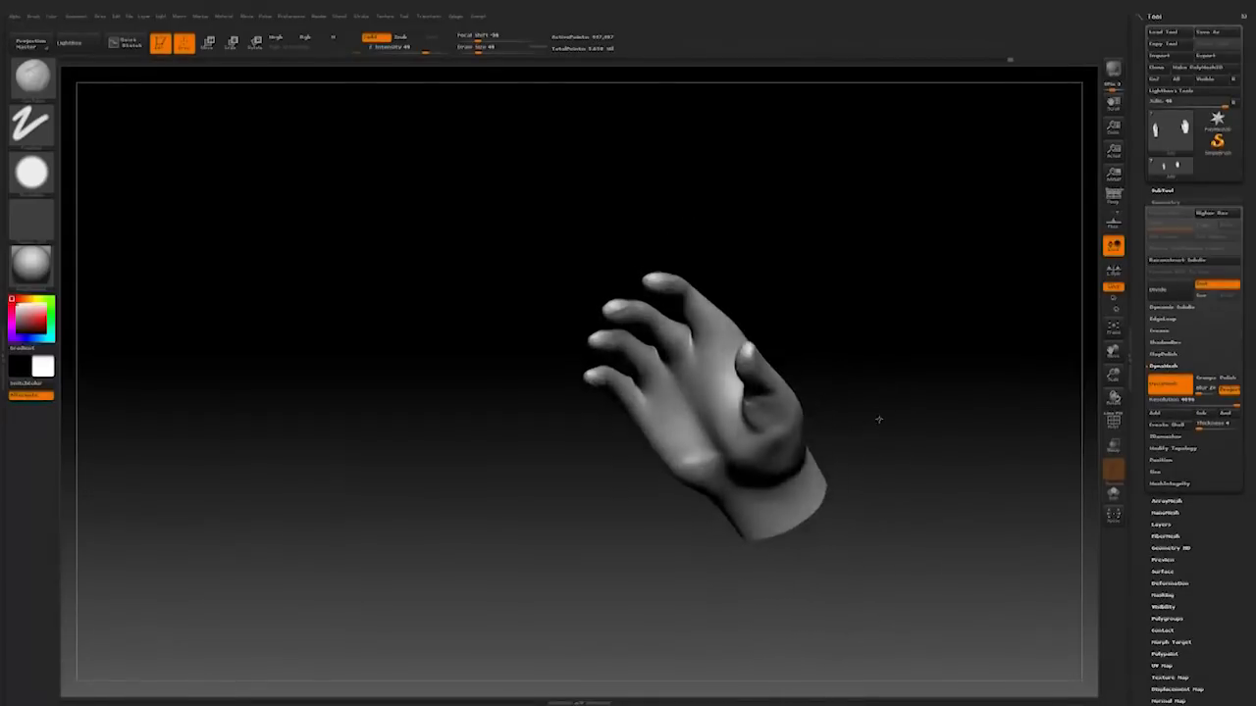
mouse_move(879, 419)
mouse_down()
mouse_move(916, 319)
mouse_move(872, 485)
mouse_move(874, 453)
mouse_up()
drag(699, 404, 690, 457)
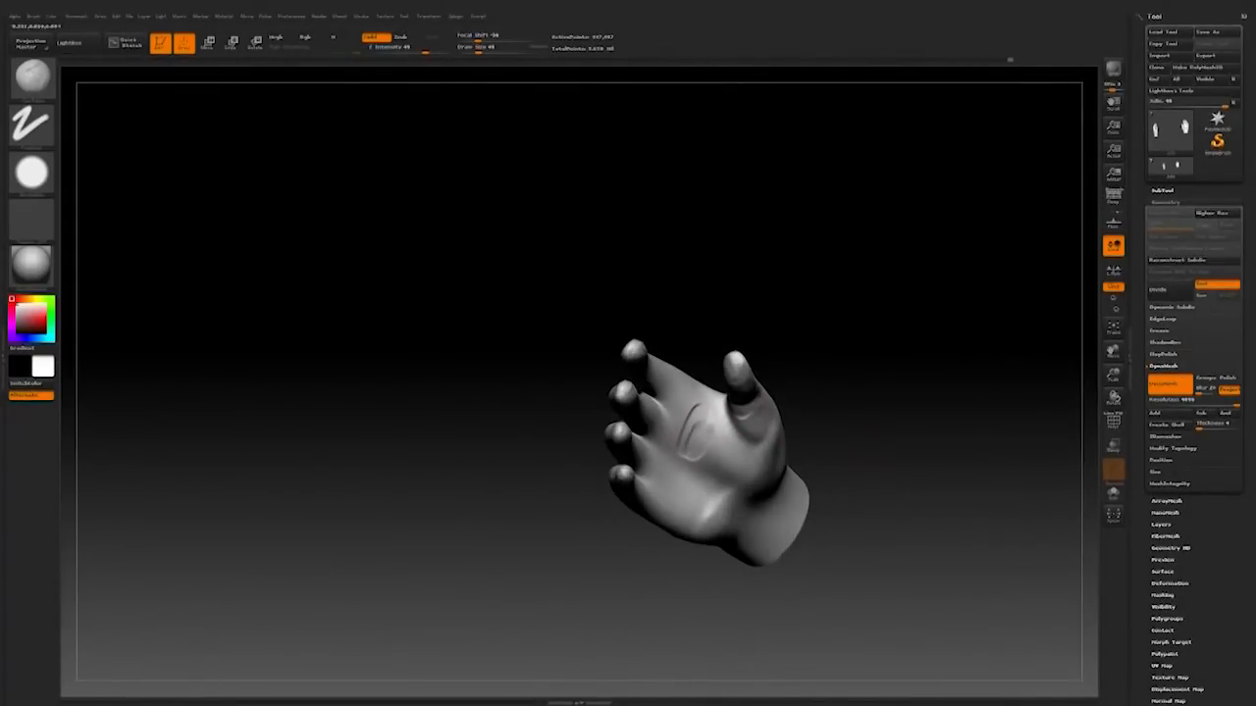
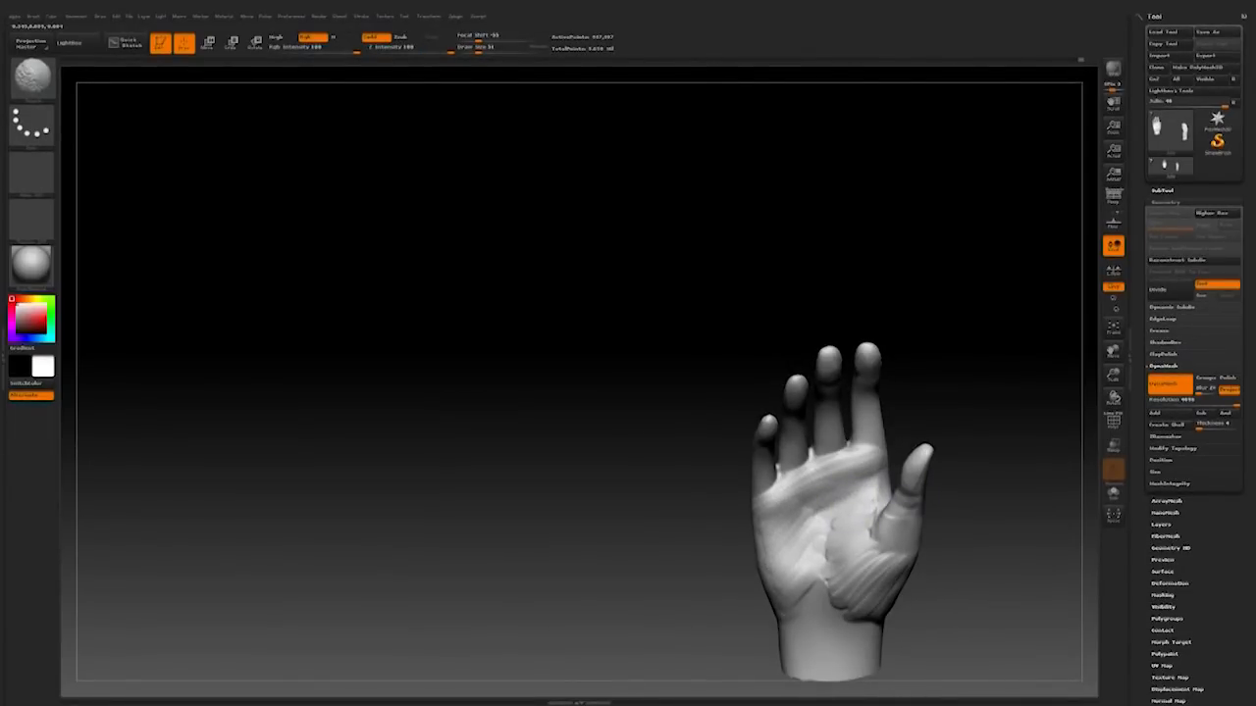
Step: Sculpt the wrist bone and the middle finger's knuckle on the back of the hand, and quick-save the project
mouse_move(961, 507)
mouse_down()
mouse_move(919, 510)
mouse_move(912, 547)
mouse_move(898, 547)
mouse_up()
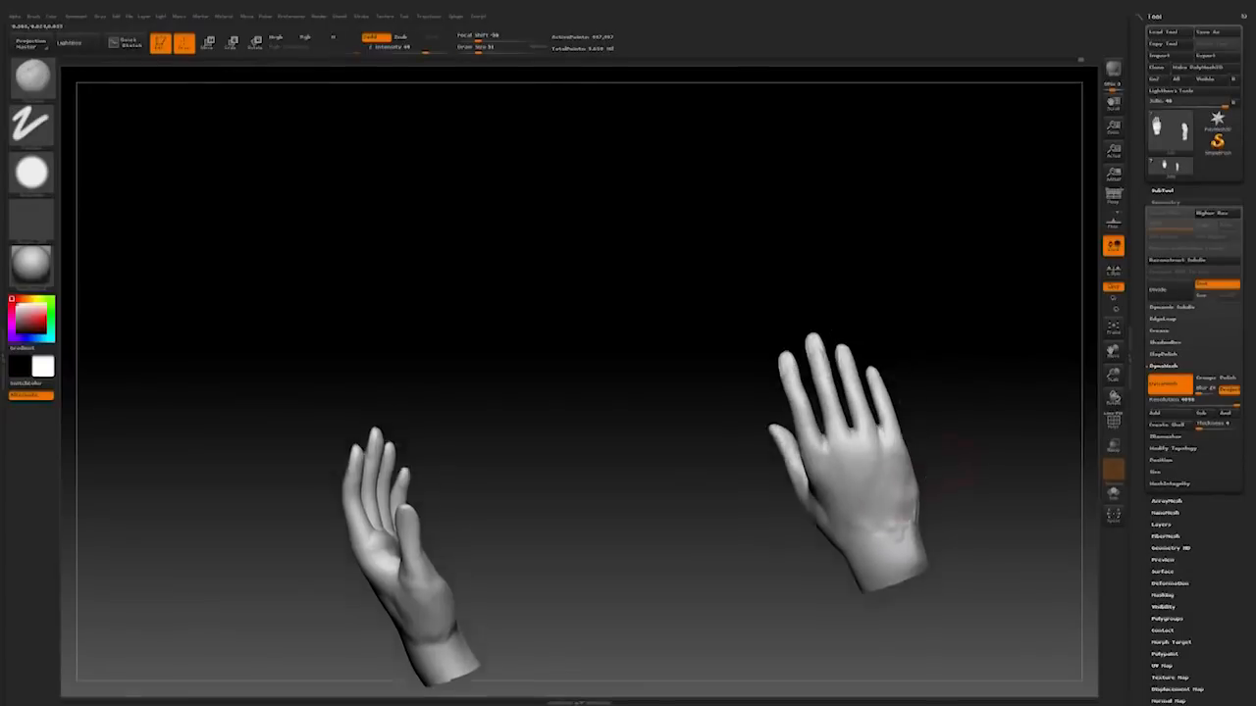
mouse_move(954, 459)
alt+mouse_down()
mouse_move(921, 491)
mouse_move(920, 549)
alt+mouse_up()
drag(942, 471, 912, 451)
drag(801, 453, 767, 422)
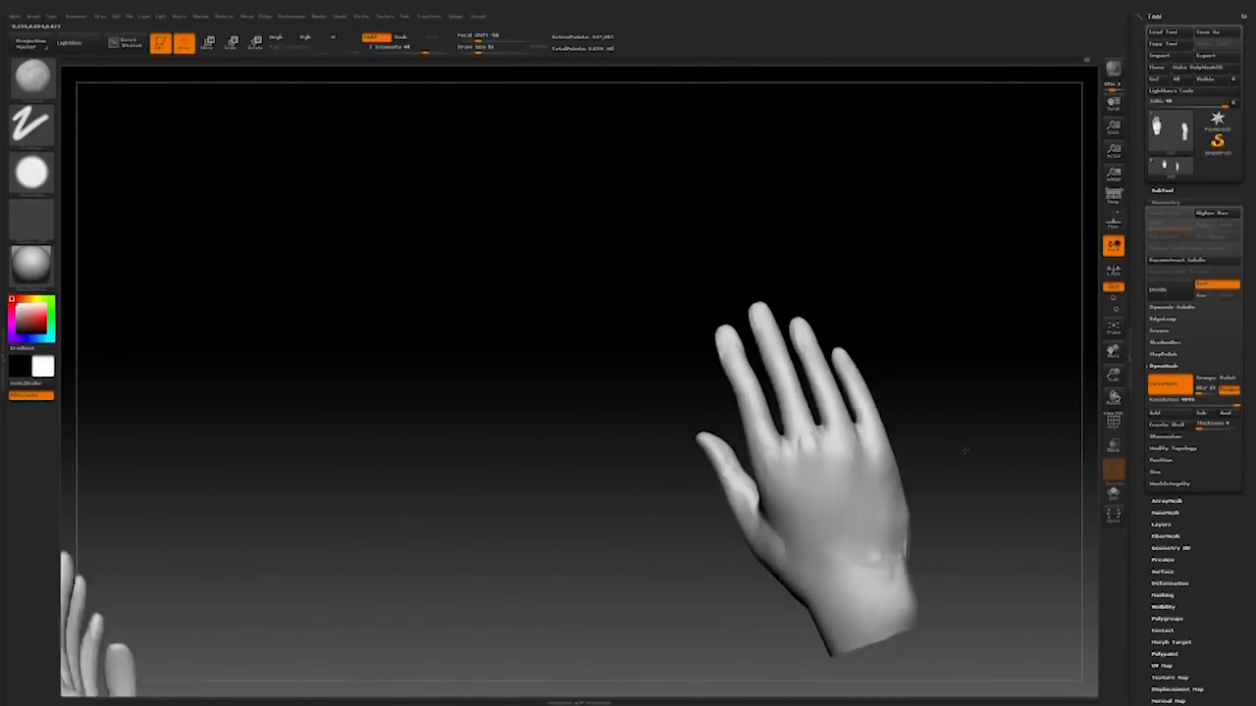
key(f)
key(ctrl+s)
mouse_move(900, 425)
mouse_down()
mouse_move(953, 417)
mouse_move(936, 451)
mouse_up()
Step: Switch to a low-intensity sculpting brush and raise the knuckles of all four fingers on the back of the hand
click(32, 77)
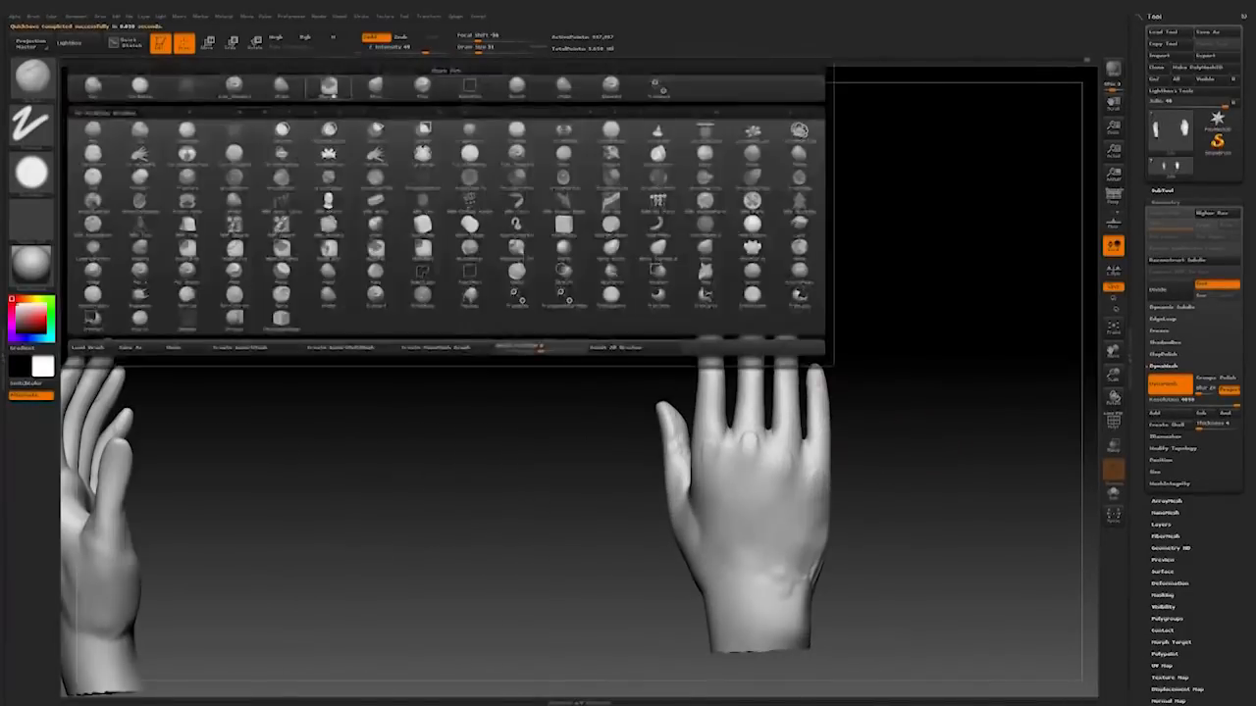
click(610, 86)
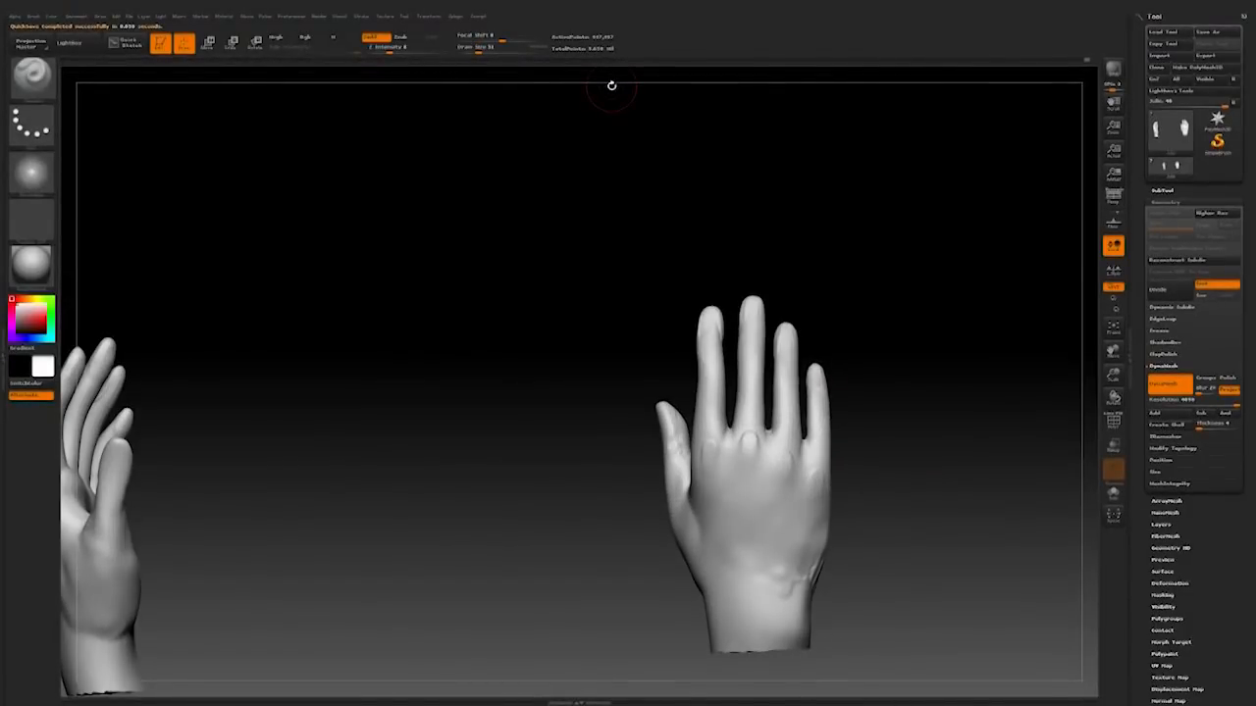
alt+drag(916, 425, 917, 398)
drag(710, 383, 719, 400)
drag(917, 417, 894, 410)
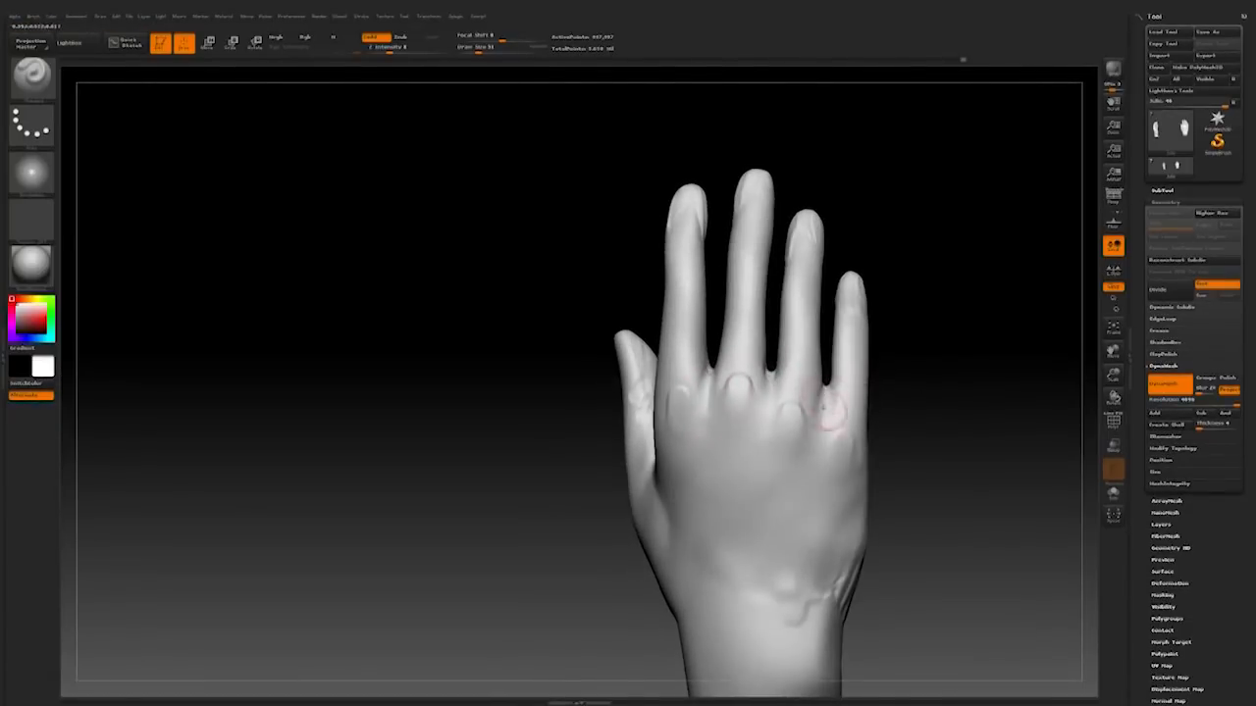
alt+drag(916, 397, 930, 371)
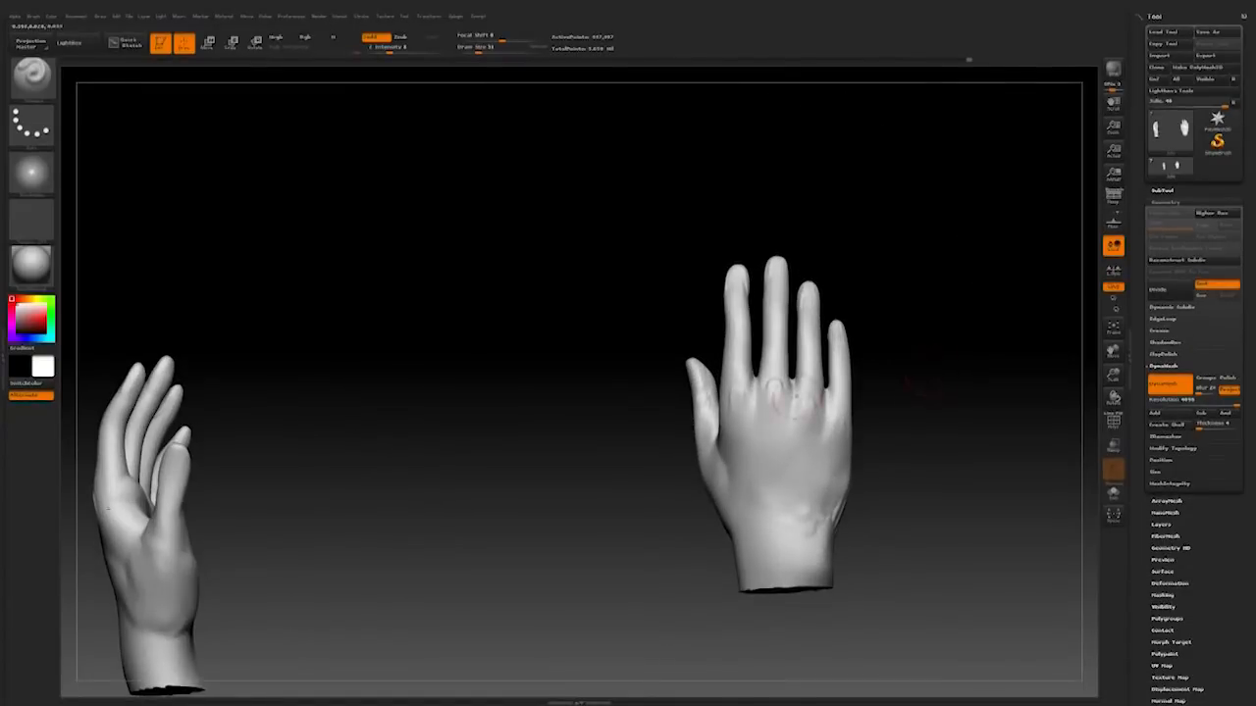
Step: Smooth the back of the hand and the wrist, and refine their surfaces with a different sculpting brush
mouse_move(904, 435)
mouse_down()
mouse_move(822, 506)
mouse_move(841, 471)
mouse_move(915, 422)
mouse_move(848, 500)
mouse_up()
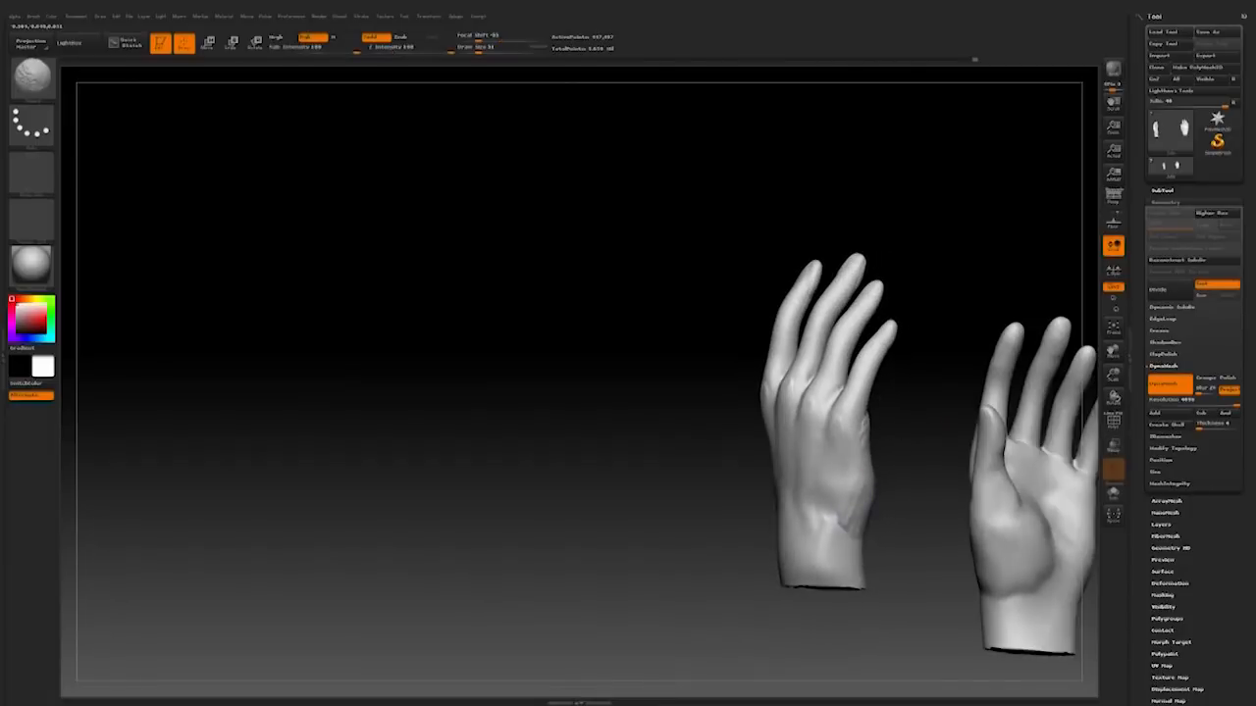
drag(912, 471, 292, 205)
click(32, 76)
click(283, 87)
mouse_move(896, 428)
mouse_down()
mouse_move(894, 469)
mouse_move(914, 454)
mouse_move(806, 446)
mouse_up()
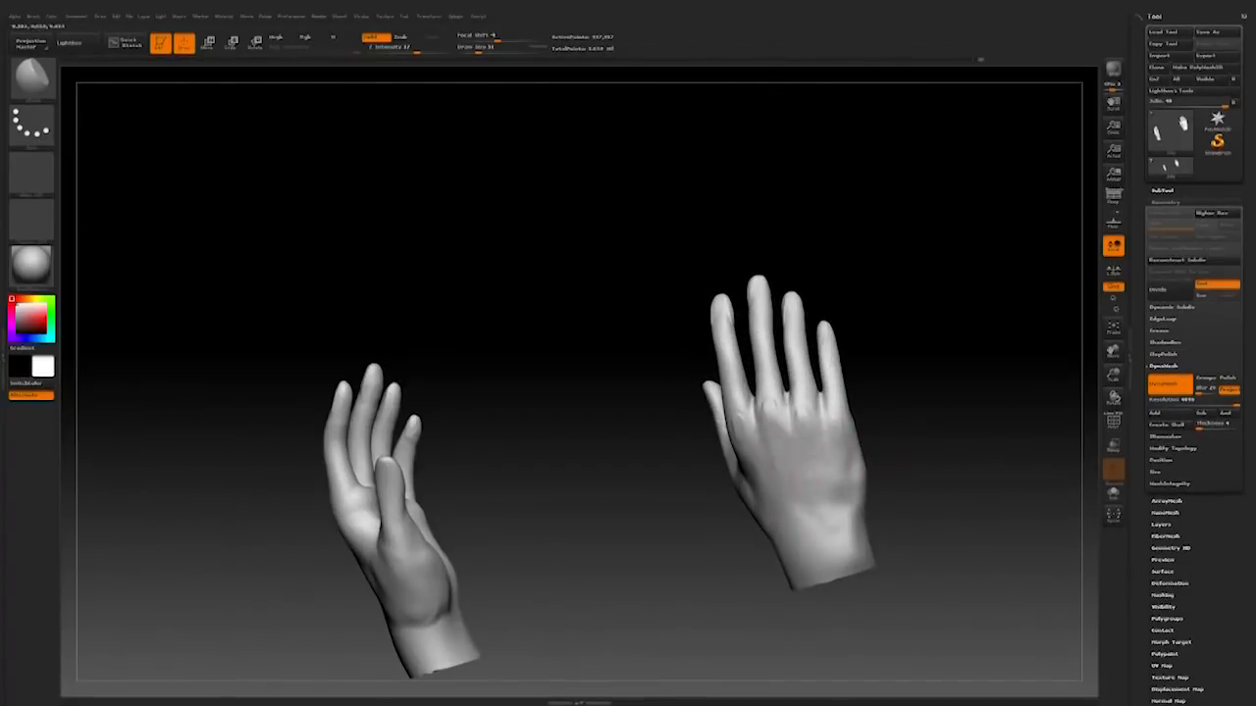
drag(936, 451, 867, 445)
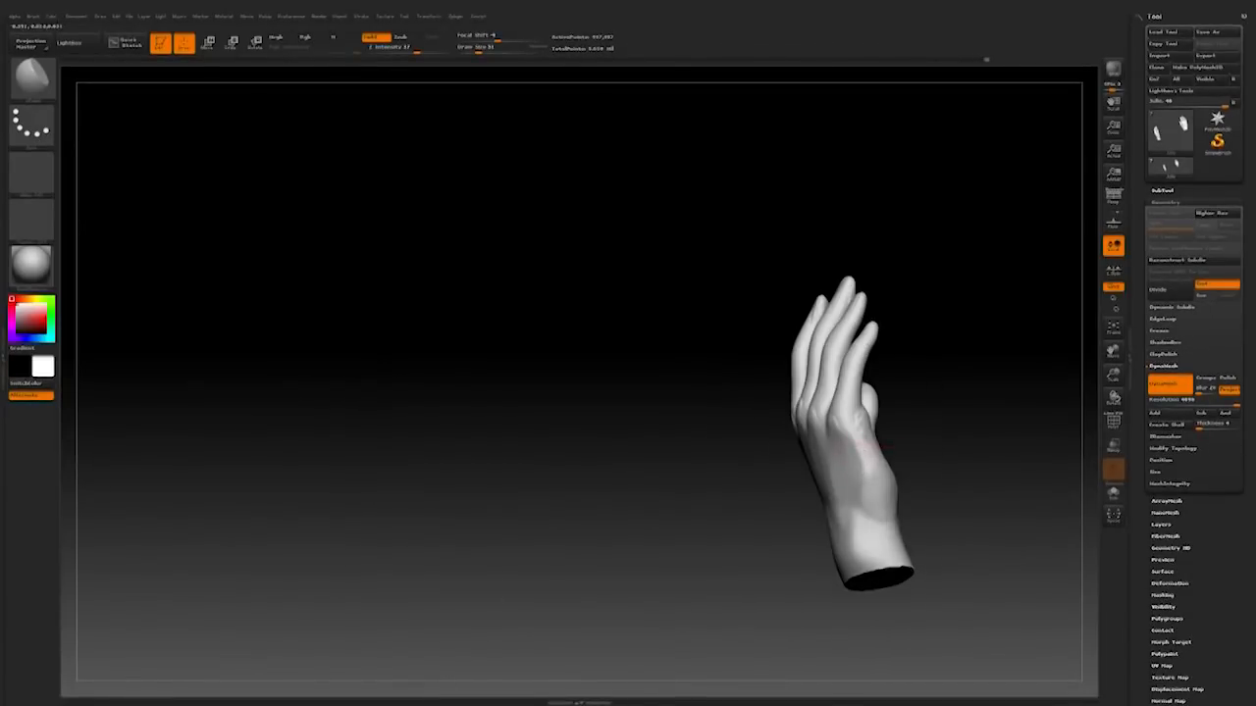
mouse_move(934, 422)
mouse_down()
mouse_move(821, 466)
mouse_move(995, 429)
mouse_move(978, 434)
mouse_up()
Step: Switch to the Move brush and reshape the knuckles and finger bases from the side of the hand
key(b)
click(441, 92)
key(b)
key(b)
key(m)
key(v)
drag(957, 431, 986, 429)
mouse_move(787, 446)
right_down()
mouse_move(770, 473)
mouse_move(736, 483)
right_up()
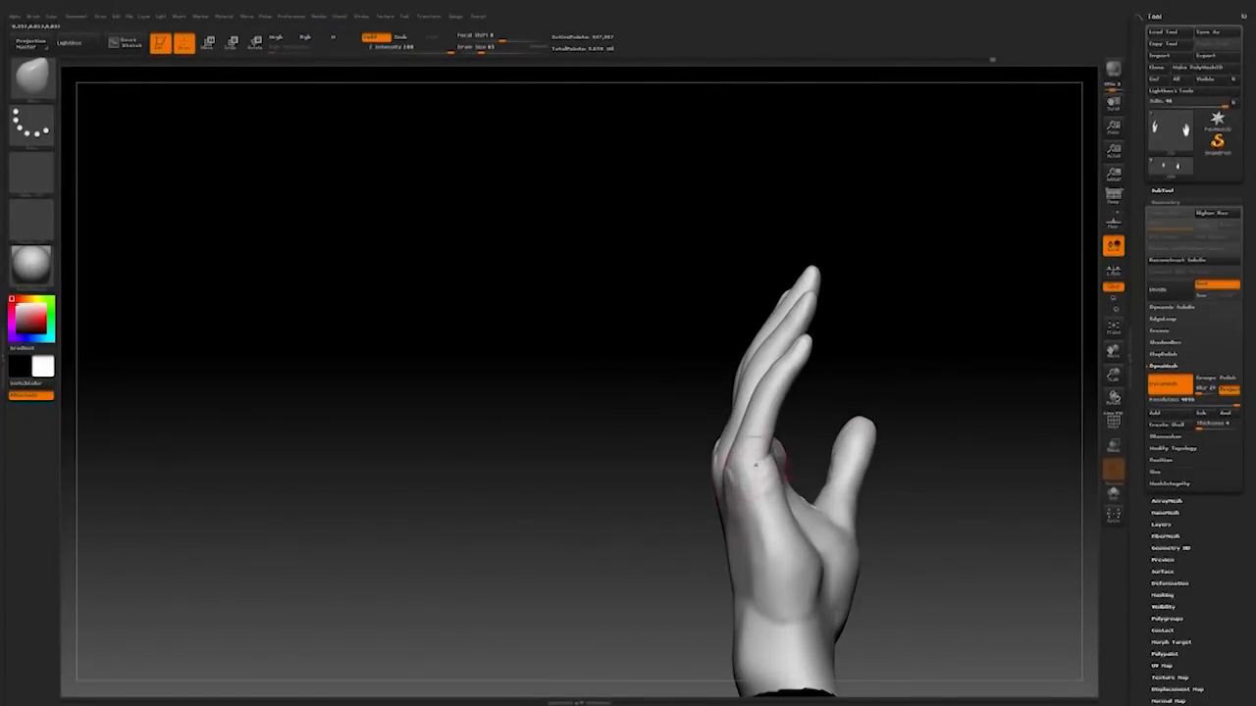
drag(948, 383, 757, 498)
drag(655, 462, 724, 496)
drag(948, 392, 736, 490)
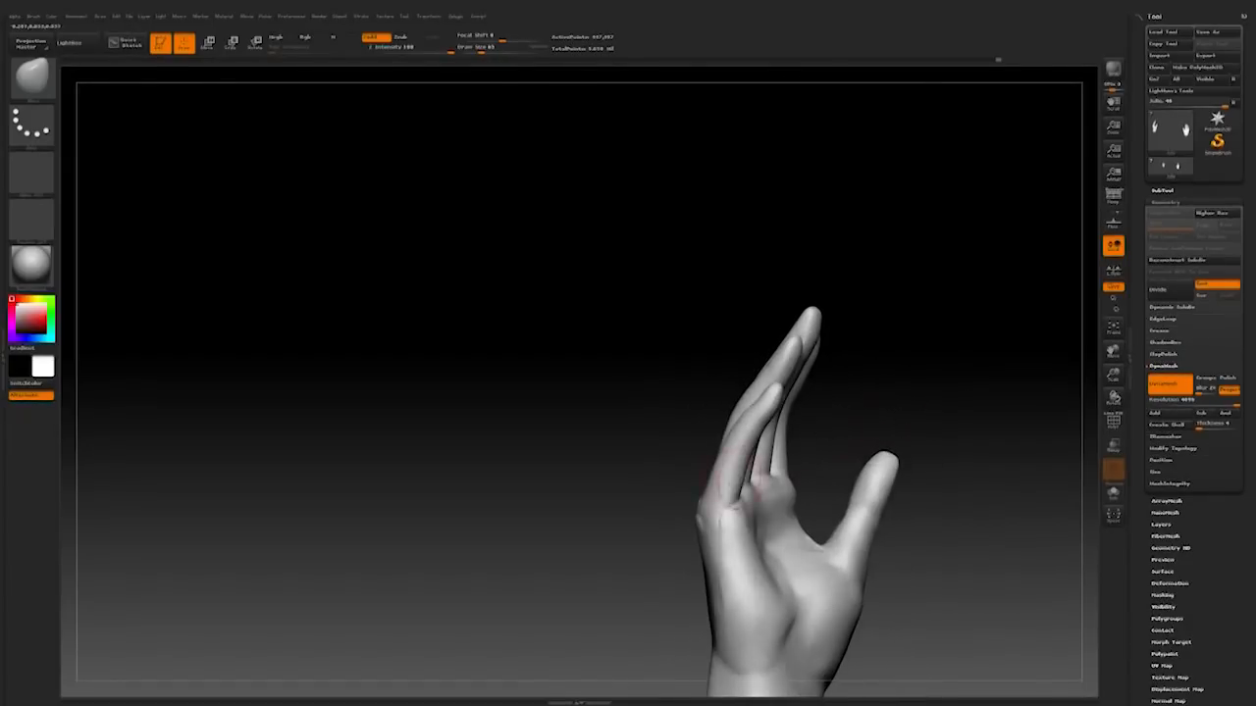
drag(899, 406, 829, 461)
Step: Adjust the contours of the middle, index and ring fingers from the palm side with the Move brush
mouse_move(911, 408)
mouse_down()
mouse_move(939, 356)
mouse_move(882, 422)
mouse_move(410, 551)
mouse_move(911, 389)
mouse_up()
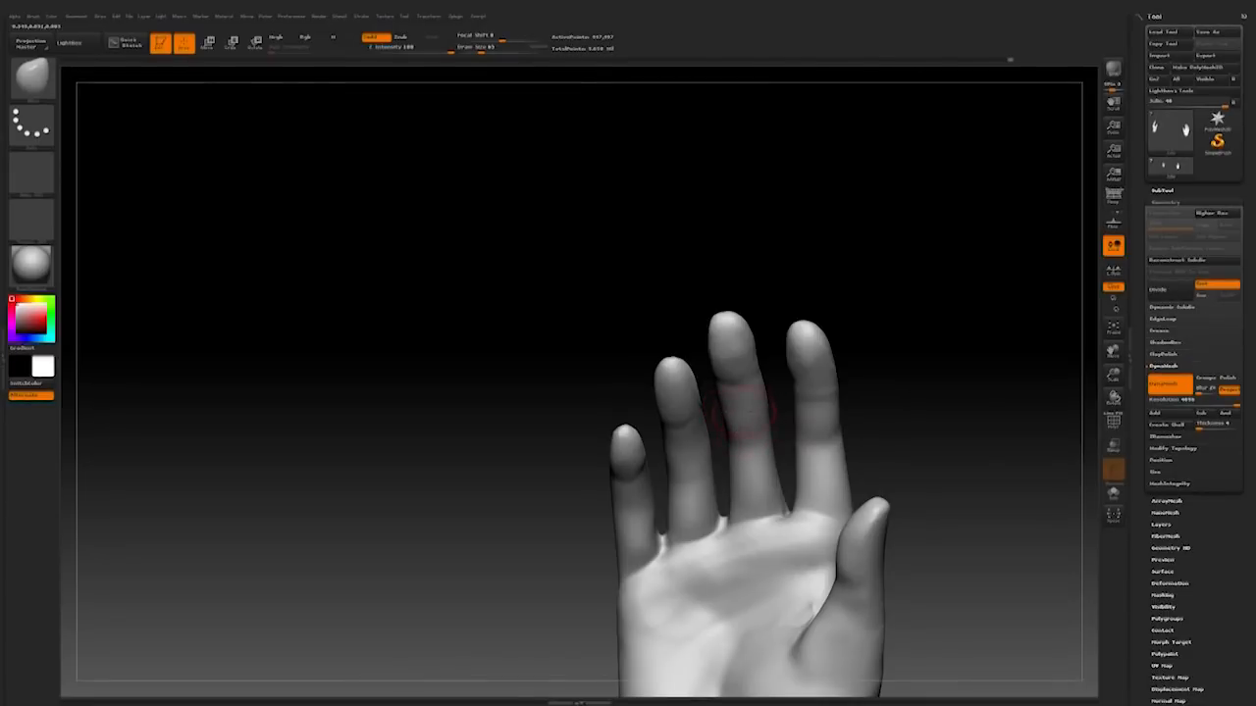
drag(759, 421, 762, 412)
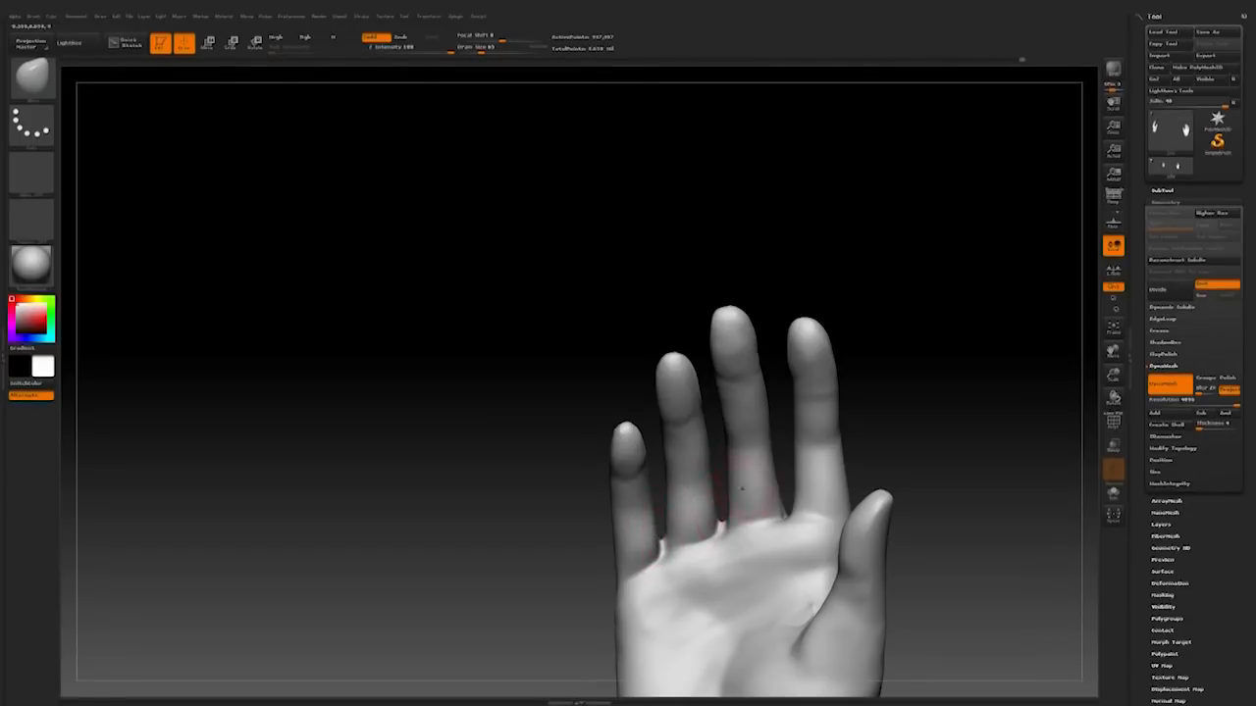
mouse_move(888, 383)
mouse_down()
mouse_move(891, 346)
mouse_move(874, 384)
mouse_up()
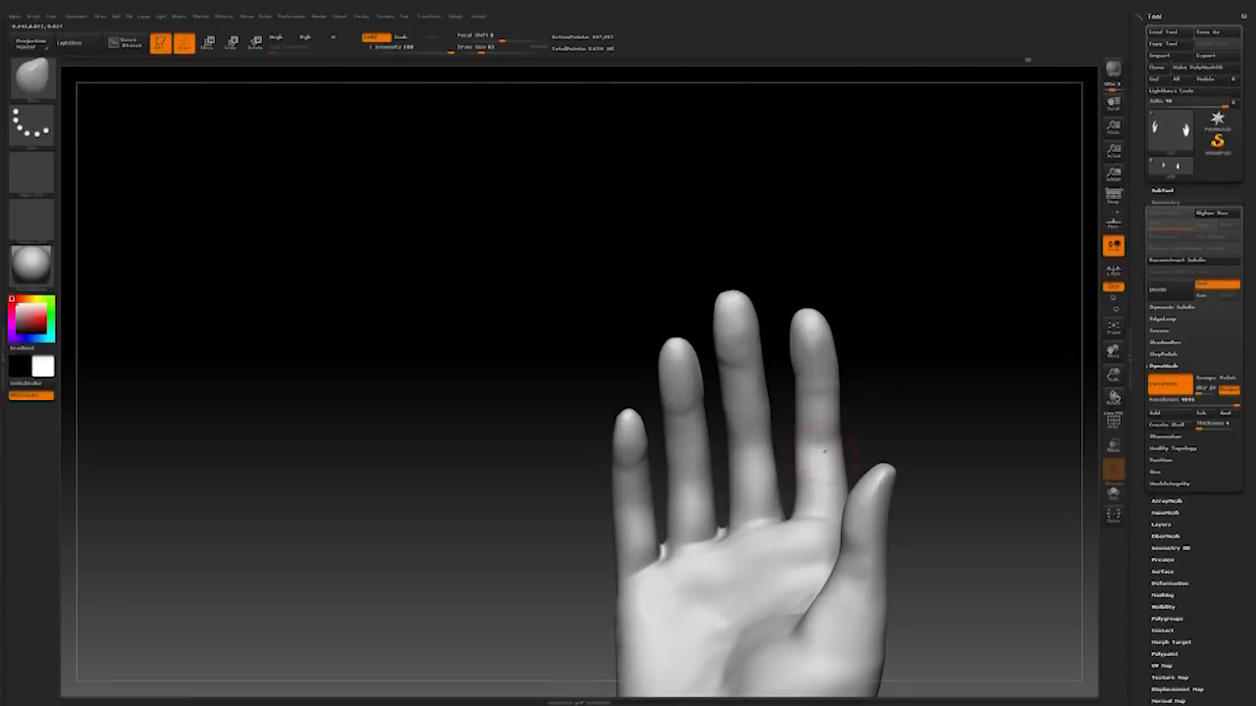
drag(809, 454, 822, 465)
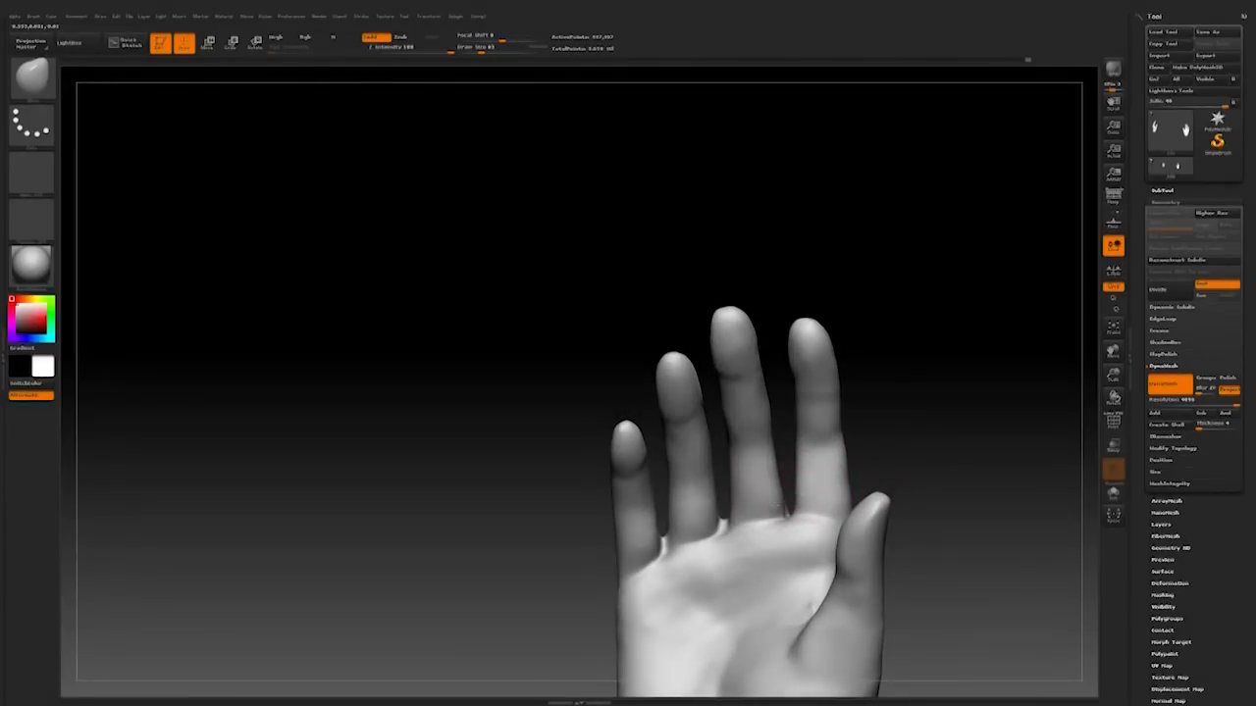
drag(693, 486, 677, 424)
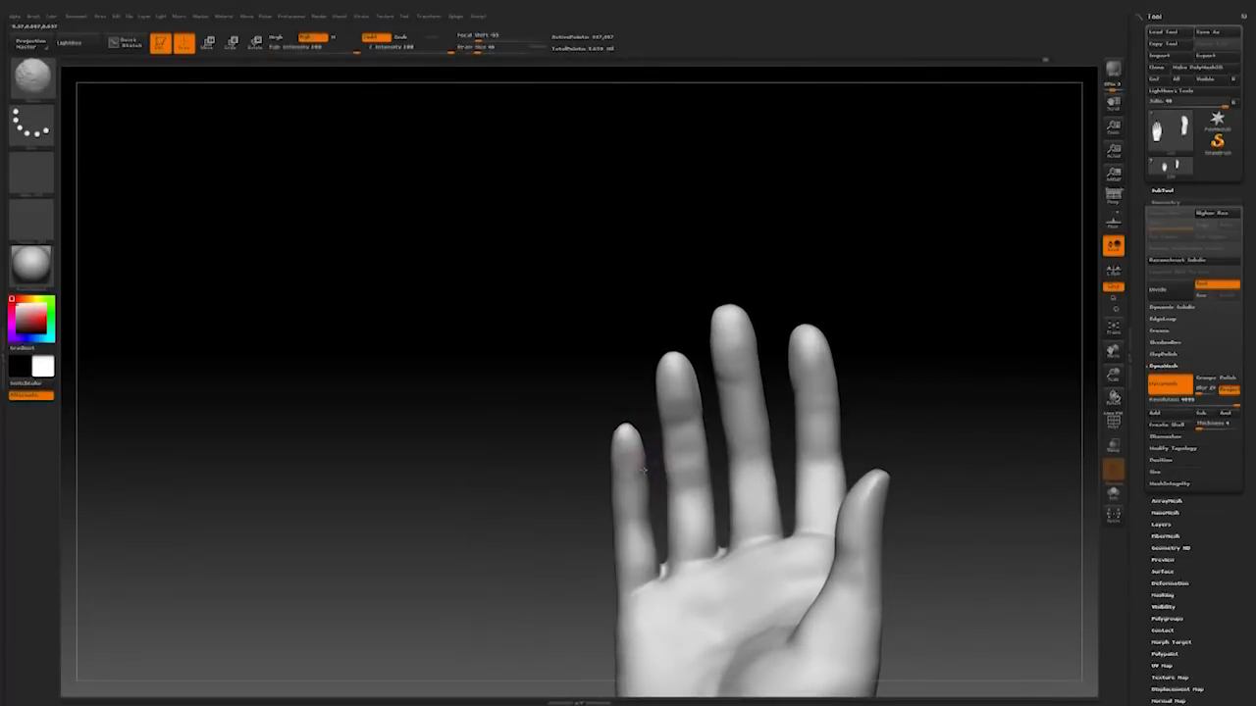
Step: Reduce the brush to size 46, refine the little, ring and index finger outlines, and smooth the index fingertip
drag(588, 539, 667, 561)
drag(569, 520, 491, 555)
drag(595, 555, 638, 442)
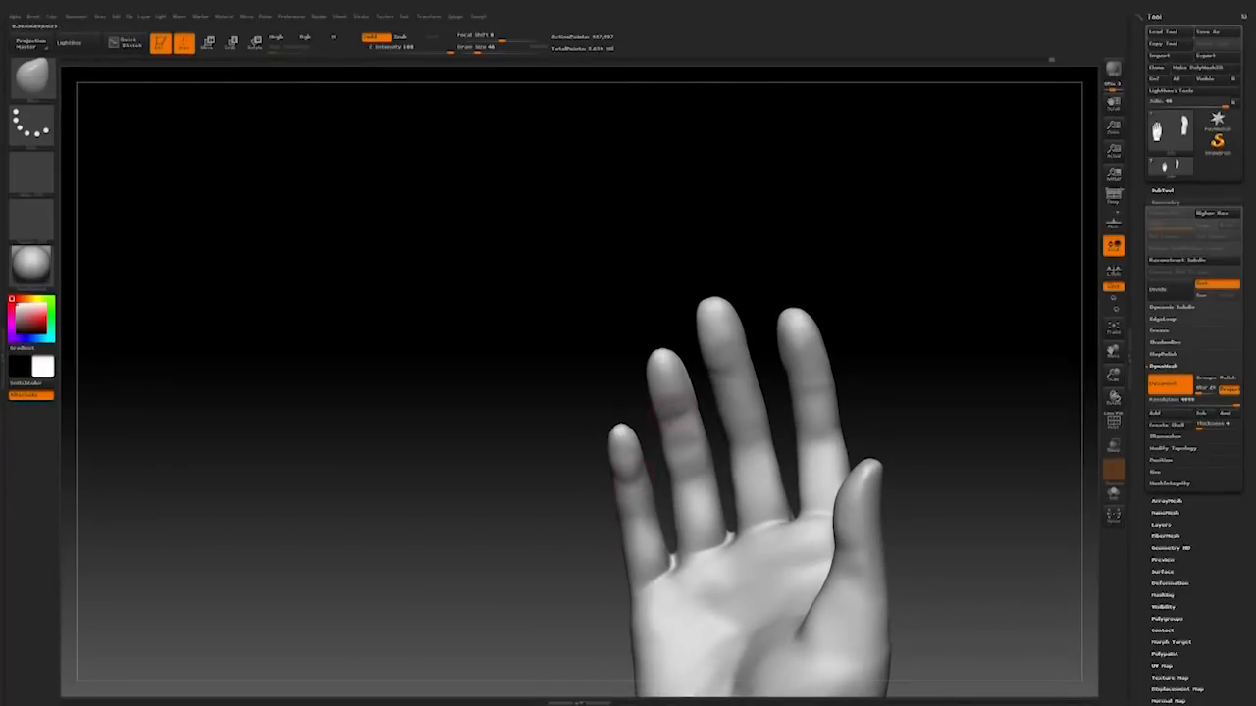
drag(815, 343, 785, 353)
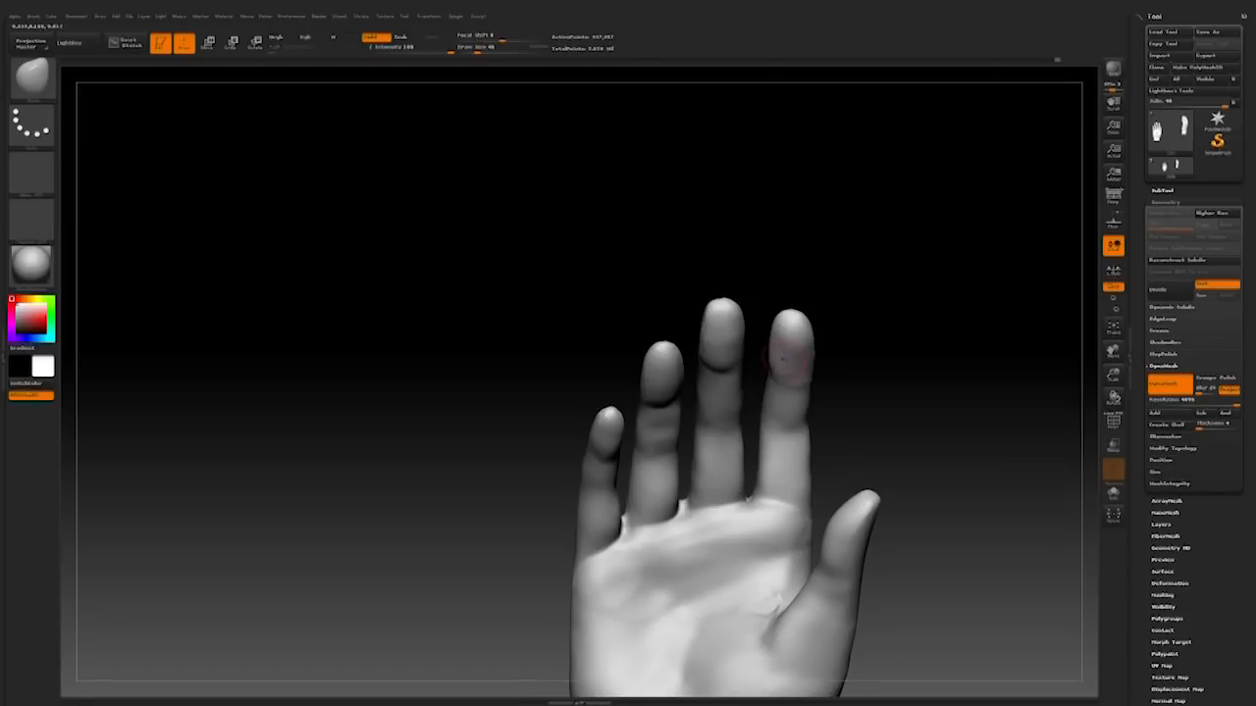
shift+drag(815, 342, 814, 361)
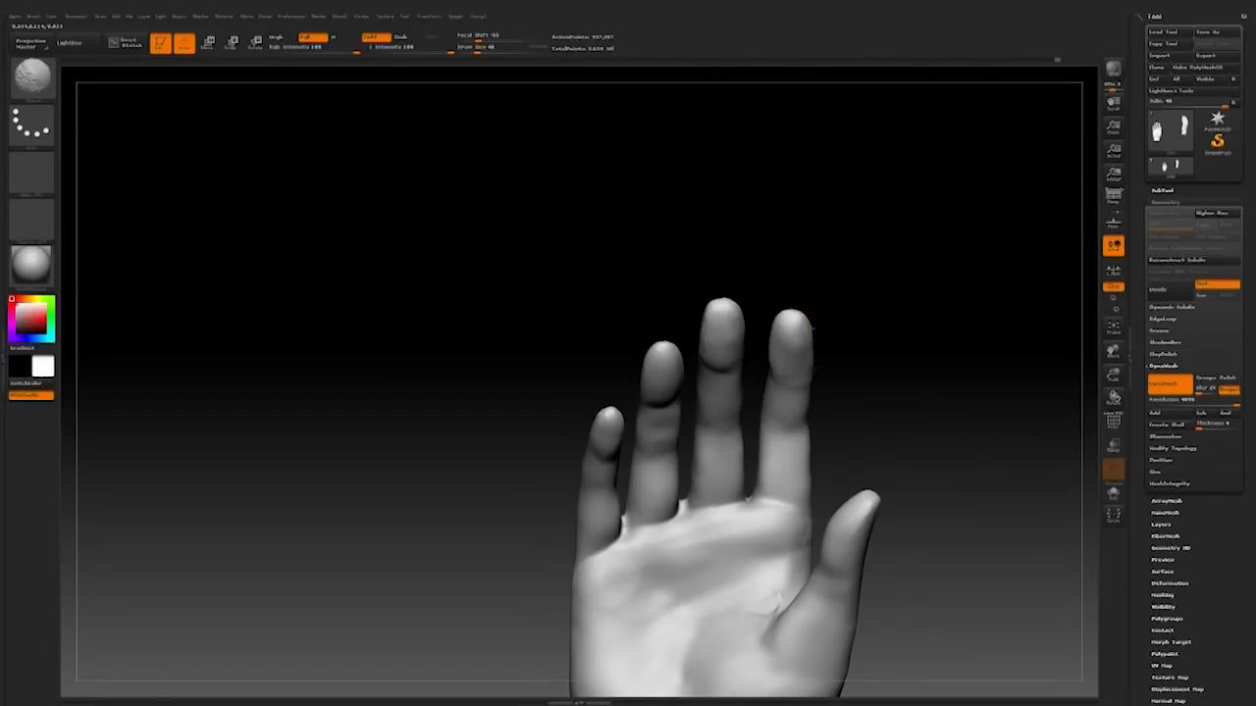
mouse_move(886, 330)
mouse_down()
mouse_move(873, 319)
mouse_move(863, 388)
mouse_move(838, 289)
mouse_move(922, 304)
mouse_move(883, 314)
mouse_up()
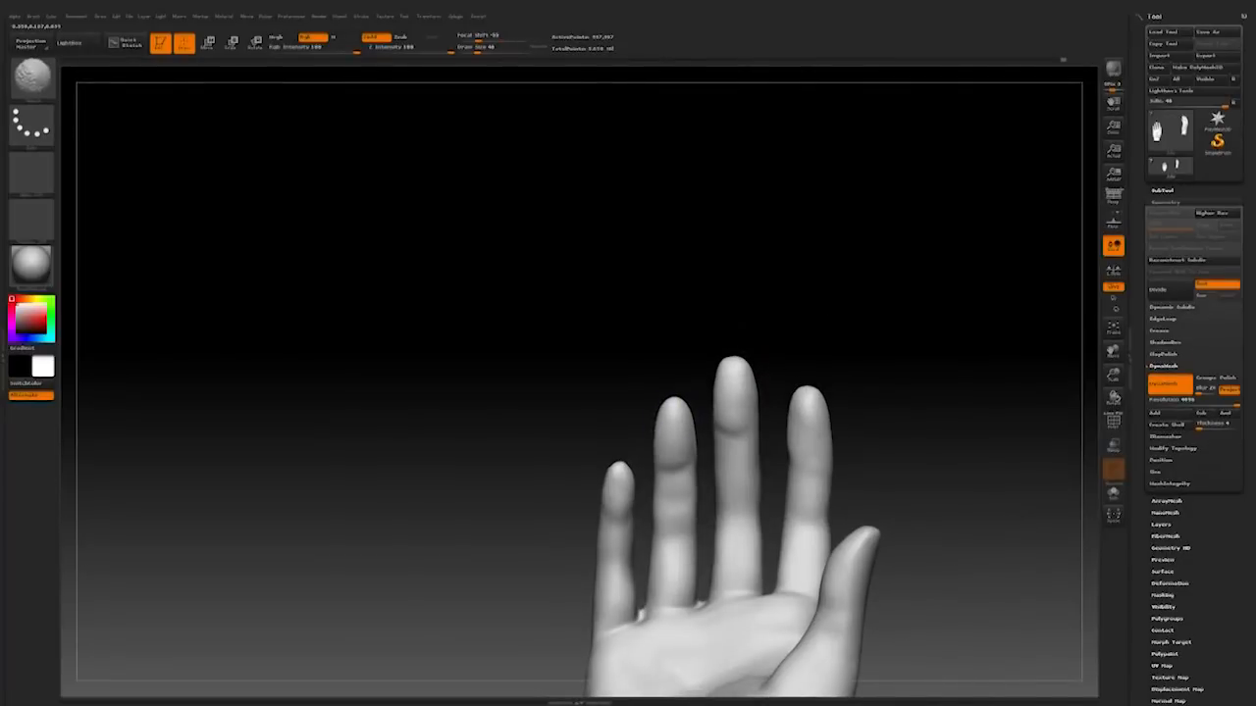
Step: Enlarge the Move brush and reshape the little and ring fingers from the palm side
mouse_move(841, 381)
mouse_down()
mouse_move(885, 437)
mouse_move(907, 423)
mouse_move(894, 454)
mouse_move(830, 440)
mouse_move(856, 444)
mouse_move(856, 413)
mouse_up()
key(])
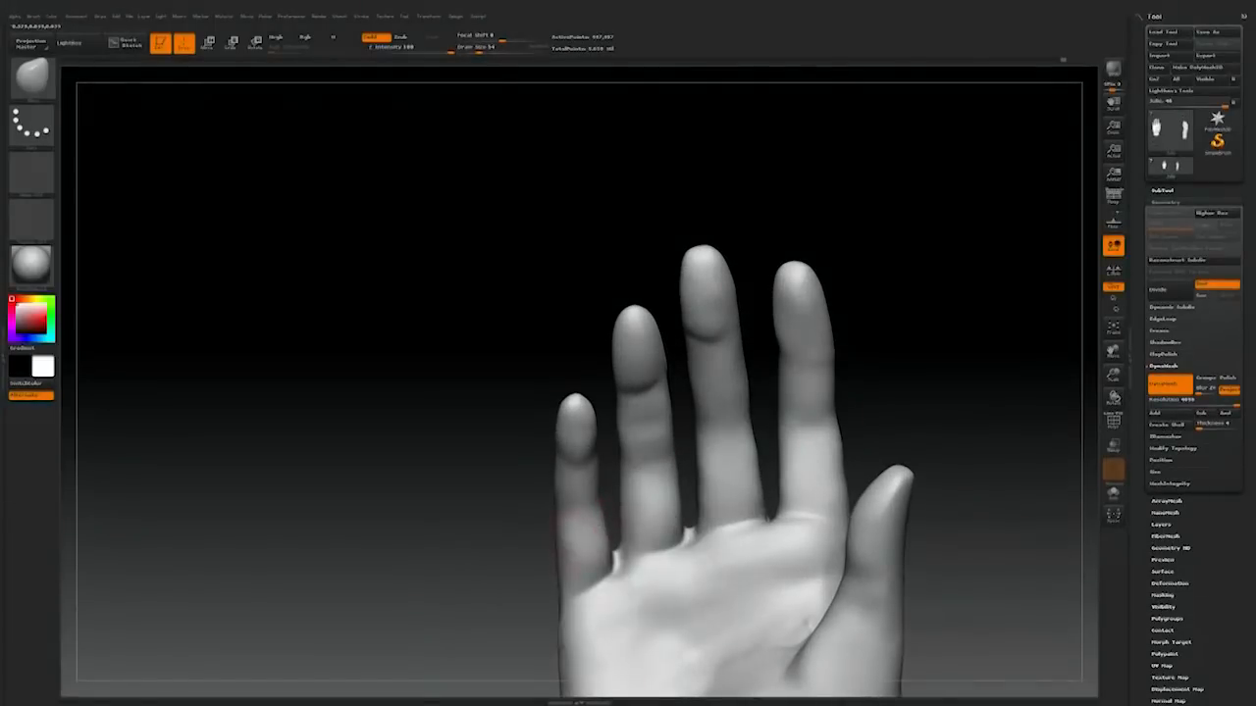
right_drag(574, 580, 634, 480)
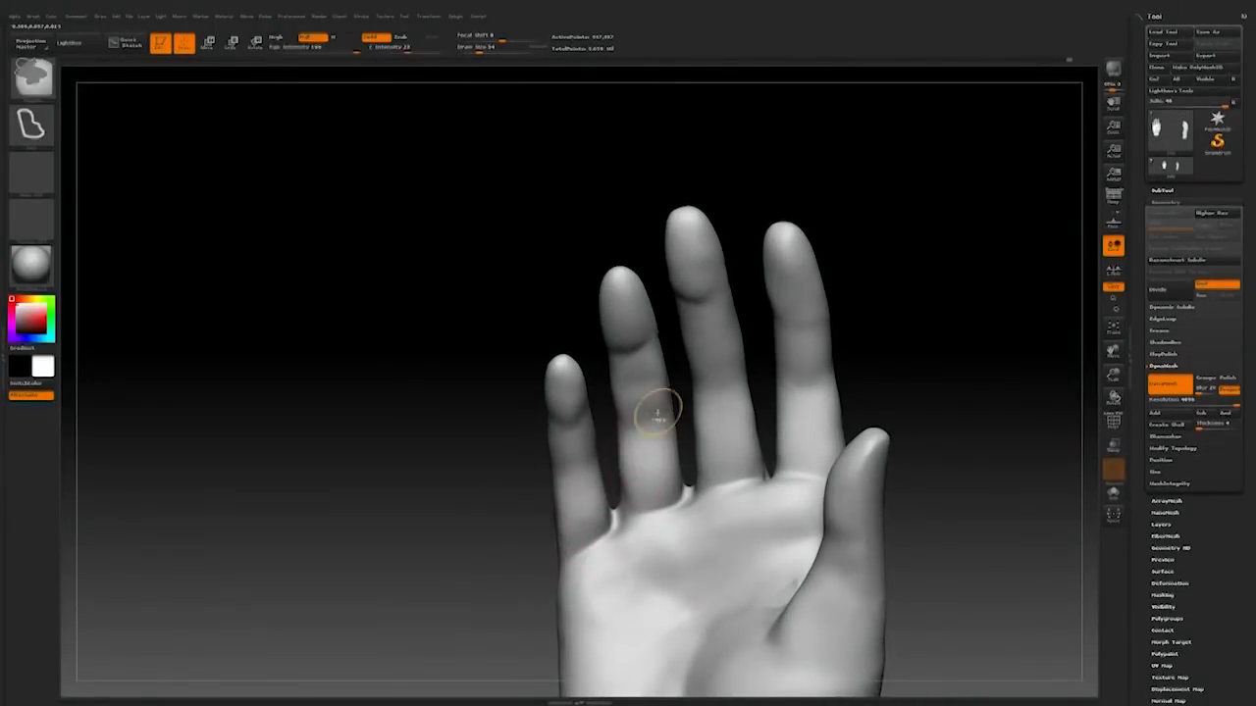
right_drag(746, 412, 763, 474)
key(space)
drag(812, 418, 818, 418)
alt+right_drag(898, 361, 883, 423)
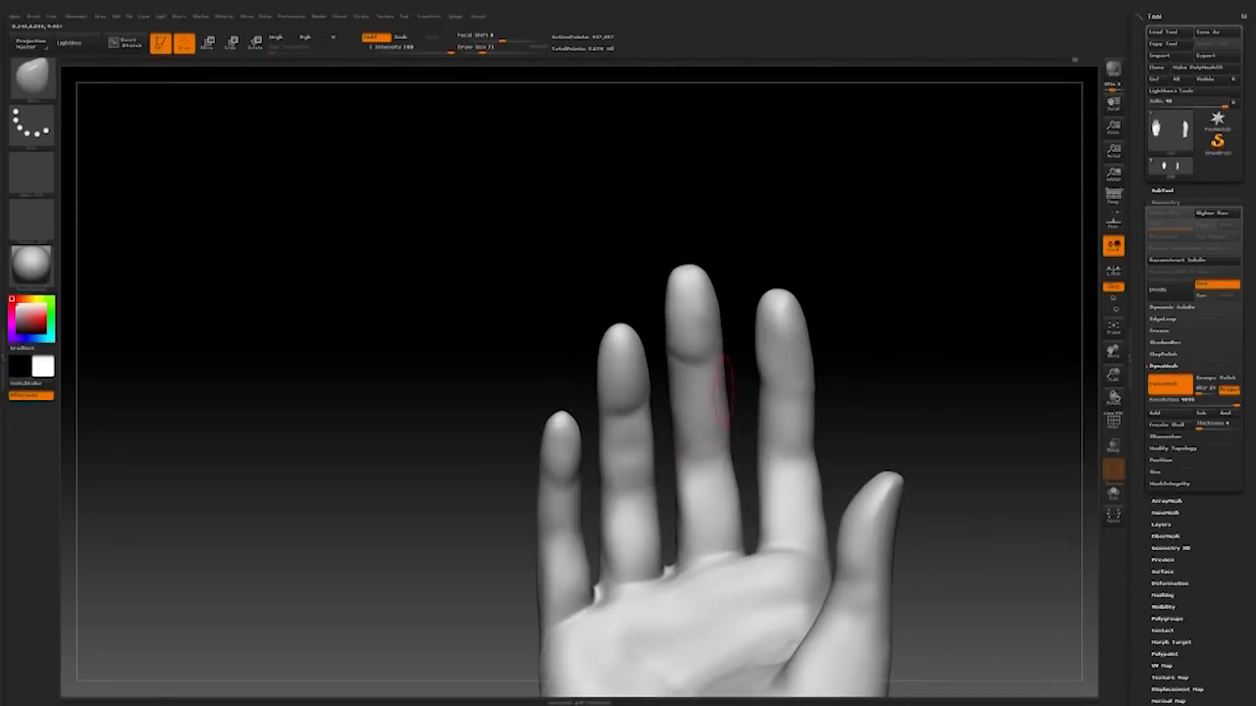
Step: Adjust the brush size and refine the middle finger's sides and the finger bases with the Move brush
key(space)
drag(693, 396, 700, 395)
right_drag(898, 367, 882, 342)
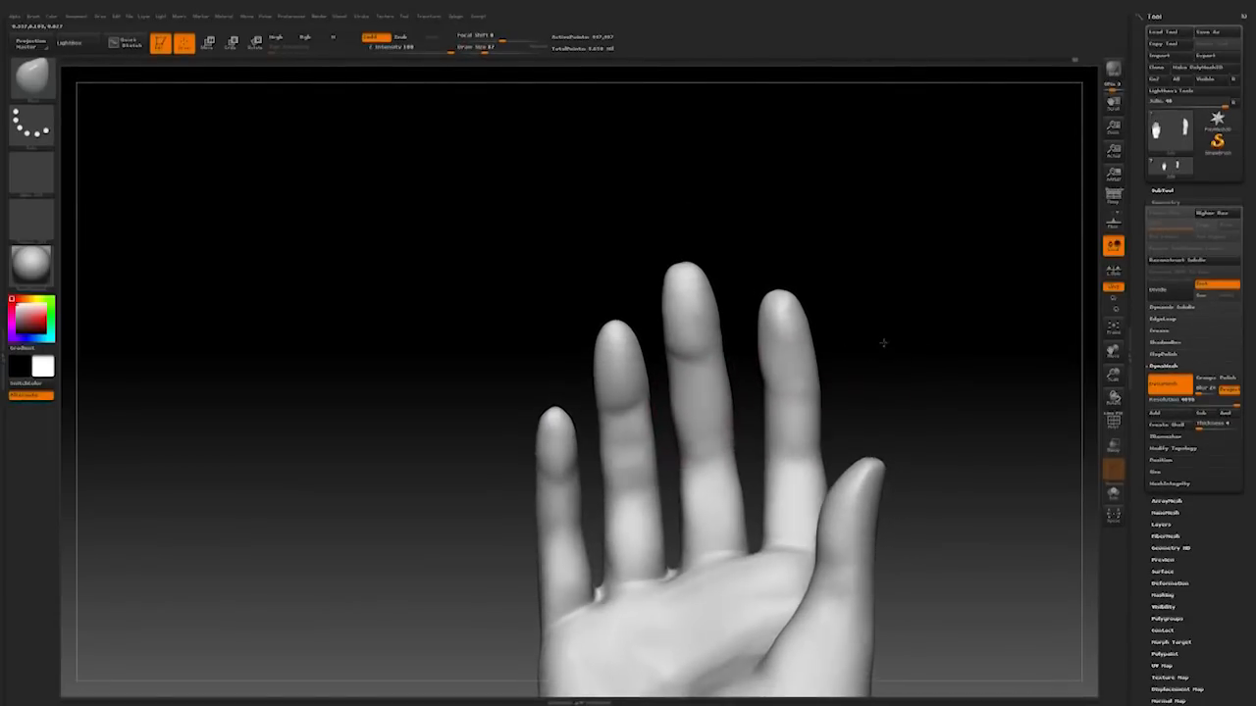
key(ctrl)
key(space)
drag(714, 518, 708, 518)
right_drag(863, 378, 847, 376)
key(ctrl)
mouse_move(726, 383)
right_down()
mouse_move(865, 389)
mouse_move(741, 447)
right_up()
mouse_move(814, 447)
mouse_down()
mouse_move(826, 443)
mouse_move(780, 440)
mouse_up()
Step: Shape the little and ring finger joints from the back of the hand with the Move brush
alt+right_drag(792, 432, 767, 424)
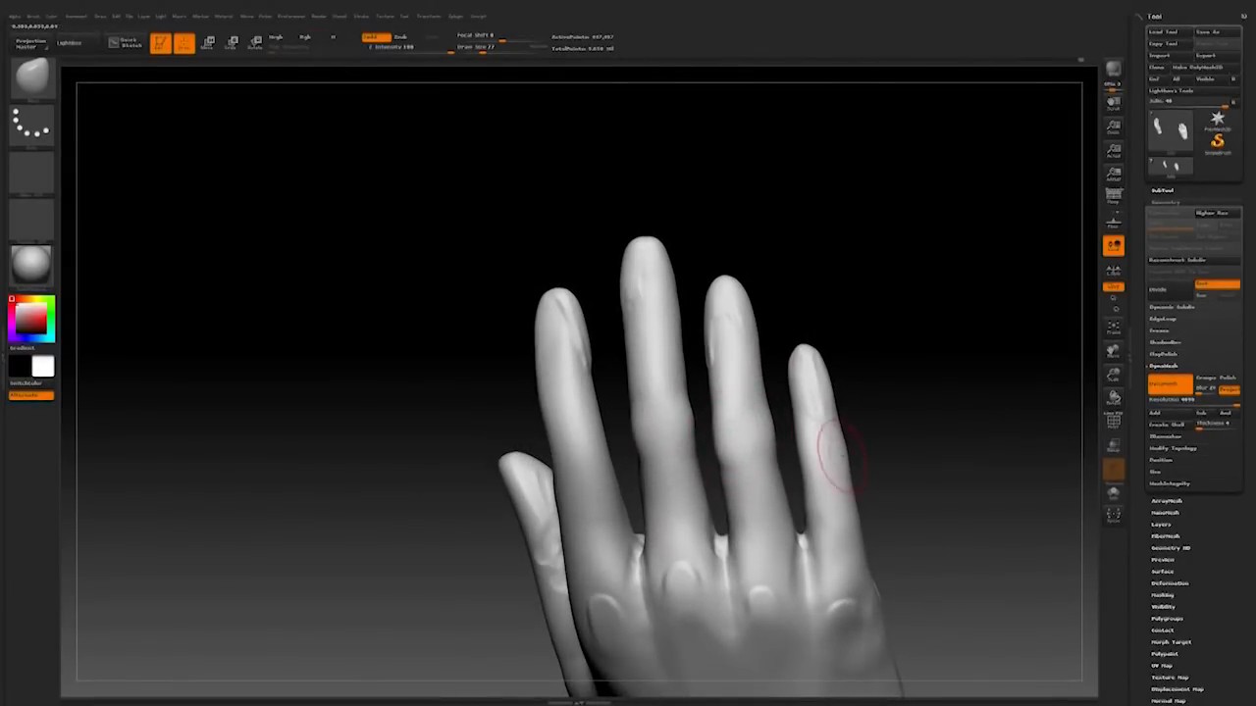
right_drag(842, 446, 829, 393)
right_drag(908, 353, 846, 401)
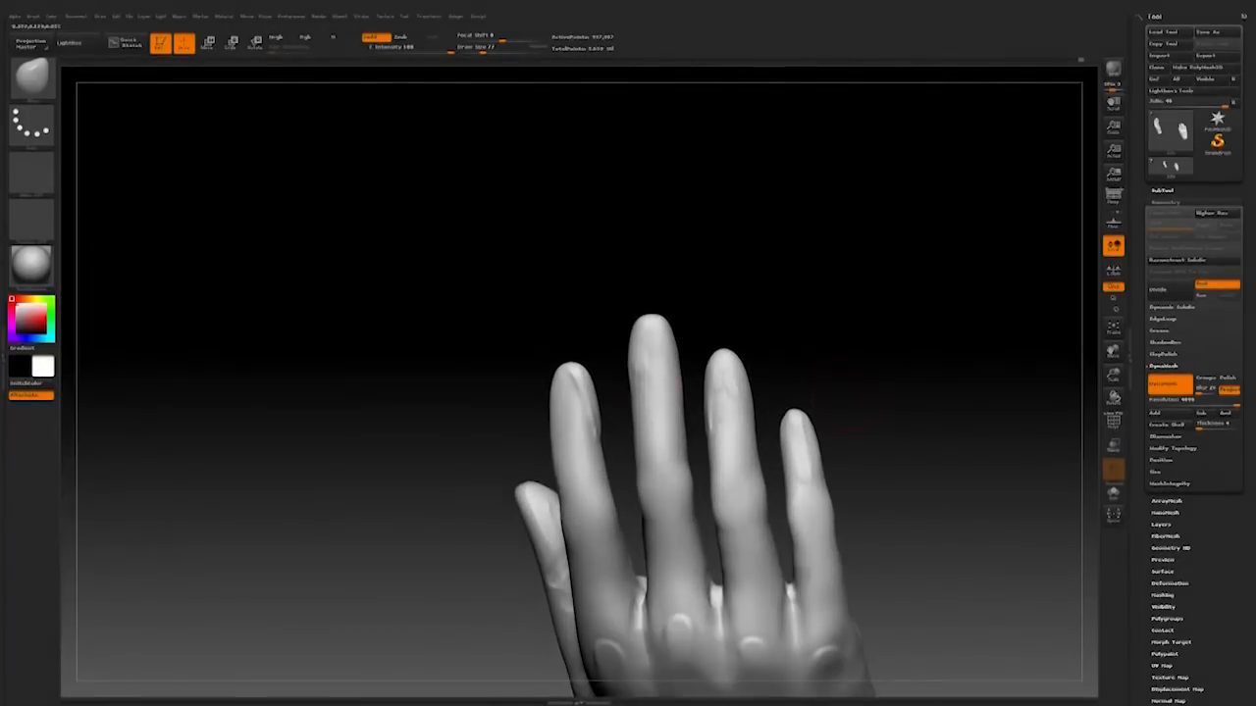
right_drag(747, 314, 765, 456)
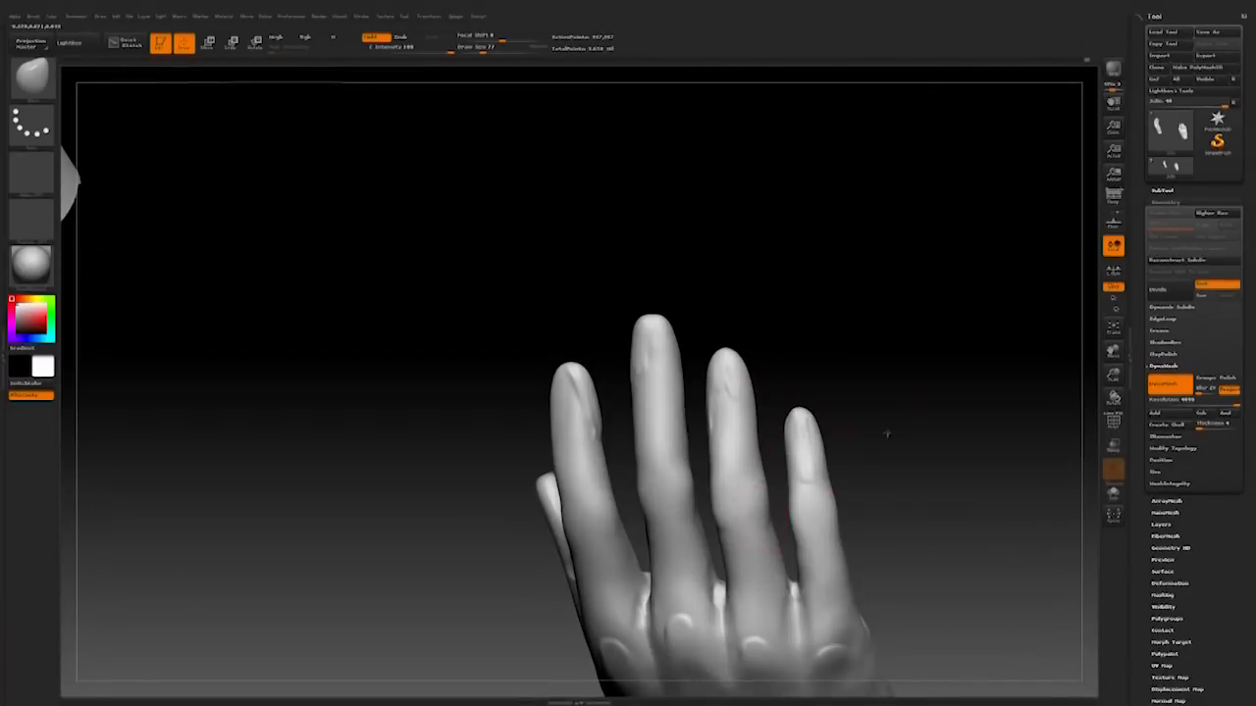
Step: Switch to the hPolish brush and reduce its size to 46 for working on the thumb and fingers
right_drag(875, 430, 751, 512)
right_drag(589, 578, 717, 513)
right_drag(595, 615, 656, 487)
right_drag(766, 395, 893, 441)
click(36, 83)
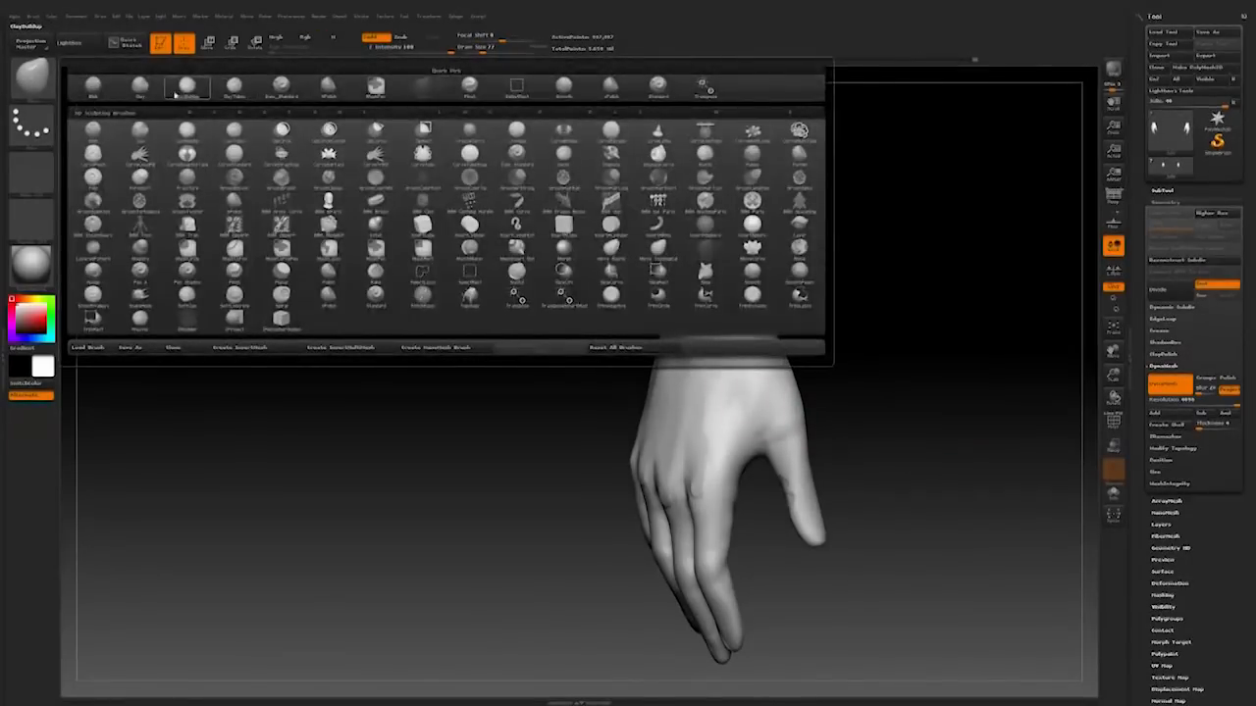
click(328, 88)
right_drag(736, 495, 760, 508)
key(space)
drag(832, 449, 810, 449)
Step: Polish the thumb's tip, inner edge and sides with the hPolish brush
right_drag(810, 449, 775, 455)
alt+right_drag(877, 457, 760, 569)
right_drag(753, 461, 742, 501)
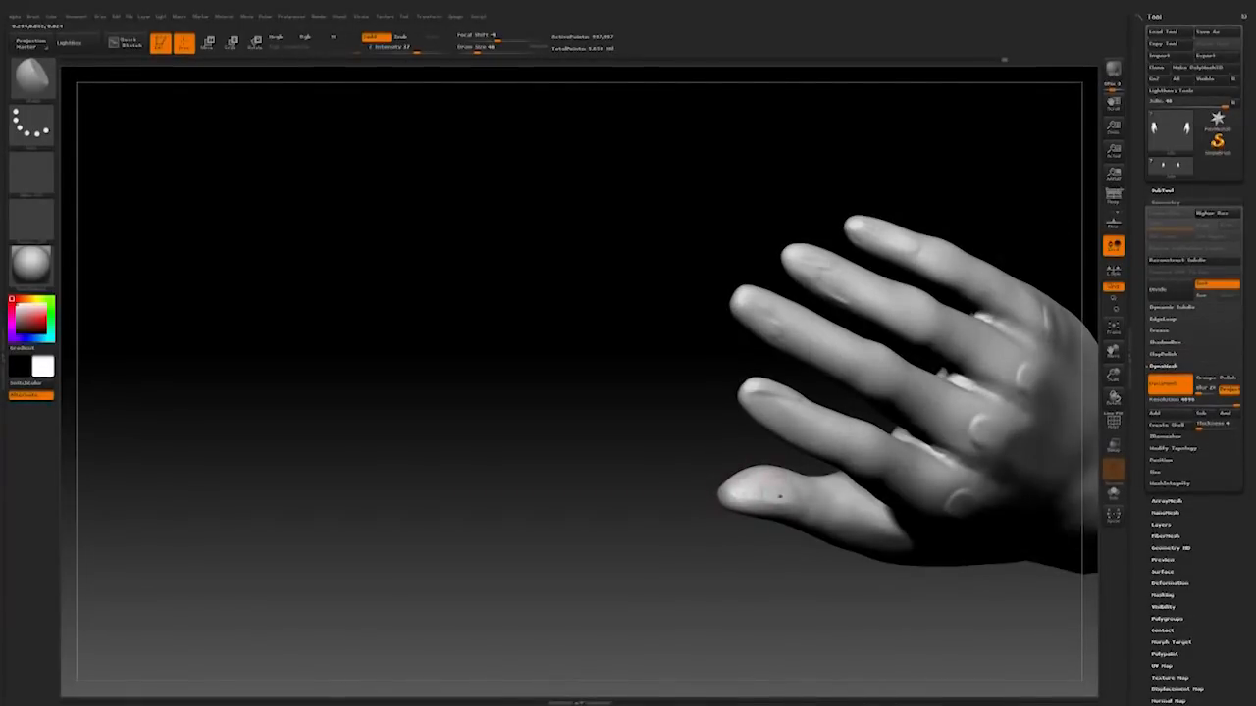
right_drag(742, 501, 789, 489)
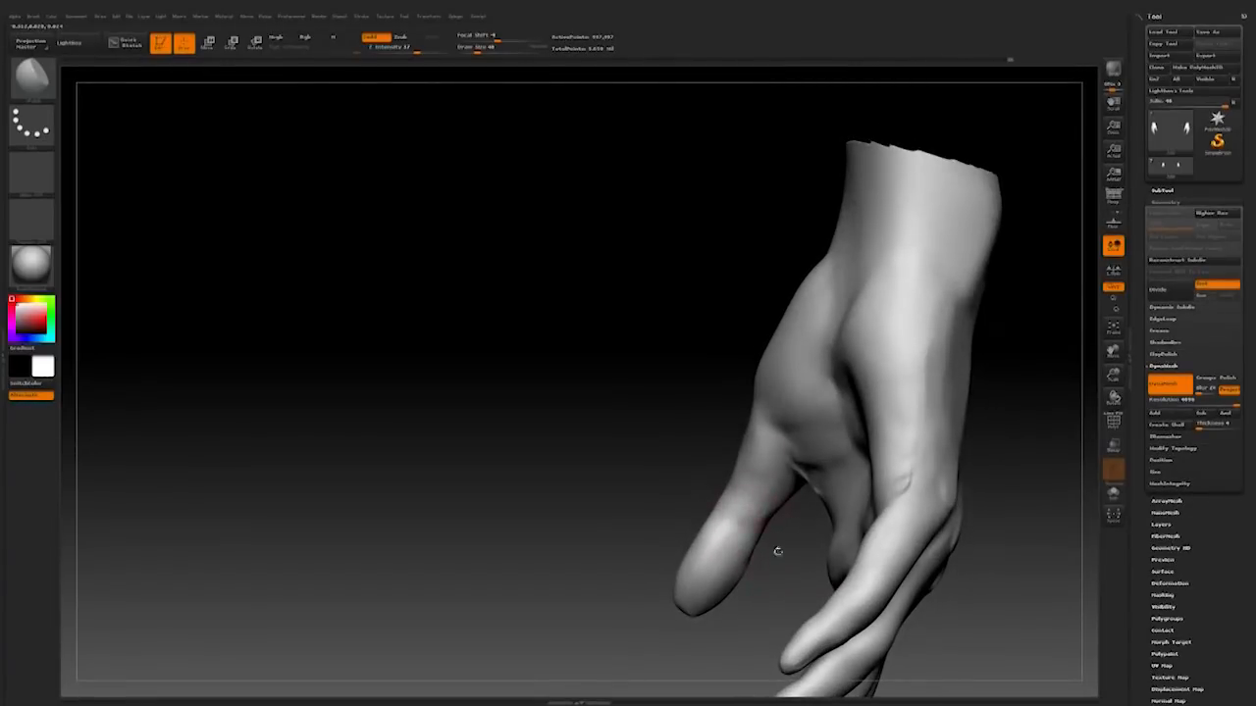
right_drag(777, 552, 769, 518)
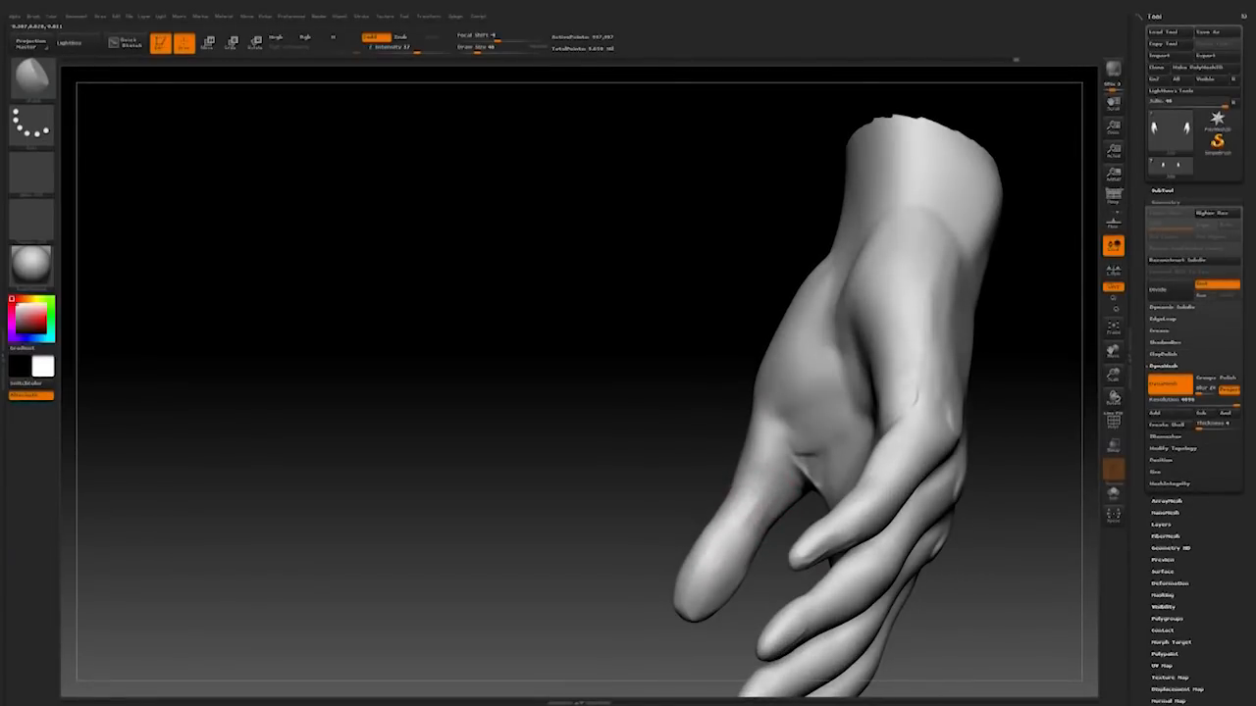
right_drag(741, 587, 794, 466)
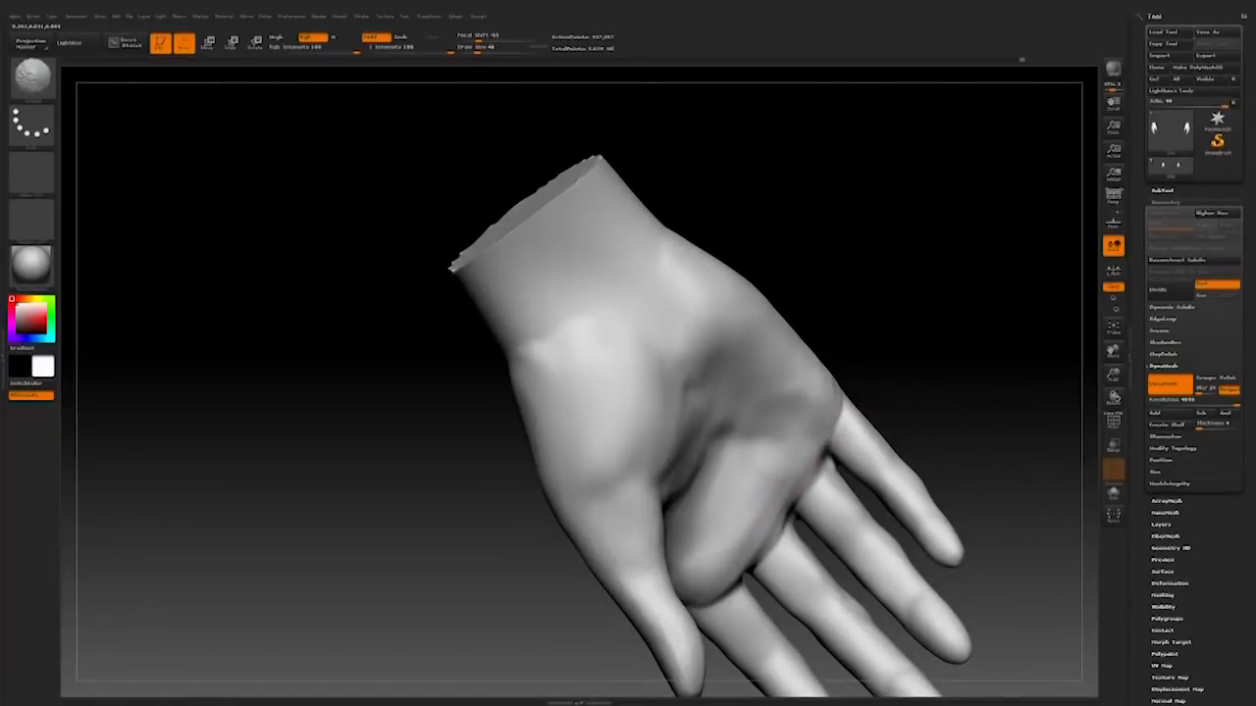
Step: Smooth the transition between the palm and the finger bases
mouse_move(687, 443)
ctrl+right_down()
mouse_move(791, 308)
mouse_move(775, 330)
ctrl+right_up()
mouse_move(835, 392)
right_down()
mouse_move(888, 376)
mouse_move(836, 398)
mouse_move(866, 386)
mouse_move(868, 455)
mouse_move(849, 396)
mouse_move(794, 384)
right_up()
right_drag(731, 411, 834, 387)
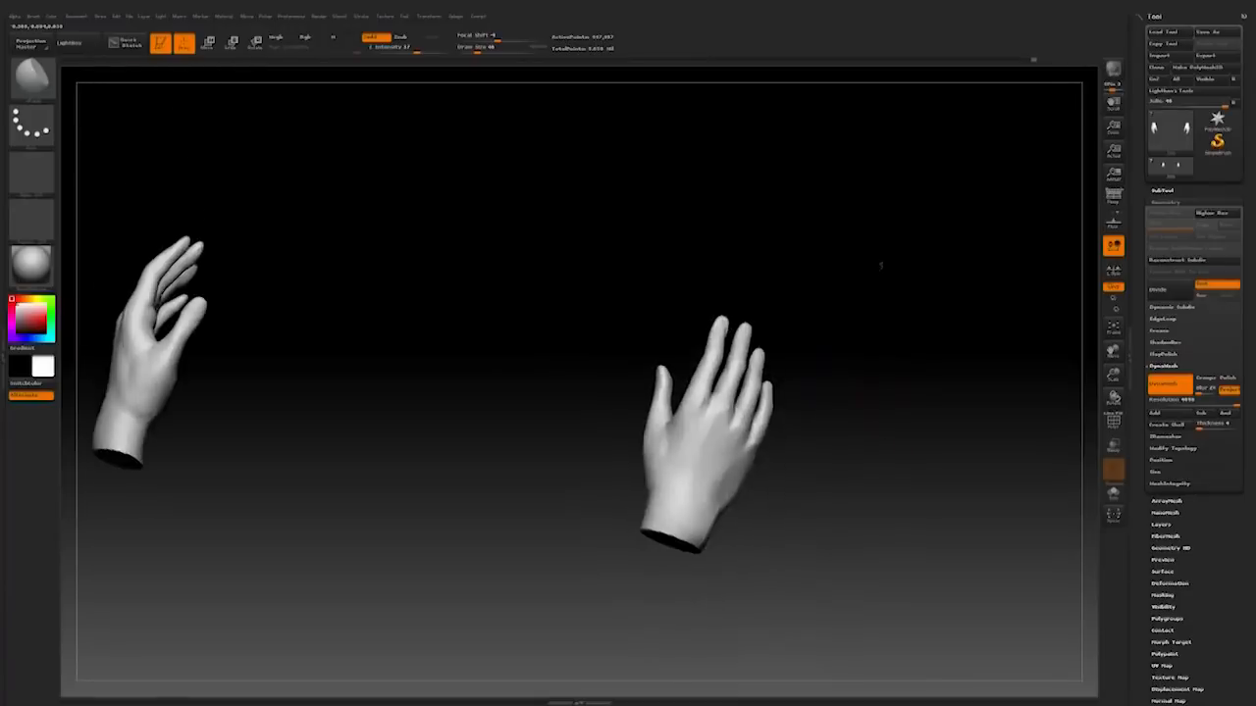
Step: Enlarge the hPolish brush to 62 and polish the back of the hand between the thumb and index finger
right_drag(880, 266, 841, 471)
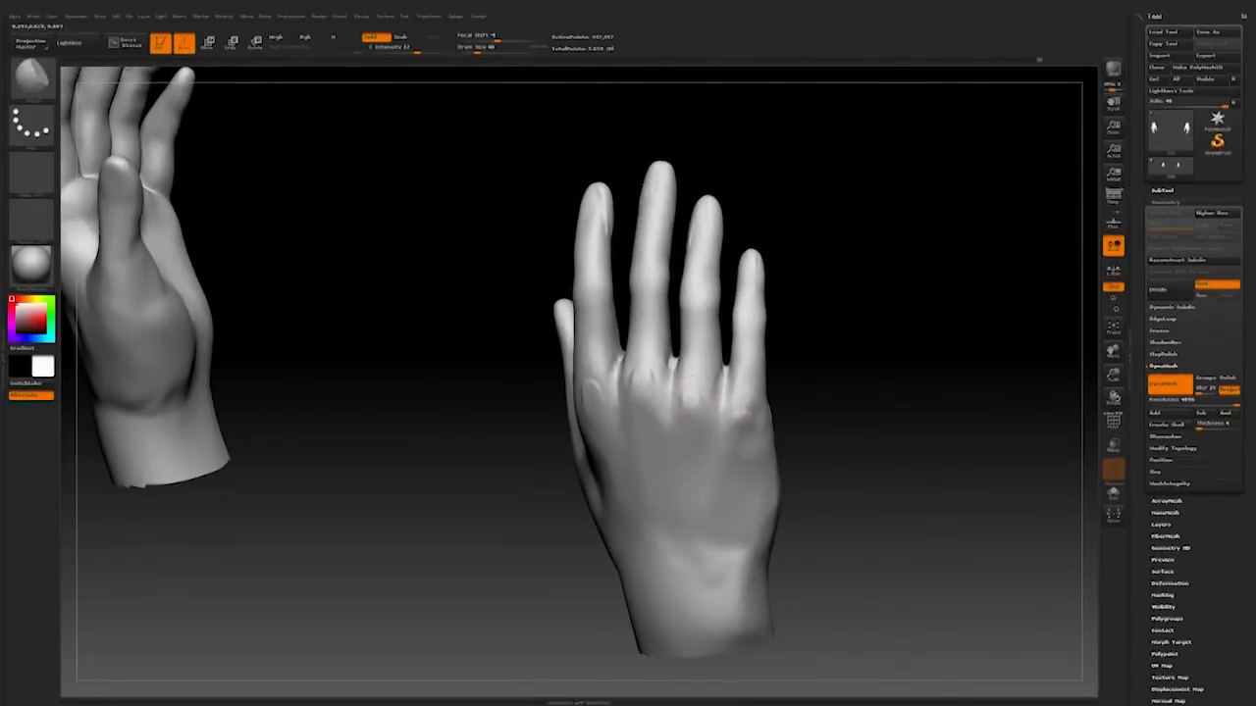
right_drag(680, 410, 895, 408)
right_drag(638, 502, 632, 500)
key(bracketright)
key(bracketright)
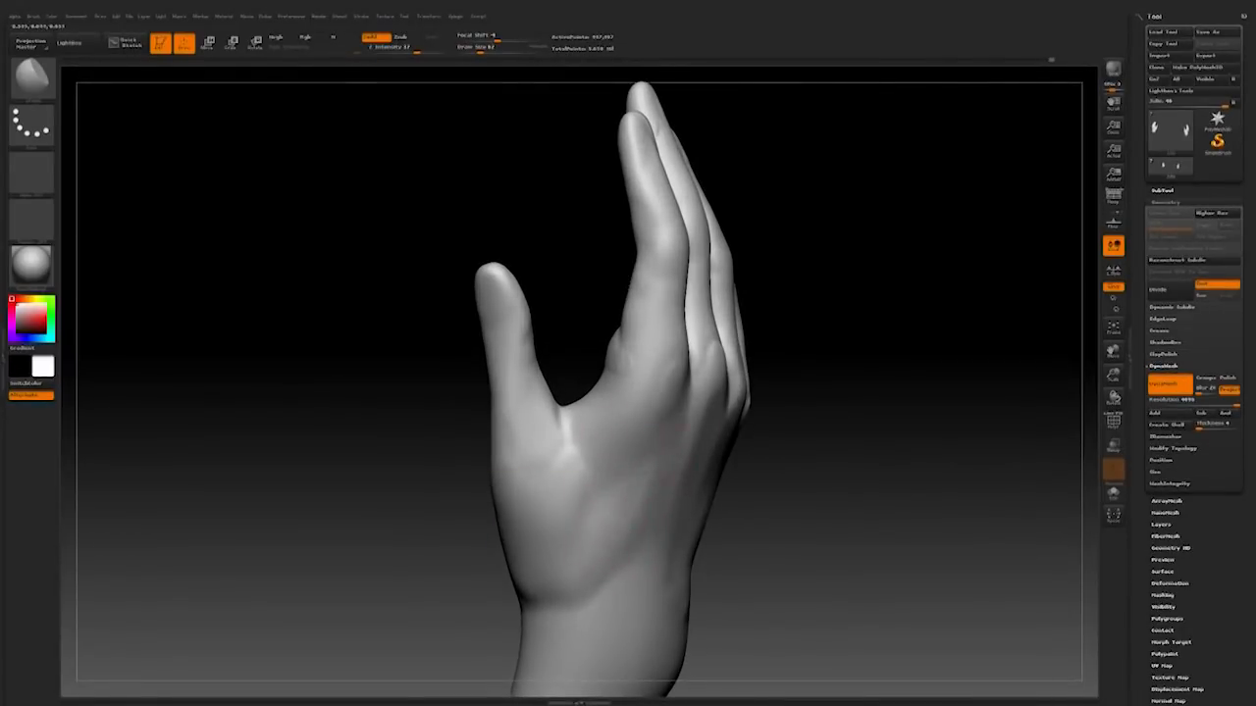
right_drag(618, 505, 770, 456)
mouse_move(706, 402)
right_down()
mouse_move(776, 431)
mouse_move(687, 422)
right_up()
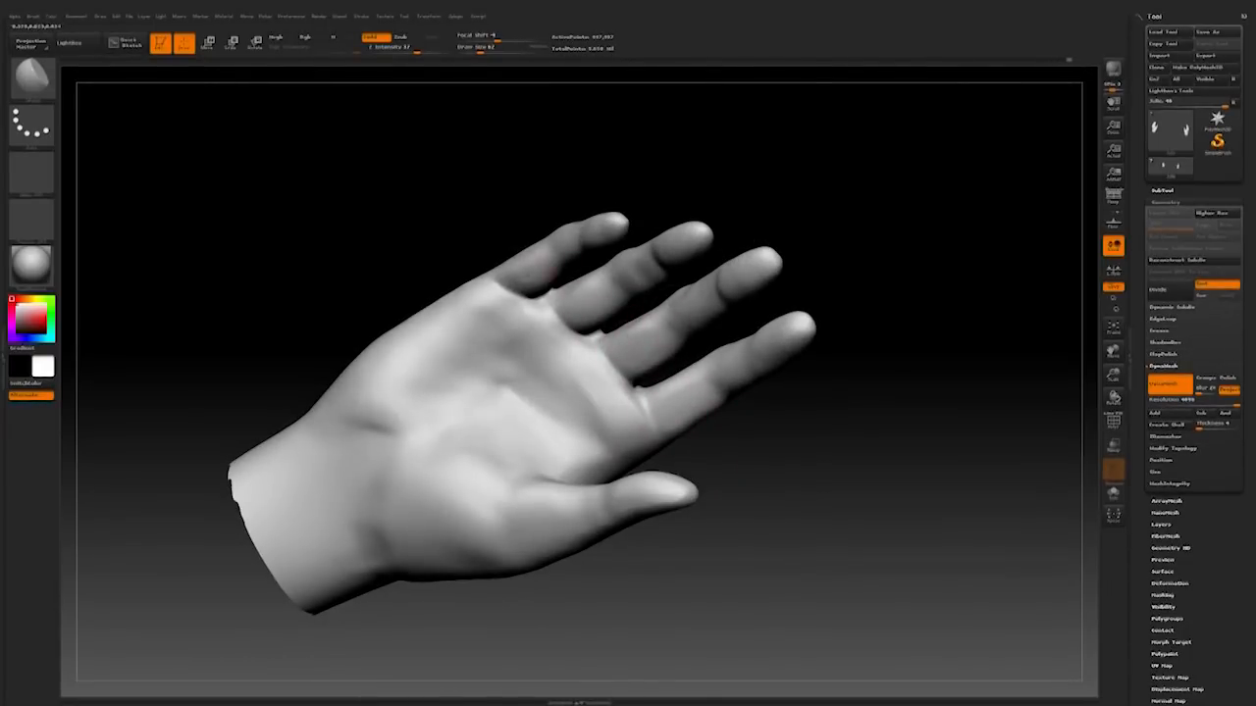
Step: Reduce the brush size to 51 and polish the finger segments and joints from the palm side
right_drag(824, 412, 874, 356)
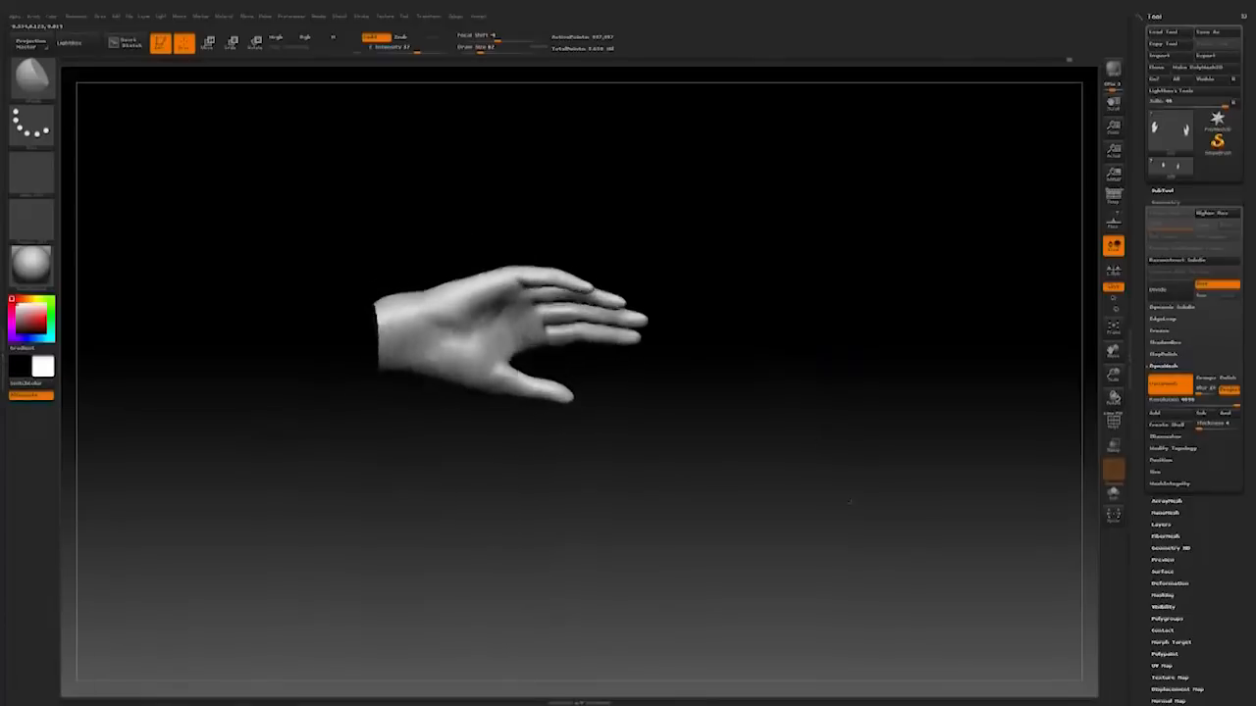
right_drag(850, 502, 830, 429)
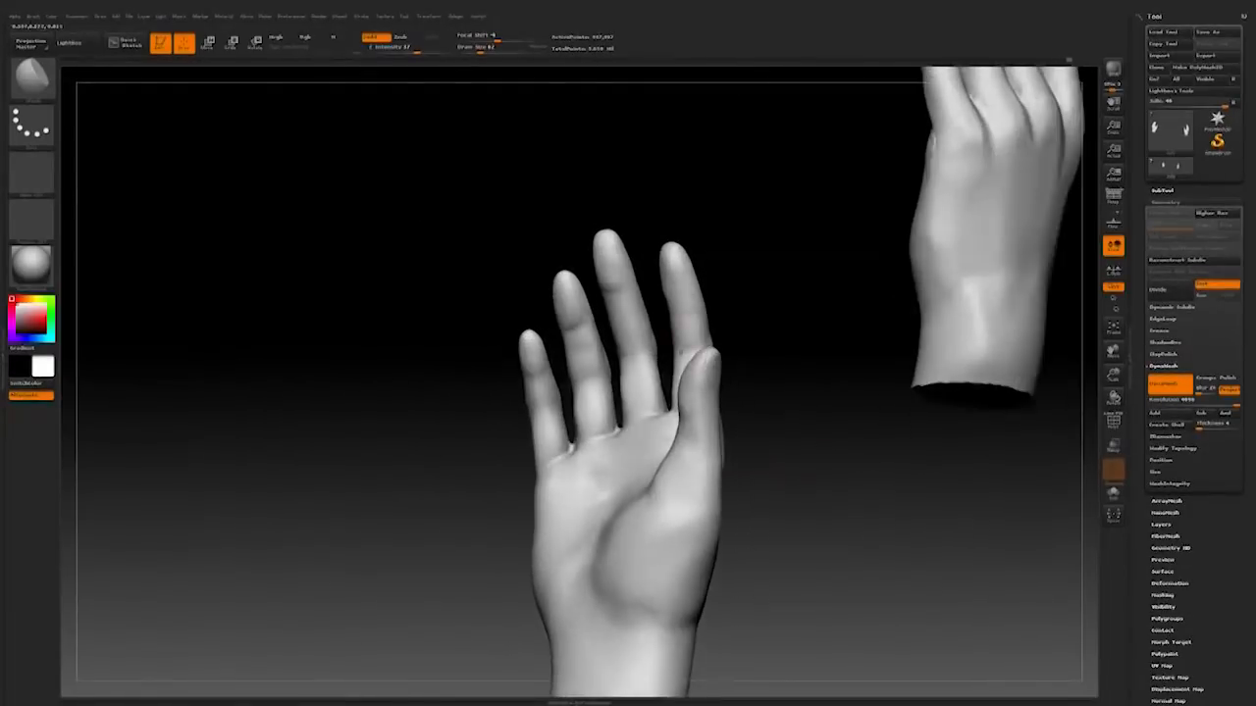
key(space)
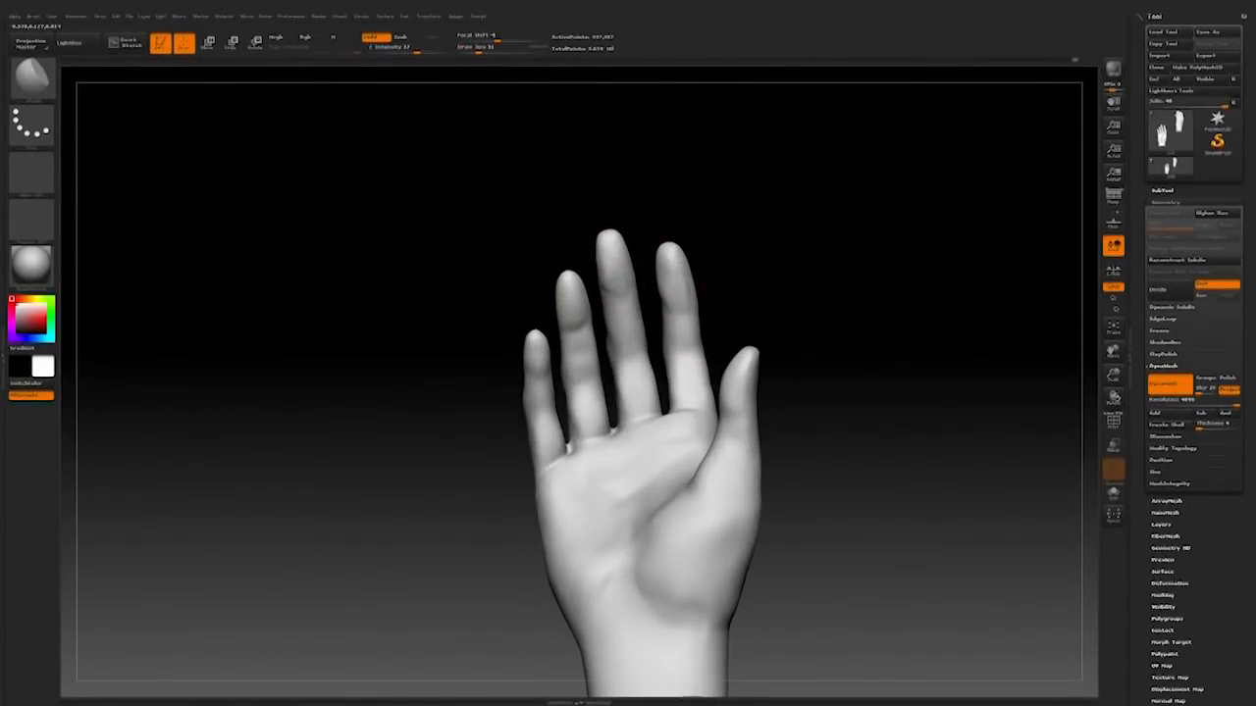
mouse_move(618, 277)
right_down()
mouse_move(642, 246)
mouse_move(618, 237)
right_up()
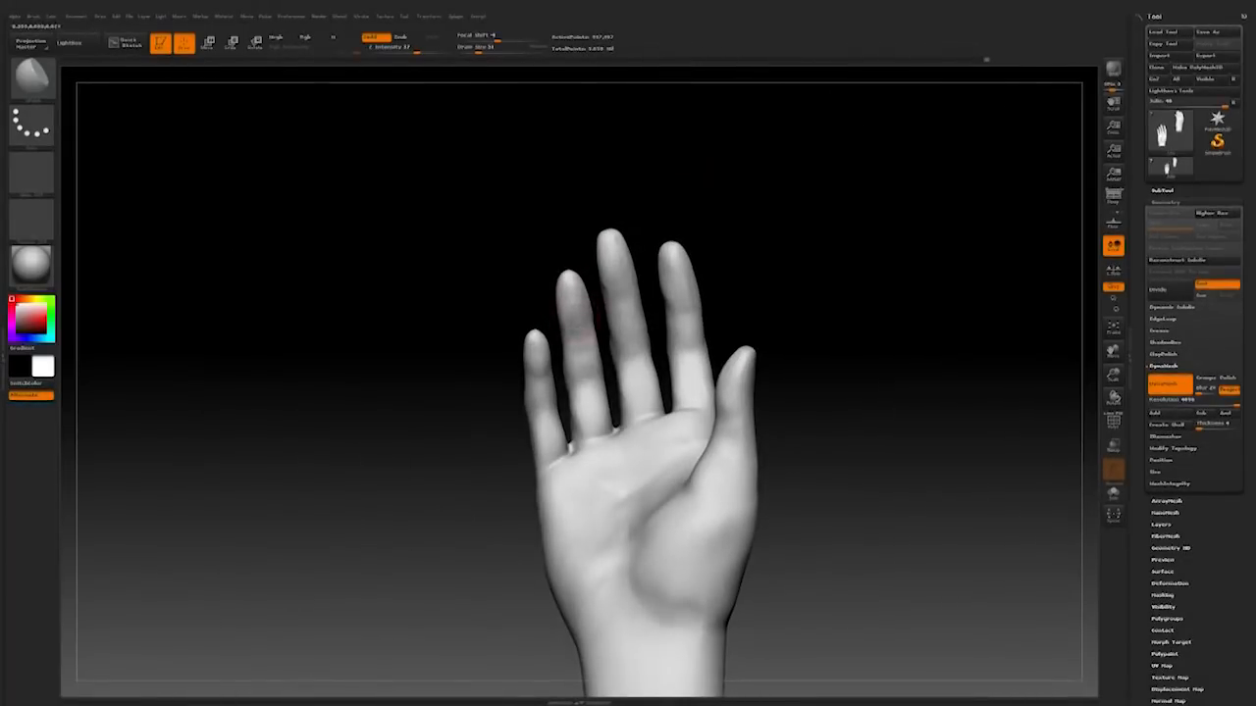
right_drag(593, 324, 639, 285)
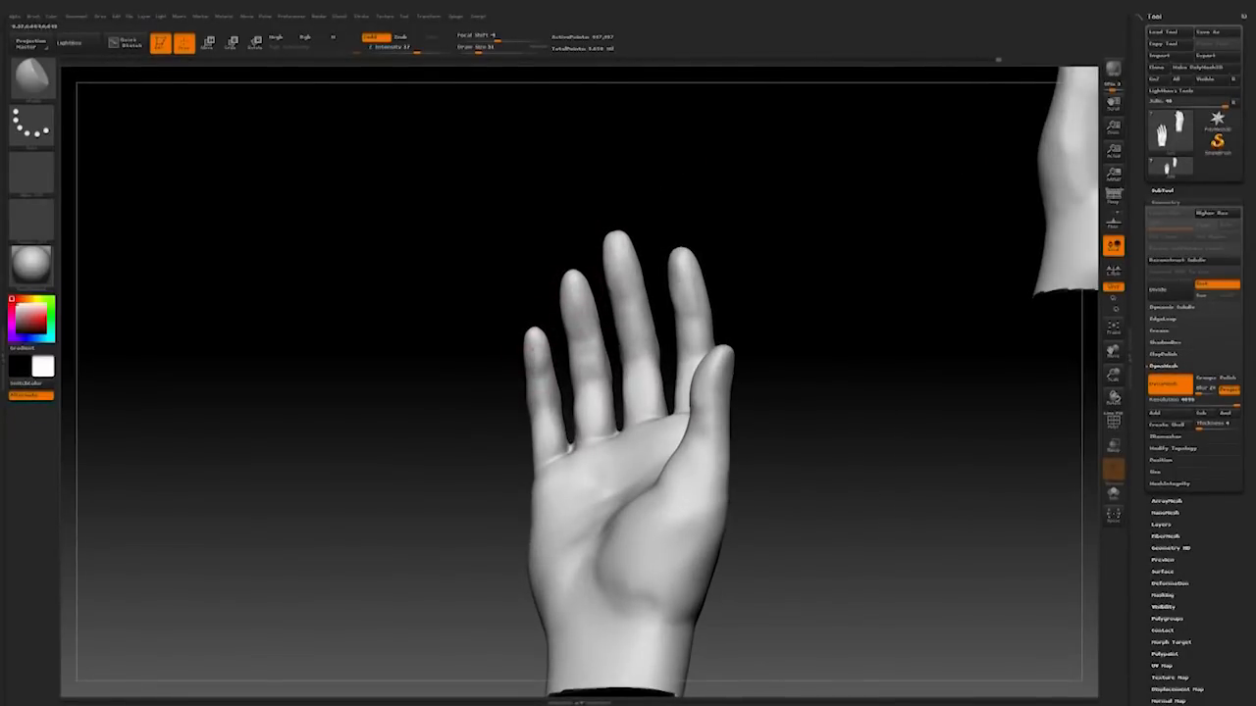
right_drag(819, 225, 645, 278)
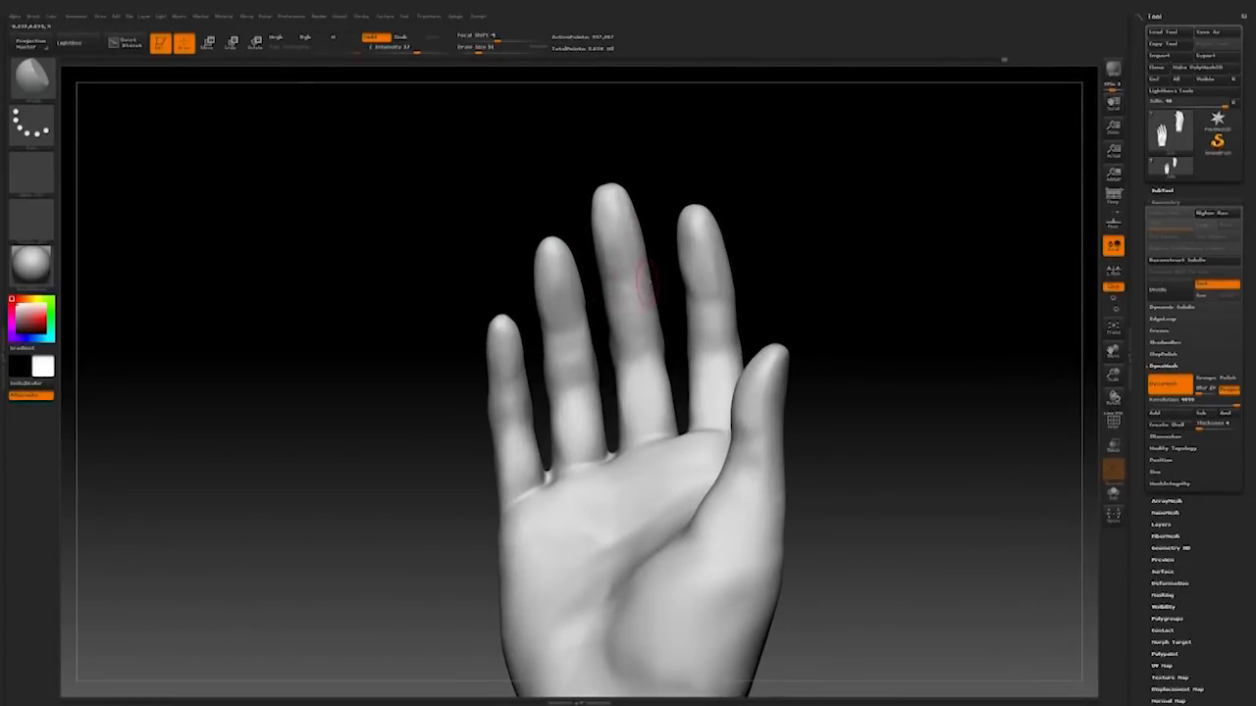
mouse_move(742, 263)
right_down()
mouse_move(762, 284)
mouse_move(751, 263)
mouse_move(755, 275)
right_up()
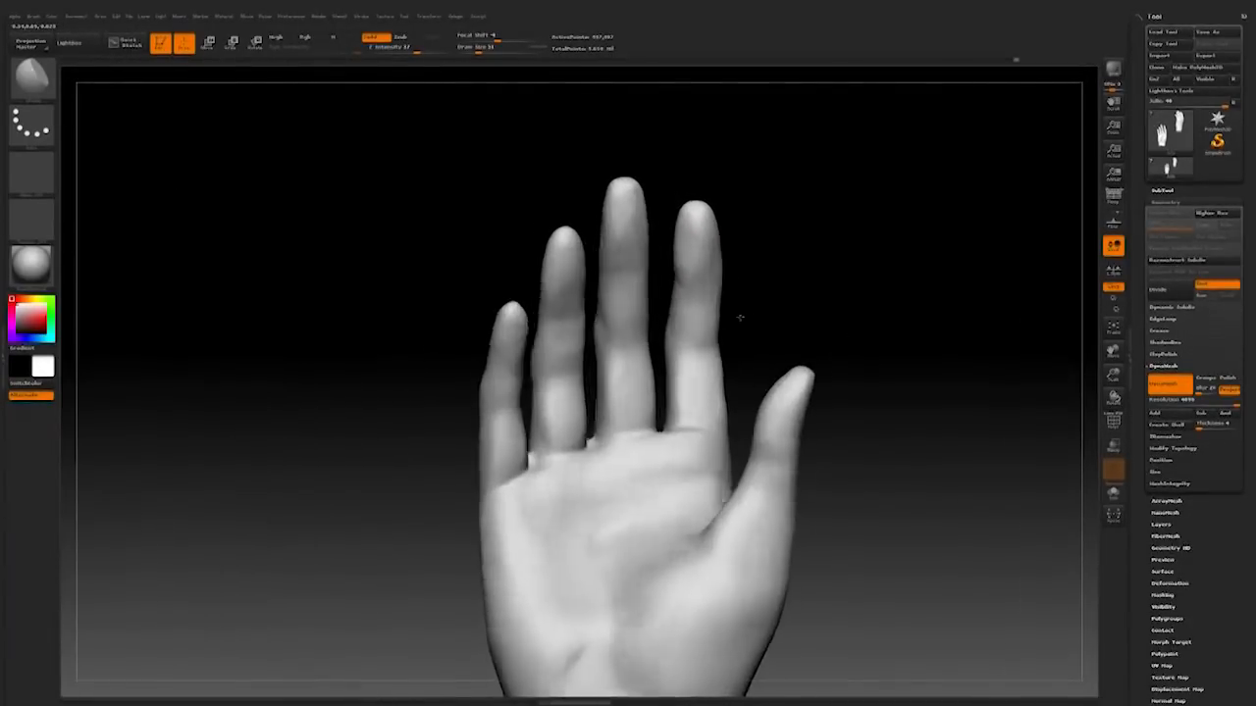
mouse_move(708, 295)
right_down()
mouse_move(715, 327)
mouse_move(698, 316)
mouse_move(727, 299)
right_up()
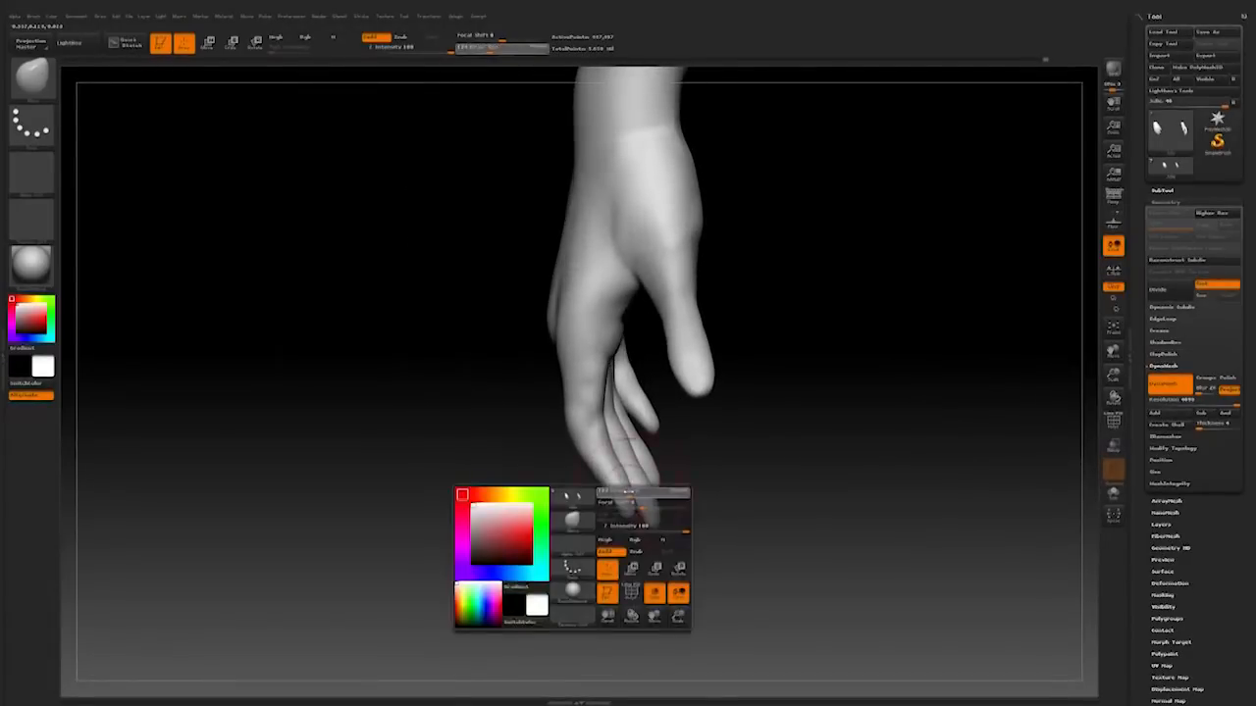
Step: Reduce the Move brush size and reshape the fingertips from the thumb side of the hand
key(space)
drag(630, 472, 620, 473)
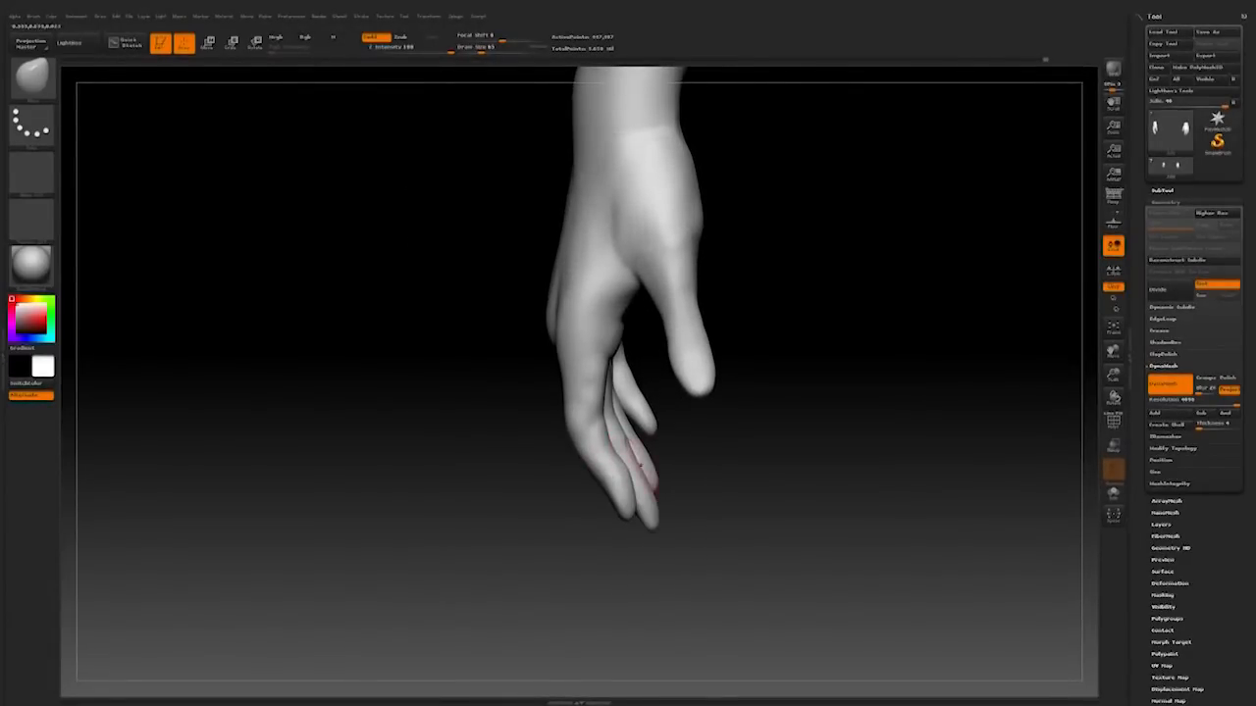
drag(705, 481, 667, 489)
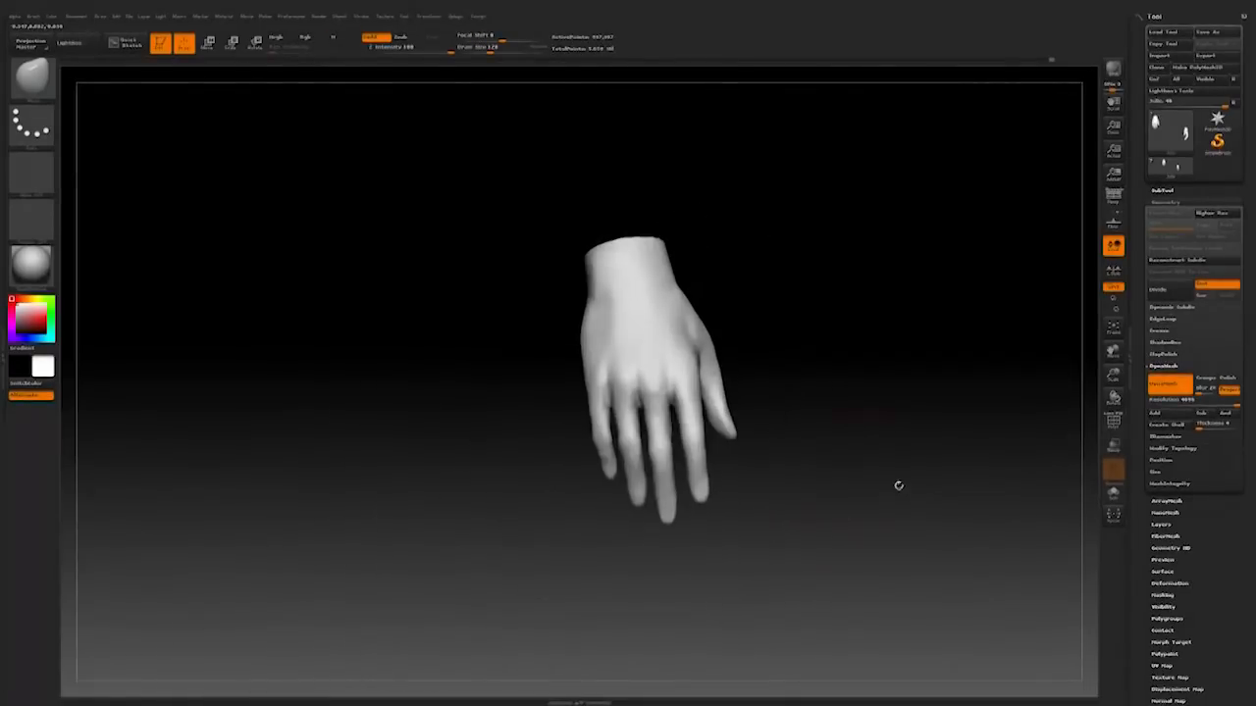
click(32, 77)
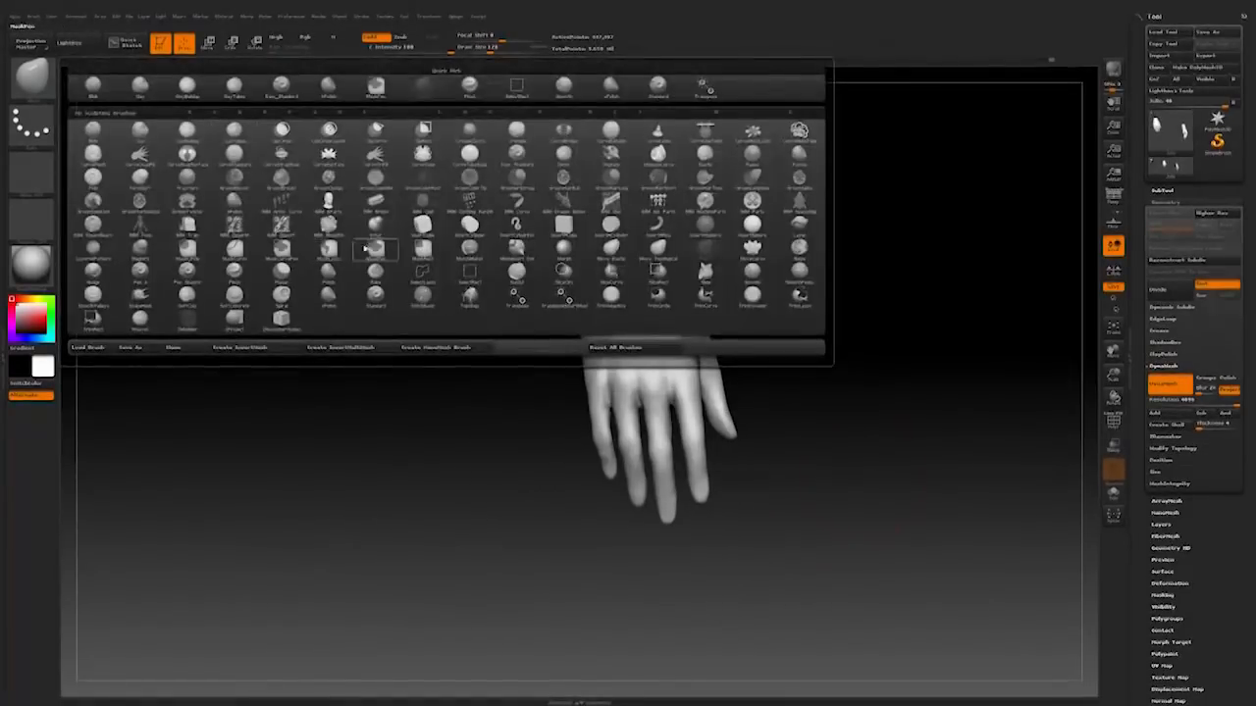
drag(1179, 628, 1171, 512)
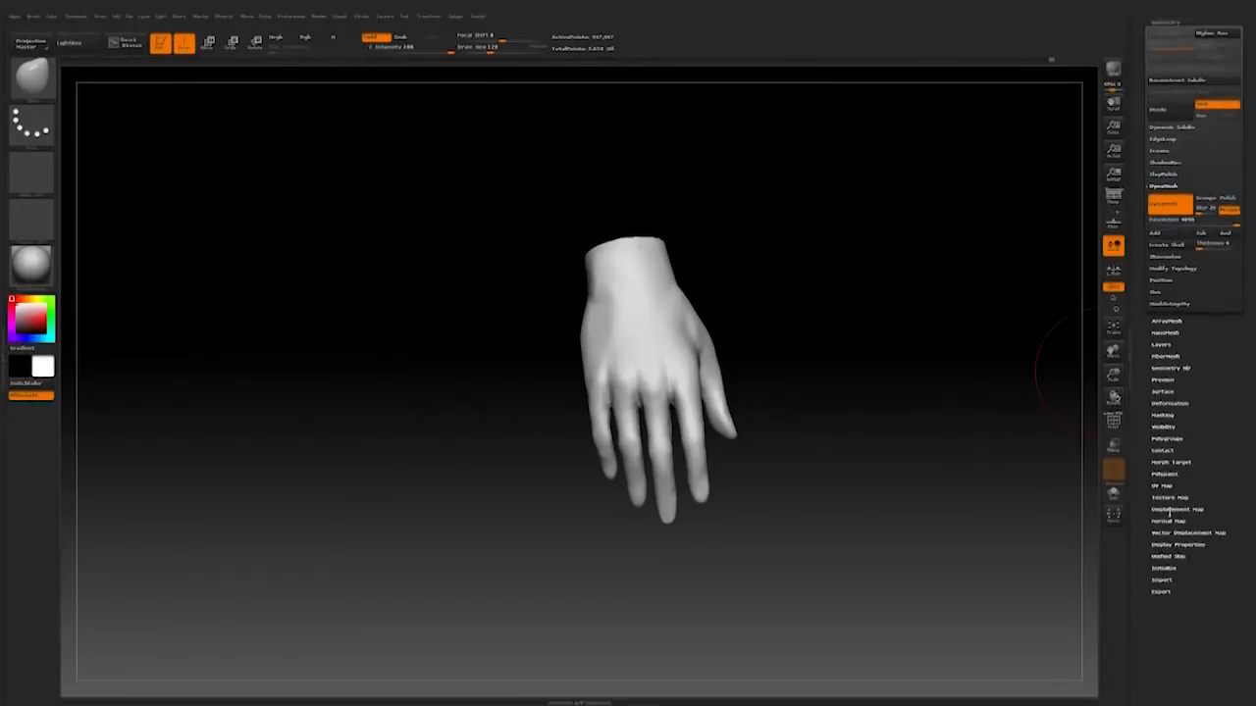
Step: Try an Inflate deformation on the hand mesh, then undo it
click(1166, 404)
drag(1192, 422, 1195, 411)
key(ctrl+z)
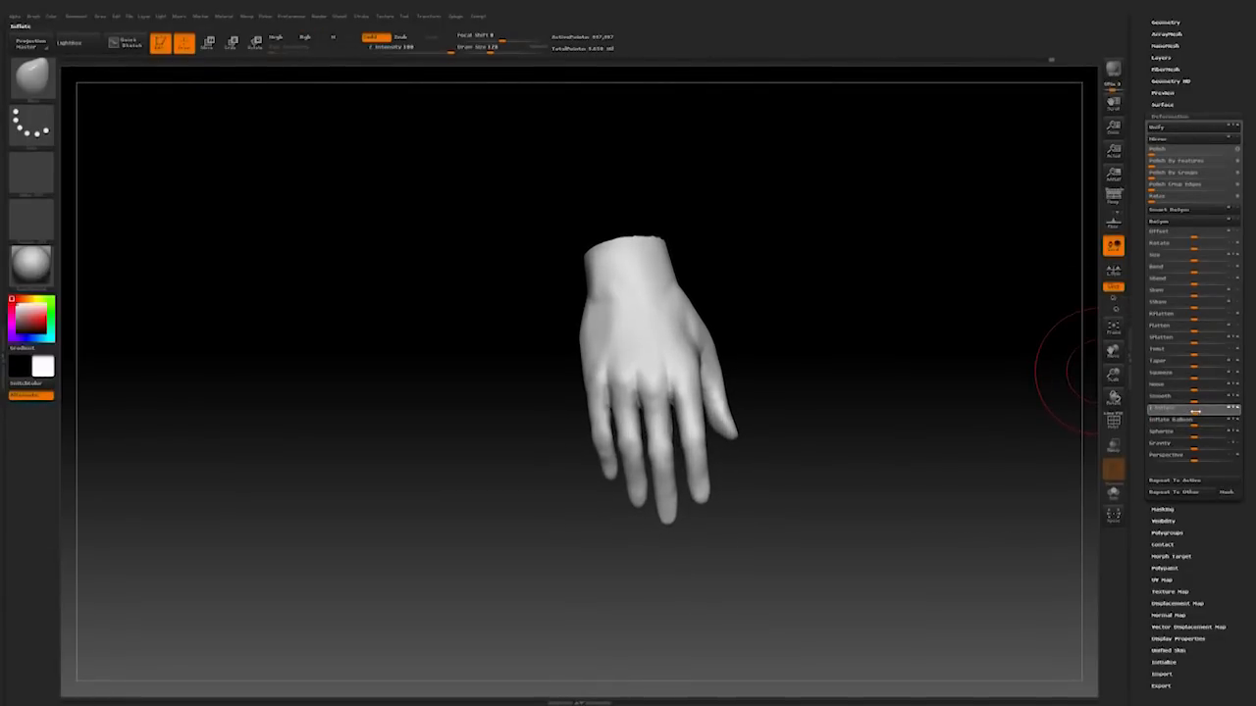
Step: Show all subtools of the full figure again and save the project
drag(818, 441, 912, 491)
drag(1166, 218, 1167, 401)
click(1162, 191)
click(1235, 273)
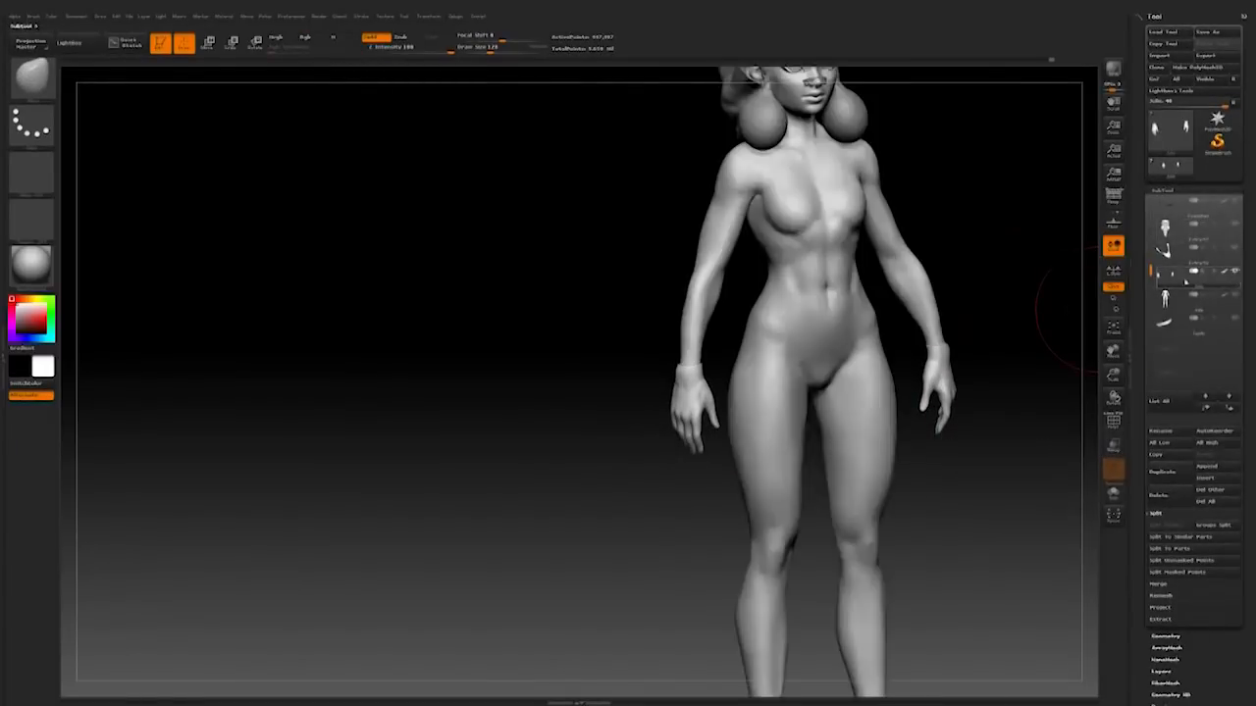
shift+drag(1061, 259, 1033, 256)
alt+drag(433, 571, 423, 523)
mouse_move(908, 304)
alt+mouse_down()
mouse_move(899, 372)
mouse_move(907, 343)
alt+mouse_up()
key(ctrl+s)
key(Return)
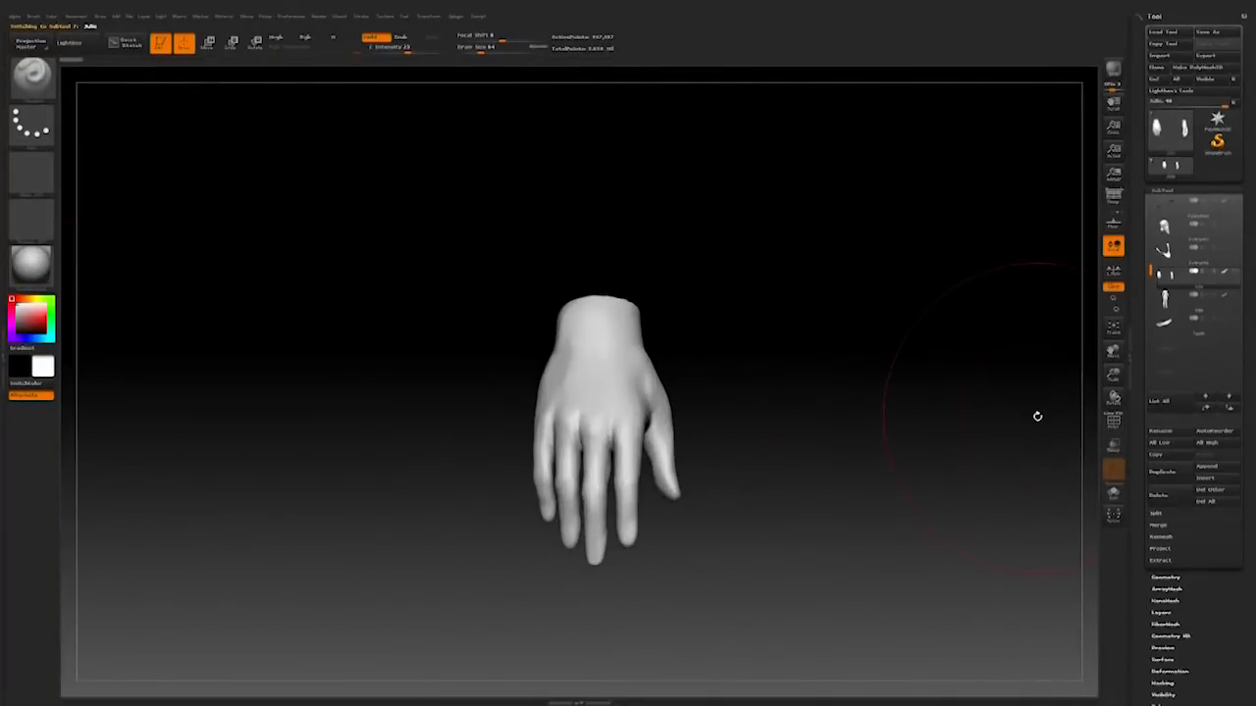
Step: Set up the Standard brush with a soft round alpha for detailing the palm side of the fingers
key(space)
drag(606, 373, 594, 372)
drag(753, 347, 658, 376)
mouse_move(735, 375)
mouse_down()
mouse_move(737, 124)
mouse_move(801, 413)
mouse_move(849, 411)
mouse_up()
click(32, 79)
click(385, 16)
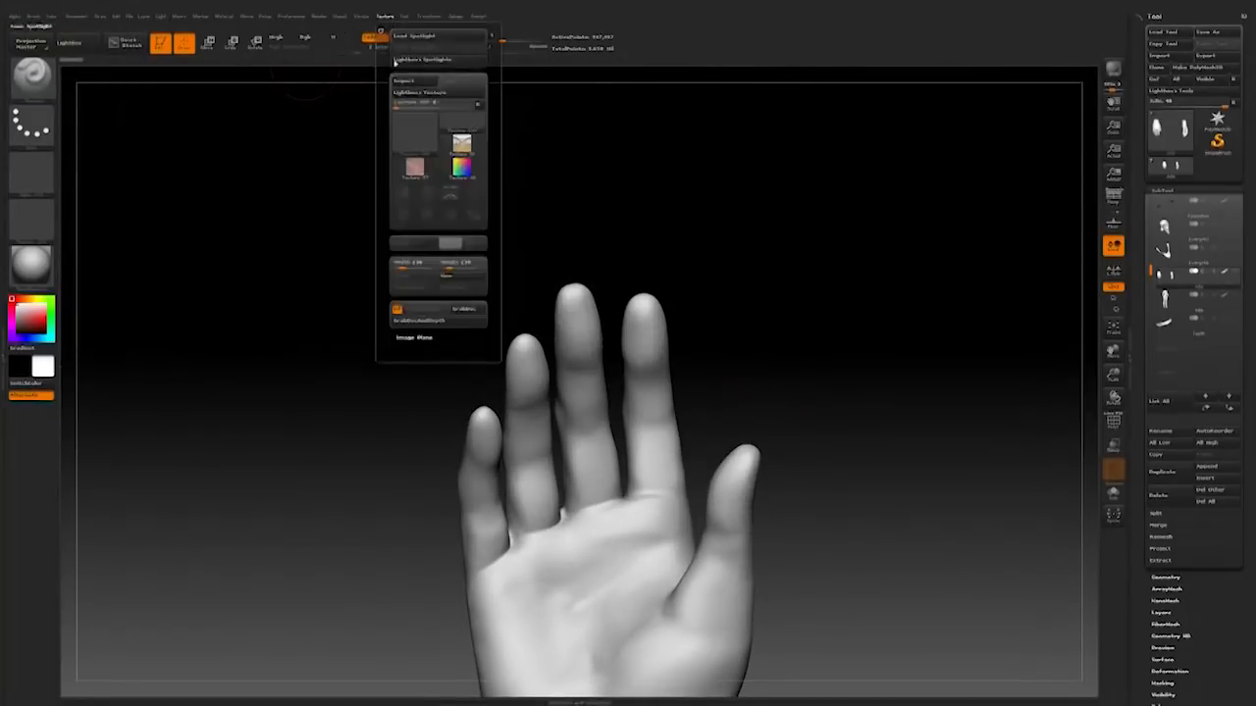
click(361, 15)
click(403, 170)
click(386, 179)
click(34, 171)
click(421, 305)
Step: Lower the brush size and Z Intensity and carve light joint creases across the palm side of the fingers
drag(693, 402, 685, 395)
key(space)
click(651, 418)
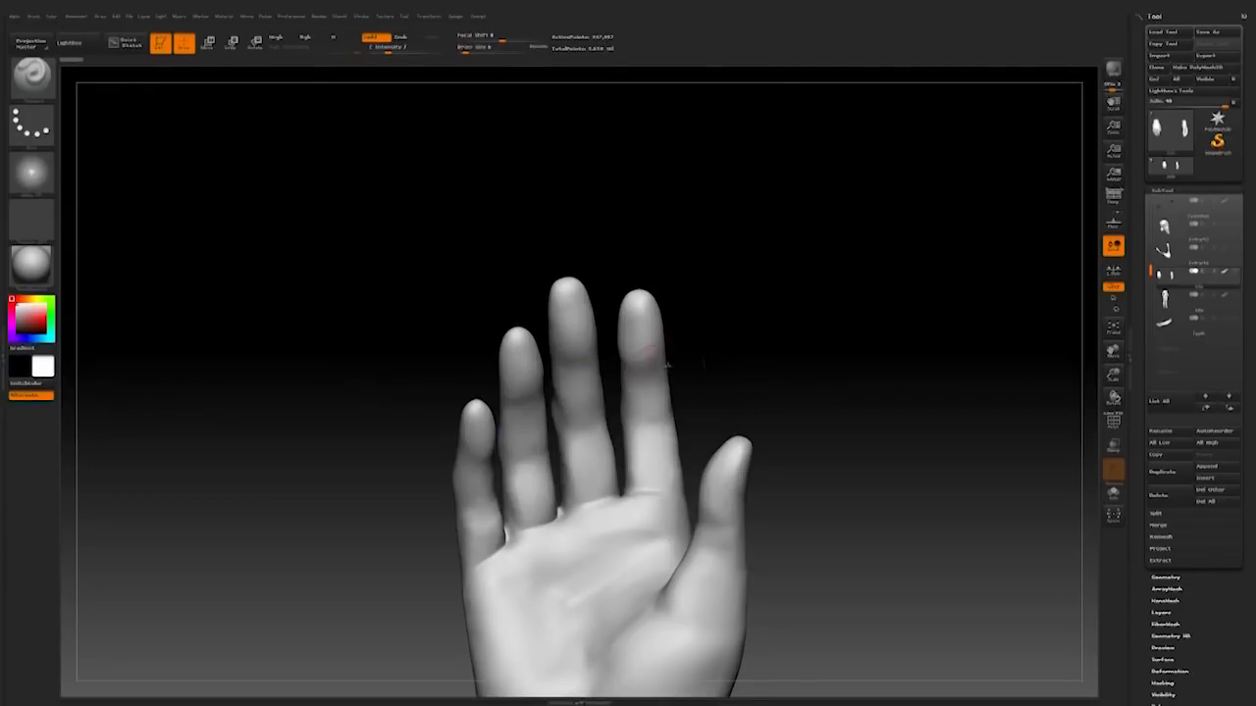
mouse_move(729, 344)
mouse_down()
mouse_move(736, 327)
mouse_move(704, 338)
mouse_move(723, 359)
mouse_move(682, 353)
mouse_move(653, 400)
mouse_up()
mouse_move(732, 401)
mouse_down()
mouse_move(740, 369)
mouse_move(694, 369)
mouse_move(637, 314)
mouse_up()
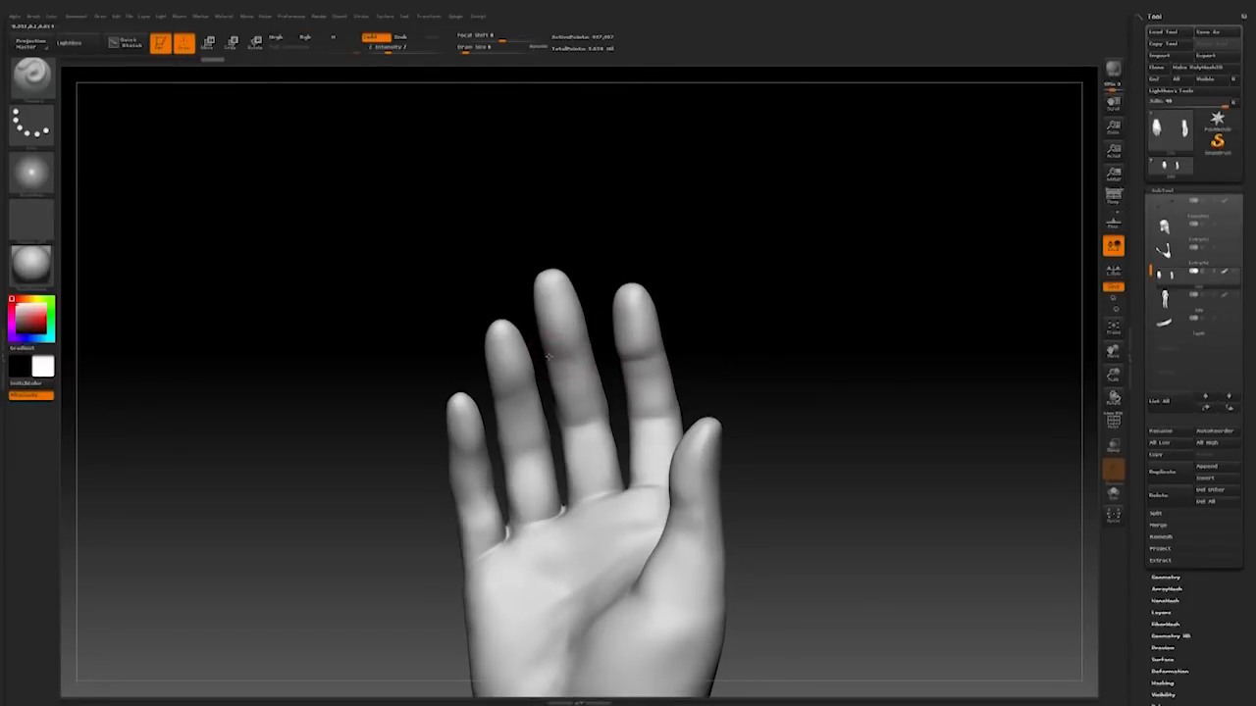
mouse_move(735, 297)
mouse_down()
mouse_move(724, 298)
mouse_move(781, 324)
mouse_move(672, 385)
mouse_move(685, 339)
mouse_up()
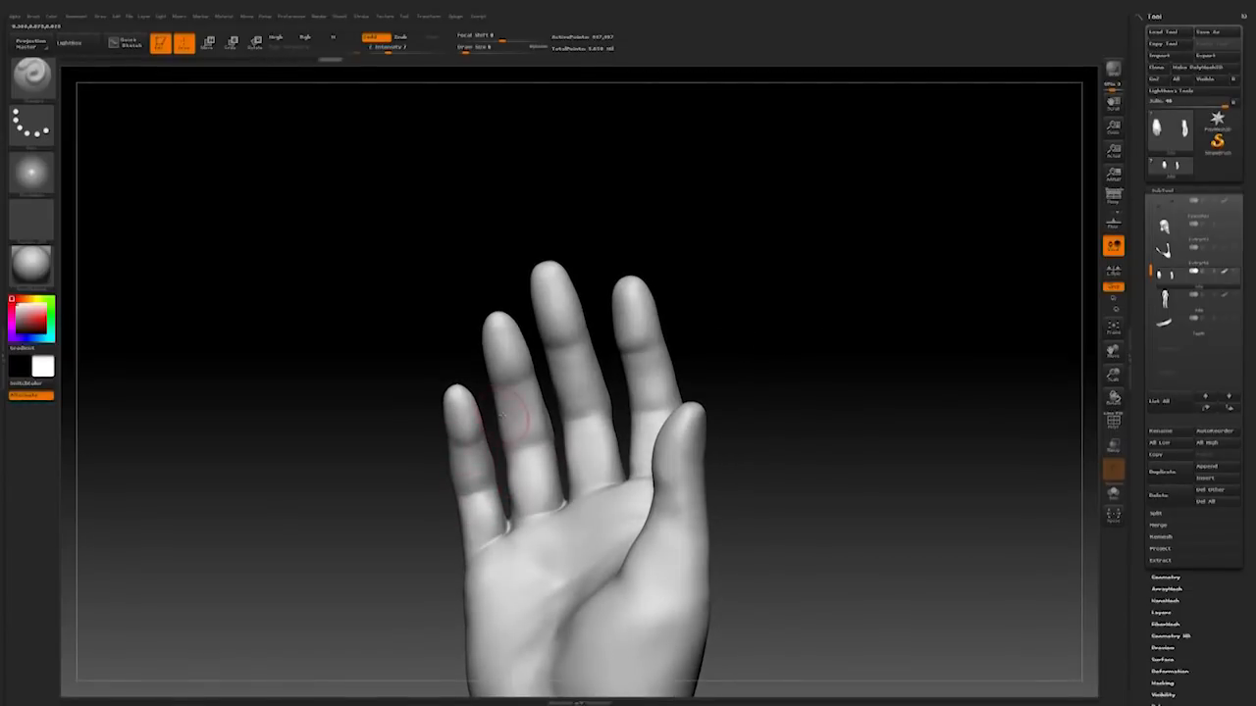
drag(765, 327, 728, 368)
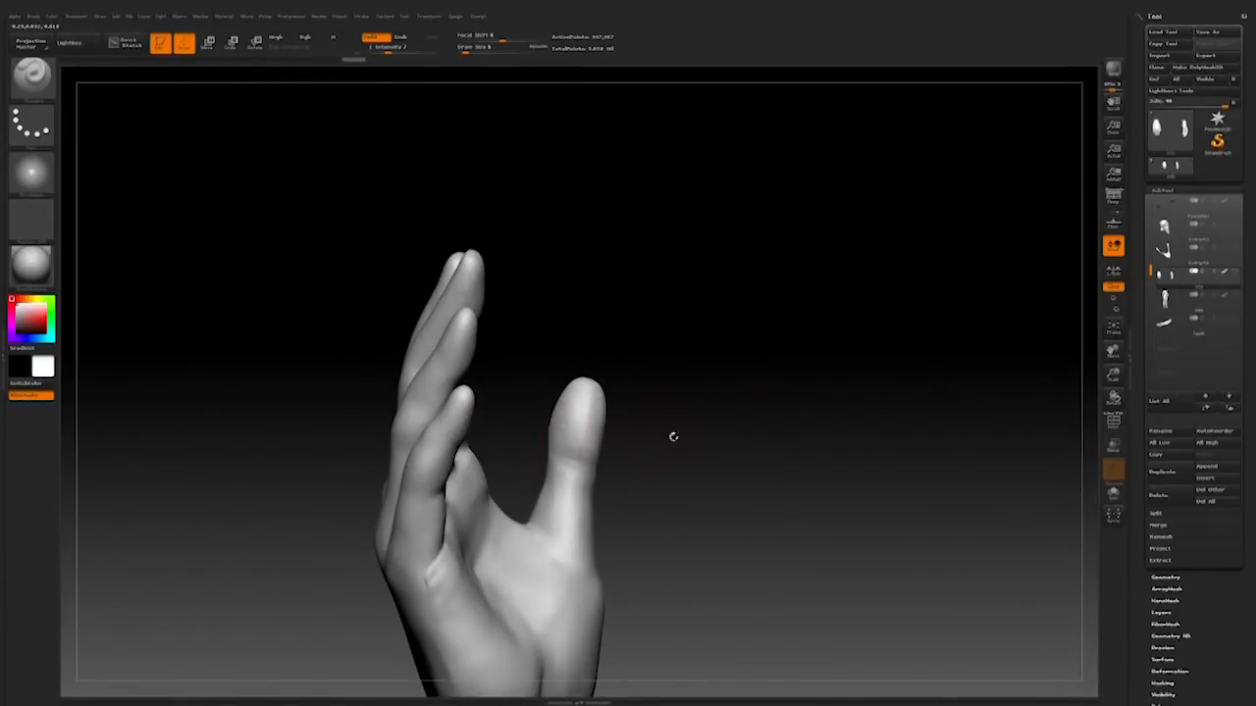
drag(673, 430, 668, 436)
Step: Deepen the joint creases on the palm side of all four fingers with fine strokes
drag(640, 504, 763, 413)
key(space)
drag(602, 459, 594, 459)
mouse_move(622, 376)
mouse_down()
mouse_move(618, 397)
mouse_move(637, 387)
mouse_move(477, 448)
mouse_up()
drag(653, 345, 403, 500)
drag(663, 380, 509, 433)
mouse_move(358, 491)
mouse_down()
mouse_move(340, 494)
mouse_move(359, 493)
mouse_up()
mouse_move(575, 321)
mouse_down()
mouse_move(545, 343)
mouse_move(619, 340)
mouse_up()
key(space)
click(579, 402)
drag(608, 383, 587, 349)
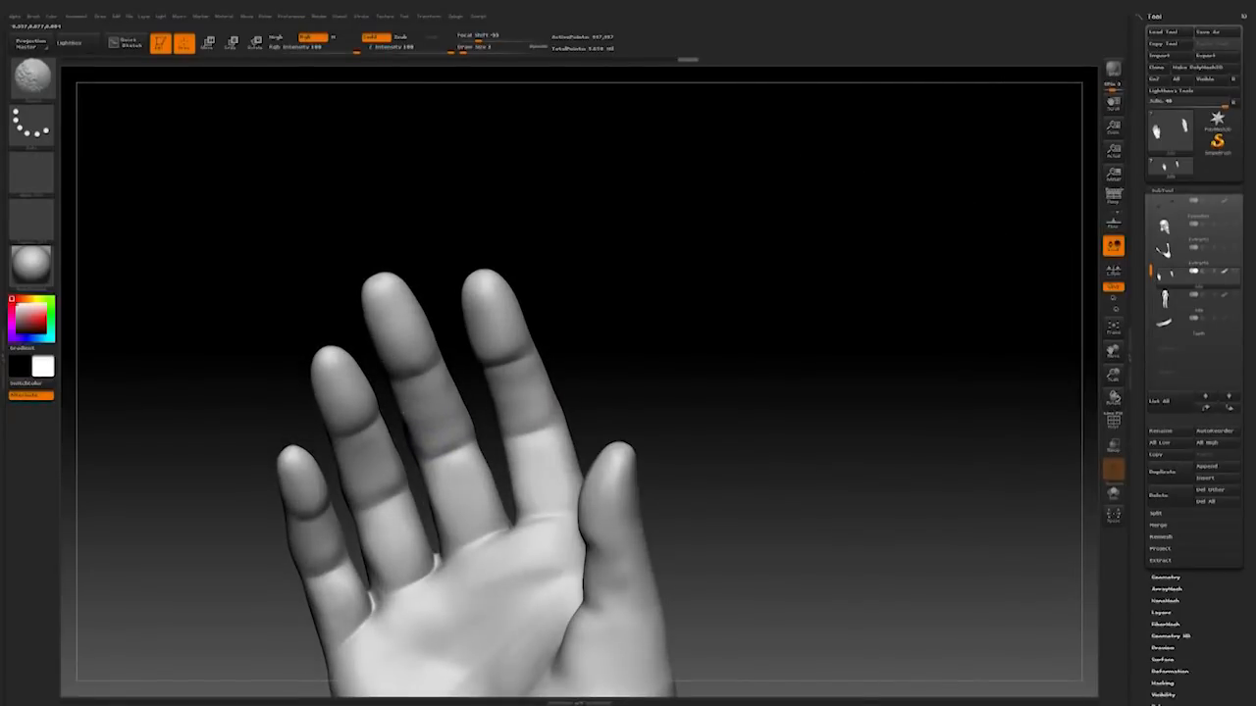
Step: Define and smooth the joint creases on the inner side of the thumb
drag(614, 305, 641, 297)
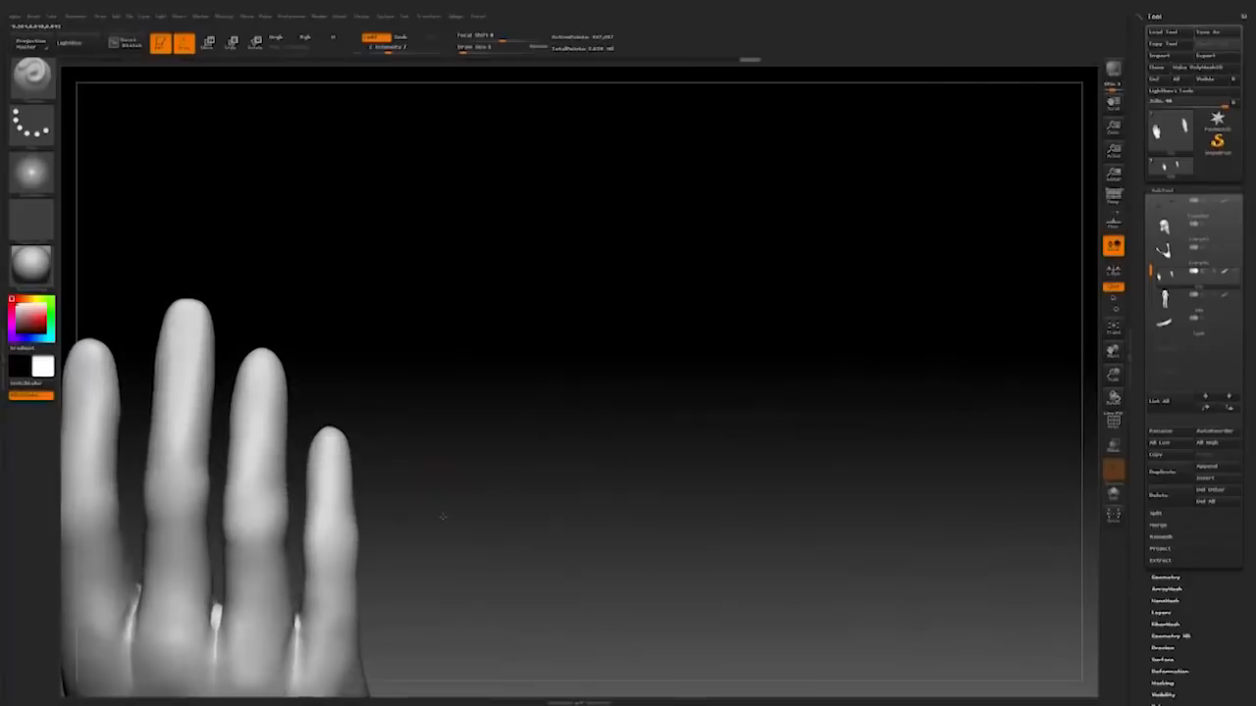
mouse_move(442, 517)
mouse_down()
mouse_move(703, 440)
mouse_move(704, 421)
mouse_up()
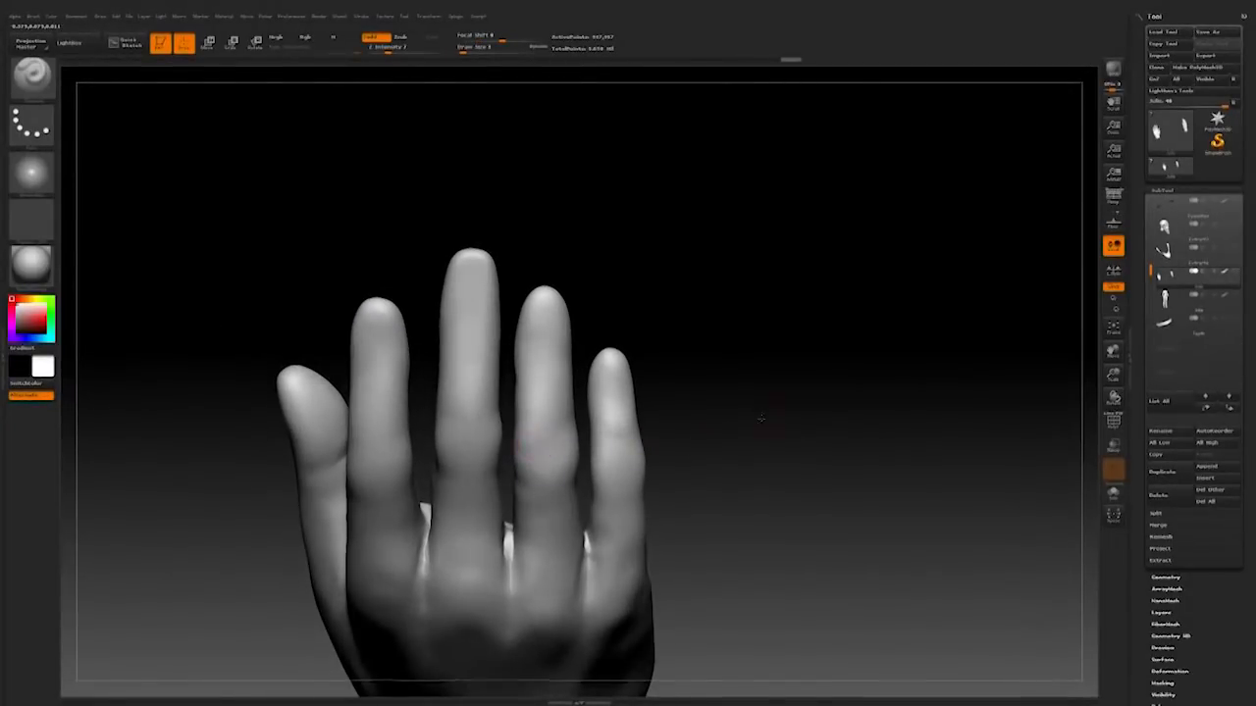
drag(760, 419, 653, 364)
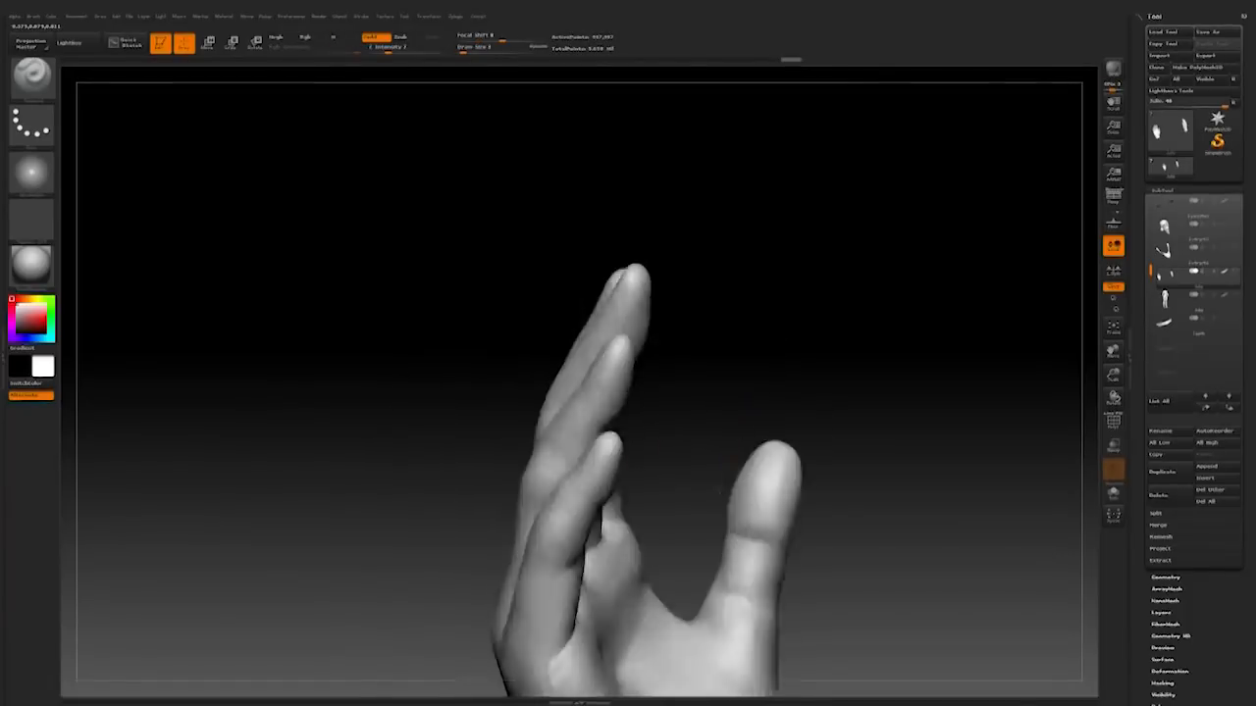
drag(804, 373, 891, 290)
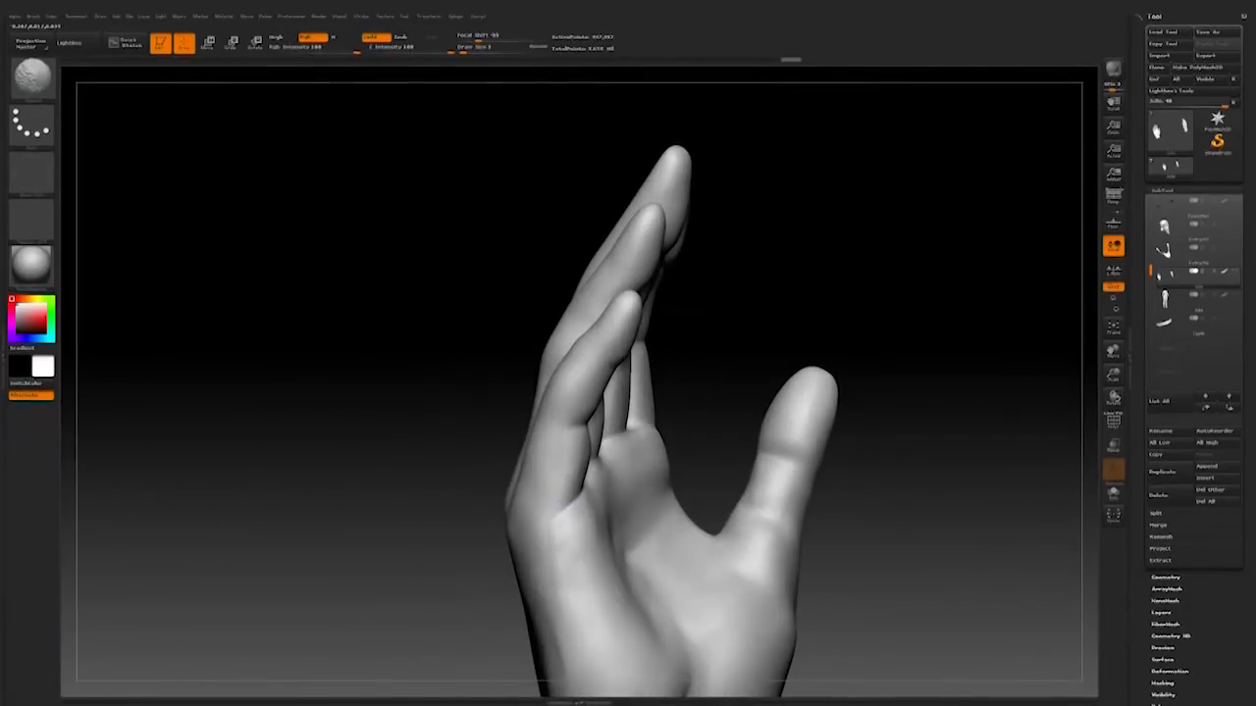
mouse_move(535, 631)
mouse_down()
mouse_move(589, 599)
mouse_move(574, 588)
mouse_up()
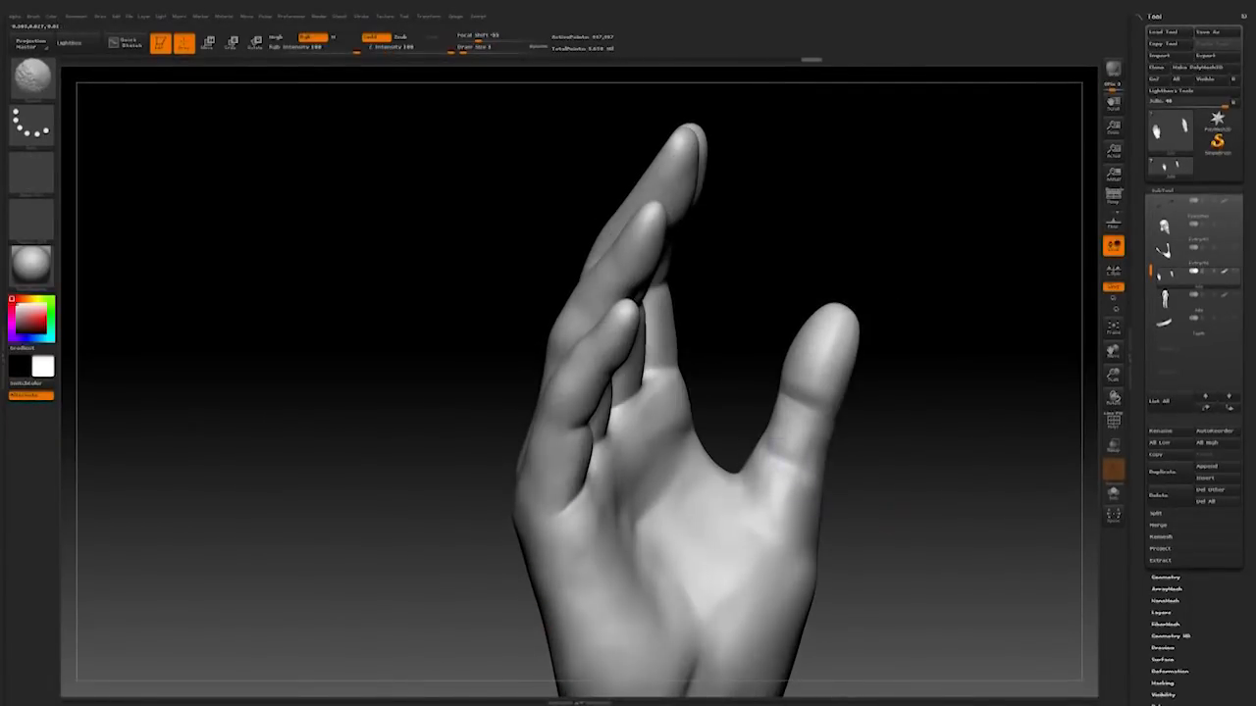
mouse_move(851, 375)
mouse_down()
mouse_move(833, 253)
mouse_move(826, 323)
mouse_up()
mouse_move(806, 274)
mouse_down()
mouse_move(821, 272)
mouse_move(791, 274)
mouse_up()
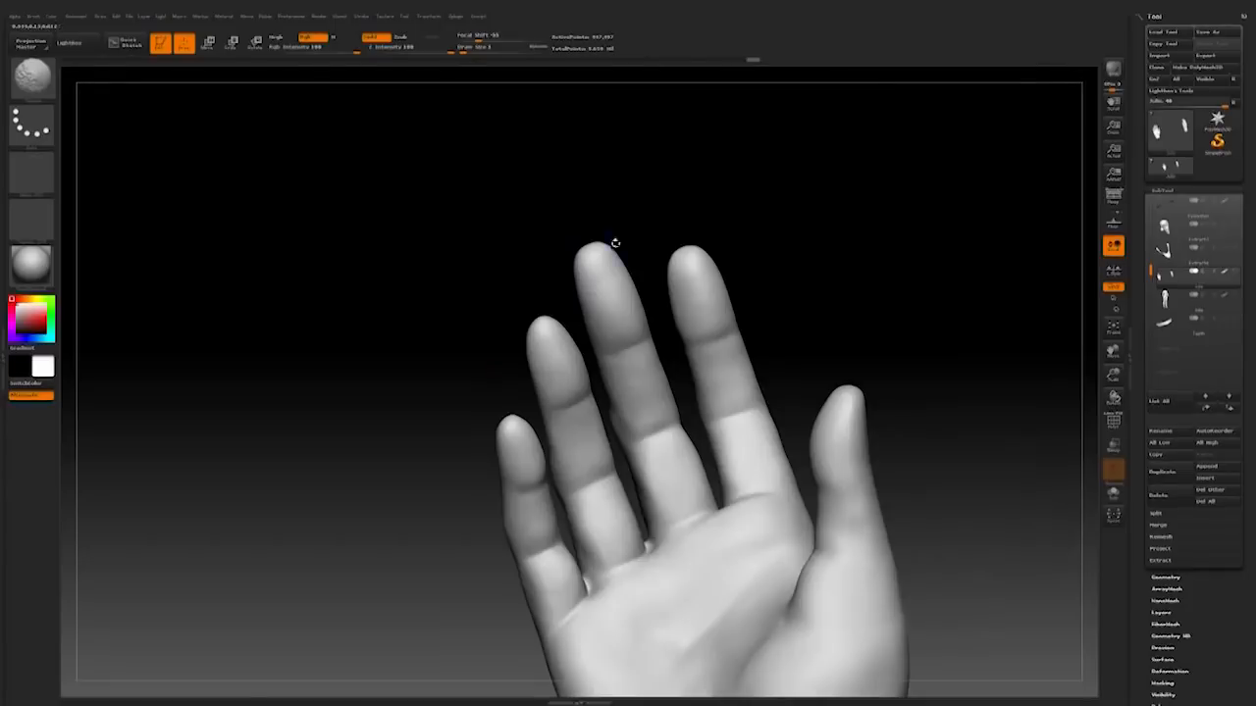
mouse_move(617, 246)
mouse_down()
mouse_move(751, 272)
mouse_move(822, 233)
mouse_move(813, 281)
mouse_move(776, 275)
mouse_move(818, 308)
mouse_up()
Step: Paint oval masks over the nail areas of the index, middle, ring and little fingers
click(31, 72)
mouse_move(864, 432)
mouse_down()
mouse_move(874, 451)
mouse_move(733, 399)
mouse_up()
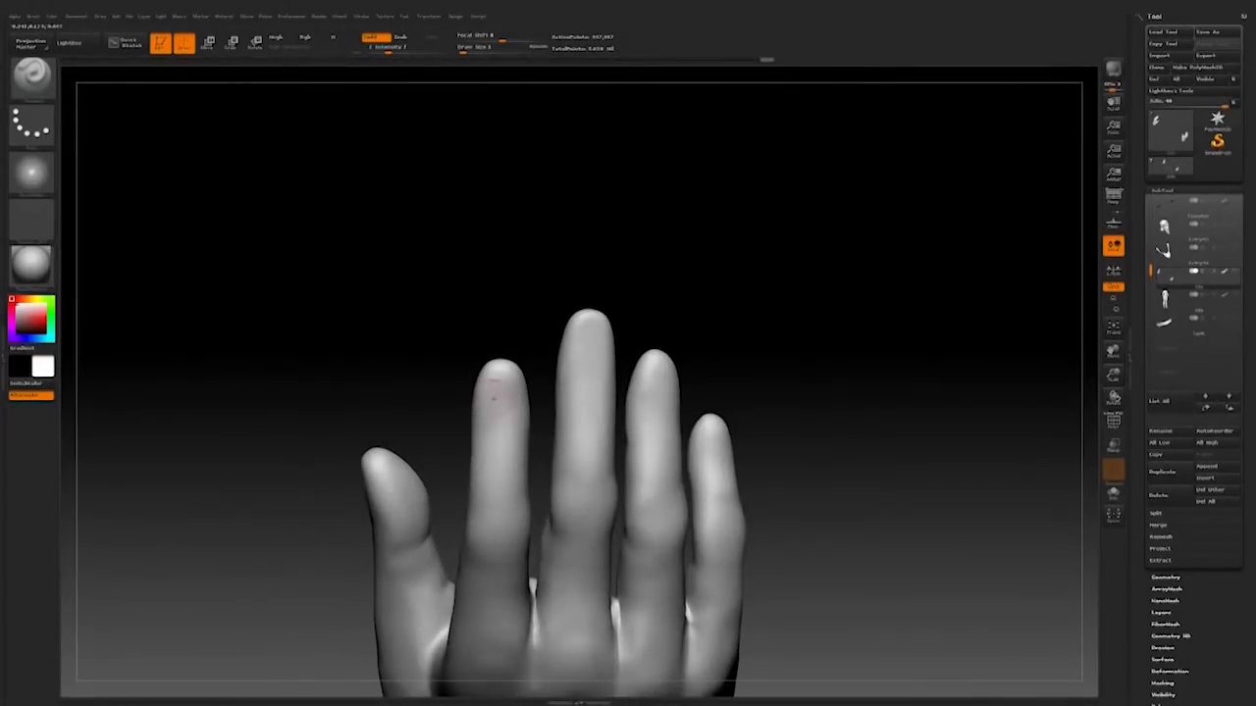
ctrl+drag(495, 397, 499, 386)
key(ctrl+z)
mouse_move(756, 308)
mouse_down()
mouse_move(720, 305)
mouse_move(775, 308)
mouse_up()
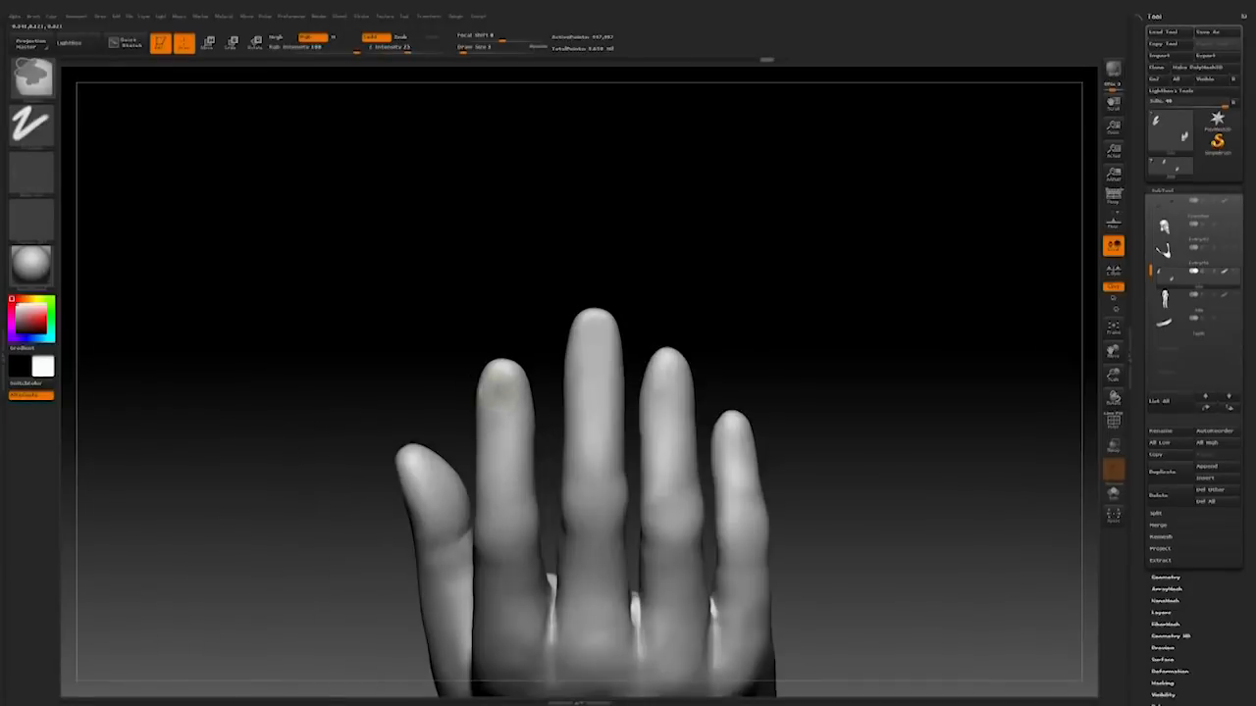
ctrl+drag(502, 396, 510, 410)
drag(756, 292, 719, 292)
ctrl+drag(591, 347, 583, 325)
drag(784, 304, 735, 304)
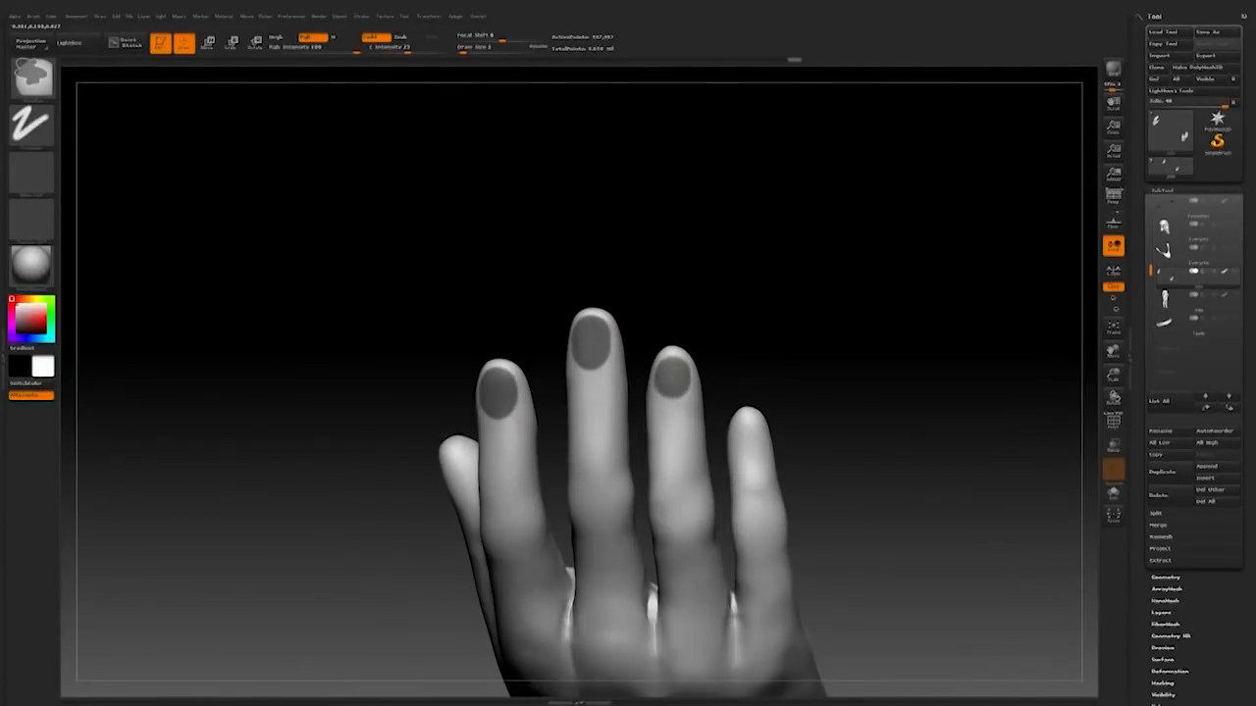
drag(826, 353, 791, 353)
ctrl+drag(754, 434, 756, 446)
key(ctrl+z)
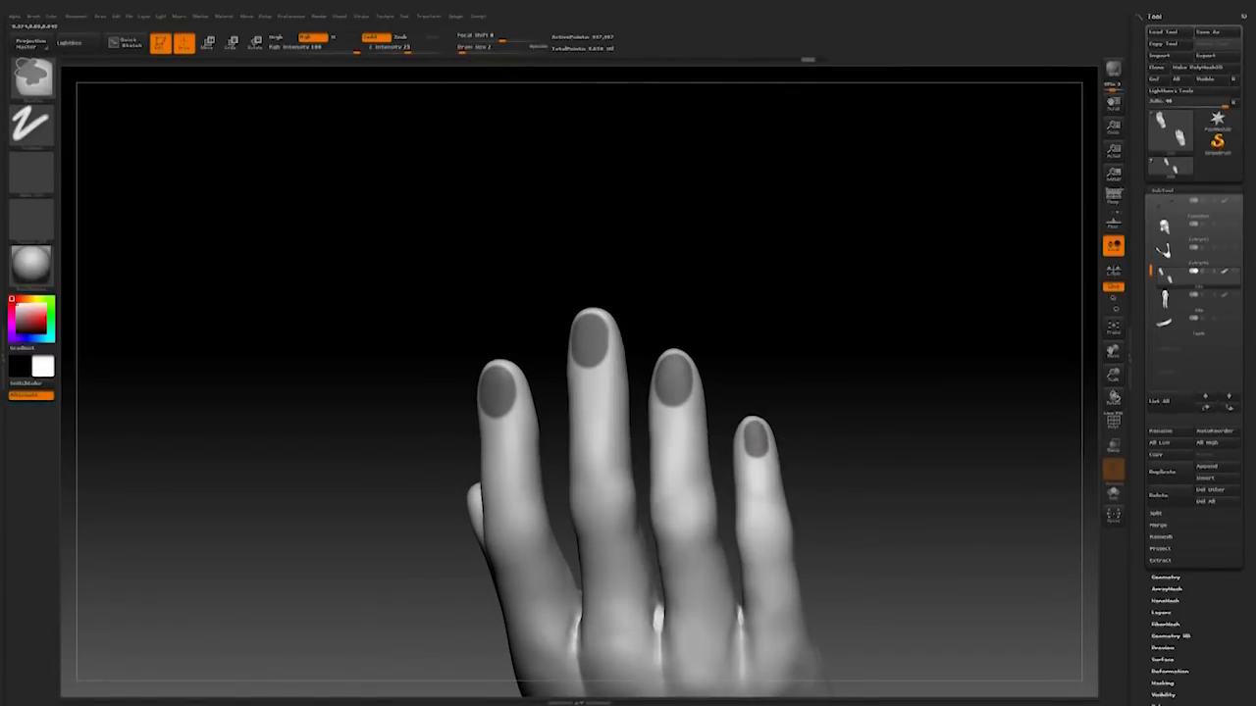
Step: Paint a mask over the nail area on the back of the thumb
drag(814, 378, 937, 353)
ctrl+drag(677, 424, 673, 442)
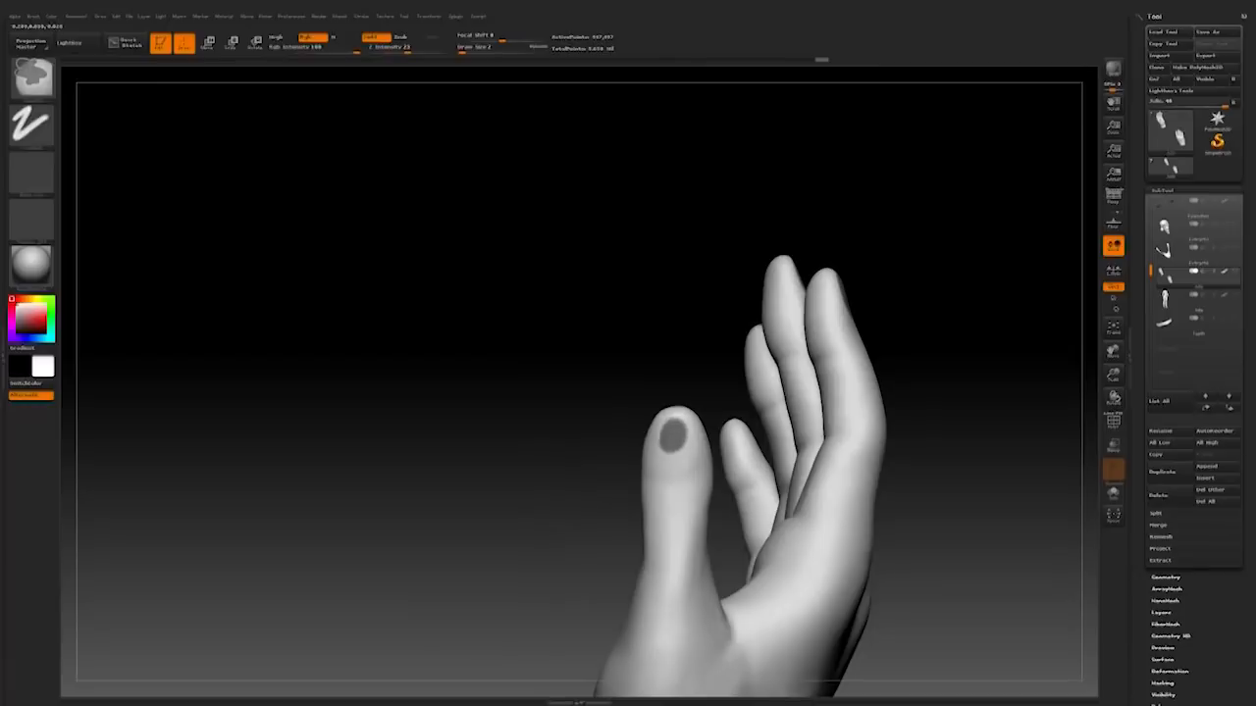
mouse_move(649, 355)
mouse_down()
mouse_move(684, 351)
mouse_move(689, 334)
mouse_up()
mouse_move(655, 426)
ctrl+mouse_down()
mouse_move(650, 443)
mouse_move(695, 477)
mouse_move(694, 461)
ctrl+mouse_up()
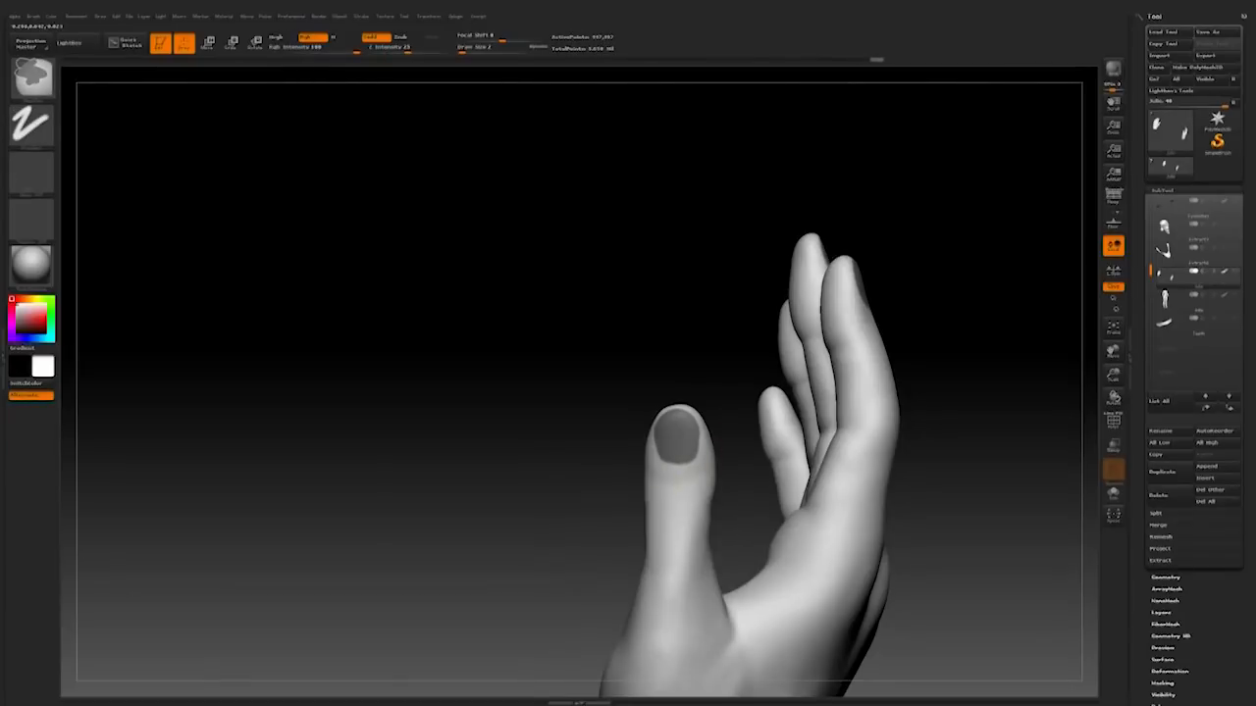
Step: Square off the thumbnail mask by erasing its excess at the tip and tidying its side edges
drag(588, 373, 653, 417)
ctrl+alt+drag(661, 416, 689, 416)
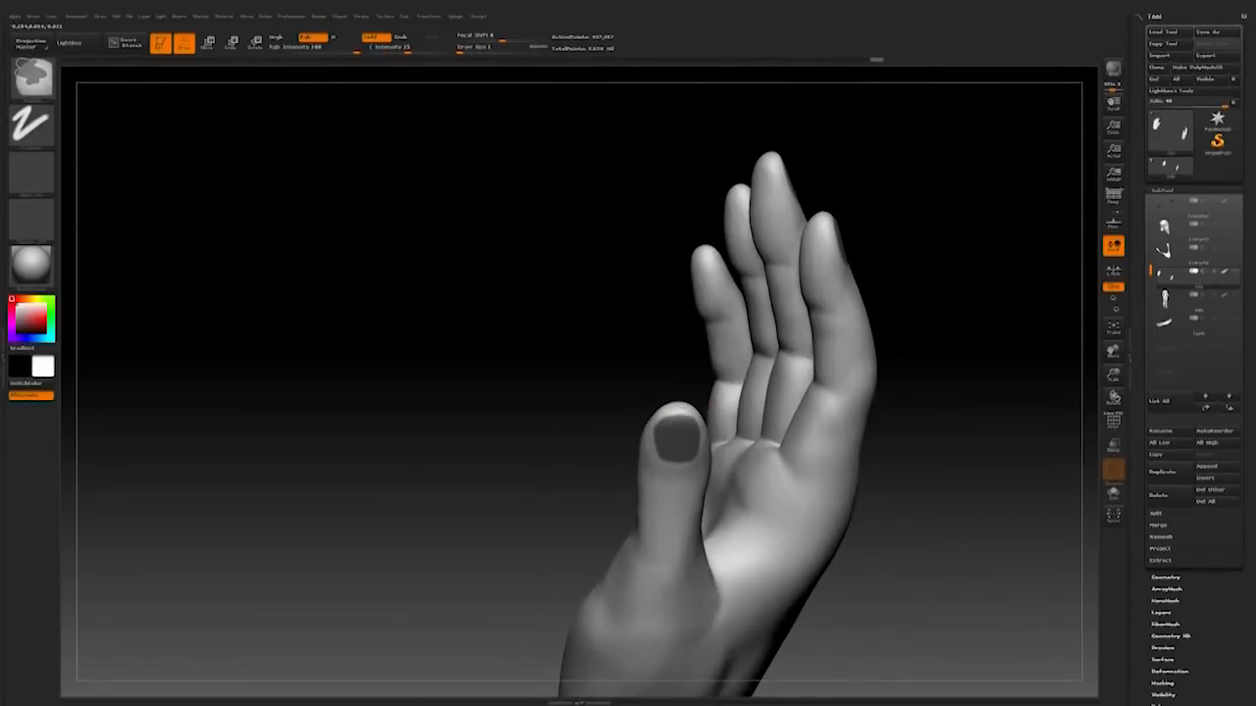
mouse_move(906, 282)
mouse_down()
mouse_move(939, 331)
mouse_move(954, 318)
mouse_up()
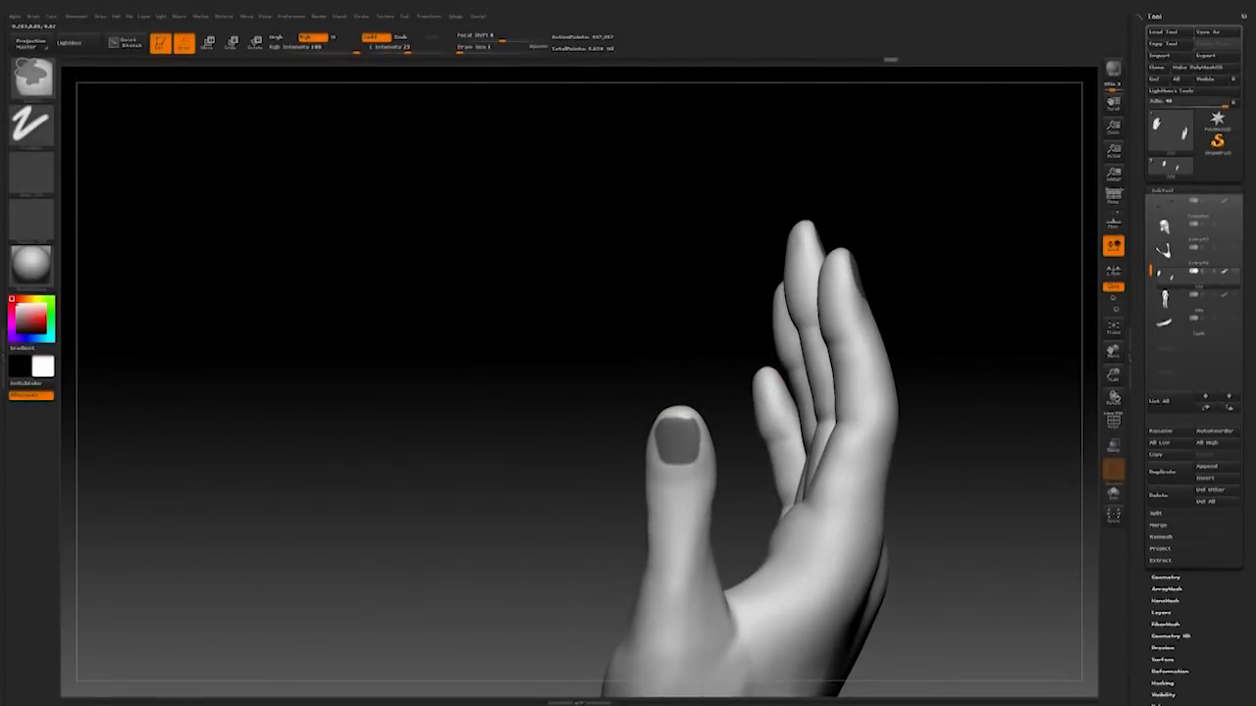
mouse_move(721, 388)
mouse_down()
mouse_move(715, 359)
mouse_move(728, 371)
mouse_up()
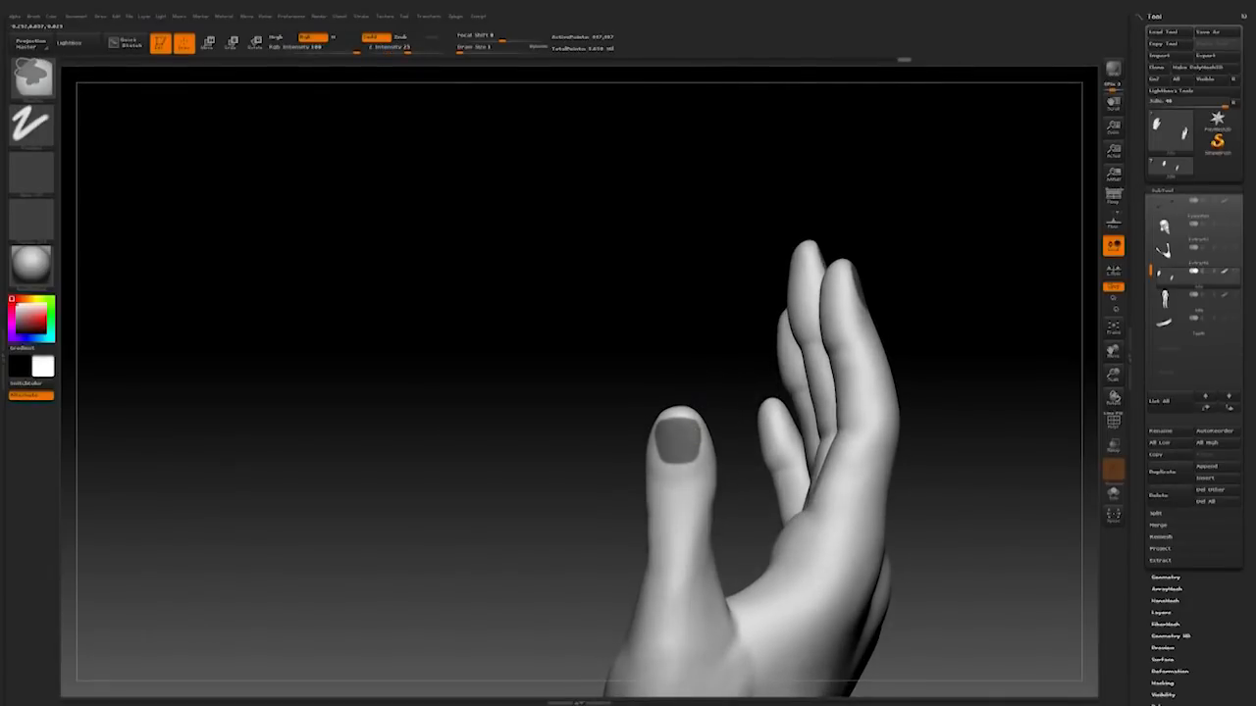
drag(711, 416, 699, 420)
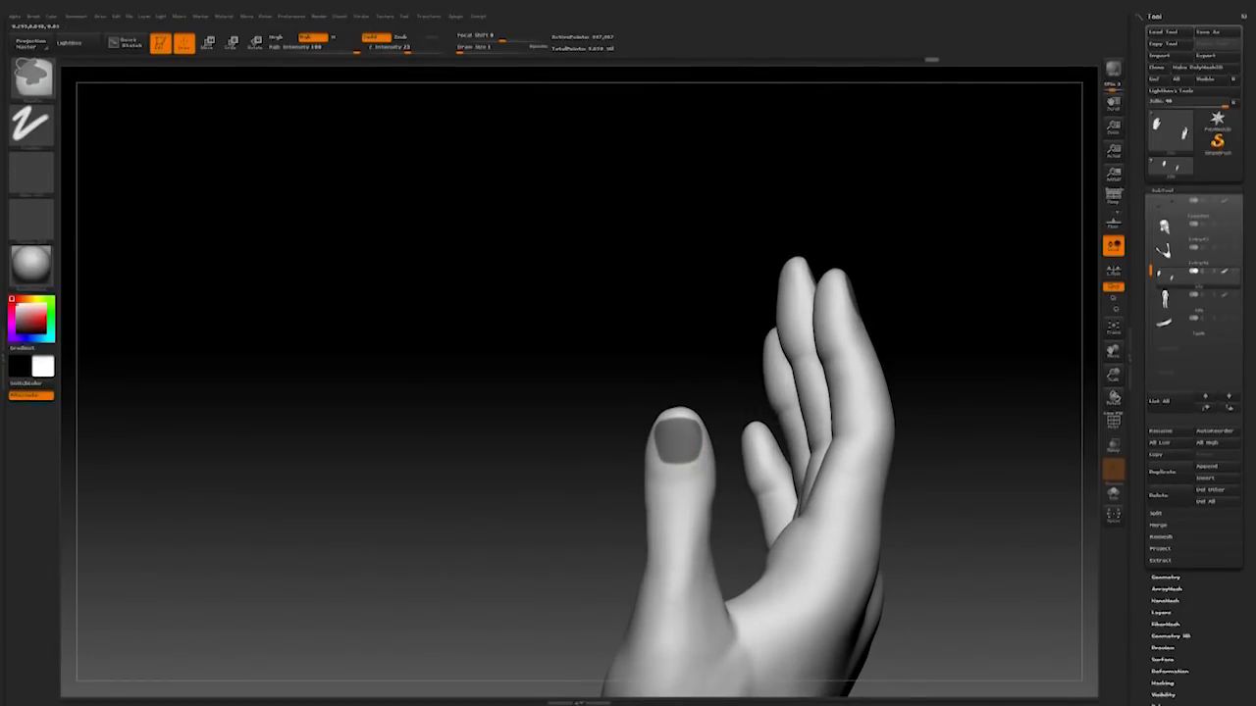
drag(706, 424, 735, 428)
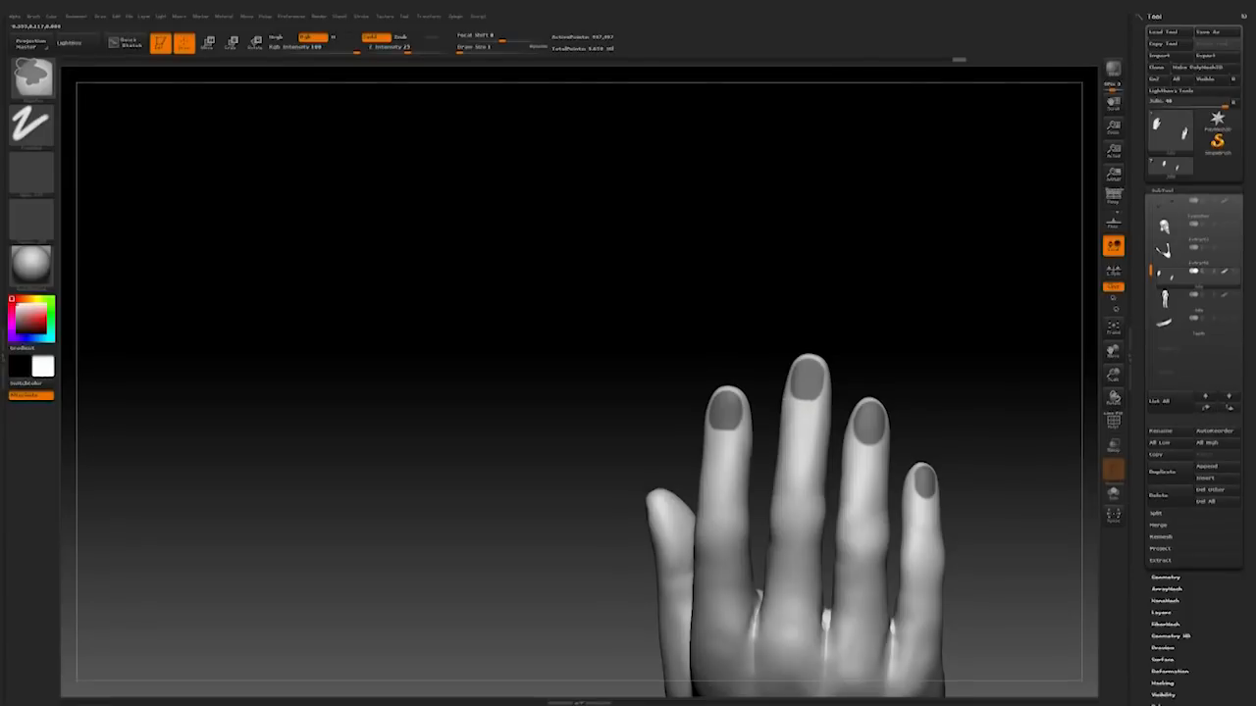
Step: Refine the edges of the four finger nail masks and invert the mask so only the nails stay editable
shift+drag(970, 415, 972, 425)
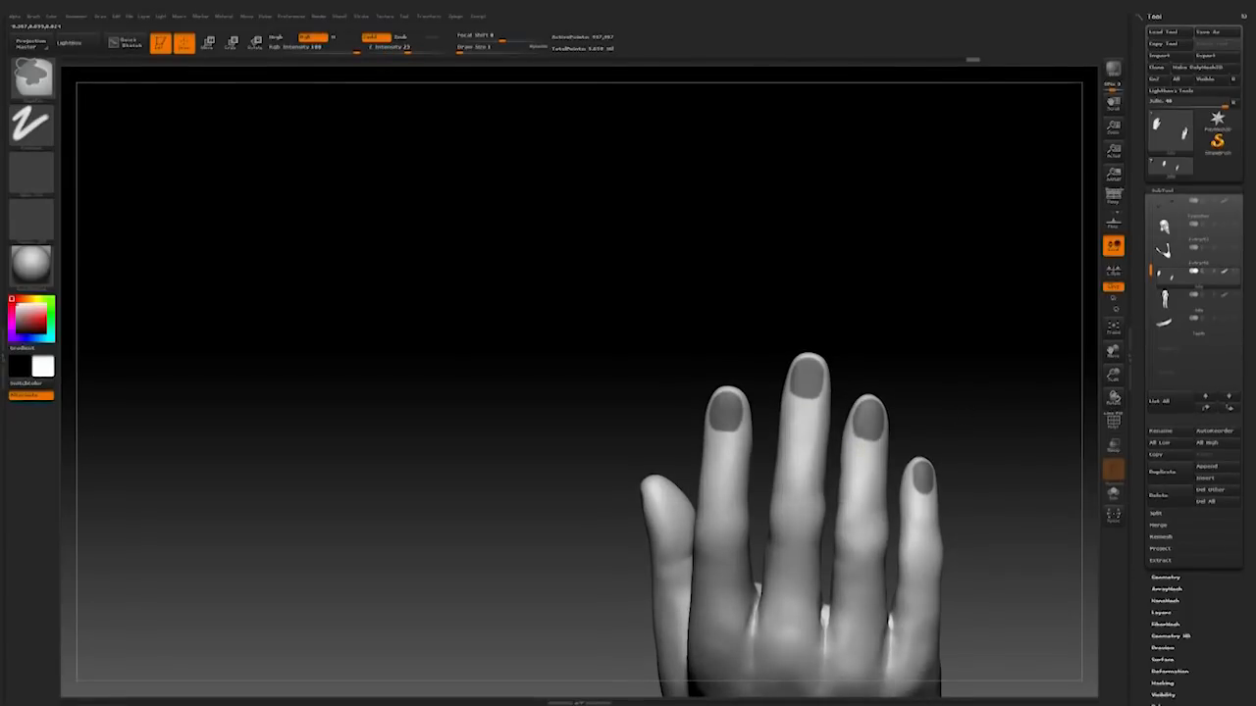
shift+drag(887, 441, 925, 502)
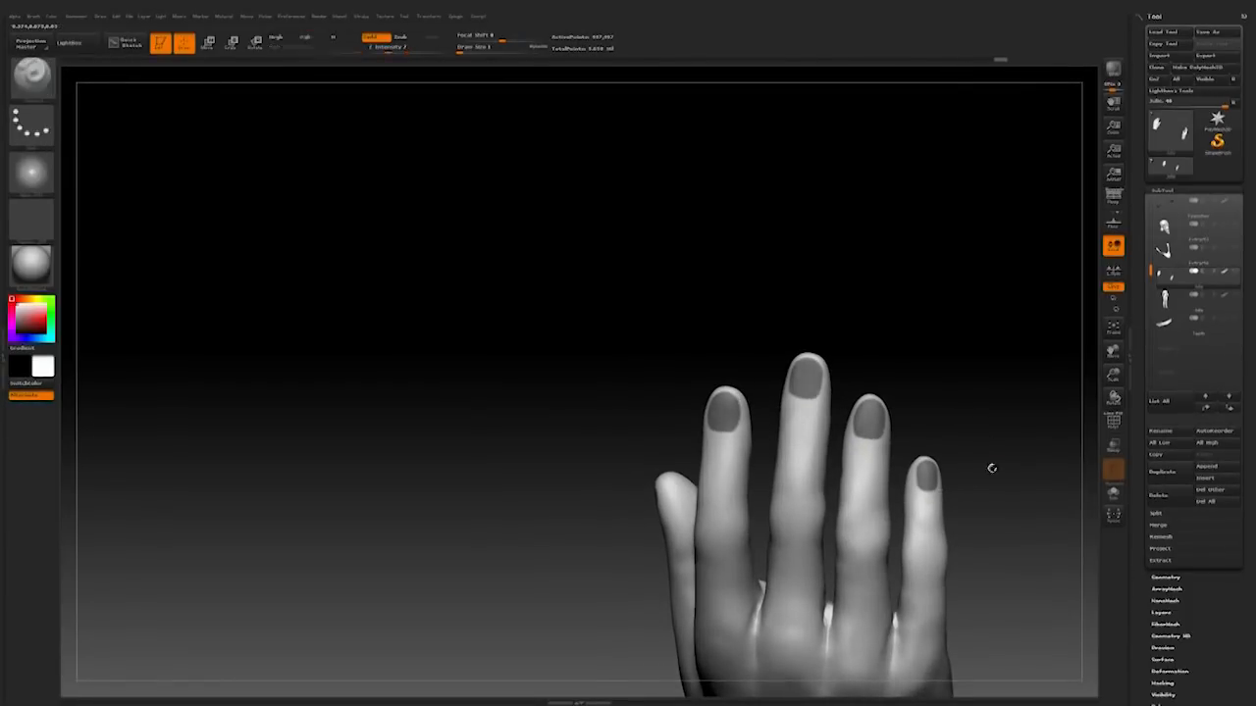
mouse_move(980, 418)
shift+mouse_down()
mouse_move(846, 386)
mouse_move(806, 469)
shift+mouse_up()
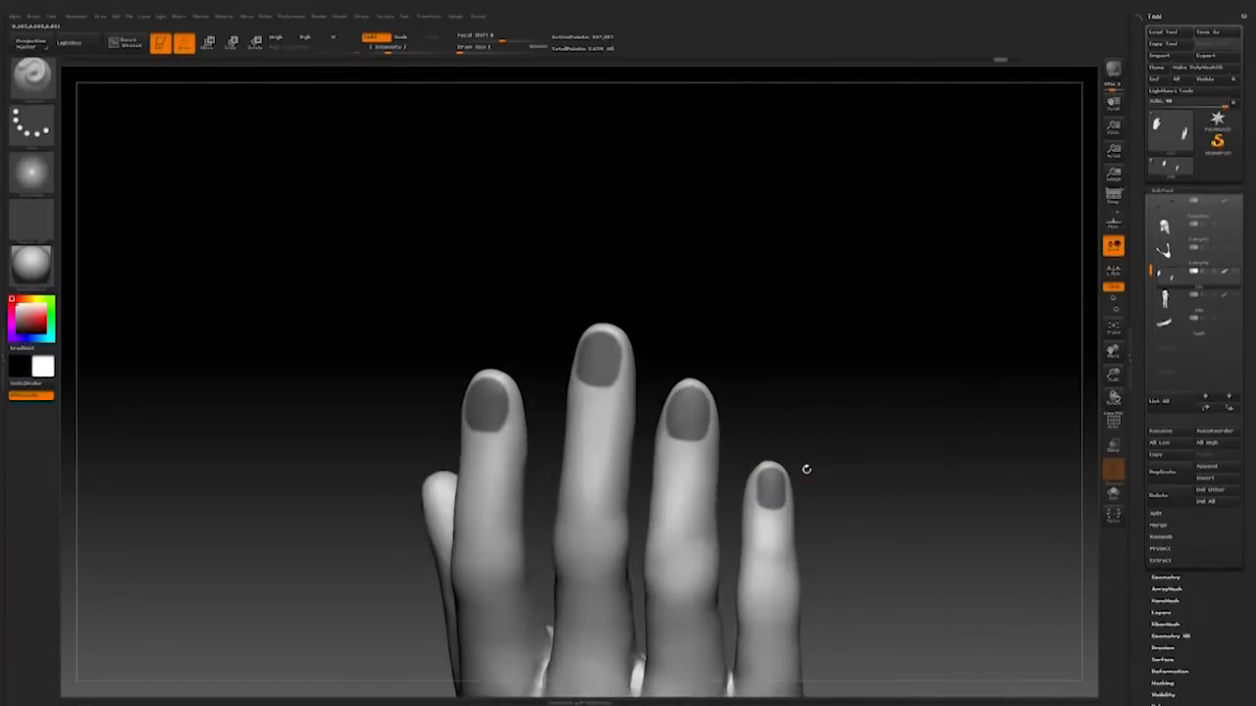
drag(735, 373, 784, 375)
ctrl+alt+drag(672, 410, 672, 436)
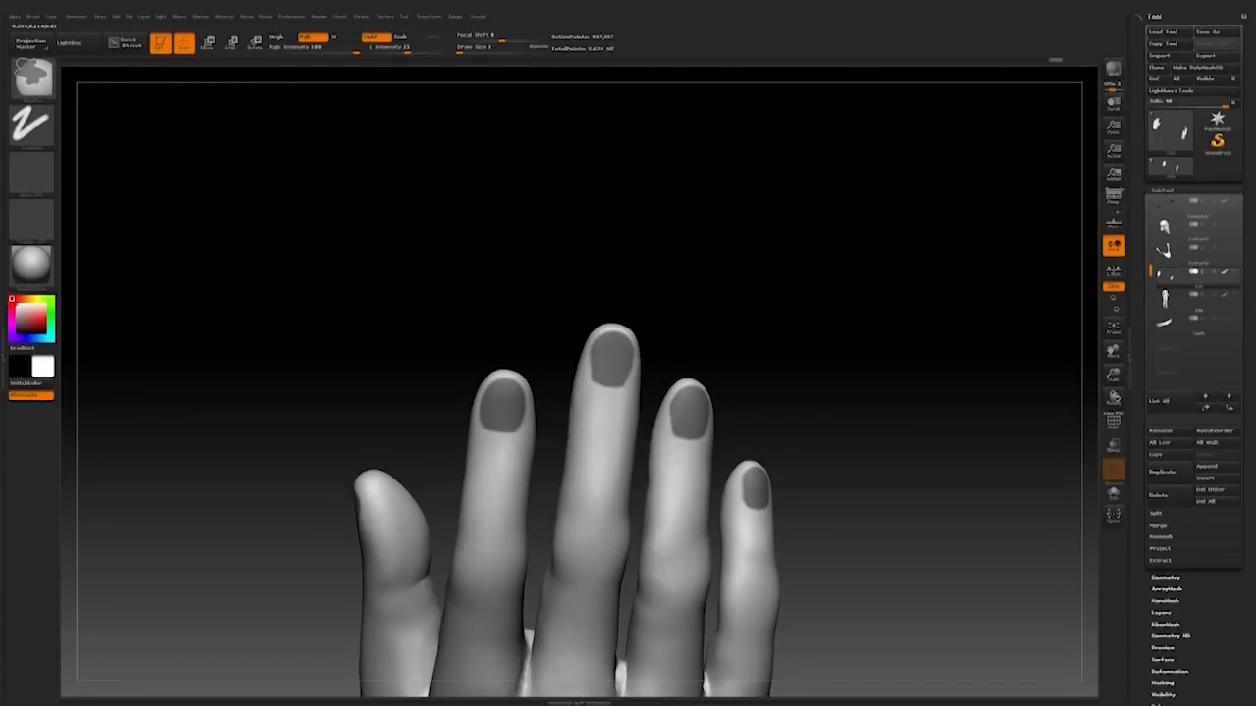
key(shift)
right_drag(636, 385, 602, 374)
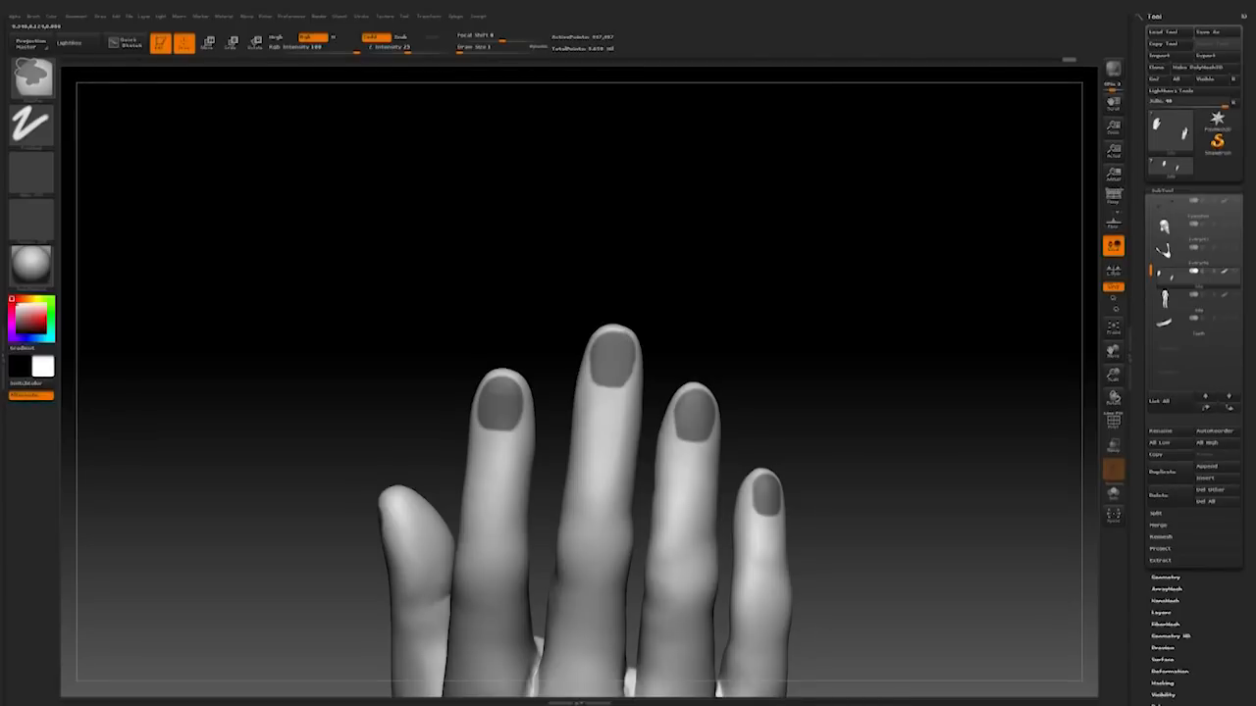
mouse_move(785, 333)
right_down()
mouse_move(497, 405)
mouse_move(422, 402)
right_up()
mouse_move(844, 364)
right_down()
mouse_move(873, 373)
mouse_move(835, 398)
right_up()
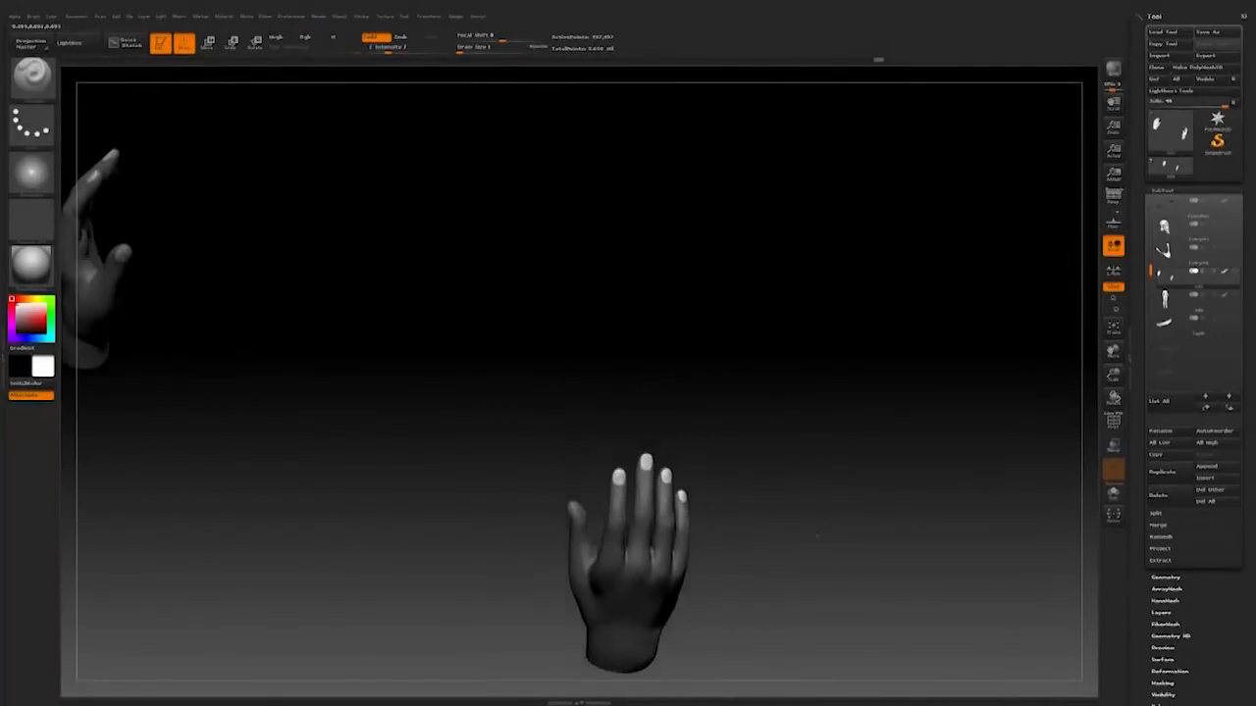
Step: Choose a sculpting brush, reduce its size and shape the unmasked fingernails on the four fingers
click(30, 74)
click(234, 202)
mouse_move(785, 510)
mouse_down()
mouse_move(540, 510)
mouse_move(517, 522)
mouse_up()
key(space)
mouse_move(726, 422)
mouse_down()
mouse_move(782, 418)
mouse_move(588, 452)
mouse_up()
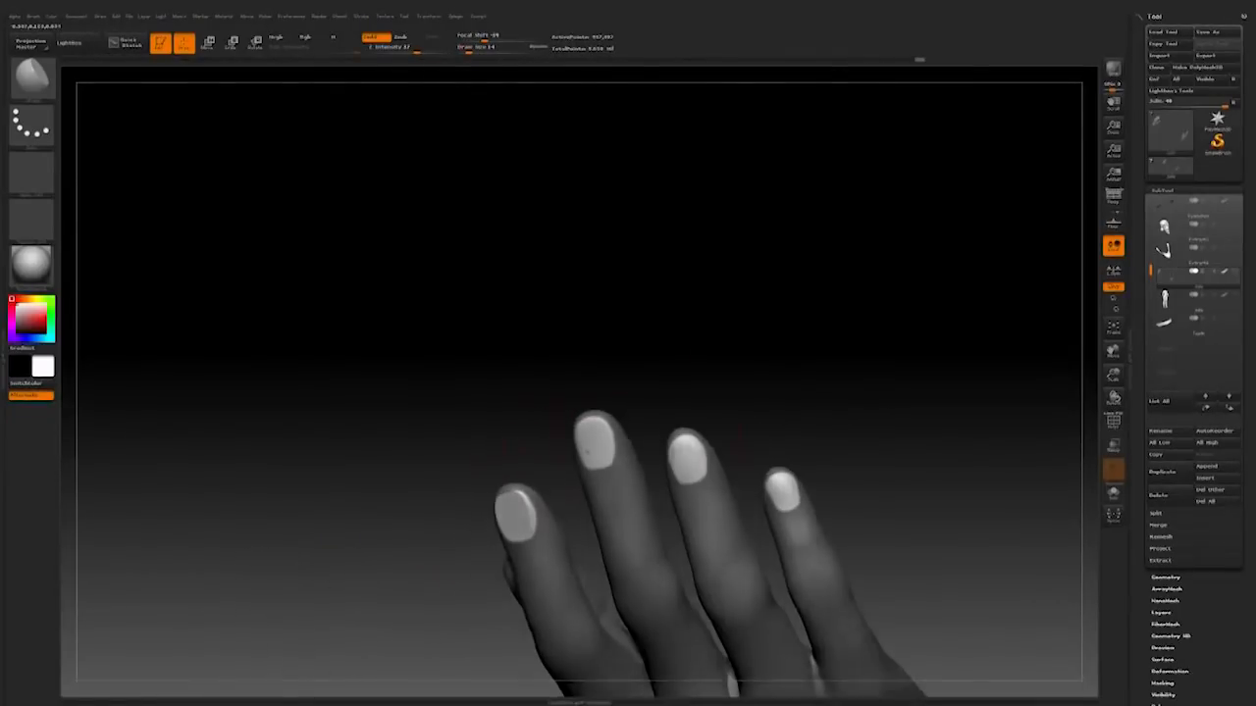
mouse_move(745, 393)
mouse_down()
mouse_move(913, 412)
mouse_move(614, 518)
mouse_move(925, 479)
mouse_move(824, 480)
mouse_up()
Step: Reduce the brush size and refine the unmasked thumbnail
key(space)
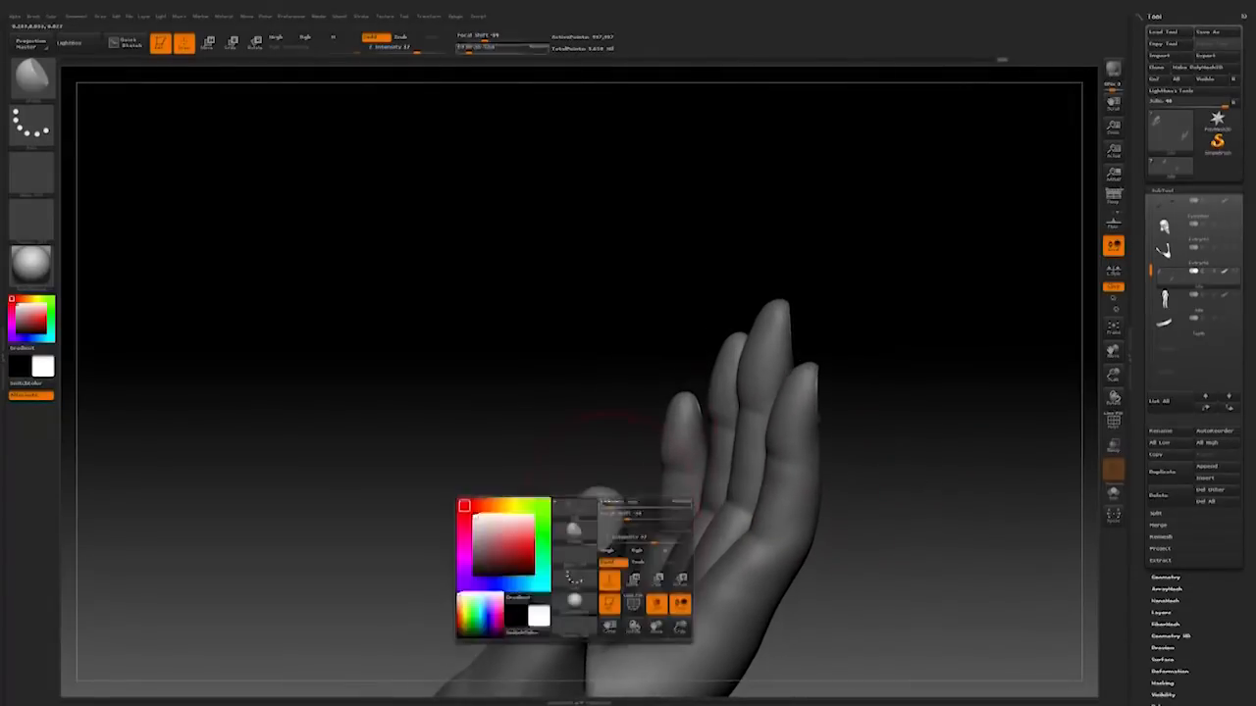
drag(624, 513, 612, 513)
mouse_move(981, 469)
mouse_down()
mouse_move(657, 471)
mouse_move(745, 473)
mouse_up()
Step: Select the Move brush, reduce its size and adjust the shape of the unmasked fingernails around the fingertips
click(32, 79)
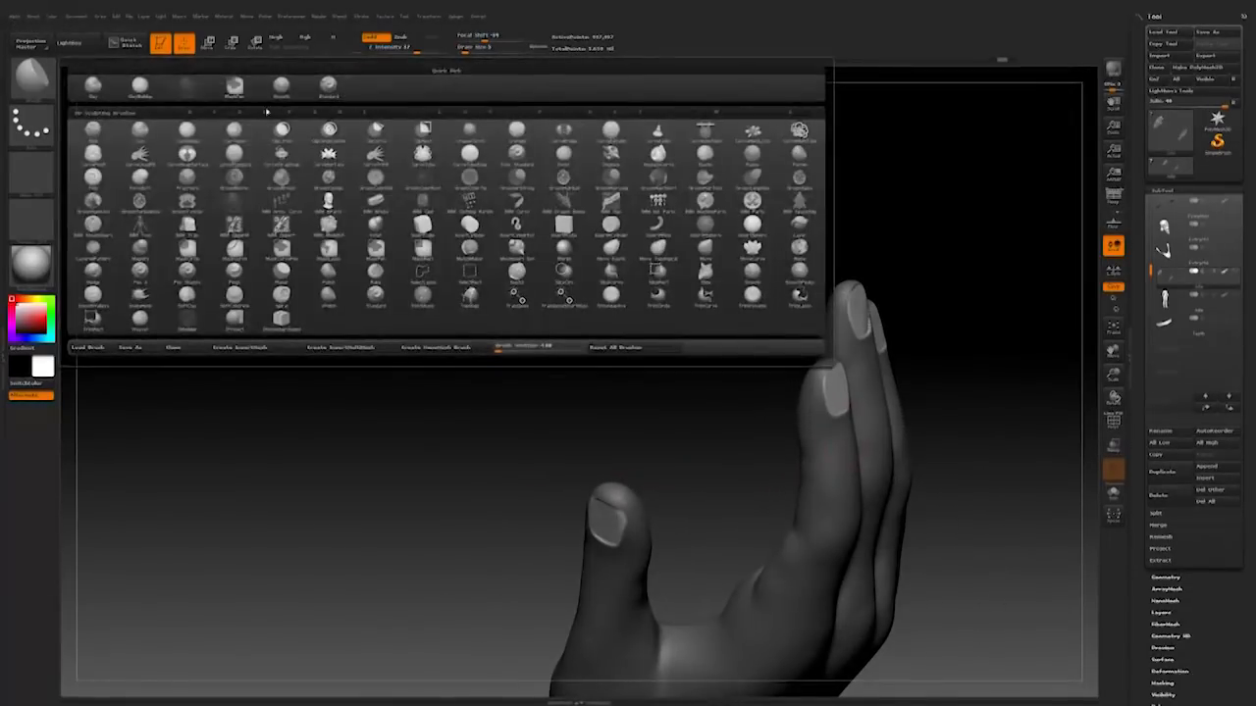
click(370, 288)
key(b)
key(m)
key(v)
drag(942, 334, 717, 449)
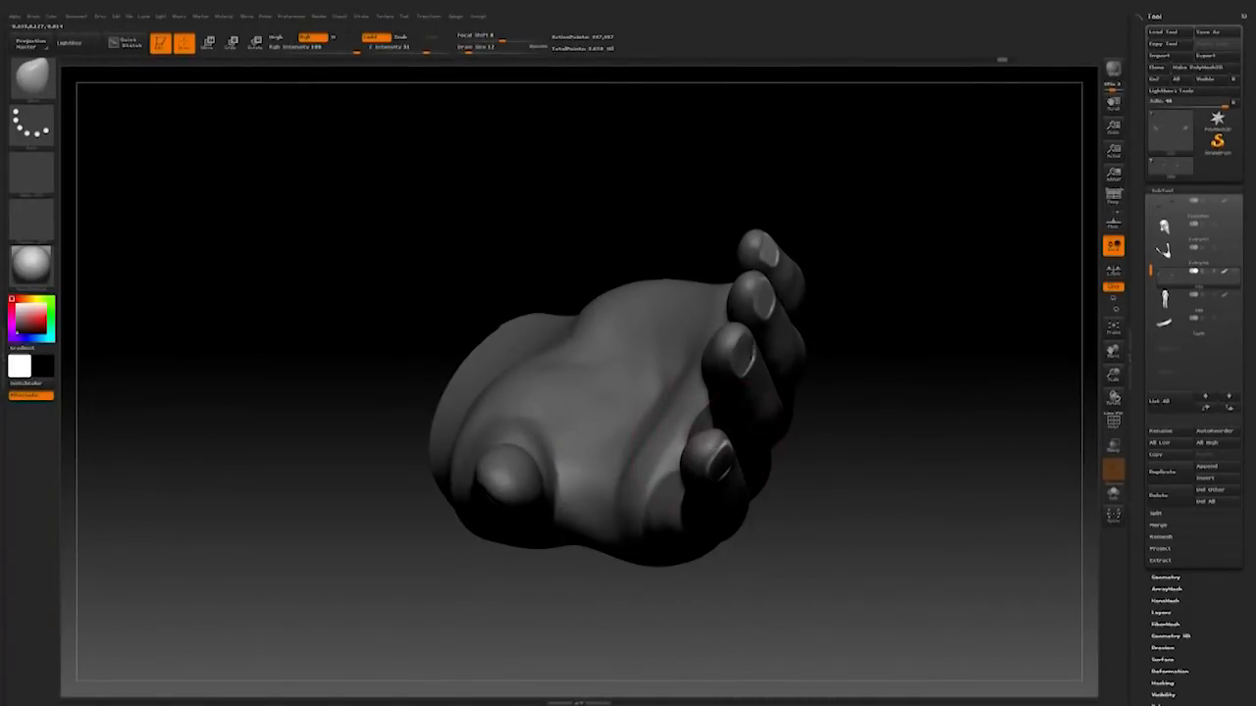
drag(854, 255, 743, 198)
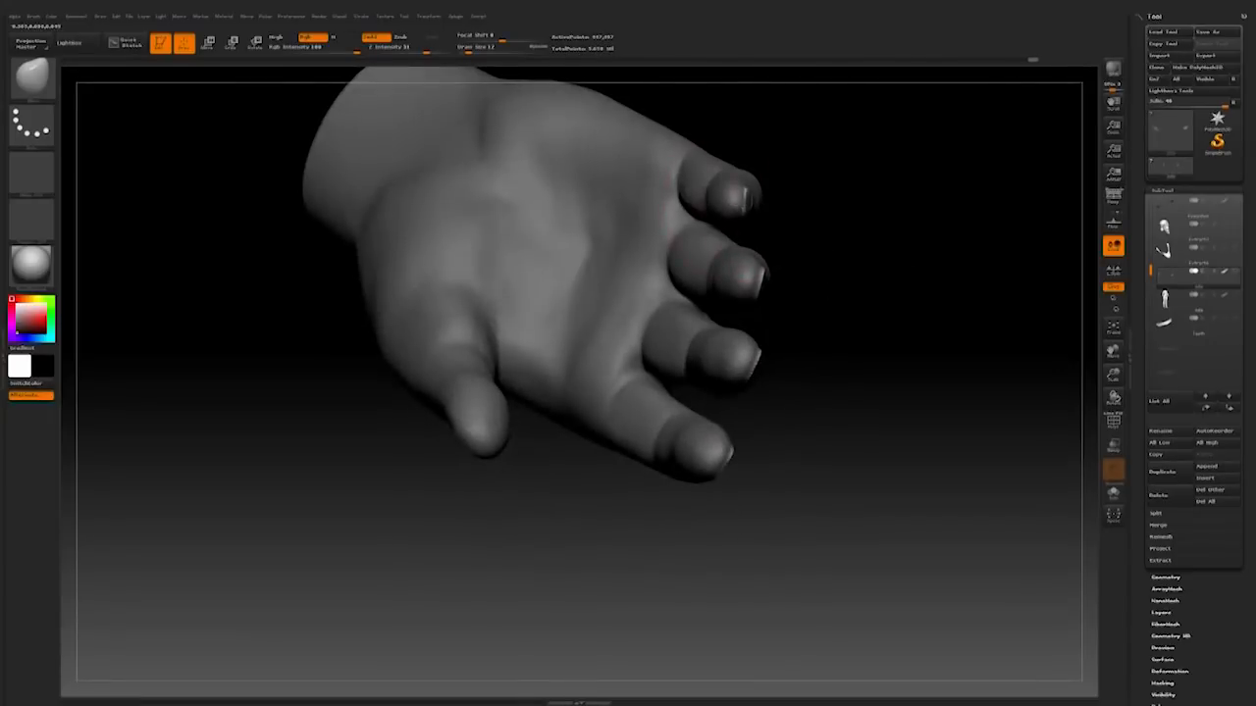
drag(901, 400, 843, 431)
key(space)
drag(656, 484, 642, 485)
mouse_move(851, 422)
mouse_down()
mouse_move(806, 530)
mouse_move(681, 598)
mouse_up()
Step: Reduce the brush size further and smooth the surfaces and edges of the four fingernails
key(space)
click(717, 592)
drag(834, 441, 765, 540)
key(space)
drag(694, 483, 686, 483)
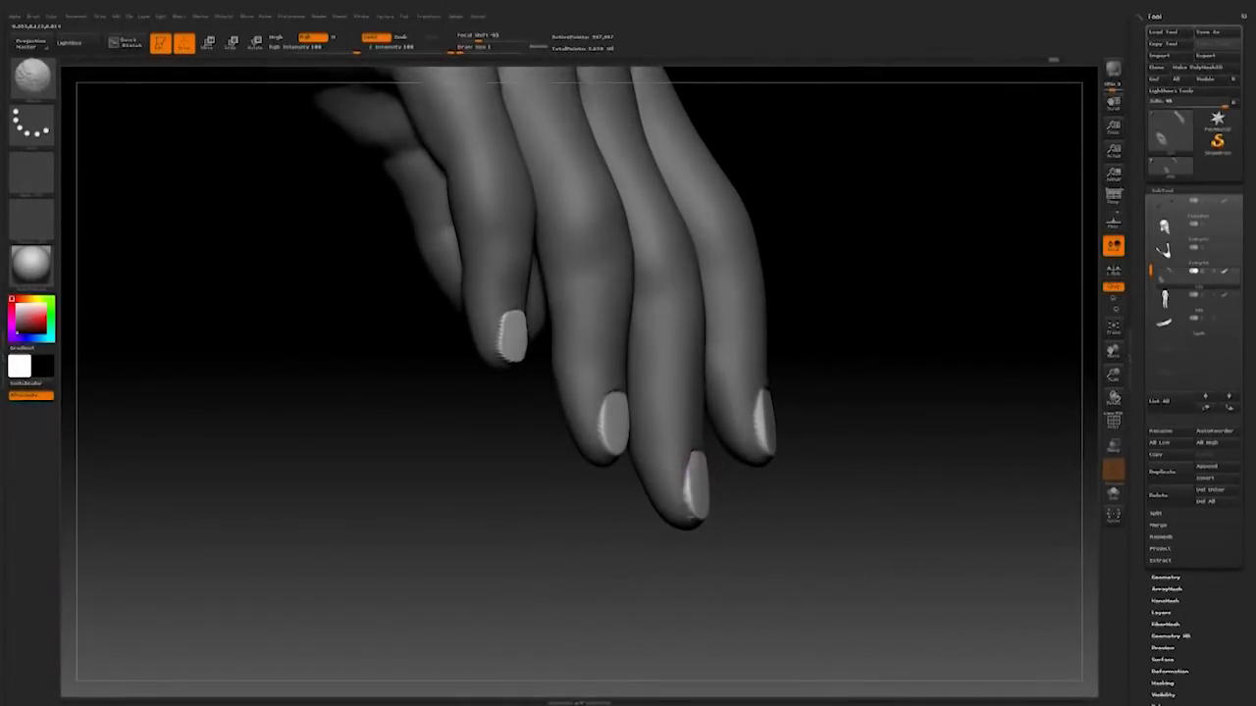
mouse_move(863, 481)
mouse_down()
mouse_move(722, 476)
mouse_move(692, 490)
mouse_move(707, 491)
mouse_up()
drag(855, 515, 876, 442)
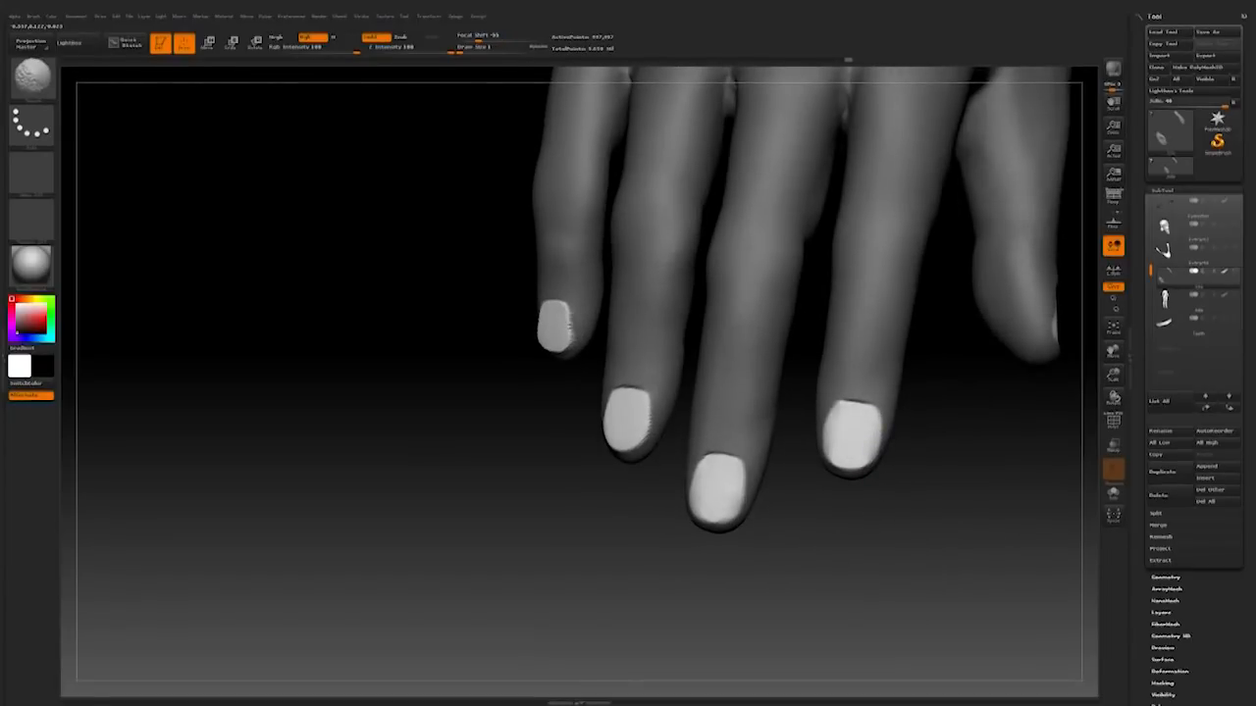
shift+drag(808, 541, 797, 538)
drag(637, 549, 610, 404)
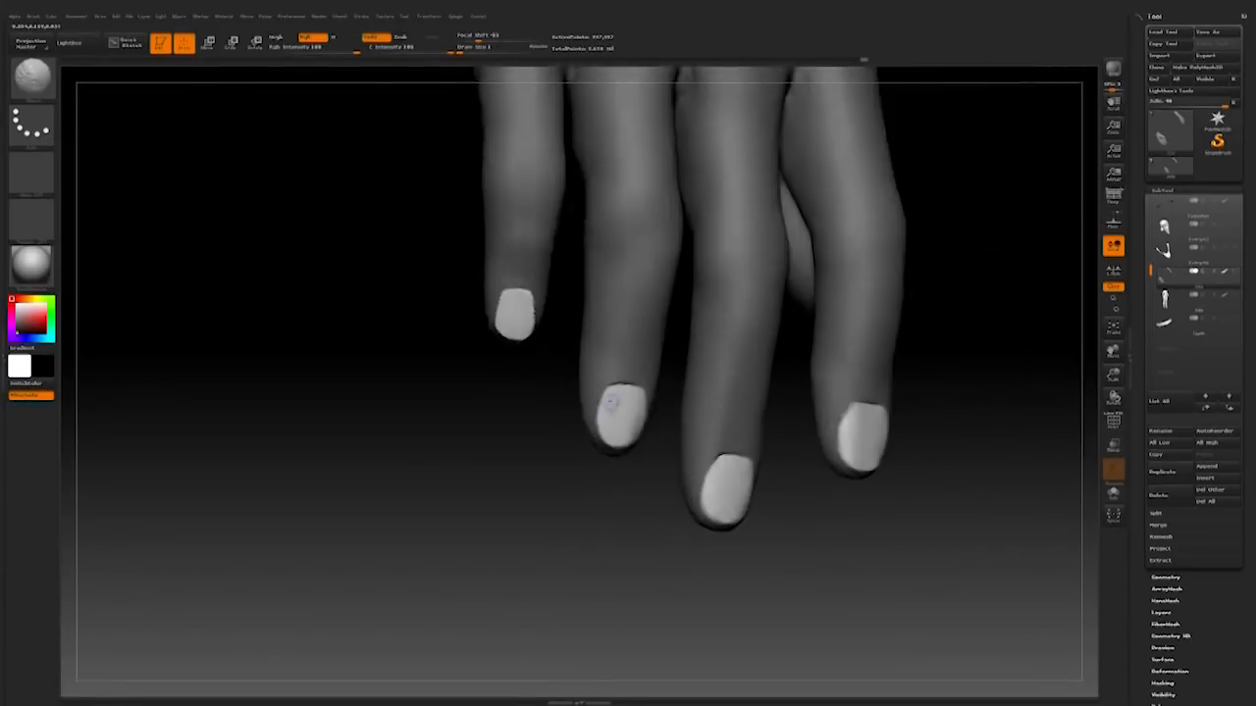
drag(558, 441, 539, 422)
Step: Return to the Move brush, resize it and reshape the four fingernails, checking their curvature from the fingertips
key(b)
key(m)
key(v)
mouse_move(591, 582)
mouse_down()
mouse_move(592, 412)
mouse_move(592, 583)
mouse_up()
key(space)
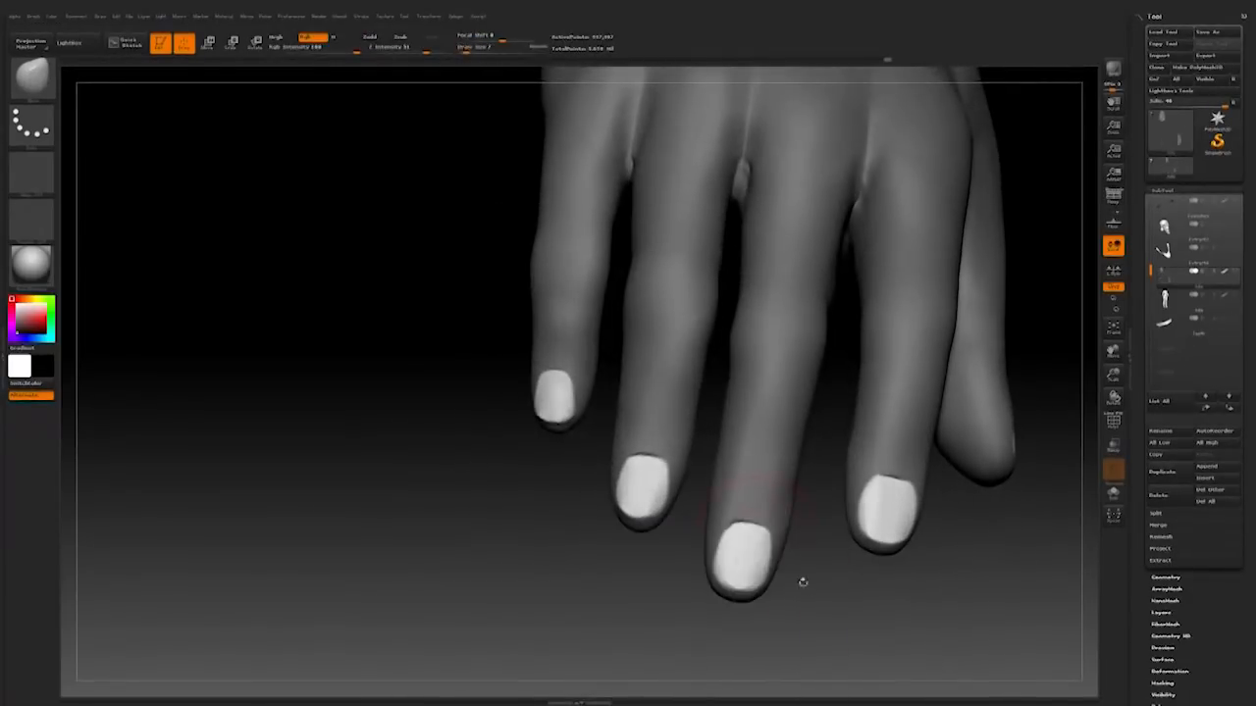
drag(805, 583, 818, 481)
key(space)
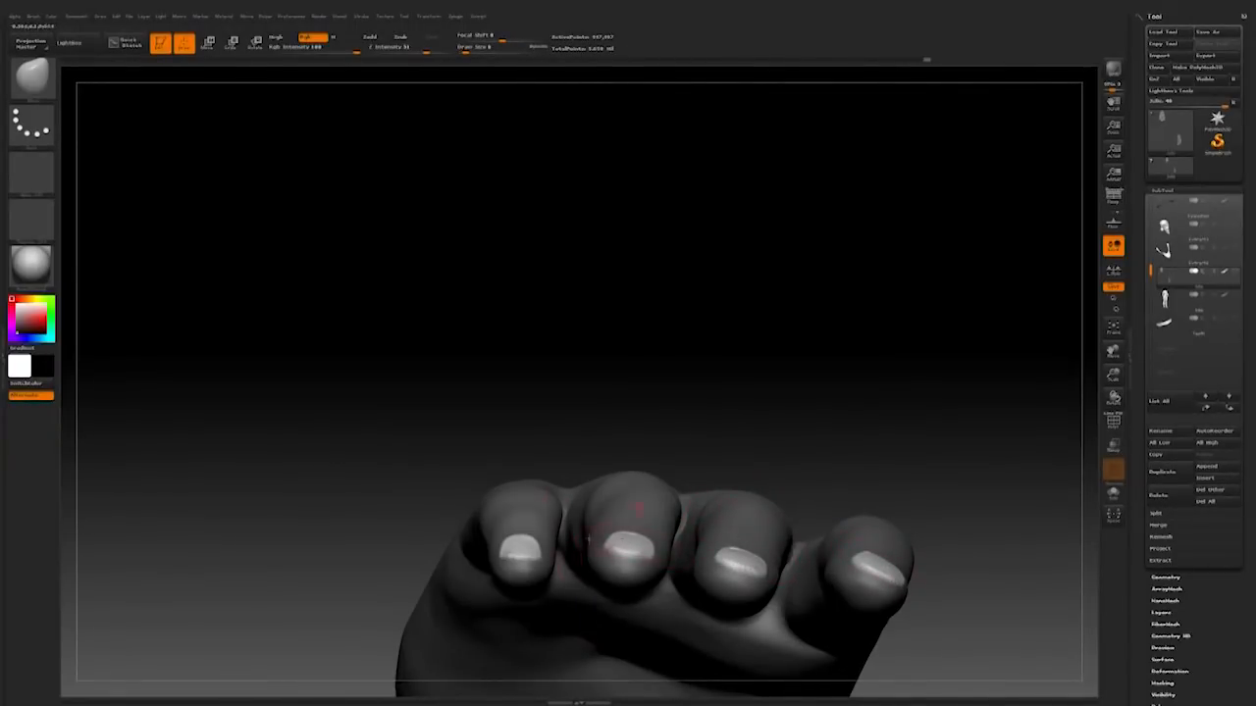
Step: Reshape the free edge and sides of the thumbnail with the Move brush
mouse_move(789, 425)
mouse_down()
mouse_move(829, 522)
mouse_move(785, 470)
mouse_move(775, 431)
mouse_move(820, 522)
mouse_move(692, 513)
mouse_up()
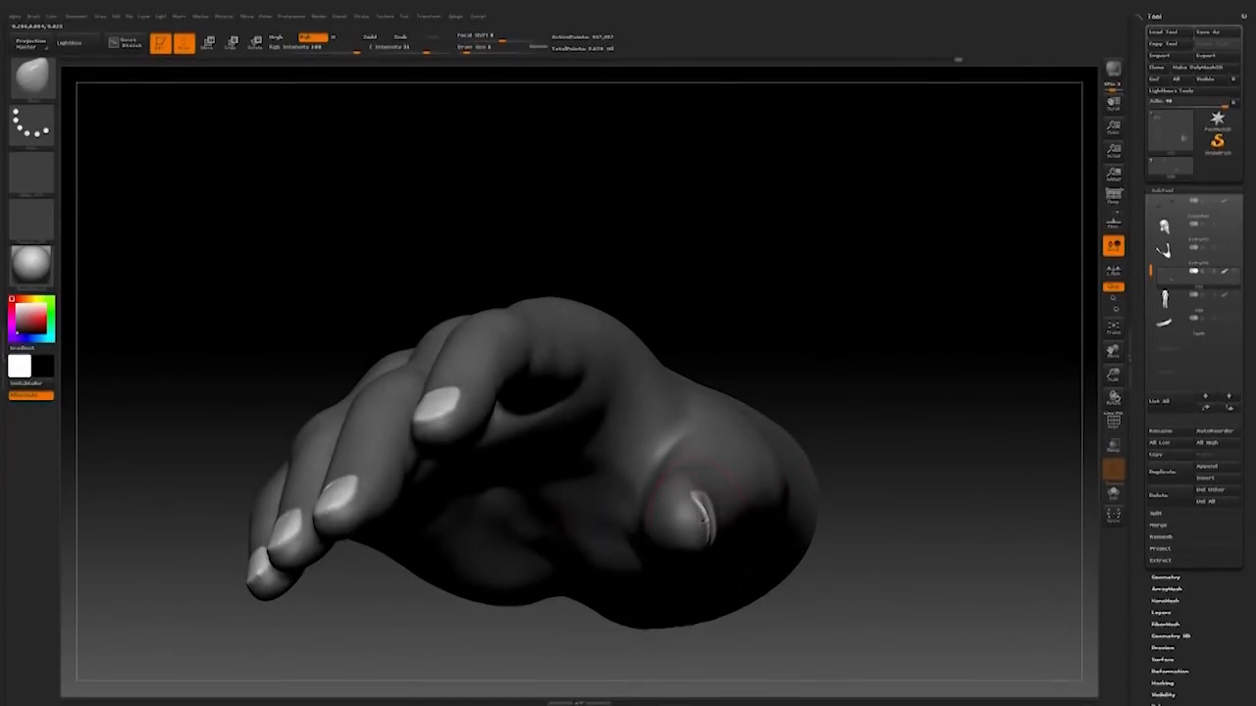
drag(914, 471, 703, 587)
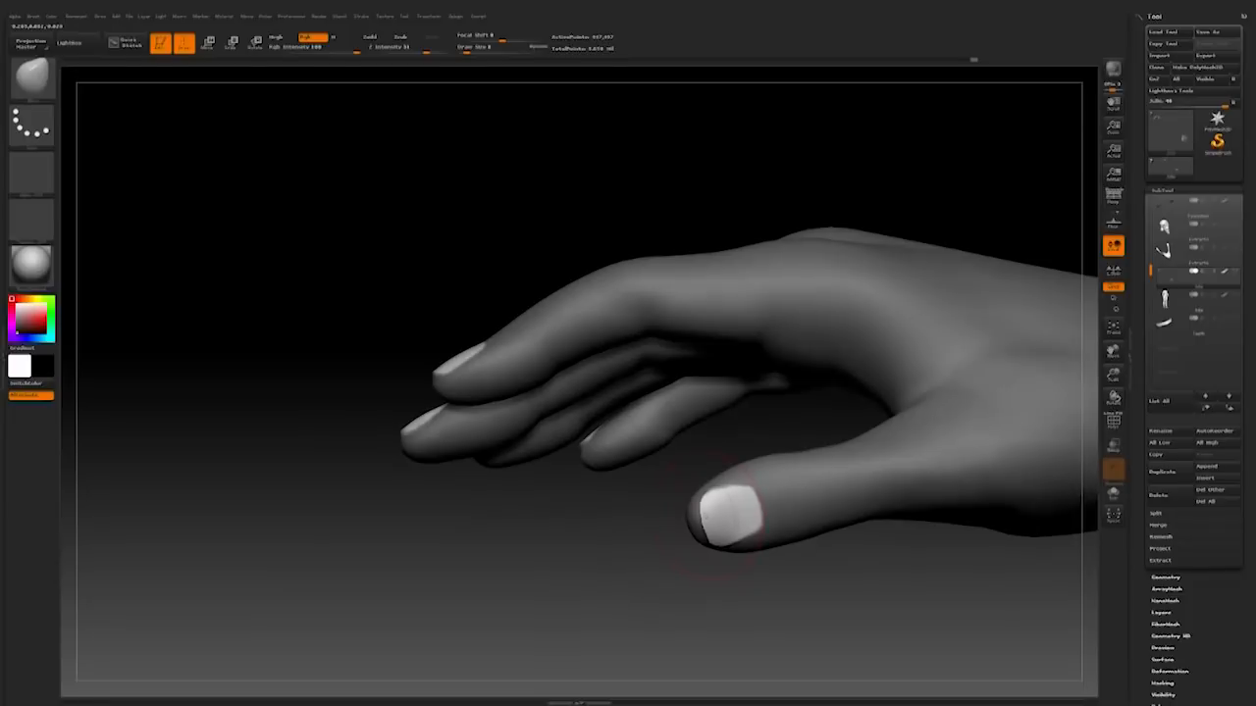
drag(698, 520, 566, 492)
Step: Pull the free edges of the four fingernails outward over the fingertips, using a smaller Move brush
drag(605, 391, 631, 384)
mouse_move(627, 324)
mouse_down()
mouse_move(660, 306)
mouse_move(638, 361)
mouse_move(613, 361)
mouse_up()
key(s)
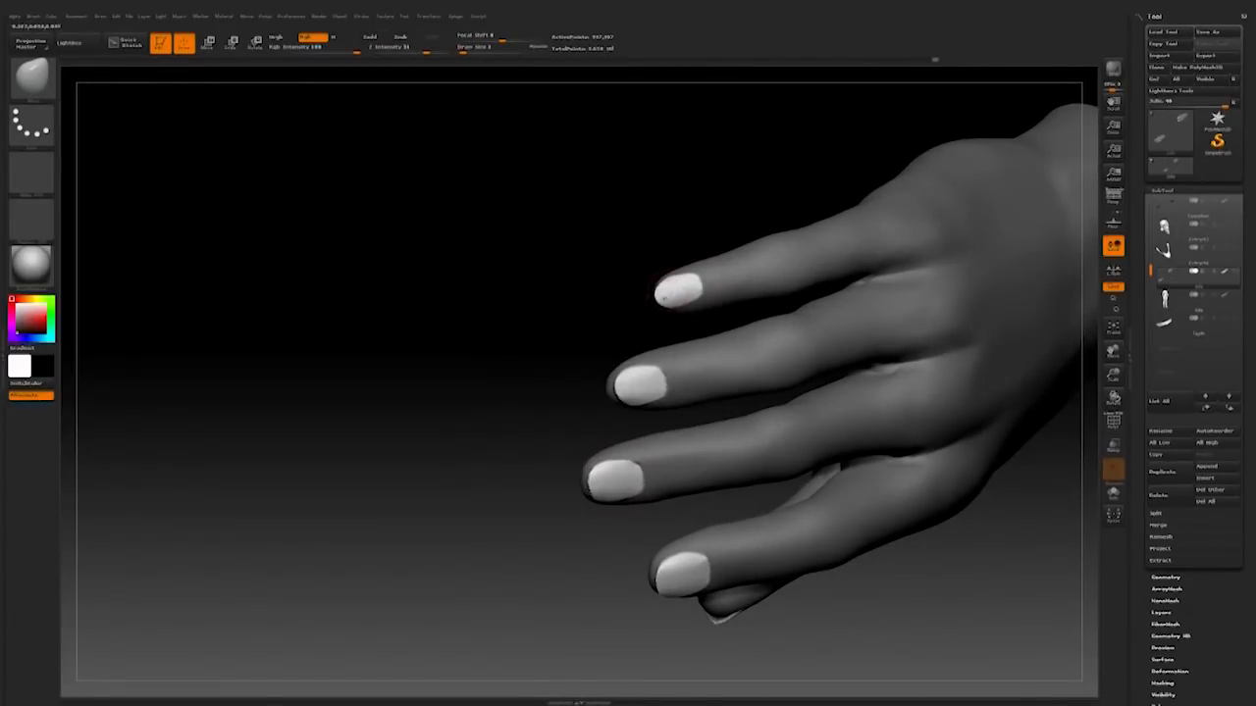
drag(598, 414, 513, 443)
drag(637, 379, 620, 389)
mouse_move(589, 412)
mouse_down()
mouse_move(566, 438)
mouse_move(801, 345)
mouse_move(616, 474)
mouse_up()
key(space)
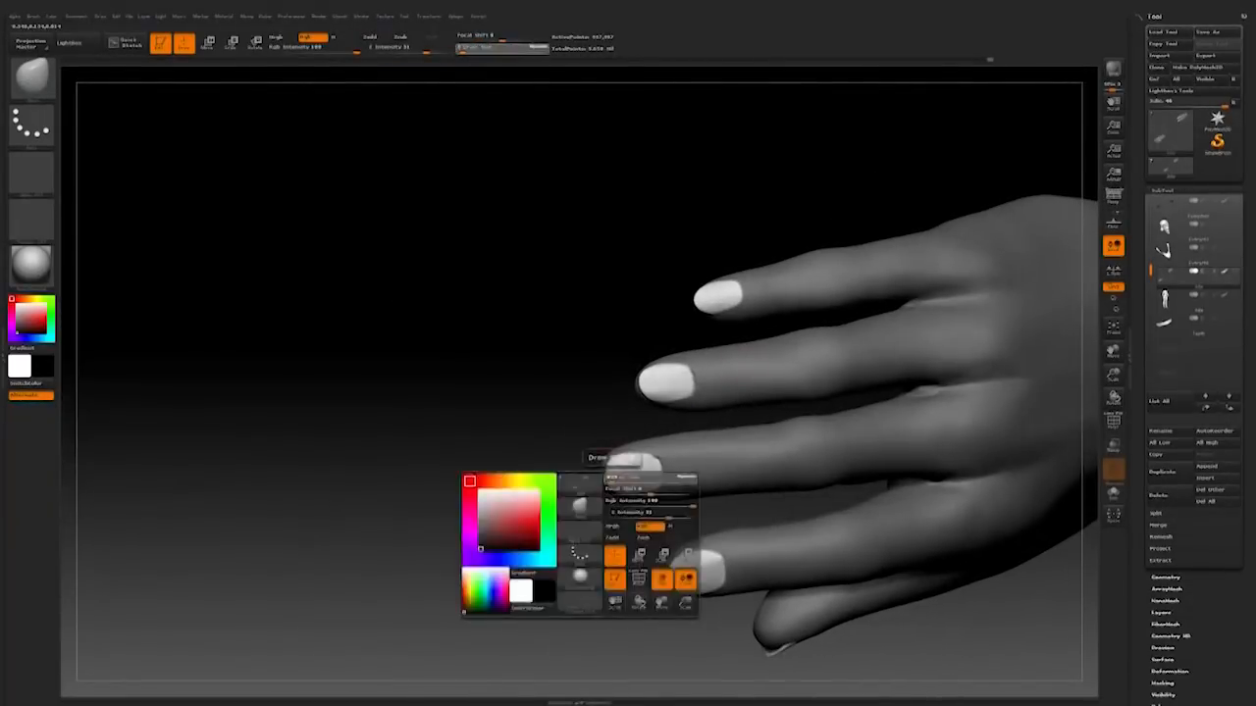
drag(588, 598, 571, 580)
Step: Clear the mask, show the whole body and use a larger Move brush to fit the wrist to the forearm
mouse_move(618, 535)
alt+mouse_down()
mouse_move(560, 552)
mouse_move(707, 530)
mouse_move(912, 547)
mouse_move(772, 572)
mouse_move(808, 446)
mouse_move(835, 544)
alt+mouse_up()
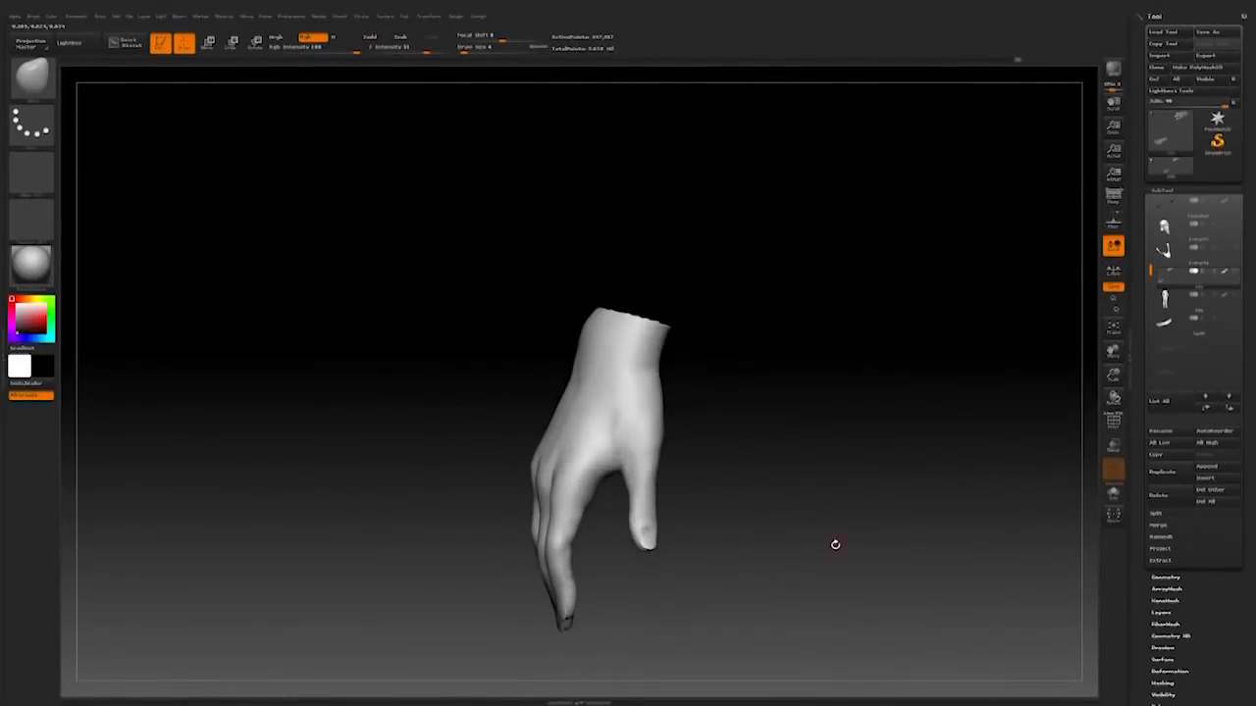
alt+drag(344, 192, 337, 289)
key(space)
drag(609, 398, 641, 398)
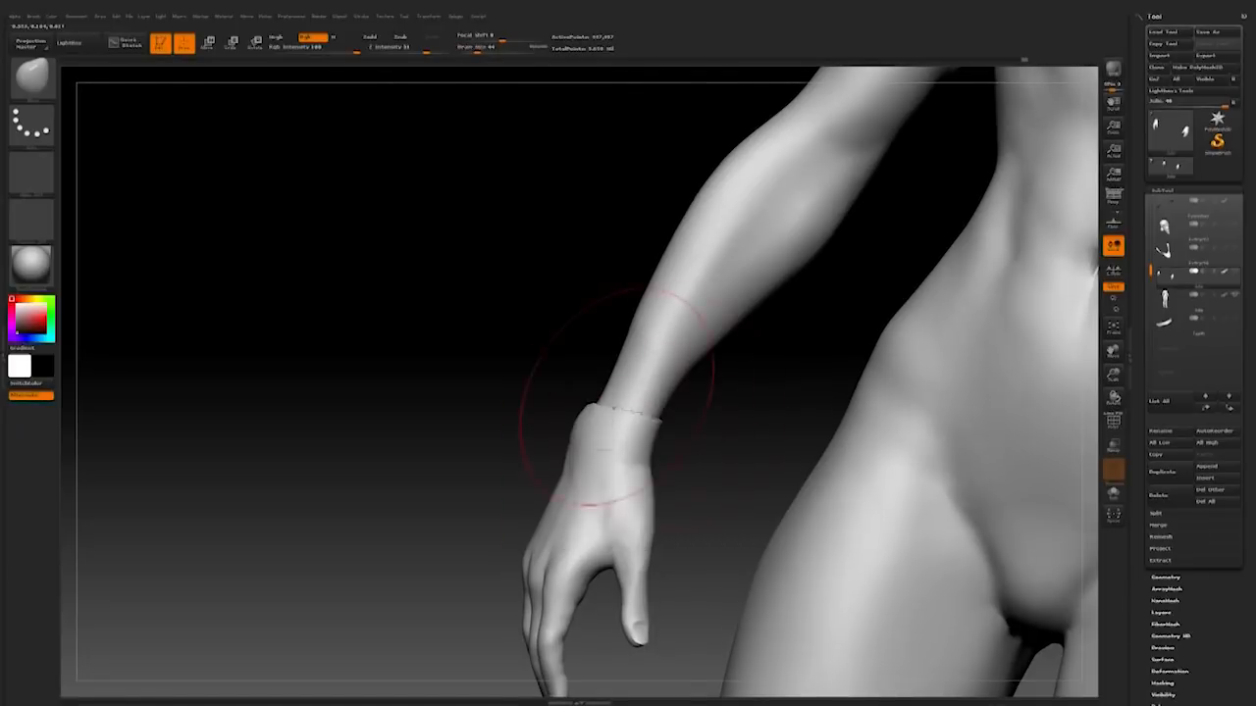
drag(471, 392, 398, 393)
key(space)
drag(628, 422, 613, 422)
mouse_move(412, 412)
mouse_down()
mouse_move(521, 433)
mouse_move(495, 457)
mouse_up()
drag(476, 413, 421, 417)
Step: Reshape the wrist and palm from behind with a smaller Move brush
mouse_move(595, 424)
mouse_down()
mouse_move(775, 441)
mouse_move(755, 461)
mouse_move(785, 483)
mouse_up()
key(shift)
alt+drag(705, 574, 760, 415)
drag(700, 388, 692, 432)
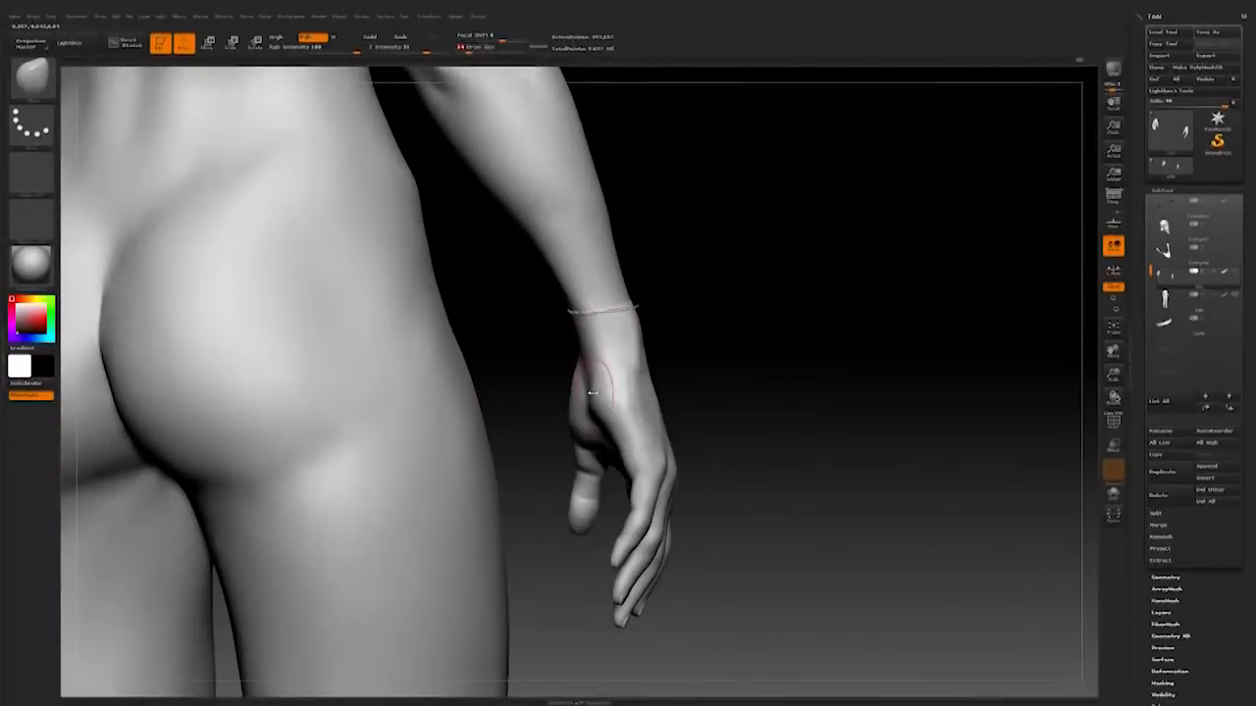
key(space)
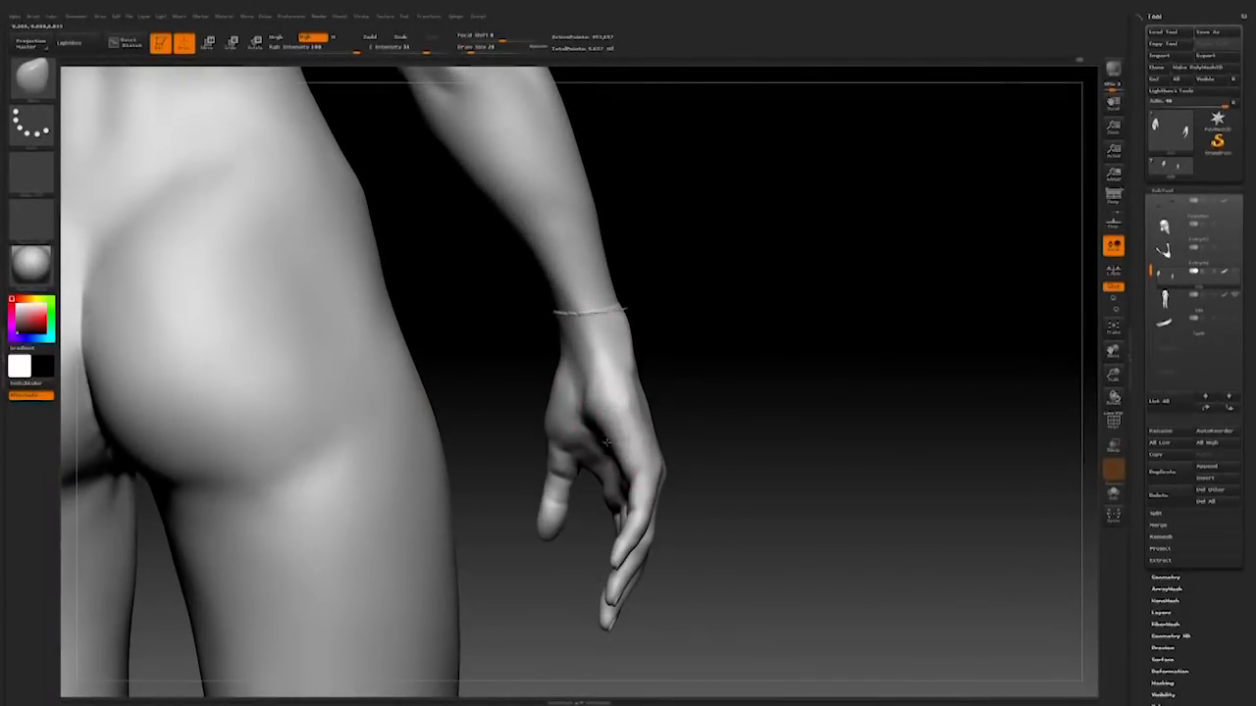
key(space)
mouse_move(775, 403)
mouse_down()
mouse_move(737, 390)
mouse_move(592, 448)
mouse_up()
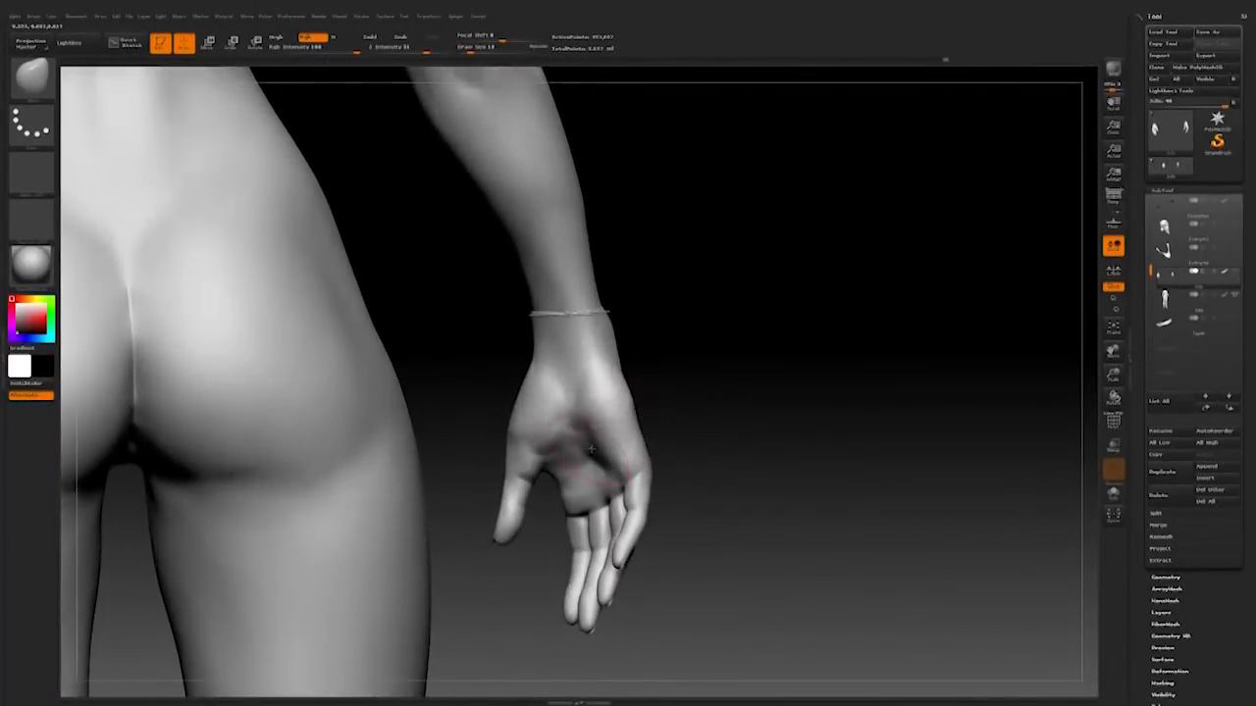
mouse_move(667, 392)
mouse_down()
mouse_move(706, 337)
mouse_move(703, 355)
mouse_move(737, 389)
mouse_move(760, 391)
mouse_move(606, 443)
mouse_up()
Step: Switch to the Standard brush and sculpt the fleshy pads and hollow of the palm
click(31, 76)
click(384, 84)
key([)
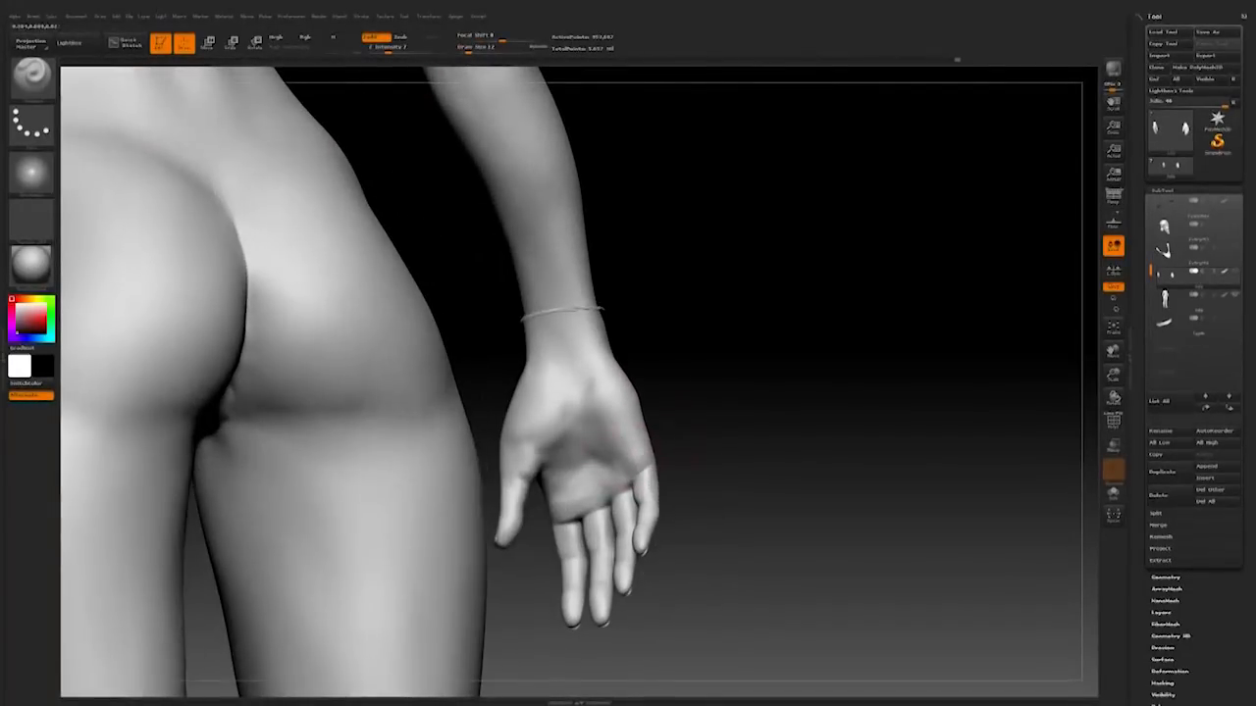
mouse_move(687, 412)
mouse_down()
mouse_move(773, 369)
mouse_move(745, 294)
mouse_move(638, 441)
mouse_up()
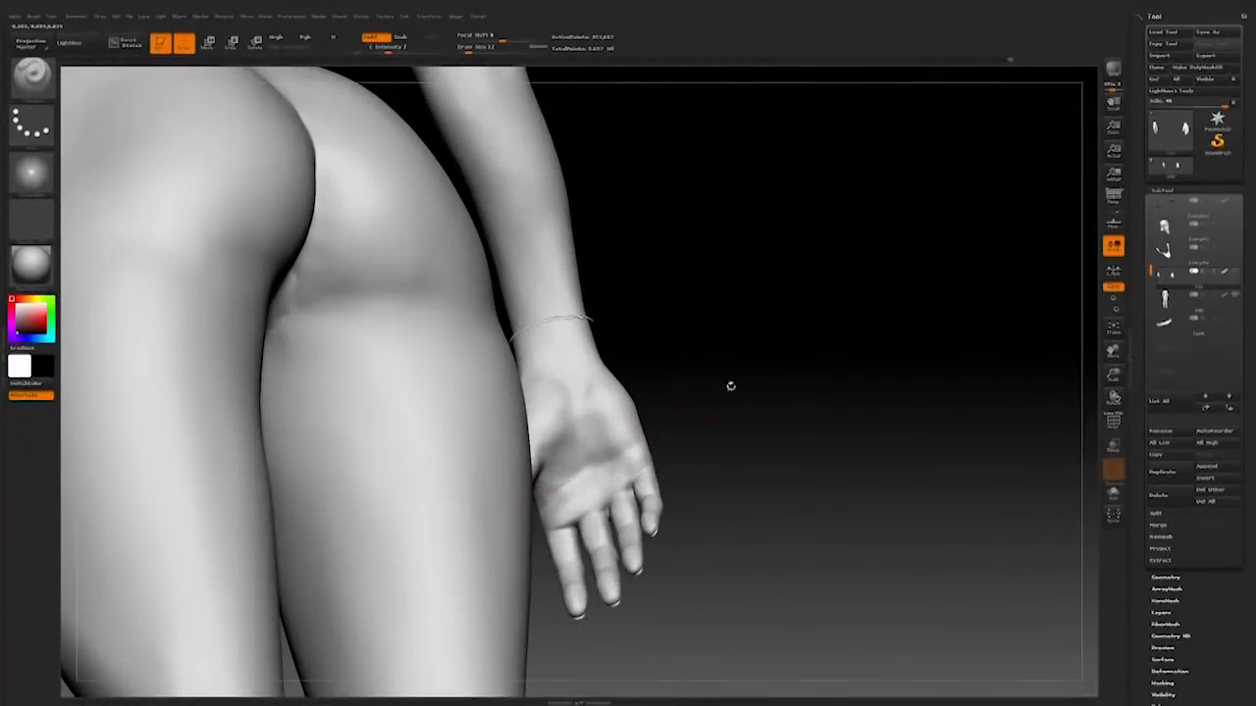
drag(729, 385, 726, 392)
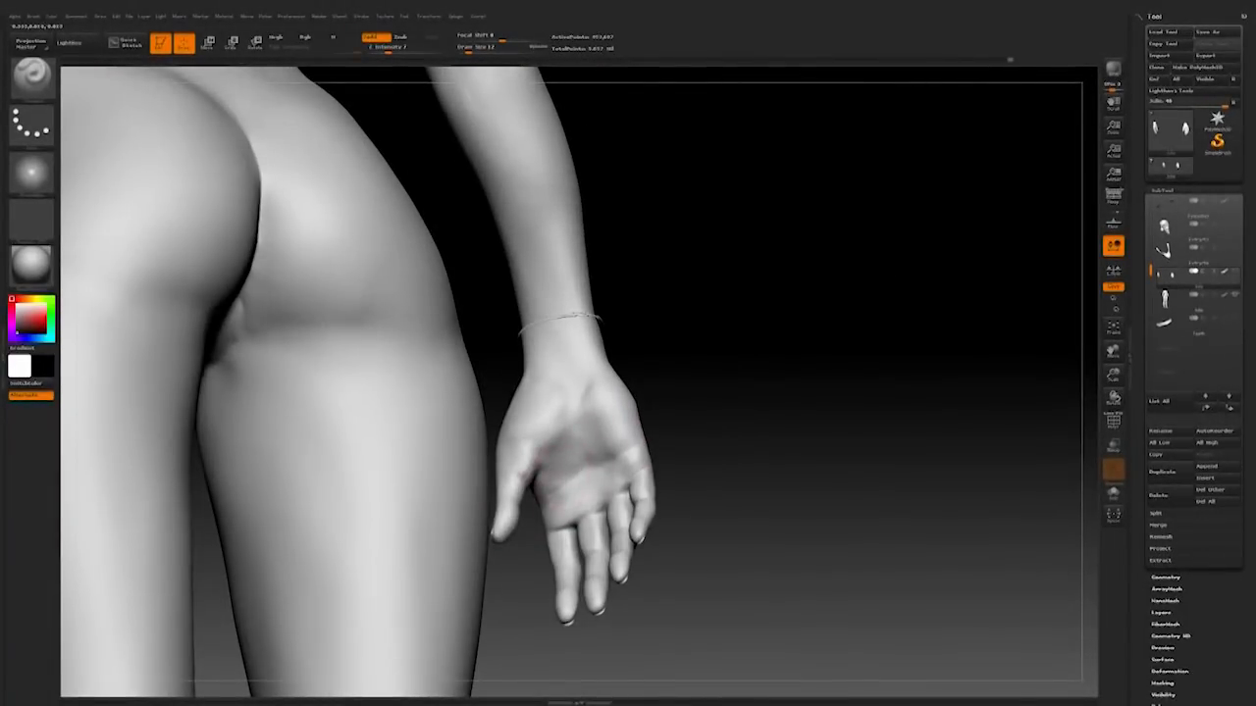
mouse_move(693, 373)
mouse_down()
mouse_move(708, 390)
mouse_move(618, 456)
mouse_up()
drag(707, 419, 677, 409)
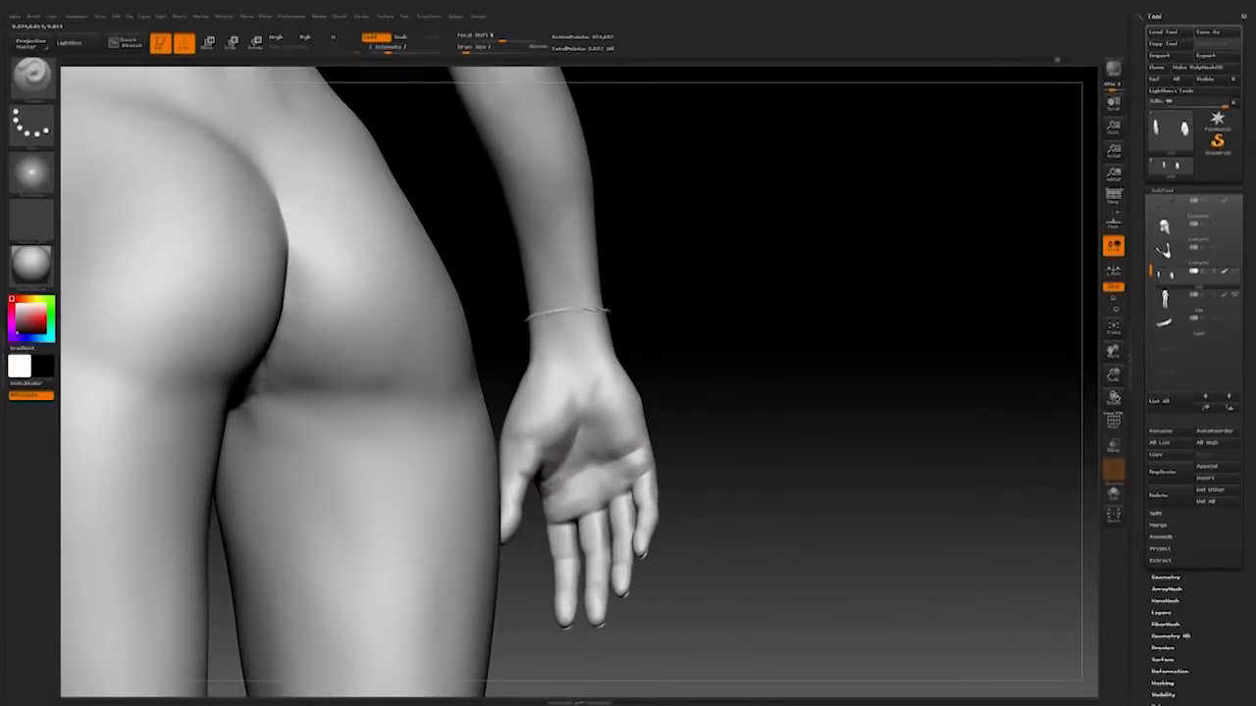
Step: Define the wrist crease and the folds between the palm pads with a smaller Standard brush
right_drag(581, 396, 590, 348)
drag(700, 326, 775, 393)
mouse_move(687, 392)
alt+mouse_down()
mouse_move(720, 359)
mouse_move(712, 403)
mouse_move(834, 406)
mouse_move(710, 356)
mouse_move(639, 345)
mouse_move(728, 344)
mouse_move(754, 359)
mouse_move(726, 438)
mouse_move(807, 363)
mouse_move(868, 240)
alt+mouse_up()
right_drag(673, 402, 687, 400)
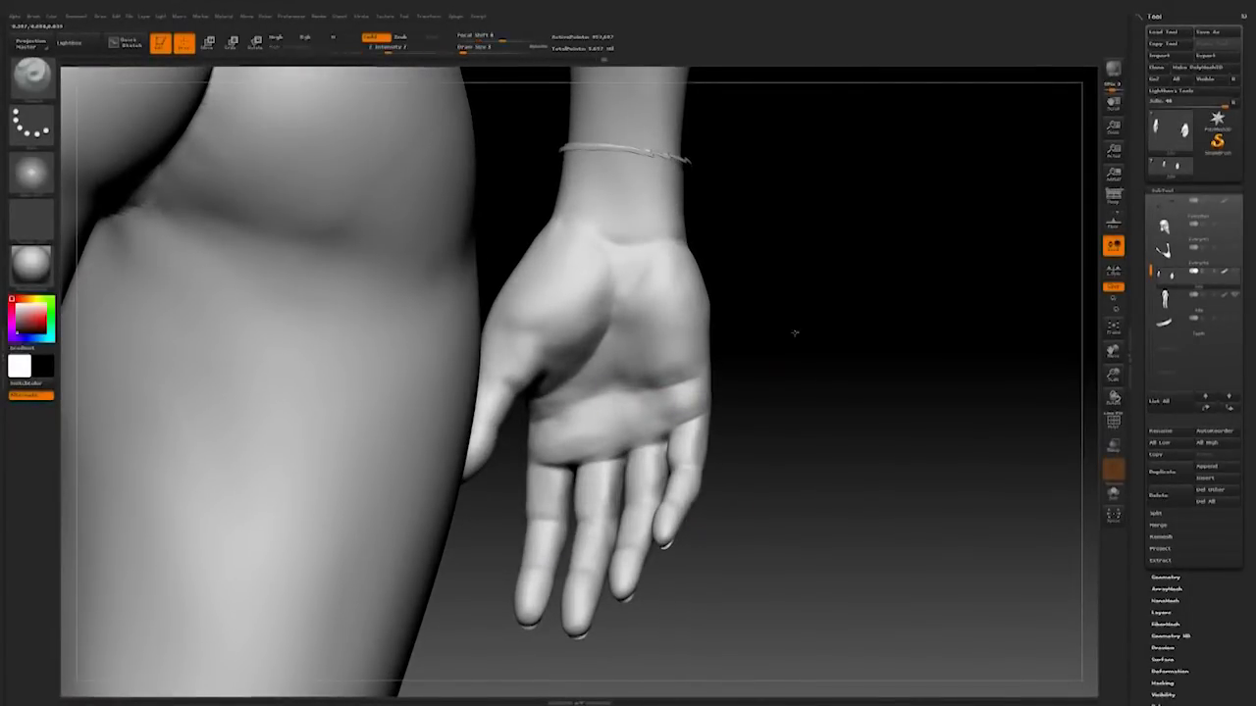
Step: Smooth the sculpted palm pads and the transition into the wrist
drag(796, 330, 765, 319)
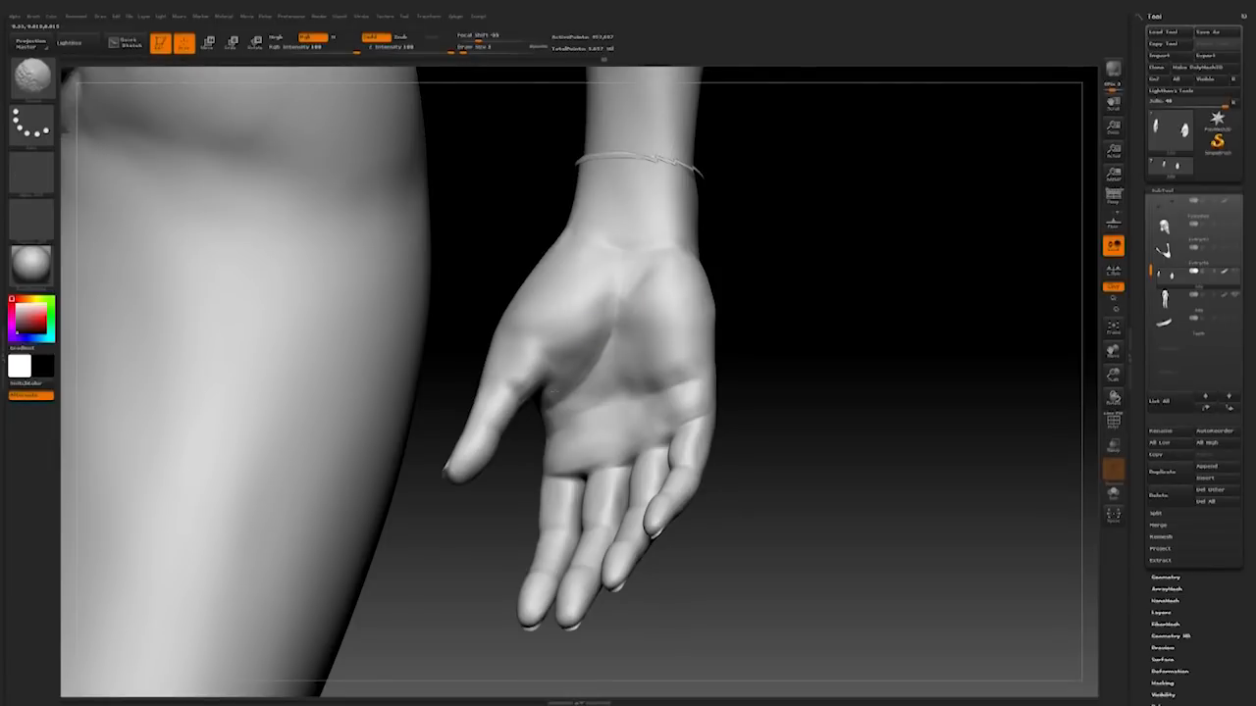
drag(761, 281, 787, 332)
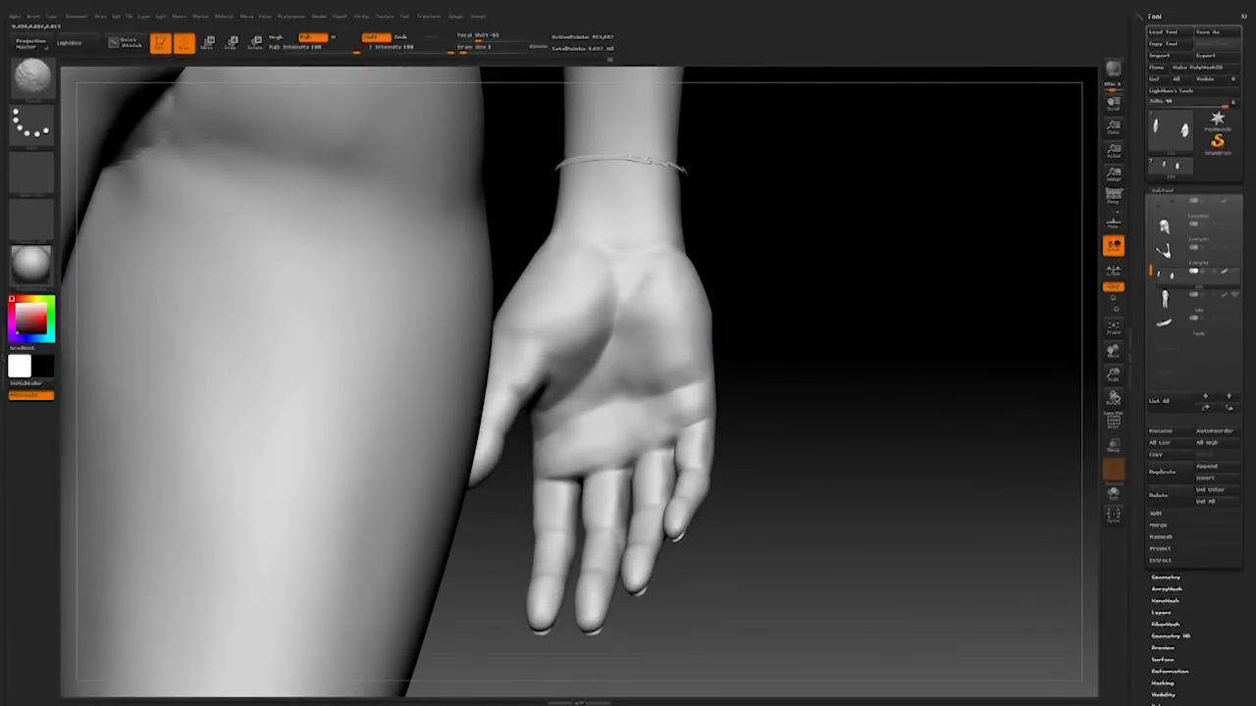
drag(787, 331, 765, 245)
mouse_move(850, 330)
shift+mouse_down()
mouse_move(874, 339)
mouse_move(894, 244)
mouse_move(861, 285)
mouse_move(841, 350)
mouse_move(854, 294)
shift+mouse_up()
Step: Select the Move brush and adjust the shape of the thumb and its base against the palm
click(33, 78)
click(365, 103)
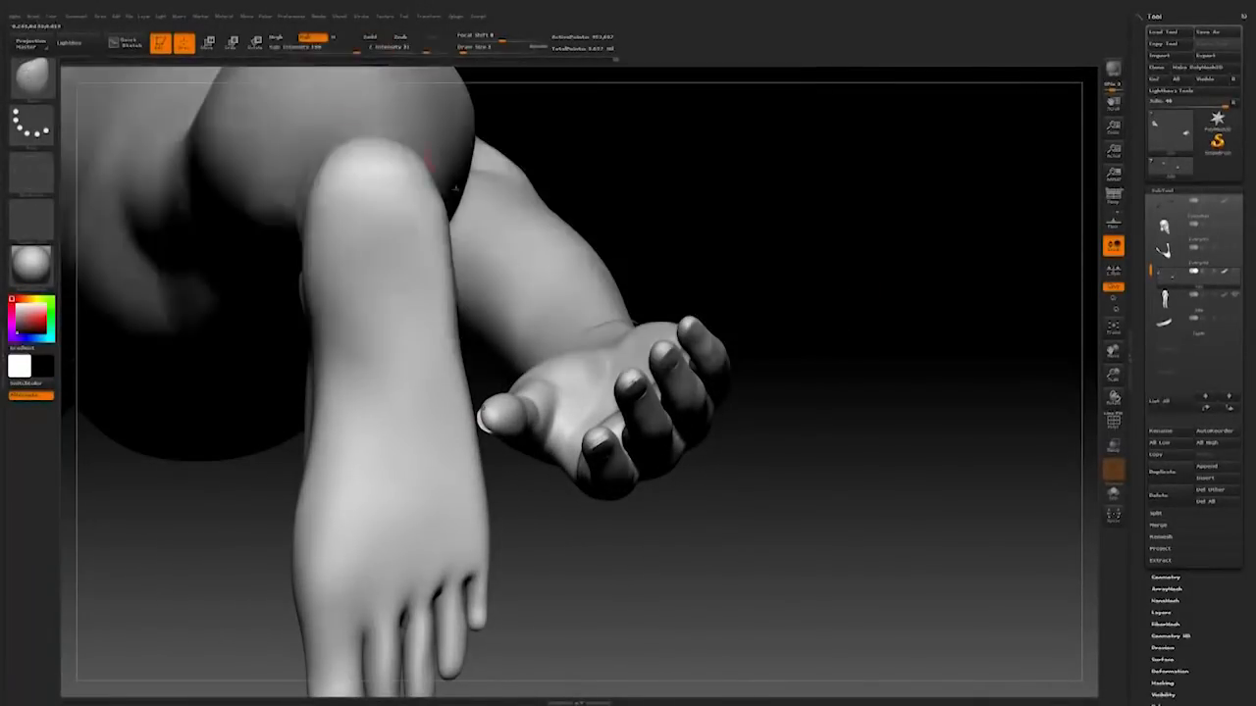
right_click(530, 446)
click(597, 394)
mouse_move(718, 284)
mouse_down()
mouse_move(718, 315)
mouse_move(536, 406)
mouse_up()
right_click(498, 467)
click(565, 406)
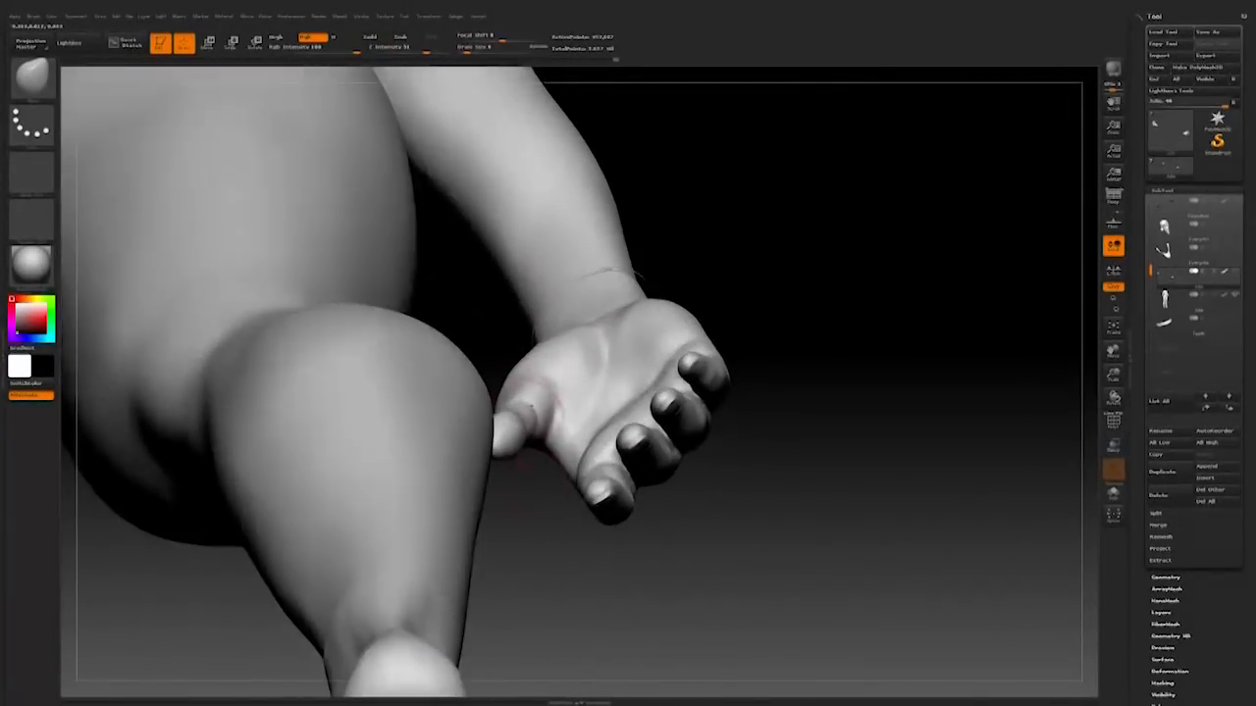
drag(699, 296, 515, 374)
mouse_move(775, 282)
mouse_down()
mouse_move(796, 288)
mouse_move(815, 327)
mouse_move(830, 281)
mouse_move(818, 272)
mouse_move(677, 497)
mouse_up()
Step: Switch to the Standard brush and sculpt the creases across the palm and thumb
click(32, 78)
click(95, 84)
mouse_move(664, 424)
mouse_down()
mouse_move(589, 432)
mouse_move(651, 432)
mouse_move(634, 382)
mouse_move(620, 402)
mouse_up()
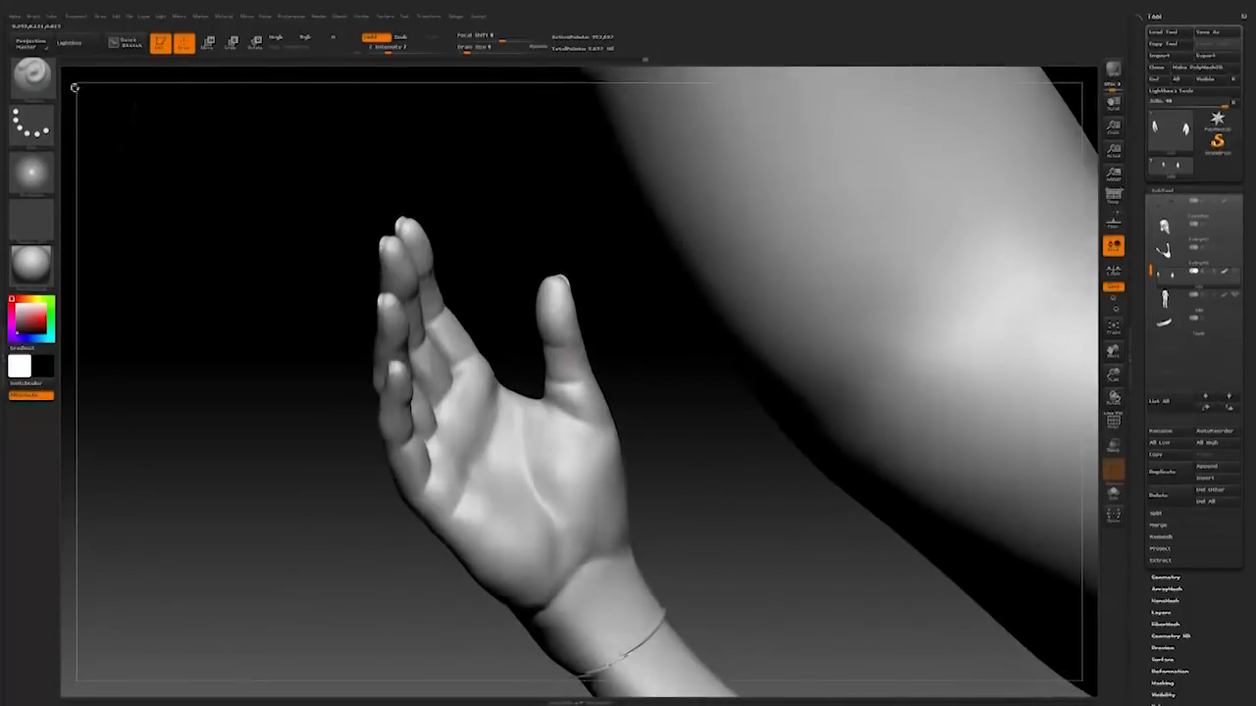
Step: Pick a different sculpting brush, reduce its size and refine the creases on the inner side of the thumb
click(35, 78)
click(328, 294)
drag(667, 437, 648, 439)
key(space)
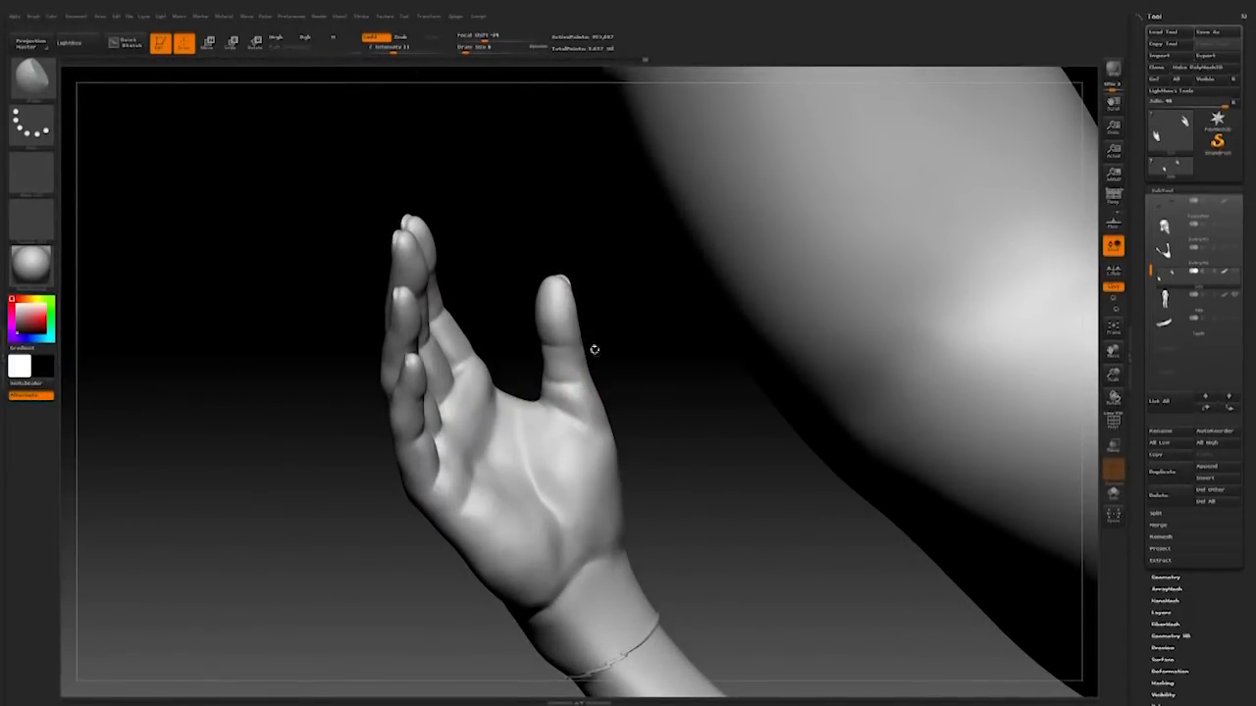
mouse_move(532, 396)
mouse_down()
mouse_move(571, 400)
mouse_move(659, 364)
mouse_move(589, 363)
mouse_move(645, 415)
mouse_move(593, 368)
mouse_up()
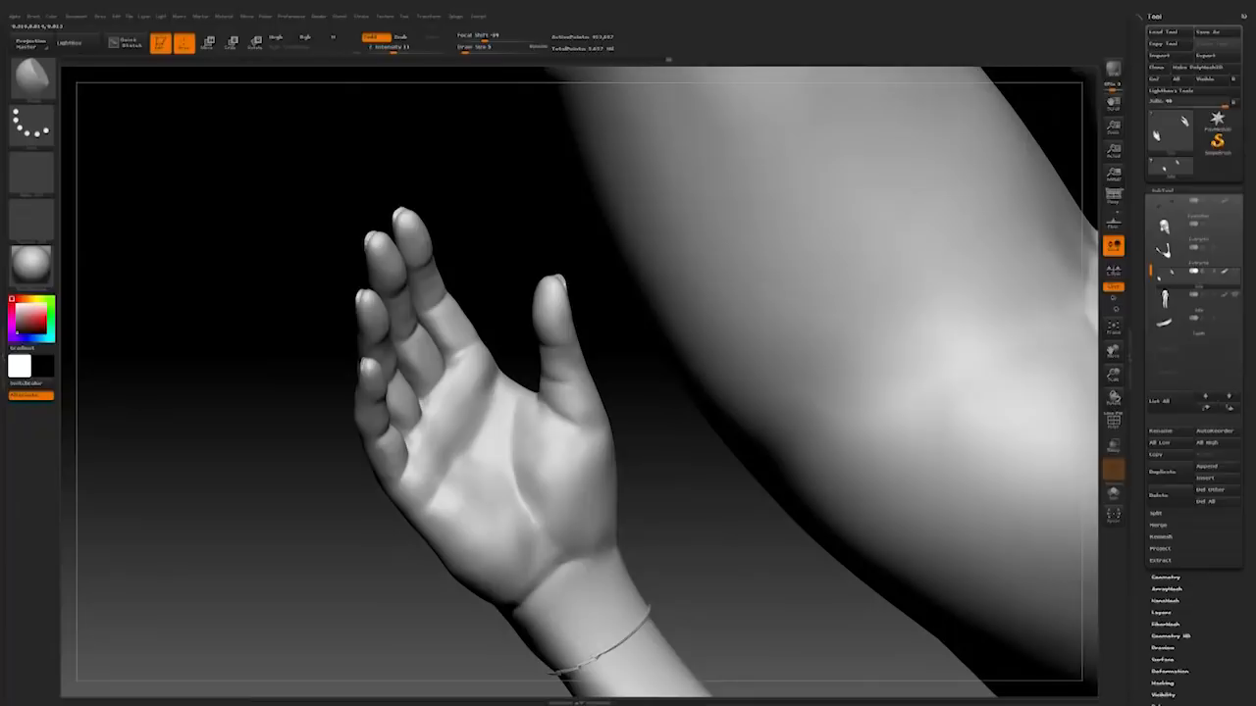
Step: Change to a sharper brush and carve the fold between the thumb base and the palm
click(33, 78)
click(126, 160)
mouse_move(608, 385)
mouse_down()
mouse_move(677, 397)
mouse_move(527, 407)
mouse_up()
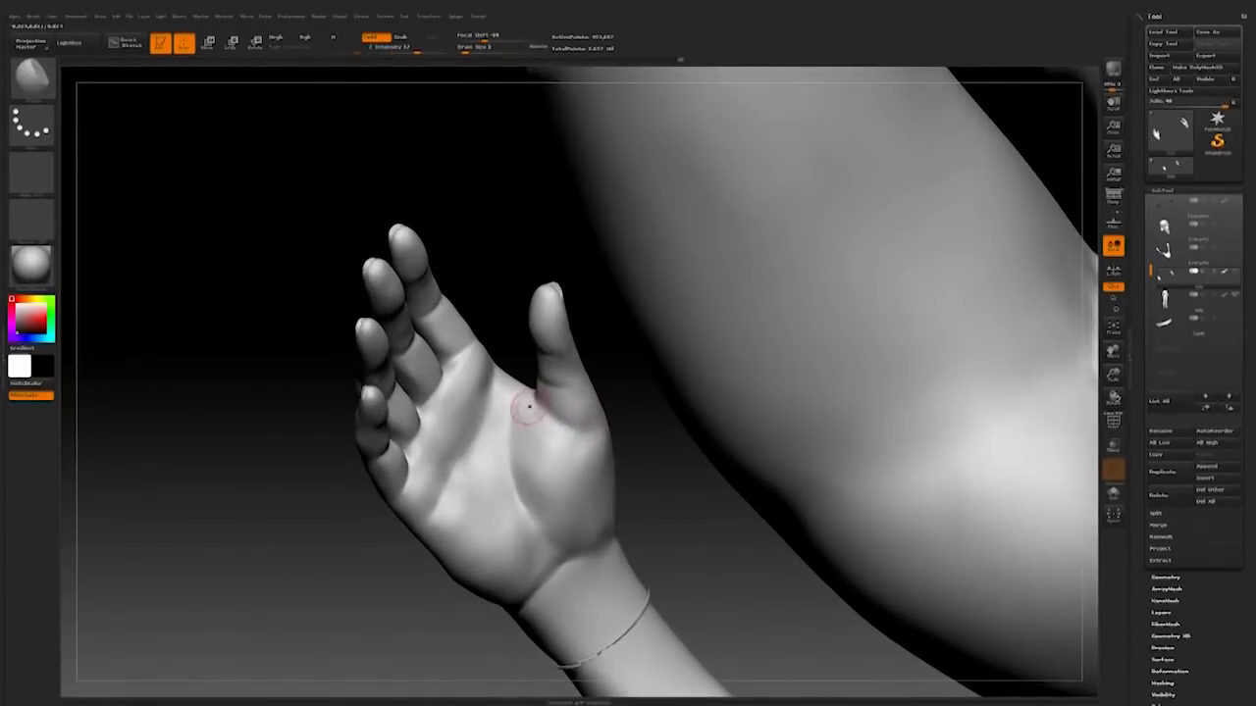
drag(598, 442, 574, 361)
Step: Carve a crease across the thumb base on the back of the hand and smooth it
drag(646, 402, 723, 425)
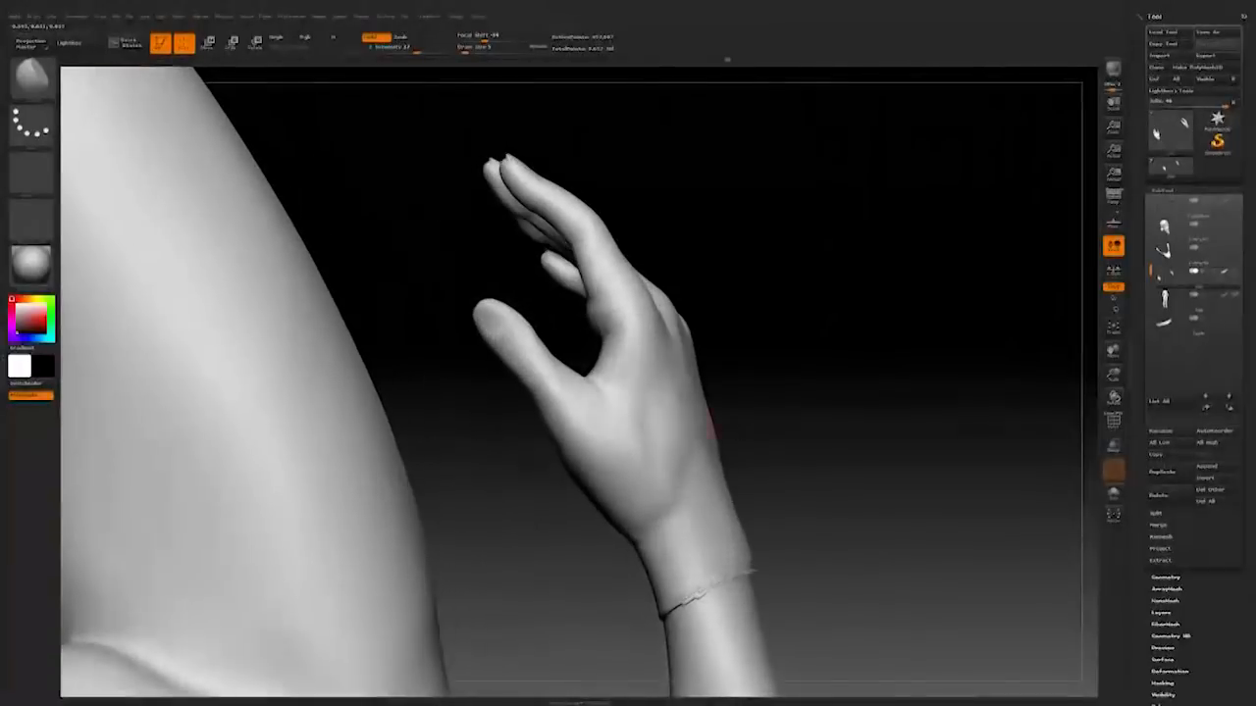
drag(637, 382, 564, 427)
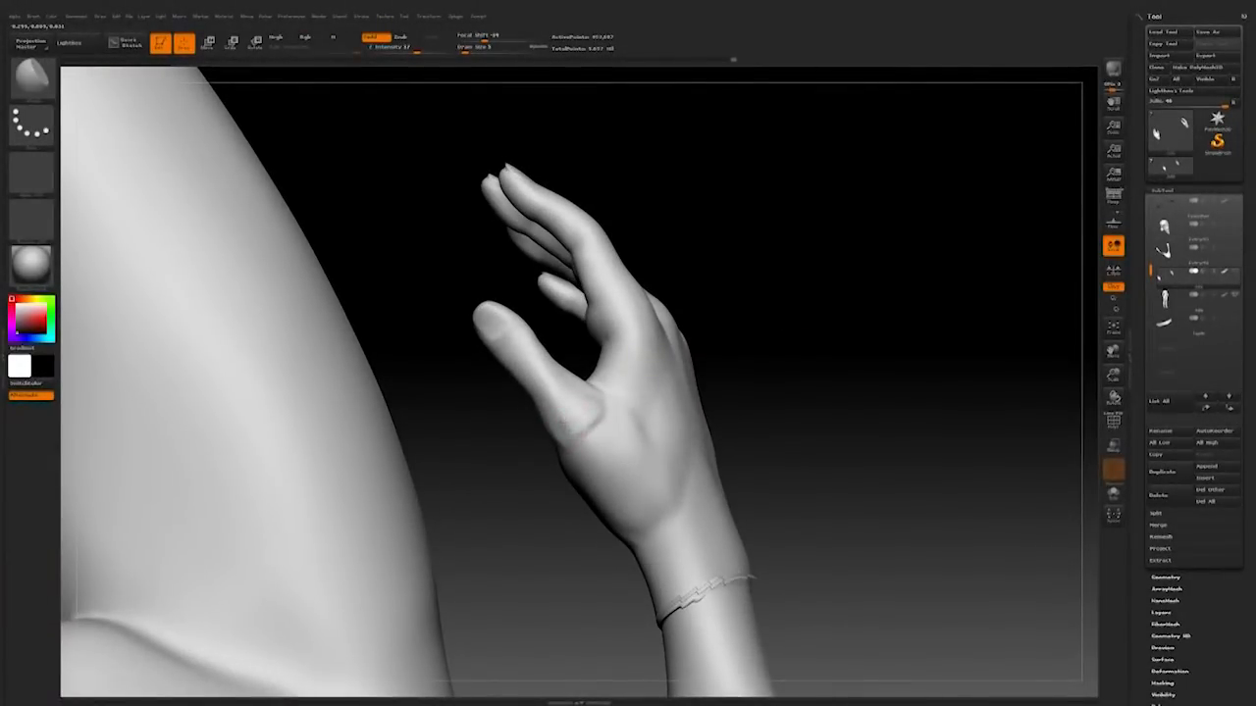
key(shift)
drag(610, 402, 572, 401)
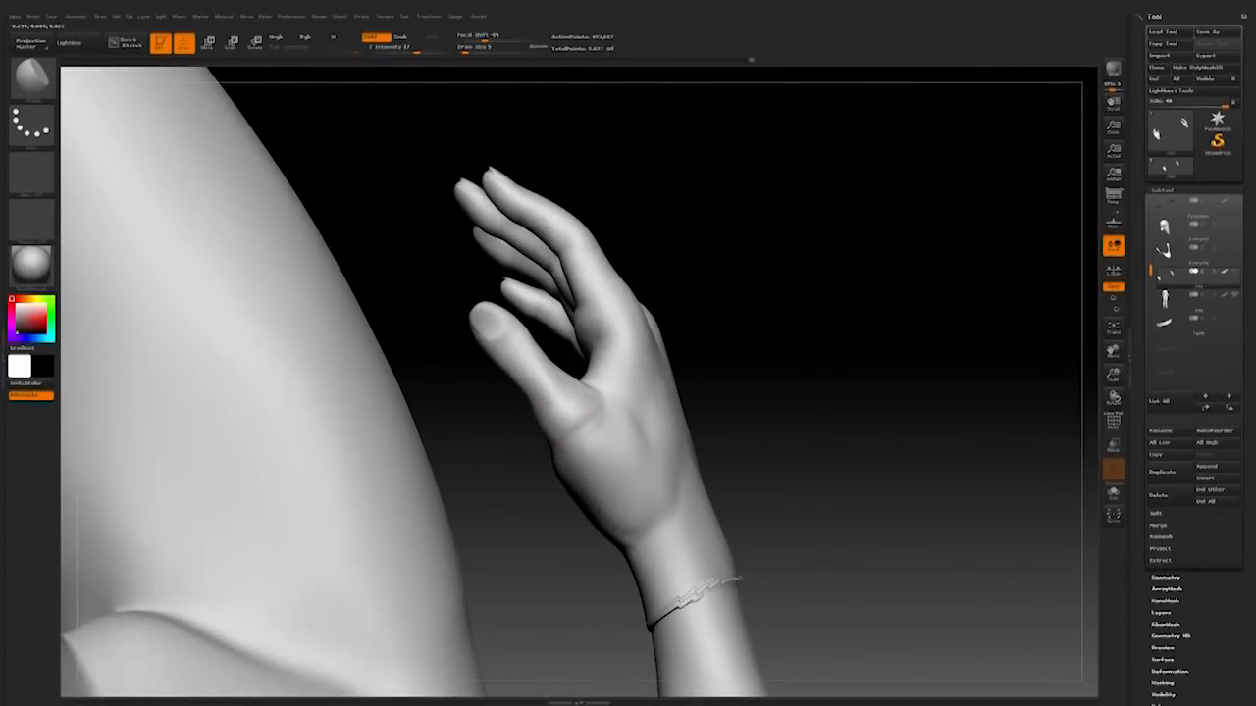
Step: Switch to the Standard brush, lower its intensity to 12 and sculpt the skin around the base of the thumbnail
right_drag(572, 424, 618, 412)
mouse_move(741, 304)
mouse_down()
mouse_move(575, 395)
mouse_move(723, 280)
mouse_move(804, 356)
mouse_move(891, 402)
mouse_move(864, 343)
mouse_up()
key(b)
click(429, 89)
key(space)
alt+drag(822, 157, 822, 257)
click(397, 48)
drag(437, 147, 349, 196)
drag(410, 51, 392, 52)
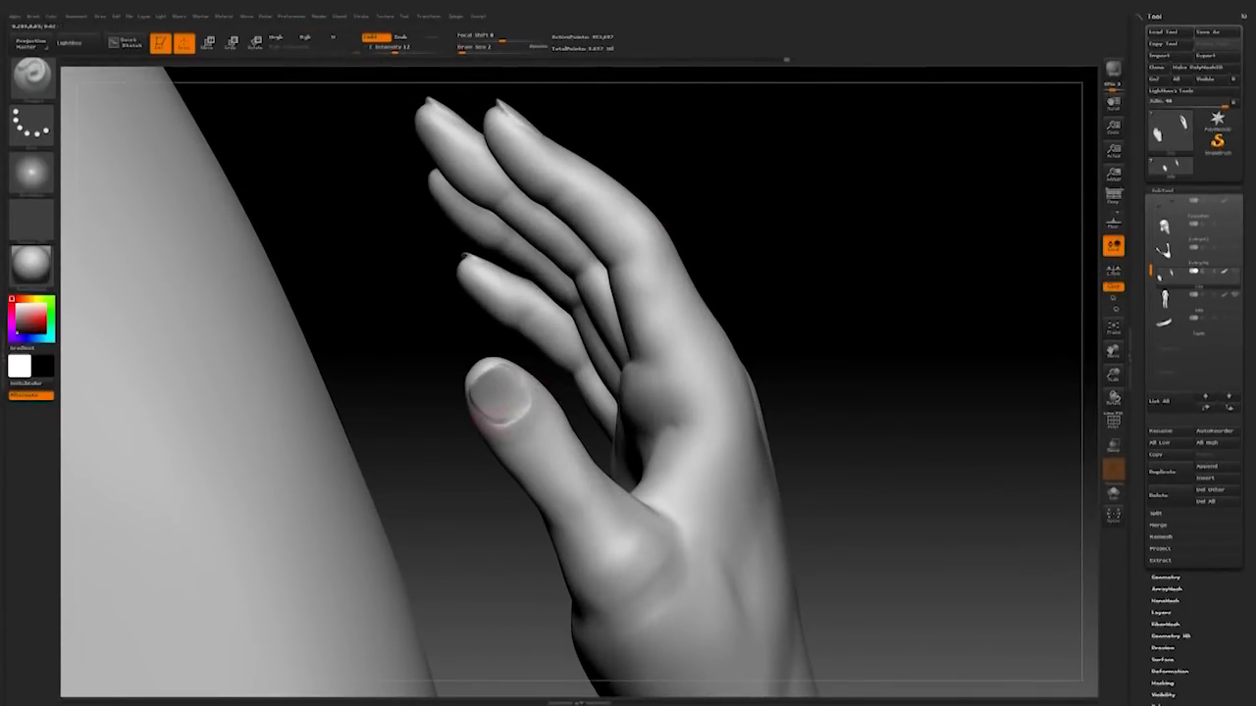
Step: Switch to the Move brush and reshape the tip of the thumb around its nail
mouse_move(446, 356)
mouse_down()
mouse_move(650, 238)
mouse_move(775, 252)
mouse_move(733, 275)
mouse_move(572, 278)
mouse_move(608, 245)
mouse_up()
key(b)
click(282, 89)
key(space)
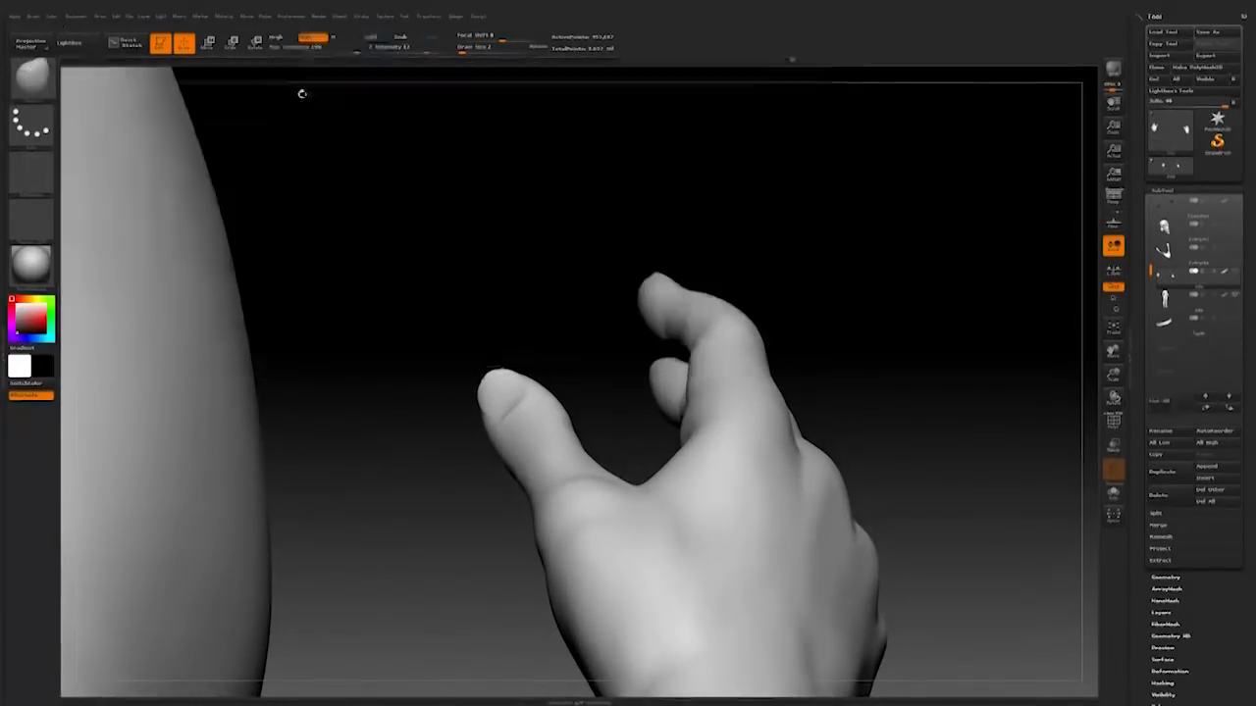
drag(490, 447, 451, 446)
drag(505, 403, 569, 383)
right_drag(569, 383, 555, 384)
key(space)
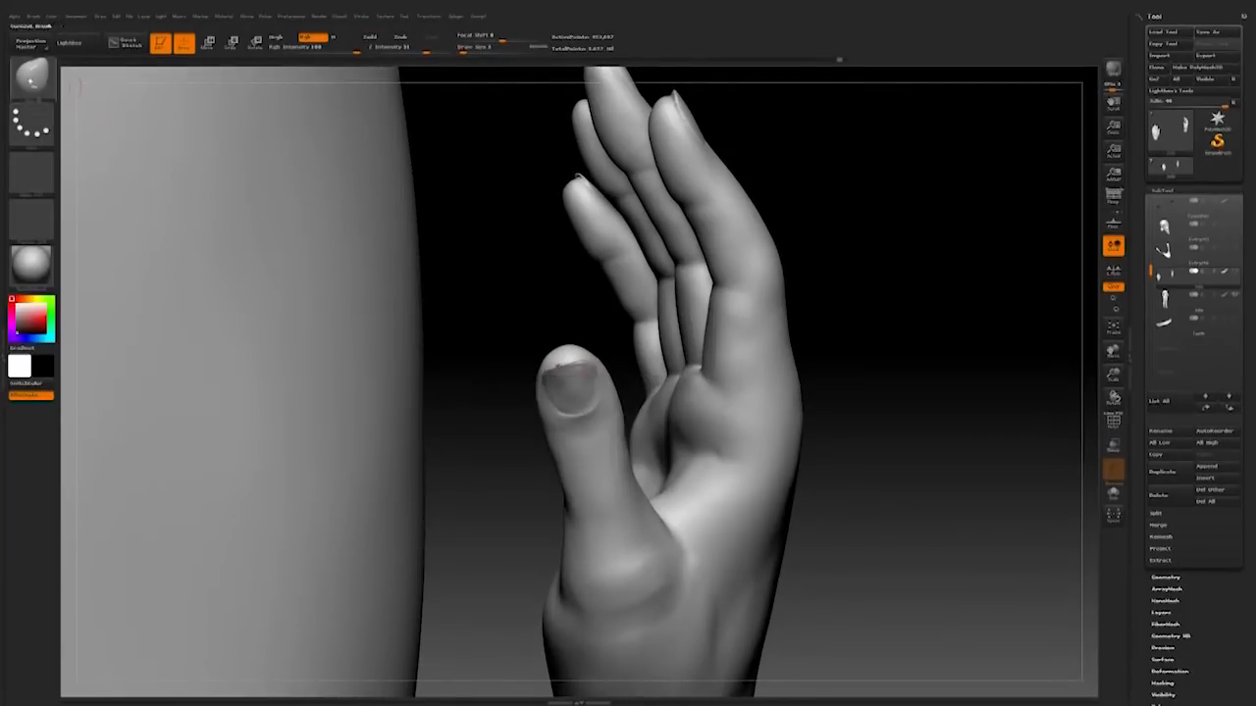
Step: Change back to the sharper carving brush and define the edges of the thumbnail
click(31, 76)
click(221, 93)
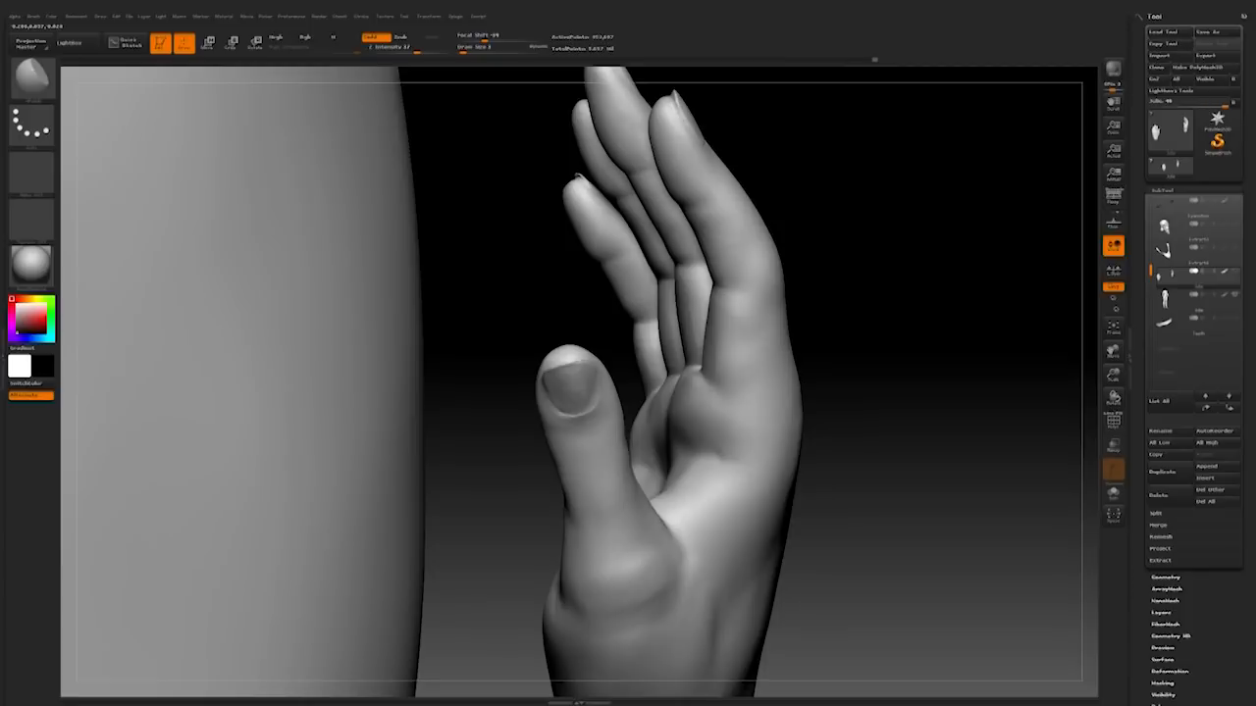
right_drag(553, 387, 548, 417)
drag(803, 328, 785, 392)
drag(530, 324, 605, 303)
mouse_move(579, 371)
mouse_down()
mouse_move(620, 331)
mouse_move(559, 383)
mouse_up()
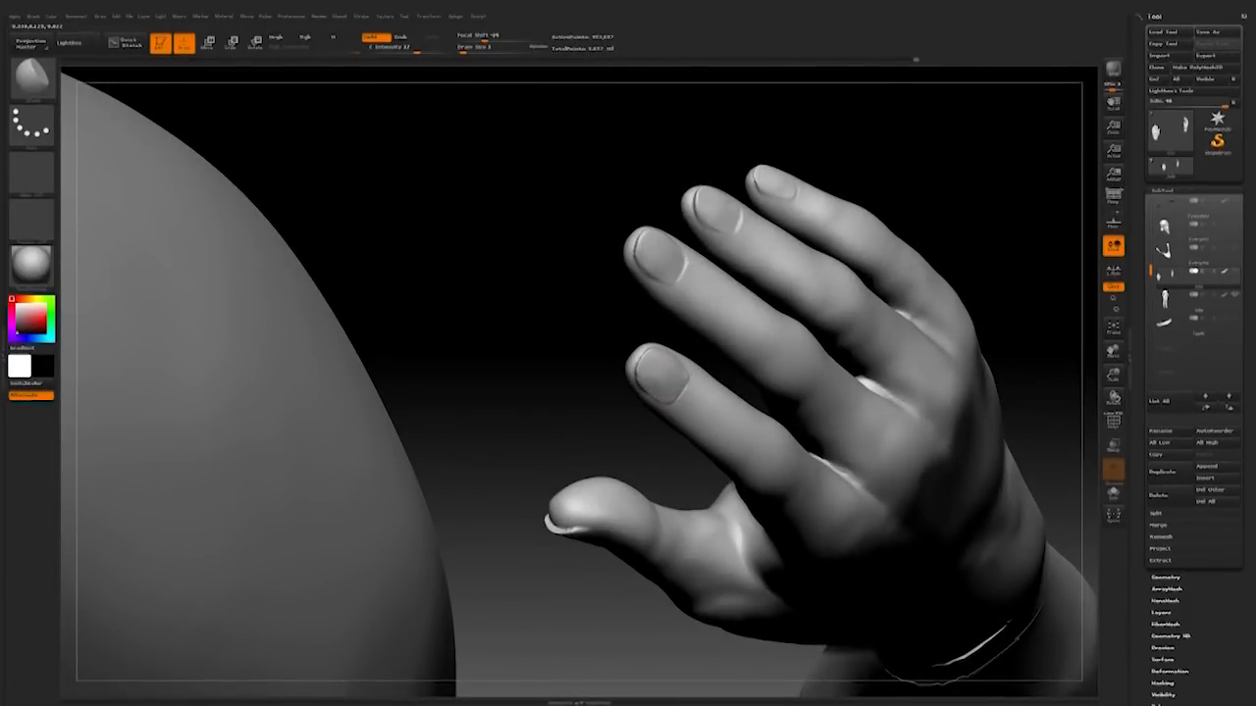
Step: Hide the other subtools and carve the edge of the index fingernail
drag(604, 418, 649, 385)
click(1234, 269)
drag(731, 358, 882, 408)
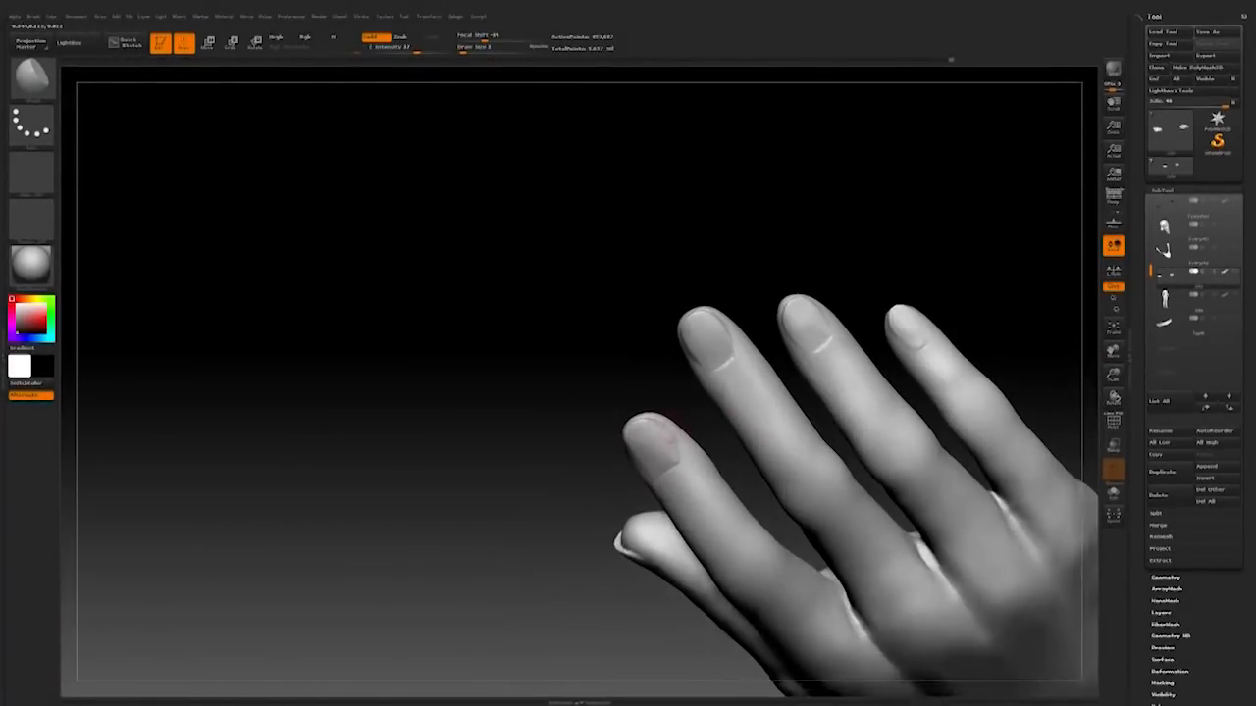
mouse_move(549, 393)
mouse_down()
mouse_move(639, 440)
mouse_move(896, 383)
mouse_move(726, 359)
mouse_move(776, 317)
mouse_move(817, 381)
mouse_move(792, 423)
mouse_move(832, 345)
mouse_move(939, 333)
mouse_move(841, 395)
mouse_move(886, 384)
mouse_move(952, 336)
mouse_move(951, 311)
mouse_move(578, 364)
mouse_up()
Step: Switch to the Standard brush, undo the first stroke, lower the intensity and sculpt the index fingernail more softly
click(33, 78)
click(425, 86)
drag(491, 412, 592, 491)
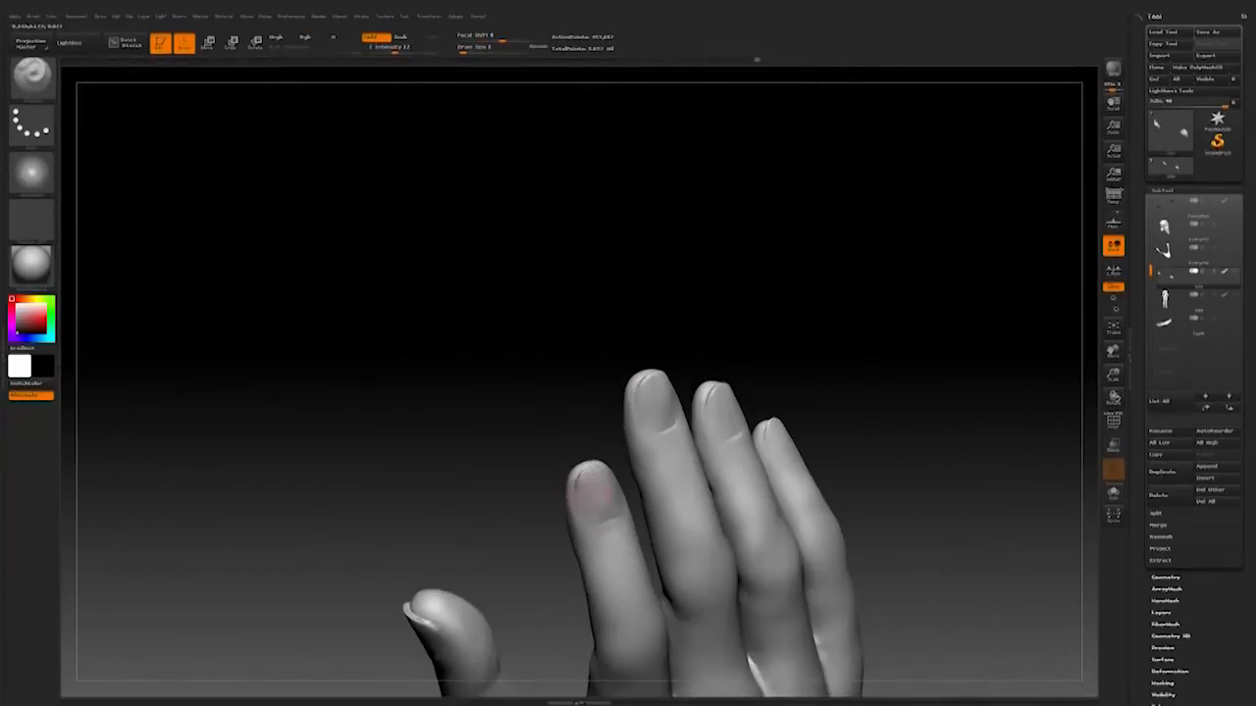
key(ctrl+z)
drag(785, 334, 808, 349)
key(space)
click(392, 49)
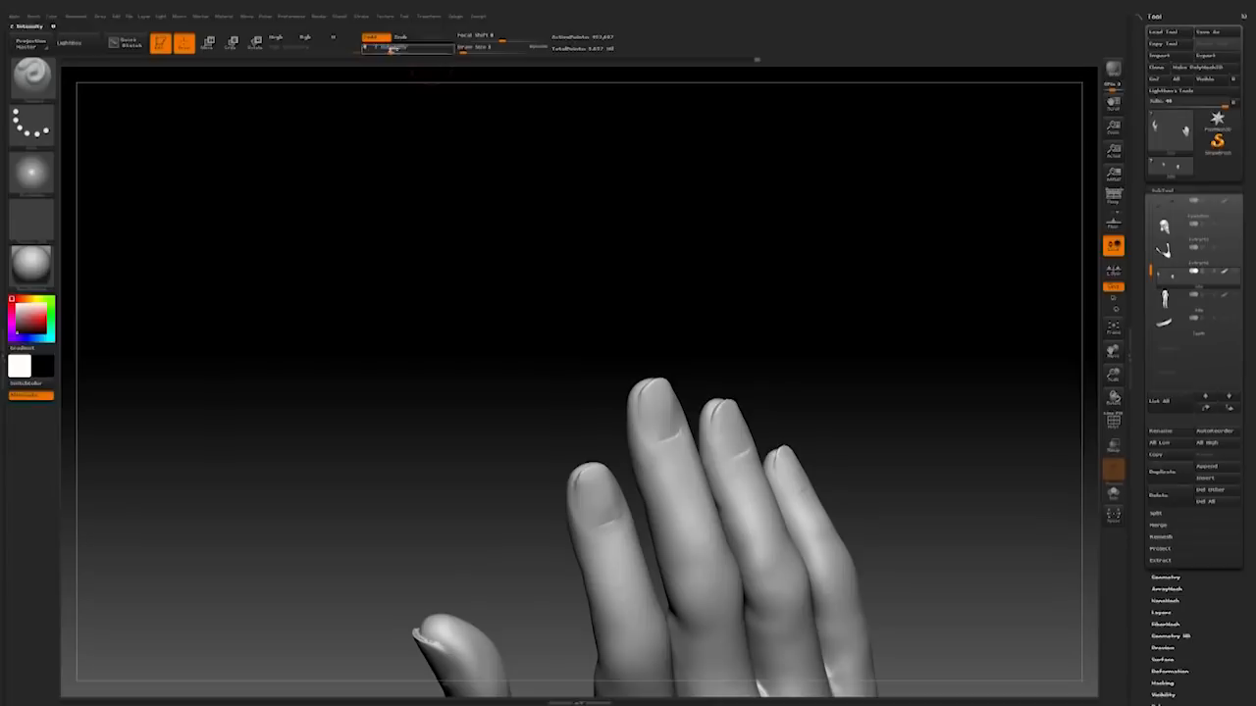
drag(766, 399, 820, 391)
drag(626, 484, 622, 515)
drag(659, 460, 634, 460)
mouse_move(593, 513)
mouse_down()
mouse_move(612, 528)
mouse_move(633, 487)
mouse_up()
Step: Refine the ring fingernail and its surrounding skin, and smooth the nail of the little finger
drag(824, 369, 862, 347)
drag(870, 320, 922, 320)
mouse_move(805, 308)
mouse_down()
mouse_move(706, 312)
mouse_move(771, 308)
mouse_move(660, 405)
mouse_move(739, 333)
mouse_move(745, 429)
mouse_up()
drag(840, 388, 864, 392)
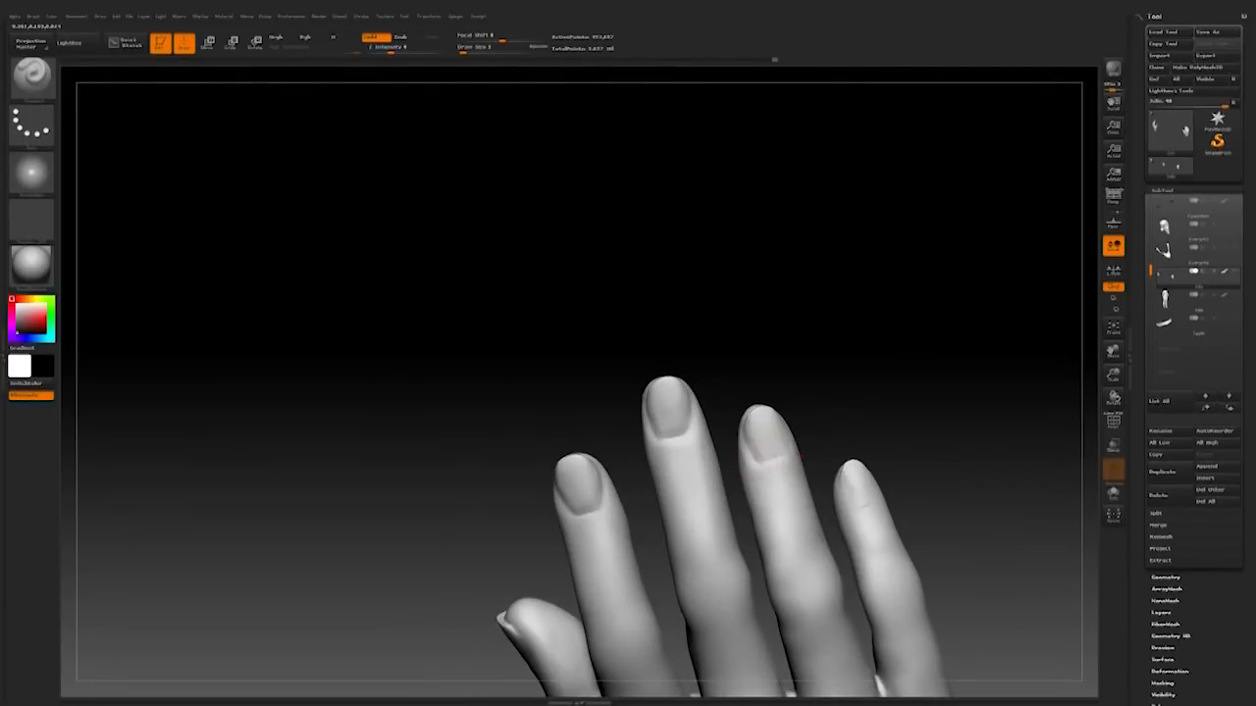
drag(798, 450, 779, 420)
alt+drag(925, 401, 770, 455)
drag(822, 307, 745, 369)
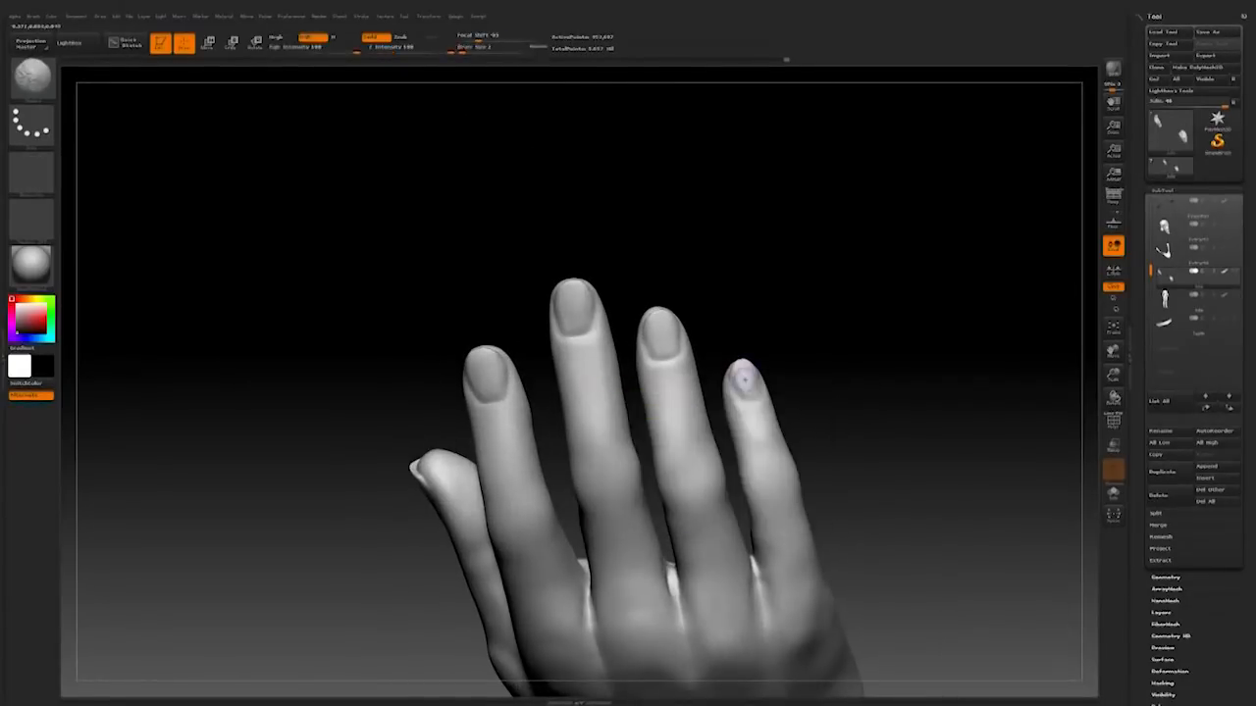
Step: Sculpt the skin fold around the thumbnail with the Standard brush, adjusting the brush settings between strokes
drag(783, 315, 543, 561)
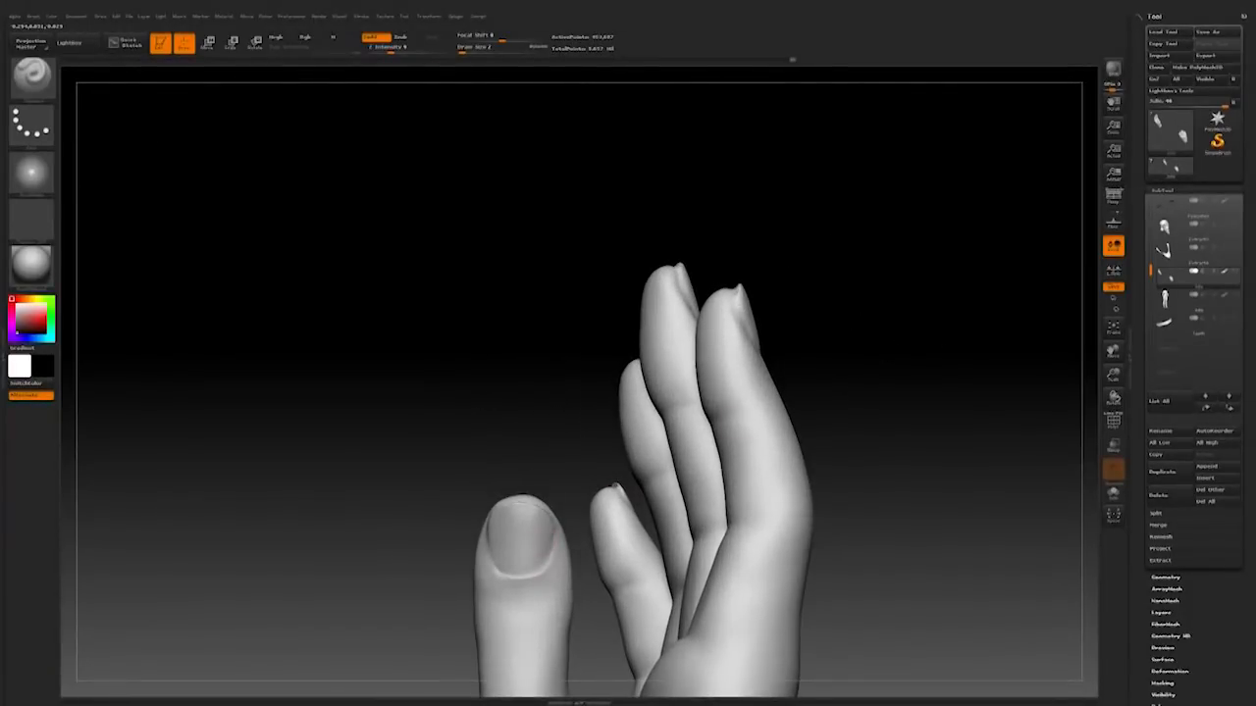
drag(534, 460, 471, 461)
drag(652, 432, 522, 323)
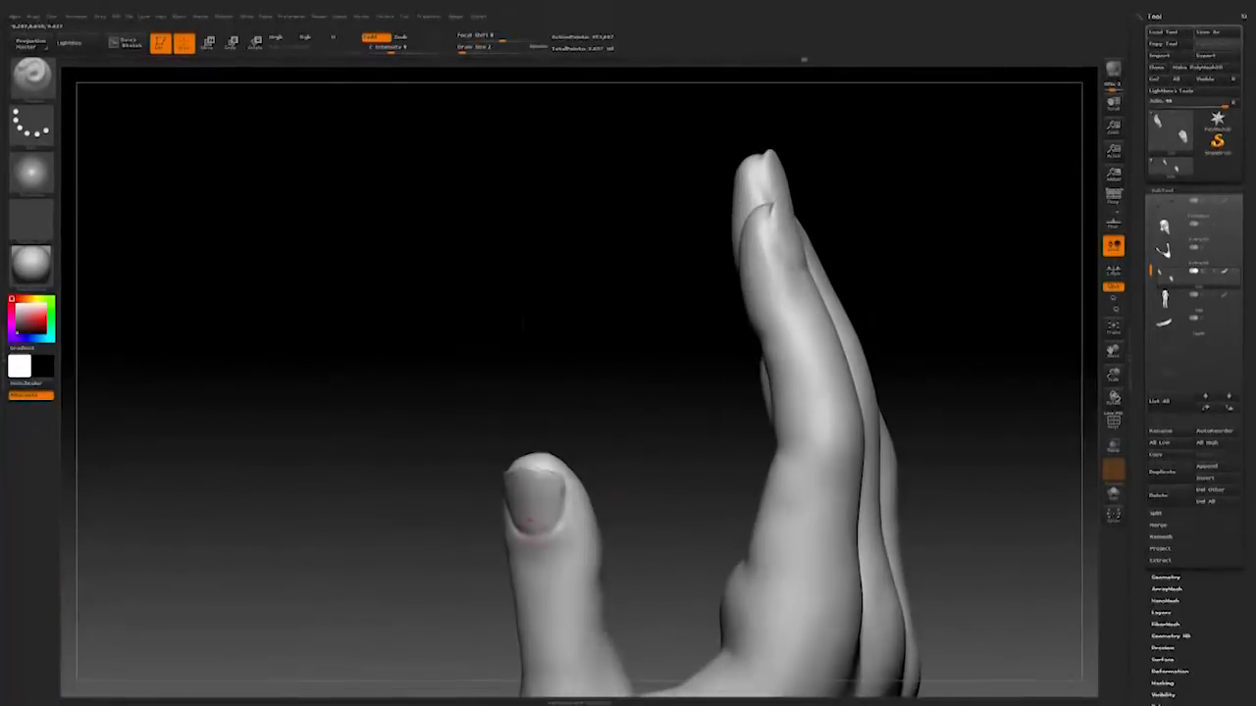
drag(441, 579, 510, 595)
key(space)
click(563, 538)
mouse_move(718, 461)
mouse_down()
mouse_move(645, 468)
mouse_move(721, 463)
mouse_up()
mouse_move(589, 486)
mouse_down()
mouse_move(642, 488)
mouse_move(951, 392)
mouse_move(589, 470)
mouse_up()
drag(477, 480, 652, 432)
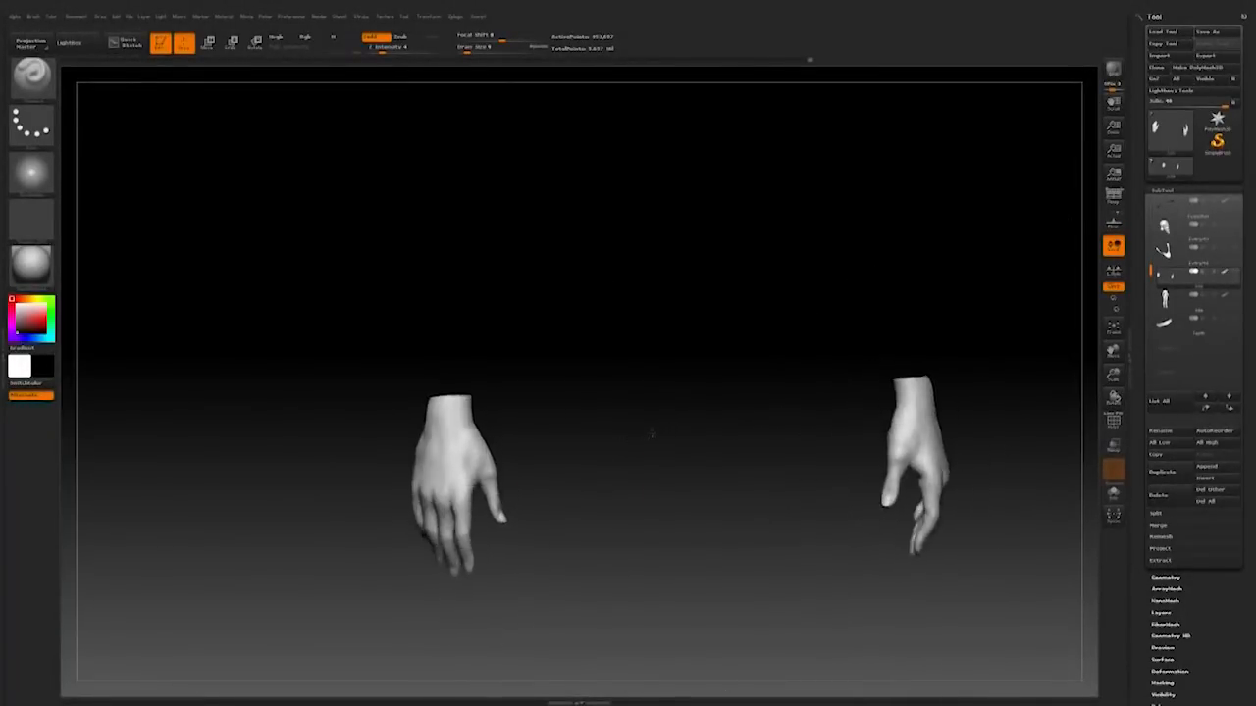
Step: Show the hidden subtools again and adjust the thumb's shape with the Move brush
click(1234, 273)
mouse_move(286, 416)
mouse_down()
mouse_move(258, 448)
mouse_move(356, 344)
mouse_move(504, 387)
mouse_up()
key(b)
click(374, 87)
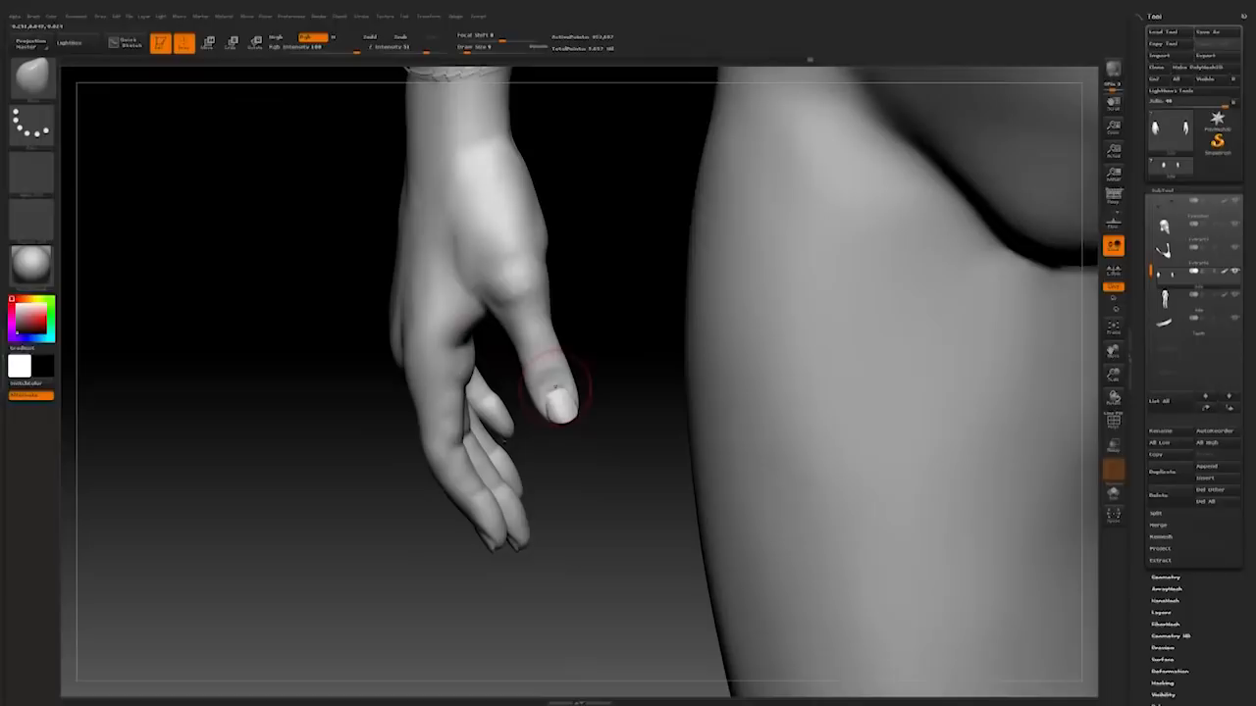
mouse_move(569, 360)
mouse_down()
mouse_move(593, 332)
mouse_move(602, 372)
mouse_move(607, 334)
mouse_move(586, 316)
mouse_move(525, 350)
mouse_move(540, 353)
mouse_up()
key(space)
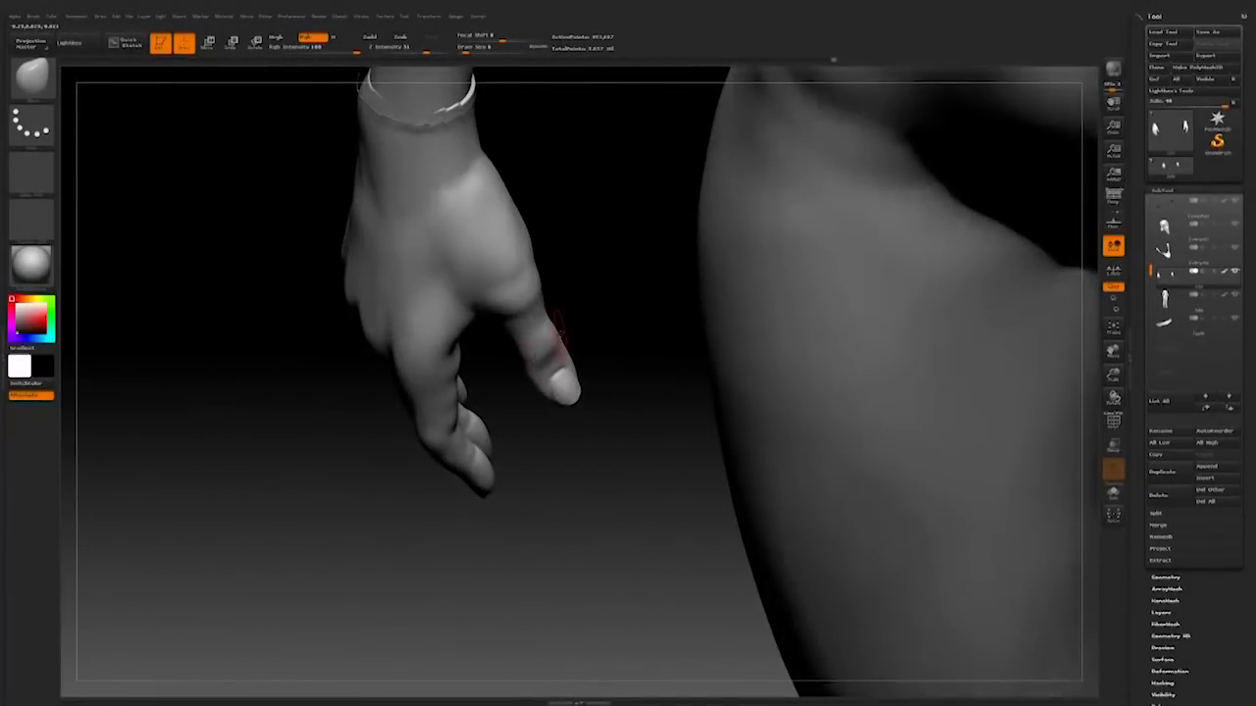
drag(559, 334, 562, 464)
mouse_move(603, 306)
mouse_down()
mouse_move(550, 345)
mouse_move(600, 392)
mouse_move(606, 426)
mouse_move(594, 300)
mouse_move(574, 291)
mouse_move(595, 435)
mouse_up()
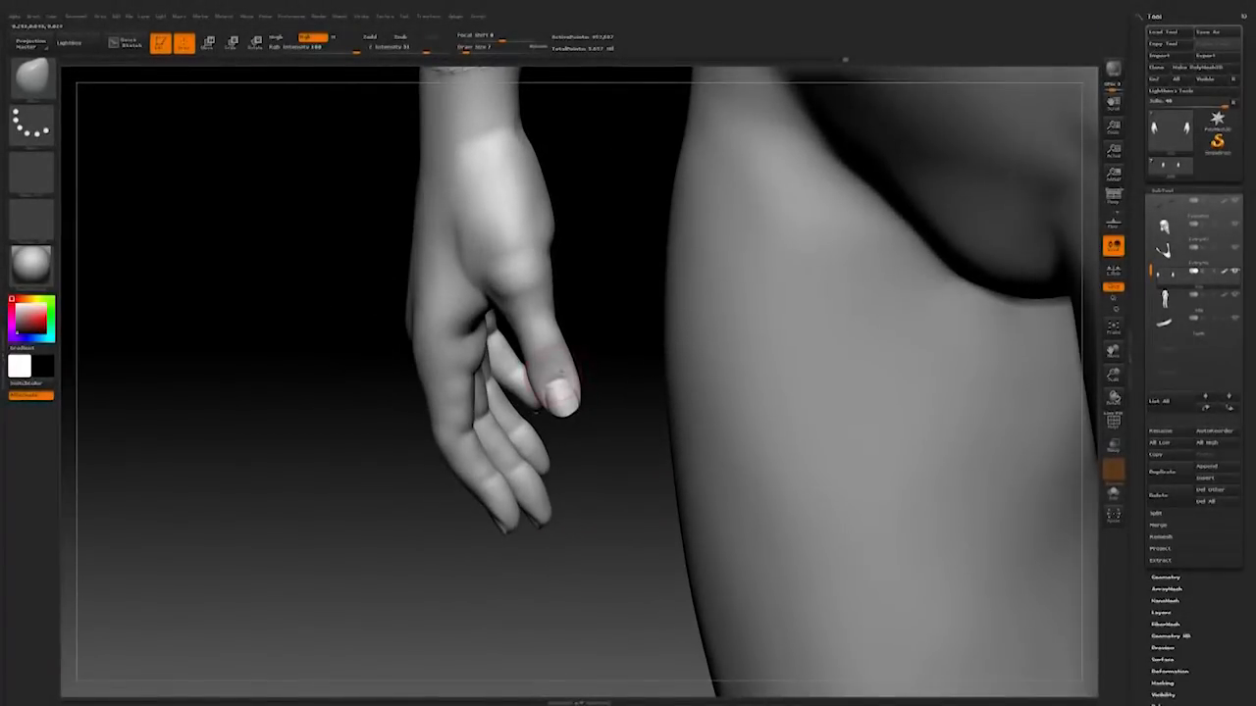
drag(557, 384, 556, 391)
Step: Show the complete character and merge the hands subtool down into the body
drag(600, 477, 344, 588)
drag(709, 451, 777, 431)
mouse_move(790, 481)
shift+mouse_down()
mouse_move(841, 478)
mouse_move(765, 490)
mouse_move(791, 500)
shift+mouse_up()
alt+drag(776, 514, 873, 392)
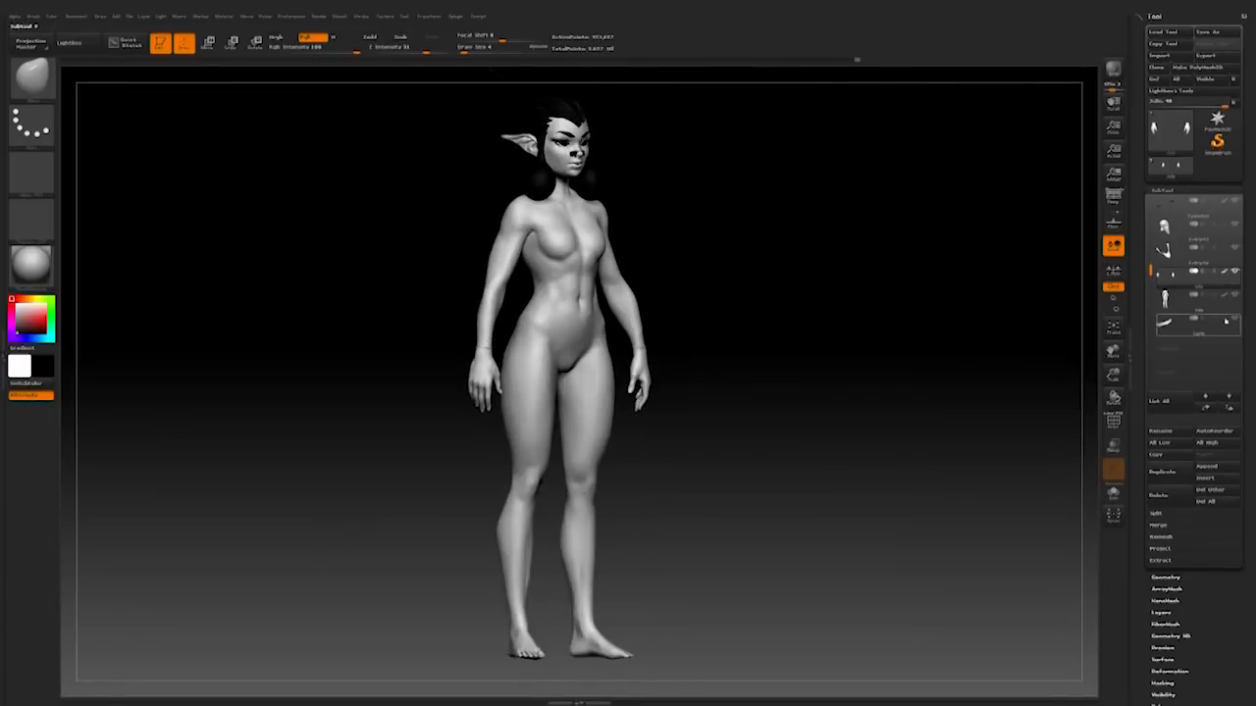
drag(407, 293, 870, 304)
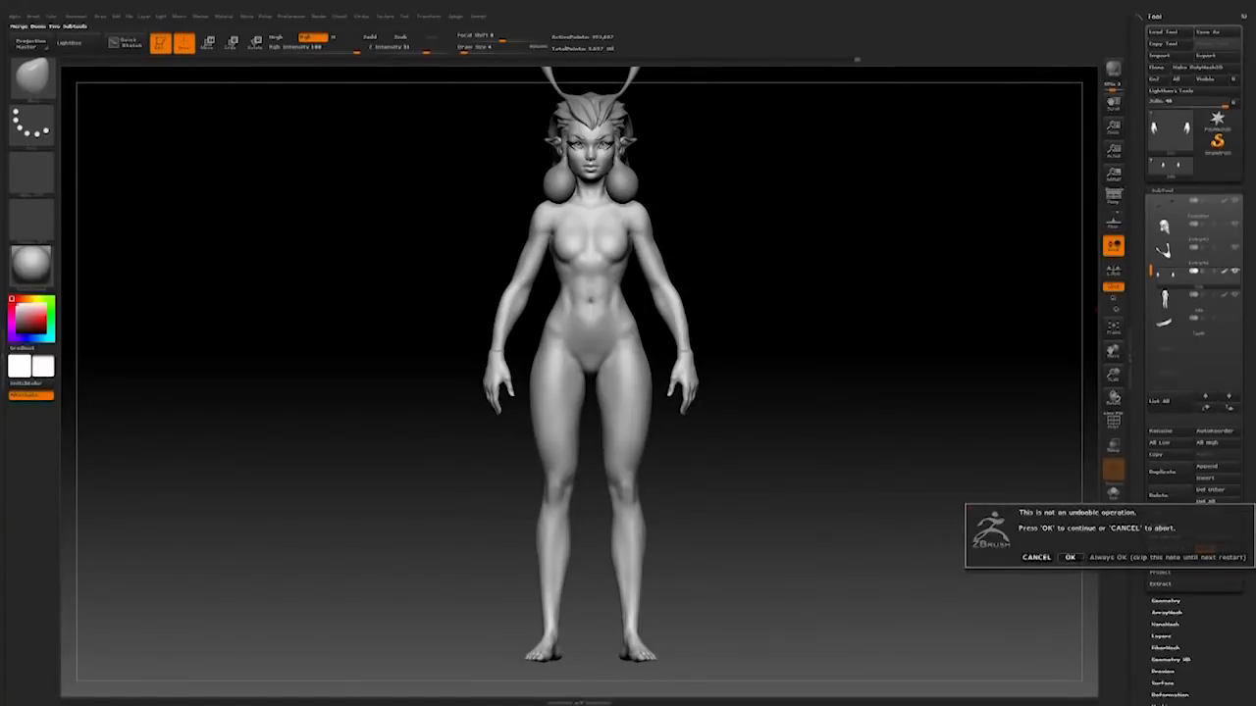
alt+drag(822, 344, 979, 260)
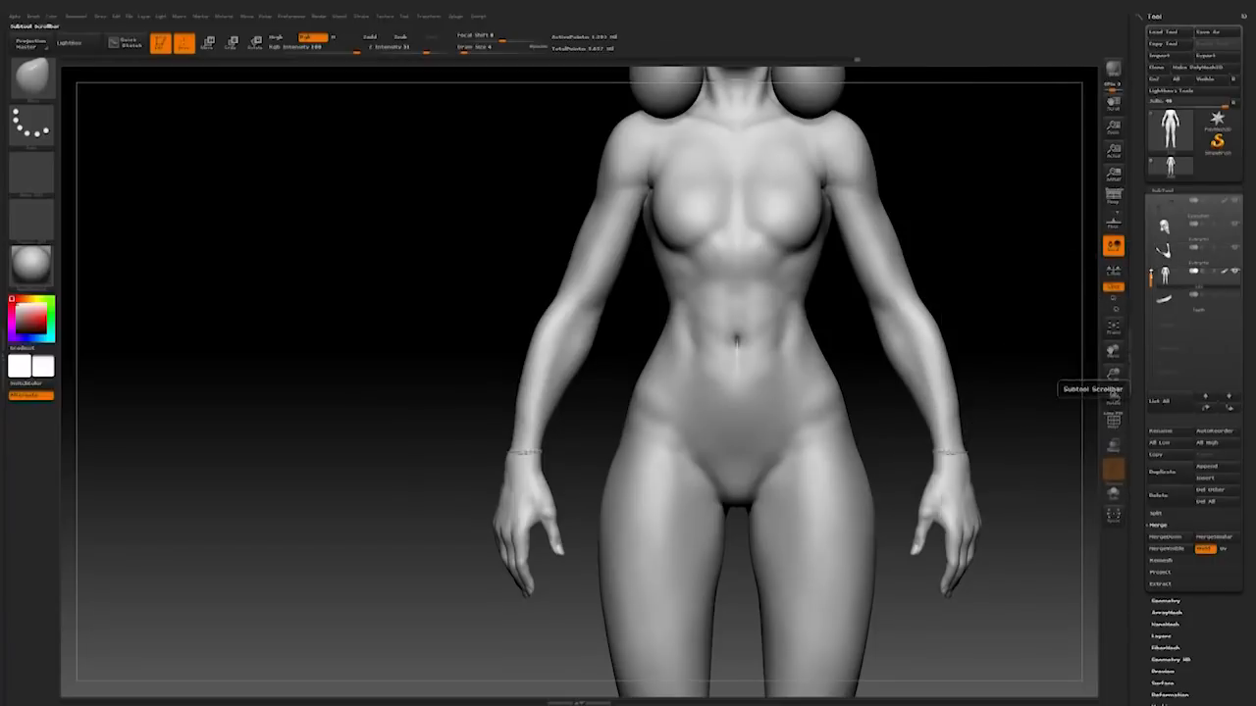
Step: Isolate the jagged leftover strip around the wrist, split it off the body and delete it
scroll(1192, 294, up, 3)
drag(1038, 202, 1211, 327)
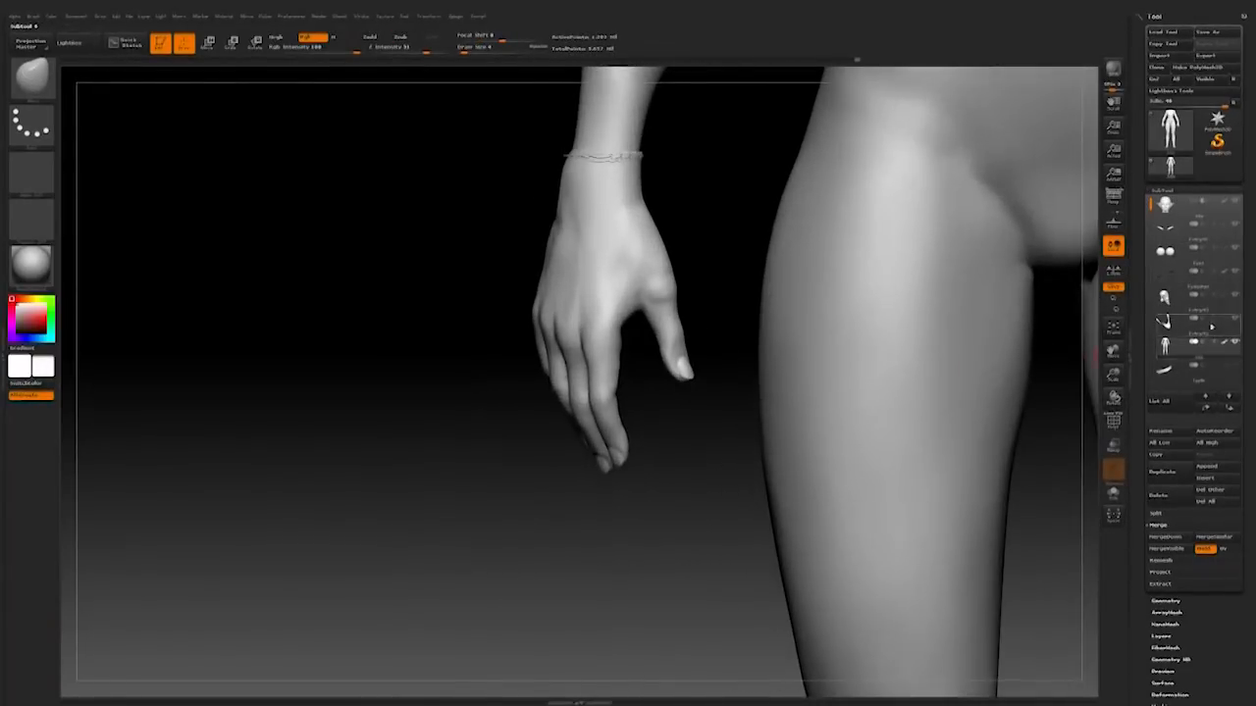
ctrl+shift+click(587, 142)
alt+drag(673, 249, 663, 293)
ctrl+shift+click(663, 292)
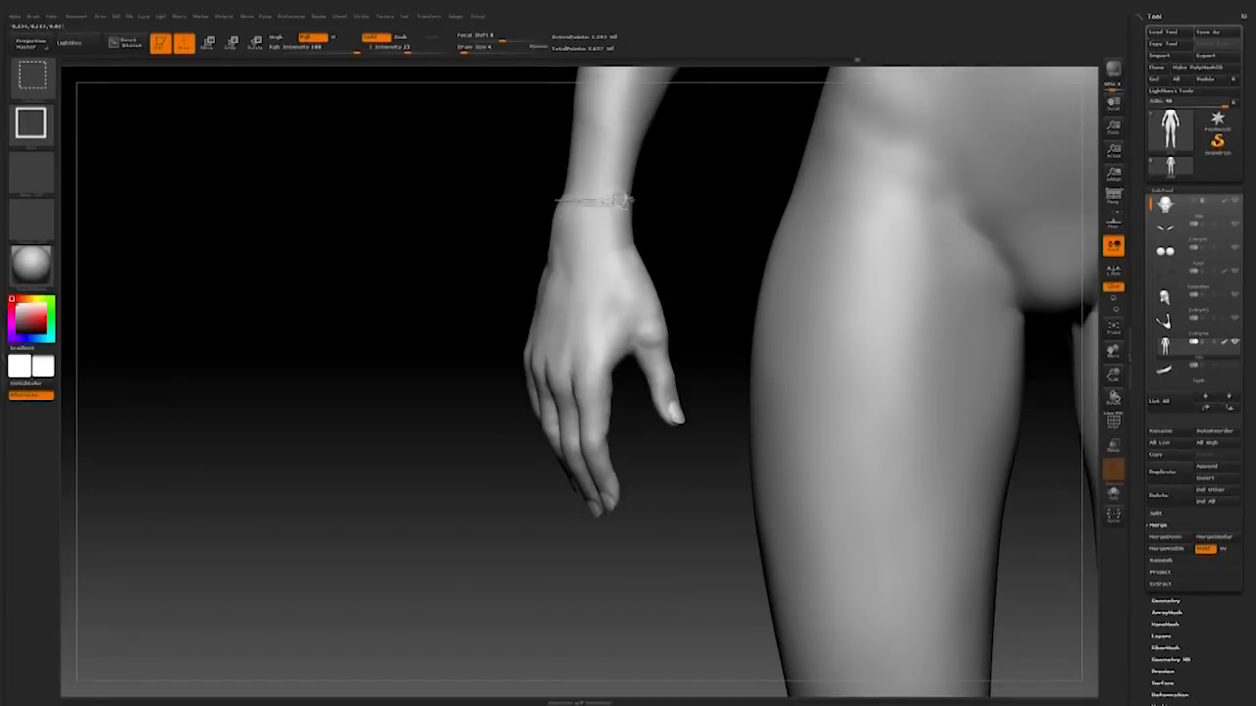
ctrl+shift+click(618, 200)
ctrl+shift+click(613, 378)
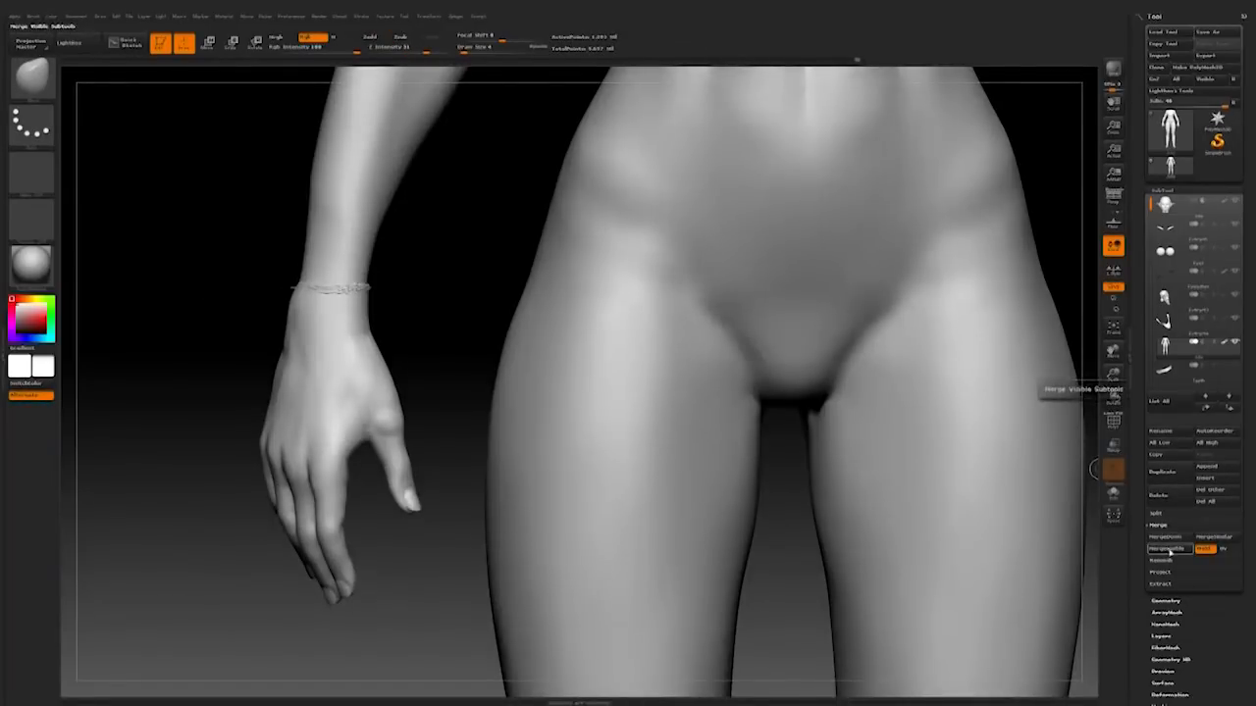
ctrl+shift+click(332, 287)
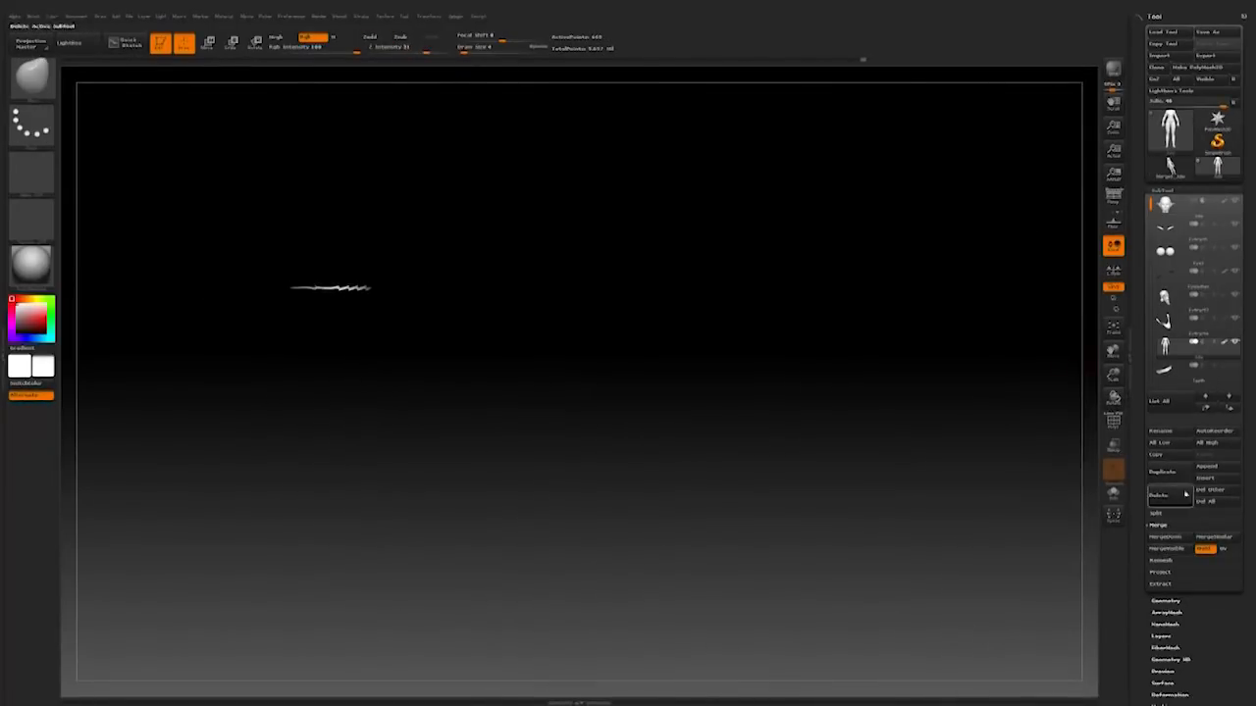
click(1170, 526)
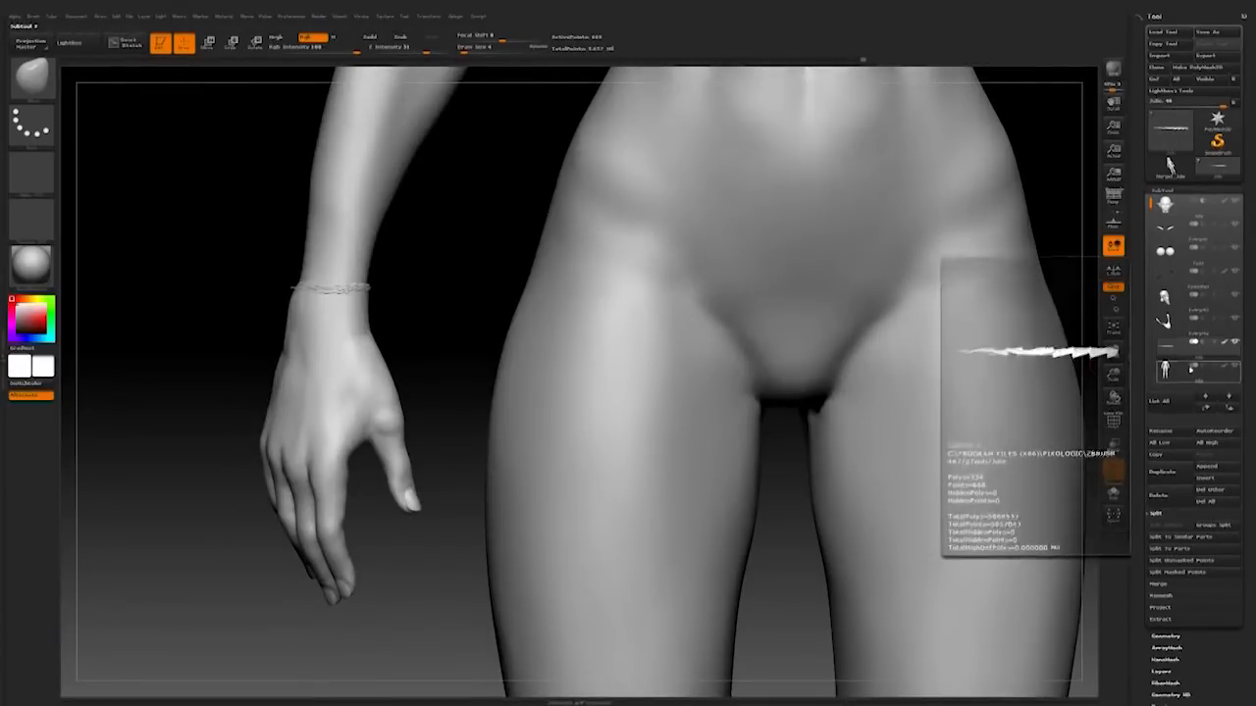
mouse_move(384, 360)
alt+mouse_down()
mouse_move(507, 314)
mouse_move(858, 252)
mouse_move(739, 369)
mouse_move(291, 496)
mouse_move(330, 524)
mouse_move(314, 520)
mouse_move(320, 531)
alt+mouse_up()
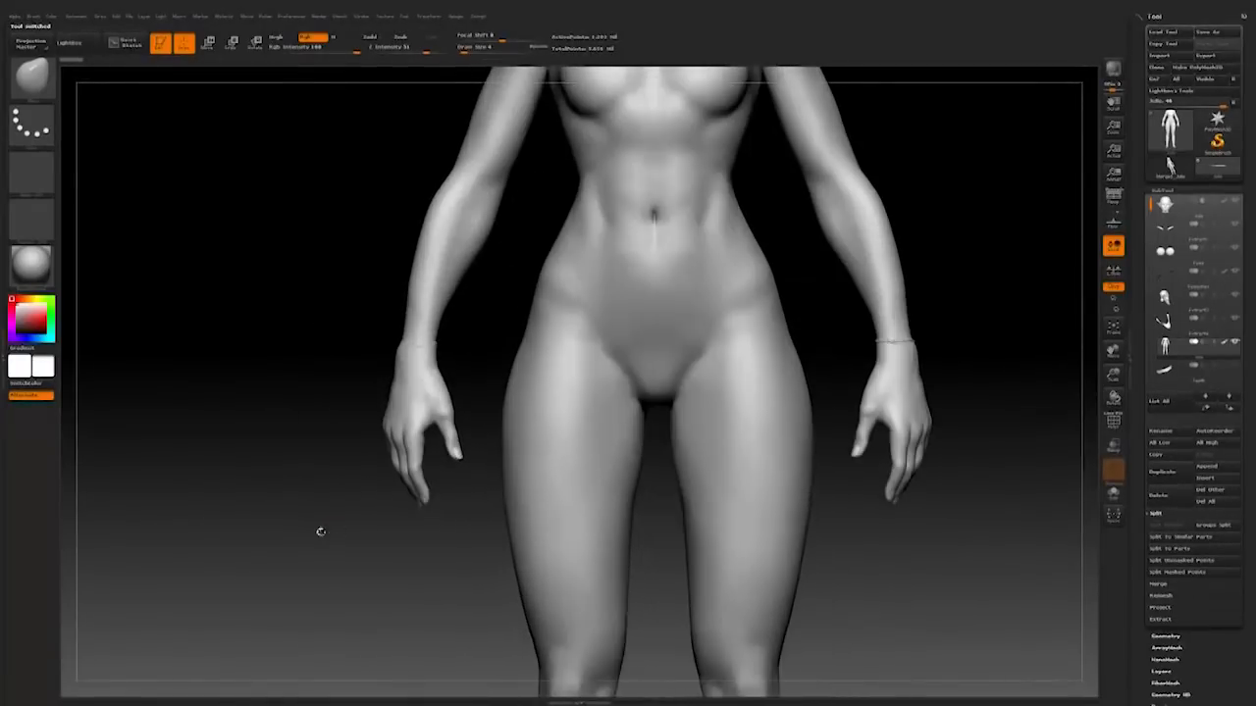
Step: Turn on DynaMesh for the merged body at resolution 4096 and save the project as Sculpt Naked 6 in the 3D Artist folder
click(1167, 636)
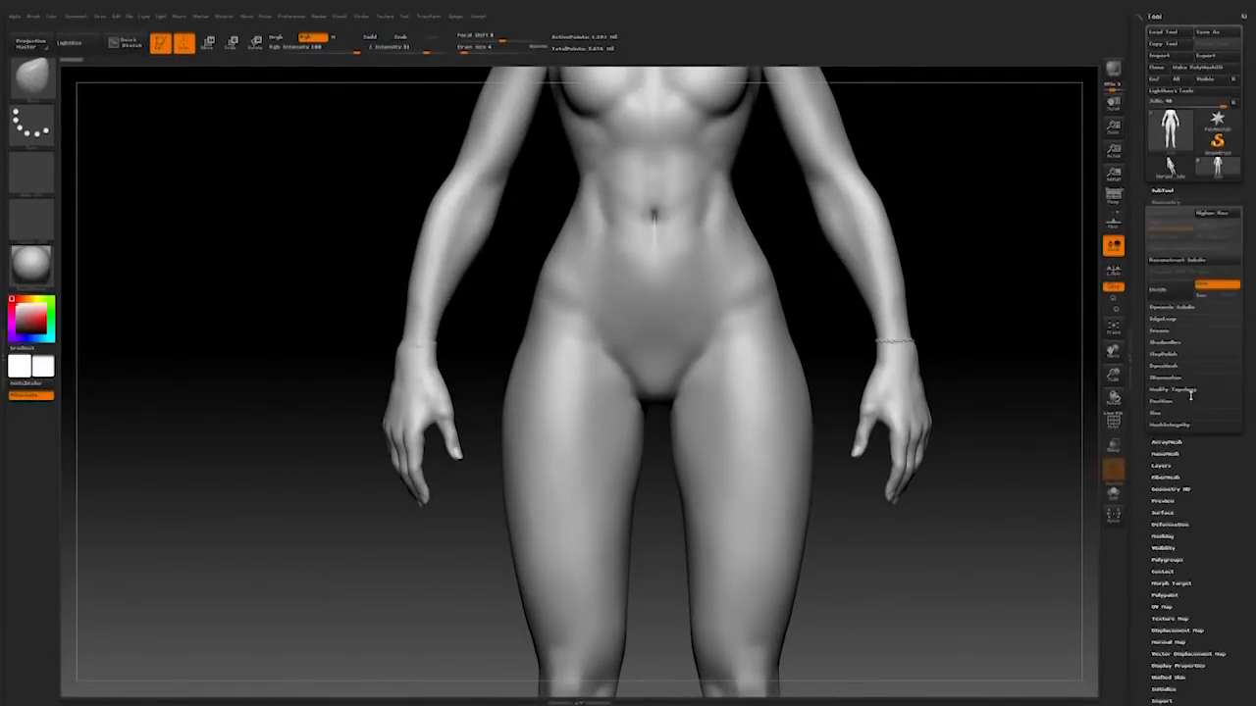
alt+drag(986, 514, 947, 516)
key(ctrl+s)
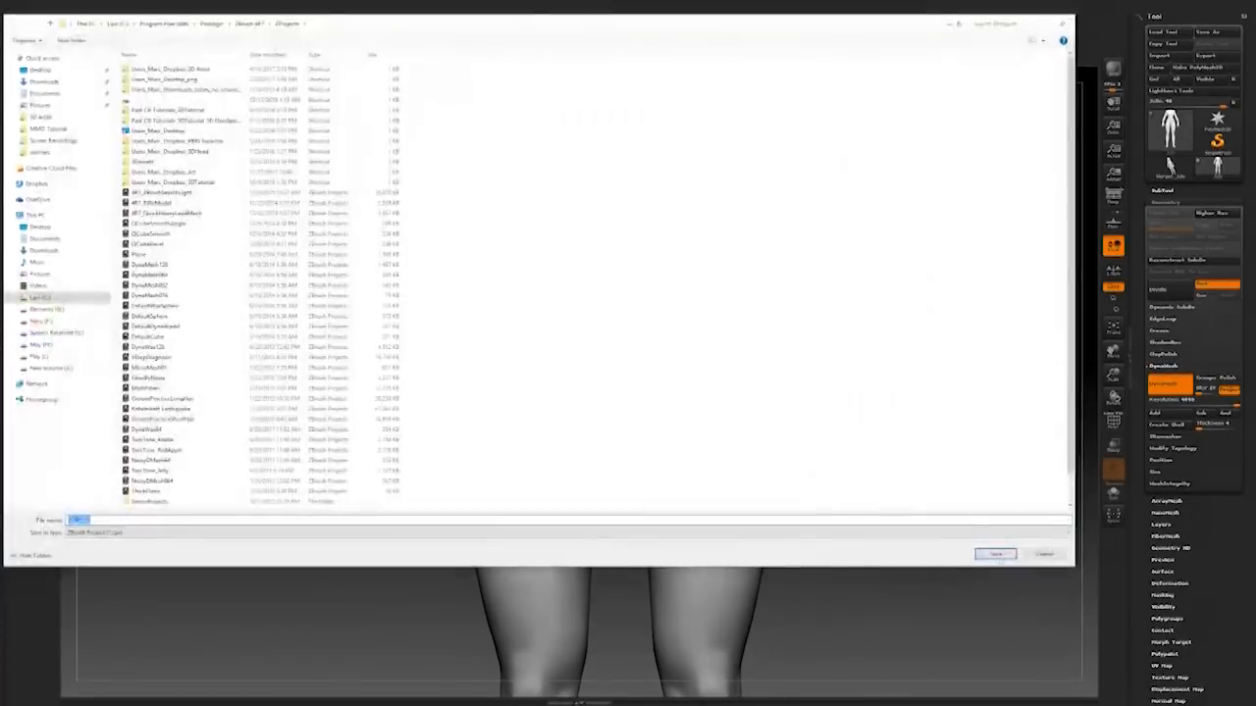
click(59, 117)
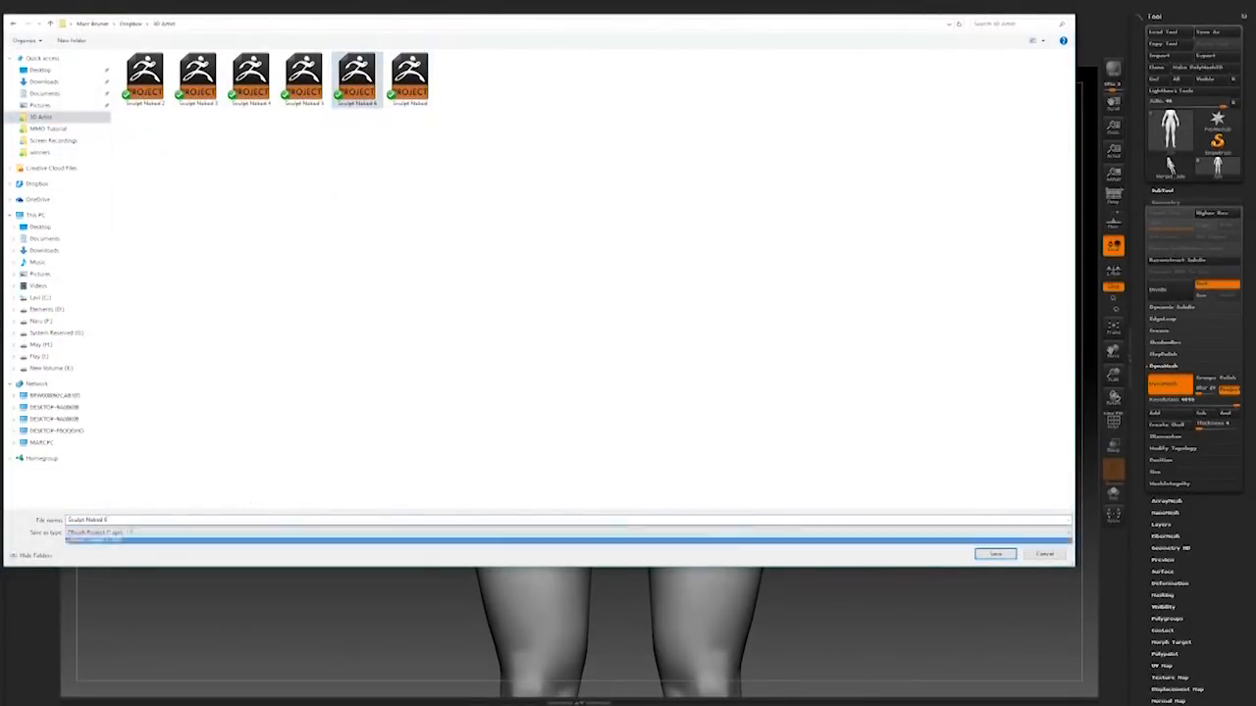
key(Return)
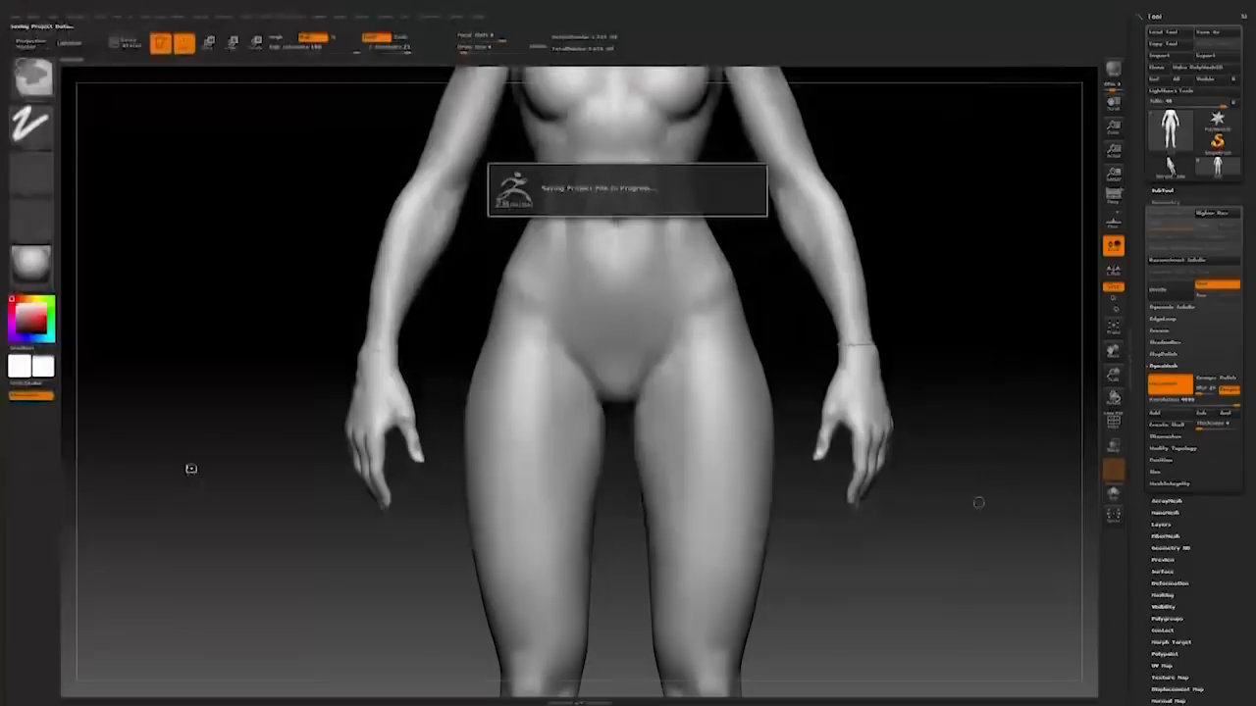
Step: Isolate both feet up to the ankles, split them into their own subtool and hide the other subtools
key(f)
drag(808, 440, 1253, 435)
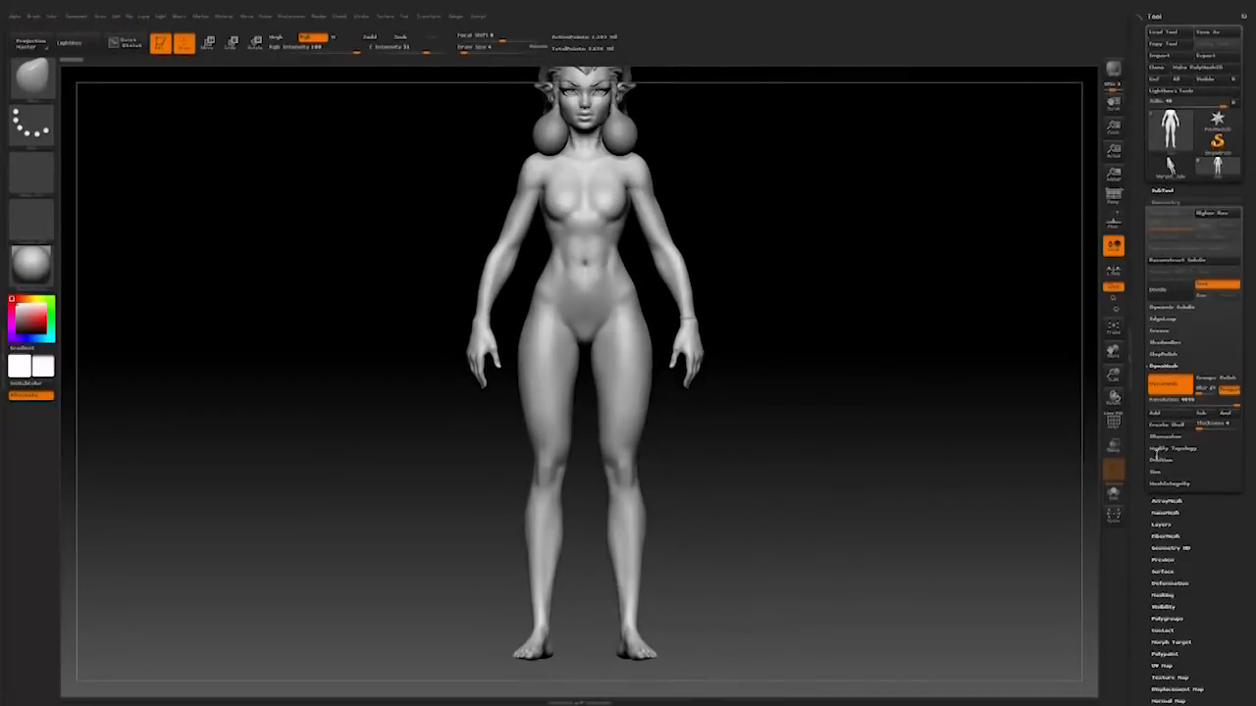
alt+drag(789, 436, 808, 359)
ctrl+shift+click(547, 545)
drag(841, 435, 655, 342)
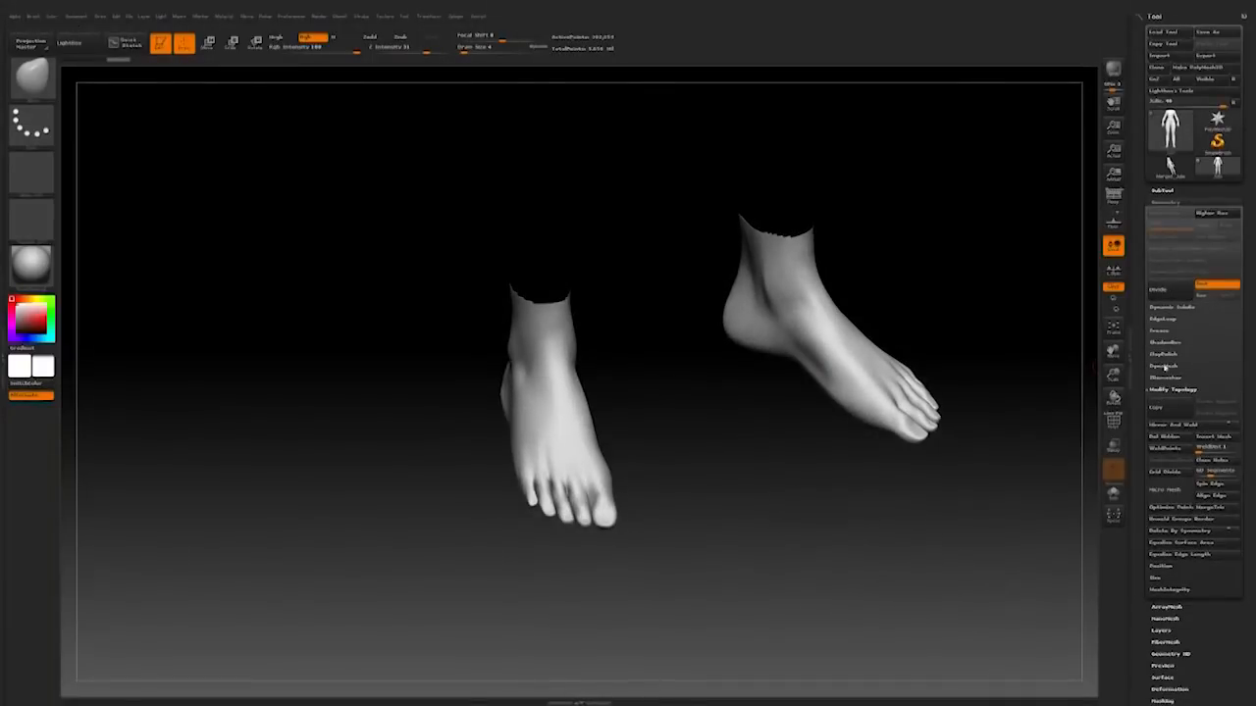
click(1162, 189)
click(1168, 525)
alt+drag(1001, 461, 1055, 485)
click(1233, 342)
Step: Start shaping the toes from above, smoothing the foot and adjusting the brush size between strokes
drag(814, 490, 835, 528)
key(shift)
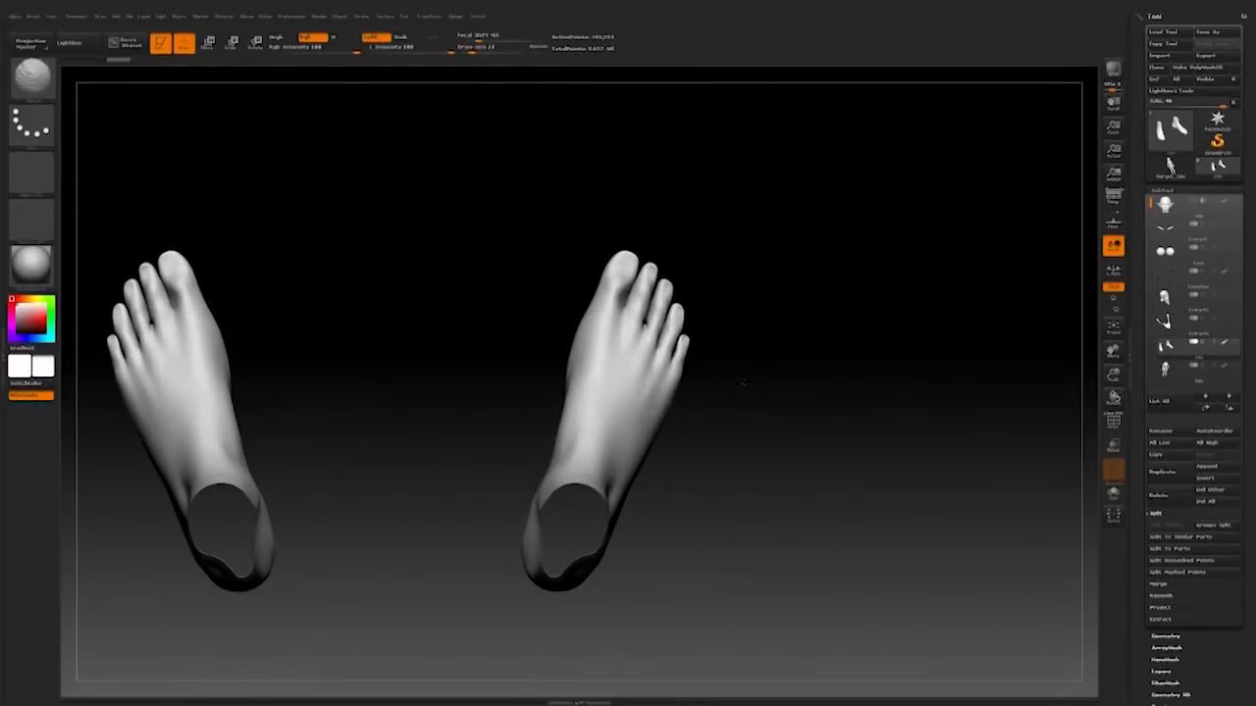
drag(731, 432, 633, 481)
key(space)
drag(633, 466, 613, 466)
drag(665, 404, 677, 400)
mouse_move(805, 432)
mouse_down()
mouse_move(581, 478)
mouse_move(625, 486)
mouse_up()
key(space)
drag(667, 420, 663, 412)
Step: Push the smaller outer toes into shape and refine the gaps between them
mouse_move(888, 440)
mouse_down()
mouse_move(687, 471)
mouse_move(657, 530)
mouse_up()
key(space)
drag(694, 472, 702, 472)
mouse_move(675, 469)
mouse_down()
mouse_move(688, 461)
mouse_move(689, 486)
mouse_move(701, 473)
mouse_up()
mouse_move(833, 424)
mouse_down()
mouse_move(937, 394)
mouse_move(834, 456)
mouse_move(913, 477)
mouse_move(790, 359)
mouse_up()
mouse_move(880, 297)
mouse_down()
mouse_move(936, 350)
mouse_move(975, 481)
mouse_move(861, 438)
mouse_move(1026, 489)
mouse_move(755, 454)
mouse_up()
key(space)
drag(704, 475, 693, 475)
Step: Update the DynaMesh on the feet and refine the gaps between the toes from above and from the sole
mouse_move(824, 422)
mouse_down()
mouse_move(804, 452)
mouse_move(658, 452)
mouse_move(829, 566)
mouse_move(817, 497)
mouse_up()
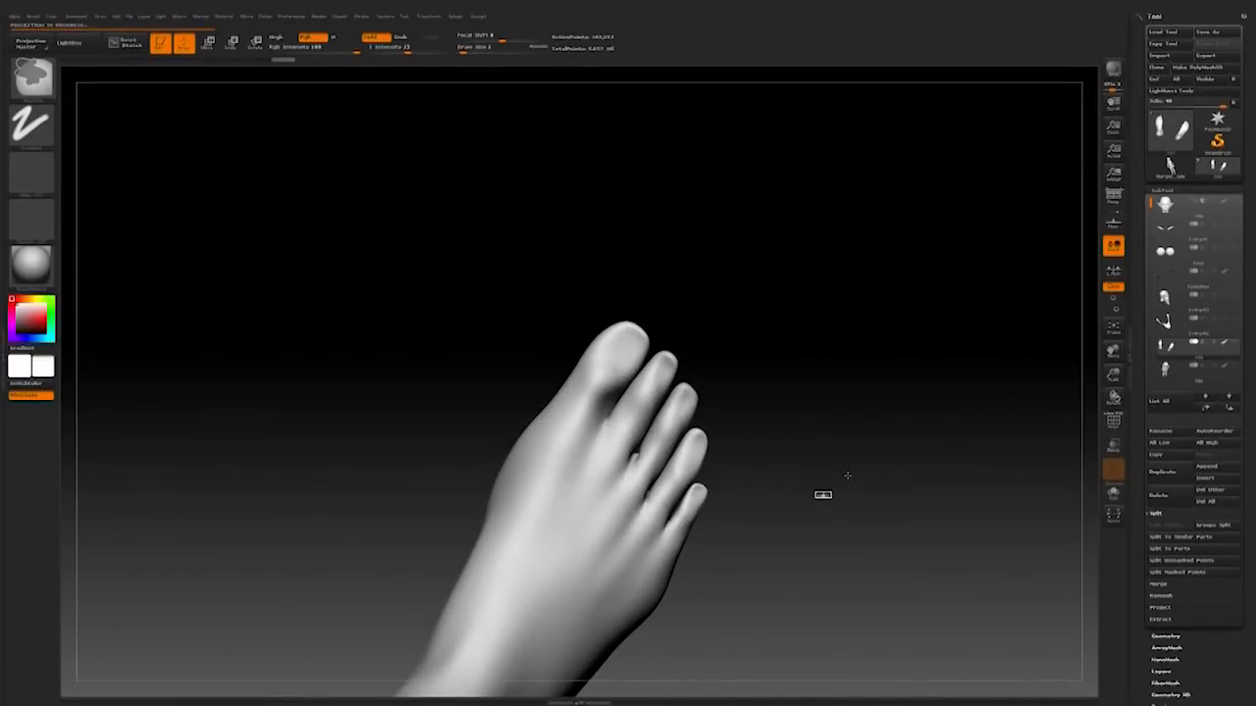
drag(823, 511, 804, 481)
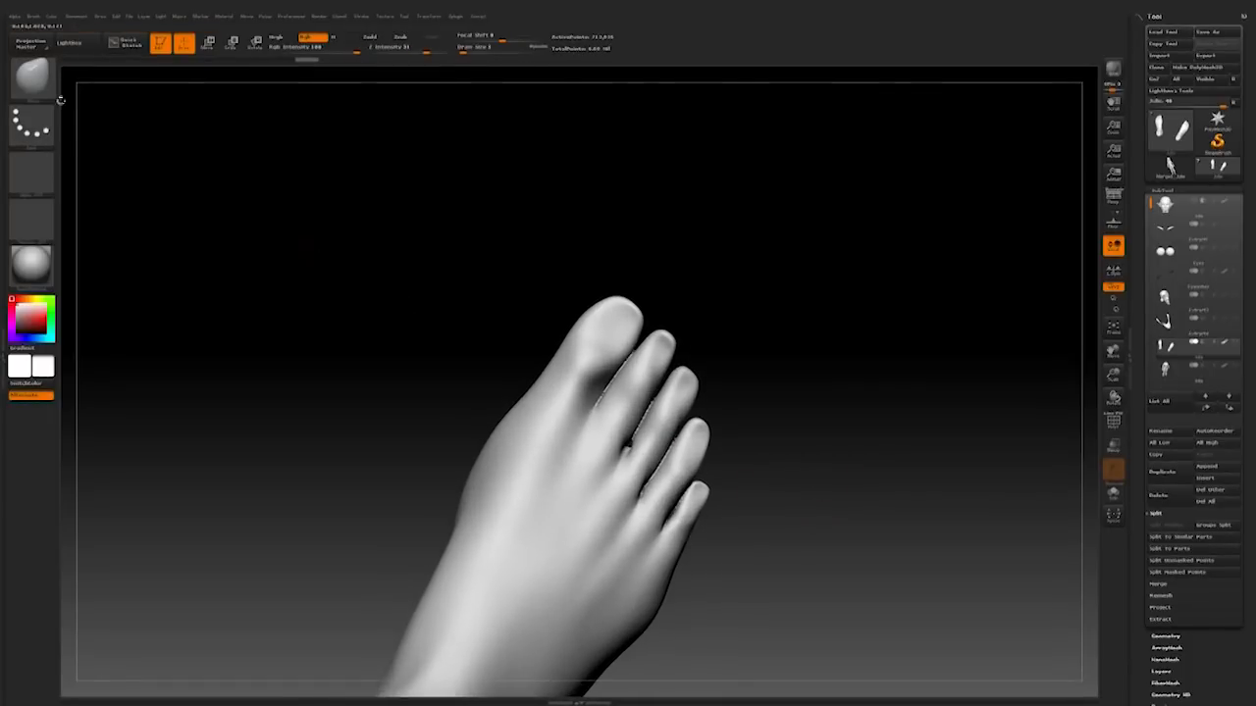
click(35, 81)
click(280, 295)
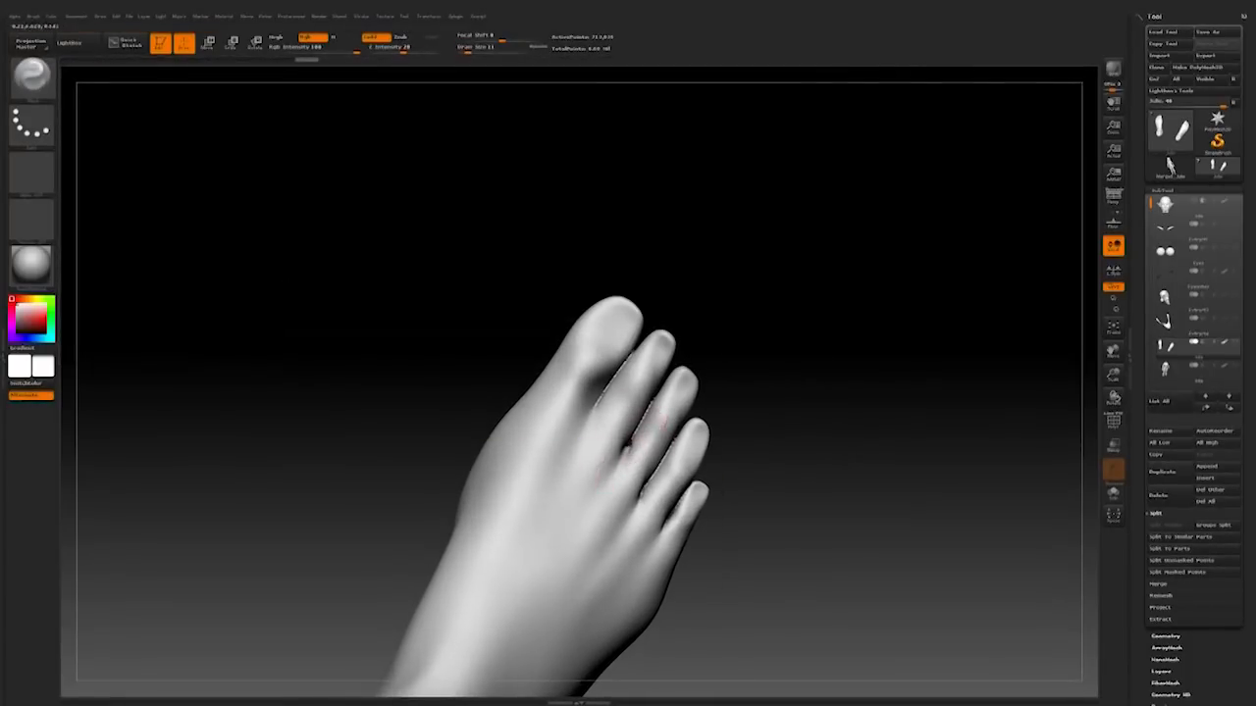
mouse_move(758, 382)
mouse_down()
mouse_move(729, 359)
mouse_move(661, 365)
mouse_up()
key(s)
click(543, 427)
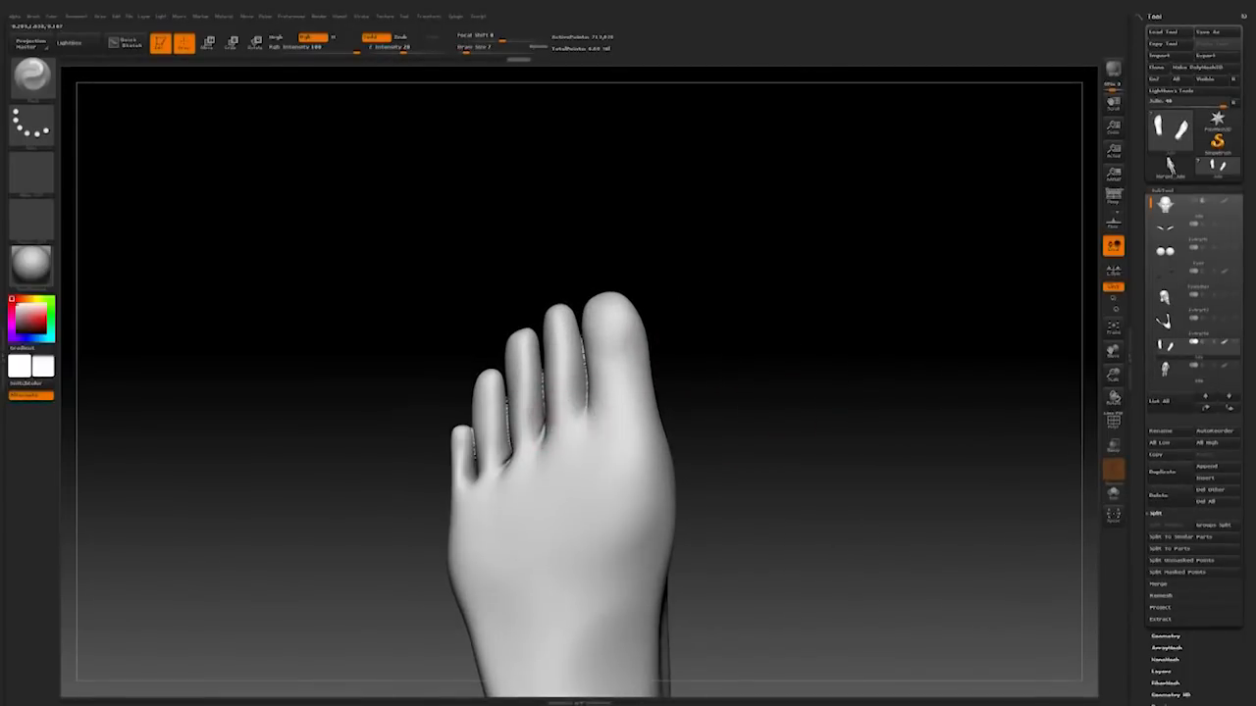
right_drag(510, 462, 476, 472)
drag(782, 384, 776, 379)
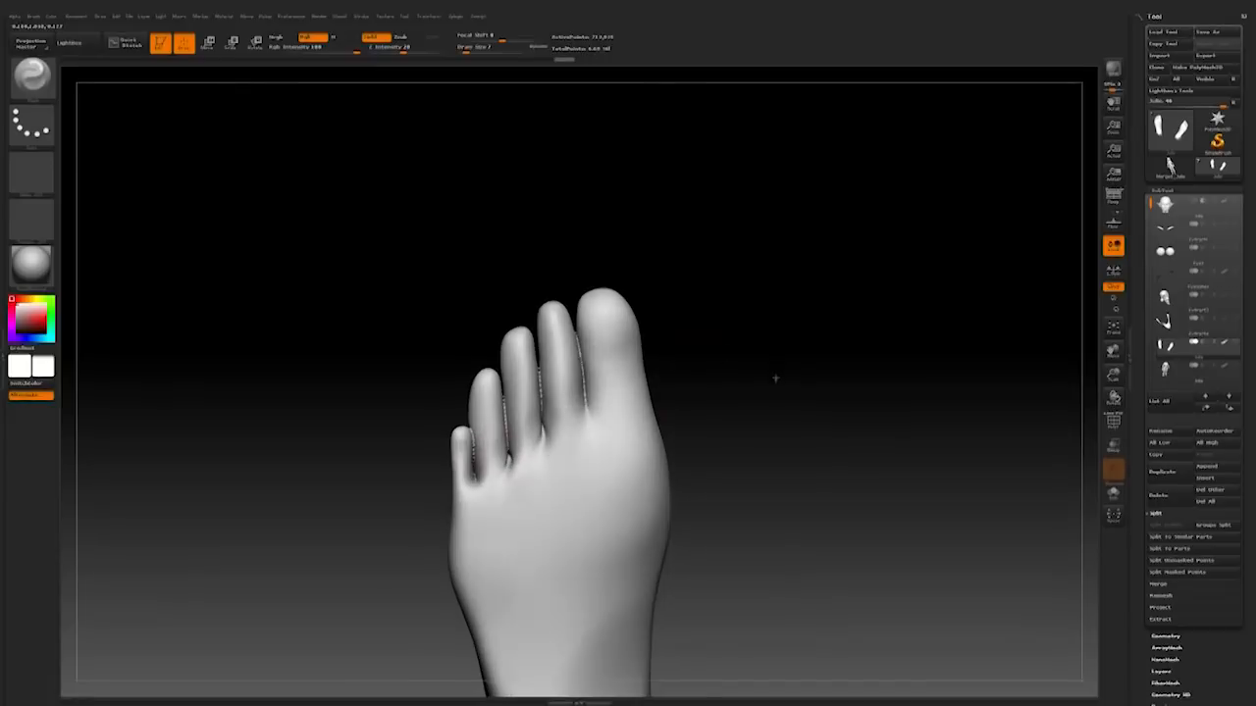
Step: Plump the toes around their bases with the Inflate brush, starting from the sole side and enlarging the brush
key(b)
key(m)
key(v)
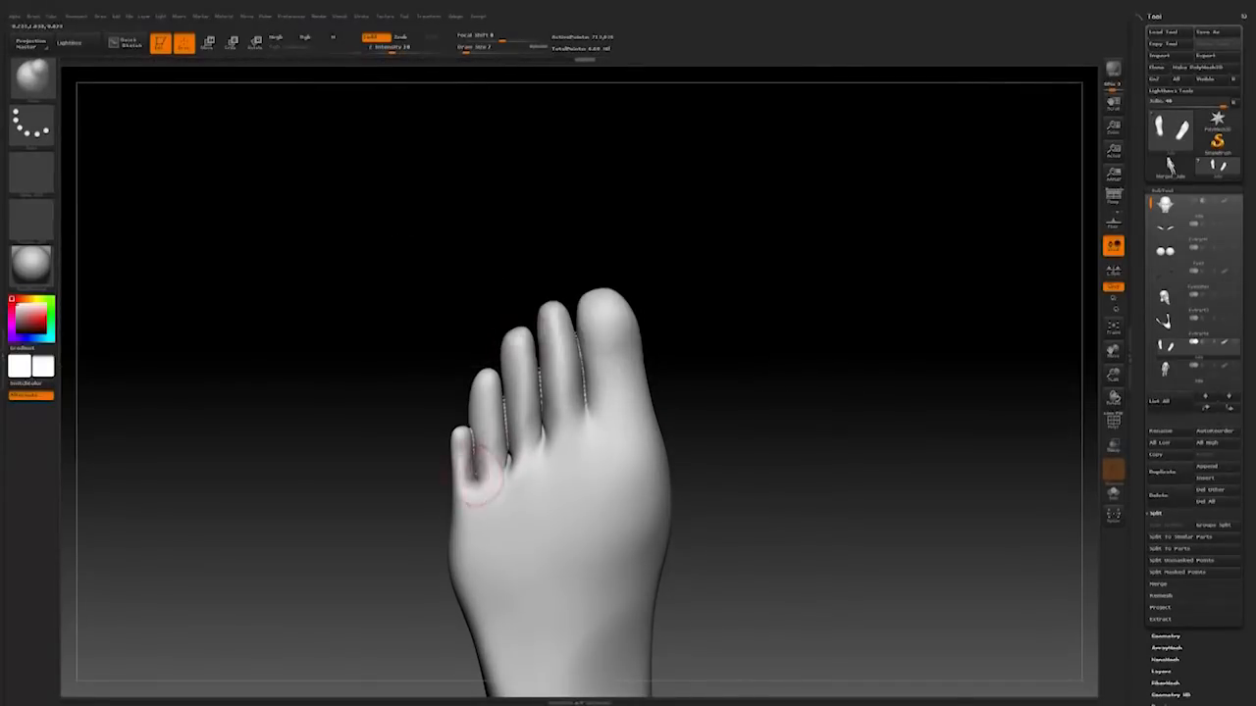
mouse_move(667, 339)
mouse_down()
mouse_move(756, 314)
mouse_move(783, 354)
mouse_up()
key(space)
mouse_move(689, 485)
mouse_down()
mouse_move(700, 485)
mouse_move(675, 417)
mouse_up()
mouse_move(756, 415)
mouse_down()
mouse_move(804, 415)
mouse_move(664, 504)
mouse_move(738, 473)
mouse_move(743, 448)
mouse_move(735, 462)
mouse_move(653, 429)
mouse_up()
key(s)
click(642, 429)
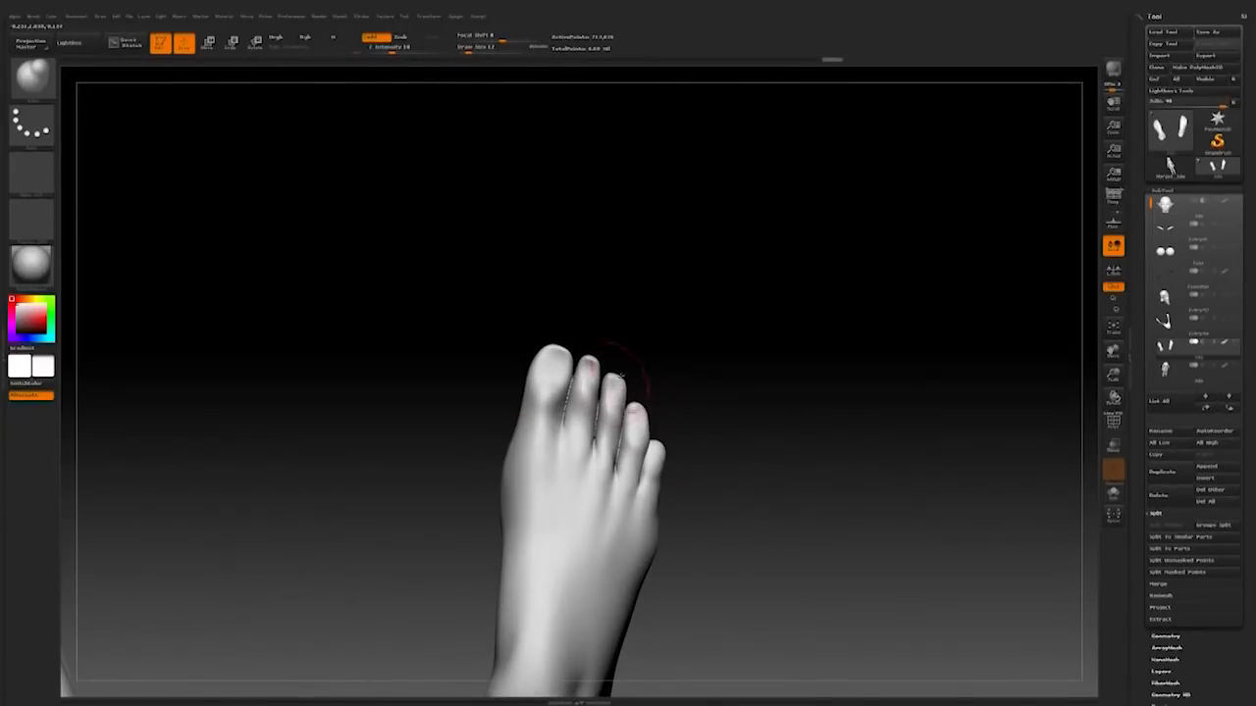
Step: Continue inflating the toe tips and pads from above and around the foot, changing the brush size between strokes
drag(749, 393, 746, 420)
key(space)
drag(782, 360, 745, 393)
key(space)
drag(746, 324, 708, 309)
drag(653, 341, 518, 373)
drag(604, 263, 501, 334)
mouse_move(525, 399)
mouse_down()
mouse_move(559, 442)
mouse_move(810, 409)
mouse_move(687, 393)
mouse_move(631, 406)
mouse_up()
Step: Reshape the toe outlines with a small Move brush while checking the foot from several angles
click(48, 90)
click(329, 88)
mouse_move(834, 412)
mouse_down()
mouse_move(686, 304)
mouse_move(667, 314)
mouse_move(588, 471)
mouse_move(486, 534)
mouse_move(491, 511)
mouse_up()
key(space)
drag(546, 449, 536, 448)
mouse_move(535, 520)
mouse_down()
mouse_move(589, 490)
mouse_move(608, 461)
mouse_up()
mouse_move(772, 457)
mouse_down()
mouse_move(575, 487)
mouse_move(556, 529)
mouse_move(516, 546)
mouse_move(651, 314)
mouse_up()
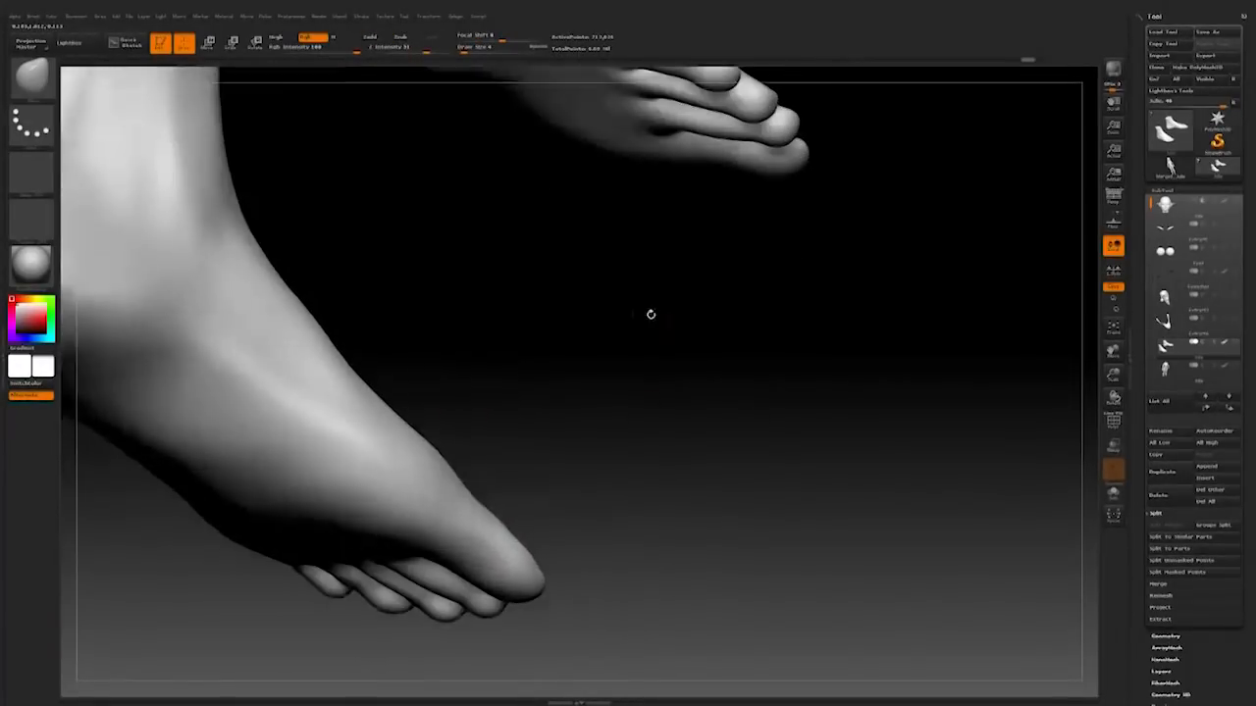
Step: Sculpt subtle knuckle forms on the toes with a low-intensity brush, working from the outer side to the top
click(32, 76)
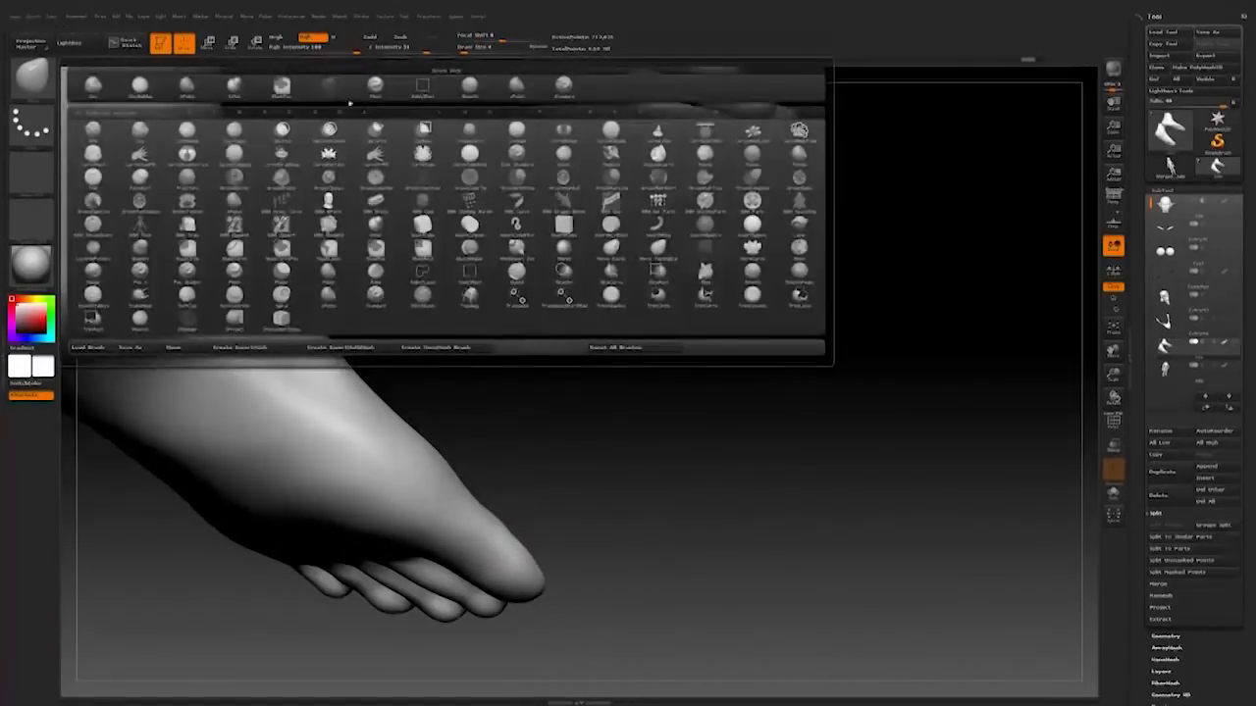
click(567, 86)
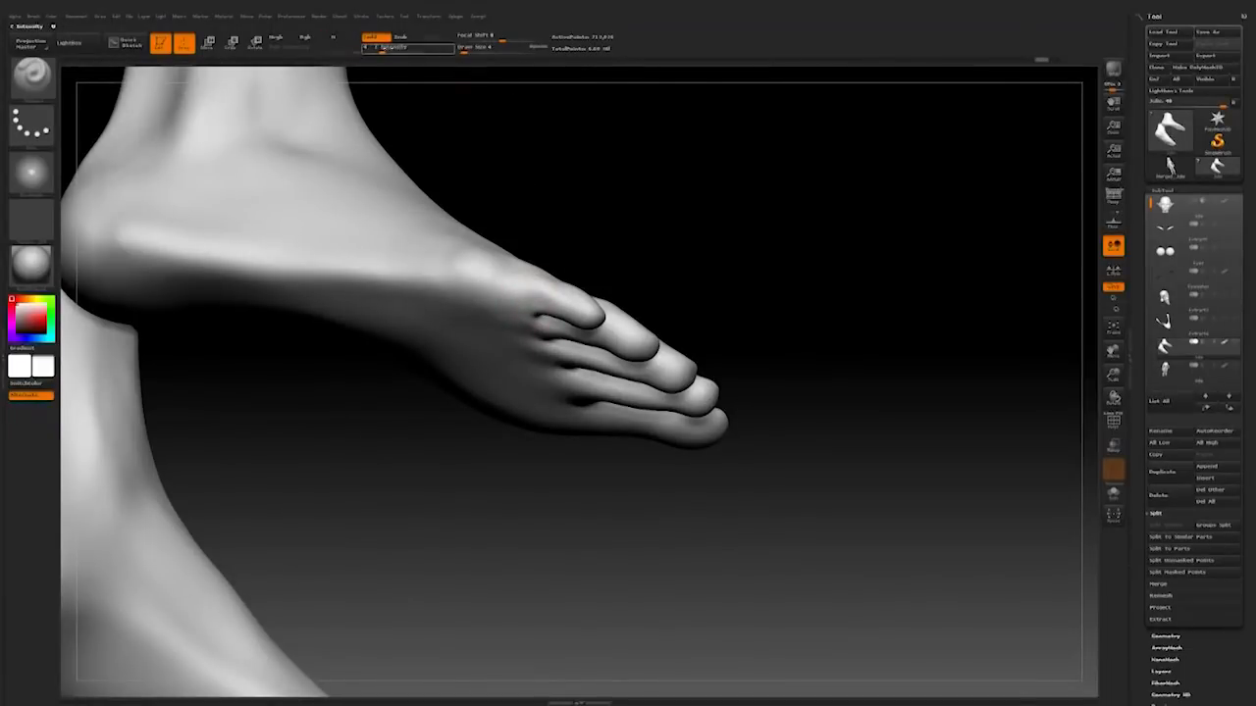
drag(650, 236, 524, 371)
mouse_move(597, 340)
mouse_down()
mouse_move(754, 530)
mouse_move(515, 351)
mouse_move(611, 507)
mouse_move(670, 570)
mouse_move(729, 438)
mouse_move(707, 403)
mouse_move(716, 468)
mouse_move(657, 383)
mouse_move(717, 366)
mouse_move(709, 339)
mouse_move(771, 423)
mouse_up()
Step: Flatten nail beds into the tops of the big toe and the smaller toes with a small trimming brush
key(b)
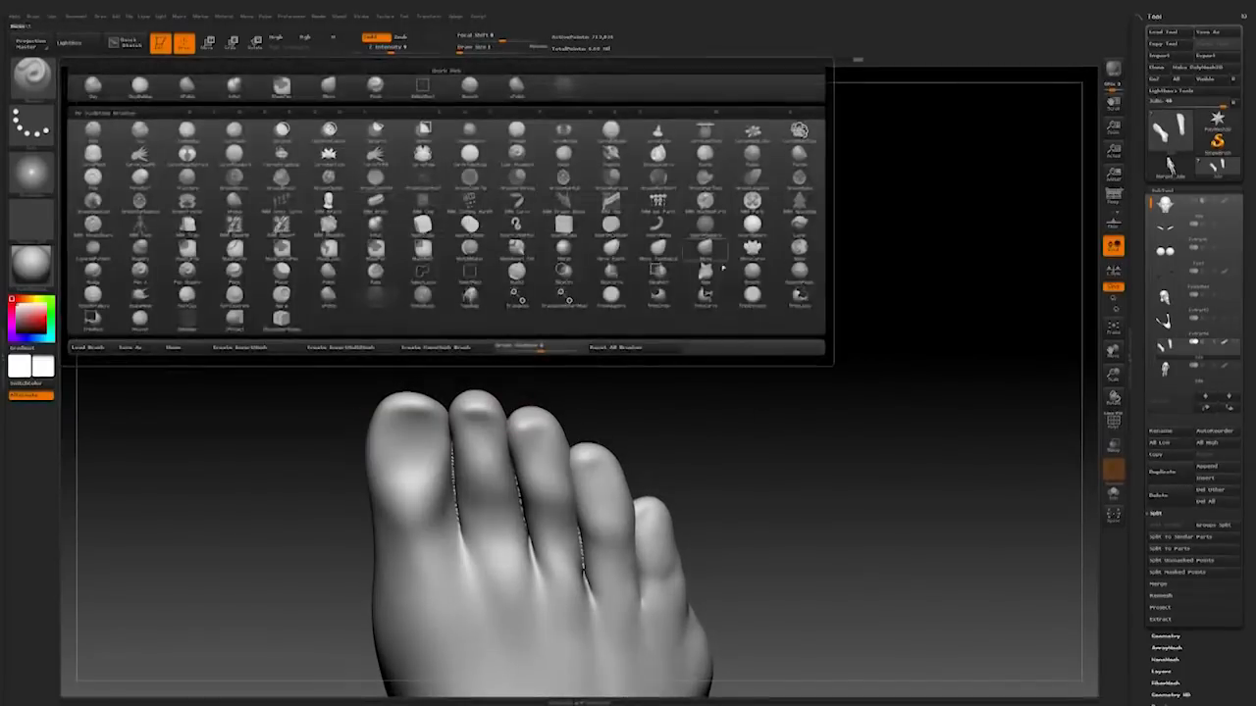
key(d)
key(s)
right_click(504, 444)
click(504, 444)
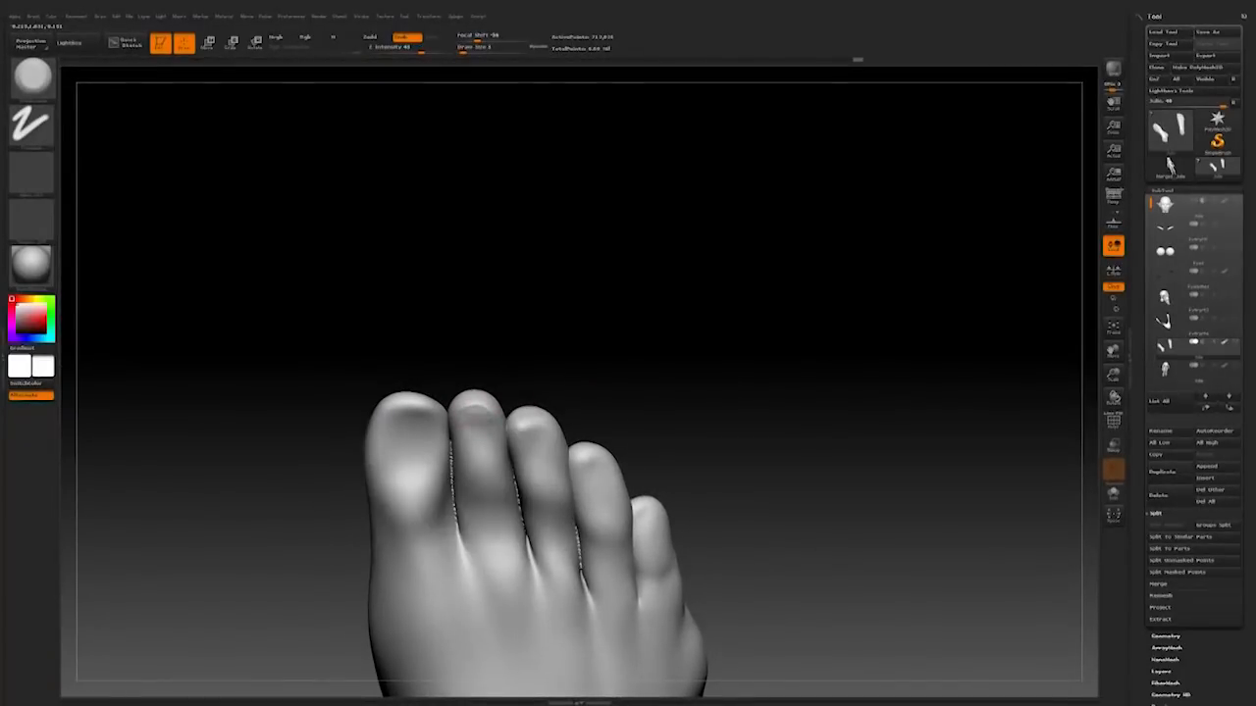
drag(626, 363, 618, 380)
drag(637, 459, 656, 452)
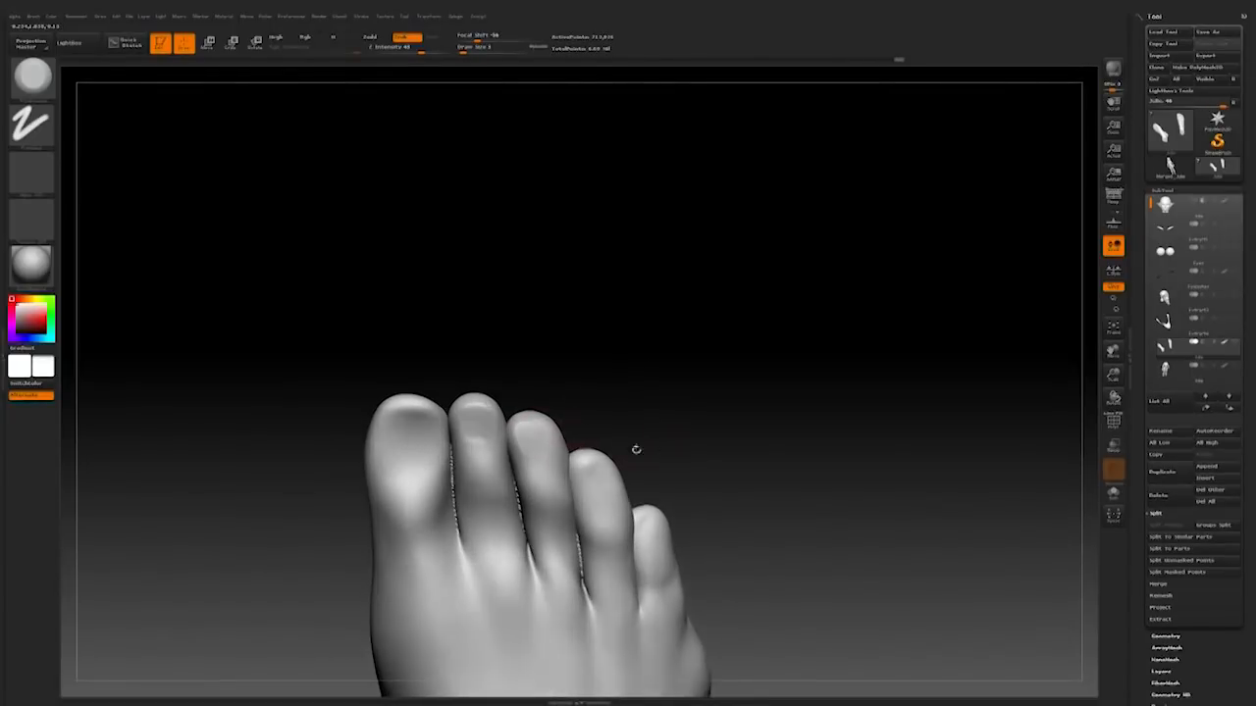
drag(746, 483, 701, 455)
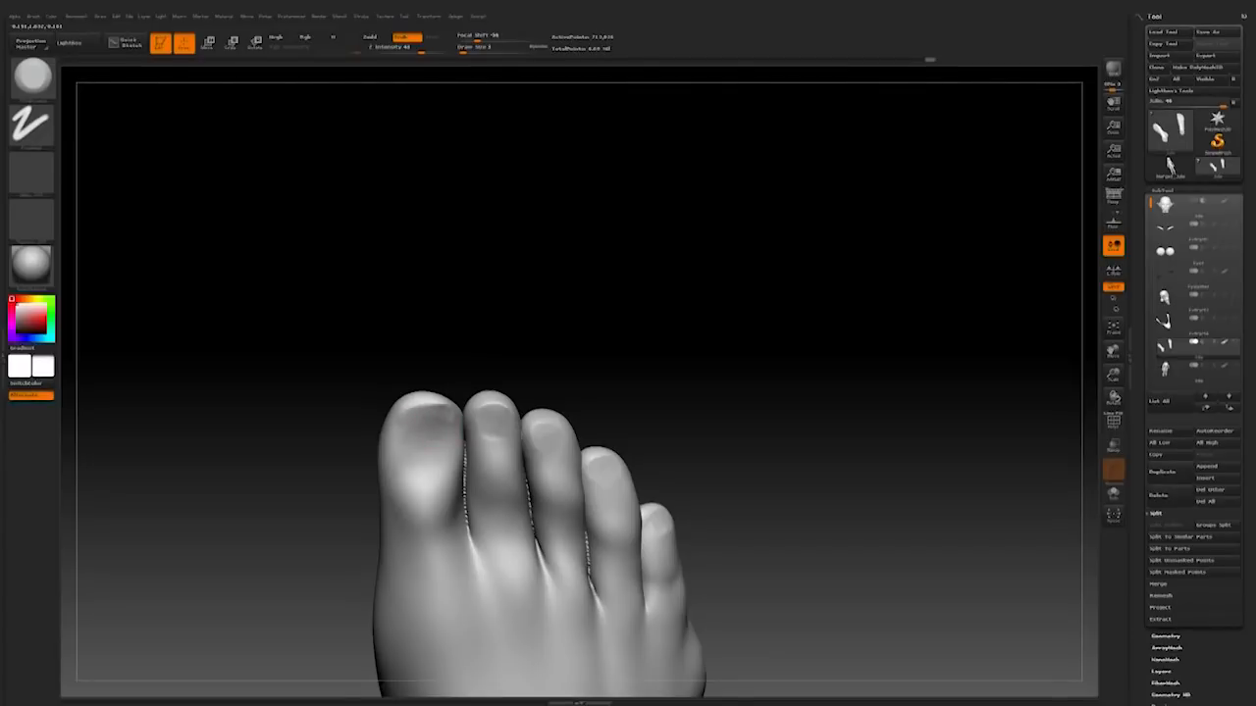
mouse_move(594, 275)
mouse_down()
mouse_move(634, 348)
mouse_move(676, 320)
mouse_move(613, 285)
mouse_up()
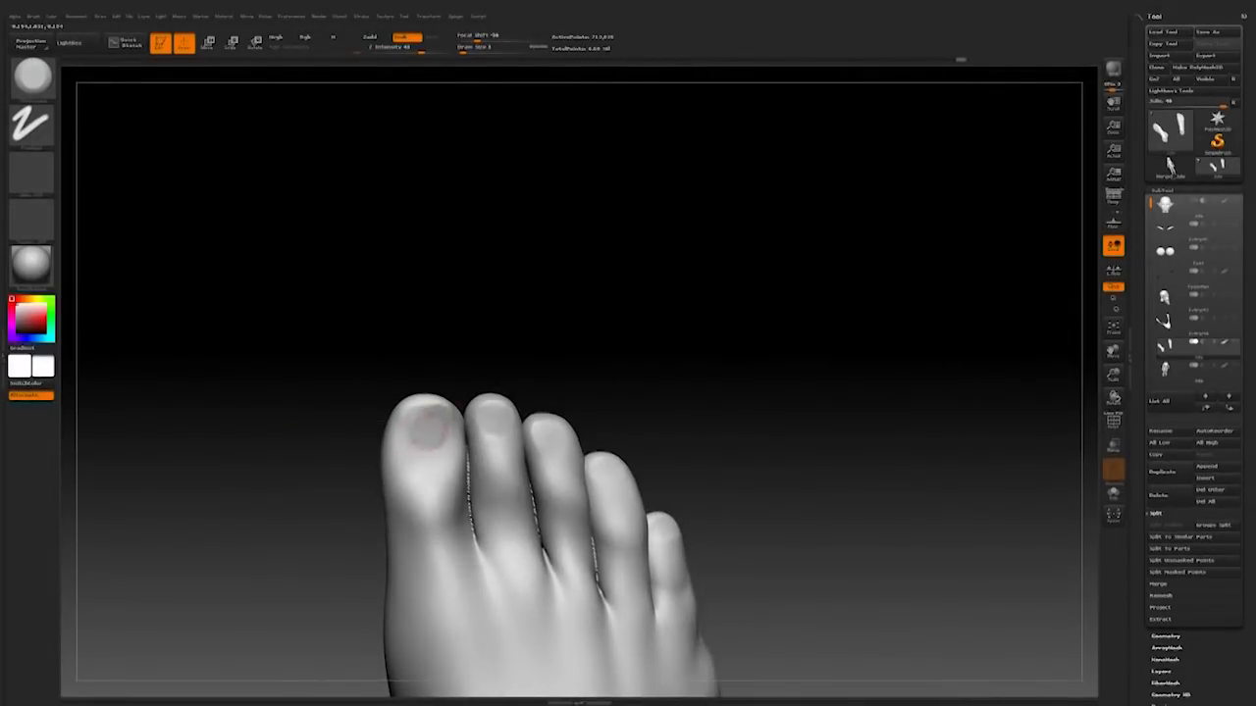
mouse_move(530, 324)
mouse_down()
mouse_move(580, 314)
mouse_move(544, 304)
mouse_up()
Step: Refine the edges of the big toe's nail bed with a small brush at intensity 32
key(b)
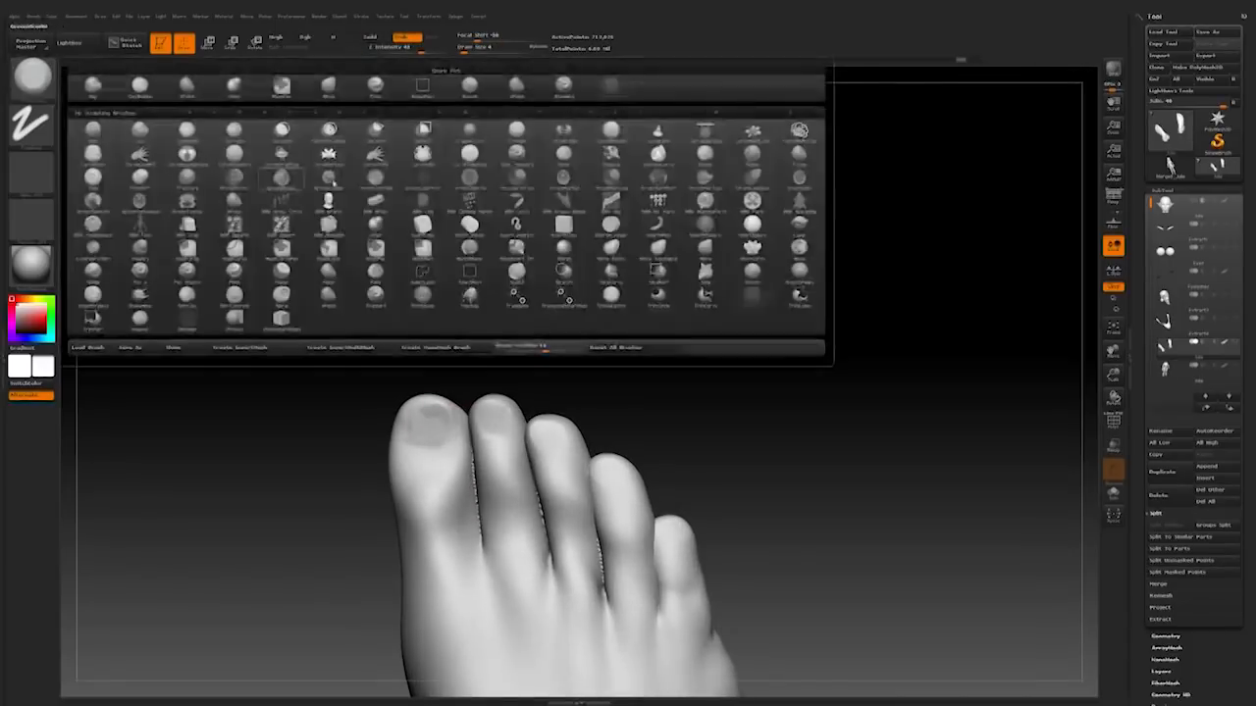
click(192, 92)
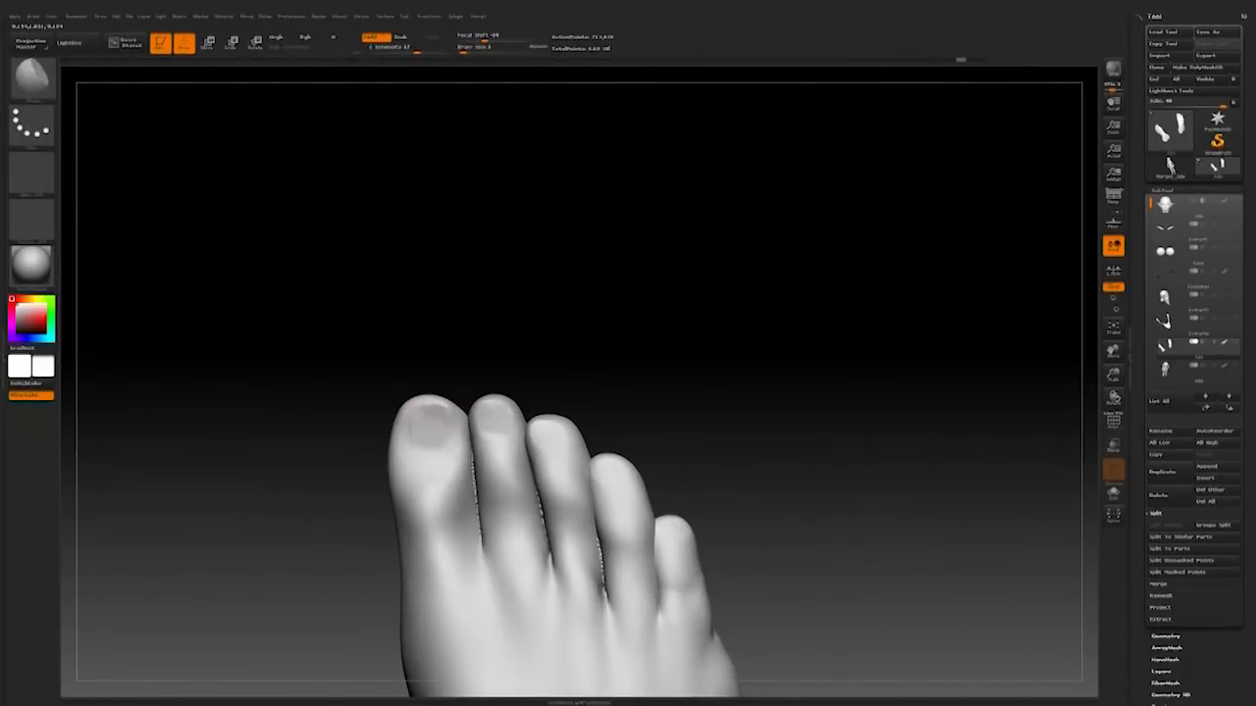
mouse_move(514, 337)
mouse_down()
mouse_move(498, 342)
mouse_move(552, 344)
mouse_move(535, 330)
mouse_move(561, 356)
mouse_move(551, 382)
mouse_move(614, 324)
mouse_move(590, 312)
mouse_move(748, 477)
mouse_move(659, 455)
mouse_up()
Step: Add volume to the joints of the smaller toes from above with a small Inflate brush at intensity 10
key(b)
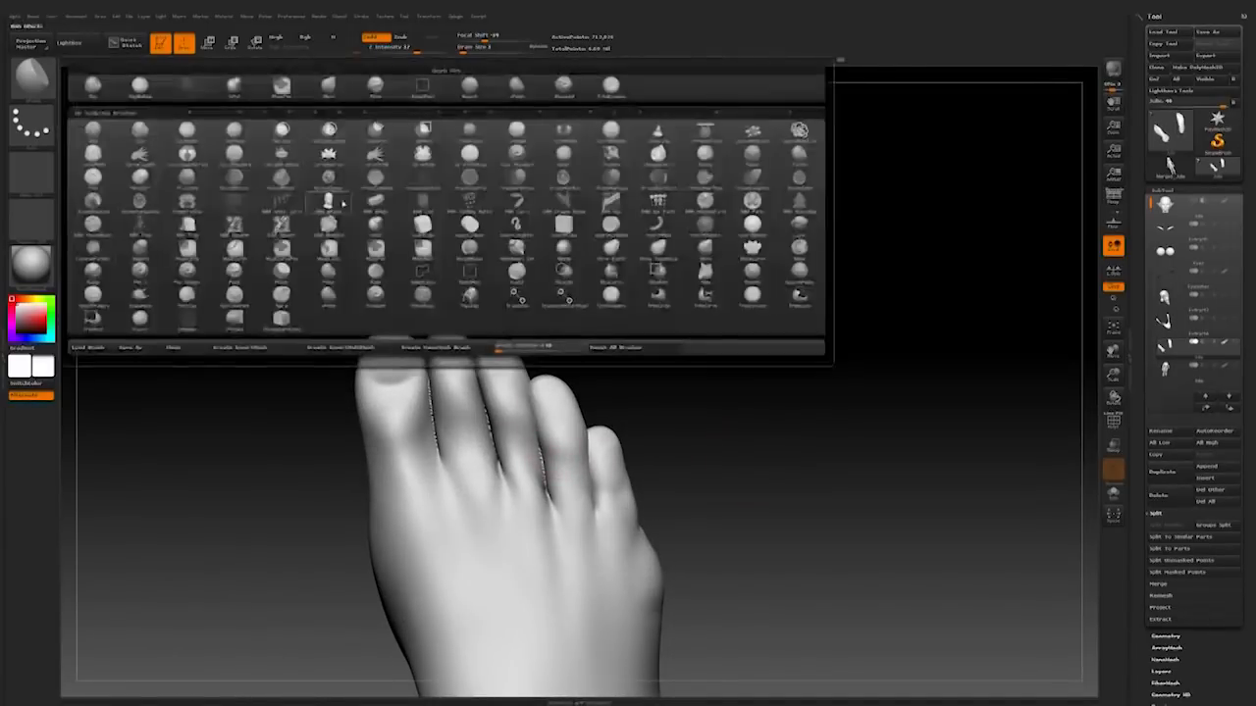
click(371, 100)
key(b)
key(i)
key(n)
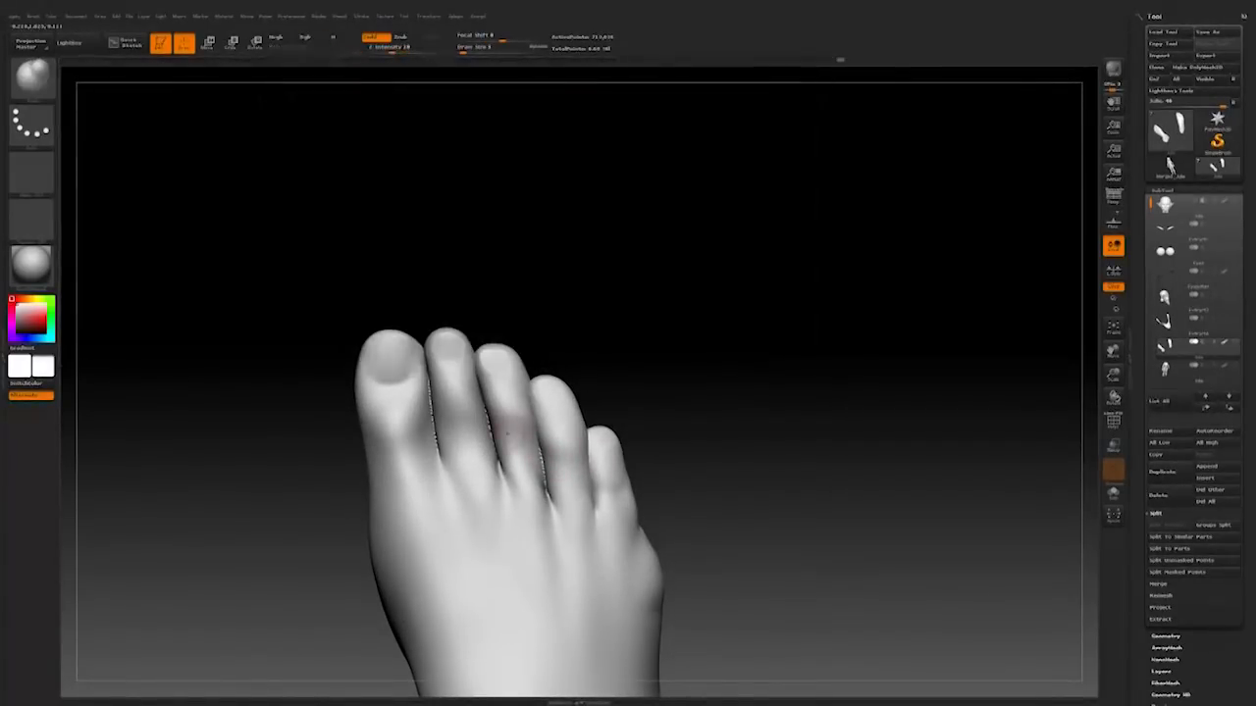
drag(669, 459, 663, 473)
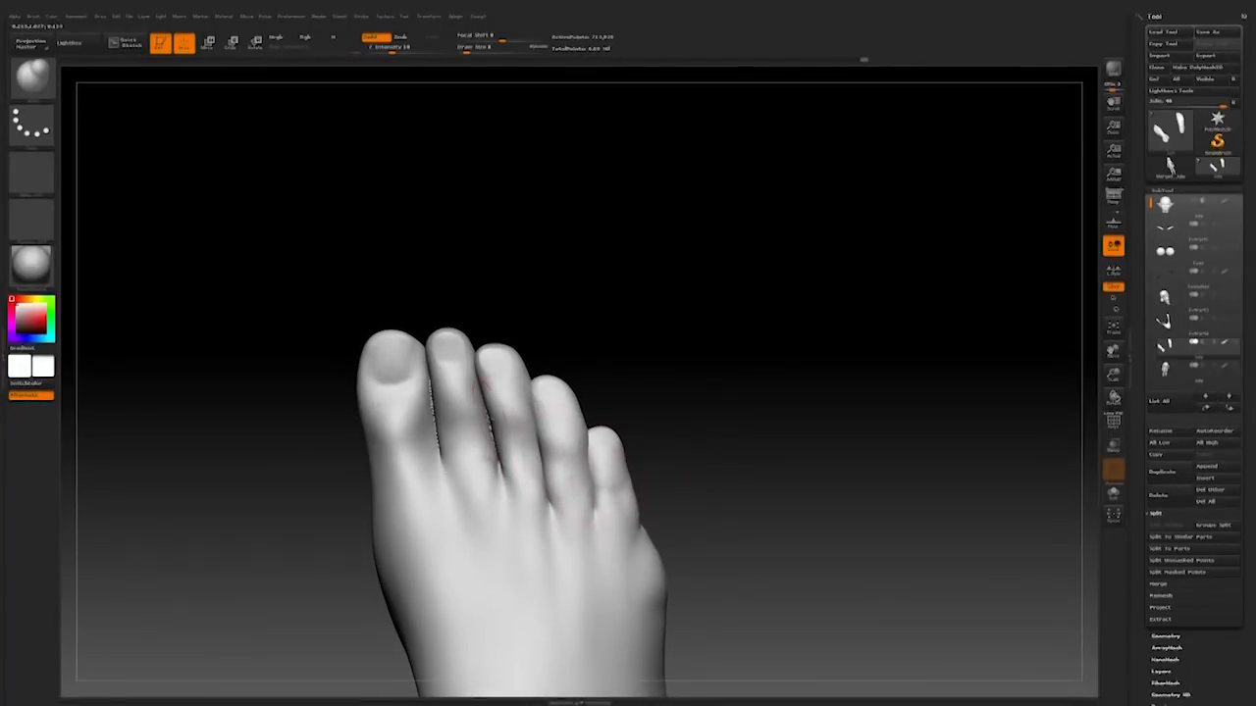
Step: Adjust the spacing and shape of the toes with the Move brush, from above and from the toe tips
key(b)
key(m)
key(v)
drag(440, 457, 453, 446)
alt+drag(717, 421, 649, 393)
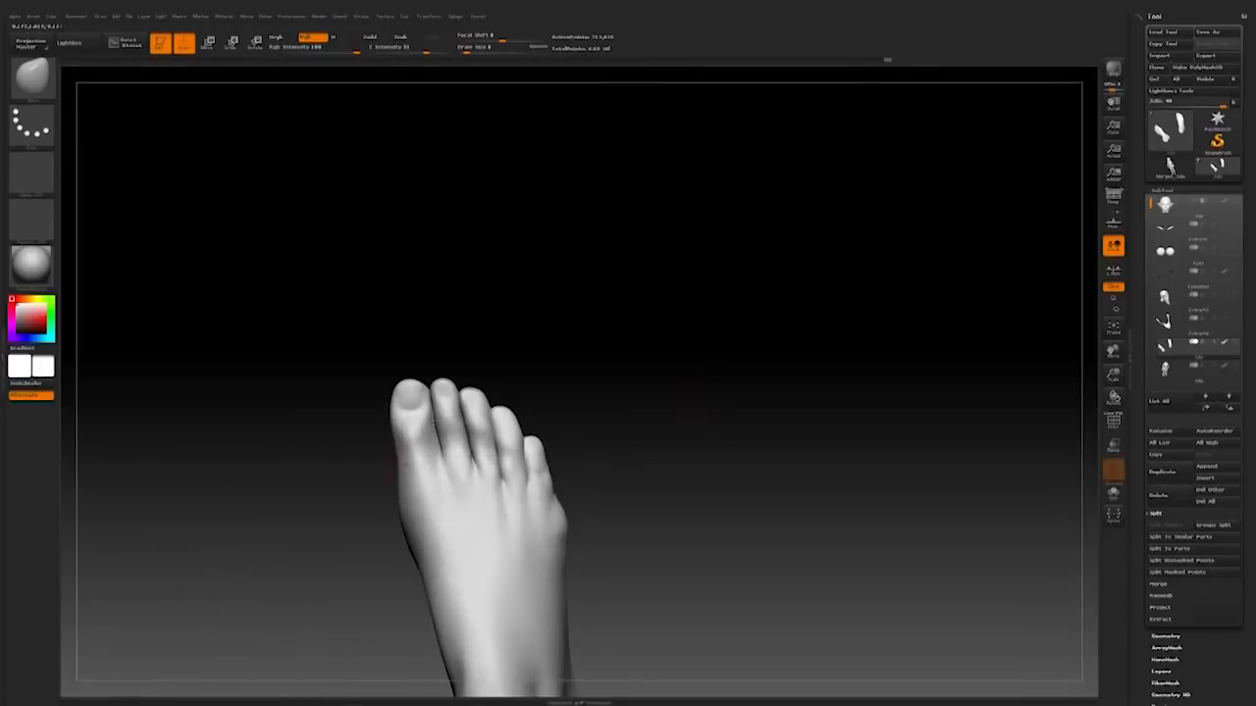
alt+drag(662, 476, 700, 460)
mouse_move(594, 458)
mouse_down()
mouse_move(563, 454)
mouse_move(622, 445)
mouse_move(581, 459)
mouse_move(579, 431)
mouse_move(598, 420)
mouse_up()
mouse_move(801, 275)
alt+mouse_down()
mouse_move(743, 339)
mouse_move(687, 343)
alt+mouse_up()
right_drag(515, 447, 527, 424)
right_drag(736, 353, 530, 402)
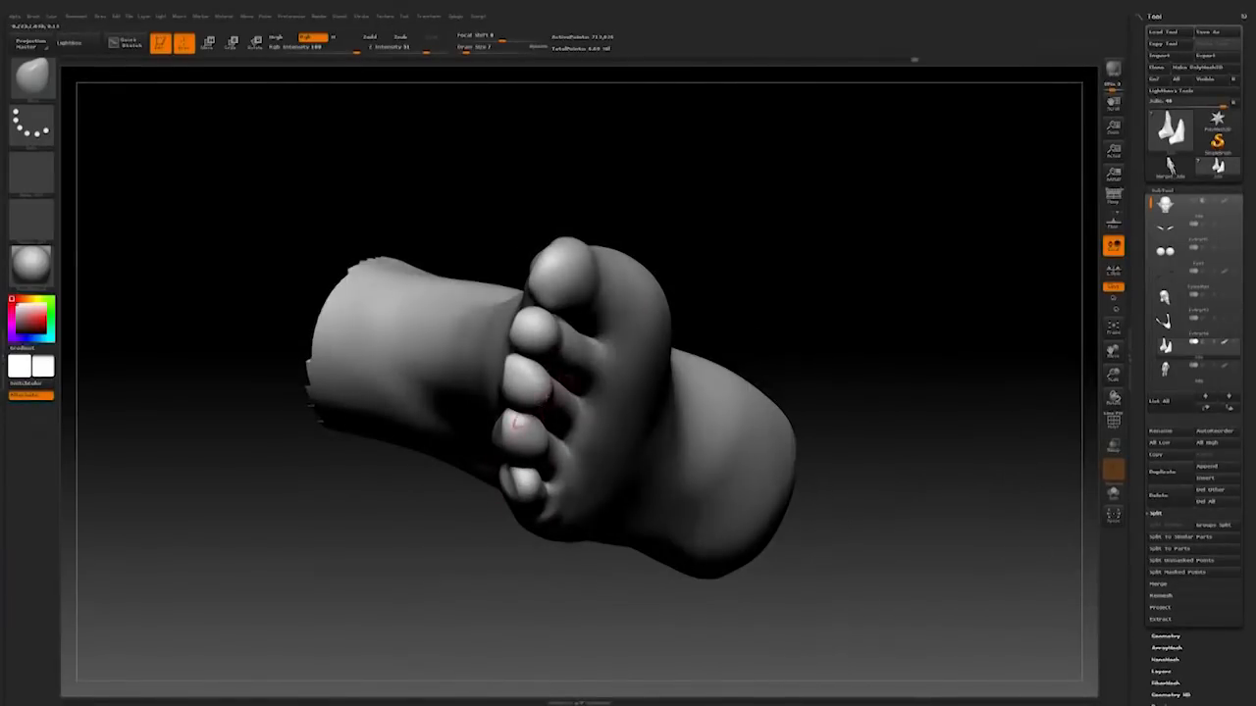
Step: Sculpt the toe knuckles and the top of the foot at intensity 4, including the little toe's outer side
mouse_move(567, 308)
right_down()
mouse_move(706, 372)
mouse_move(517, 456)
mouse_move(593, 347)
mouse_move(660, 457)
mouse_move(683, 459)
mouse_move(643, 508)
mouse_move(569, 471)
right_up()
key(b)
click(565, 86)
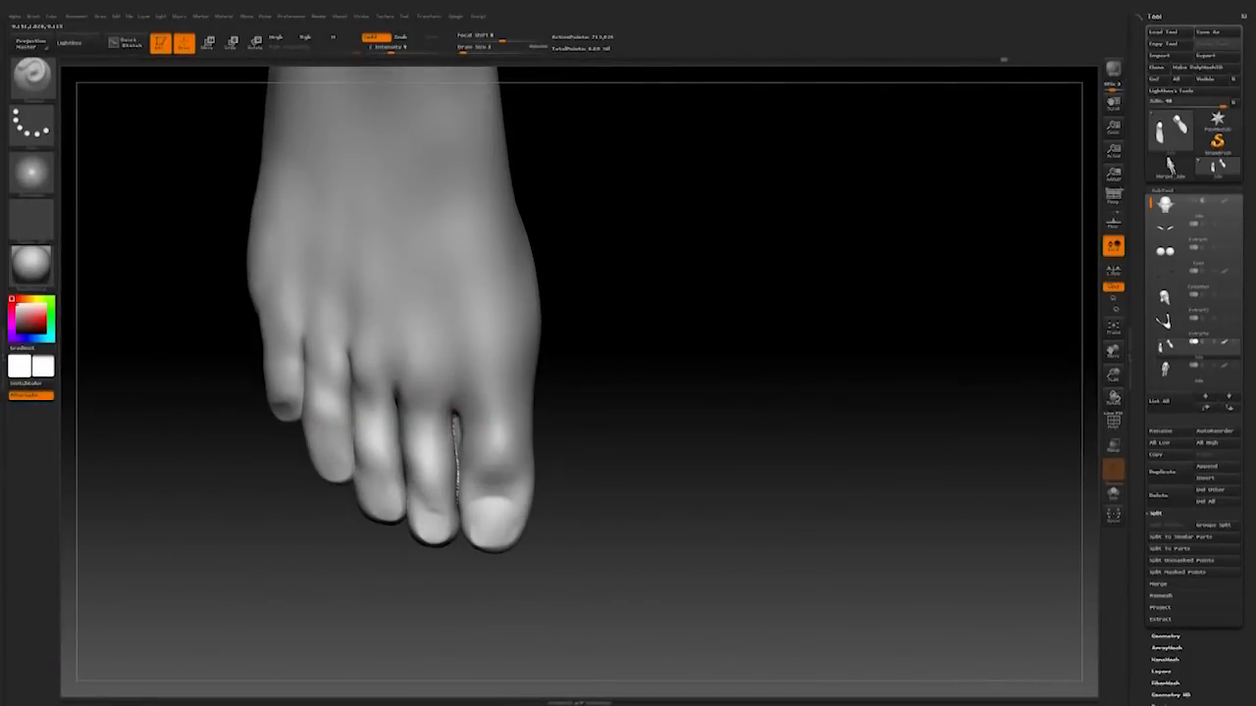
right_drag(456, 427, 584, 362)
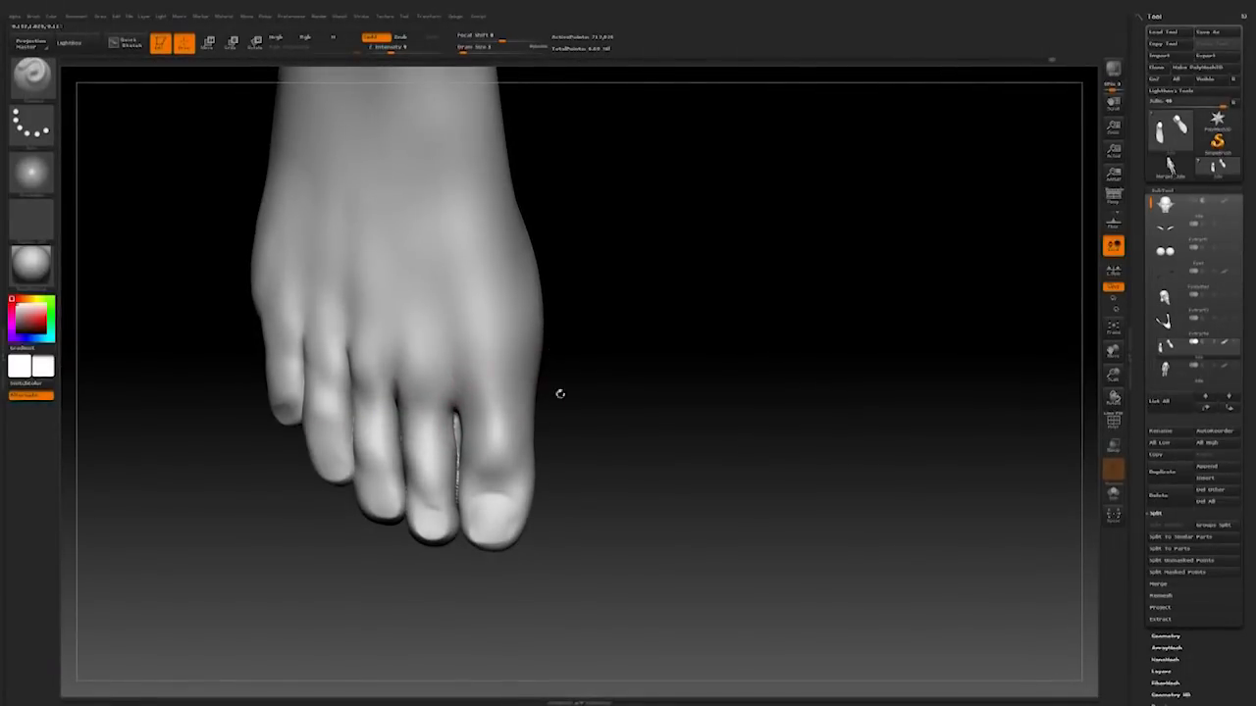
mouse_move(598, 242)
right_down()
mouse_move(642, 281)
mouse_move(673, 337)
mouse_move(640, 258)
mouse_move(628, 270)
right_up()
right_click(294, 355)
drag(292, 355, 300, 356)
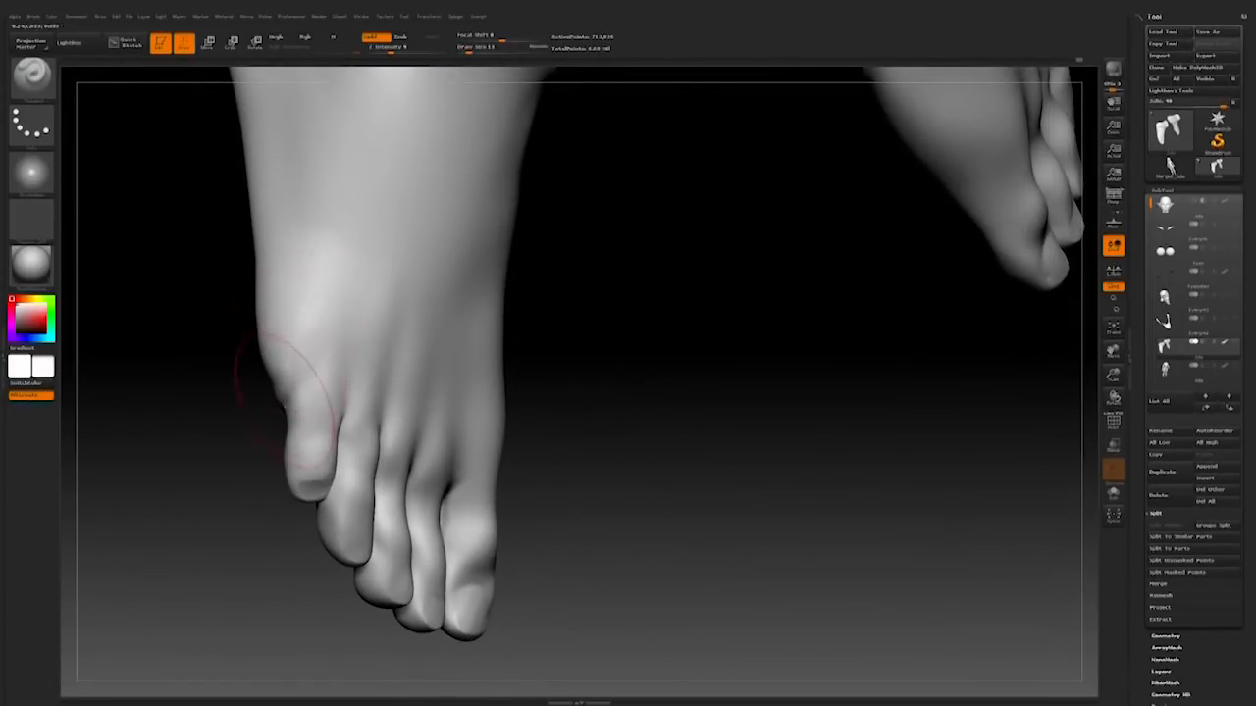
mouse_move(597, 274)
alt+right_down()
mouse_move(586, 266)
mouse_move(619, 519)
mouse_move(787, 426)
mouse_move(751, 503)
mouse_move(913, 468)
mouse_move(754, 367)
mouse_move(653, 451)
mouse_move(721, 505)
mouse_move(708, 537)
mouse_move(687, 560)
mouse_move(661, 524)
mouse_move(628, 510)
alt+right_up()
right_click(564, 393)
key(shift)
right_drag(554, 412, 553, 384)
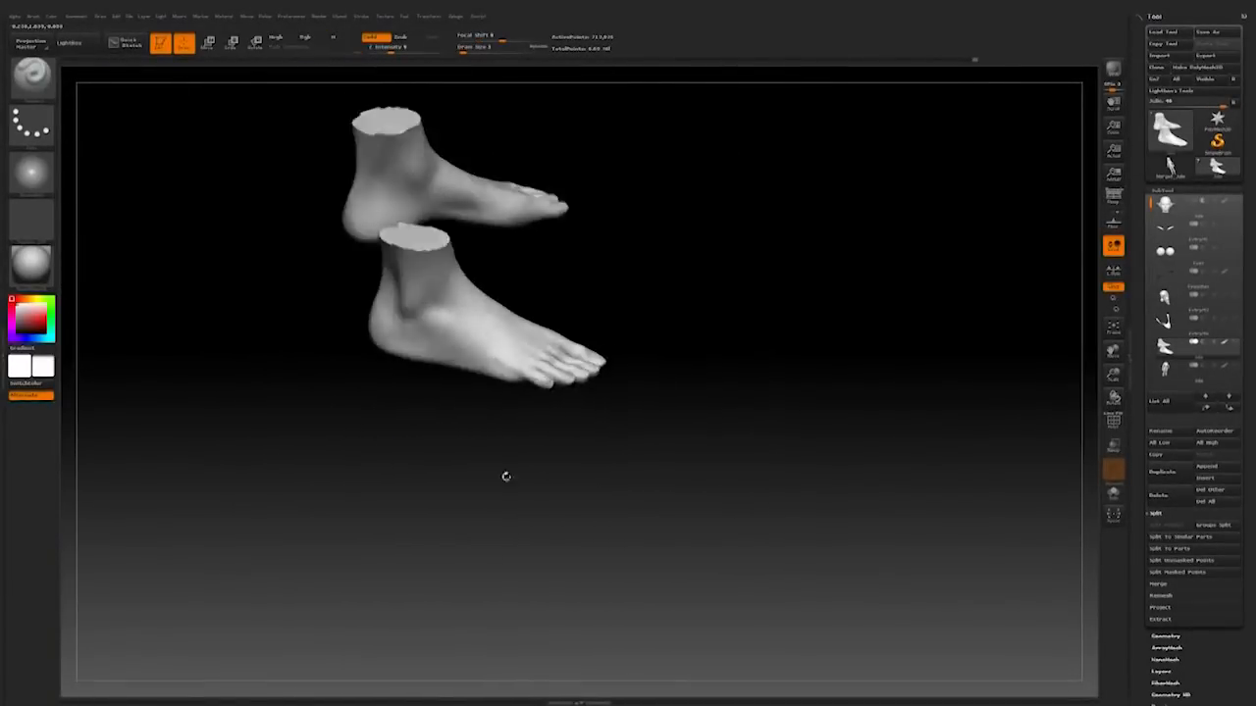
Step: Adjust the foot's side profile with the Move brush at size 22 and update the DynaMesh
key(b)
key(Escape)
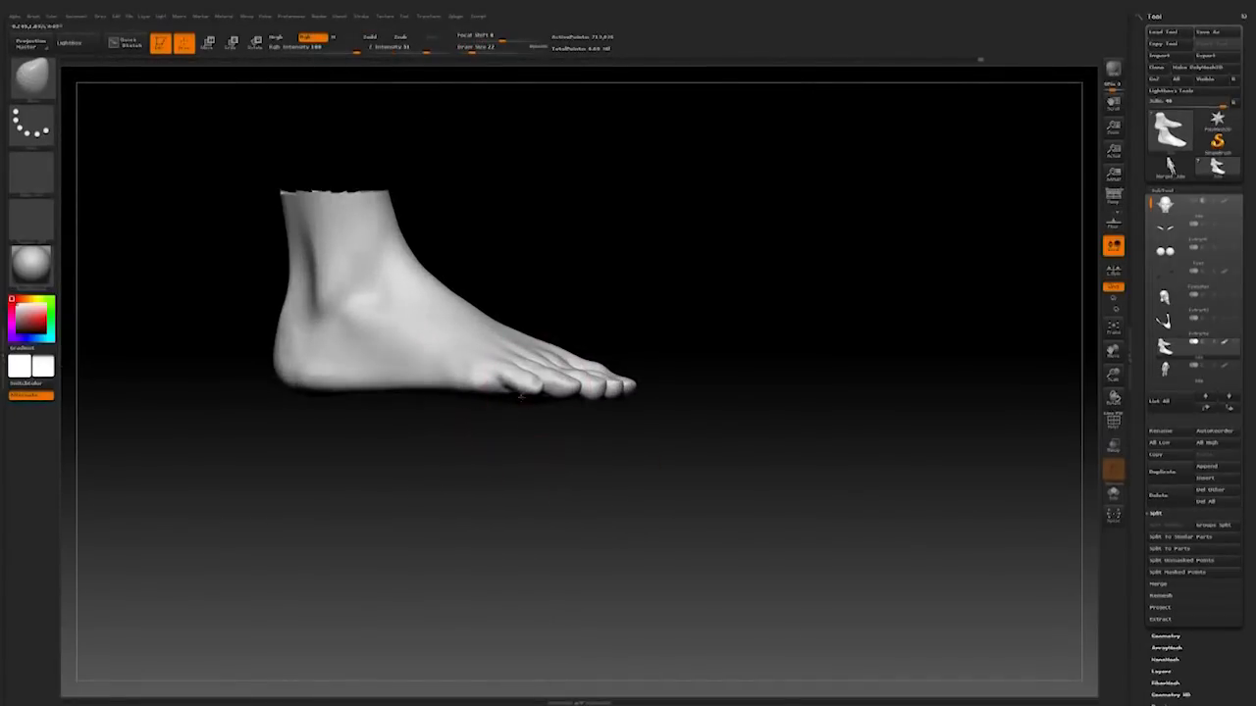
right_drag(520, 397, 439, 345)
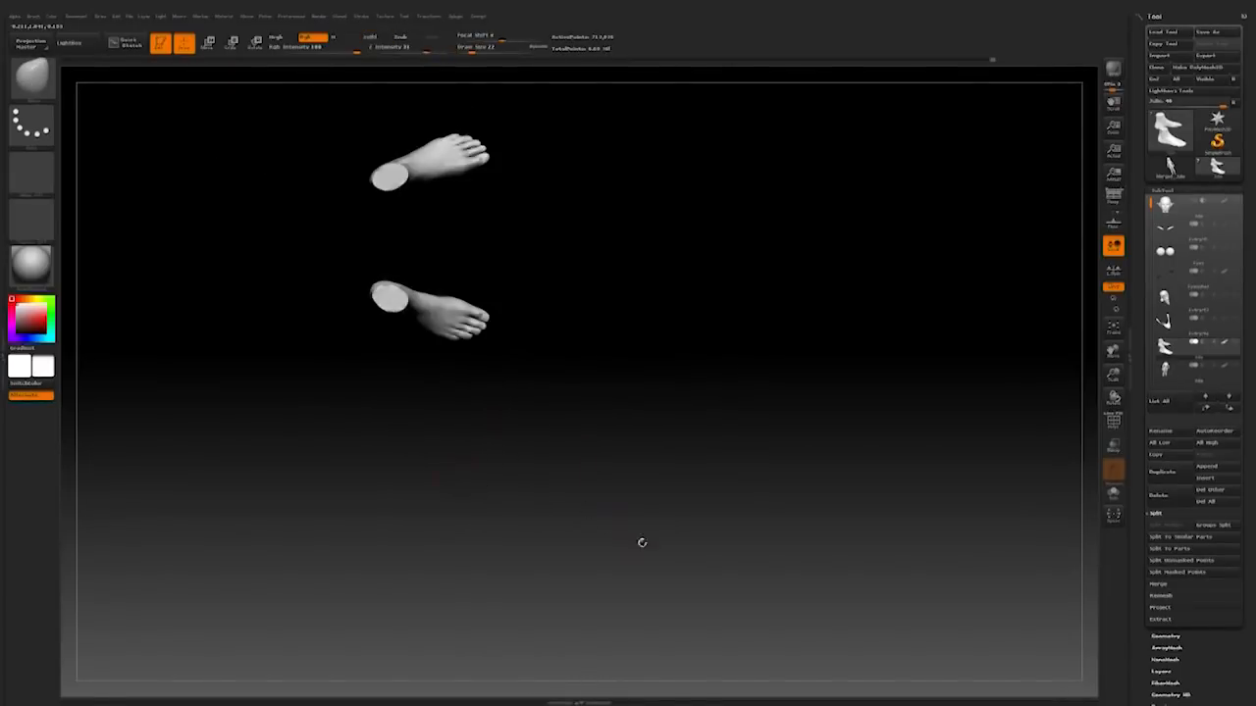
right_drag(642, 540, 657, 505)
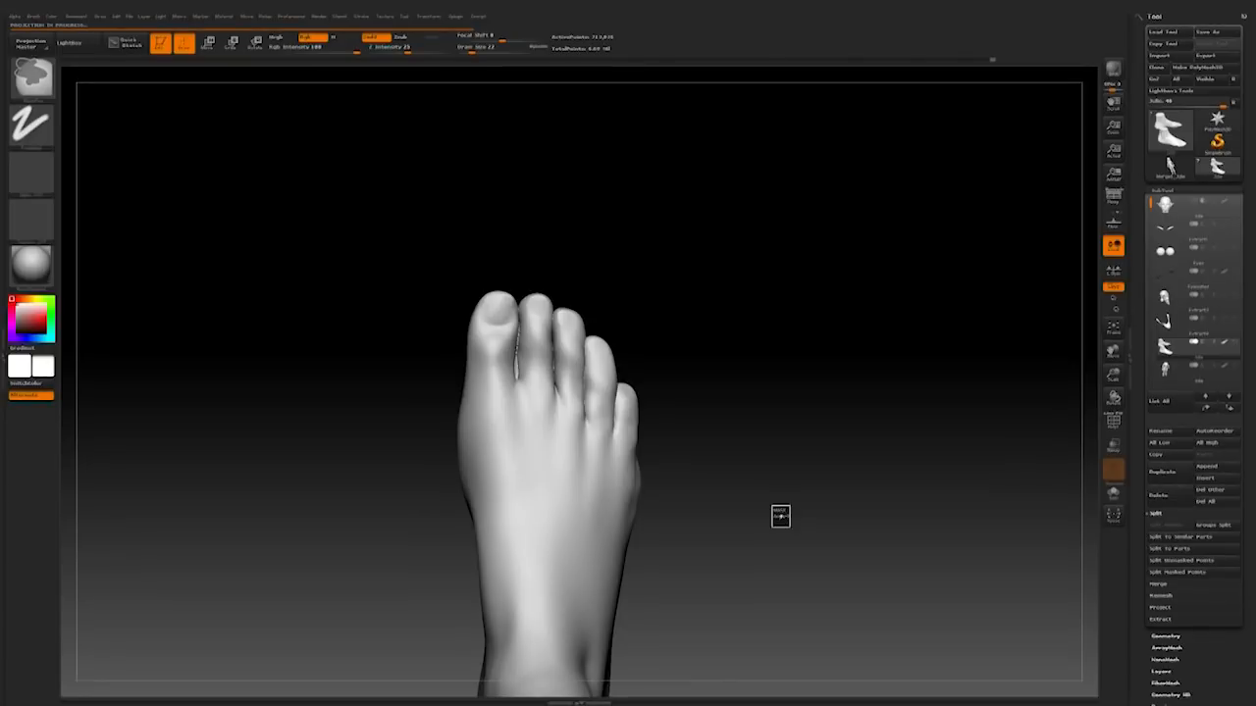
Step: Flatten the surfaces around the nails of the big and second toes with the trimming brush
key(b)
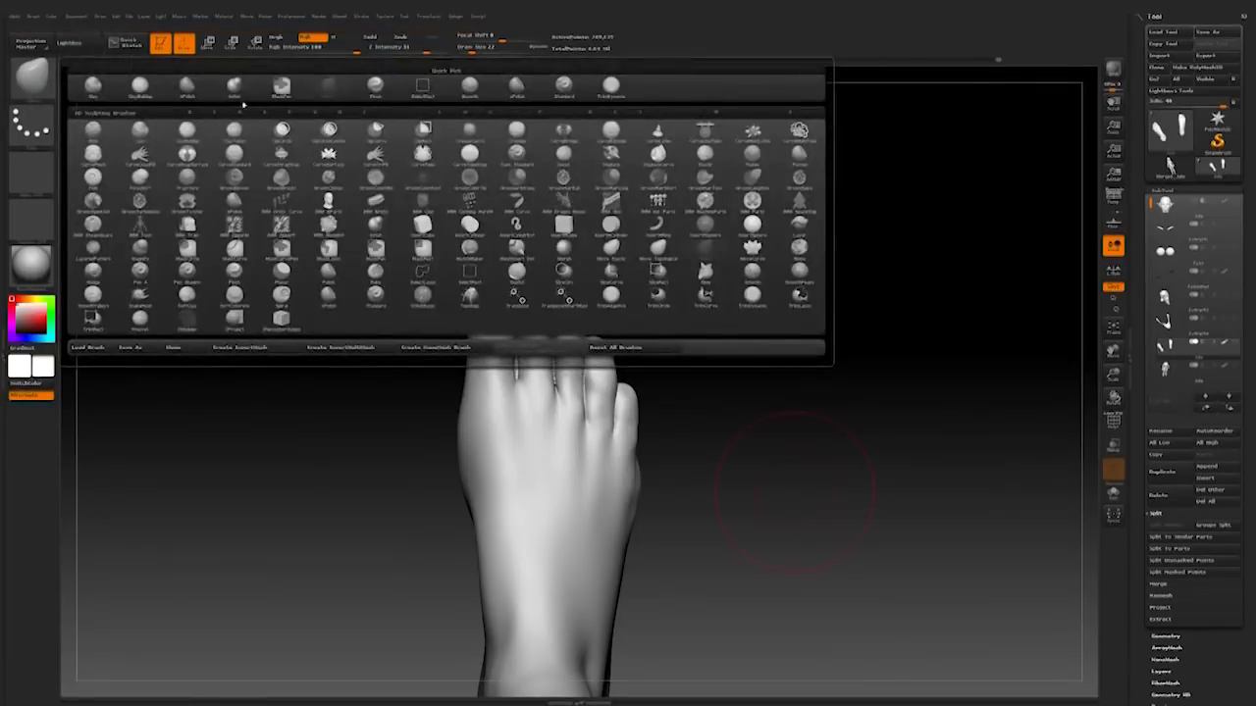
click(611, 88)
mouse_move(795, 422)
mouse_down()
mouse_move(752, 314)
mouse_move(752, 326)
mouse_up()
key(space)
click(527, 426)
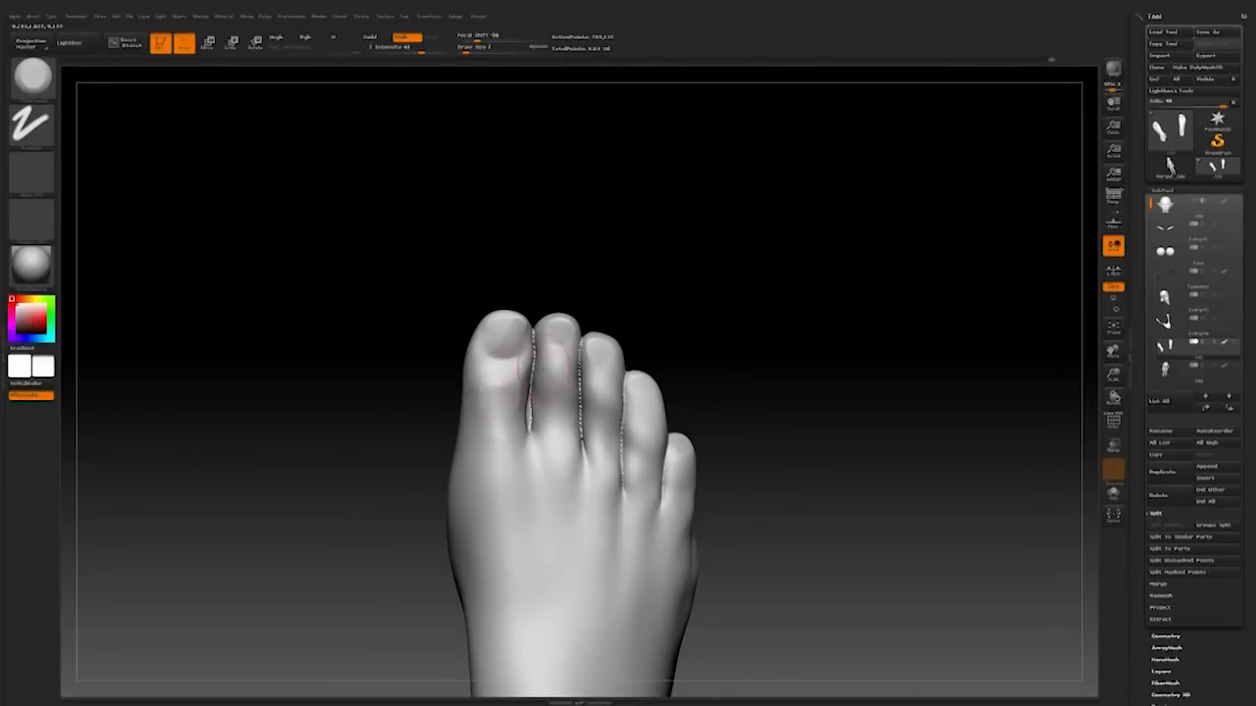
mouse_move(805, 363)
mouse_down()
mouse_move(647, 298)
mouse_move(720, 314)
mouse_move(725, 371)
mouse_move(717, 348)
mouse_move(464, 370)
mouse_move(521, 401)
mouse_move(429, 357)
mouse_up()
Step: Sculpt the underside of the foot where the toes meet the ball at intensity 4
click(31, 79)
click(565, 92)
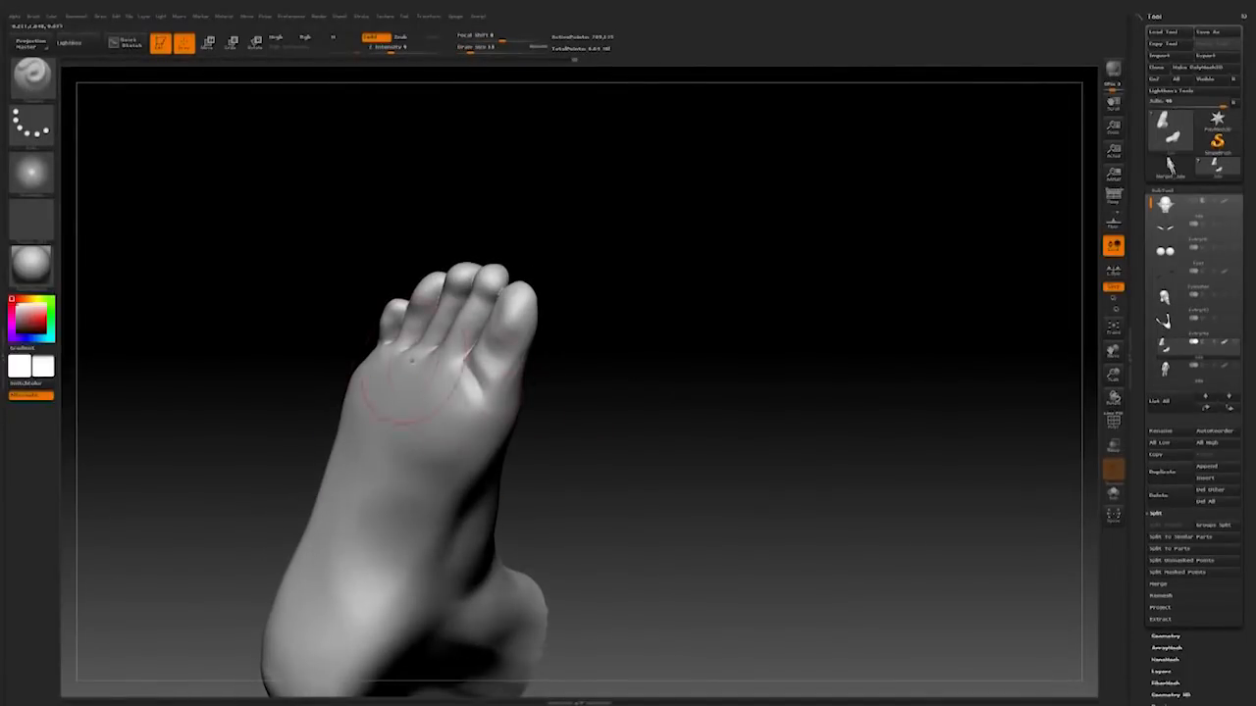
drag(606, 405, 515, 392)
key(space)
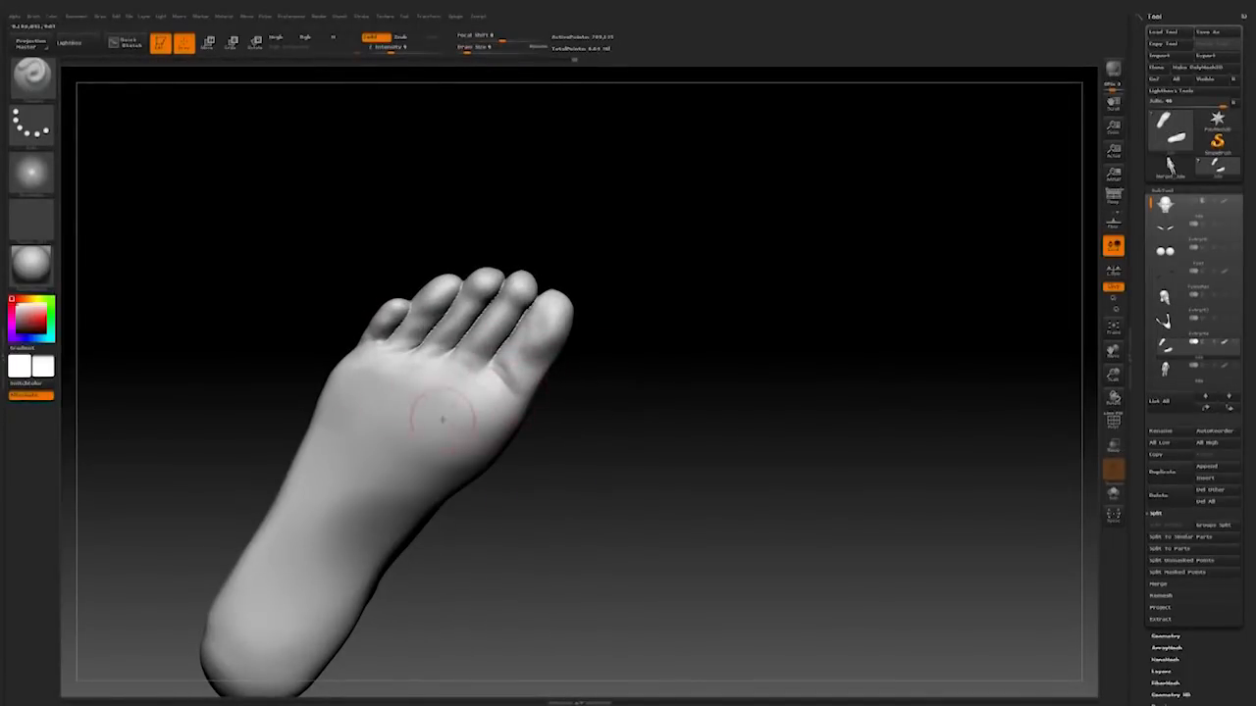
mouse_move(579, 378)
mouse_down()
mouse_move(623, 368)
mouse_move(628, 339)
mouse_move(652, 324)
mouse_up()
Step: Deepen the creases at the toe bases and shape the upper edge of the ball on the sole
key(b)
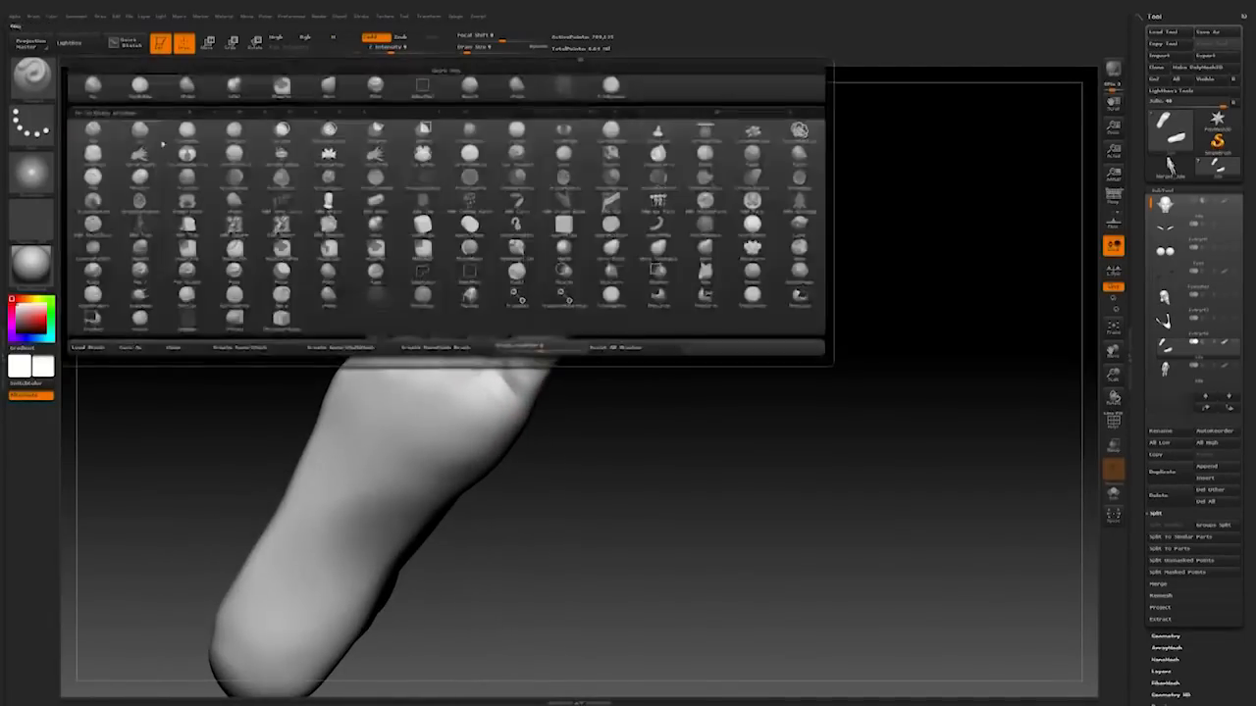
click(424, 226)
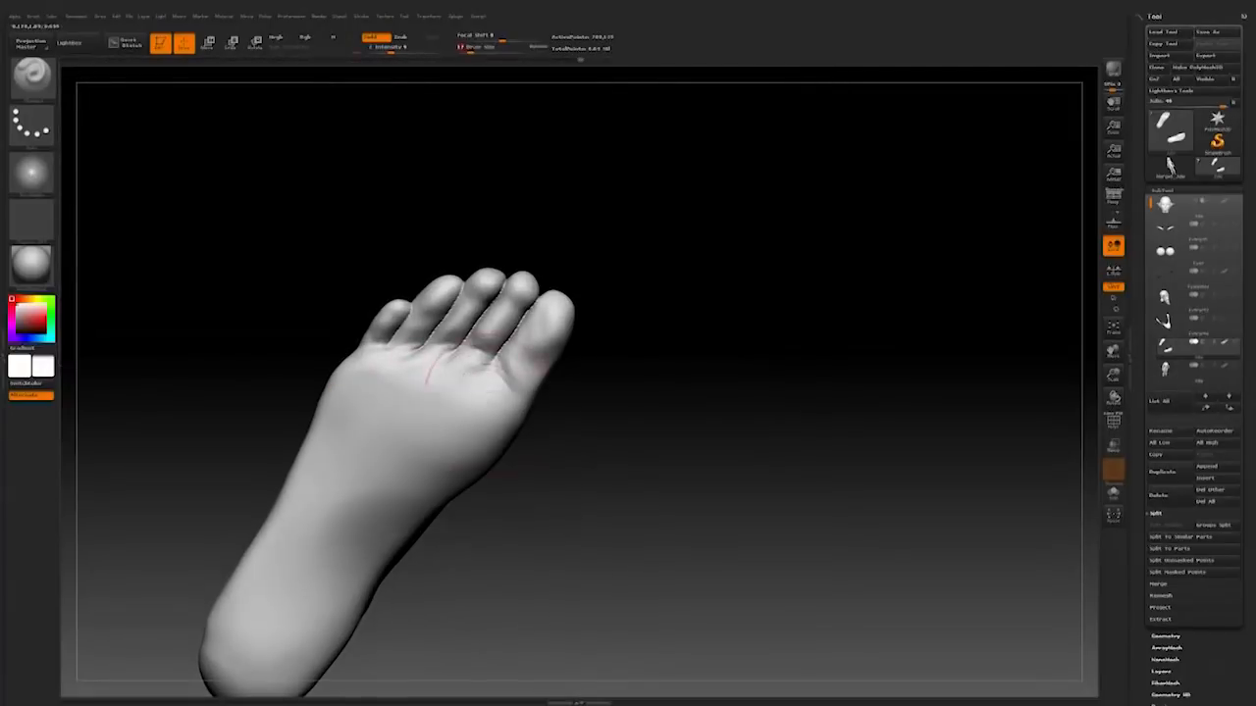
right_drag(354, 379, 452, 451)
key(space)
drag(520, 415, 502, 415)
right_drag(402, 363, 329, 392)
mouse_move(412, 412)
right_down()
mouse_move(441, 407)
mouse_move(299, 387)
mouse_move(392, 408)
right_up()
mouse_move(520, 394)
right_down()
mouse_move(563, 350)
mouse_move(617, 342)
mouse_move(657, 365)
right_up()
Step: Switch to the trimming brush and form the fleshy pads on the undersides of all the toes
key(b)
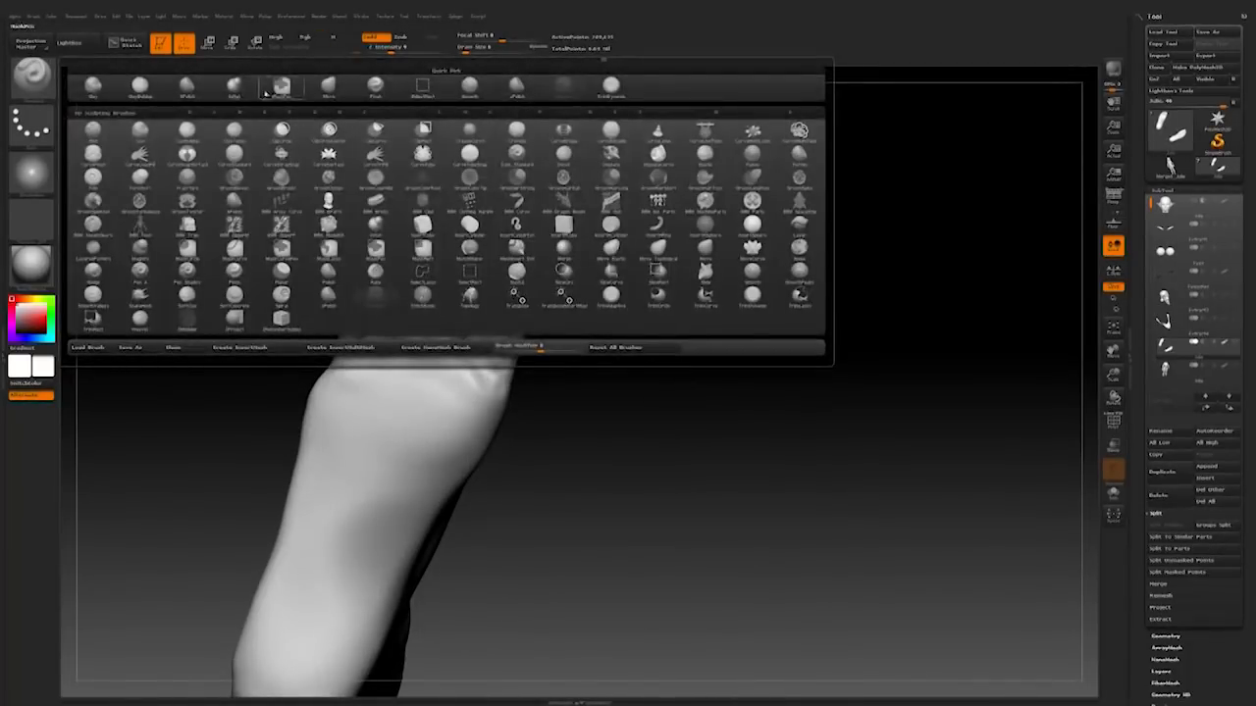
click(222, 126)
mouse_move(502, 339)
right_down()
mouse_move(583, 299)
mouse_move(508, 324)
right_up()
right_drag(588, 276, 638, 304)
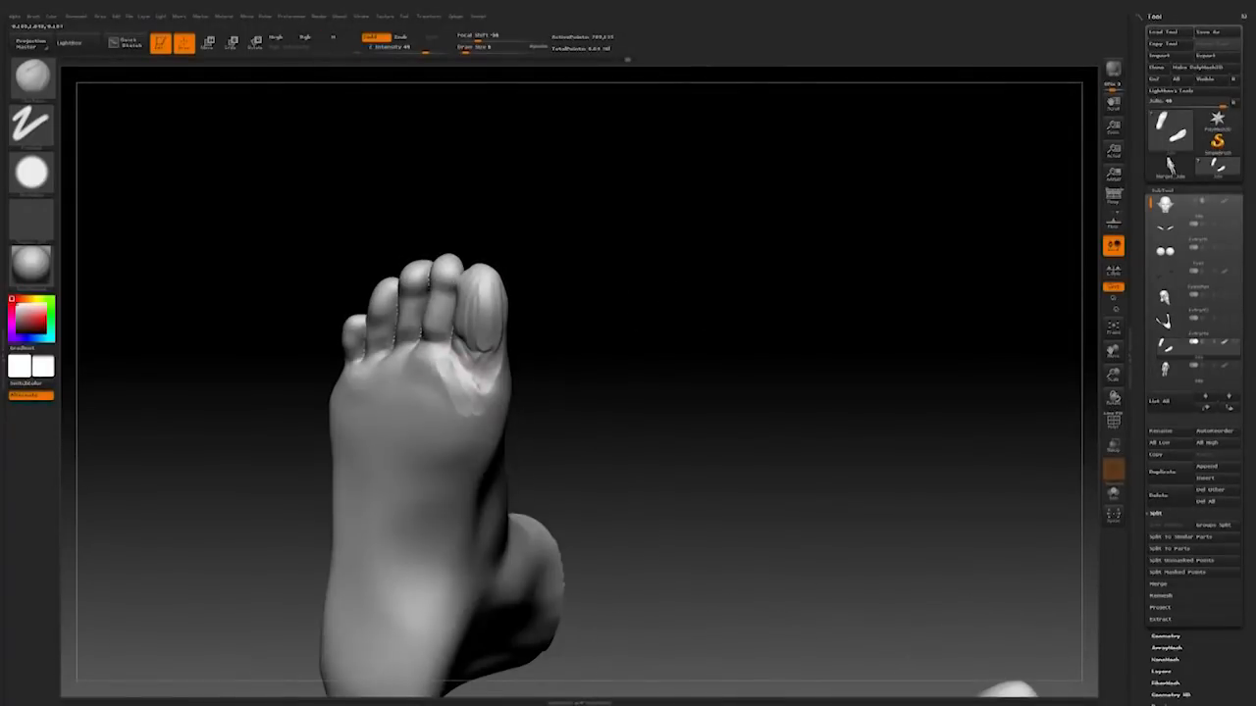
mouse_move(545, 377)
right_down()
mouse_move(516, 379)
mouse_move(575, 339)
mouse_move(676, 356)
mouse_move(811, 426)
mouse_move(746, 412)
mouse_move(838, 543)
mouse_move(659, 430)
mouse_move(583, 331)
mouse_move(634, 280)
mouse_move(602, 332)
mouse_move(715, 339)
mouse_move(637, 297)
mouse_move(602, 331)
right_up()
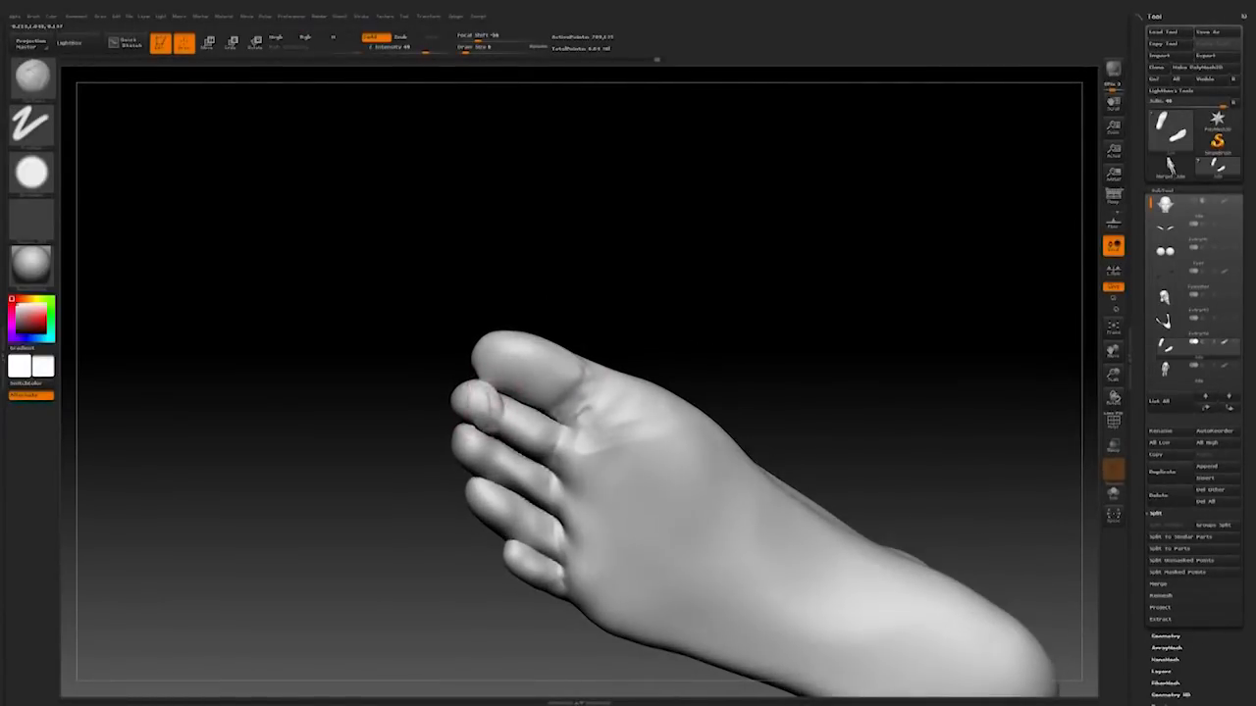
mouse_move(751, 343)
right_down()
mouse_move(603, 462)
mouse_move(765, 325)
mouse_move(744, 320)
right_up()
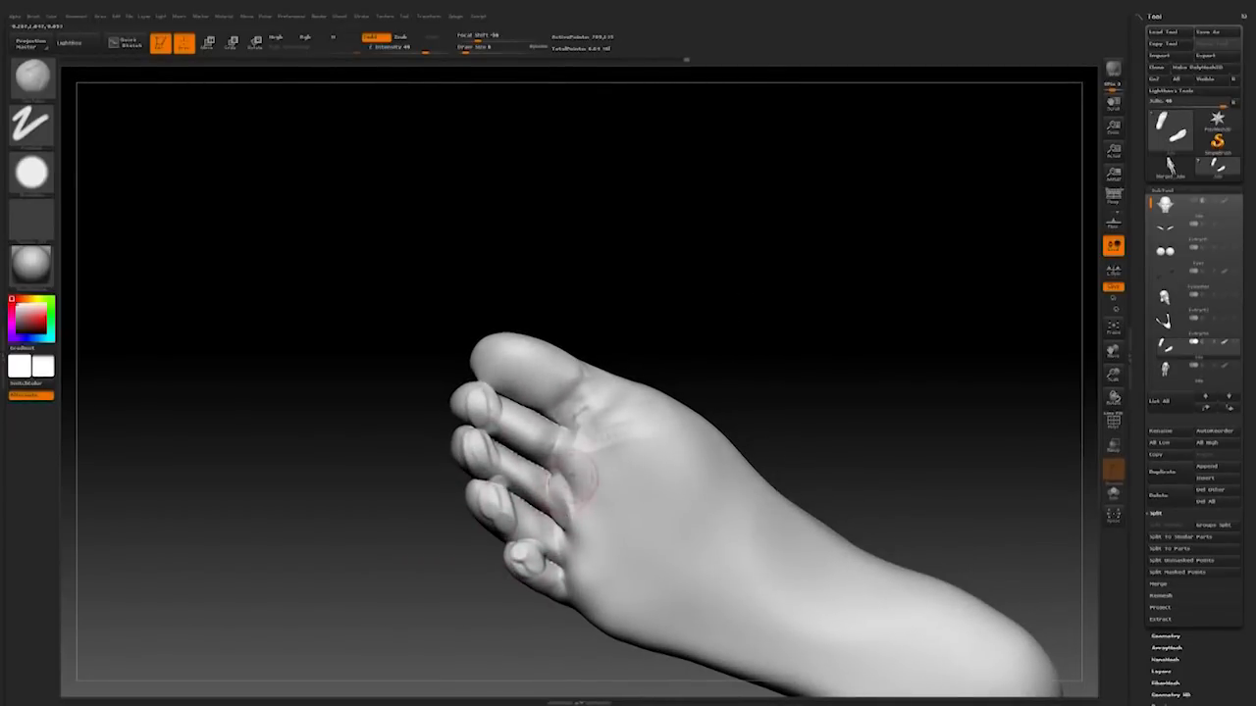
Step: Build a row of pads along the ball just below the smaller toes and smooth it
mouse_move(596, 484)
right_down()
mouse_move(567, 498)
mouse_move(471, 447)
right_up()
right_drag(520, 299, 593, 241)
right_drag(596, 288, 593, 257)
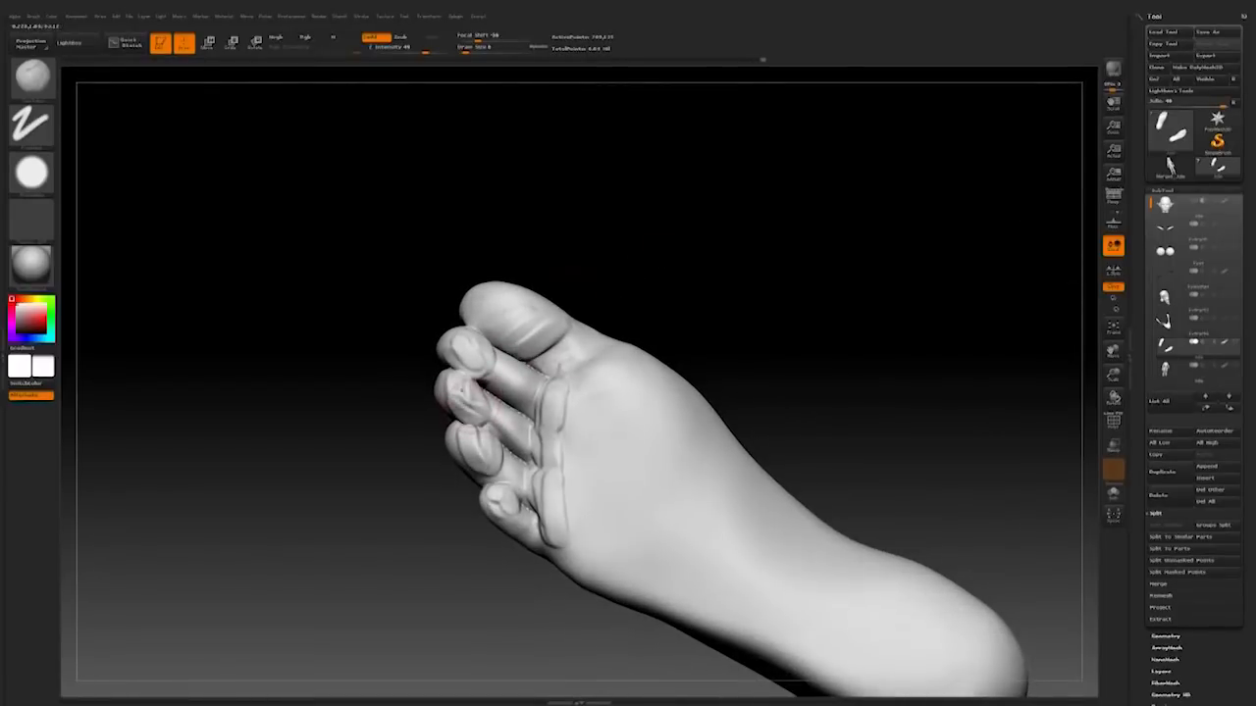
right_drag(682, 313, 622, 387)
shift+drag(530, 432, 549, 535)
Step: Build up the ball of the foot and sculpt skin folds across the arch of the sole
mouse_move(723, 382)
right_down()
mouse_move(681, 356)
mouse_move(586, 466)
right_up()
right_drag(667, 480, 659, 444)
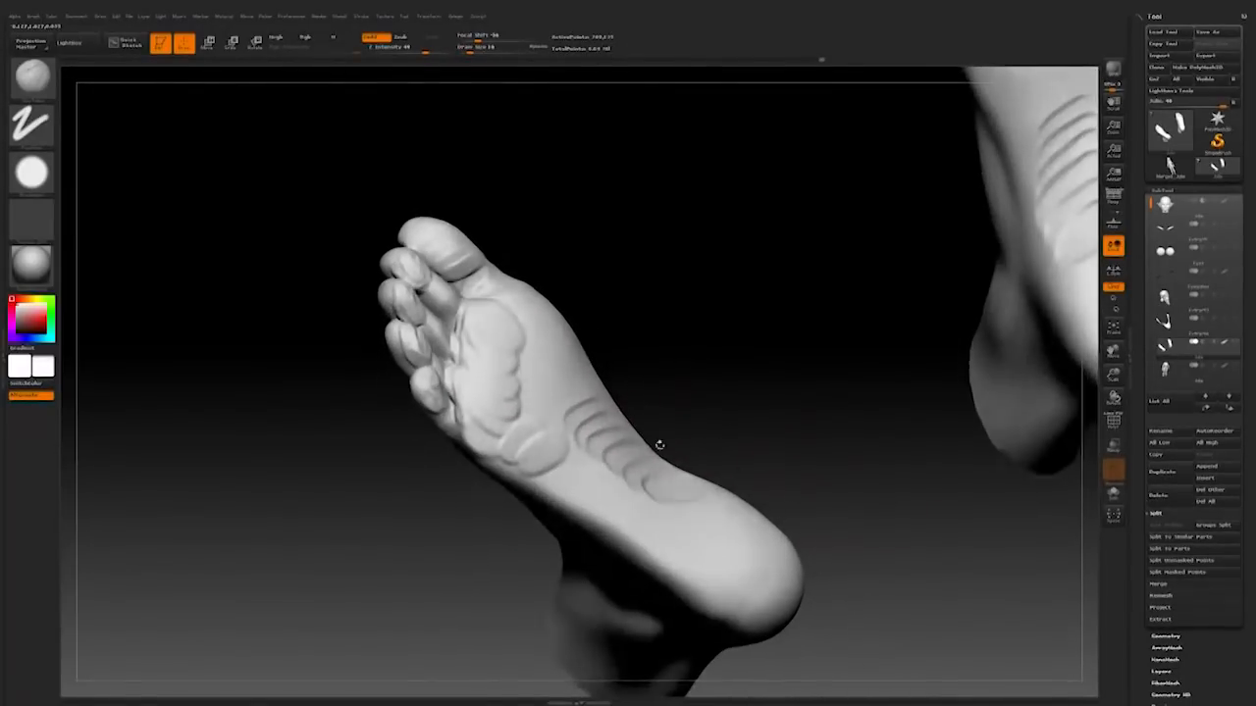
right_drag(755, 412, 682, 337)
right_drag(610, 397, 601, 553)
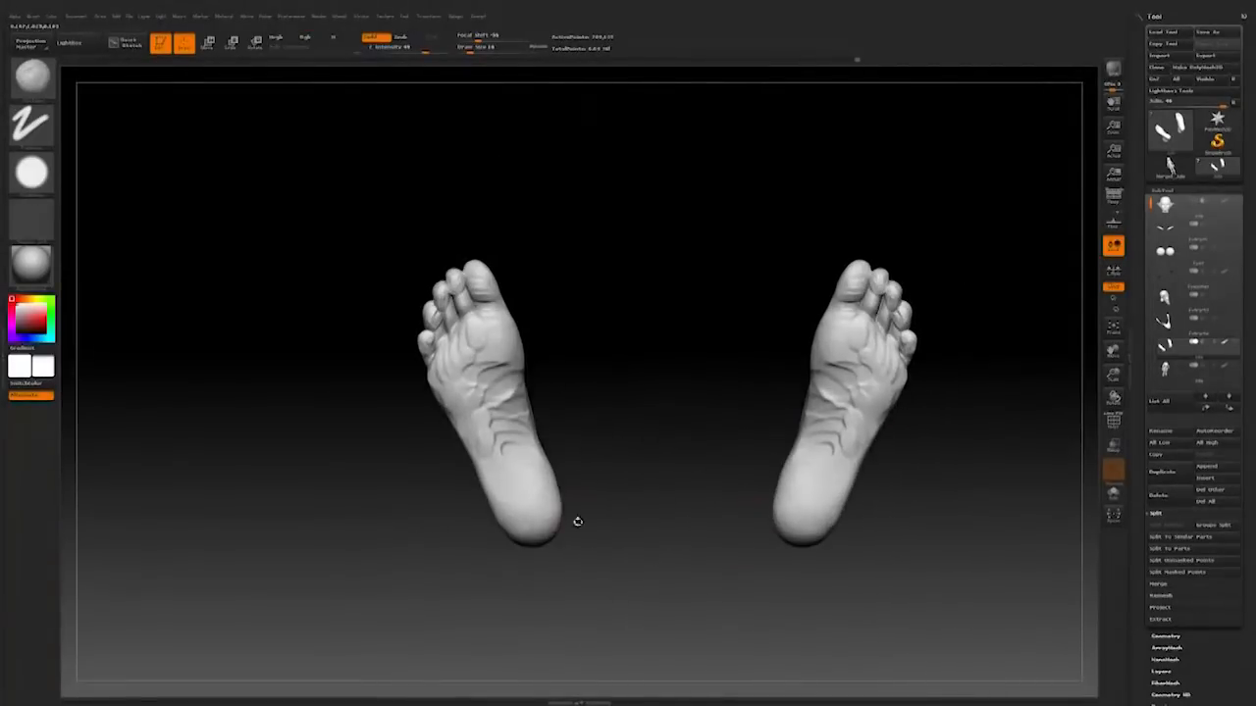
Step: Smooth the arch folds and add flattened pads along the outer sole and in front of the heel
alt+right_drag(621, 464, 392, 643)
mouse_move(839, 297)
right_down()
mouse_move(690, 486)
mouse_move(746, 481)
mouse_move(686, 549)
right_up()
shift+drag(496, 422, 506, 451)
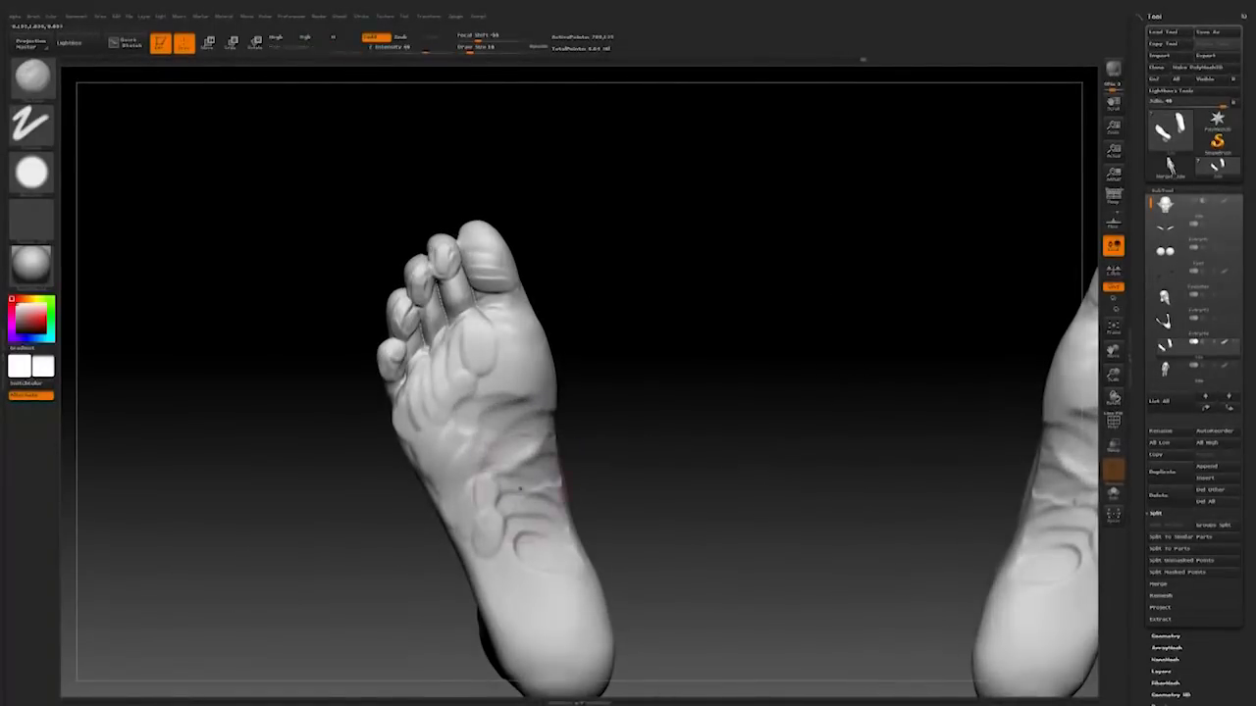
drag(515, 511, 531, 444)
Step: Flatten the folds of the arch and the inner edge of the sole with the polish brush
key(b)
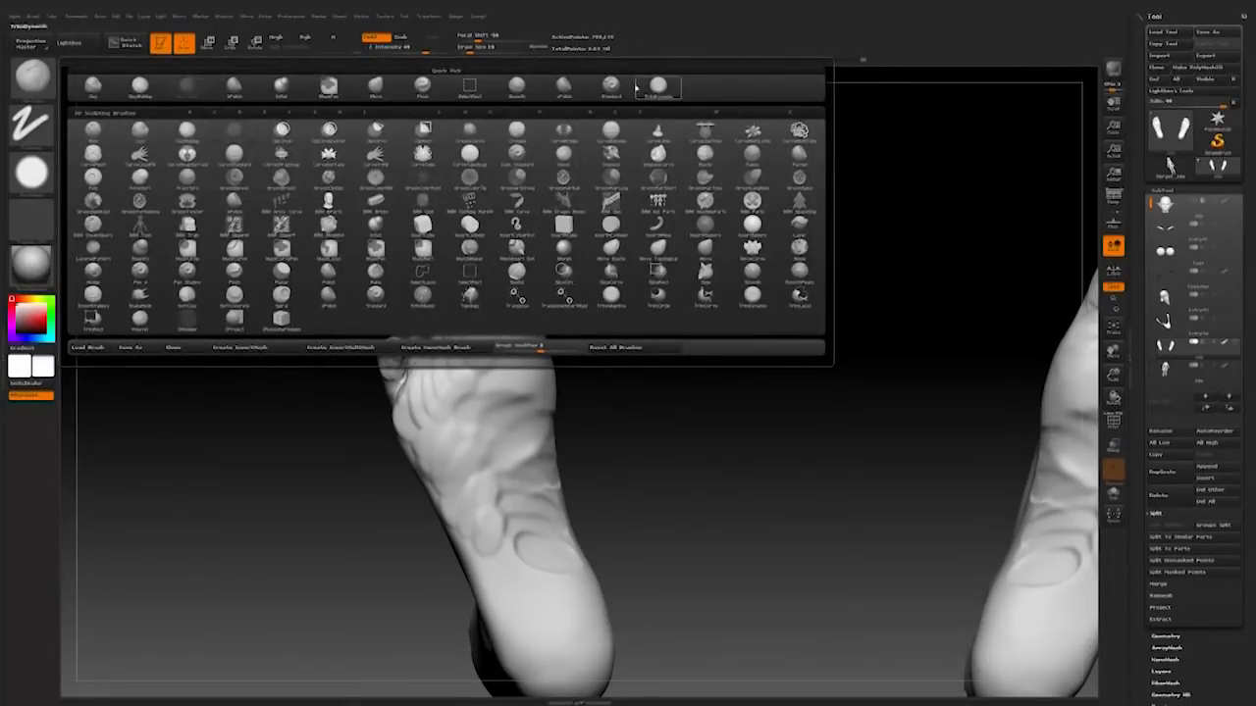
click(564, 86)
right_drag(518, 390, 539, 381)
drag(515, 449, 538, 469)
right_drag(549, 452, 562, 435)
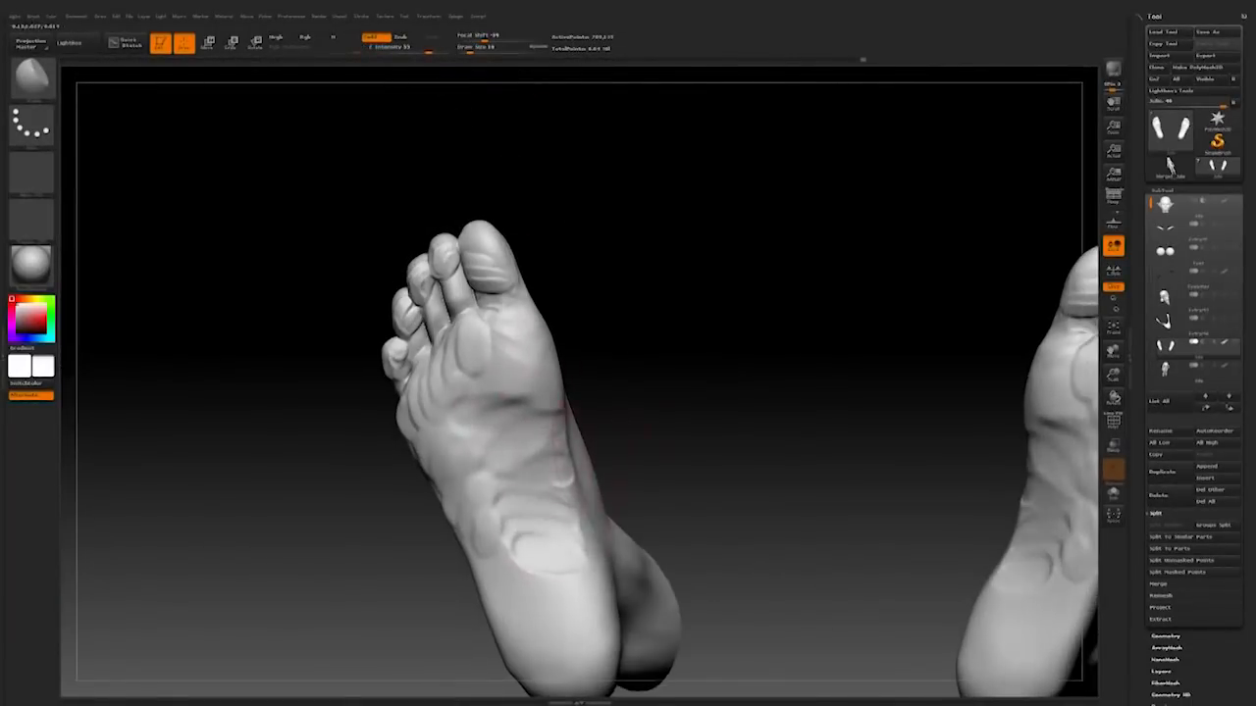
key(space)
click(598, 506)
key(space)
click(561, 477)
drag(561, 477, 567, 477)
drag(574, 496, 578, 552)
right_drag(589, 534, 581, 444)
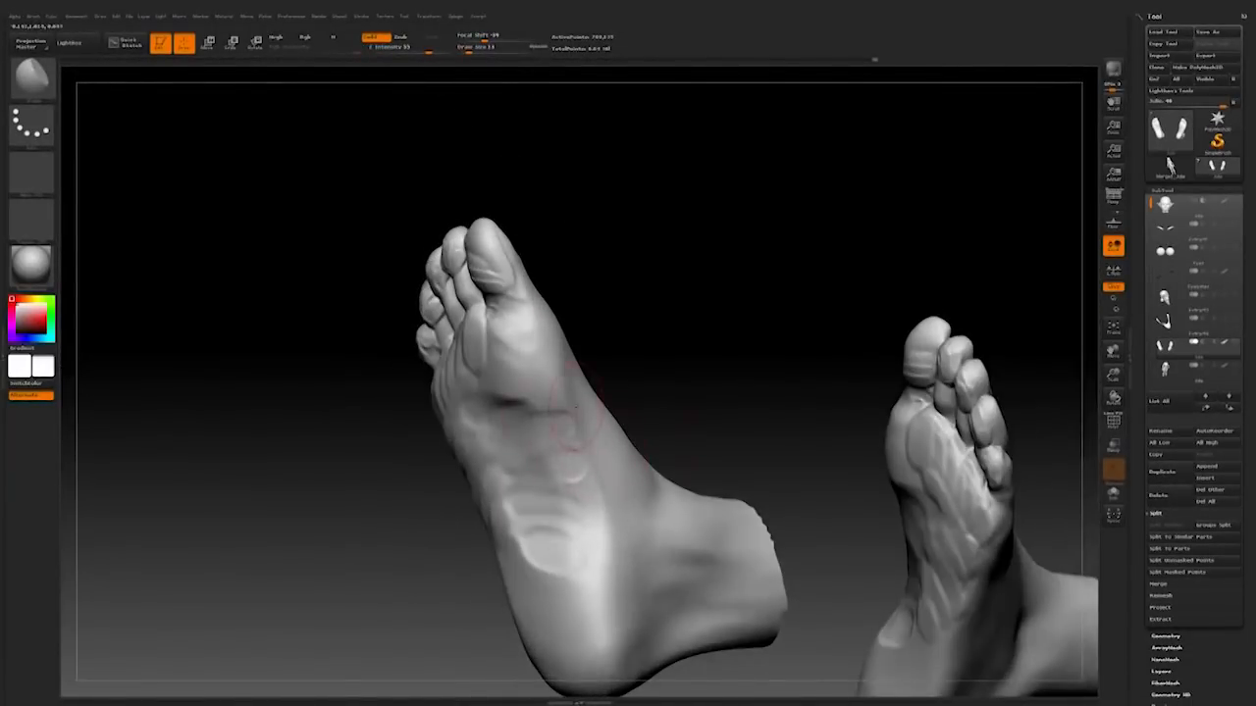
Step: Polish the outer side of the sole and the ball of the foot, reducing the brush size for finer areas
right_drag(506, 430, 522, 489)
right_drag(511, 556, 496, 399)
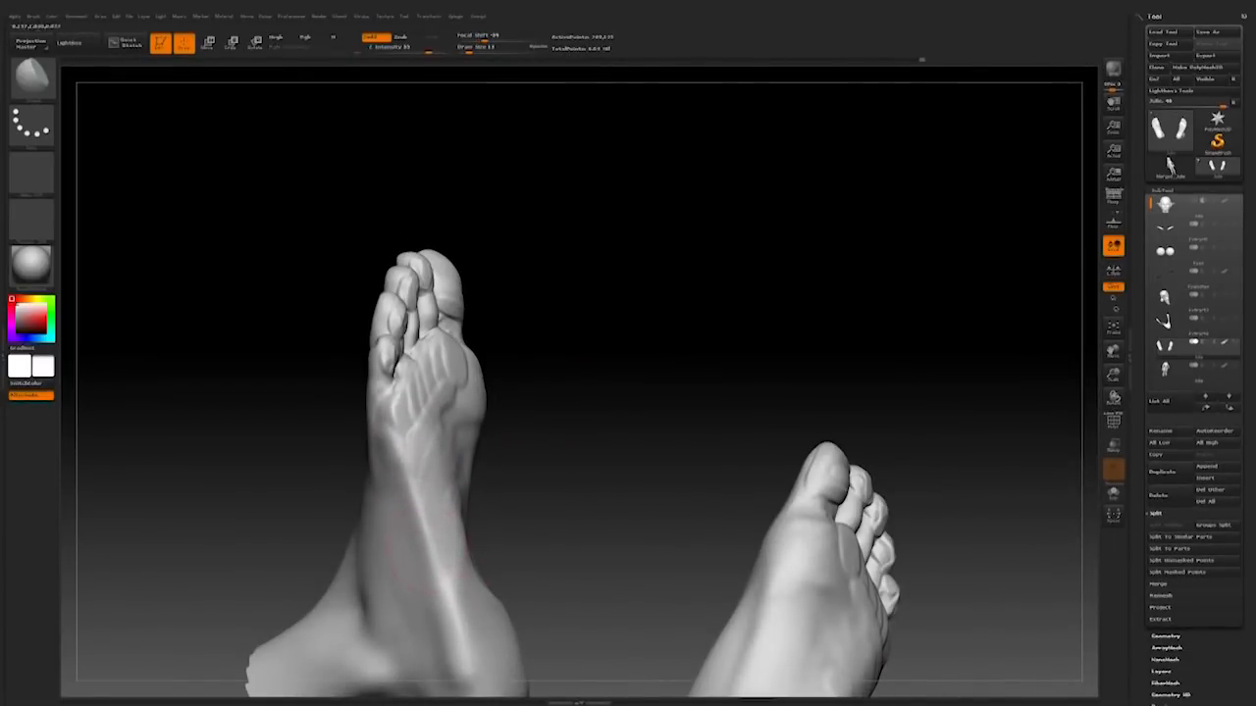
right_drag(434, 560, 477, 463)
drag(419, 491, 419, 549)
mouse_move(564, 441)
right_down()
mouse_move(462, 477)
mouse_move(483, 483)
right_up()
key(space)
drag(388, 563, 377, 563)
drag(426, 495, 425, 544)
mouse_move(426, 520)
right_down()
mouse_move(553, 428)
mouse_move(538, 433)
mouse_move(432, 378)
mouse_move(462, 437)
mouse_move(453, 422)
right_up()
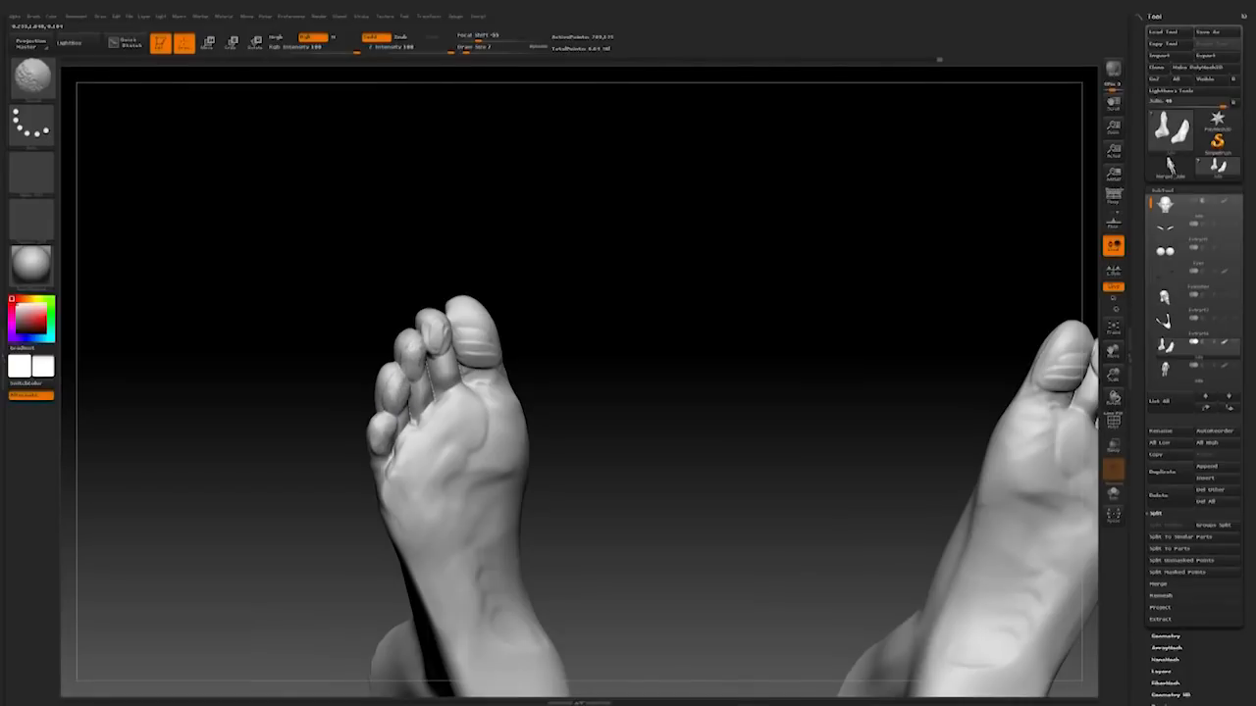
Step: Soften the toe pads and polish the ball and the area in front of the heel into the sole
right_drag(537, 365, 643, 348)
key(ctrl+z)
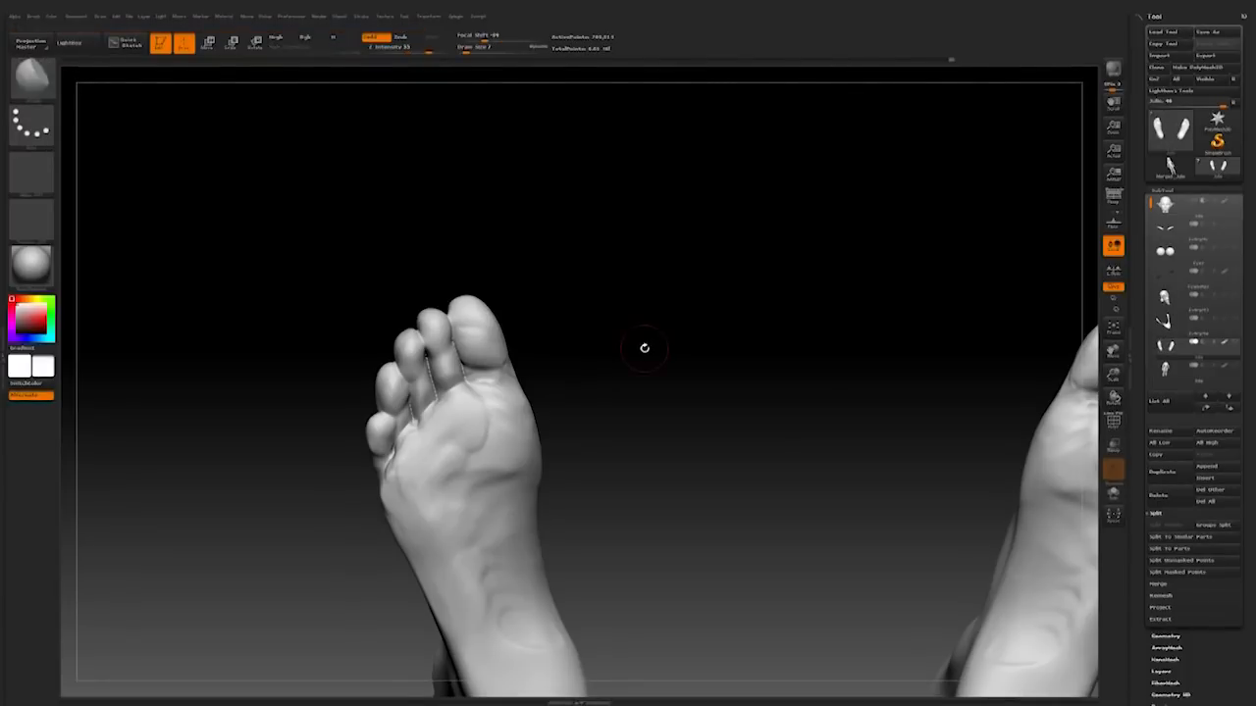
drag(532, 652, 556, 660)
mouse_move(501, 473)
mouse_down()
mouse_move(520, 477)
mouse_move(525, 441)
mouse_up()
right_drag(524, 442, 508, 417)
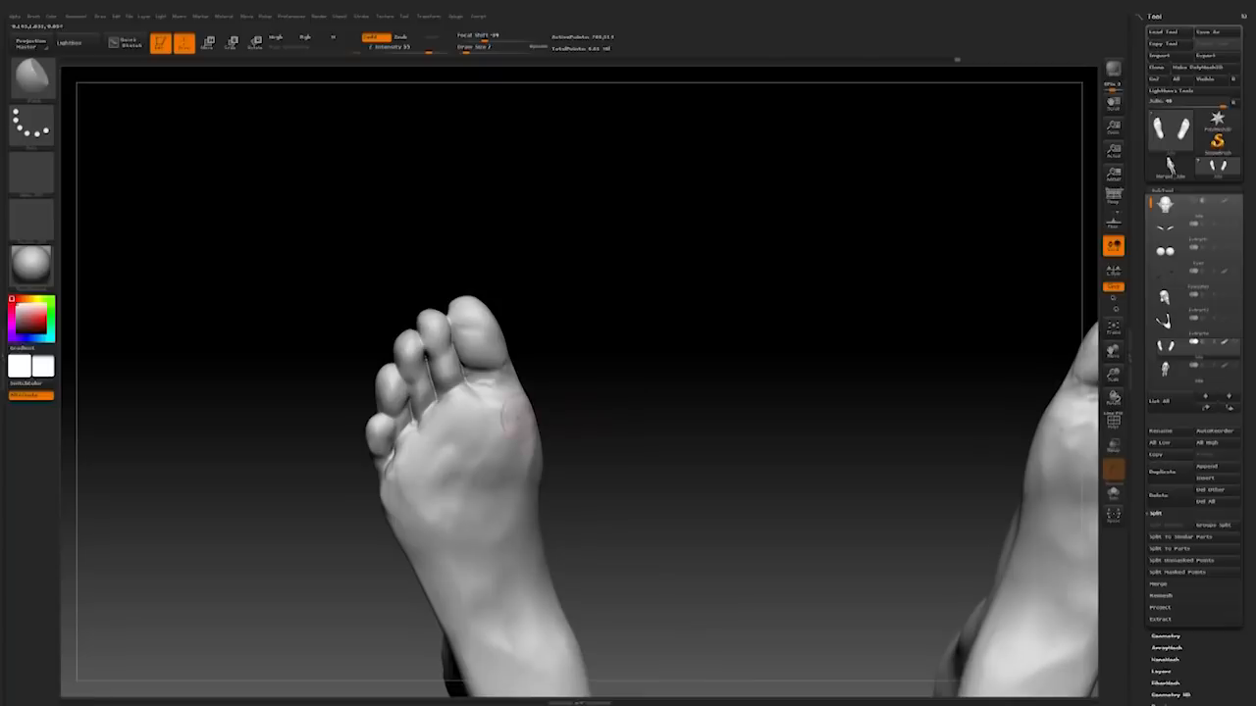
mouse_move(579, 388)
mouse_down()
mouse_move(620, 403)
mouse_move(873, 402)
mouse_up()
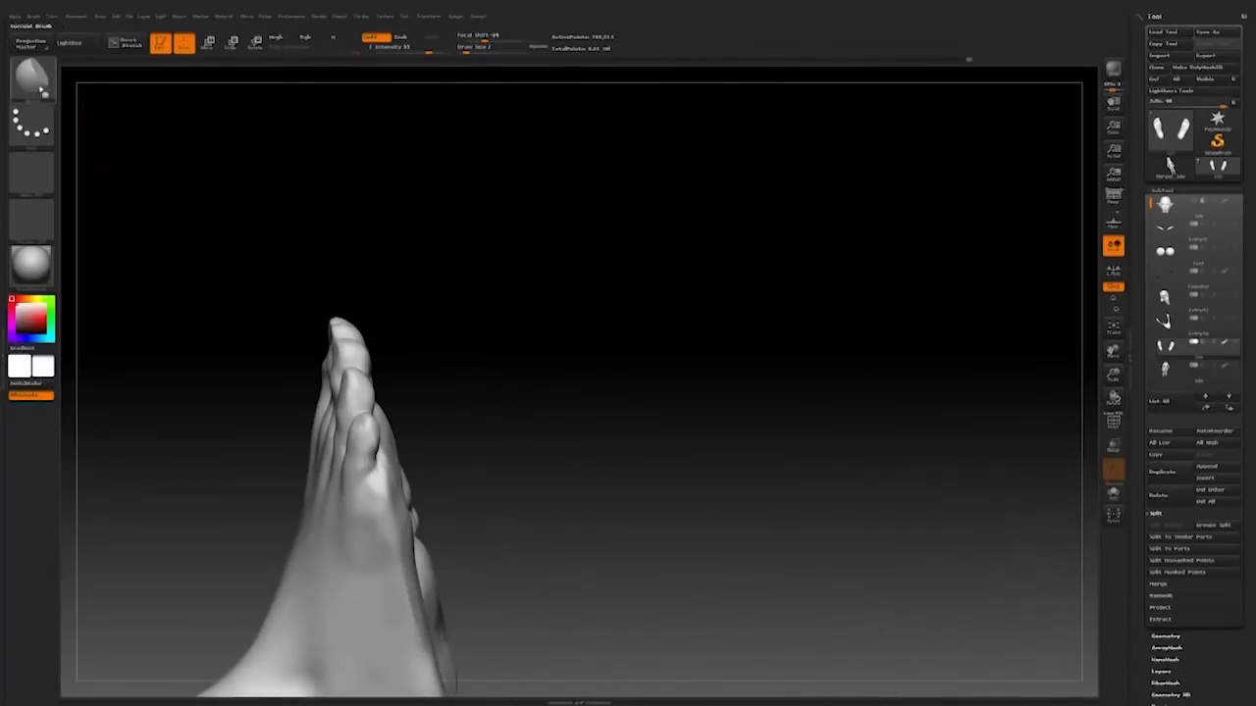
Step: Lower the polish brush's intensity and blend the outer edge and whole sole with light polishing and smoothing
click(47, 96)
click(272, 97)
drag(272, 97, 396, 414)
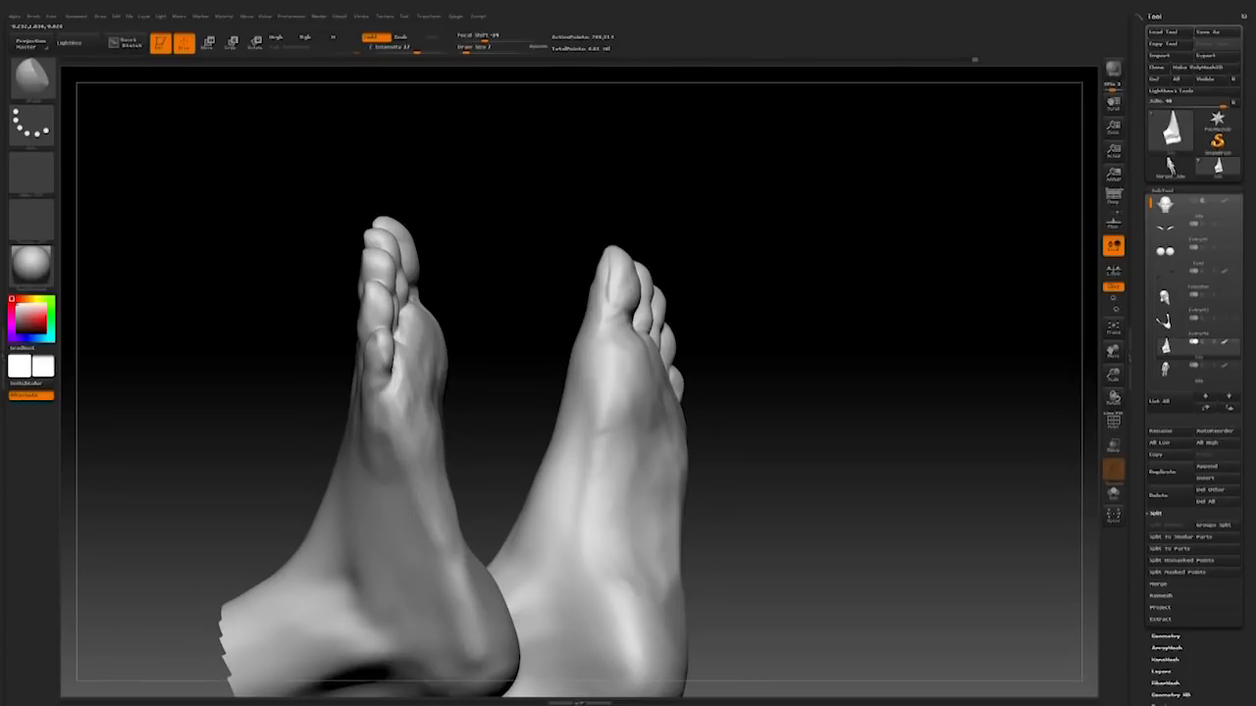
key(shift)
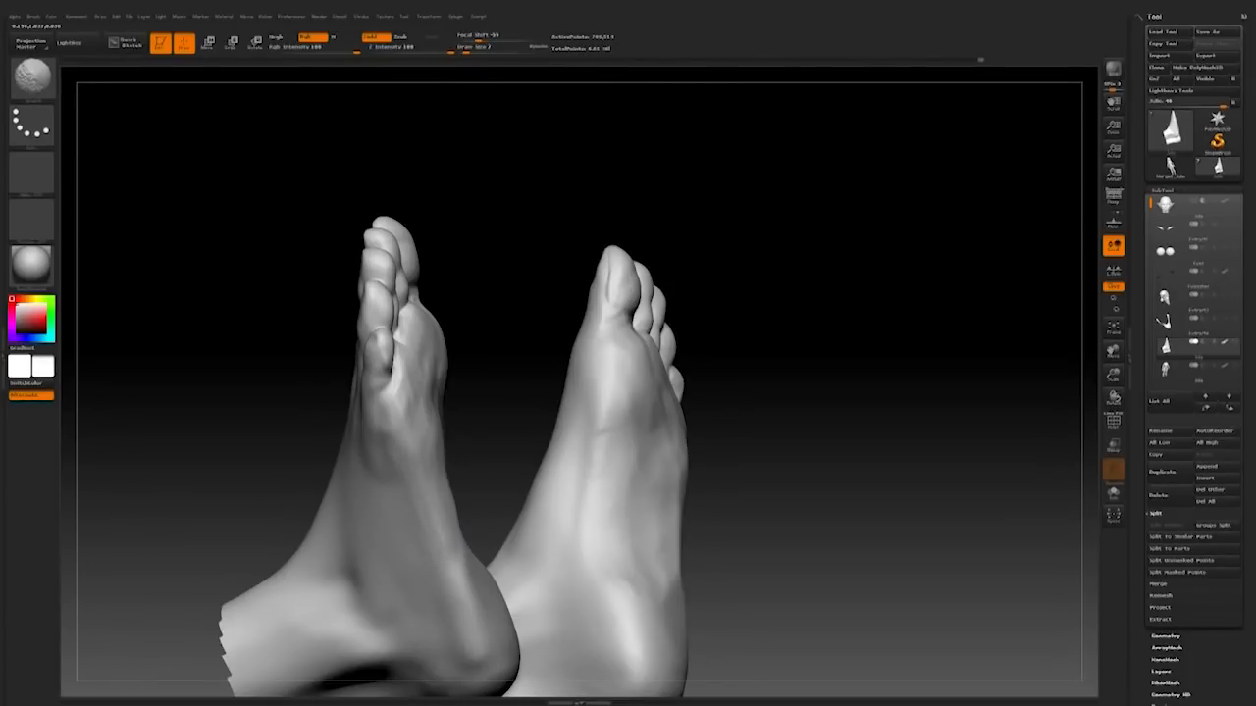
drag(784, 392, 510, 393)
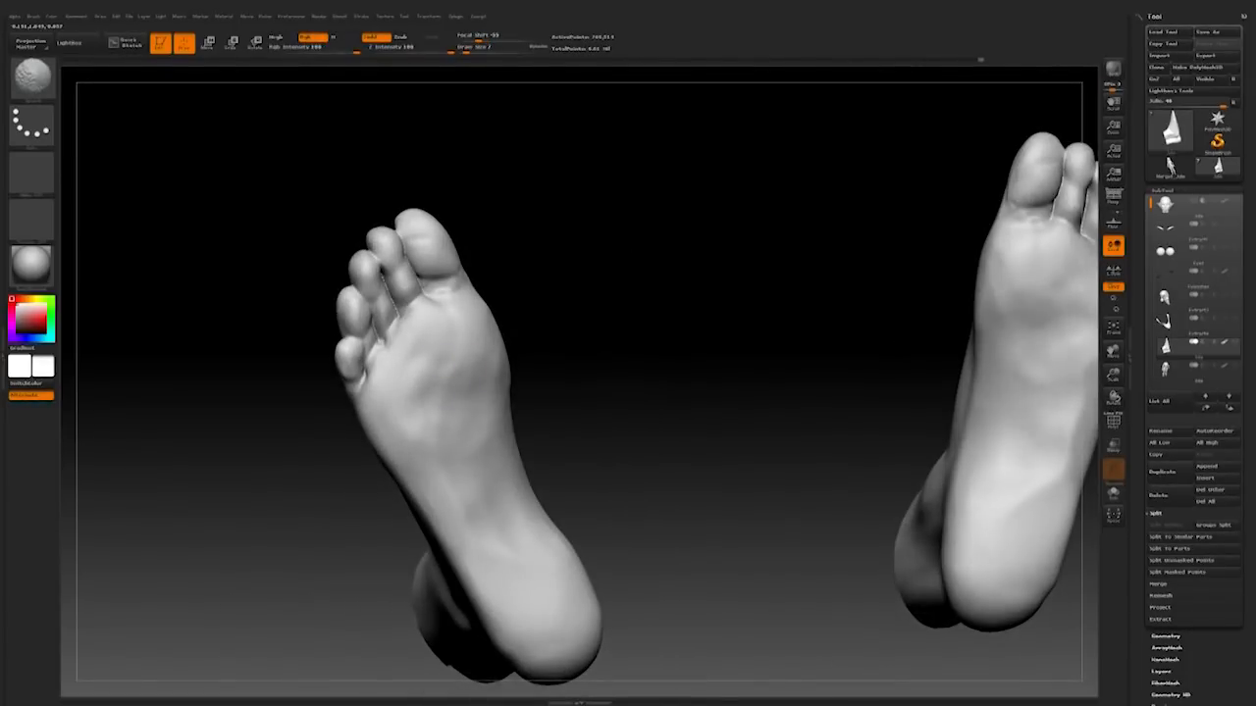
drag(620, 392, 527, 397)
key(shift)
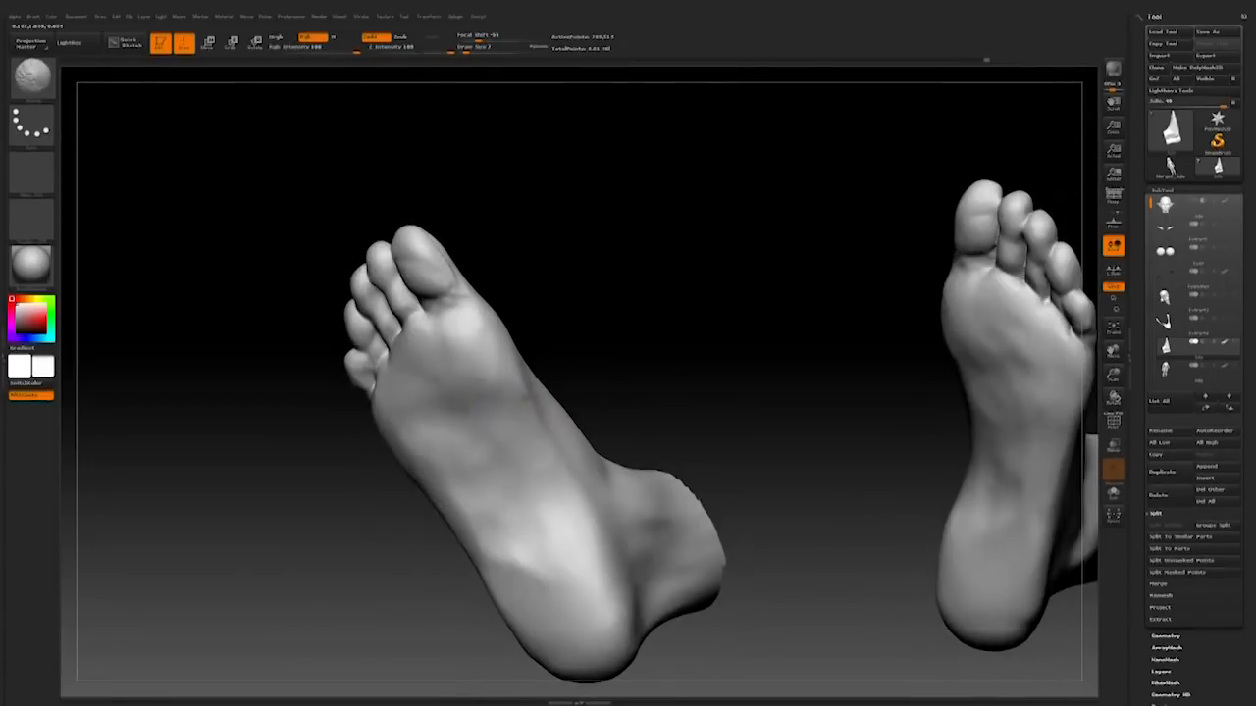
mouse_move(687, 392)
mouse_down()
mouse_move(530, 386)
mouse_move(686, 392)
mouse_move(600, 451)
mouse_up()
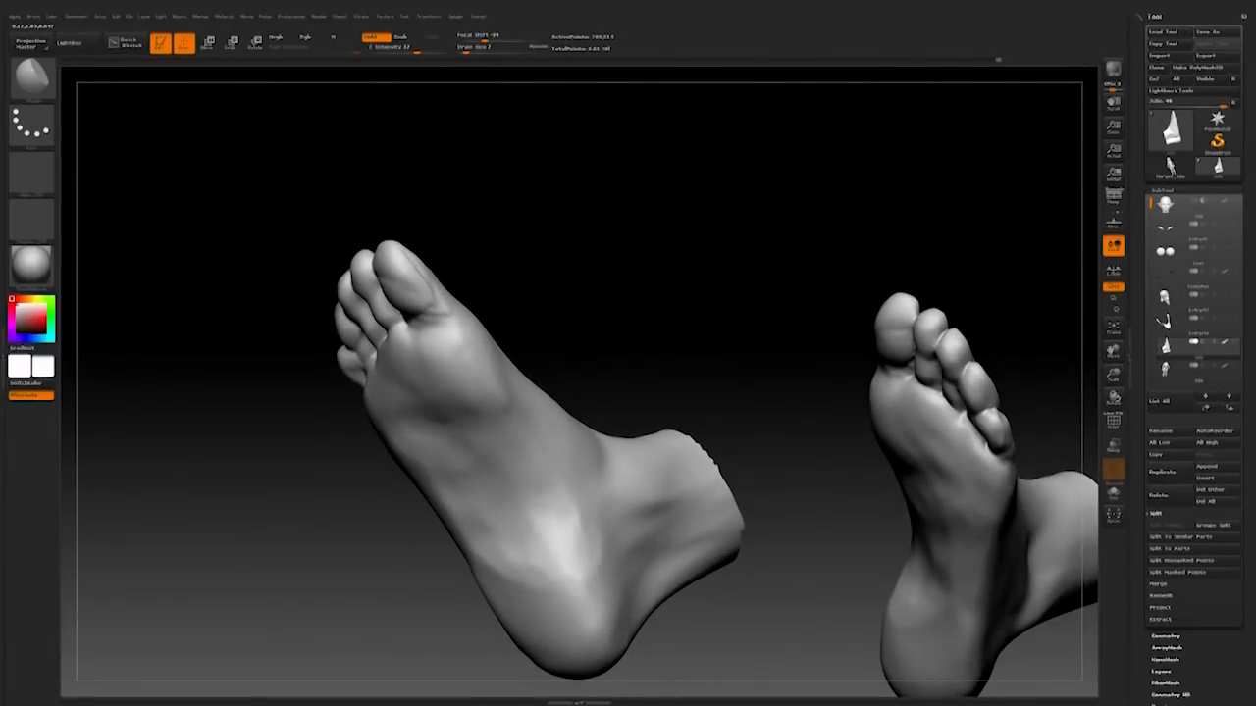
Step: Polish and smooth the inner side of the heel and arch and the underside of the big toe
drag(575, 538, 587, 576)
key(shift)
mouse_move(686, 383)
mouse_down()
mouse_move(534, 387)
mouse_move(677, 373)
mouse_up()
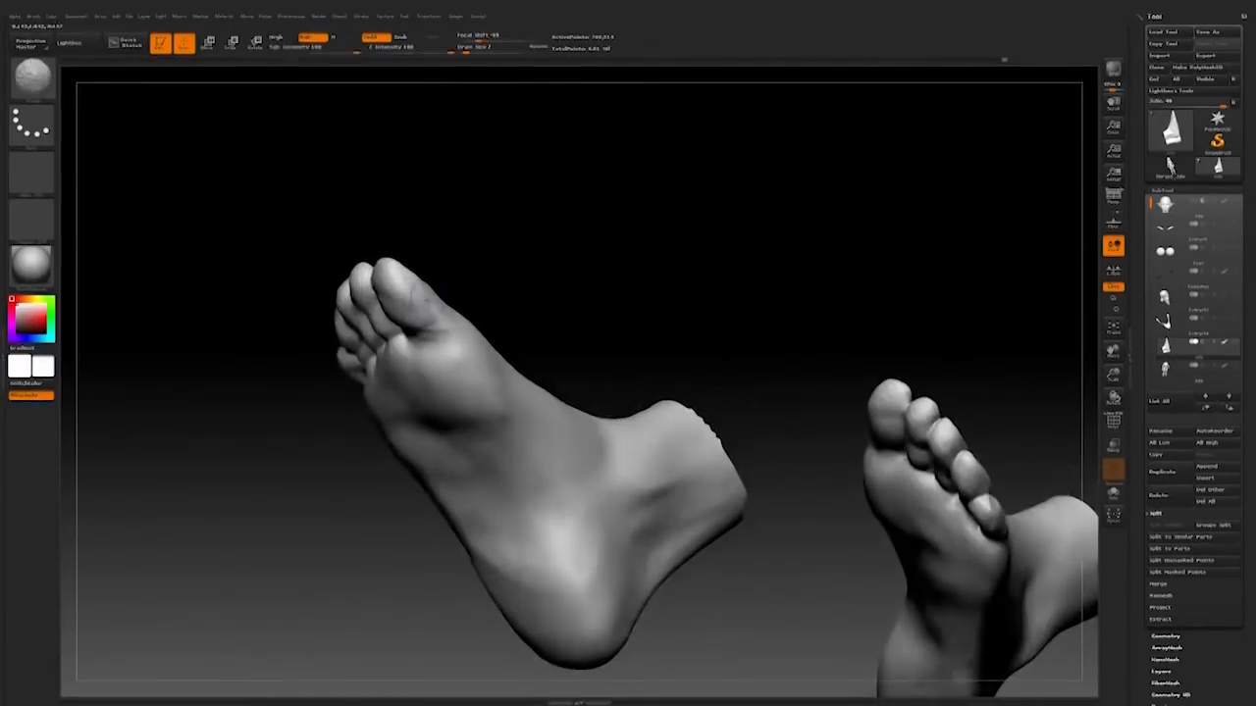
drag(564, 412, 560, 373)
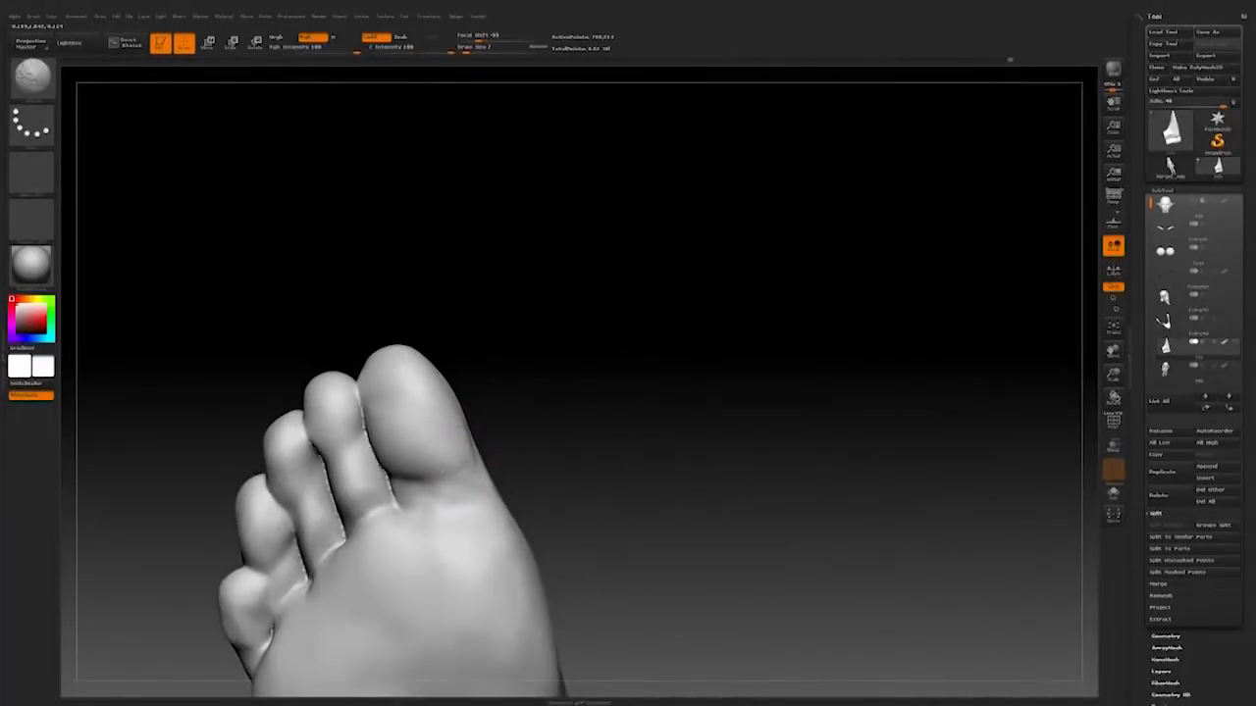
click(1170, 165)
alt+drag(601, 384, 638, 308)
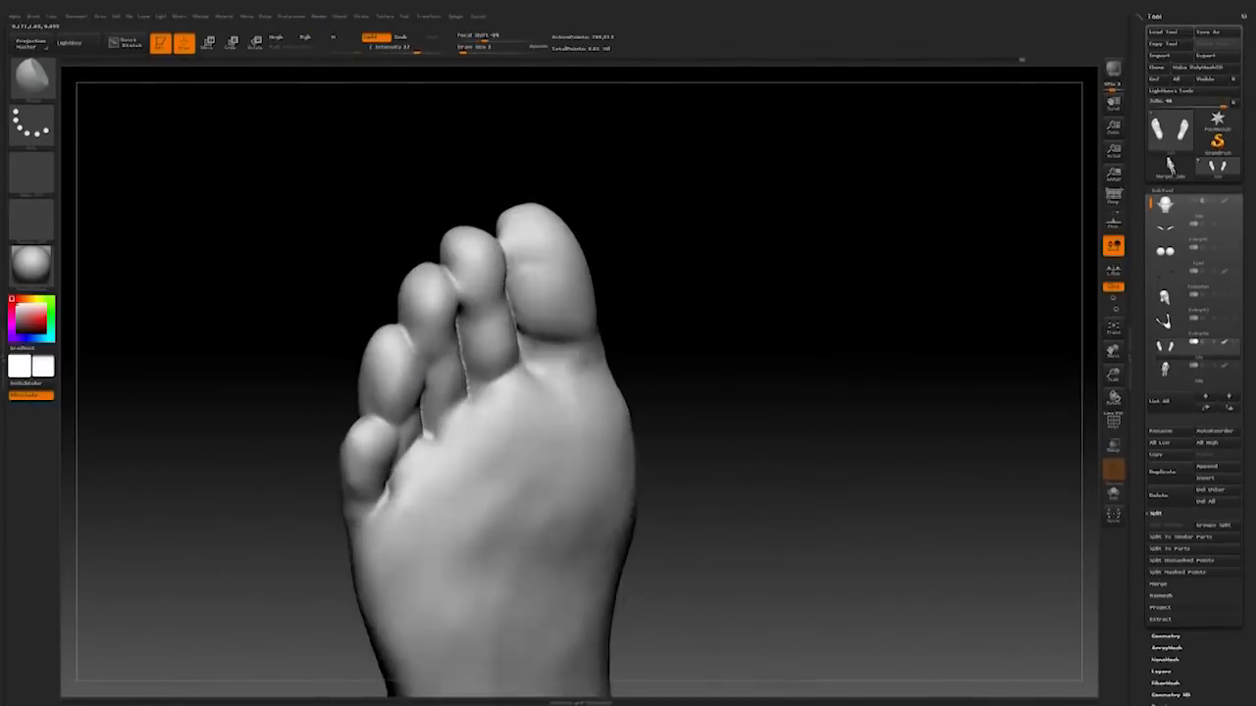
Step: Reshape the toe tips and the side profile of the smaller toes with the Move brush
key(b)
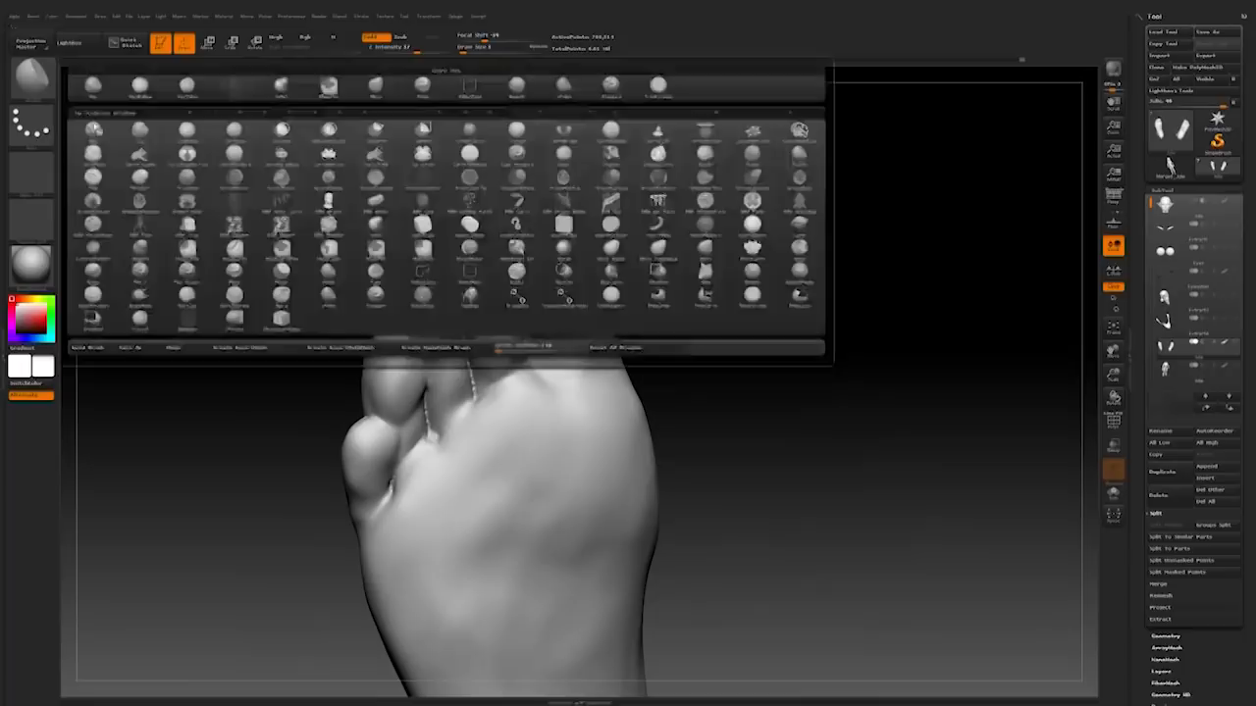
click(540, 86)
mouse_move(250, 528)
mouse_down()
mouse_move(608, 415)
mouse_move(392, 441)
mouse_up()
key(space)
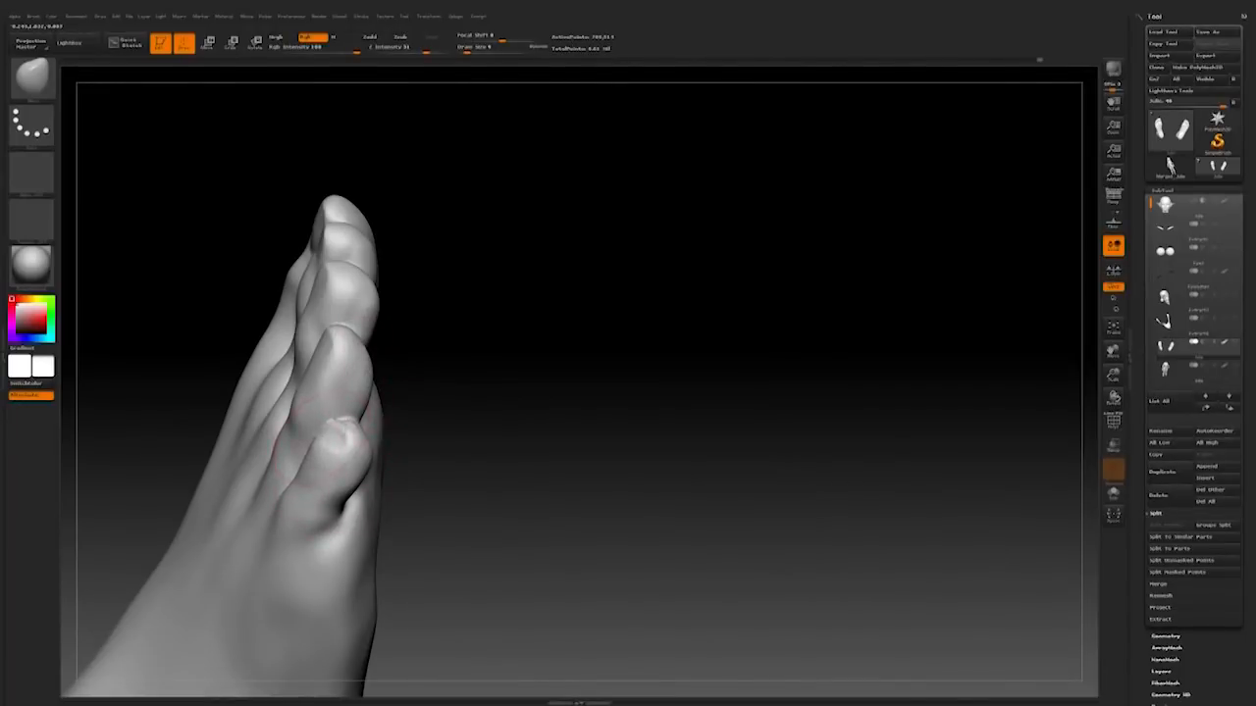
alt+drag(482, 348, 524, 397)
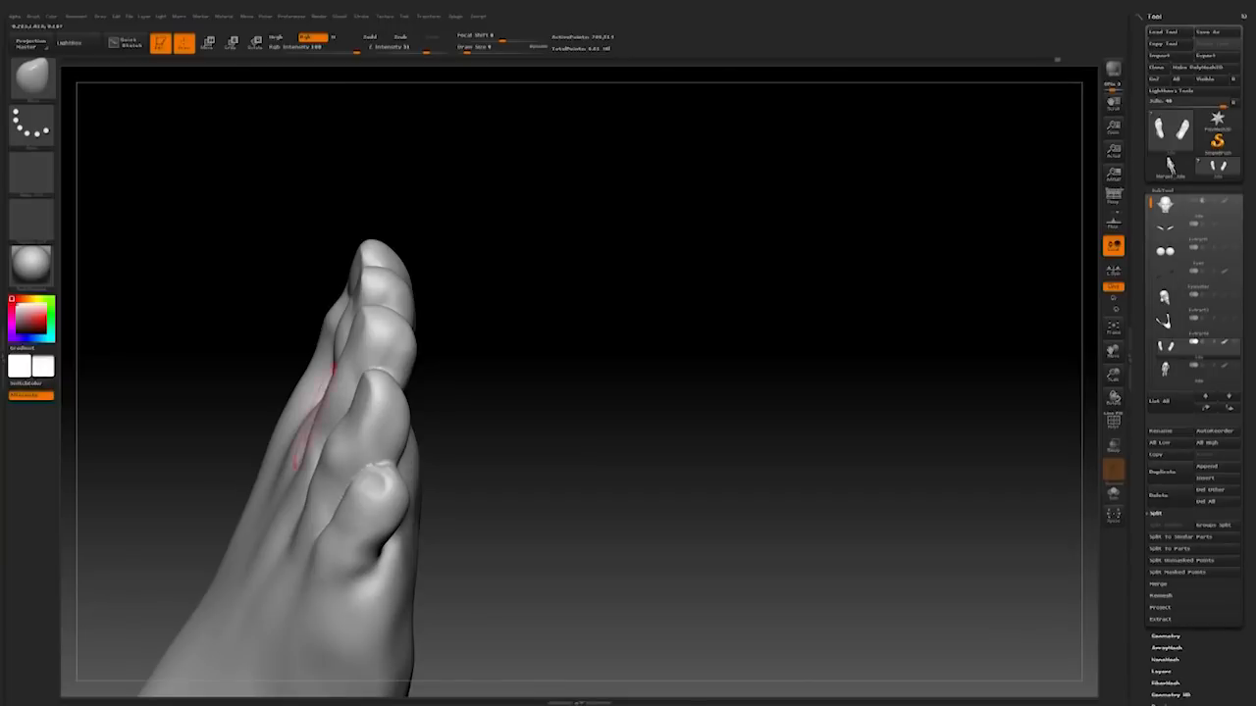
mouse_move(493, 364)
mouse_down()
mouse_move(497, 350)
mouse_move(574, 351)
mouse_move(465, 337)
mouse_move(503, 342)
mouse_move(464, 297)
mouse_up()
drag(549, 379, 364, 260)
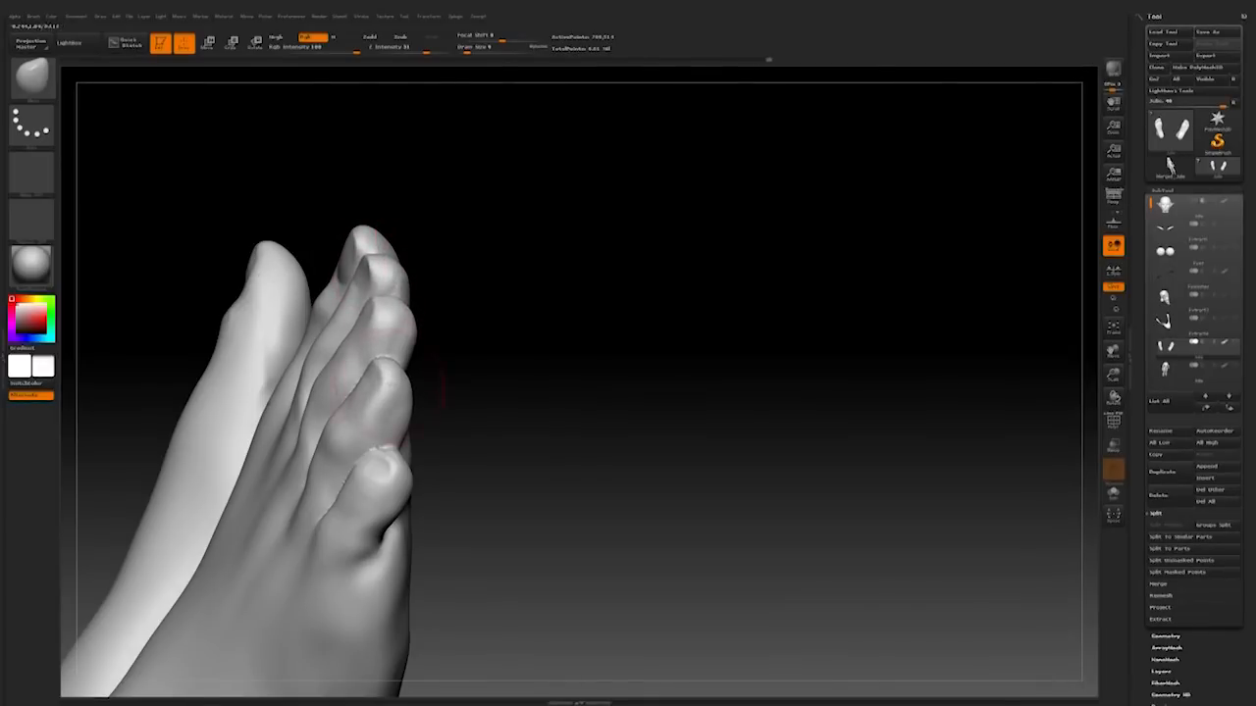
mouse_move(424, 432)
mouse_down()
mouse_move(491, 415)
mouse_move(484, 429)
mouse_move(566, 457)
mouse_move(533, 487)
mouse_up()
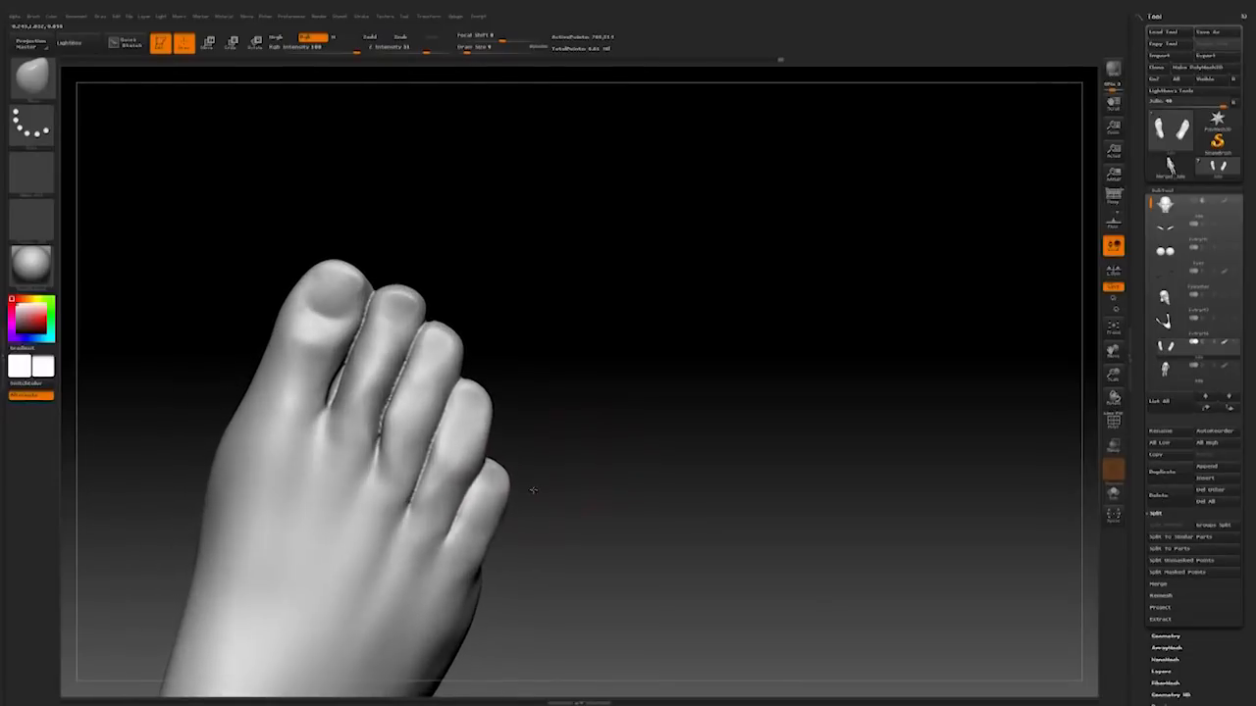
Step: Adjust the outline and spacing of the toes from above, changing the Move brush size to 7
key(space)
drag(442, 497, 432, 496)
alt+drag(608, 410, 634, 412)
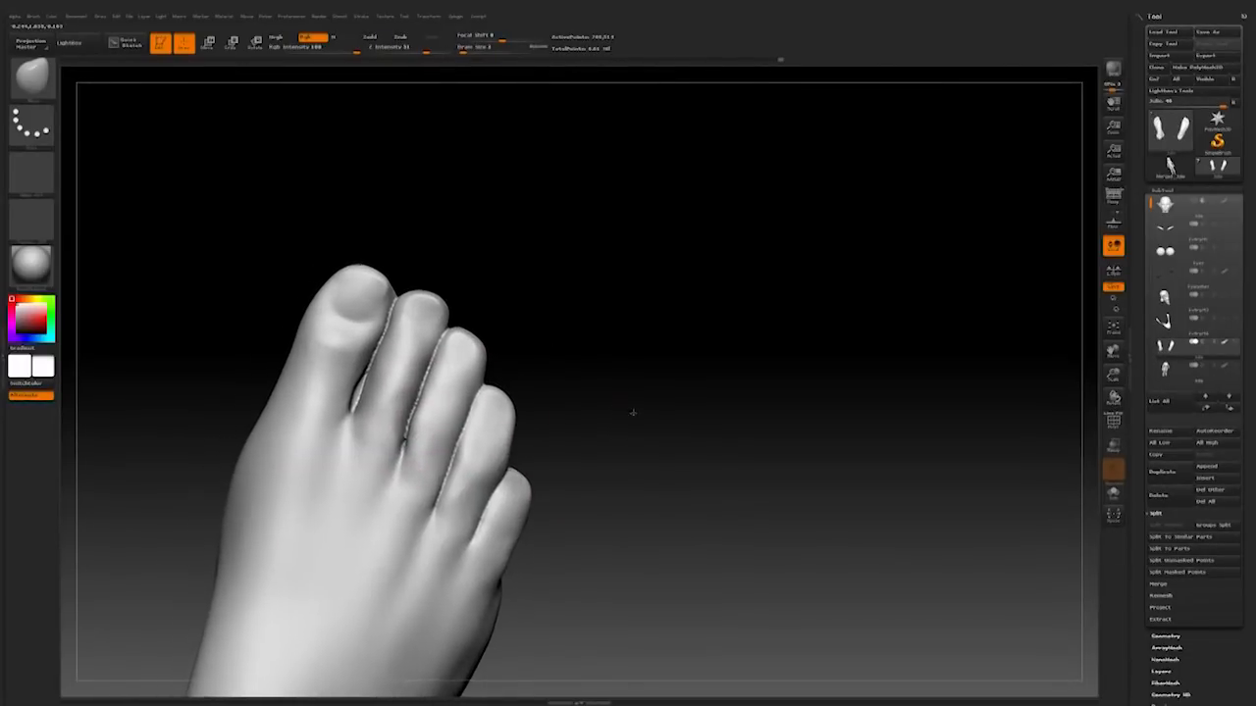
key(bracketright)
mouse_move(598, 471)
alt+mouse_down()
mouse_move(614, 384)
mouse_move(642, 438)
mouse_move(622, 457)
mouse_move(652, 475)
alt+mouse_up()
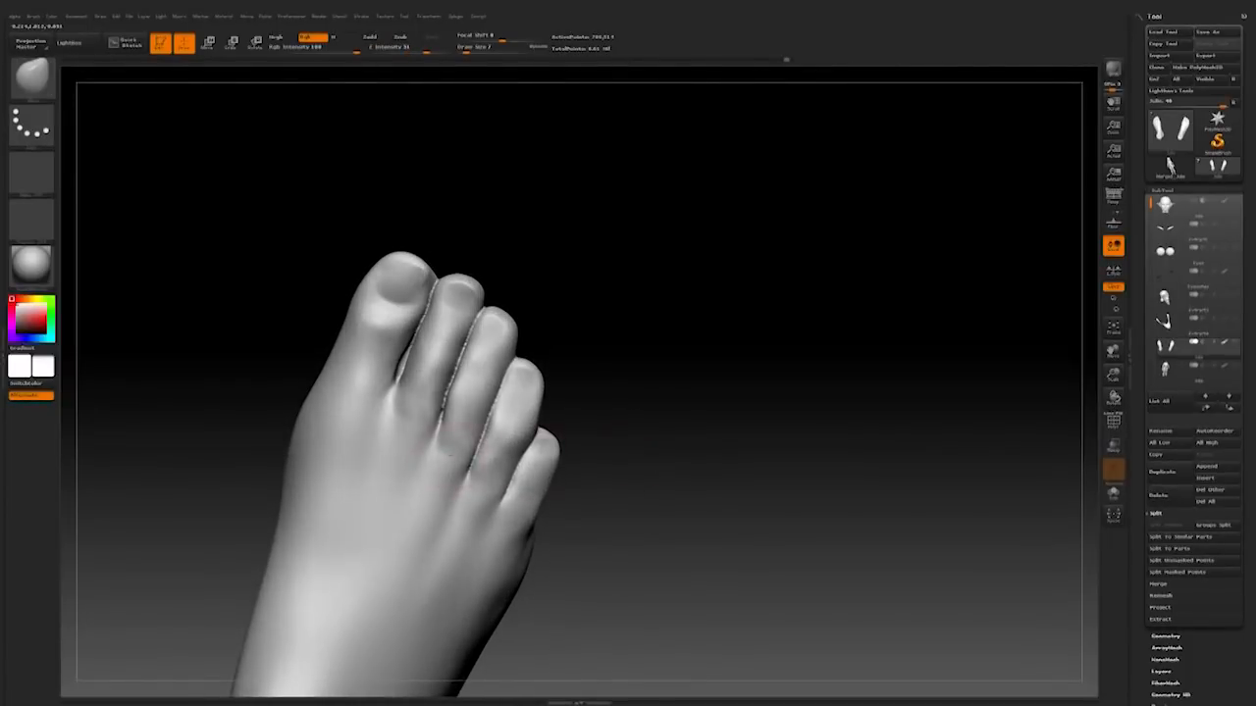
Step: Flatten and smooth the knuckles and bases of the middle toes with the polish brush
alt+drag(661, 403, 786, 563)
key(b)
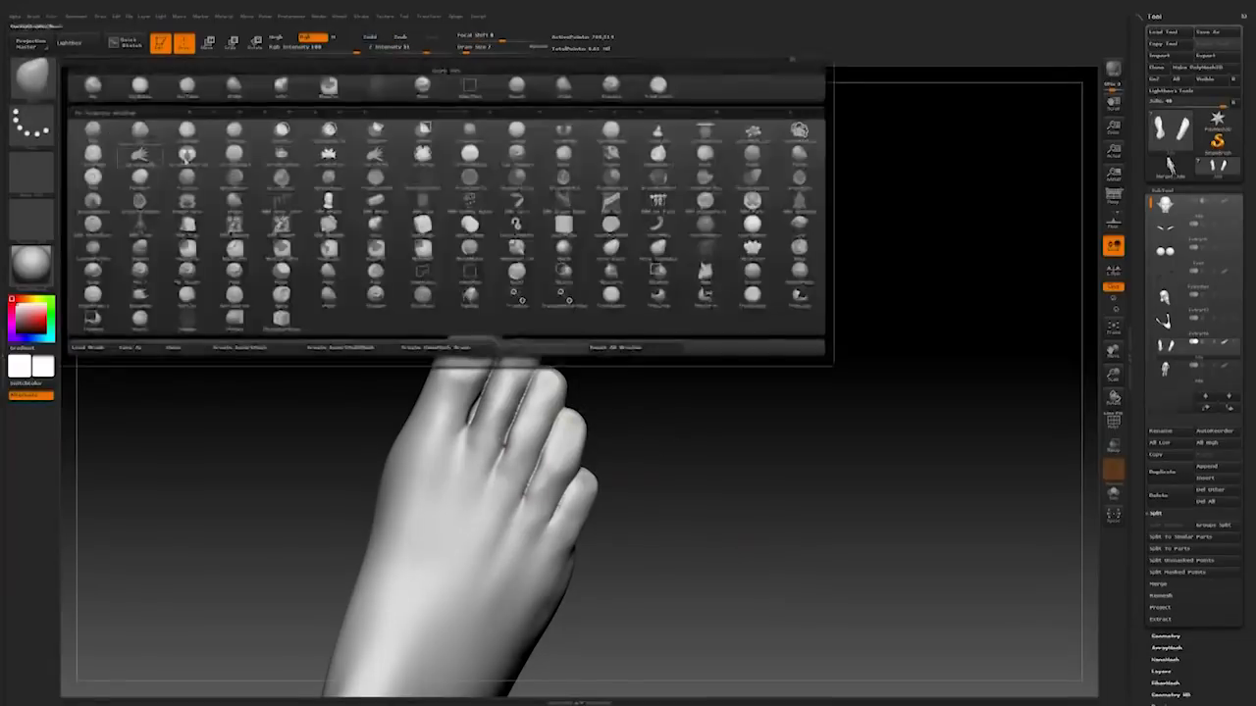
click(272, 308)
mouse_move(613, 417)
mouse_down()
mouse_move(675, 415)
mouse_move(667, 457)
mouse_up()
key(b)
click(234, 87)
key(b)
click(658, 86)
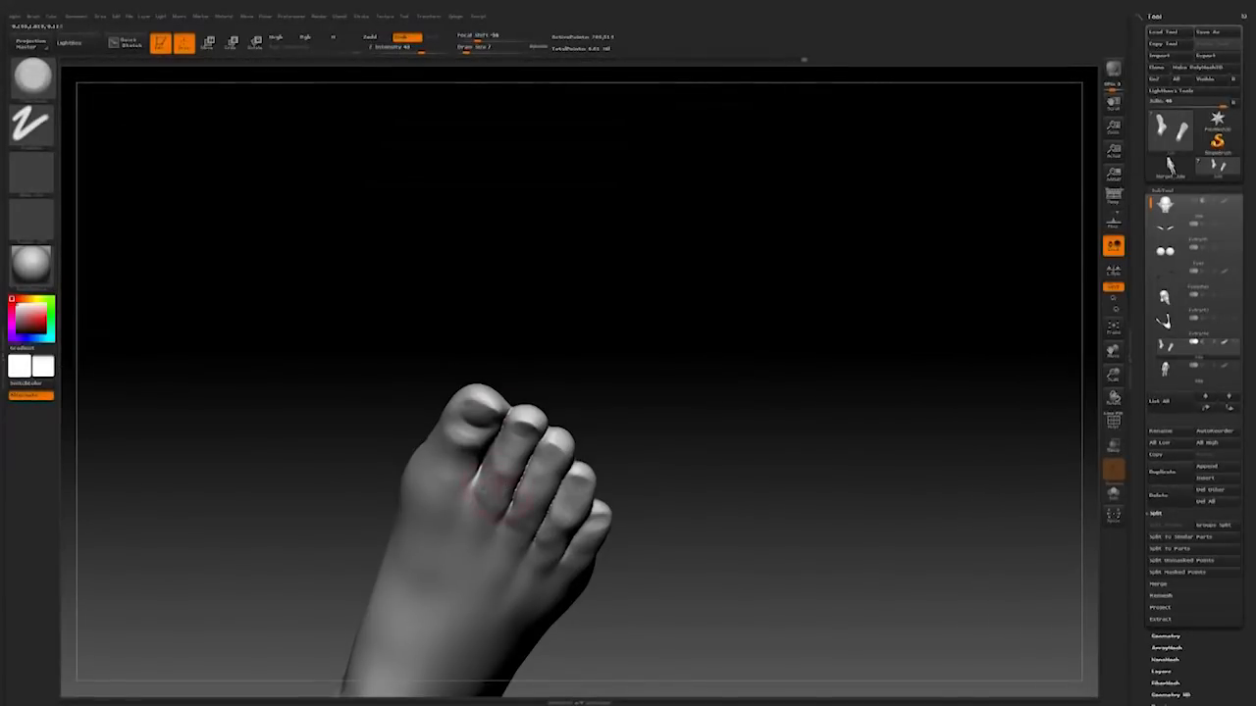
right_drag(502, 491, 530, 504)
shift+drag(522, 515, 541, 537)
Step: Build up the top of the little toe with an additive brush at draw size 4
mouse_move(677, 501)
mouse_down()
mouse_move(693, 440)
mouse_move(685, 461)
mouse_up()
key(space)
mouse_move(600, 530)
mouse_down()
mouse_move(581, 520)
mouse_move(642, 508)
mouse_up()
click(33, 76)
click(610, 88)
drag(616, 265, 587, 278)
key(space)
drag(657, 456, 574, 499)
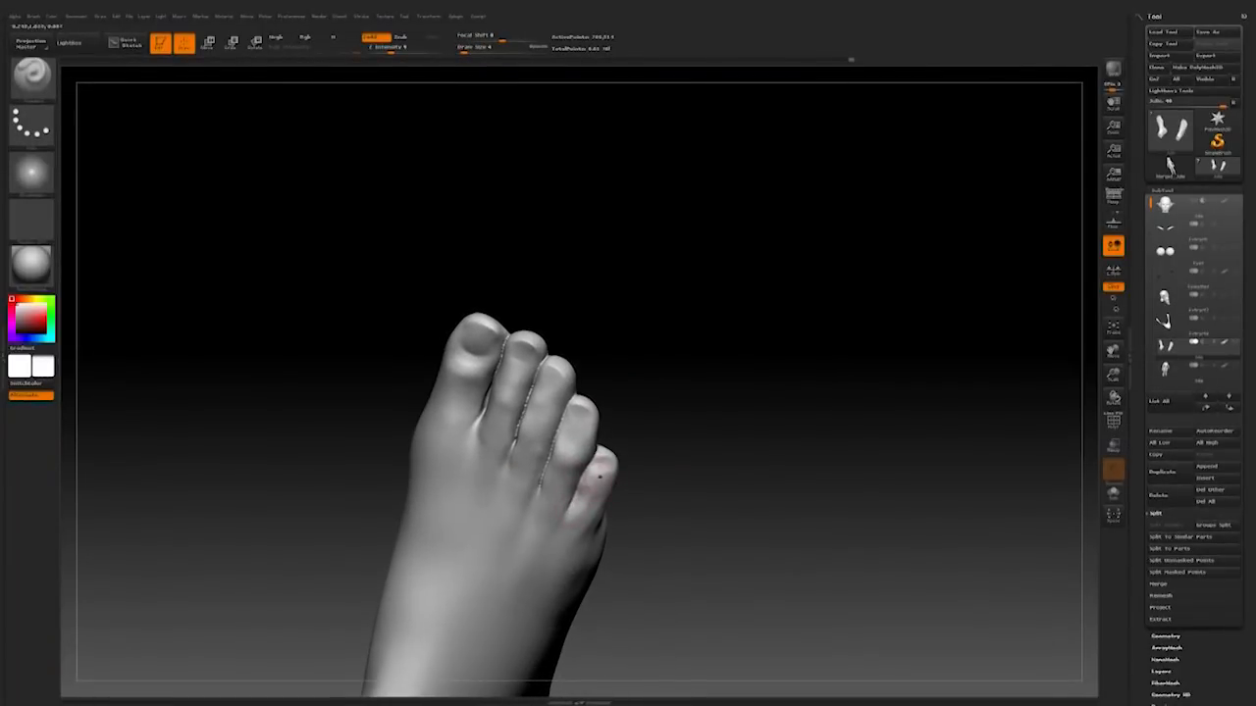
click(577, 500)
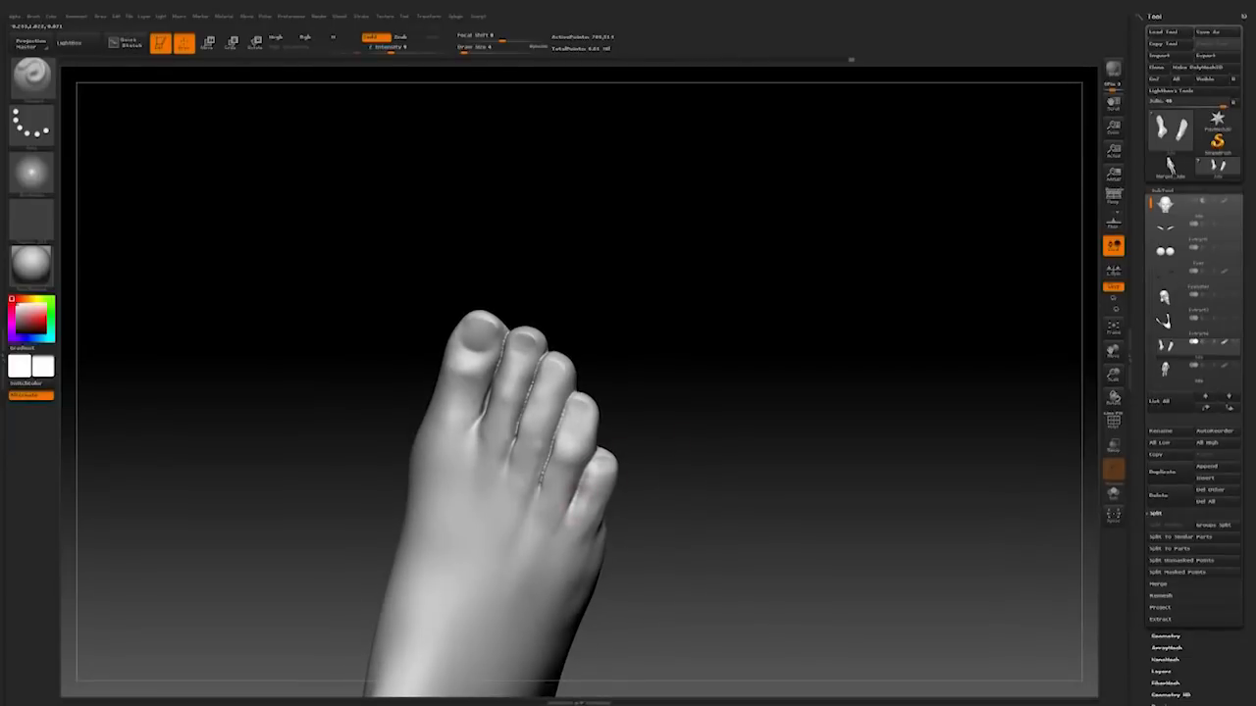
Step: Carve the gaps along the little and middle toes with a subtractive brush at draw size 4, and smooth the strokes
click(32, 75)
click(565, 152)
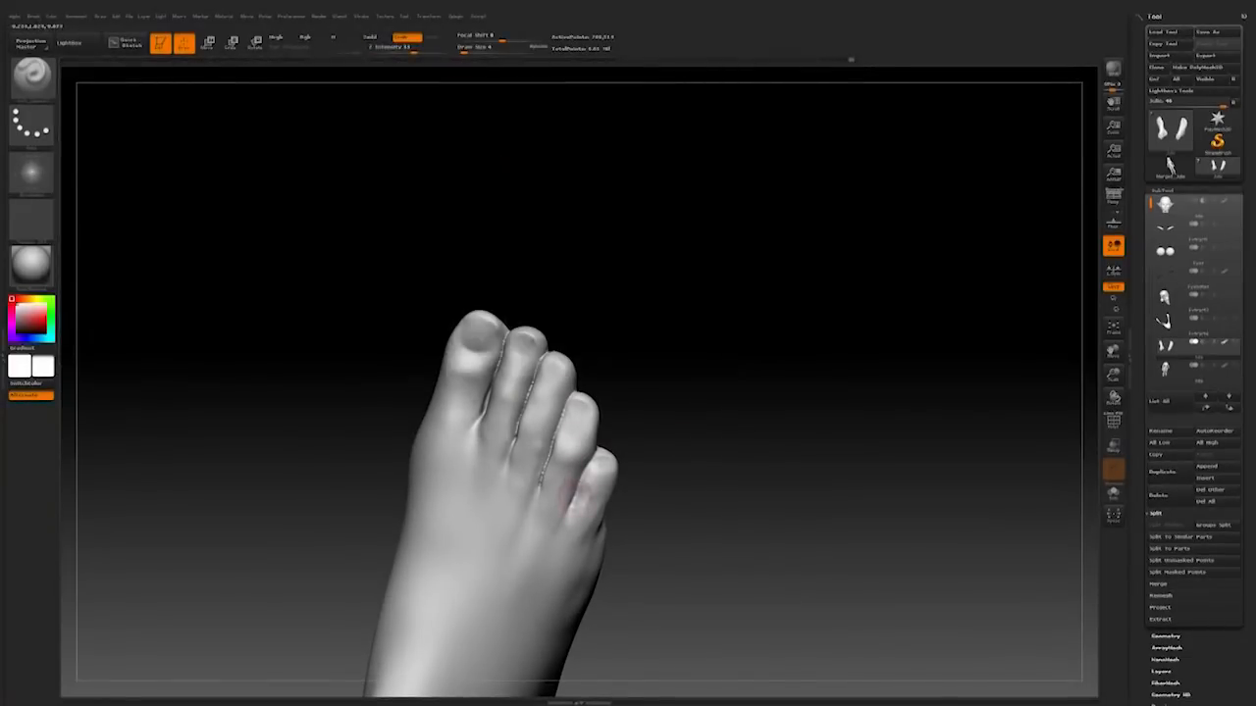
drag(628, 413, 591, 453)
mouse_move(622, 473)
right_down()
mouse_move(502, 412)
mouse_move(473, 462)
right_up()
mouse_move(552, 365)
right_down()
mouse_move(559, 469)
mouse_move(637, 464)
right_up()
mouse_move(684, 580)
mouse_down()
mouse_move(704, 433)
mouse_move(622, 438)
mouse_up()
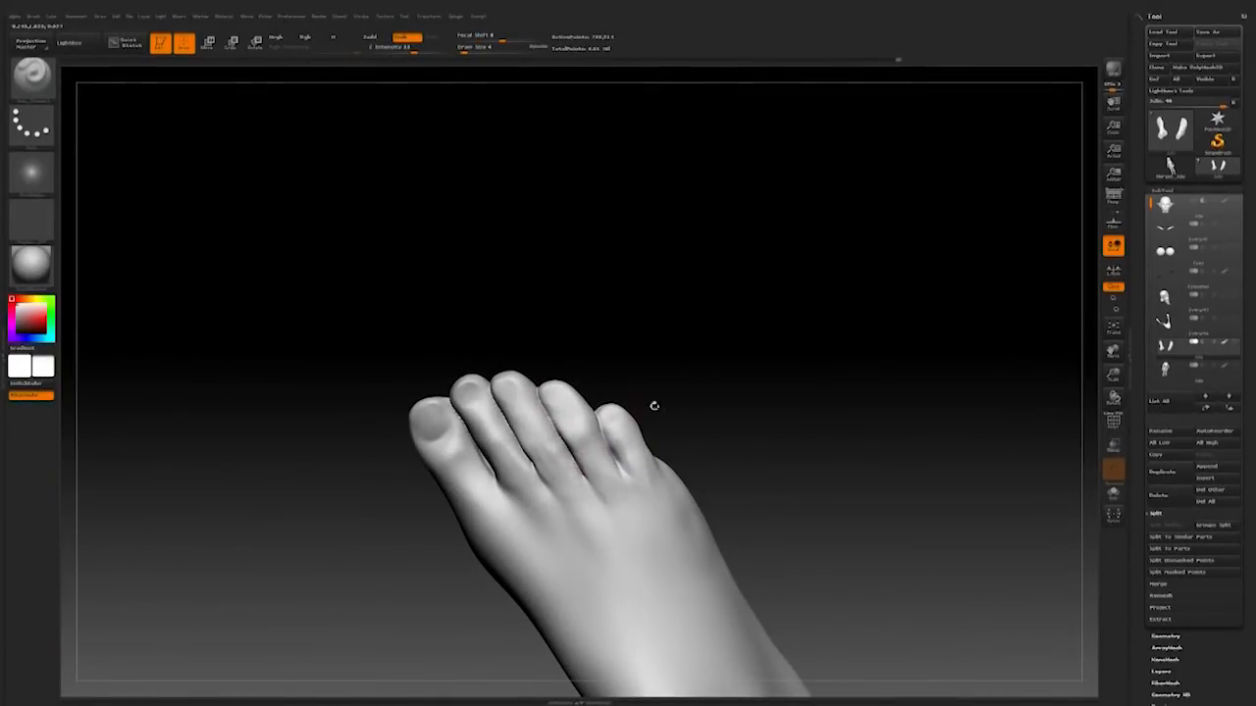
drag(654, 405, 643, 406)
shift+drag(514, 438, 530, 467)
key(shift)
drag(701, 370, 634, 402)
drag(731, 393, 743, 467)
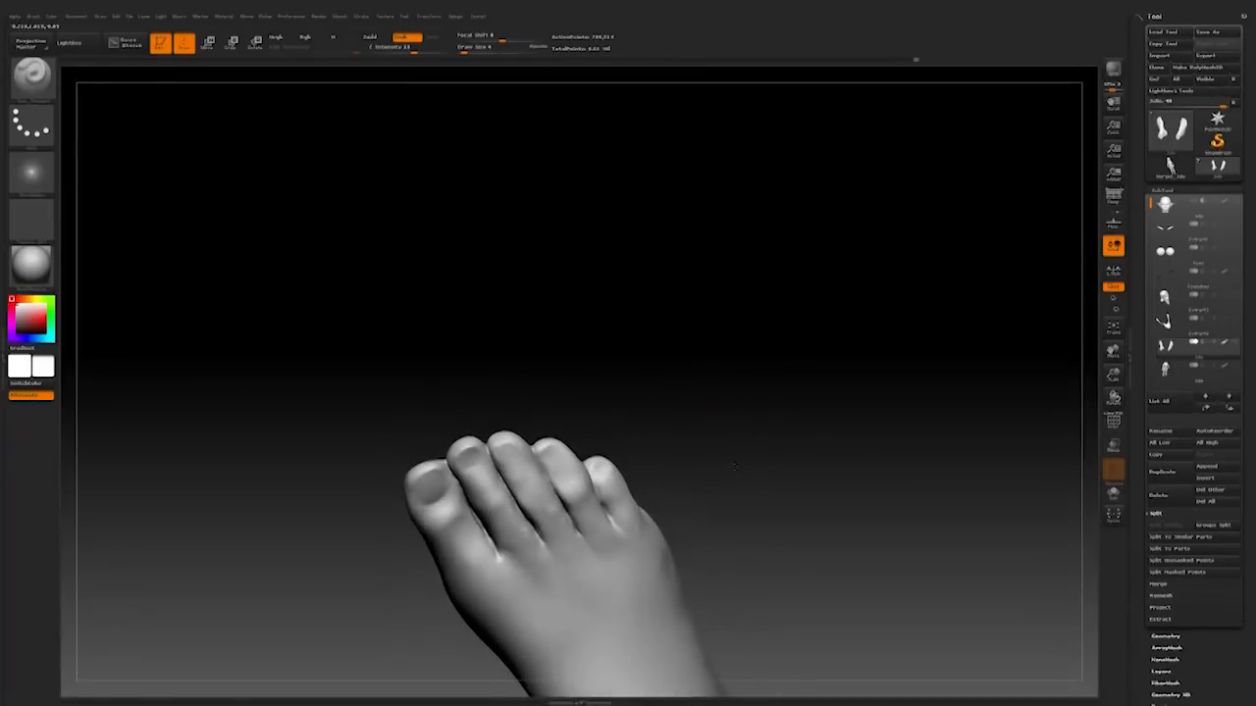
Step: Polish the knuckles and bases of the smaller toes at draw size 4, lightly smoothing the transitions
key(b)
click(649, 174)
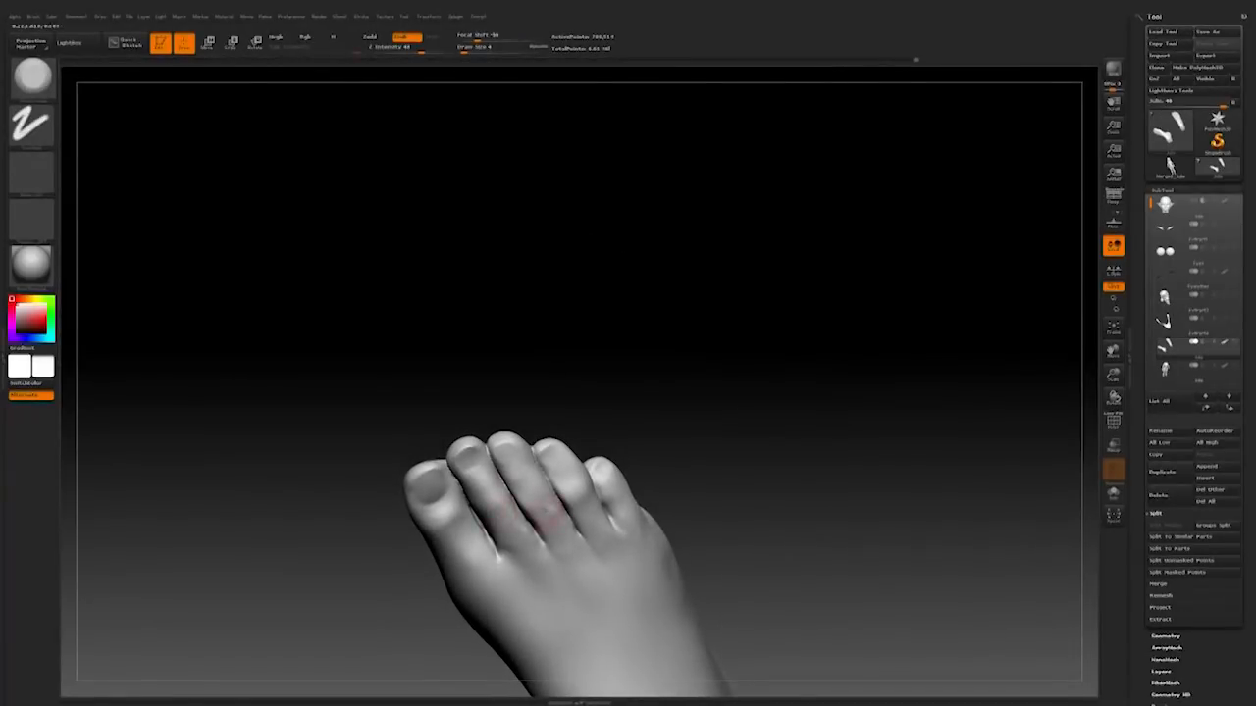
drag(549, 507, 556, 525)
drag(712, 454, 704, 461)
shift+drag(560, 521, 546, 505)
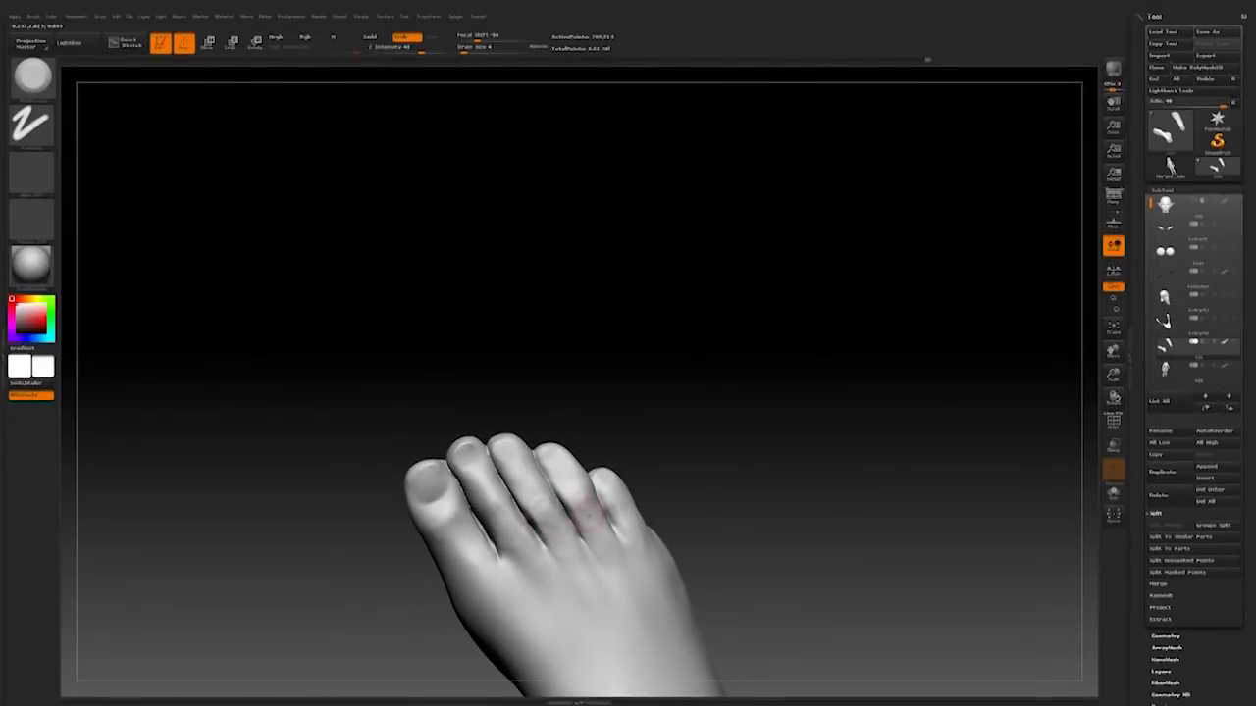
drag(492, 501, 508, 525)
drag(726, 474, 667, 447)
drag(549, 513, 563, 533)
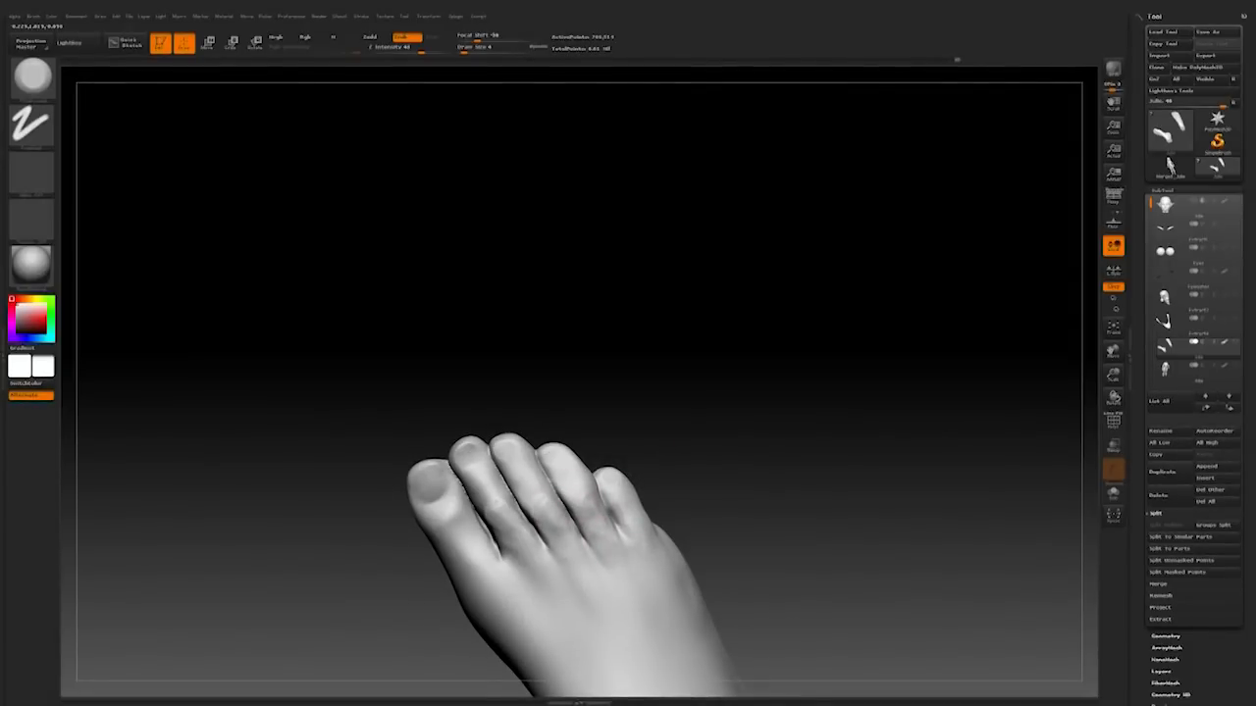
mouse_move(622, 461)
alt+mouse_down()
mouse_move(689, 435)
mouse_move(627, 466)
alt+mouse_up()
mouse_move(670, 401)
mouse_down()
mouse_move(720, 370)
mouse_move(598, 392)
mouse_move(684, 367)
mouse_move(595, 449)
mouse_move(672, 389)
mouse_move(740, 452)
mouse_move(759, 454)
mouse_up()
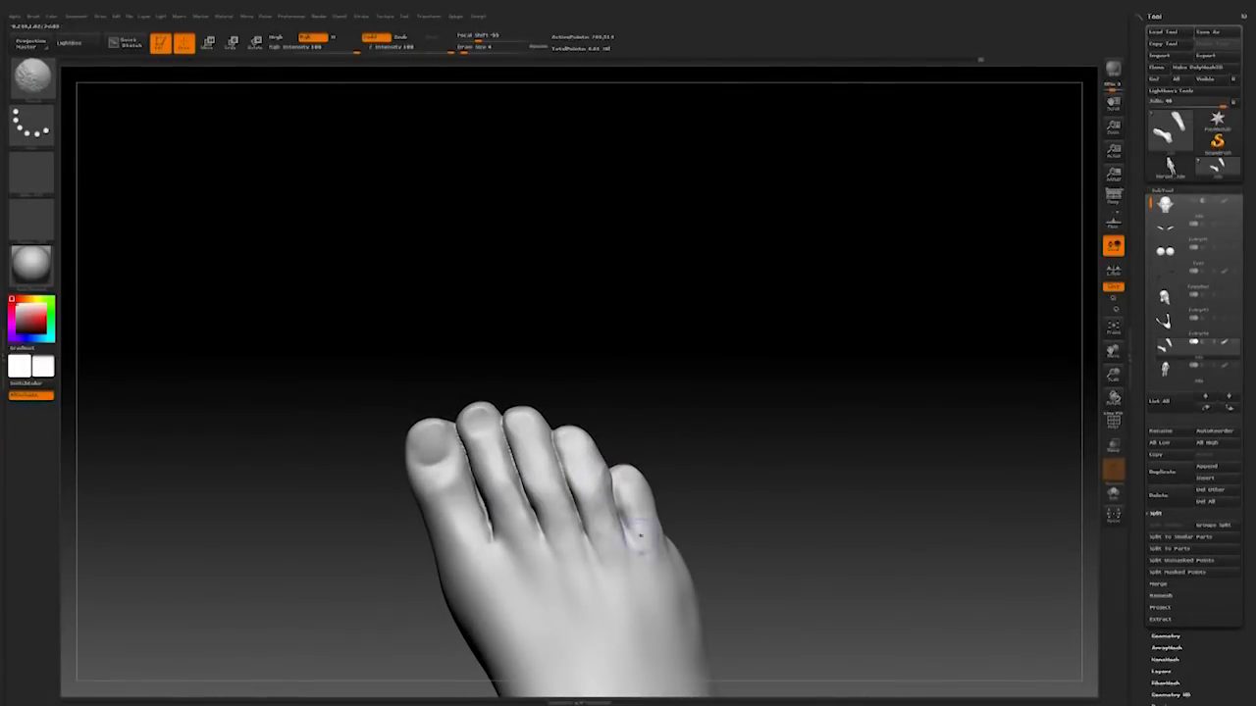
Step: Enlarge the sculpting brush to draw size 14 and lightly smooth the foot's surface
click(32, 77)
click(331, 86)
key(space)
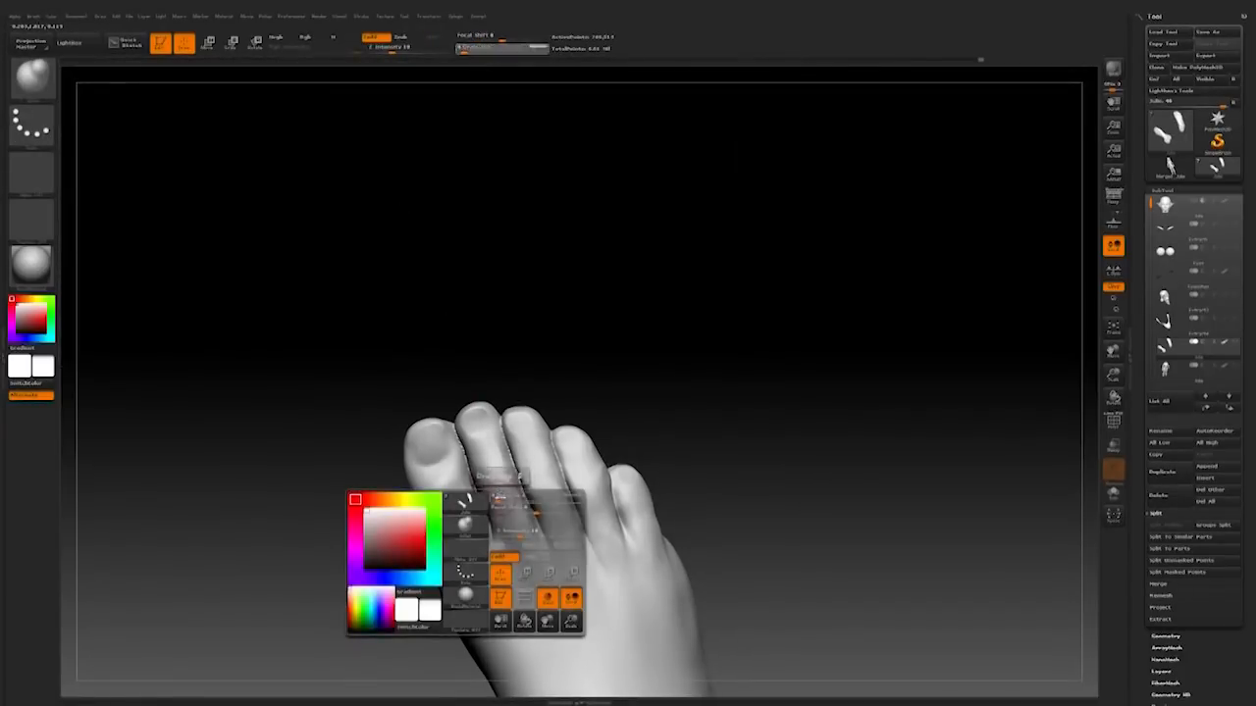
mouse_move(720, 462)
mouse_down()
mouse_move(708, 398)
mouse_move(764, 489)
mouse_move(673, 600)
mouse_move(804, 511)
mouse_move(785, 530)
mouse_up()
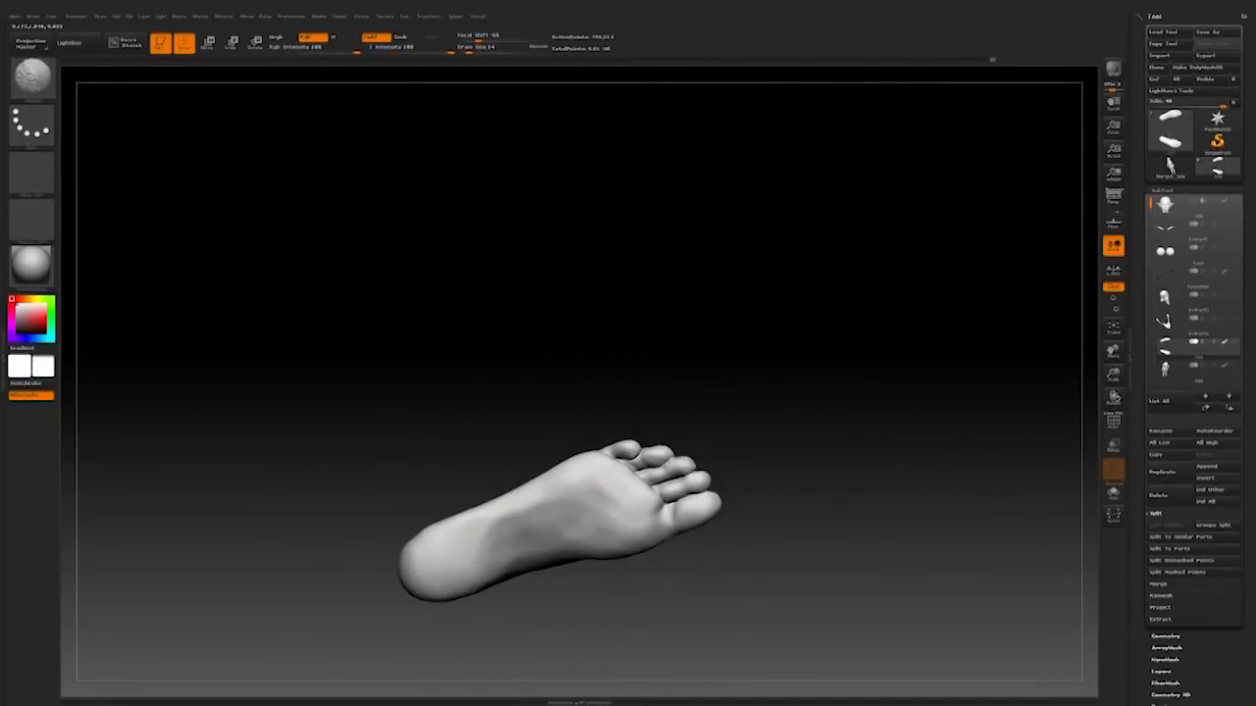
mouse_move(779, 471)
mouse_down()
mouse_move(833, 316)
mouse_move(686, 431)
mouse_move(462, 323)
mouse_up()
Step: Begin shaping the outer ankle with a different additive brush, adjusting its settings for the area
key(b)
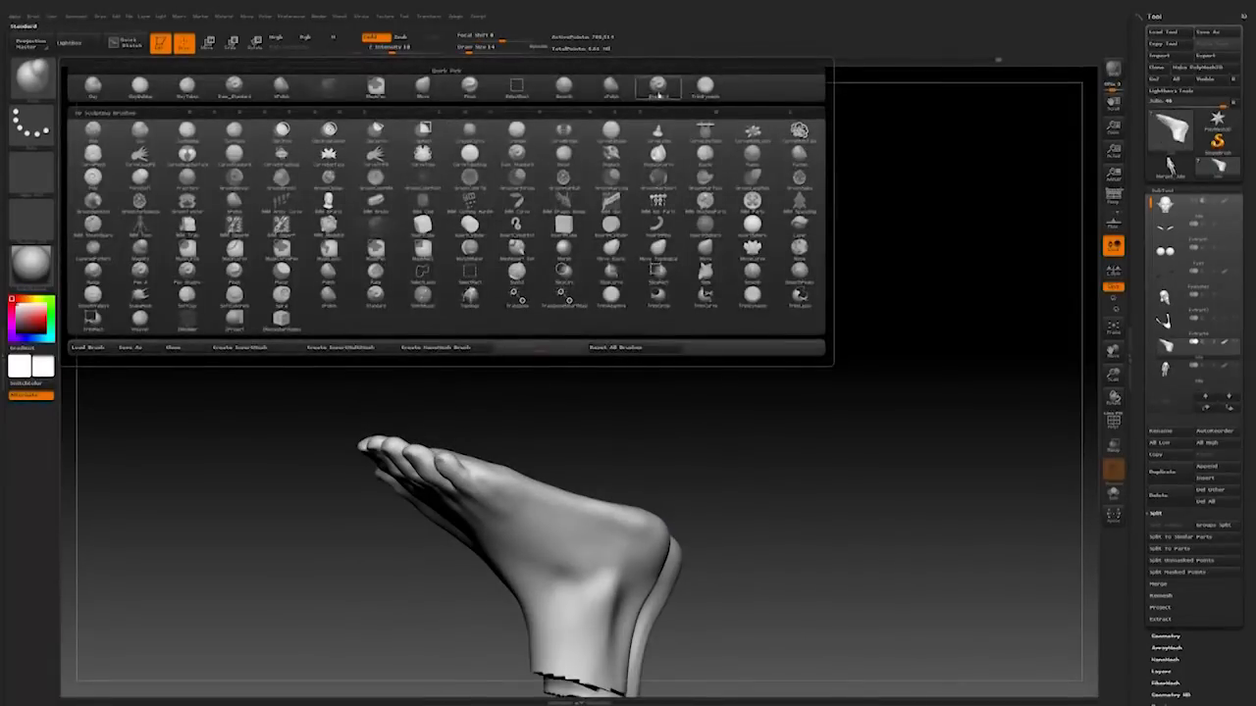
click(235, 86)
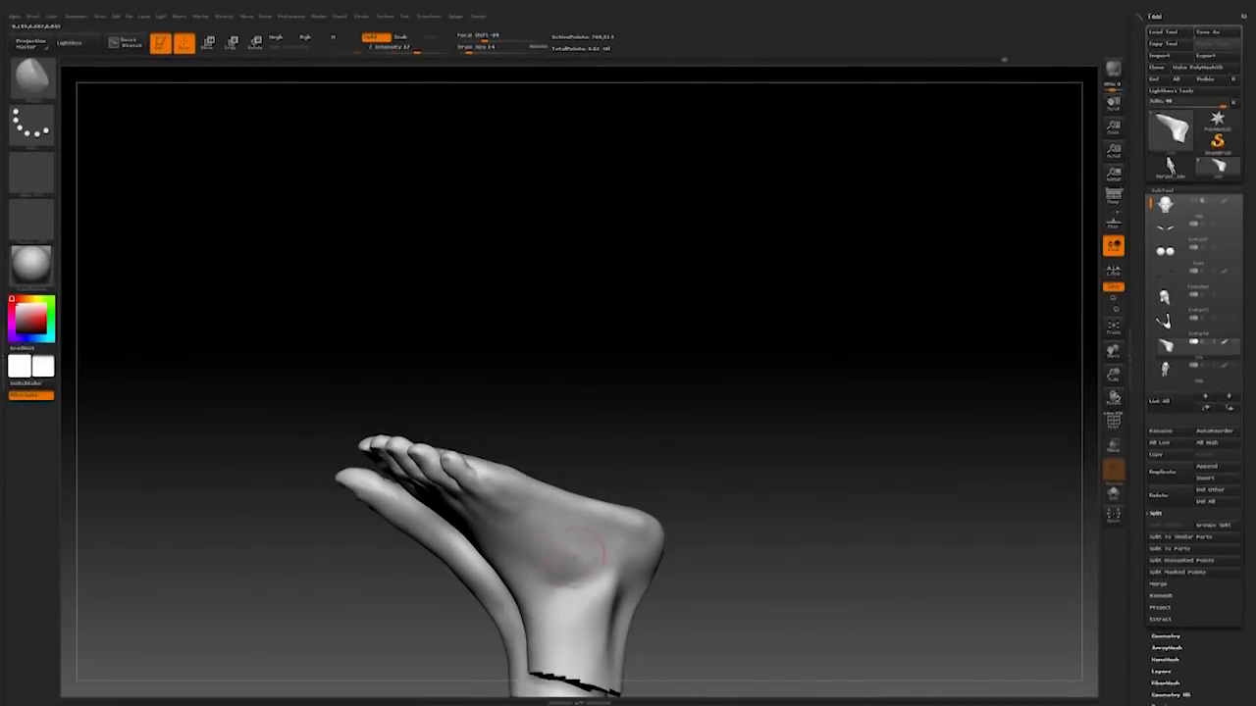
drag(682, 457, 625, 489)
mouse_move(598, 499)
right_down()
mouse_move(666, 501)
mouse_move(628, 515)
mouse_move(610, 566)
mouse_move(600, 559)
right_up()
key(space)
drag(612, 567, 605, 568)
right_drag(605, 568, 589, 559)
Step: Raise the outer ankle bone with focal shift 14 and draw size 8, smoothing its surface
key(space)
click(608, 539)
key(space)
drag(620, 540, 643, 539)
right_drag(600, 558, 594, 555)
key(space)
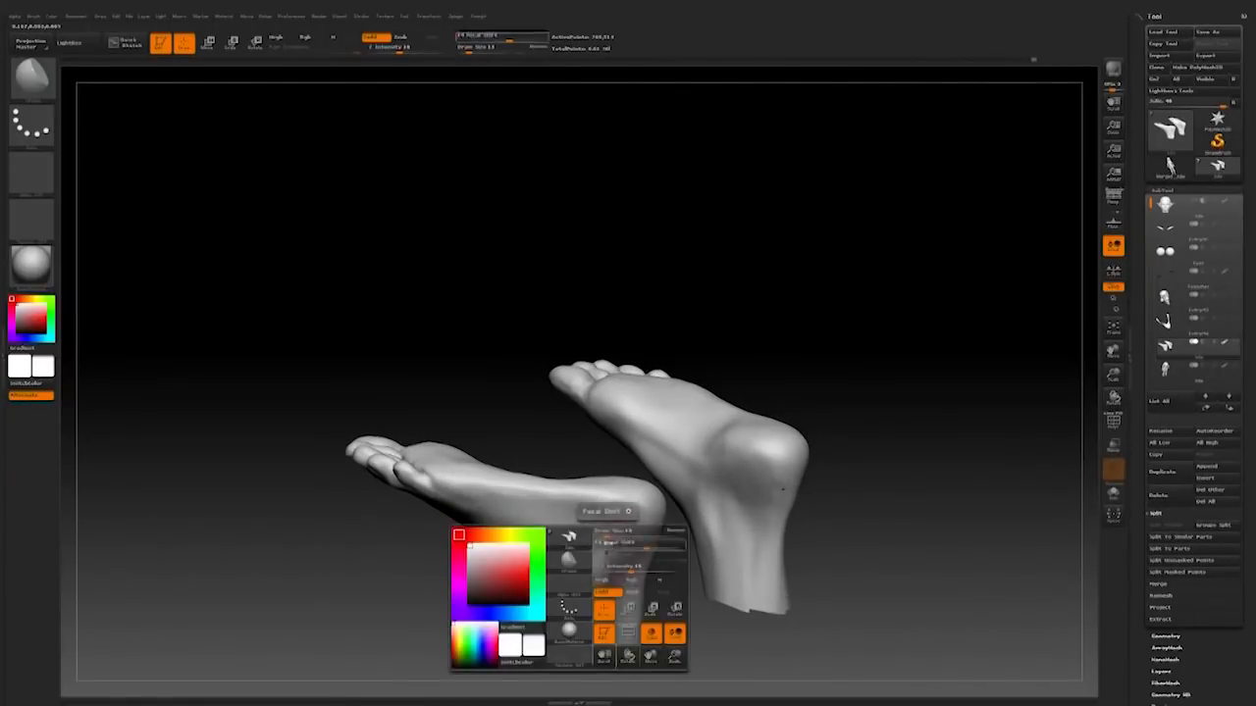
drag(603, 541, 597, 540)
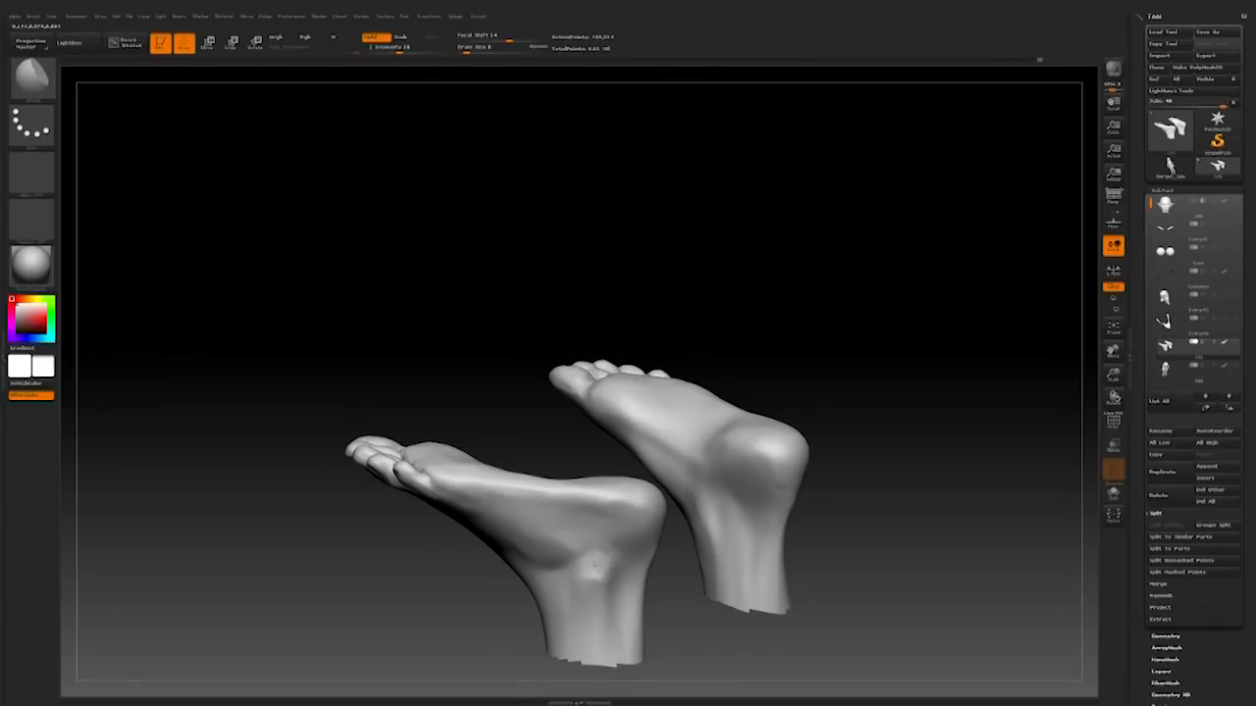
shift+drag(604, 552, 594, 574)
Step: Strengthen the outer ankle bone's form with a smaller brush and smooth its edge toward the heel
mouse_move(595, 574)
right_down()
mouse_move(776, 418)
mouse_move(776, 501)
right_up()
right_drag(570, 501, 537, 564)
key(space)
drag(545, 550, 539, 549)
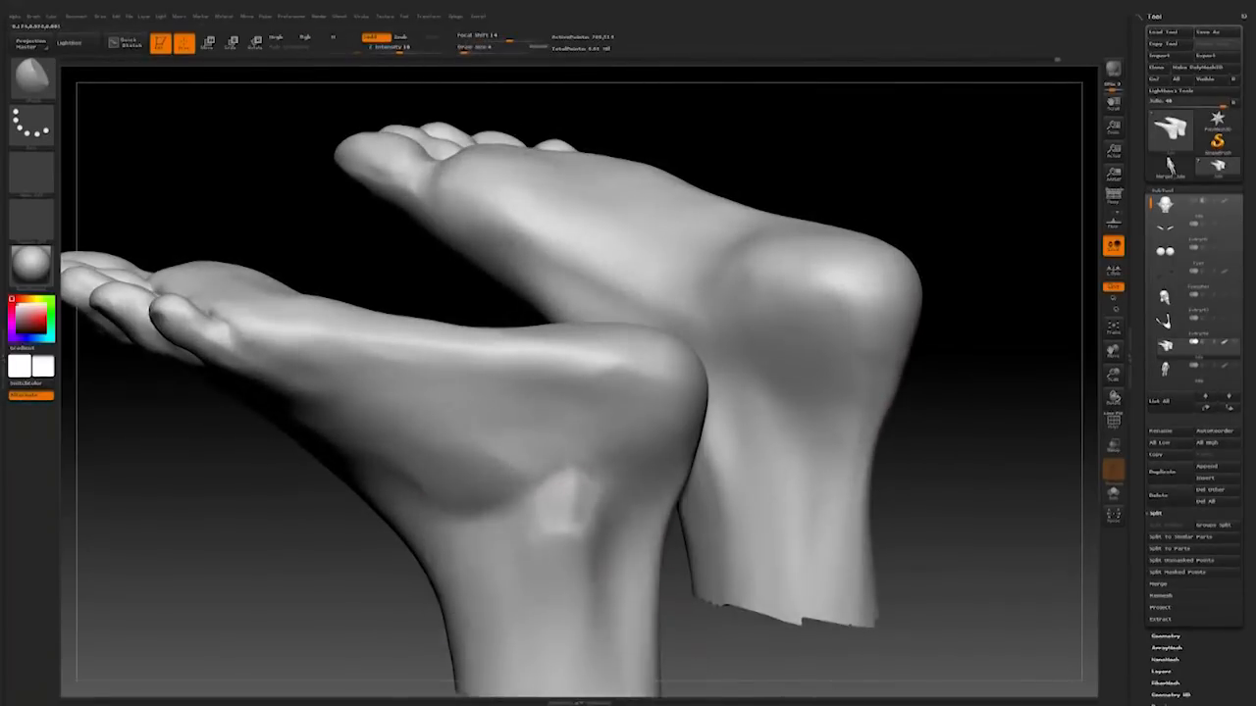
shift+drag(589, 502, 632, 479)
Step: Build up and blend the area around the outer ankle bone with a low-intensity additive brush at draw size 7
key(b)
click(283, 132)
right_drag(554, 519, 530, 545)
key(space)
drag(602, 482, 618, 482)
drag(524, 501, 557, 465)
key(ctrl+z)
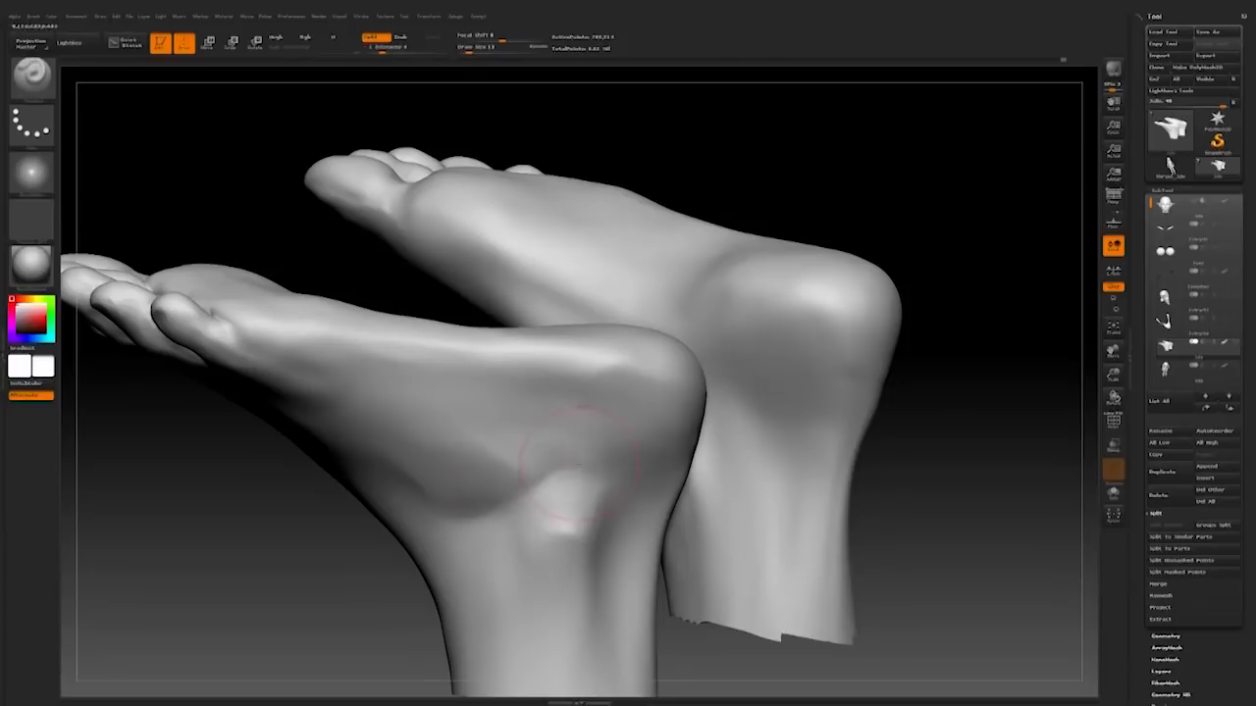
mouse_move(721, 490)
ctrl+right_down()
mouse_move(840, 412)
mouse_move(762, 441)
mouse_move(771, 415)
mouse_move(560, 576)
mouse_move(568, 473)
mouse_move(535, 453)
ctrl+right_up()
key(space)
drag(531, 493, 512, 494)
shift+drag(566, 437, 569, 432)
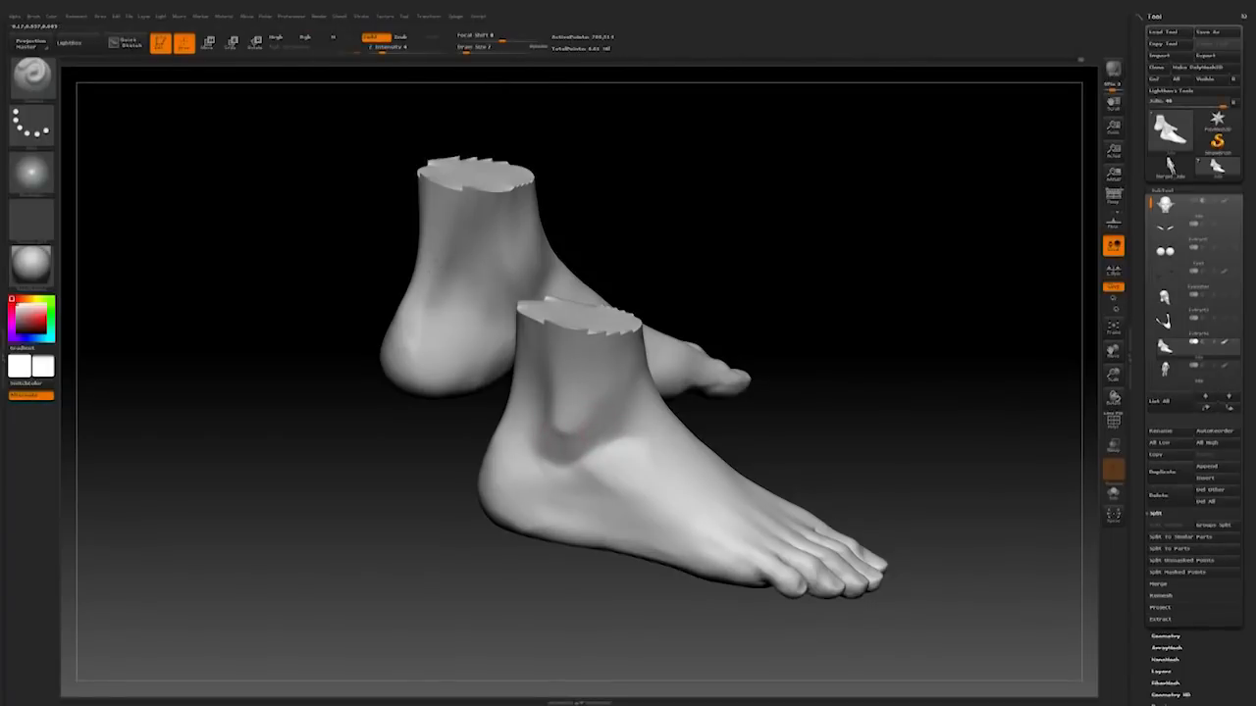
Step: Build up and smooth the inner ankle bone with draw size 7, blending it into the front of the ankle
right_drag(645, 378, 692, 385)
mouse_move(575, 462)
right_down()
mouse_move(807, 324)
mouse_move(577, 482)
right_up()
right_drag(601, 432, 677, 470)
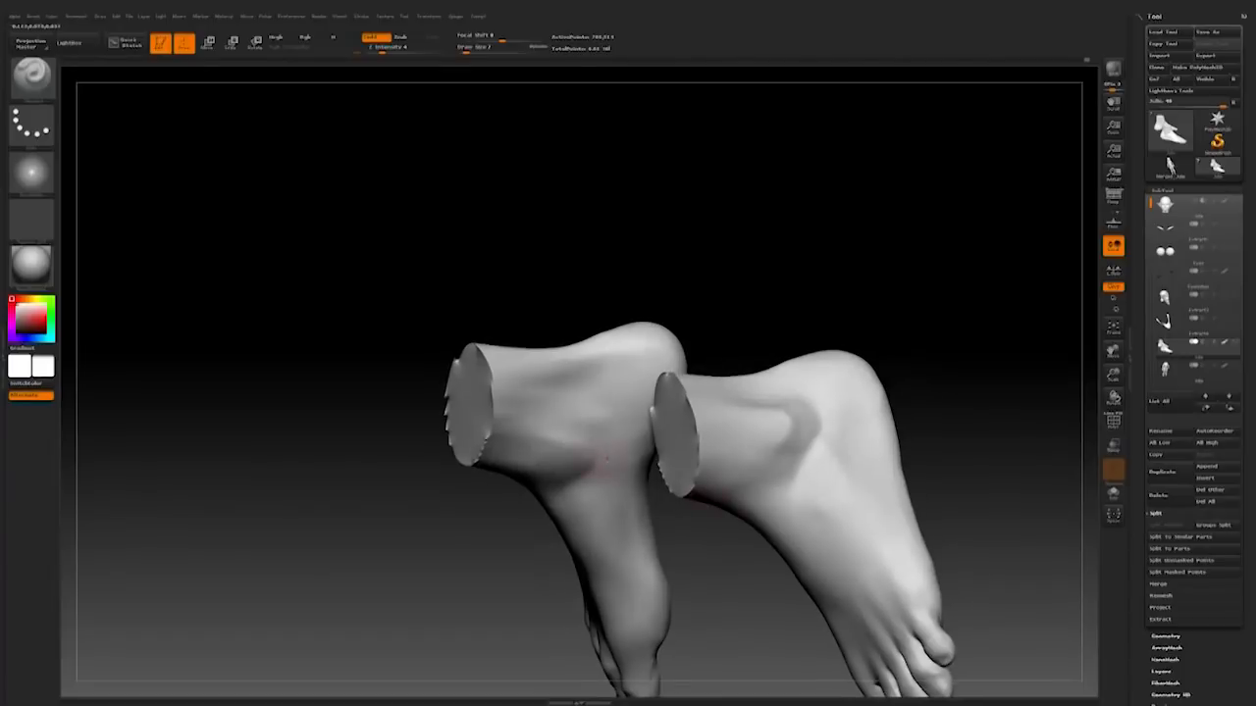
right_drag(669, 353, 833, 59)
right_drag(561, 447, 567, 429)
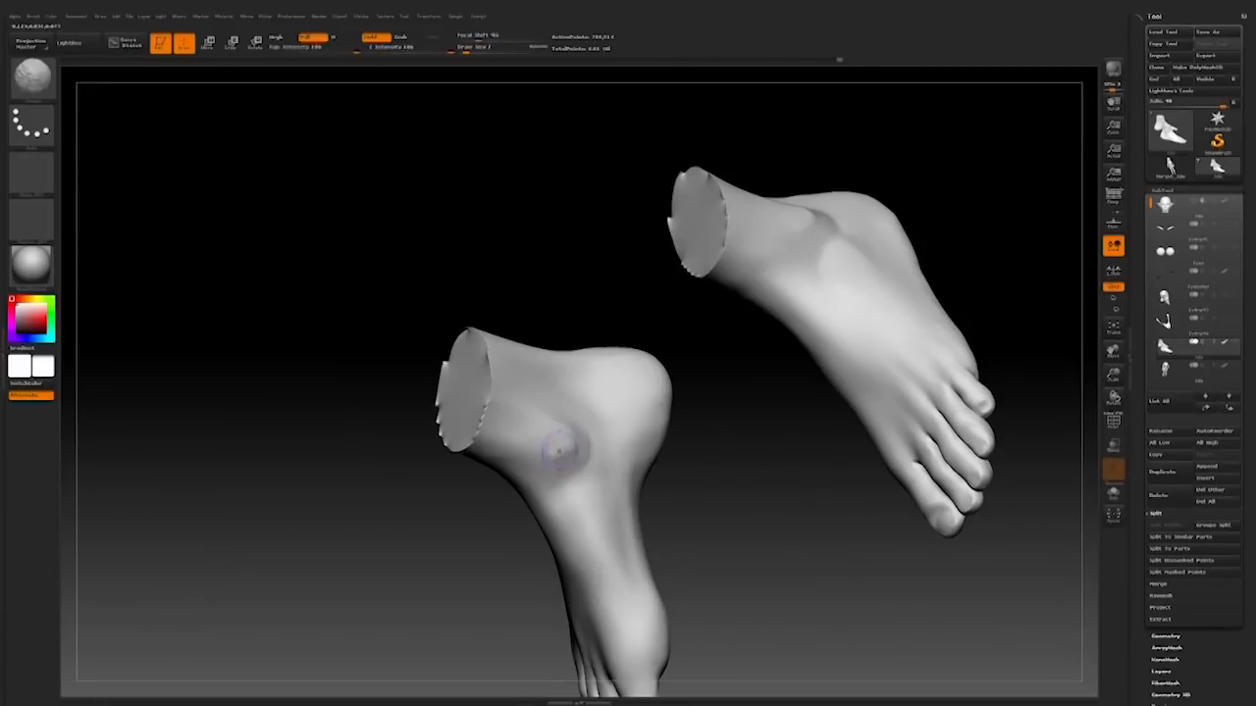
key(space)
mouse_move(603, 425)
right_down()
mouse_move(704, 414)
mouse_move(686, 549)
mouse_move(641, 614)
mouse_move(716, 598)
mouse_move(771, 545)
mouse_move(687, 539)
right_up()
right_drag(686, 539, 571, 534)
Step: Adjust the outline of the big toe and the smaller toes from above with the Move brush
mouse_move(939, 448)
mouse_down()
mouse_move(874, 611)
mouse_move(755, 569)
mouse_move(763, 544)
mouse_up()
key(b)
key(m)
key(v)
mouse_move(845, 421)
mouse_down()
mouse_move(844, 464)
mouse_move(814, 451)
mouse_move(779, 502)
mouse_move(782, 560)
mouse_up()
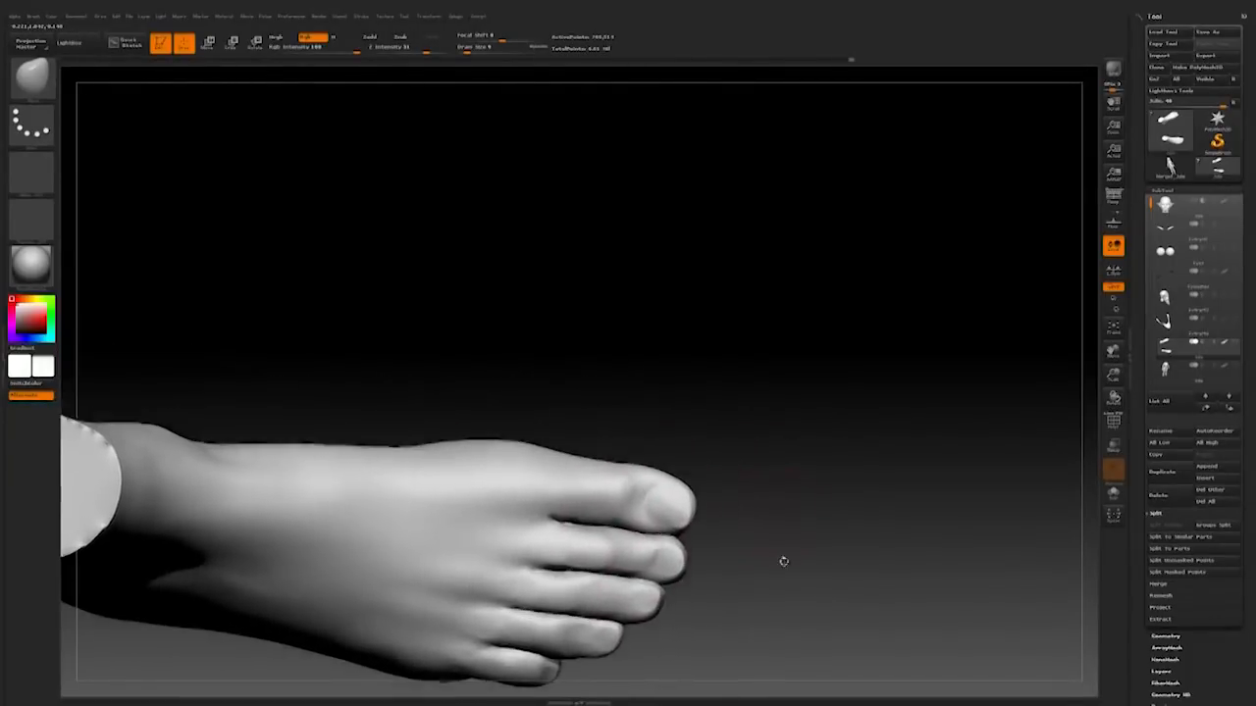
key(space)
drag(678, 527, 673, 526)
drag(753, 432, 752, 465)
key(bracketright)
drag(549, 659, 541, 647)
mouse_move(751, 490)
mouse_down()
mouse_move(692, 557)
mouse_move(610, 574)
mouse_up()
Step: Reshape the big toe's tip and side profile with the resized Move brush
key(space)
mouse_move(679, 532)
mouse_down()
mouse_move(667, 557)
mouse_move(613, 574)
mouse_move(673, 532)
mouse_up()
key(space)
ctrl+drag(638, 495, 643, 512)
drag(709, 551, 782, 444)
drag(721, 469, 745, 463)
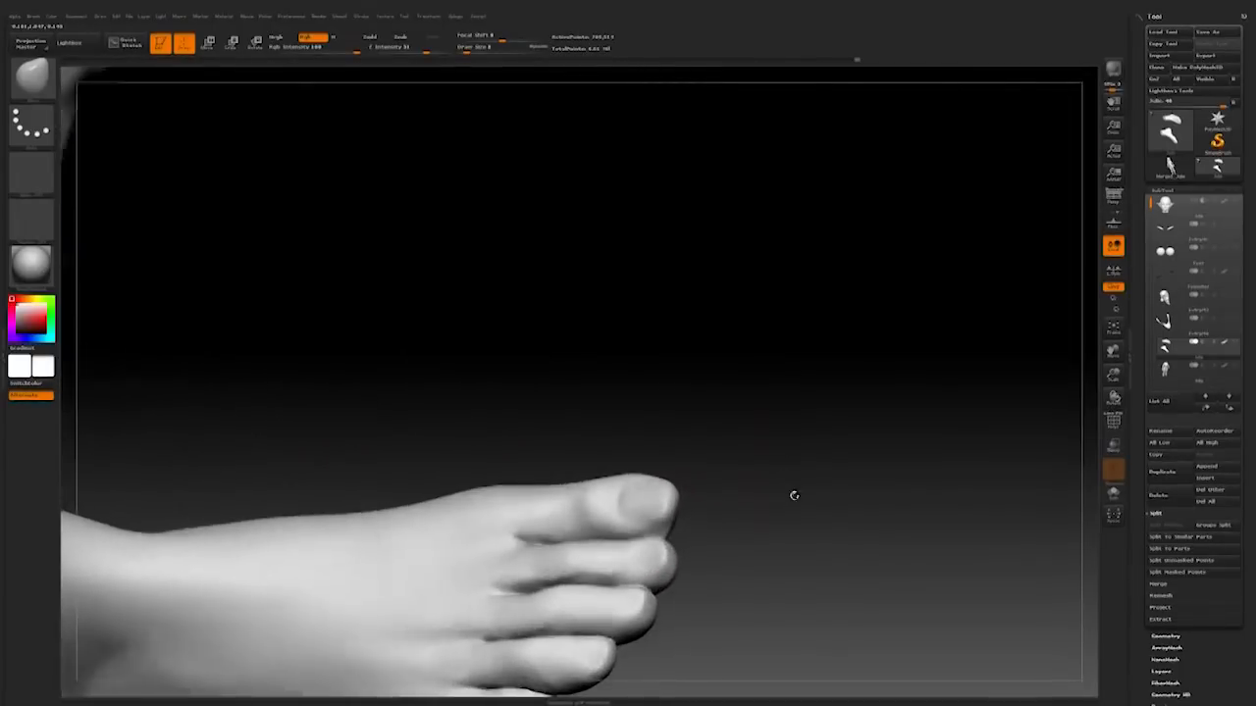
Step: Flatten the nail beds of the big toe and smaller toes with the polish brush, reducing its draw size to 4
click(31, 74)
click(706, 88)
drag(726, 490, 625, 598)
key(space)
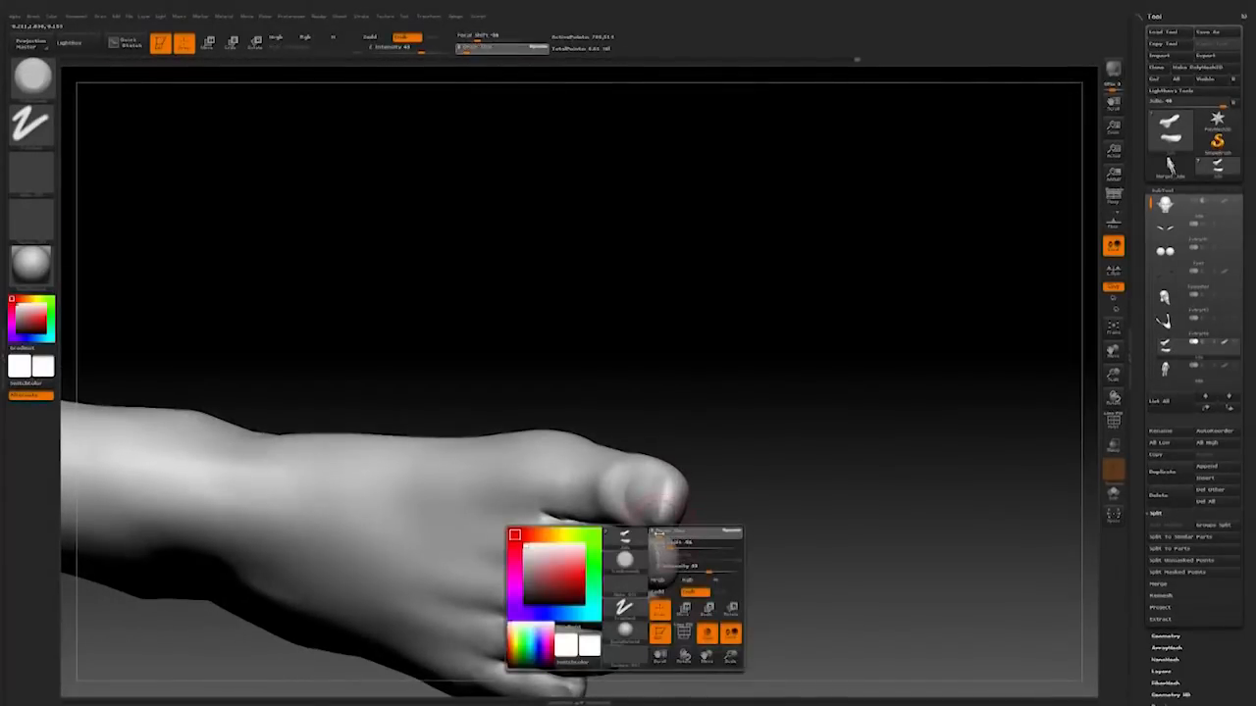
drag(659, 534, 655, 534)
drag(743, 521, 608, 522)
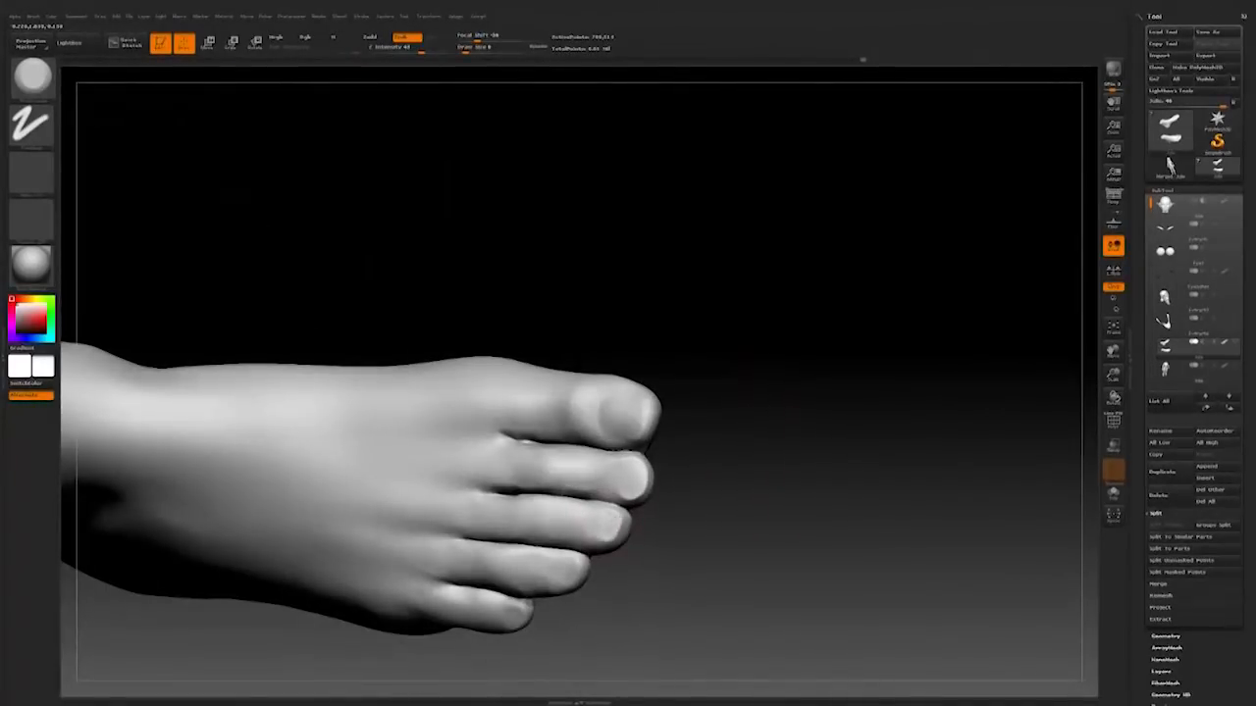
mouse_move(587, 565)
mouse_down()
mouse_move(511, 620)
mouse_move(688, 474)
mouse_move(659, 417)
mouse_move(652, 468)
mouse_move(751, 543)
mouse_move(653, 512)
mouse_move(675, 527)
mouse_up()
key(space)
mouse_move(687, 530)
mouse_down()
mouse_move(643, 520)
mouse_move(760, 488)
mouse_up()
Step: Define the skin fold around the big toe's nail bed with an additive brush at draw size 2
key(b)
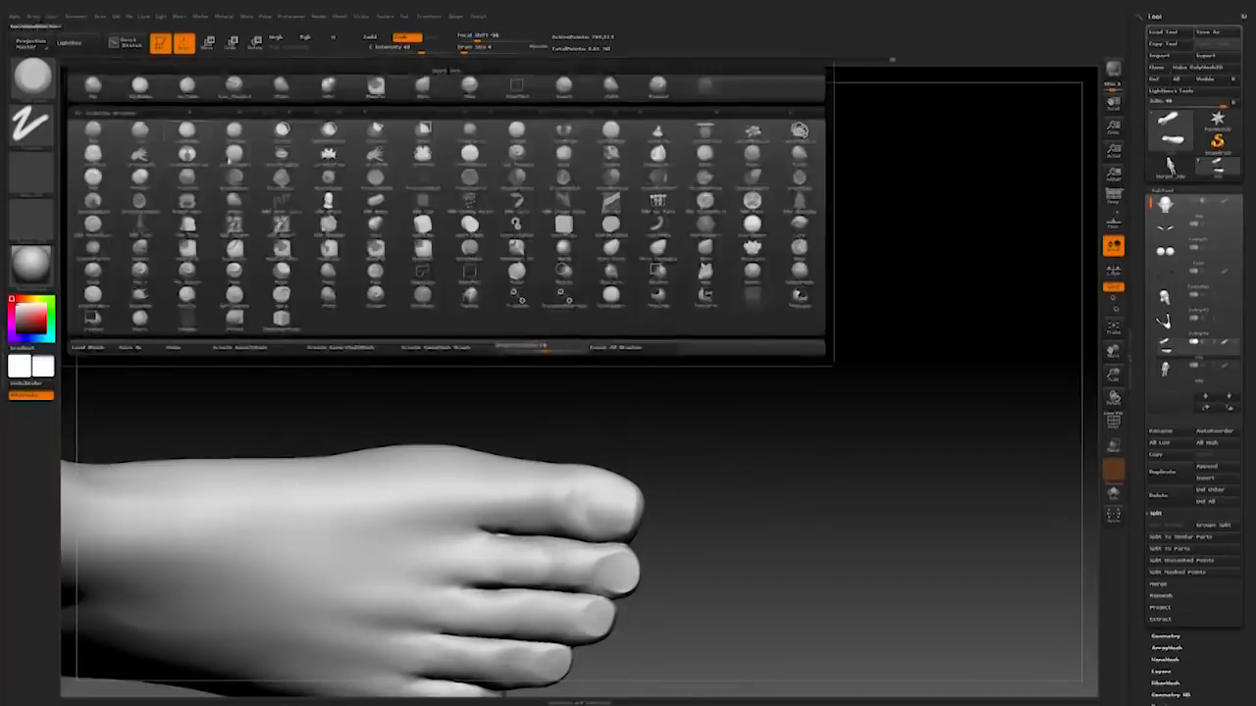
click(720, 325)
mouse_move(720, 325)
mouse_down()
mouse_move(799, 364)
mouse_move(789, 345)
mouse_up()
drag(469, 48, 464, 47)
click(392, 47)
mouse_move(838, 441)
alt+mouse_down()
mouse_move(728, 339)
mouse_move(729, 412)
alt+mouse_up()
key(space)
mouse_move(599, 465)
mouse_down()
mouse_move(579, 461)
mouse_move(600, 421)
mouse_up()
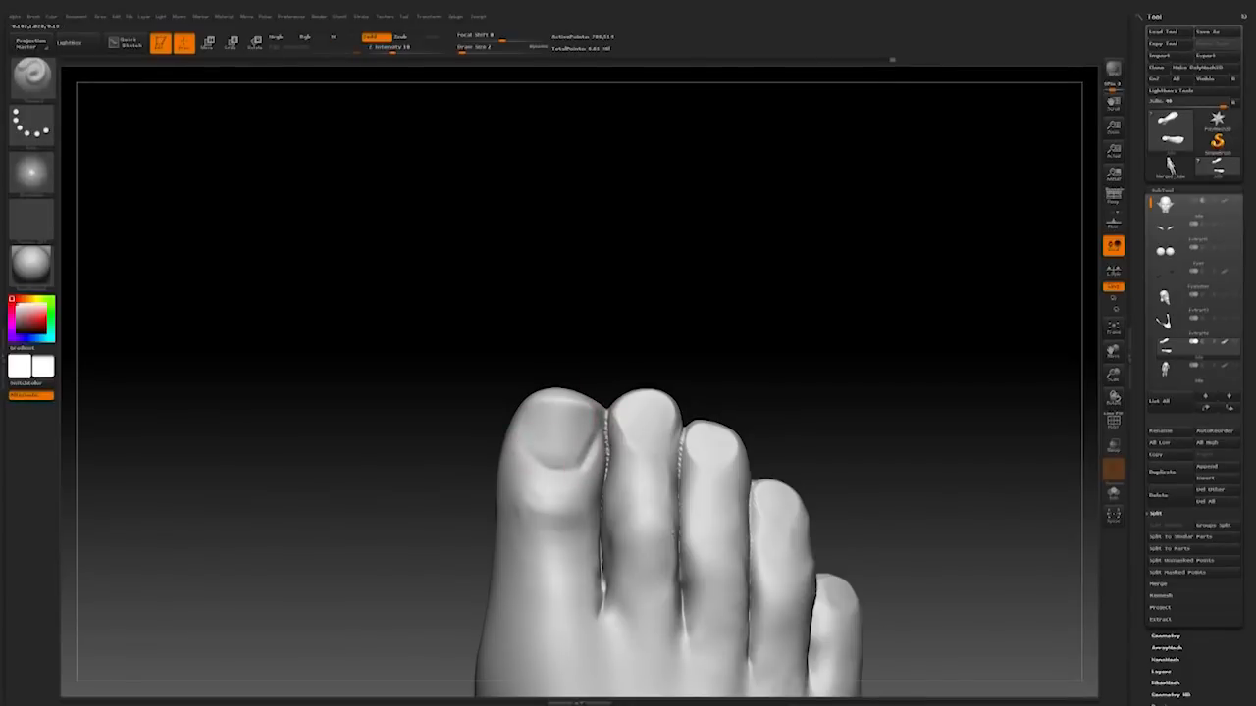
right_drag(520, 428, 536, 415)
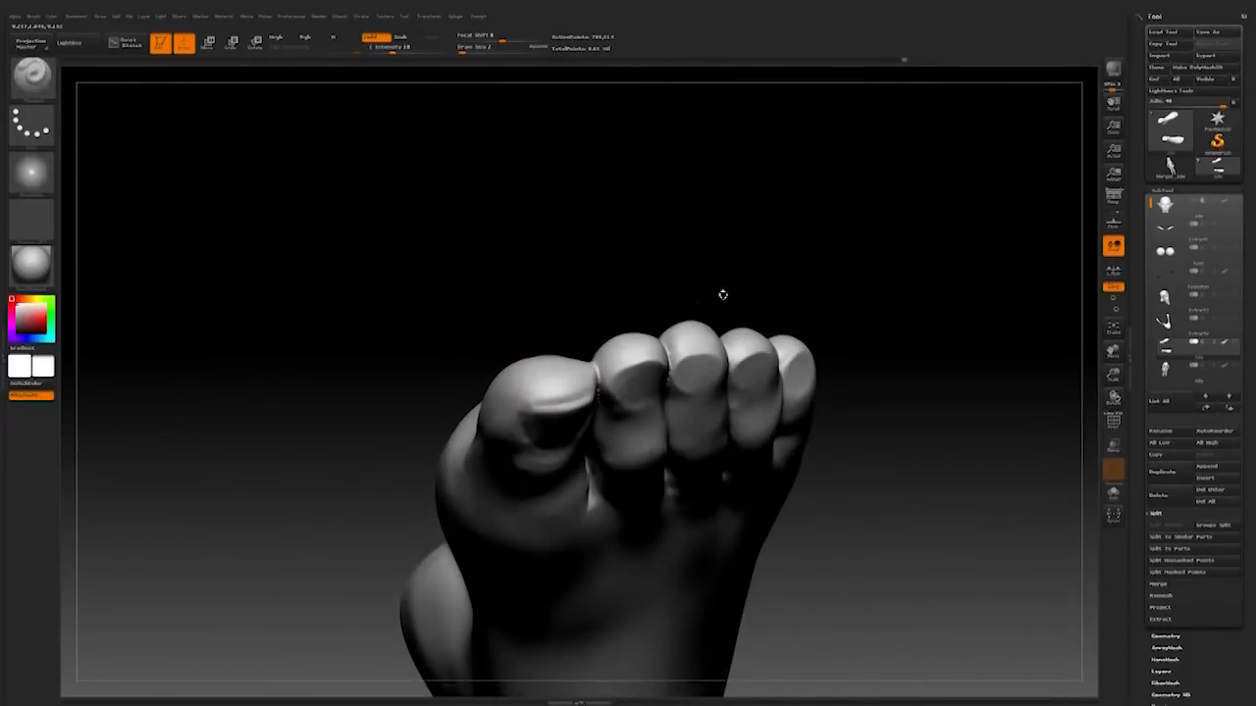
Step: Raise the skin fold along the sides of the second toe's nail bed at draw size 2
drag(708, 186, 728, 283)
drag(618, 394, 632, 422)
drag(698, 348, 681, 329)
drag(616, 400, 638, 426)
drag(659, 330, 676, 343)
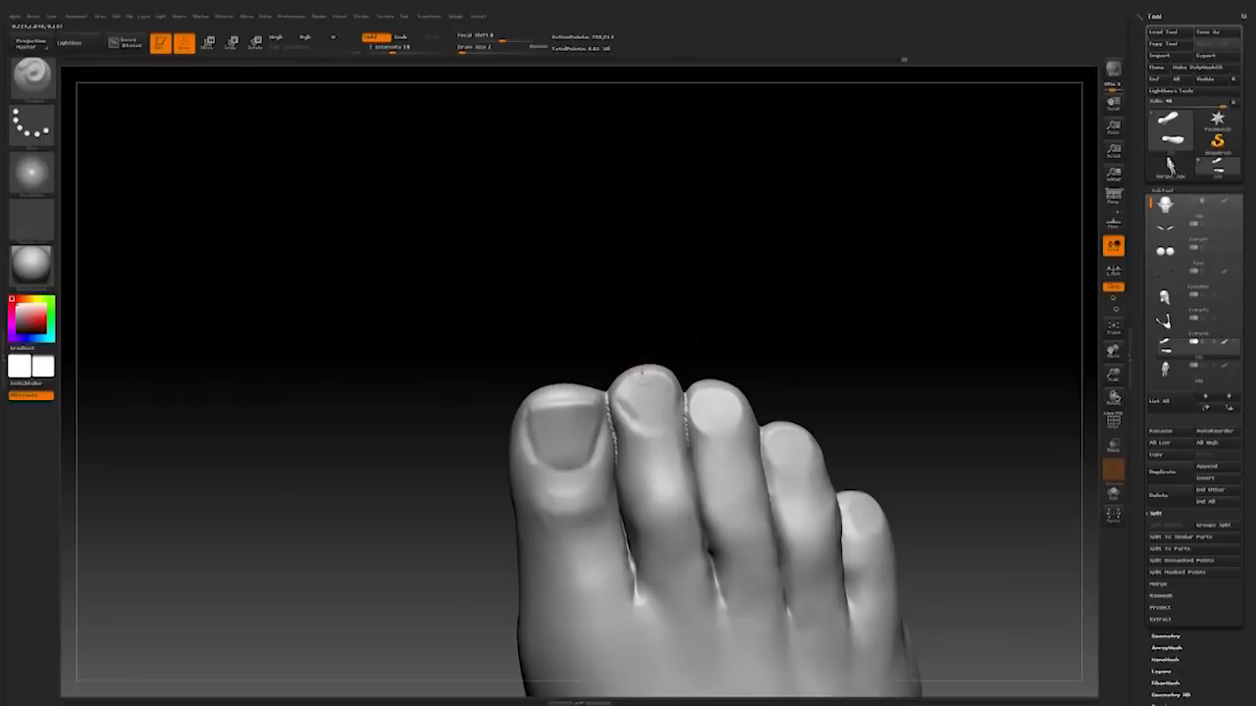
drag(616, 397, 630, 424)
drag(708, 340, 737, 347)
mouse_move(673, 383)
mouse_down()
mouse_move(679, 412)
mouse_move(687, 359)
mouse_up()
Step: Smooth and sharpen the fold at the base of the second toe's nail, and soften the adjoining third toe
shift+drag(618, 398, 627, 418)
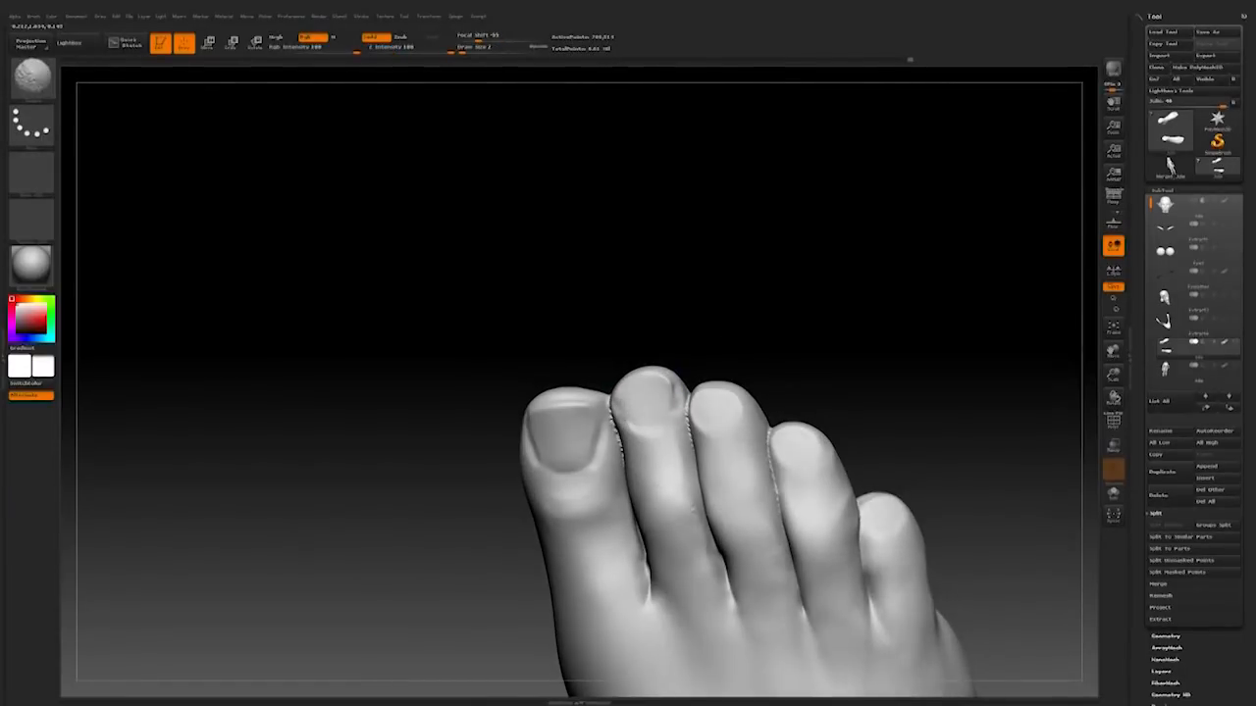
drag(667, 352, 702, 336)
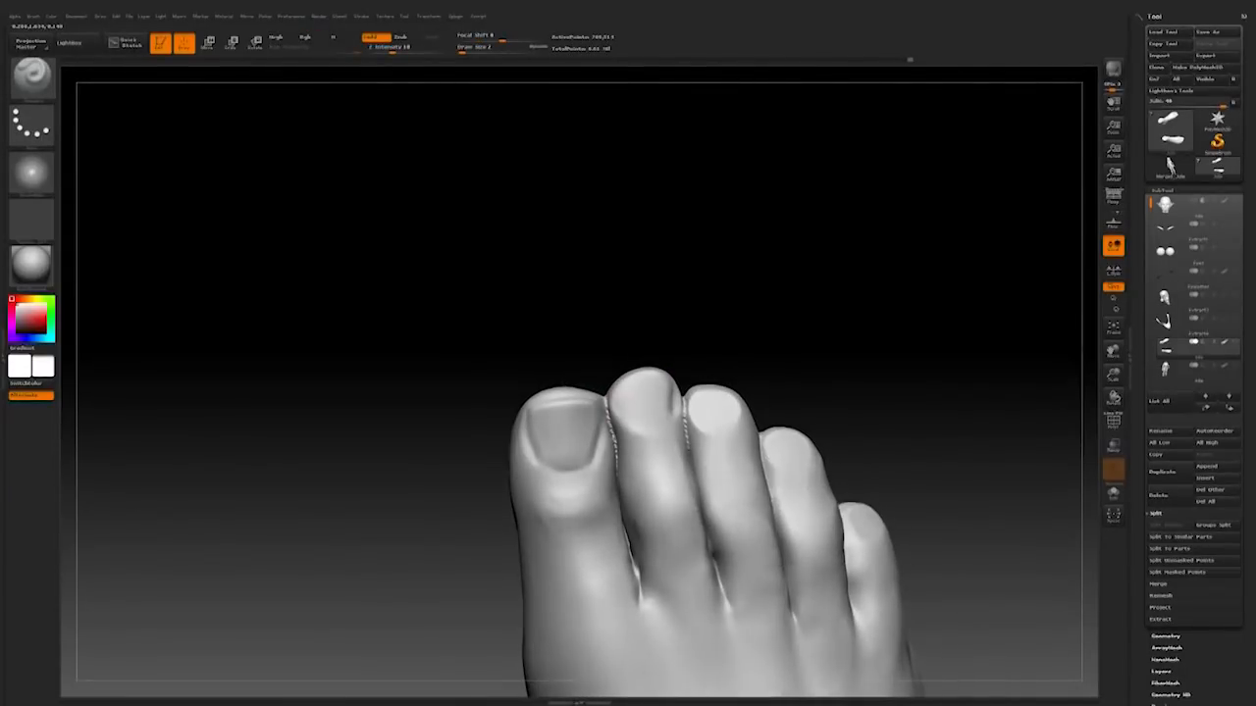
drag(616, 394, 628, 417)
drag(785, 361, 788, 350)
shift+drag(637, 432, 656, 446)
drag(742, 377, 734, 370)
drag(675, 405, 657, 415)
mouse_move(777, 306)
mouse_down()
mouse_move(811, 351)
mouse_move(747, 366)
mouse_up()
shift+drag(709, 424, 701, 407)
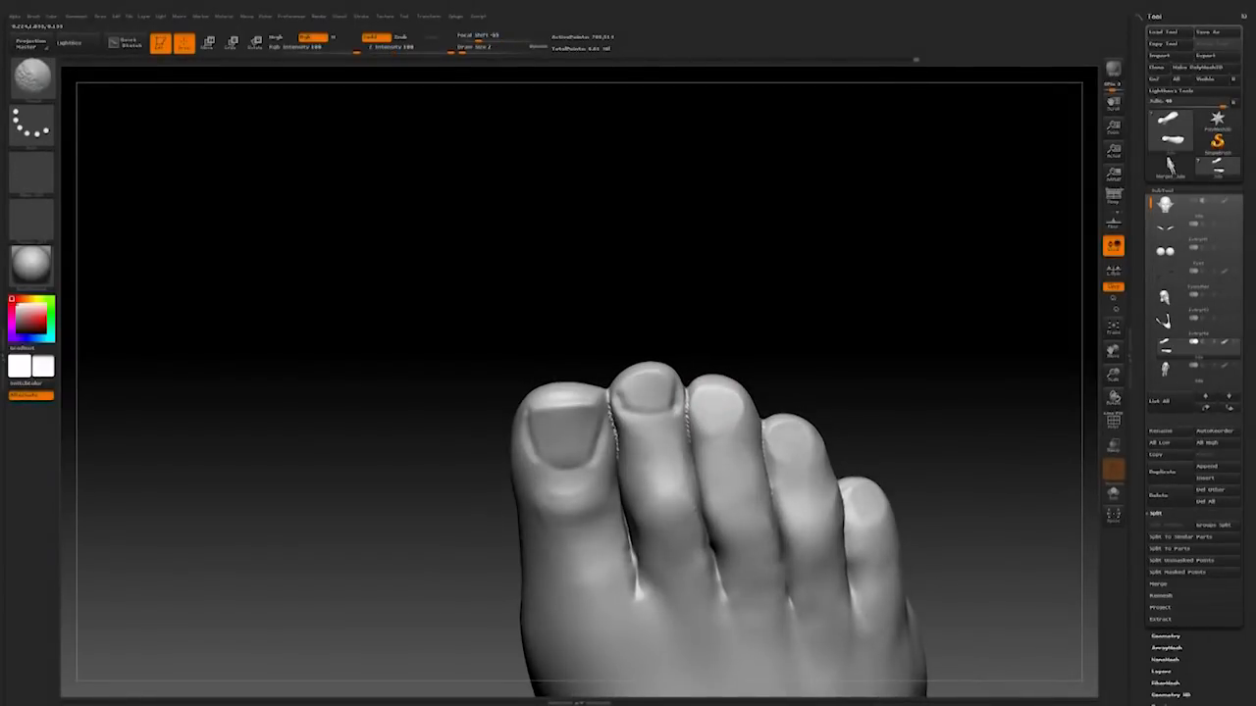
Step: Sculpt the skin folds around the nail beds of the third and fourth toes
mouse_move(826, 375)
mouse_down()
mouse_move(821, 364)
mouse_move(781, 452)
mouse_move(796, 455)
mouse_up()
mouse_move(846, 416)
mouse_down()
mouse_move(864, 418)
mouse_move(813, 448)
mouse_up()
alt+drag(893, 452, 756, 420)
mouse_move(785, 474)
mouse_down()
mouse_move(747, 474)
mouse_move(834, 431)
mouse_move(785, 393)
mouse_move(765, 331)
mouse_move(628, 412)
mouse_up()
mouse_move(615, 308)
mouse_down()
mouse_move(670, 246)
mouse_move(602, 347)
mouse_move(659, 317)
mouse_move(634, 387)
mouse_move(589, 393)
mouse_move(603, 397)
mouse_up()
drag(648, 589, 608, 569)
Step: Refine the little toe's nail fold and smooth the tips and undersides of the smaller toes
mouse_move(814, 529)
alt+mouse_down()
mouse_move(814, 402)
mouse_move(816, 527)
alt+mouse_up()
mouse_move(530, 333)
shift+mouse_down()
mouse_move(549, 355)
mouse_move(681, 370)
mouse_move(641, 346)
mouse_move(658, 431)
mouse_move(626, 480)
shift+mouse_up()
mouse_move(743, 487)
mouse_down()
mouse_move(775, 490)
mouse_move(648, 520)
mouse_up()
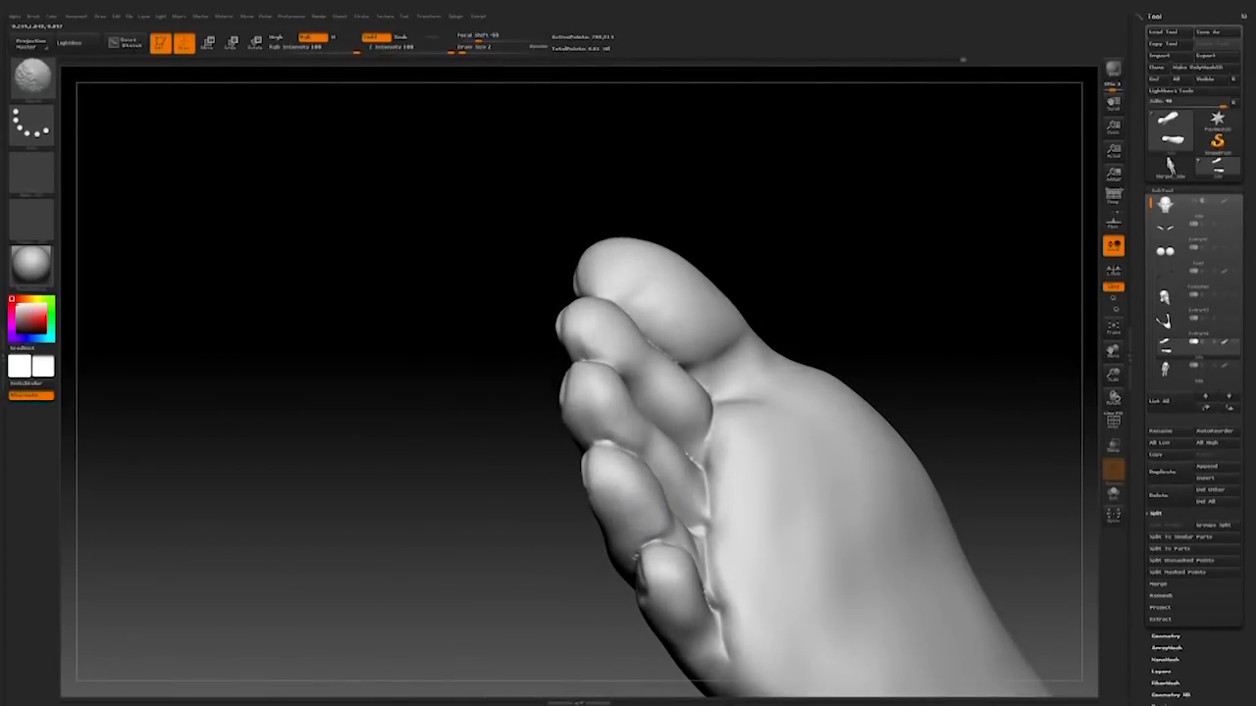
drag(595, 631, 709, 524)
mouse_move(594, 630)
mouse_down()
mouse_move(554, 604)
mouse_move(555, 677)
mouse_move(452, 677)
mouse_up()
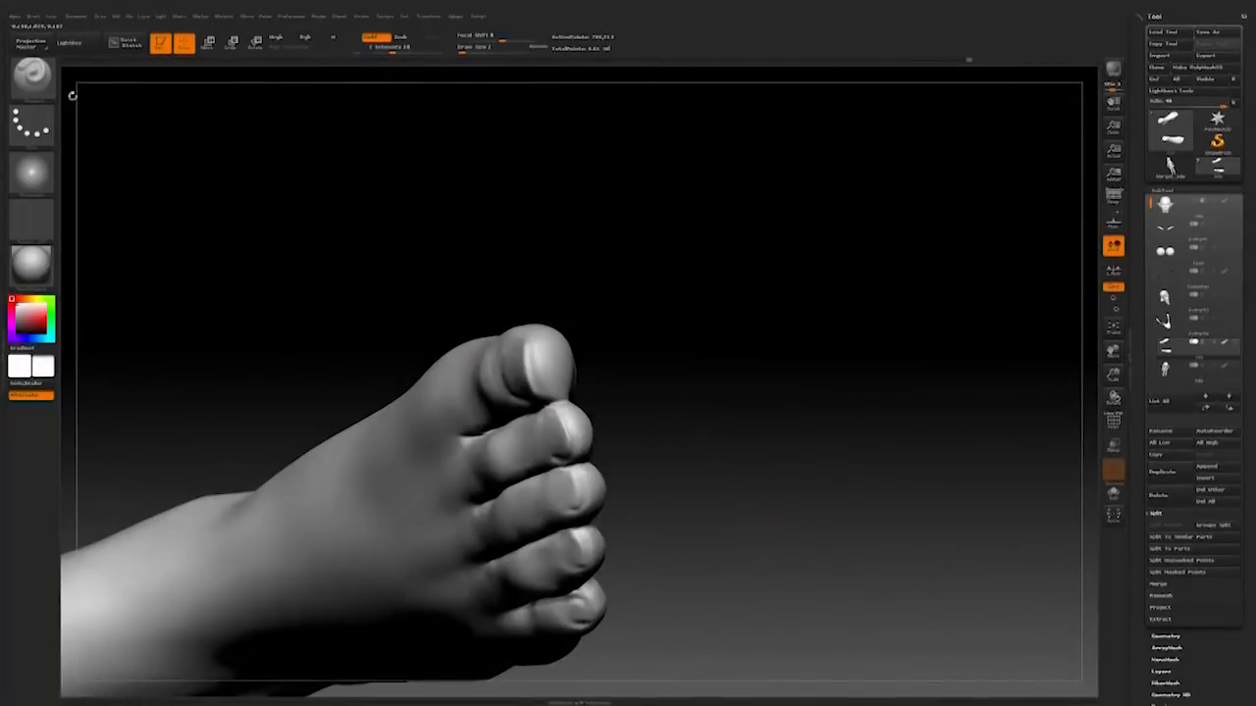
Step: Refine and smooth the second toe's tip and nail bed along with the neighbouring smaller toes
click(32, 77)
click(700, 85)
drag(699, 85, 589, 98)
mouse_move(509, 424)
right_down()
mouse_move(516, 444)
mouse_move(720, 328)
mouse_move(500, 428)
mouse_move(625, 457)
mouse_move(511, 445)
mouse_move(571, 457)
mouse_move(515, 482)
mouse_move(502, 554)
mouse_move(554, 535)
mouse_move(520, 569)
right_up()
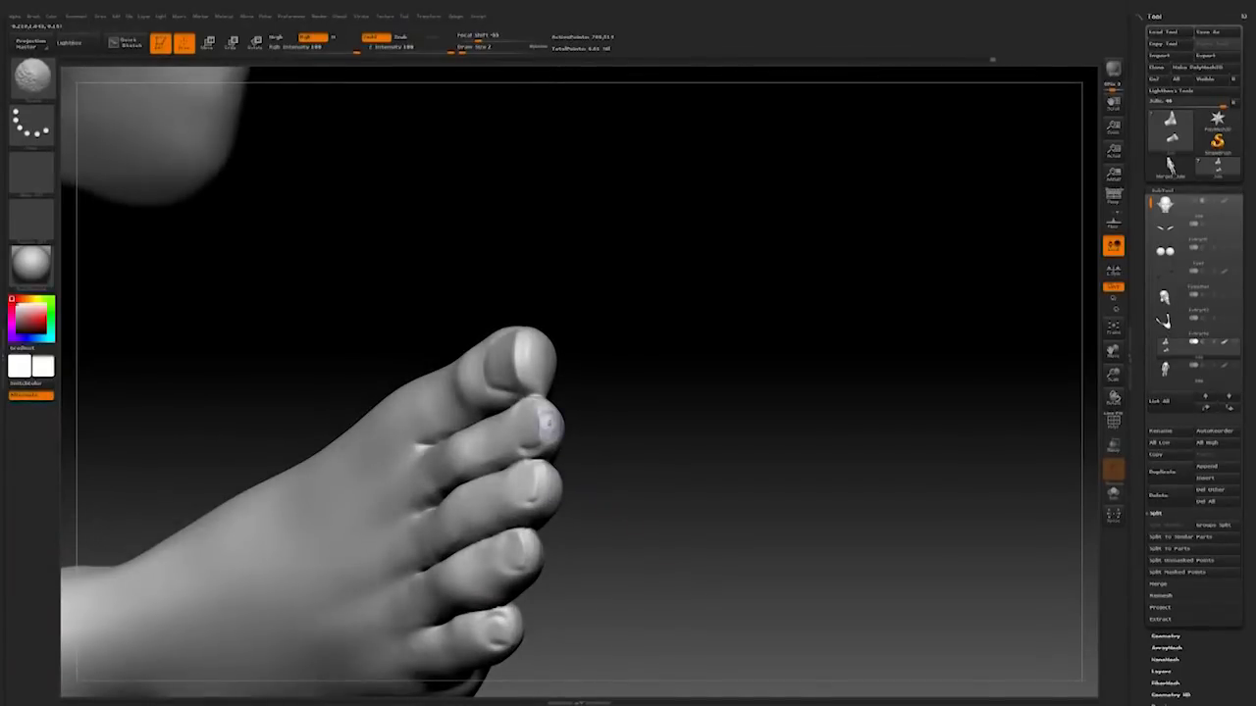
mouse_move(608, 462)
shift+right_down()
mouse_move(627, 519)
mouse_move(608, 386)
mouse_move(614, 398)
mouse_move(592, 388)
shift+right_up()
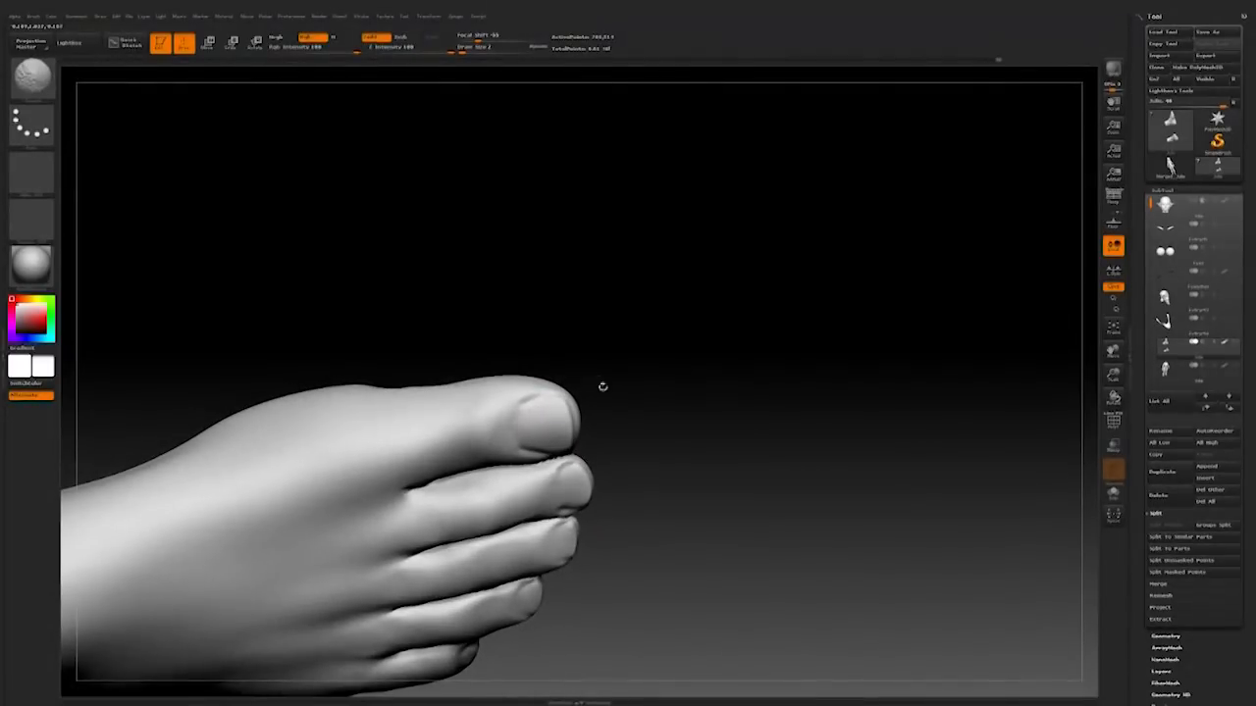
Step: Sharpen the nail contours of the big toe and the smaller toes at draw size 2
key(b)
click(592, 174)
drag(618, 339, 588, 412)
drag(642, 457, 698, 432)
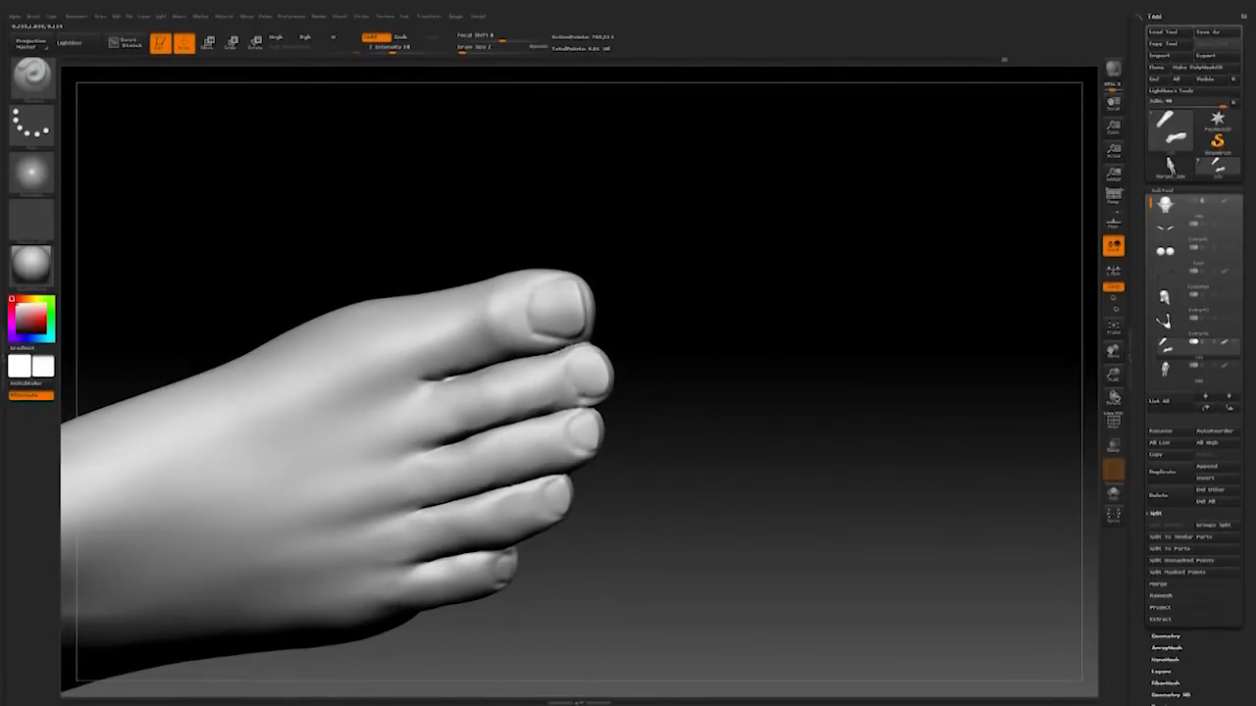
drag(622, 526, 588, 422)
drag(809, 557, 924, 531)
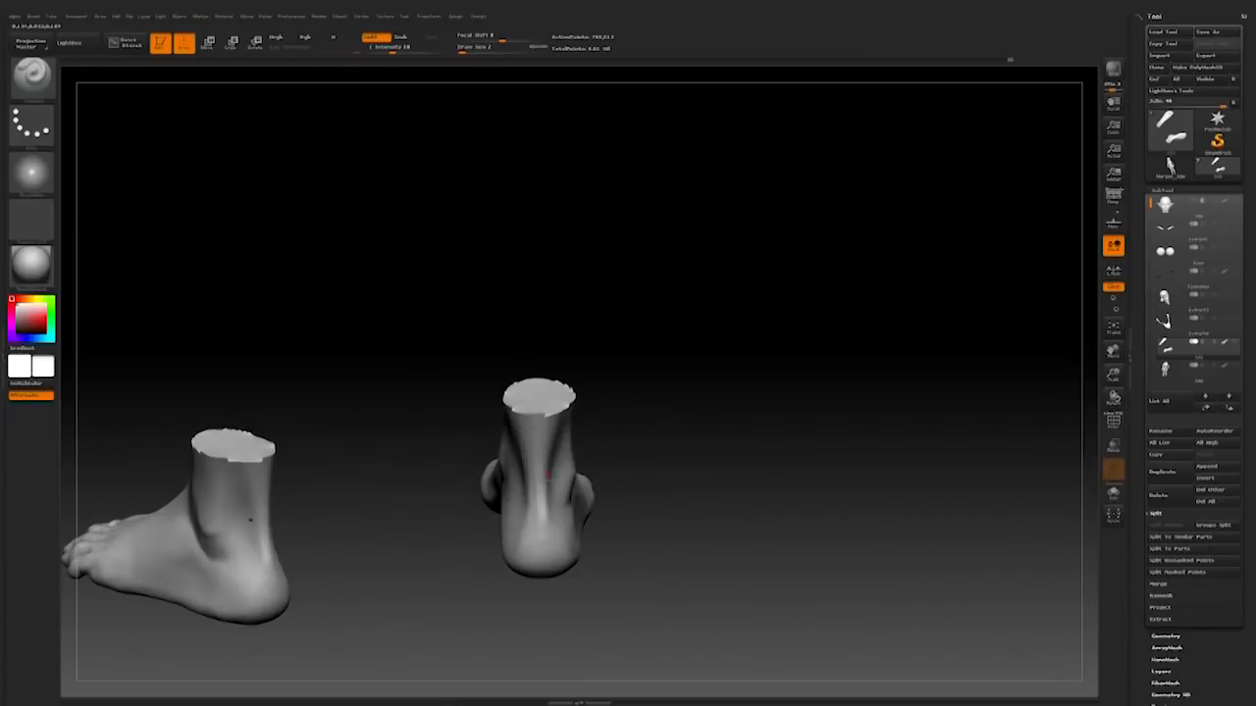
Step: Sculpt the hollows beside the Achilles tendon above the heel at draw size 11 and smooth the strokes
right_click(505, 573)
drag(533, 506, 542, 506)
mouse_move(522, 508)
mouse_down()
mouse_move(553, 500)
mouse_move(534, 515)
mouse_up()
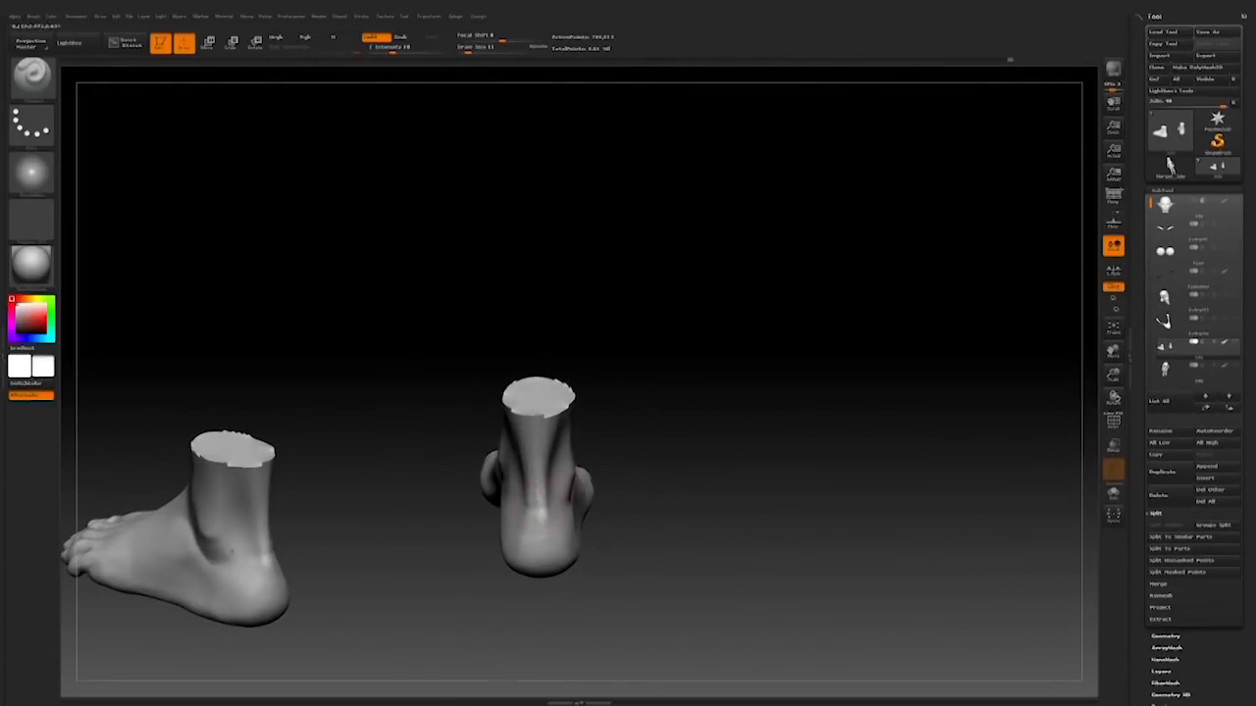
drag(765, 412, 657, 431)
mouse_move(648, 373)
mouse_down()
mouse_move(765, 367)
mouse_move(657, 383)
mouse_up()
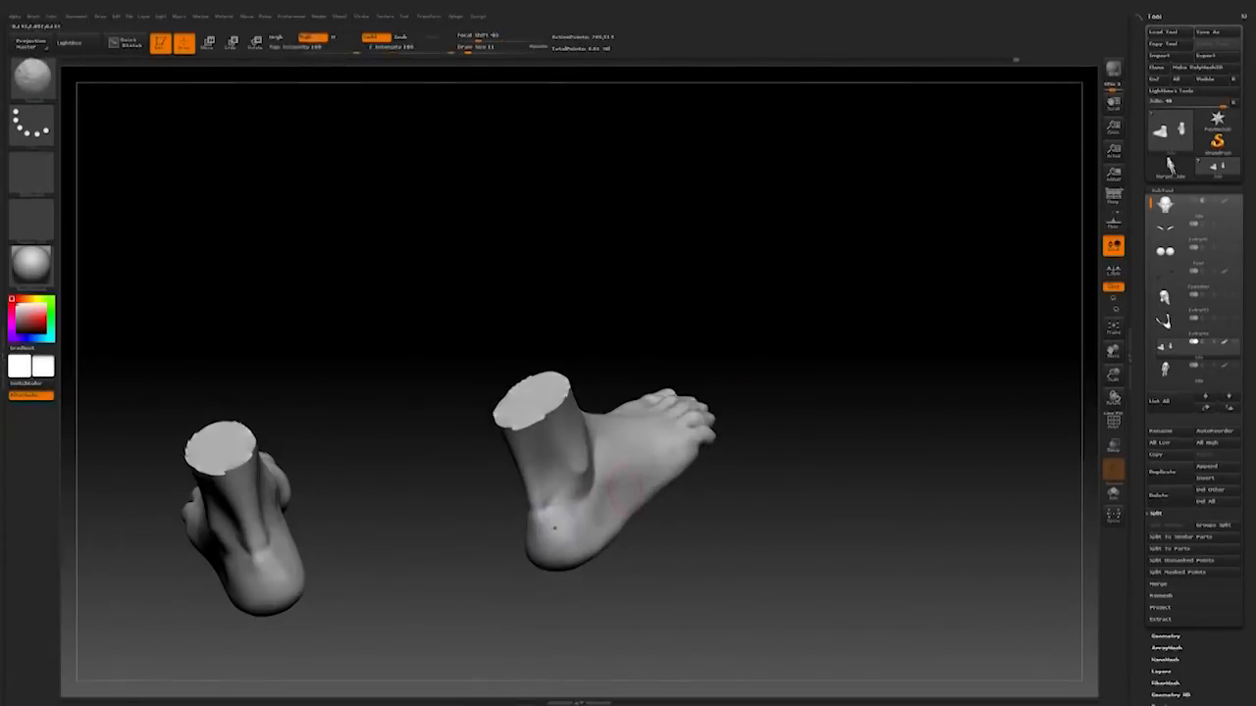
Step: Show the body subtool and pull the feet's cut ankle rims up to meet the lower legs with the Move brush
alt+drag(883, 426, 999, 397)
click(1234, 366)
drag(824, 365, 806, 444)
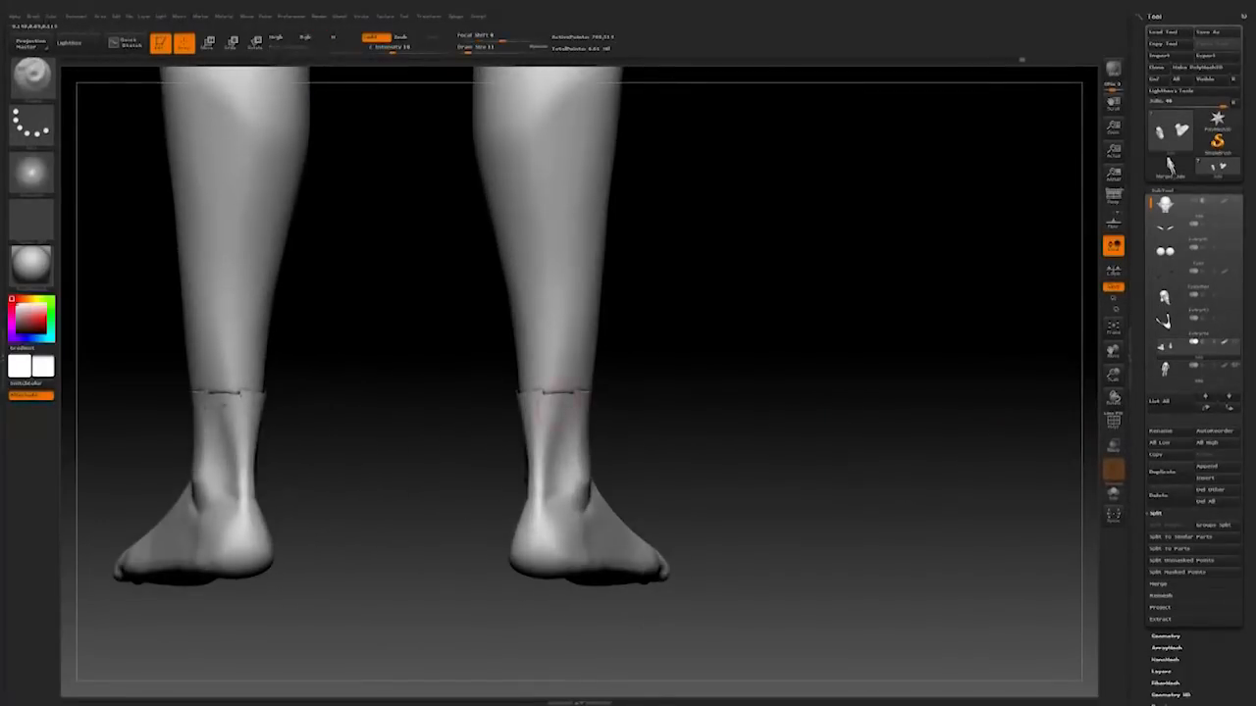
click(31, 73)
click(444, 90)
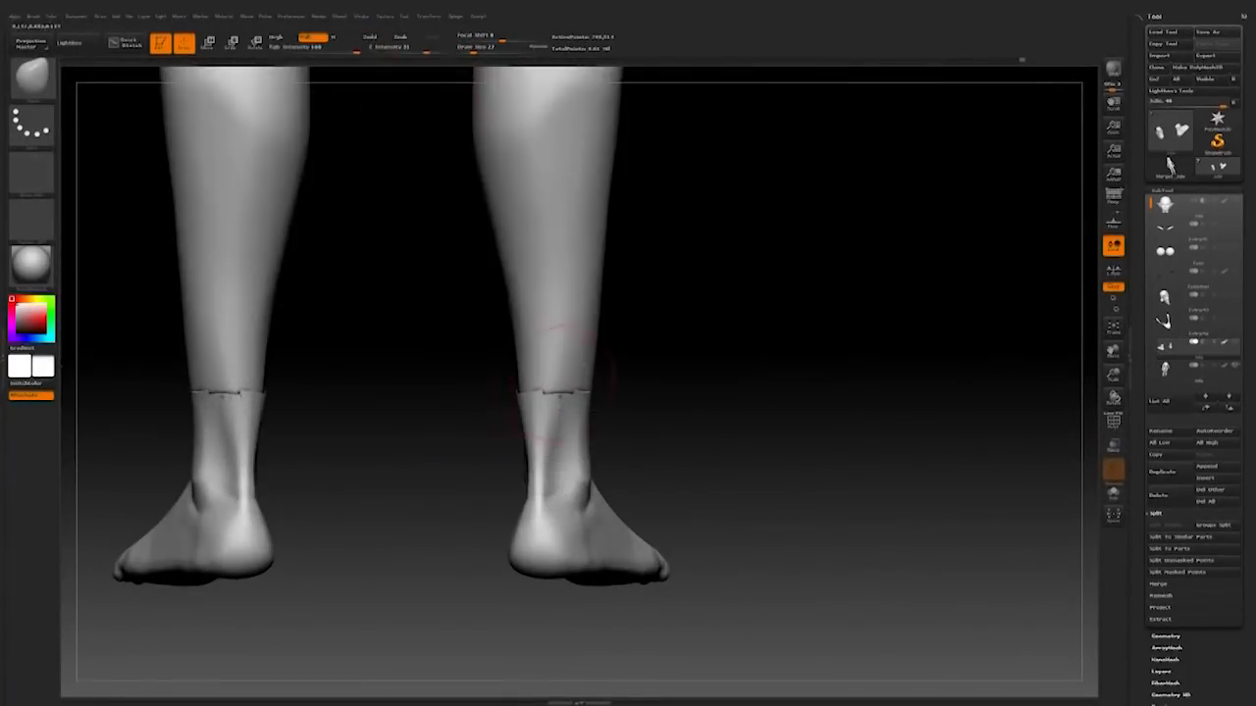
key(space)
mouse_move(563, 428)
mouse_down()
mouse_move(579, 428)
mouse_move(561, 393)
mouse_up()
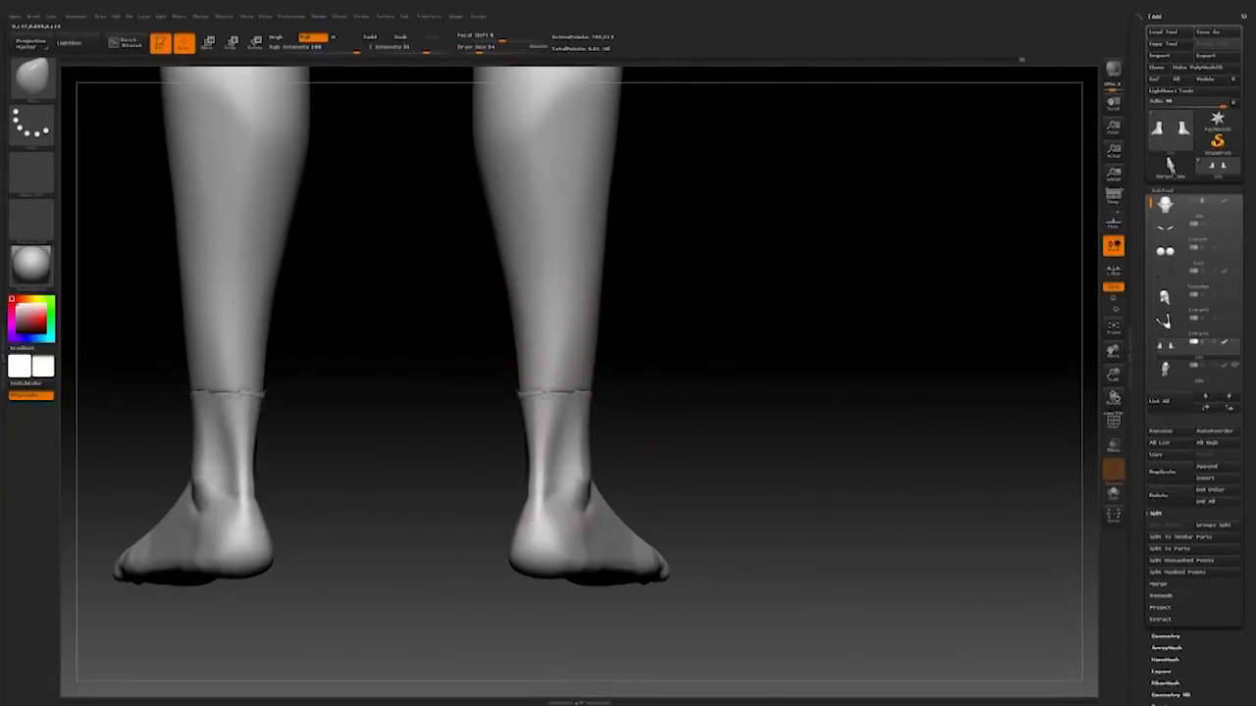
drag(703, 381, 475, 382)
drag(633, 383, 806, 401)
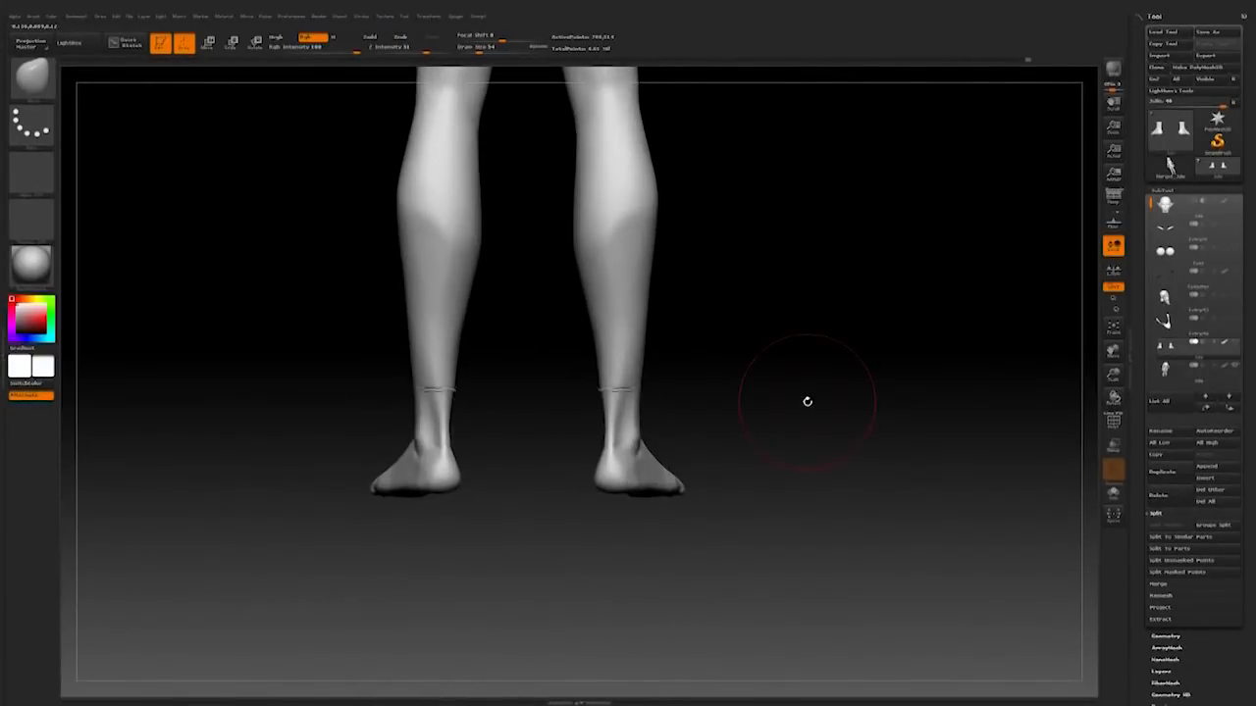
Step: Merge the feet subtool down into the body subtool
click(1164, 586)
click(1164, 537)
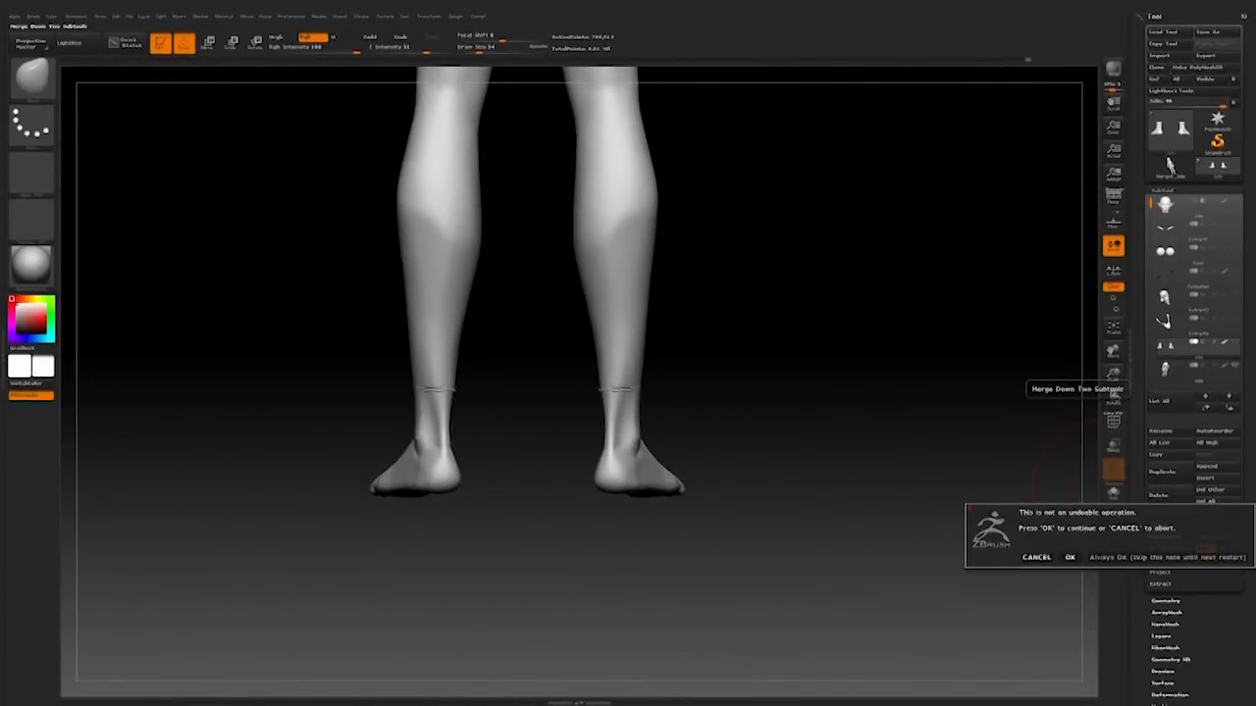
click(1165, 559)
Step: Frame the whole merged body and save the project over the existing file
key(f)
drag(886, 356, 837, 397)
key(ctrl+s)
key(Return)
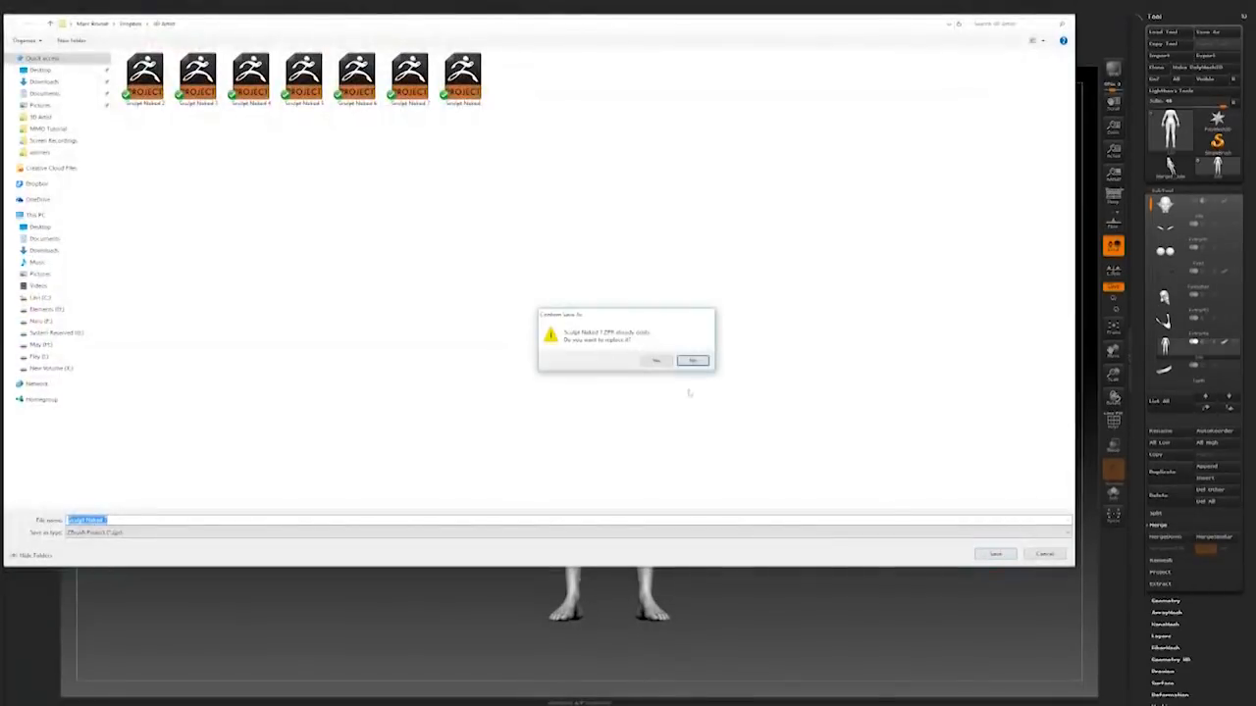
click(652, 359)
Step: Remesh the merged body with DynaMesh at resolution 4096
click(1165, 600)
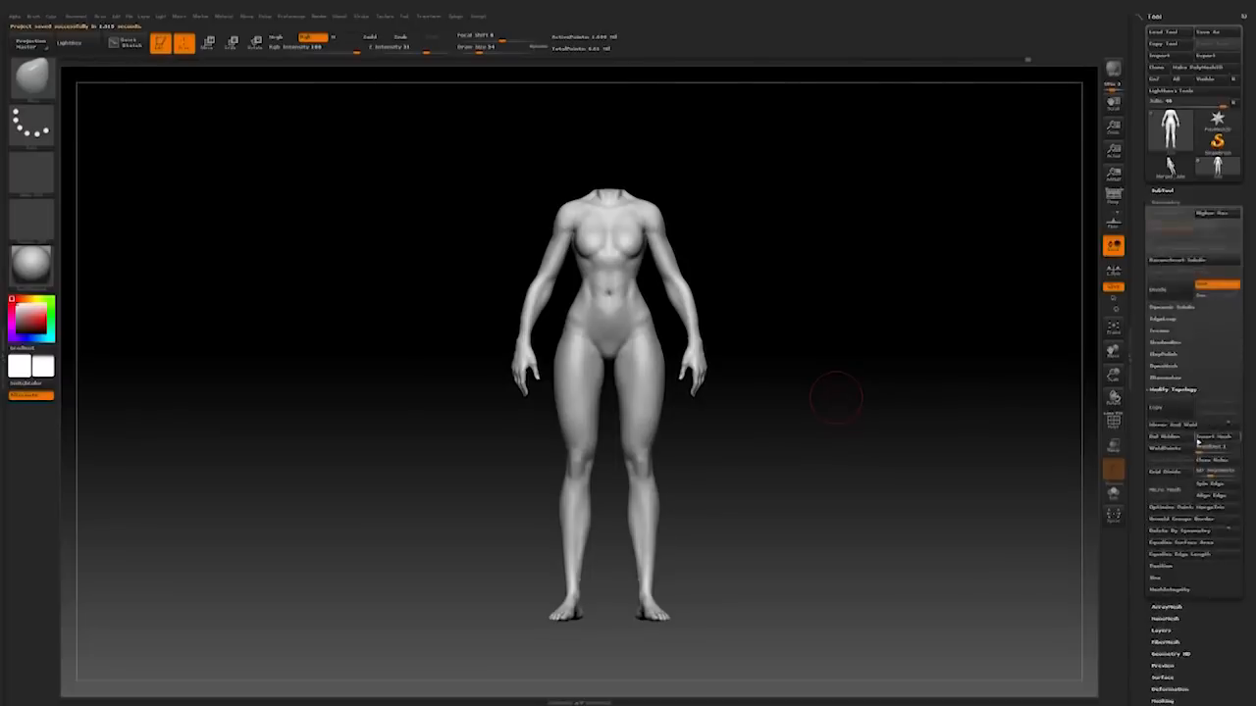
click(1167, 365)
key(shift)
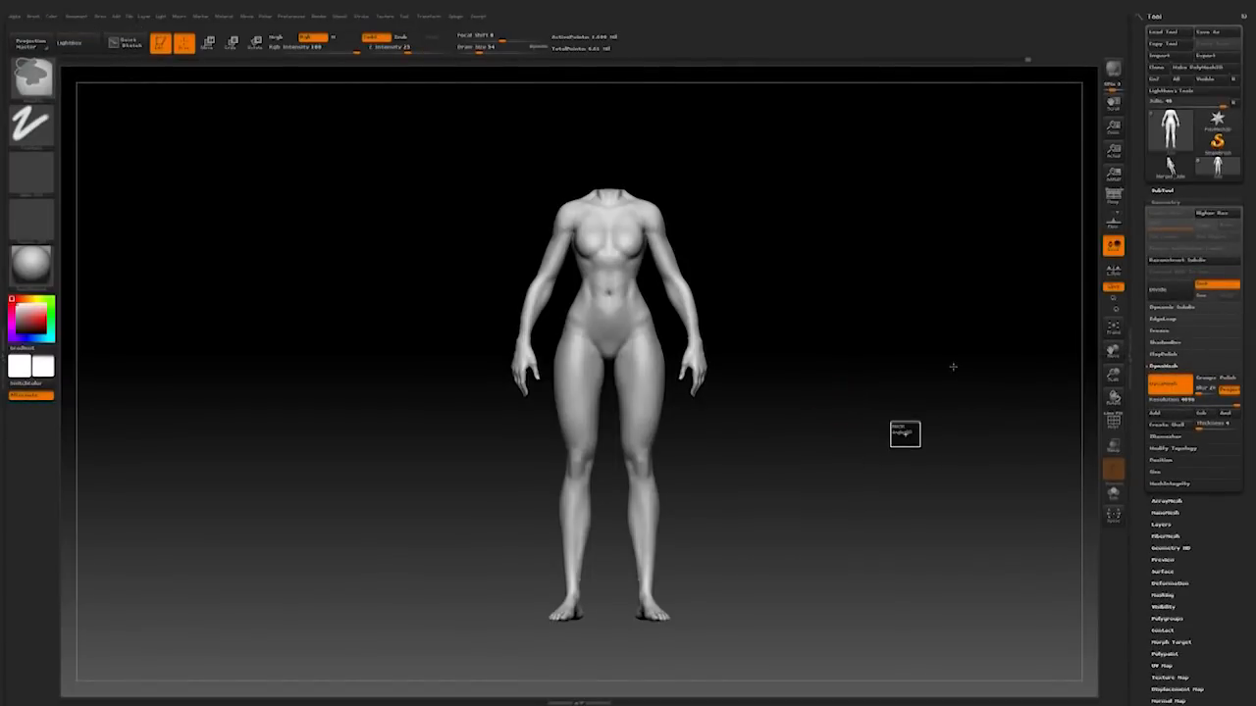
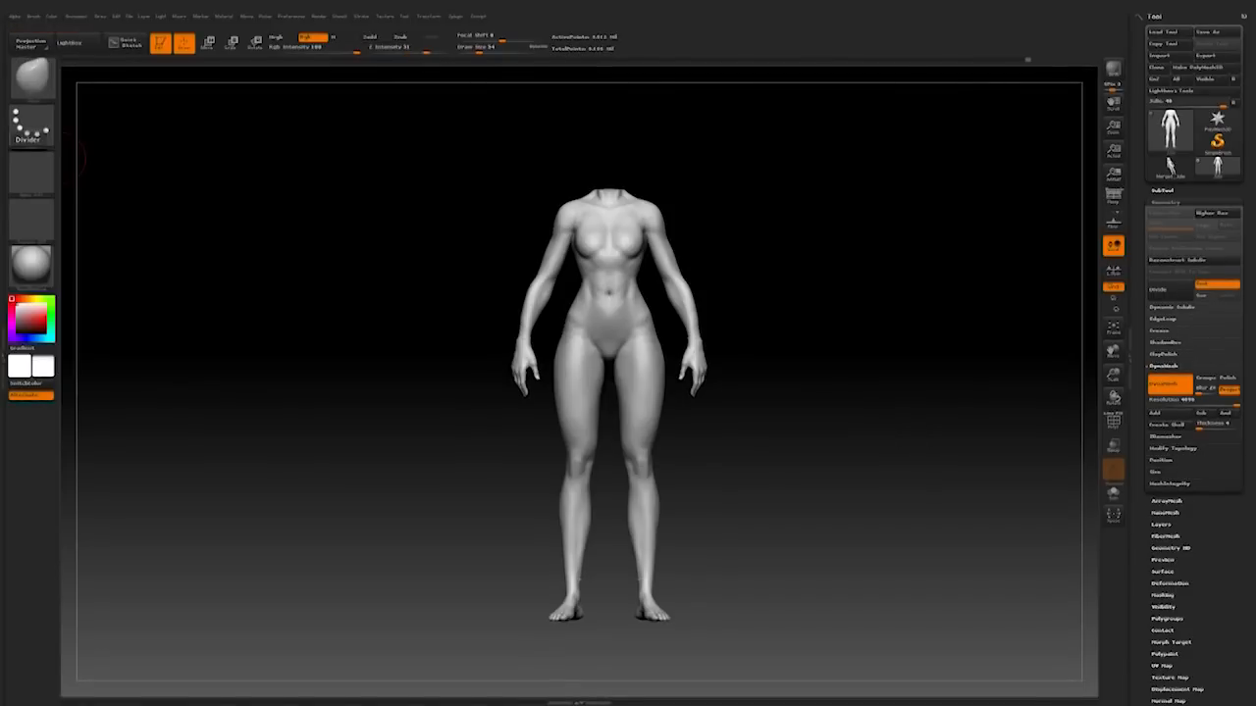
Step: Flatten the raised seam ridge around the ankles where the feet join the legs
mouse_move(790, 460)
mouse_down()
mouse_move(827, 451)
mouse_move(751, 497)
mouse_move(900, 476)
mouse_move(728, 504)
mouse_move(608, 451)
mouse_move(668, 452)
mouse_move(613, 460)
mouse_move(717, 406)
mouse_move(805, 412)
mouse_move(804, 471)
mouse_up()
key(space)
click(640, 447)
click(31, 78)
click(713, 98)
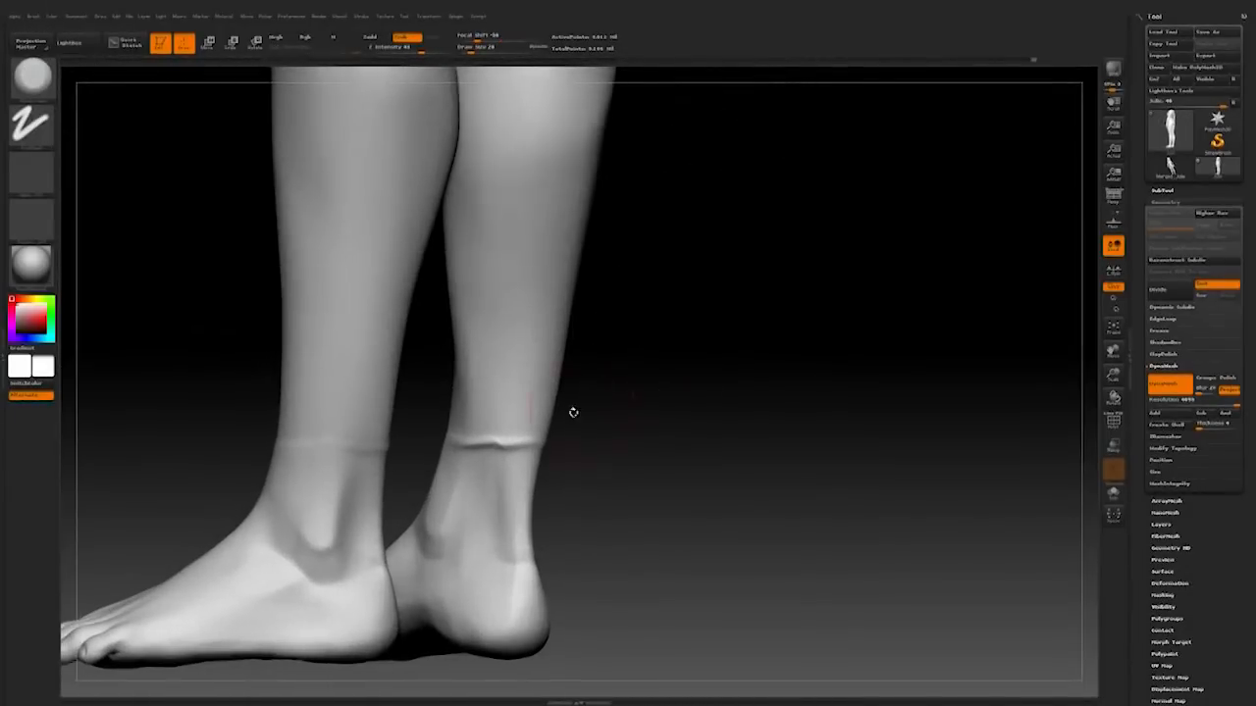
drag(573, 412, 592, 413)
key(space)
drag(538, 432, 520, 432)
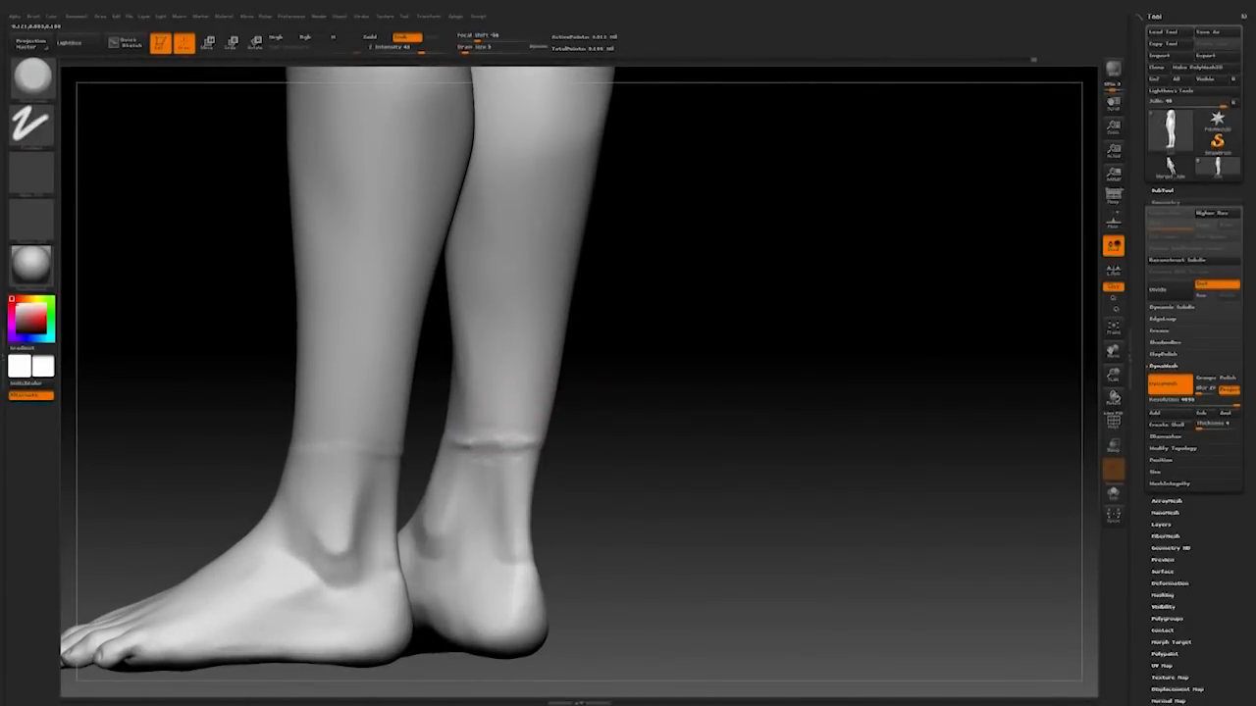
drag(686, 412, 588, 412)
drag(485, 484, 507, 443)
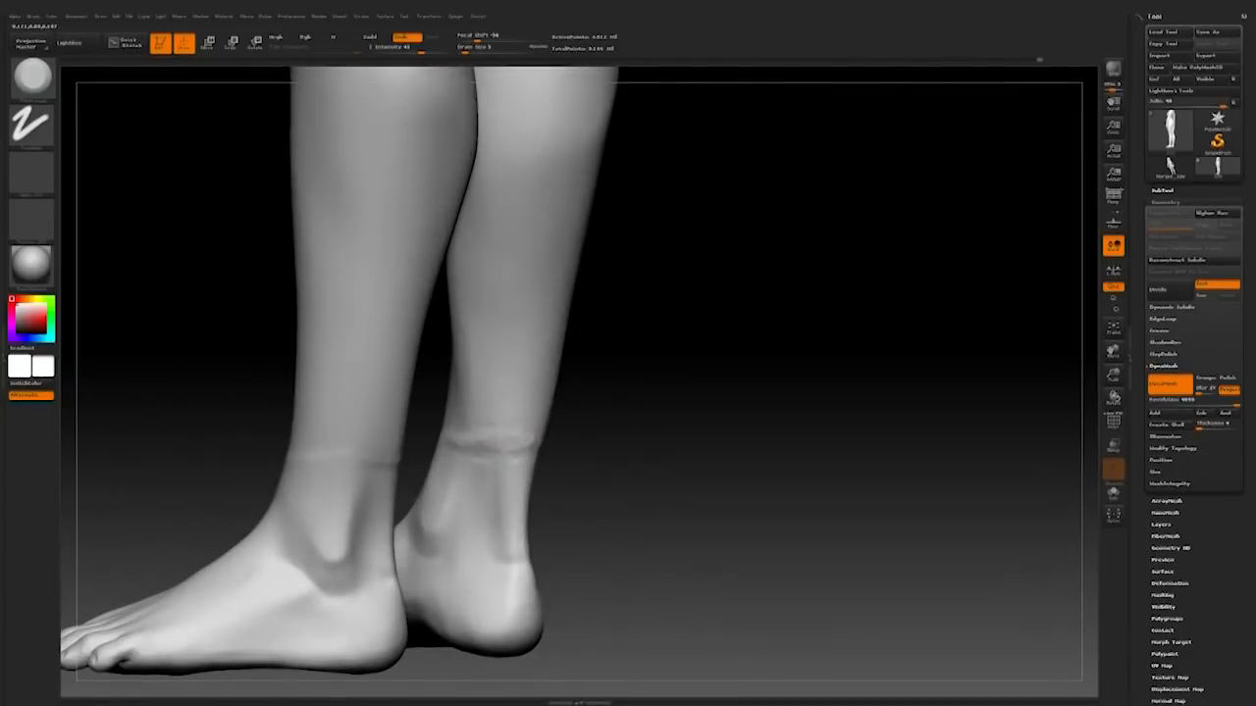
drag(660, 421, 520, 387)
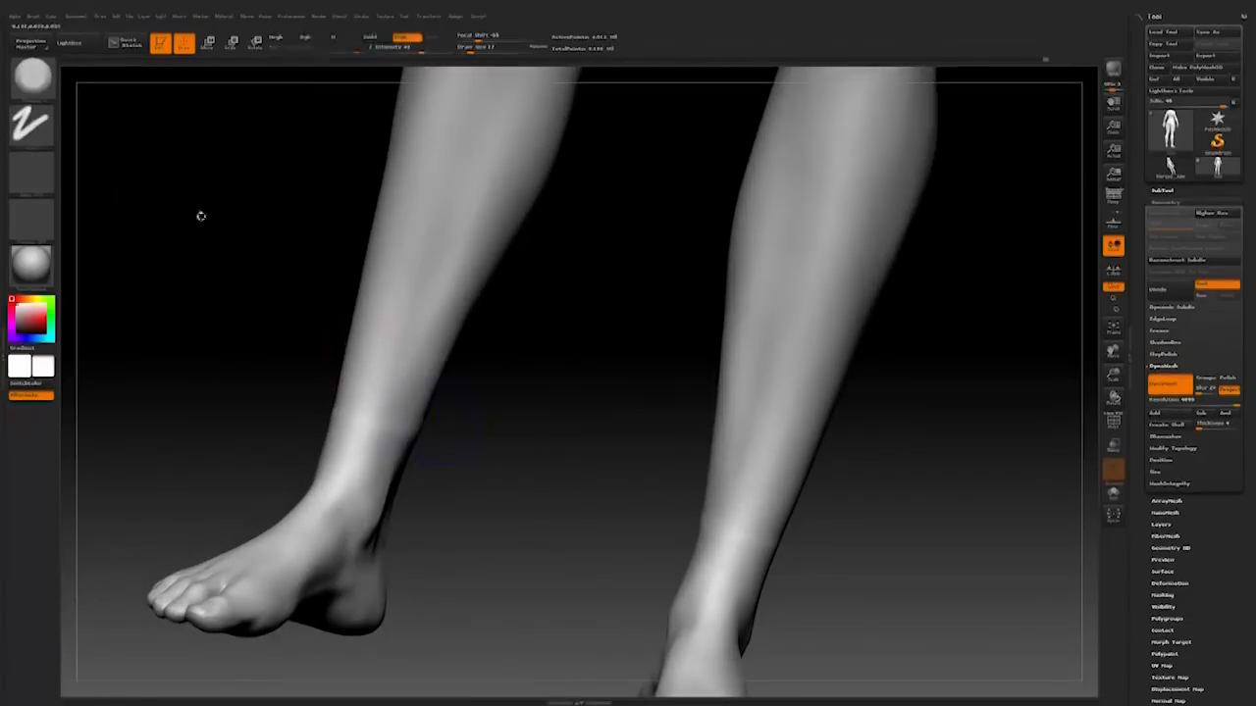
Step: Build up the surface around the ankle seam at draw size 17 and undo the last stroke
key(b)
key(m)
key(v)
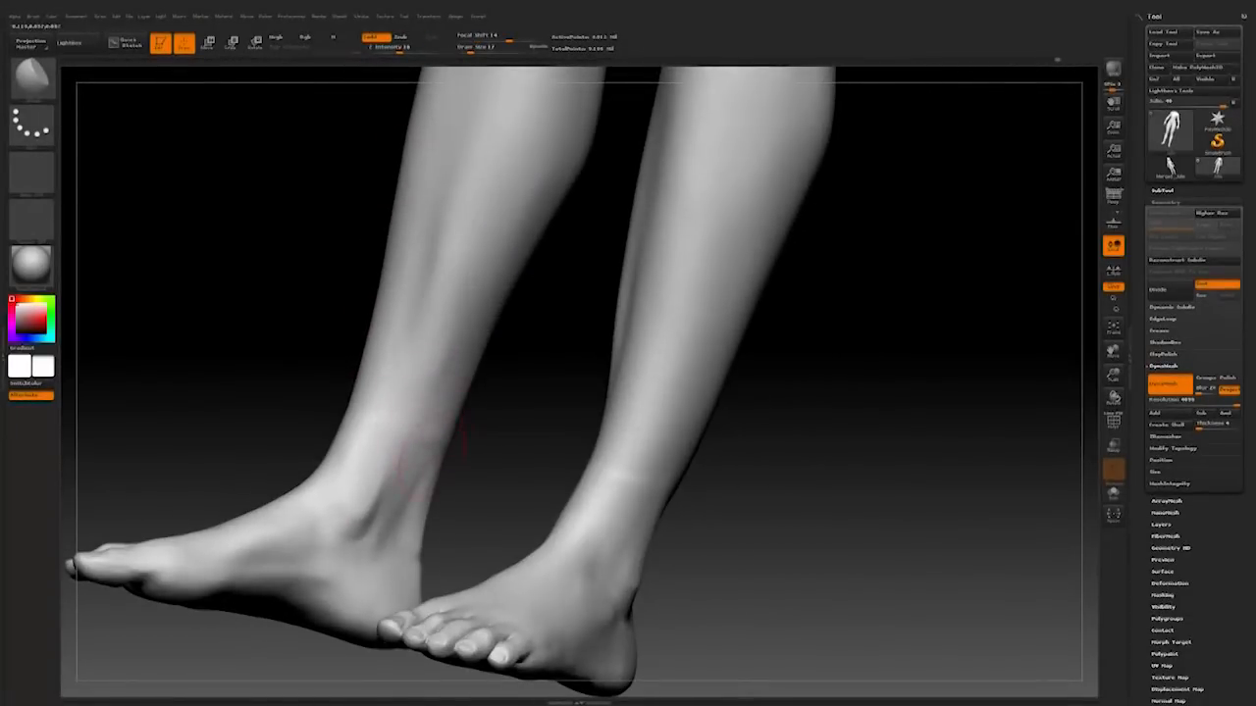
mouse_move(432, 447)
right_down()
mouse_move(463, 423)
mouse_move(494, 442)
right_up()
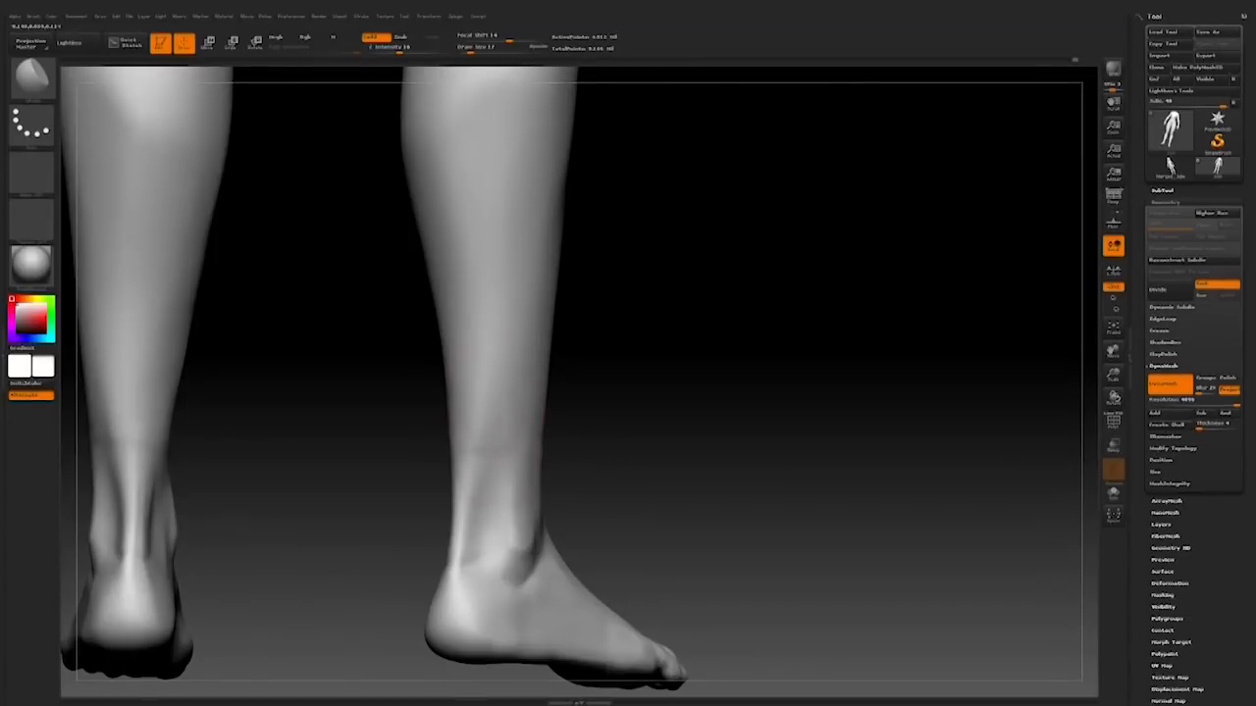
drag(612, 378, 497, 460)
key(ctrl+z)
Step: Blend the remaining ankle transition on the front, sides and back of the lower legs and smooth it
right_drag(538, 468, 397, 468)
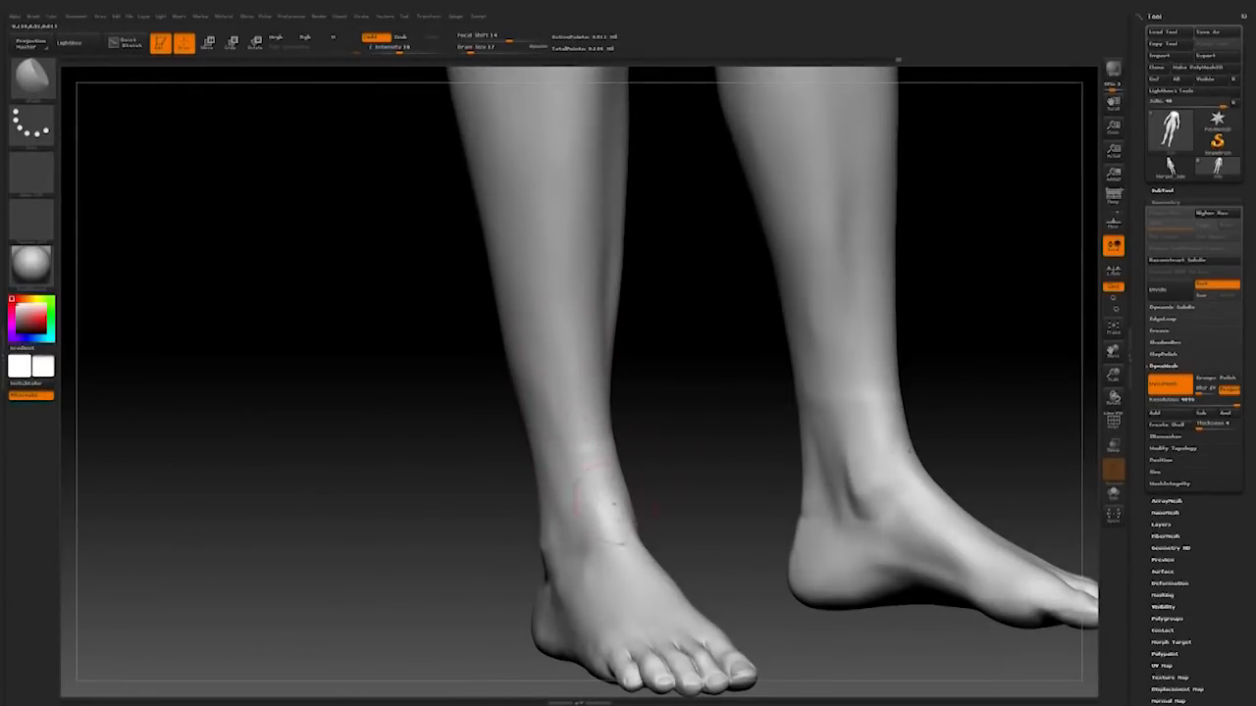
right_drag(615, 504, 520, 504)
mouse_move(785, 424)
right_down()
mouse_move(670, 437)
mouse_move(788, 336)
mouse_move(701, 351)
mouse_move(654, 390)
mouse_move(677, 397)
mouse_move(686, 376)
right_up()
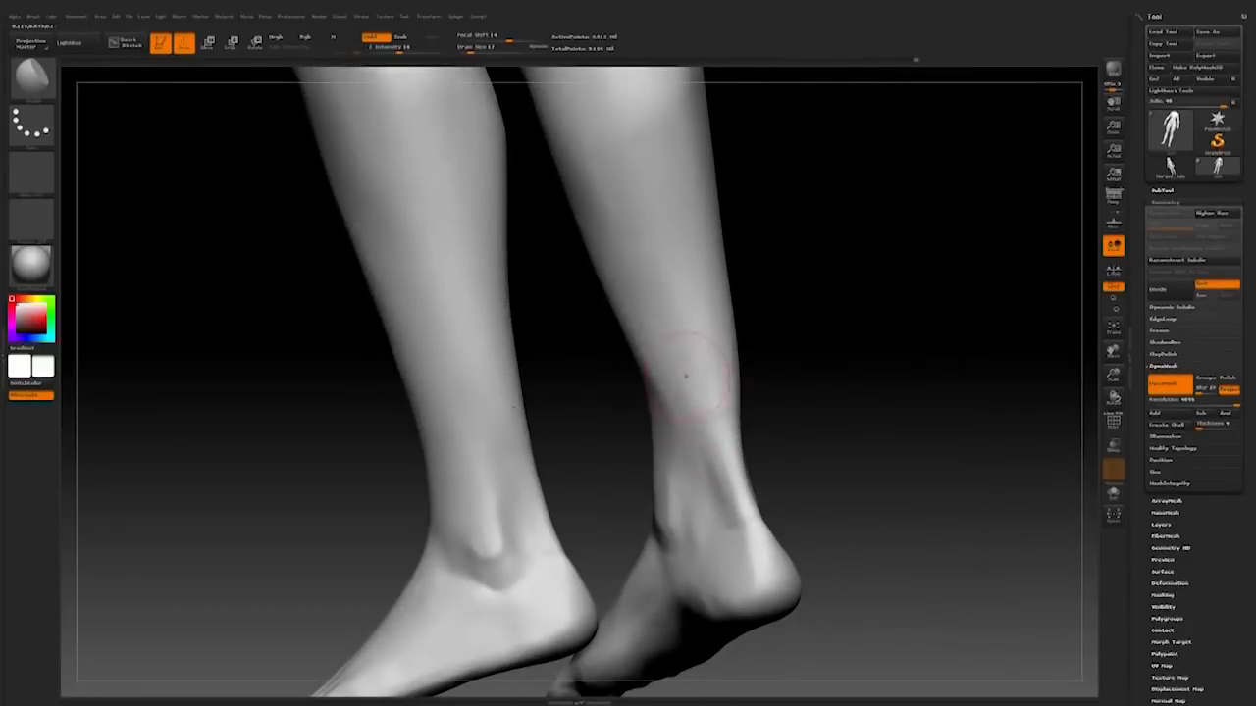
right_drag(859, 329, 738, 302)
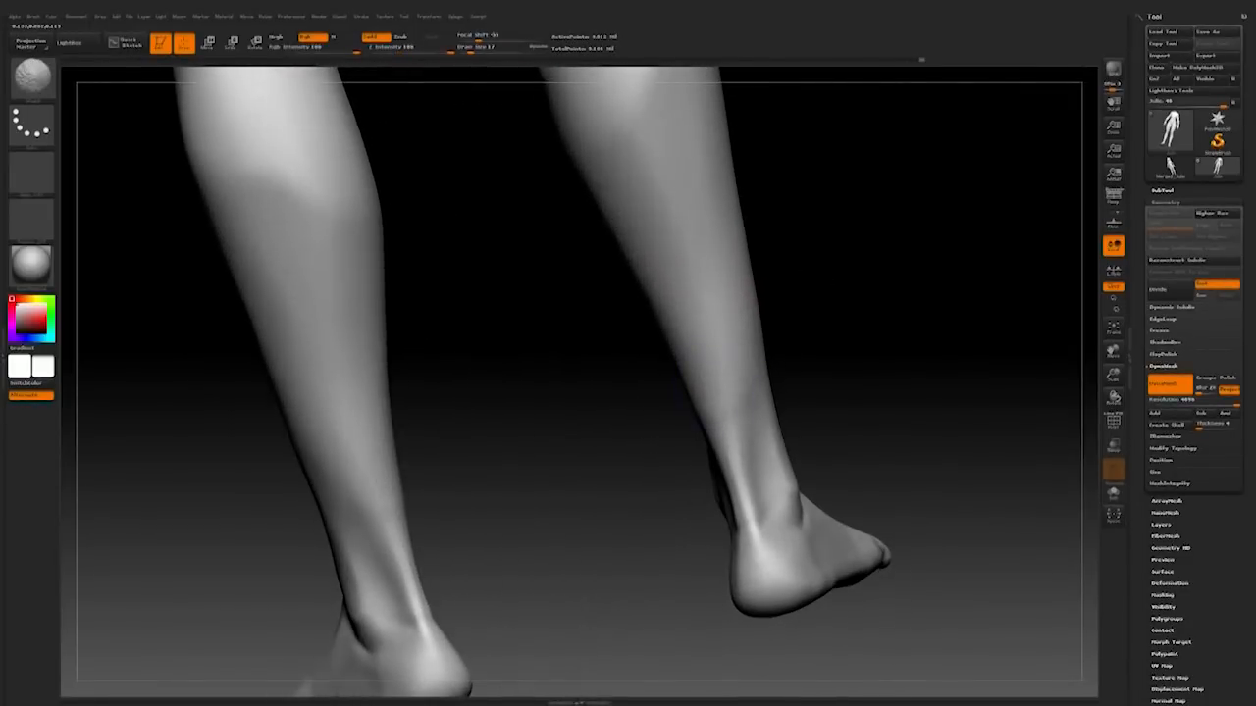
right_drag(818, 357, 873, 353)
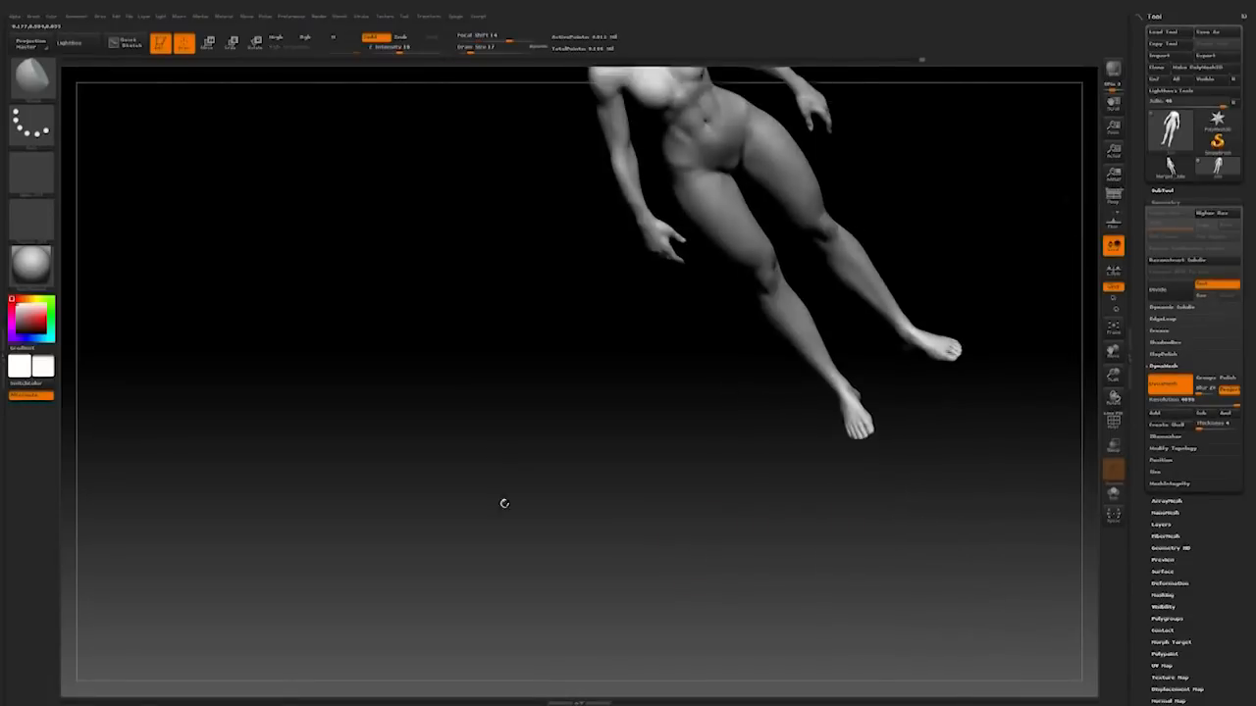
Step: Turn on perspective and smooth away the jagged seam around the wrist between forearm and hand
mouse_move(502, 505)
mouse_down()
mouse_move(924, 472)
mouse_move(863, 510)
mouse_move(785, 412)
mouse_up()
key(p)
alt+drag(961, 331, 844, 657)
mouse_move(627, 323)
mouse_down()
mouse_move(681, 347)
mouse_move(647, 363)
mouse_move(642, 410)
mouse_move(604, 410)
mouse_up()
key(space)
drag(600, 415, 583, 415)
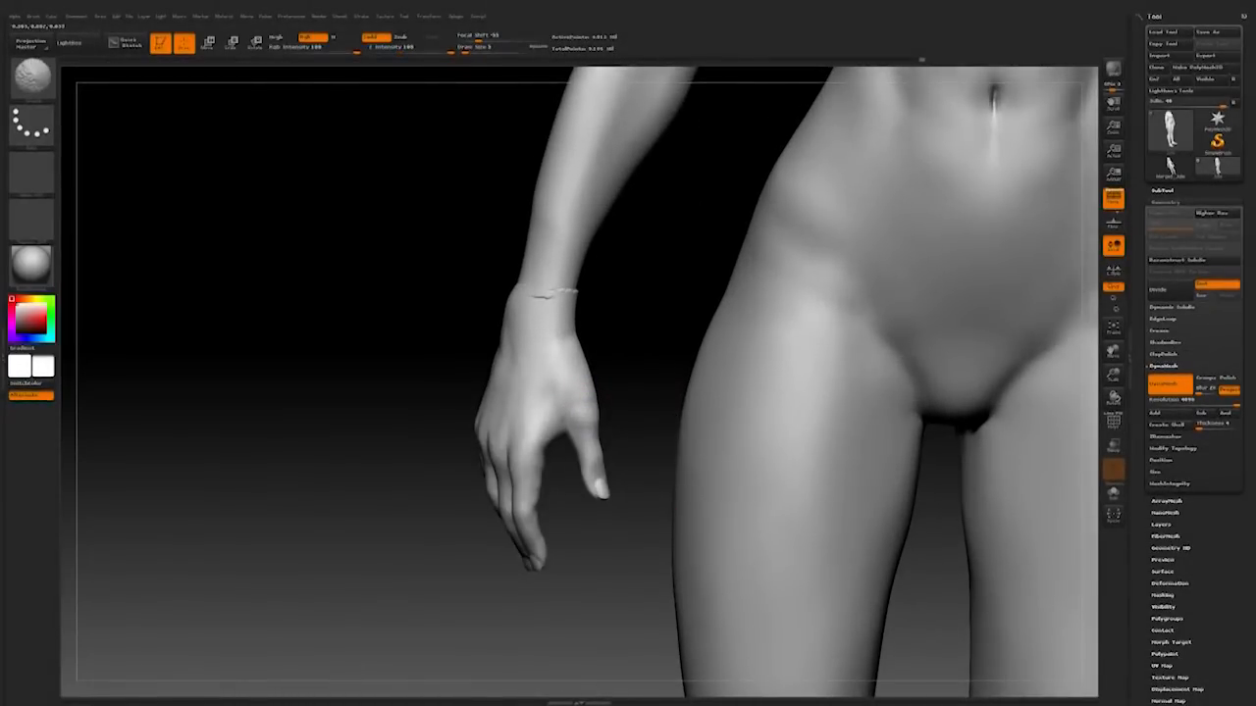
mouse_move(610, 414)
mouse_down()
mouse_move(556, 414)
mouse_move(644, 414)
mouse_move(659, 397)
mouse_move(659, 496)
mouse_up()
mouse_move(589, 387)
mouse_down()
mouse_move(785, 391)
mouse_move(533, 387)
mouse_move(550, 388)
mouse_move(527, 401)
mouse_move(559, 424)
mouse_up()
drag(746, 392, 1020, 393)
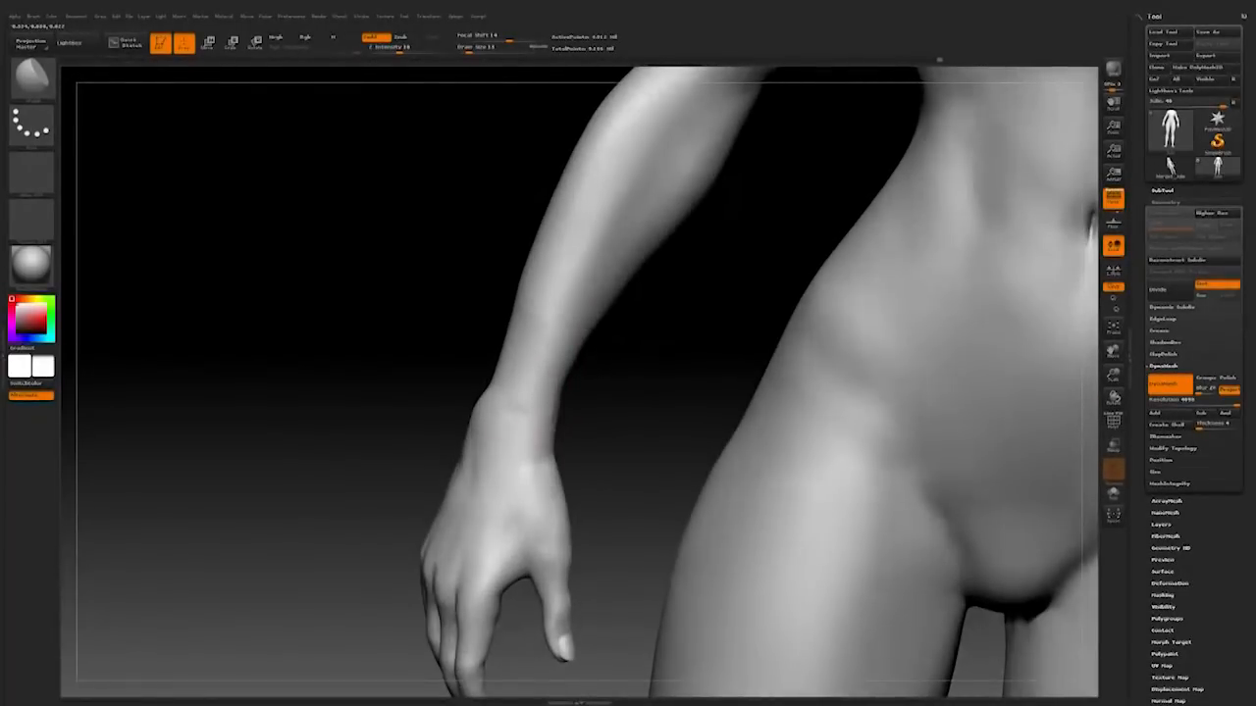
Step: Build up and blend the back and outer side of the wrist into the forearm
drag(732, 201, 834, 196)
drag(373, 417, 514, 398)
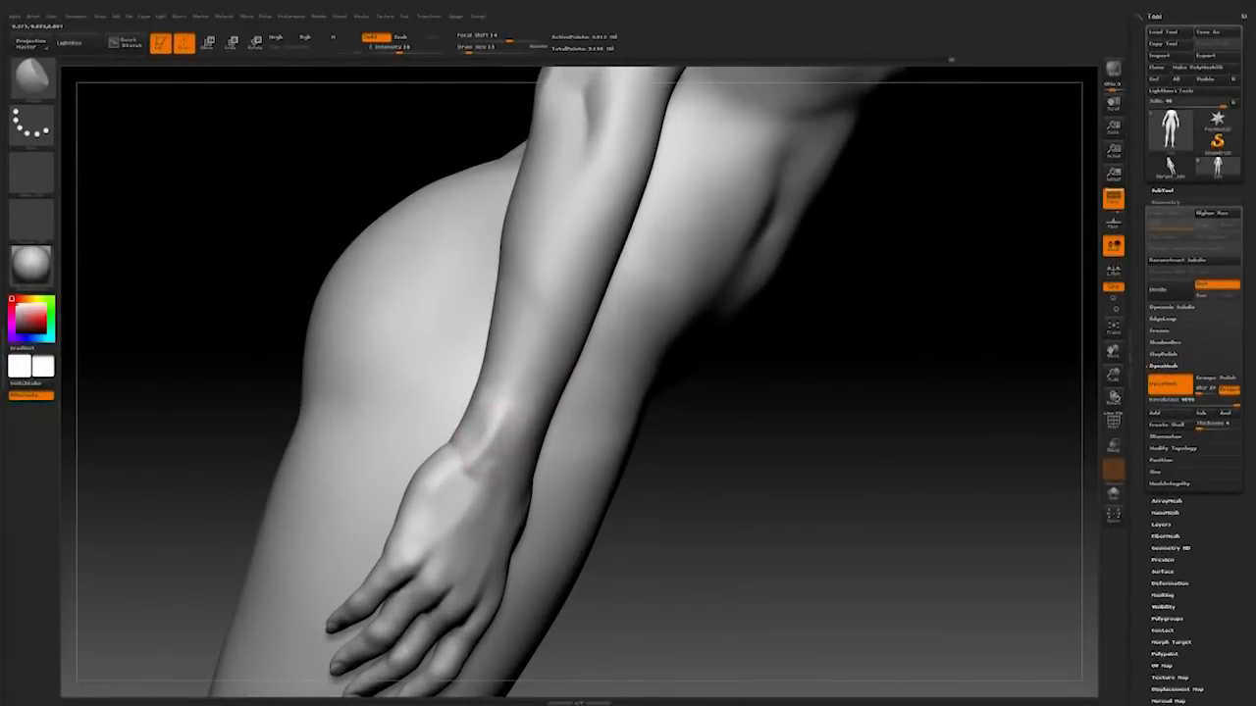
drag(603, 325, 606, 388)
mouse_move(640, 467)
mouse_down()
mouse_move(641, 411)
mouse_move(804, 401)
mouse_move(736, 401)
mouse_up()
Step: Reshape the outer contour of the wrist and lower forearm with the Move brush and smooth it
key(b)
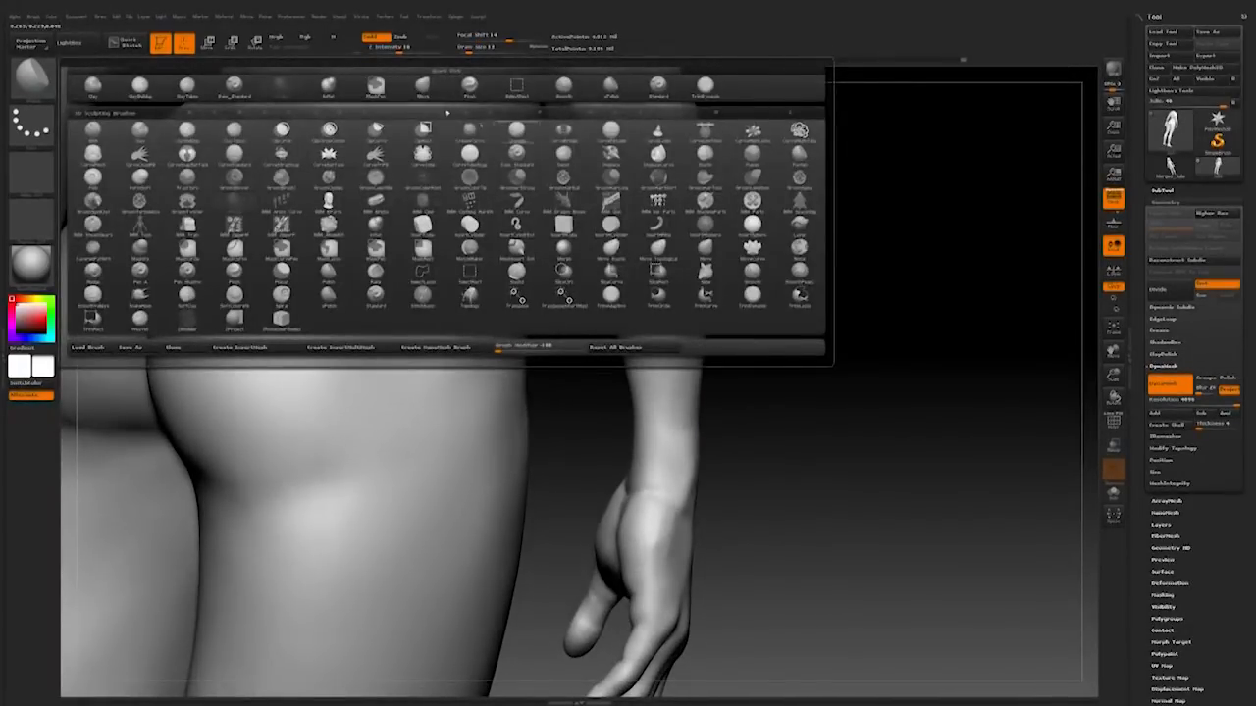
key(m)
key(v)
key(space)
click(698, 460)
drag(760, 476, 708, 476)
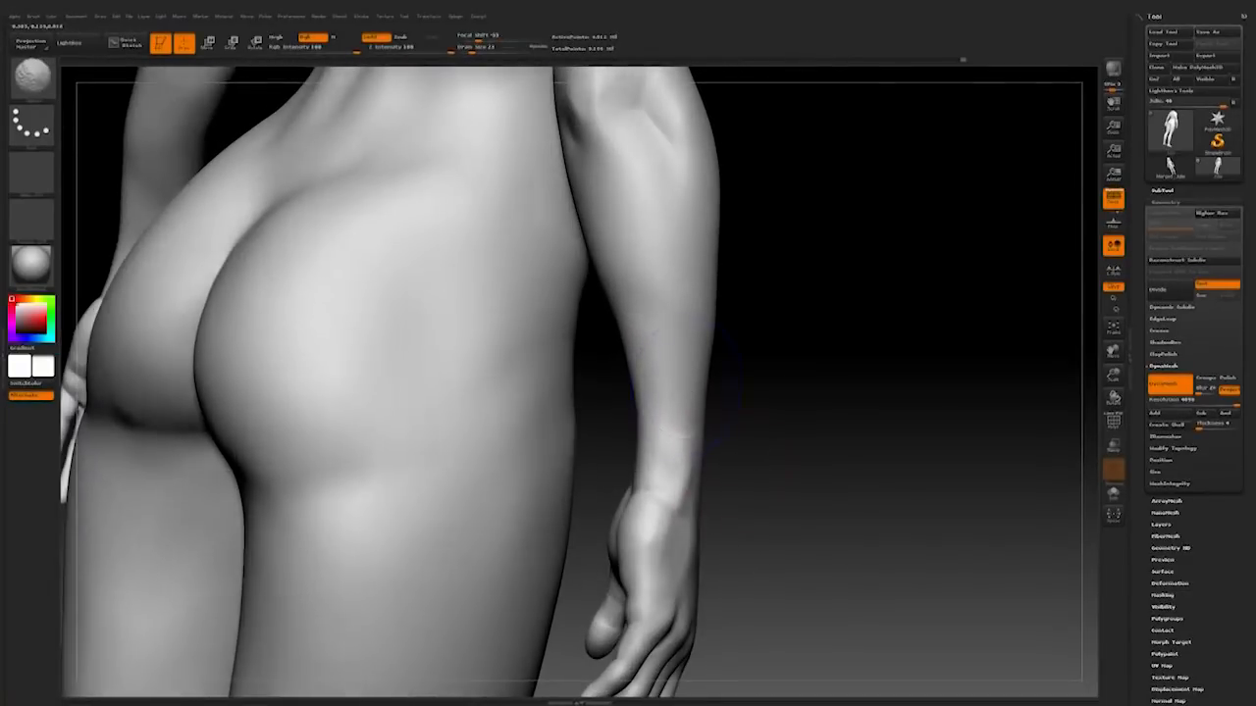
Step: Smooth the wrist crease and adjust the outer edge of the wrist at draw size 4
mouse_move(793, 388)
alt+mouse_down()
mouse_move(821, 461)
mouse_move(726, 460)
mouse_move(850, 546)
alt+mouse_up()
key(space)
drag(722, 488, 716, 489)
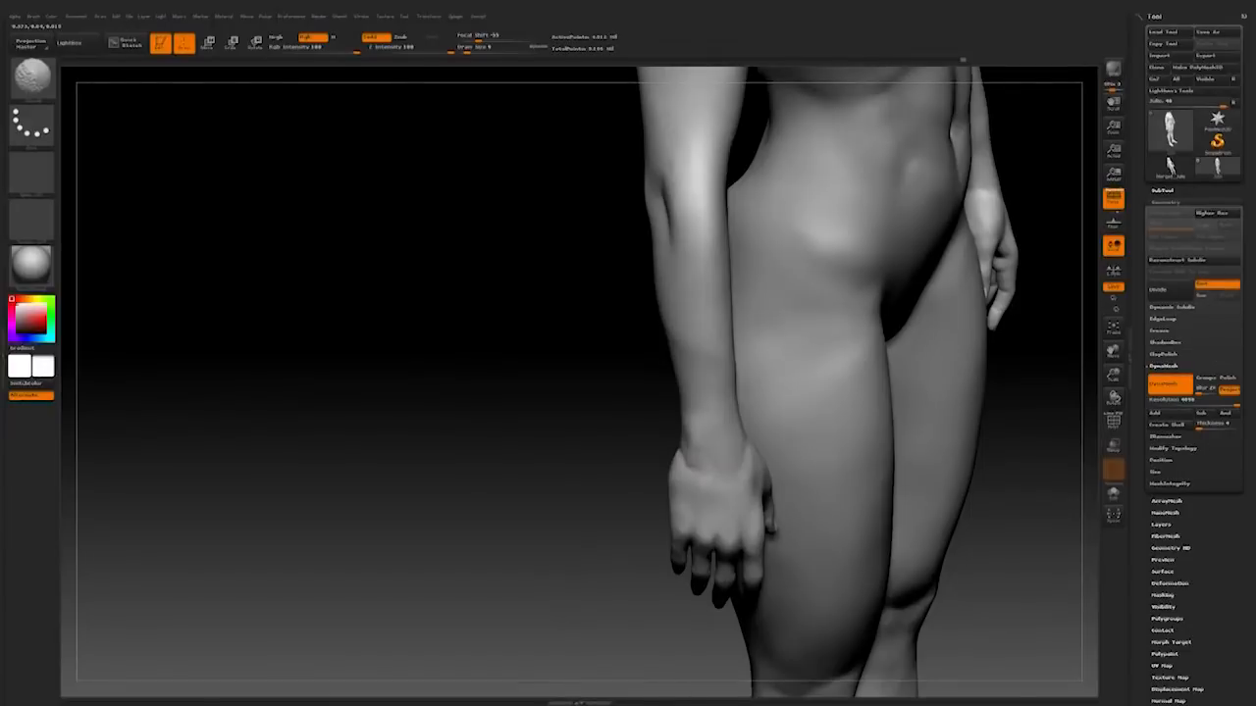
drag(647, 531, 756, 480)
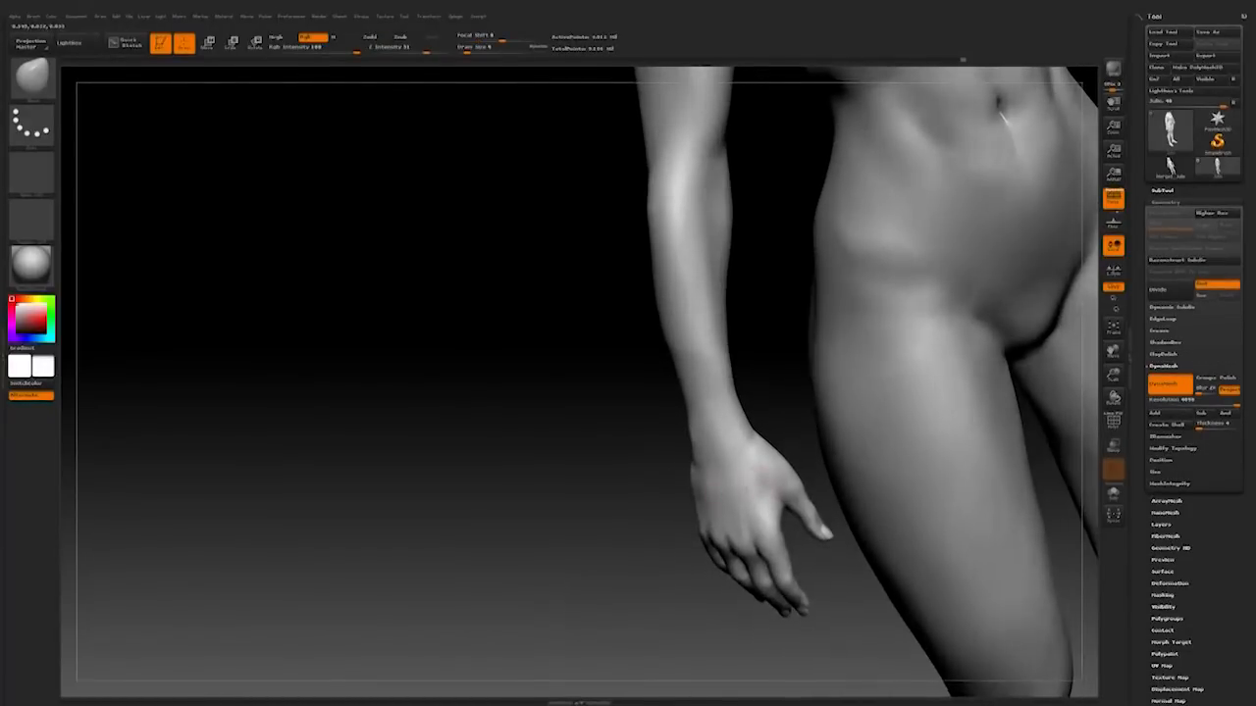
Step: Build up the wrist bone on the little-finger side and blend it into the back of the hand
key(b)
click(280, 87)
drag(461, 412, 667, 447)
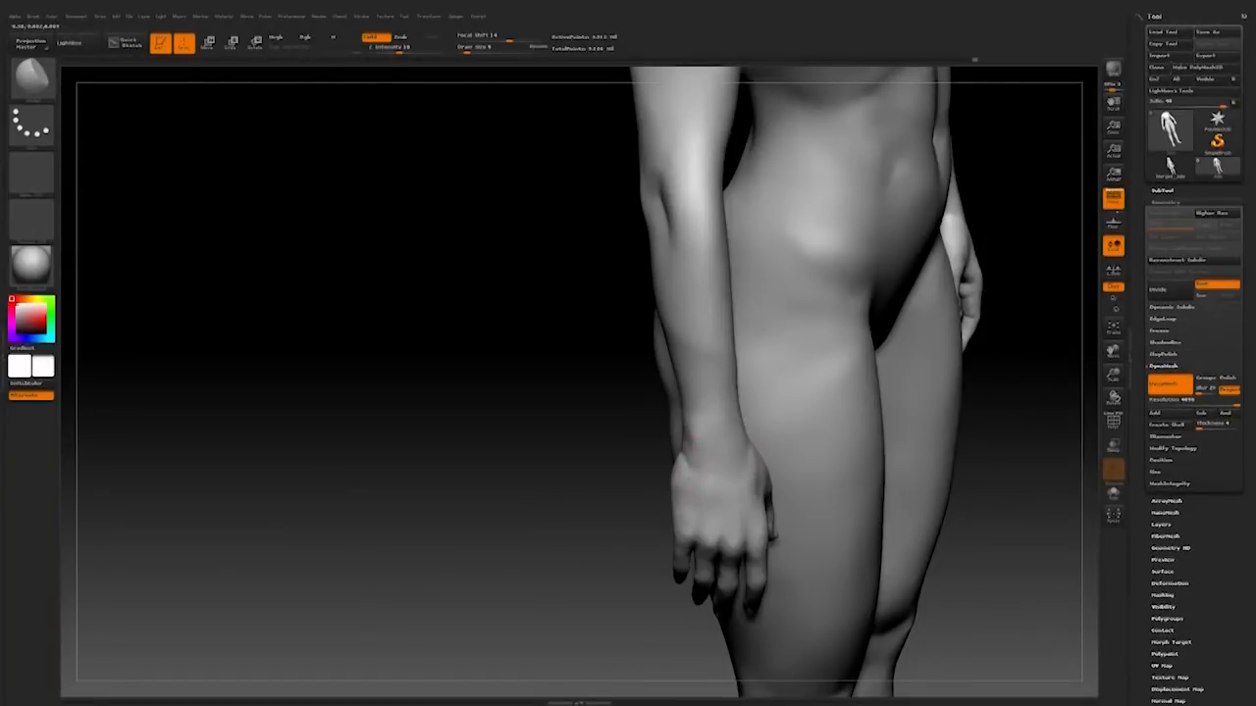
drag(618, 559, 680, 464)
mouse_move(922, 432)
mouse_down()
mouse_move(805, 426)
mouse_move(981, 422)
mouse_up()
Step: Refine the fingers, knuckles and finger gaps on the back of the hand at draw size 4
mouse_move(912, 451)
mouse_down()
mouse_move(799, 490)
mouse_move(549, 510)
mouse_move(549, 613)
mouse_move(574, 613)
mouse_move(555, 589)
mouse_move(598, 583)
mouse_move(557, 579)
mouse_move(613, 579)
mouse_up()
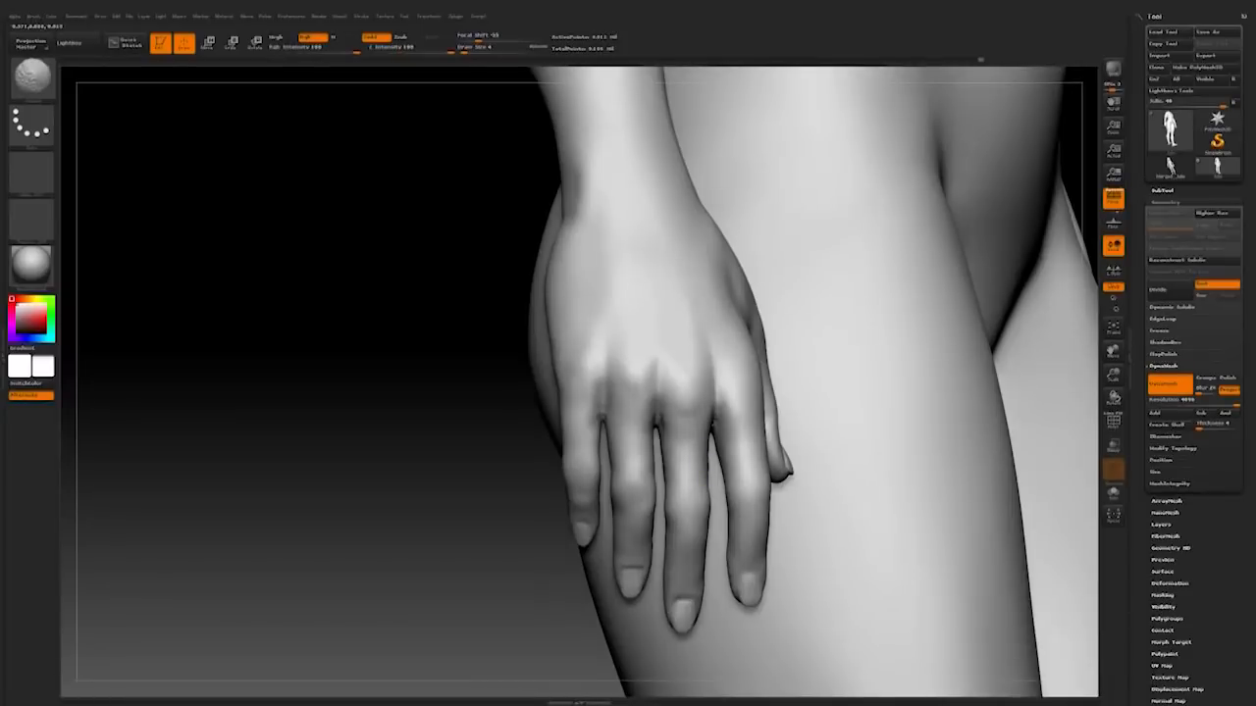
drag(545, 530, 626, 524)
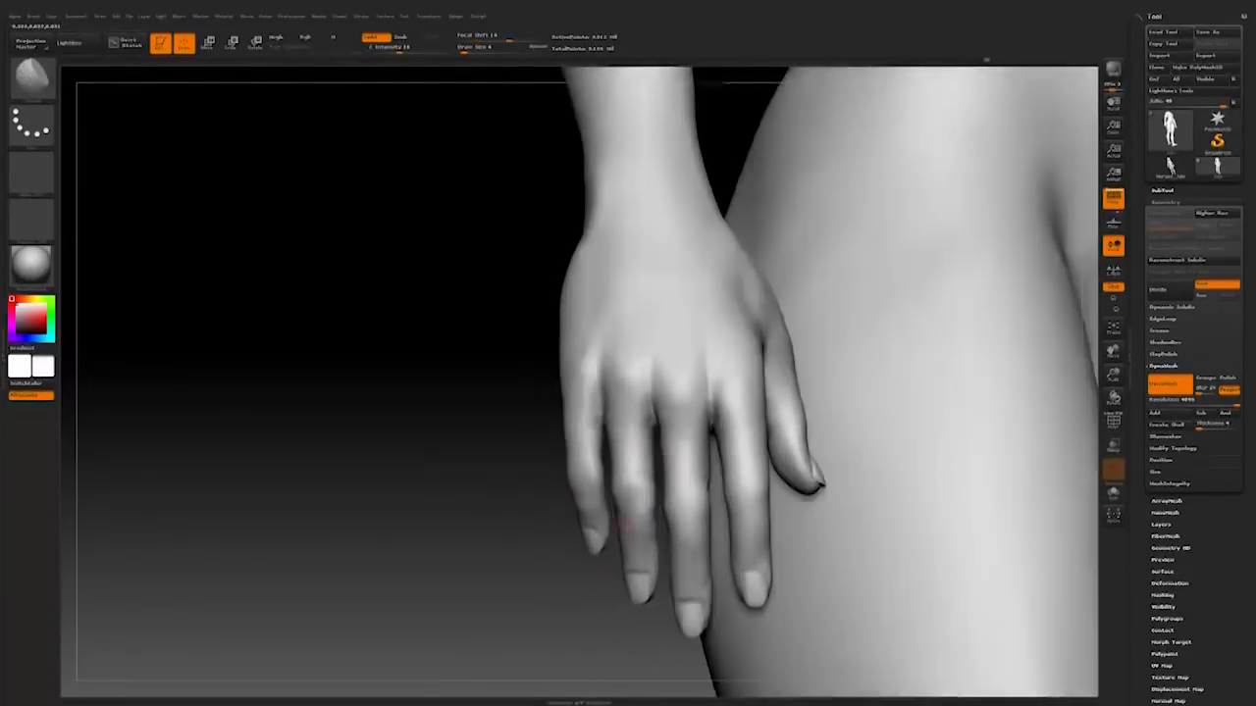
drag(546, 512, 627, 508)
mouse_move(618, 588)
mouse_down()
mouse_move(412, 589)
mouse_move(628, 584)
mouse_move(495, 570)
mouse_move(597, 583)
mouse_move(564, 579)
mouse_move(549, 412)
mouse_move(574, 480)
mouse_up()
mouse_move(782, 419)
mouse_down()
mouse_move(775, 529)
mouse_move(677, 529)
mouse_move(760, 515)
mouse_move(755, 530)
mouse_up()
drag(535, 564, 604, 551)
Step: Adjust the knuckle line and finger shapes with the Move brush, viewing the hand from the fingertips
mouse_move(605, 482)
right_down()
mouse_move(633, 426)
mouse_move(692, 457)
mouse_move(745, 406)
mouse_move(868, 444)
mouse_move(521, 610)
mouse_move(525, 531)
mouse_move(115, 147)
right_up()
key(b)
key(m)
key(v)
mouse_move(299, 125)
right_down()
mouse_move(442, 409)
mouse_move(720, 395)
right_up()
key(space)
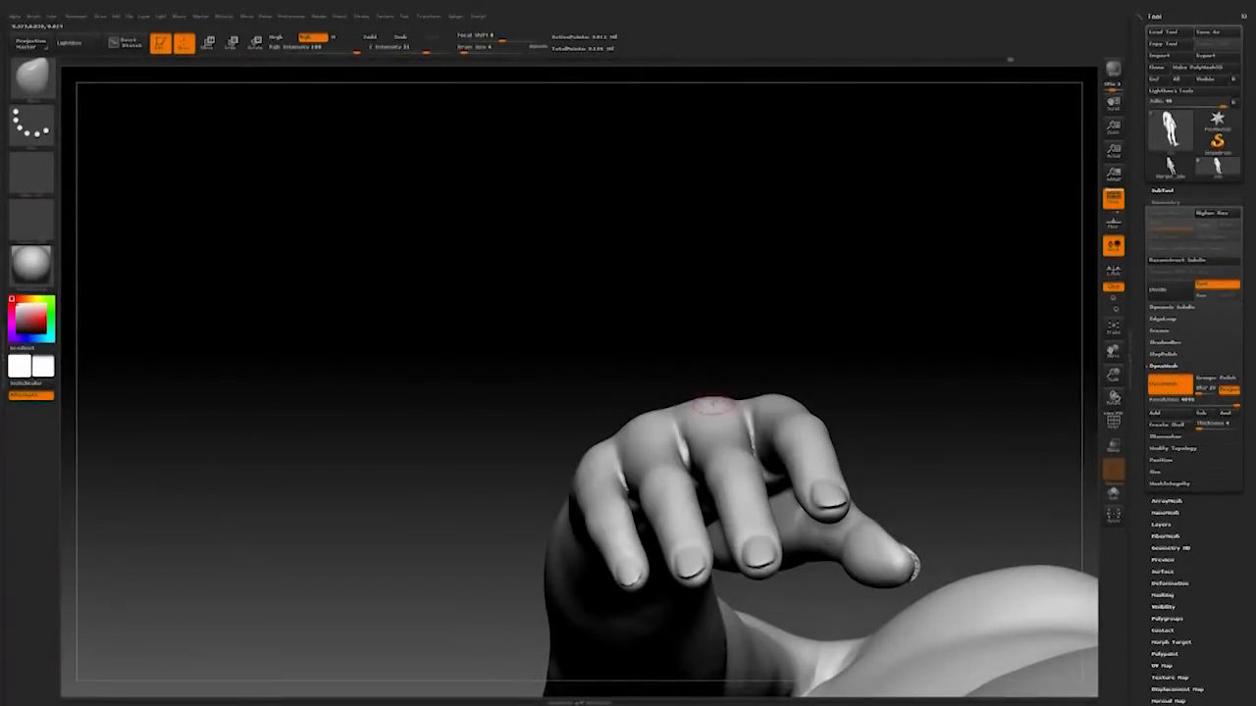
key(space)
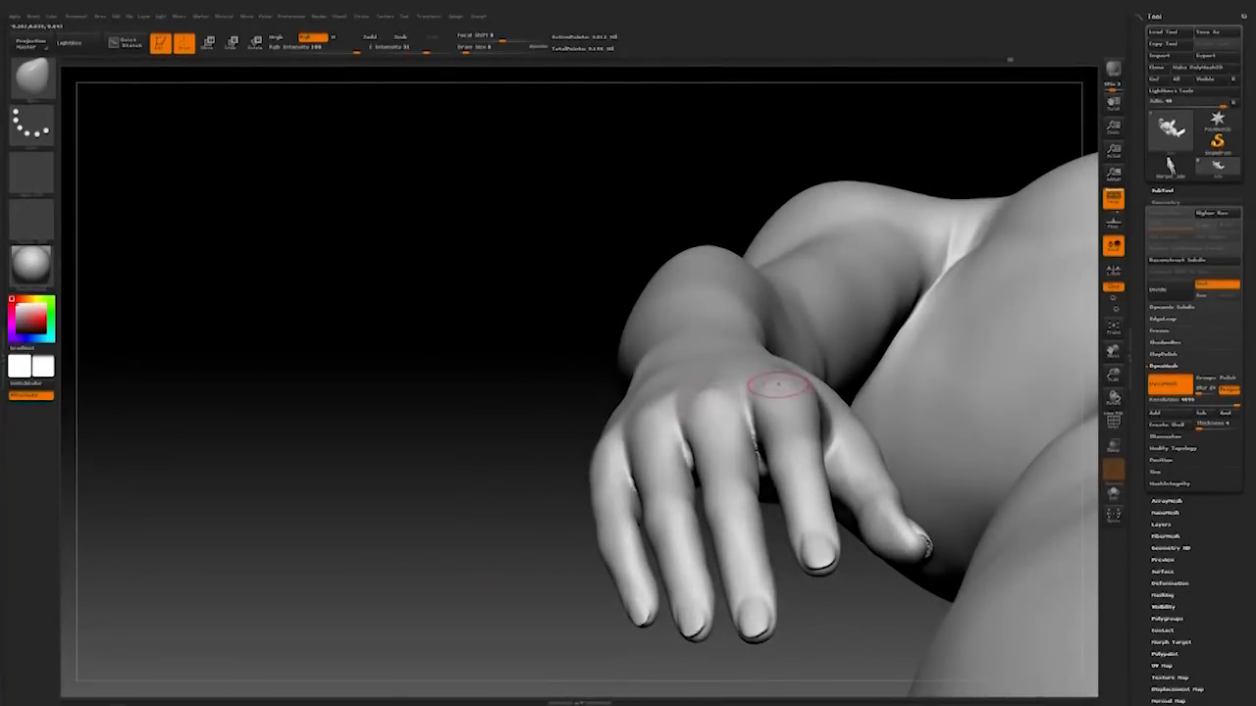
drag(574, 461, 854, 508)
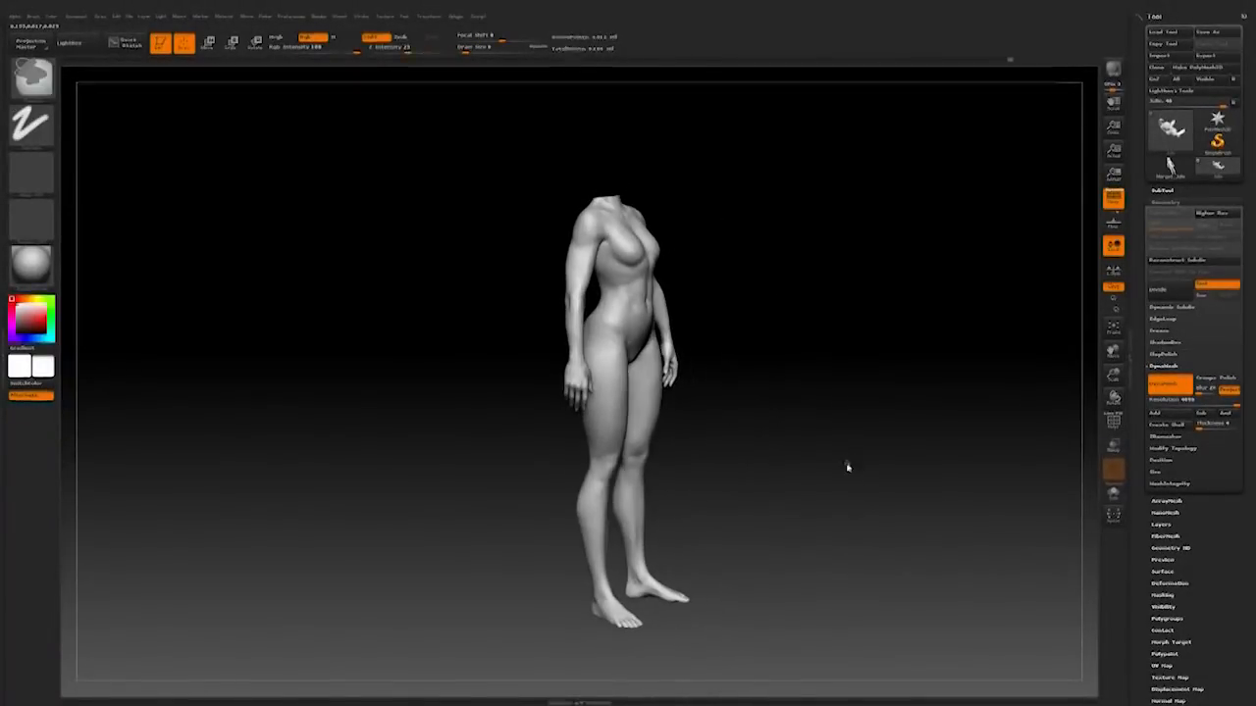
Step: Save the sculpt
key(ctrl+s)
click(993, 553)
click(654, 361)
Step: Switch to the Standard brush at draw size 17 for sculpting the side of the abdomen
drag(873, 323, 876, 473)
key(b)
click(706, 87)
alt+drag(756, 418, 786, 410)
key(space)
drag(652, 447, 669, 446)
alt+drag(807, 397, 790, 404)
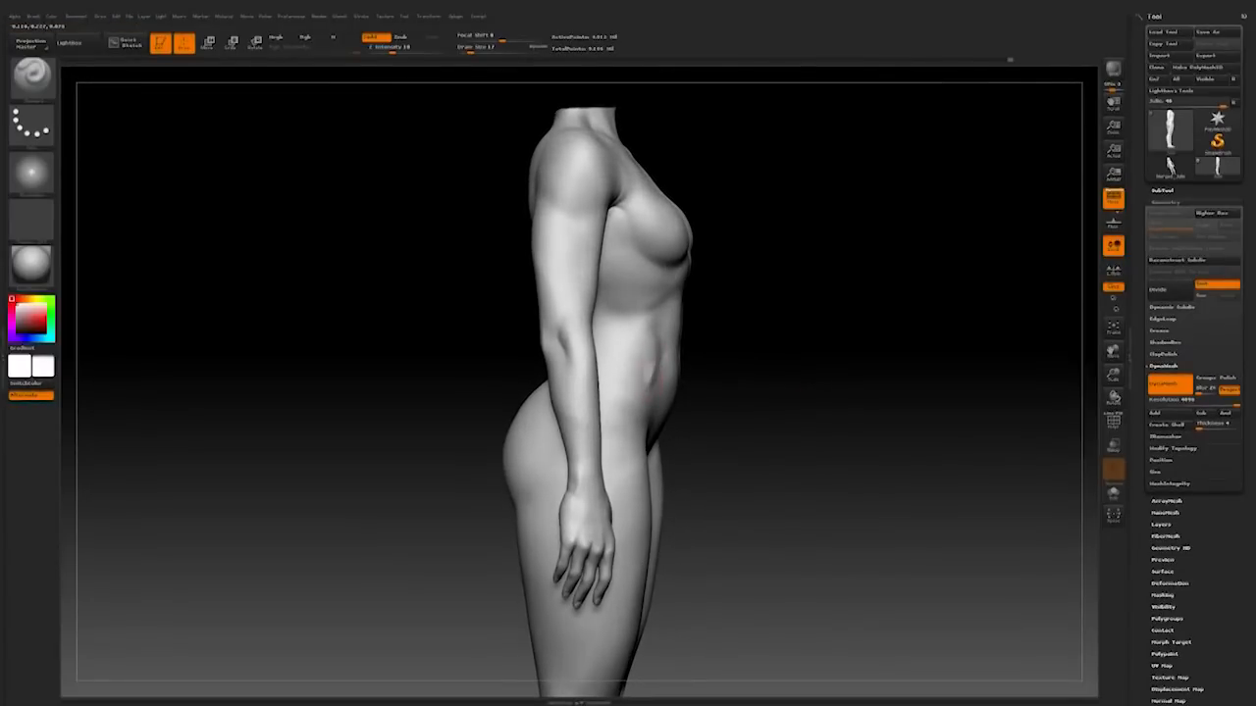
Step: Choose a soft round alpha, then sculpt and smooth the side of the abdomen at draw size 22
click(31, 172)
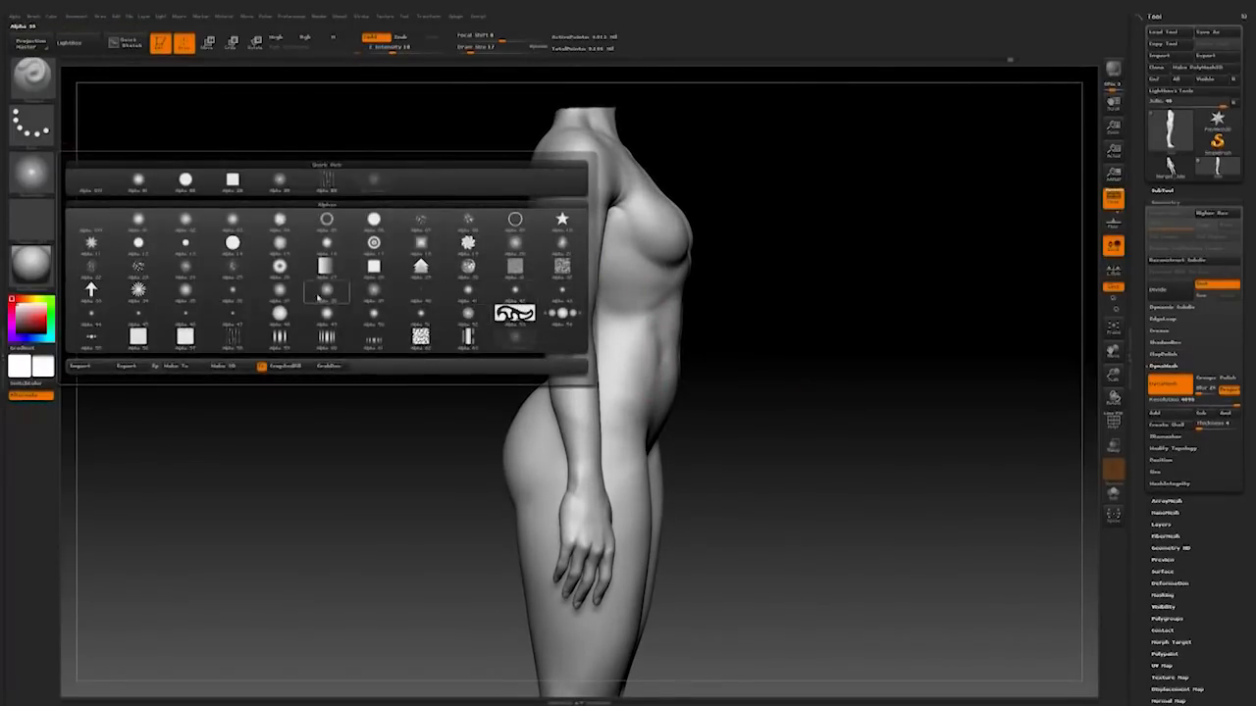
click(341, 299)
shift+drag(677, 368, 788, 342)
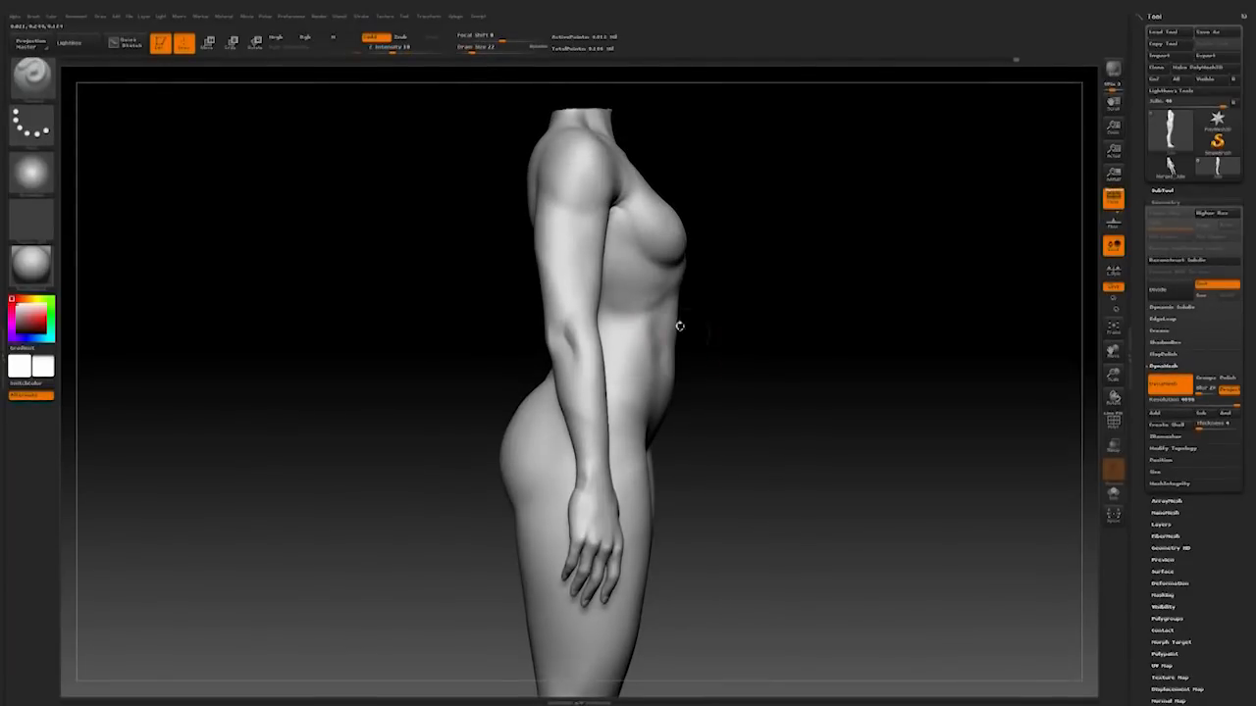
drag(737, 395, 709, 395)
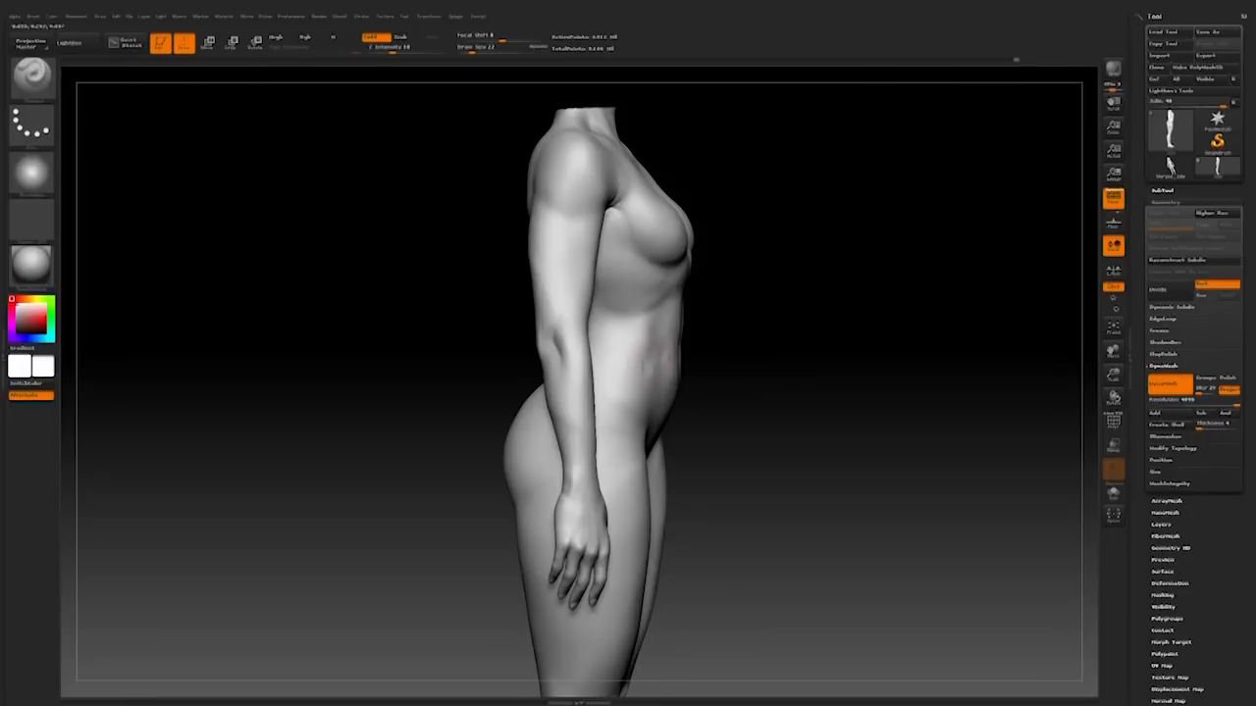
mouse_move(784, 382)
mouse_down()
mouse_move(748, 364)
mouse_move(659, 378)
mouse_move(830, 362)
mouse_move(804, 414)
mouse_move(814, 426)
mouse_move(625, 423)
mouse_move(634, 405)
mouse_up()
mouse_move(773, 424)
mouse_down()
mouse_move(984, 351)
mouse_move(919, 412)
mouse_move(872, 396)
mouse_move(780, 503)
mouse_up()
drag(883, 412, 810, 400)
Step: Mask the inner upper thighs in tapering shapes running down from the hip bones, and trim the mask edges
ctrl+drag(791, 390, 773, 442)
mouse_move(922, 392)
mouse_down()
mouse_move(1002, 354)
mouse_move(847, 417)
mouse_move(802, 415)
mouse_move(718, 595)
mouse_up()
drag(883, 465, 969, 465)
ctrl+alt+drag(720, 495, 673, 595)
drag(942, 471, 873, 471)
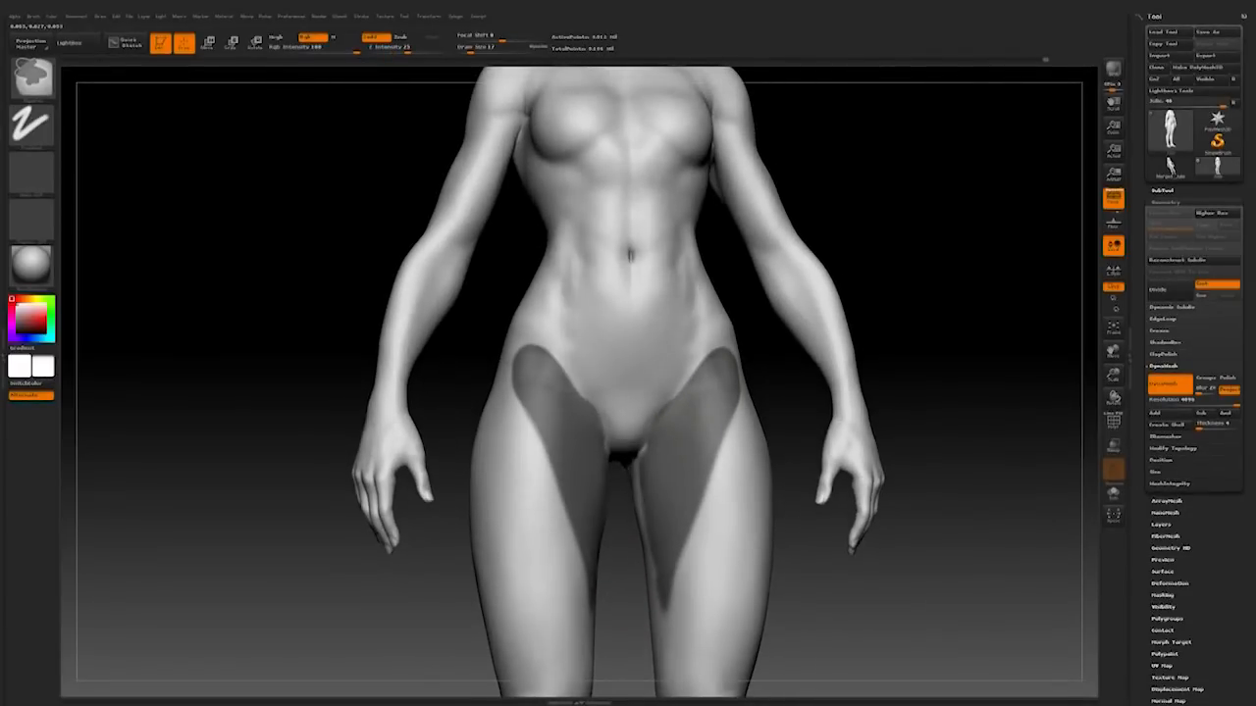
mouse_move(427, 574)
mouse_down()
mouse_move(551, 388)
mouse_move(631, 373)
mouse_up()
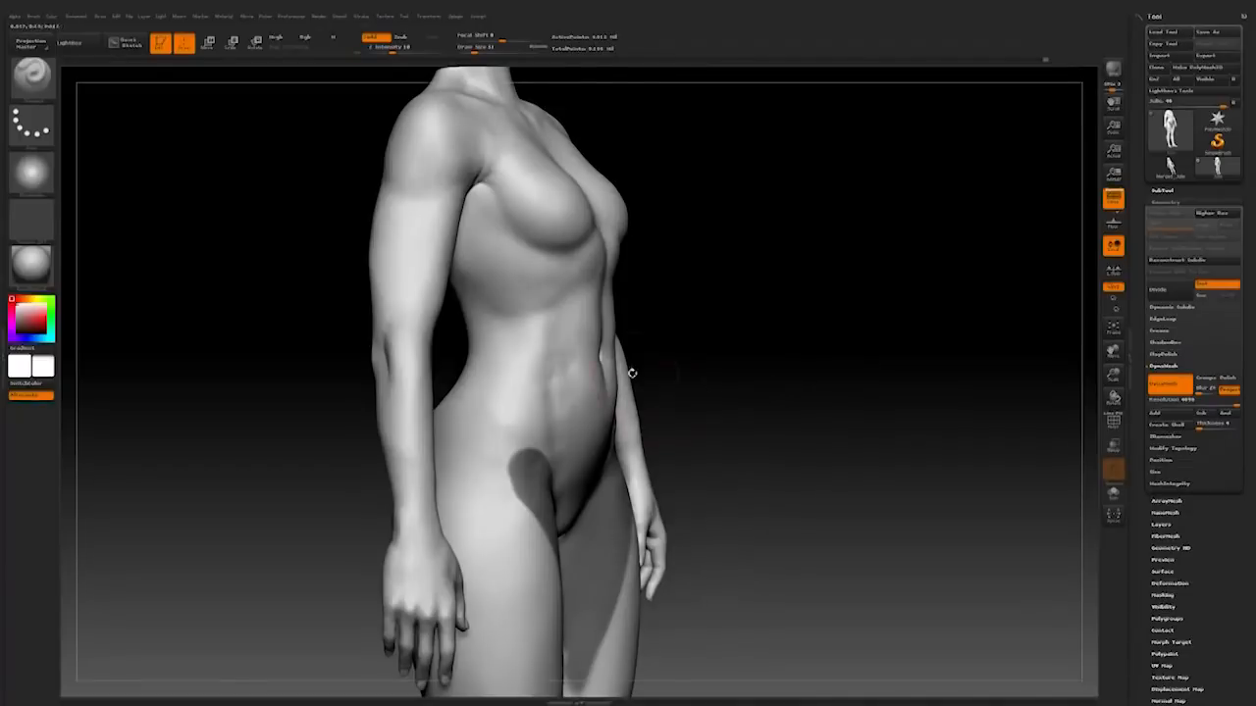
Step: Refine the mask's upper tip near the hip bone and its edge along the groin with a smaller brush
ctrl+drag(524, 482, 521, 451)
drag(687, 329, 785, 322)
key(space)
drag(550, 487, 540, 487)
mouse_move(723, 404)
alt+mouse_down()
mouse_move(747, 406)
mouse_move(547, 429)
alt+mouse_up()
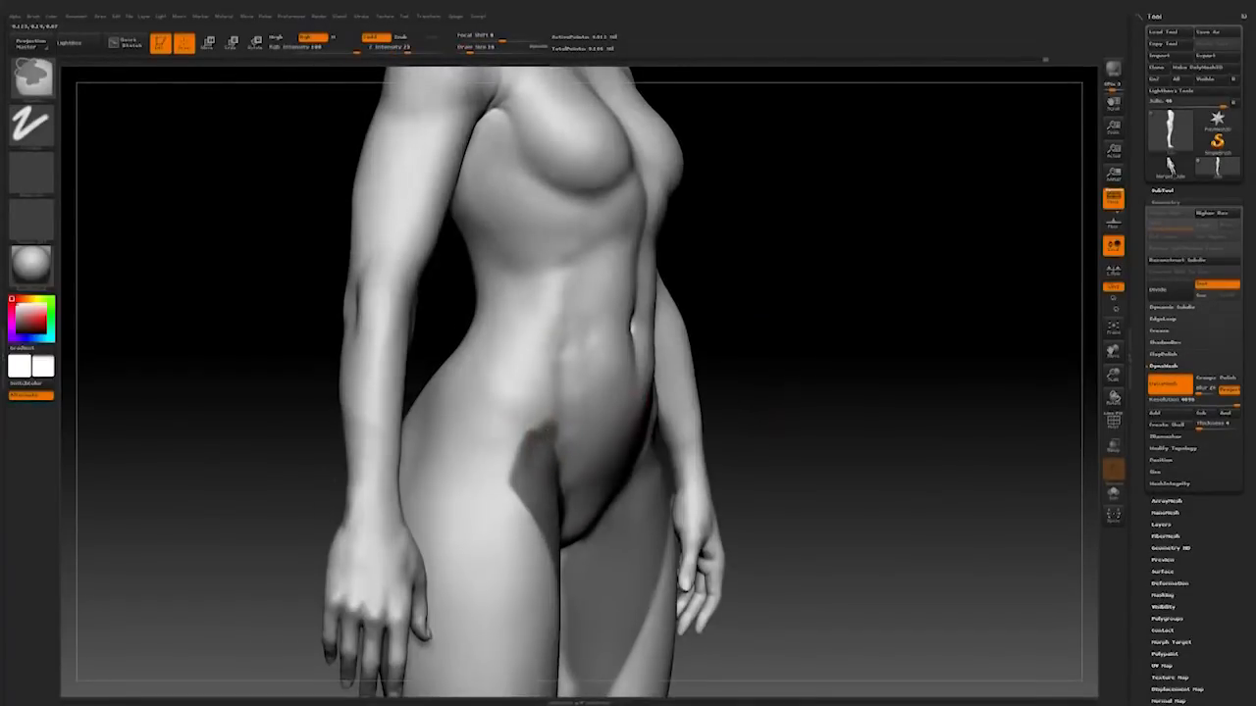
mouse_move(553, 483)
mouse_down()
mouse_move(779, 379)
mouse_move(834, 379)
mouse_move(834, 324)
mouse_up()
mouse_move(942, 412)
mouse_down()
mouse_move(736, 442)
mouse_move(851, 452)
mouse_move(602, 448)
mouse_up()
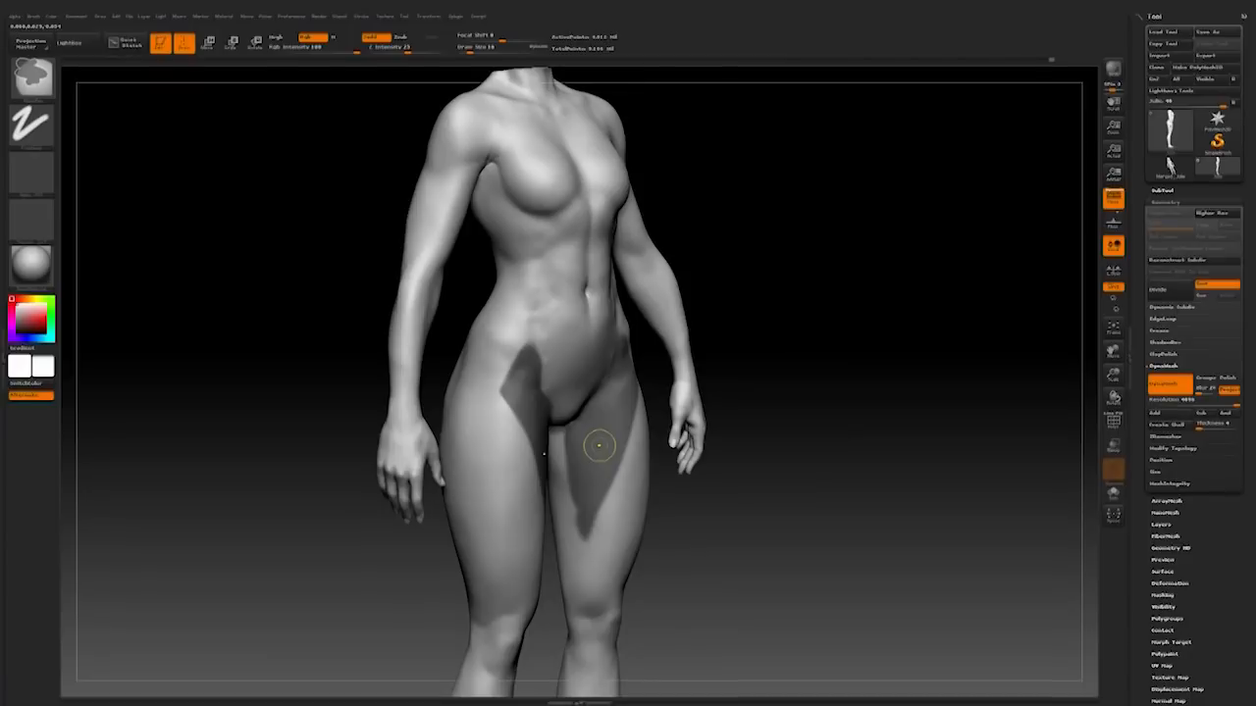
Step: Invert the mask and sculpt the exposed inner upper thighs below the groin line
ctrl+click(762, 539)
drag(762, 539, 756, 599)
click(31, 78)
click(375, 90)
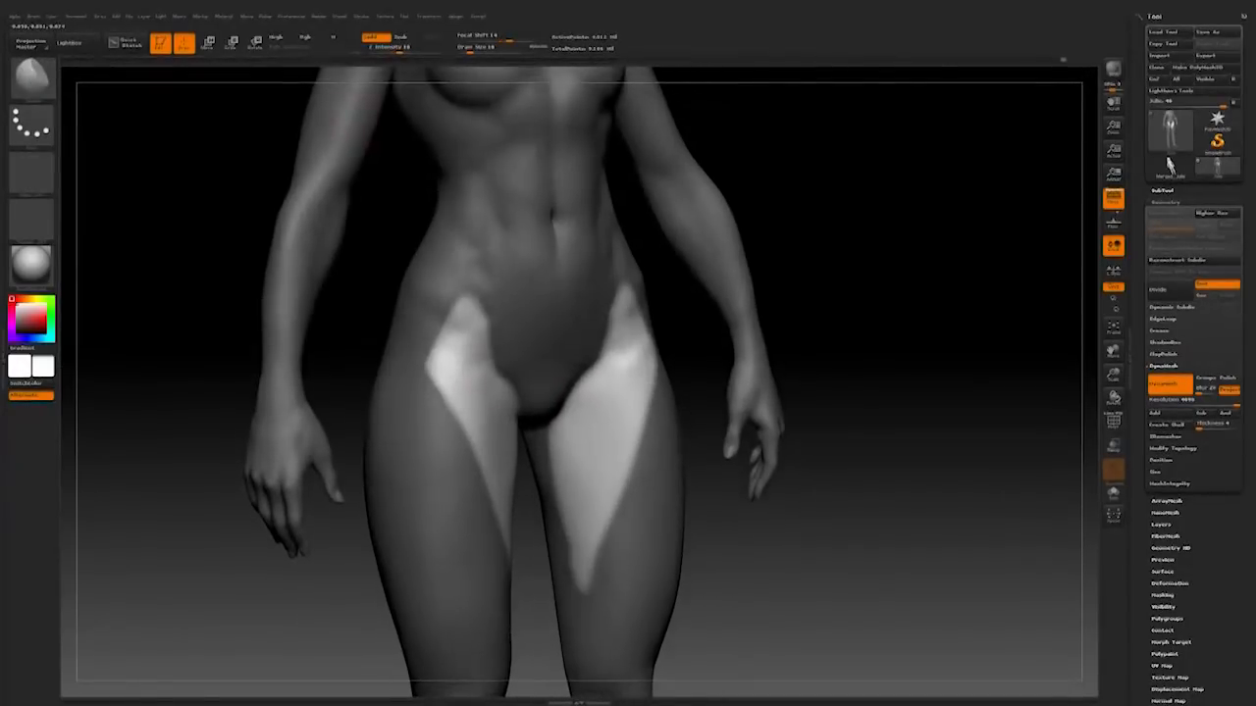
key(space)
mouse_move(695, 413)
mouse_down()
mouse_move(726, 406)
mouse_move(687, 397)
mouse_move(855, 421)
mouse_move(706, 422)
mouse_up()
drag(917, 427, 793, 434)
mouse_move(677, 353)
mouse_down()
mouse_move(834, 358)
mouse_move(913, 418)
mouse_move(739, 513)
mouse_move(854, 497)
mouse_move(805, 544)
mouse_move(854, 540)
mouse_move(780, 541)
mouse_move(834, 540)
mouse_move(802, 586)
mouse_move(838, 513)
mouse_move(765, 513)
mouse_move(785, 510)
mouse_up()
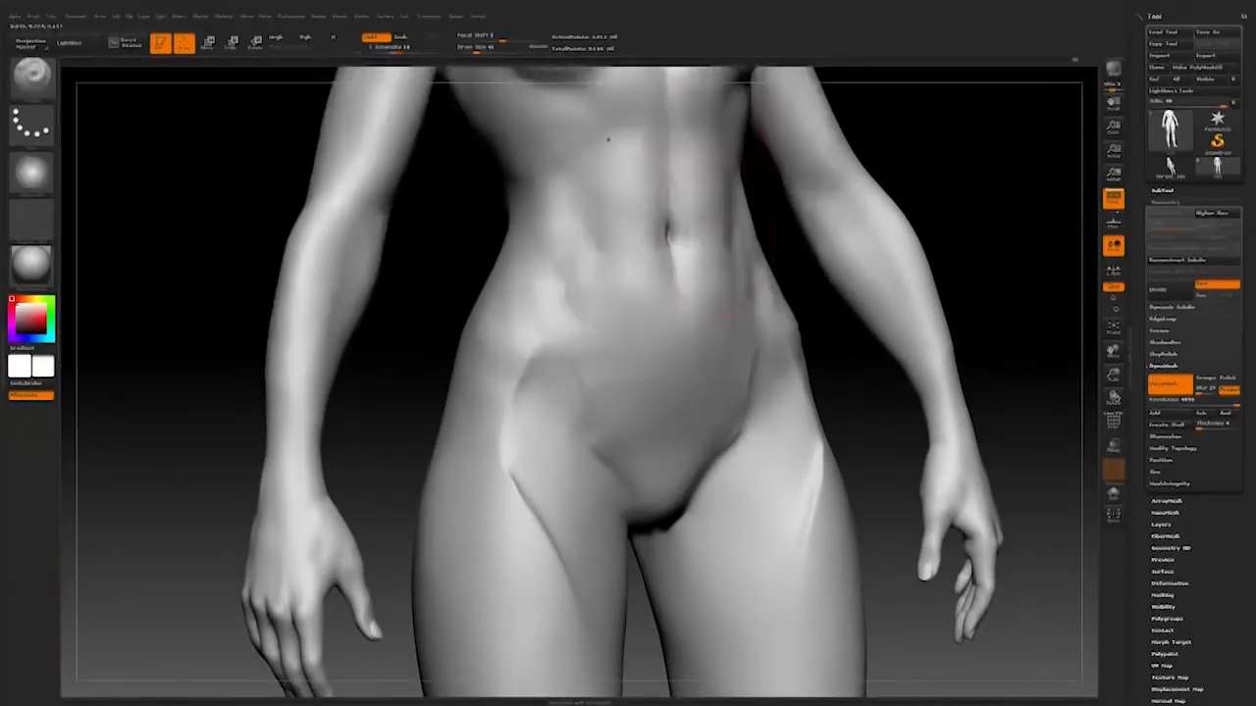
Step: Shape the lower abdomen and the hip creases above the thighs with the Standard brush at reduced draw sizes
key(space)
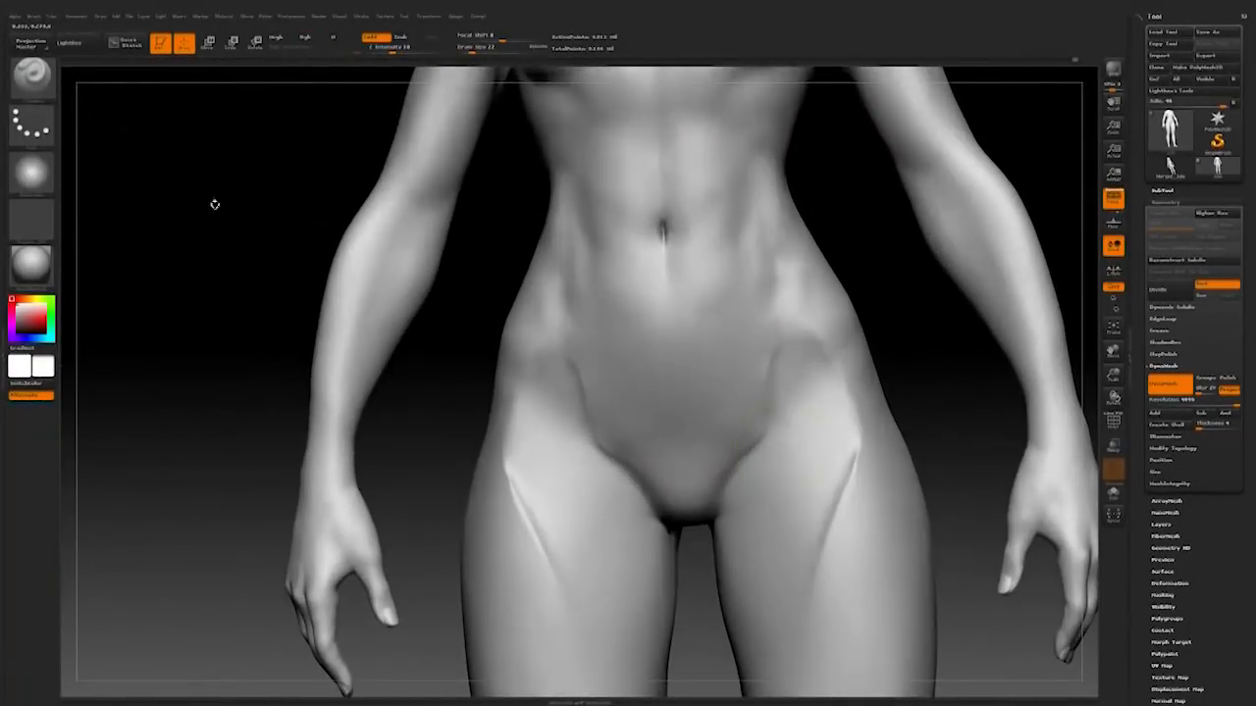
key(b)
key(s)
key(t)
key(space)
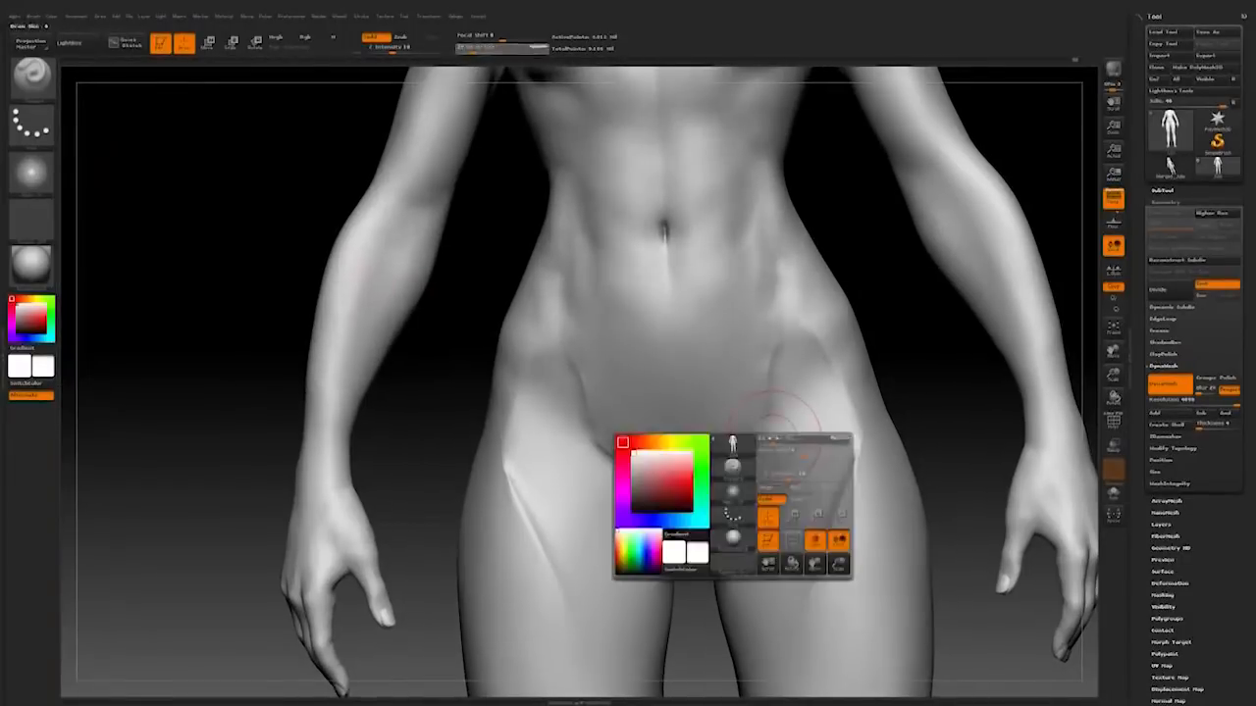
drag(705, 533, 799, 486)
drag(902, 329, 981, 324)
mouse_move(1031, 291)
alt+mouse_down()
mouse_move(944, 399)
mouse_move(944, 324)
alt+mouse_up()
key(space)
drag(708, 430, 701, 417)
drag(936, 326, 1040, 298)
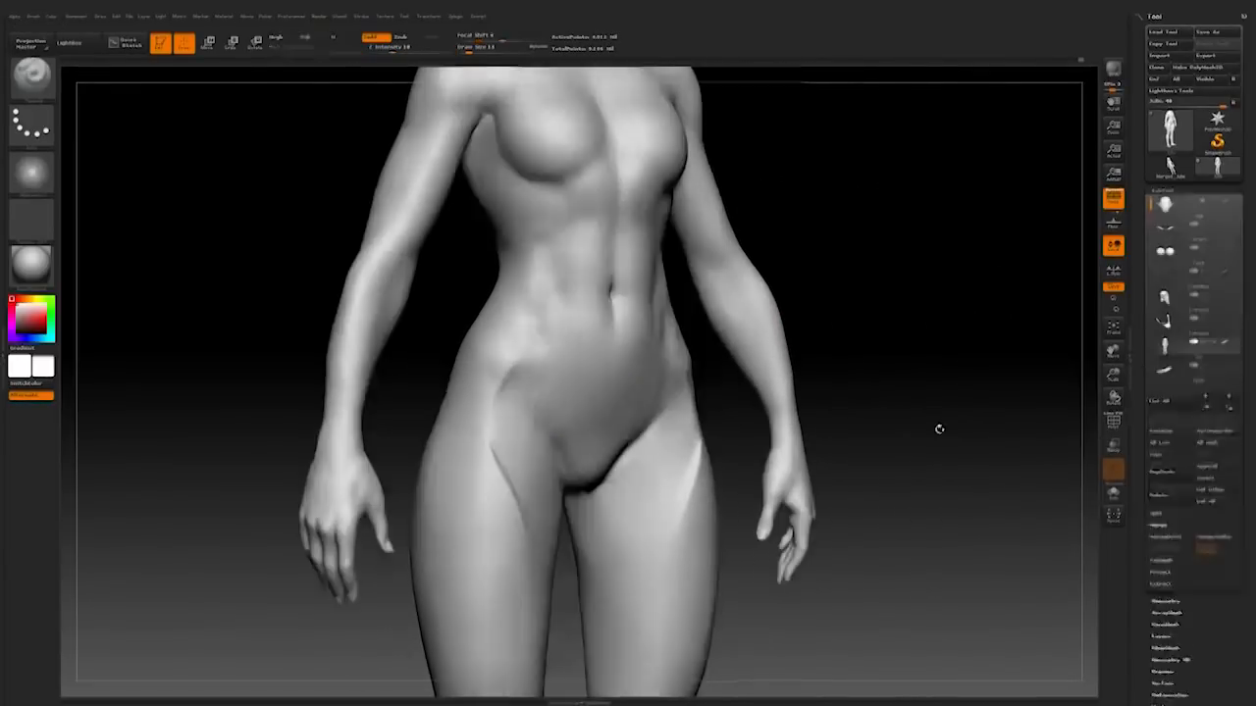
Step: Flatten the sharp ridges along the front of both upper thighs with a polishing brush
drag(939, 429, 896, 425)
key(b)
click(663, 213)
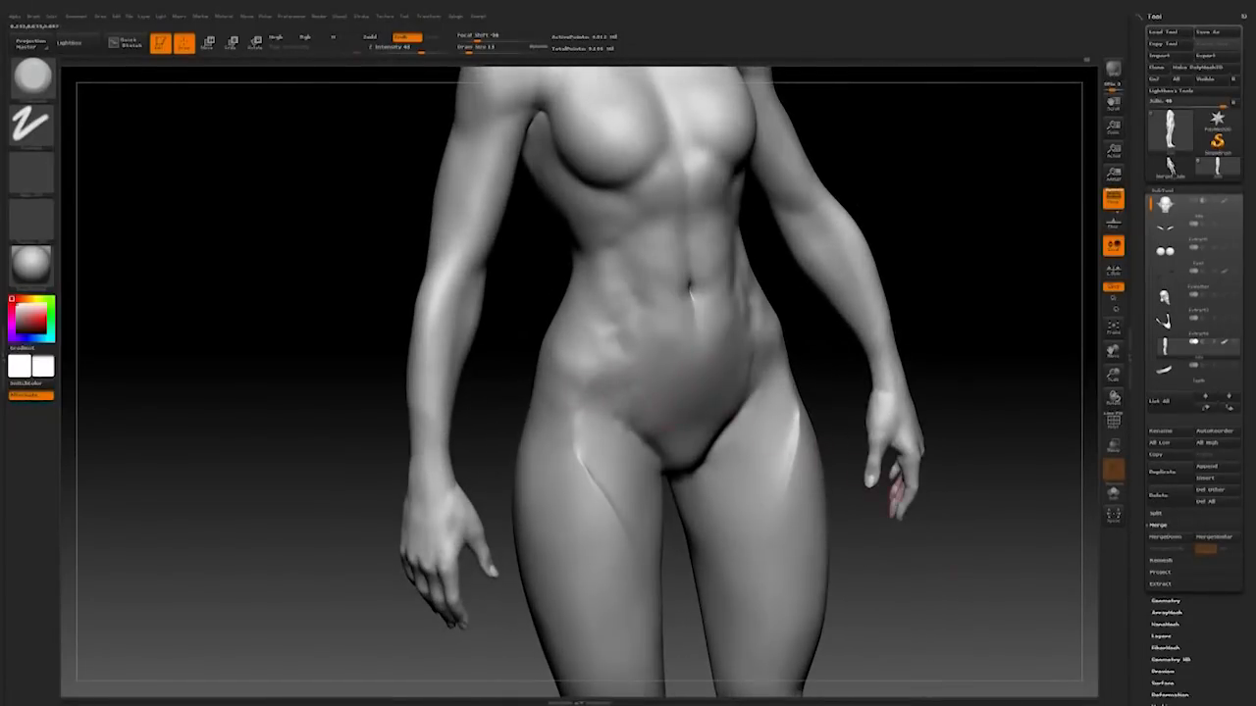
alt+drag(895, 499, 865, 450)
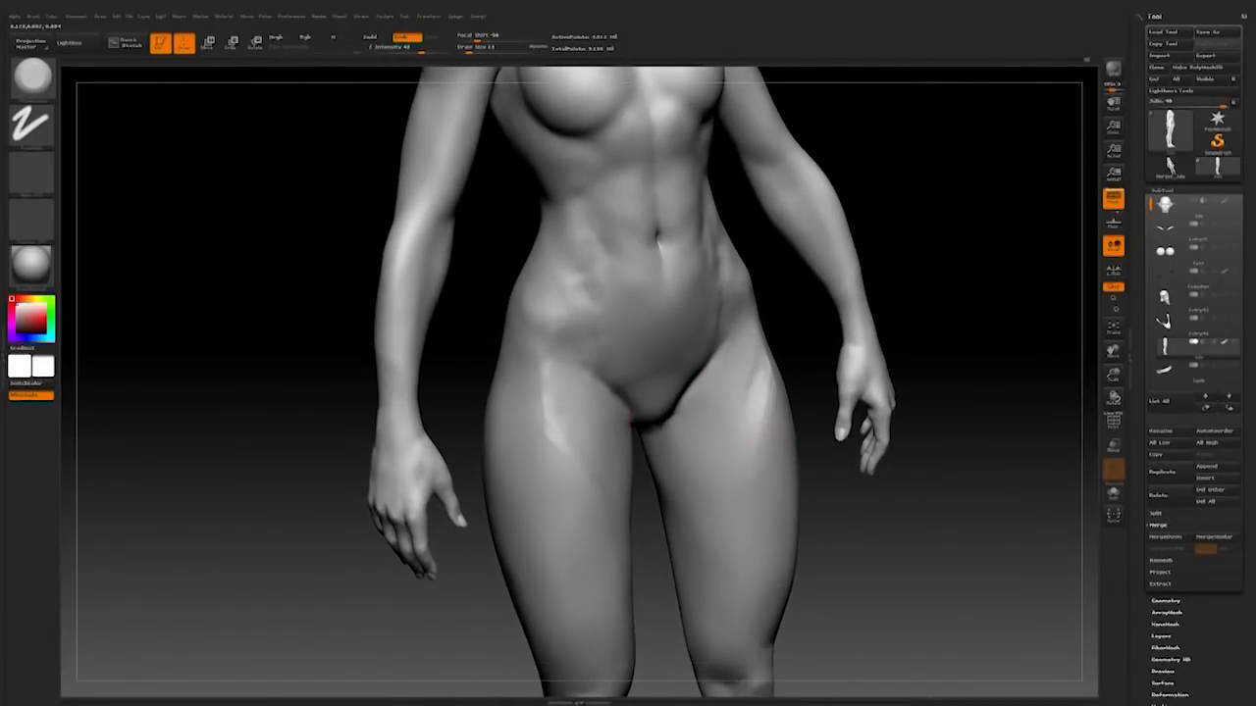
drag(843, 496, 918, 496)
drag(790, 538, 906, 541)
drag(888, 539, 884, 613)
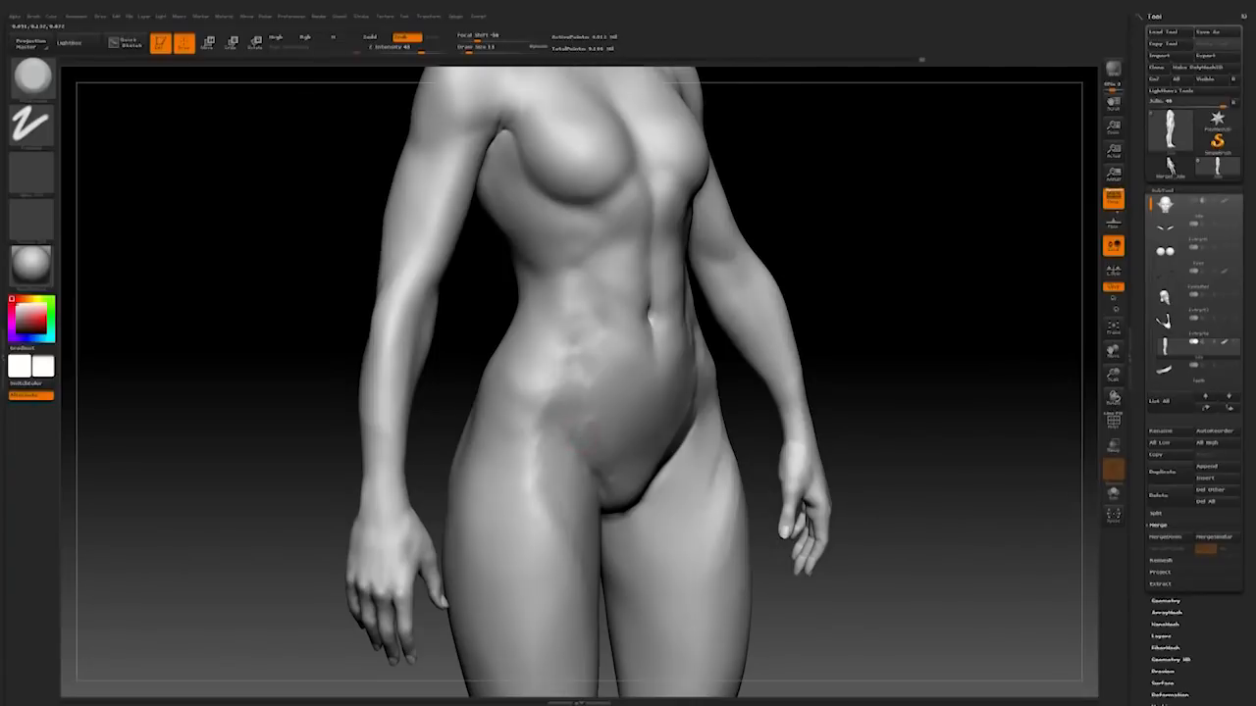
Step: Smooth the groin fold between the lower abdomen and the thigh
right_drag(666, 453, 609, 467)
shift+drag(608, 467, 627, 446)
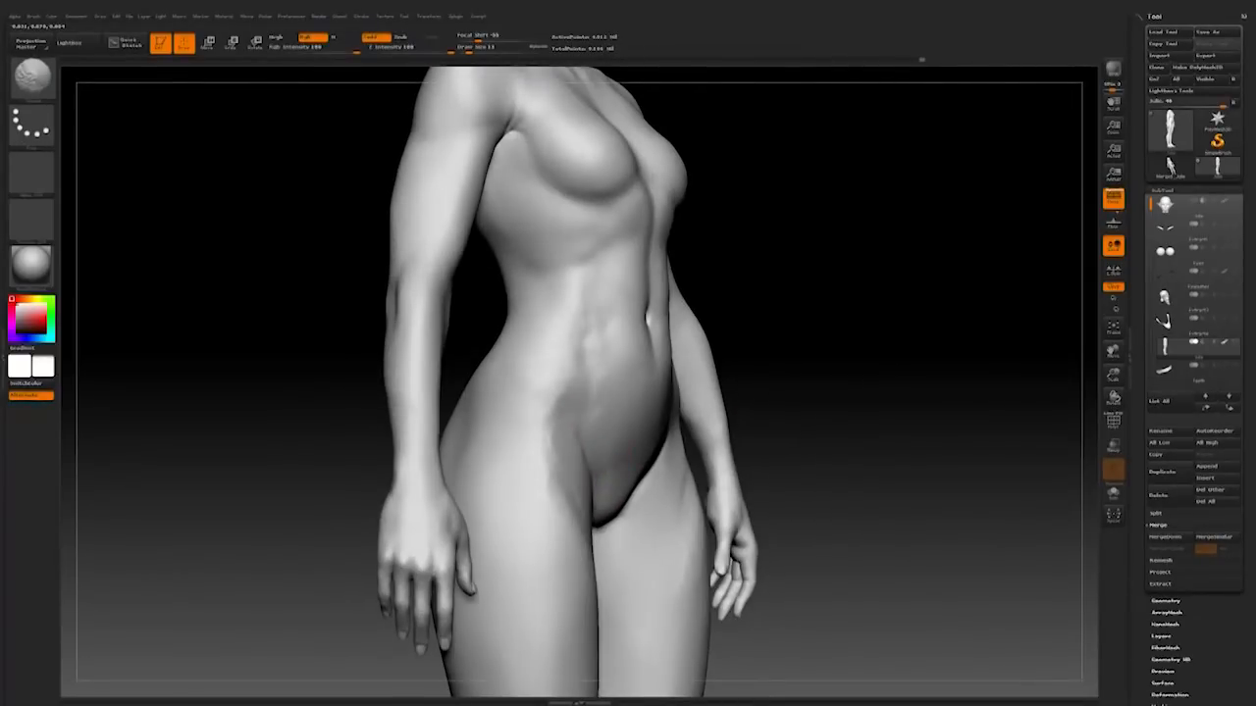
drag(771, 347, 783, 350)
Step: Build up the lower belly above the groin crease with the Standard brush at Z Intensity 8
click(32, 79)
click(565, 163)
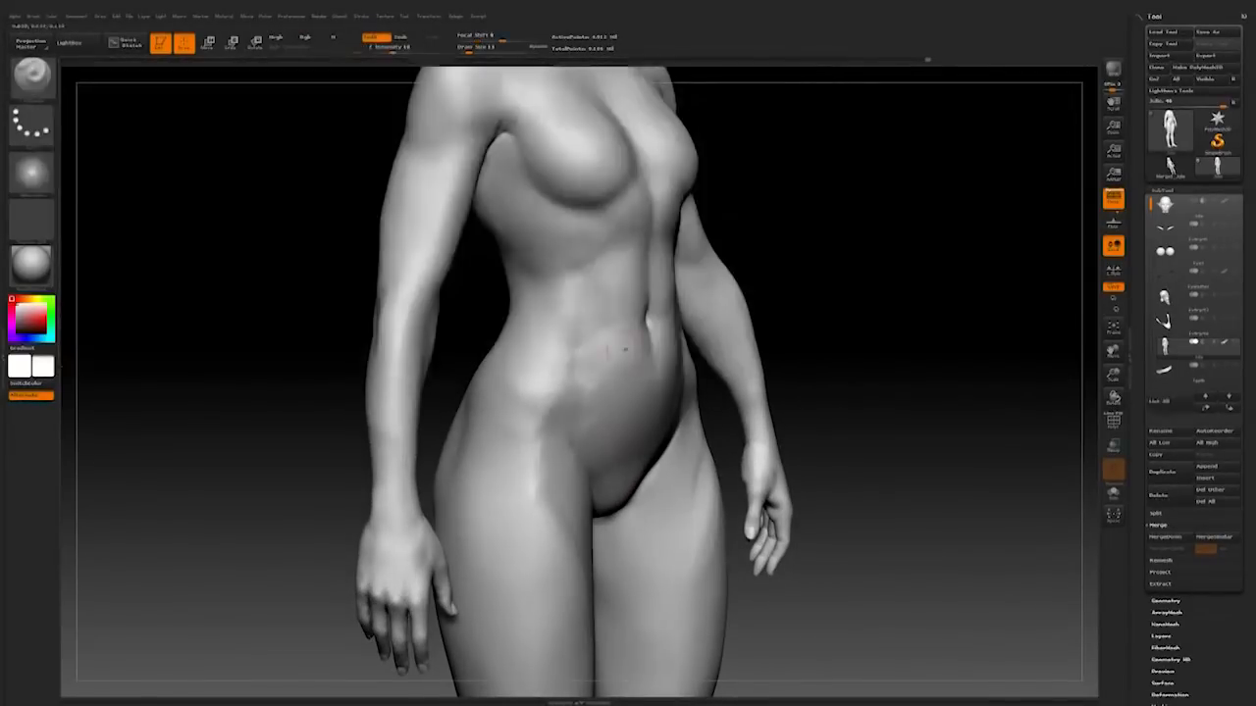
right_drag(625, 345, 608, 349)
key(space)
click(618, 438)
key(ctrl+z)
click(389, 47)
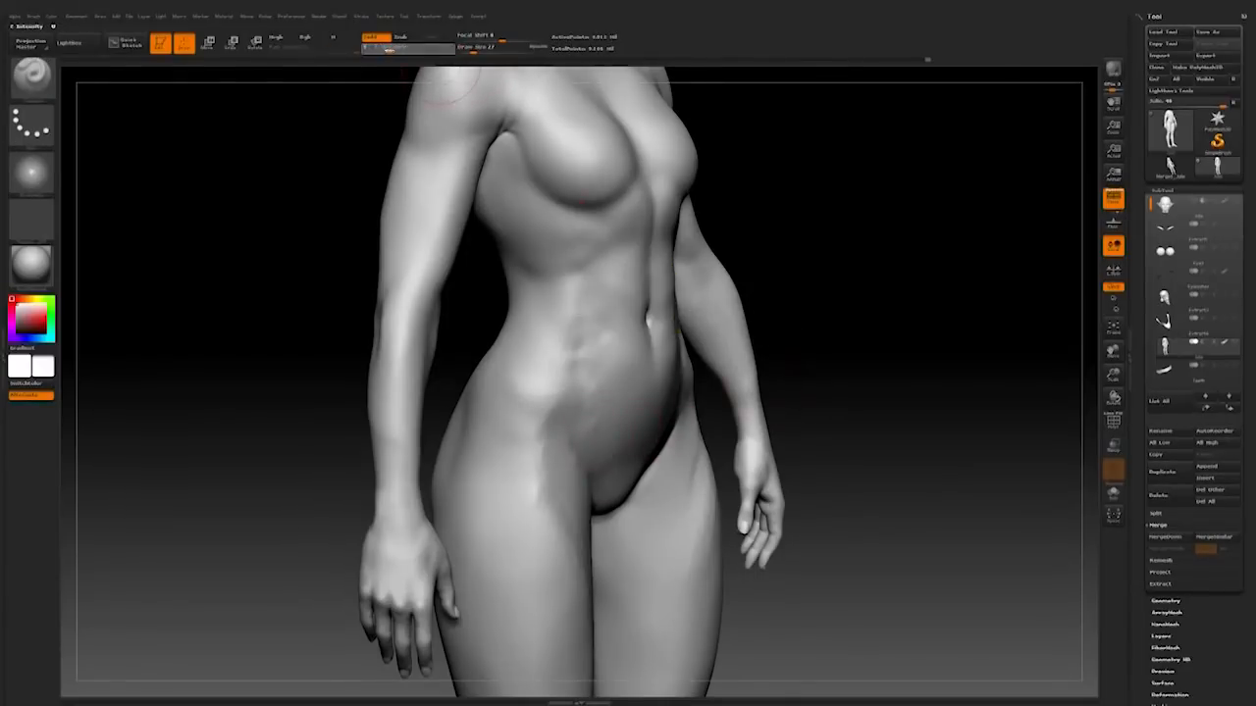
drag(605, 467, 590, 429)
drag(841, 327, 757, 339)
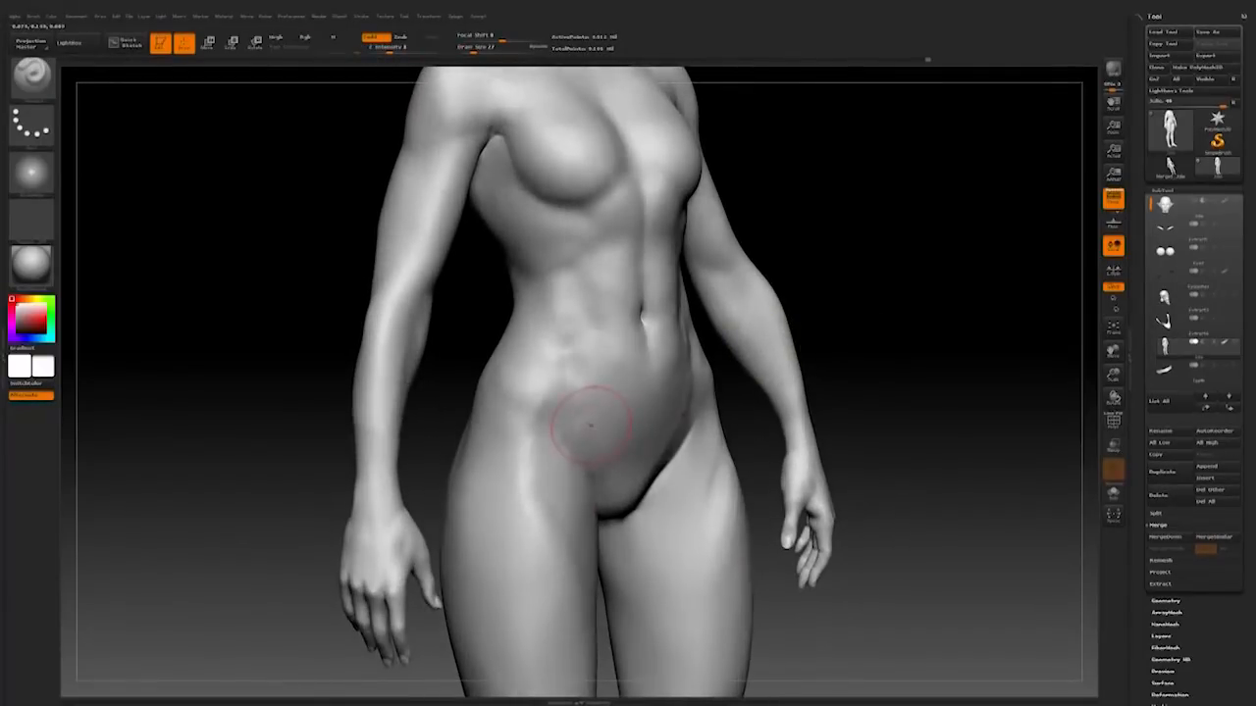
Step: Reduce the Z Intensity to 4 and define the V-shaped groin lines below the belly
key(space)
drag(602, 402, 585, 401)
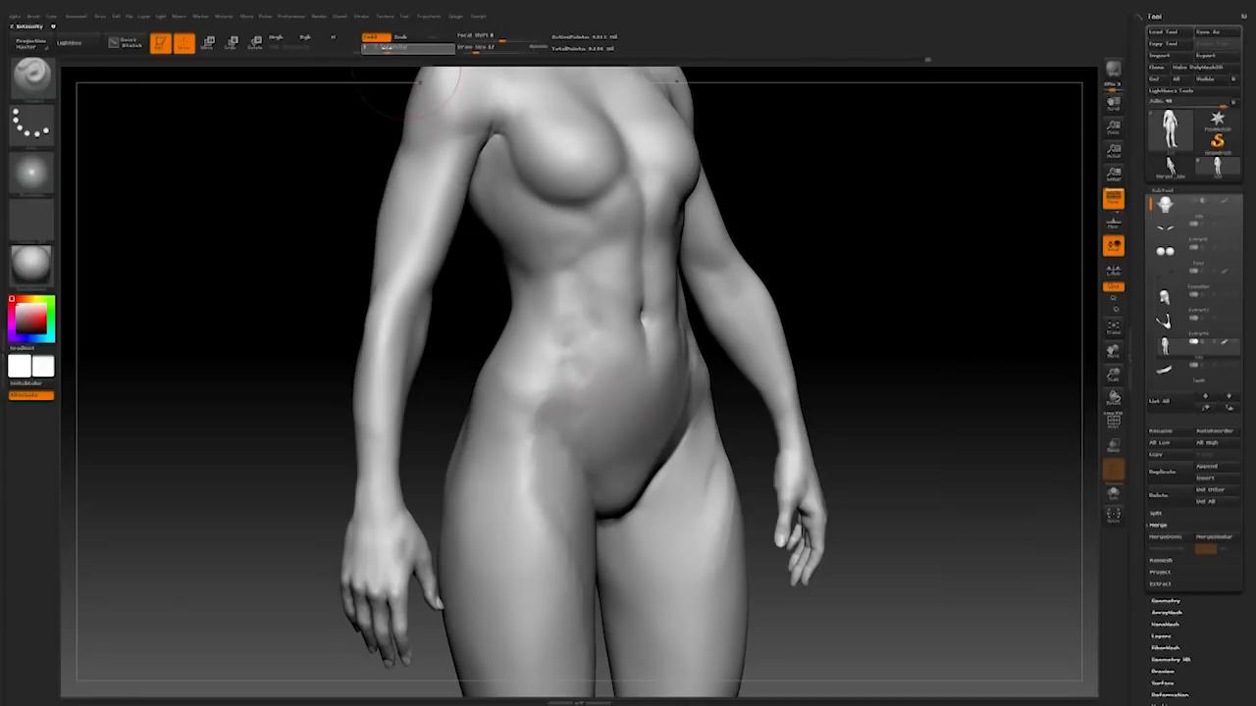
mouse_move(818, 399)
mouse_down()
mouse_move(889, 364)
mouse_move(813, 379)
mouse_up()
key(space)
drag(602, 425, 595, 425)
mouse_move(883, 392)
mouse_down()
mouse_move(798, 387)
mouse_move(878, 388)
mouse_up()
drag(717, 427, 637, 428)
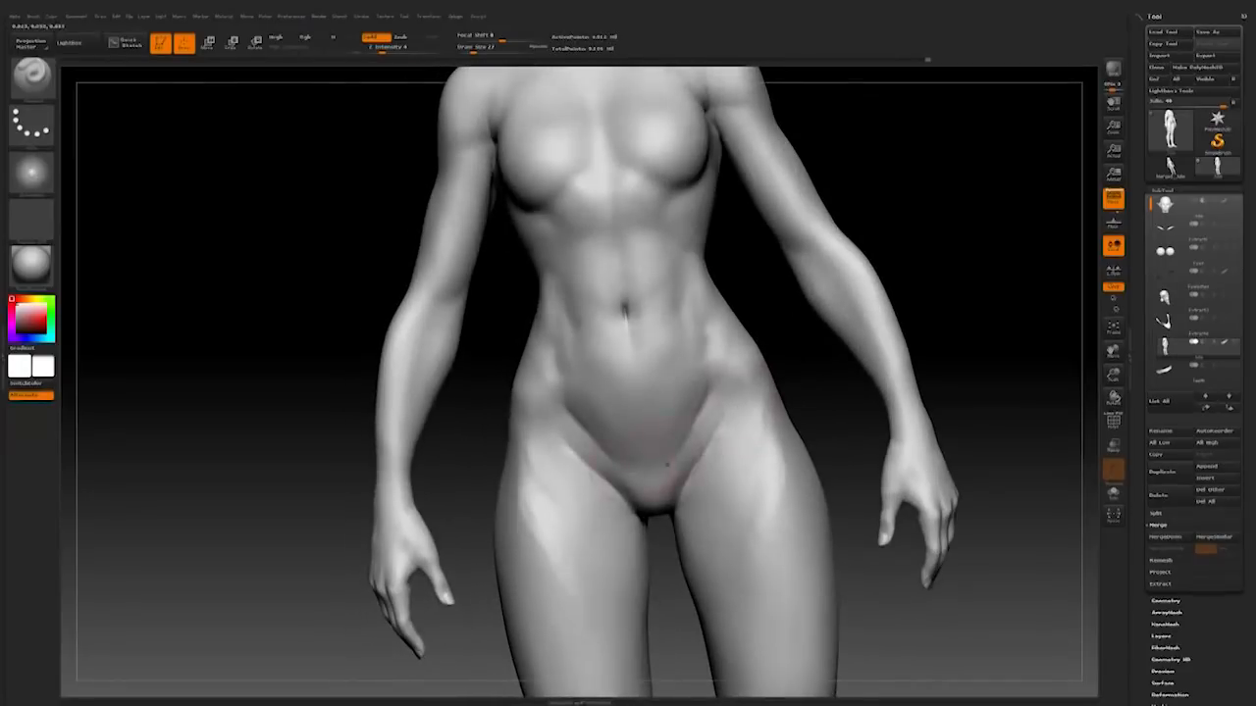
Step: Smooth the hips, then blend the upper thighs into the pelvis with a broader clay-type brush
mouse_move(808, 364)
alt+mouse_down()
mouse_move(874, 314)
mouse_move(854, 409)
mouse_move(956, 423)
mouse_move(922, 412)
alt+mouse_up()
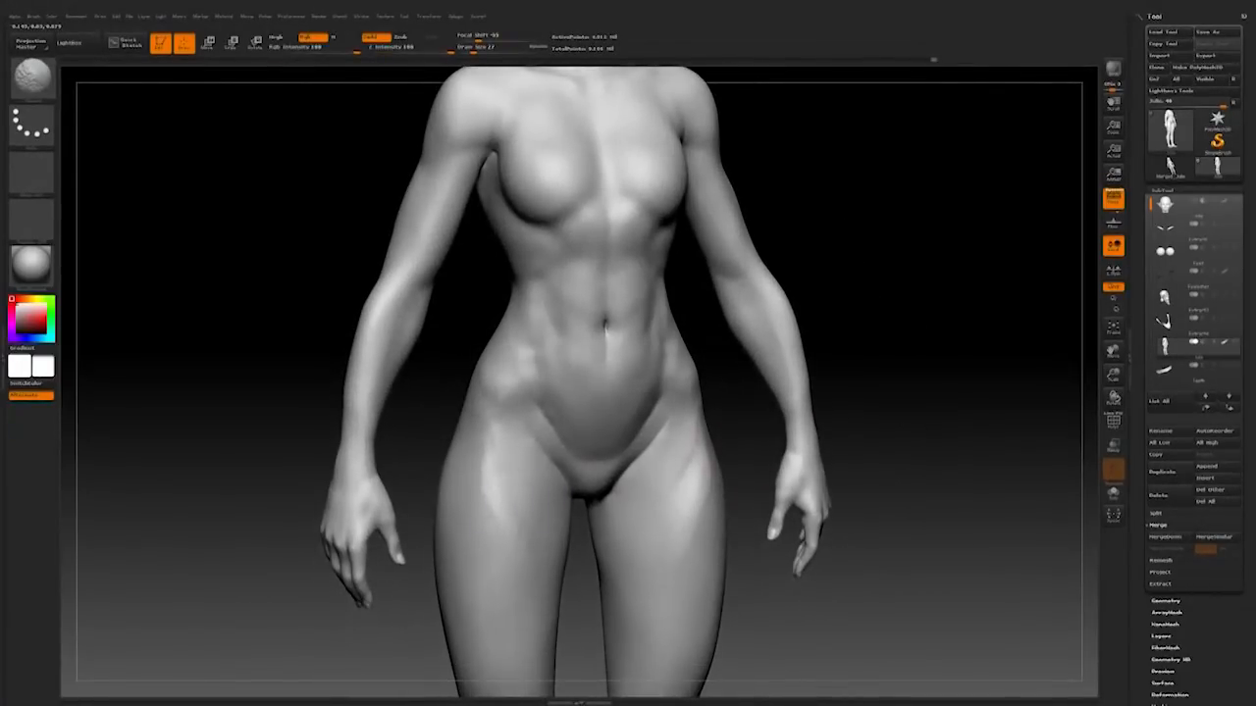
mouse_move(814, 364)
mouse_down()
mouse_move(891, 363)
mouse_move(892, 270)
mouse_up()
click(38, 80)
click(375, 87)
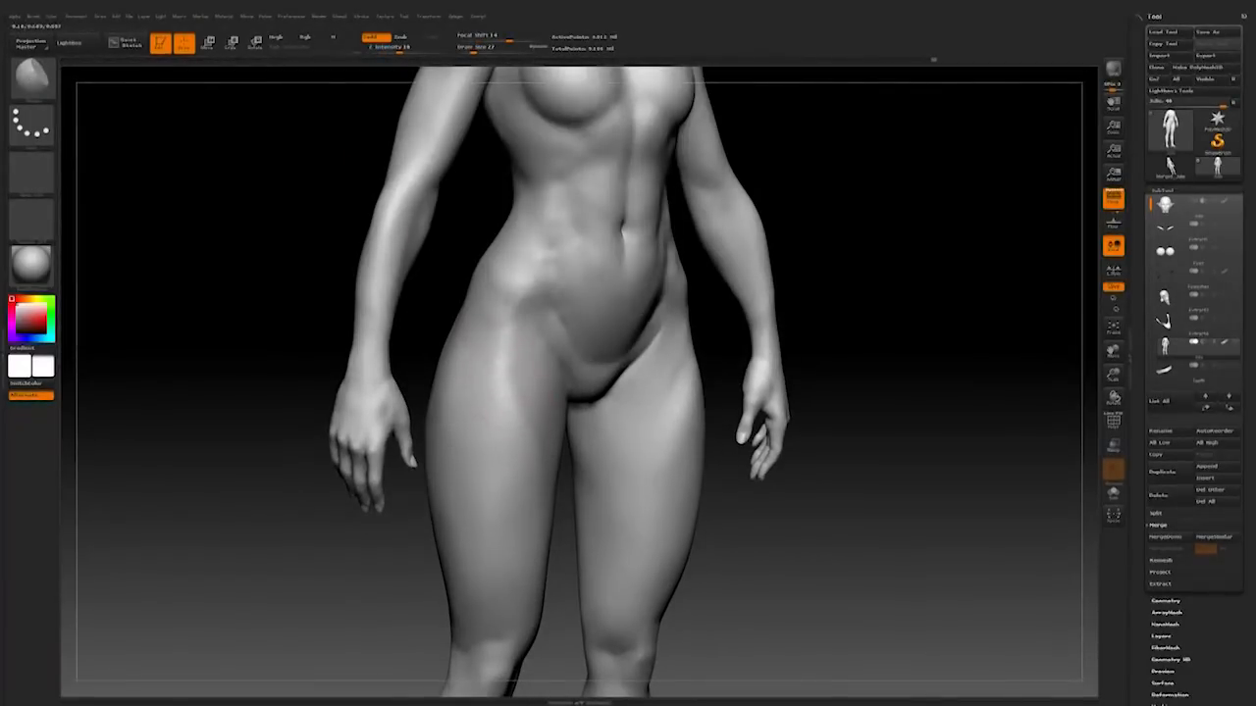
drag(709, 472, 628, 466)
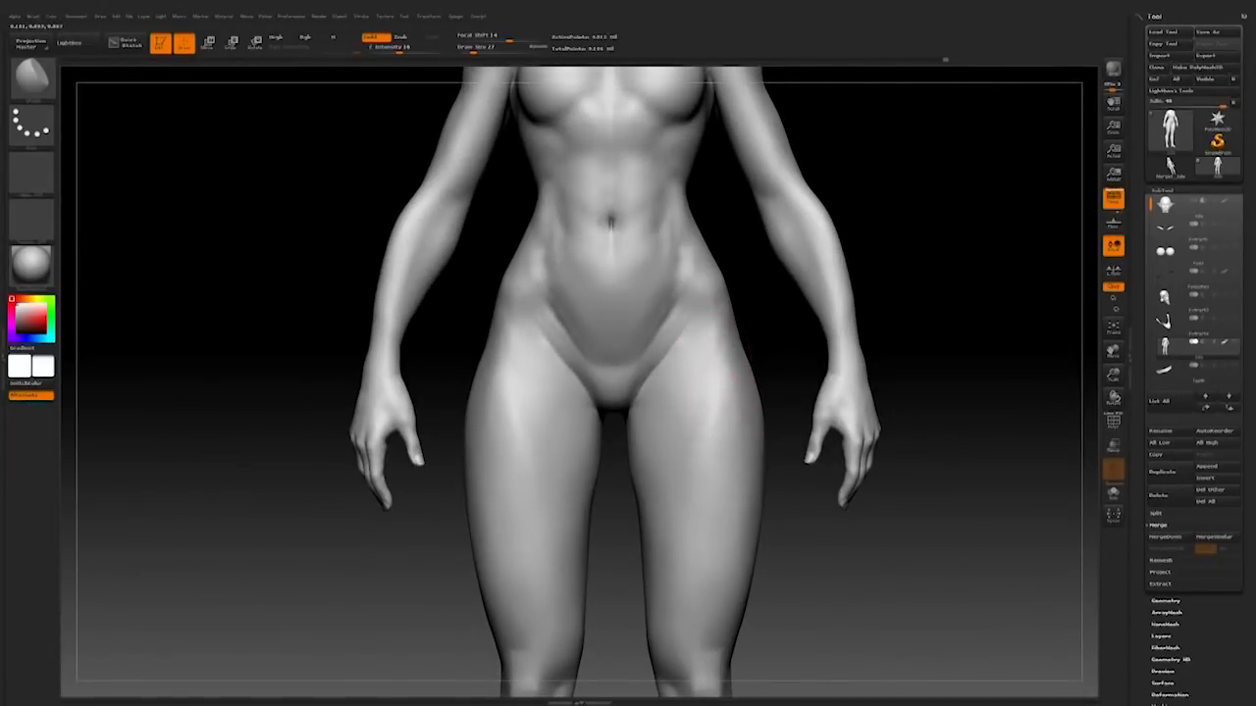
alt+drag(432, 545, 455, 648)
mouse_move(814, 415)
mouse_down()
mouse_move(909, 415)
mouse_move(908, 490)
mouse_up()
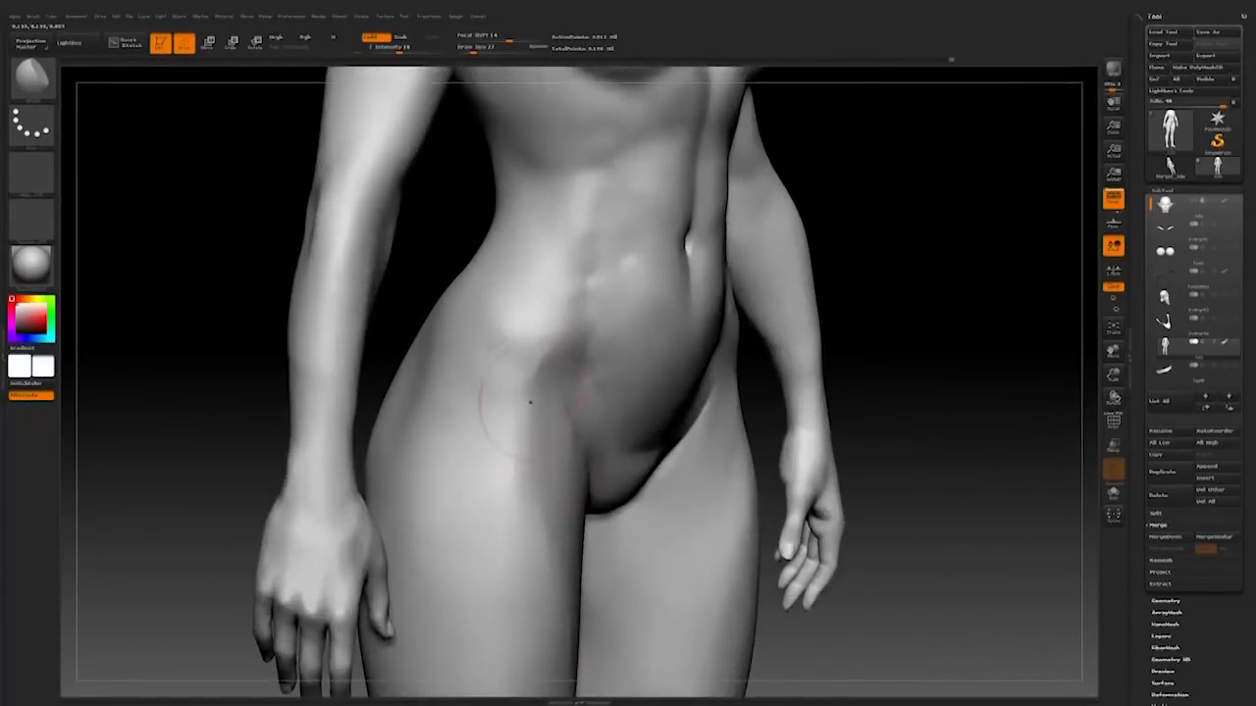
Step: Fill and smooth the crease beside the hip bone at draw size 14
right_drag(658, 335, 575, 422)
key(space)
drag(660, 354, 646, 354)
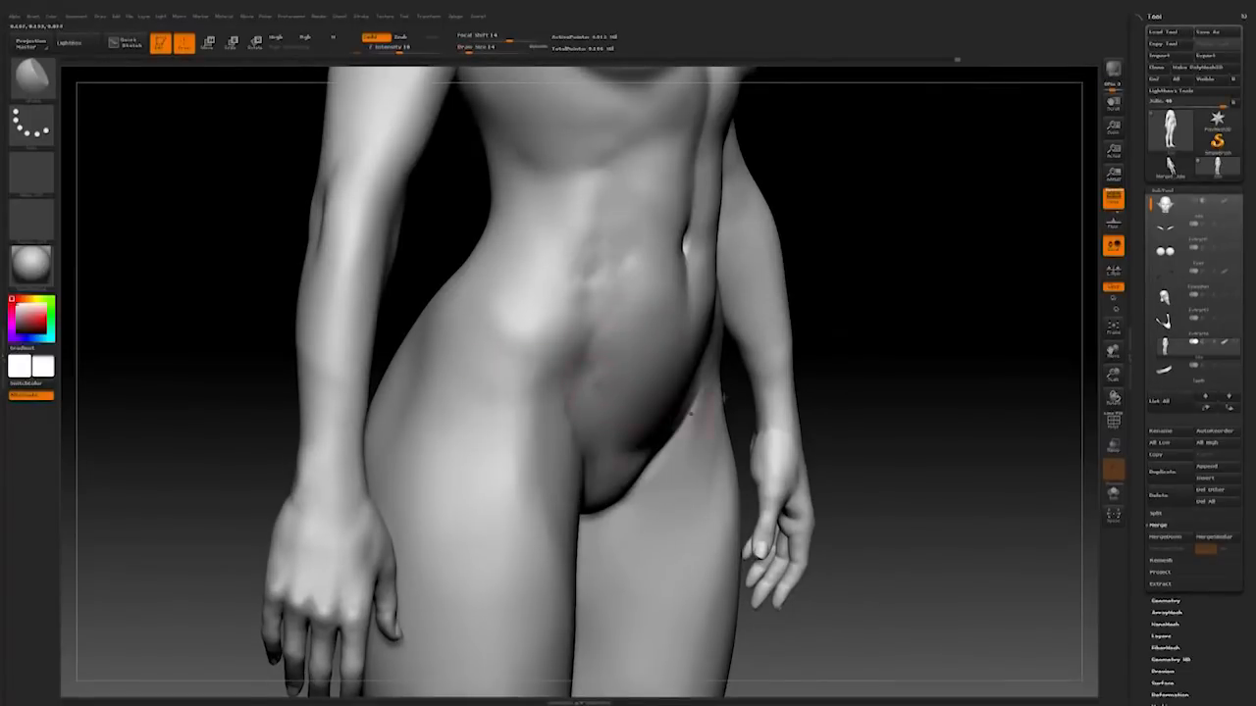
right_drag(723, 398, 807, 417)
key(shift)
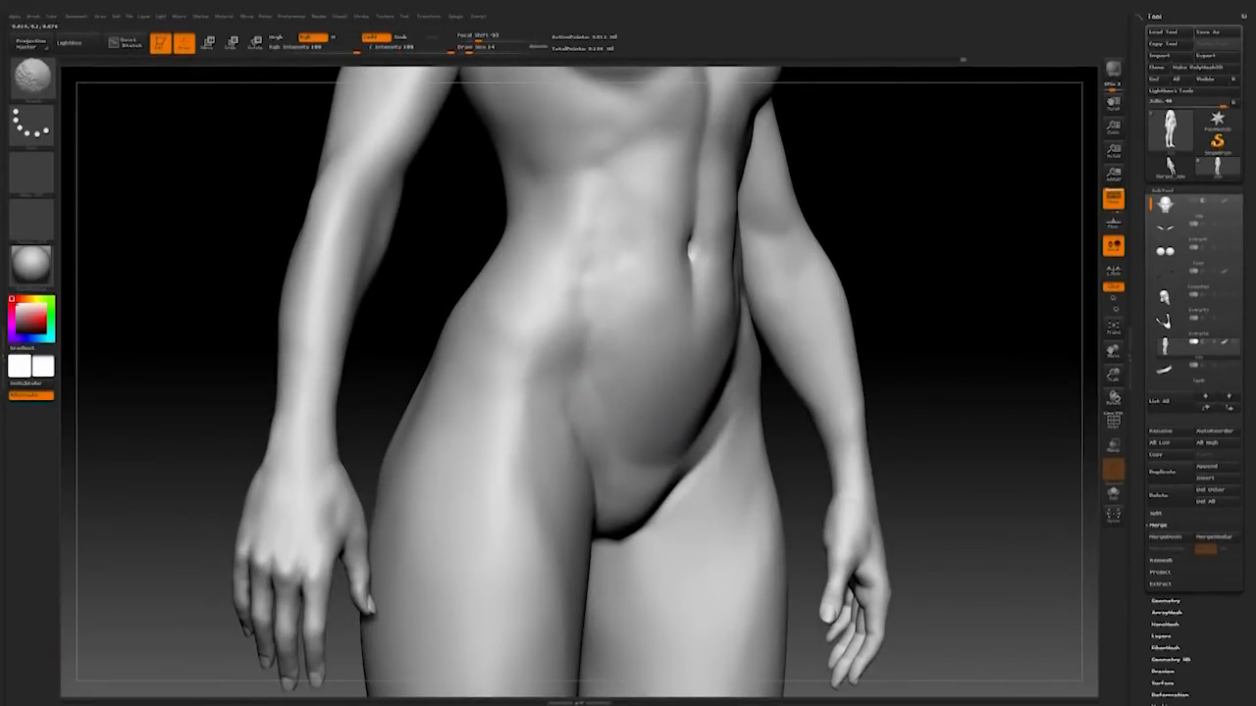
Step: Blend the groin creases into the lower abdomen and sculpt the underside of the pelvis between the thighs
drag(996, 312, 888, 315)
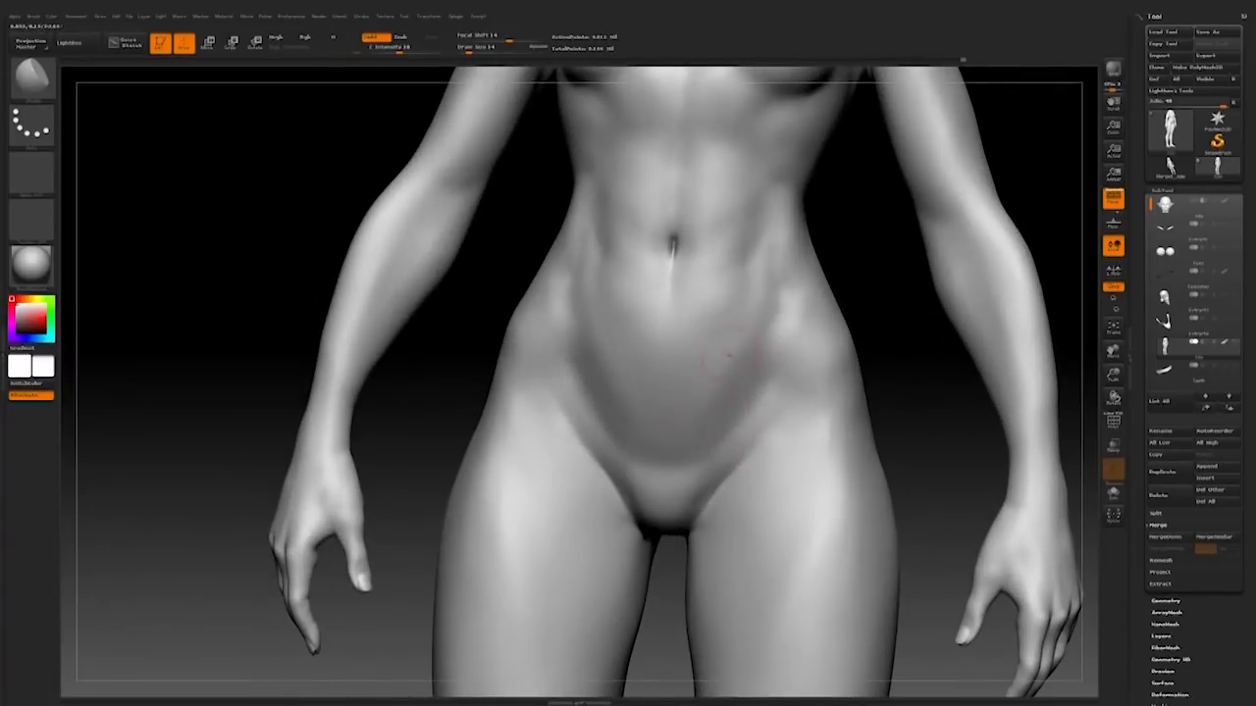
mouse_move(888, 361)
mouse_down()
mouse_move(991, 365)
mouse_move(951, 373)
mouse_move(913, 441)
mouse_move(888, 451)
mouse_move(883, 564)
mouse_up()
key(shift)
drag(897, 474, 652, 581)
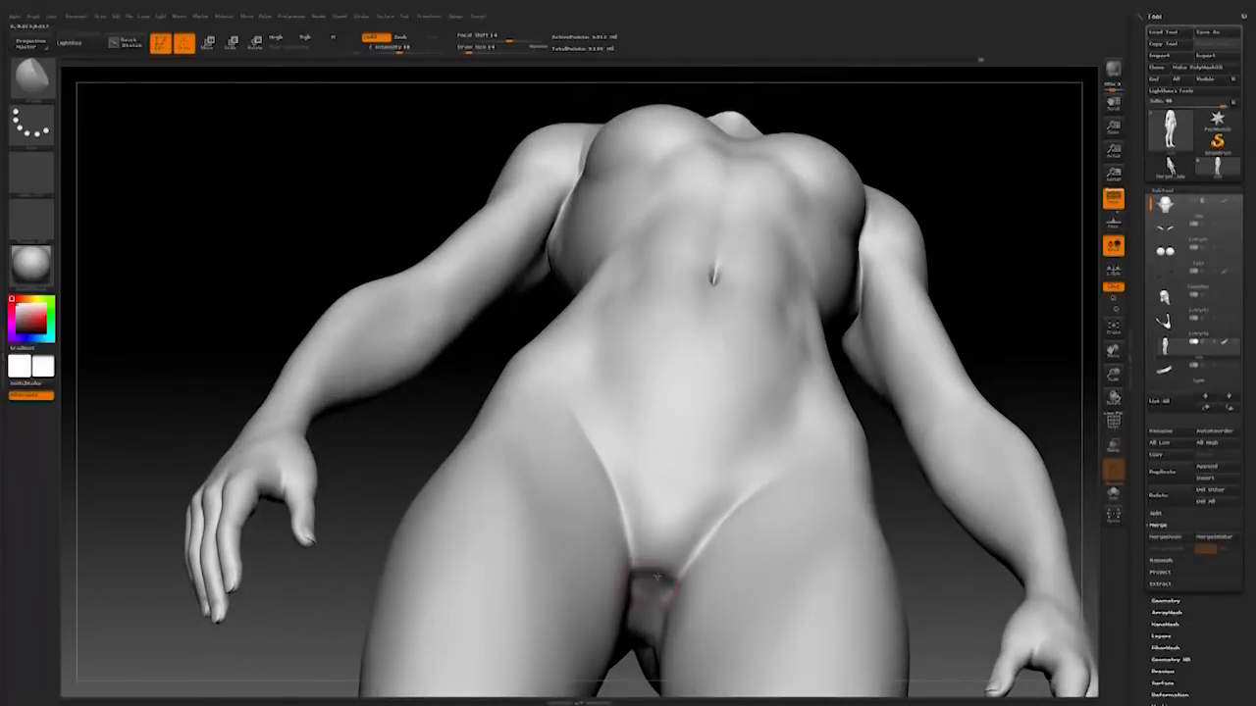
Step: Smooth the groin creases under the pelvis, then soften the upper thighs with an enlarged brush
shift+drag(634, 549, 634, 527)
mouse_move(991, 284)
mouse_down()
mouse_move(936, 377)
mouse_move(919, 446)
mouse_up()
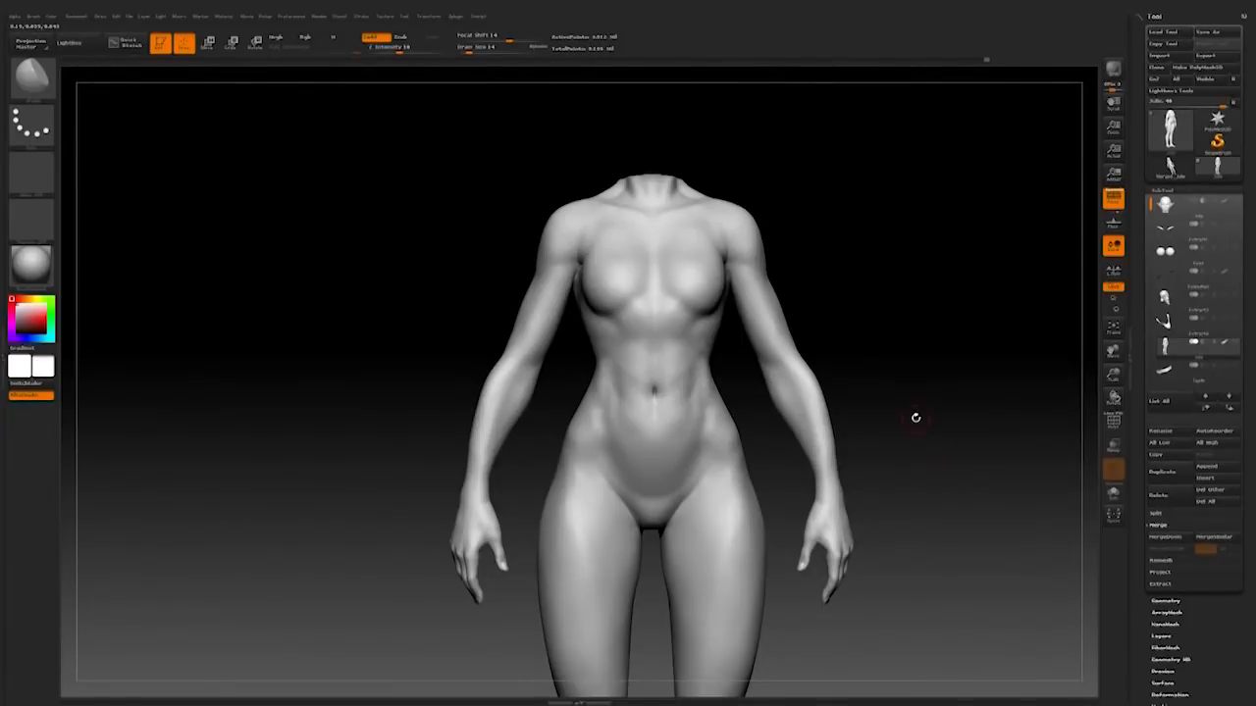
alt+drag(900, 425, 901, 476)
mouse_move(286, 344)
mouse_down()
mouse_move(633, 449)
mouse_move(610, 438)
mouse_up()
key(space)
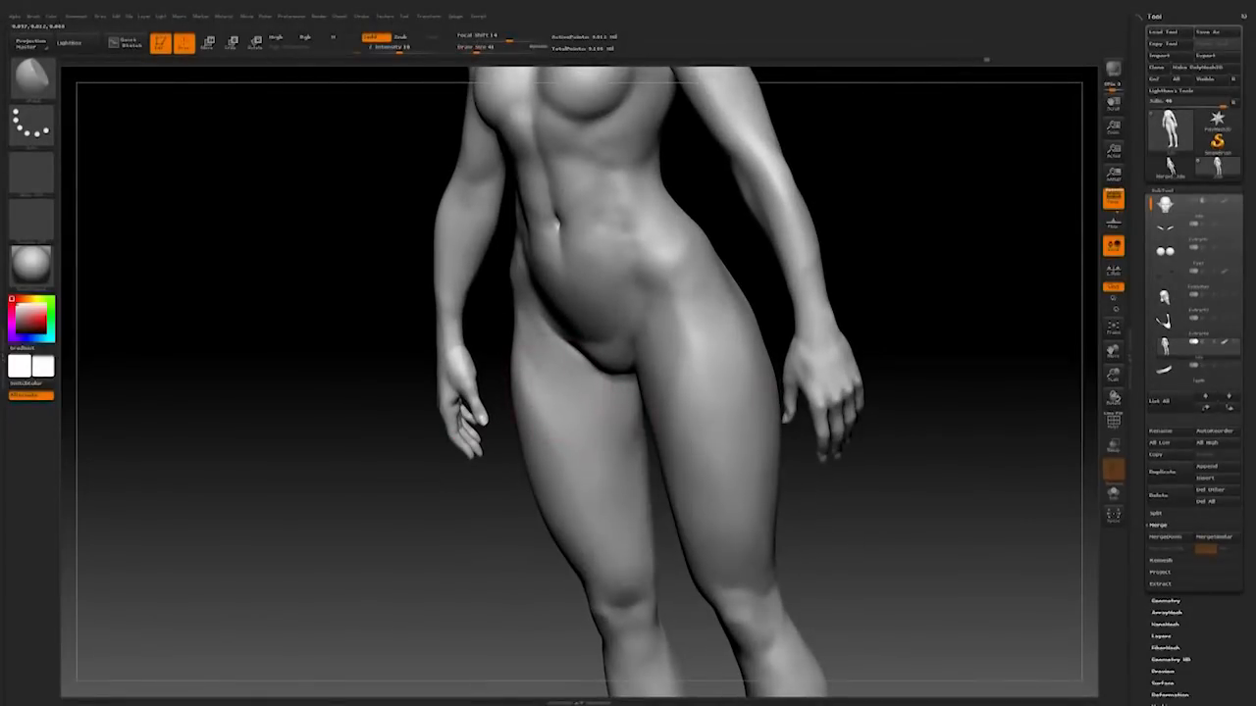
shift+drag(531, 627, 660, 505)
right_drag(539, 420, 565, 440)
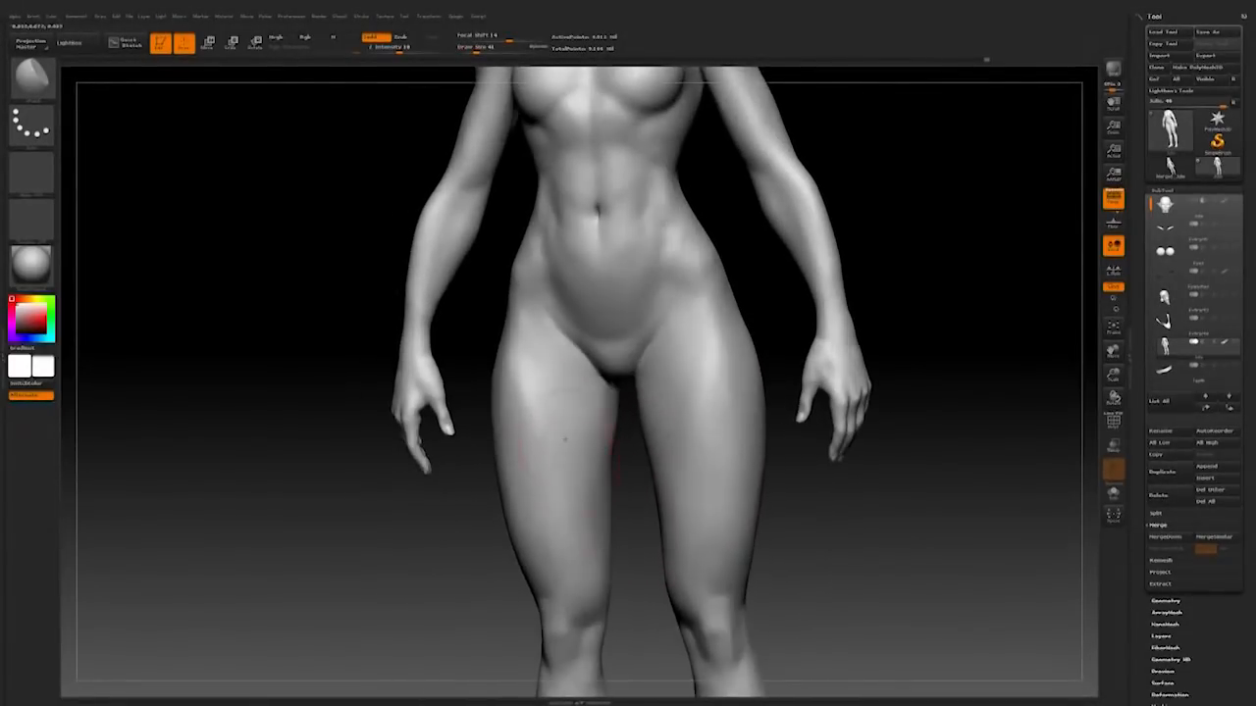
Step: Examine the hips, thighs and overall body proportions from the front and several oblique angles
mouse_move(499, 482)
right_down()
mouse_move(575, 448)
mouse_move(622, 491)
mouse_move(610, 506)
right_up()
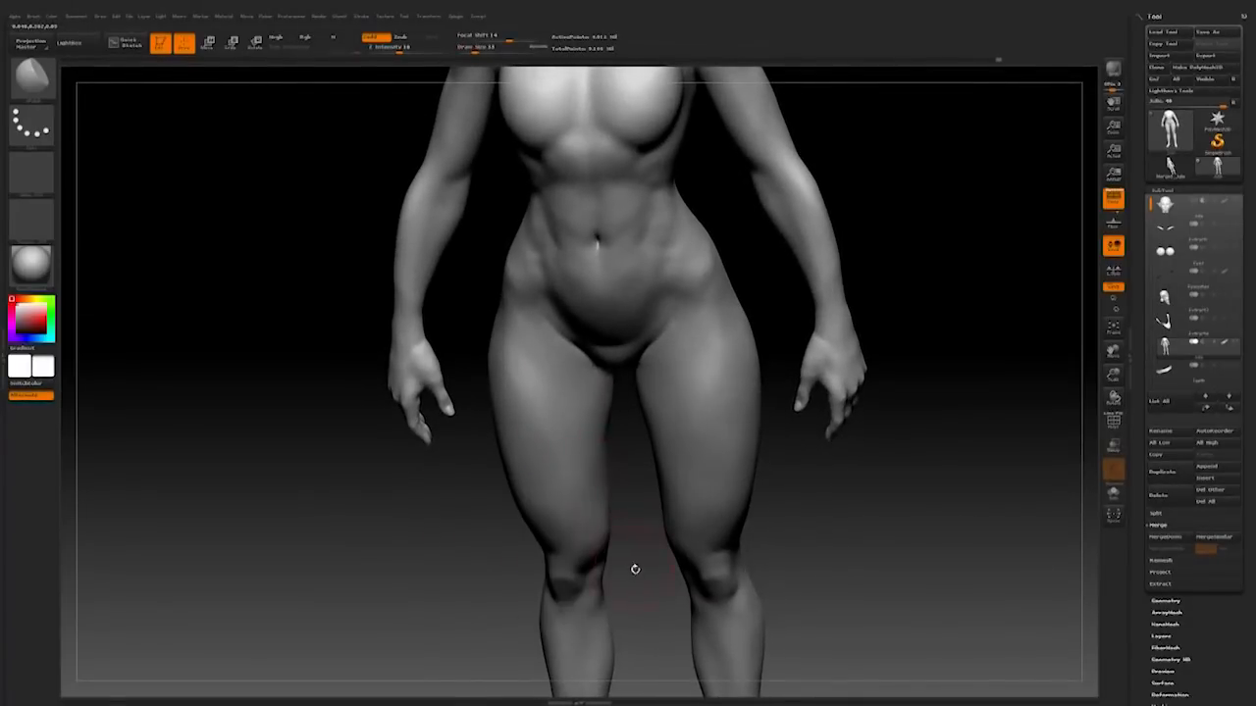
right_drag(634, 569, 647, 567)
mouse_move(633, 495)
right_down()
mouse_move(655, 529)
mouse_move(634, 543)
mouse_move(633, 486)
mouse_move(803, 516)
right_up()
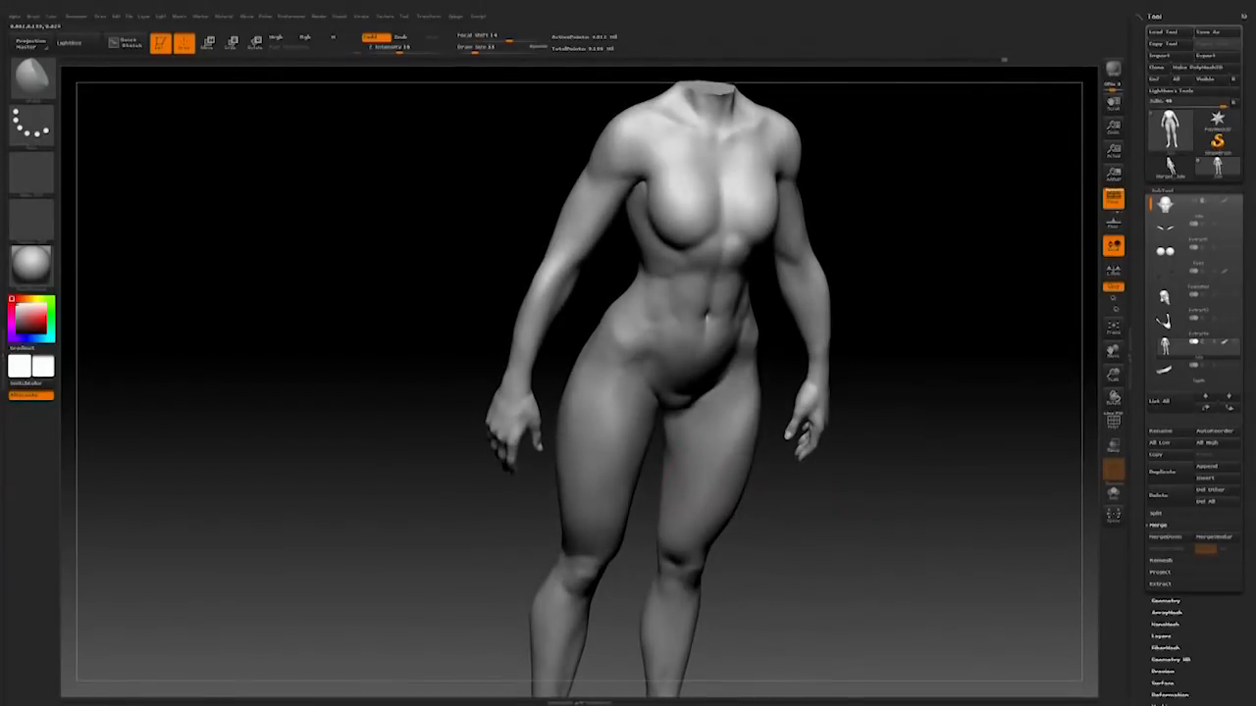
right_drag(667, 487, 701, 431)
right_drag(863, 505, 706, 525)
right_drag(624, 515, 707, 419)
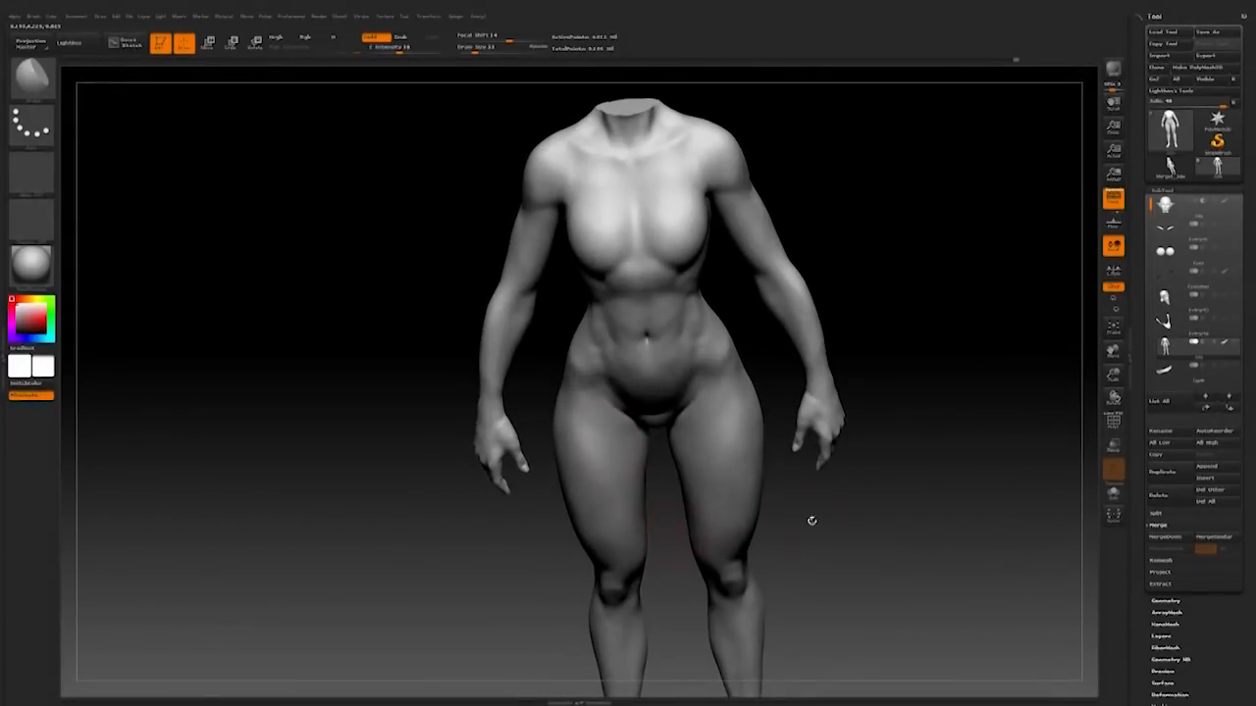
mouse_move(927, 531)
right_down()
mouse_move(939, 488)
mouse_move(951, 530)
mouse_move(886, 520)
right_up()
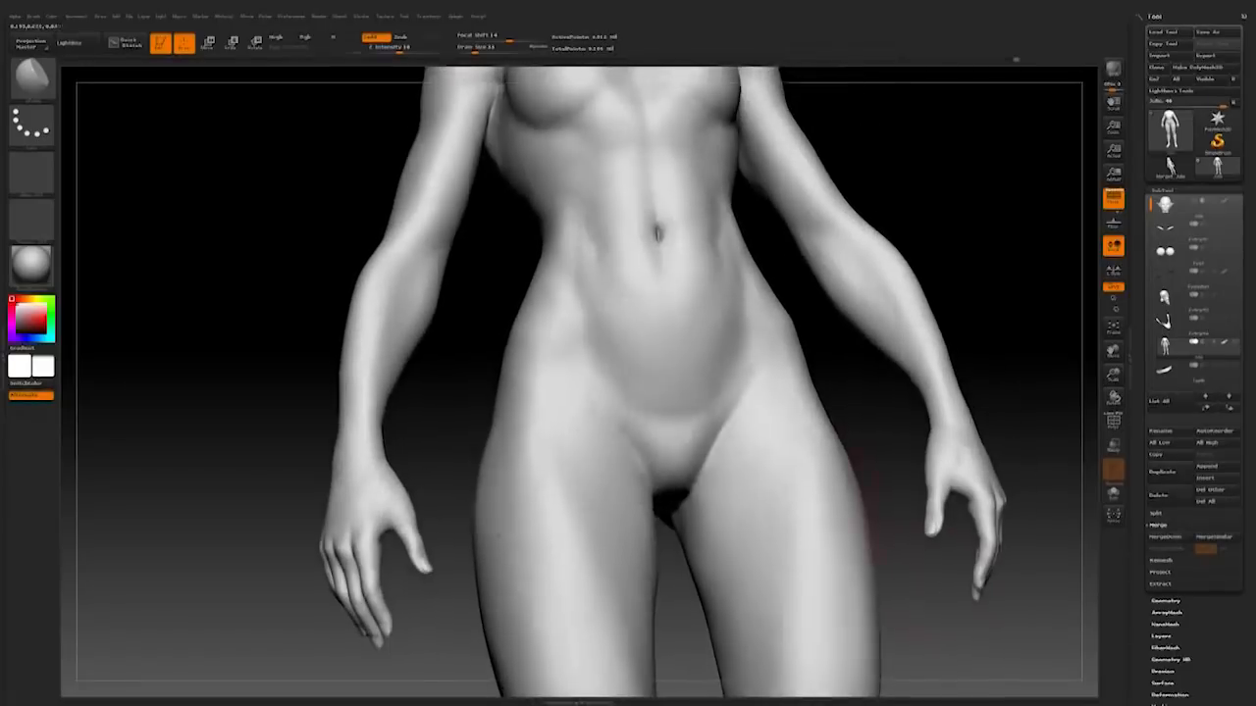
Step: Switch to a soft brush at Z Intensity 4 and shape, then smooth, the junction between groin and inner thighs
key(b)
click(705, 88)
click(31, 172)
click(329, 302)
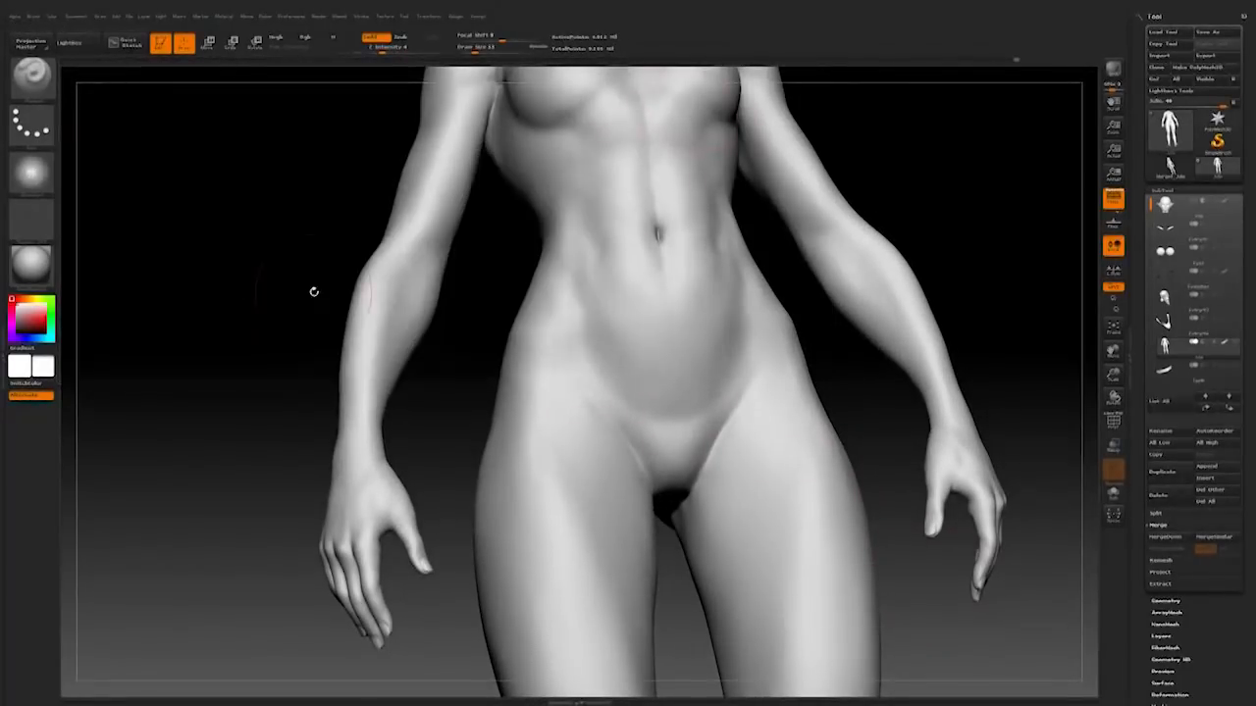
key(s)
drag(673, 518, 658, 518)
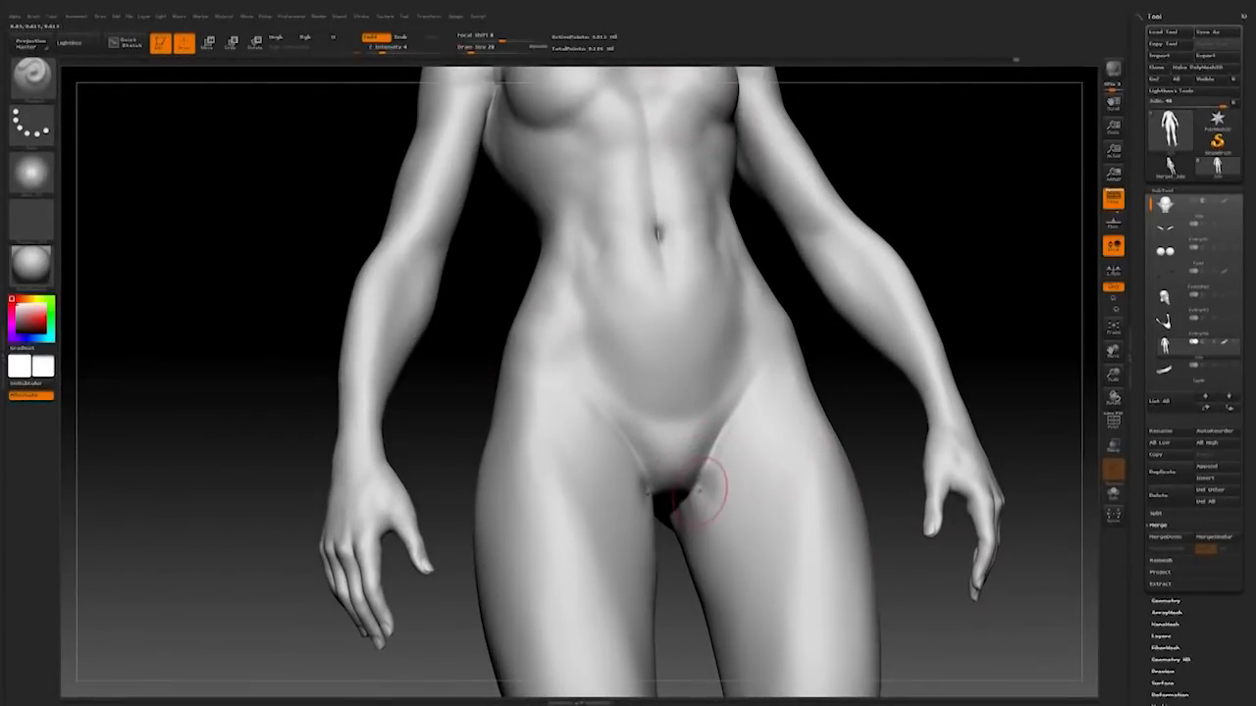
mouse_move(724, 505)
shift+mouse_down()
mouse_move(717, 494)
mouse_move(687, 503)
mouse_move(714, 496)
mouse_move(705, 481)
shift+mouse_up()
key(s)
Step: Reduce the draw size and lightly define the crease where the thighs meet the buttocks on the underside
mouse_move(687, 479)
right_down()
mouse_move(736, 520)
mouse_move(816, 394)
mouse_move(847, 481)
mouse_move(952, 339)
mouse_move(672, 544)
right_up()
mouse_move(901, 304)
mouse_down()
mouse_move(911, 200)
mouse_move(896, 160)
mouse_move(863, 235)
mouse_up()
key(space)
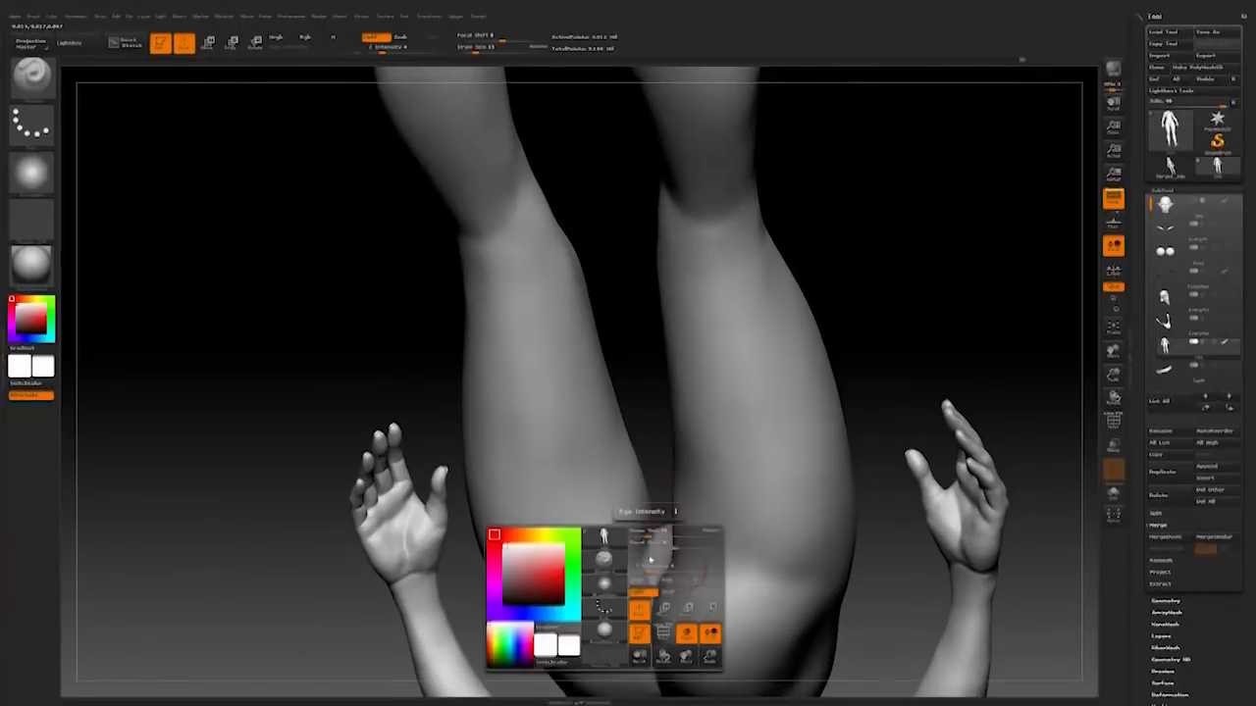
mouse_move(900, 325)
mouse_down()
mouse_move(943, 306)
mouse_move(898, 318)
mouse_move(905, 303)
mouse_move(793, 284)
mouse_move(765, 343)
mouse_move(684, 418)
mouse_up()
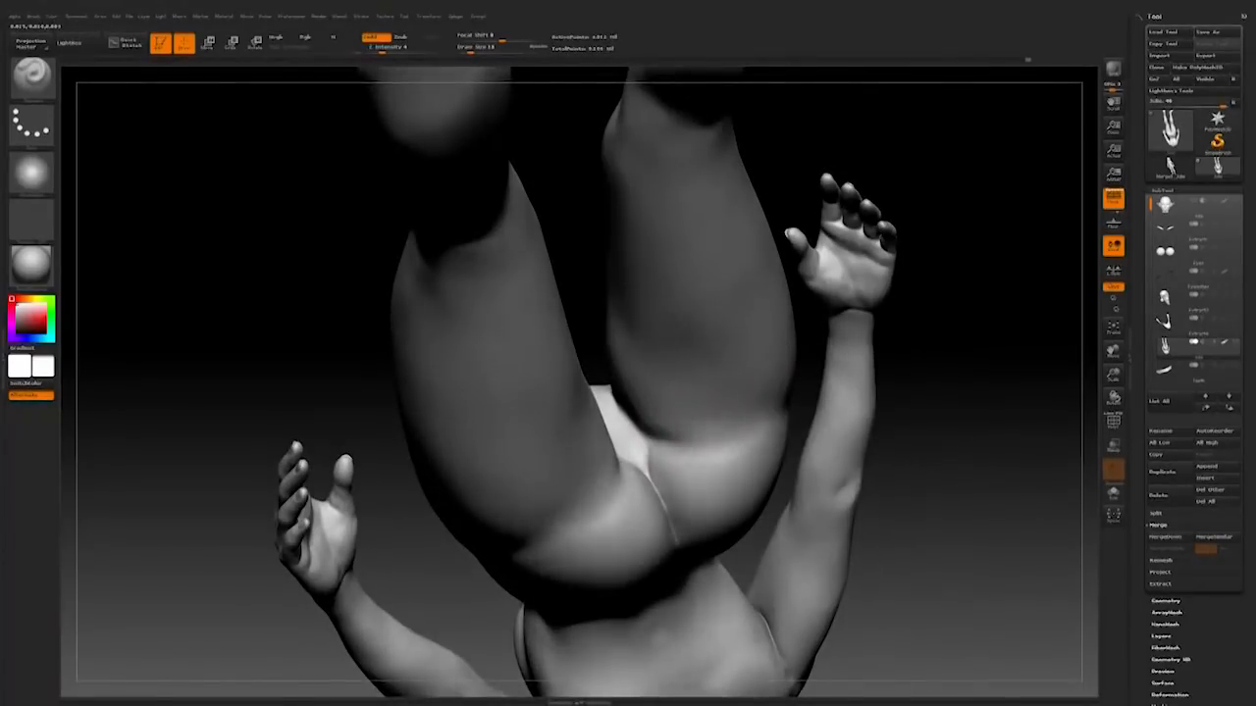
drag(552, 368, 564, 373)
key(space)
drag(723, 473, 711, 473)
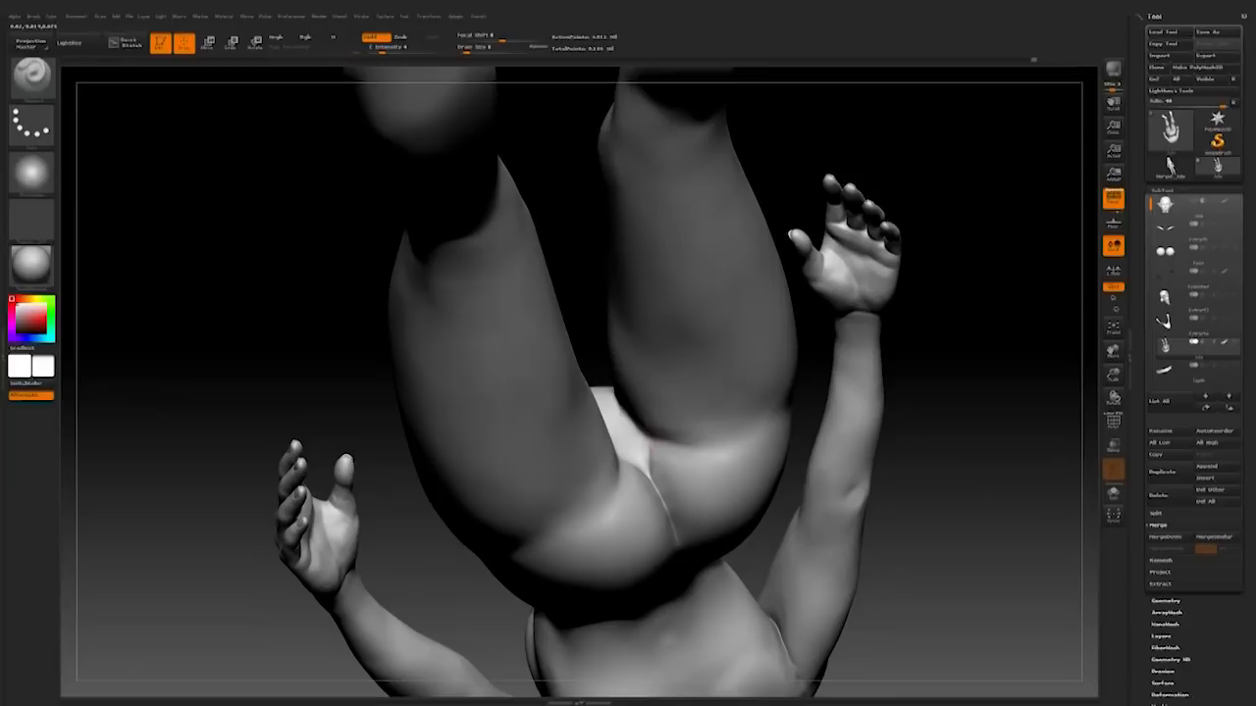
Step: Set the brush to subtract and carve the fold between the buttock and the back of the thigh
drag(864, 390, 947, 386)
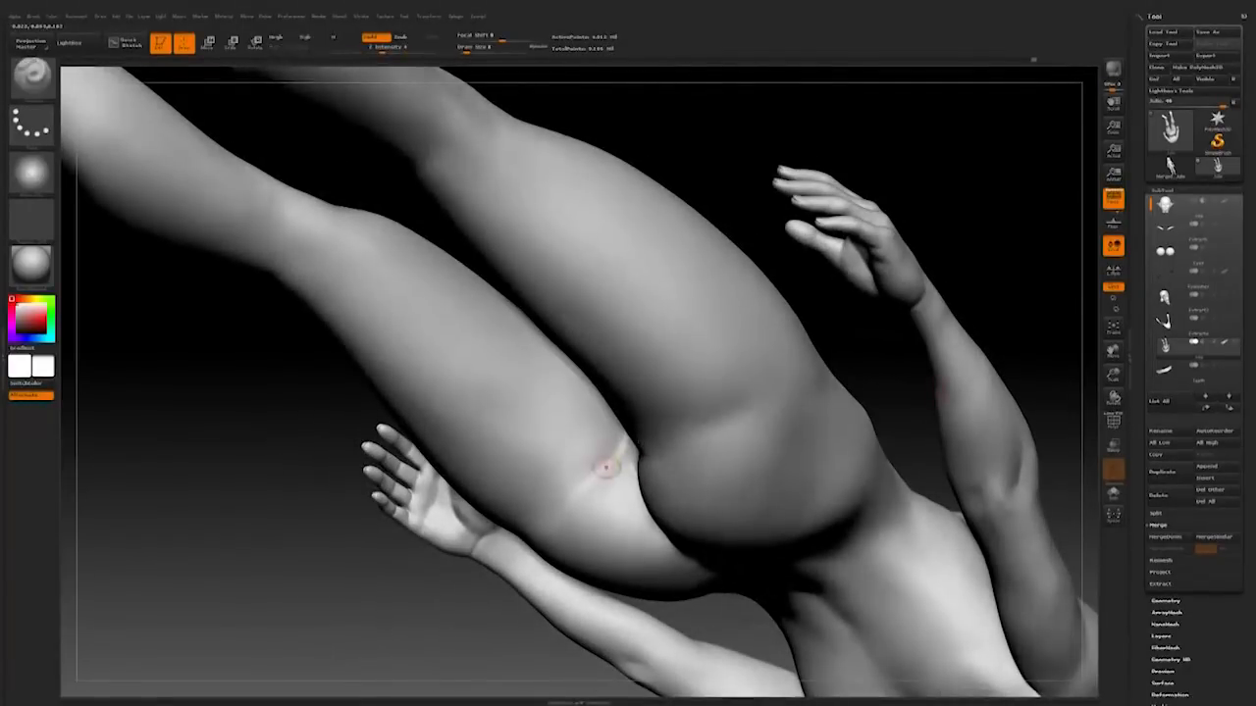
key(b)
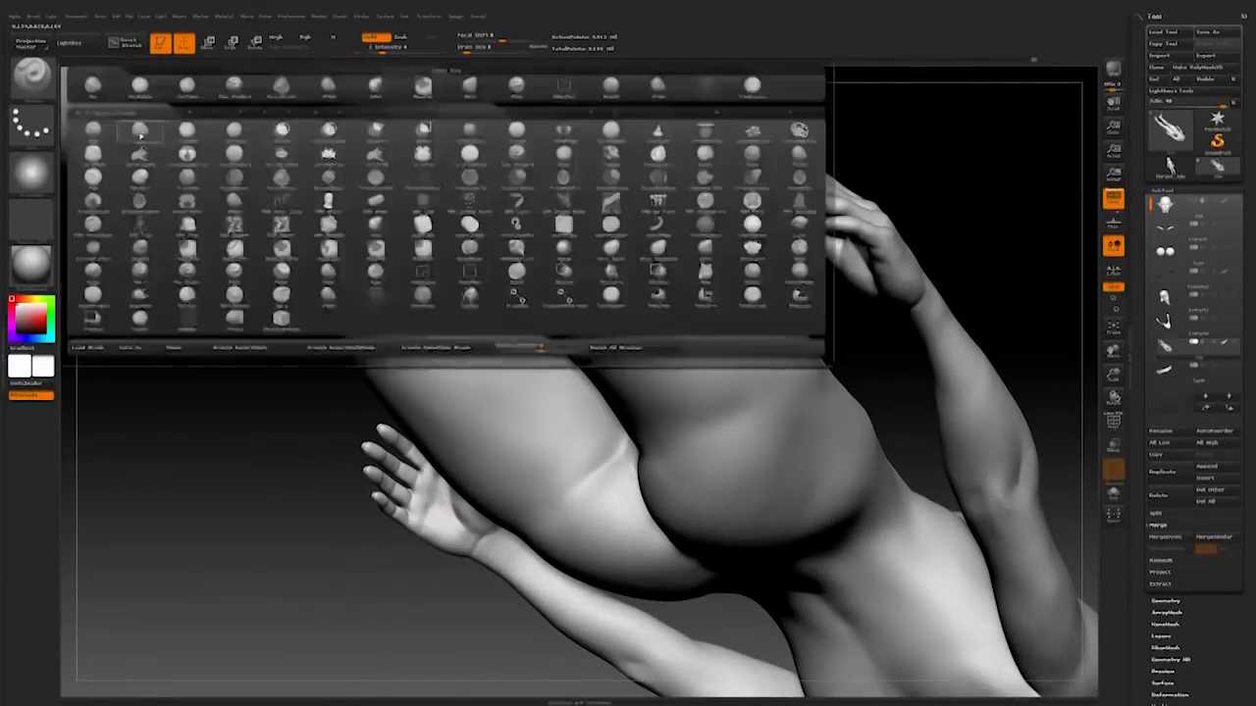
key(d)
key(s)
click(398, 47)
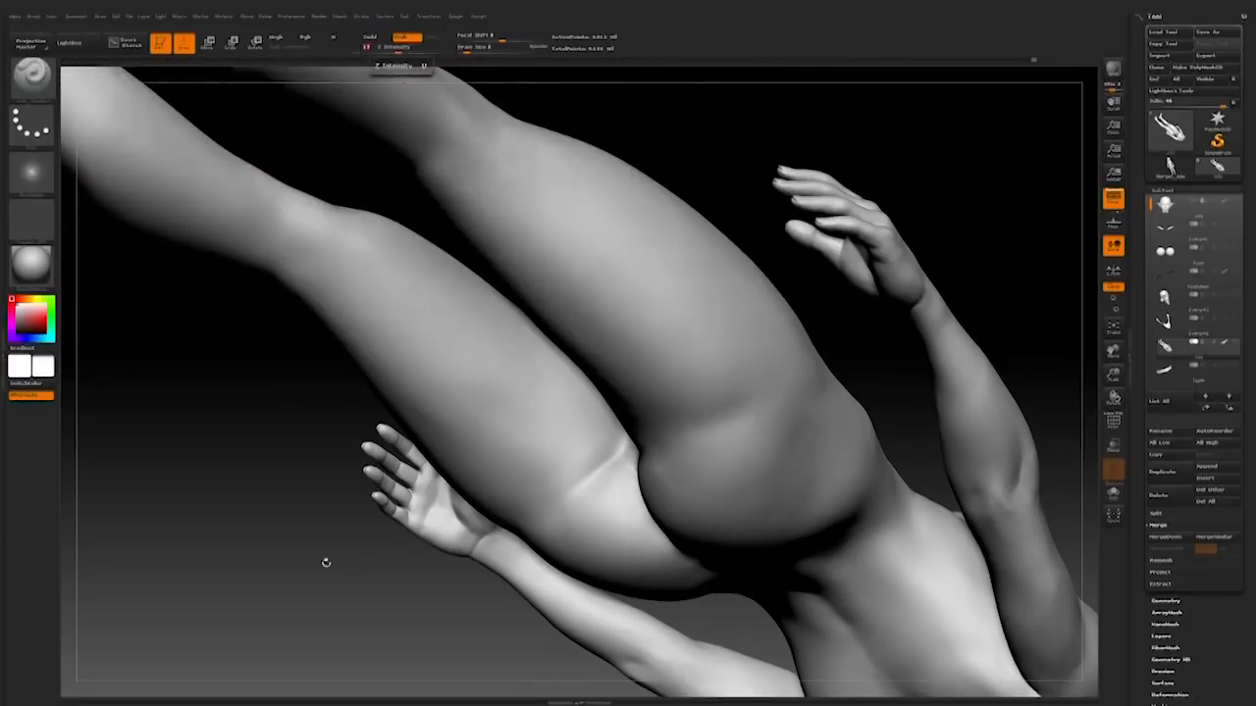
drag(618, 613, 551, 537)
key(space)
drag(588, 475, 589, 491)
Step: Smooth the carved fold beneath the buttocks into the inner thighs and the underside of the pelvis
mouse_move(981, 187)
mouse_down()
mouse_move(938, 177)
mouse_move(971, 197)
mouse_move(919, 341)
mouse_move(965, 292)
mouse_move(926, 335)
mouse_move(864, 370)
mouse_move(889, 482)
mouse_move(960, 531)
mouse_move(972, 496)
mouse_up()
shift+drag(673, 370, 644, 343)
mouse_move(863, 549)
mouse_down()
mouse_move(830, 327)
mouse_move(839, 312)
mouse_up()
shift+drag(589, 527, 589, 521)
shift+drag(611, 477, 591, 513)
mouse_move(659, 402)
mouse_down()
mouse_move(830, 364)
mouse_move(765, 383)
mouse_up()
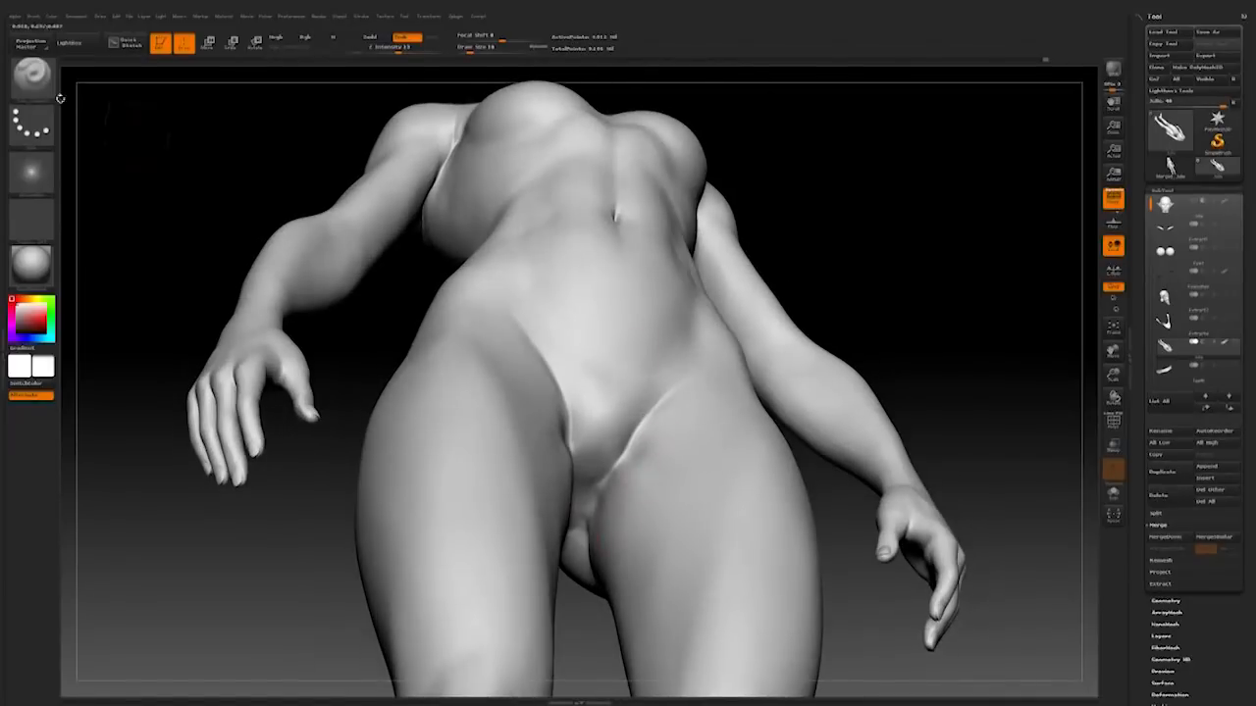
Step: Adjust the contour between the inner thighs and the groin with the Move brush, changing its draw size as needed
key(b)
click(469, 86)
drag(794, 245, 761, 323)
key(space)
click(618, 484)
drag(863, 295, 923, 280)
mouse_move(902, 343)
mouse_down()
mouse_move(925, 308)
mouse_move(947, 304)
mouse_up()
key(space)
click(591, 498)
mouse_move(863, 324)
mouse_down()
mouse_move(868, 418)
mouse_move(873, 318)
mouse_up()
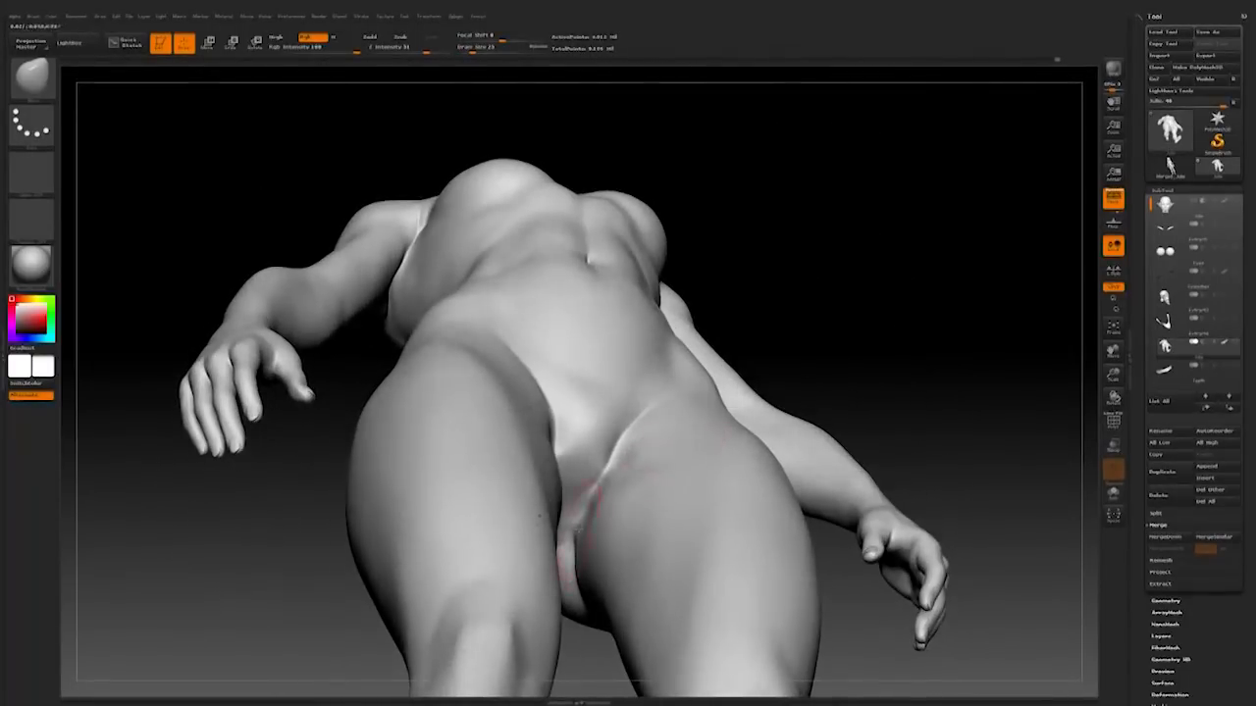
Step: Reduce the draw size to 14 and smooth the groin crease at the inner thigh
mouse_move(814, 371)
mouse_down()
mouse_move(858, 308)
mouse_move(827, 331)
mouse_move(844, 316)
mouse_move(830, 338)
mouse_move(834, 387)
mouse_up()
shift+drag(571, 530, 572, 526)
mouse_move(805, 359)
mouse_down()
mouse_move(841, 353)
mouse_move(813, 349)
mouse_up()
key(bracketleft)
key(bracketleft)
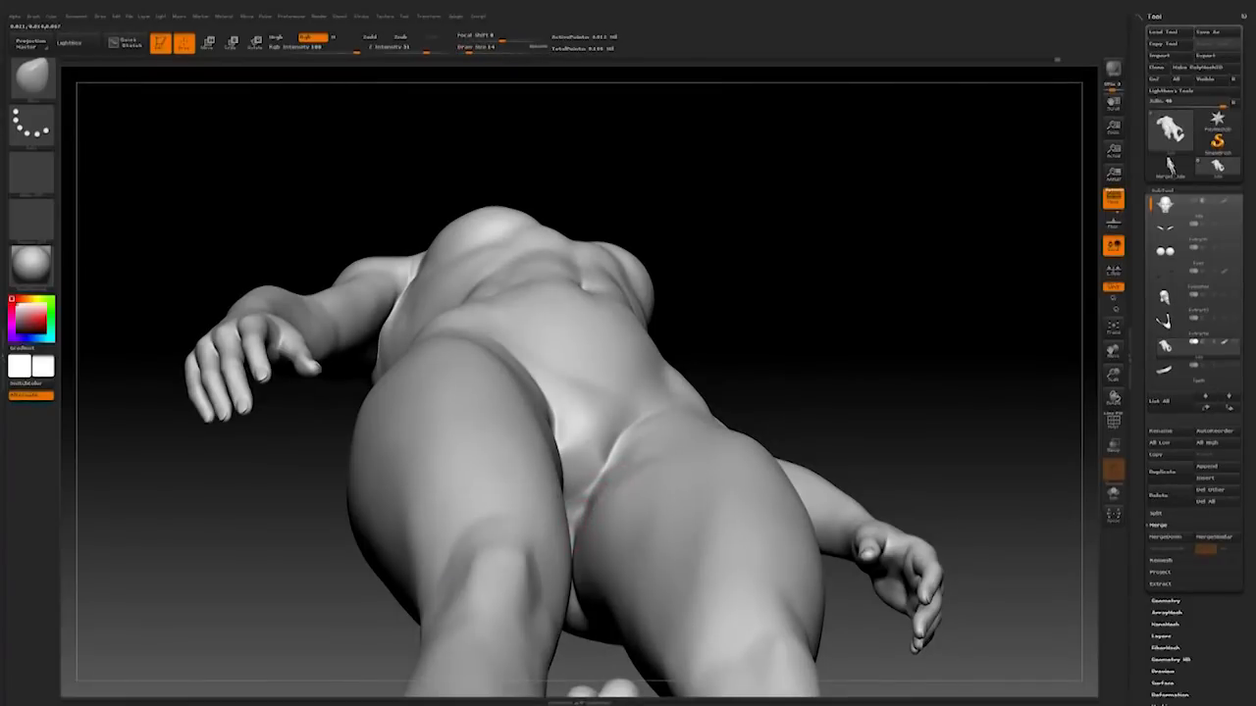
shift+drag(584, 508, 595, 495)
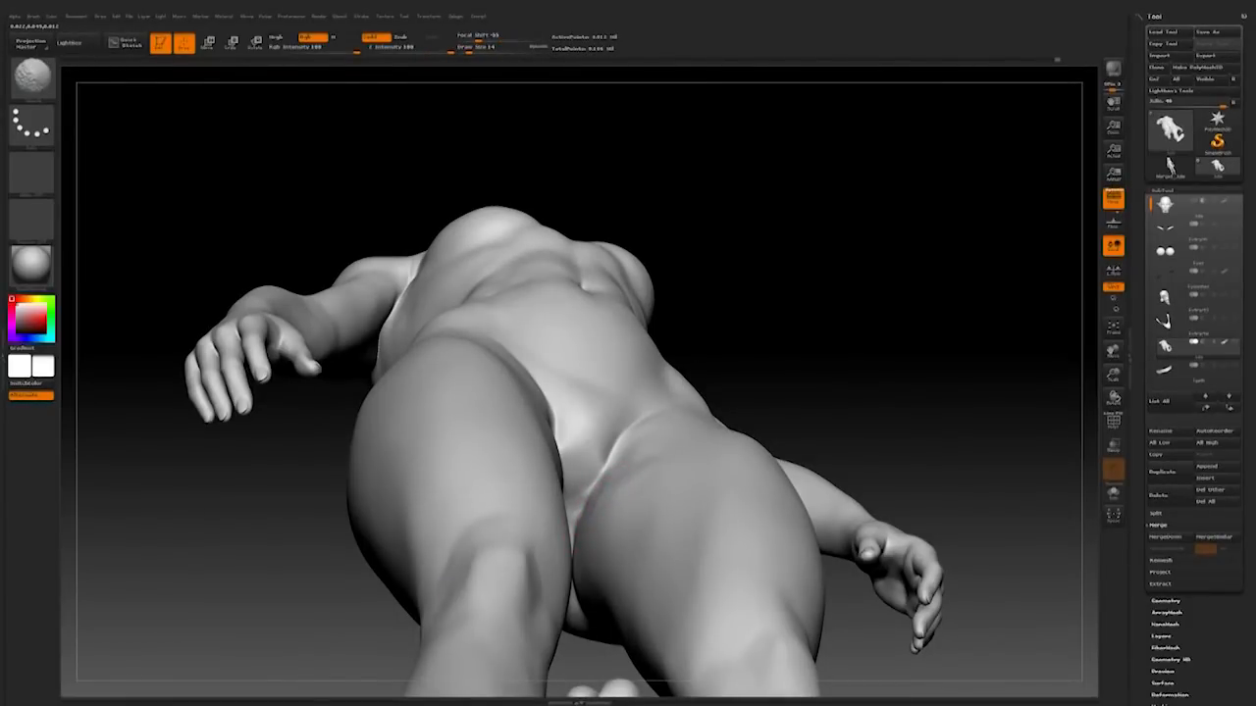
Step: Switch back to the clay-type brush and build up the inner thighs along the groin creases
key(b)
click(385, 114)
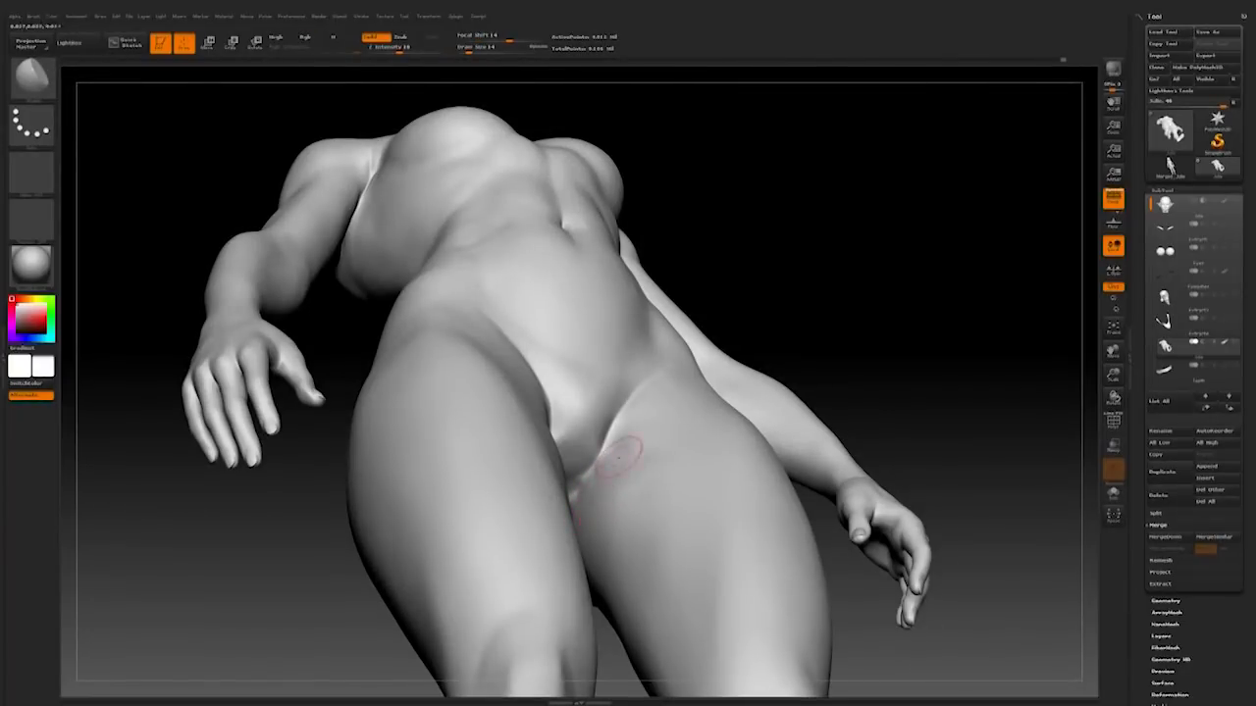
drag(822, 325, 785, 339)
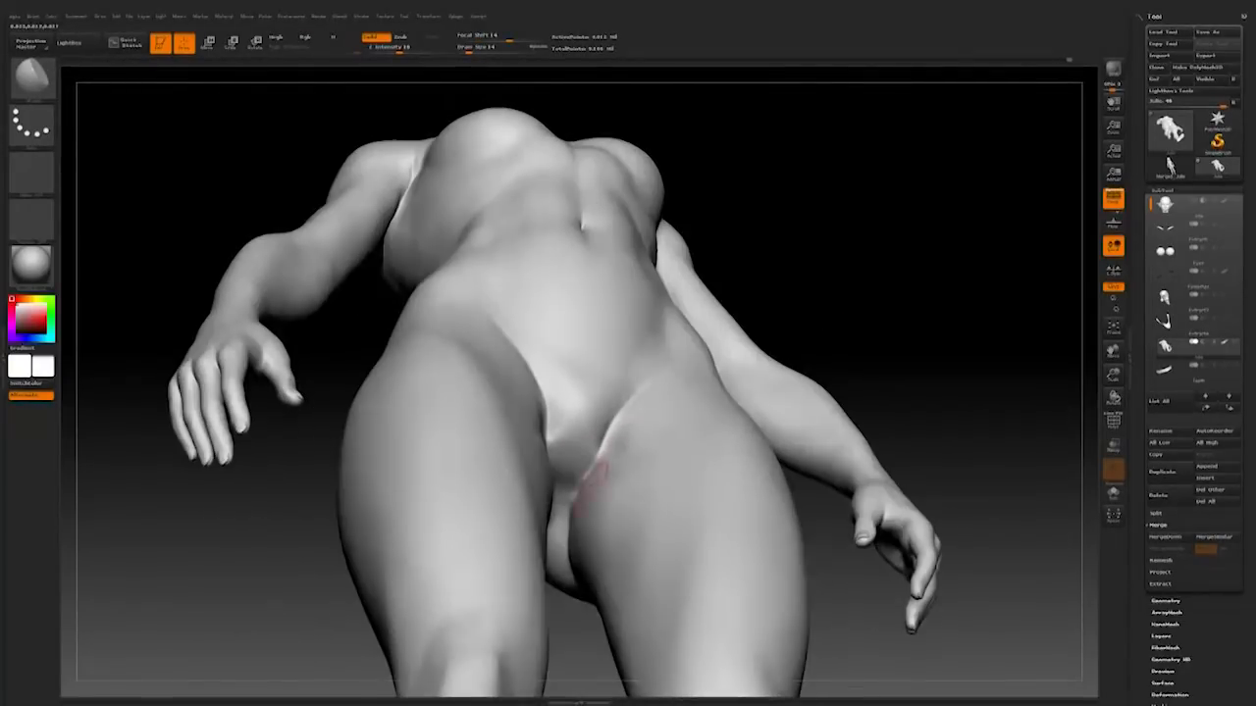
drag(822, 301, 832, 347)
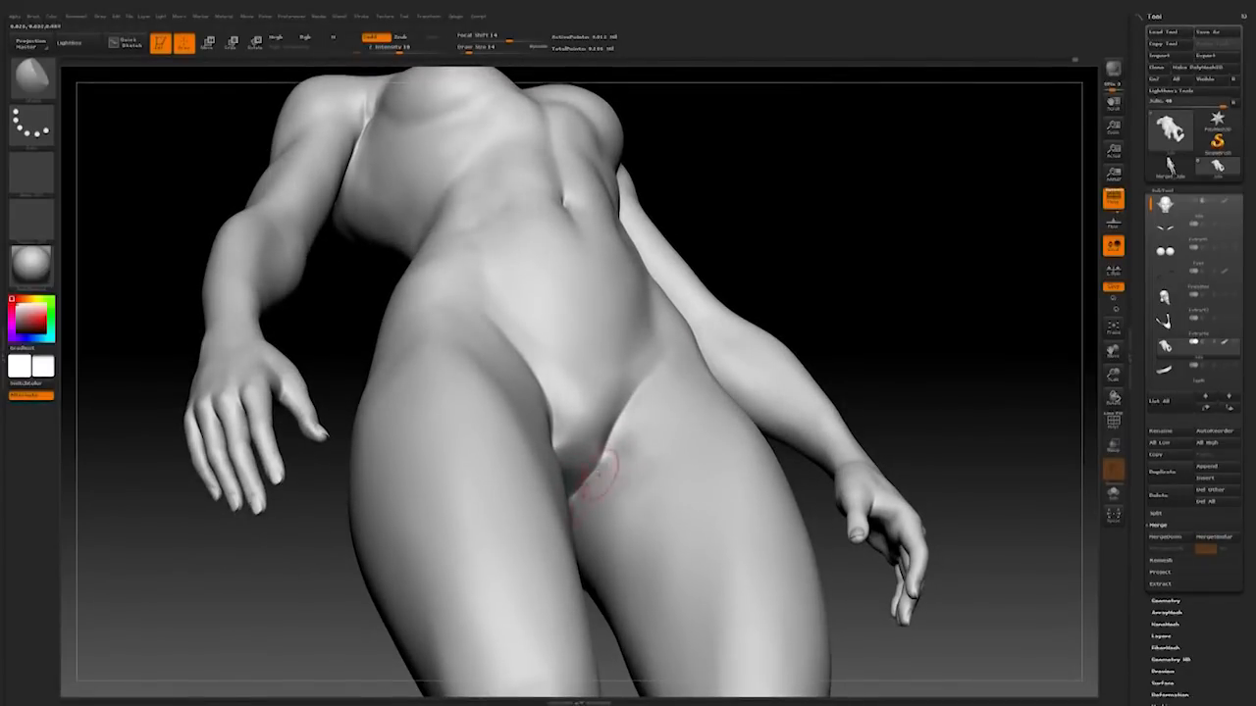
drag(853, 257, 628, 421)
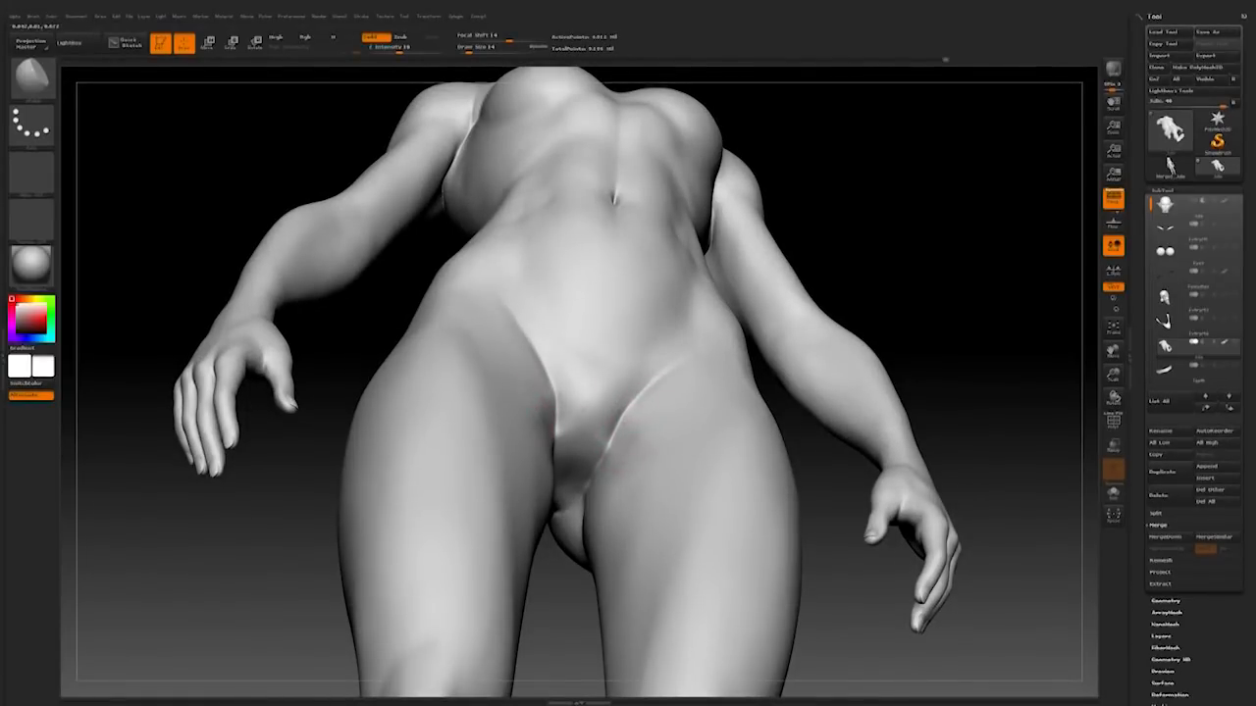
drag(805, 324, 824, 383)
mouse_move(863, 324)
mouse_down()
mouse_move(911, 288)
mouse_move(868, 324)
mouse_move(882, 314)
mouse_up()
drag(579, 500, 620, 467)
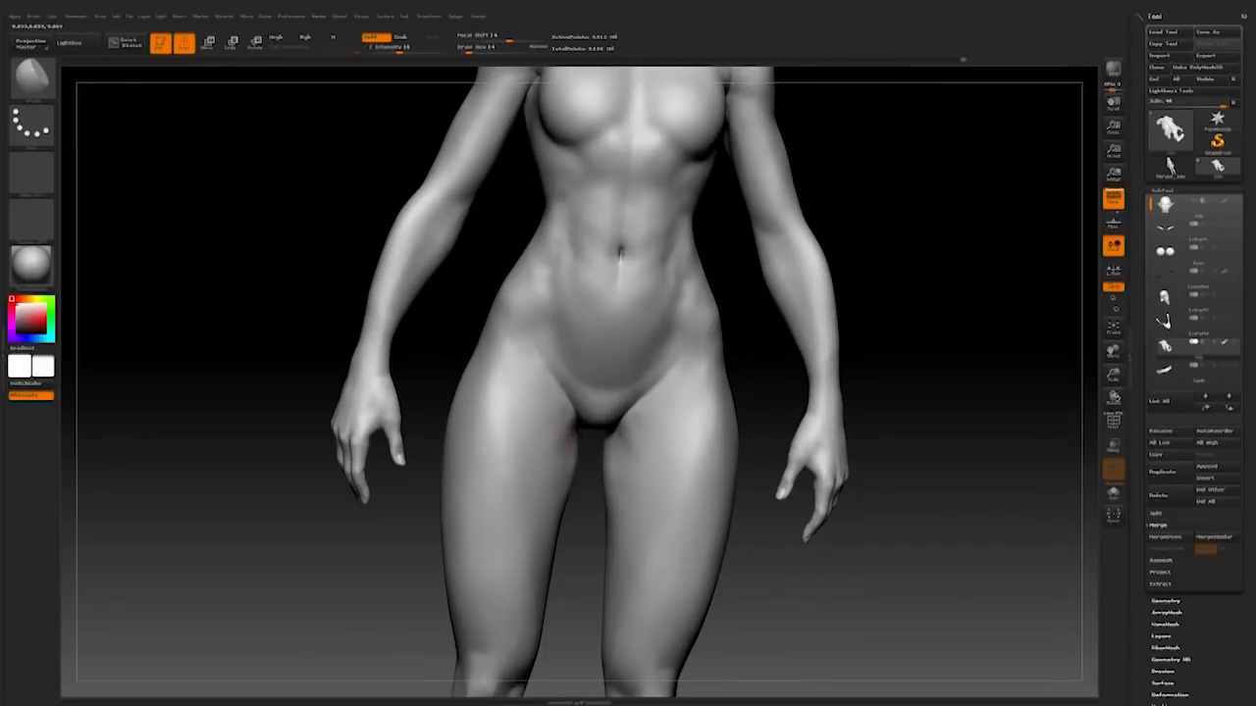
Step: Refine the inner thighs below the pelvis, then smooth the upper thighs and groin
drag(580, 527, 550, 525)
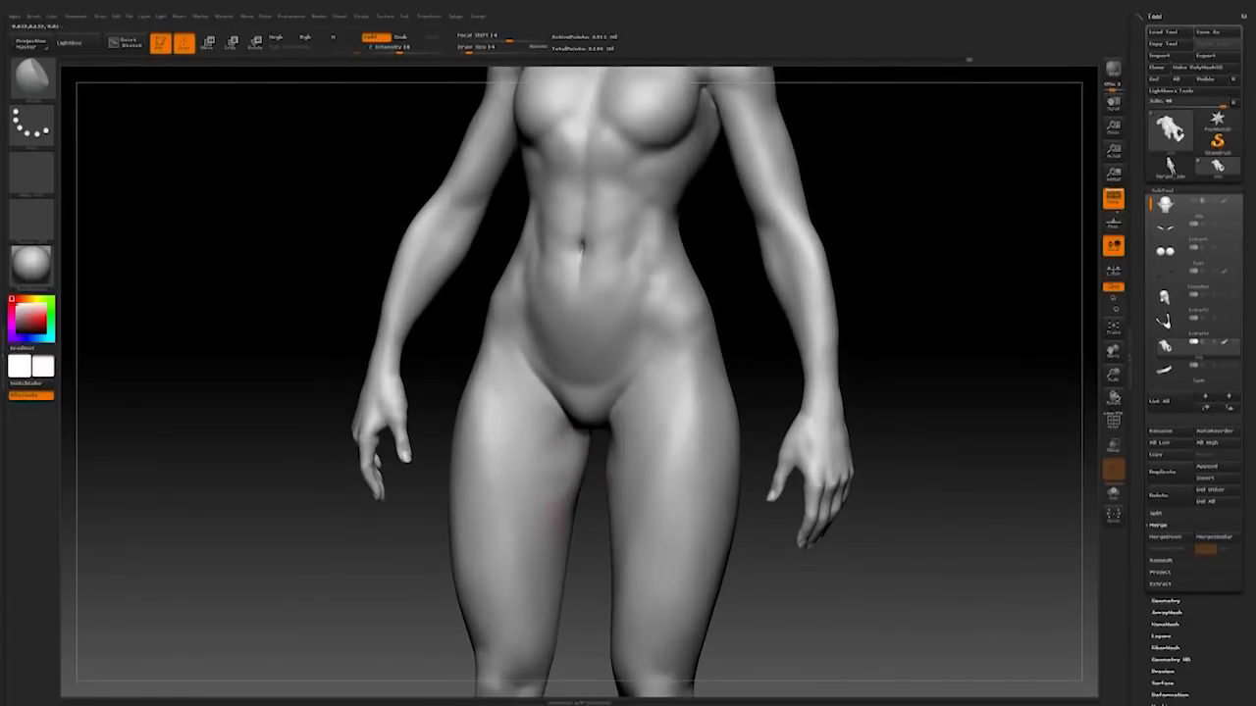
drag(904, 449, 808, 418)
key(shift)
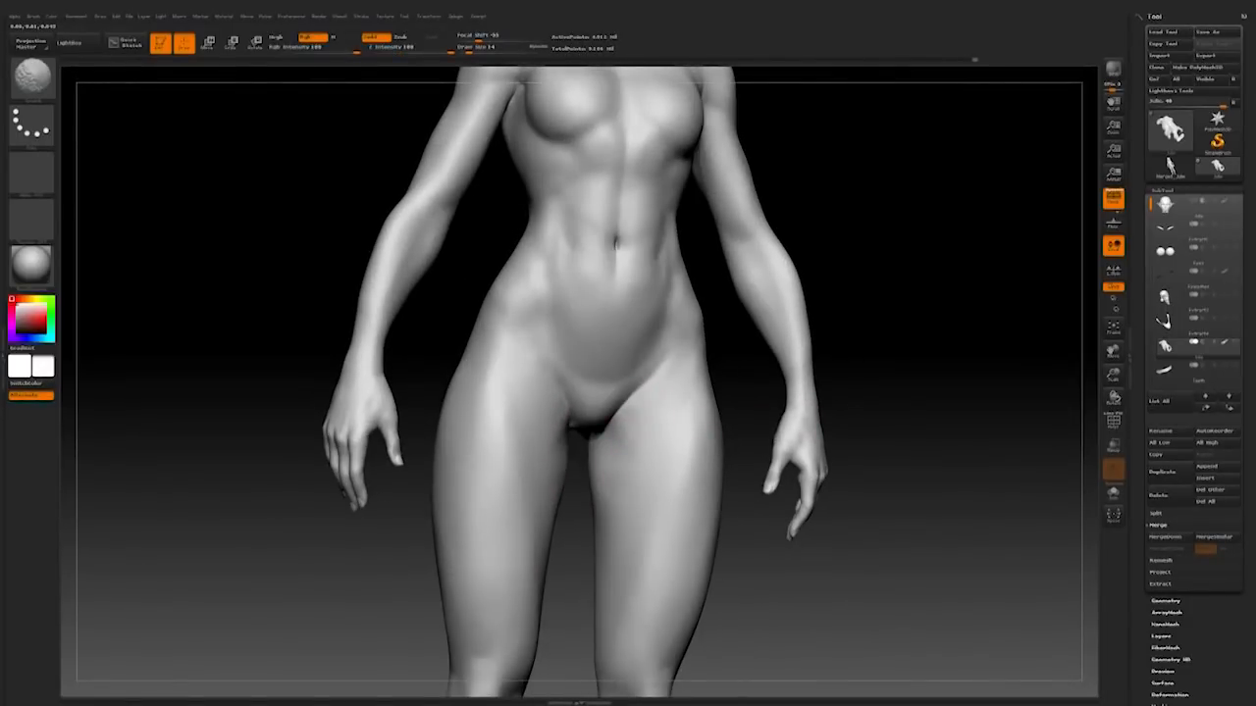
drag(755, 406, 724, 408)
key(shift)
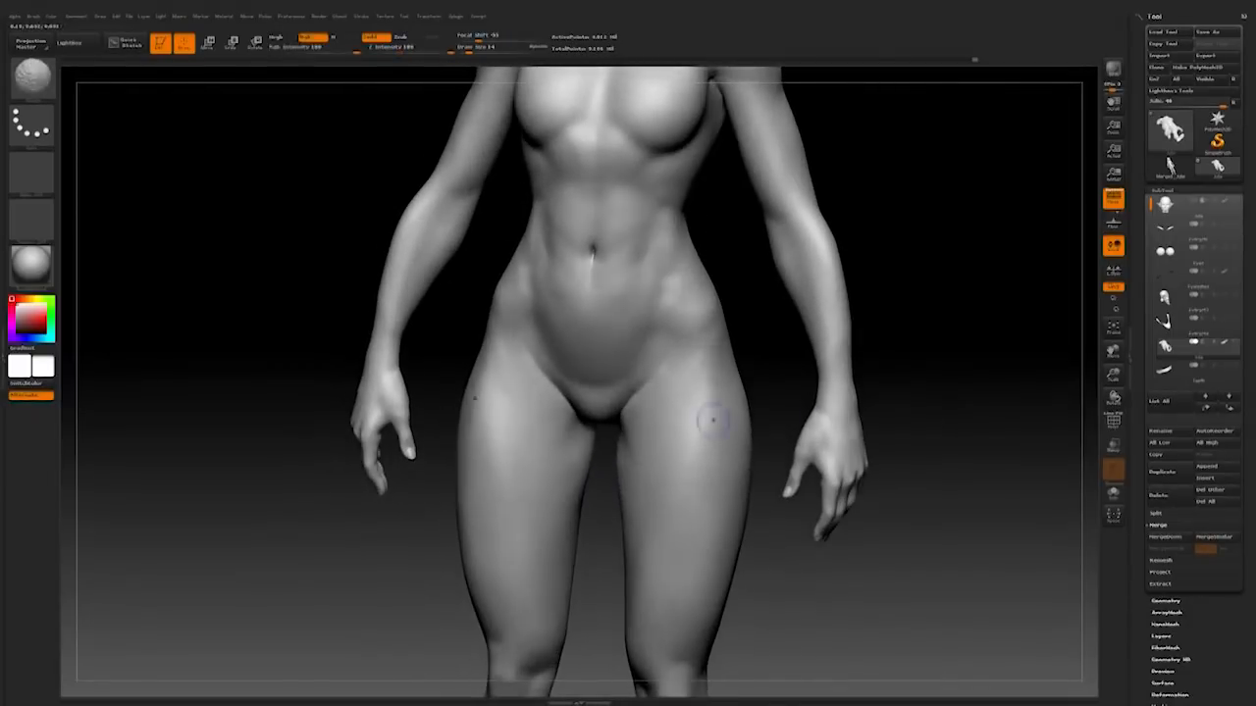
Step: Sculpt the side abdominals around the waist and navel, undoing one stroke along the way
mouse_move(913, 291)
mouse_down()
mouse_move(913, 372)
mouse_move(755, 378)
mouse_up()
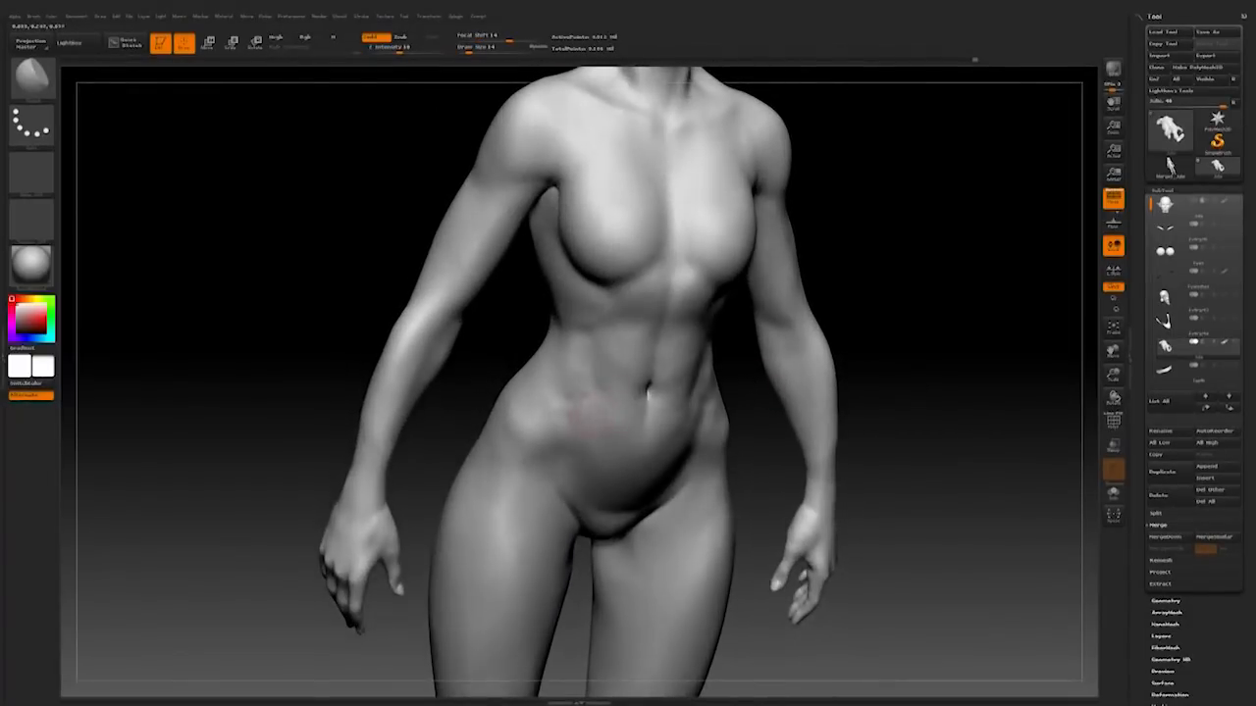
drag(901, 311, 967, 319)
mouse_move(829, 332)
mouse_down()
mouse_move(717, 363)
mouse_move(690, 390)
mouse_move(713, 373)
mouse_up()
key(ctrl+z)
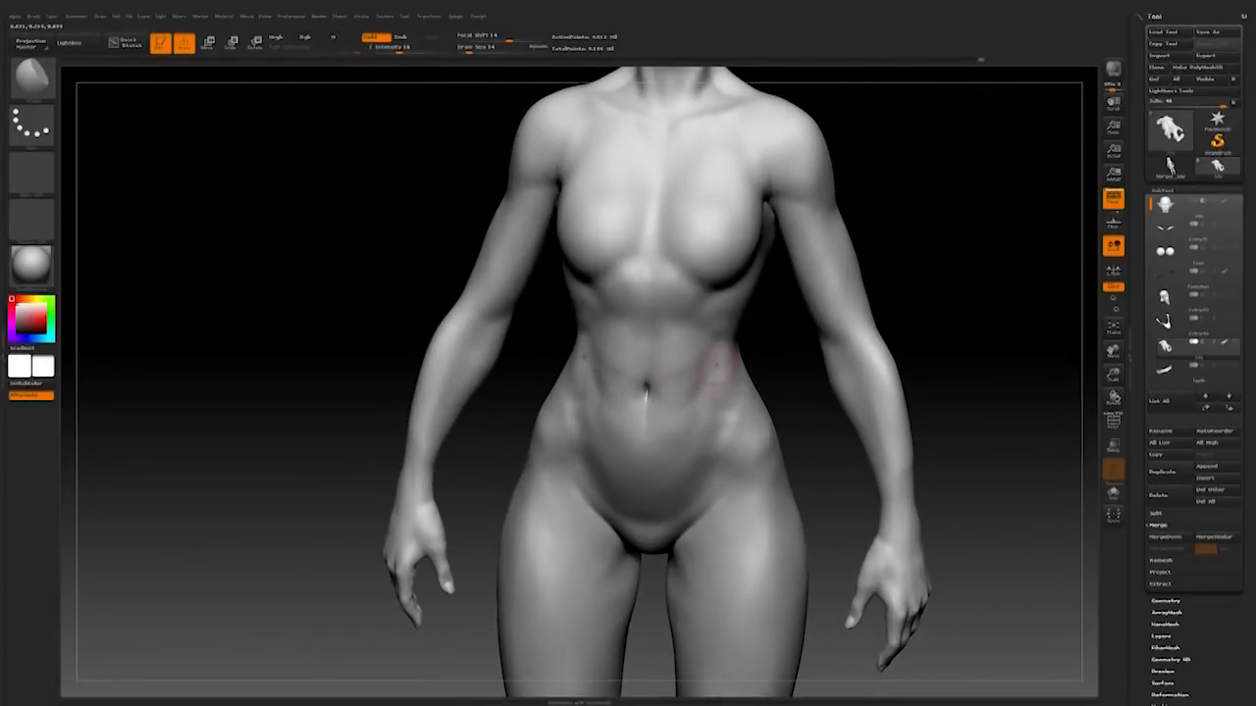
mouse_move(774, 367)
mouse_down()
mouse_move(942, 298)
mouse_move(944, 307)
mouse_move(672, 415)
mouse_up()
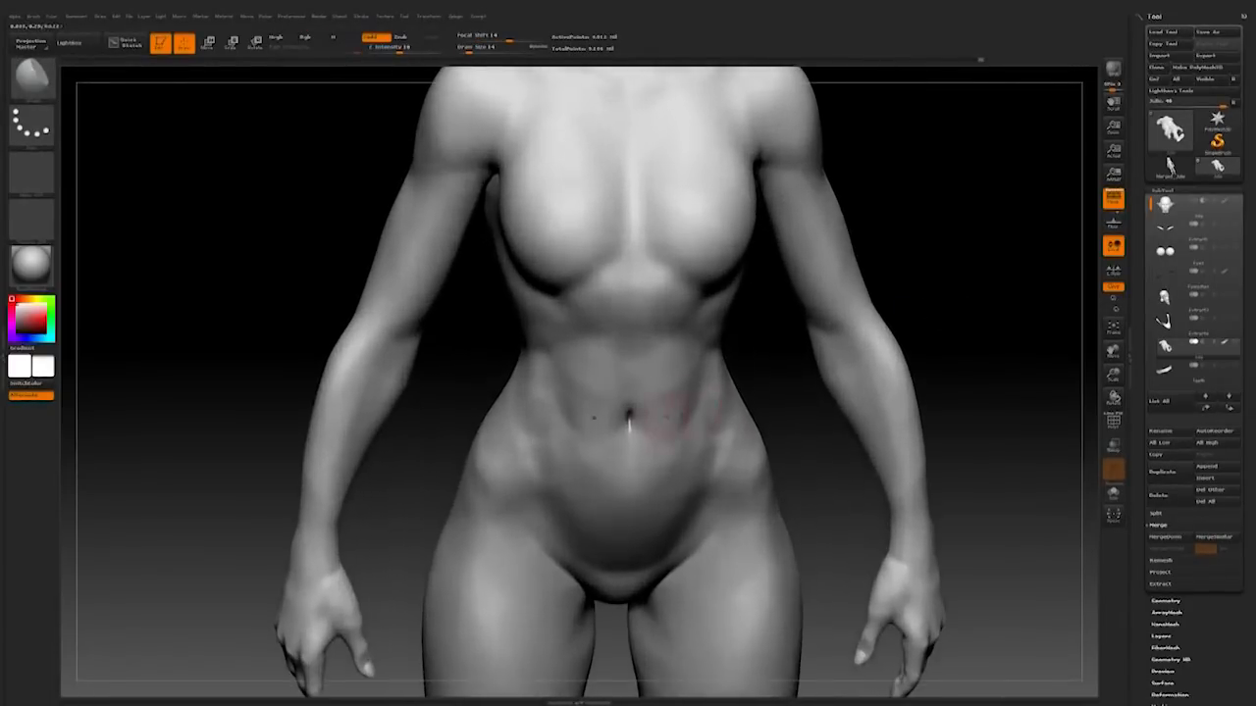
Step: Shape the lower abdomen between the navel and the hip bones with the clay-type brush
click(40, 92)
mouse_move(961, 319)
mouse_down()
mouse_move(956, 308)
mouse_move(799, 352)
mouse_move(978, 307)
mouse_move(714, 446)
mouse_up()
drag(807, 427, 883, 427)
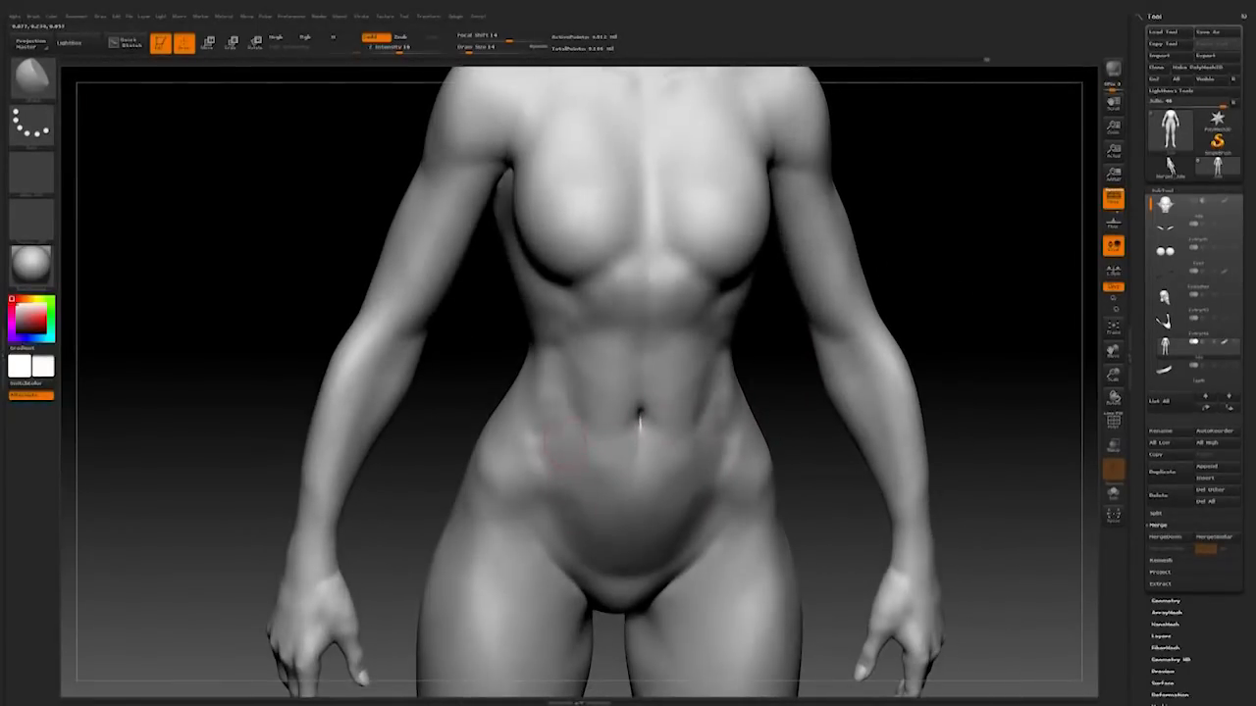
drag(955, 313, 565, 453)
drag(966, 412, 856, 398)
drag(972, 383, 1031, 382)
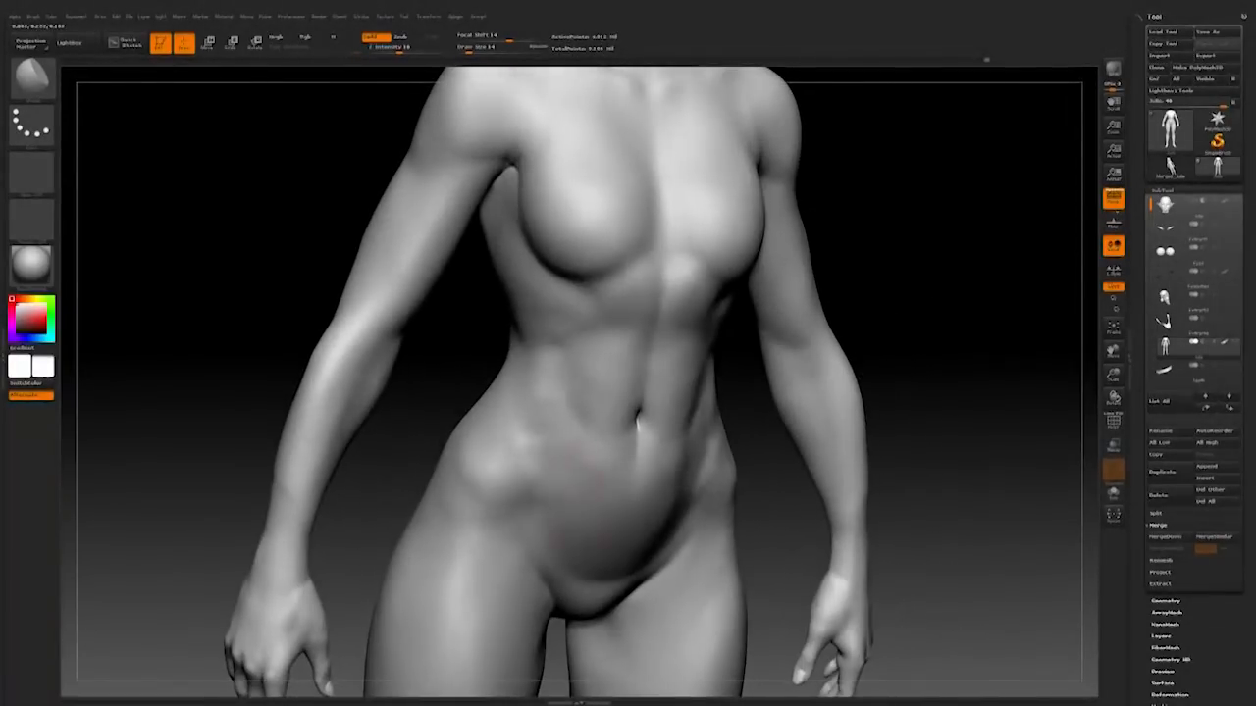
Step: Refine the lower abdomen and hip bones with the clay-type brush, then smooth the area below the navel
mouse_move(854, 459)
mouse_down()
mouse_move(872, 437)
mouse_move(888, 442)
mouse_up()
mouse_move(801, 432)
mouse_down()
mouse_move(844, 431)
mouse_move(548, 424)
mouse_move(717, 332)
mouse_up()
mouse_move(839, 341)
alt+mouse_down()
mouse_move(740, 308)
mouse_move(914, 308)
mouse_move(955, 382)
mouse_move(707, 429)
alt+mouse_up()
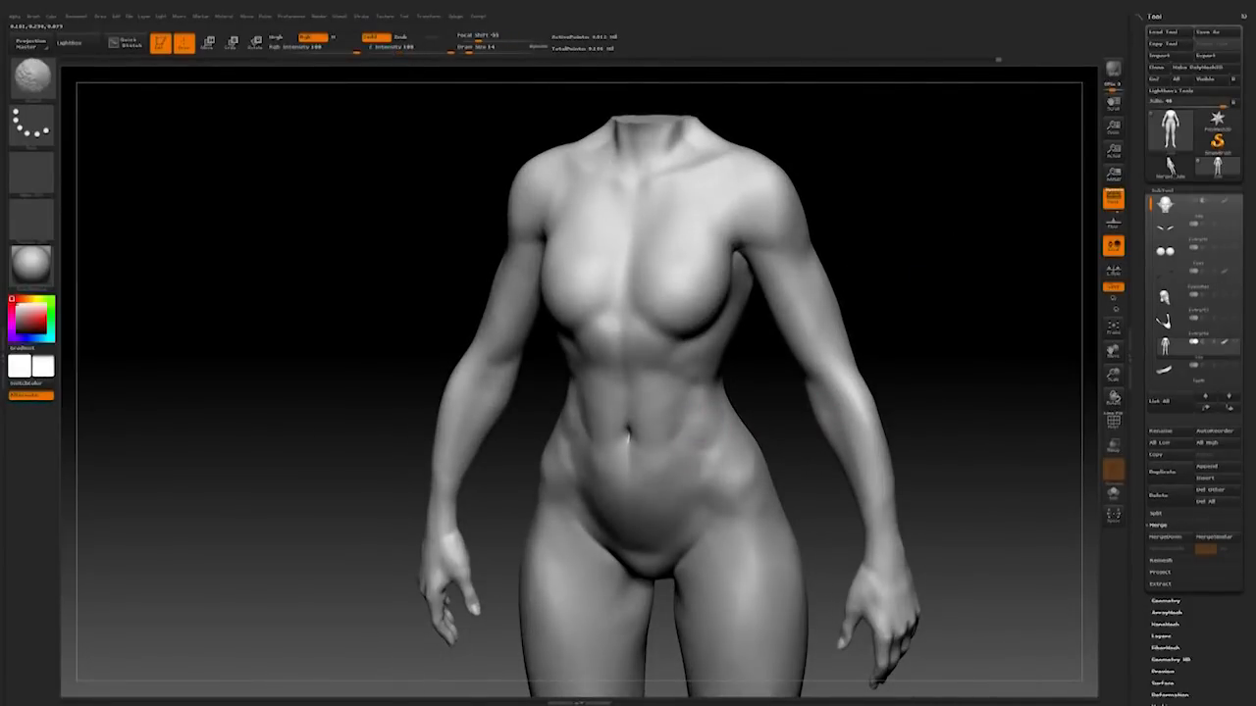
drag(609, 442, 667, 458)
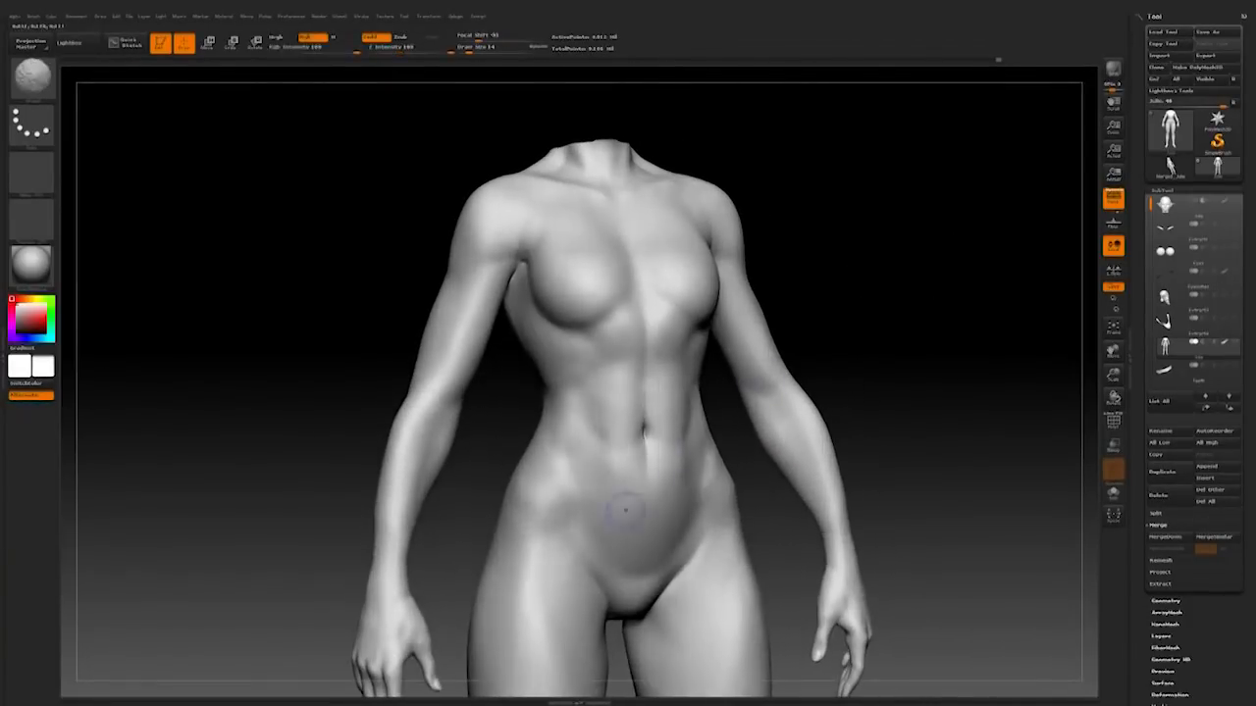
Step: Switch to a stronger clay-type brush and shape the lower belly, waist and inner hip area
key(b)
click(706, 89)
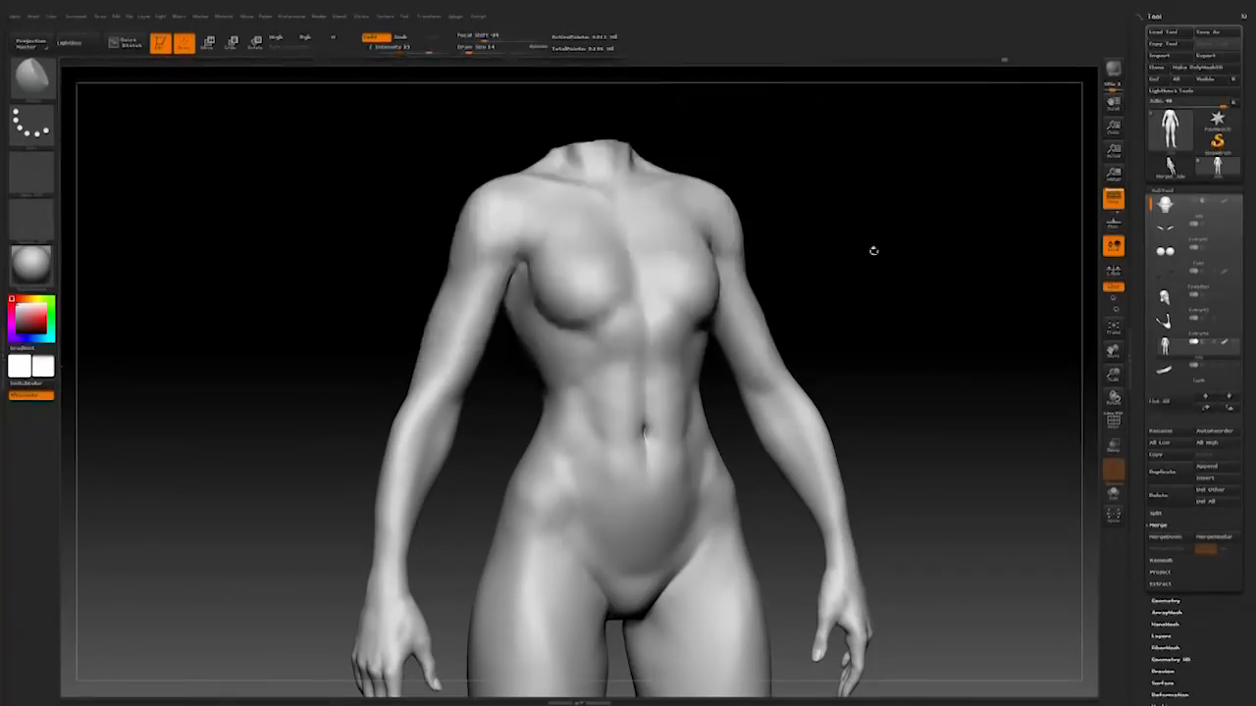
drag(830, 213, 709, 480)
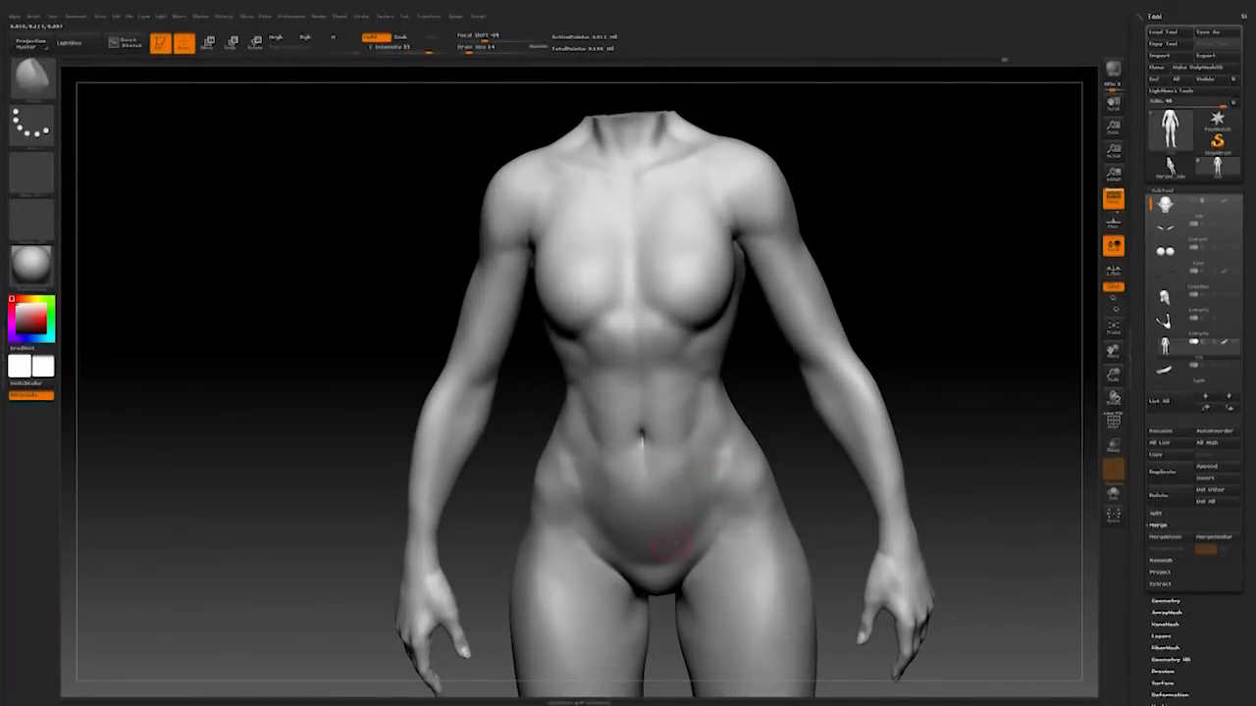
drag(764, 454, 803, 498)
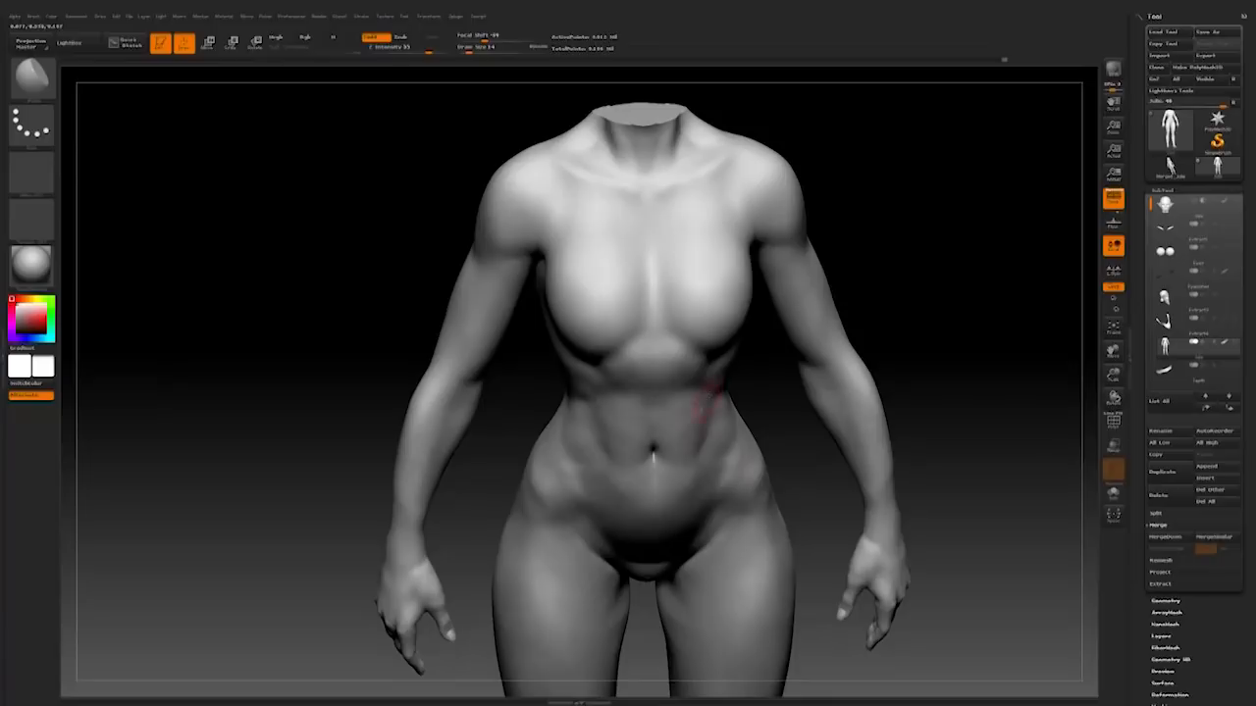
drag(958, 336, 606, 504)
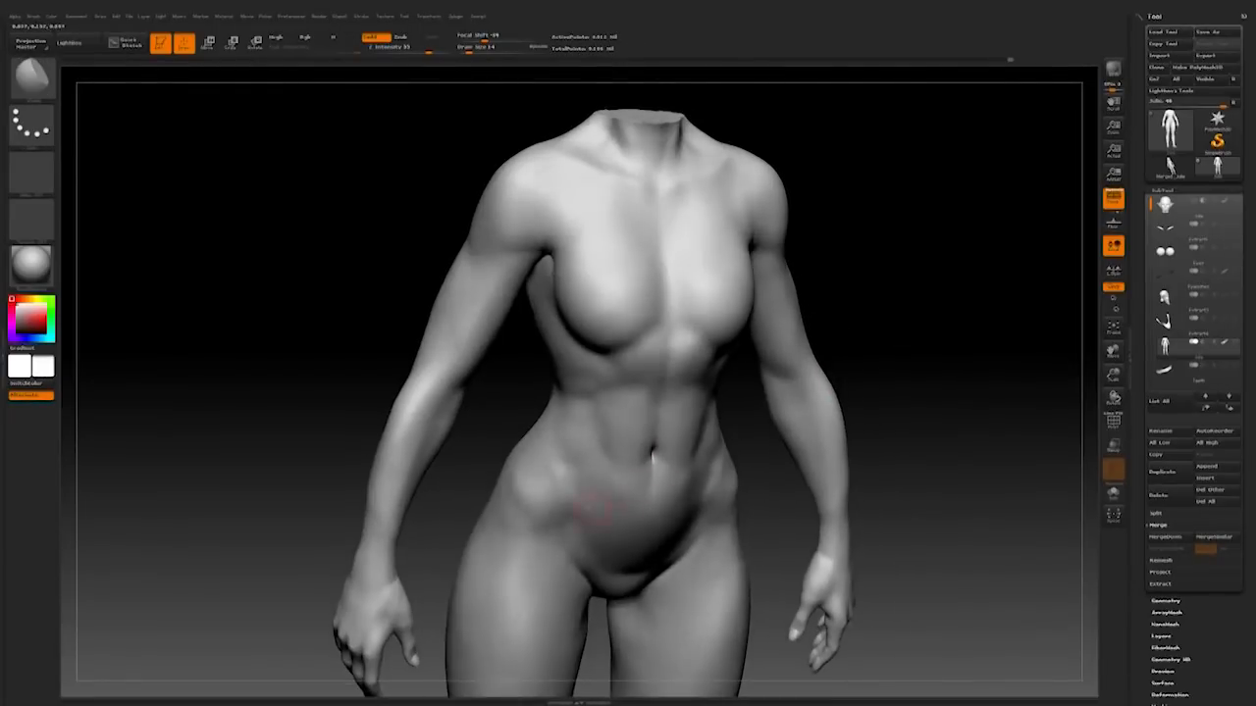
right_drag(544, 491, 539, 483)
drag(841, 391, 873, 395)
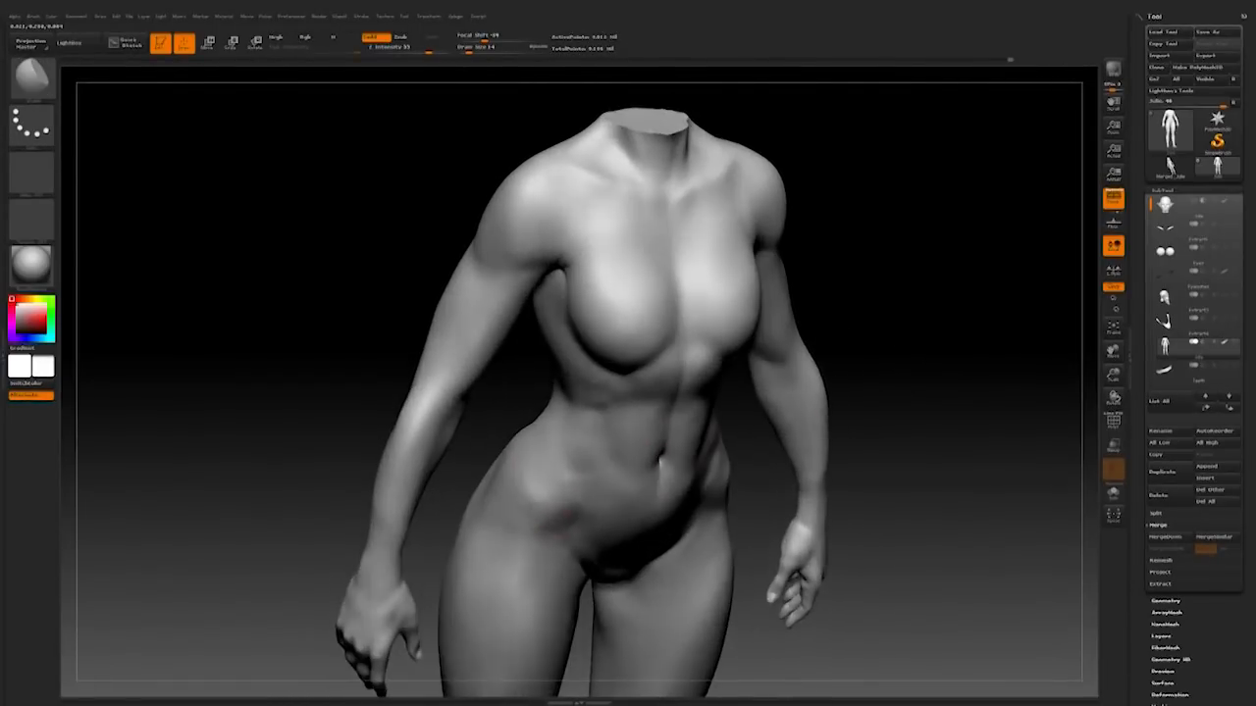
Step: Refine the hip bones and their transition into the upper thighs, checking the form from several angles
mouse_move(867, 450)
mouse_down()
mouse_move(785, 456)
mouse_move(775, 471)
mouse_up()
mouse_move(793, 465)
right_down()
mouse_move(792, 392)
mouse_move(863, 471)
right_up()
ctrl+right_drag(786, 530, 786, 579)
mouse_move(843, 476)
right_down()
mouse_move(923, 480)
mouse_move(849, 446)
right_up()
mouse_move(849, 446)
right_down()
mouse_move(922, 491)
mouse_move(847, 543)
mouse_move(865, 533)
mouse_move(863, 552)
mouse_move(877, 486)
right_up()
mouse_move(876, 560)
ctrl+right_down()
mouse_move(877, 628)
mouse_move(888, 628)
ctrl+right_up()
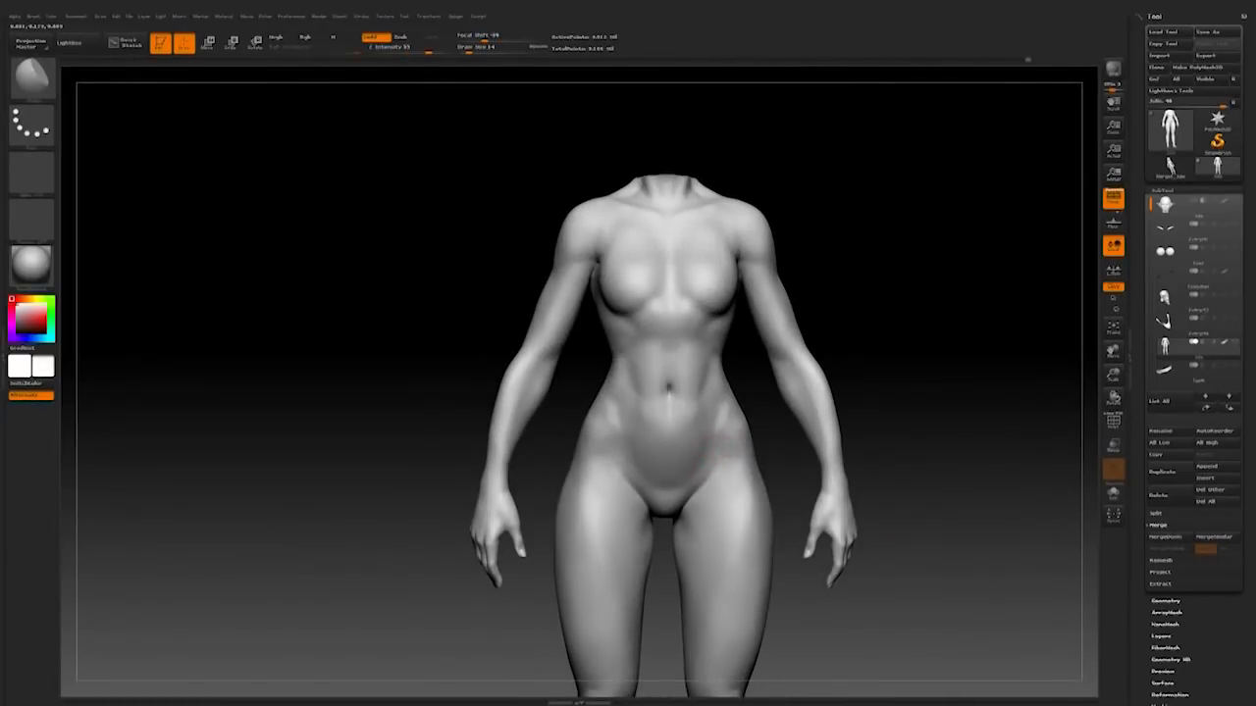
mouse_move(898, 432)
right_down()
mouse_move(945, 388)
mouse_move(945, 442)
right_up()
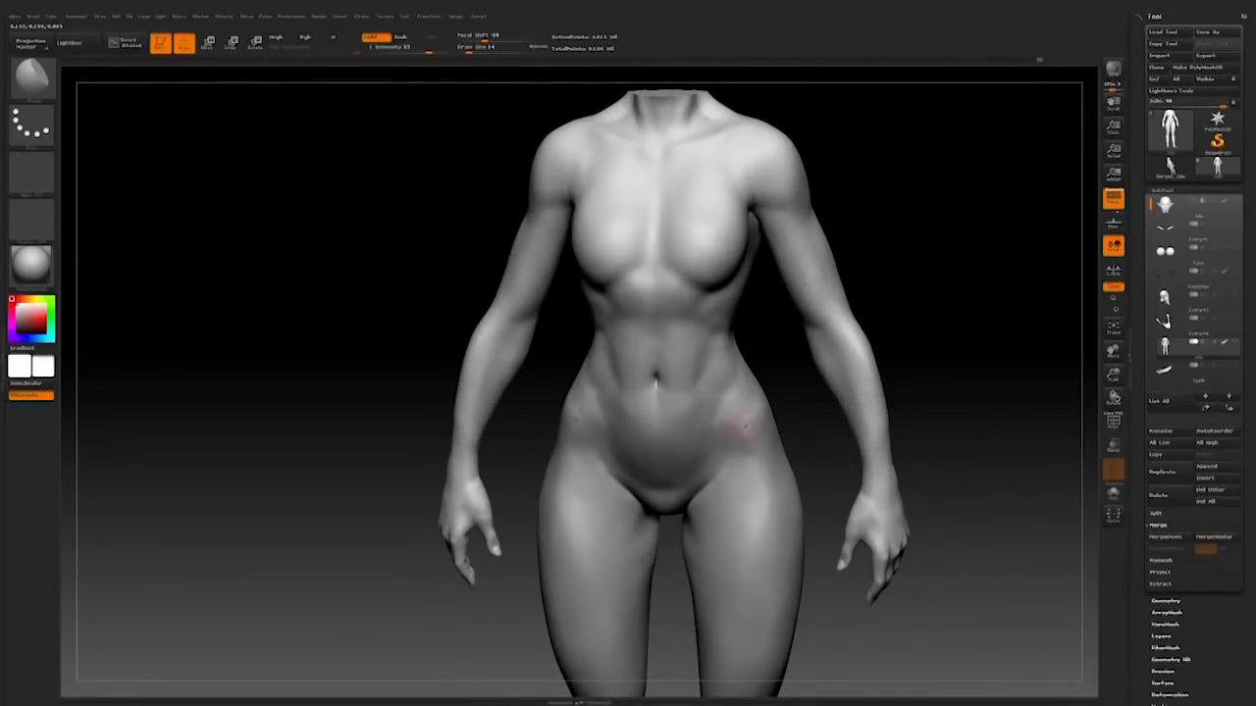
drag(814, 458, 818, 284)
Step: Carve the groin creases between the pelvis and thighs with a subtractive crease brush, then smooth their outer ends
click(32, 77)
click(236, 89)
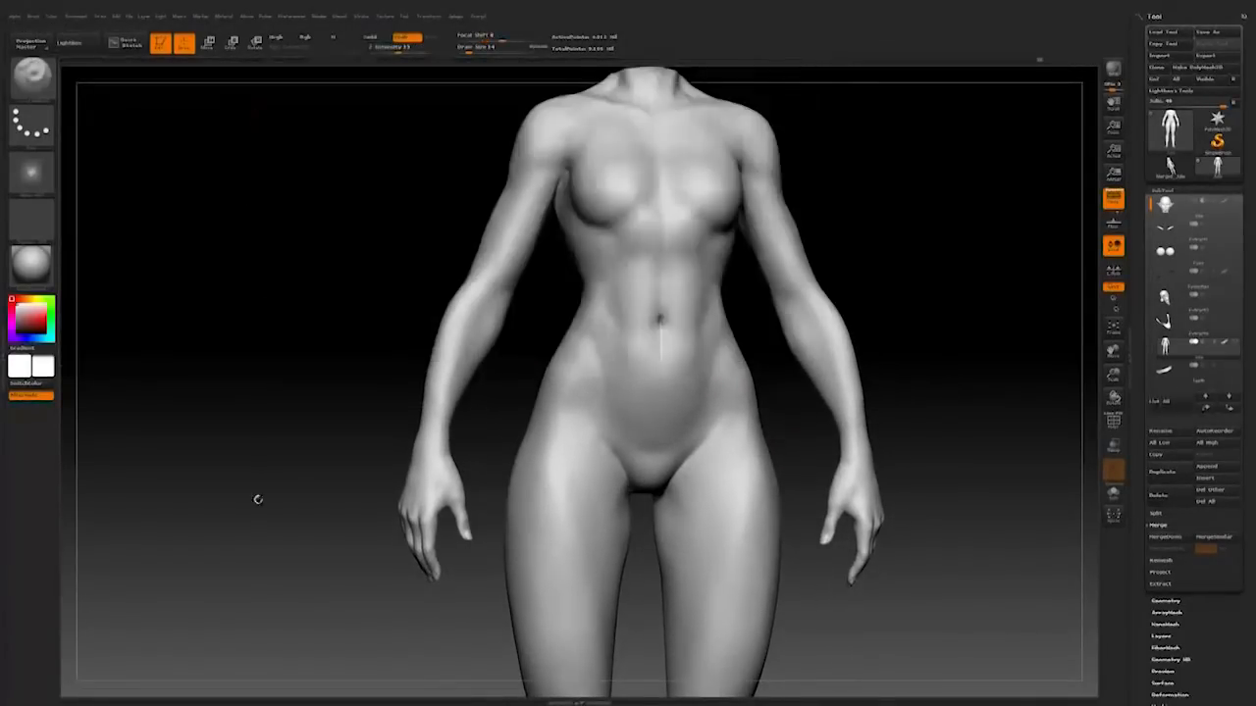
ctrl+right_drag(262, 461, 262, 520)
right_drag(656, 499, 663, 489)
key(s)
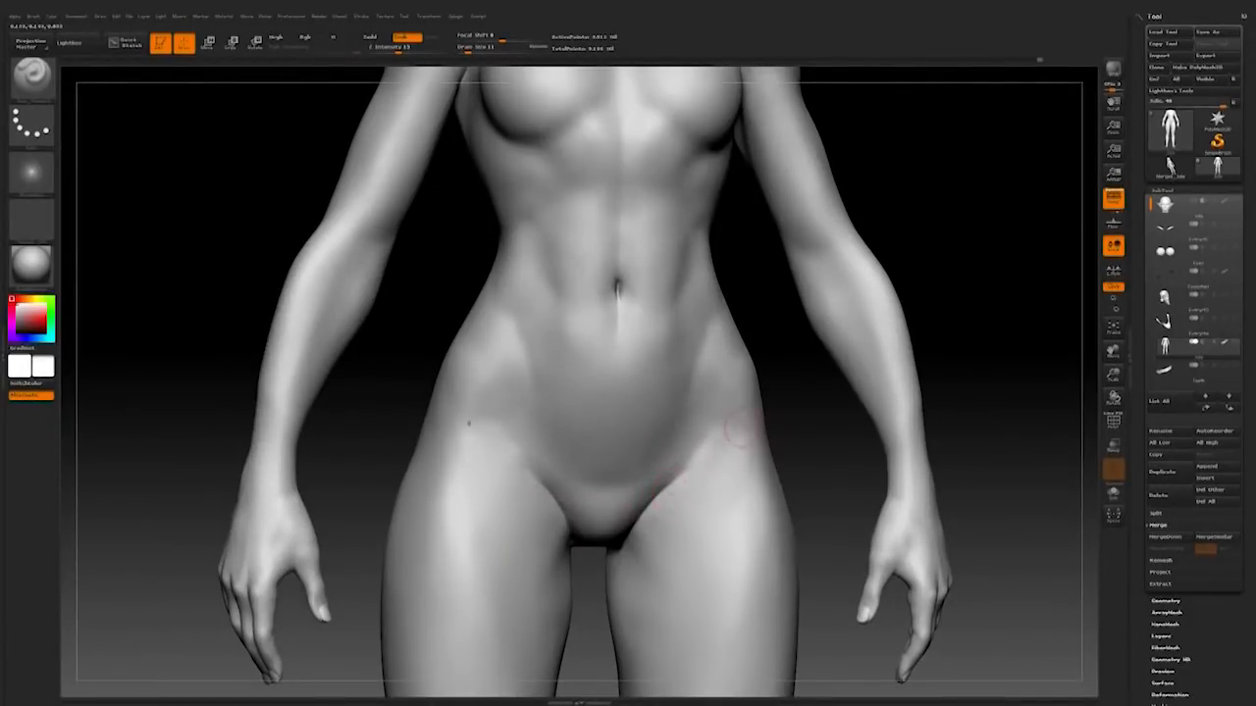
shift+right_drag(711, 429, 703, 449)
shift+drag(702, 449, 667, 491)
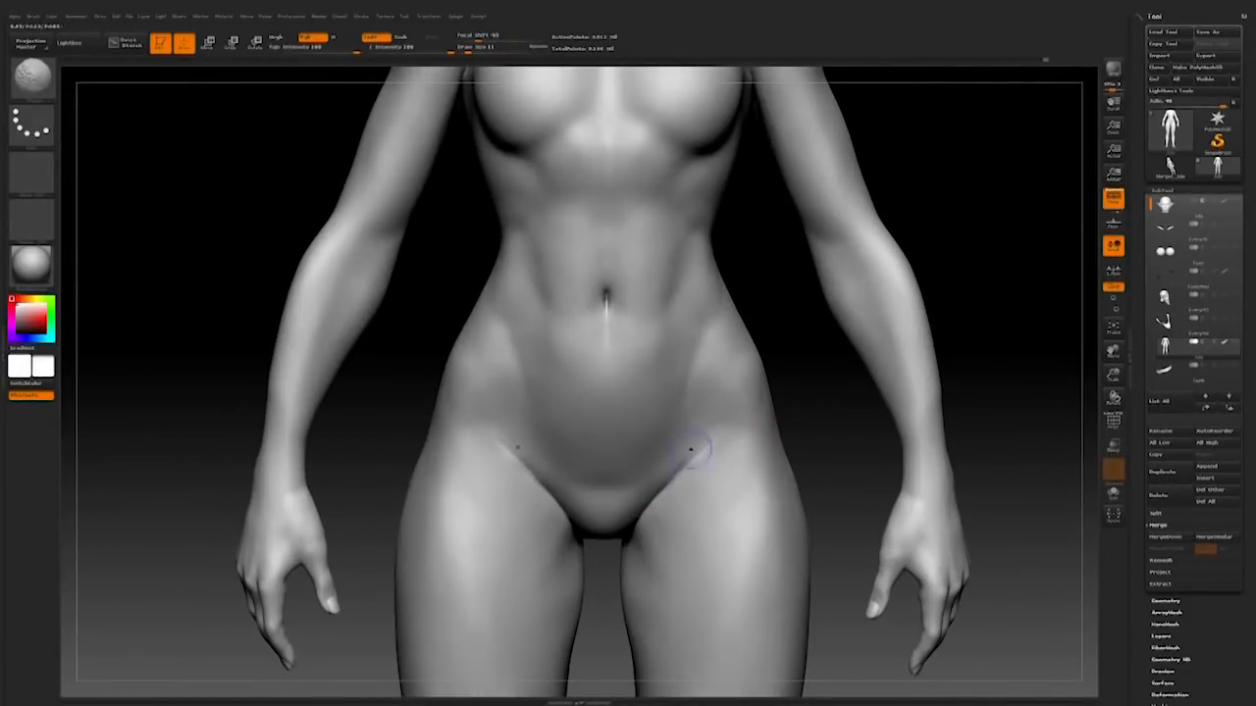
Step: Check the whole figure, then apply a glossy gray material to reveal the surface highlights on the body
ctrl+right_drag(702, 449, 702, 383)
mouse_move(891, 488)
alt+right_down()
mouse_move(892, 426)
mouse_move(886, 485)
mouse_move(855, 513)
mouse_move(843, 579)
alt+right_up()
ctrl+right_drag(843, 579, 922, 565)
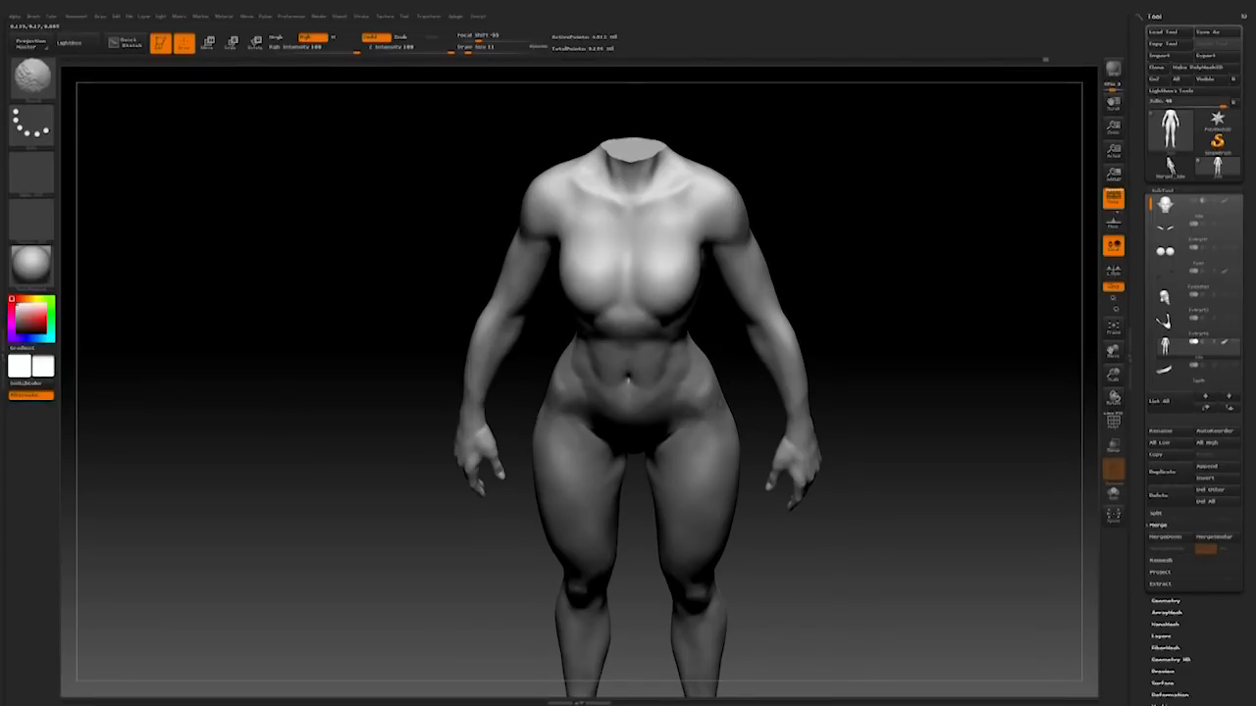
mouse_move(917, 359)
right_down()
mouse_move(925, 386)
mouse_move(870, 311)
mouse_move(805, 412)
right_up()
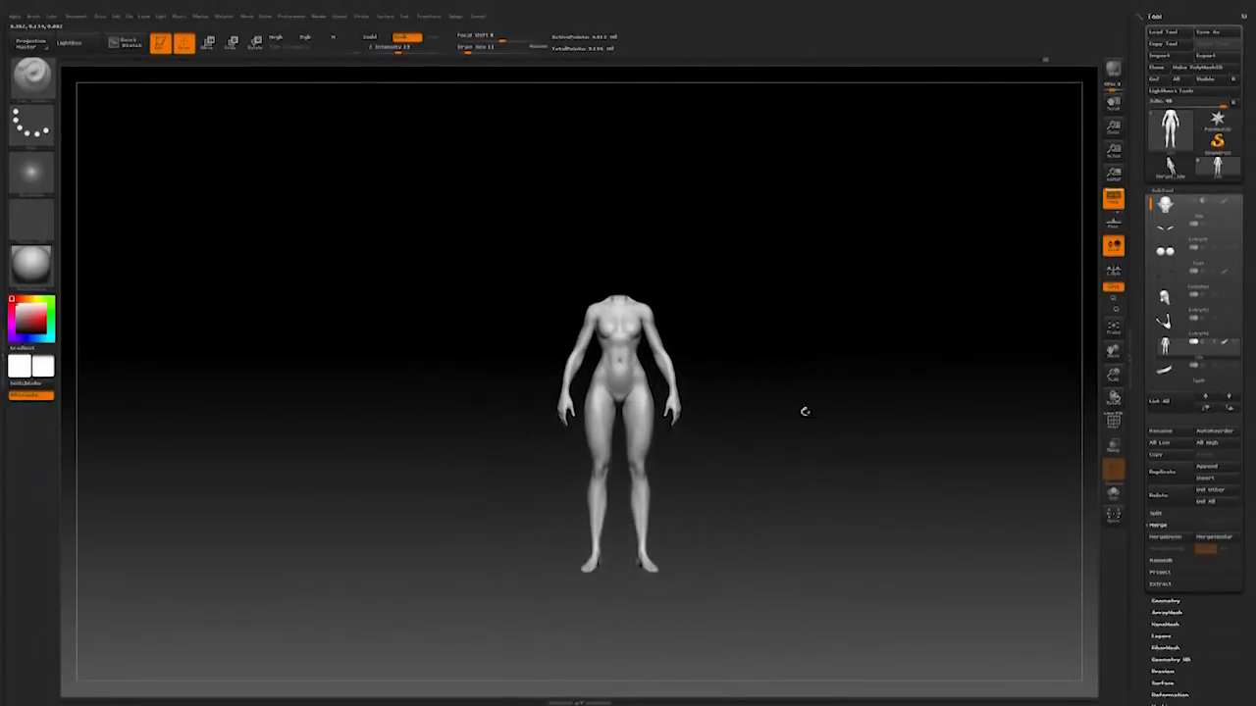
click(31, 263)
click(515, 314)
alt+right_drag(765, 456, 824, 477)
click(44, 273)
click(254, 437)
right_drag(255, 519, 409, 562)
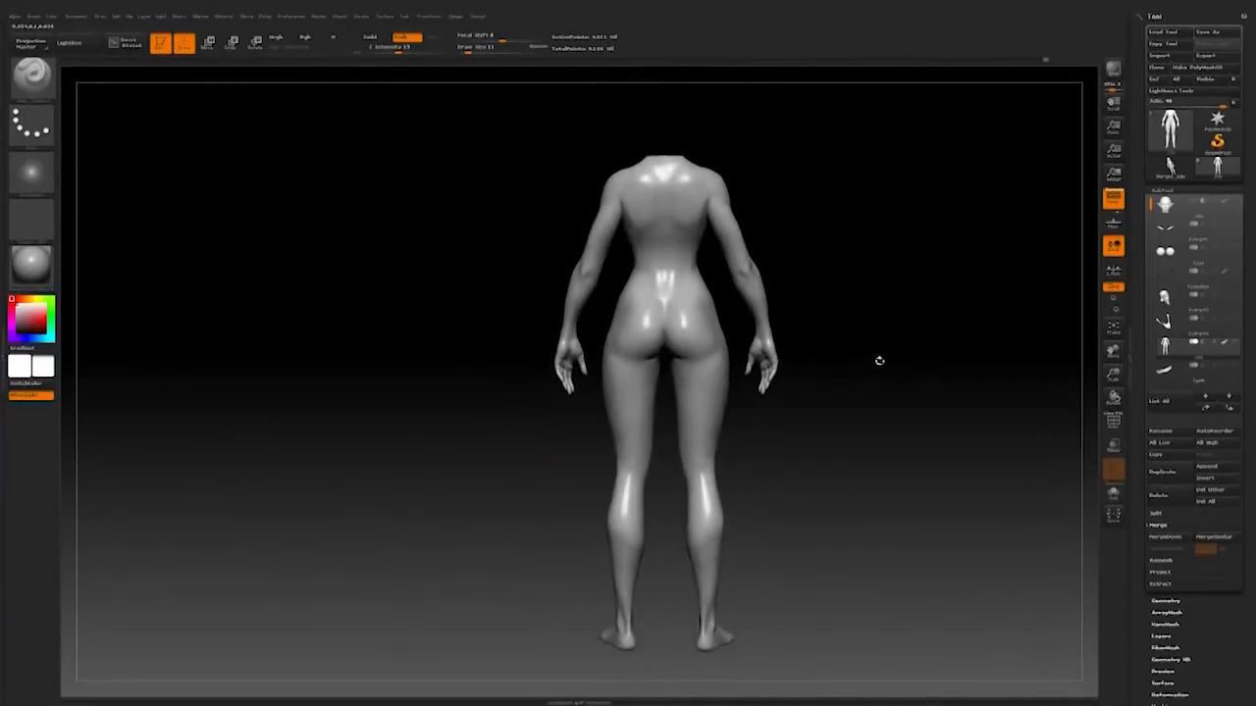
Step: Switch to the Move-type brush and adjust the shape of the shoulders and upper back
alt+right_drag(877, 360, 792, 485)
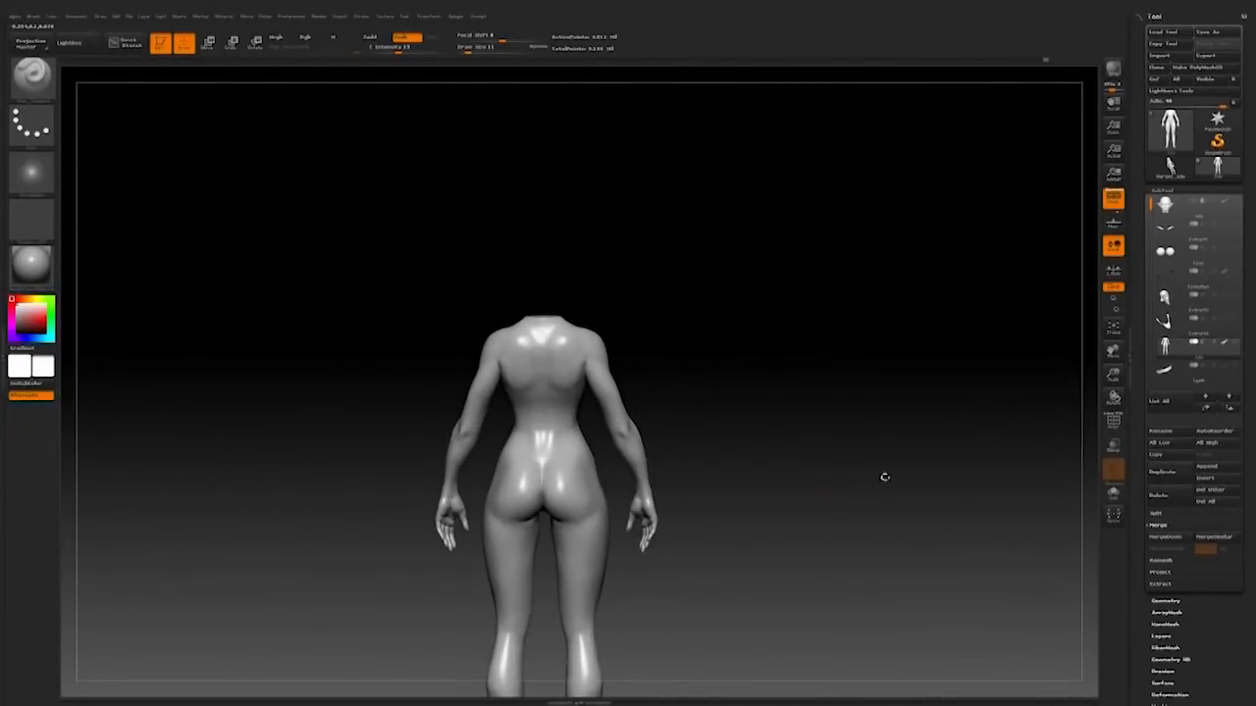
mouse_move(840, 457)
alt+right_down()
mouse_move(840, 476)
mouse_move(961, 369)
mouse_move(869, 535)
alt+right_up()
click(53, 93)
click(469, 86)
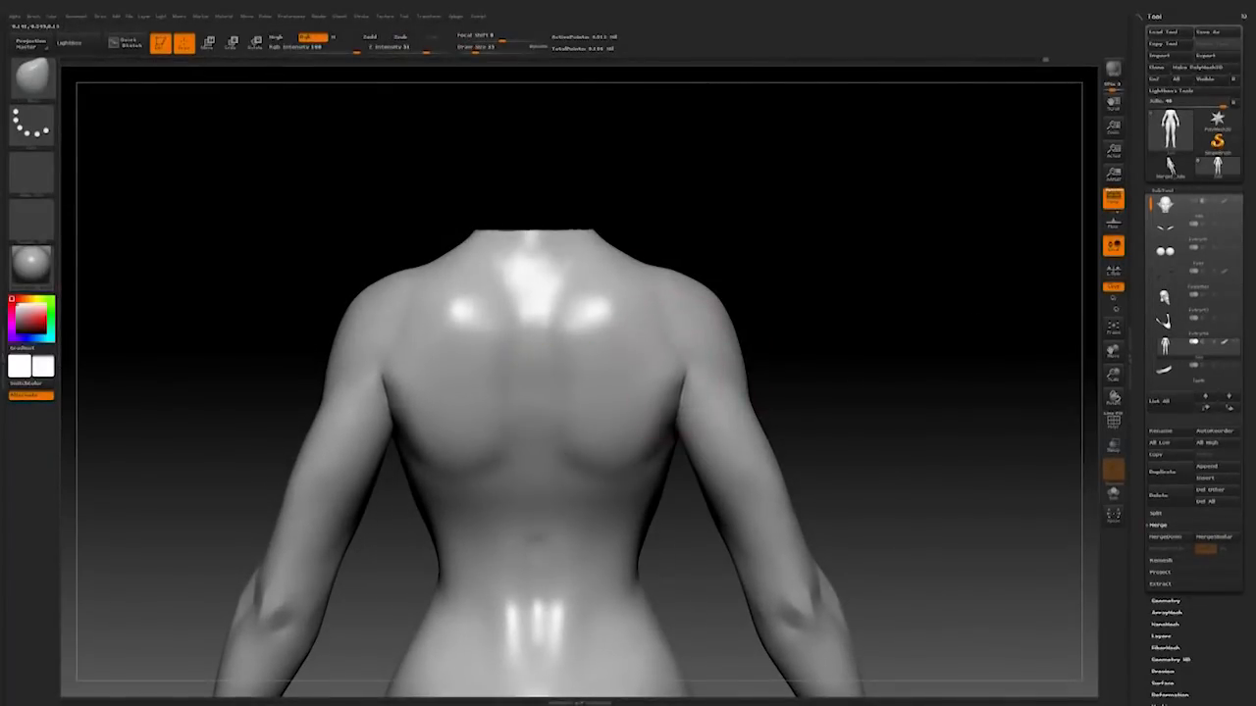
mouse_move(821, 366)
ctrl+right_down()
mouse_move(788, 351)
mouse_move(846, 406)
ctrl+right_up()
Step: Switch to the Standard-type brush at Z Intensity 4 and define the shoulder blades on the back
click(34, 88)
click(573, 343)
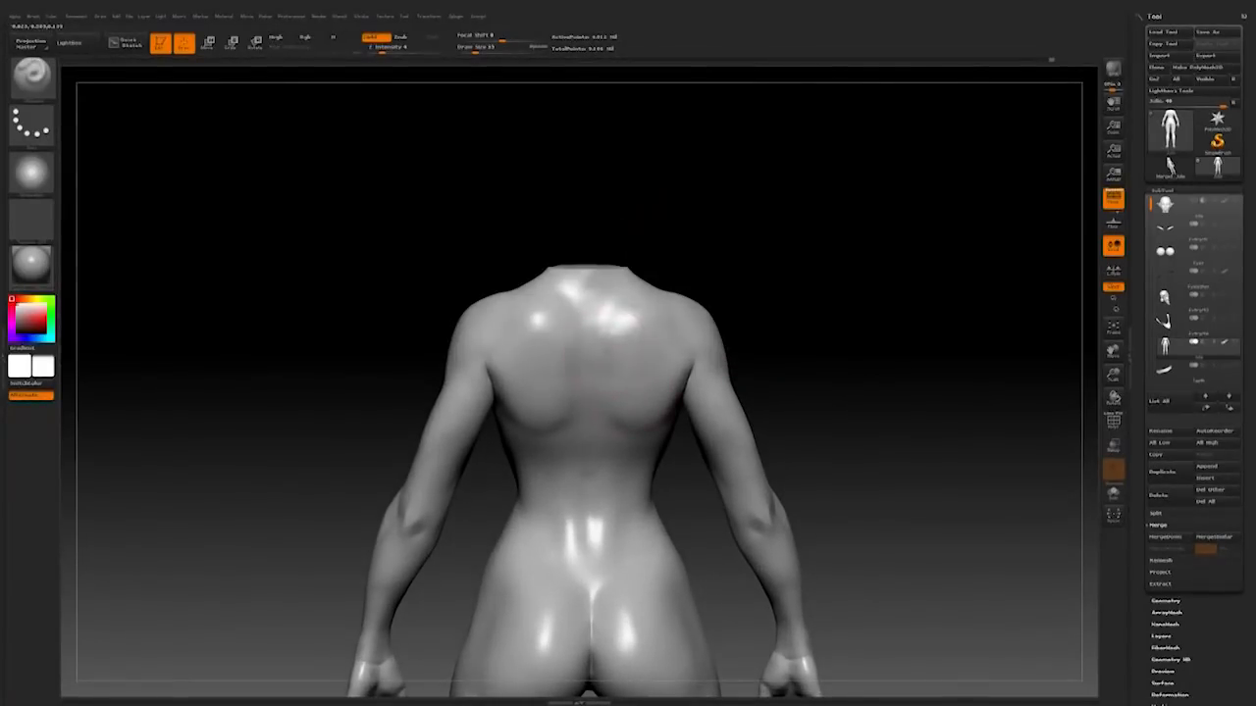
drag(829, 351, 611, 338)
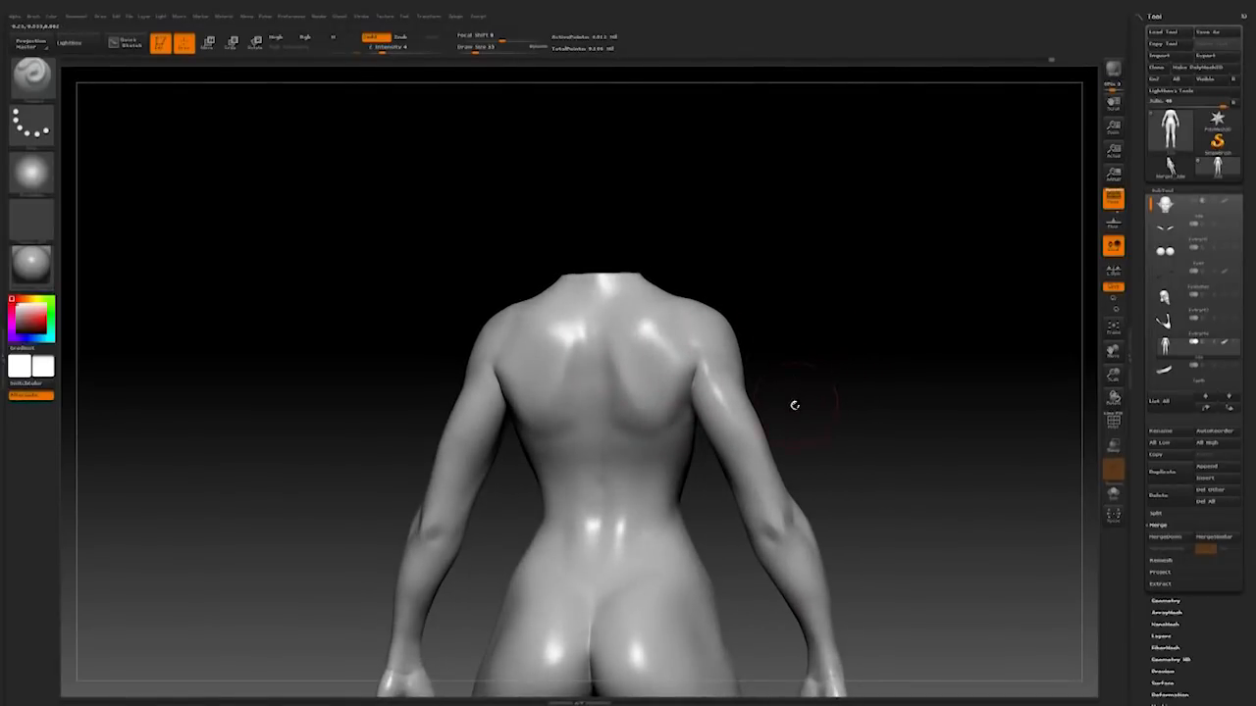
mouse_move(785, 367)
mouse_down()
mouse_move(832, 366)
mouse_move(829, 387)
mouse_up()
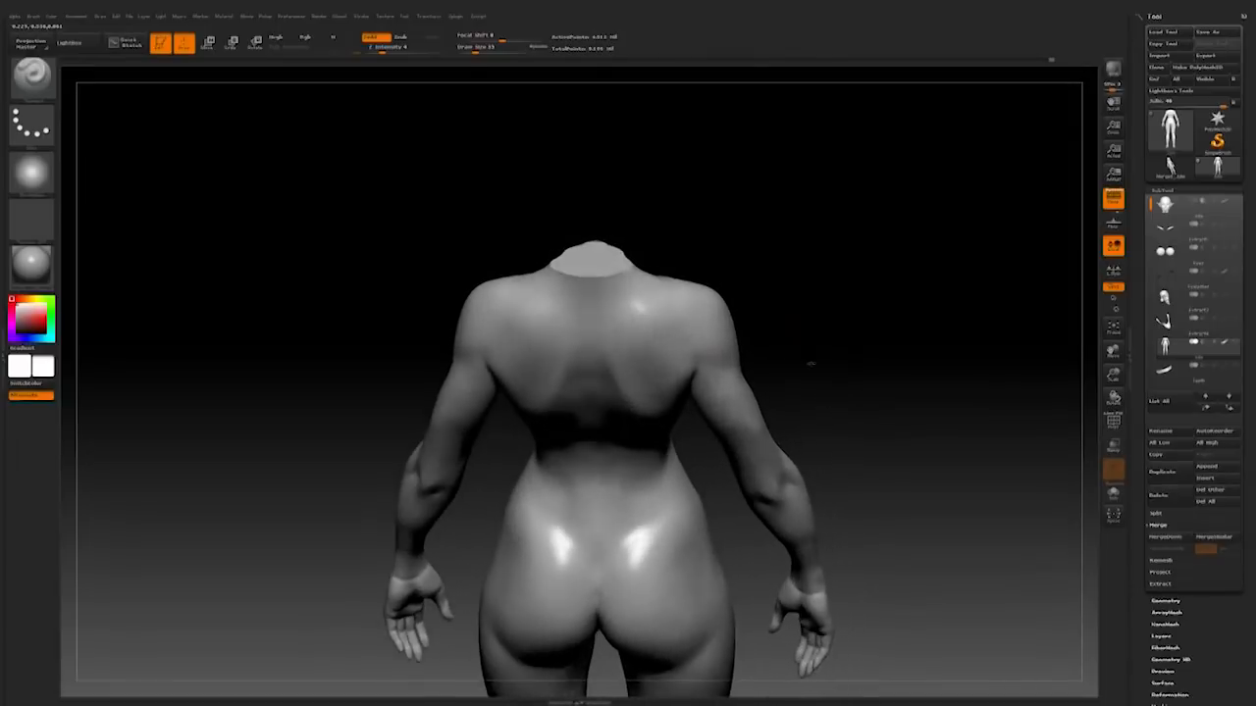
Step: Build up the lower shoulder blades and the muscles beneath them with the clay-type brush
key(b)
click(330, 86)
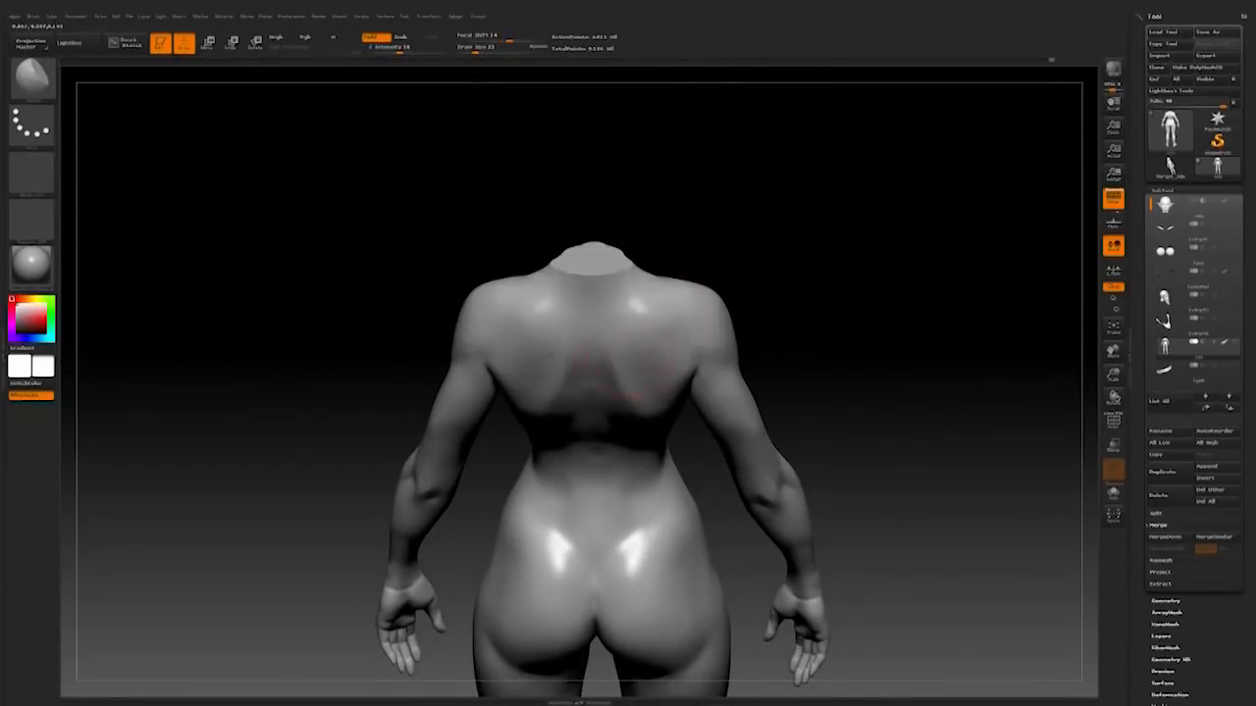
drag(814, 334, 642, 441)
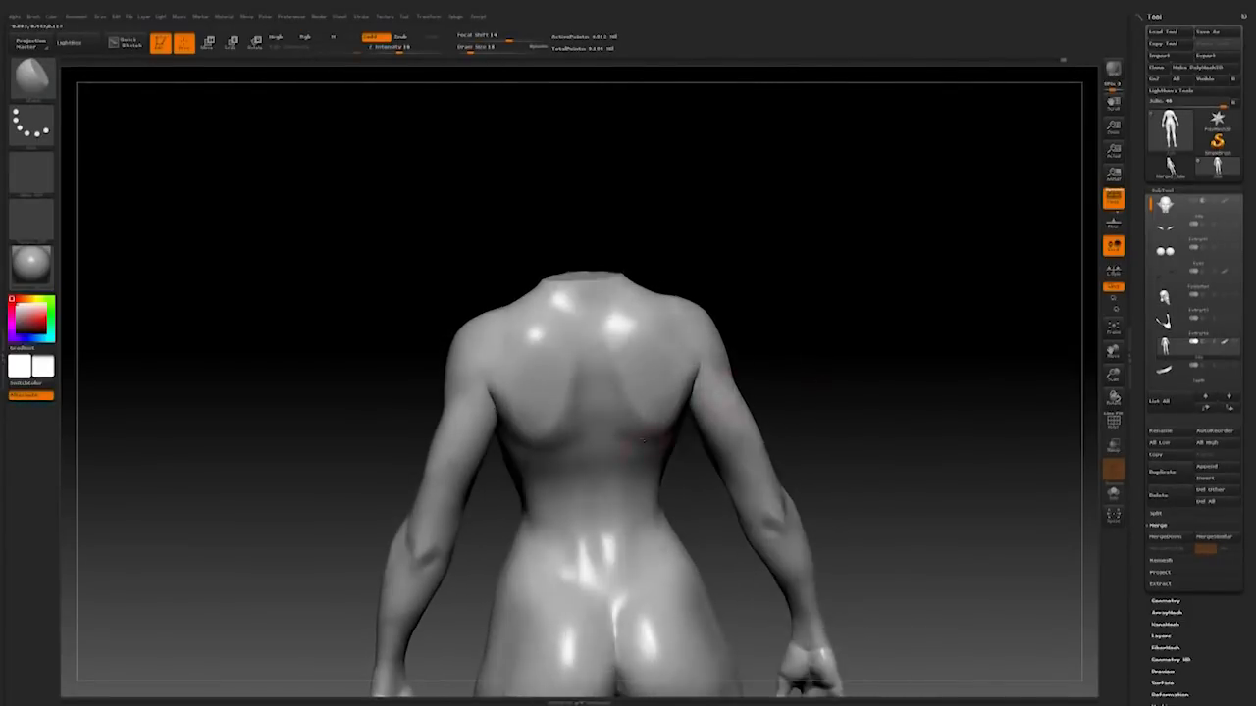
drag(769, 394, 653, 427)
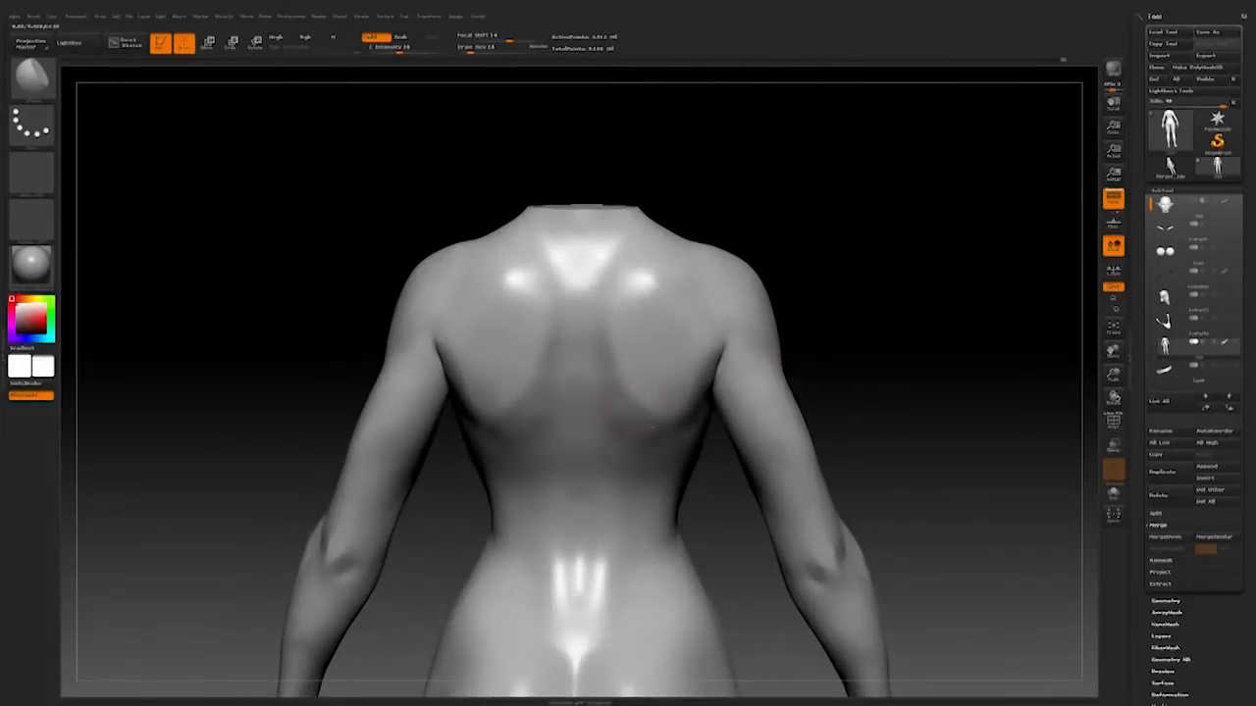
mouse_move(833, 327)
mouse_down()
mouse_move(799, 339)
mouse_move(874, 342)
mouse_move(866, 353)
mouse_move(805, 329)
mouse_up()
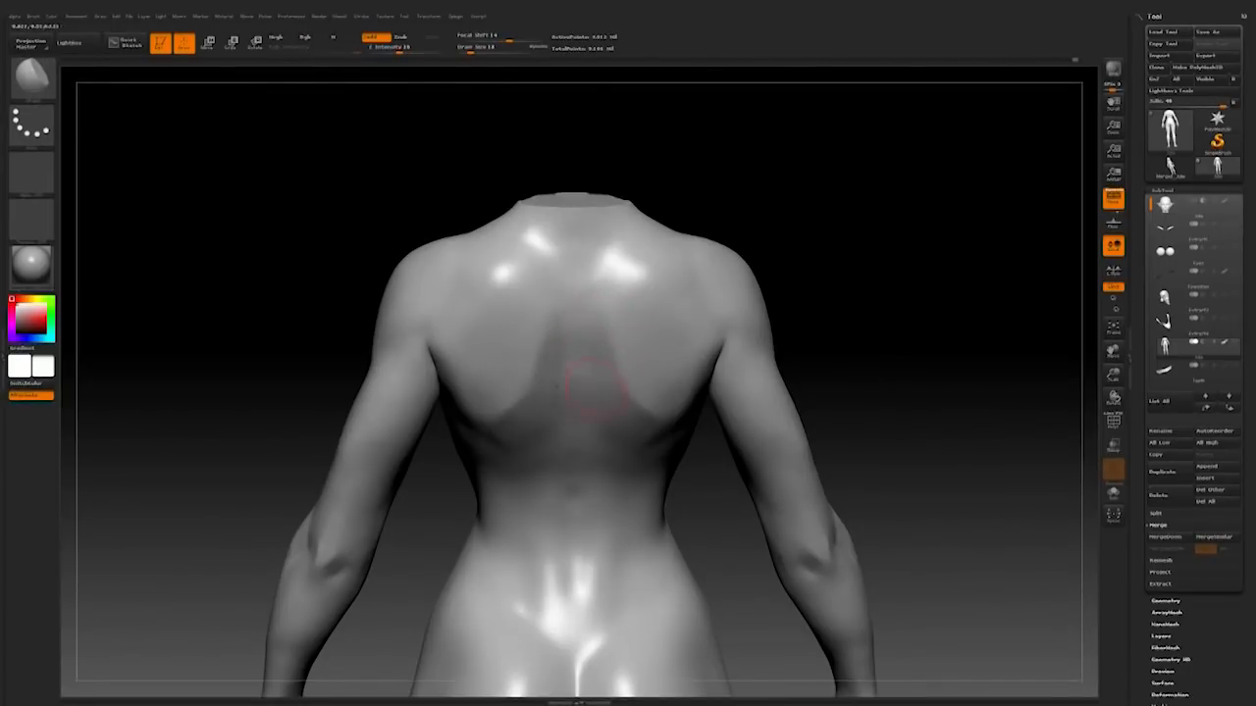
Step: Sculpt the spine groove and lower back with the Standard-type brush, adjusting the brush size for each area
key(b)
click(585, 290)
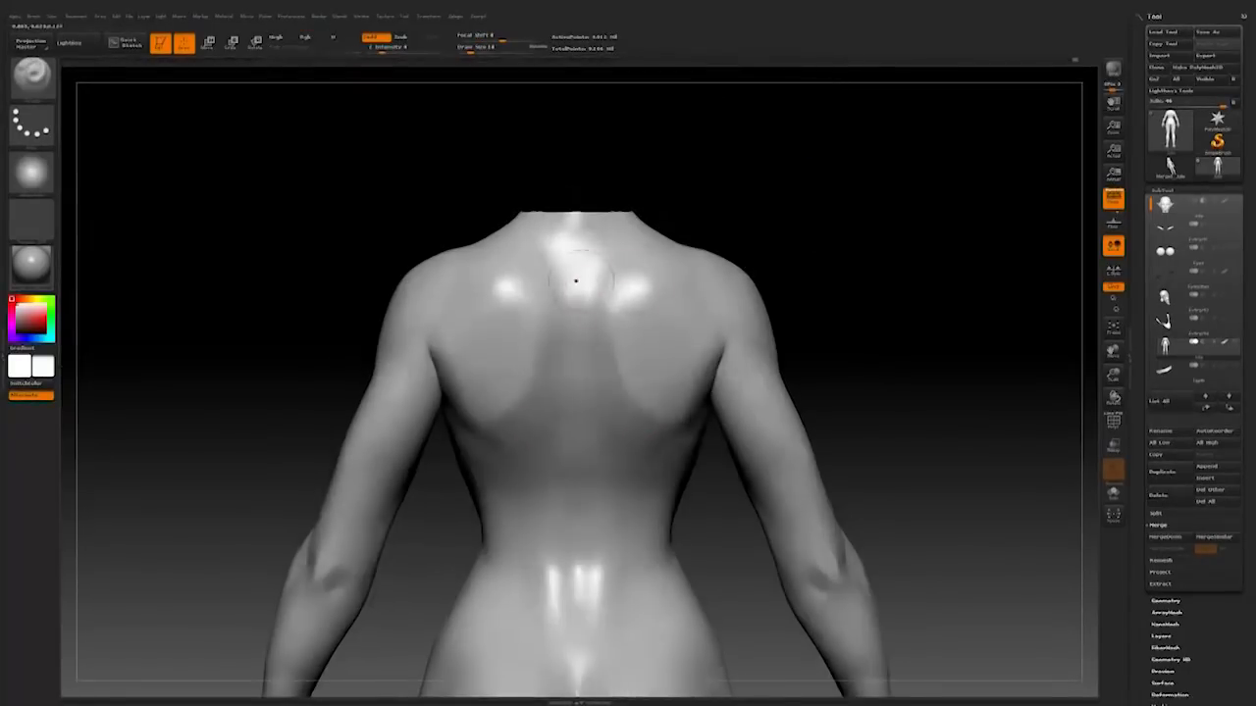
key(bracketleft)
mouse_move(796, 215)
alt+mouse_down()
mouse_move(776, 449)
mouse_move(780, 284)
mouse_move(888, 266)
alt+mouse_up()
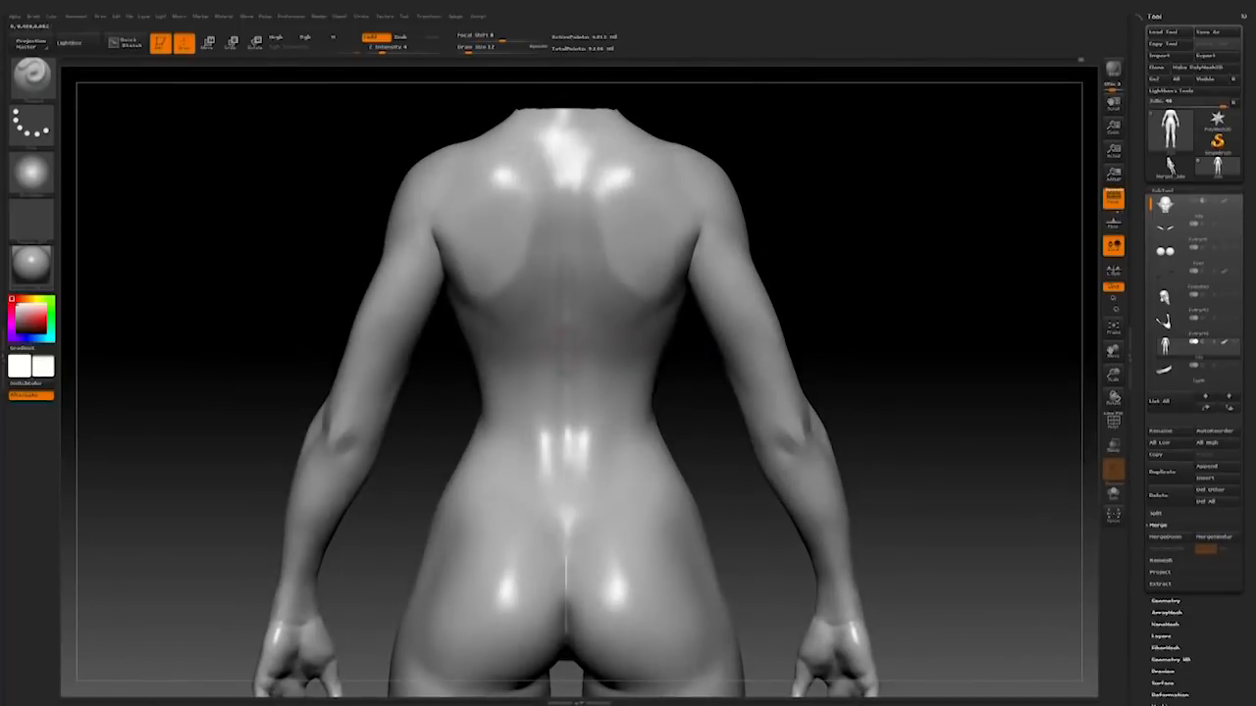
mouse_move(829, 393)
mouse_down()
mouse_move(863, 367)
mouse_move(815, 374)
mouse_up()
key(])
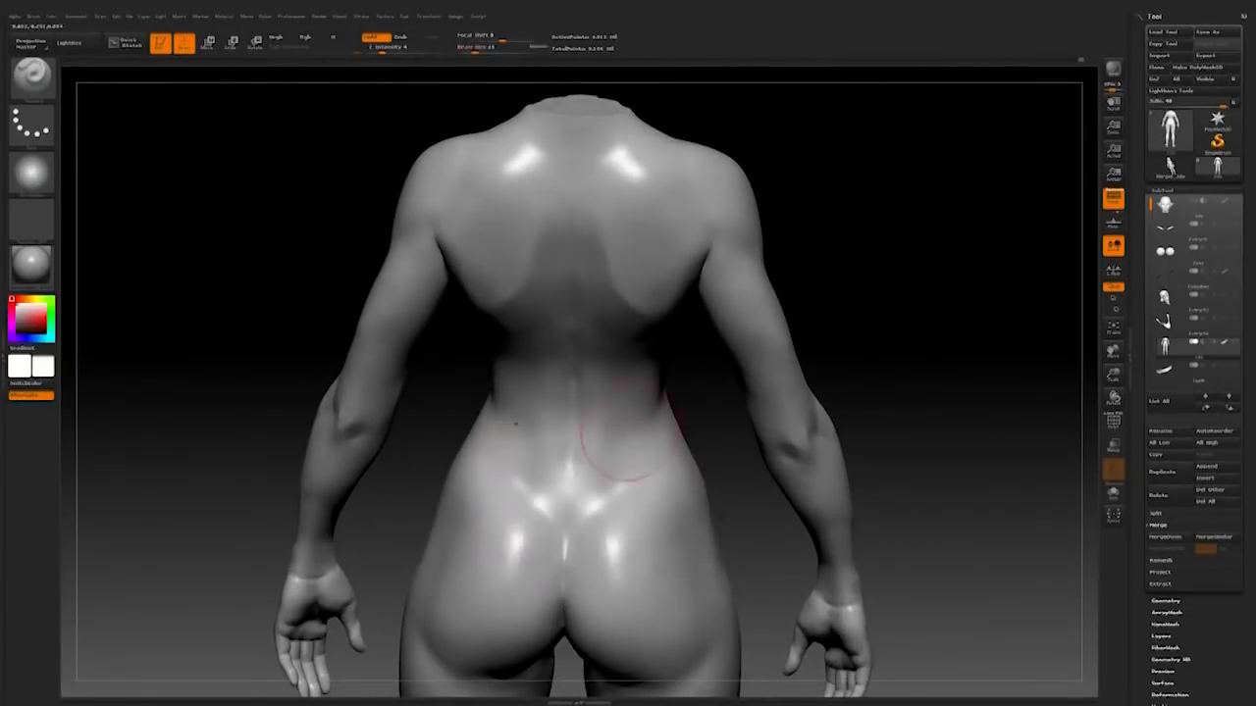
Step: Adjust the profile of the upper back from the side with the Move-type brush
drag(865, 340, 824, 343)
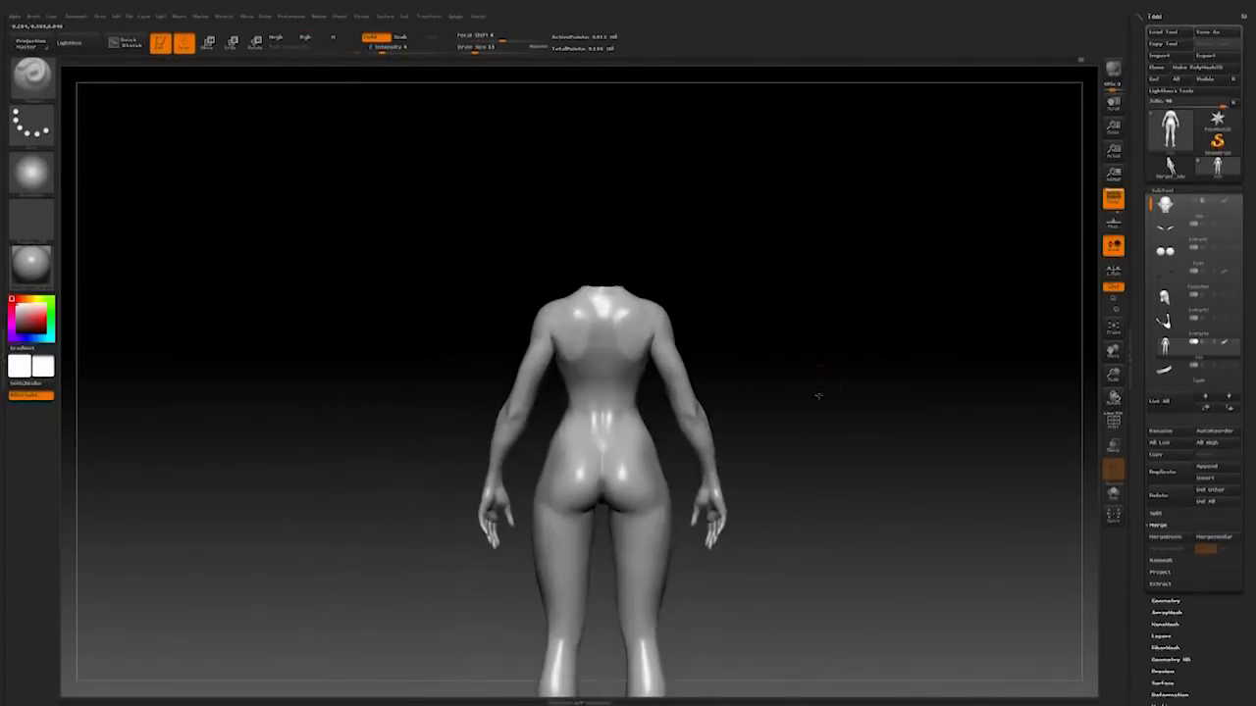
mouse_move(815, 396)
mouse_down()
mouse_move(818, 412)
mouse_move(826, 393)
mouse_up()
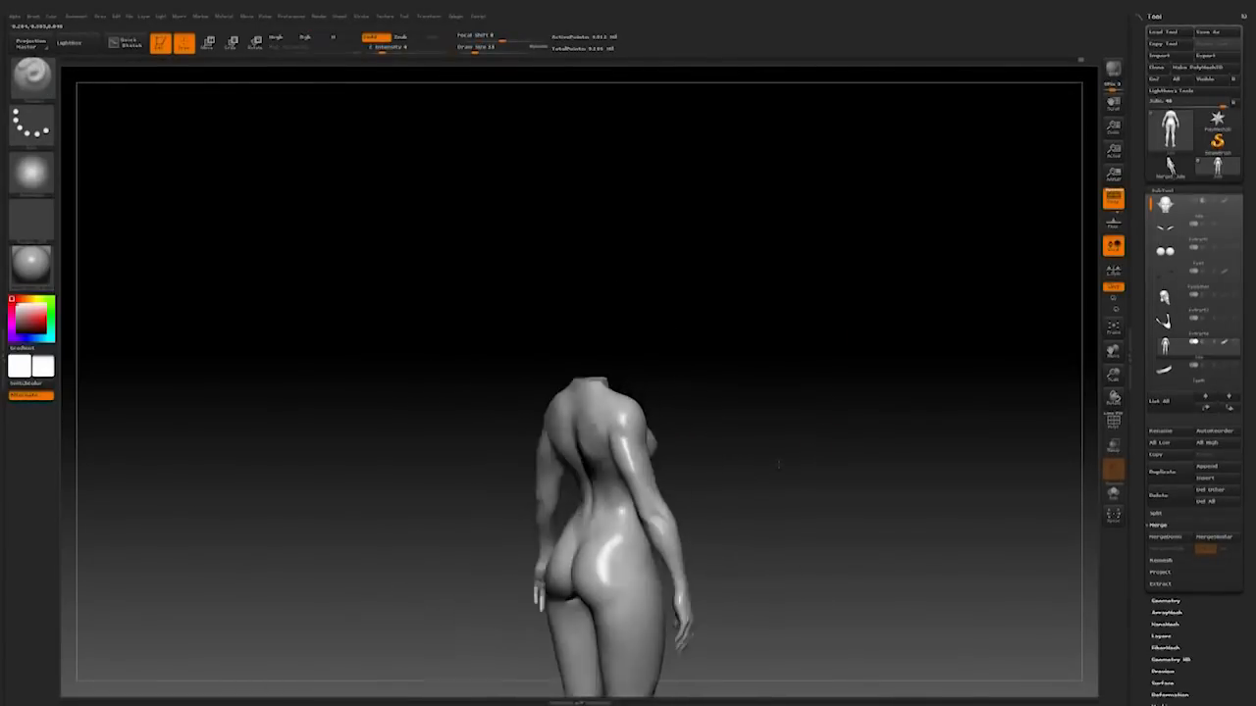
drag(775, 461, 780, 472)
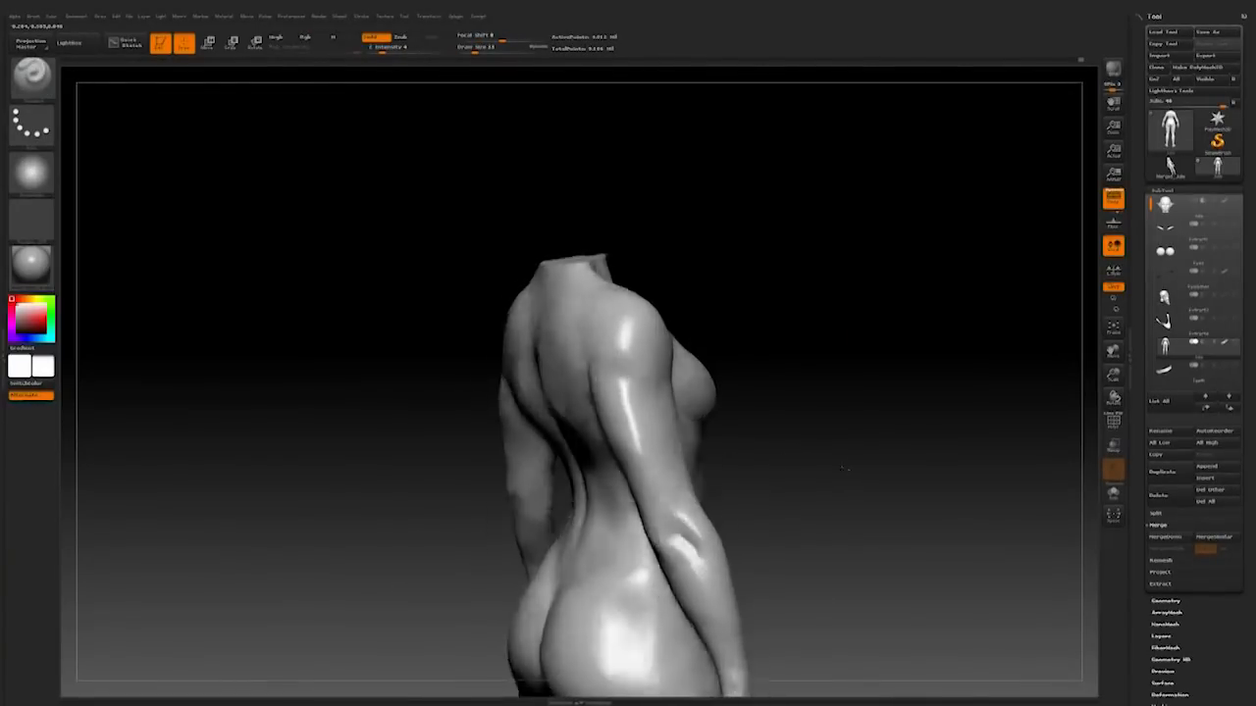
drag(785, 451, 822, 424)
click(45, 90)
click(469, 88)
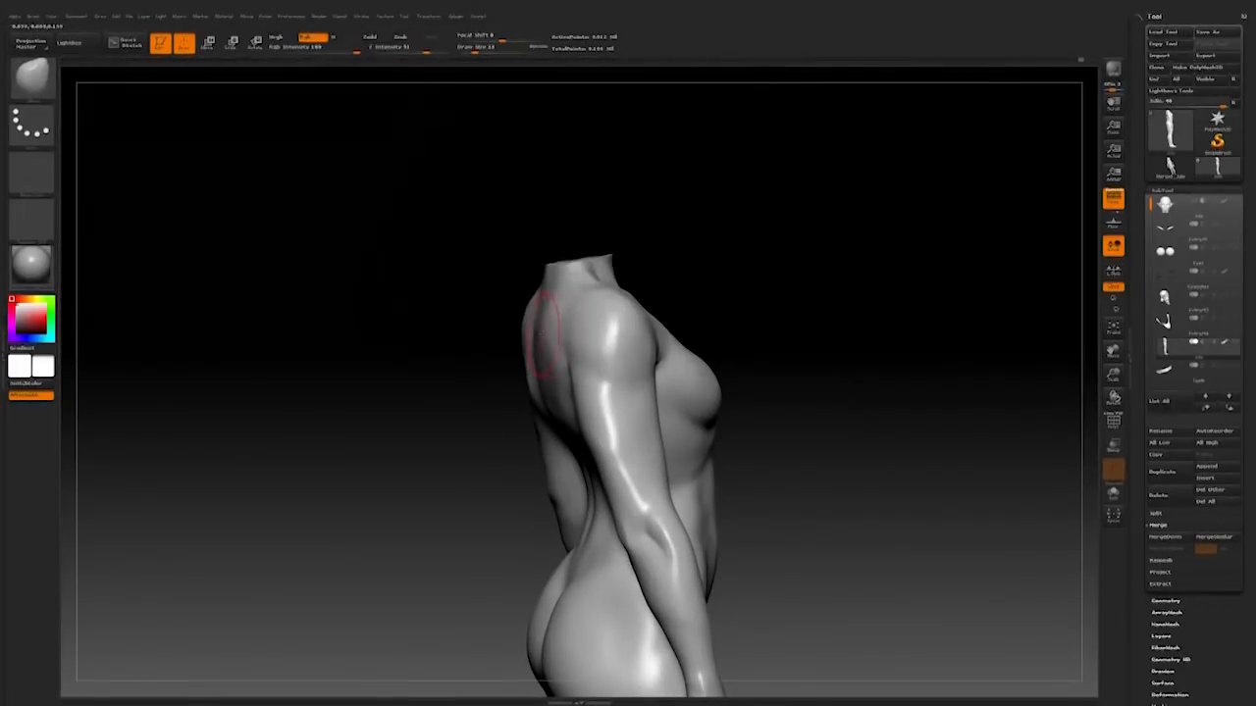
mouse_move(765, 392)
mouse_down()
mouse_move(774, 372)
mouse_move(776, 440)
mouse_move(762, 399)
mouse_up()
mouse_move(775, 324)
mouse_down()
mouse_move(788, 317)
mouse_move(768, 348)
mouse_move(788, 306)
mouse_move(785, 324)
mouse_up()
mouse_move(708, 227)
mouse_down()
mouse_move(678, 210)
mouse_move(676, 228)
mouse_up()
Step: Switch back to the clay-type brush and refine the back muscles around the spine and shoulder blades
key(b)
click(378, 87)
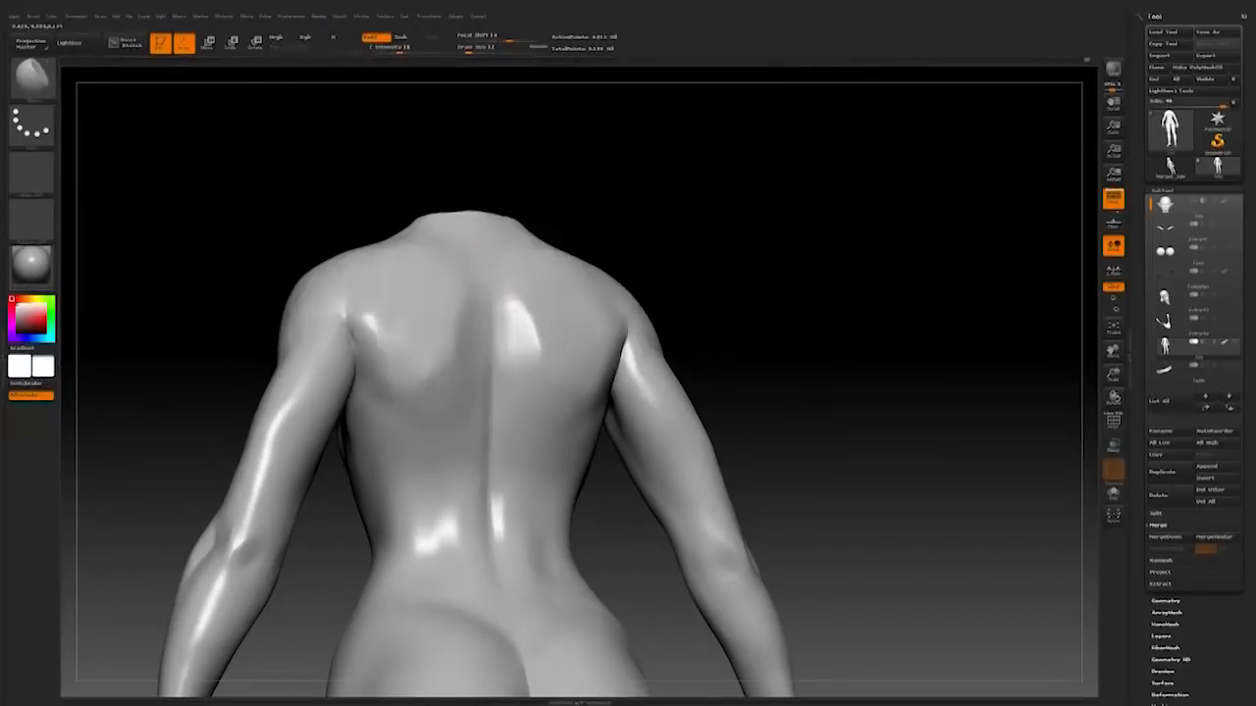
drag(785, 324, 824, 314)
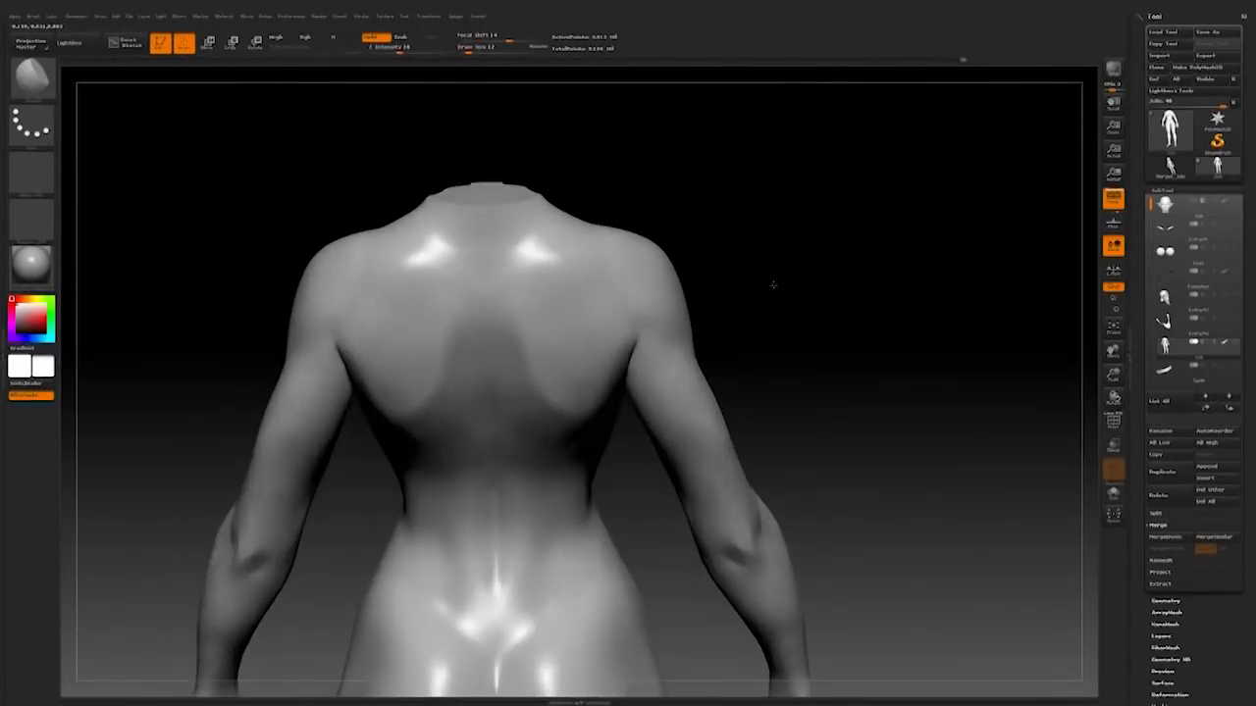
mouse_move(771, 281)
mouse_down()
mouse_move(791, 384)
mouse_move(763, 406)
mouse_move(758, 484)
mouse_up()
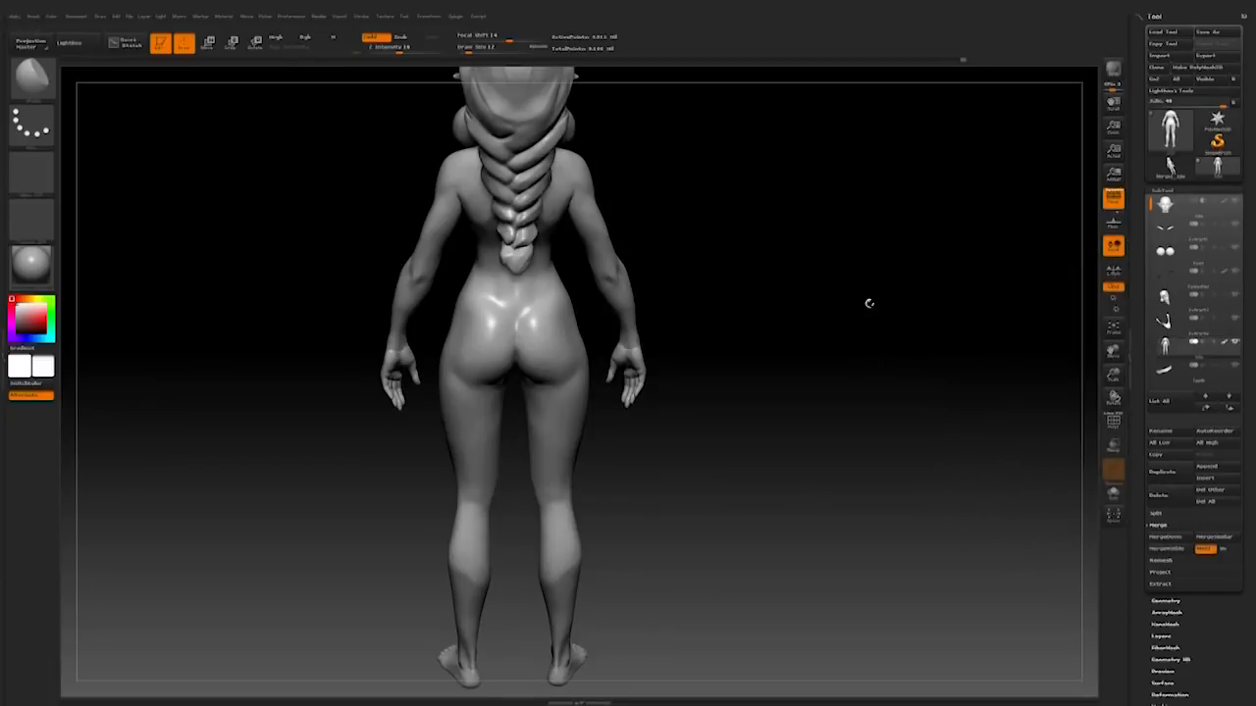
Step: Examine the complete character with the head and hair shown, from the back round to the front
mouse_move(866, 300)
mouse_down()
mouse_move(810, 429)
mouse_move(782, 431)
mouse_up()
alt+drag(817, 317, 837, 392)
click(32, 268)
alt+drag(729, 261, 869, 457)
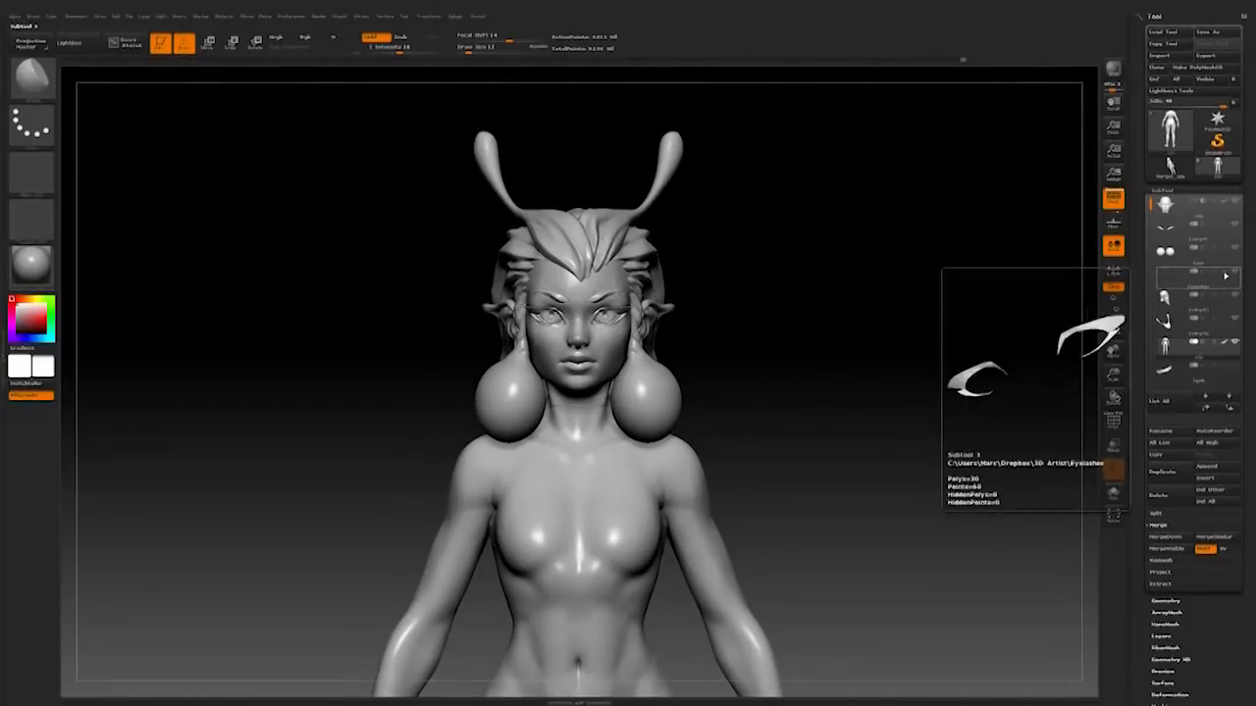
Step: Set the active color to black and give the character one of the standard materials
alt+drag(873, 269, 946, 440)
mouse_move(1020, 340)
mouse_down()
mouse_move(942, 340)
mouse_move(1015, 342)
mouse_up()
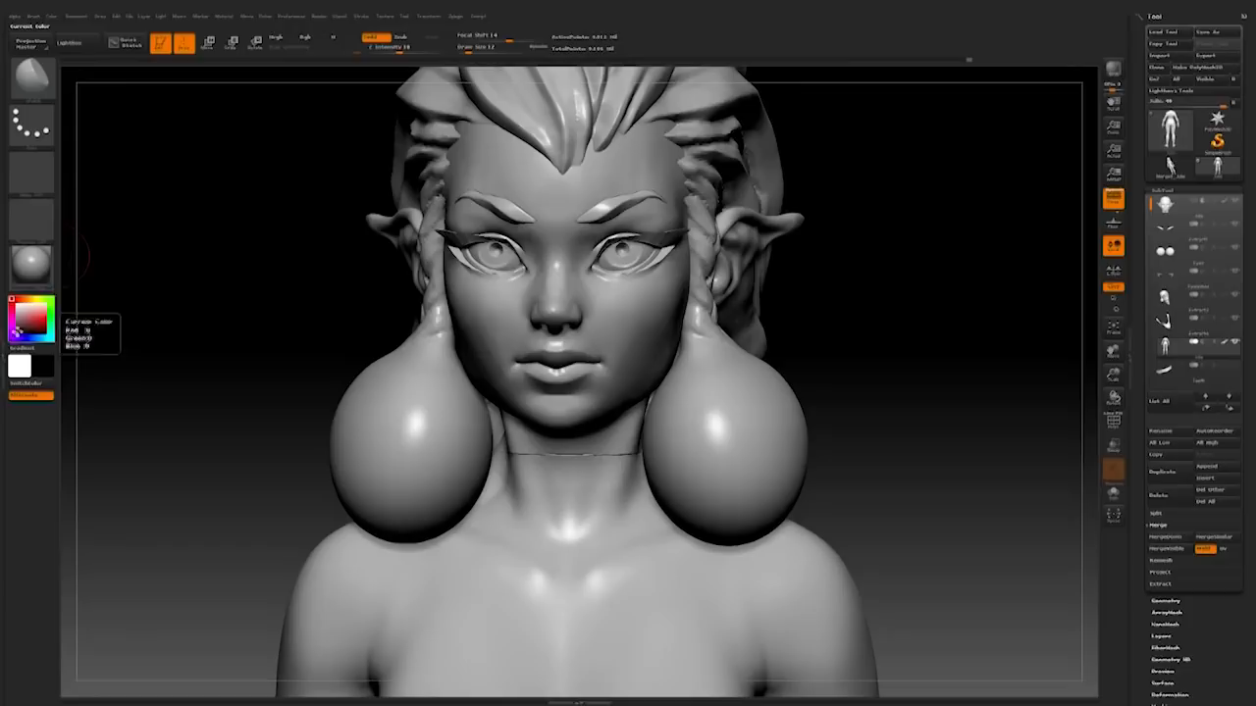
click(31, 261)
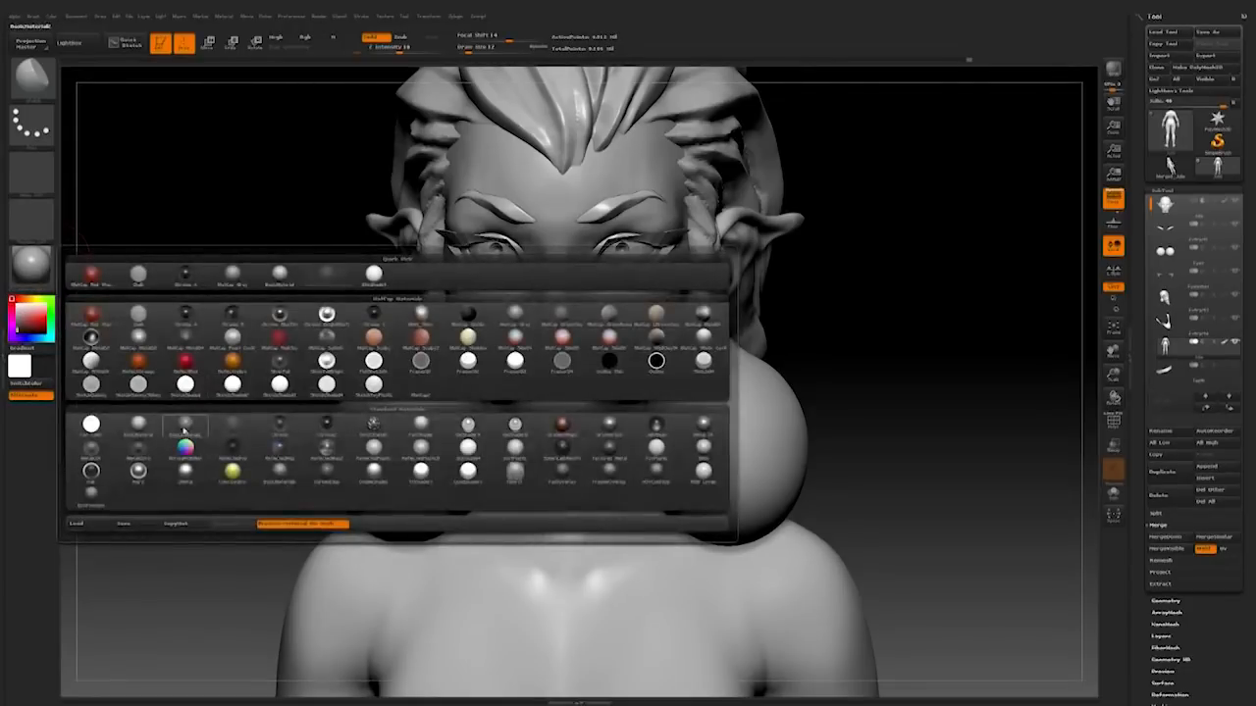
click(178, 427)
mouse_move(857, 384)
alt+mouse_down()
mouse_move(950, 418)
mouse_move(916, 490)
mouse_move(909, 380)
mouse_move(857, 452)
mouse_move(863, 373)
alt+mouse_up()
alt+drag(864, 475, 966, 383)
Step: Make the head the active subtool and isolate it from the hair, eyes and body
alt+click(663, 415)
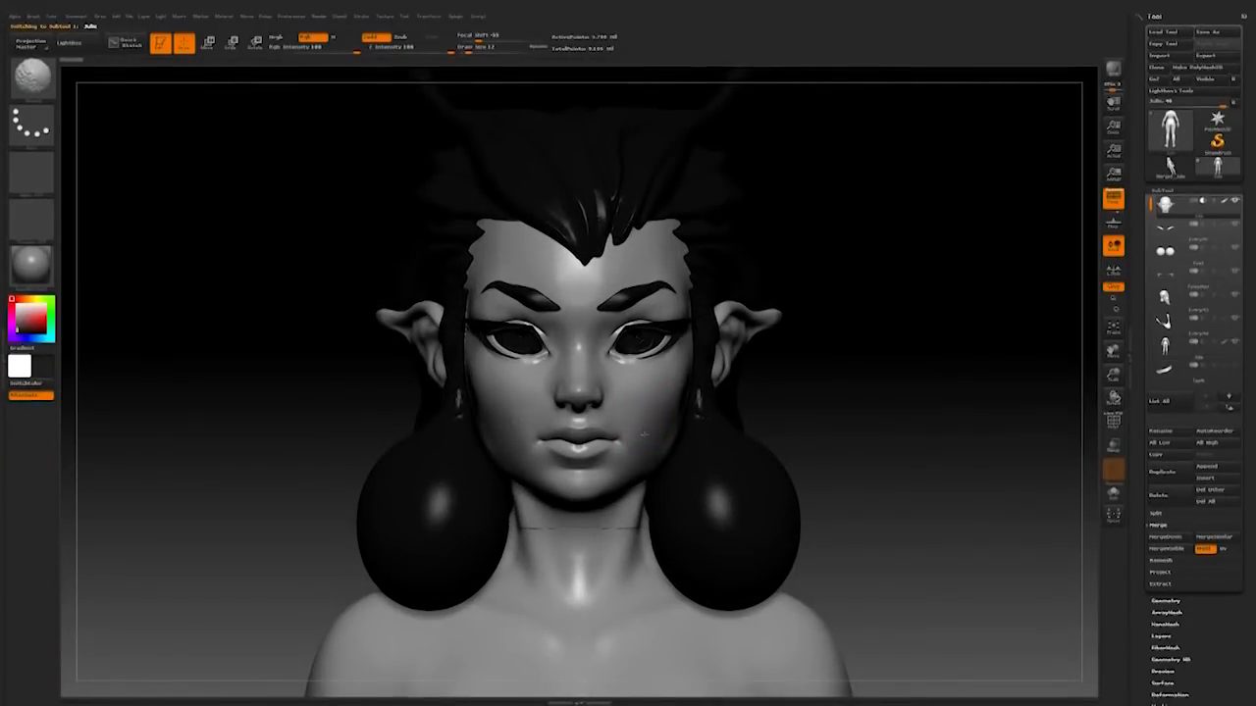
mouse_move(824, 404)
mouse_down()
mouse_move(745, 400)
mouse_move(824, 401)
mouse_up()
click(1235, 200)
Step: Refine the jawline and the transition into the neck with the clay-type brush, smoothing the strokes
drag(834, 463, 694, 446)
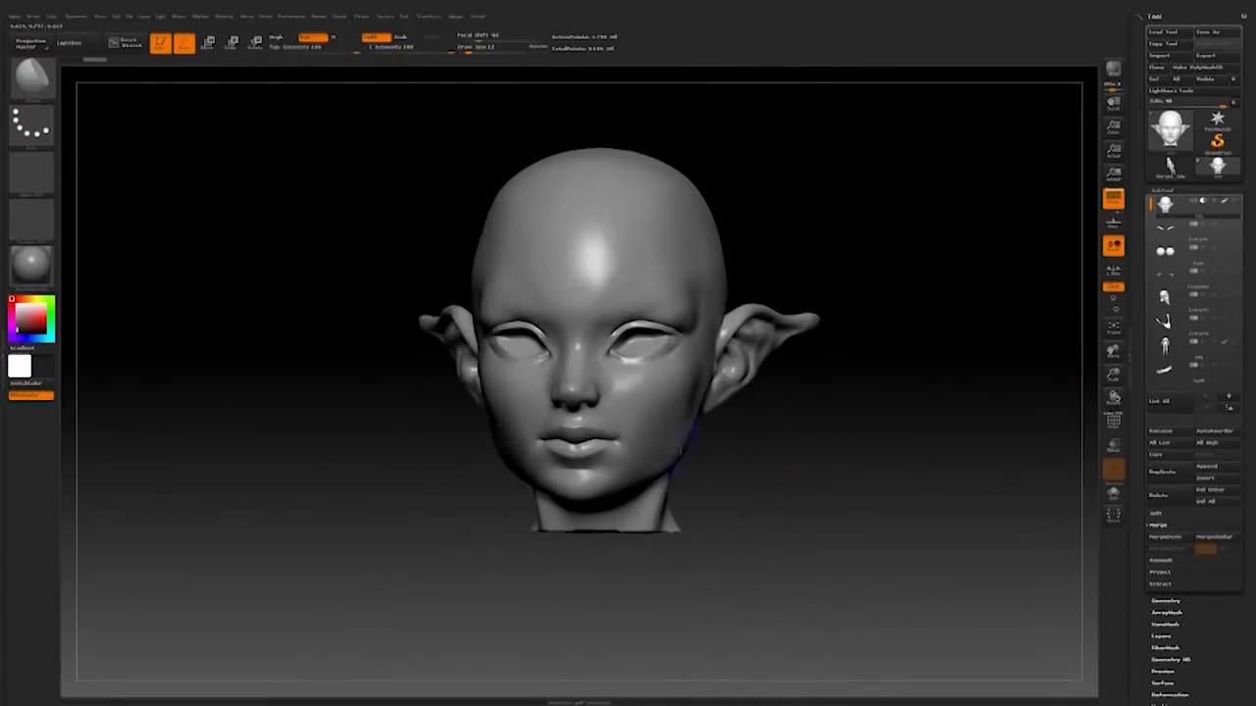
drag(788, 454, 824, 454)
alt+drag(824, 454, 715, 442)
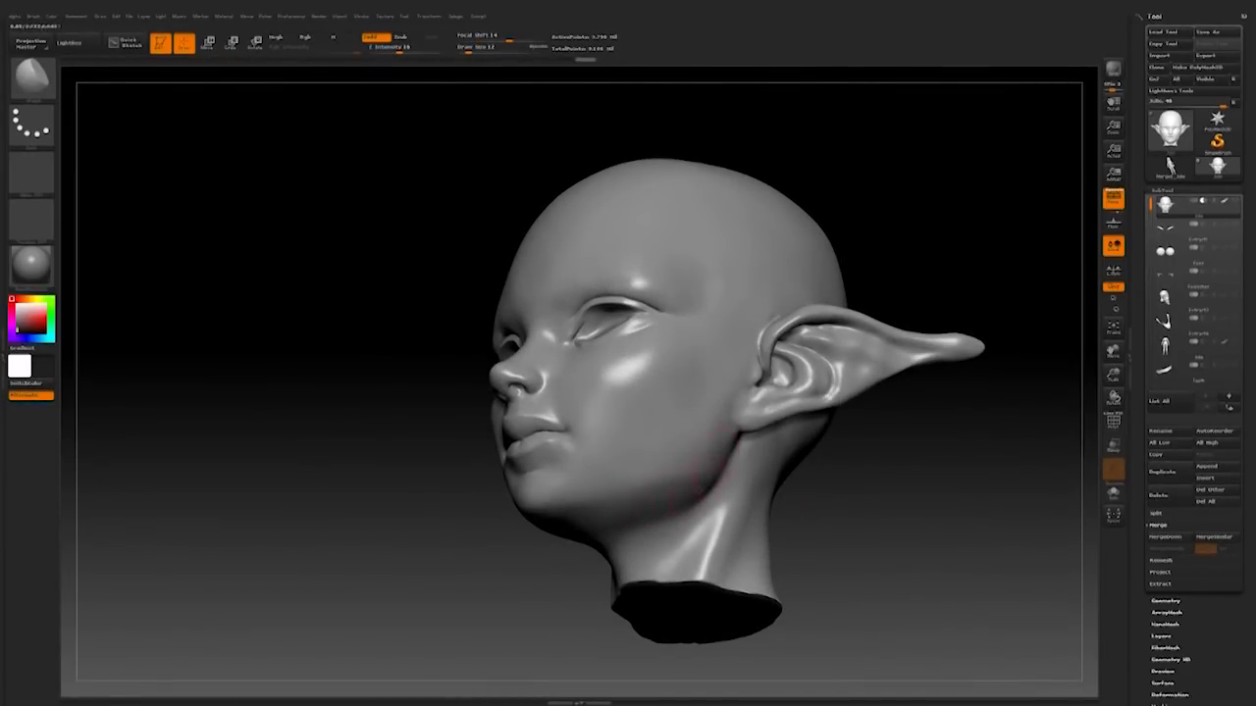
mouse_move(863, 497)
mouse_down()
mouse_move(894, 531)
mouse_move(736, 543)
mouse_up()
key(shift)
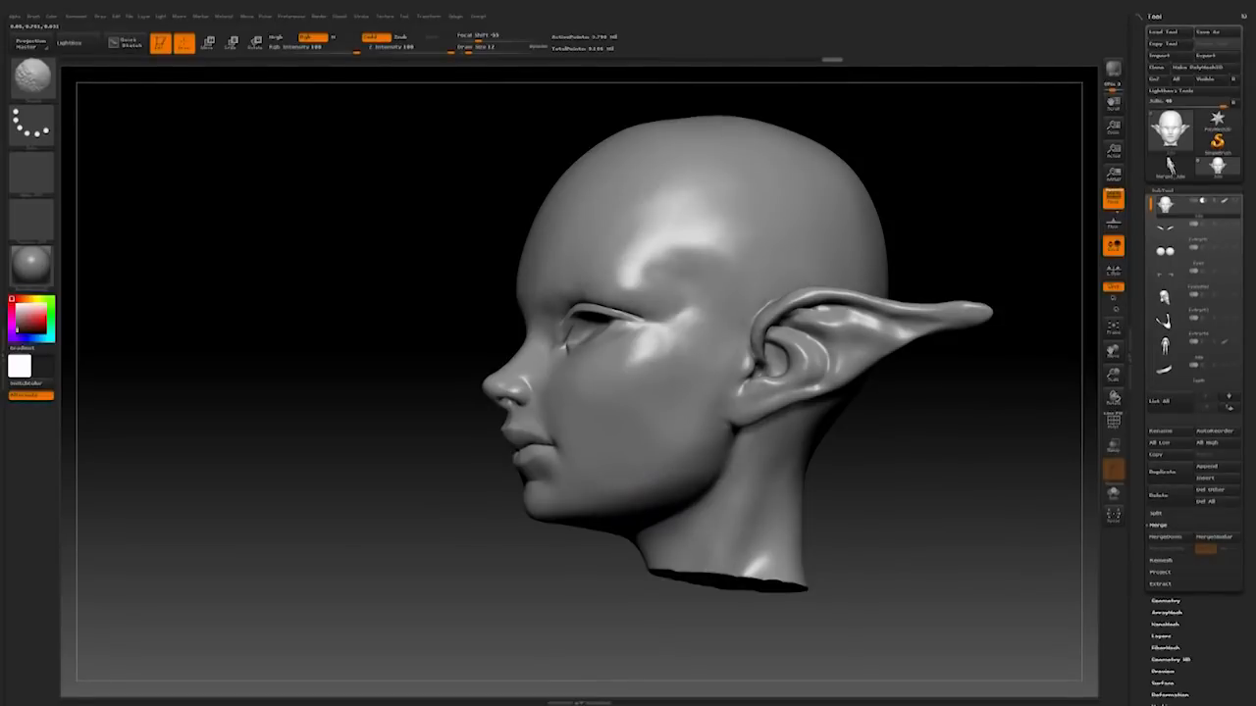
Step: Refine the inner folds and front edge of the ear with a small brush, using the subtractive crease-type brush and smoothing
drag(920, 501, 991, 490)
key(space)
drag(770, 361, 755, 361)
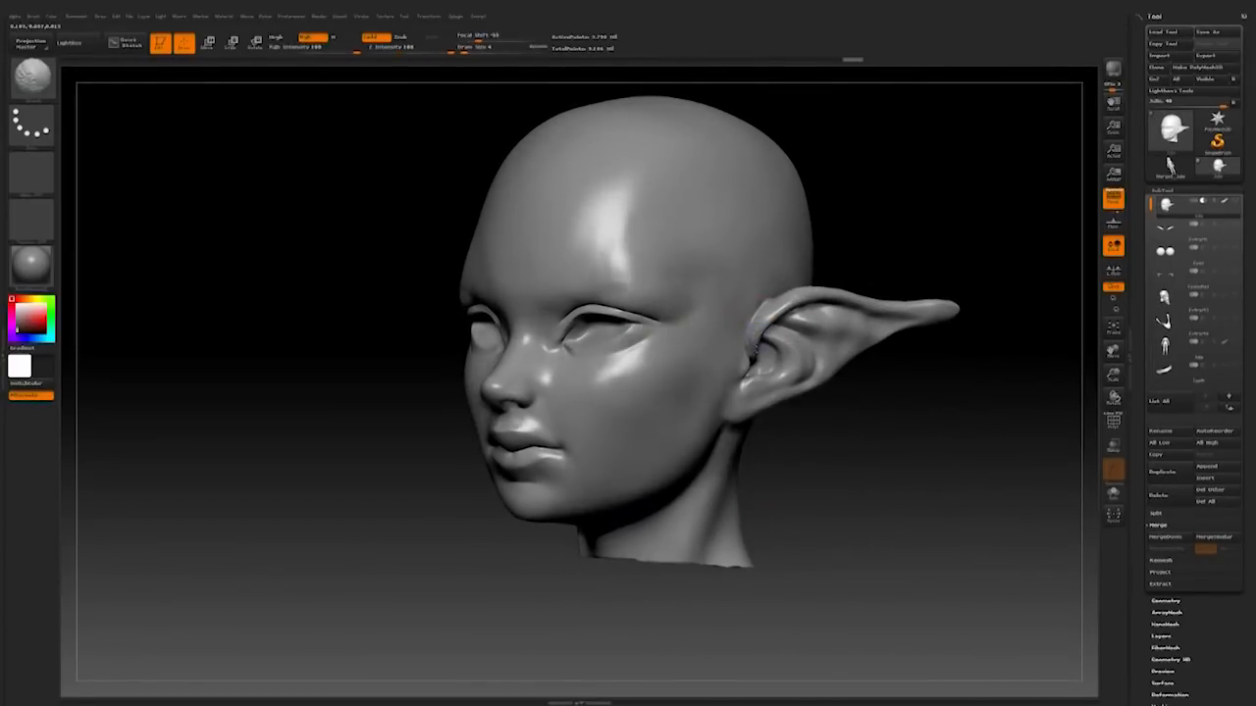
mouse_move(854, 464)
mouse_down()
mouse_move(745, 513)
mouse_move(746, 589)
mouse_up()
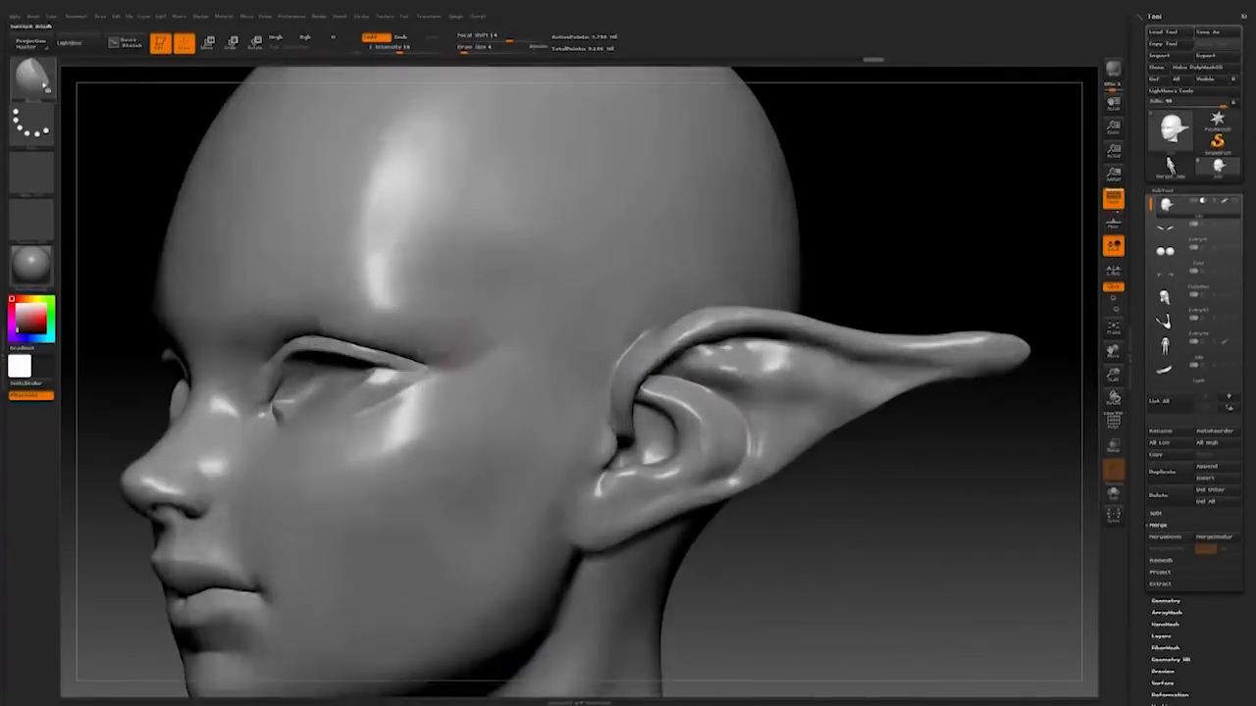
key(b)
click(235, 87)
mouse_move(883, 490)
mouse_down()
mouse_move(824, 491)
mouse_move(843, 490)
mouse_up()
drag(815, 549, 883, 548)
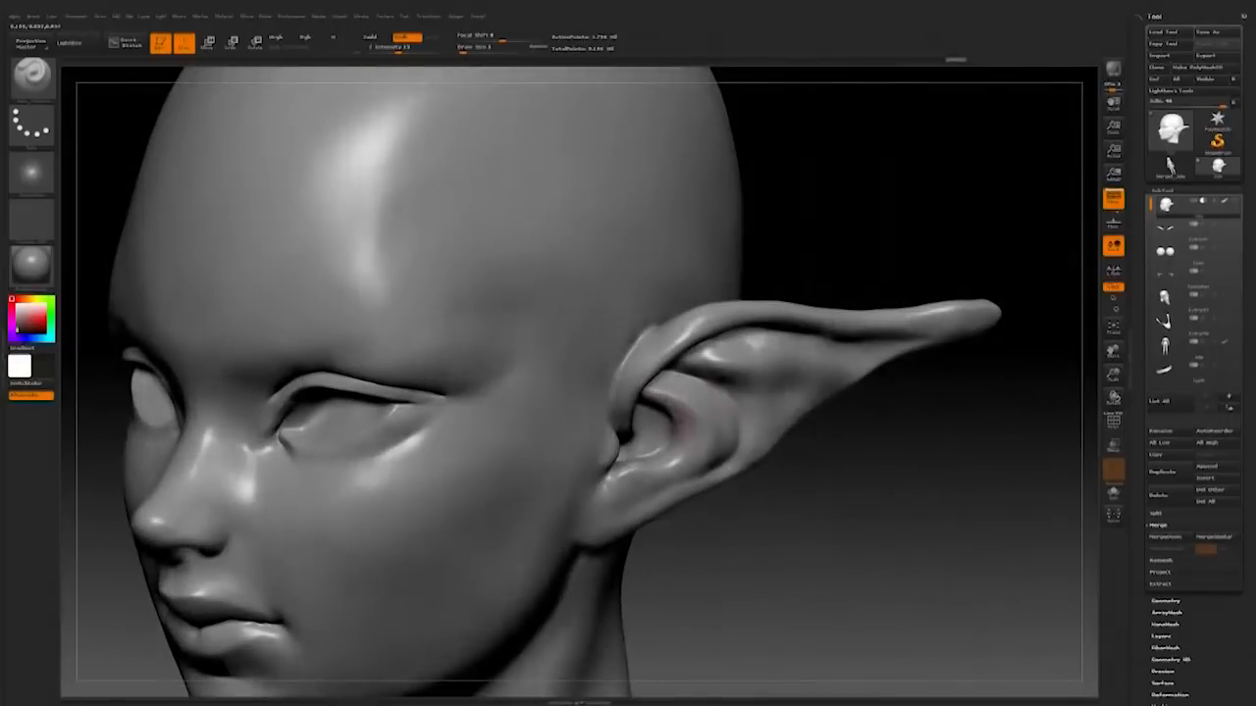
shift+drag(620, 375, 615, 410)
Step: Switch back to the clay-type brush and refine the area between the nose and the upper lip
mouse_move(745, 613)
alt+mouse_down()
mouse_move(723, 560)
mouse_move(706, 557)
mouse_move(759, 561)
mouse_move(810, 507)
mouse_move(864, 502)
mouse_move(810, 492)
mouse_move(804, 471)
mouse_move(755, 519)
mouse_move(706, 525)
mouse_move(761, 515)
mouse_move(805, 535)
mouse_move(785, 531)
mouse_move(781, 462)
alt+mouse_up()
key(b)
key(m)
key(v)
alt+drag(782, 364, 782, 432)
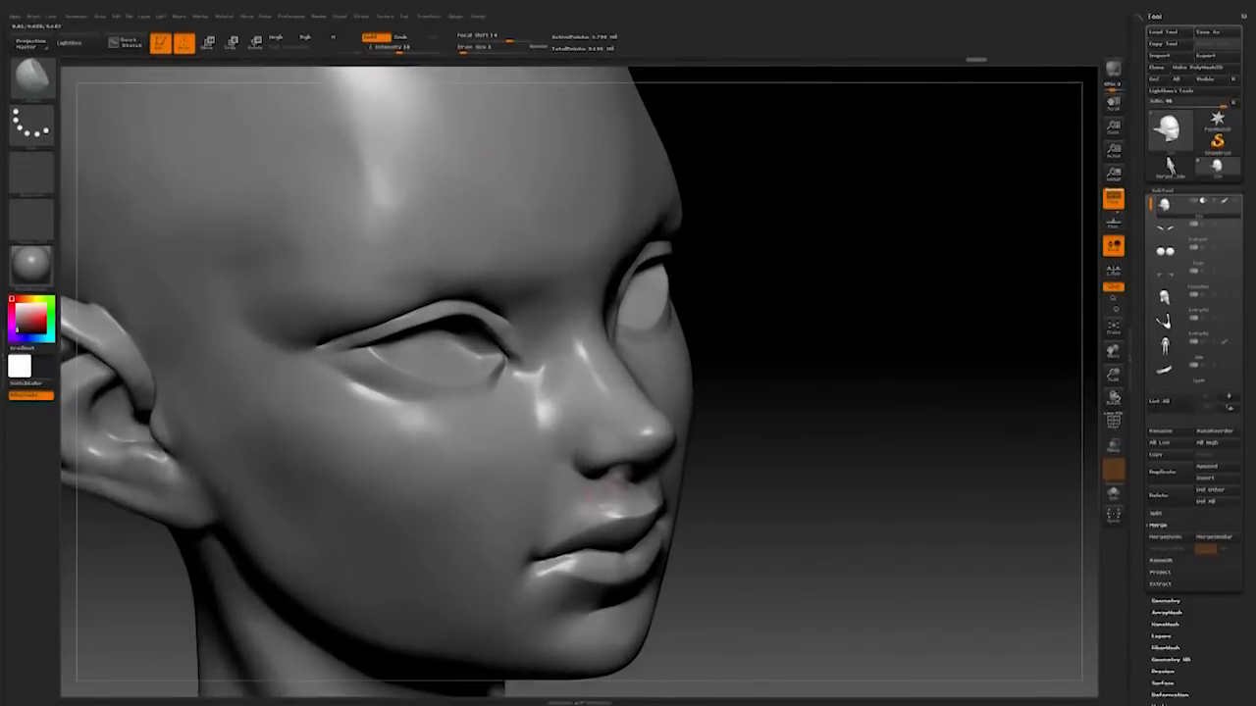
drag(748, 453, 771, 475)
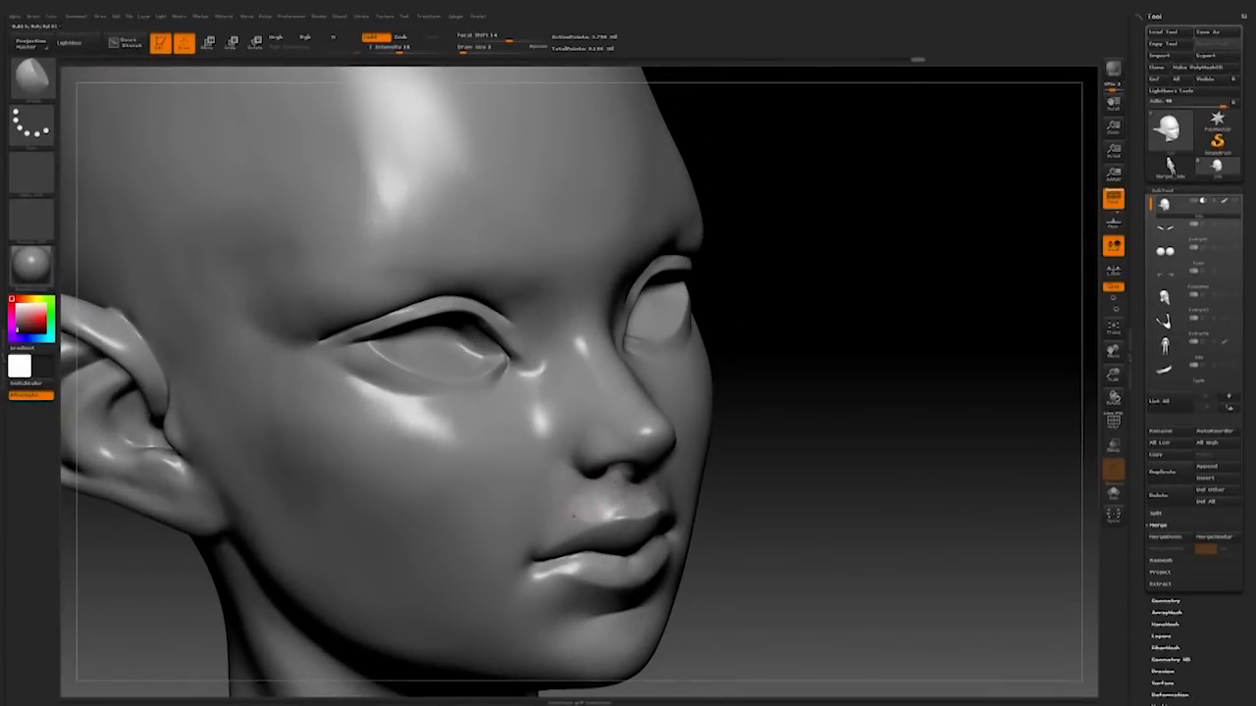
mouse_move(771, 475)
mouse_down()
mouse_move(815, 474)
mouse_move(691, 461)
mouse_move(775, 463)
mouse_up()
Step: Adjust the brush size and sculpt the upper and lower lips from three-quarter and front views
key(space)
mouse_move(620, 498)
mouse_down()
mouse_move(559, 498)
mouse_move(621, 495)
mouse_up()
drag(778, 450, 765, 412)
drag(809, 452, 583, 453)
drag(667, 352, 655, 590)
drag(831, 539, 755, 512)
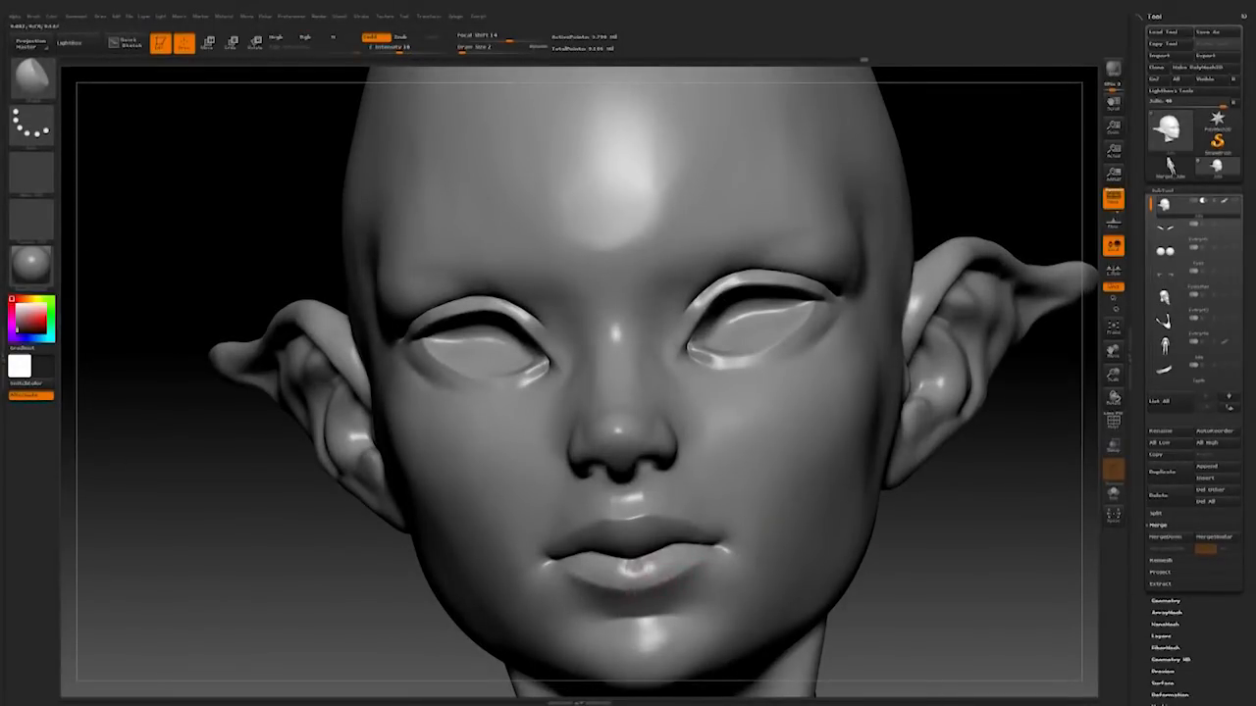
Step: Switch to a pinch-type brush with a freehand stroke and tighten the facial contours around the mouth
drag(920, 534, 957, 520)
mouse_move(827, 506)
mouse_down()
mouse_move(785, 524)
mouse_move(847, 531)
mouse_move(735, 539)
mouse_move(863, 534)
mouse_up()
click(50, 84)
click(759, 137)
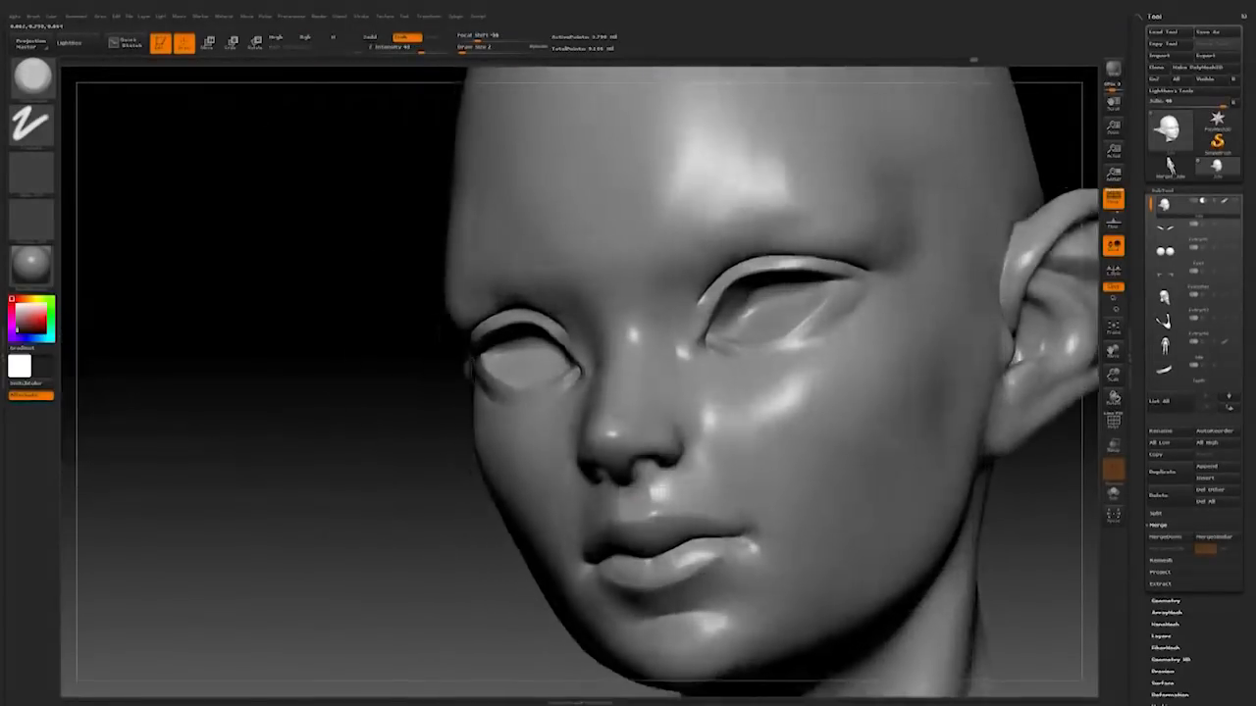
mouse_move(746, 422)
alt+mouse_down()
mouse_move(830, 509)
mouse_move(745, 537)
mouse_move(821, 546)
mouse_move(736, 545)
mouse_move(810, 552)
mouse_move(589, 422)
mouse_move(336, 322)
alt+mouse_up()
Step: Reshape the center and profile of the lips with the Move-type brush at size 4, smoothing the upper lip
key(b)
click(470, 88)
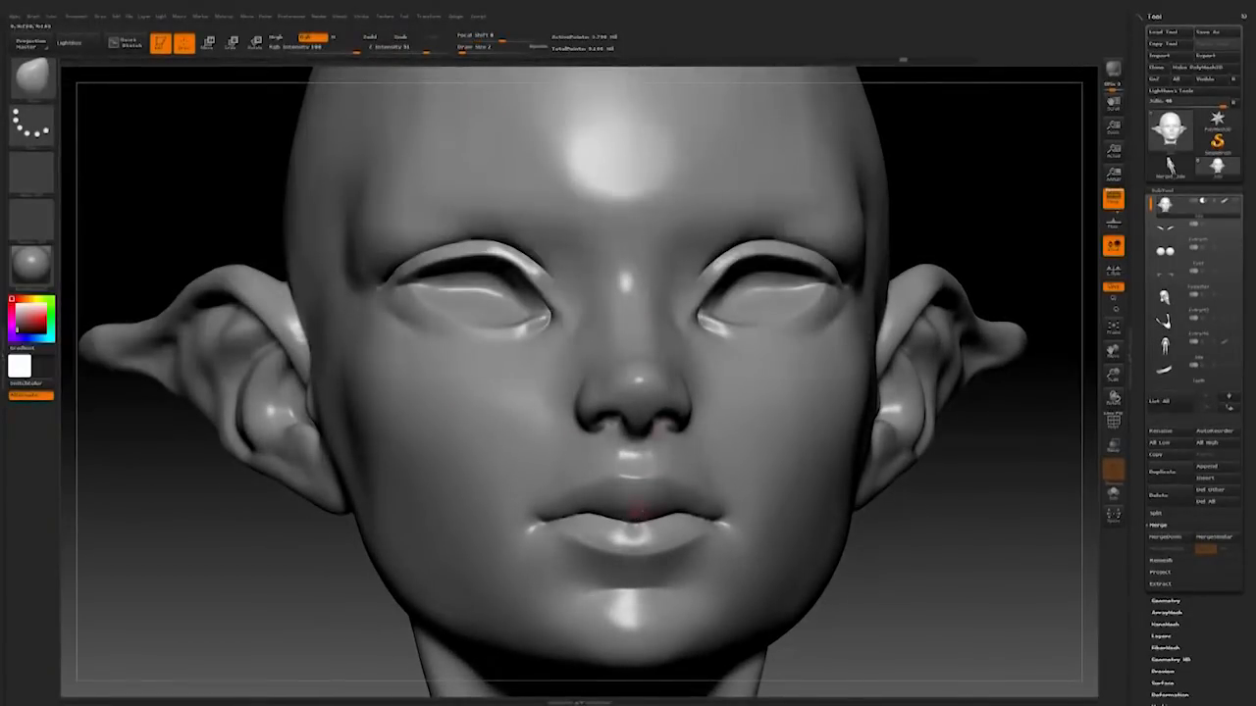
drag(643, 509, 623, 530)
mouse_move(883, 530)
mouse_down()
mouse_move(883, 578)
mouse_move(1030, 544)
mouse_up()
drag(625, 504, 632, 501)
right_drag(632, 501, 655, 498)
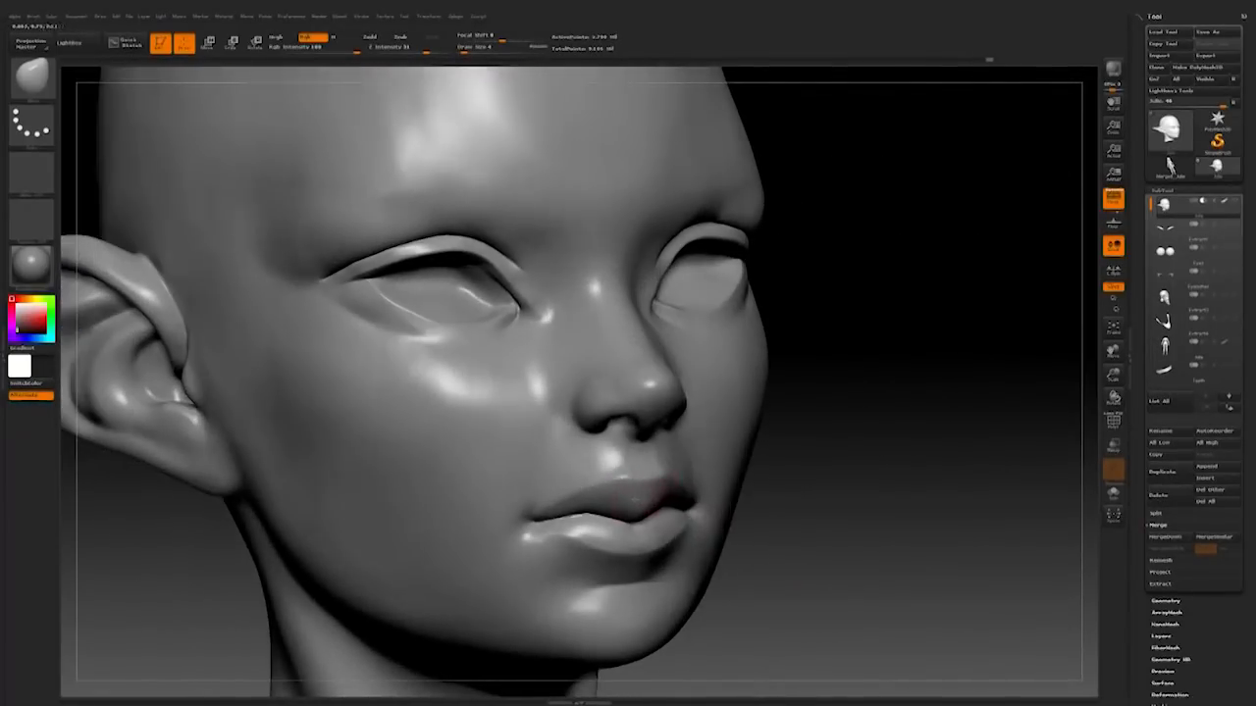
mouse_move(769, 521)
mouse_down()
mouse_move(628, 525)
mouse_move(745, 535)
mouse_move(736, 569)
mouse_move(840, 575)
mouse_move(789, 531)
mouse_move(790, 486)
mouse_move(760, 507)
mouse_move(785, 503)
mouse_up()
shift+drag(642, 495, 653, 481)
Step: Show the eyes, eyebrows and body with the head again and adjust the neck's shape using a Move-type brush of size 44
mouse_move(824, 471)
mouse_down()
mouse_move(734, 529)
mouse_move(837, 510)
mouse_move(801, 440)
mouse_move(838, 480)
mouse_move(877, 460)
mouse_move(873, 520)
mouse_move(760, 499)
mouse_move(739, 592)
mouse_move(692, 589)
mouse_move(775, 576)
mouse_up()
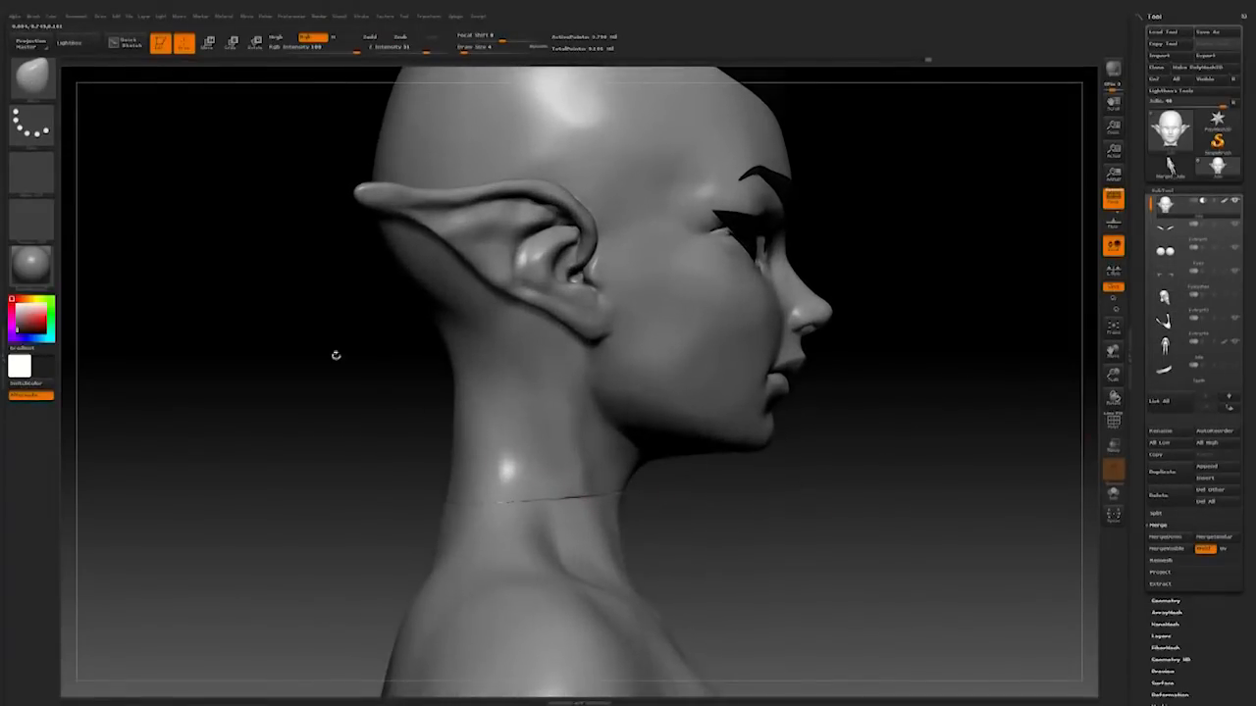
key(space)
drag(575, 464, 589, 464)
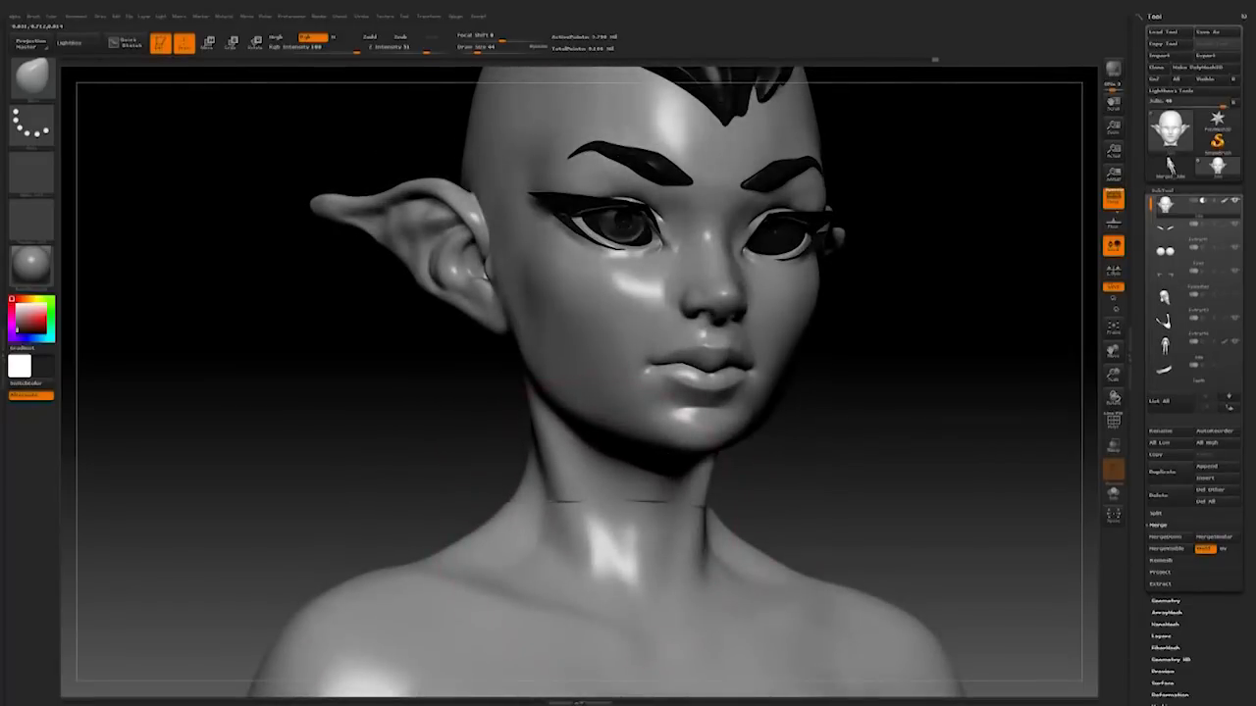
drag(834, 527, 805, 510)
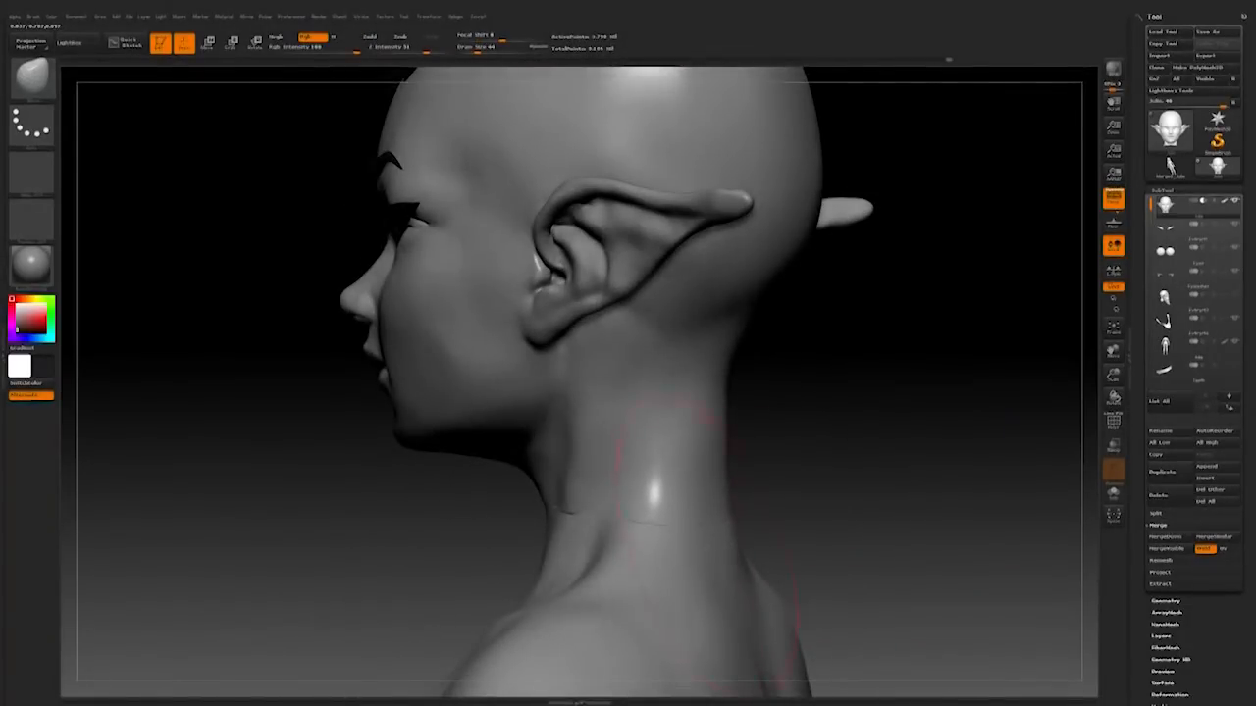
Step: Make the body the active subtool and fit its neck to the head at the seam with a smaller Move-type brush
alt+click(613, 600)
key(space)
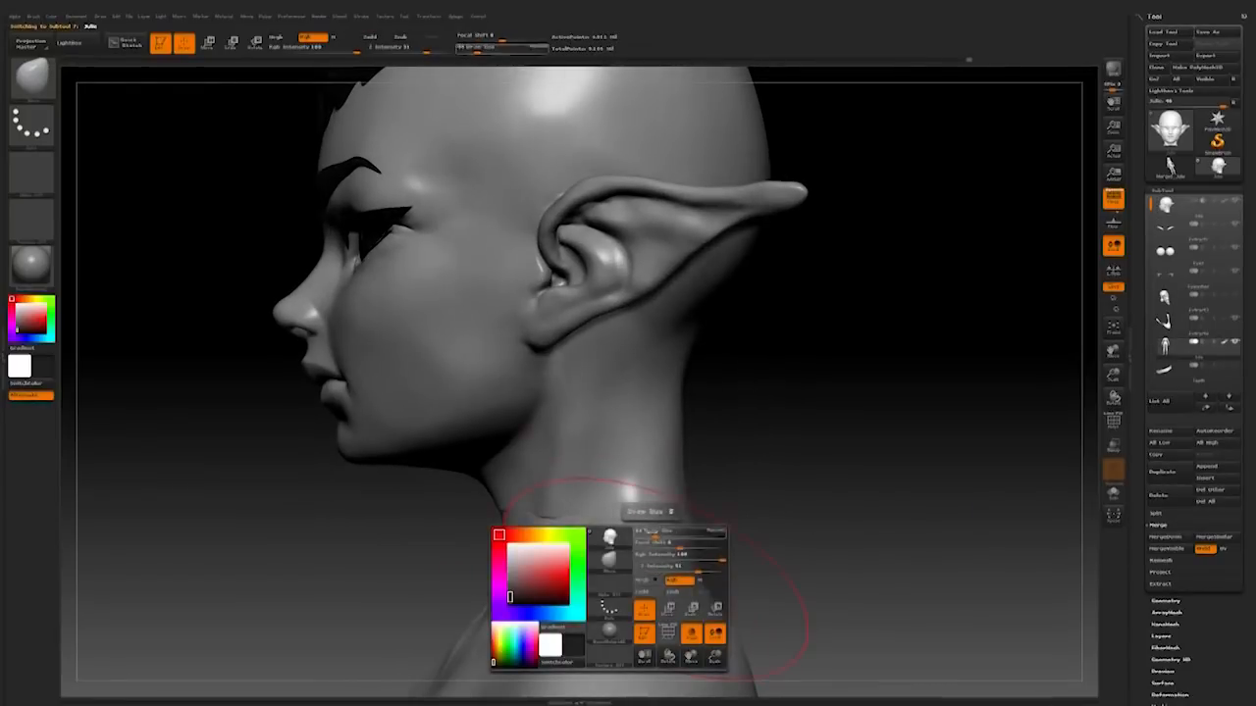
drag(669, 534, 645, 534)
click(39, 93)
click(351, 94)
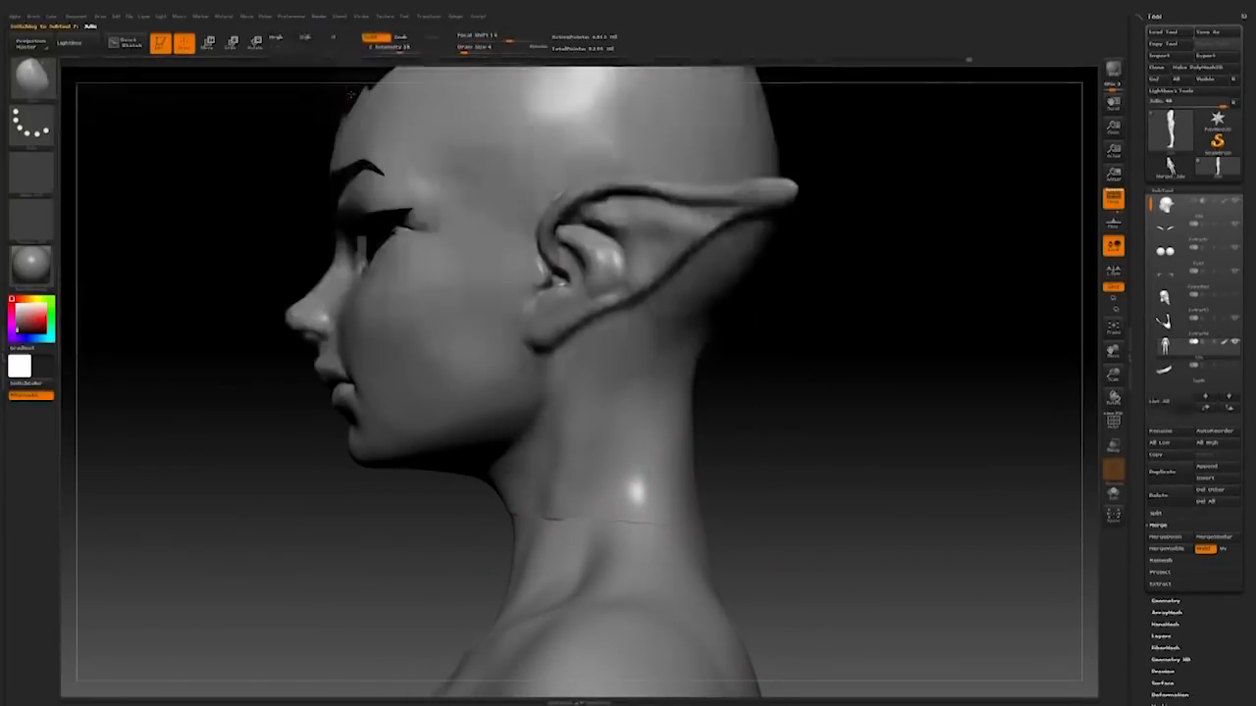
click(31, 75)
click(469, 87)
key(space)
drag(654, 533, 669, 533)
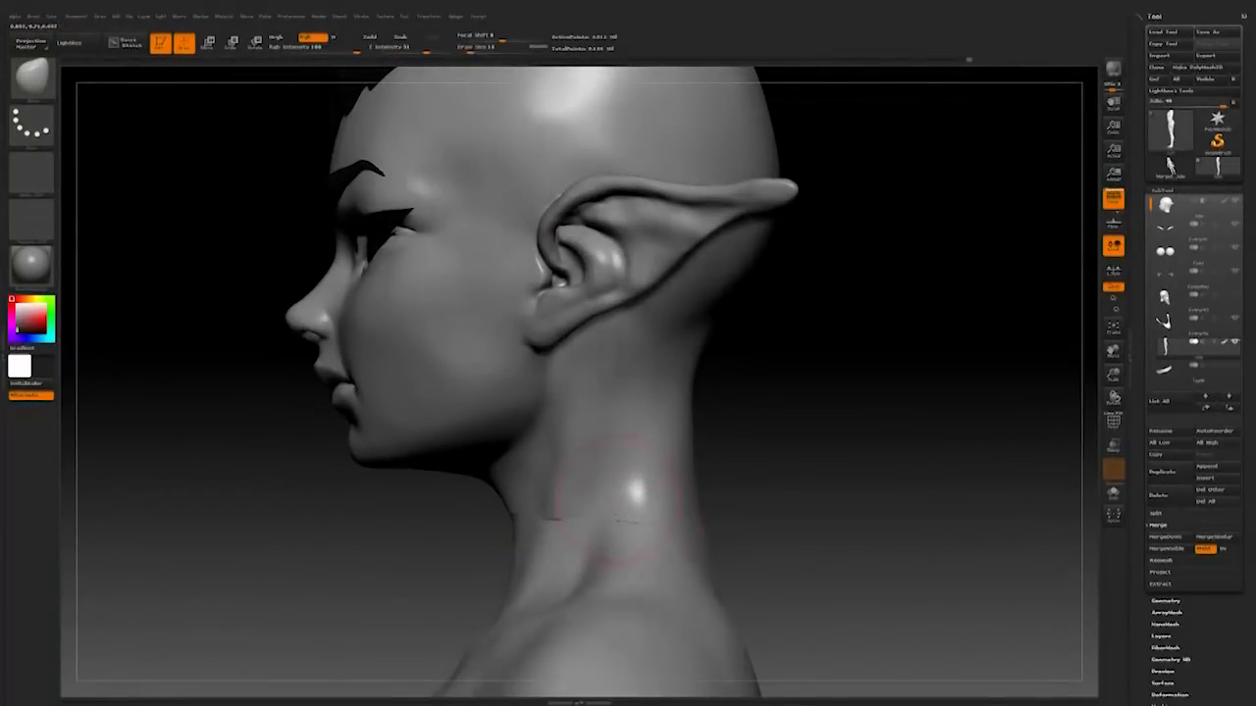
drag(758, 464, 814, 495)
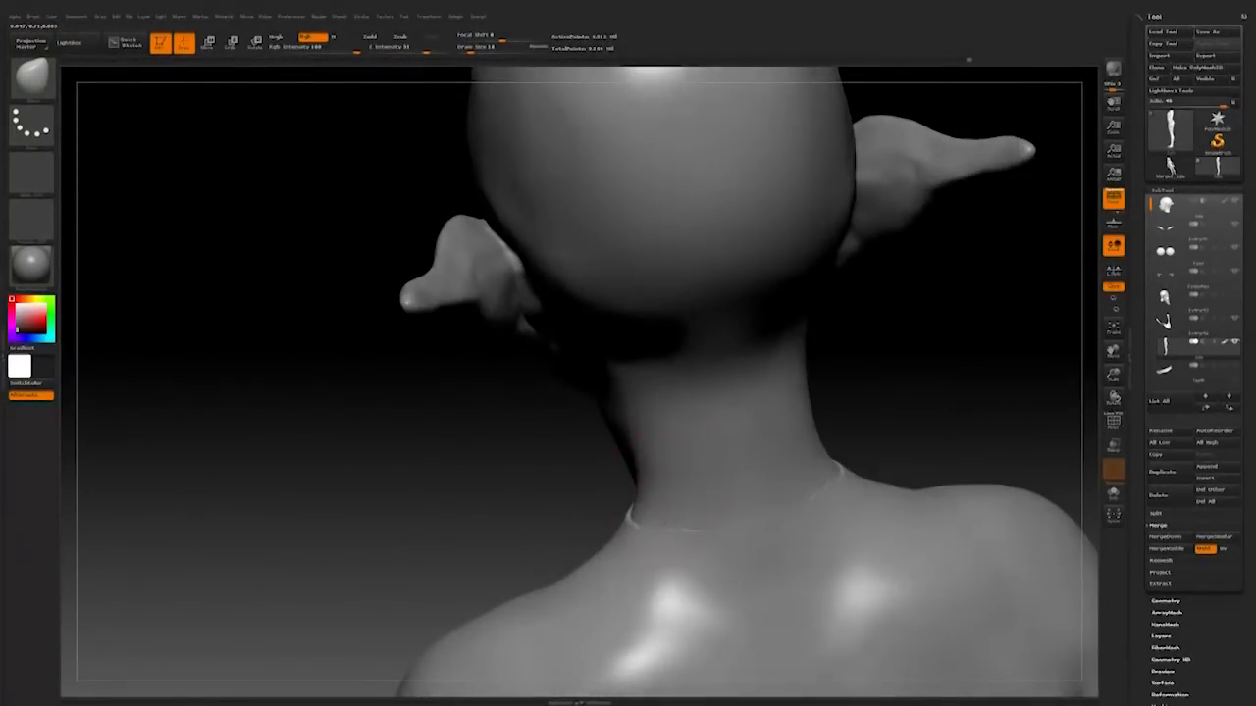
drag(510, 491, 687, 422)
drag(424, 501, 471, 453)
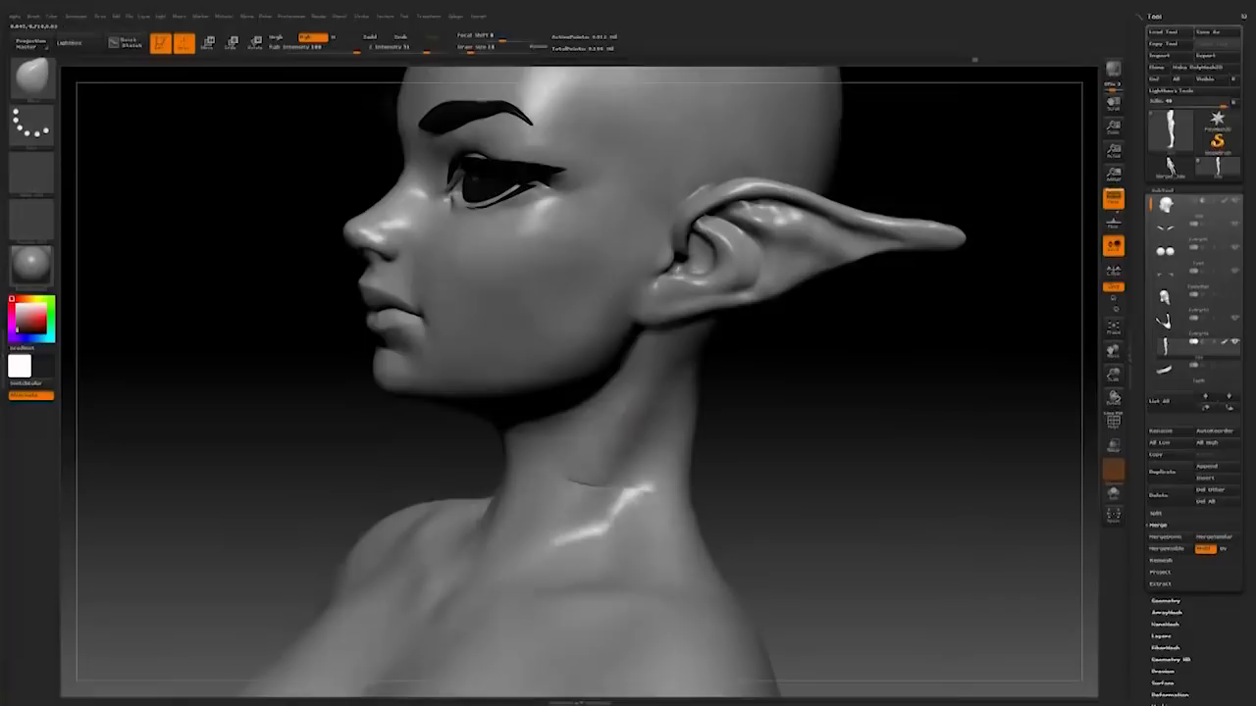
Step: Even out the neck surface along the head seam with a small freehand-stroke brush
drag(740, 437, 785, 517)
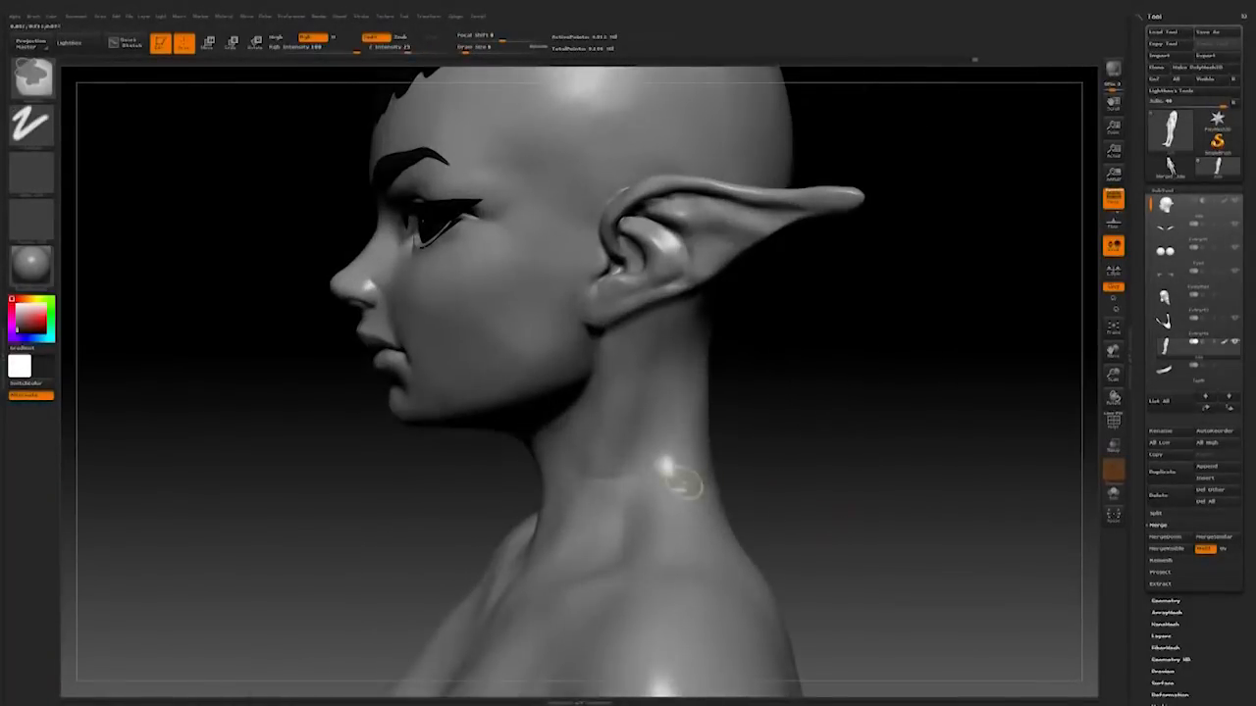
mouse_move(591, 487)
mouse_down()
mouse_move(597, 471)
mouse_move(591, 482)
mouse_move(628, 474)
mouse_up()
mouse_move(824, 416)
mouse_down()
mouse_move(768, 413)
mouse_move(990, 412)
mouse_up()
Step: Build up the neck around the seam with the clay-type brush, working from the front, side and back
key(b)
click(441, 192)
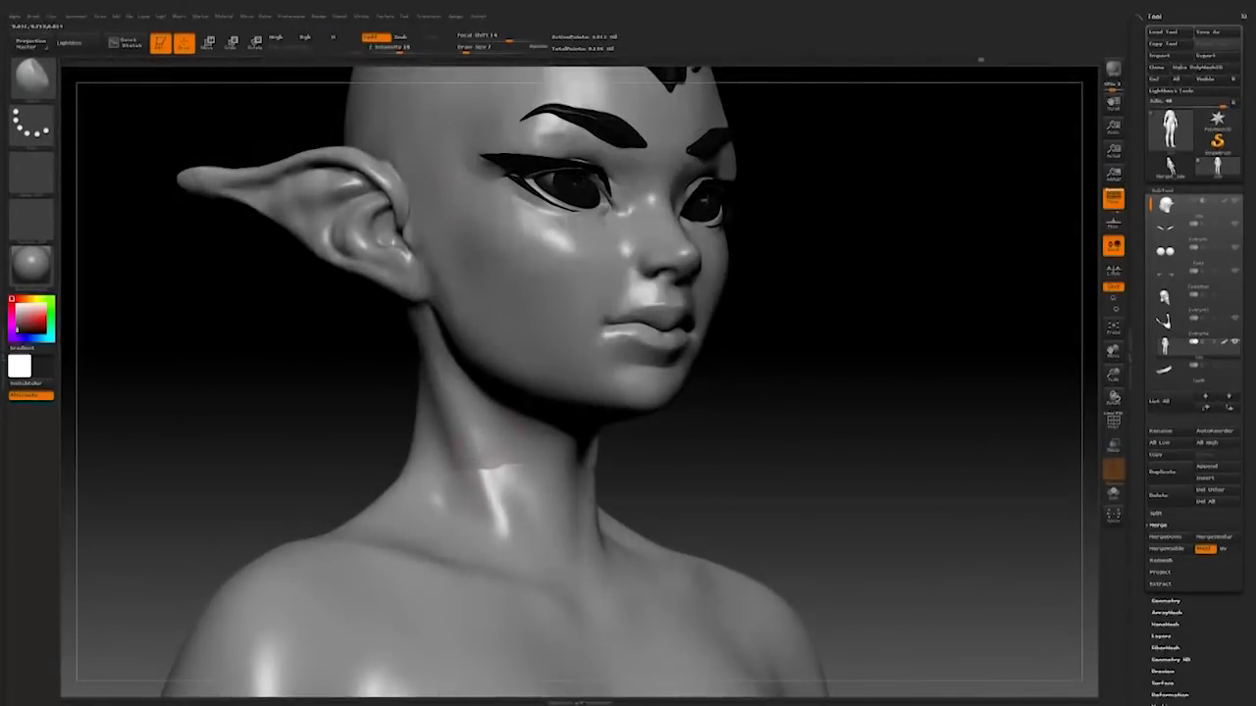
drag(785, 457, 633, 457)
drag(743, 440, 624, 451)
drag(863, 470, 659, 494)
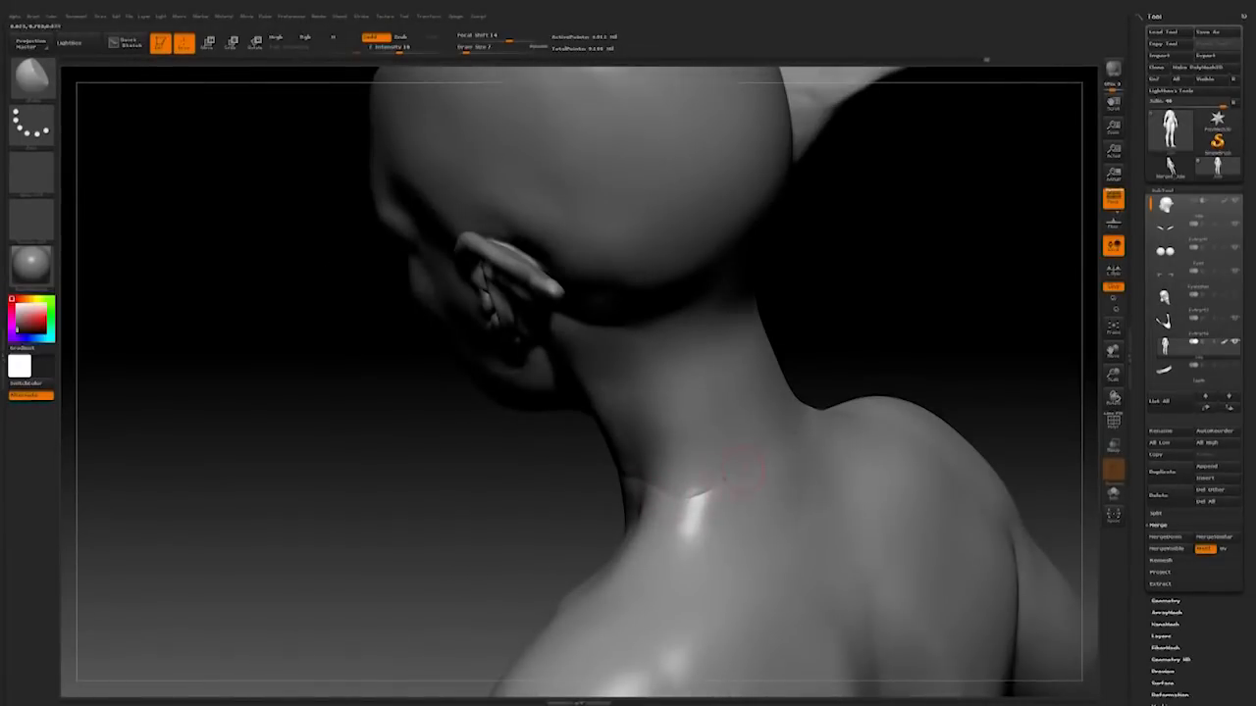
drag(892, 366, 867, 408)
Step: Set the active color to light blue for the unpainted parts and show the remaining hair pieces
drag(410, 256, 726, 402)
click(29, 321)
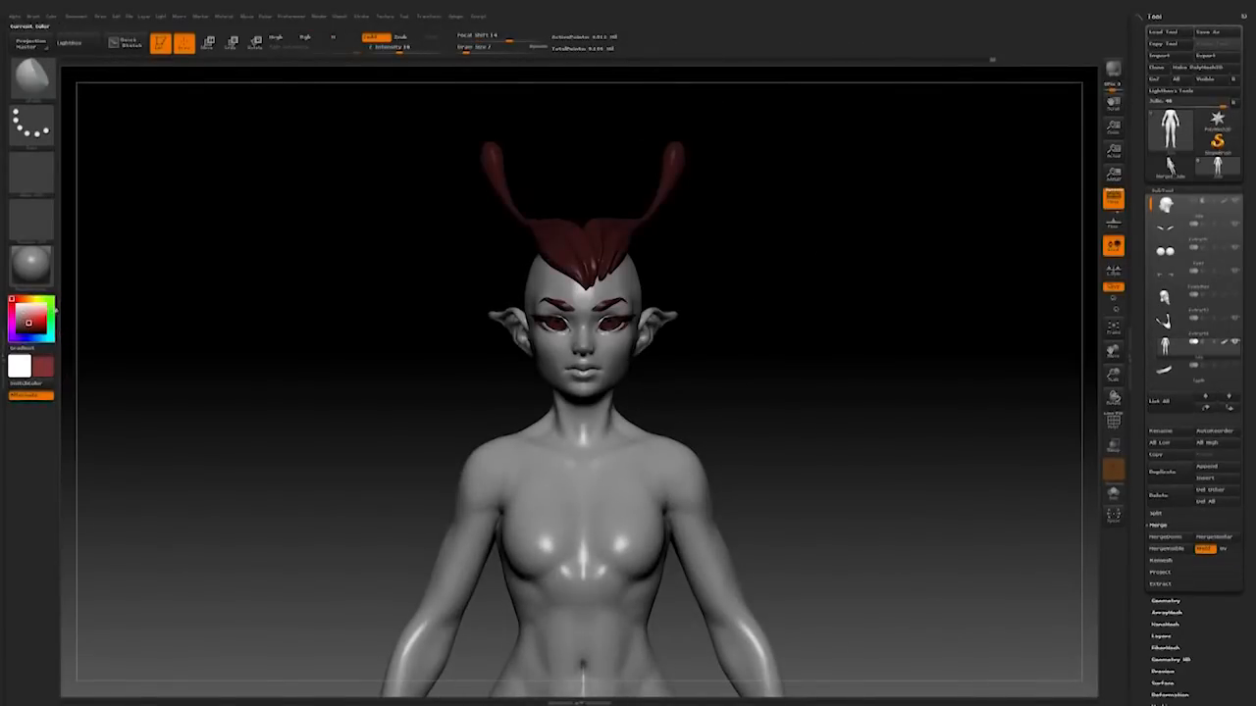
click(51, 326)
drag(44, 331, 221, 343)
drag(500, 377, 468, 316)
shift+drag(706, 285, 1084, 294)
click(1234, 295)
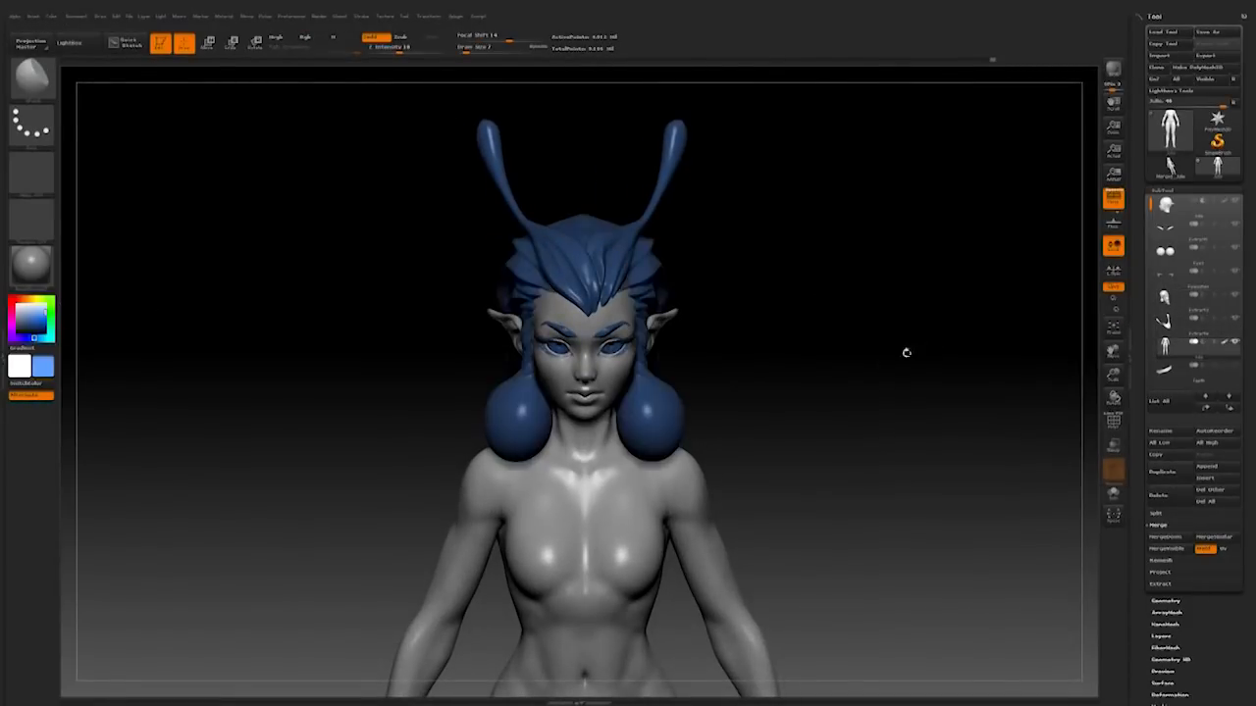
Step: Frame the full character from the front and save the project, overwriting the existing file
alt+drag(906, 353, 796, 369)
key(ctrl+s)
key(Return)
key(Return)
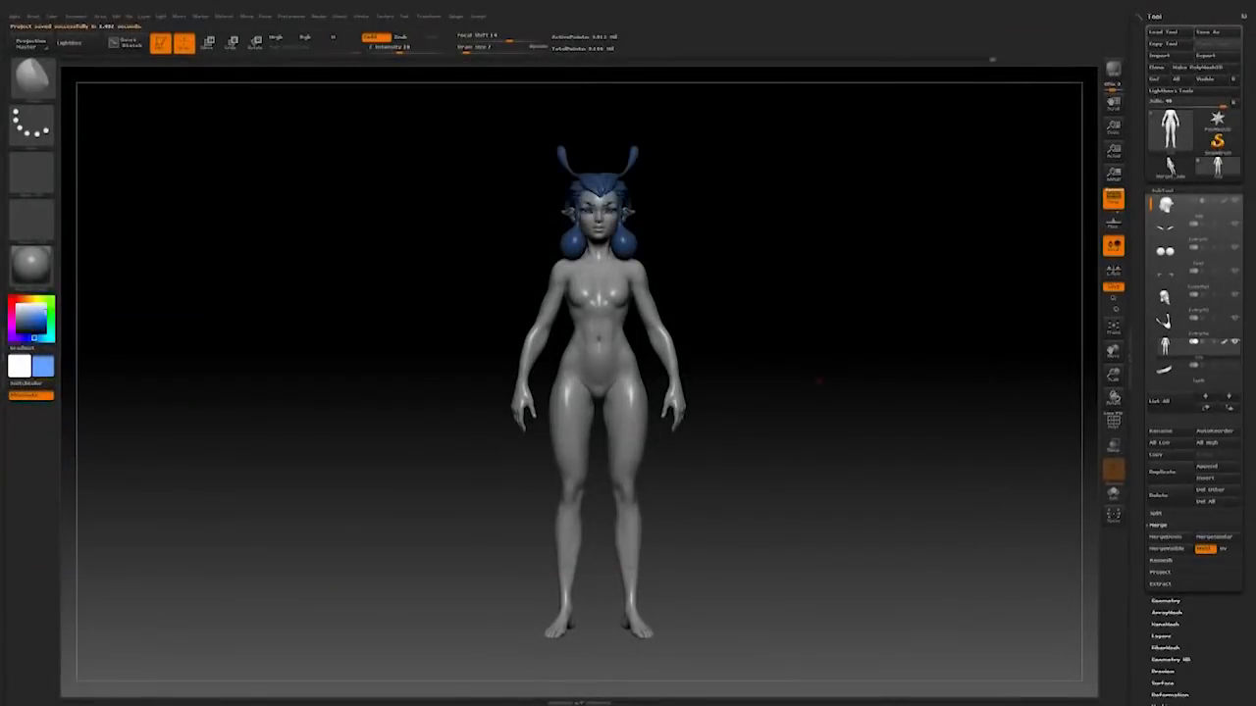